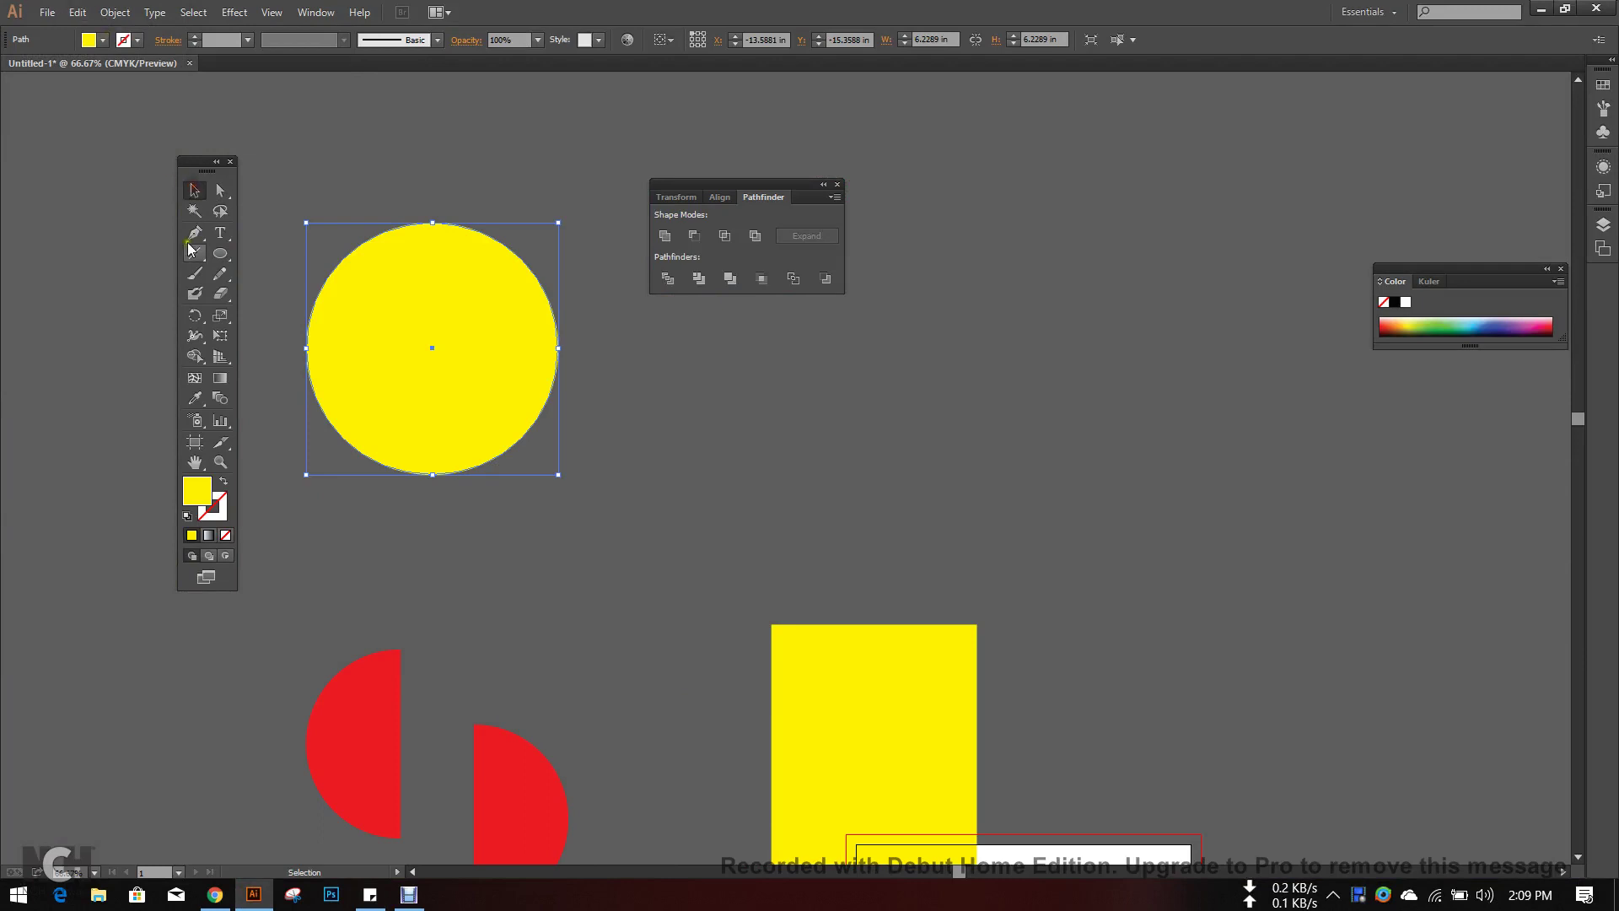
- Draw a vertical line about 9.94 in long through the yellow circle's centre and give it a red stroke
click(194, 253)
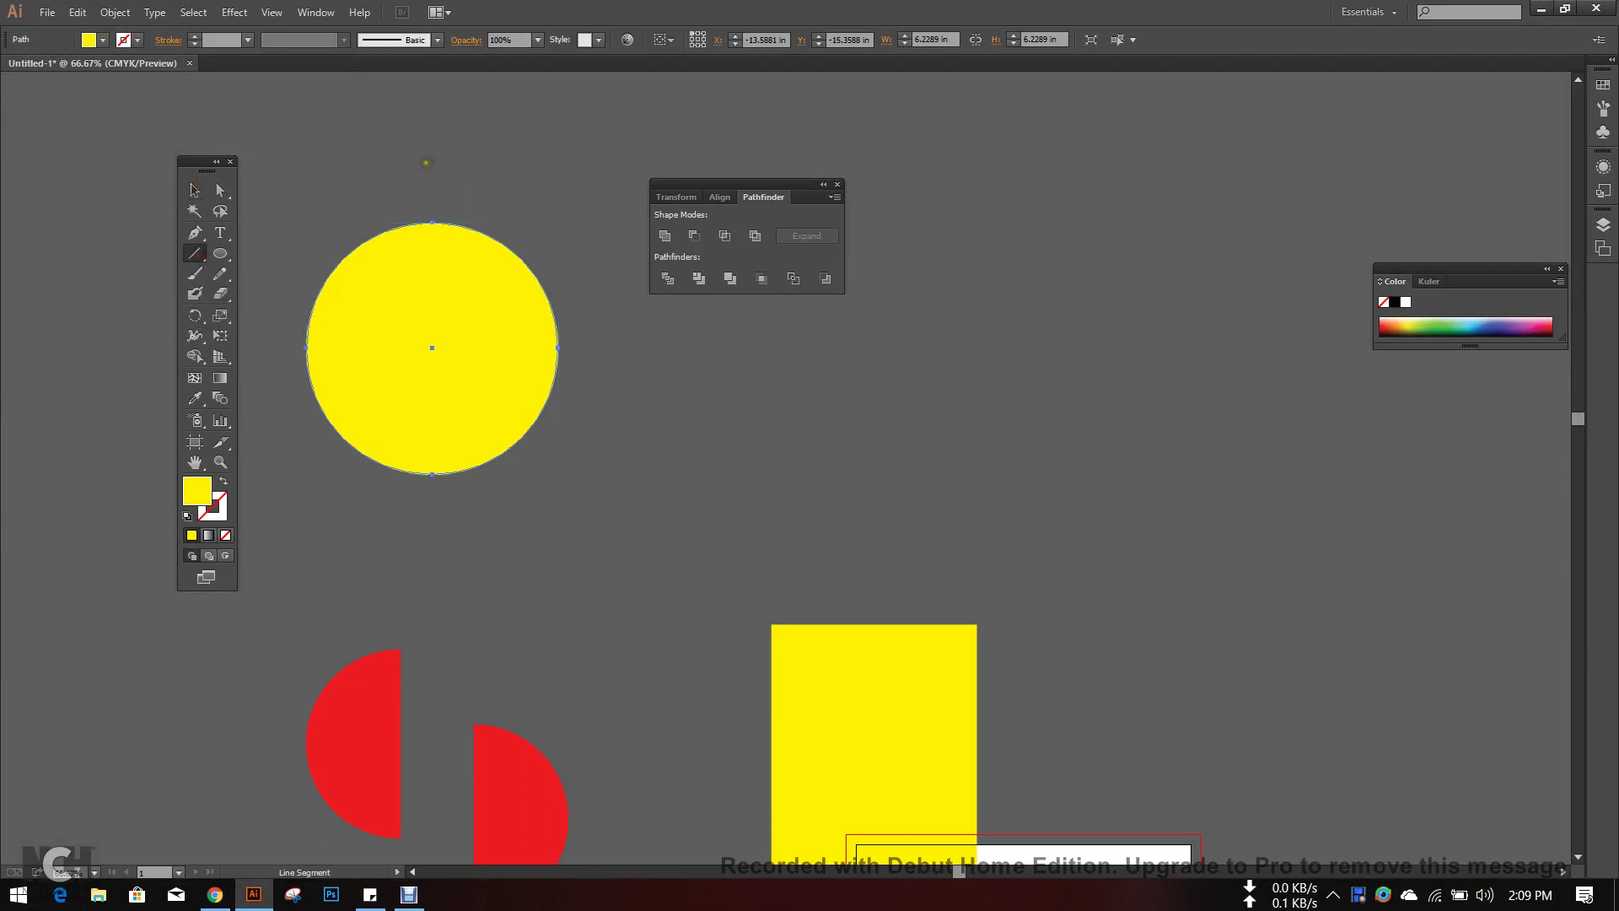
mouse_move(432, 158)
mouse_down()
mouse_move(432, 350)
mouse_move(483, 561)
mouse_up()
click(126, 40)
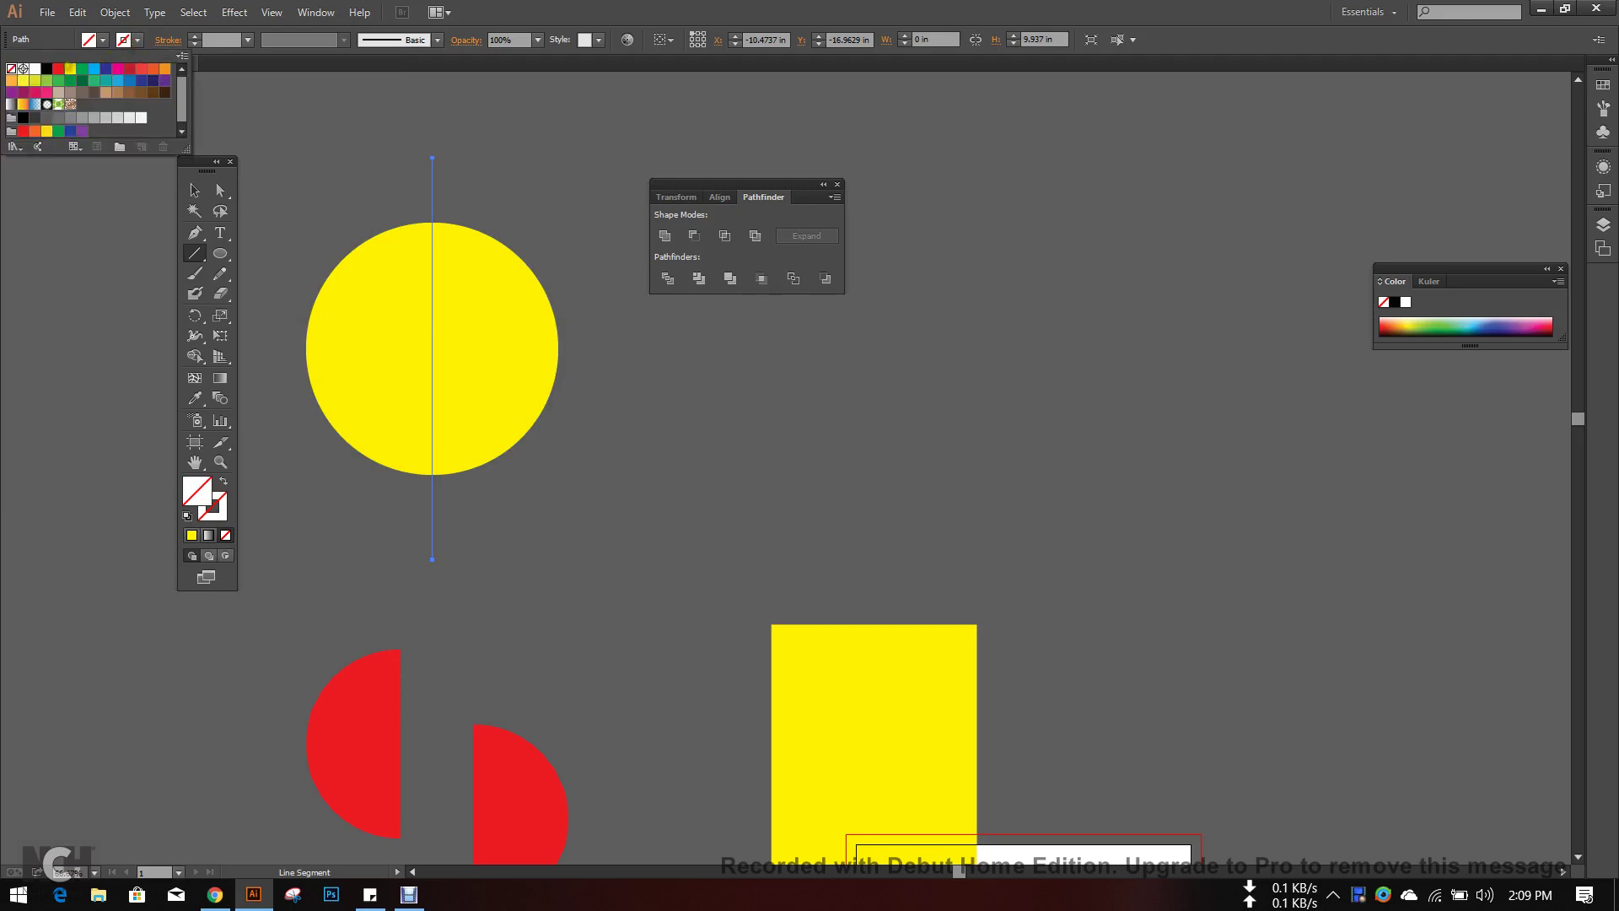
click(58, 68)
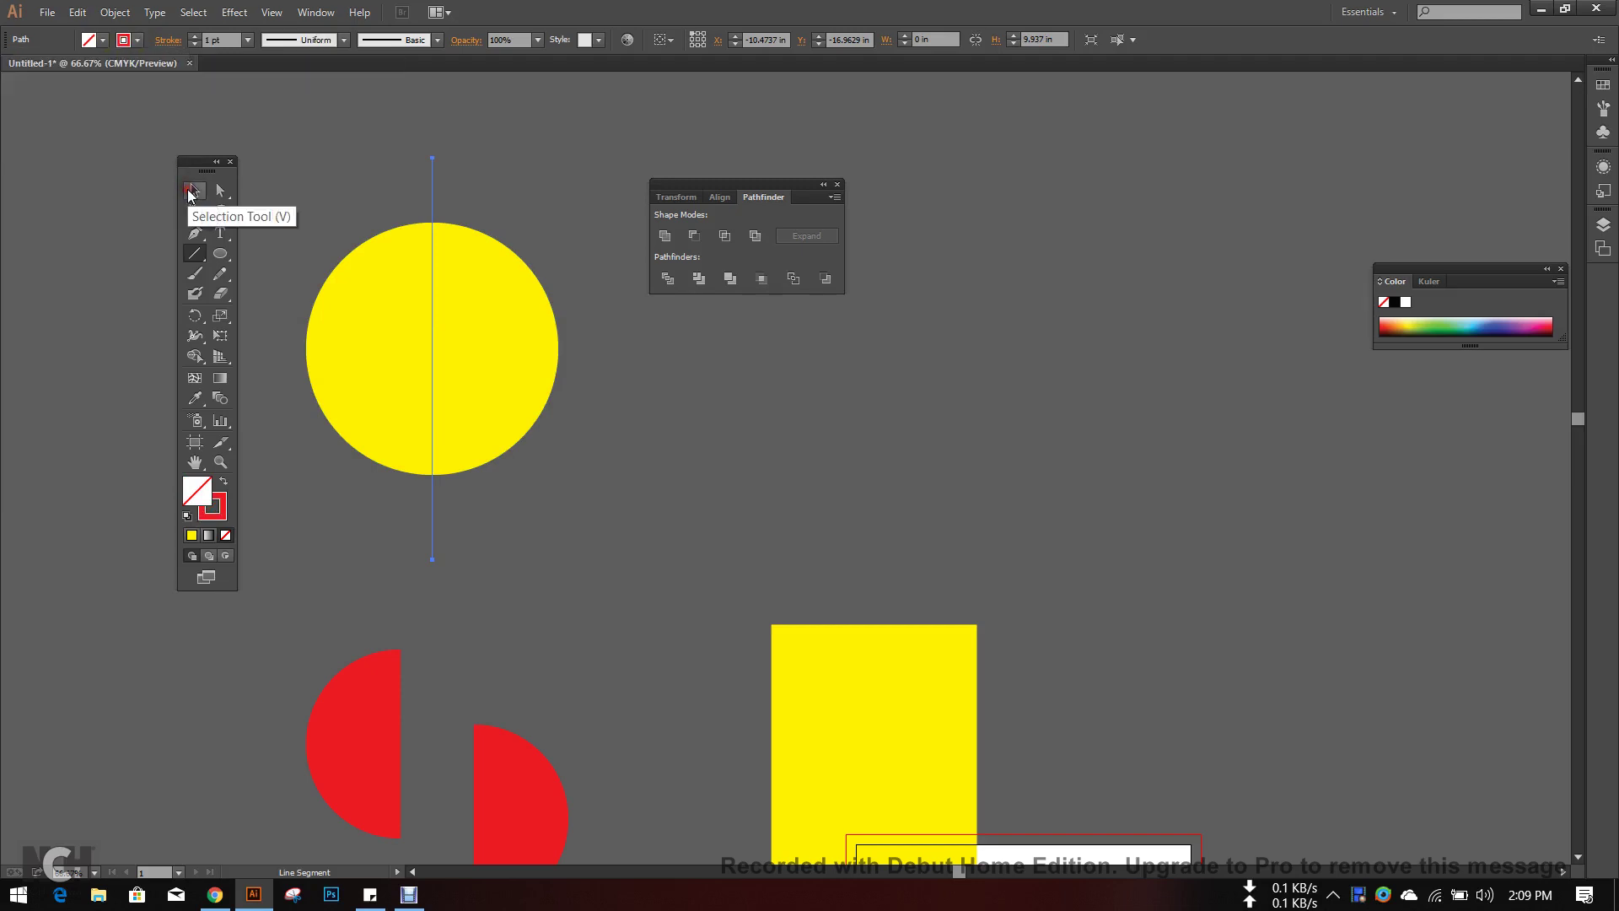
click(312, 170)
click(142, 160)
key(v)
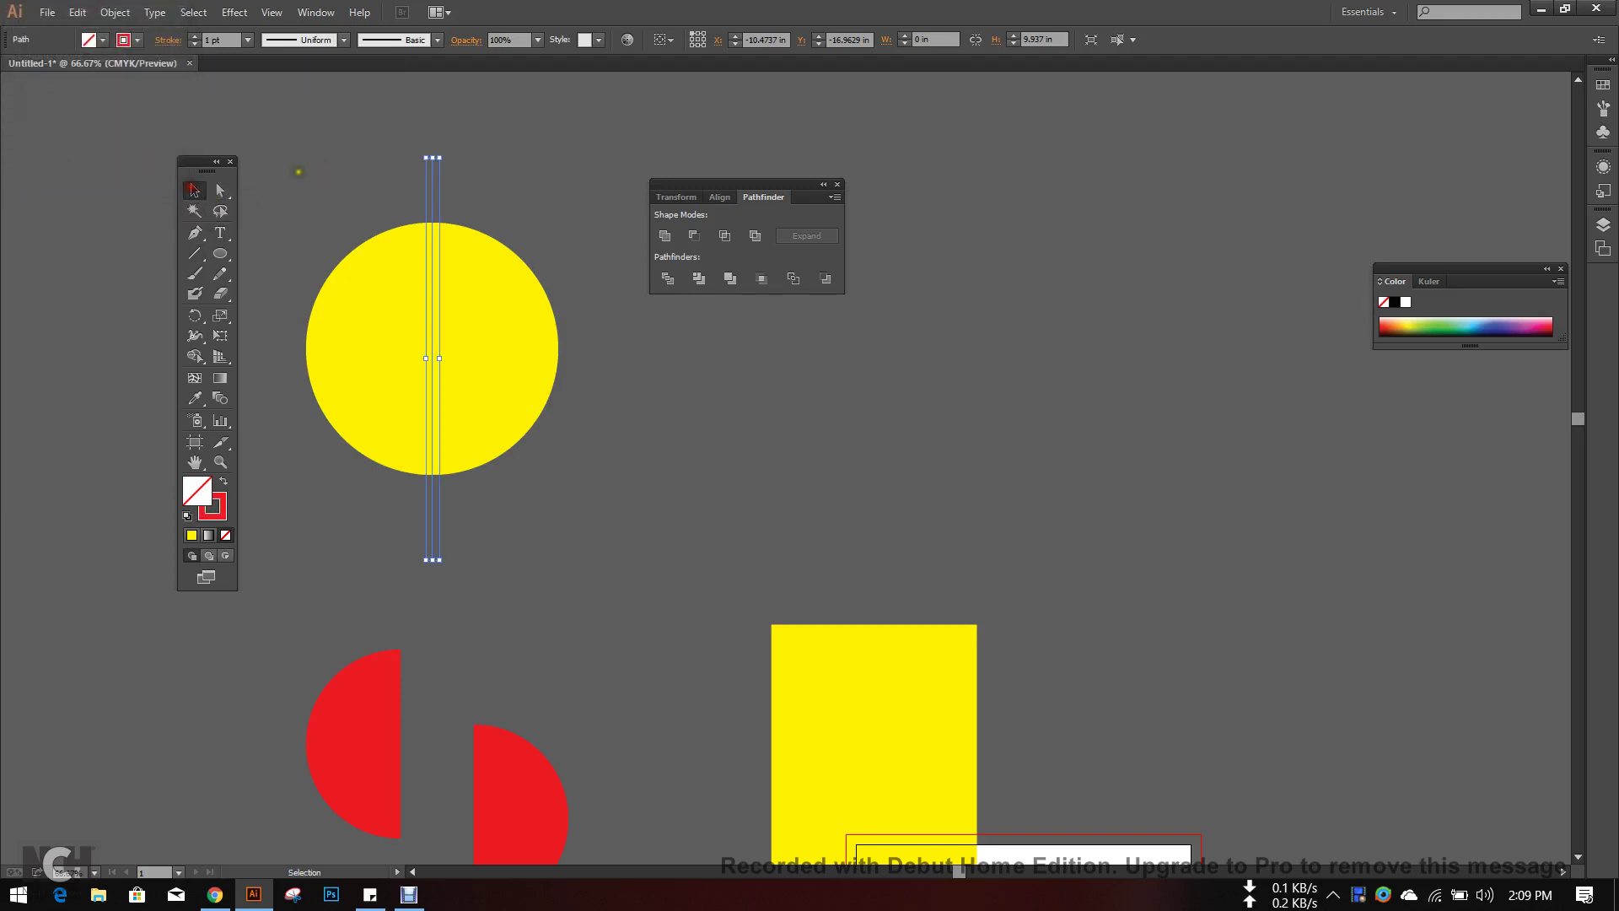
- Divide the yellow circle along the vertical line with the Pathfinder Divide operation
drag(298, 172, 544, 371)
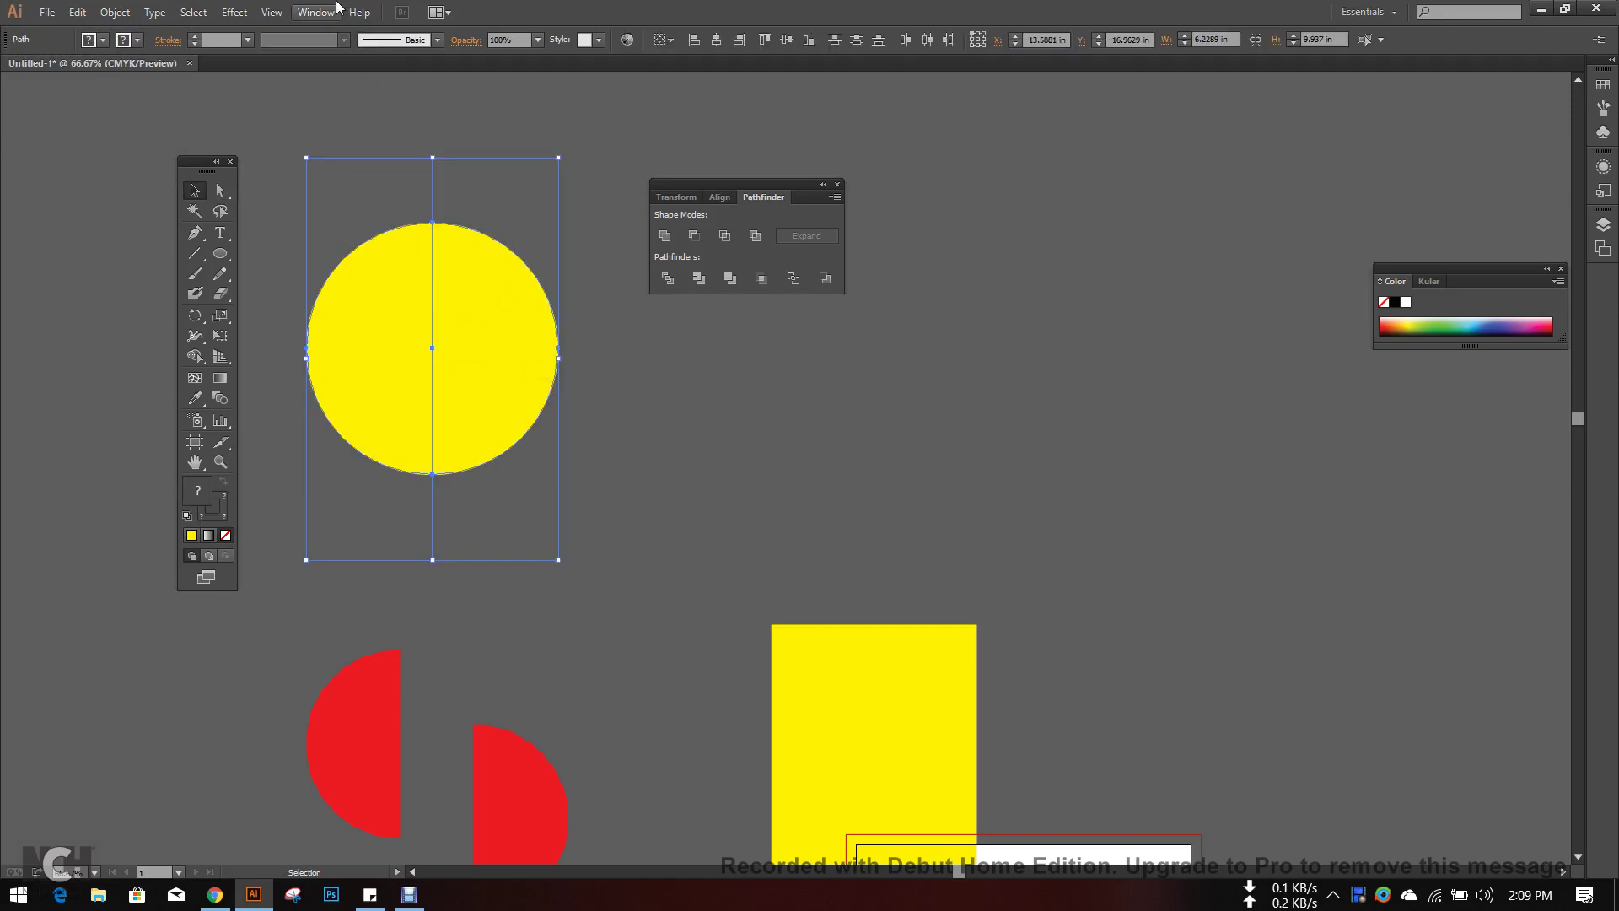
drag(727, 187, 782, 171)
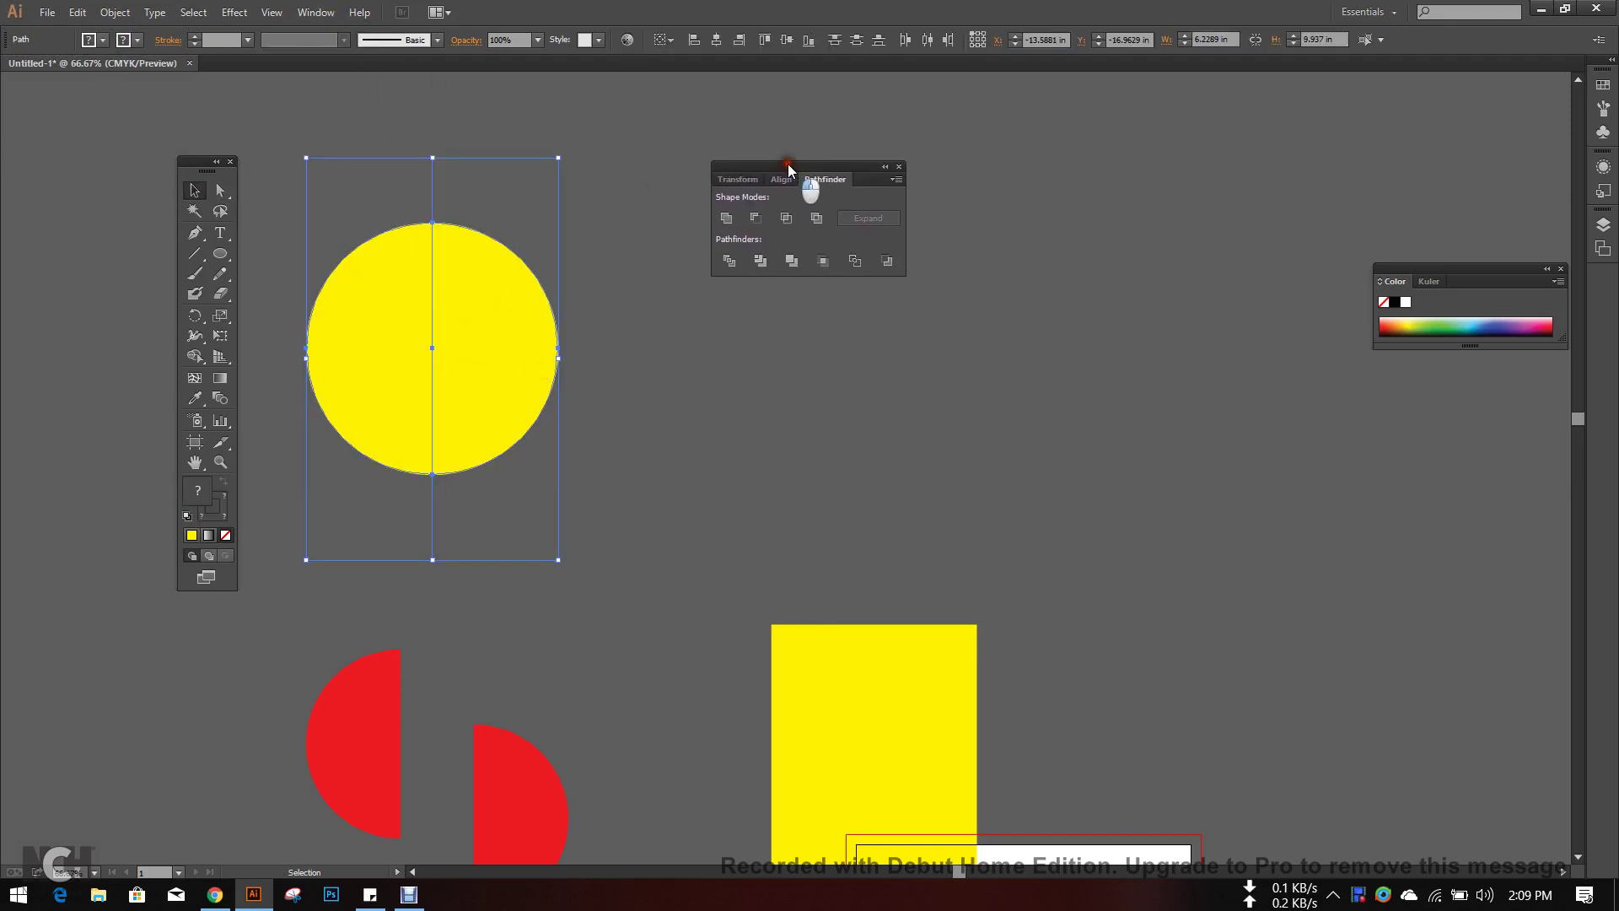
click(724, 262)
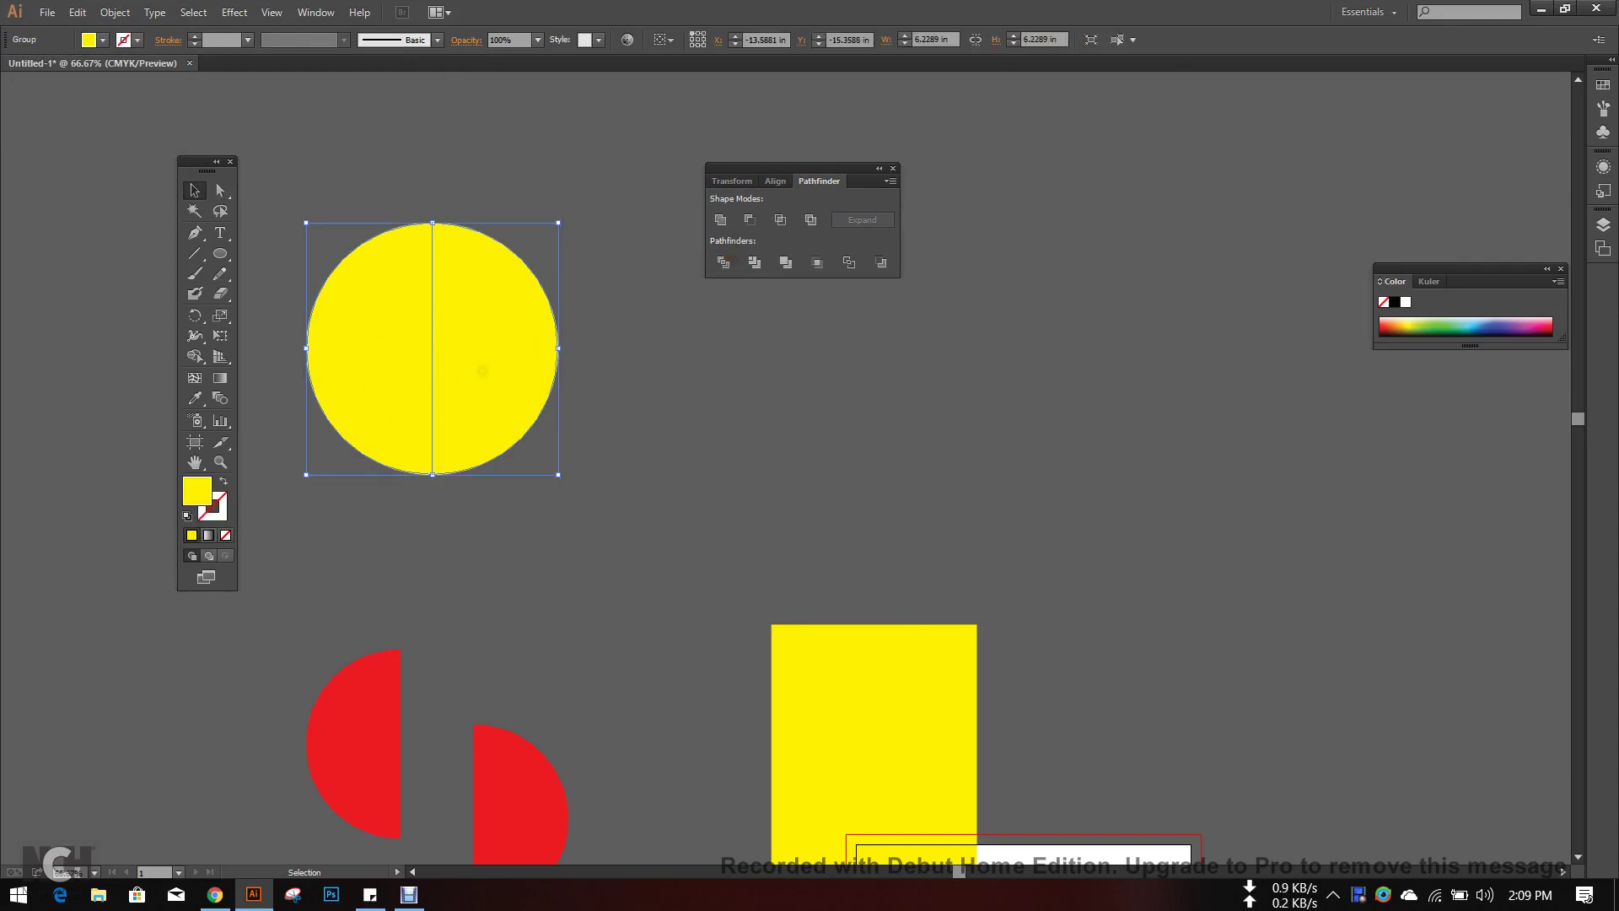
- Ungroup the divided circle and move its two halves apart, the left one higher and the right one lower
right_click(555, 350)
click(643, 457)
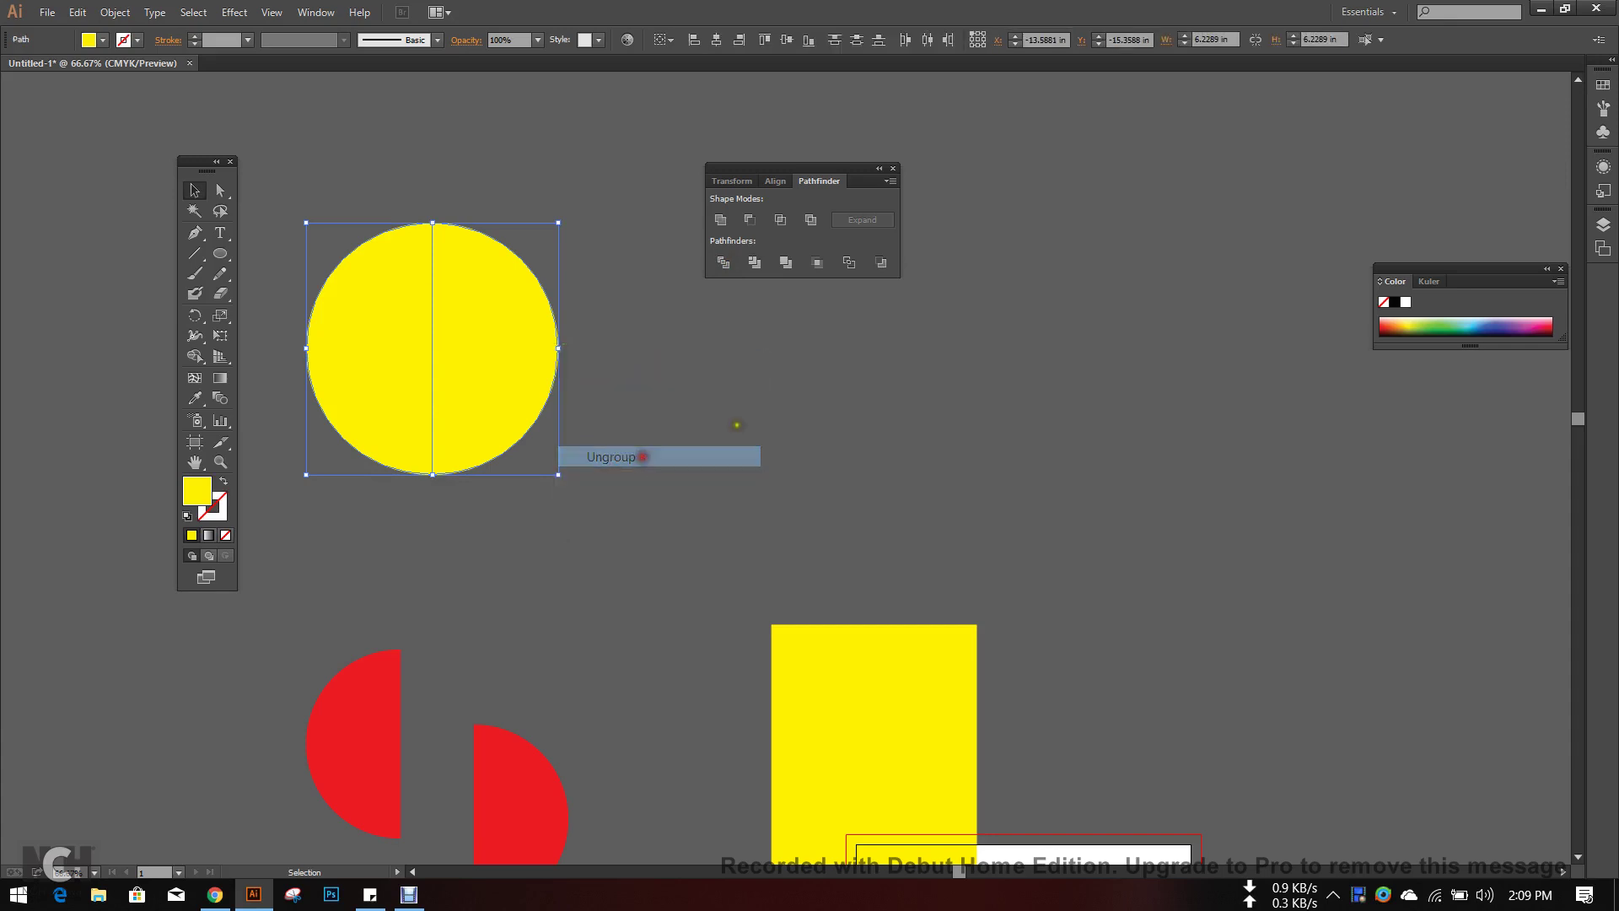
drag(506, 362, 621, 382)
drag(380, 337, 408, 247)
drag(639, 372, 632, 402)
click(757, 386)
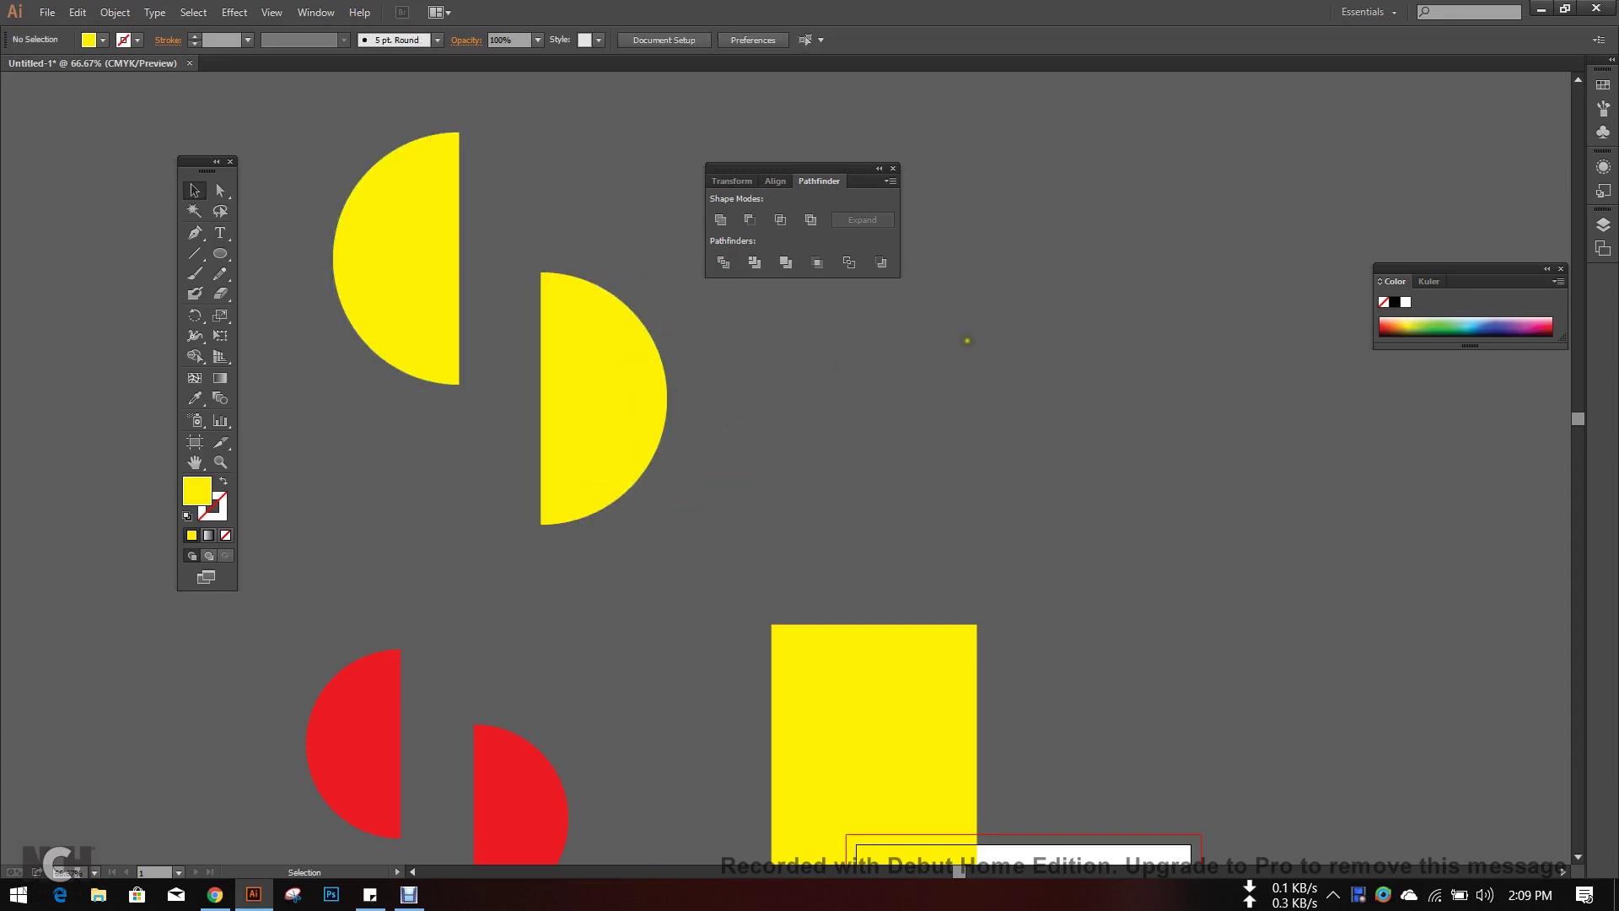
- Draw a yellow rectangle about 12.62 by 5.77 in beside the half circles and move it slightly up and left
drag(988, 337, 872, 405)
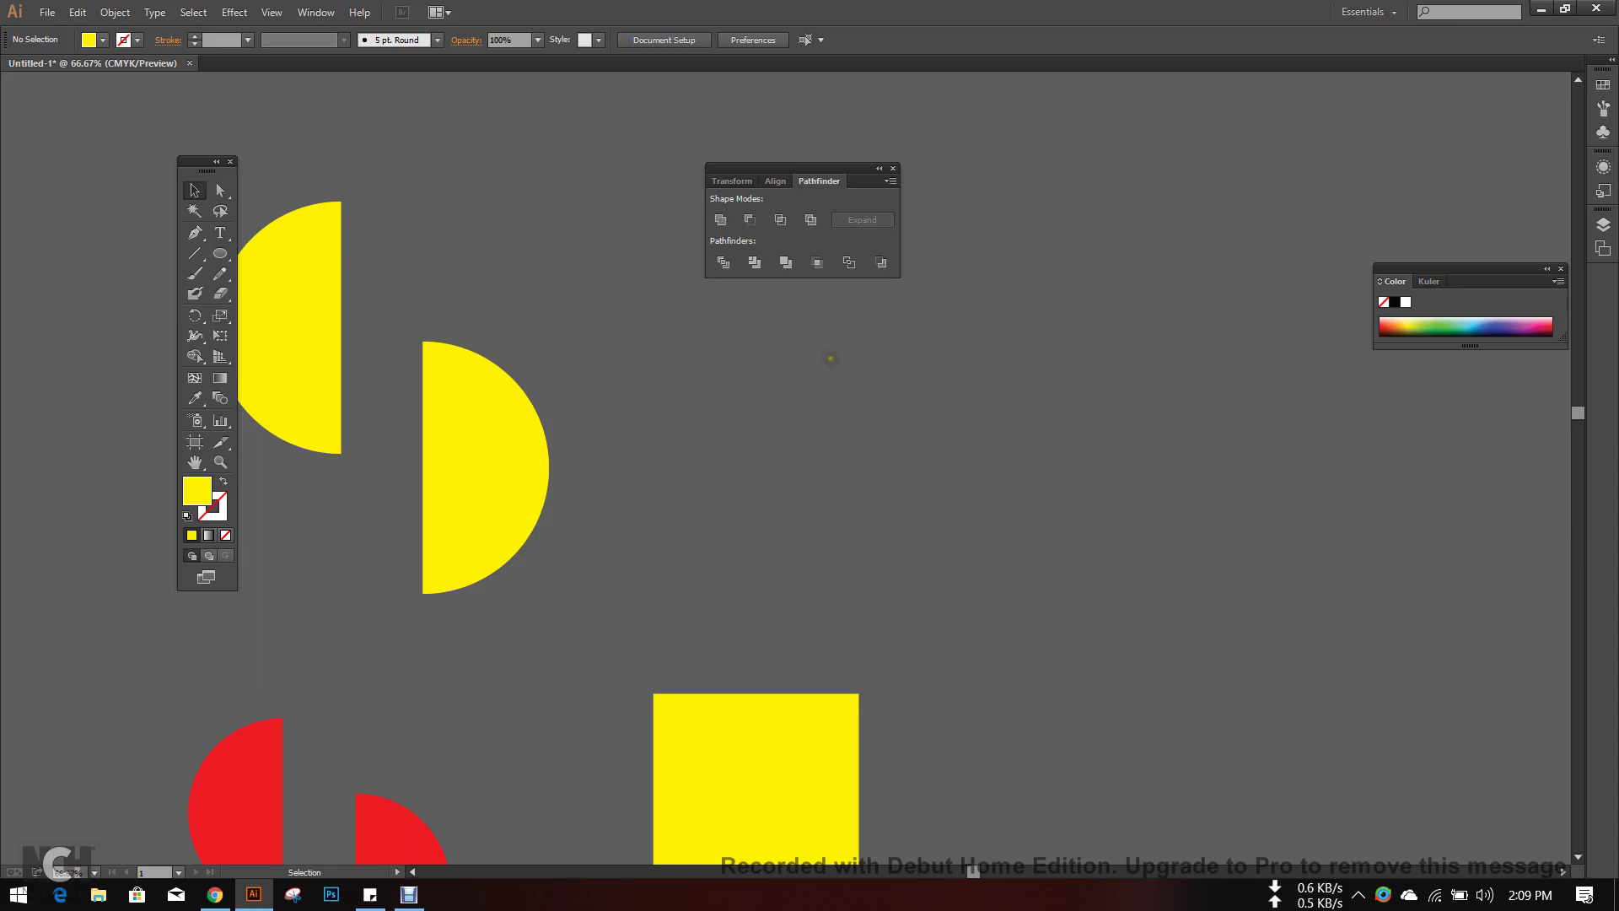
drag(719, 400, 783, 494)
scroll(632, 398, up, 5)
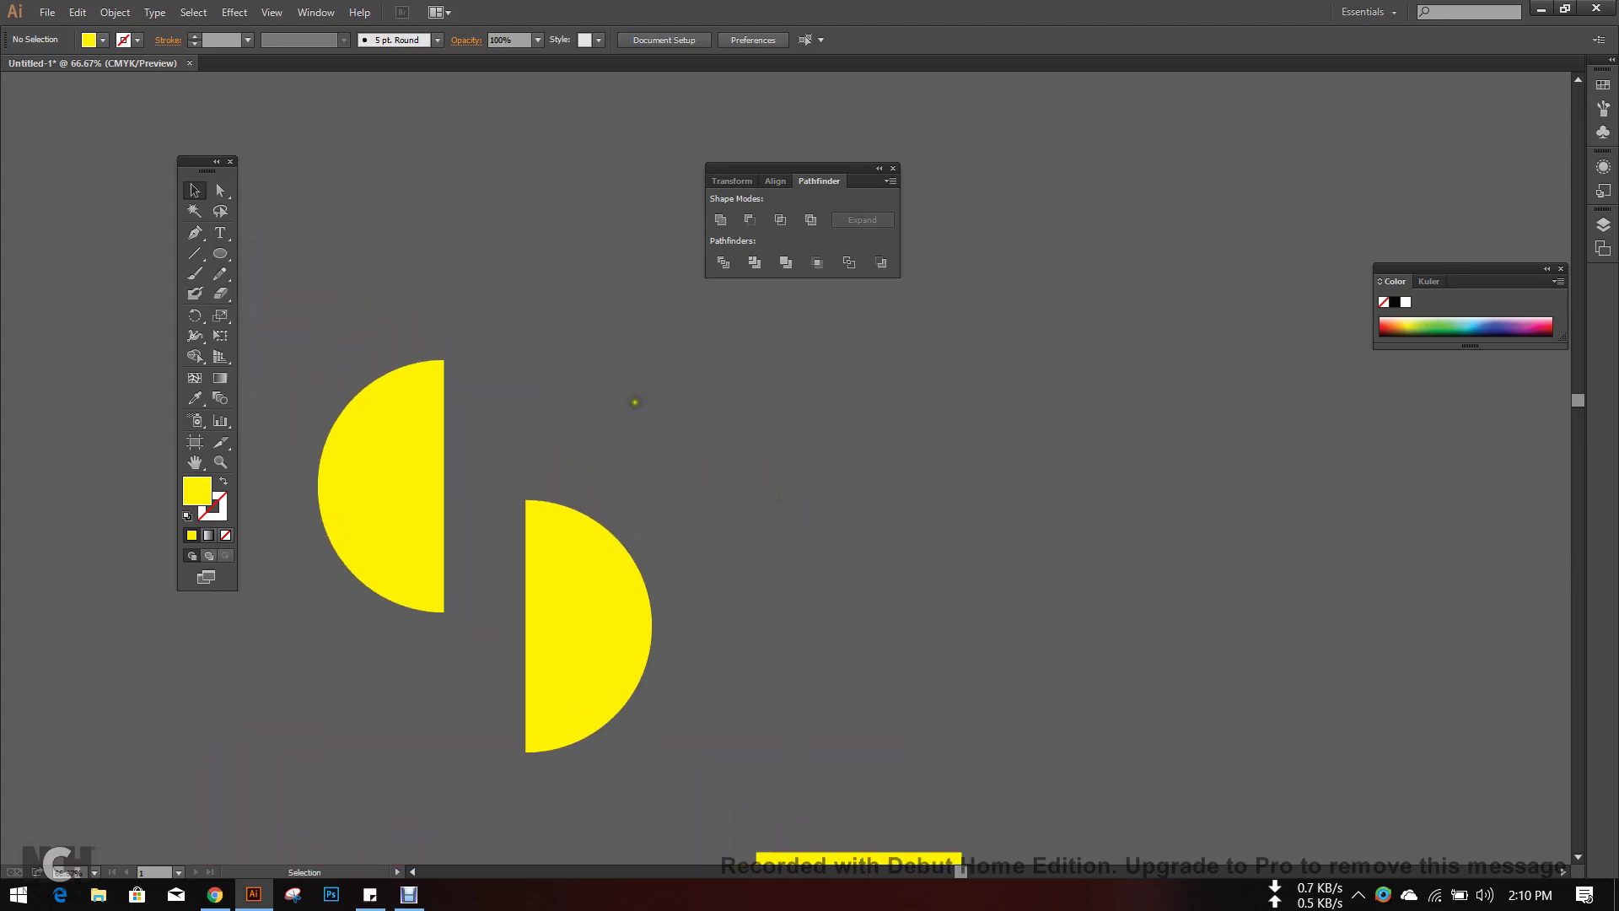
click(221, 256)
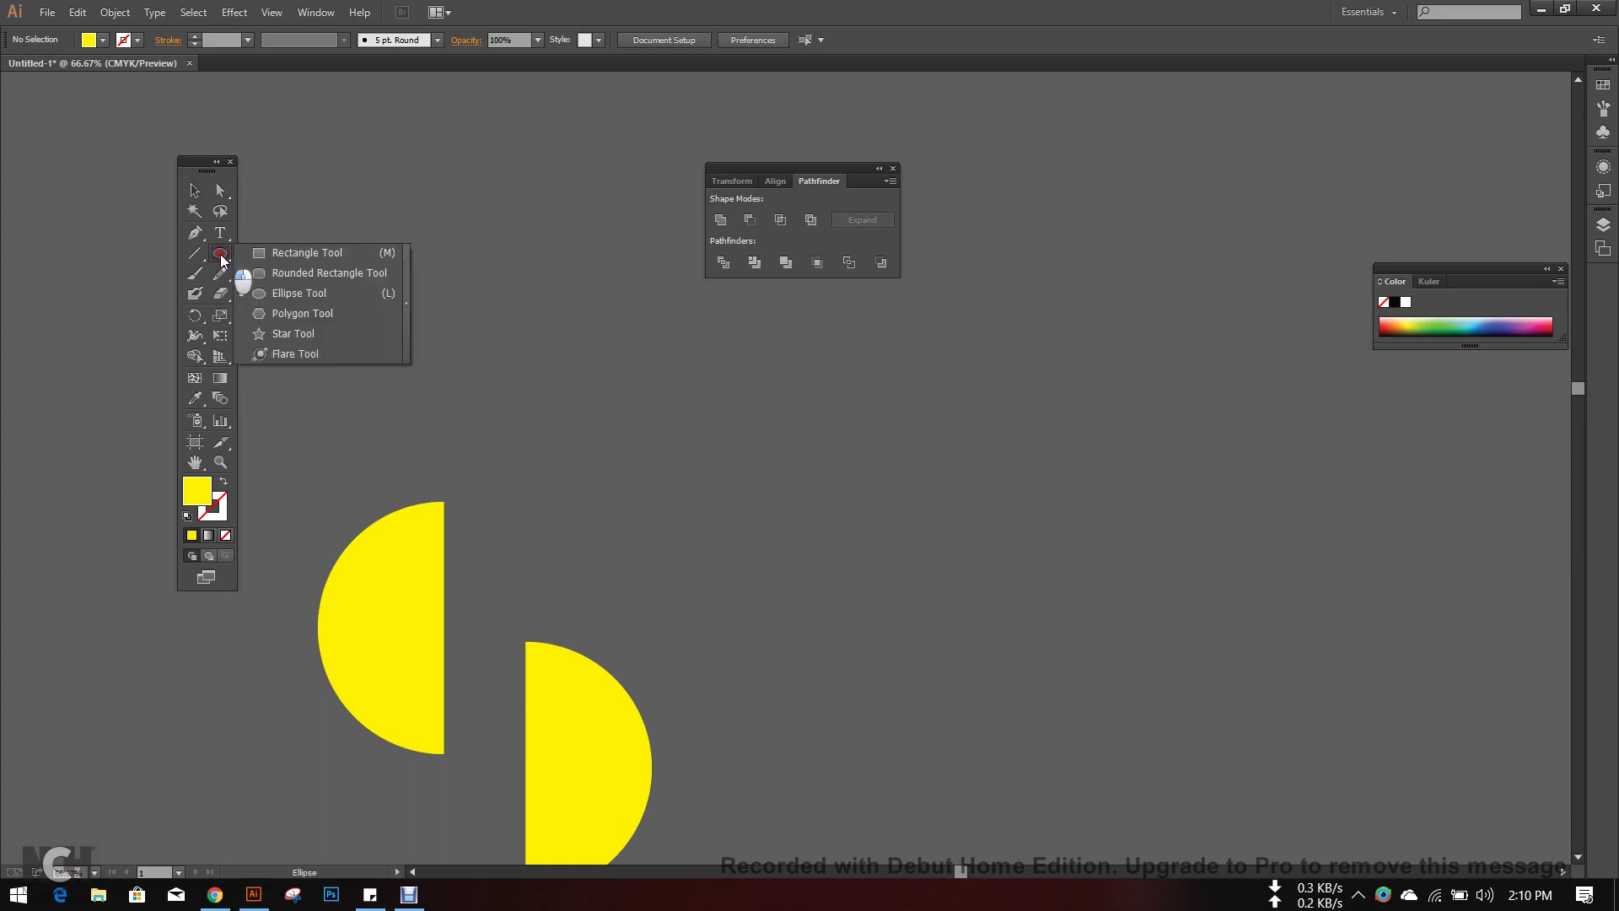
drag(221, 254, 234, 253)
drag(847, 398, 1357, 632)
click(197, 190)
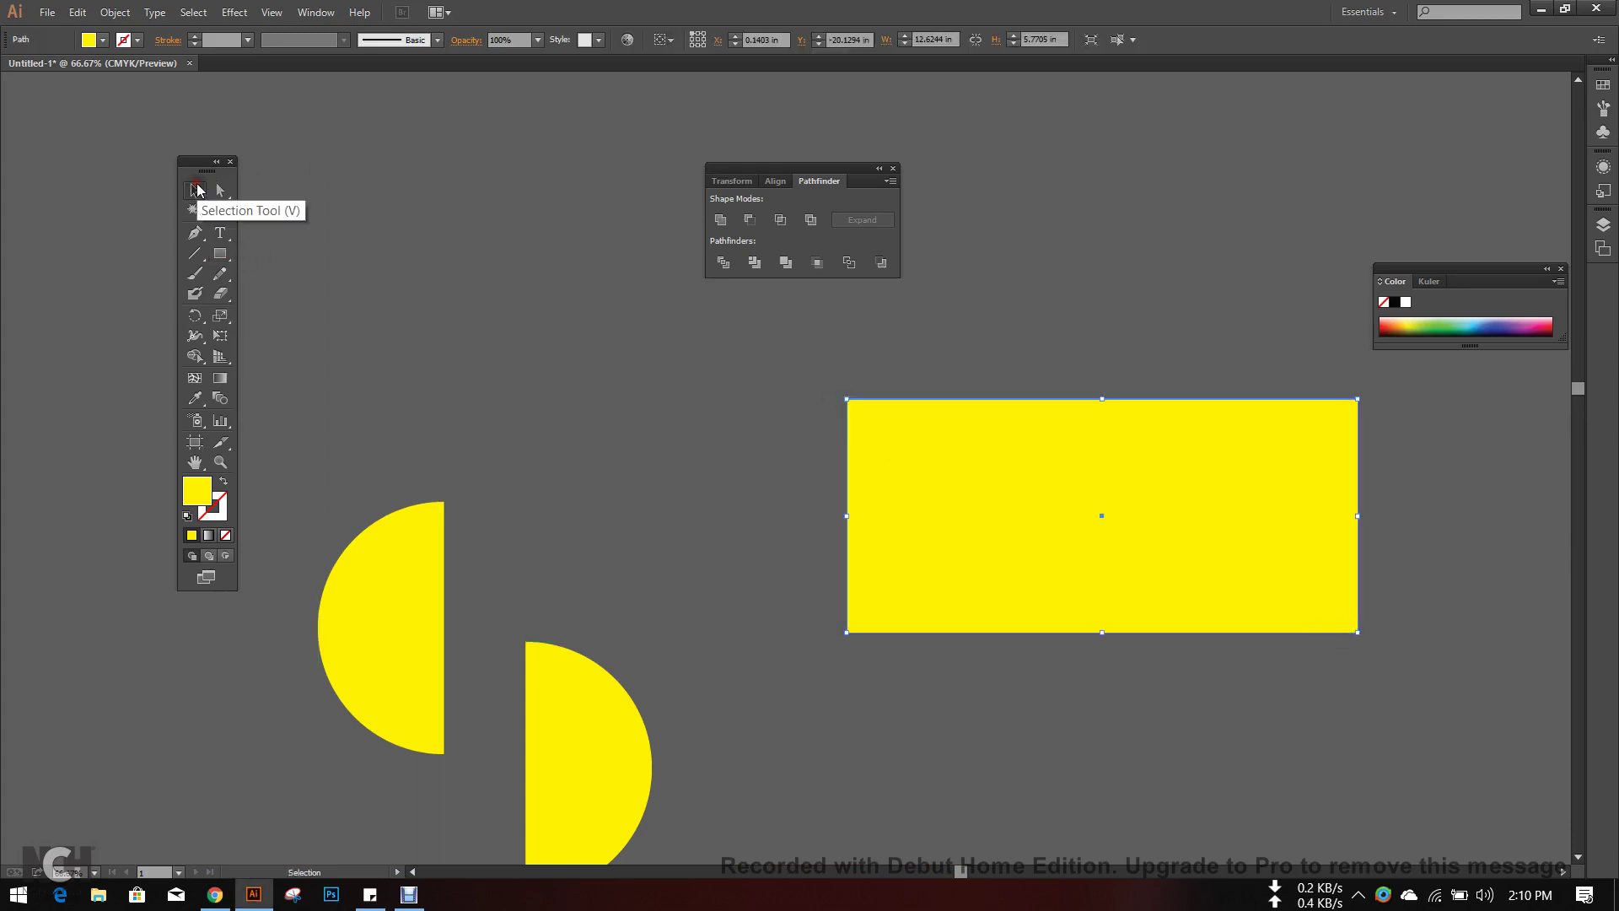
click(366, 270)
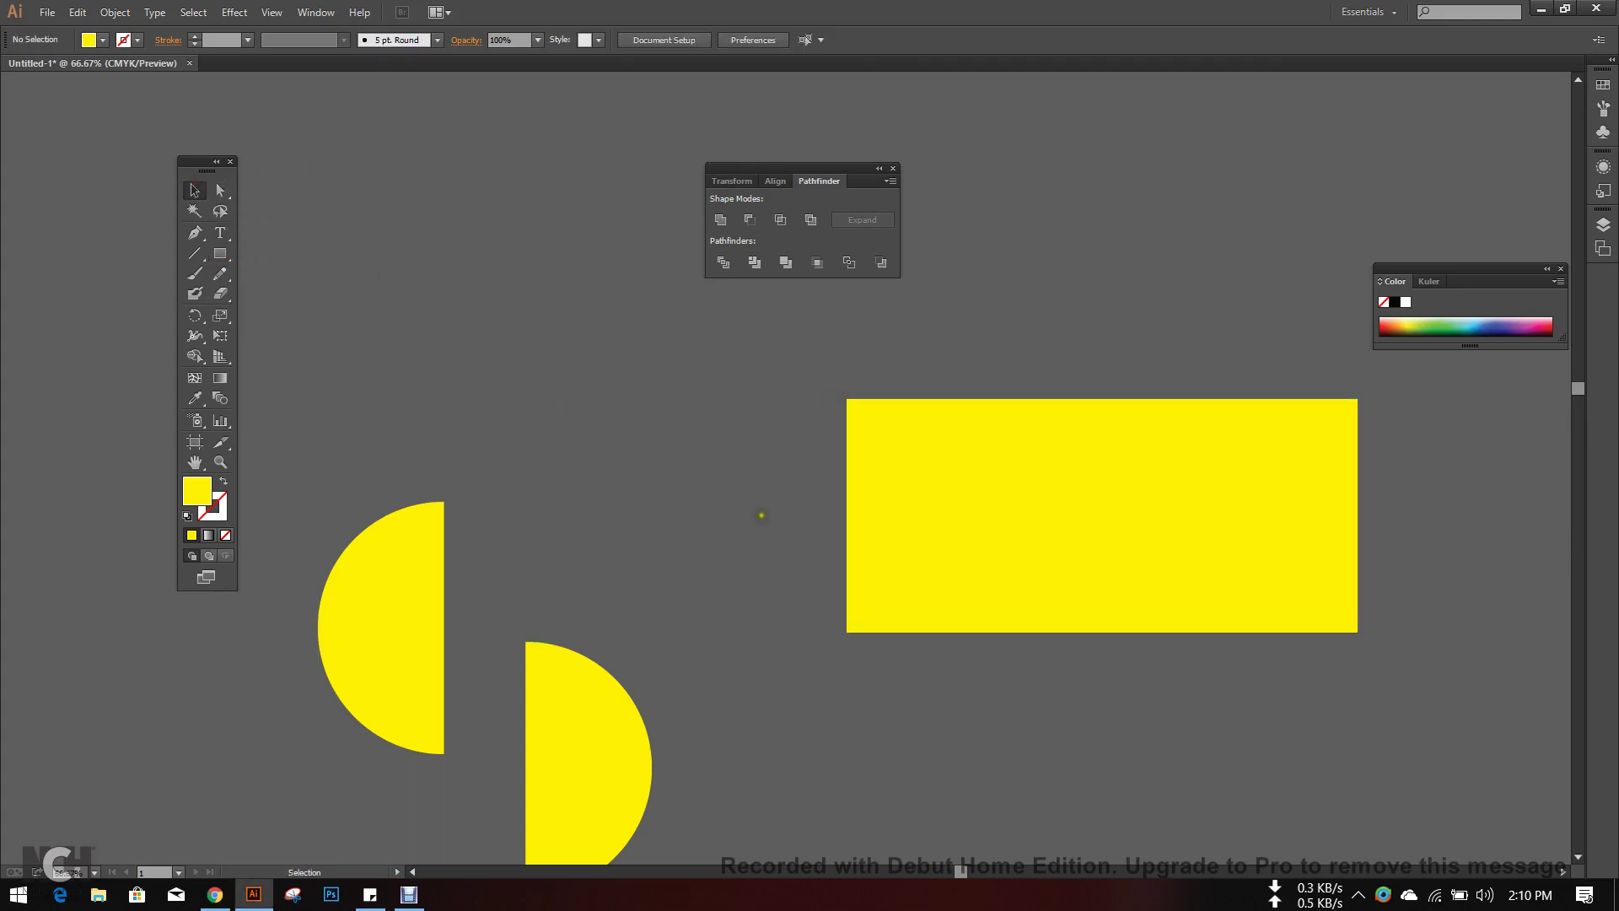
drag(993, 559, 883, 506)
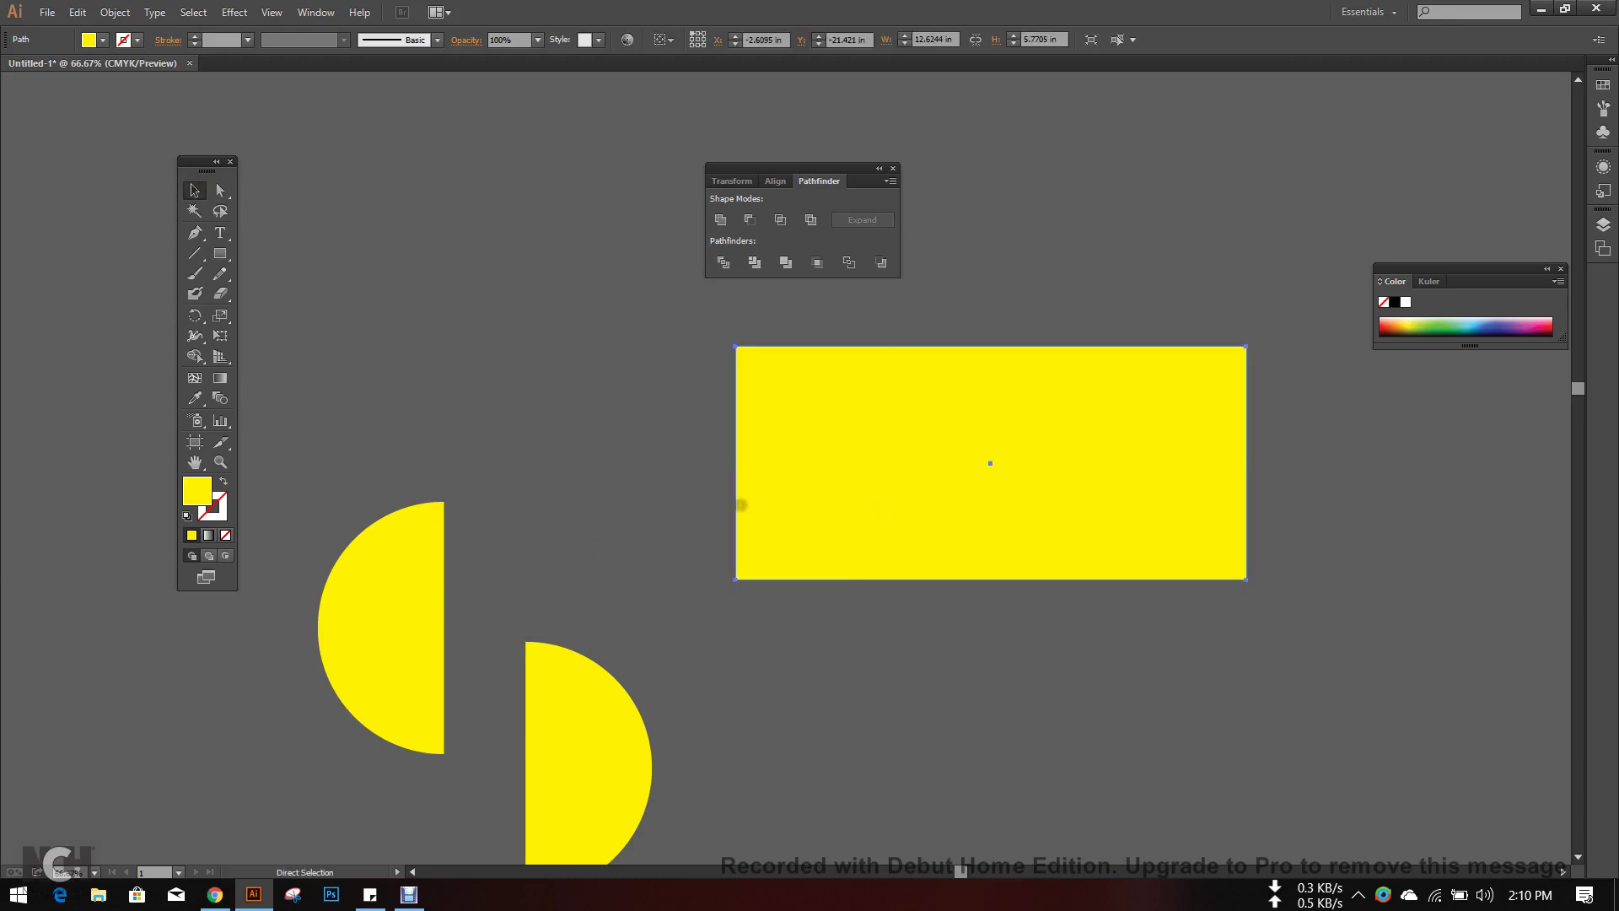
- Undo the recent edits back through the rectangle, the circle's division and the circle itself
key(ctrl+z)
key(ctrl+z)
key(ctrl+z)
key(ctrl+z)
key(ctrl+z)
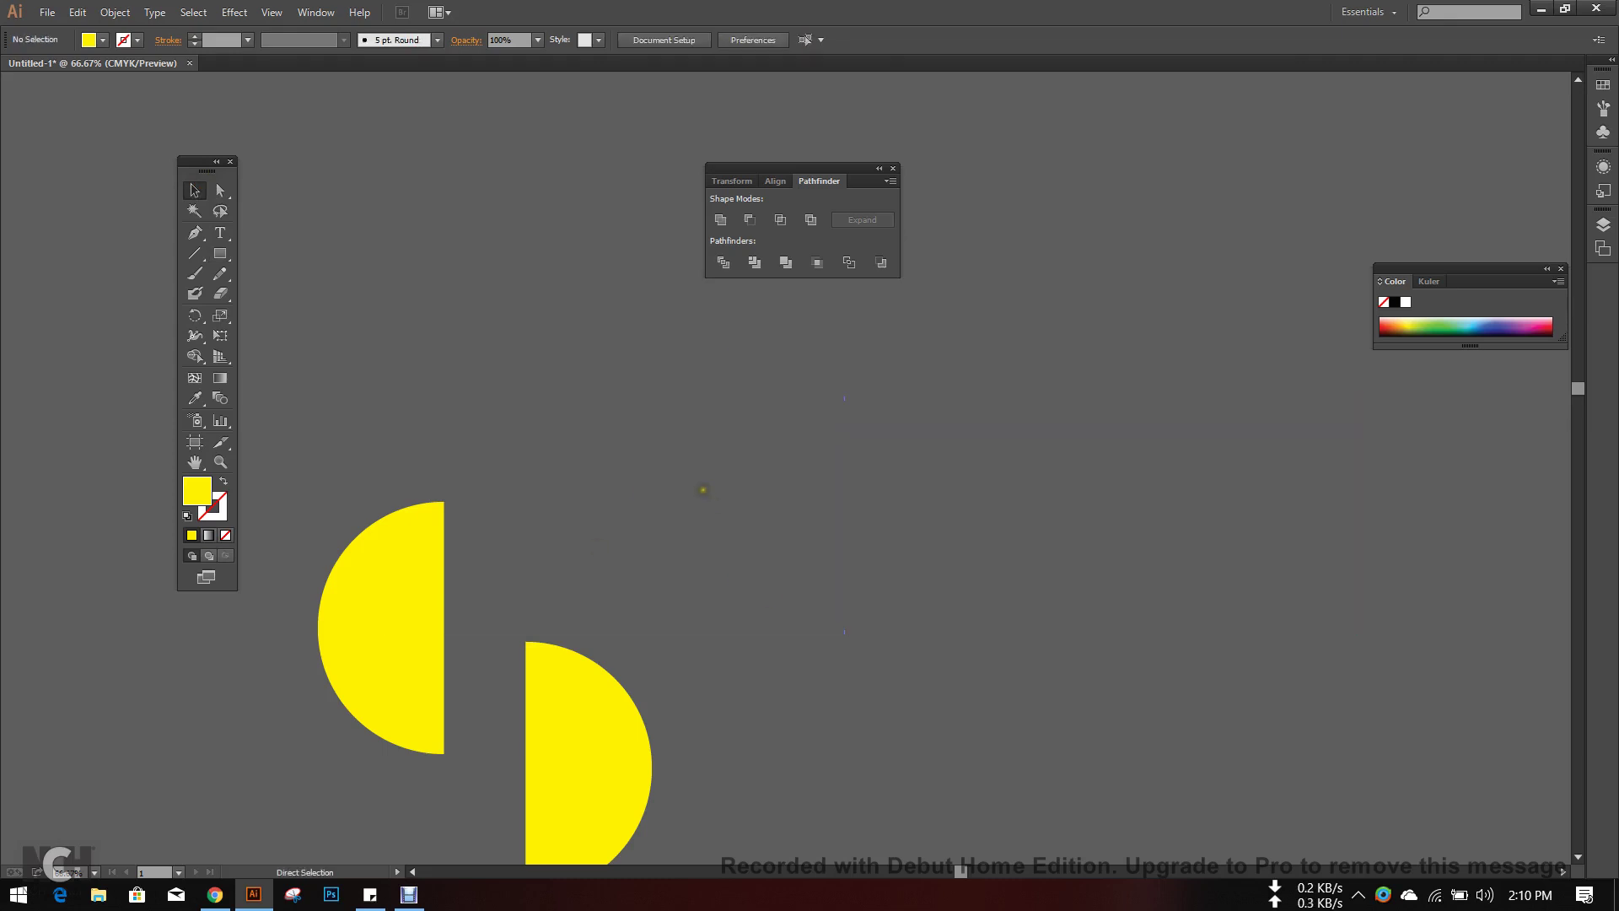
key(ctrl+z)
key(ctrl+z)
key(ctrl+z)
key(ctrl+z)
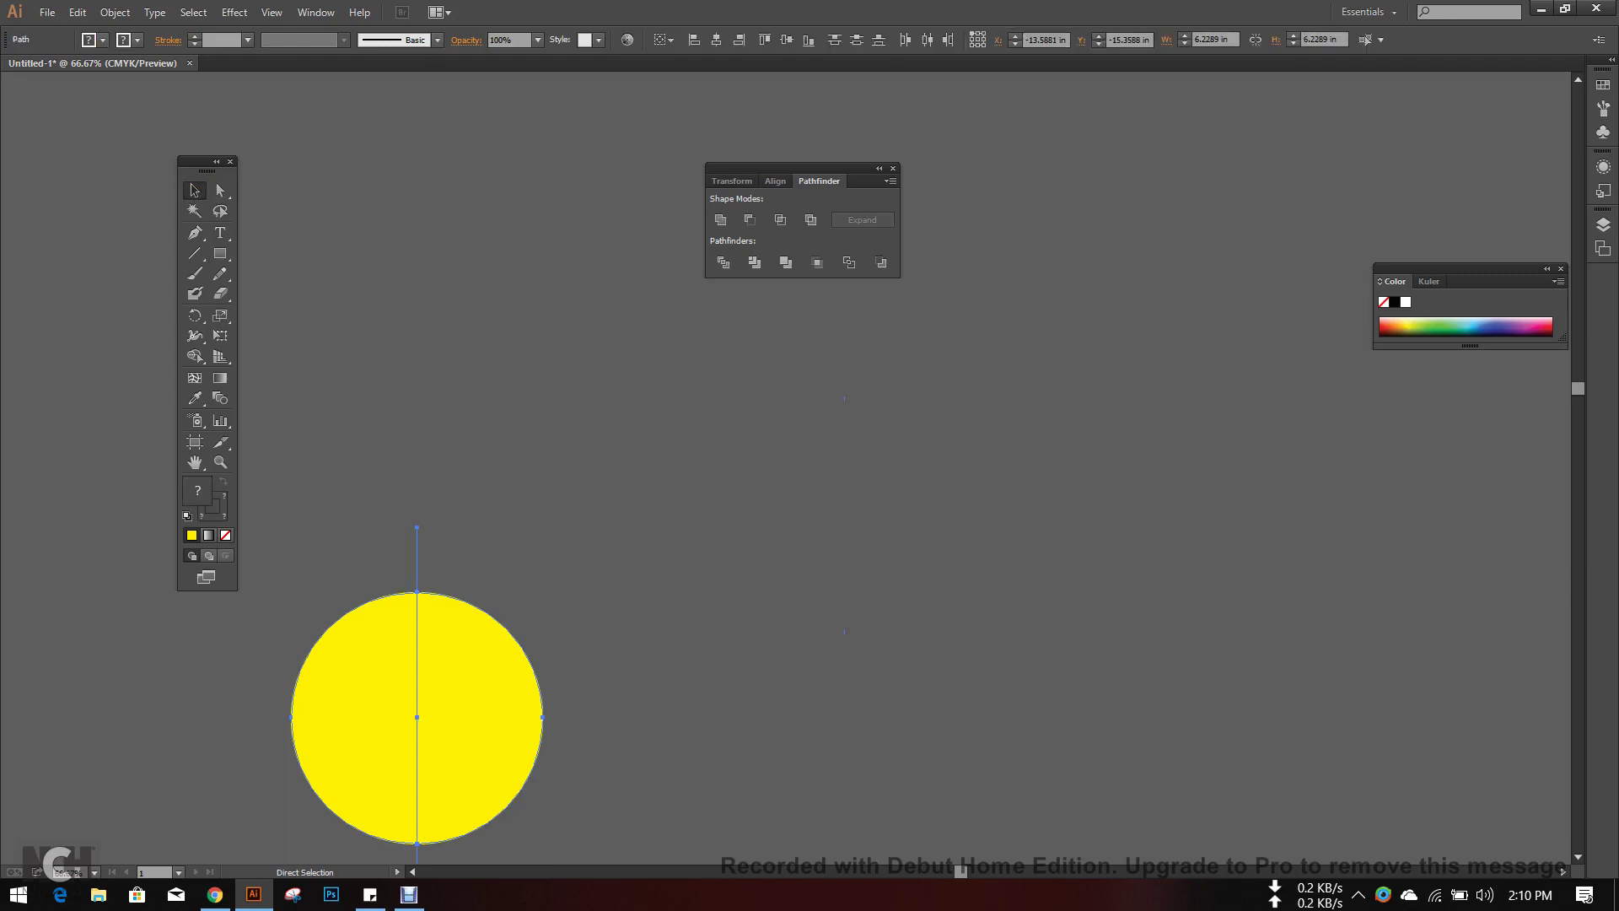
key(ctrl+z)
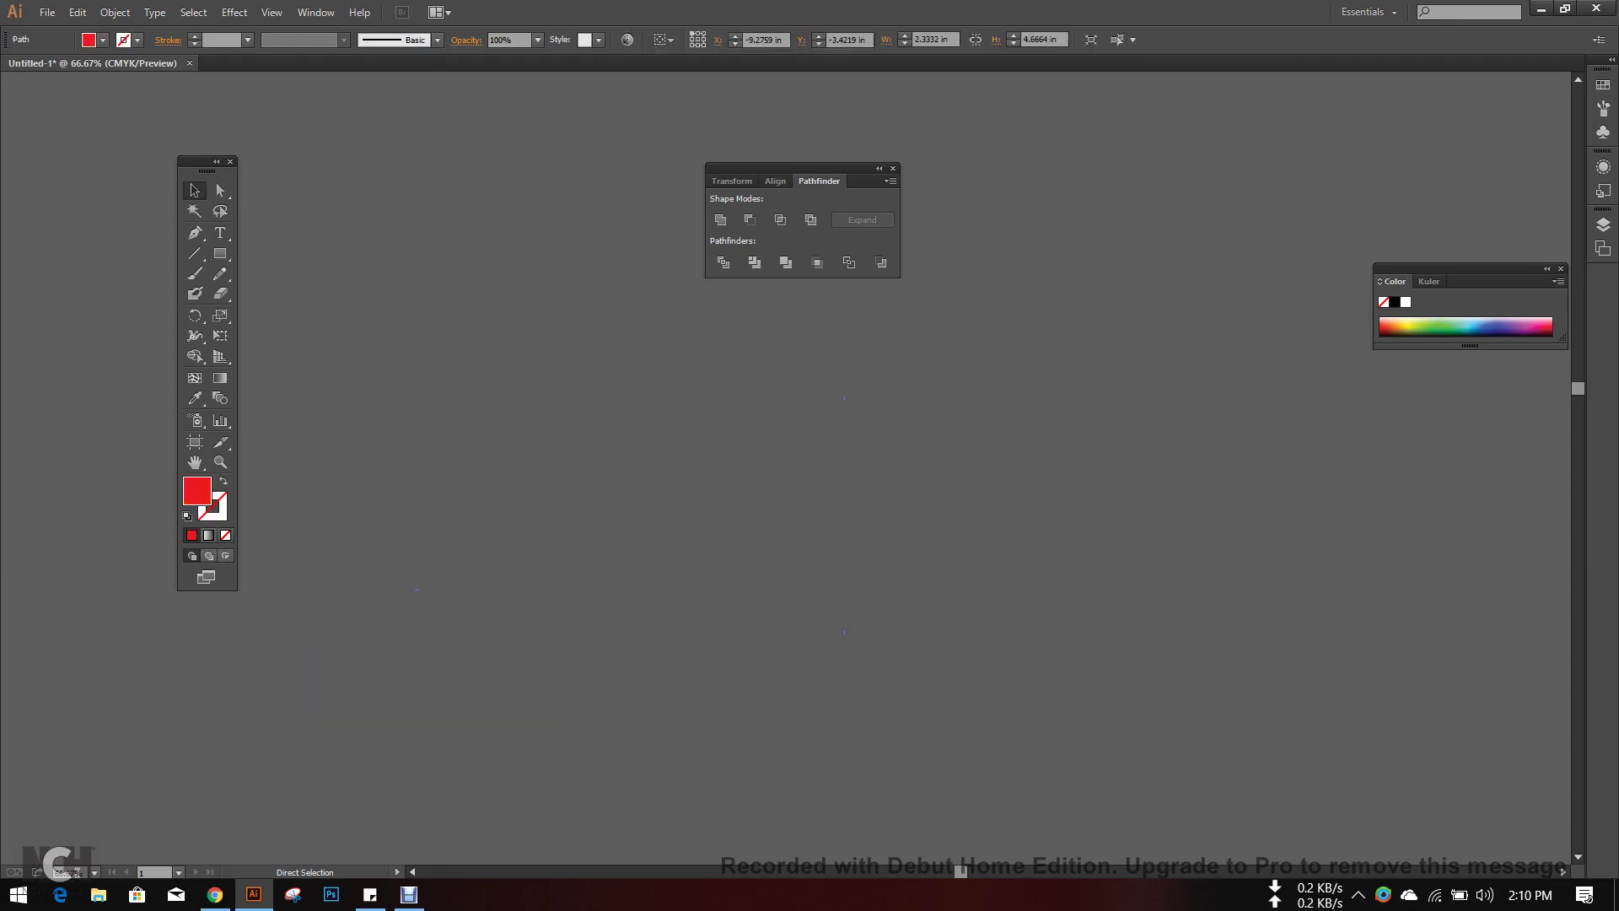
- Redo the undone edits up to the separated half circles and the moved yellow rectangle
key(ctrl)
key(ctrl+shift+z)
key(ctrl+shift+z)
key(ctrl+shift+z)
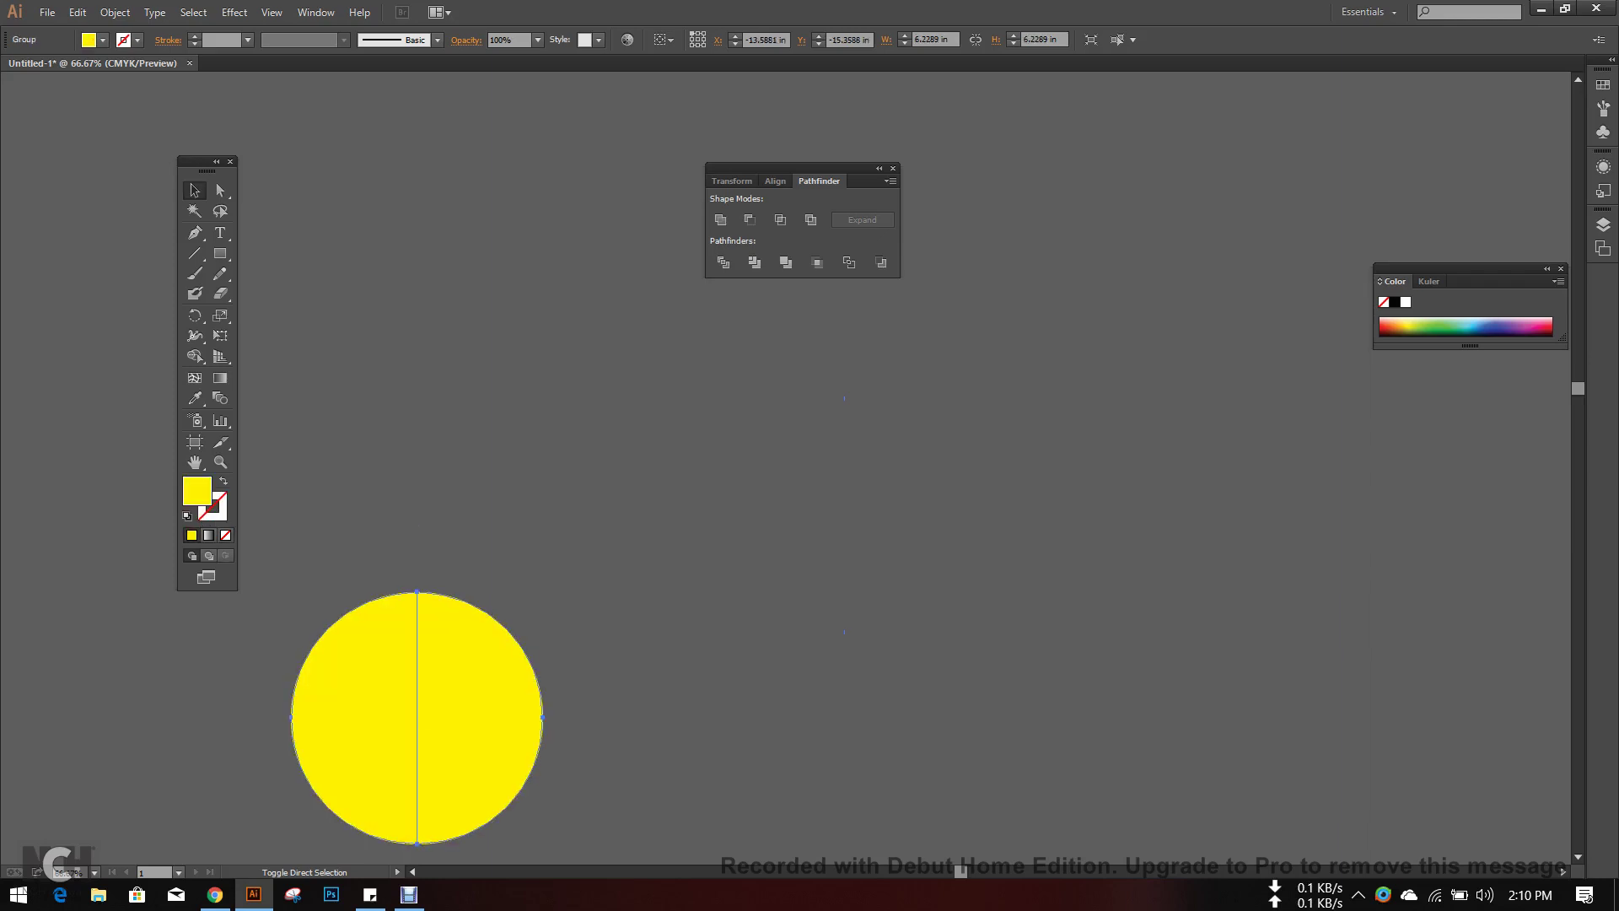
key(ctrl+shift+z)
key(ctrl+shift+z)
key(ctrl+shift+z)
key(ctrl+shift+z)
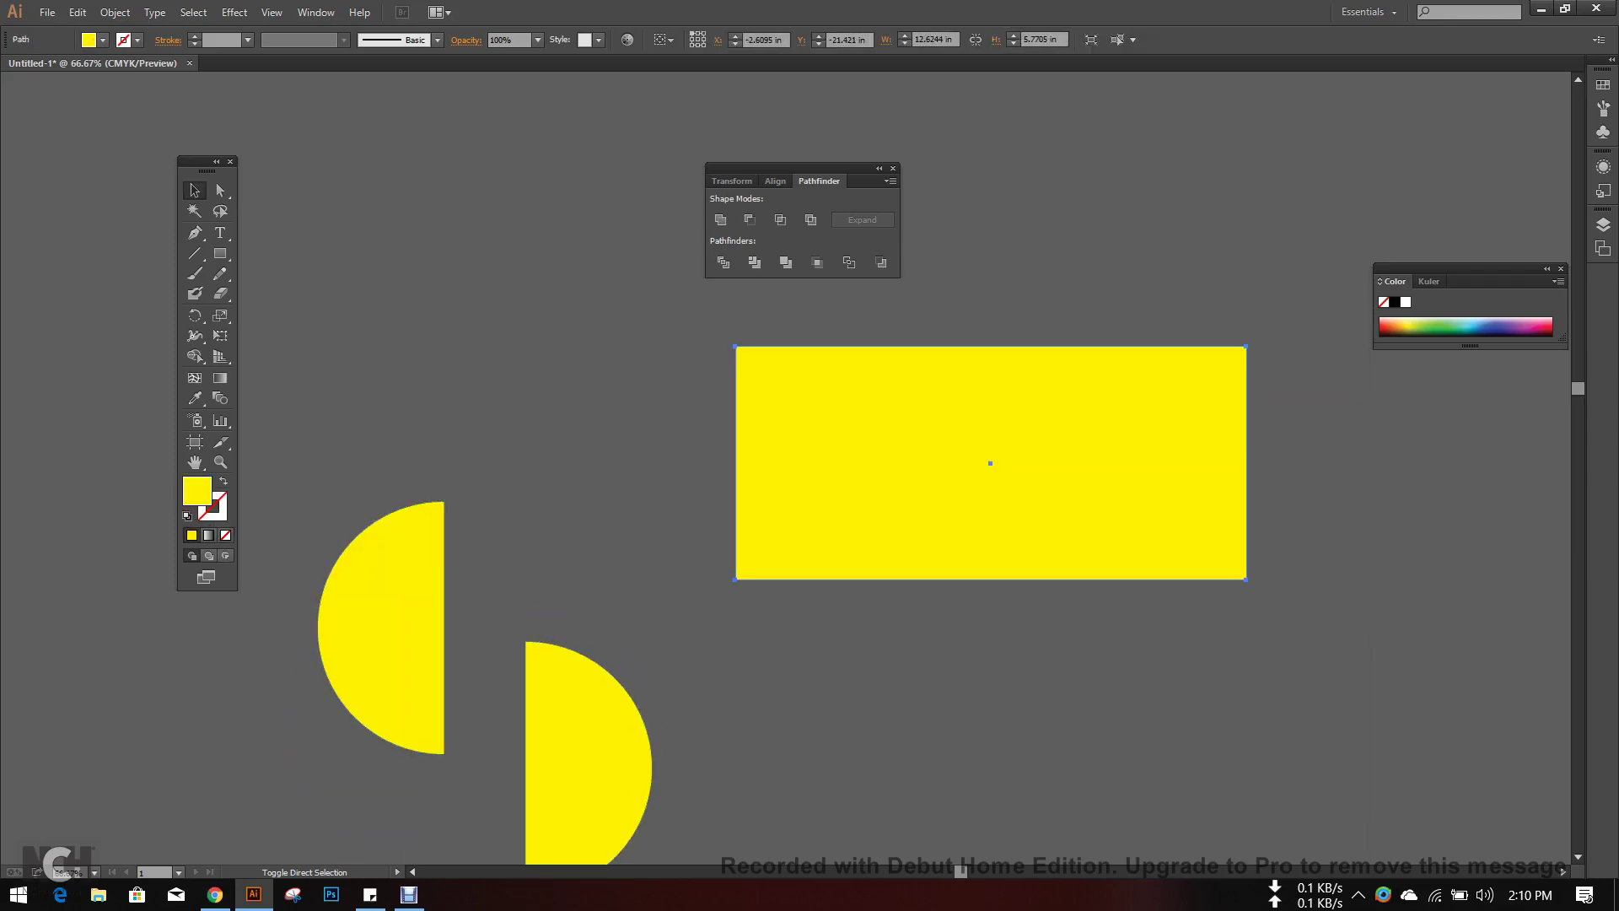
key(ctrl+shift+z)
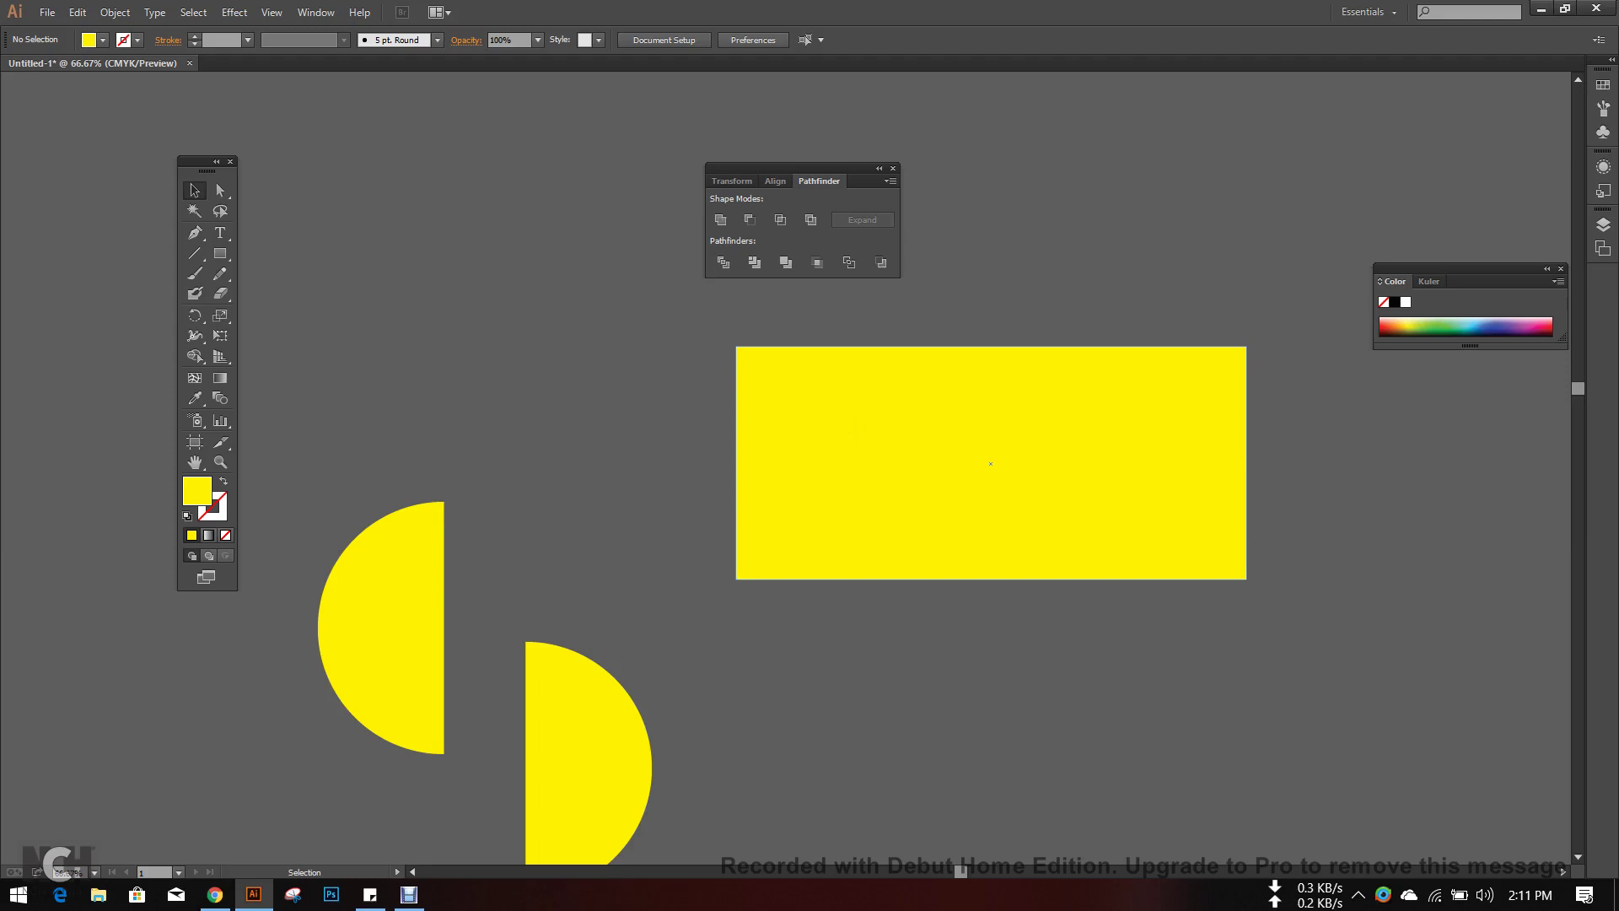
- Draw a square about 4.9 in wide in the empty area above the rectangle and swap its fill and stroke
scroll(568, 300, up, 5)
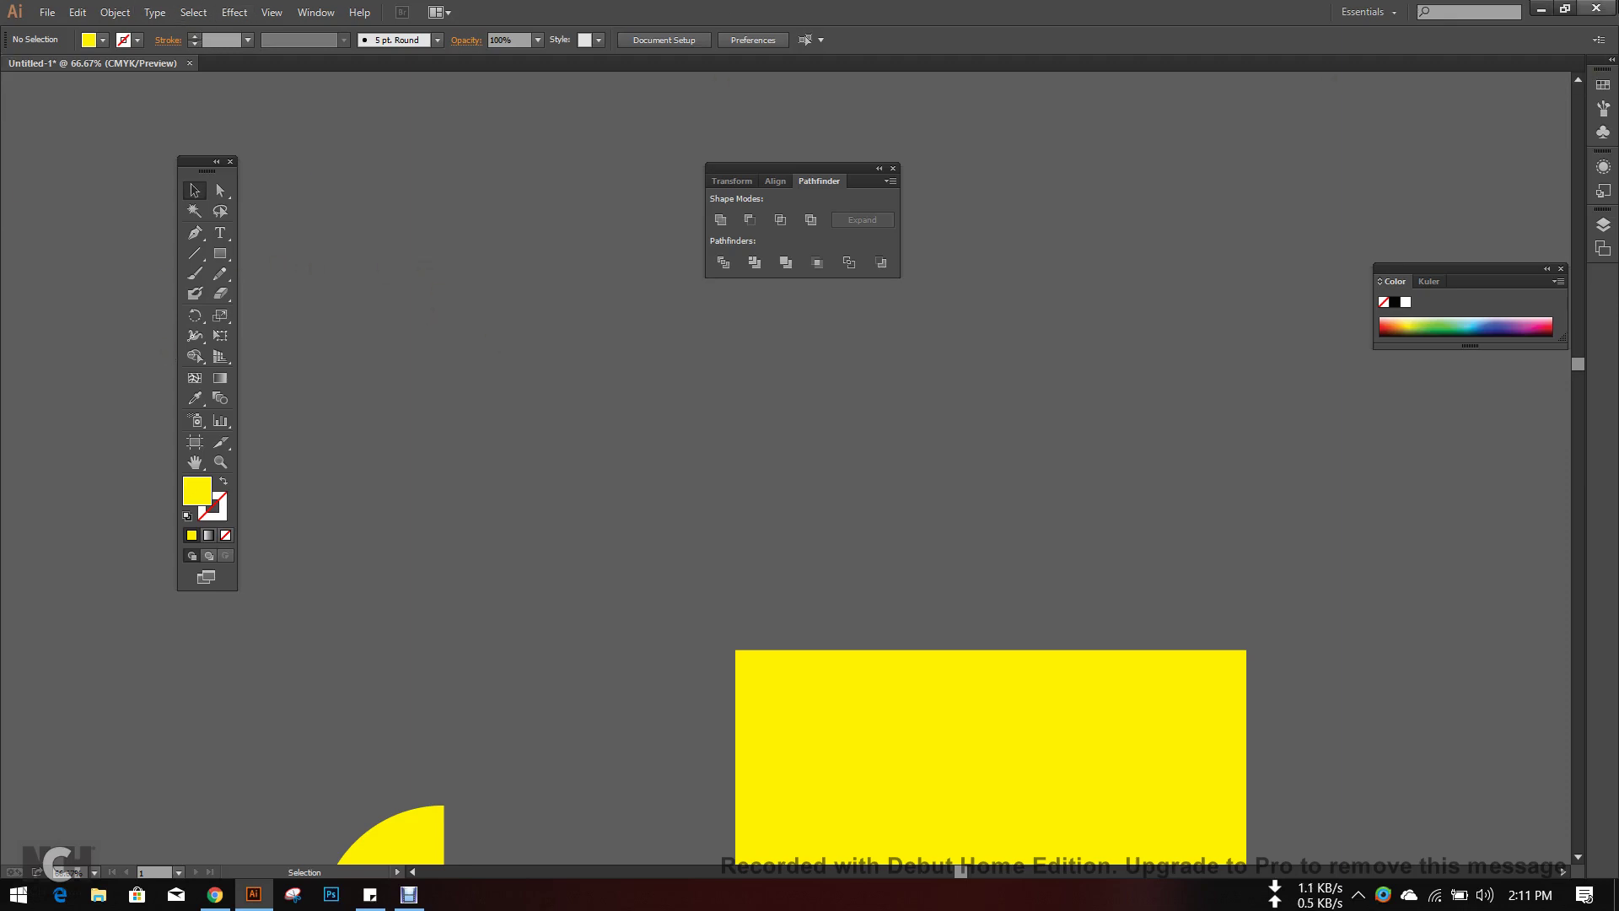
scroll(693, 417, up, 2)
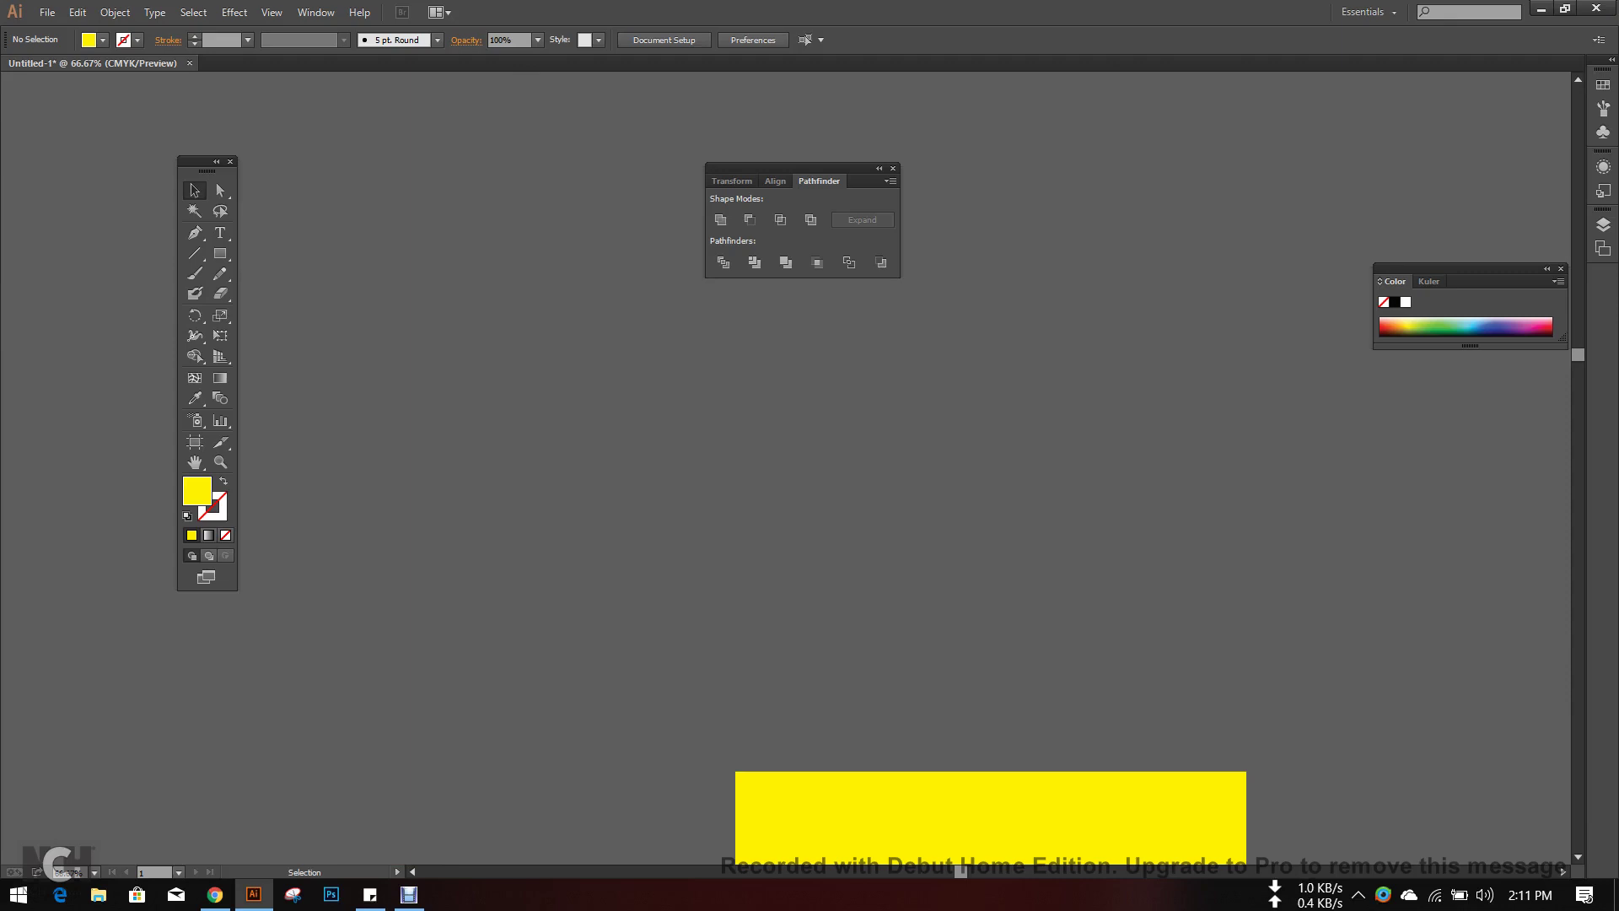
click(223, 253)
drag(330, 242, 528, 438)
click(195, 190)
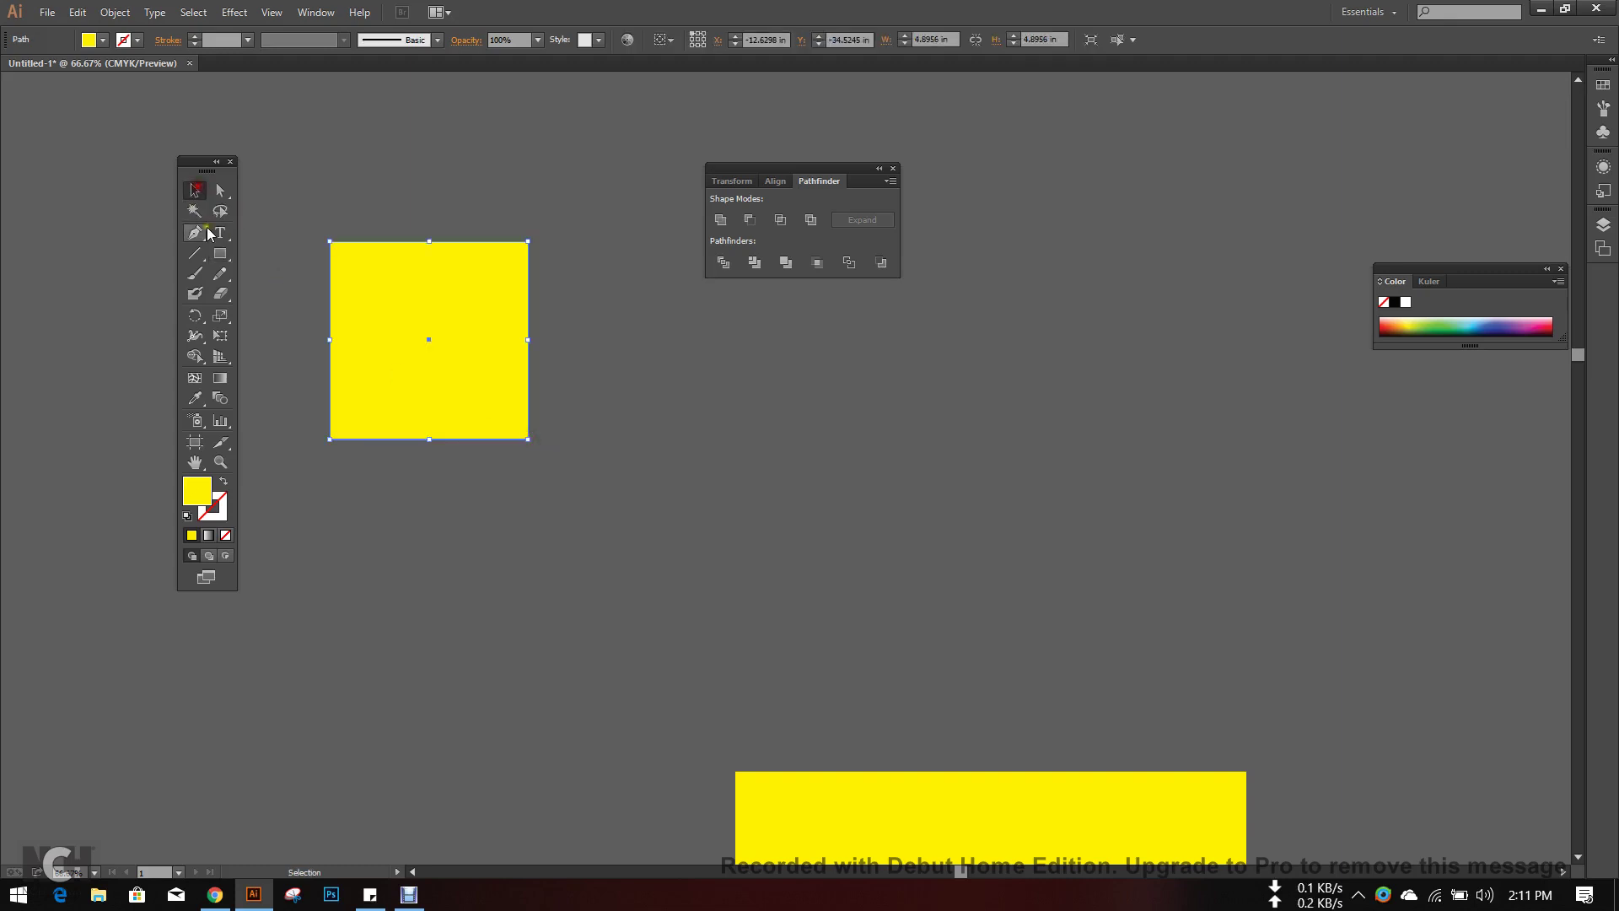
click(224, 480)
click(338, 513)
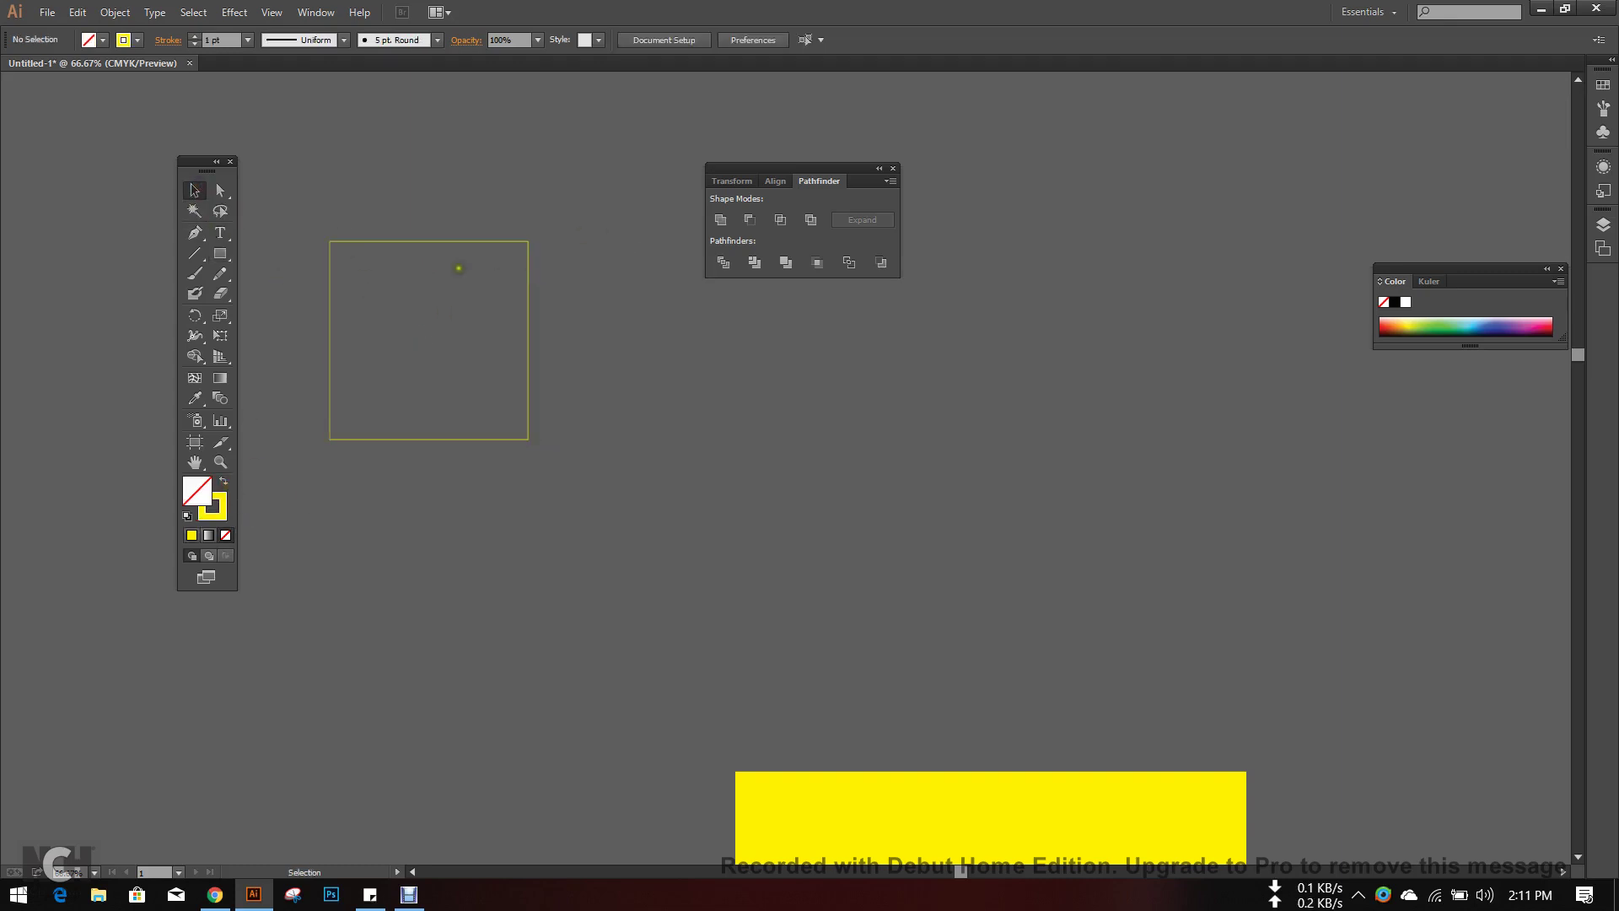
- Draw the cube's top face: slanted lines from the square's two upper corners, joined by a horizontal line about 5 in long
click(196, 253)
scroll(334, 243, up, 1)
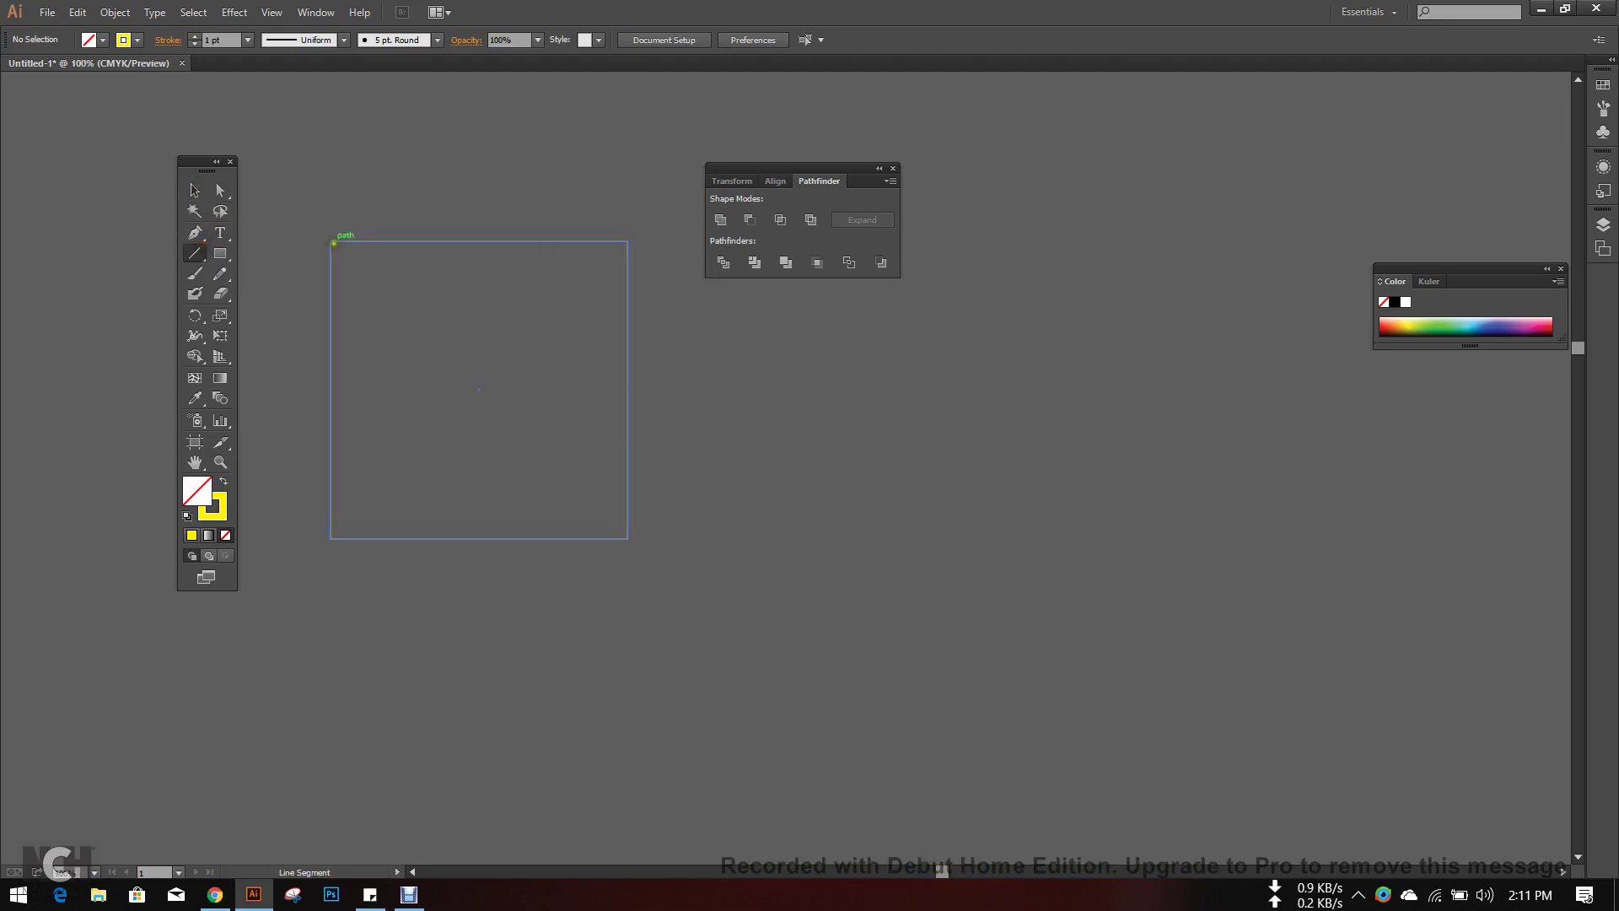
mouse_move(334, 243)
mouse_down()
mouse_move(396, 300)
mouse_move(699, 301)
mouse_up()
scroll(703, 338, up, 1)
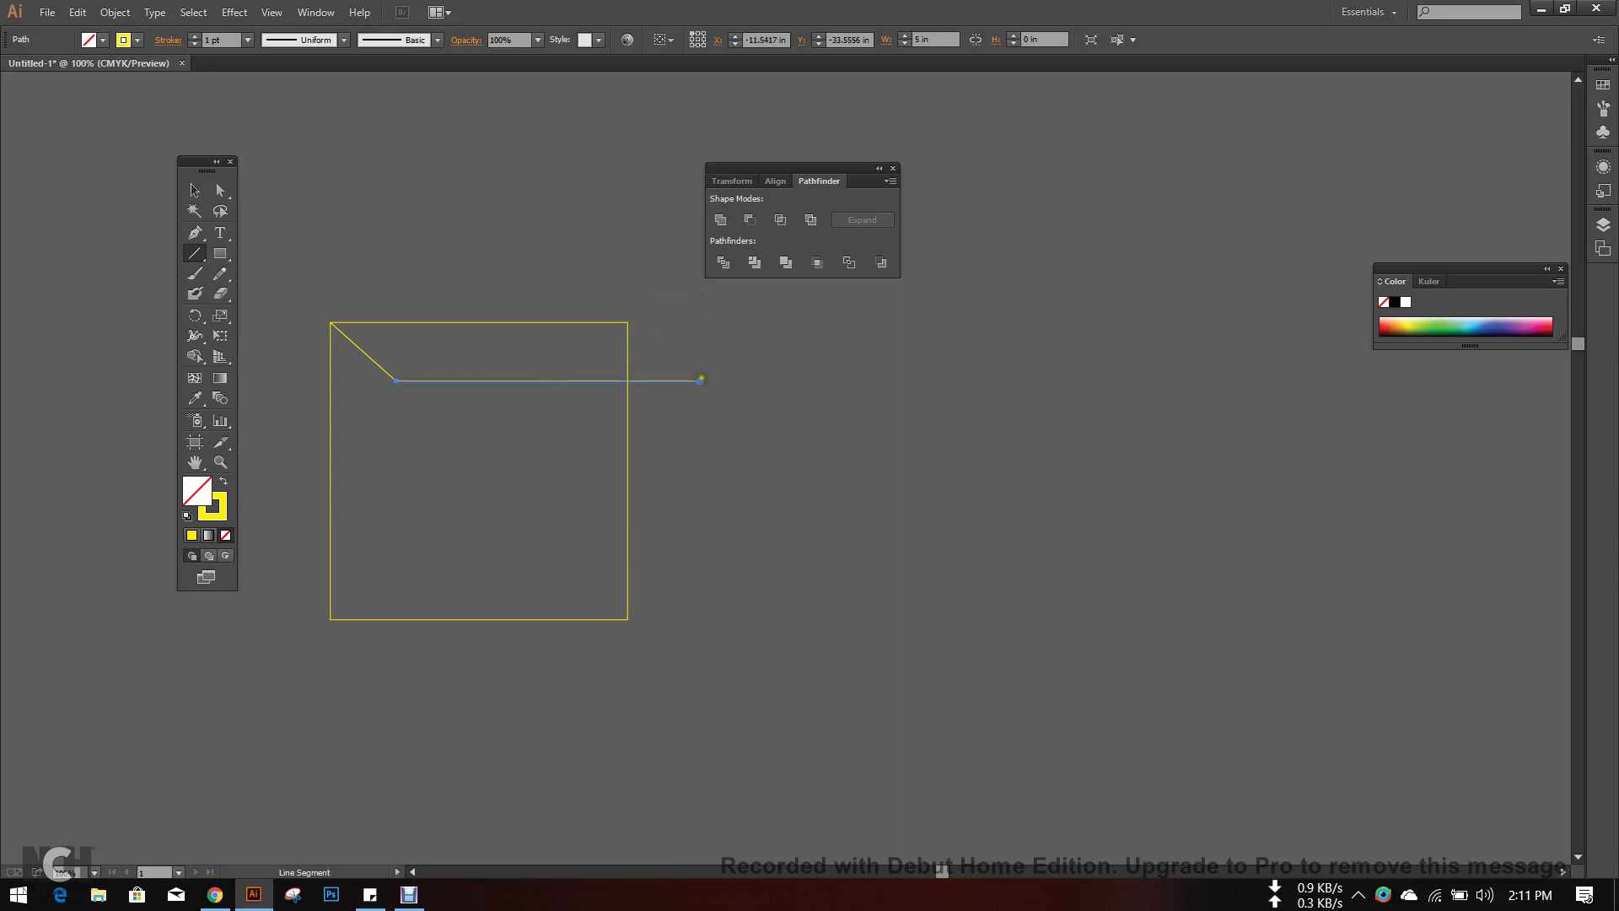
drag(700, 379, 627, 321)
- Complete the cube with the front face's vertical and bottom edges and slanted lines to the square's lower corners
drag(699, 380, 628, 619)
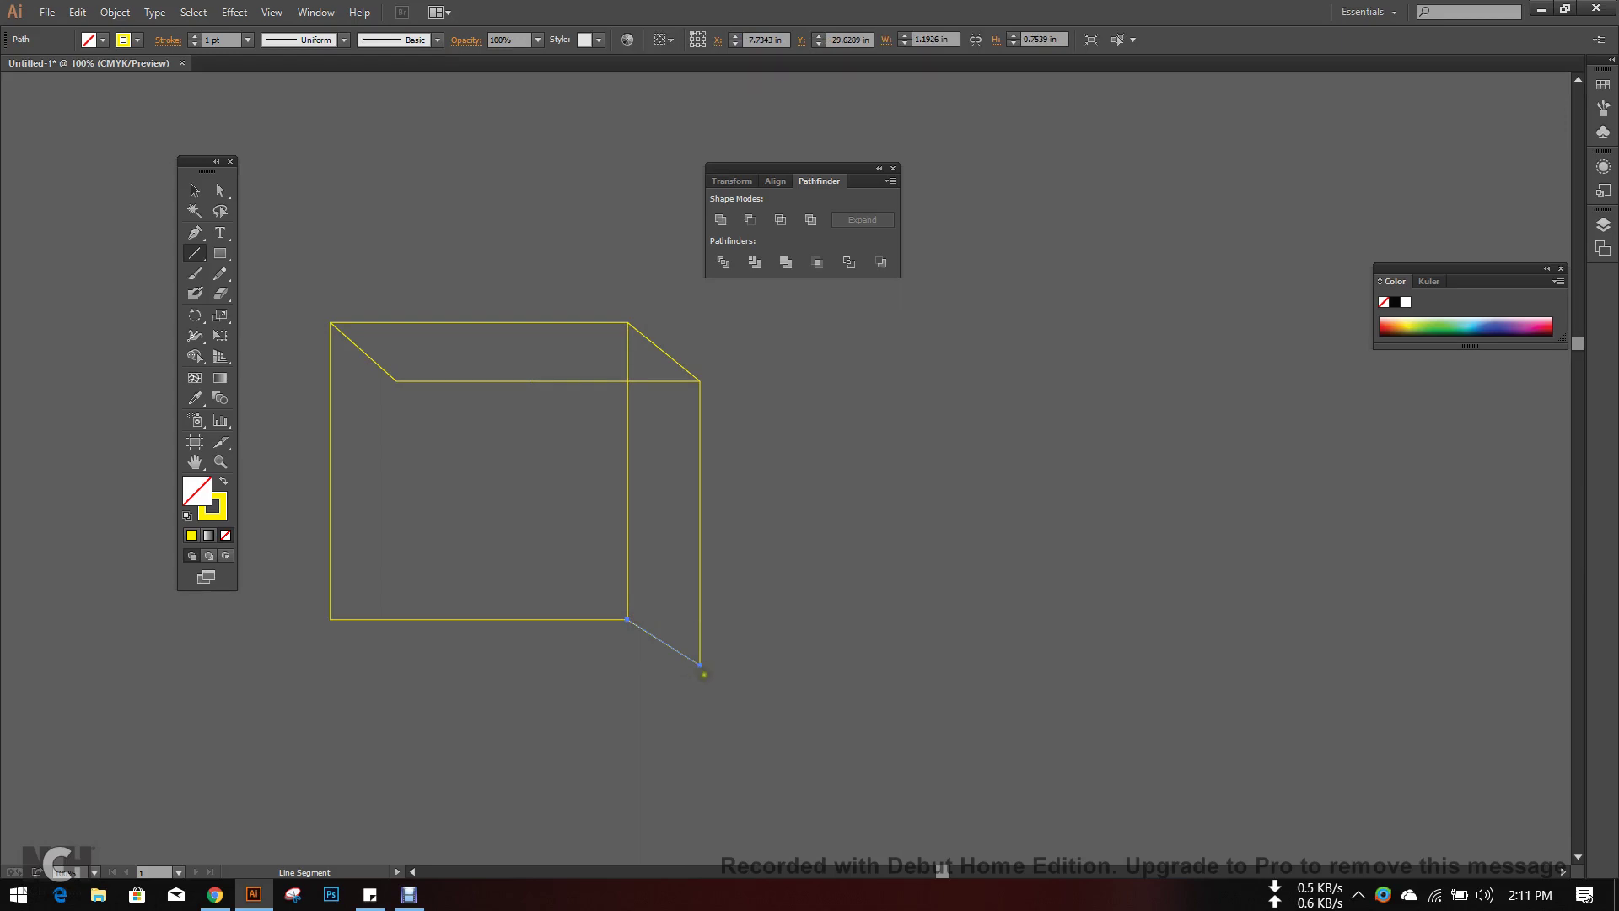
drag(700, 665, 330, 619)
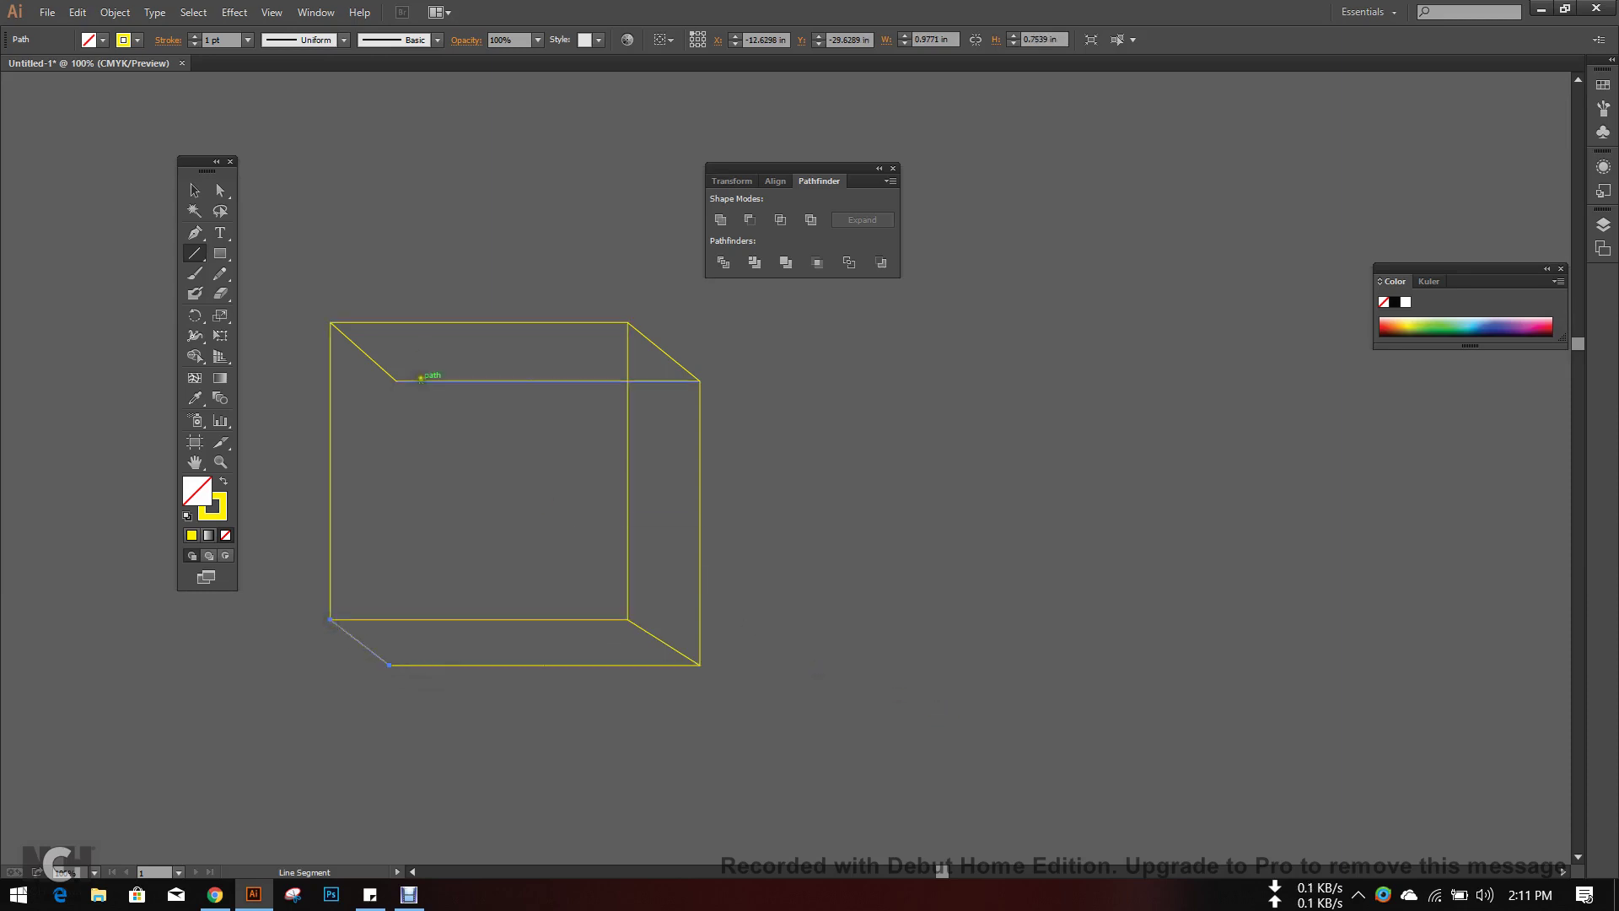
drag(396, 381, 411, 665)
scroll(798, 480, down, 2)
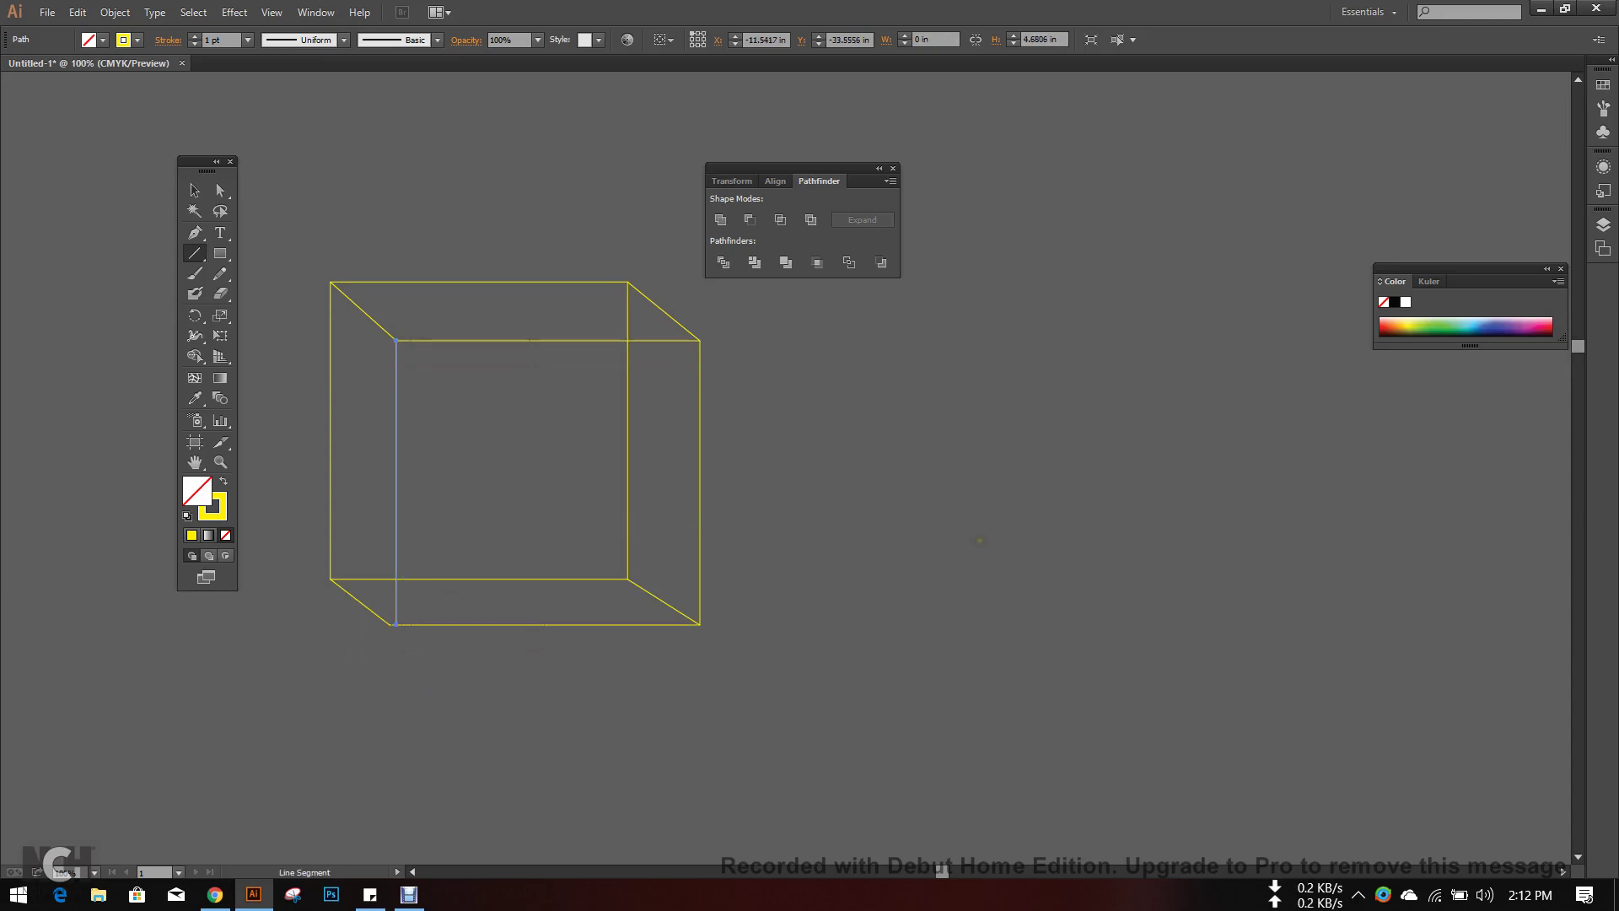
- Move the lower anchor point of the front-left vertical line onto the cube's front bottom-left corner
click(195, 190)
click(348, 161)
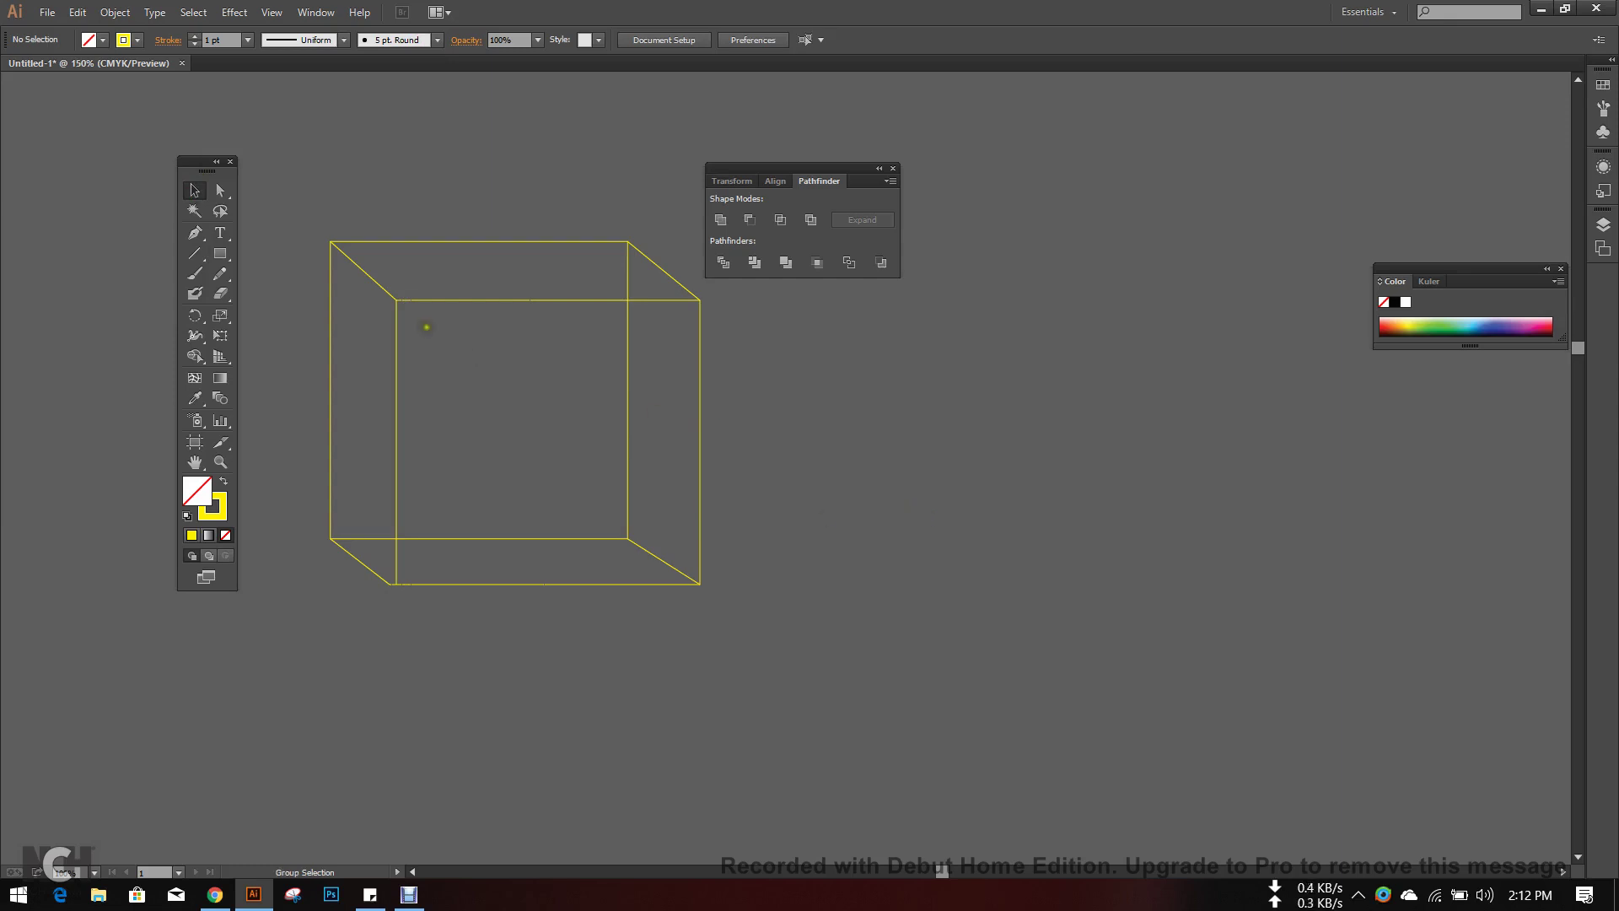
scroll(422, 325, up, 1)
click(377, 699)
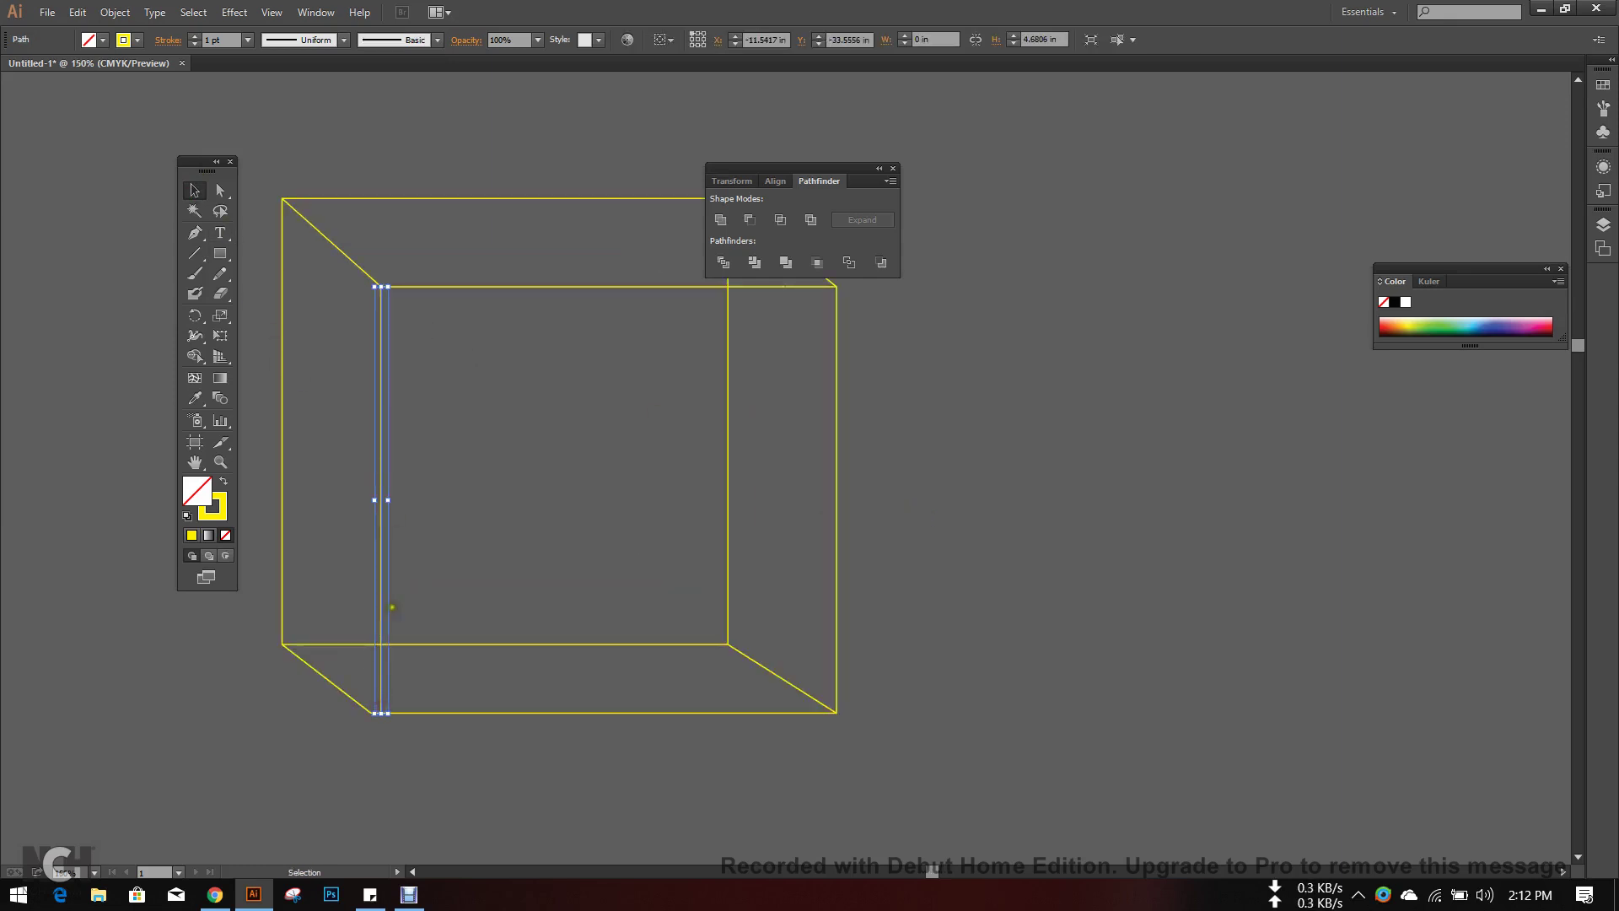
click(220, 191)
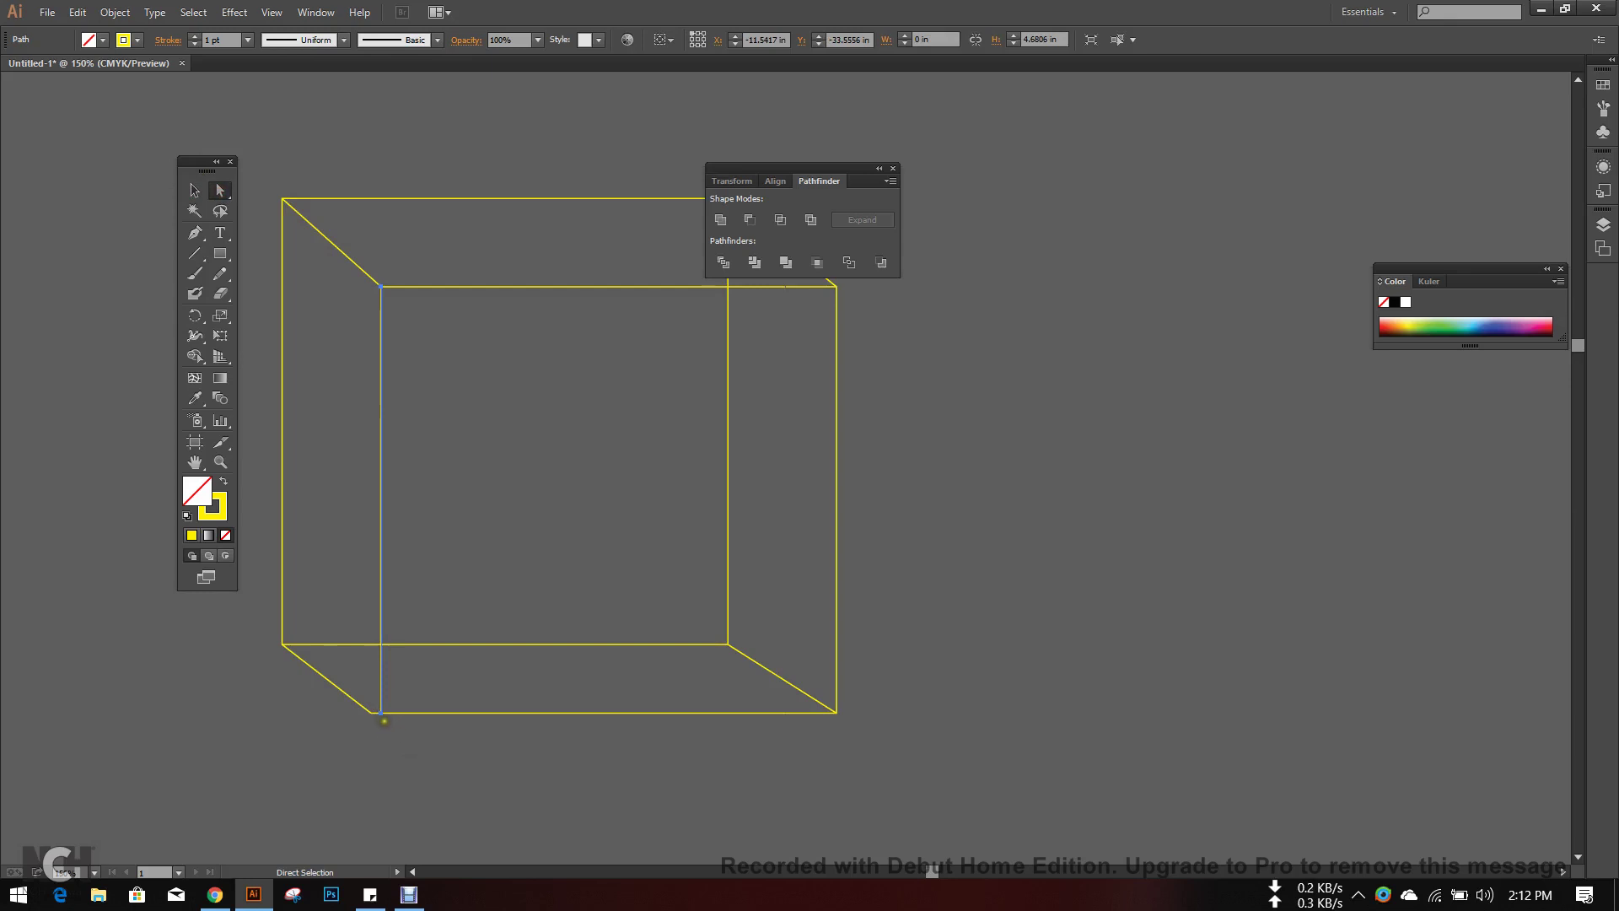
drag(381, 712, 365, 712)
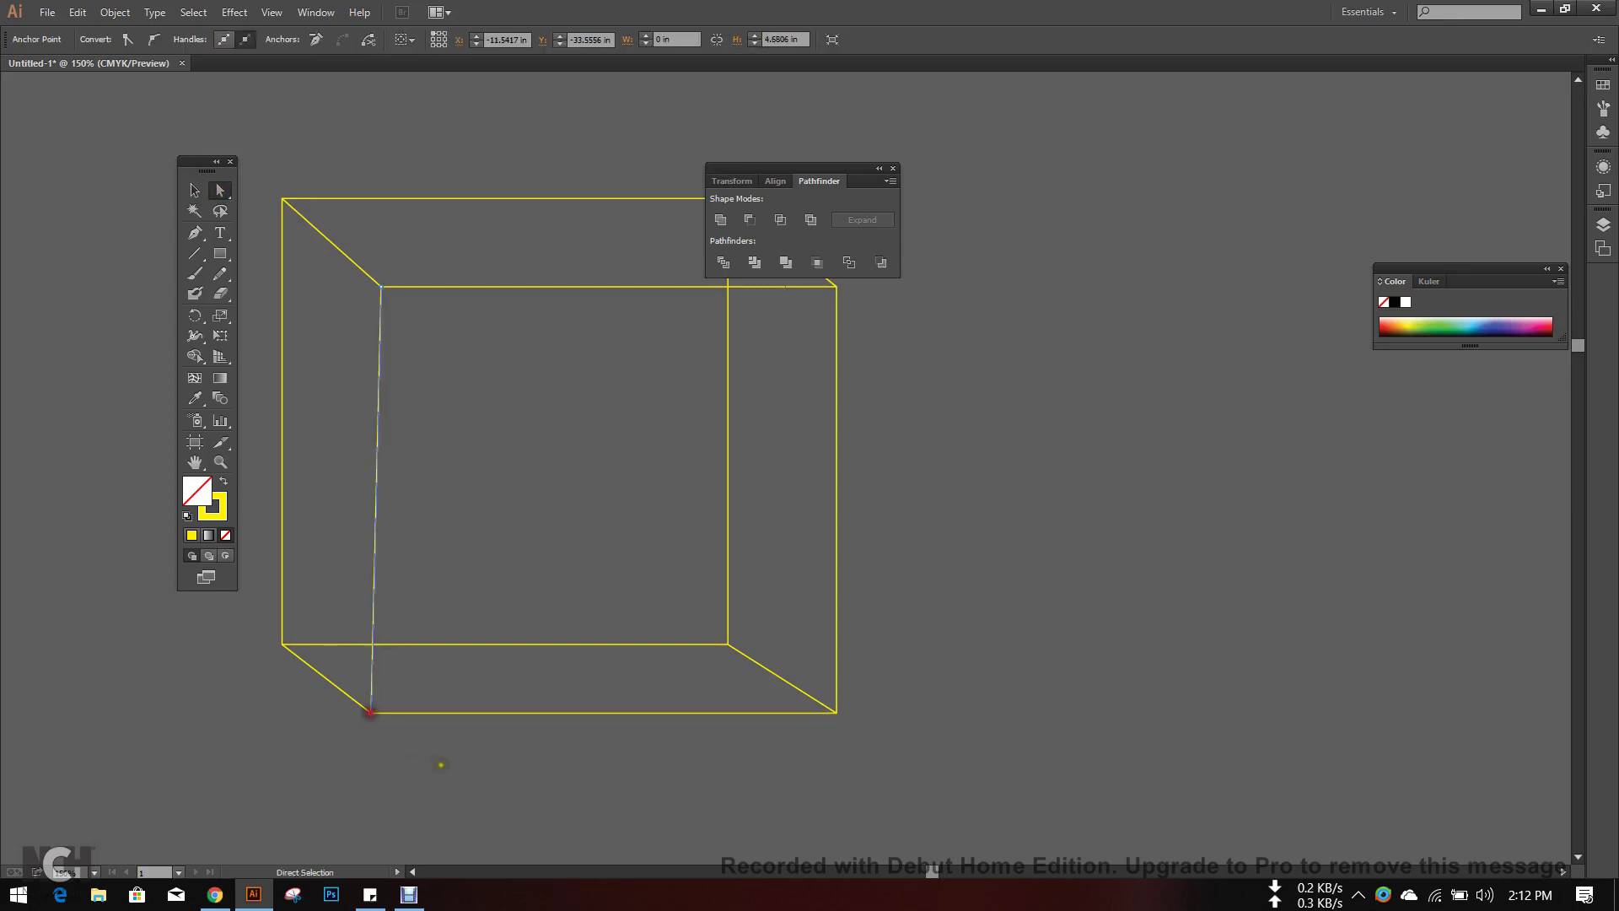
key(ctrl+minus)
click(757, 631)
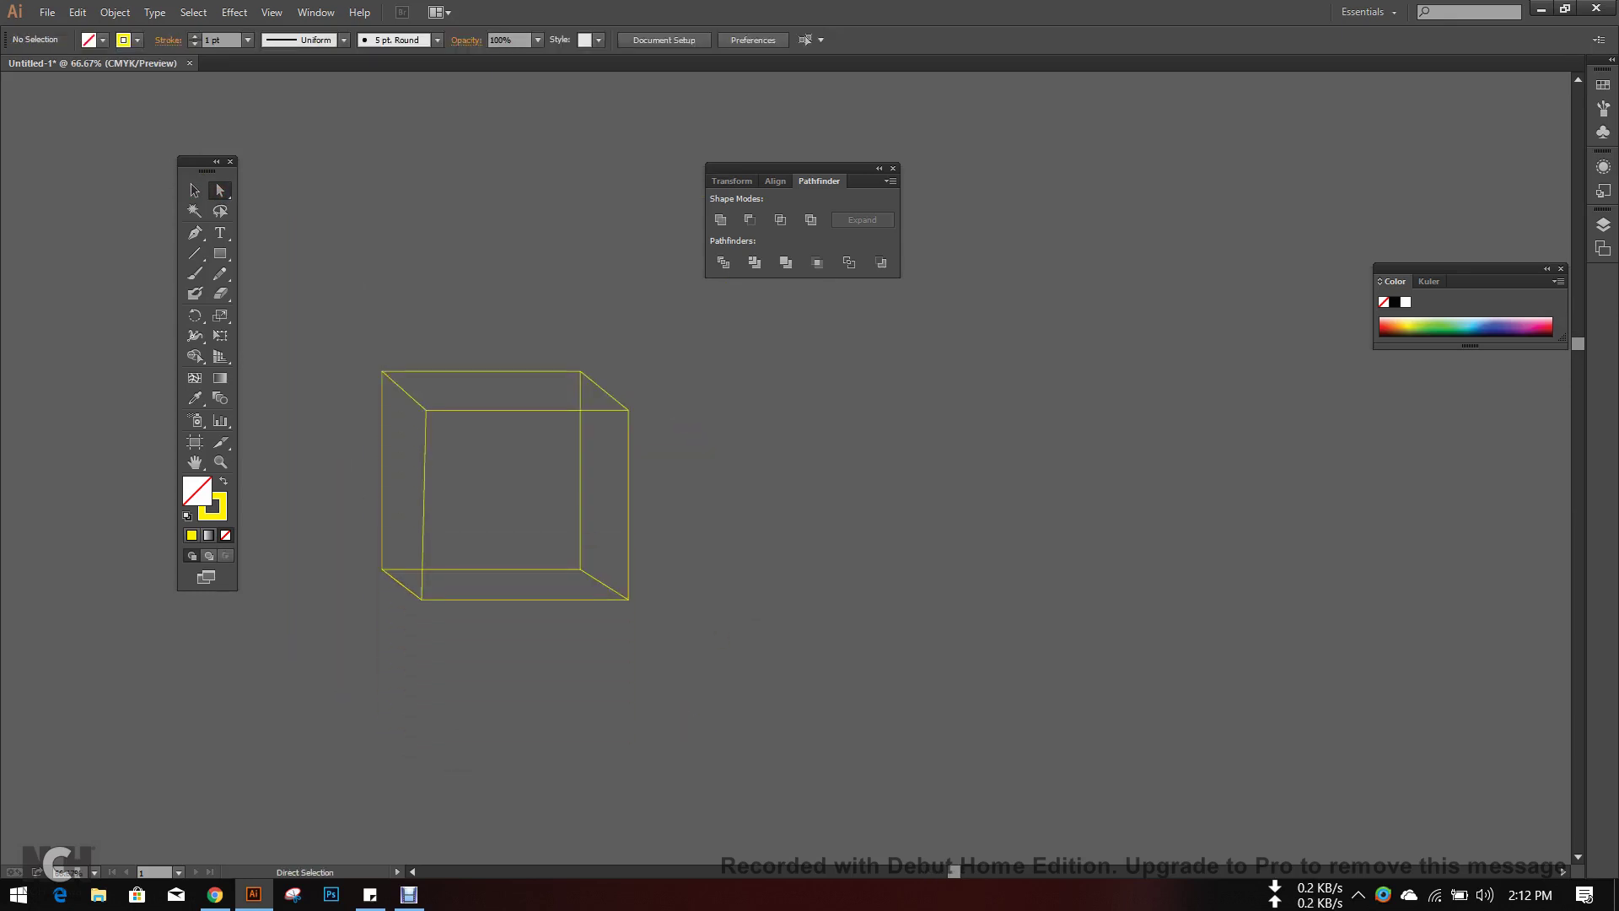
- Look over all the drawn shapes together with the artboard
click(194, 191)
key(ctrl+minus)
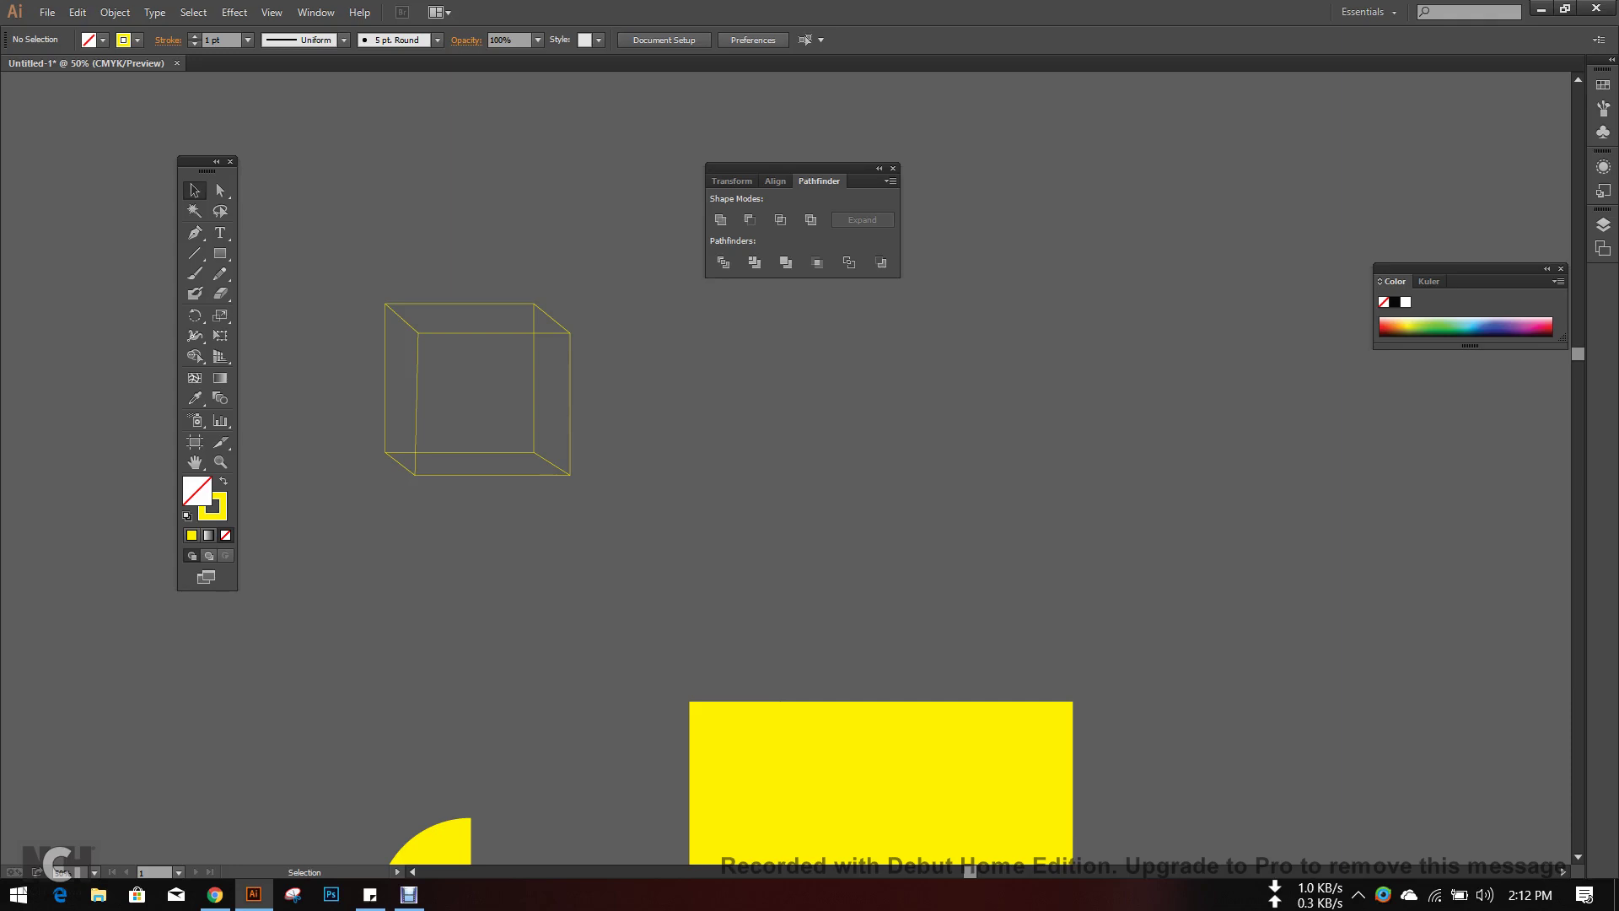
drag(689, 401, 686, 405)
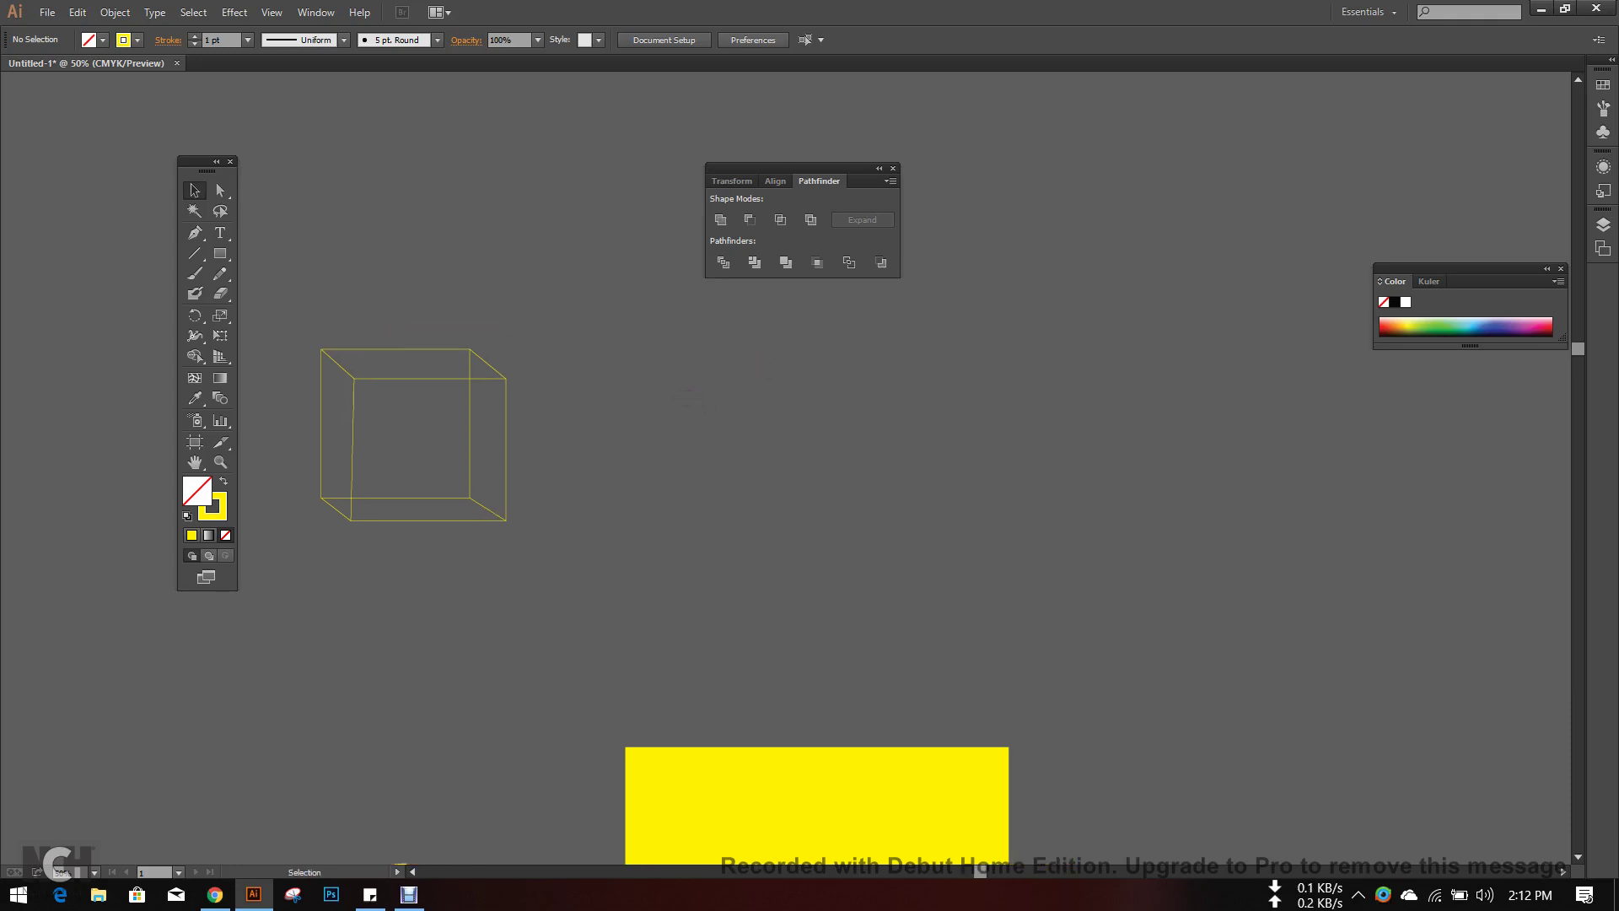
scroll(675, 405, down, 3)
scroll(669, 410, down, 1)
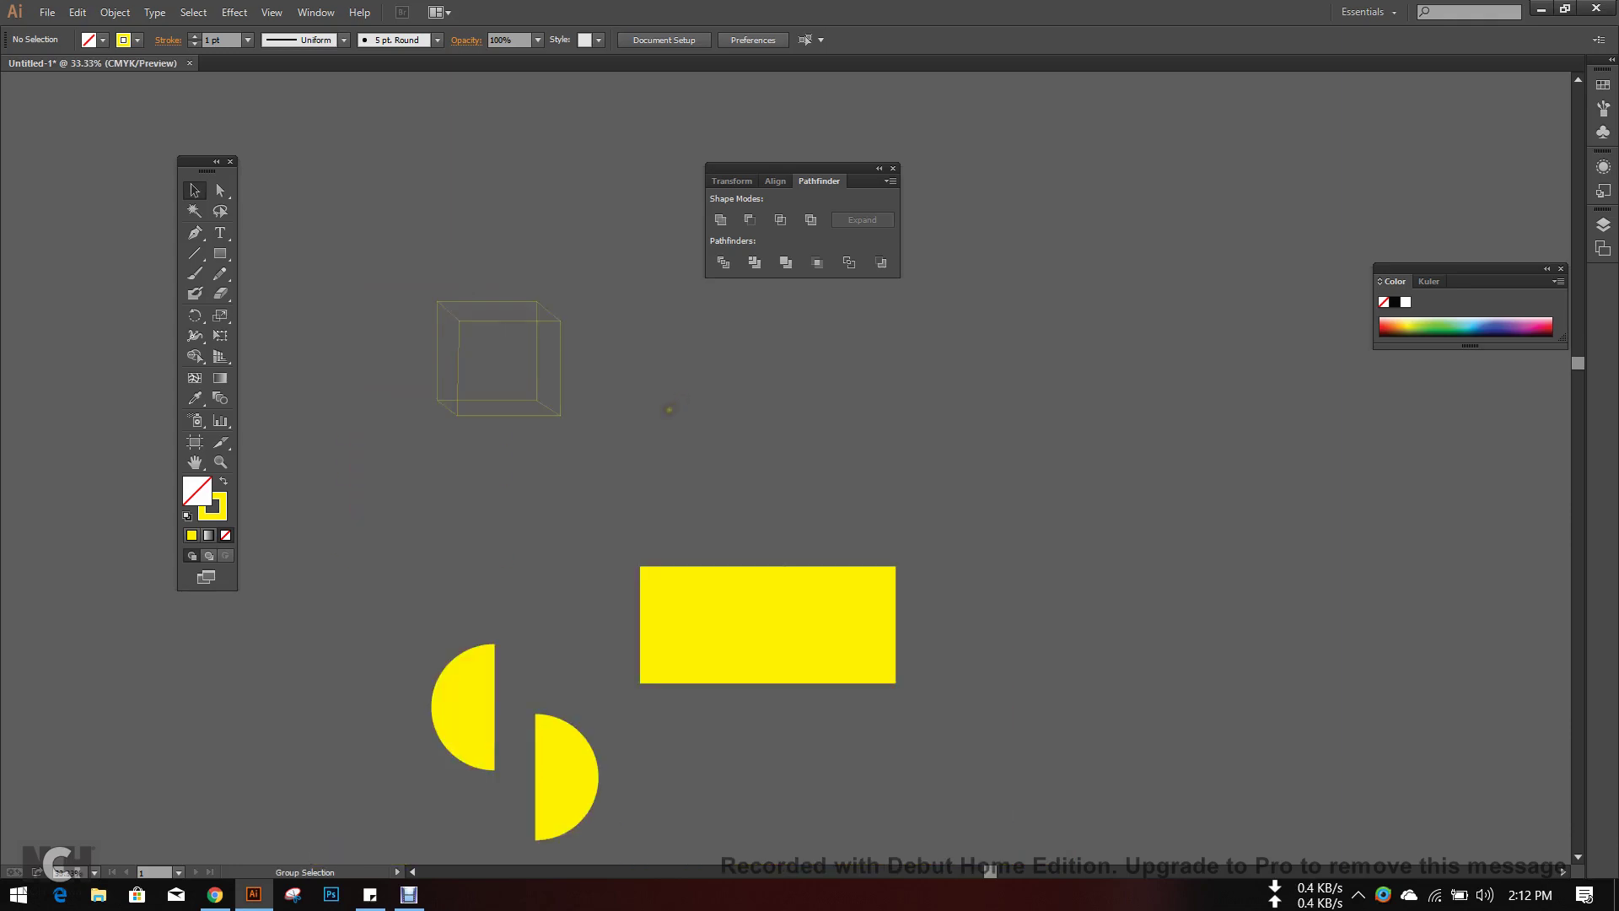
drag(712, 445, 707, 430)
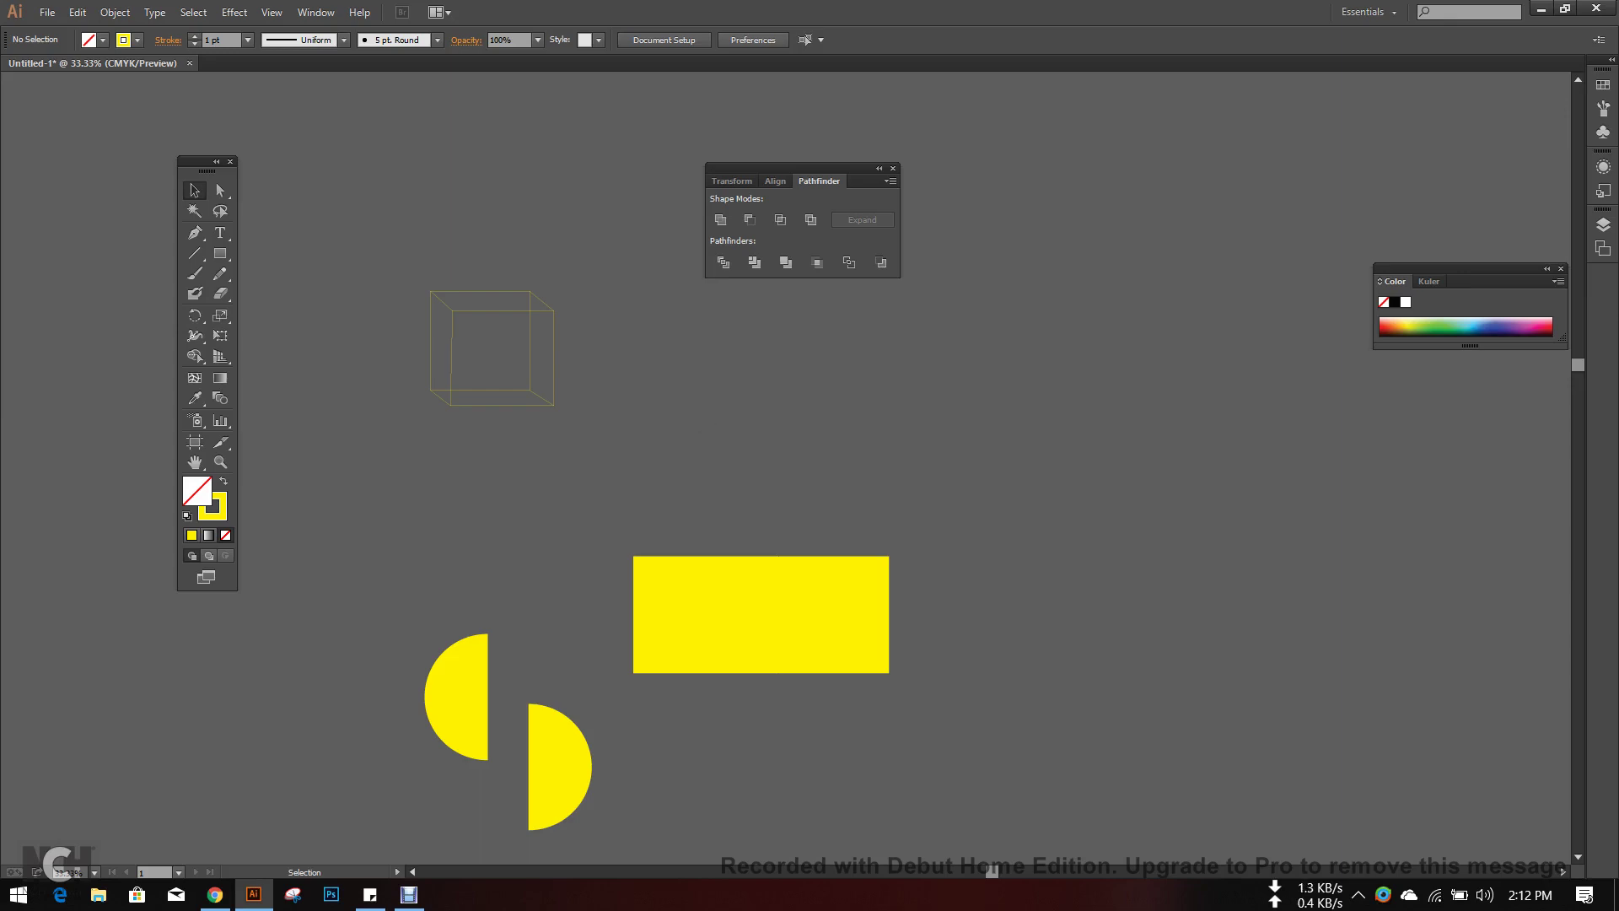
scroll(685, 375, down, 2)
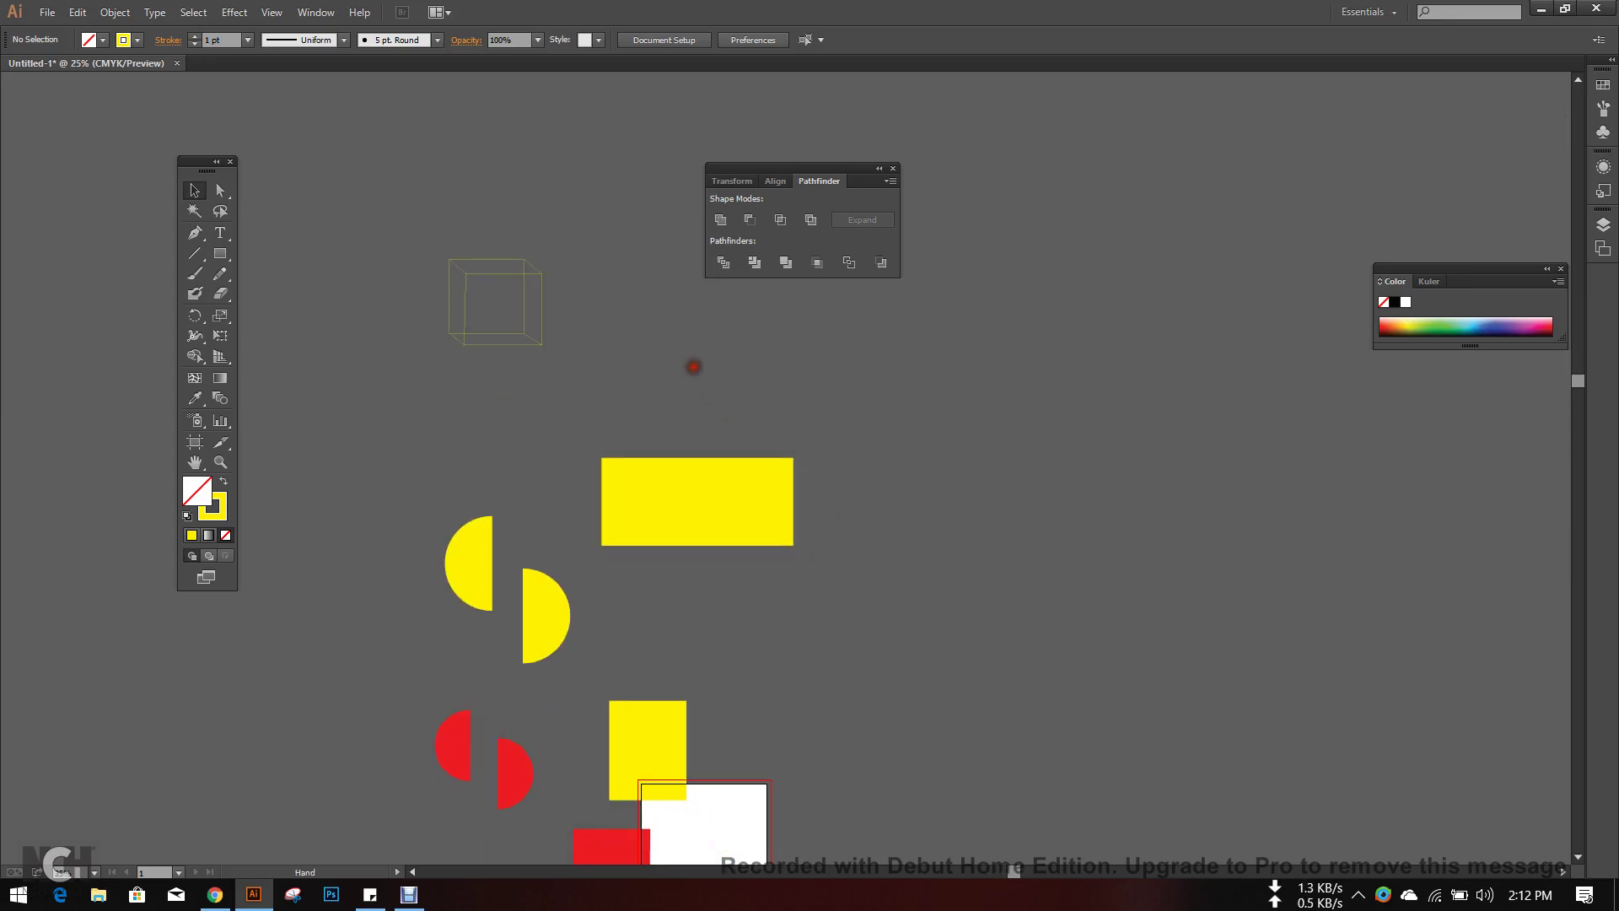
drag(692, 369, 640, 296)
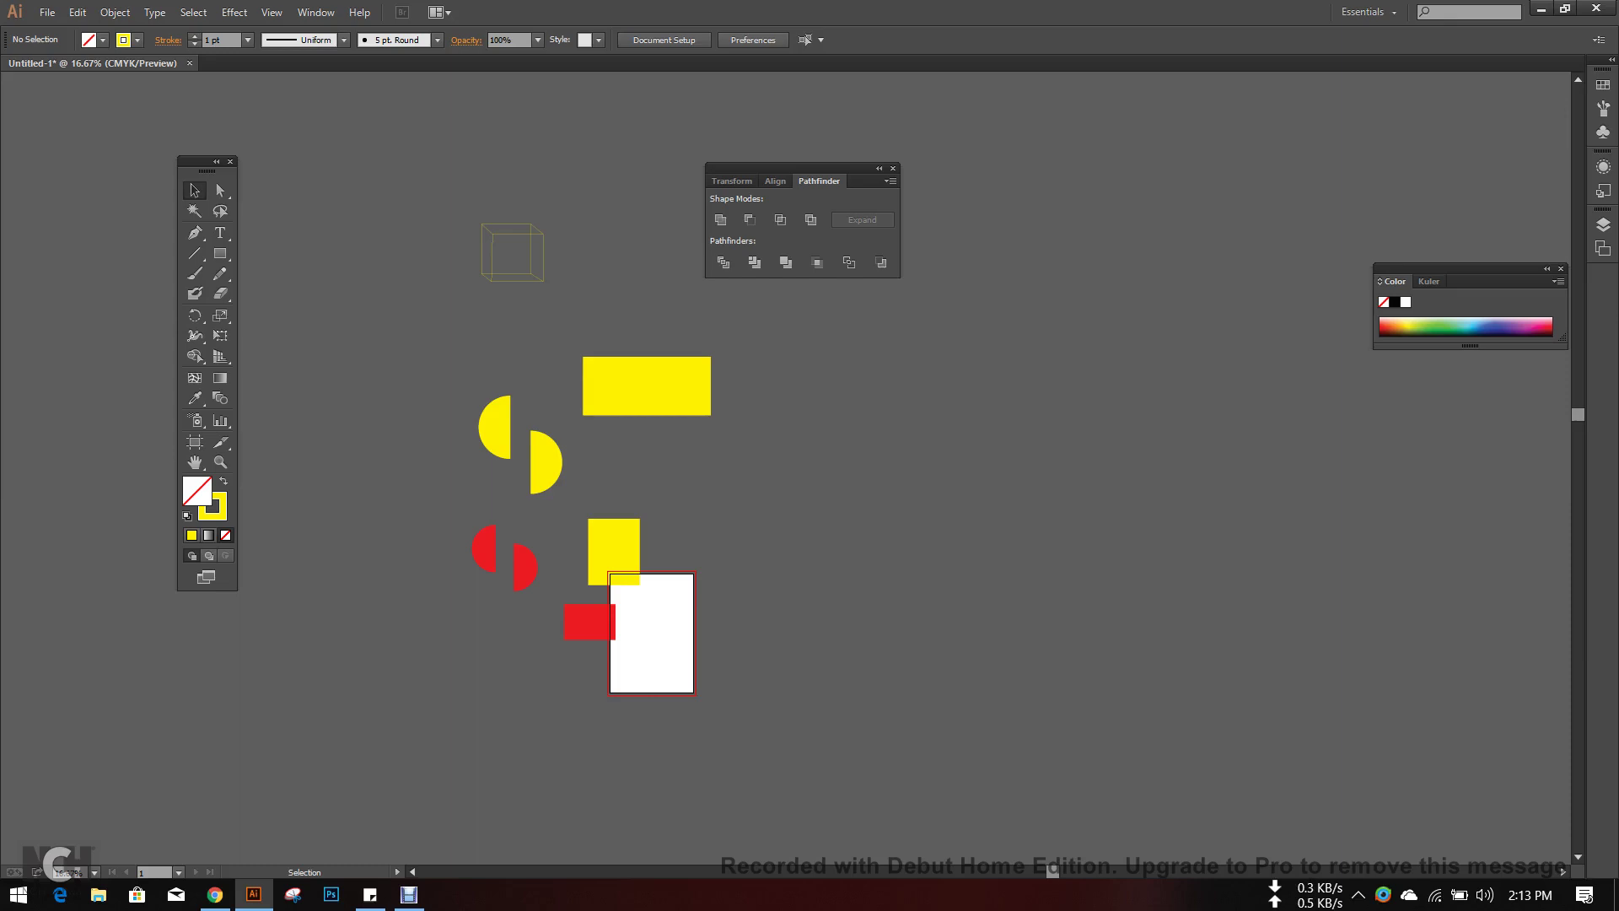
- Create a 3-sided polygon with a 0.6944 in radius near the cube and enlarge it to about 11.9 by 10.3 in
scroll(784, 464, up, 3)
drag(220, 254, 322, 314)
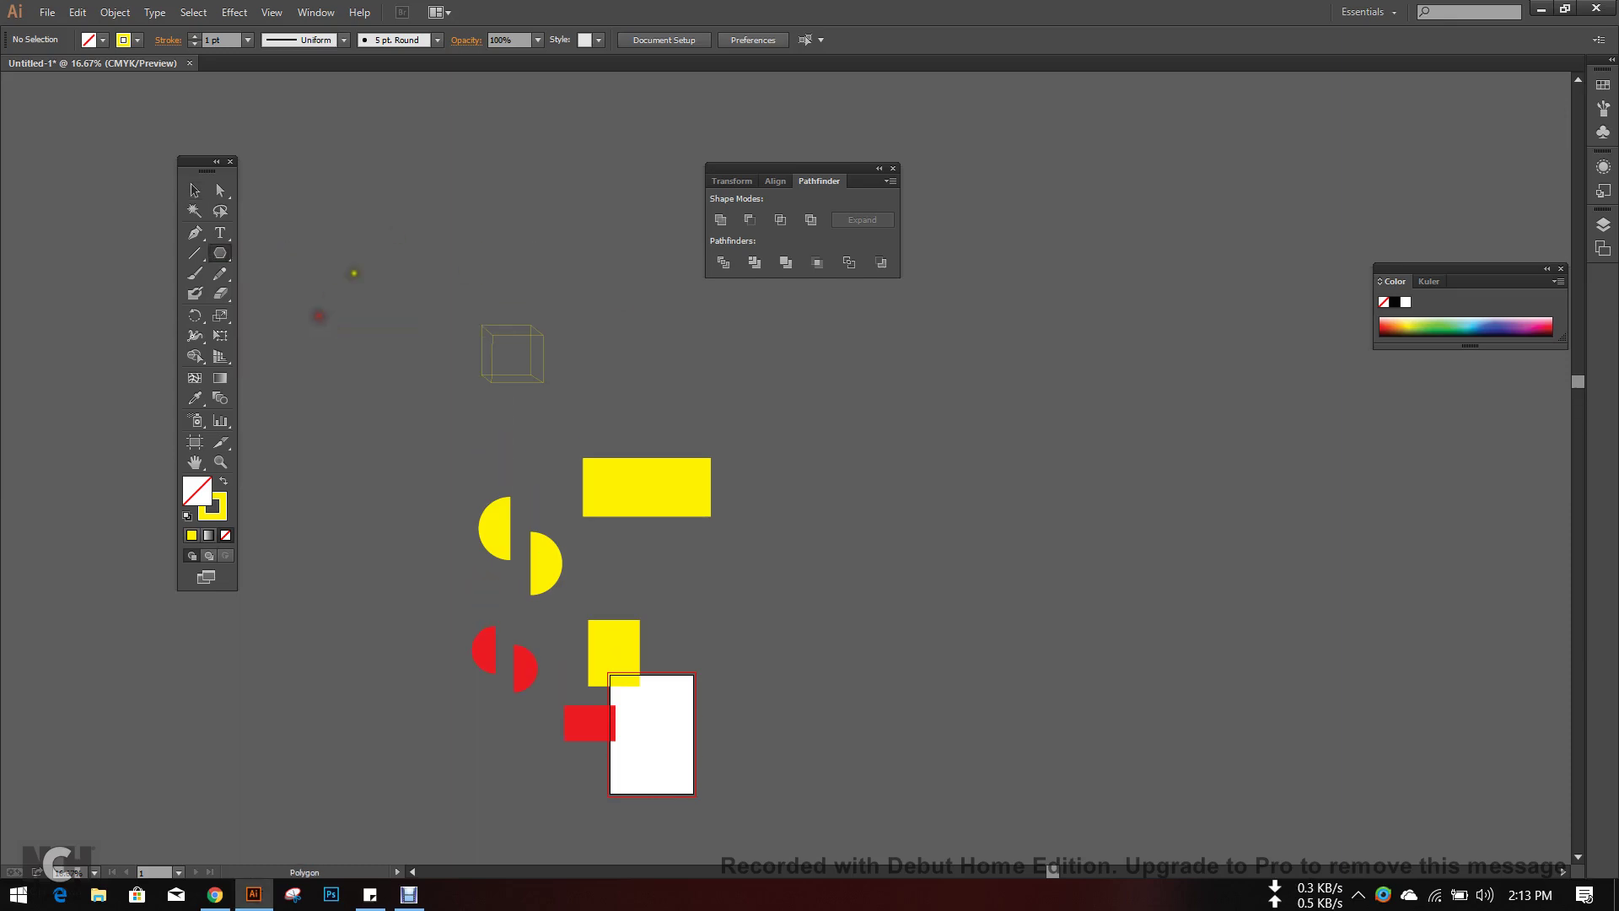
click(379, 231)
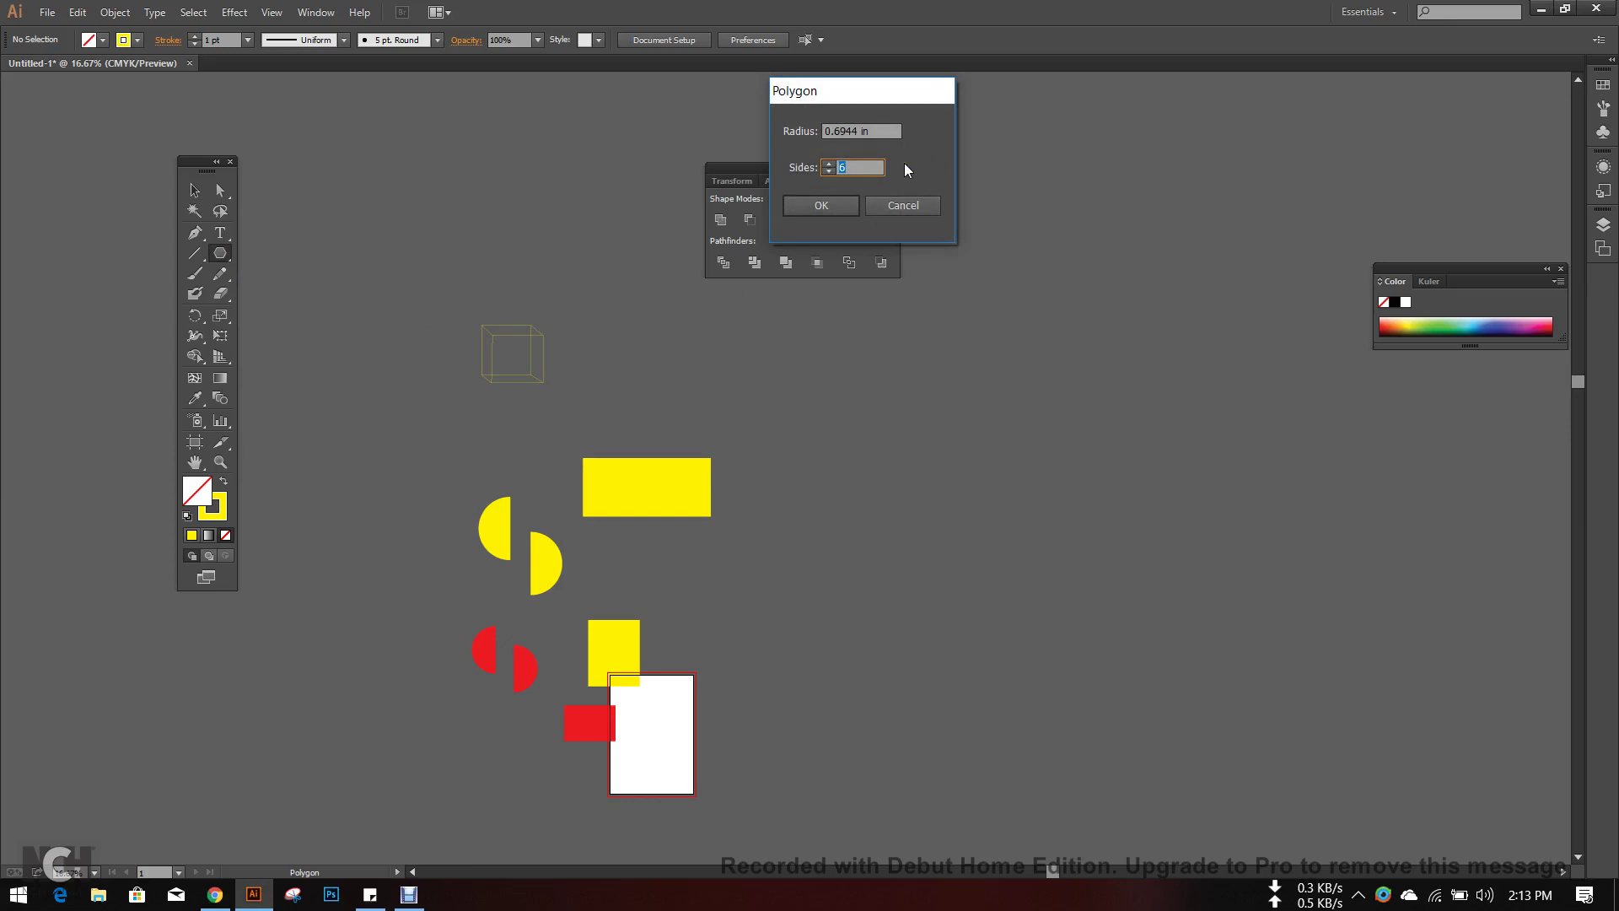
text(3)
click(817, 206)
click(195, 193)
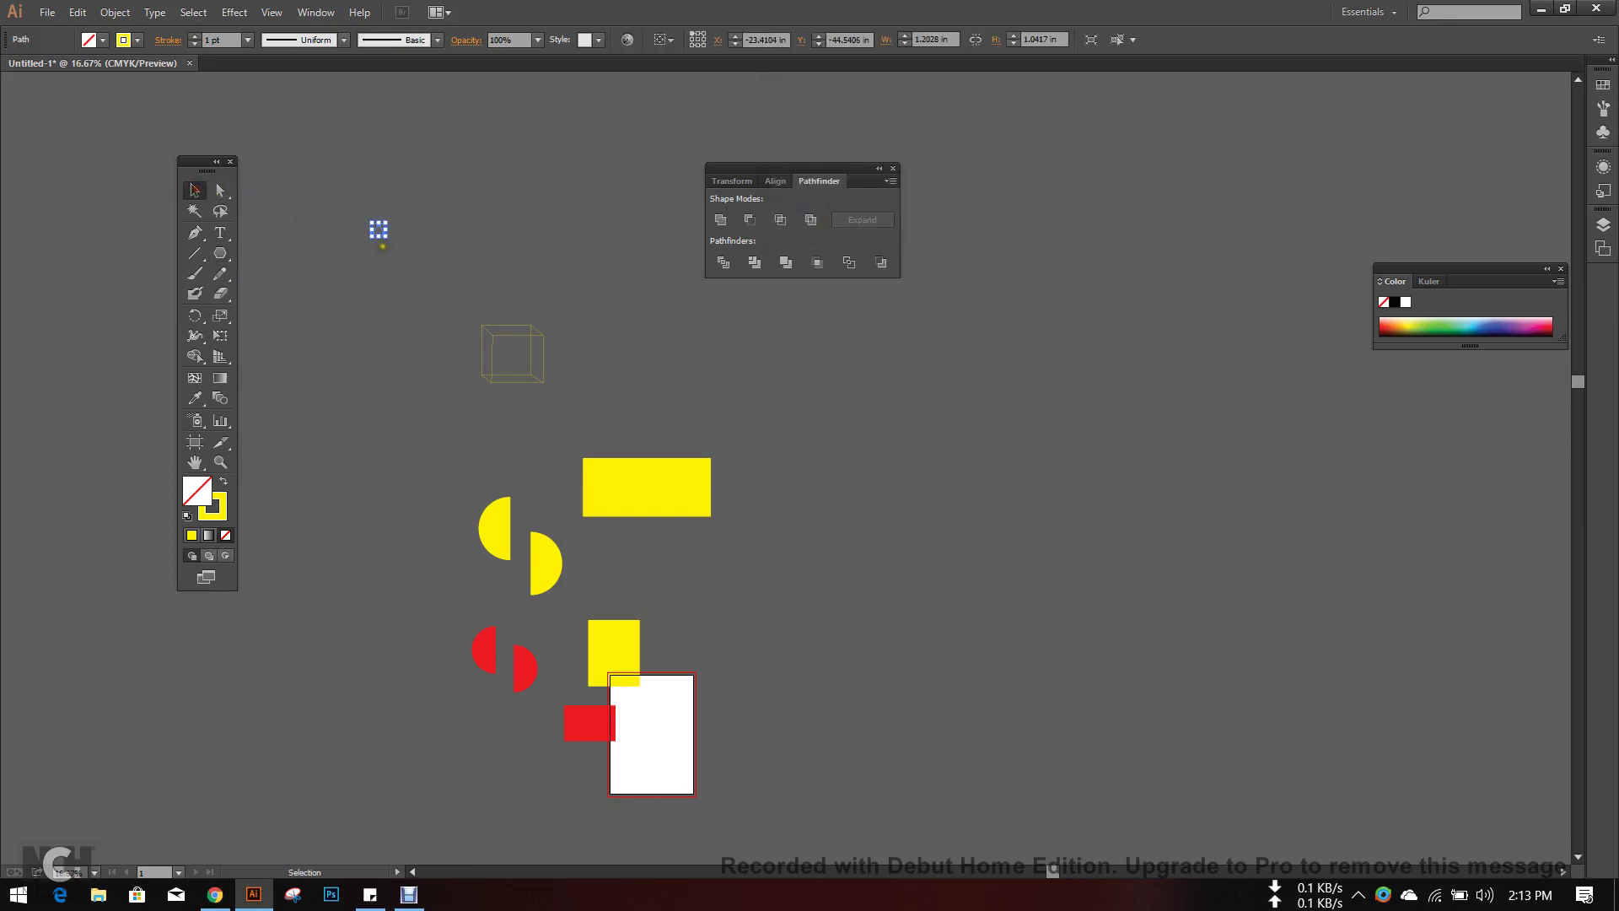
drag(386, 237, 499, 341)
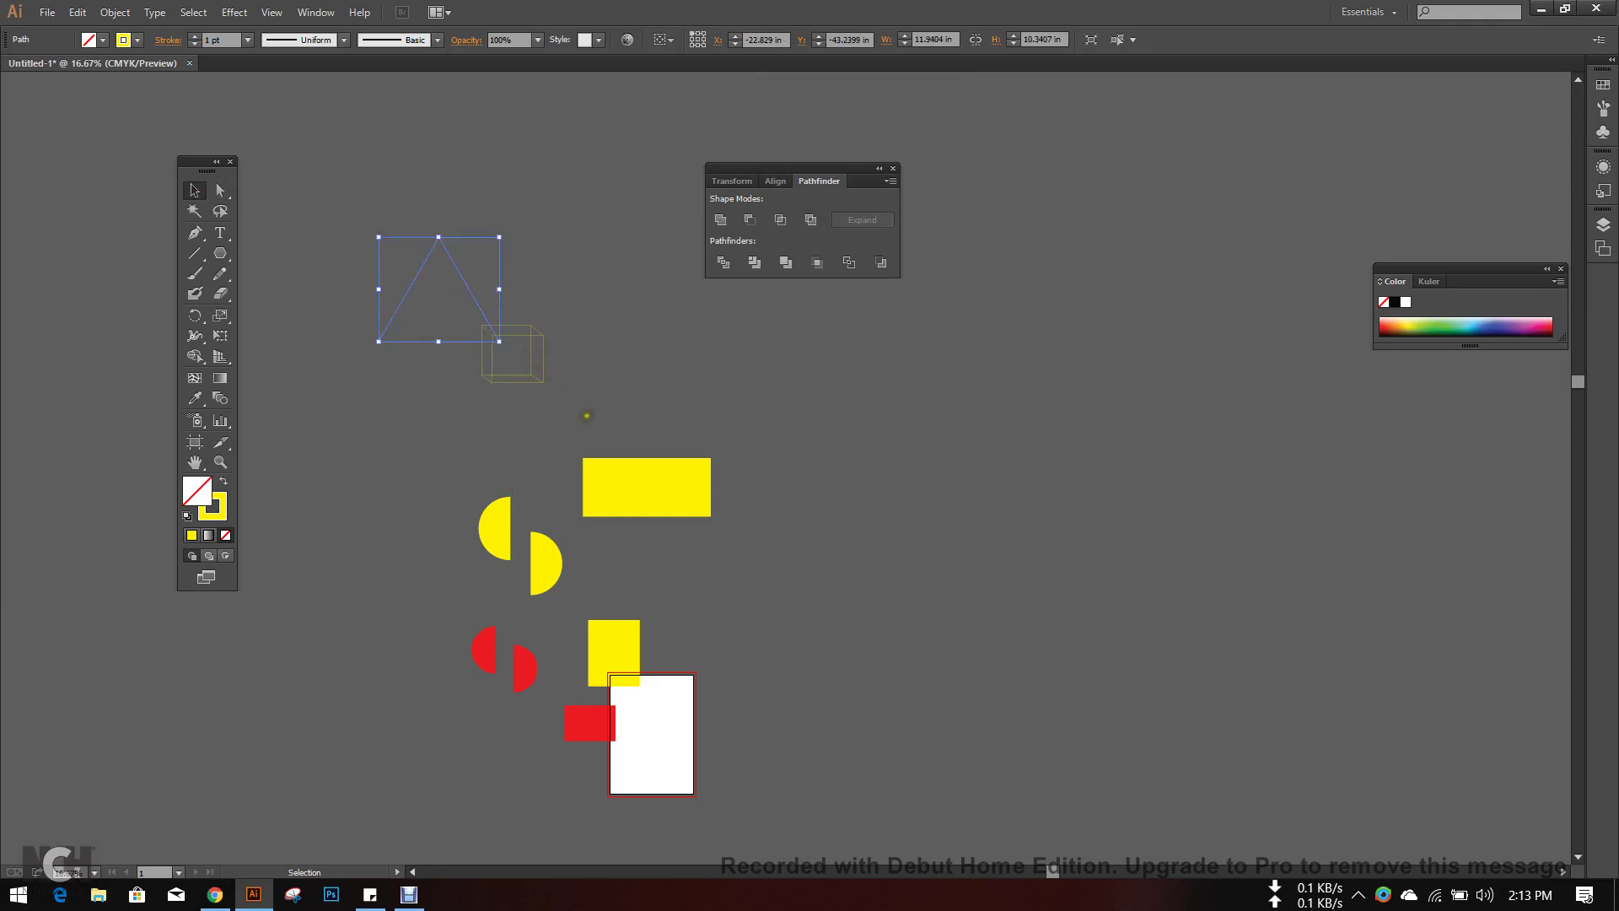
- Apply the yellow rectangle's appearance to the triangle with the Eyedropper and move the triangle clear of the cube
key(i)
click(625, 468)
click(205, 195)
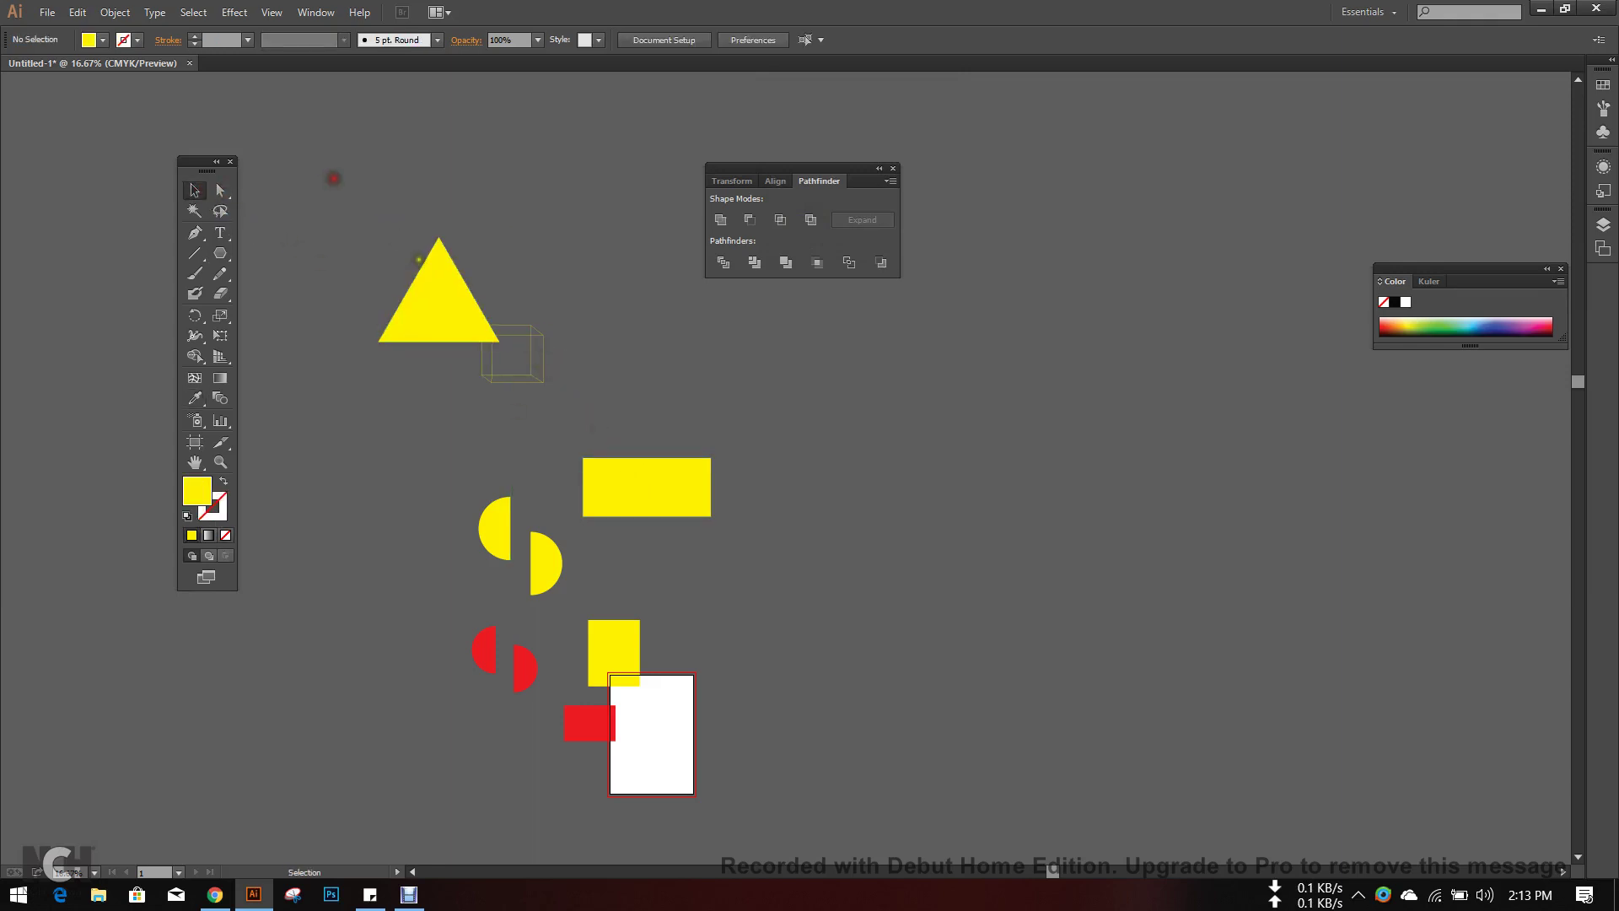
drag(416, 276, 361, 225)
- Delete all the drawn shapes, including the triangle, cube, rectangles and half circles, leaving the artboard empty
drag(333, 147, 857, 738)
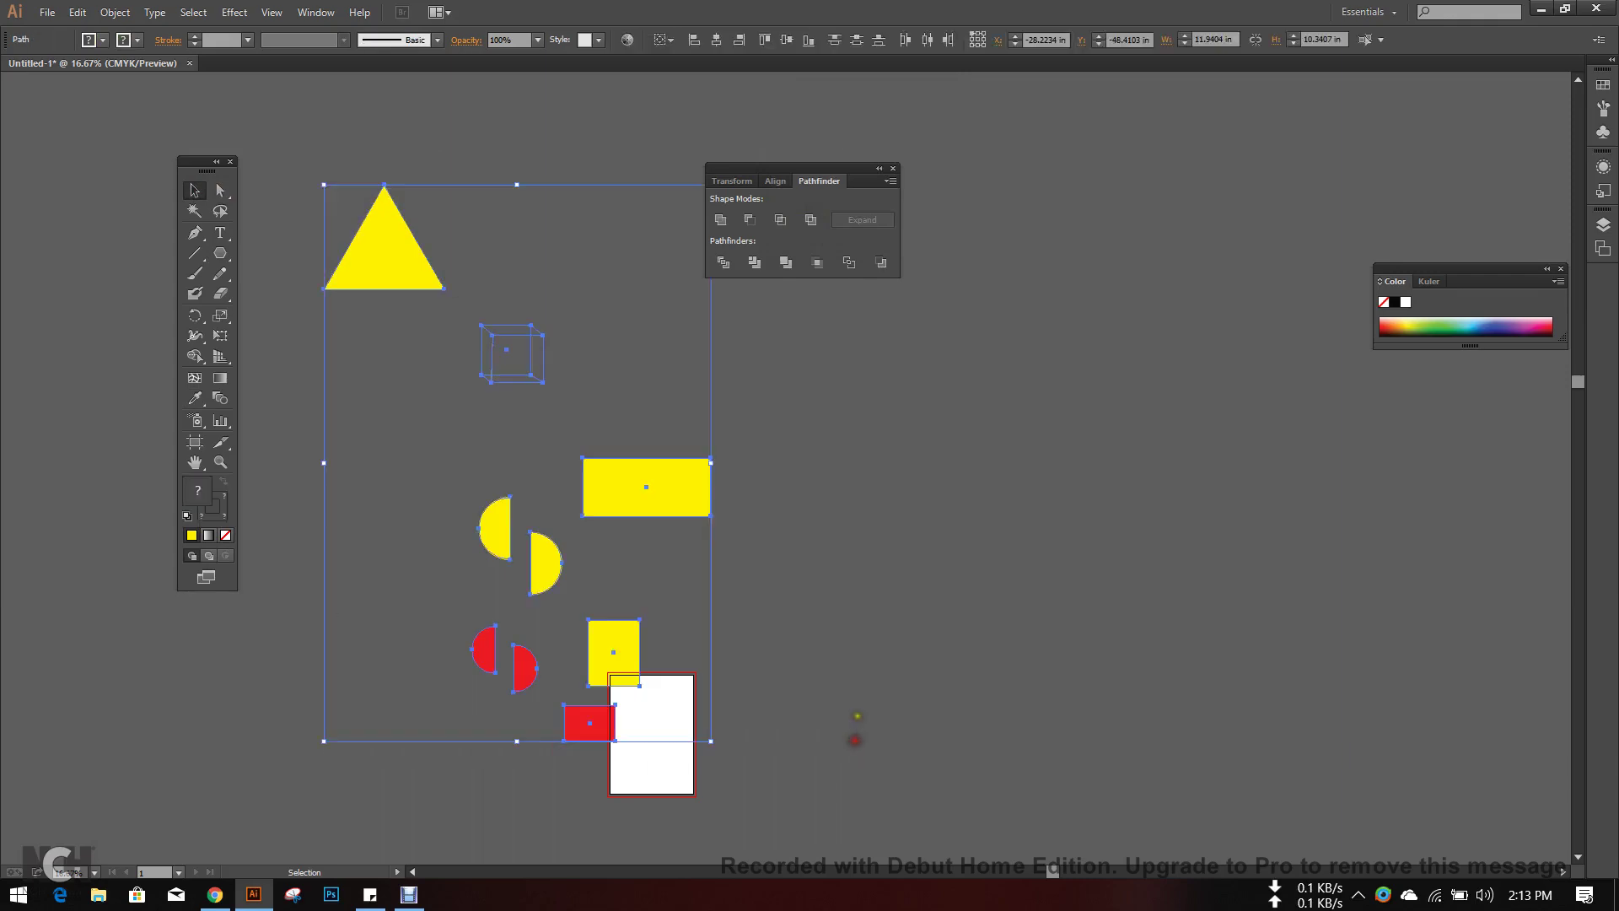
key(Delete)
scroll(636, 709, down, 2)
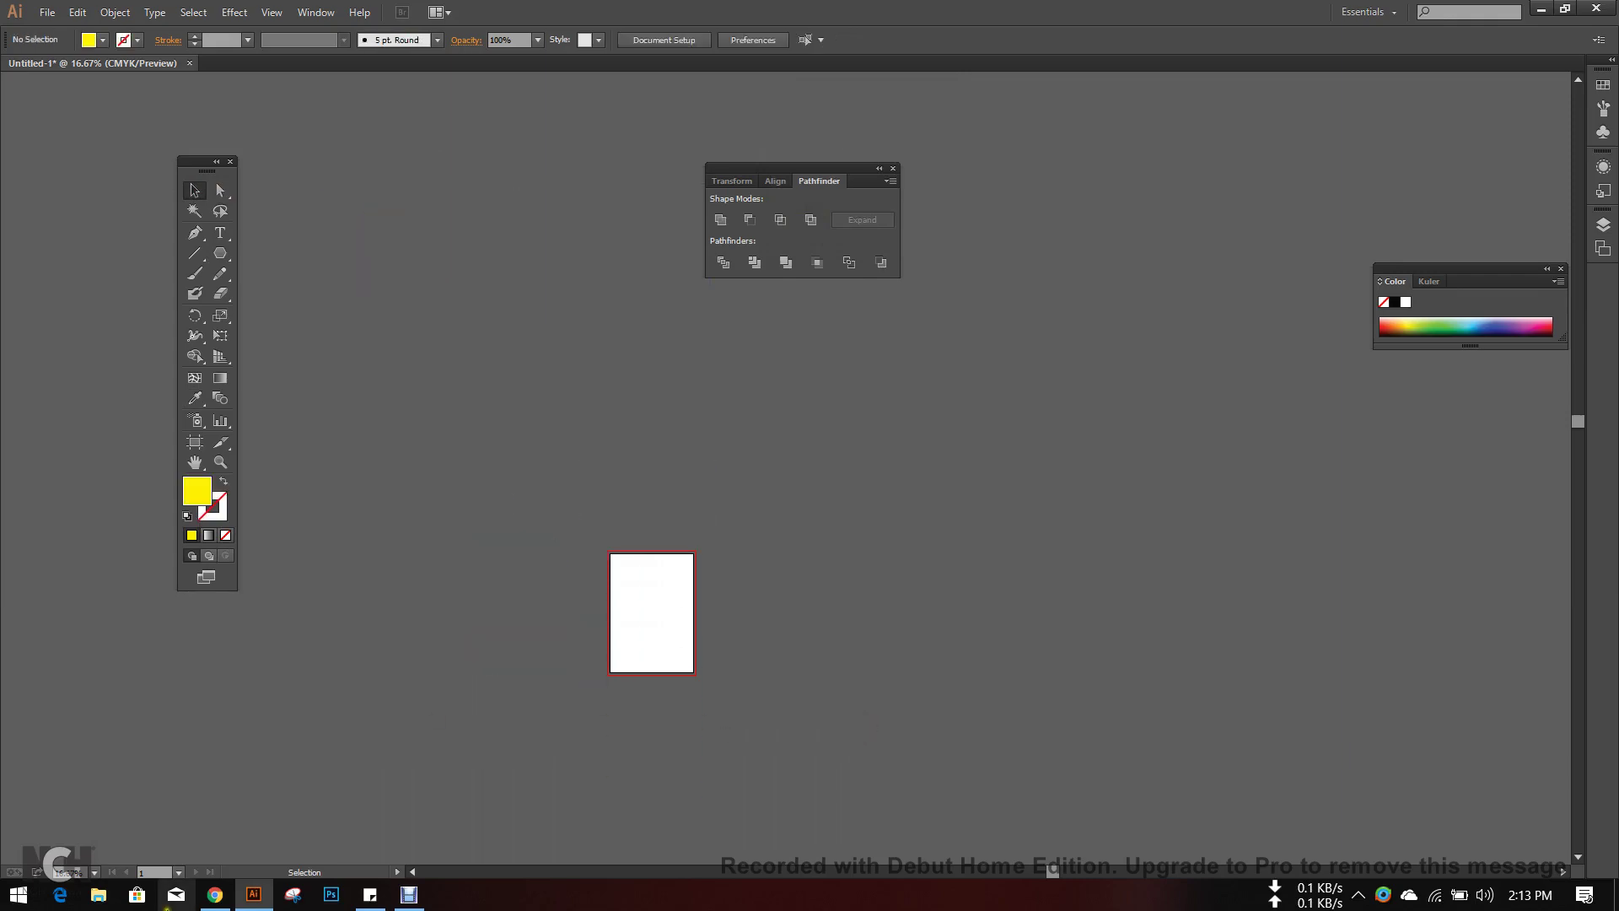
- Switch to Chrome and view the start of the already open GraphicRiver business card listing
click(215, 894)
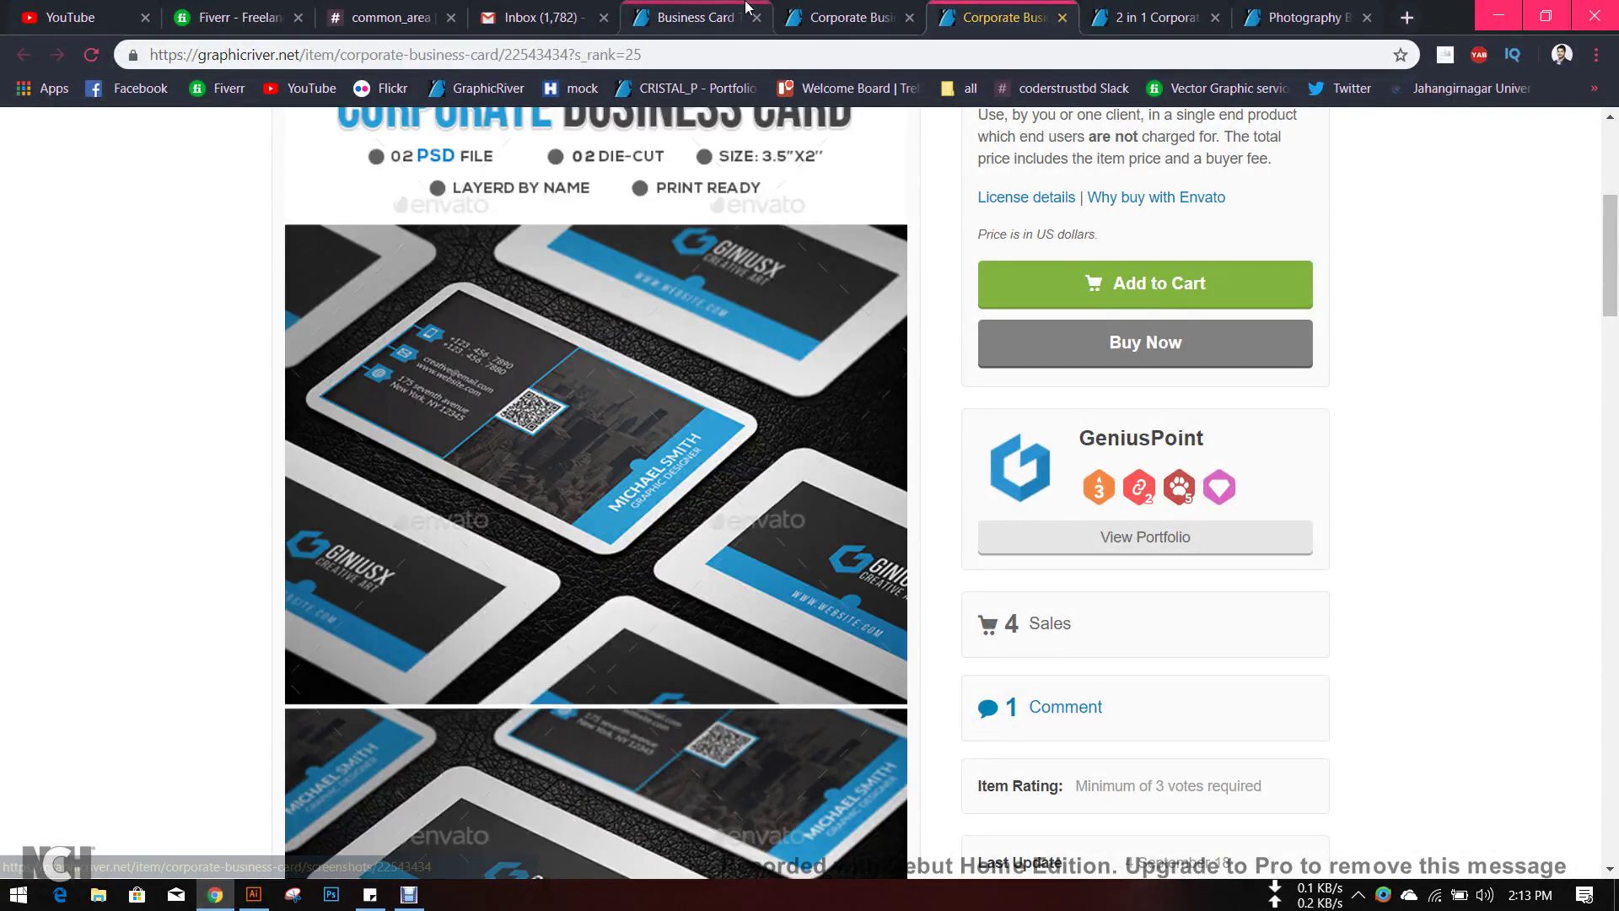
click(745, 9)
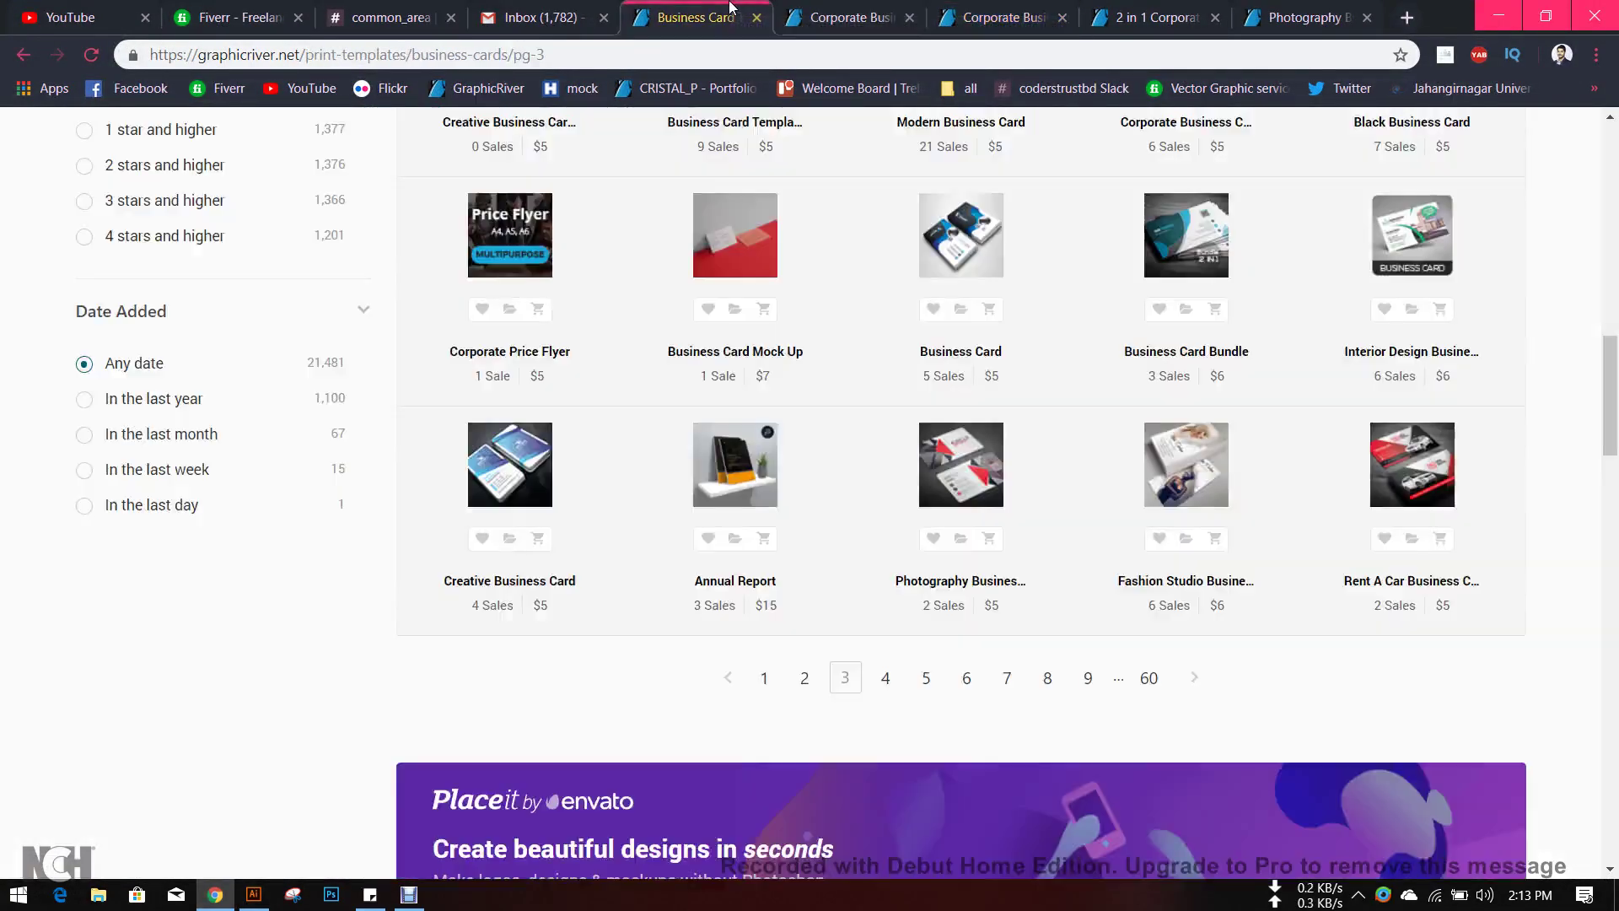
scroll(878, 312, up, 15)
scroll(901, 313, up, 2)
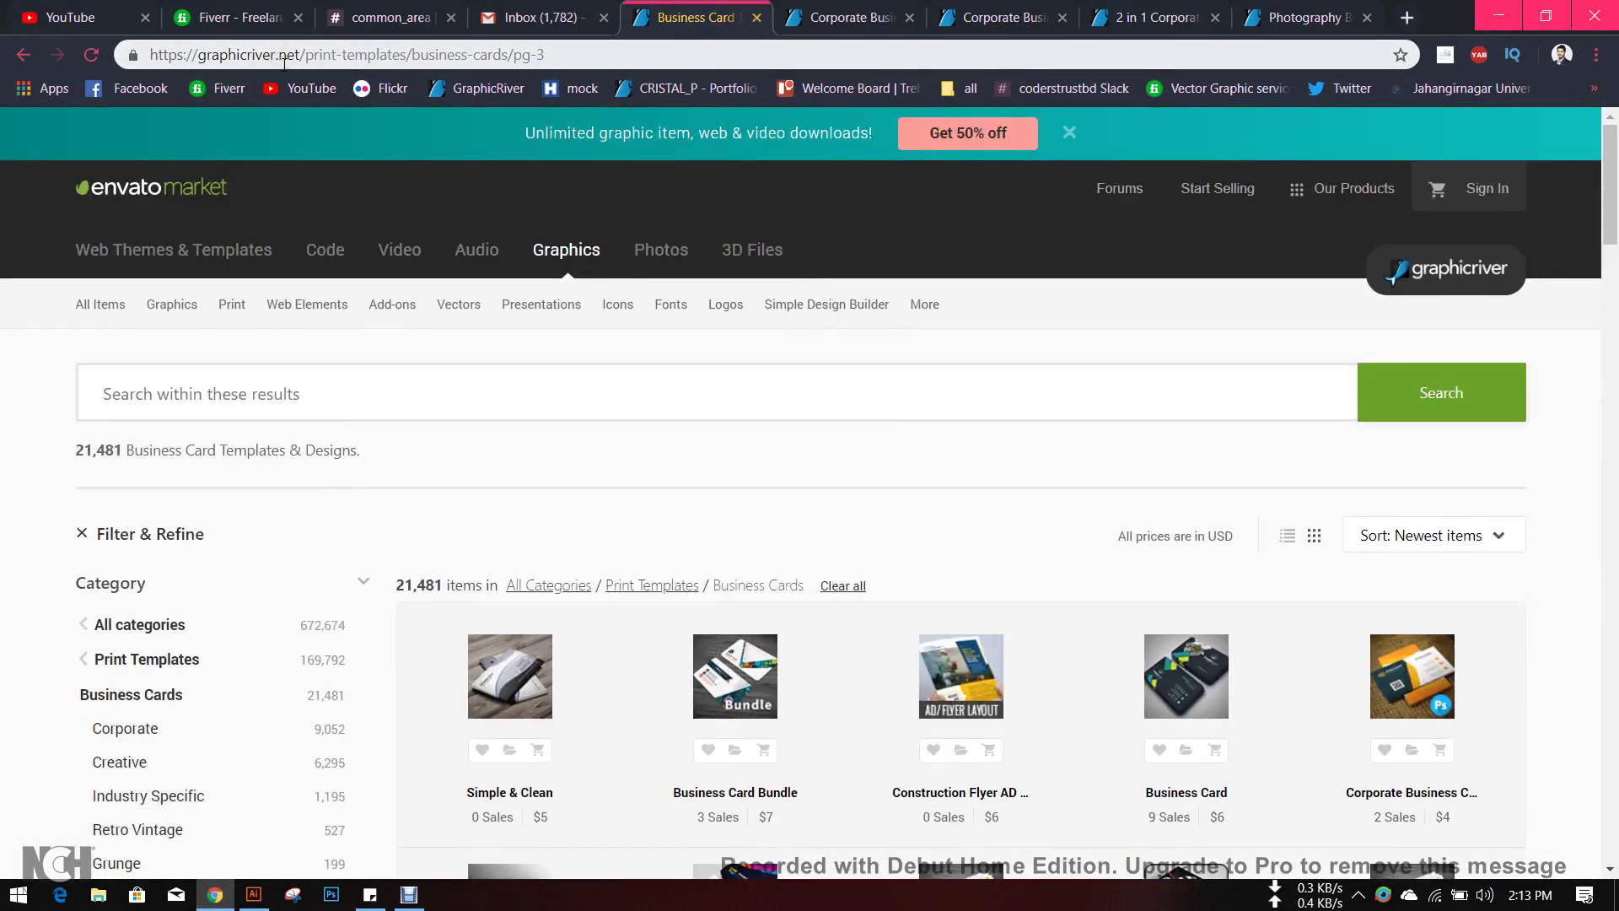
- Open GraphicRiver in a new browser tab and go to its Business Cards print category
click(1407, 17)
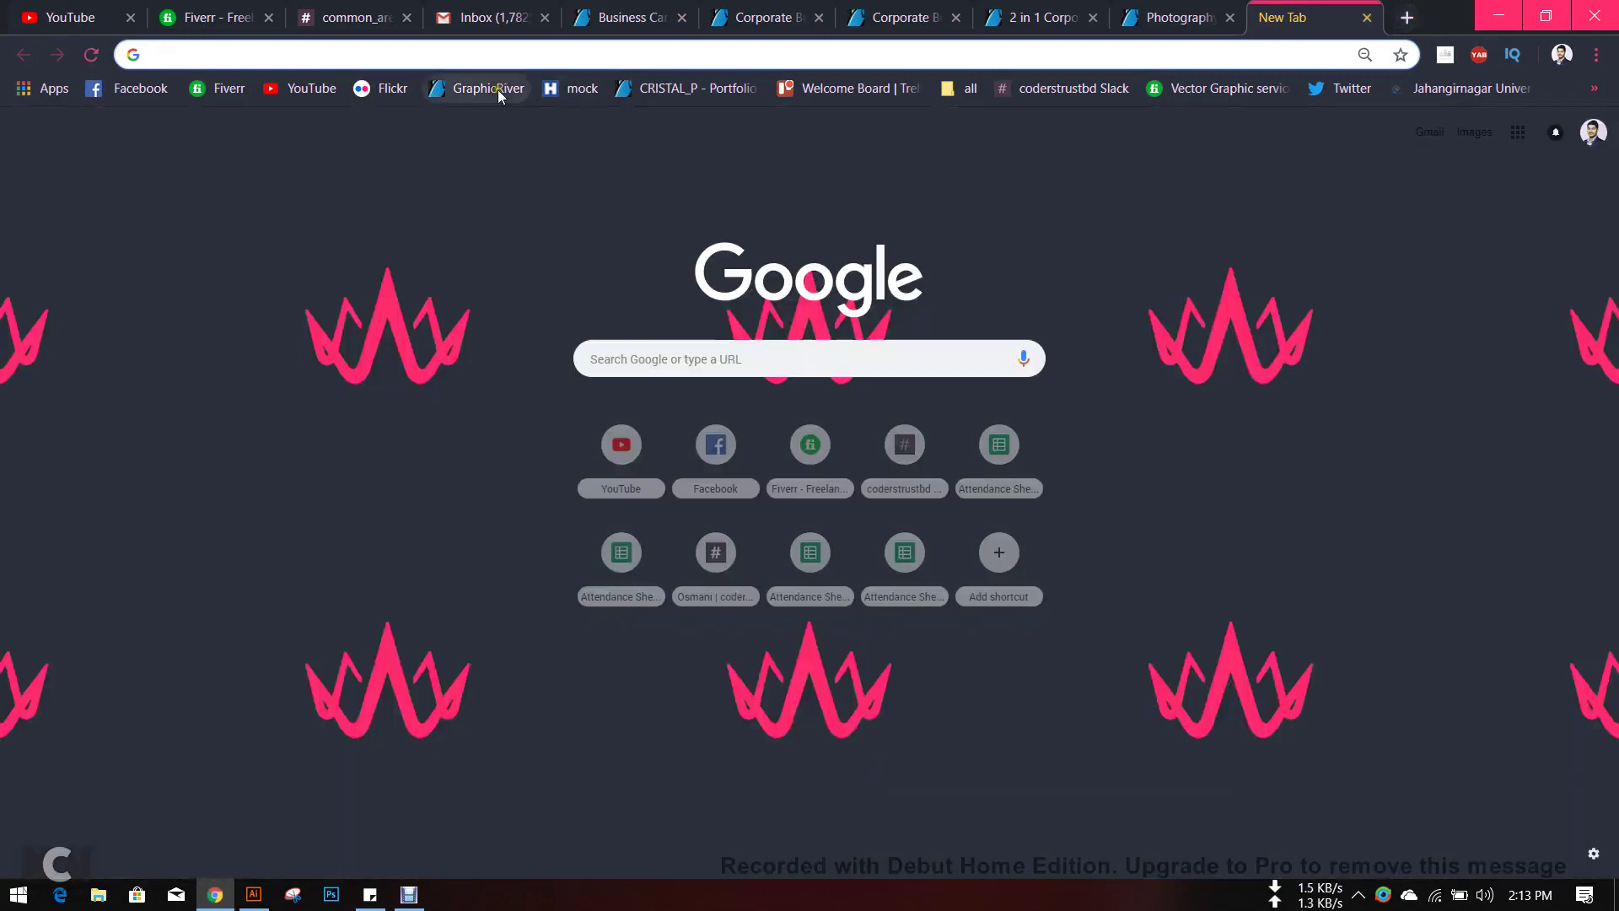
click(498, 89)
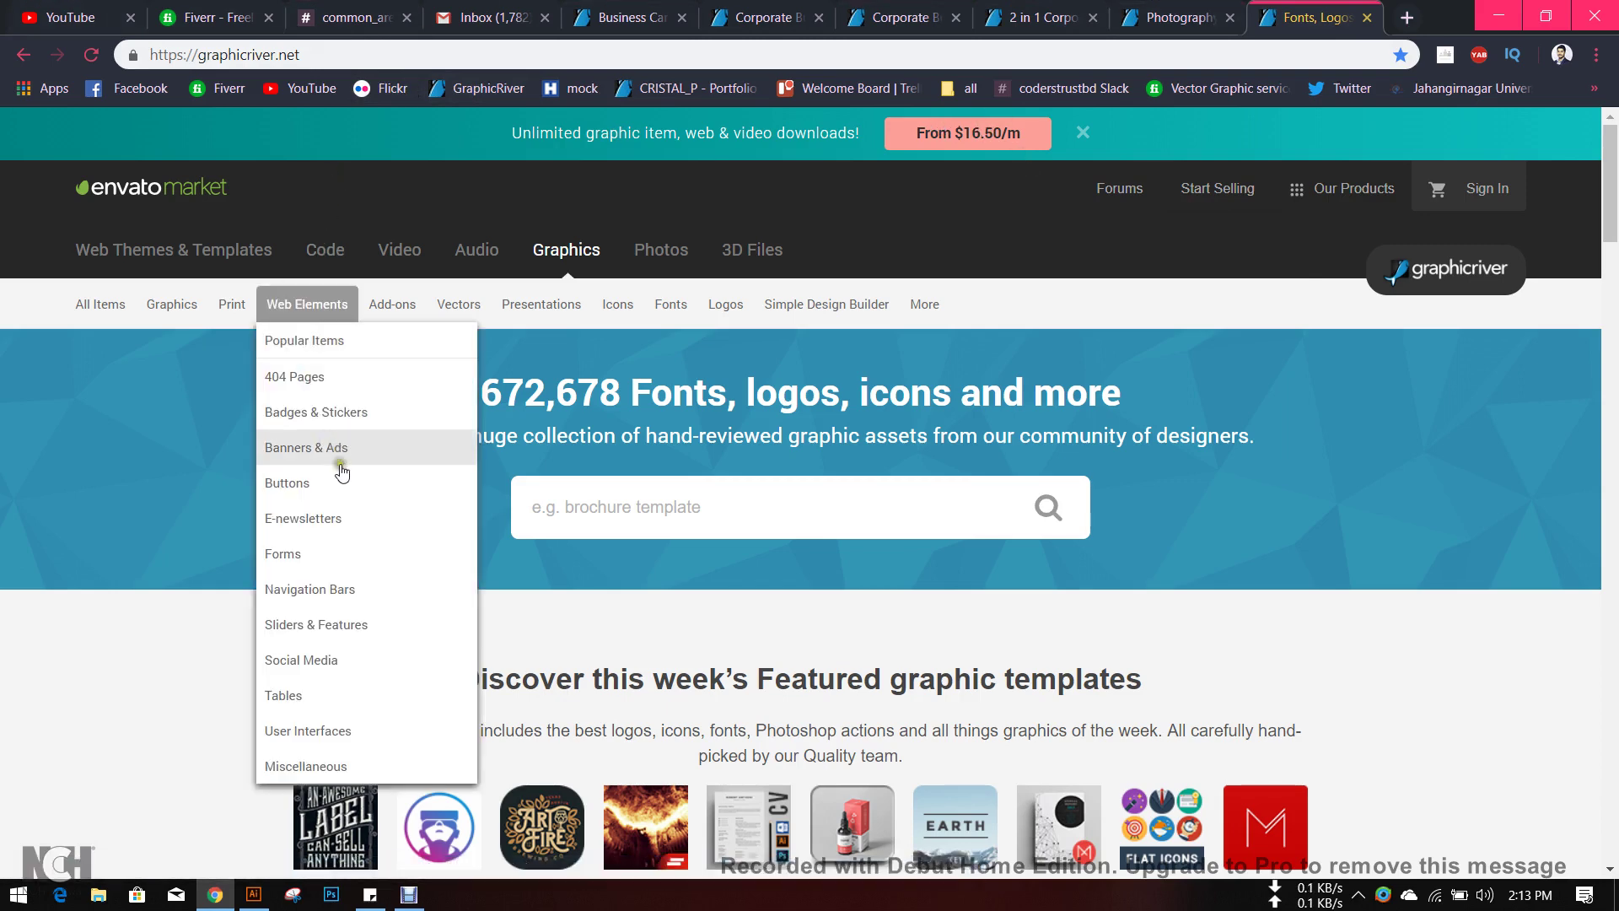
mouse_move(235, 301)
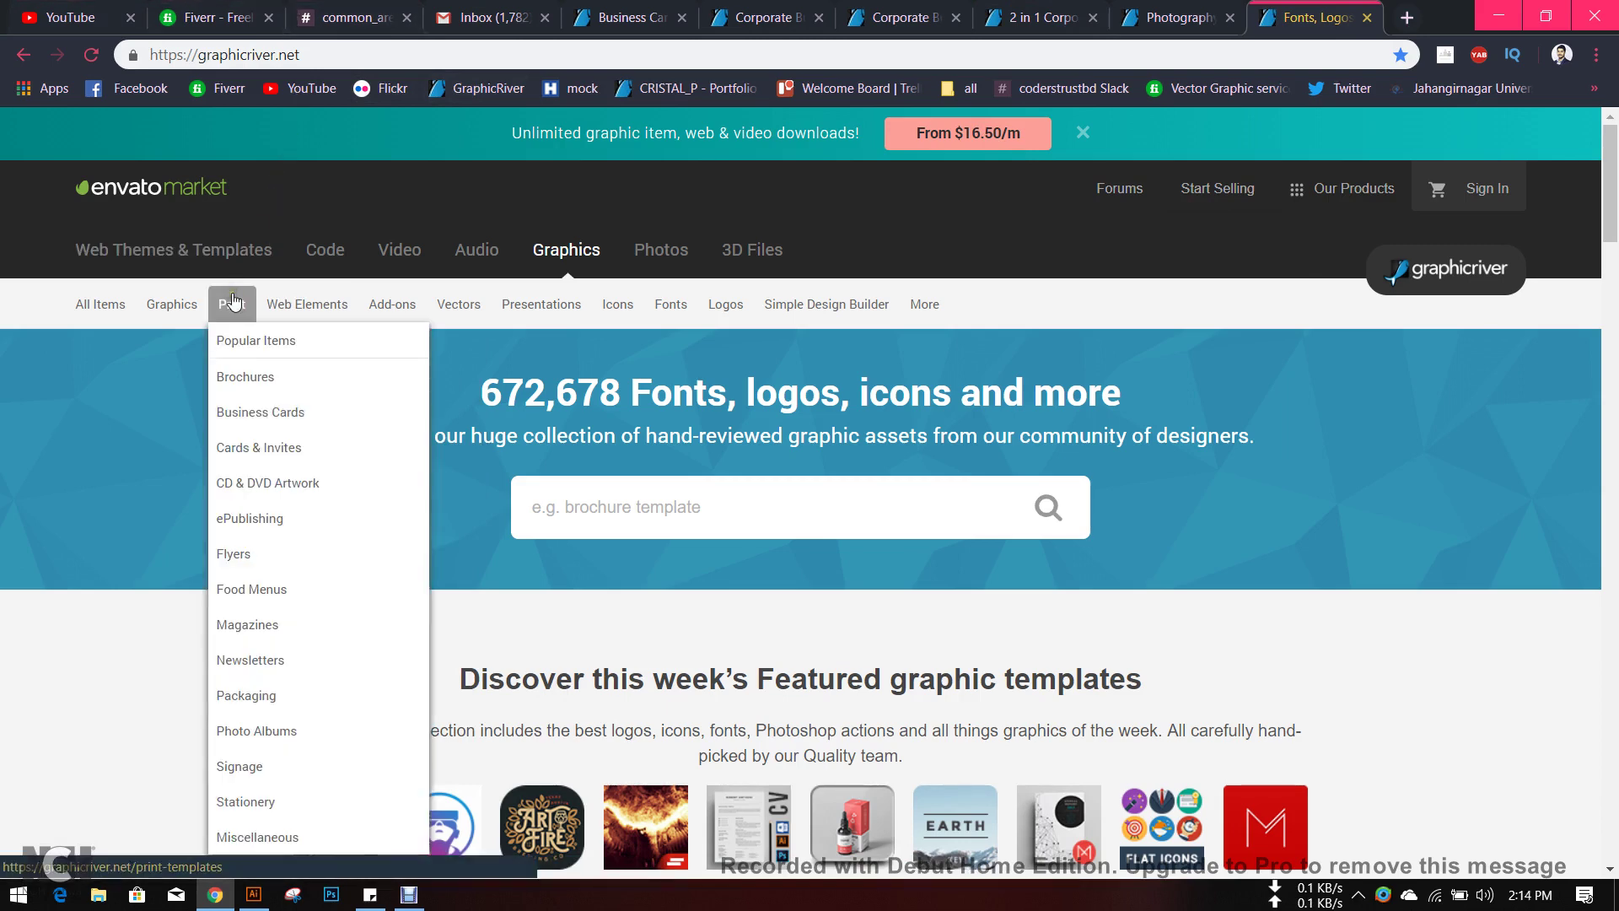
click(317, 413)
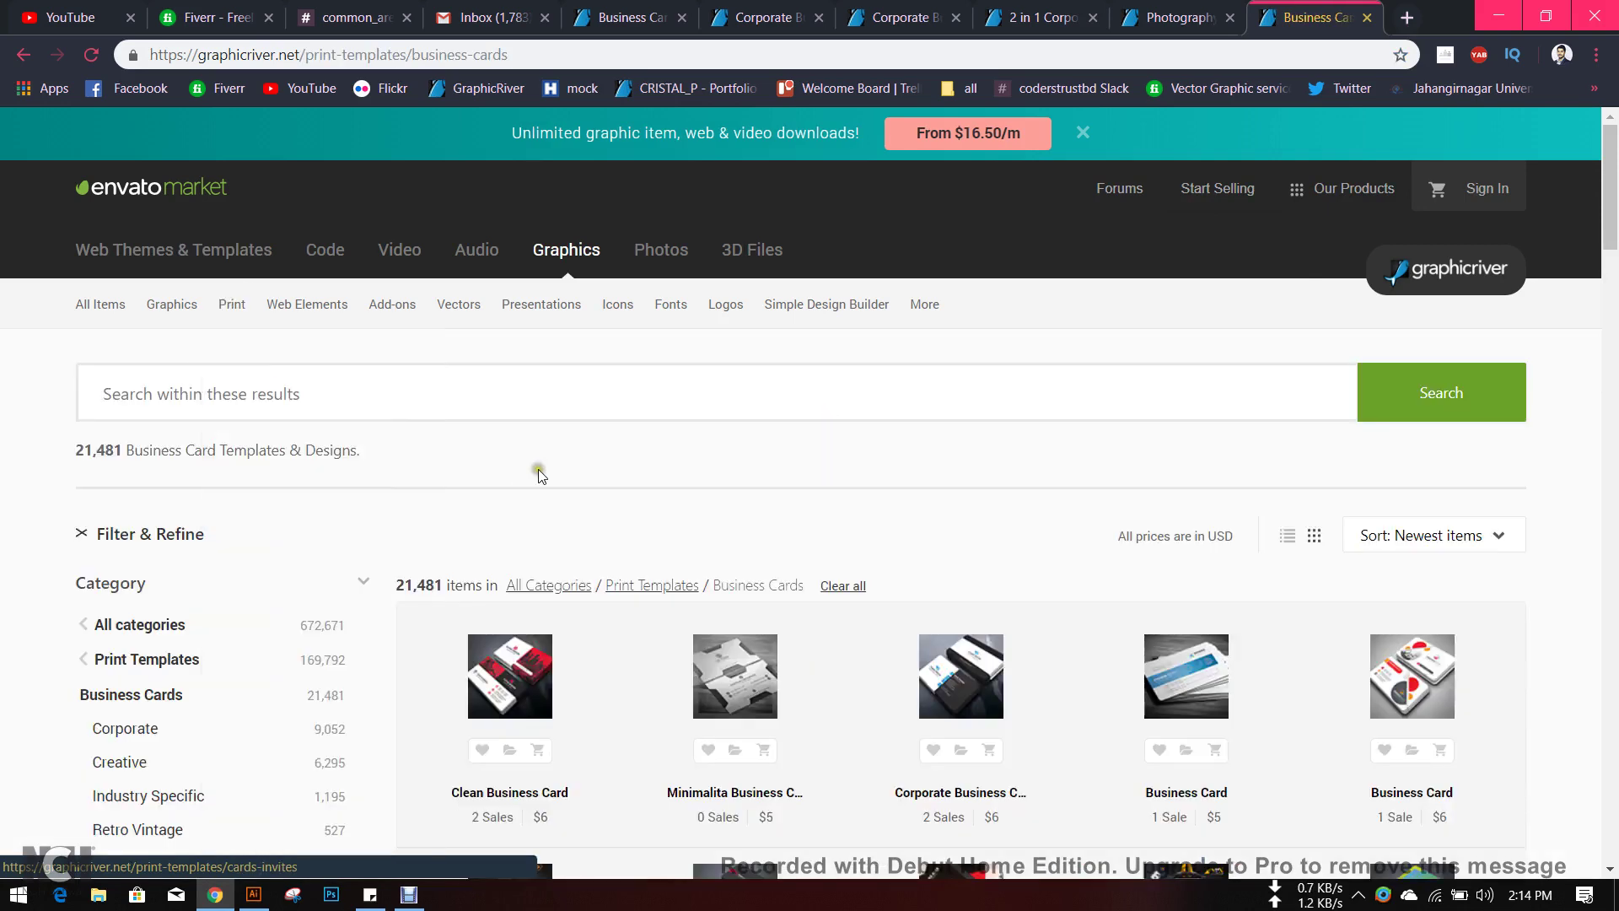
- Browse the business card templates and sort them by Best sellers
scroll(539, 474, down, 3)
scroll(367, 486, down, 1)
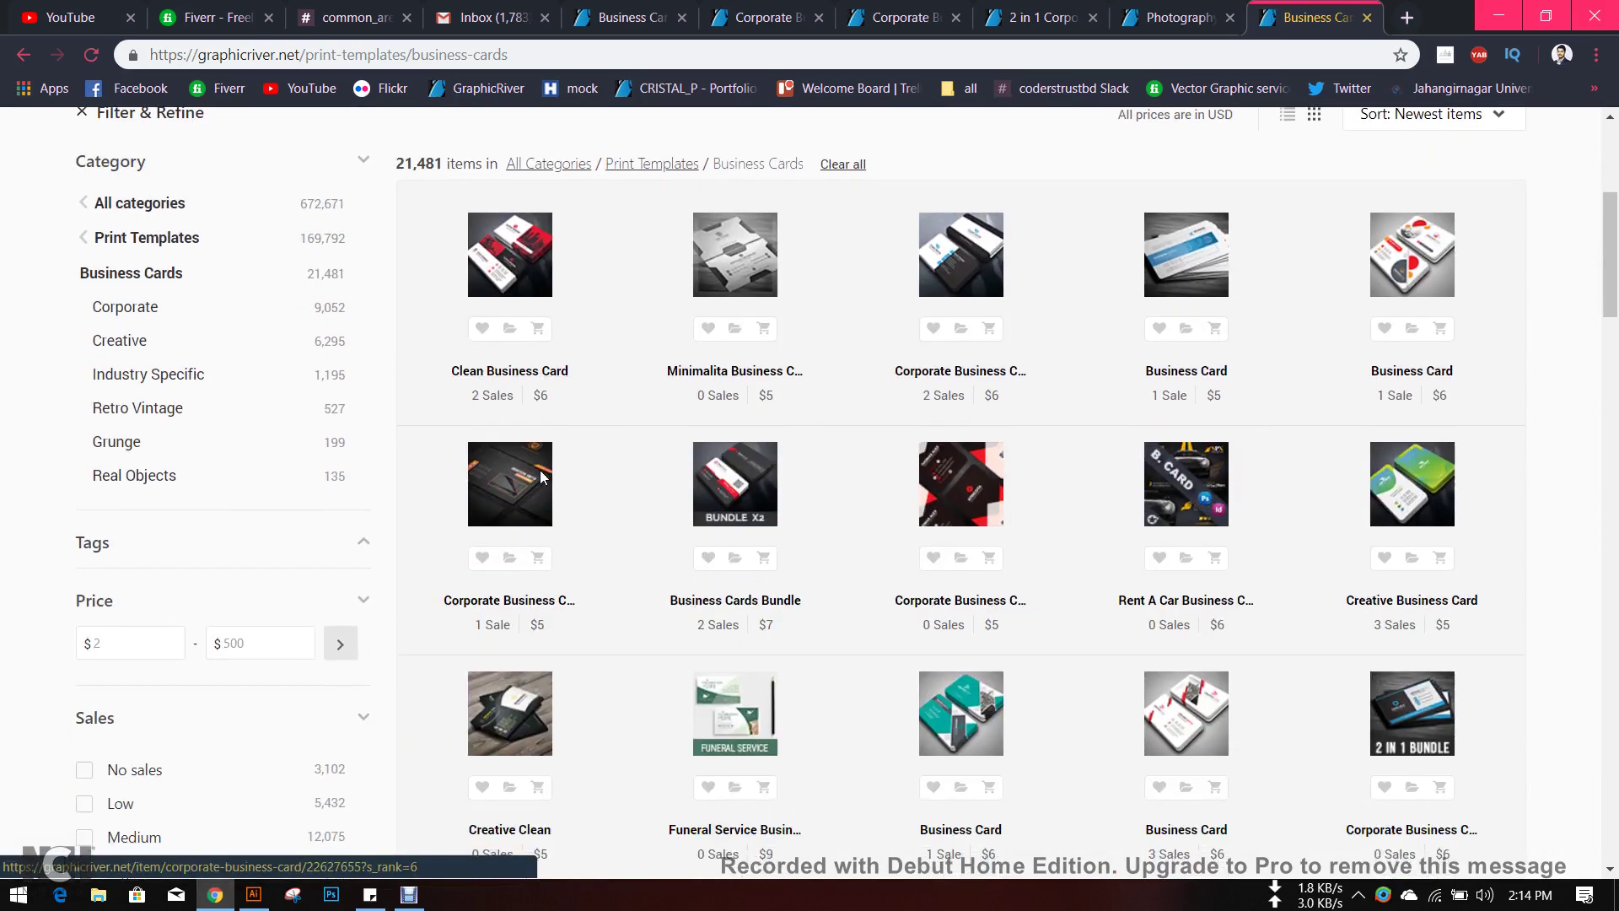
scroll(369, 489, down, 4)
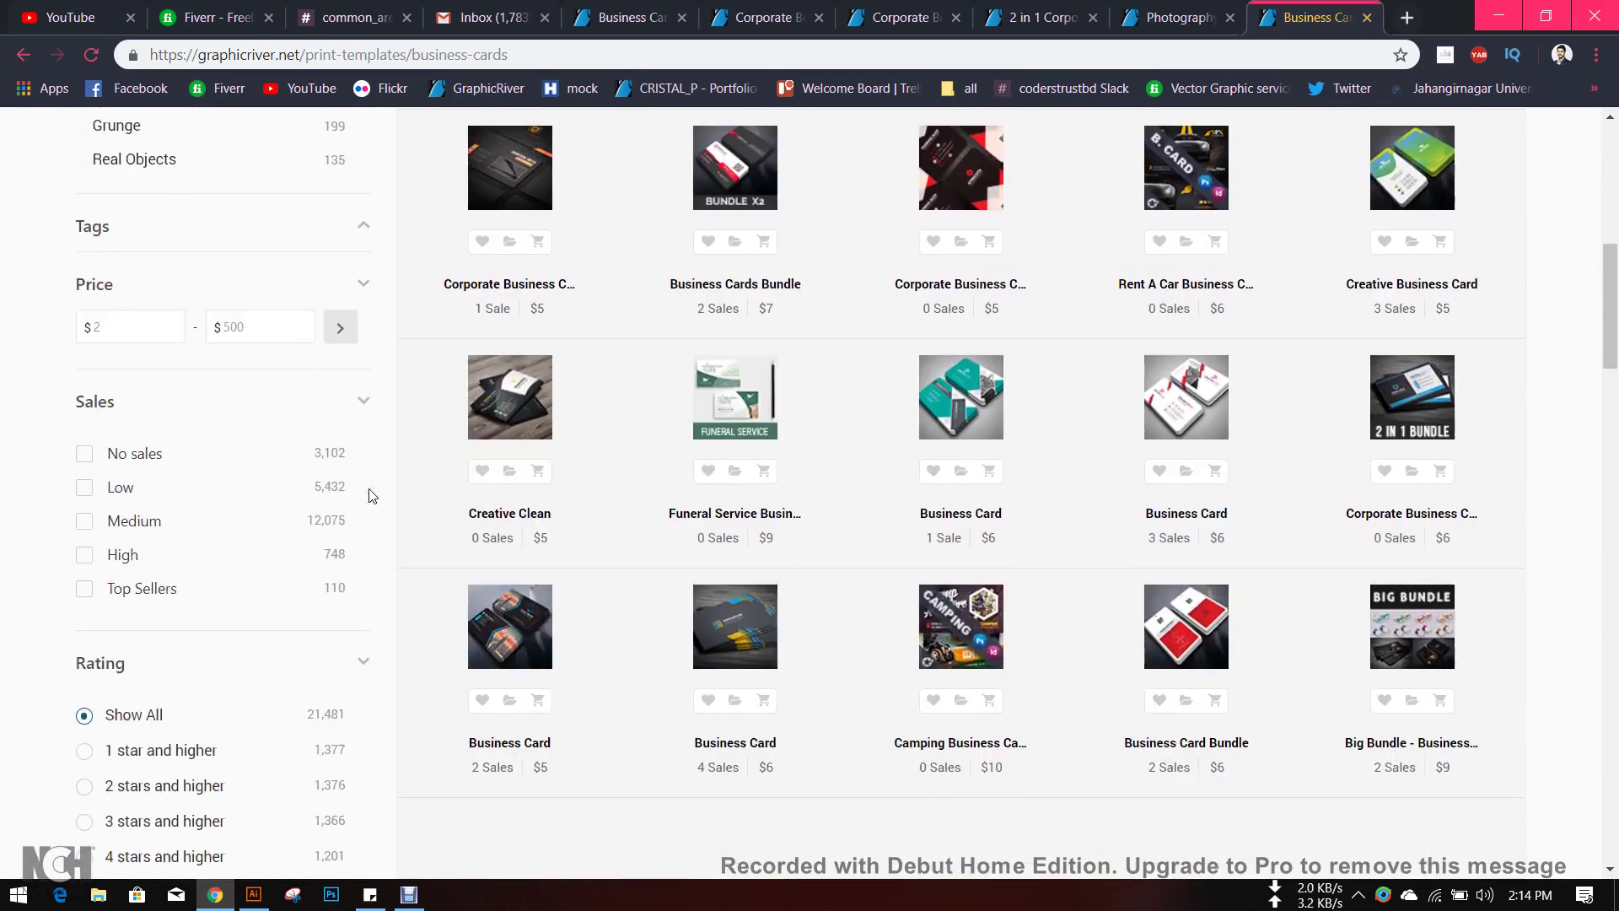
scroll(368, 496, down, 2)
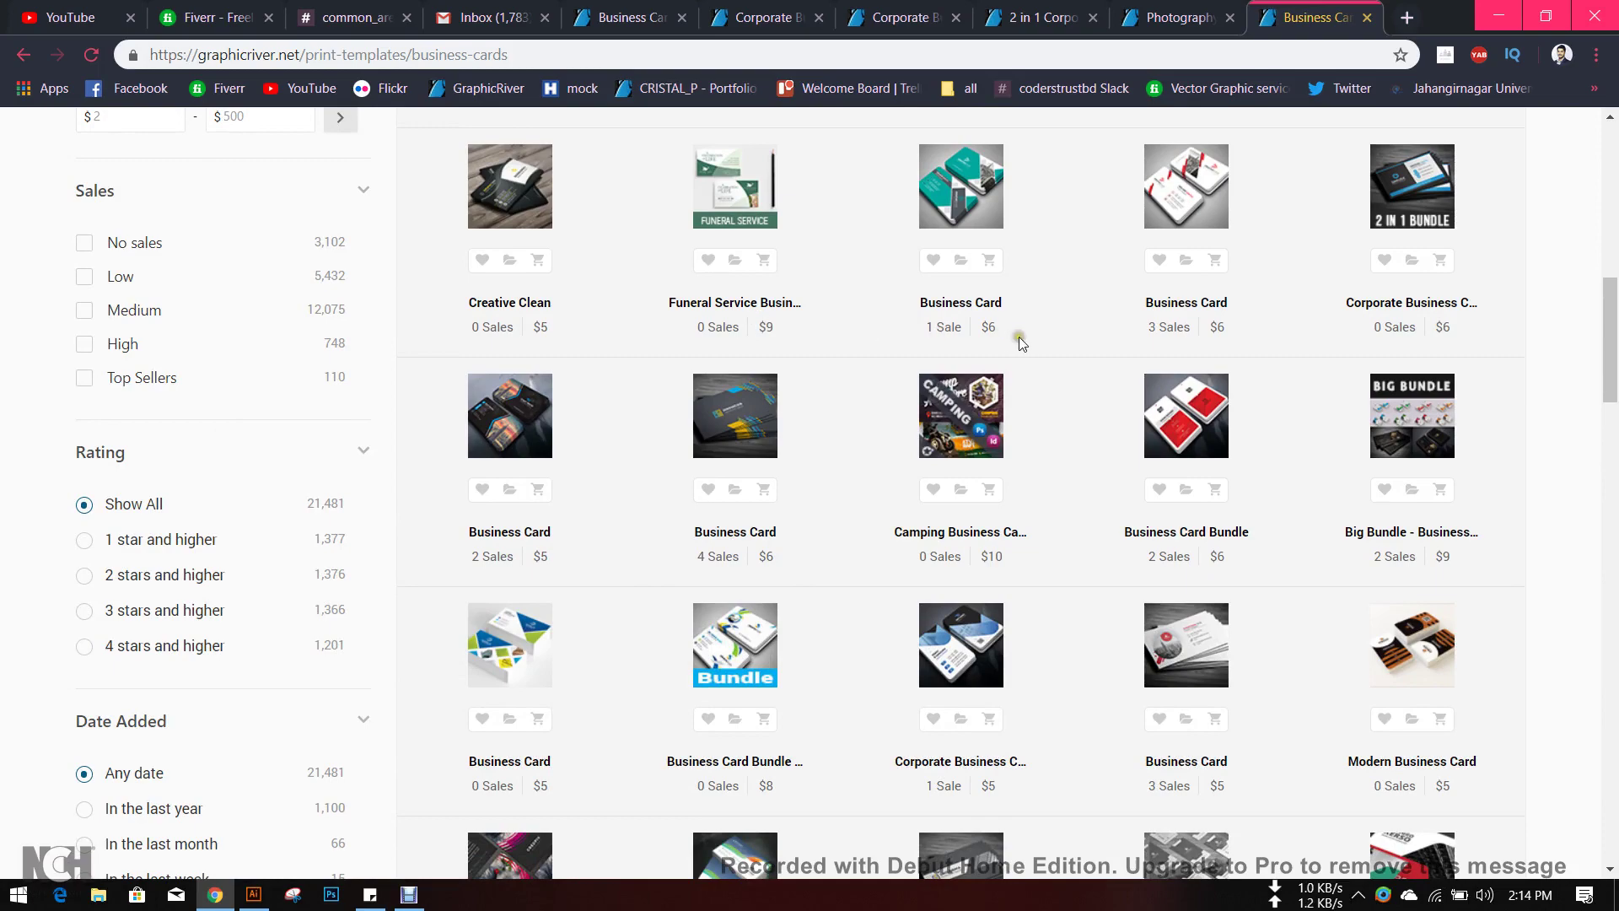
scroll(813, 391, up, 12)
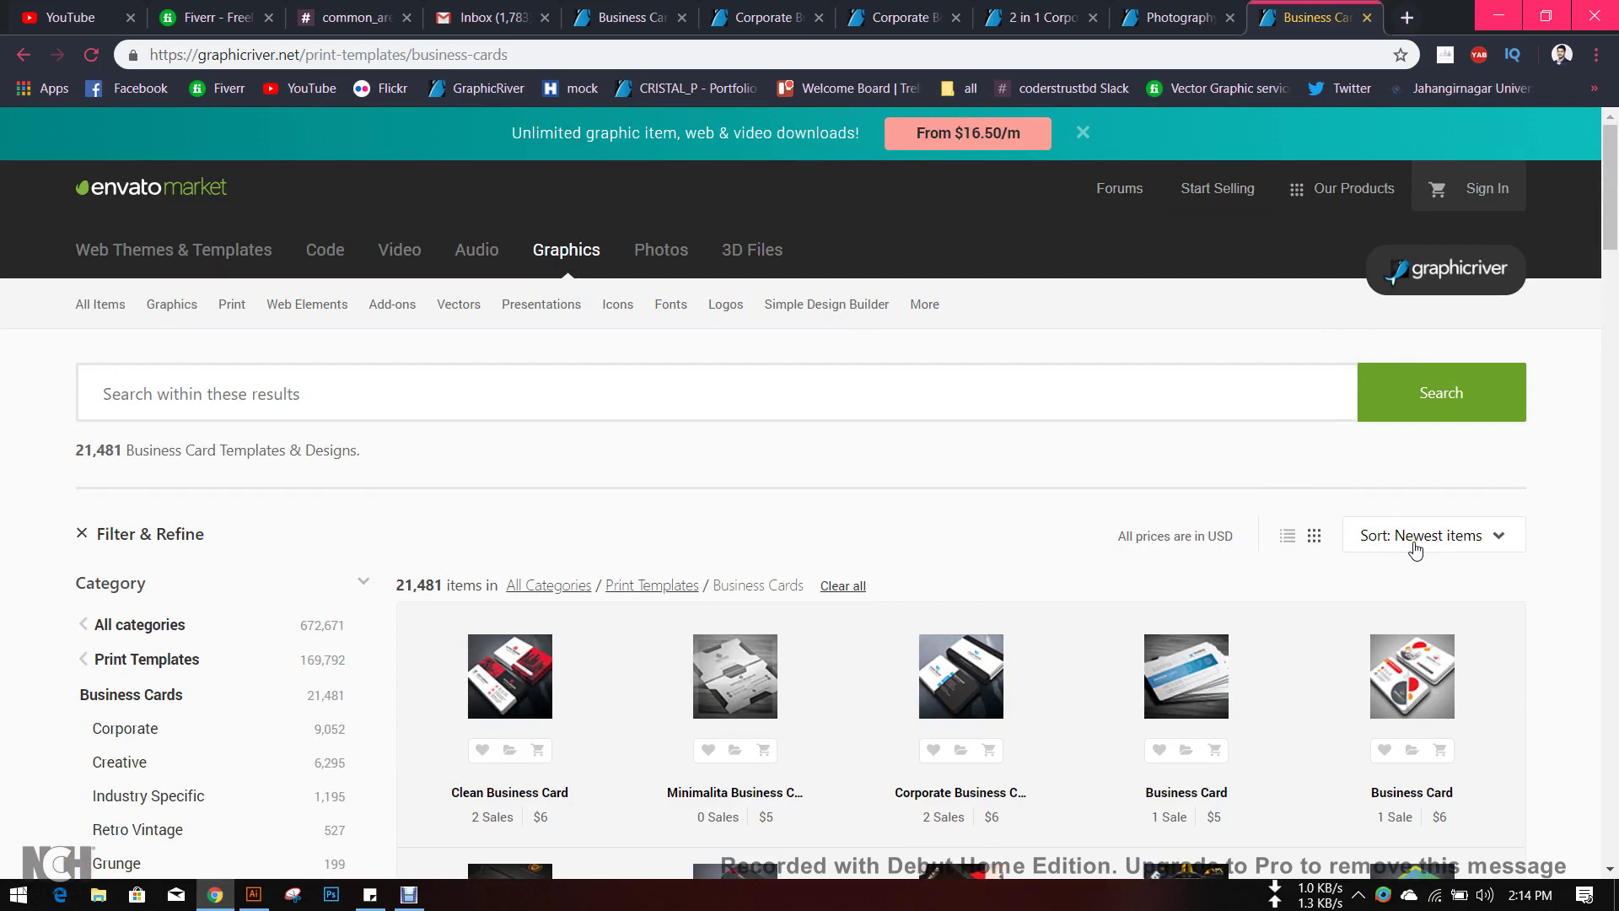
click(1416, 550)
click(1433, 586)
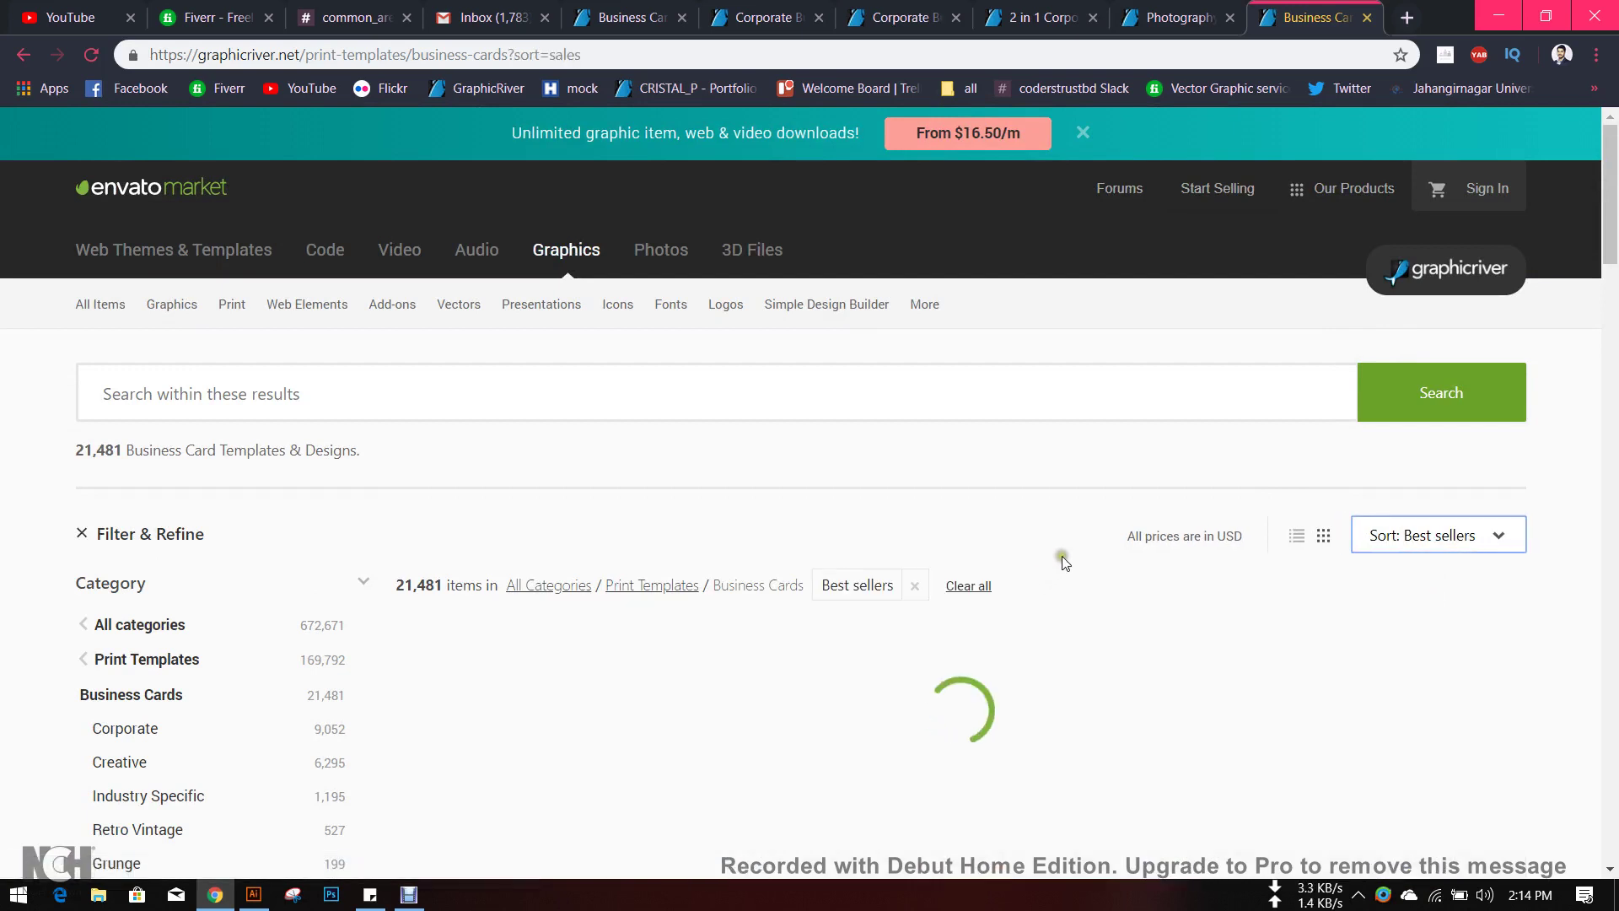
- Examine the sales counts of the best-selling business card templates, starting with the first row of items
scroll(1056, 546, down, 3)
scroll(1054, 550, down, 1)
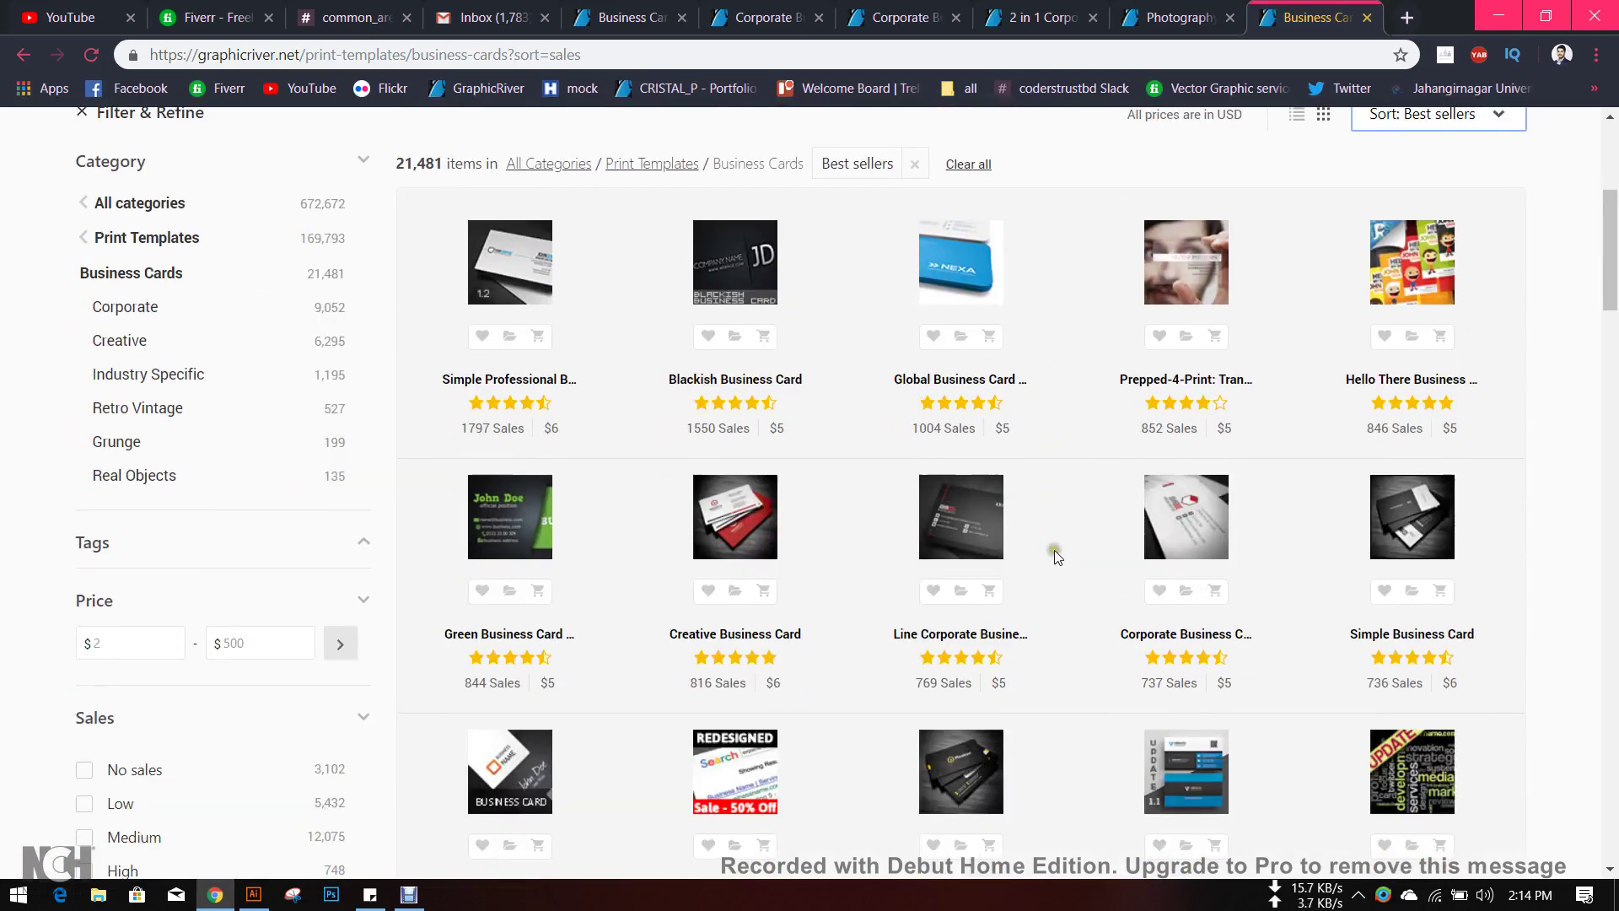
drag(494, 429, 459, 428)
drag(687, 428, 717, 428)
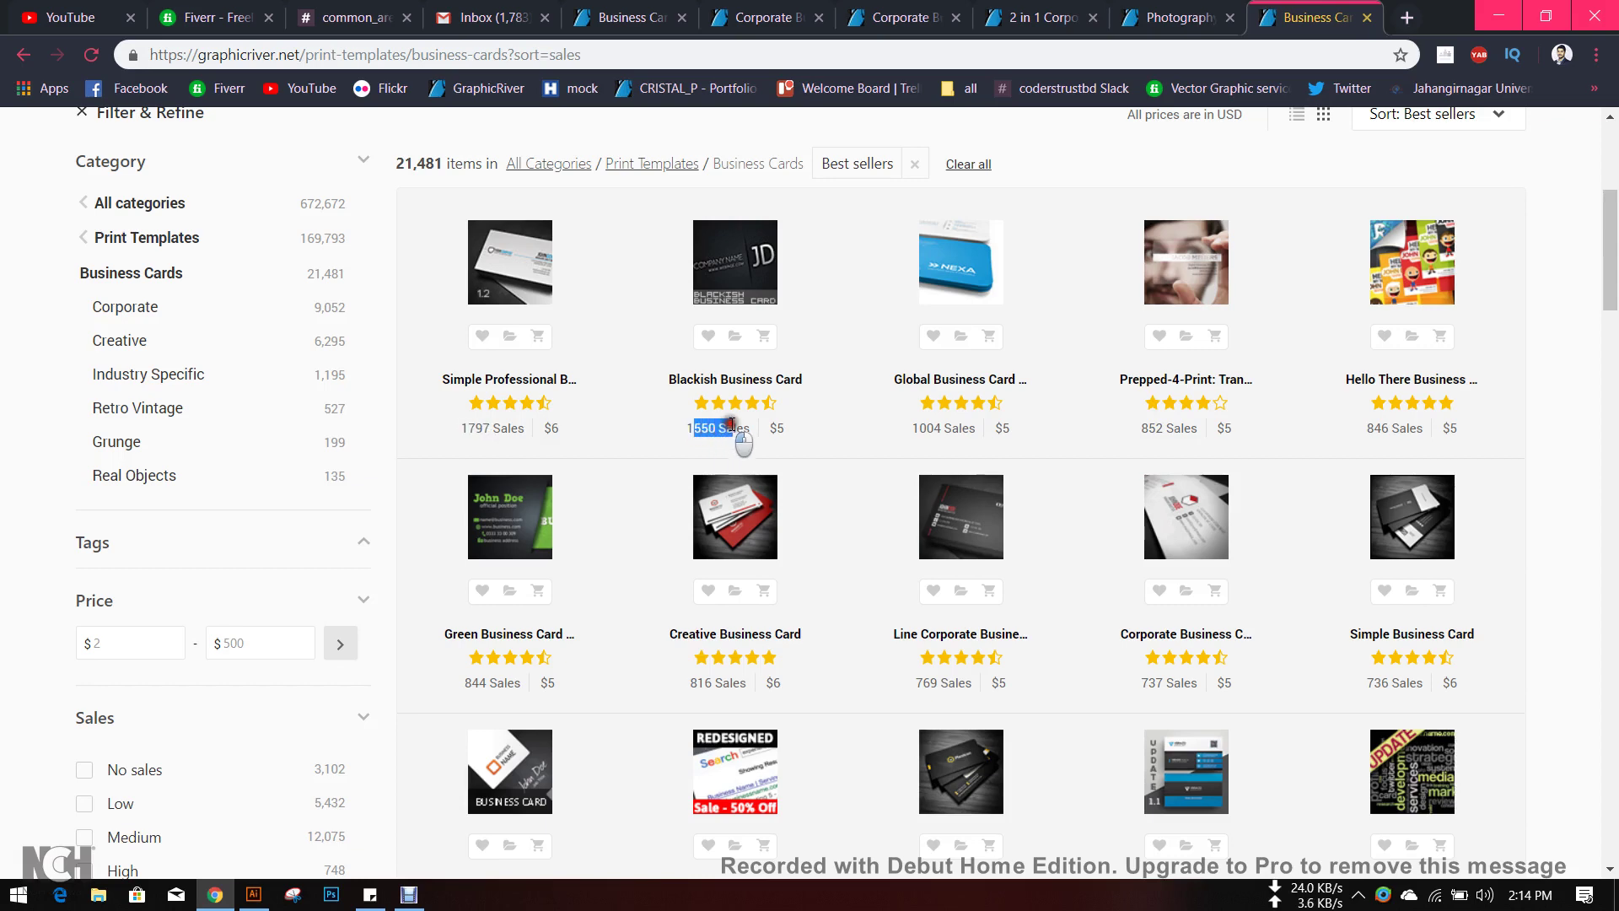
drag(911, 427, 952, 426)
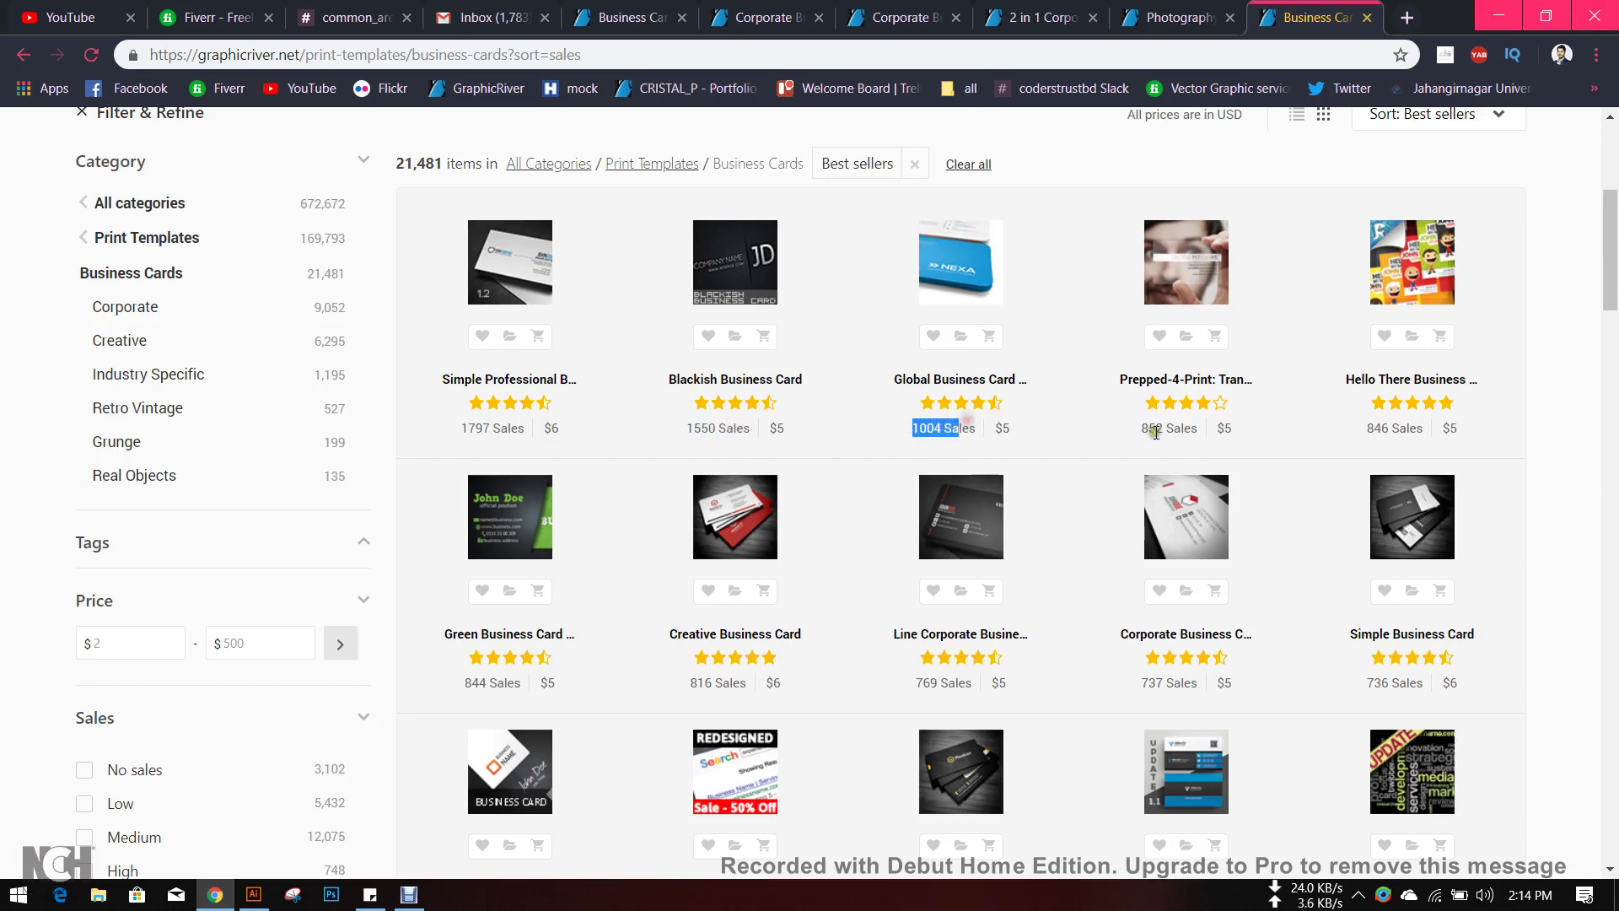
drag(1143, 428, 1198, 429)
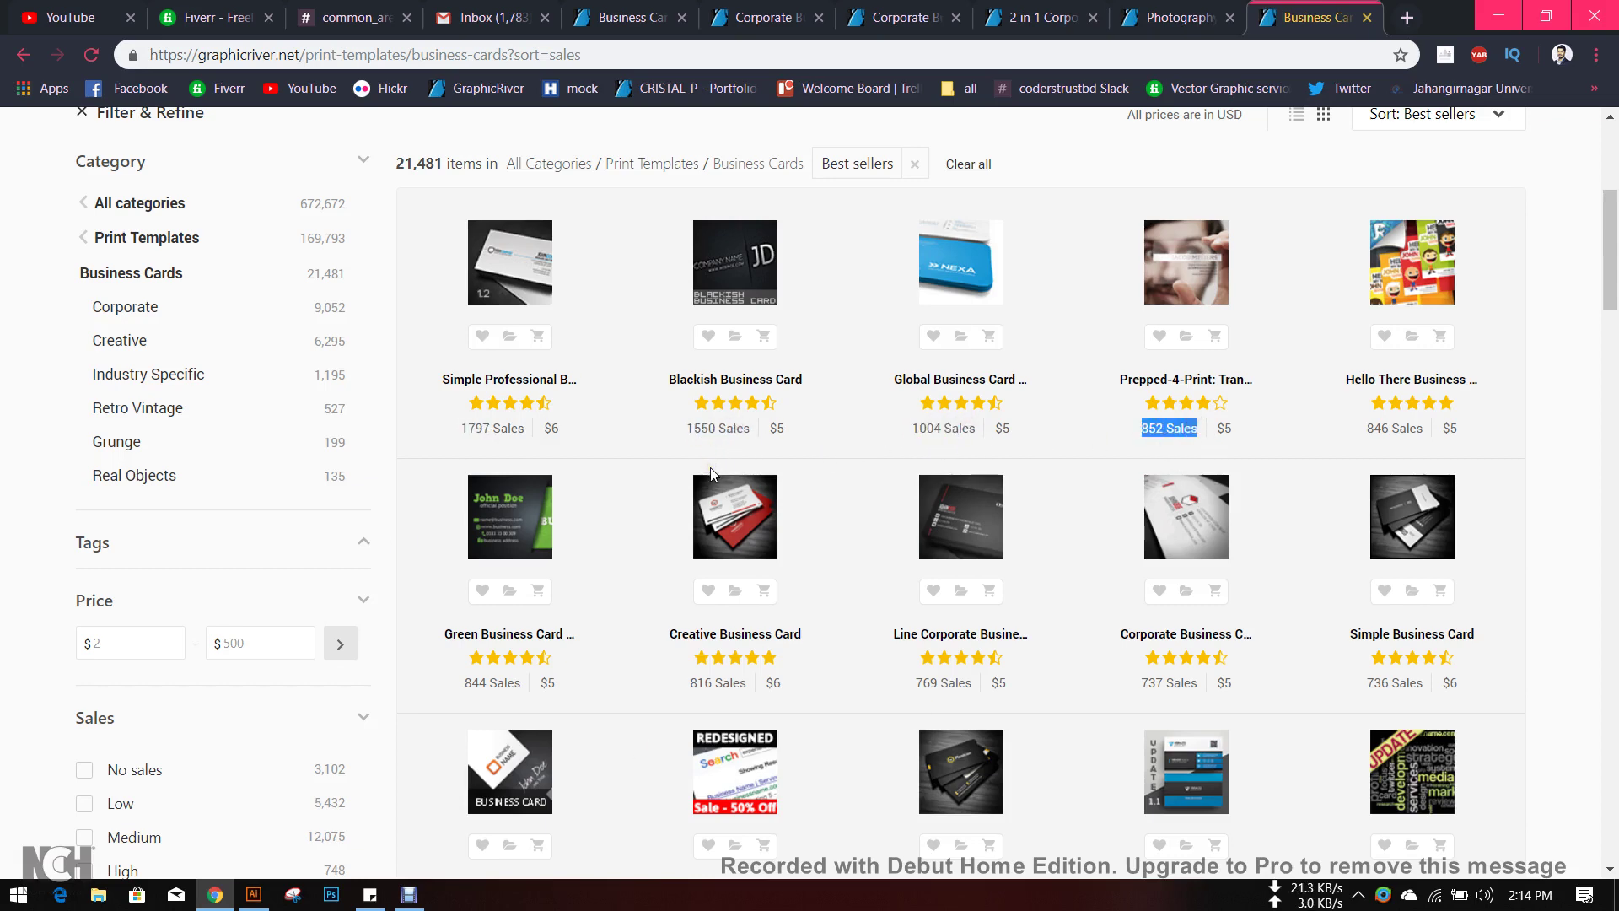
scroll(711, 474, down, 2)
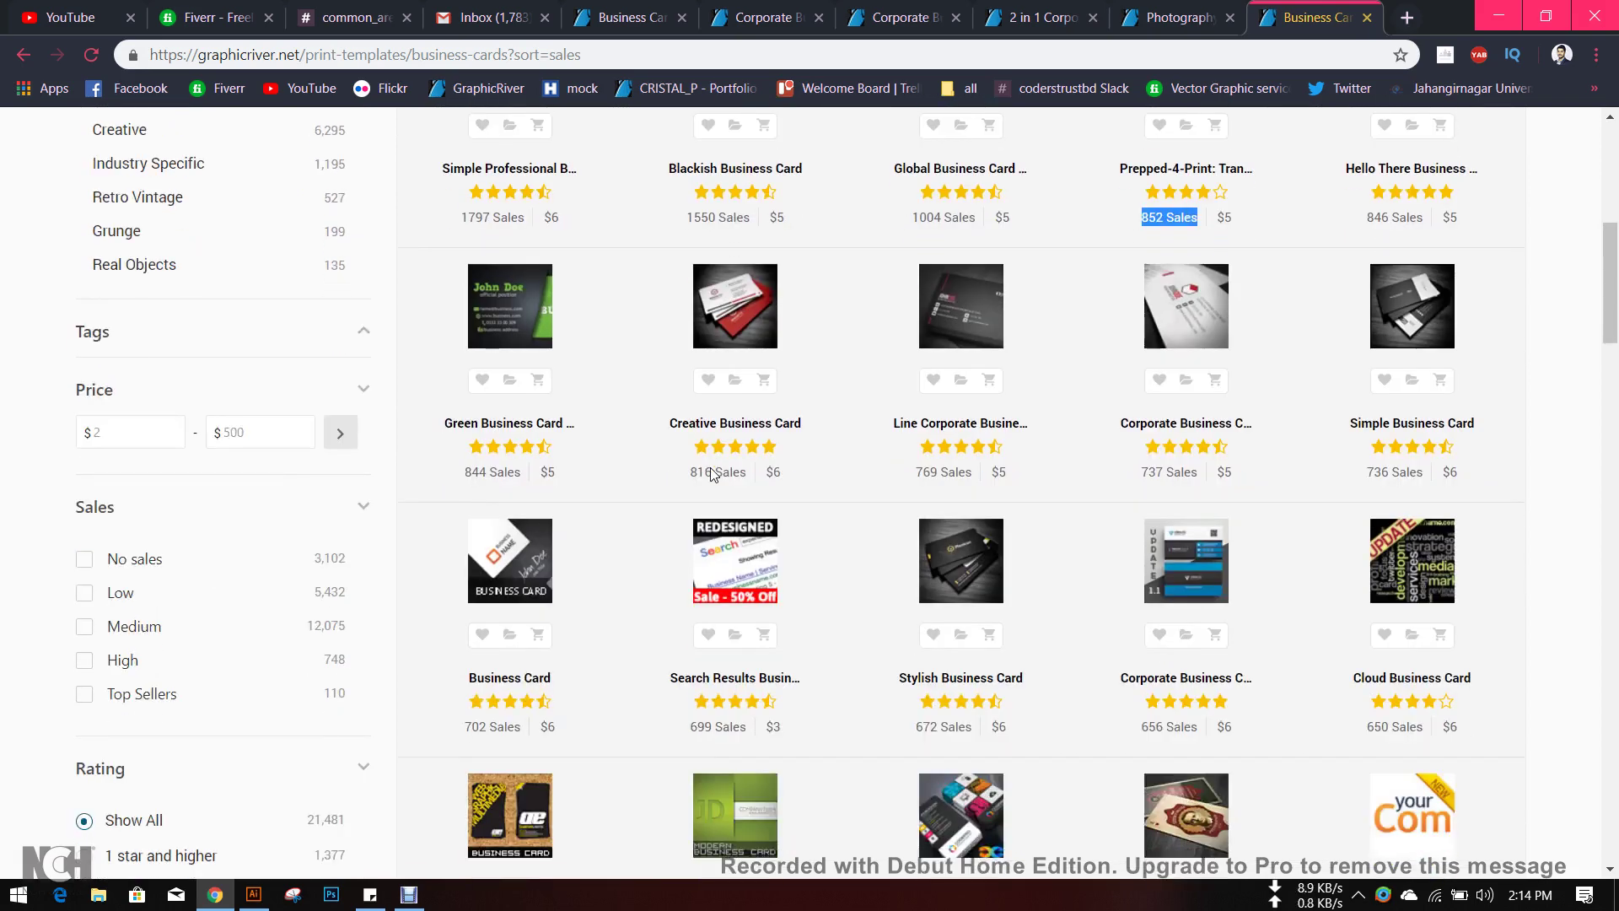
scroll(711, 474, down, 1)
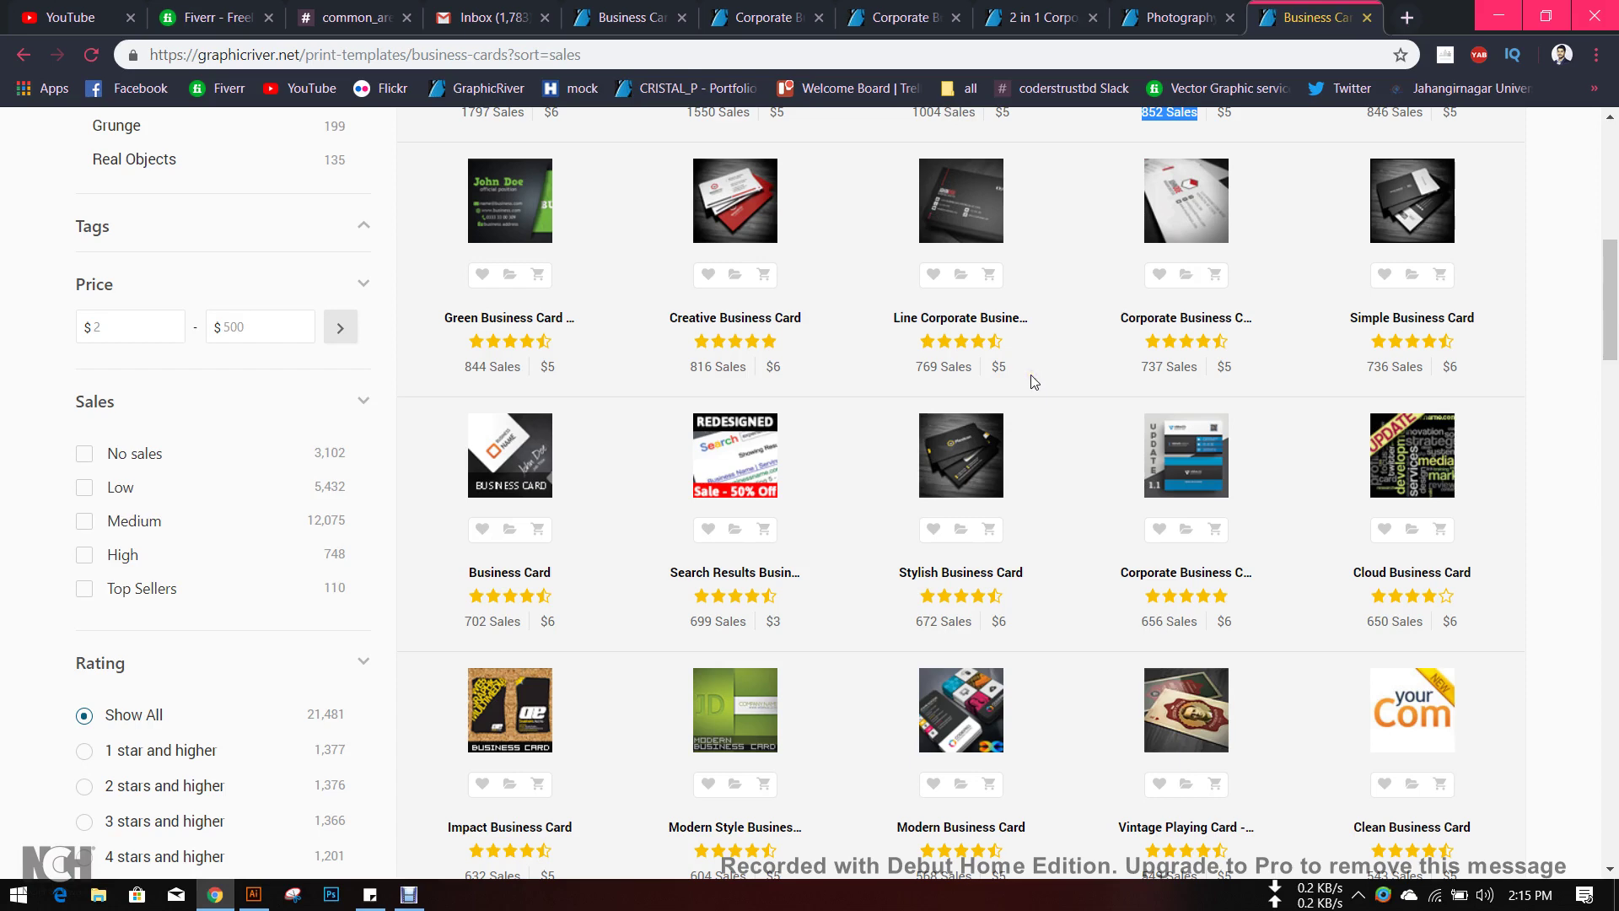
scroll(1033, 371, up, 3)
scroll(1036, 374, up, 1)
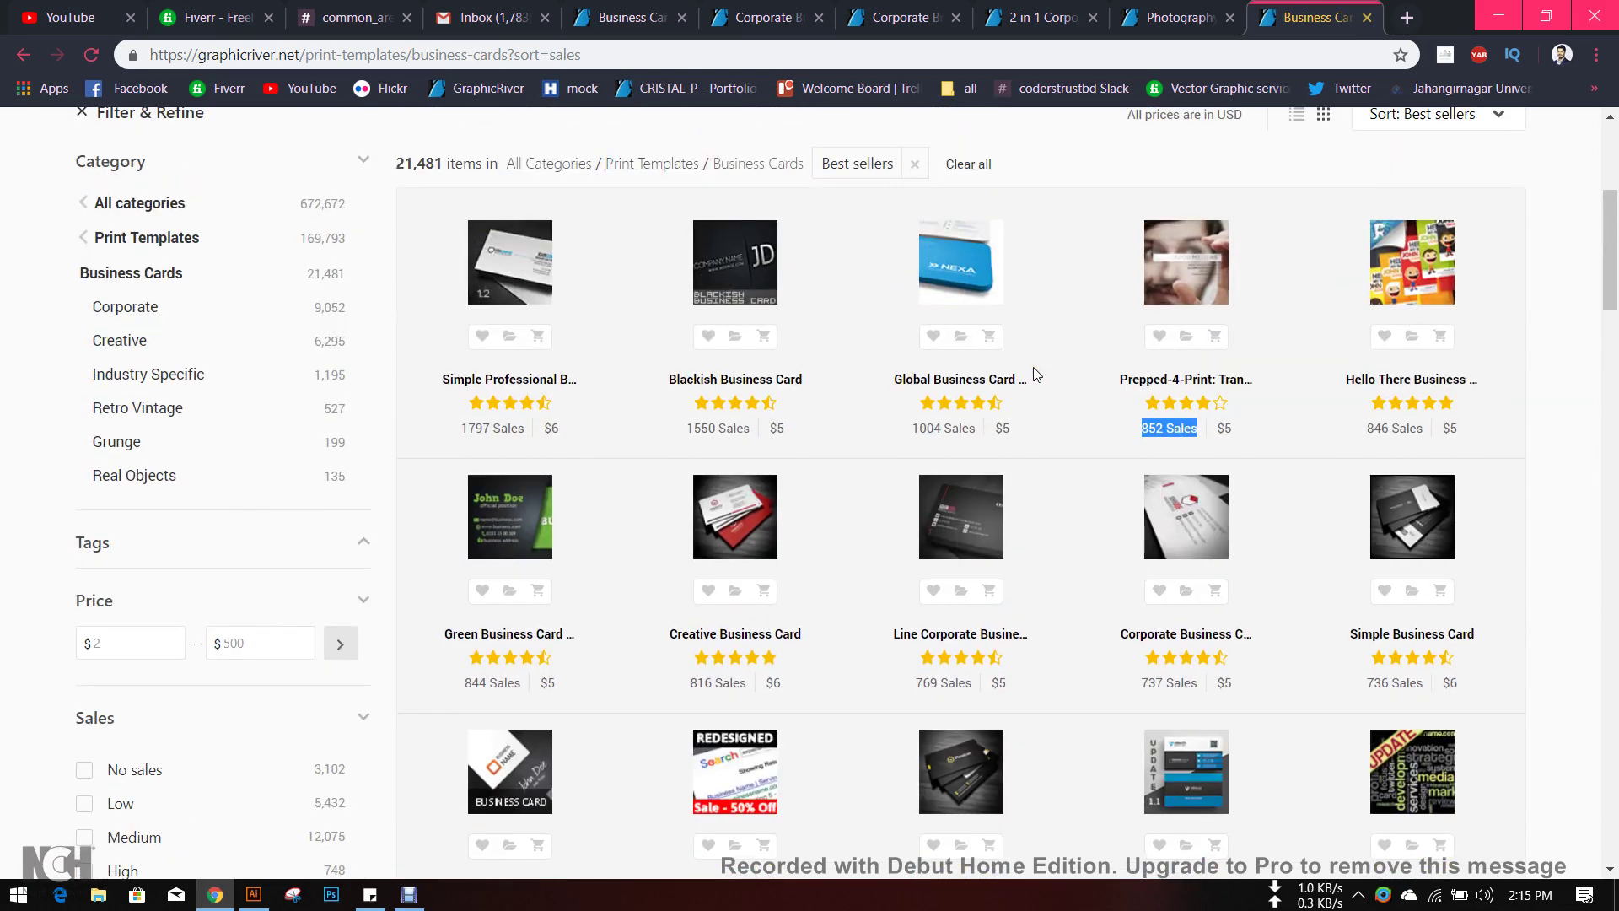
scroll(1037, 372, up, 3)
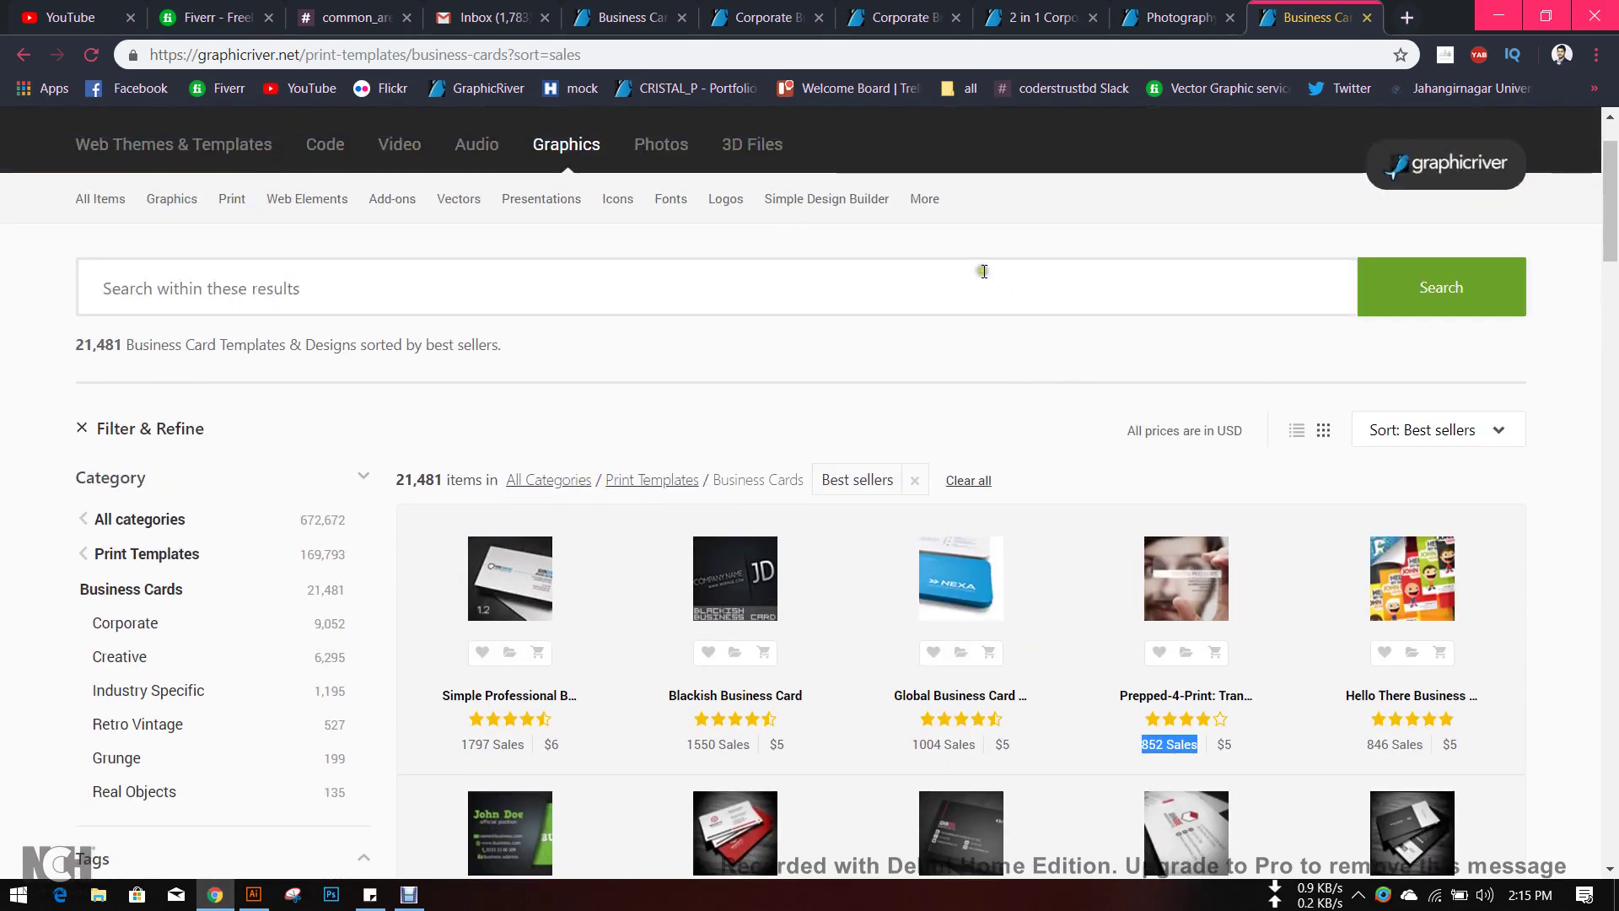
click(344, 288)
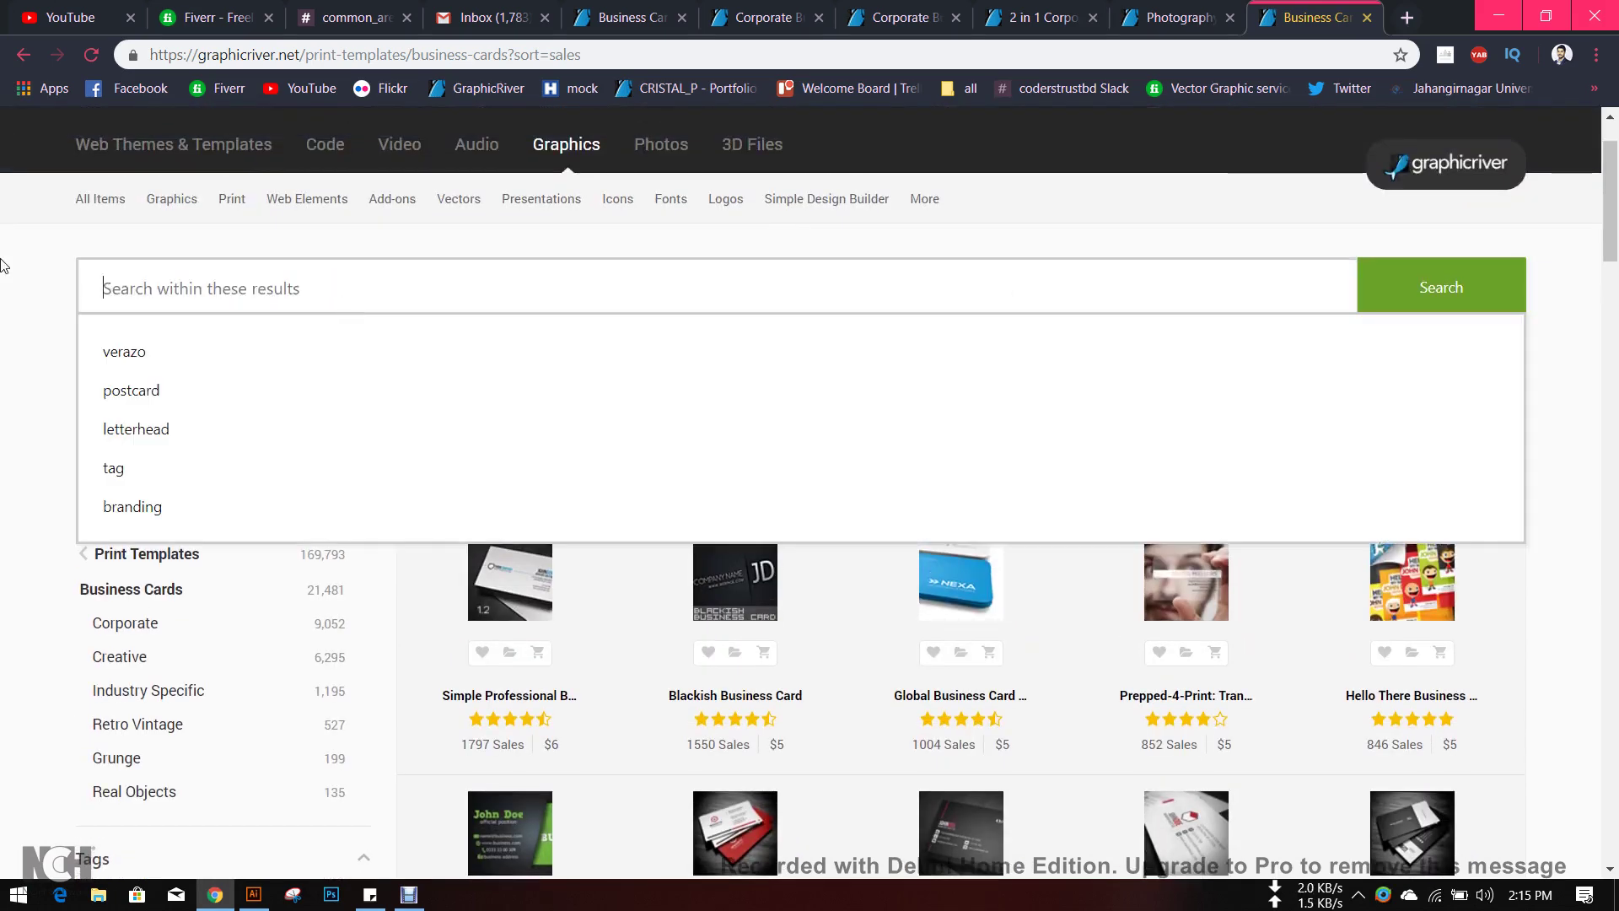
mouse_move(232, 199)
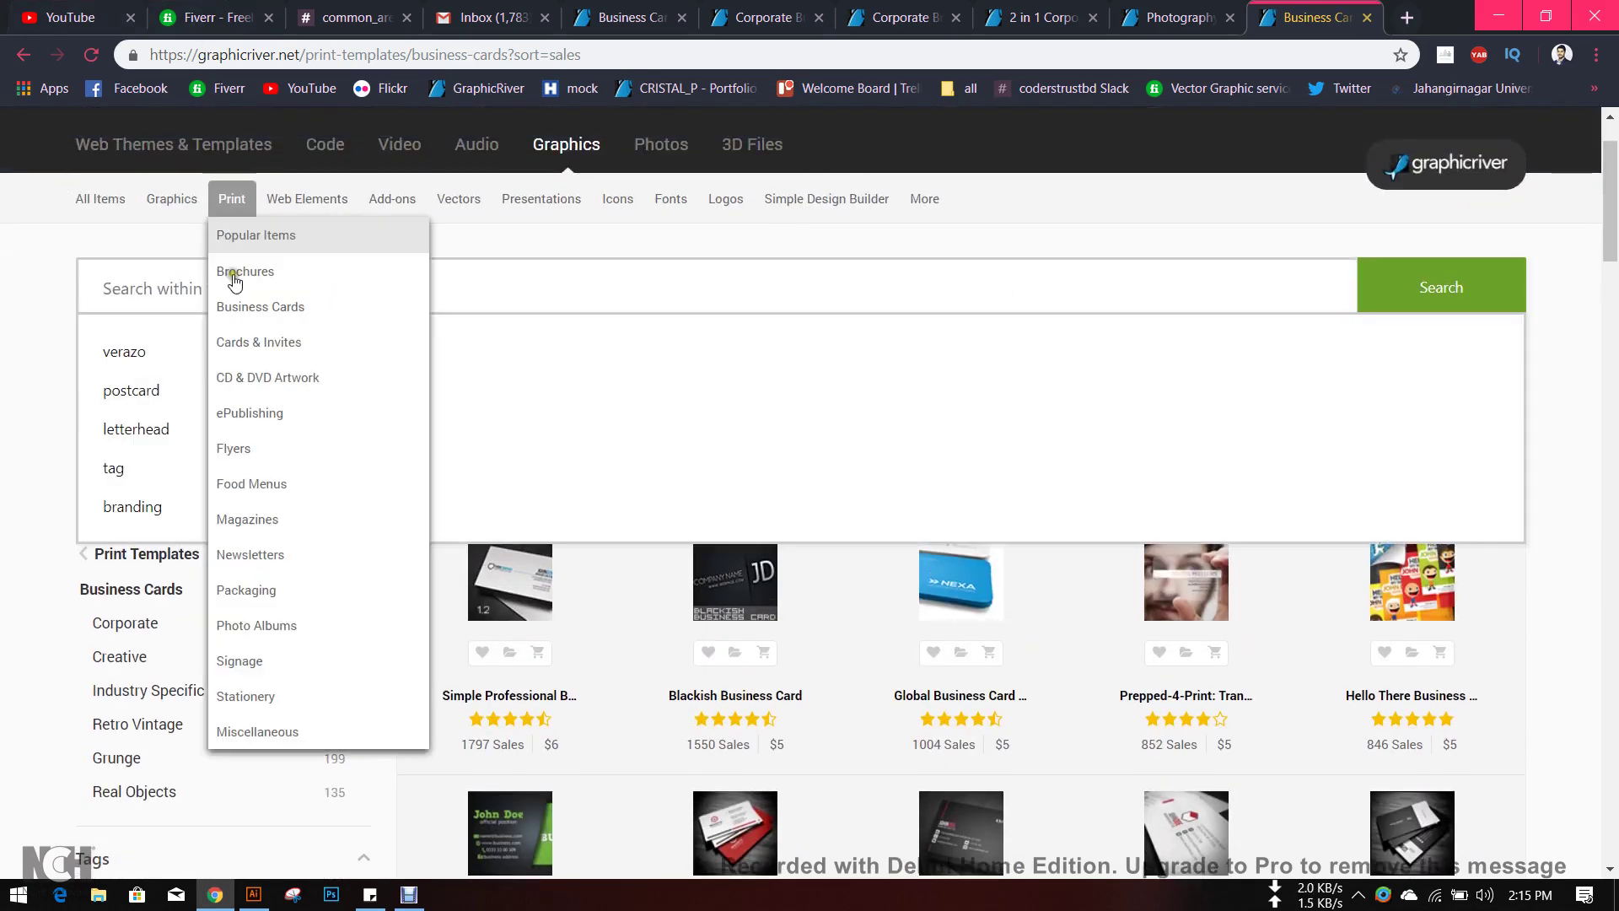
click(19, 322)
click(103, 287)
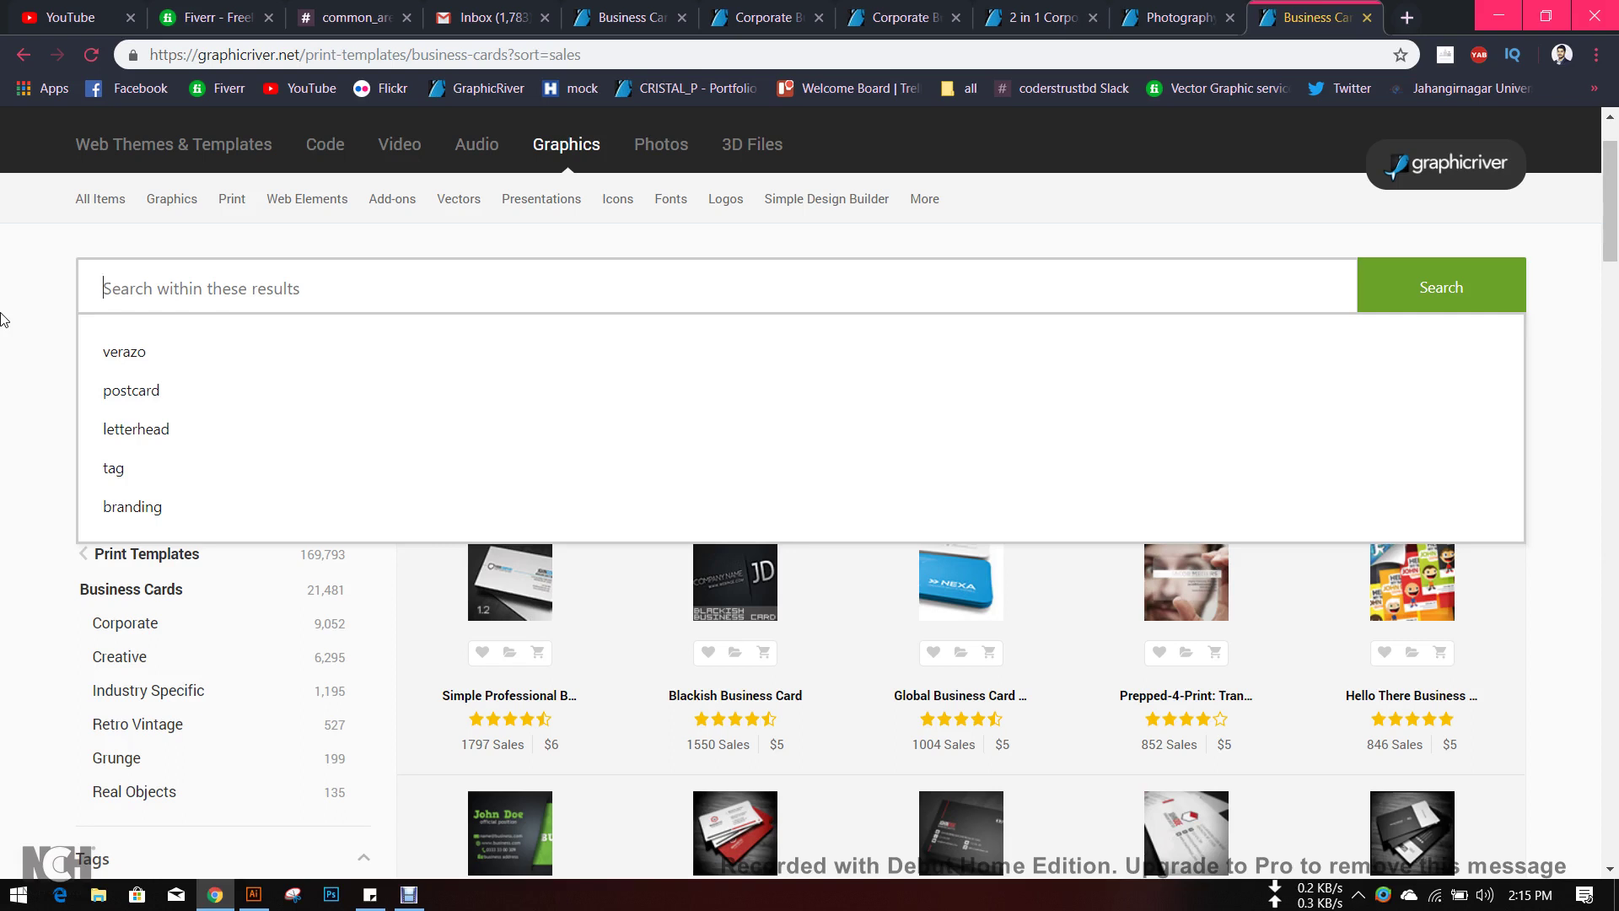
click(1560, 369)
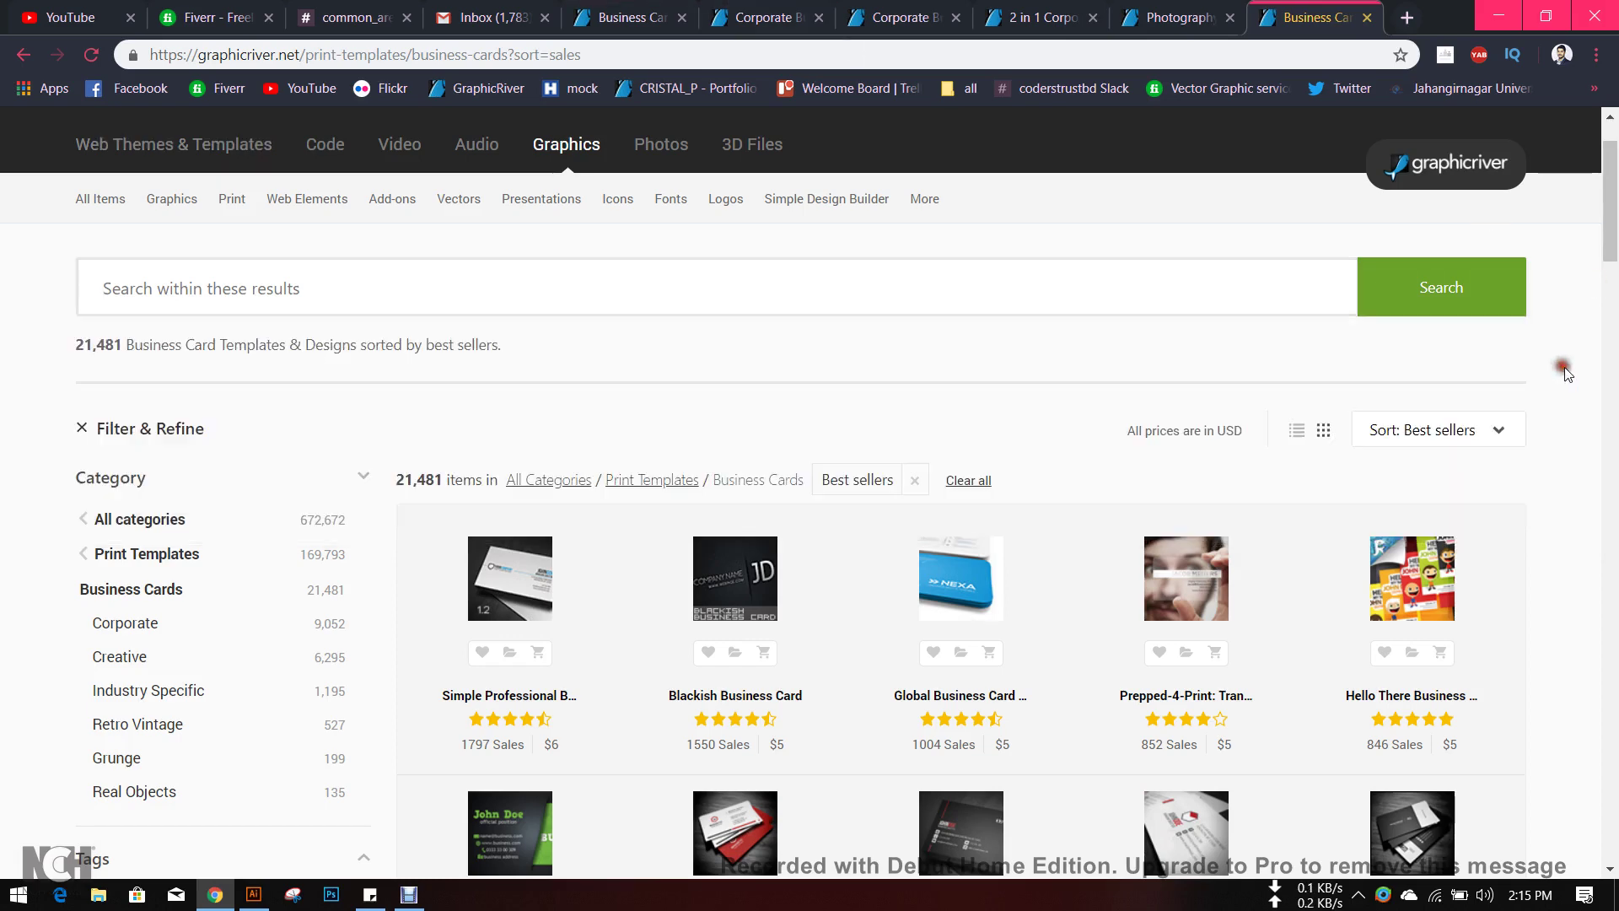
- Find Corporate Business Card 07 among the best sellers and open its item page in a new browser tab
scroll(832, 365, down, 4)
scroll(835, 376, down, 4)
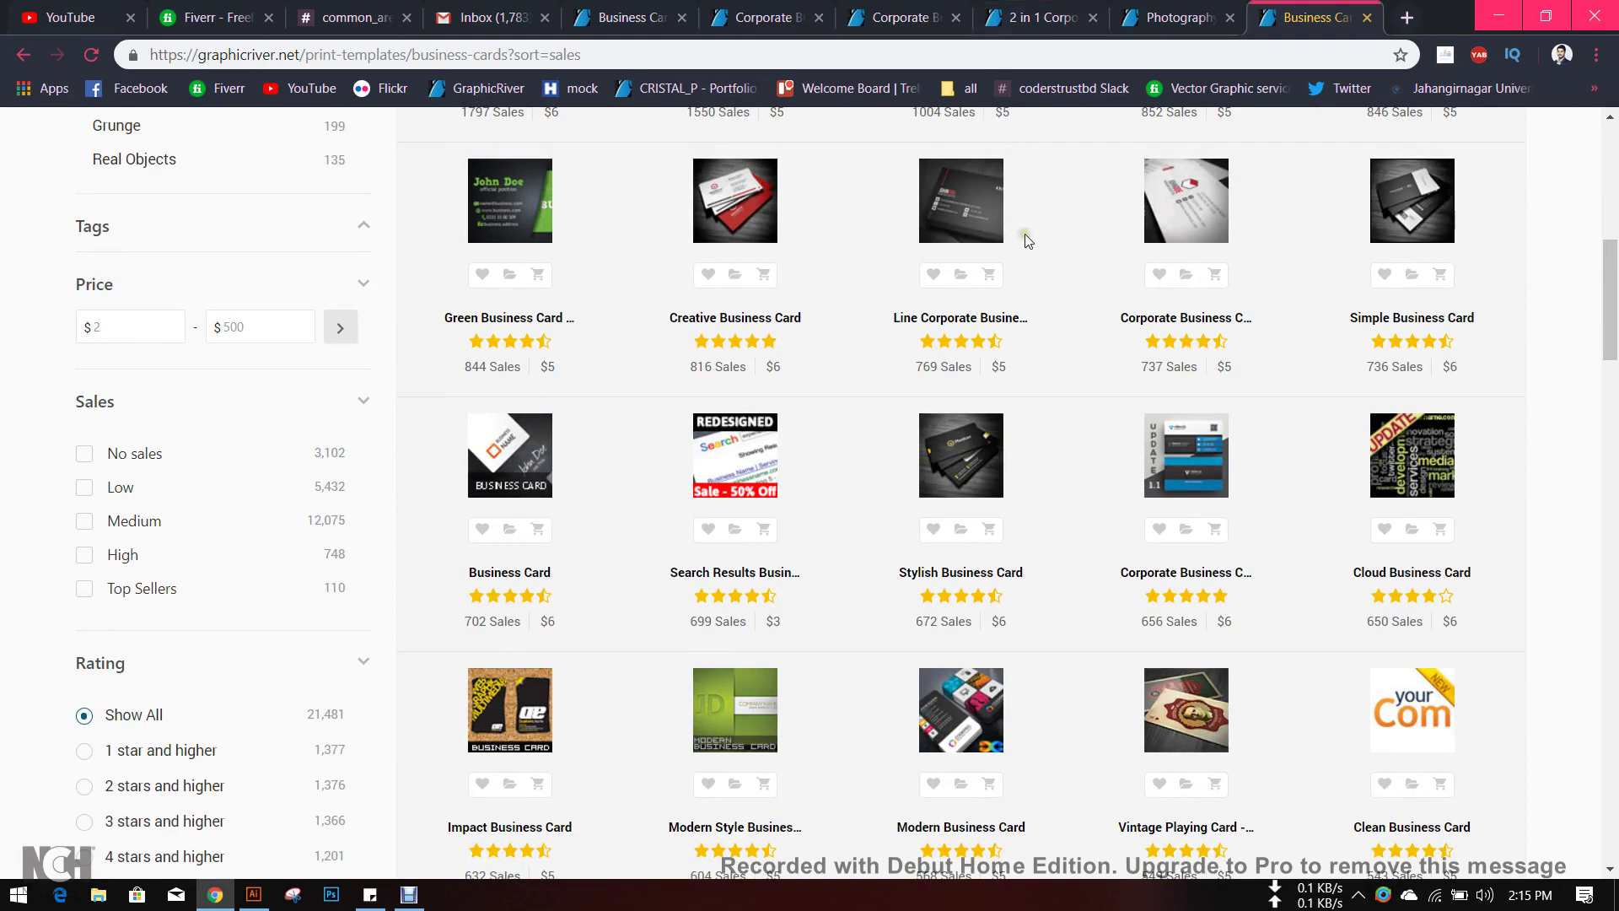
scroll(1348, 443, up, 9)
scroll(1347, 444, down, 9)
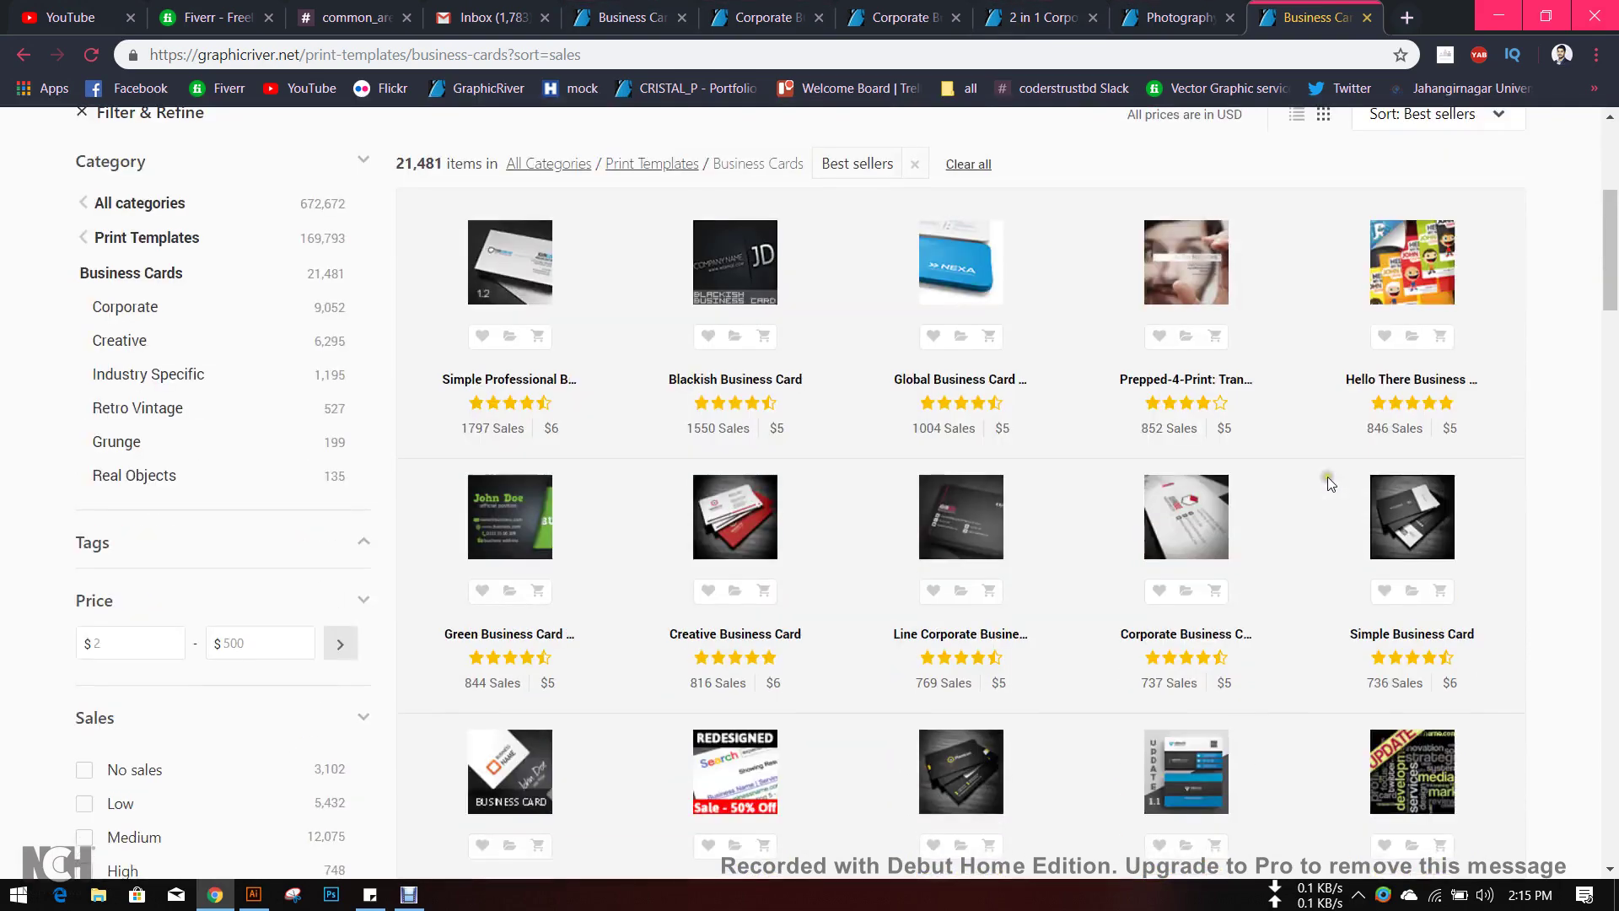
right_click(1237, 580)
click(1240, 590)
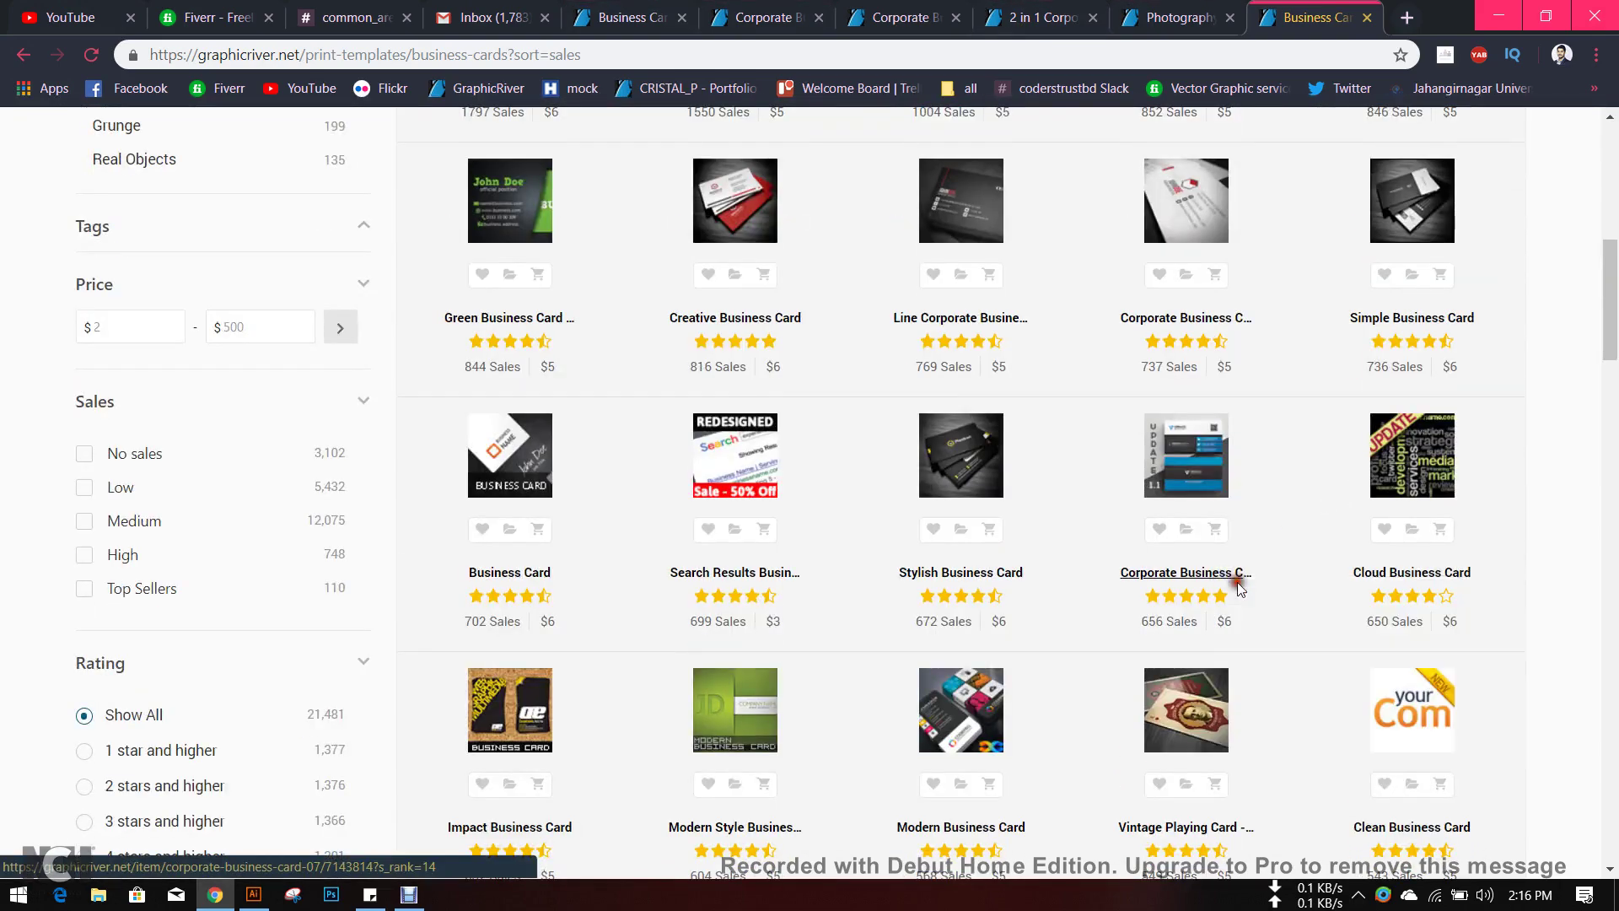
click(1304, 8)
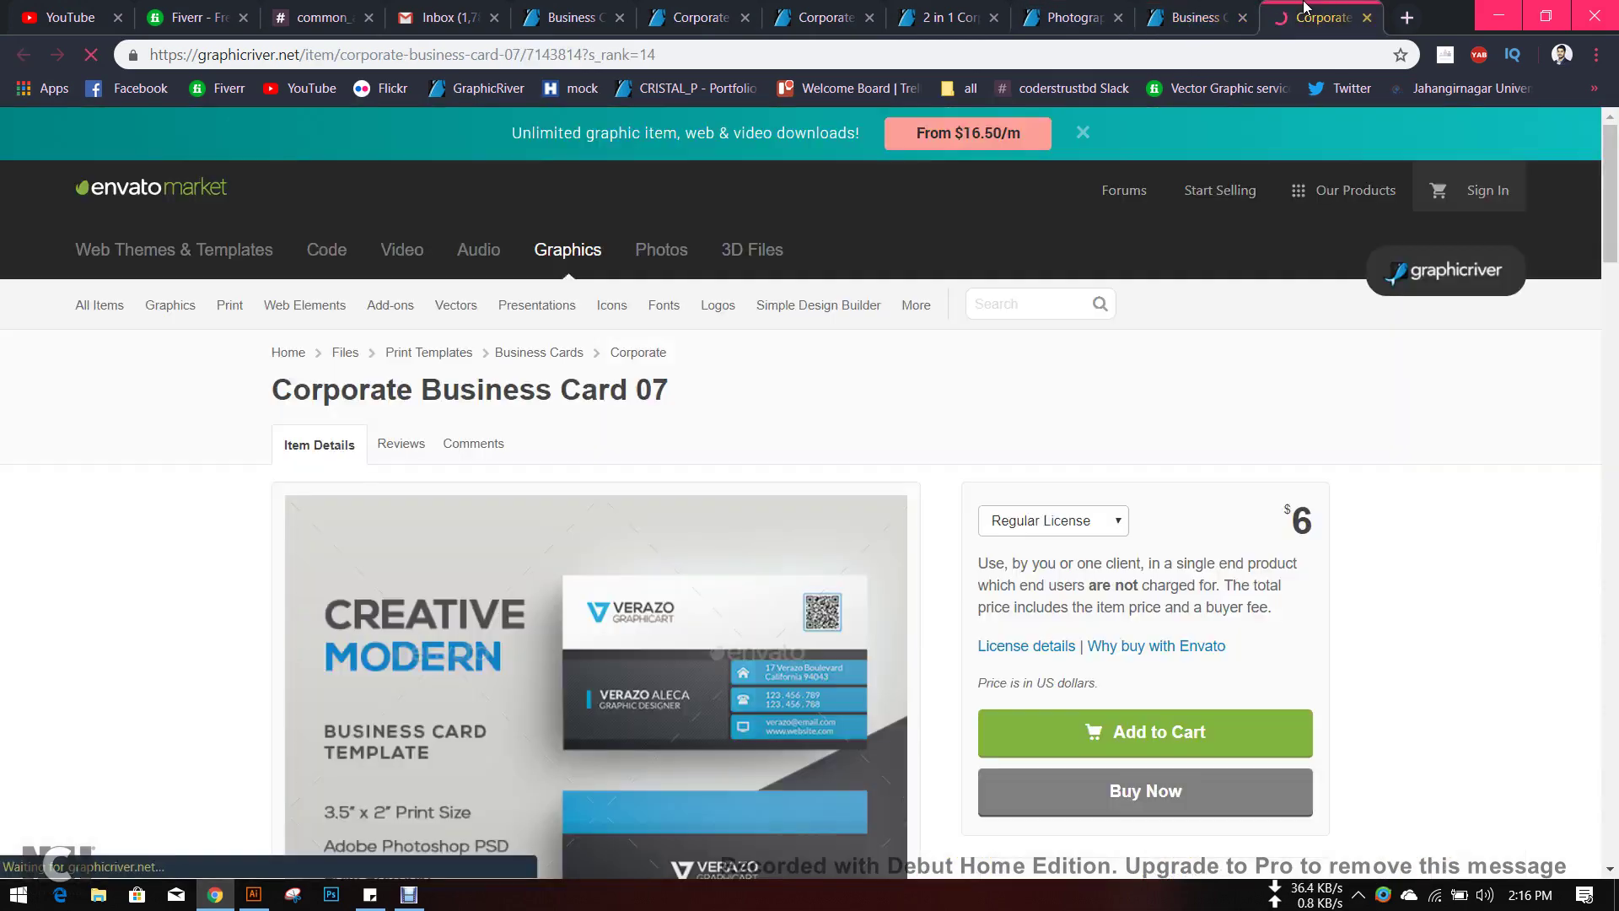
- Examine the Corporate Business Card 07 item details and compare its first two enlarged preview images
scroll(1344, 560, down, 7)
scroll(1324, 628, down, 11)
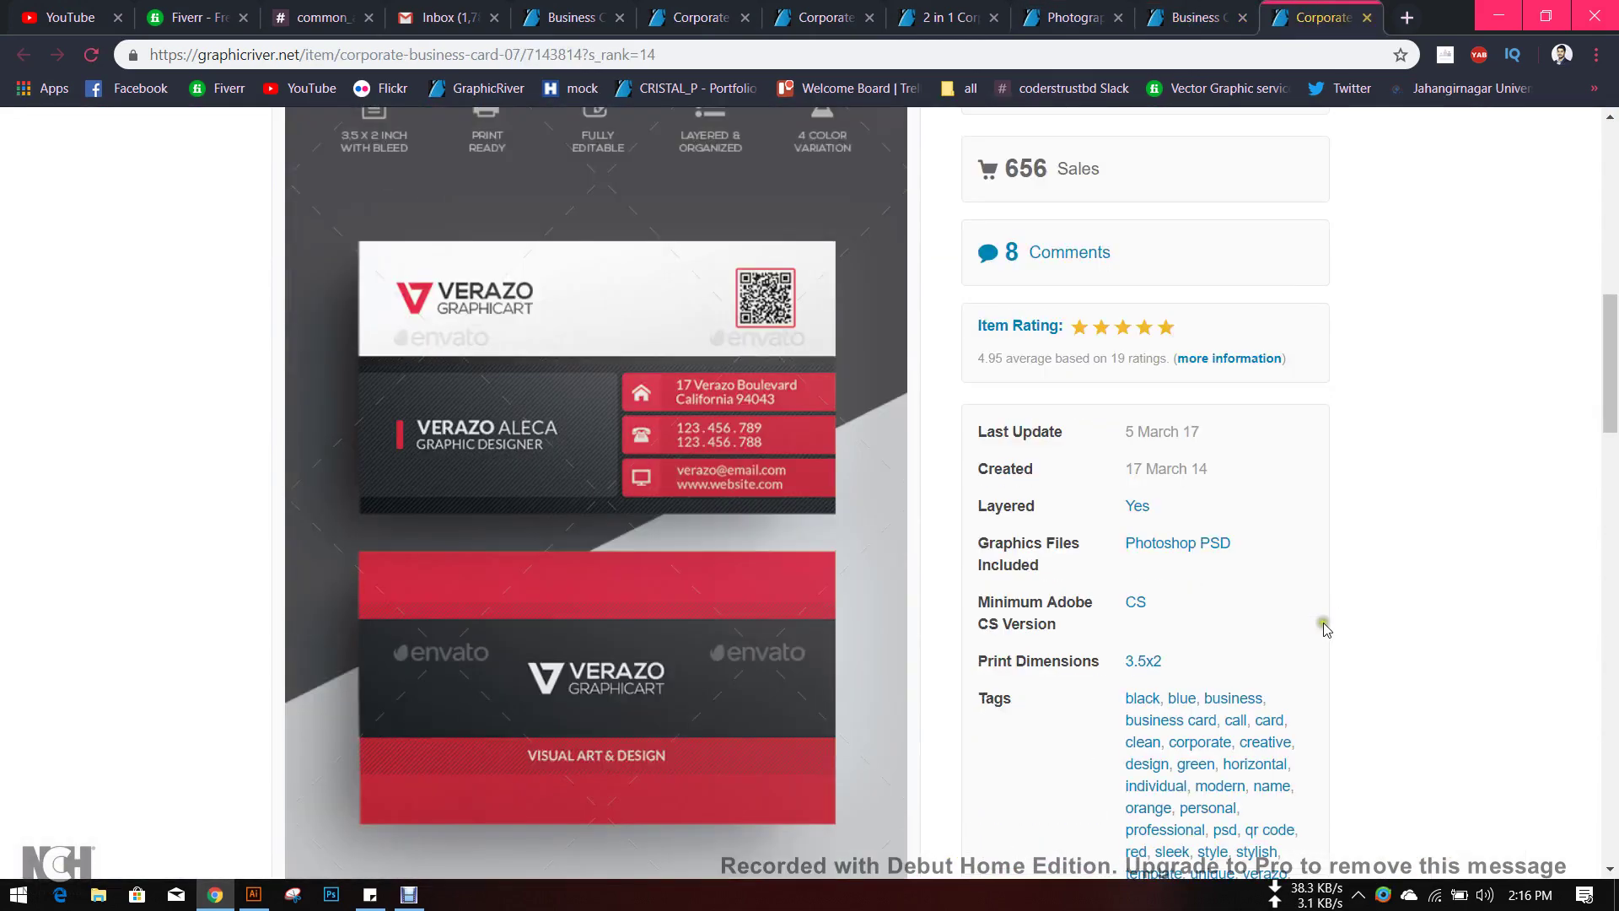
scroll(1332, 631, up, 3)
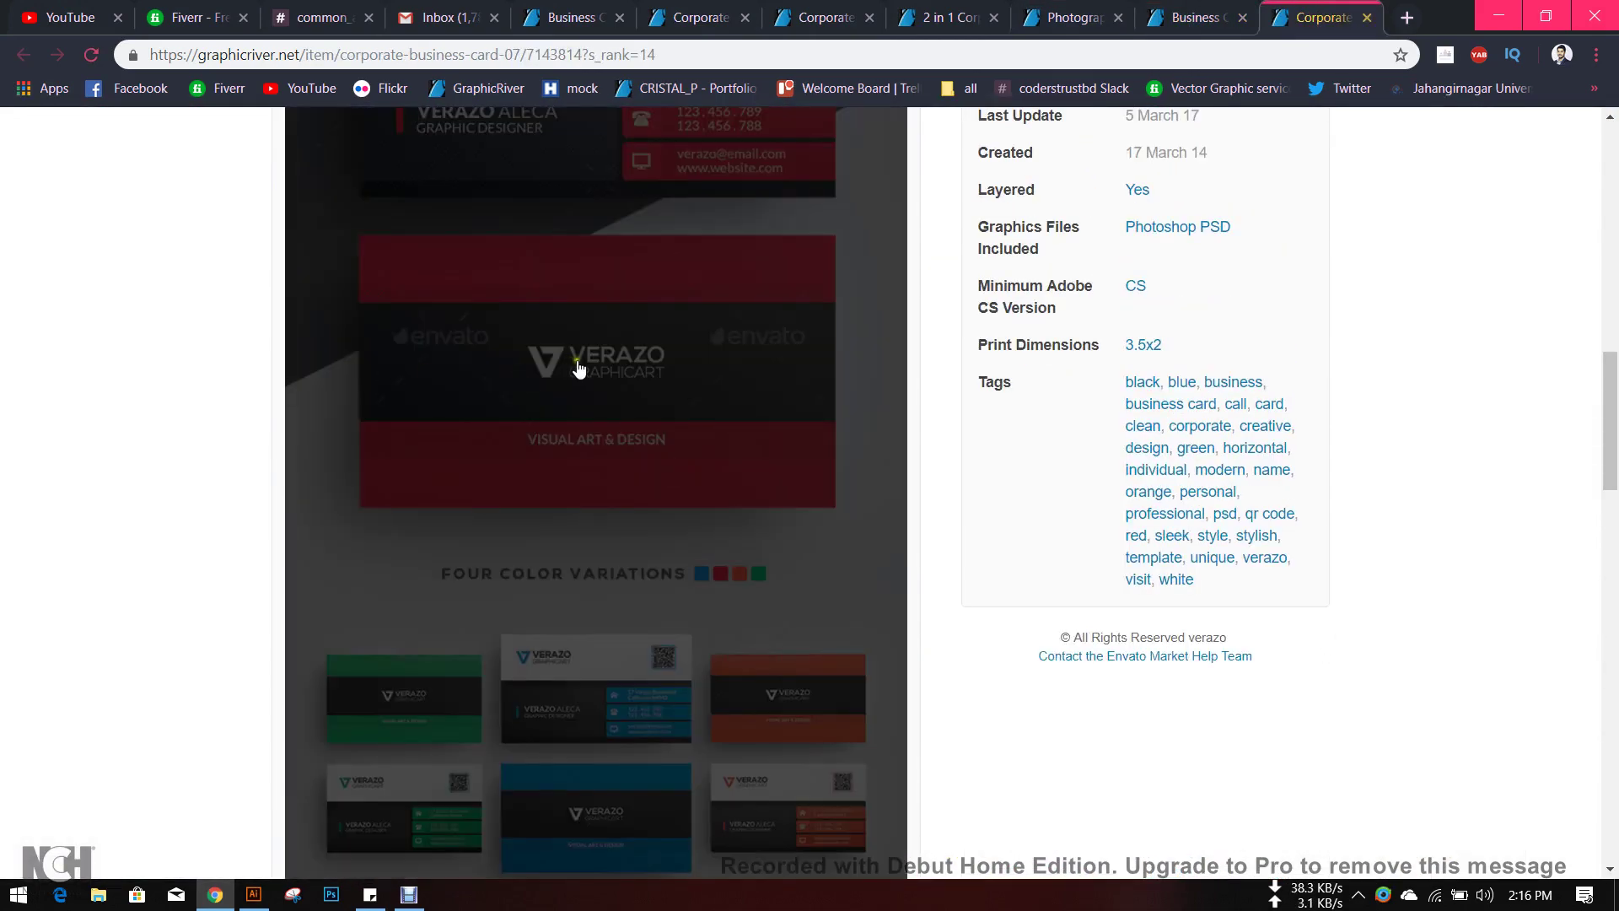
scroll(651, 415, up, 3)
click(648, 419)
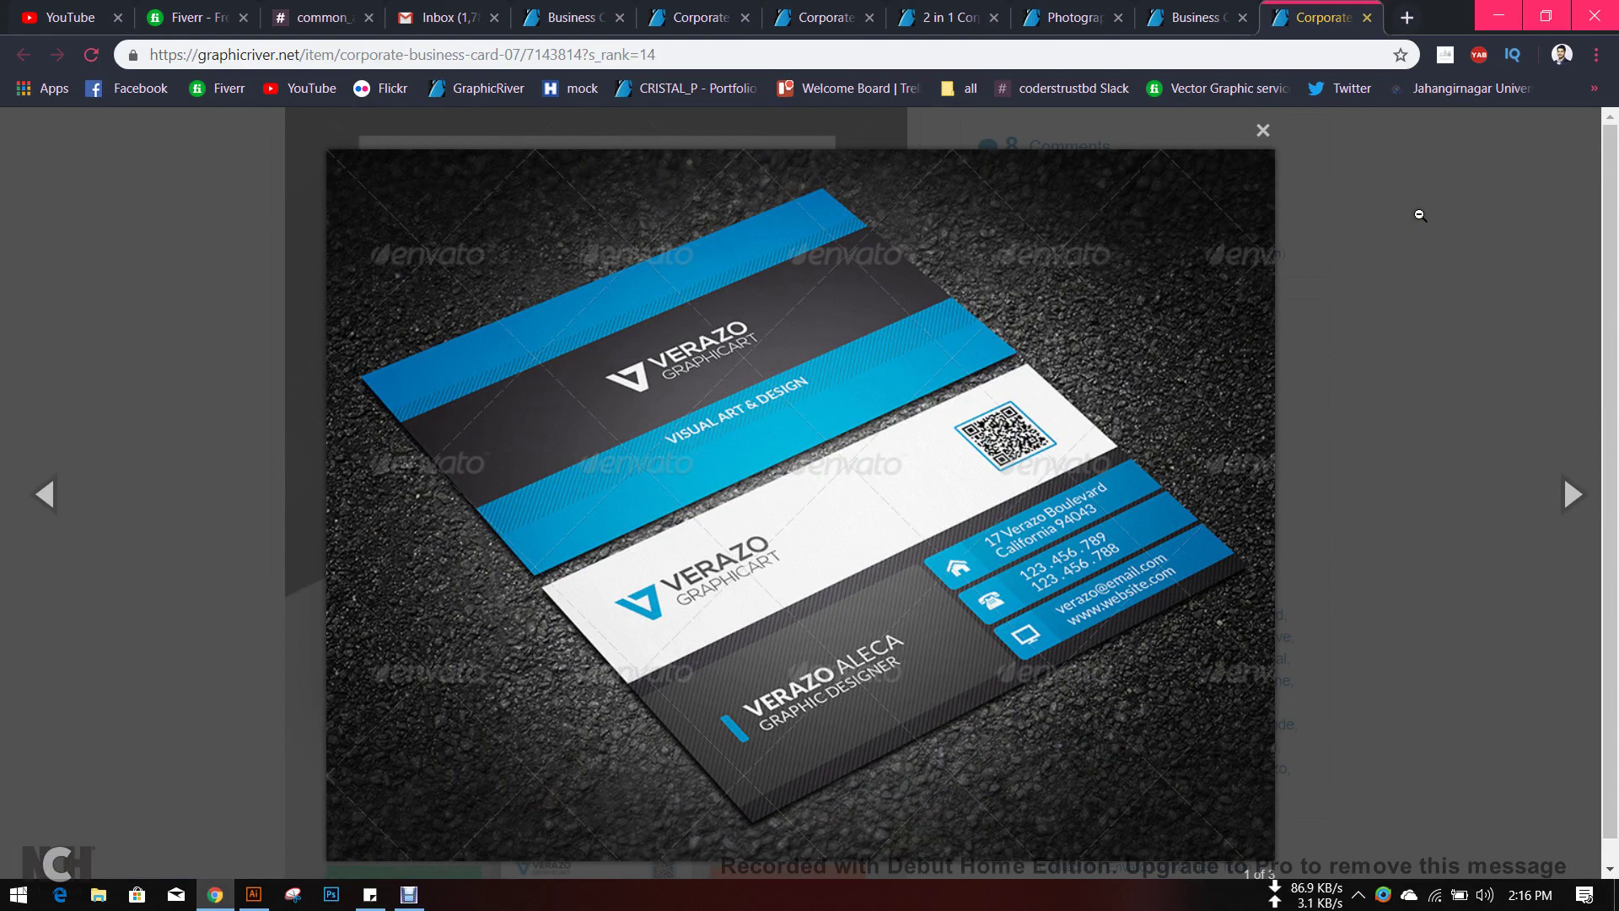
click(1573, 493)
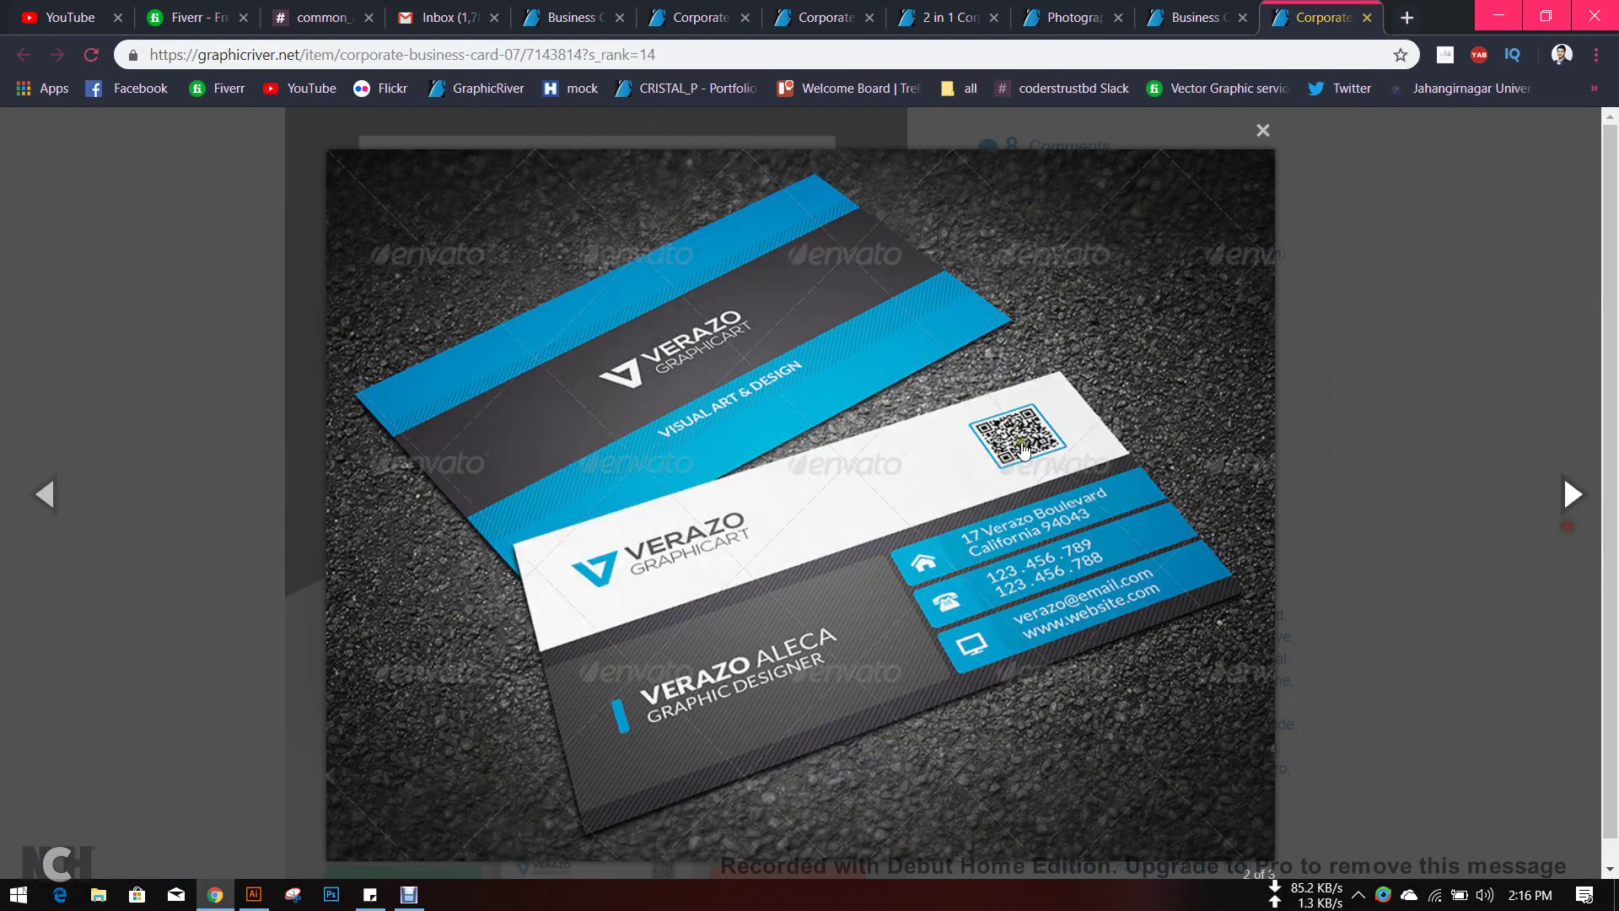
click(48, 493)
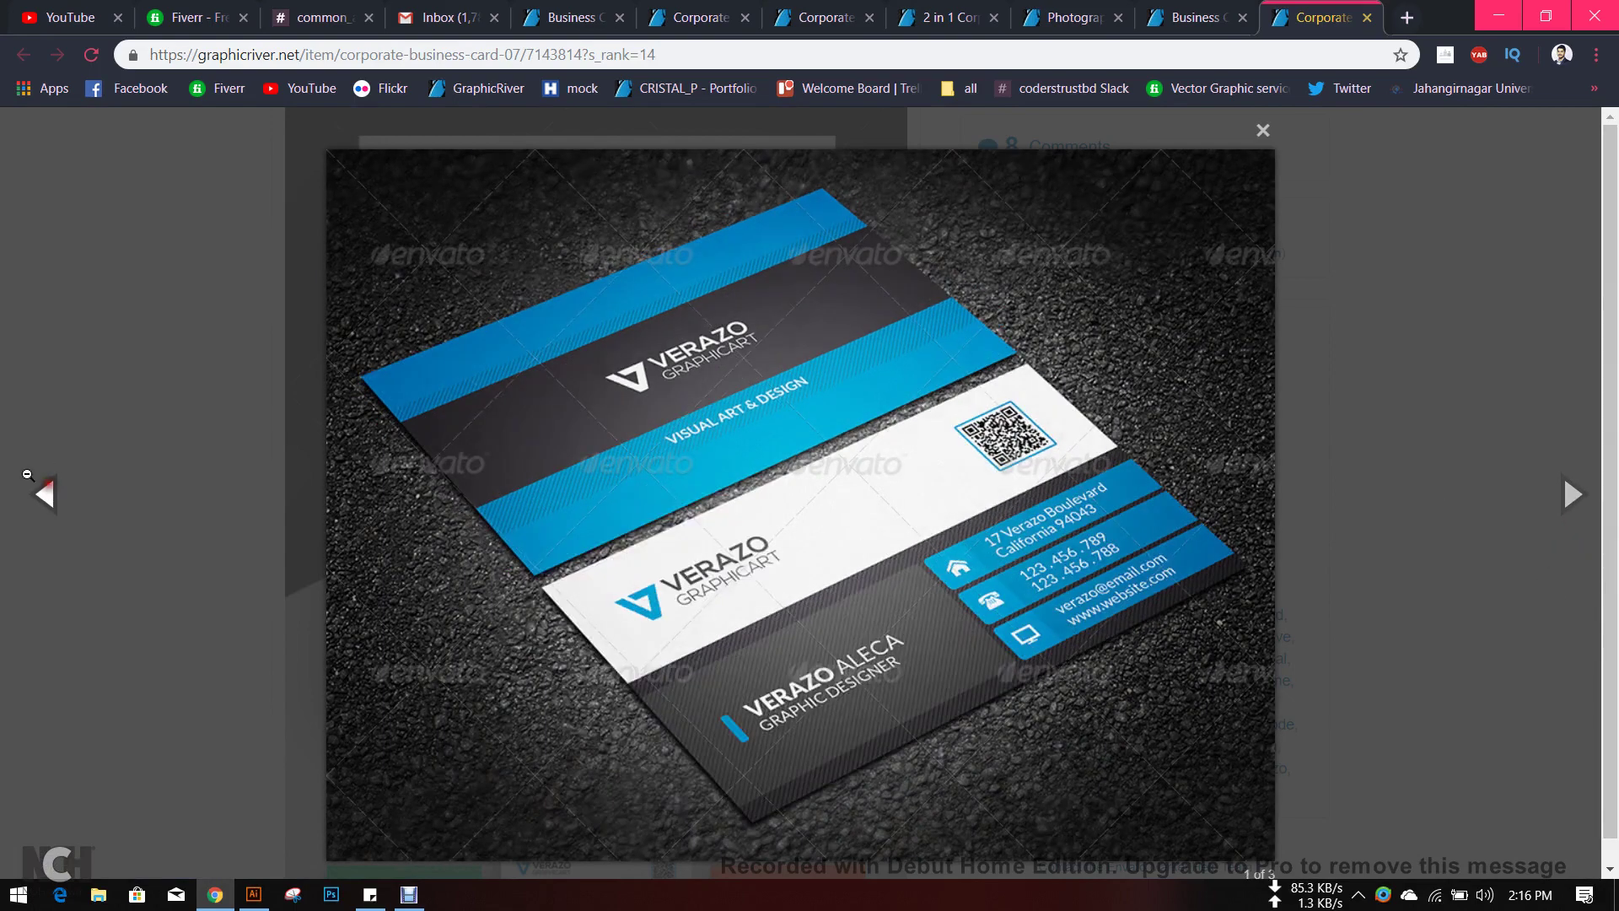
click(1570, 495)
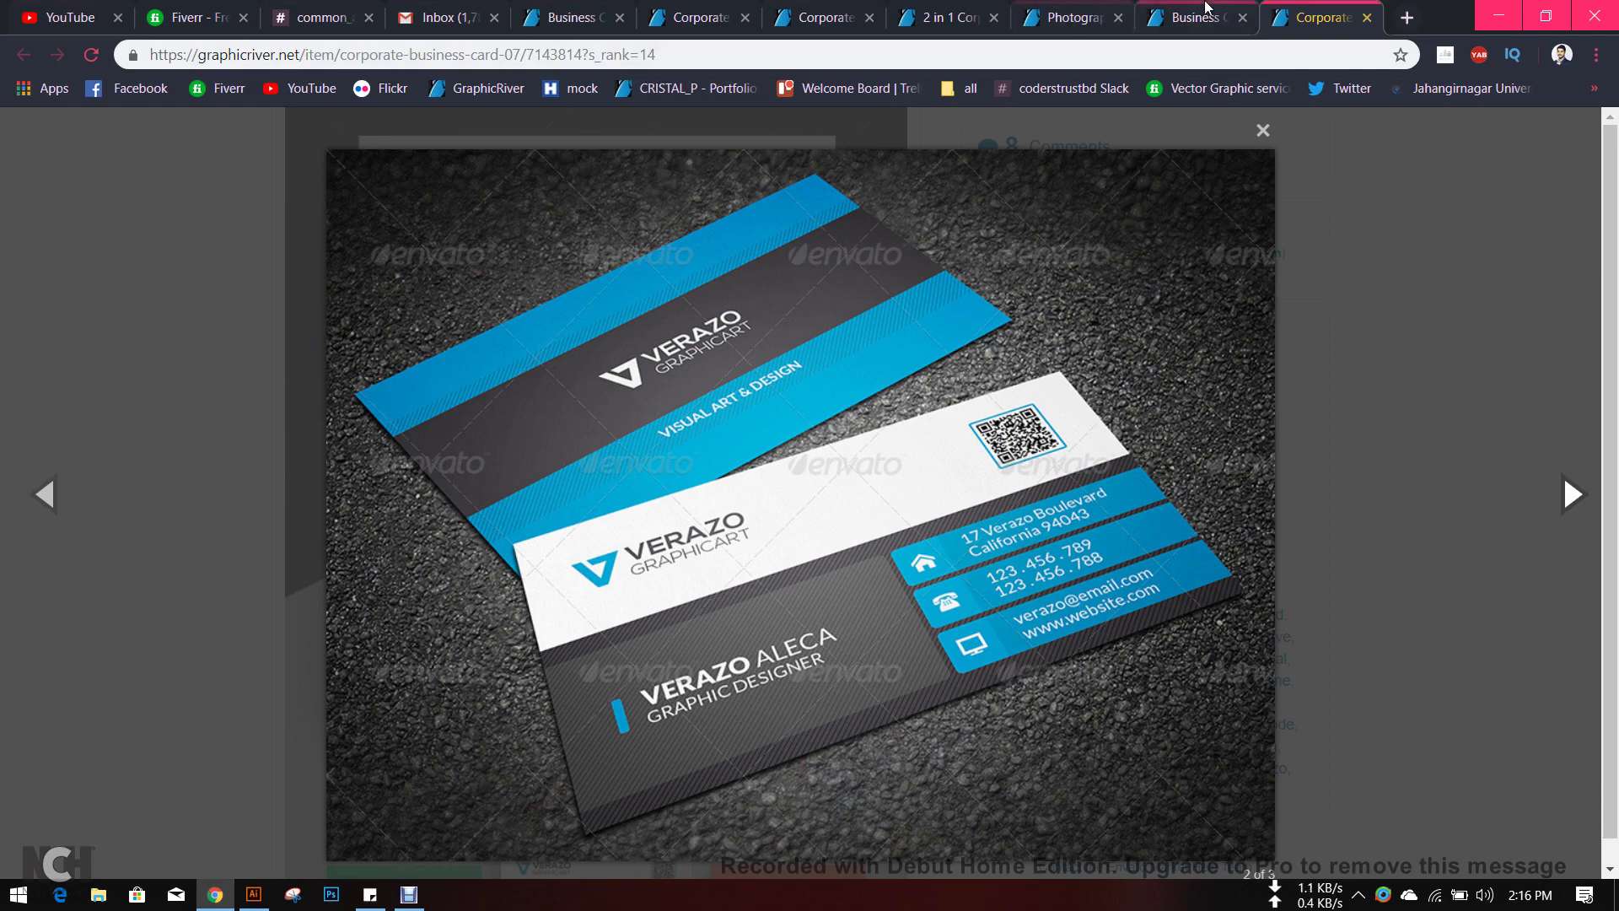
- Review the other open GraphicRiver tabs, including the corporate business card bundle page and the newest-items business card listing
key(ctrl+shift+Tab)
key(ctrl+shift+Tab)
key(ctrl+shift+Tab)
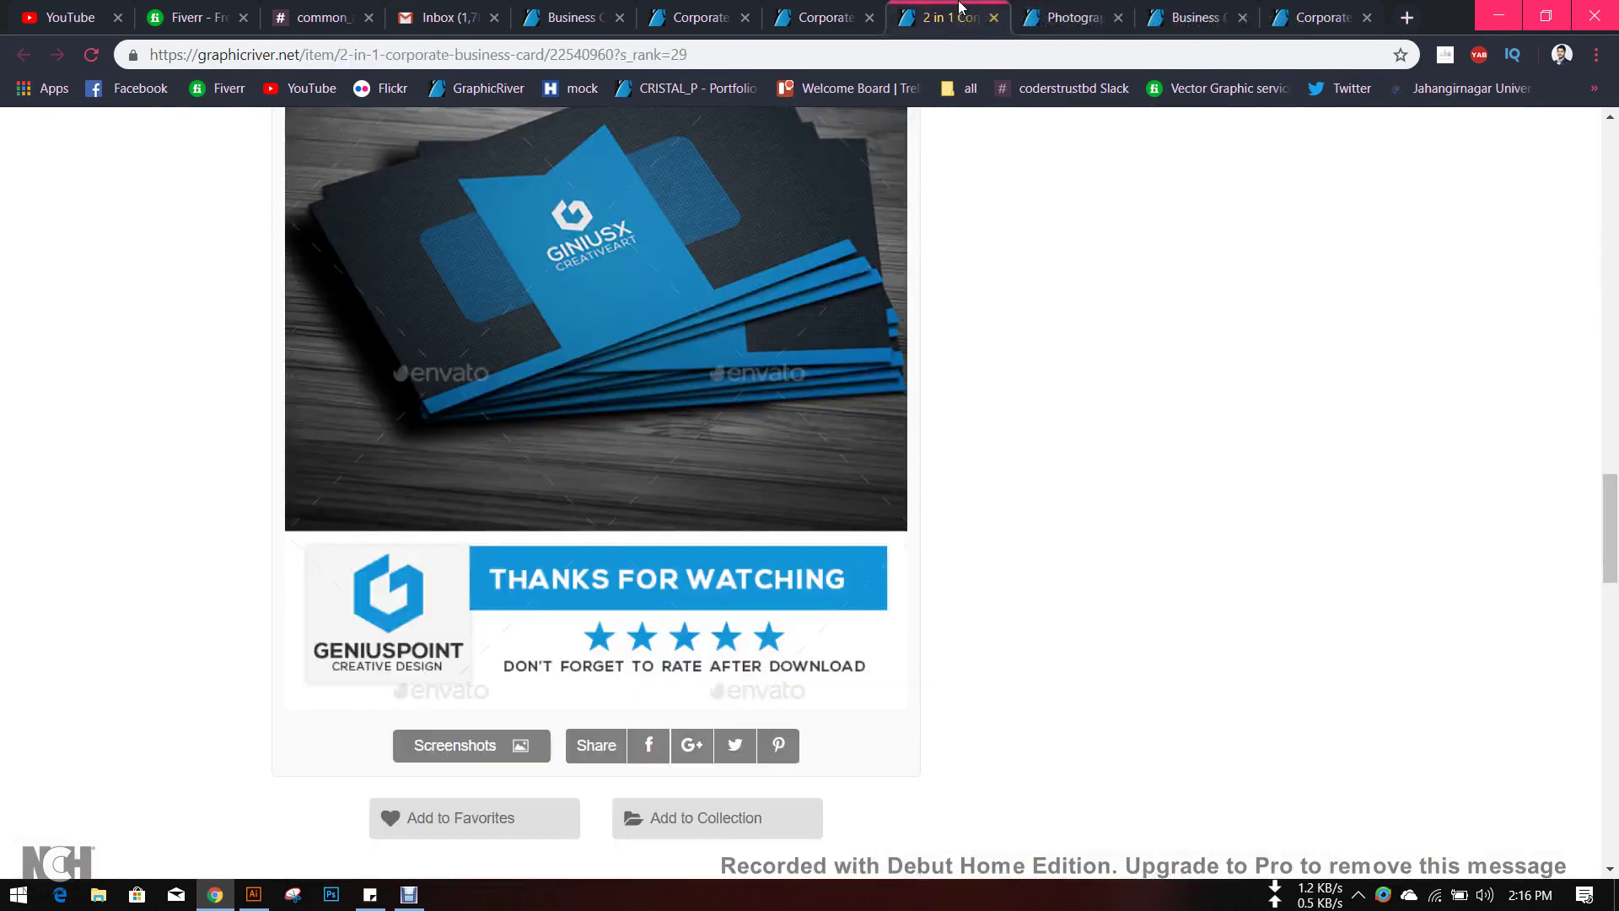
key(ctrl+shift+Tab)
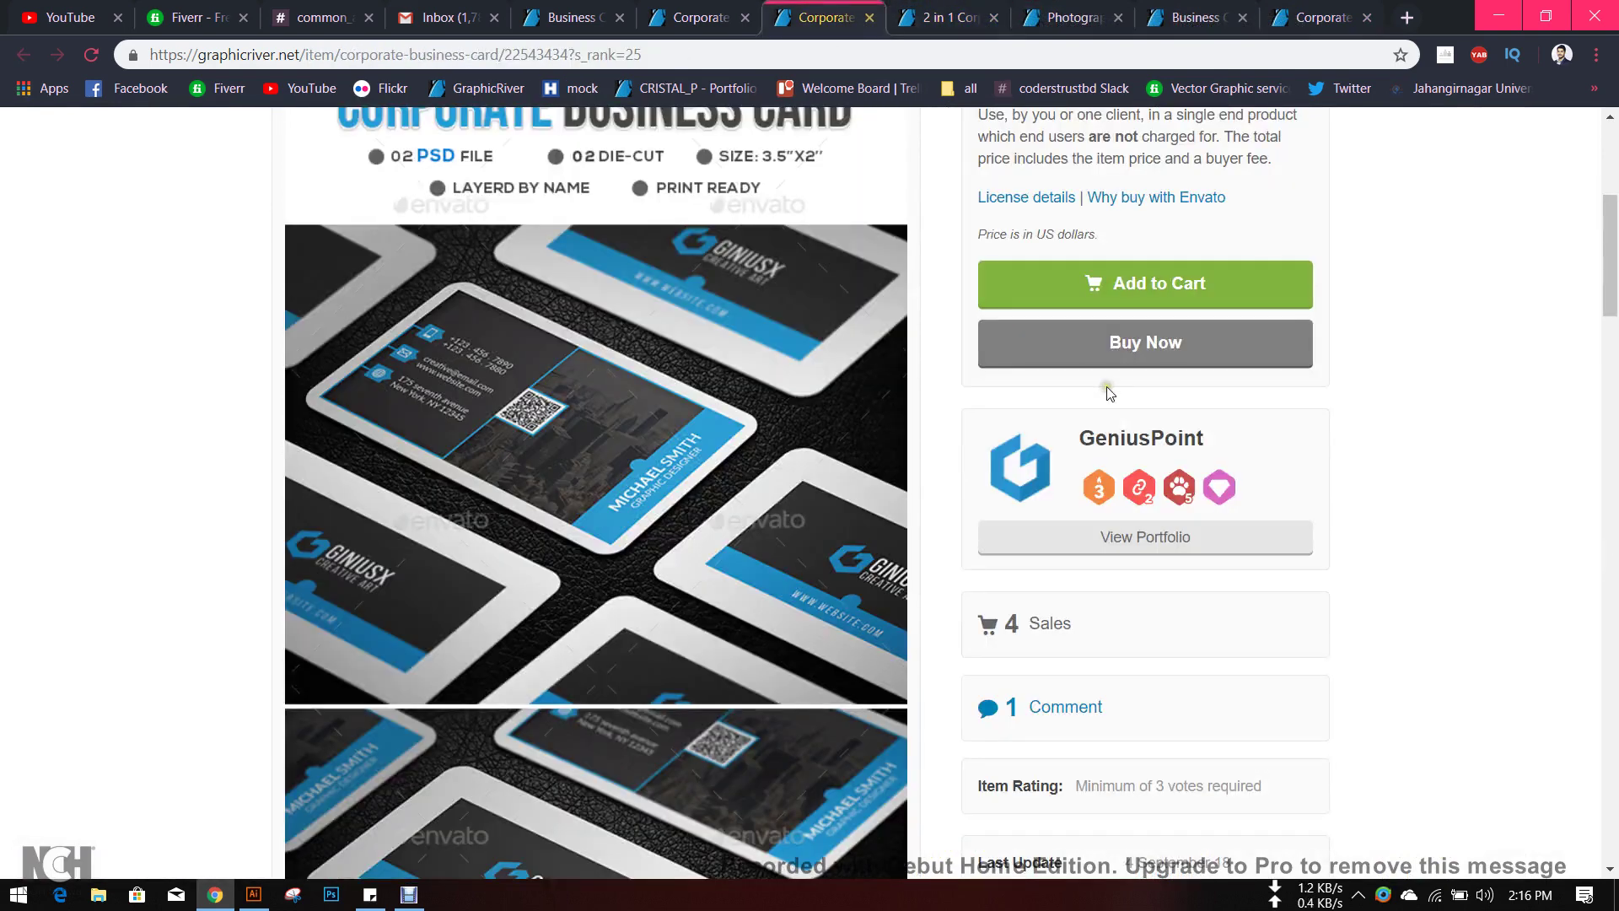
click(737, 7)
scroll(709, 278, up, 10)
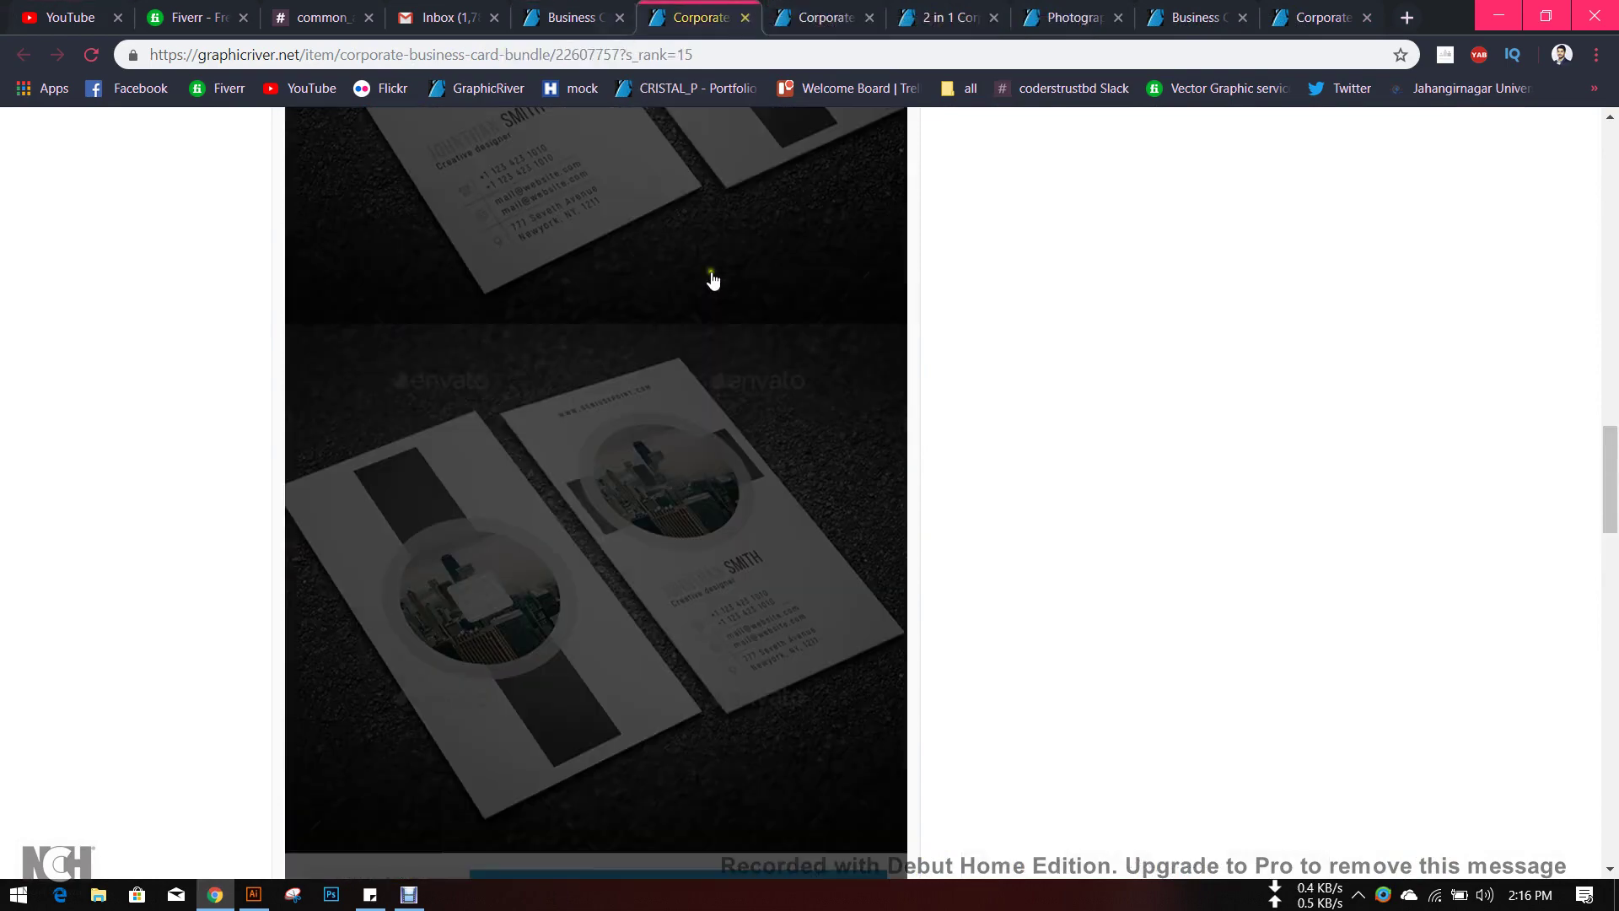
scroll(943, 364, up, 8)
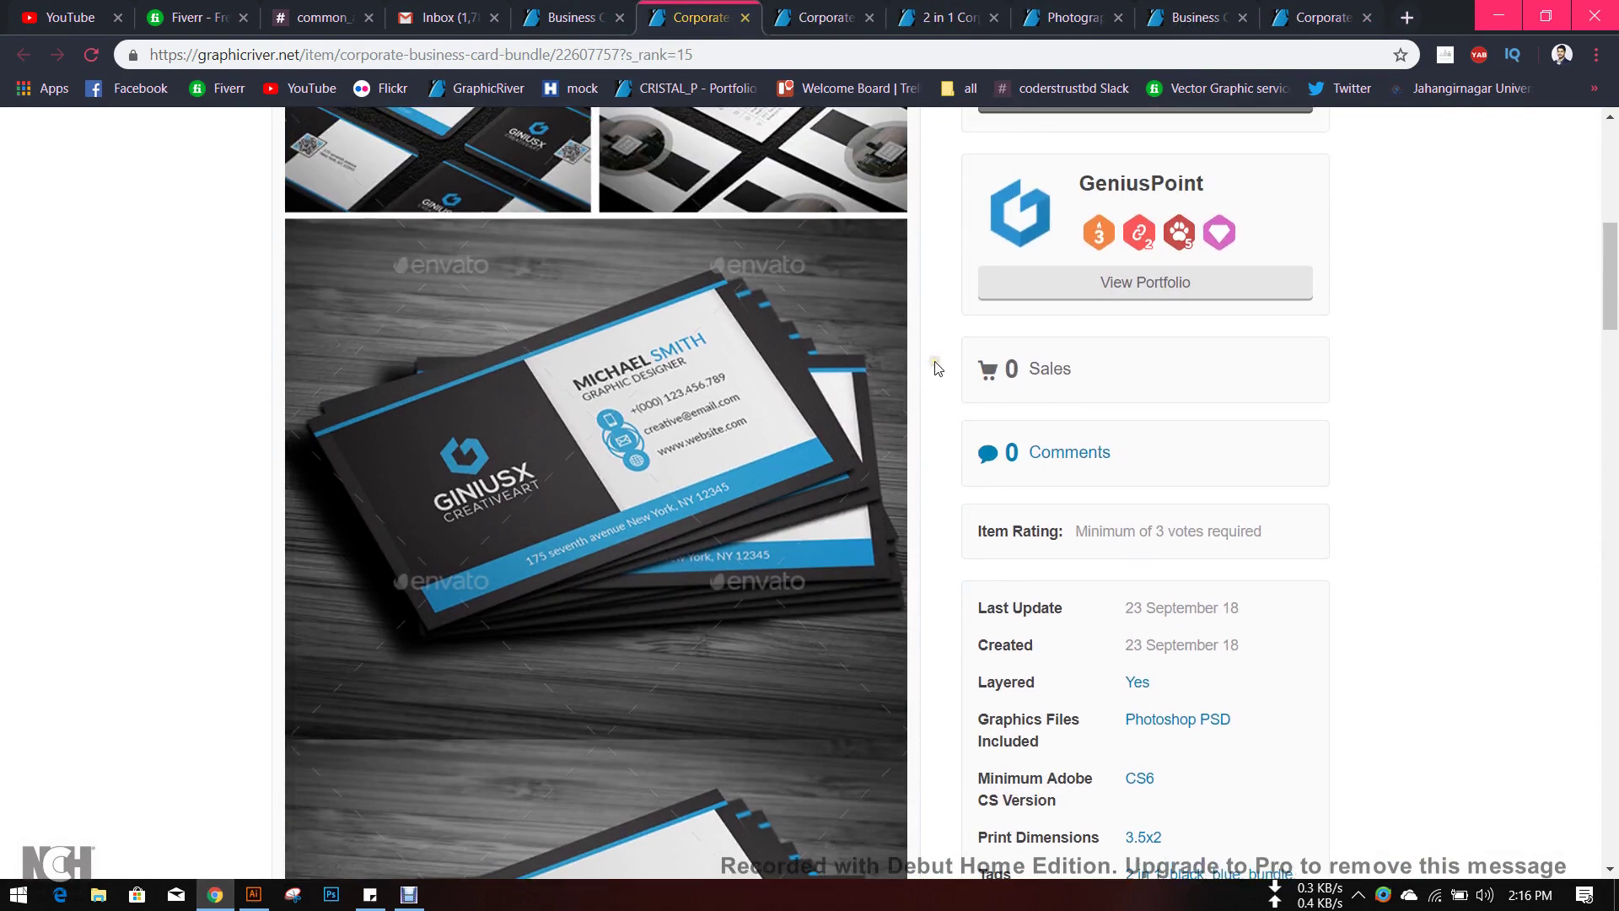
scroll(931, 374, down, 3)
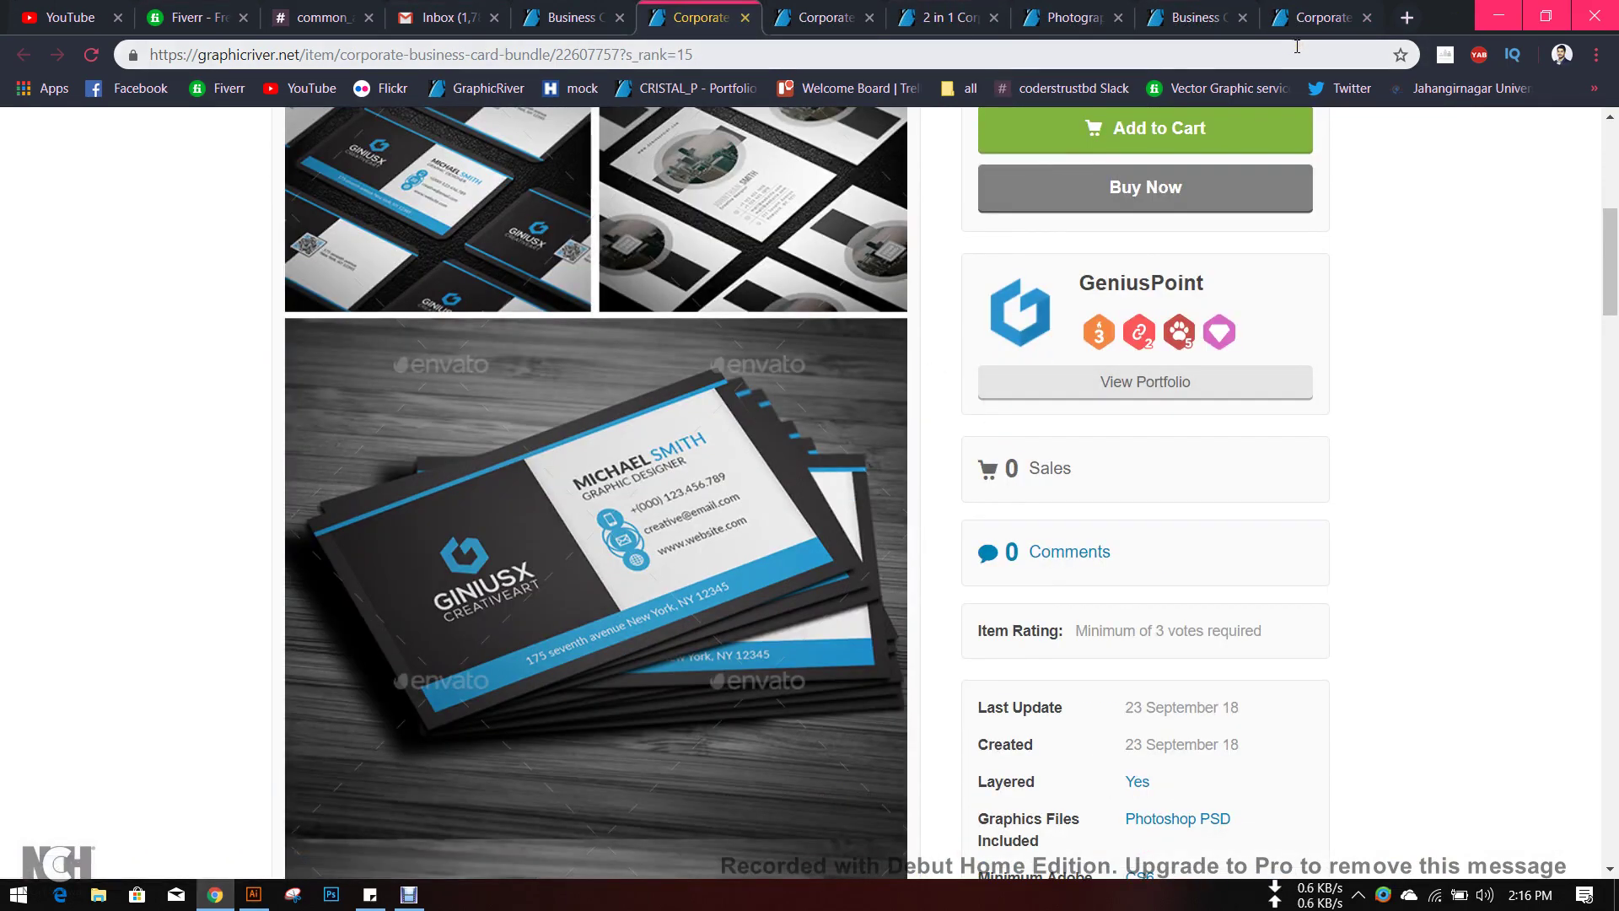
click(574, 17)
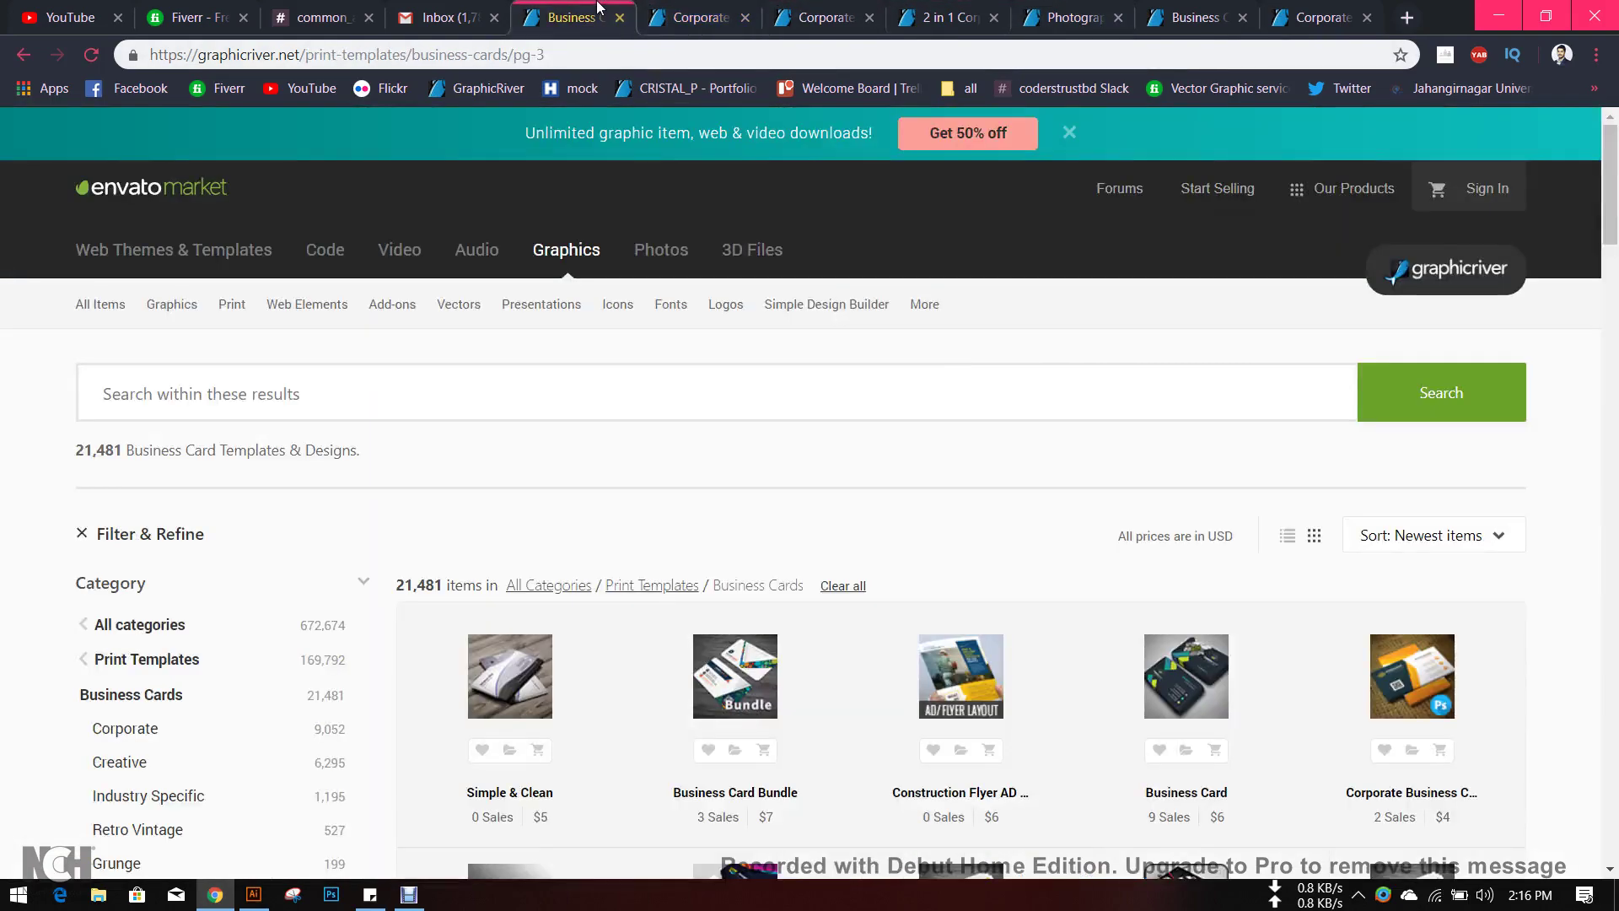
- Return to GeniusPoint's Corporate Business Card page and open its enlarged preview gallery at the first image
click(803, 9)
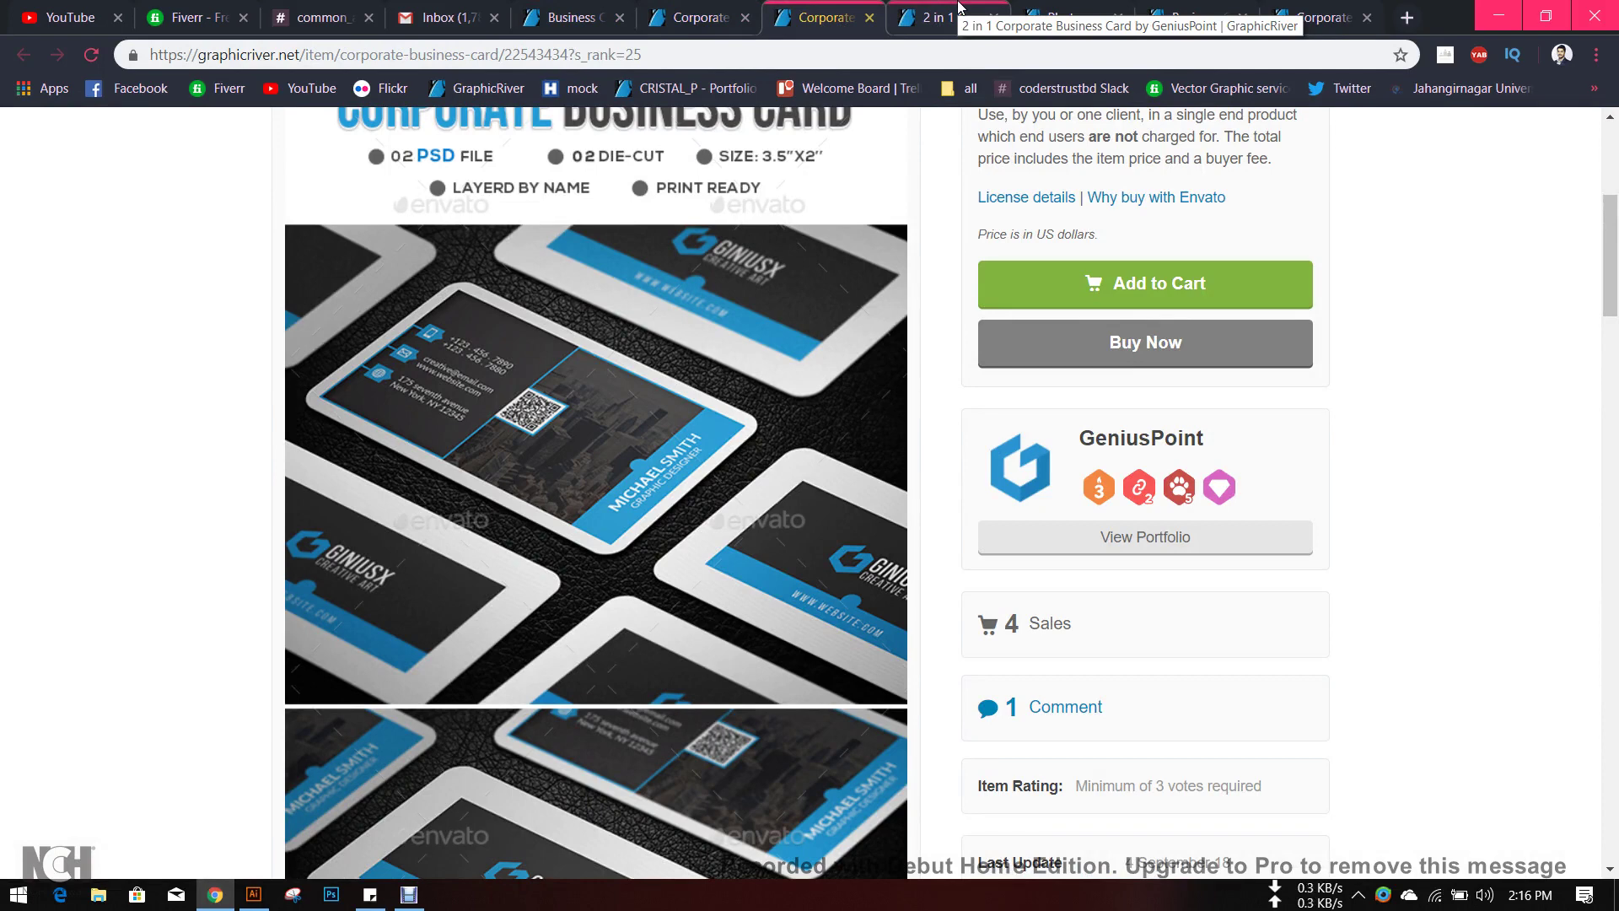
scroll(1404, 396, down, 4)
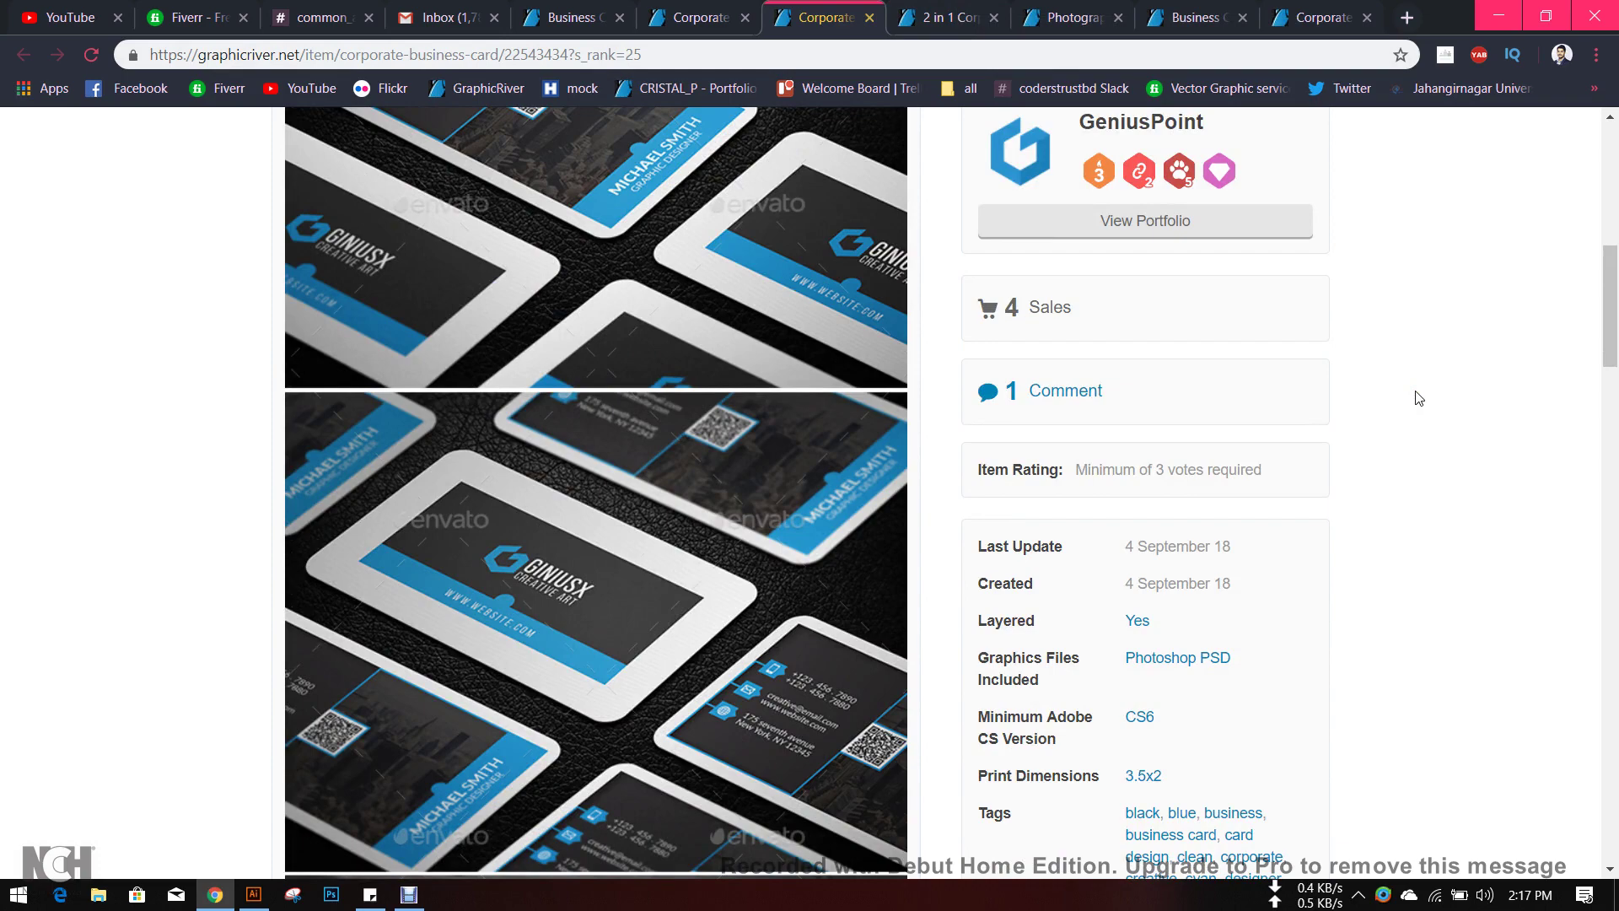
scroll(1420, 398, down, 12)
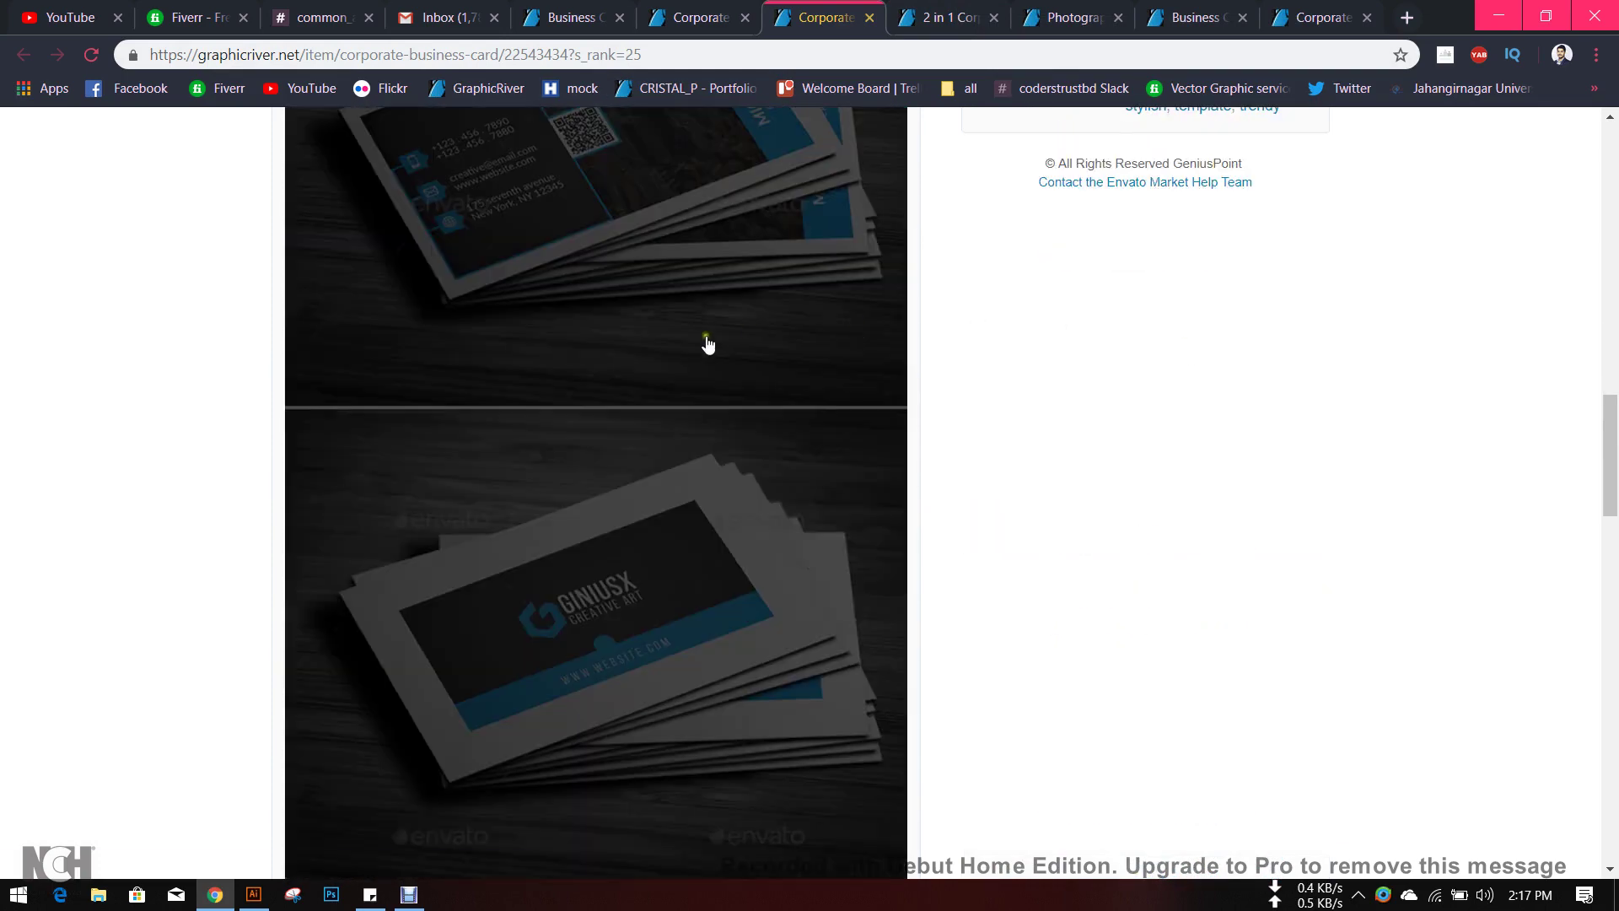
click(721, 339)
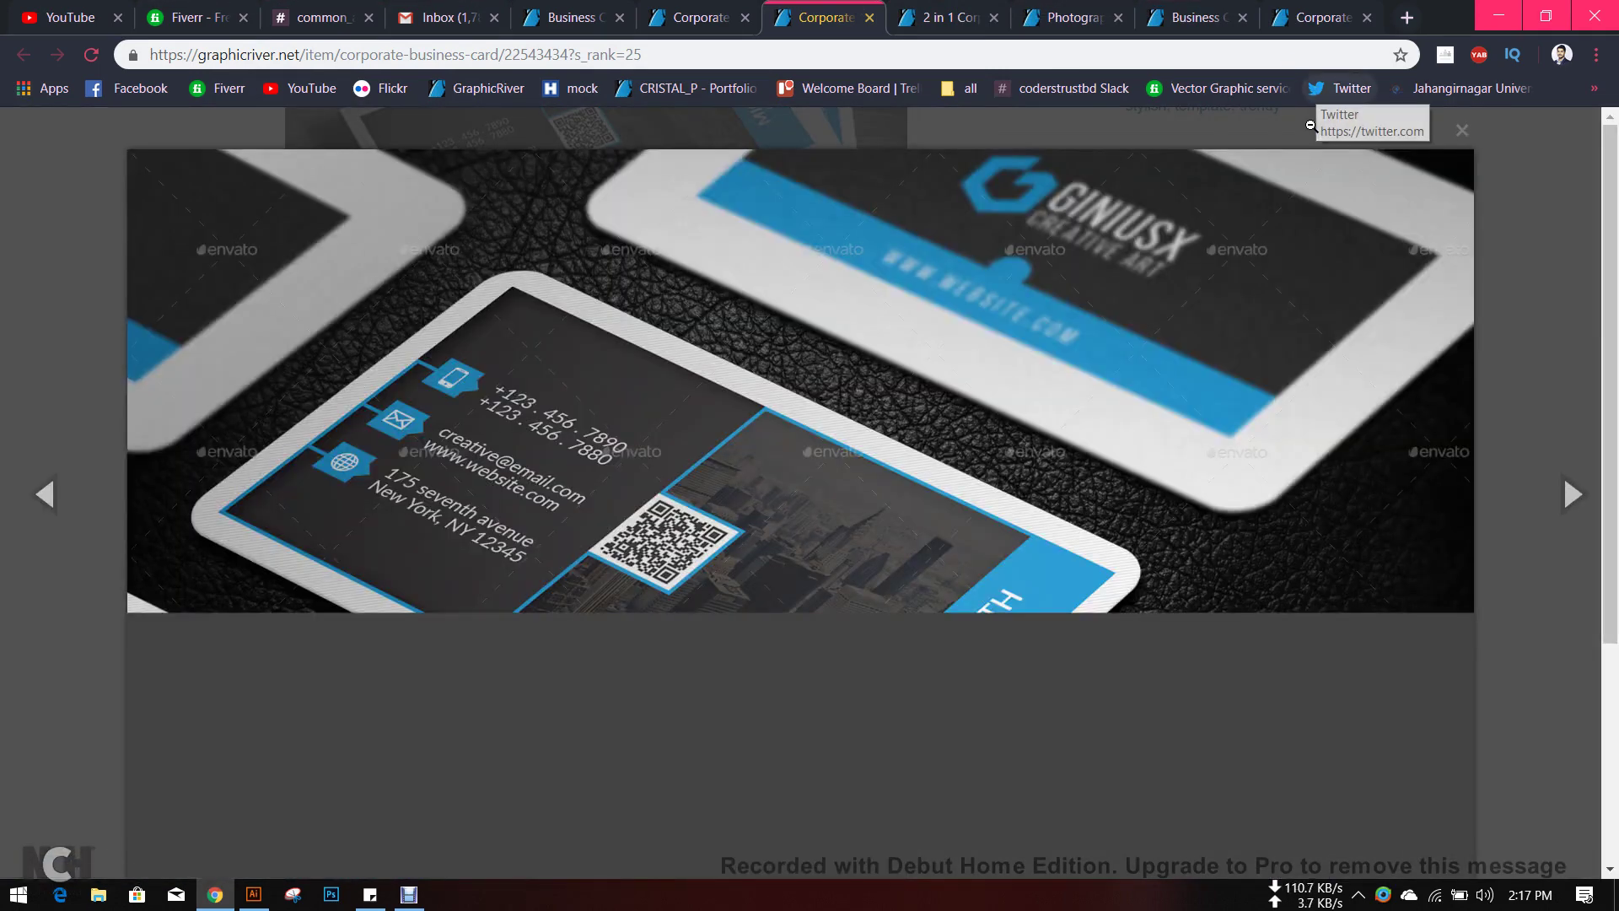
click(1567, 495)
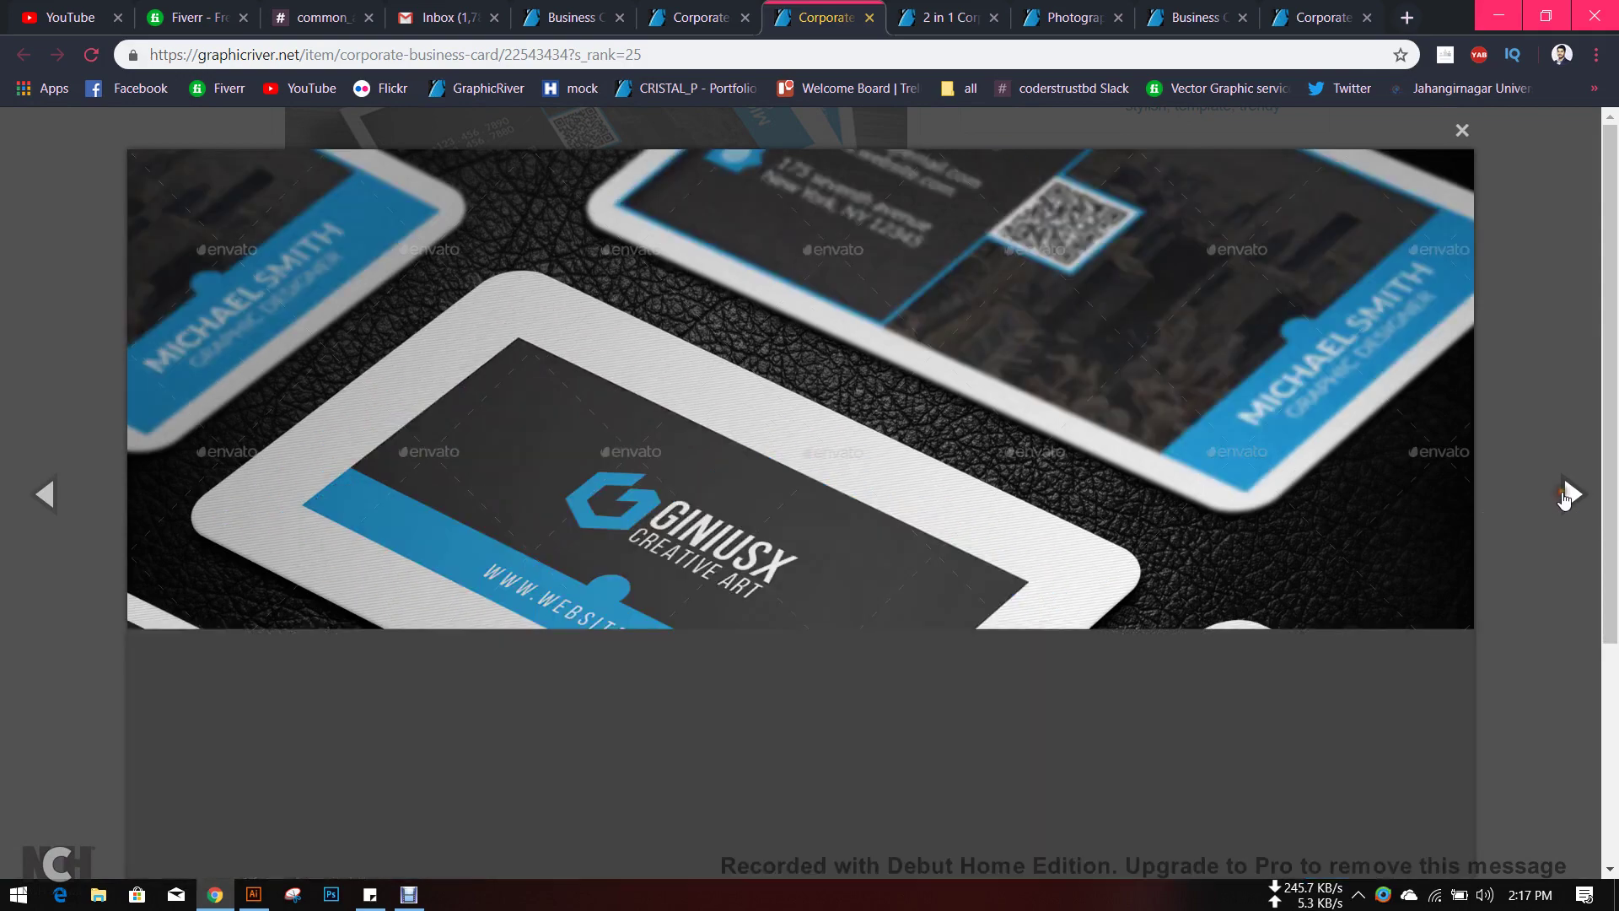
click(38, 495)
click(824, 318)
scroll(683, 327, up, 2)
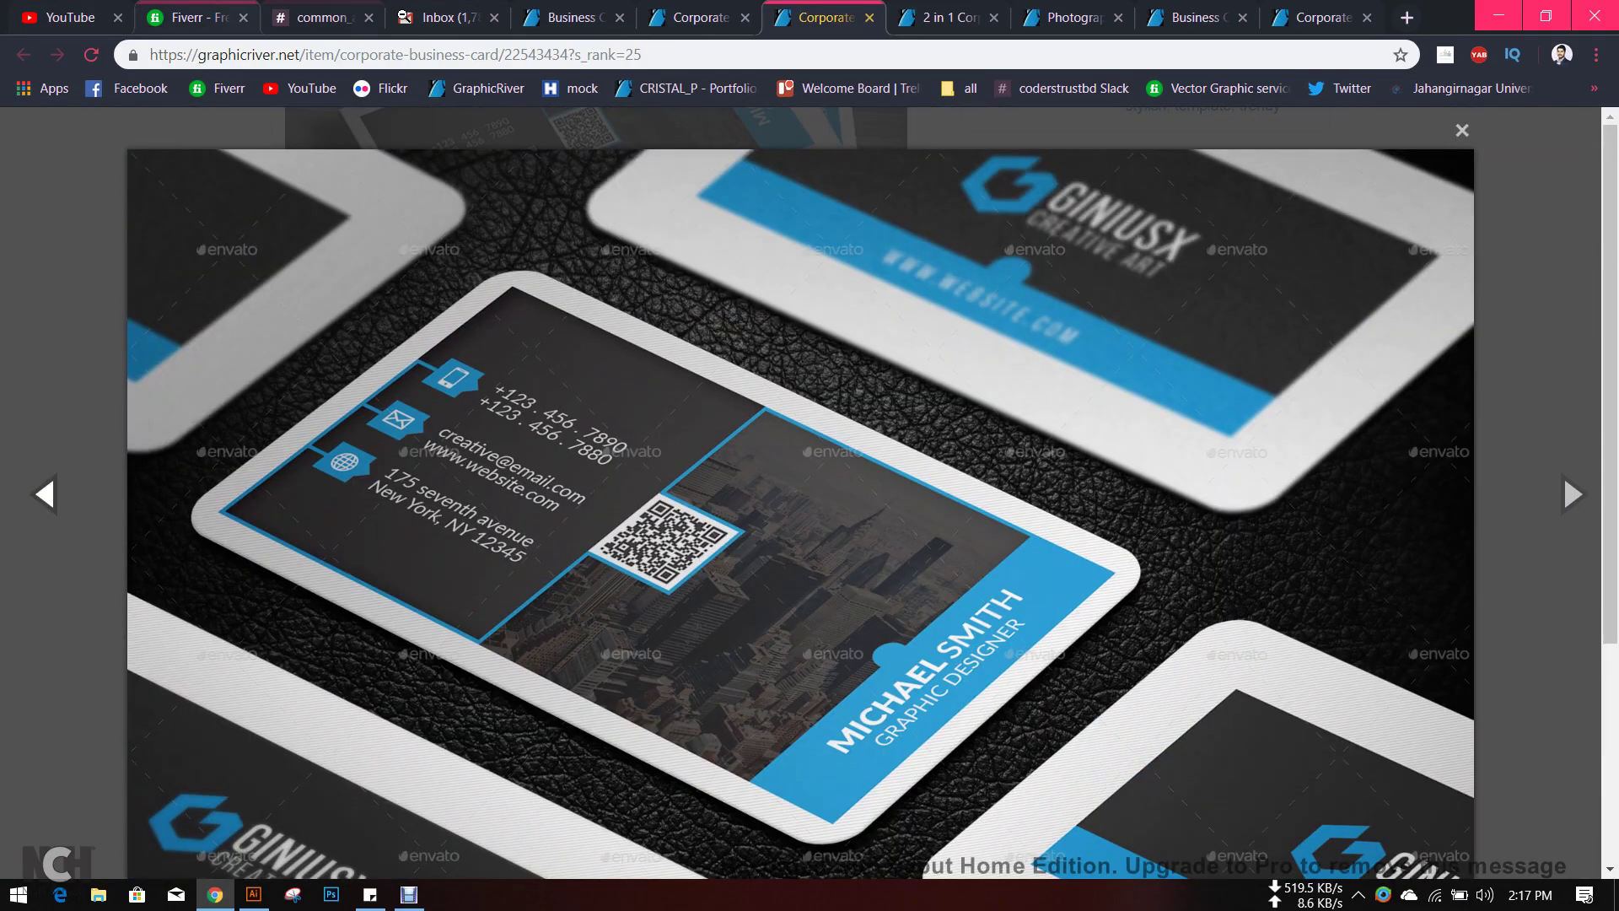
- Save the first preview image, showing the contact-details side of the card, to the Desktop as JPEG file 01_Preview
right_click(567, 334)
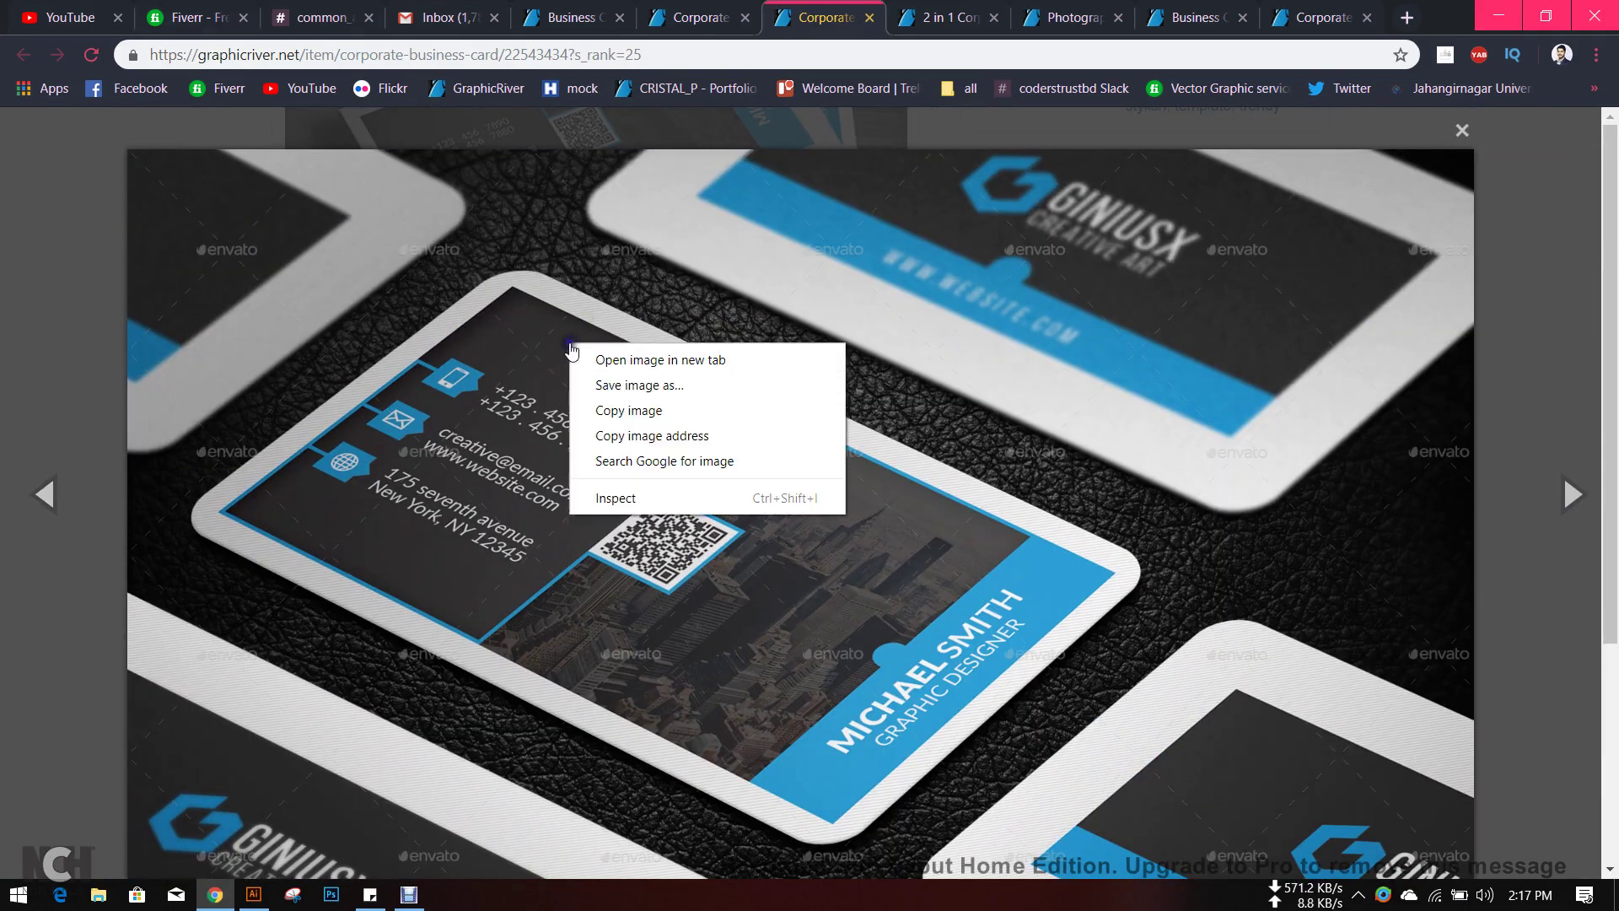
click(621, 387)
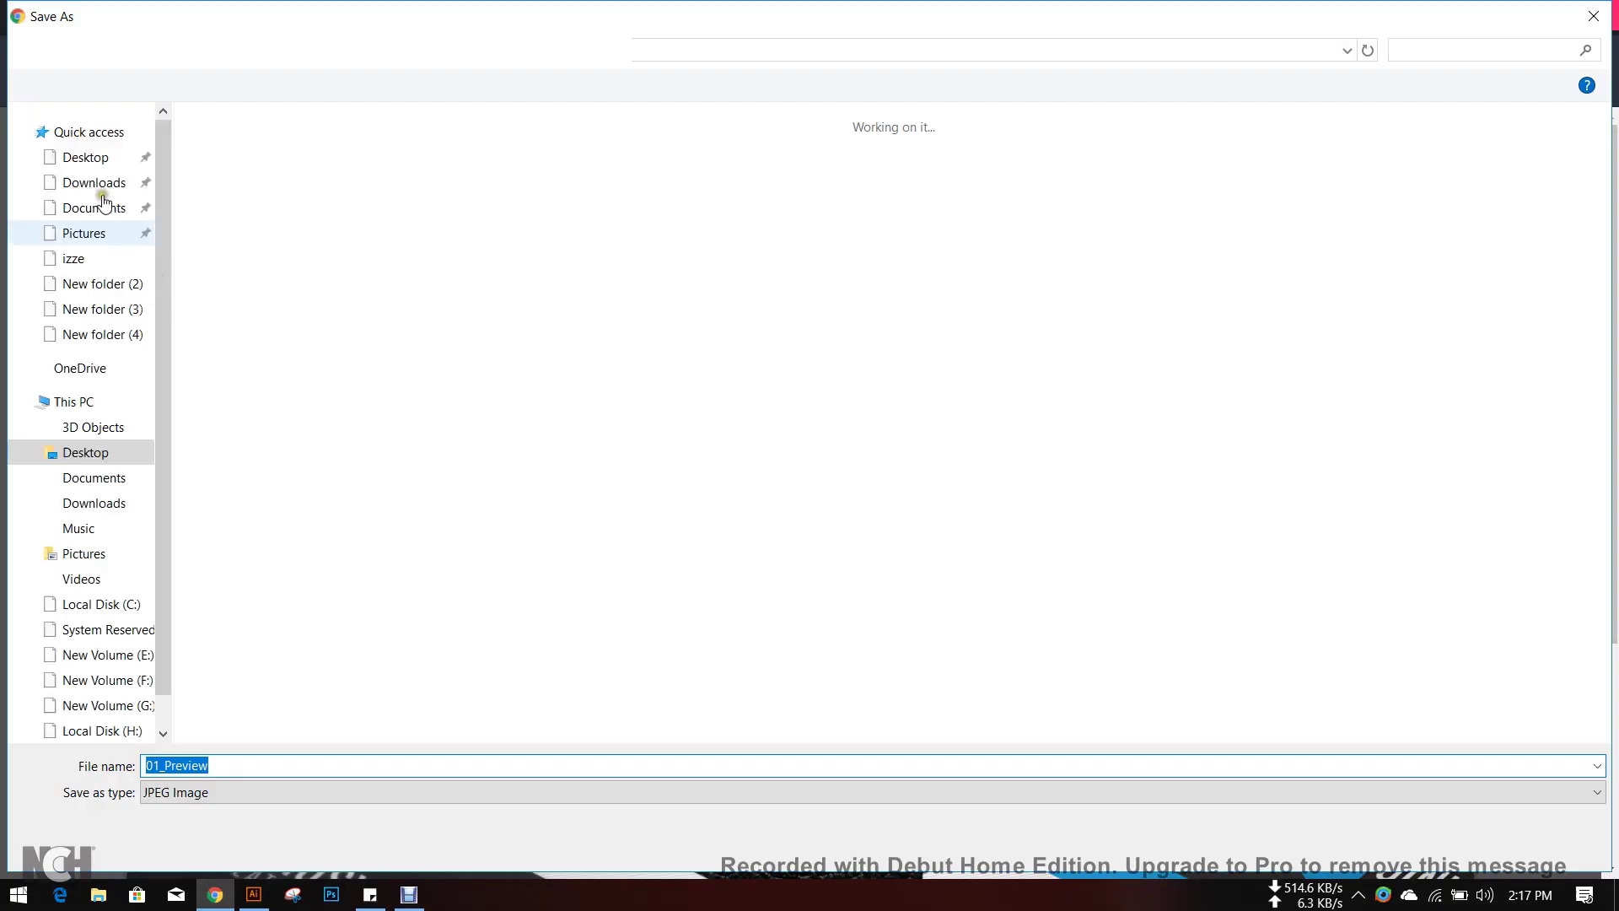
click(1468, 843)
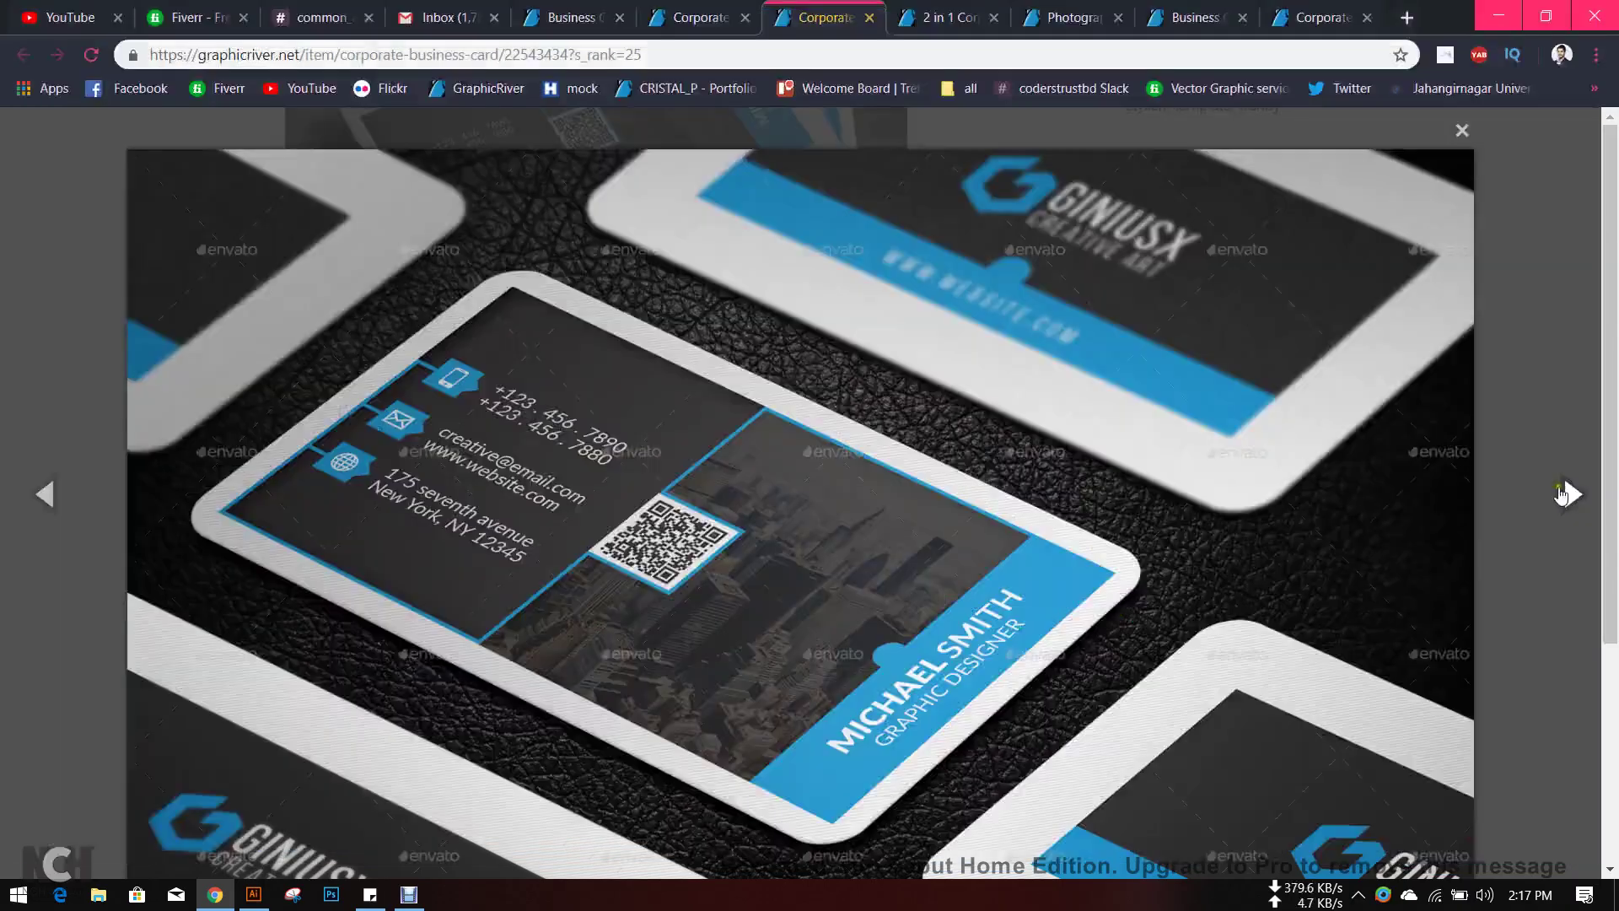
- Save the second preview image, showing the logo side, to the Desktop as JPEG file 02_Preview, and return to the first image
click(1567, 501)
right_click(450, 411)
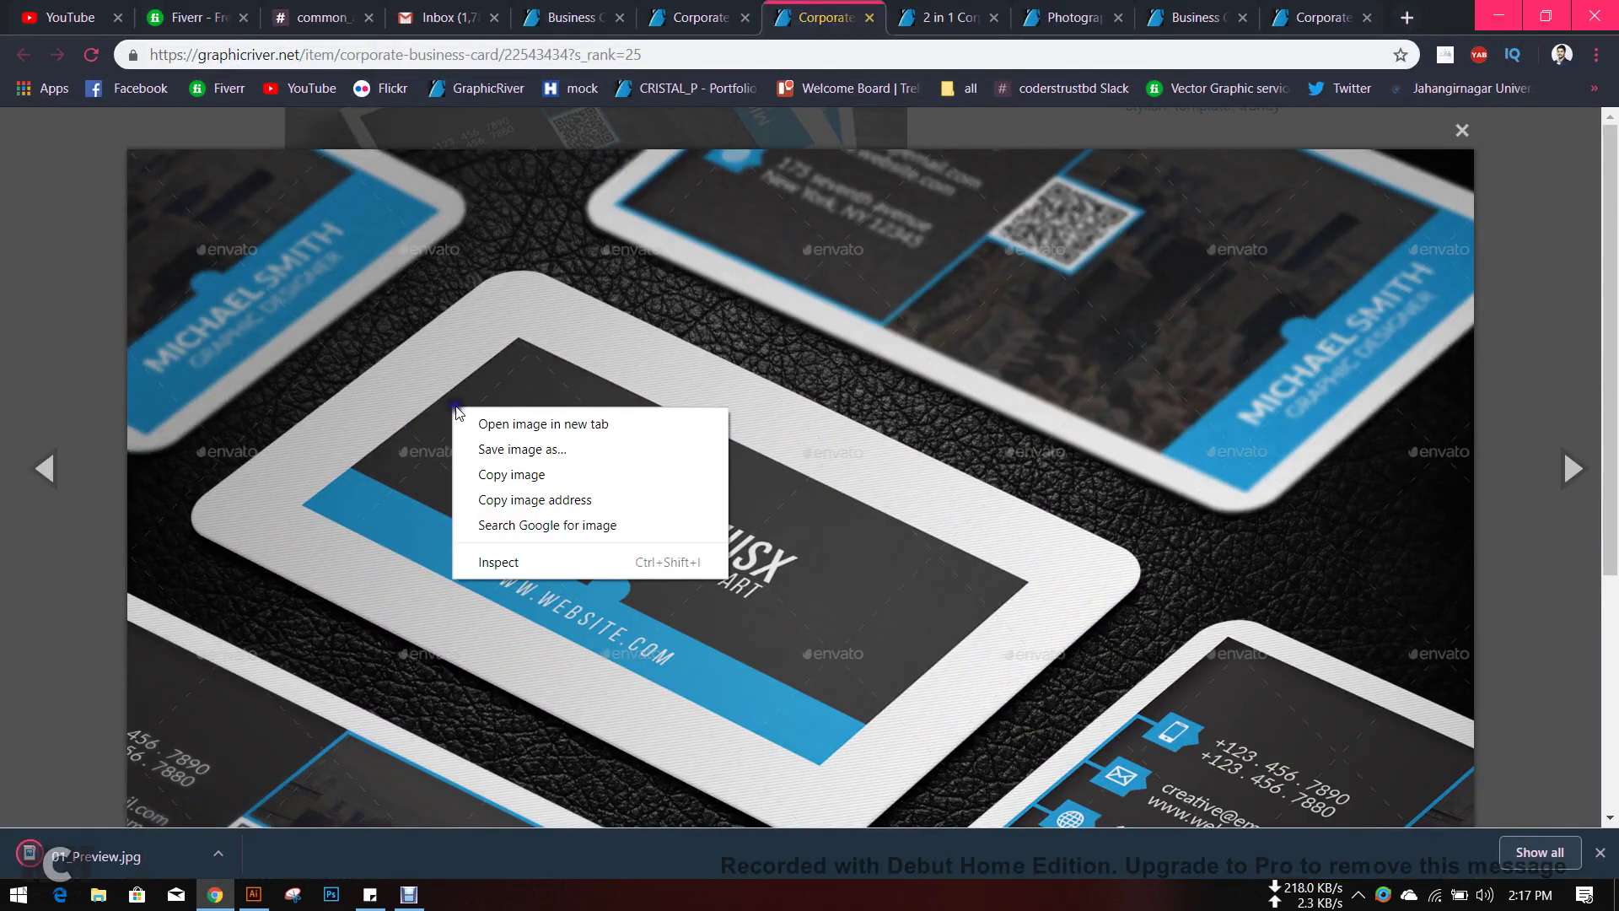
click(401, 423)
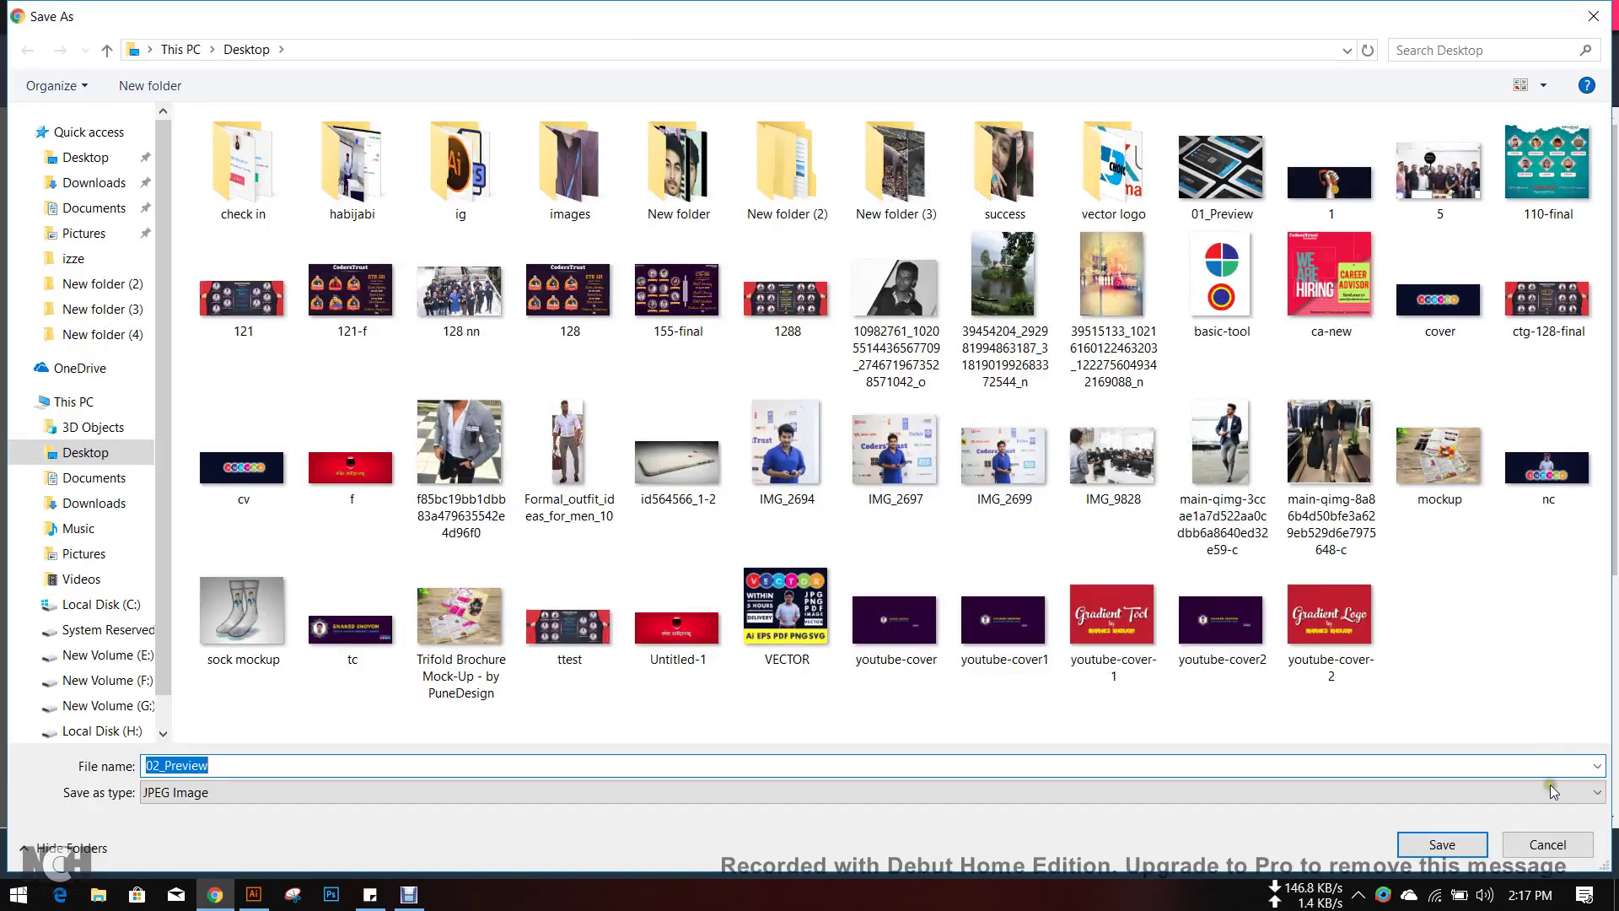
click(1449, 847)
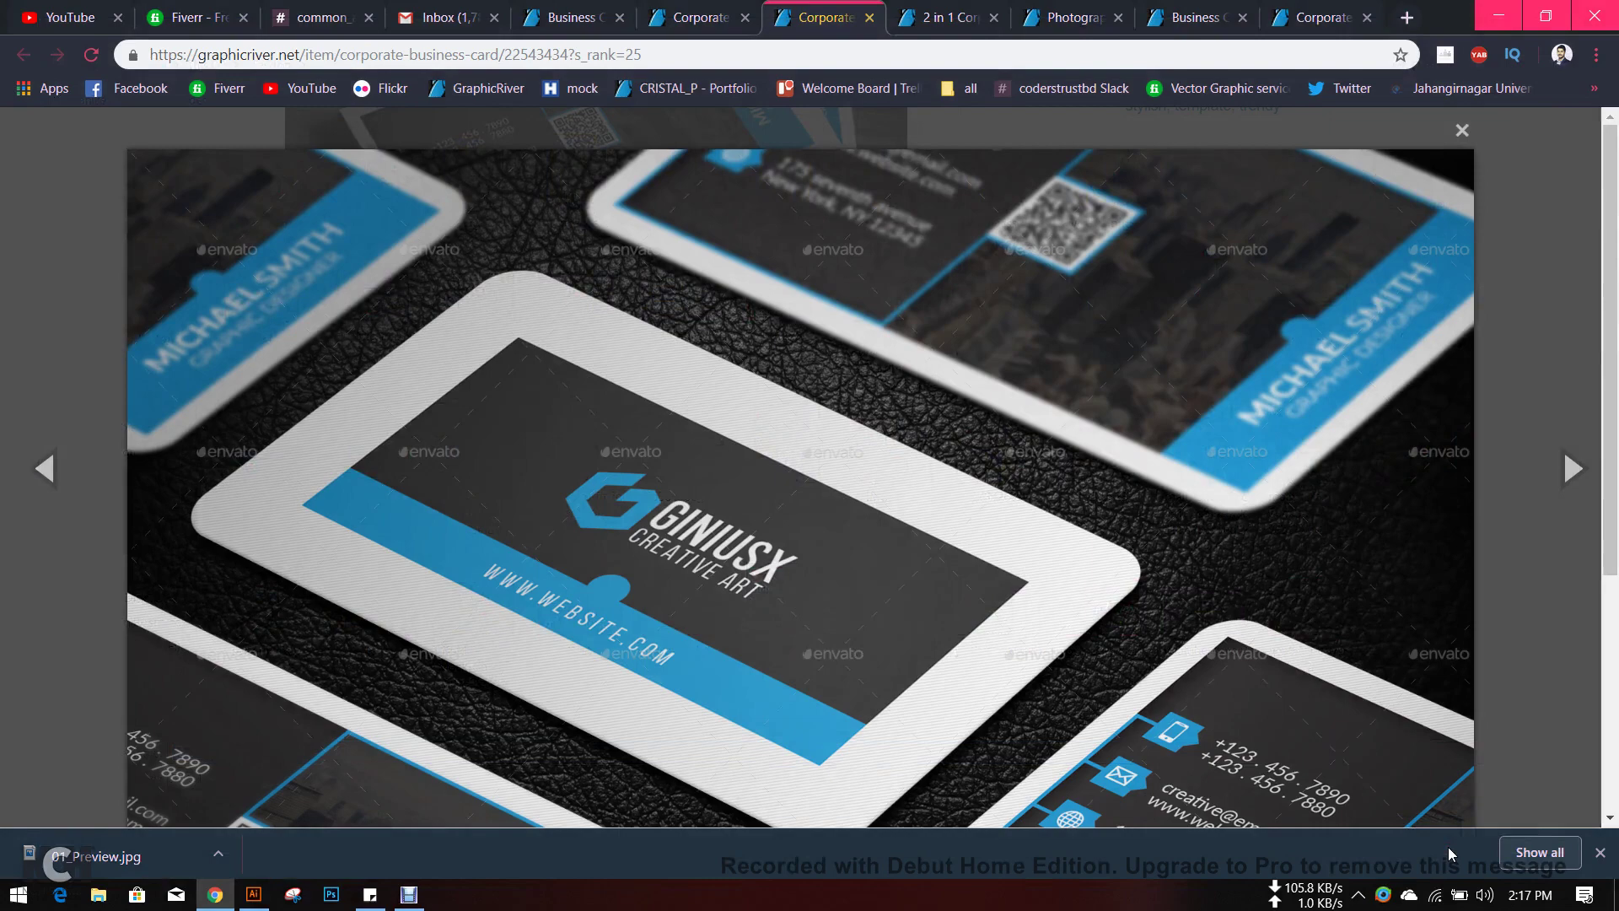
click(48, 474)
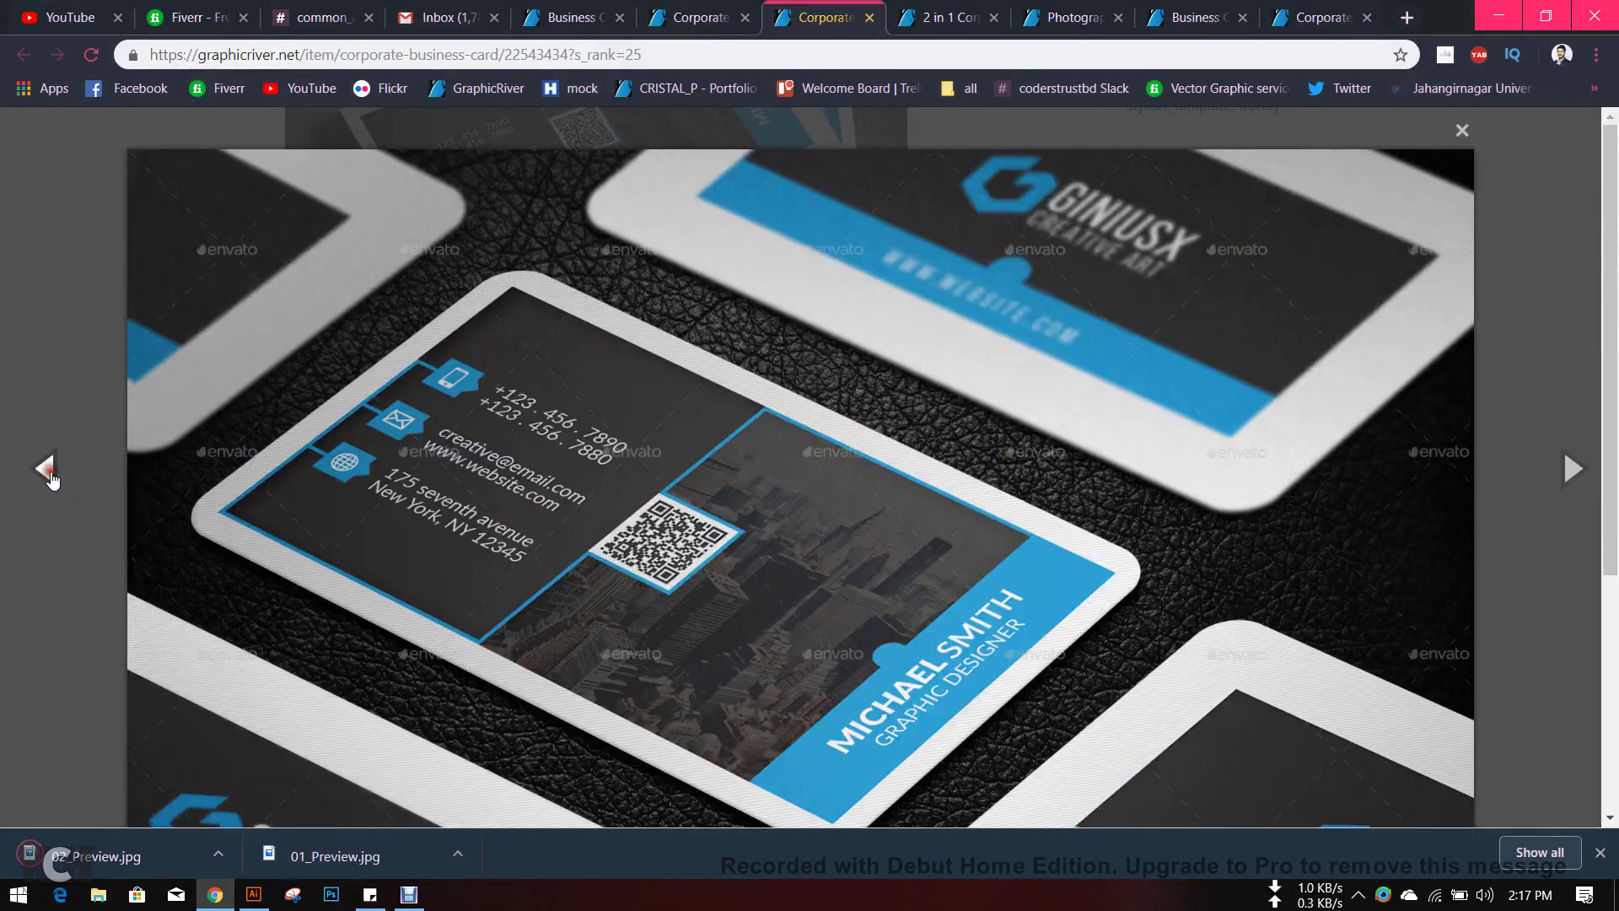
- Compare the contact-details and logo sides of the Corporate Business Card in the enlarged preview gallery
click(1585, 475)
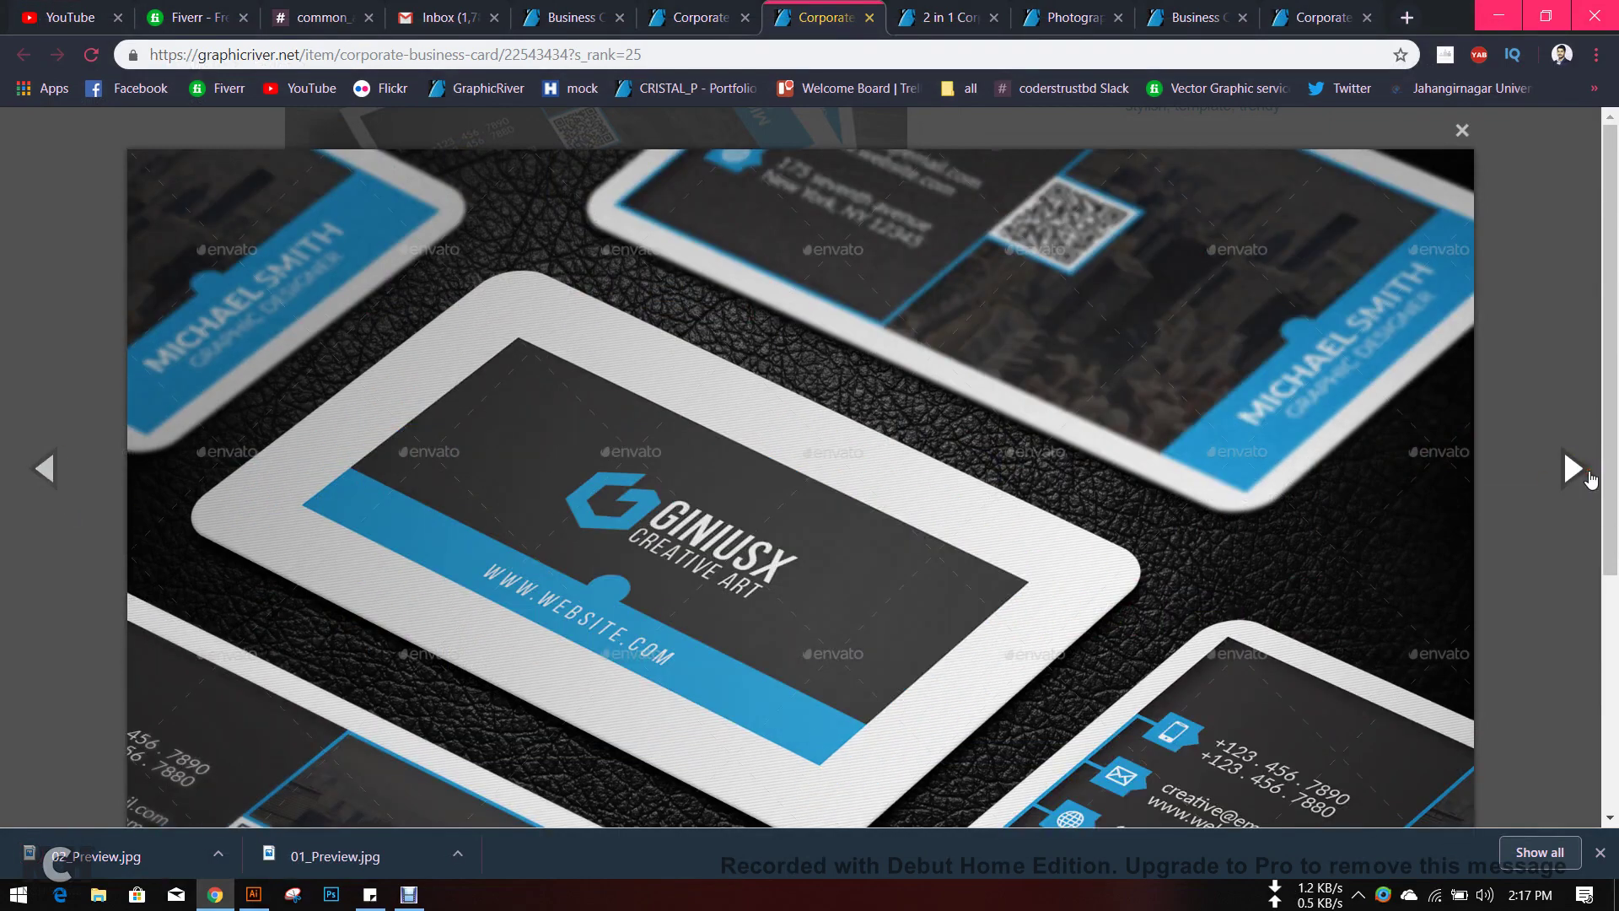
click(52, 477)
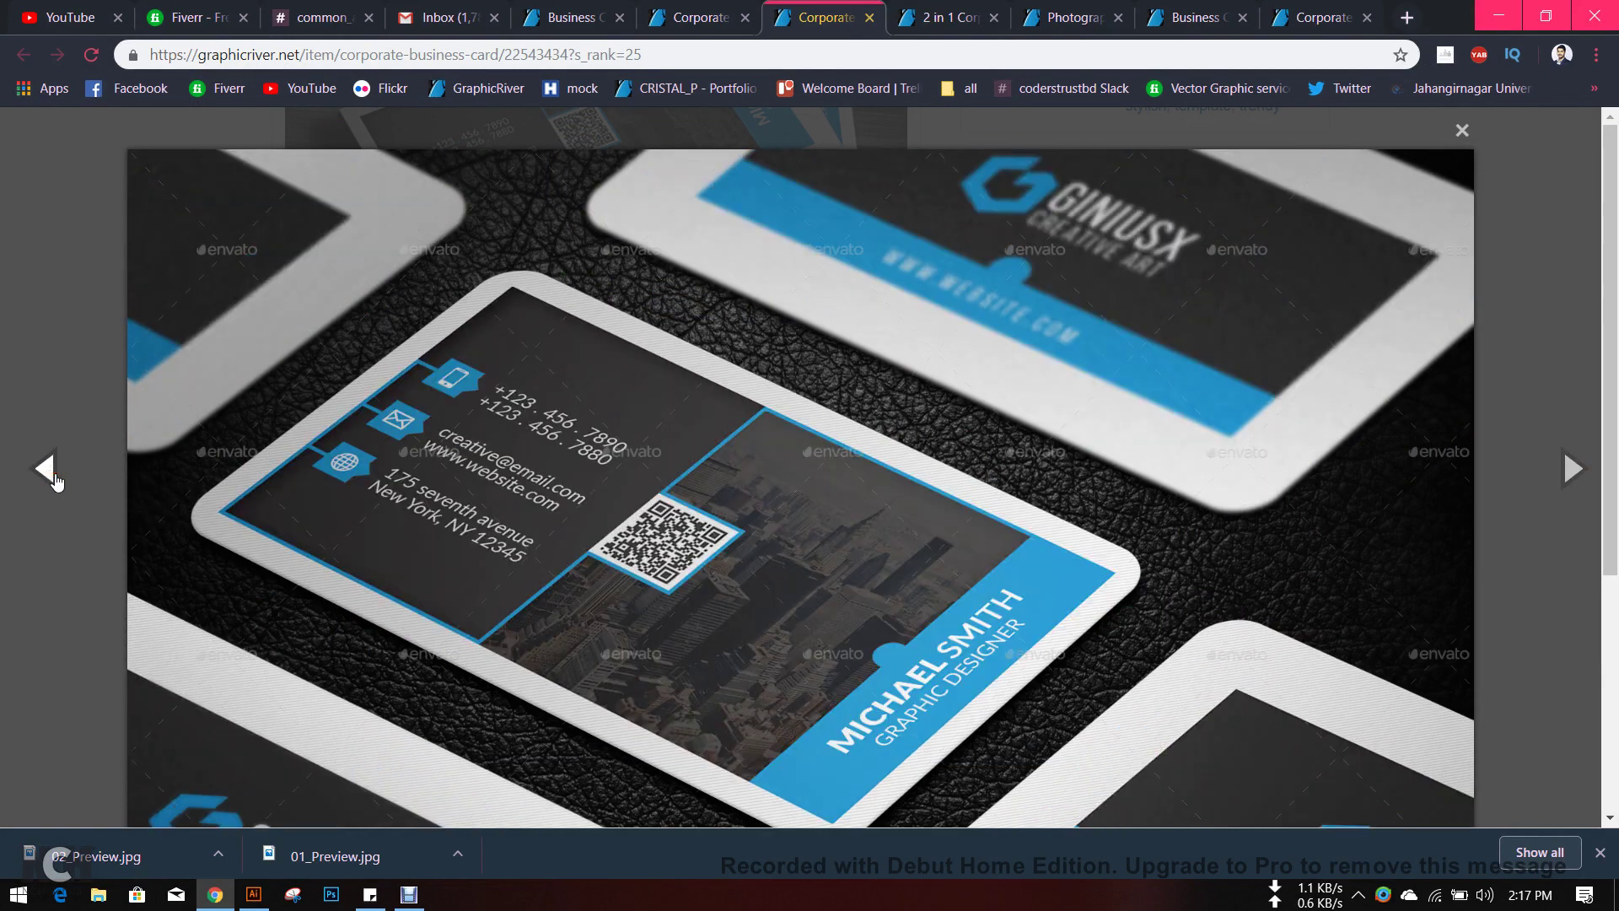
click(1565, 462)
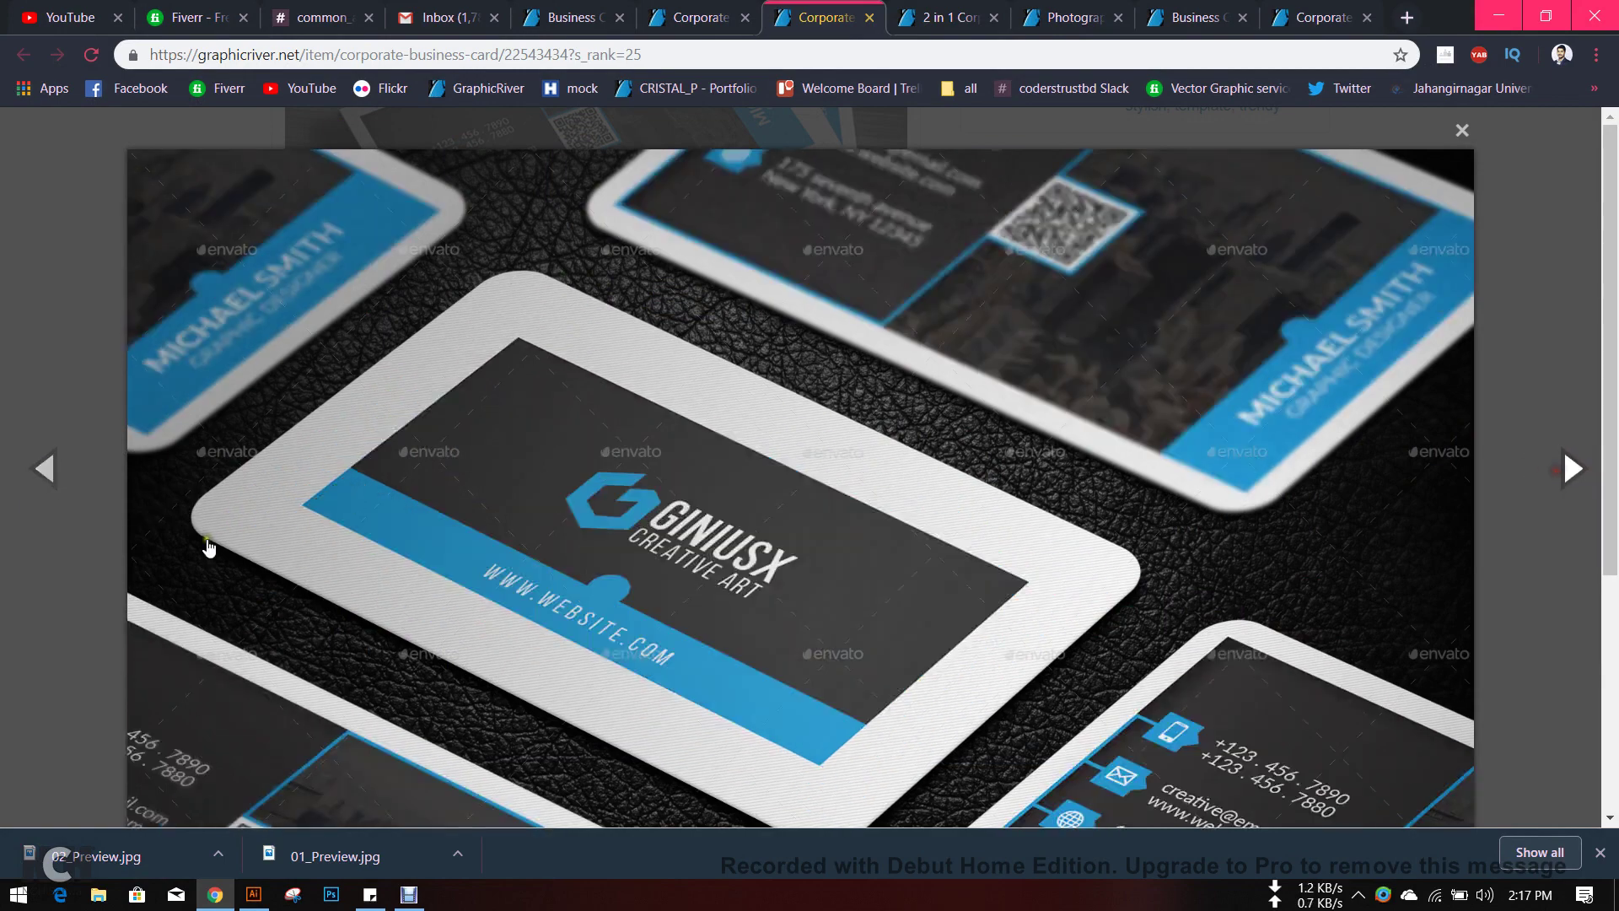
click(47, 472)
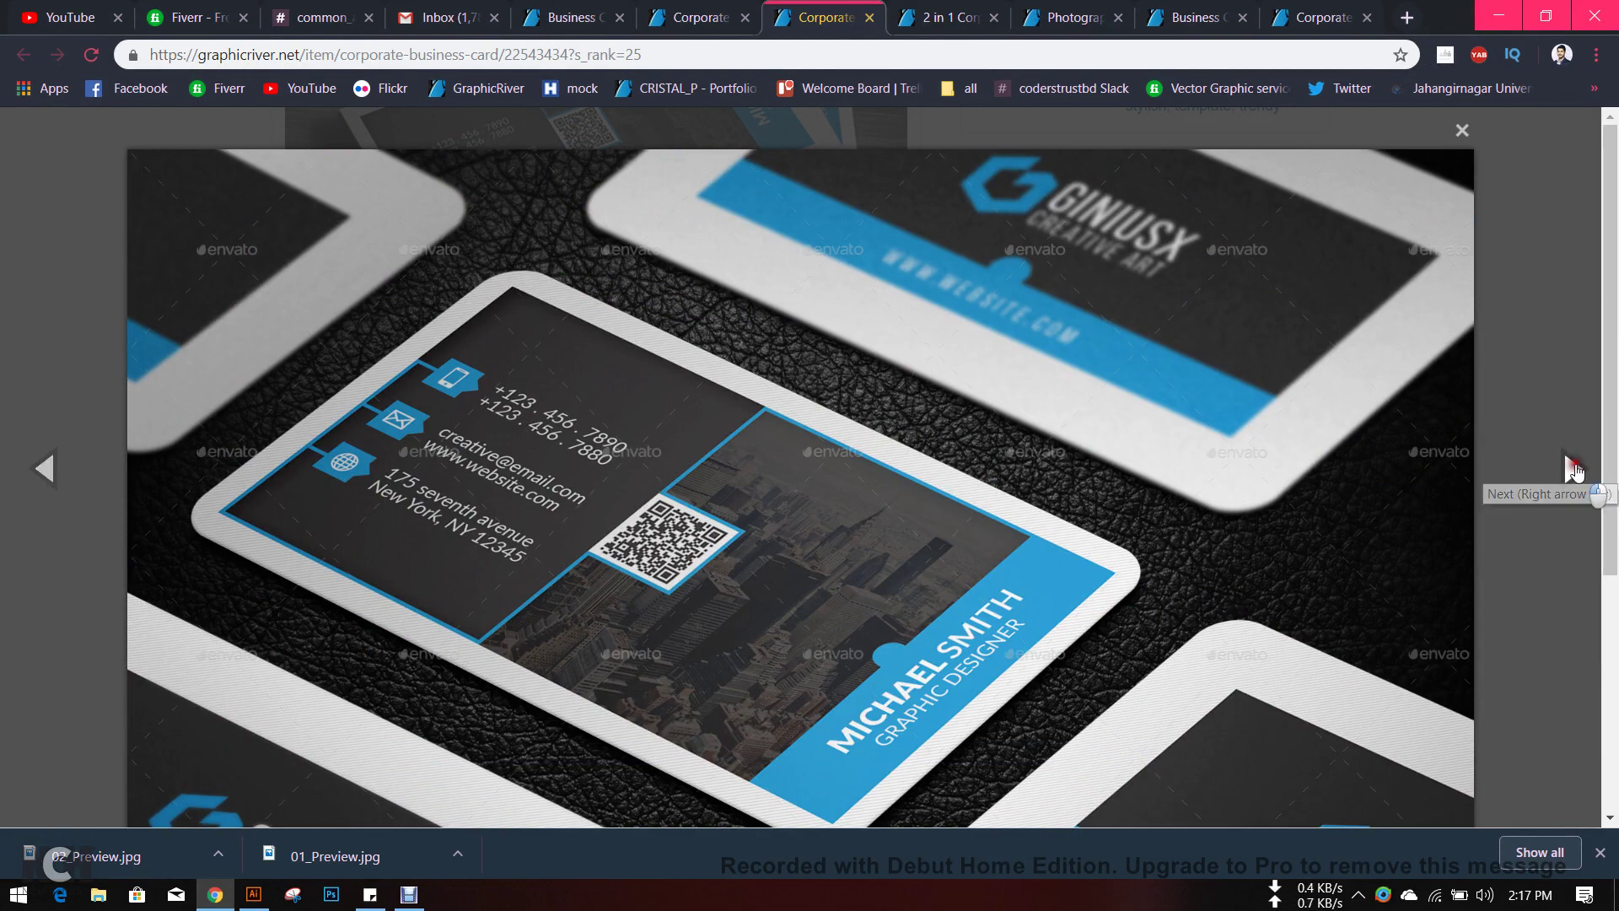
click(1573, 469)
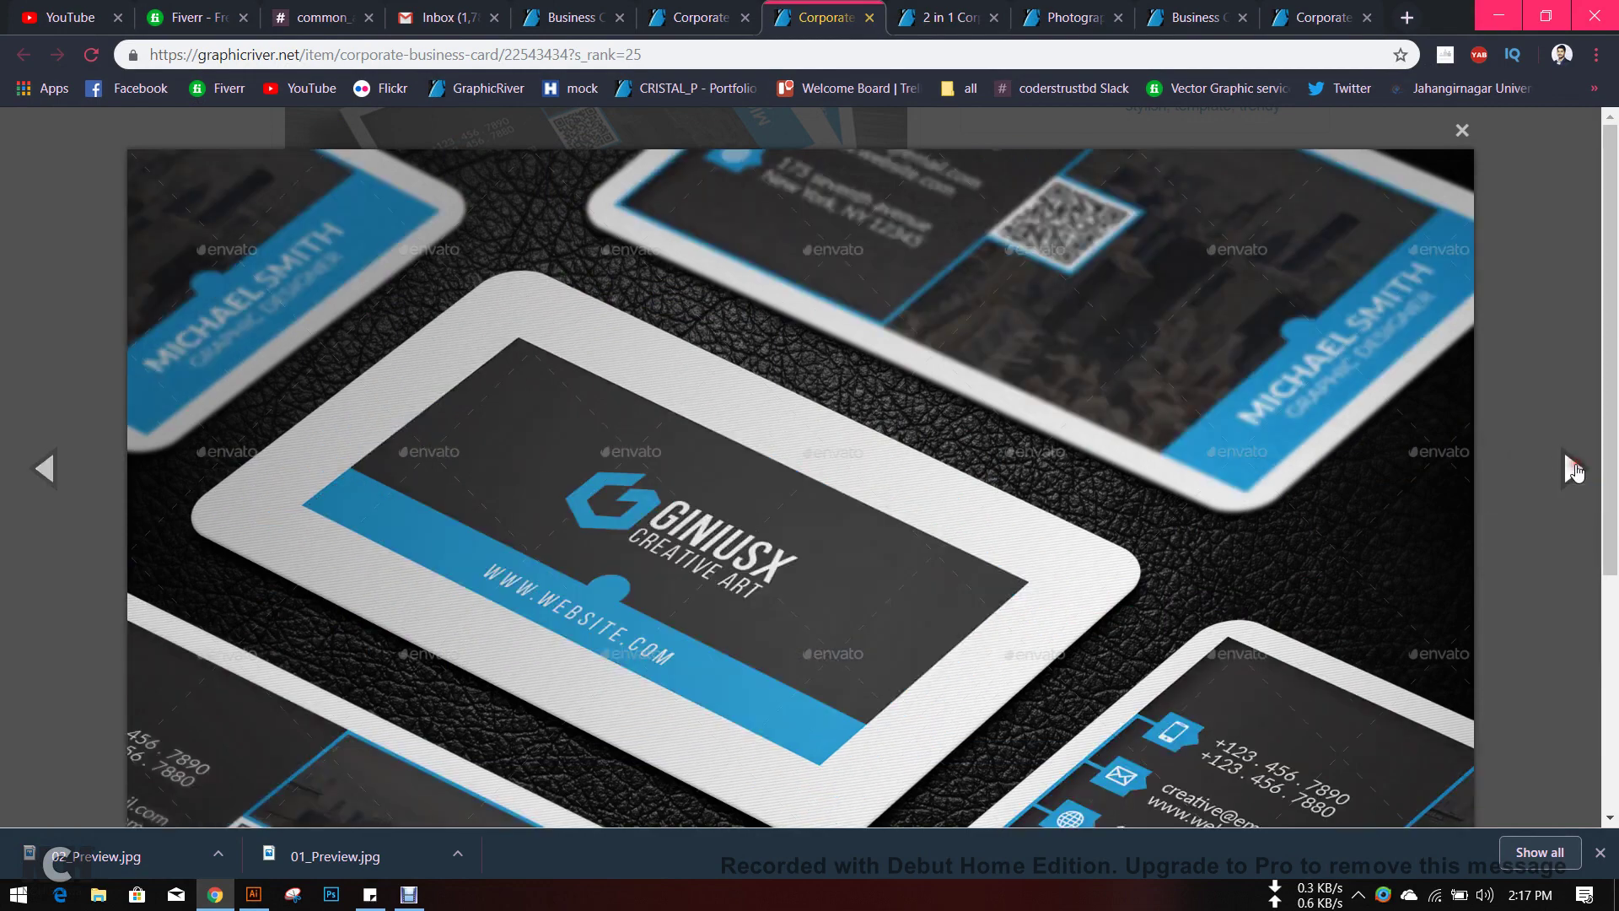
click(48, 469)
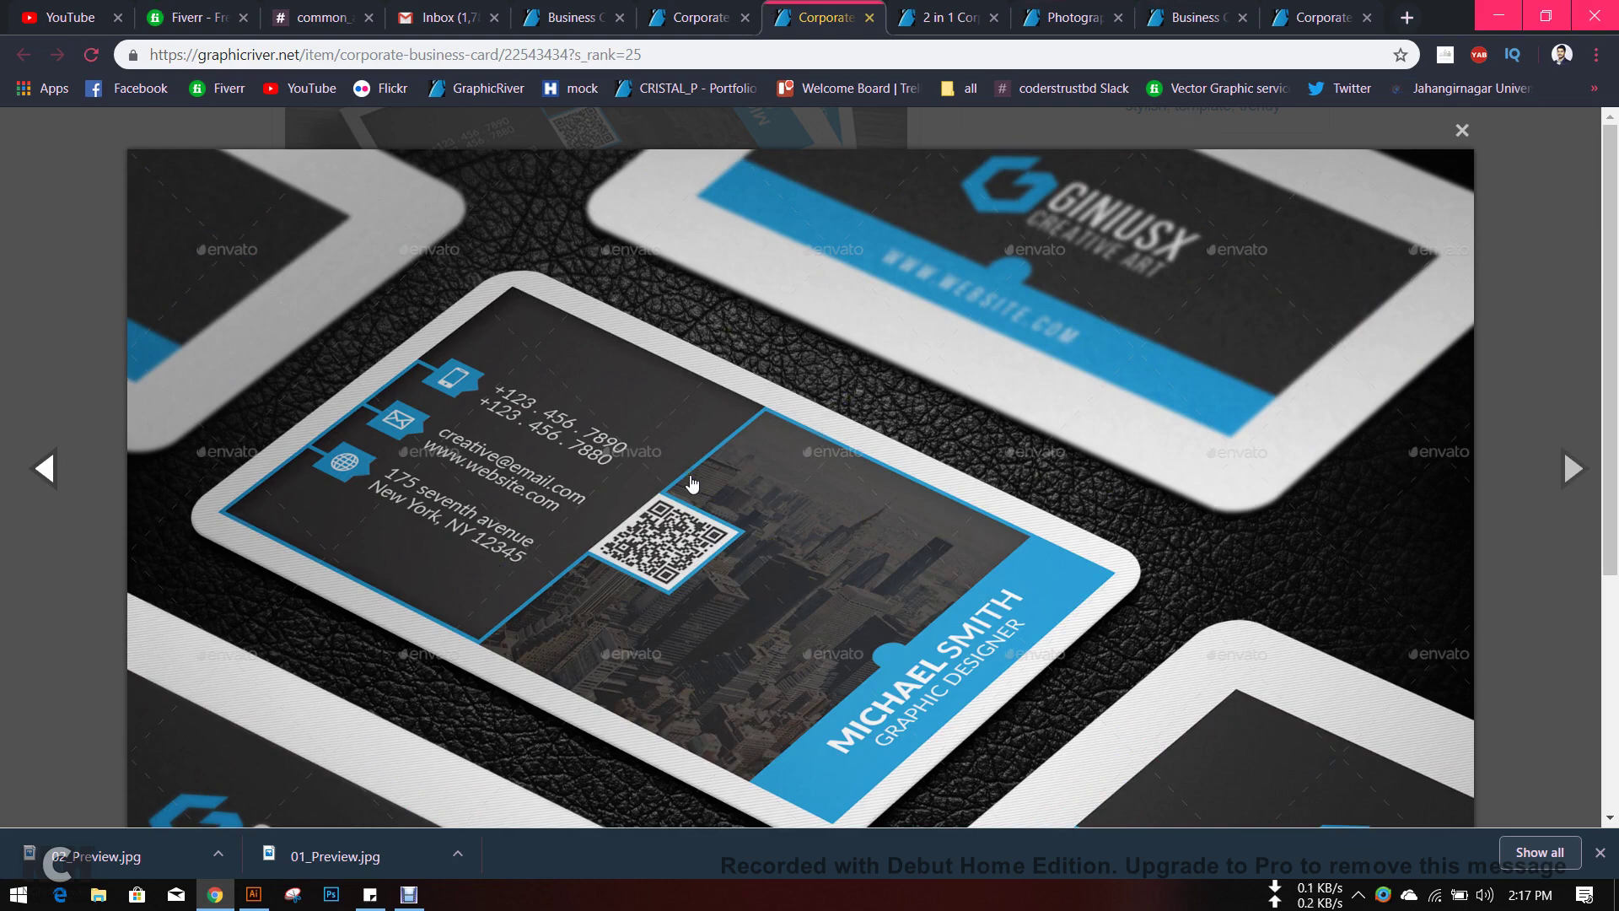
click(1573, 468)
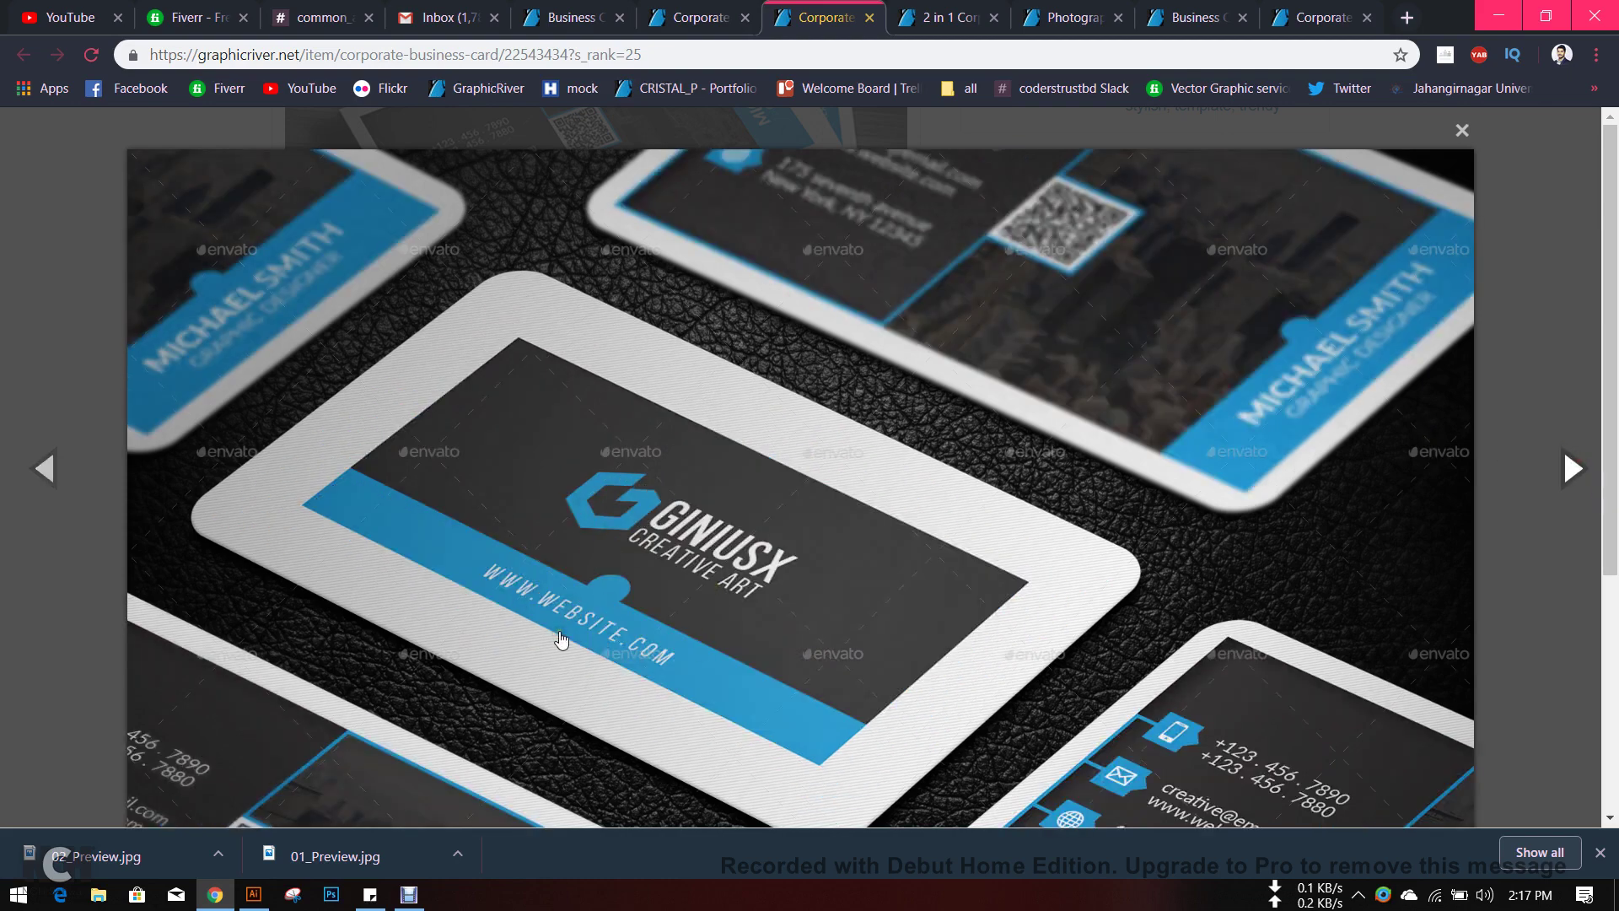
click(61, 476)
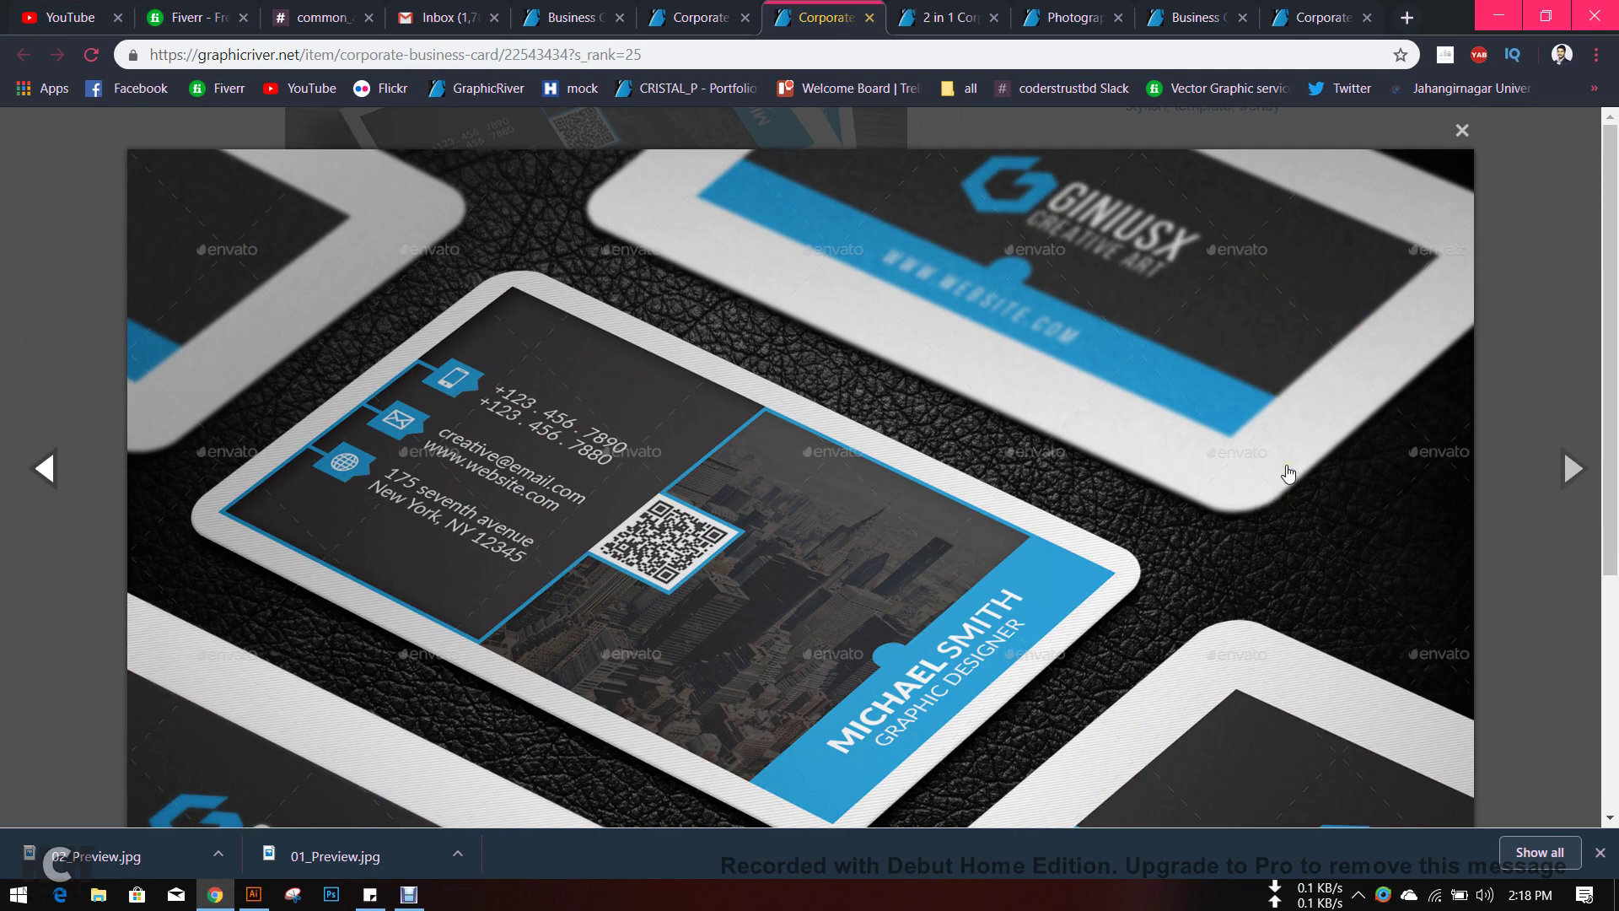
- Browse the templates on page 3 of GraphicRiver's business card listing down to the end of the results
click(540, 10)
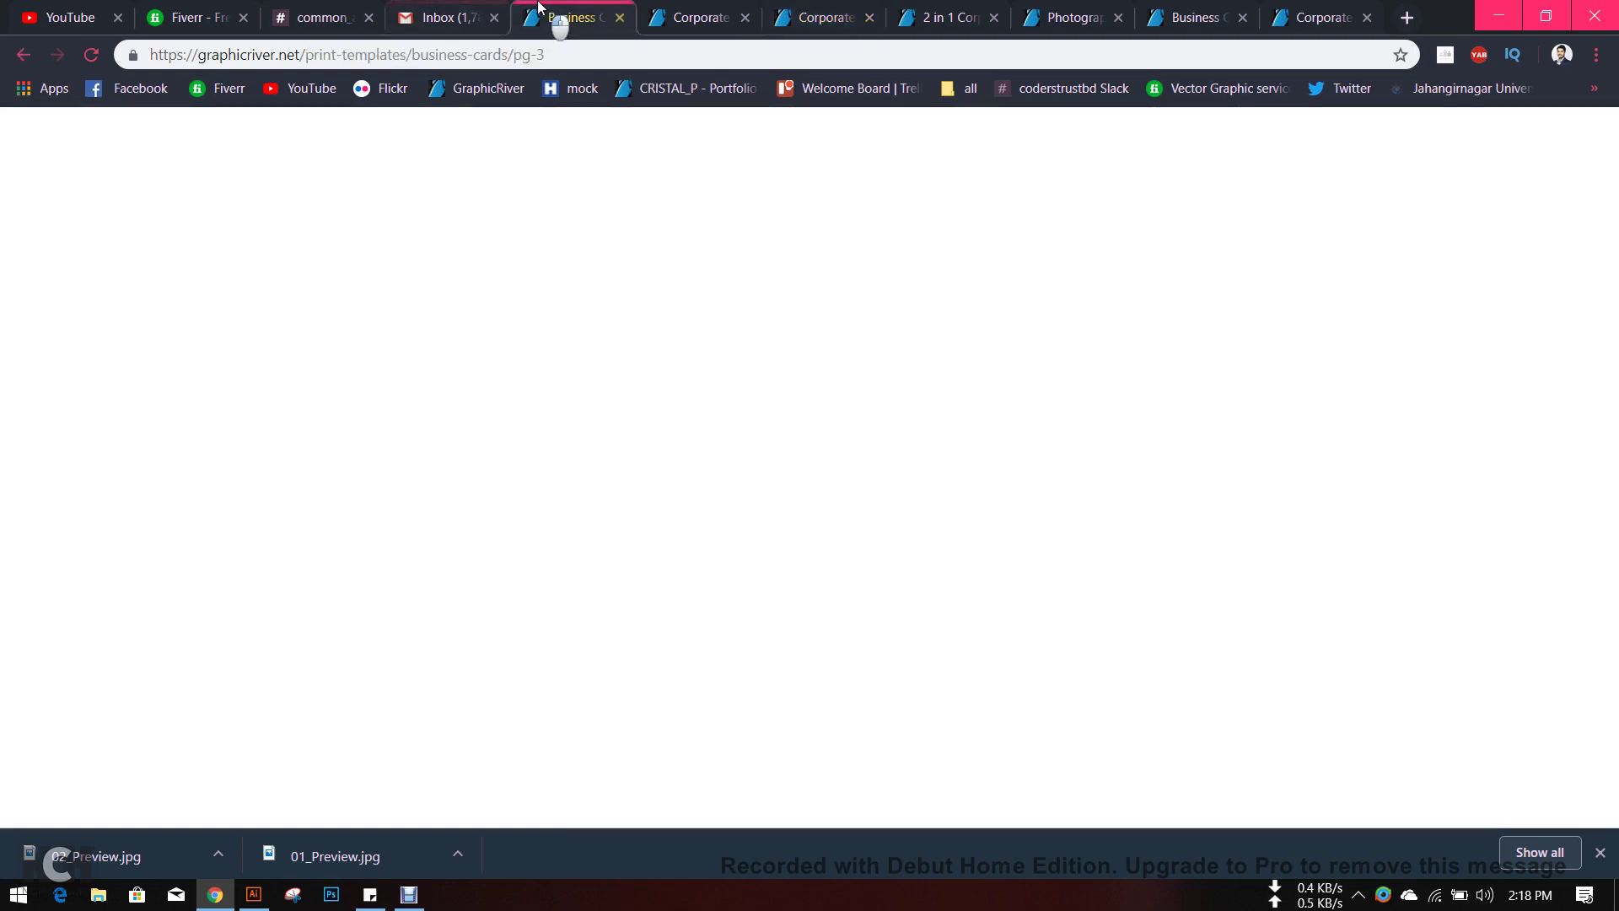
scroll(1125, 440, down, 7)
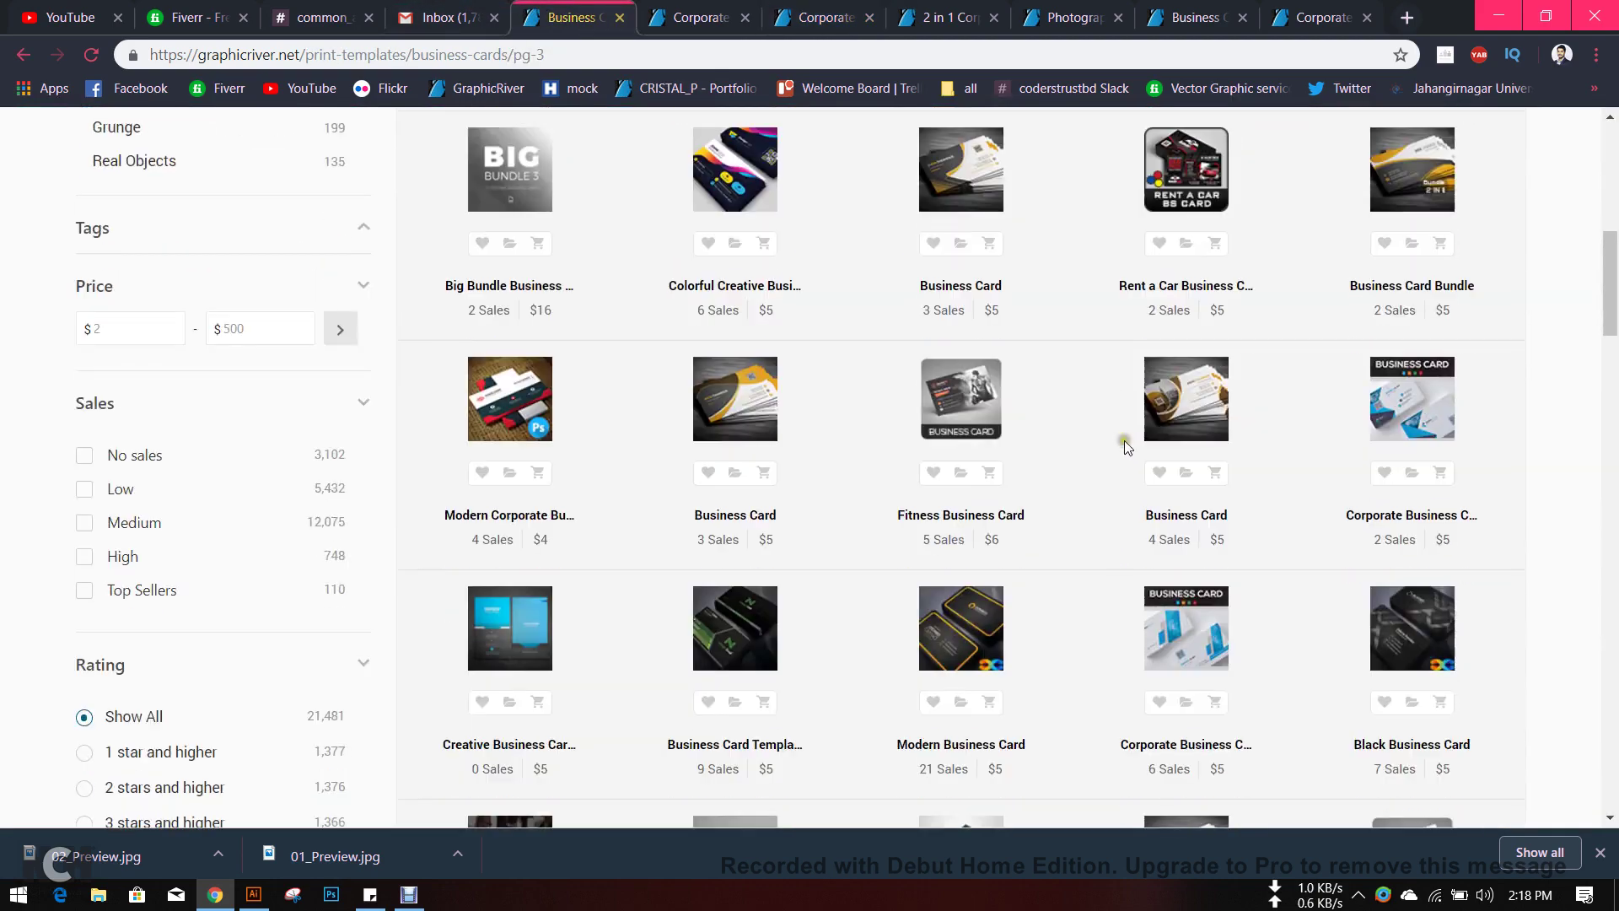
scroll(1125, 440, down, 6)
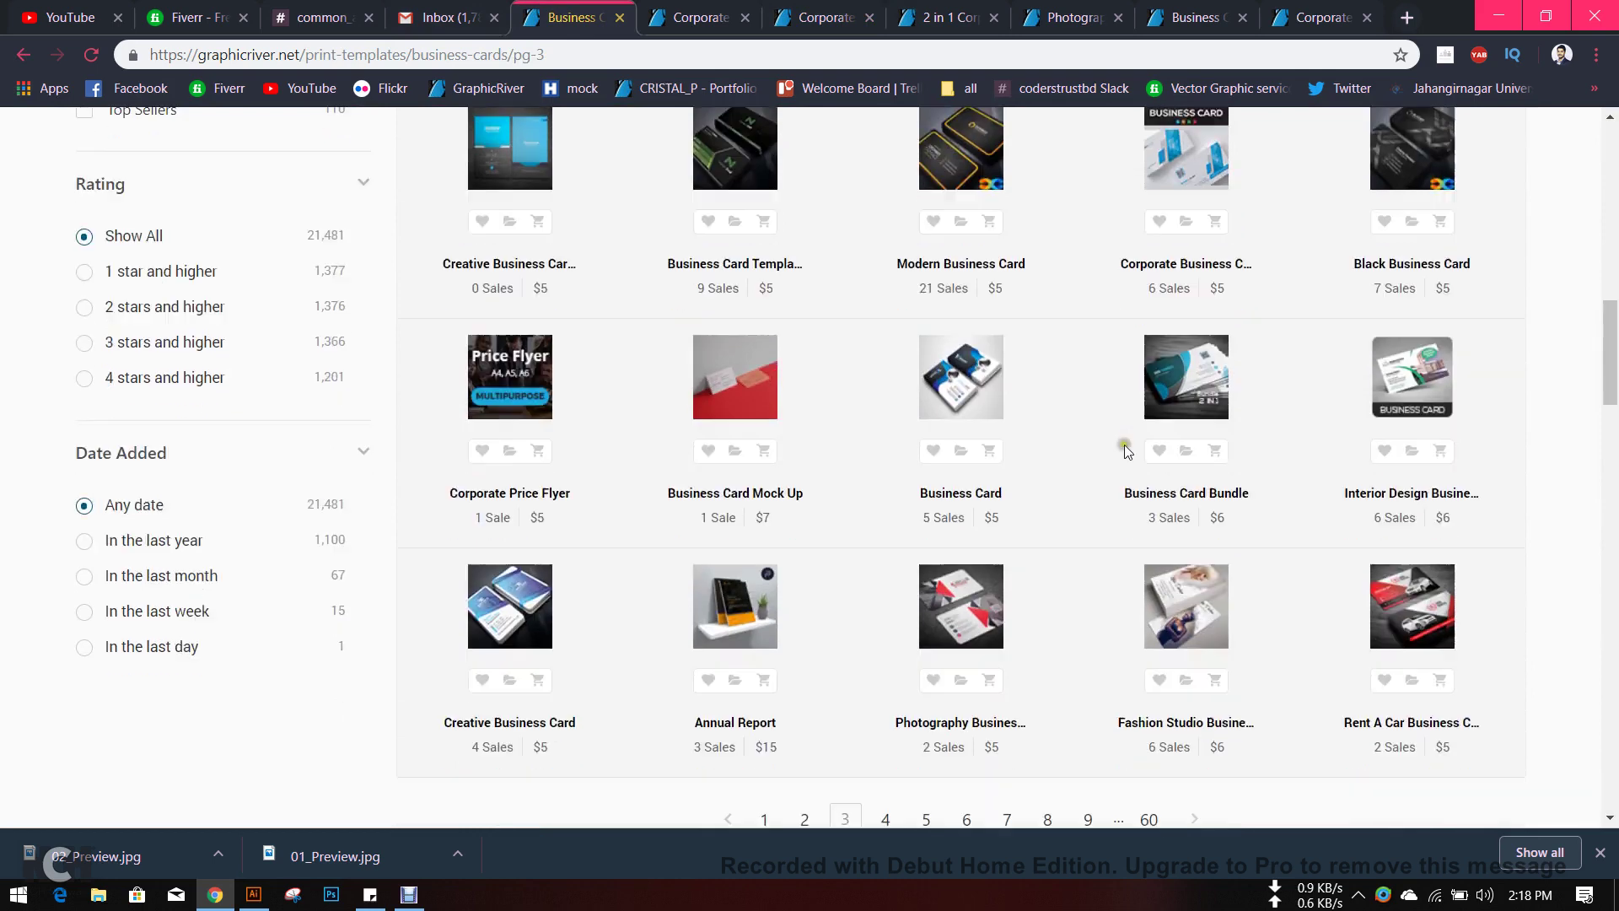
scroll(1125, 451, down, 2)
- Open ctbd-coderstrust.talentlms.com in a new browser tab and go to its Discussions page
click(1407, 17)
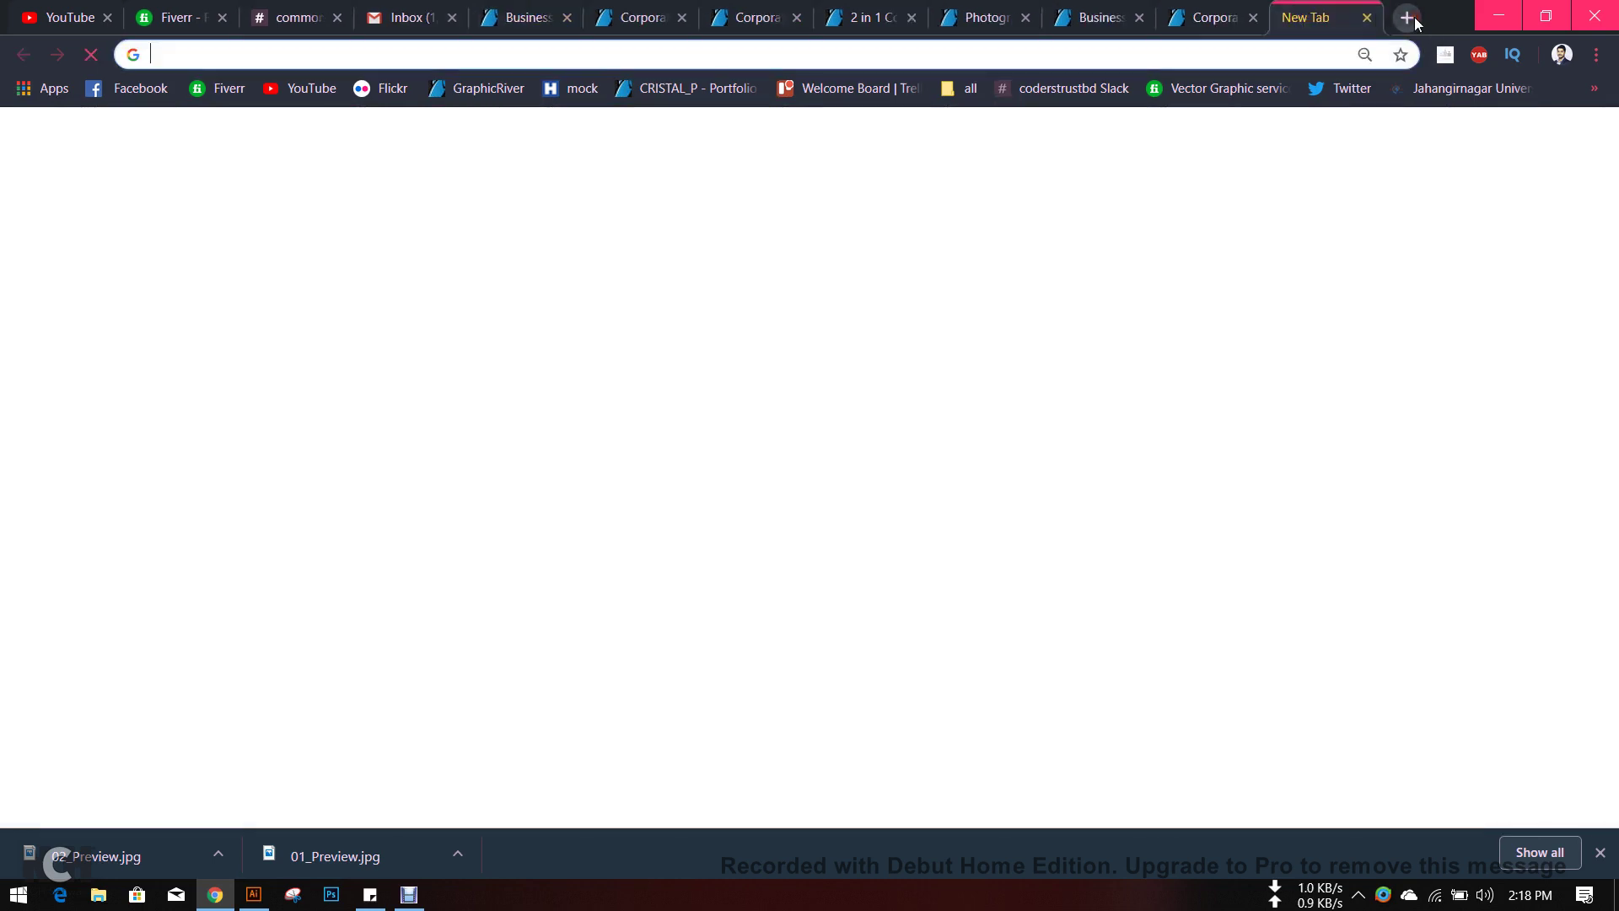
text(tal)
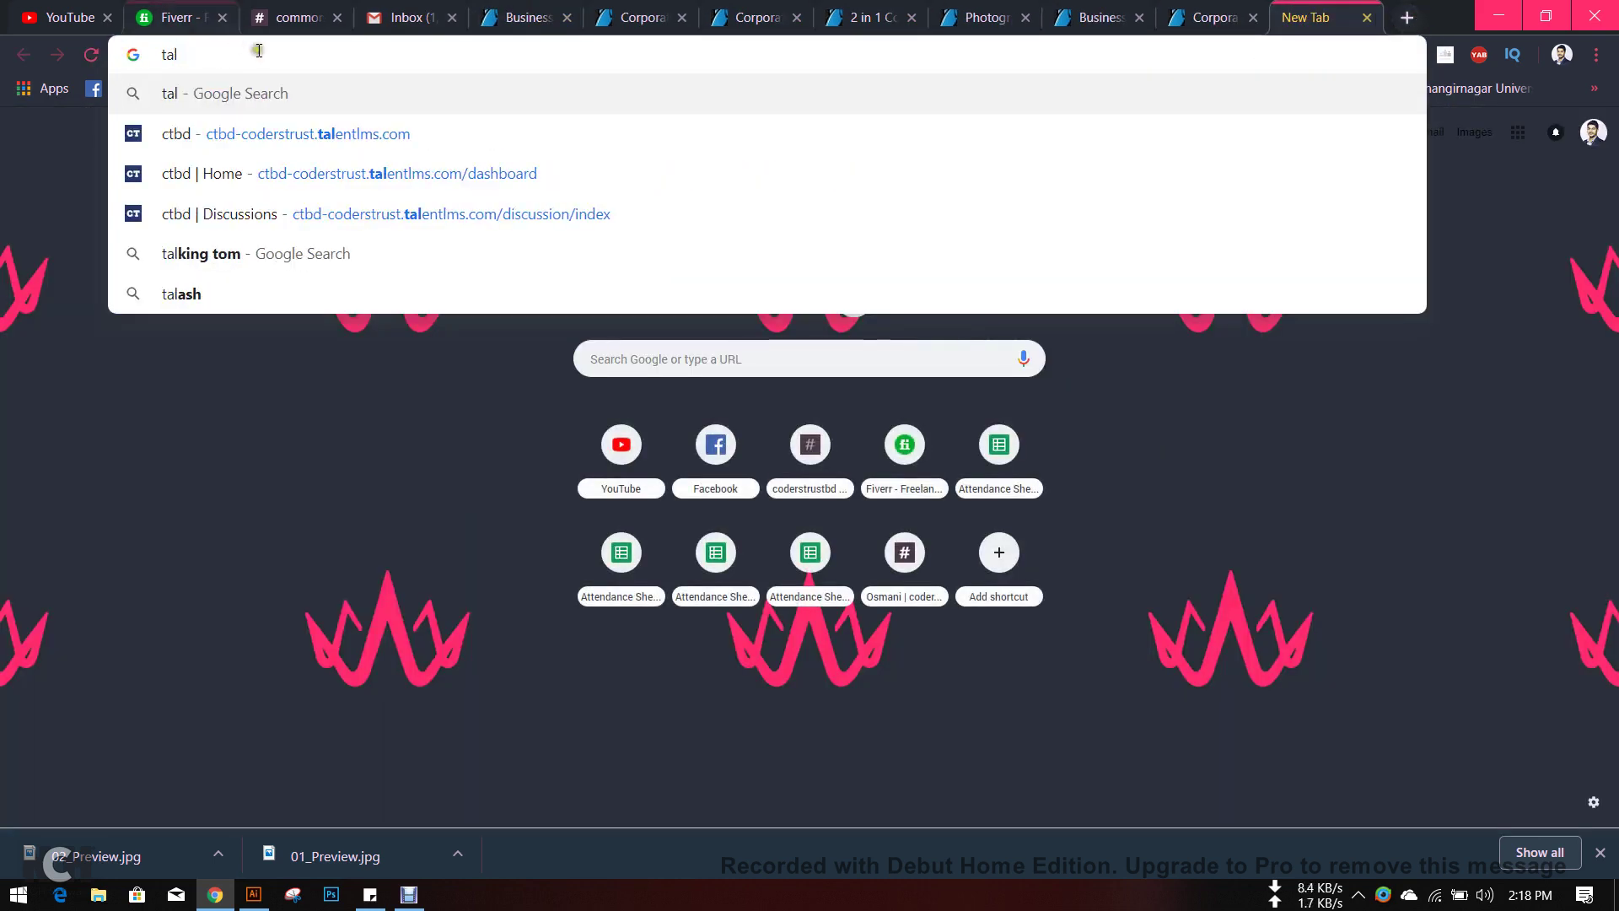
double_click(249, 54)
text(ctbd-coderstrust.)
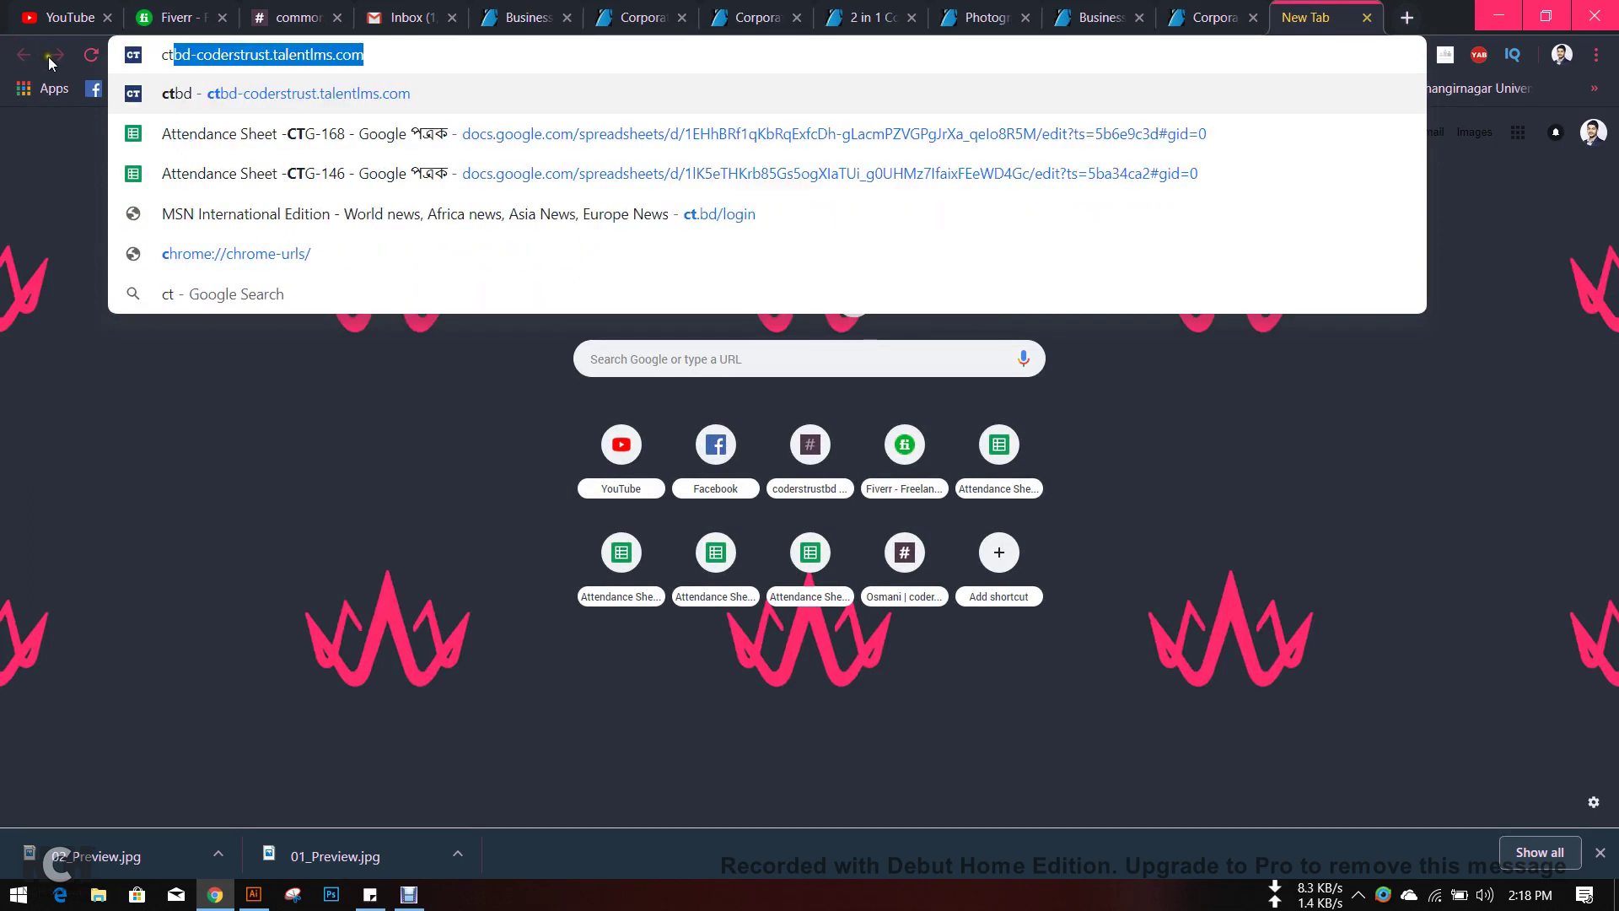
key(Return)
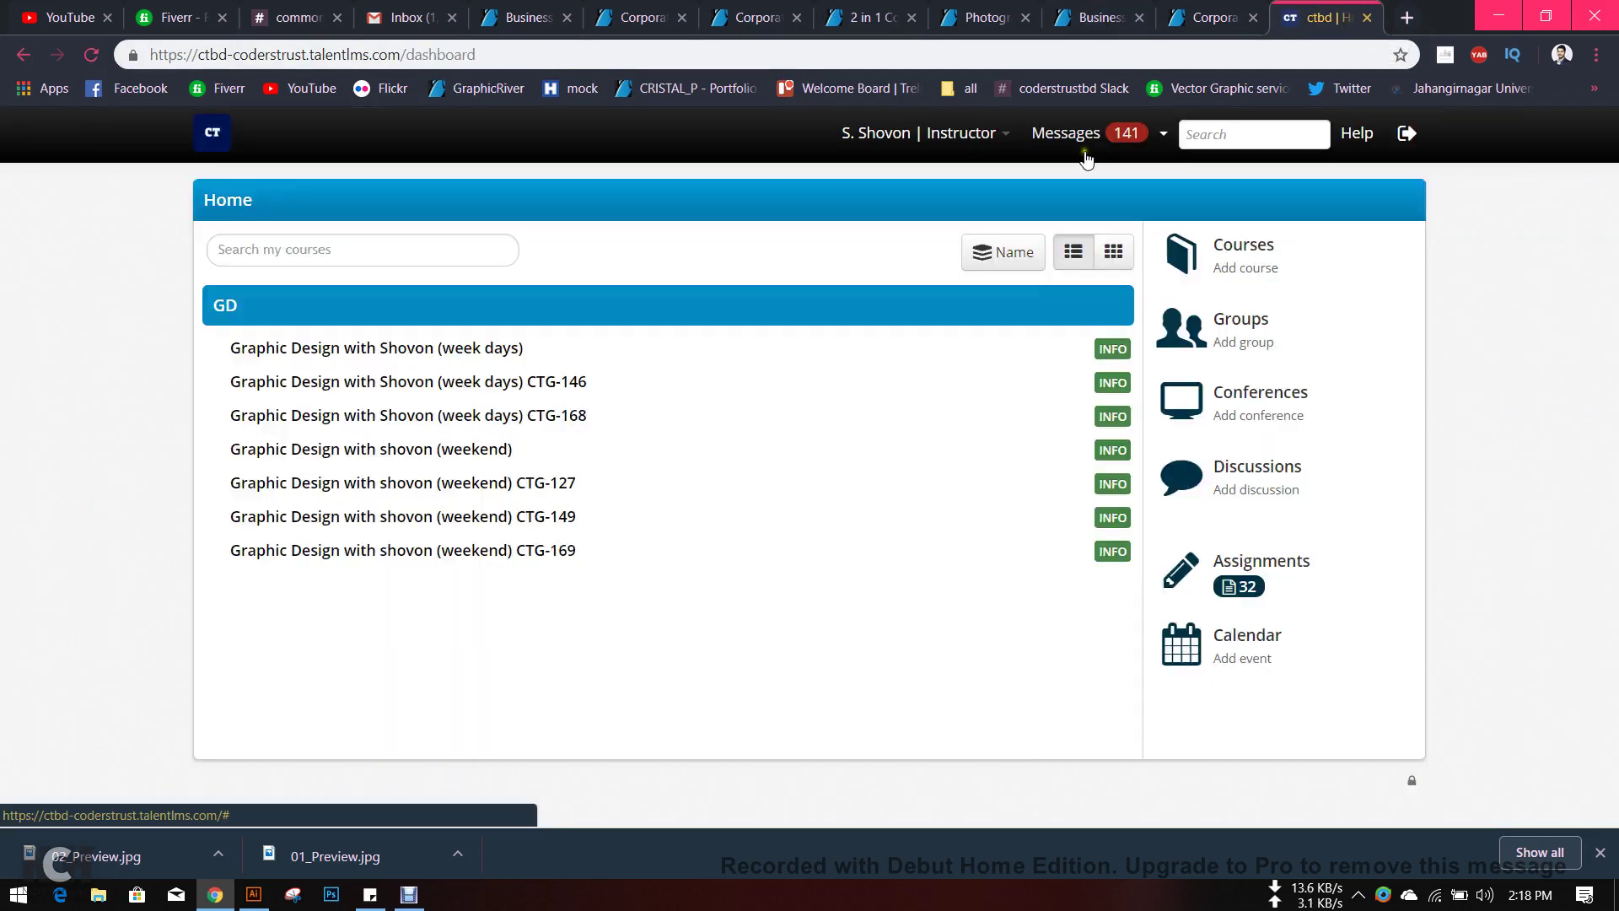
click(1281, 464)
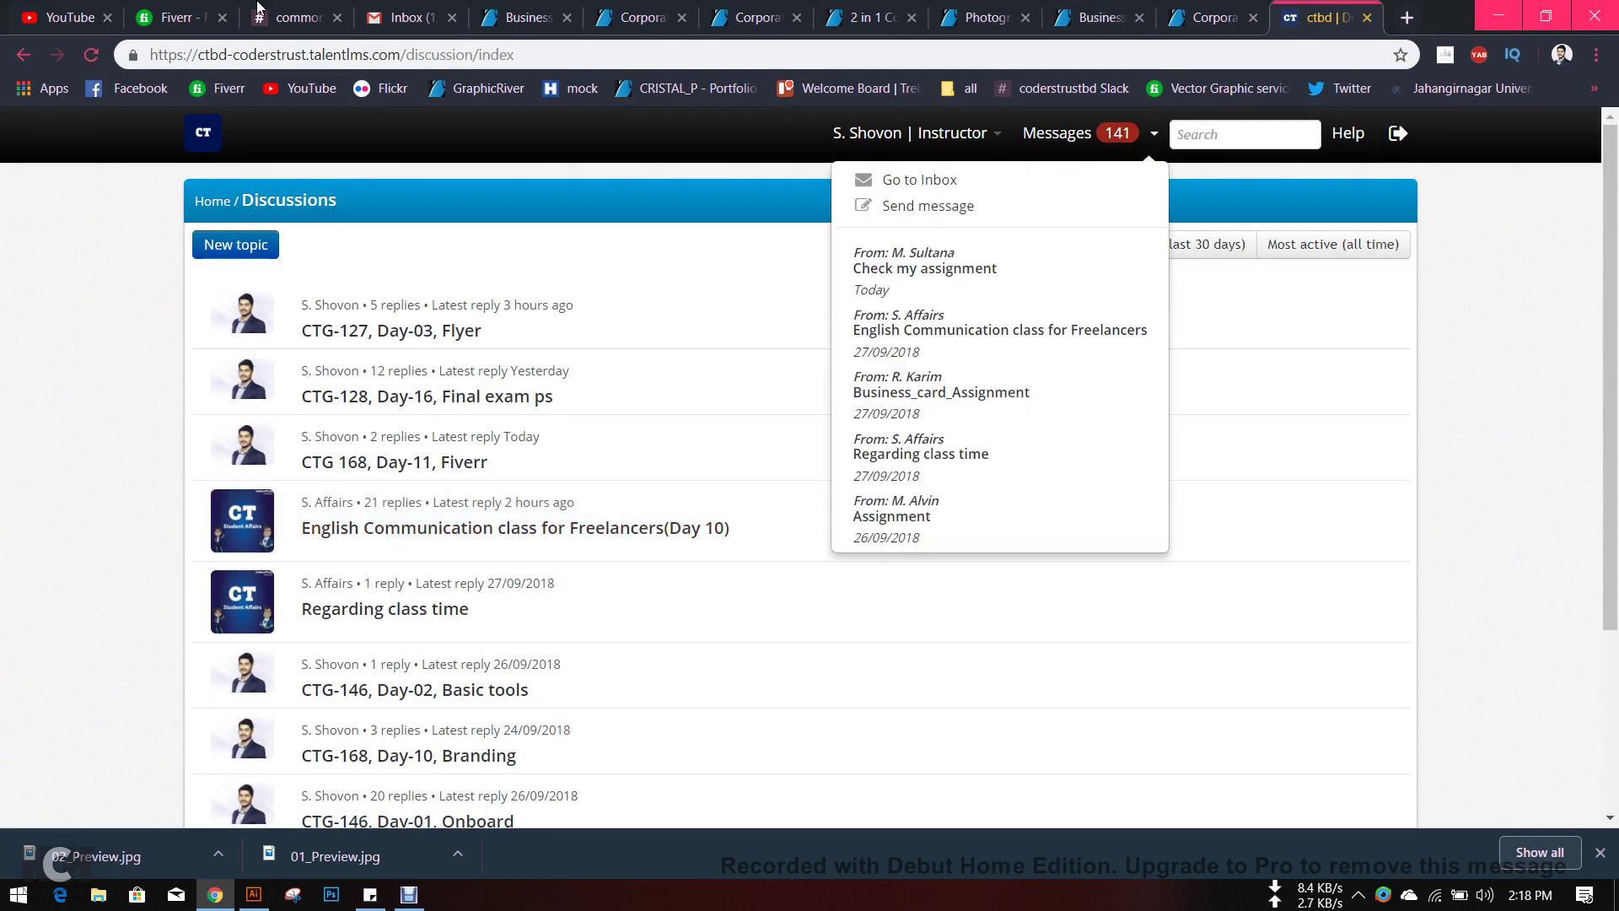
- Start a new discussion topic with "CTG-146, Day-03, Business card" as both its title and its message
click(235, 245)
text(CT)
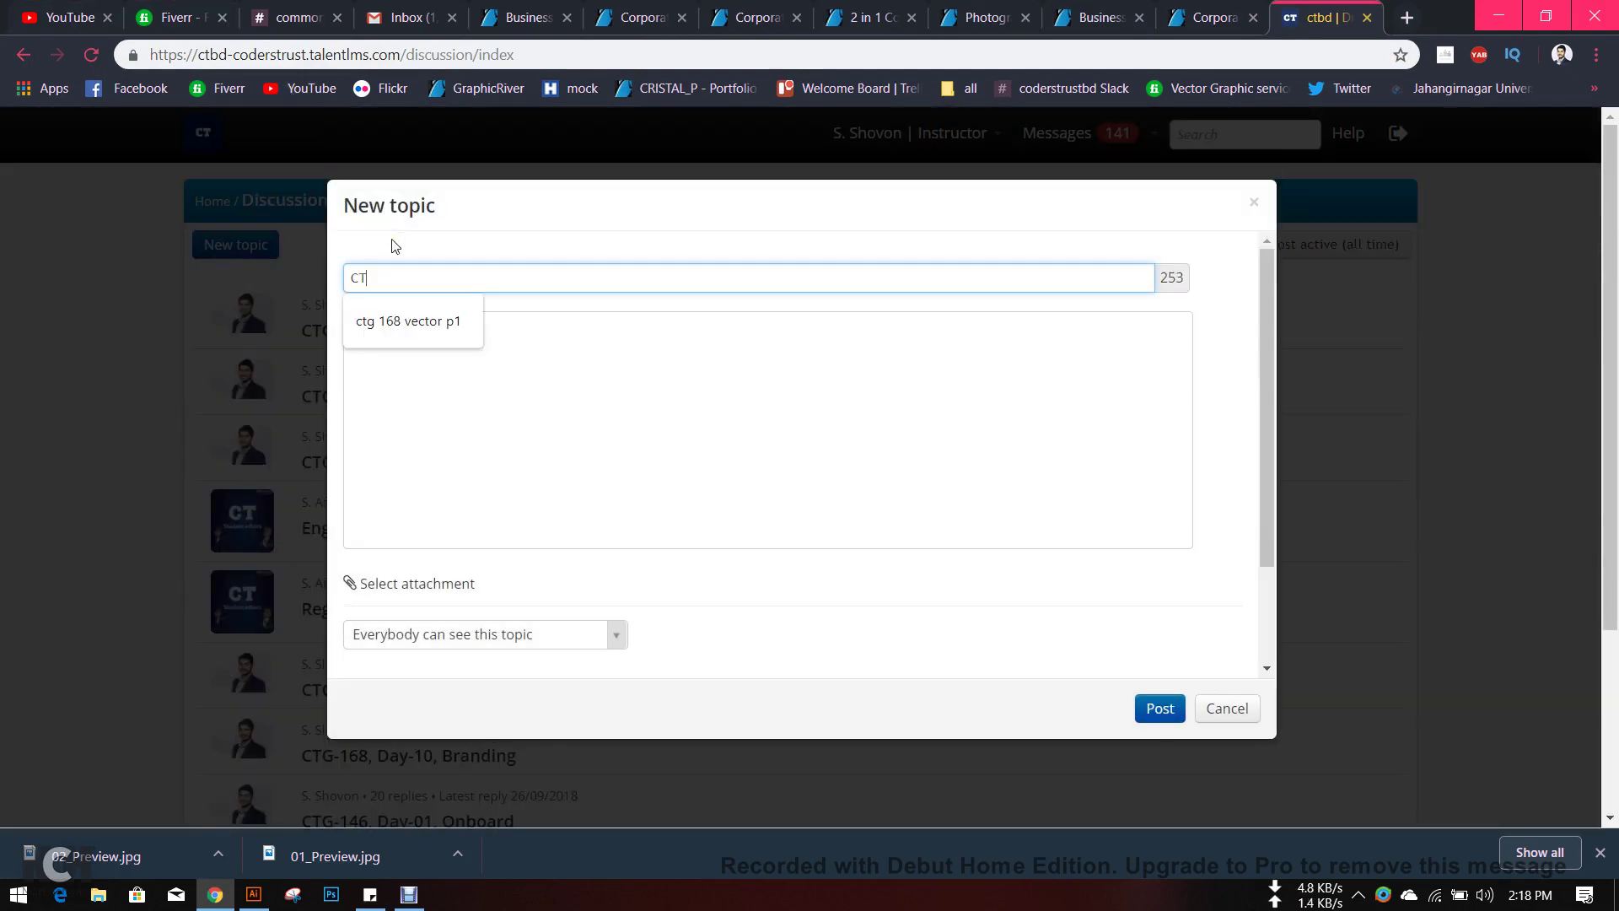
text(G-146, Day-03, Business card)
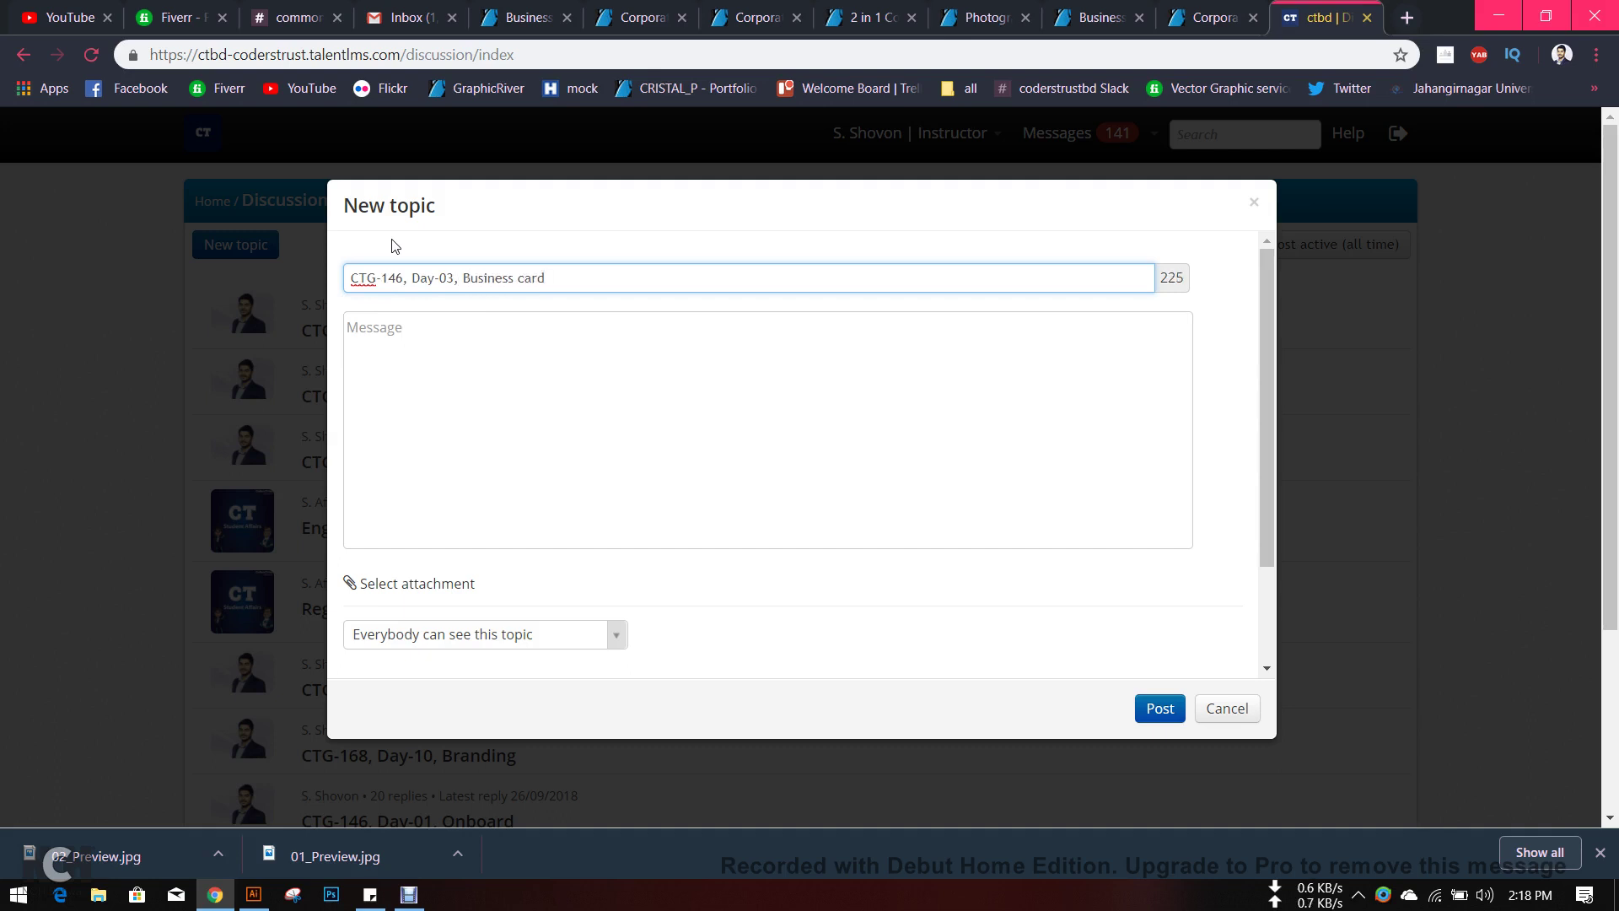
key(ctrl+a)
key(ctrl+c)
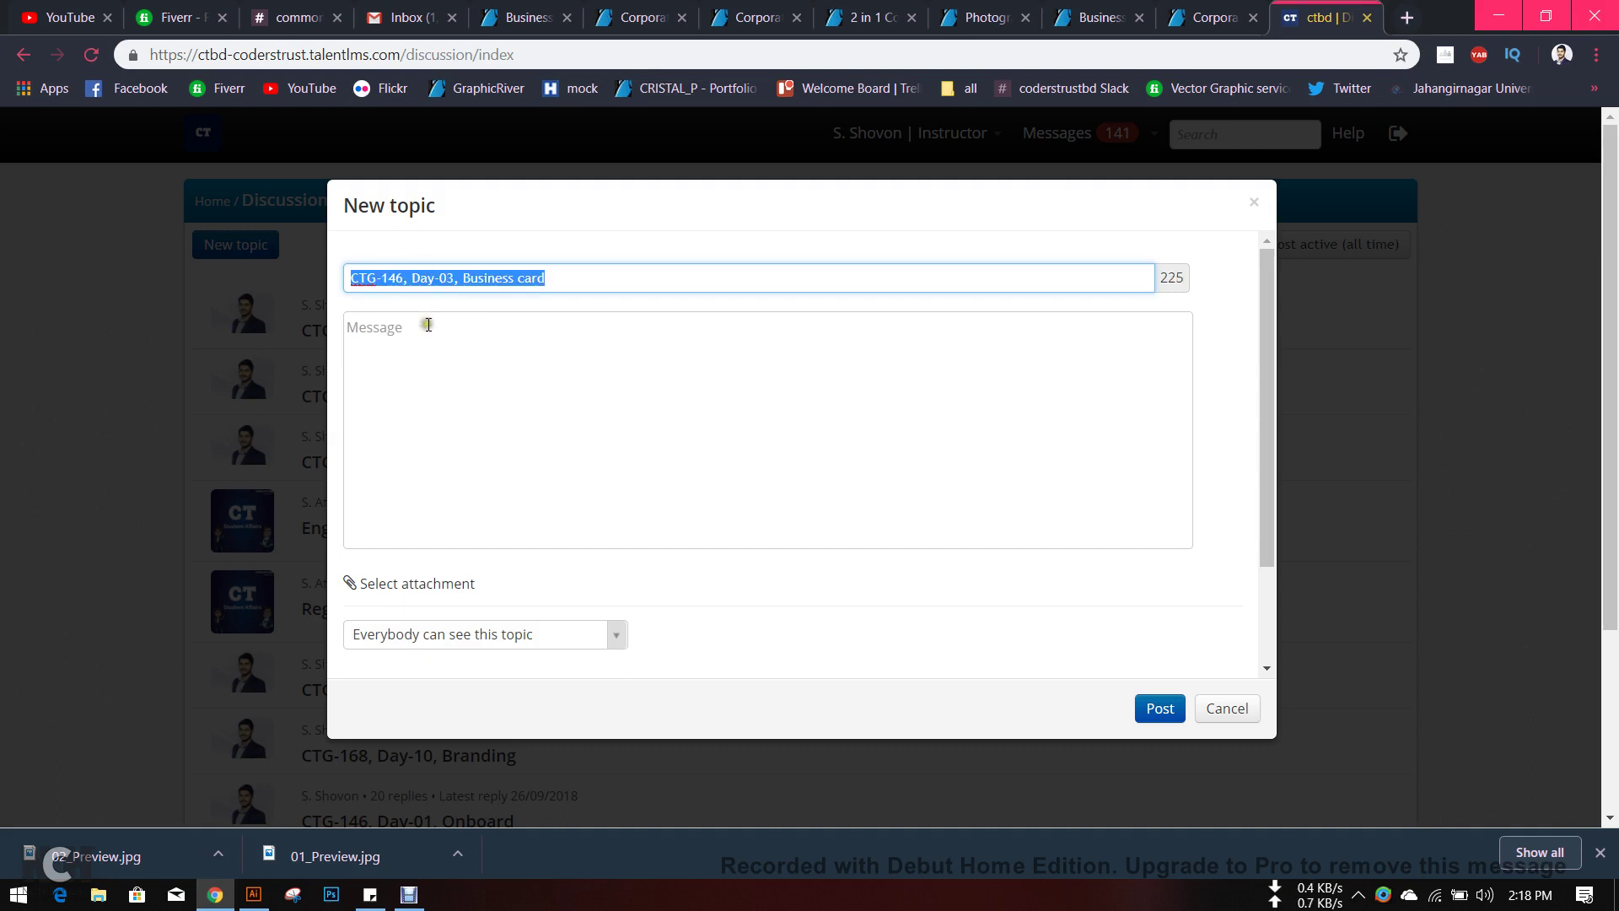
click(452, 358)
key(ctrl+v)
- Restrict the topic's visibility to specific users in the CTG - 146 group and post it
click(577, 639)
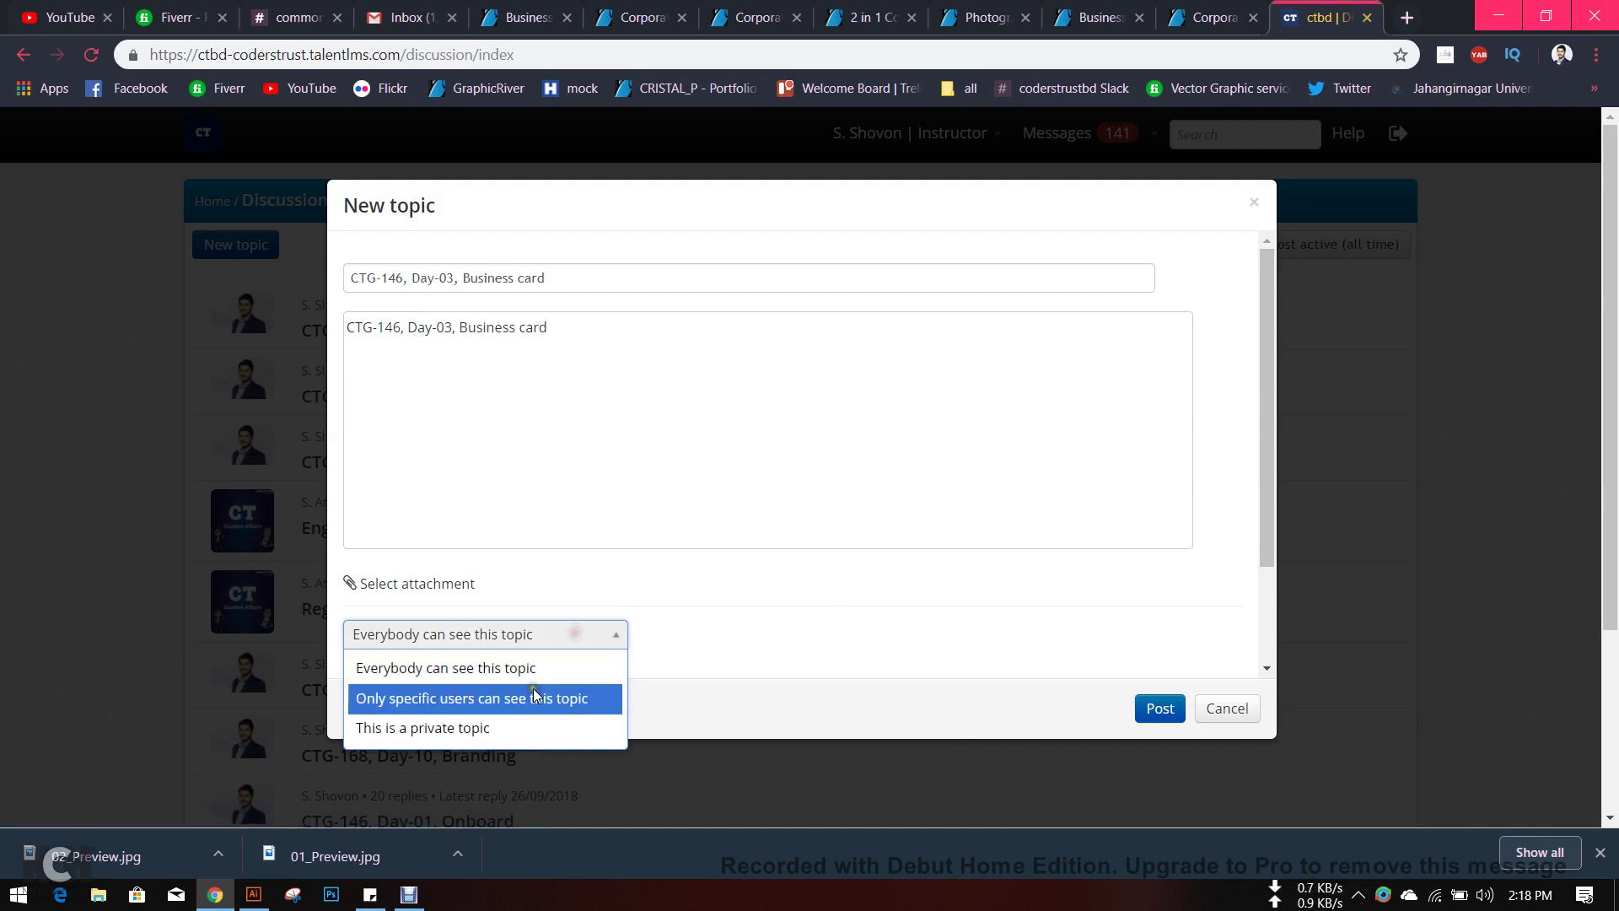
click(533, 688)
click(723, 631)
scroll(817, 532, down, 5)
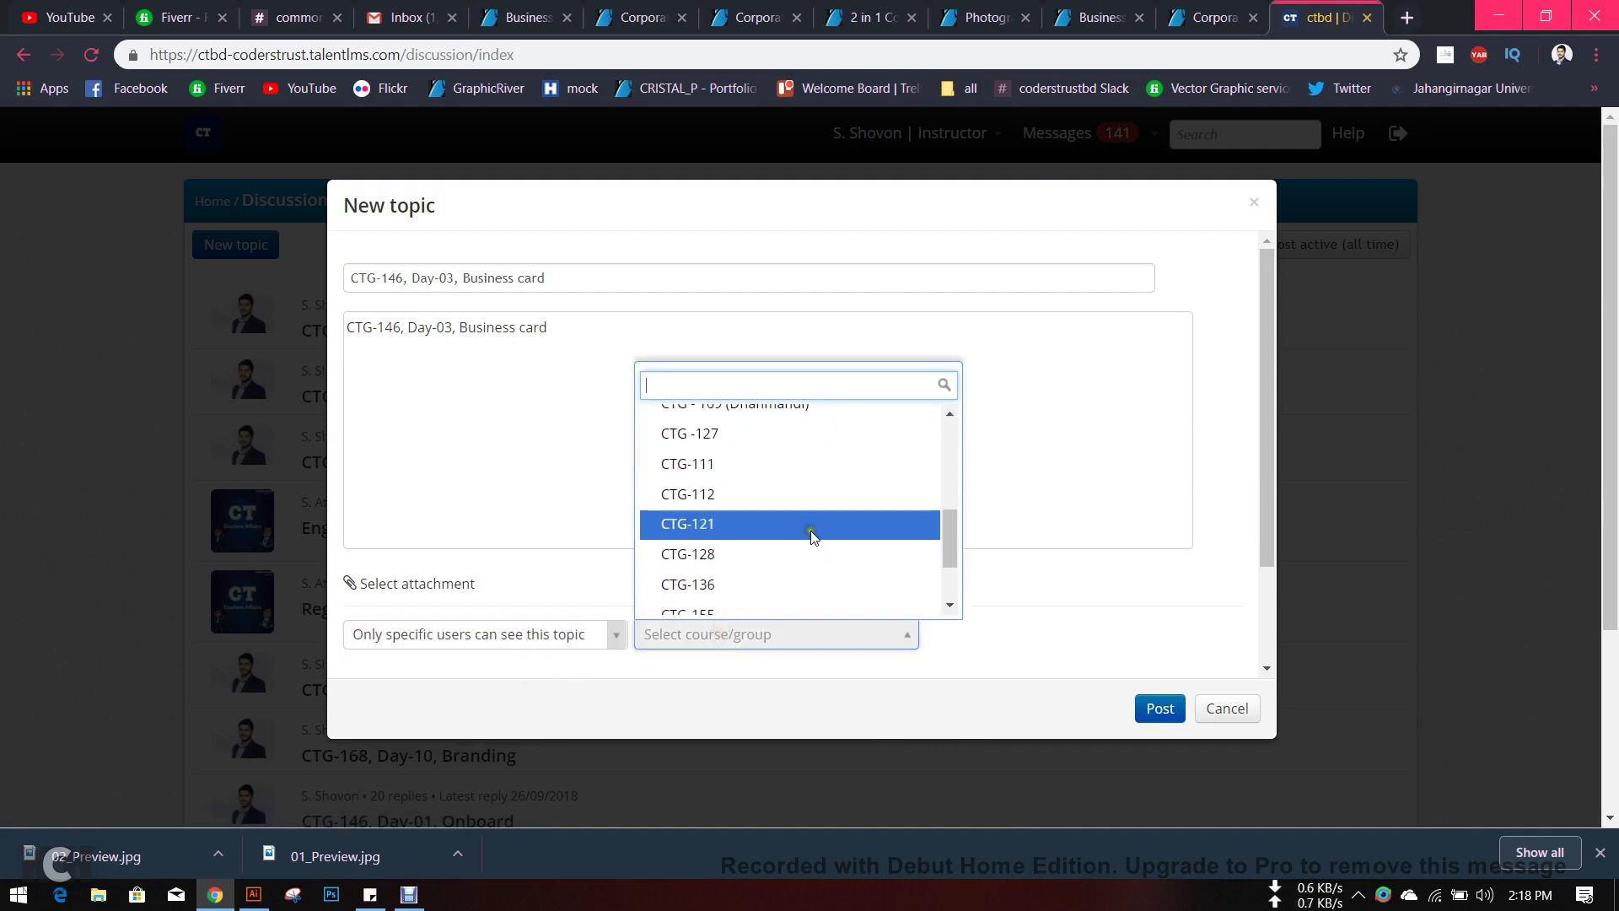
scroll(804, 551, down, 2)
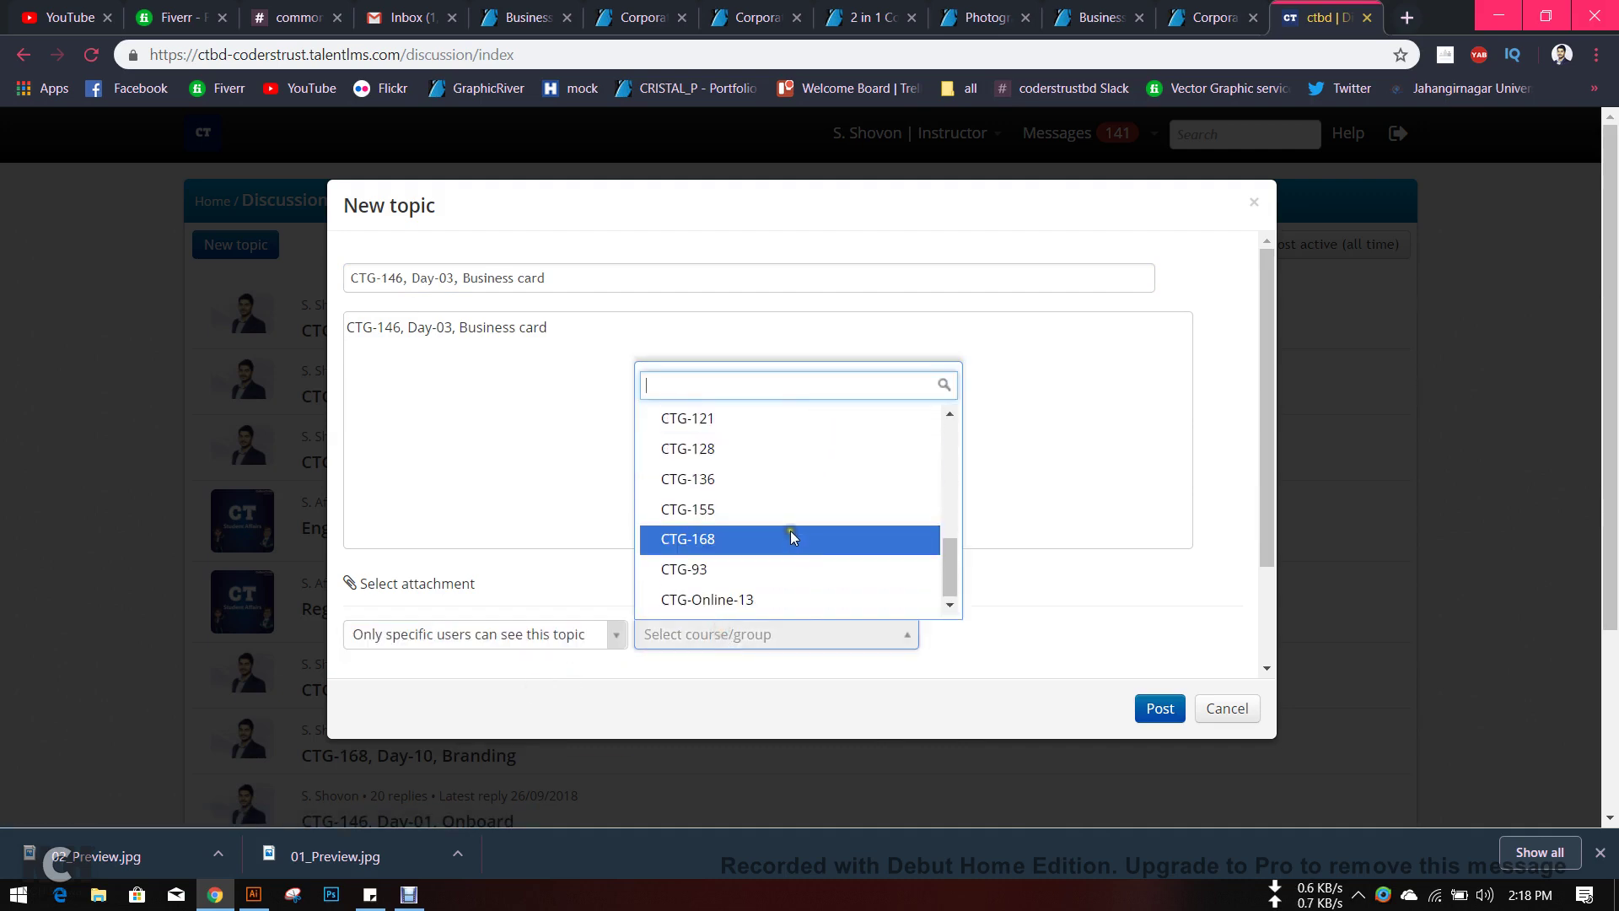
scroll(795, 532, up, 1)
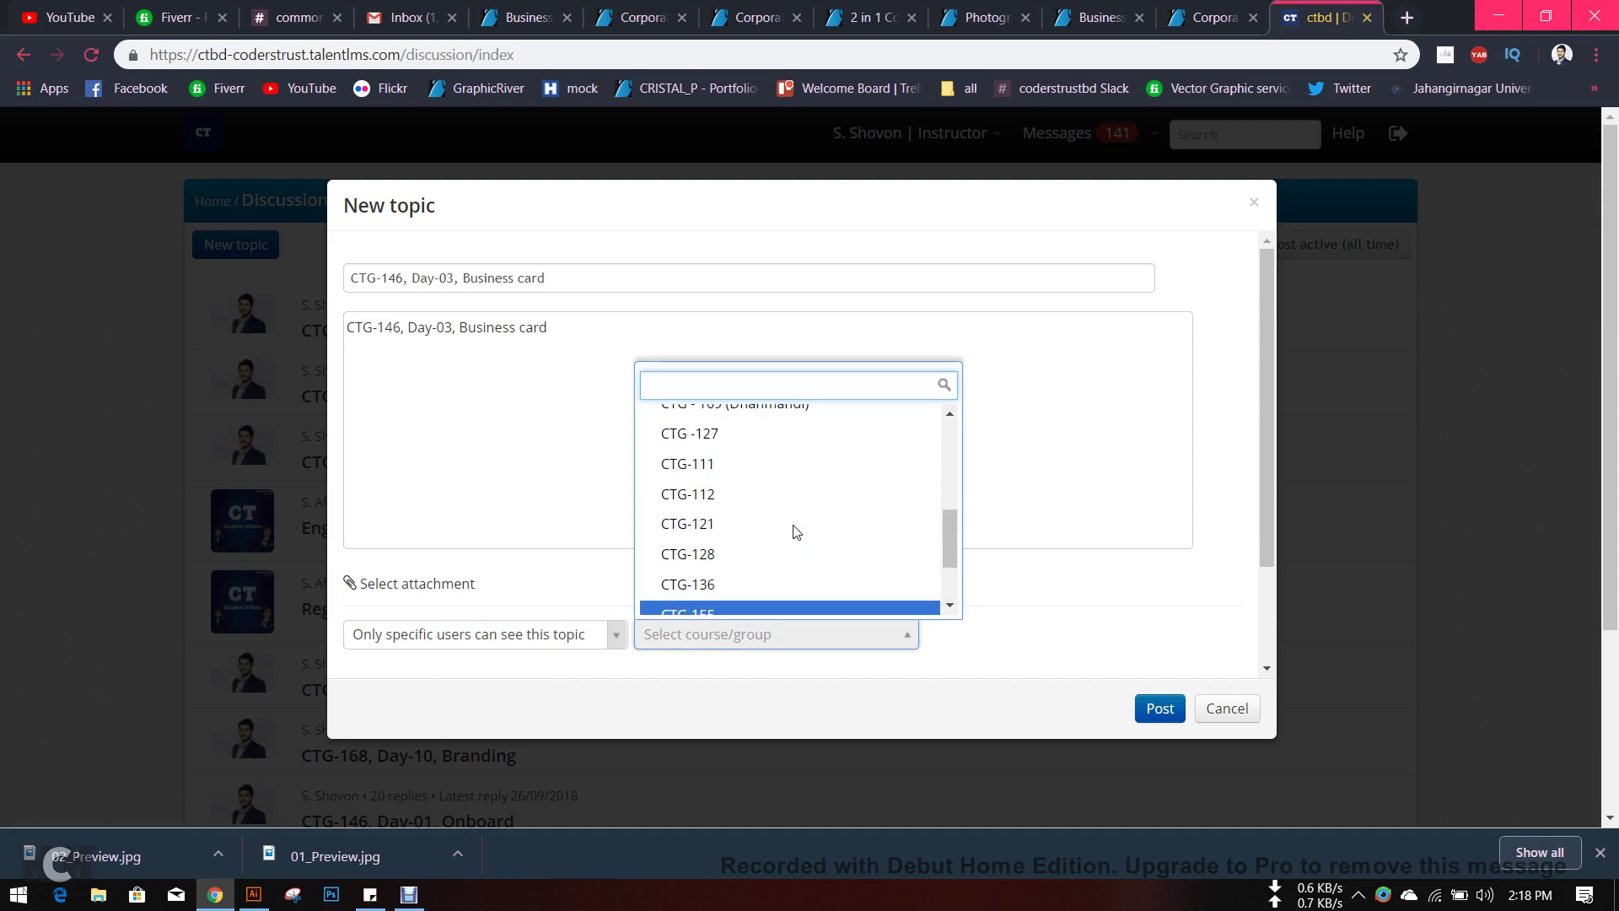
scroll(796, 531, up, 1)
click(789, 489)
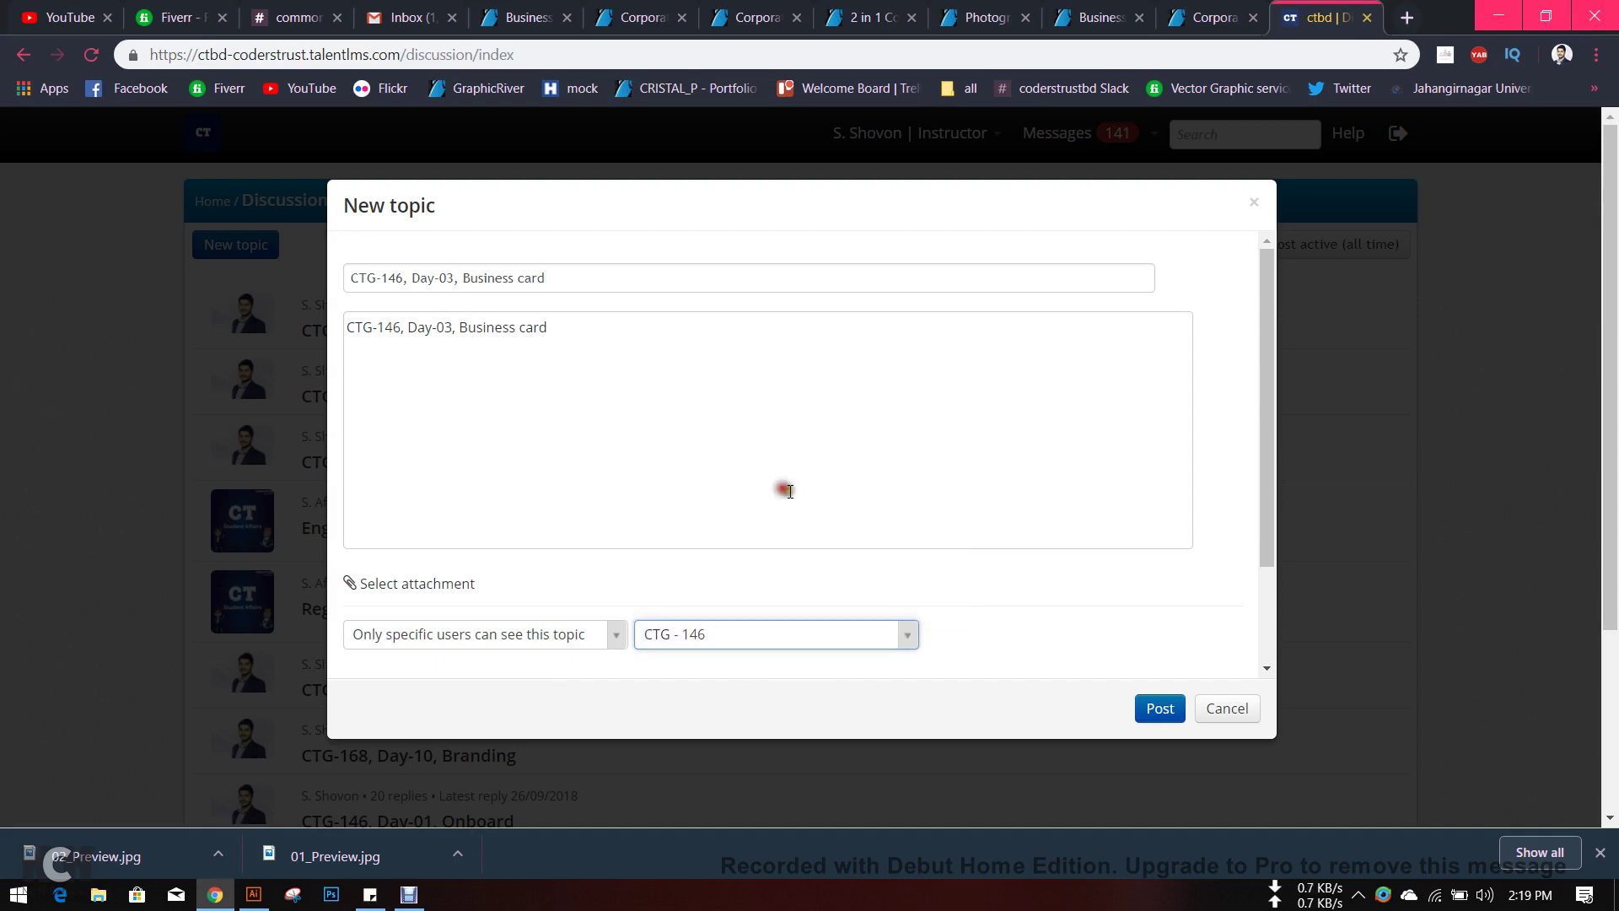
click(1152, 710)
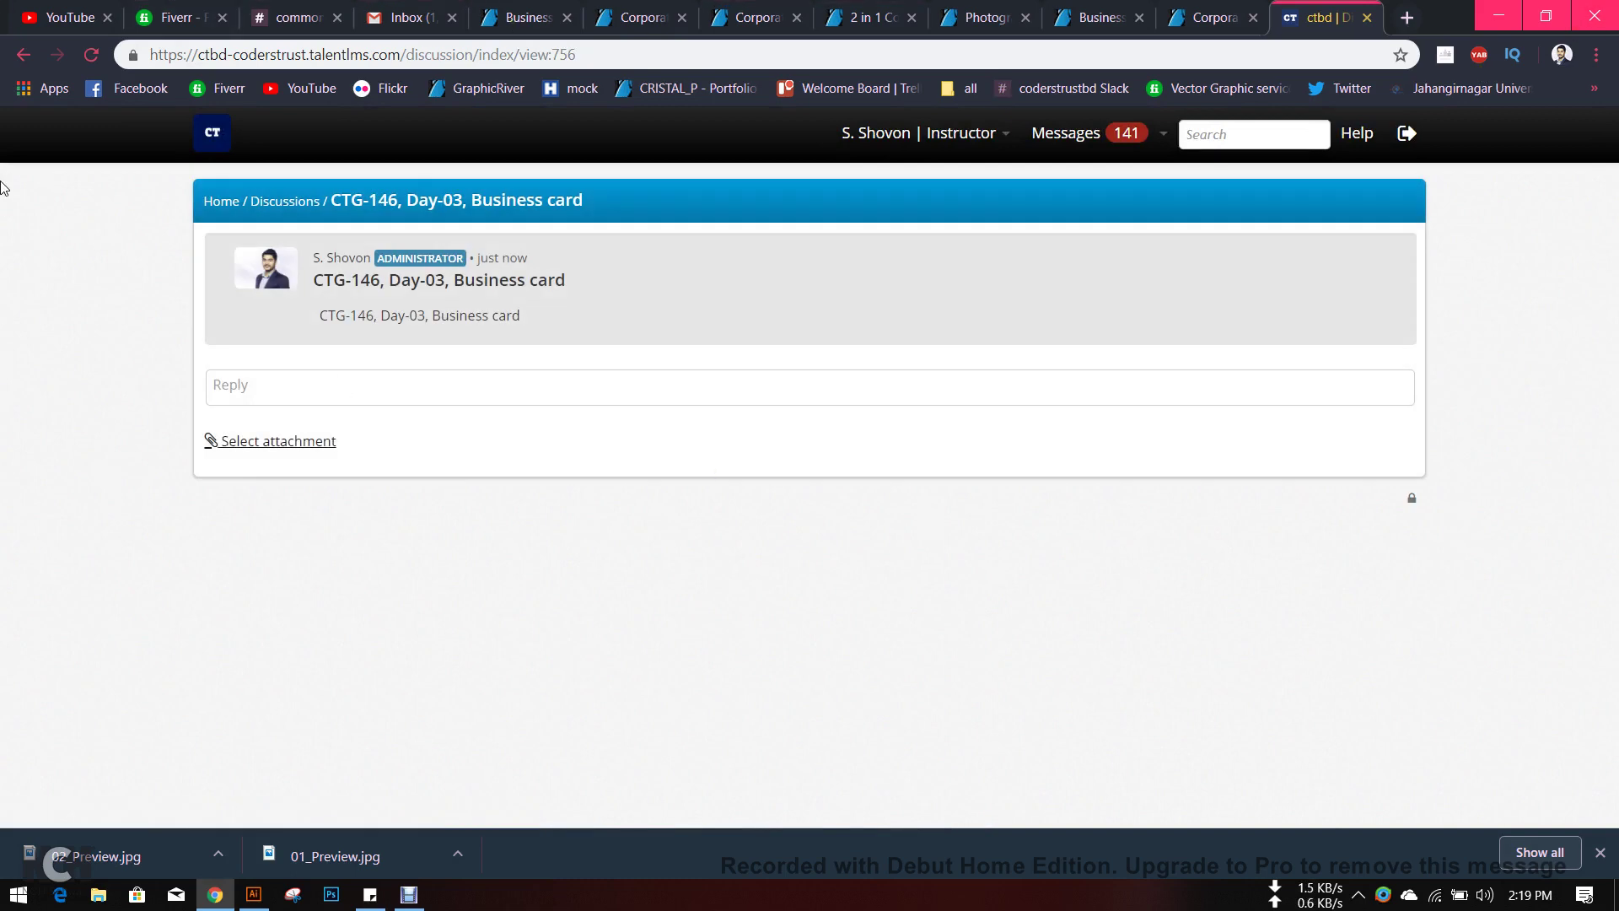
- Find GeniusPoint's Corporate Business Card page among the open GraphicRiver tabs and copy its web address
click(756, 399)
click(1236, 20)
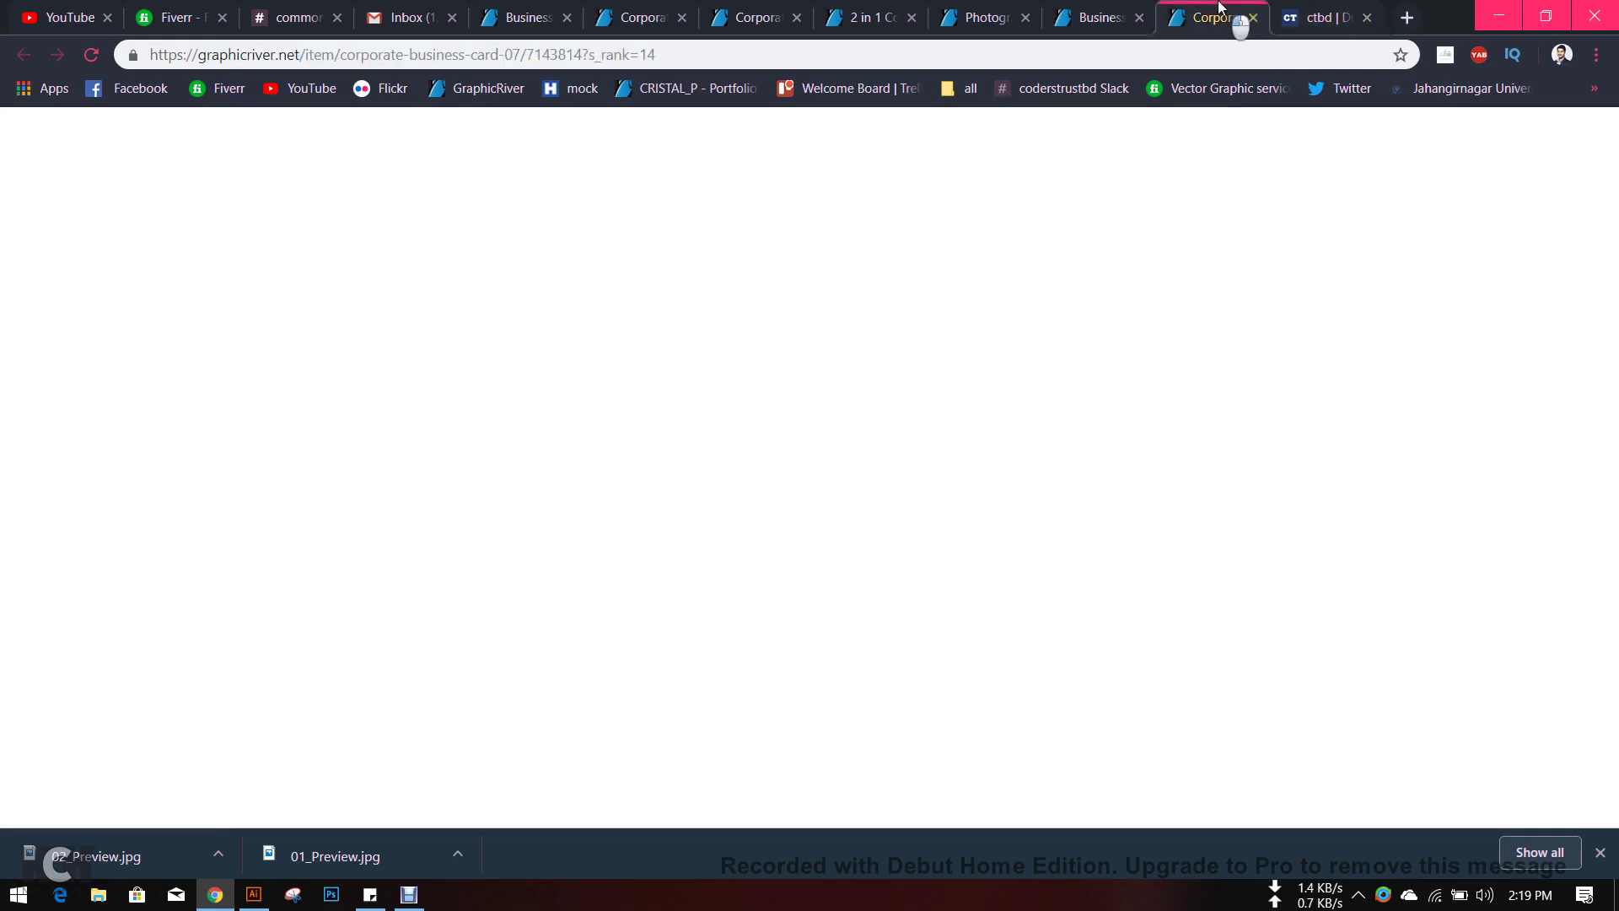
click(1100, 15)
click(982, 17)
click(868, 17)
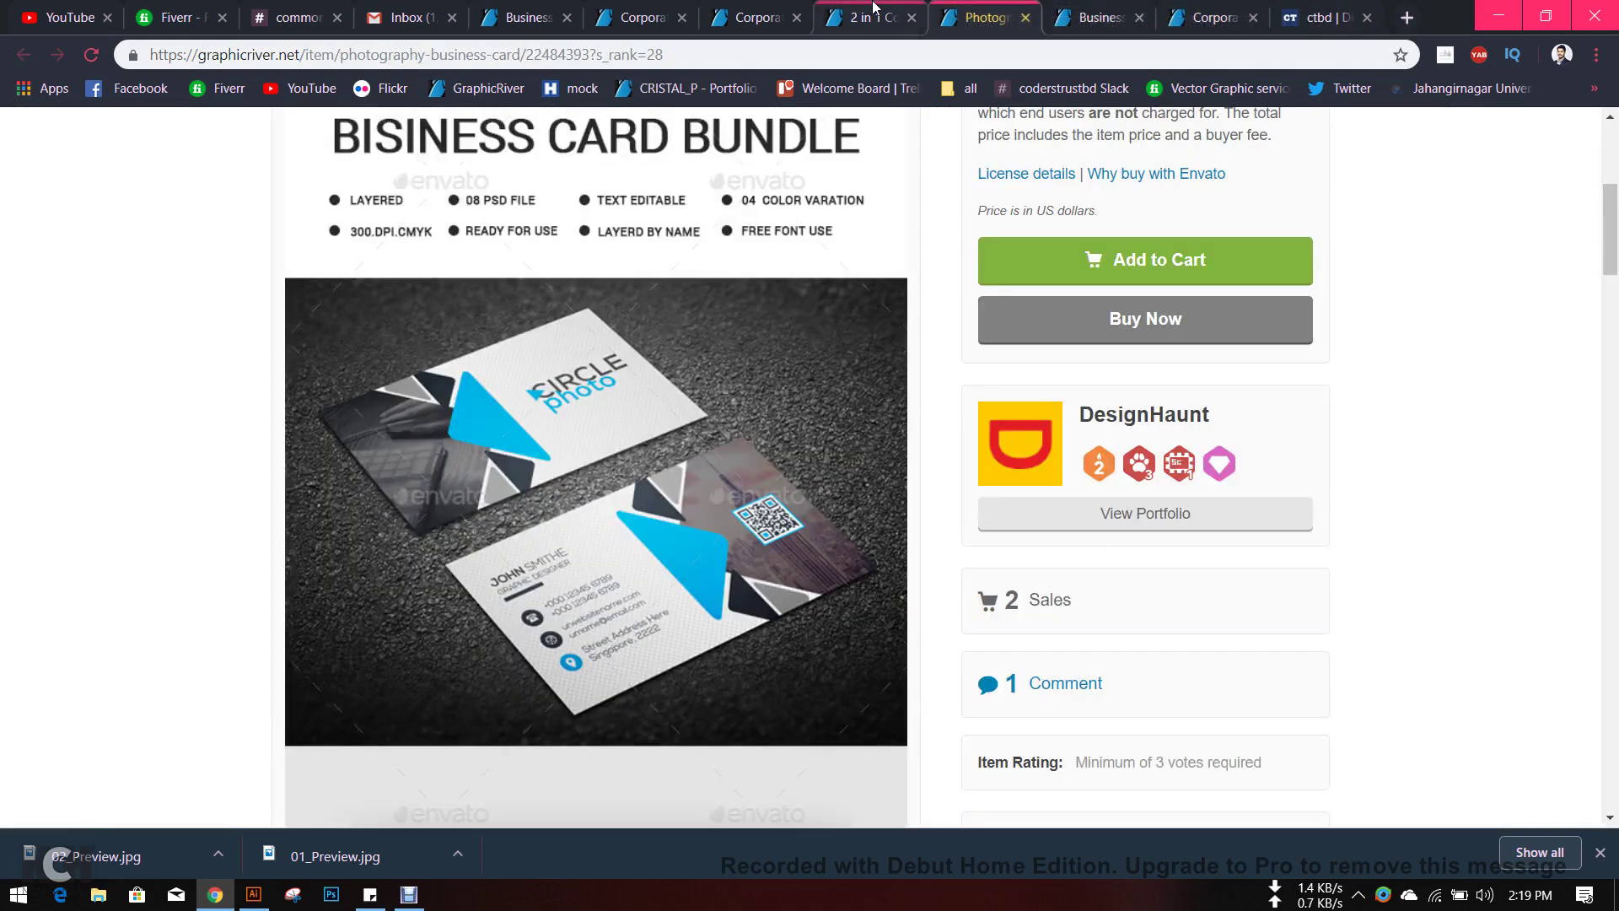
click(756, 17)
click(687, 12)
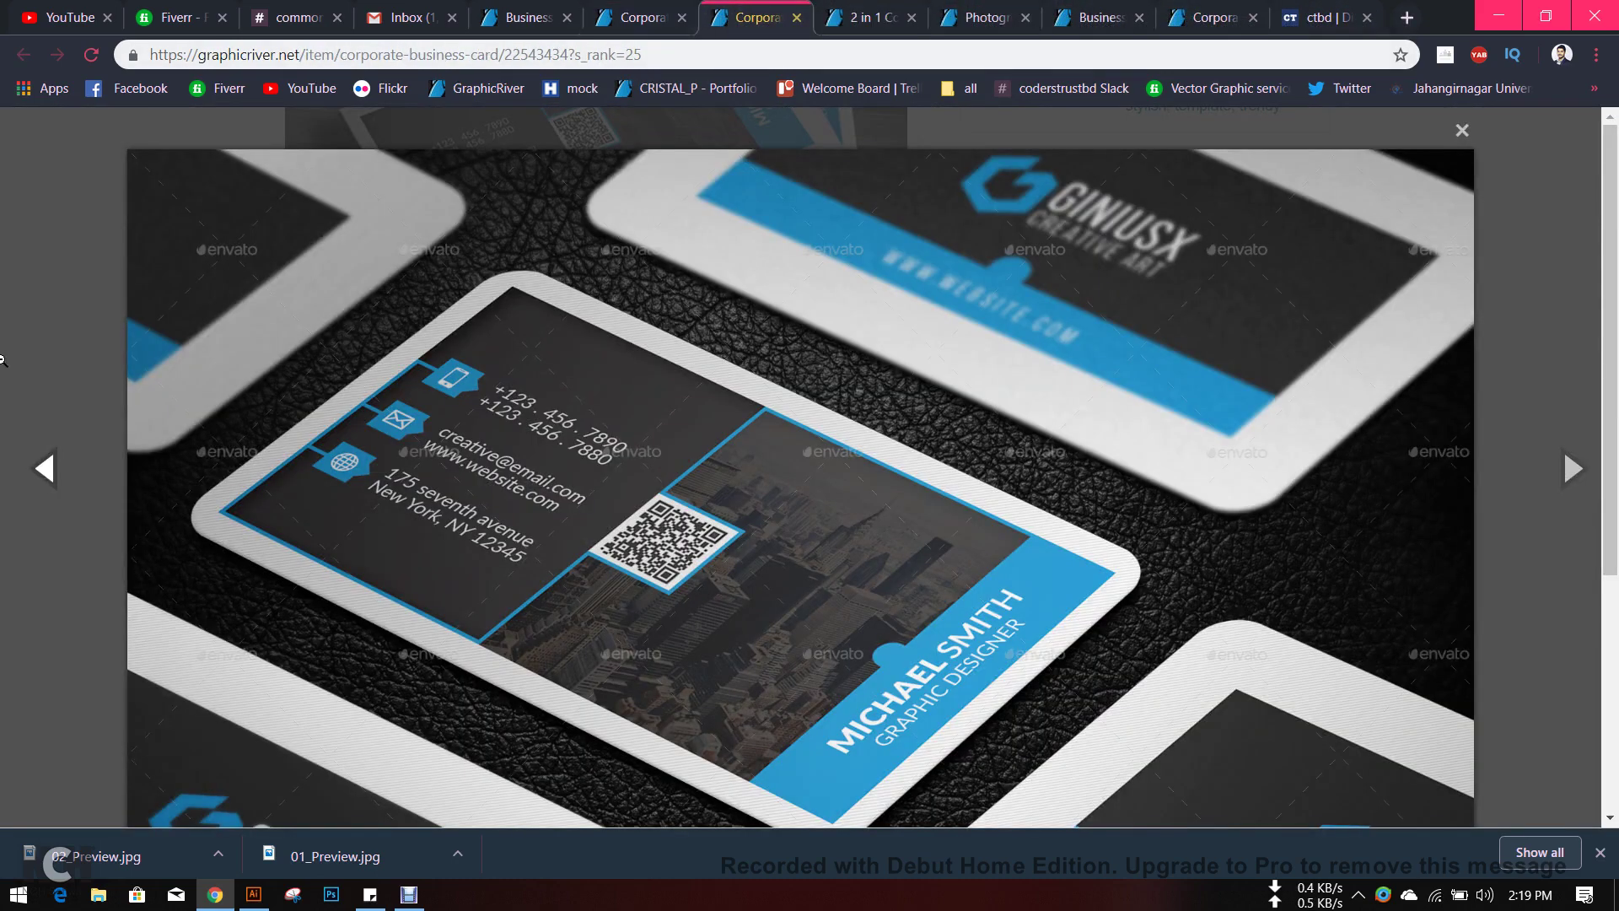
click(743, 17)
click(755, 56)
key(ctrl+c)
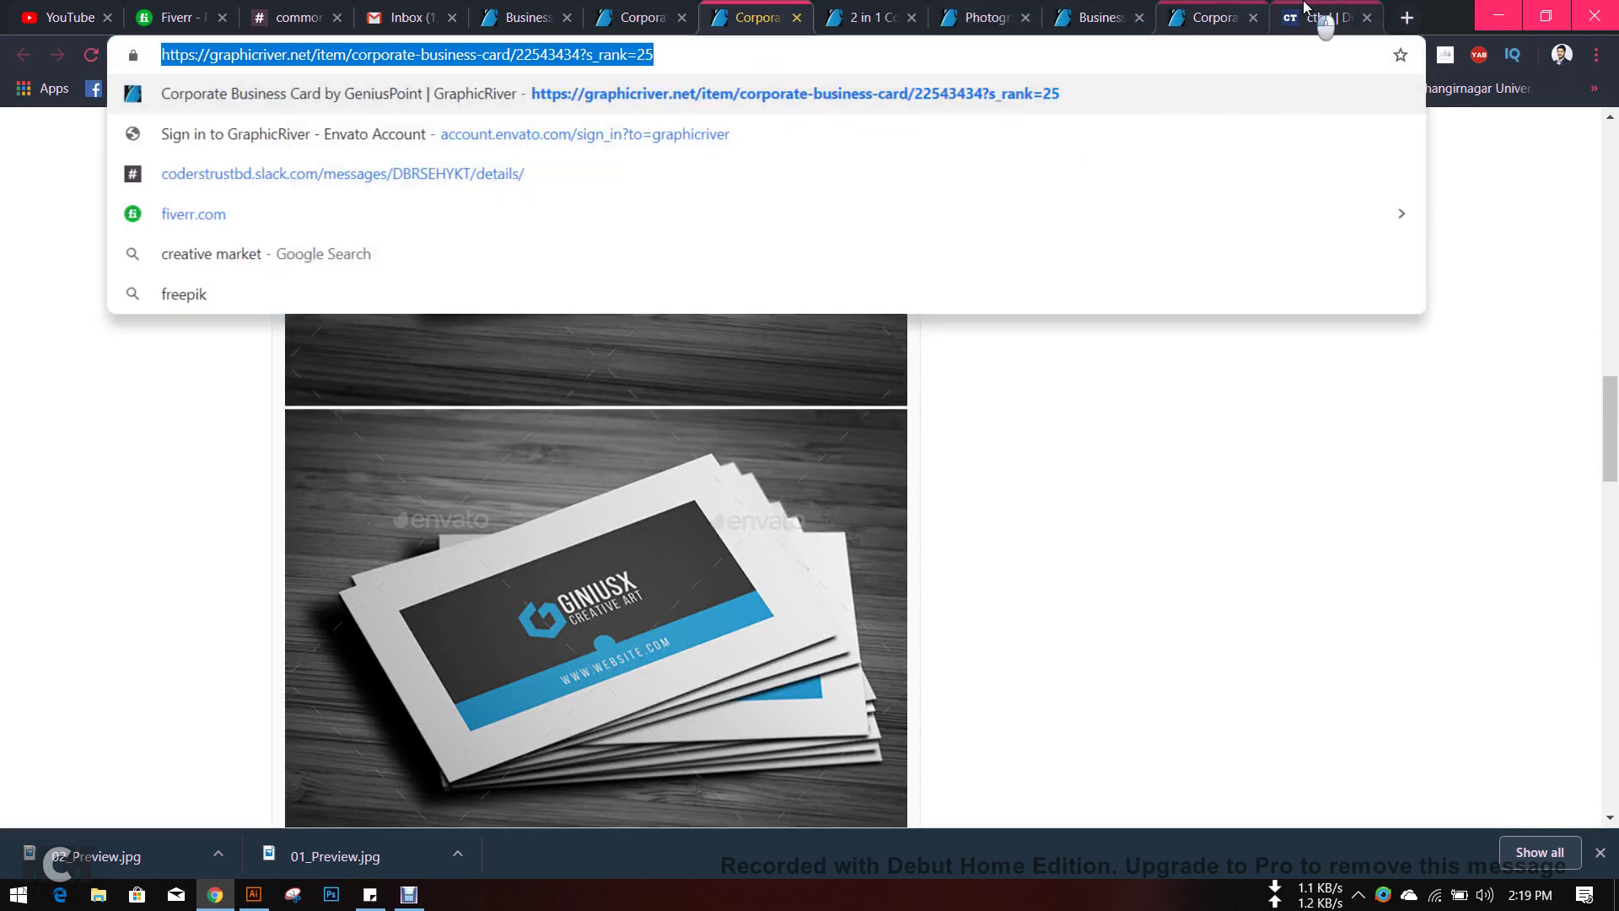
- Post a reply to the new CTG-146 topic reading "Business card:" followed by the copied GraphicRiver link
click(1320, 17)
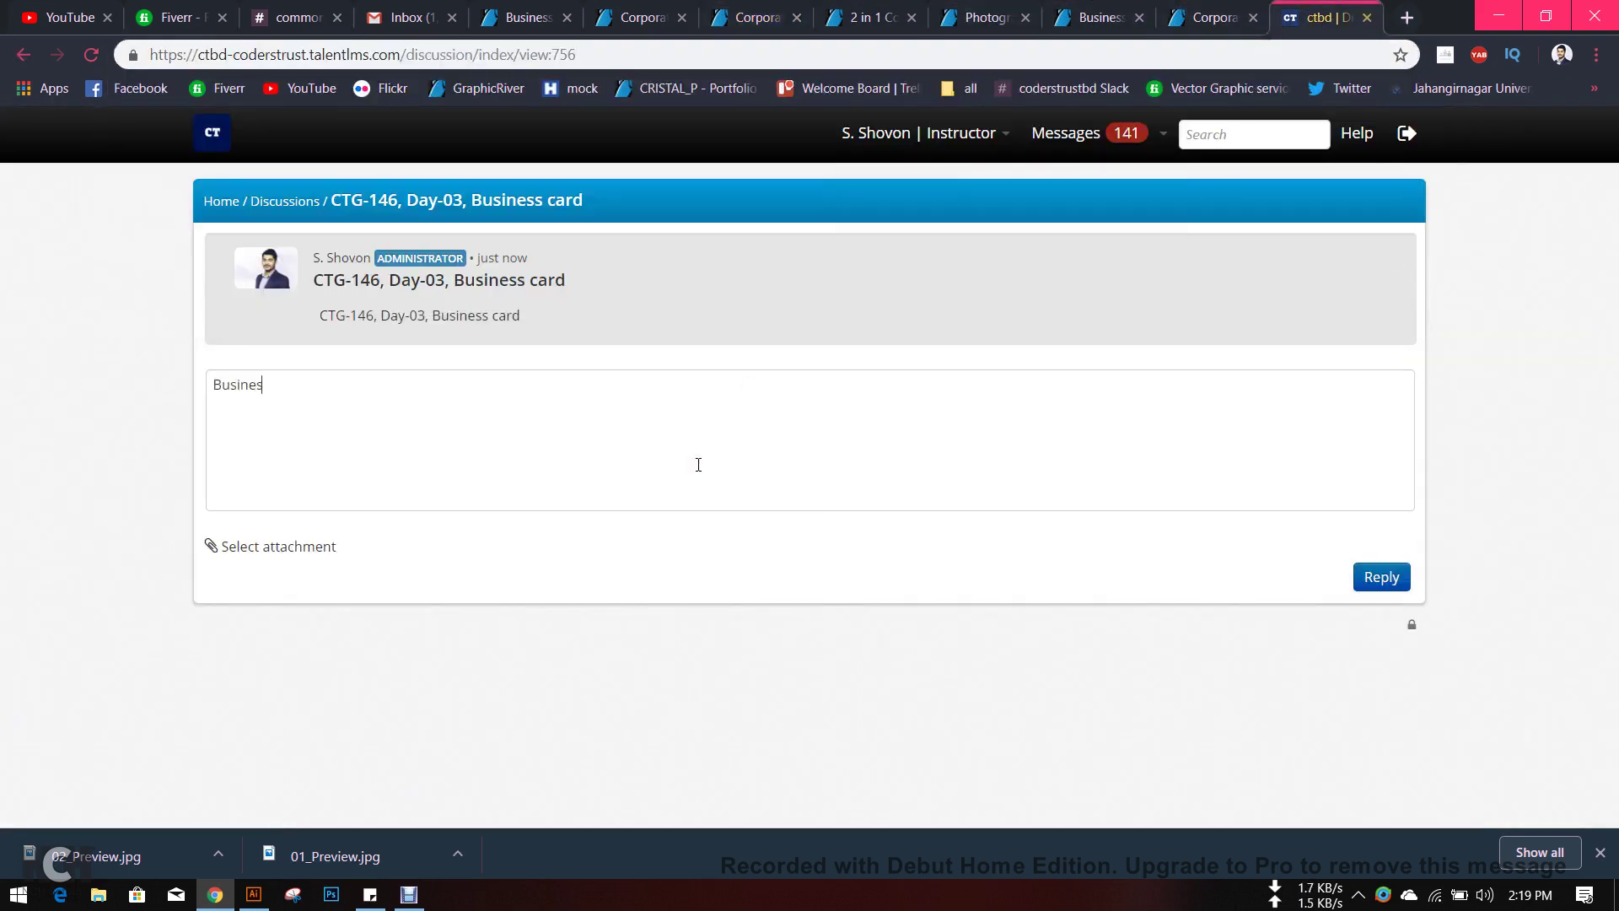
text(d:)
key(ctrl+v)
click(1382, 576)
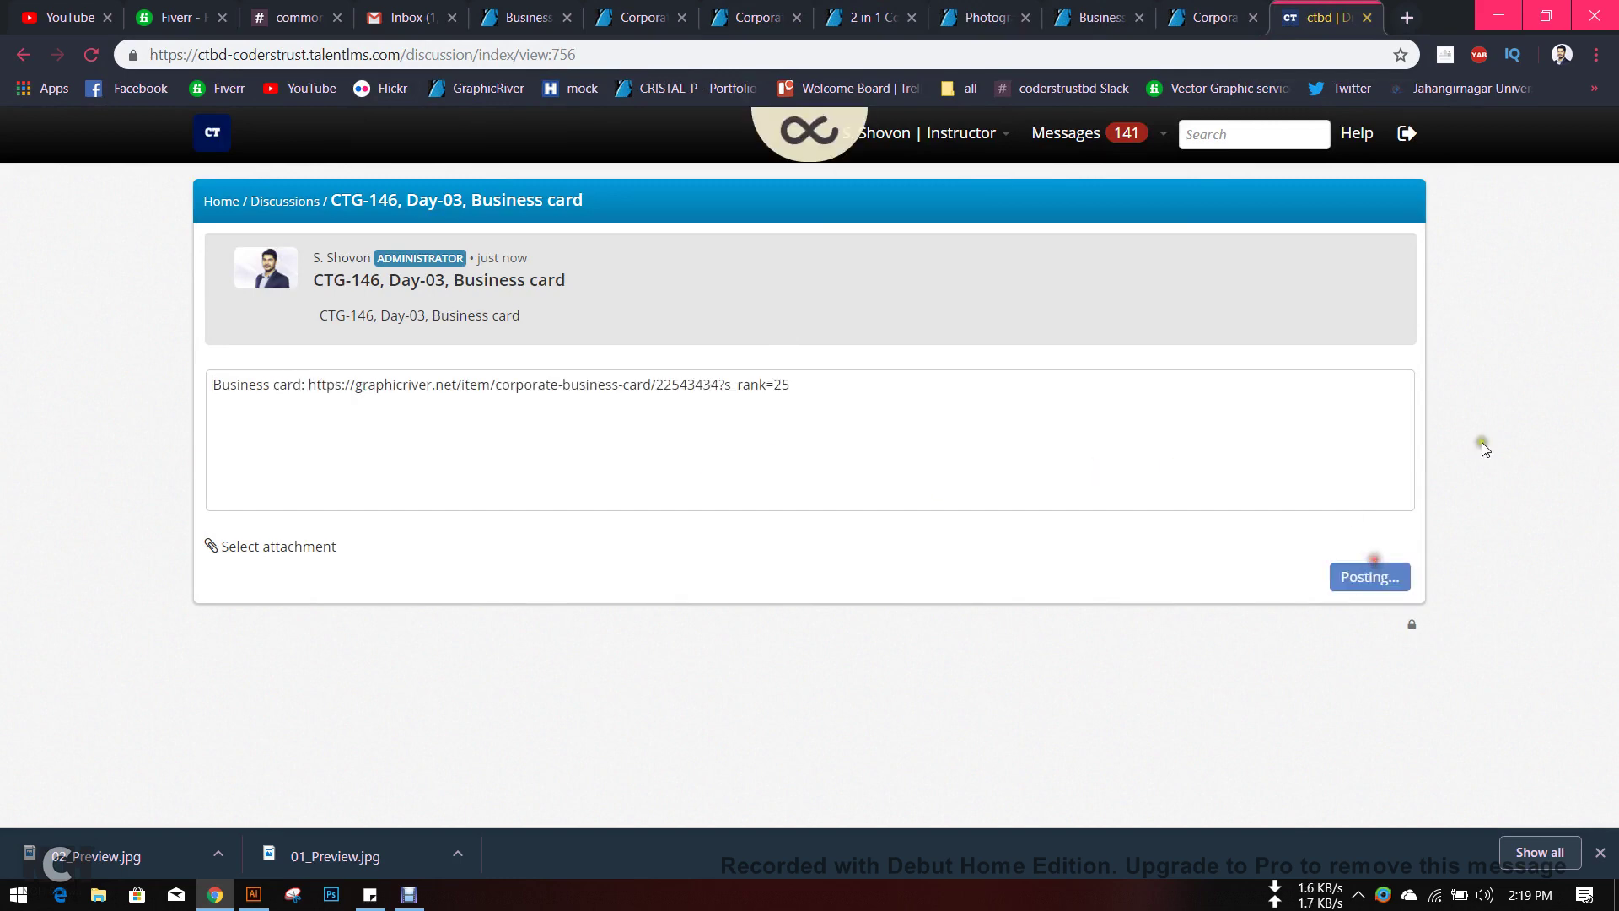
- Look over the posted topic and its reply, and return to the Discussions list
mouse_move(266, 896)
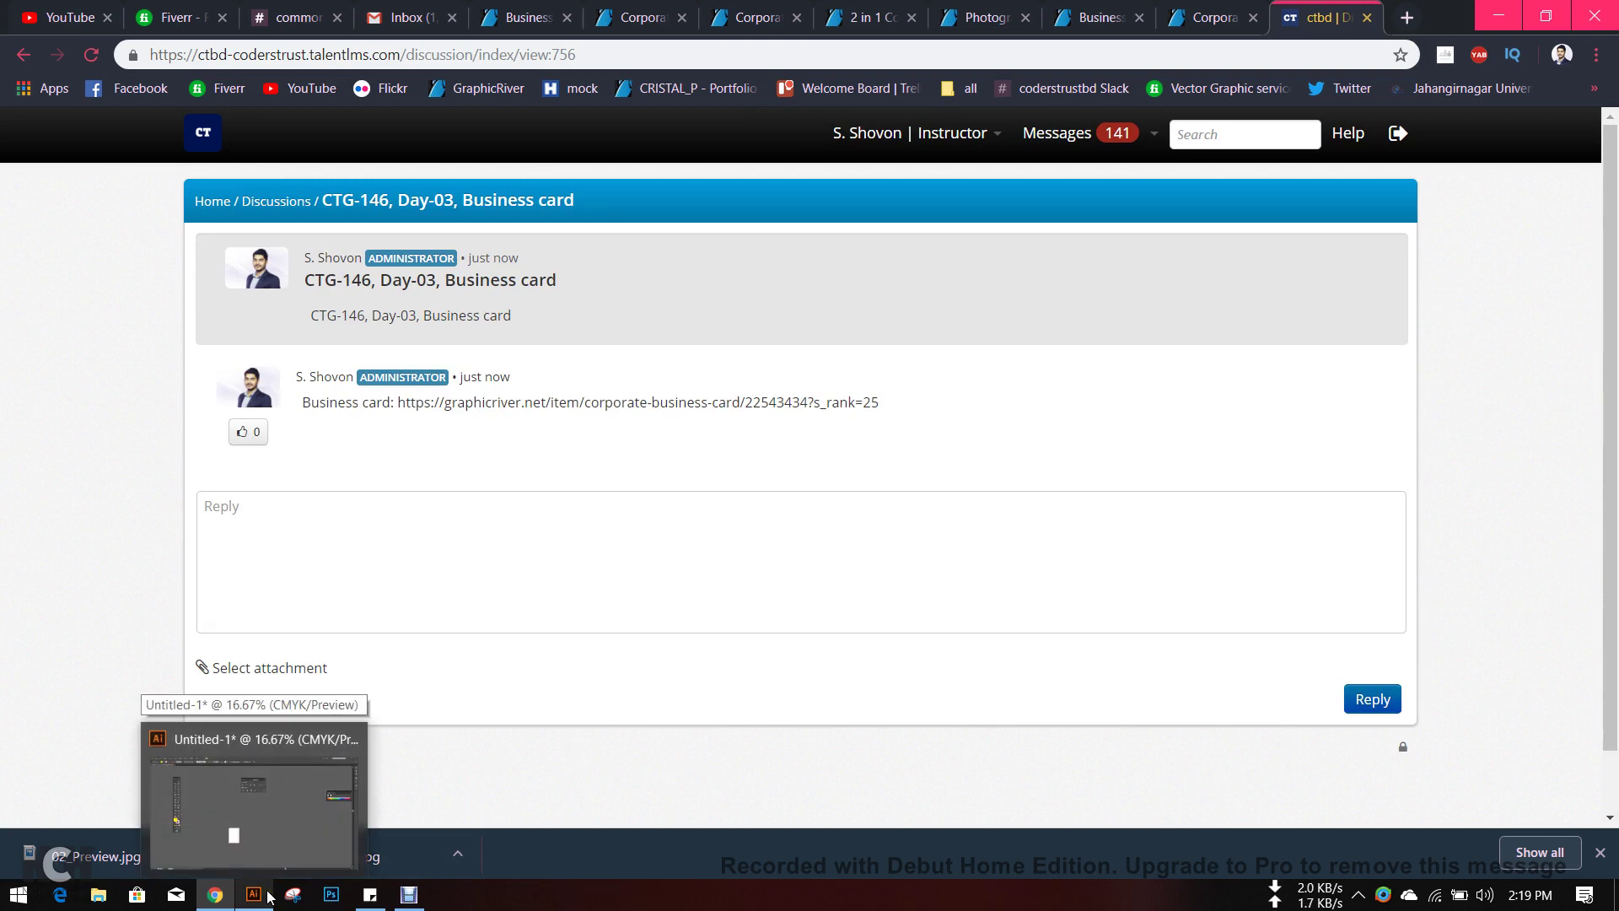
scroll(387, 561, down, 1)
click(387, 561)
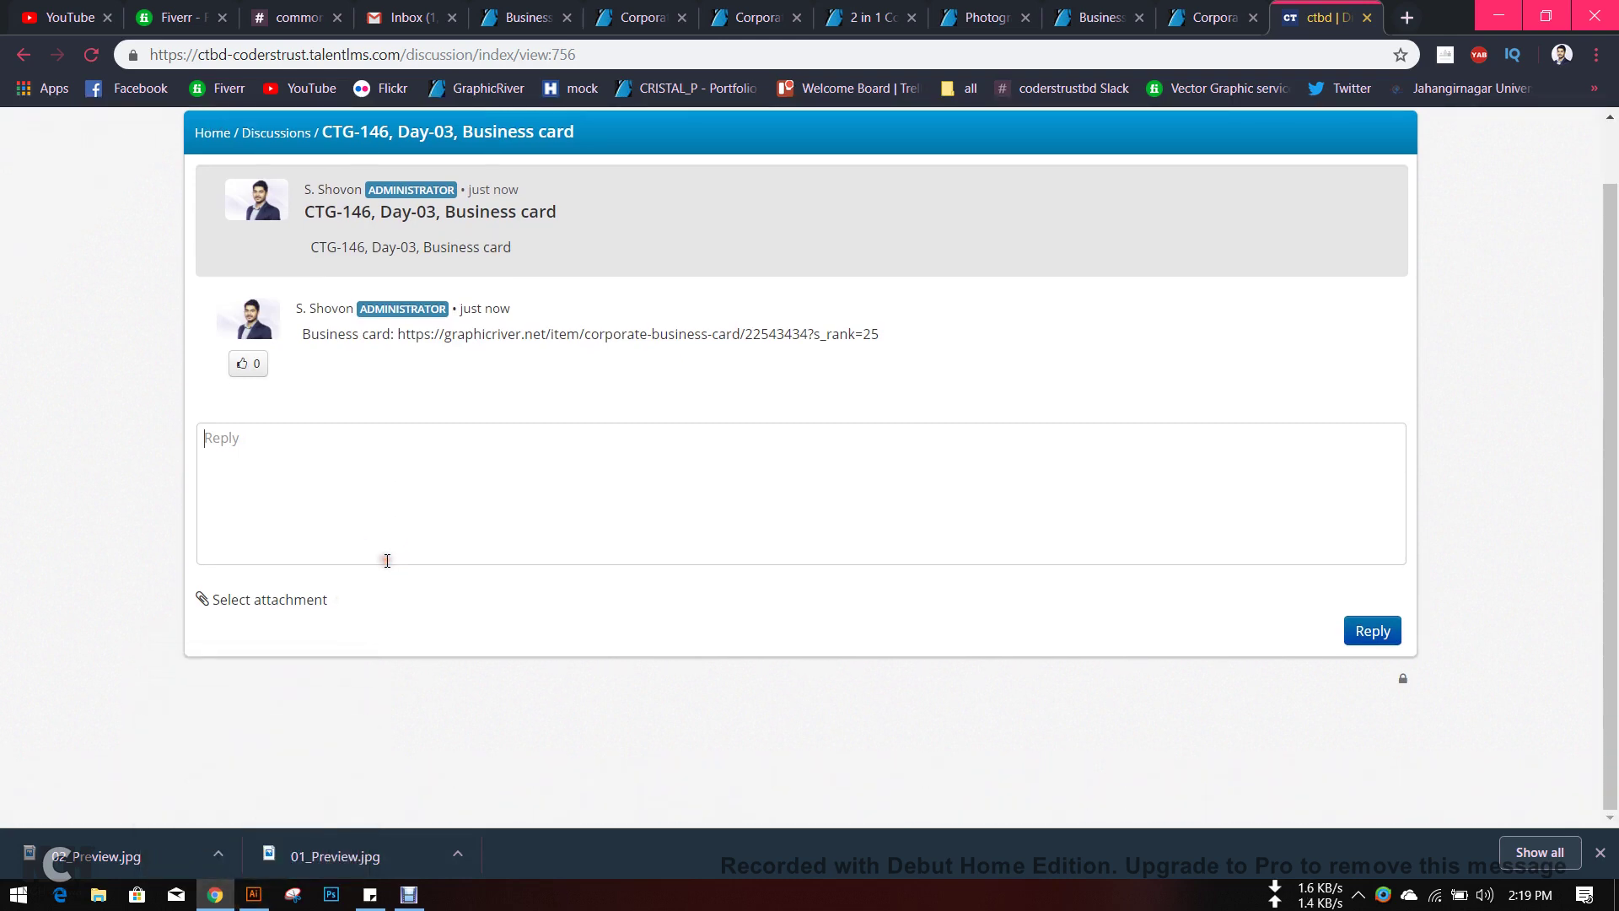
scroll(422, 380, up, 1)
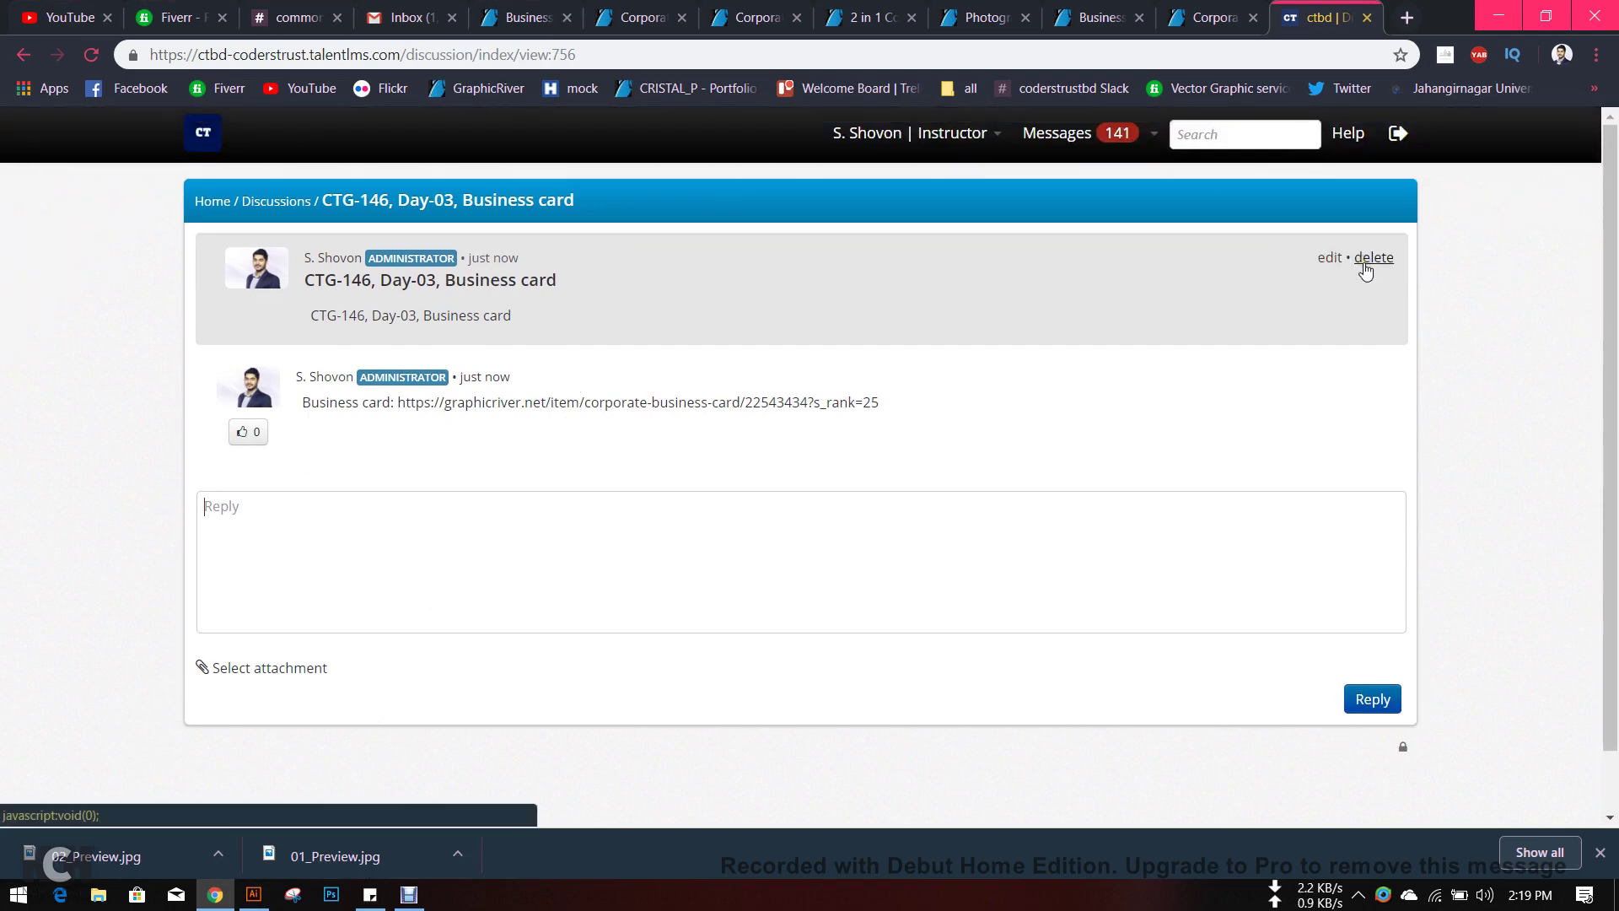
click(305, 201)
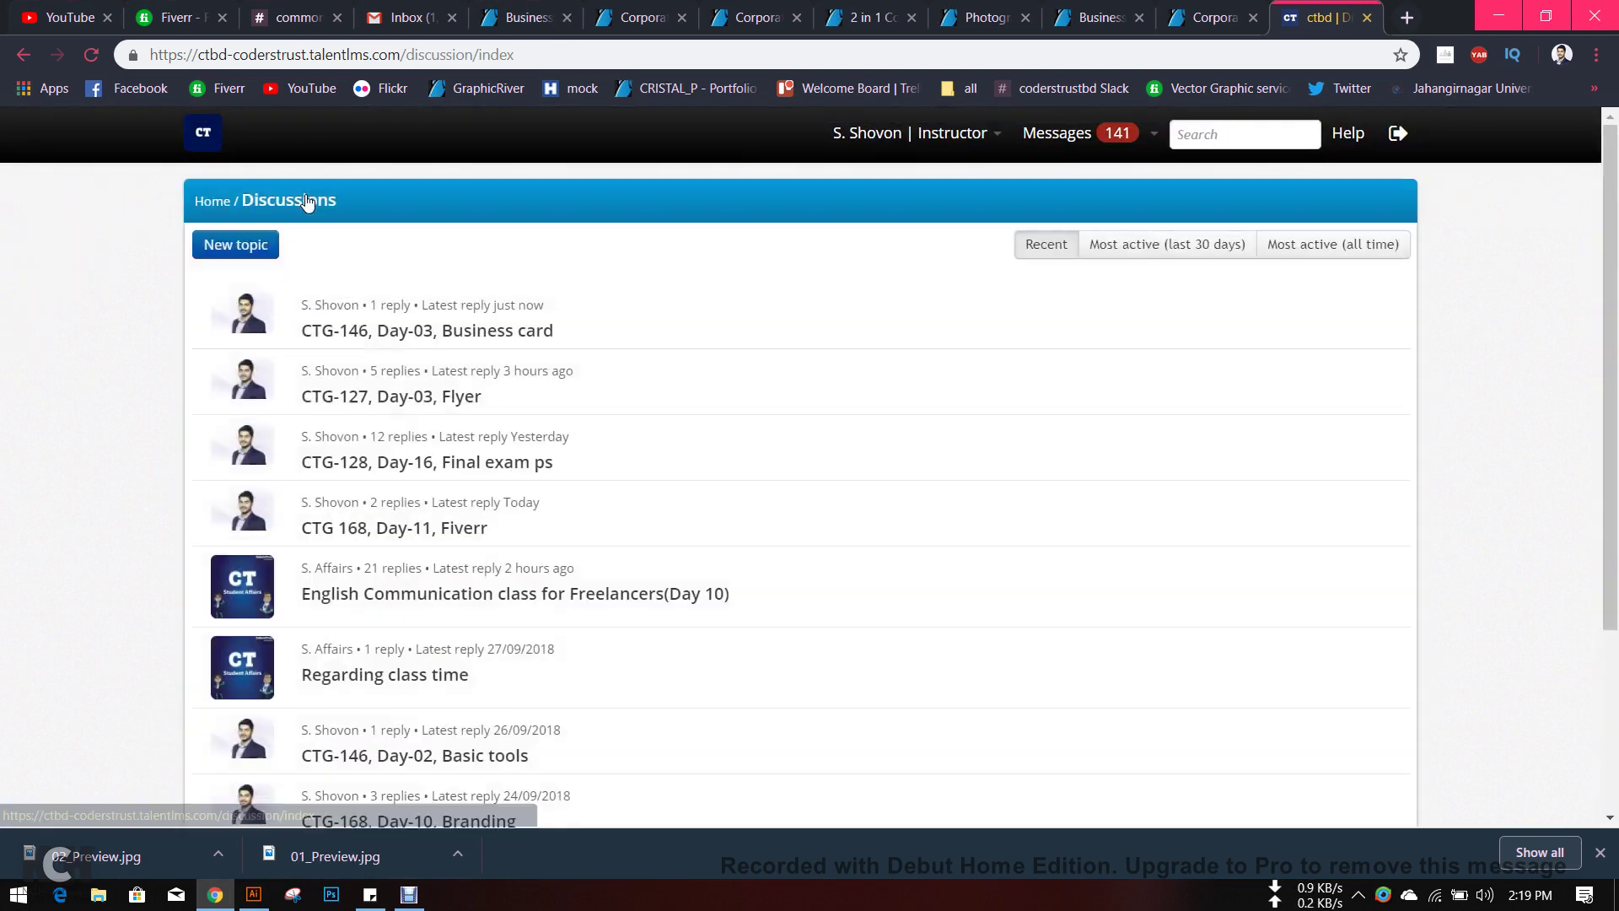
- Delete the "CTG-146, Day-03, Business card" topic from the Discussions list
click(1394, 308)
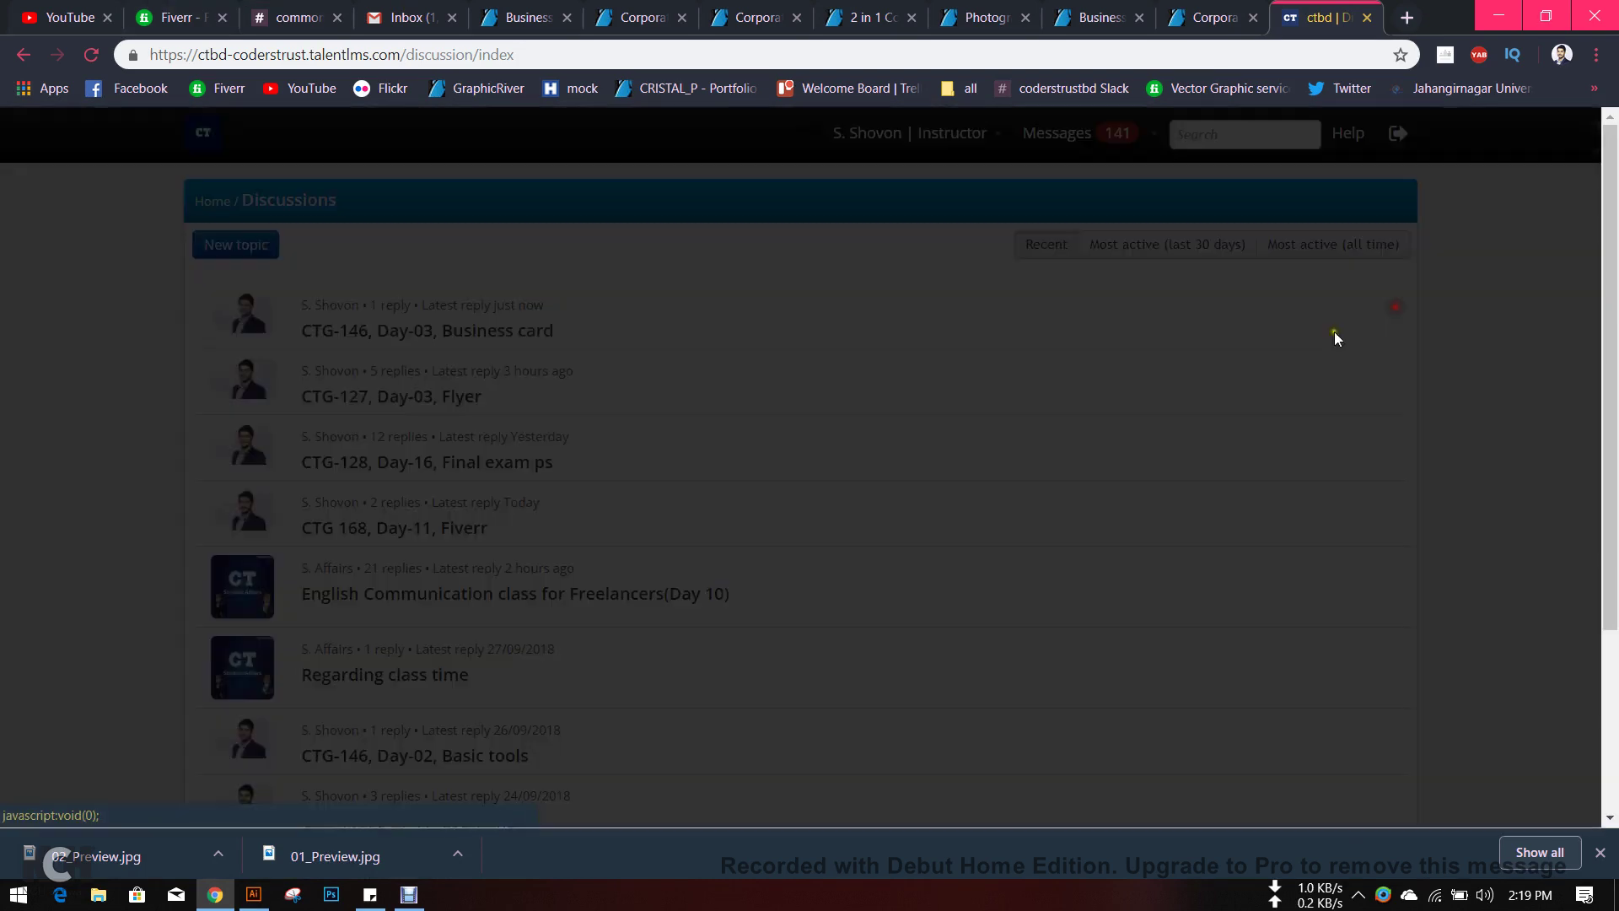
click(928, 312)
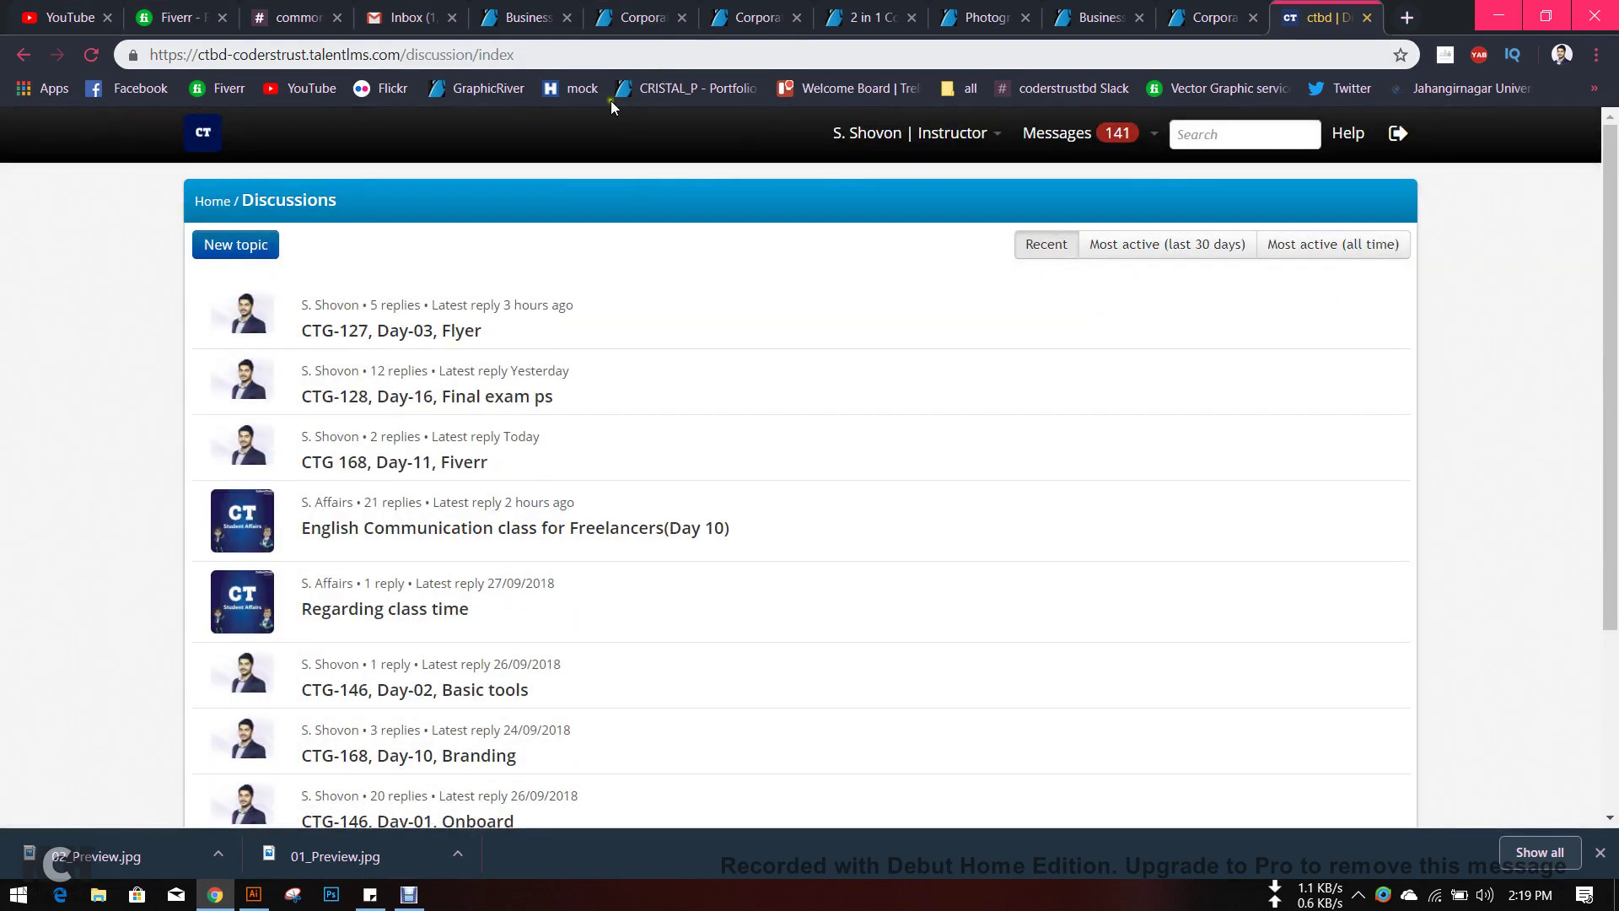
- Start a new discussion topic titled "CTG-169, Day-03, Business card" and copy that title into its message
click(238, 247)
text(CTG)
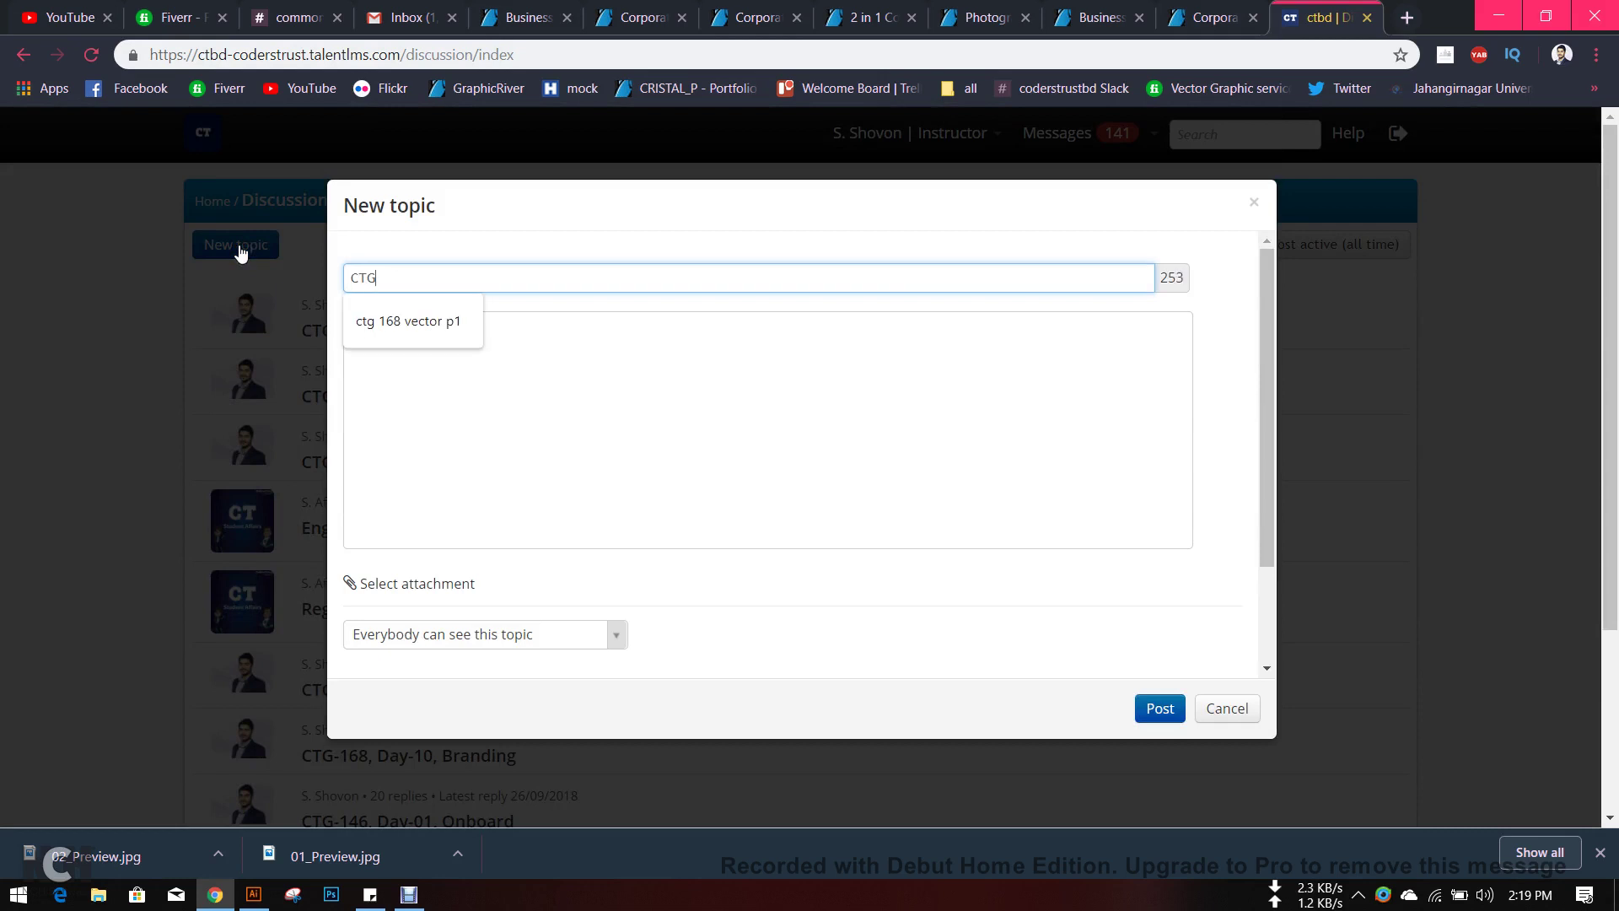
text(-169, Day-)
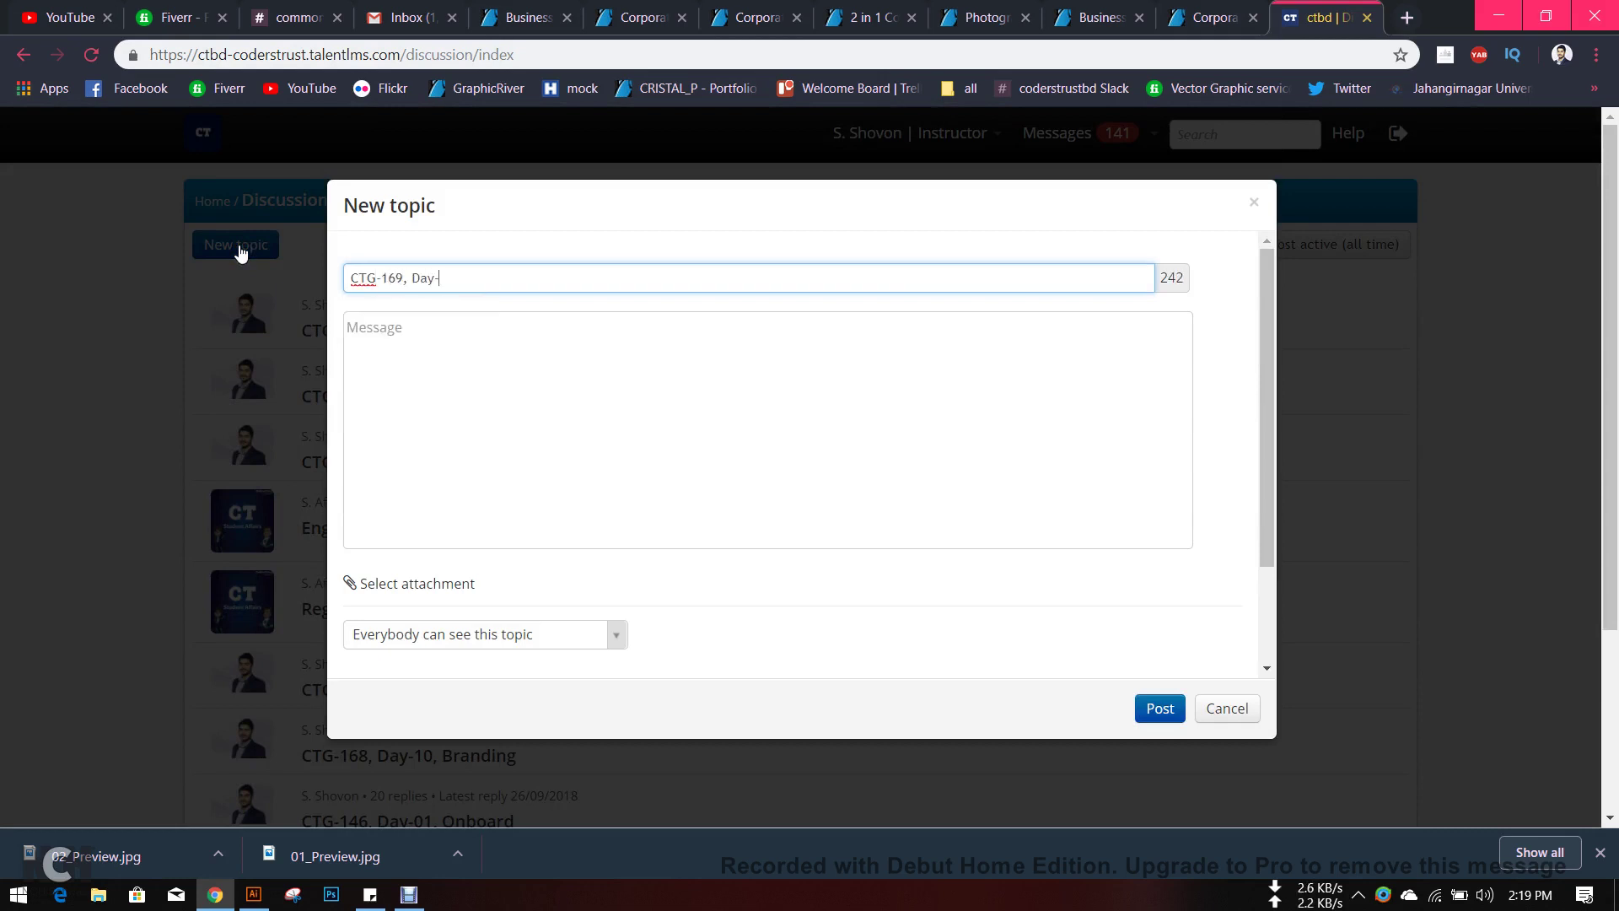
text(03, Buisiness card)
key(ctrl+a)
key(ctrl+c)
click(491, 379)
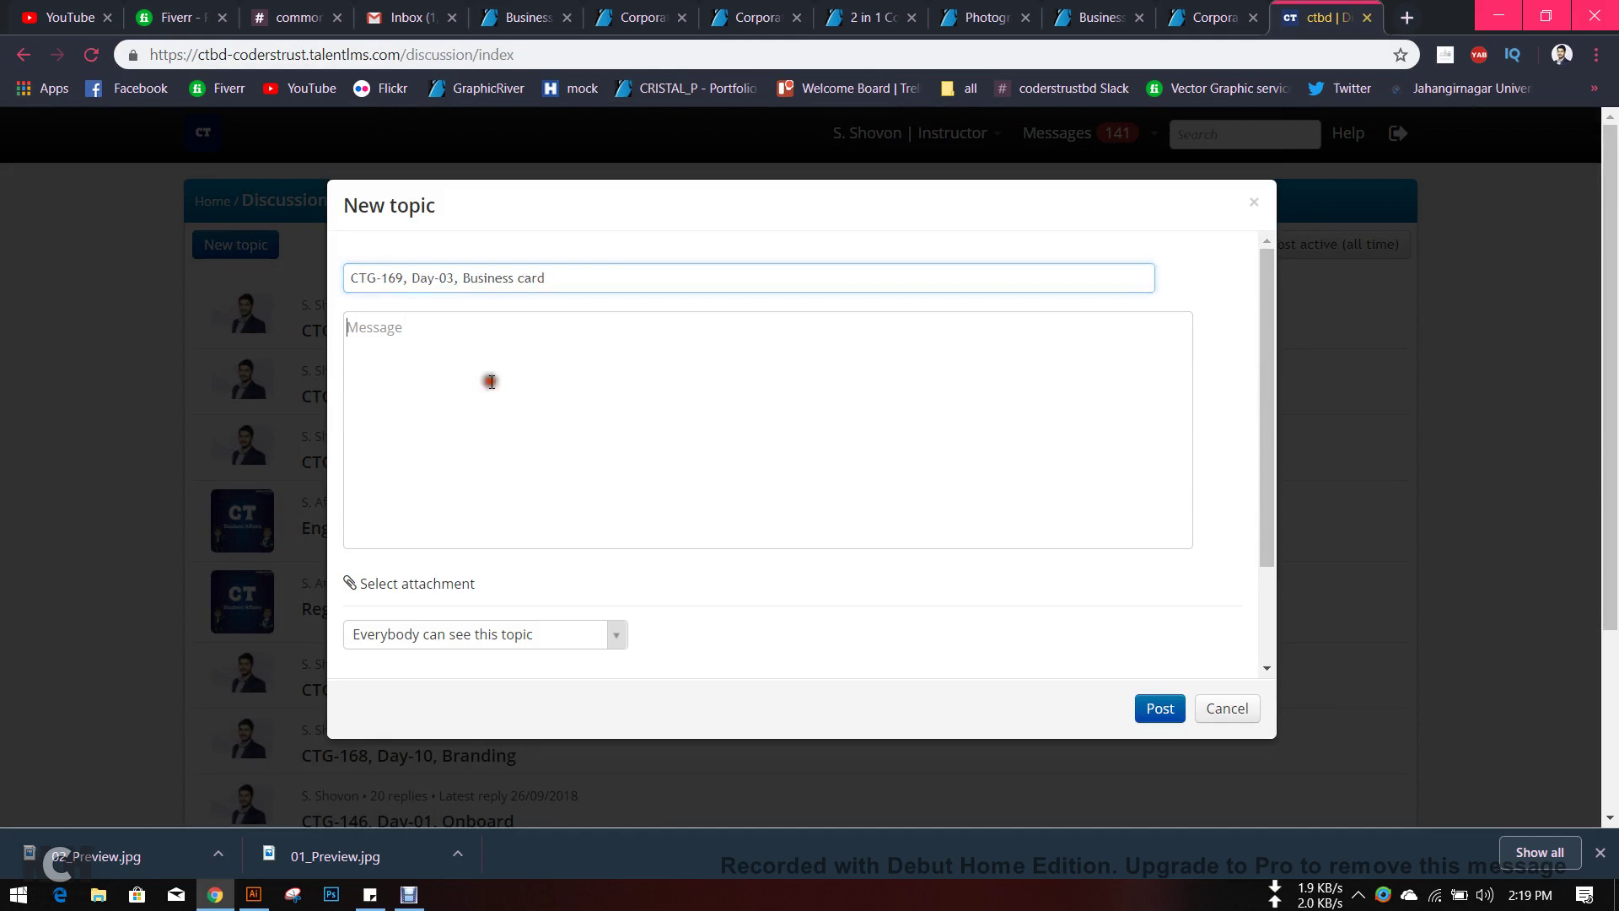
key(ctrl+v)
- Restrict the topic's visibility to specific users in the CTG - 169 (Dhanmandi) group and post it
click(518, 628)
click(524, 696)
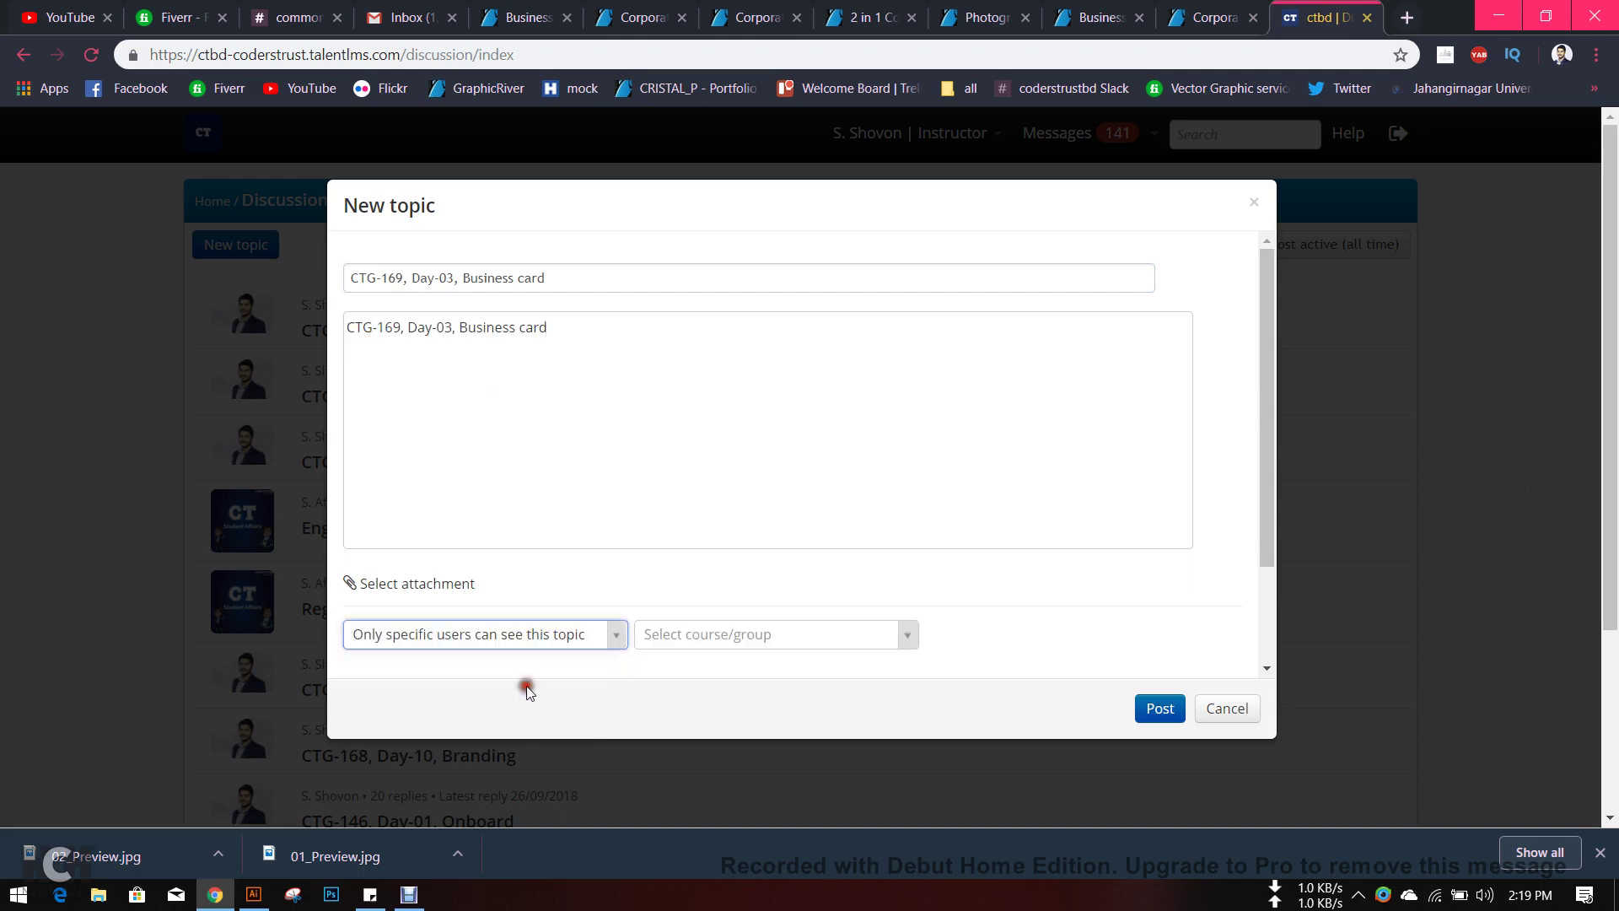
click(709, 634)
scroll(811, 524, down, 3)
scroll(813, 525, up, 2)
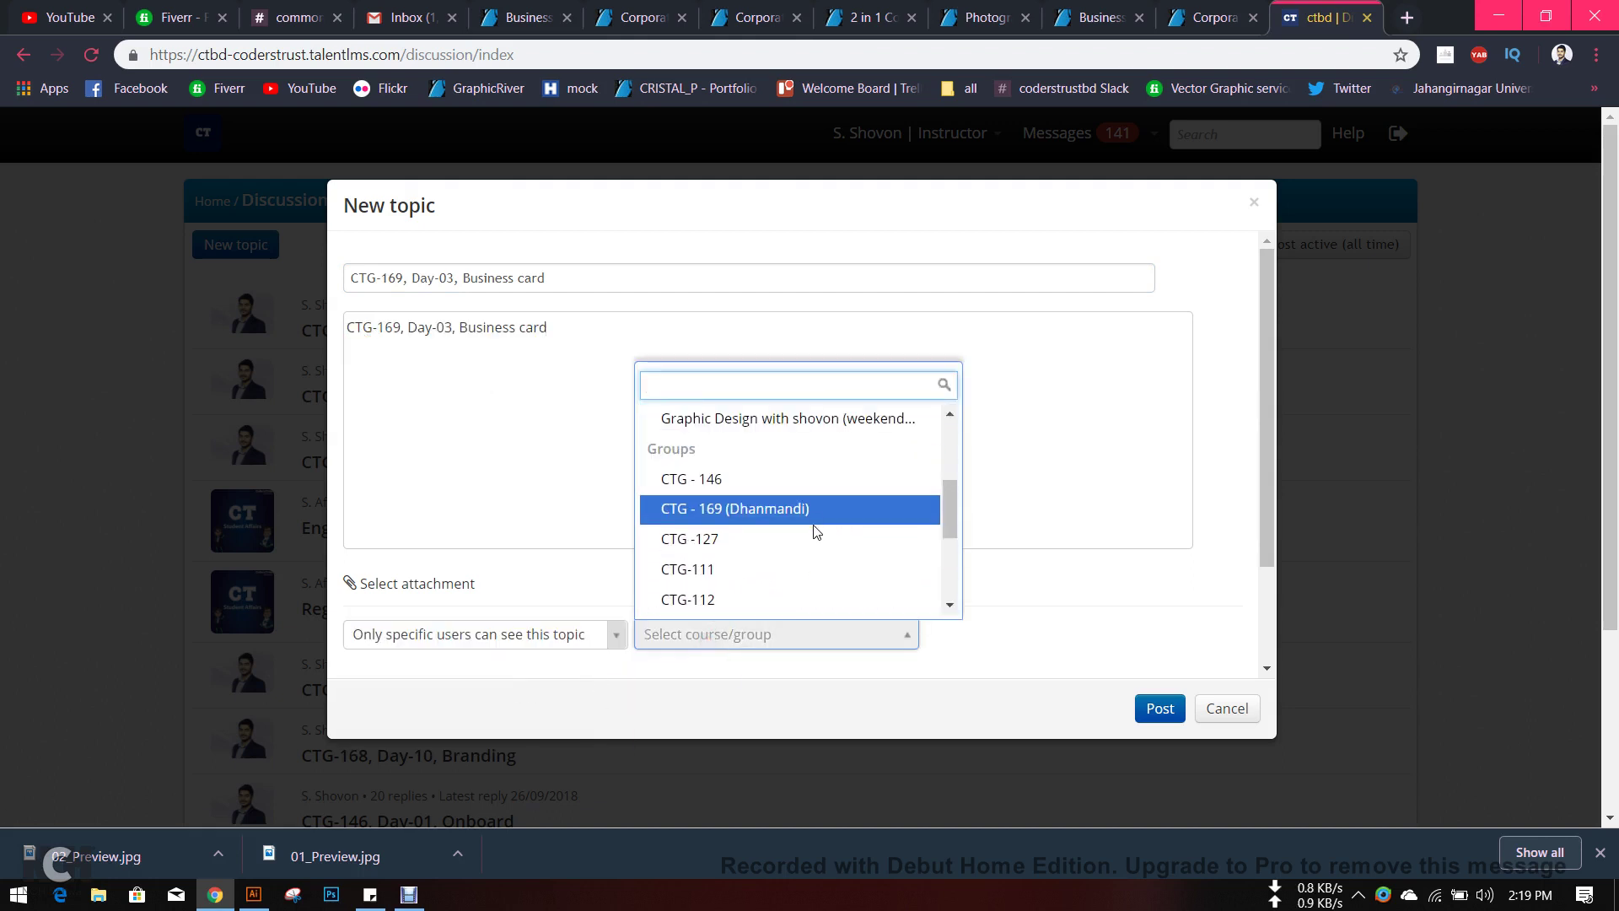
click(814, 516)
click(1164, 711)
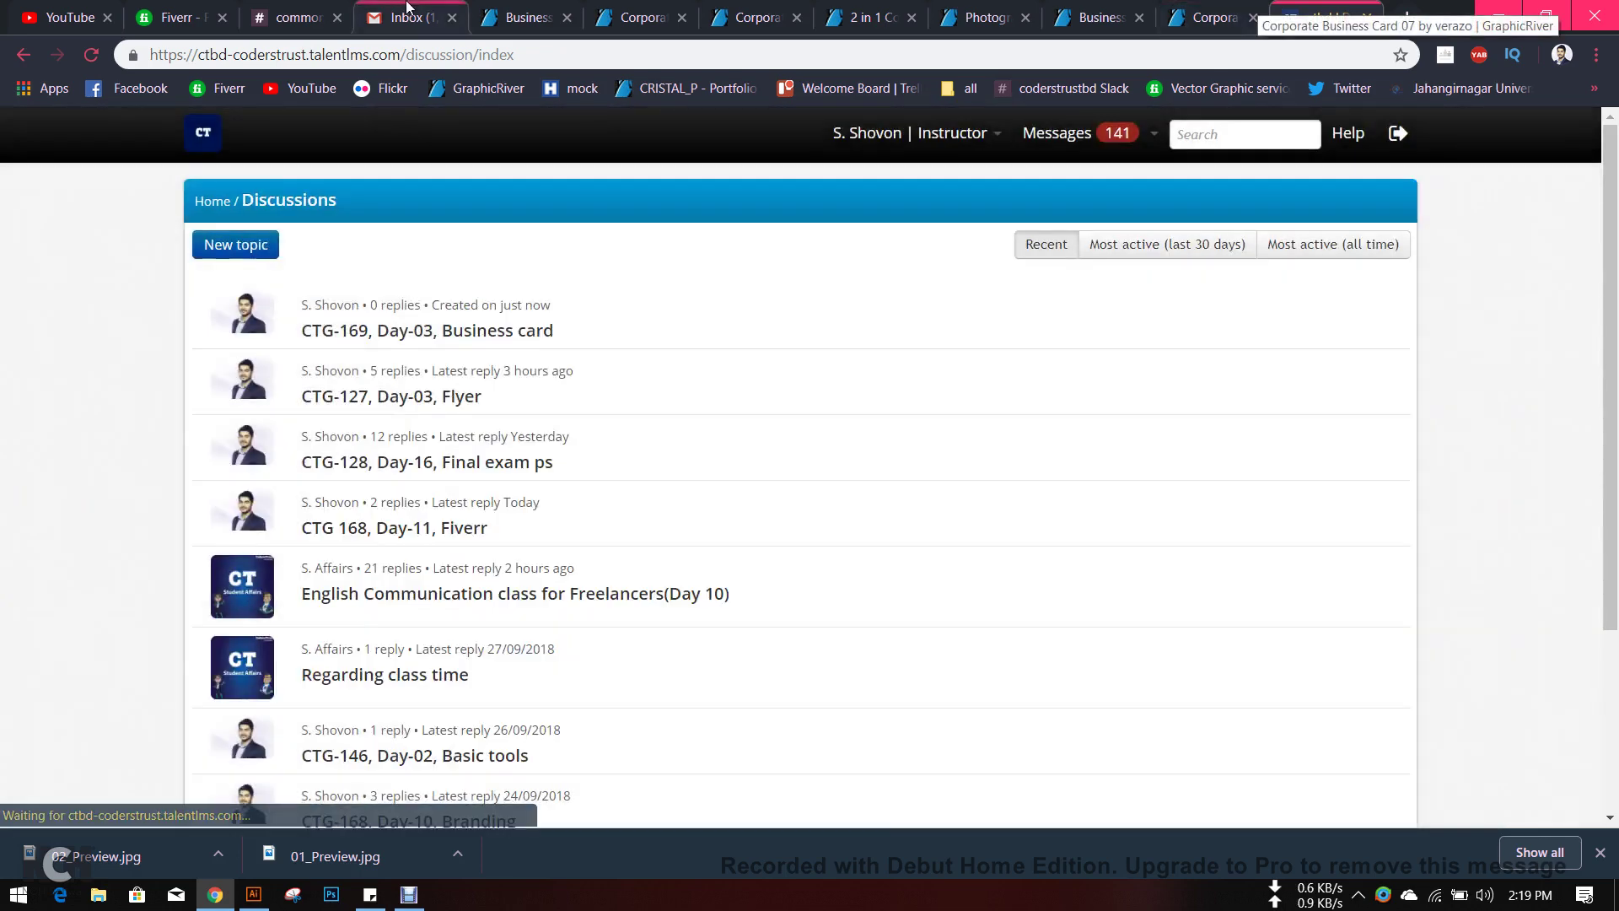
- Find GeniusPoint's single Corporate Business Card page among the open GraphicRiver tabs and copy its web address
click(524, 17)
click(641, 17)
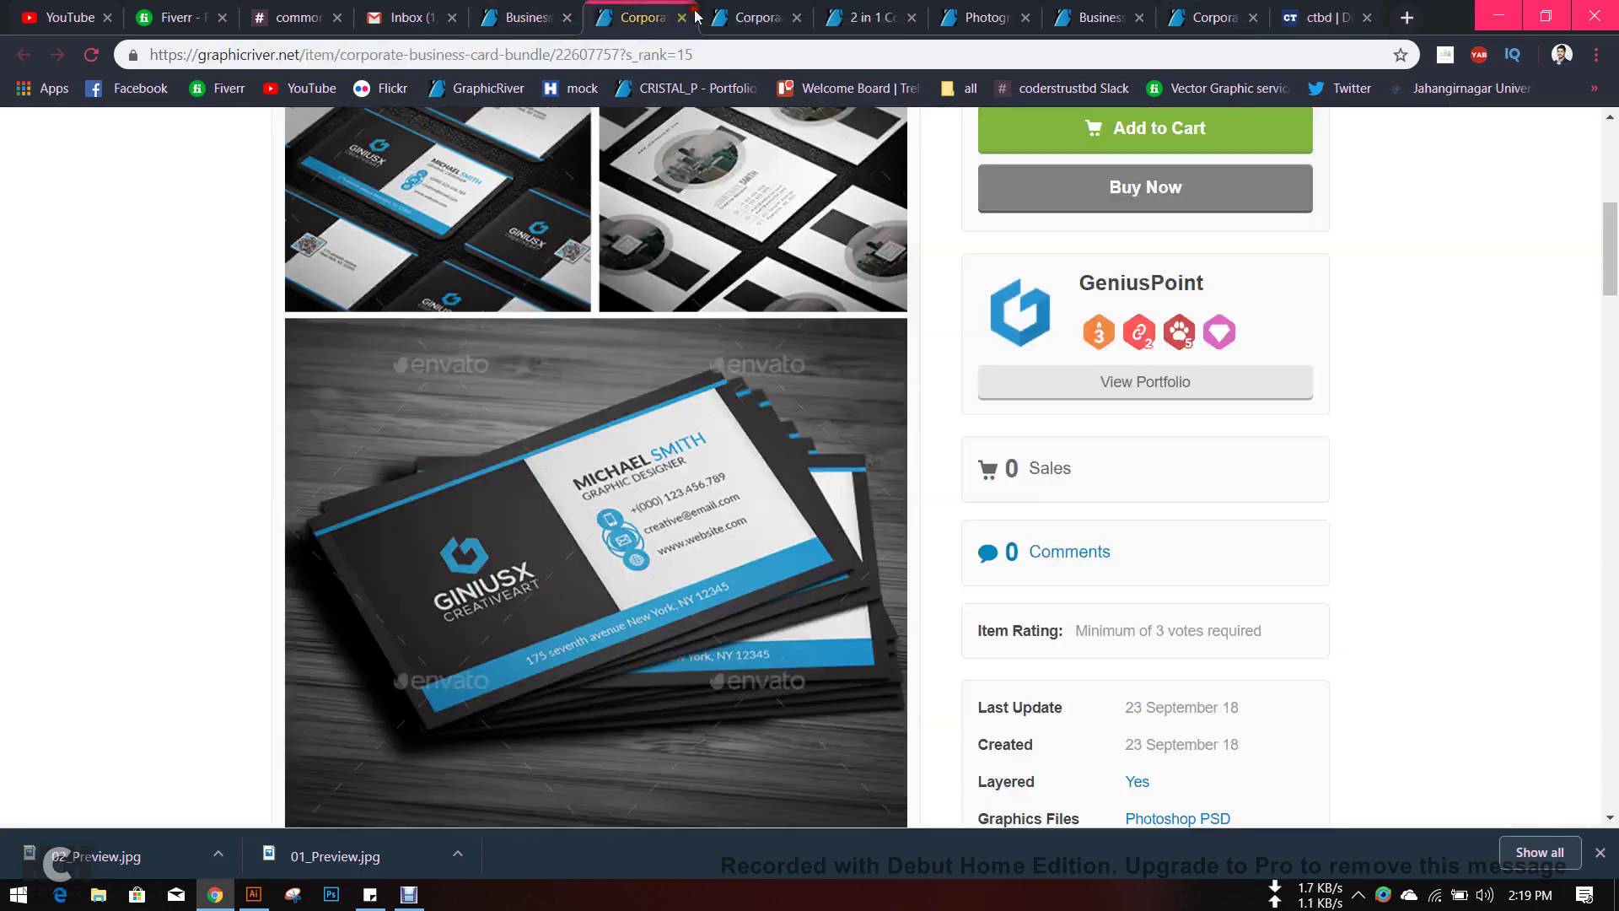
click(743, 17)
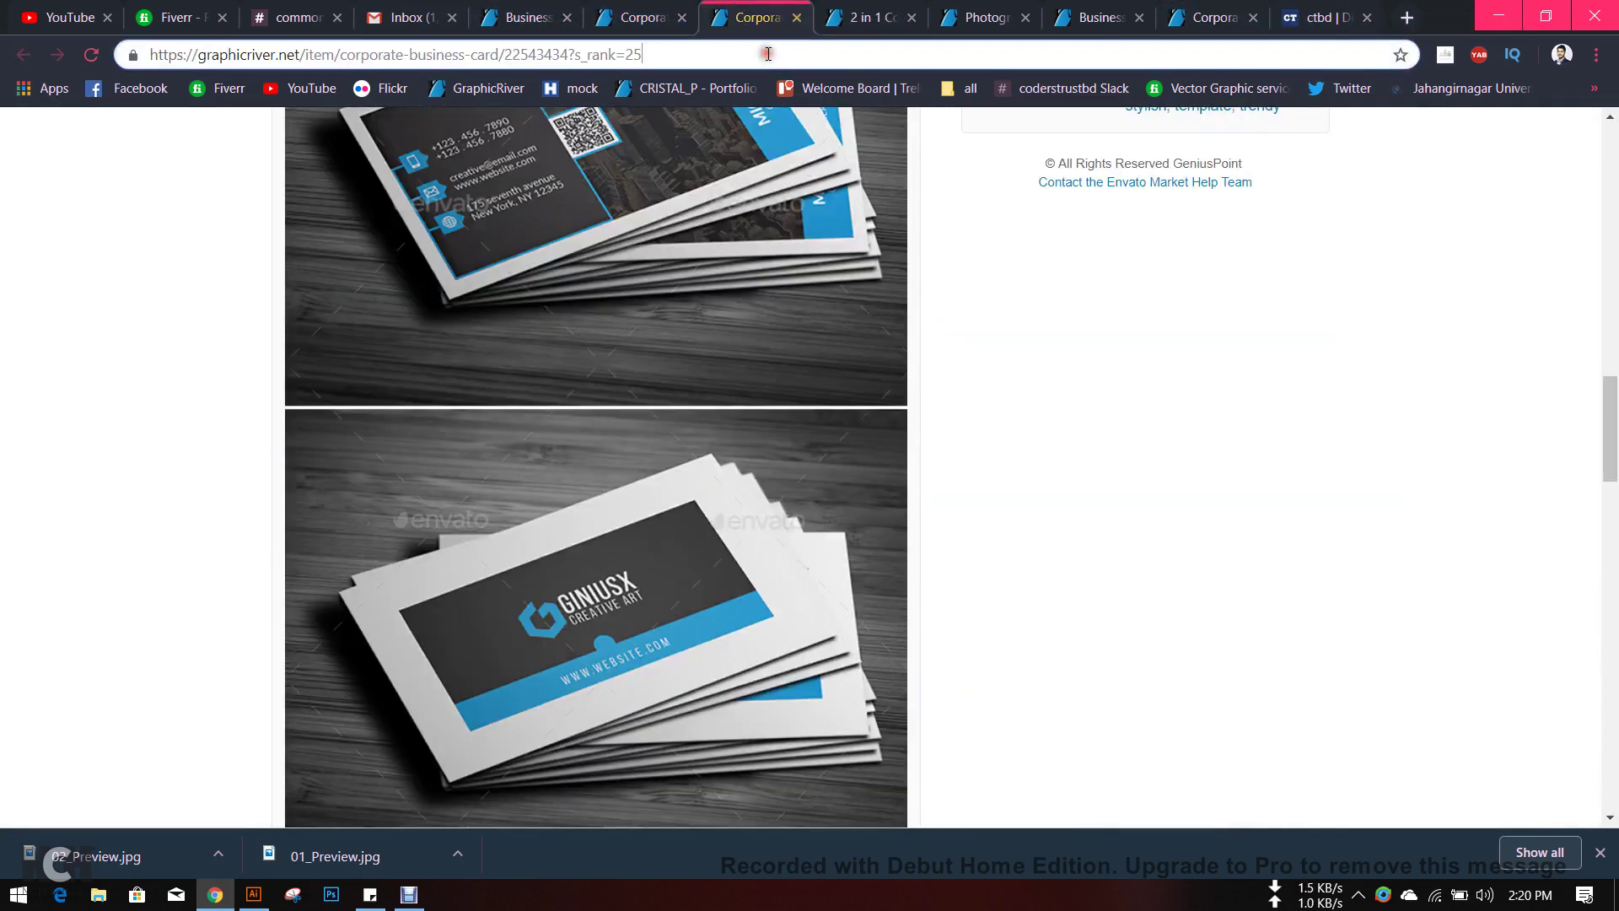
double_click(768, 54)
click(769, 54)
key(ctrl+c)
- Reply to the CTG-169 topic with "Business card:" followed by the copied GraphicRiver link
click(1325, 17)
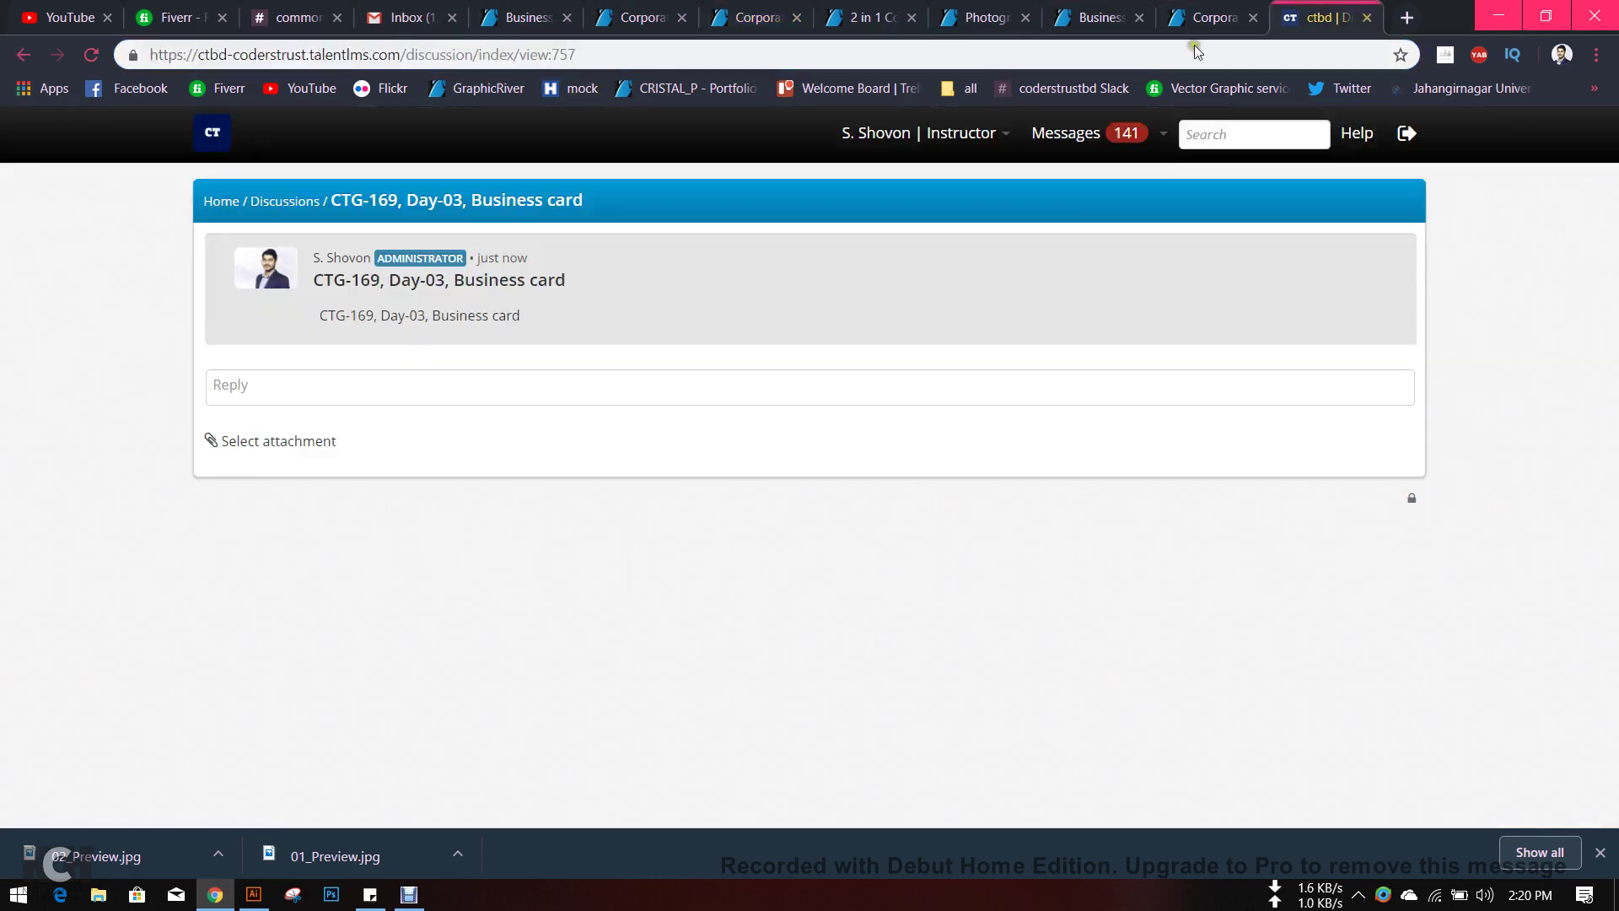
click(569, 394)
text(Bus)
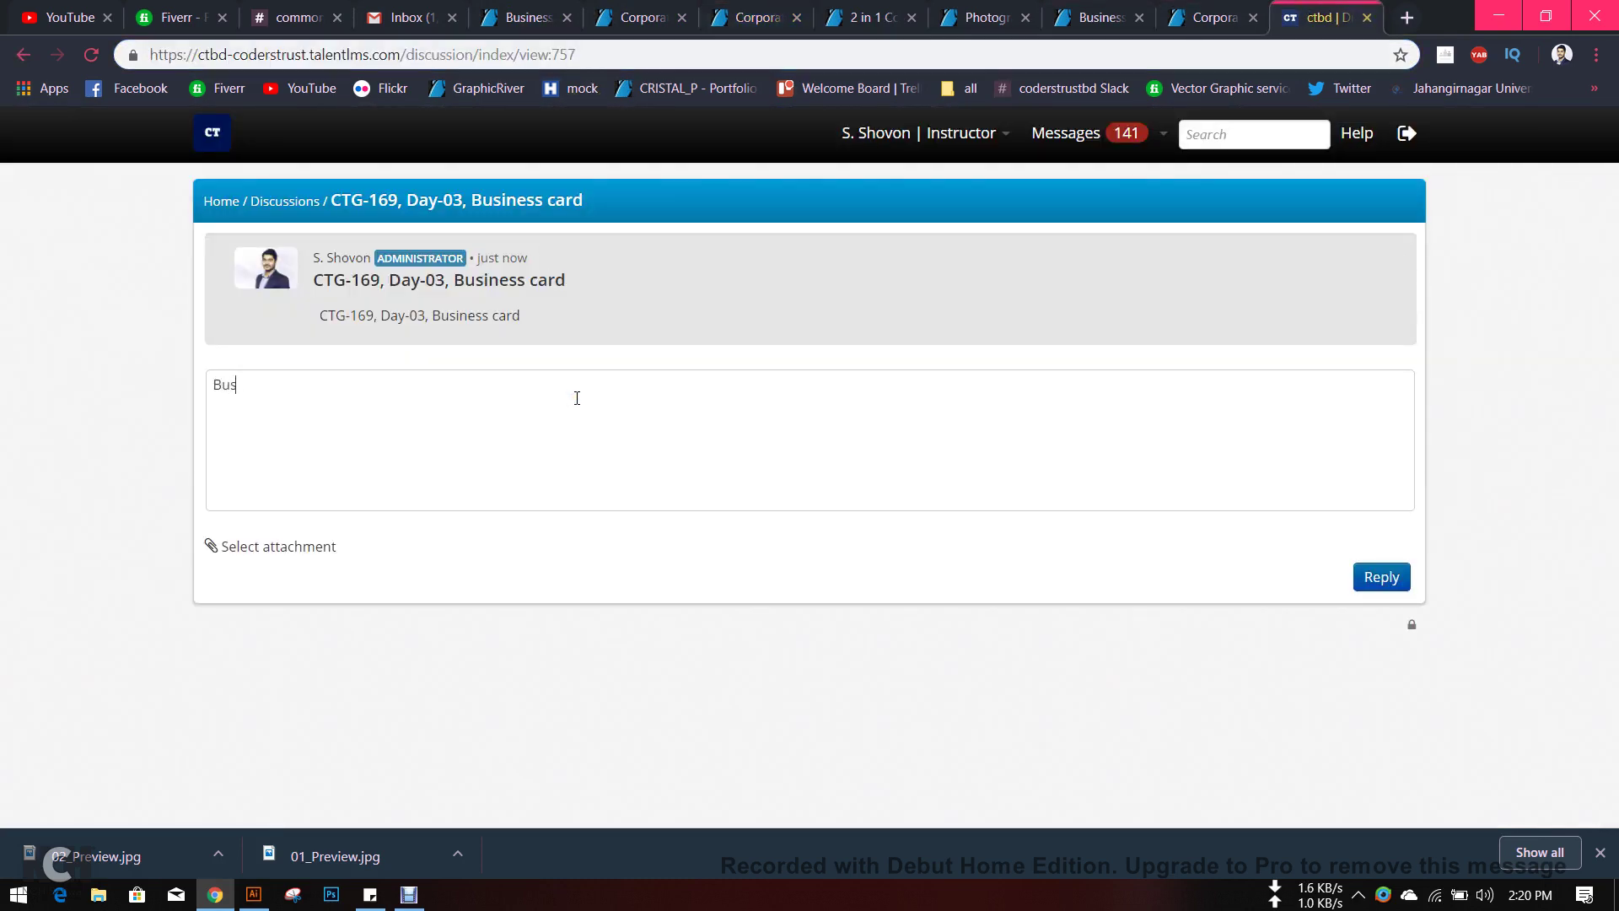
text(iness card:)
key(ctrl+v)
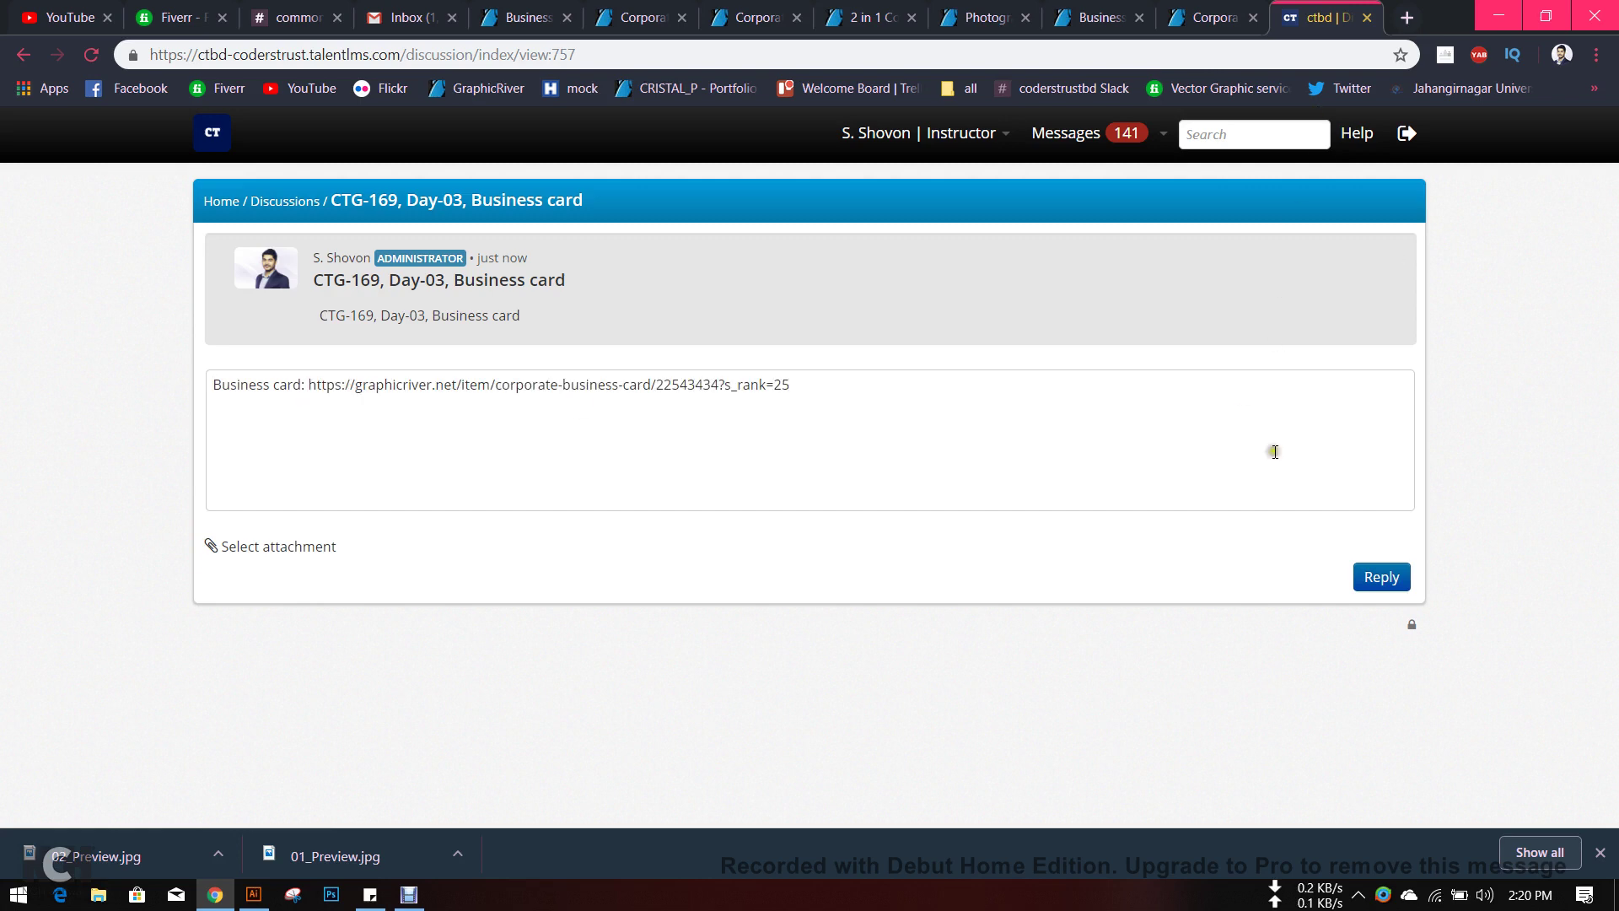
click(1377, 577)
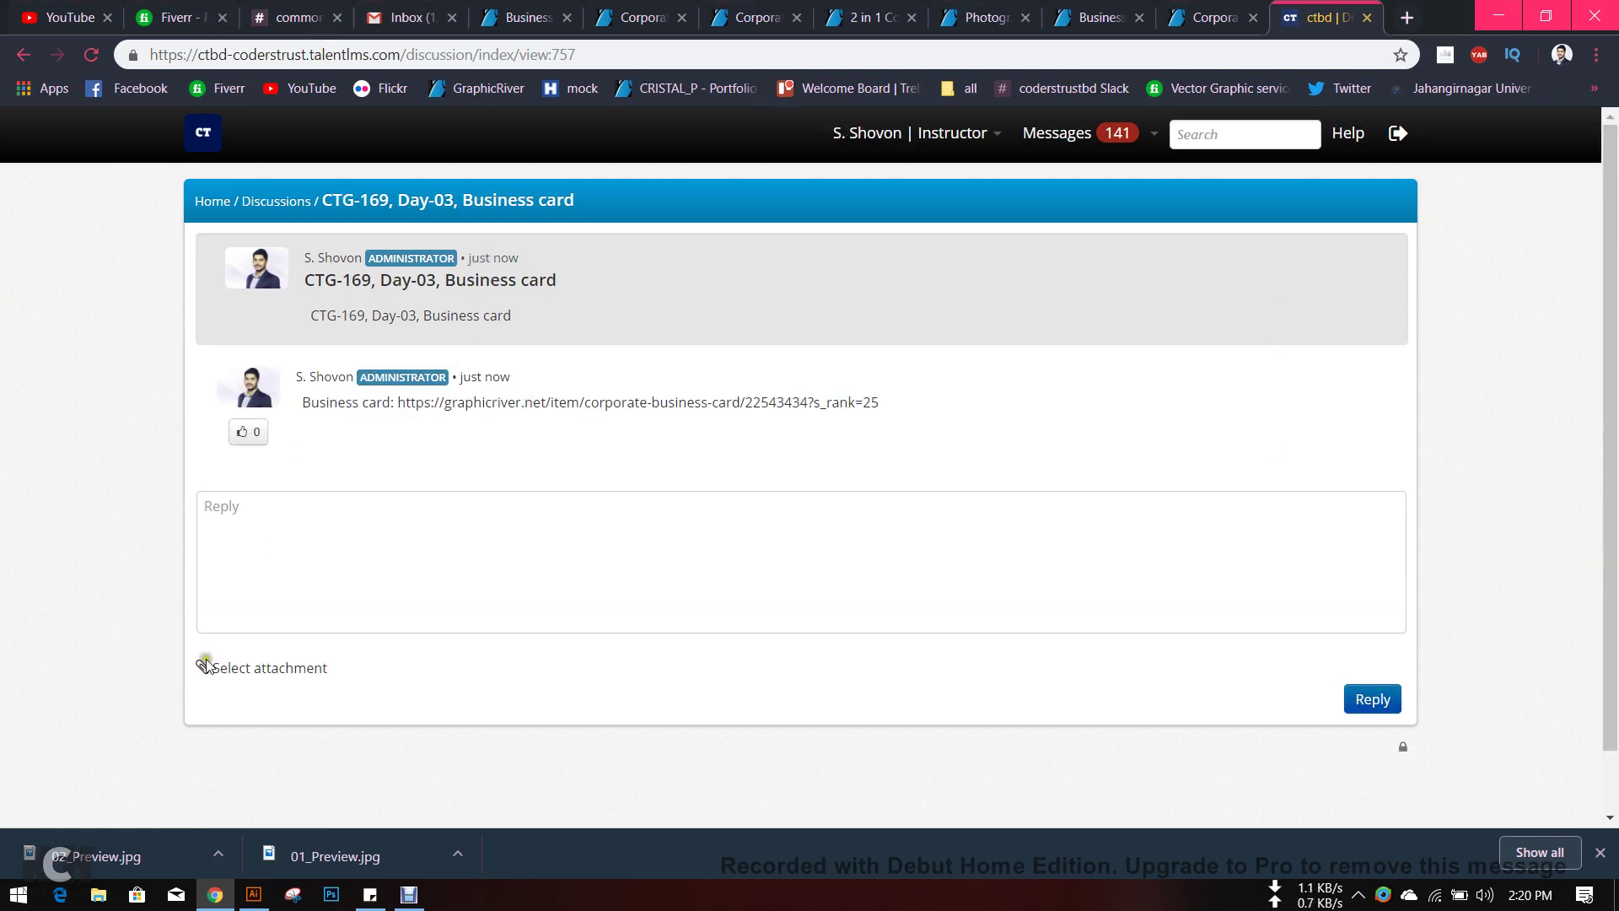
- Switch to Illustrator and look over the empty artboard of the open document
click(260, 884)
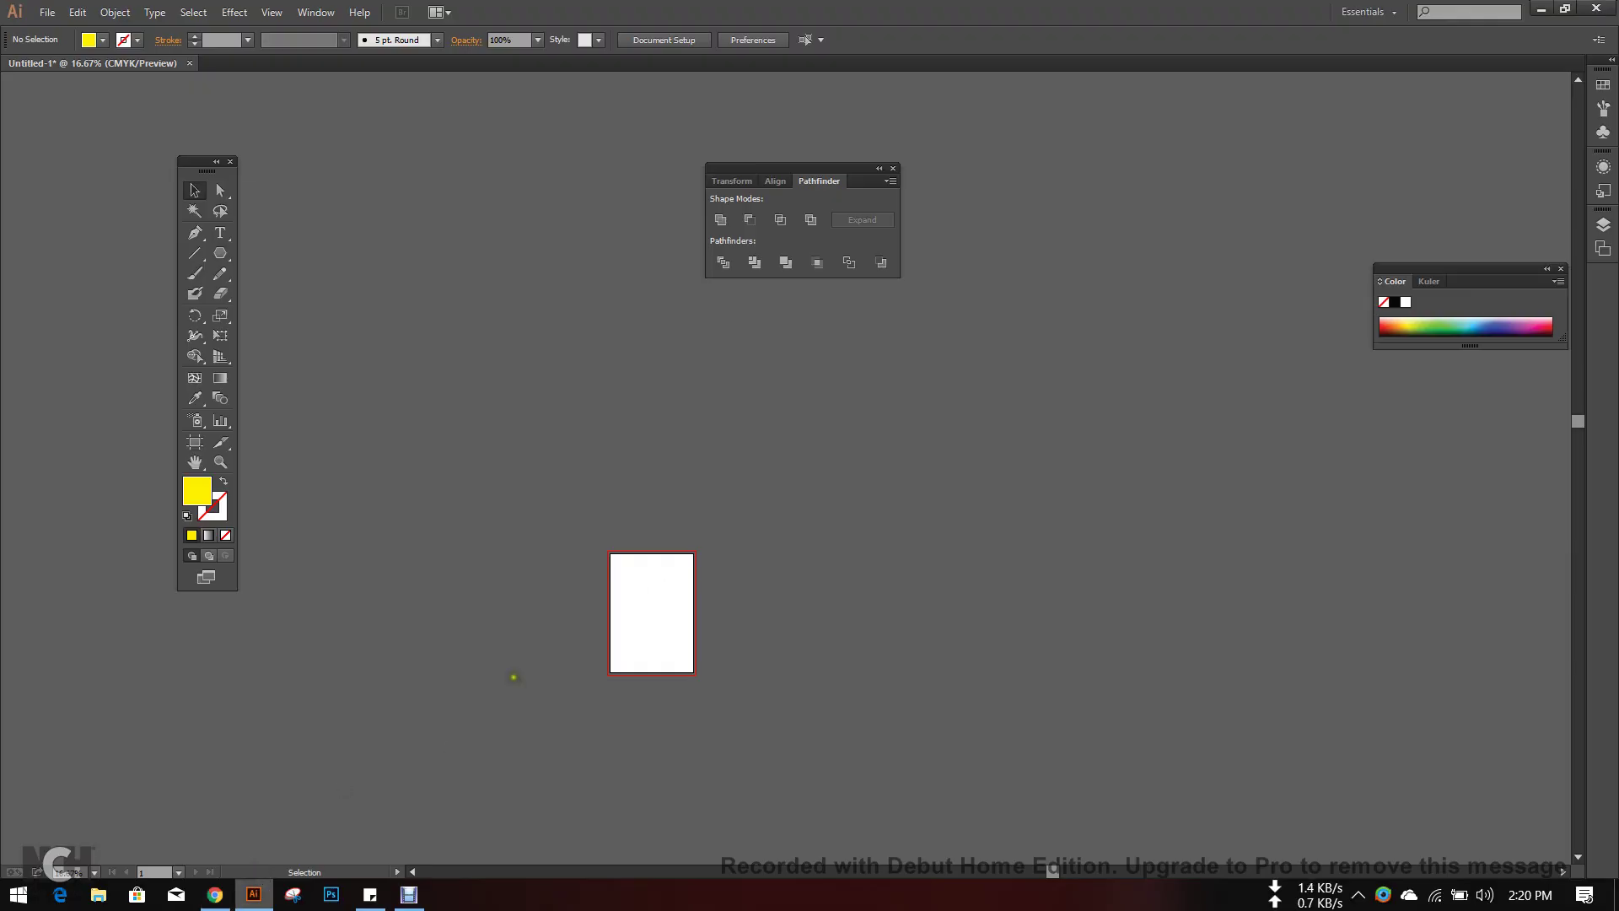
scroll(590, 607, down, 2)
scroll(651, 528, up, 1)
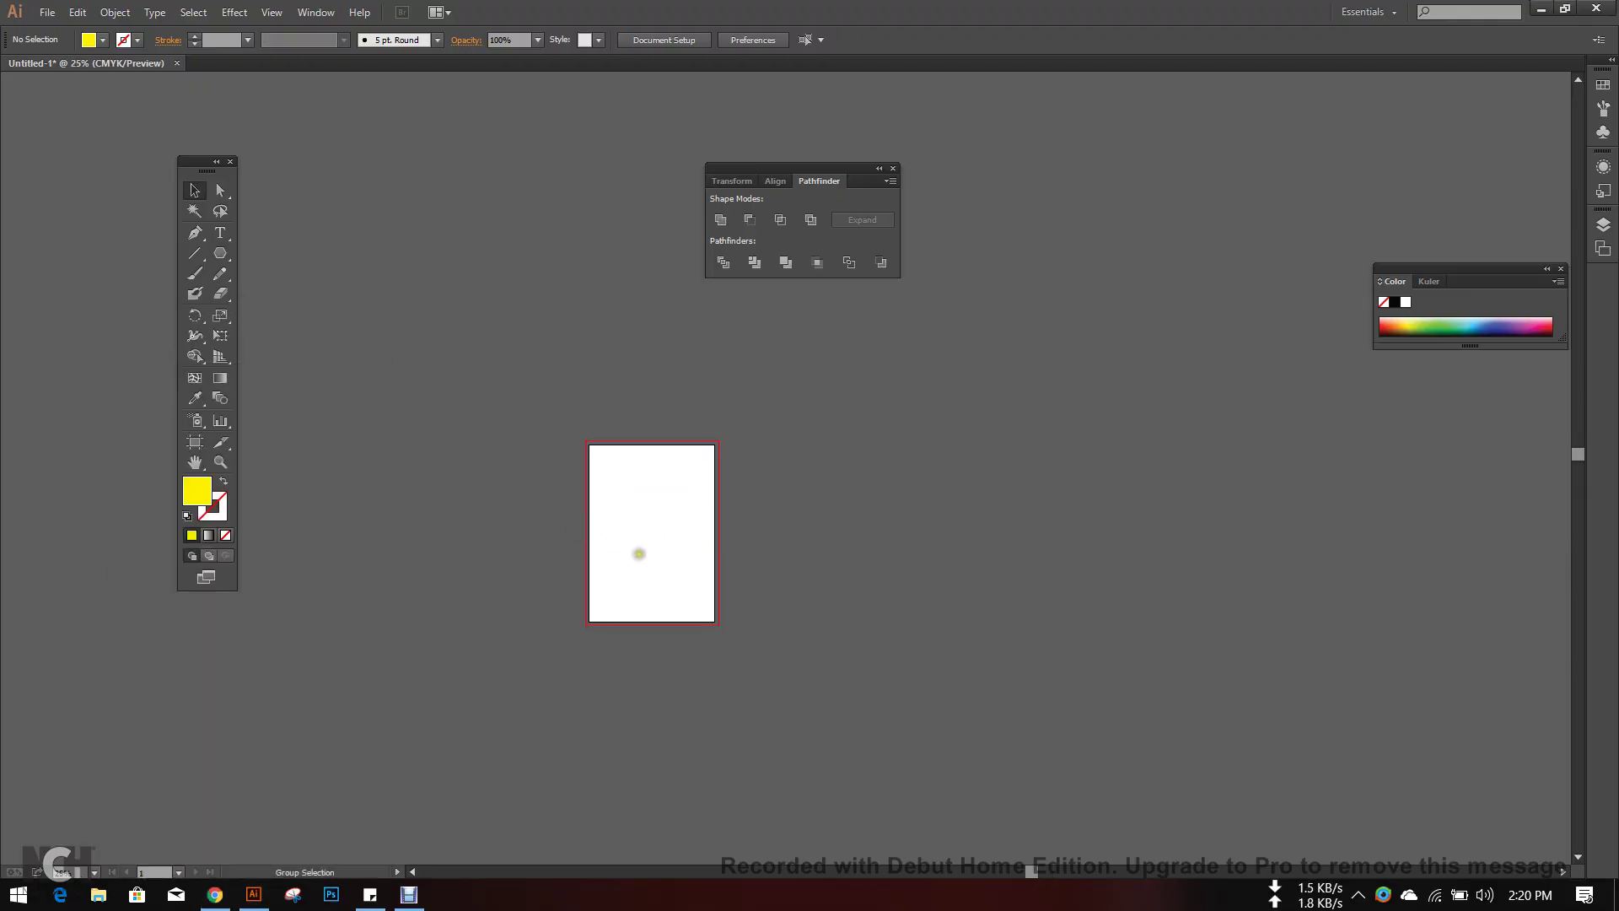
scroll(639, 554, up, 2)
drag(665, 541, 542, 506)
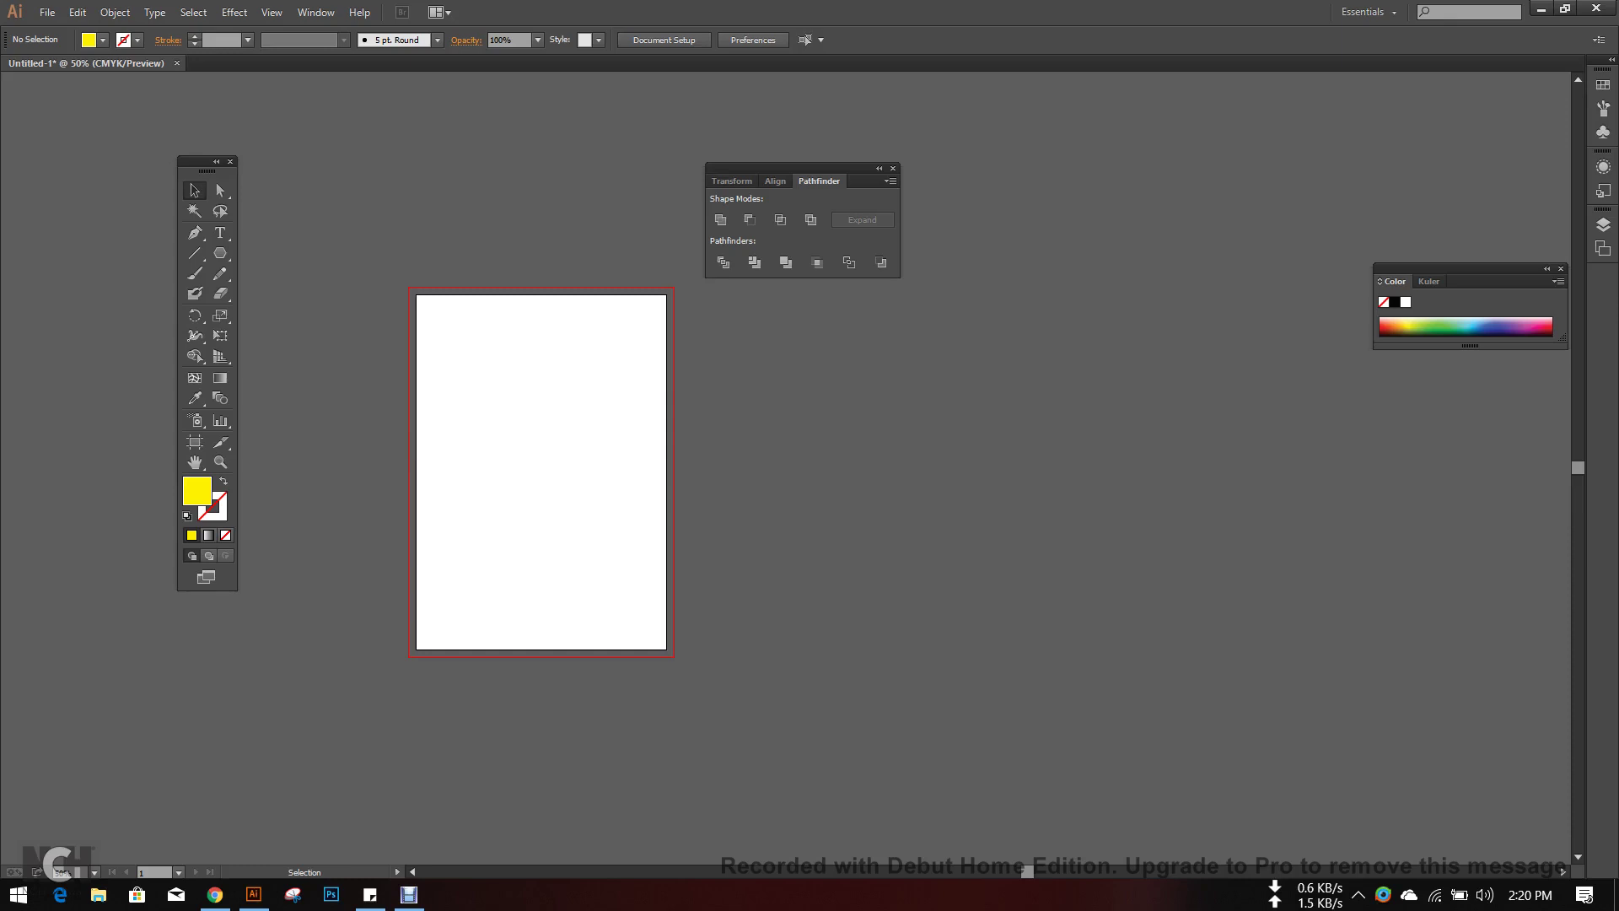
scroll(422, 440, down, 2)
key(space)
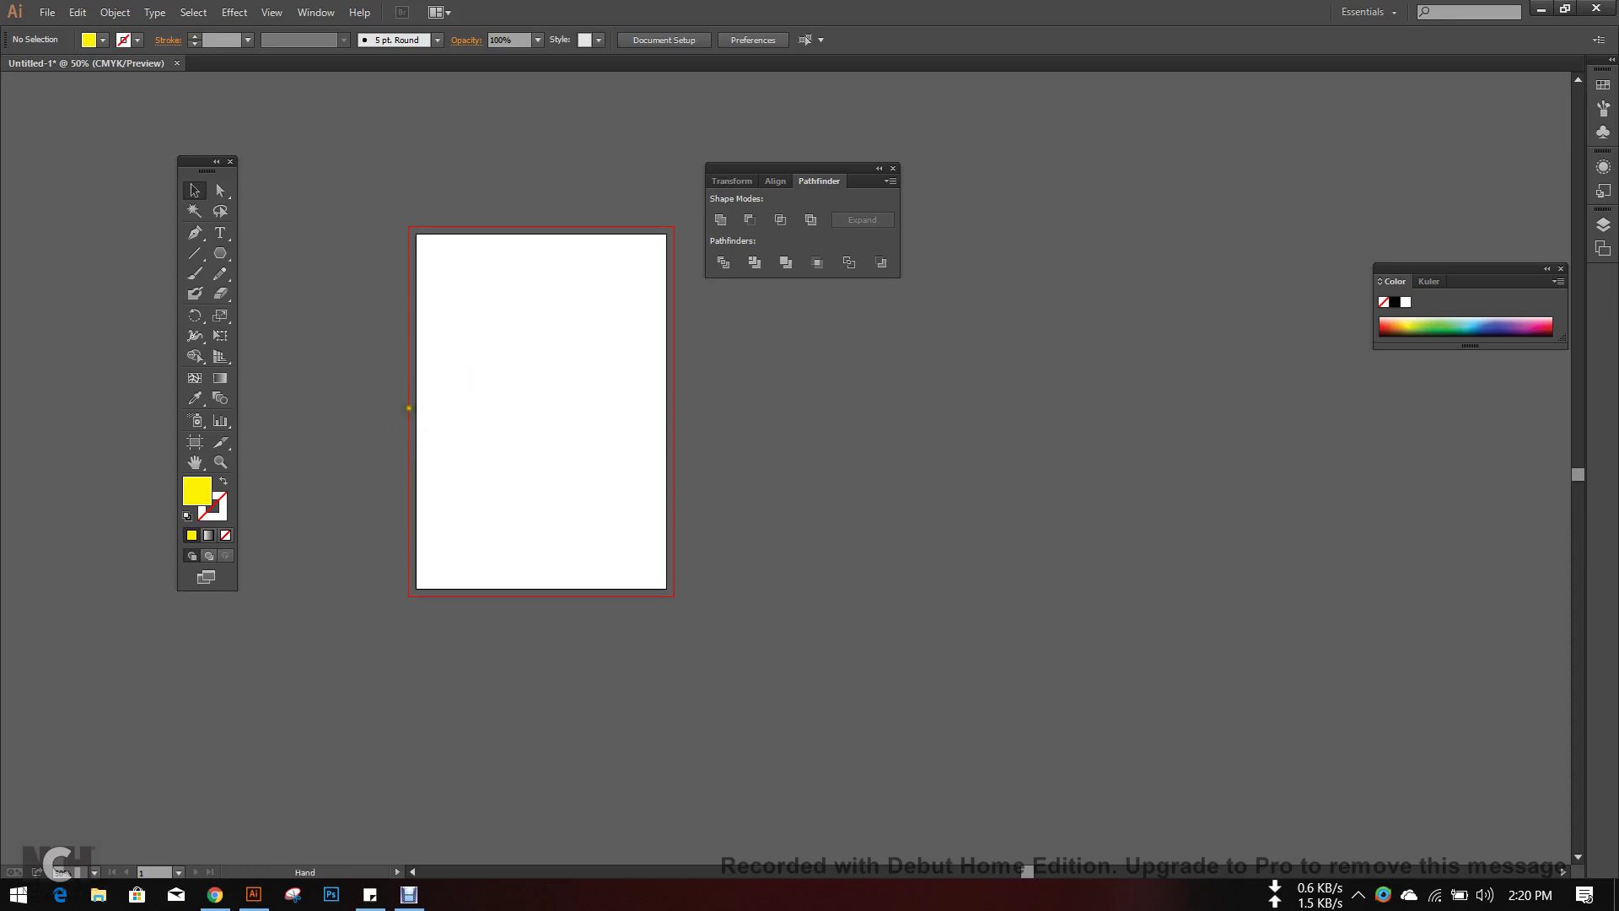
drag(413, 431, 489, 431)
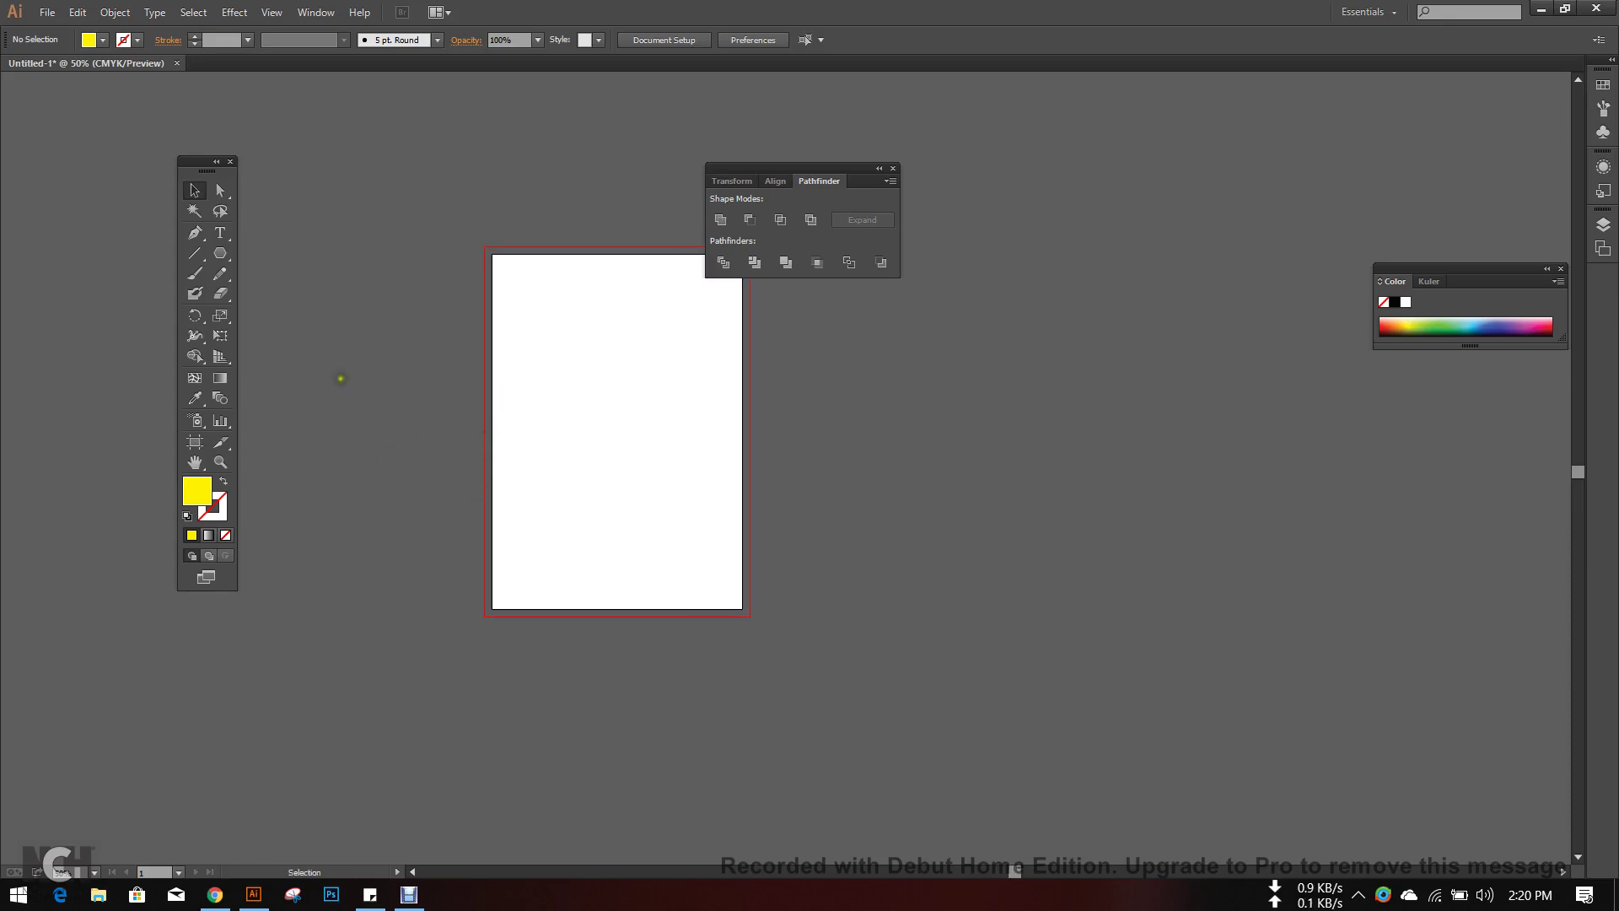
- Begin setting up a new document named "Business card" with 2 artboards
click(47, 12)
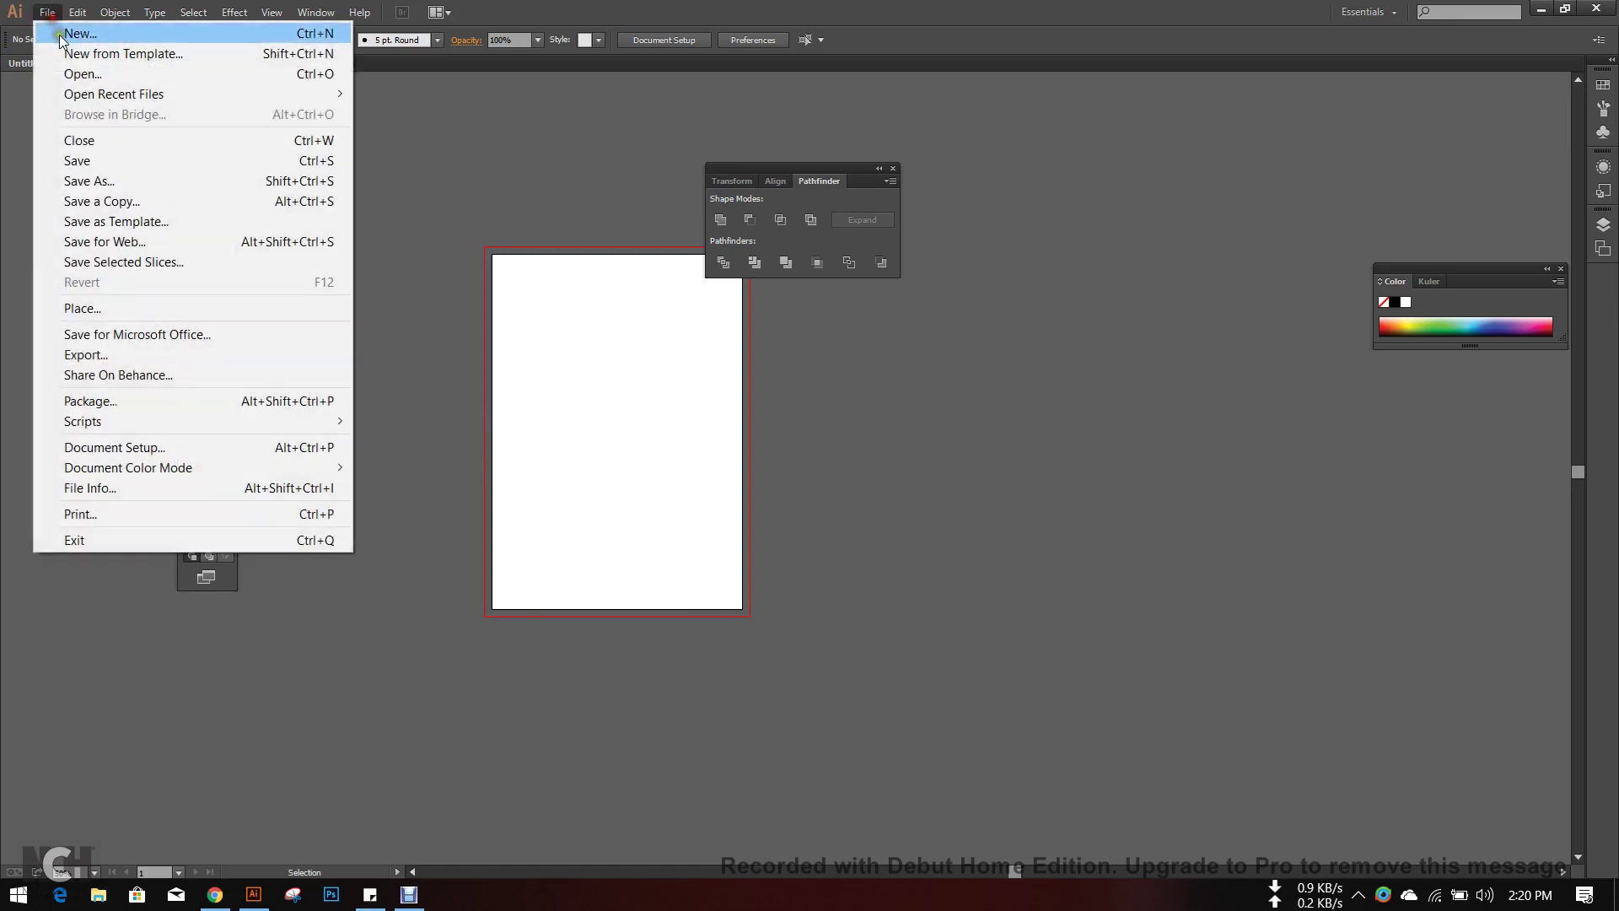
click(60, 29)
drag(861, 108, 806, 113)
click(722, 157)
drag(721, 156, 675, 157)
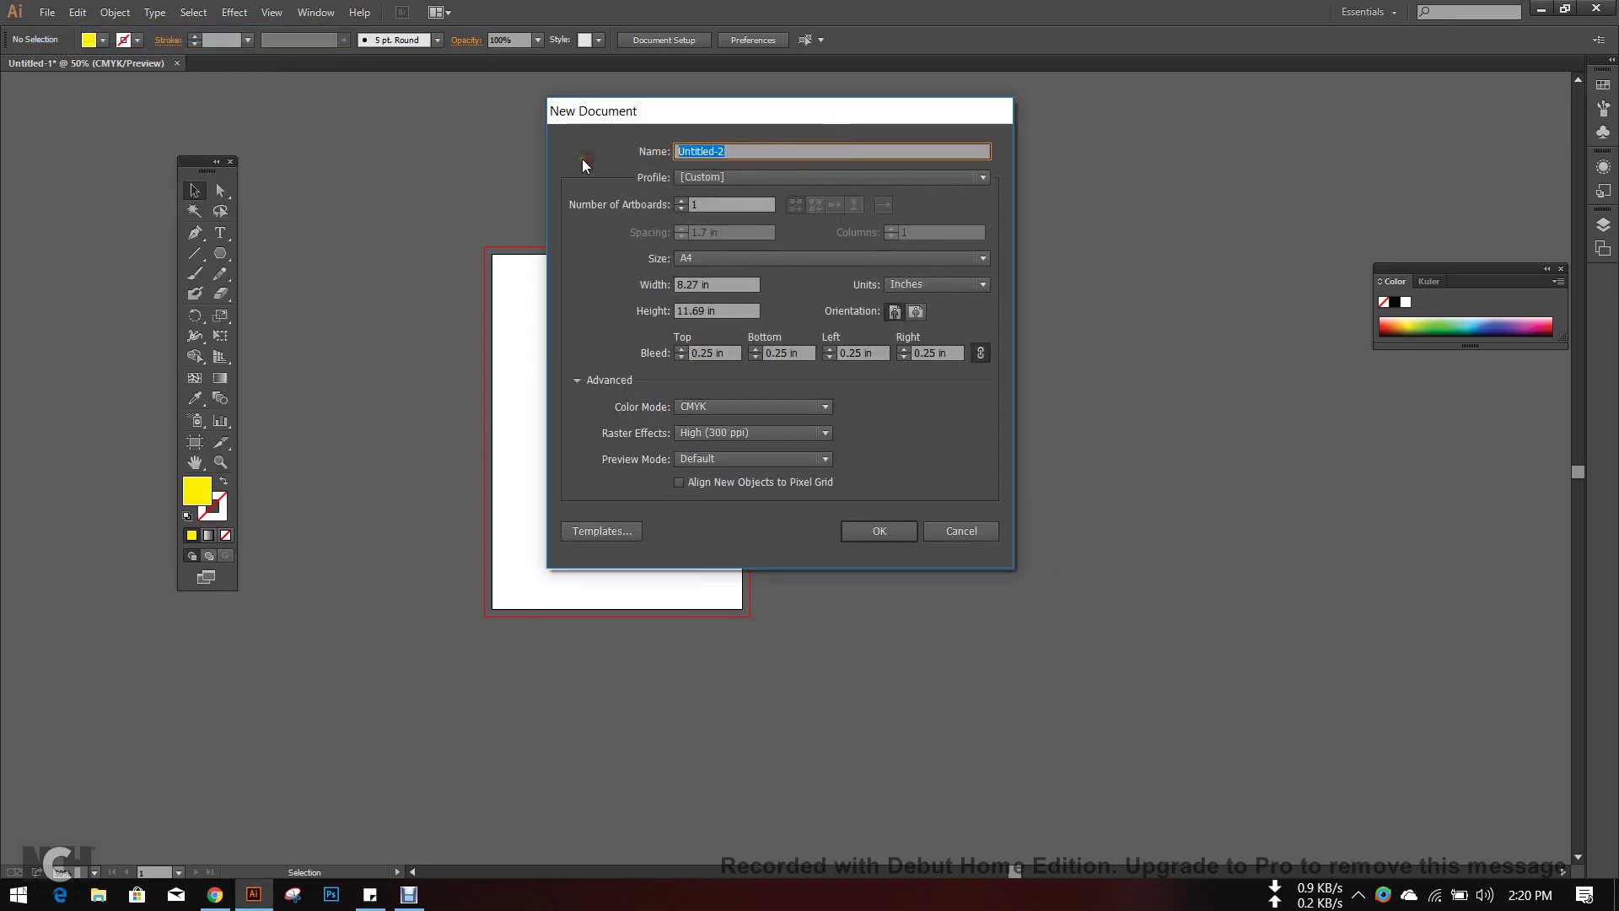
text(Business card)
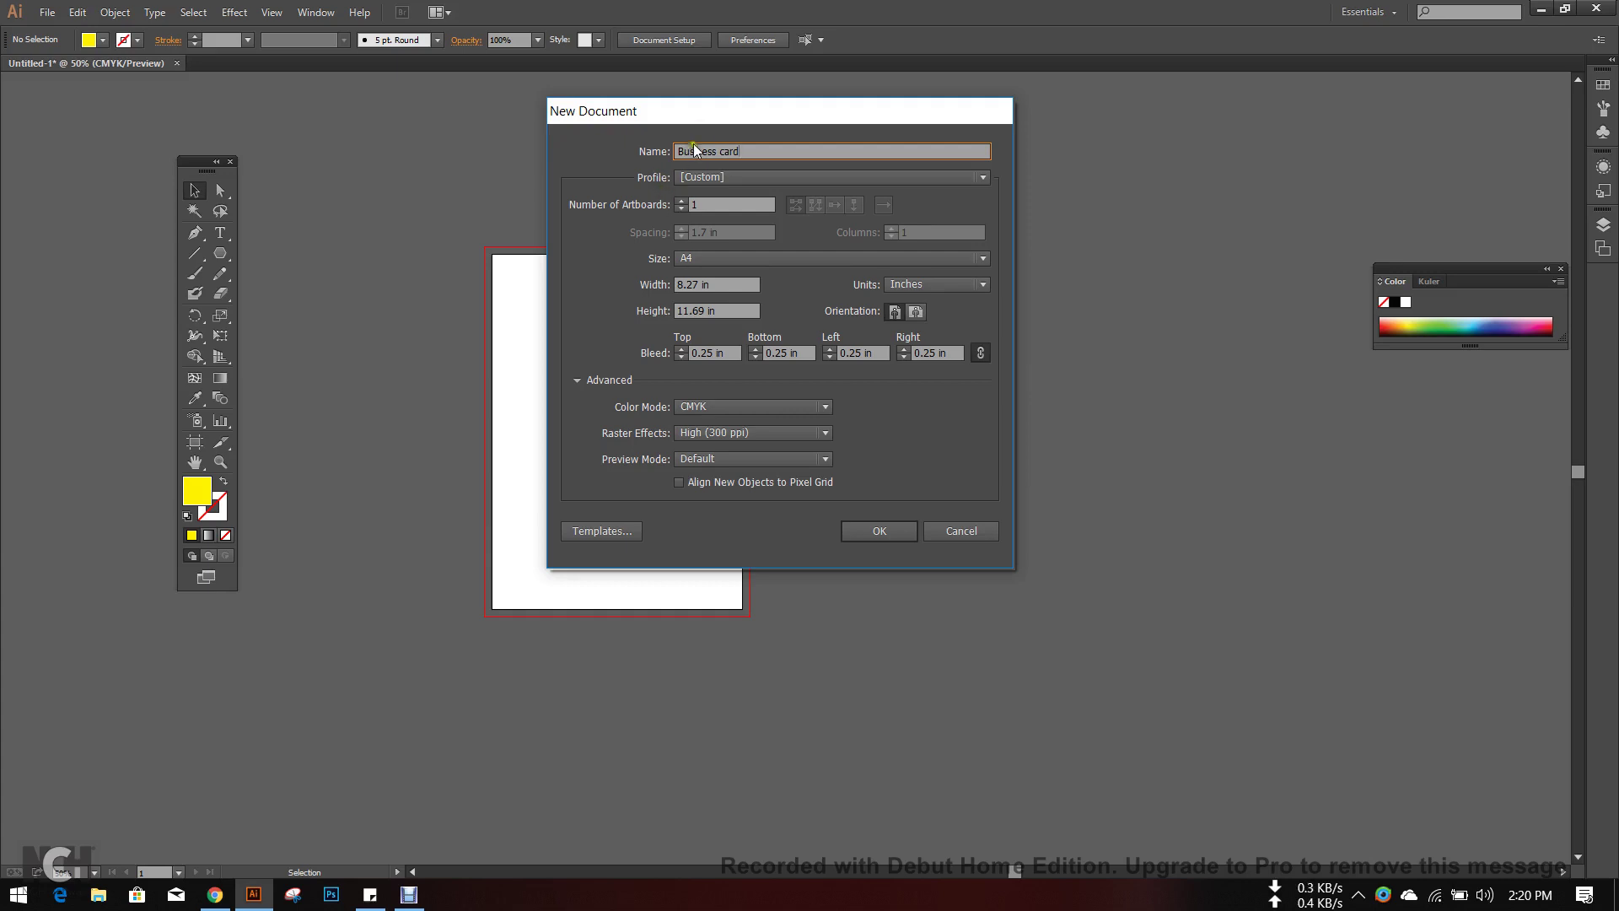
click(705, 114)
drag(705, 117, 645, 125)
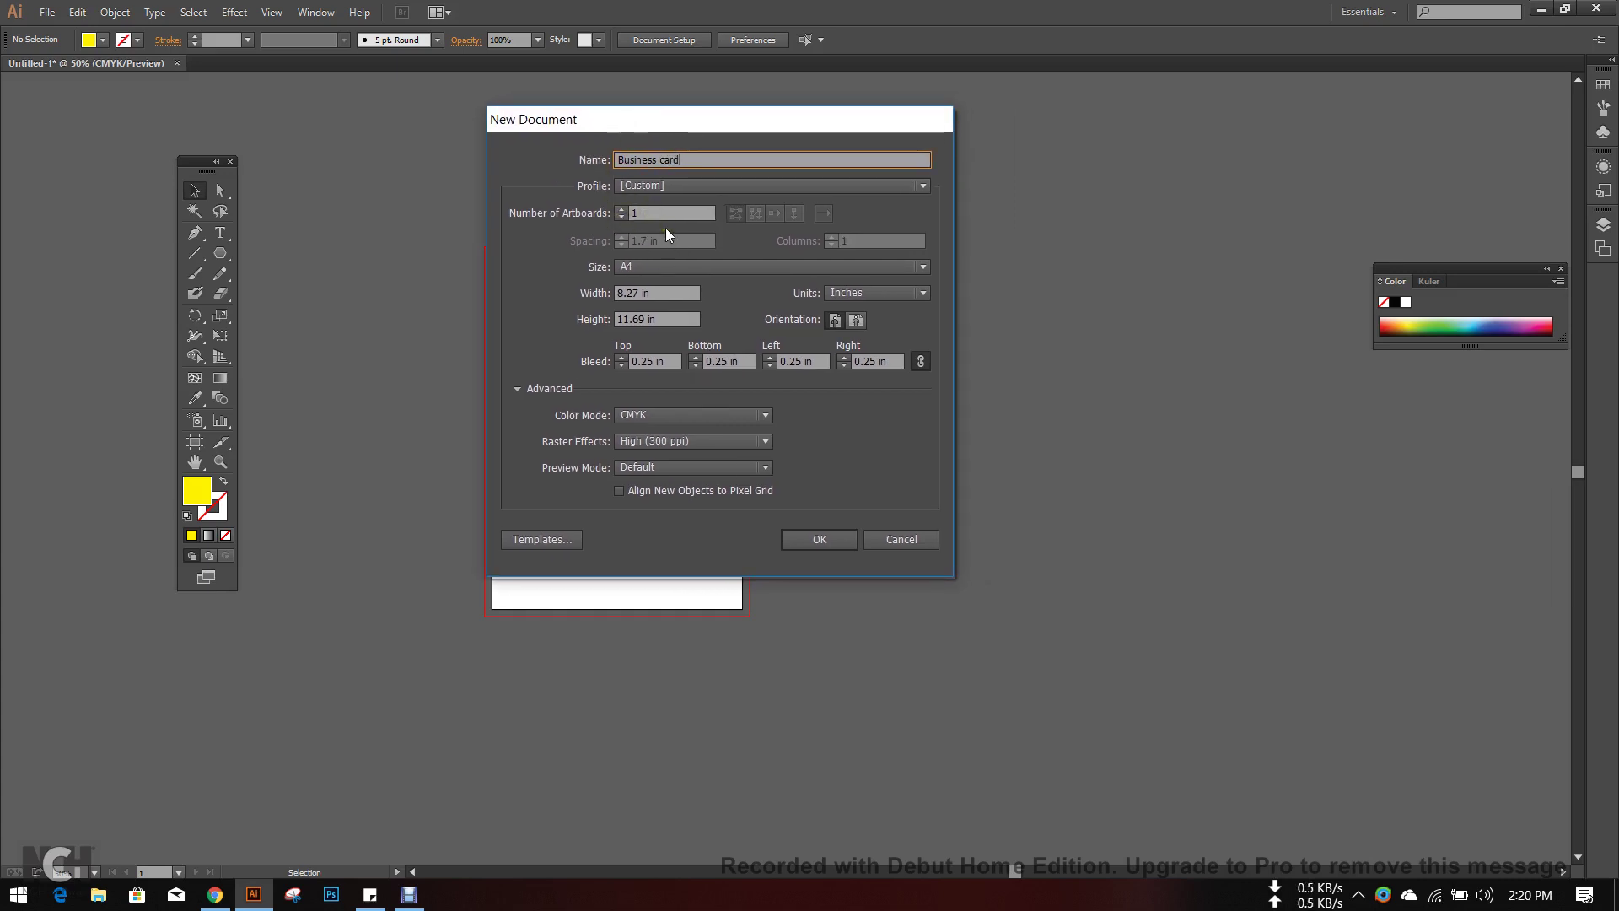
click(622, 209)
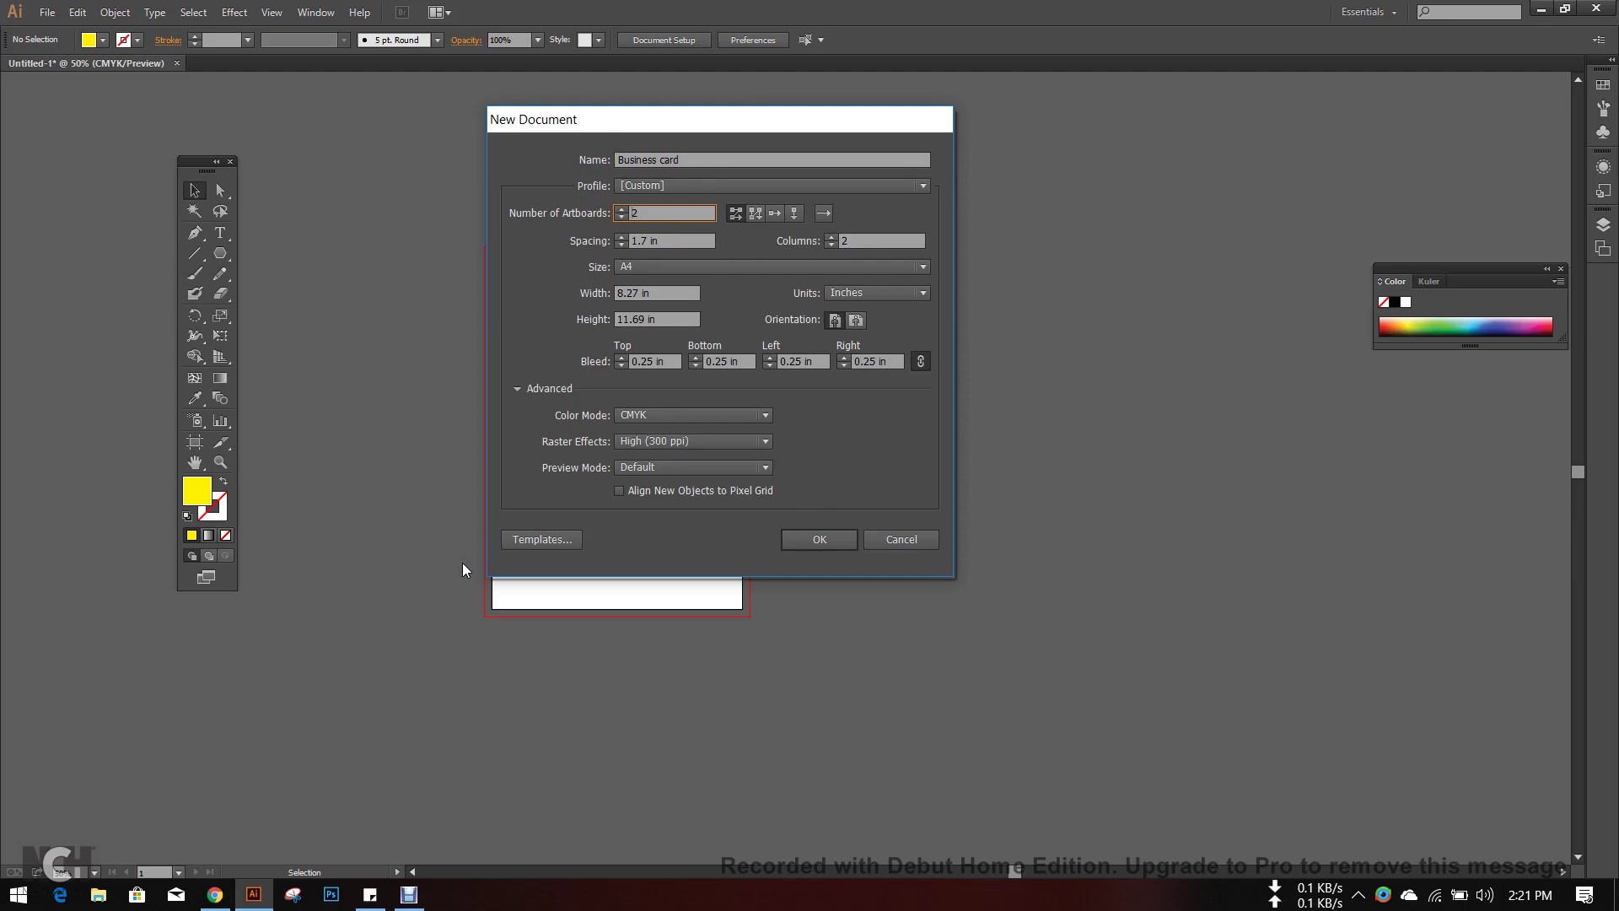
- Switch to Chrome and check the print dimensions listed on the Corporate Business Card Bundle page
click(215, 894)
click(641, 17)
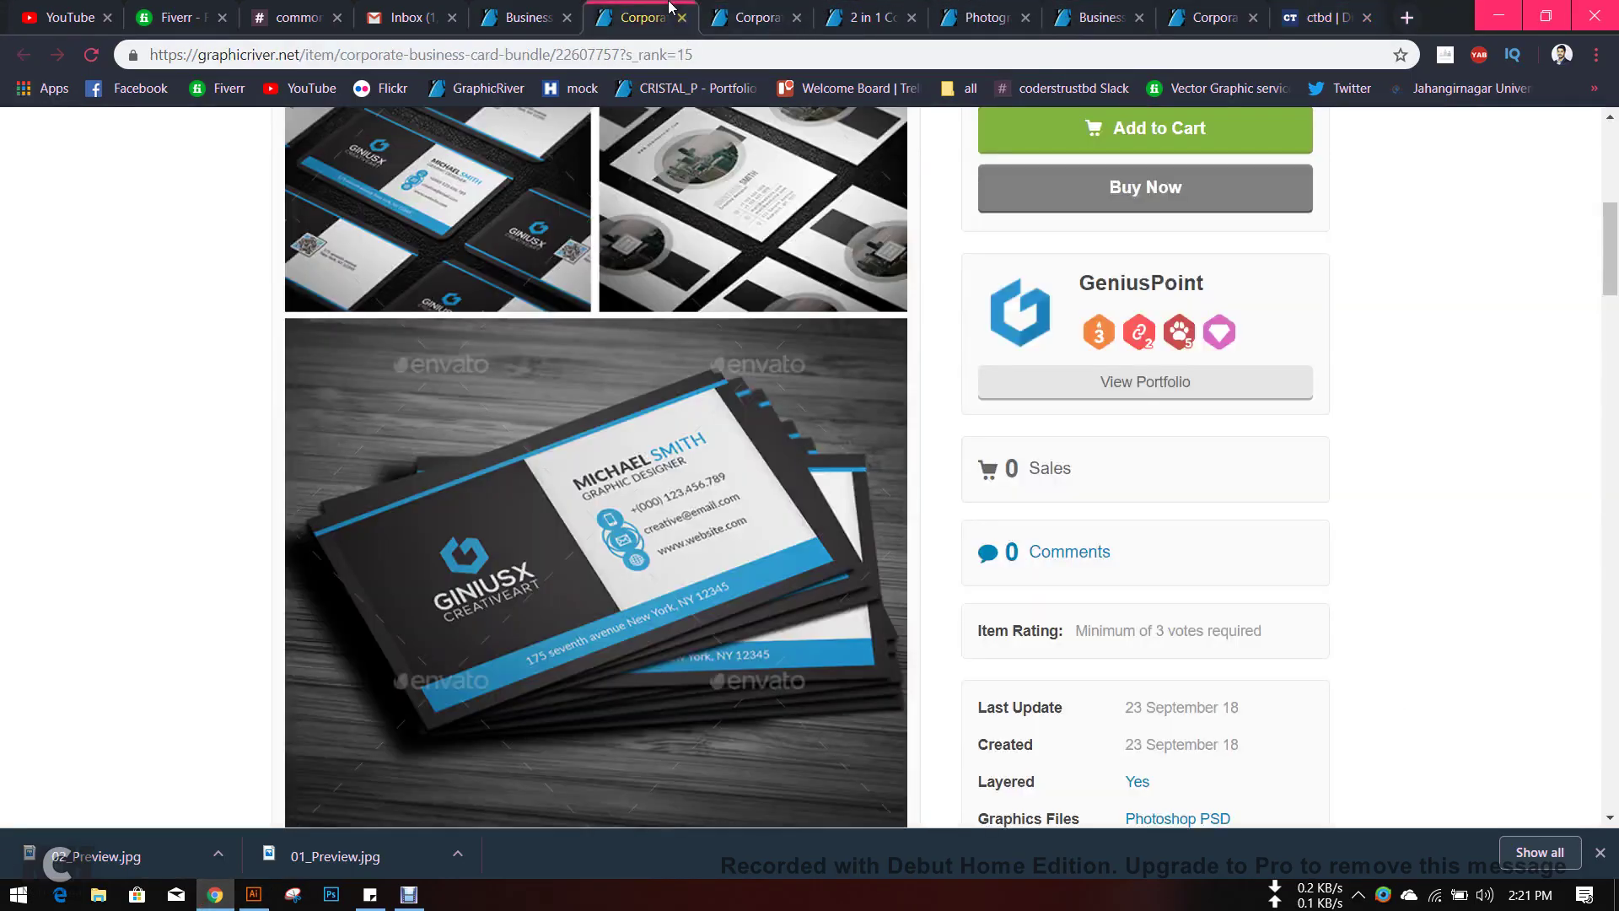
scroll(1452, 536, down, 6)
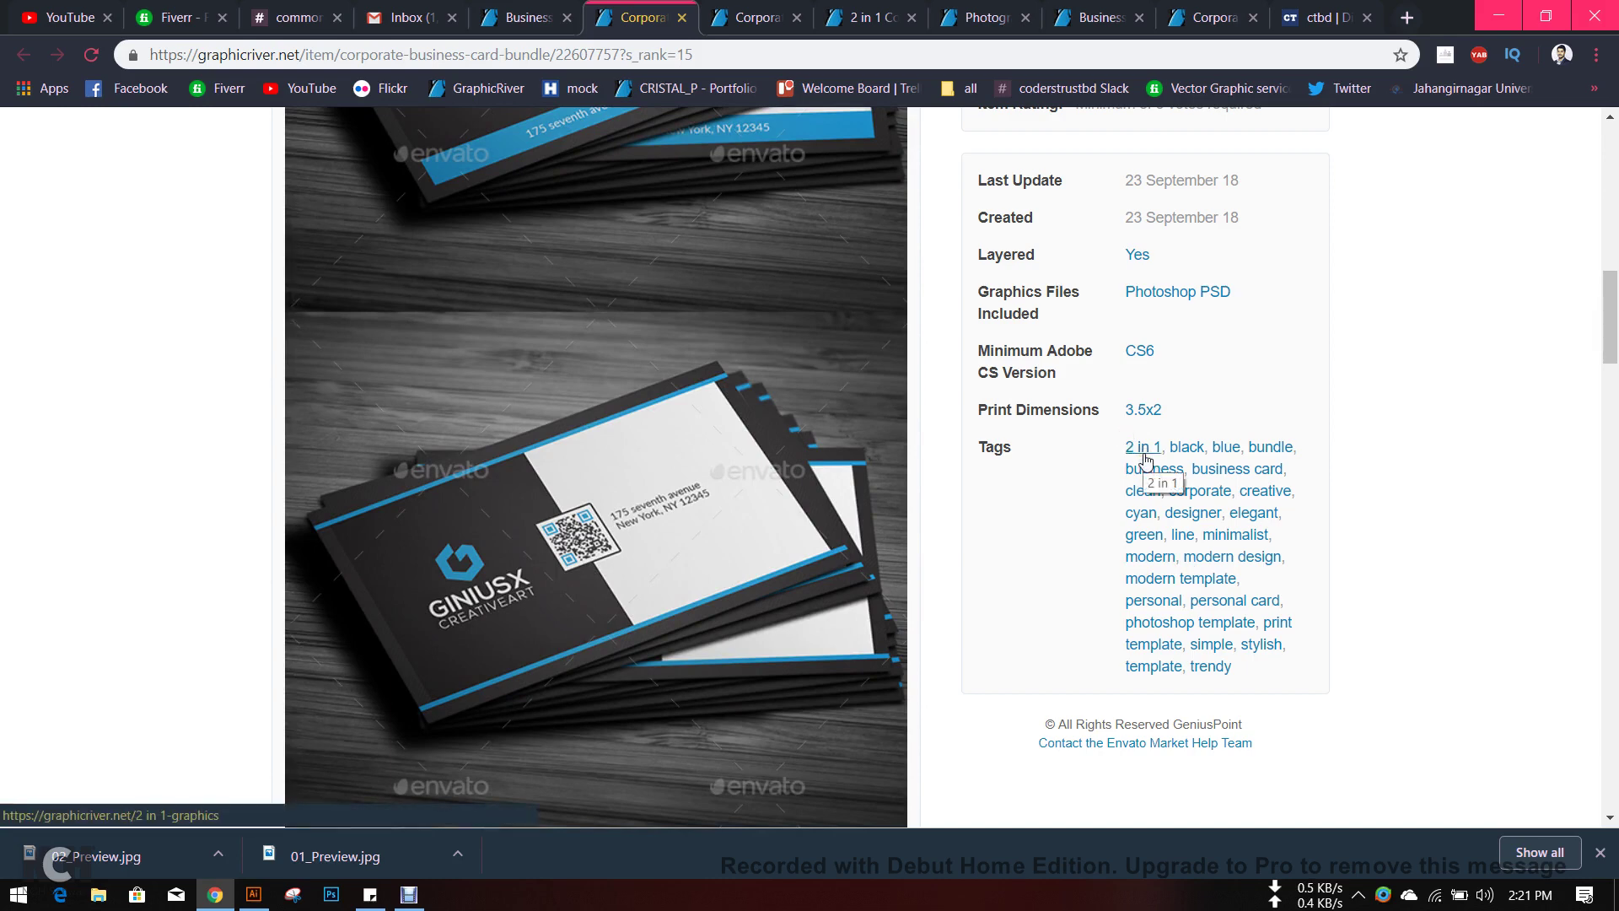
- Look through the templates on page 3 of GraphicRiver's business card listing
click(527, 17)
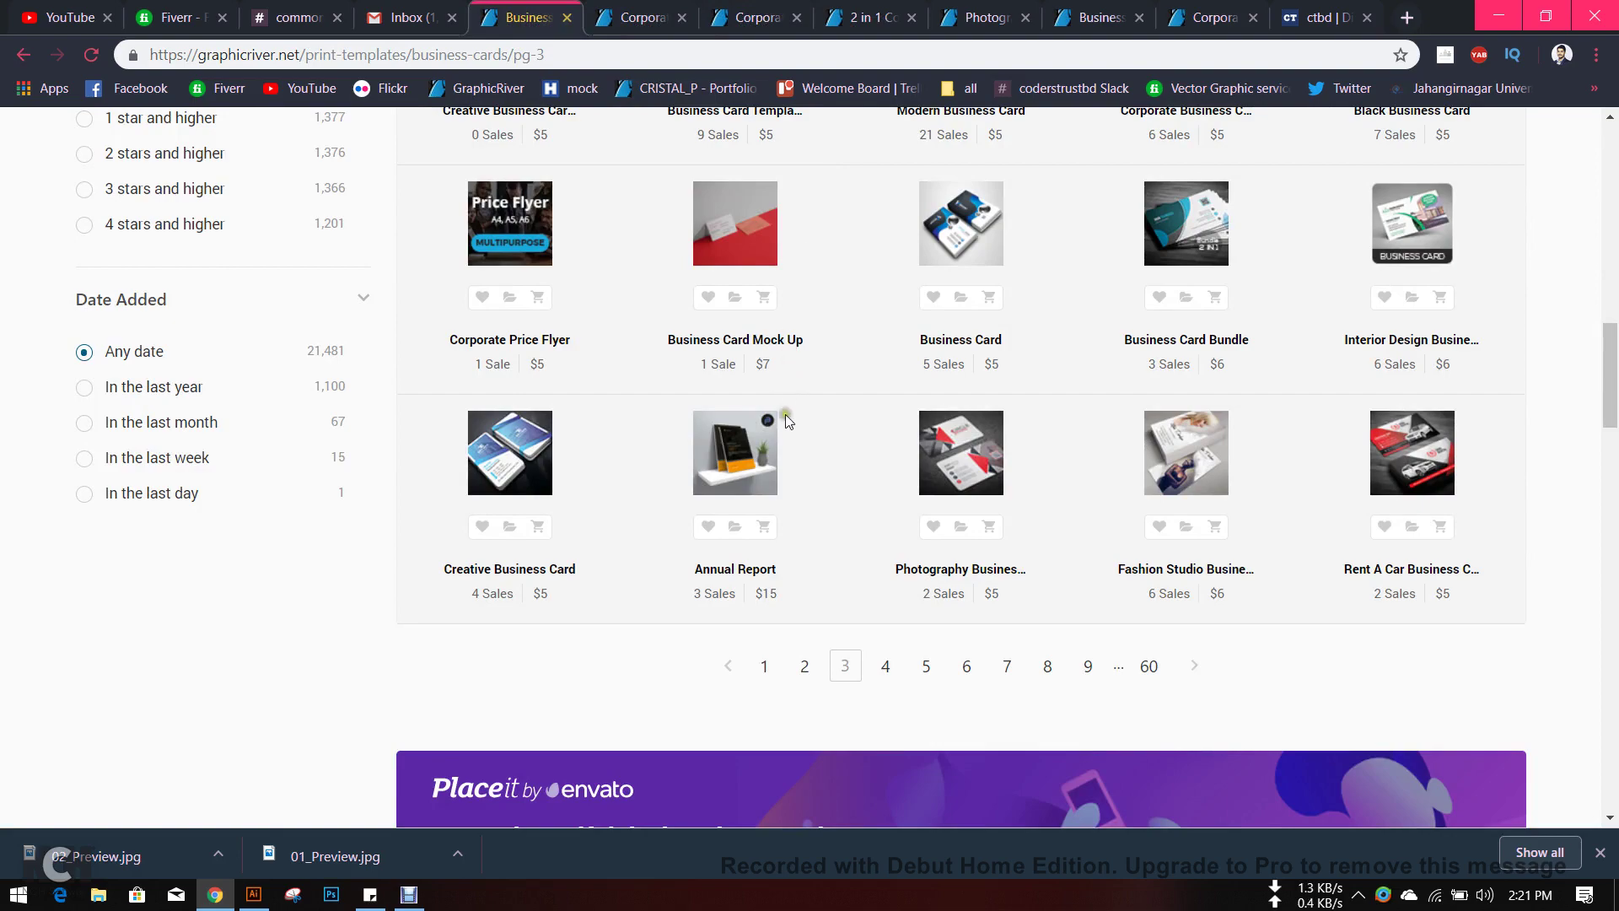
mouse_move(732, 452)
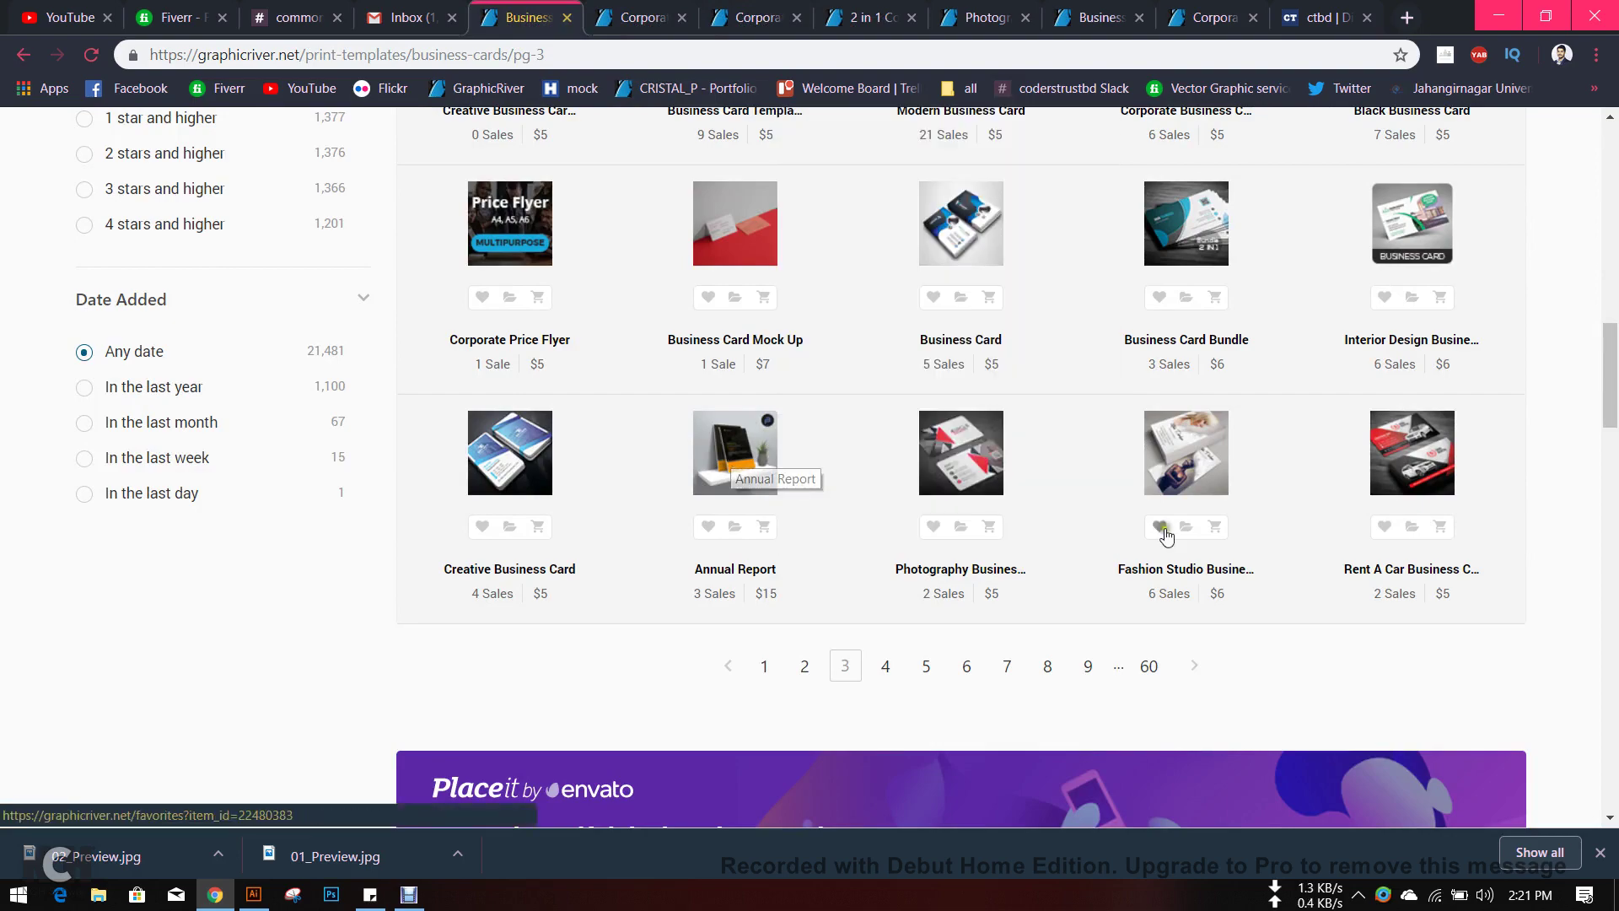
scroll(1163, 535, up, 6)
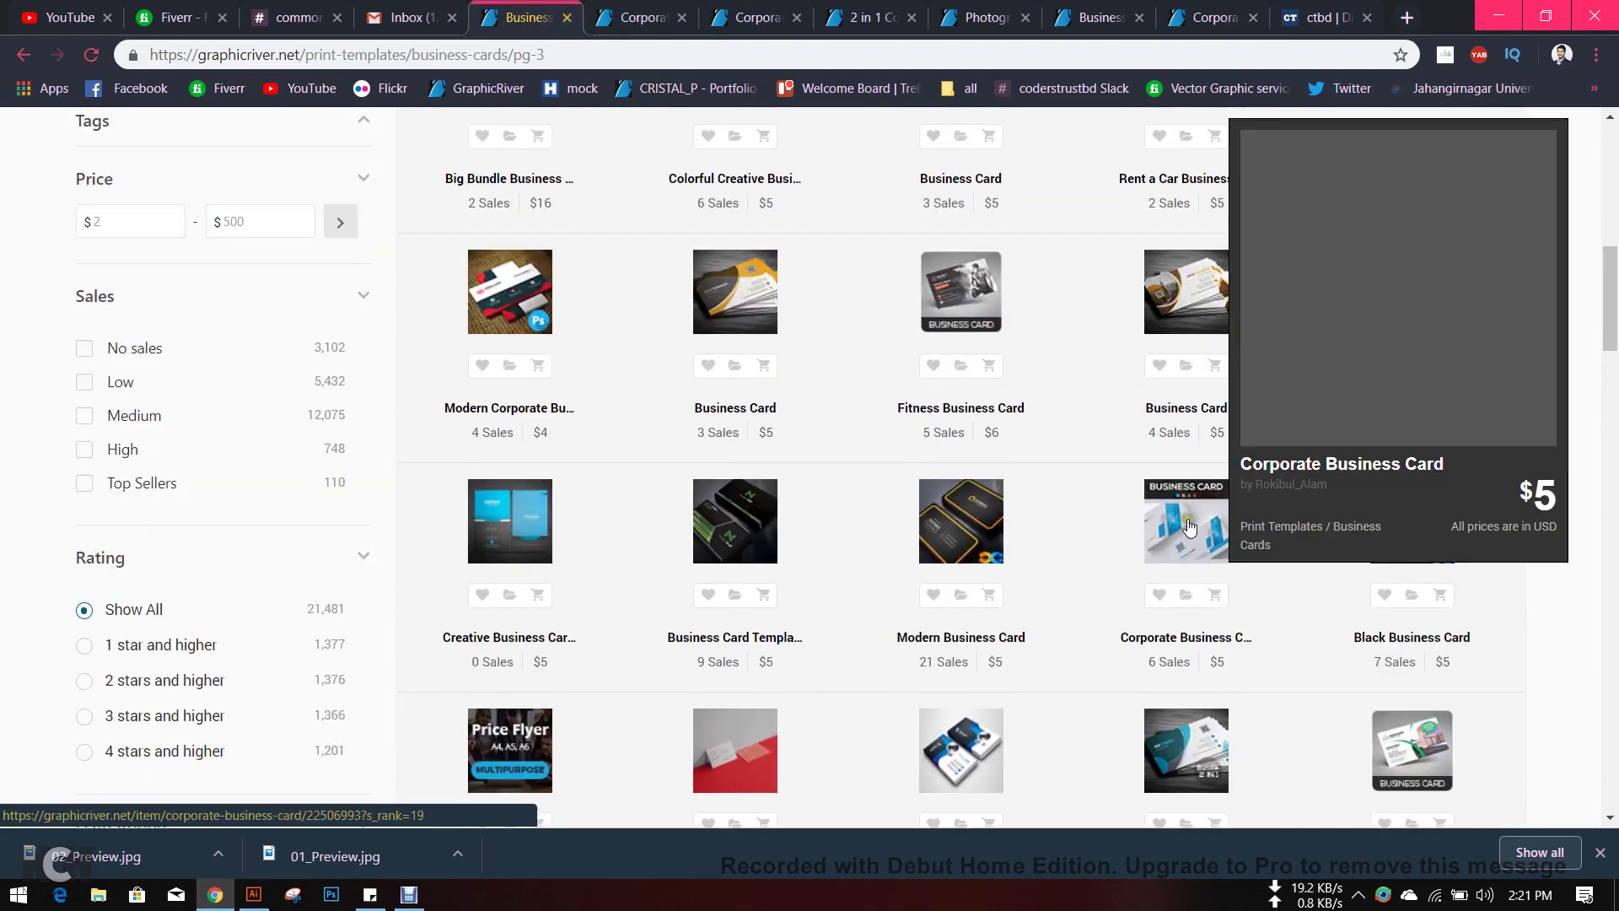
scroll(1496, 550, up, 5)
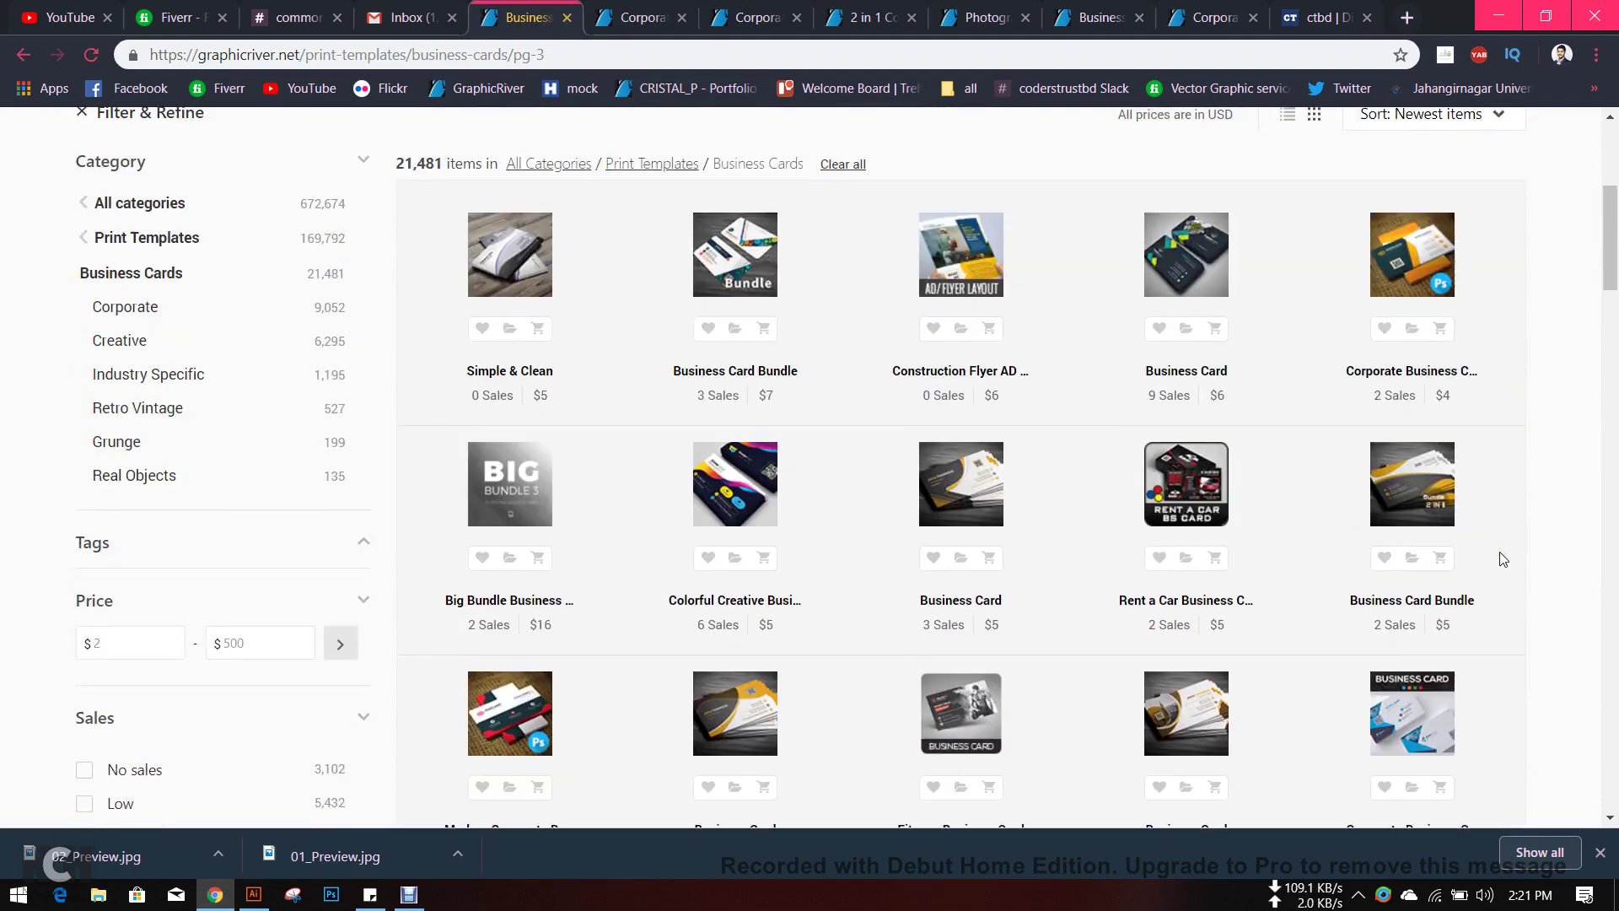
scroll(1500, 560, up, 2)
scroll(1498, 562, down, 3)
scroll(1497, 552, down, 14)
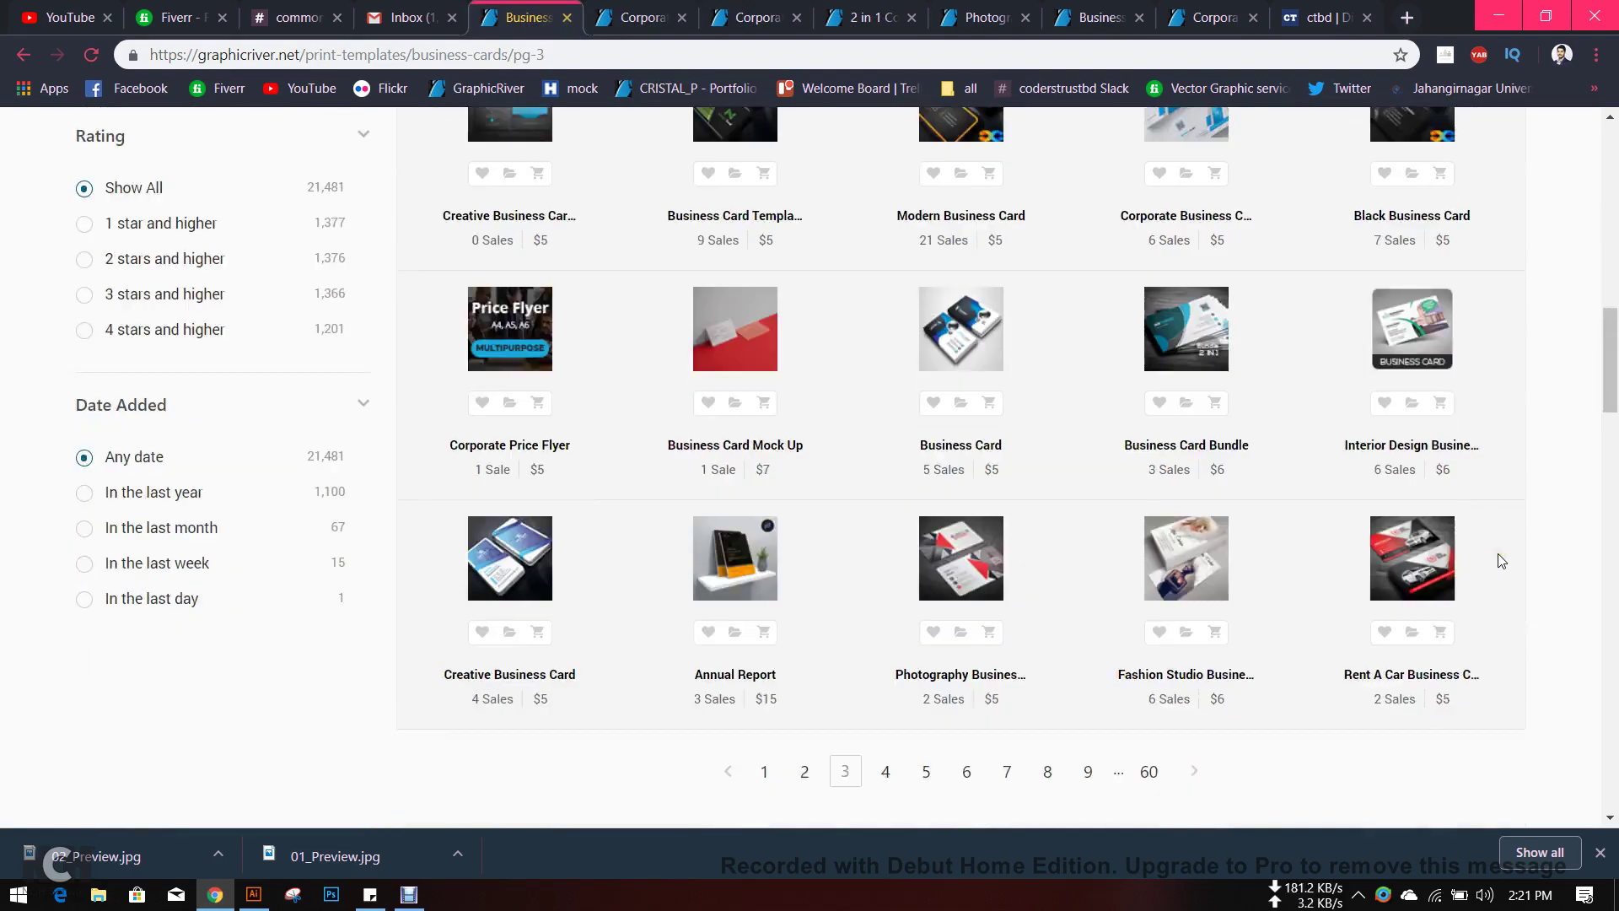
- Go to page 4 of the business card listing and open Minimalist Business Card Vol. 09 in a new tab
click(881, 456)
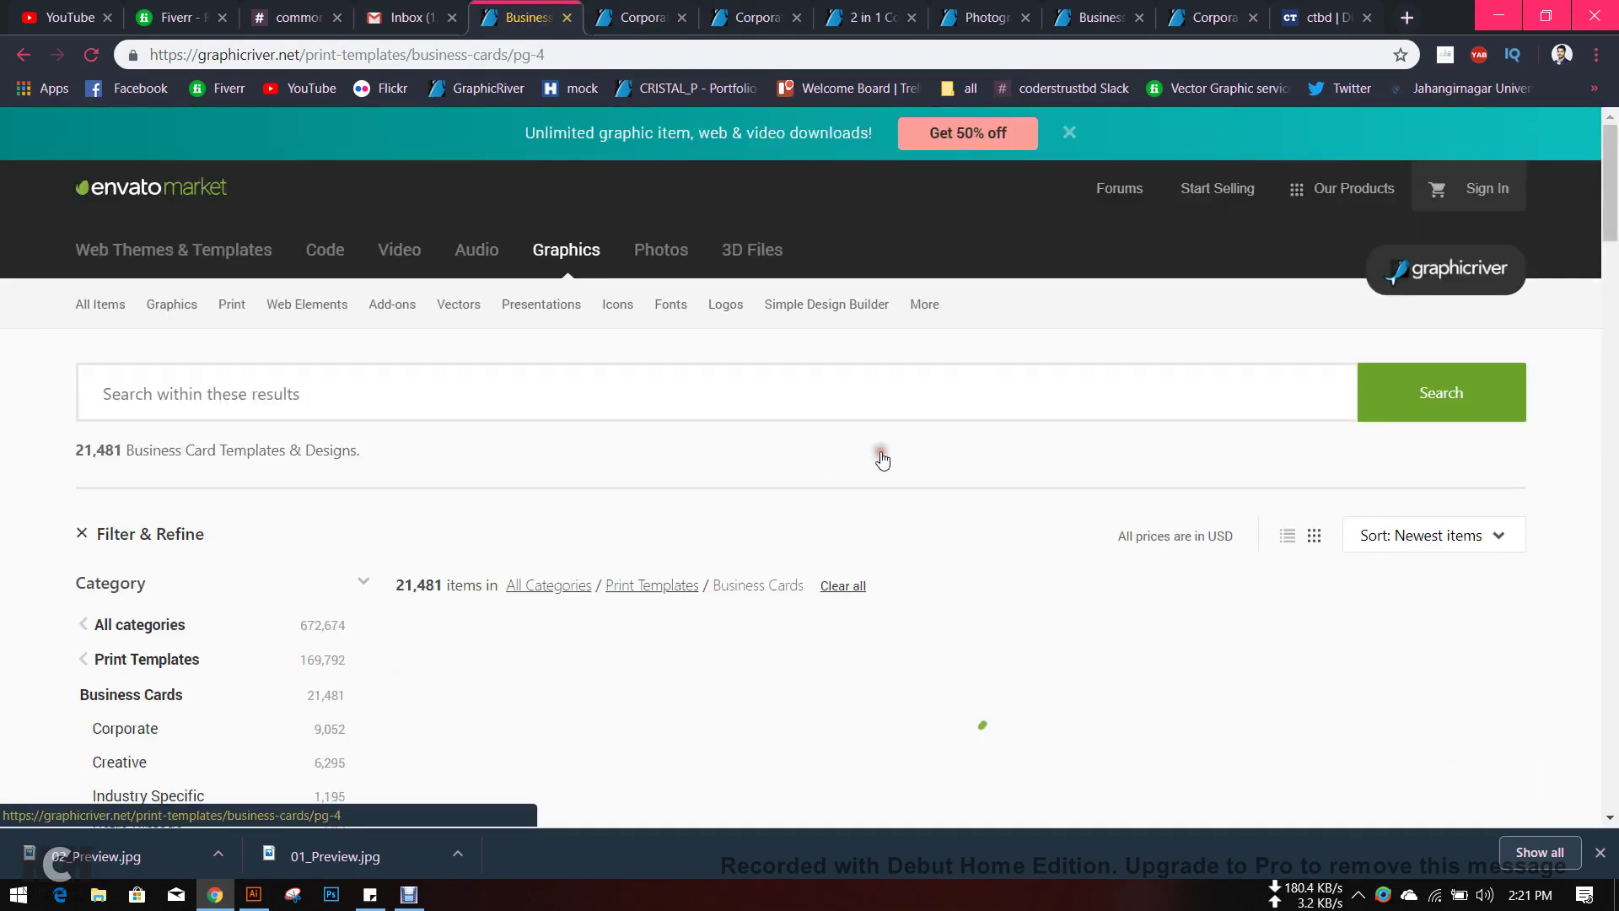
scroll(873, 447, down, 3)
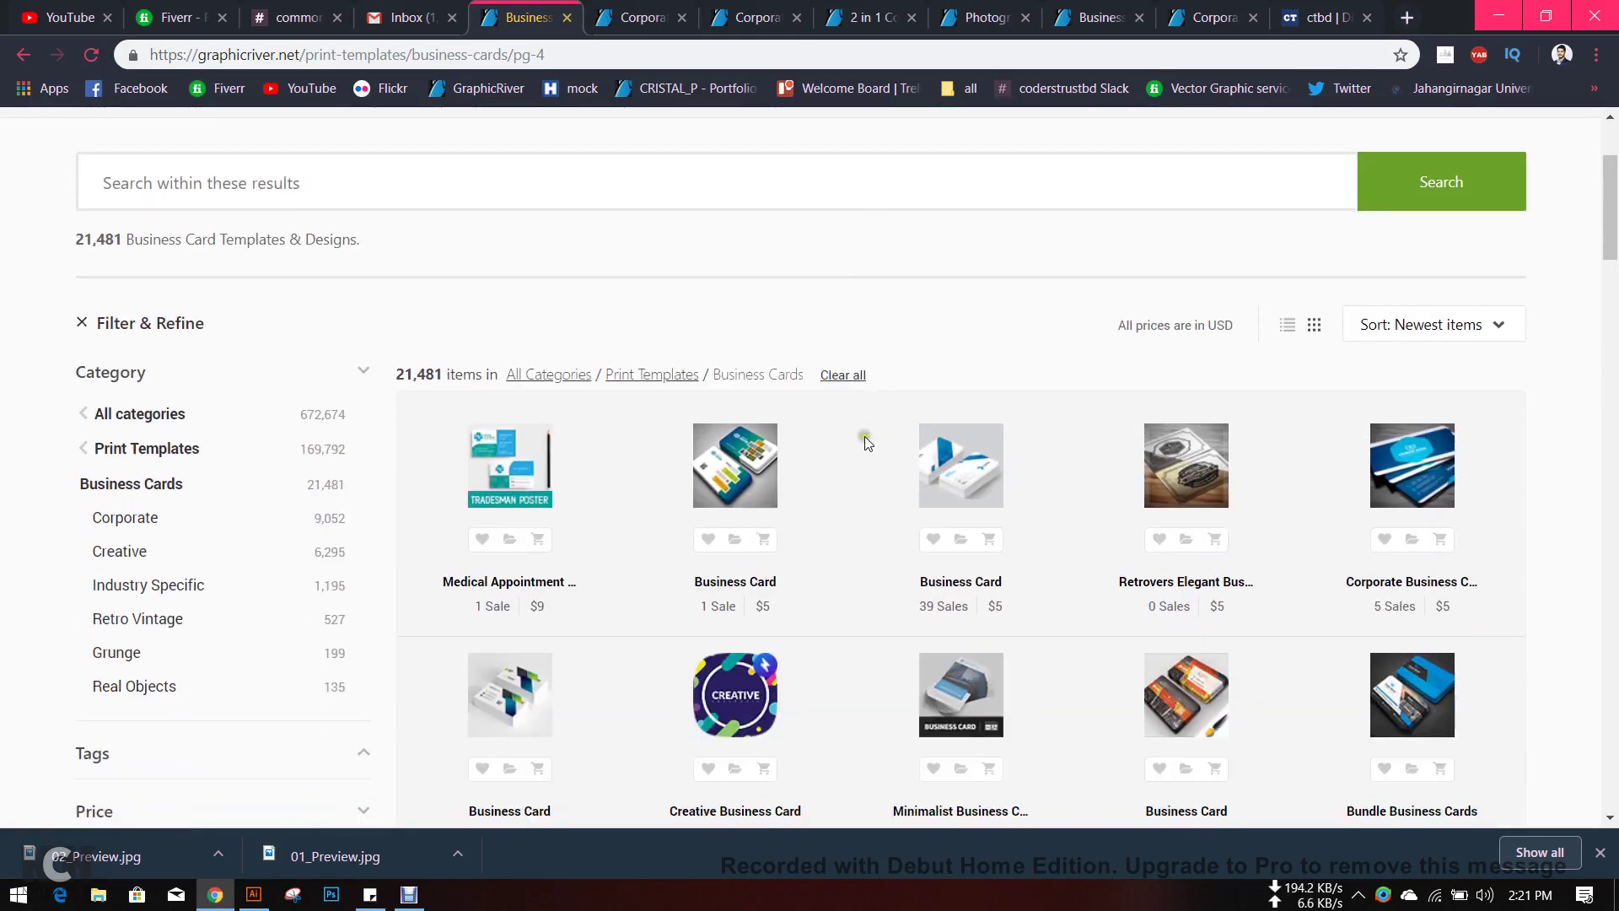
scroll(868, 444, down, 3)
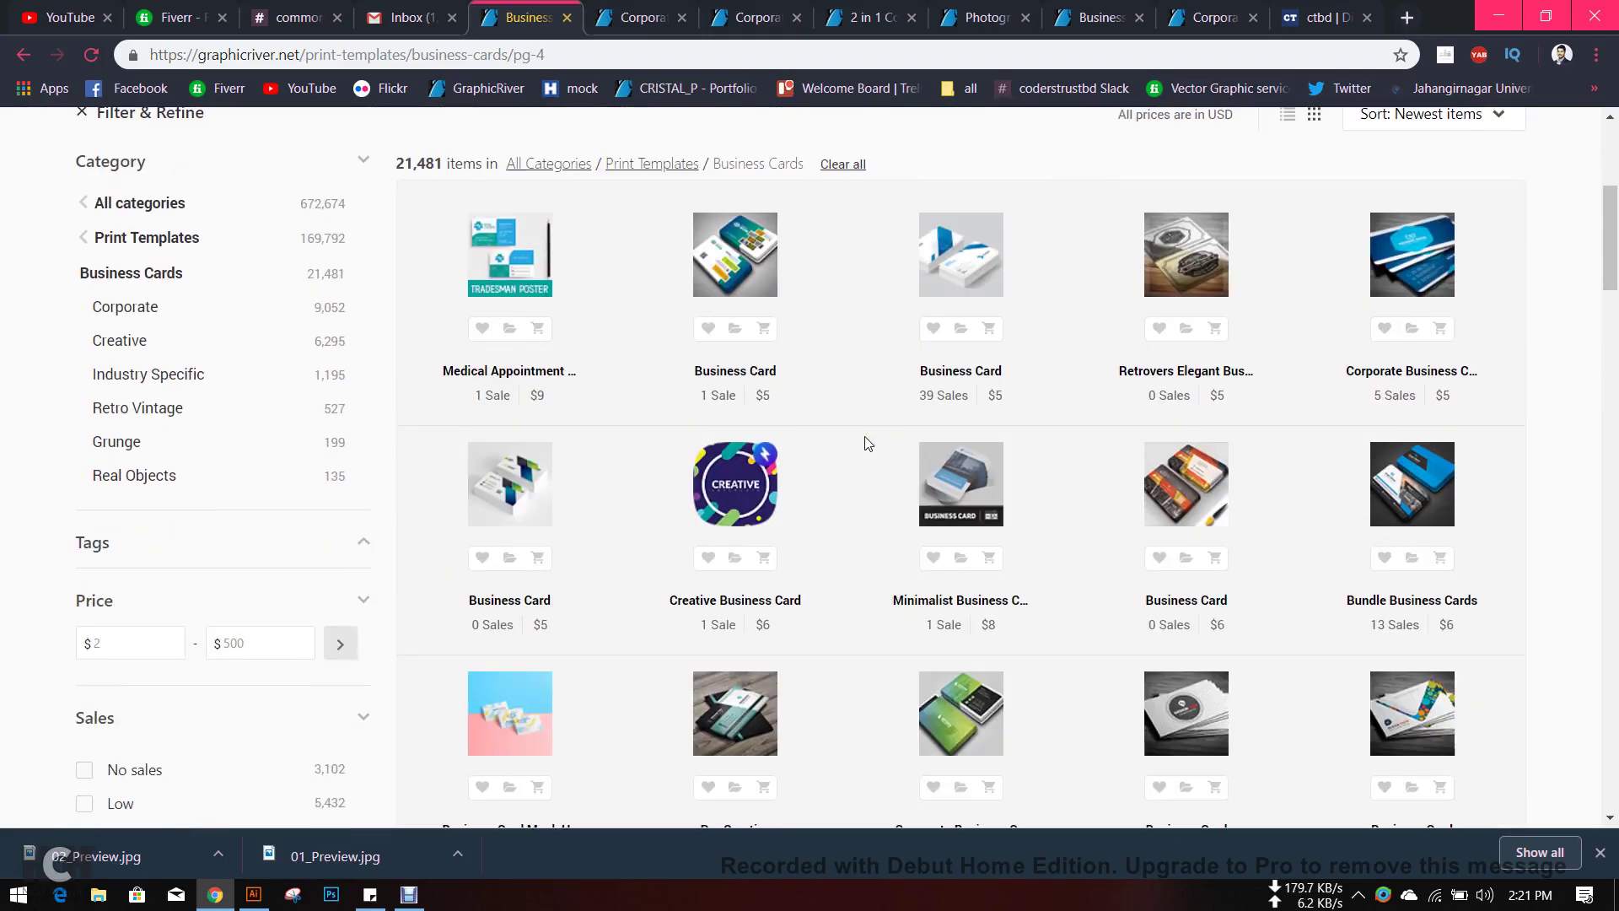
right_click(942, 478)
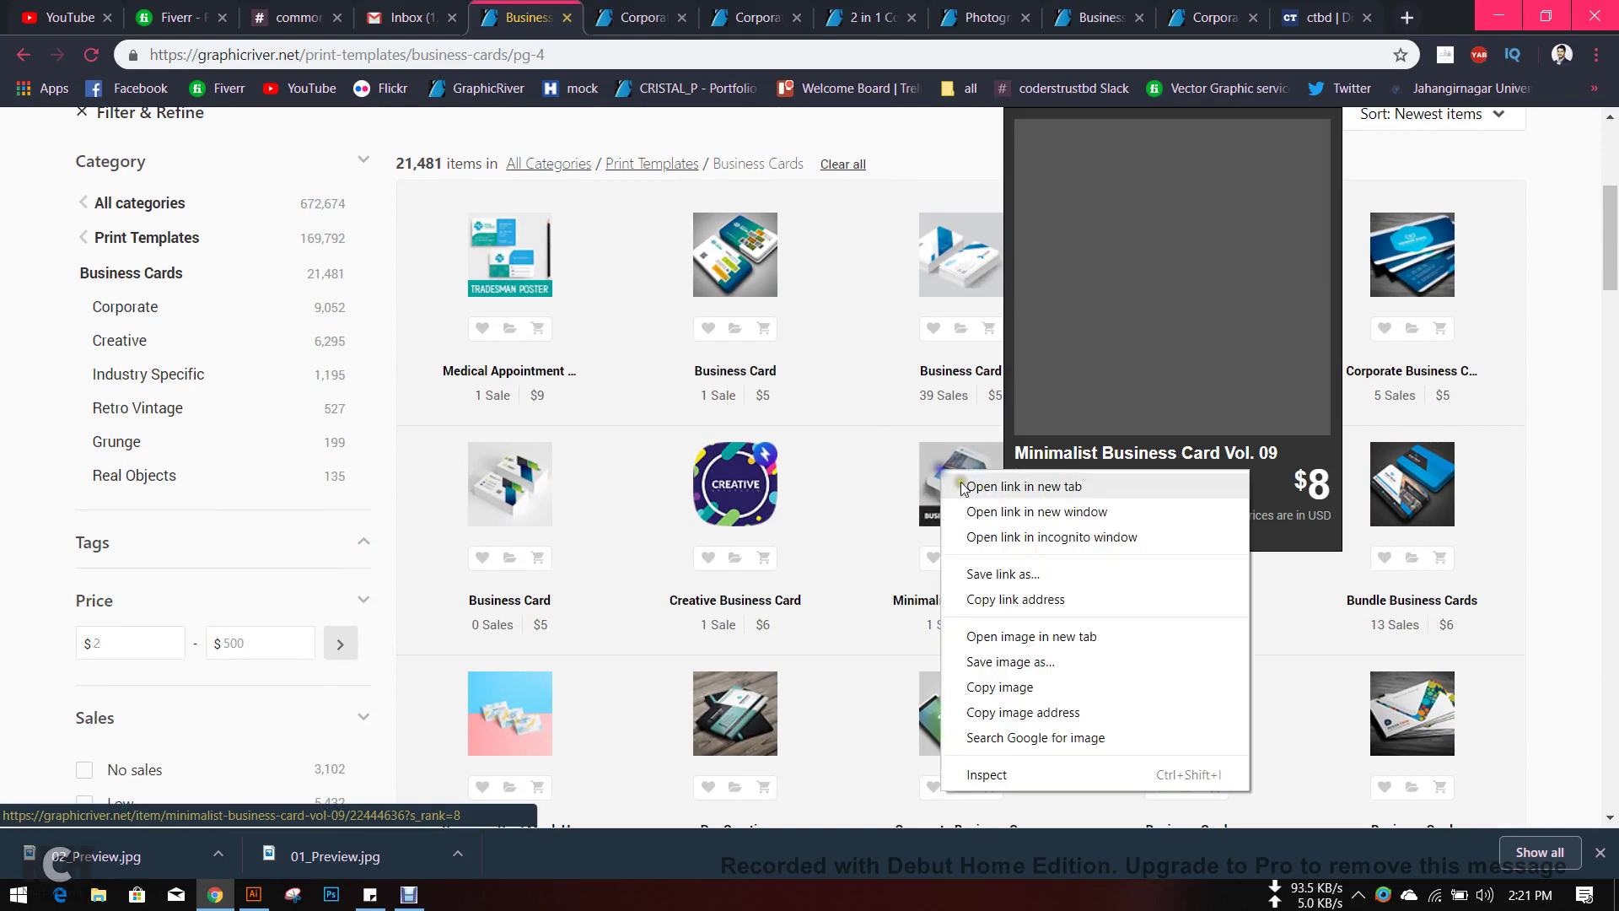
click(978, 485)
click(577, 10)
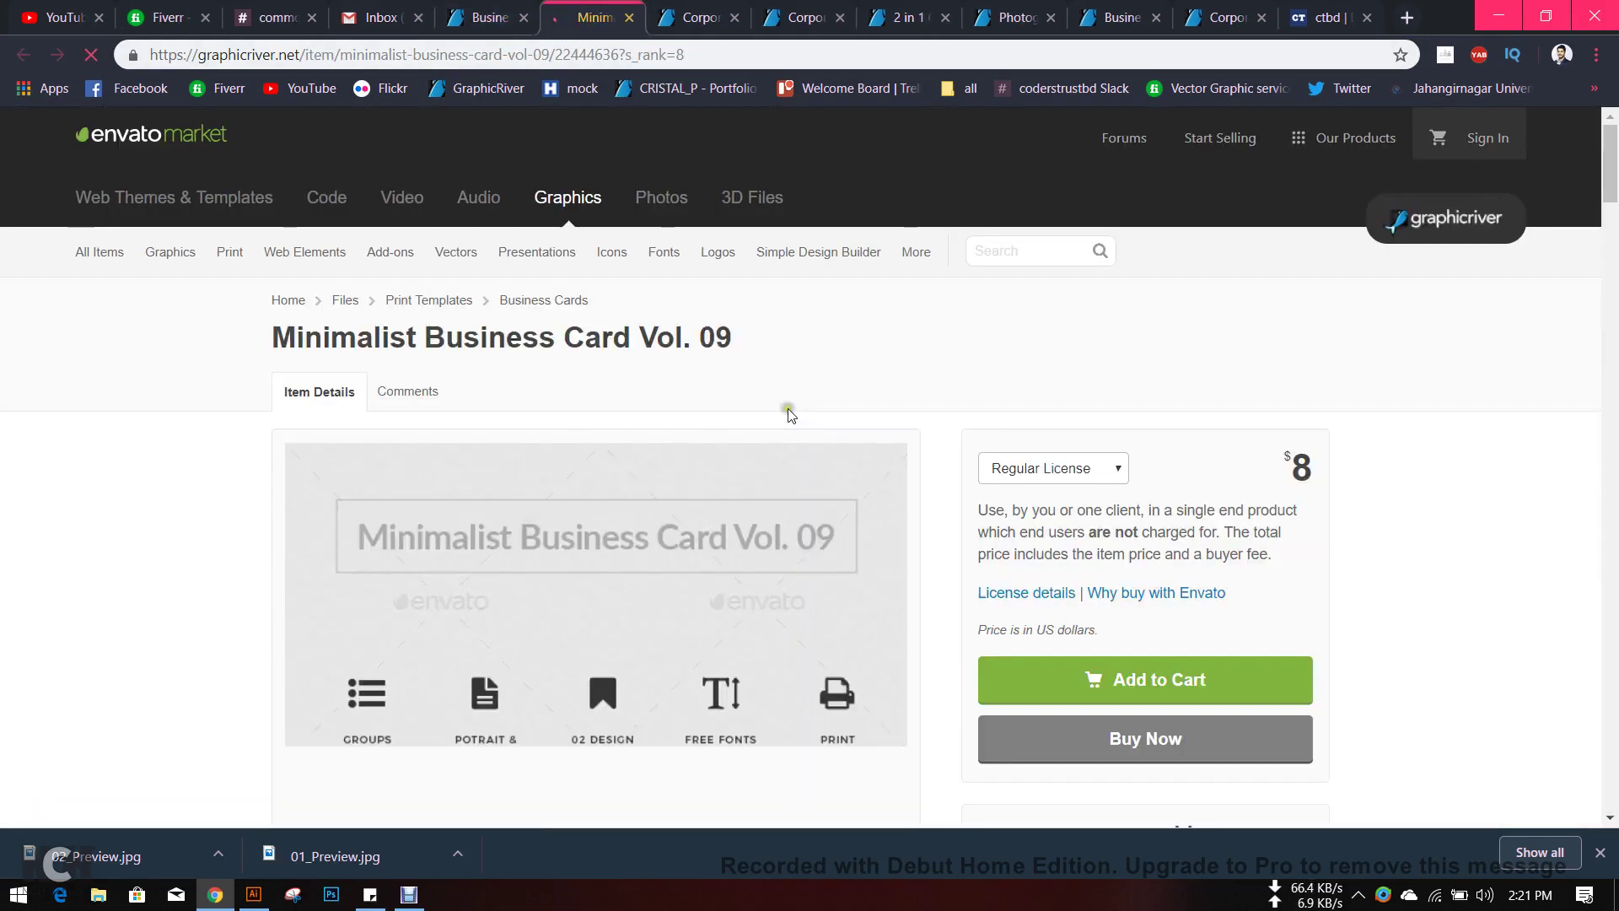
- Examine the horizontal and vertical card previews of Minimalist Business Card Vol. 09, and return to the Corporate Business Card Bundle page
scroll(789, 408, down, 6)
scroll(765, 457, down, 5)
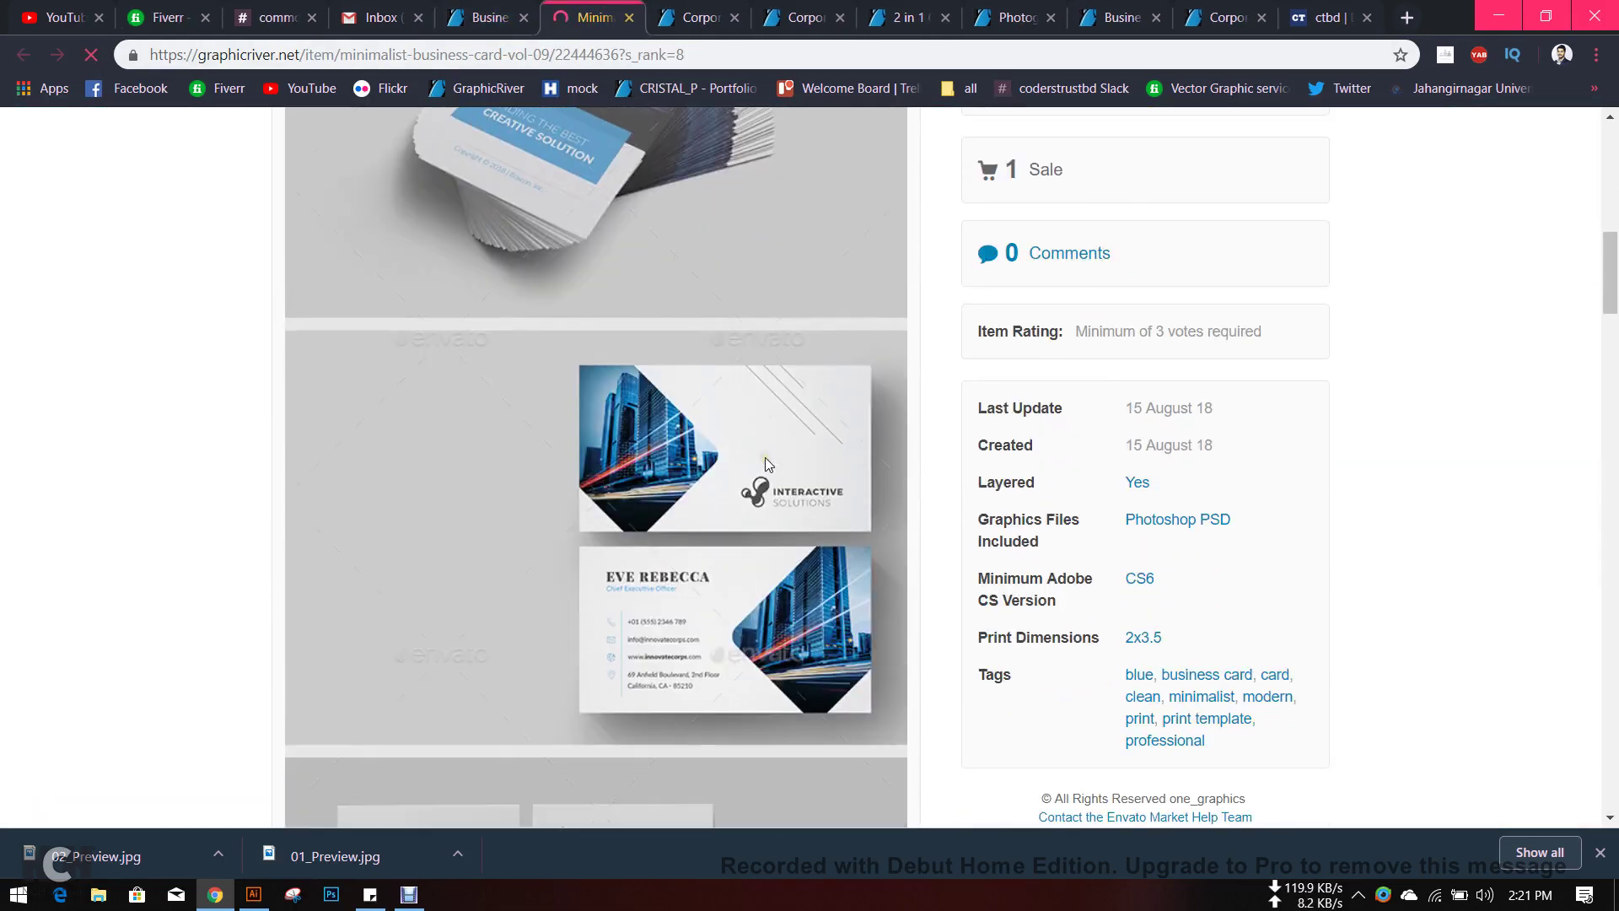
scroll(767, 450, up, 5)
scroll(768, 450, down, 7)
scroll(742, 480, down, 4)
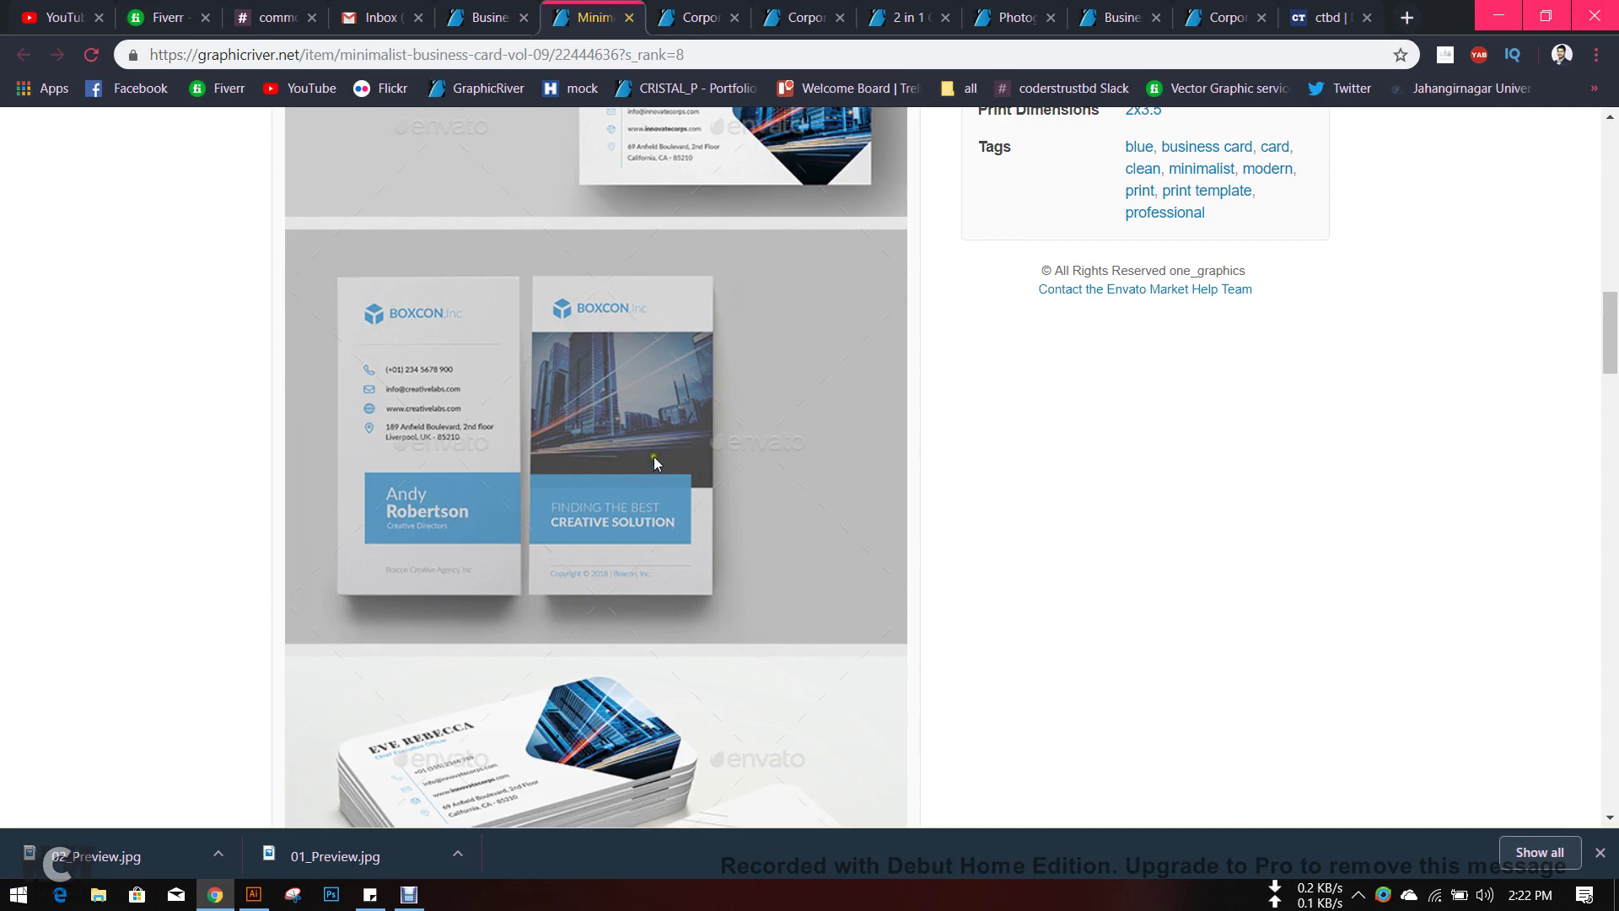
key(ctrl+Tab)
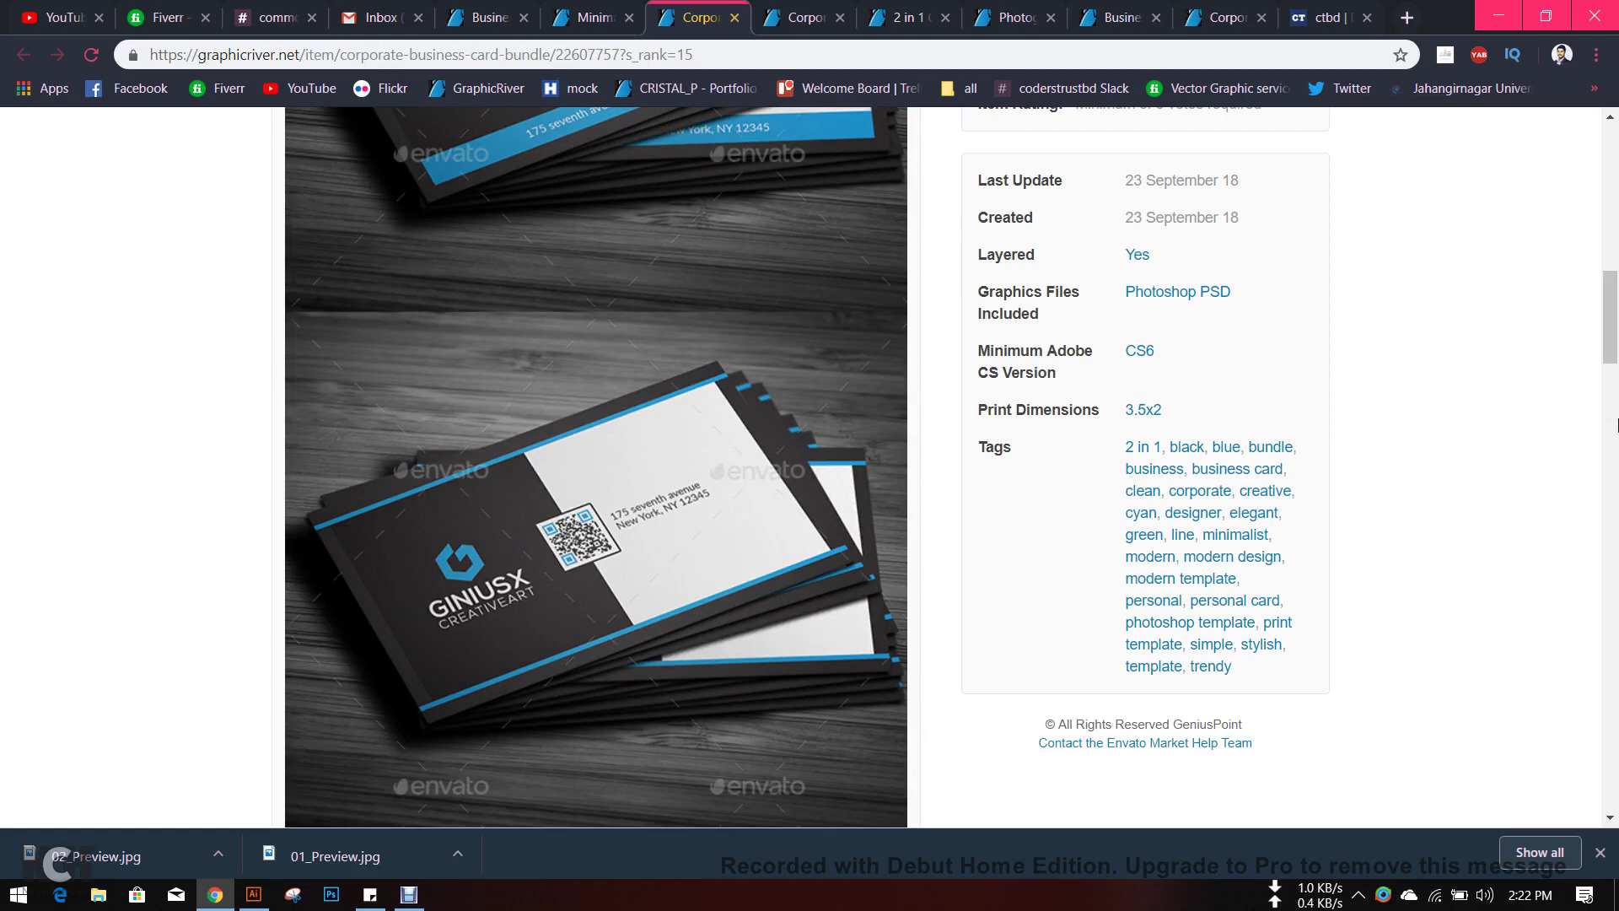
- Switch to Illustrator and set the new document to 3.5 in wide by 2 in high with landscape orientation
click(253, 894)
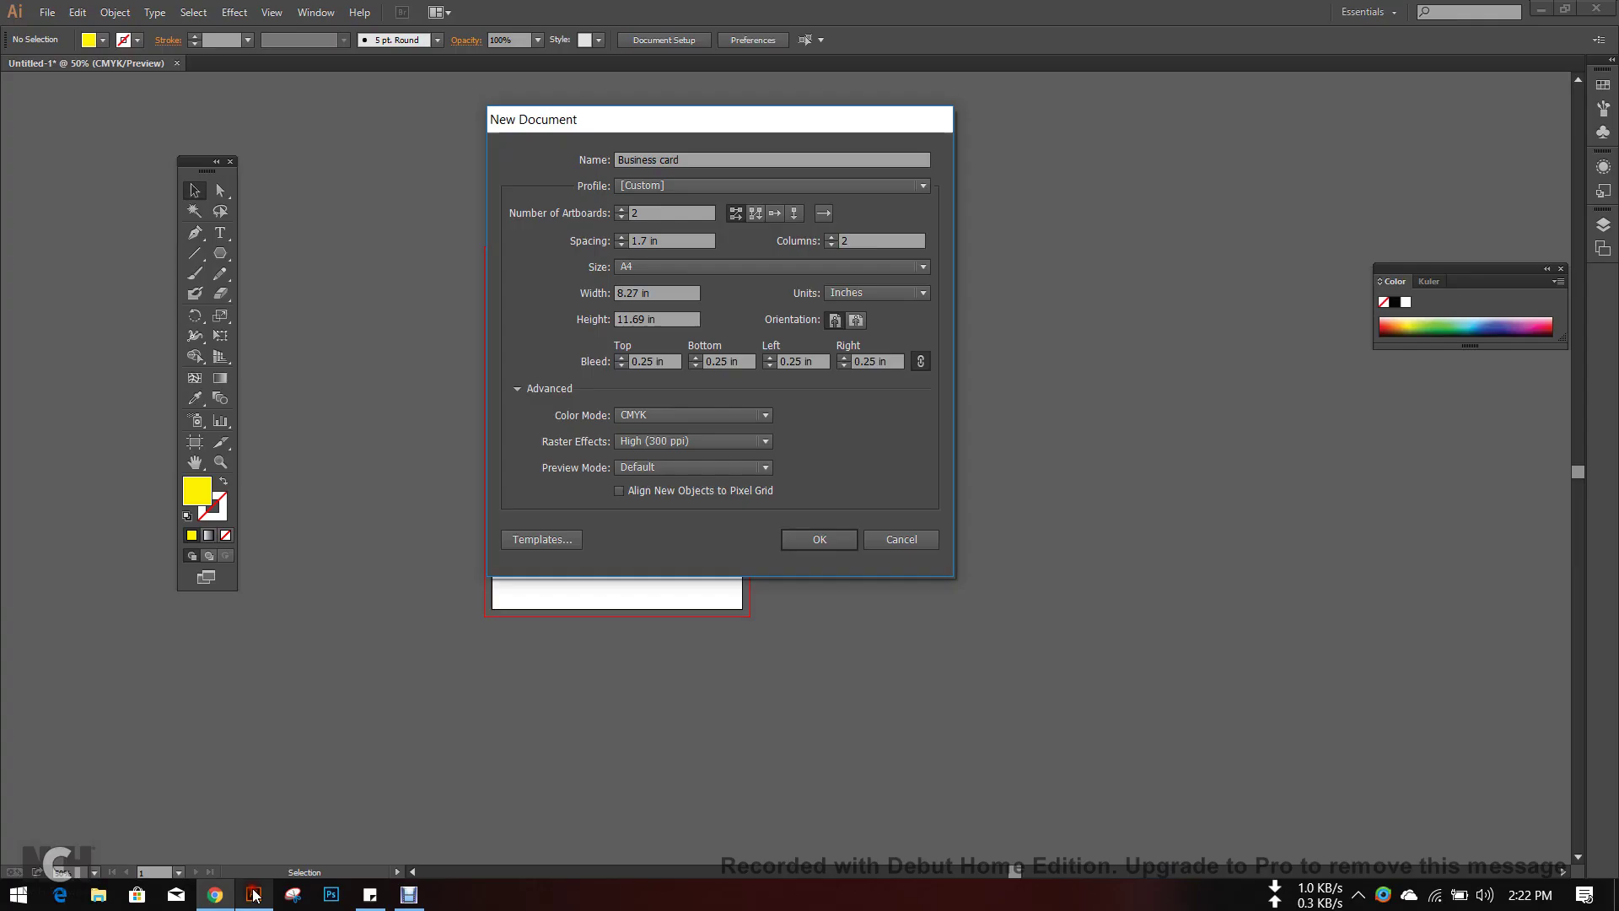
click(659, 293)
text(3.)
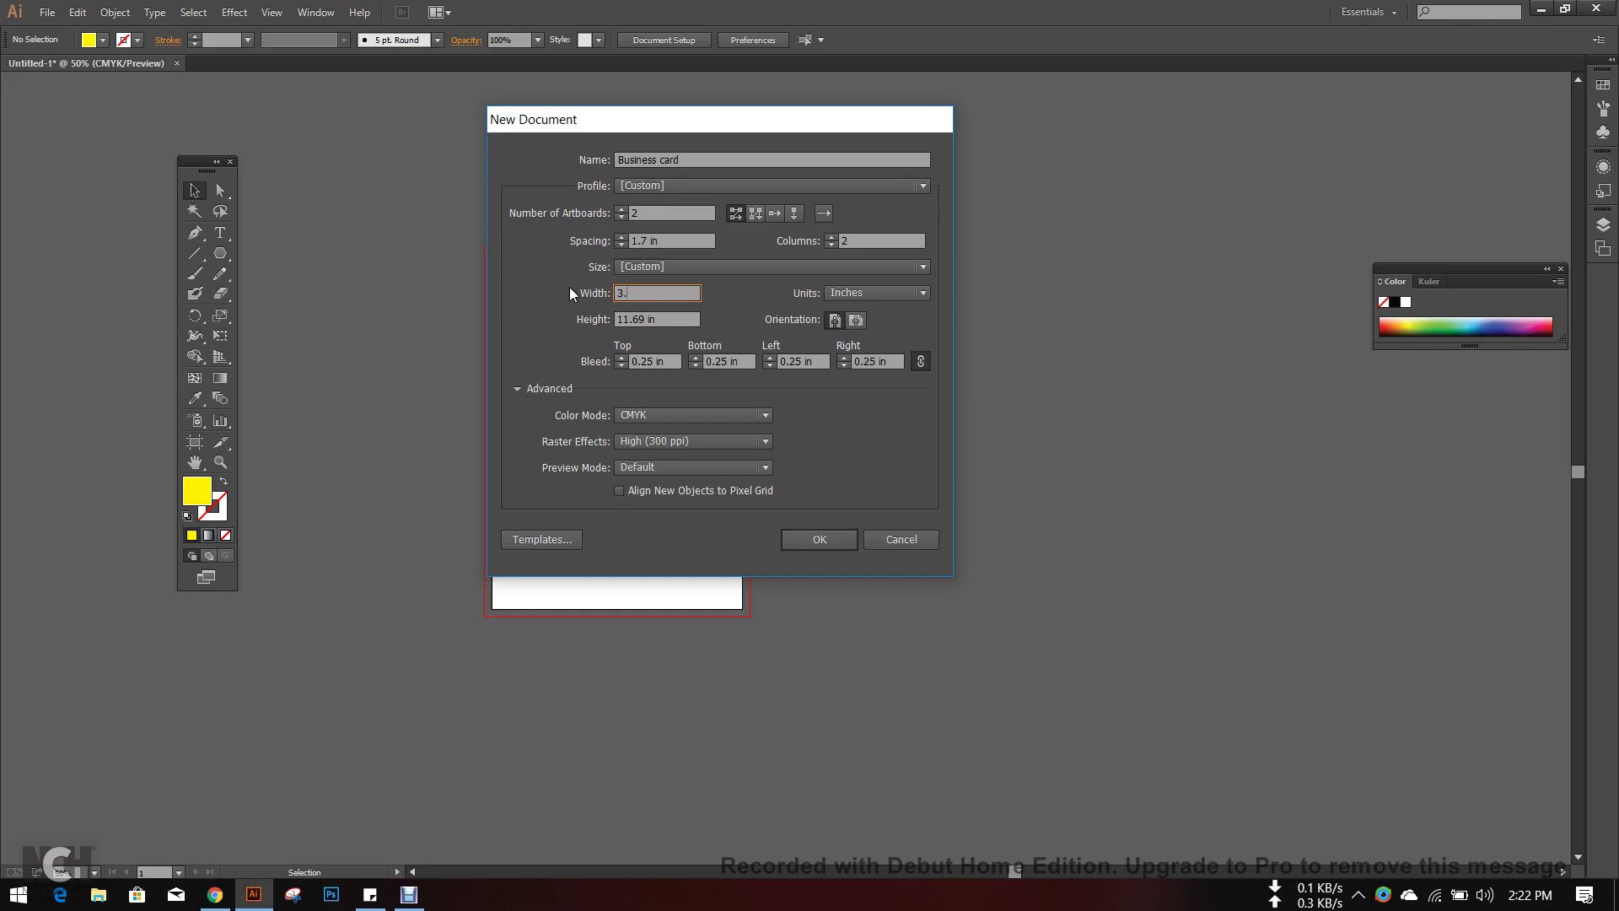
text(5)
key(Tab)
text(2)
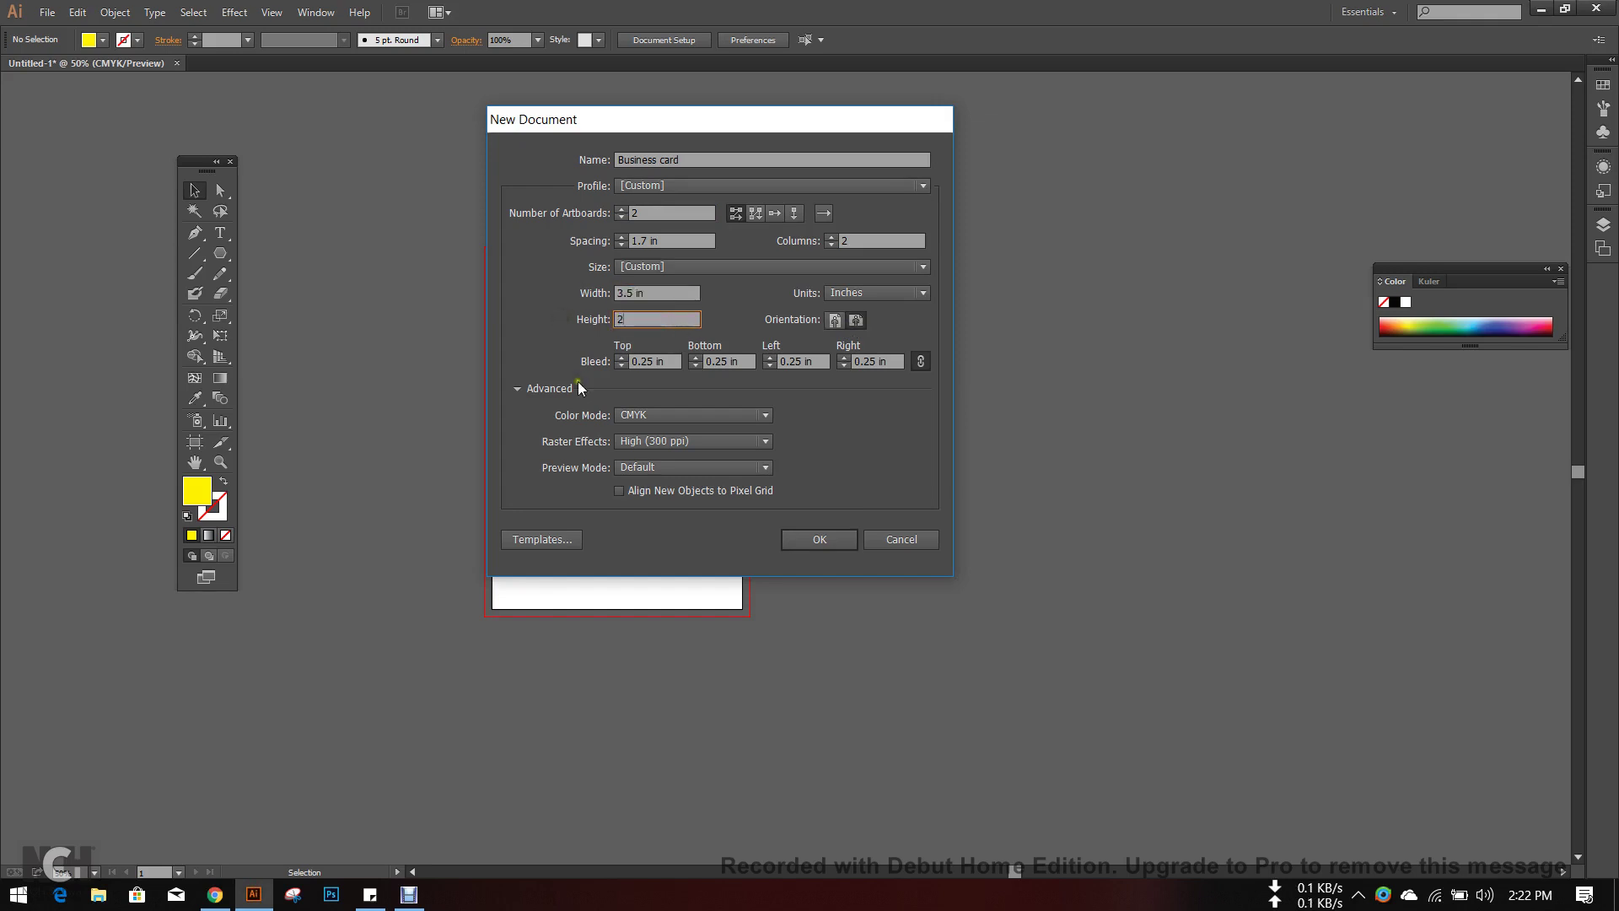
click(861, 323)
click(838, 323)
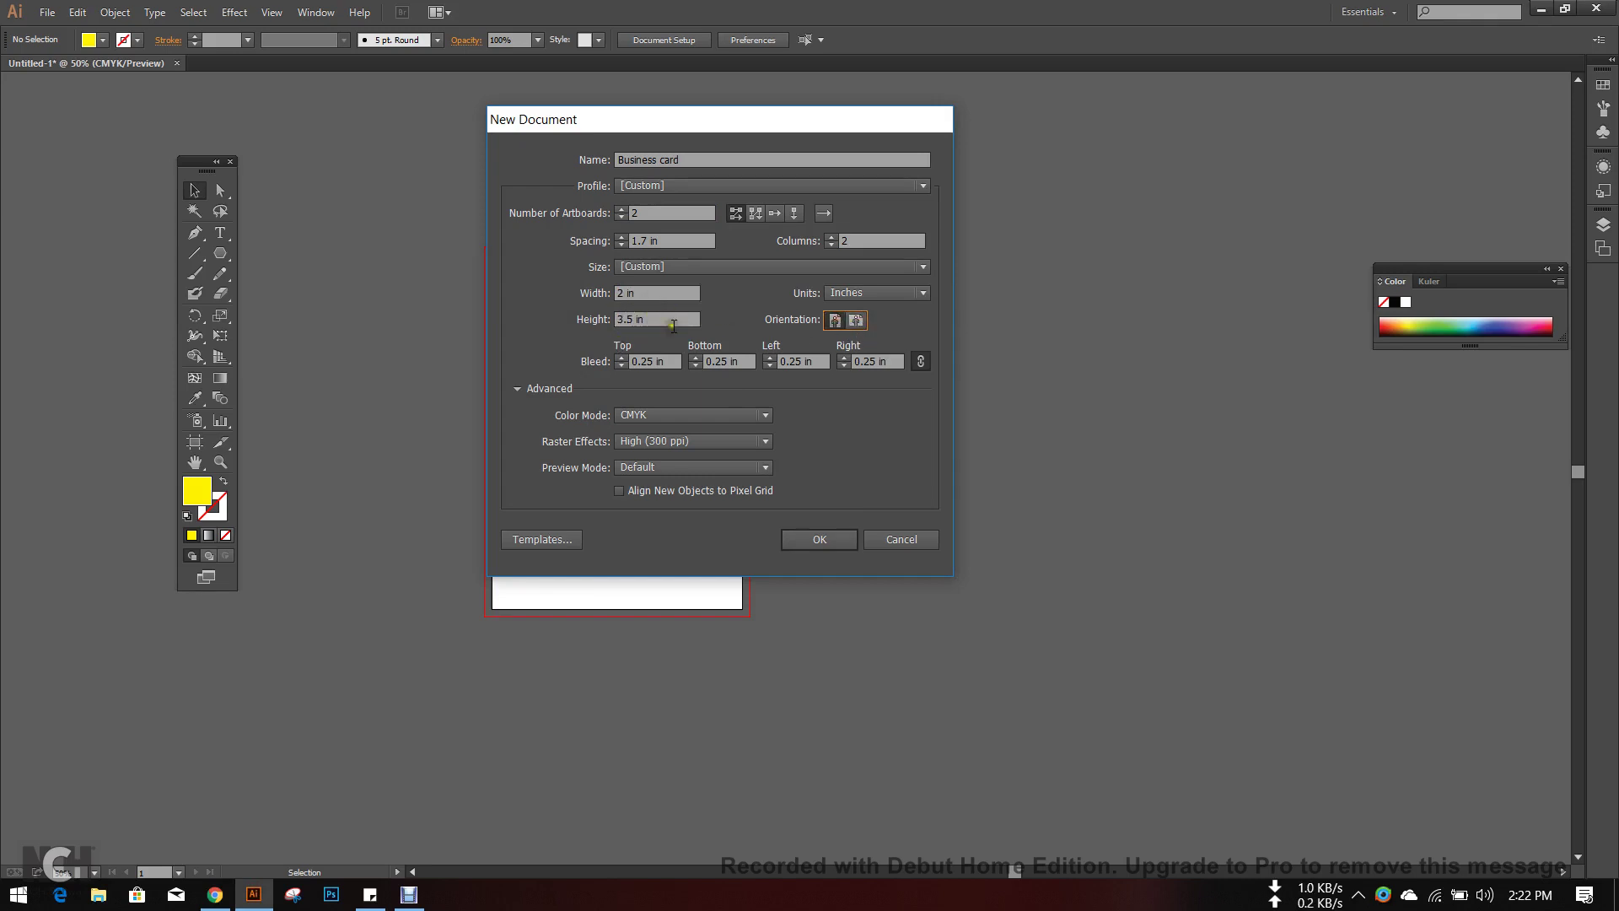
click(857, 321)
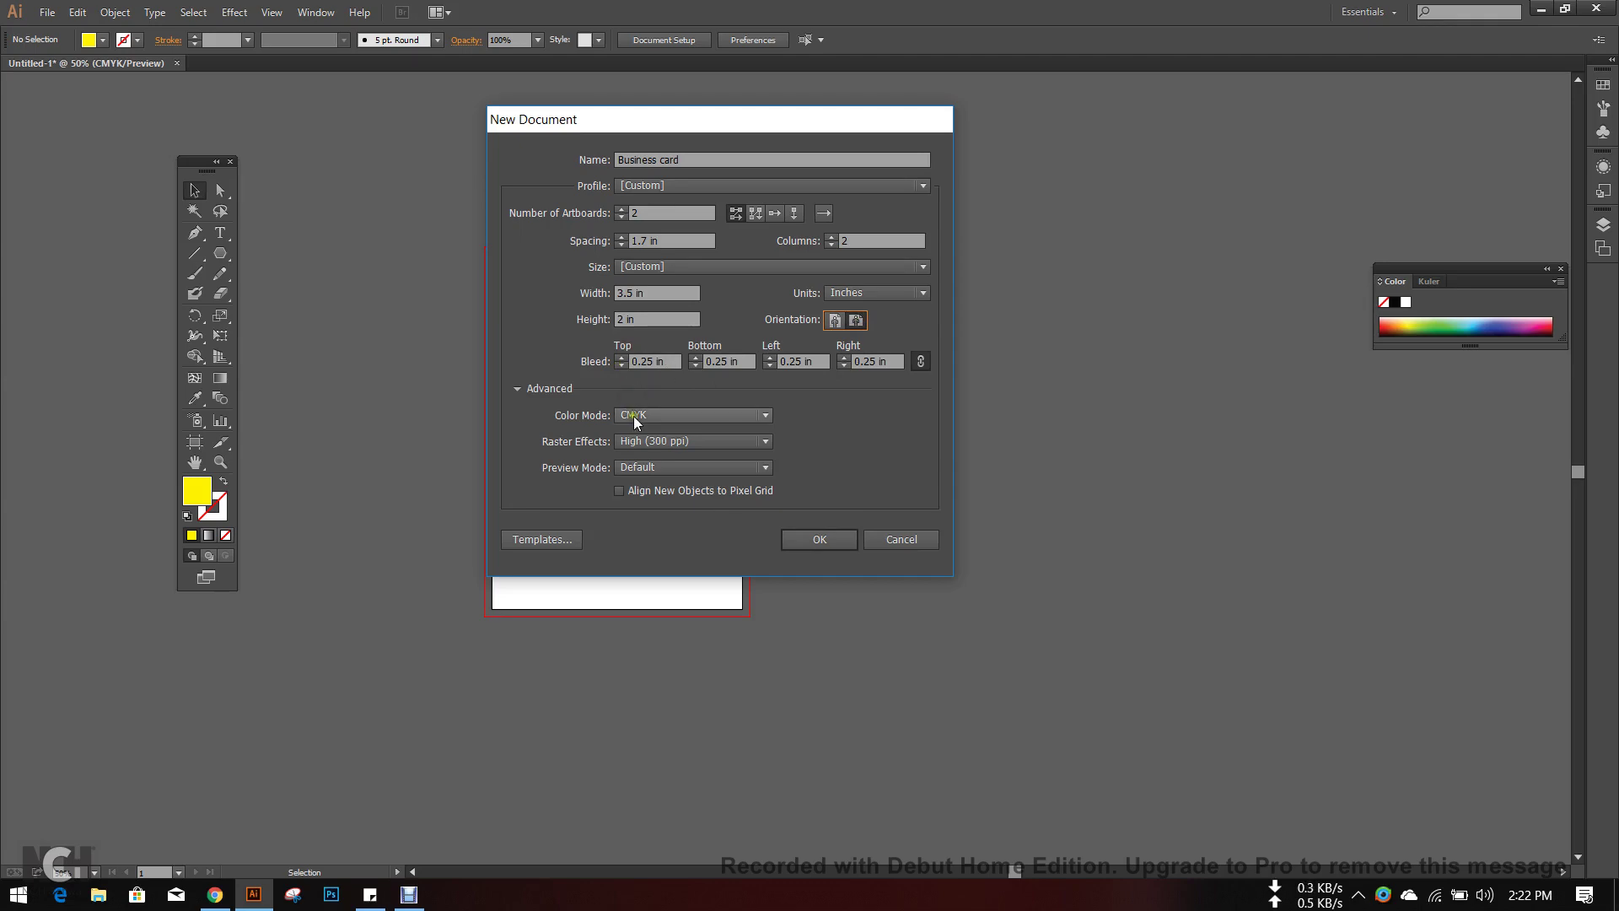
- Switch to Chrome and check the card size and bleed setting in the Corporate Business Card Bundle's feature list
click(215, 894)
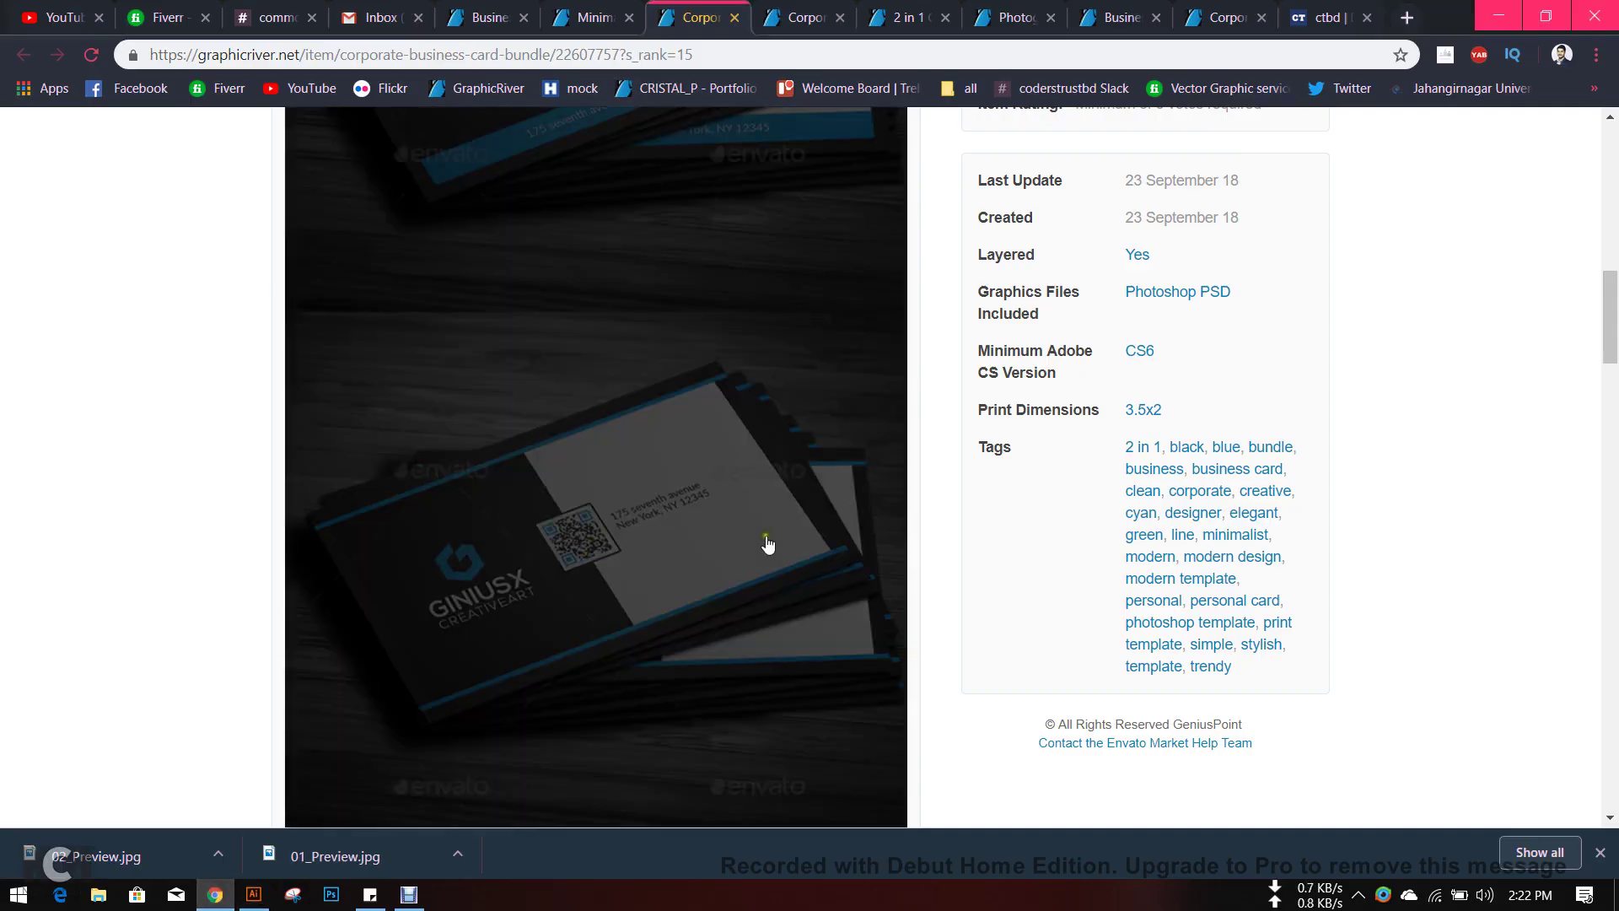
scroll(843, 549, down, 15)
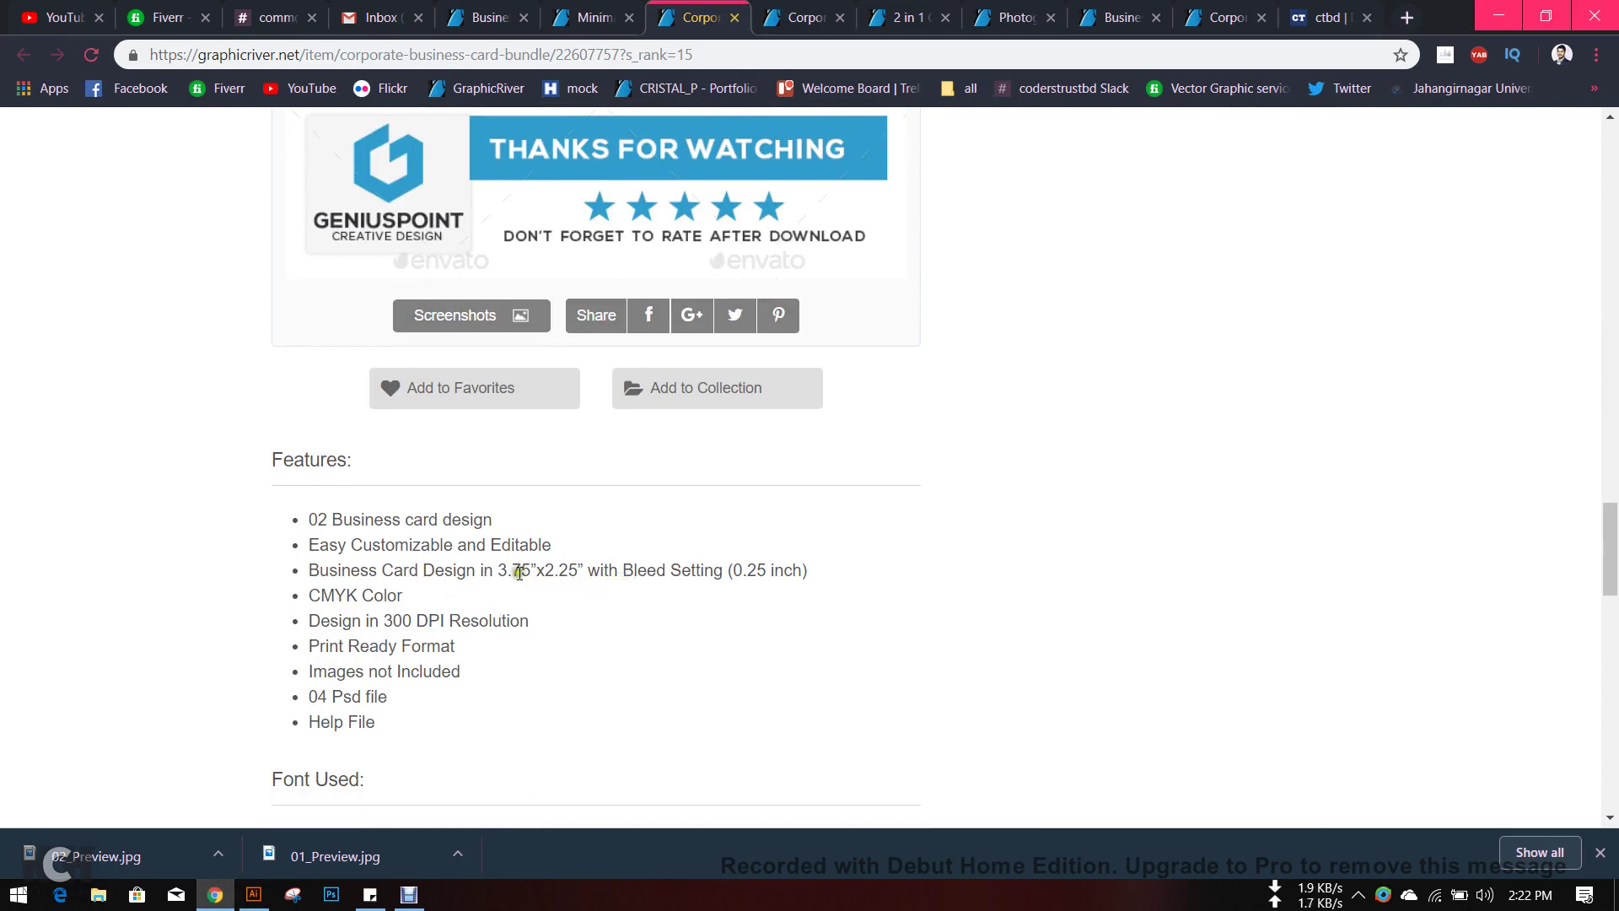
drag(519, 573, 585, 573)
click(662, 572)
drag(757, 571, 807, 569)
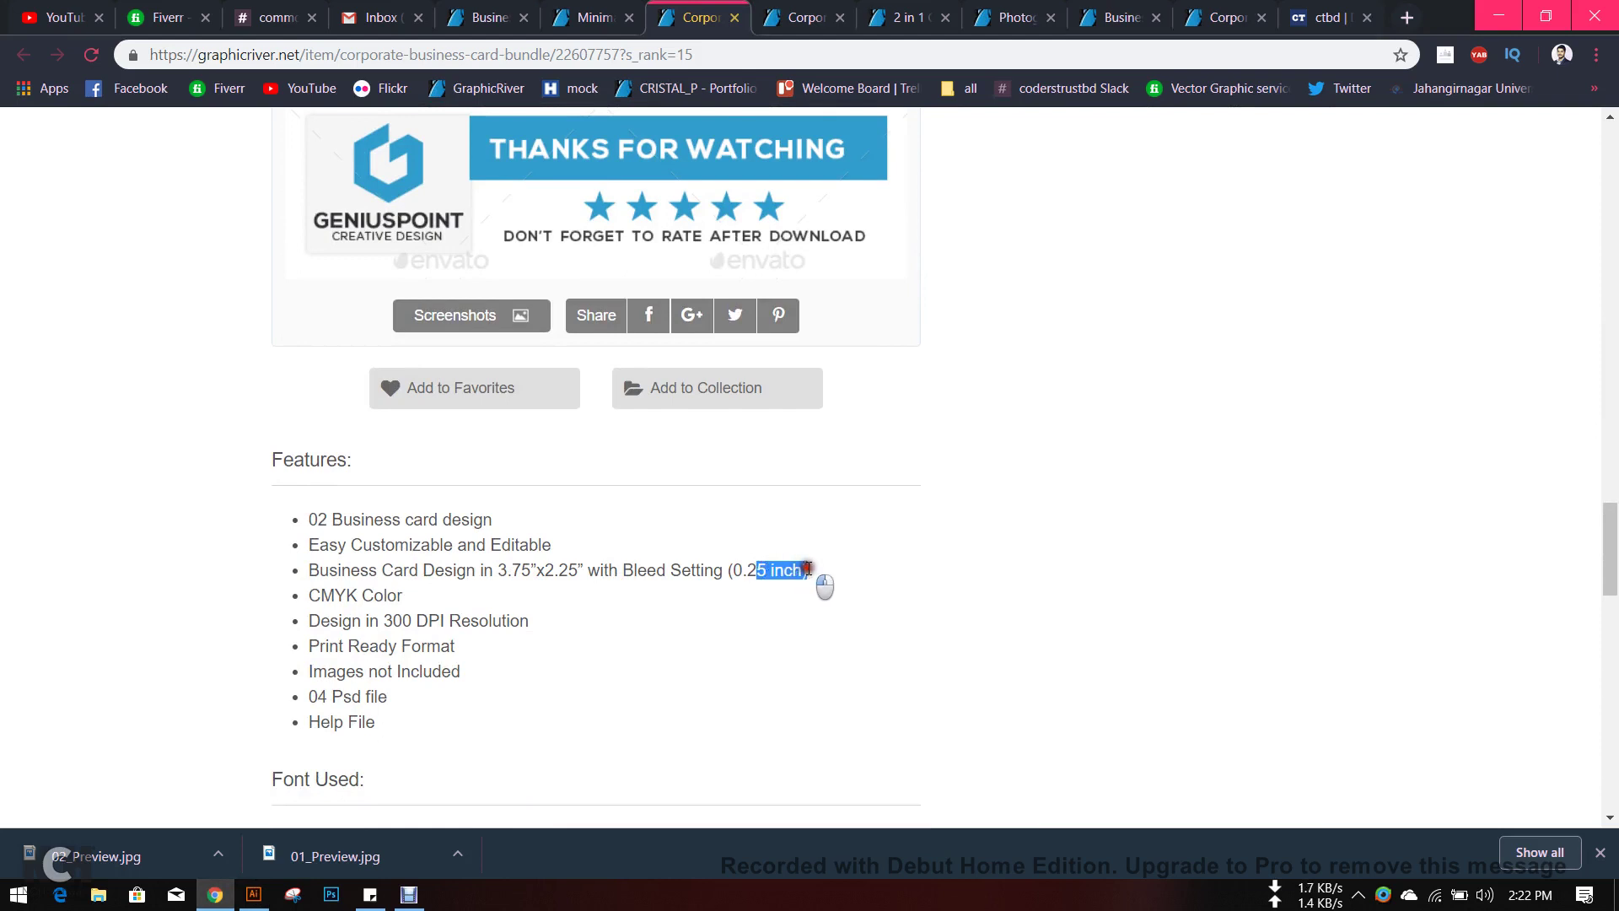
click(769, 589)
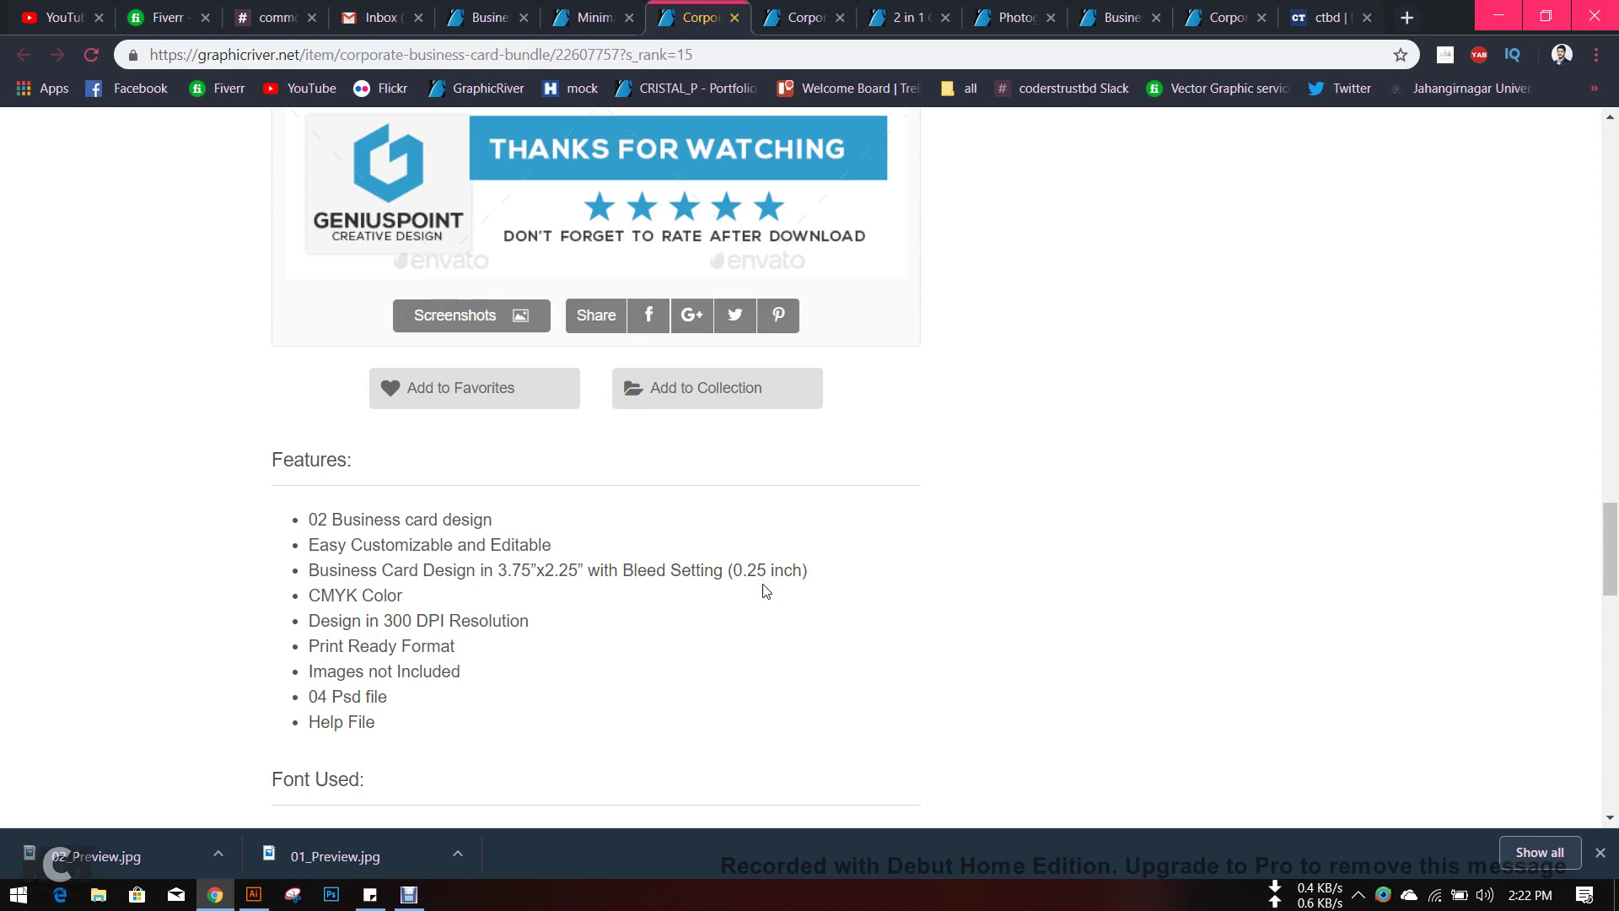
- Switch to Illustrator, create the two-artboard Business card document, and close the floating Pathfinder panel
click(253, 894)
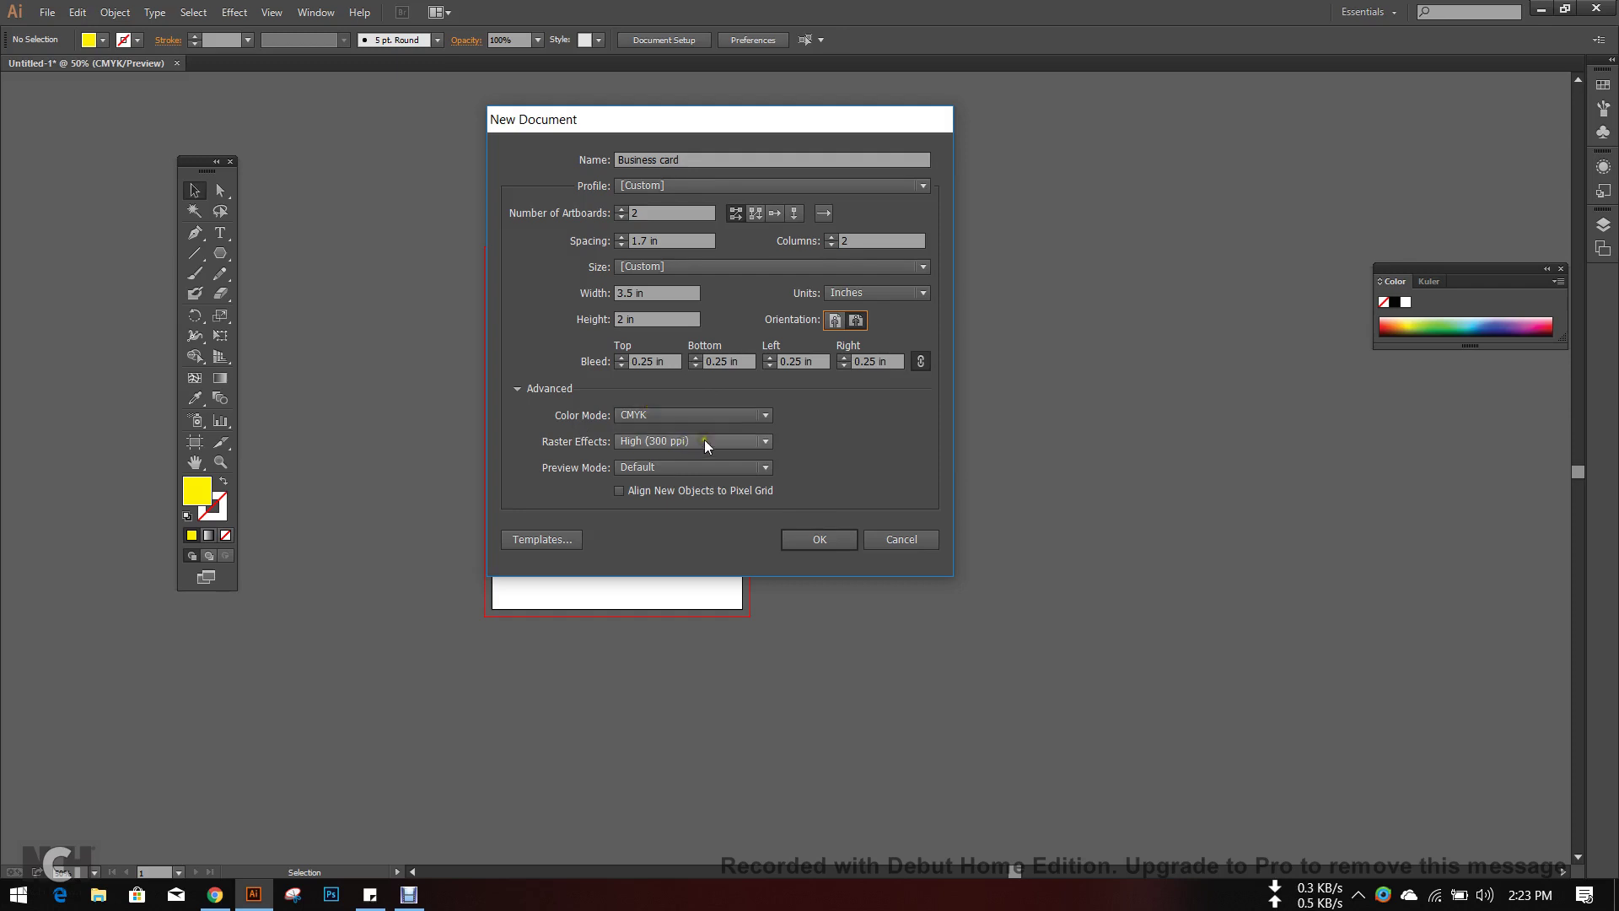
click(826, 540)
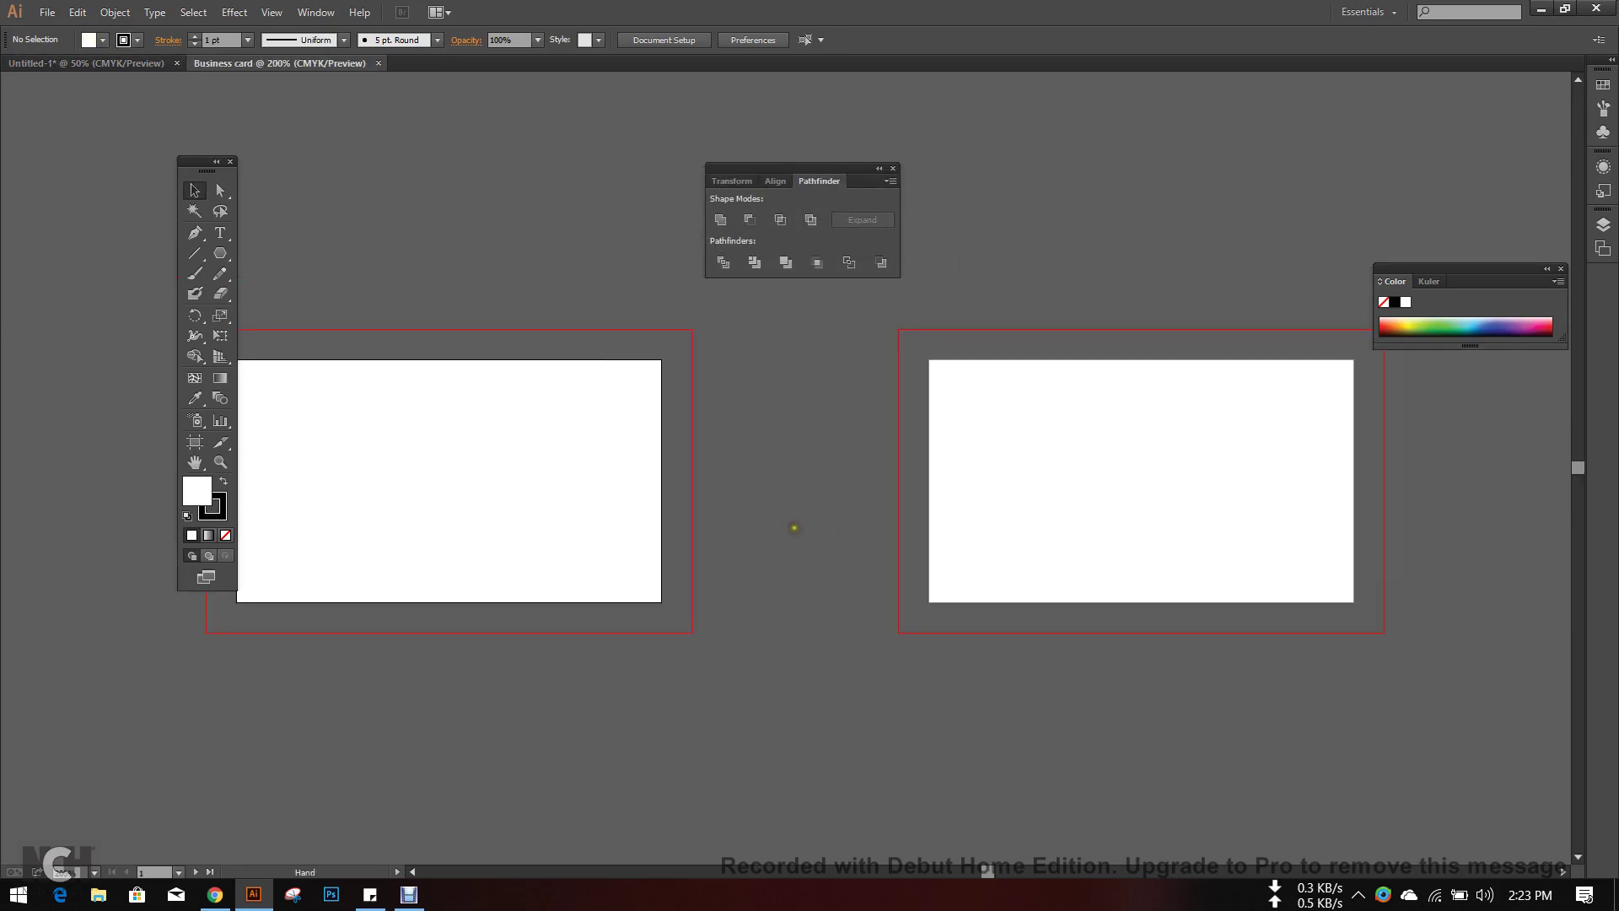
drag(400, 347, 655, 727)
drag(1091, 281, 1321, 690)
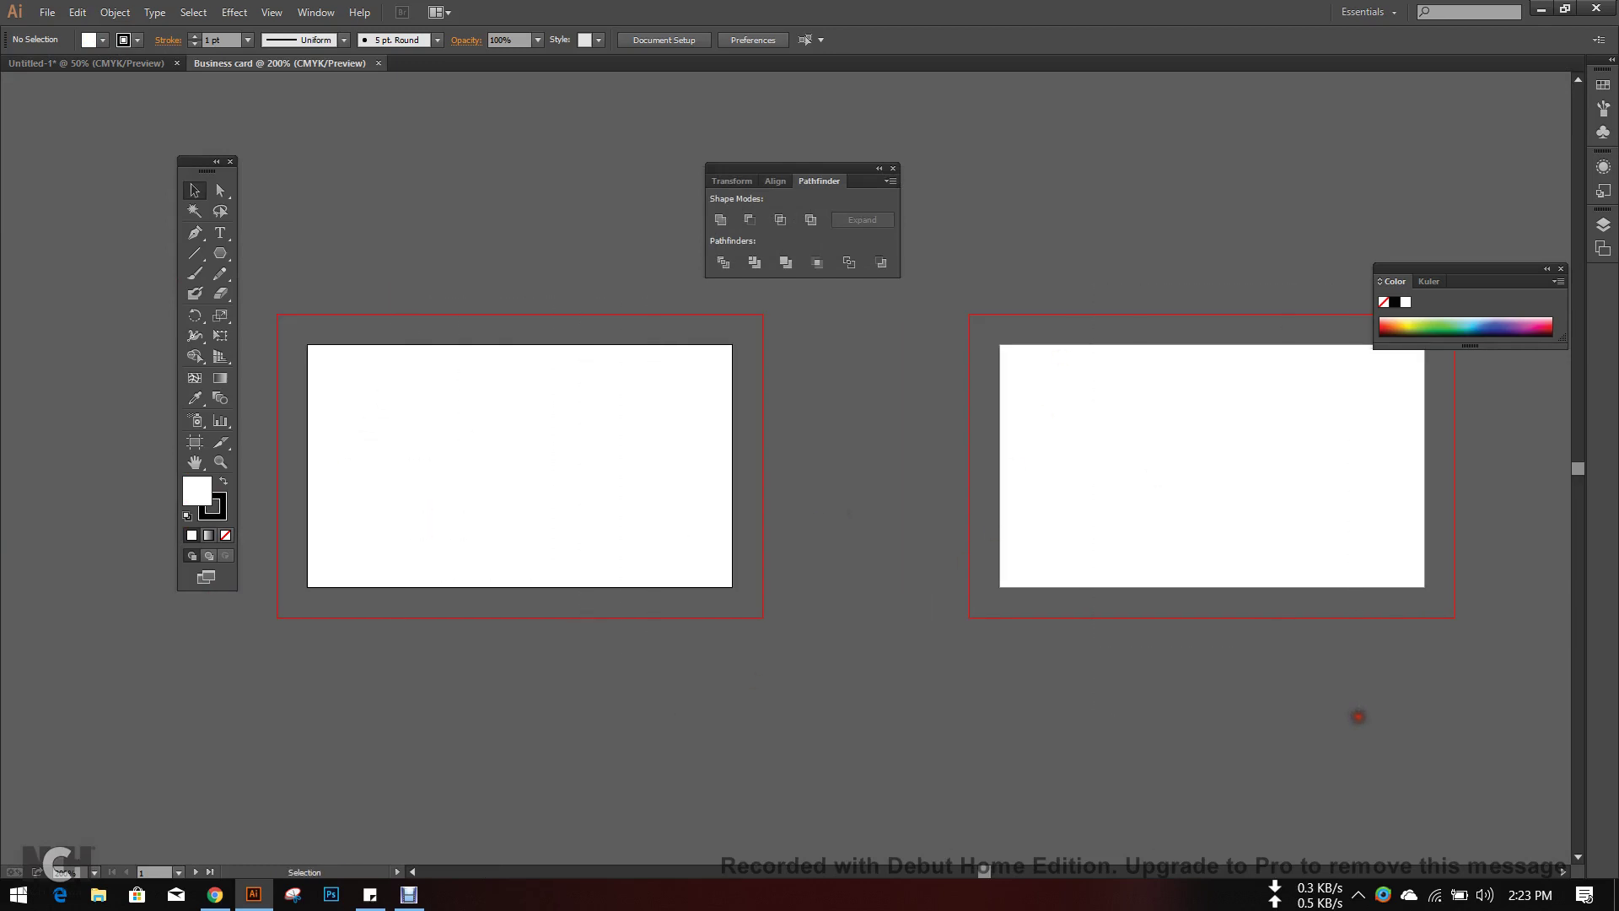
click(893, 168)
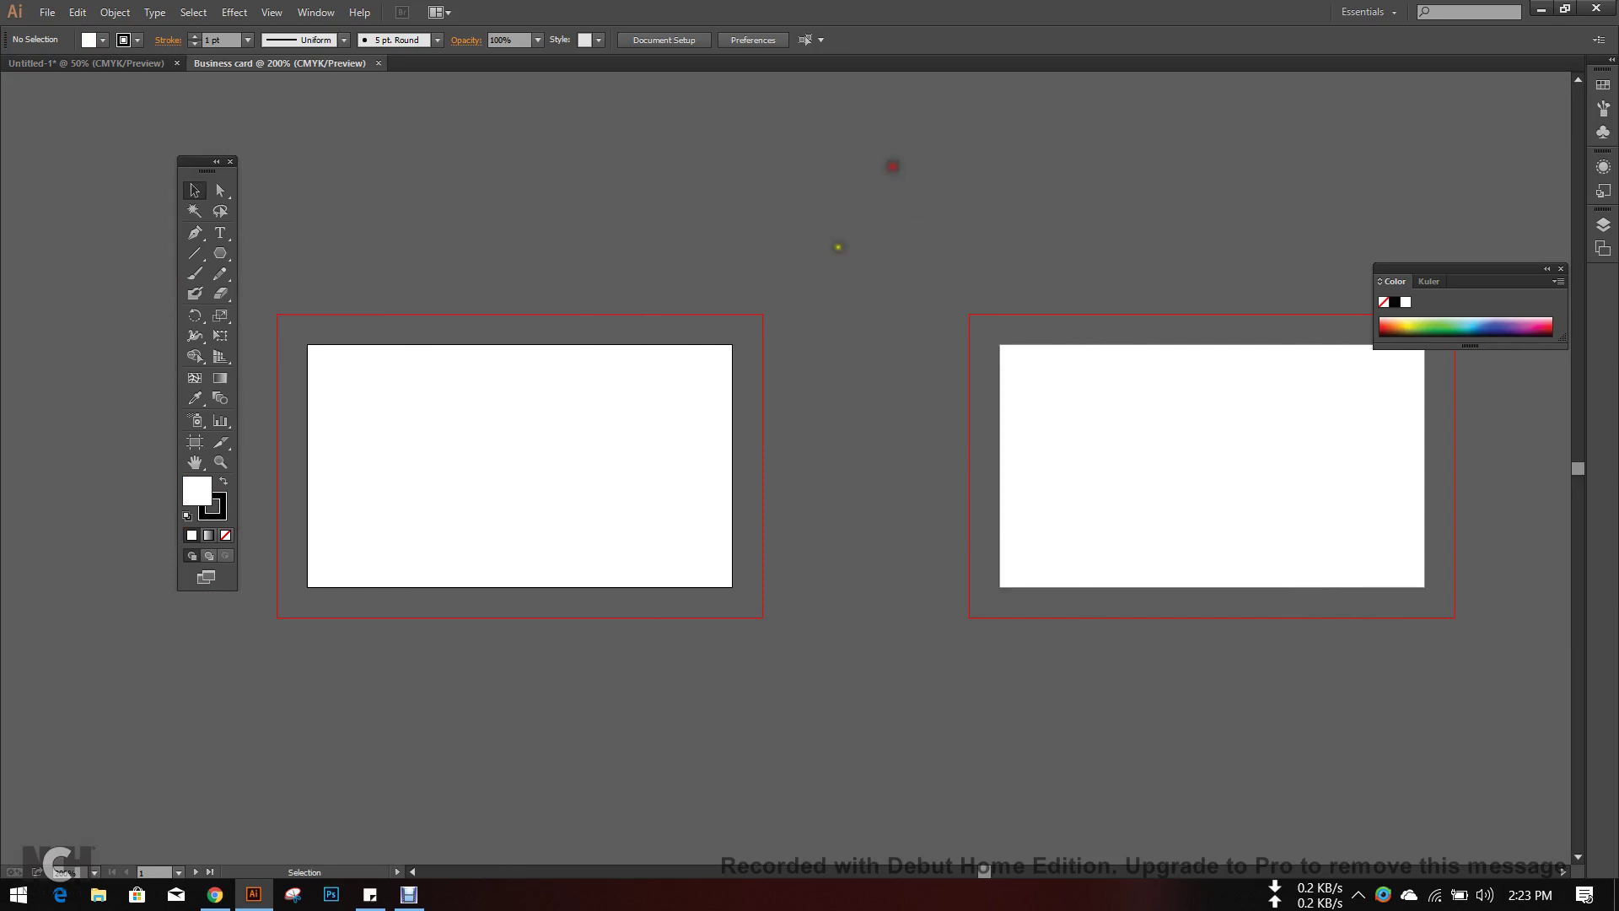
- Examine the first artboard's trim edge and the red bleed outline surrounding it
drag(735, 264, 802, 261)
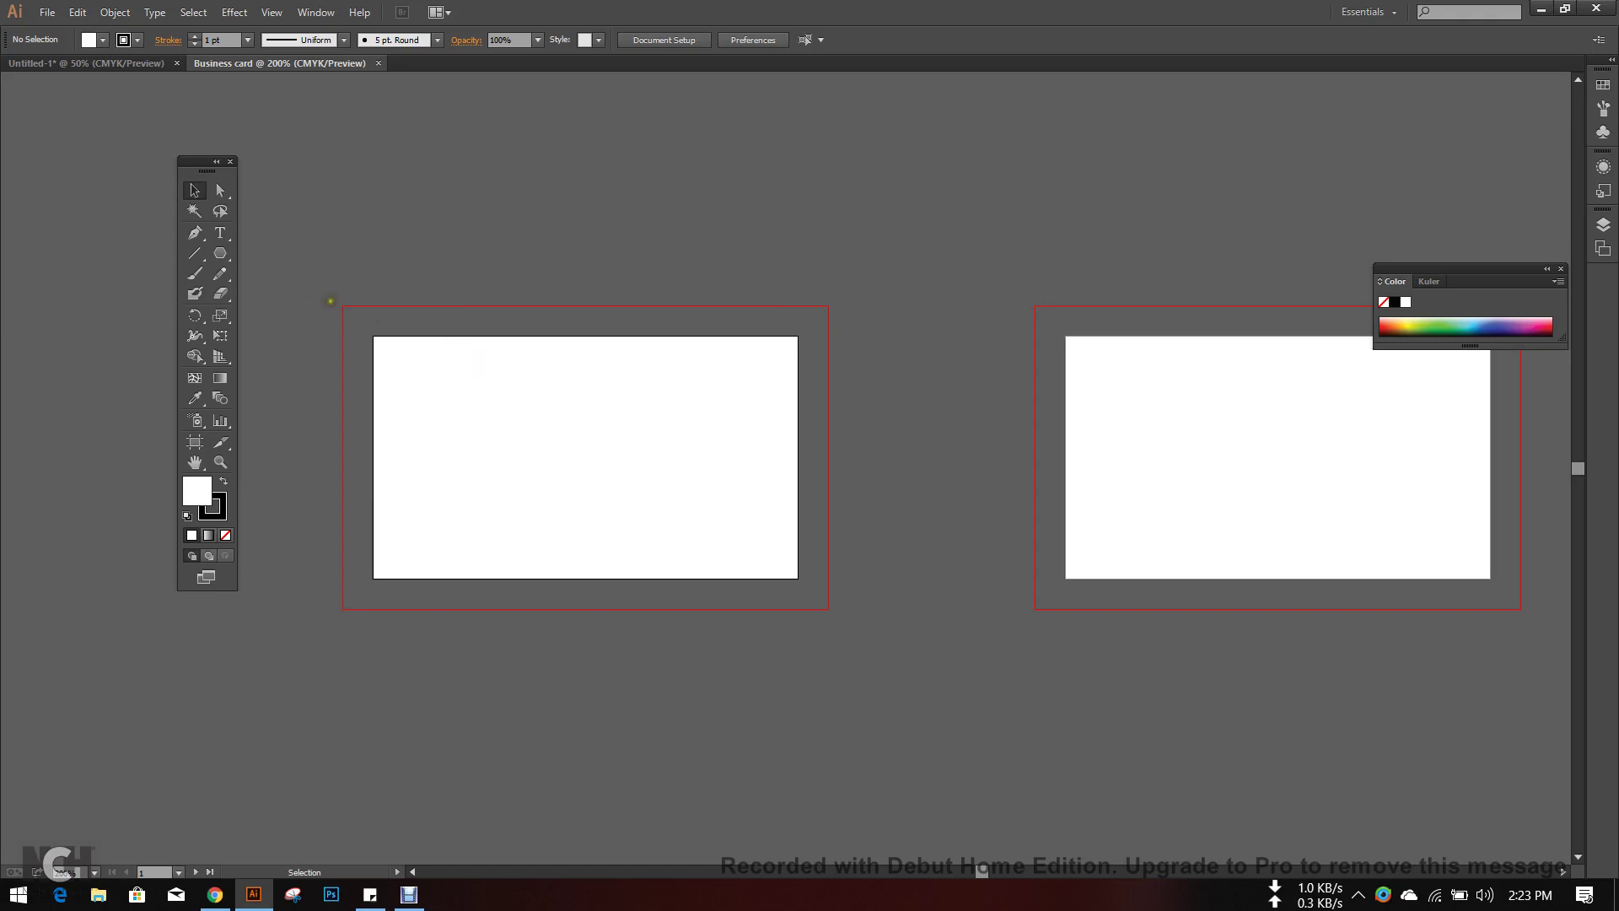
drag(343, 299, 824, 606)
key(space)
drag(544, 520, 639, 485)
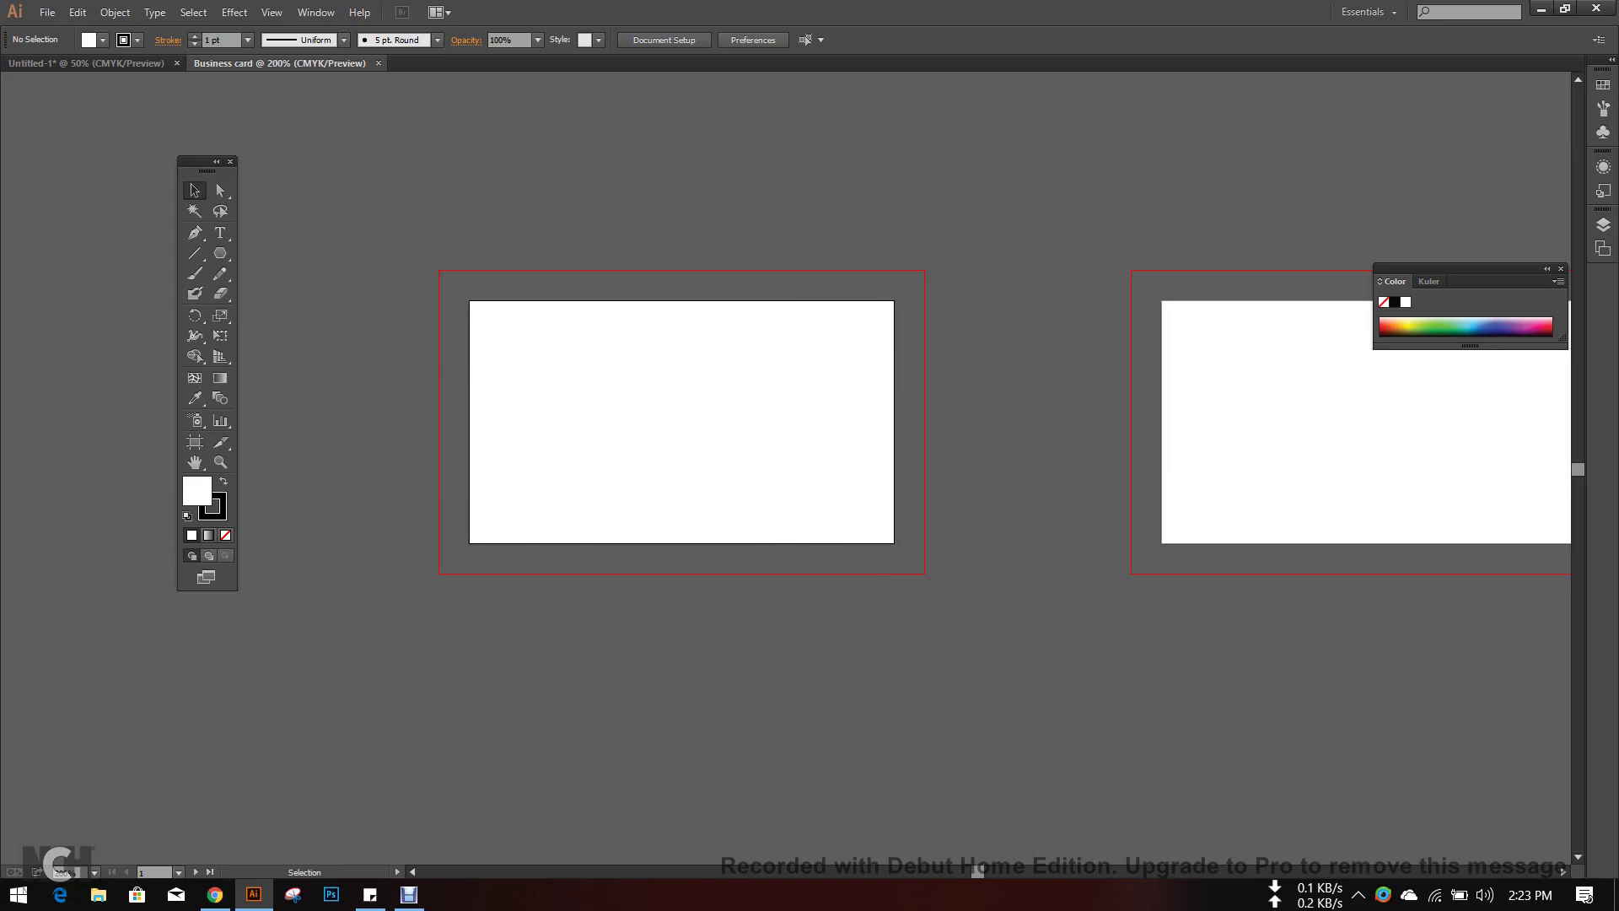
key(ctrl+plus)
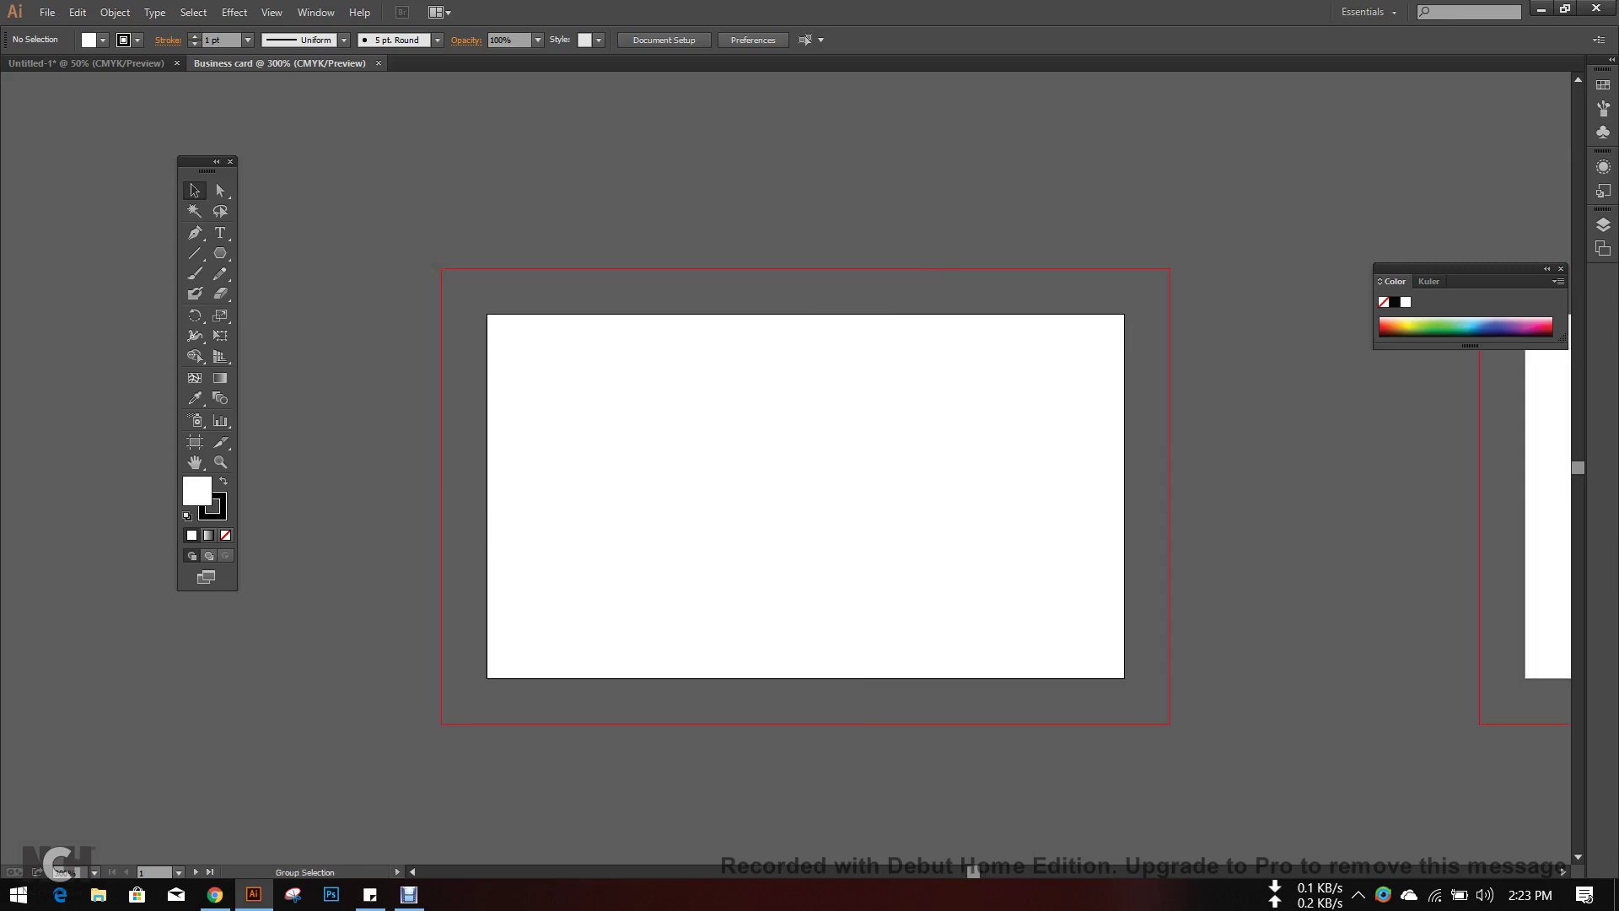
drag(557, 351, 558, 319)
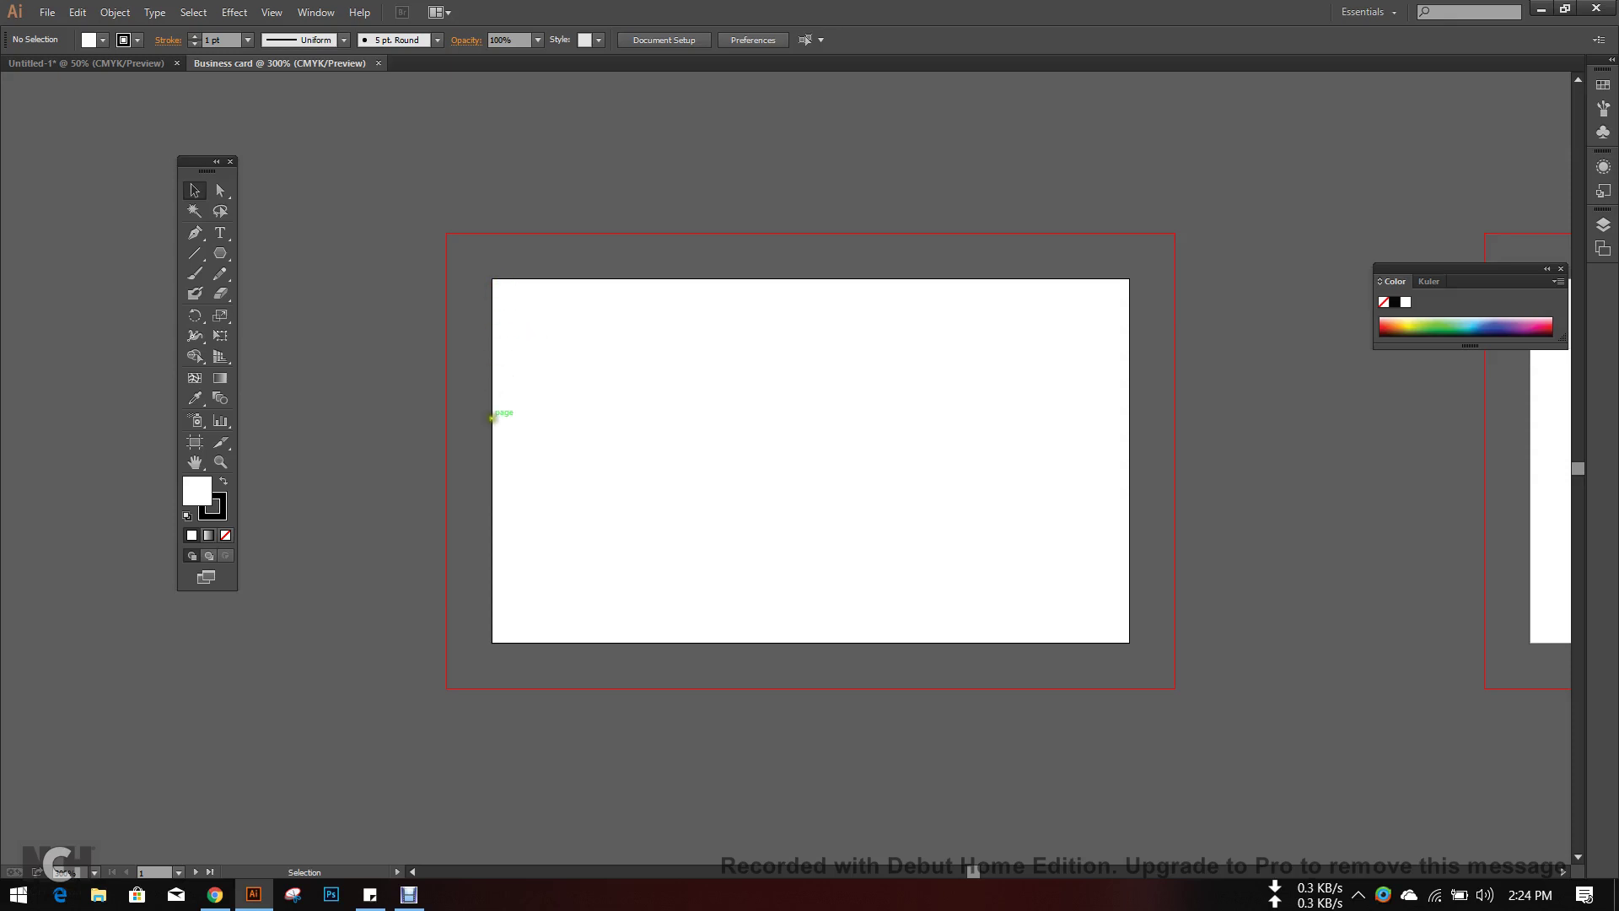
drag(477, 406, 471, 516)
drag(511, 434, 516, 496)
click(476, 450)
drag(491, 279, 1141, 637)
drag(451, 235, 1178, 683)
scroll(512, 431, down, 1)
drag(513, 432, 482, 369)
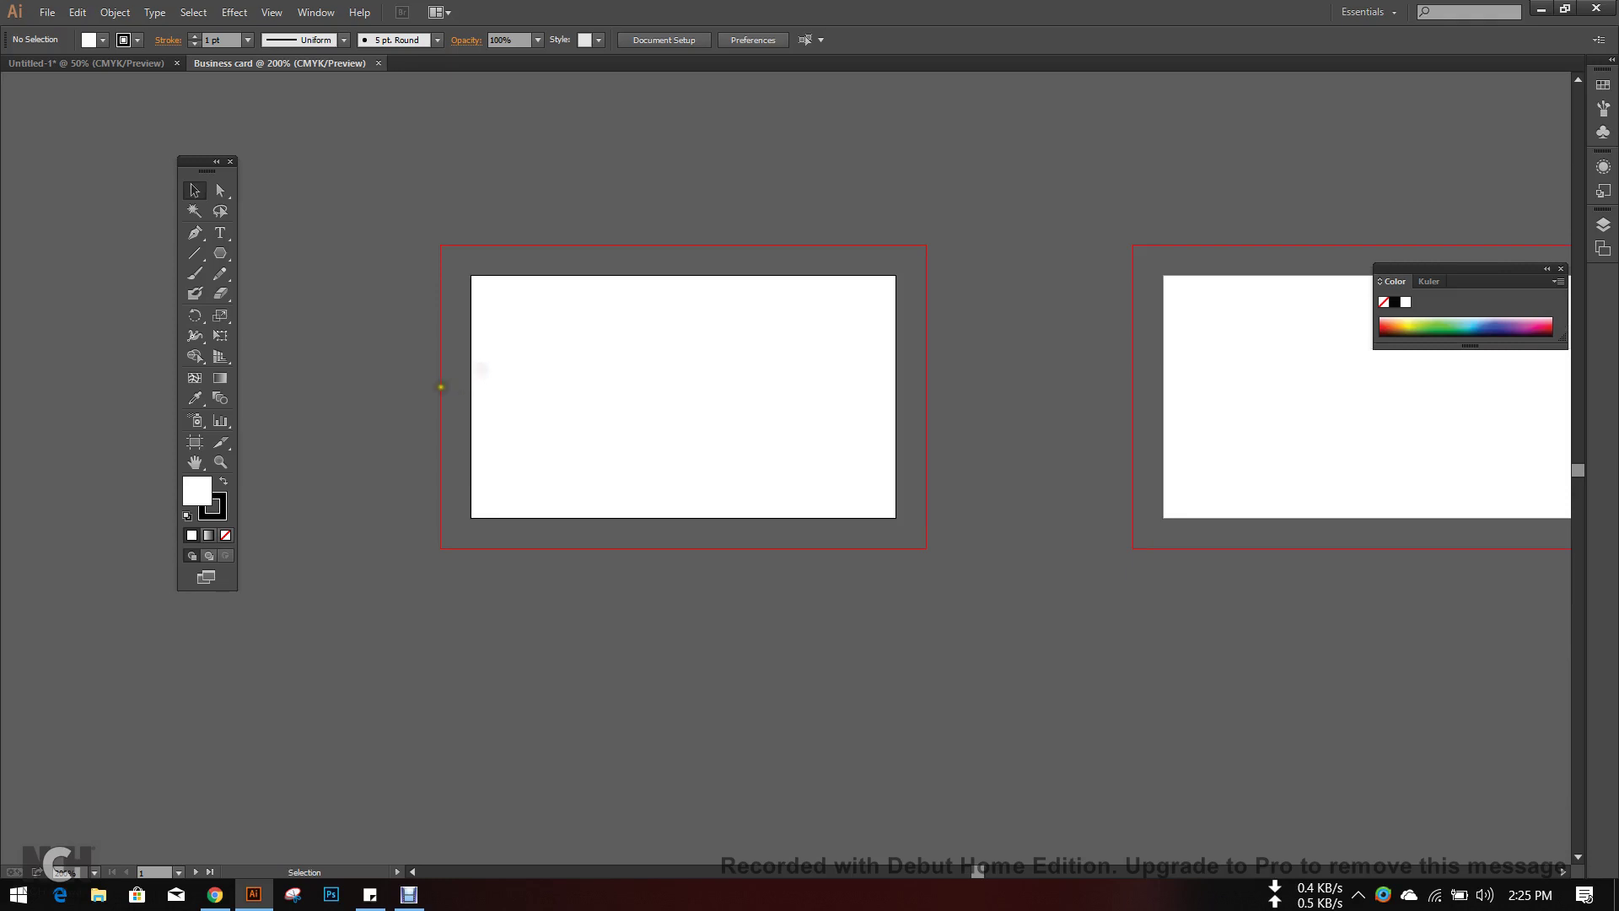
drag(422, 217, 1044, 693)
drag(403, 229, 1055, 675)
click(666, 431)
drag(777, 270, 787, 329)
drag(835, 271, 861, 442)
drag(481, 226, 650, 455)
drag(749, 253, 795, 567)
scroll(705, 448, up, 1)
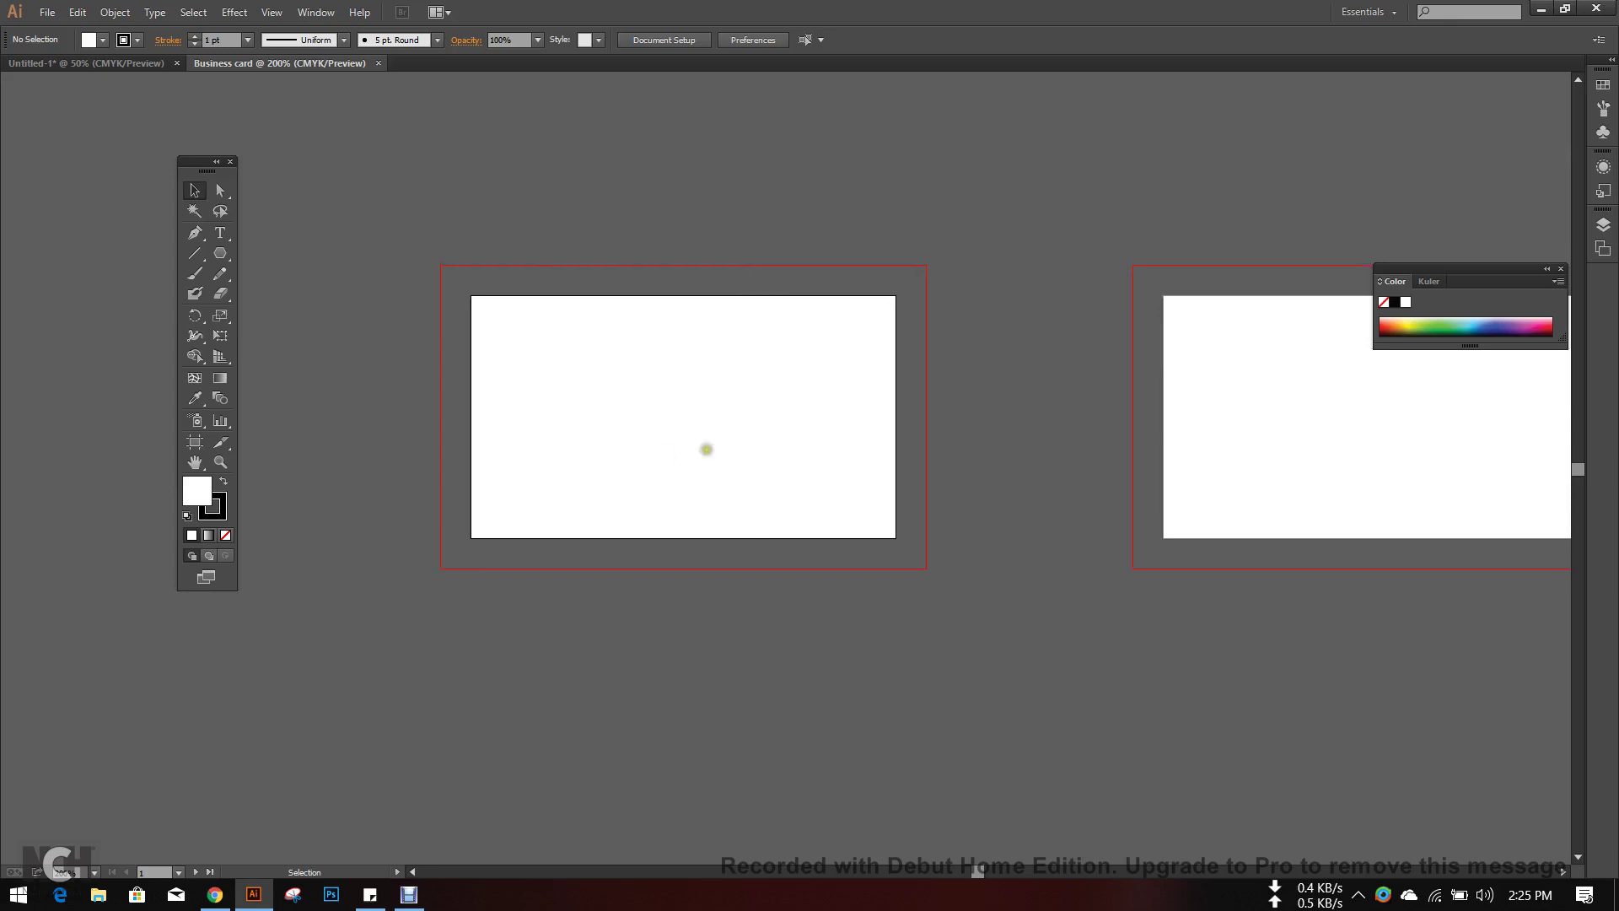
scroll(608, 401, down, 2)
drag(415, 208, 944, 550)
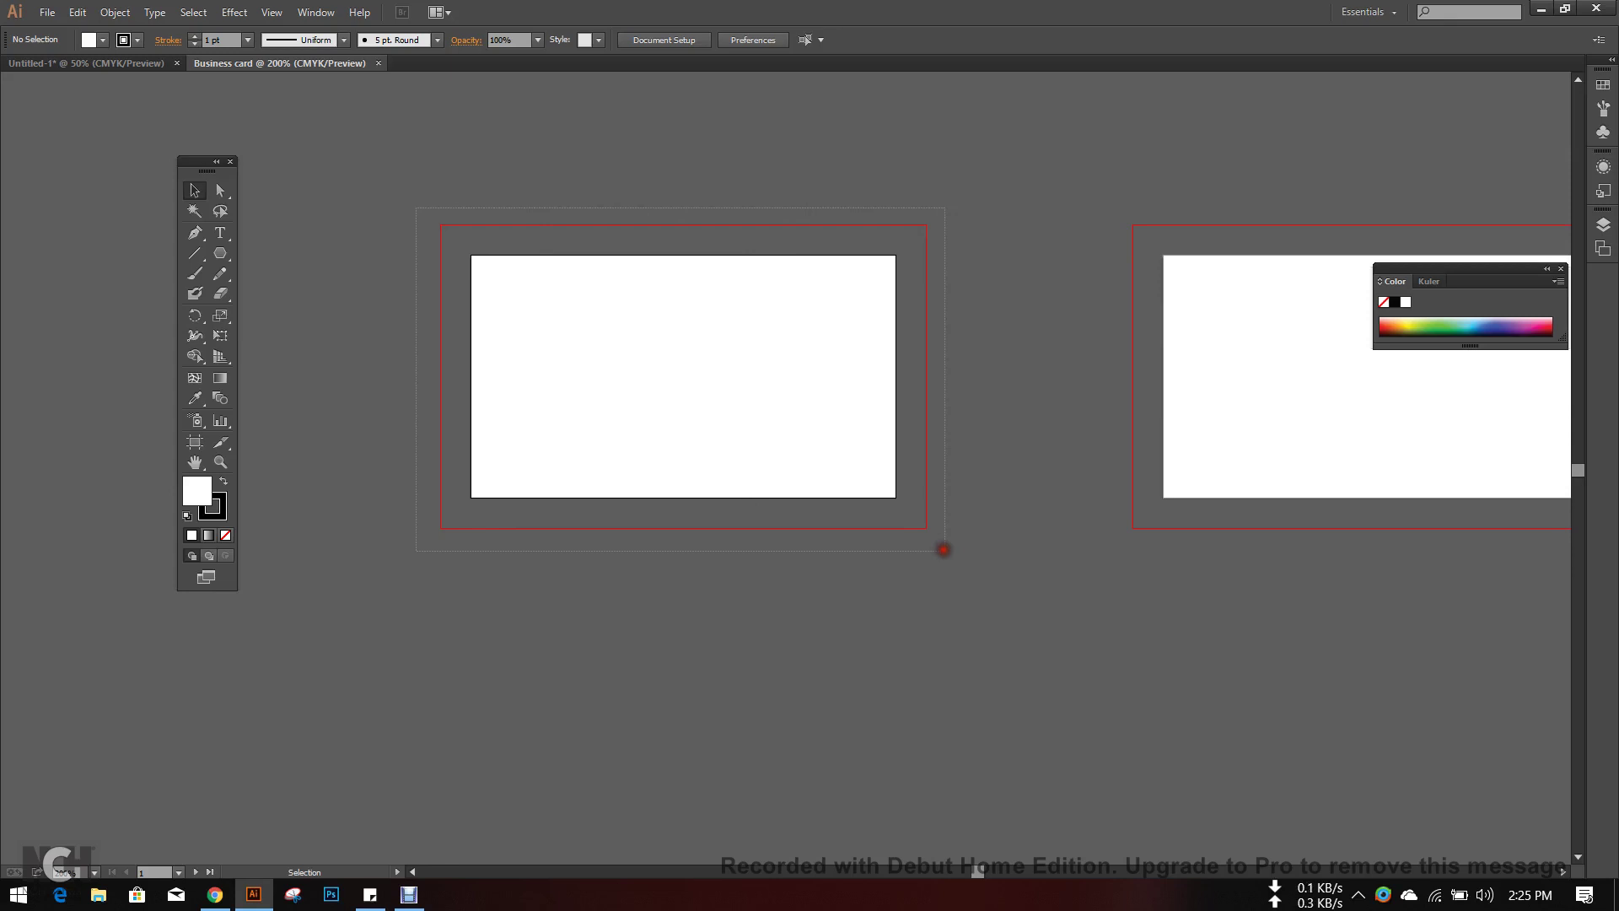
drag(361, 166, 1077, 640)
scroll(477, 357, up, 1)
- Create a rectangle 3.5 in wide and 2 in high with the Rectangle tool, starting inside the first artboard
drag(220, 253, 264, 253)
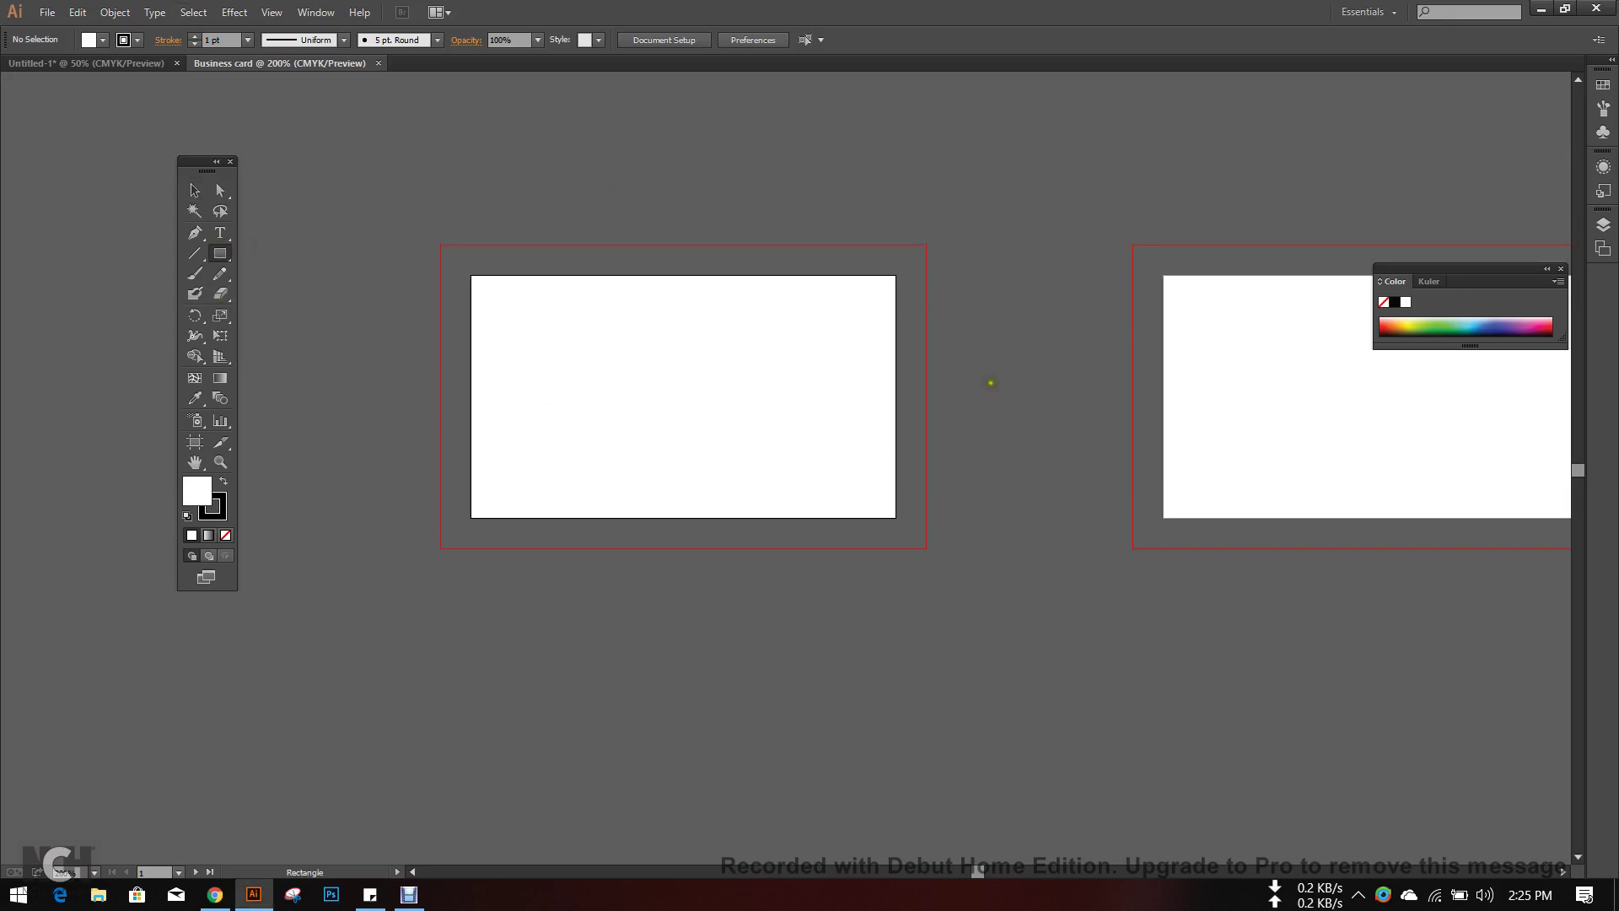
click(750, 400)
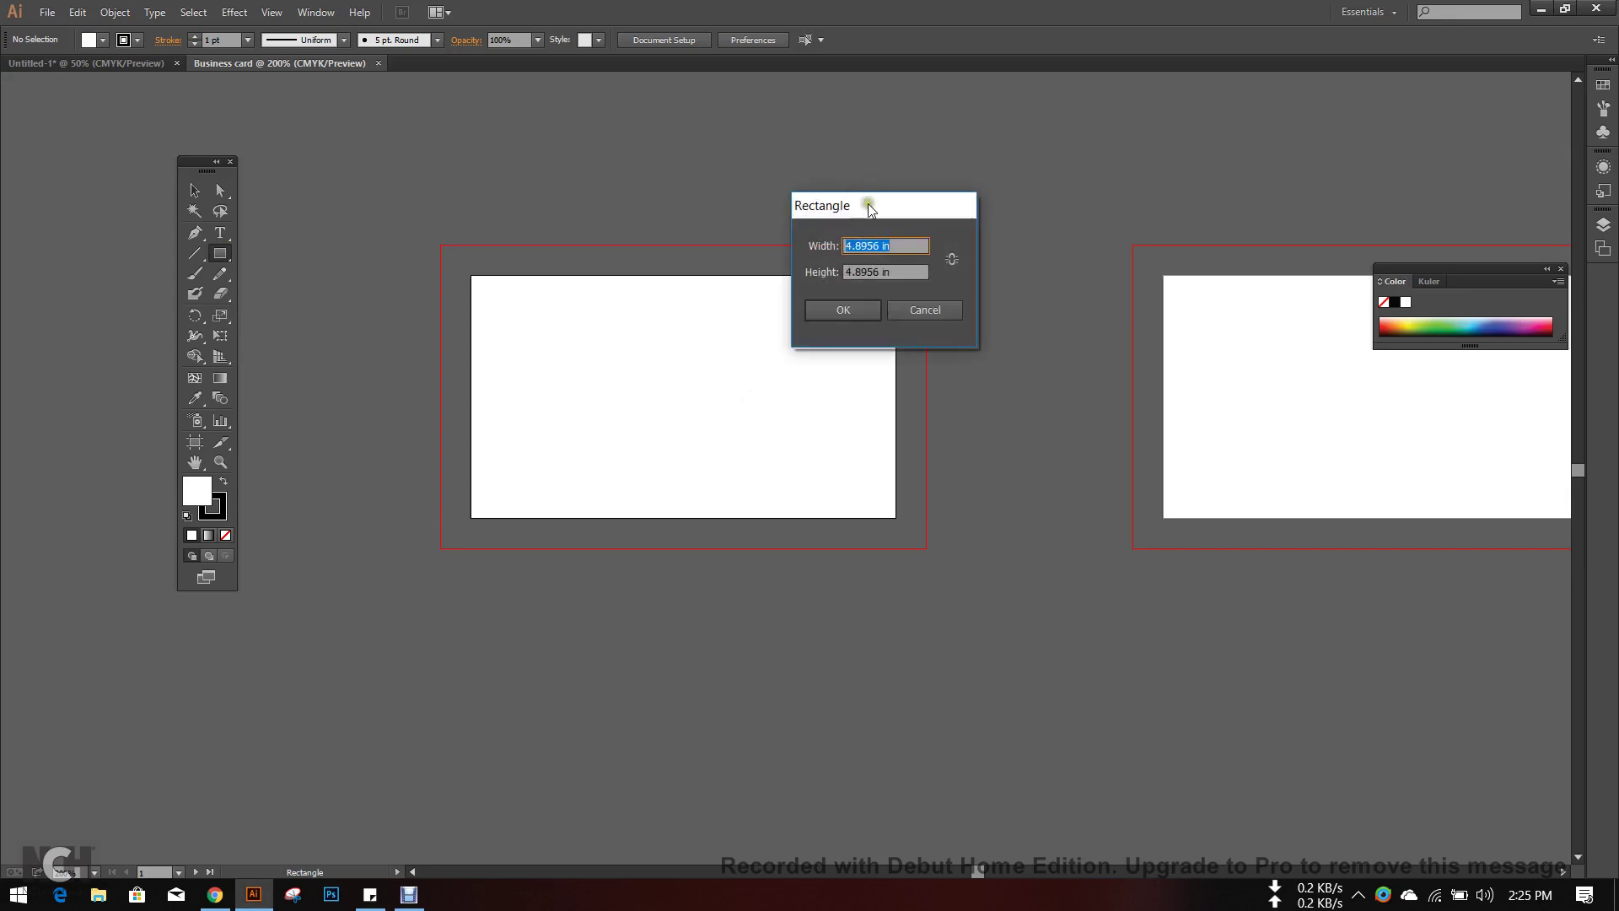
drag(868, 205, 778, 174)
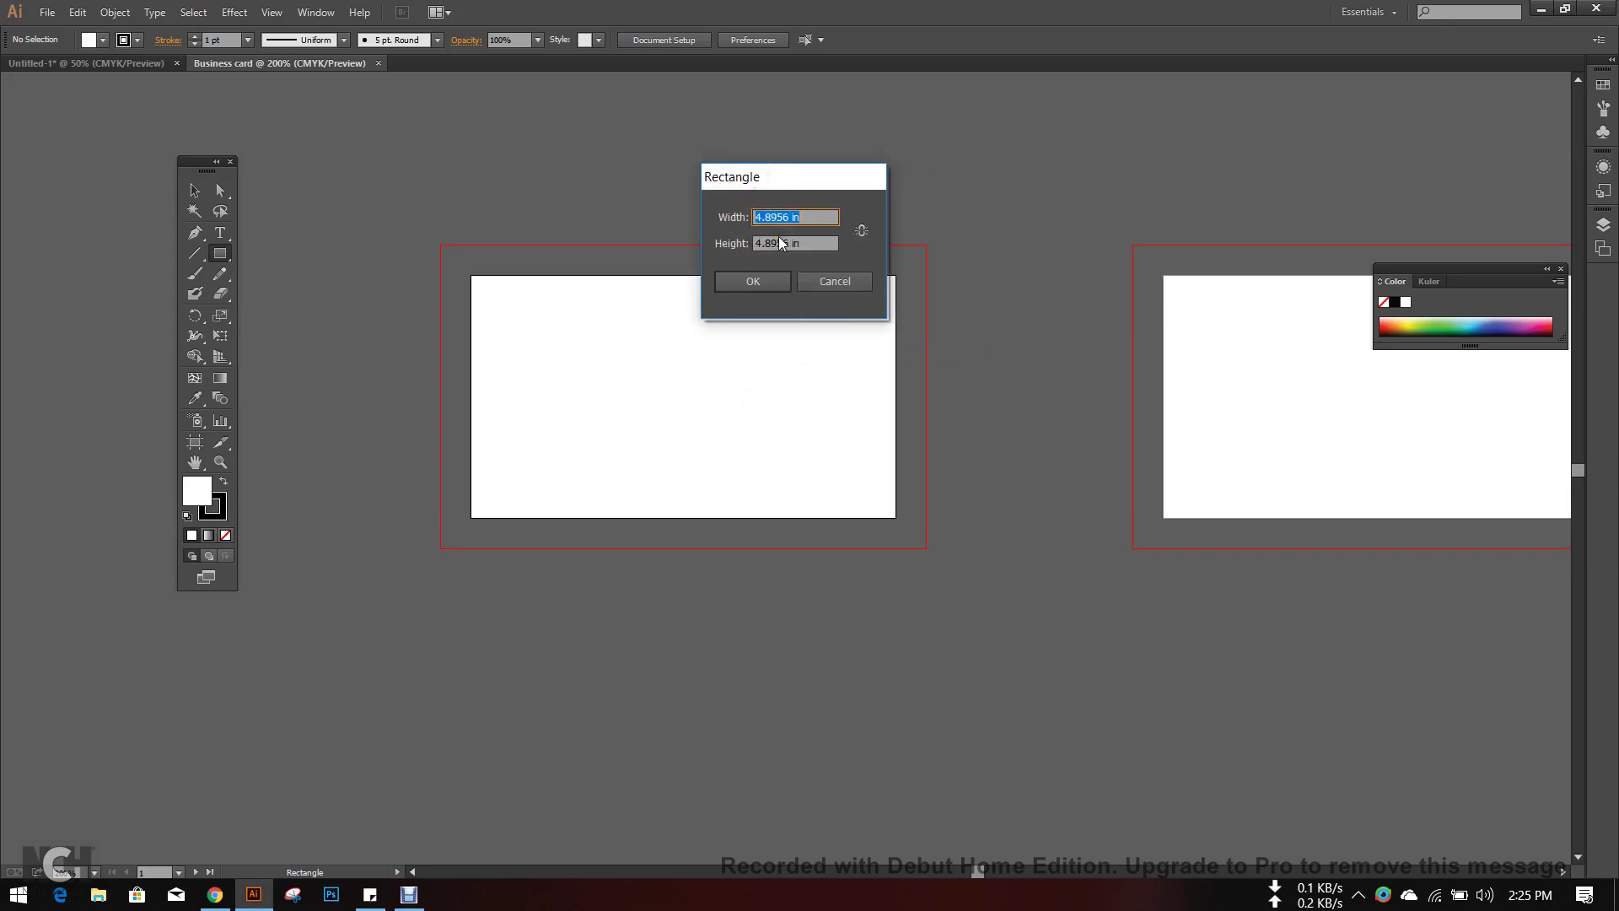
text(3.5)
key(Tab)
text(2)
click(746, 282)
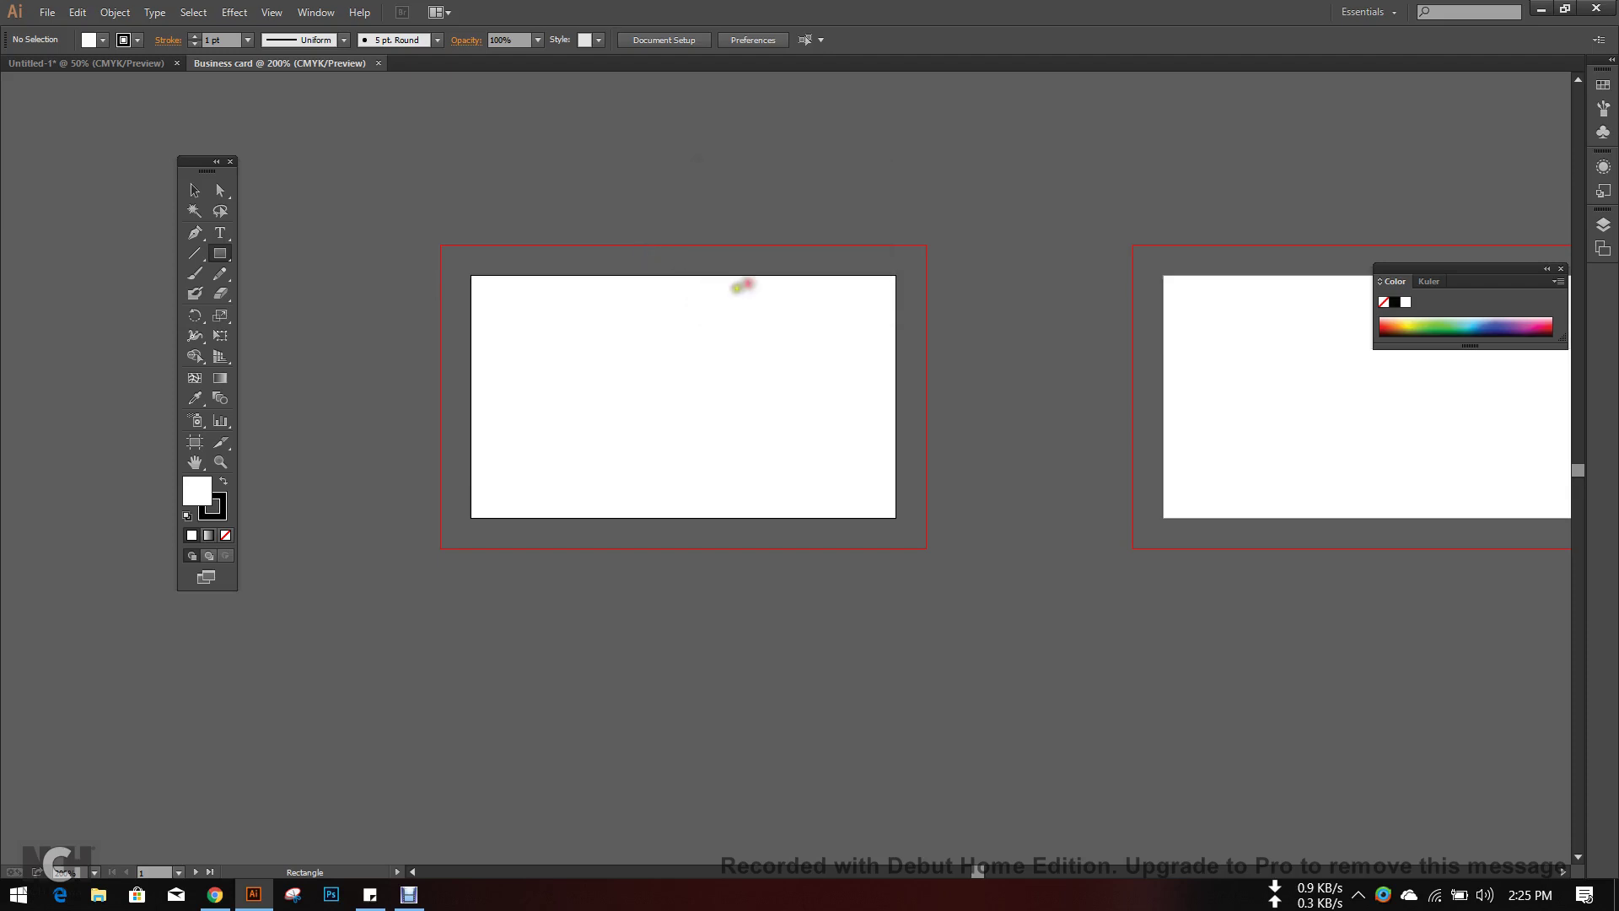
- Give the new rectangle a red fill with no stroke and switch to the Selection tool
click(102, 39)
click(53, 78)
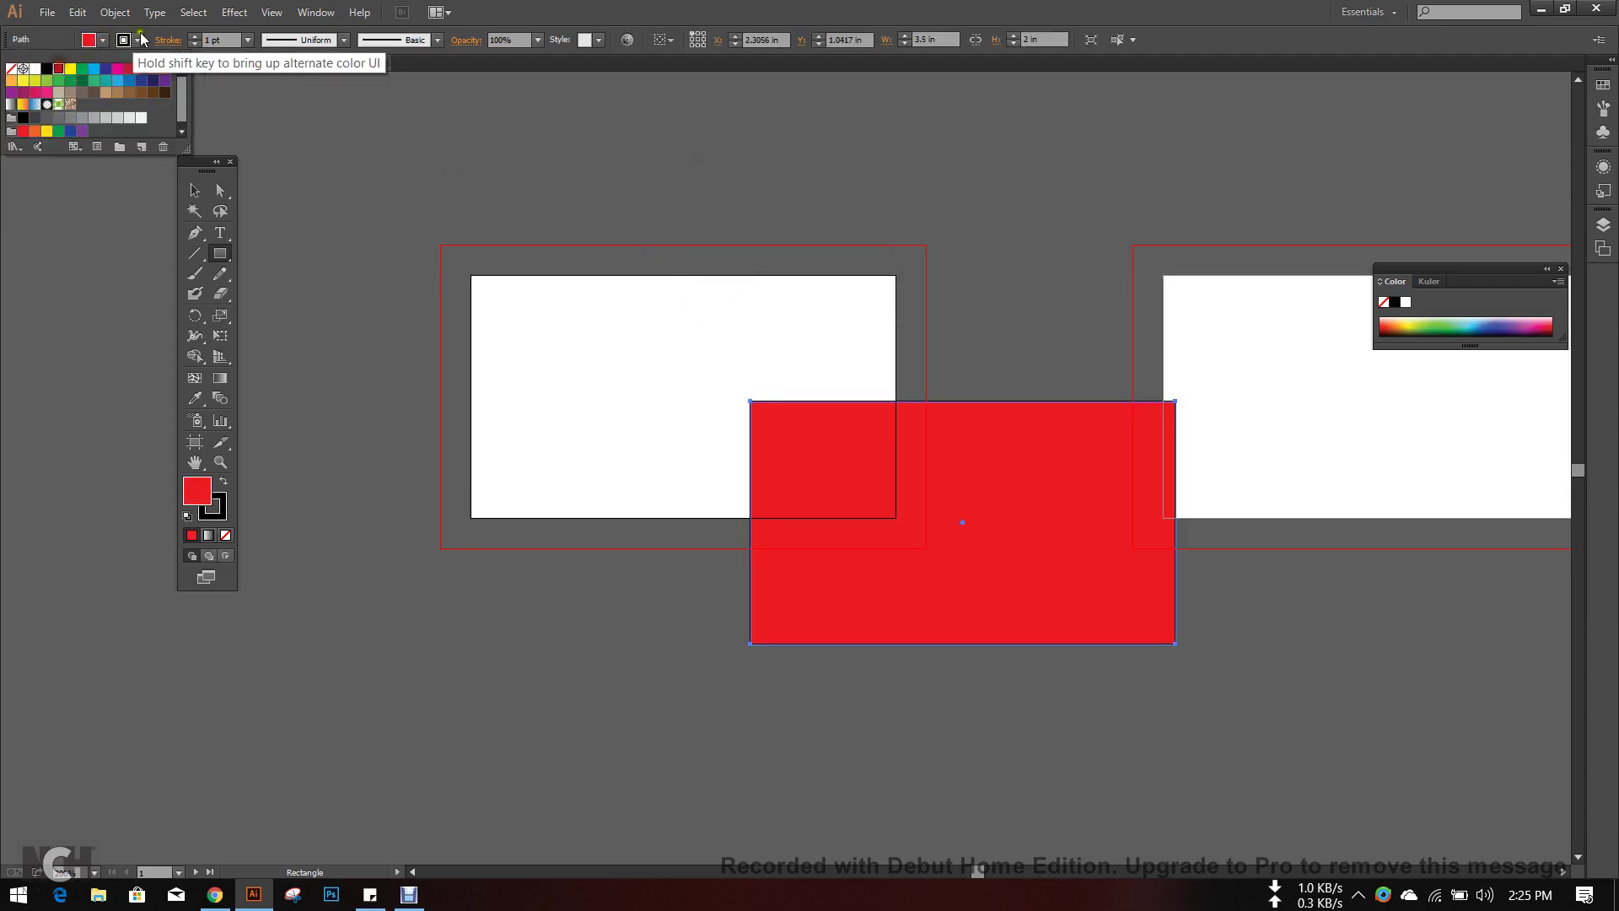
click(136, 40)
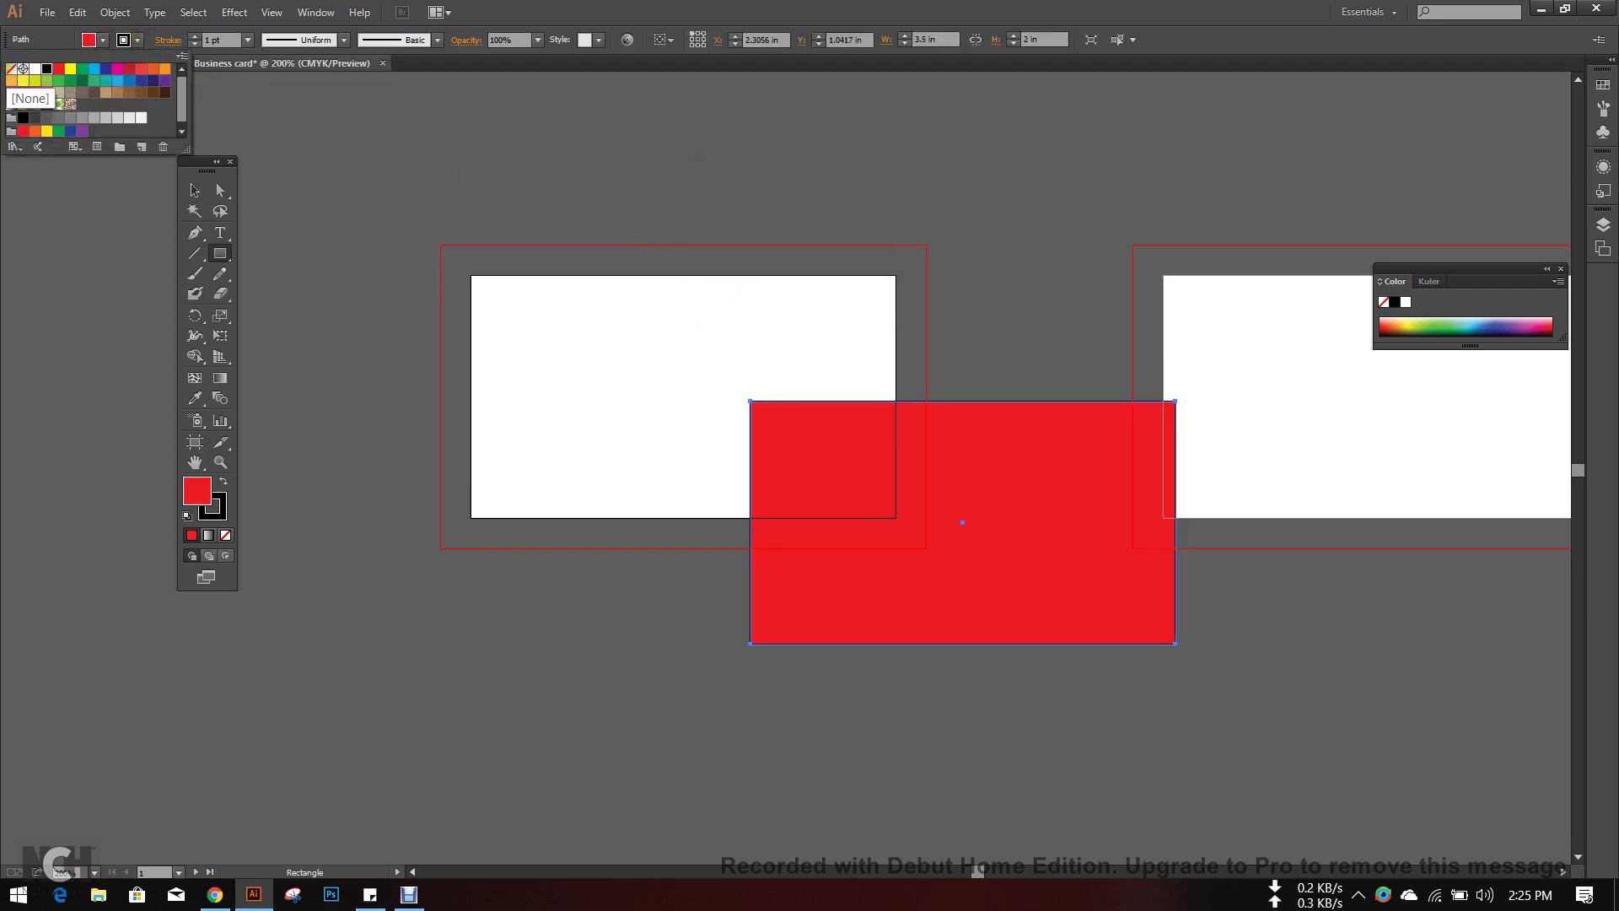
click(11, 68)
click(195, 189)
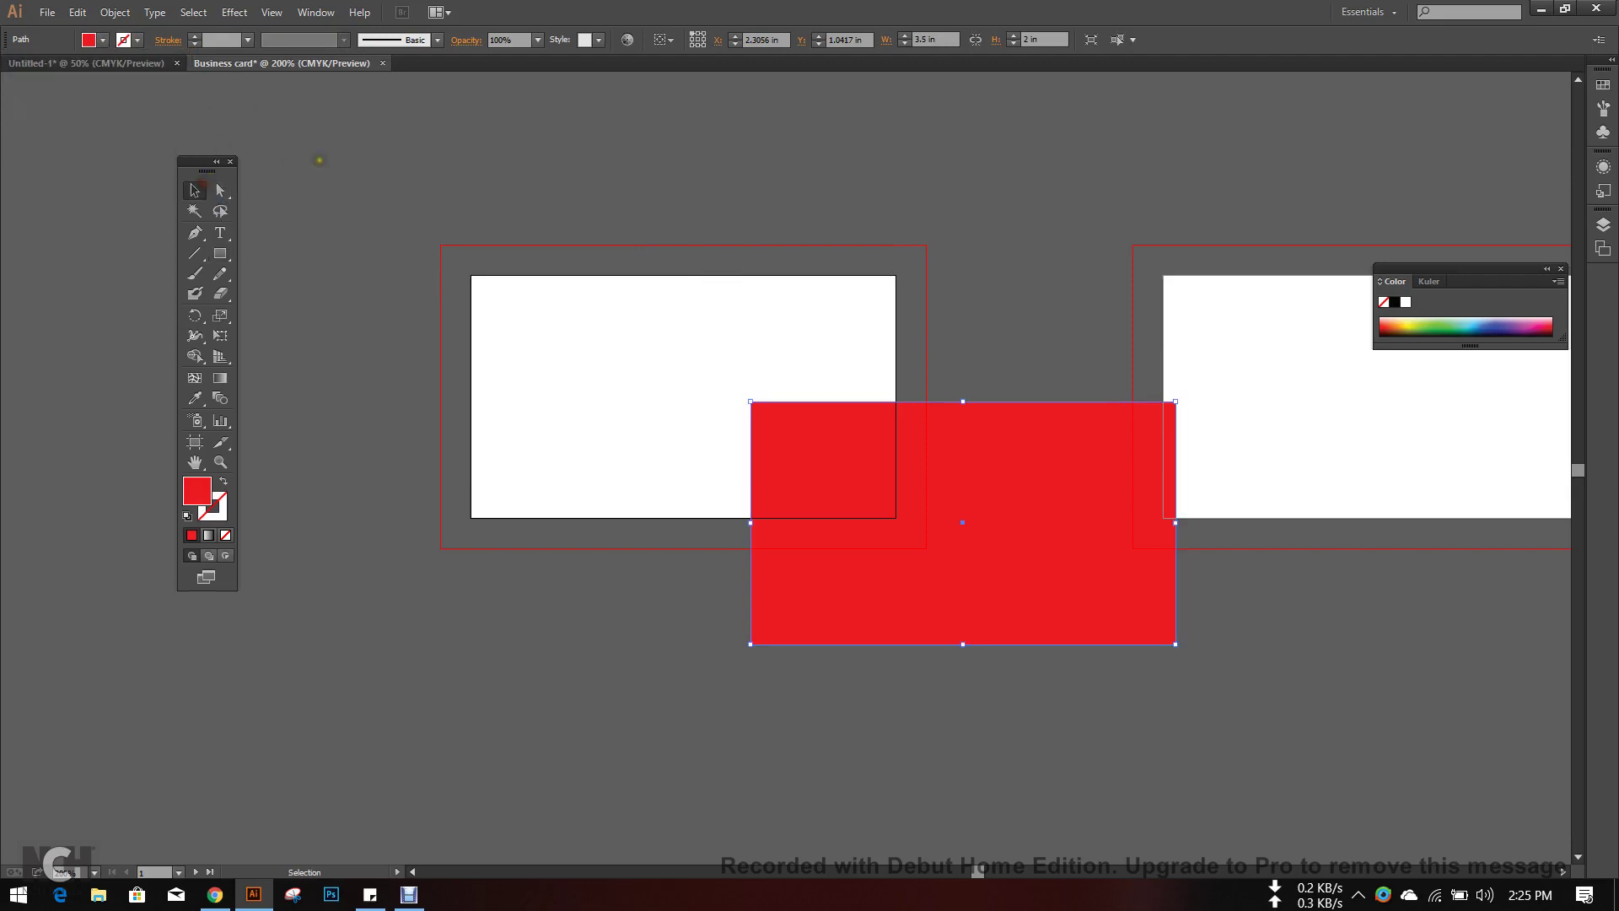
- Move the red rectangle lower so that it only slightly overlaps the first artboard's bottom edge
click(560, 144)
click(928, 428)
click(535, 419)
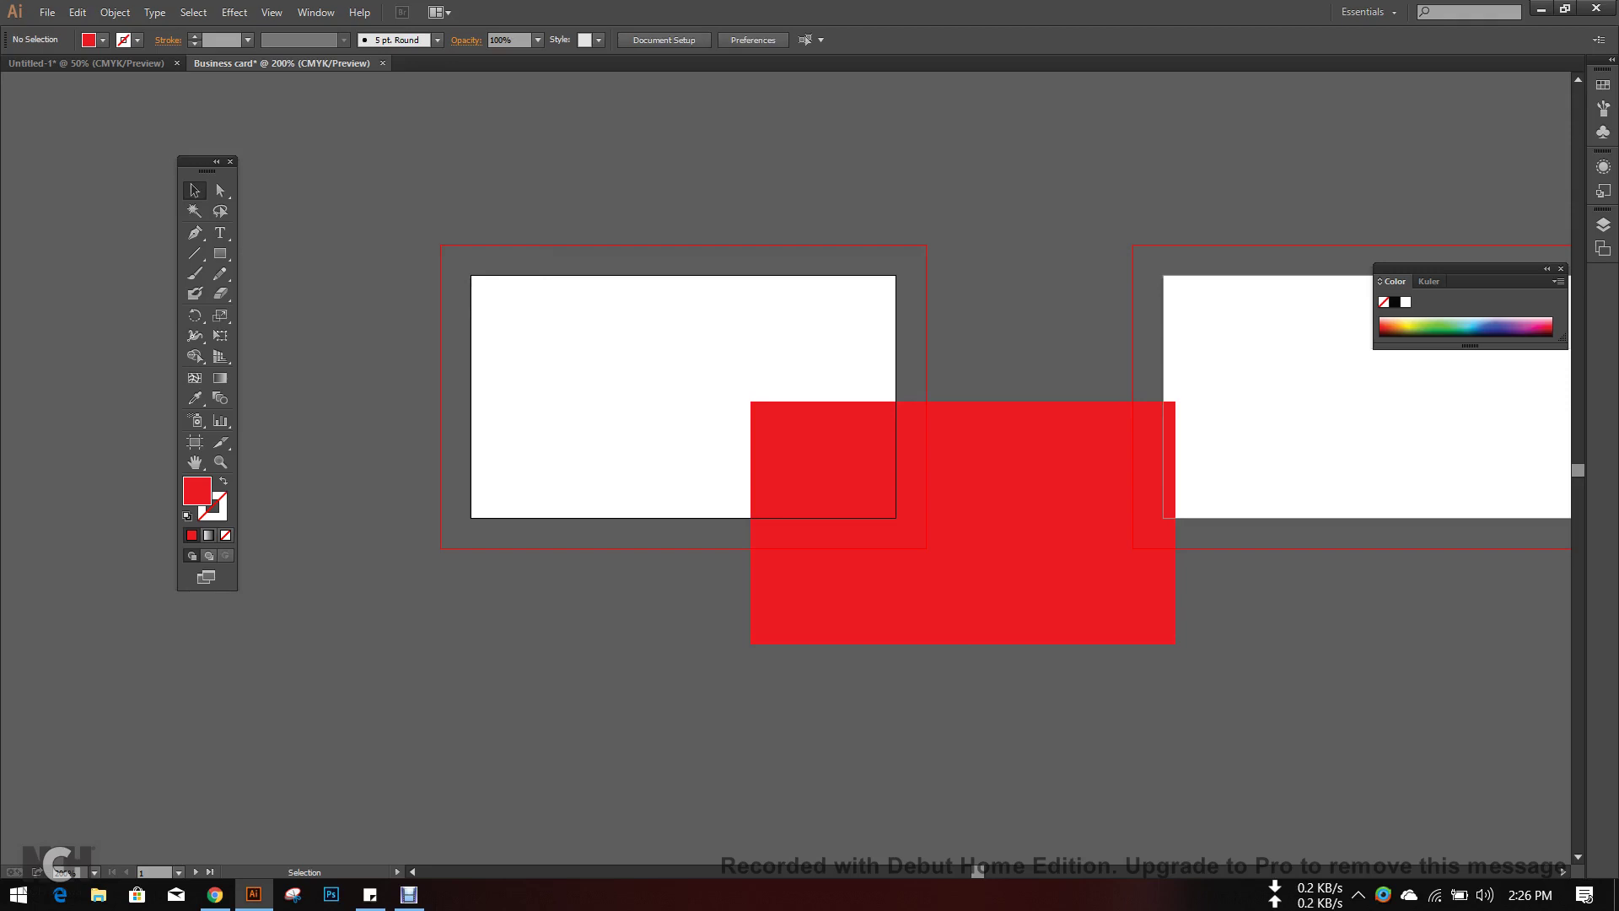
scroll(804, 451, down, 1)
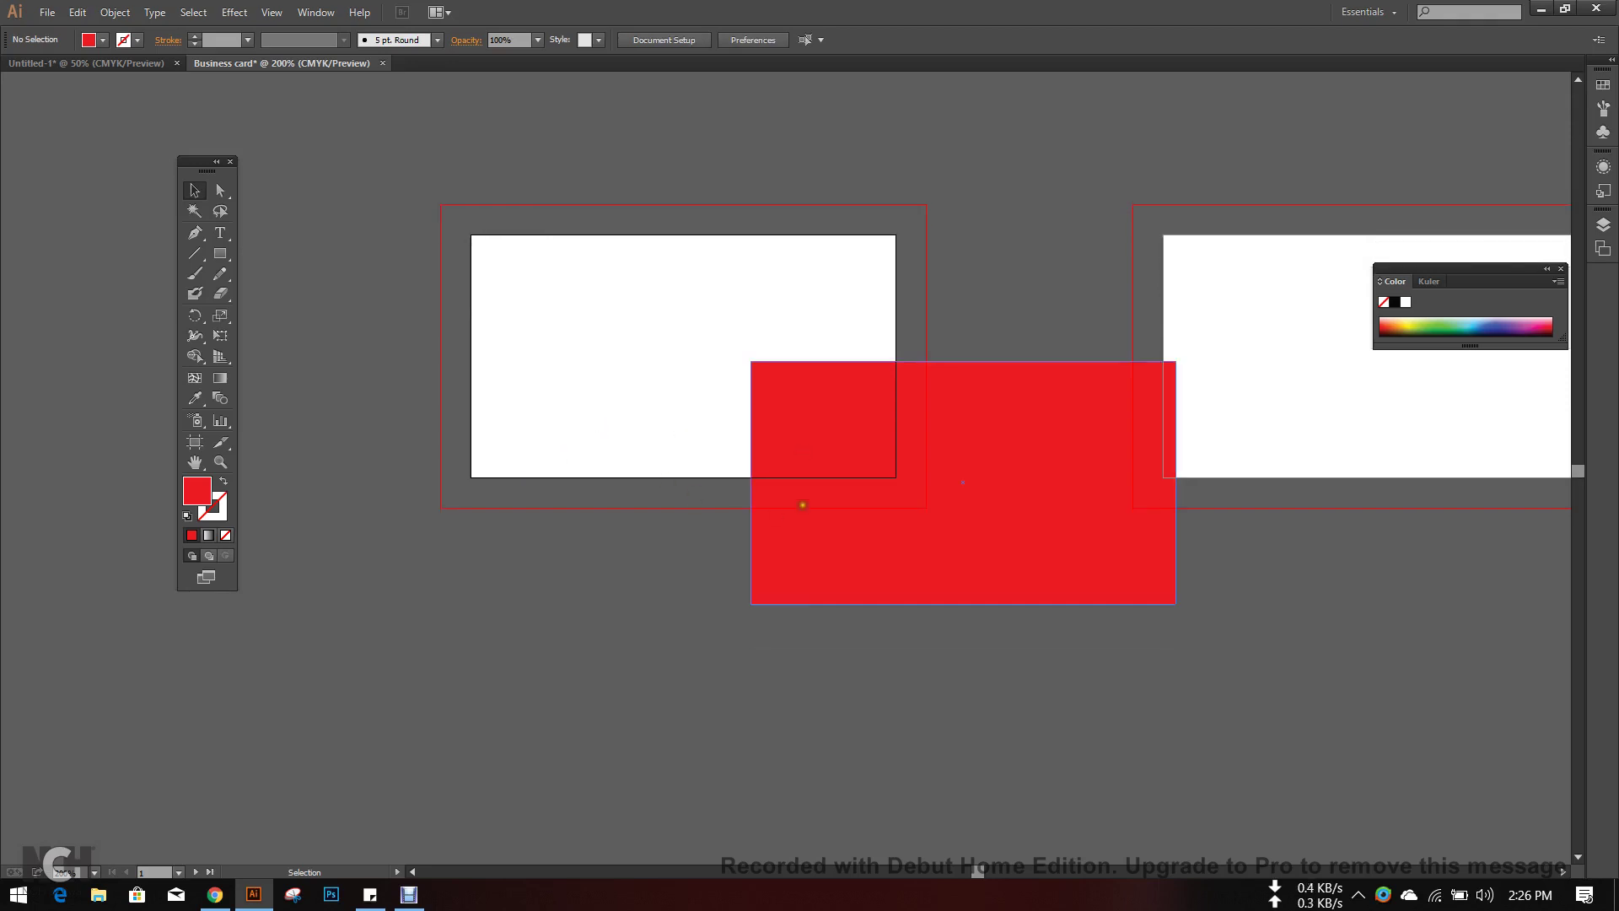
drag(802, 504, 811, 550)
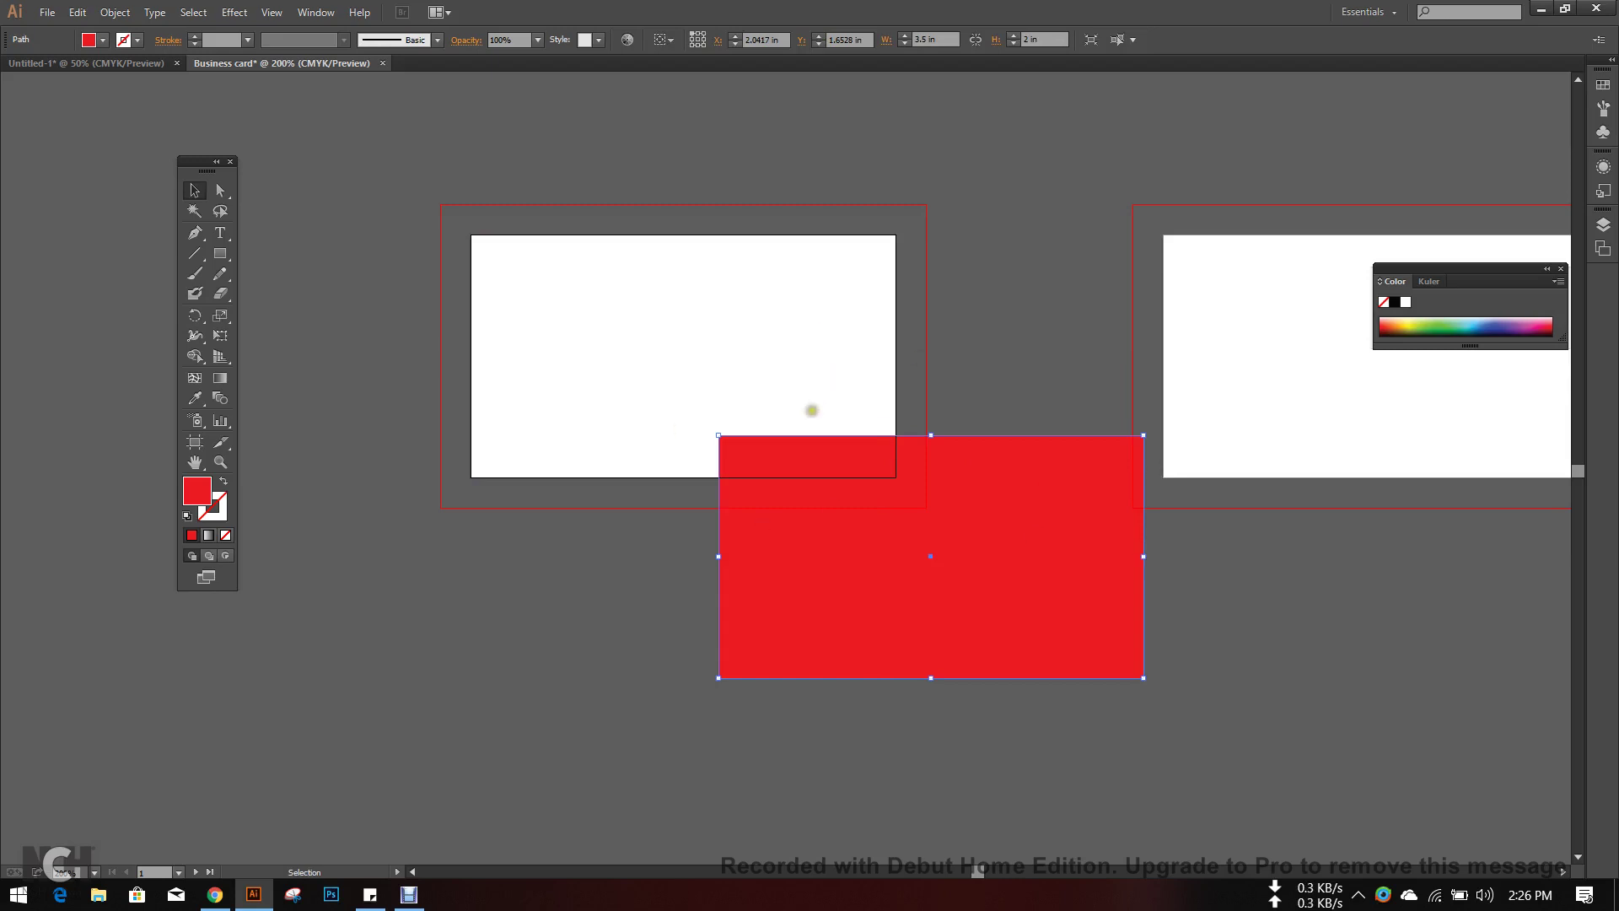
- Show the Transform panel and move it clear of the first artboard, above the gap between the two artboards
click(315, 12)
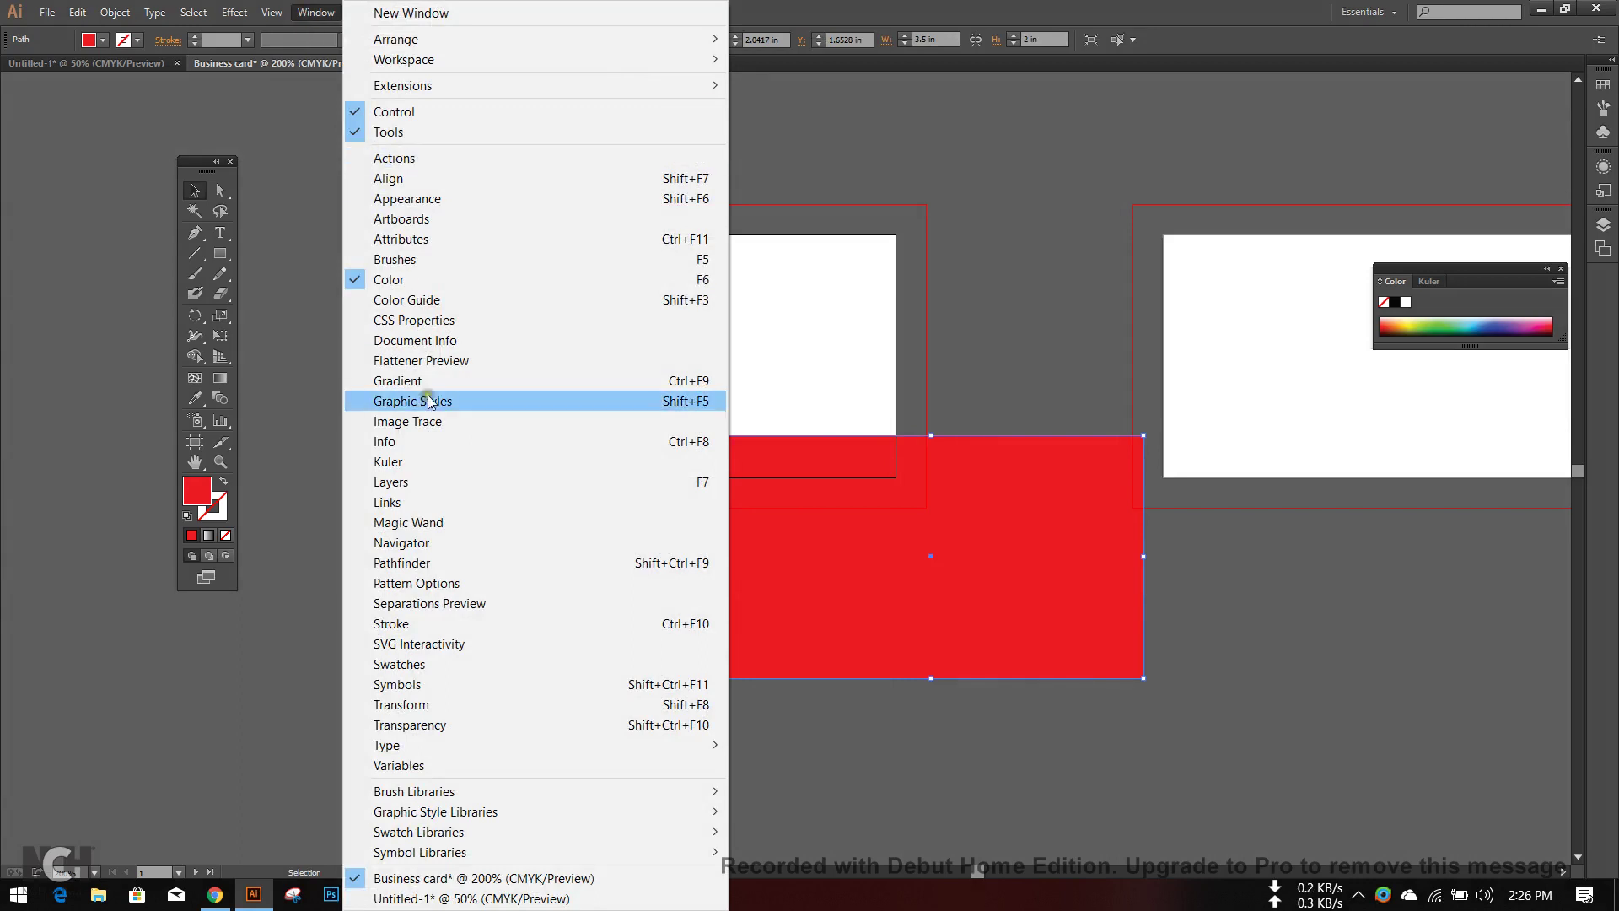
click(453, 705)
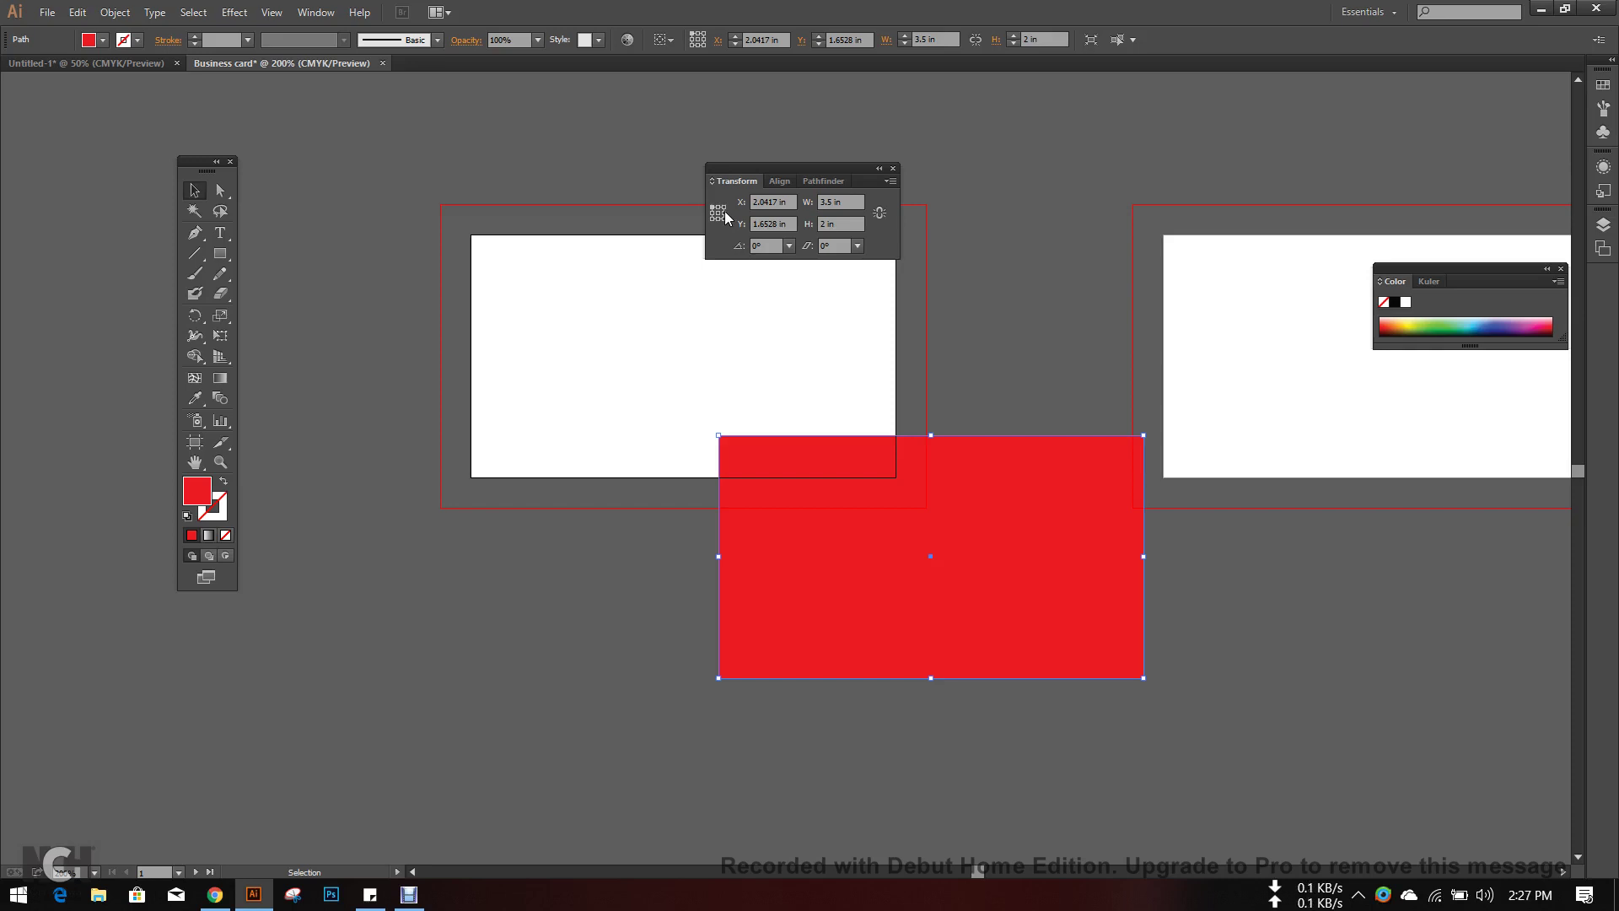
click(316, 10)
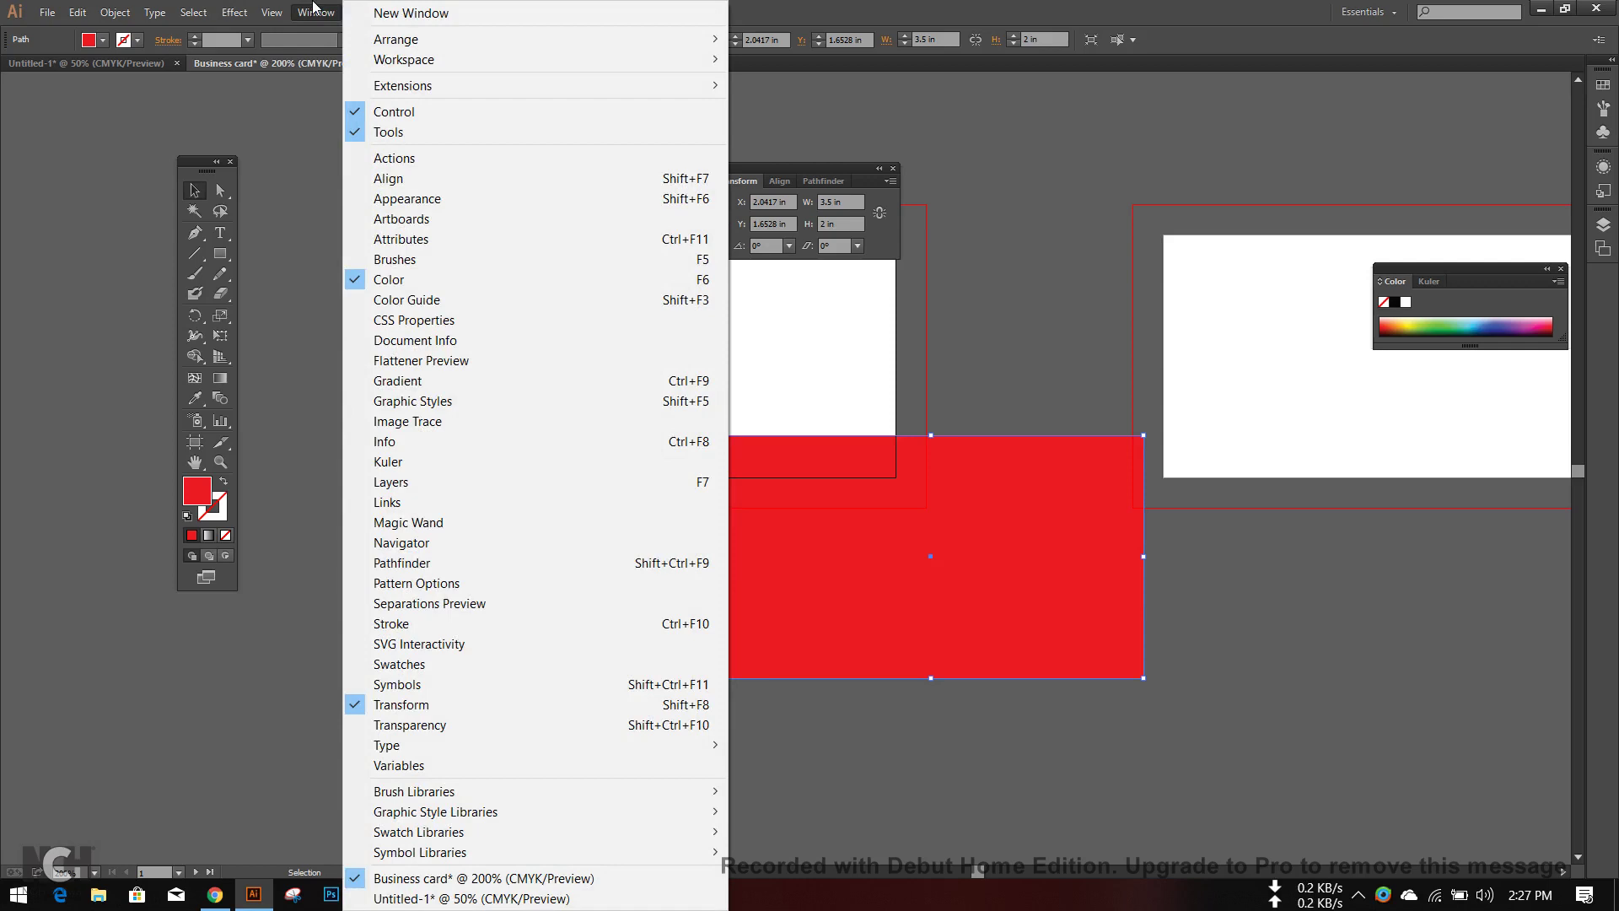
click(313, 10)
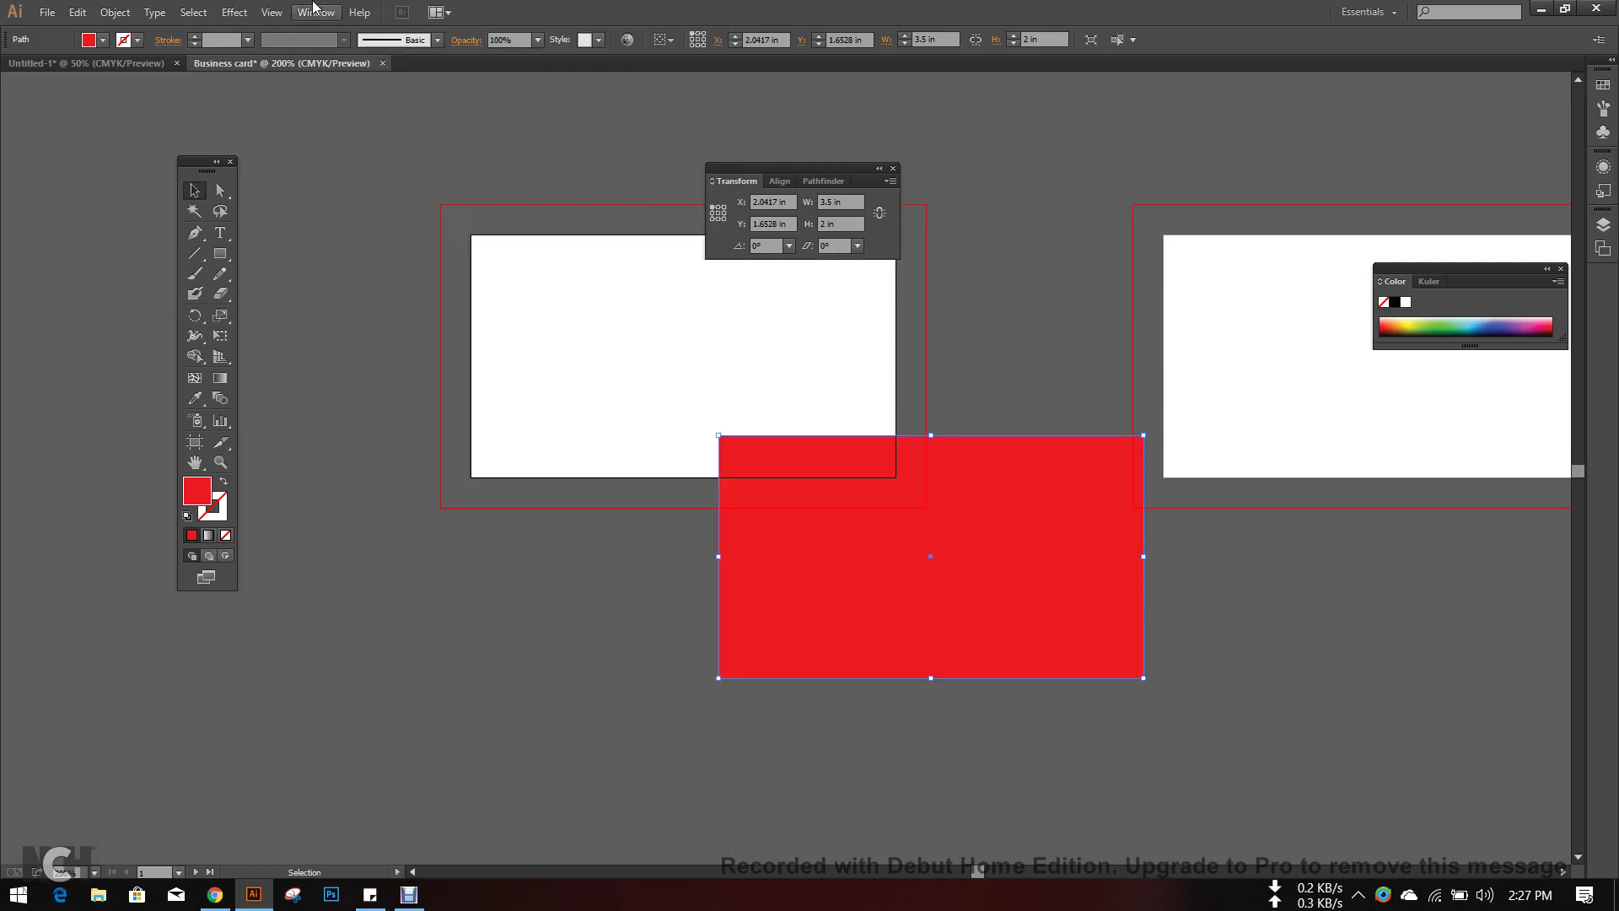
drag(768, 167, 927, 125)
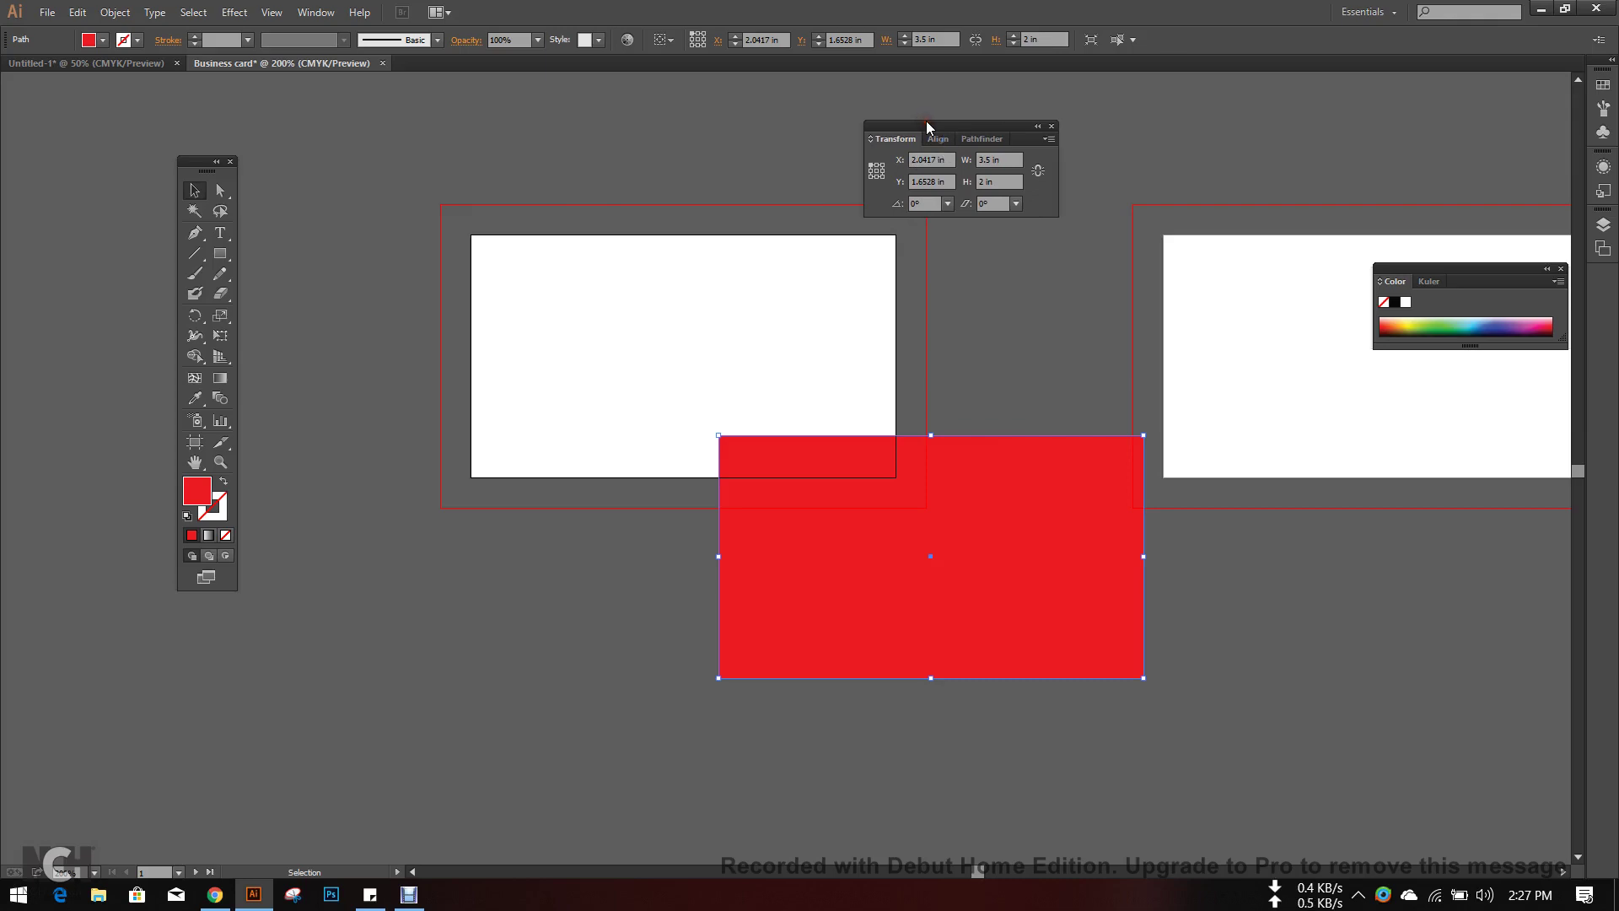
click(325, 12)
click(326, 13)
click(325, 12)
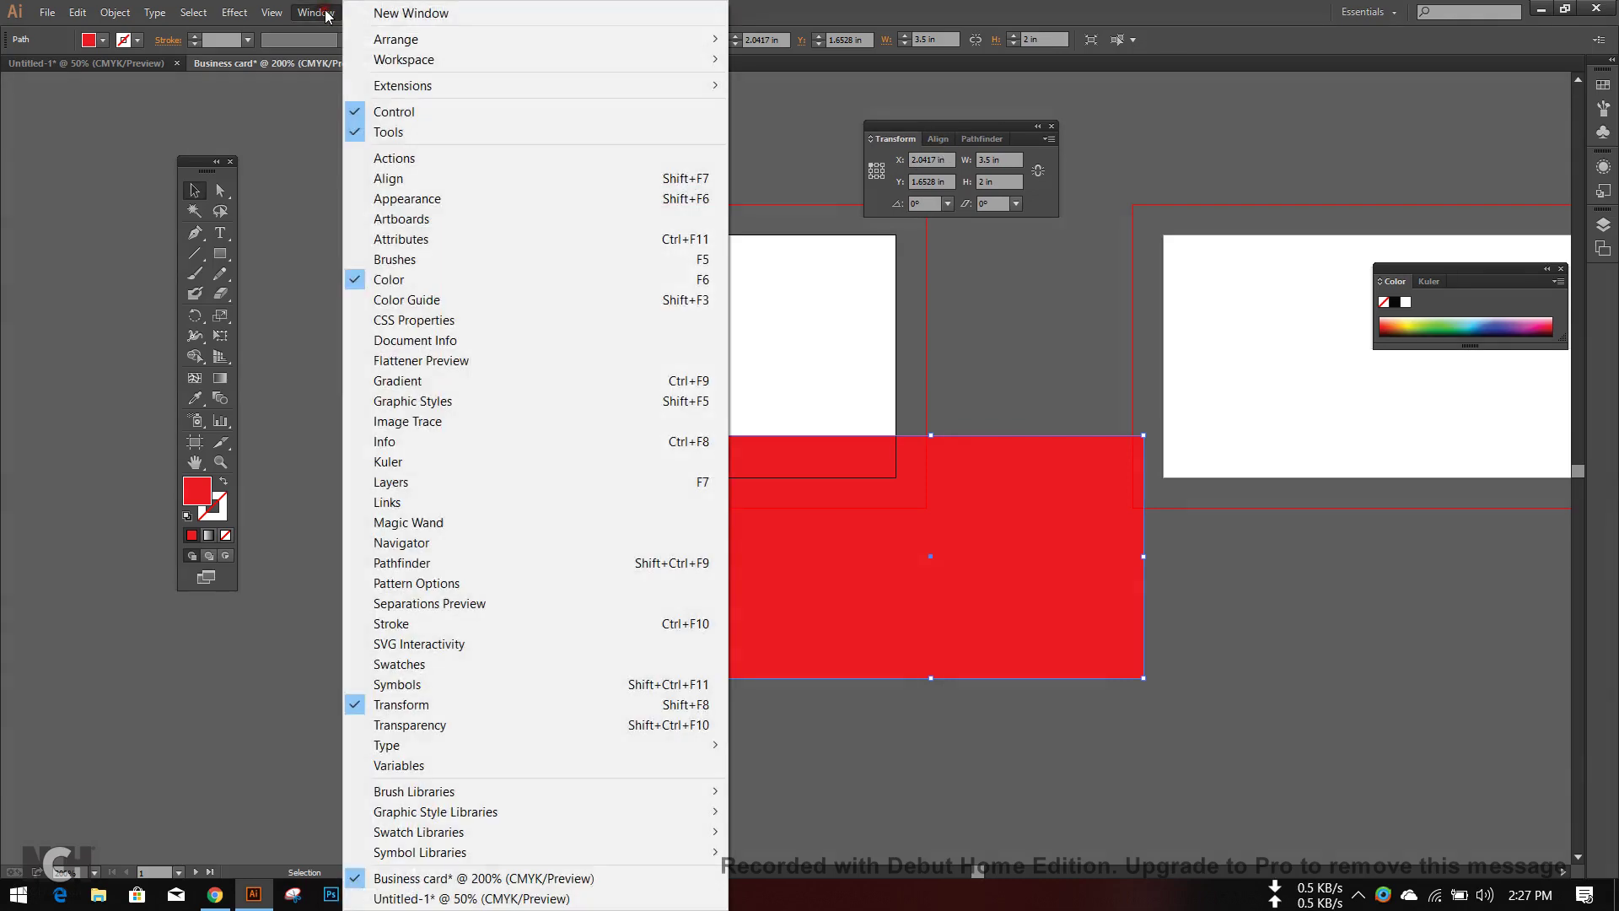
click(326, 13)
click(325, 13)
click(328, 17)
click(327, 16)
- Using the top-left reference point, position the red rectangle at X 0 in and Y 0 in on the first artboard
drag(978, 130, 950, 113)
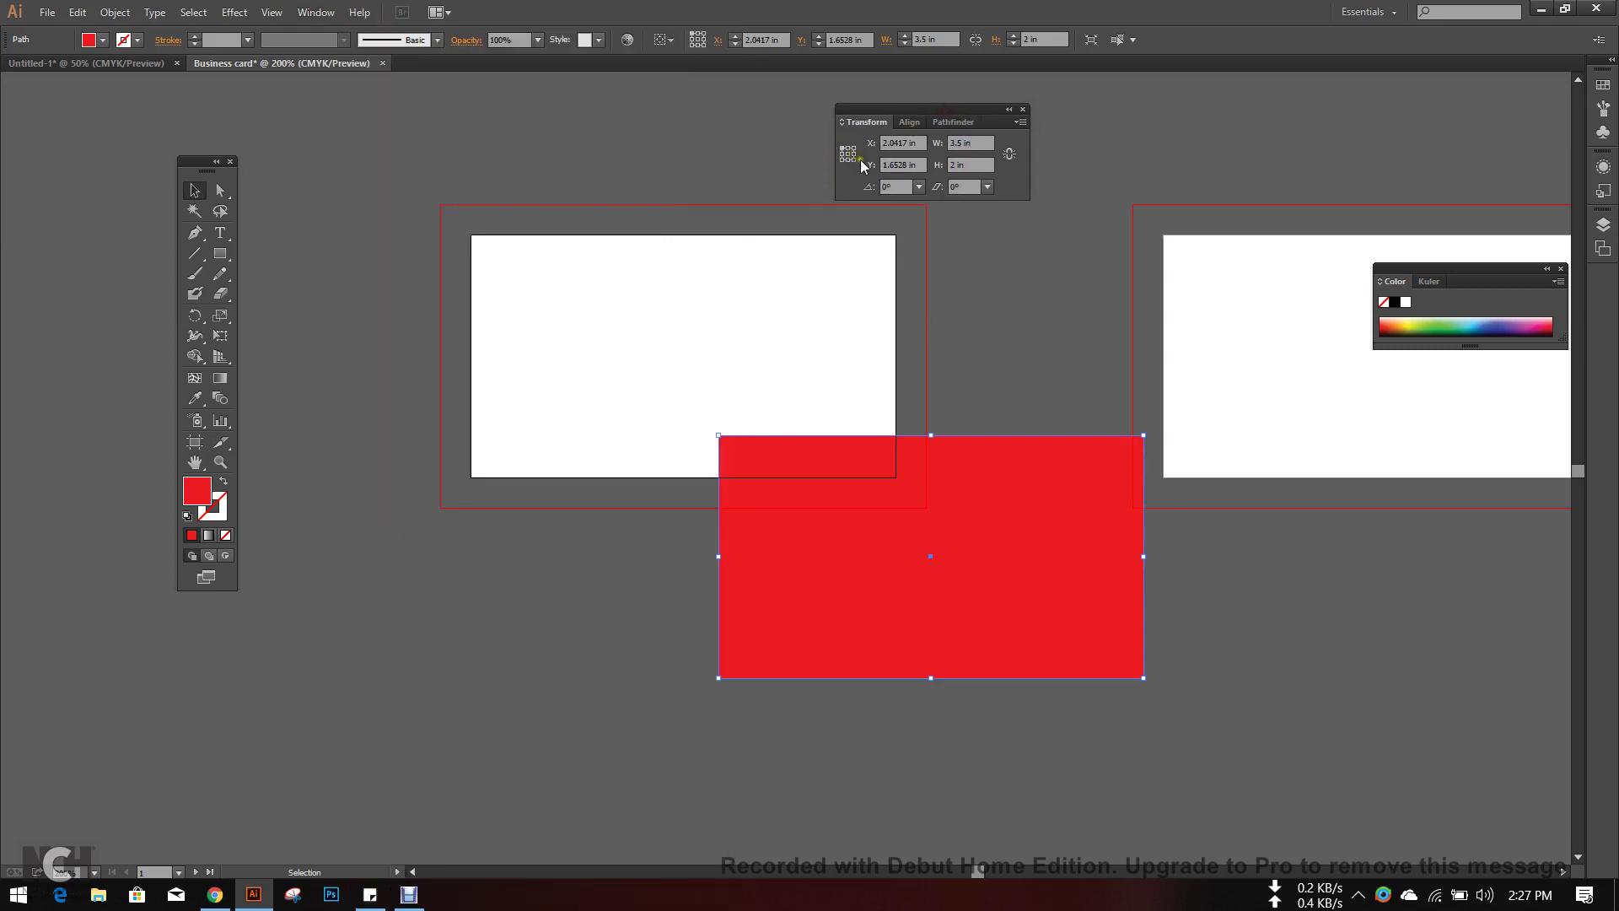
click(847, 155)
click(844, 148)
click(917, 143)
text(0)
key(Tab)
text(0)
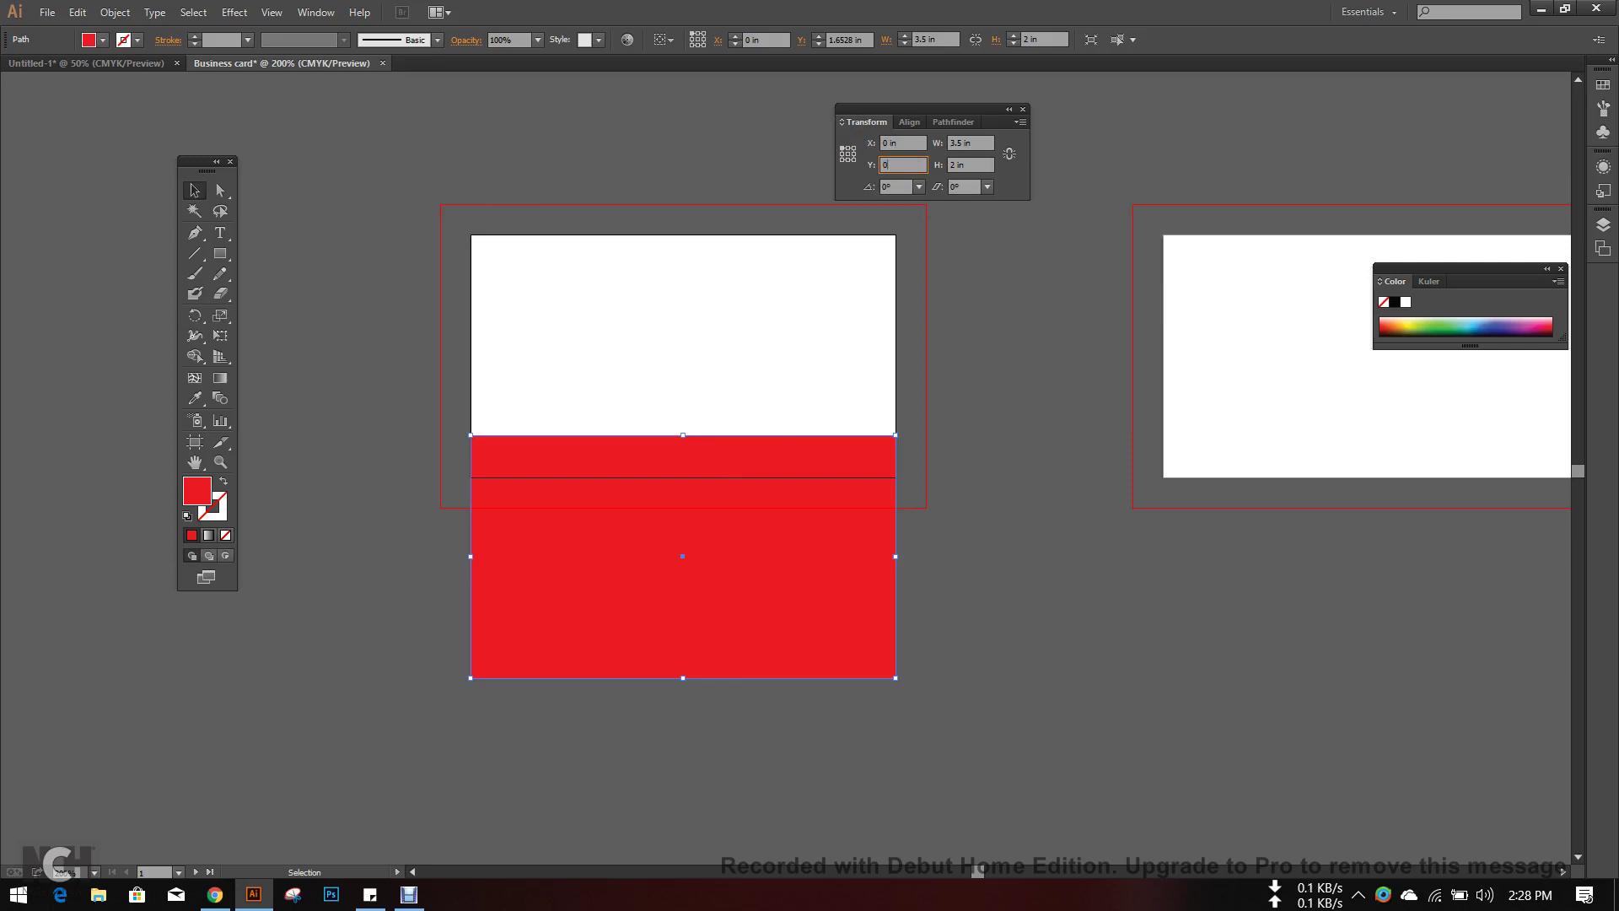
key(Return)
scroll(1027, 296, up, 2)
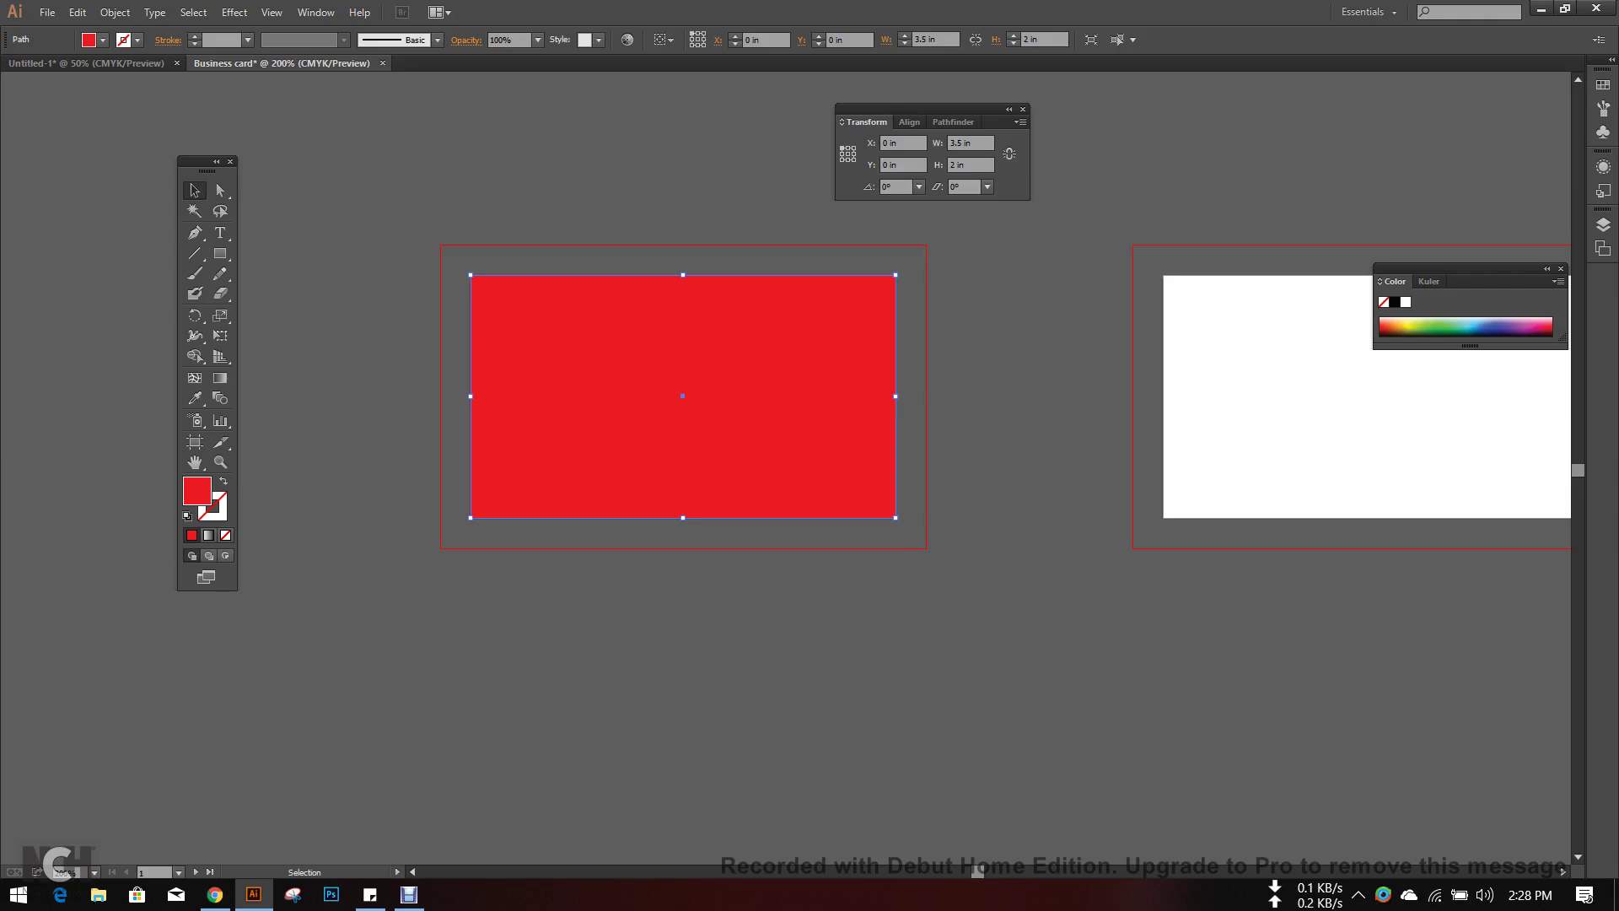
- Reselect the red rectangle and start Offset Path with an offset of .25
click(622, 586)
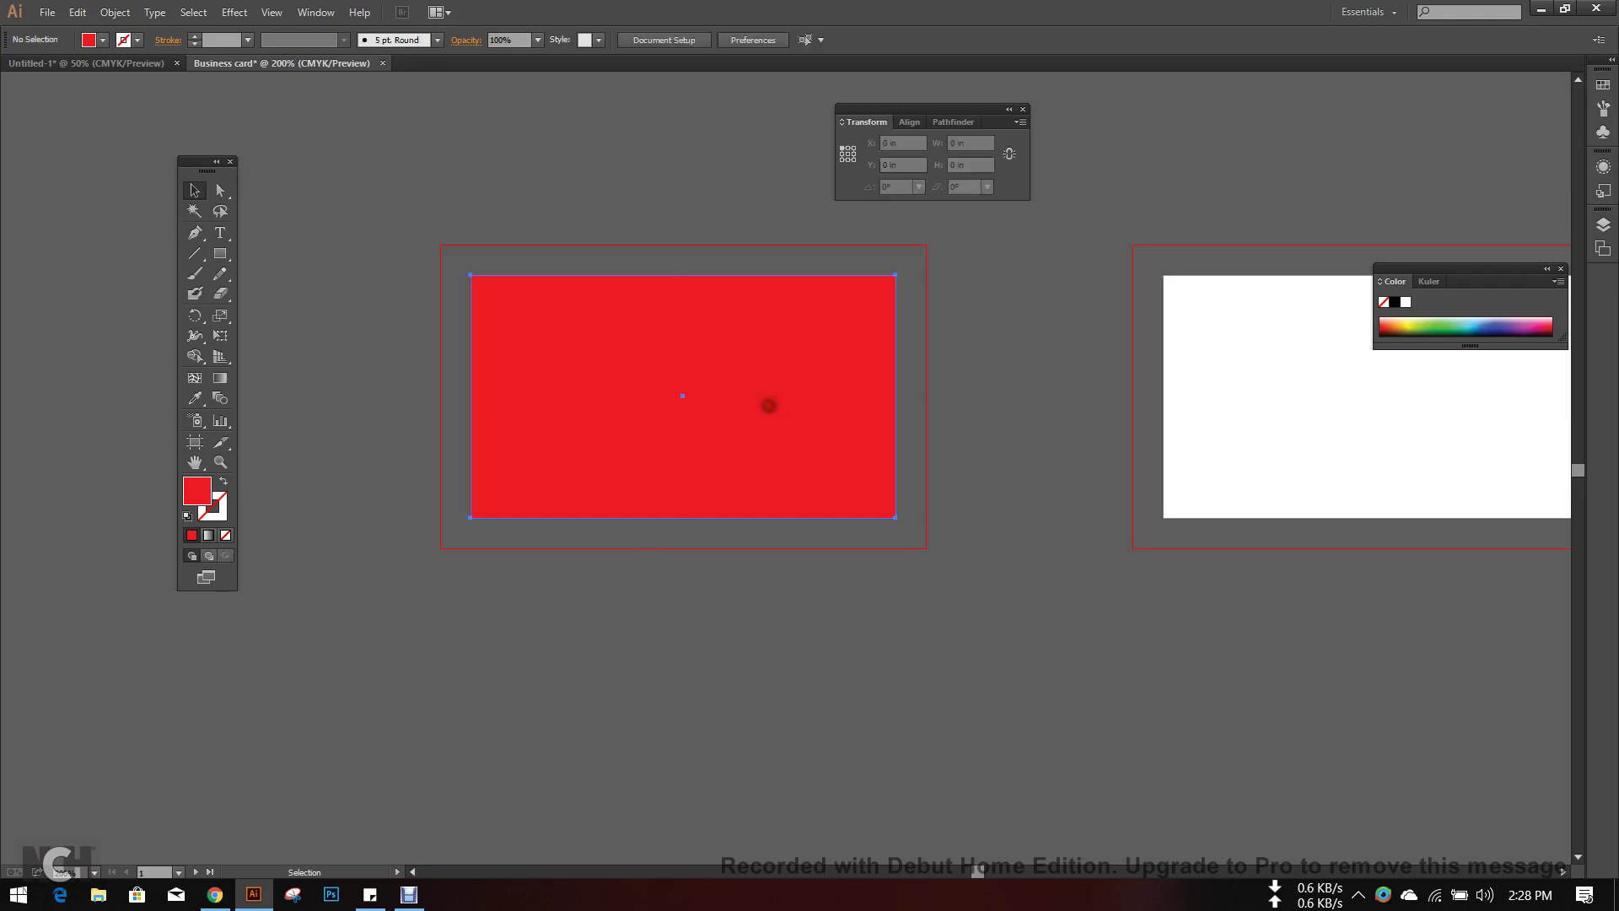
click(767, 405)
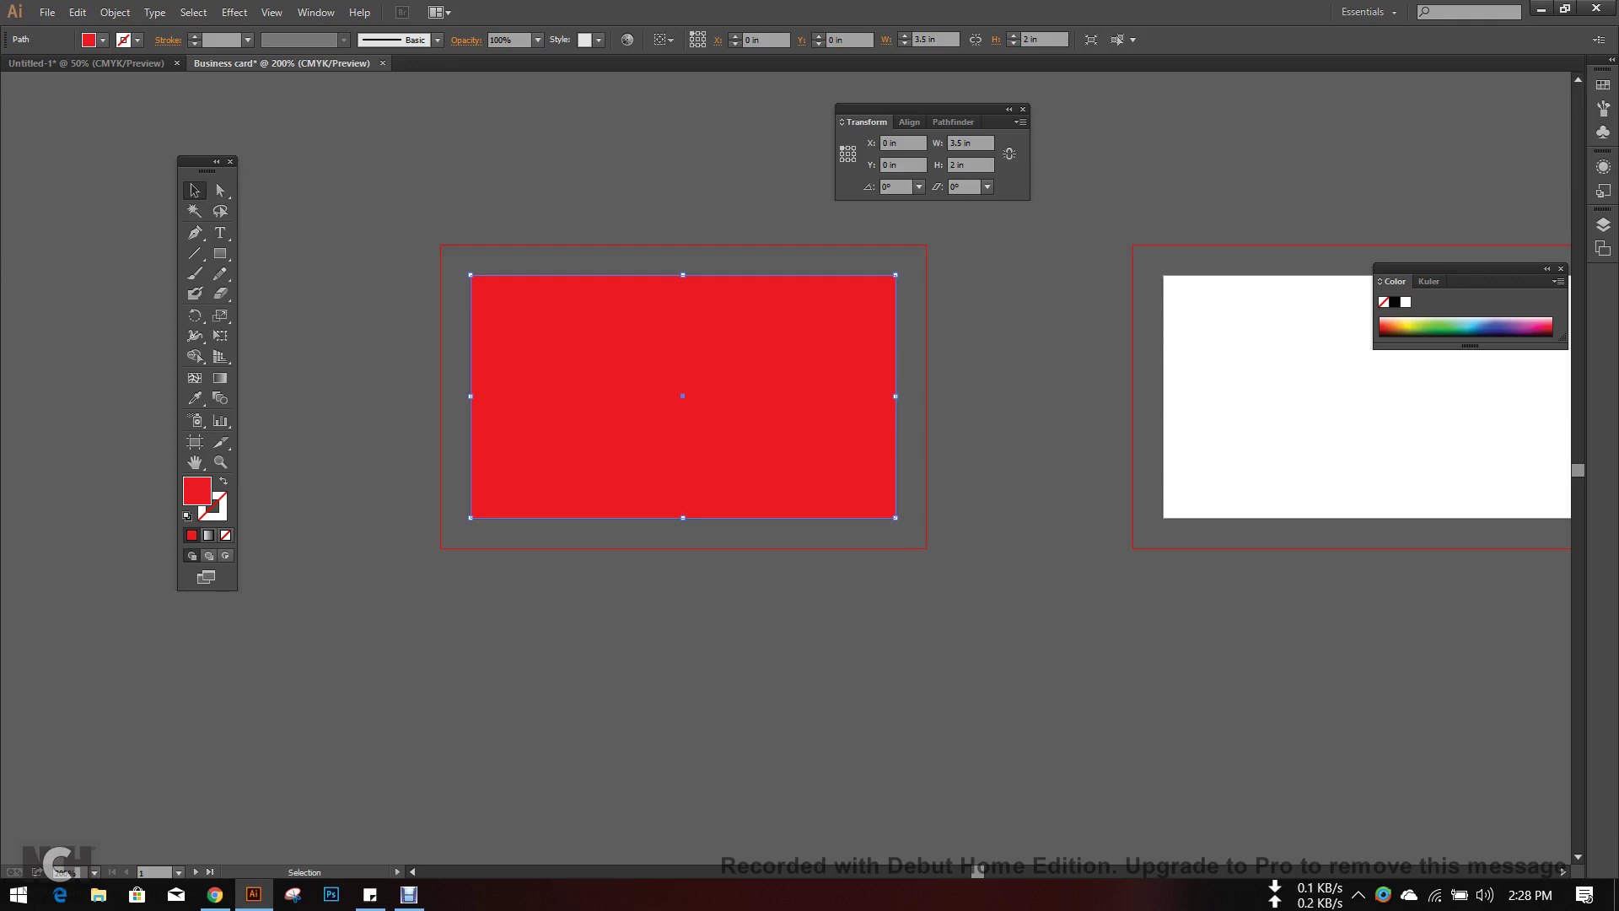
scroll(756, 328, up, 2)
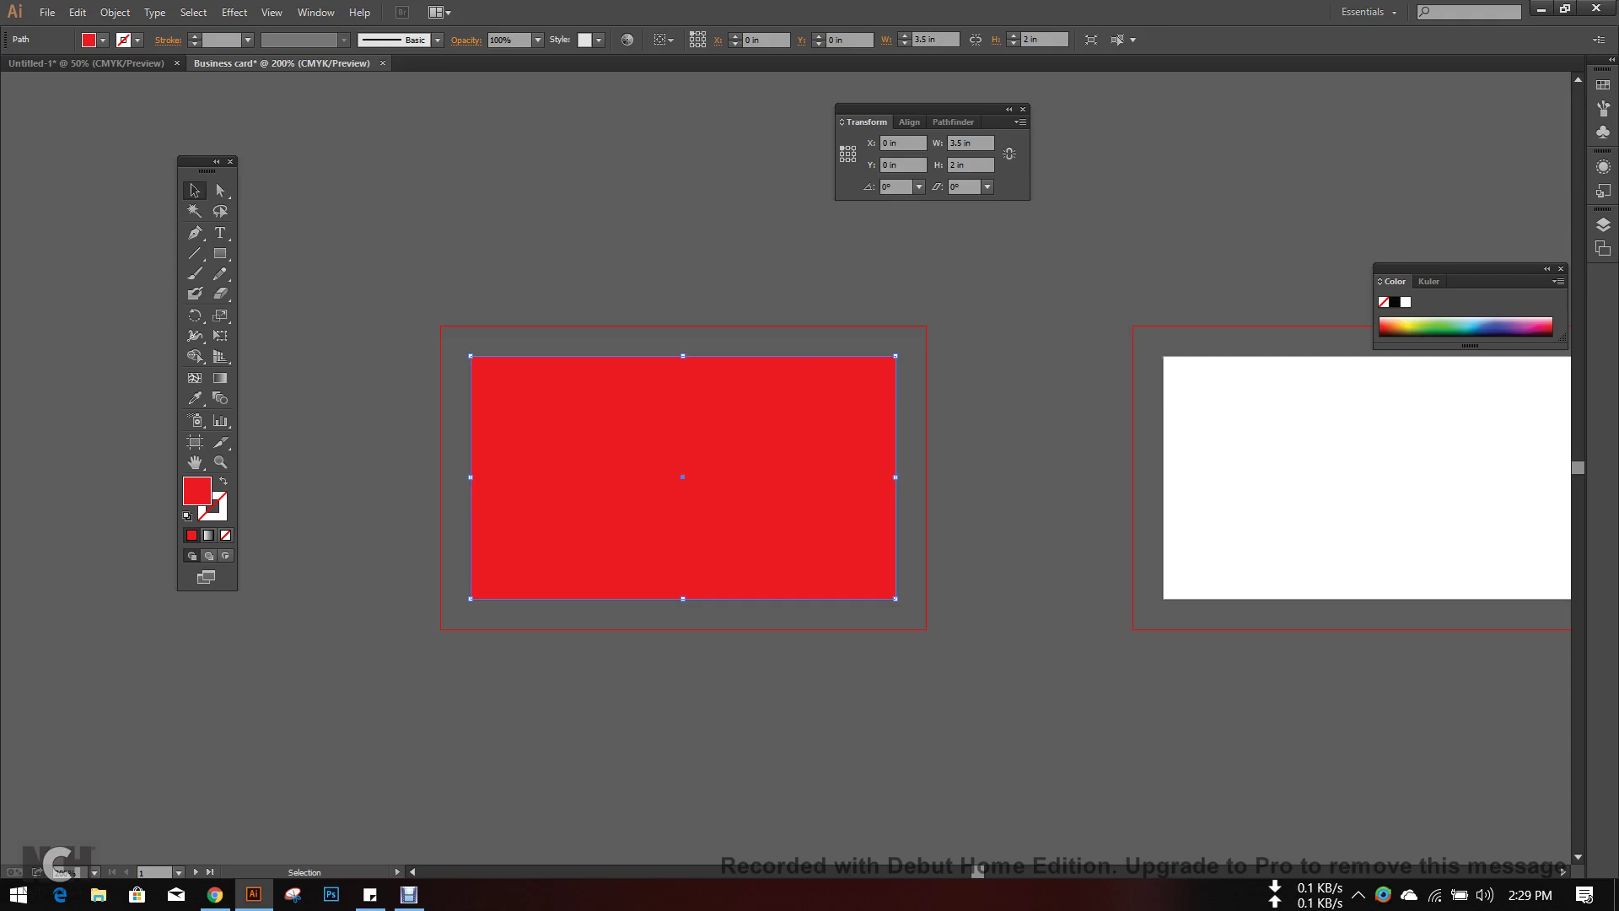
click(115, 11)
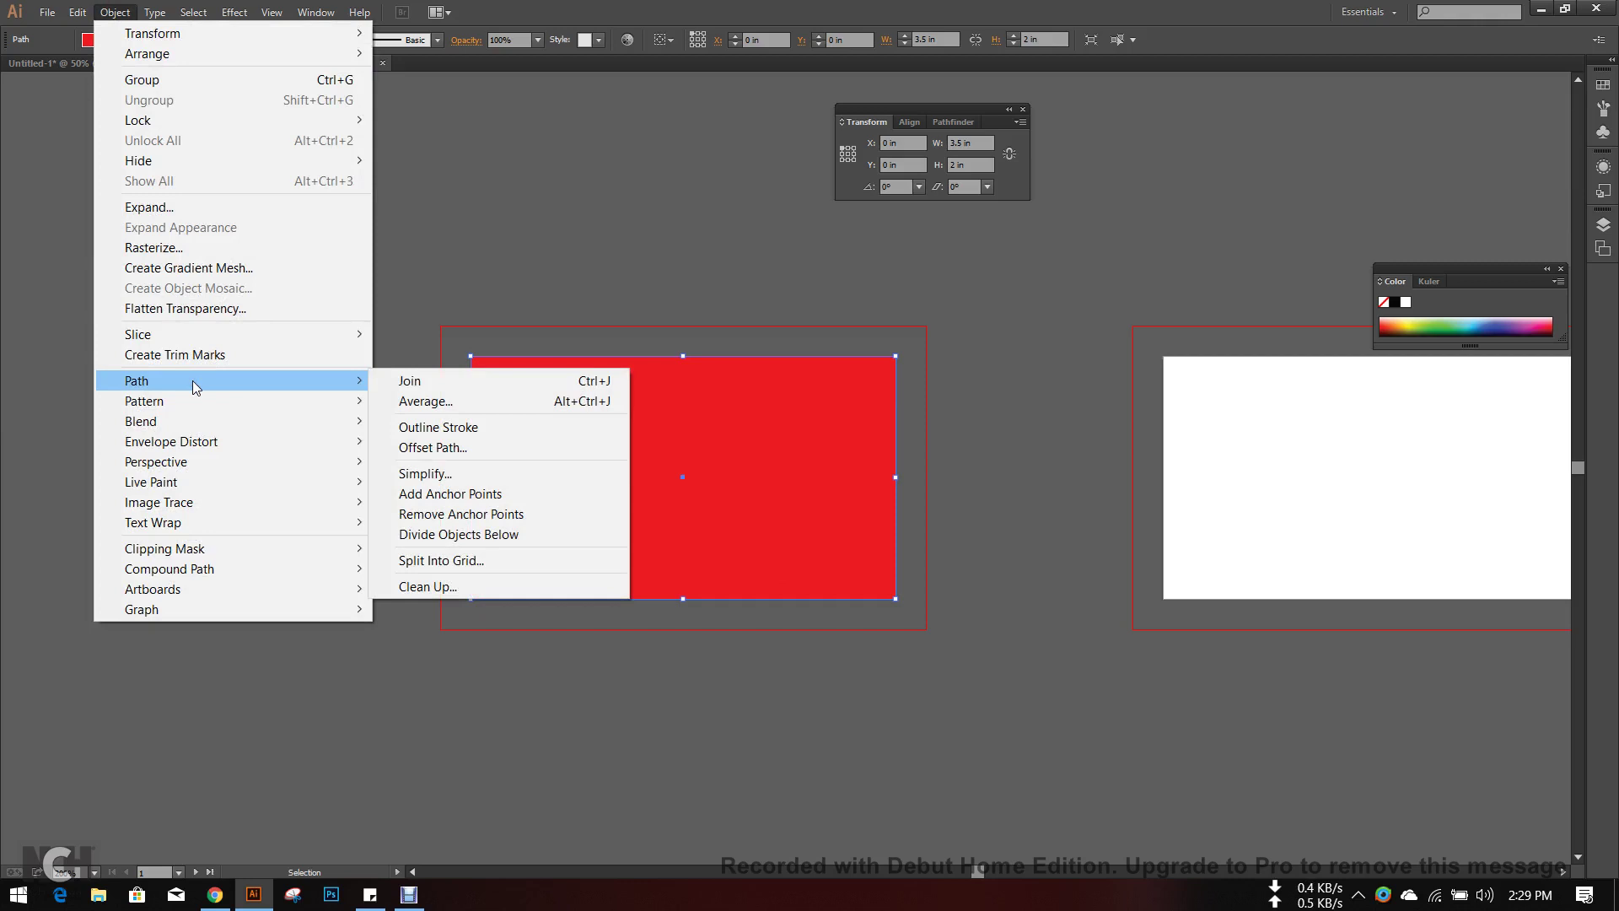
click(436, 449)
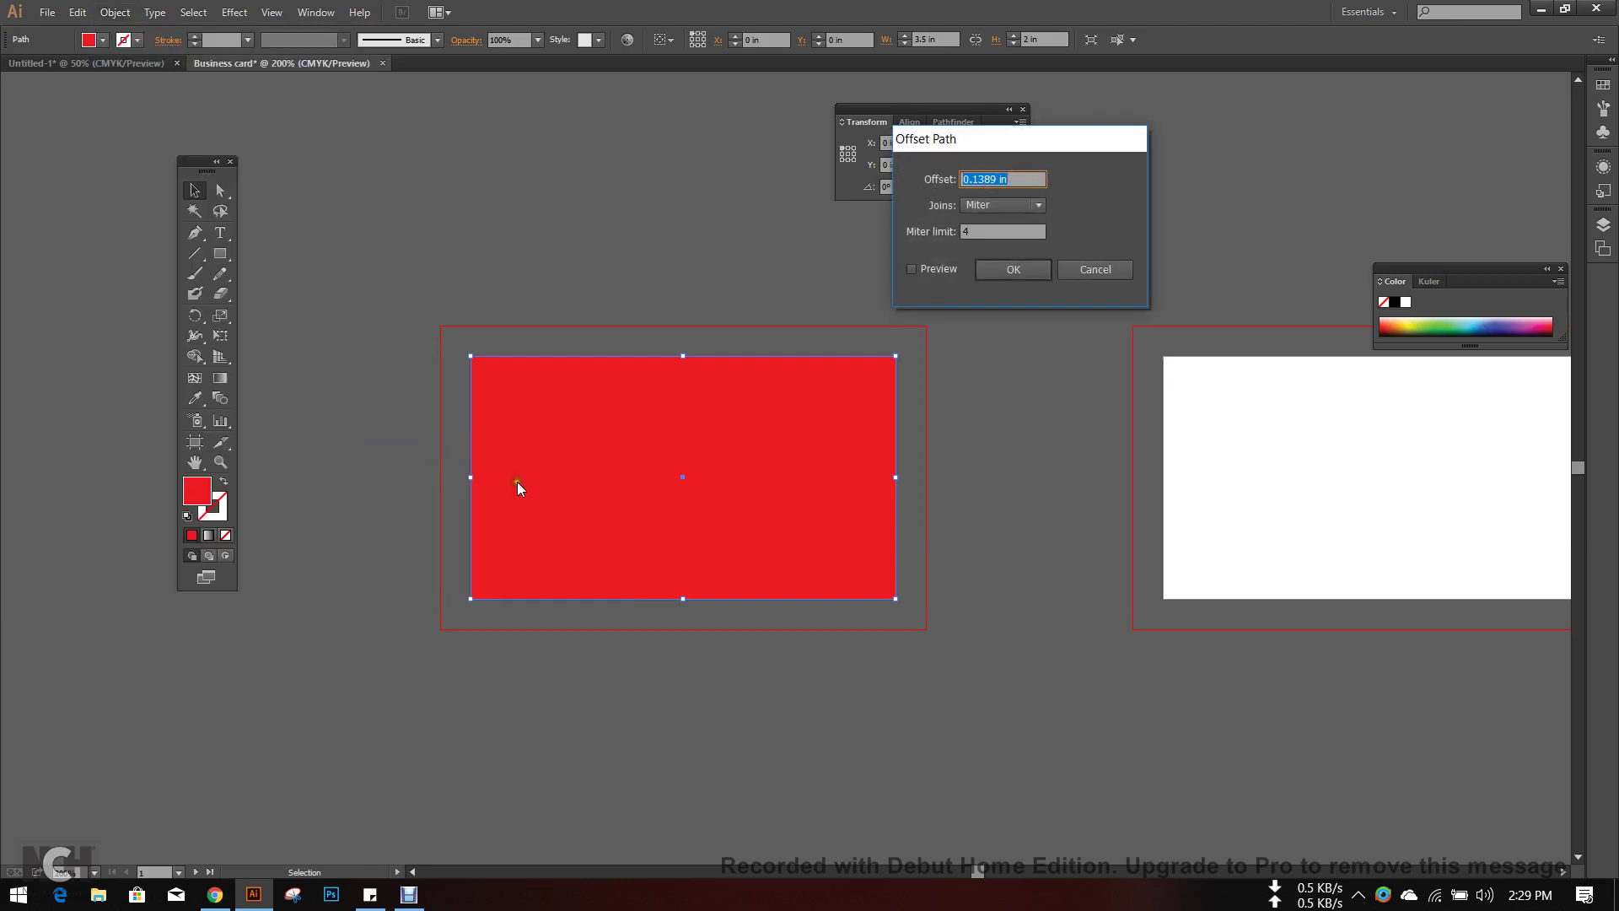
drag(1129, 135, 722, 126)
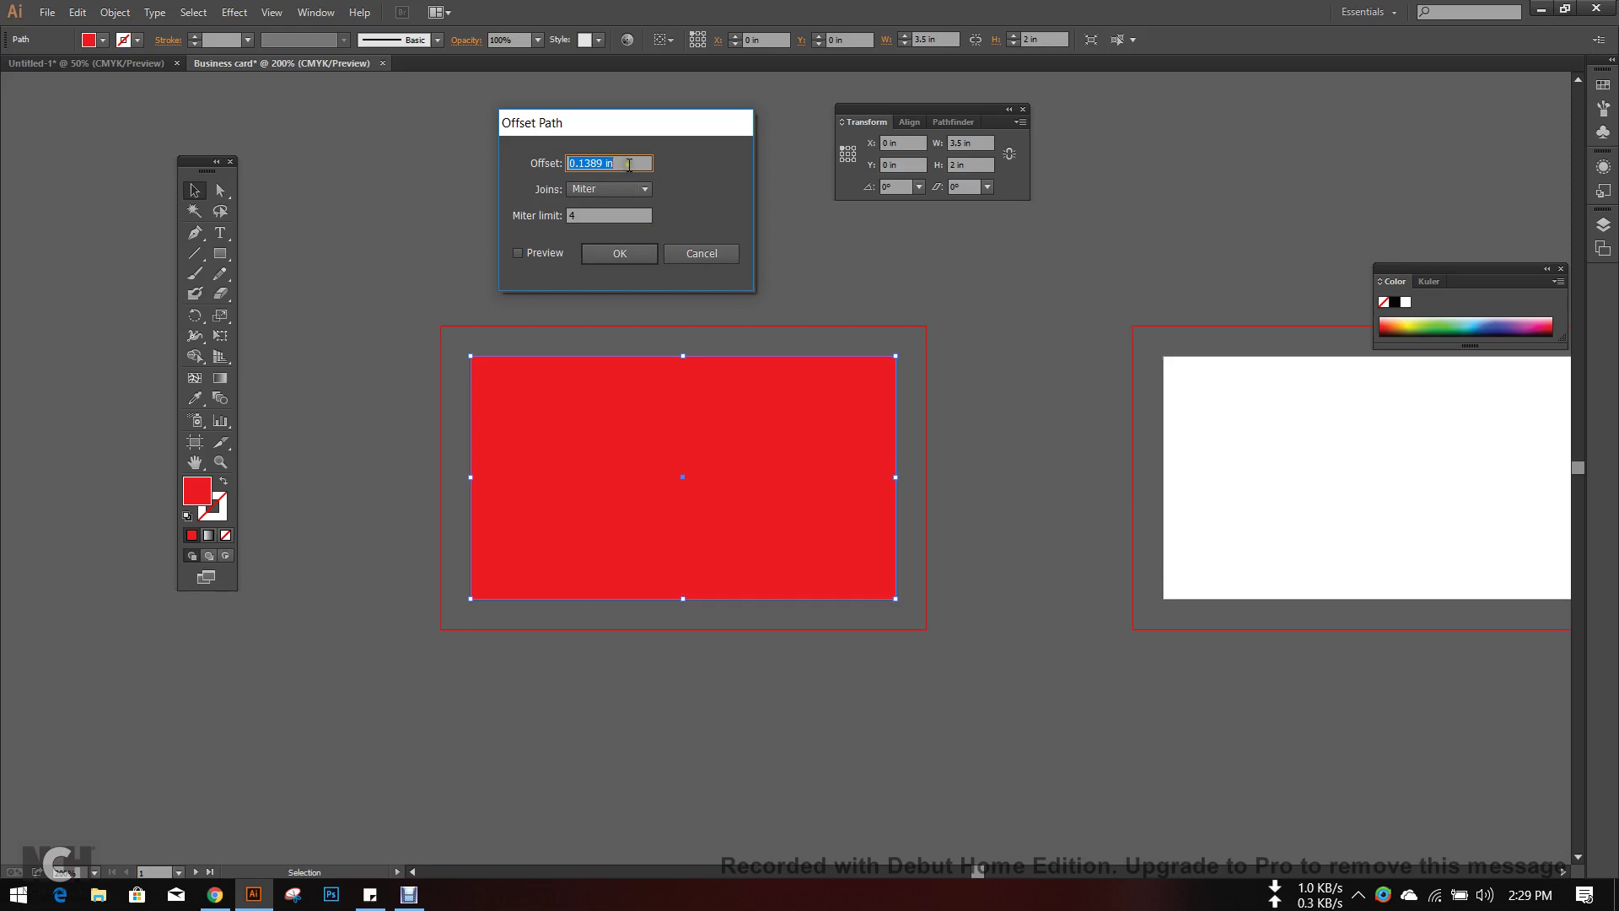
text(.25)
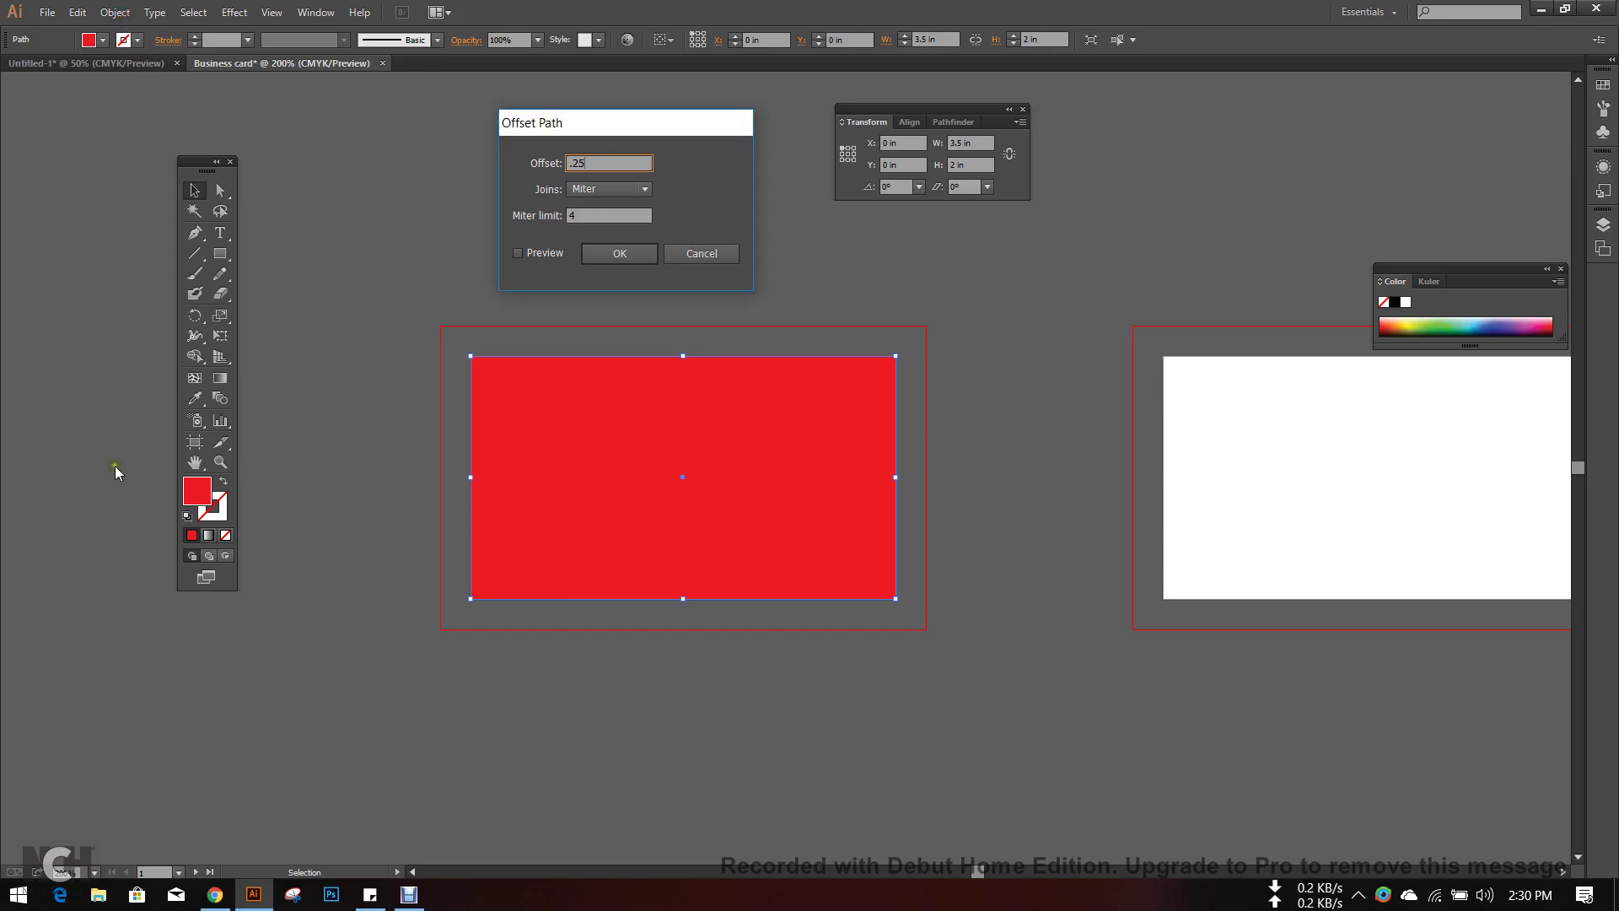
- Make the offset negative at -0.25 in, turn on the preview, and apply the inward Offset Path
double_click(595, 165)
click(572, 164)
text(-)
drag(607, 120, 618, 110)
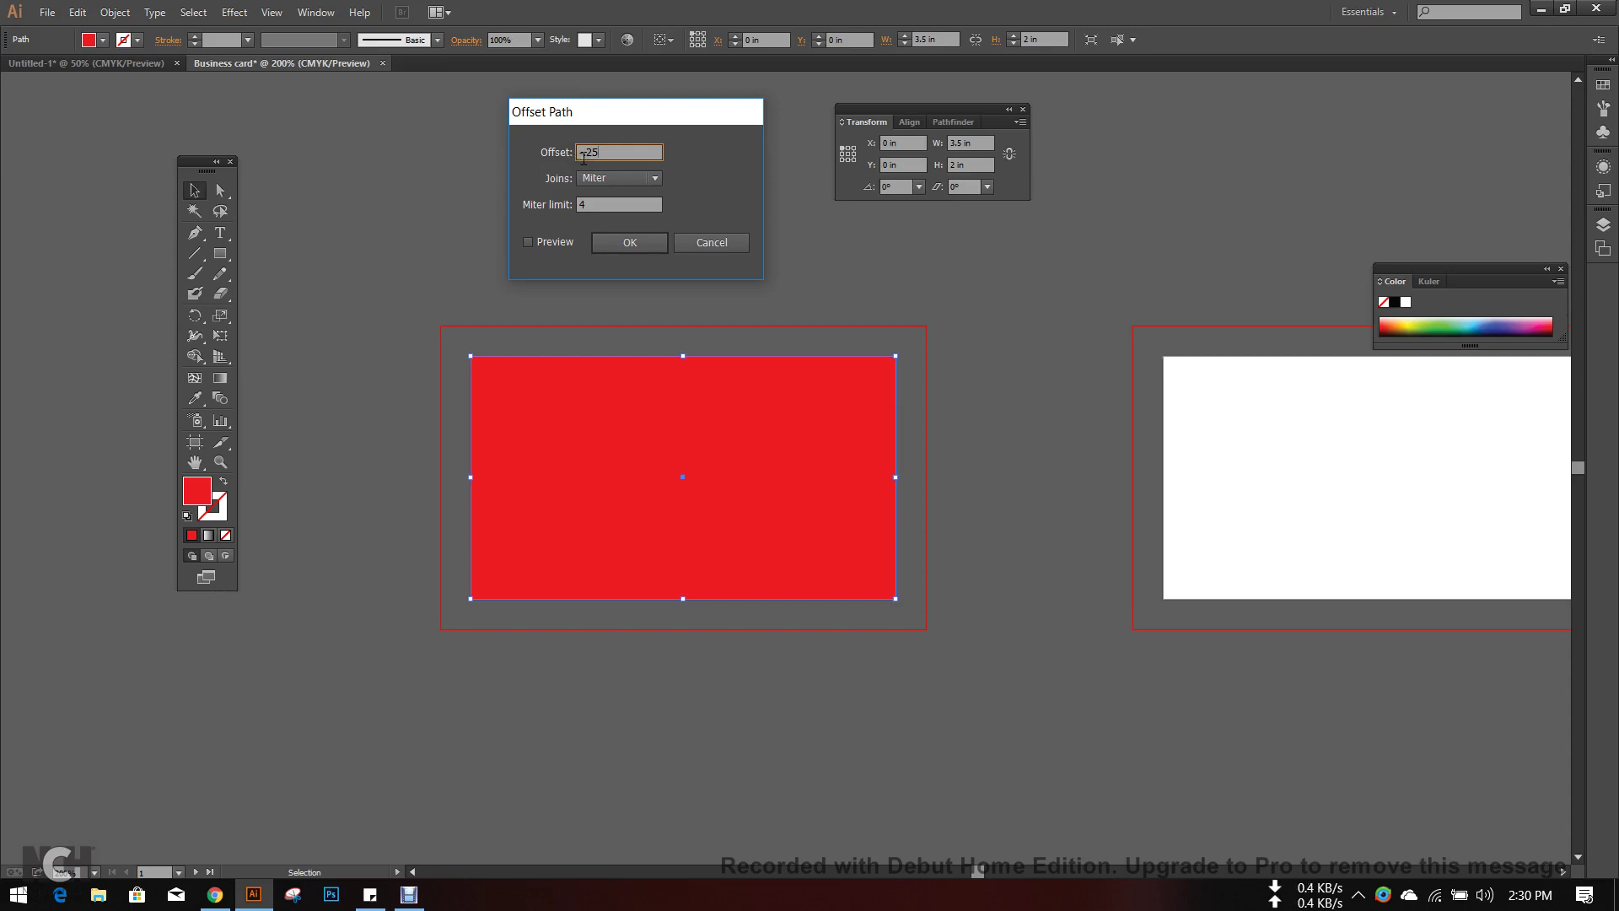
drag(628, 153, 524, 148)
click(603, 153)
click(543, 242)
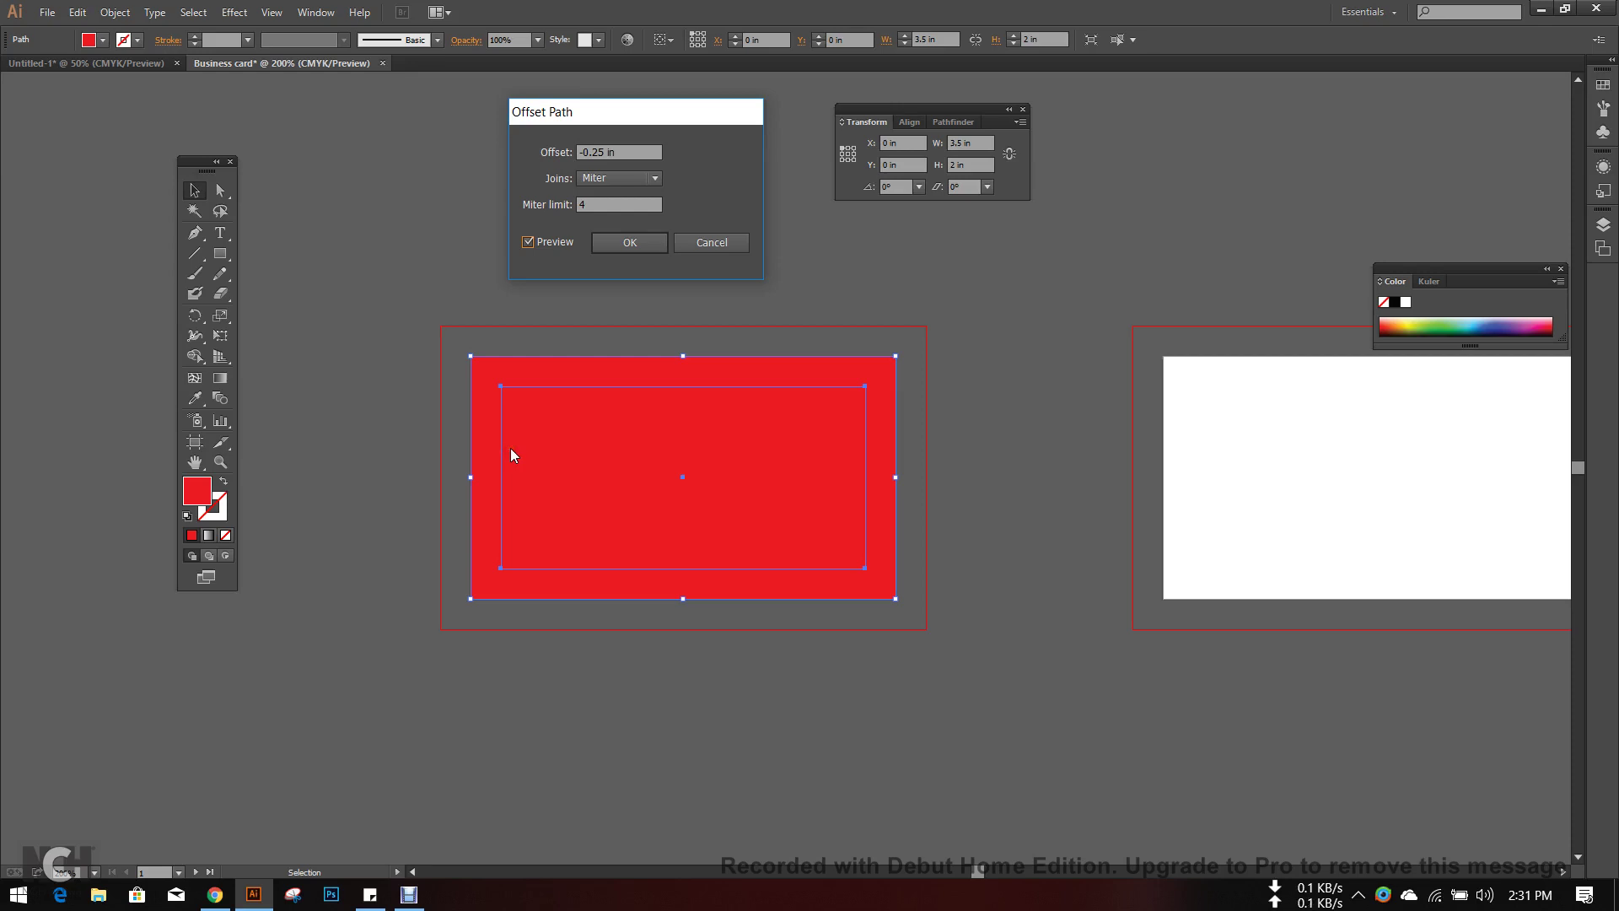
drag(613, 115, 557, 114)
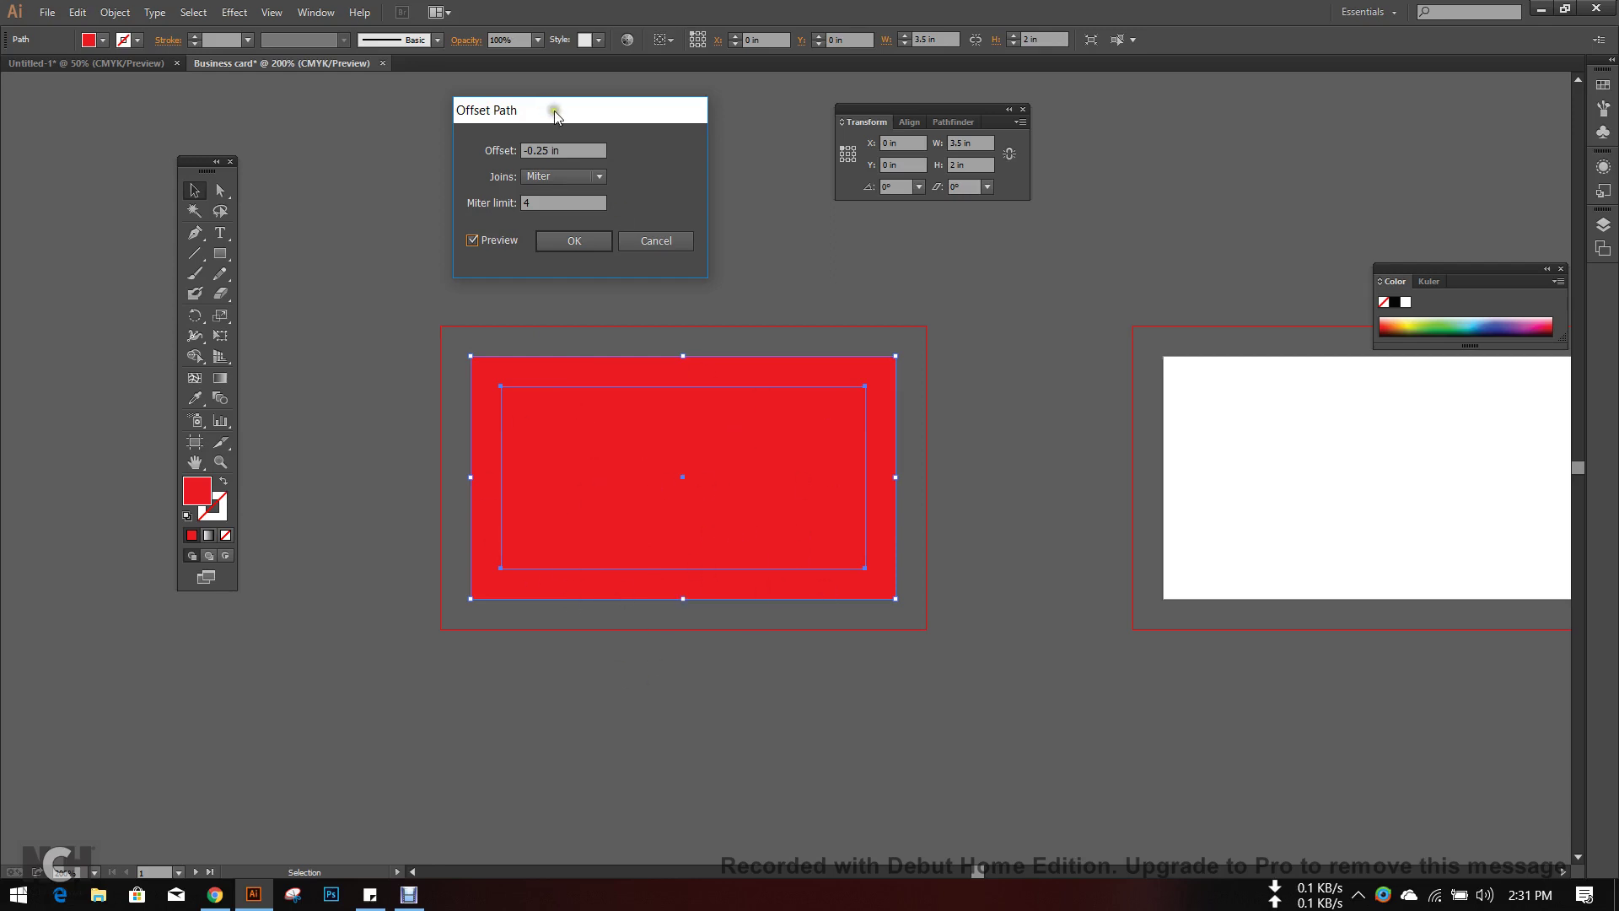
drag(555, 115, 564, 128)
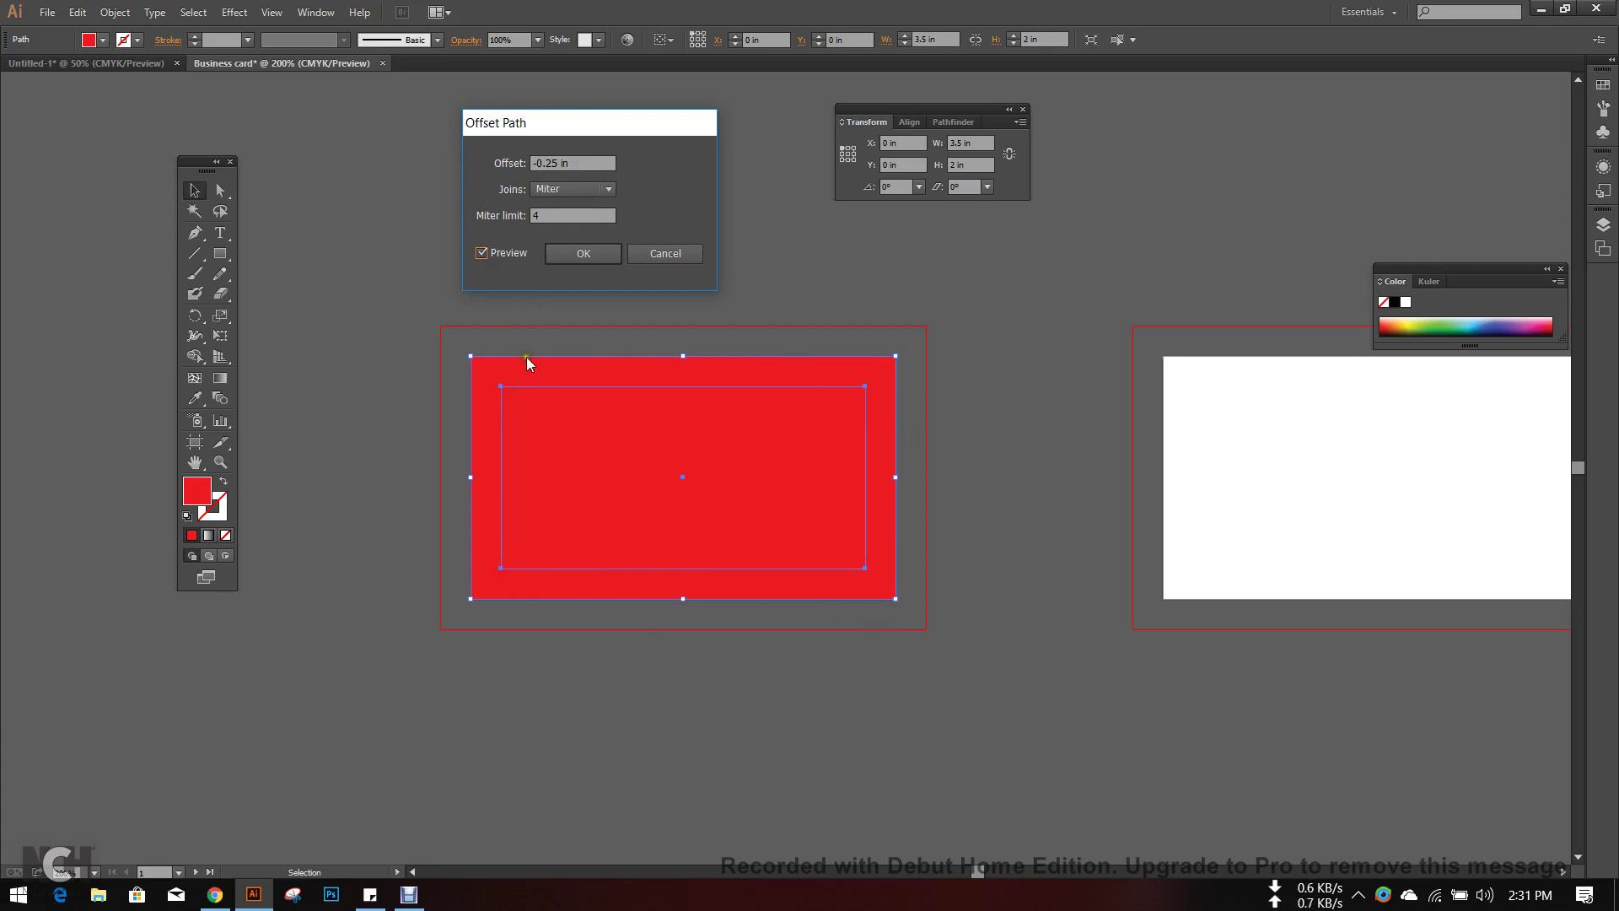
click(553, 257)
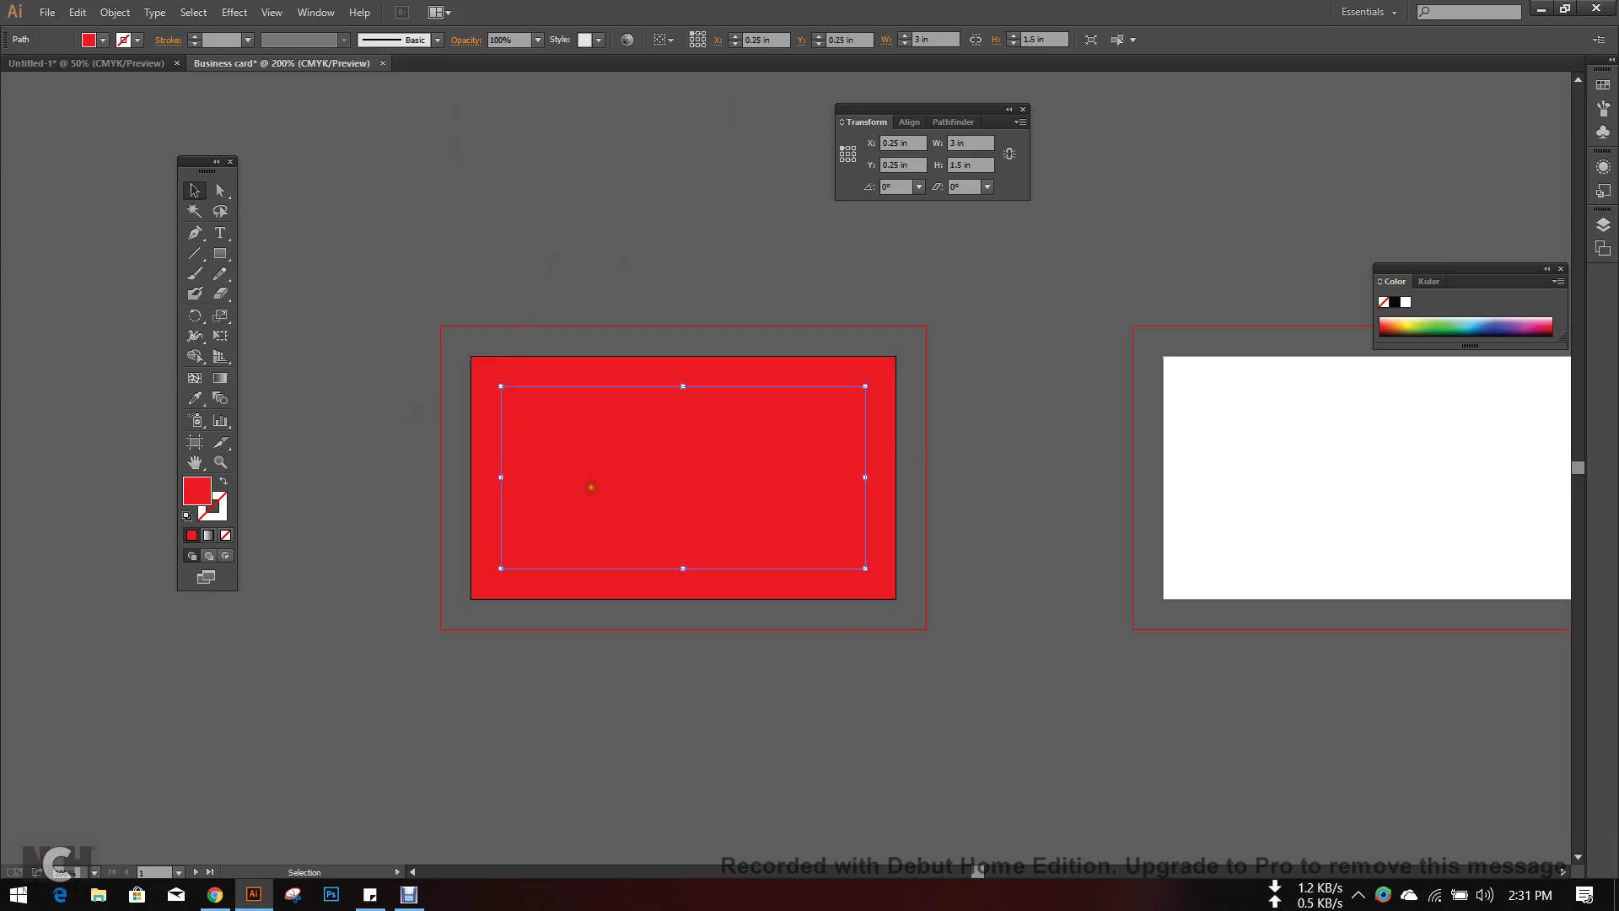
- Show the rulers and place guides along all four edges of the inset rectangle
key(a)
key(v)
key(ctrl+r)
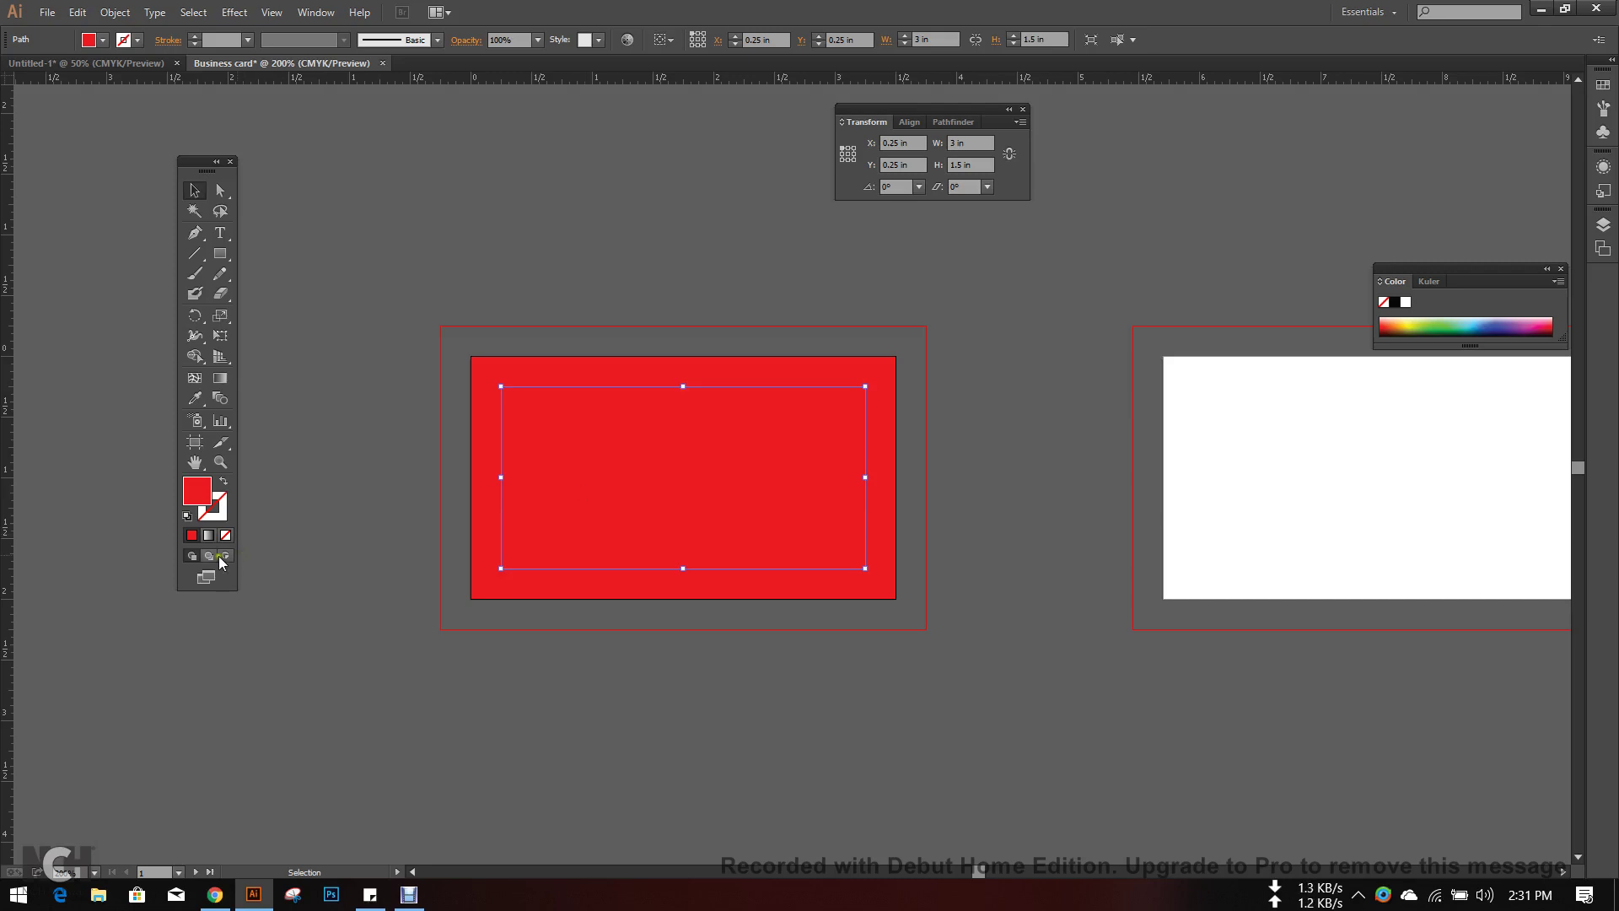
drag(9, 532, 502, 549)
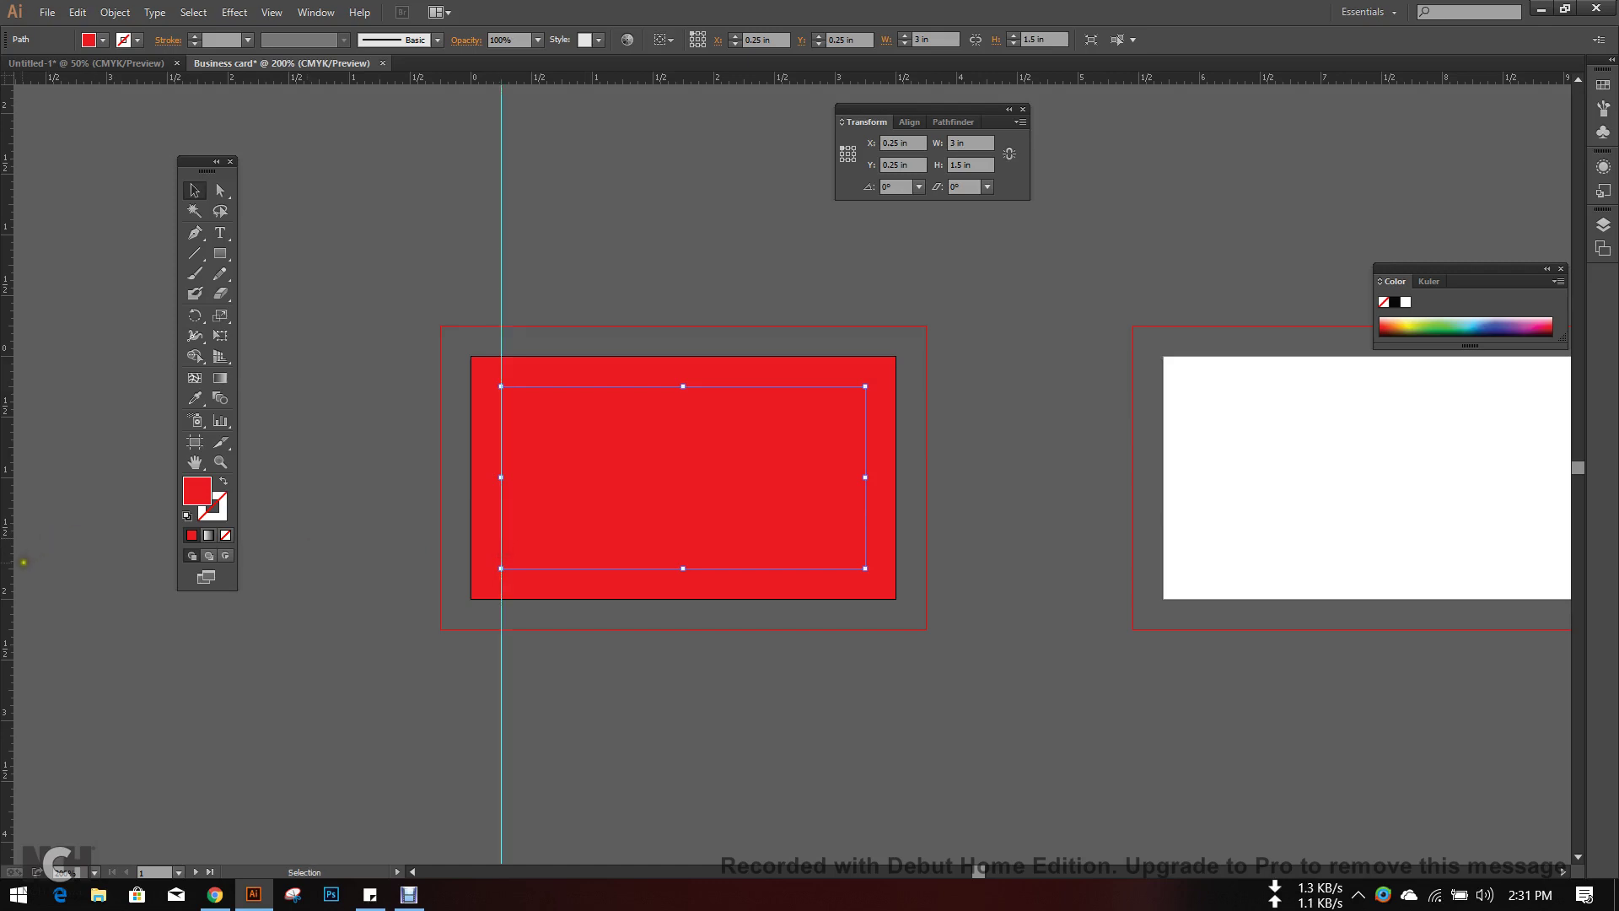
drag(10, 569, 866, 573)
drag(771, 76, 803, 387)
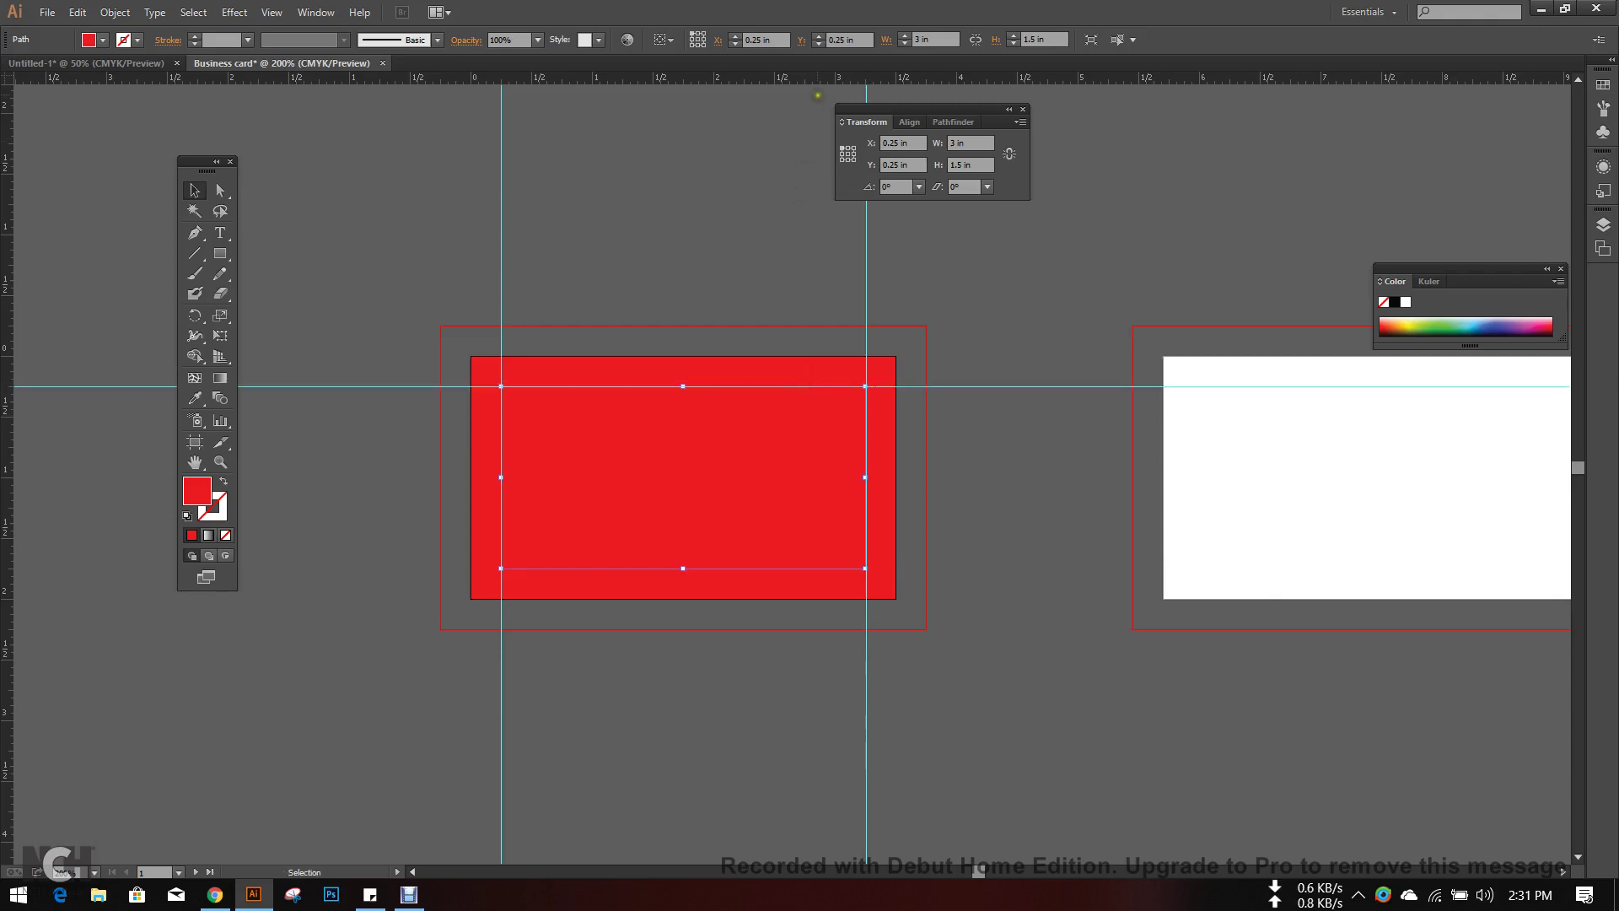
drag(817, 77, 866, 568)
- Add one vertical and one horizontal guide through the inset rectangle's center, and clear the selection
drag(9, 478, 684, 515)
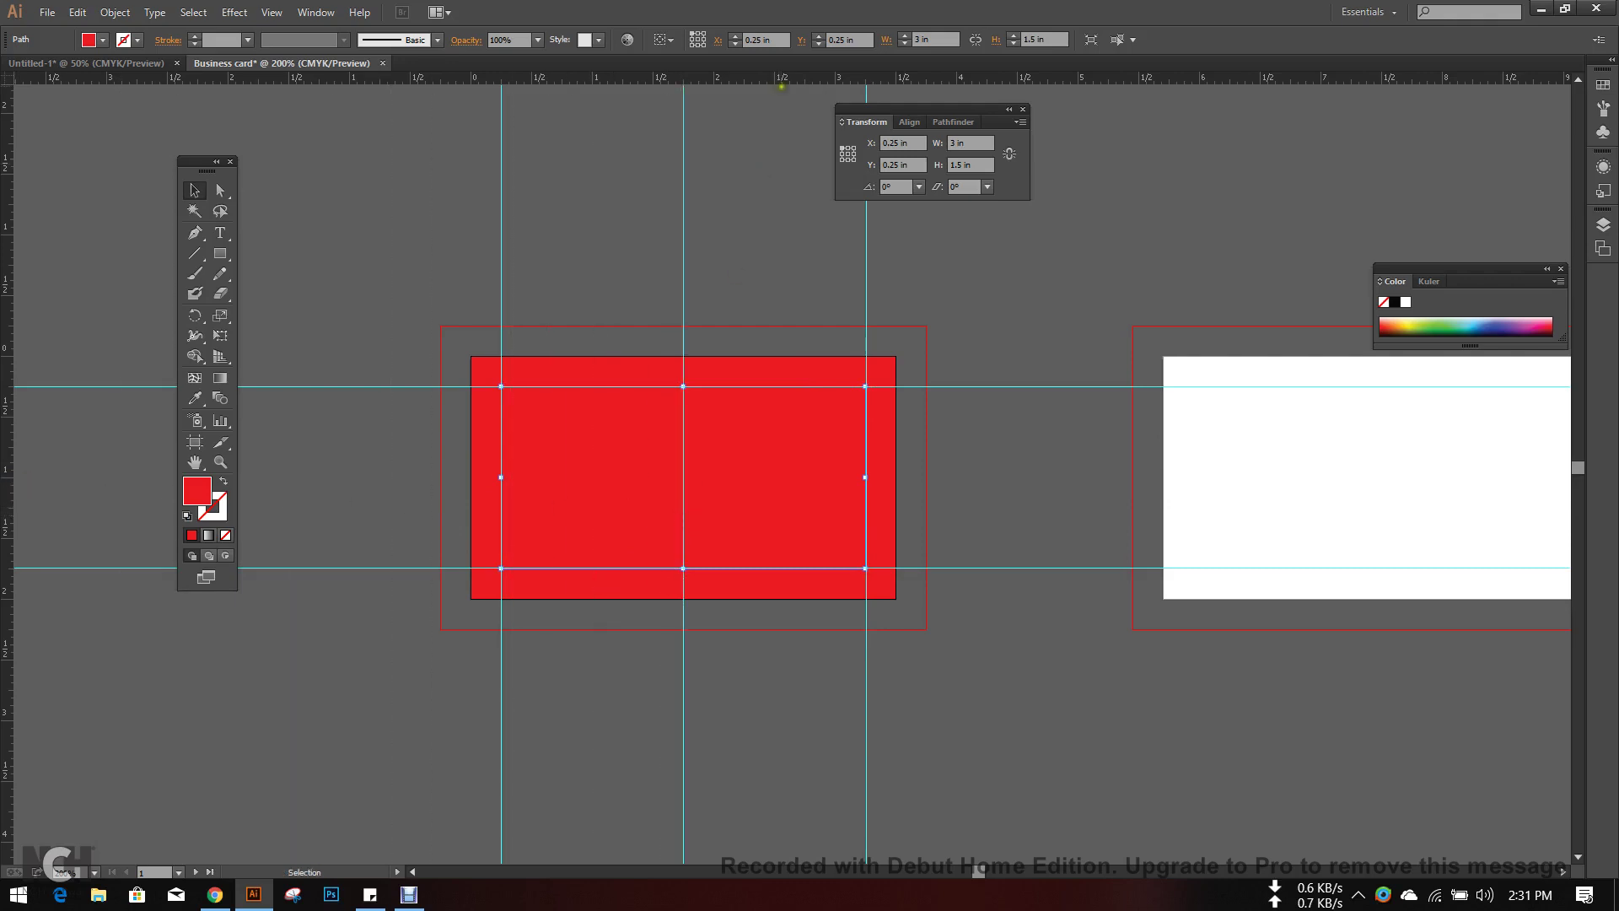
drag(780, 77, 840, 477)
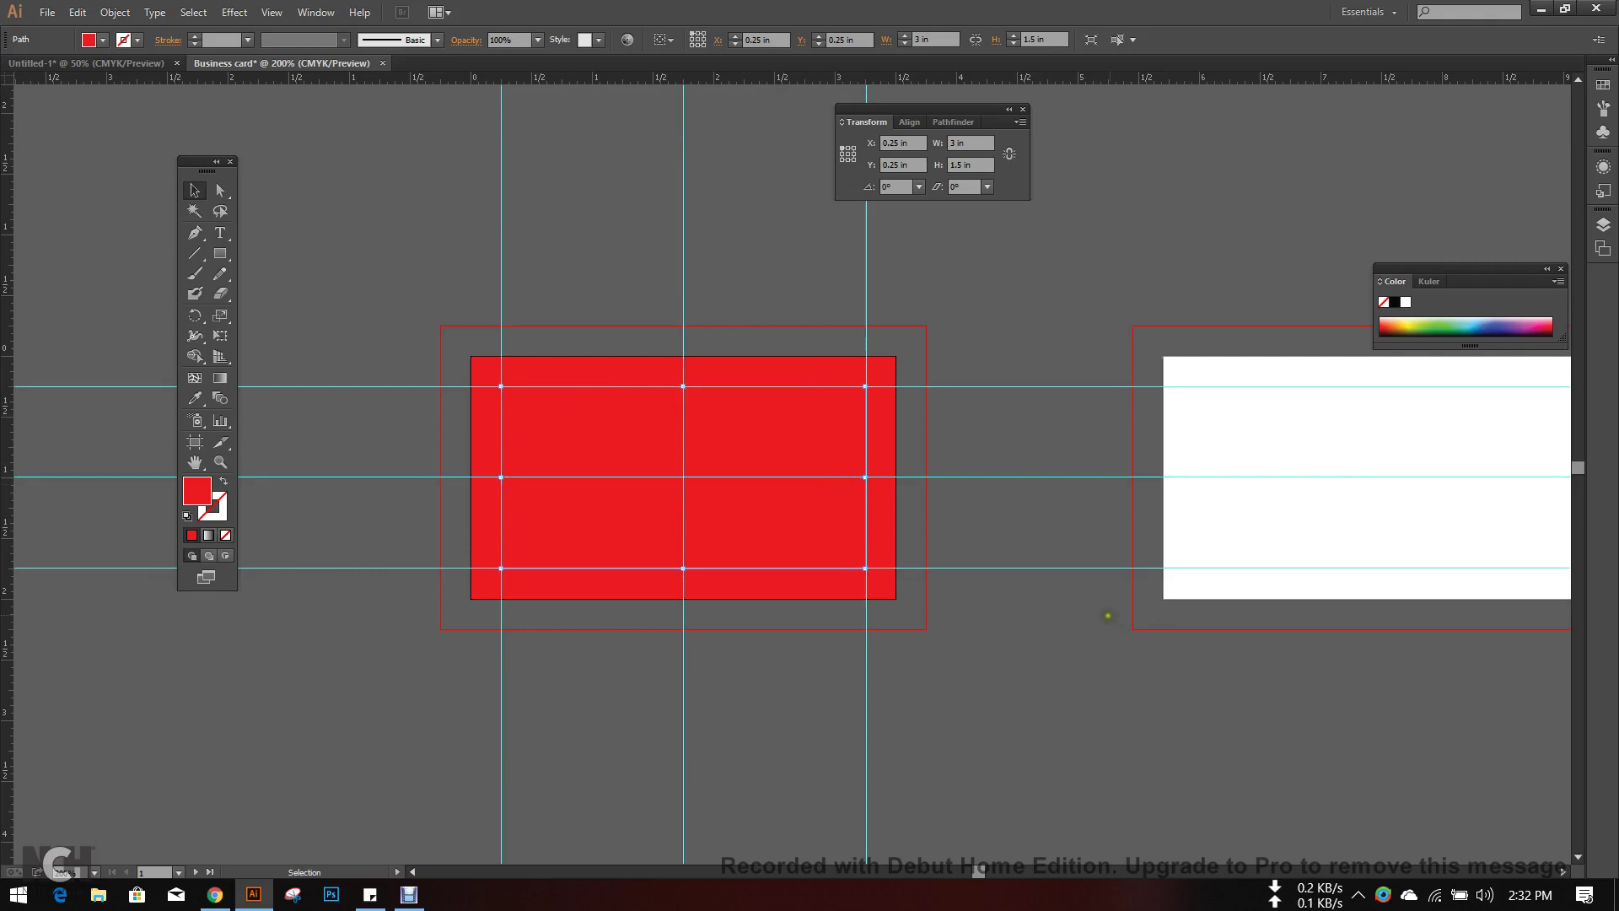
click(1049, 599)
- Pull the inset rectangle off the first artboard and delete it, keeping the guides
scroll(673, 420, down, 2)
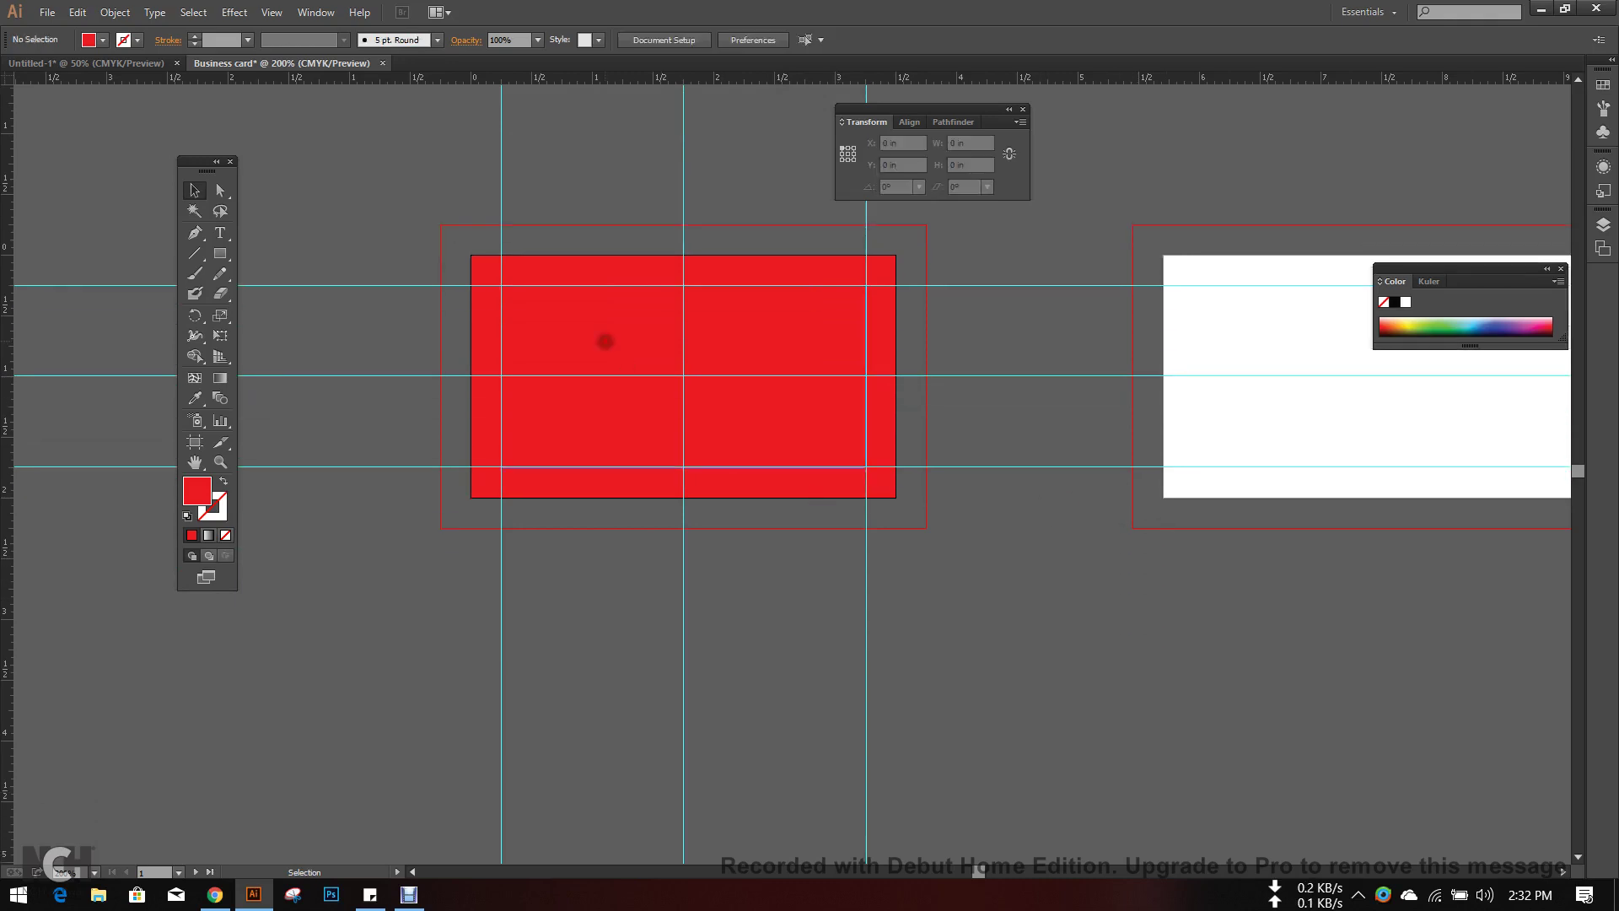
click(605, 342)
drag(607, 341, 830, 633)
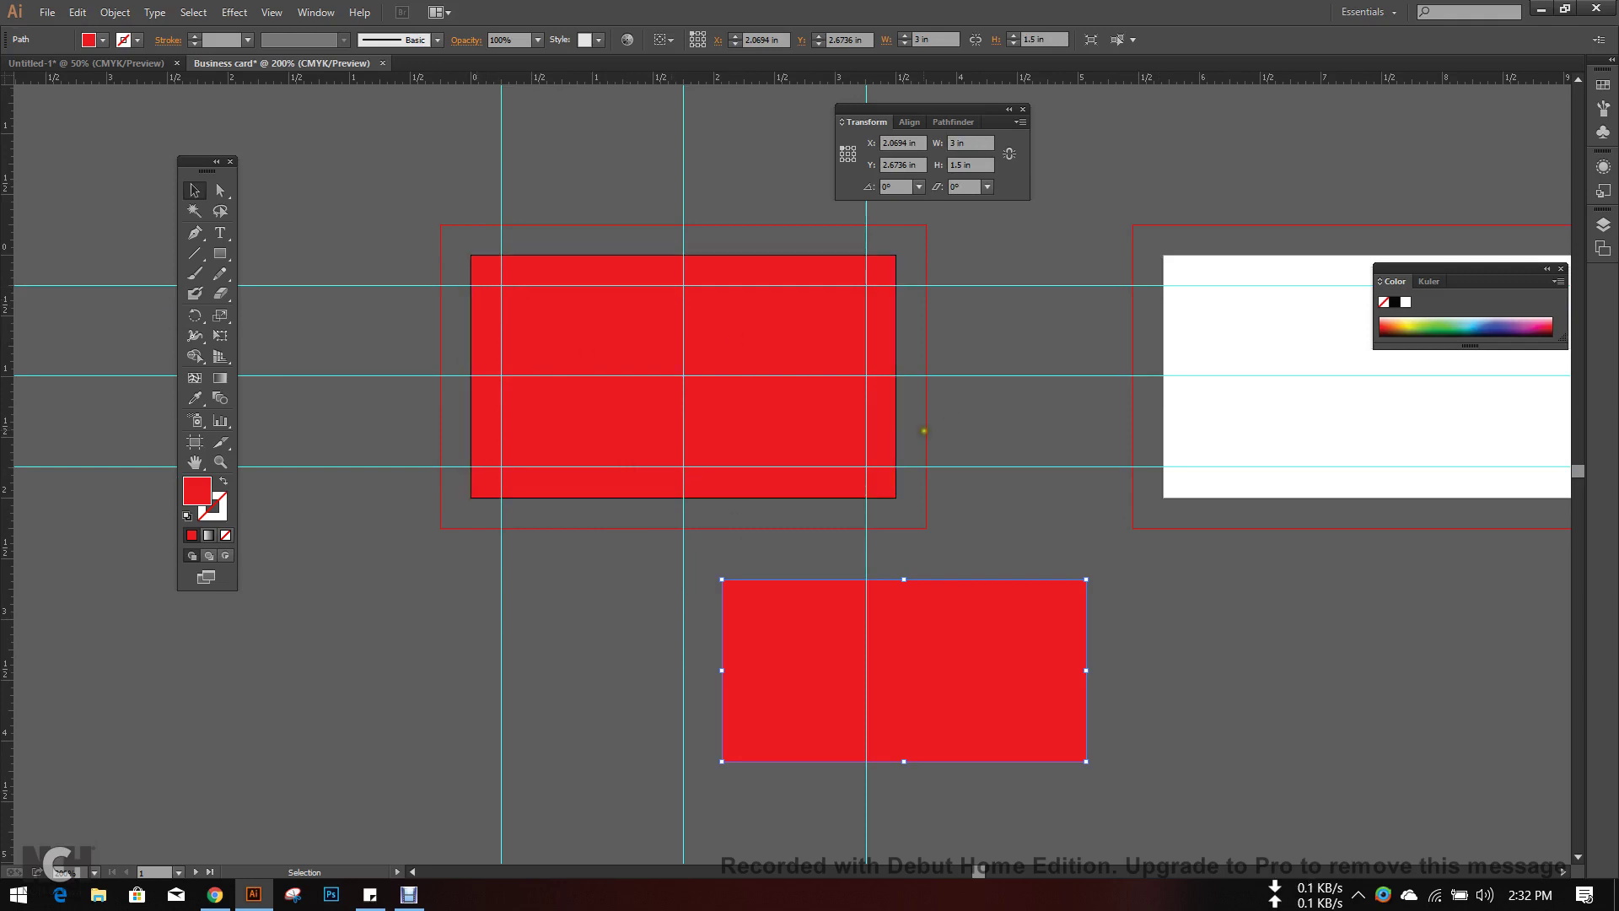
scroll(904, 611, down, 1)
drag(906, 609, 1077, 607)
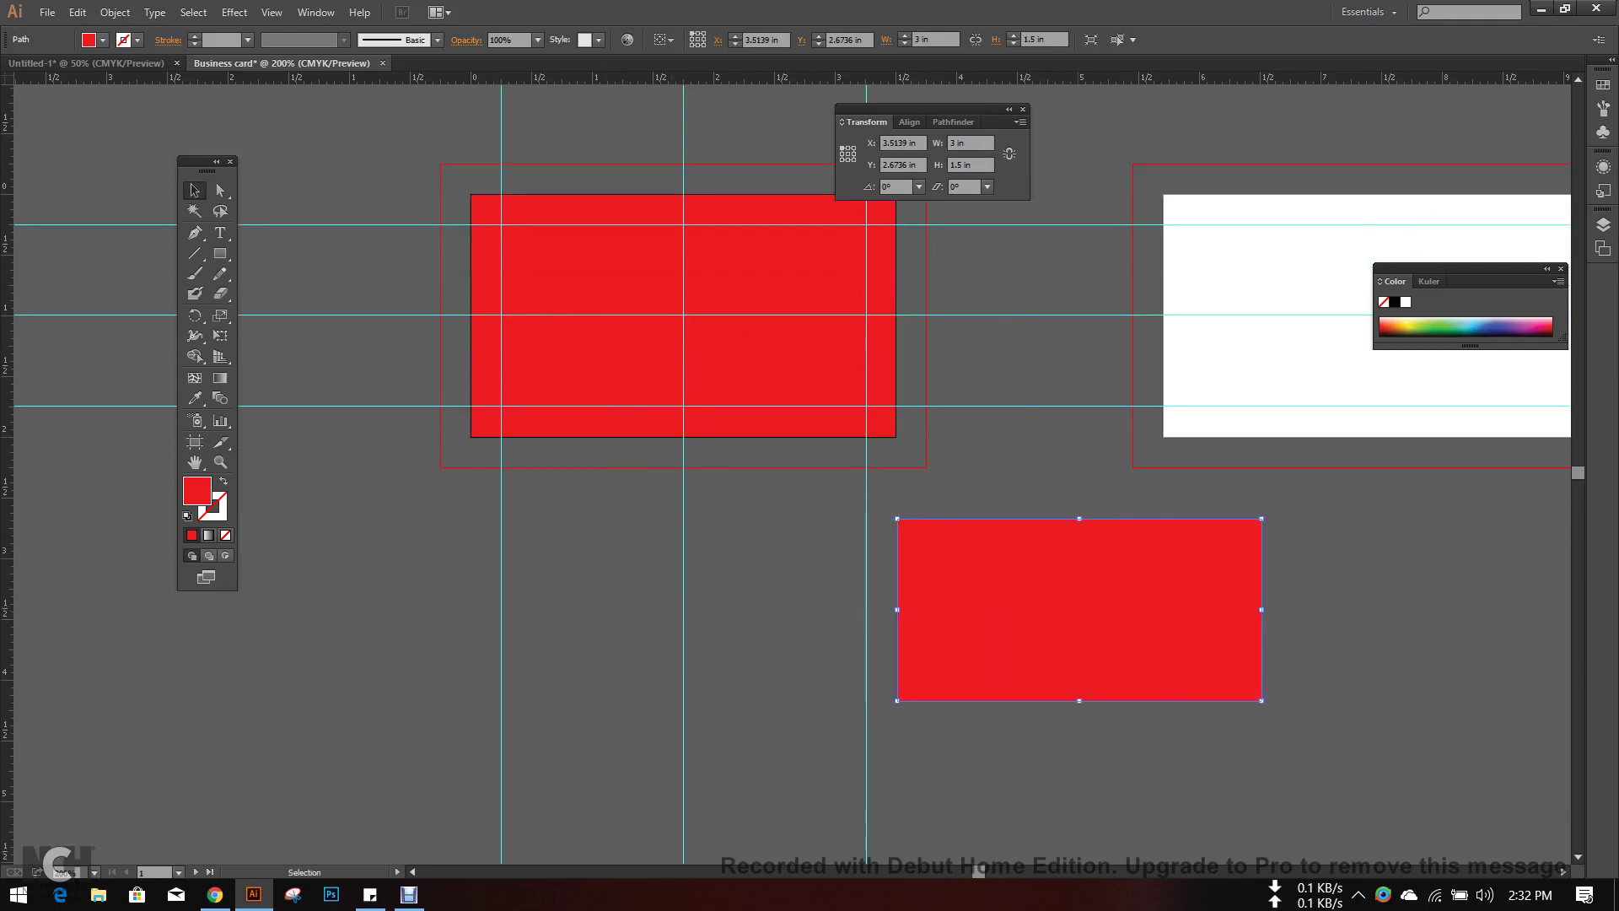
key(Delete)
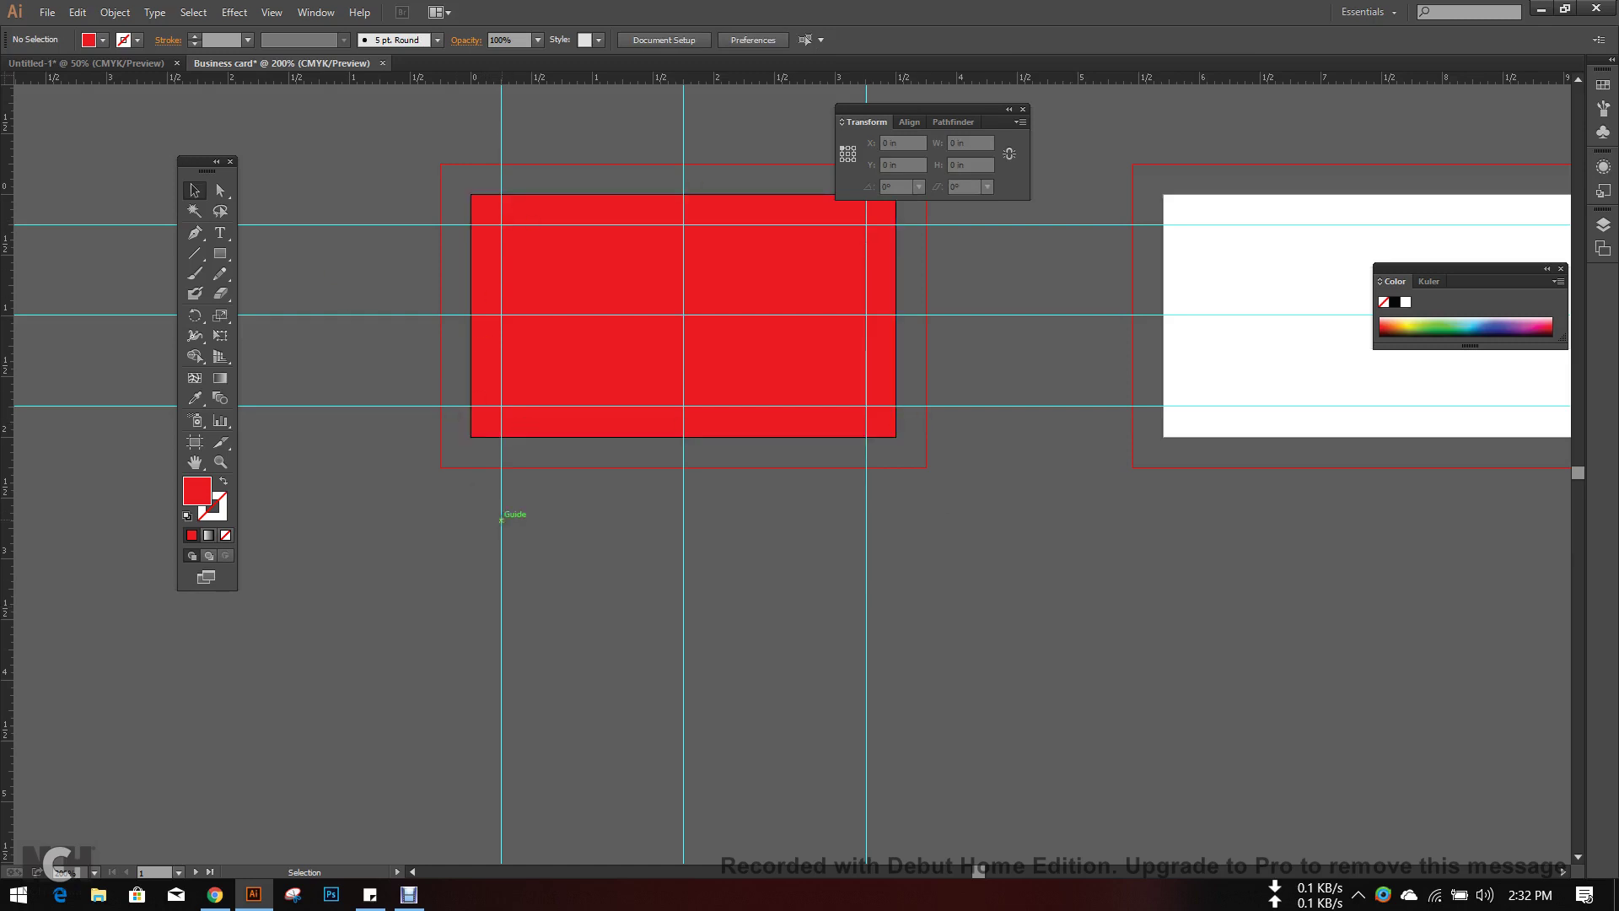
- Extend the red base rectangle on the first artboard to the bleed line on all sides, making it 4 x 2.5 in
scroll(501, 519, up, 3)
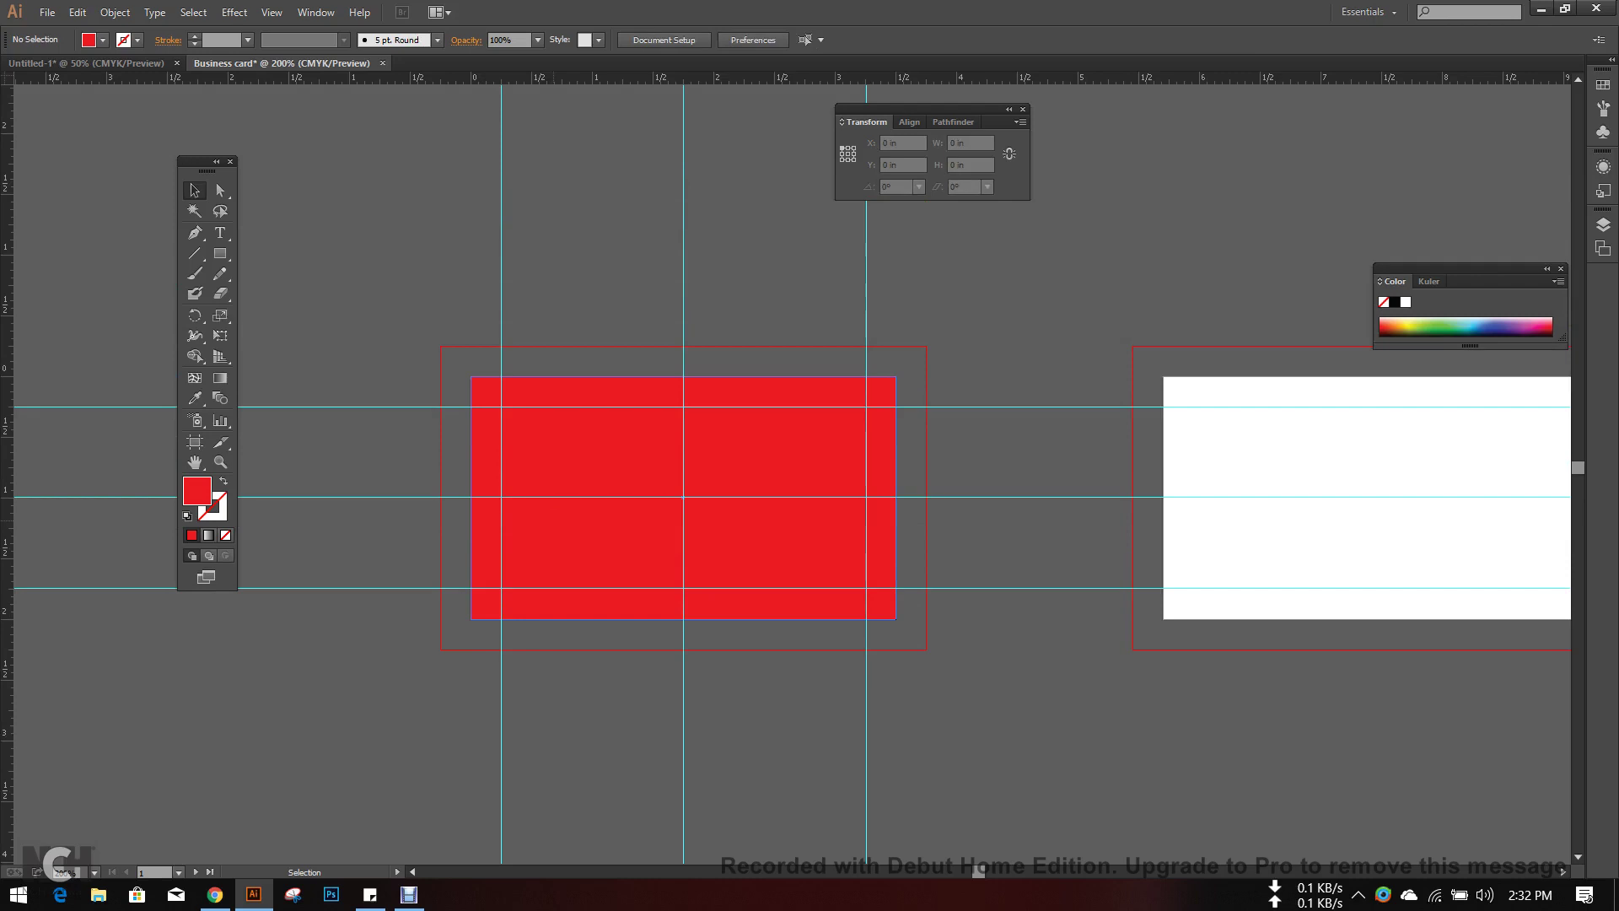
click(550, 441)
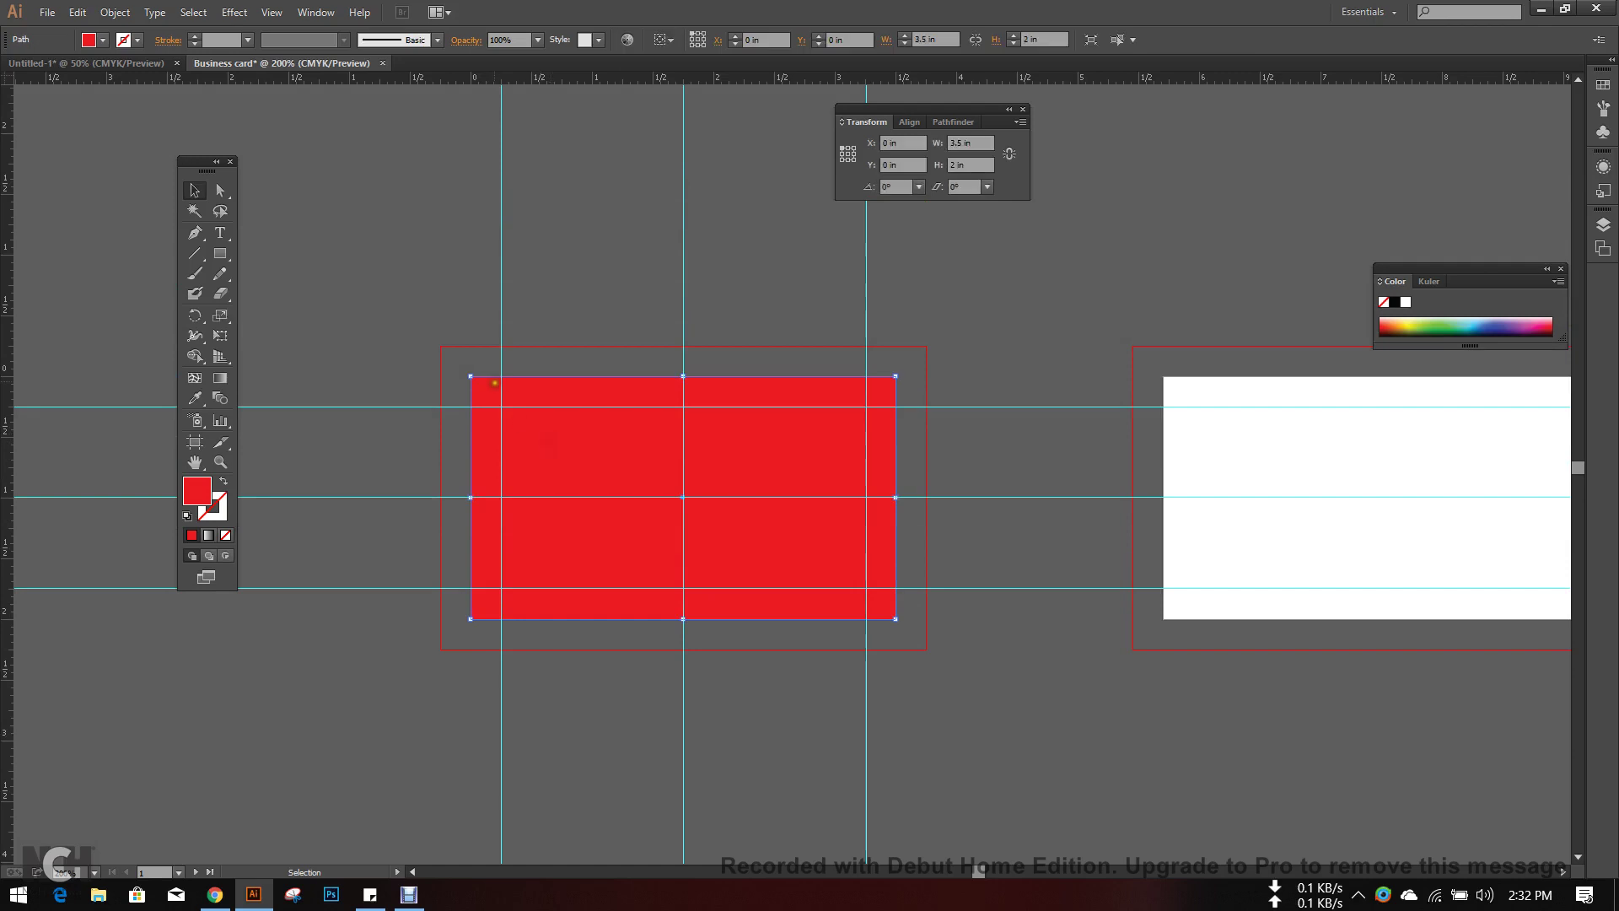
drag(471, 376, 440, 346)
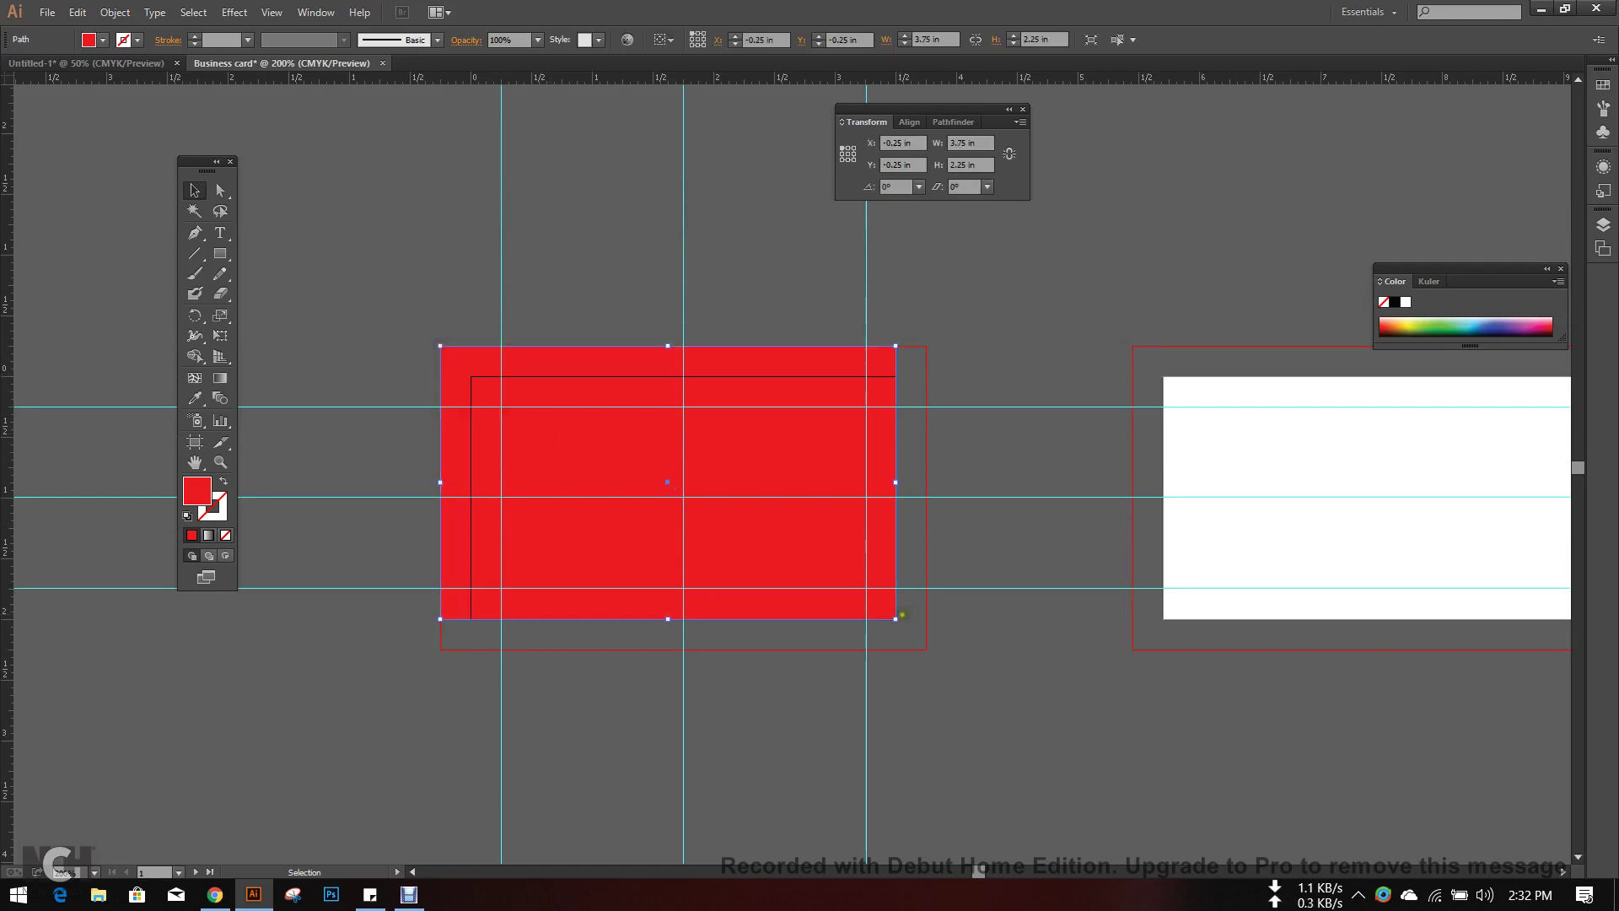
drag(896, 617, 926, 649)
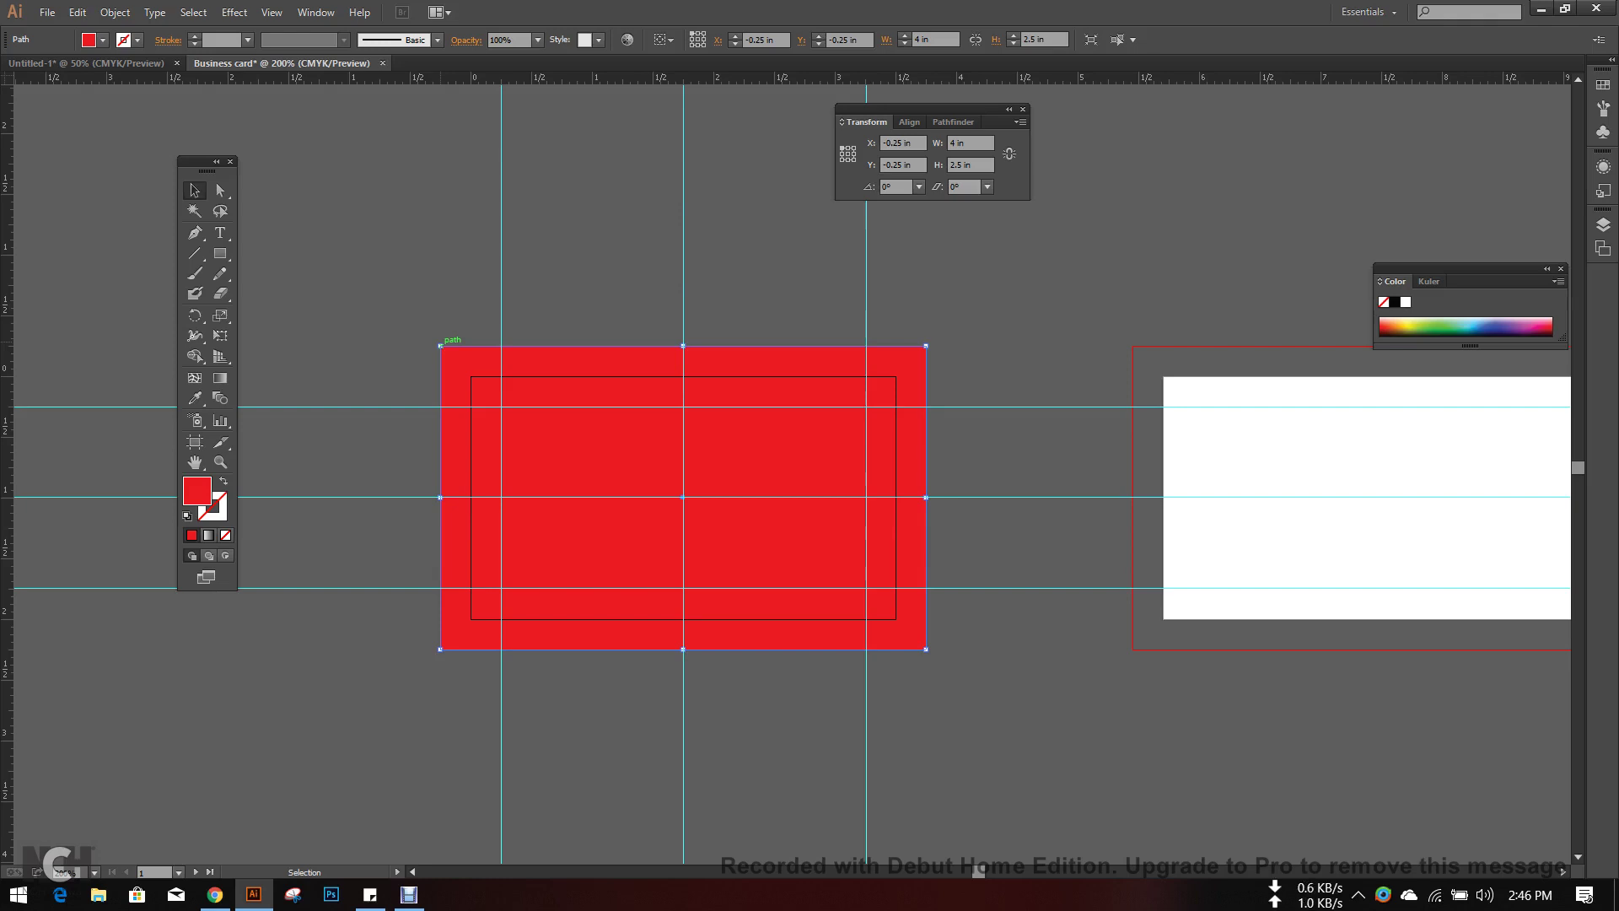
- Draw a 3.5 x 2 in rectangle exactly over the first artboard's trim area and fill it with yellow
scroll(564, 576, up, 1)
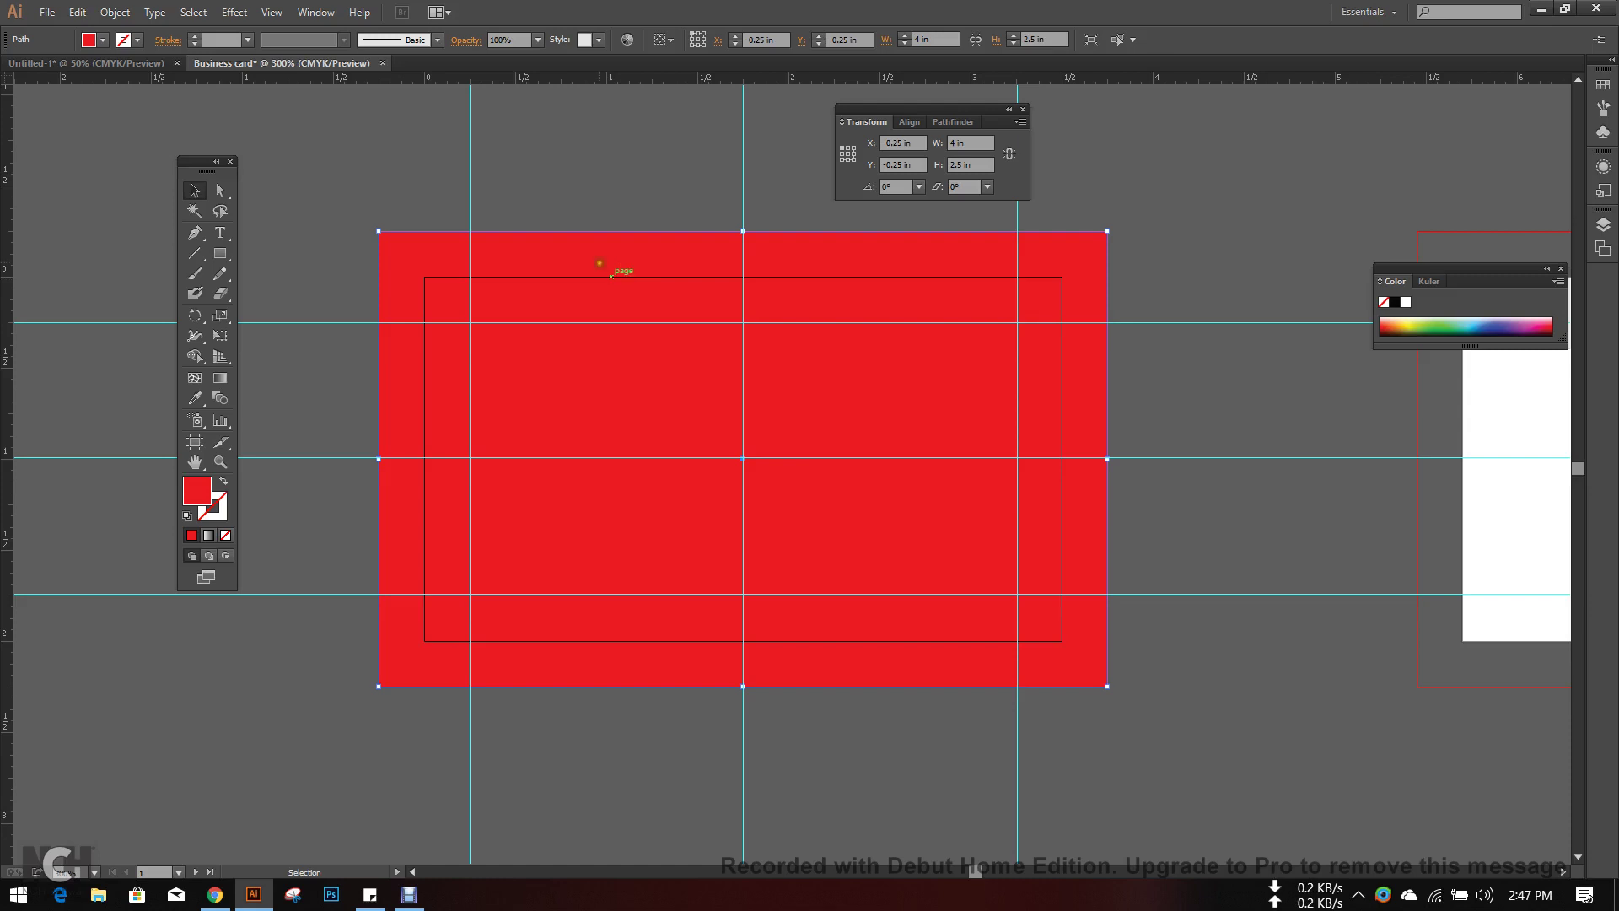
click(223, 254)
mouse_move(425, 278)
mouse_down()
mouse_move(1085, 629)
mouse_move(1059, 644)
mouse_up()
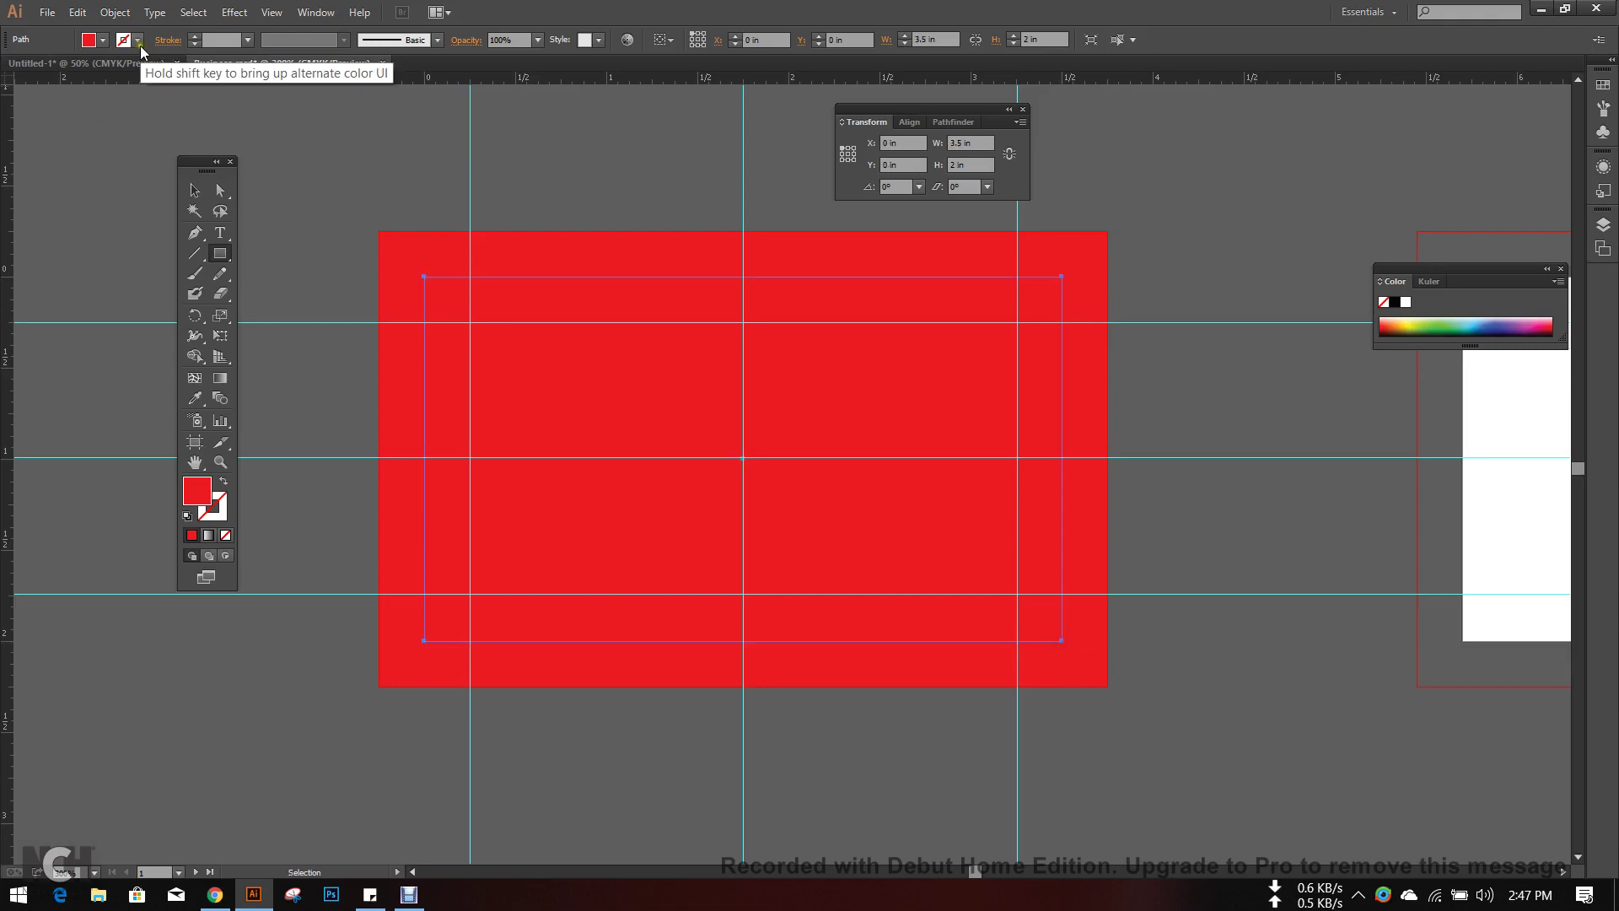
click(103, 42)
click(70, 68)
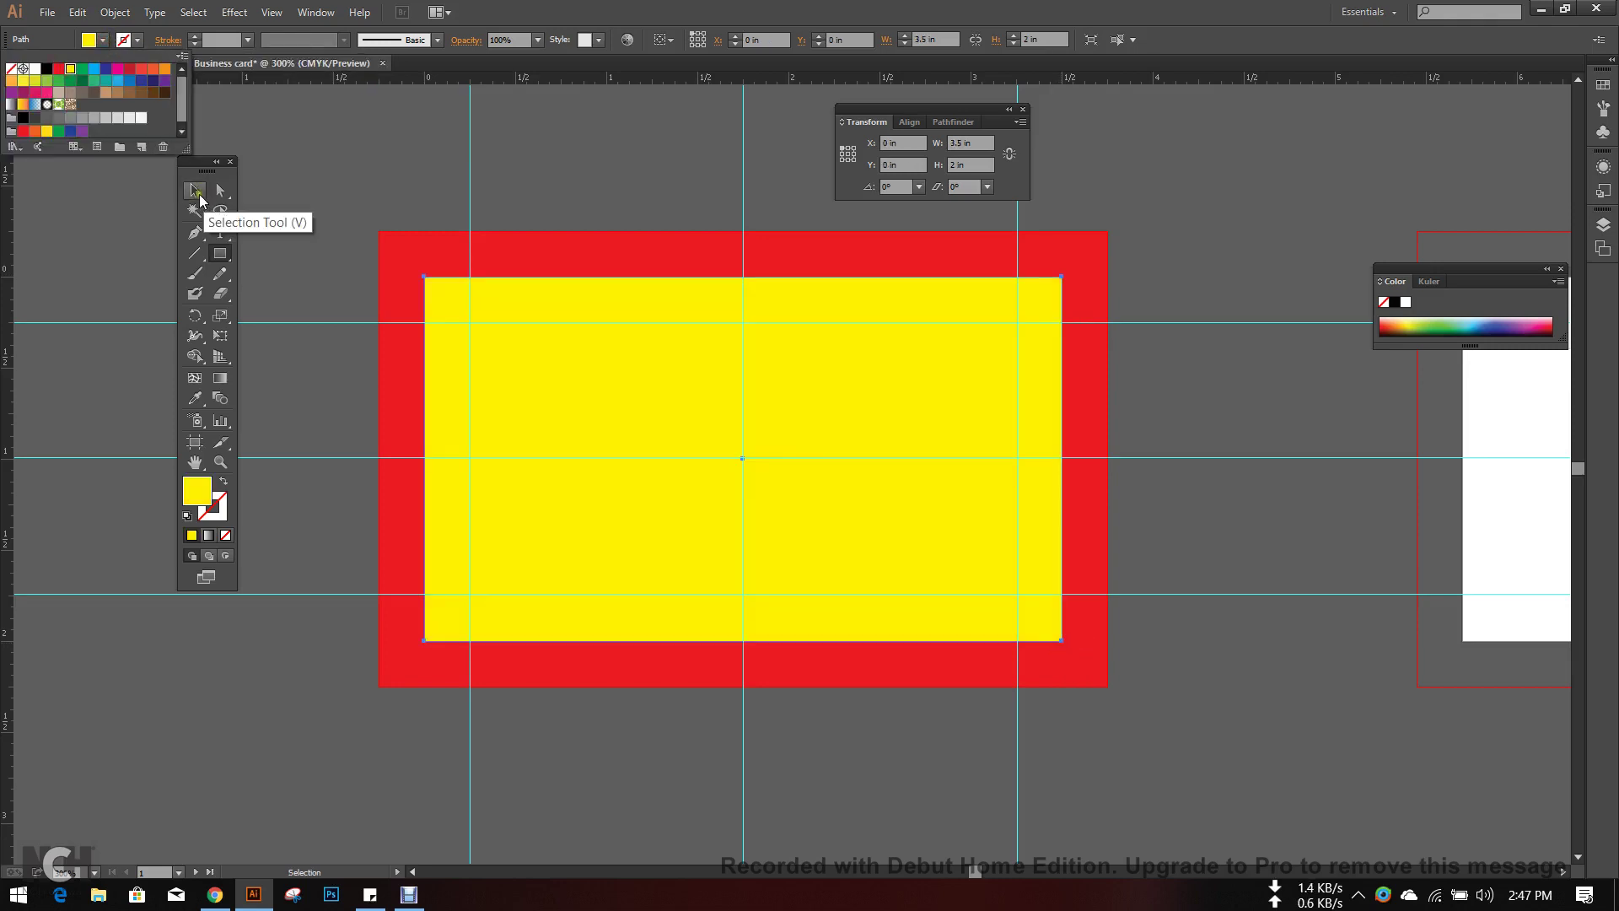
click(199, 196)
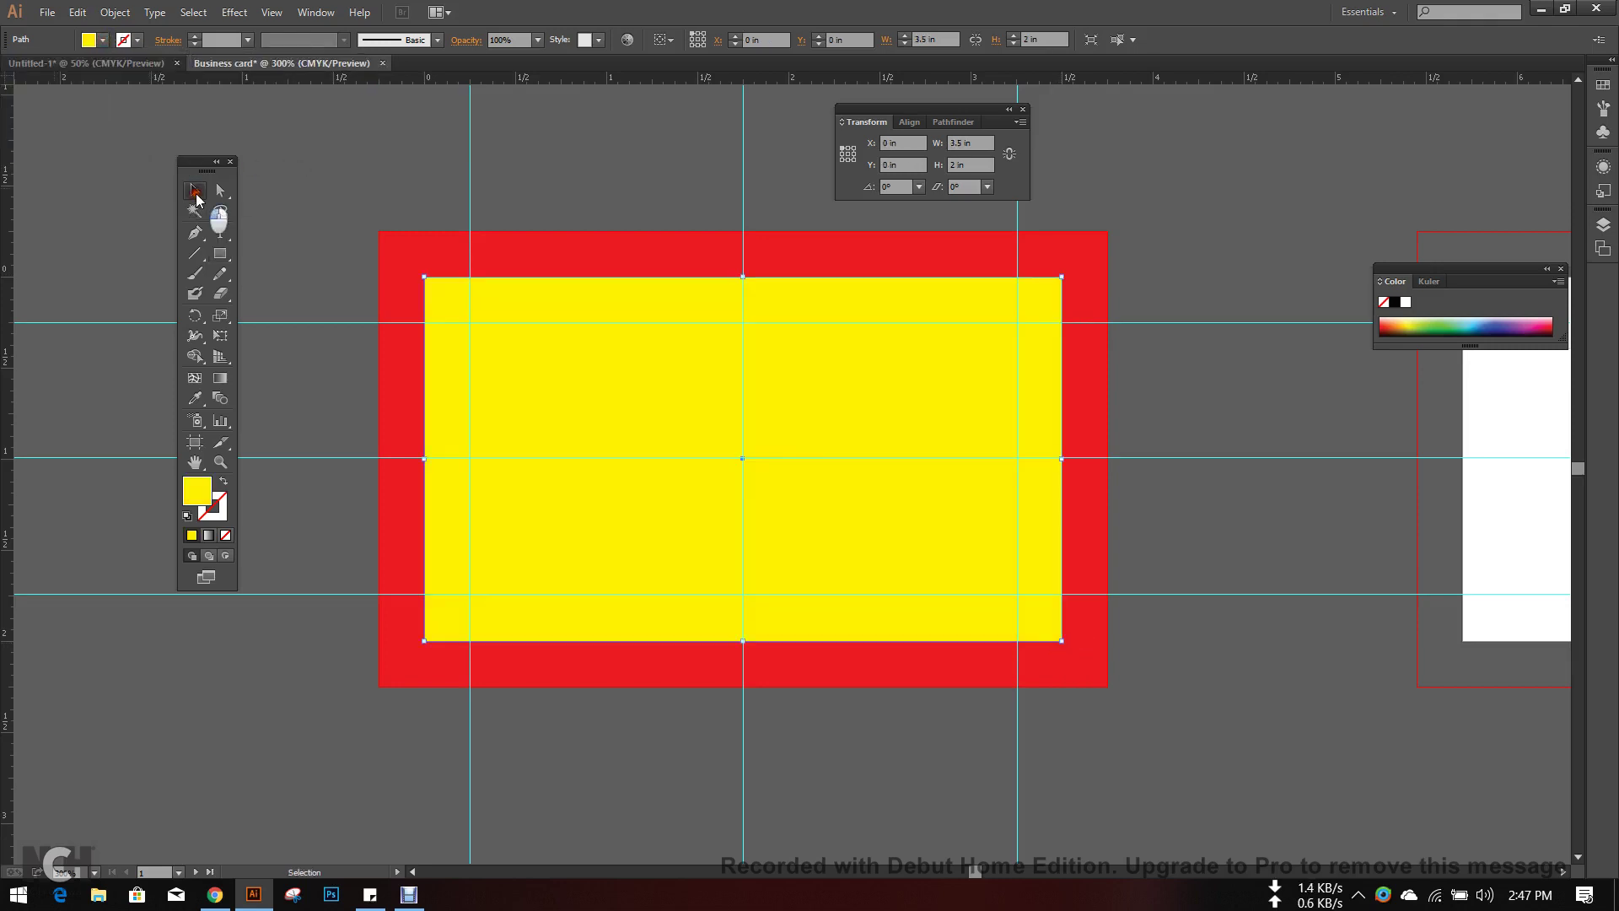
click(255, 183)
- Draw a rectangle about 3.01 x 1.49 in within the outer margin guides and fill it with blue
scroll(378, 270, up, 1)
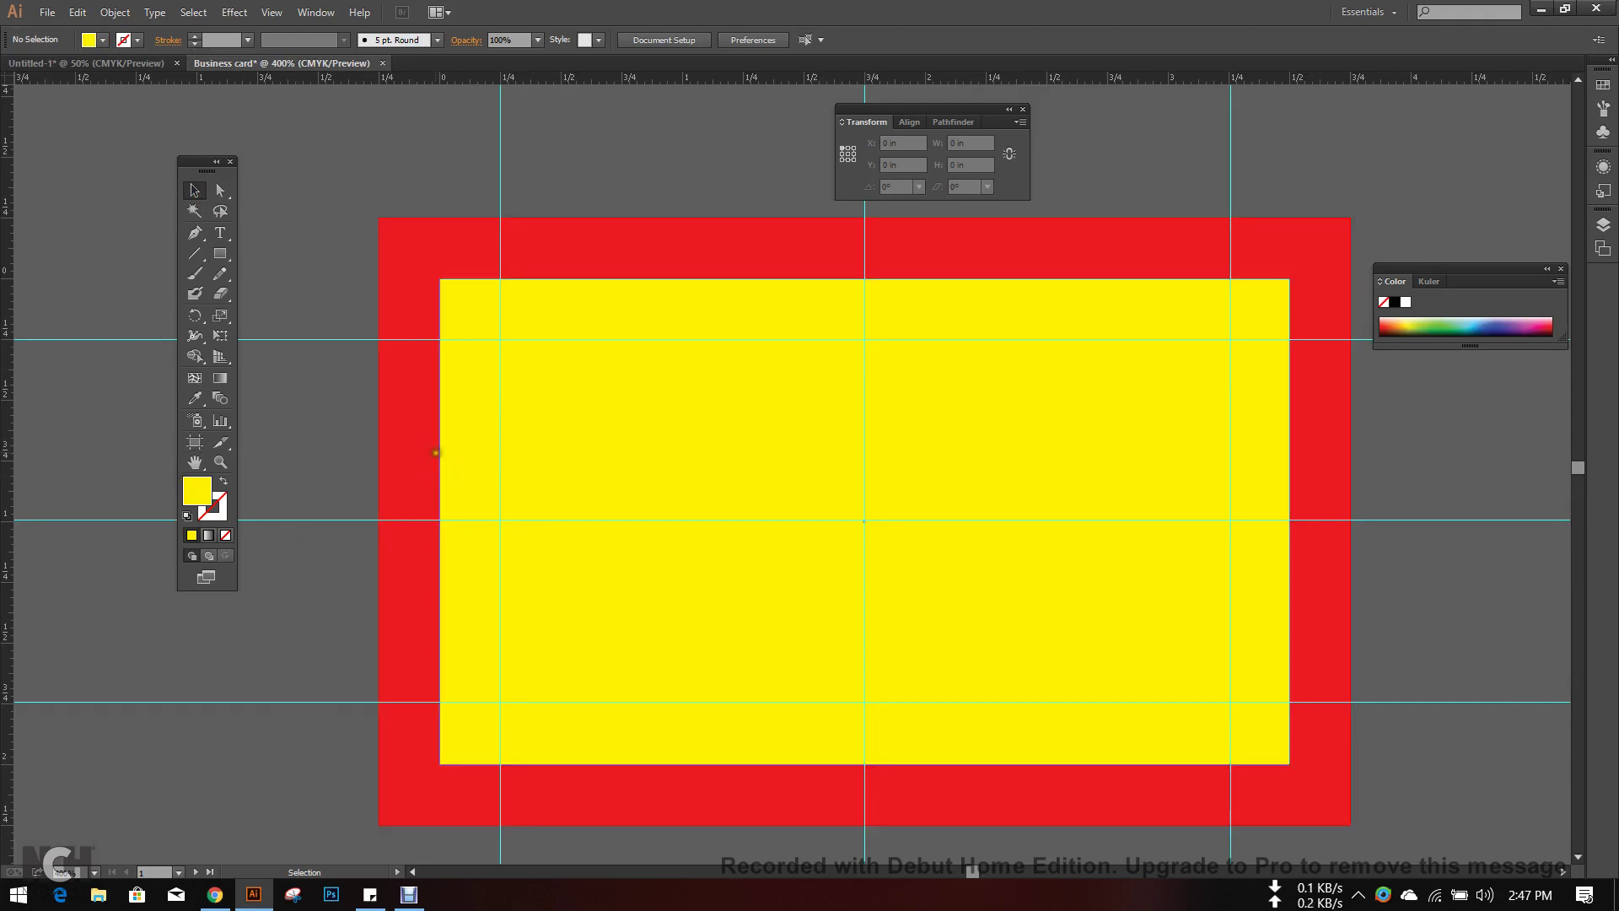
click(220, 253)
drag(500, 339, 1230, 700)
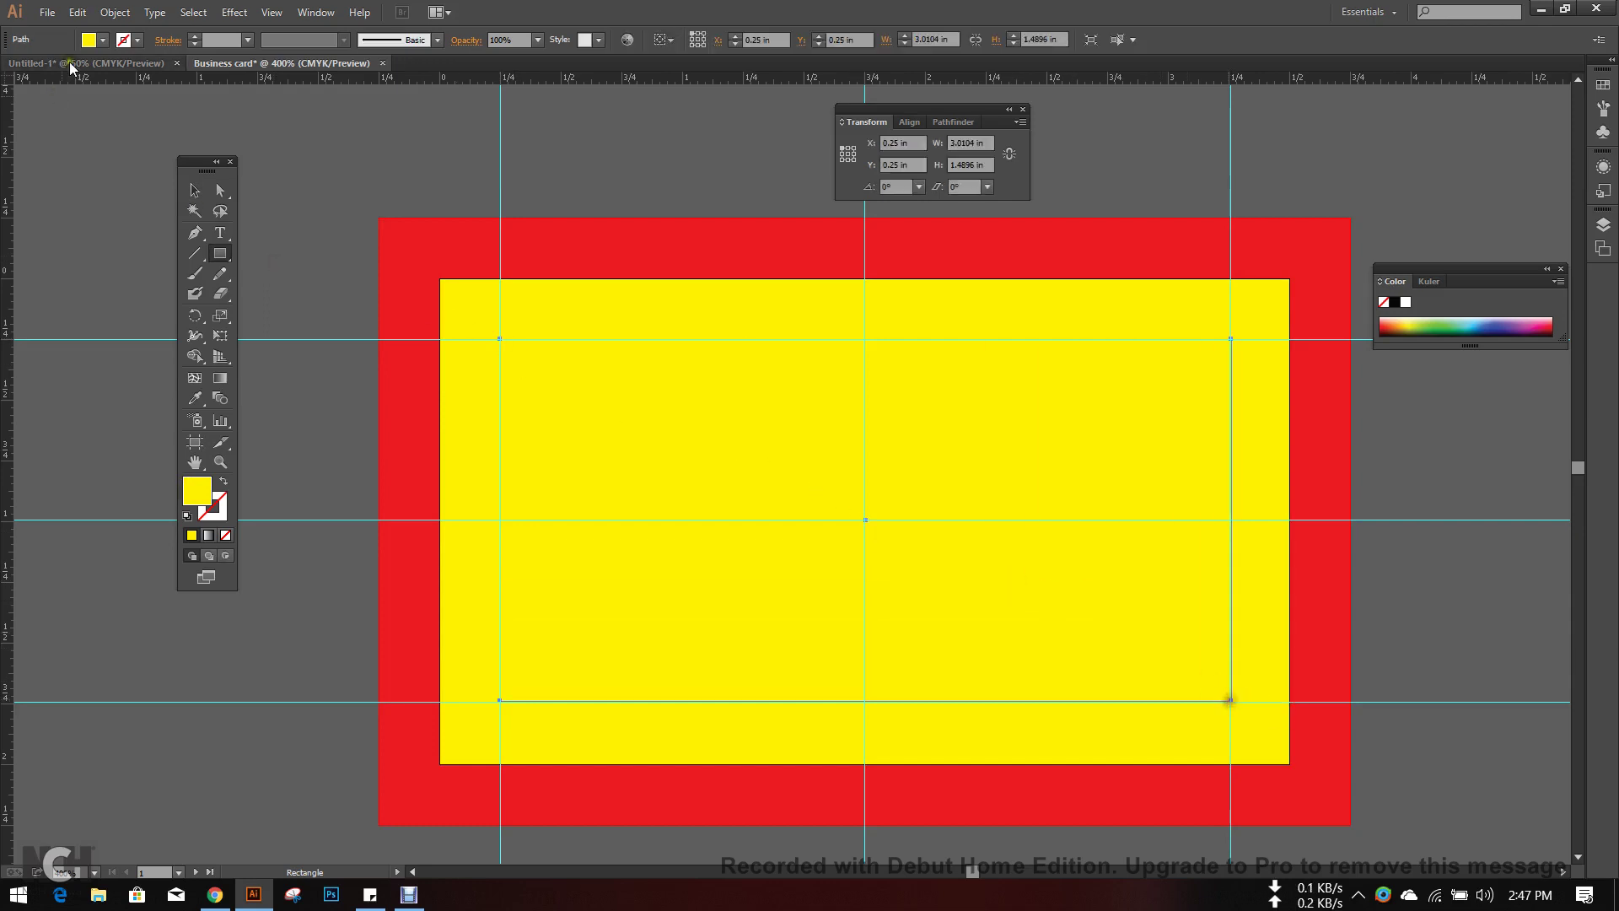
click(89, 40)
click(93, 68)
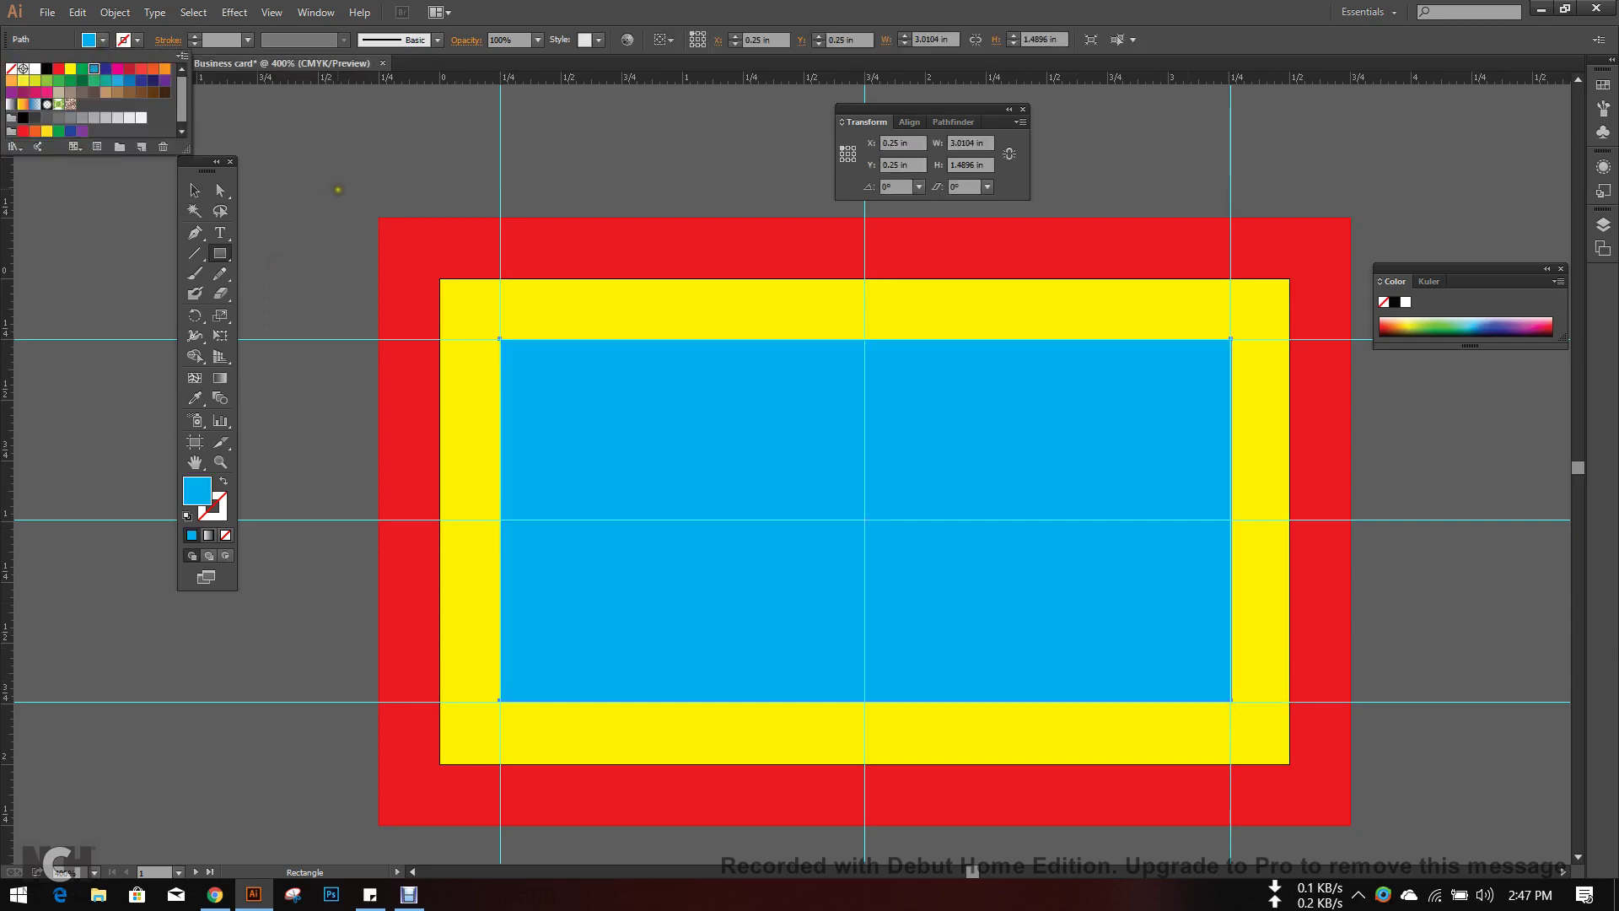
click(202, 196)
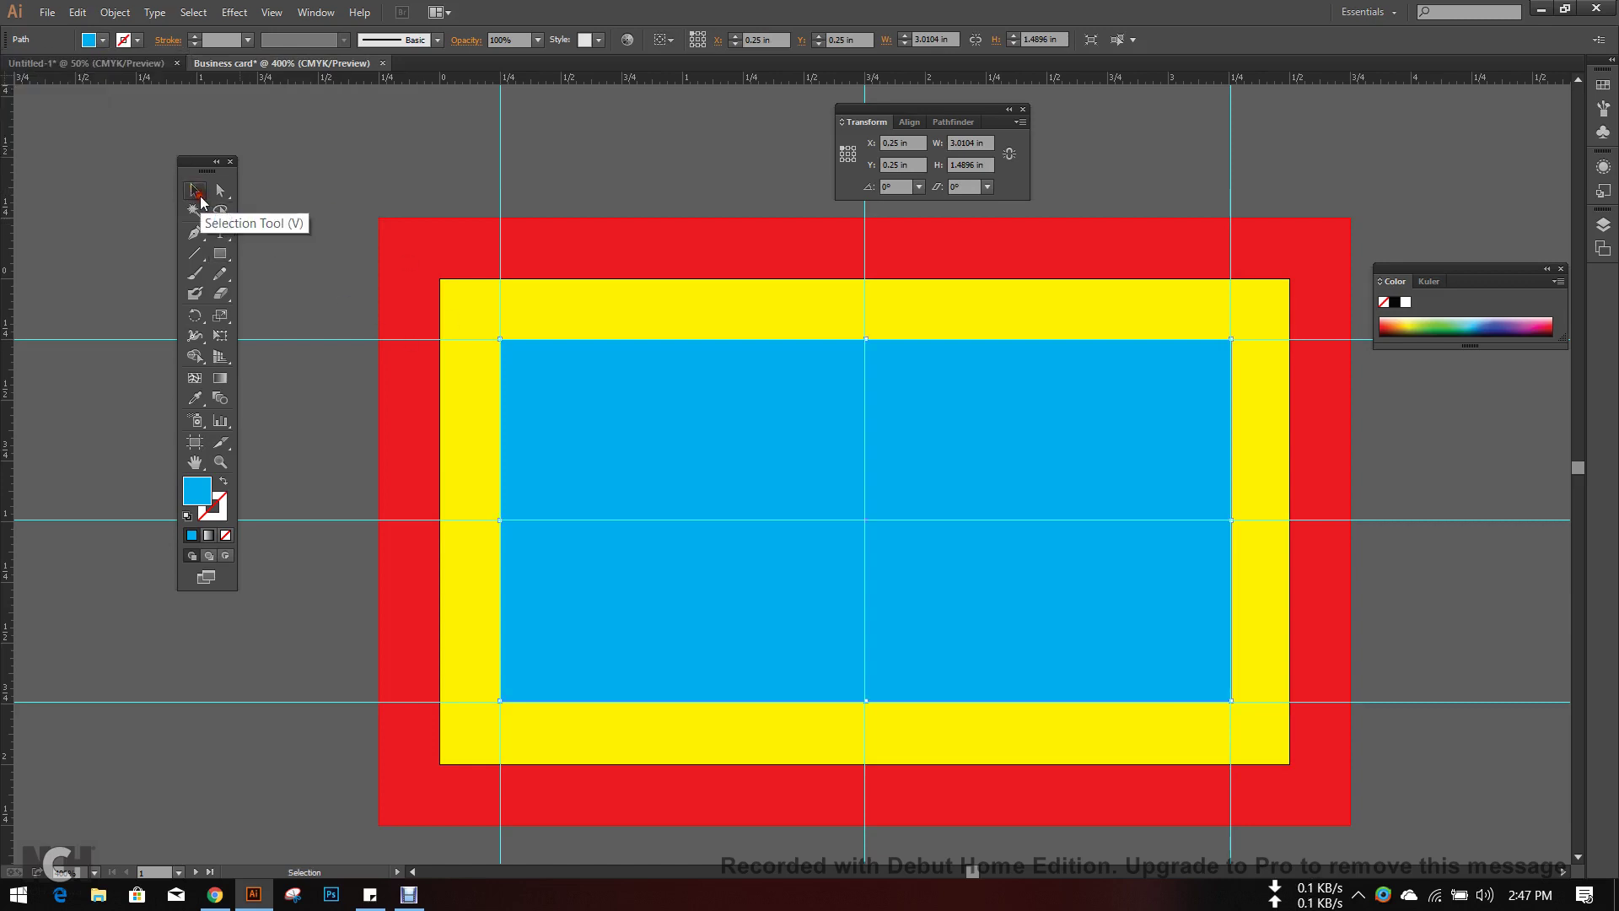
click(194, 190)
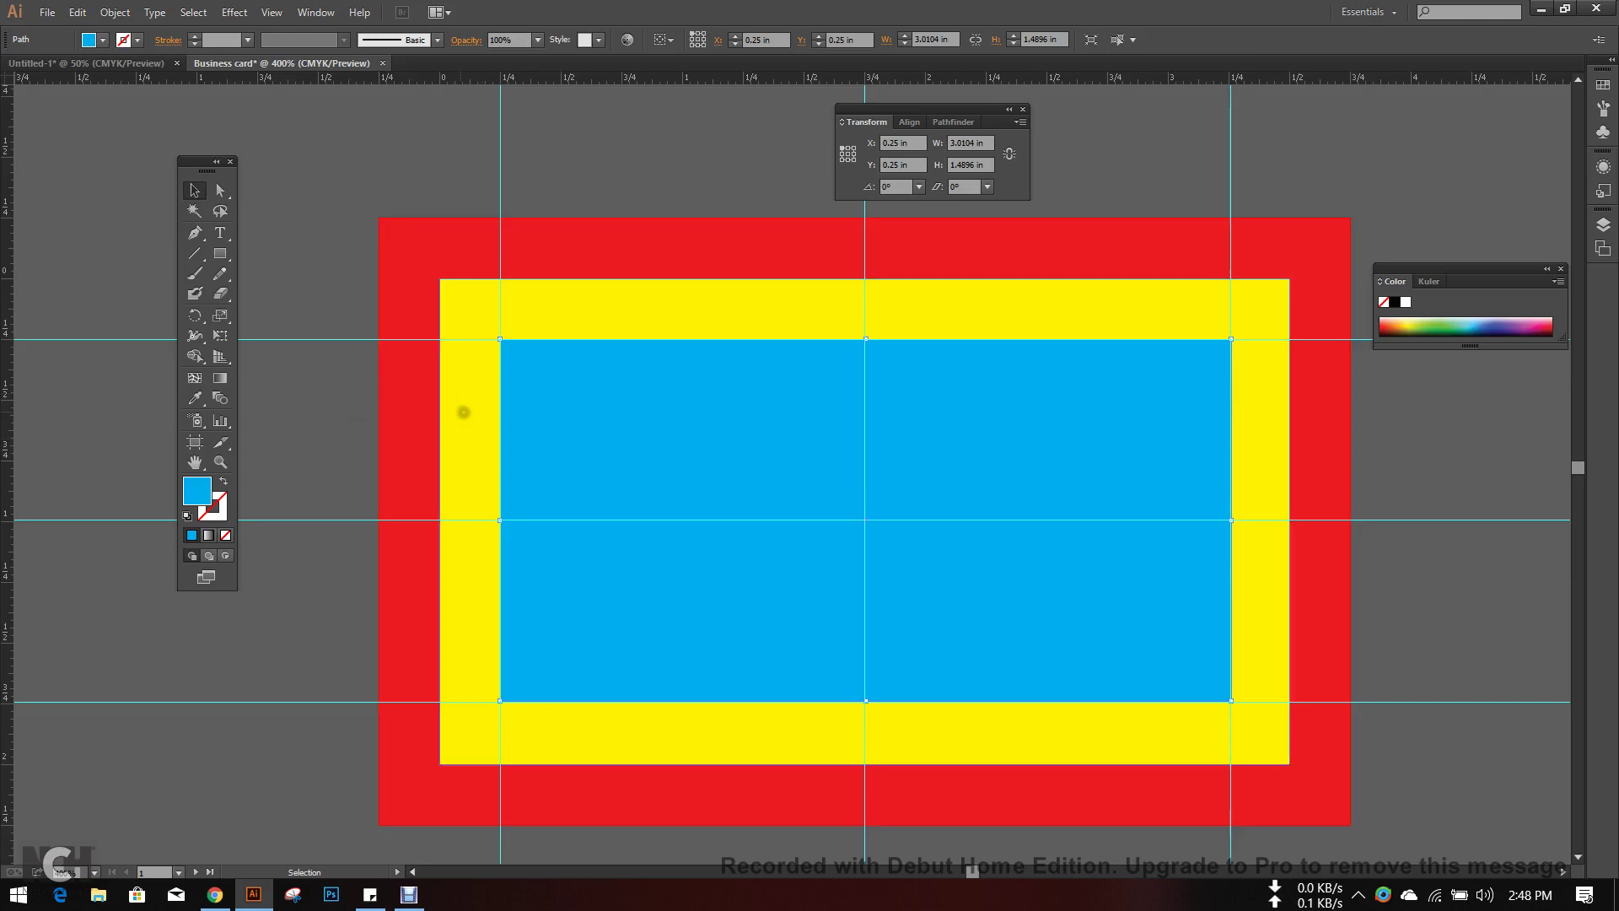
- Delete the blue and yellow rectangles, keeping the red base rectangle
key(Delete)
click(610, 448)
key(Delete)
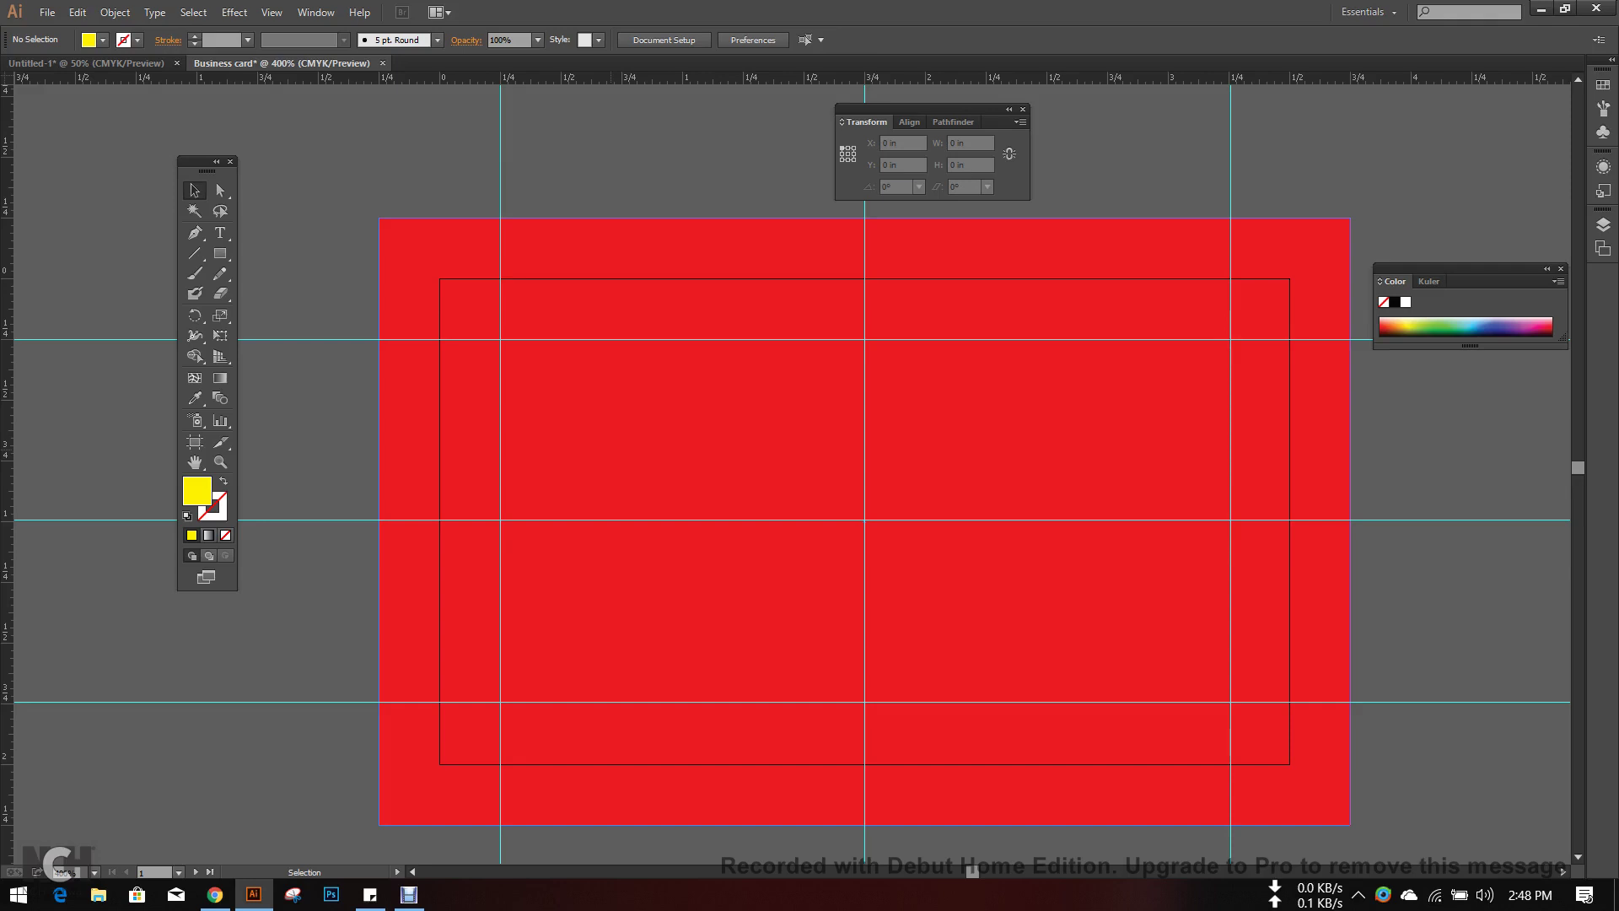
click(611, 451)
mouse_move(379, 218)
mouse_down()
mouse_move(440, 278)
mouse_move(379, 217)
mouse_up()
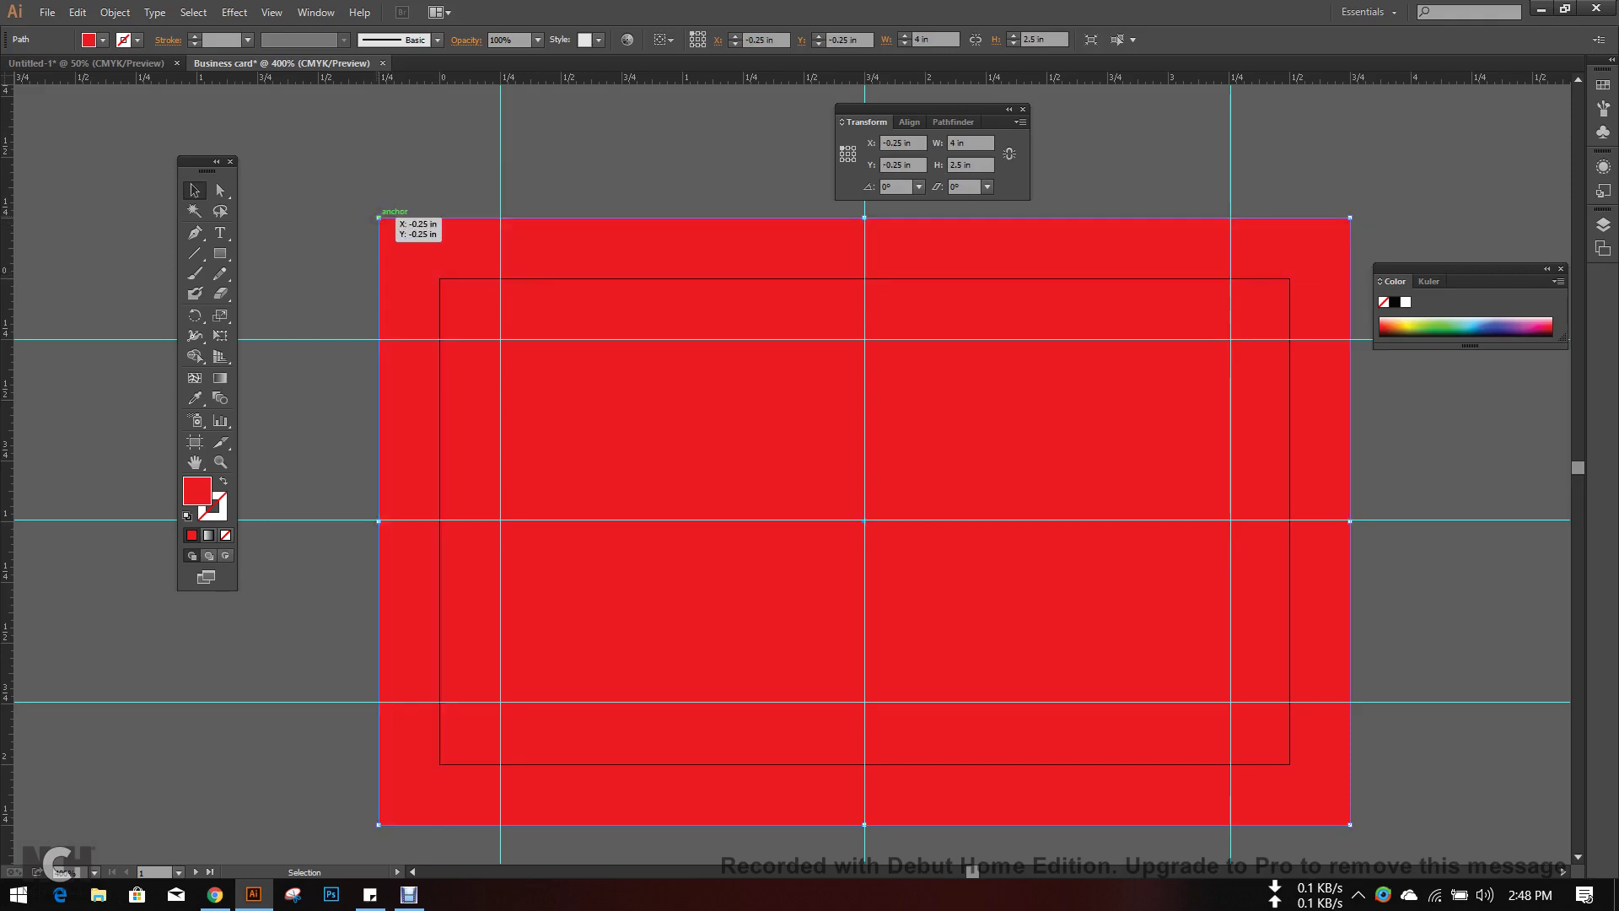
scroll(379, 217, down, 2)
drag(565, 279, 488, 325)
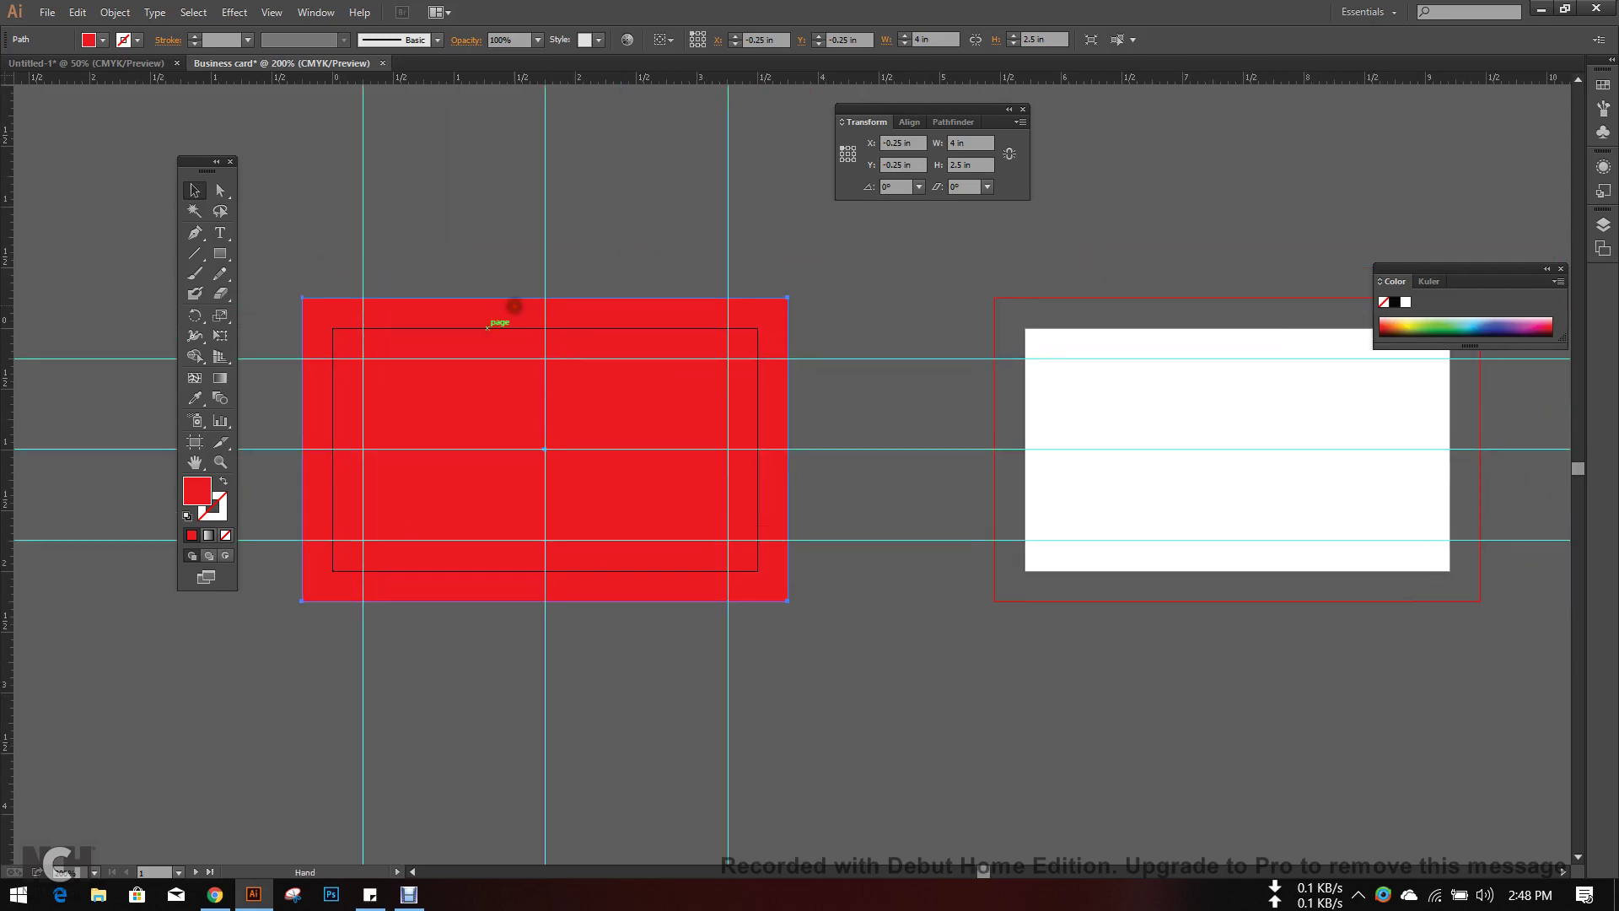
click(607, 213)
scroll(607, 214, down, 1)
scroll(618, 286, up, 1)
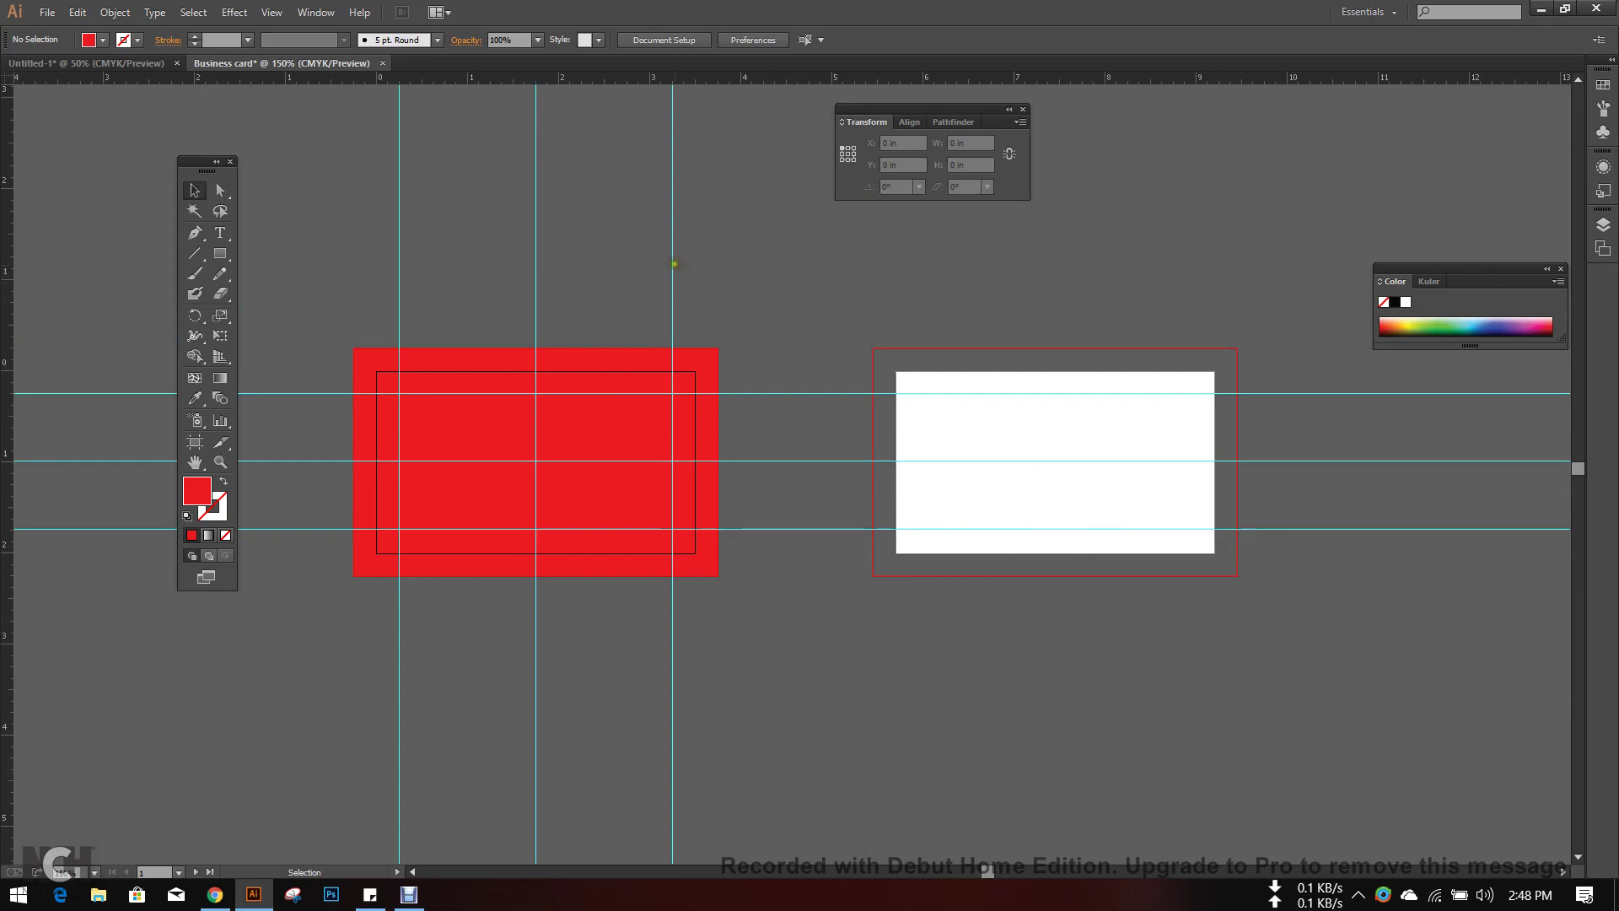
- Unlock the guides, try moving the first card's right margin guide outward, and undo the move
click(719, 261)
drag(679, 263, 716, 267)
scroll(722, 245, up, 3)
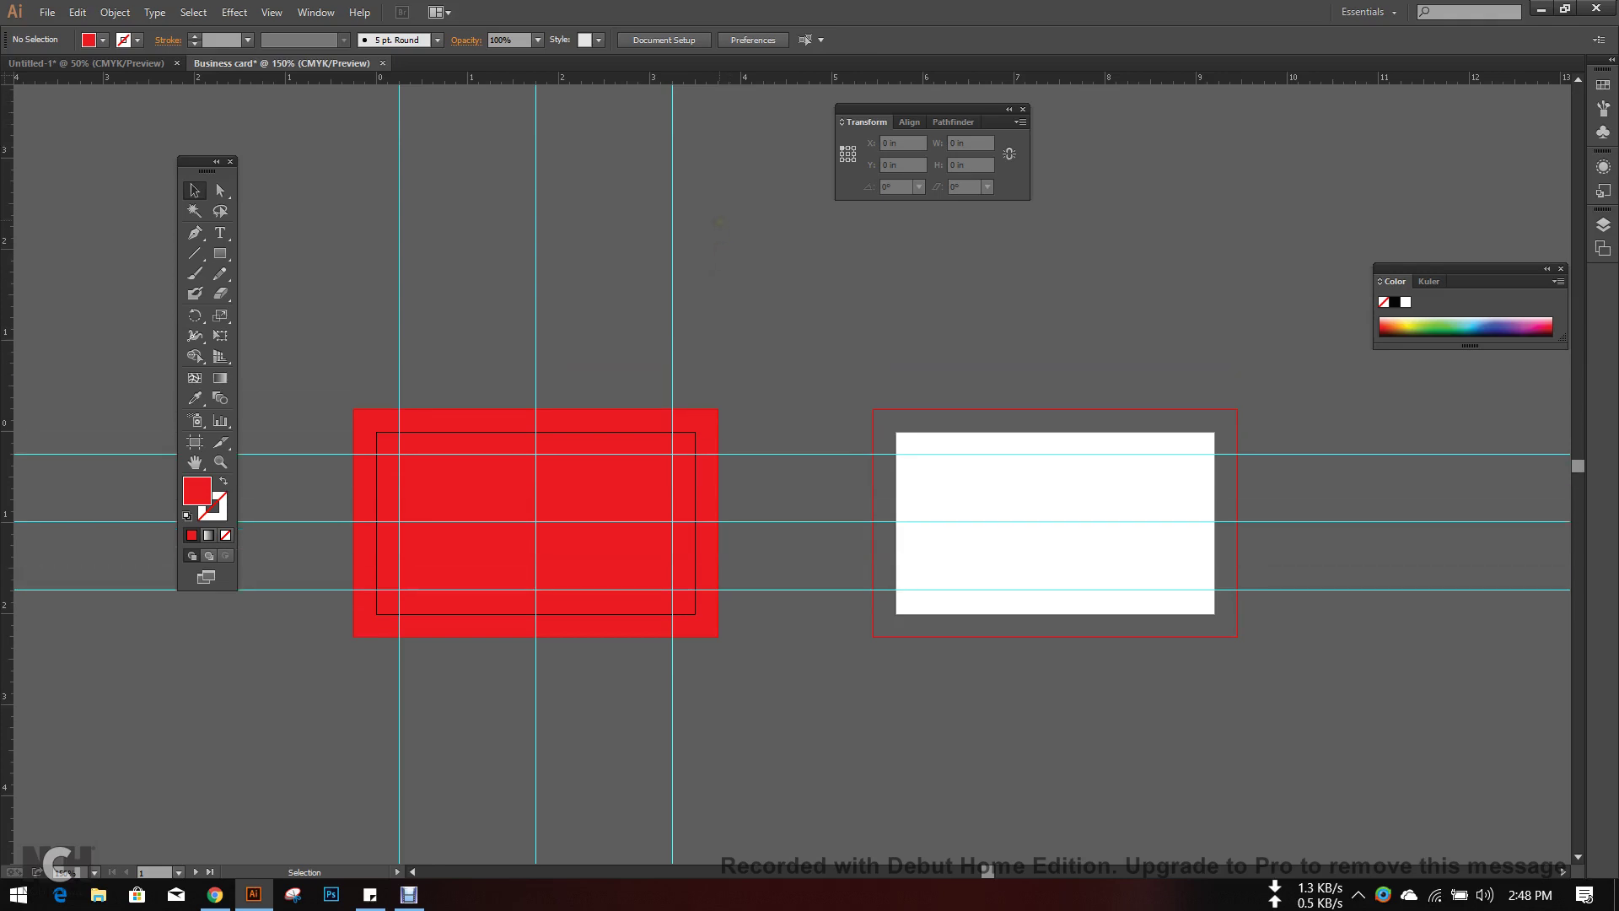
right_click(723, 217)
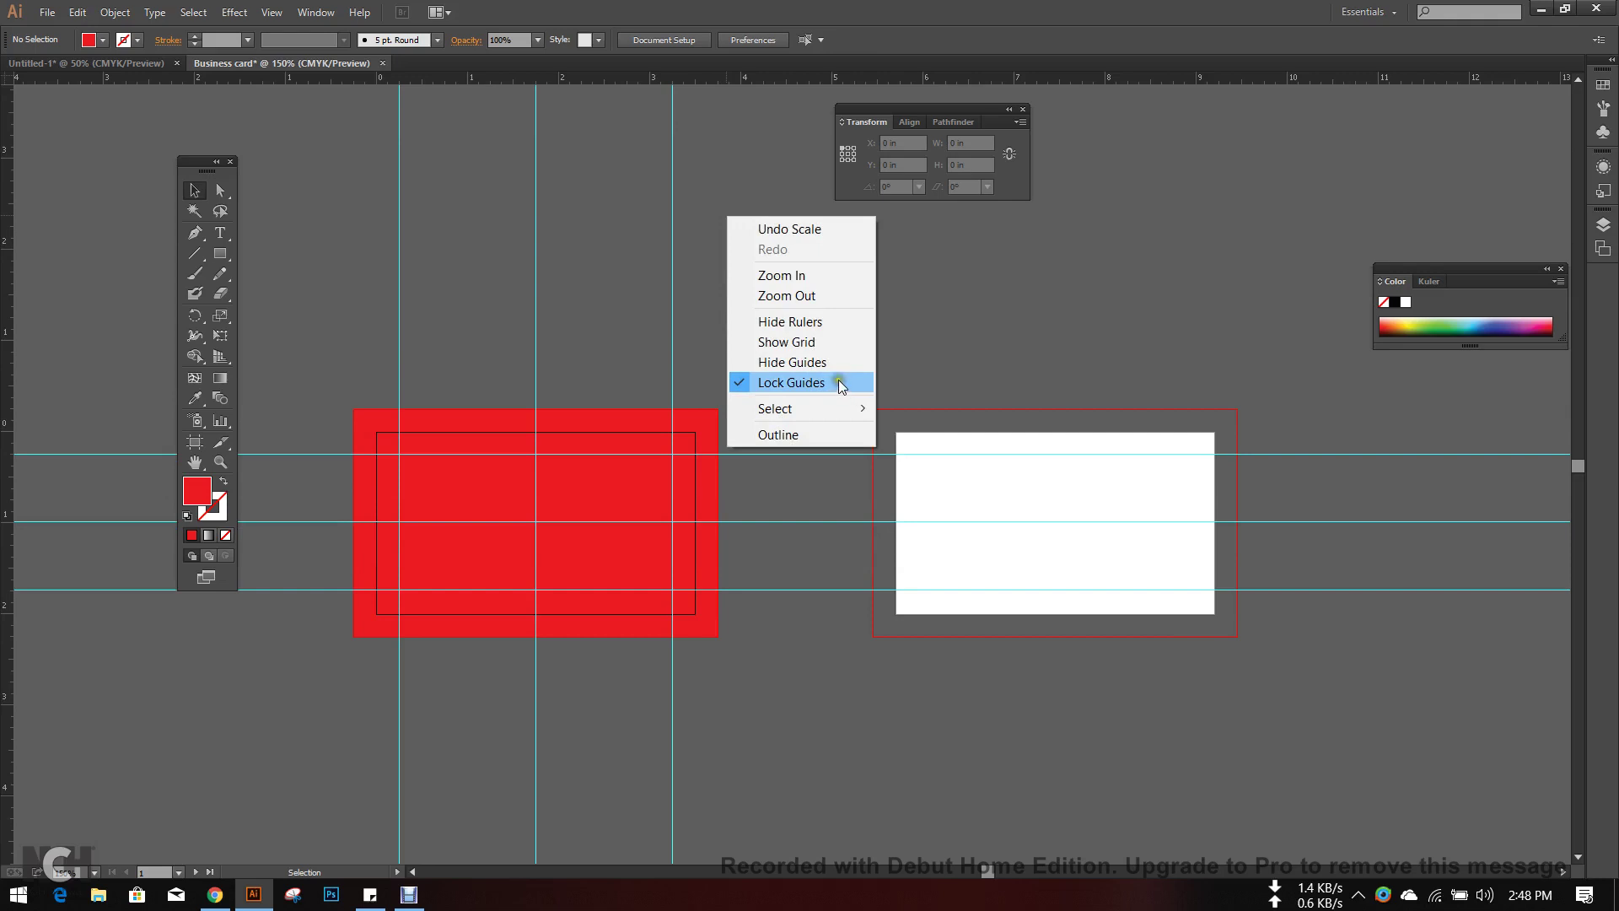
click(839, 382)
drag(672, 301, 815, 305)
key(ctrl+z)
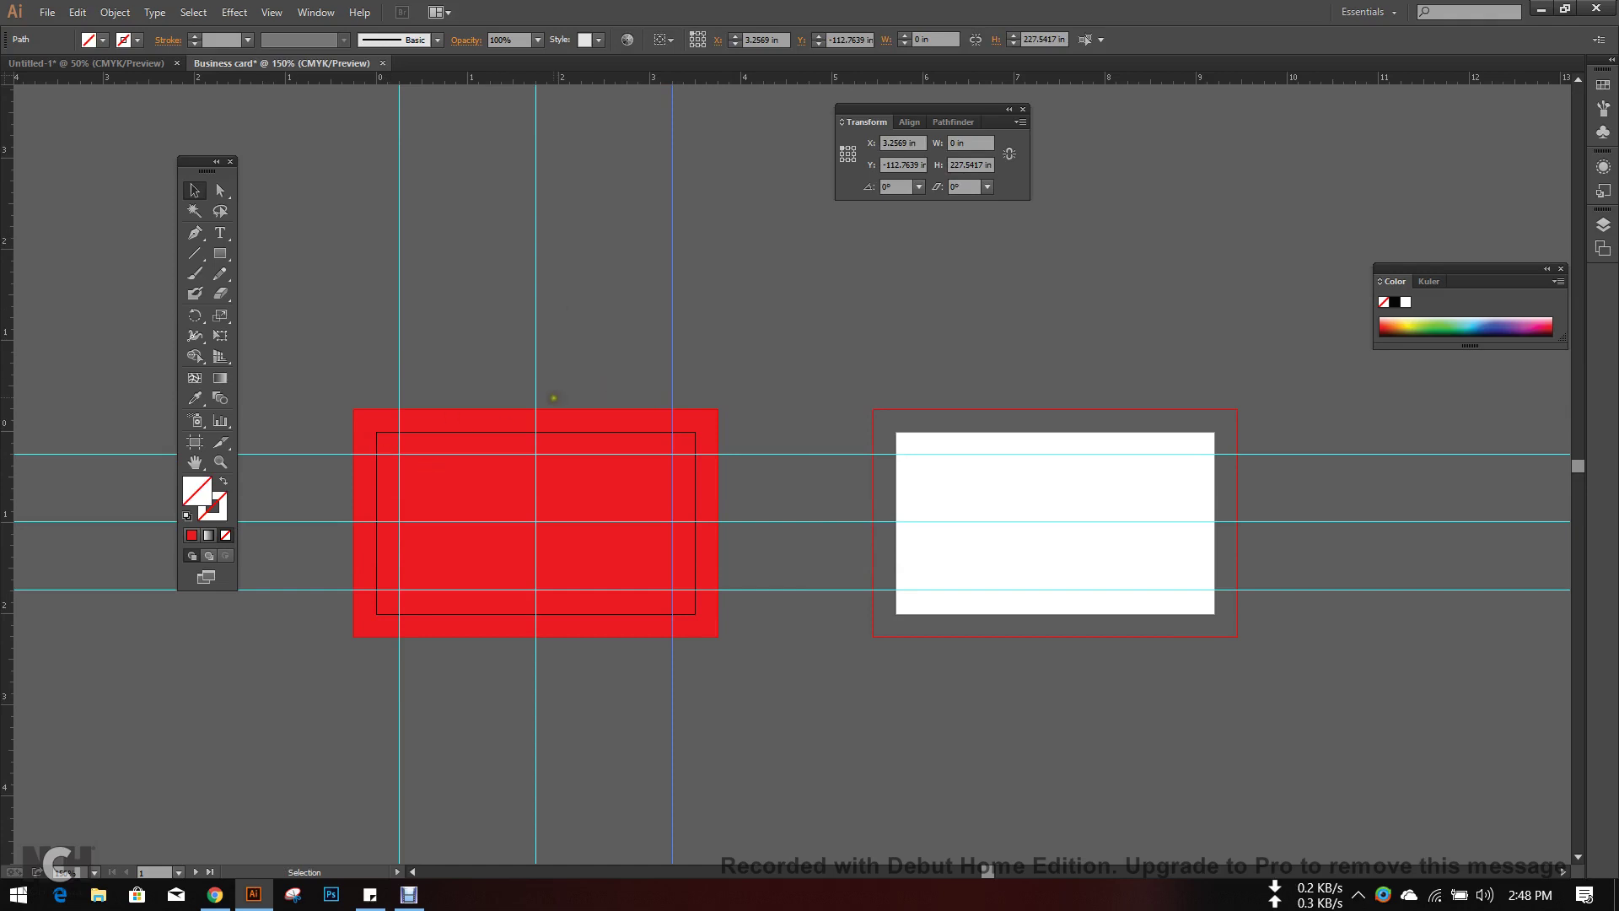
- Duplicate the first card's red rectangle together with its vertical guides onto the second artboard, and lock the guides
scroll(581, 375, down, 3)
drag(302, 262, 741, 633)
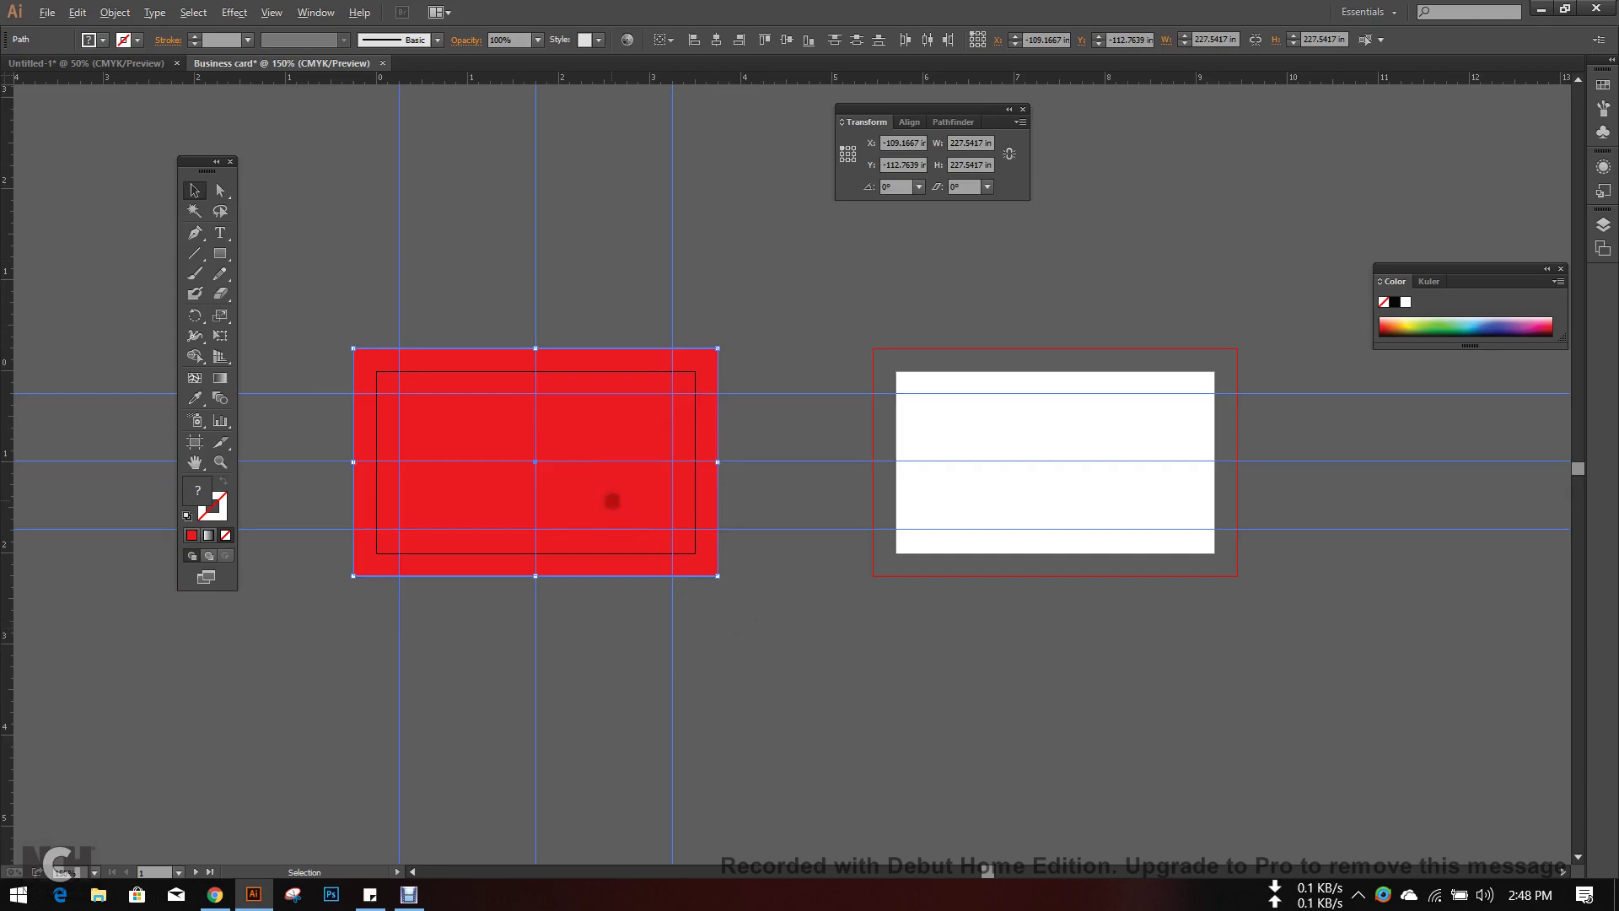
drag(612, 501, 1131, 470)
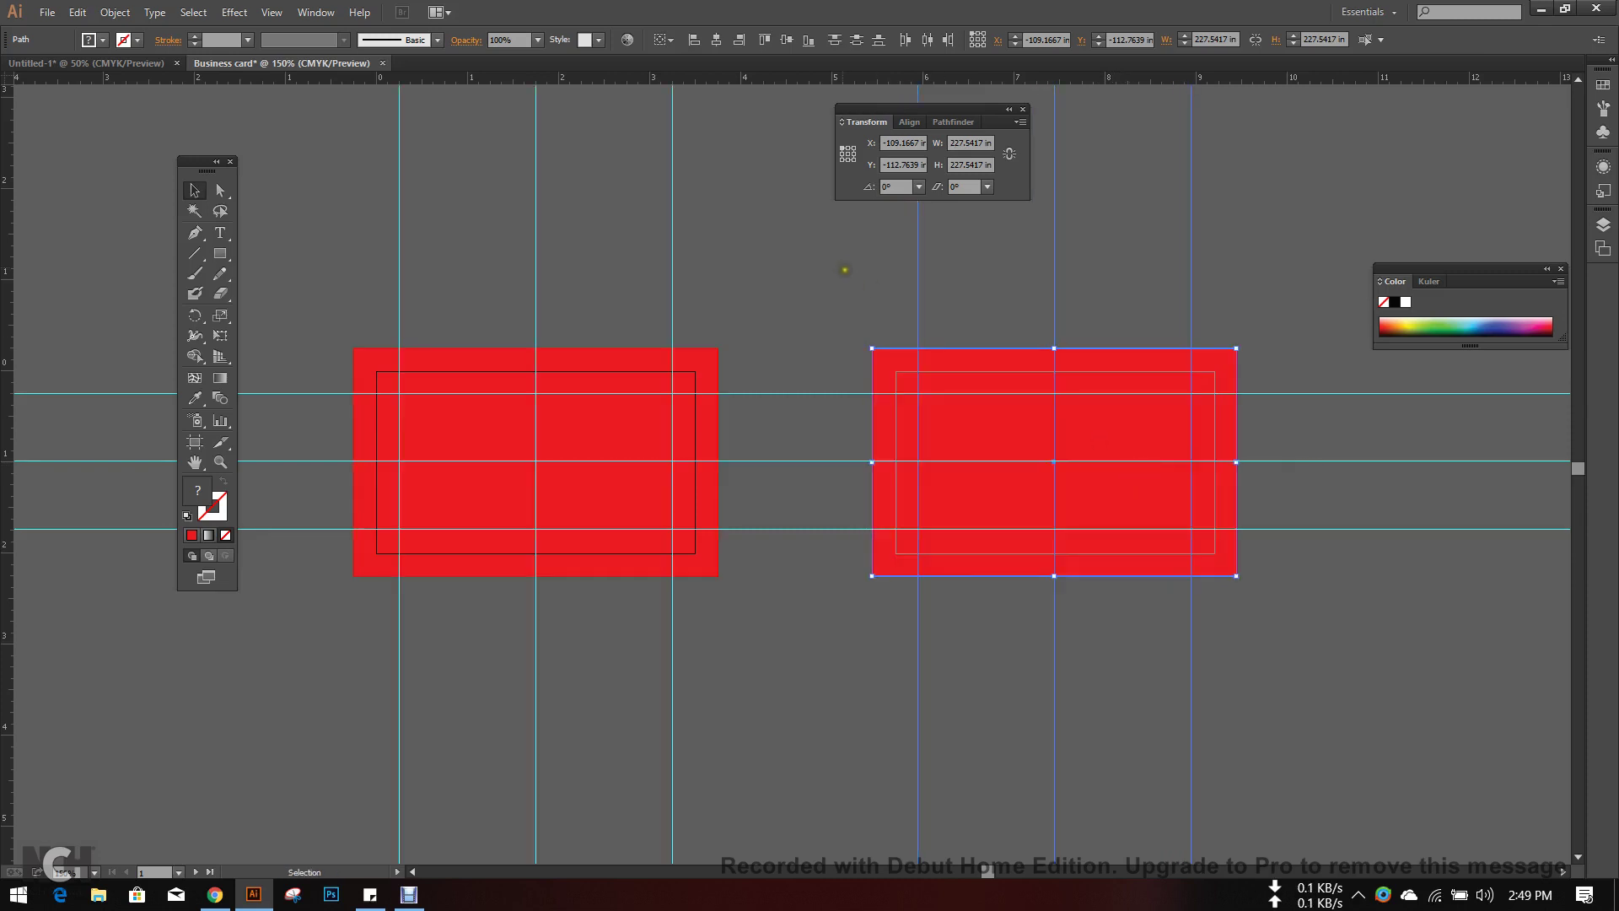
click(844, 270)
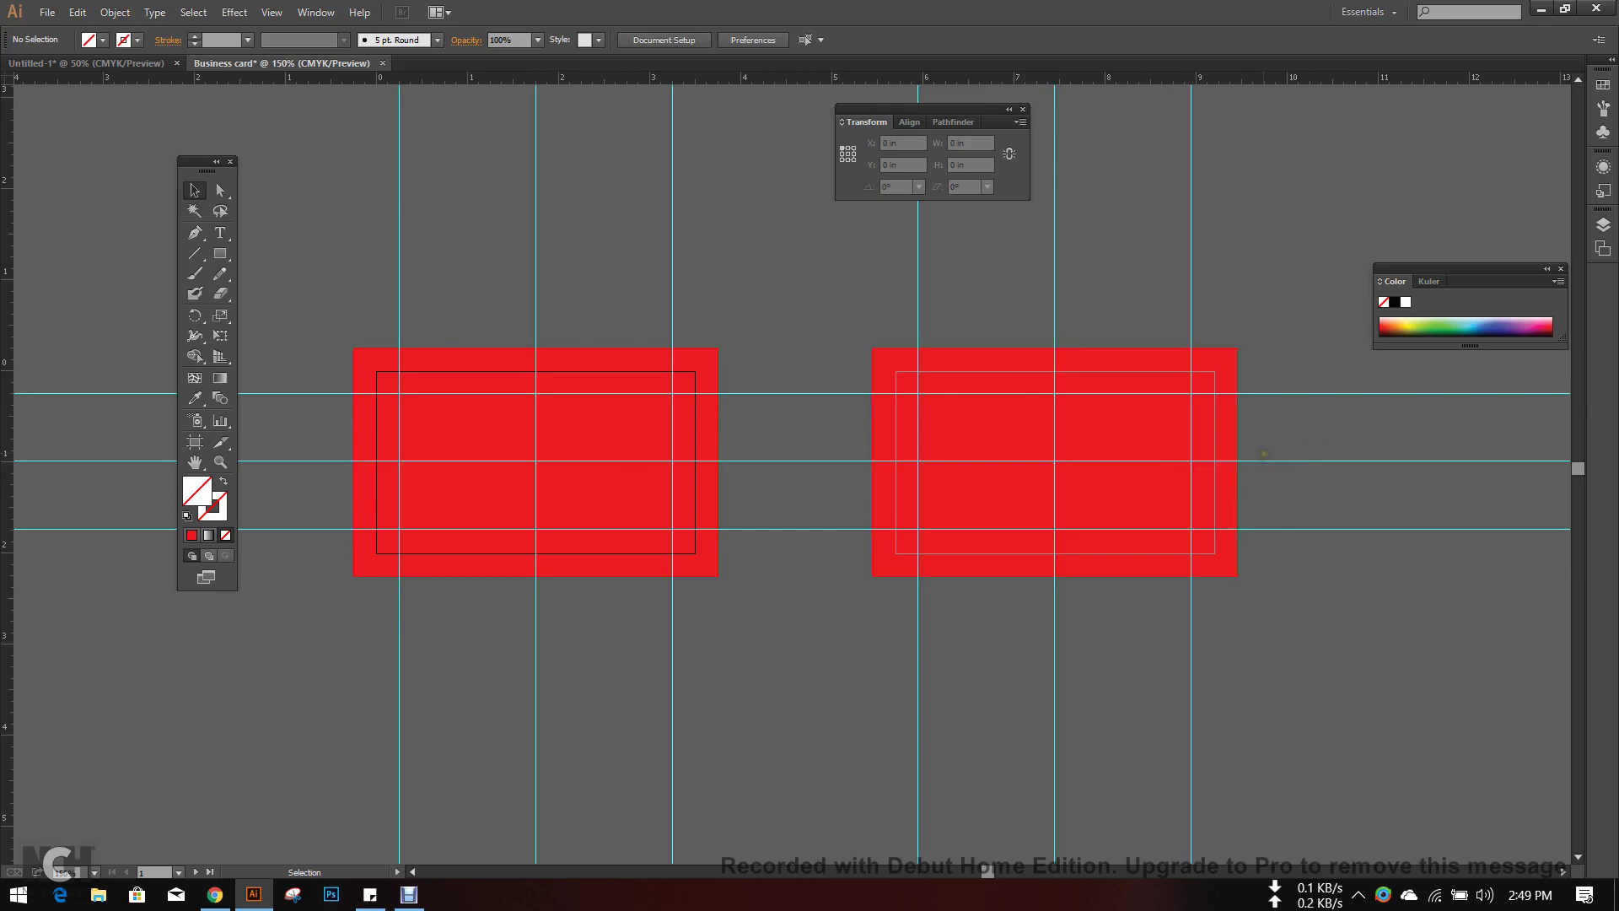
scroll(742, 248, up, 3)
right_click(732, 245)
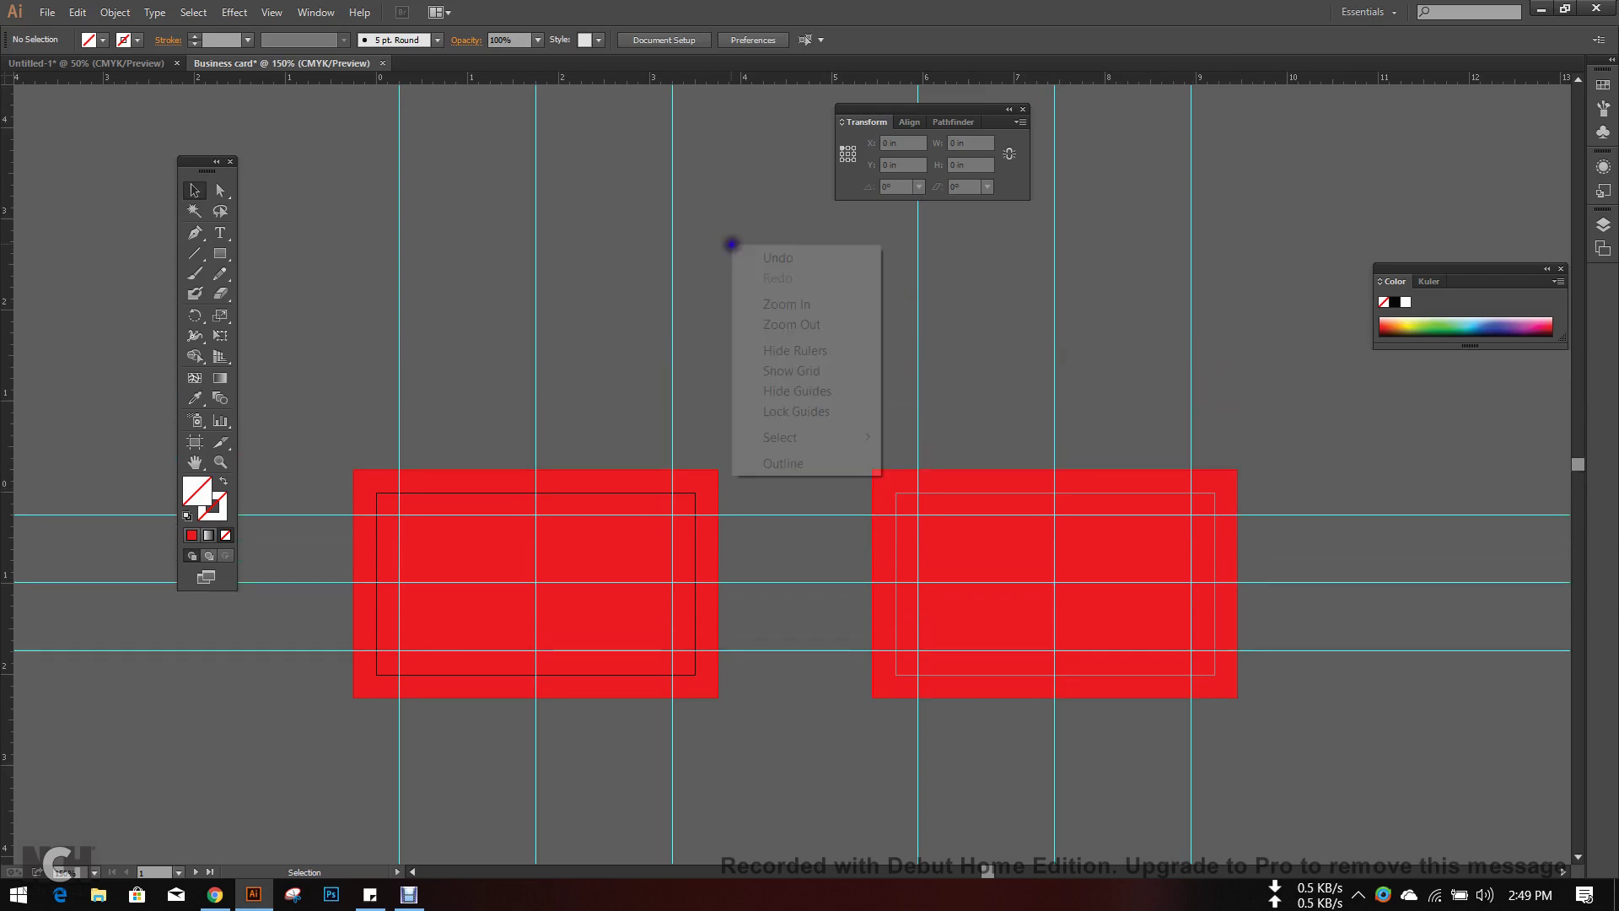
click(828, 413)
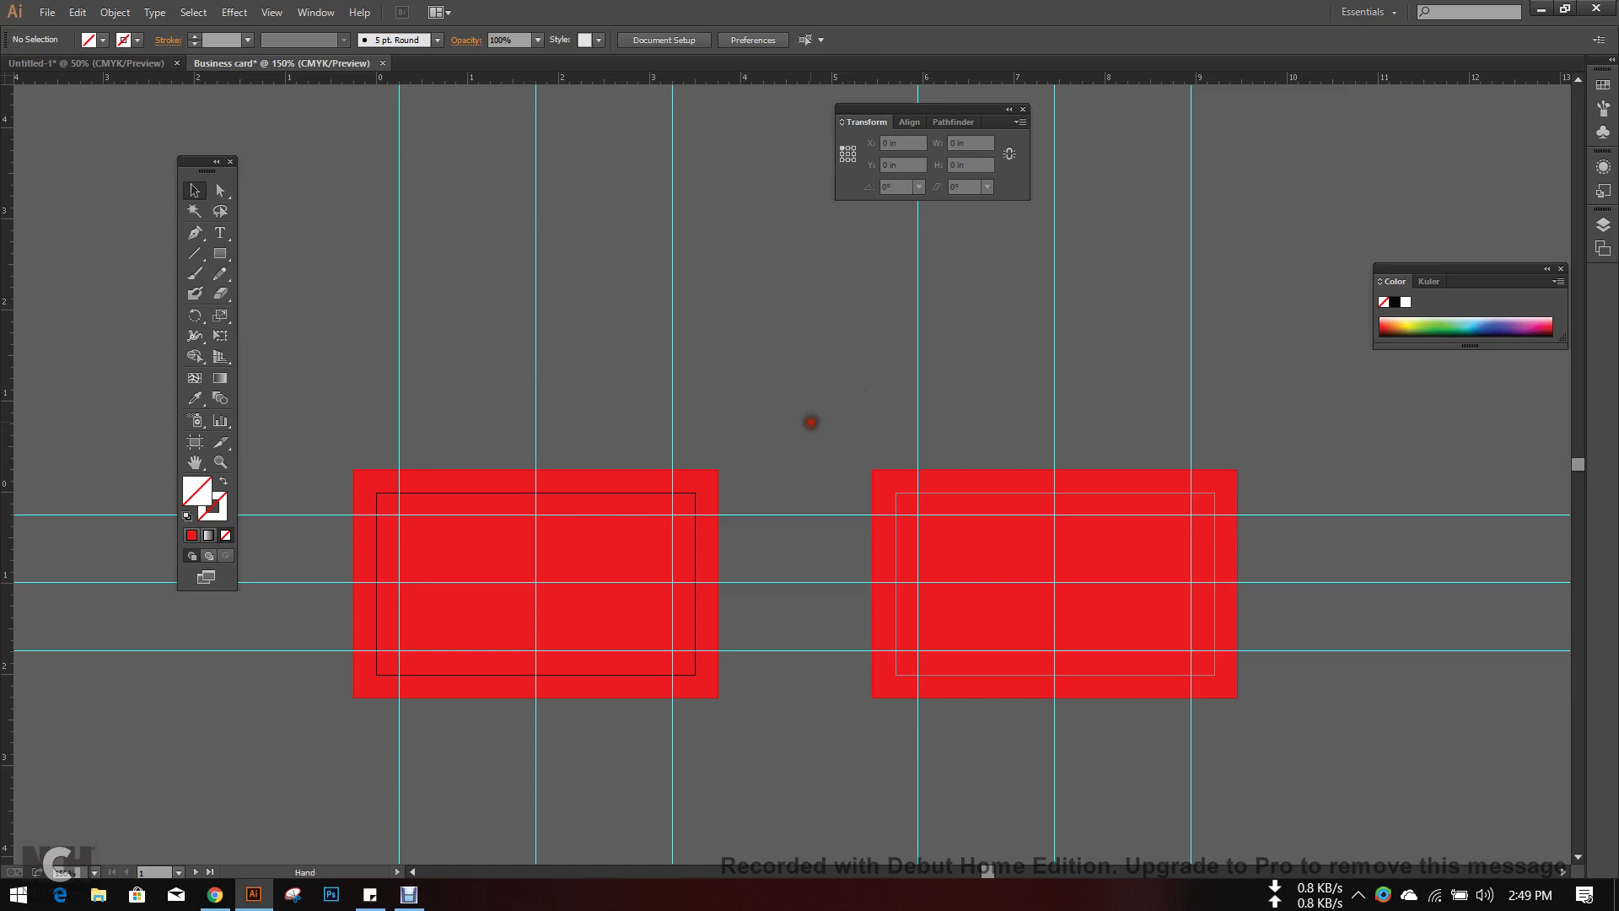
- Undo the guide locking, the duplicate on the second artboard and the earlier guide unlocking
drag(810, 427, 857, 318)
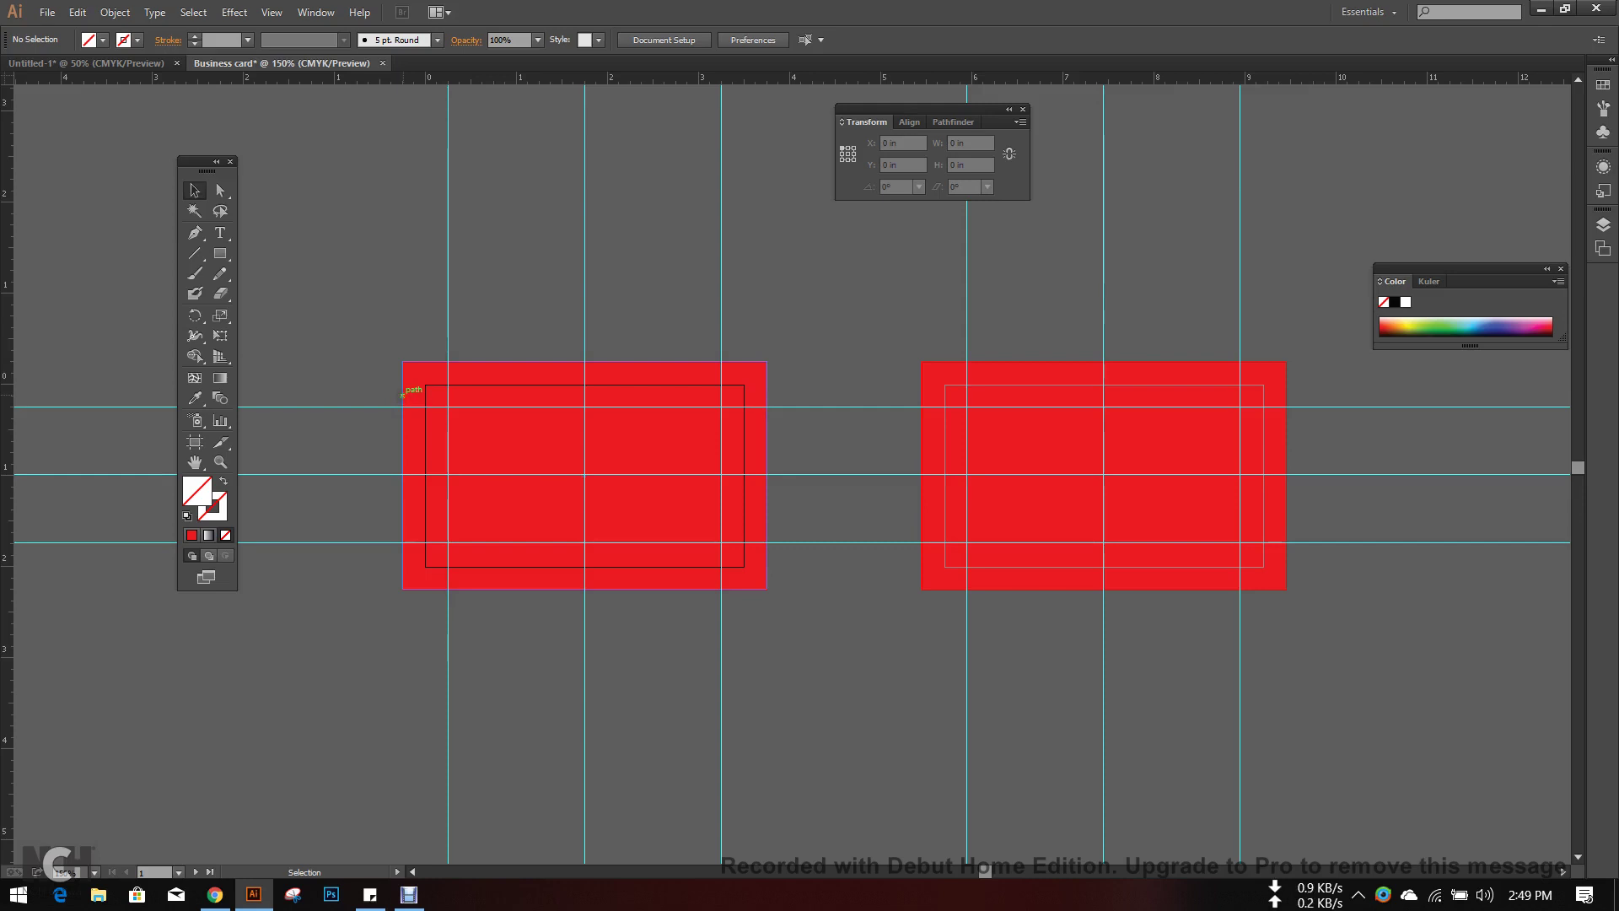
scroll(402, 394, up, 3)
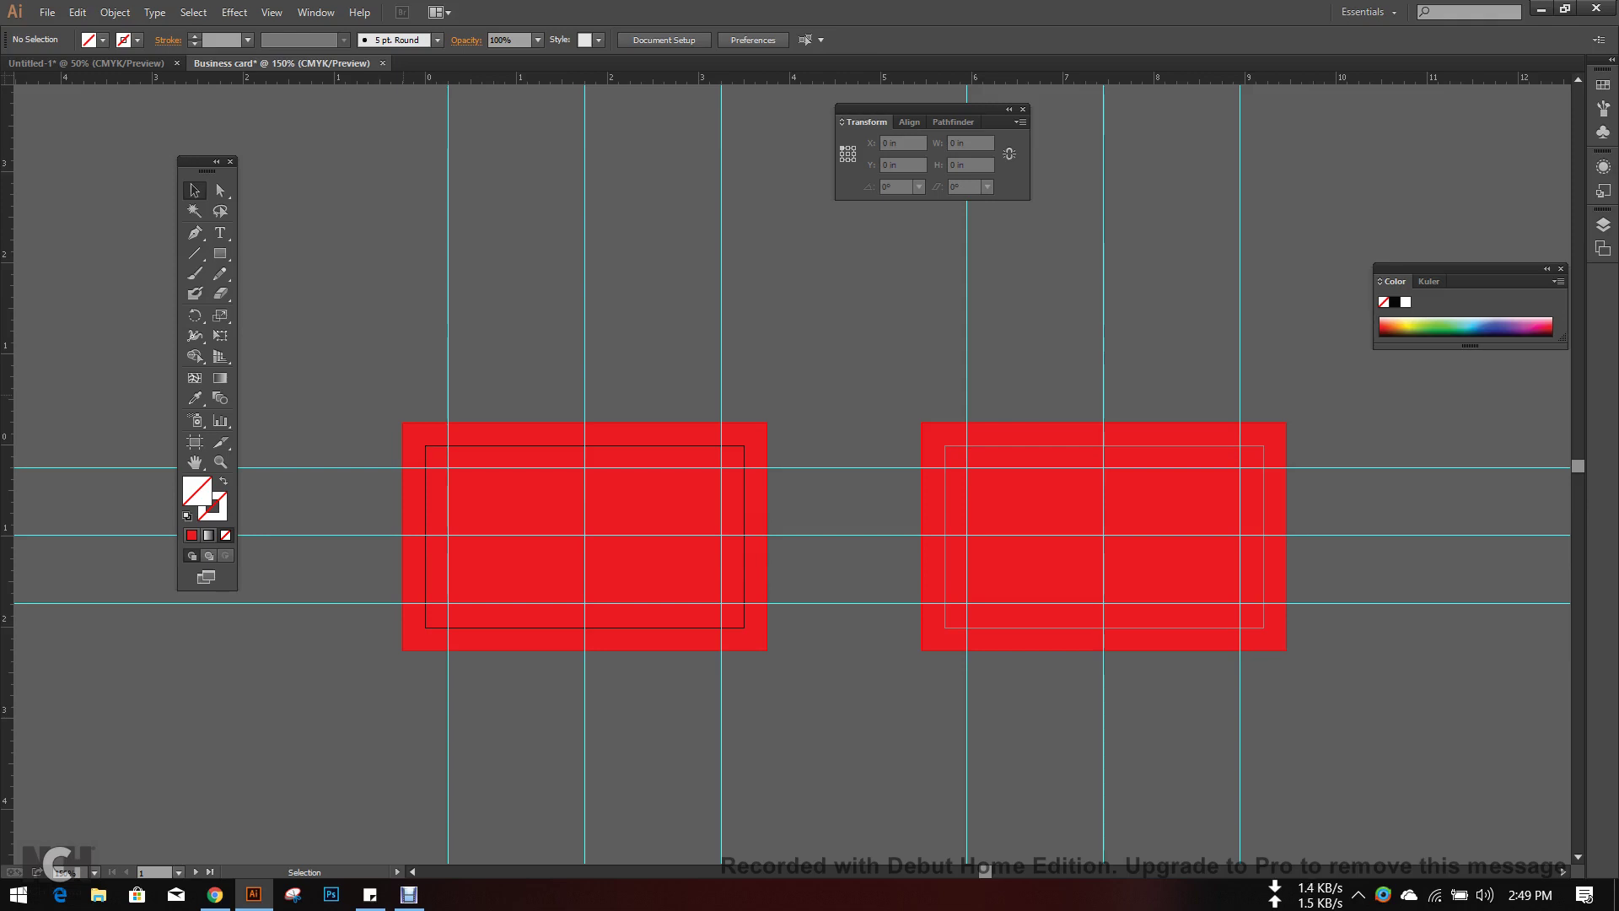
key(ctrl+z)
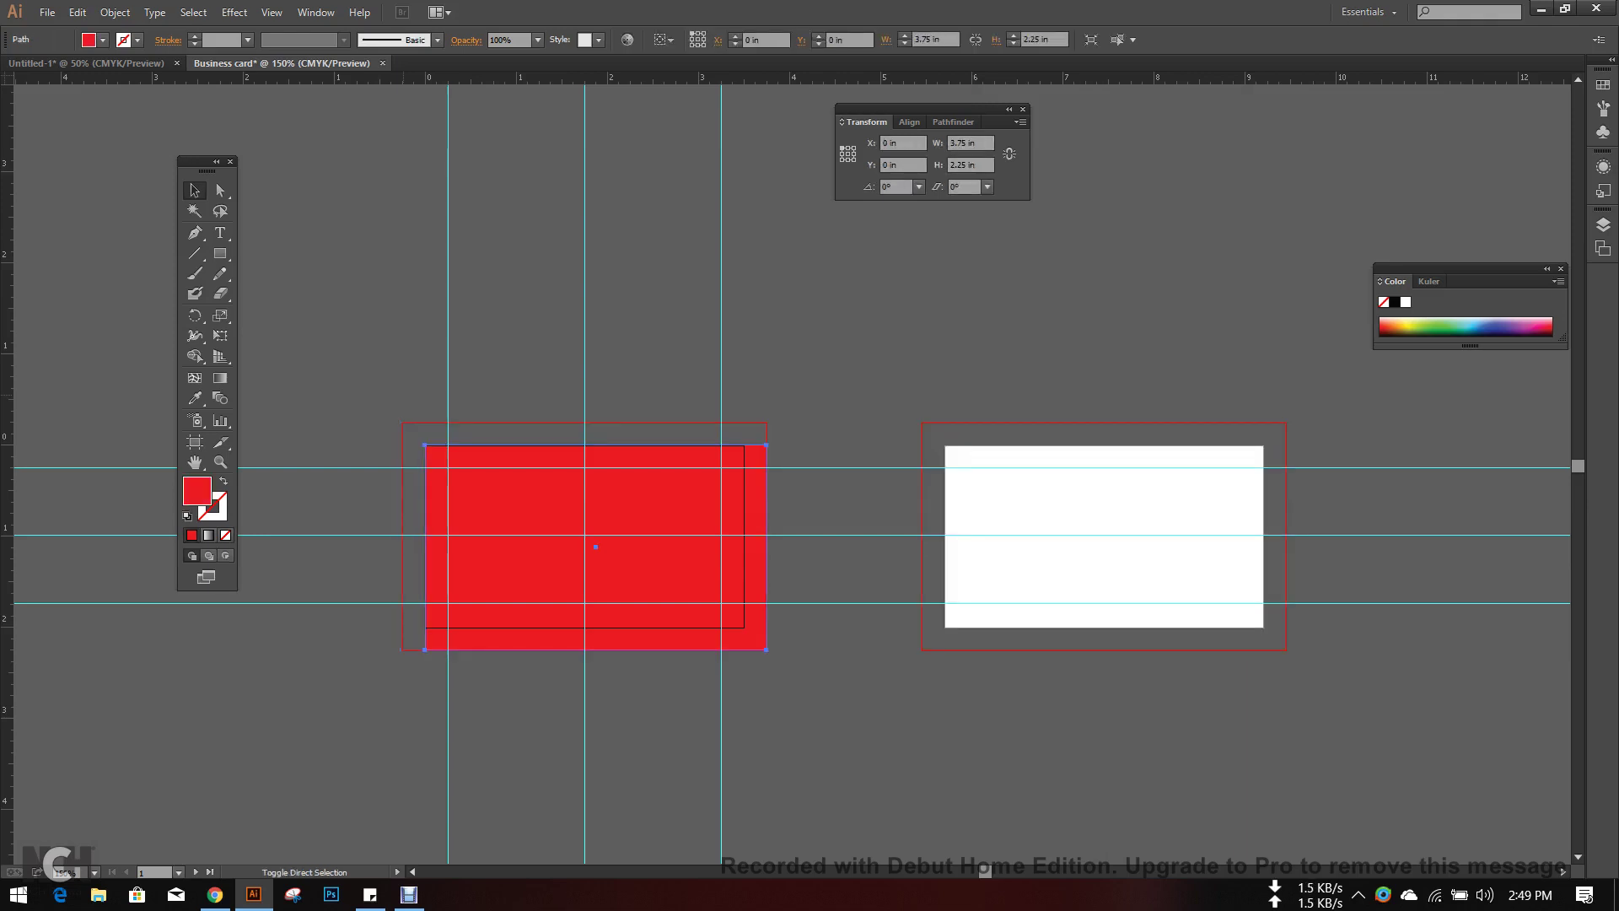
- Clear the selection and unlock the guides so they can be selected with the artwork
right_click(791, 254)
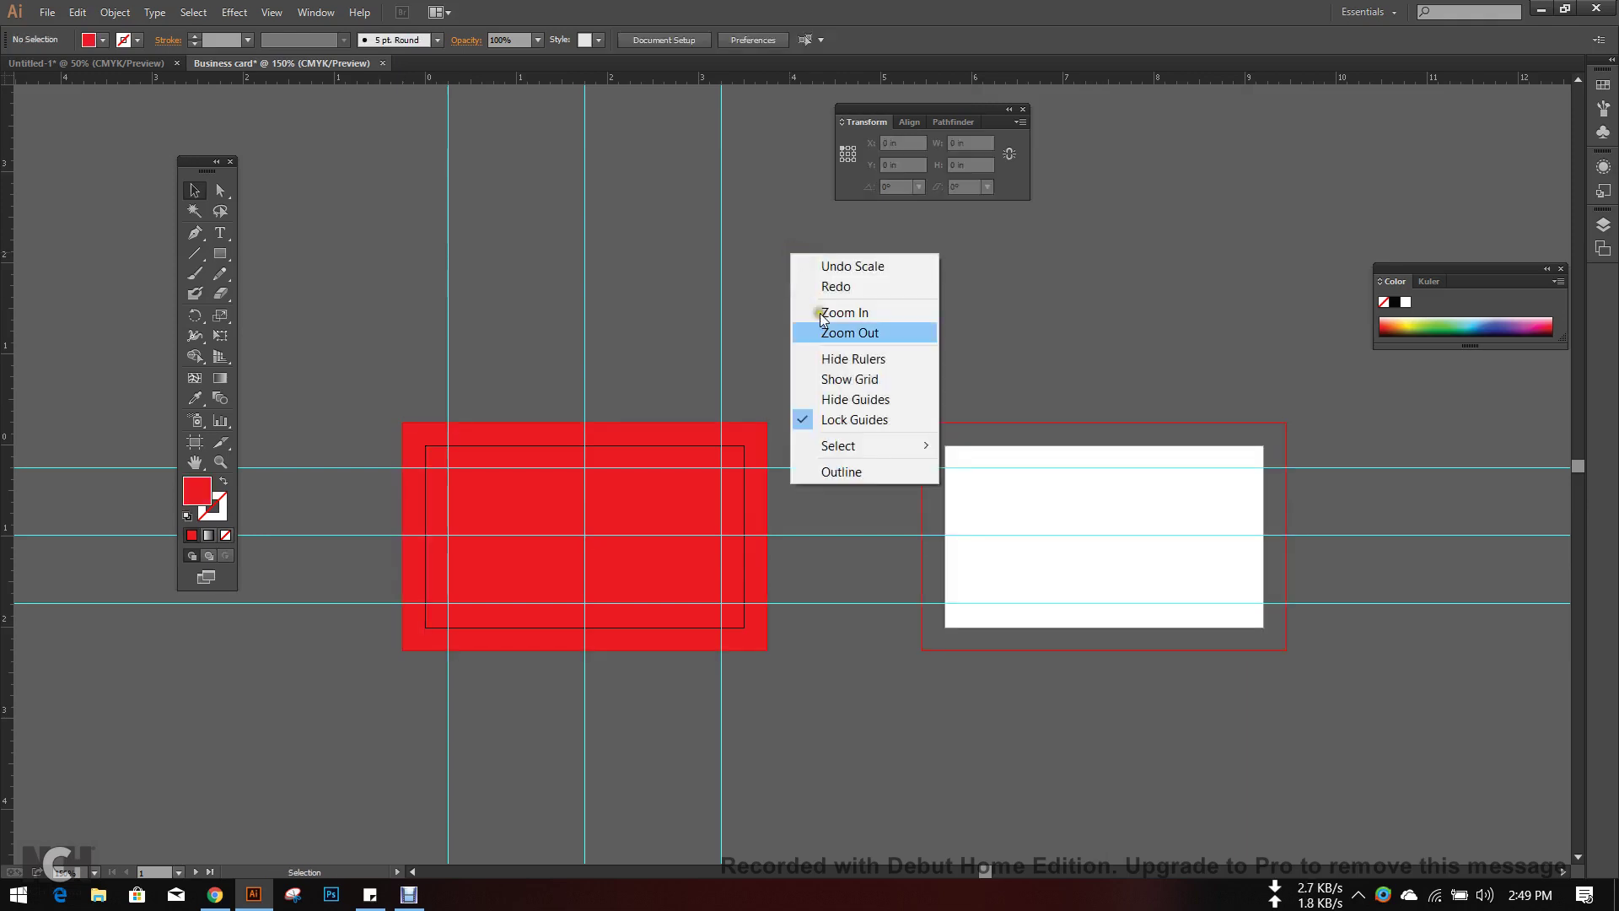
drag(875, 247, 748, 267)
right_click(804, 232)
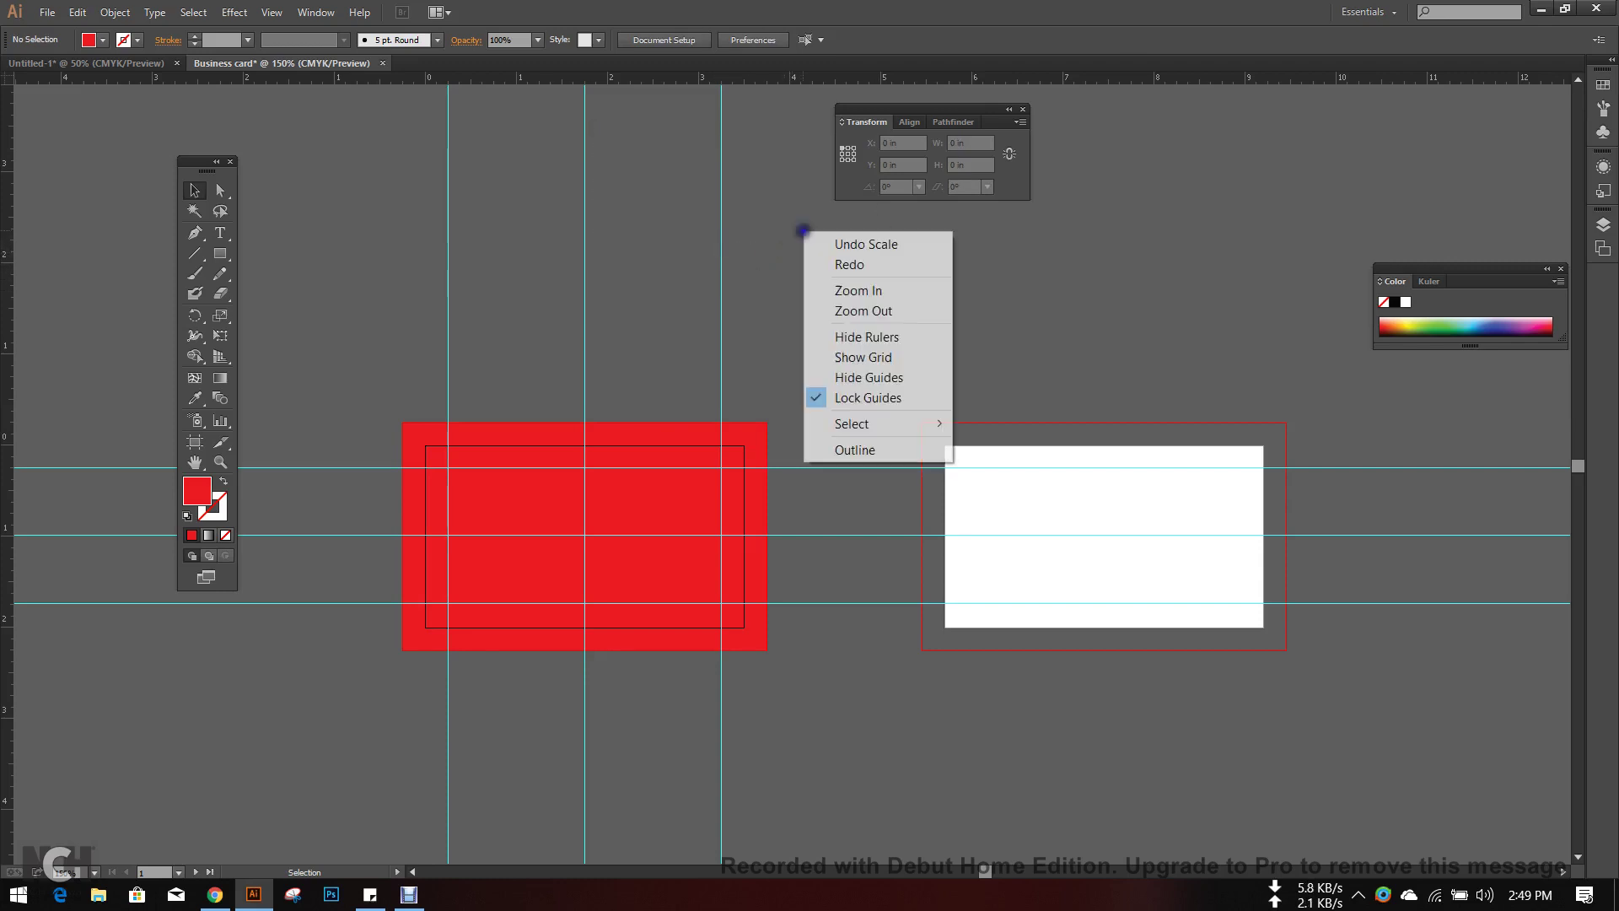
click(906, 398)
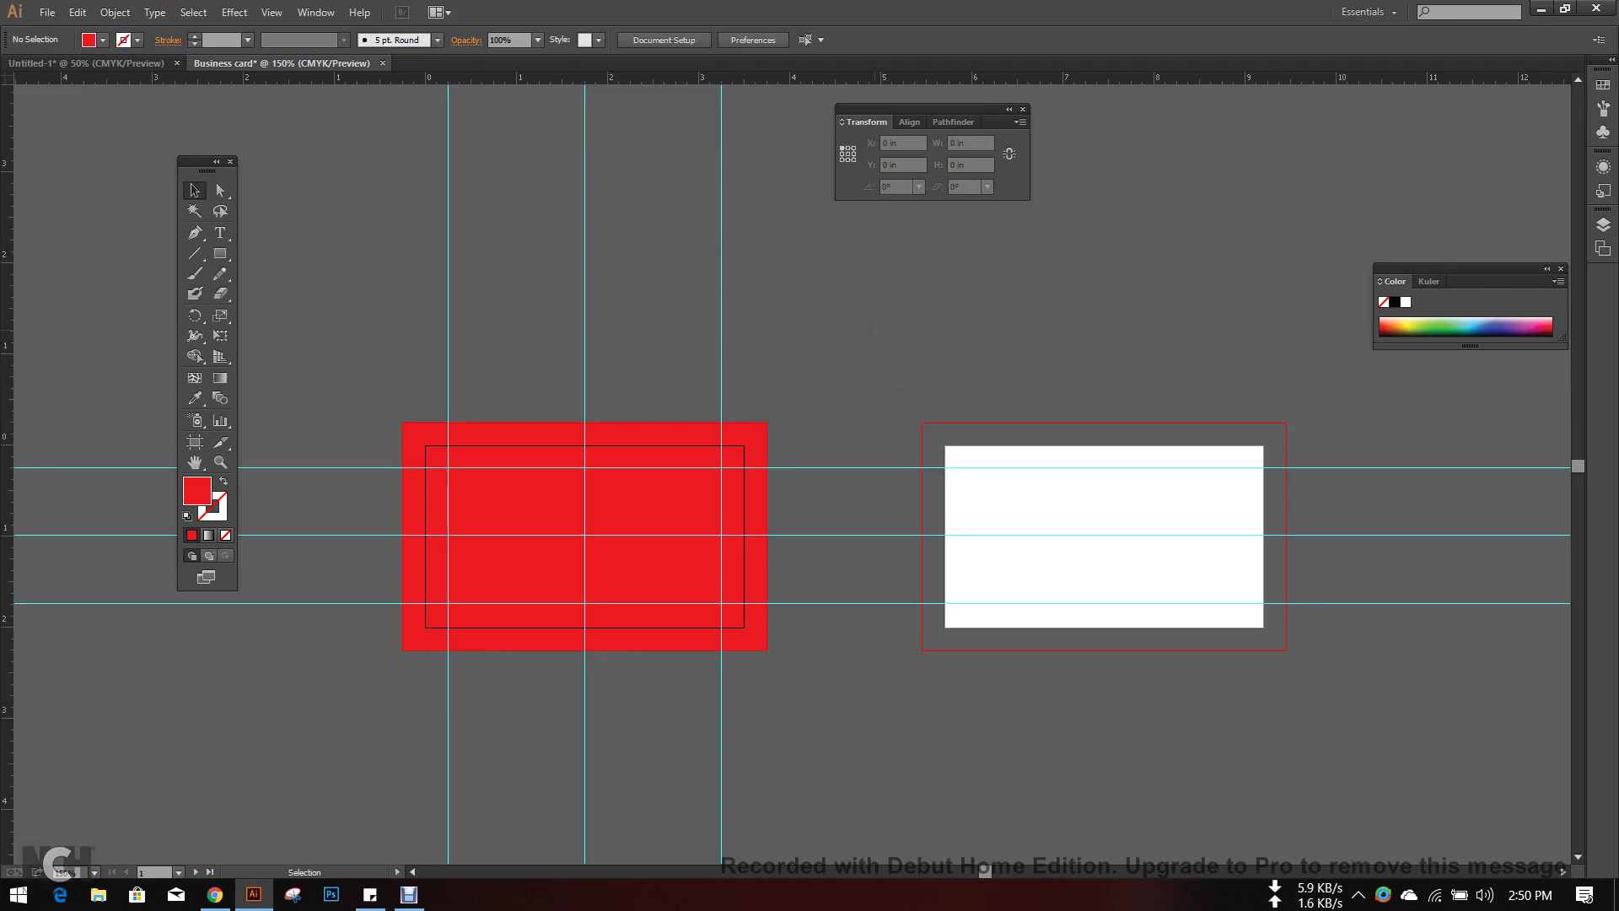
- Copy the red base rectangle and its guides onto the second artboard, aligned to its bleed line, and clear the selection
key(ctrl+minus)
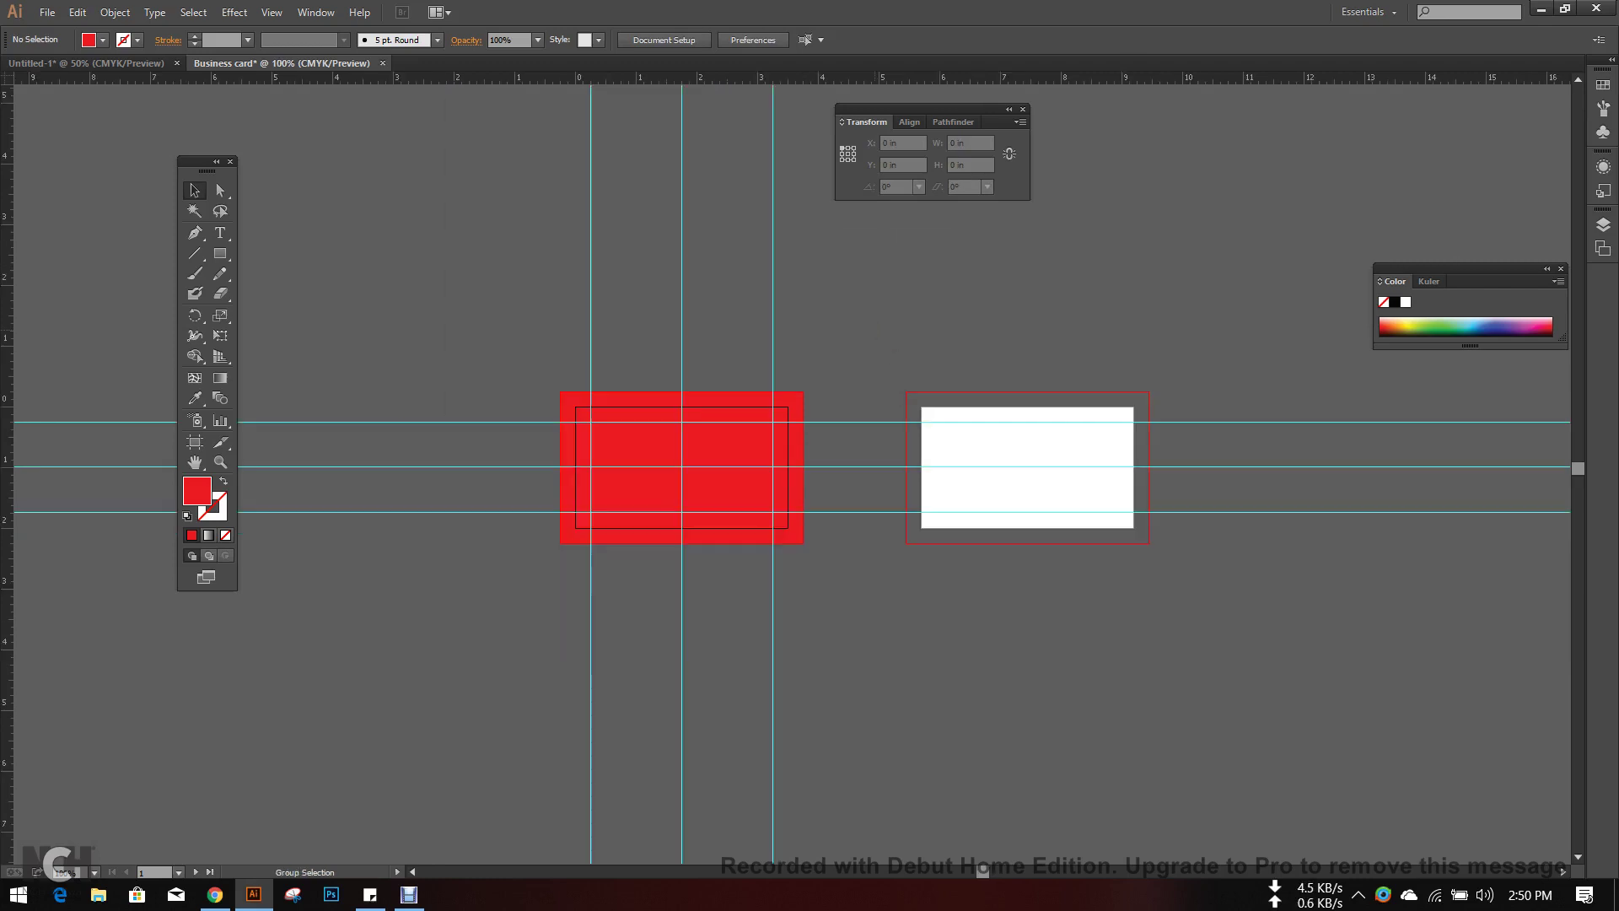
drag(490, 319, 830, 591)
drag(731, 514, 1075, 513)
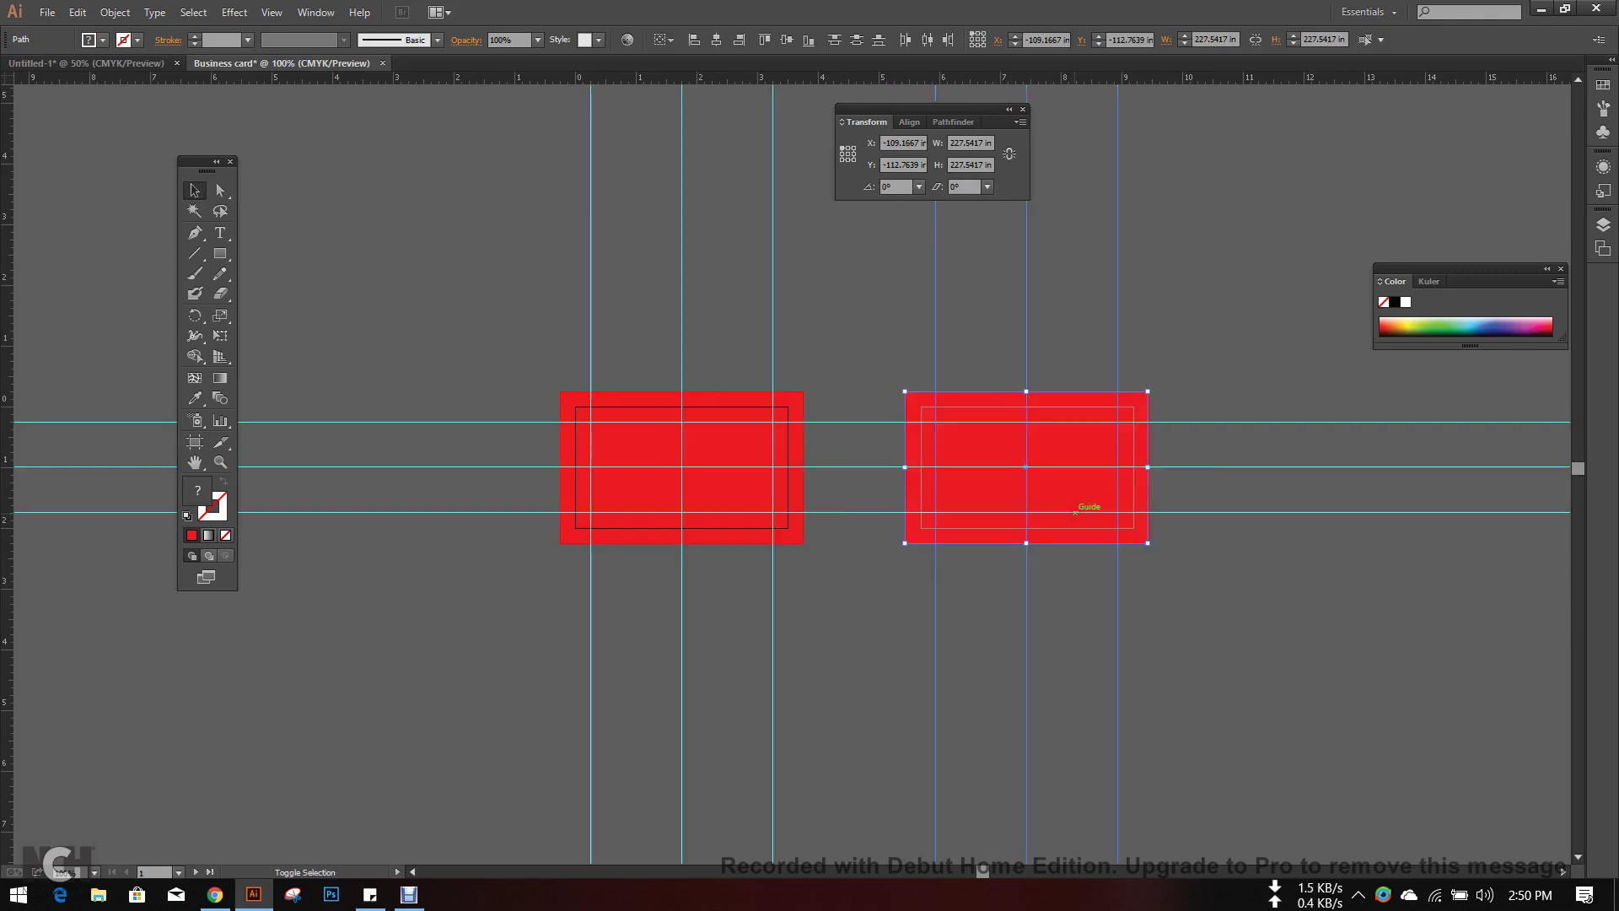
click(1273, 699)
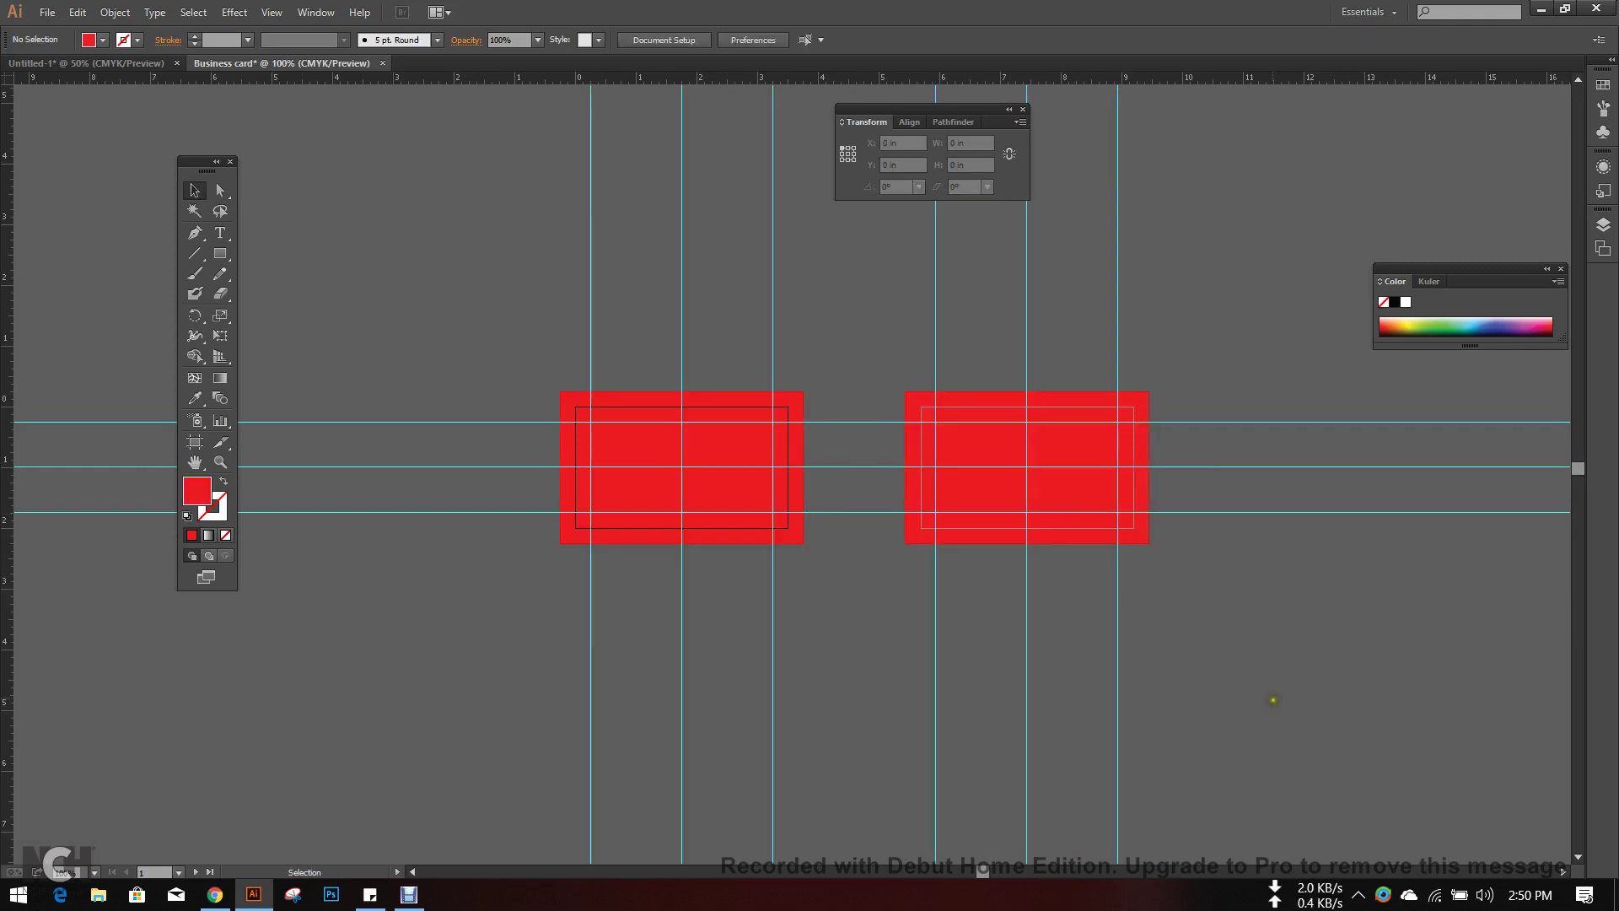
- Lock the guides on both business card artboards and check that the lock option is on
scroll(1283, 672, up, 3)
right_click(804, 293)
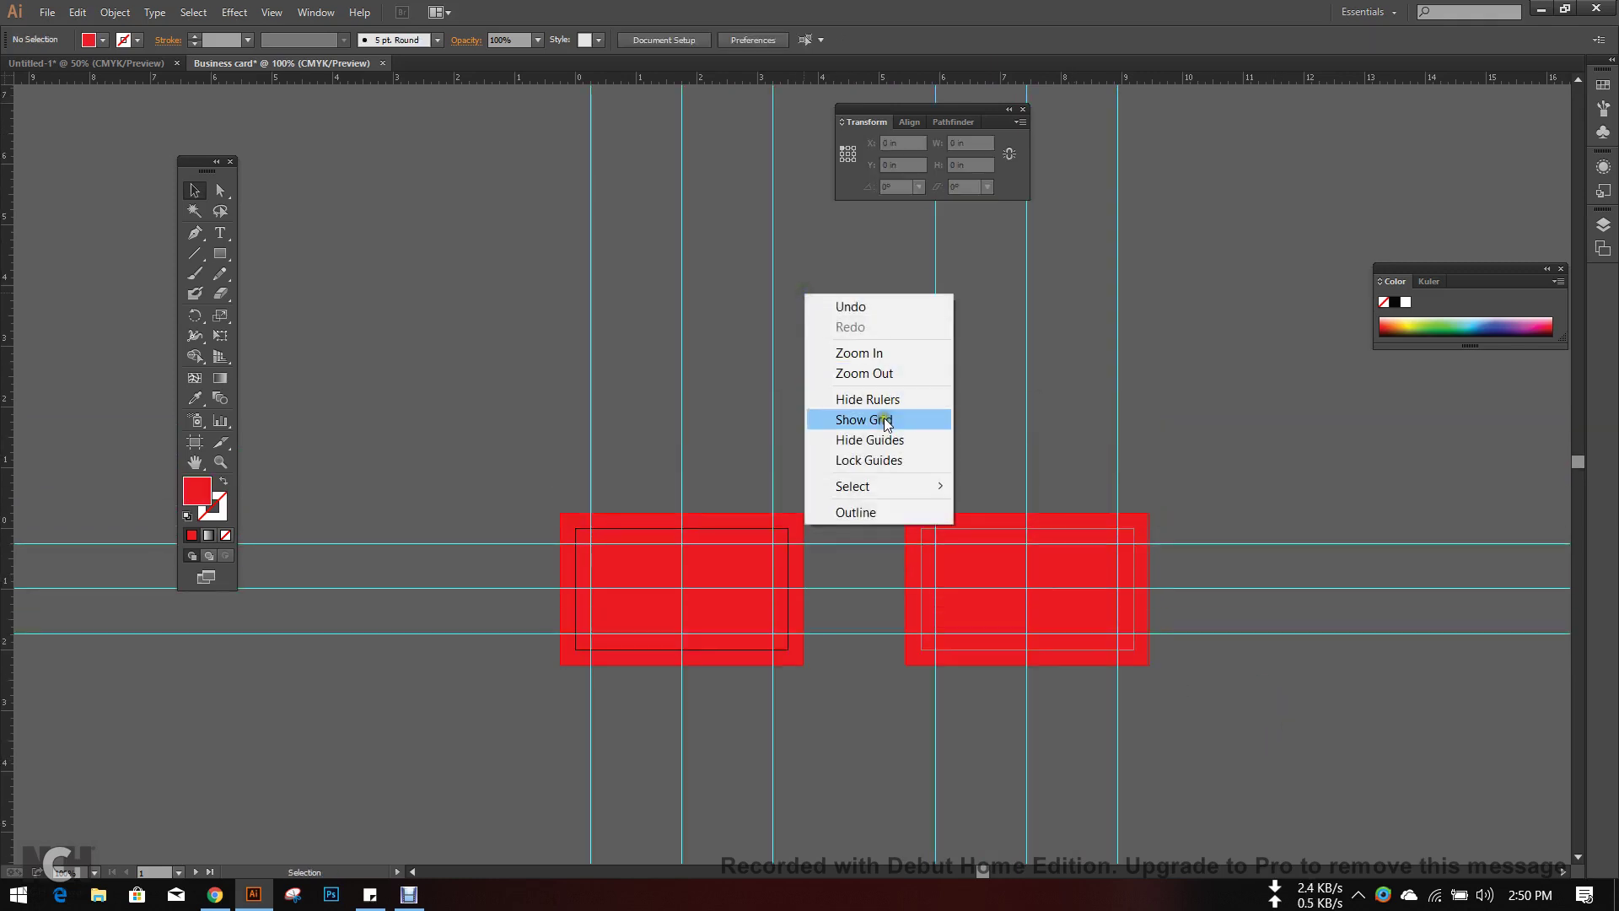
click(894, 462)
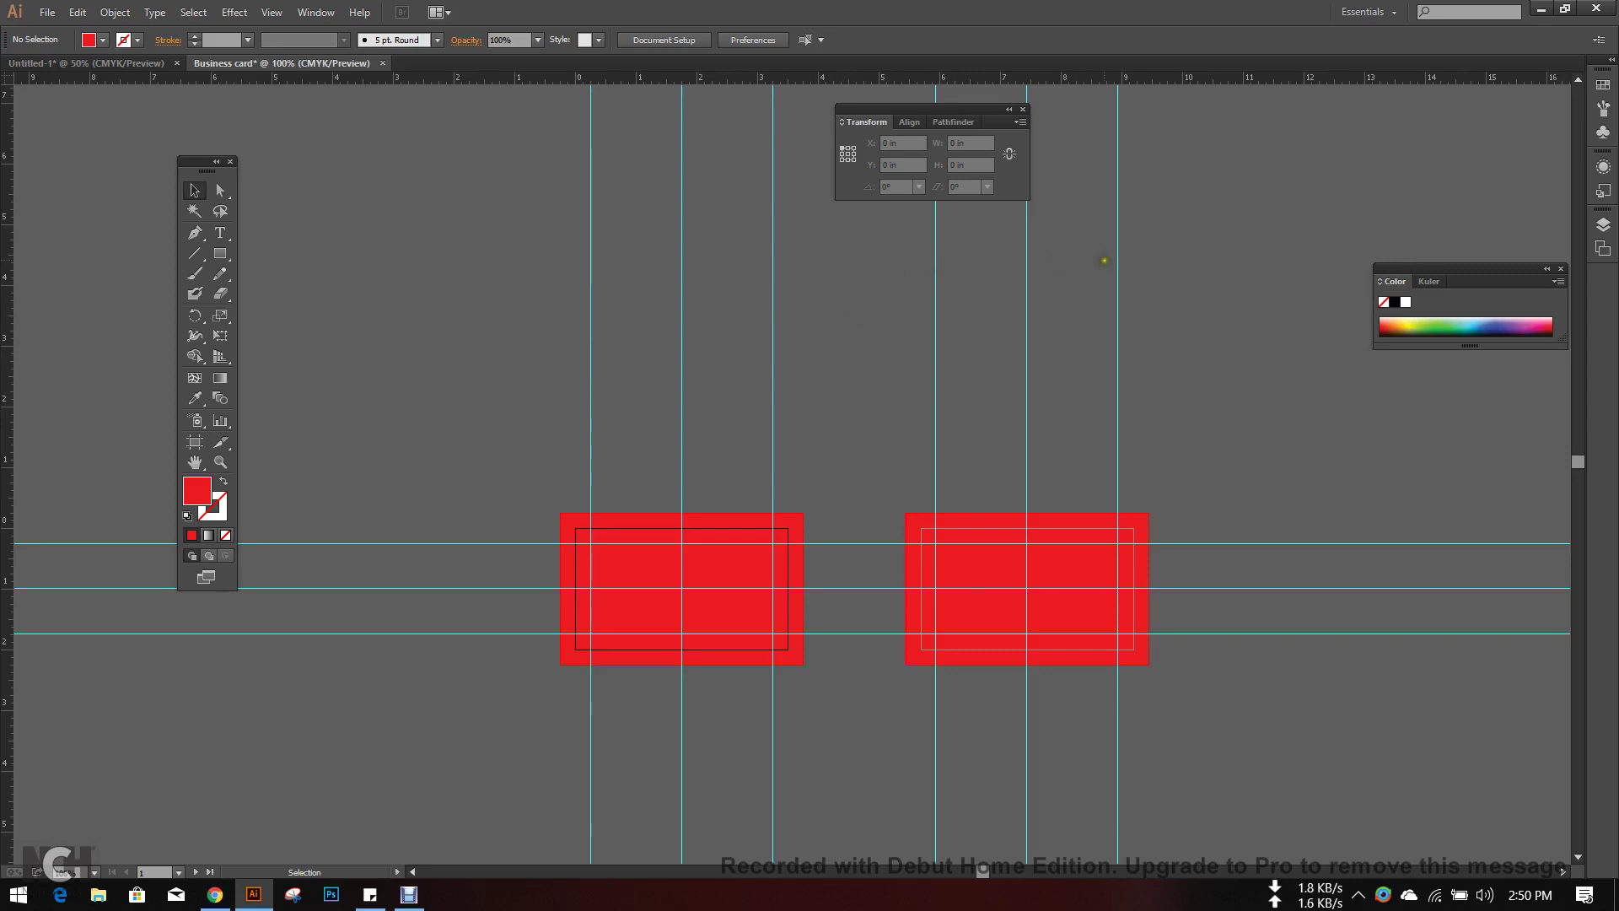
right_click(1198, 244)
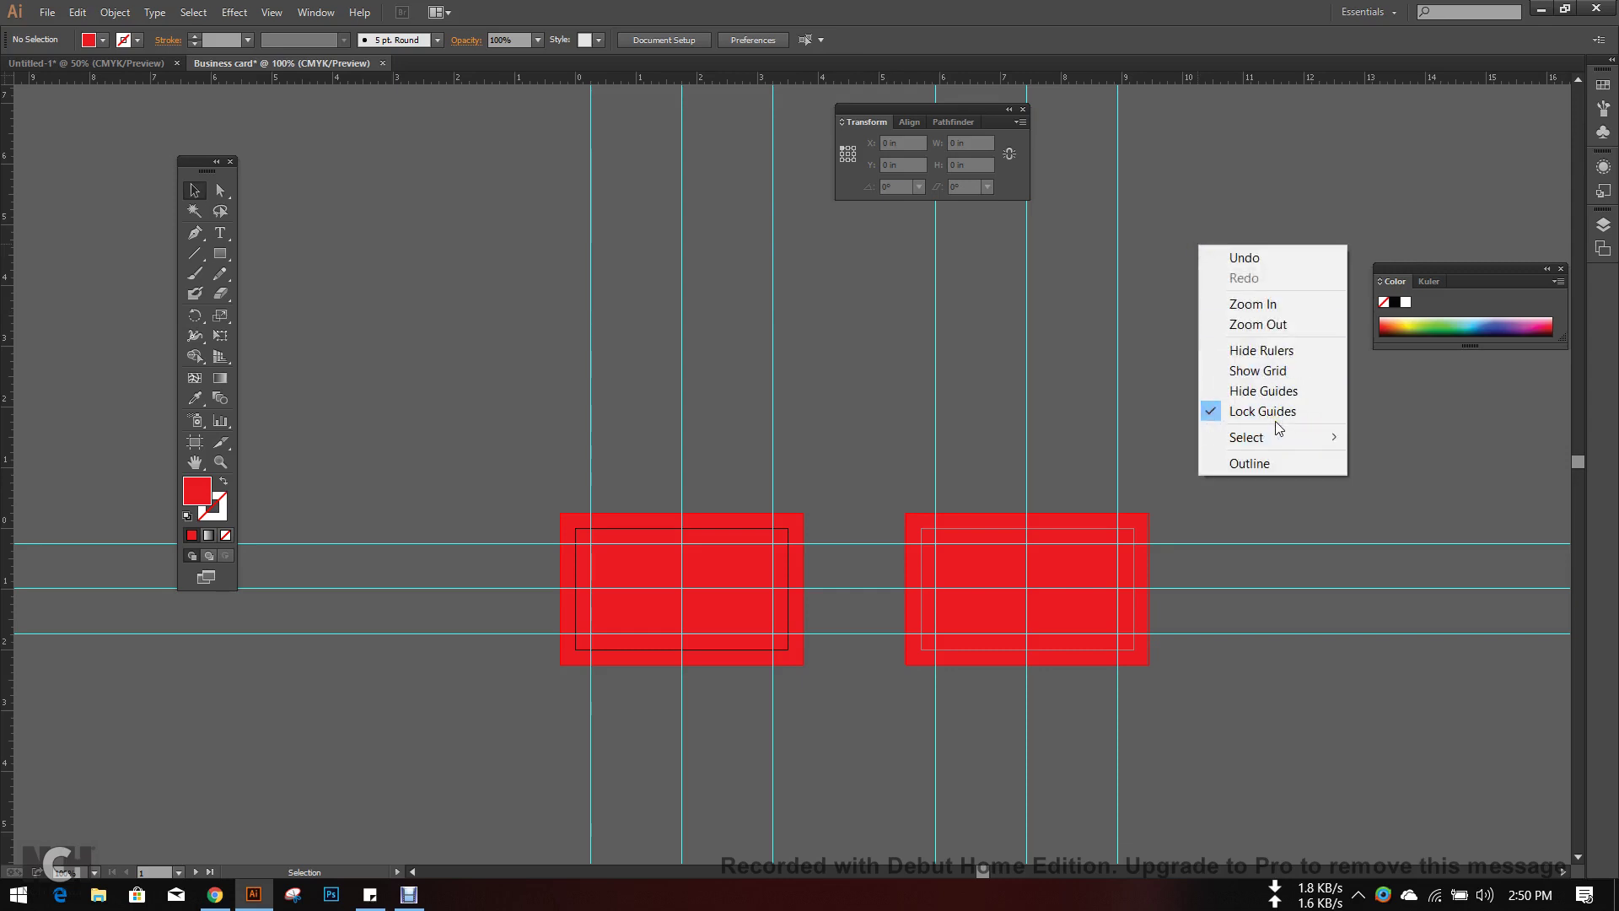
click(1142, 393)
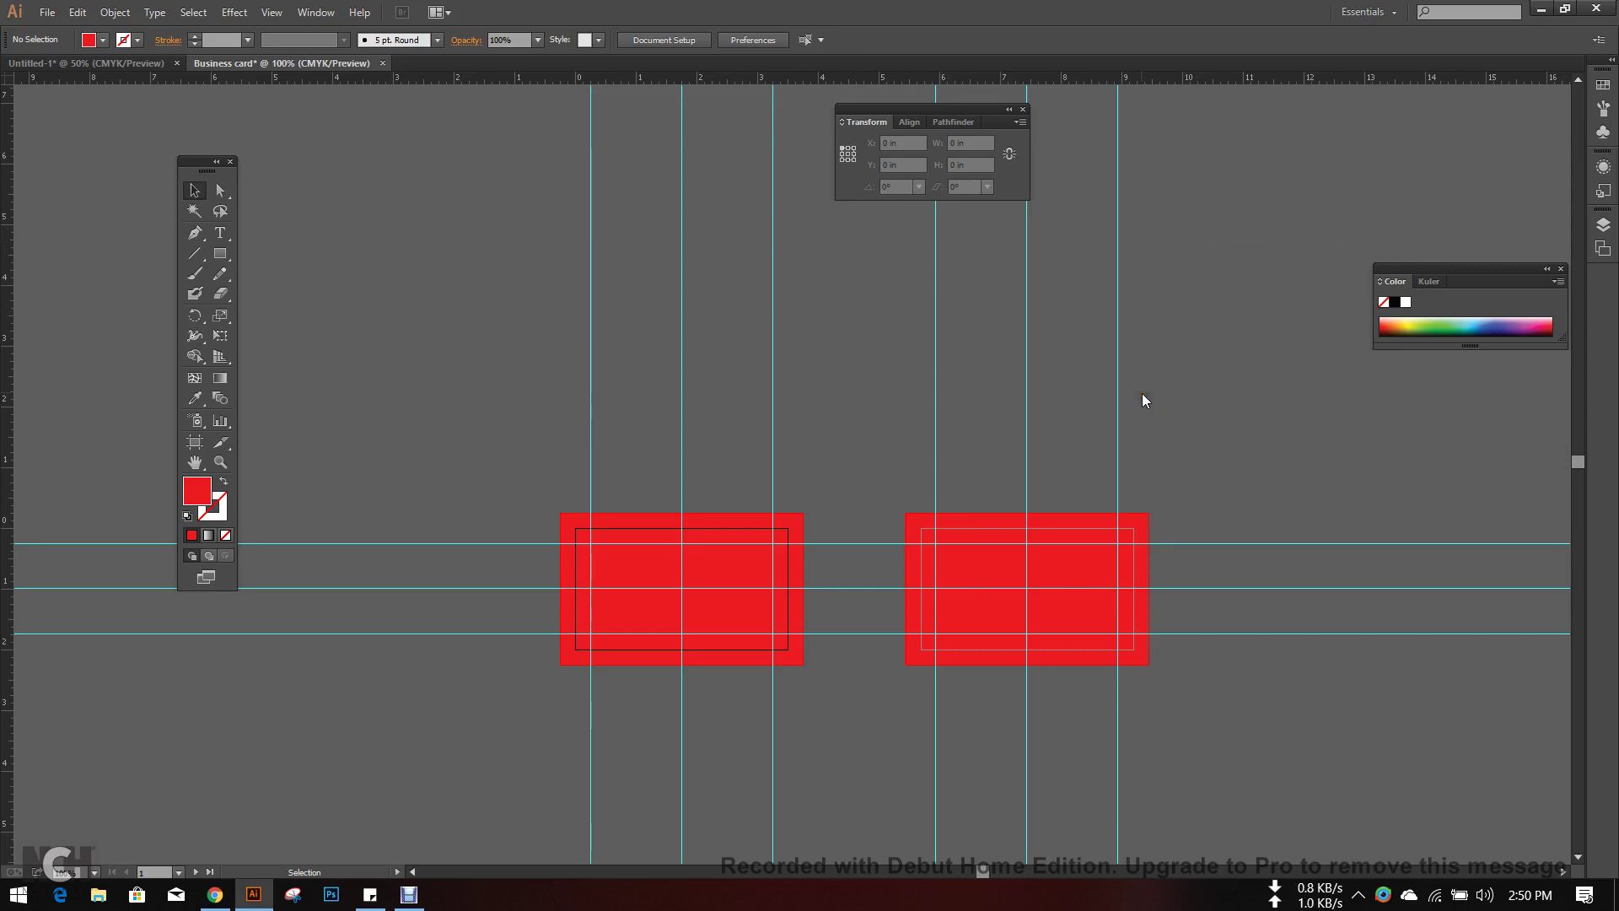
click(1160, 369)
scroll(596, 351, down, 1)
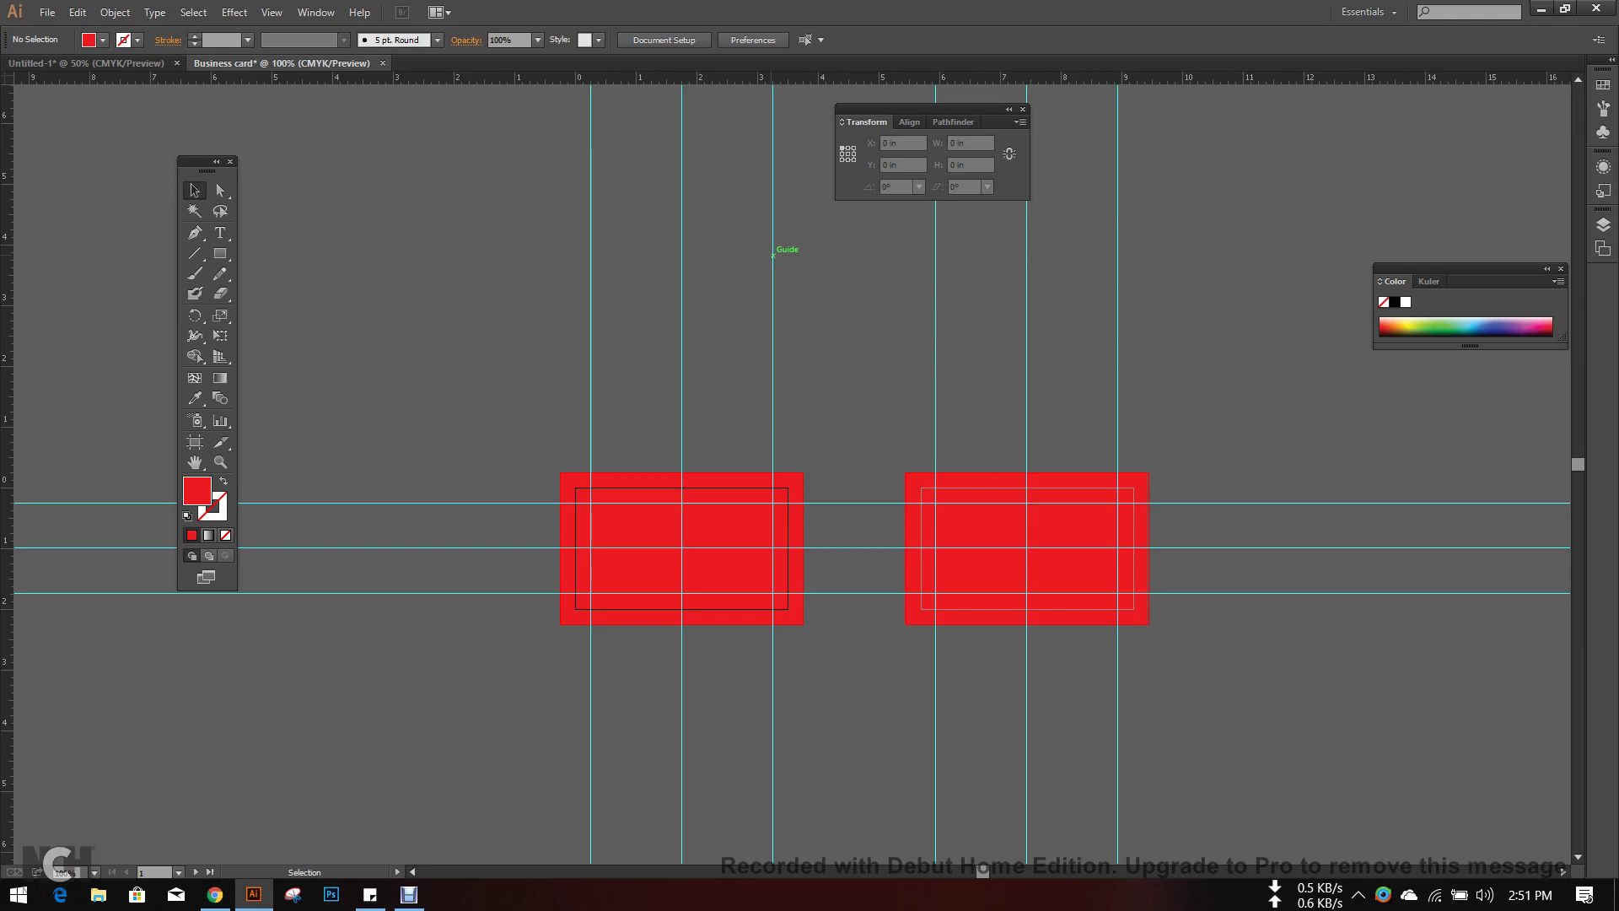
scroll(766, 326, down, 1)
key(ctrl+plus)
key(ctrl+plus)
key(ctrl+plus)
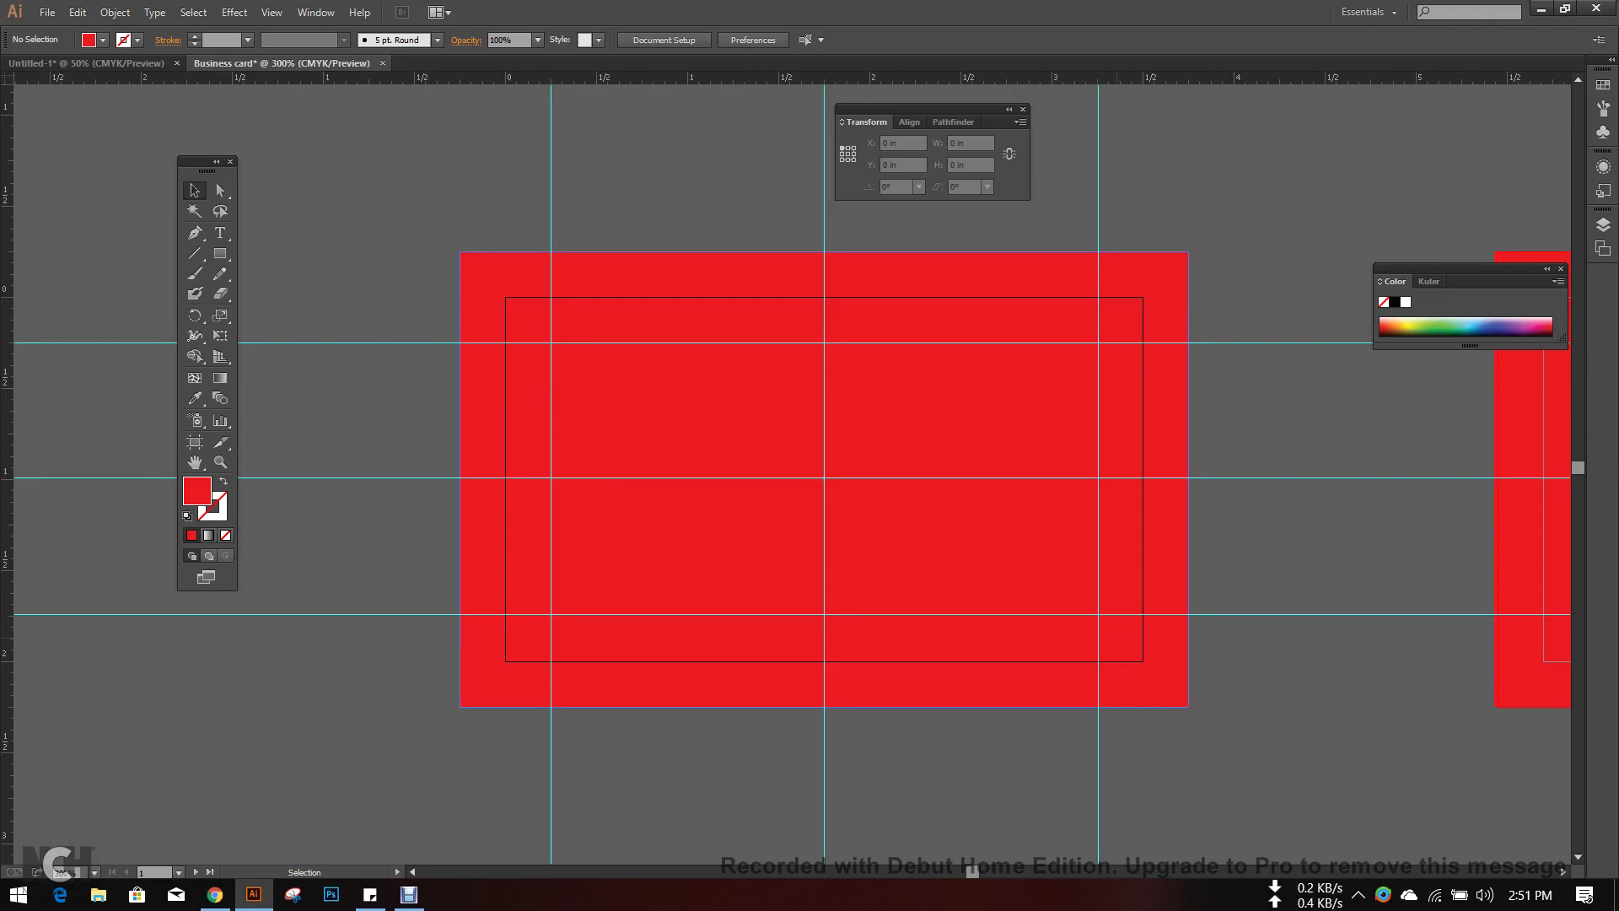
key(ctrl+minus)
key(ctrl+minus)
key(ctrl+minus)
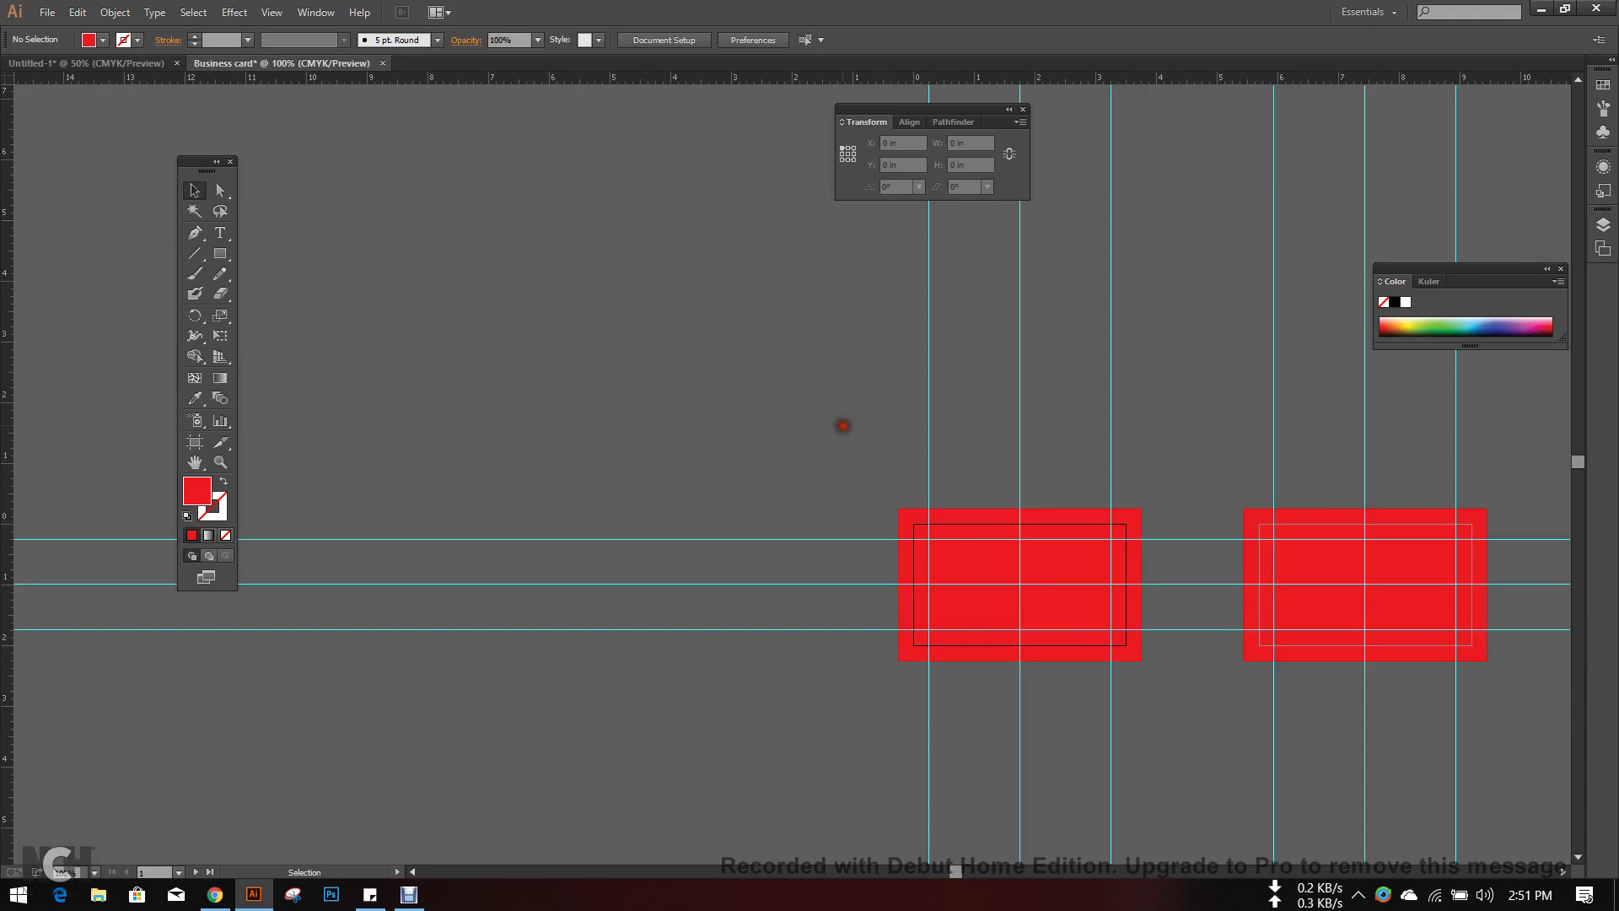
drag(844, 426, 932, 672)
click(1218, 788)
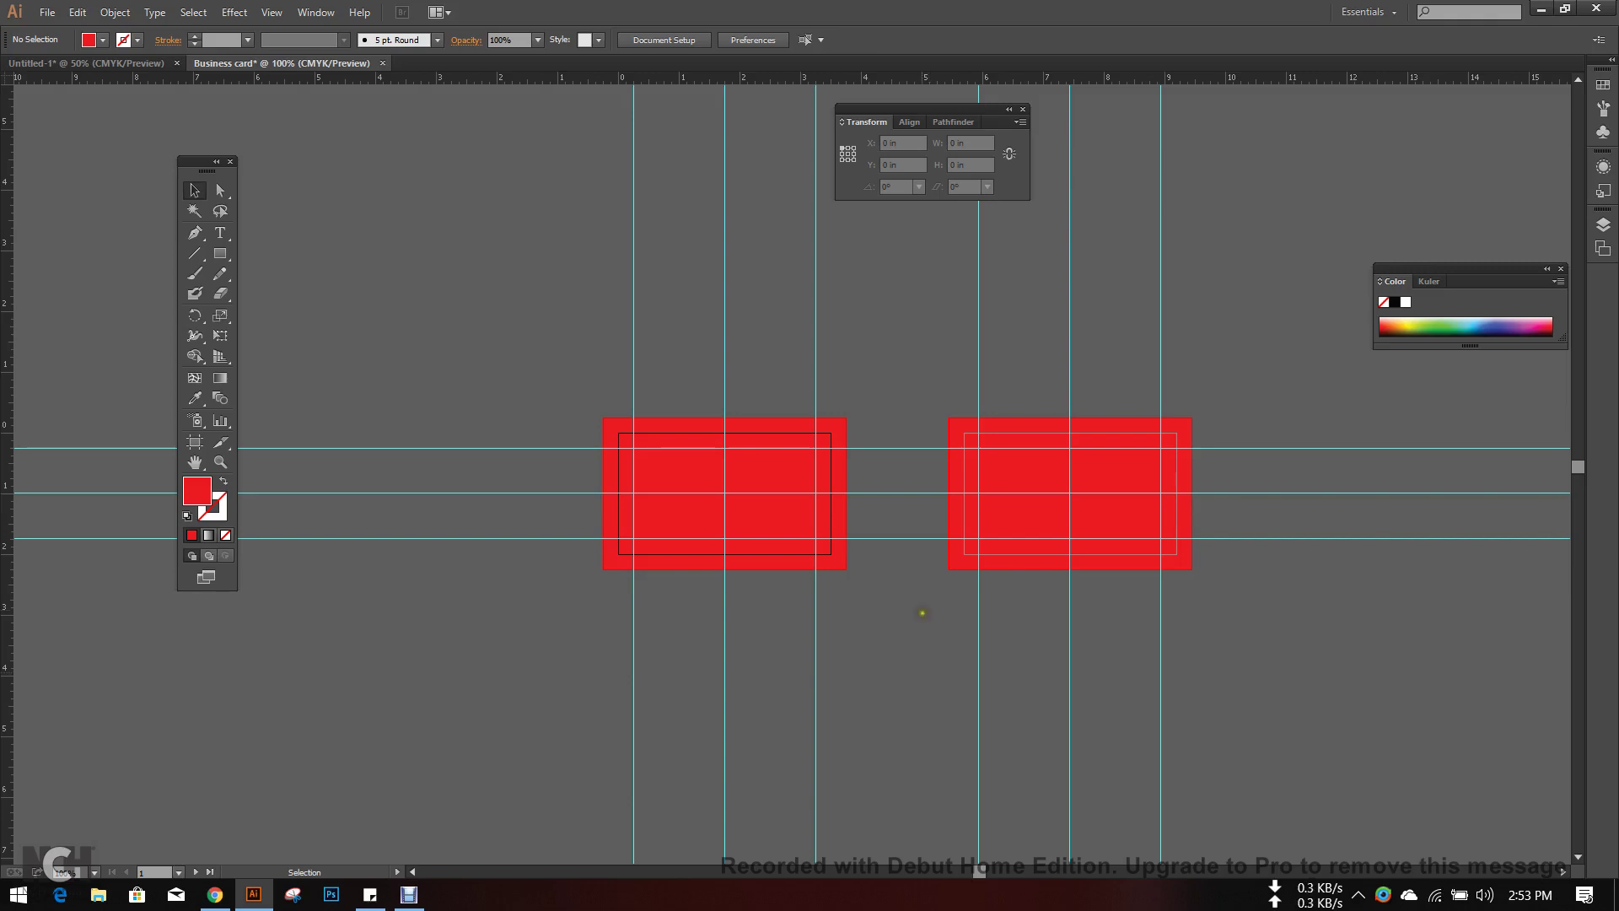
- Create a new CMYK document with two 3.5 x 2 in artboards, 1.7 in spacing and 0.25 in bleed on all sides
click(46, 13)
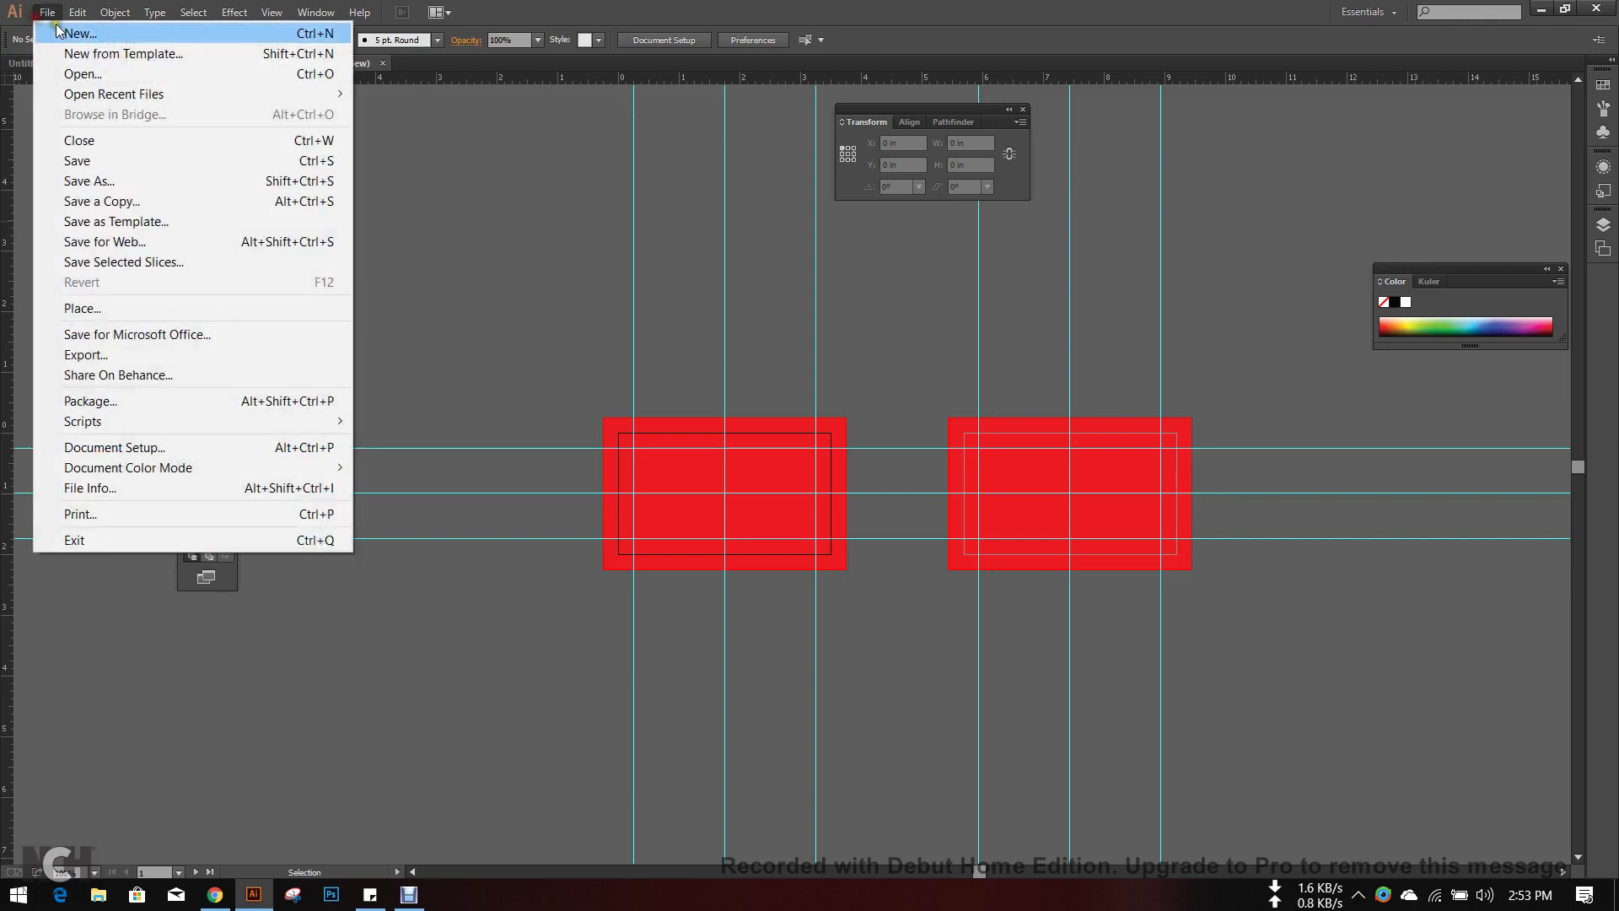
click(68, 29)
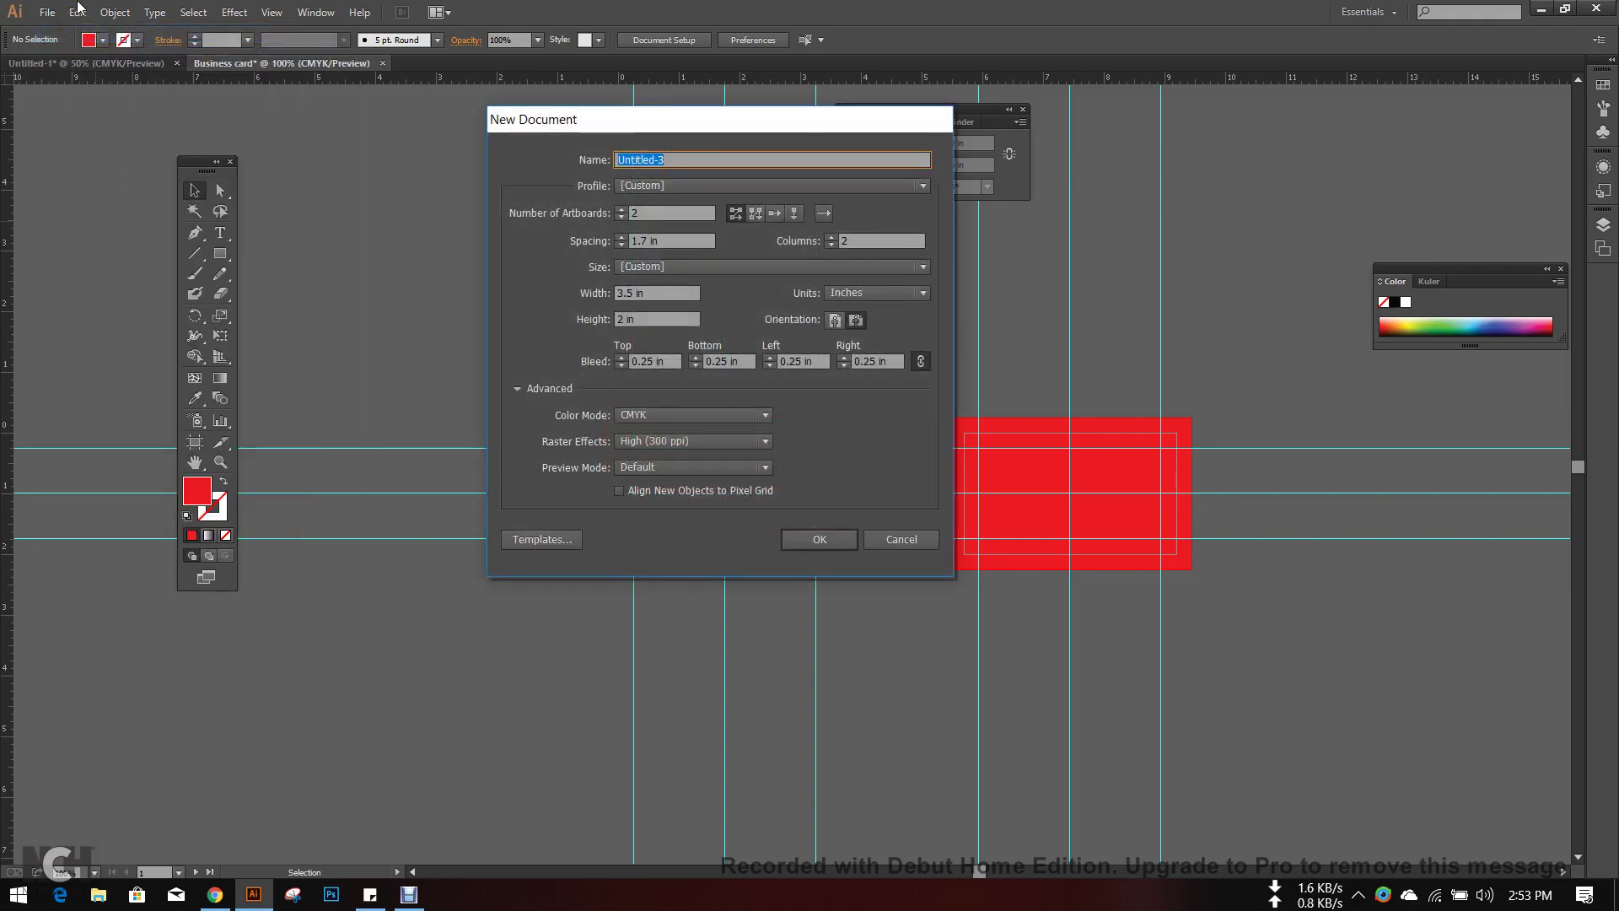
drag(734, 119, 718, 100)
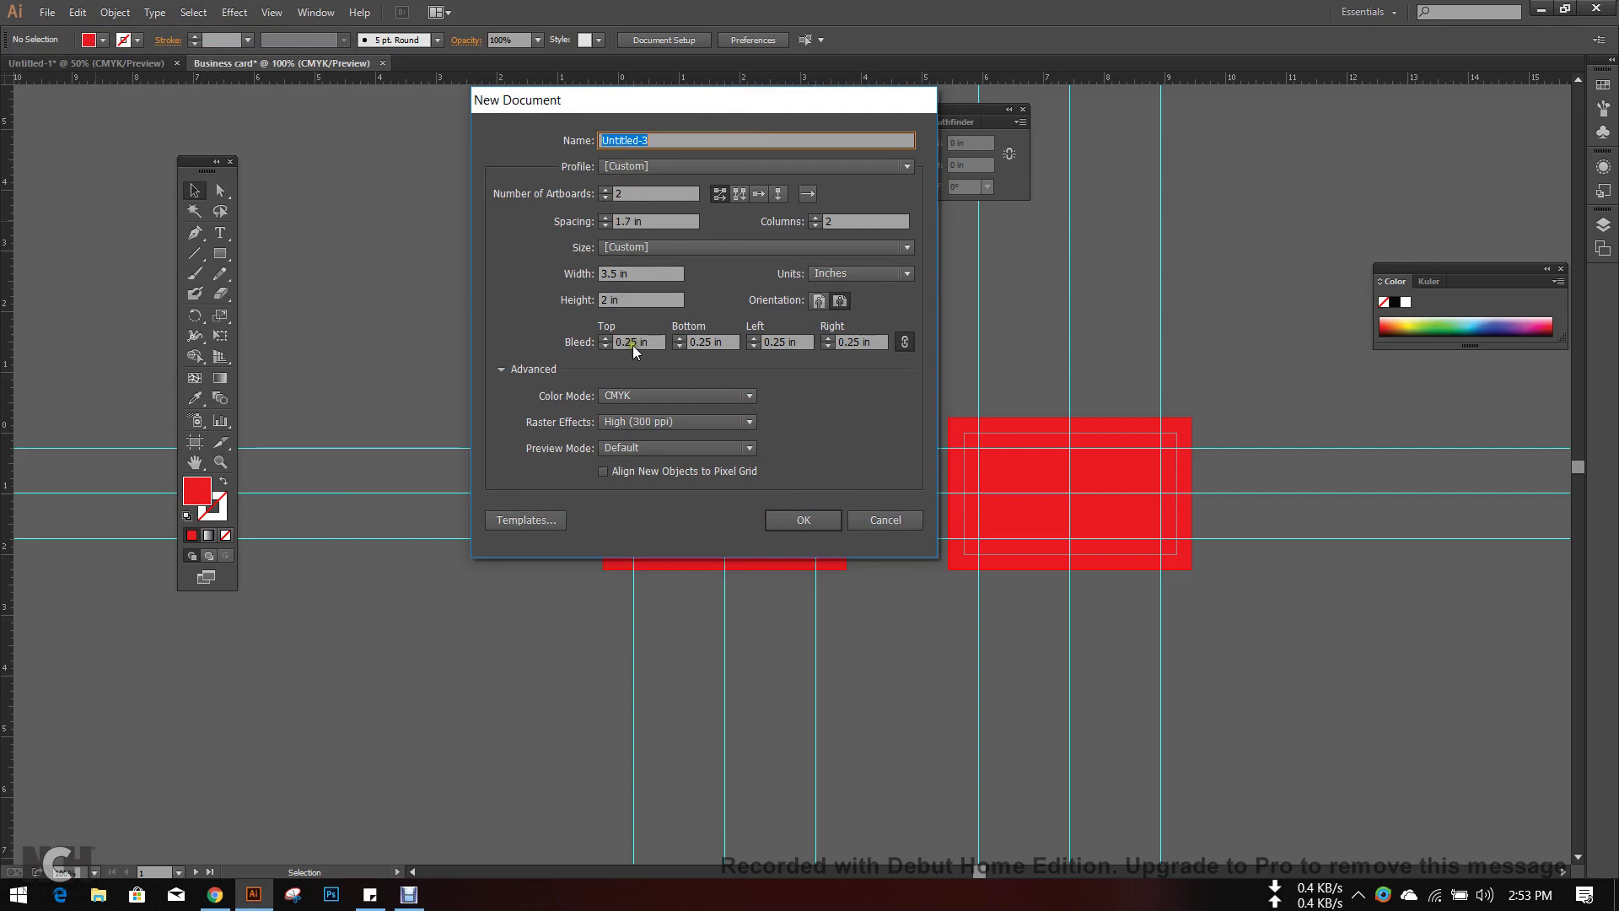
click(803, 519)
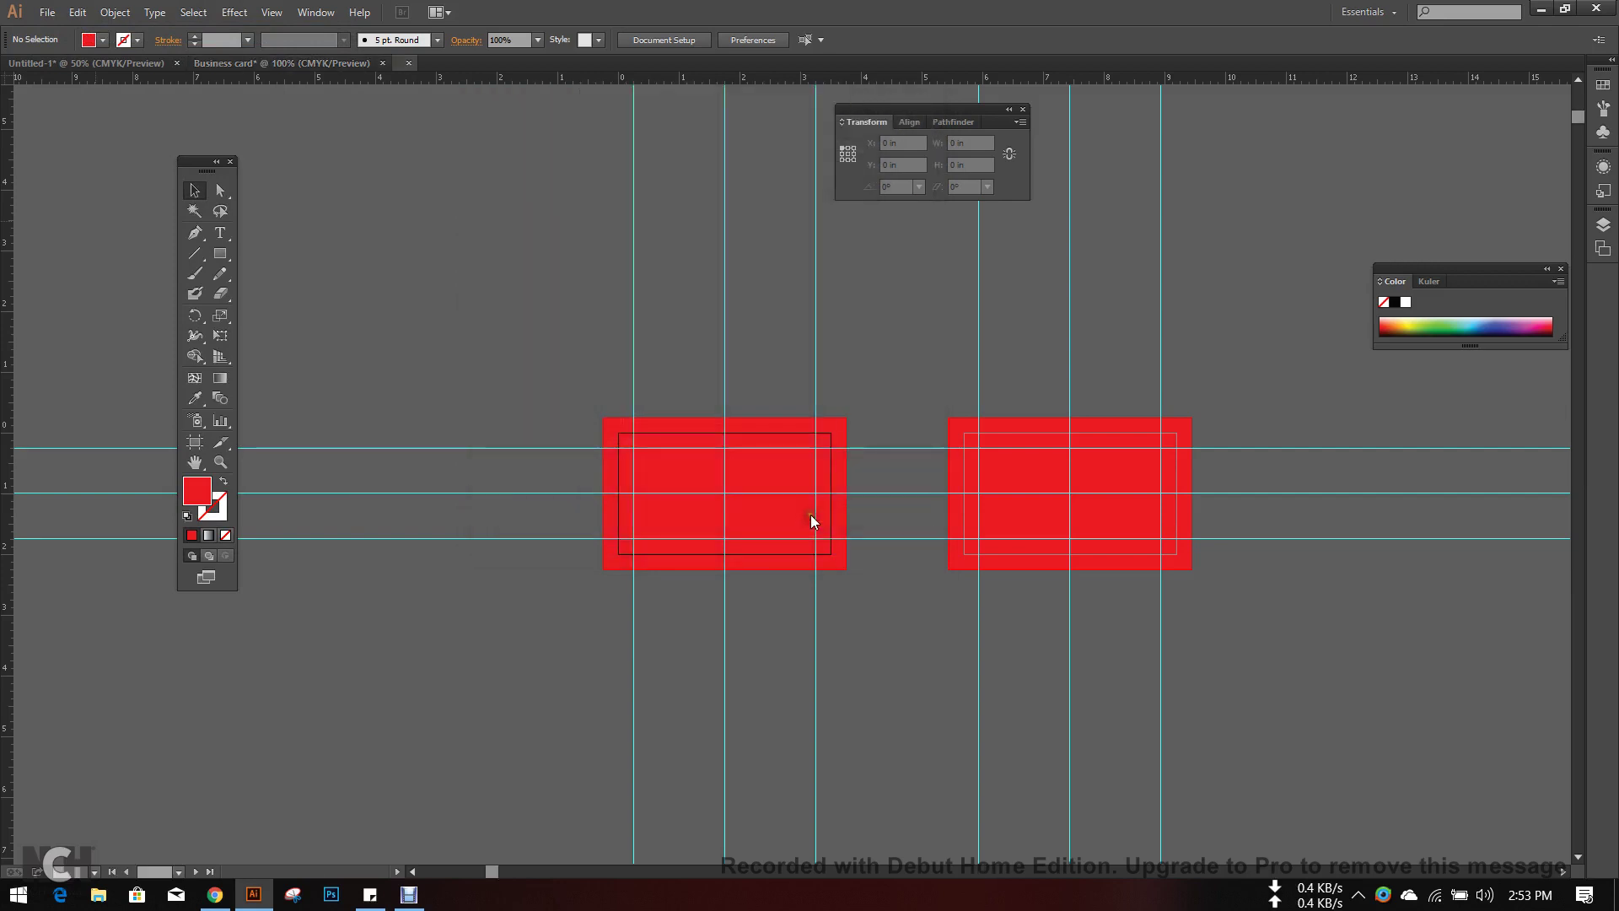
drag(757, 389, 831, 379)
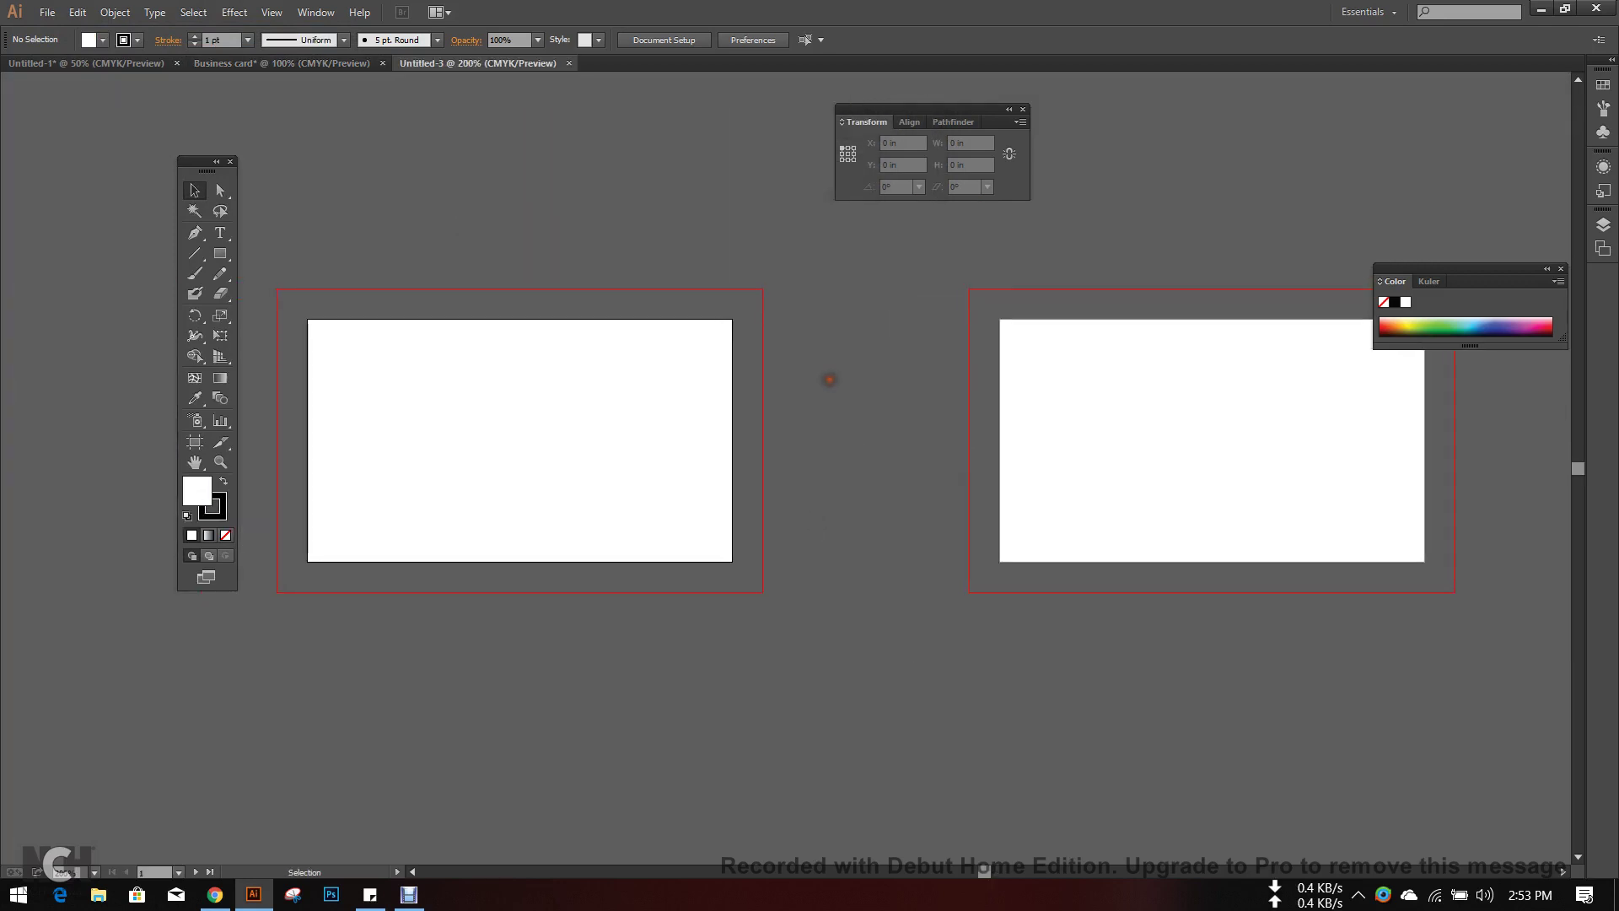
scroll(841, 367, down, 1)
drag(757, 335, 810, 367)
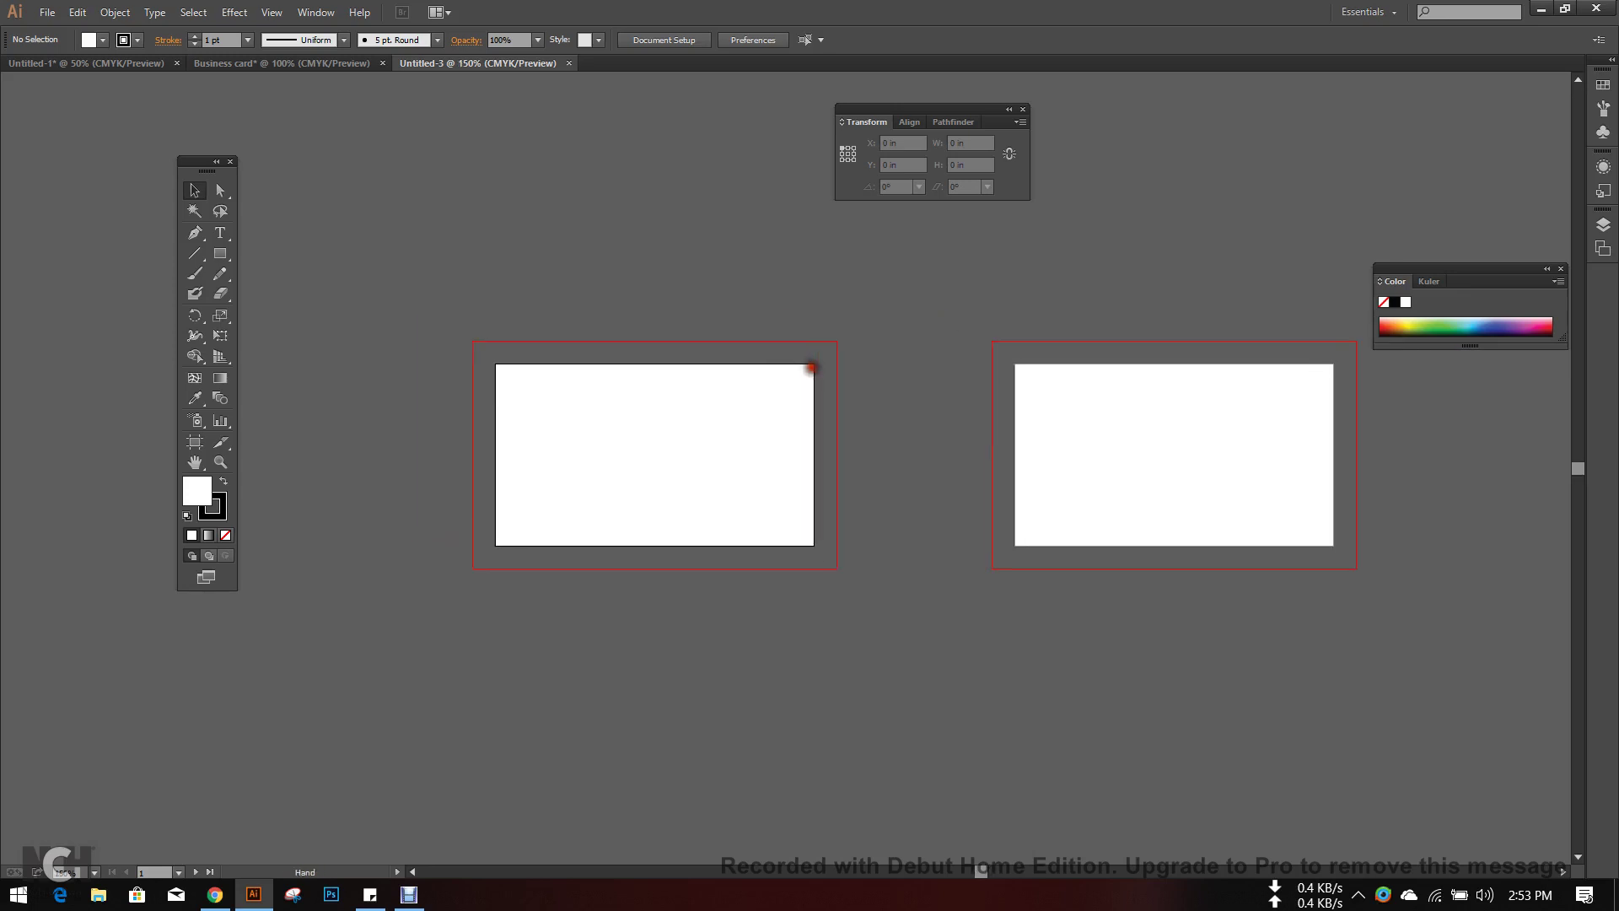
drag(656, 280, 739, 675)
- Create a rectangle 3.5 in wide and 2 in high starting above the first artboard
click(223, 255)
click(496, 253)
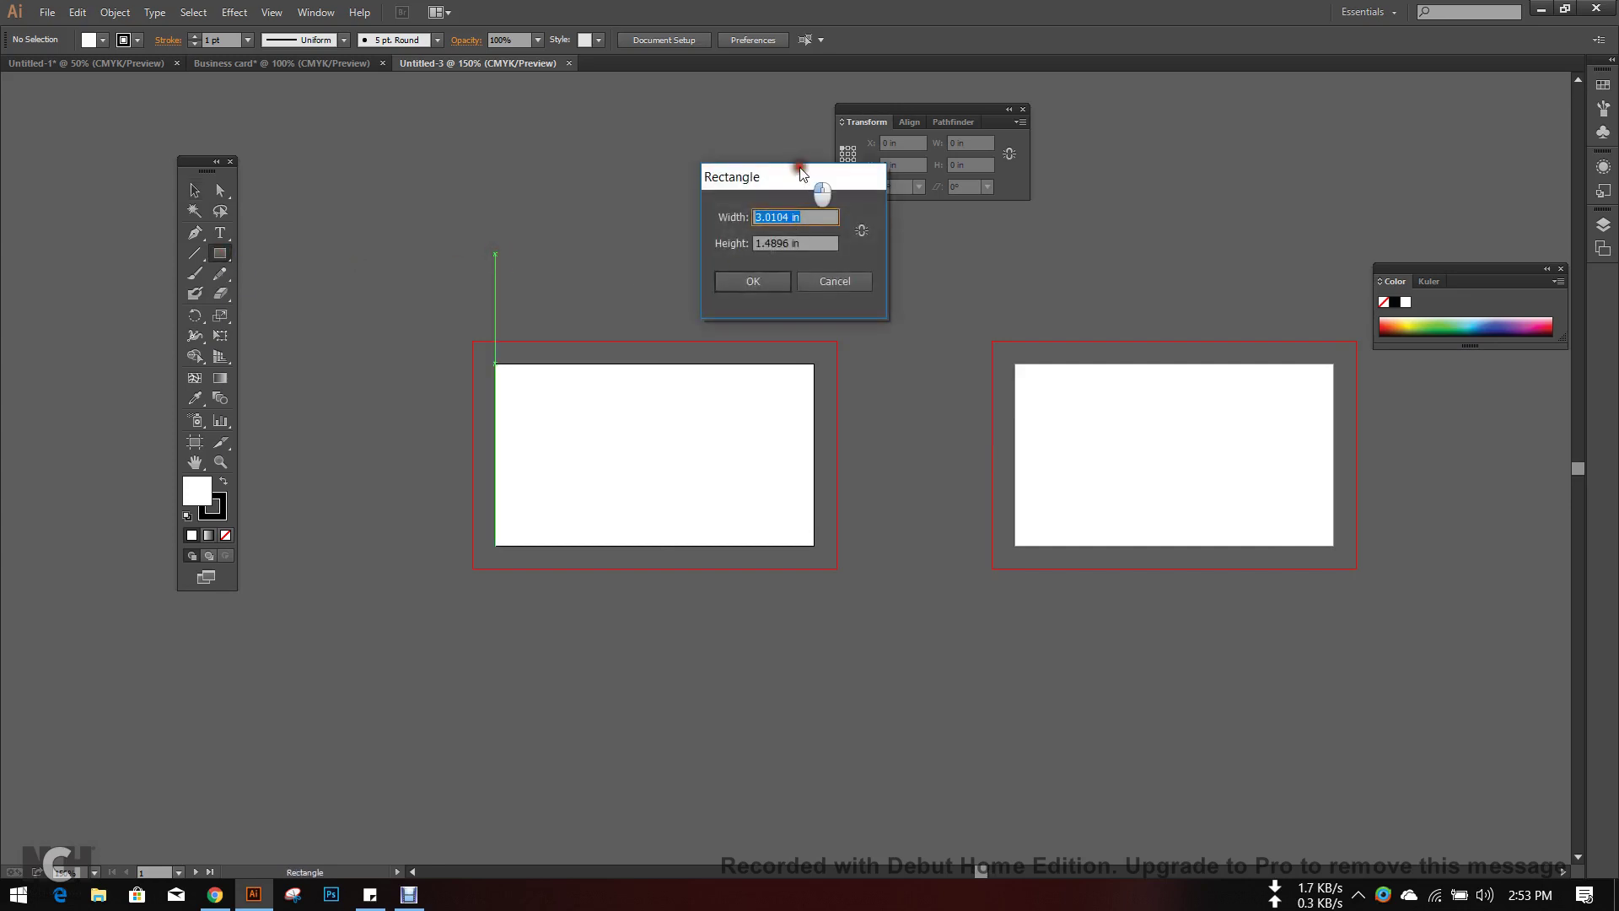
drag(801, 172, 732, 186)
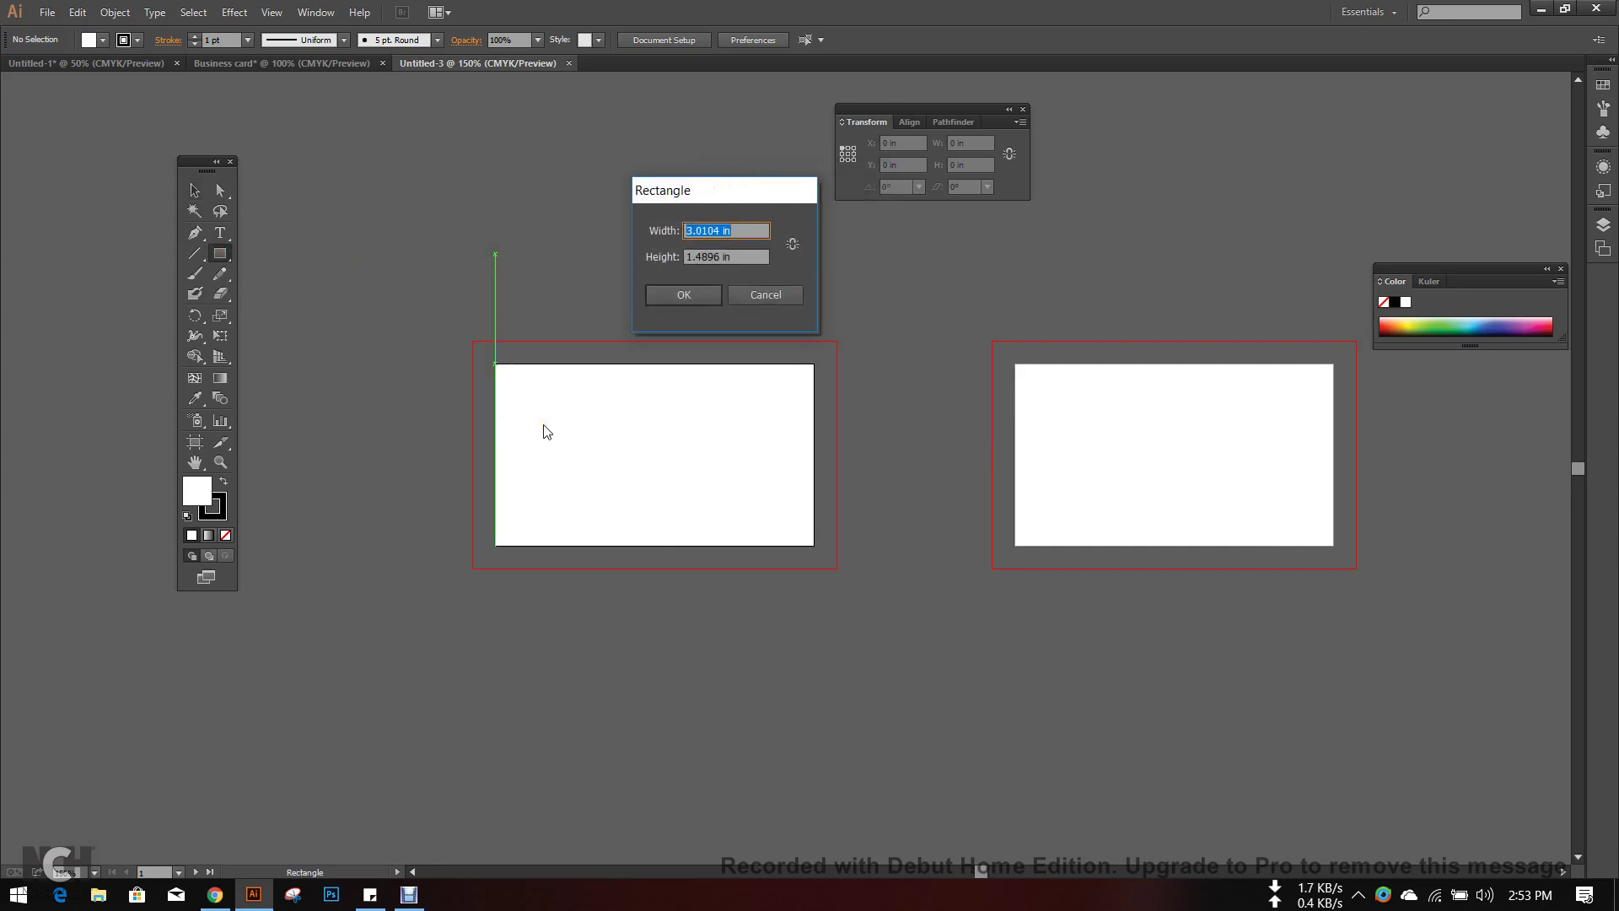
text(3.5)
key(Tab)
text(2)
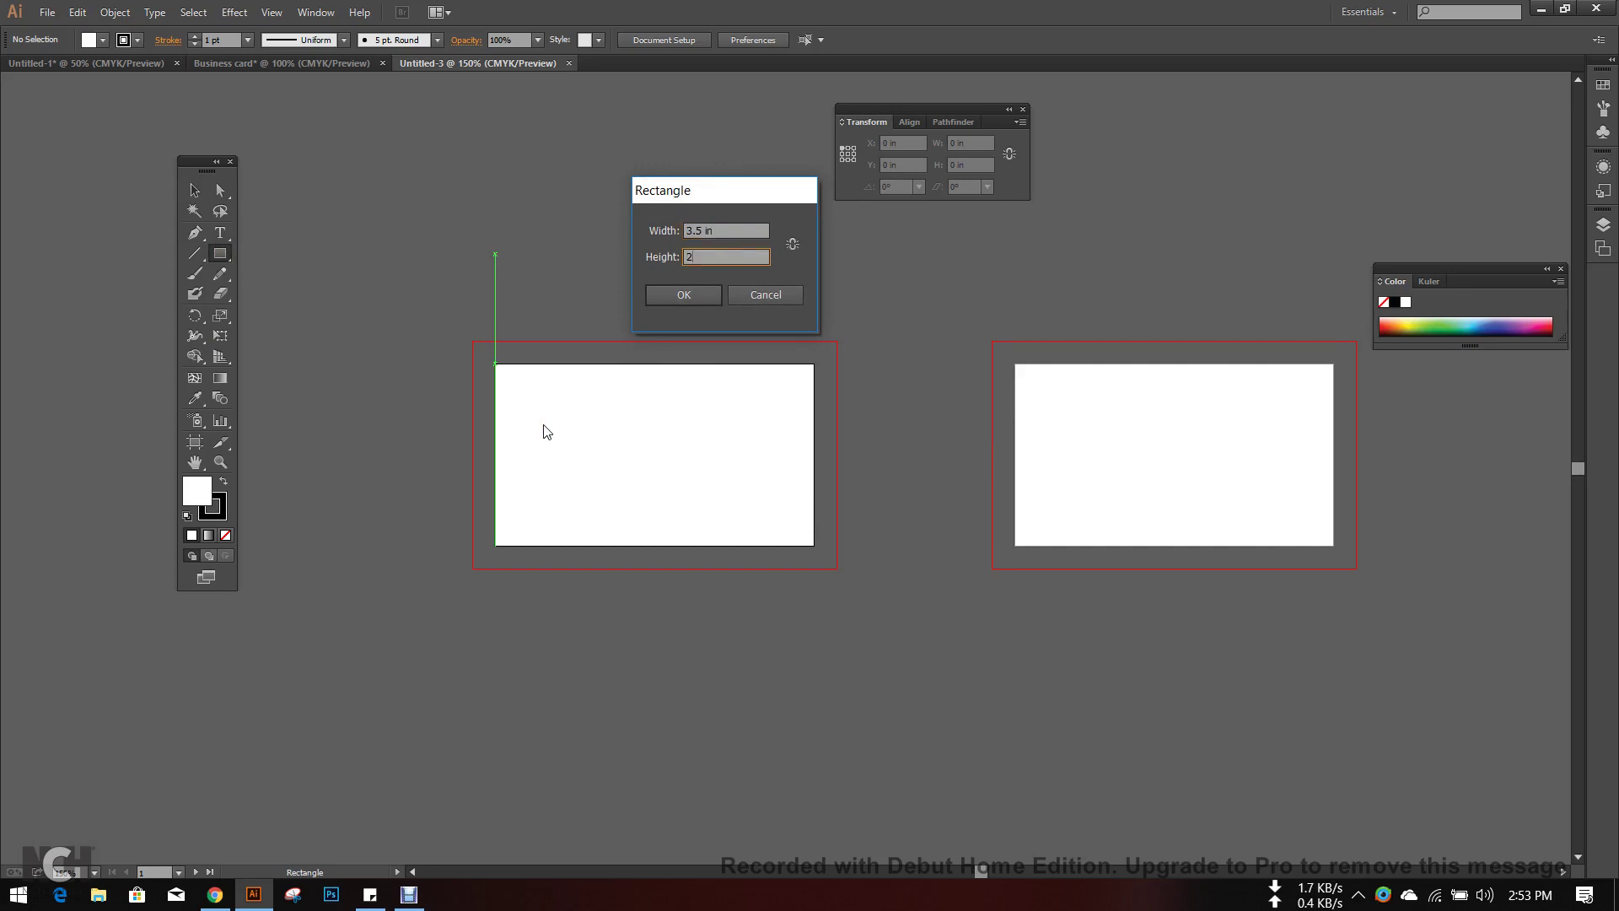
click(716, 300)
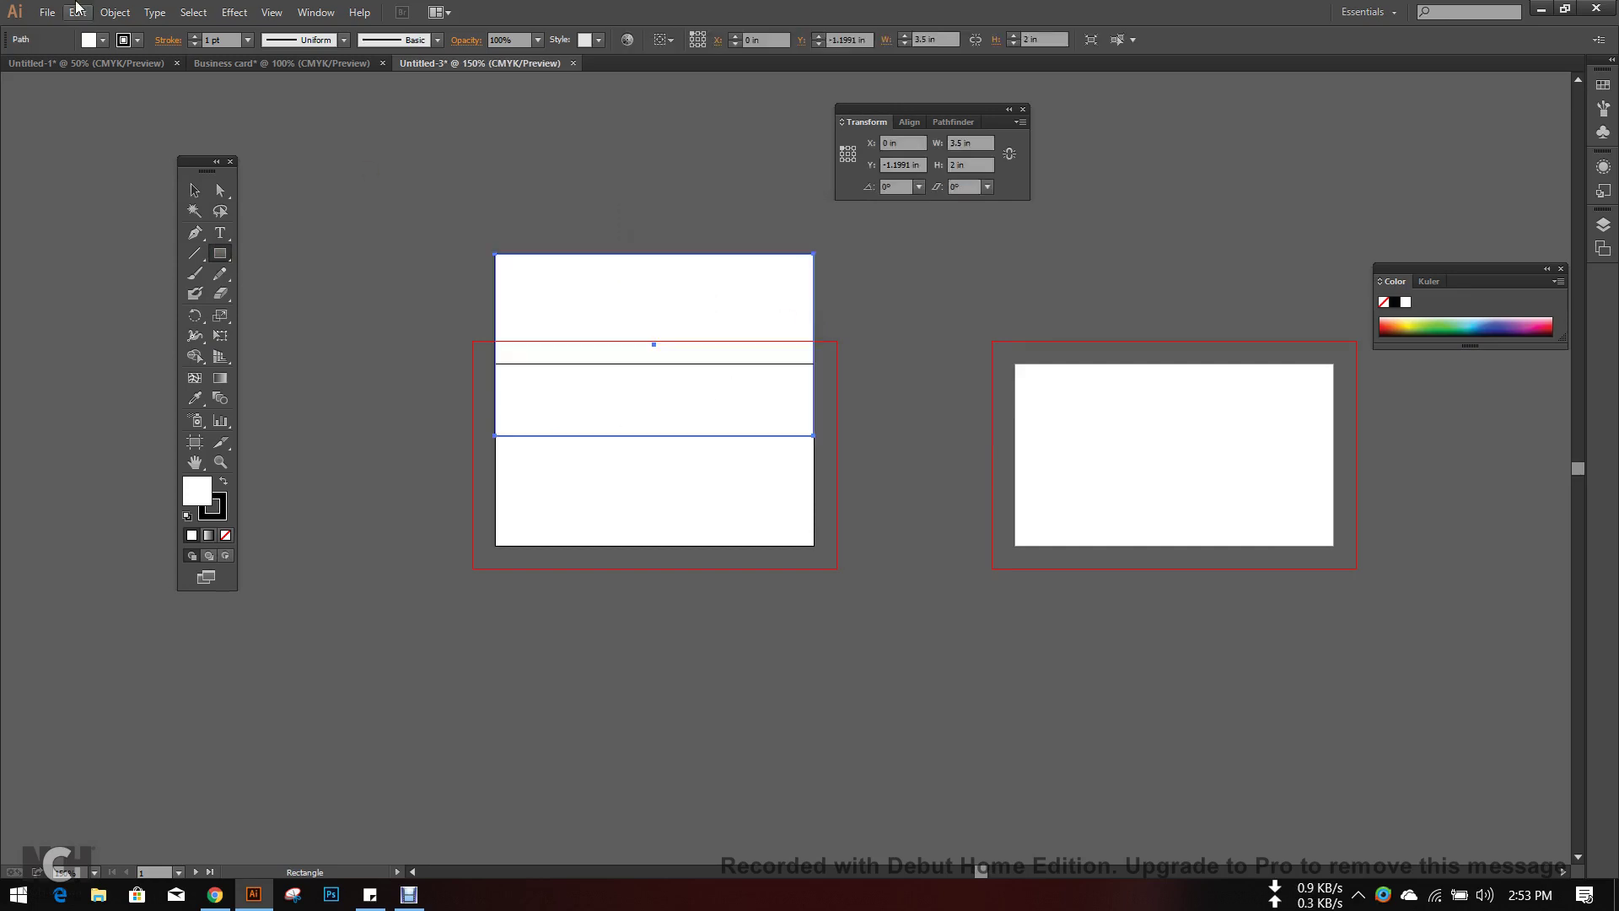
- Fill the new rectangle with red and remove its stroke
click(104, 40)
click(59, 69)
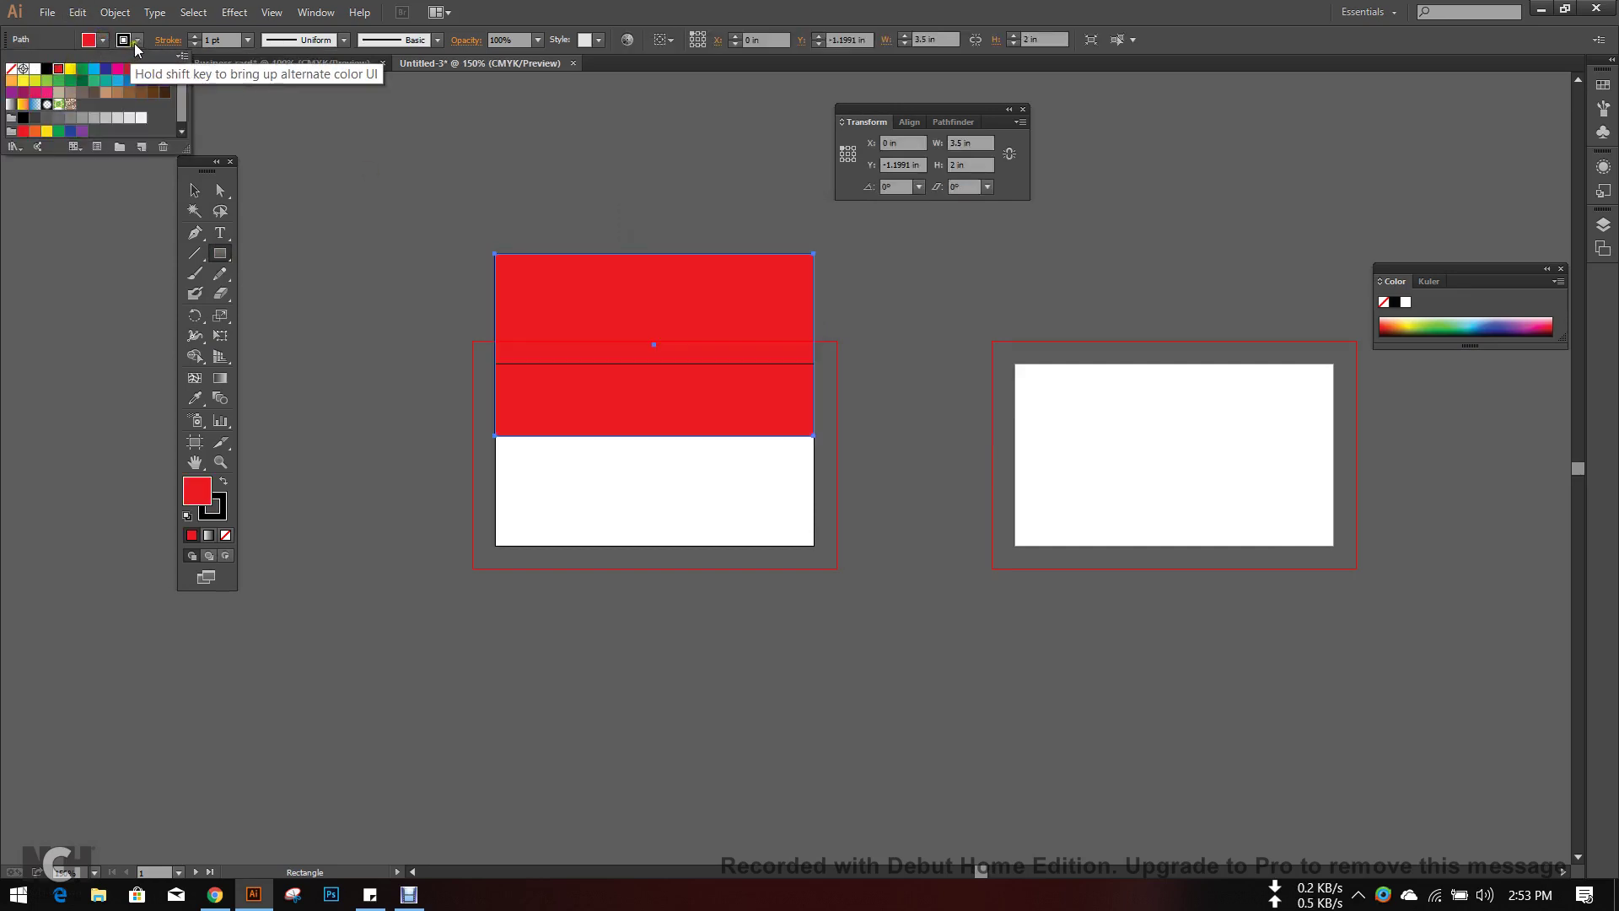
click(12, 69)
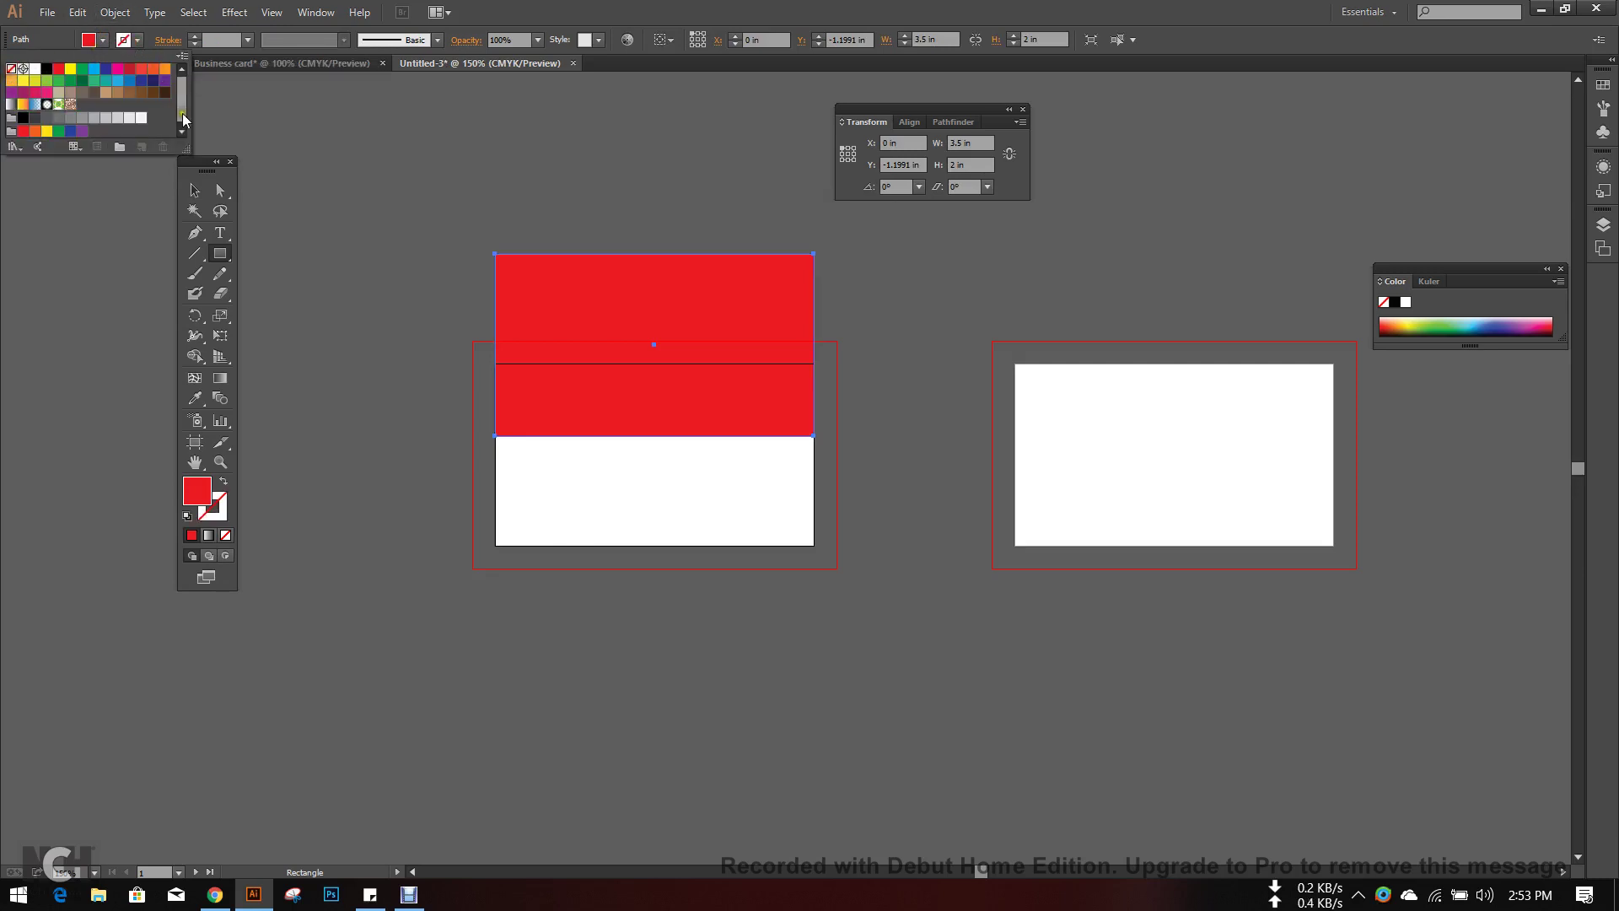
double_click(193, 194)
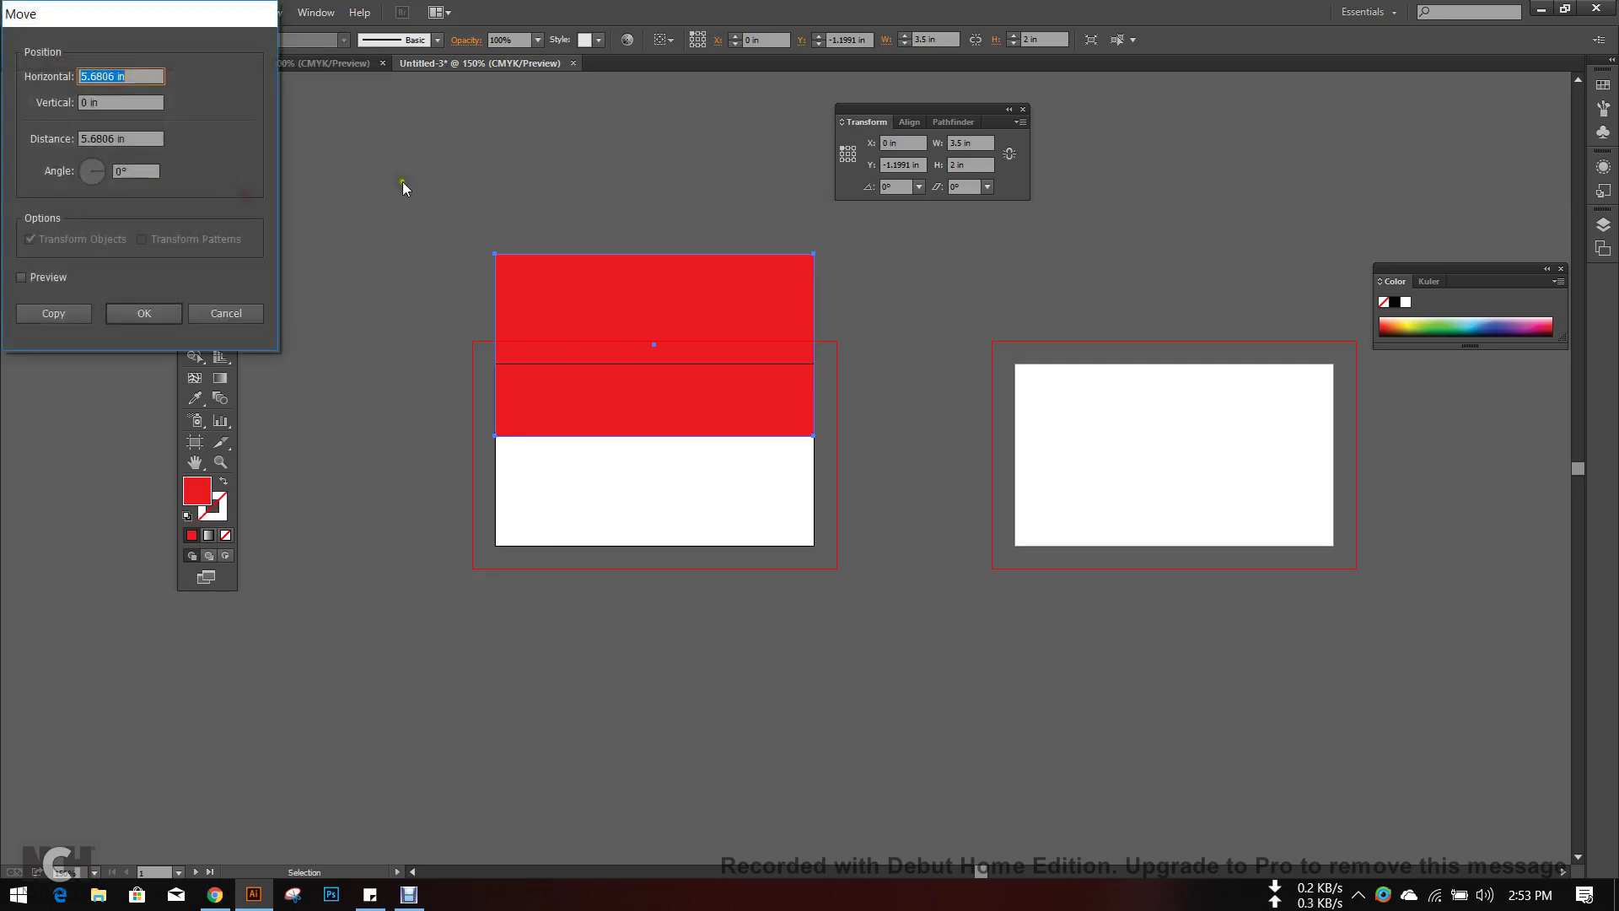
click(244, 314)
- Move the red rectangle onto the second artboard and position its upper-left corner at X 0 in, Y 0 in
drag(621, 319, 1011, 507)
scroll(895, 416, down, 1)
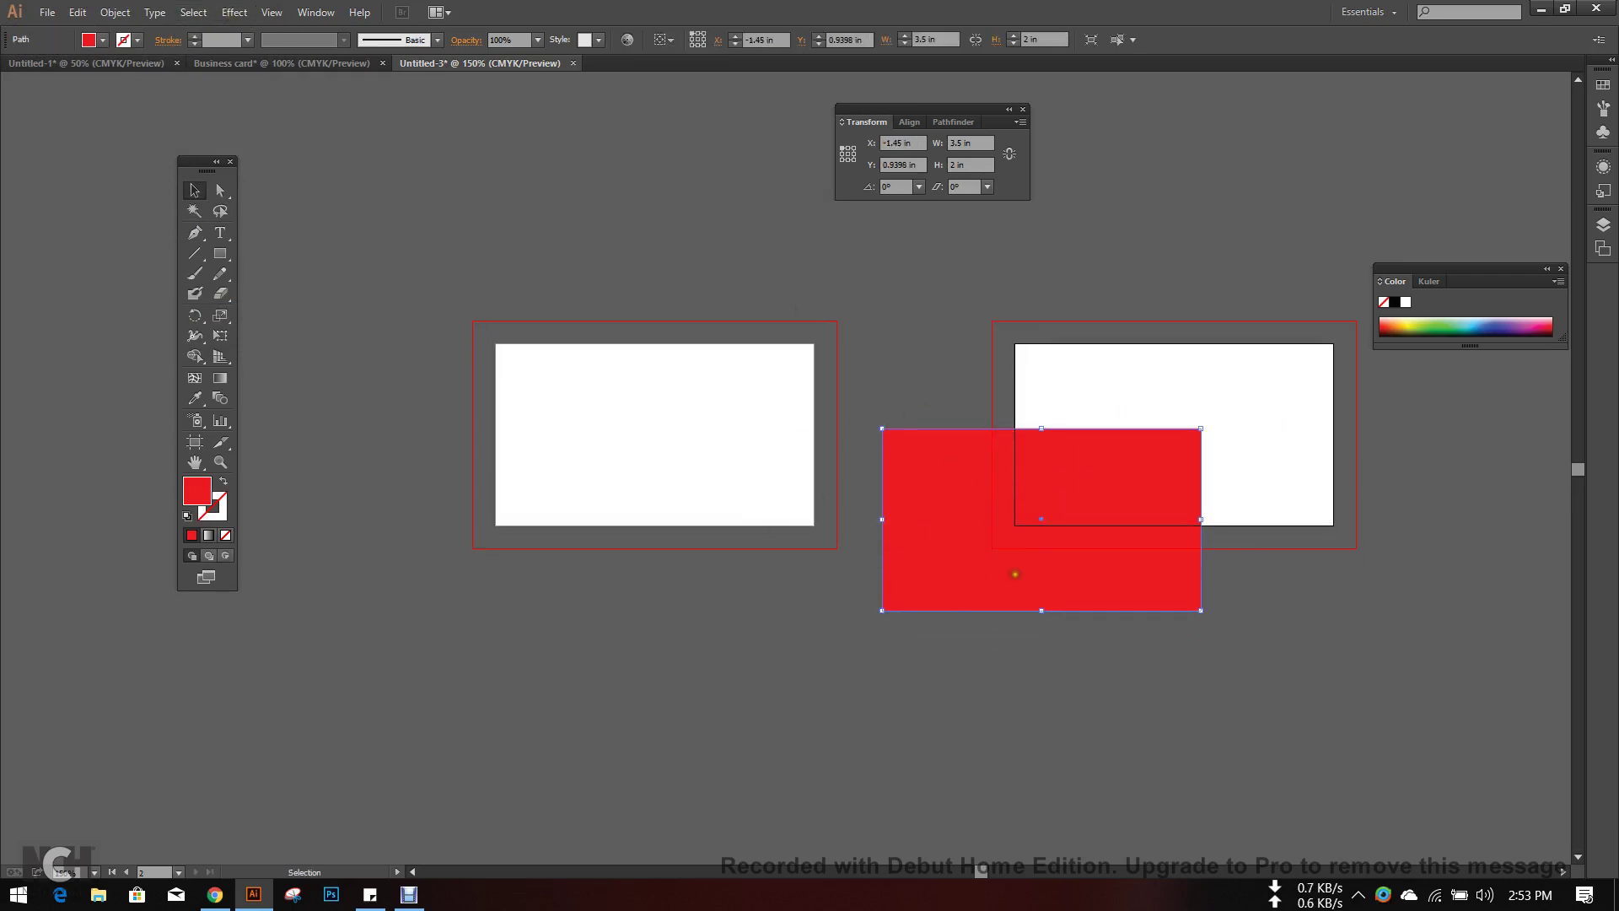
click(316, 11)
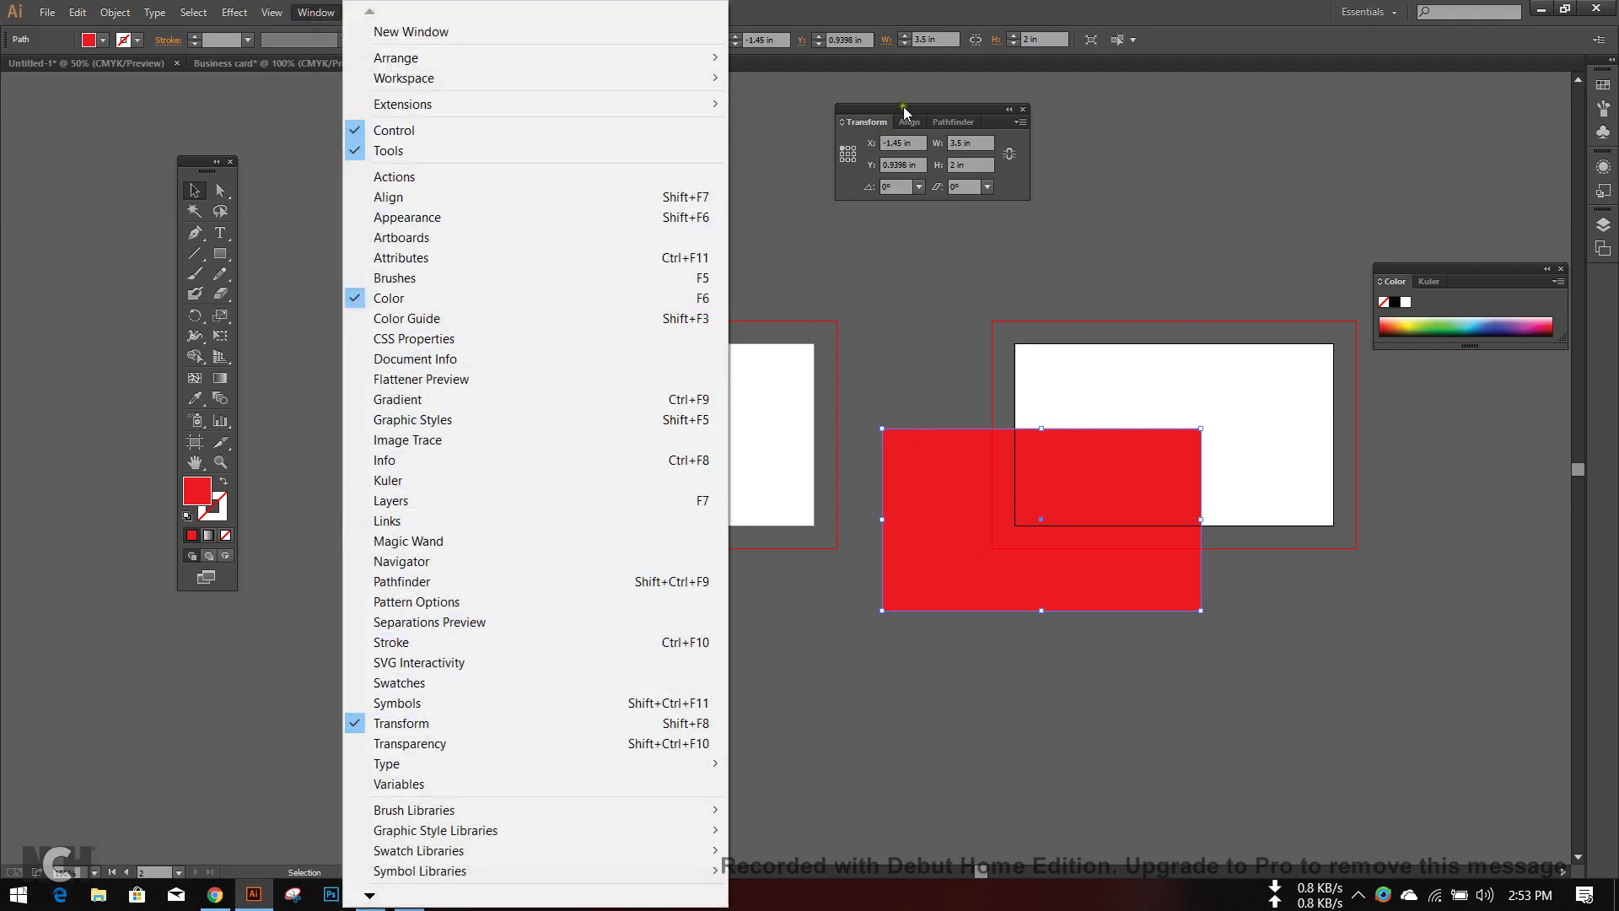
drag(903, 113, 967, 130)
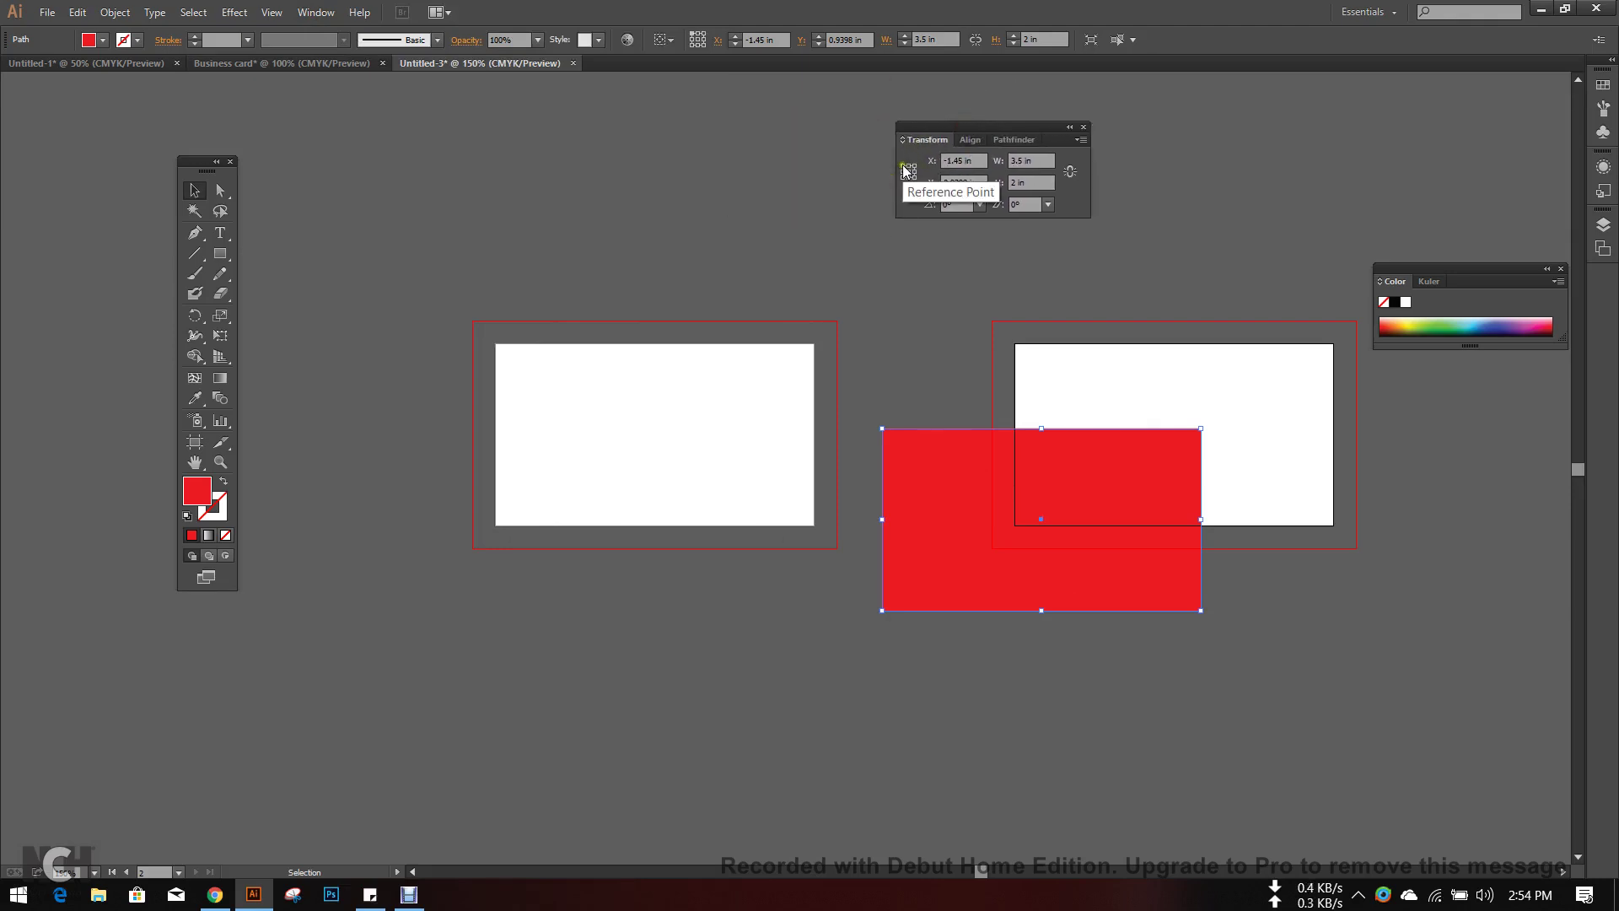
click(964, 161)
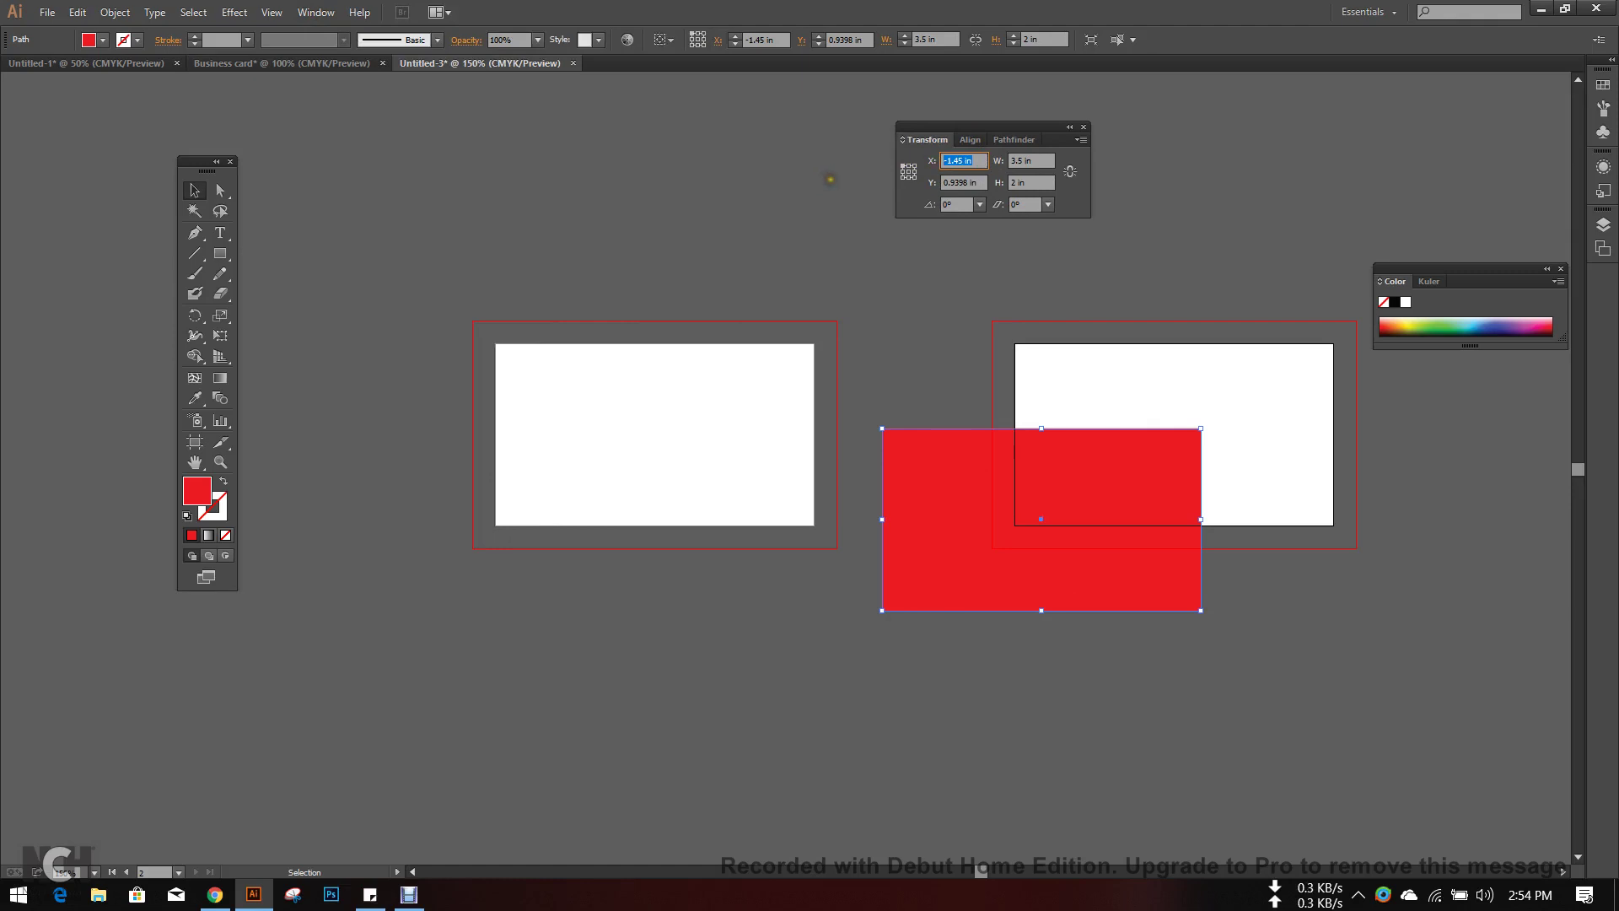
text(0)
key(Tab)
text(0 in)
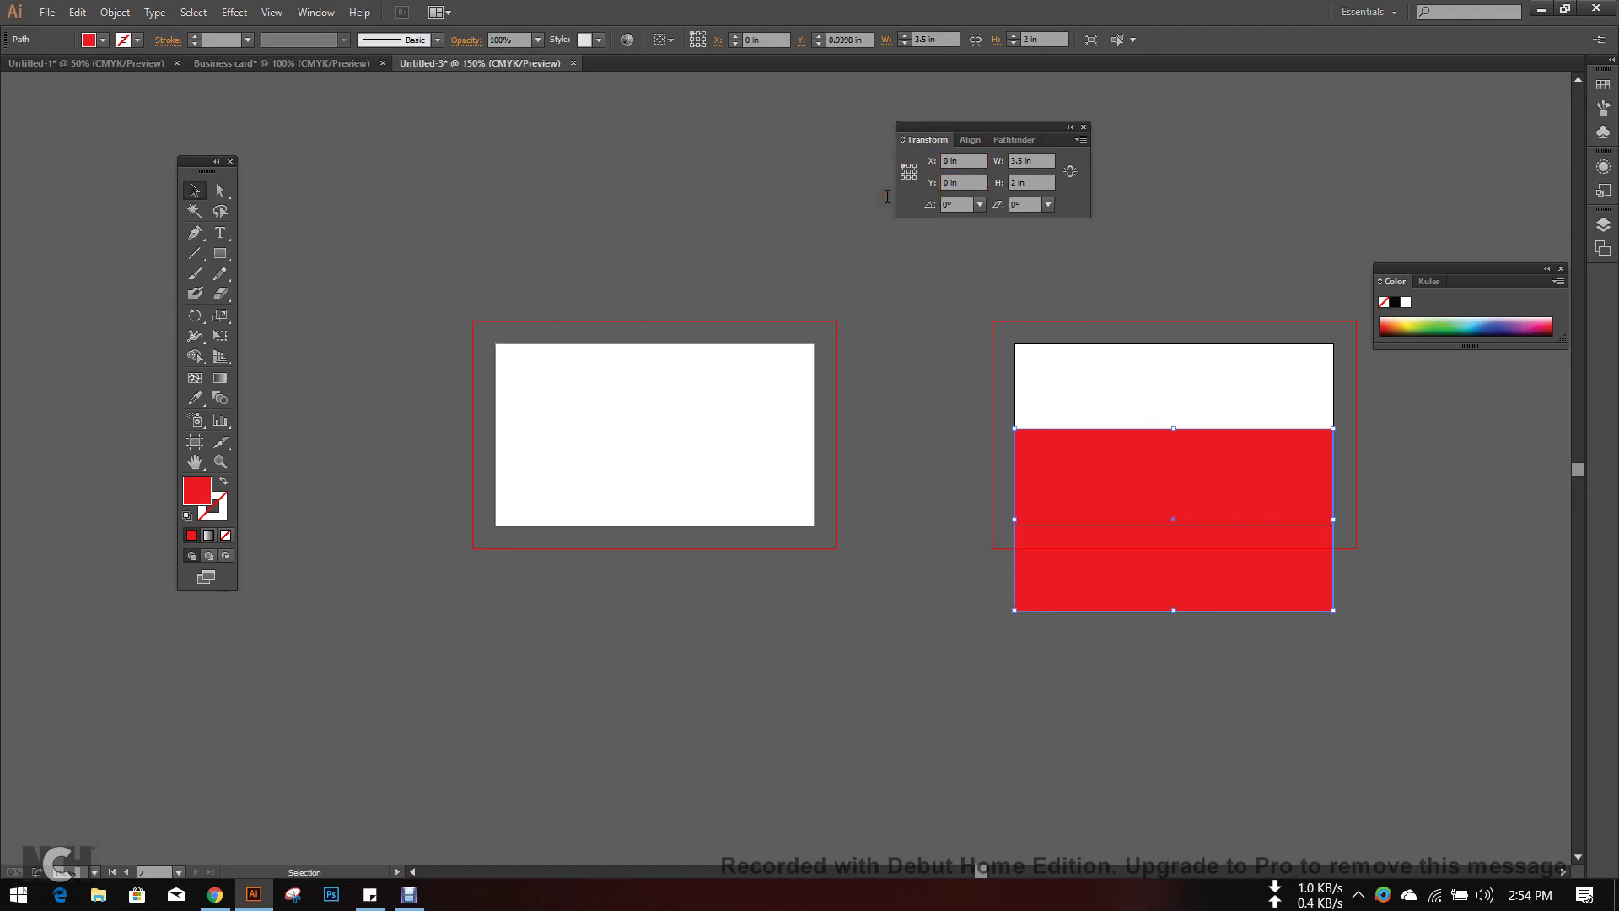
key(Return)
- Drag the red rectangle over the first artboard, and reset its position to X 0 in, Y 0 in
drag(1080, 383, 691, 502)
click(959, 160)
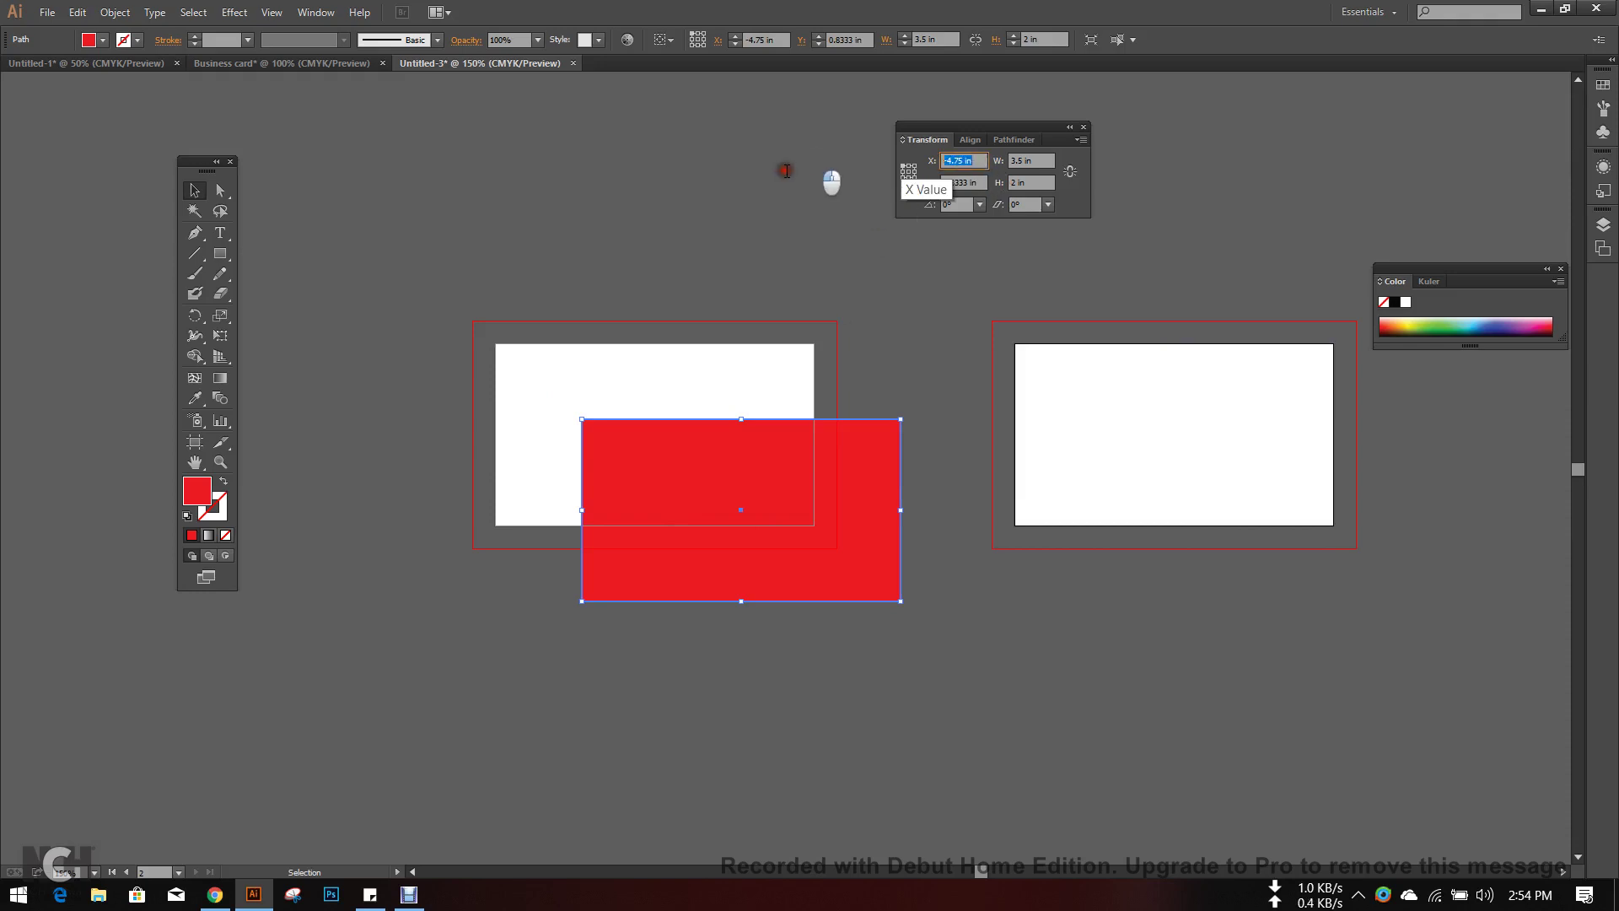
text(0)
key(Tab)
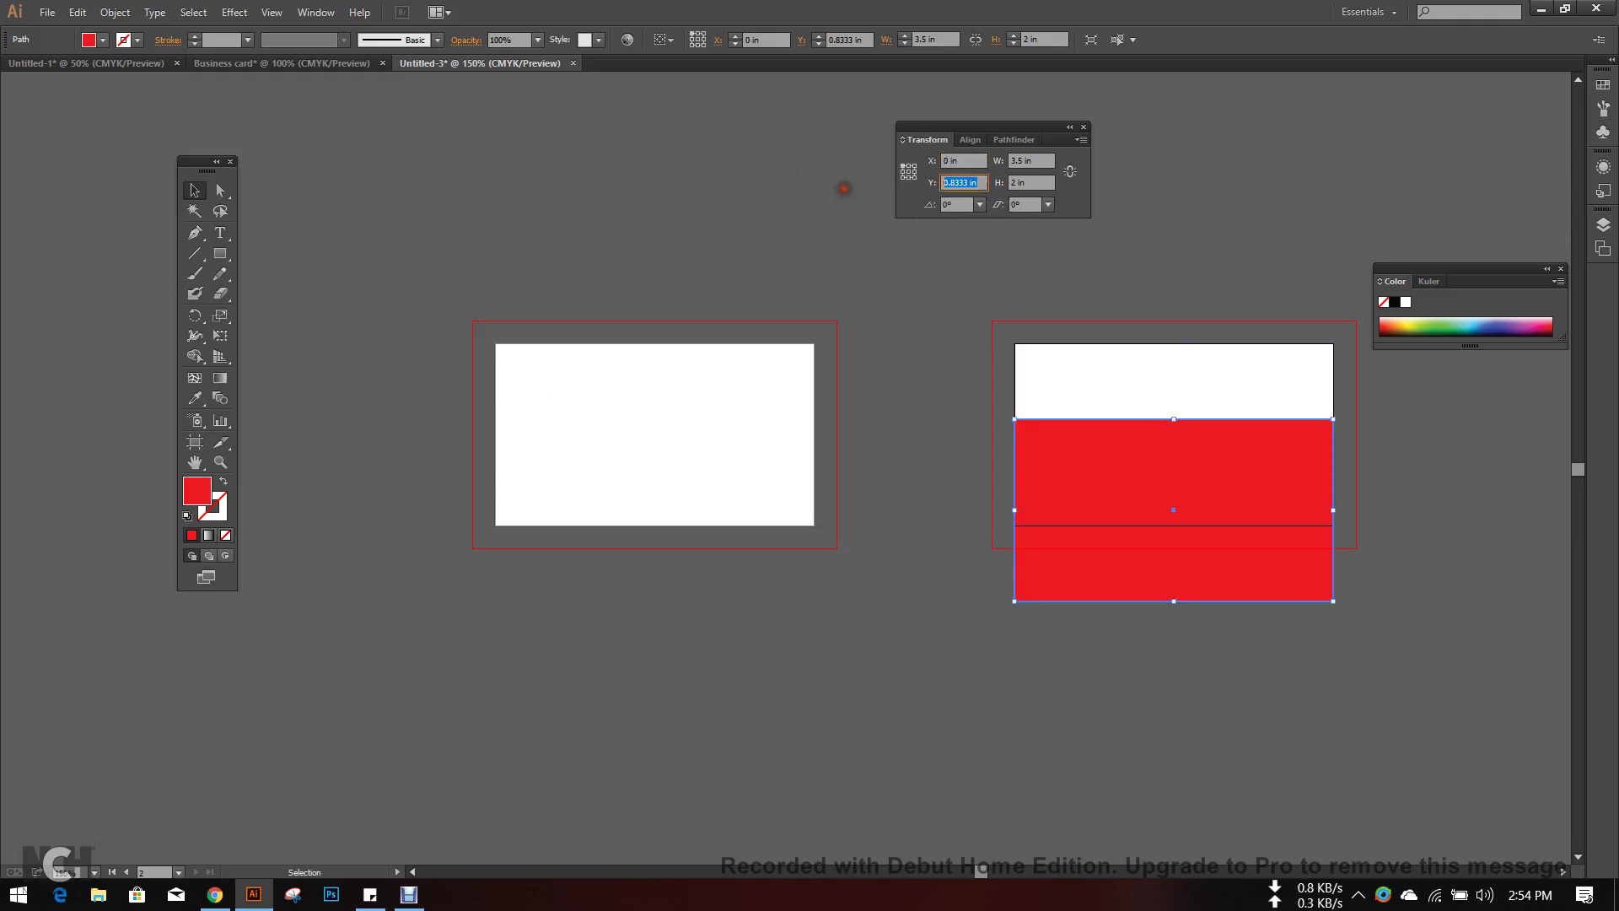
text(0)
key(Return)
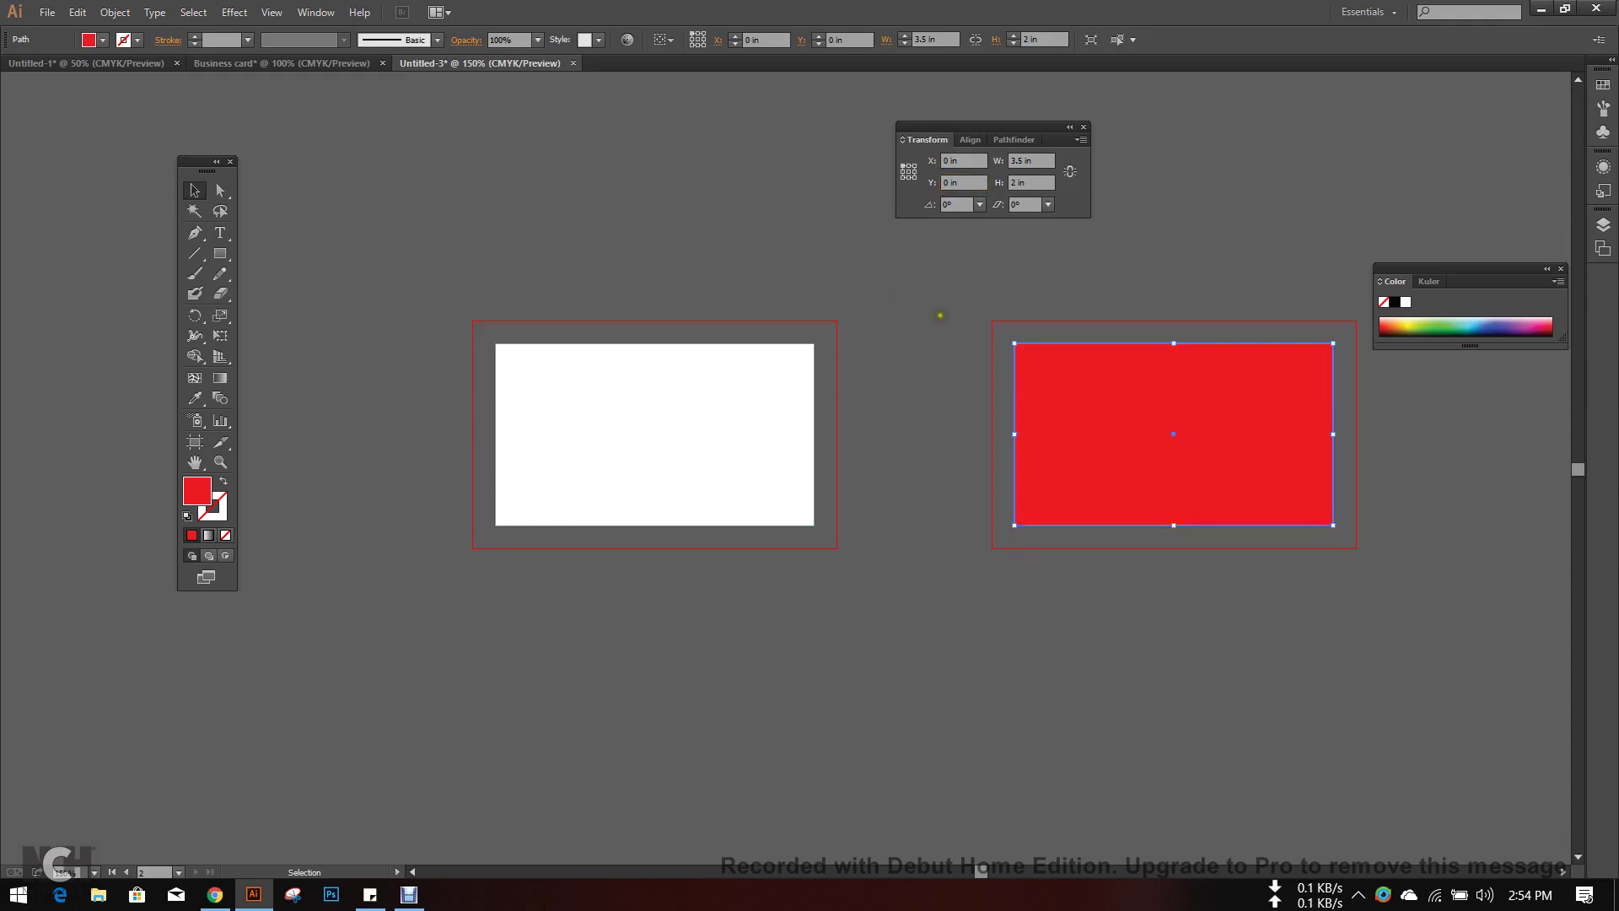
- Offset the path of the red rectangle on the second artboard by -0.25 in with miter joins, checking the preview
click(1046, 336)
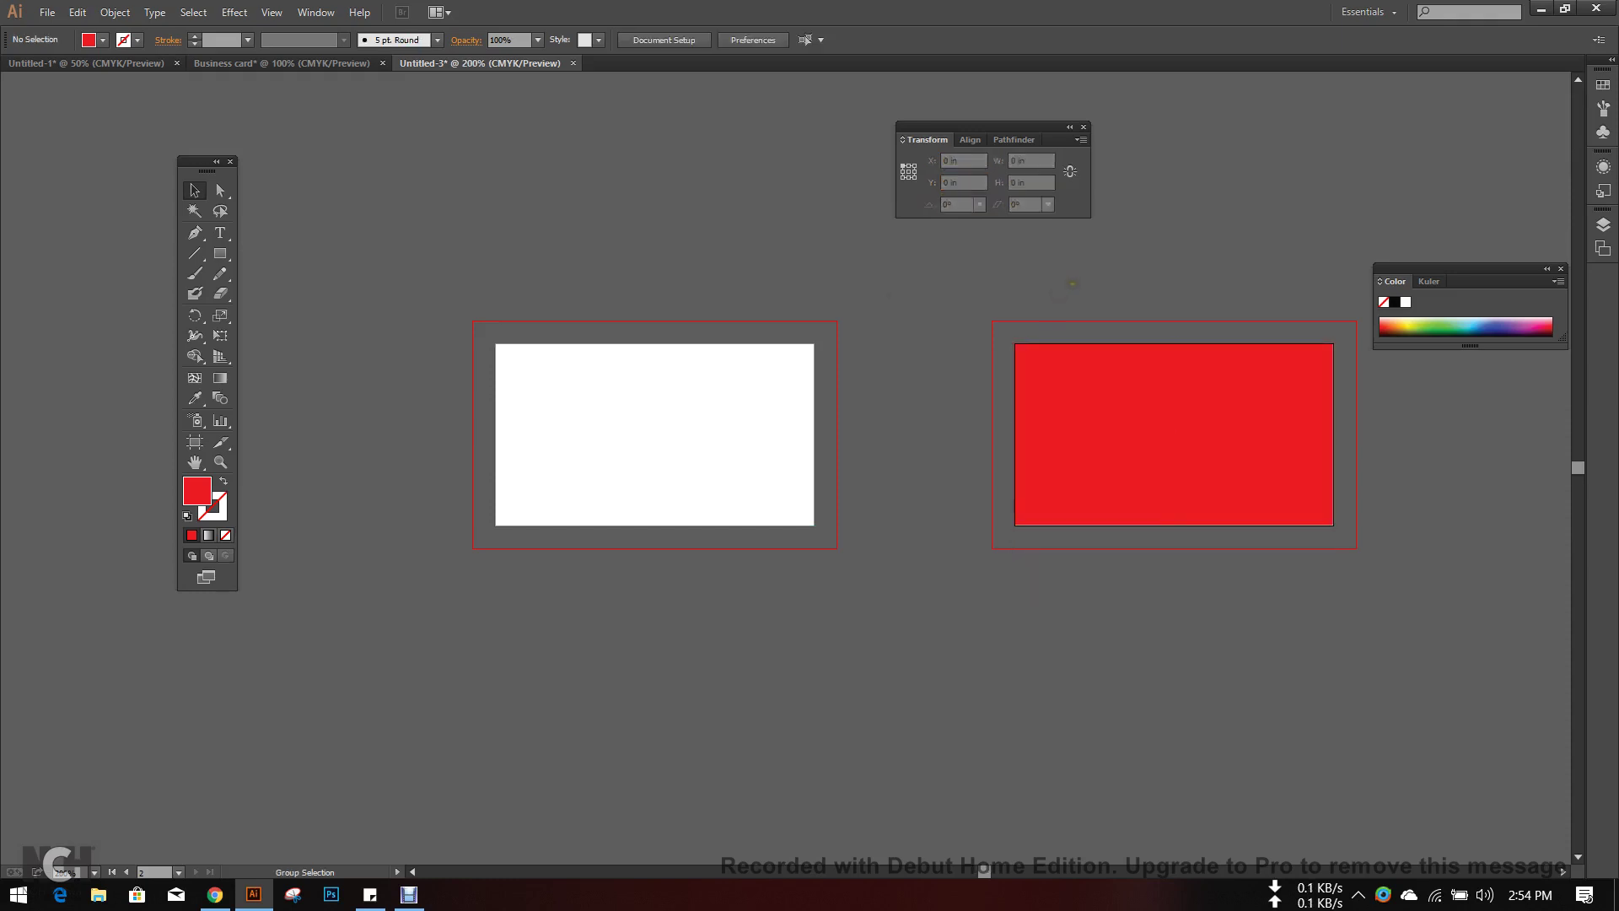
key(ctrl+plus)
click(964, 432)
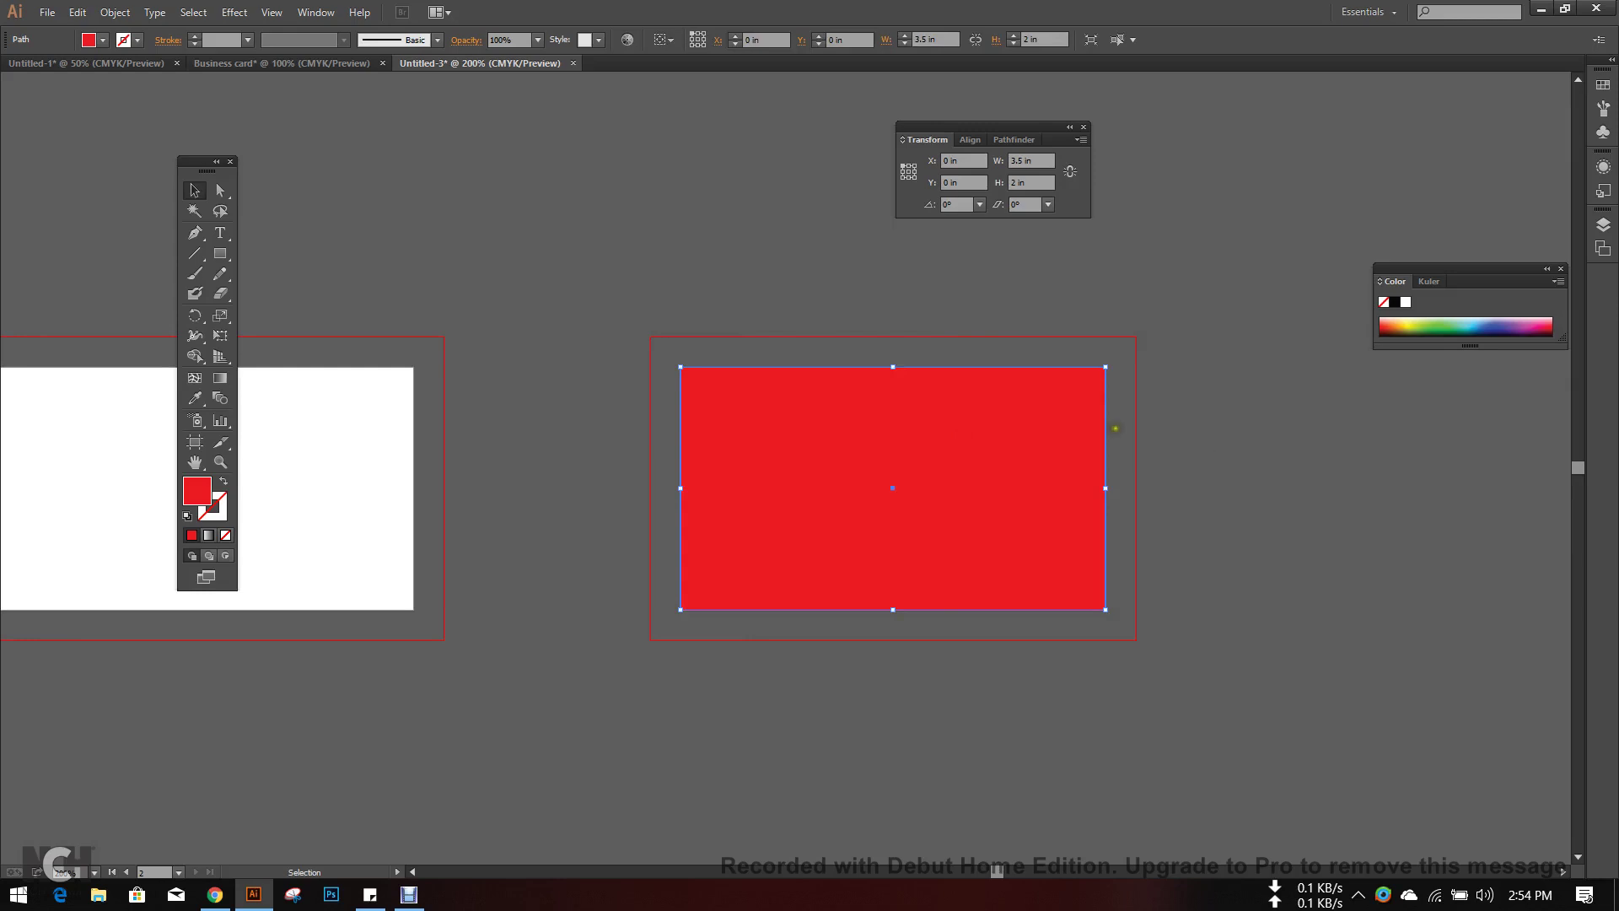
click(115, 12)
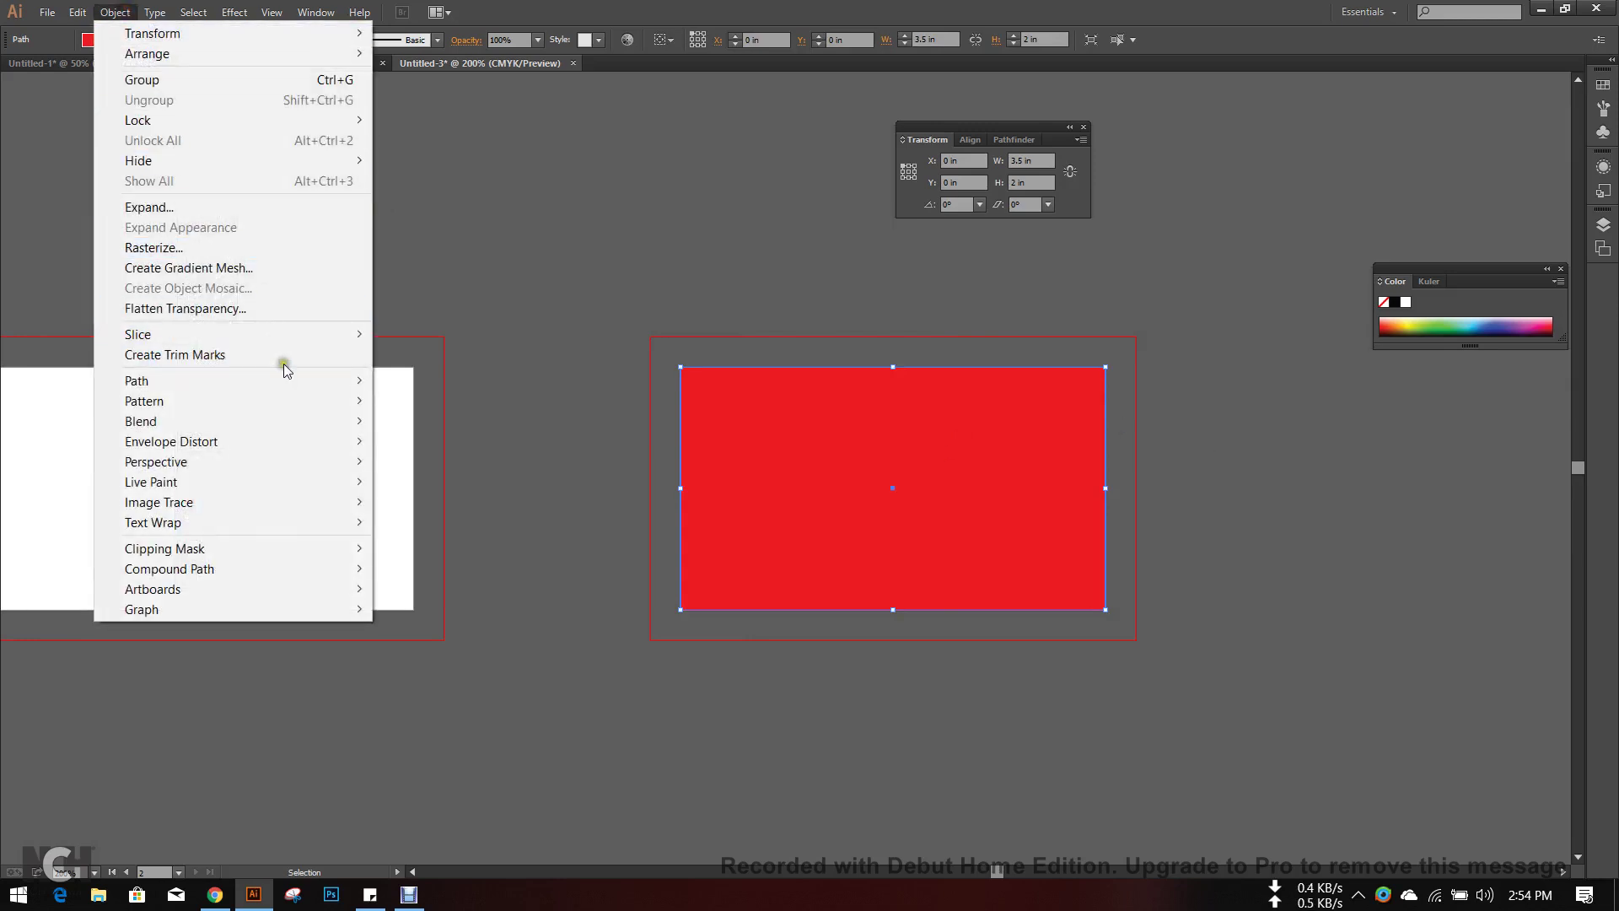
mouse_move(289, 379)
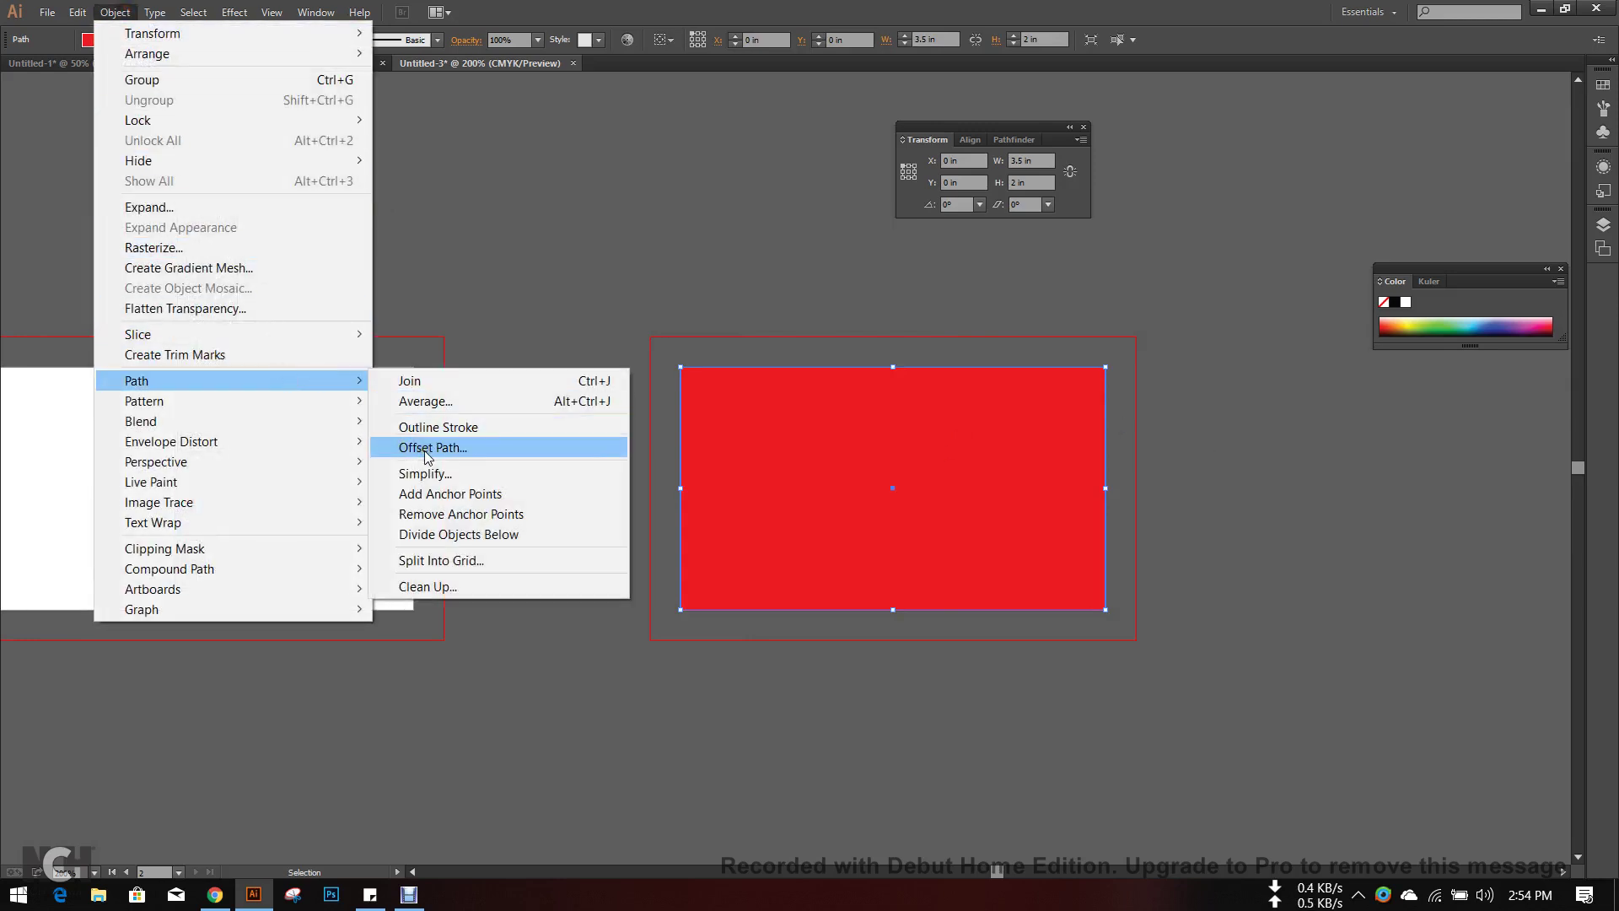
click(426, 447)
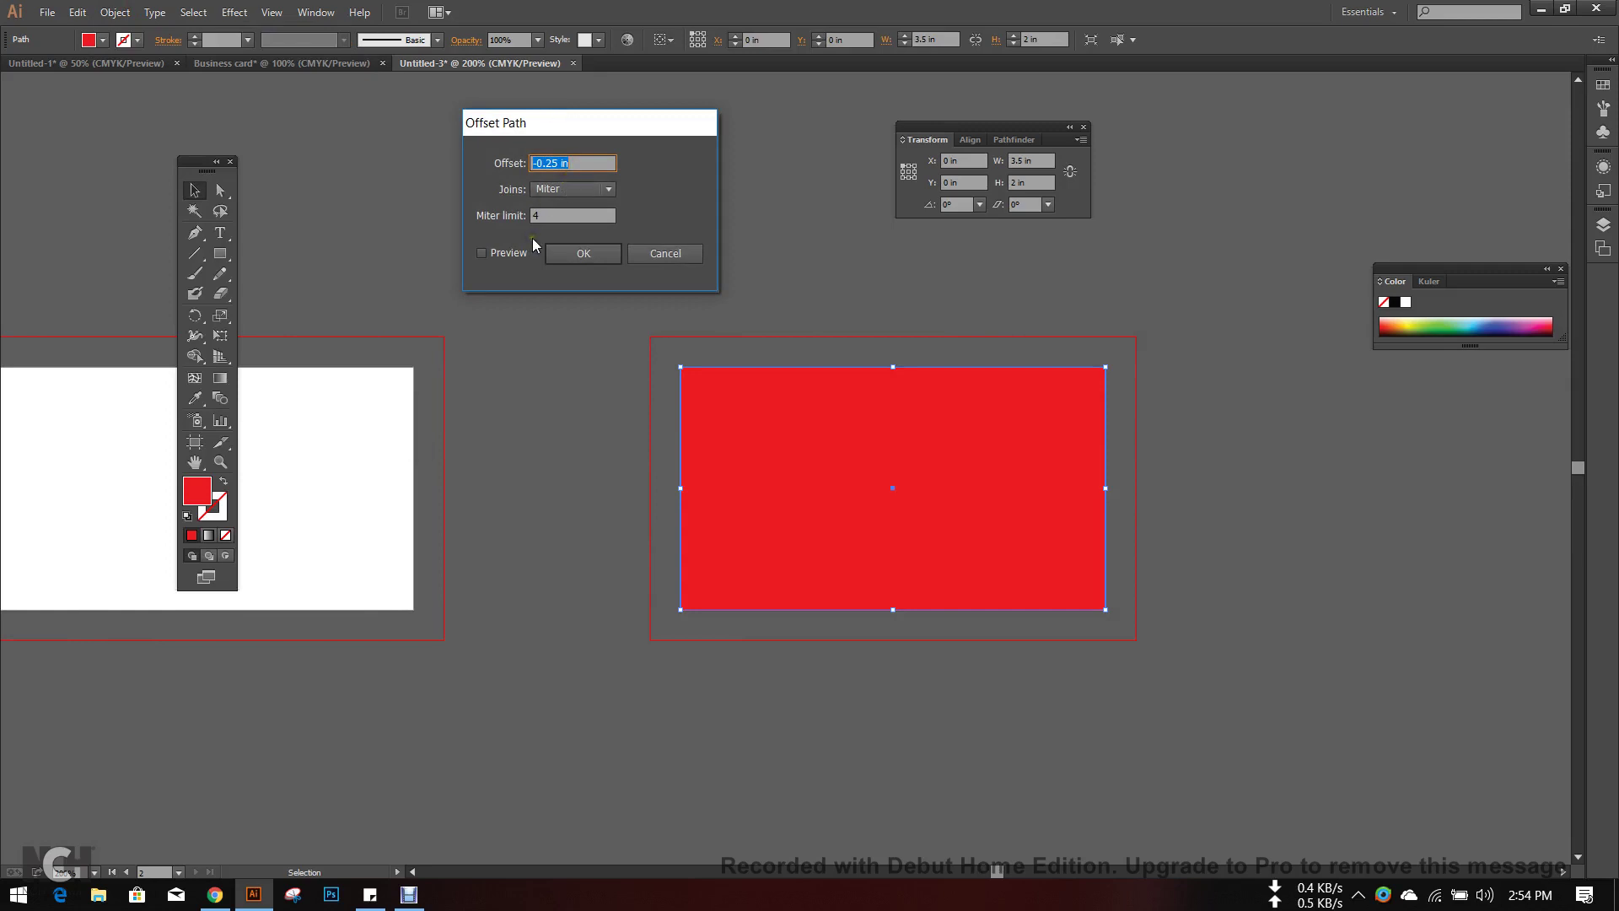
click(582, 164)
click(522, 252)
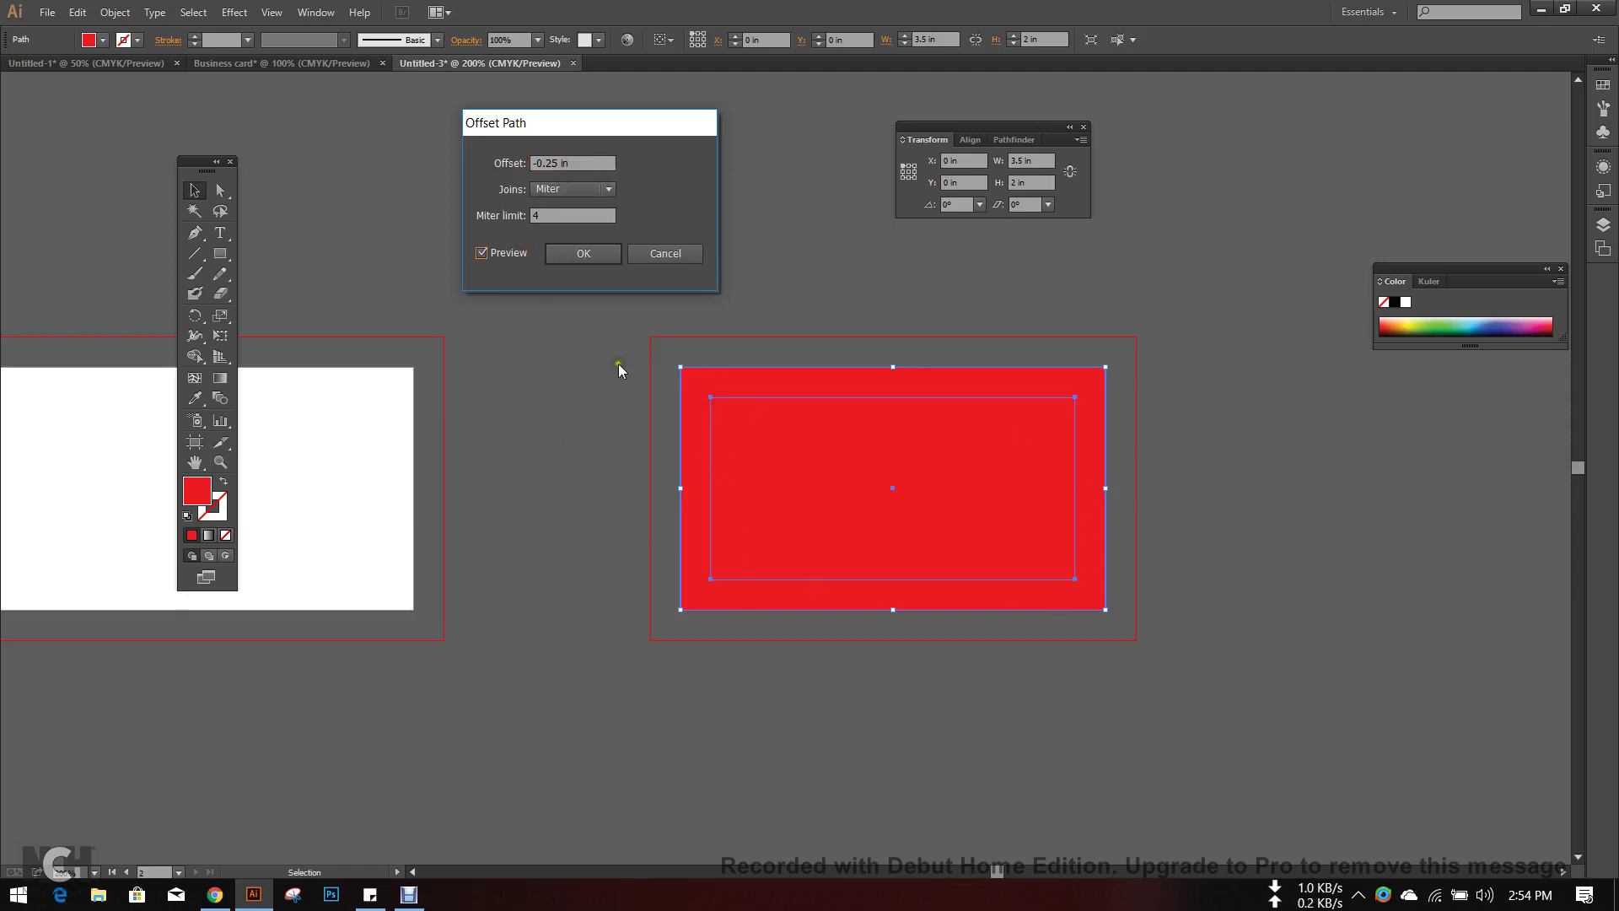
click(583, 253)
scroll(1134, 490, down, 1)
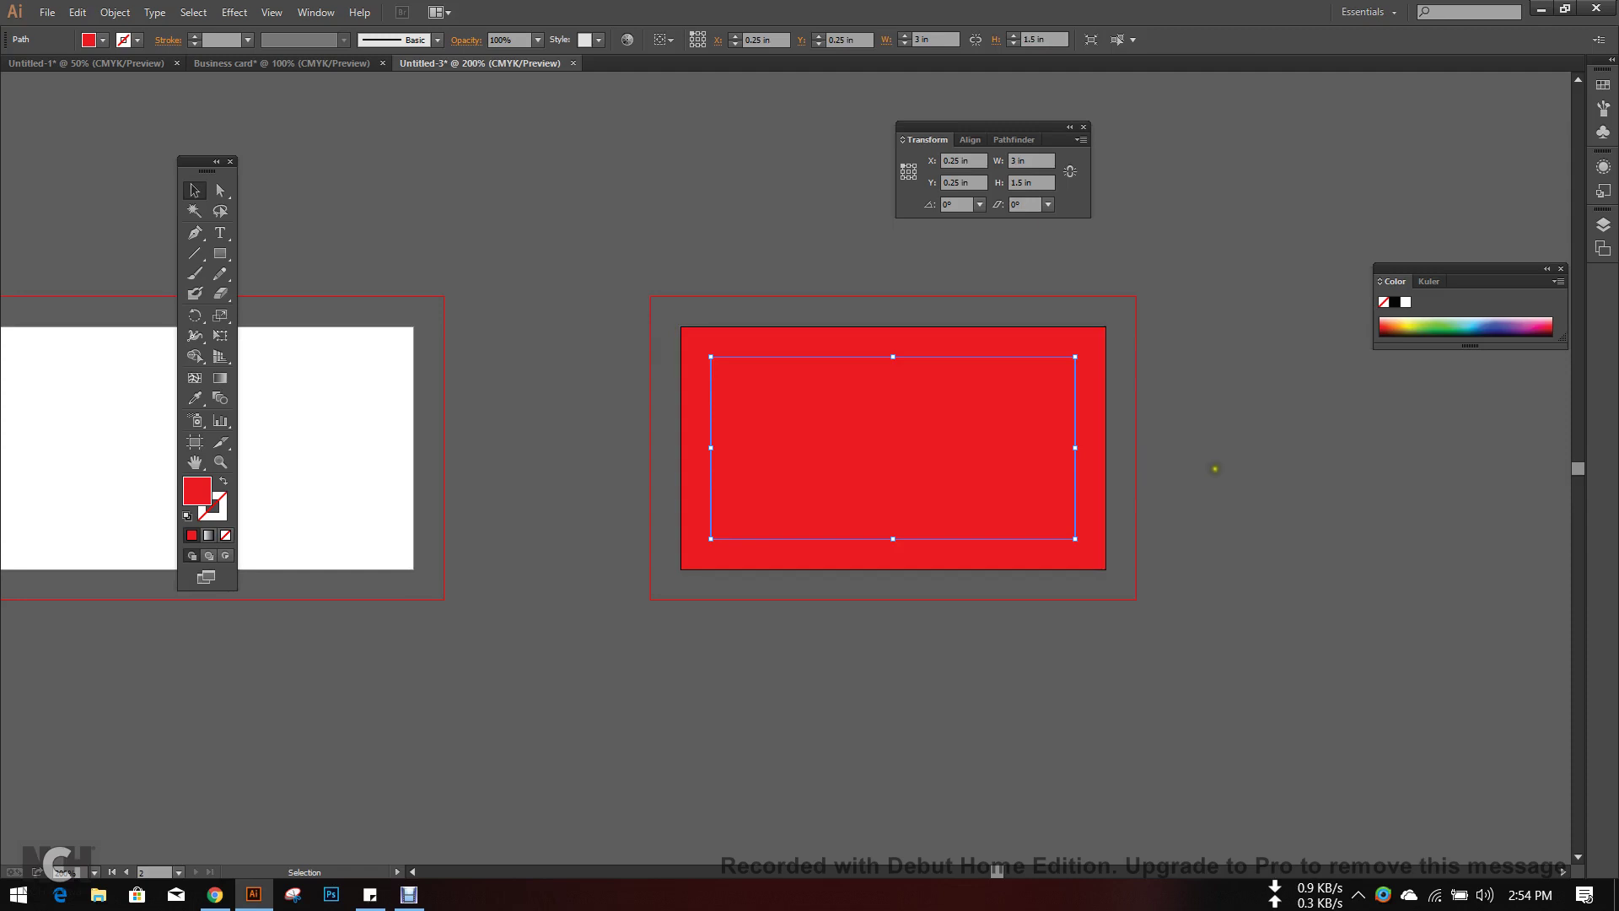
- Show the rulers and place guides along all four edges of the inset rectangle
key(a)
key(v)
key(ctrl+r)
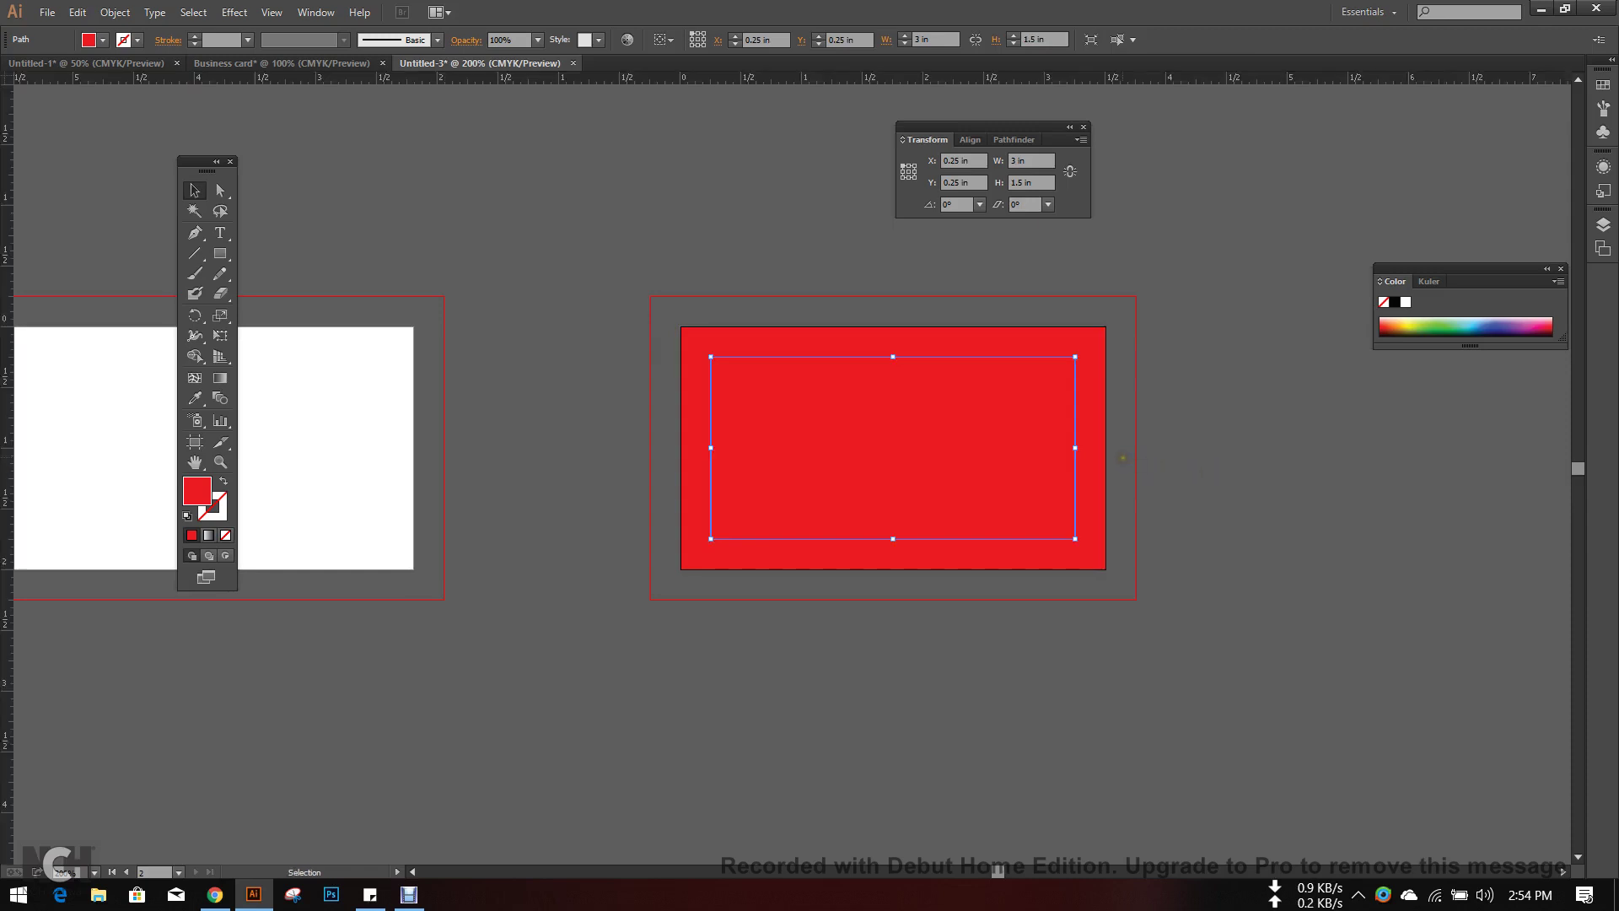
drag(8, 426, 713, 469)
drag(5, 400, 1076, 450)
drag(794, 78, 855, 353)
drag(839, 78, 917, 539)
- Add a horizontal and a vertical guide through the centre of the inset rectangle
drag(829, 80, 840, 447)
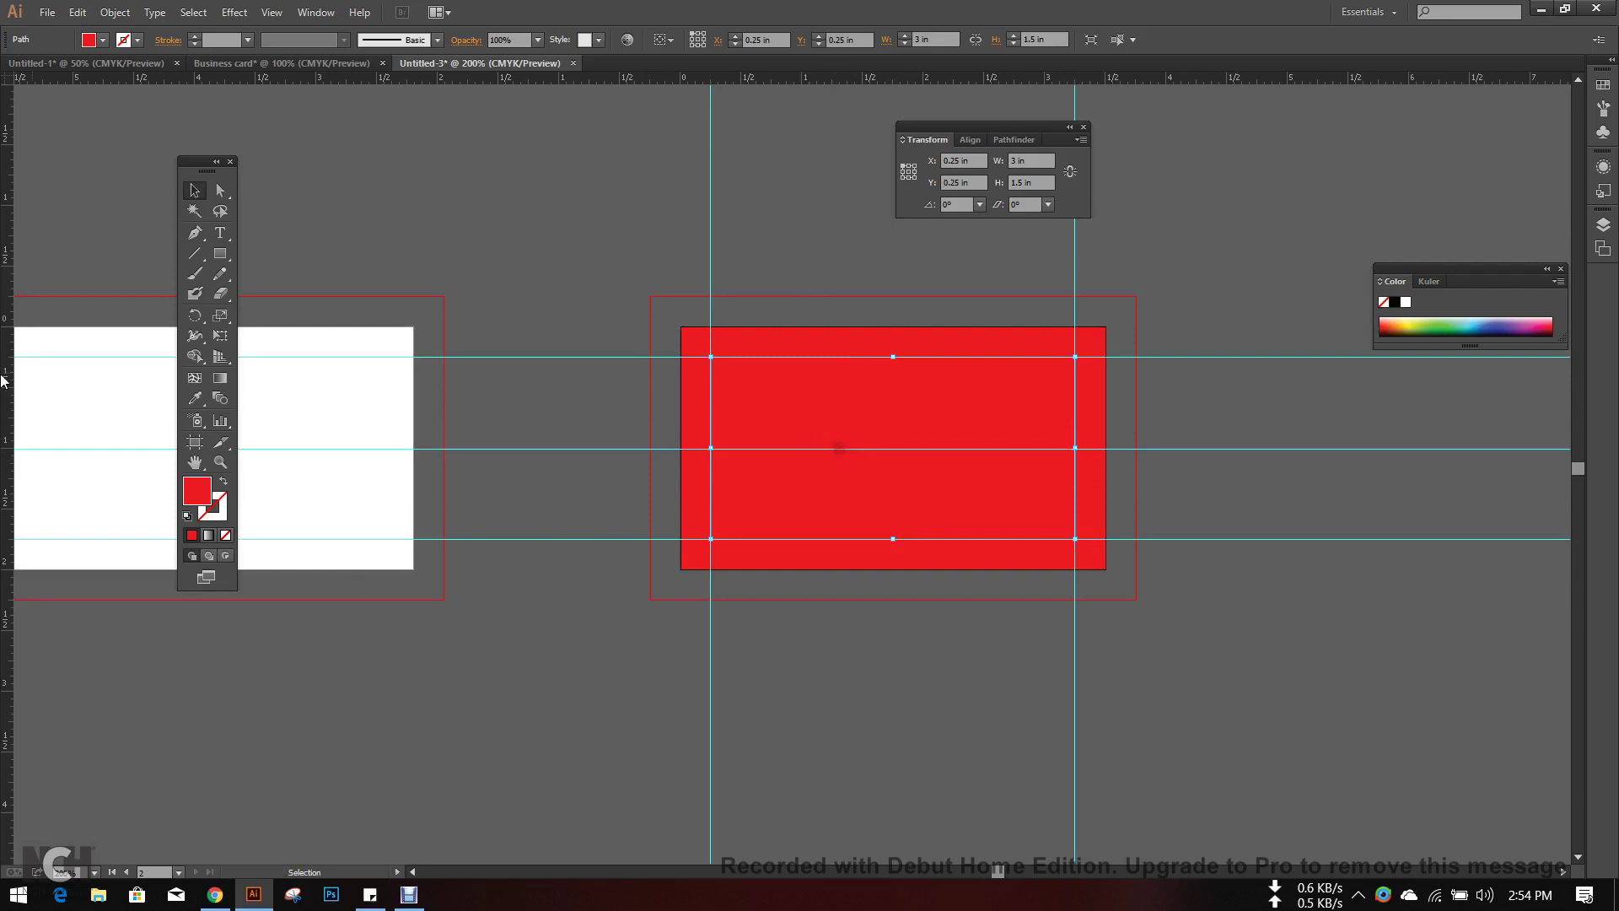
drag(15, 400, 892, 505)
click(949, 666)
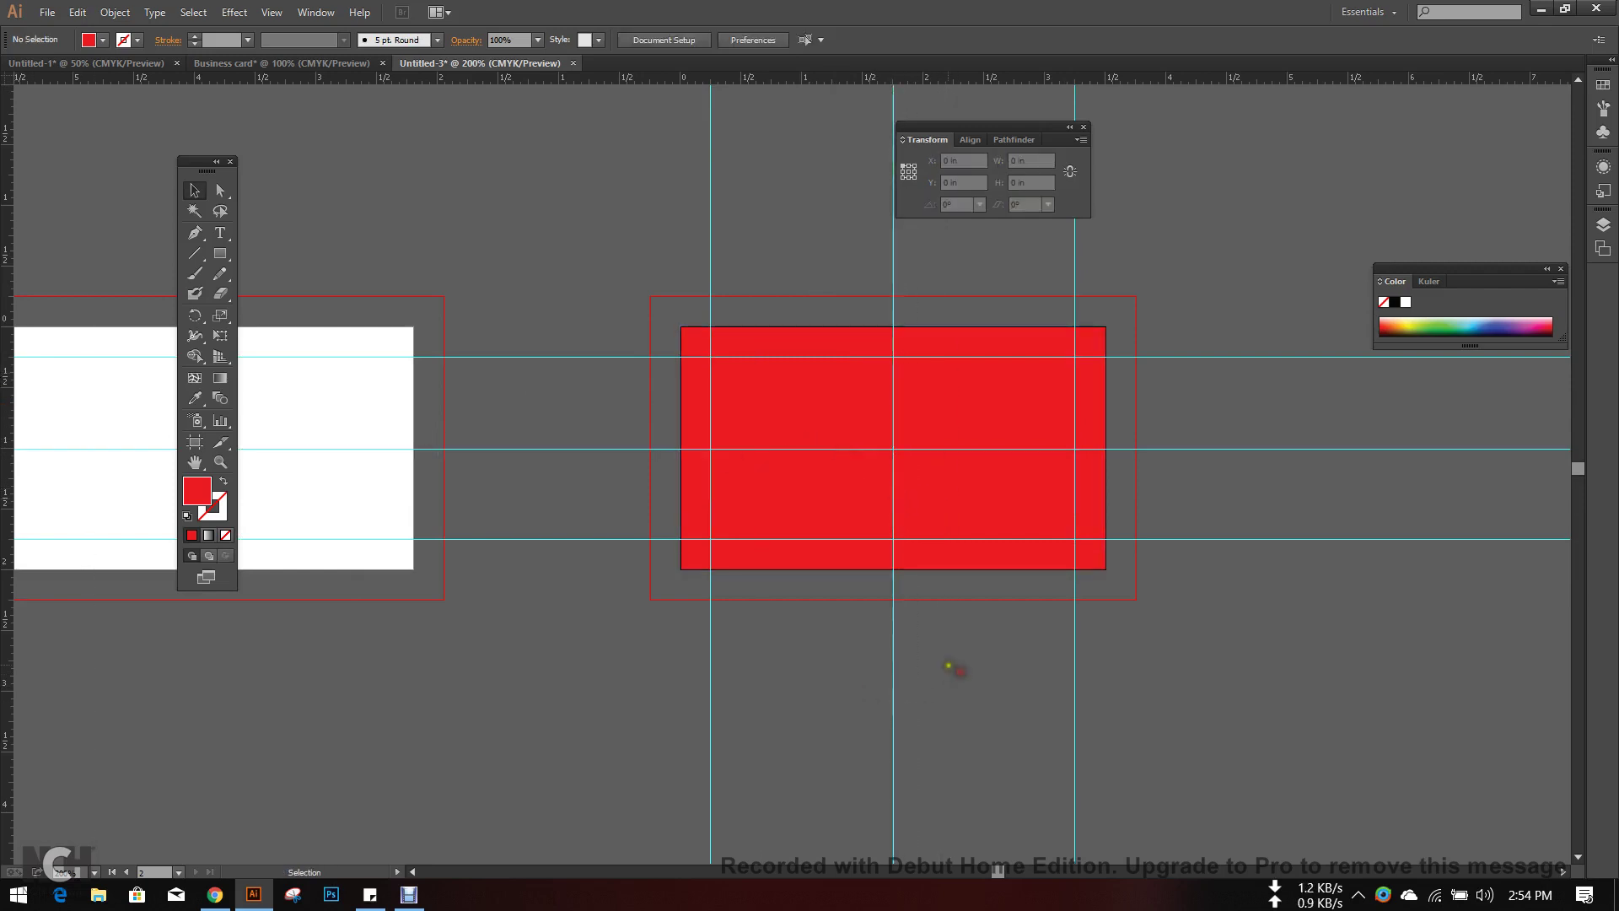
- Delete the inset rectangle from the second artboard, keeping its guides
scroll(870, 478, down, 3)
drag(779, 330, 585, 635)
key(Delete)
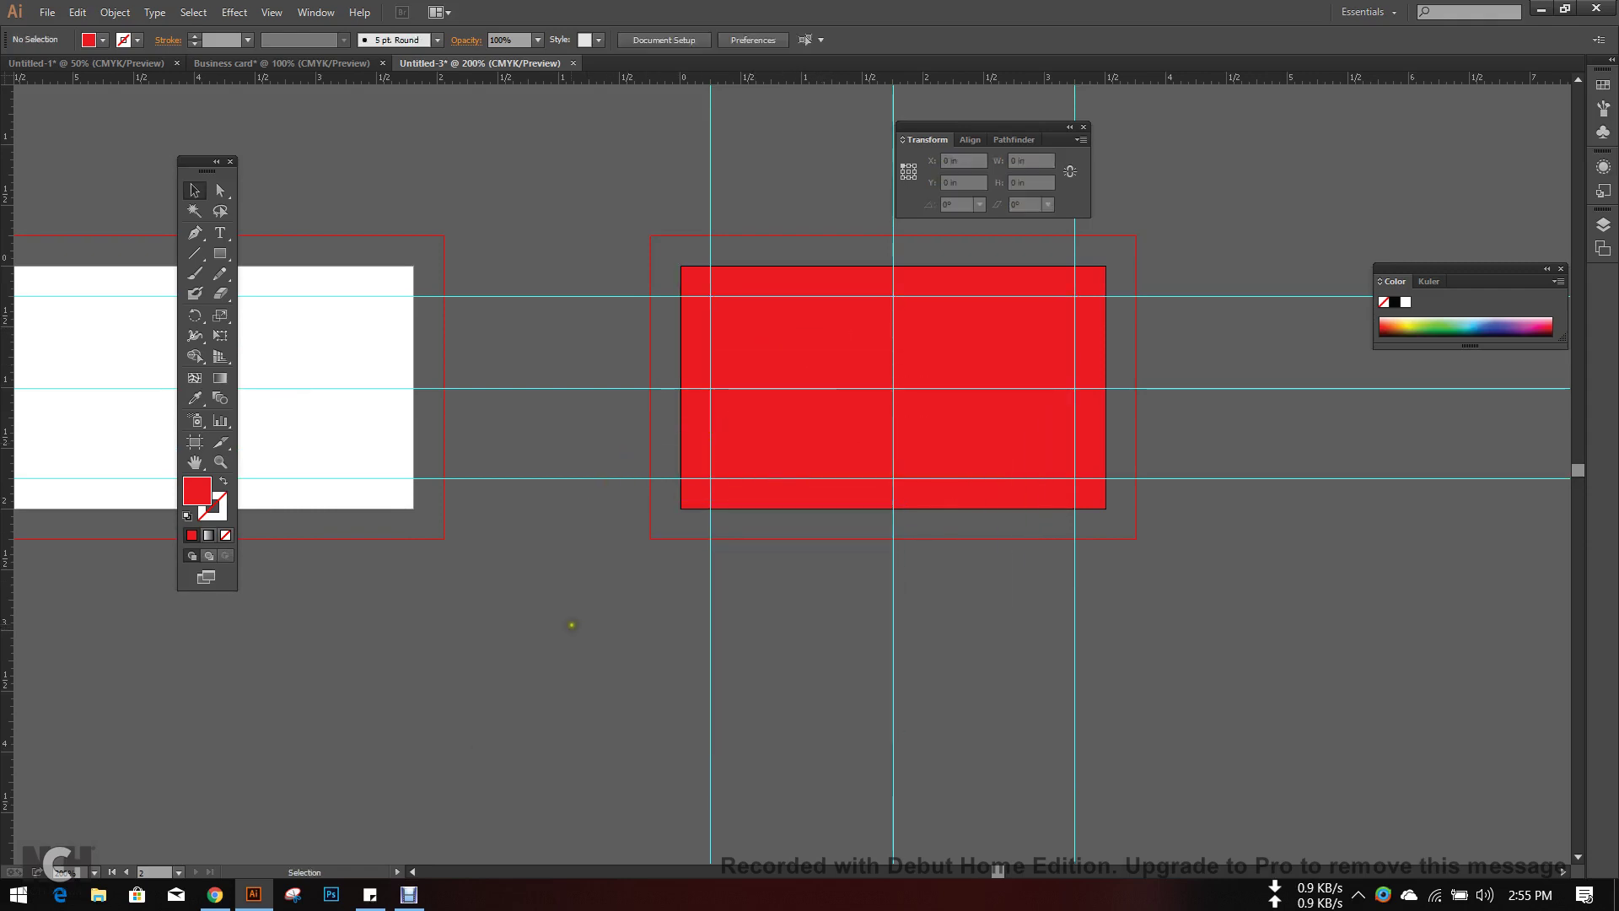
- Enlarge the red rectangle to the second artboard's bleed corners, making it 4 in wide and about 2.53 in high
scroll(569, 623, up, 3)
click(731, 327)
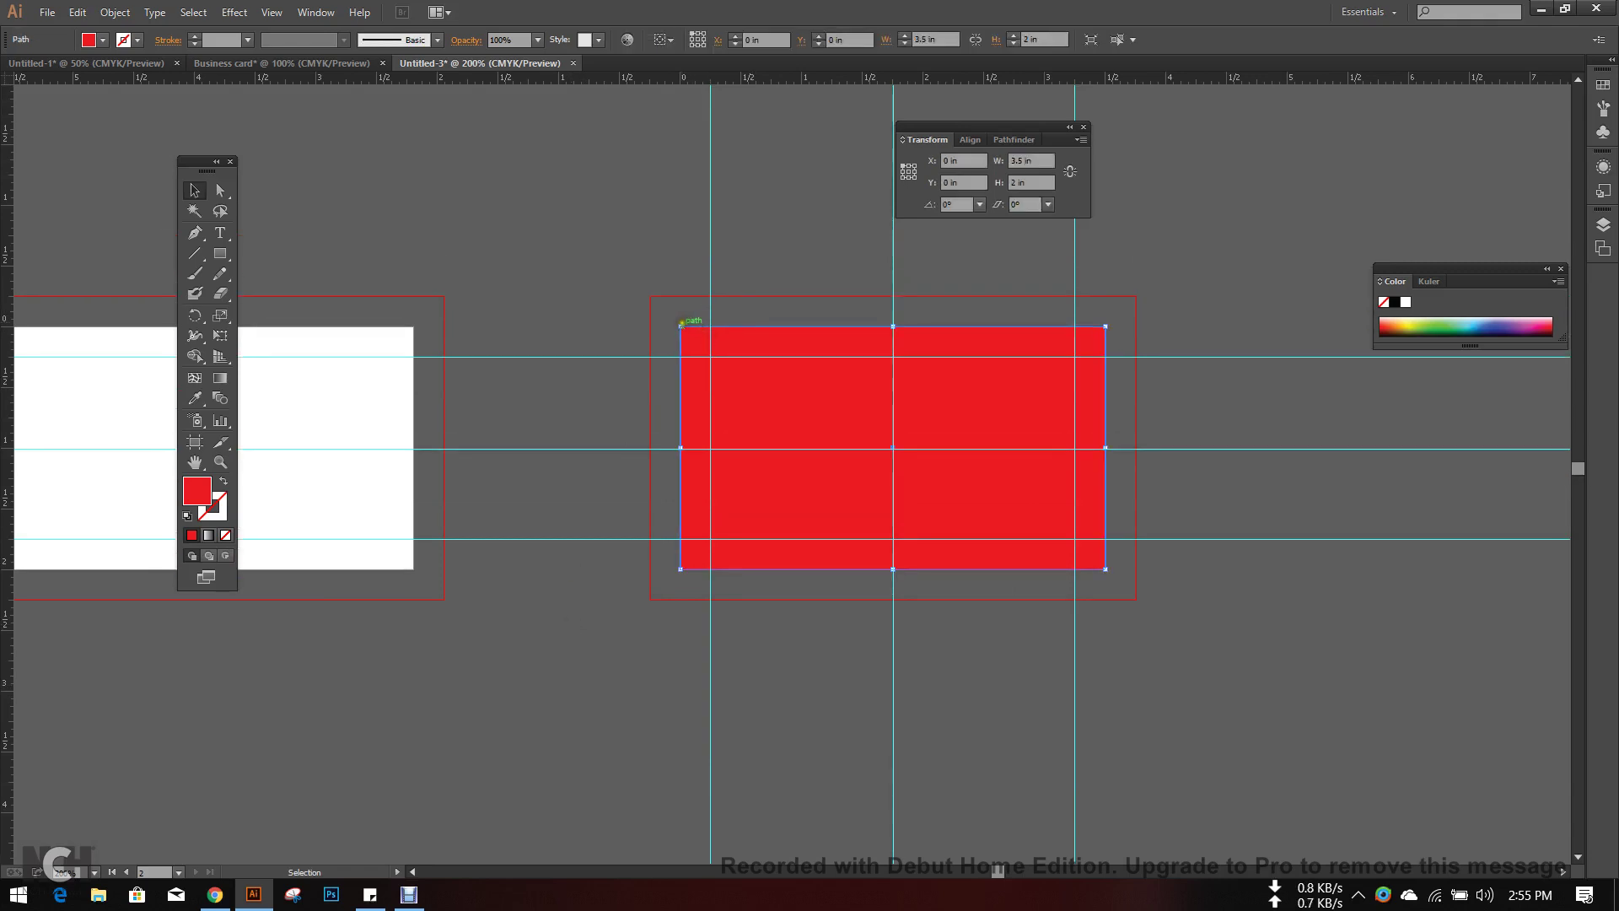
drag(680, 326, 650, 294)
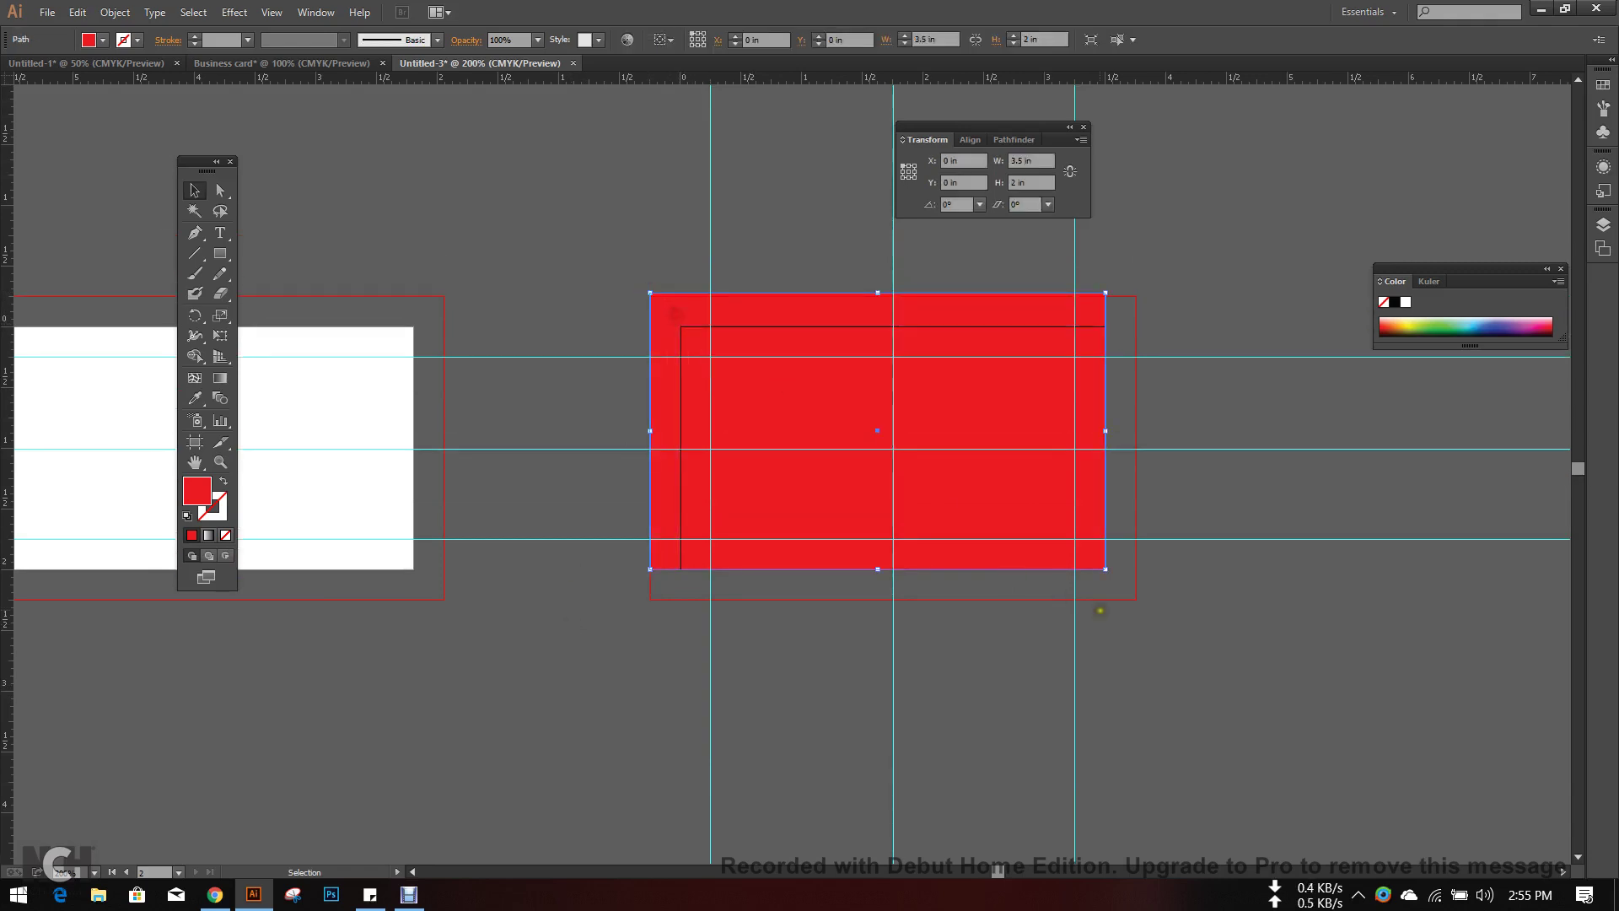
drag(1106, 569, 1136, 600)
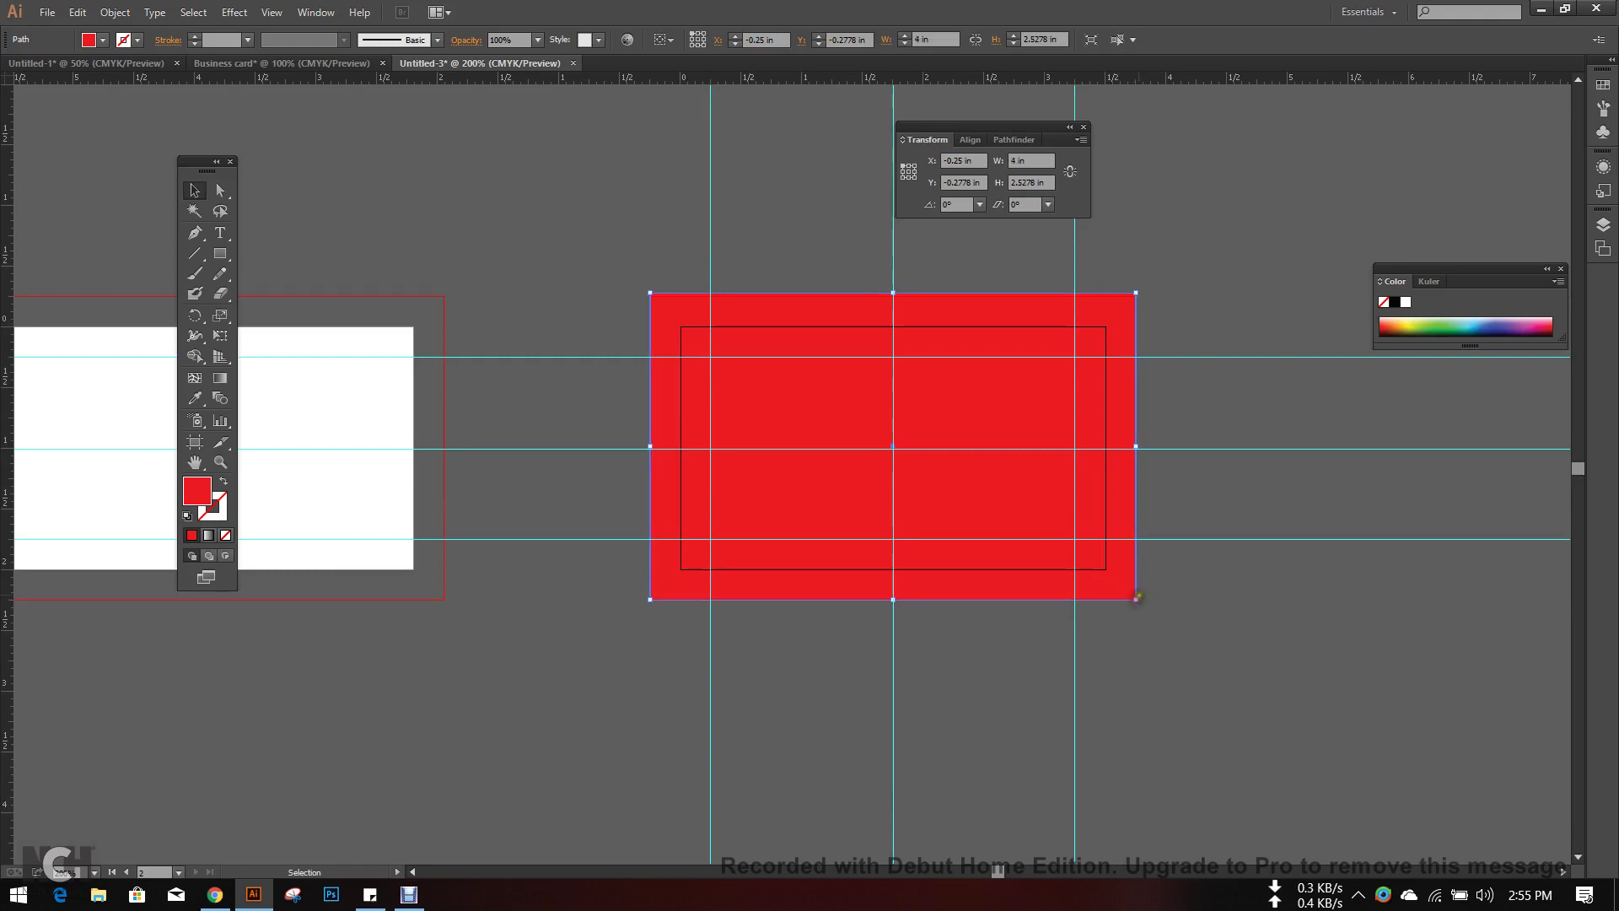
click(1332, 623)
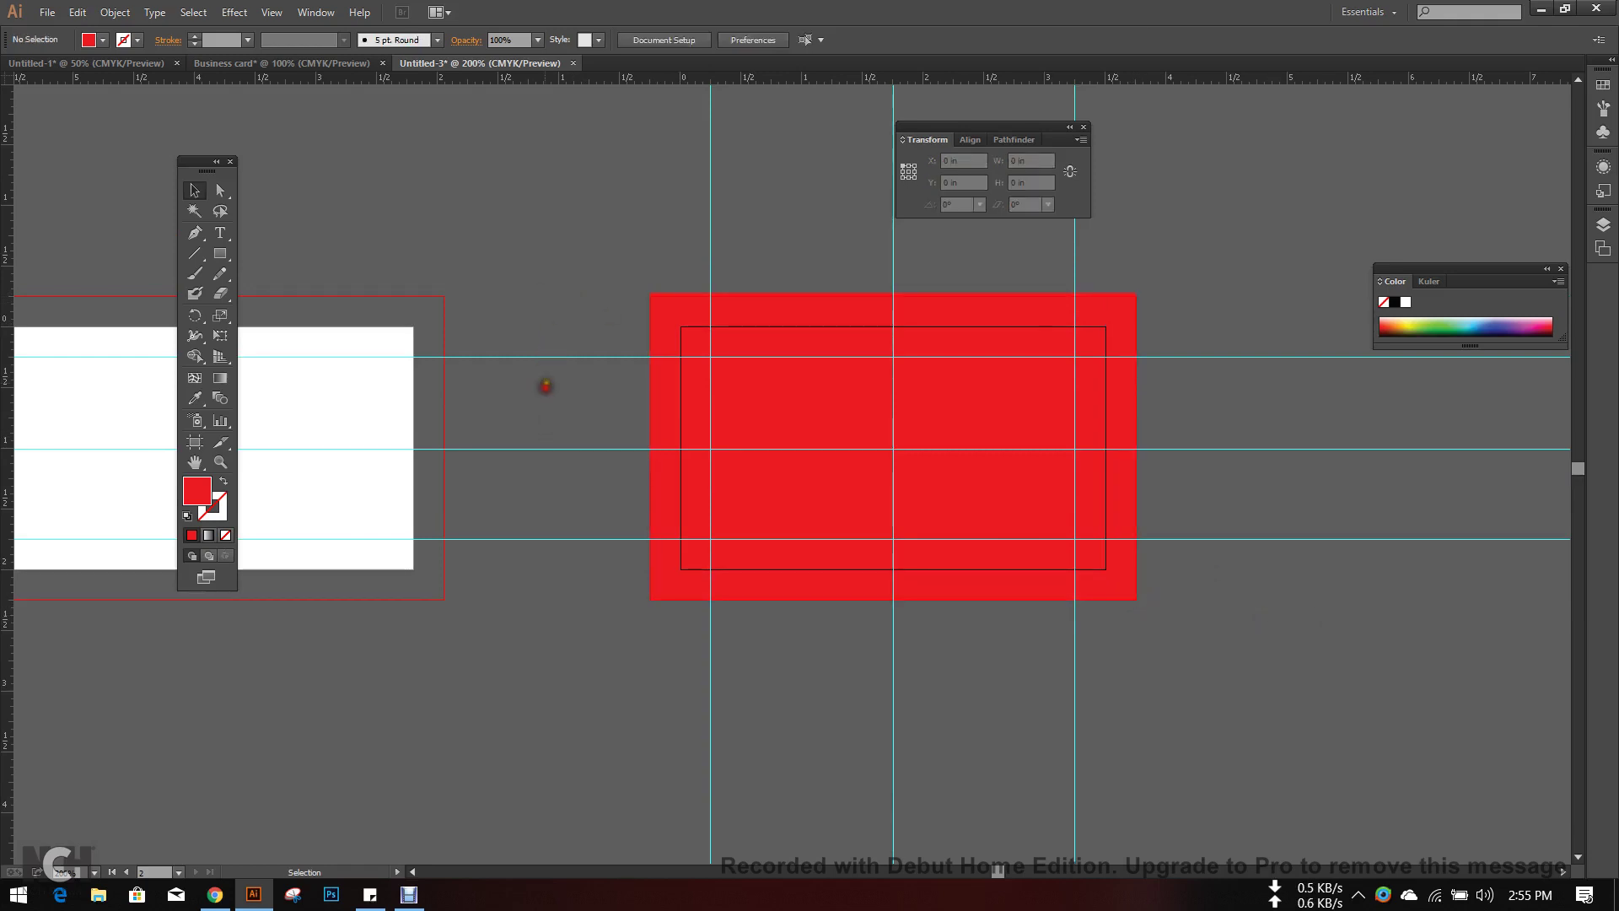
- Unlock the guides
scroll(701, 344, left, 5)
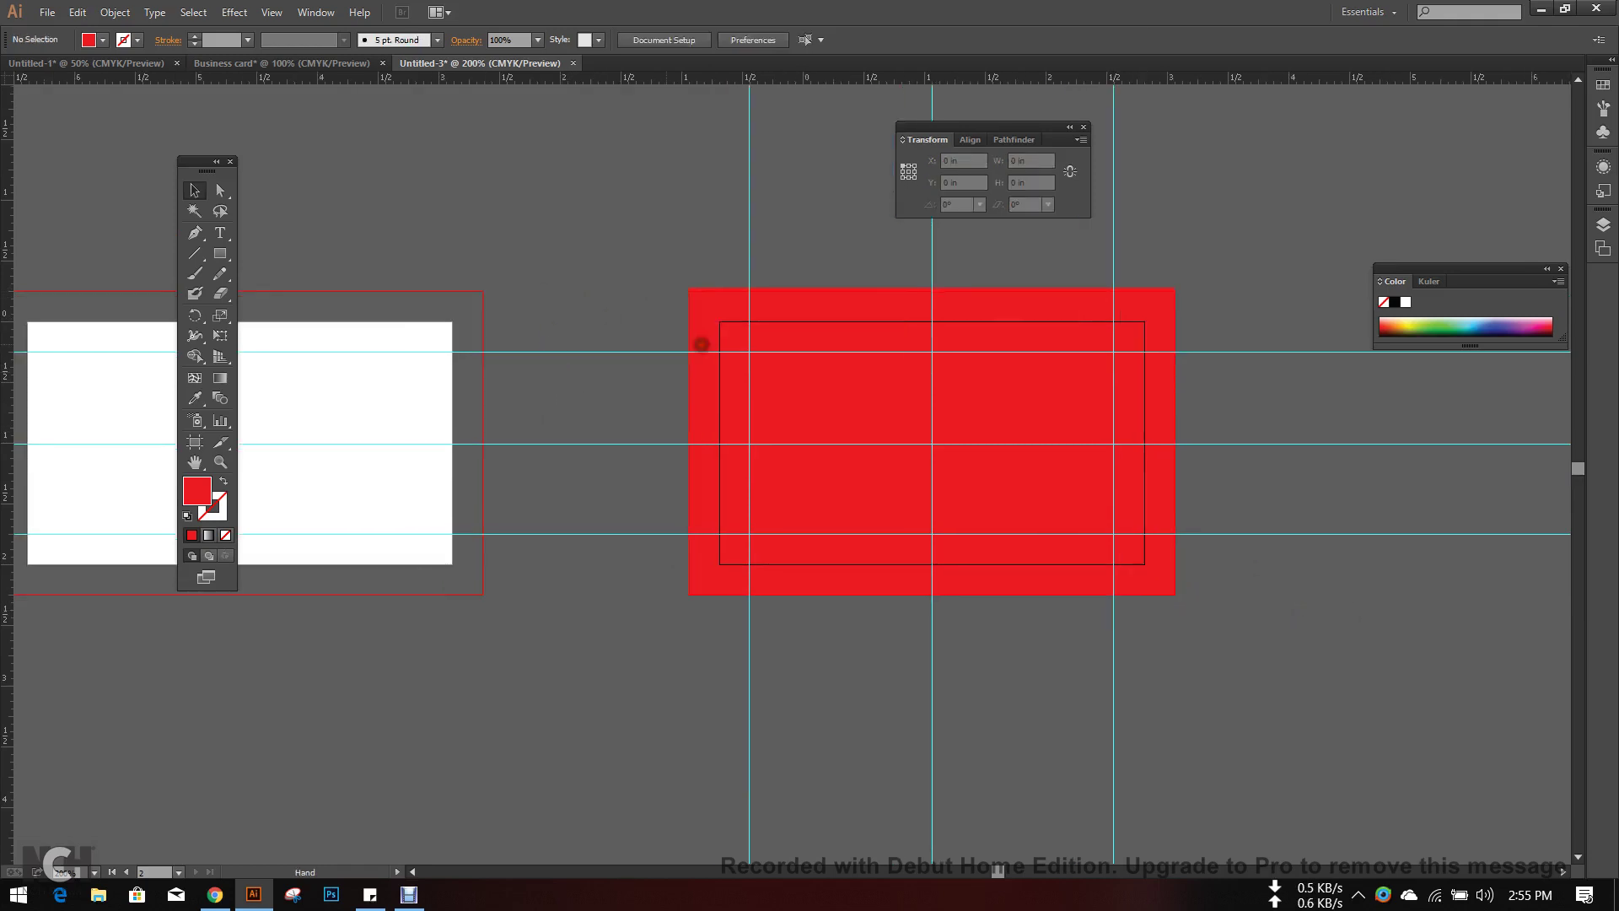
click(365, 383)
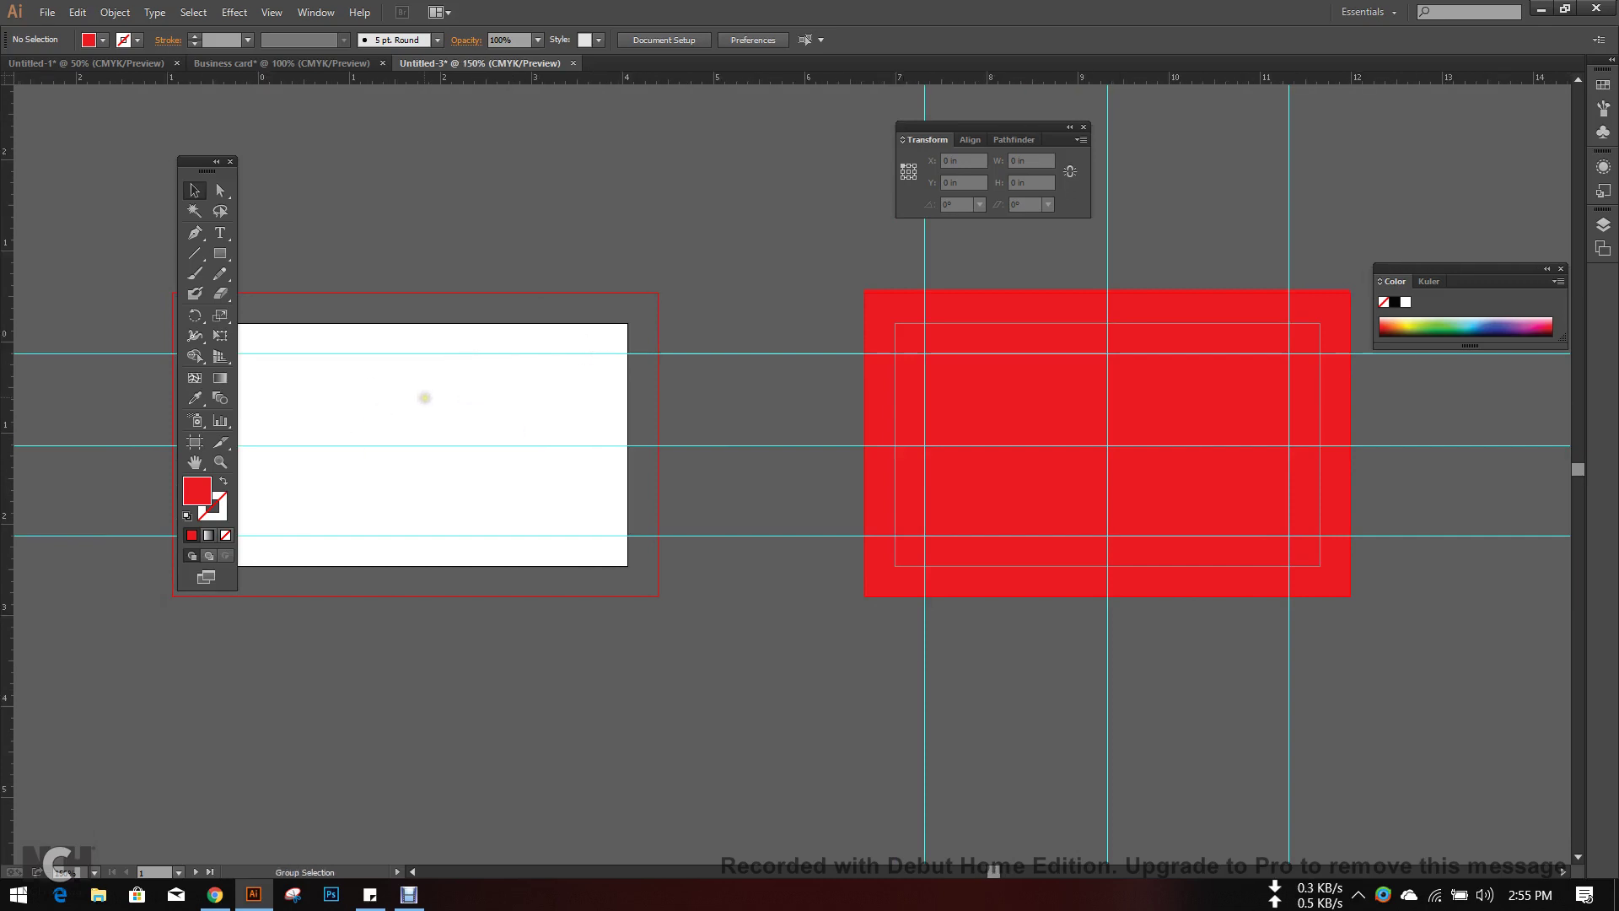
scroll(426, 394, down, 1)
right_click(468, 120)
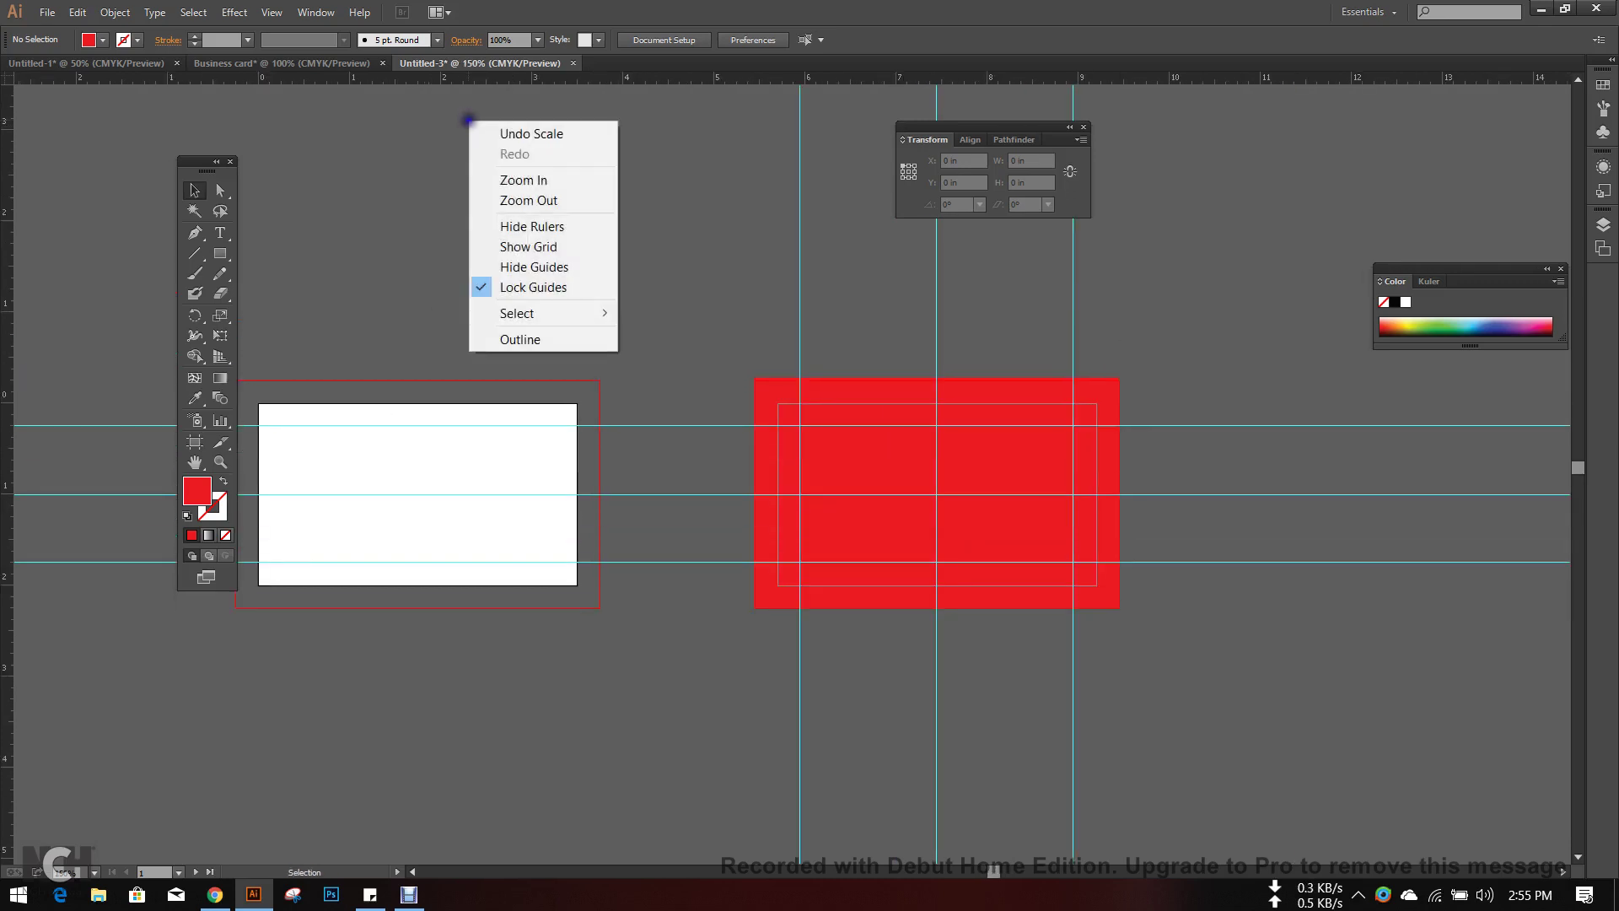
click(569, 292)
- Copy the red rectangle together with its guides onto the first artboard, aligned with the bleed edges
drag(796, 276, 1198, 699)
click(590, 195)
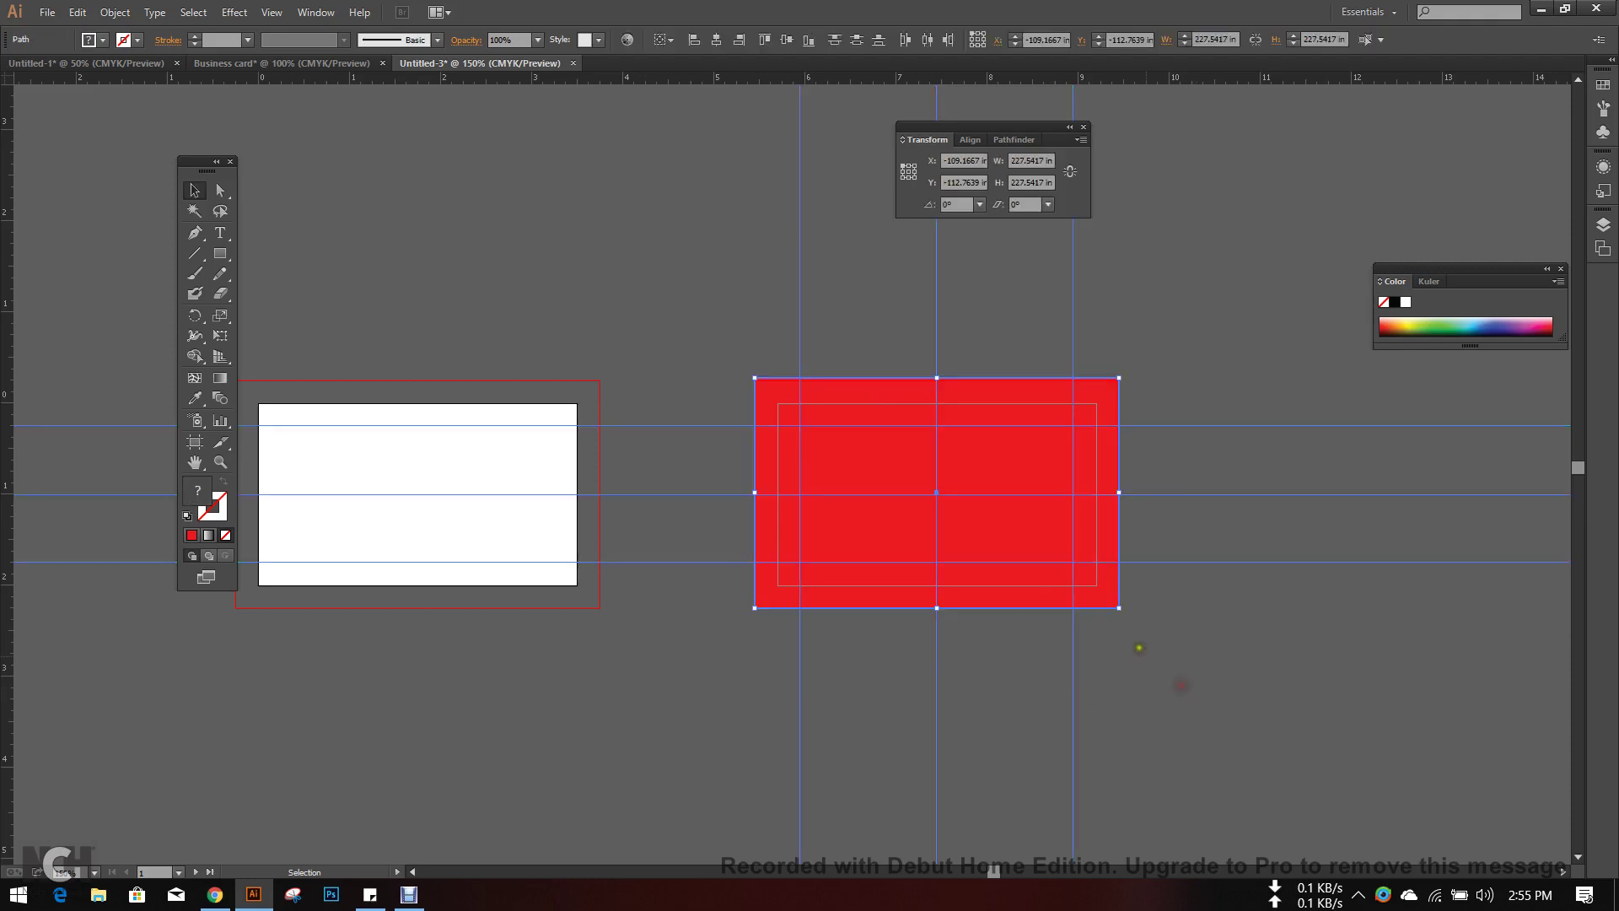
drag(1079, 549, 569, 567)
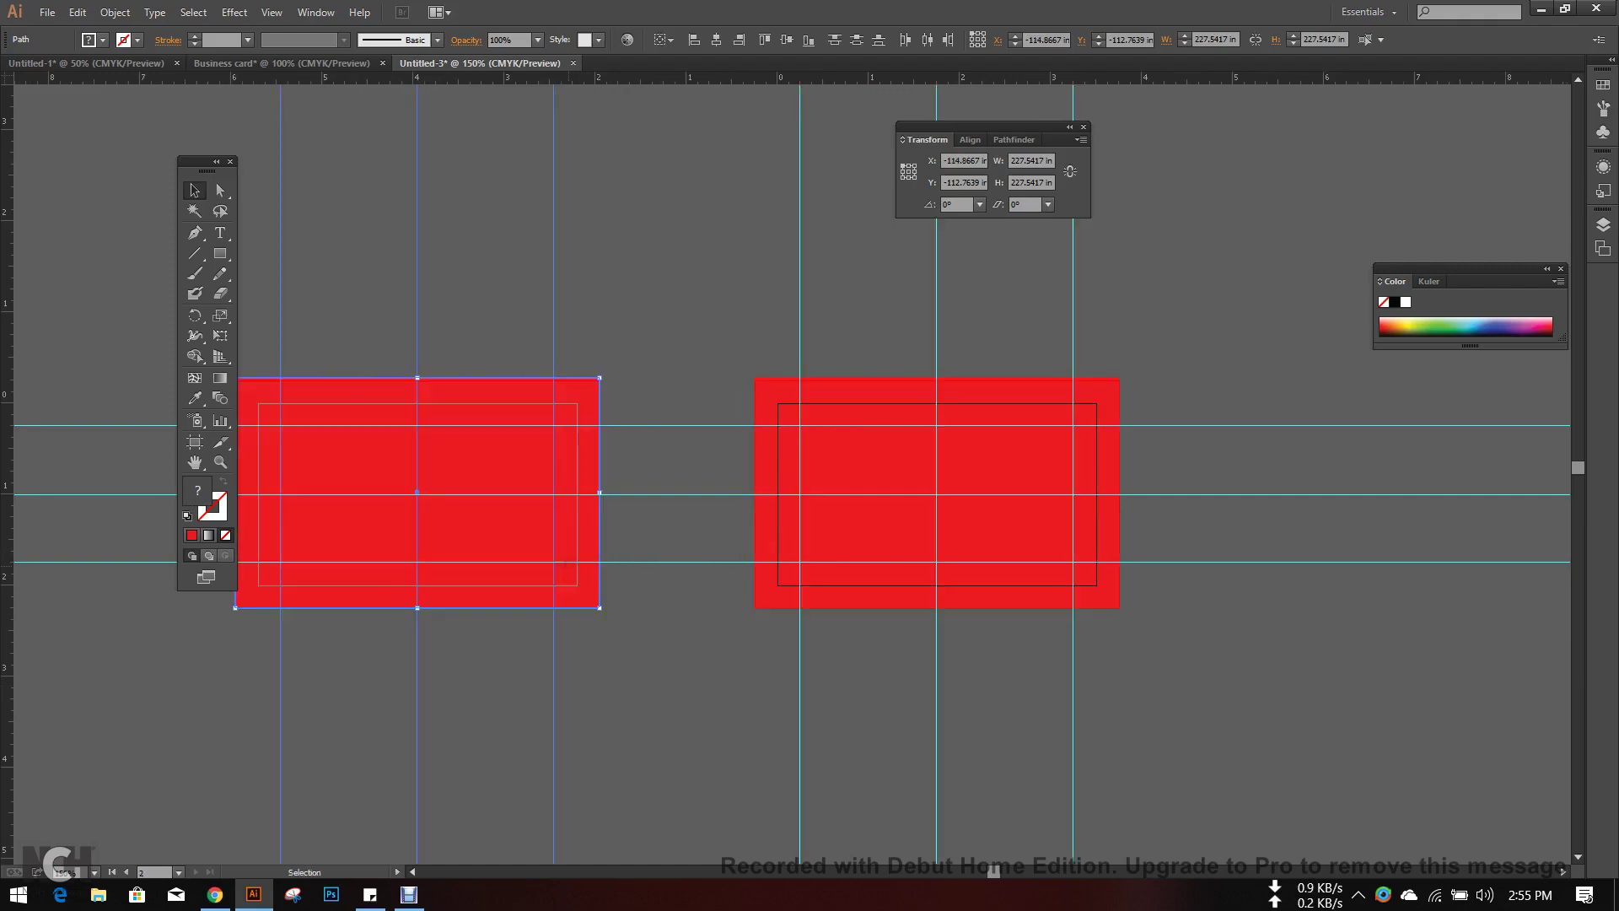
click(661, 315)
scroll(590, 234, up, 2)
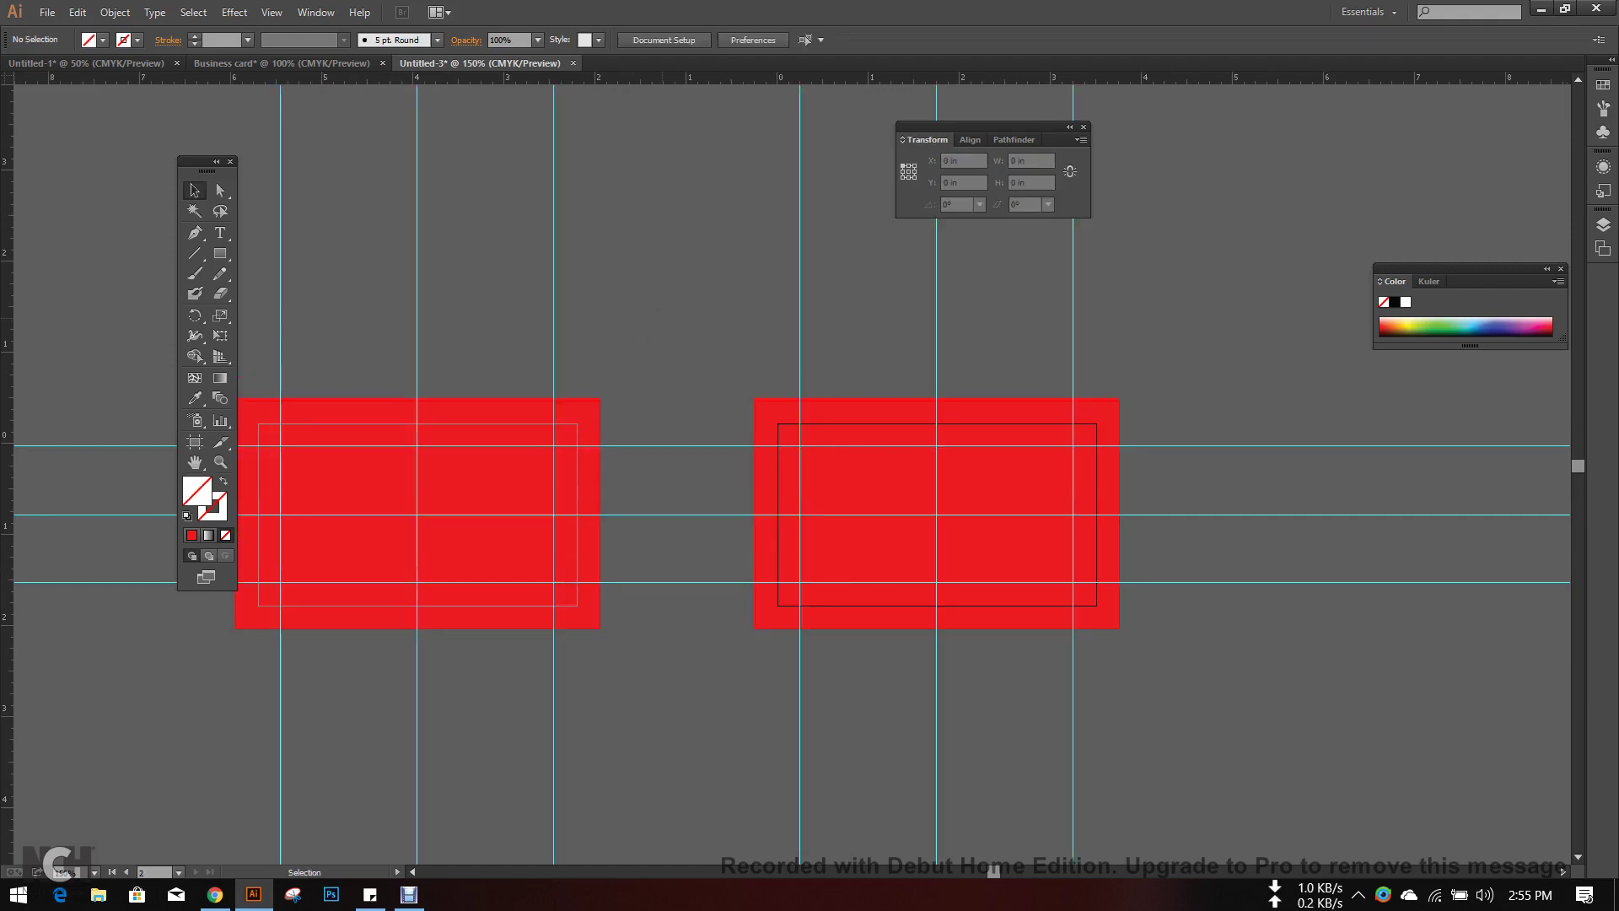
drag(555, 259, 647, 266)
key(ctrl+z)
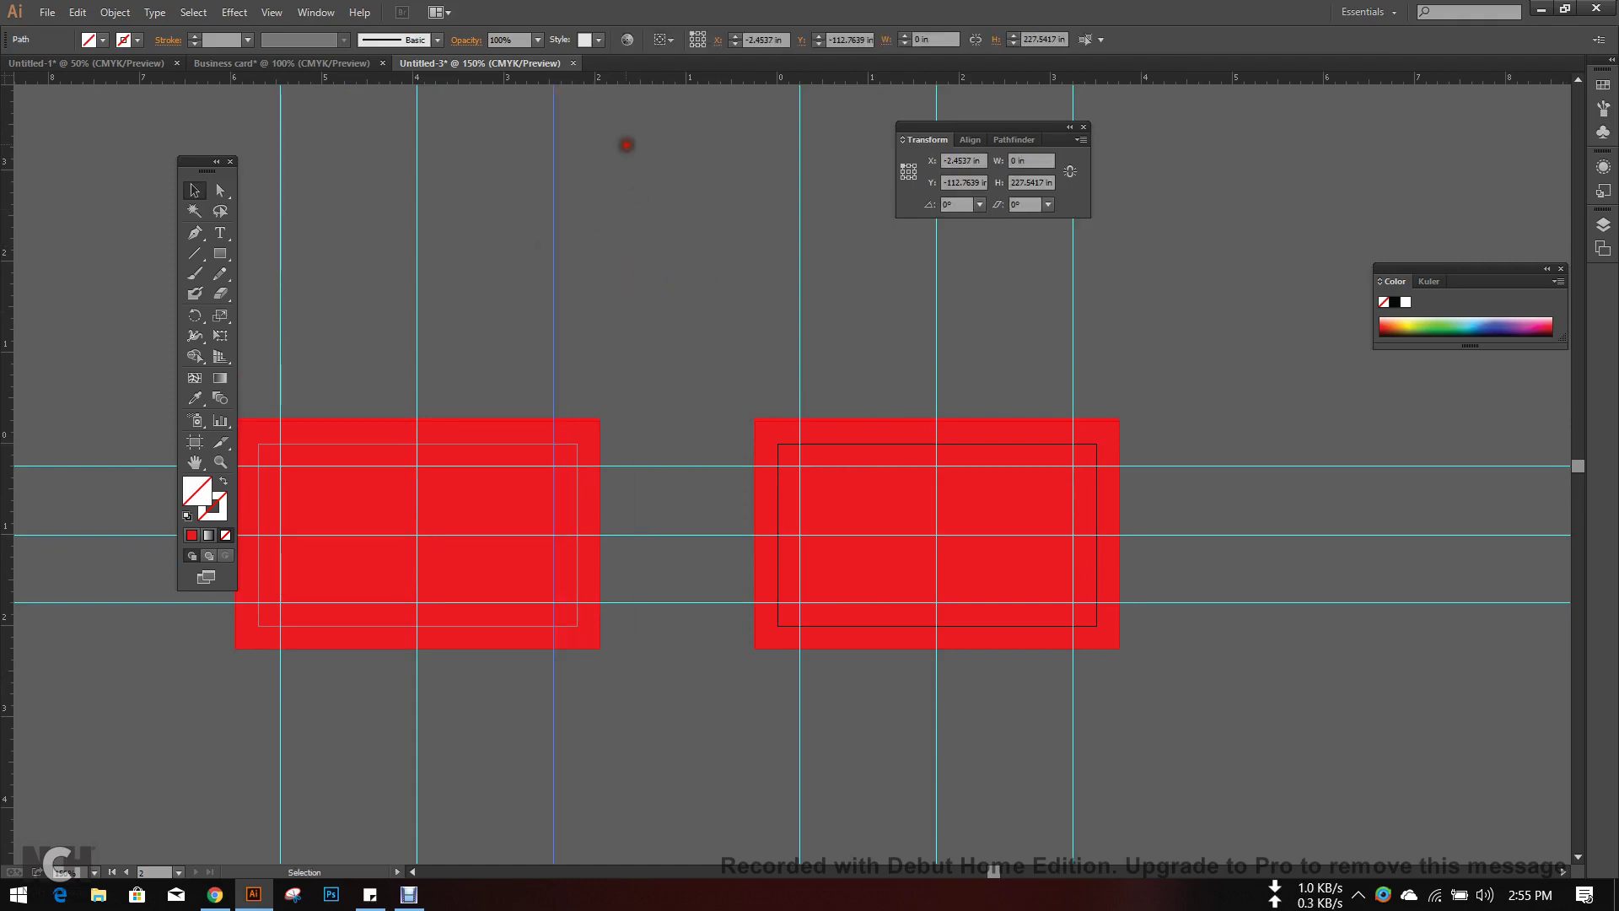
- Lock the guides, and try to select the first artboard's outer vertical guide
right_click(625, 146)
click(736, 311)
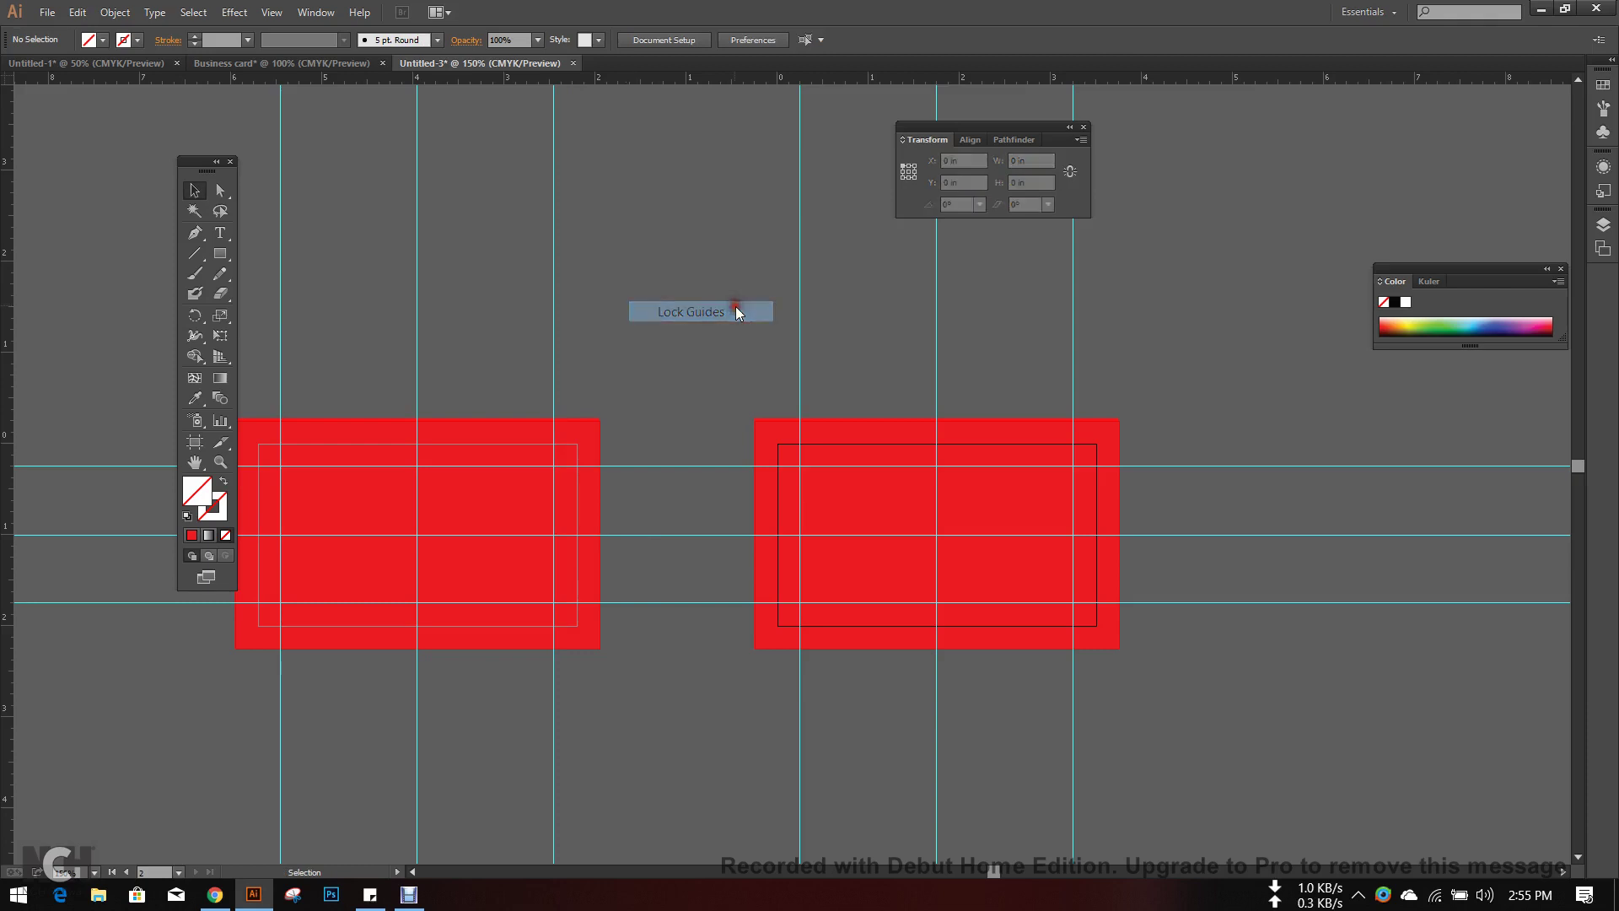
click(656, 265)
click(594, 249)
click(668, 275)
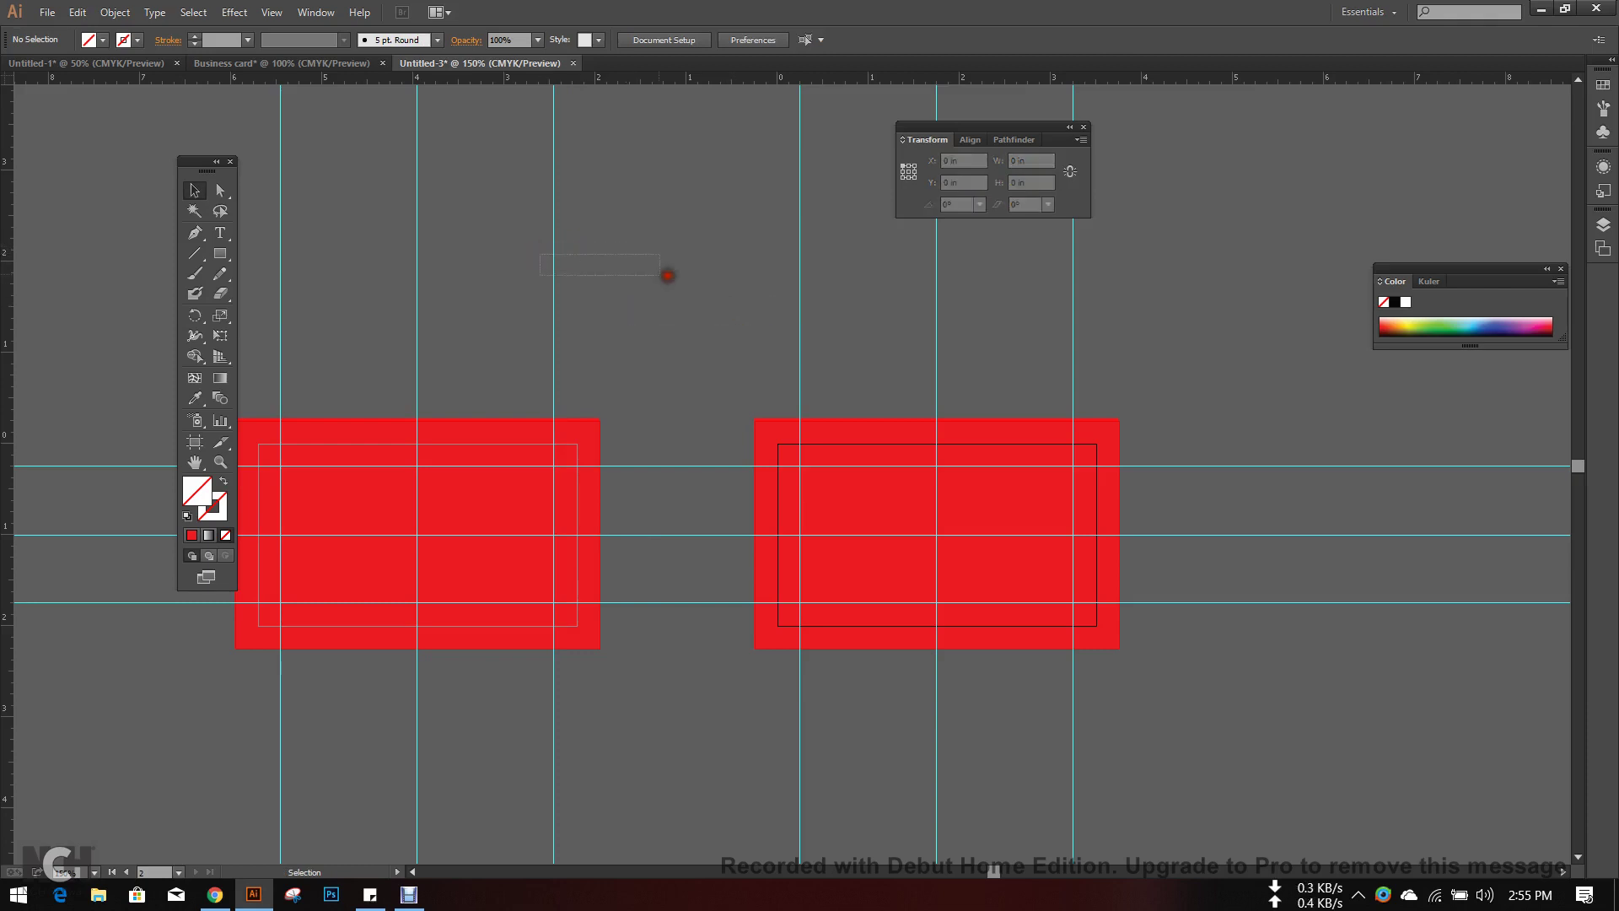
click(590, 235)
- Switch to the Business card document with both red cards in view
key(ctrl+minus)
key(ctrl+minus)
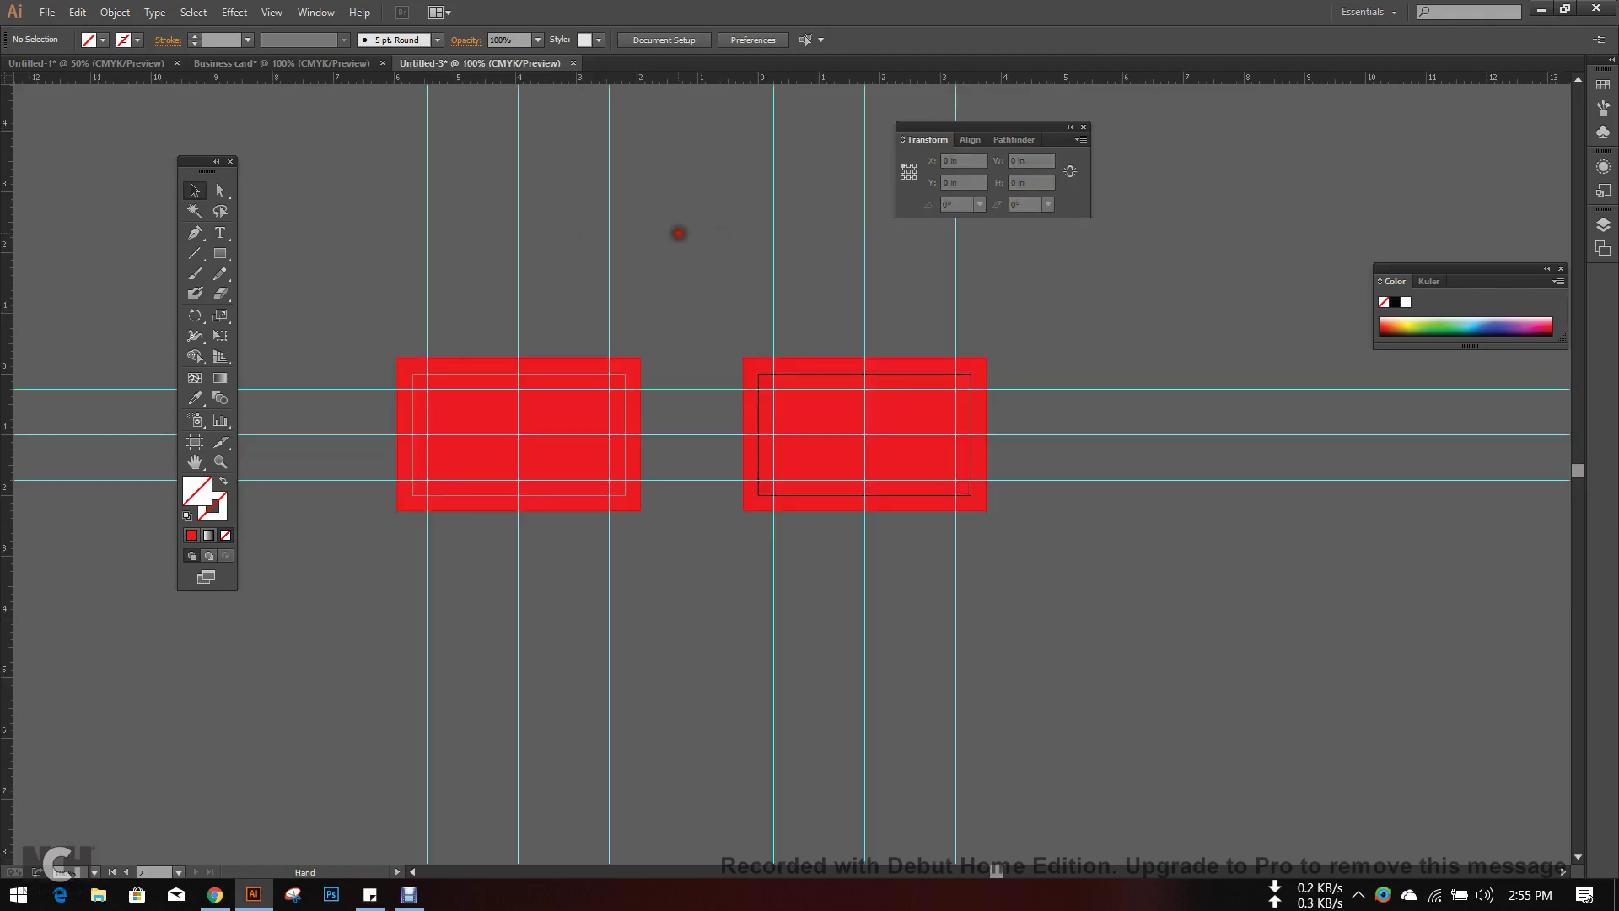
drag(676, 235, 780, 256)
drag(604, 224, 712, 256)
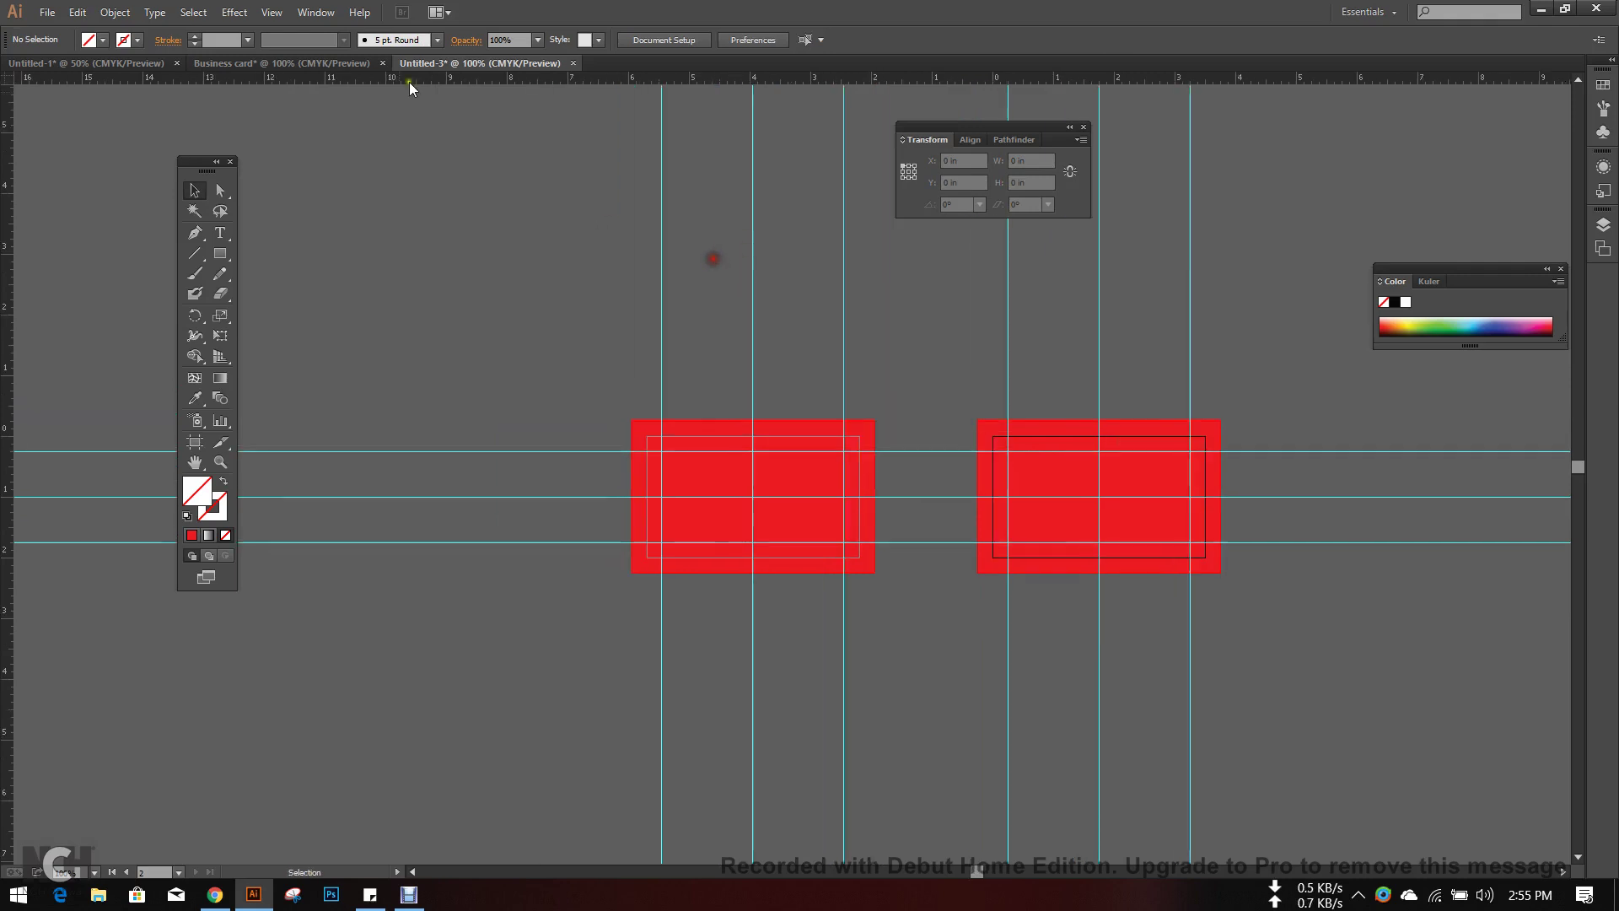
click(326, 67)
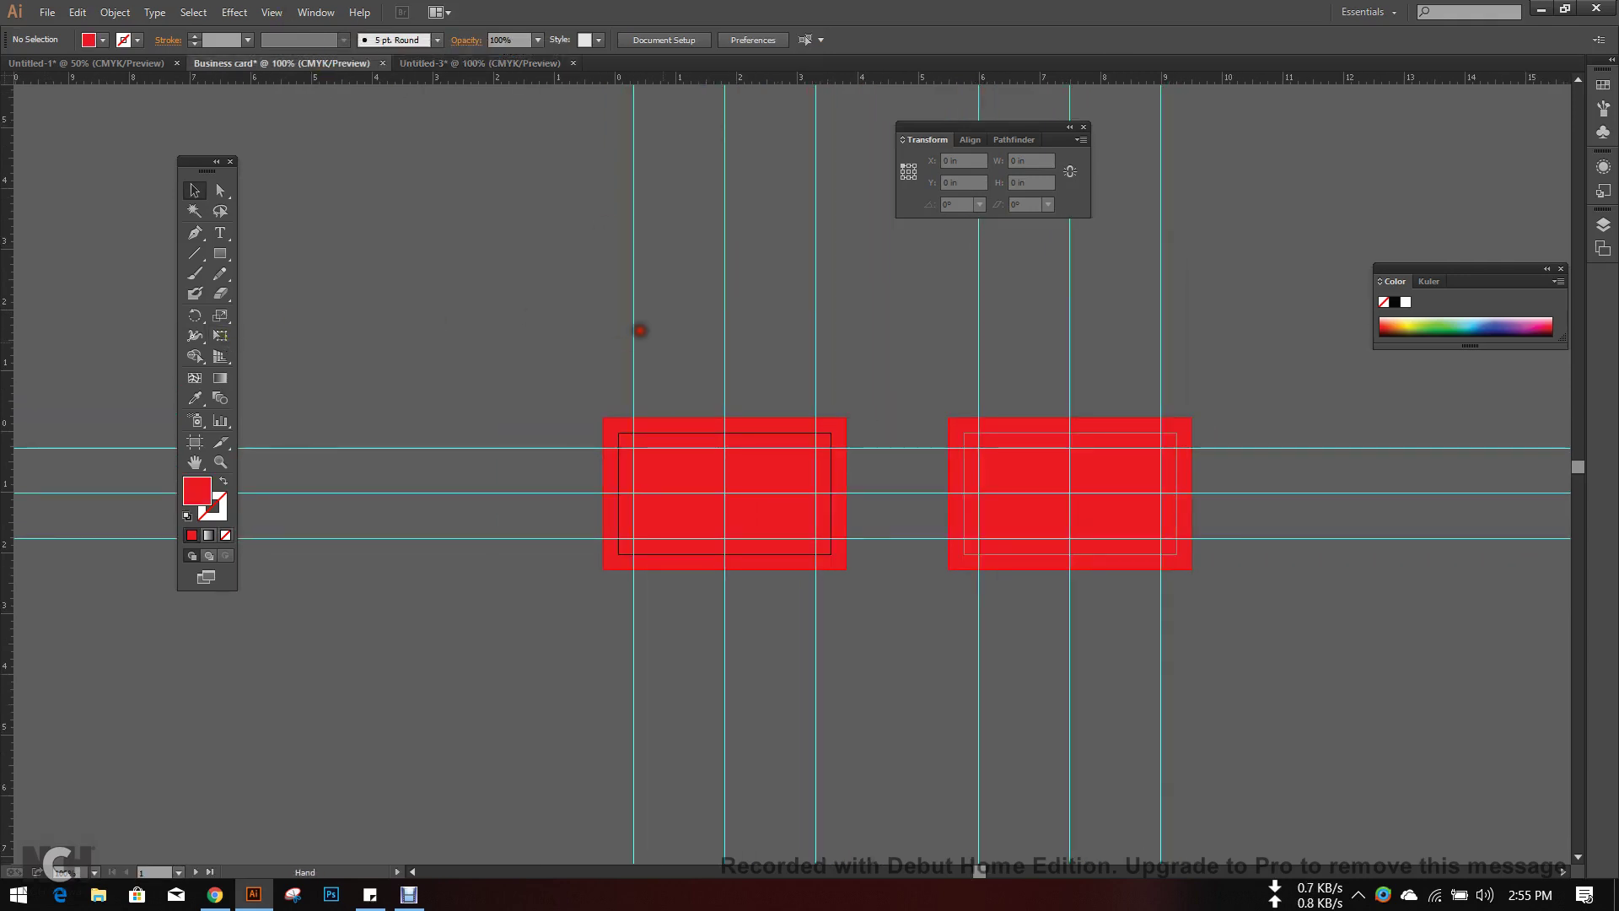
drag(640, 329, 727, 311)
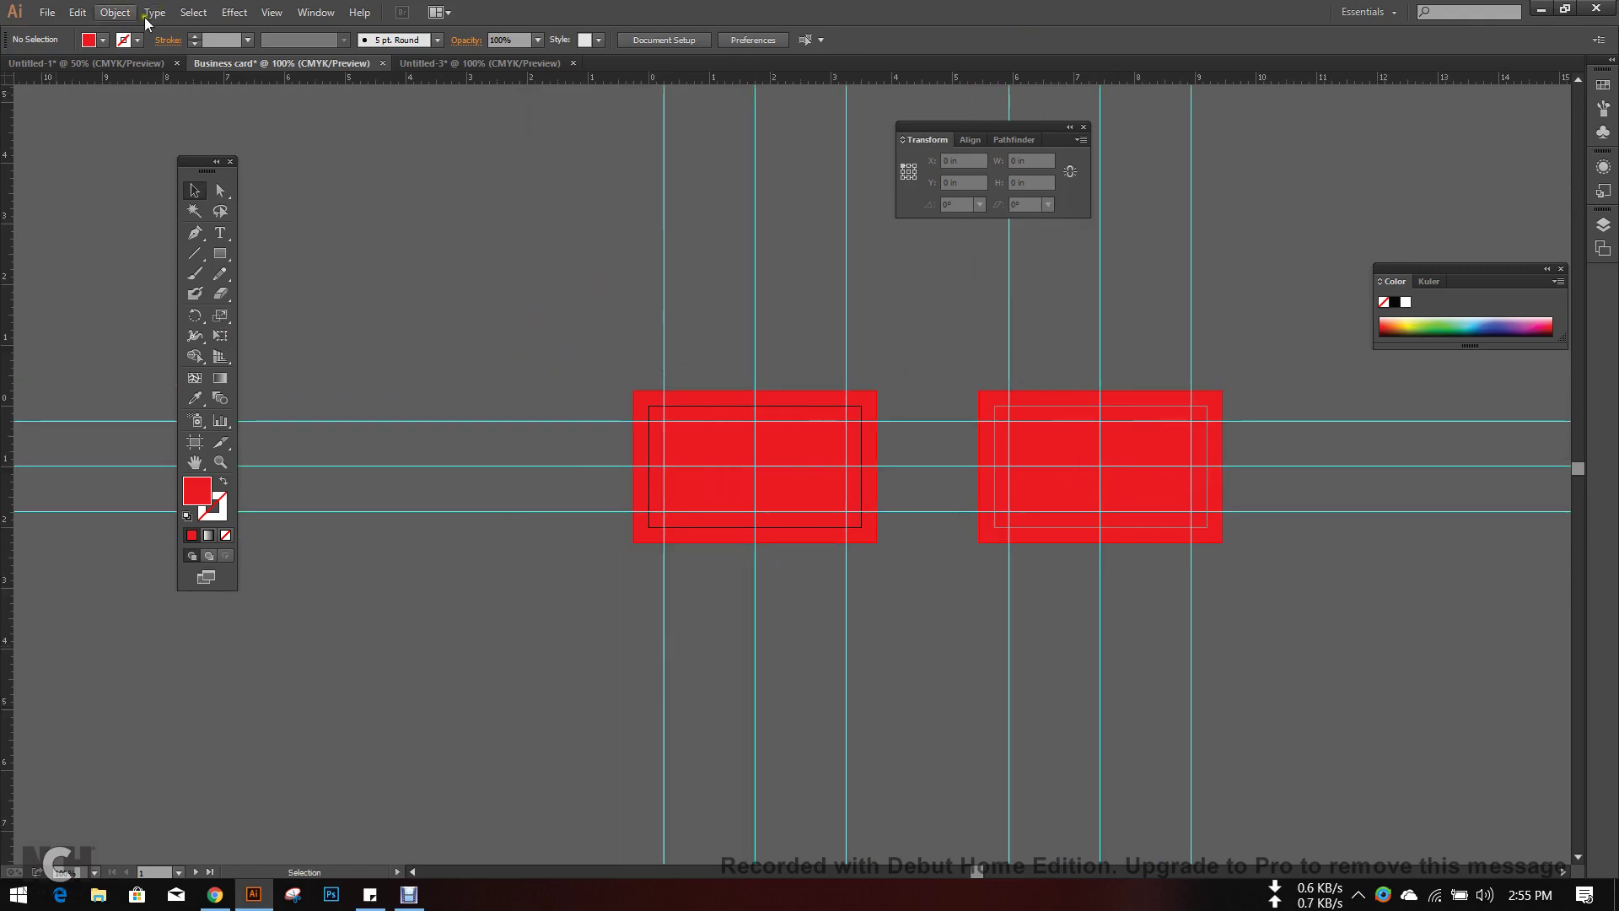
click(48, 13)
click(138, 309)
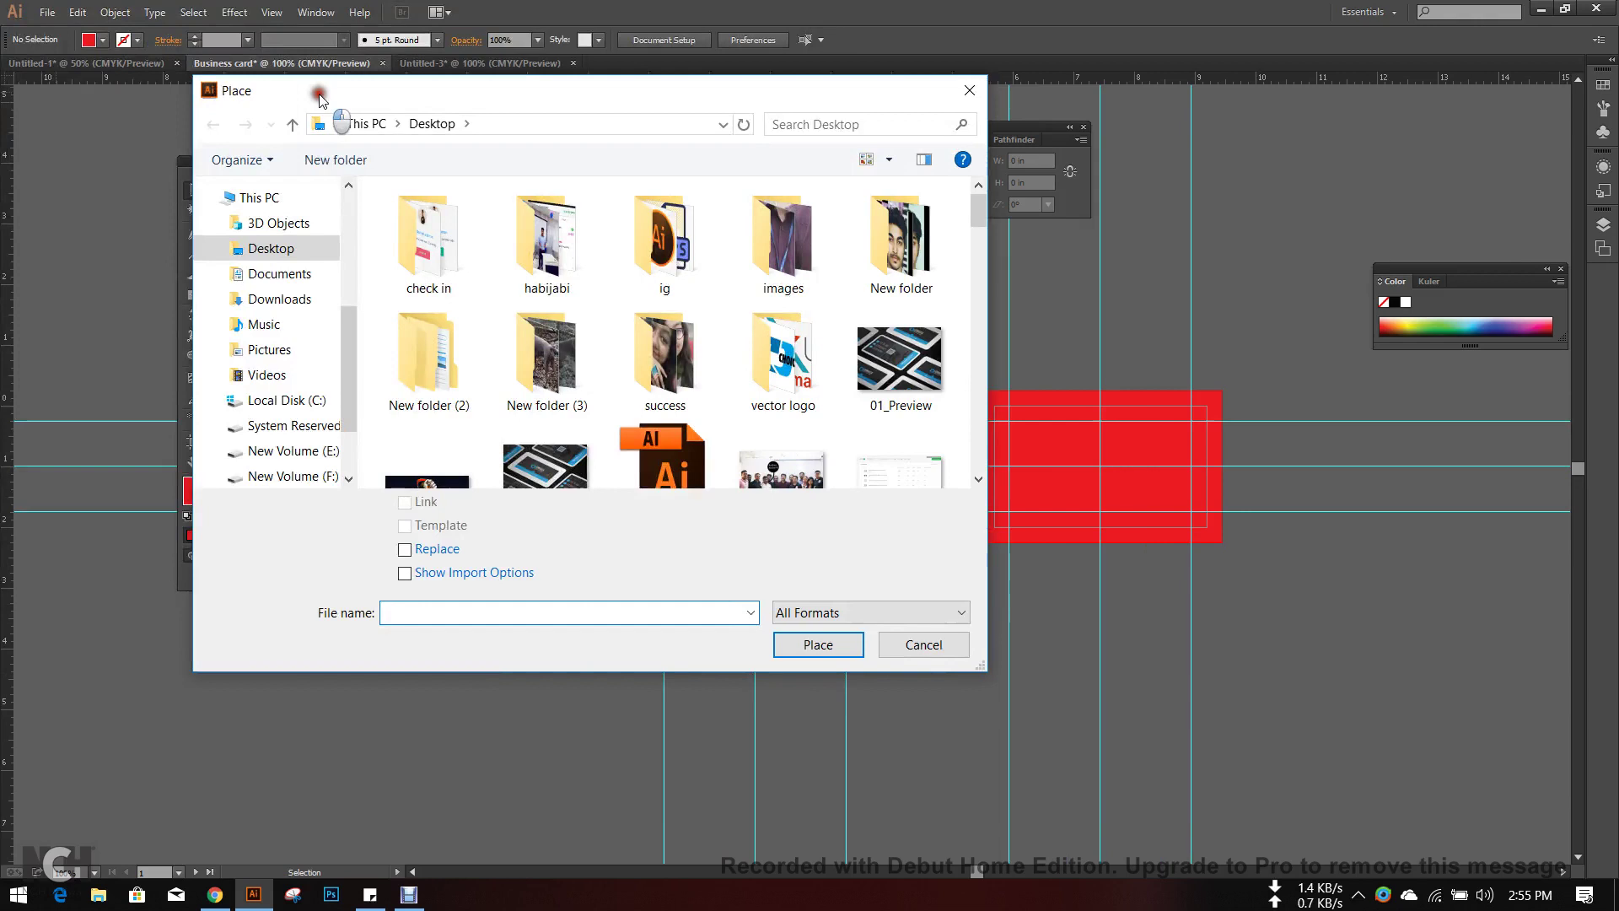
drag(319, 95, 318, 97)
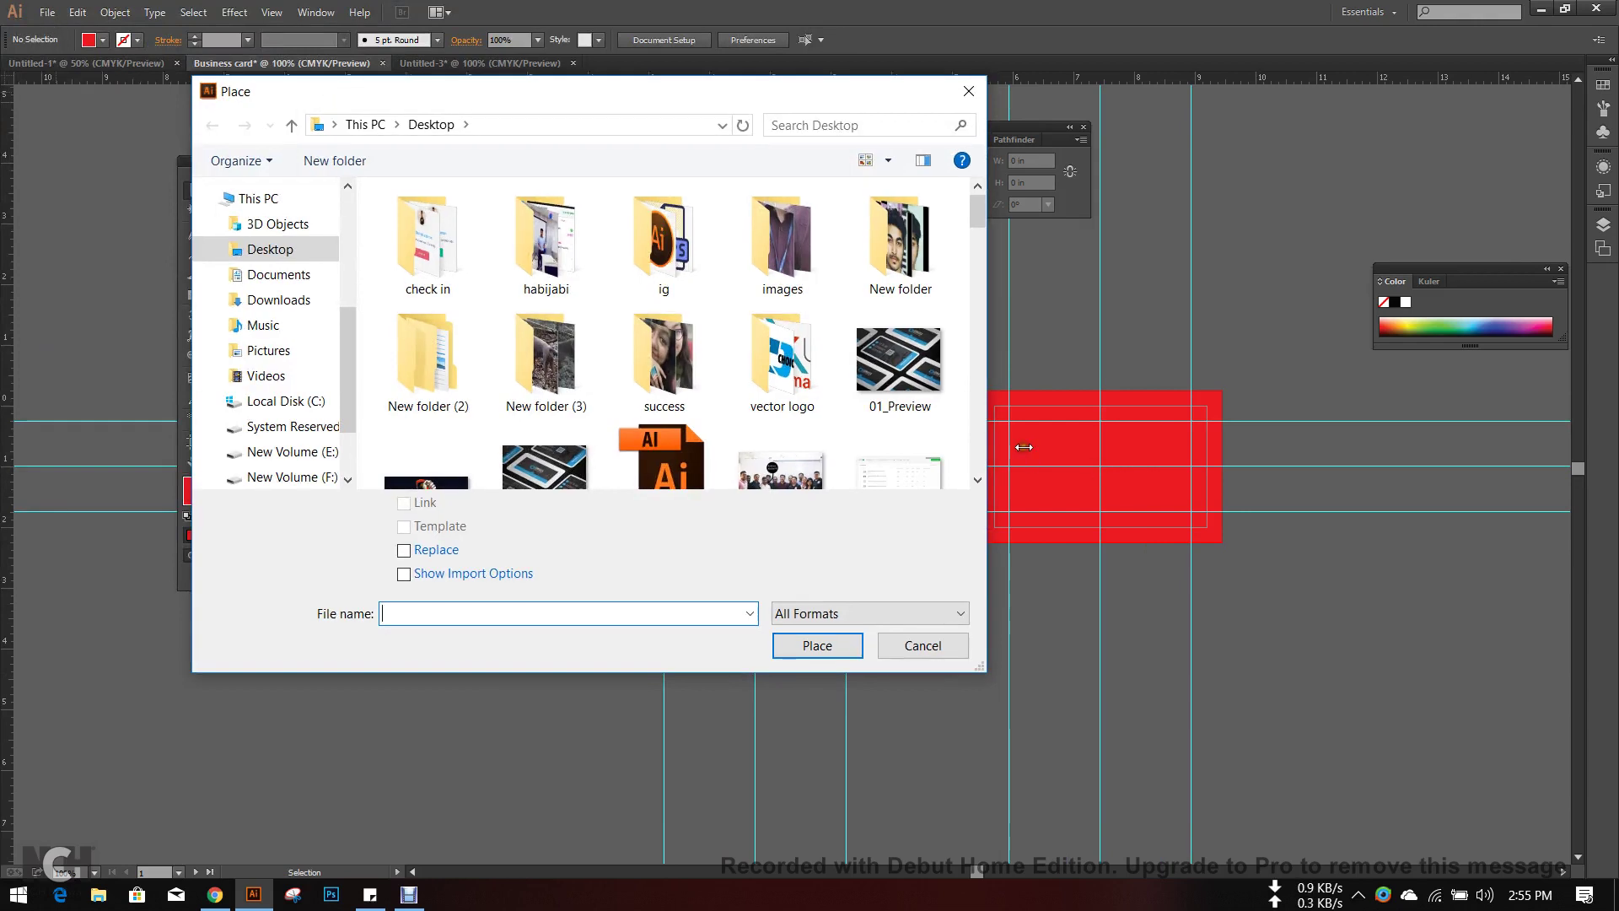
click(960, 641)
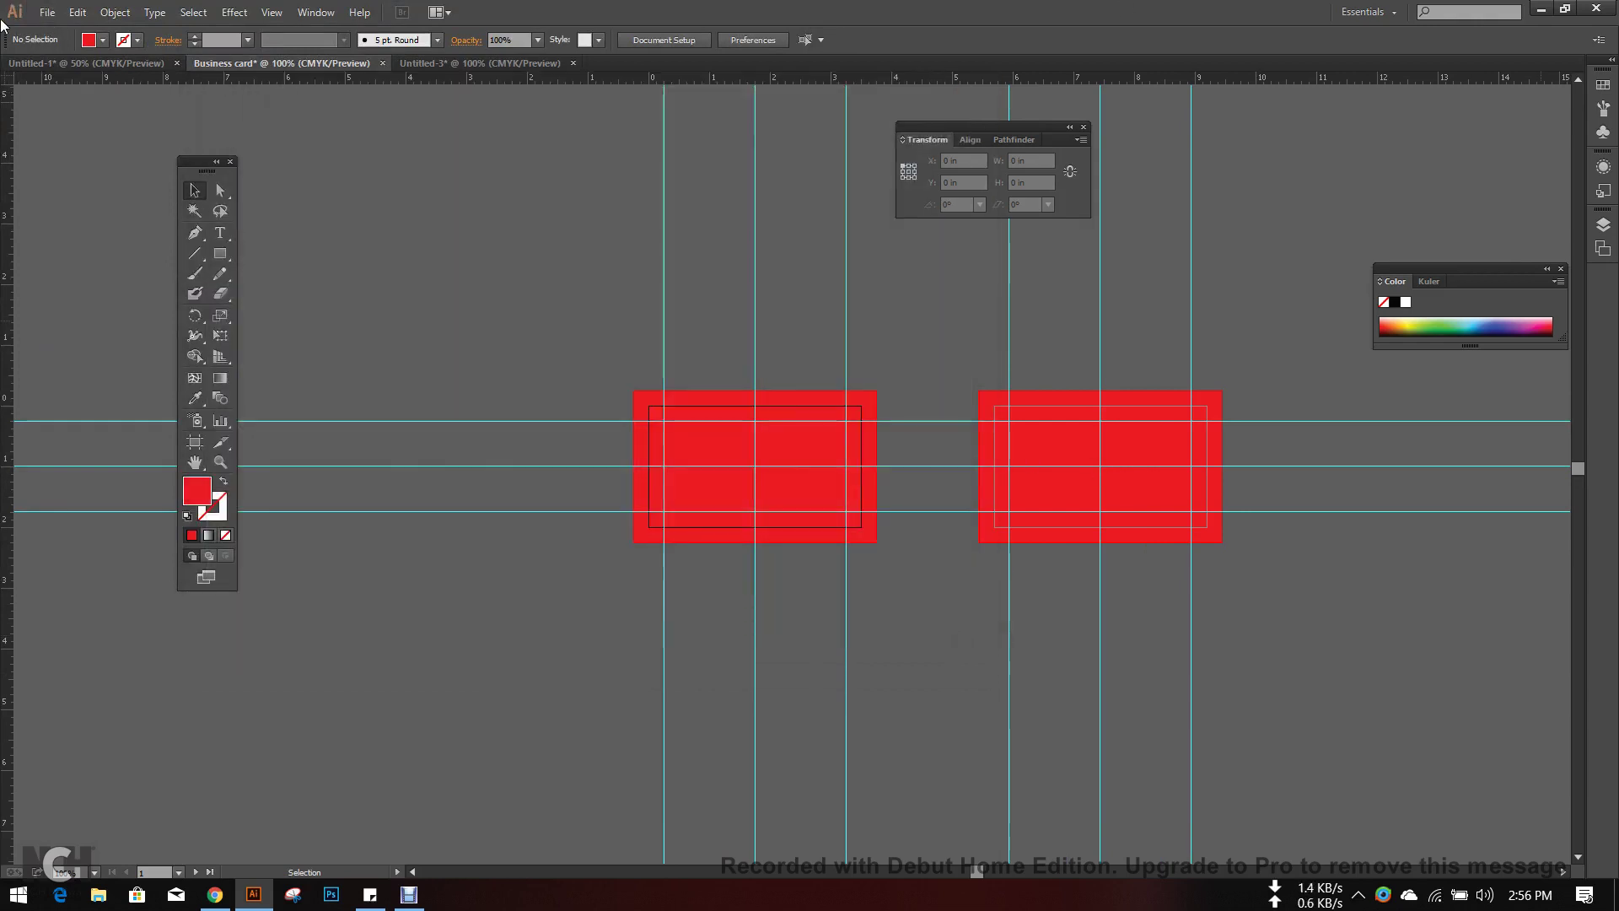
- Start placing a file in the Business card document and browse the Desktop folder for it
click(44, 12)
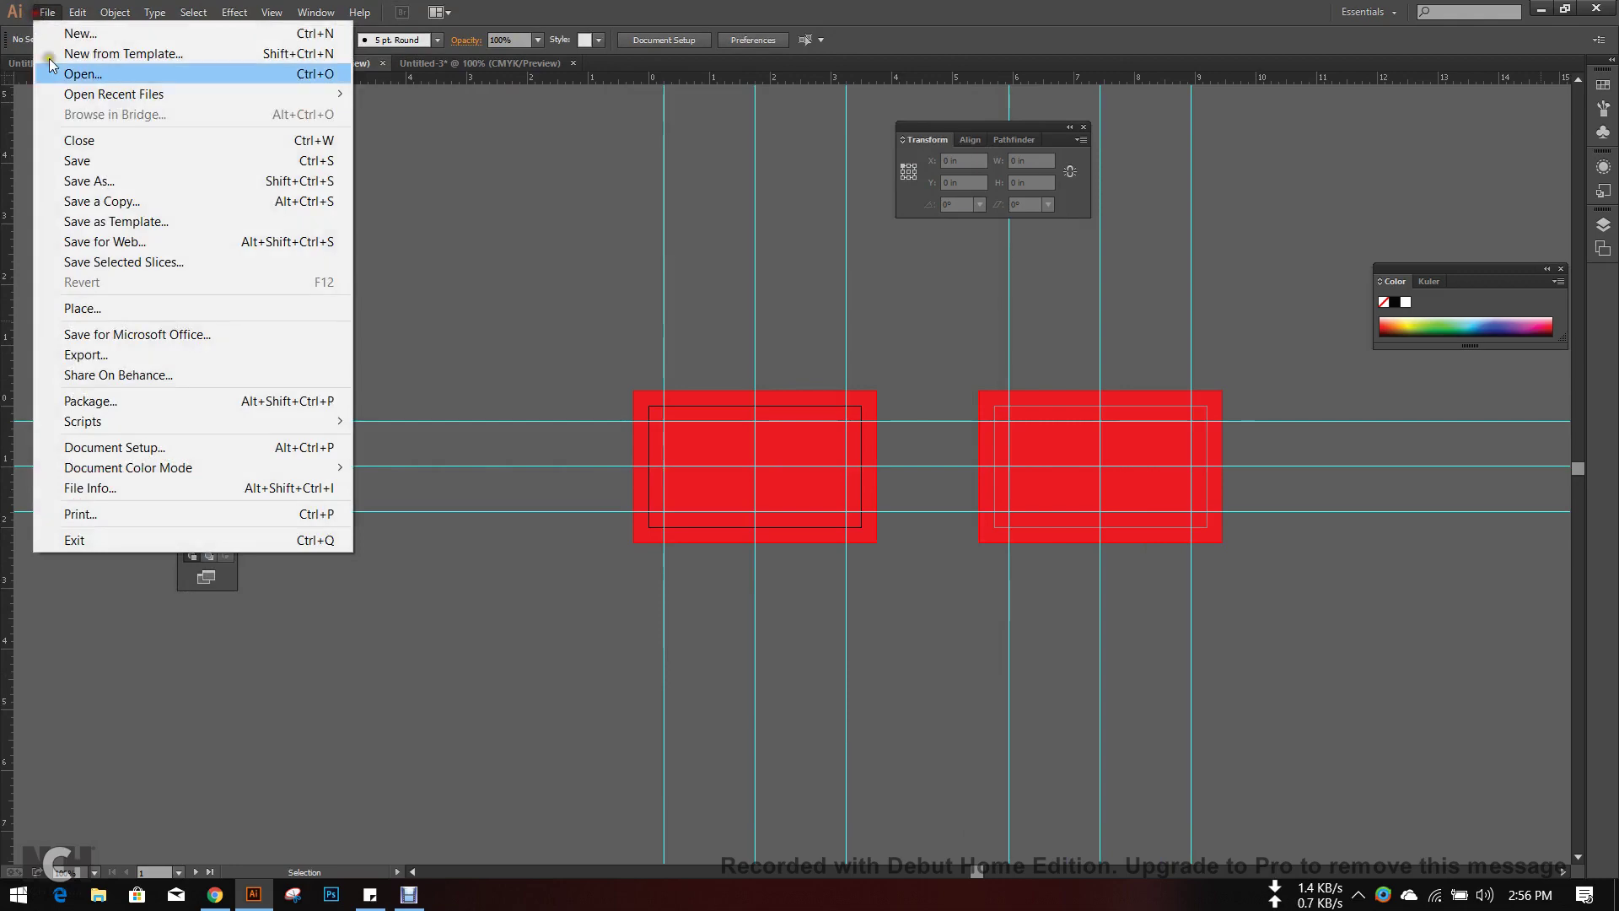
click(148, 313)
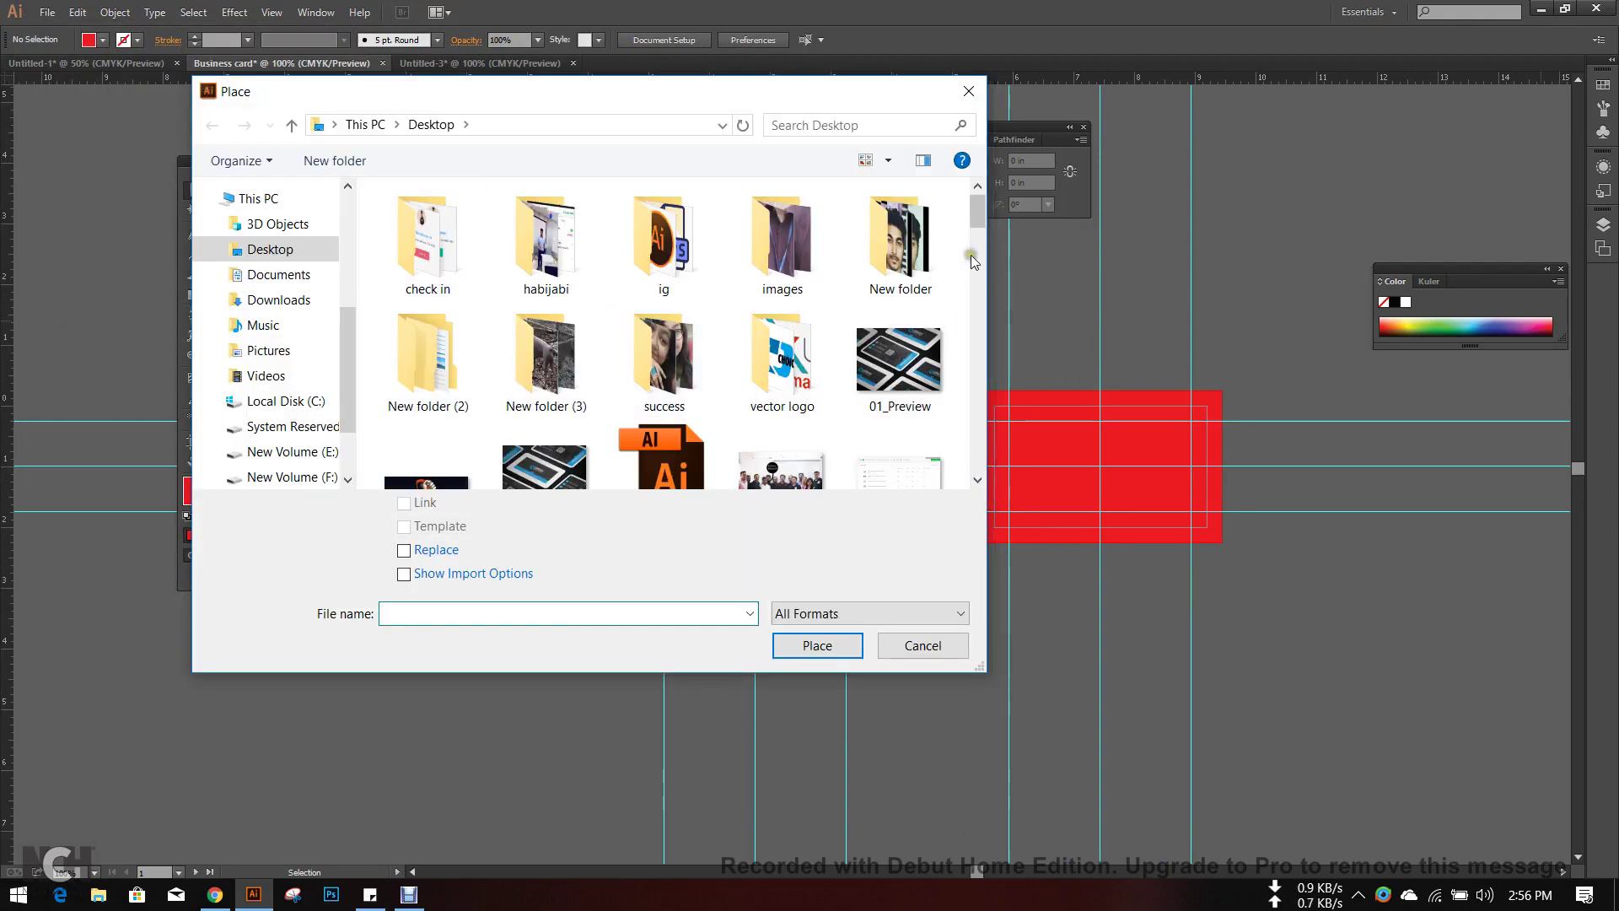
drag(979, 214, 973, 275)
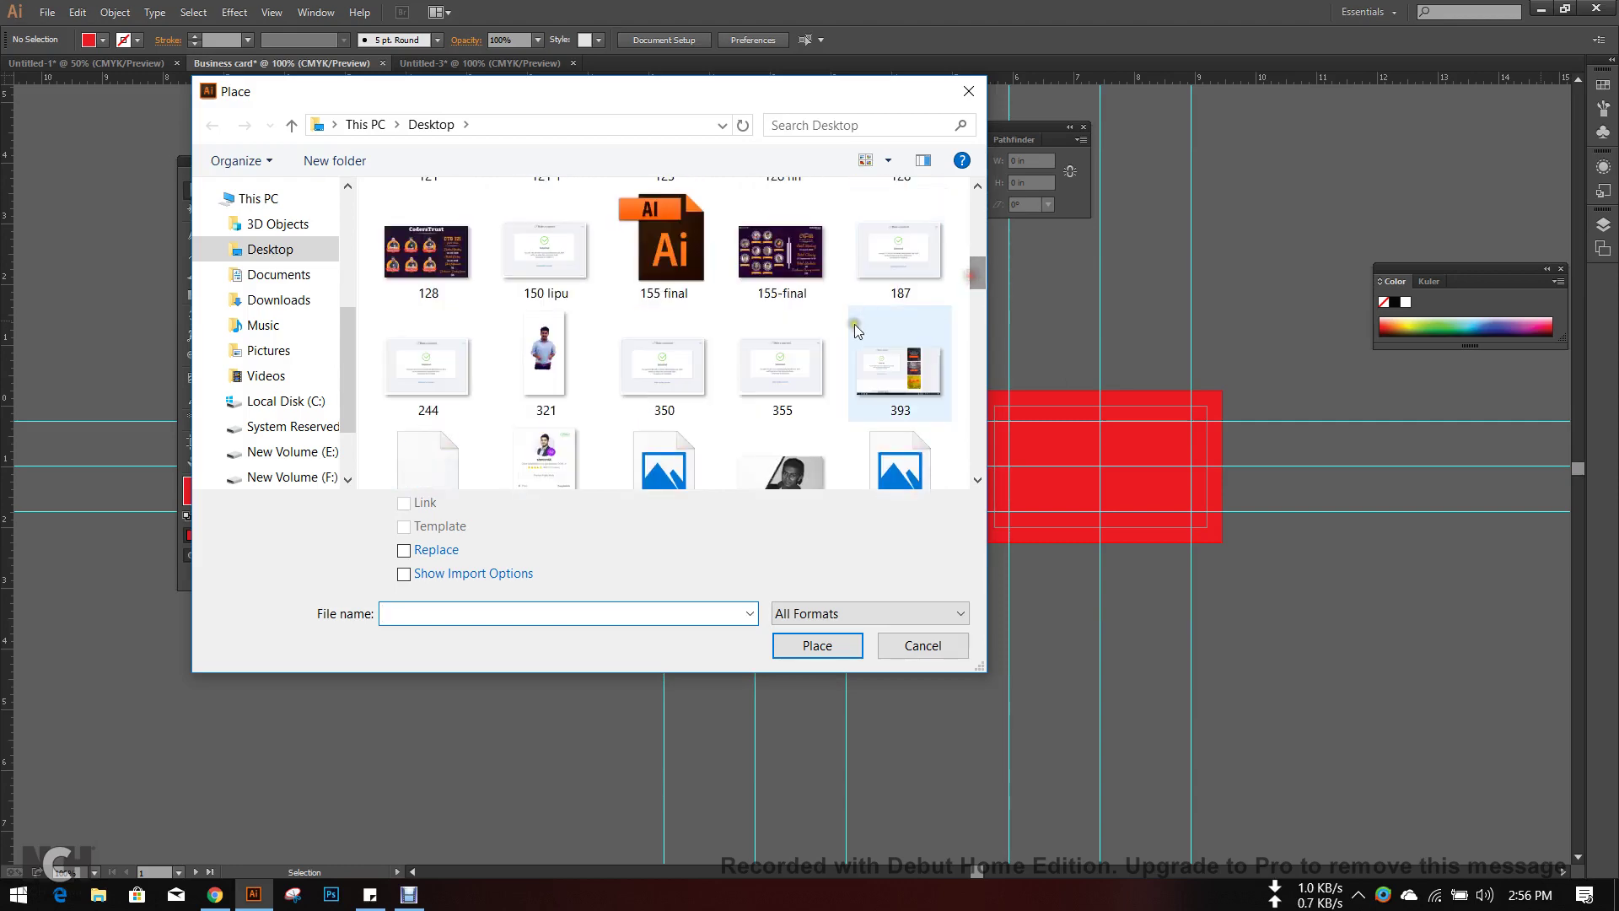
scroll(854, 324, down, 5)
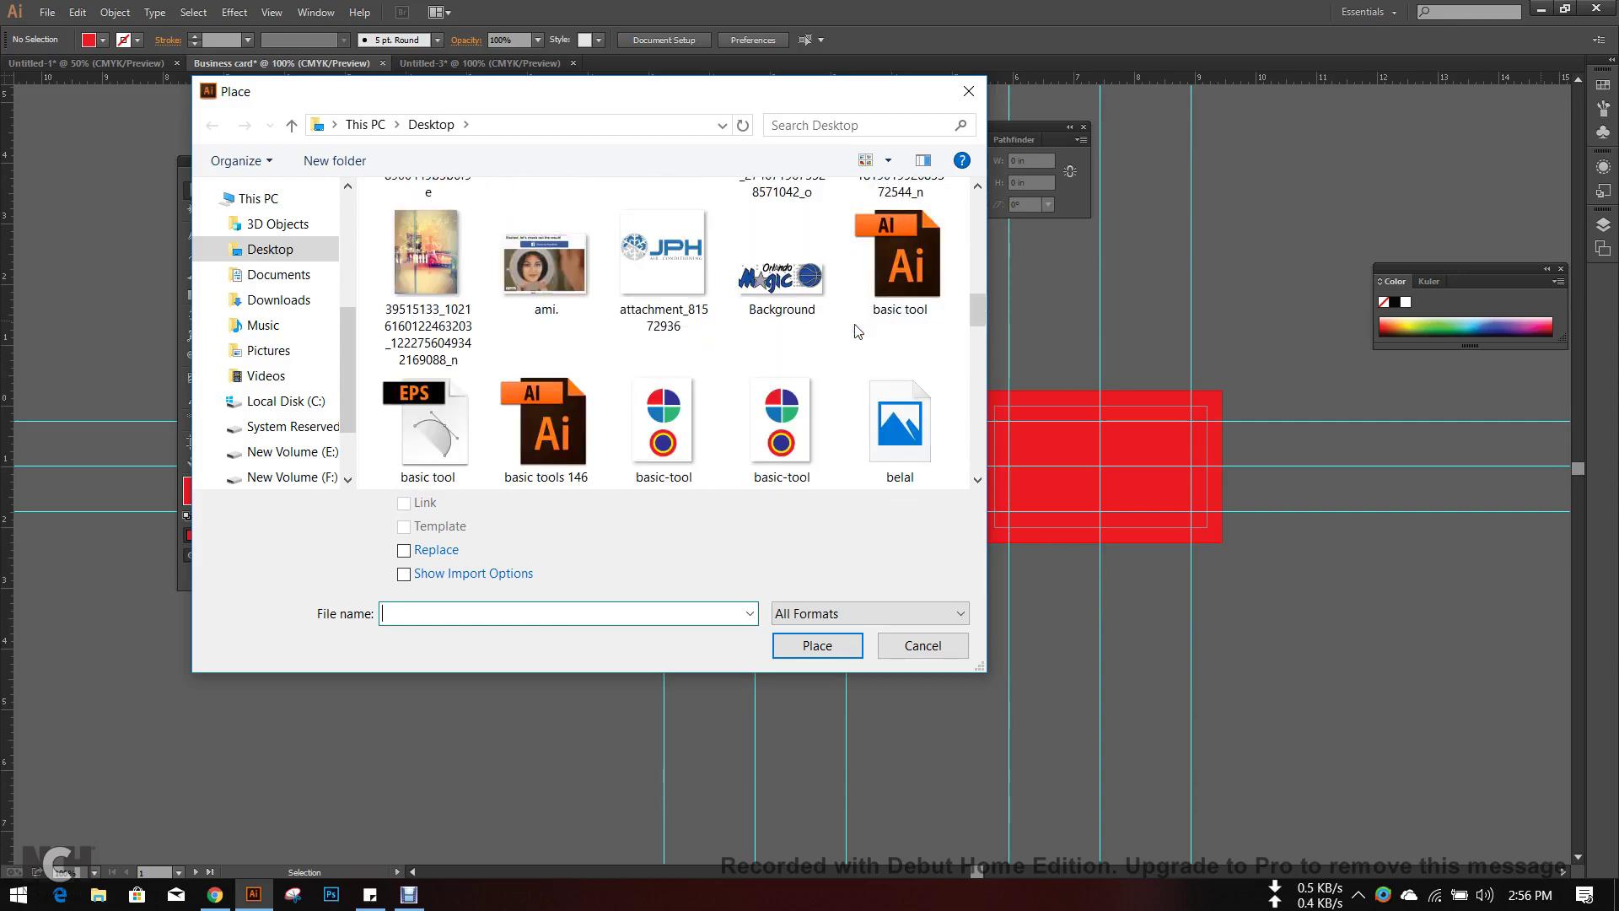
scroll(857, 331, down, 8)
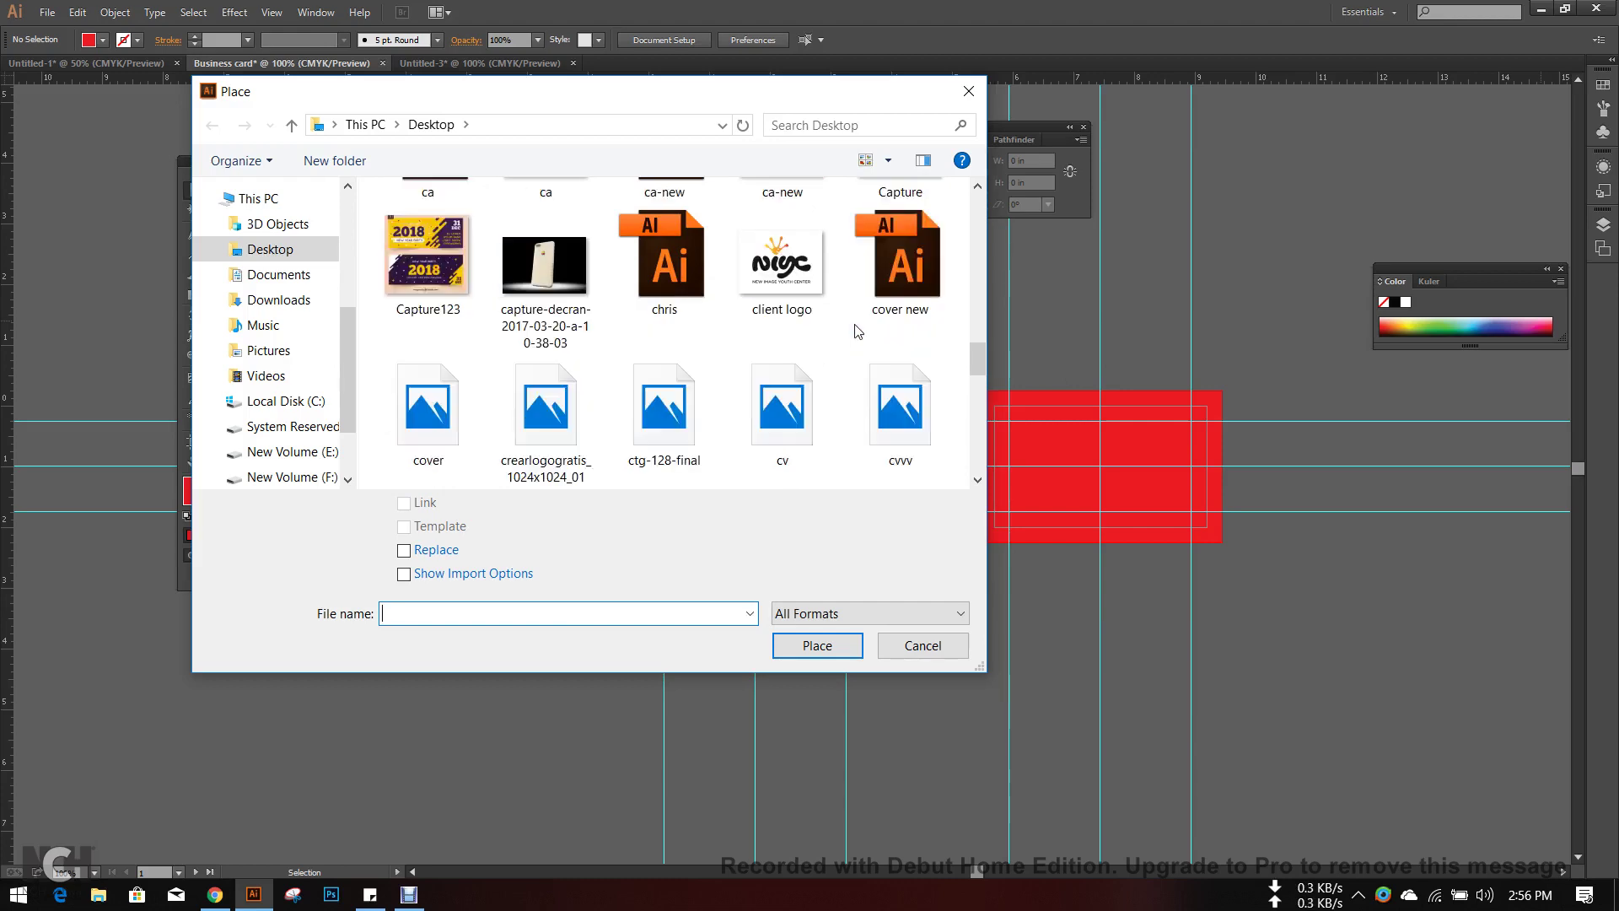
scroll(857, 331, down, 2)
scroll(858, 331, down, 10)
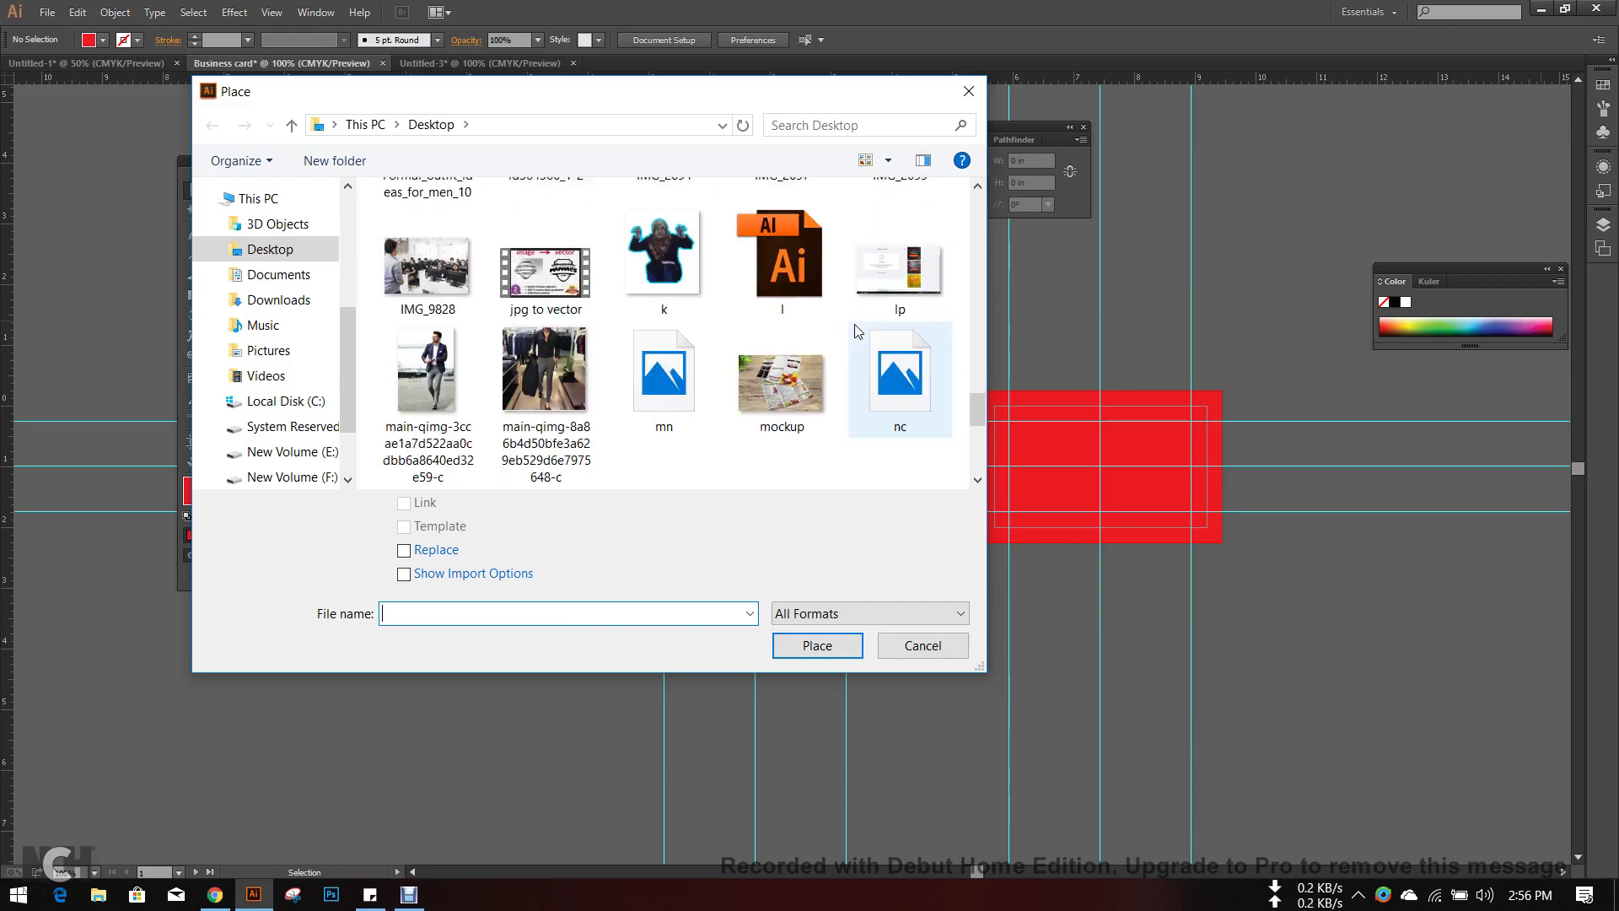
scroll(858, 331, down, 2)
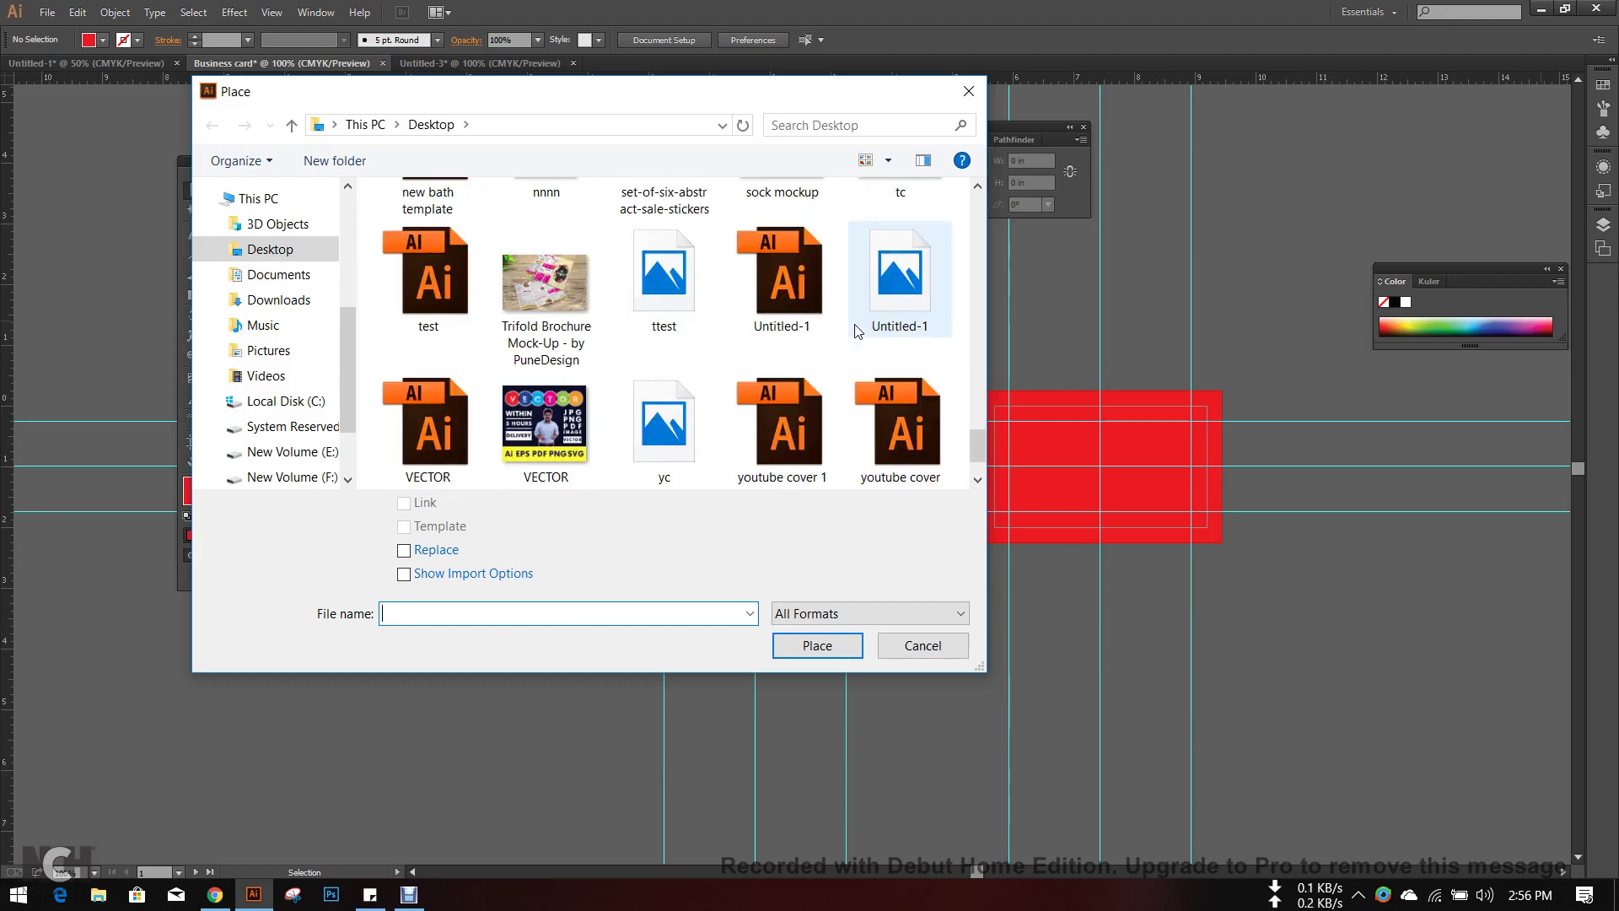
scroll(857, 330, down, 2)
click(937, 645)
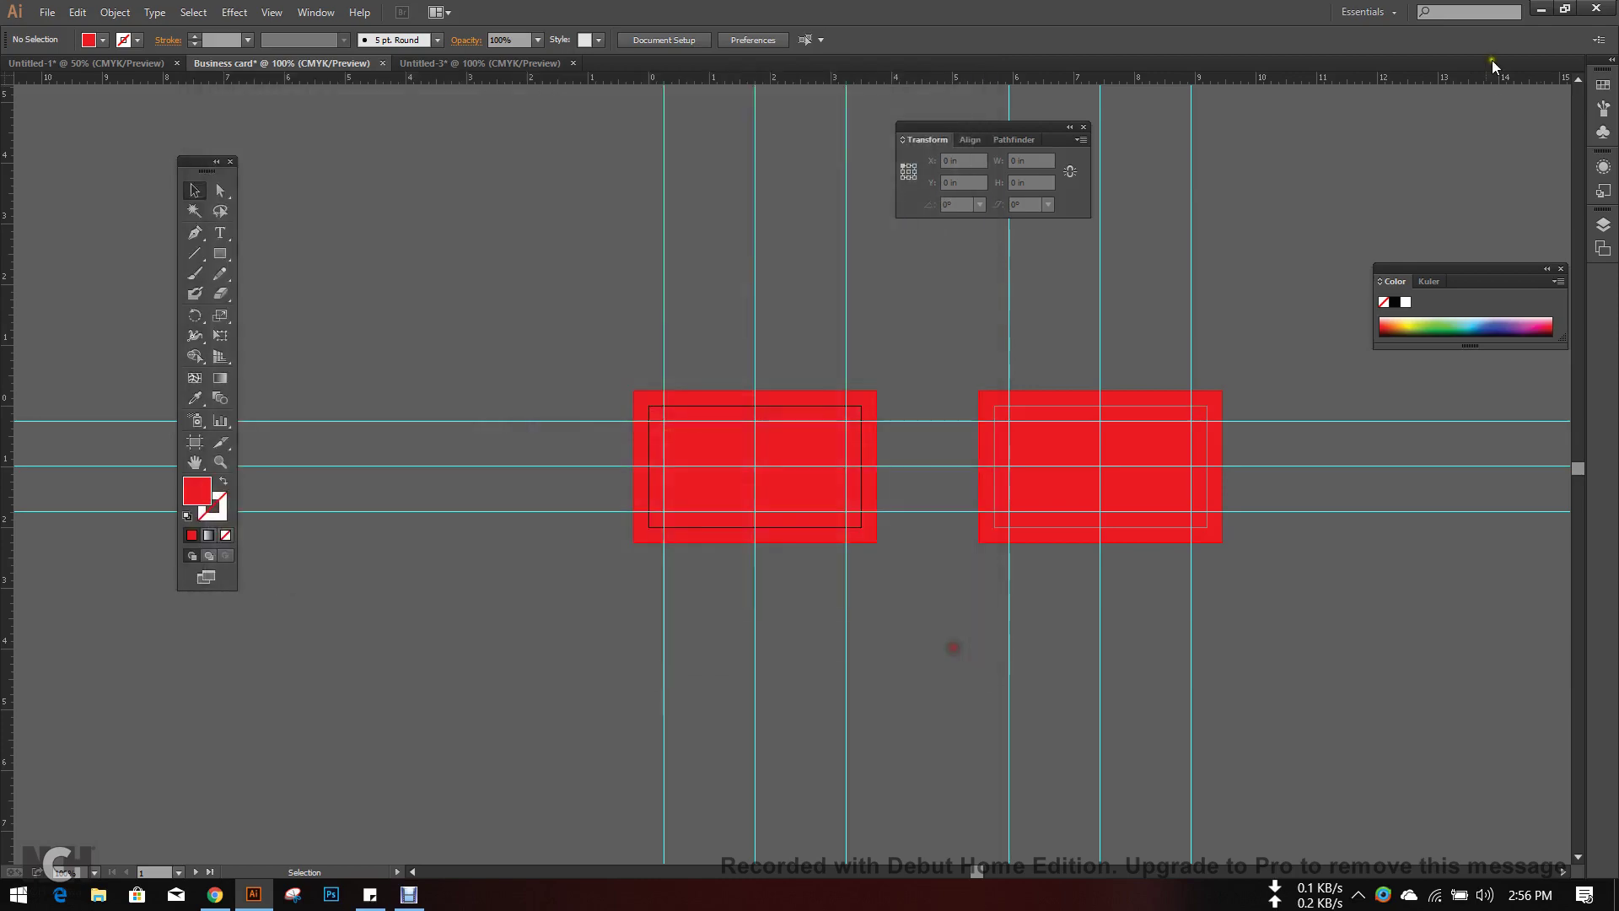
- Bring the 02_Preview image from the desktop into the Business card document, embed it and position it beside the first card
click(1541, 10)
click(1523, 11)
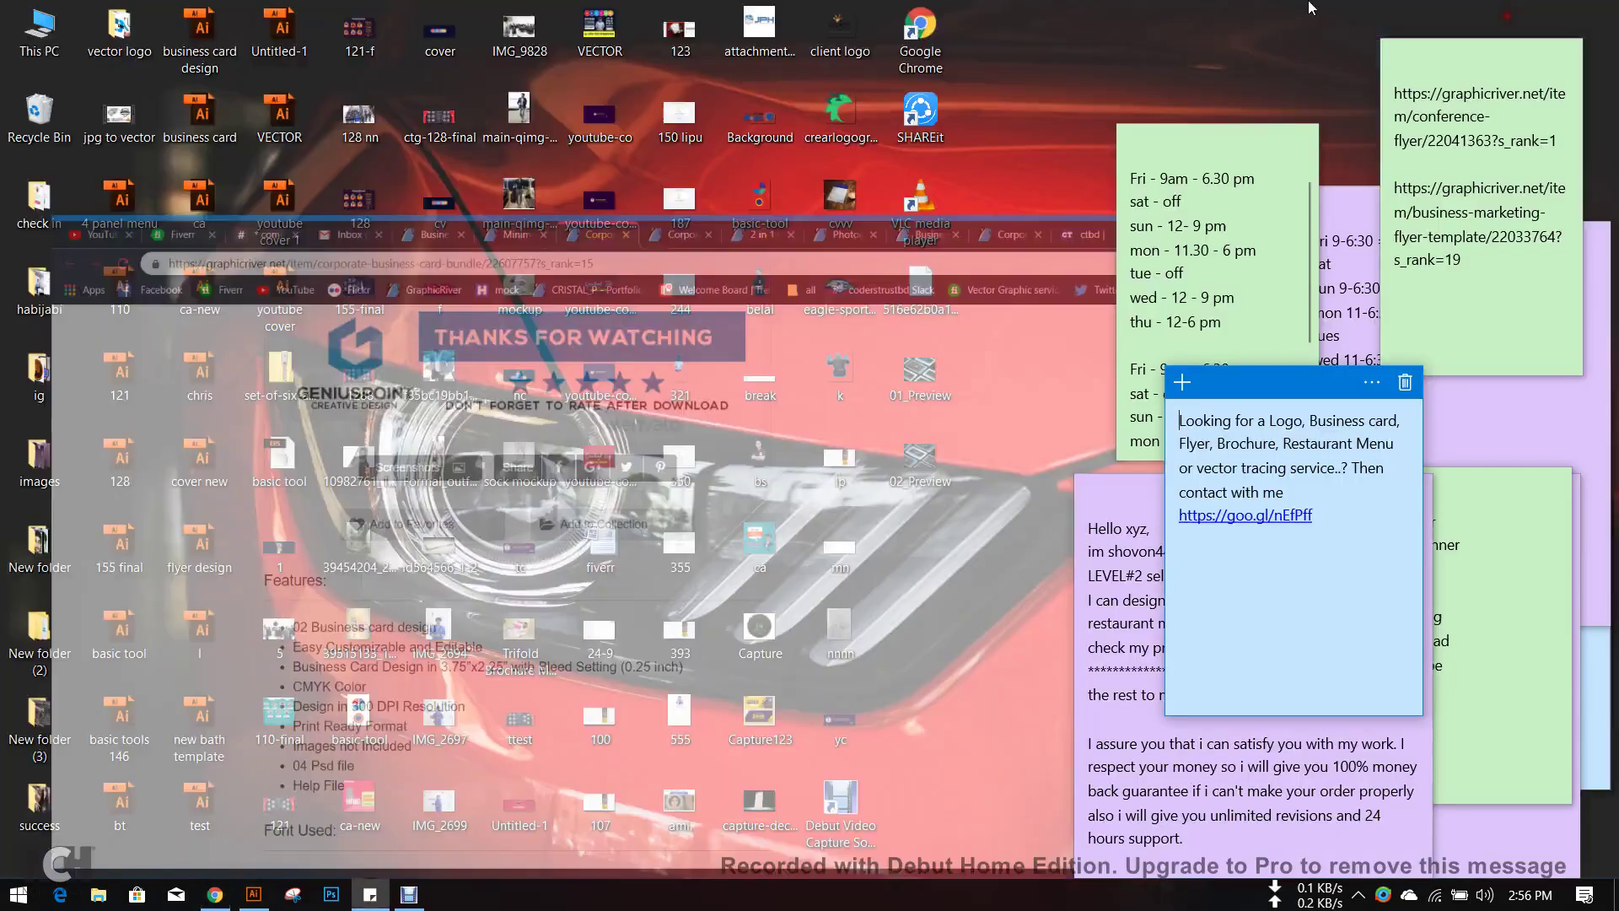
click(932, 375)
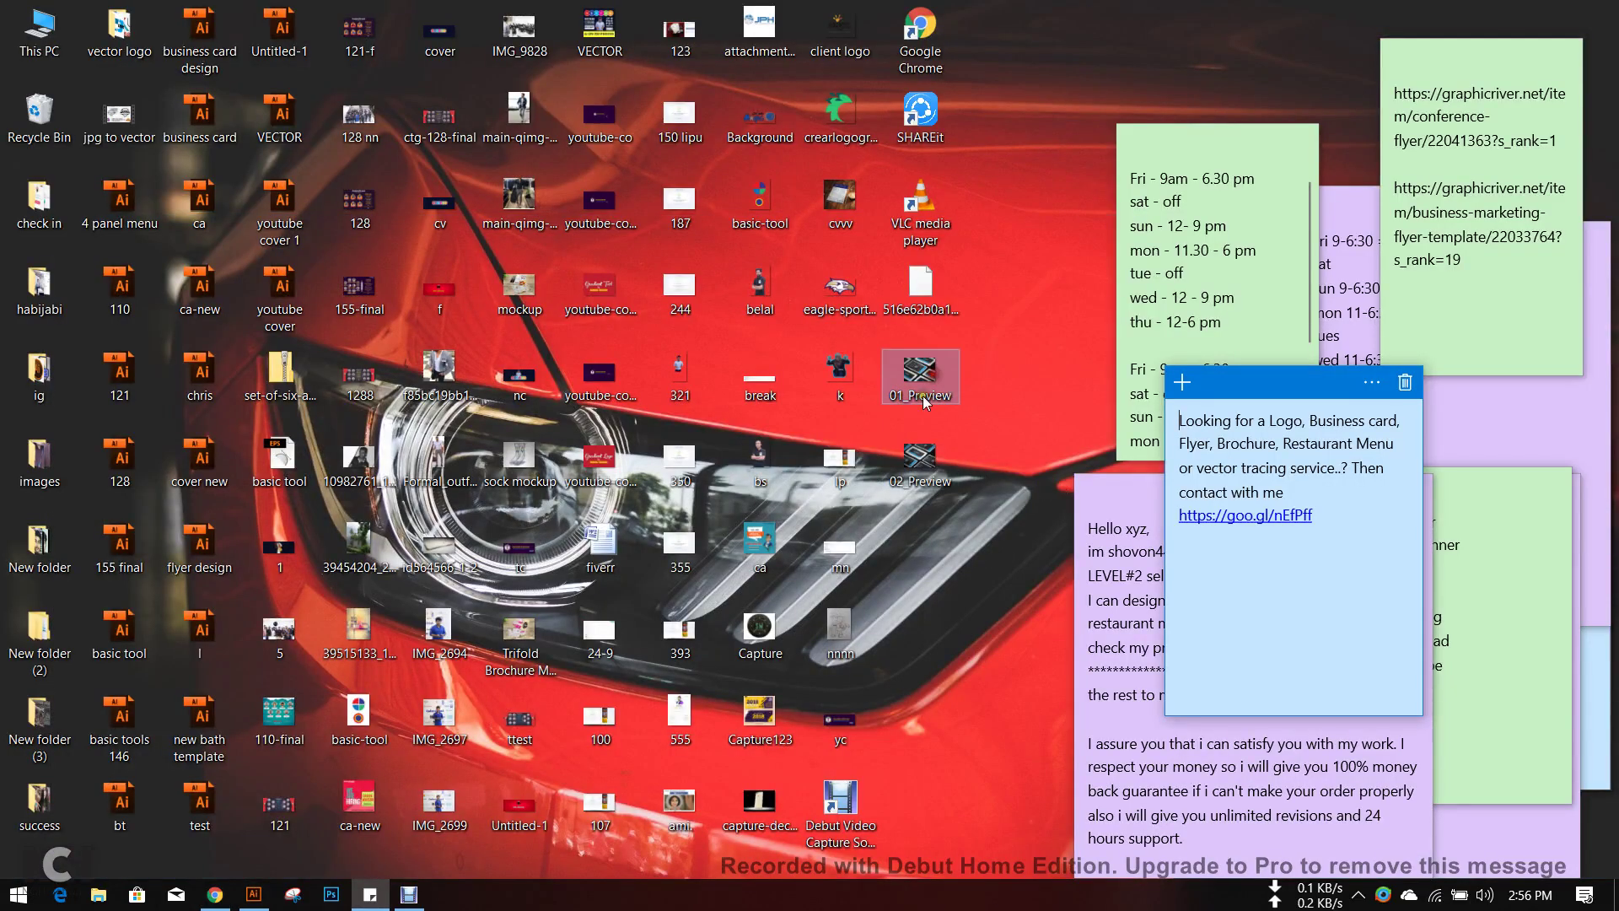
drag(938, 475, 459, 360)
scroll(522, 358, down, 1)
scroll(522, 358, left, 3)
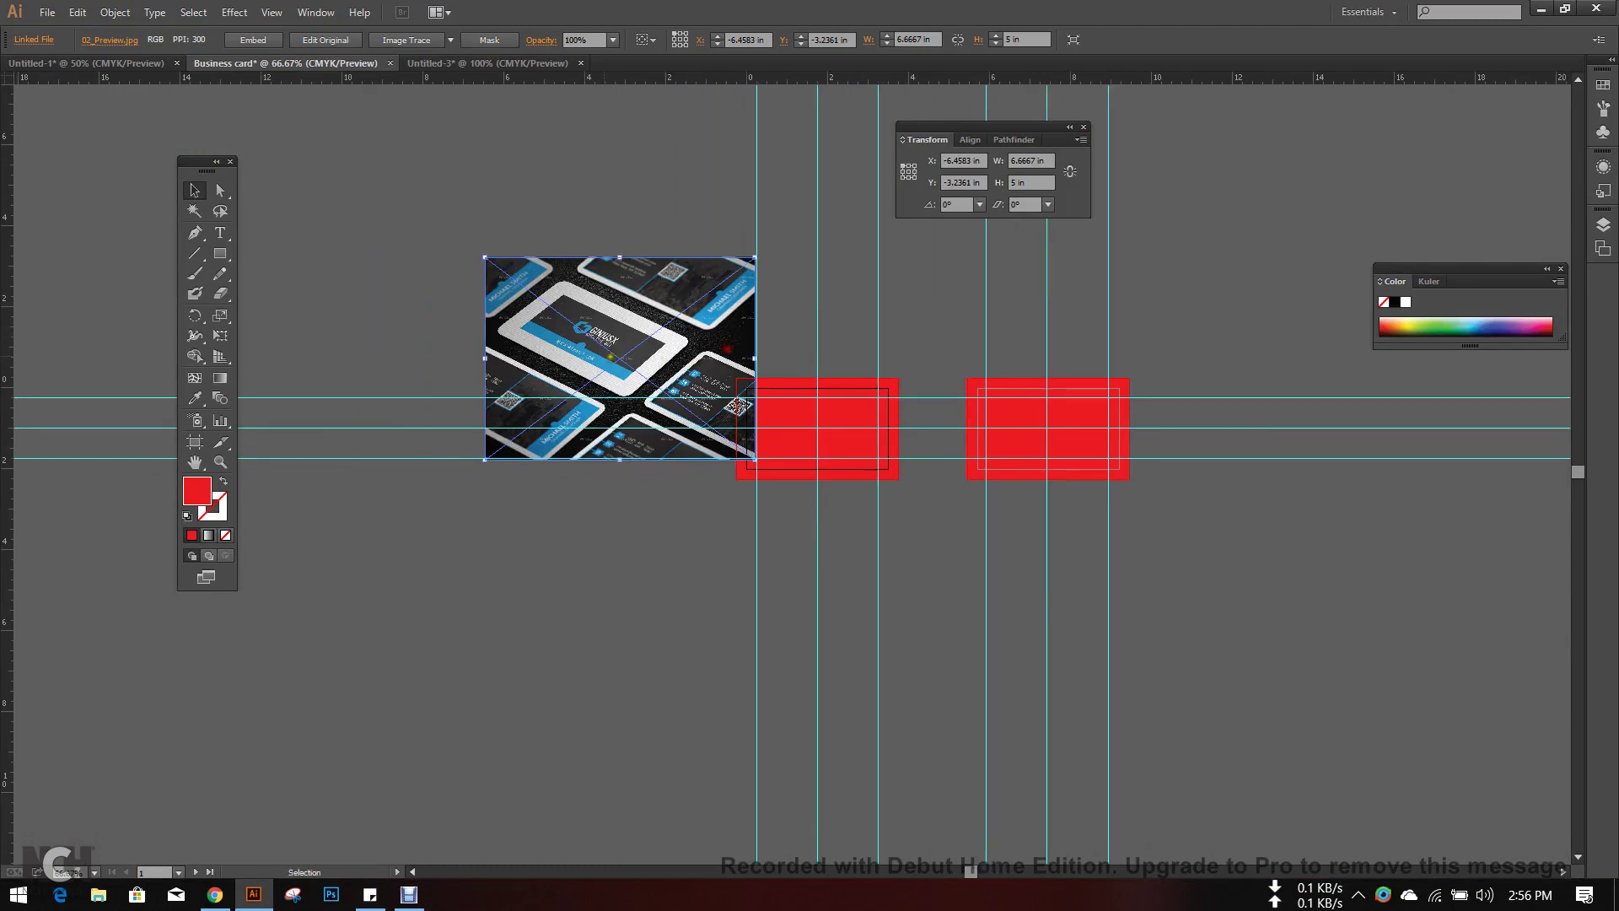
drag(591, 354, 537, 374)
click(434, 169)
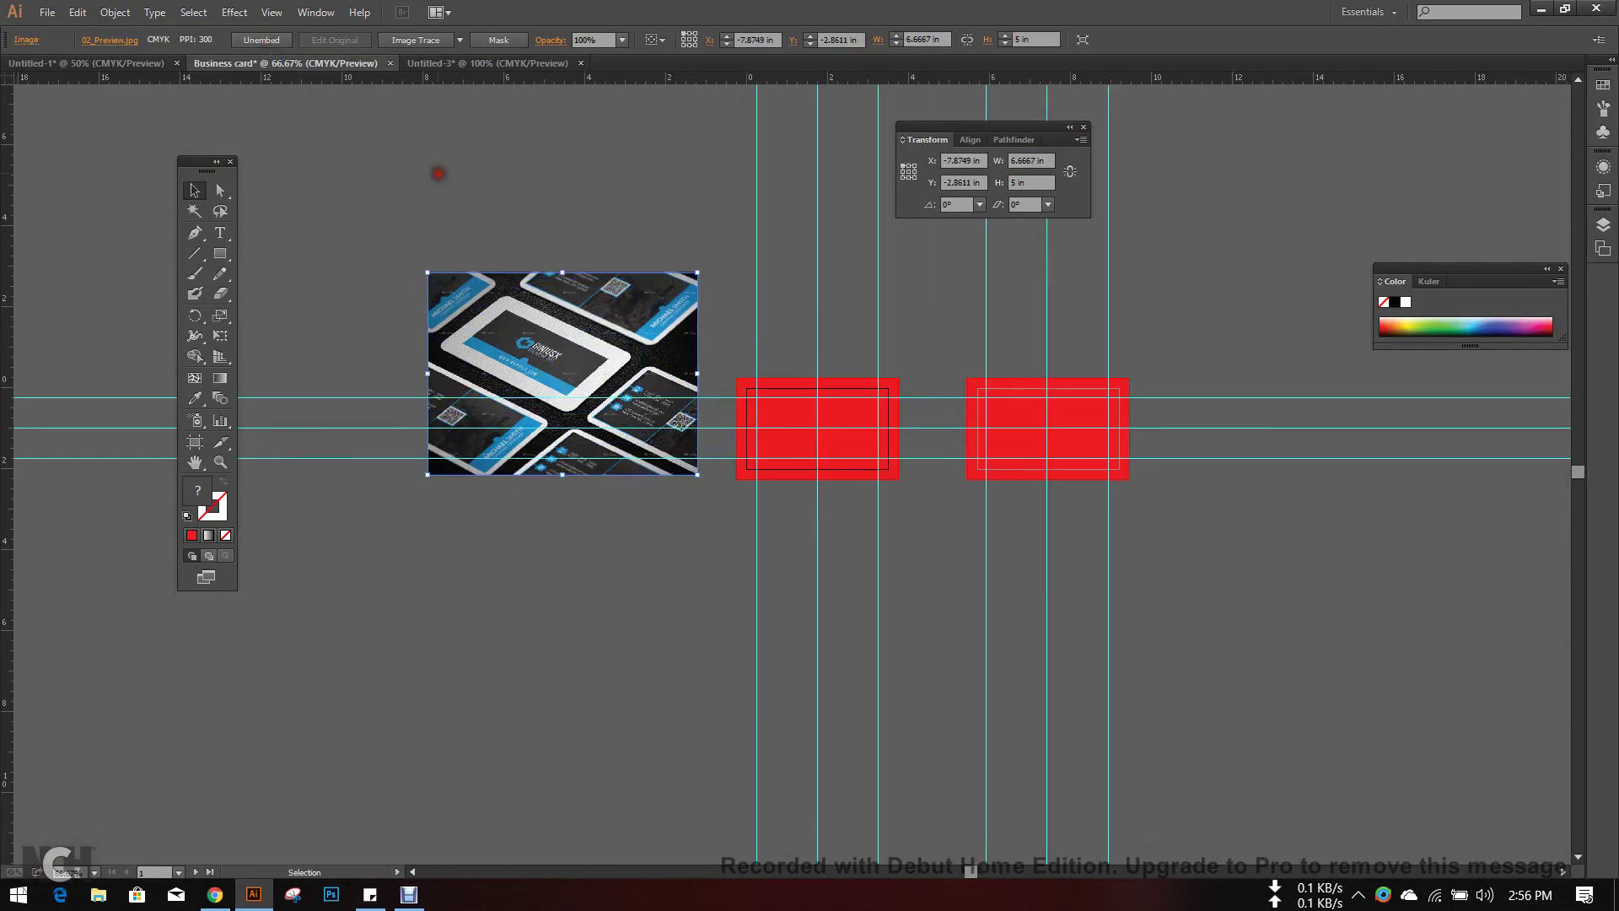
- Fill the first card's red background with the off-white sampled from the border of the reference card
scroll(558, 328, up, 2)
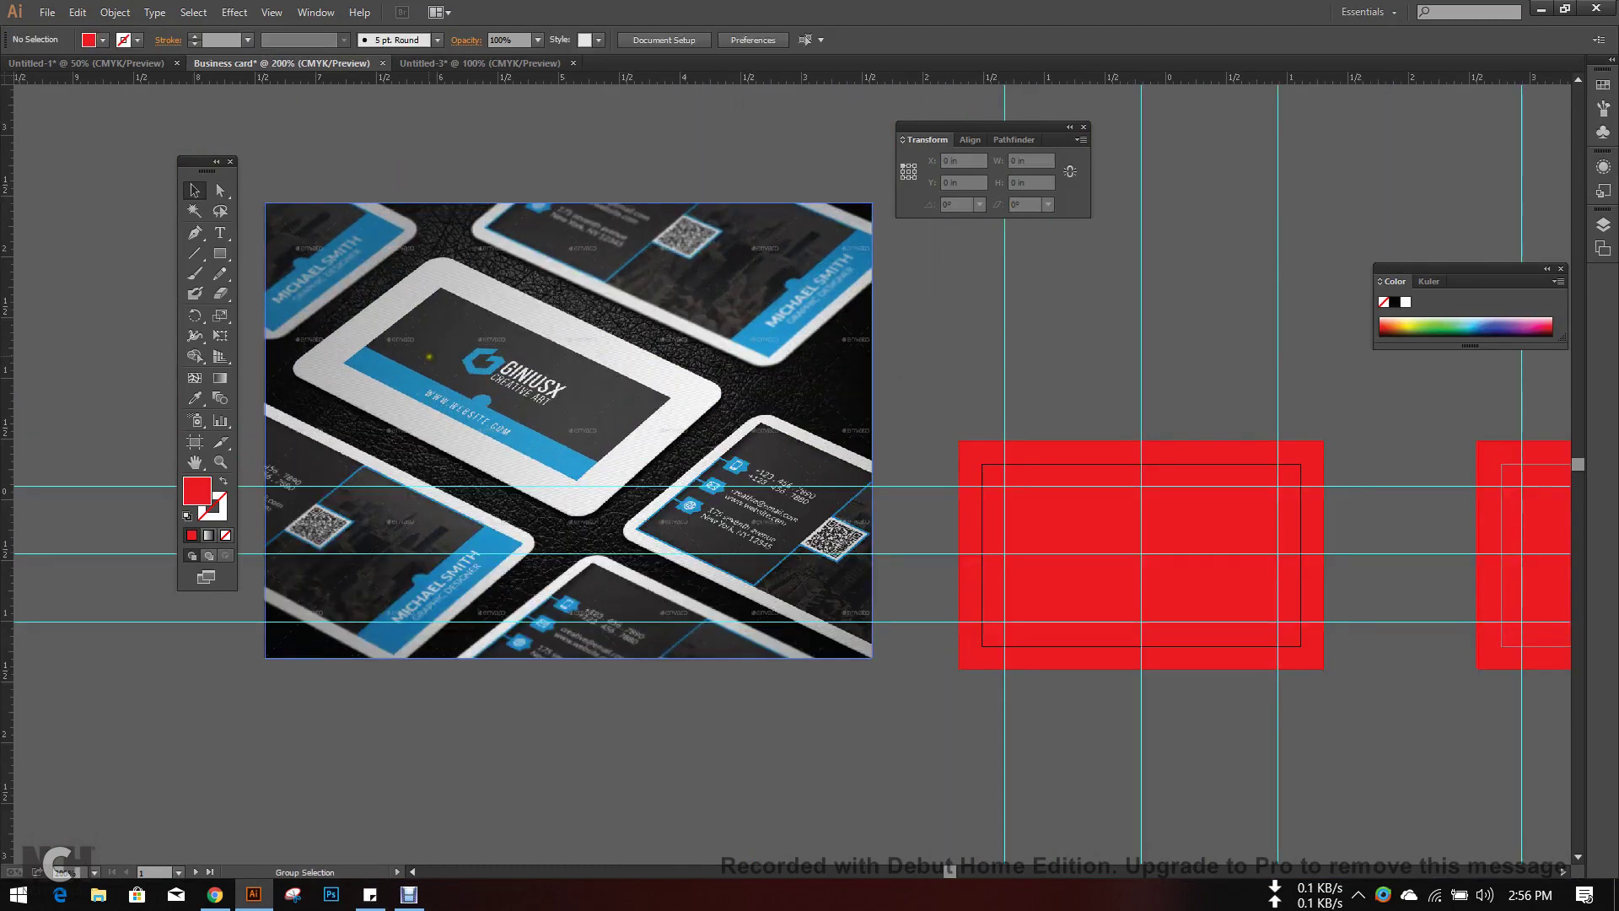
scroll(602, 337, up, 2)
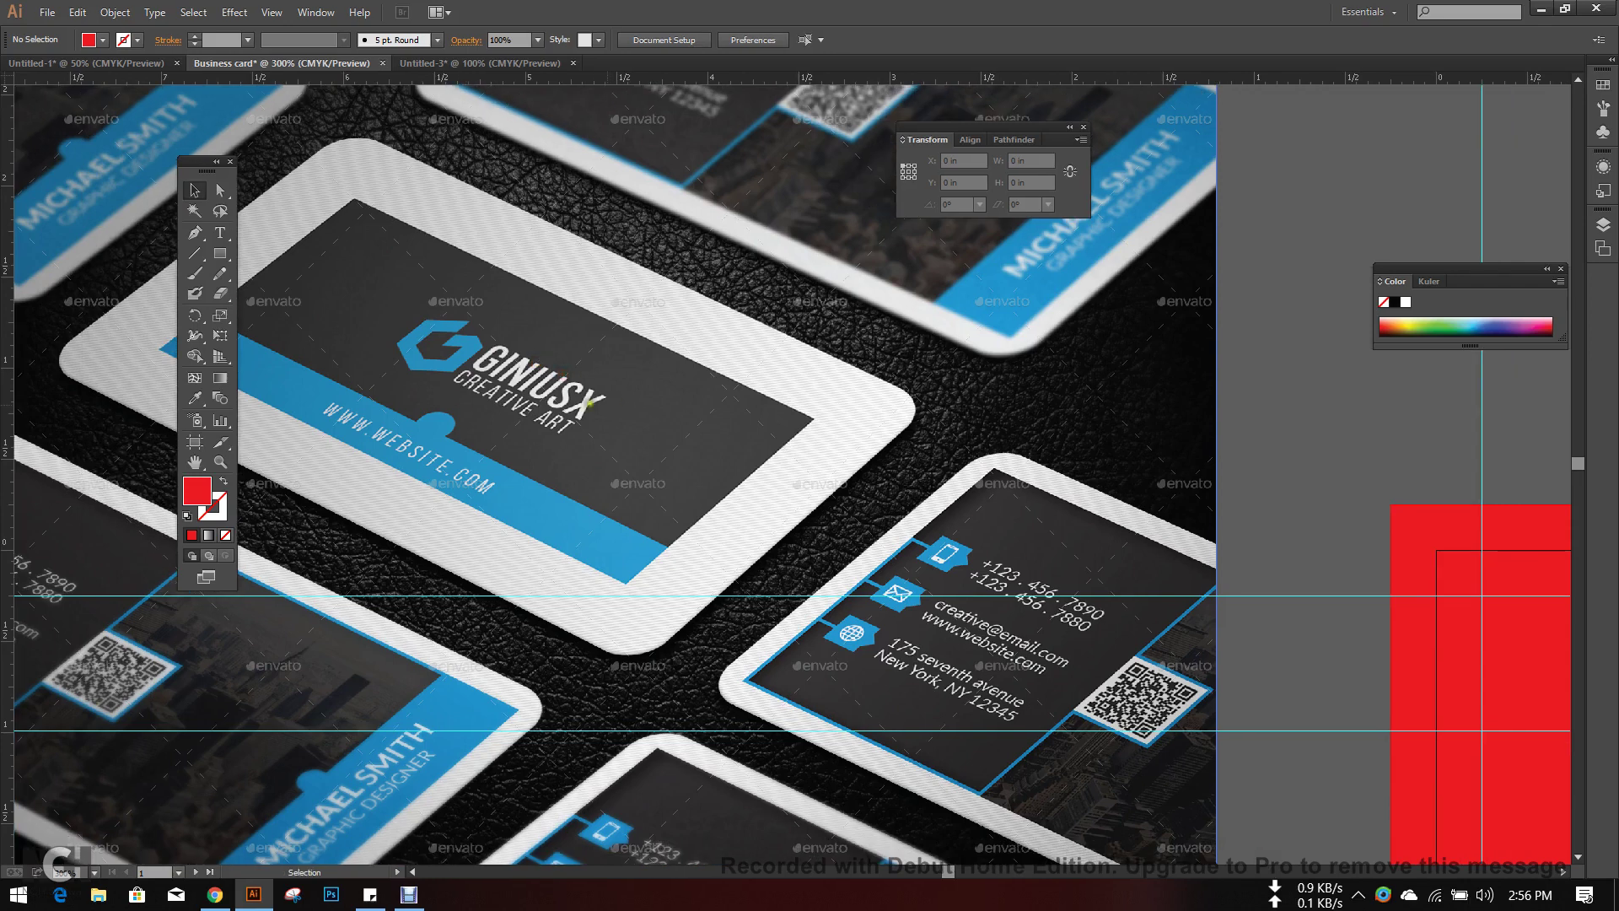
scroll(588, 405, left, 2)
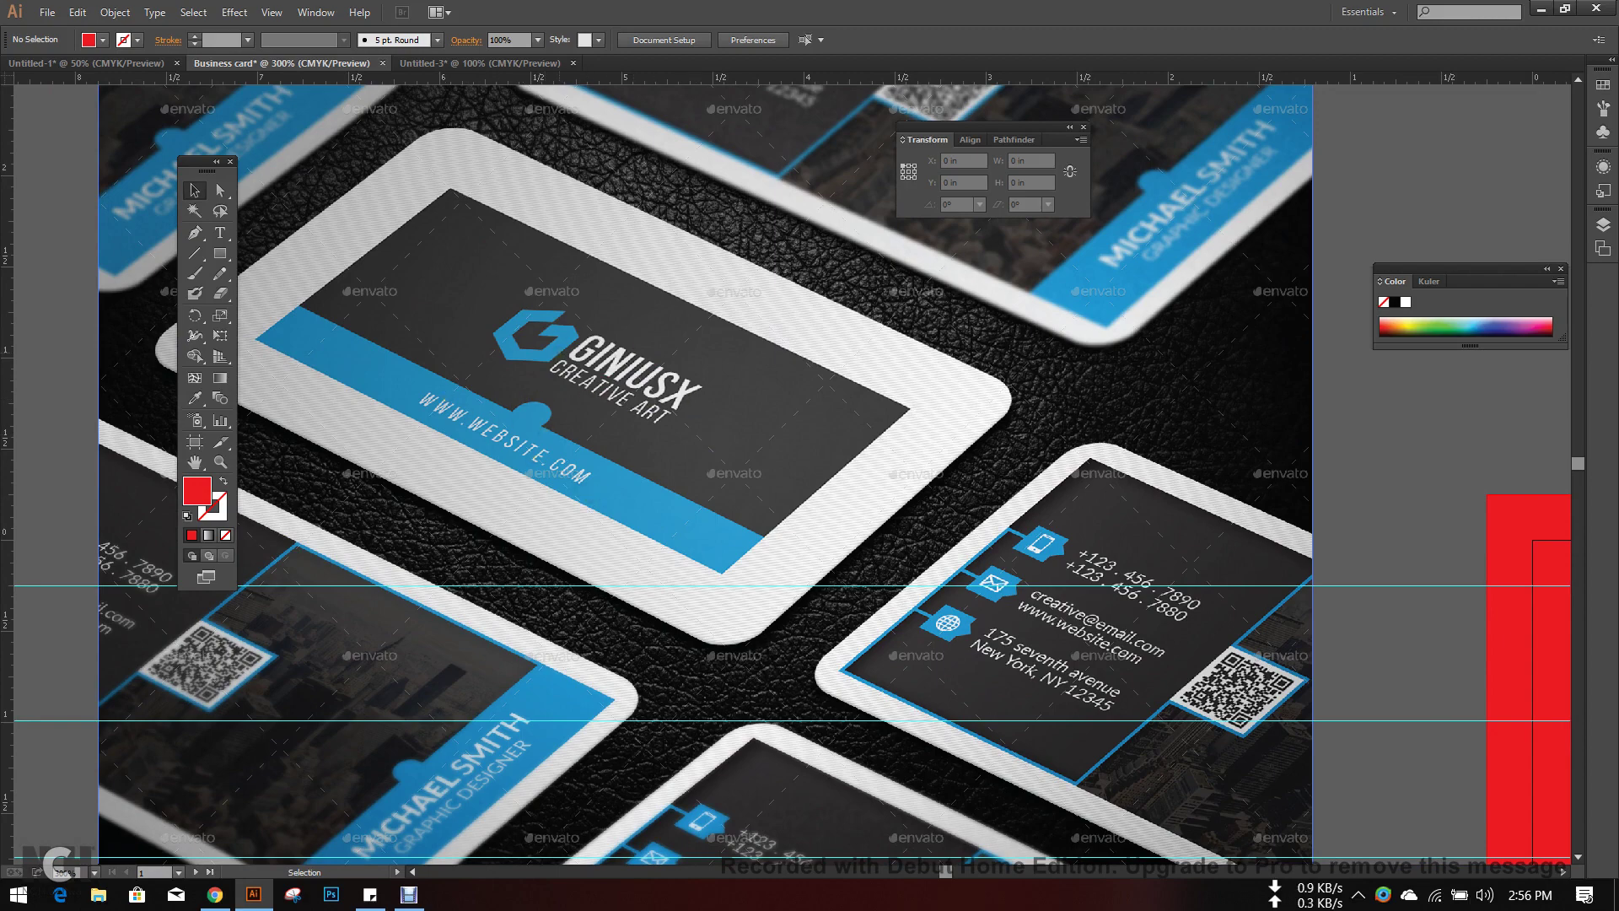
key(ctrl+minus)
key(ctrl+minus)
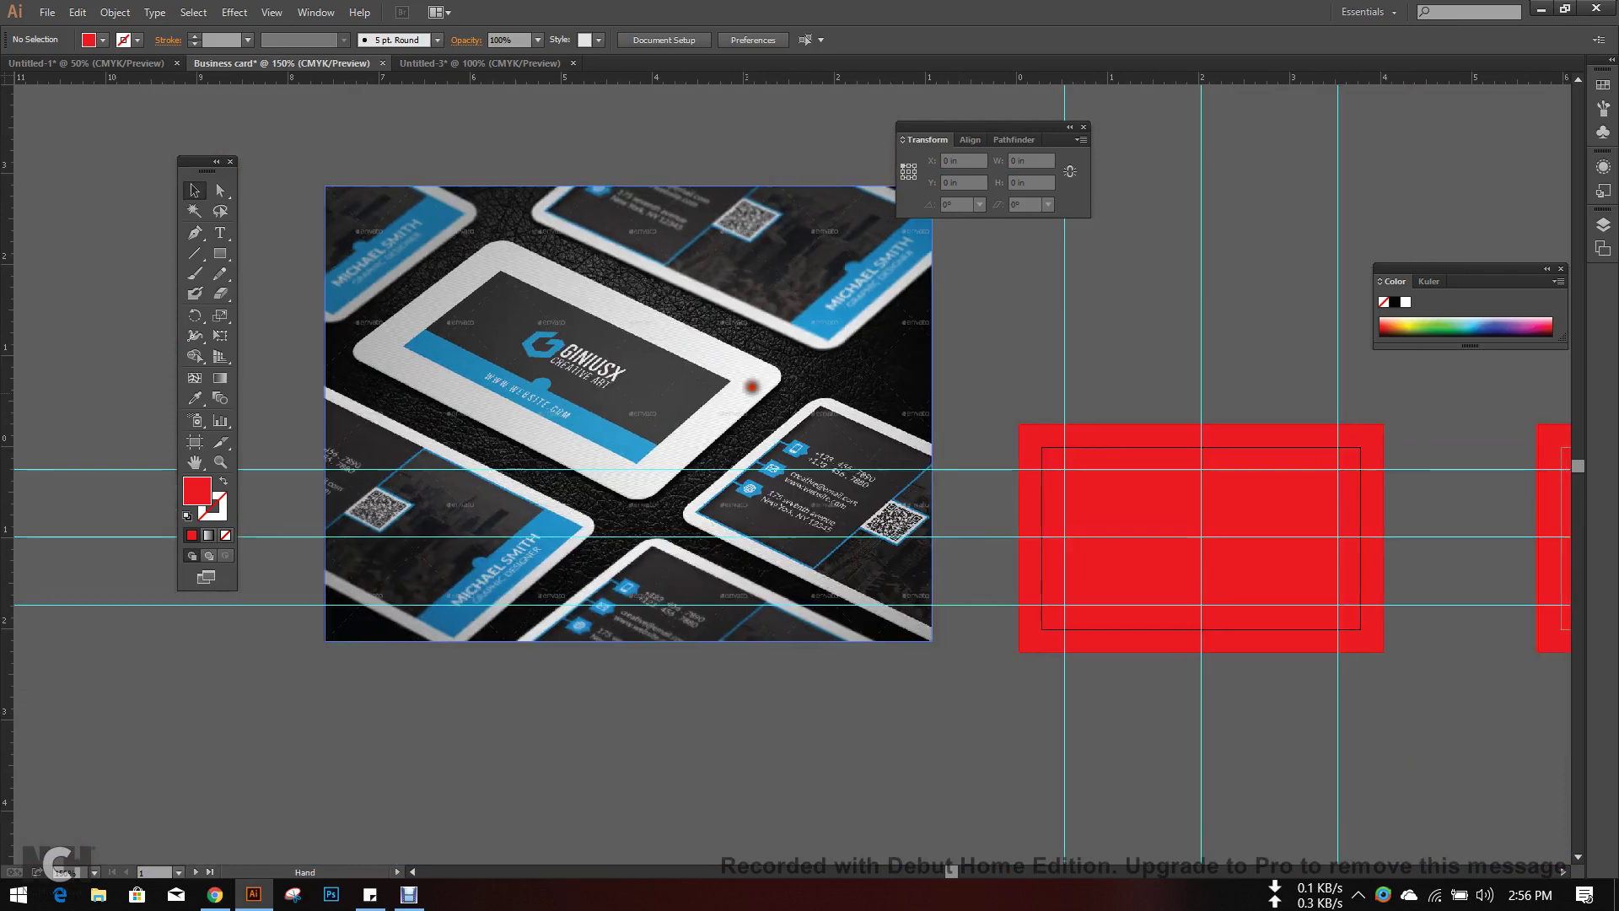
click(1023, 452)
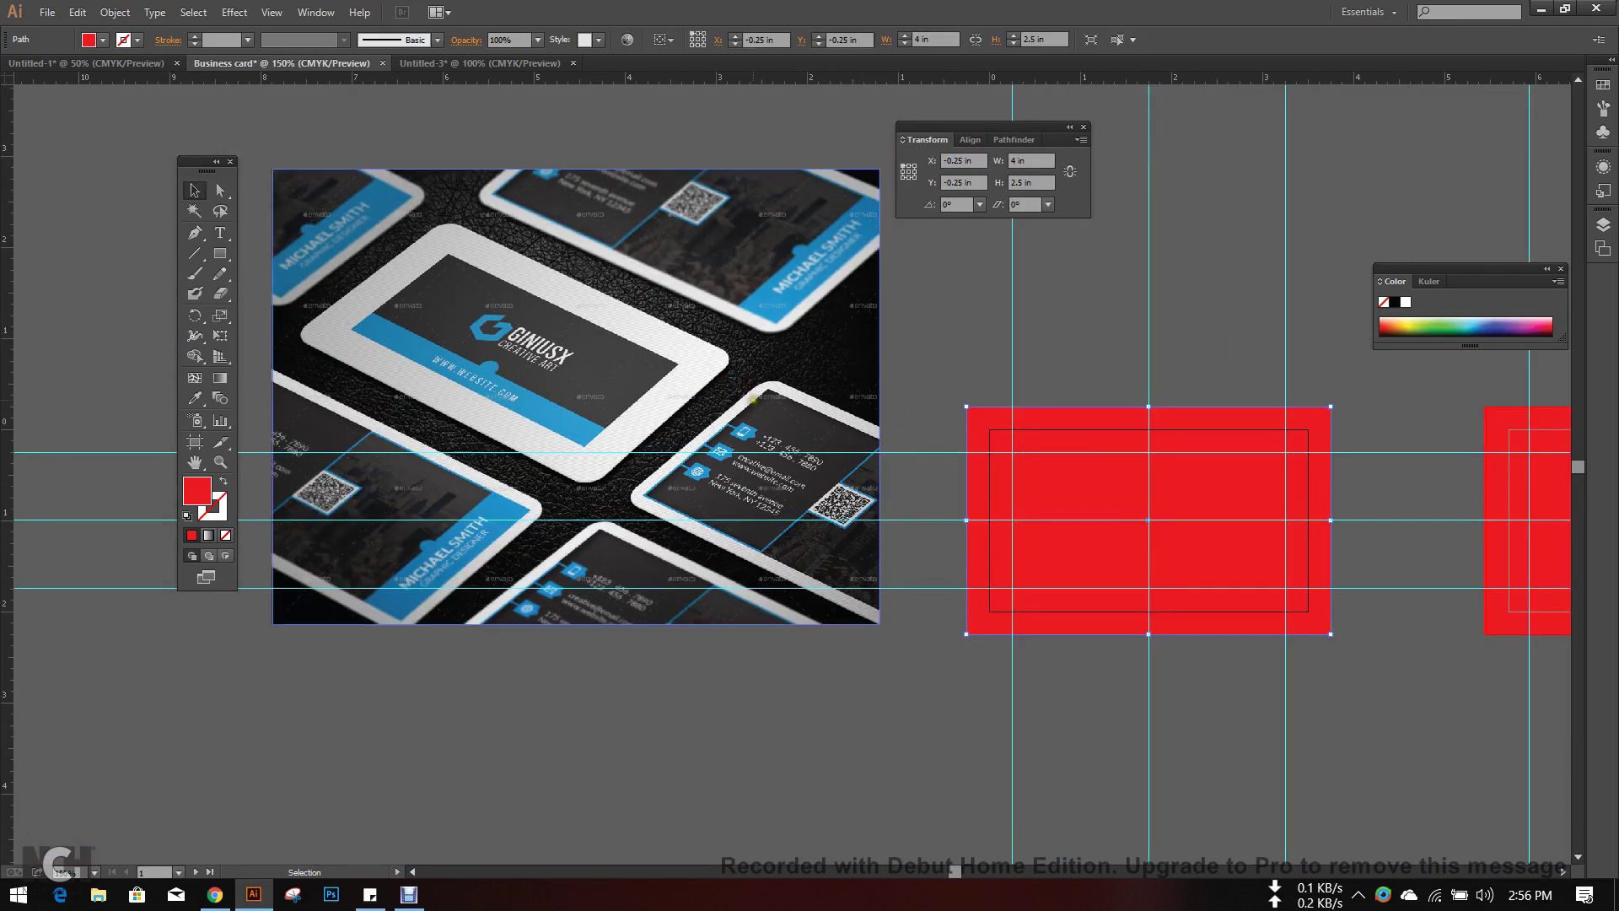
key(i)
click(704, 360)
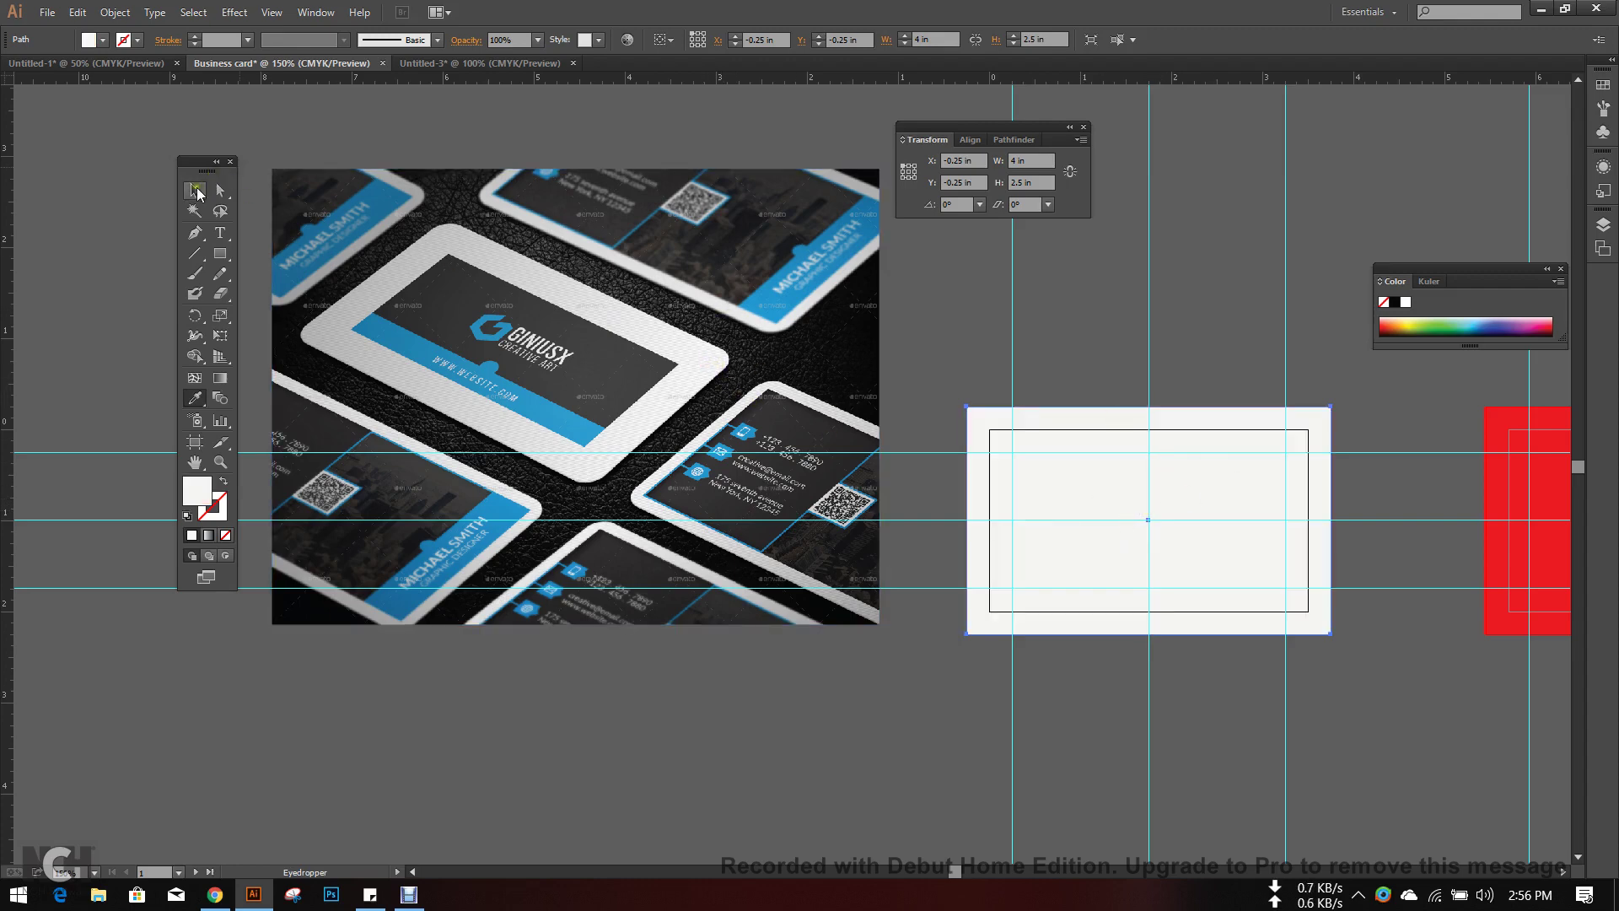
key(v)
click(1028, 280)
click(1055, 427)
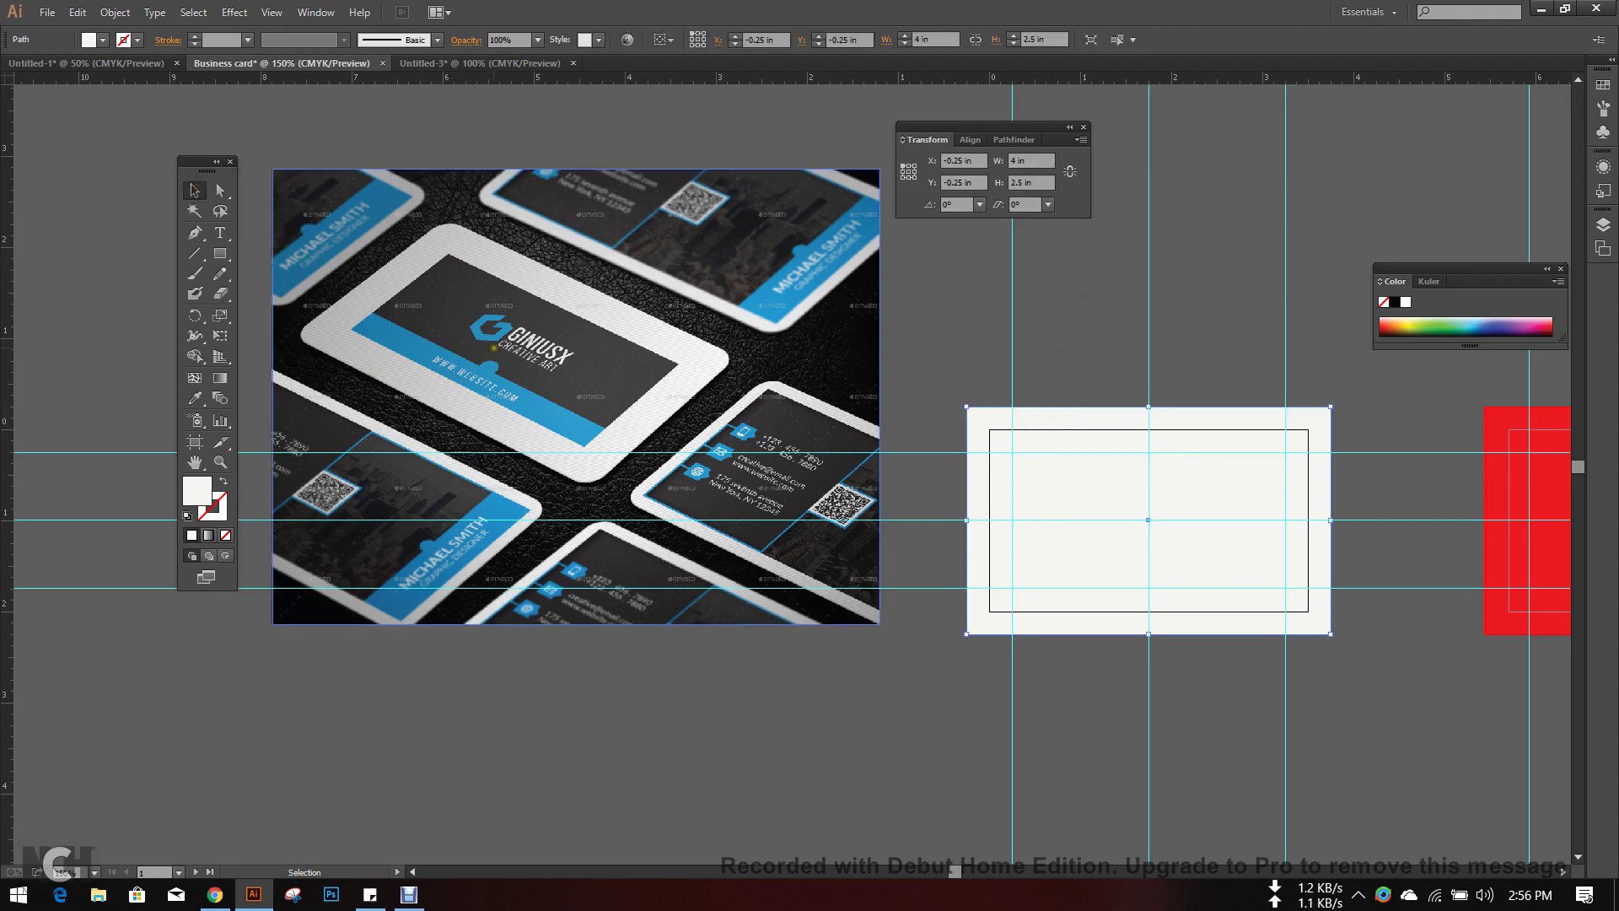
- Draw a rectangle about 2.99 by 1.5 in within the first card's inner guides and fill it with the reference's dark grey
drag(577, 393, 556, 397)
click(220, 253)
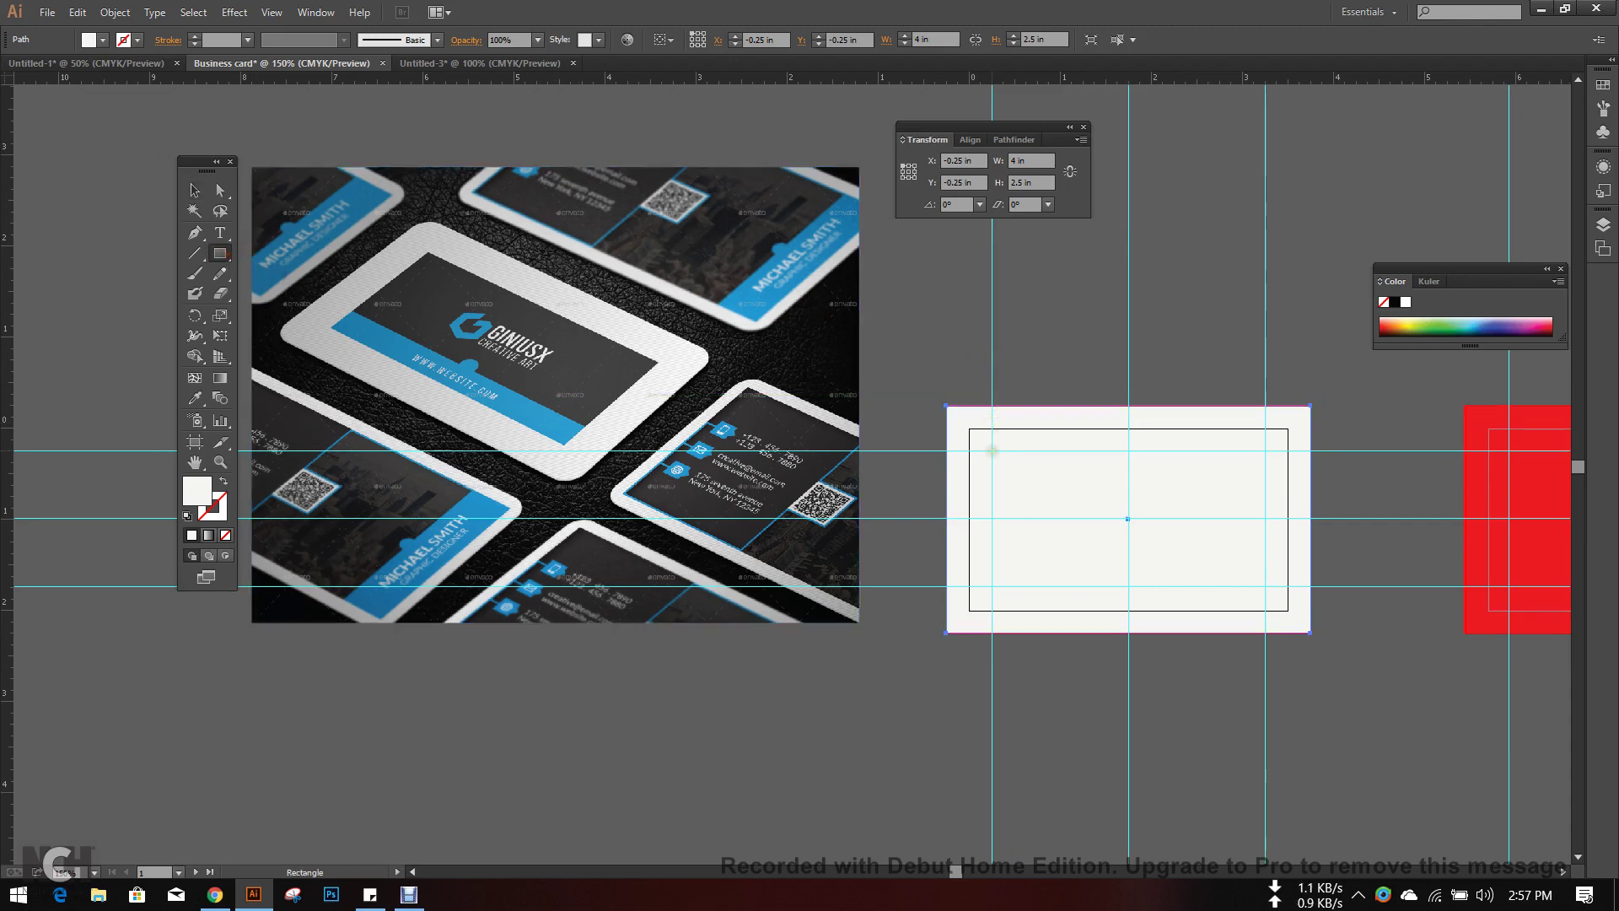
mouse_move(992, 451)
mouse_down()
mouse_move(1054, 529)
mouse_move(1264, 588)
mouse_up()
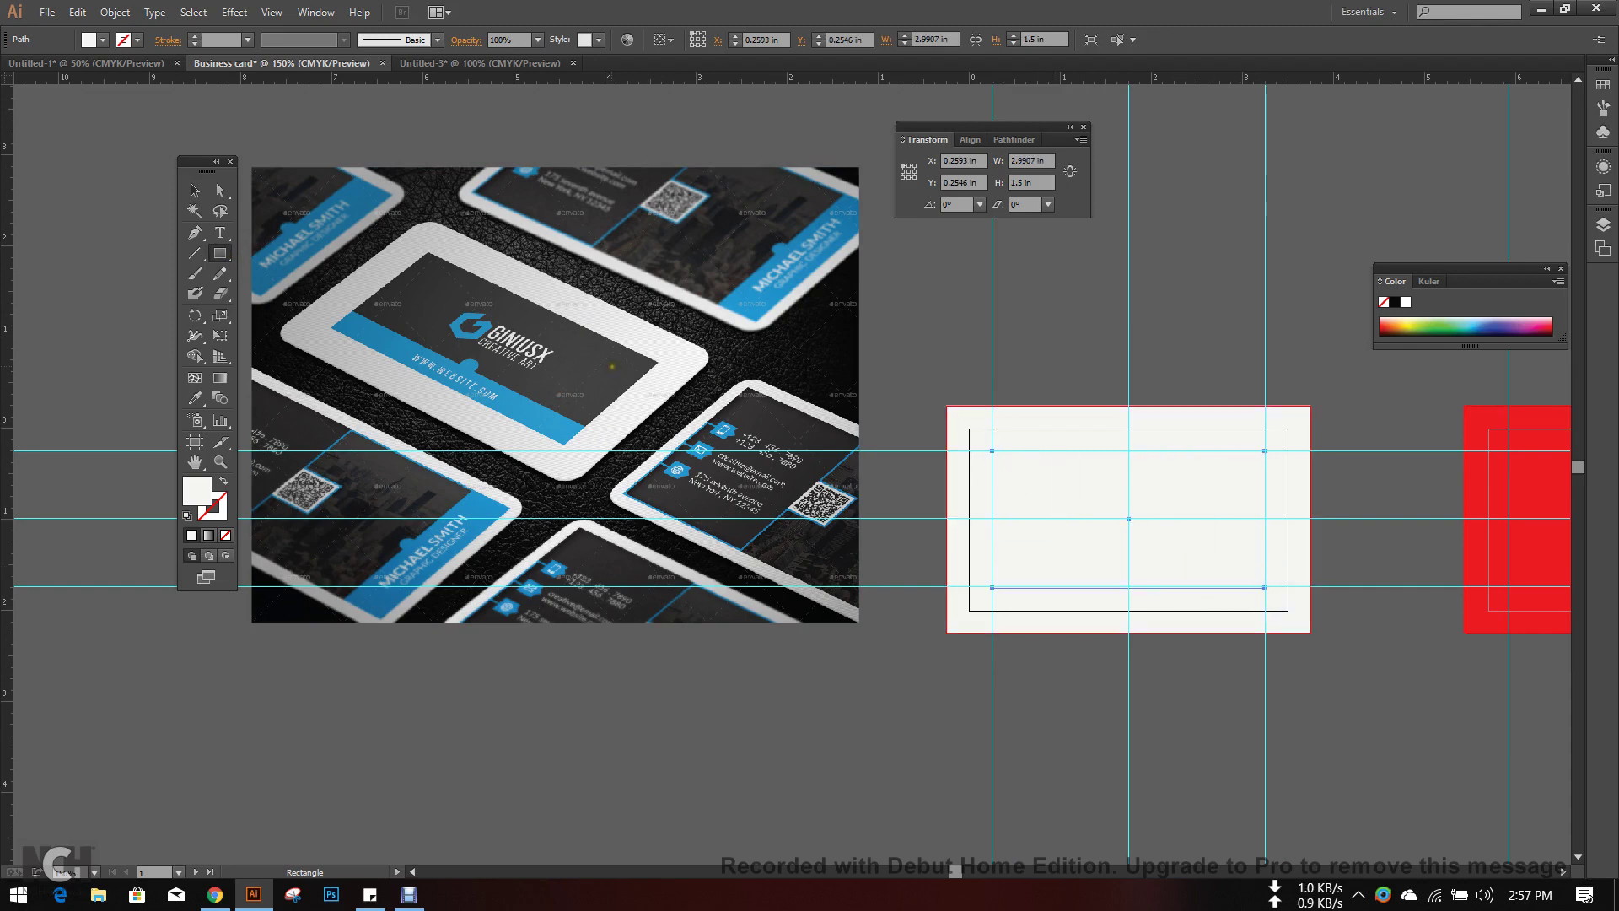
key(i)
click(607, 367)
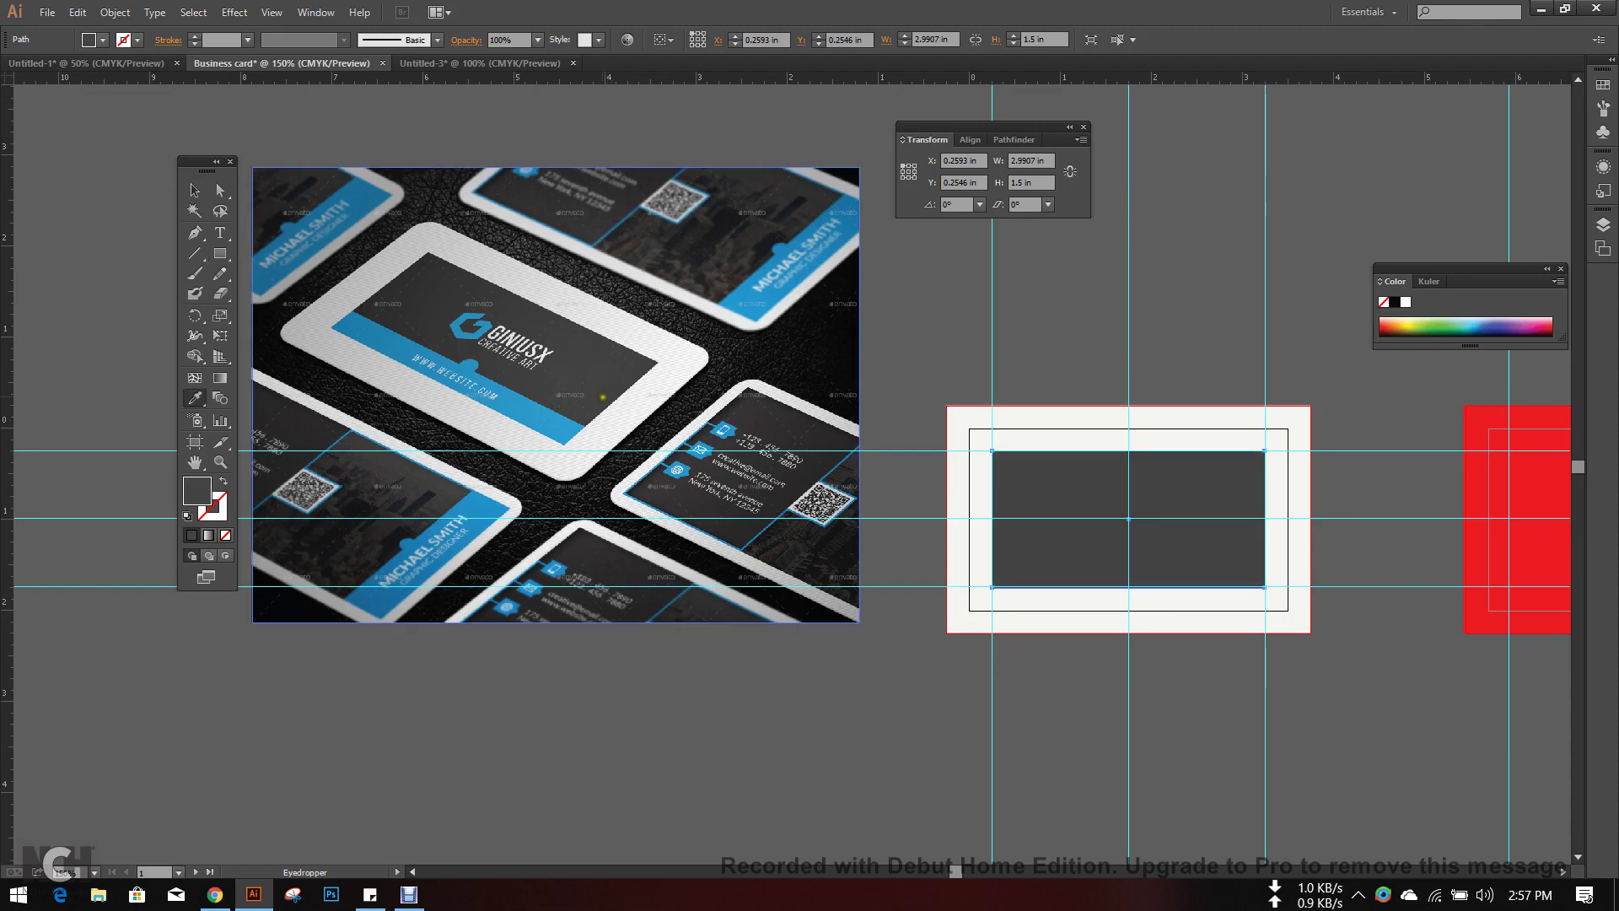
click(601, 391)
key(v)
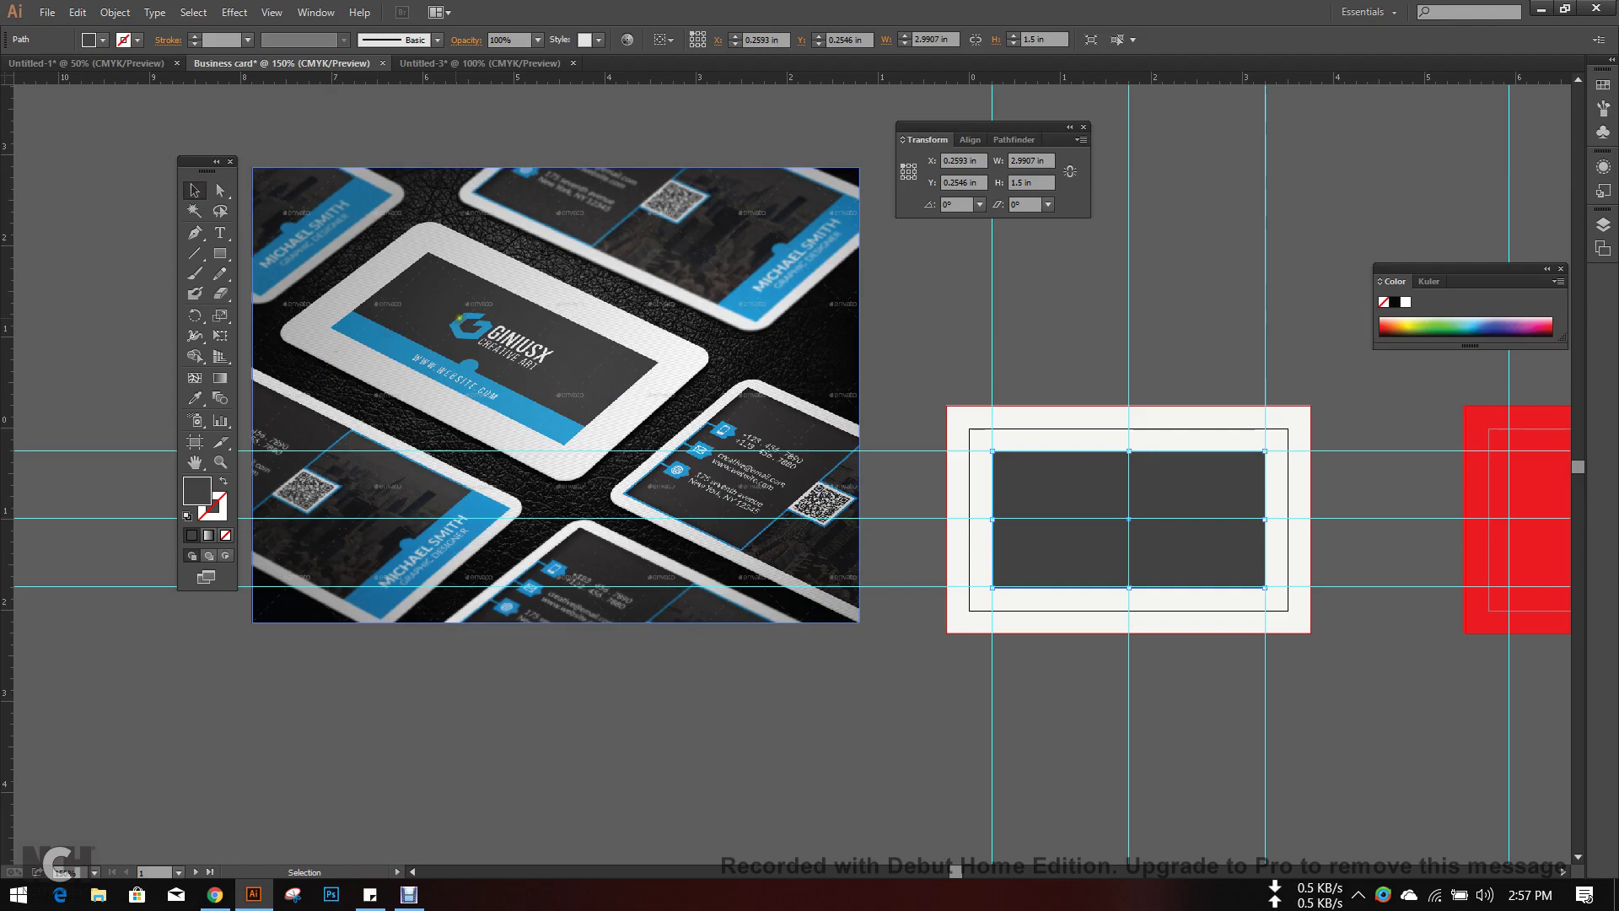
- Shorten the dark grey rectangle from its lower edge to a height of about 1.22 in
scroll(1187, 582, down, 1)
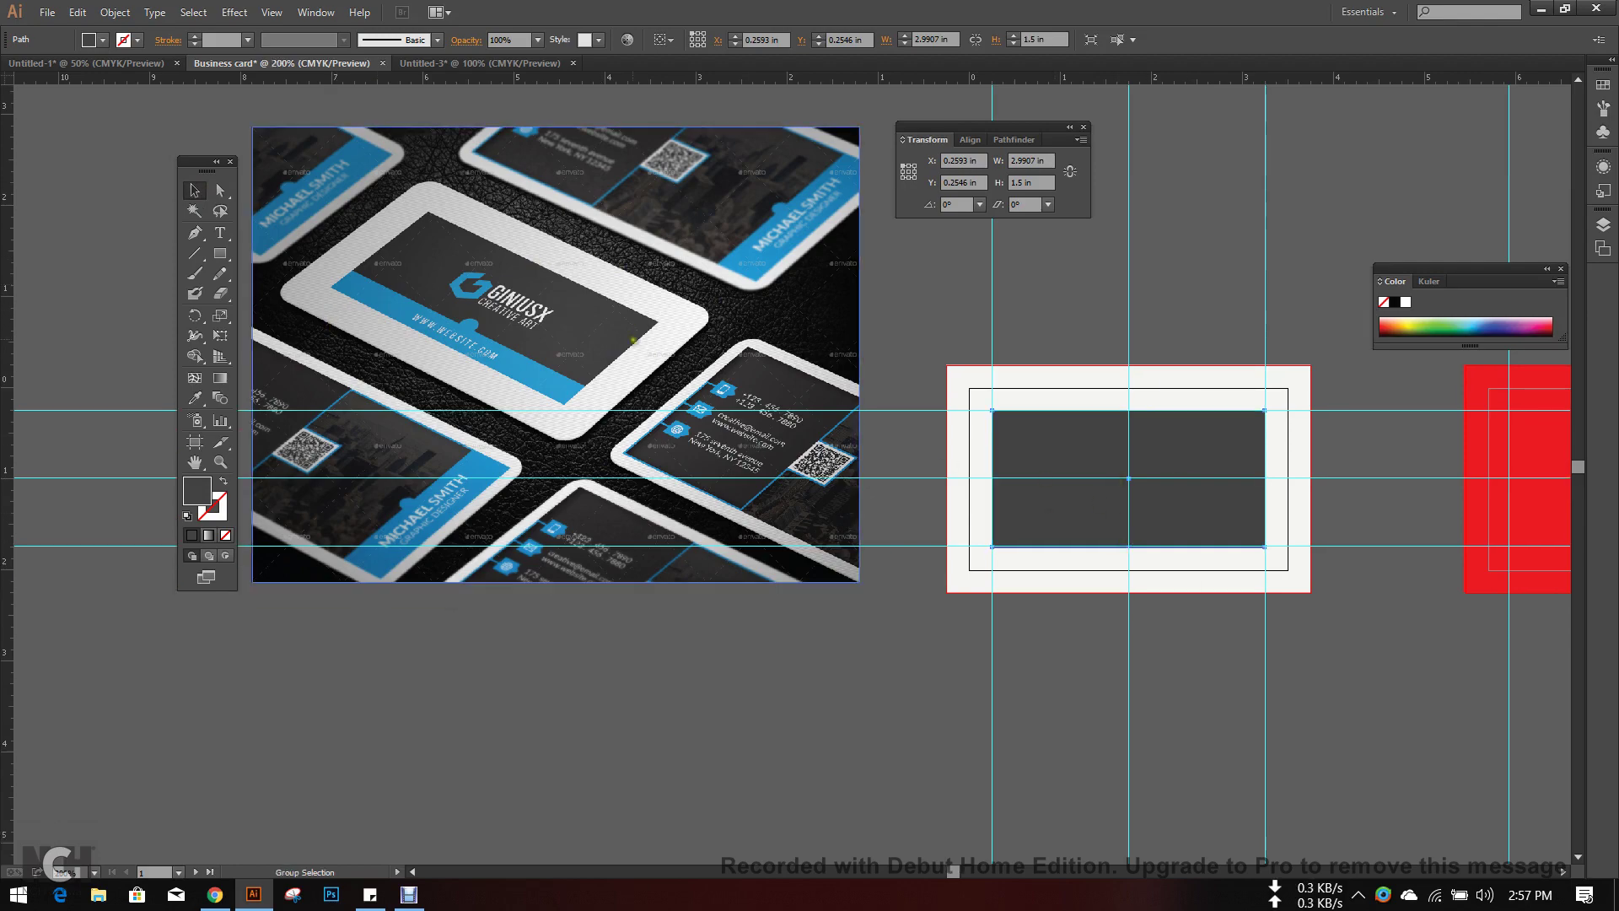
scroll(637, 358, up, 2)
drag(1214, 503, 544, 374)
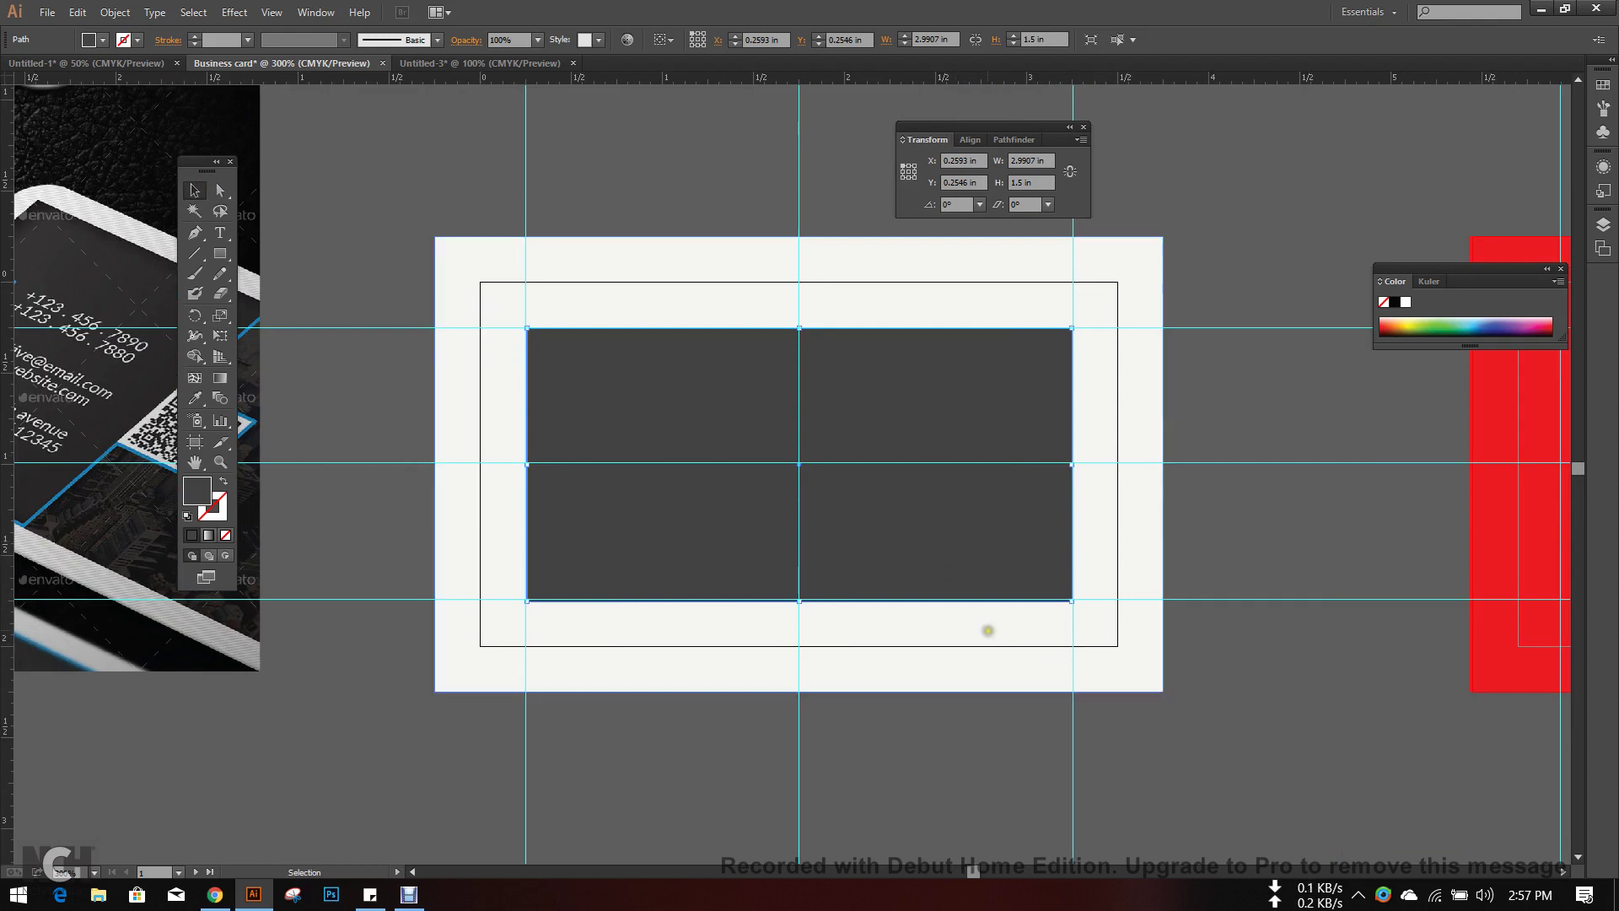
drag(799, 600, 787, 549)
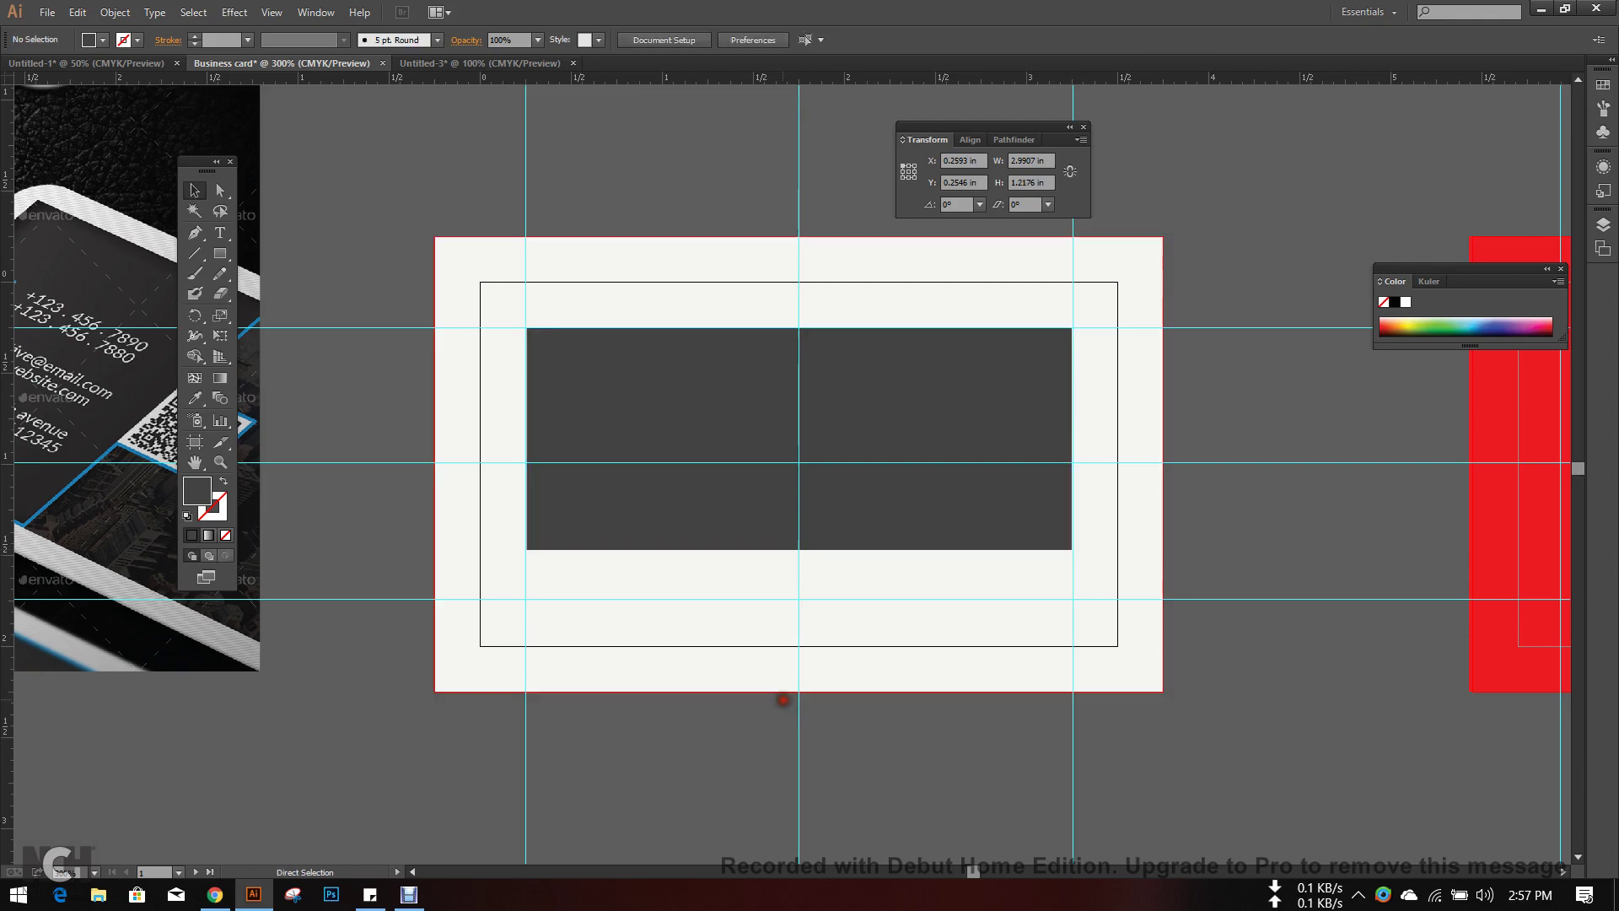
click(781, 697)
- Draw a strip about 2.99 by 0.27 in between the dark rectangle's lower edge and the lower guide
key(ctrl+minus)
drag(624, 689, 633, 612)
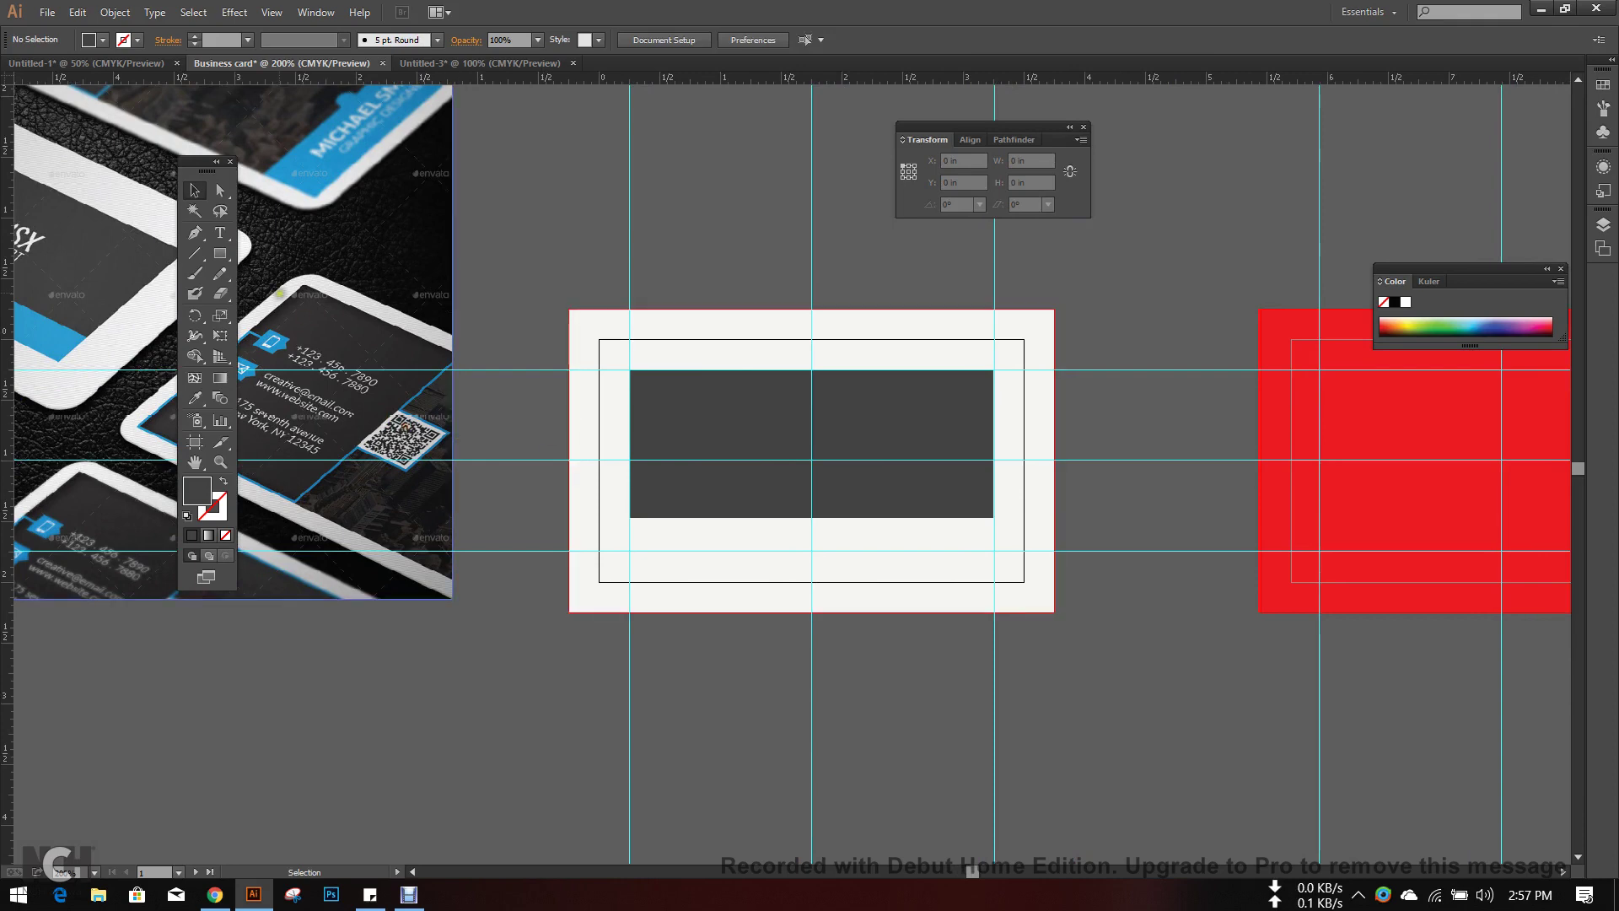
click(220, 253)
key(ctrl+plus)
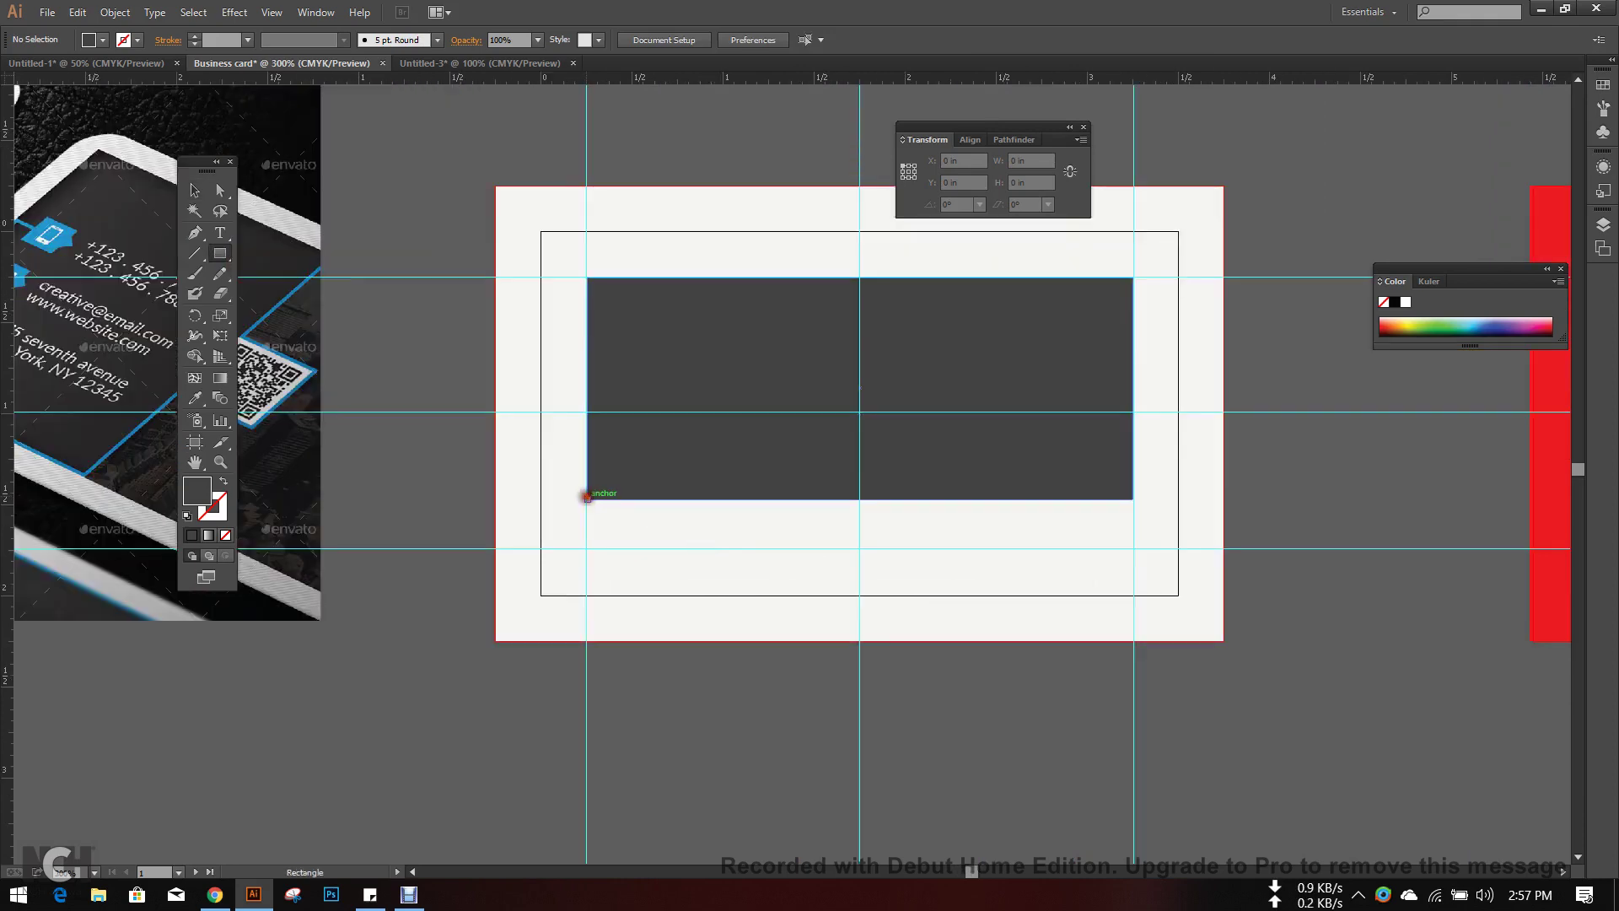
drag(588, 501, 1132, 549)
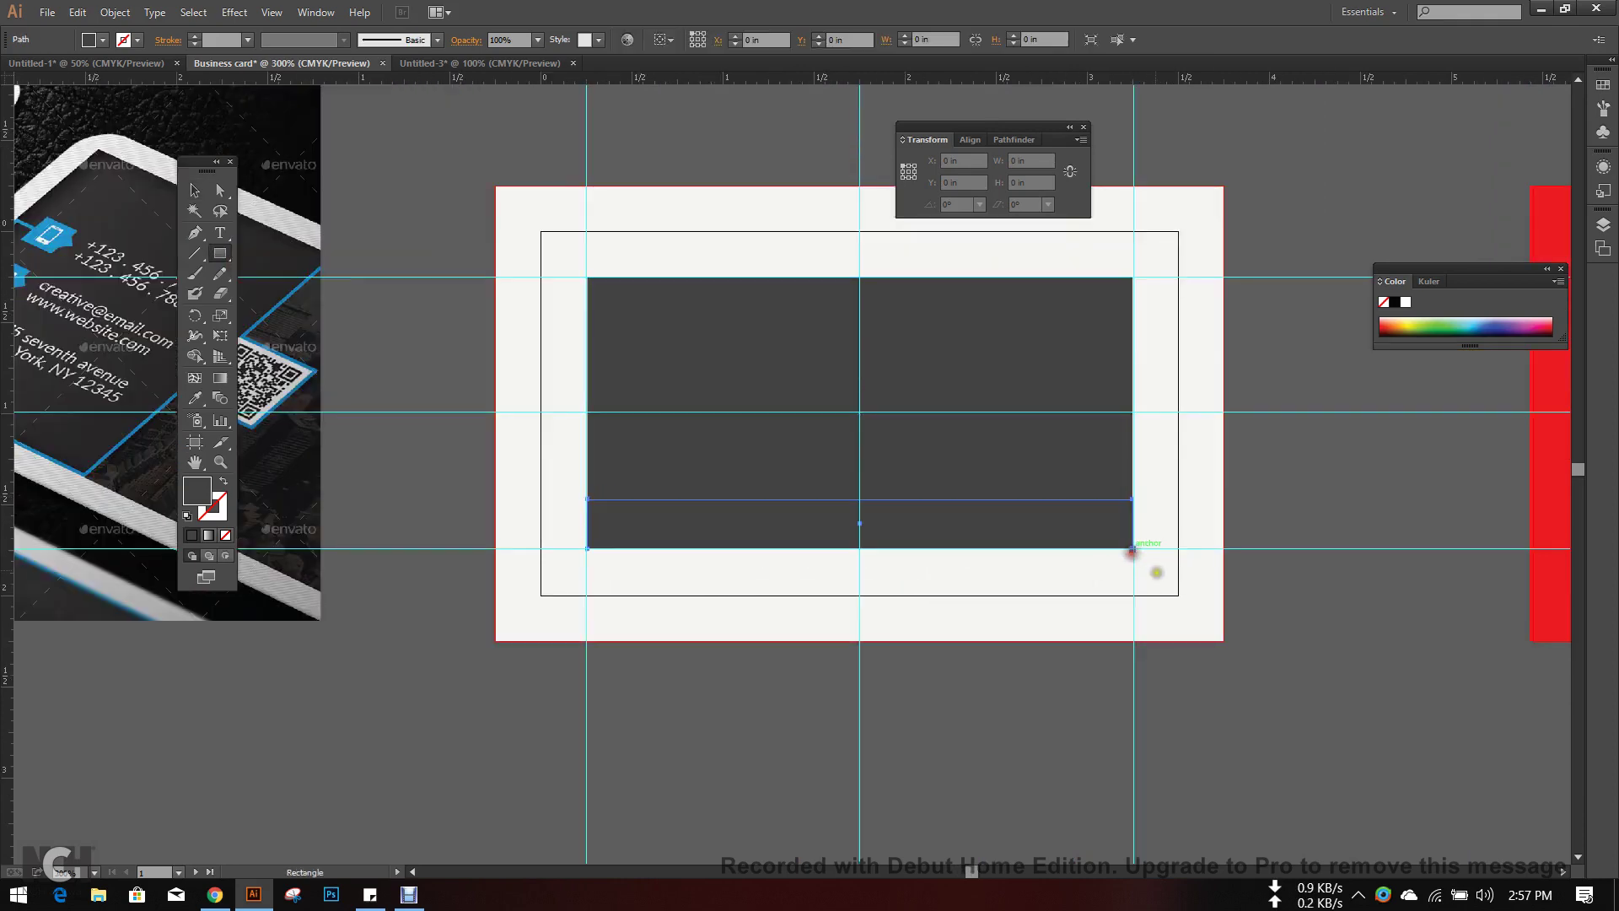
- Fill the strip below the dark rectangle with the blue sampled from the reference card's band
drag(667, 543, 1301, 622)
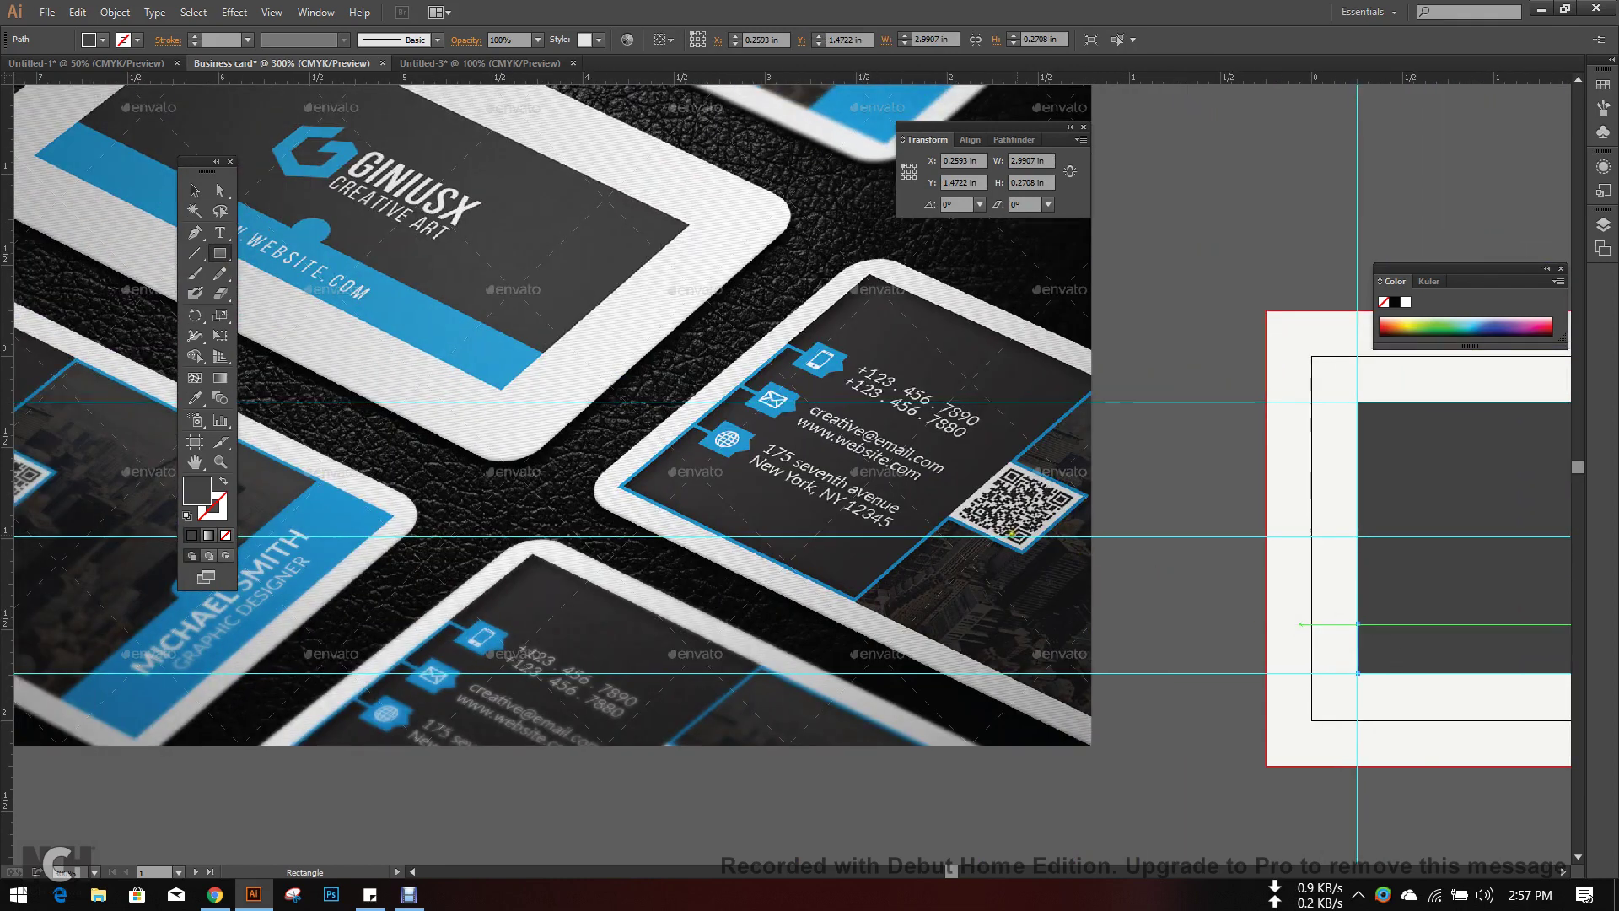
key(i)
click(494, 351)
key(ctrl+minus)
key(ctrl+minus)
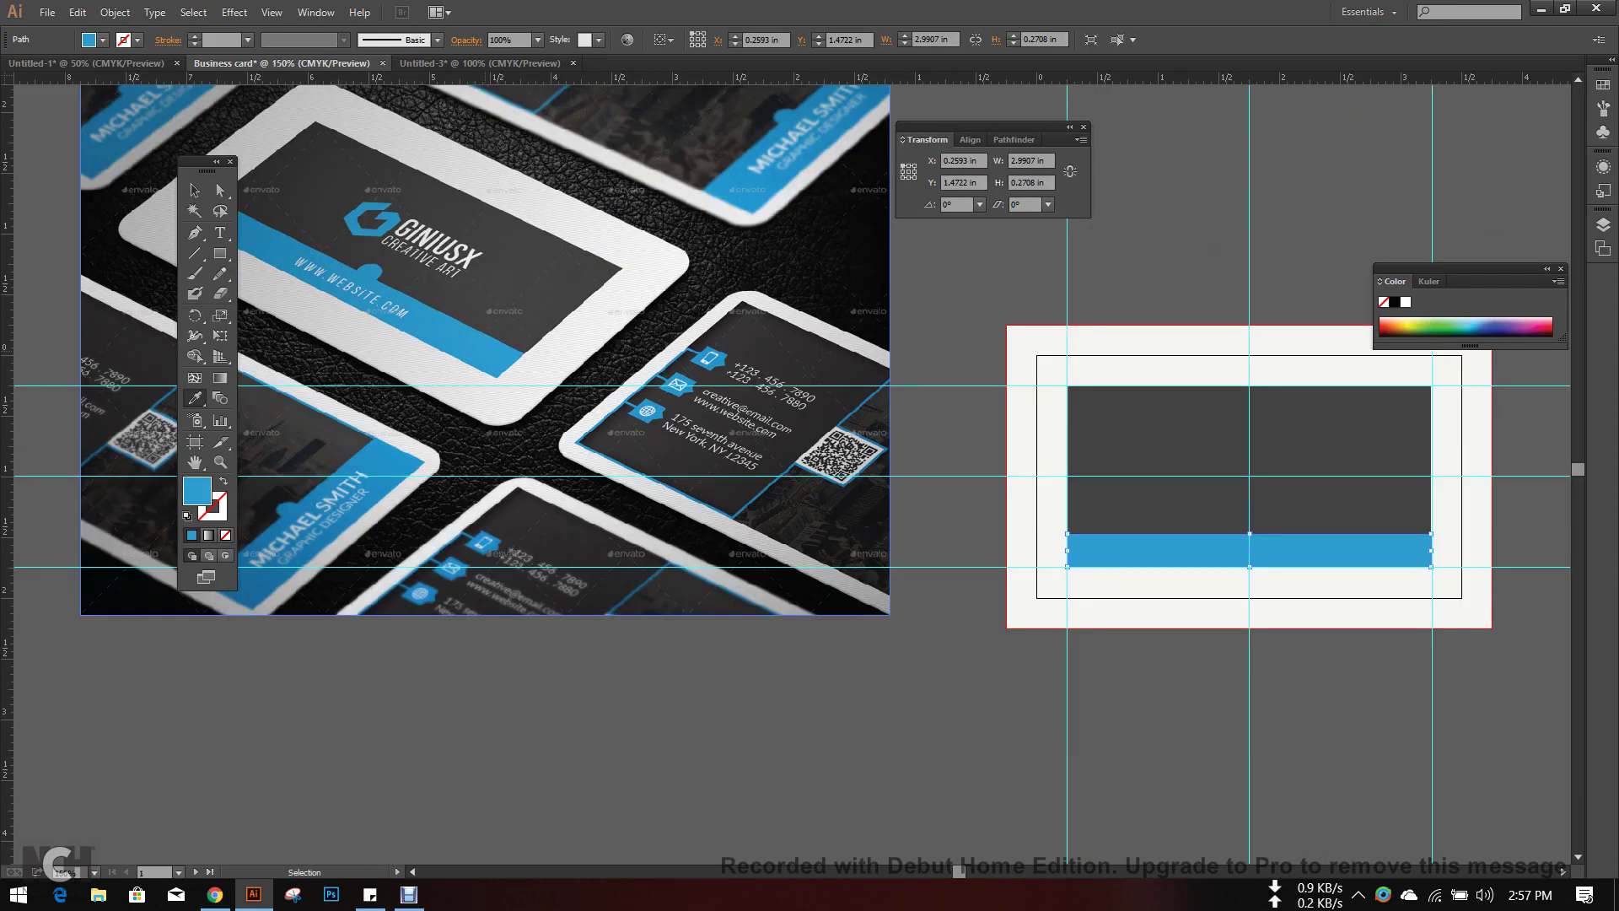
drag(1034, 275, 970, 275)
key(v)
click(970, 275)
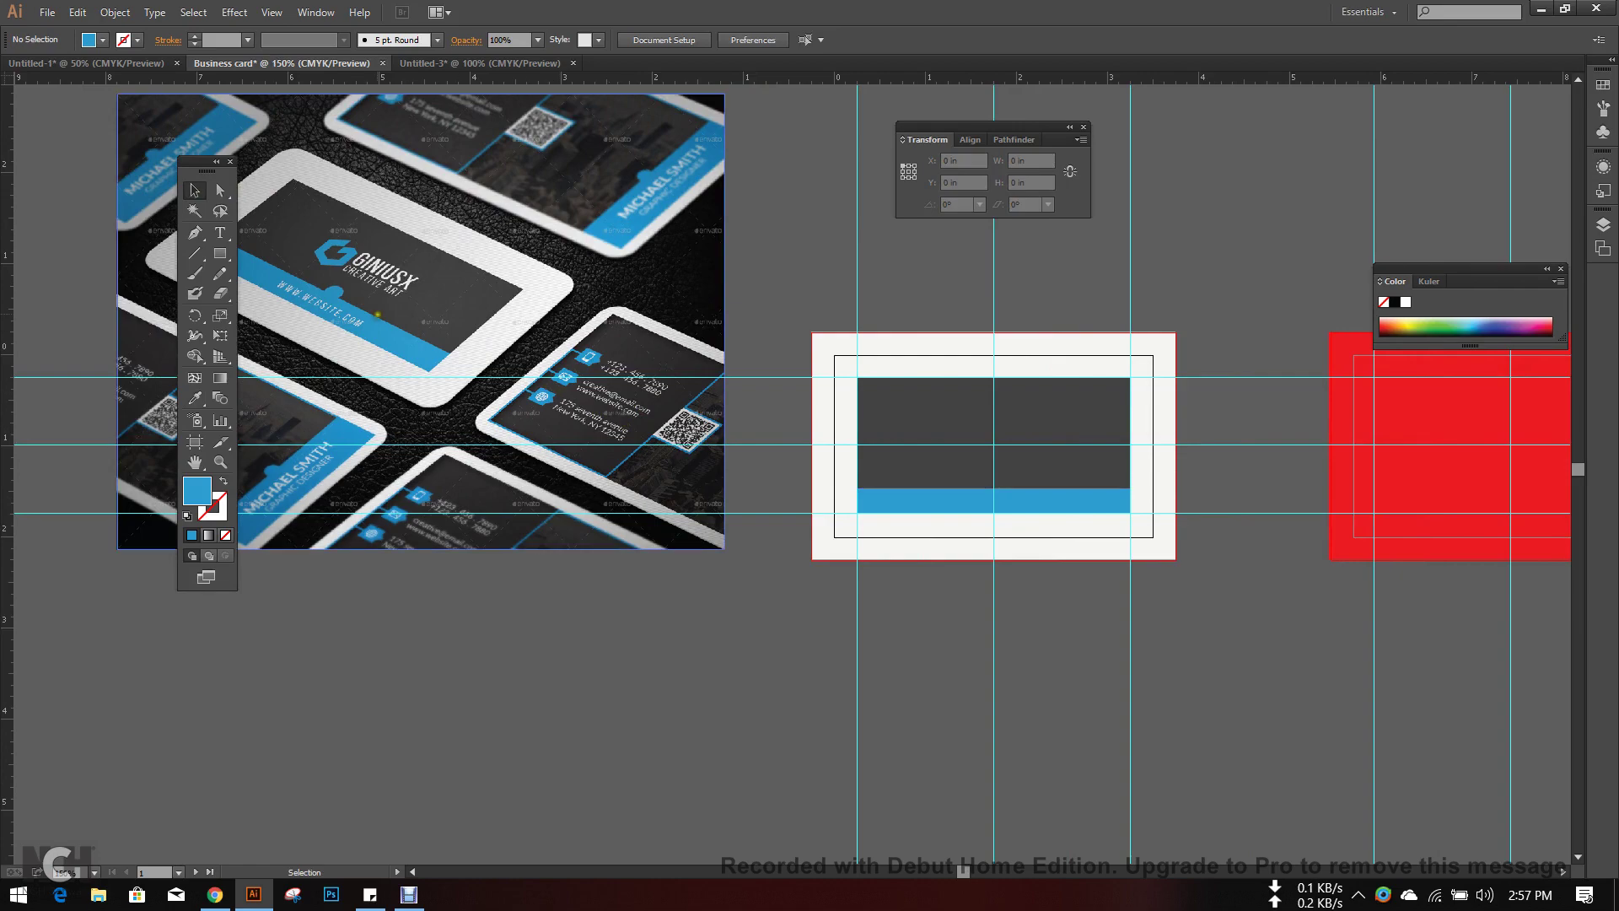
- Draw a blue circle about 0.22 in across over the middle of the blue strip's upper edge, matching the reference card
key(ctrl+plus)
key(ctrl+plus)
key(ctrl+plus)
key(ctrl+plus)
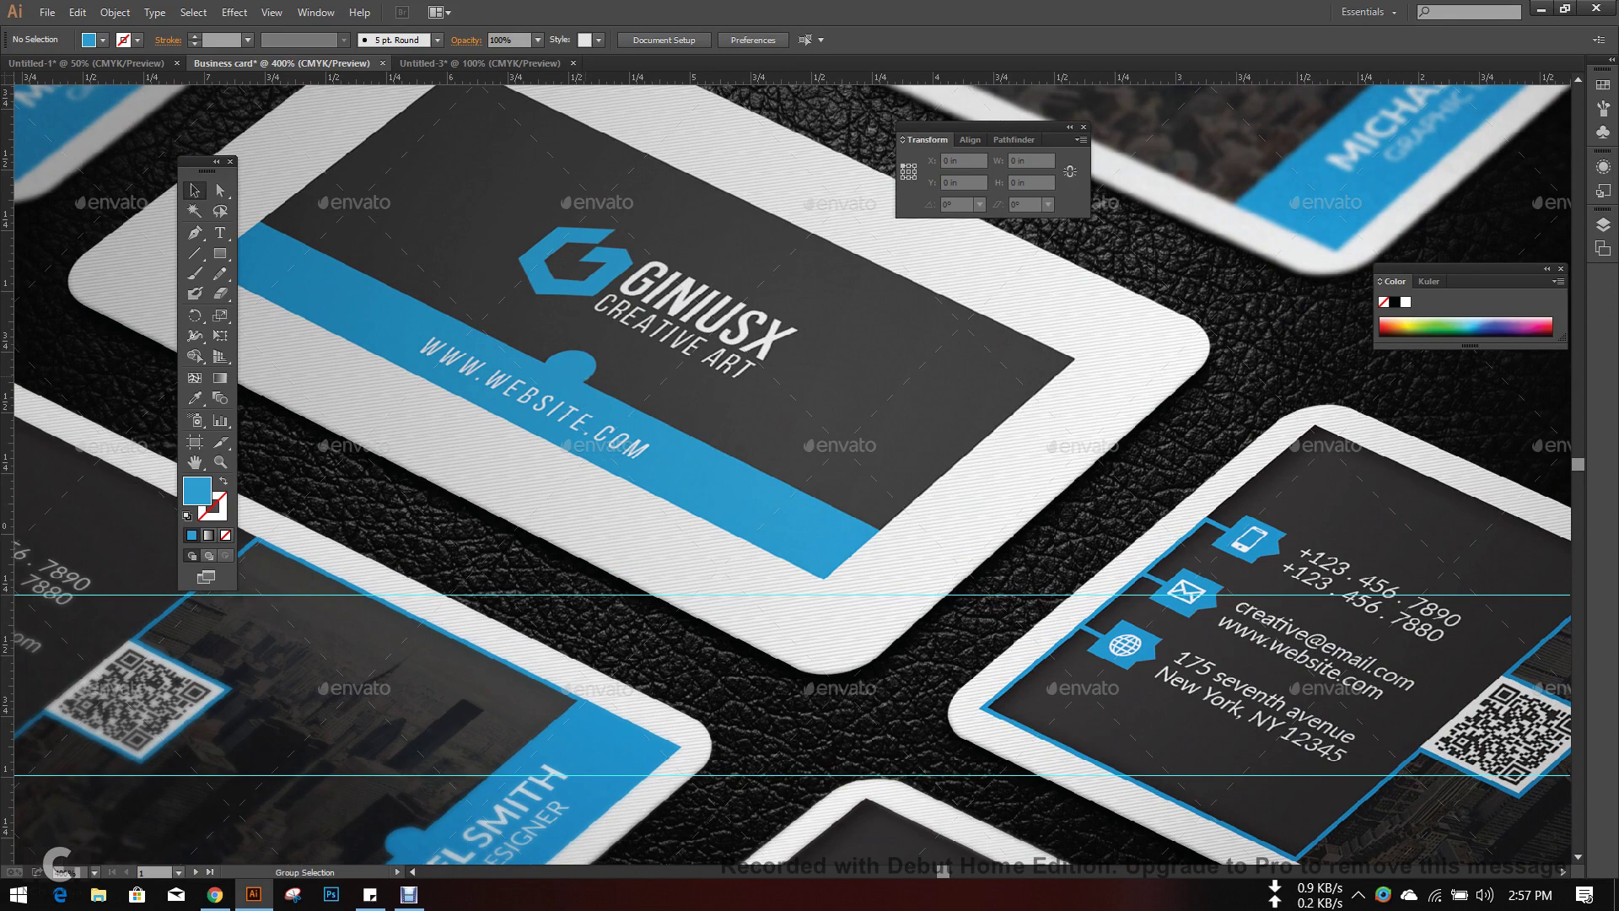
key(ctrl+minus)
key(ctrl+minus)
key(ctrl+plus)
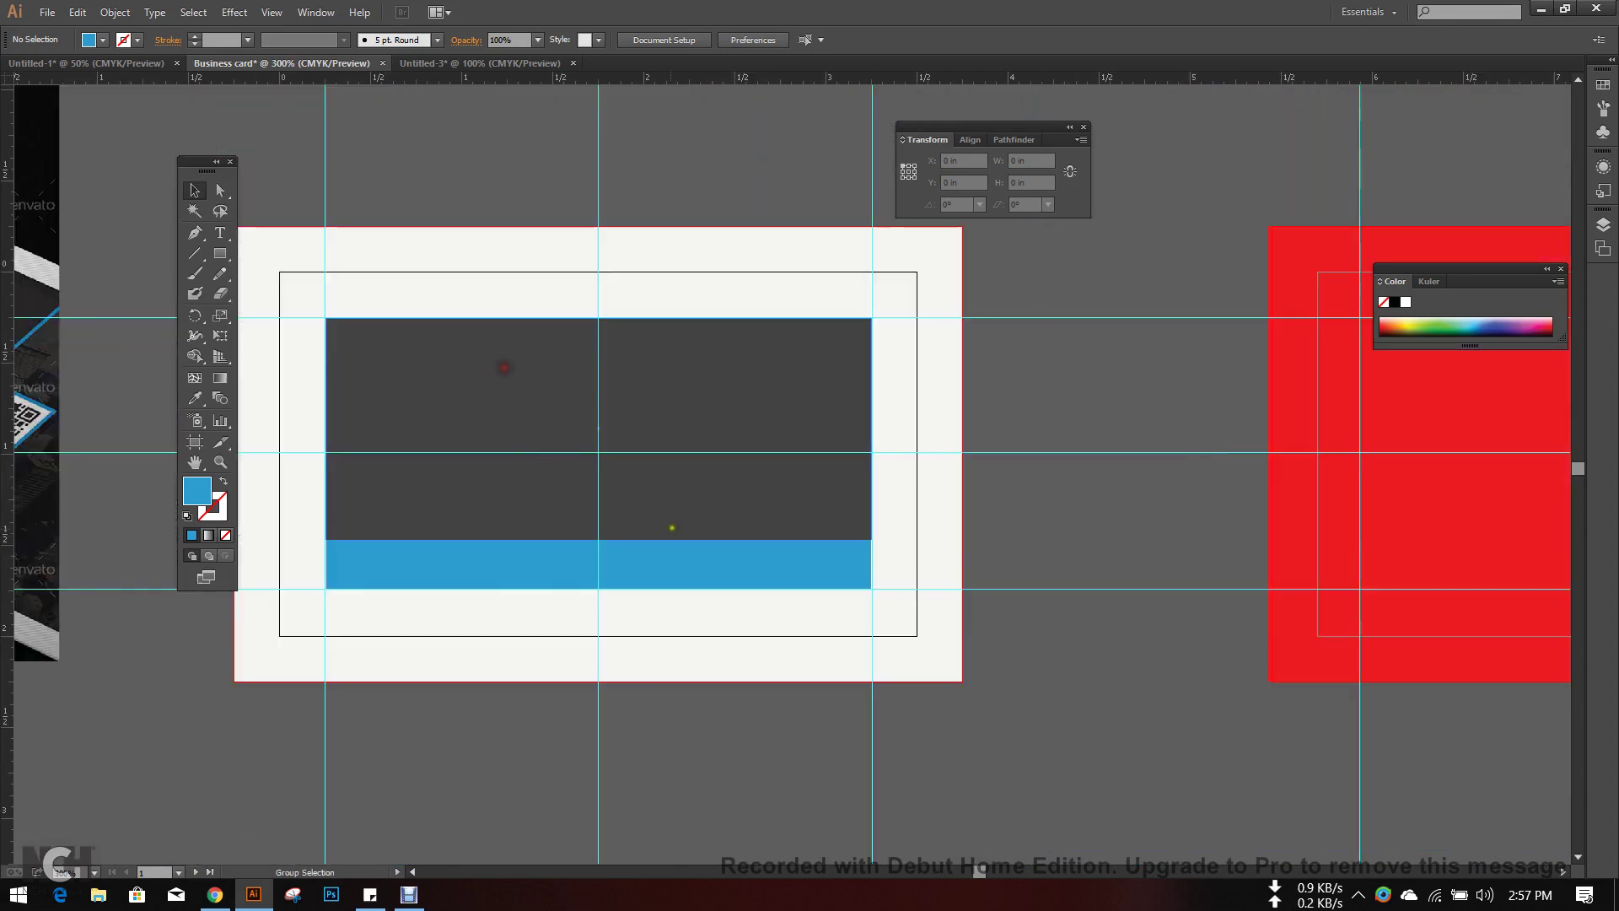
key(ctrl+plus)
drag(220, 253, 284, 296)
drag(541, 509, 585, 560)
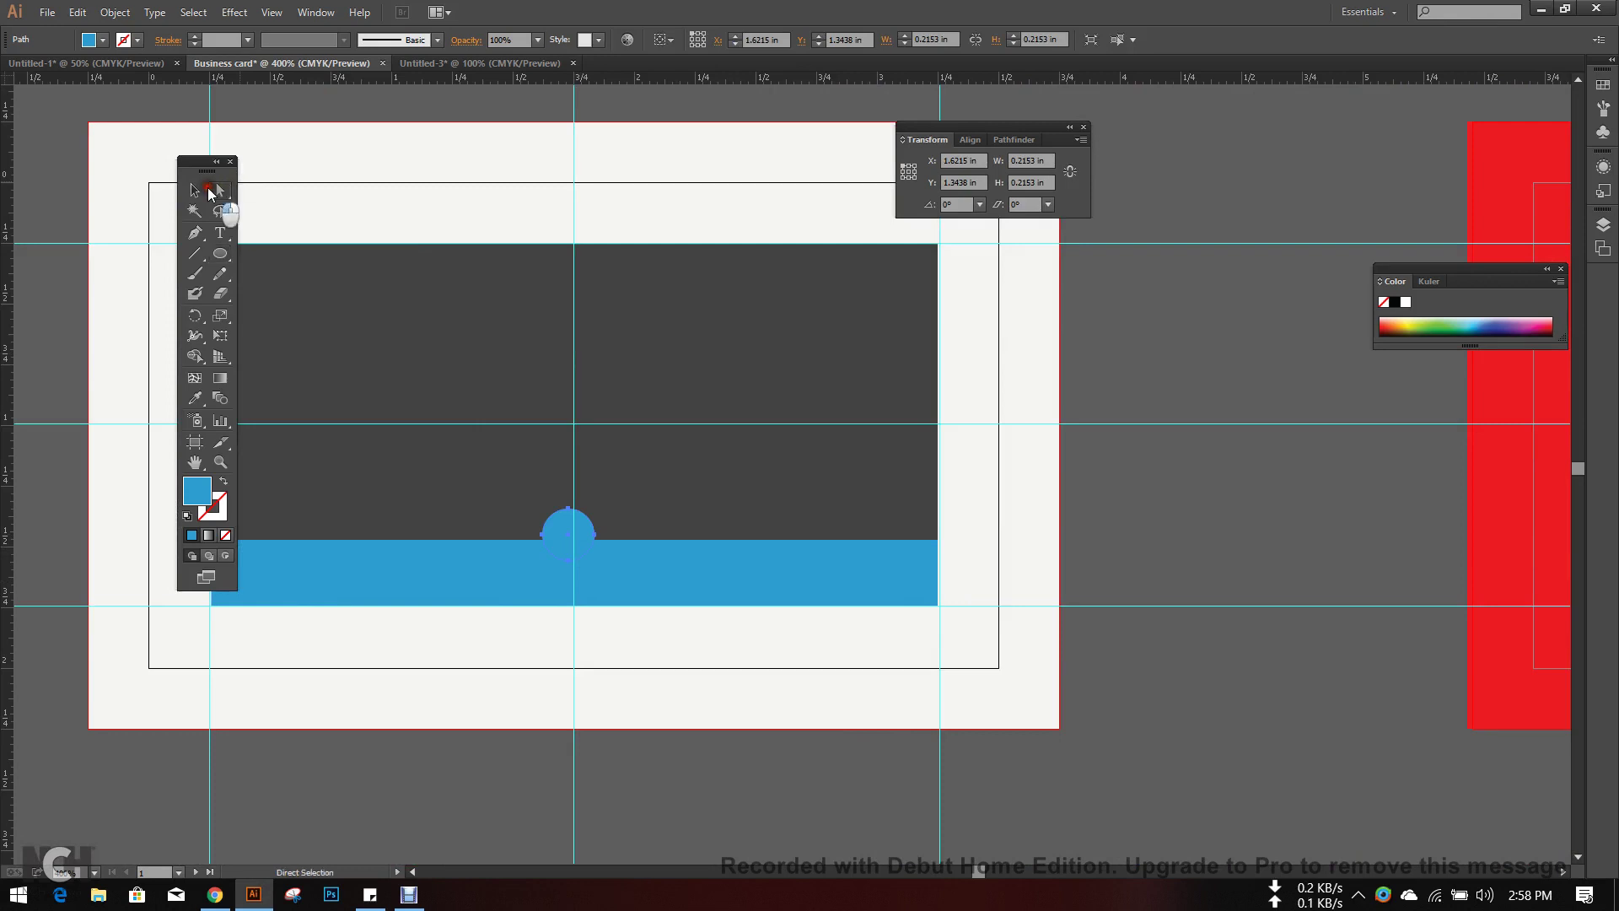
click(194, 190)
click(1272, 523)
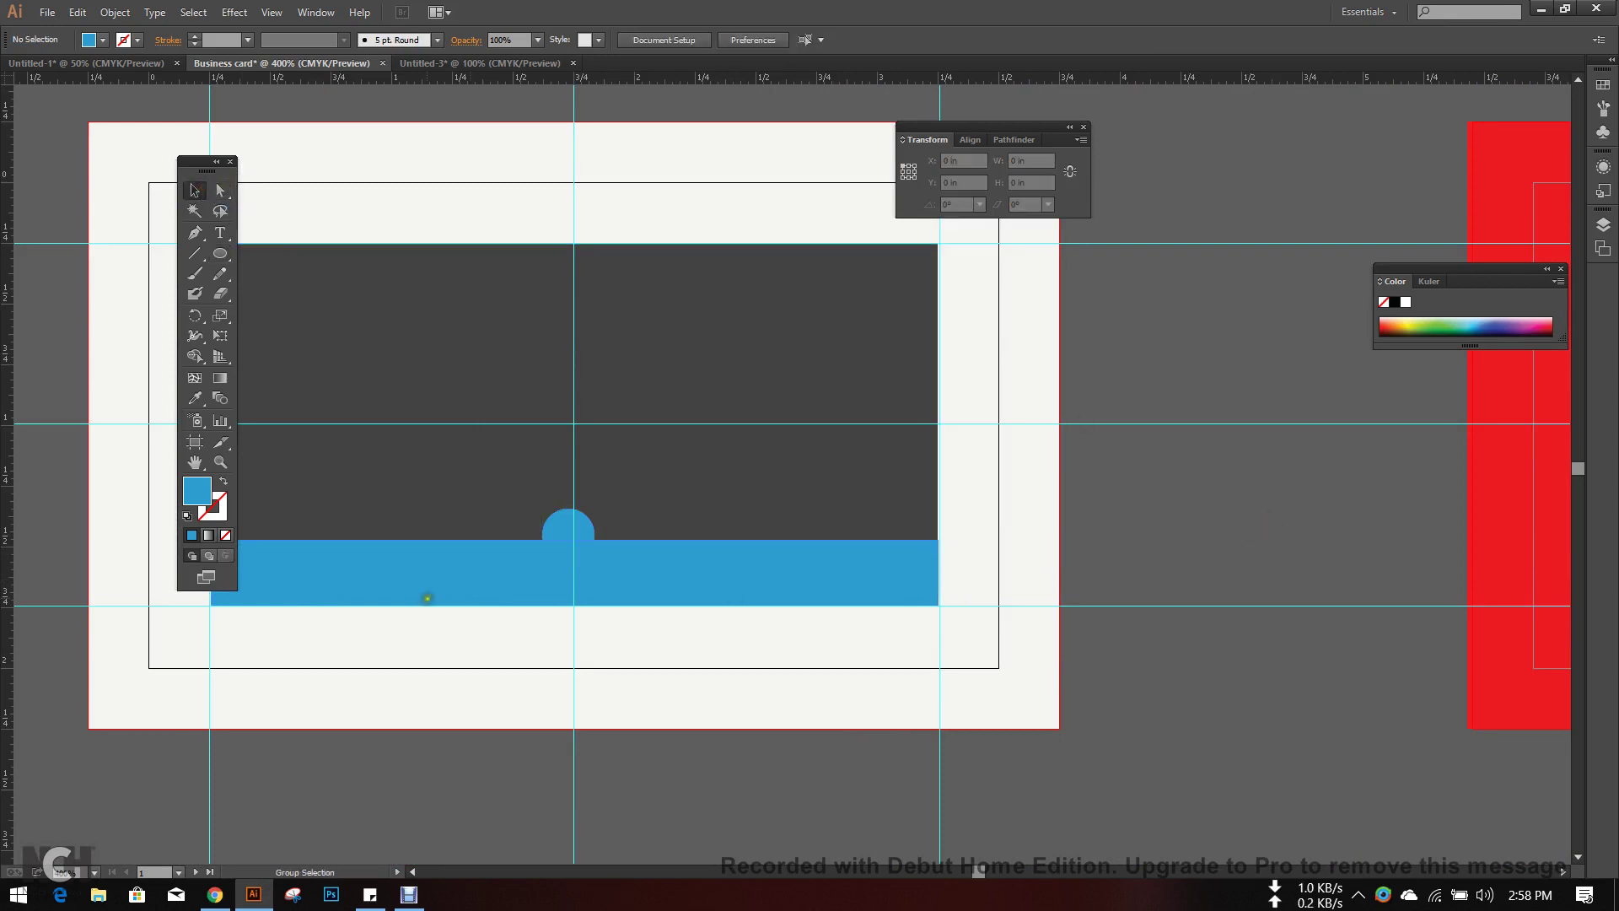
- Centre the blue circle on the card's vertical middle guide and lower it slightly into the blue strip
scroll(429, 601, up, 1)
click(684, 445)
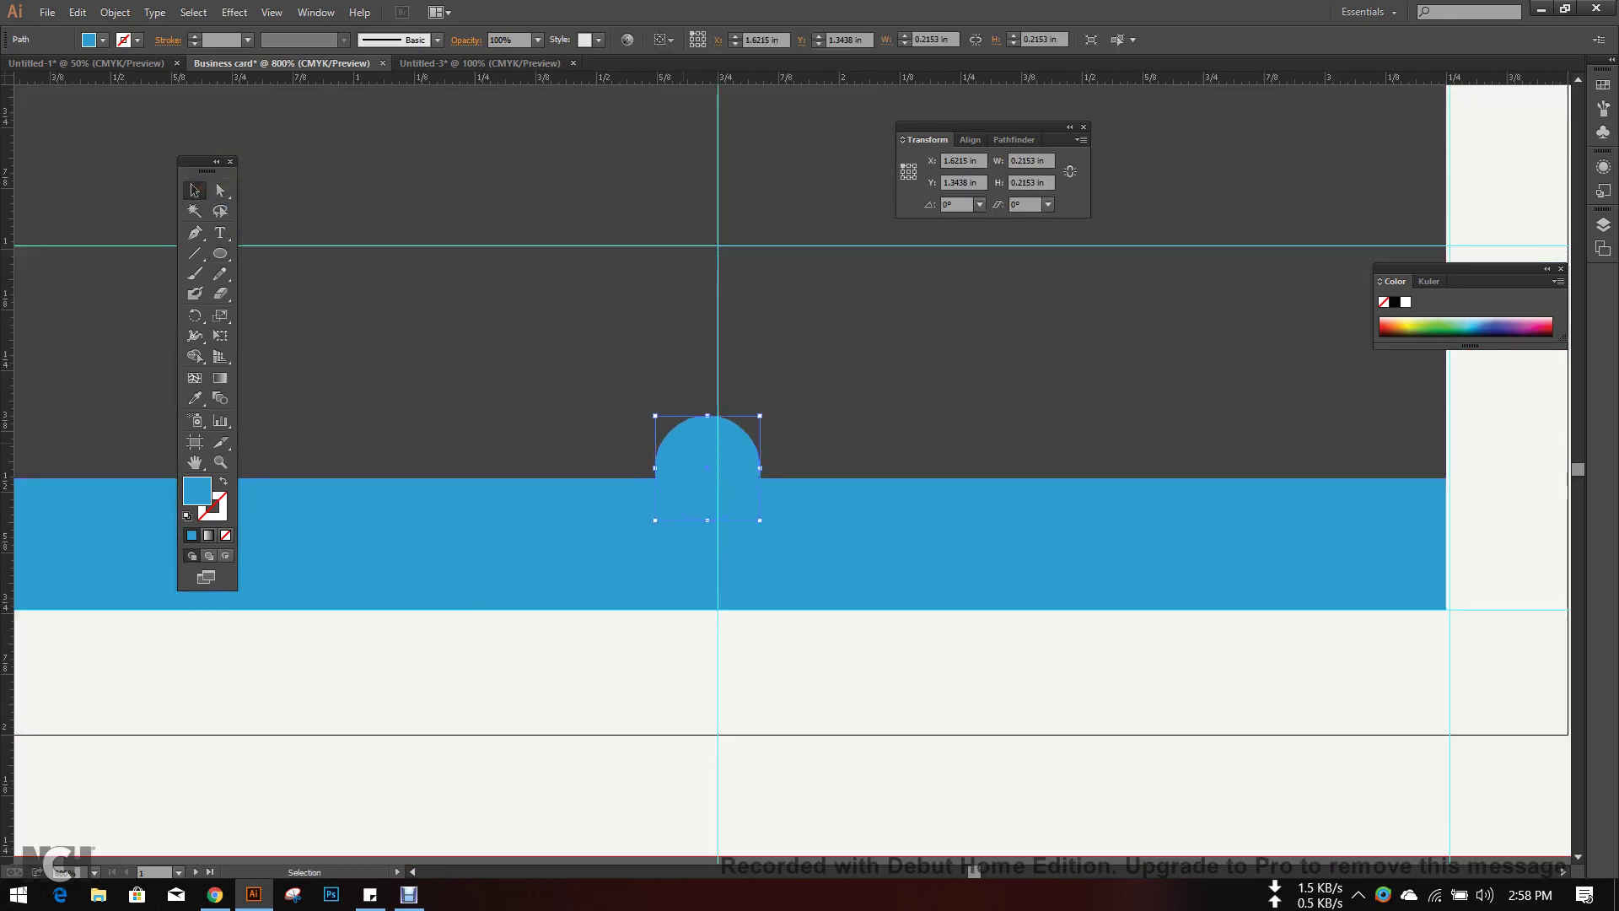
key(Right)
key(Right)
scroll(688, 444, up, 1)
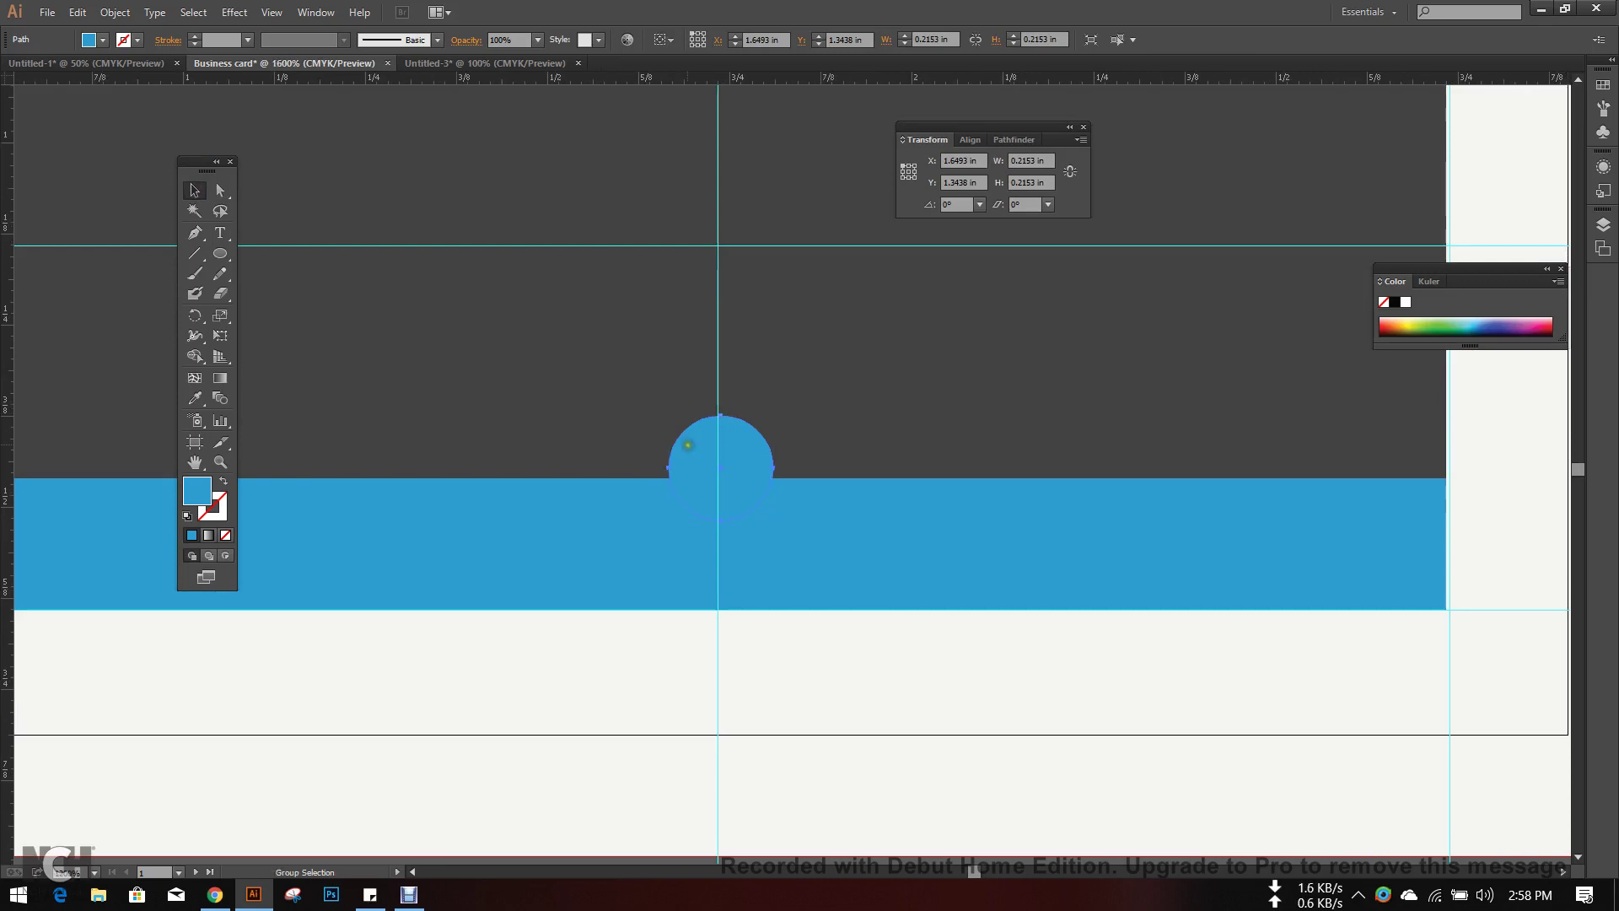
drag(687, 452, 685, 461)
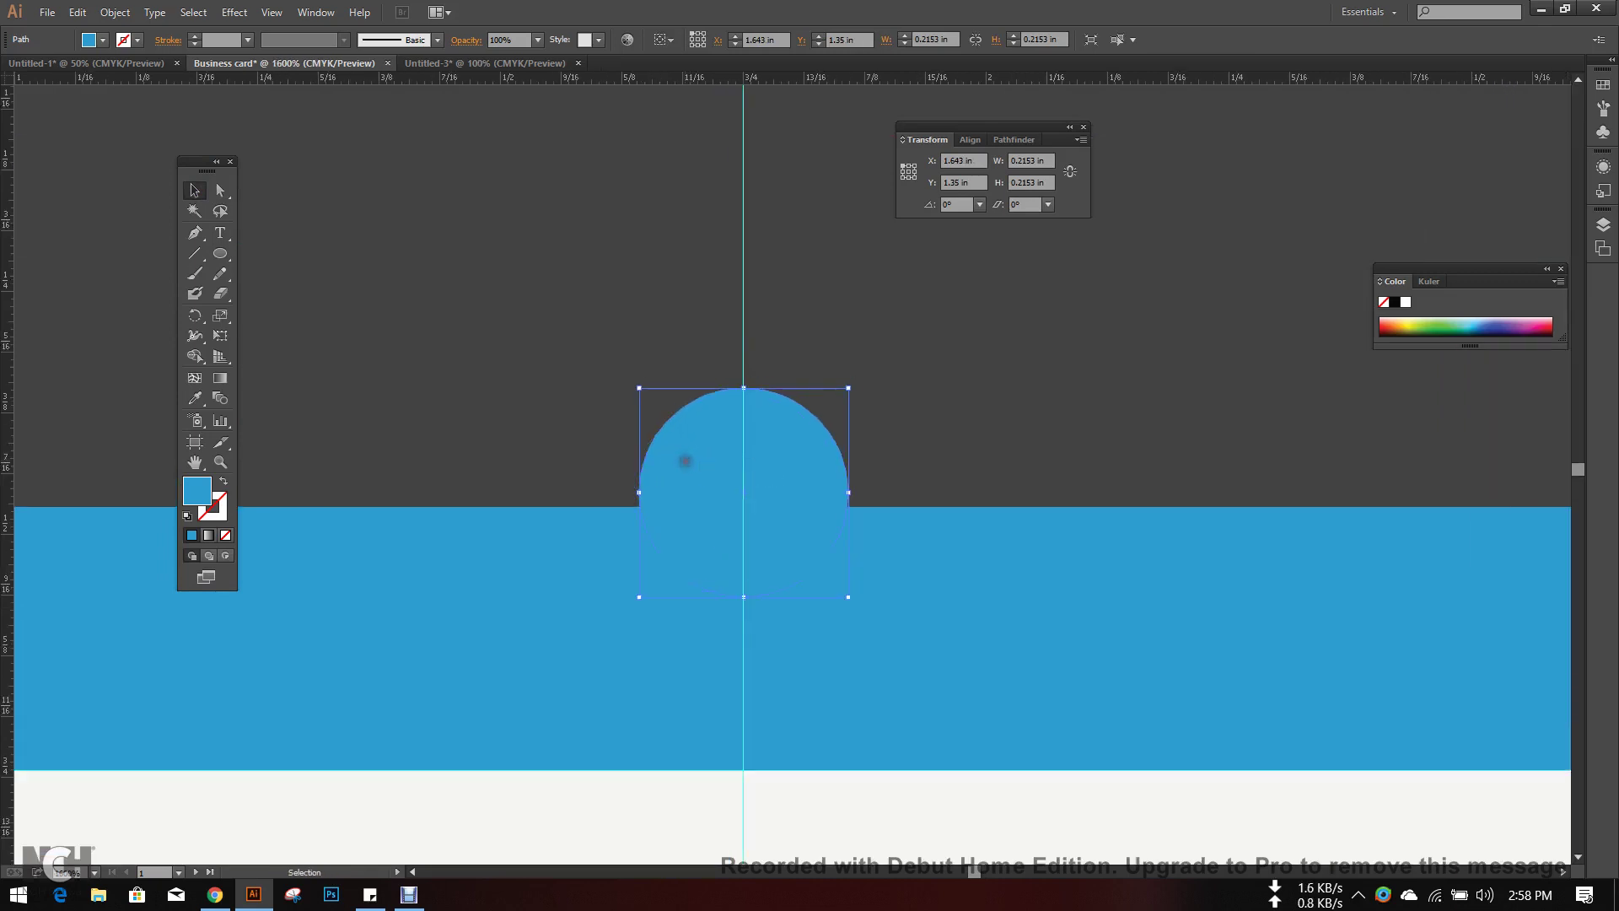
- Raise the blue circle along the card's vertical middle guide so that most of it stands above the blue strip
key(Up)
key(Up)
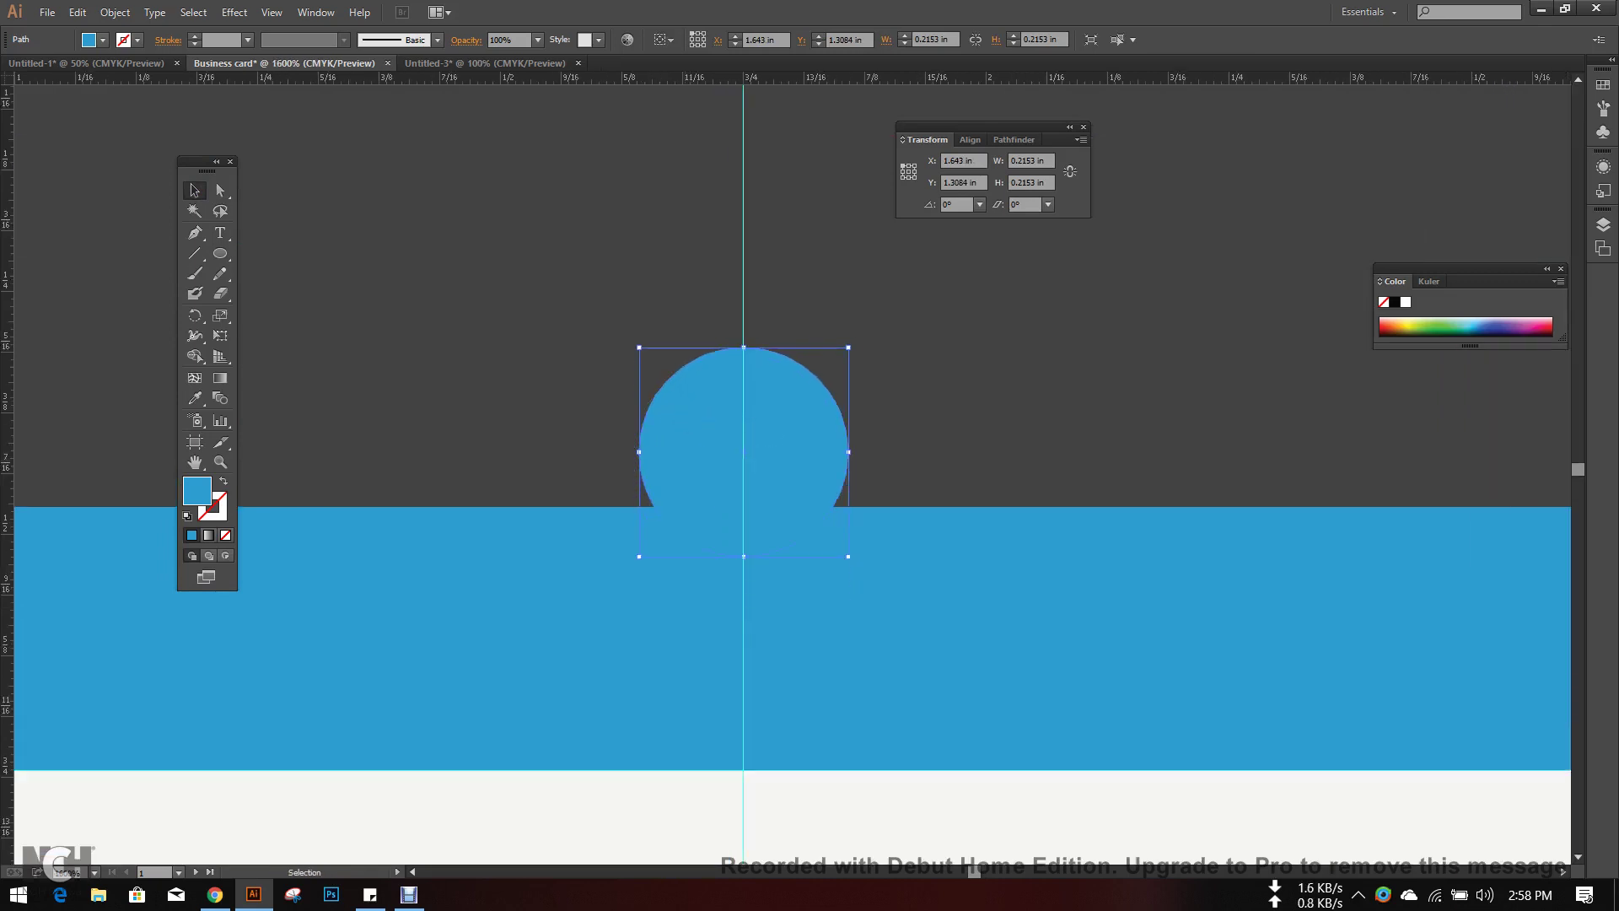
scroll(691, 467, down, 4)
click(853, 661)
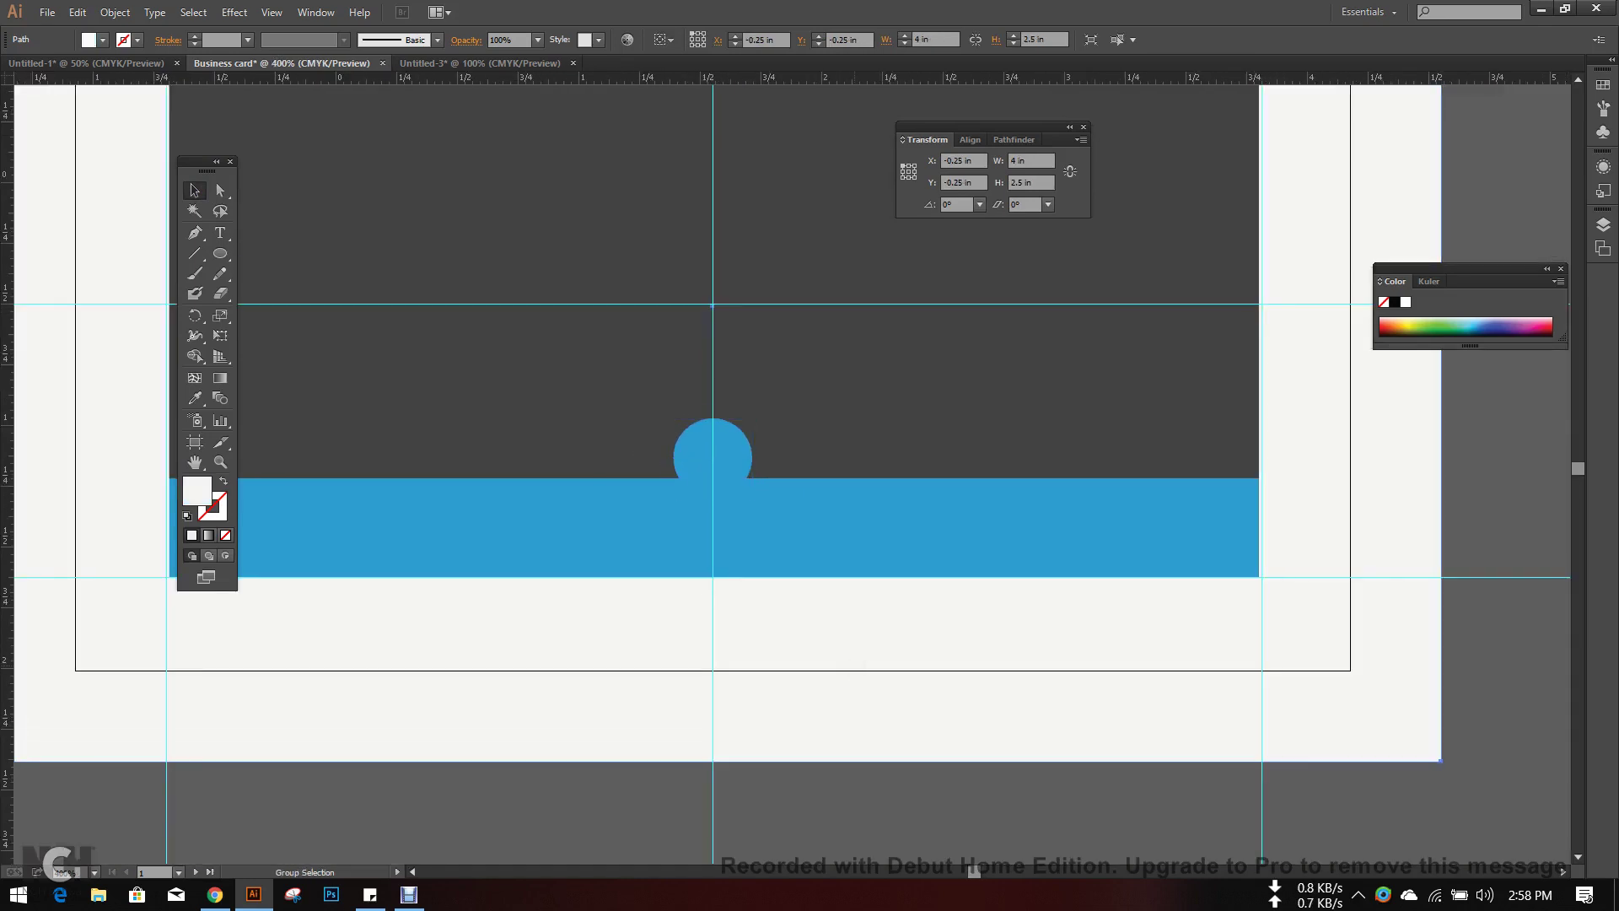
scroll(853, 662, down, 1)
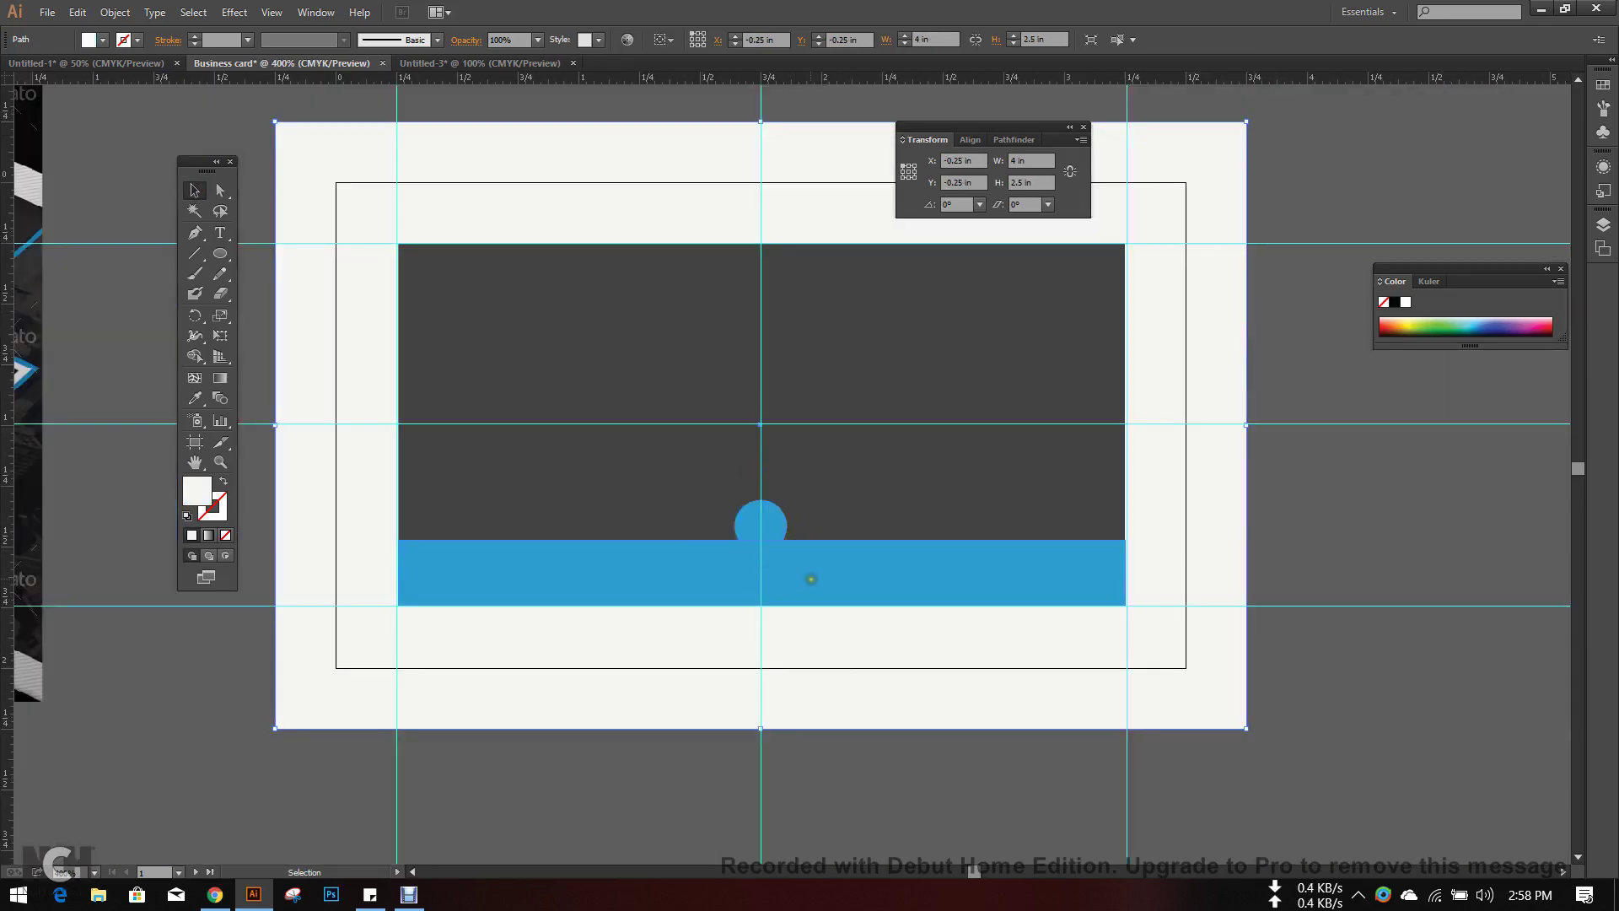
scroll(811, 580, down, 1)
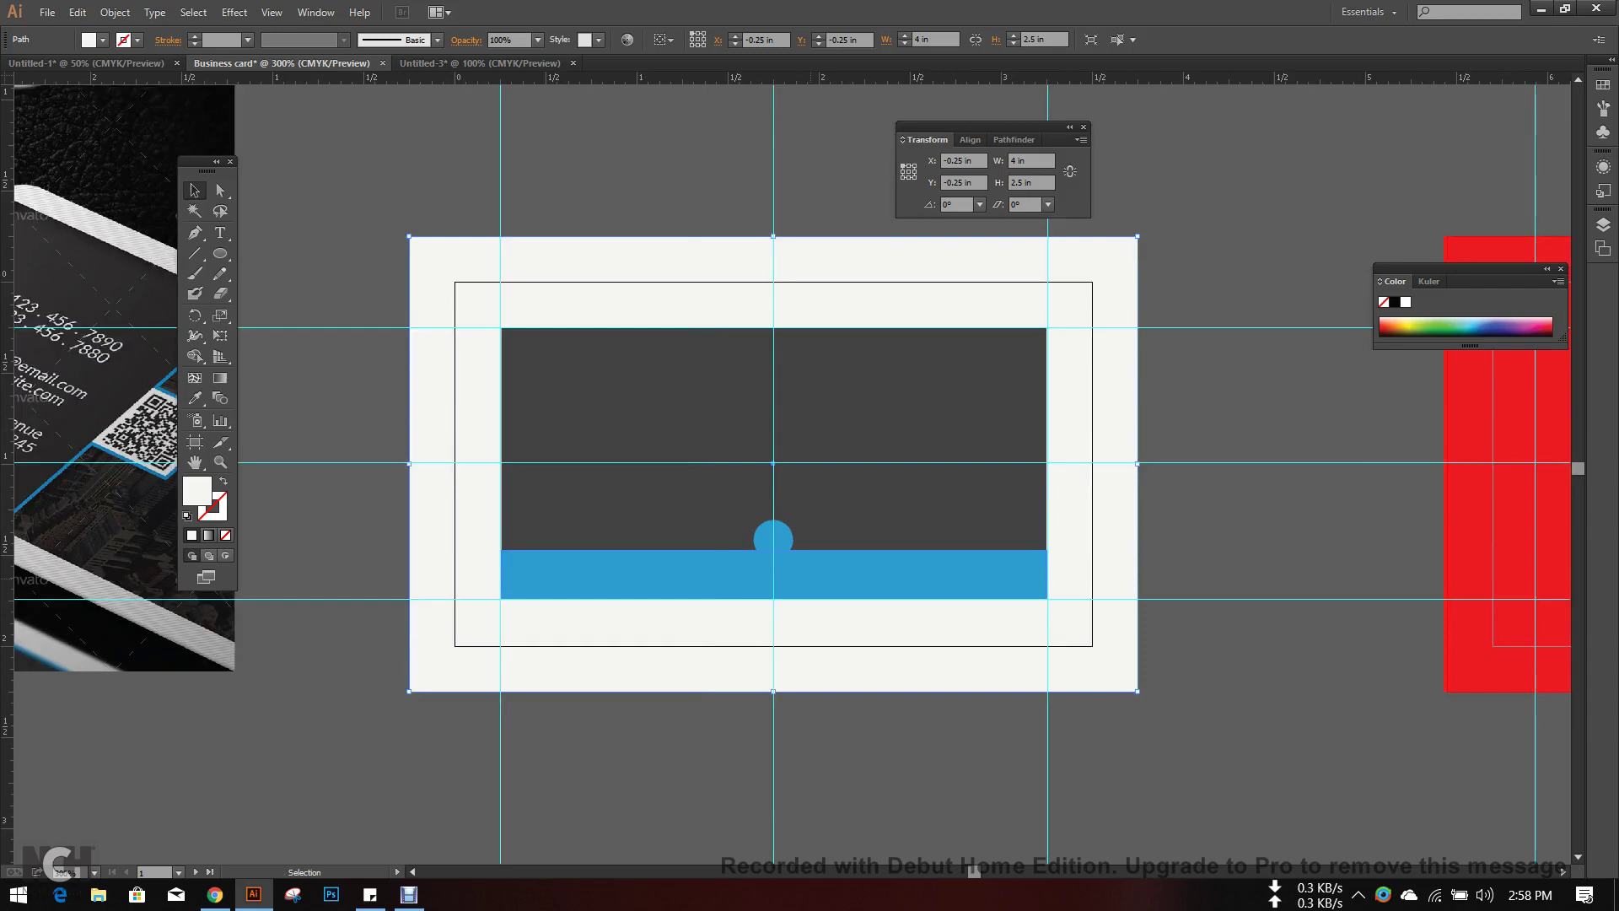
scroll(961, 517, down, 1)
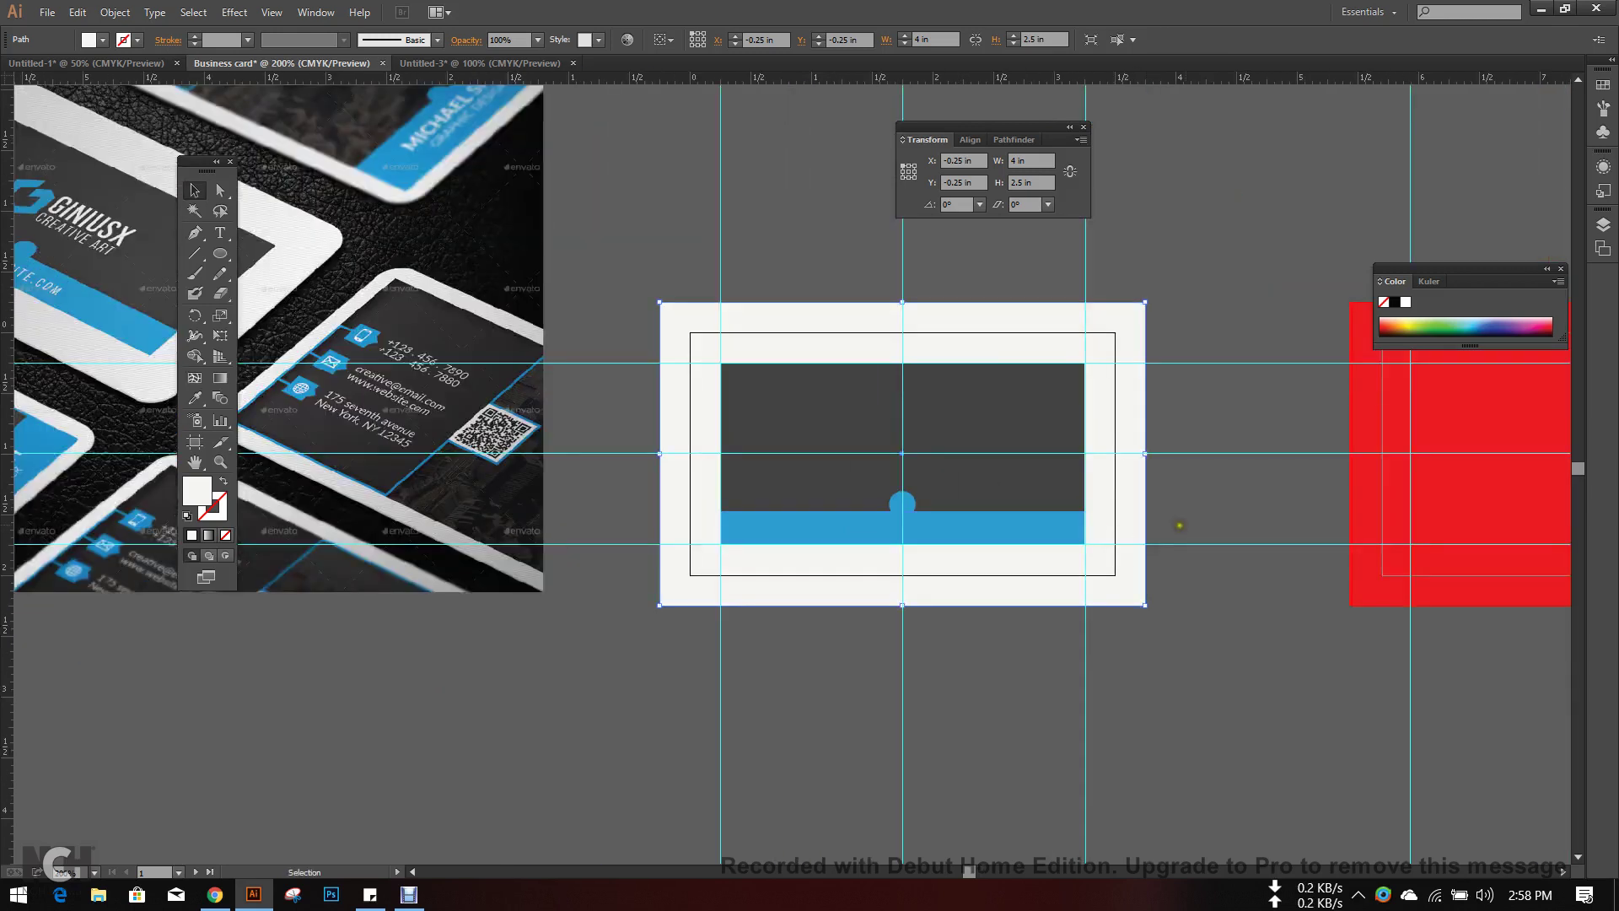
click(1191, 527)
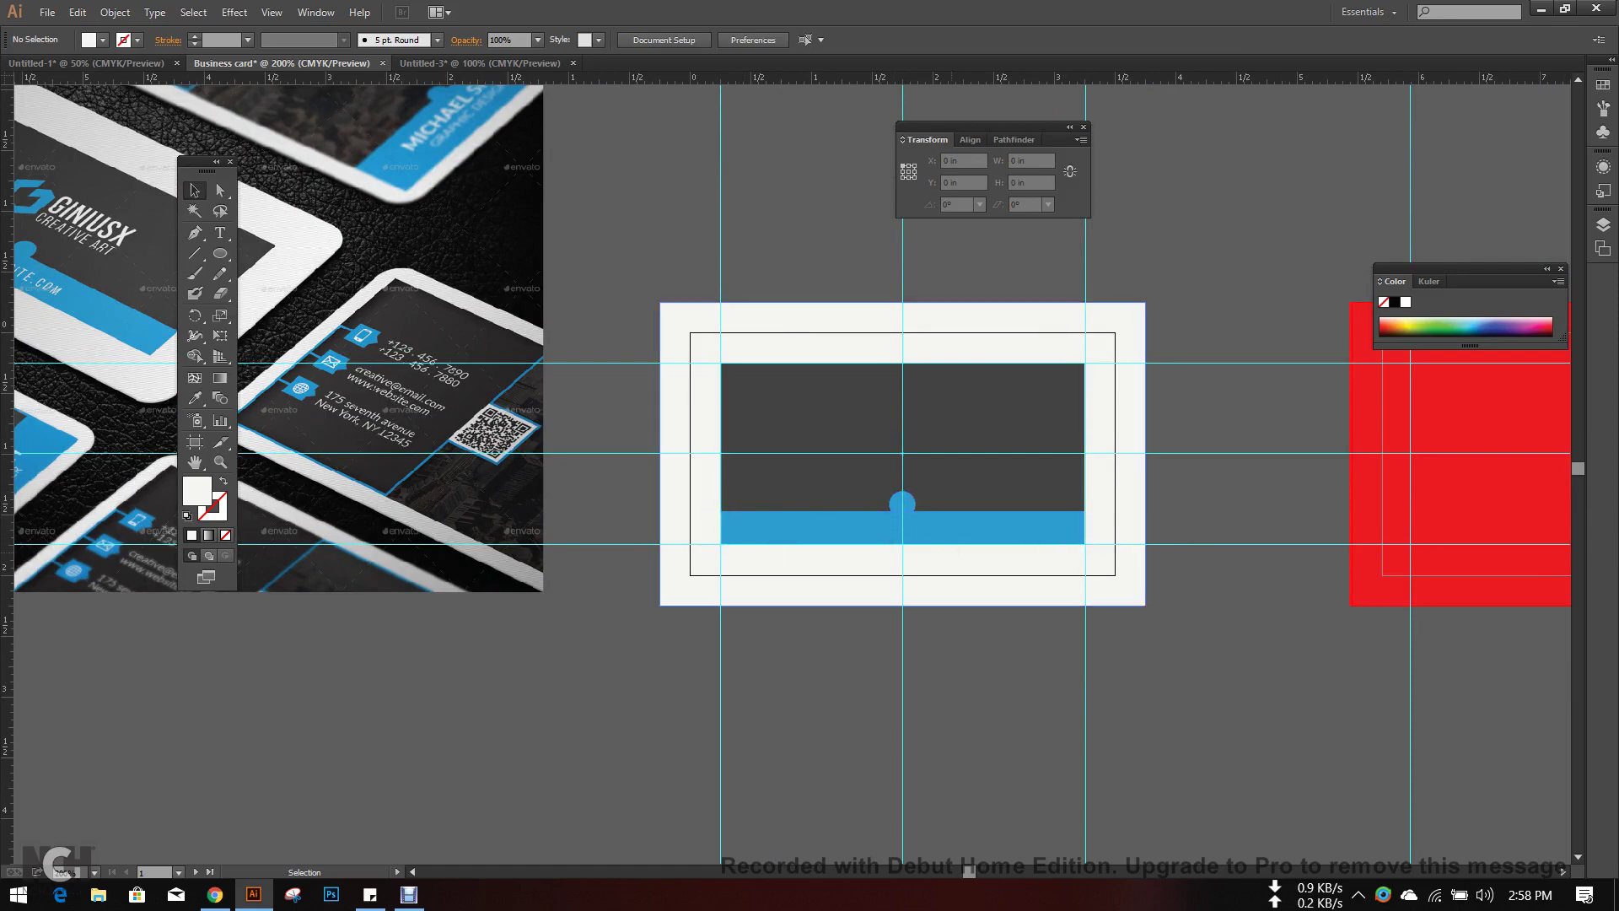
scroll(922, 583, up, 3)
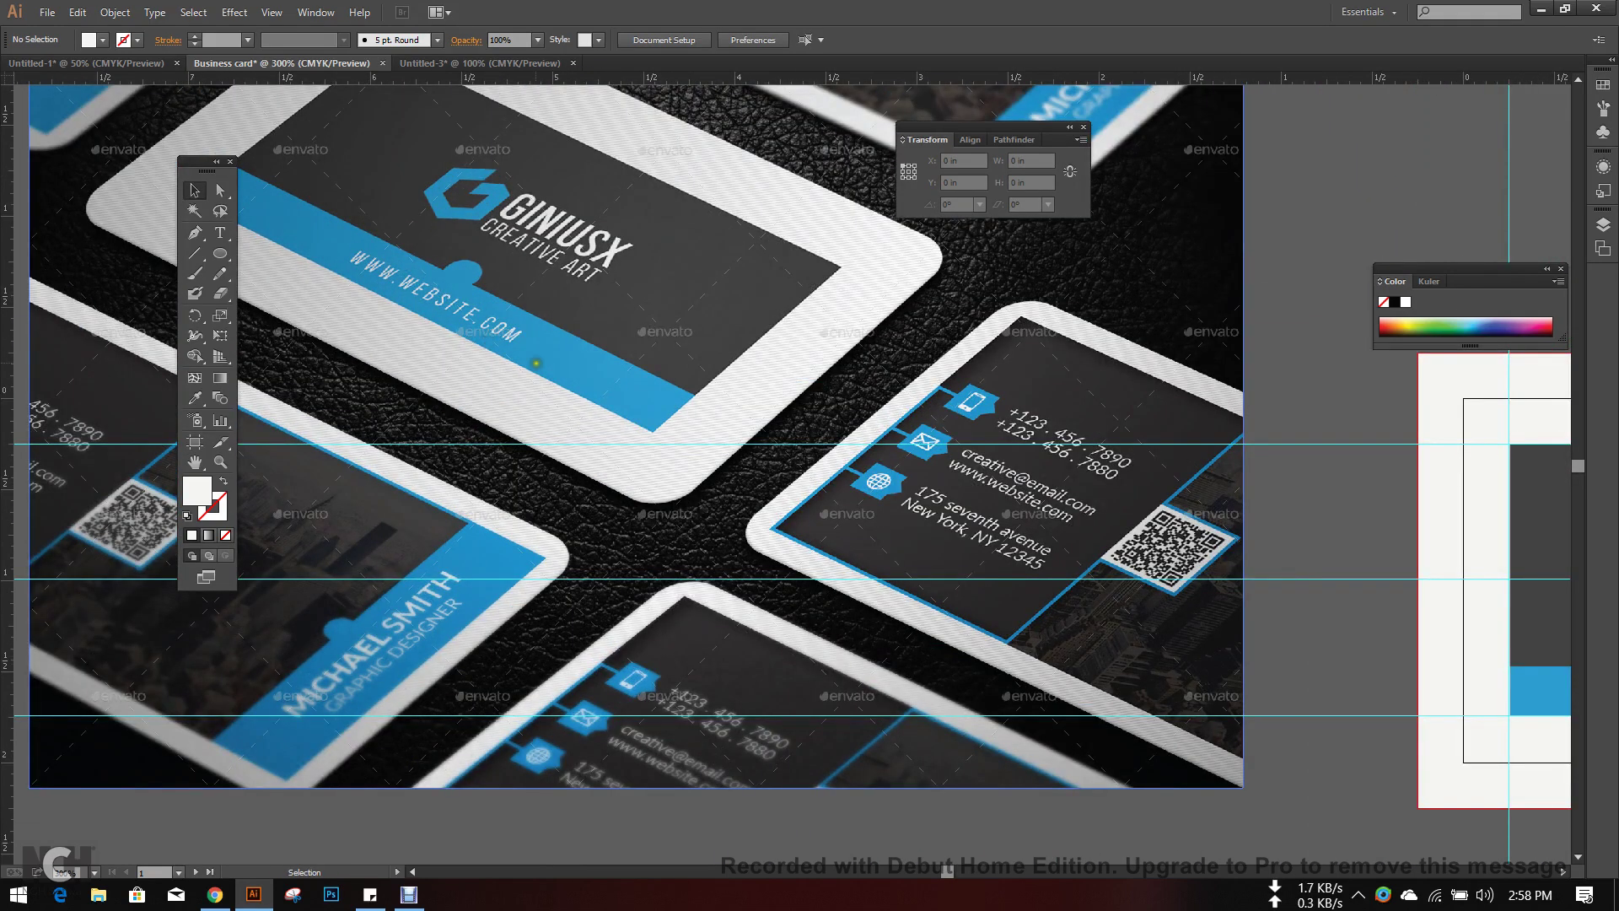
drag(1066, 549, 140, 280)
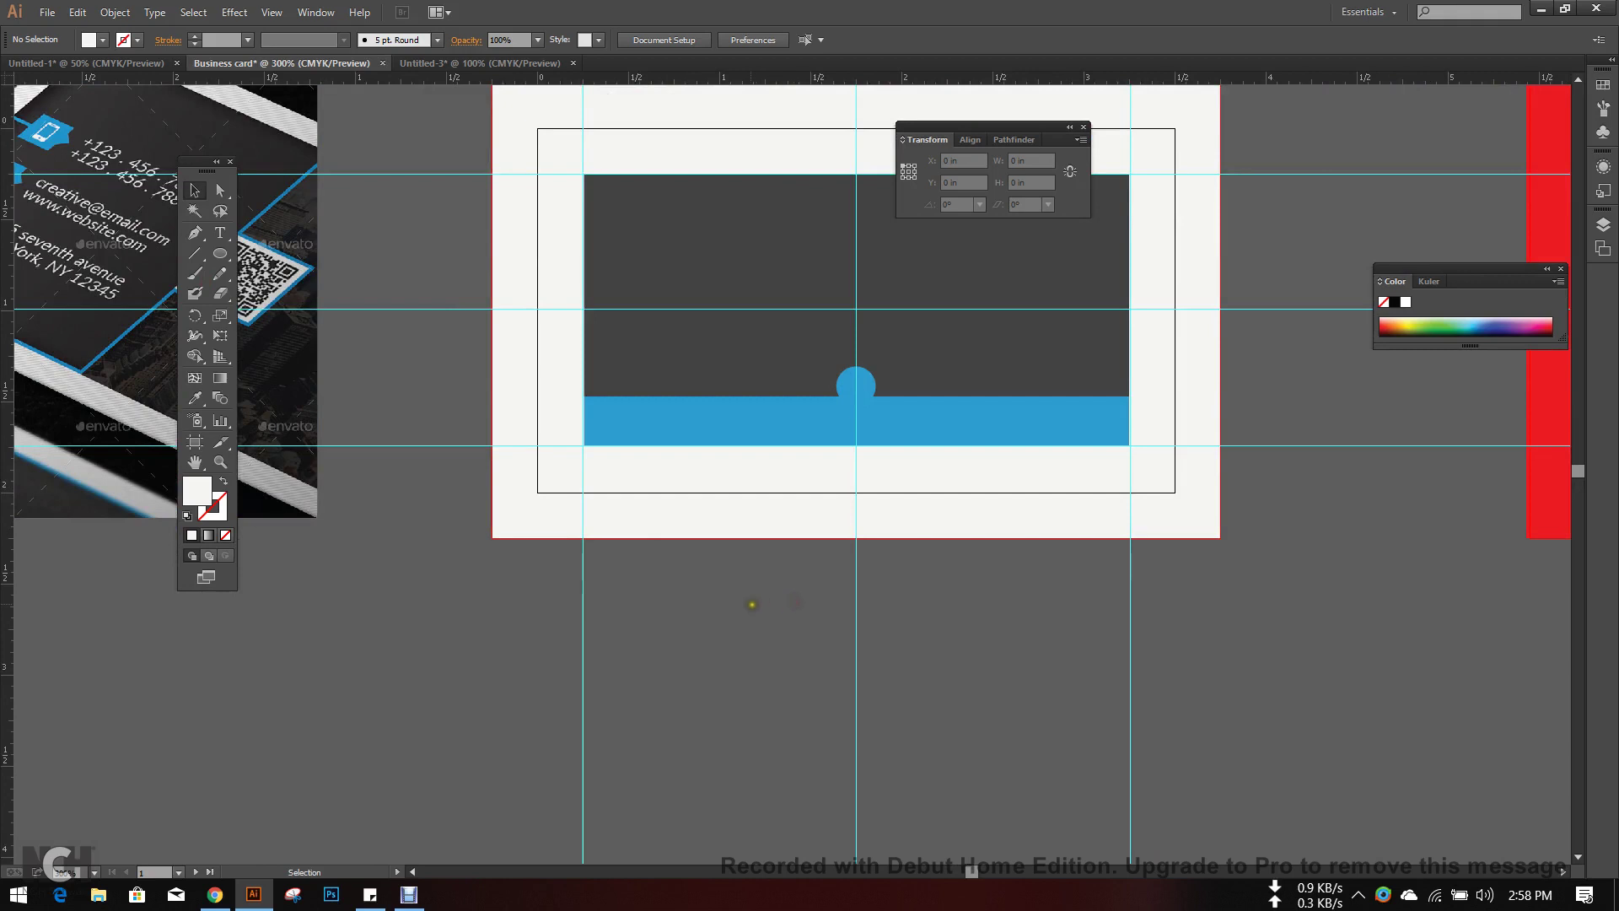
key(t)
click(736, 596)
text(www.website.com)
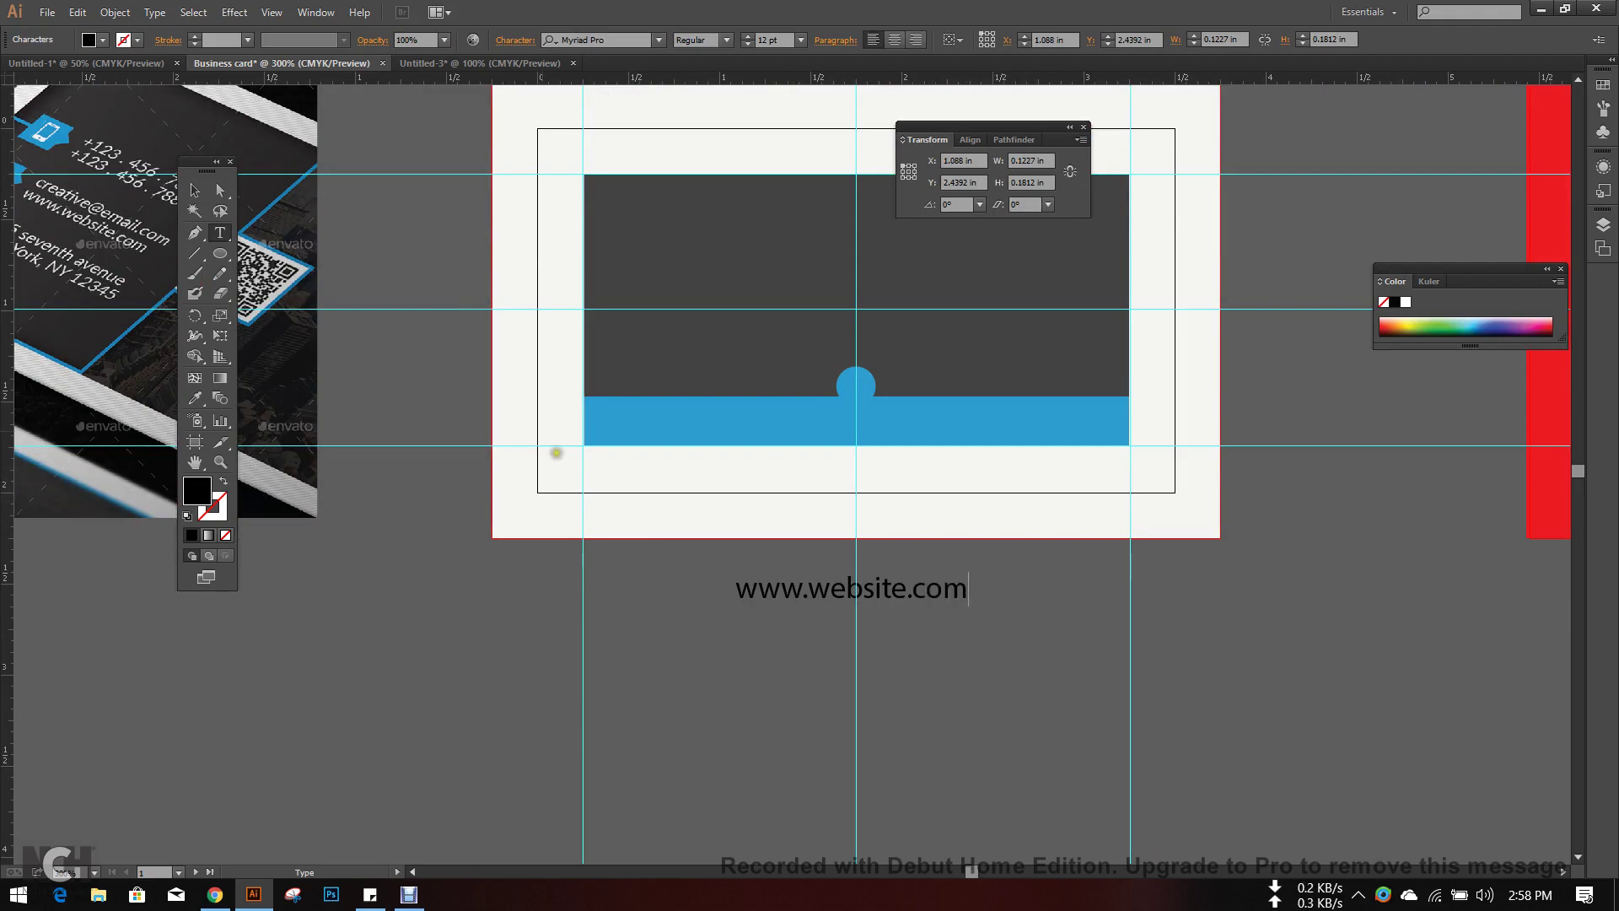
click(193, 192)
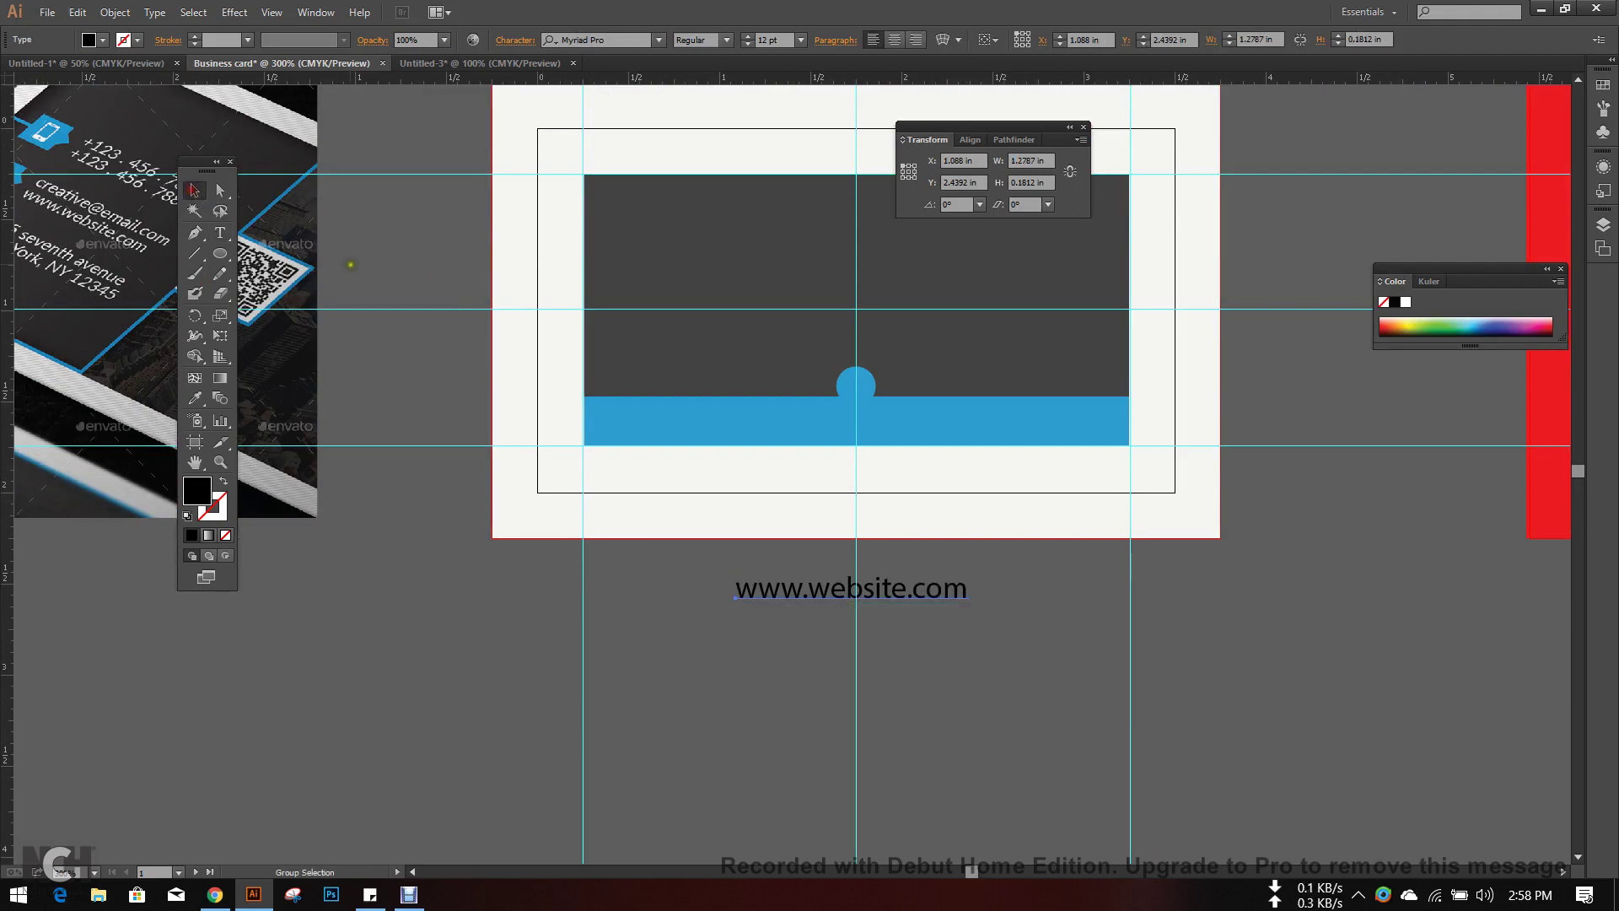
- Move the website text farther down and left of the card, to about X -0.55 in and Y 3.18 in
scroll(390, 312, down, 1)
drag(390, 311, 759, 492)
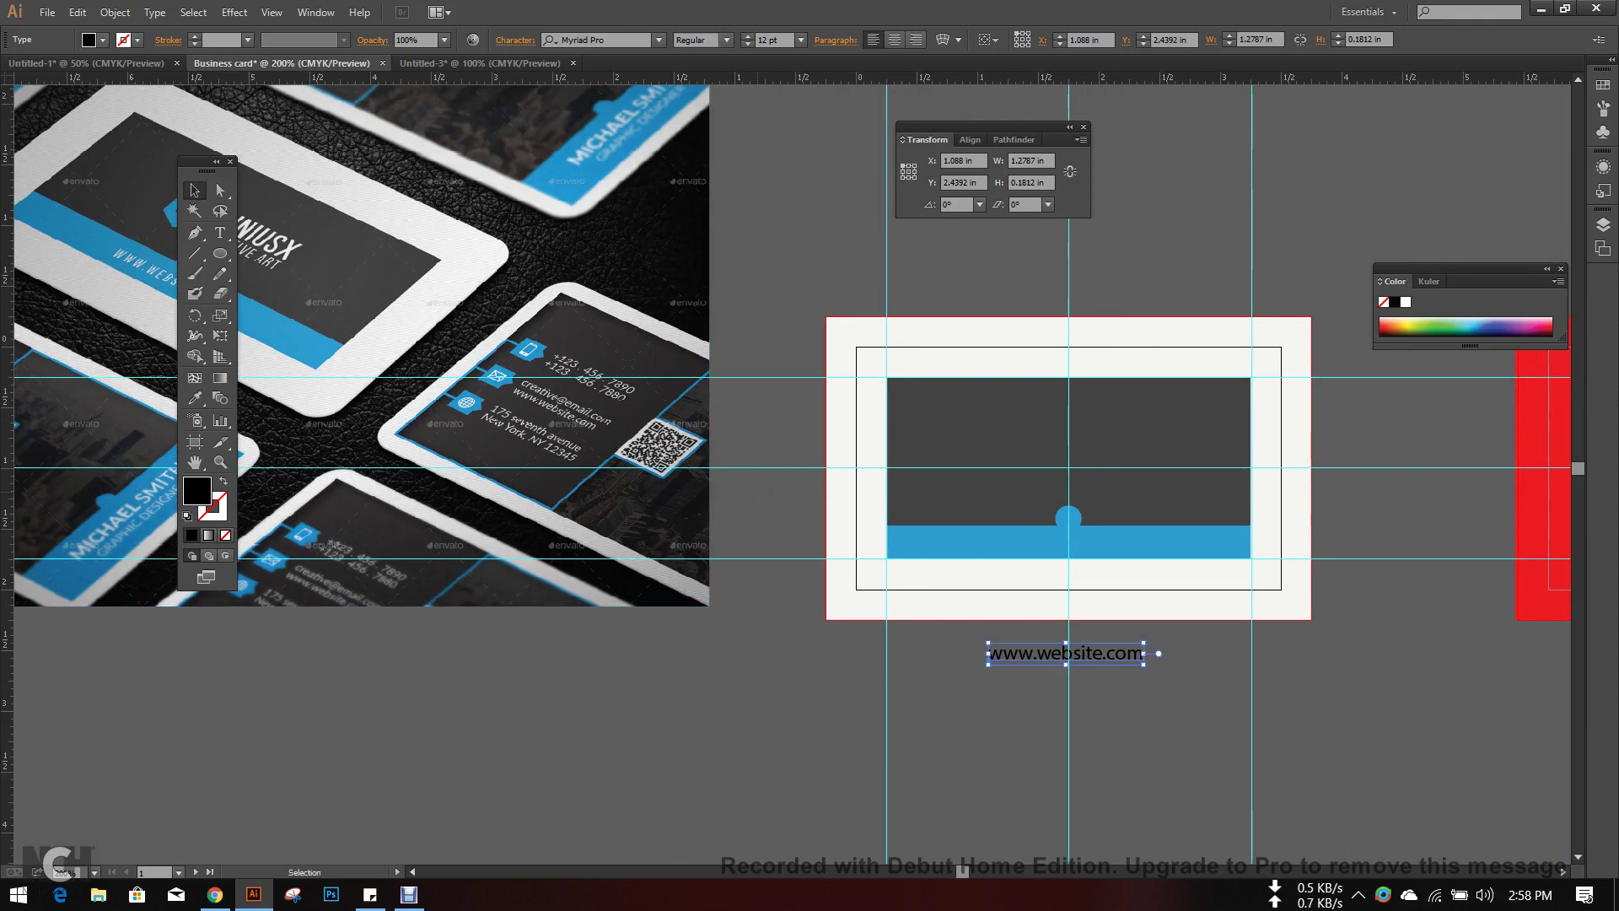
drag(804, 461, 677, 289)
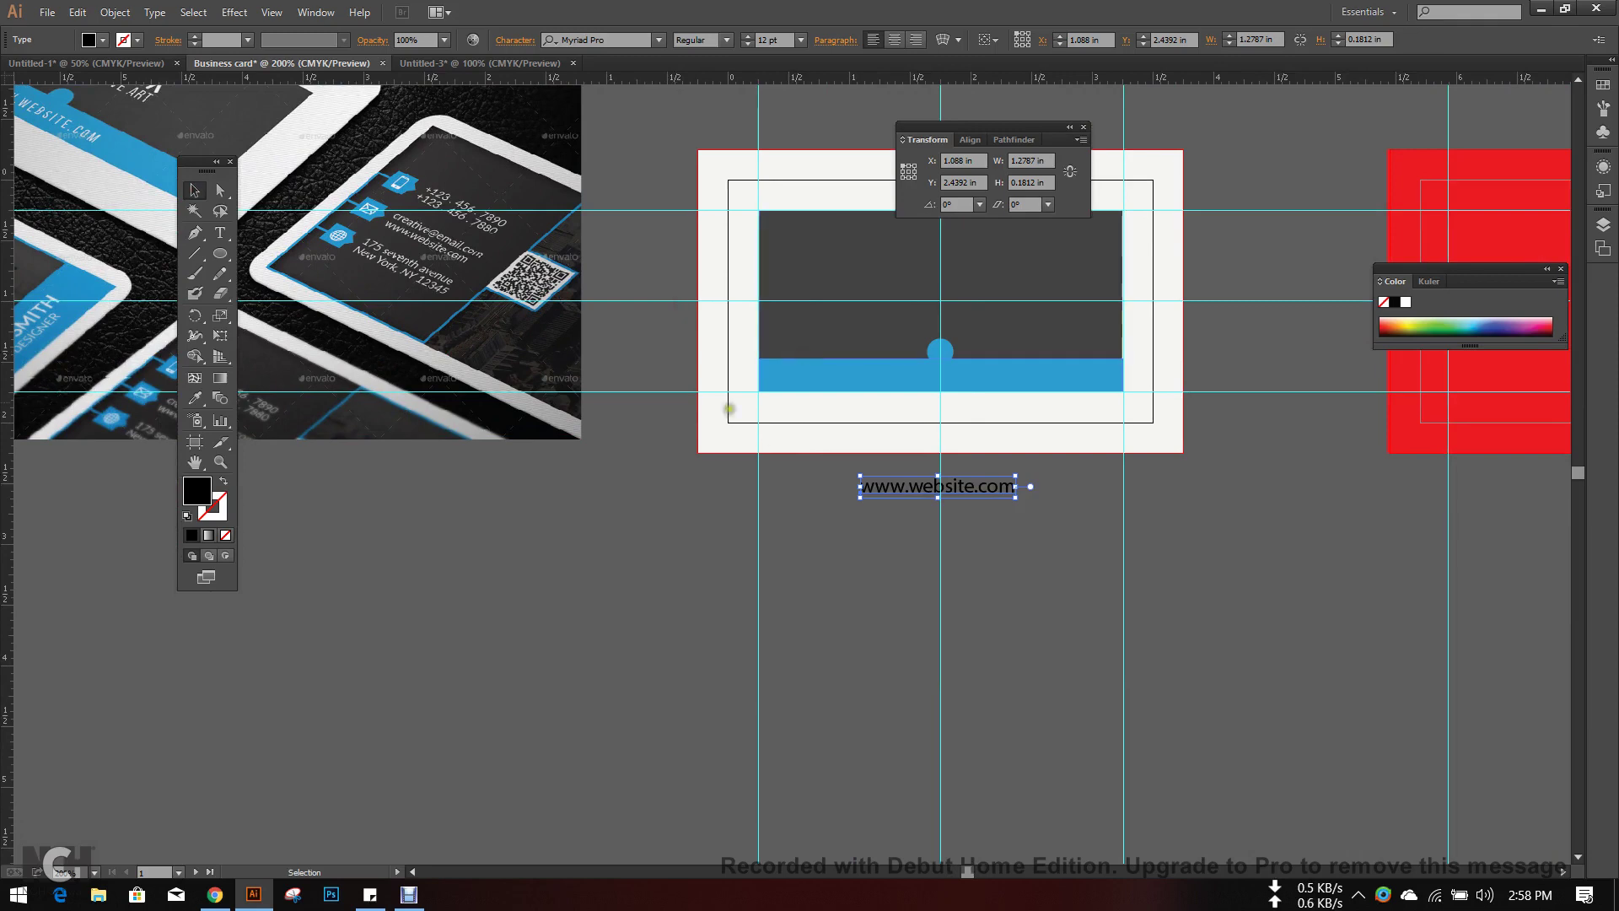
drag(665, 419, 591, 482)
click(590, 482)
click(860, 545)
drag(860, 545, 667, 636)
drag(1203, 467, 1089, 591)
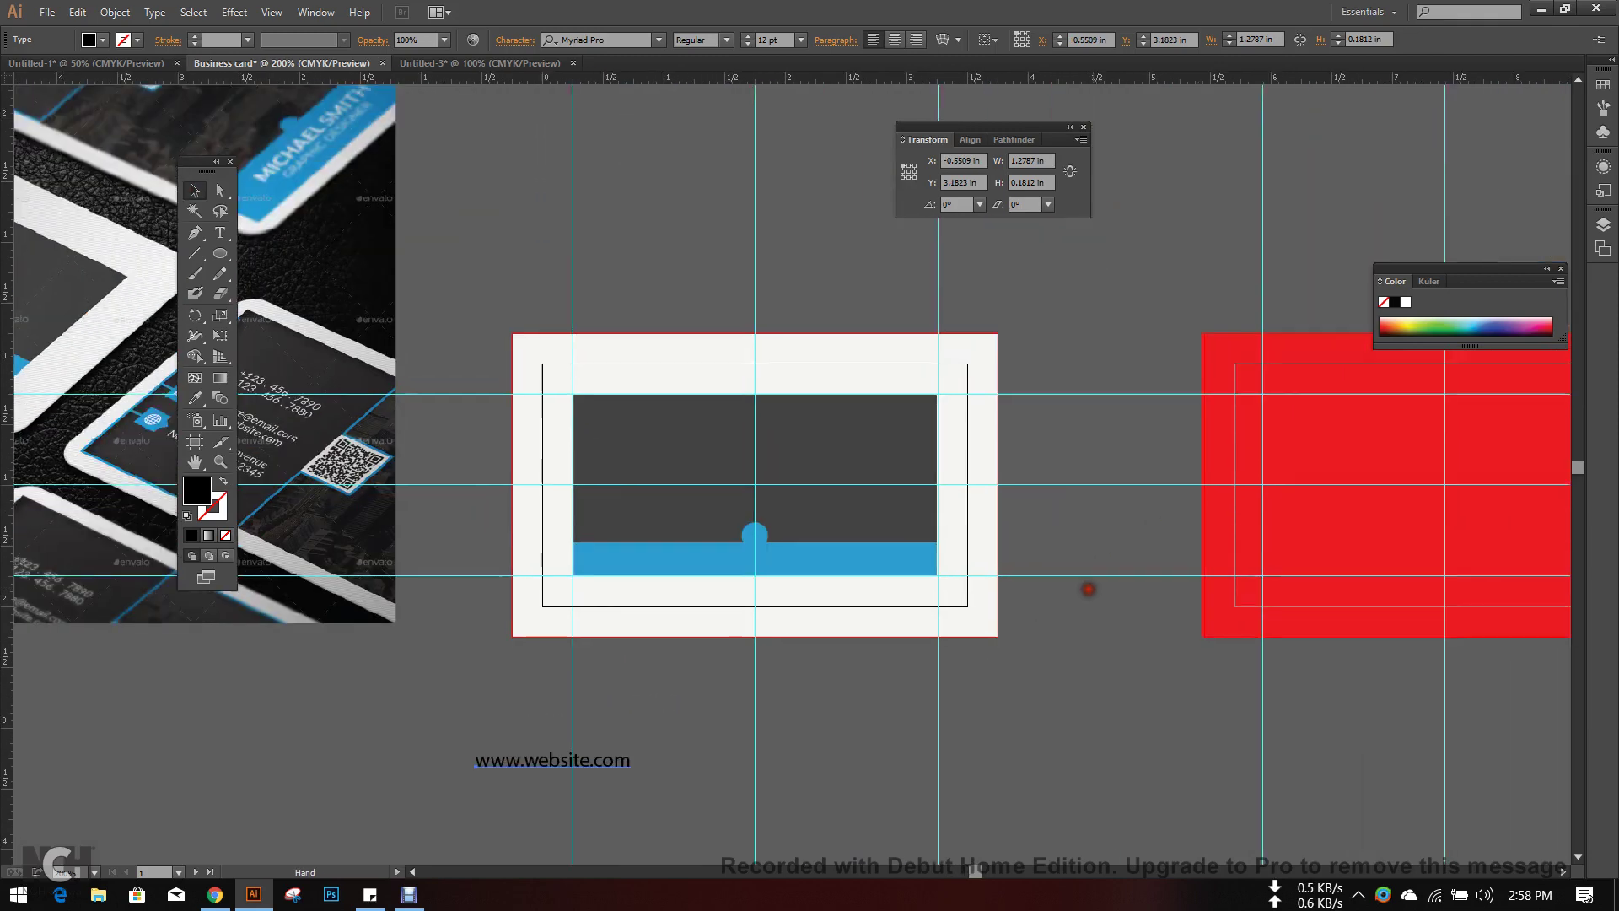
drag(854, 359, 867, 204)
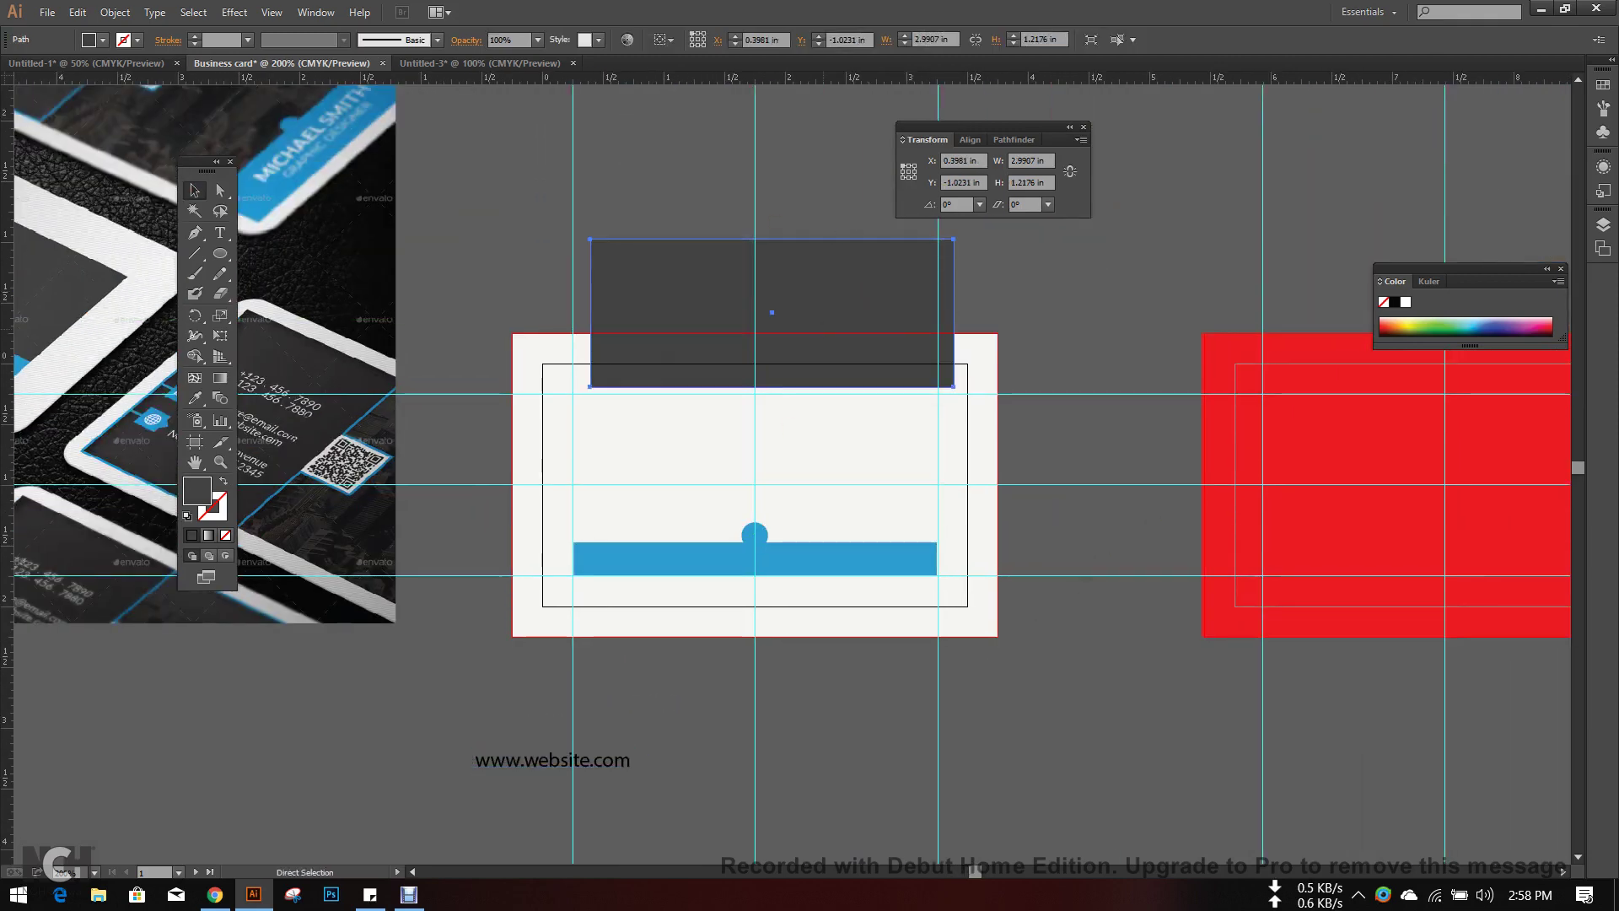
key(ctrl+z)
click(734, 733)
- Readjust the blue circle's height on the vertical middle guide so it rises slightly farther above the blue strip
scroll(713, 613, up, 2)
scroll(713, 613, up, 2)
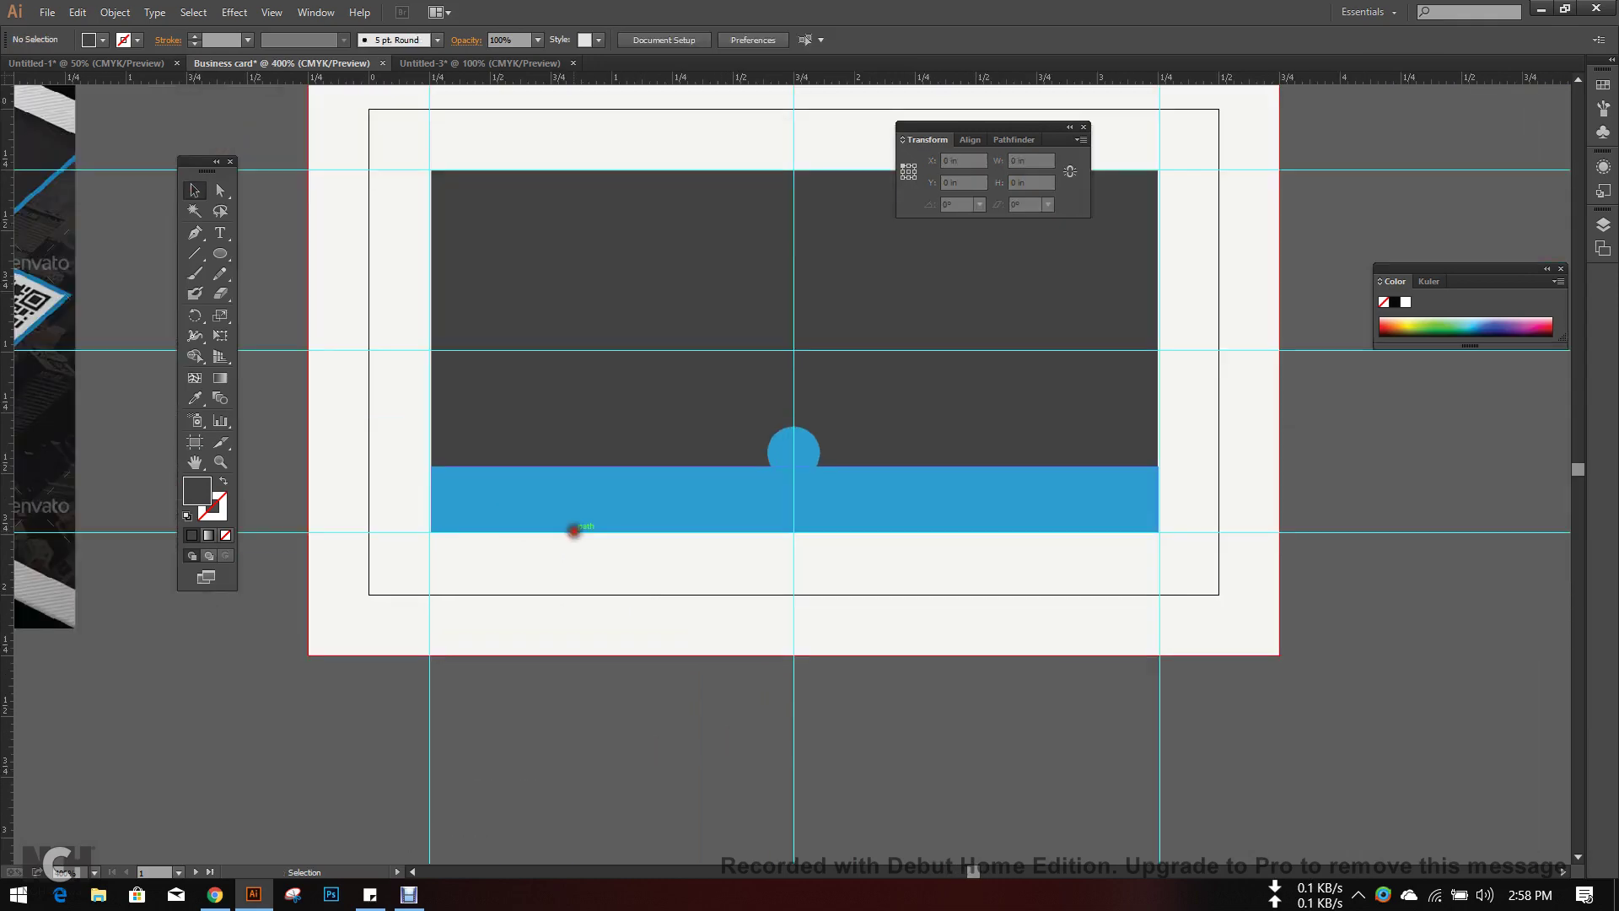
click(573, 529)
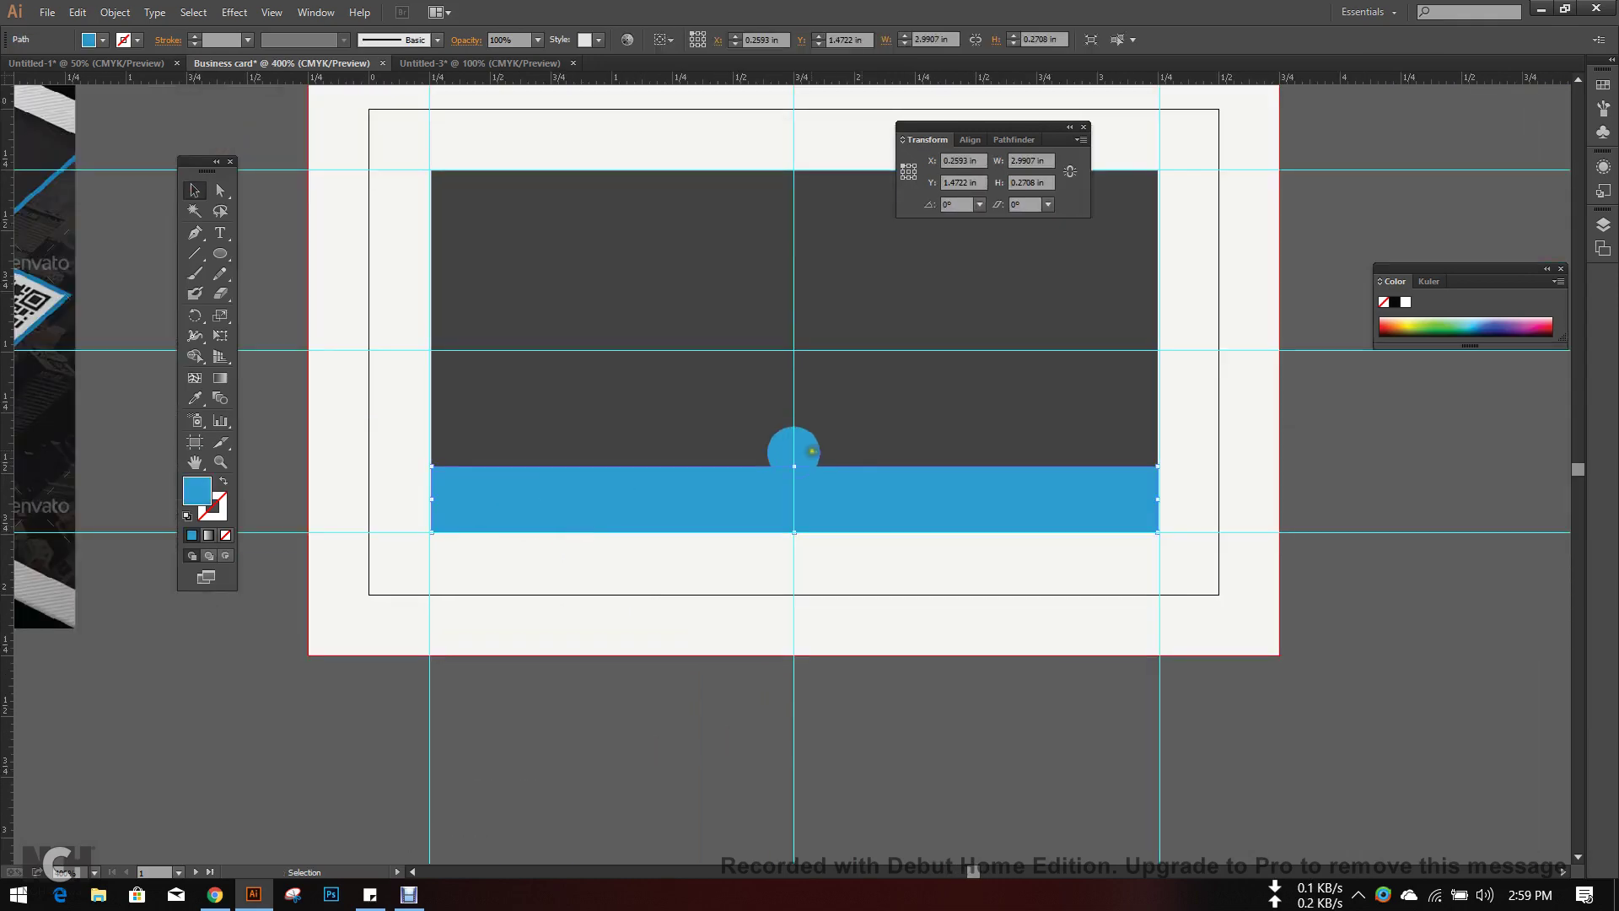
mouse_move(794, 460)
mouse_down()
mouse_move(633, 267)
mouse_move(794, 462)
mouse_up()
key(Up)
key(Up)
key(Up)
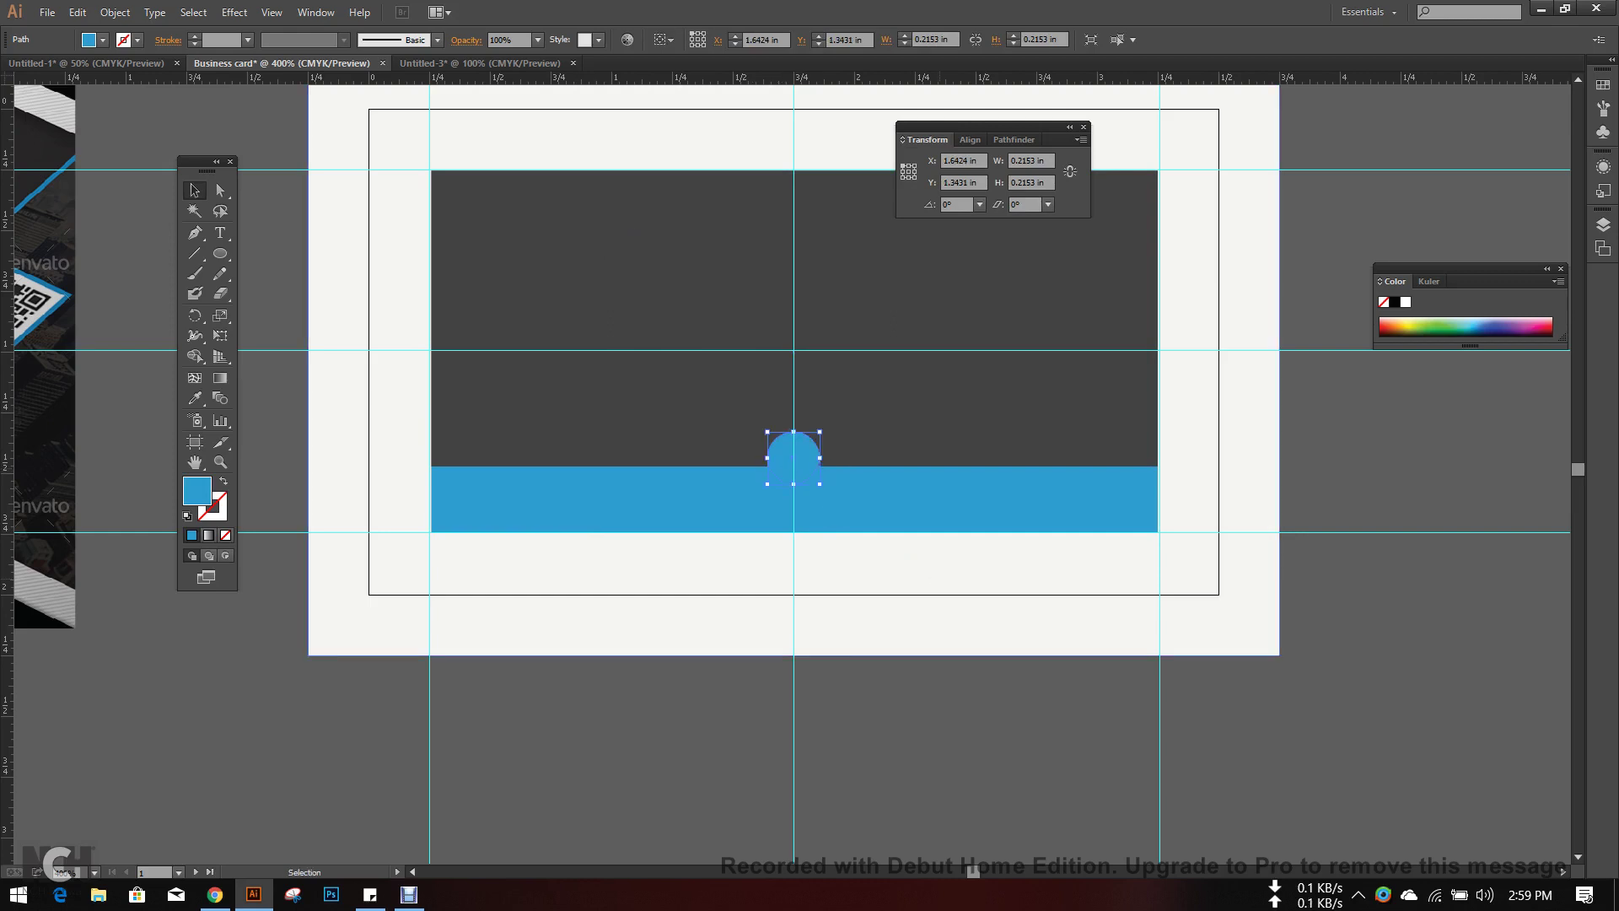
click(950, 673)
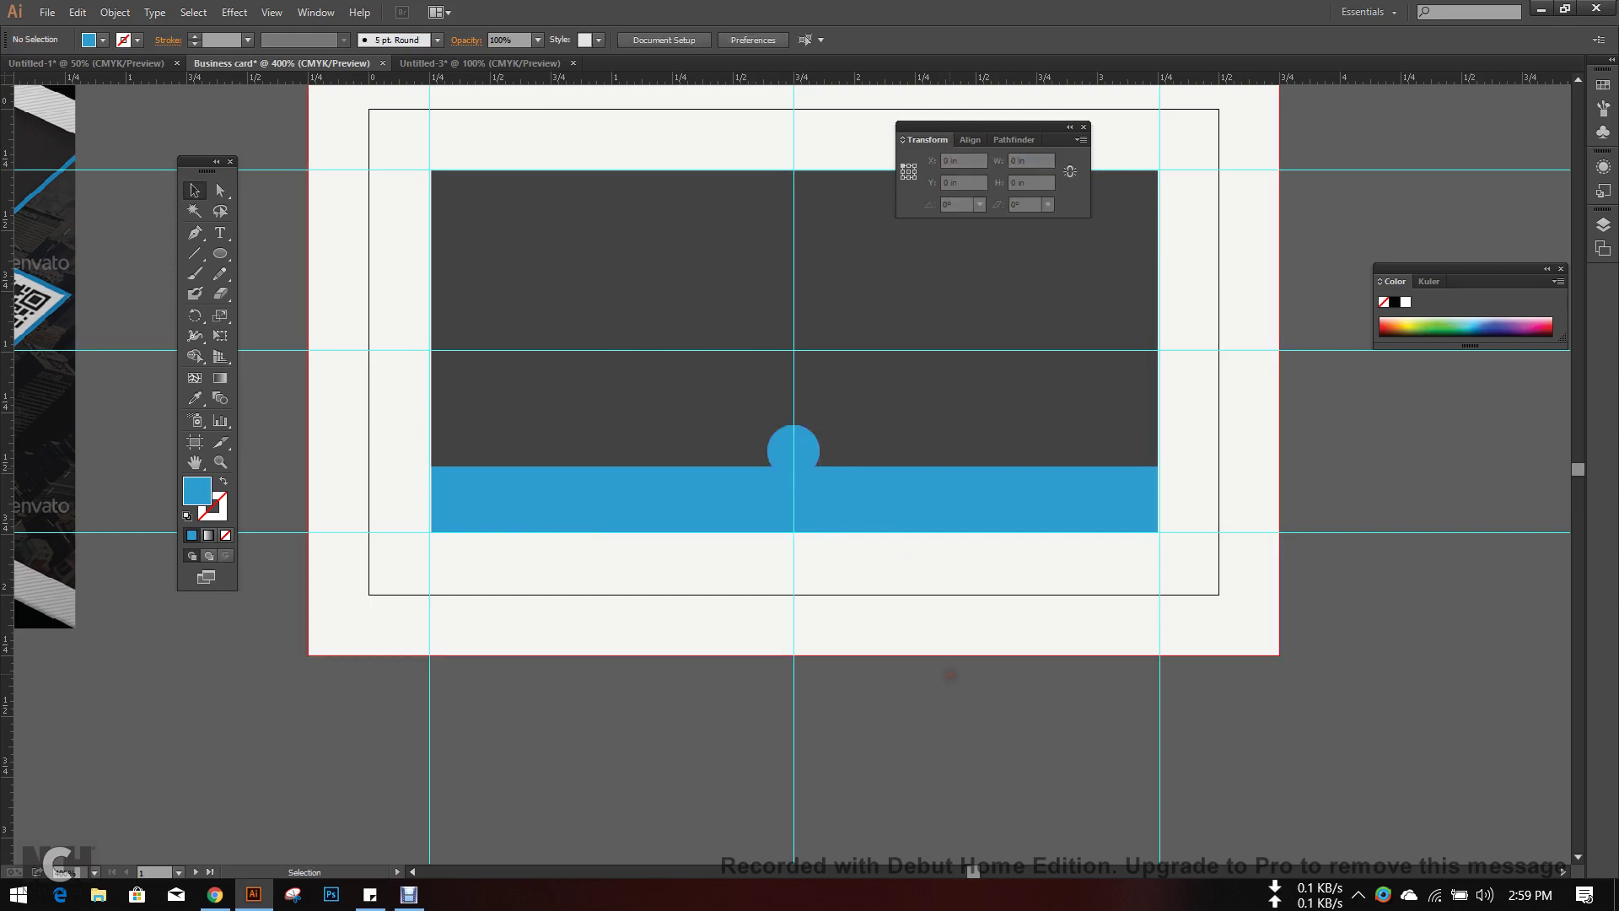
- Bring the website text closer beneath the card and fill it with white
key(ctrl+minus)
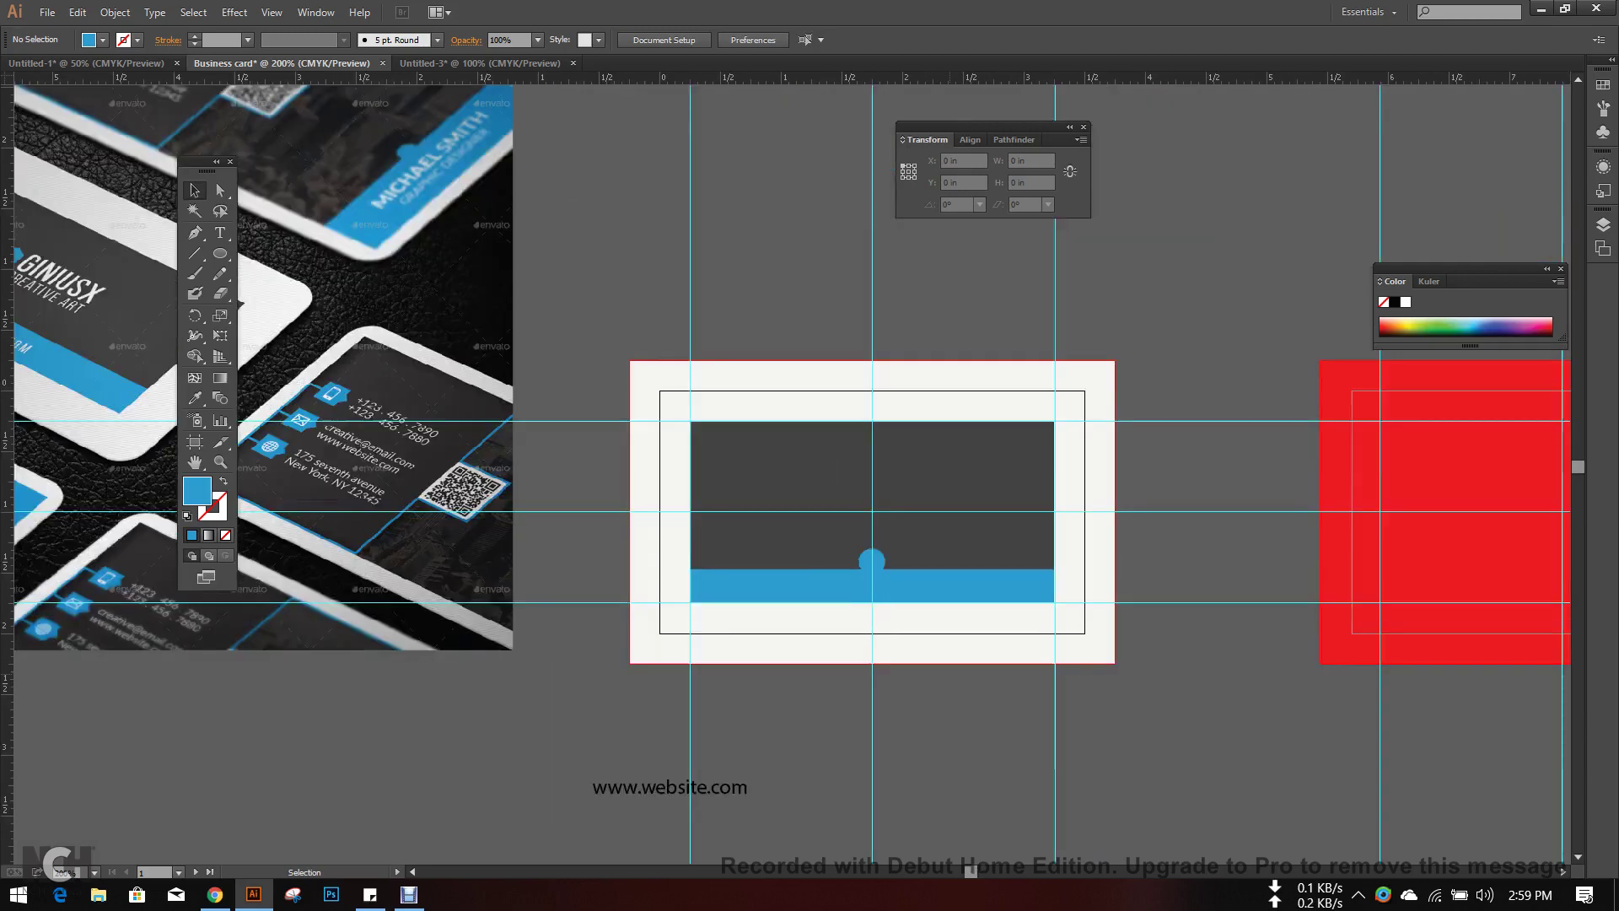
drag(901, 665, 884, 590)
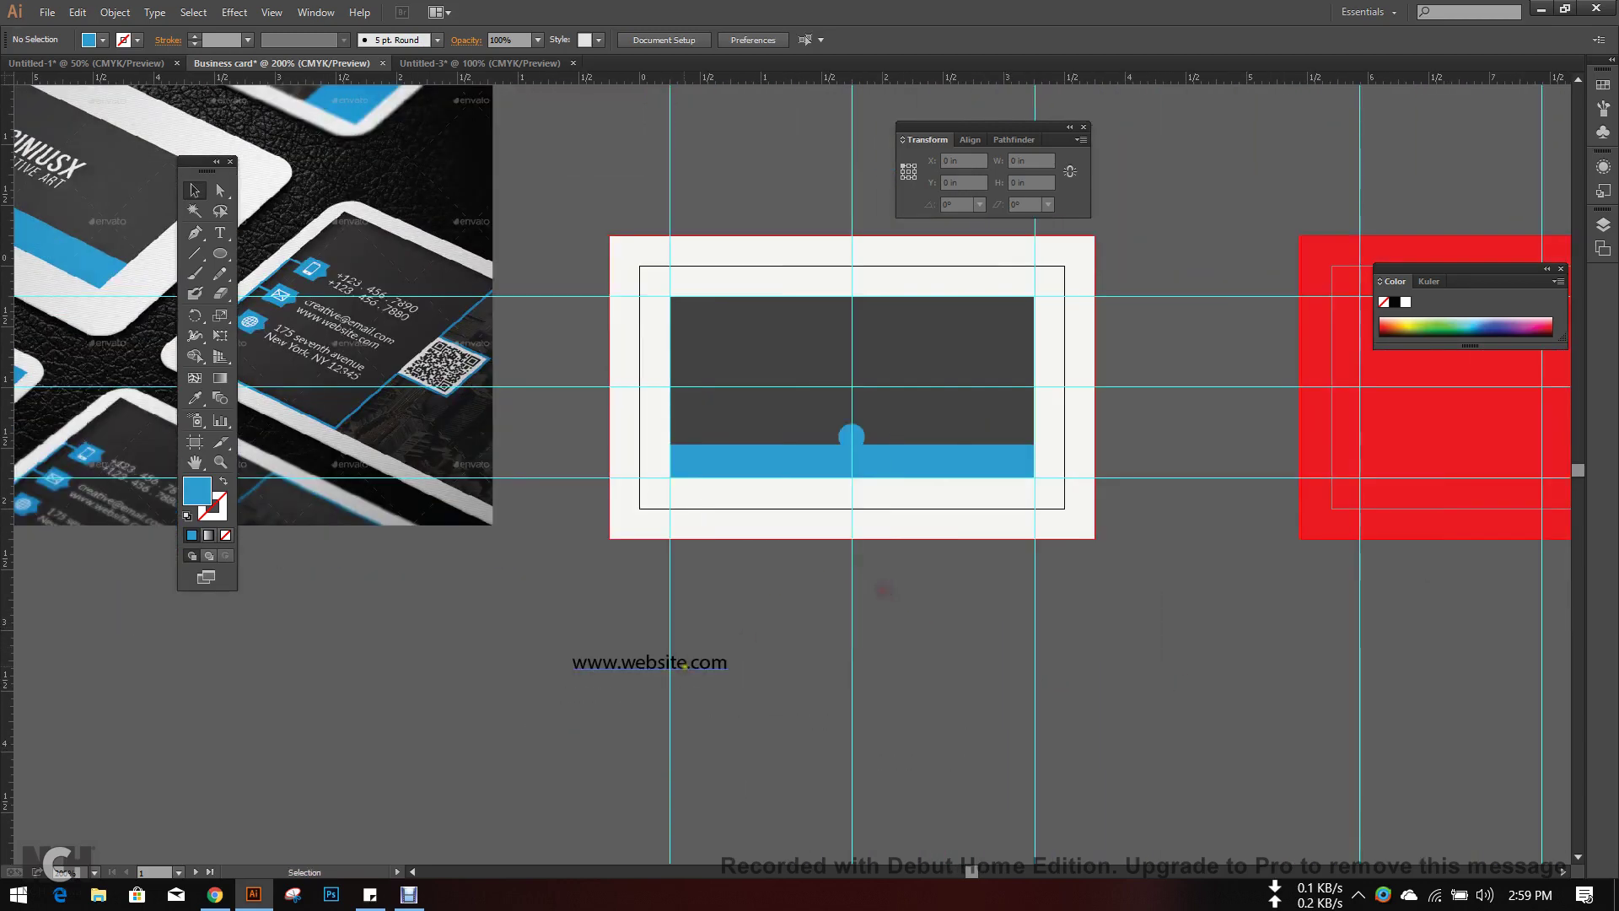
drag(685, 665, 804, 600)
click(89, 40)
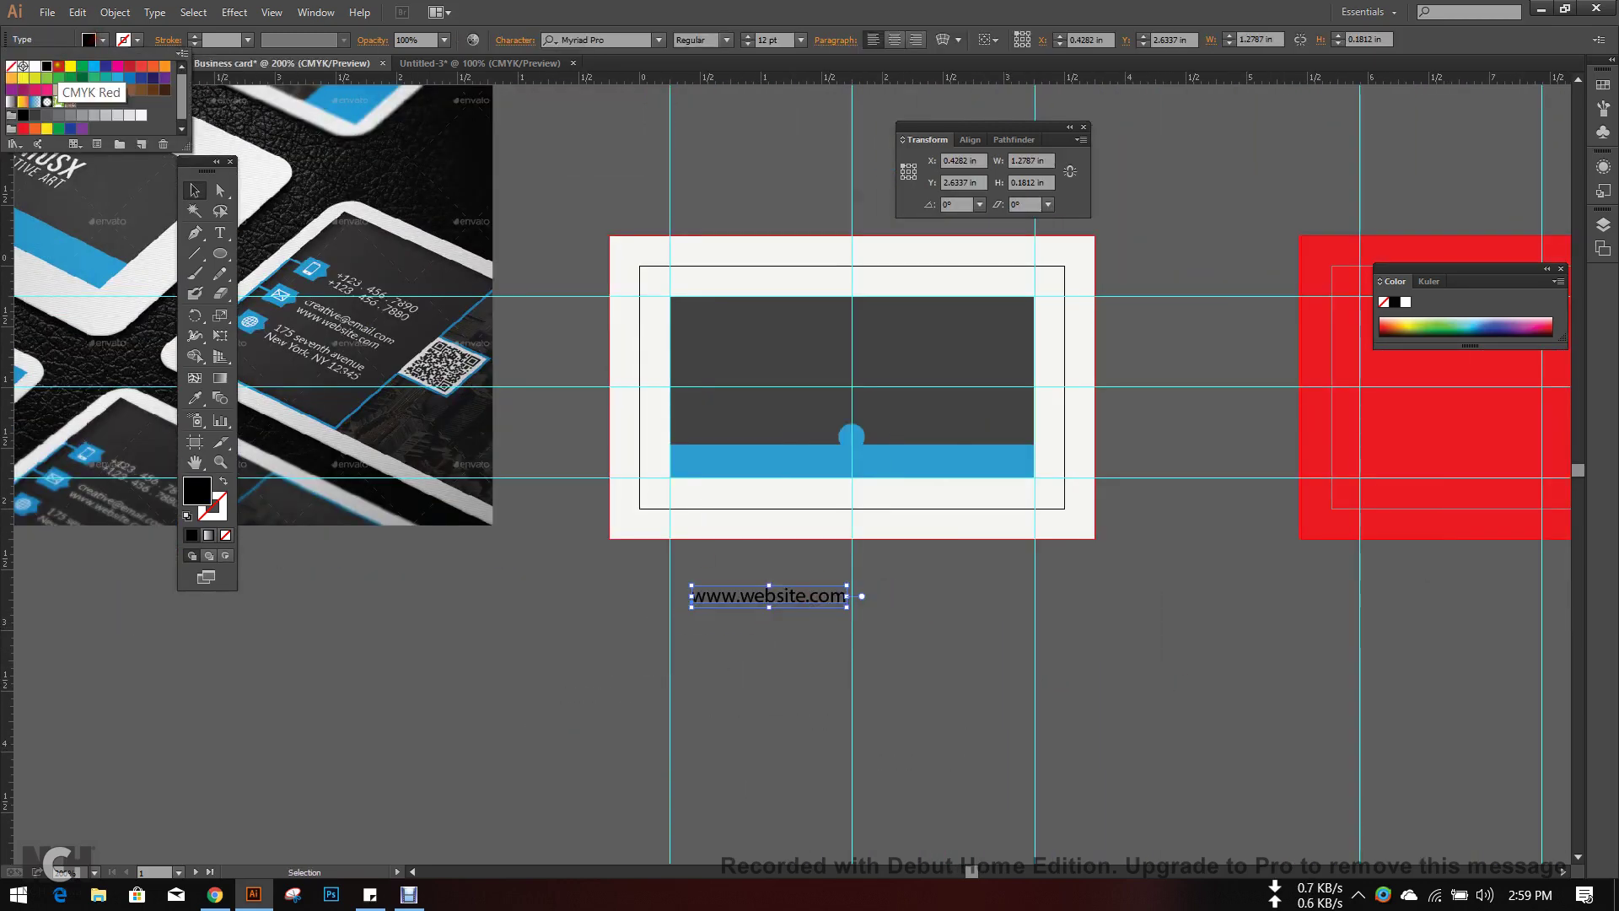
click(34, 66)
click(589, 669)
key(ctrl+plus)
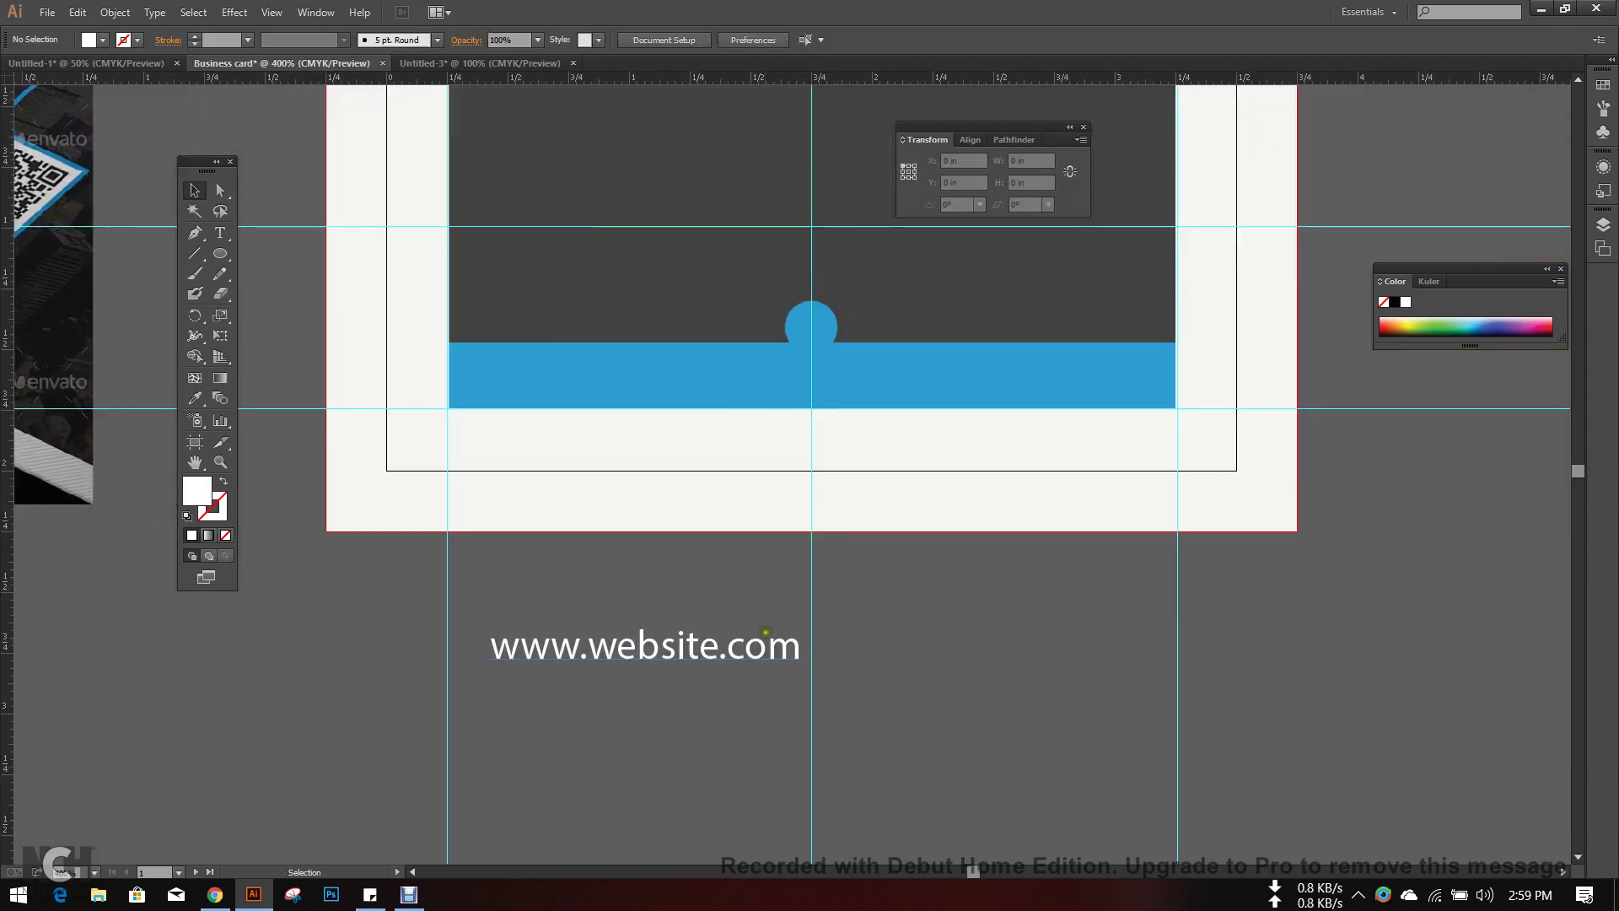
- Place the white website text on the blue strip, left of its centre at about X 0.80 in and Y 1.56 in
drag(765, 631, 924, 382)
click(886, 568)
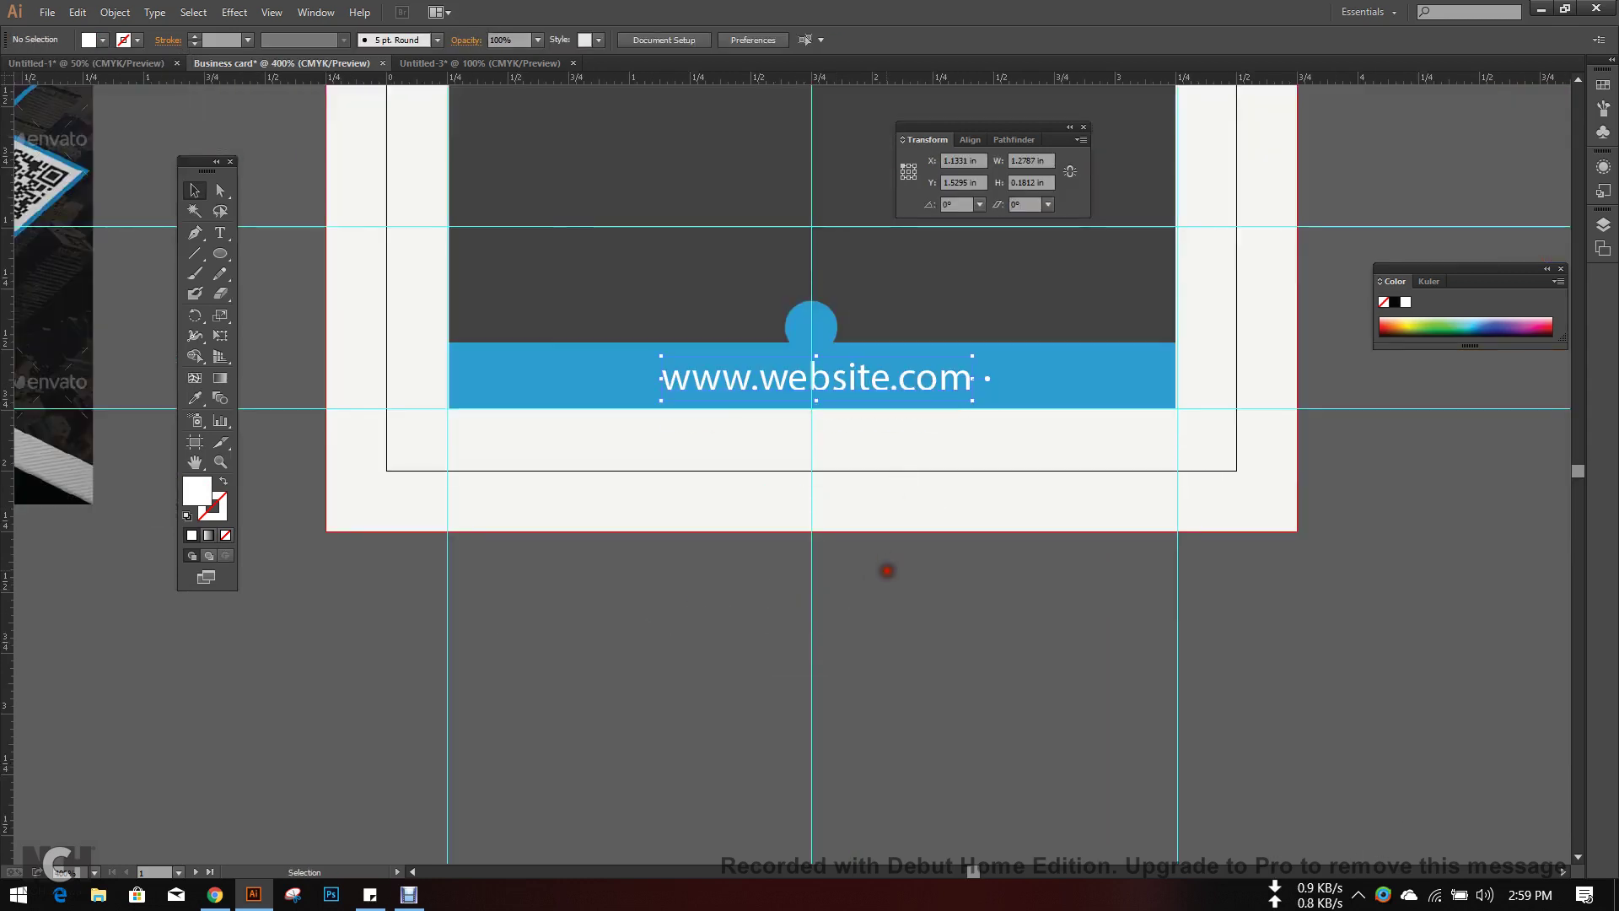
scroll(881, 356, up, 1)
mouse_move(840, 404)
mouse_down()
mouse_move(1101, 400)
mouse_move(867, 404)
mouse_up()
scroll(1100, 400, down, 1)
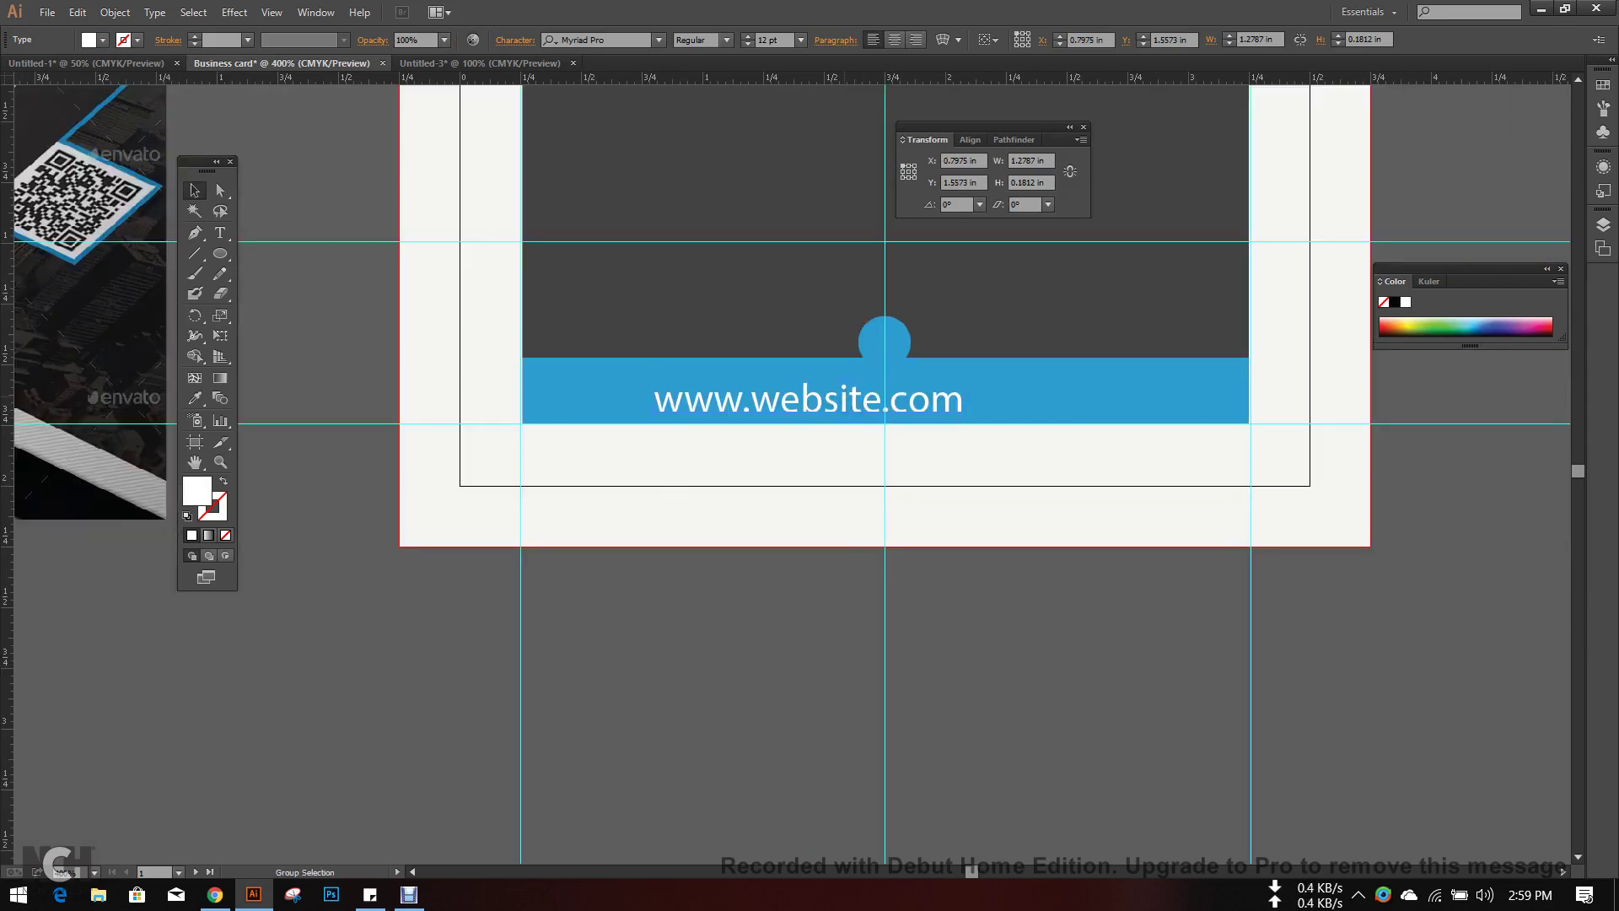
scroll(843, 398, down, 1)
scroll(843, 398, up, 1)
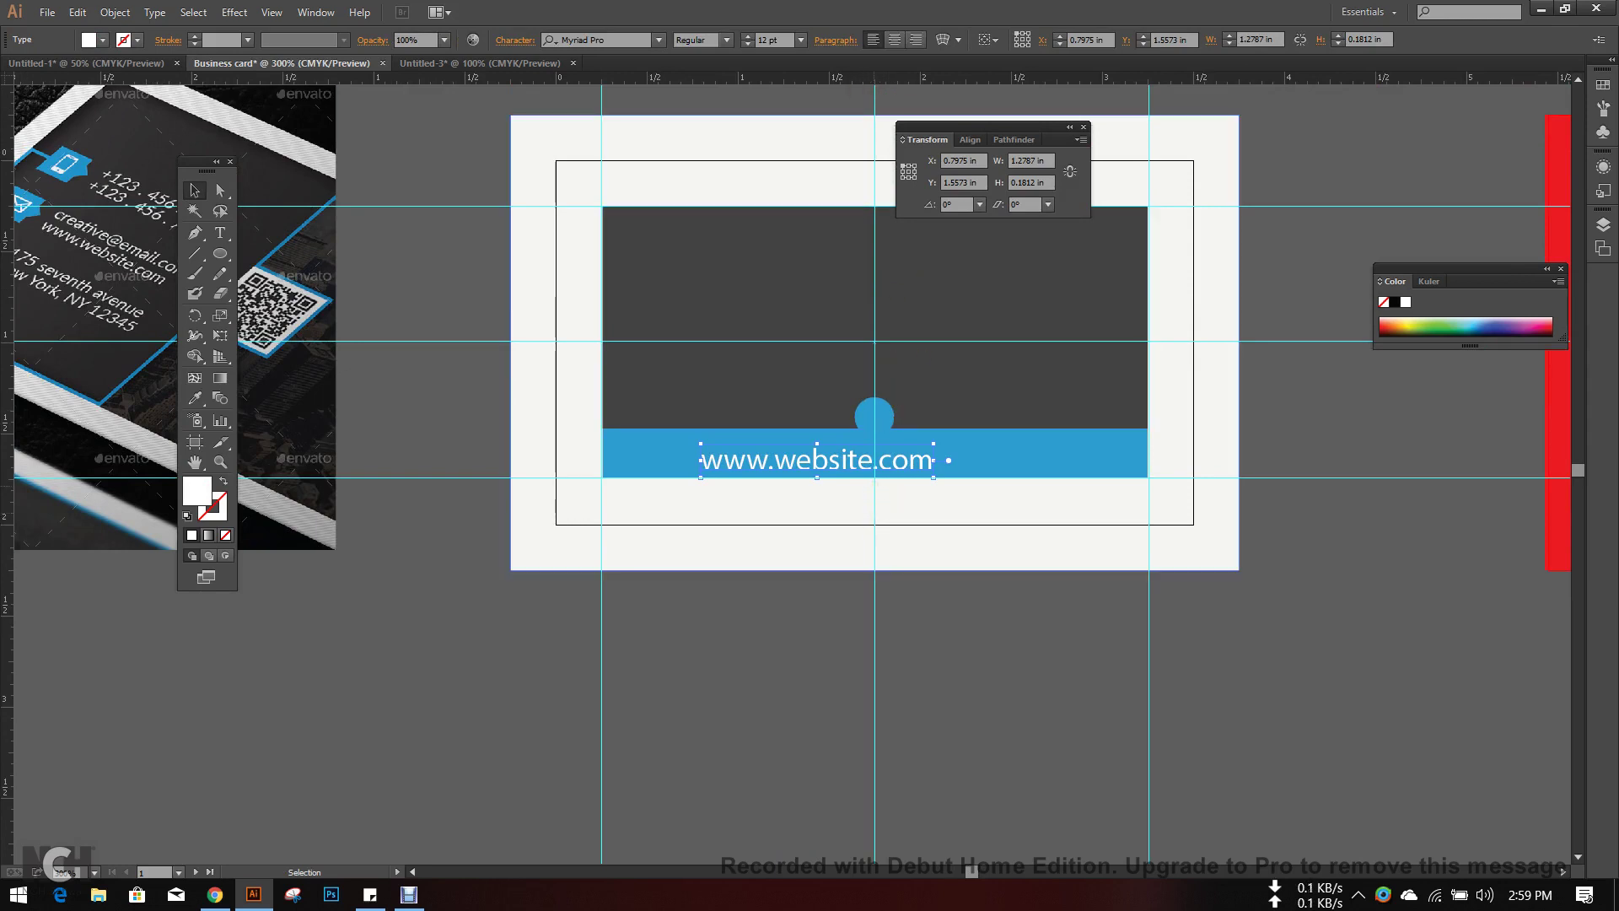
scroll(785, 399, down, 1)
scroll(786, 399, up, 1)
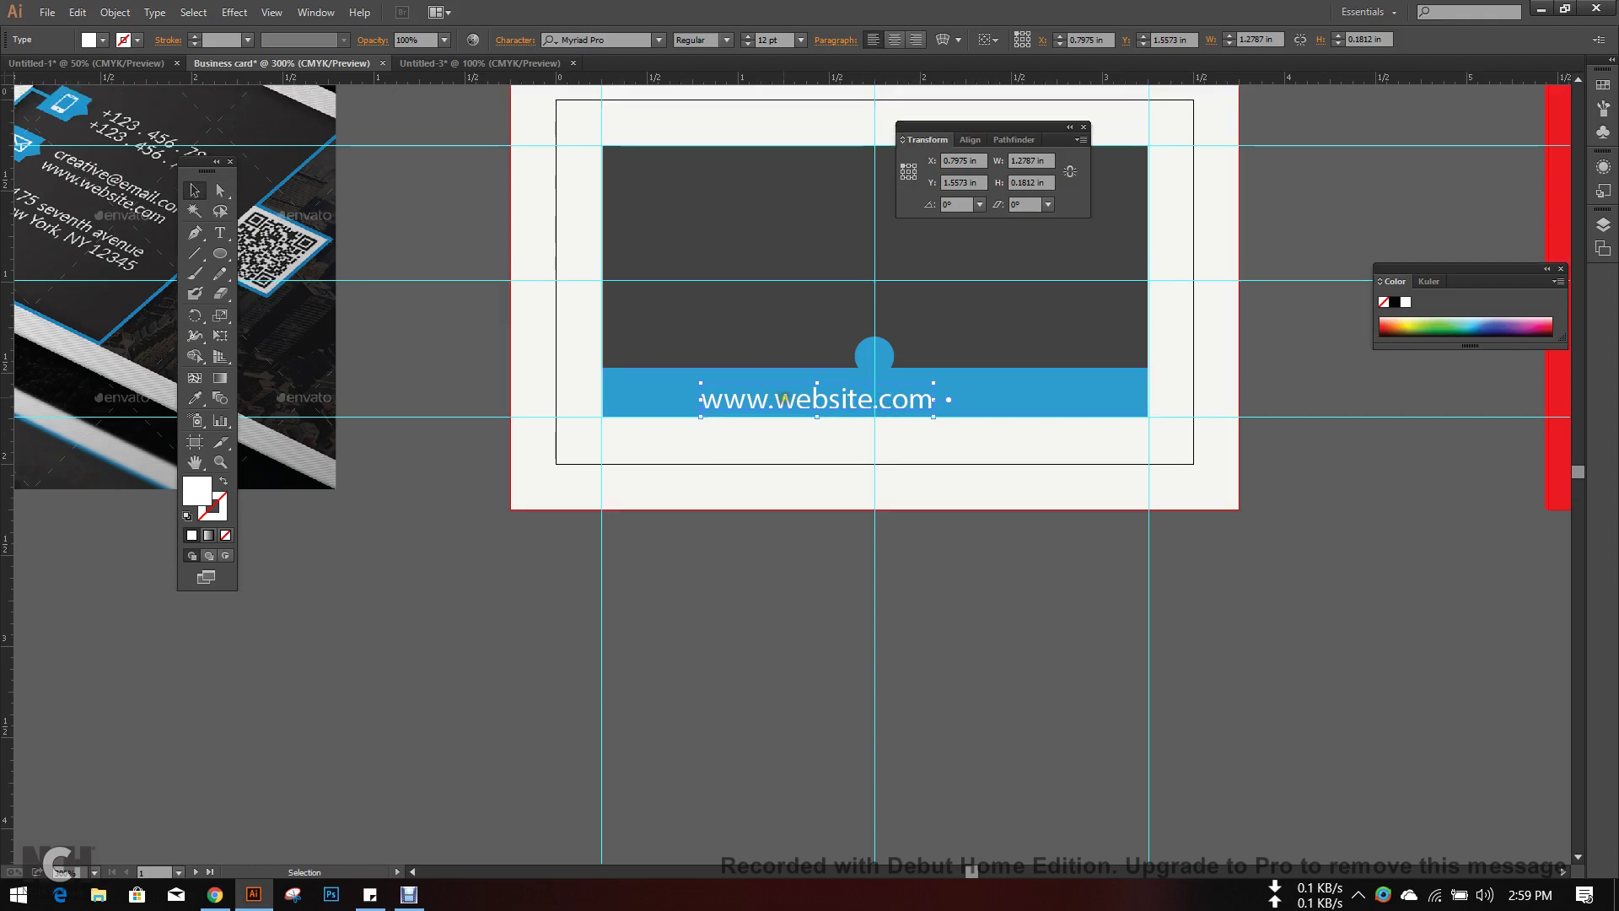
scroll(904, 378, up, 2)
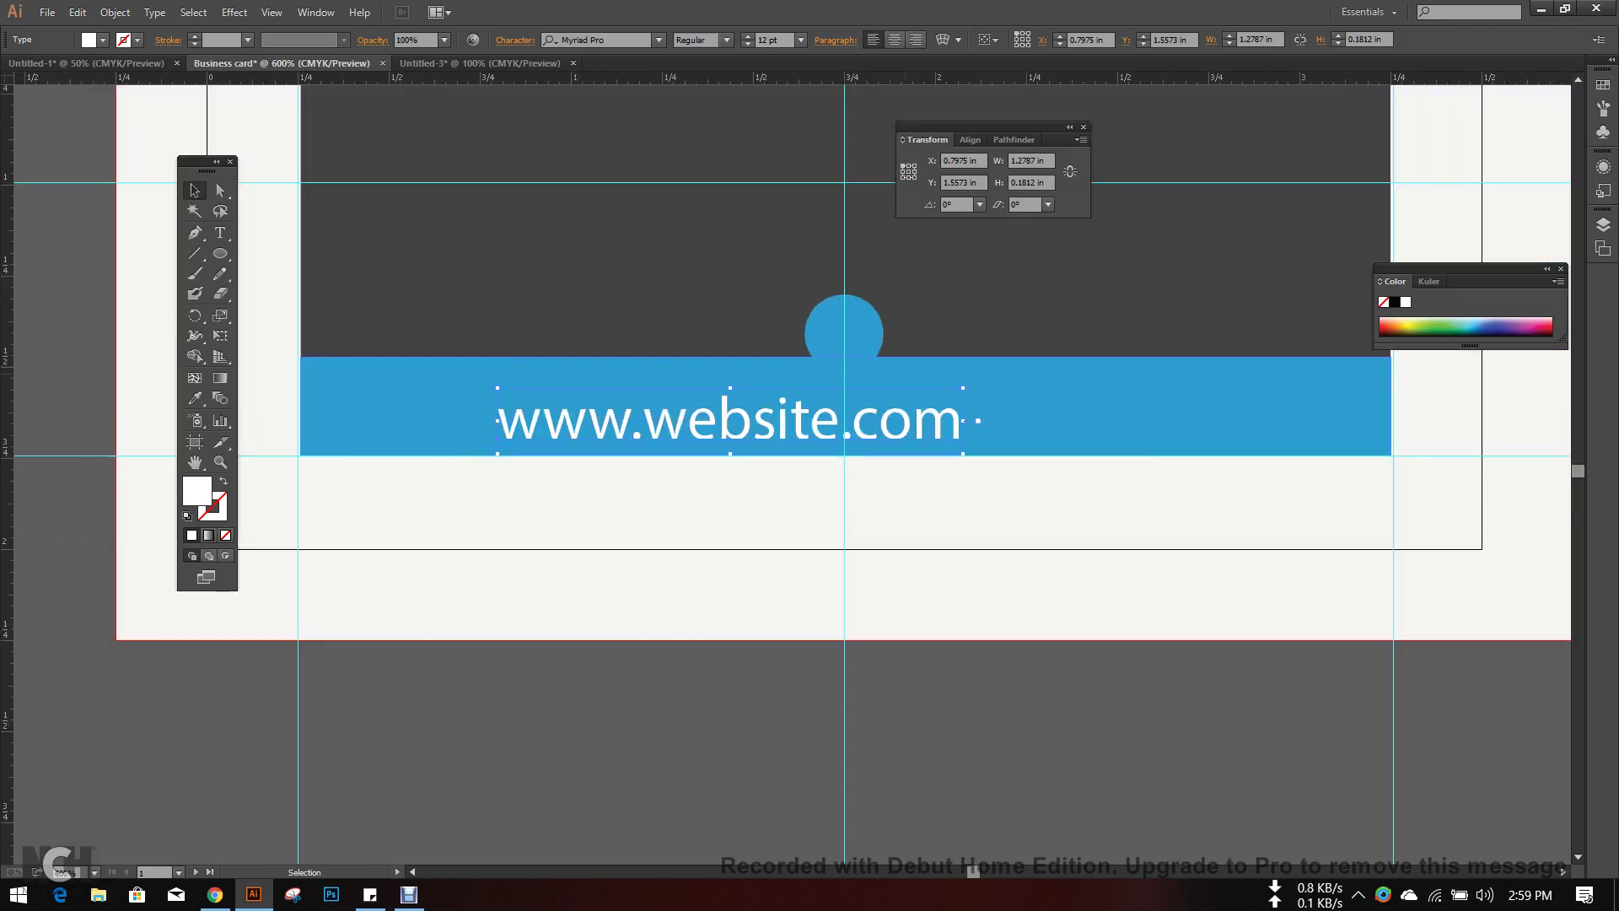
- Check the fonts listed on the GraphicRiver corporate business card page in Chrome, and set the website text's font to Bebas in Illustrator
click(216, 894)
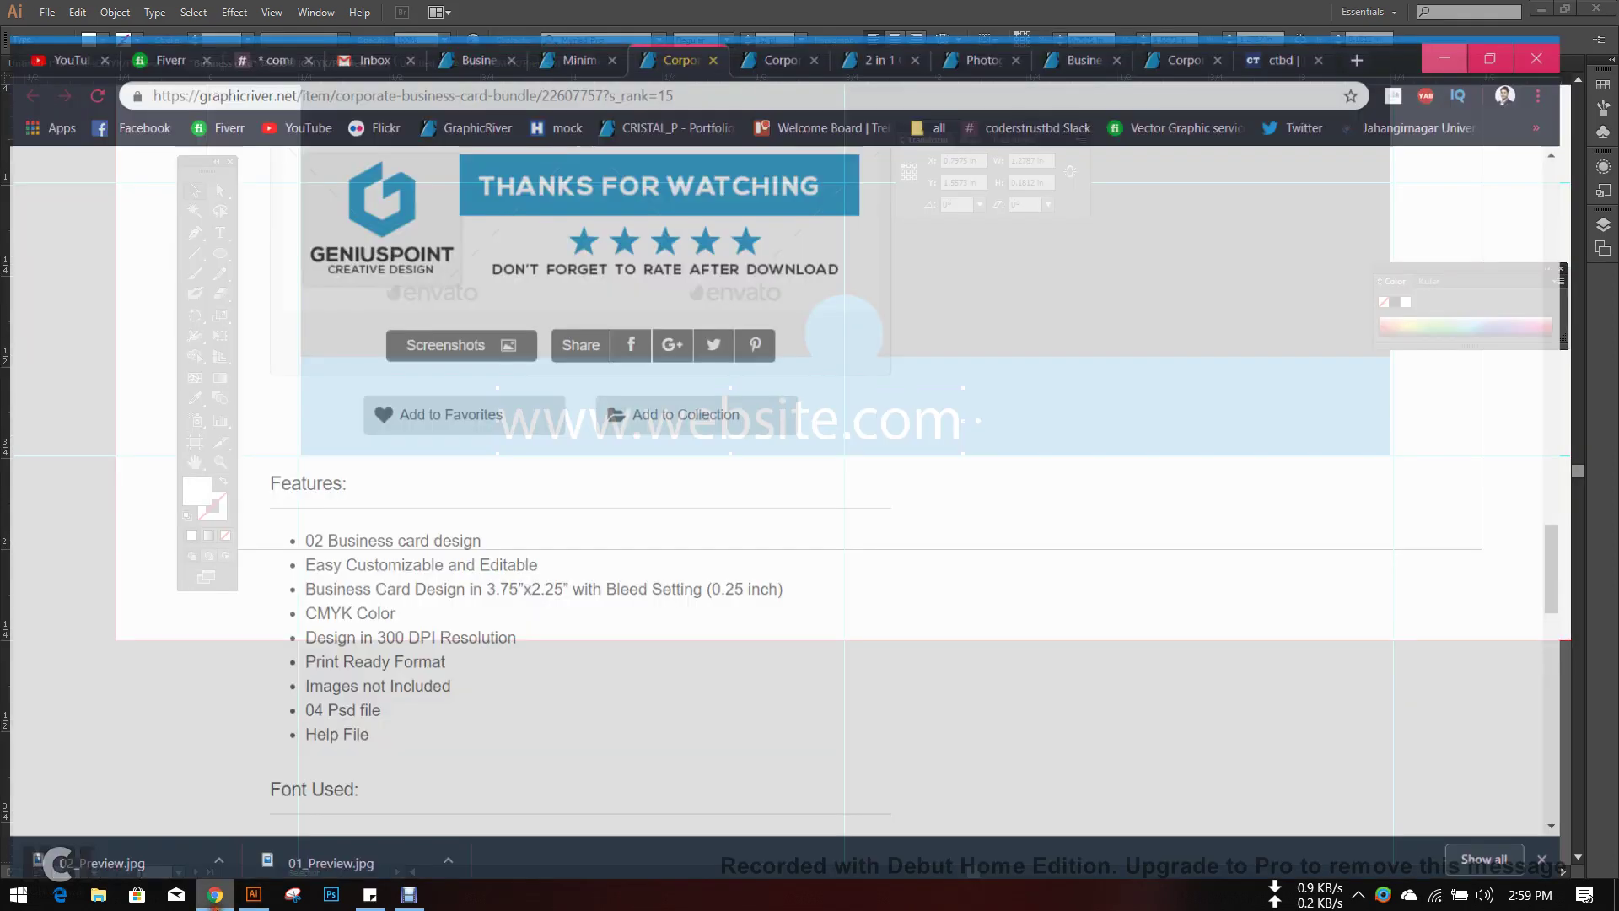
click(805, 17)
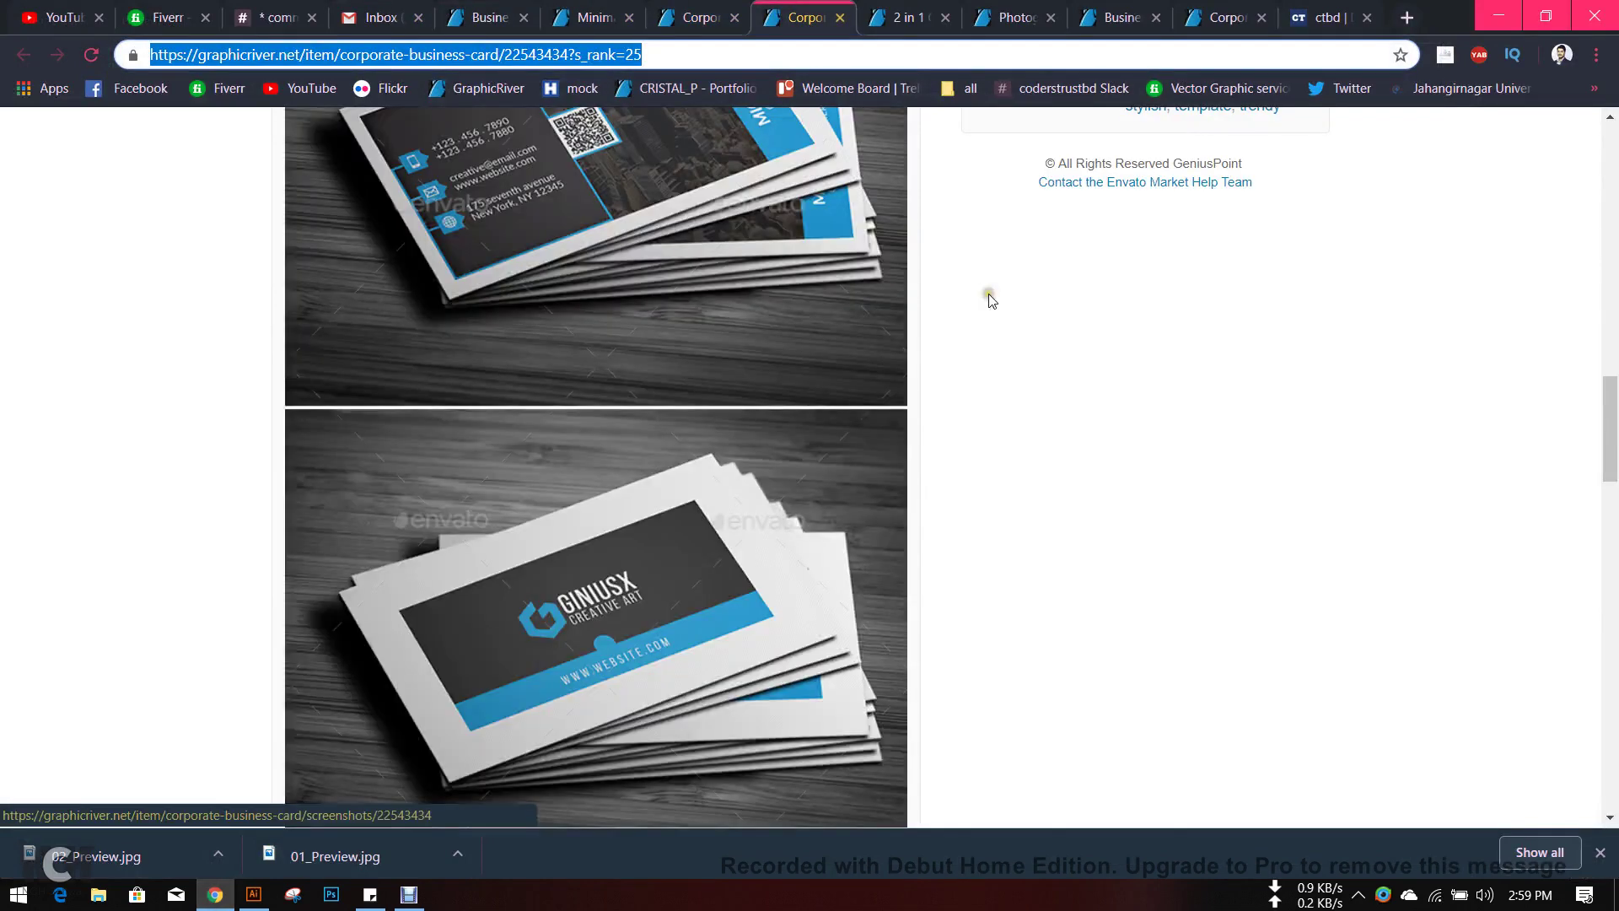
scroll(987, 296, down, 14)
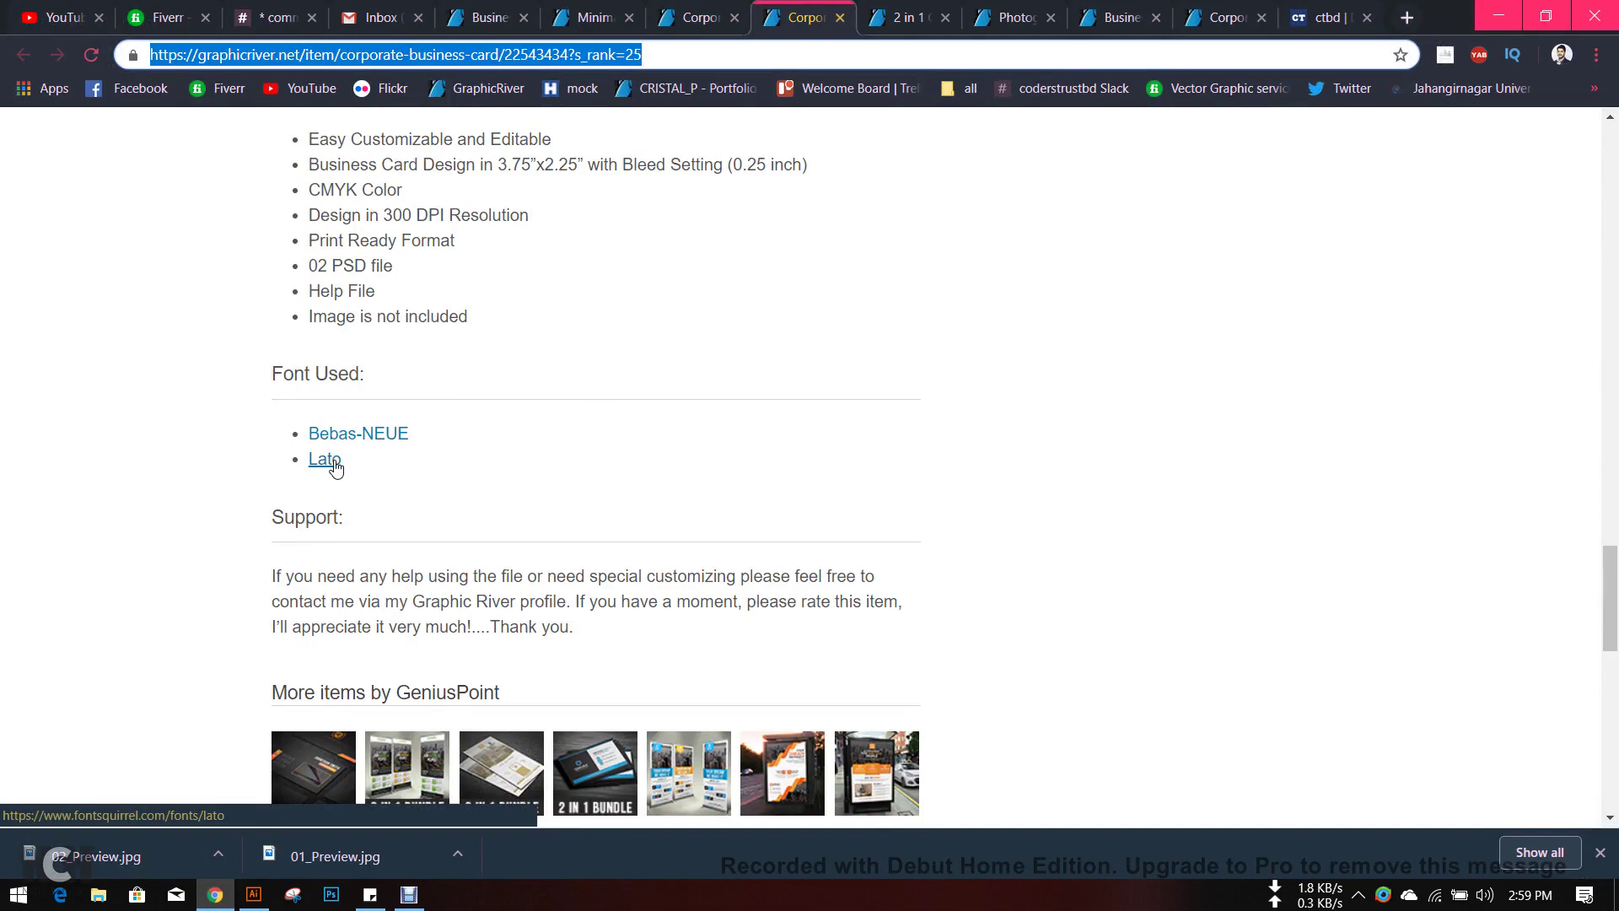
click(253, 894)
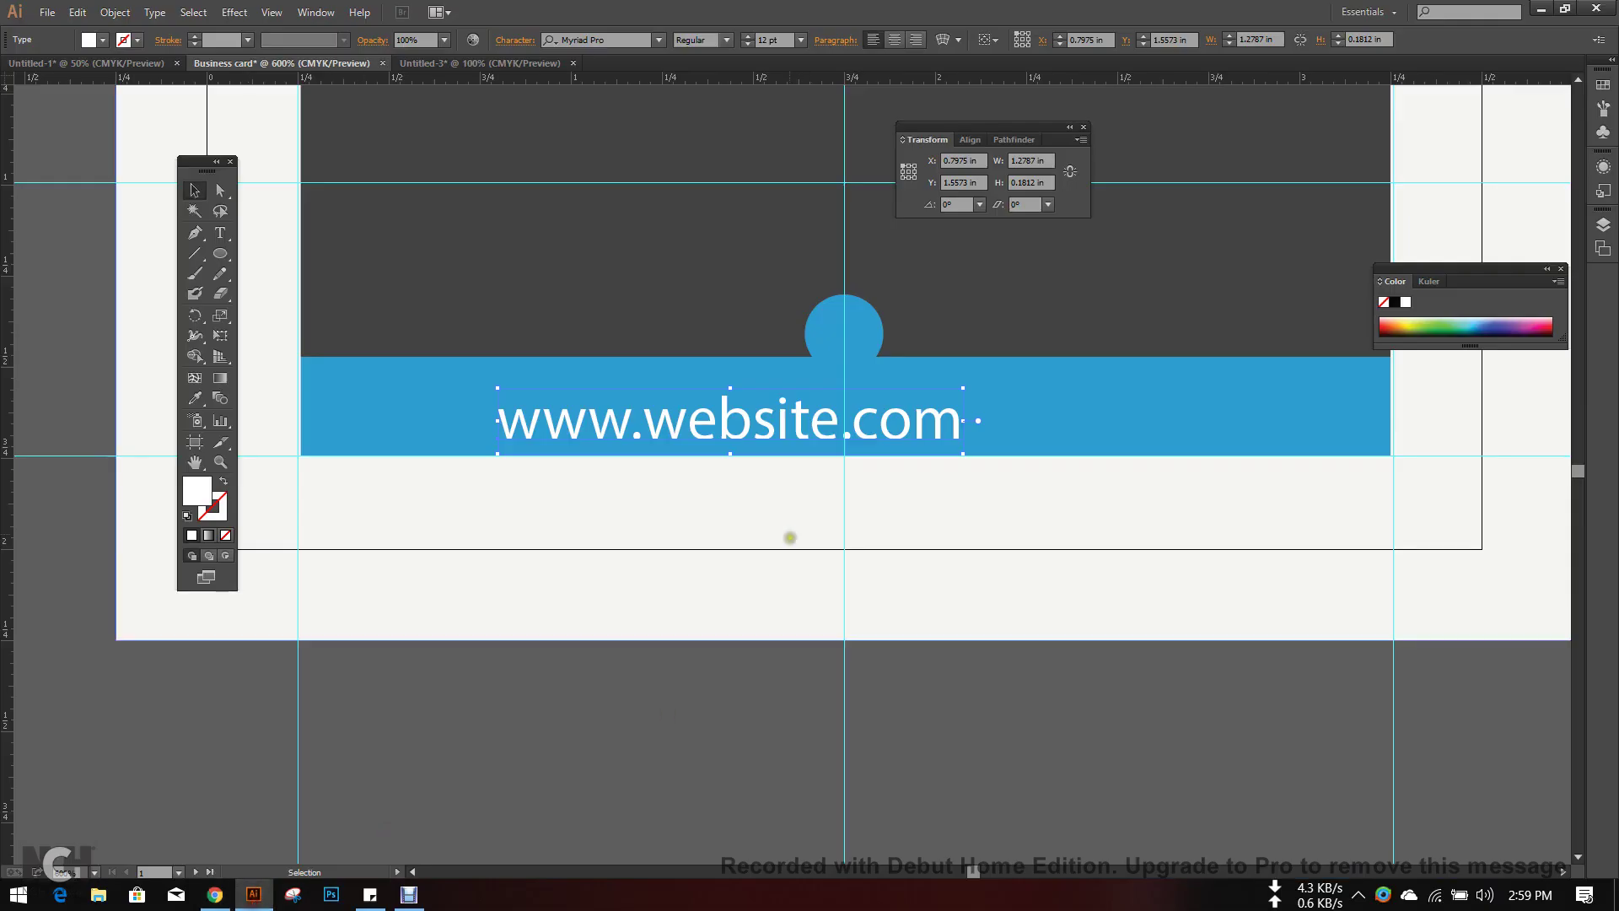
click(659, 40)
text(bebas)
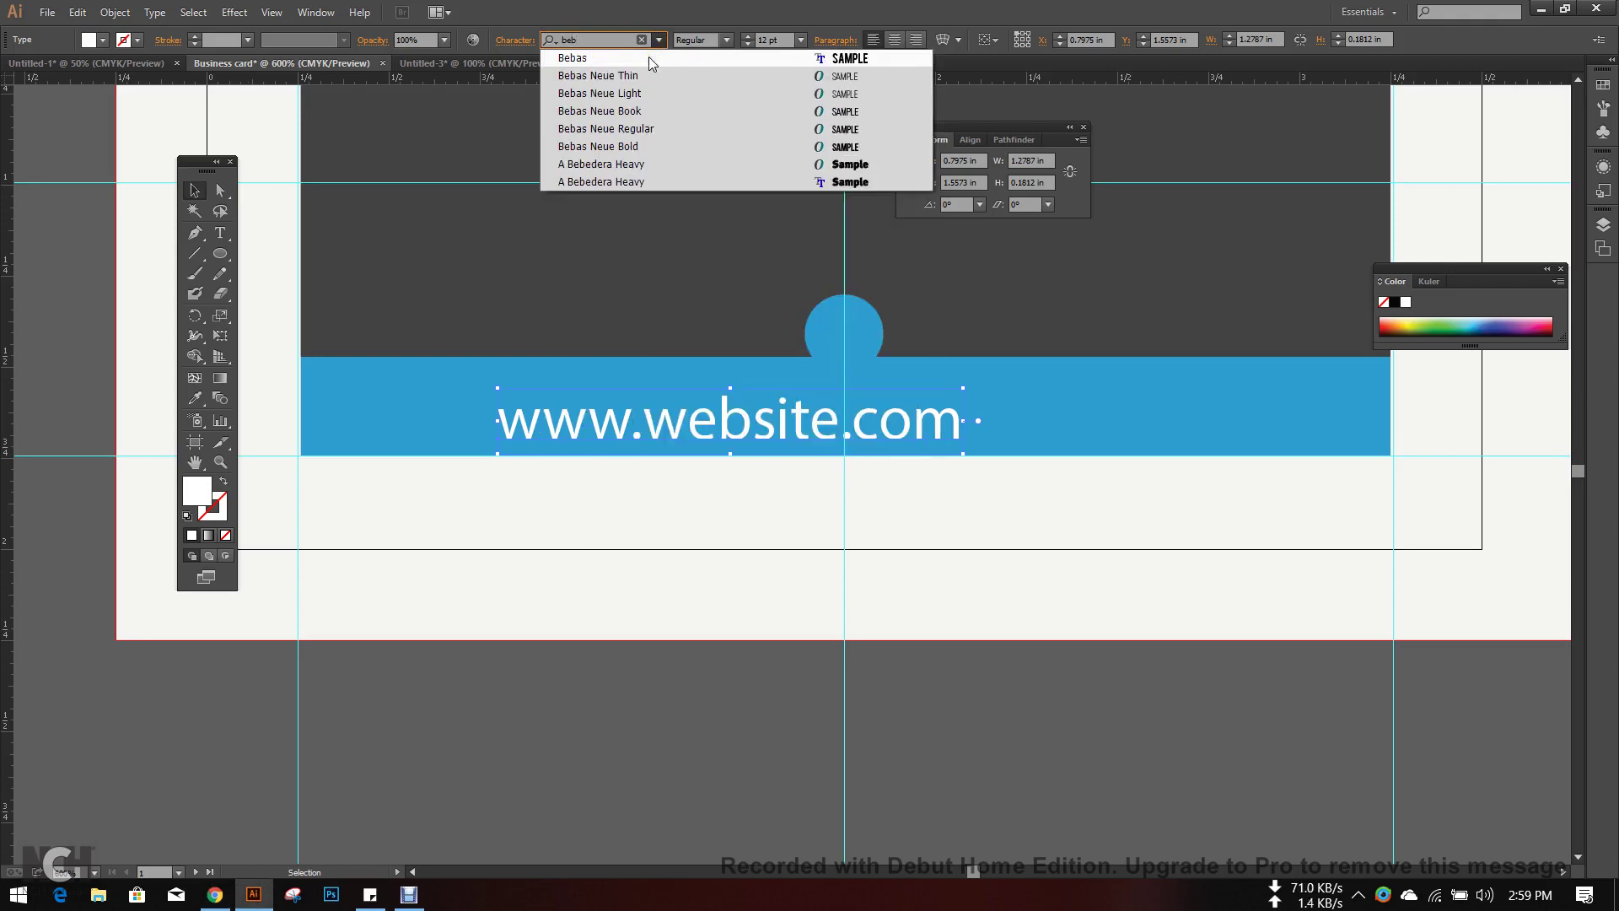
key(Return)
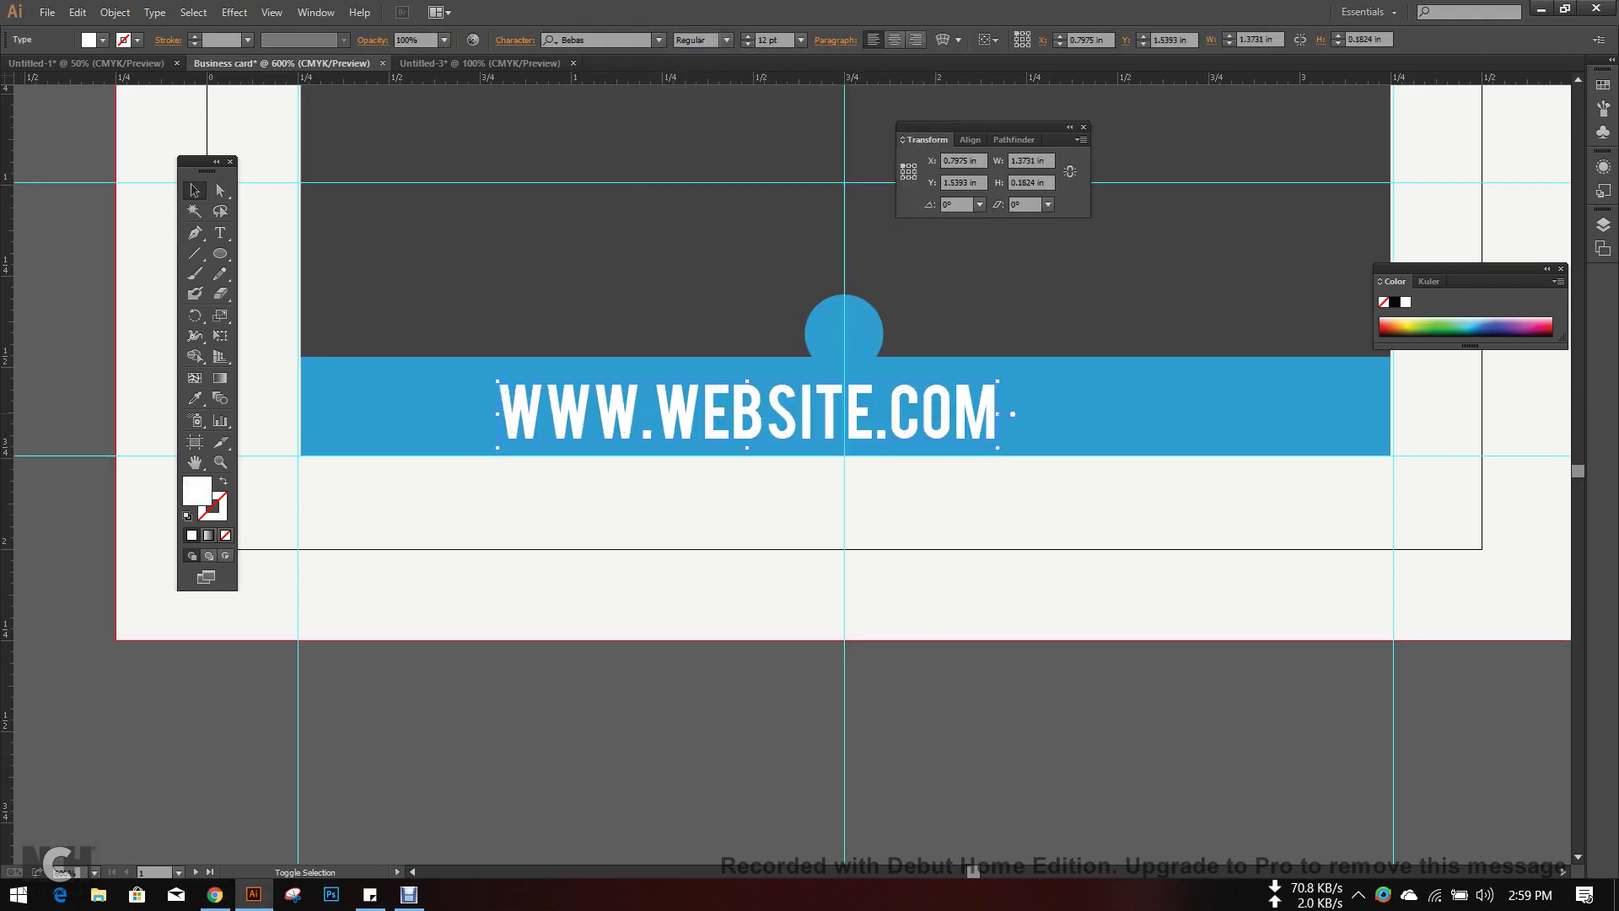
- Move the website text off the blue strip to below the card, at about X 0.89 in and Y 2.46 in
key(shift+Right)
key(shift+Right)
drag(896, 399, 782, 720)
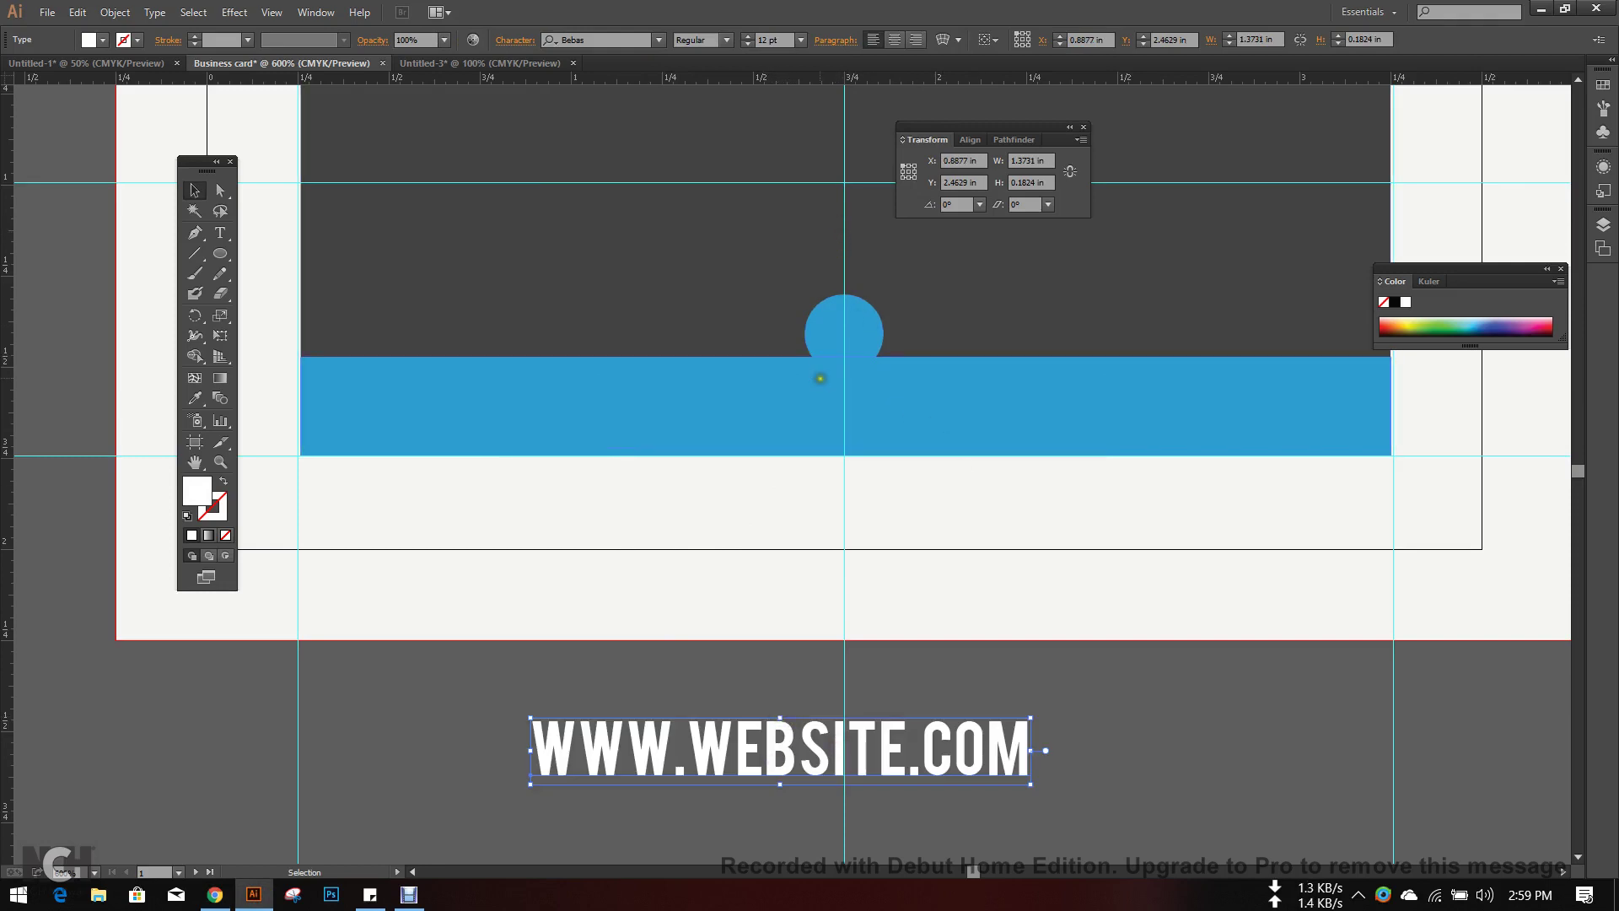
click(812, 560)
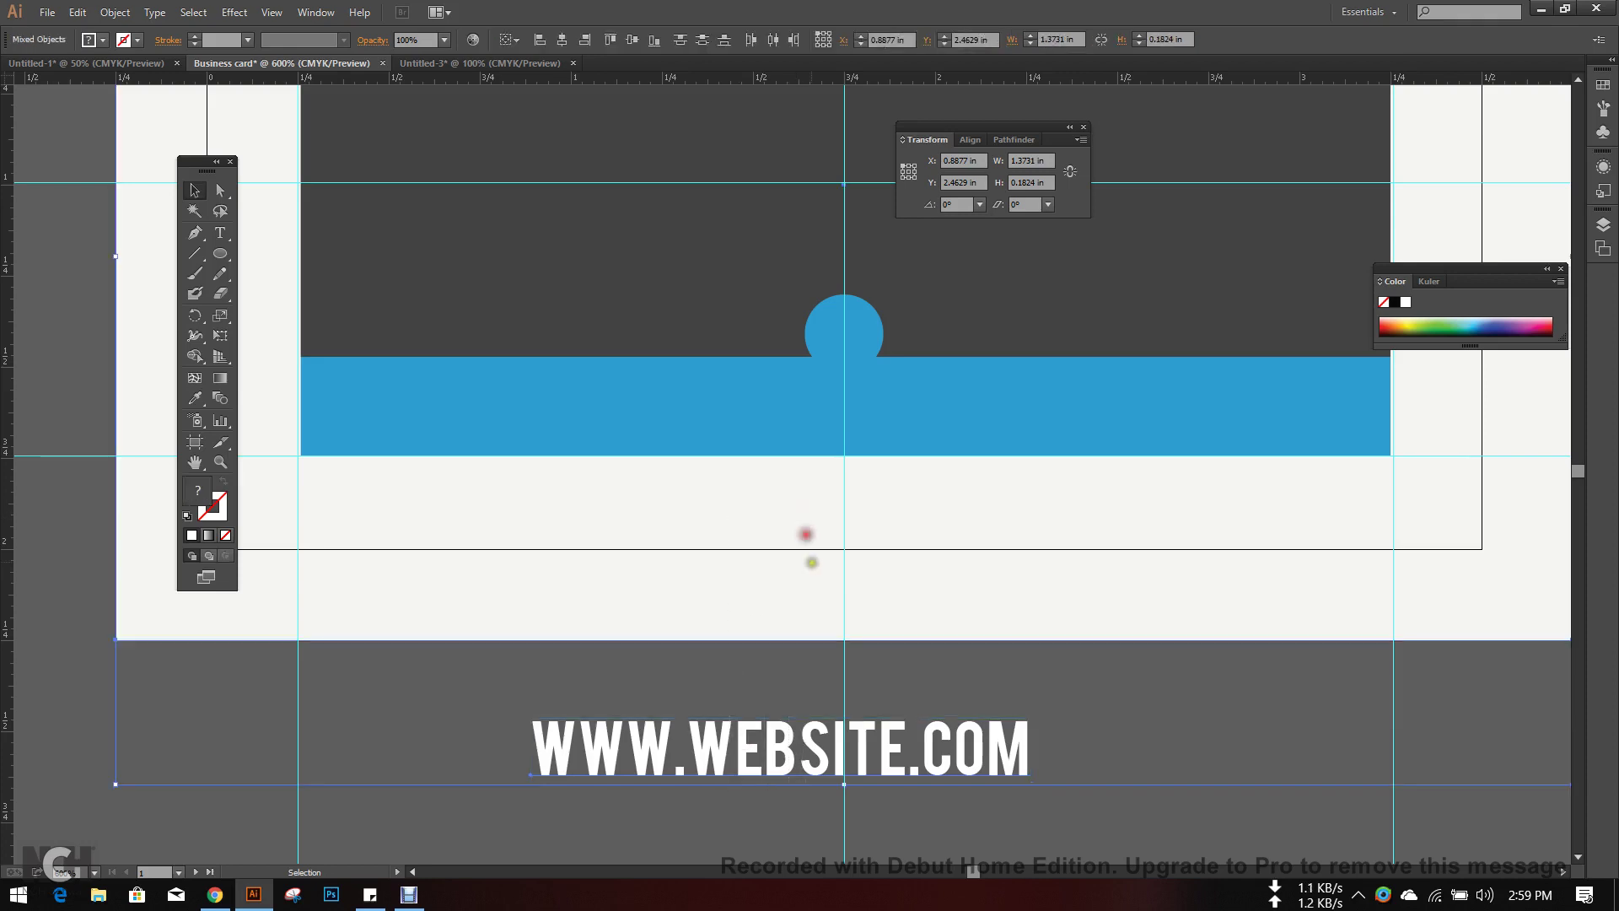
- Move the website text from below the card onto the blue strip, at about X 1.06 in and Y 1.54 in
shift+click(771, 748)
click(840, 685)
drag(987, 754, 1045, 417)
scroll(1088, 389, up, 2)
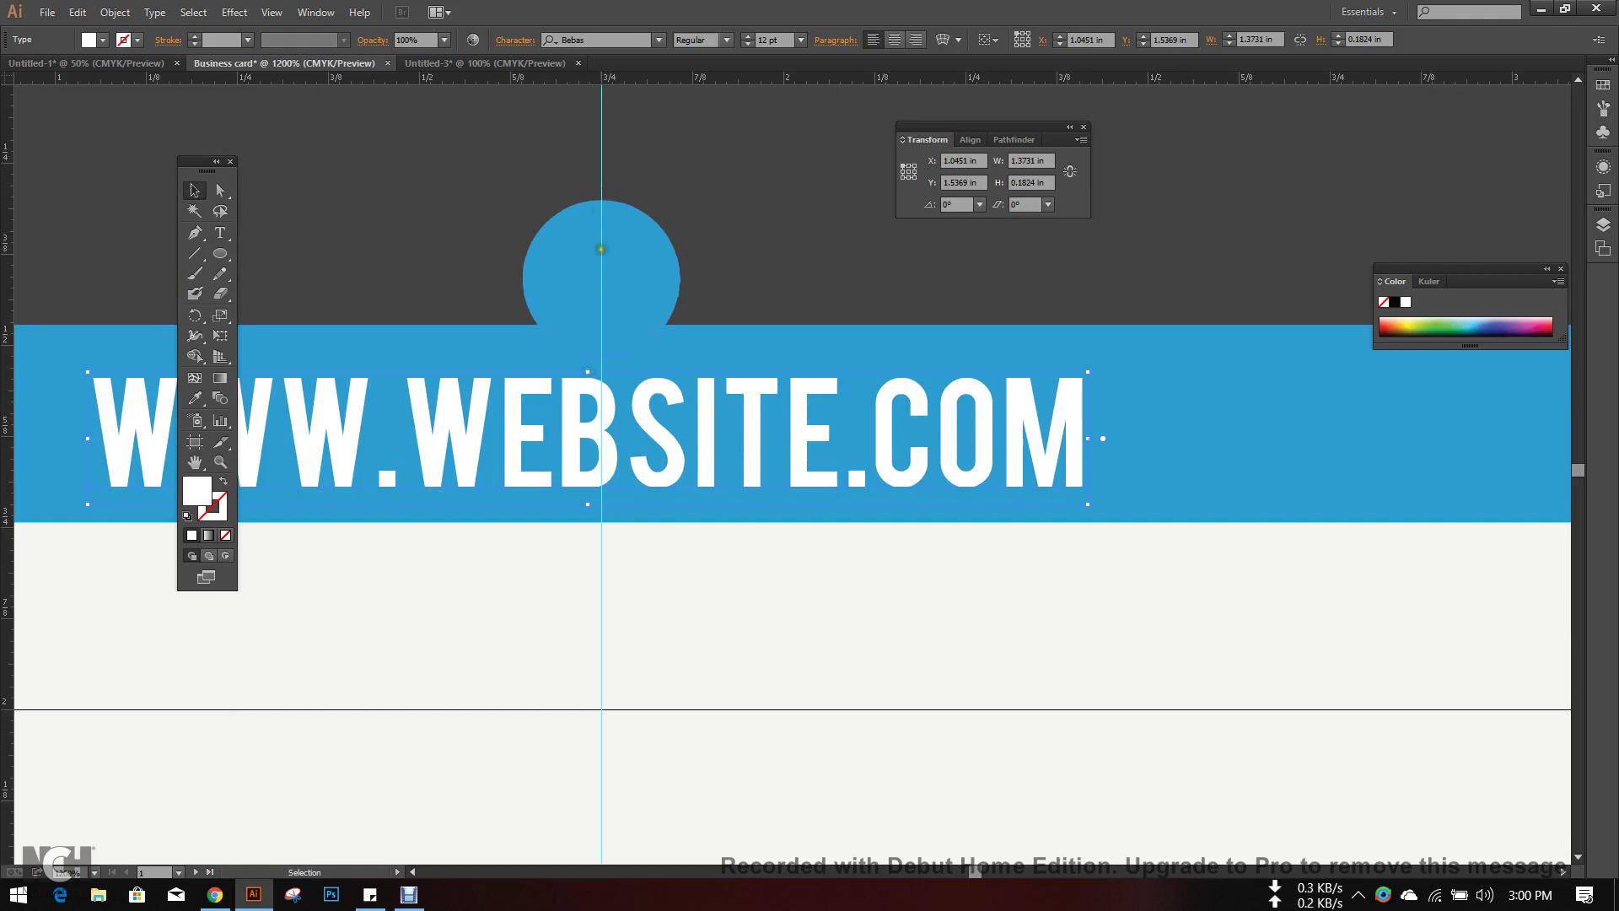
key(Right)
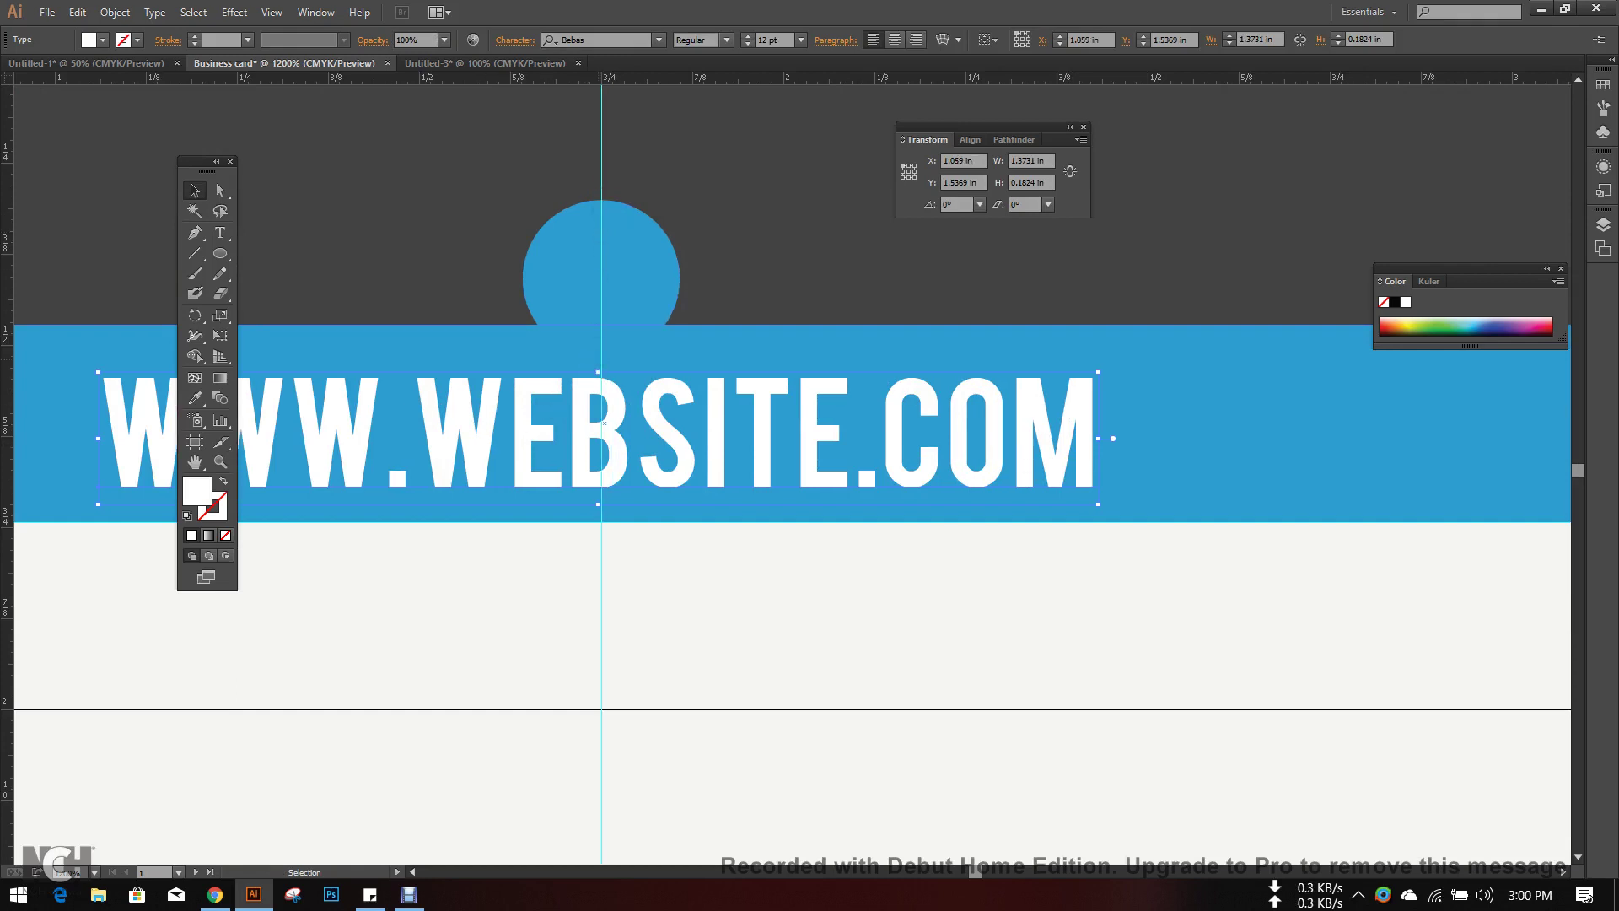
key(Right)
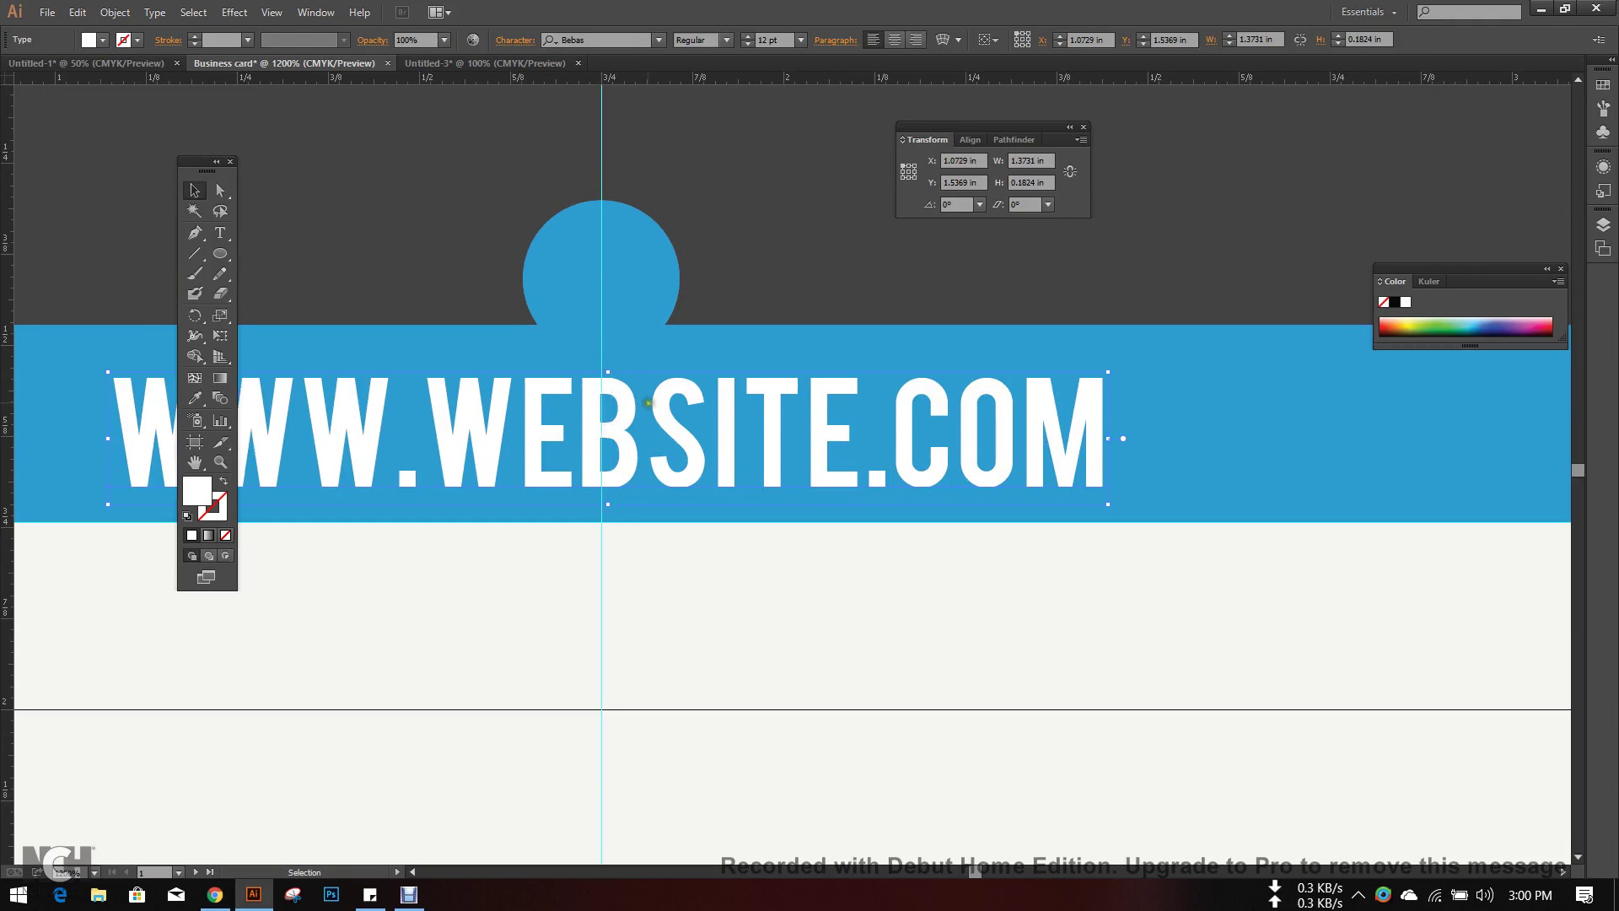
drag(651, 403, 650, 408)
scroll(899, 466, down, 3)
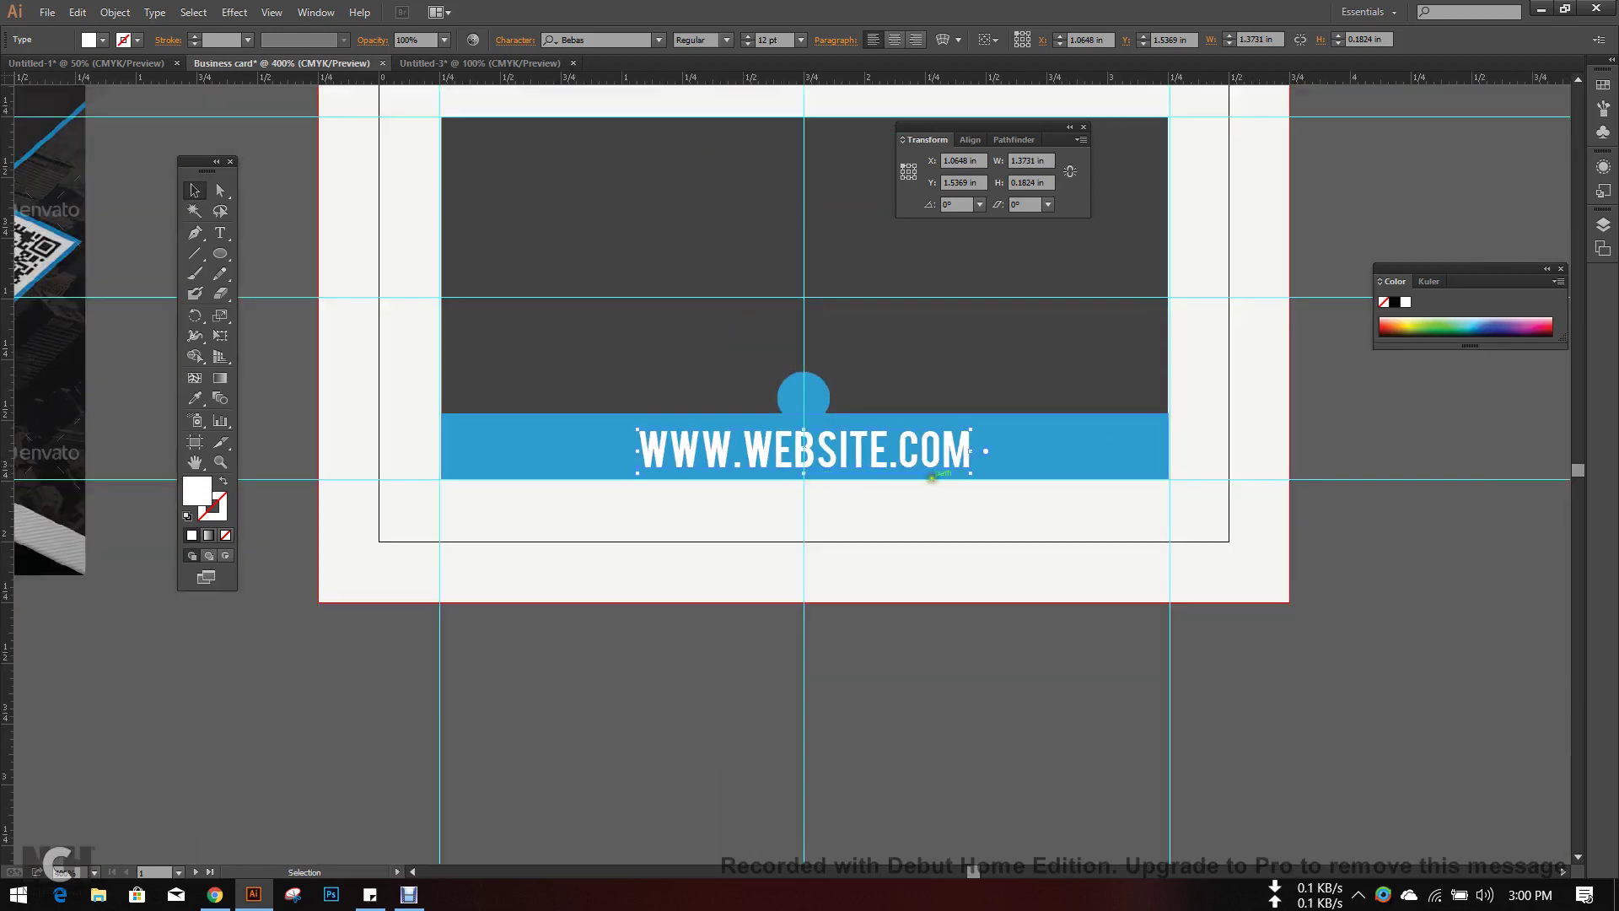
- Reduce the website text's font size to 9 pt
click(748, 45)
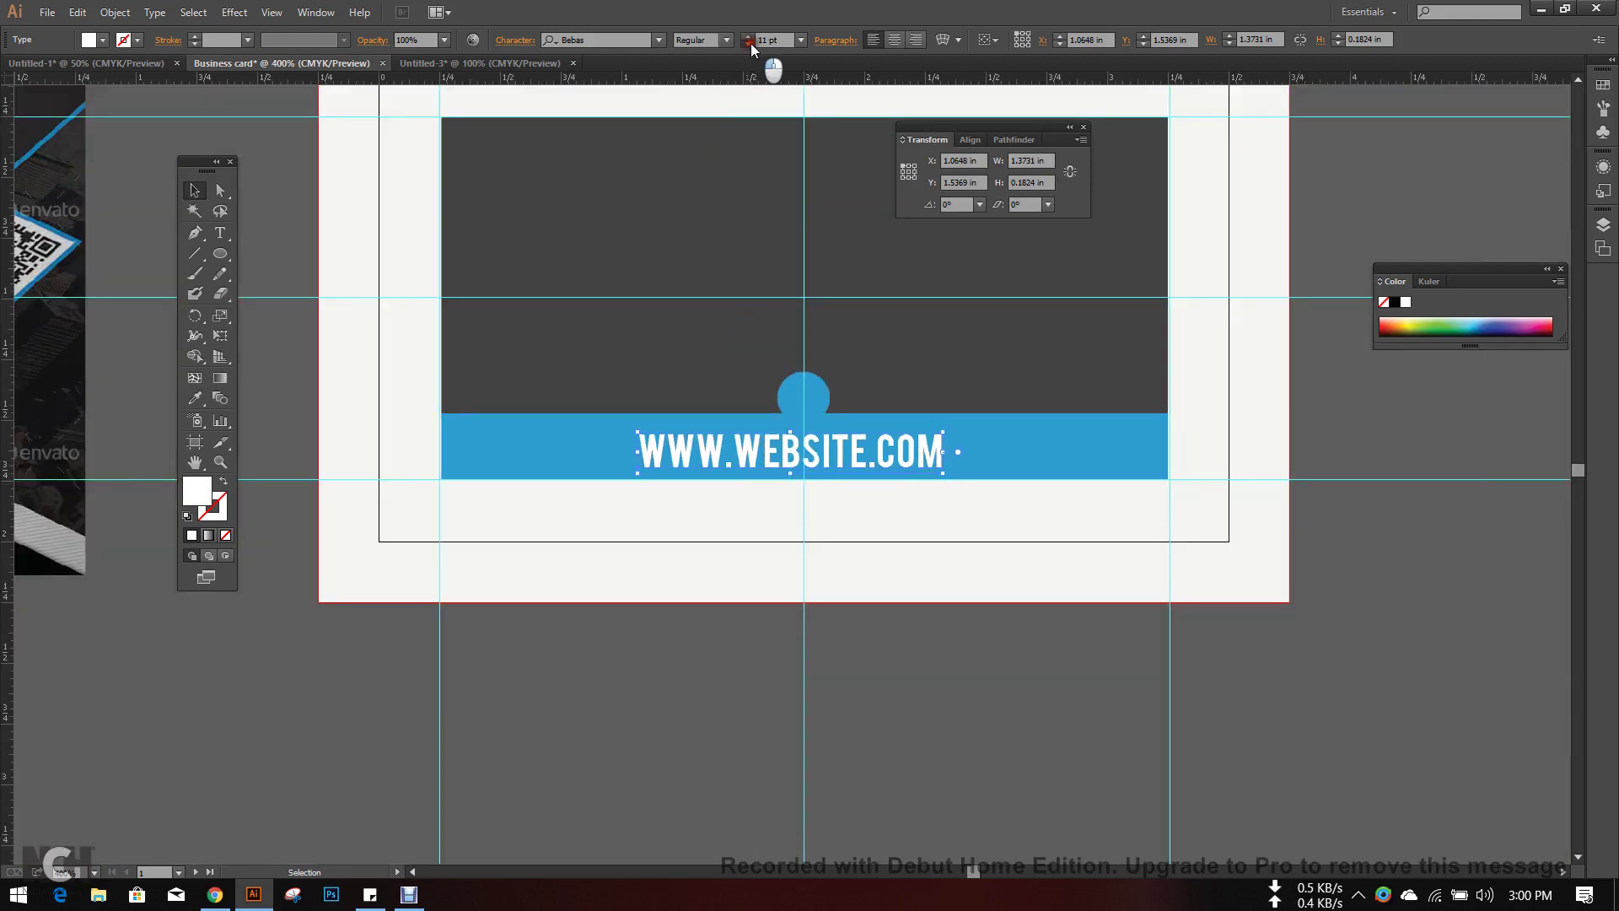
click(748, 45)
click(748, 45)
- Nudge the website text right and up to centre it on the vertical guide, at about X 1.23 in and Y 1.56 in
key(Right)
key(Right)
key(Right)
key(Right)
key(Right)
key(Right)
key(Right)
key(Right)
key(Right)
key(Right)
key(Right)
key(Right)
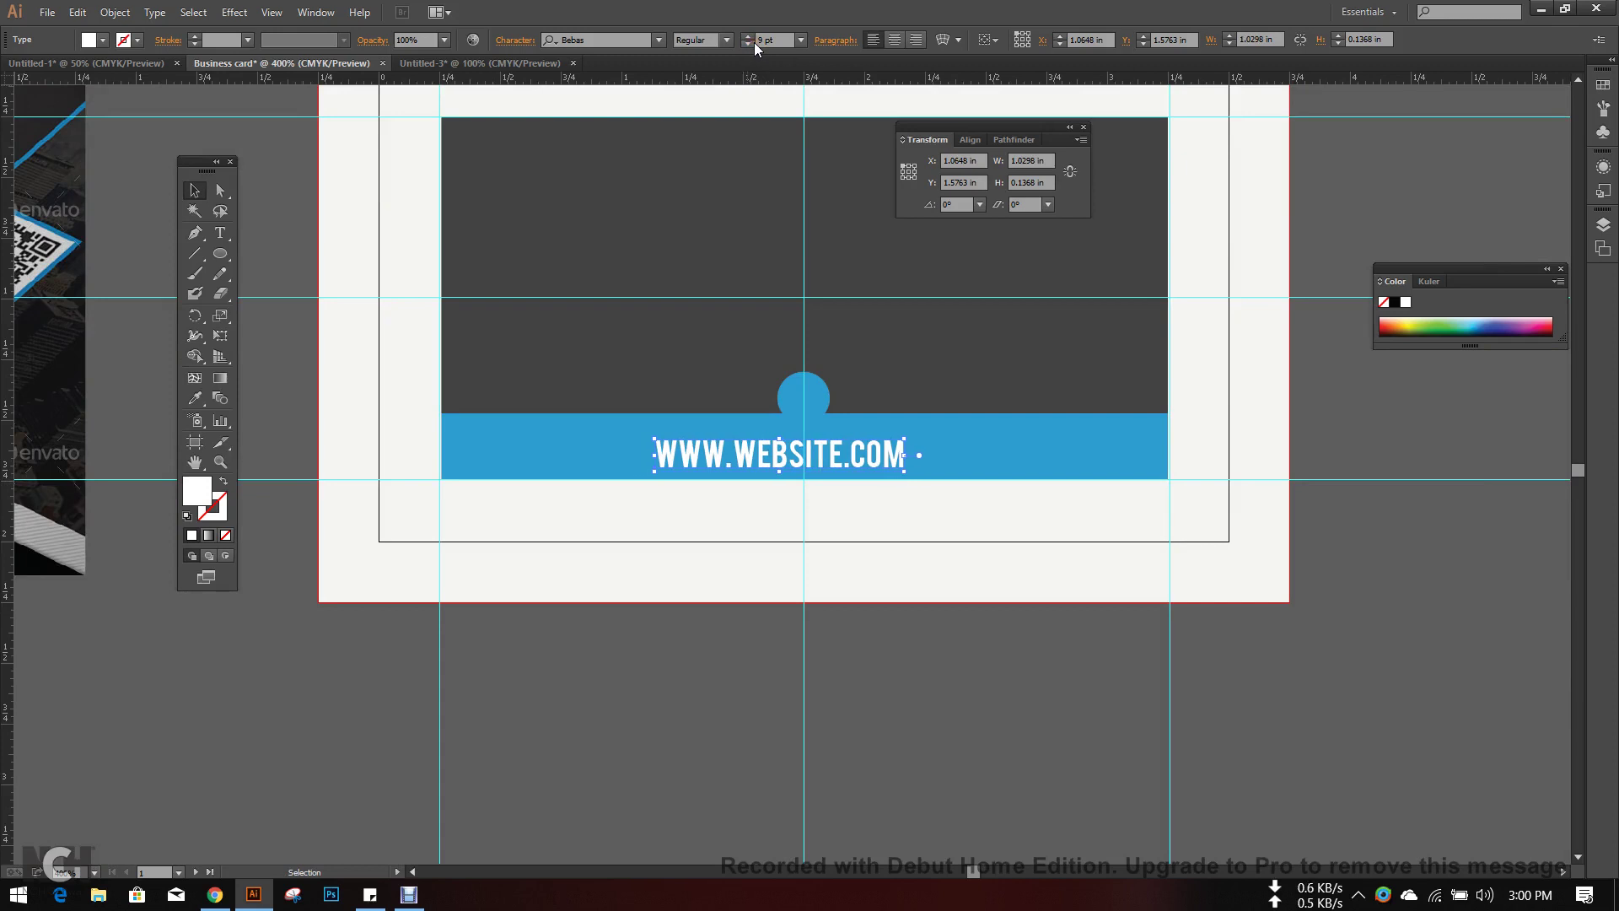
key(Up)
key(Up)
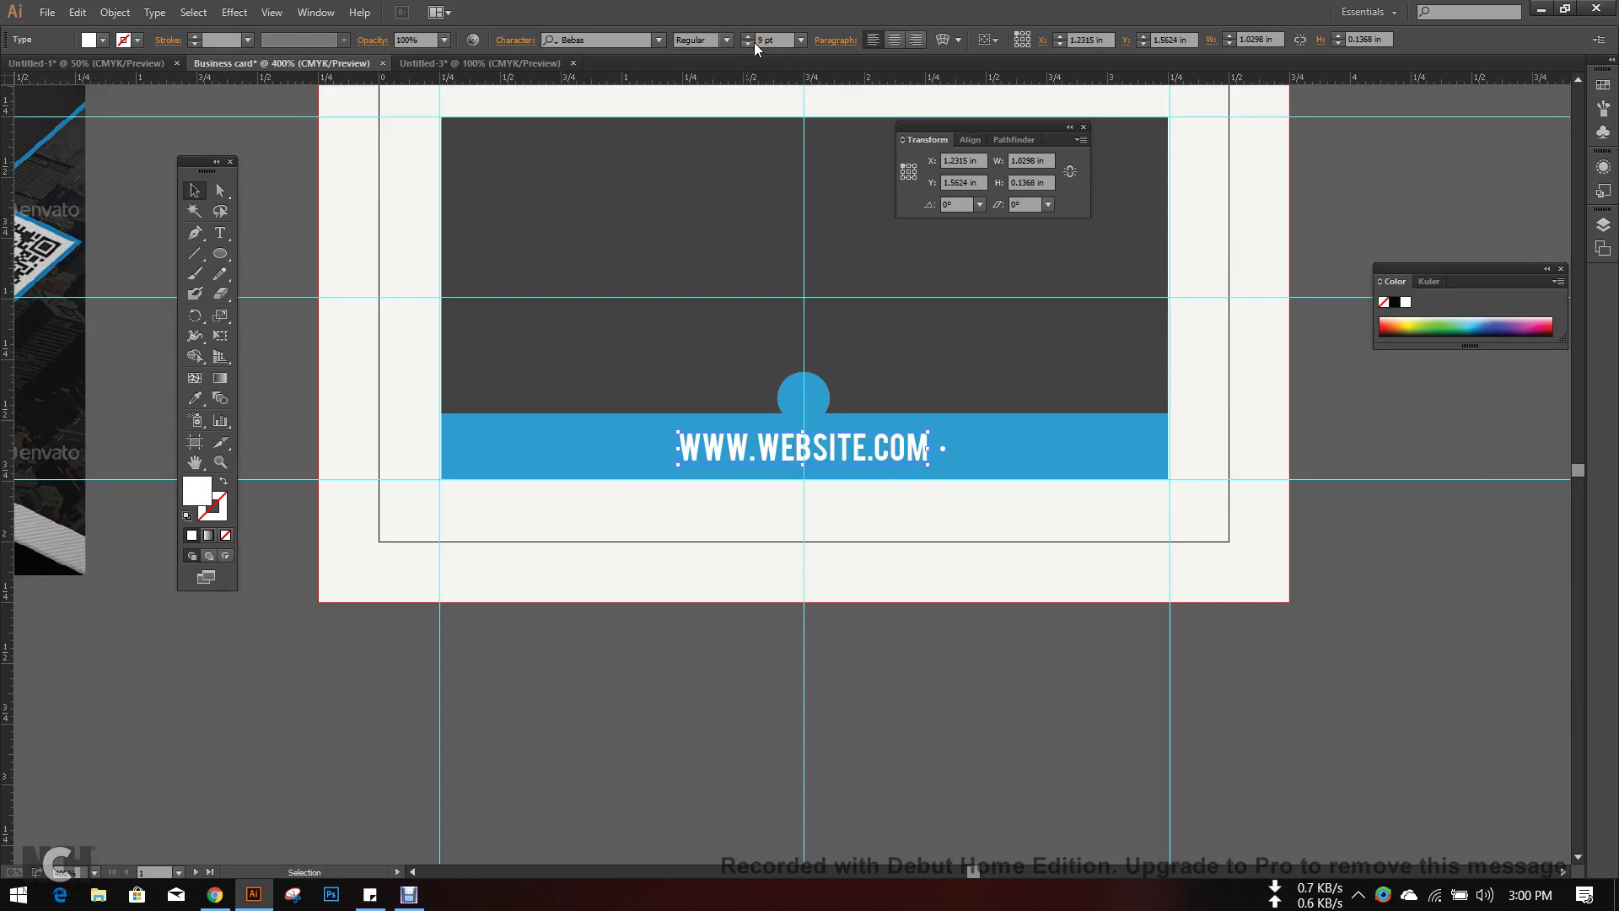
click(697, 675)
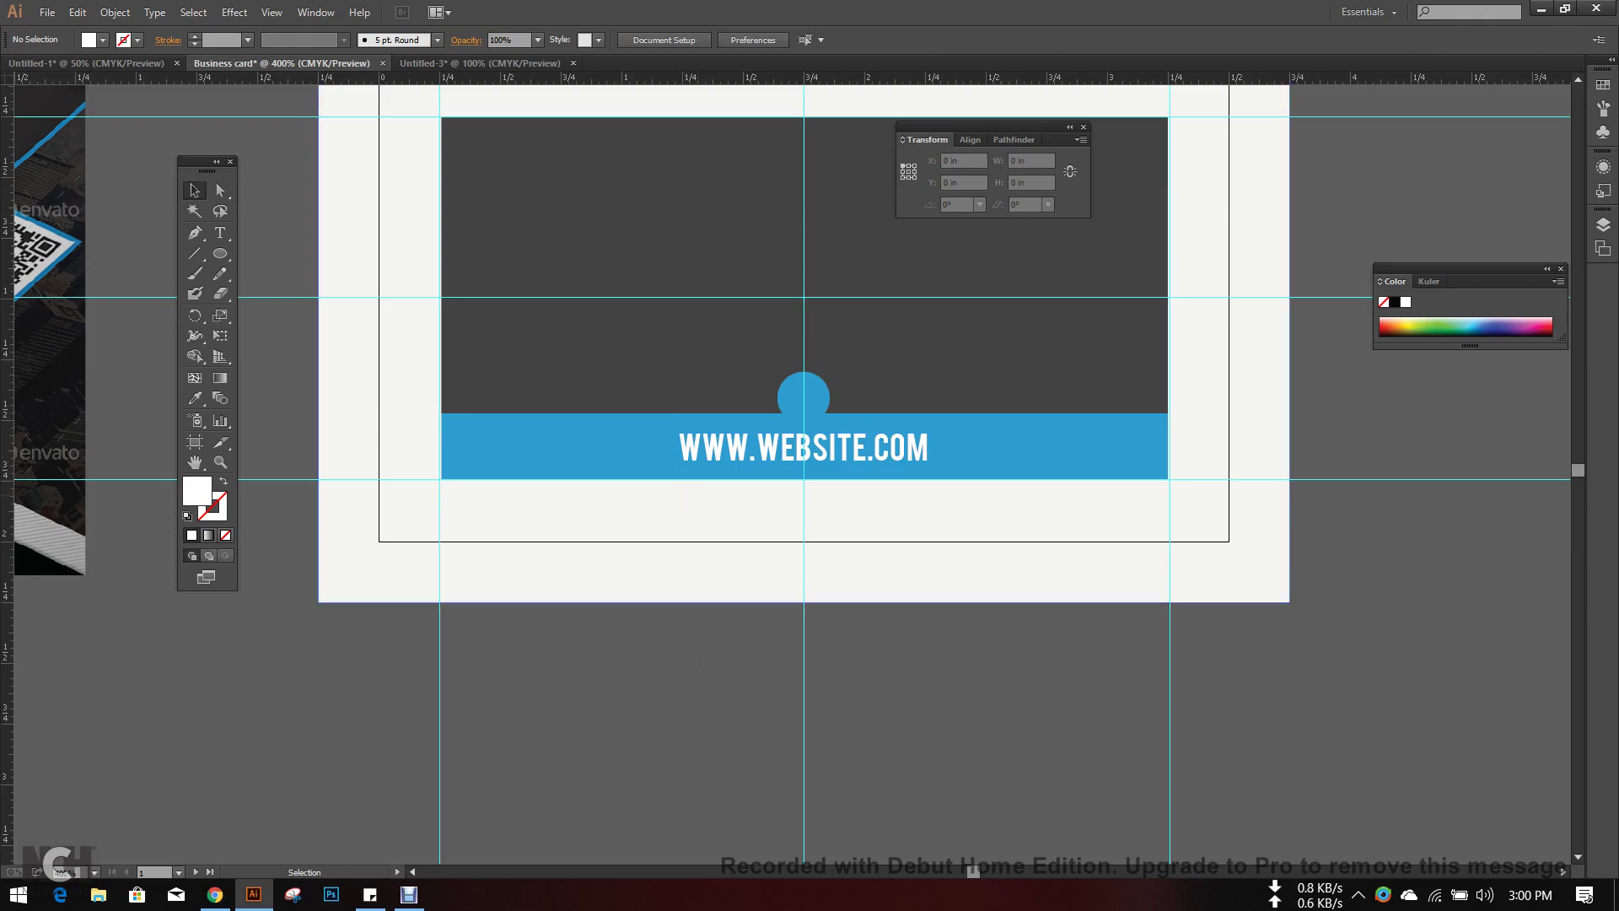
- Fine-tune the website text's height within the blue strip to about Y 1.556 in
scroll(839, 384, up, 2)
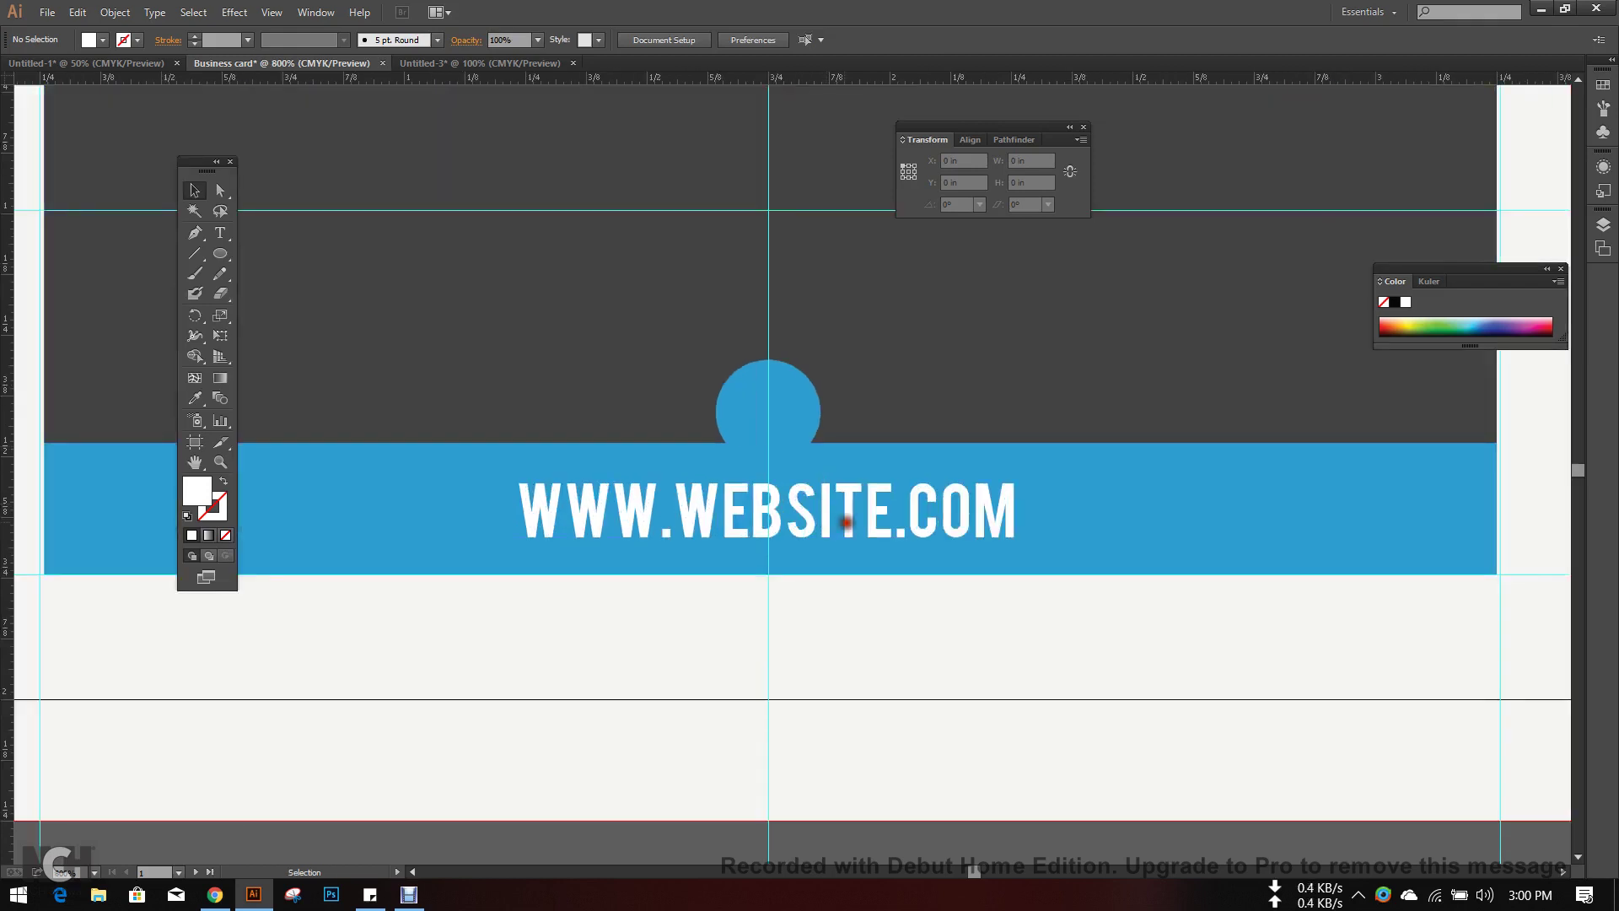
drag(842, 528, 849, 541)
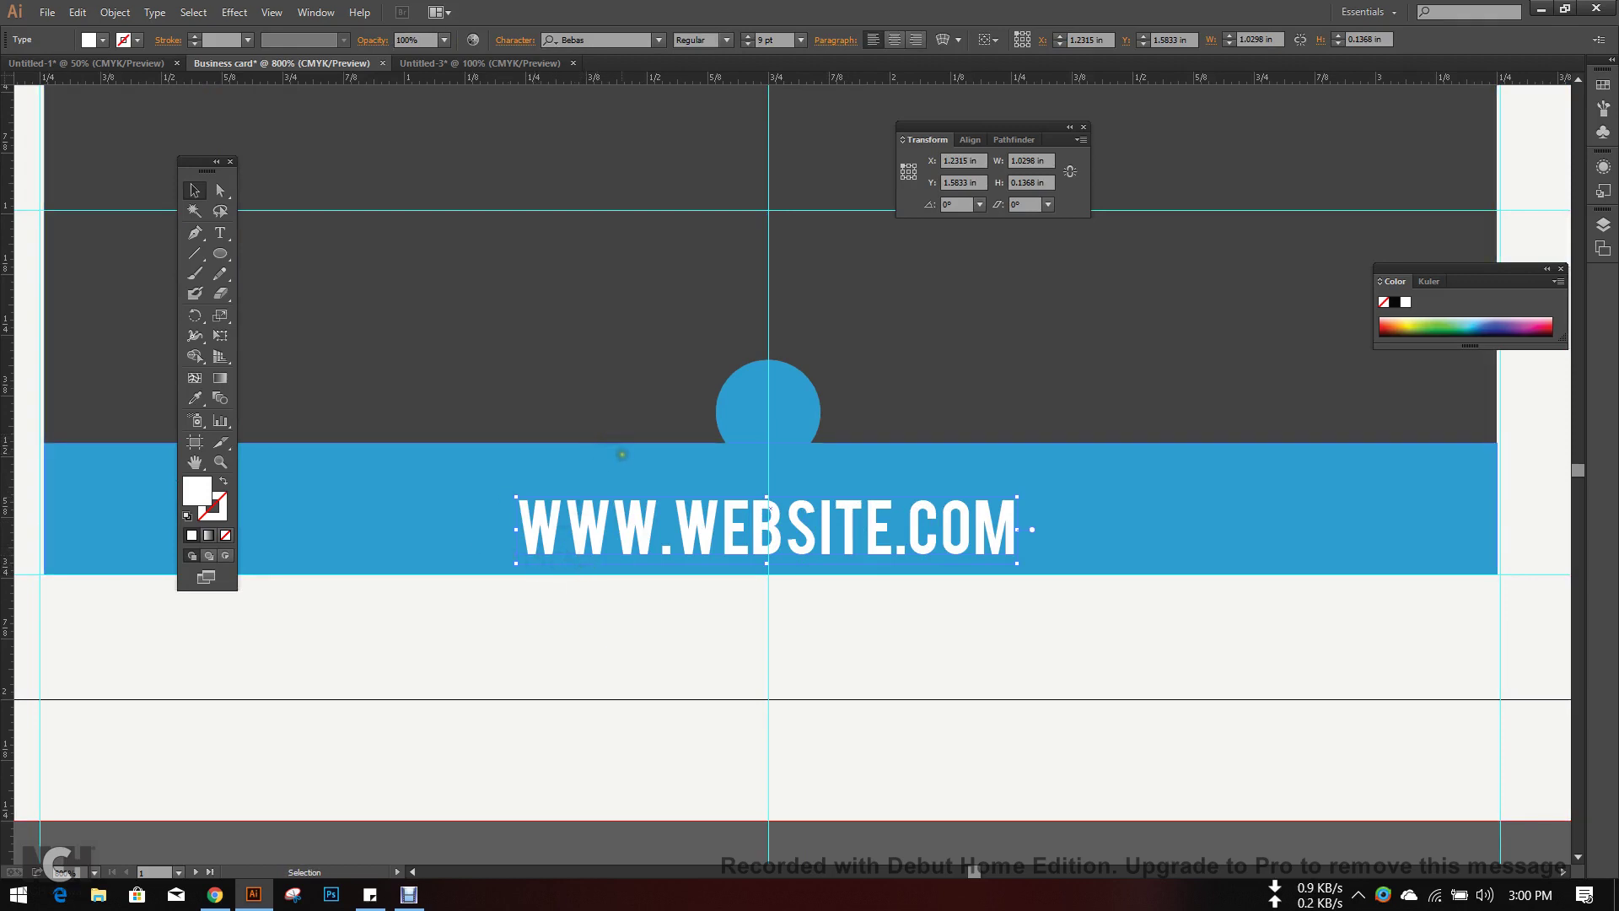
key(Up)
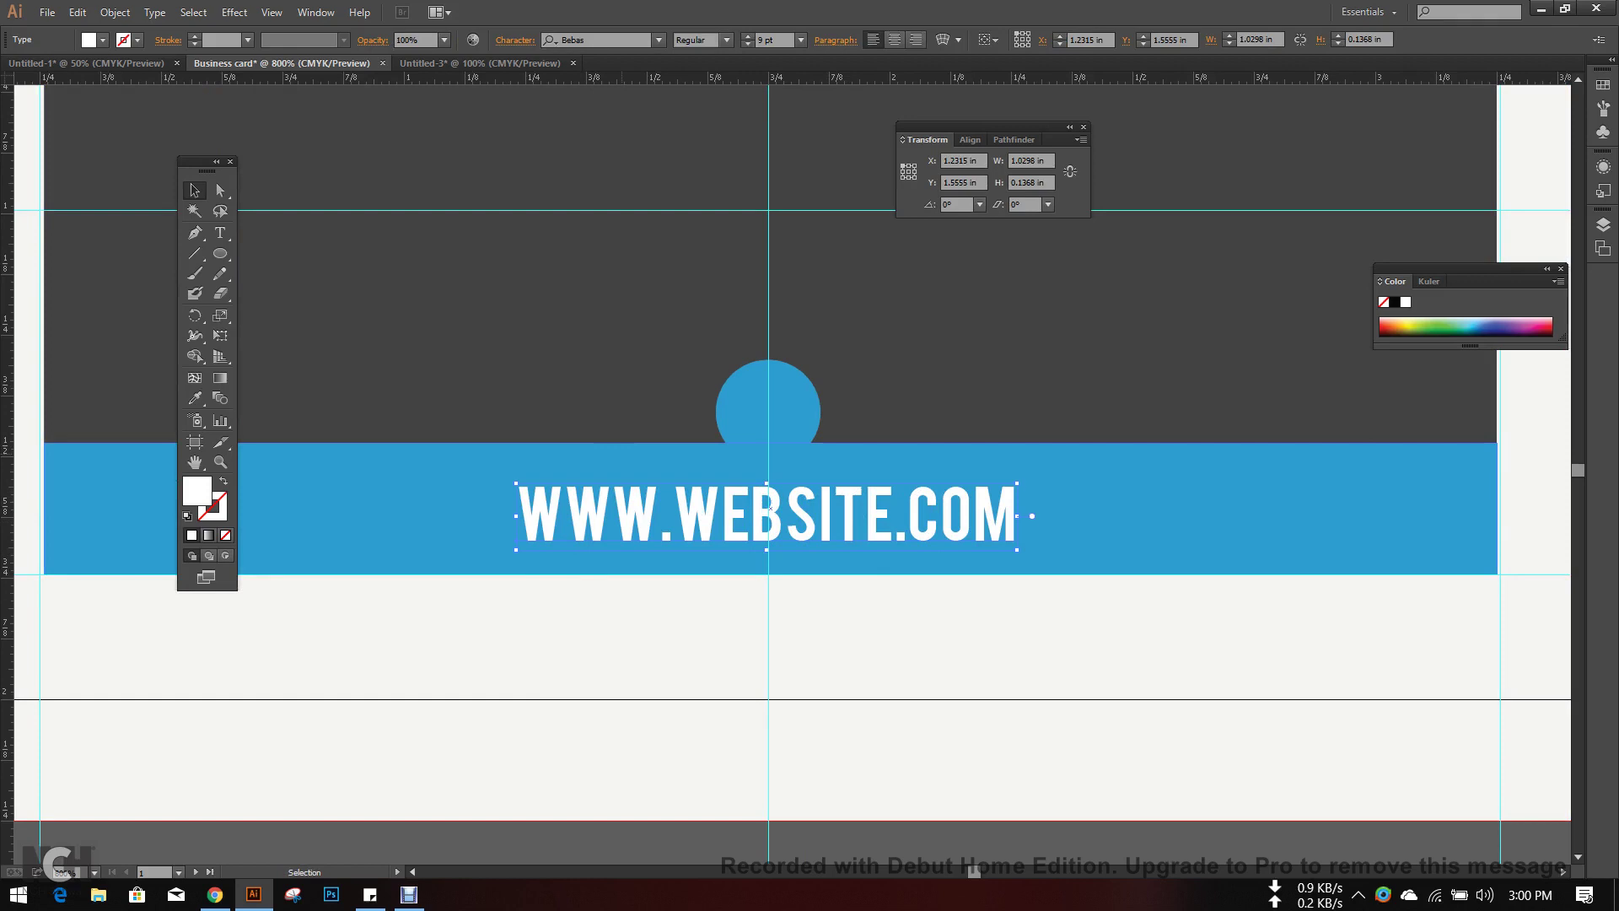
click(606, 681)
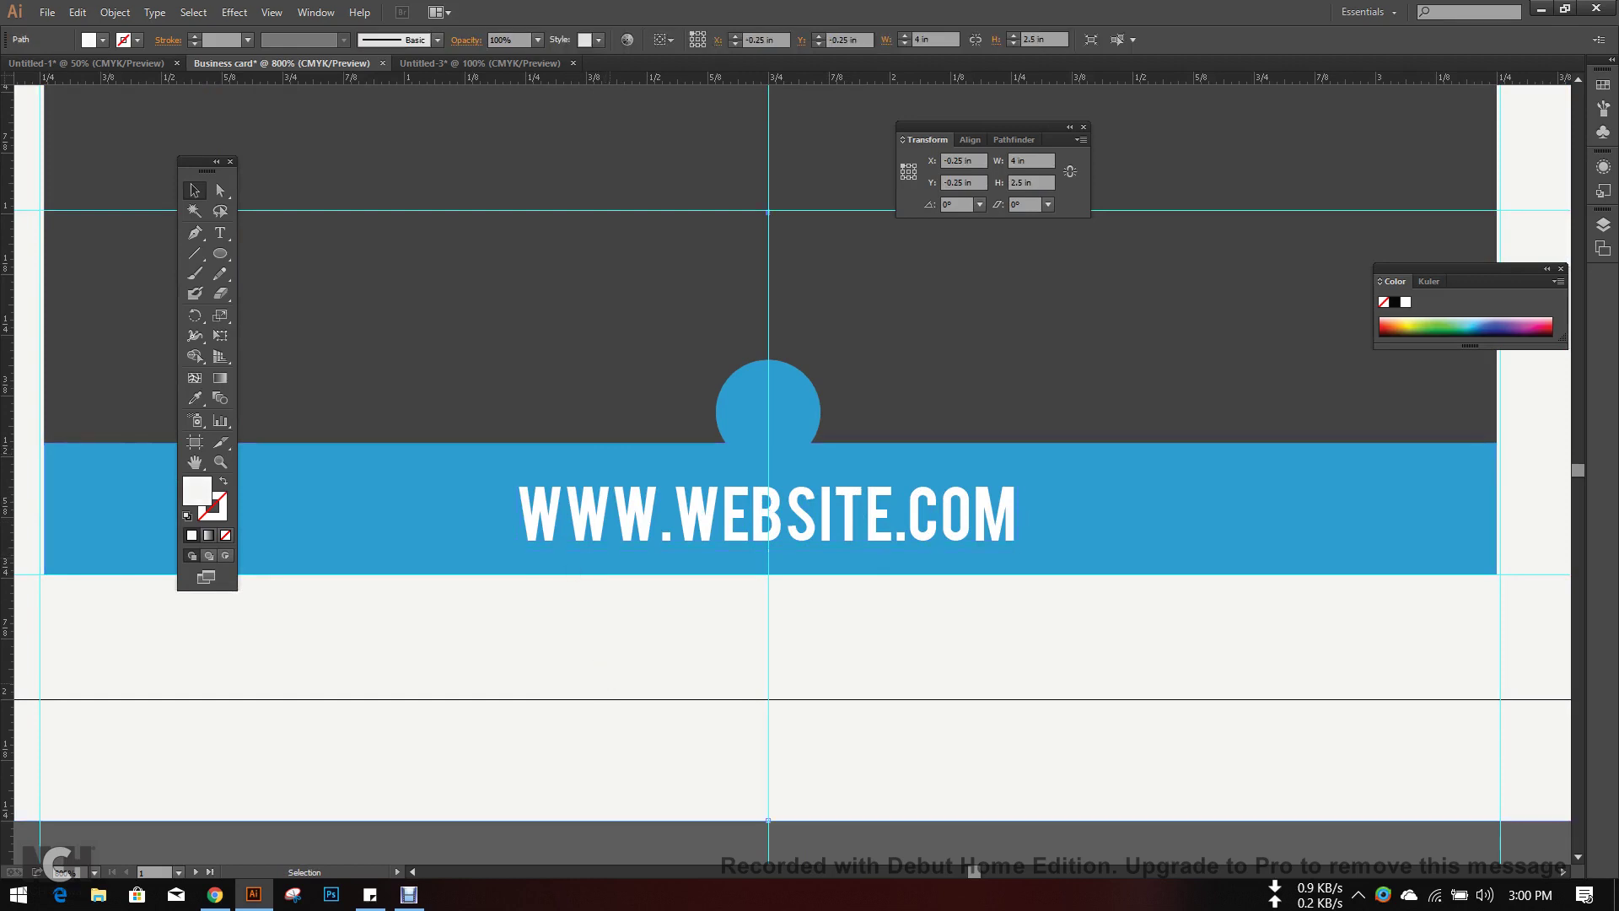
- Draw a yellow spacer rectangle about 0.017 by 0.089 in from the blue strip's upper edge down to the website text
scroll(440, 591, up, 2)
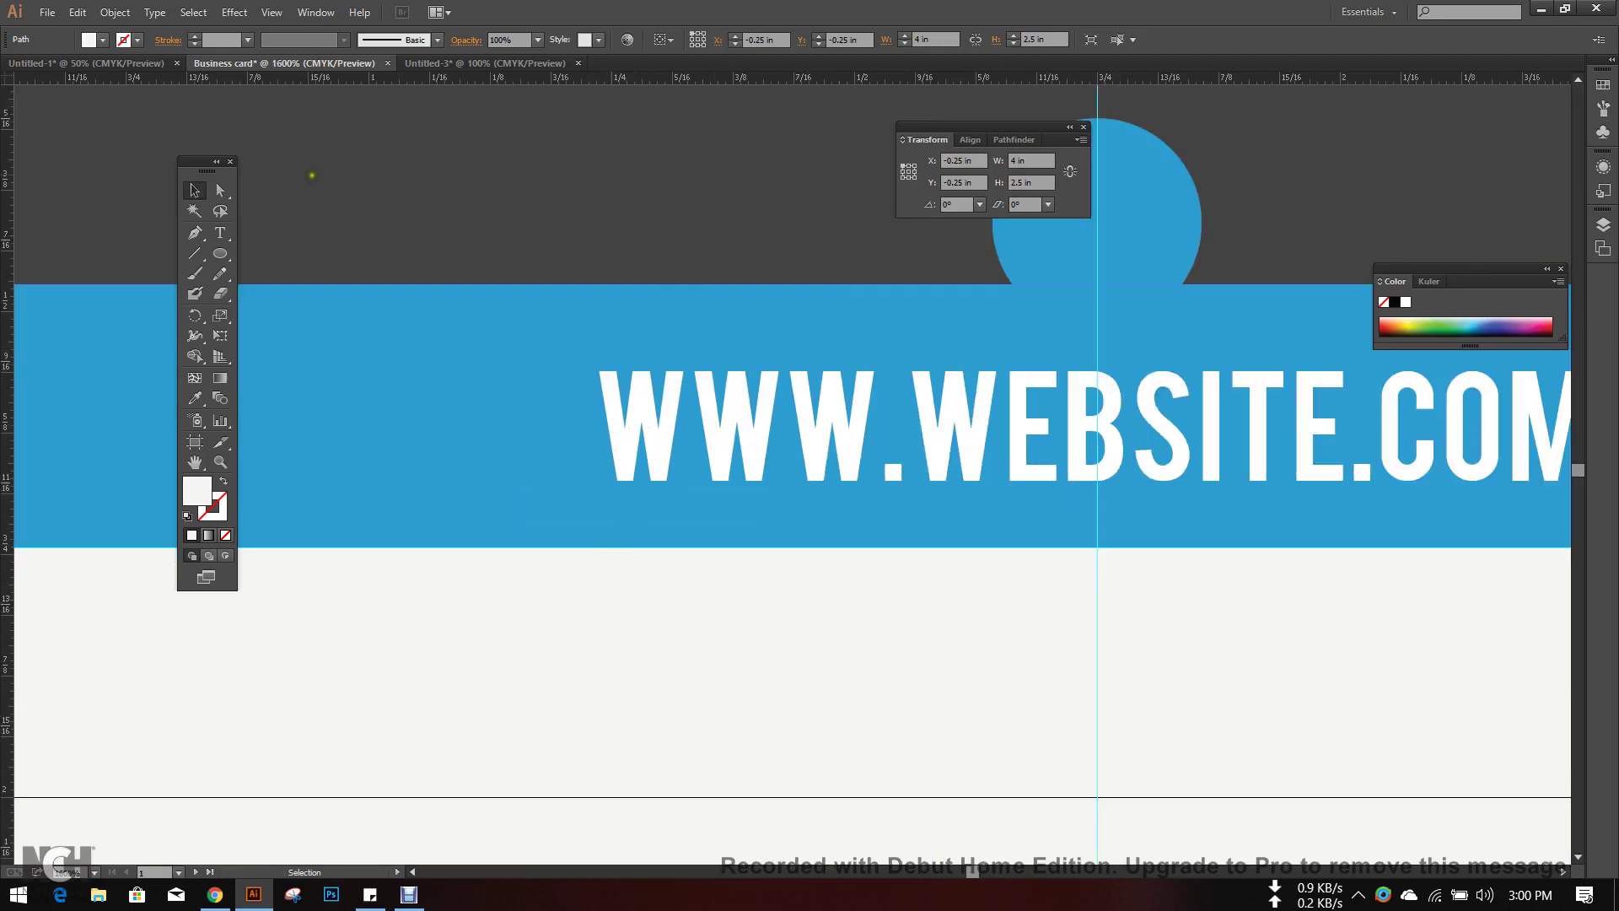
drag(220, 253, 270, 255)
drag(731, 283, 747, 371)
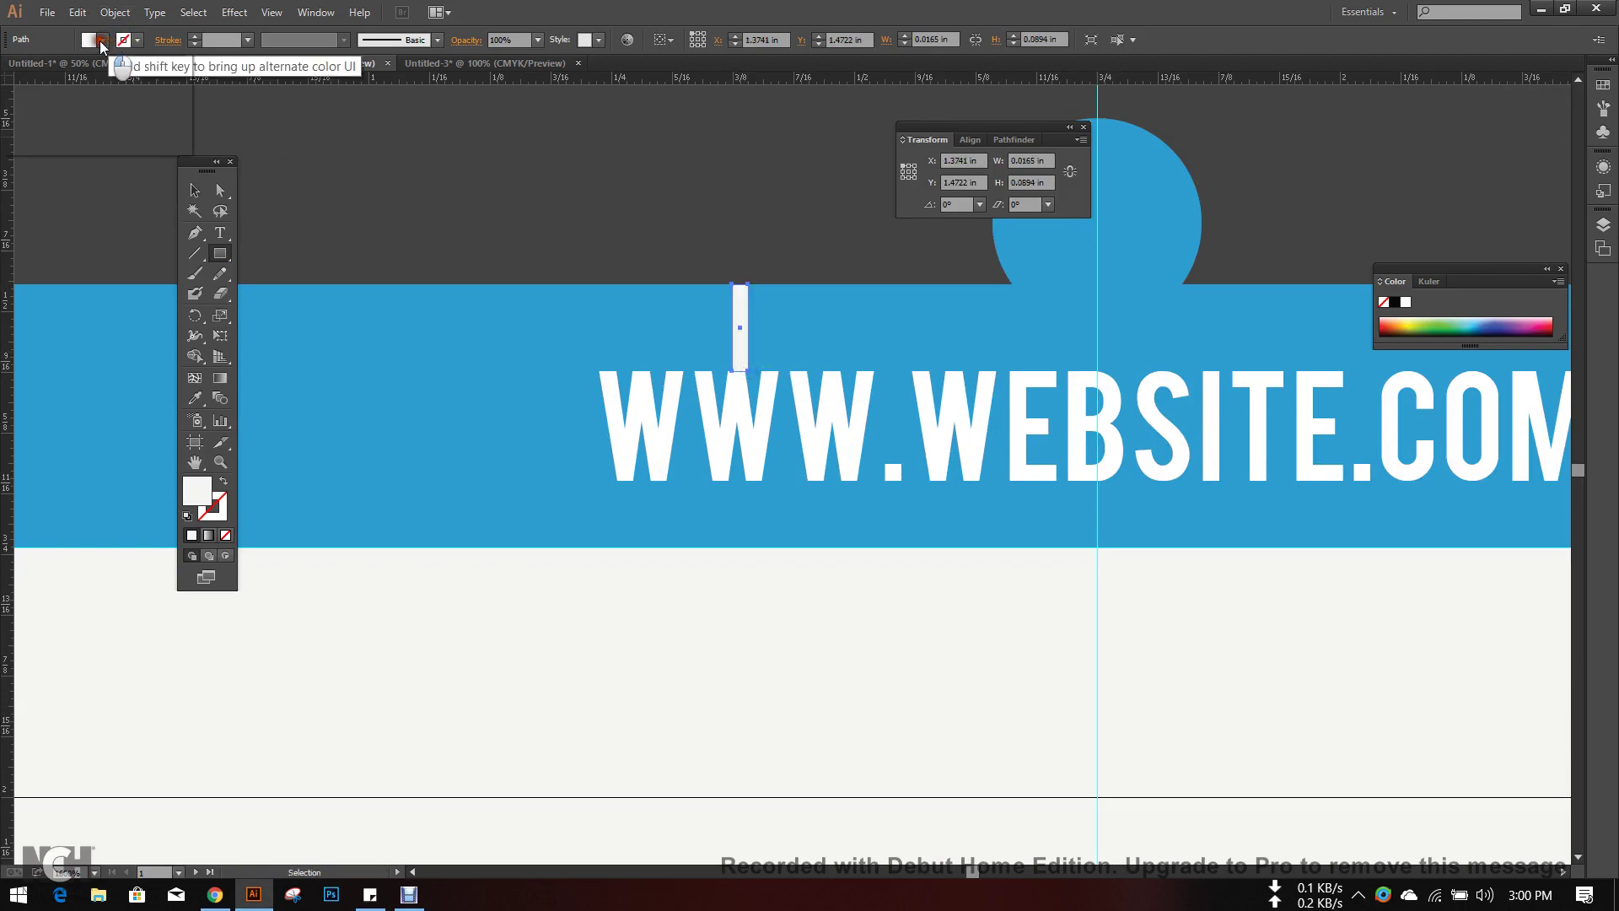
click(102, 40)
click(83, 93)
double_click(195, 190)
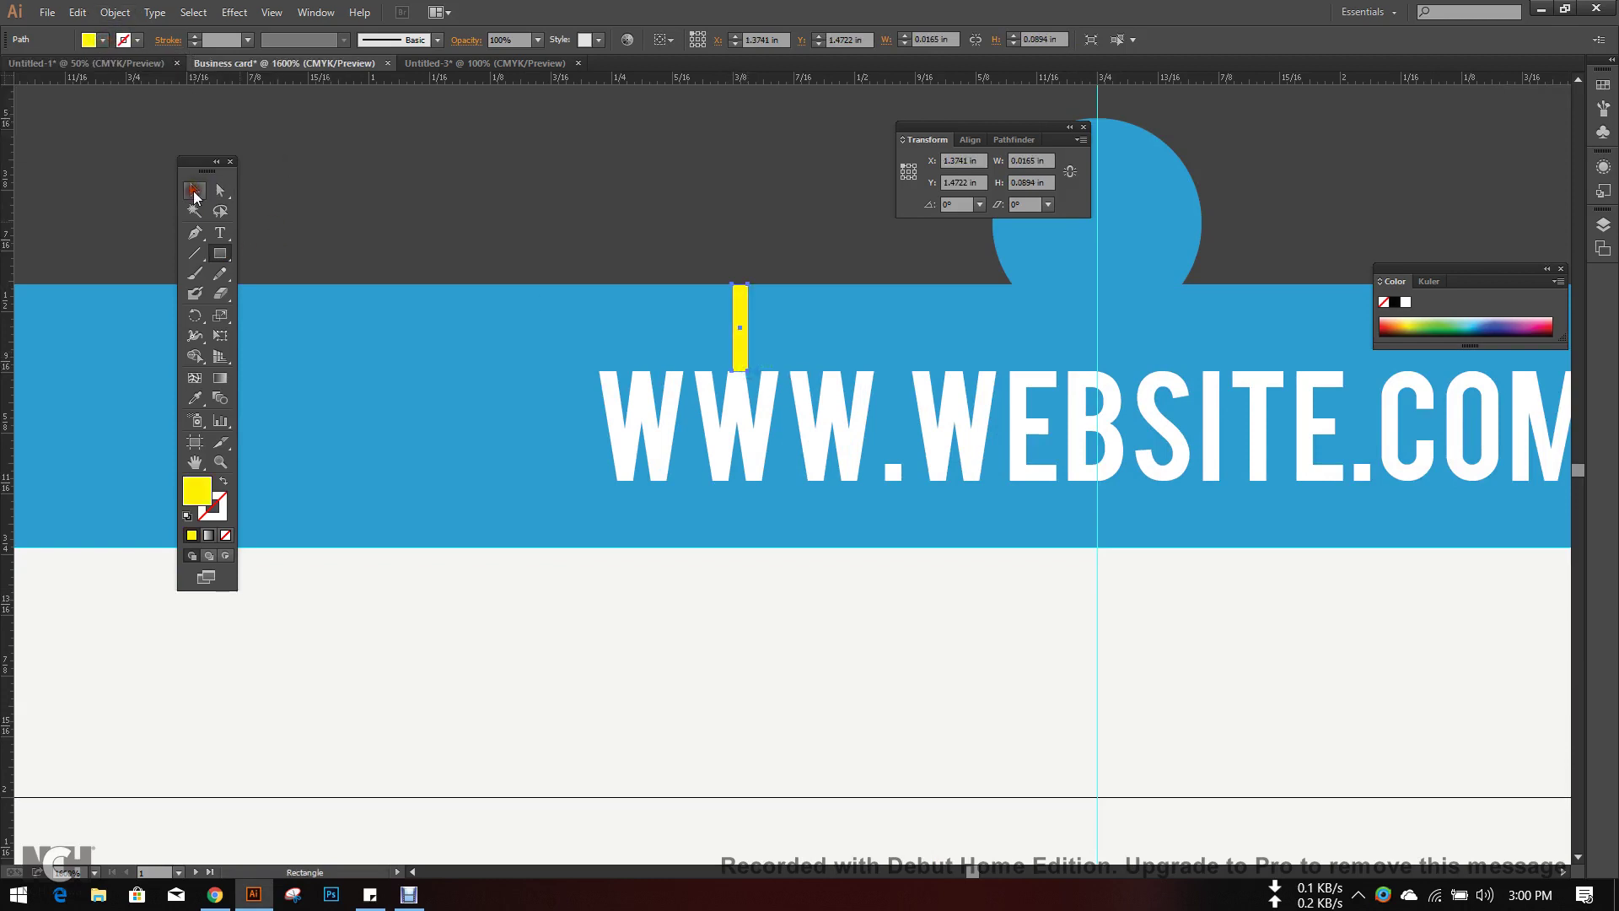
- Move the yellow spacer beneath the website text to compare the gaps above and below it, and delete the spacer
click(226, 313)
drag(743, 308, 751, 506)
click(817, 470)
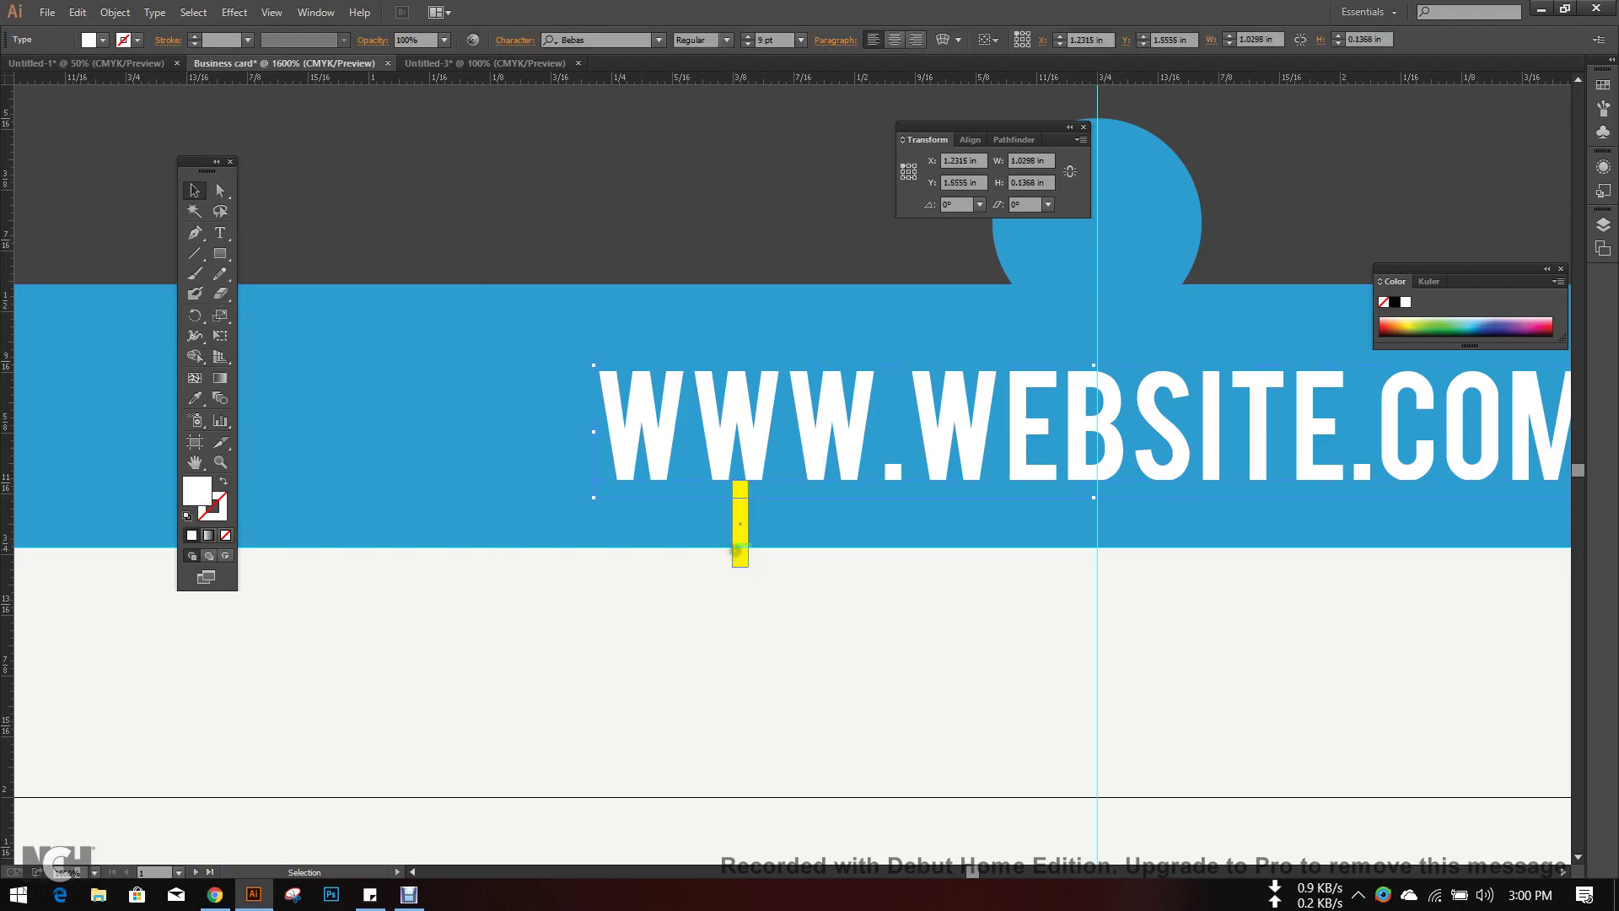
click(737, 548)
key(Delete)
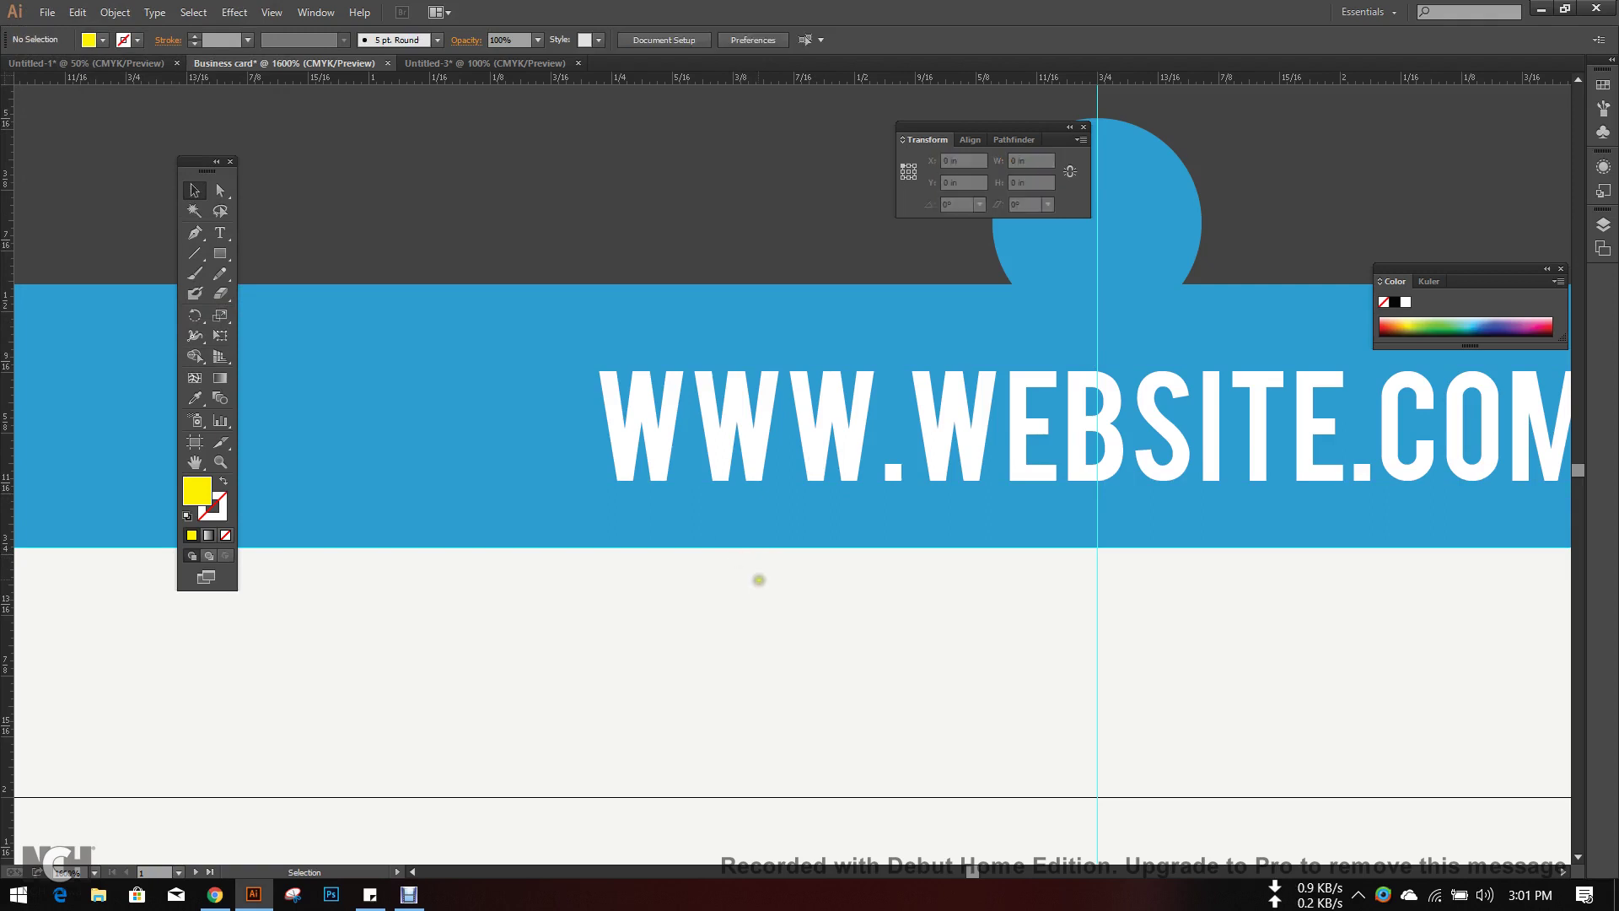
- Draw a six-sided polygon with a 0.5176 in radius on the empty canvas to the left of the reference image
scroll(755, 514, down, 3)
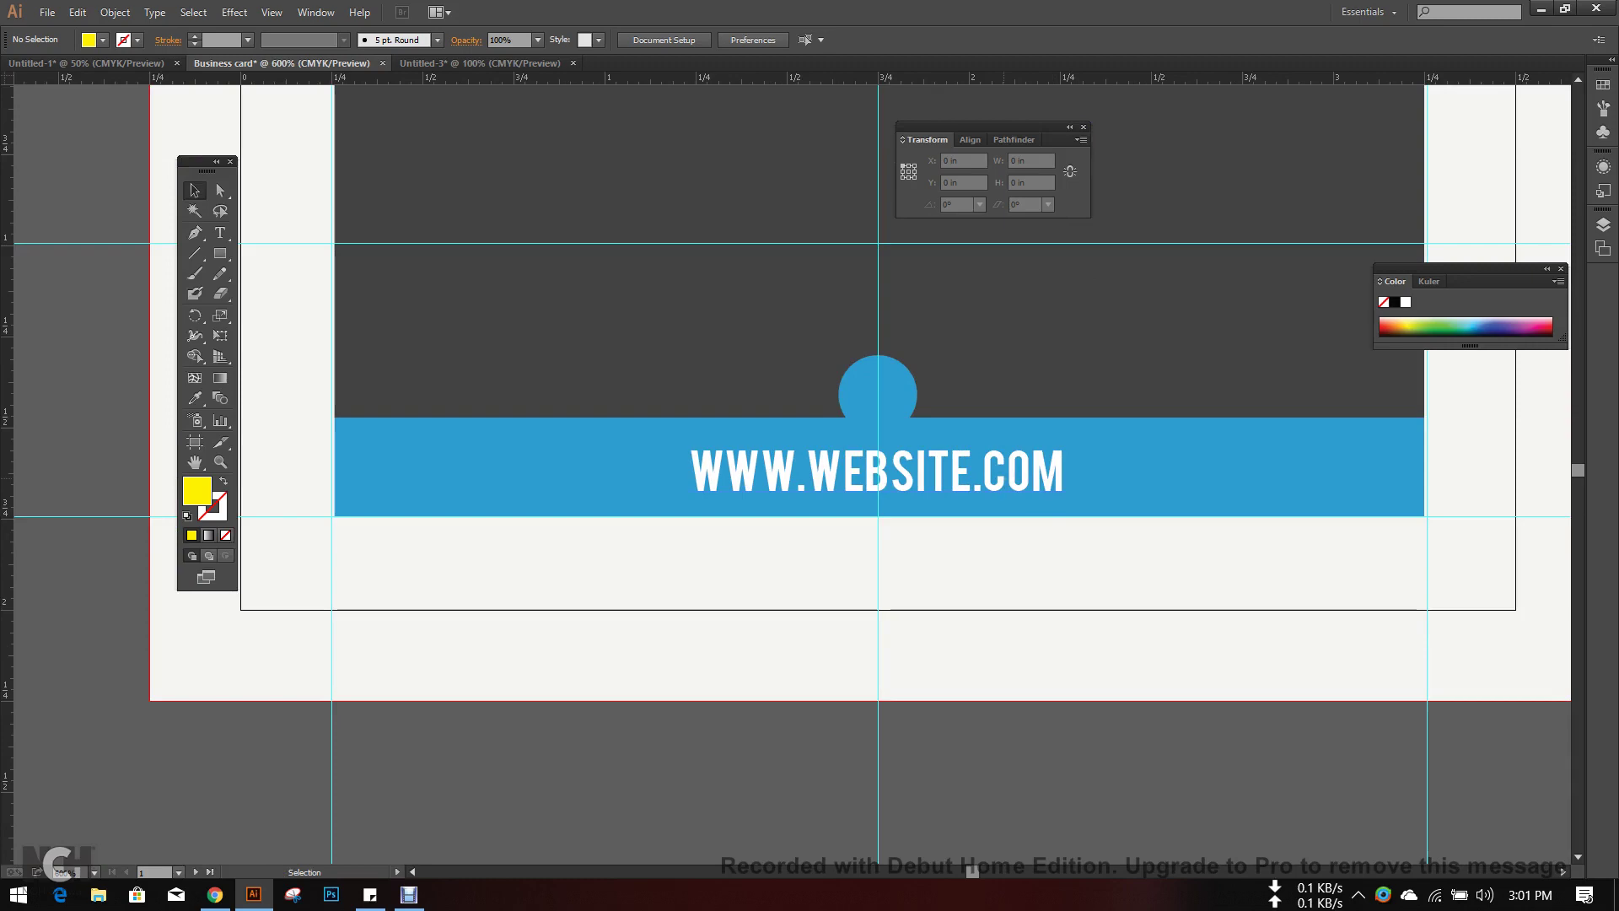
scroll(805, 617, down, 1)
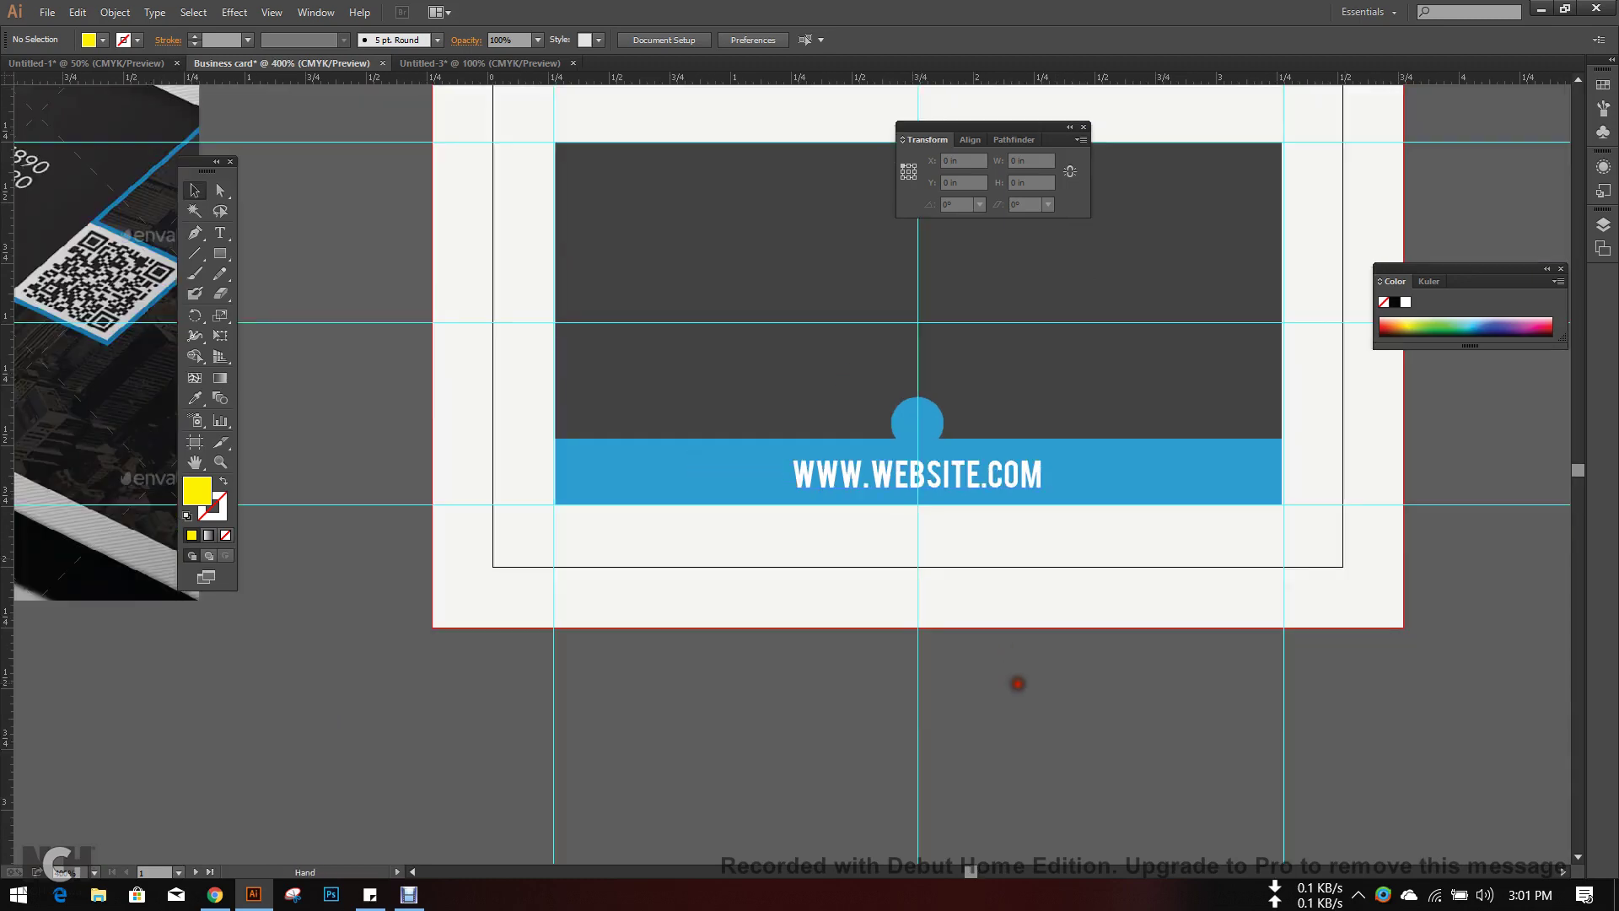
scroll(975, 719, down, 1)
drag(528, 477, 1116, 570)
drag(595, 378, 925, 431)
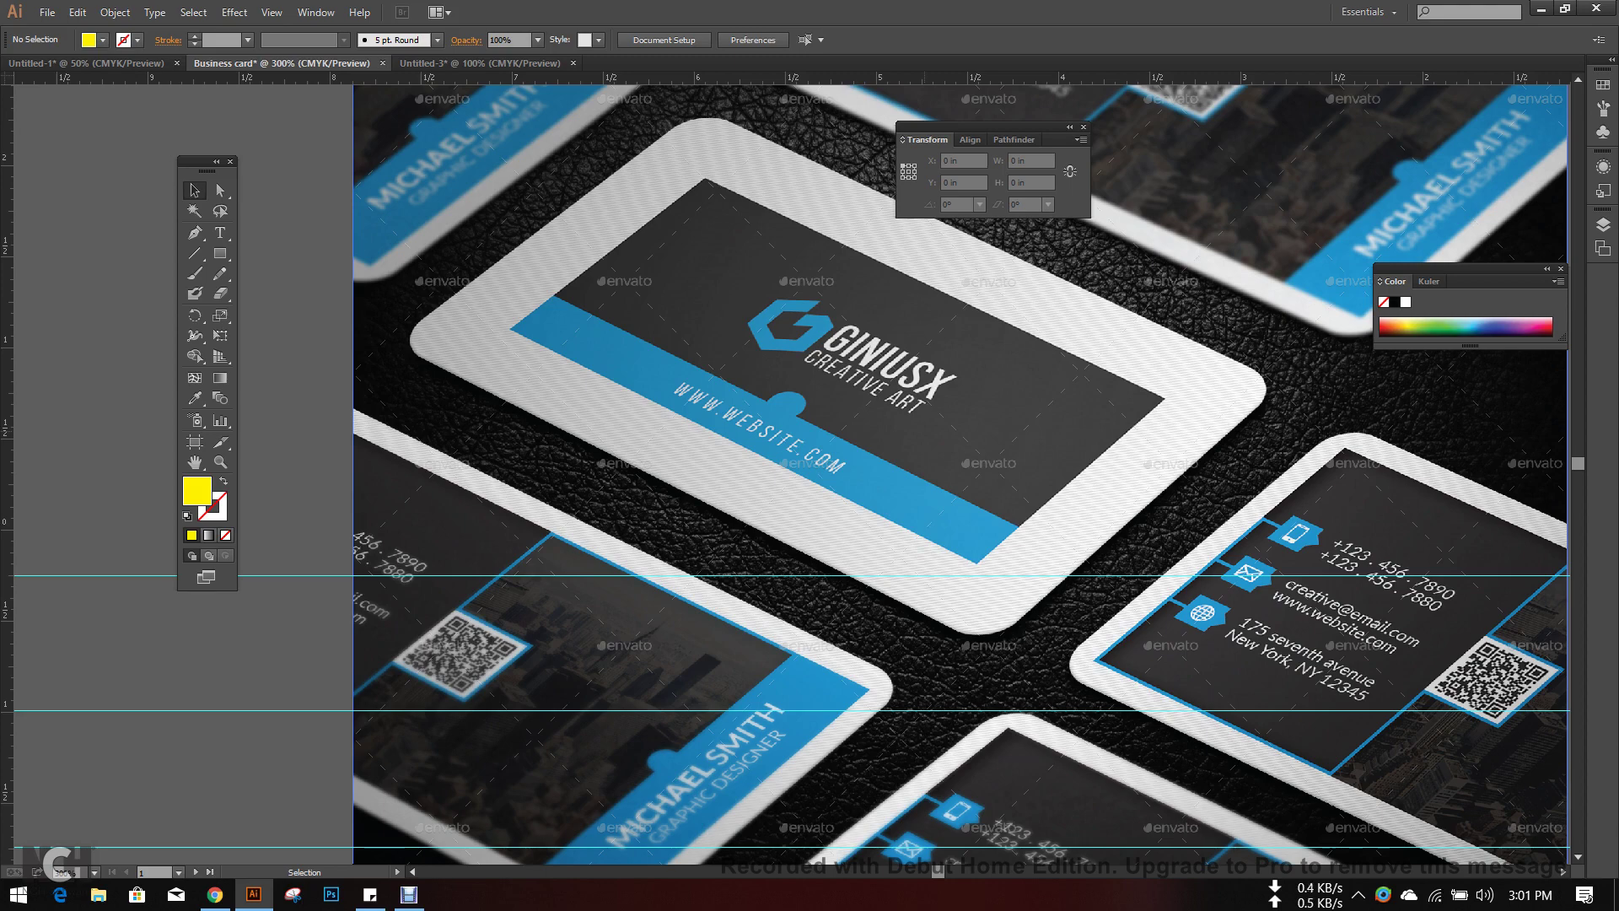
key(ctrl+minus)
key(ctrl+minus)
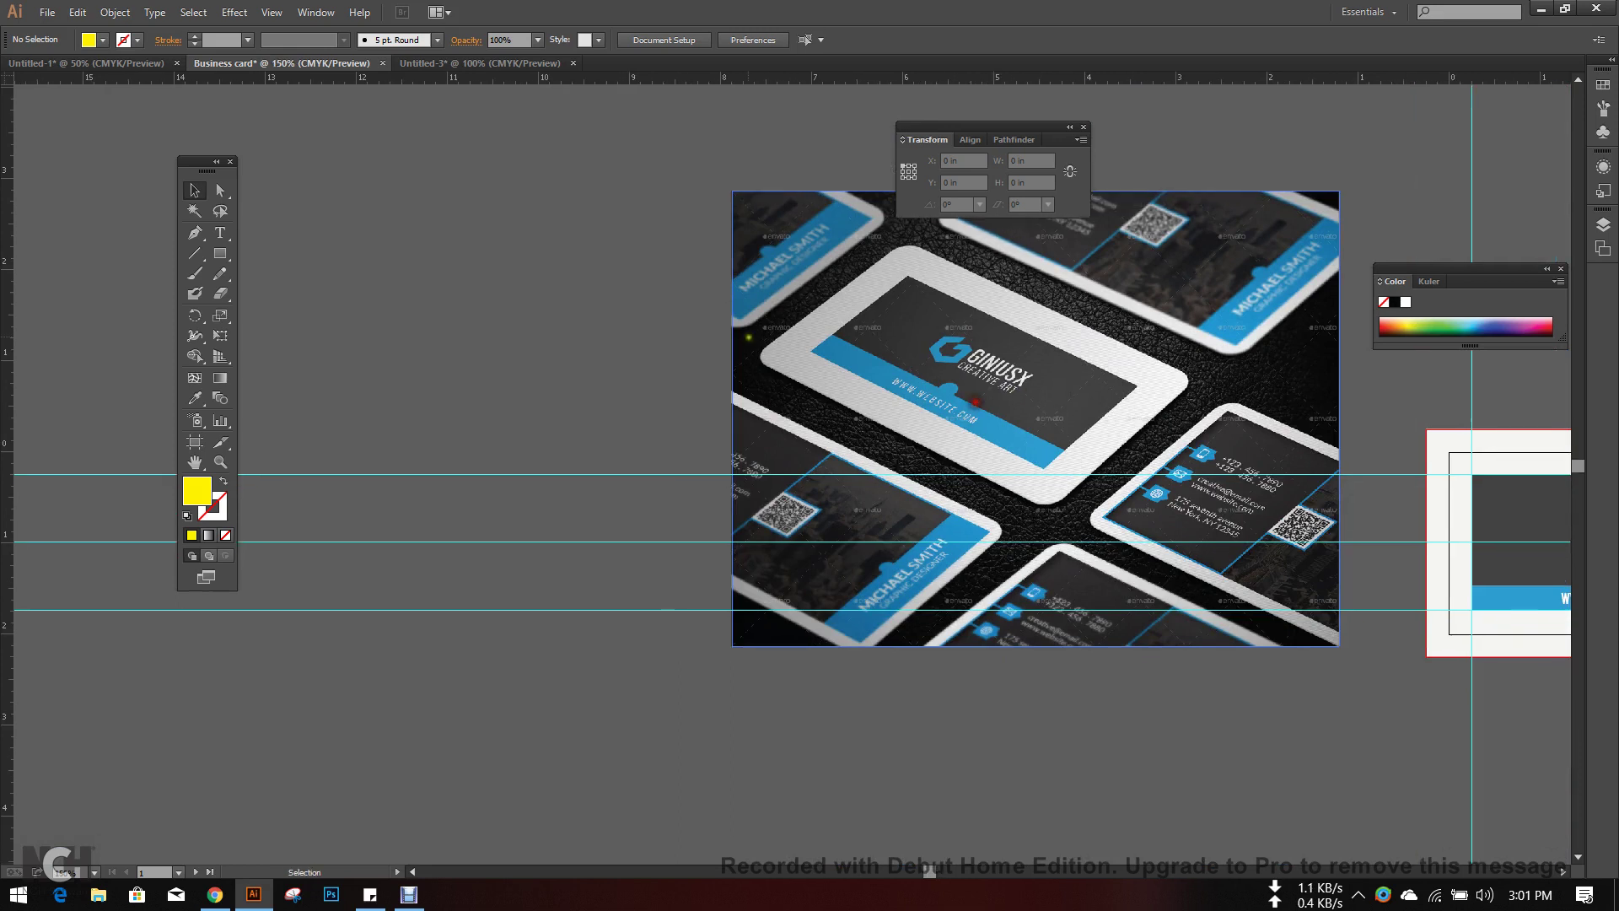
drag(223, 258, 329, 336)
drag(469, 270, 488, 314)
click(487, 314)
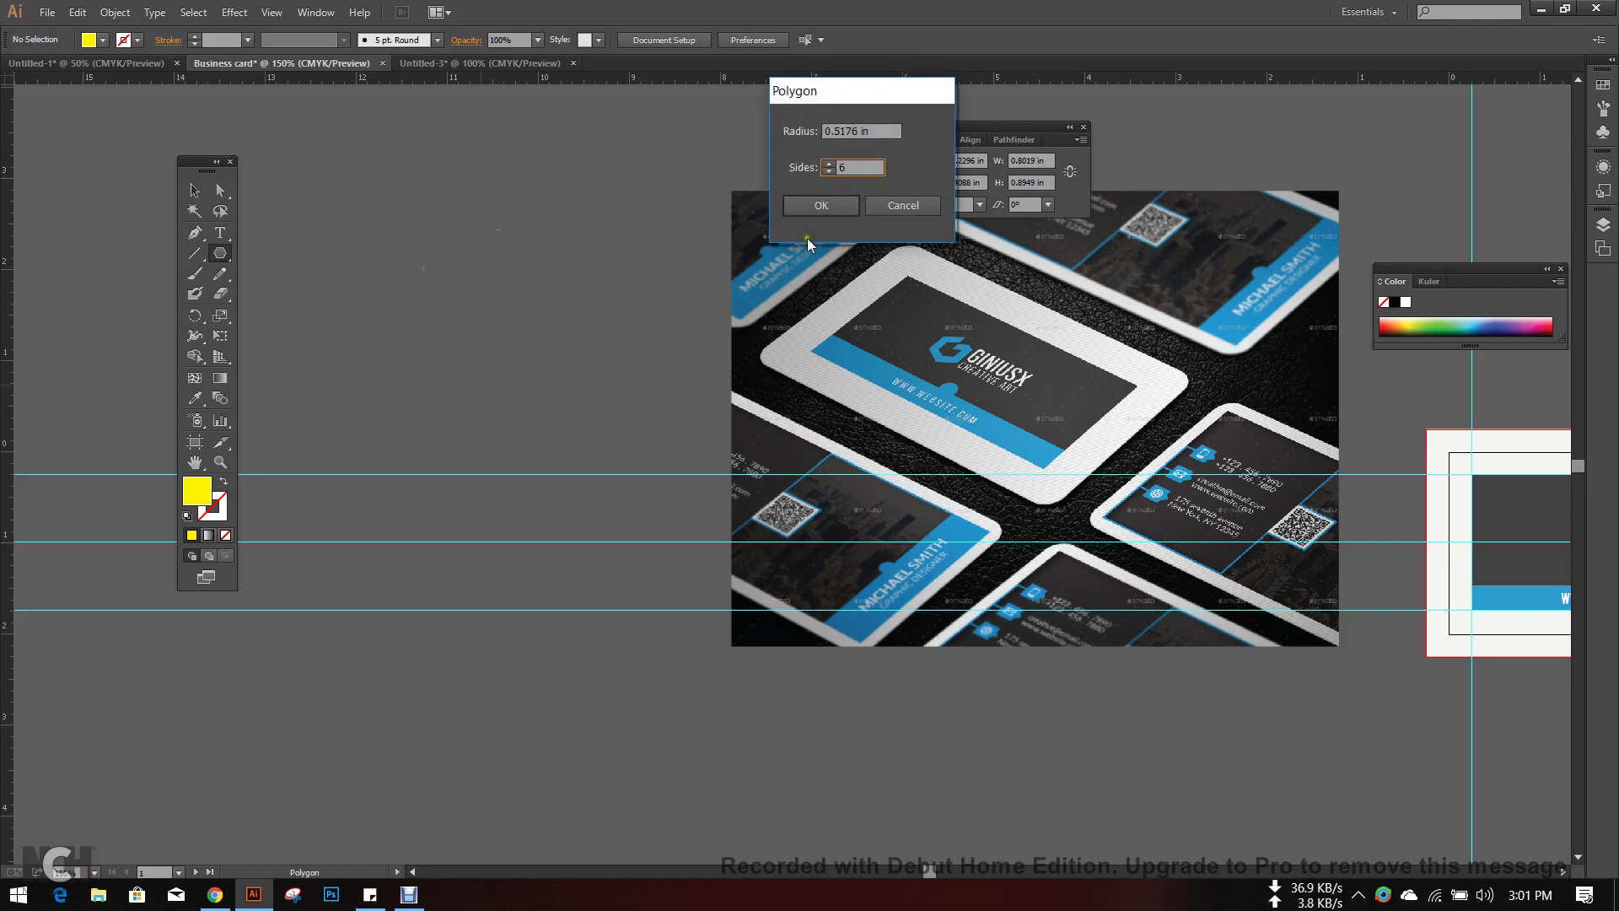
click(830, 207)
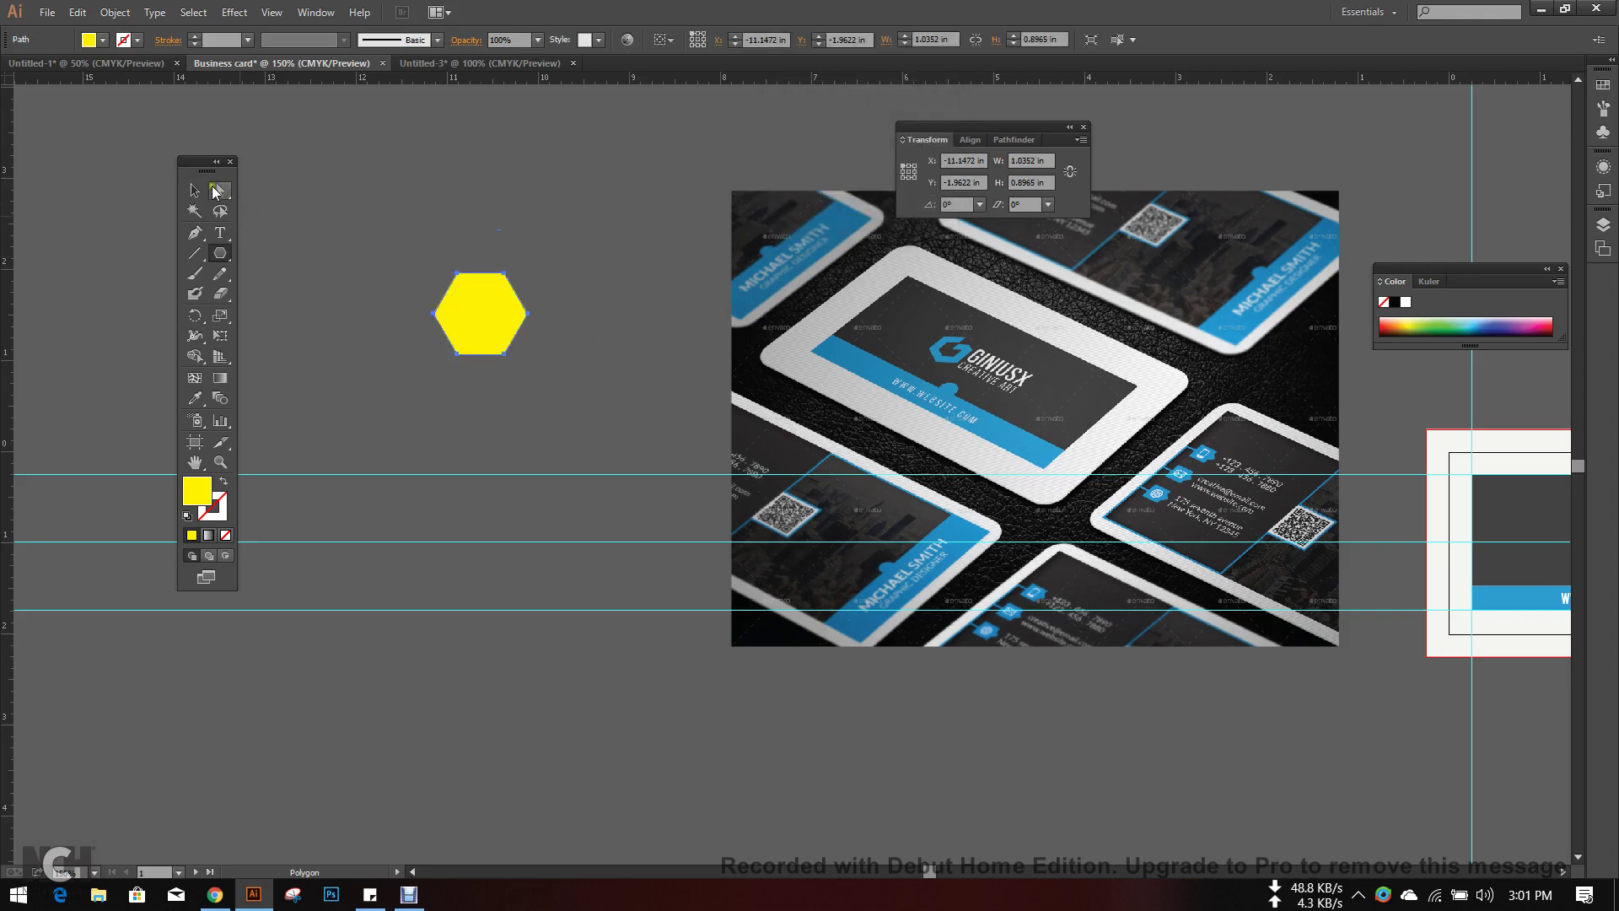
click(194, 190)
- Rotate the yellow hexagon so that a corner points roughly upward, and place a vertical guide at that corner
scroll(422, 262, up, 1)
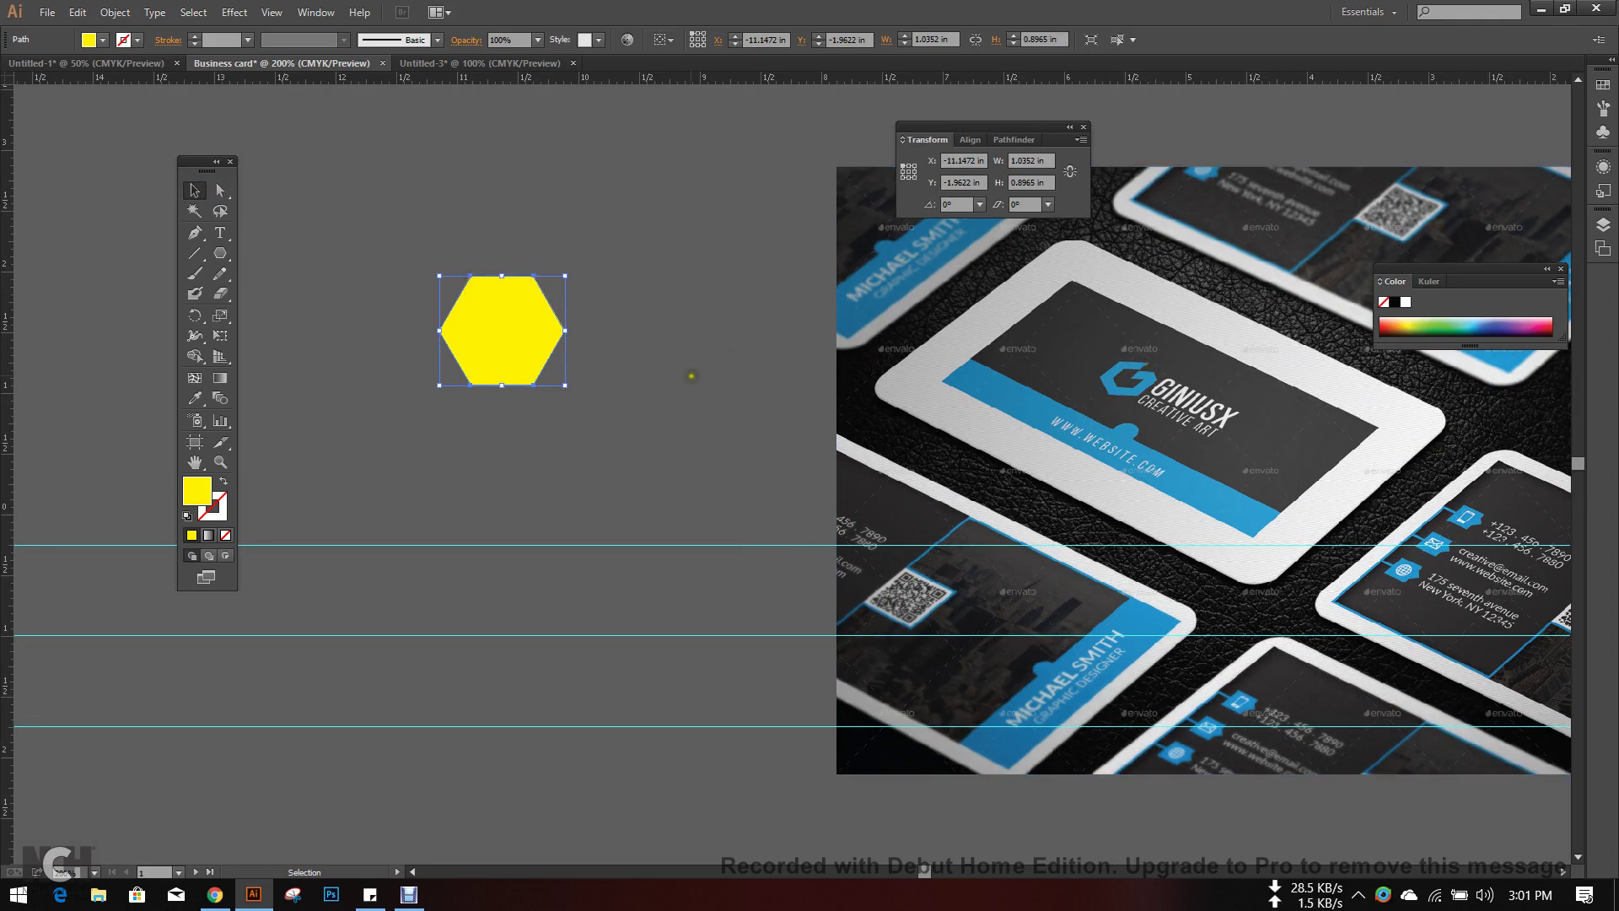
drag(569, 390, 630, 492)
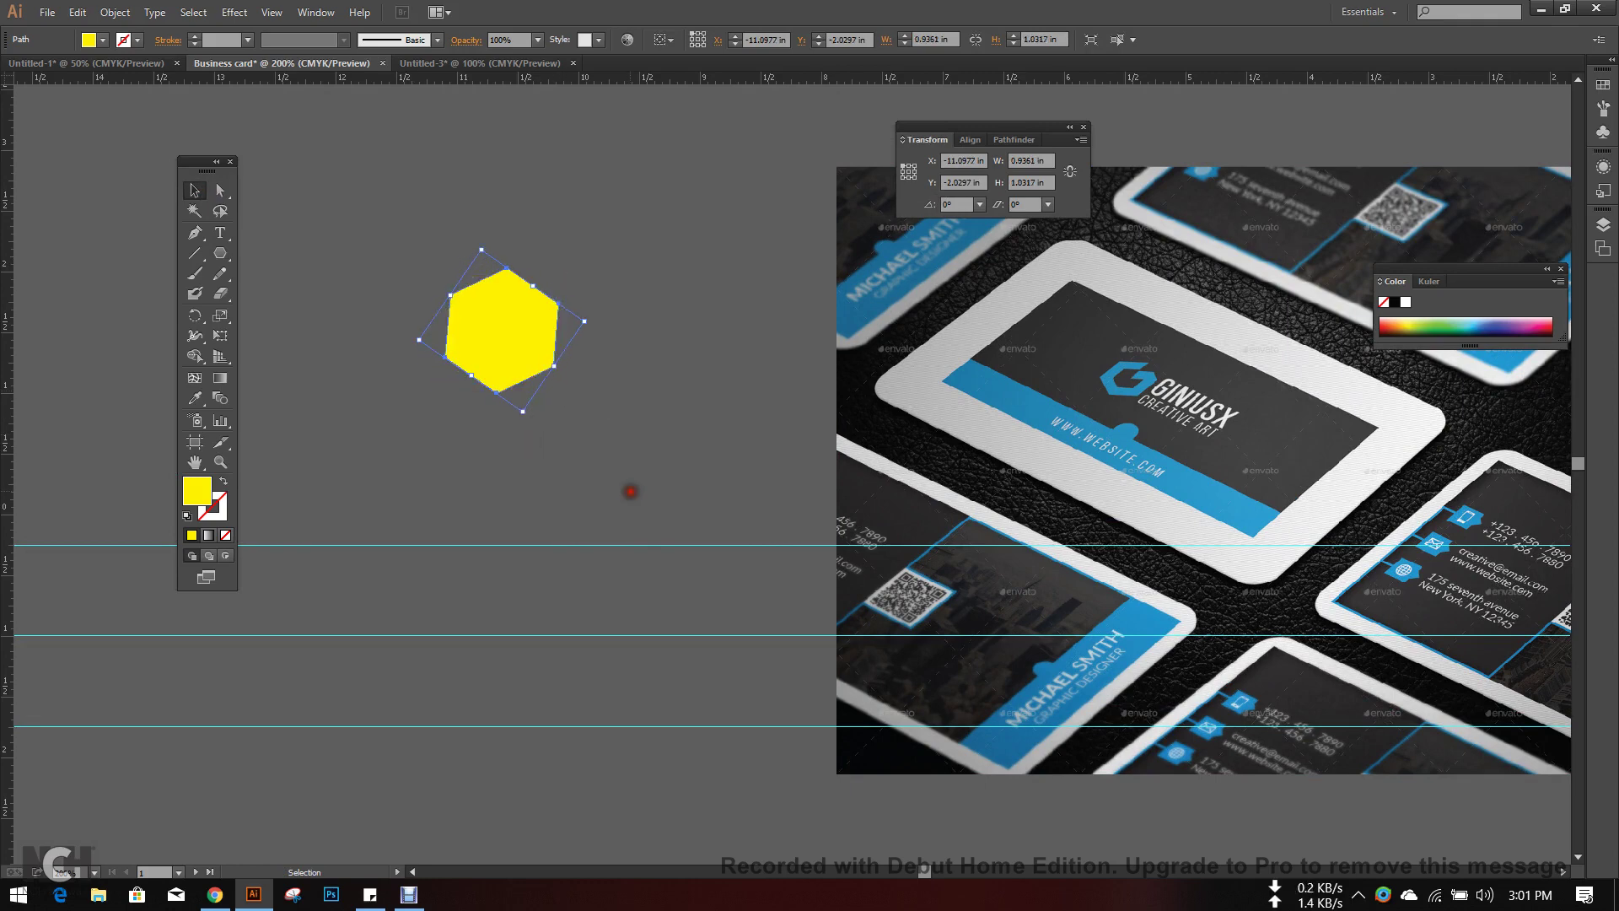
click(629, 492)
scroll(437, 279, up, 2)
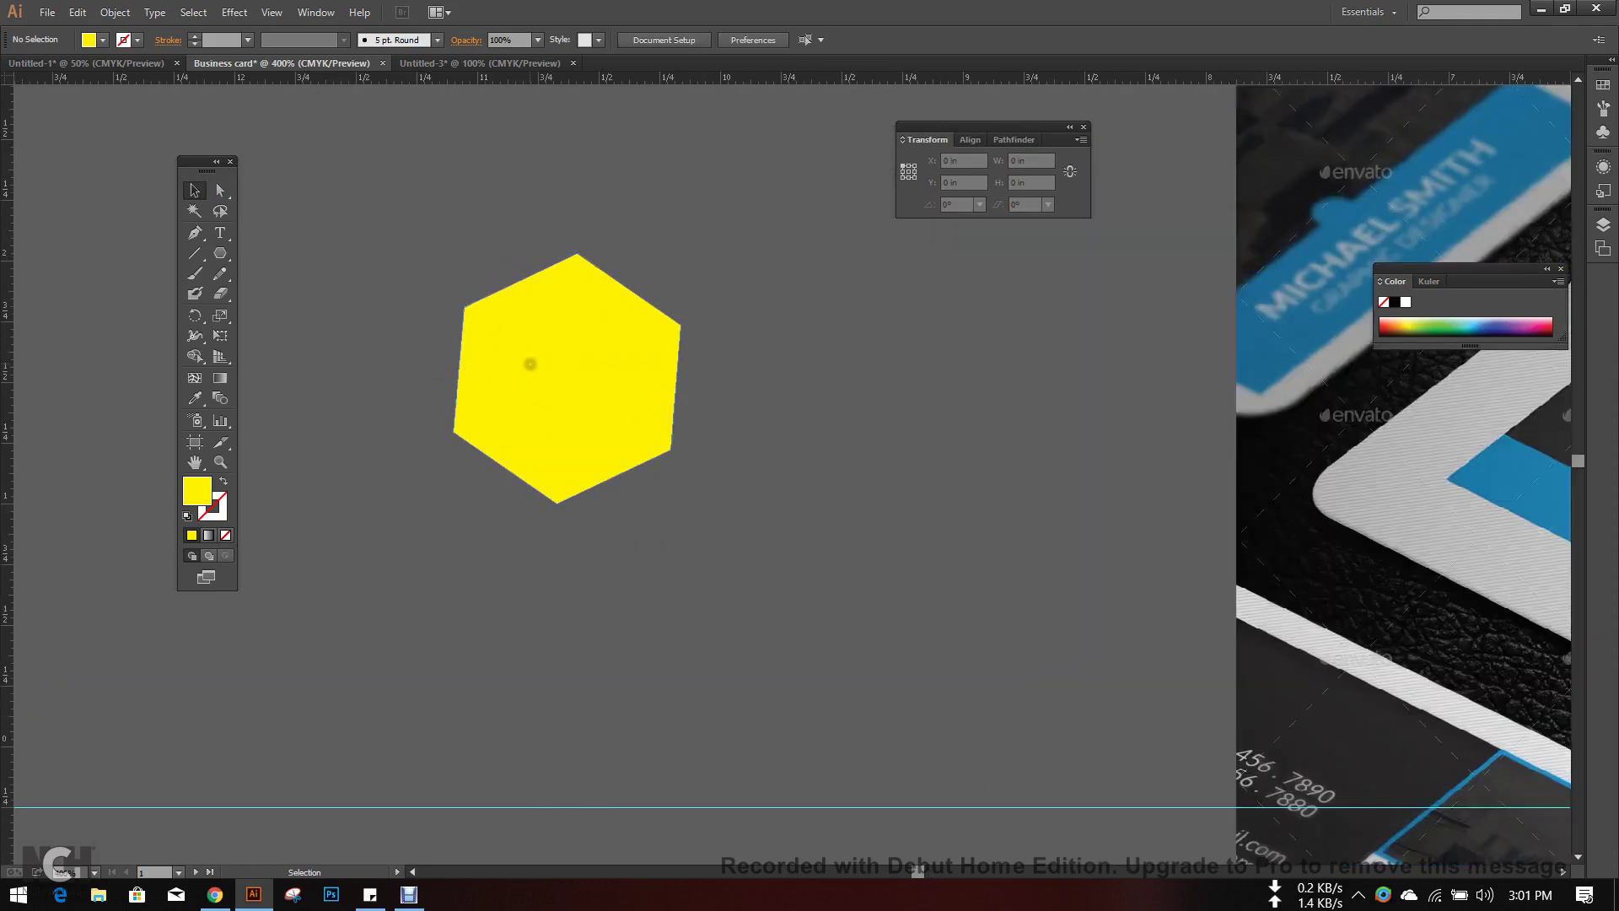
click(531, 361)
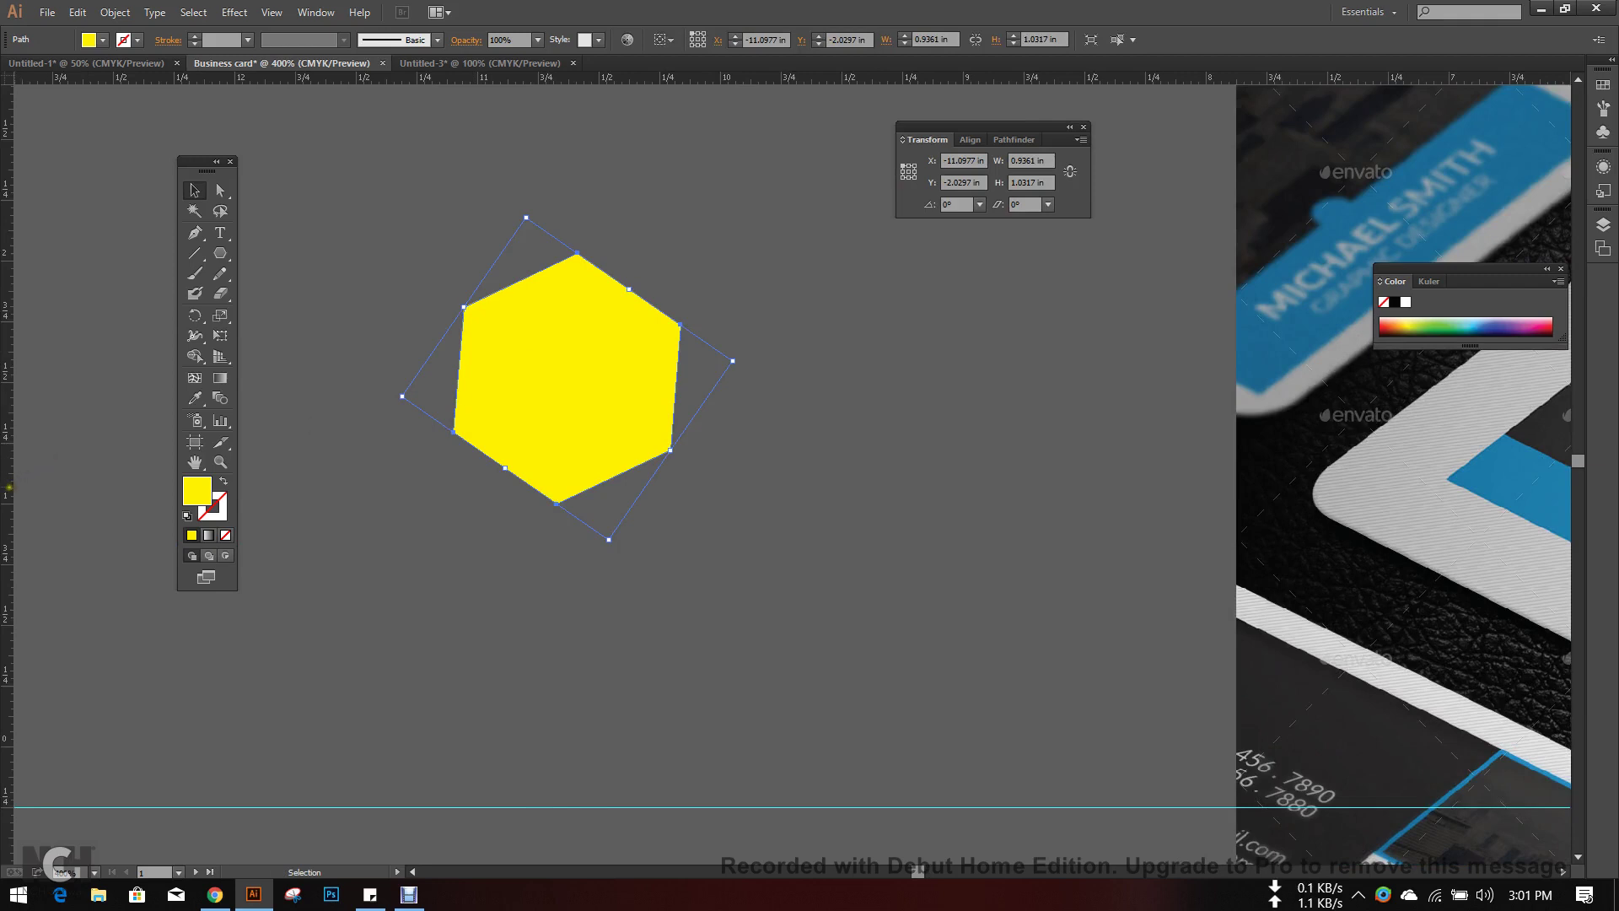
drag(9, 488, 578, 502)
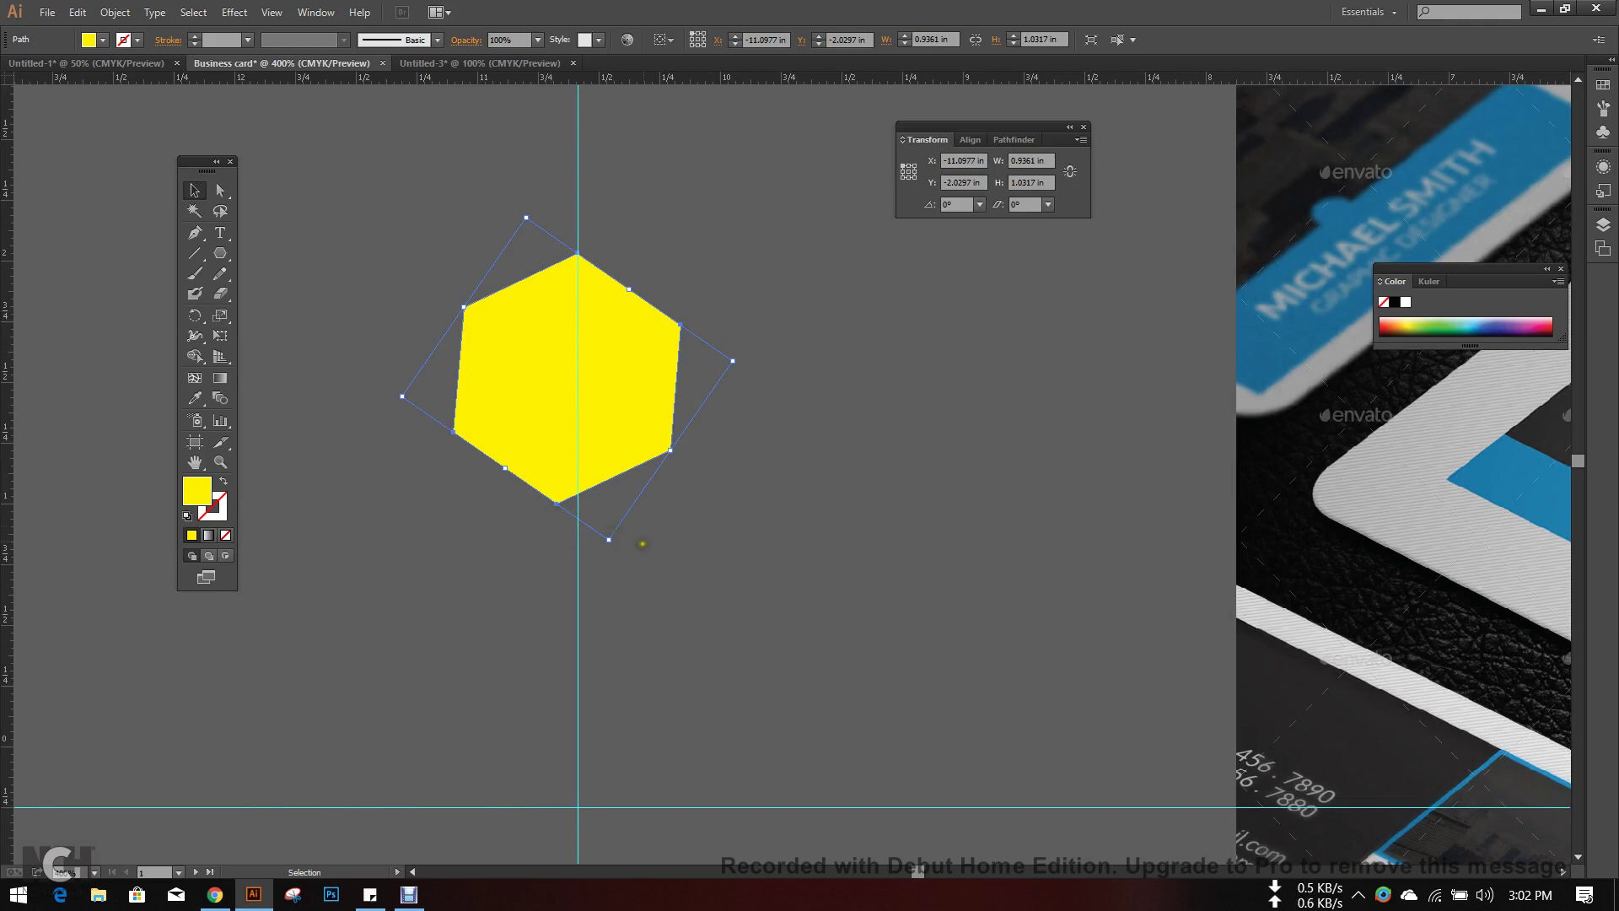
- Rotate the hexagon slightly further until it stands upright, and nudge it right to centre it on the vertical guide
drag(616, 549, 632, 549)
key(Right)
key(Right)
key(Right)
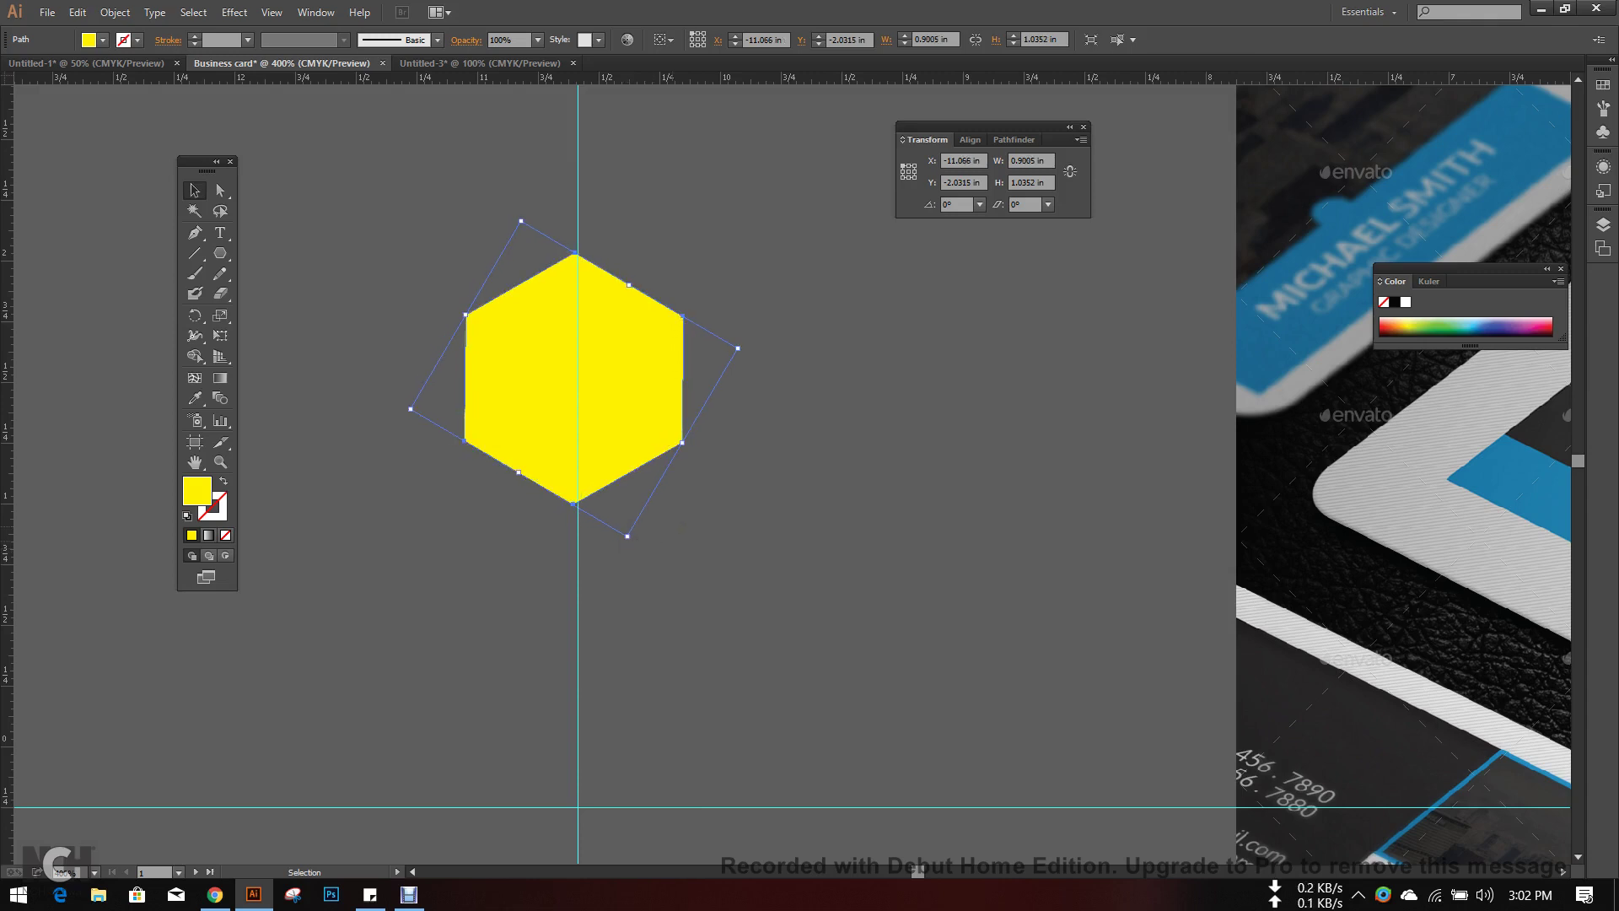
click(672, 528)
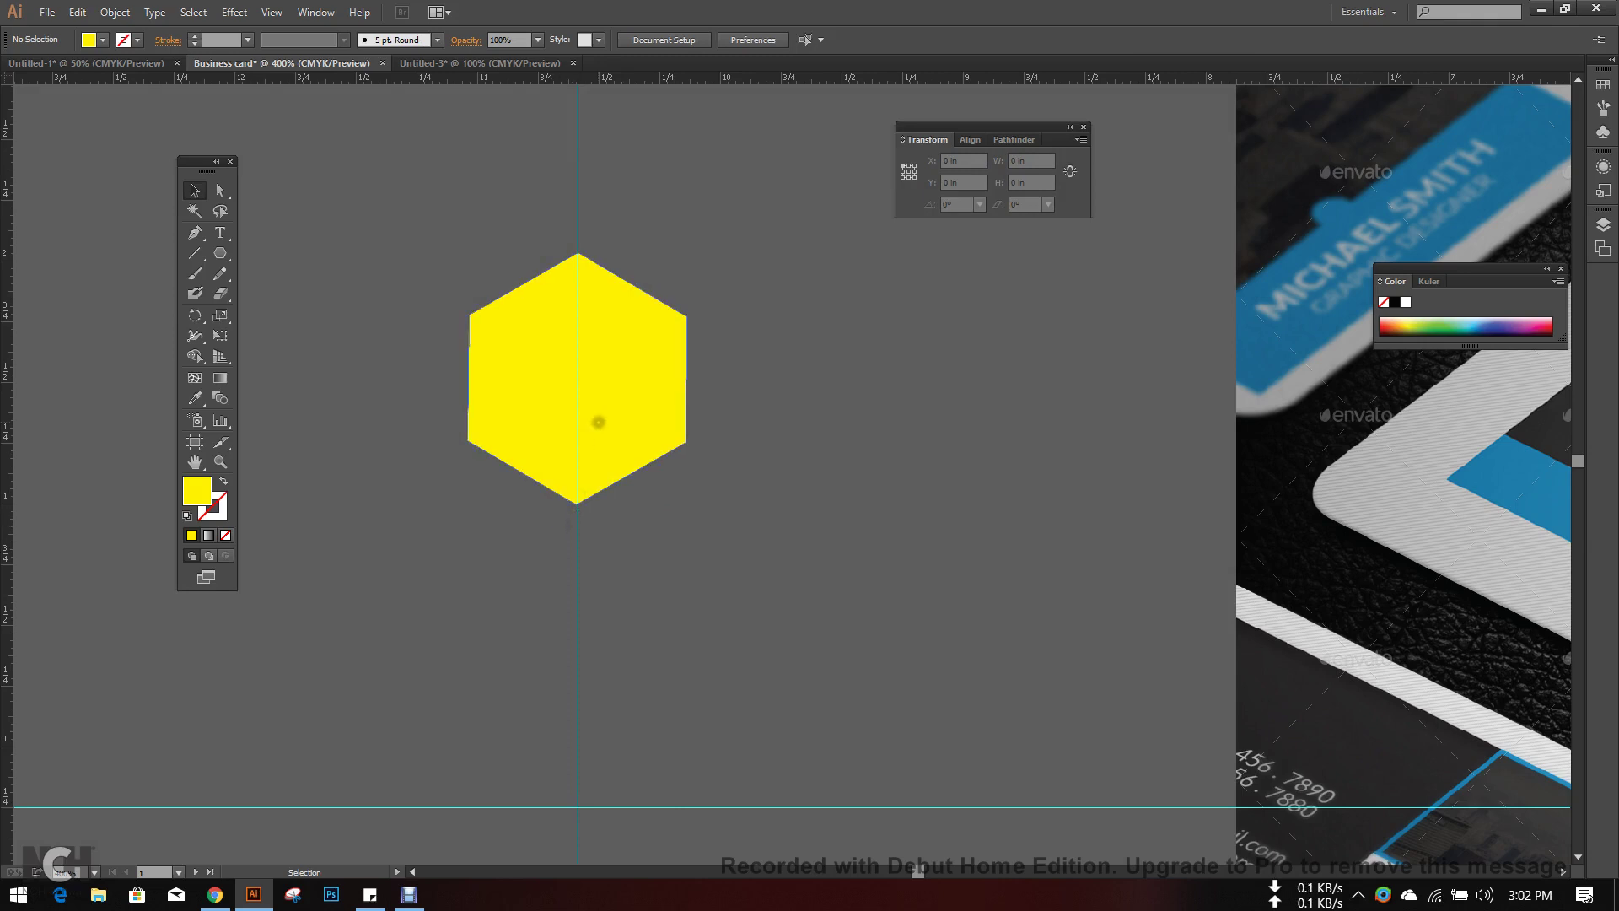
- Swap the hexagon's fill and stroke to leave a yellow outline with no fill
scroll(601, 422, down, 2)
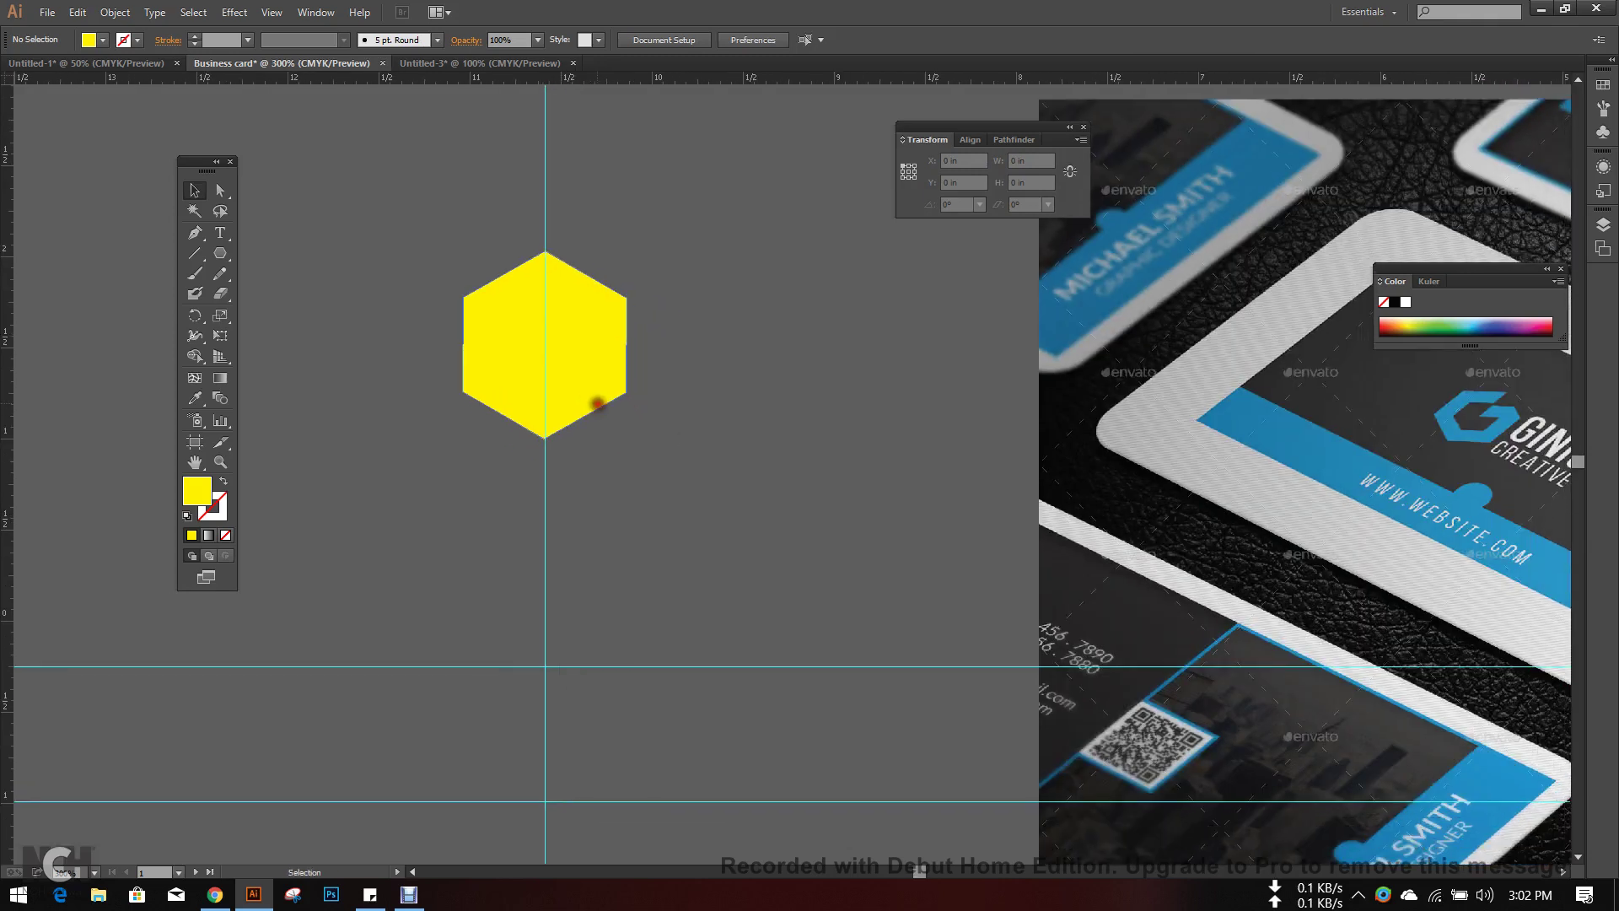
scroll(600, 678, down, 1)
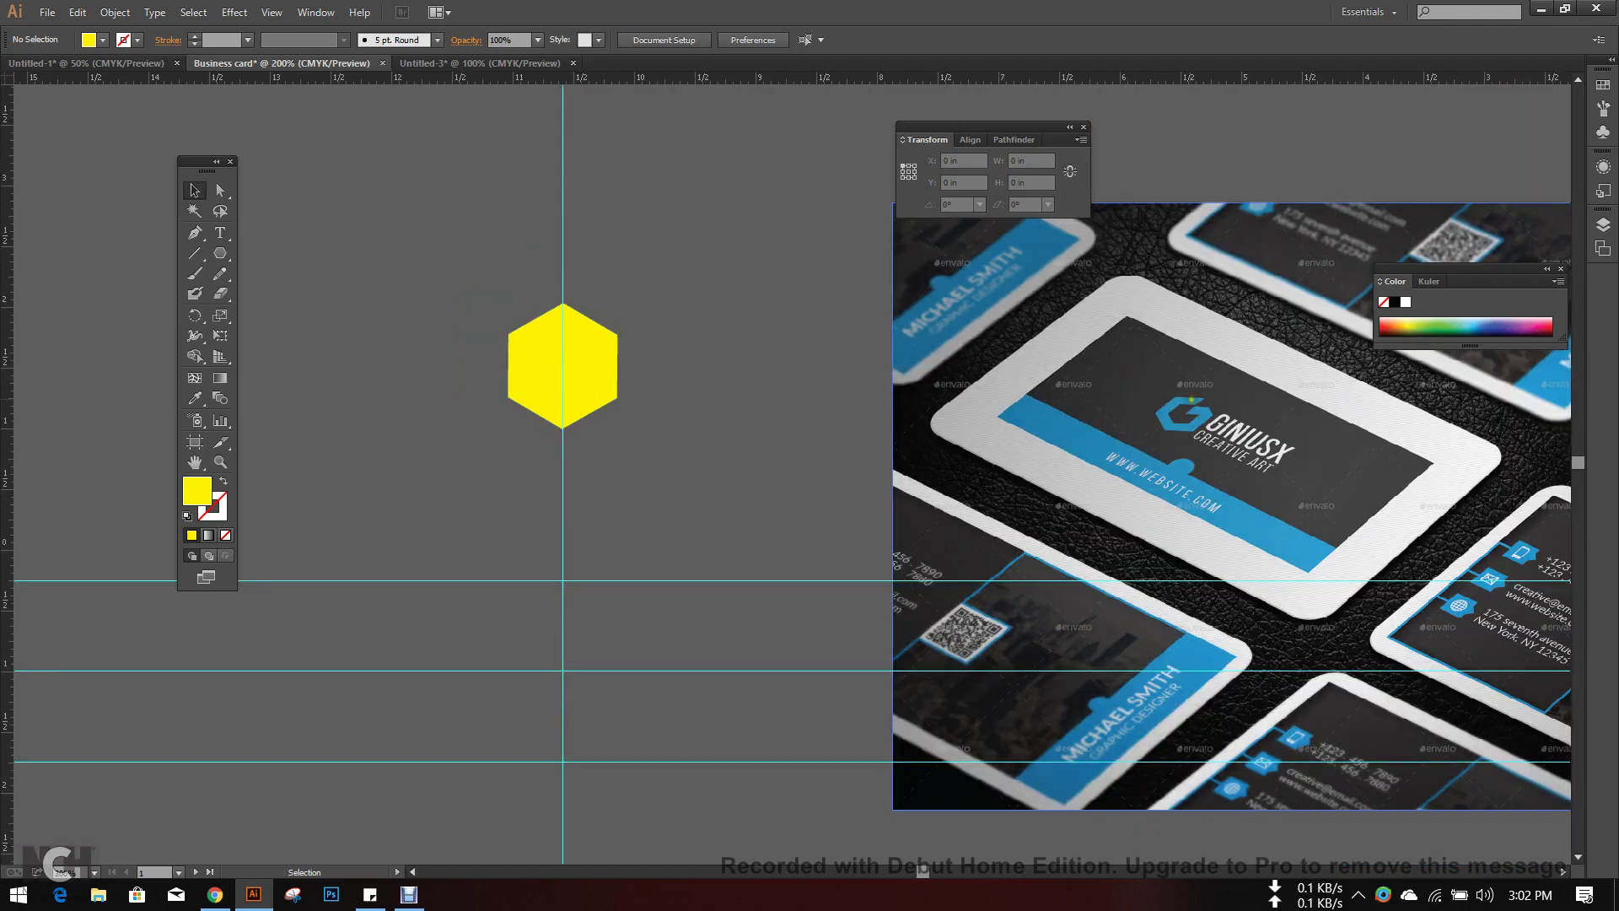
click(602, 390)
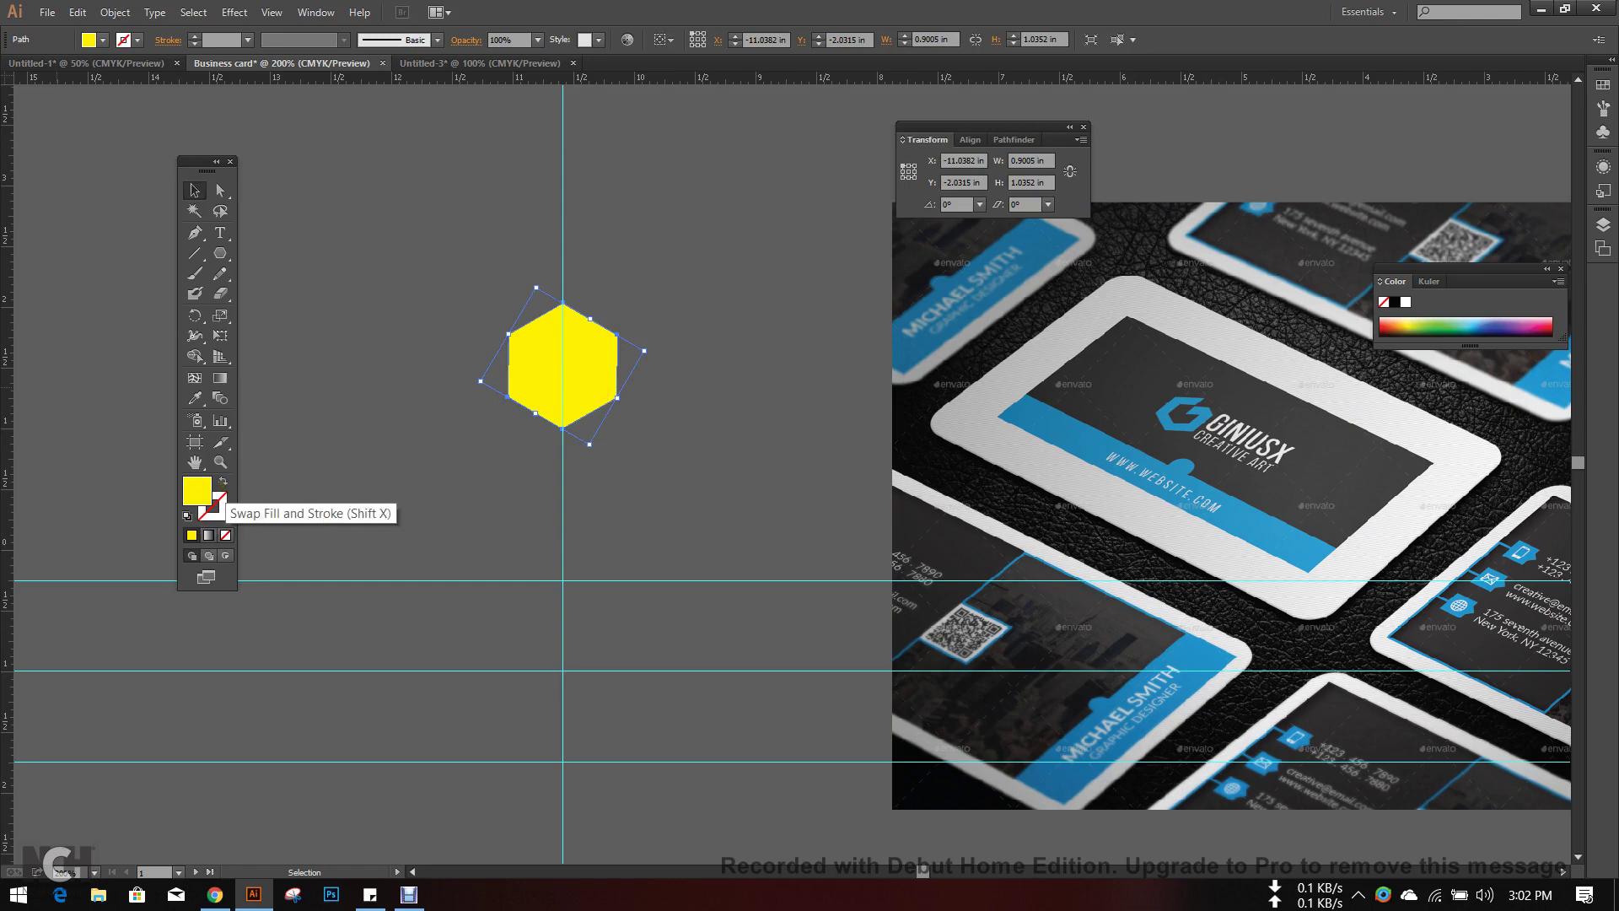
click(222, 482)
click(223, 482)
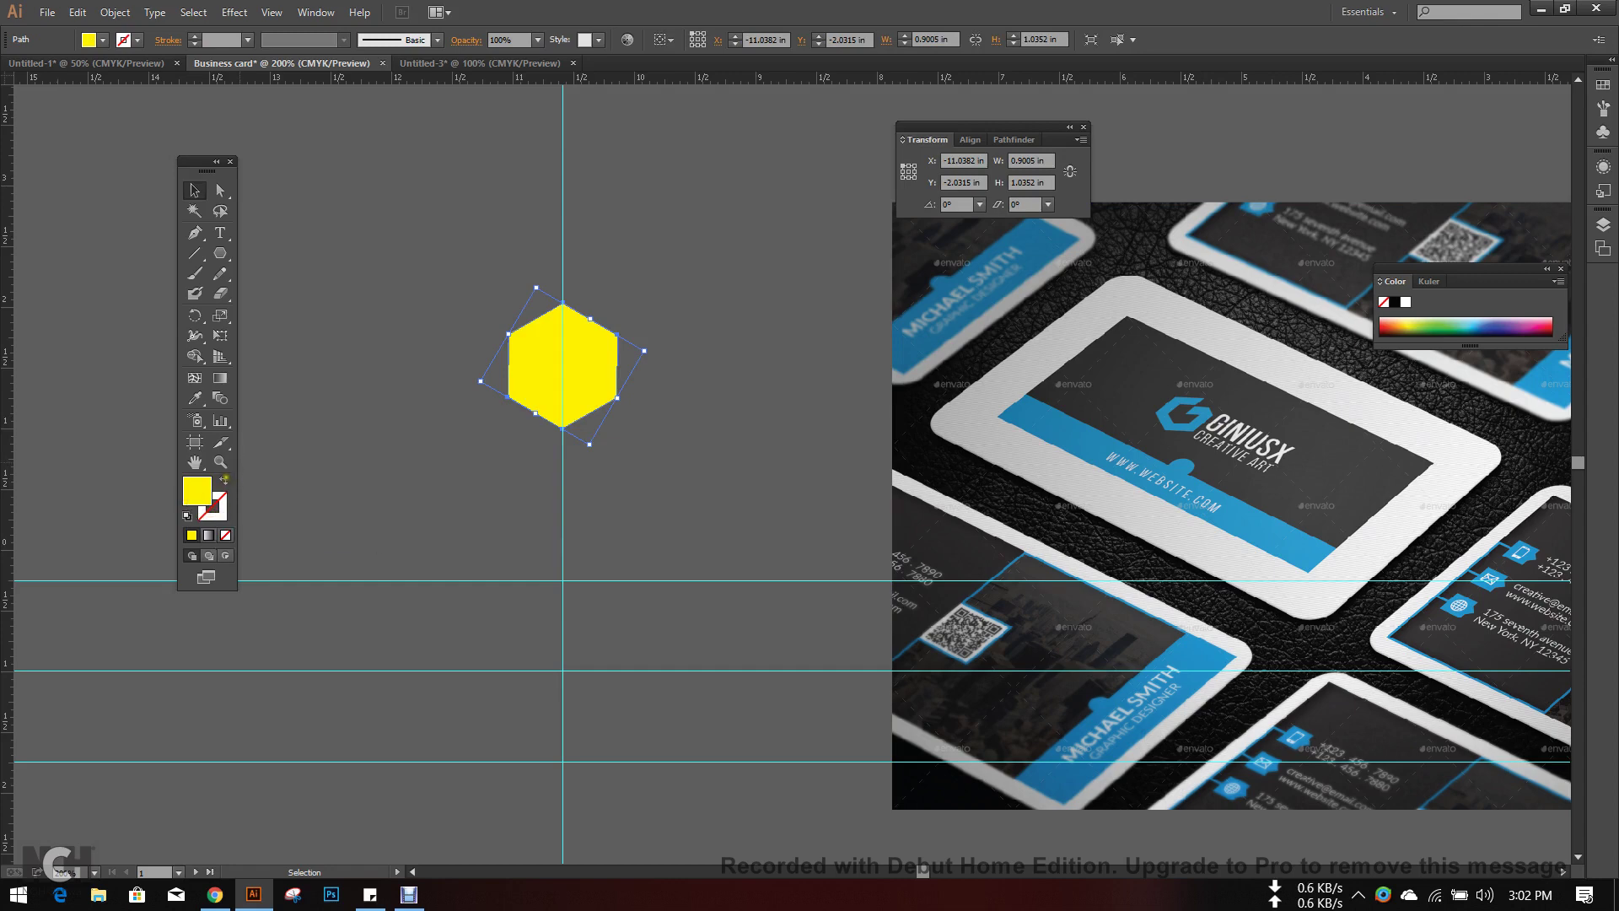
click(222, 481)
click(414, 474)
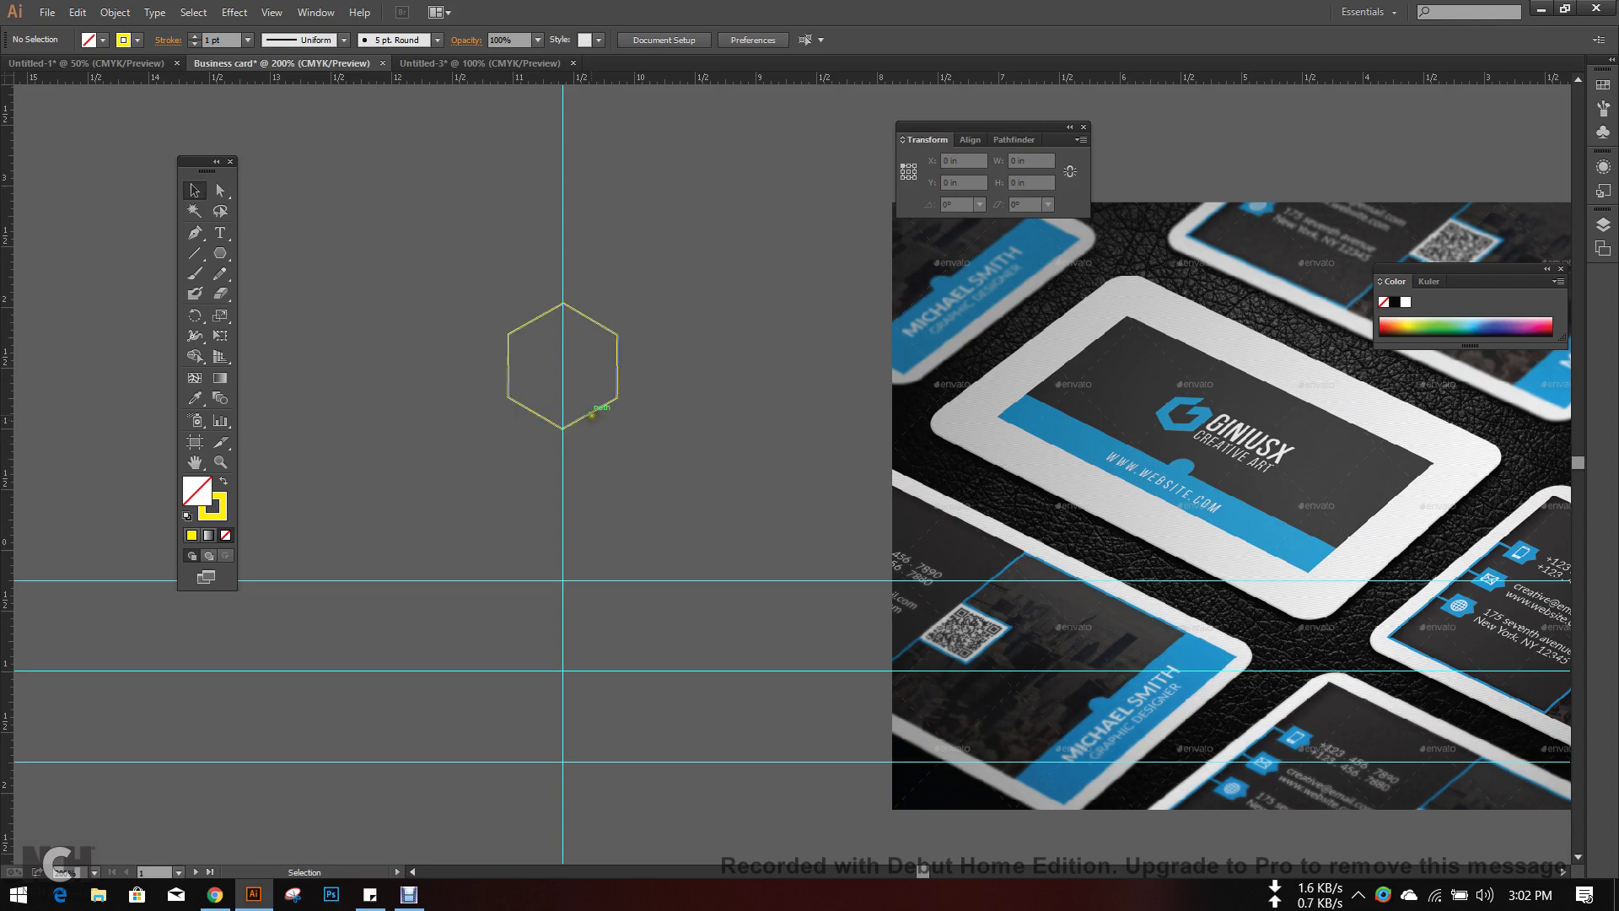
click(594, 417)
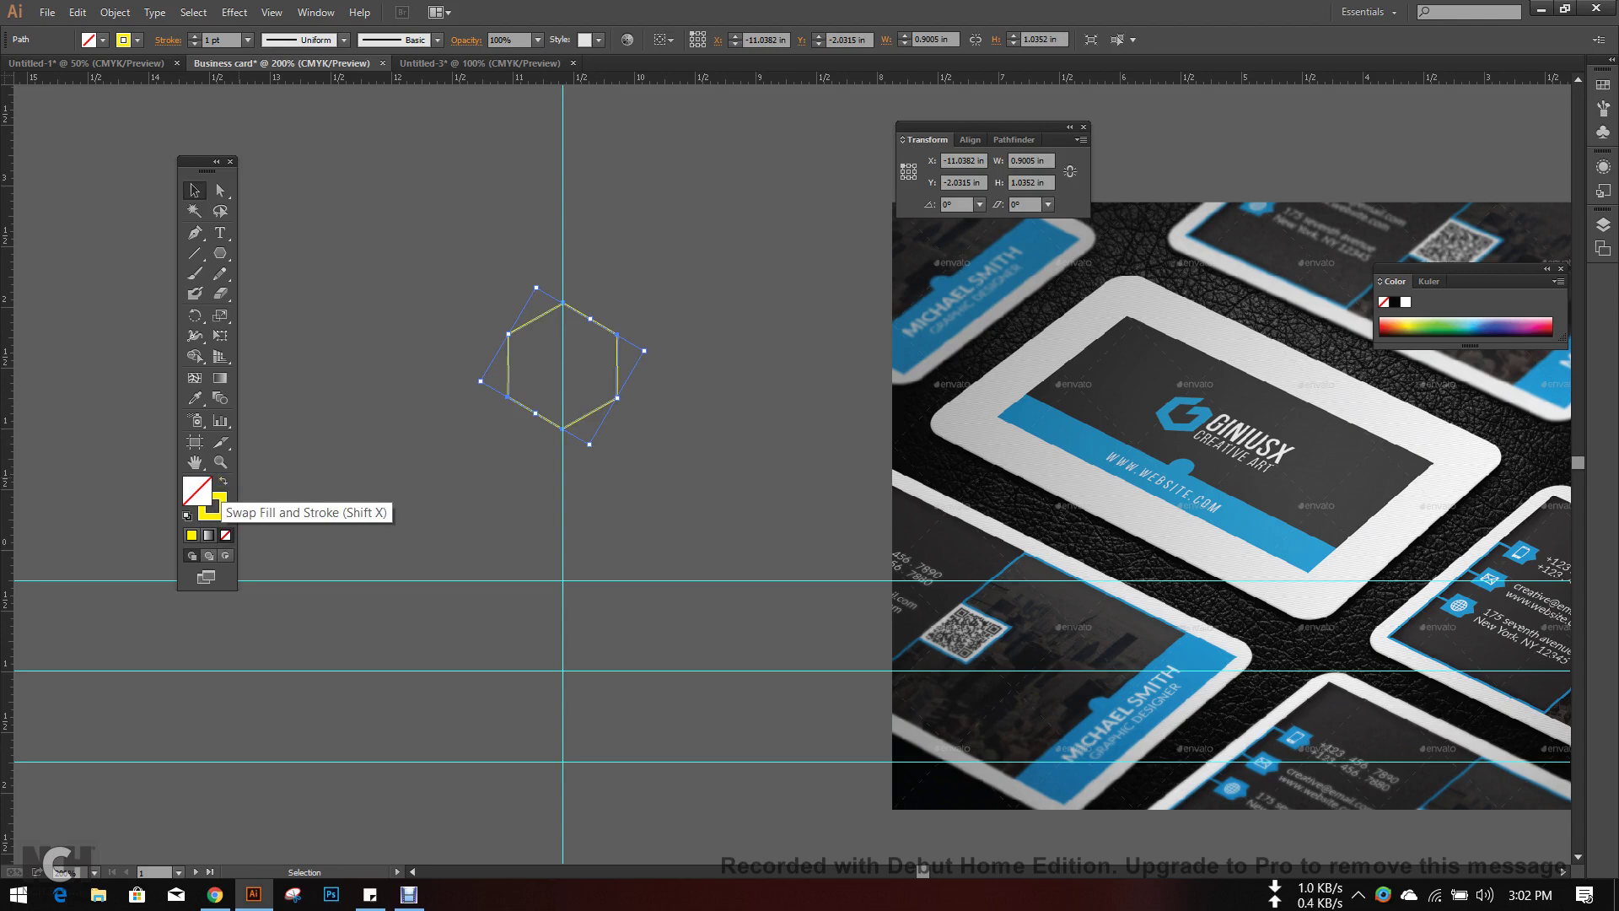
click(223, 480)
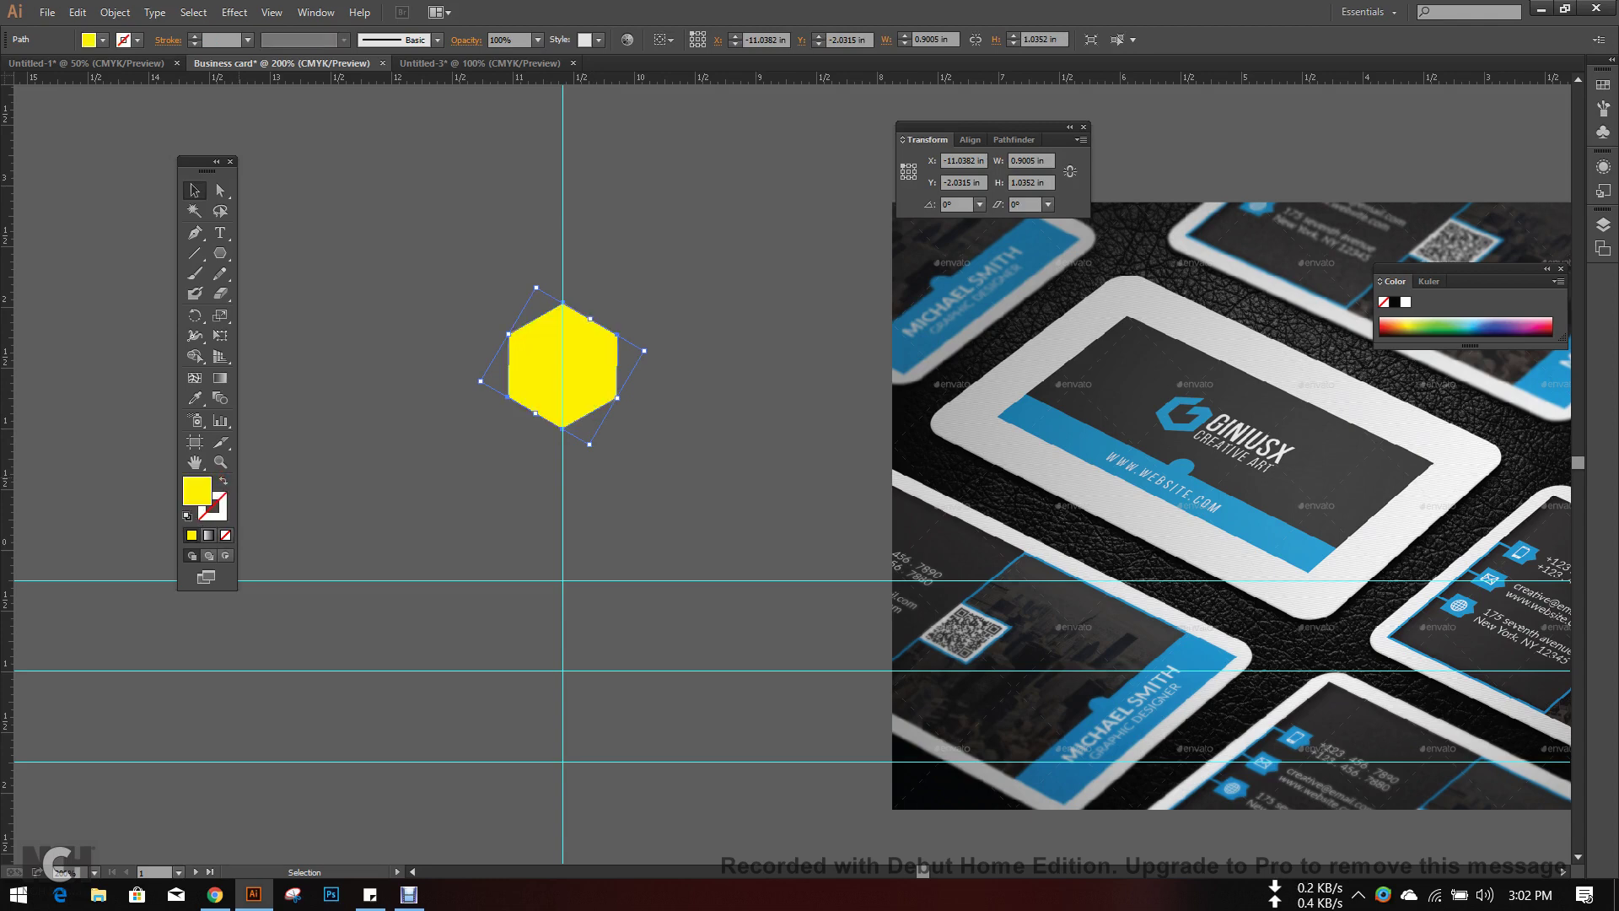
click(223, 480)
click(495, 498)
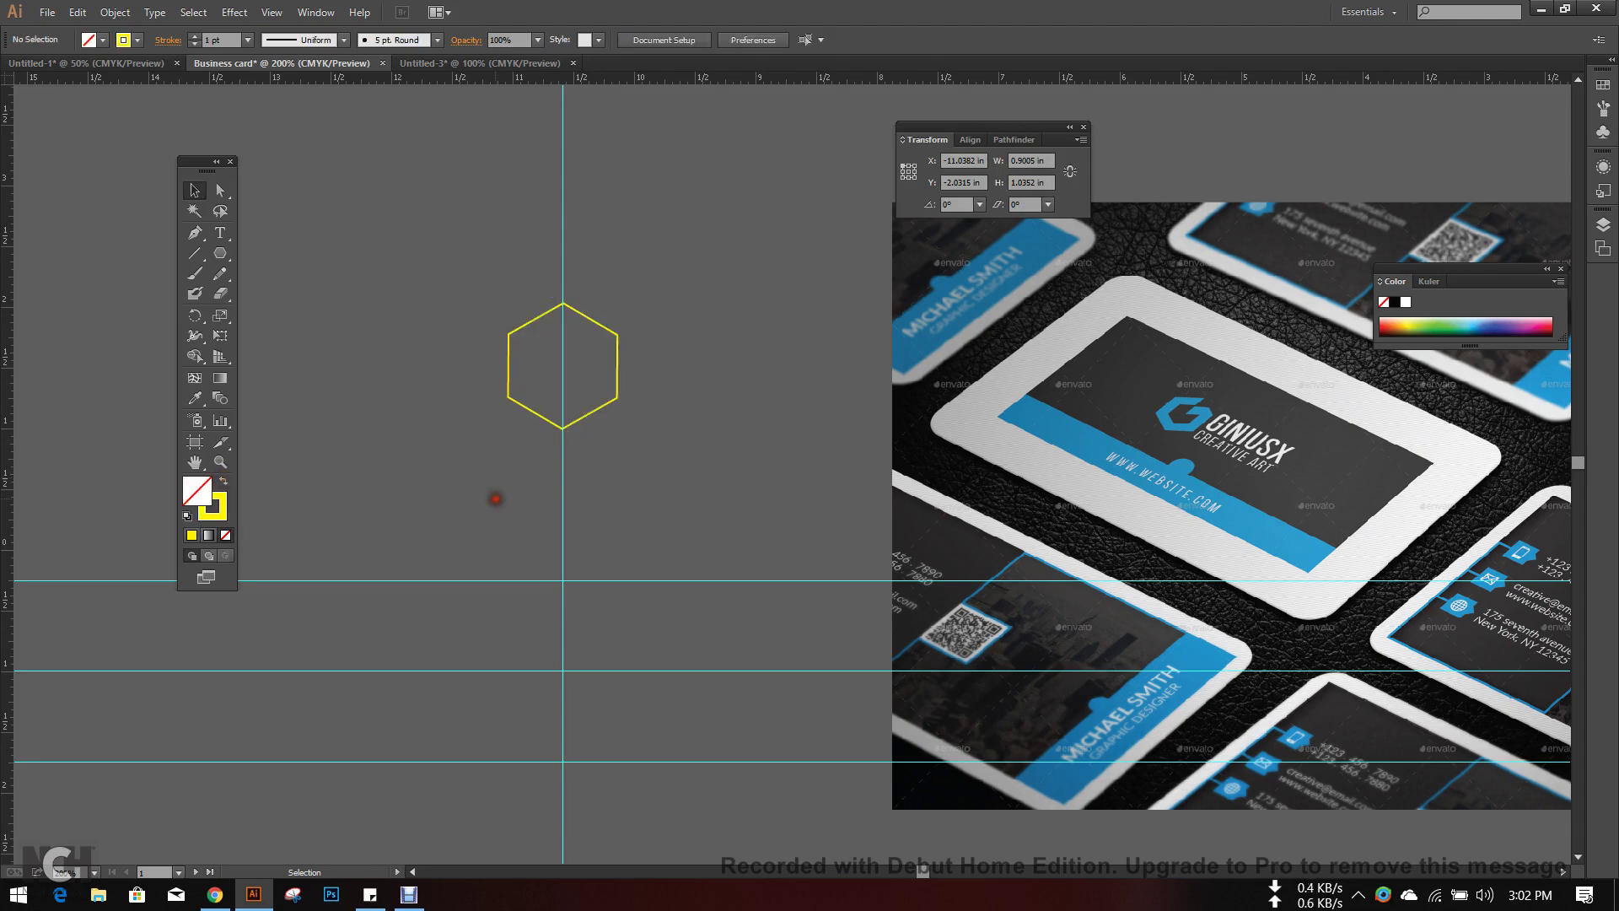
- Set the yellow hexagon outline's stroke weight to 9 pt
click(604, 405)
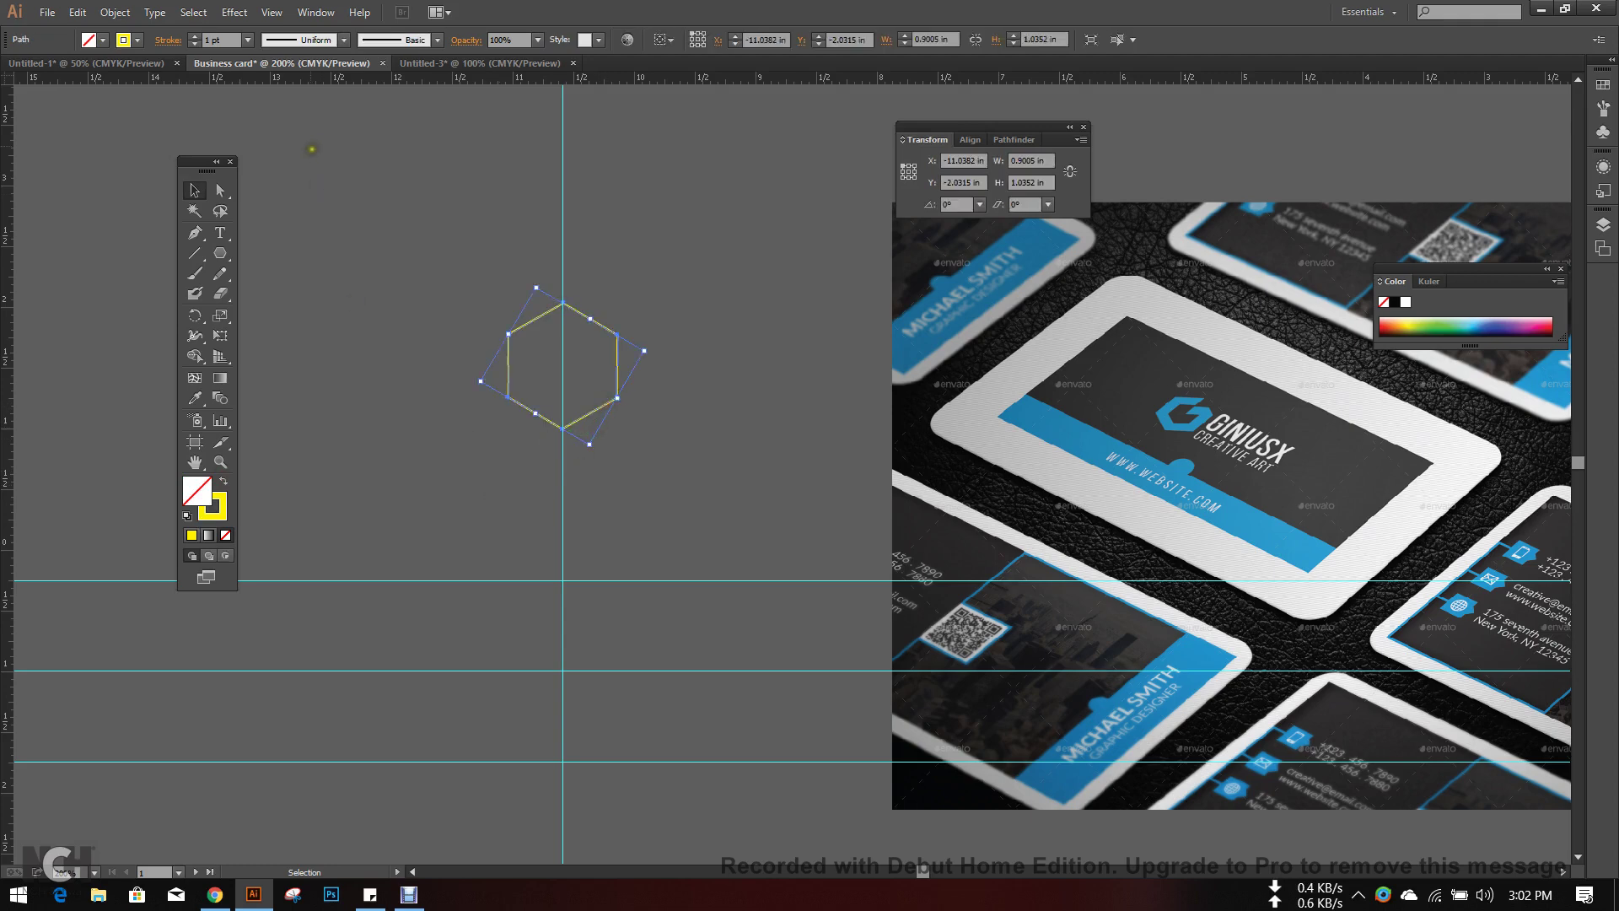
click(196, 36)
click(196, 36)
click(195, 35)
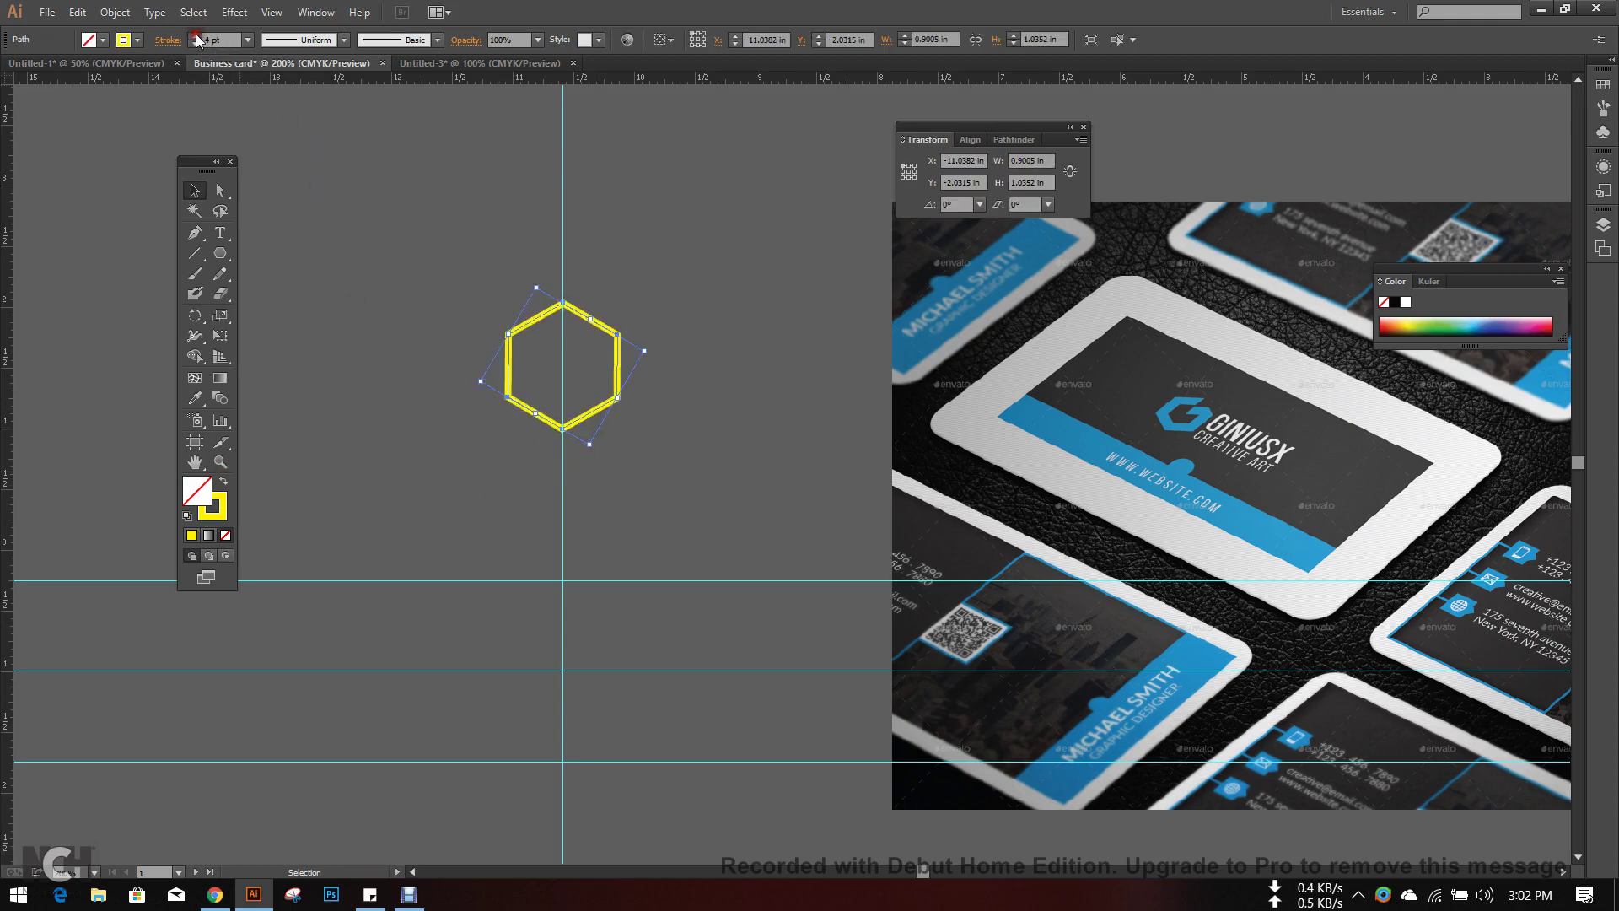
click(195, 36)
click(195, 36)
click(195, 36)
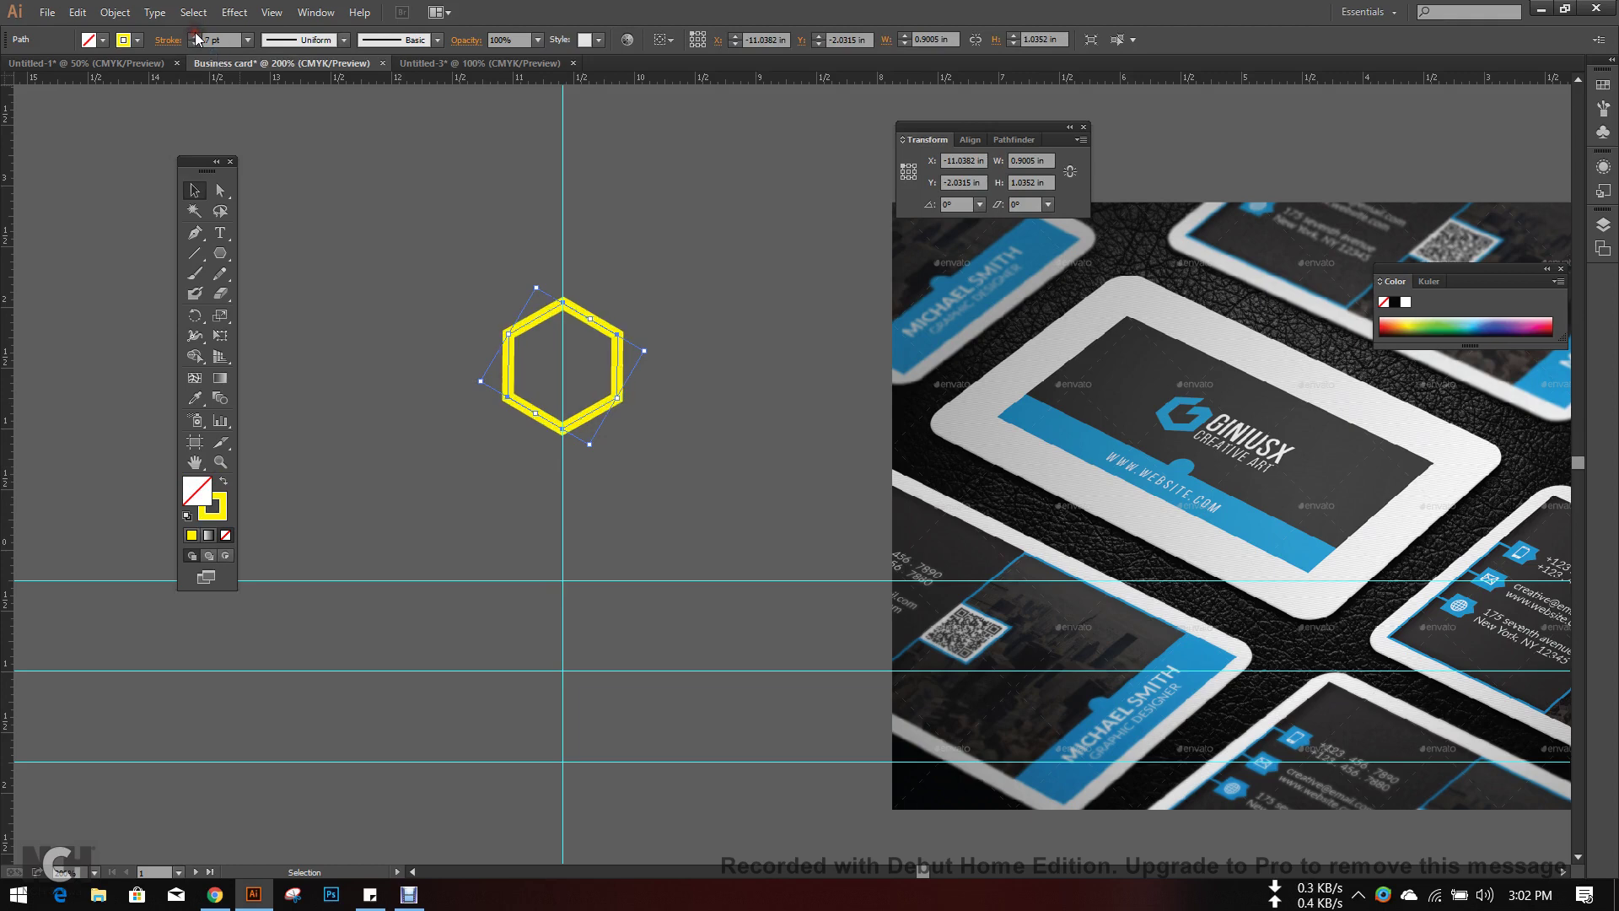
click(196, 36)
click(196, 36)
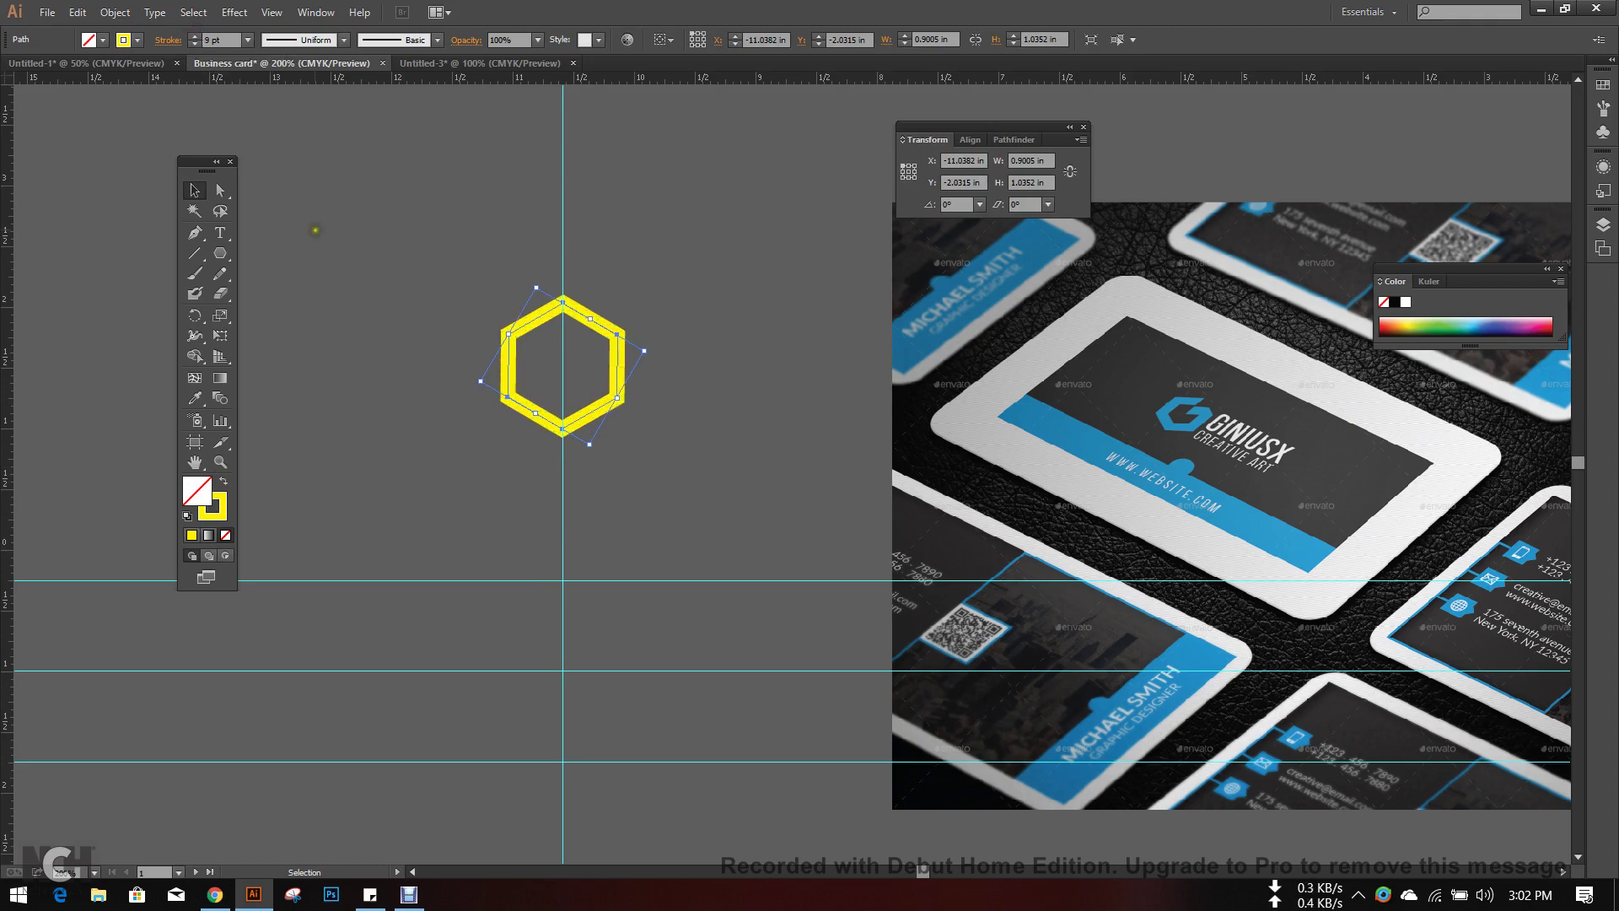
click(315, 228)
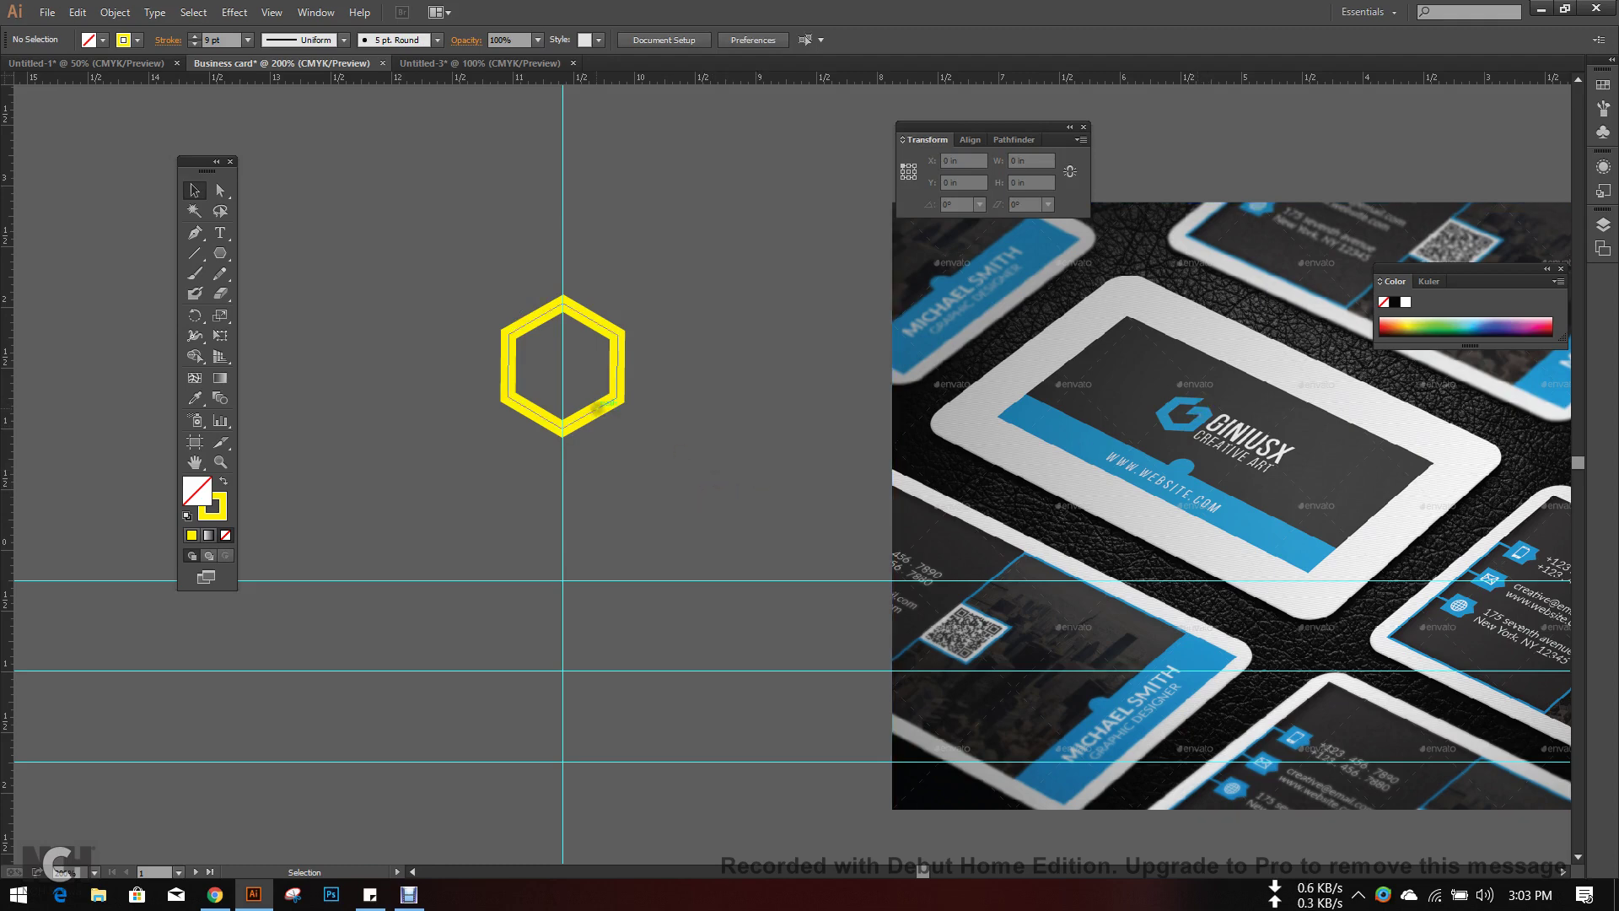
- Place a copy of the thick yellow hexagon on the empty canvas above and to the left of the original
click(597, 408)
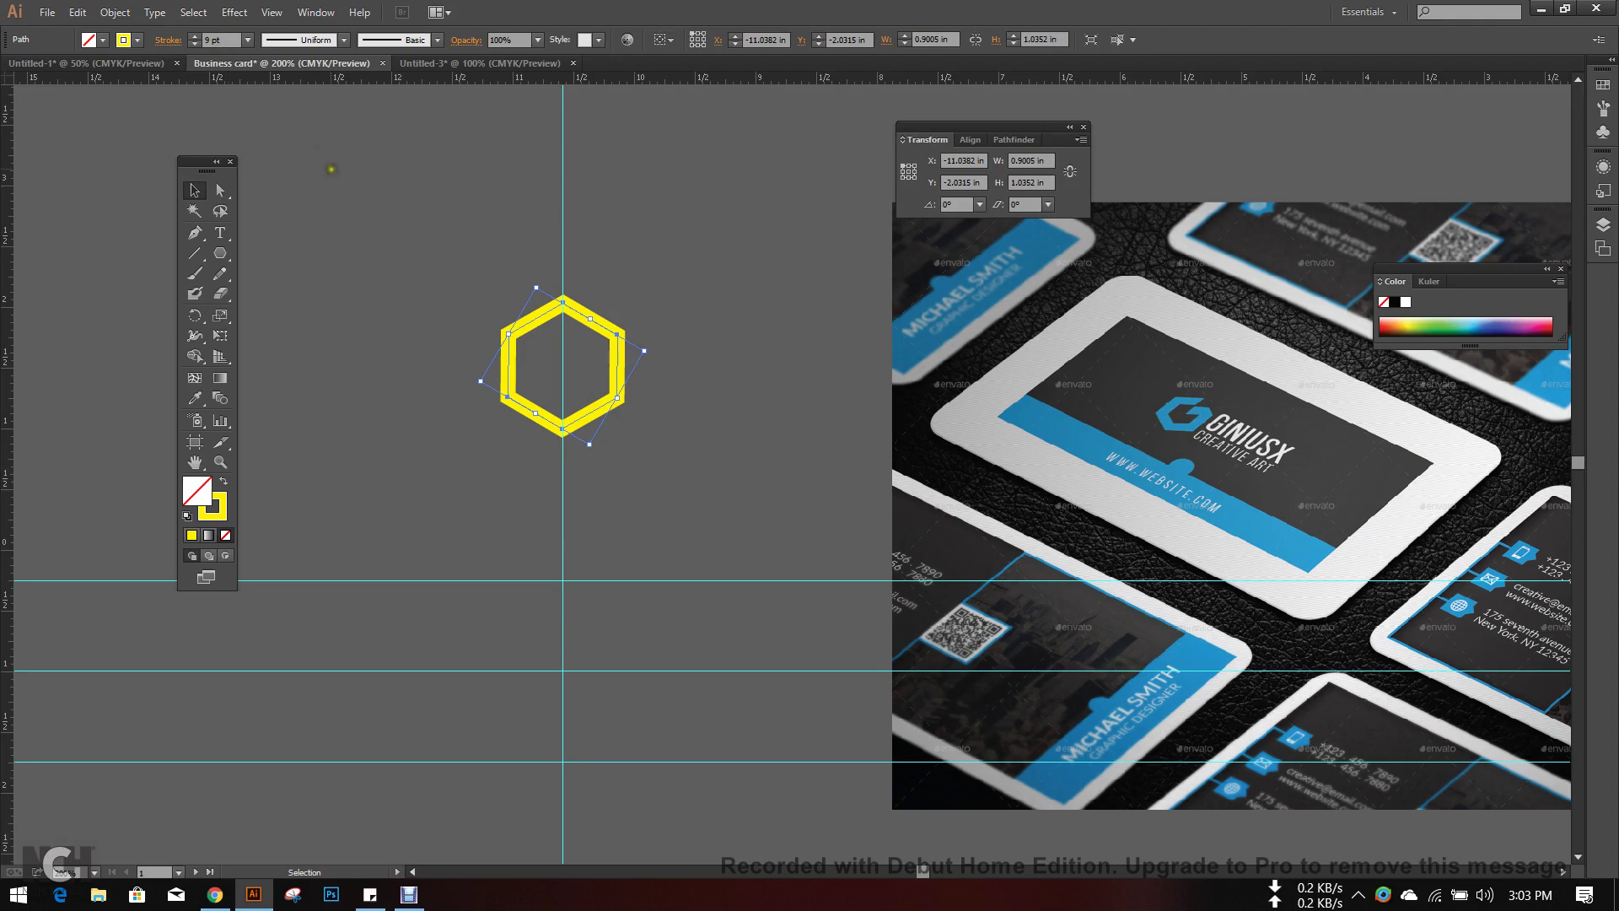
click(439, 204)
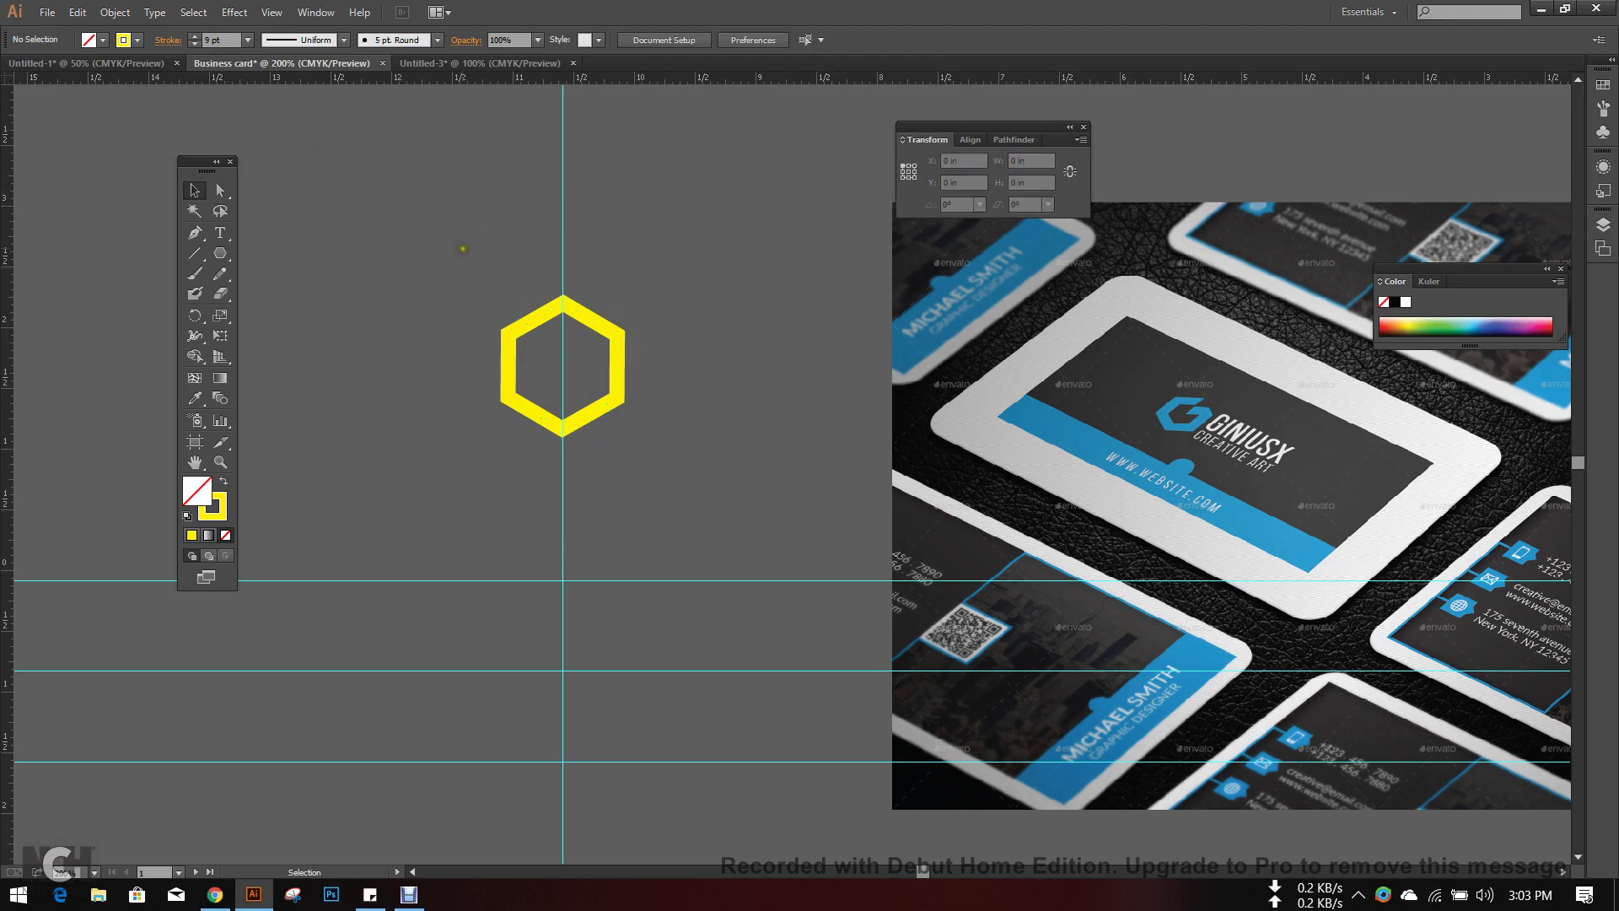
scroll(463, 270, up, 5)
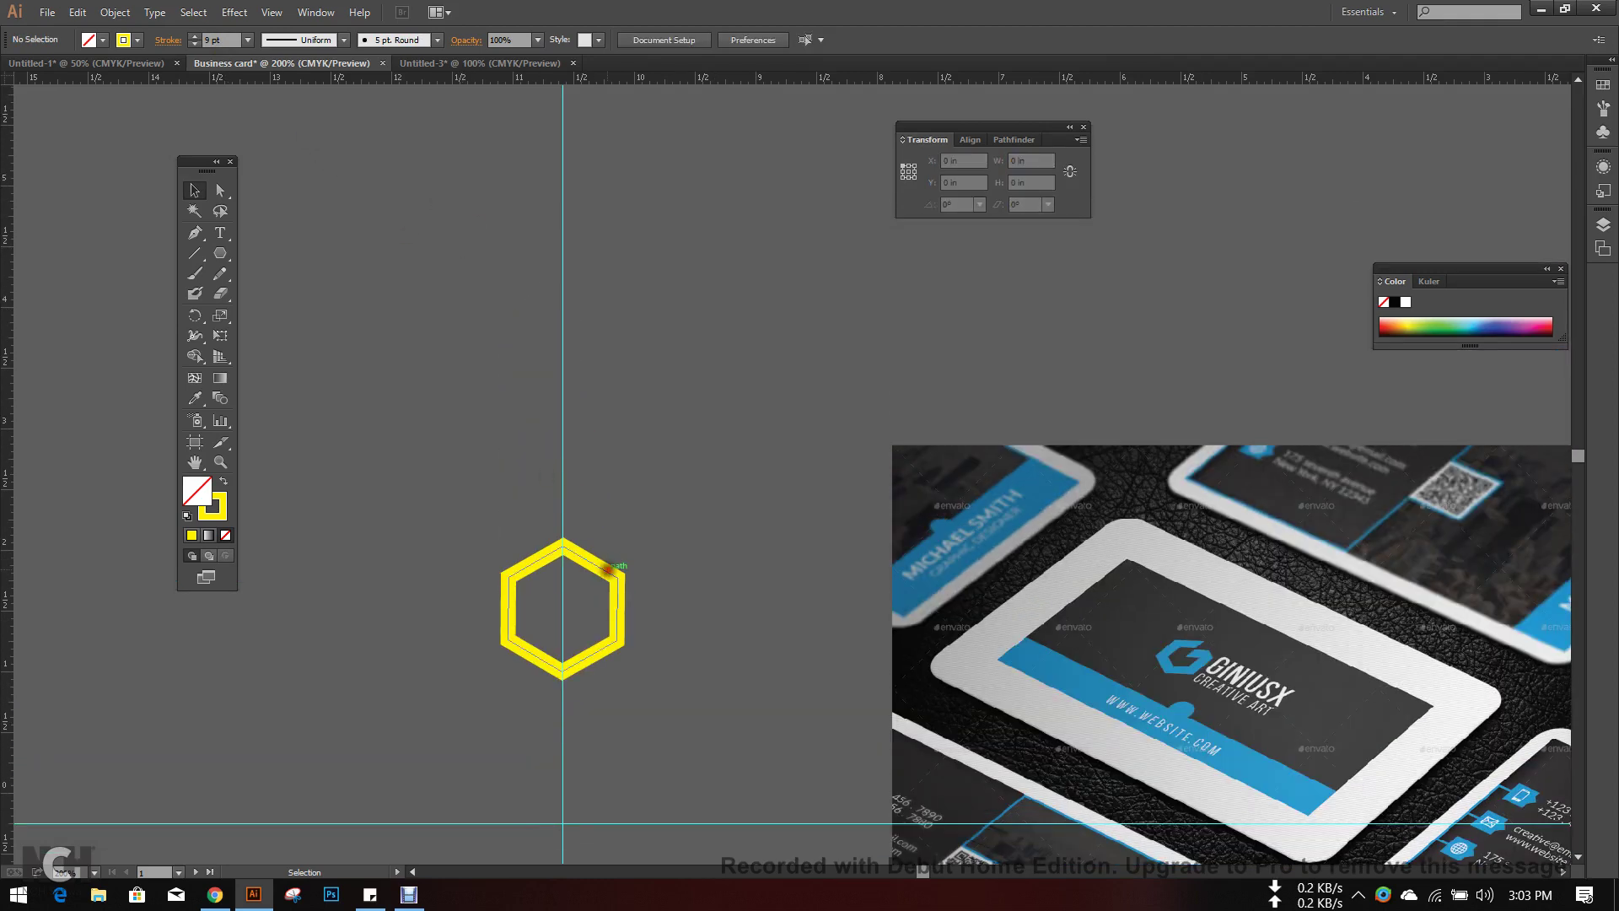
click(609, 566)
drag(609, 567, 468, 266)
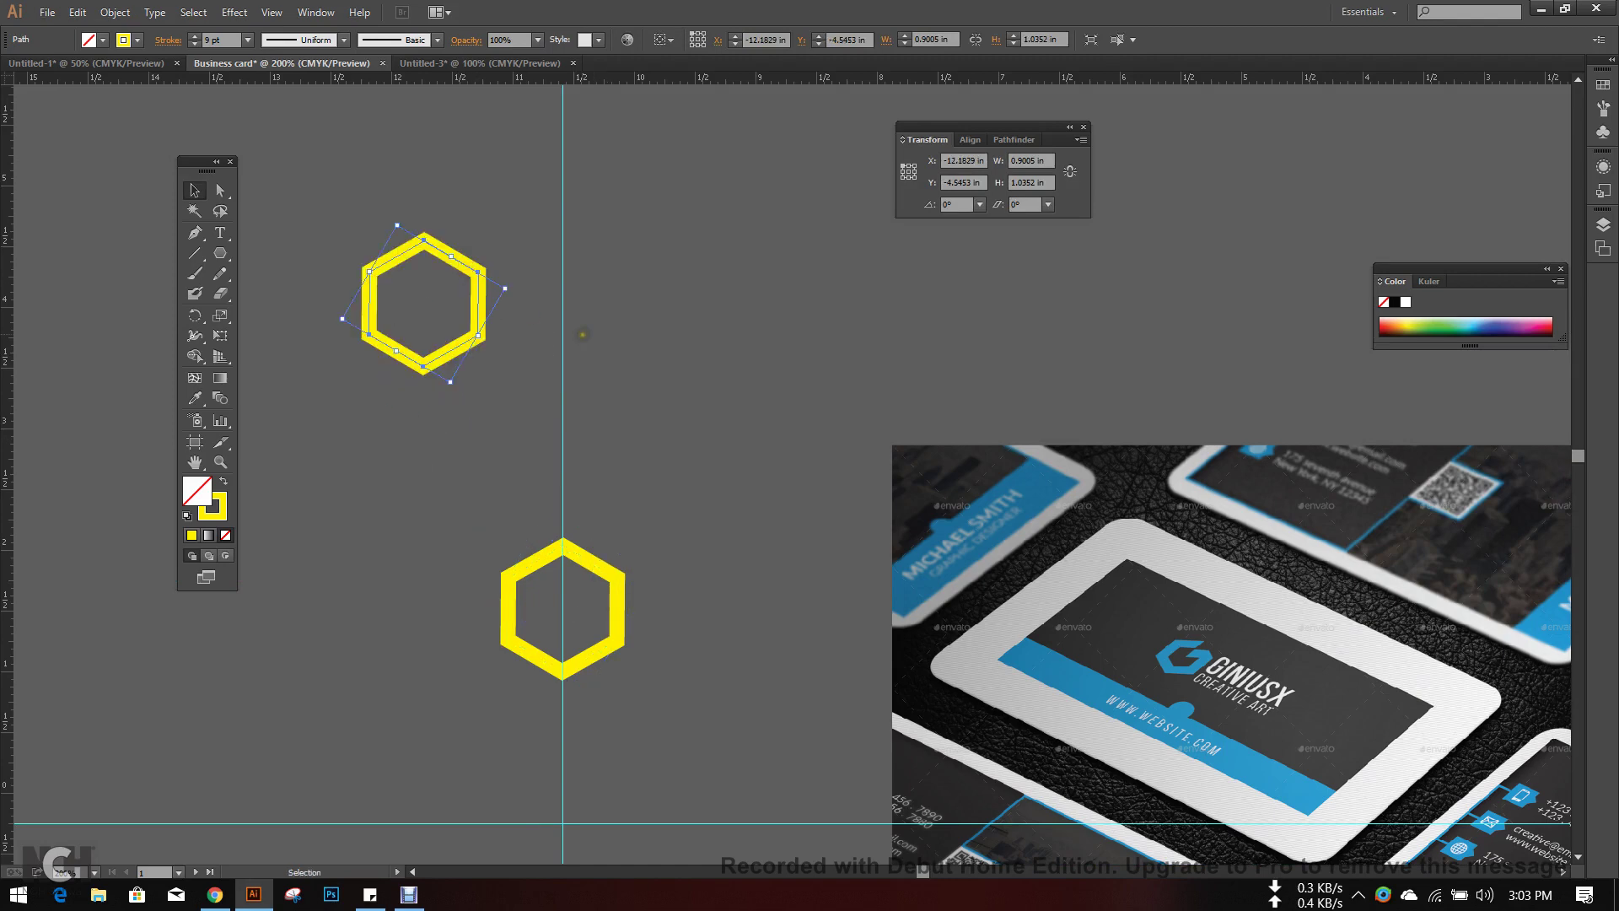
click(578, 333)
- Draw a rectangle about 1.10 by 1.29 in above and right of the hexagons, with a yellow fill and no stroke
scroll(352, 345, up, 3)
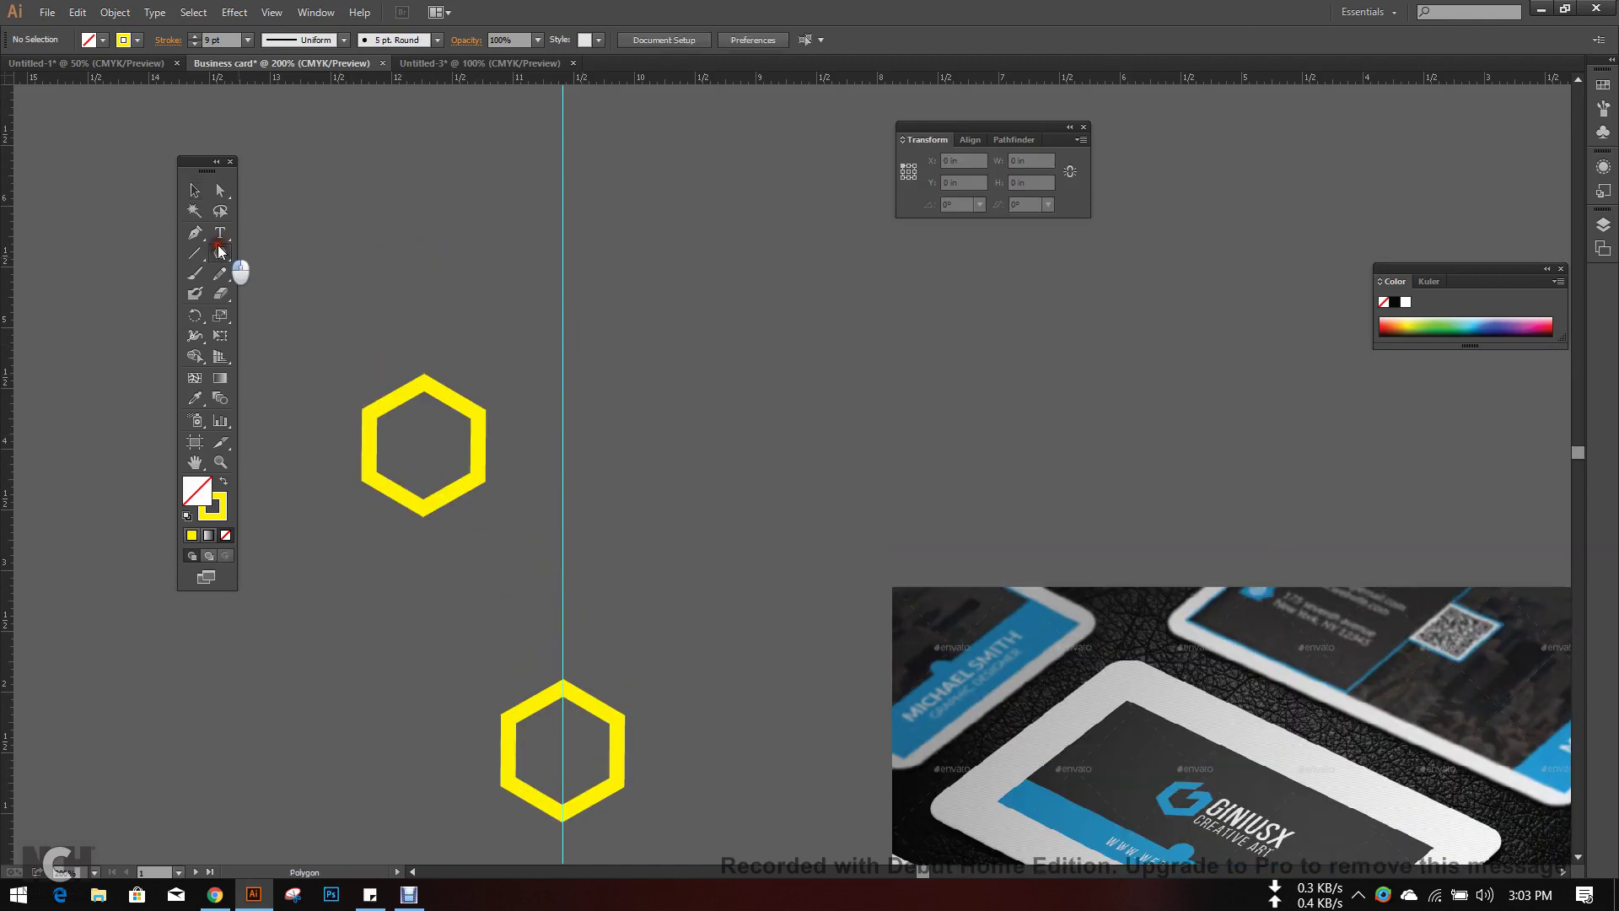
click(220, 253)
click(287, 253)
drag(646, 199, 779, 354)
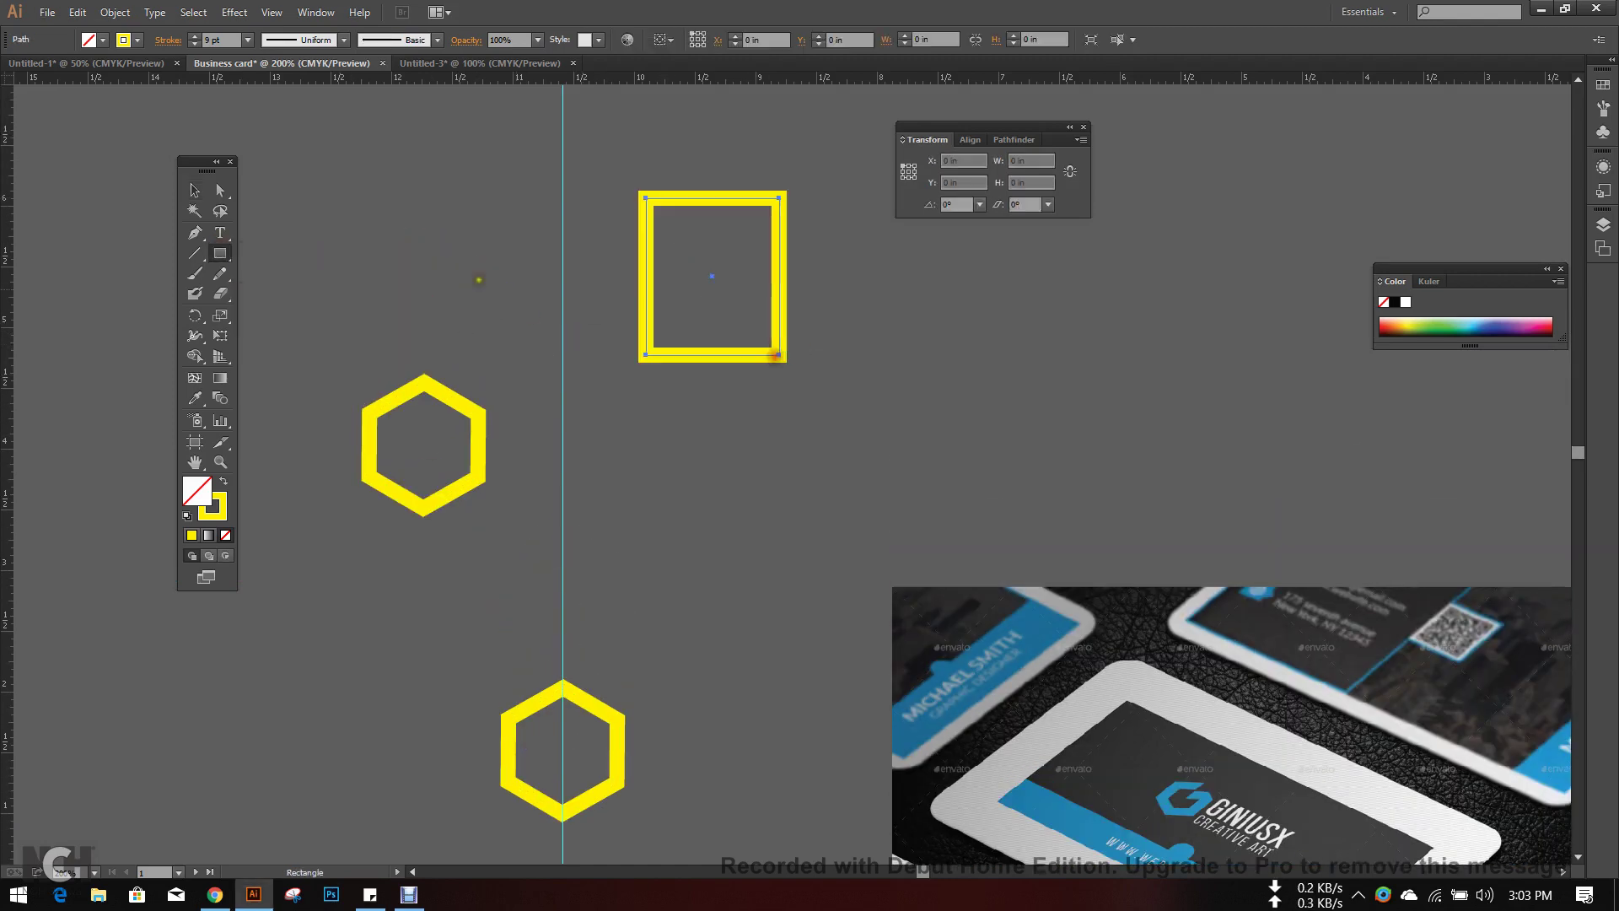
click(195, 191)
click(224, 479)
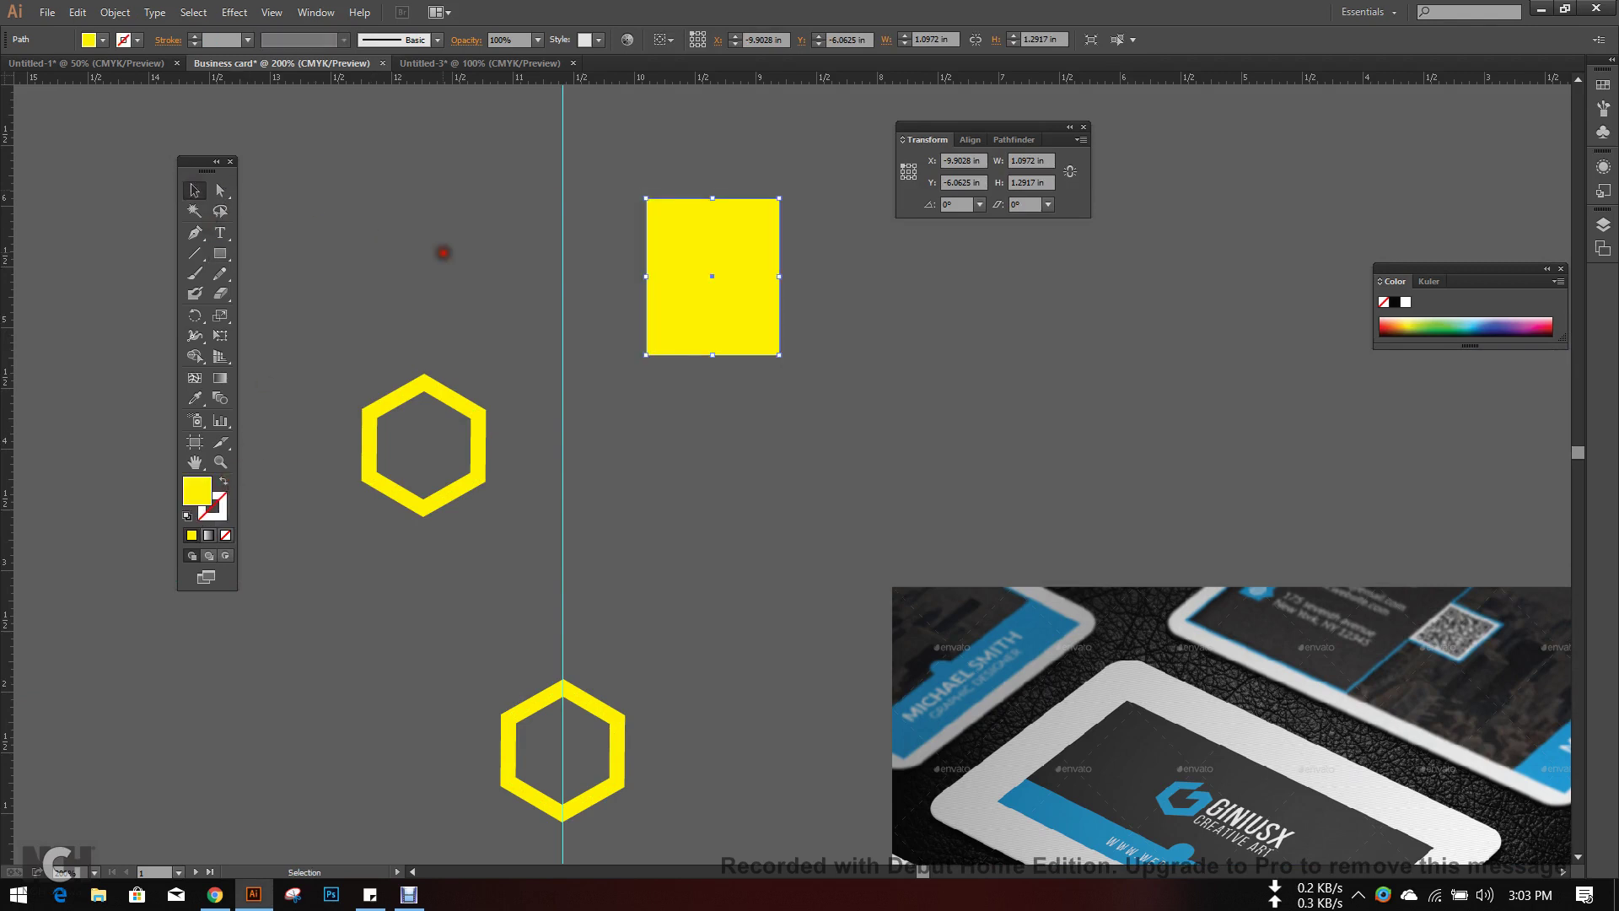
click(443, 253)
- Draw a second rectangle about 1.76 by 1.05 in overlapping the yellow one's lower right corner, and fill it red
click(220, 253)
drag(688, 285, 901, 412)
click(102, 40)
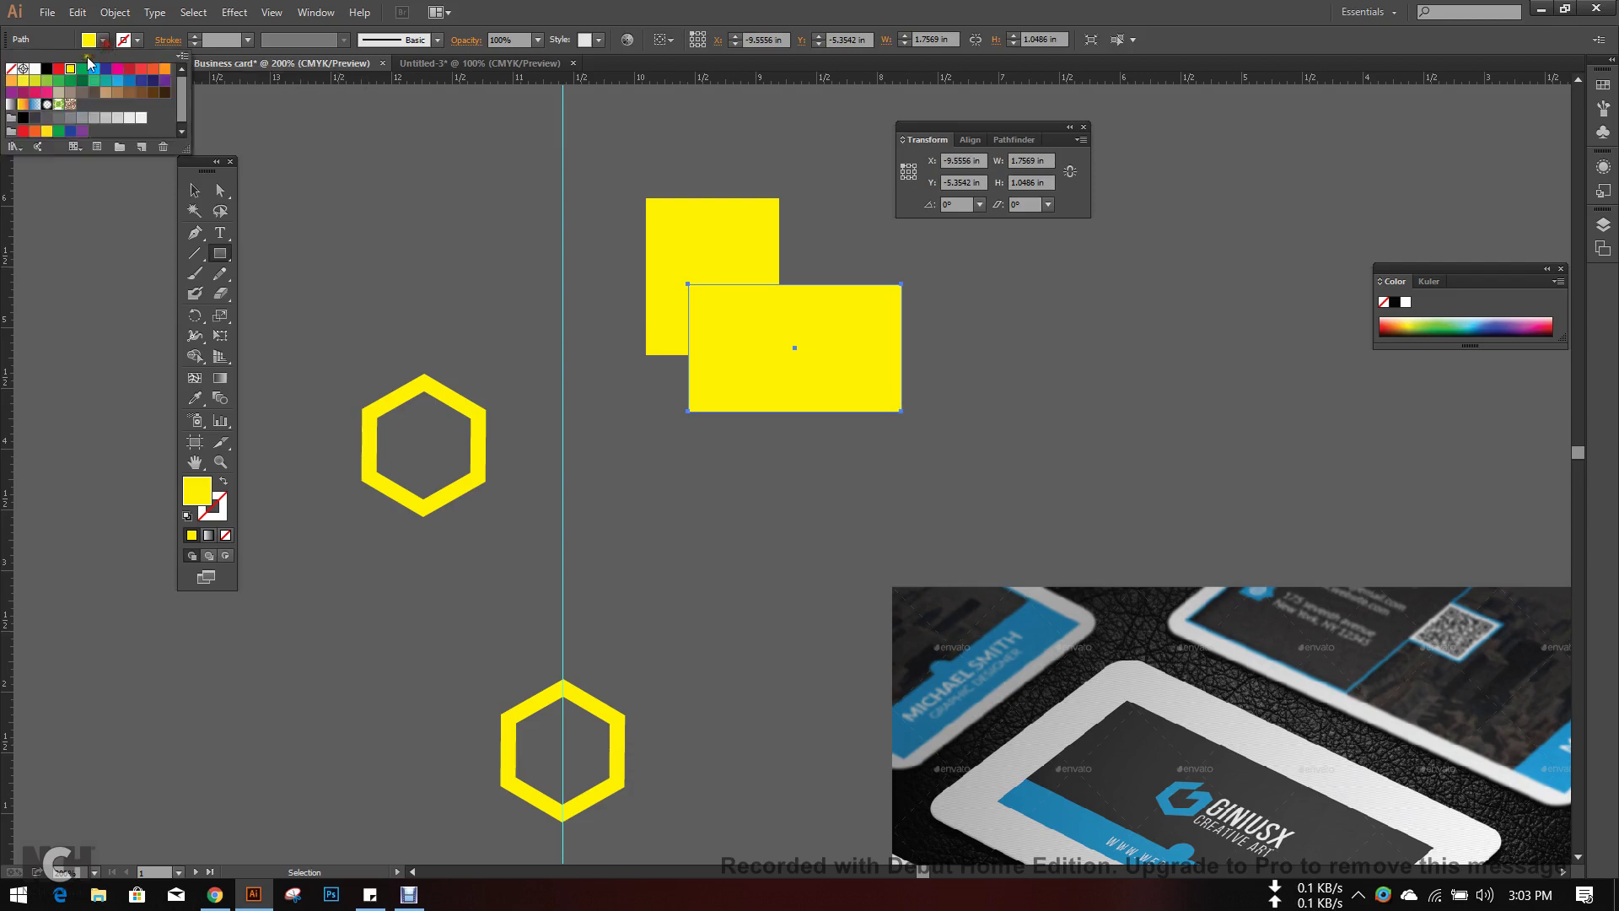
click(66, 67)
click(382, 163)
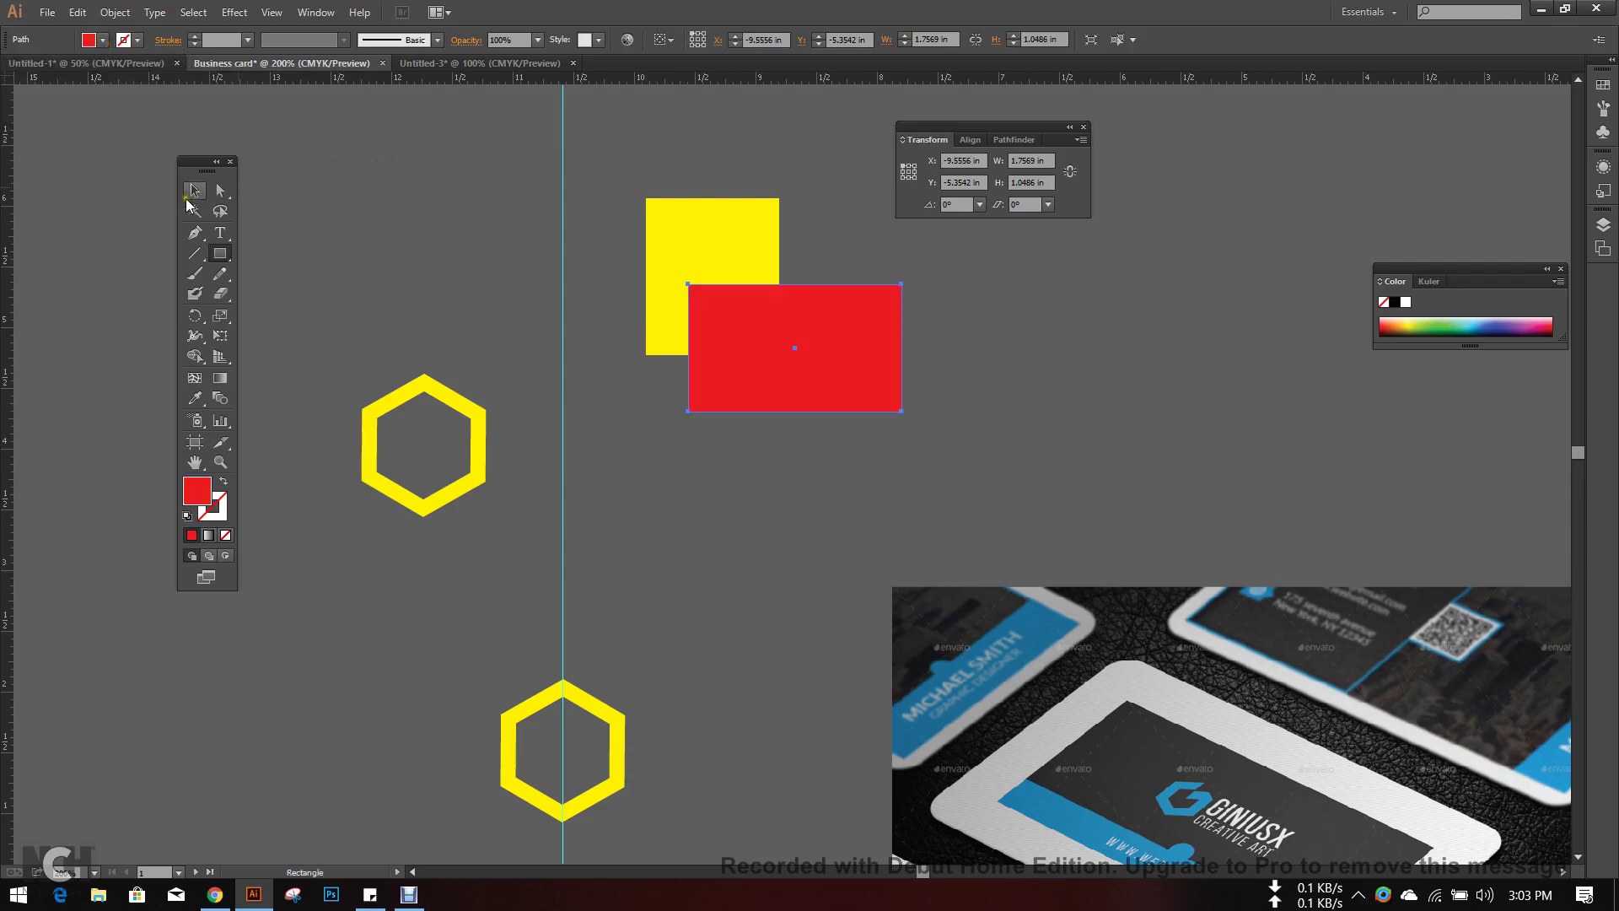
- Subtract the red rectangle from the yellow one with the Pathfinder's Minus Front to leave an L-shape
click(194, 190)
drag(479, 217, 781, 334)
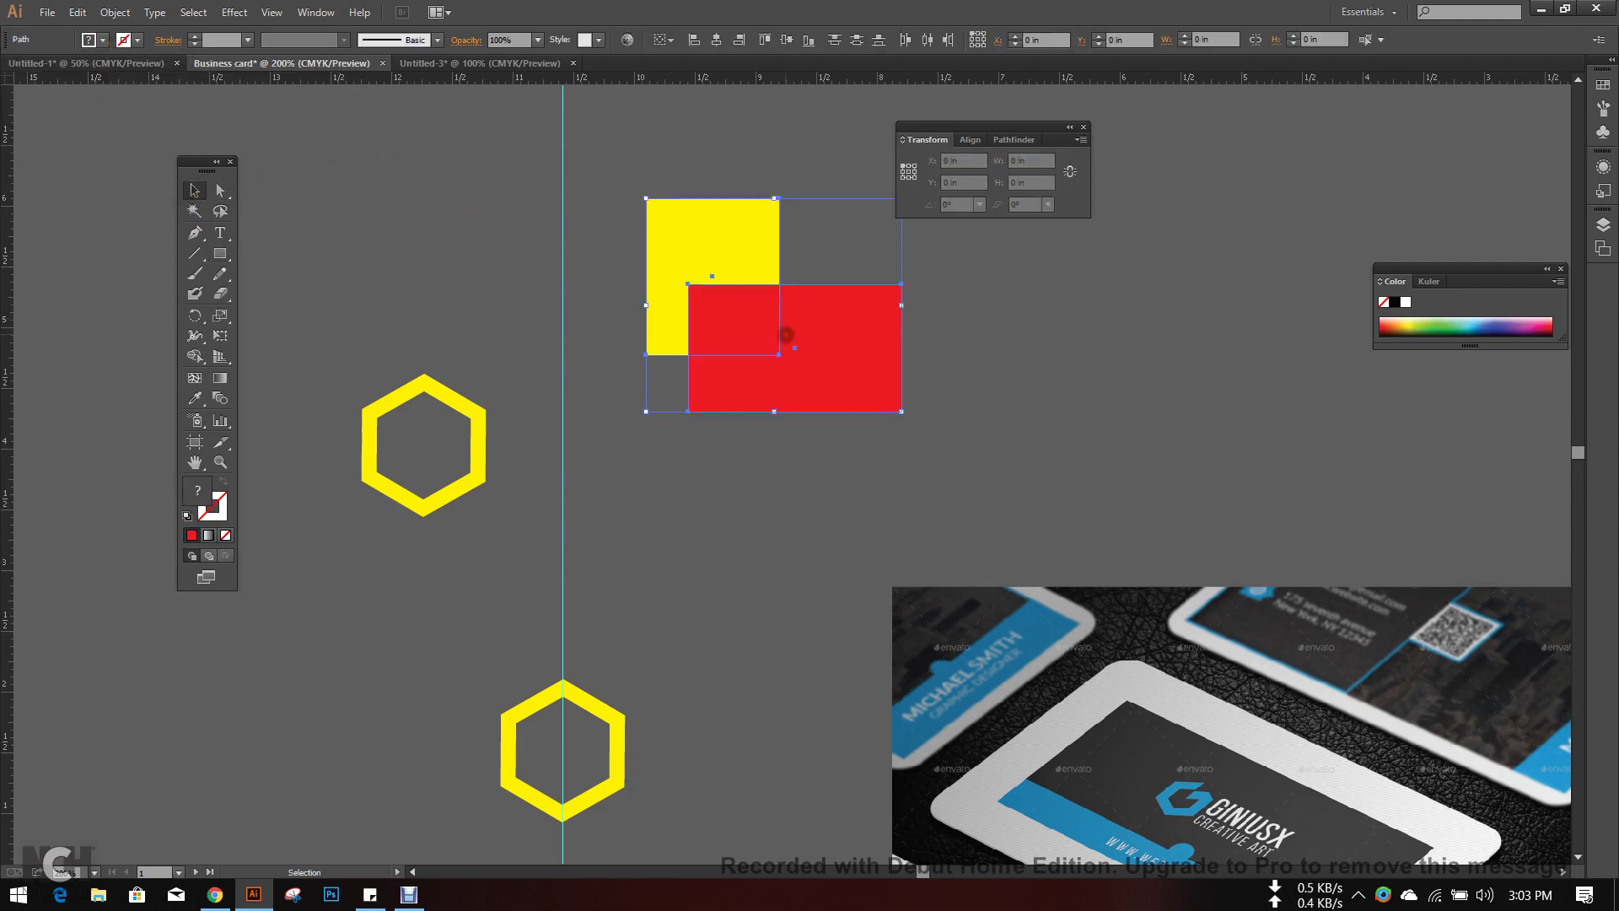
click(1019, 140)
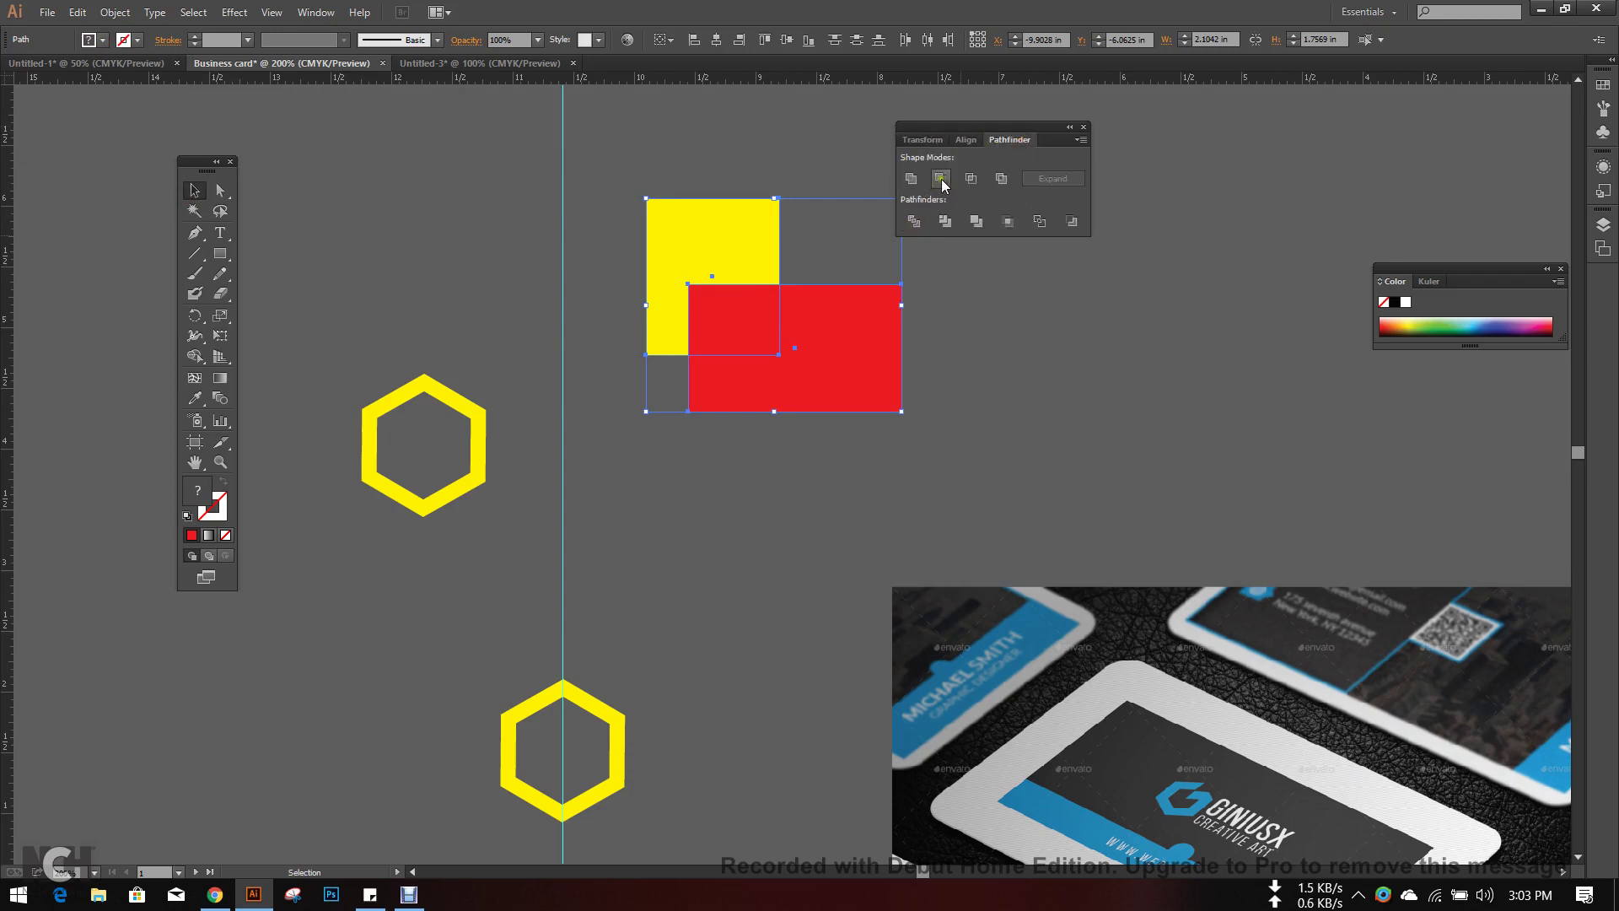
click(940, 178)
click(784, 398)
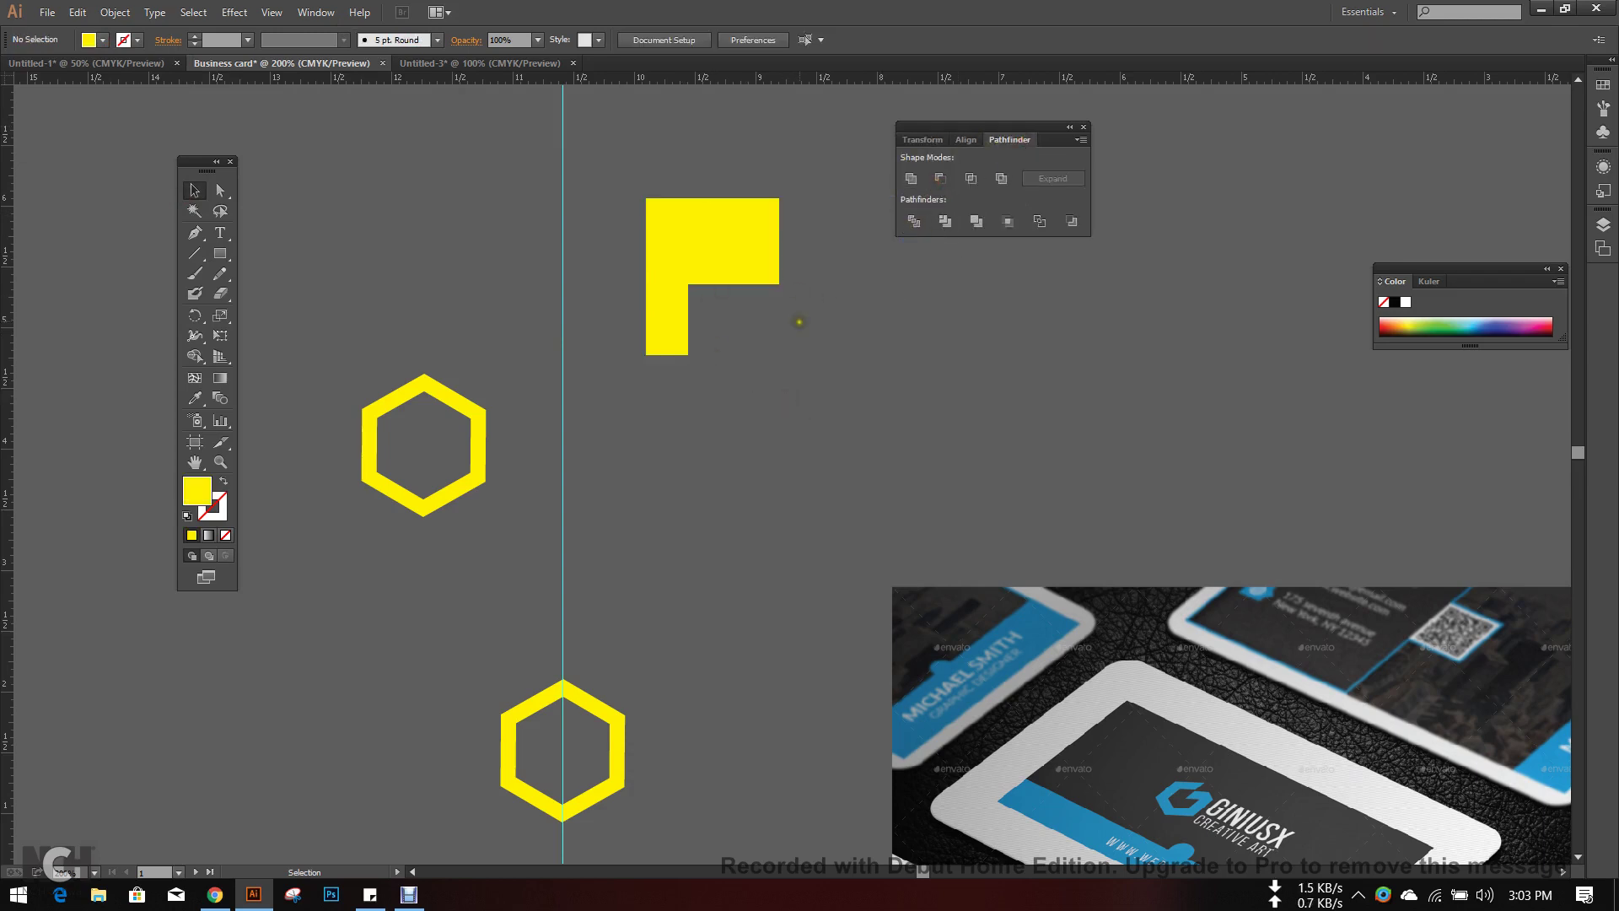
- Examine the shape of the blue hexagonal logo on the reference business card up close
scroll(804, 325, down, 2)
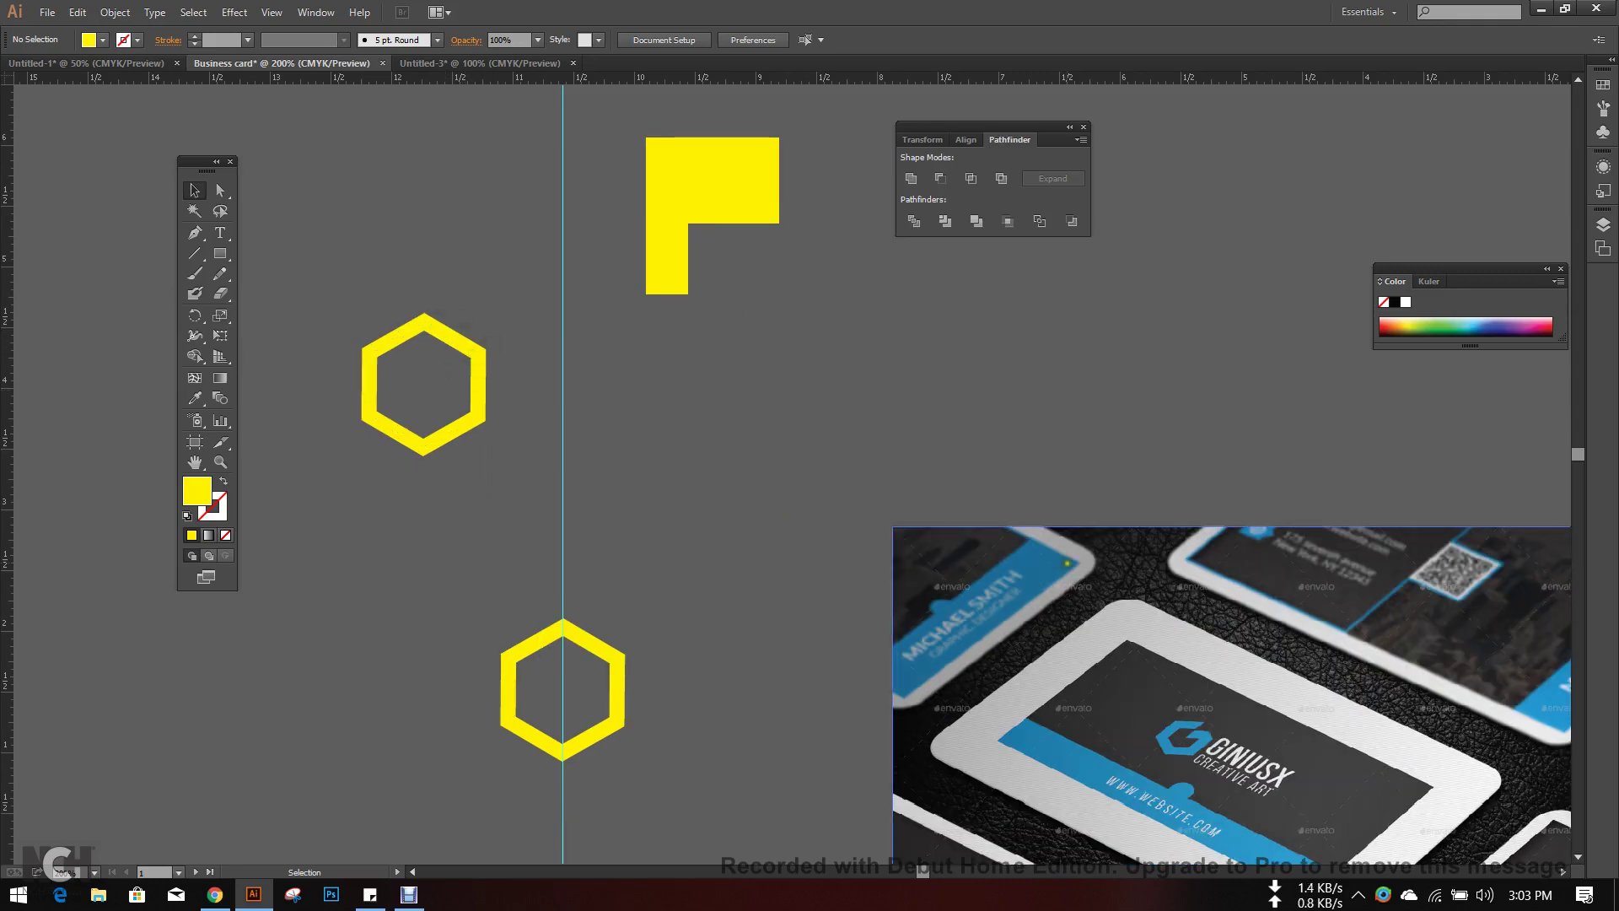
scroll(805, 414, down, 5)
scroll(806, 414, right, 8)
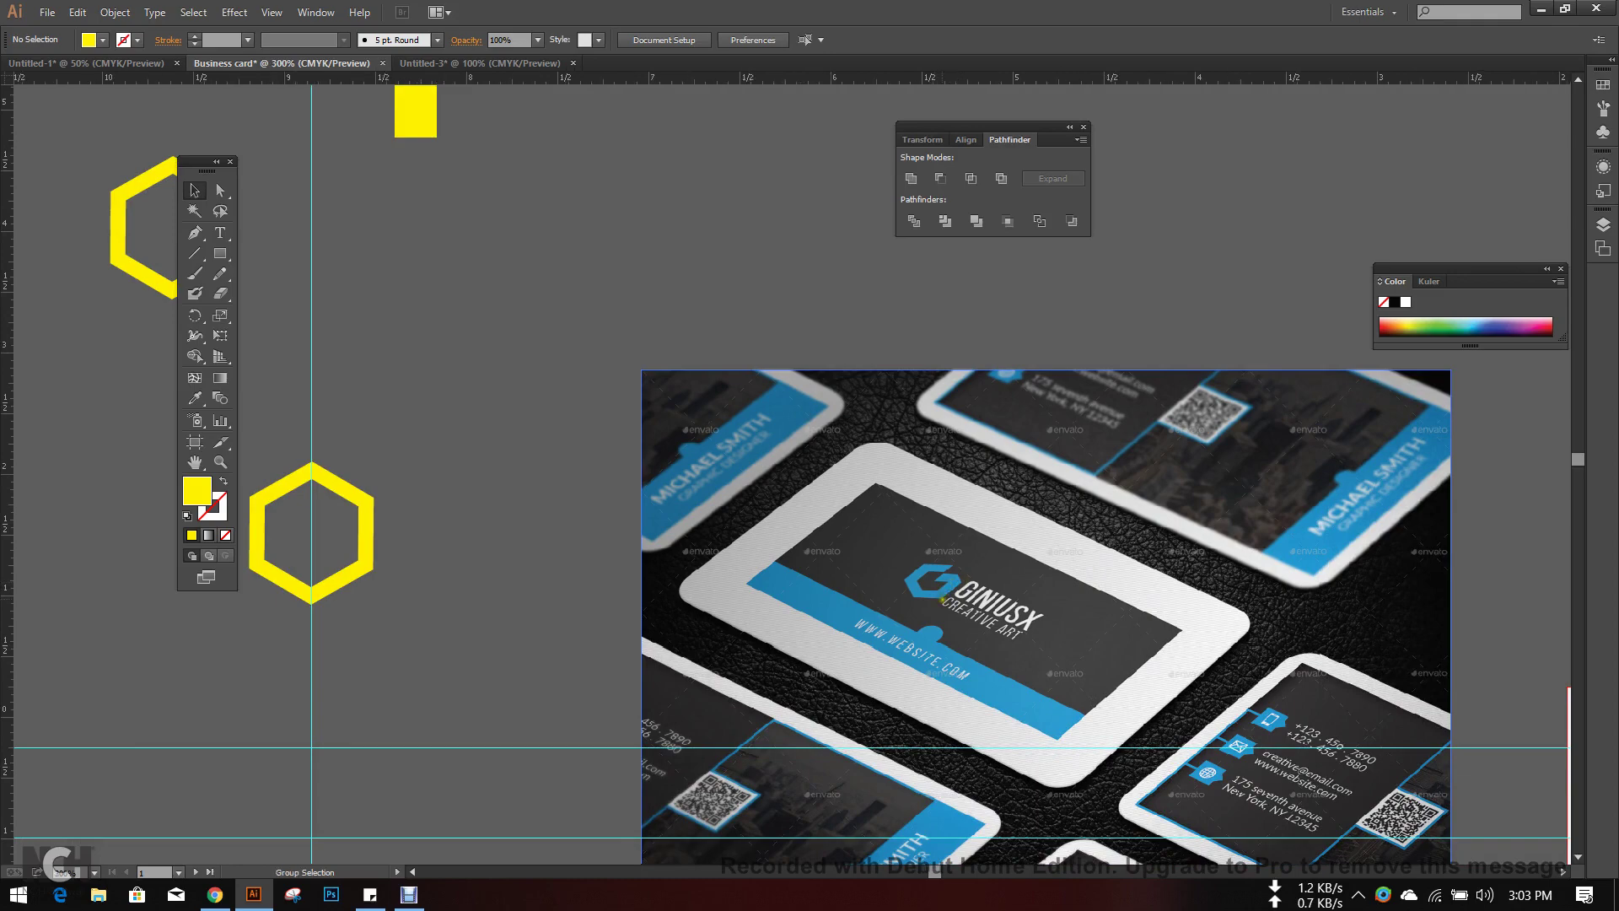
scroll(951, 581, up, 4)
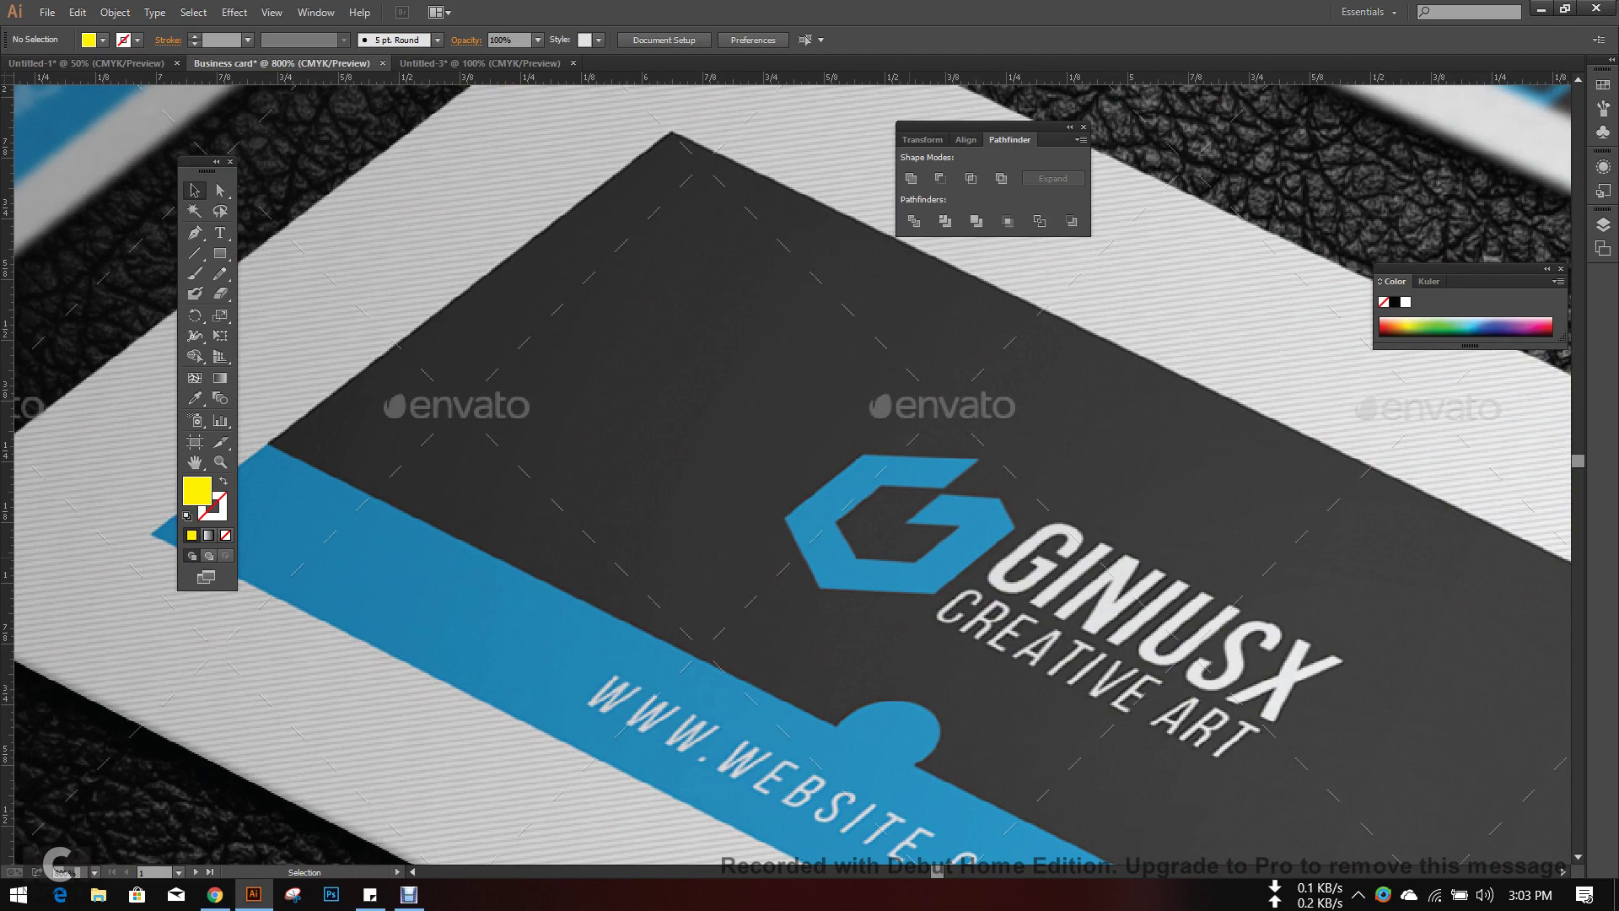
scroll(675, 547, down, 4)
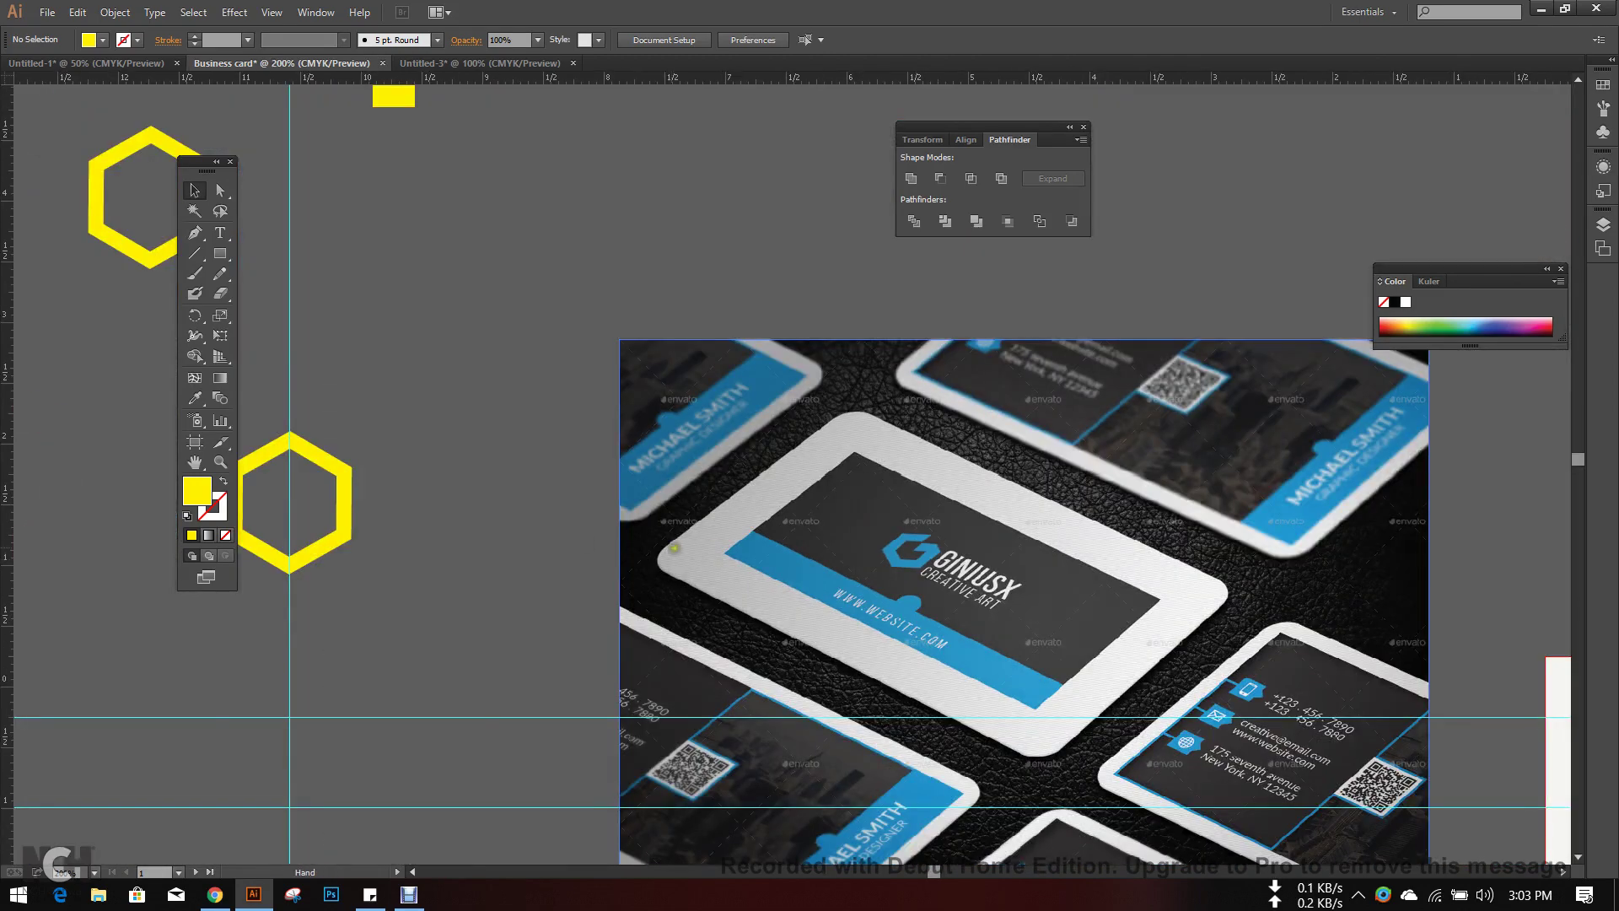
drag(674, 548, 824, 604)
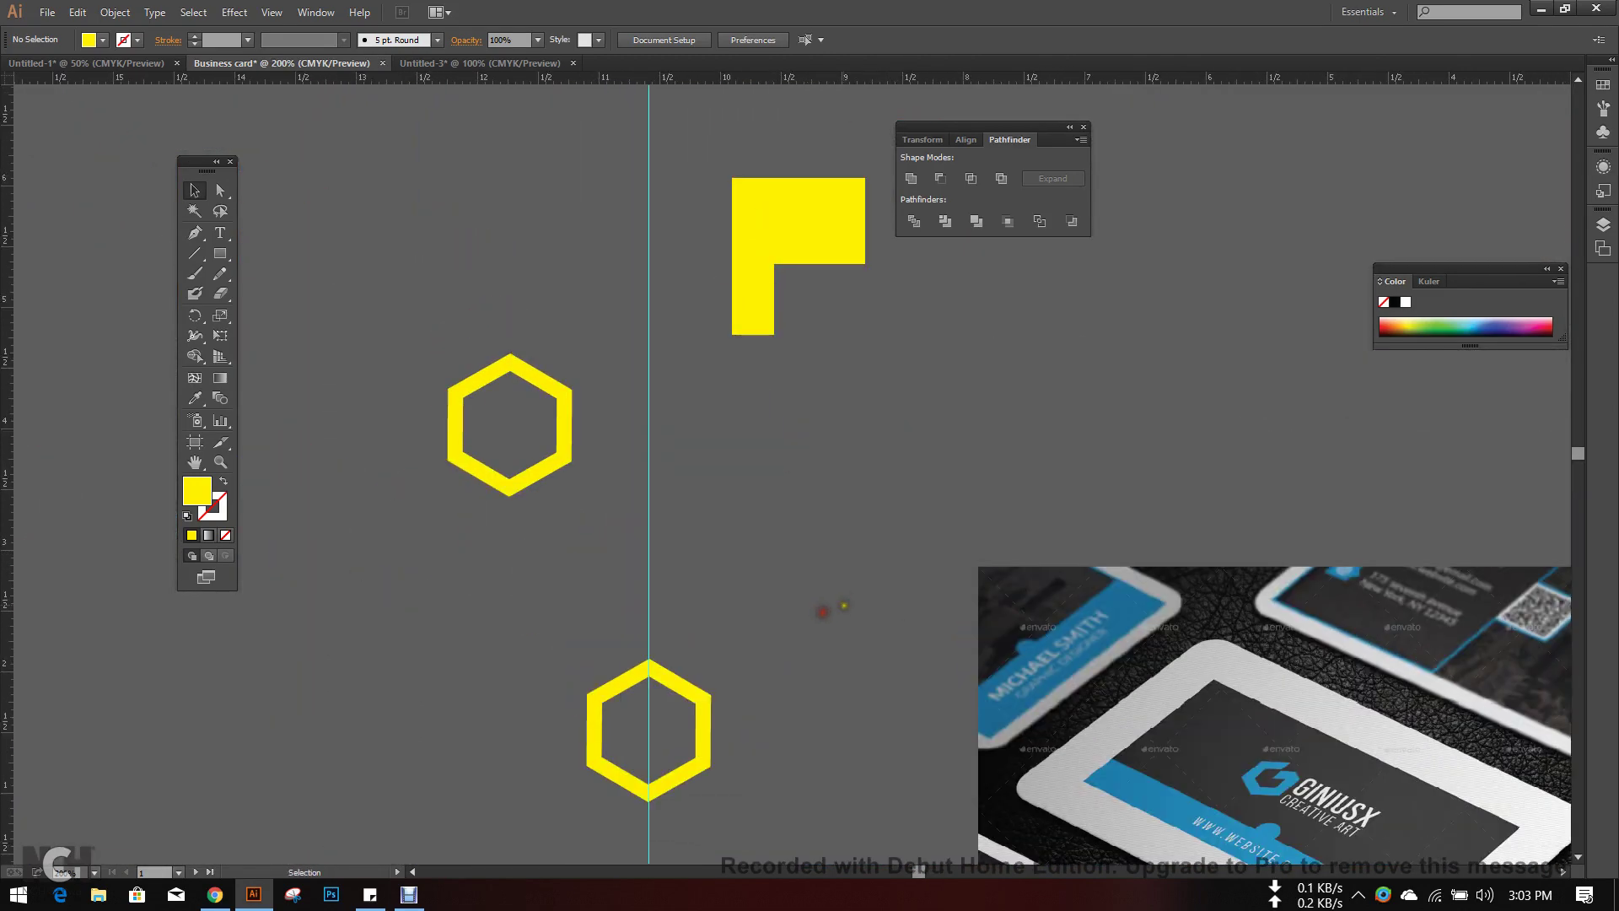
- Move the copied upper hexagon slightly down and to the left
click(770, 219)
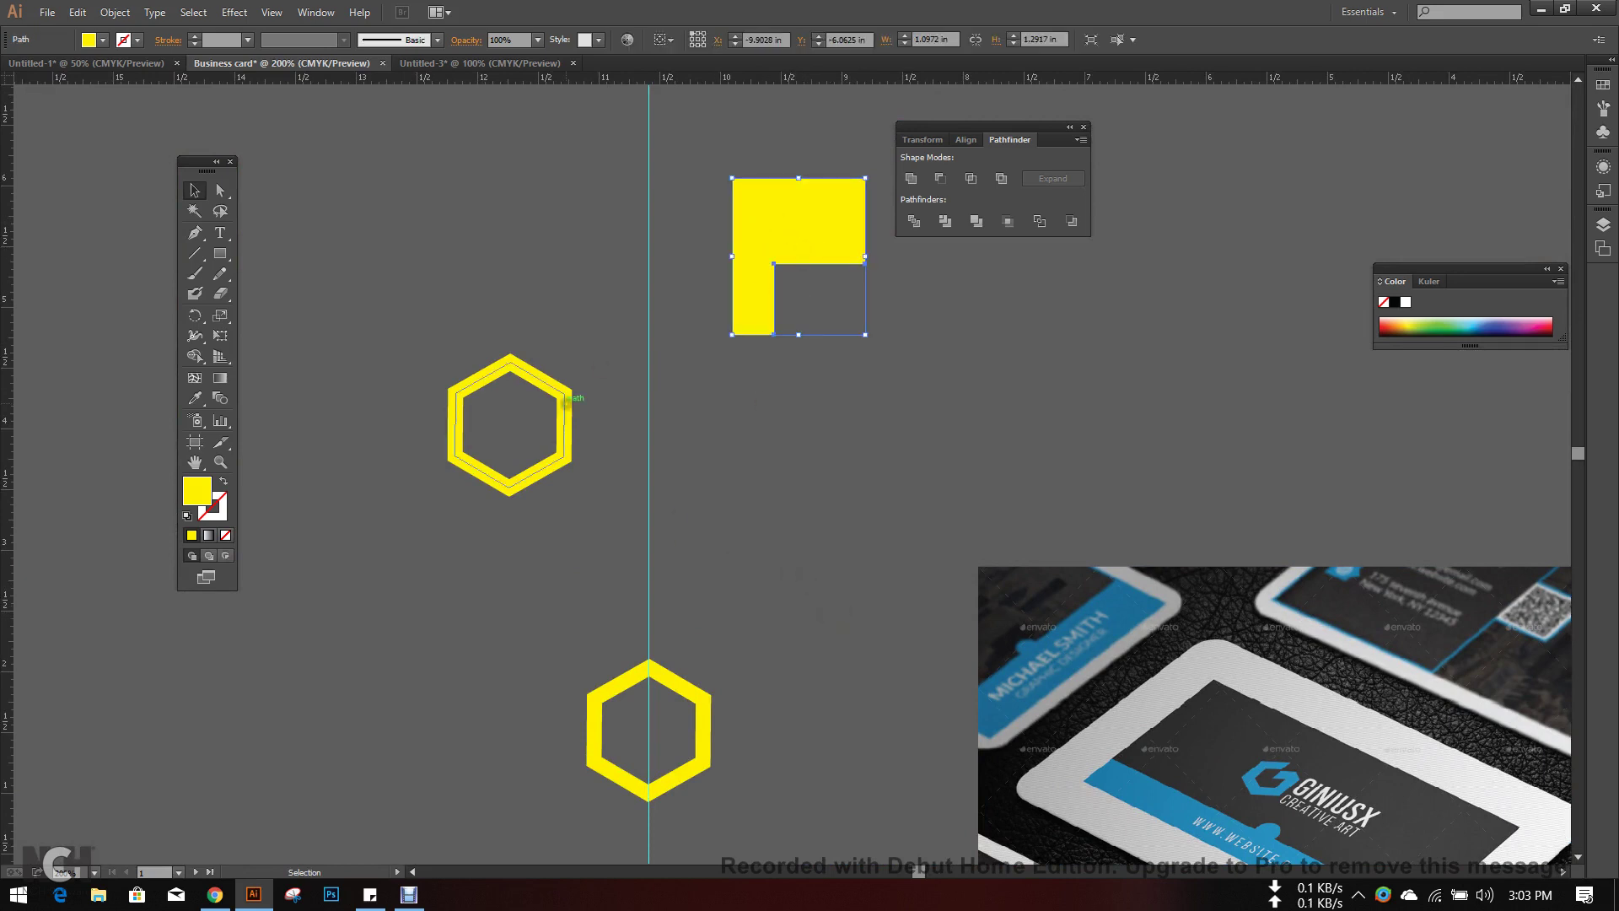
click(563, 406)
drag(563, 407, 544, 415)
click(456, 277)
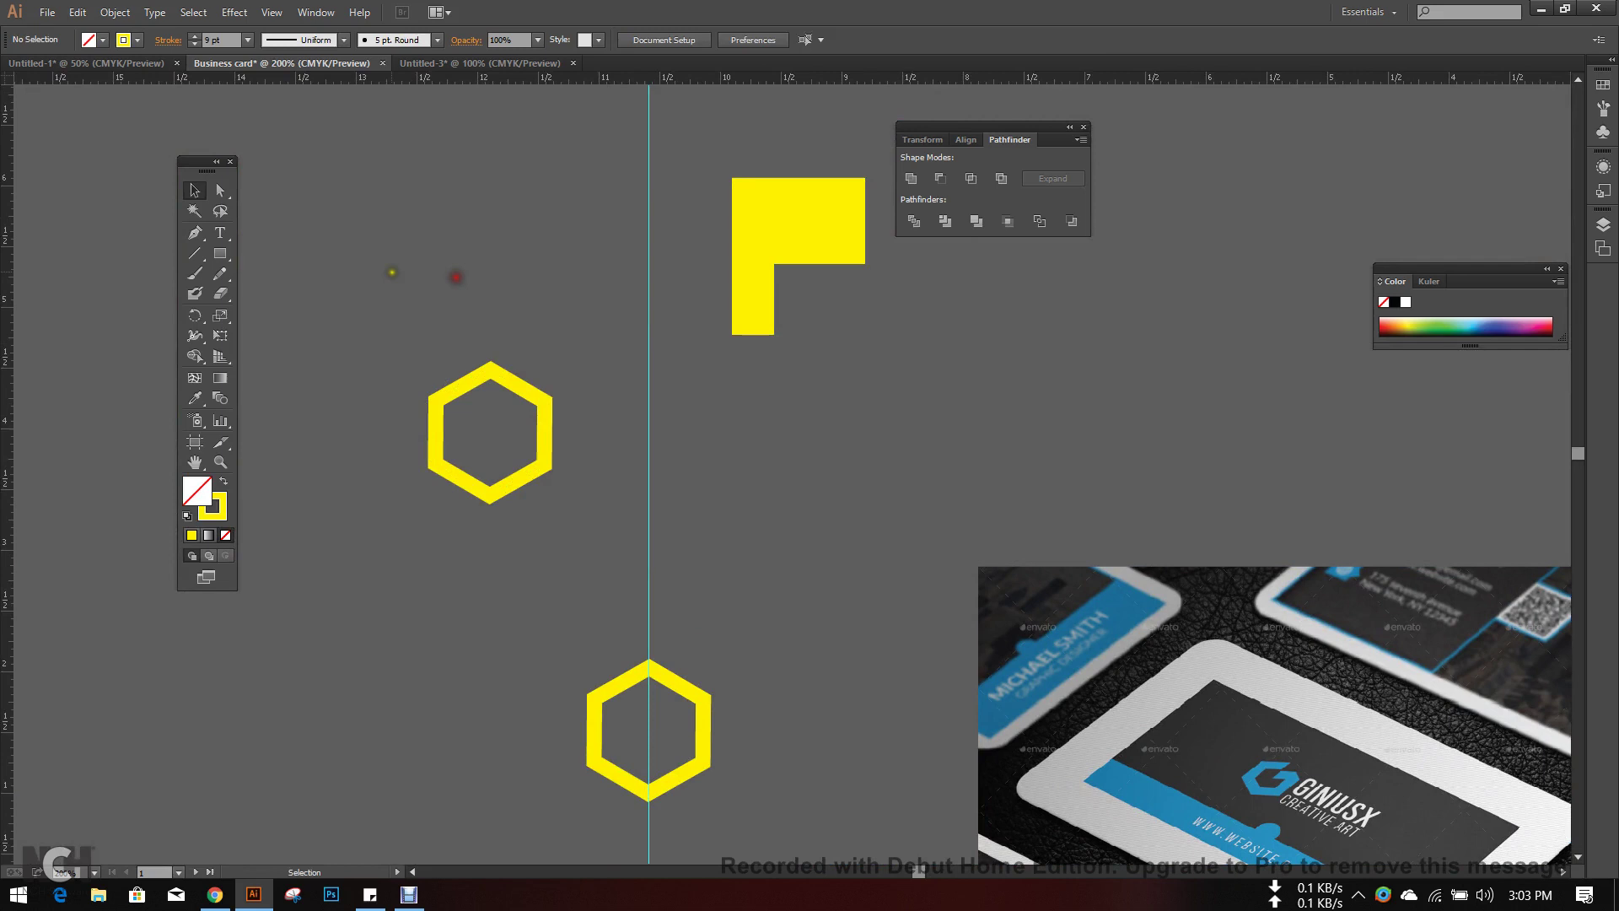
- Draw a rectangle about 0.70 by 0.58 in over the upper hexagon's top right edge, filled red with no stroke
click(230, 251)
drag(489, 333, 576, 405)
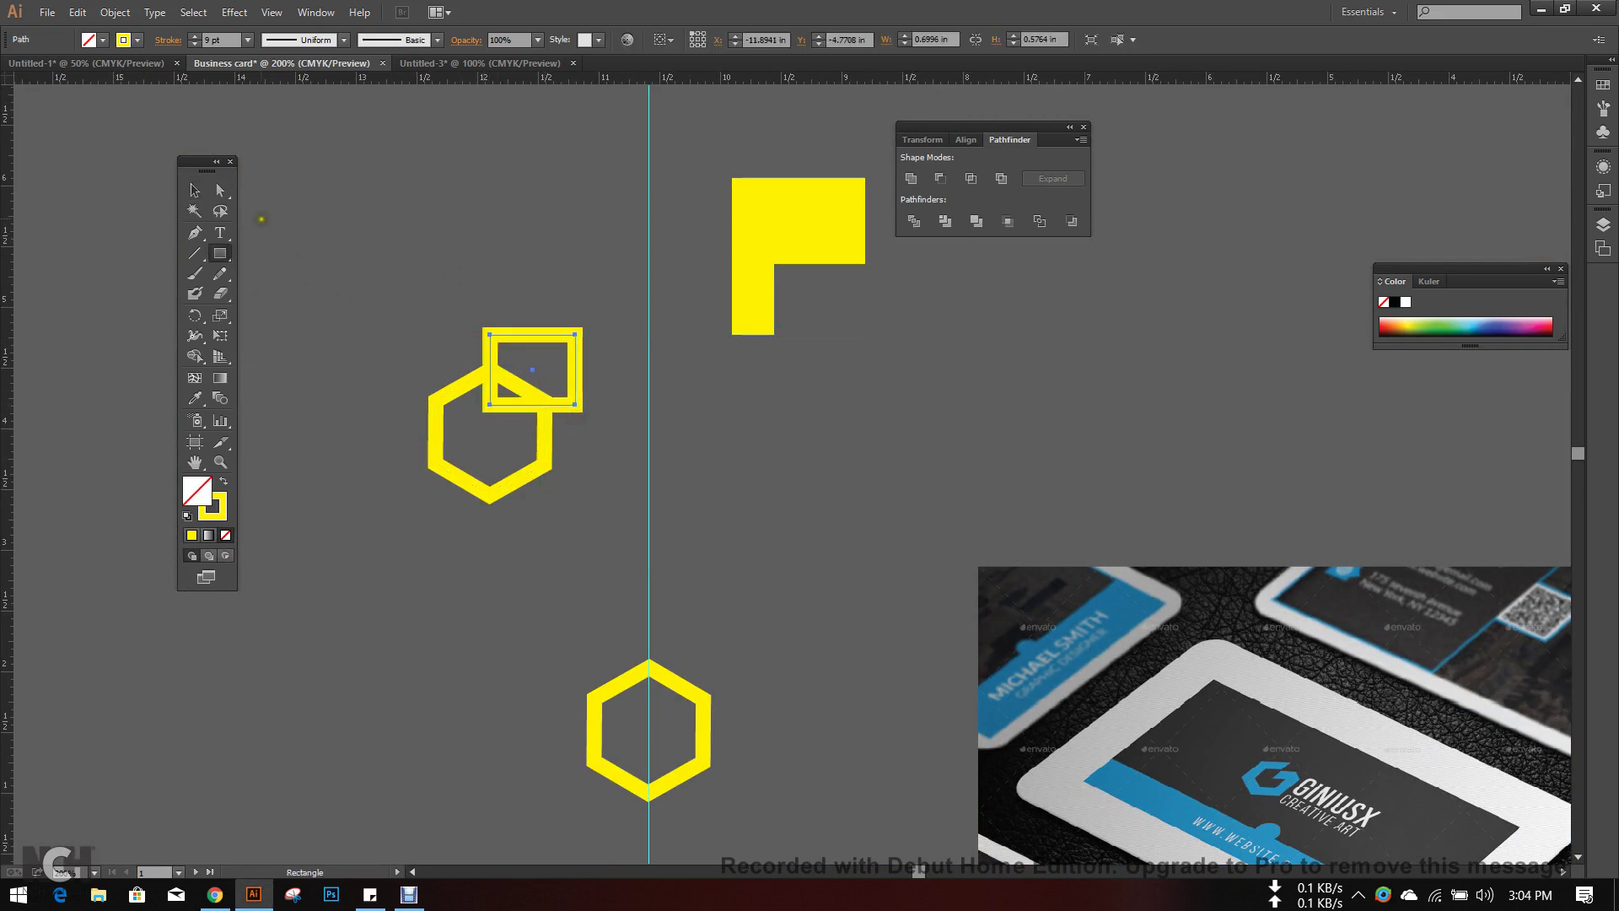
click(194, 190)
click(224, 481)
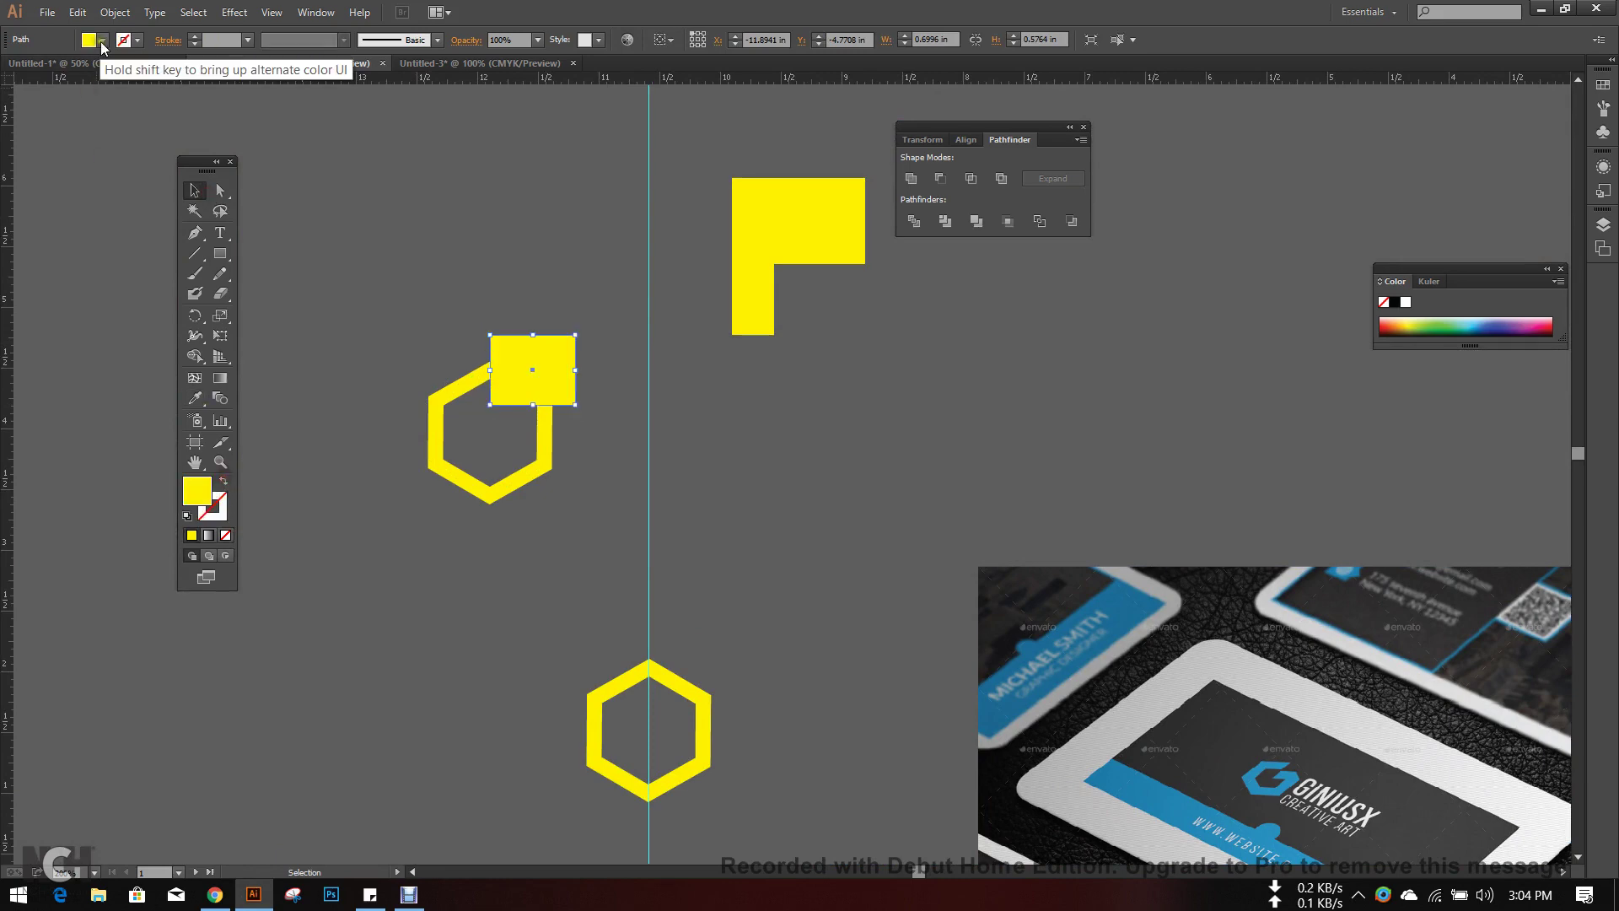
click(102, 40)
click(62, 68)
click(468, 195)
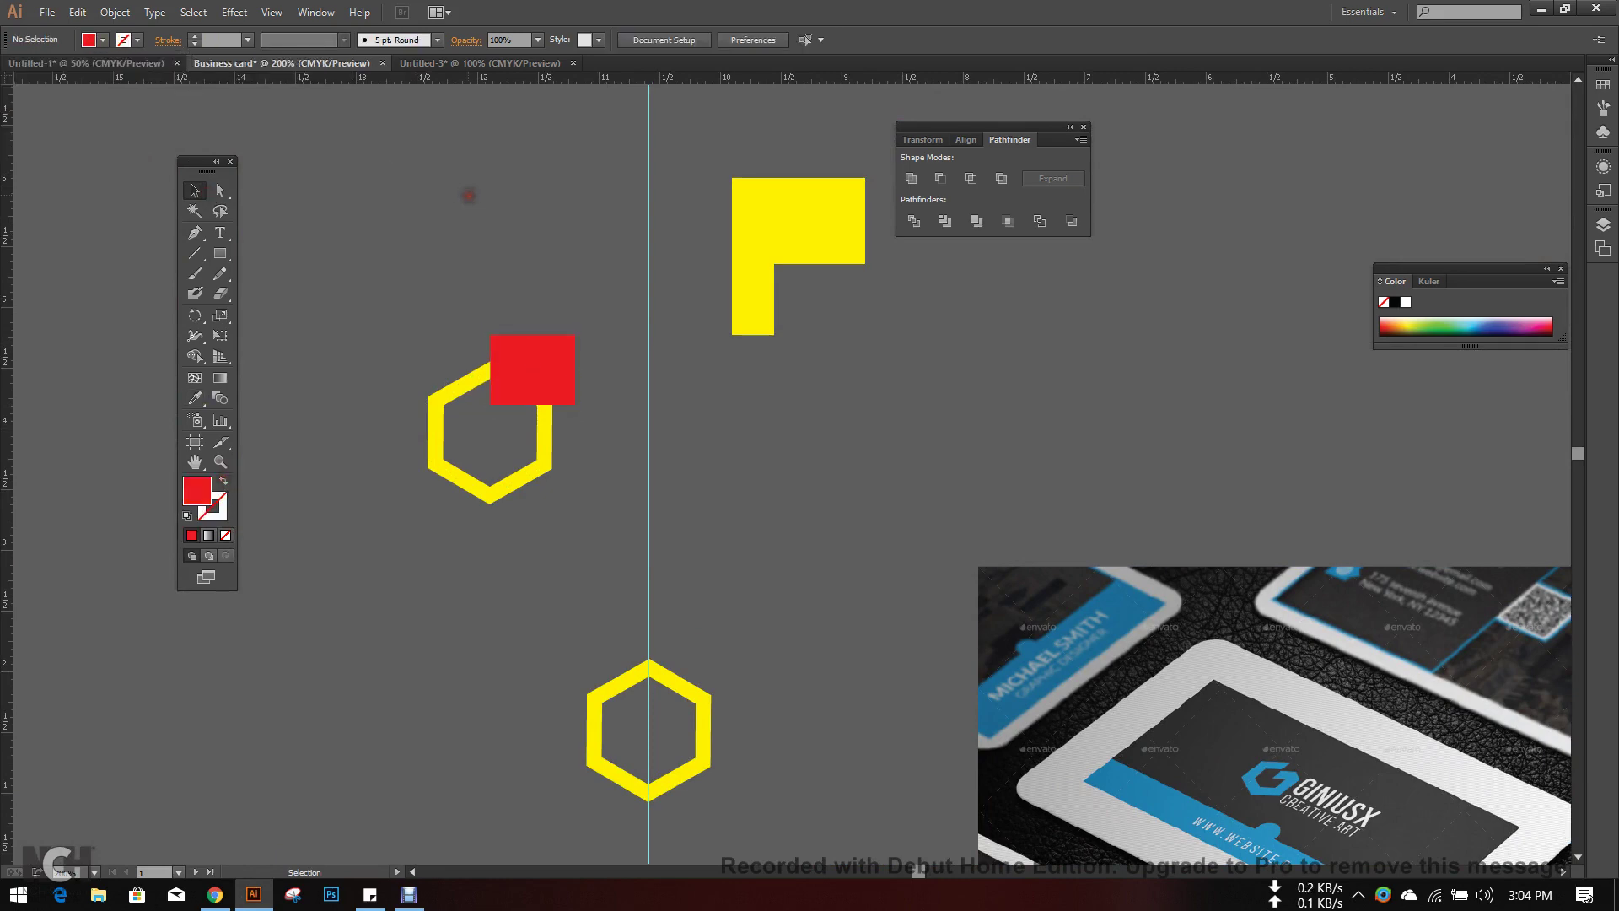
- Try to cut the red rectangle out of the outlined hexagon with Minus Front
drag(426, 304, 582, 481)
click(939, 180)
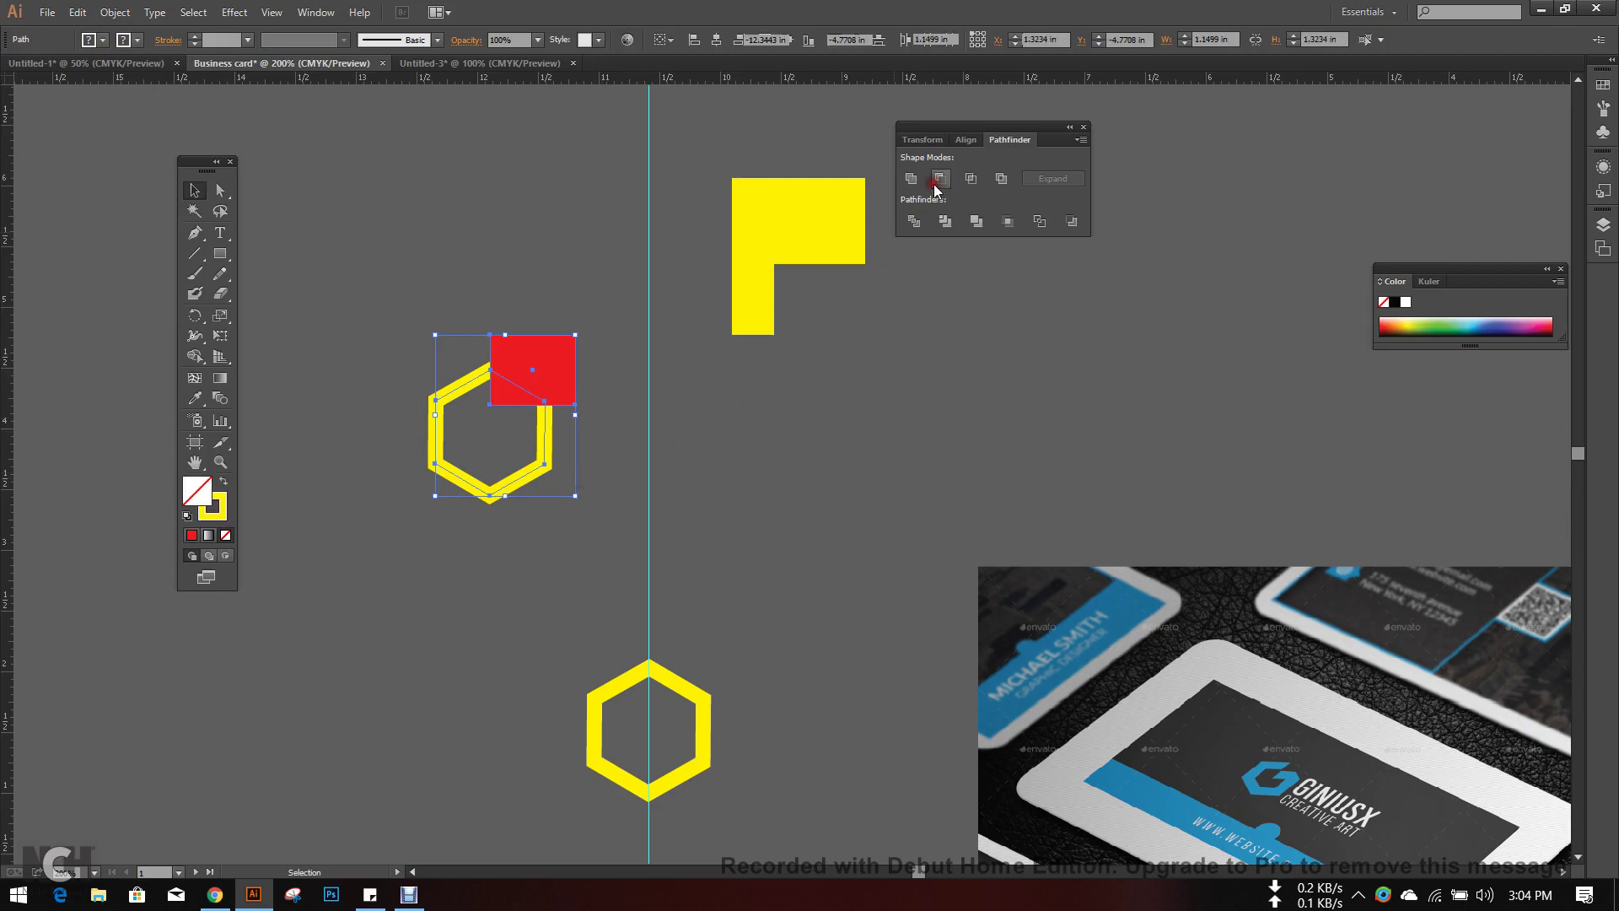
click(781, 375)
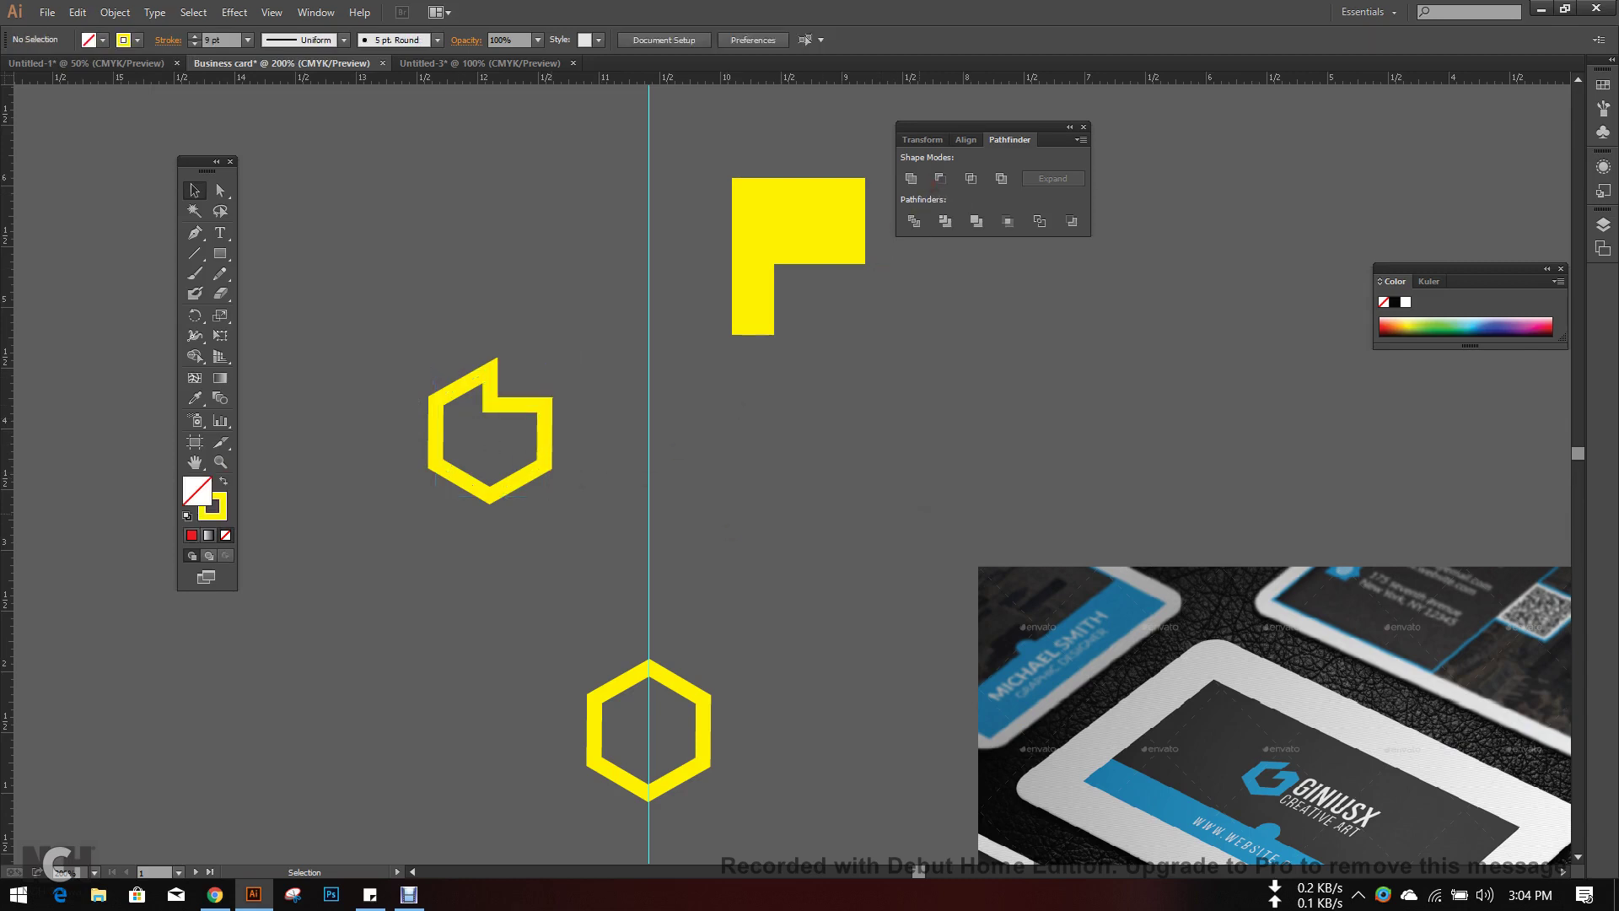
- Undo the subtraction of the red rectangle from the hexagon and clear the selection
key(a)
key(ctrl+z)
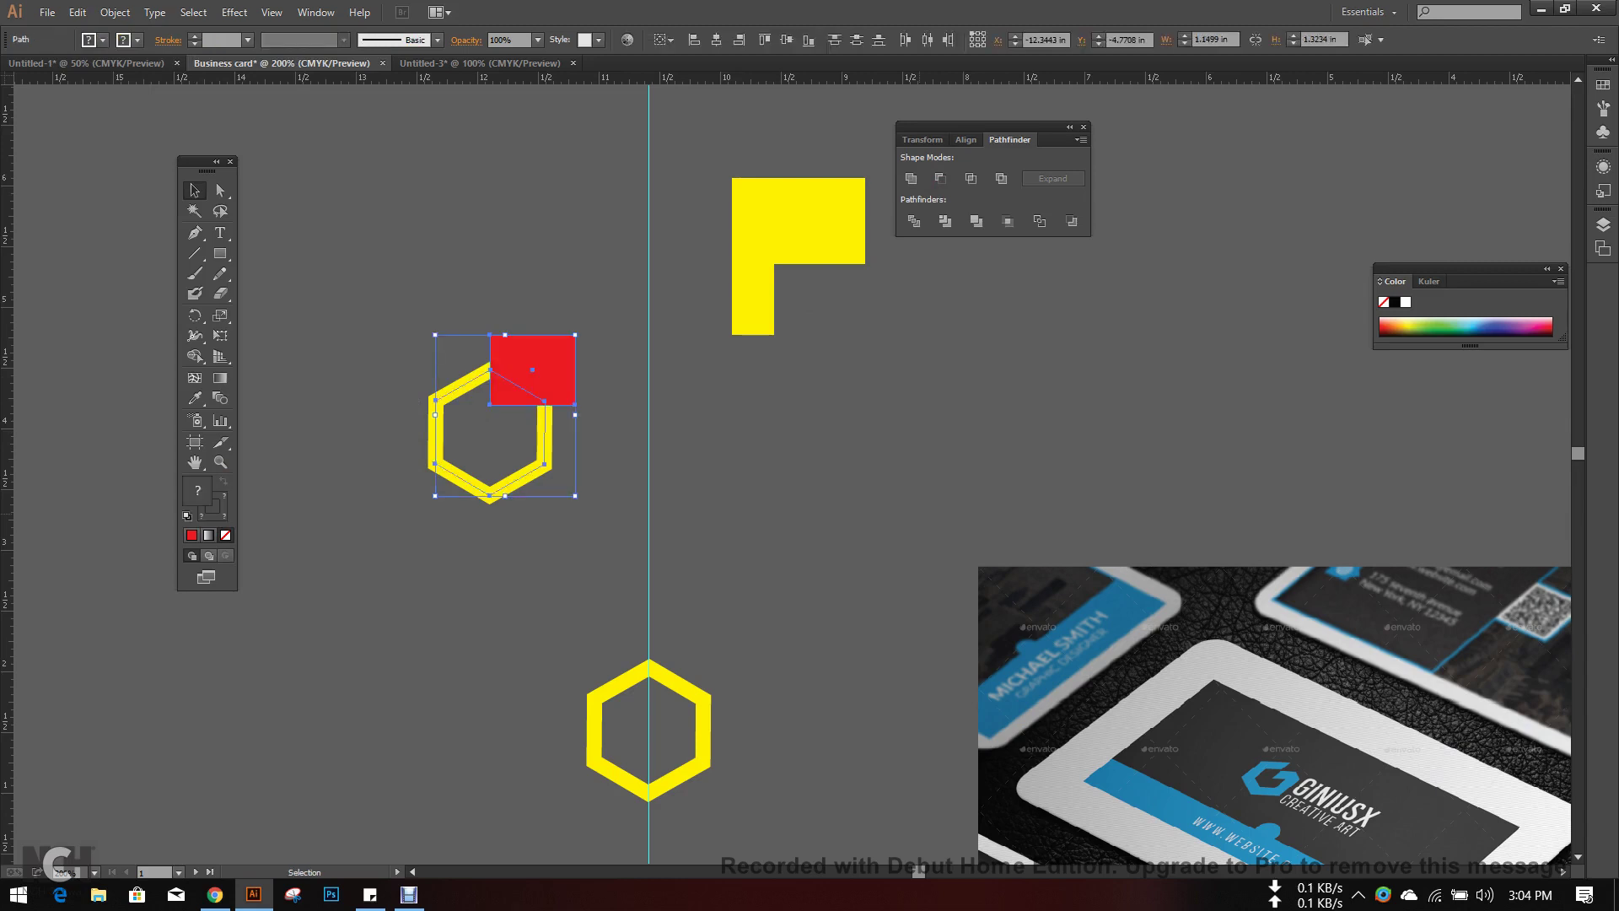
ctrl+click(921, 514)
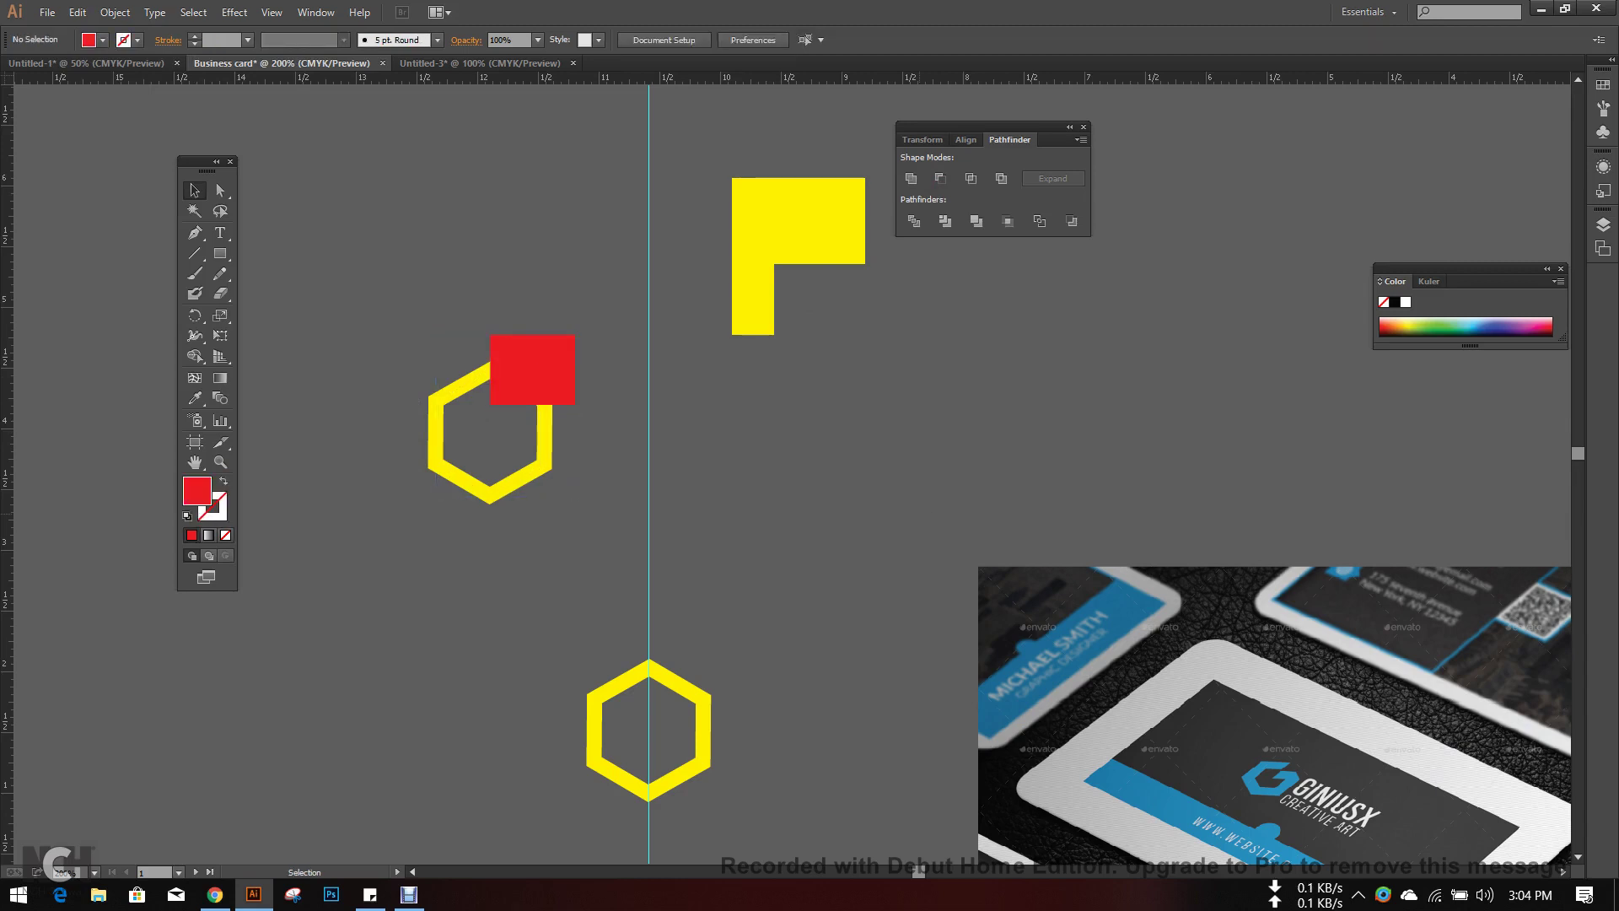
scroll(920, 513, up, 3)
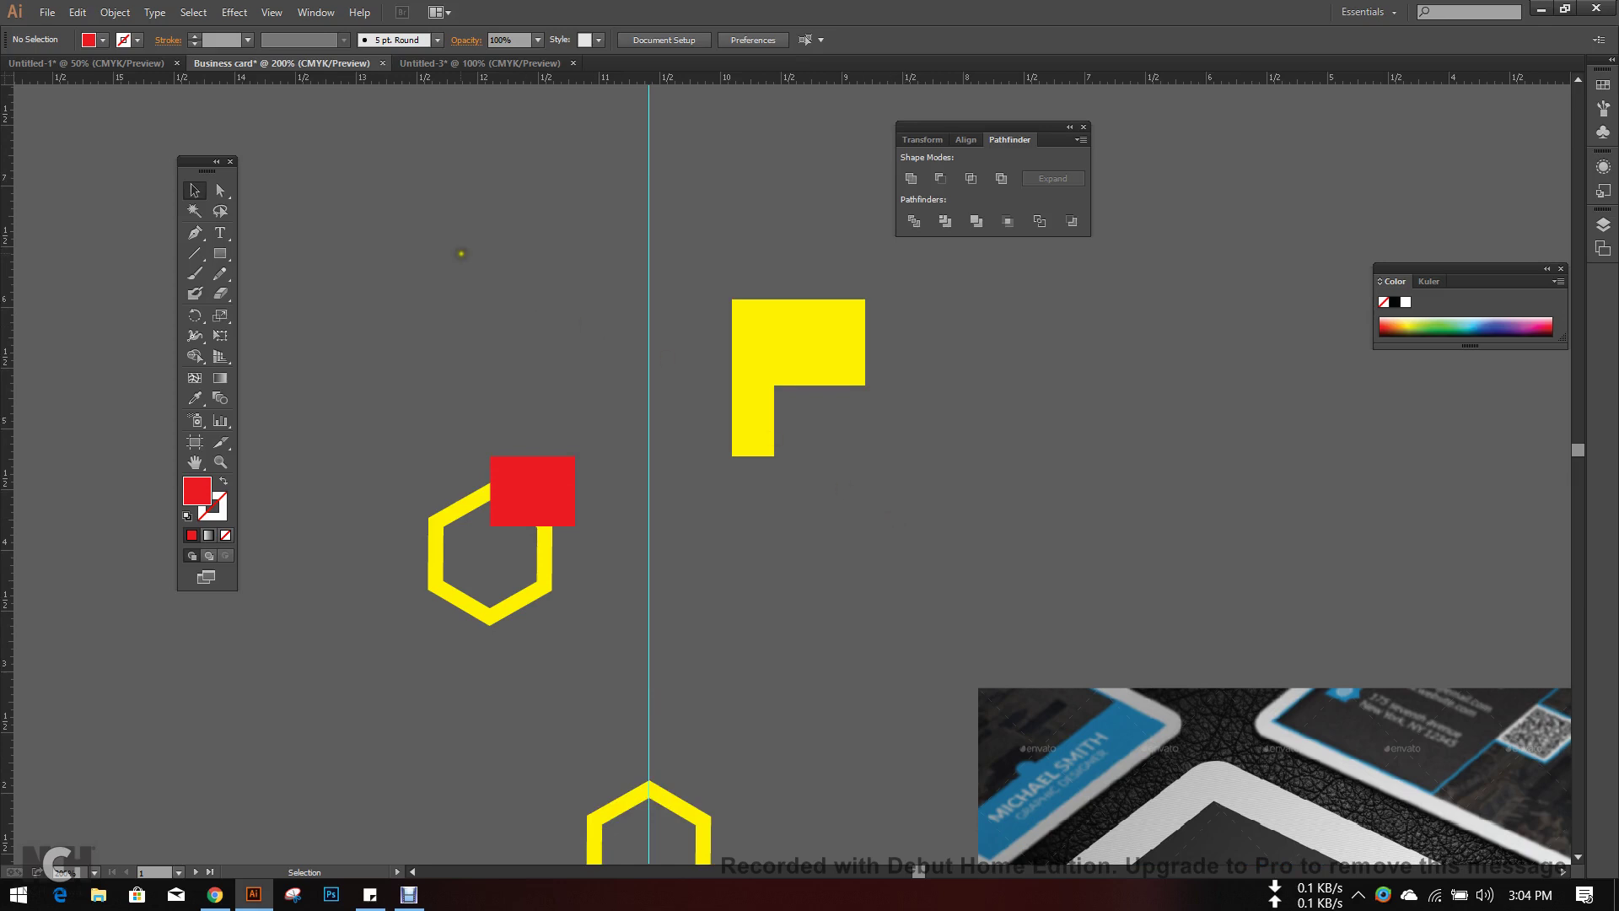
- Draw a red circle about 1.53 in wide above the hexagon and a yellow rectangle about 1.30 by 1.89 in covering its right half
drag(221, 253, 291, 290)
drag(317, 186, 502, 372)
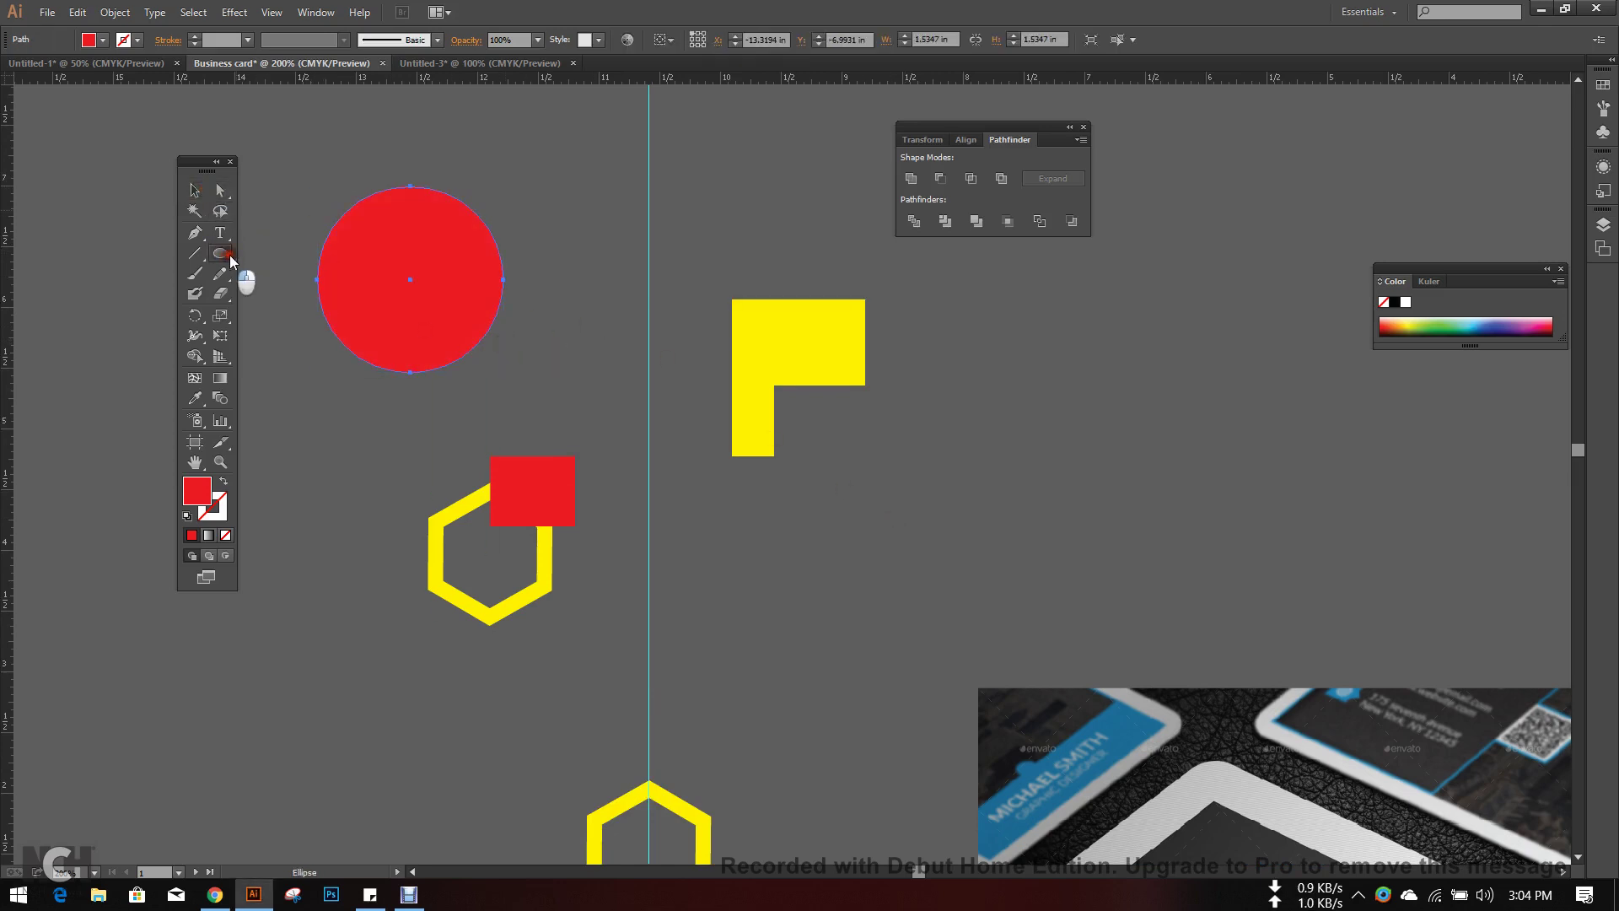
drag(229, 255, 268, 253)
drag(409, 156, 569, 386)
key(i)
click(763, 335)
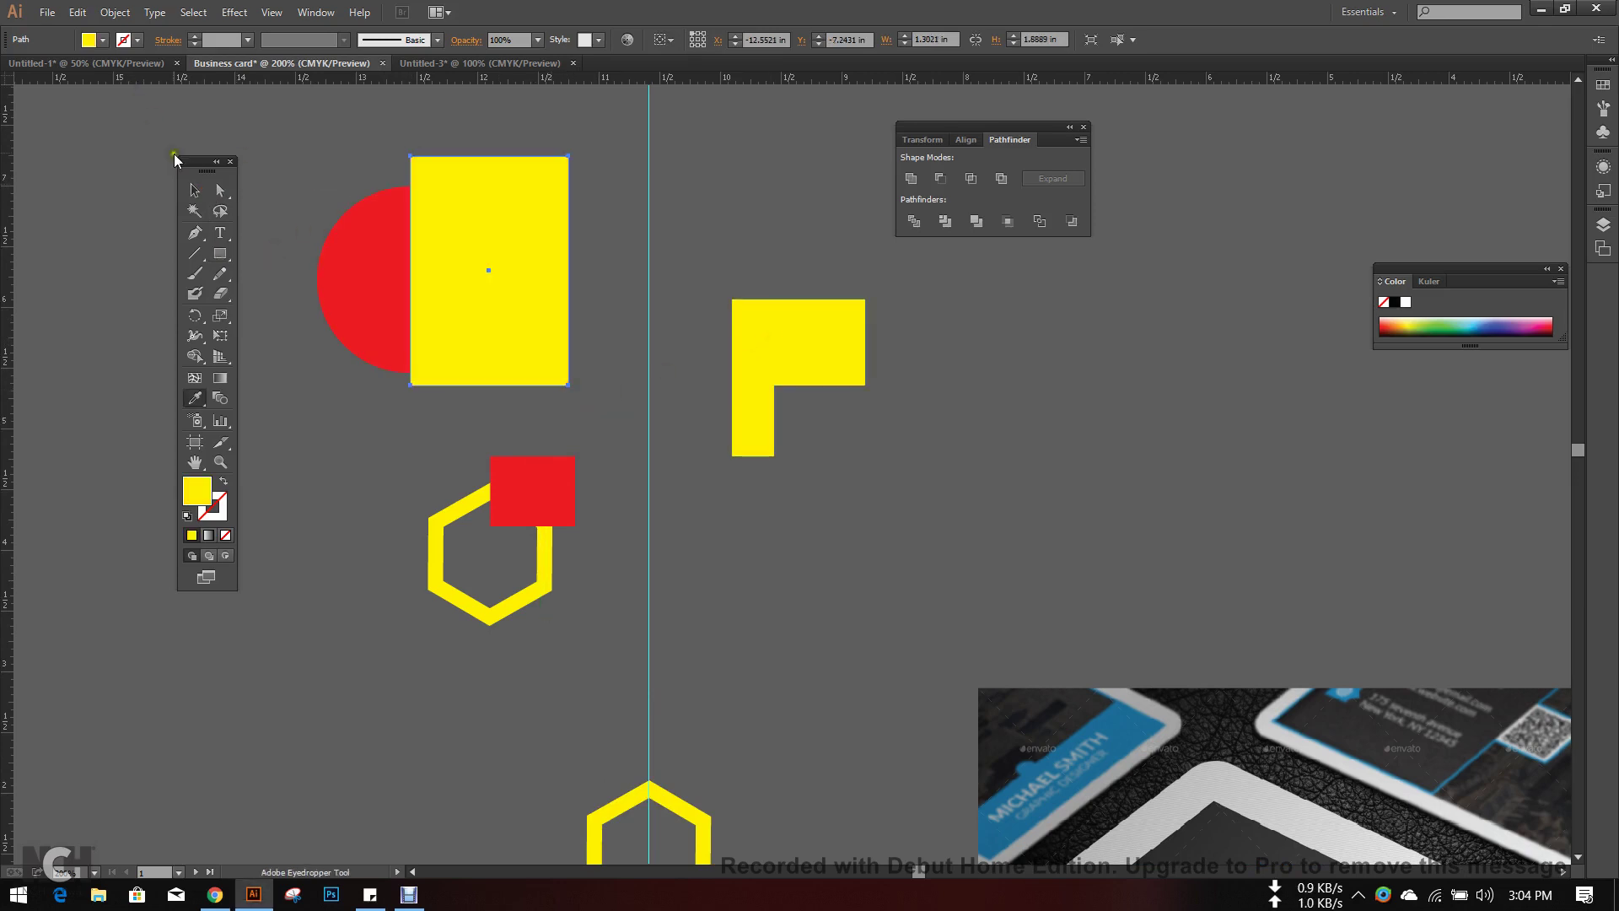
- Cut the yellow rectangle out of the red circle with Minus Front
click(195, 190)
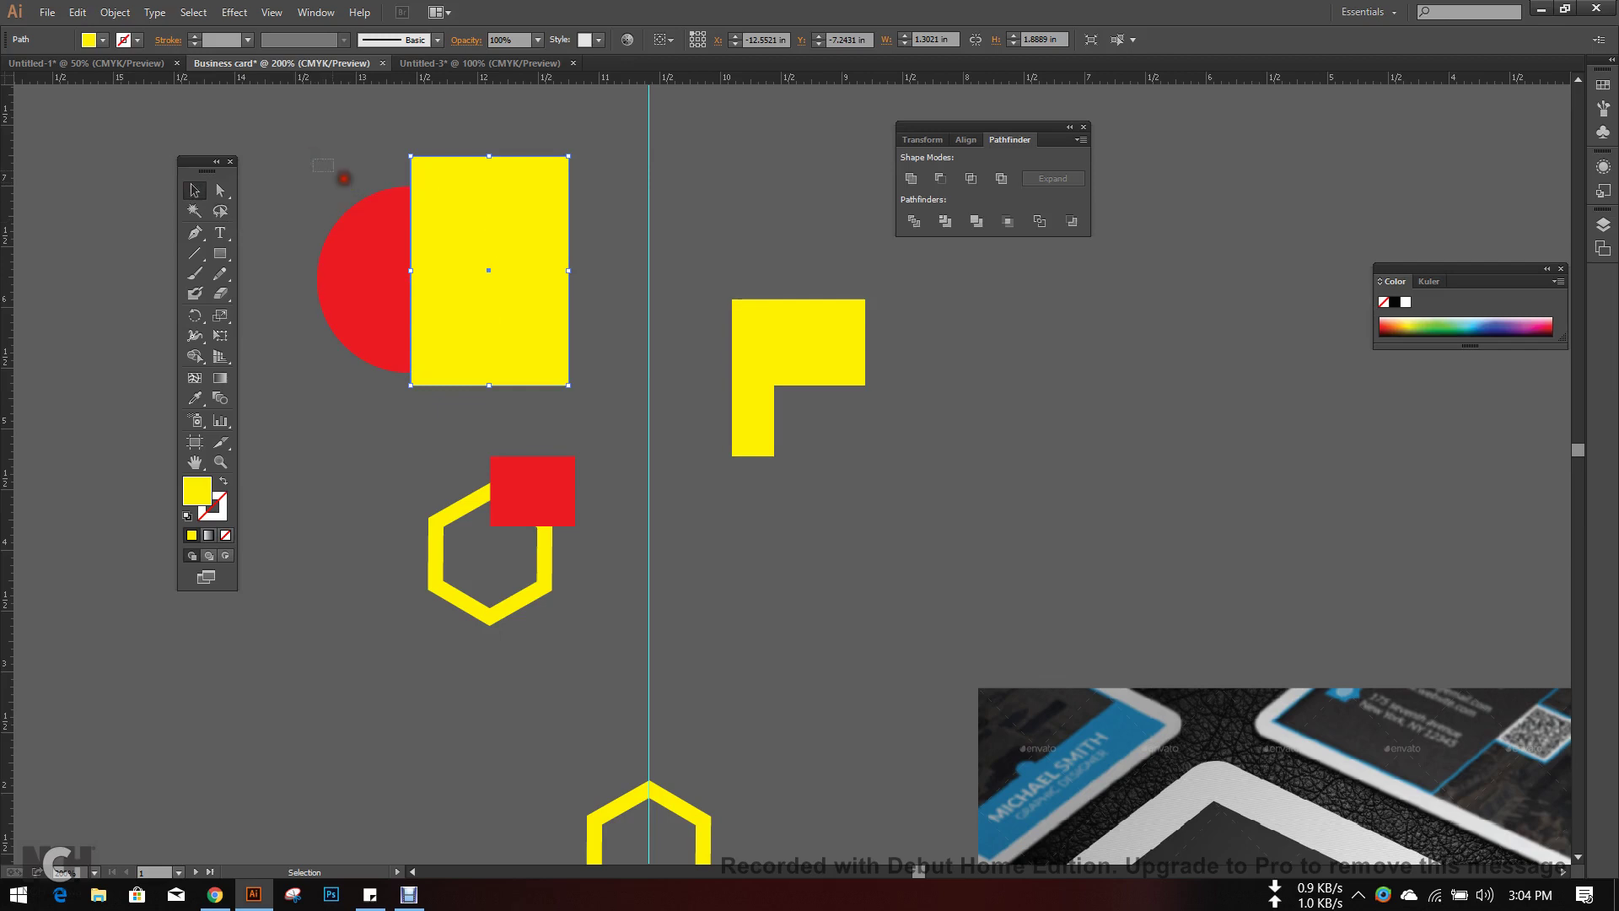
drag(344, 178, 524, 300)
click(941, 178)
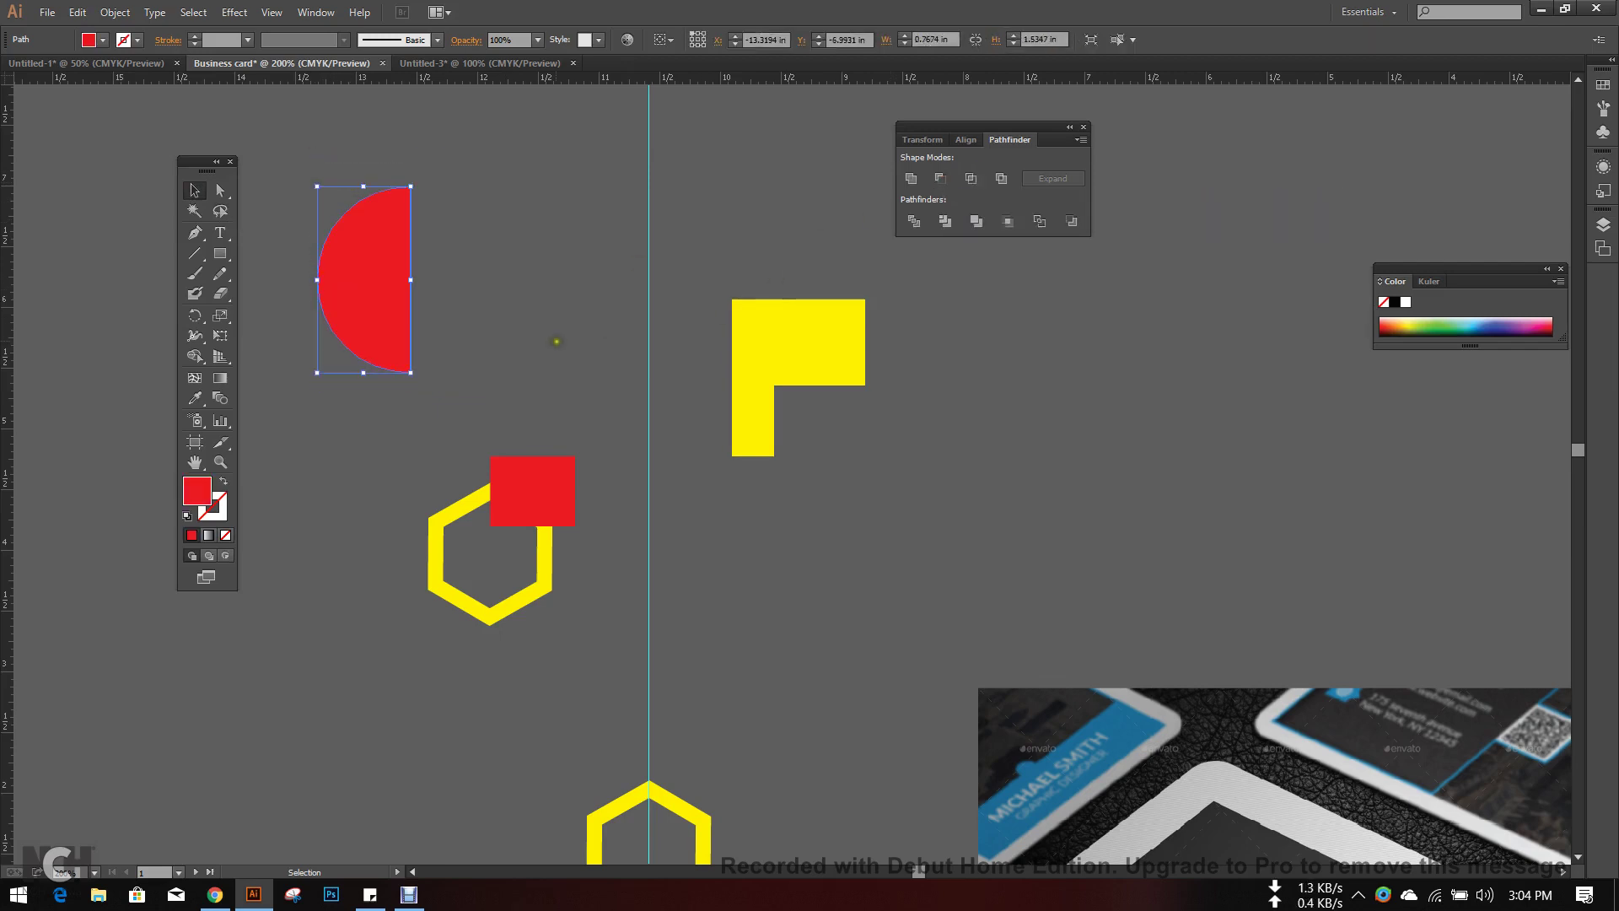
- Widen the red rectangle to about 1.73 in across the hexagon's top and try to cut it out of the hexagon with Minus Front
drag(533, 491, 625, 512)
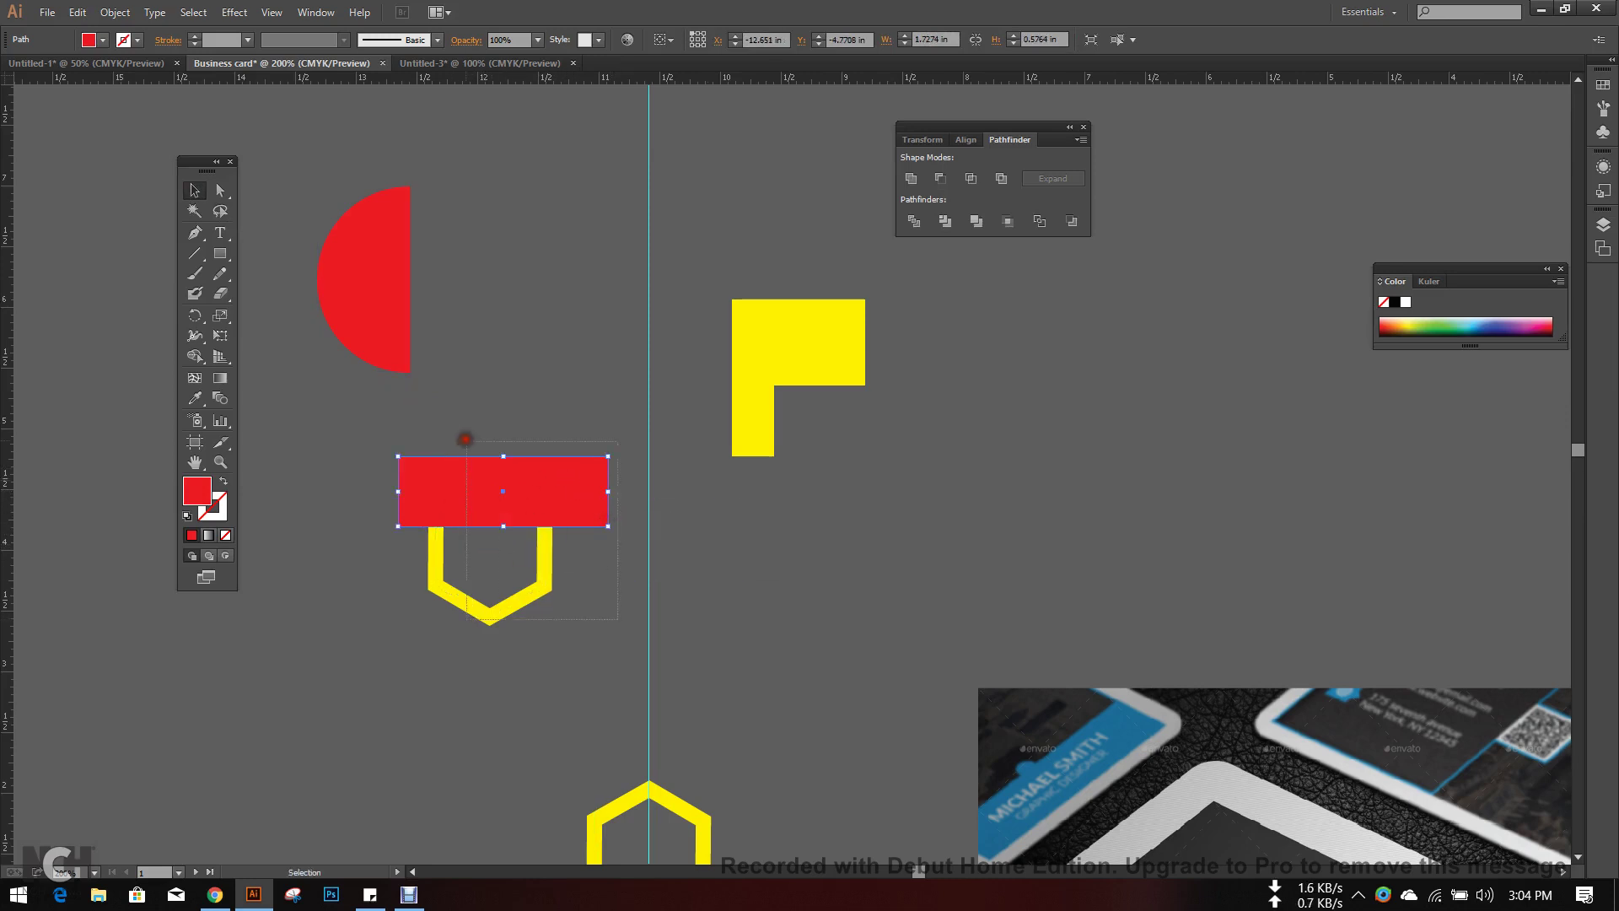
drag(466, 438, 506, 557)
click(939, 181)
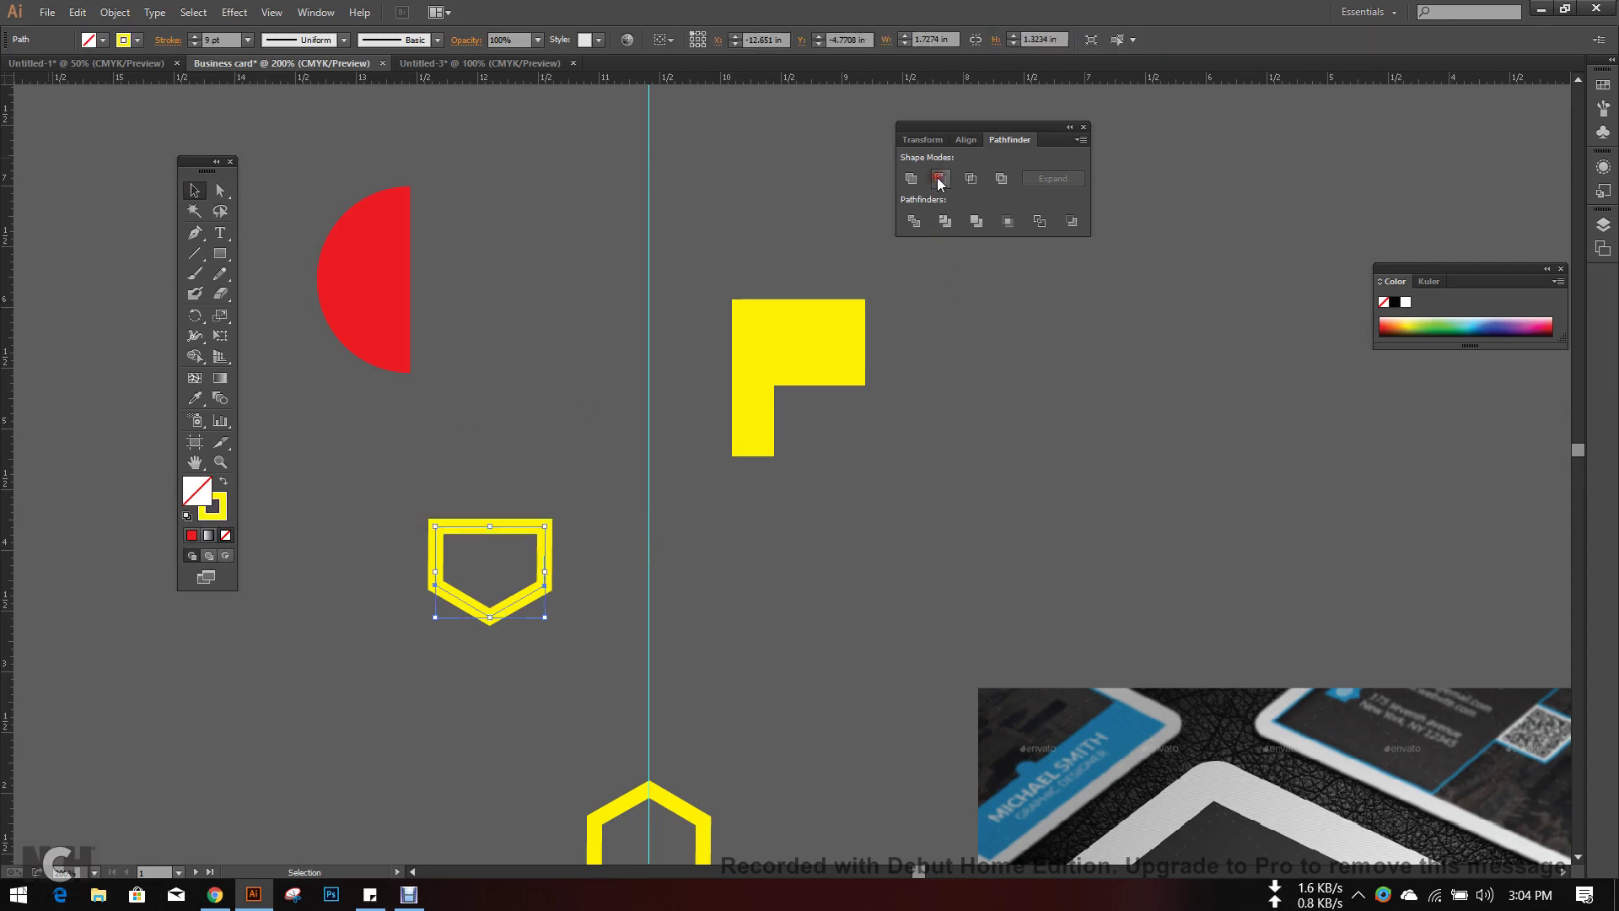
- Undo the subtraction of the widened red rectangle from the hexagon and clear the selection
click(514, 449)
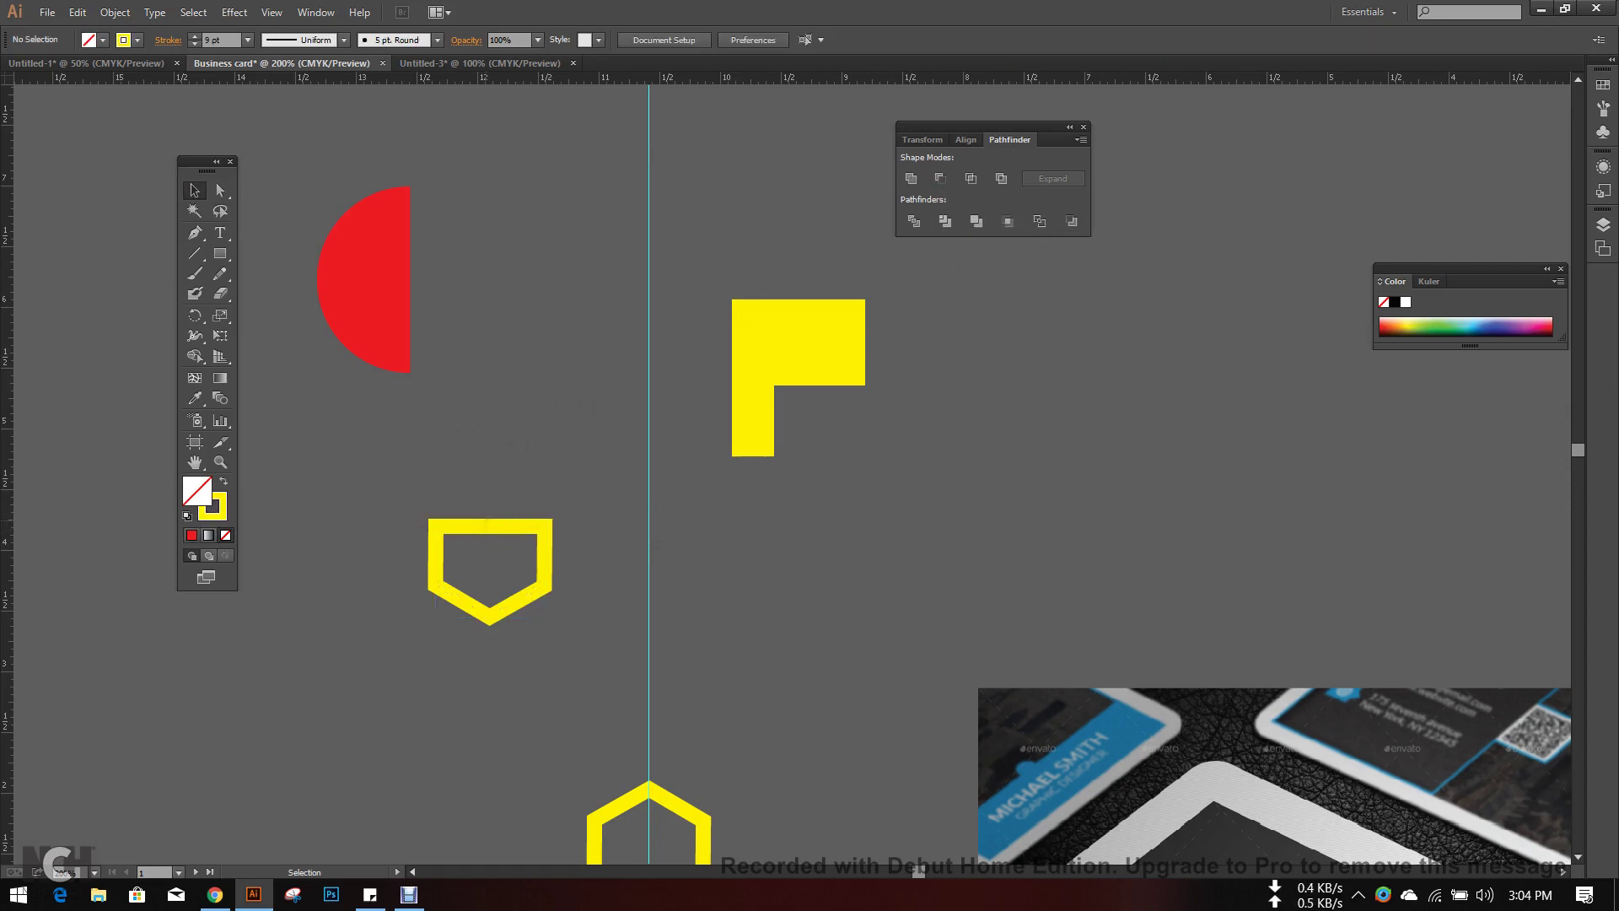
key(ctrl+z)
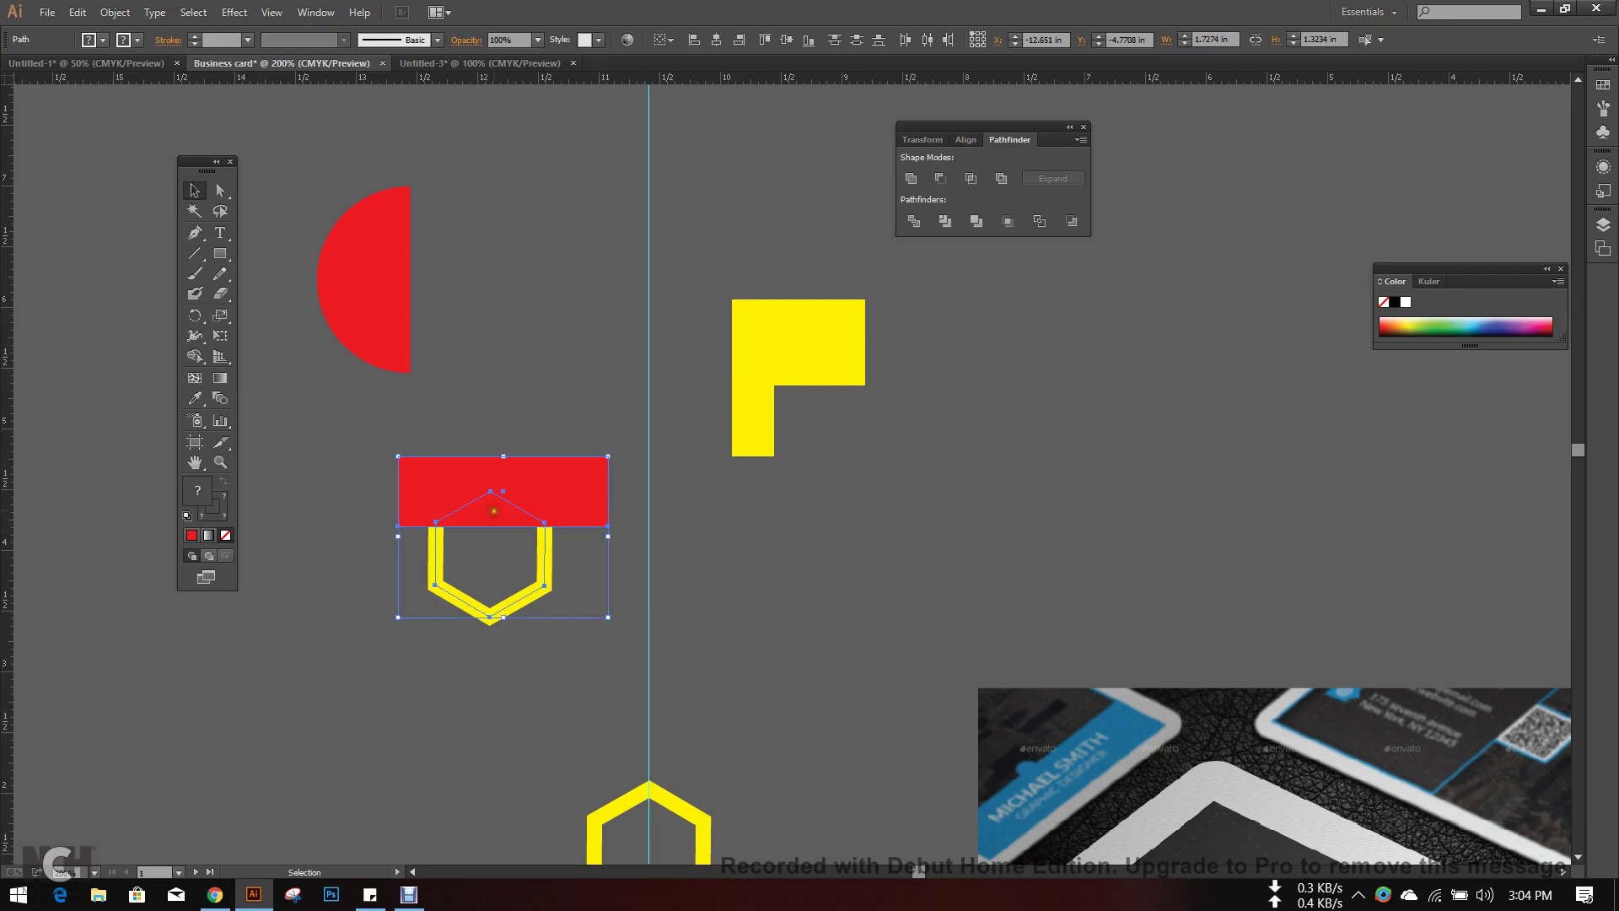
click(585, 336)
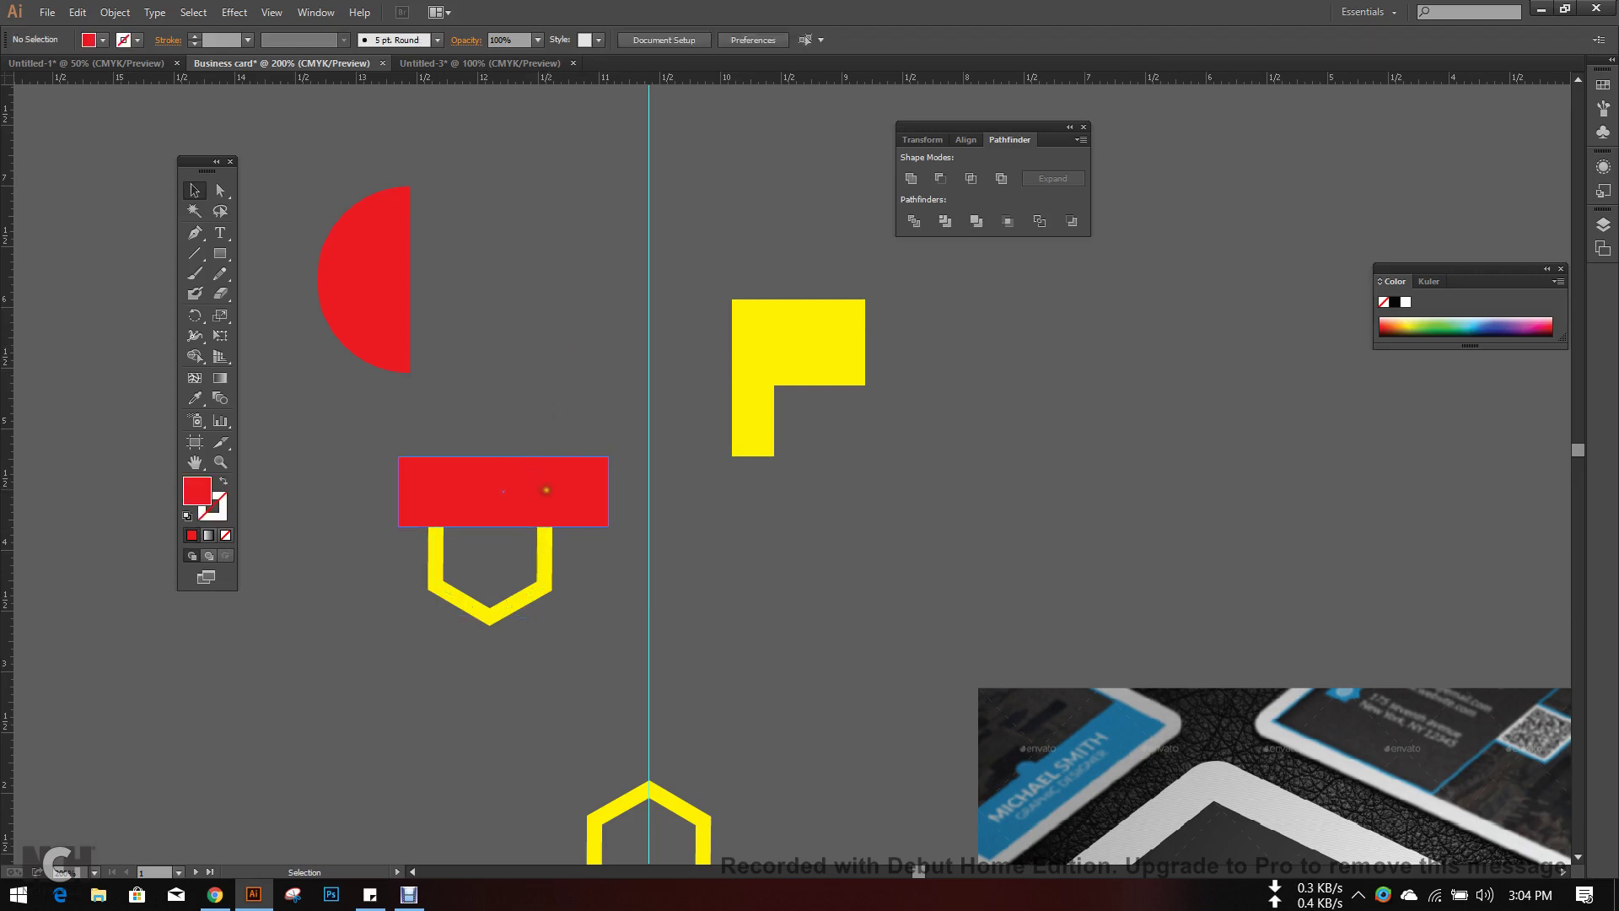
- Move the red rectangle up and to the right off the hexagon, and expand the hexagon's fill and stroke
drag(546, 490, 628, 370)
scroll(544, 496, down, 1)
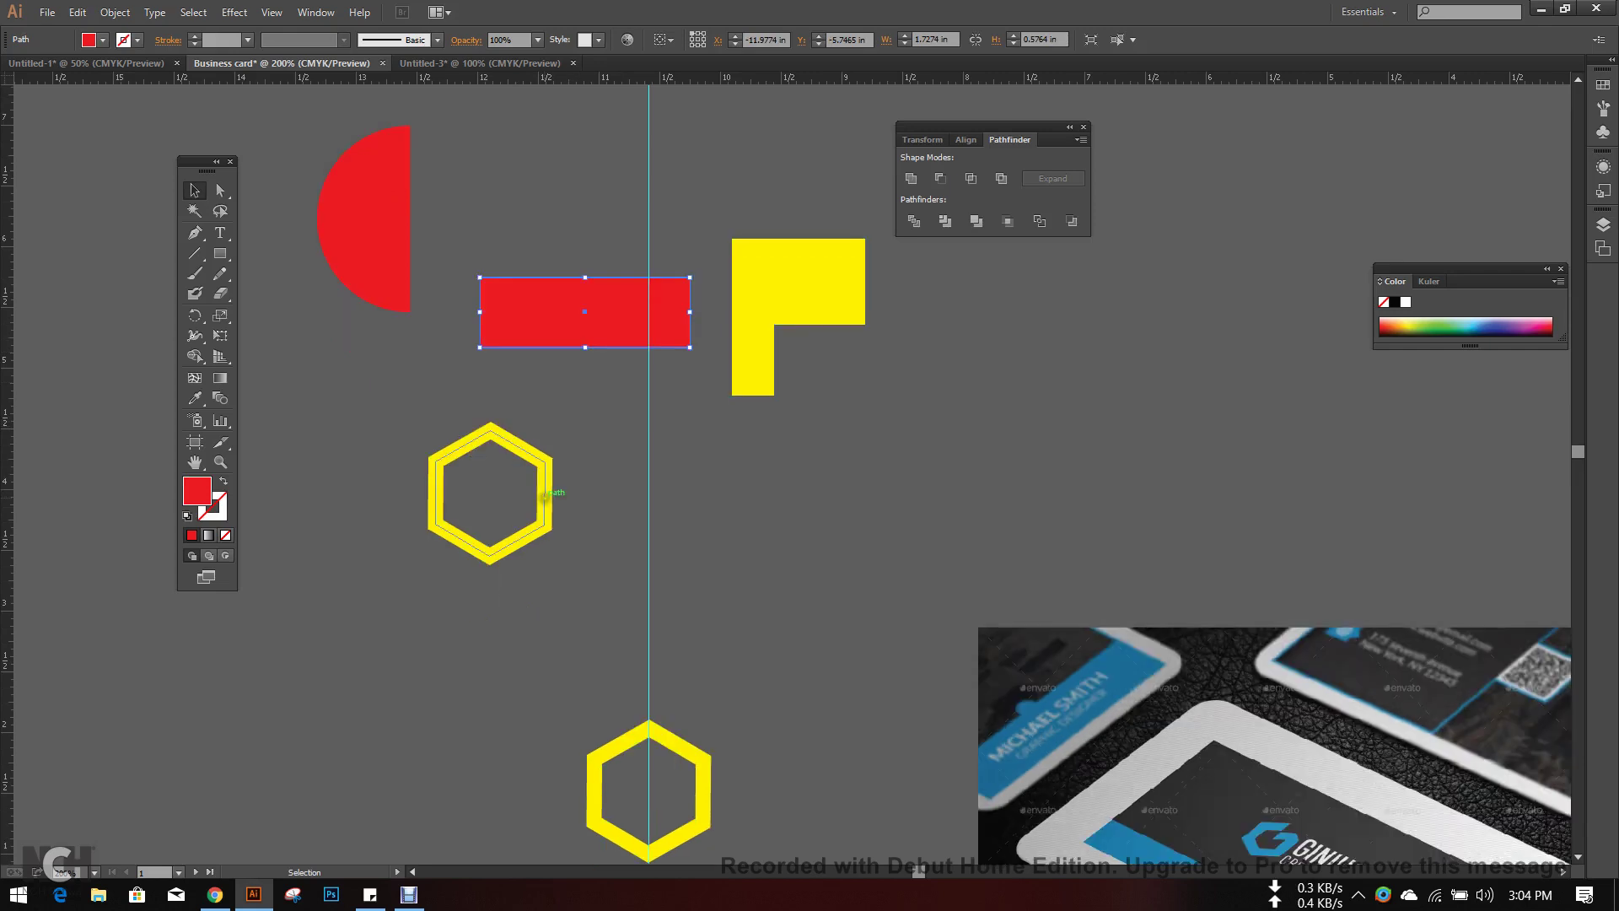
click(544, 496)
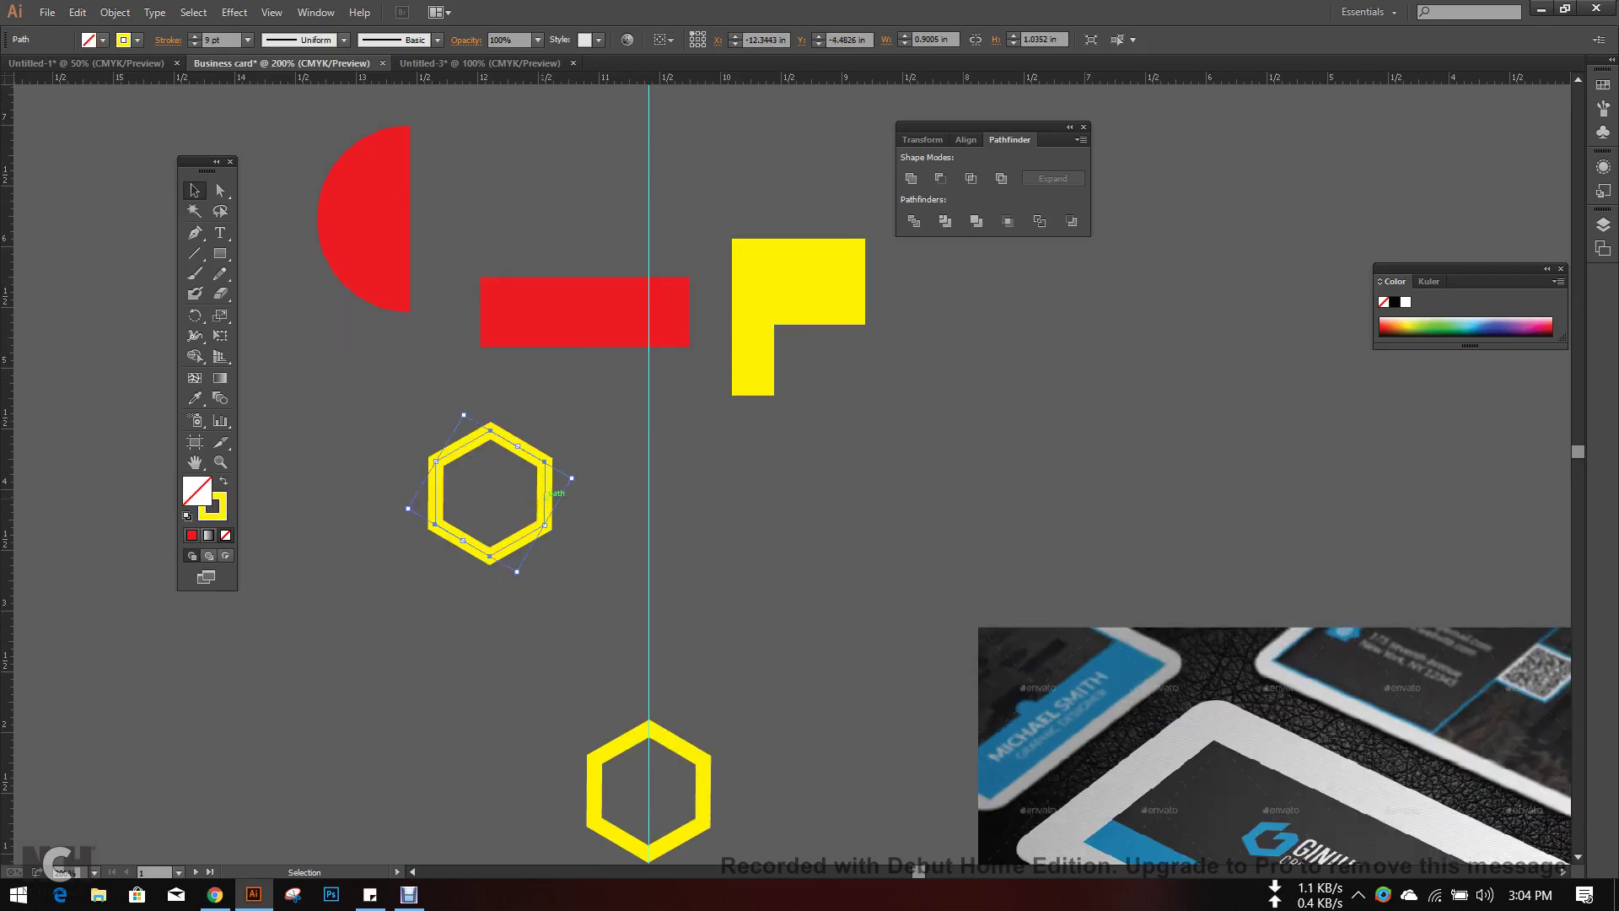
click(103, 14)
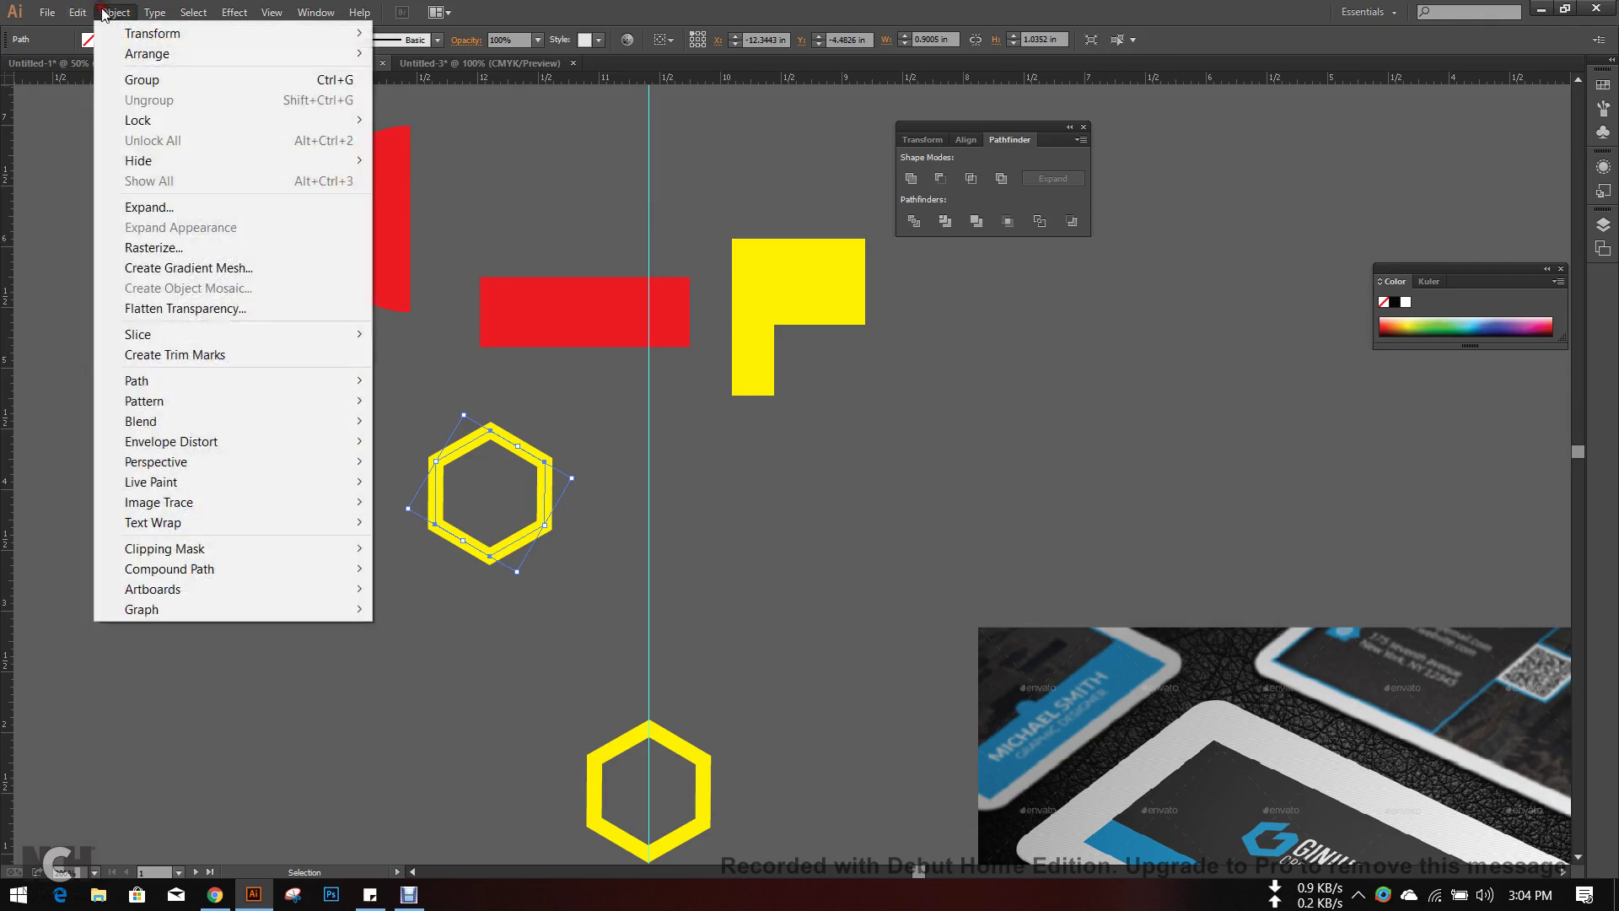
click(169, 207)
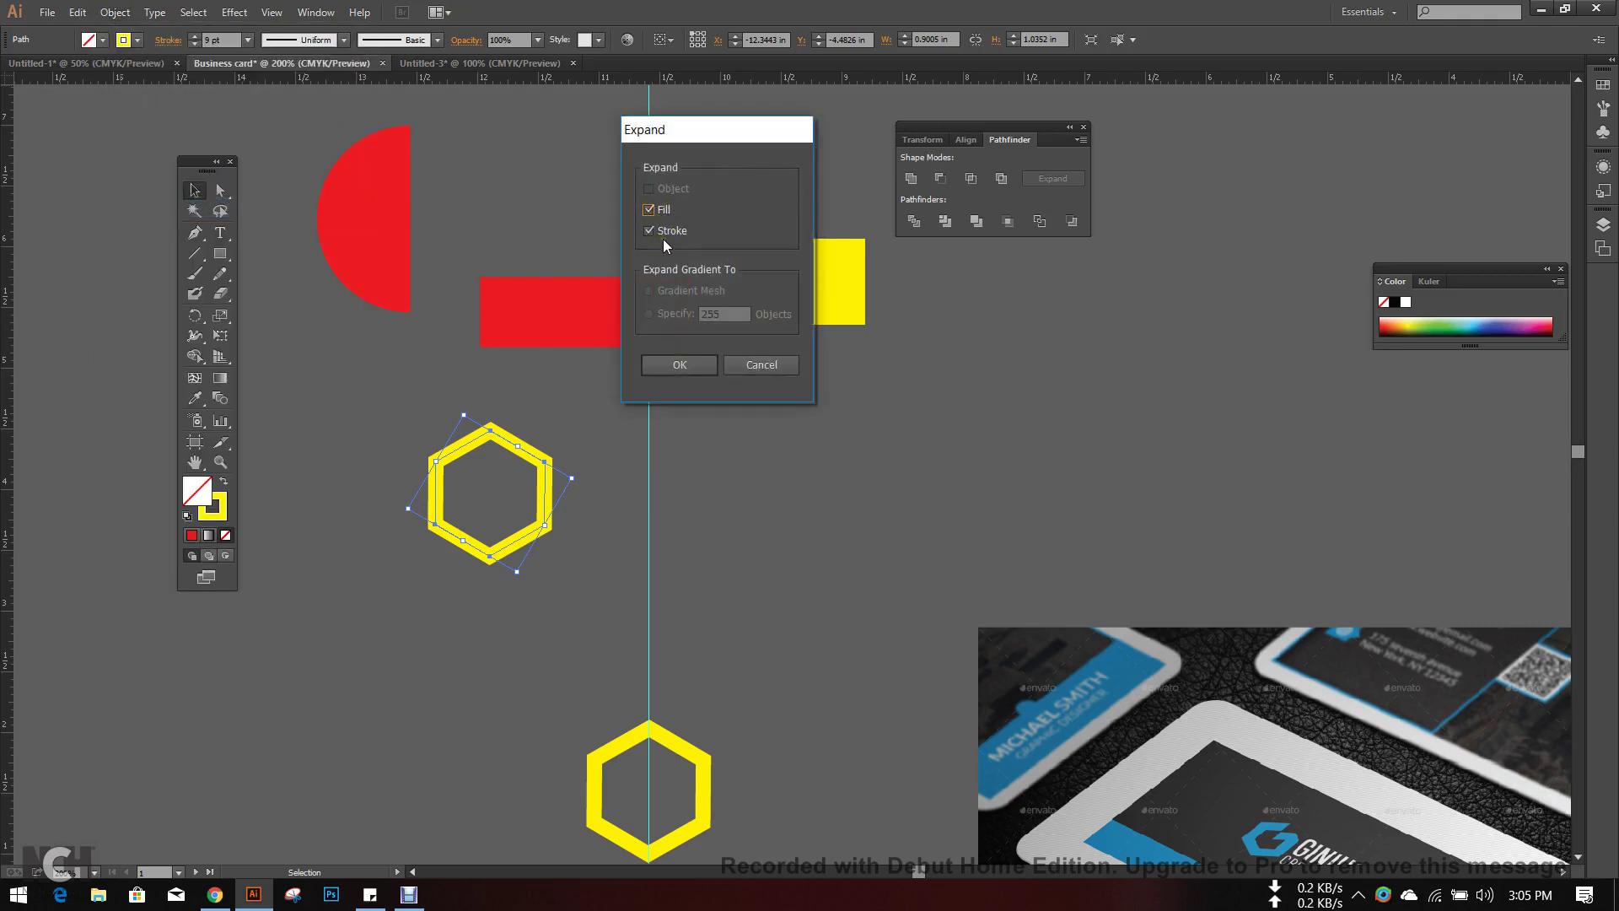
click(679, 365)
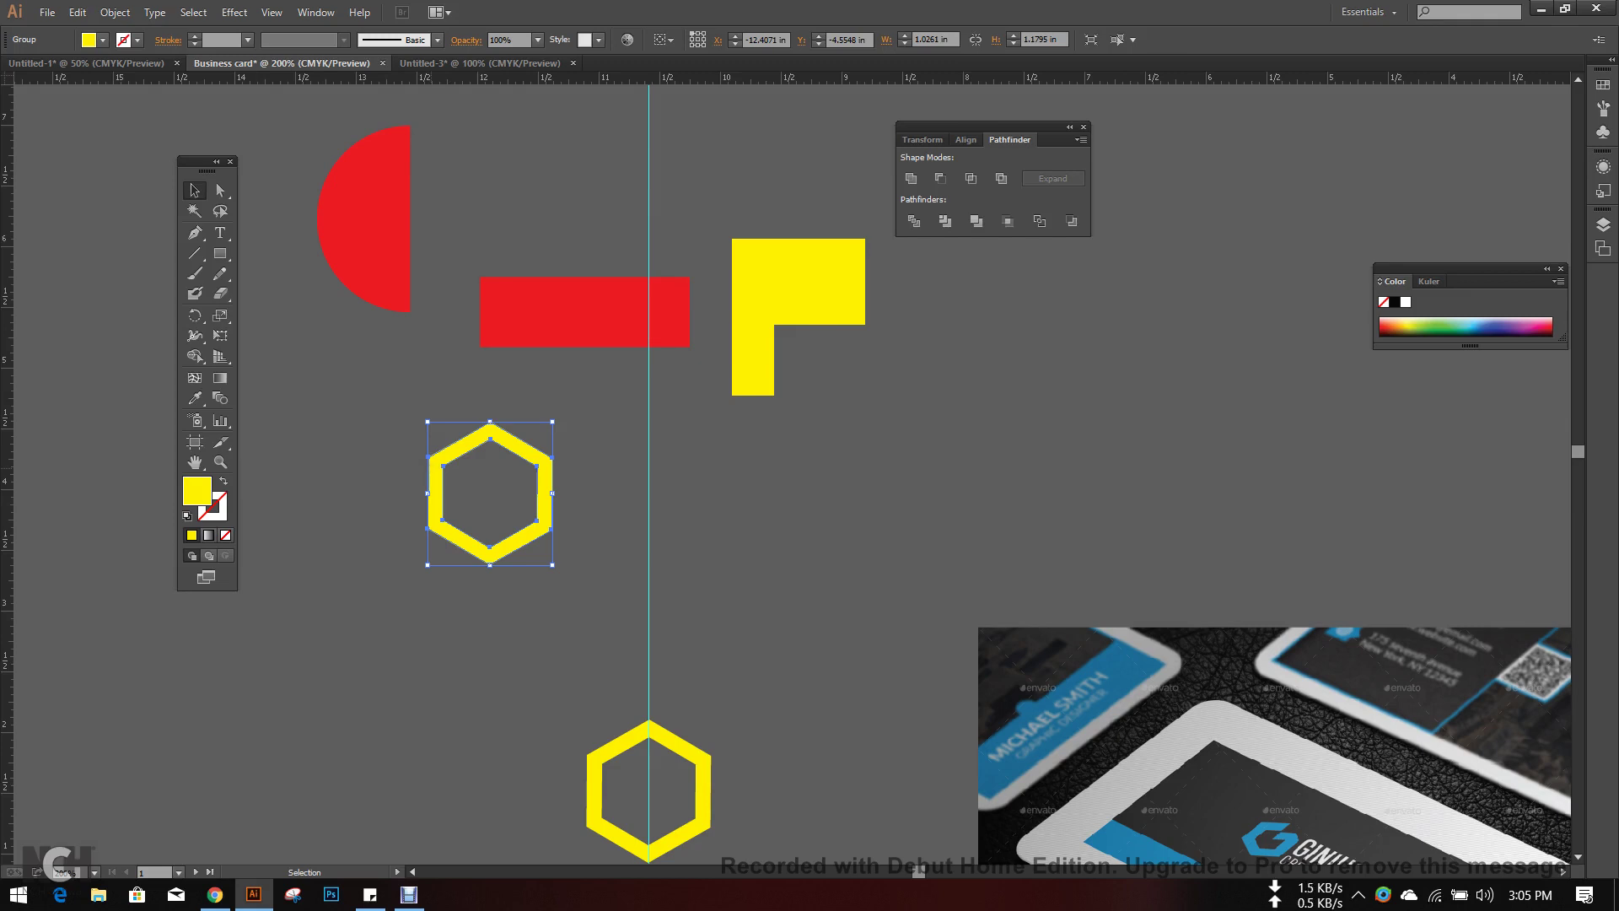
- Place the red rectangle over the expanded hexagon's top right edge and cut it out with Minus Front
click(640, 446)
drag(563, 325, 592, 466)
drag(582, 540, 464, 409)
click(940, 177)
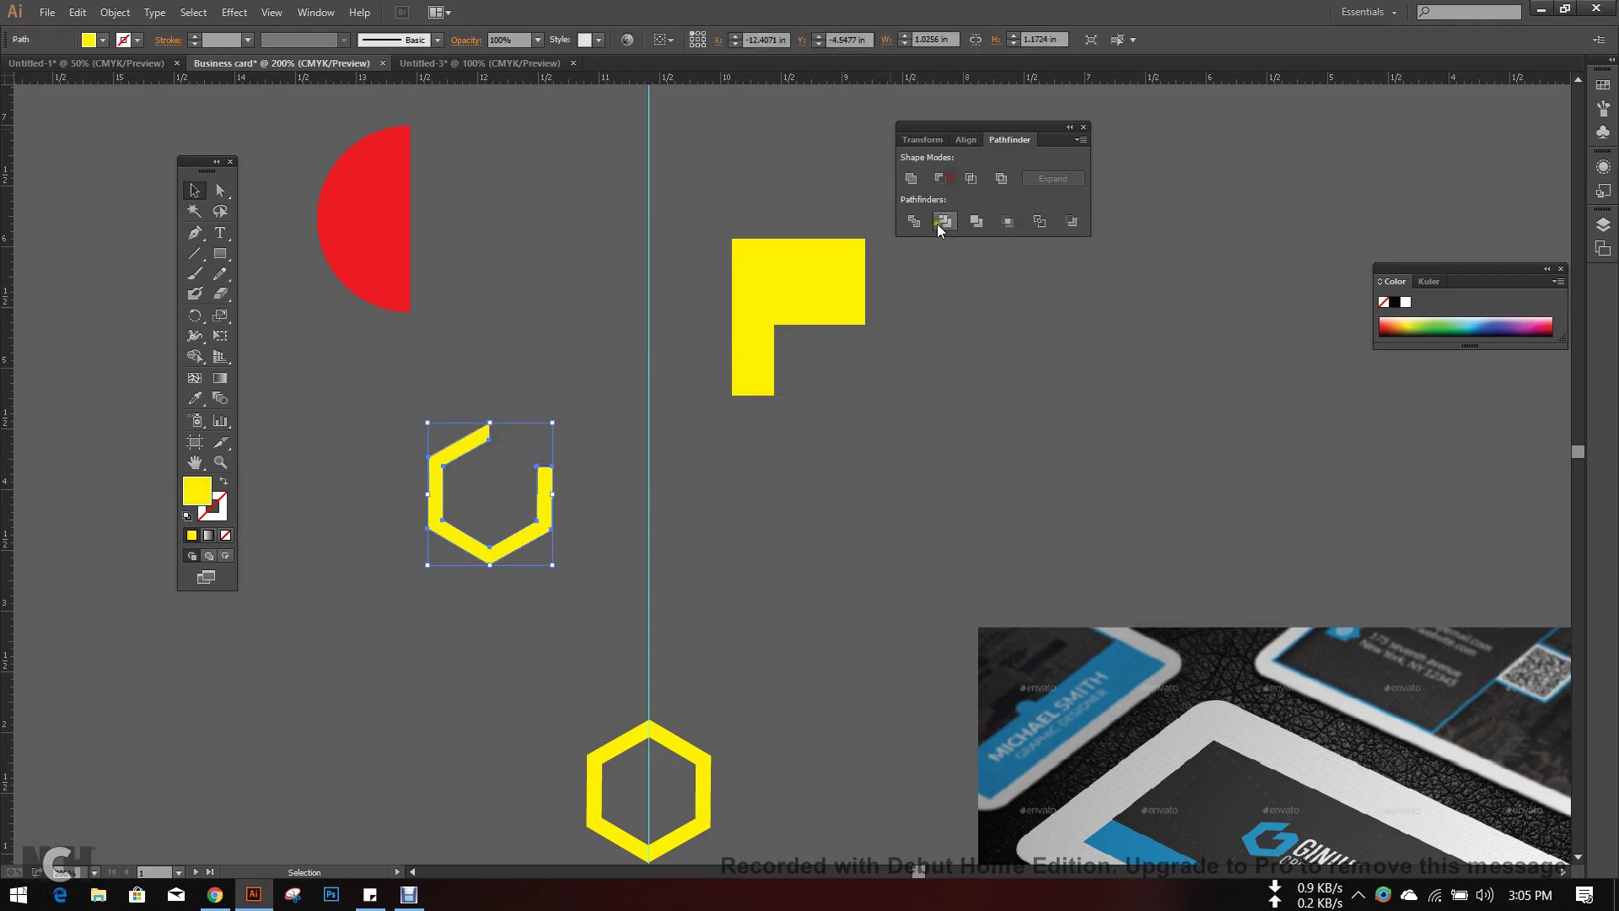
click(924, 430)
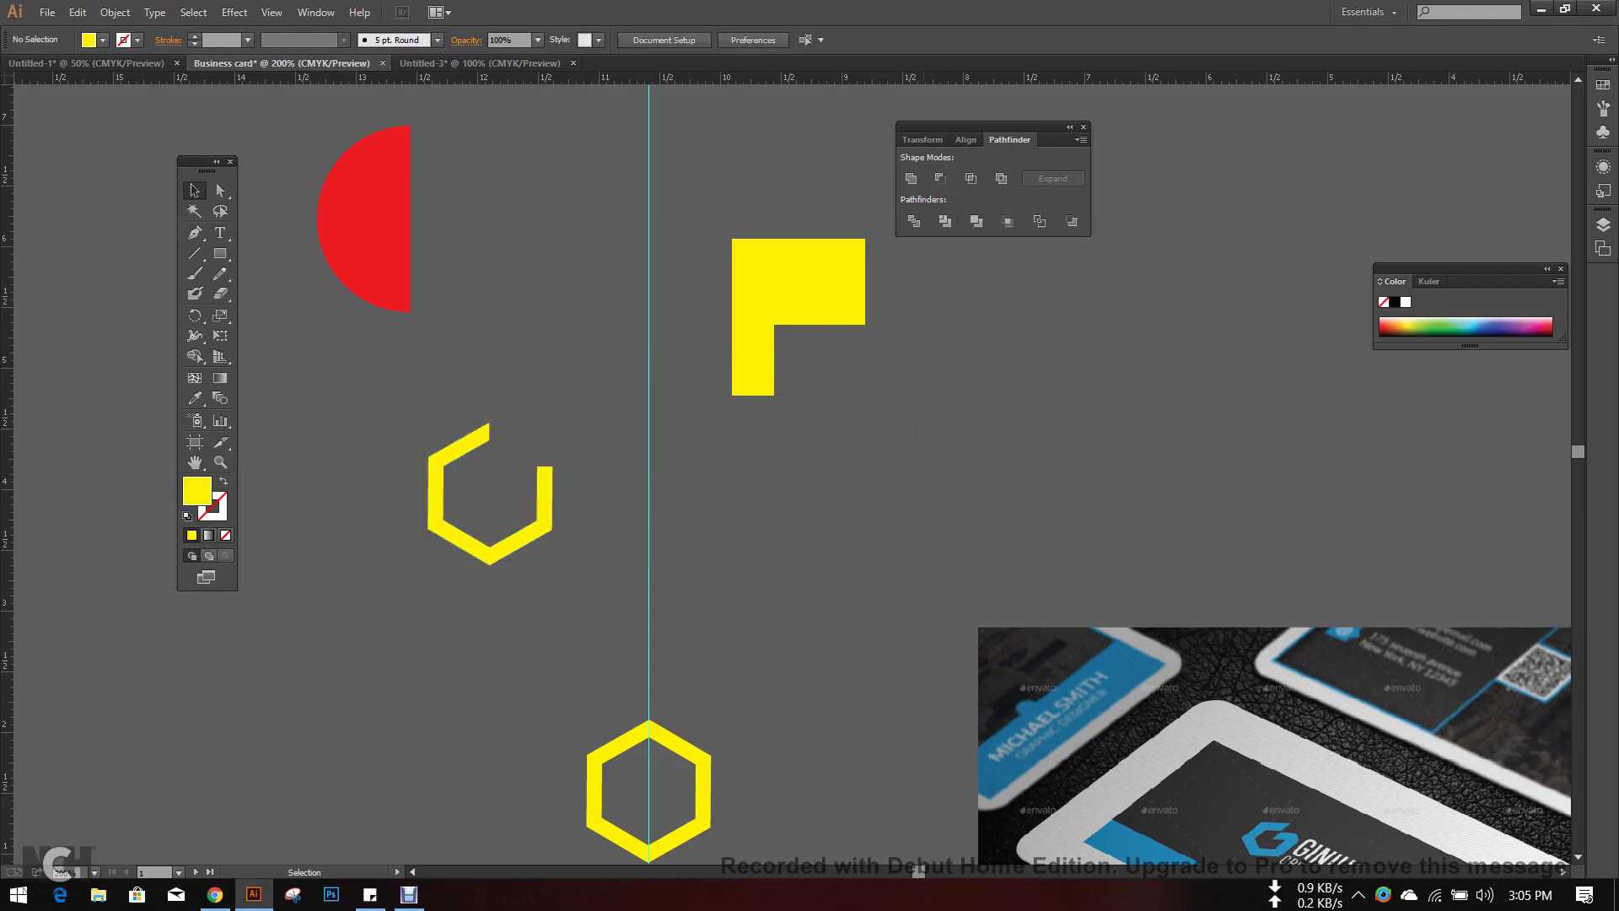
- Draw a horizontal line about 4.21 in long above the red half circle and give it a red stroke
scroll(919, 430, up, 8)
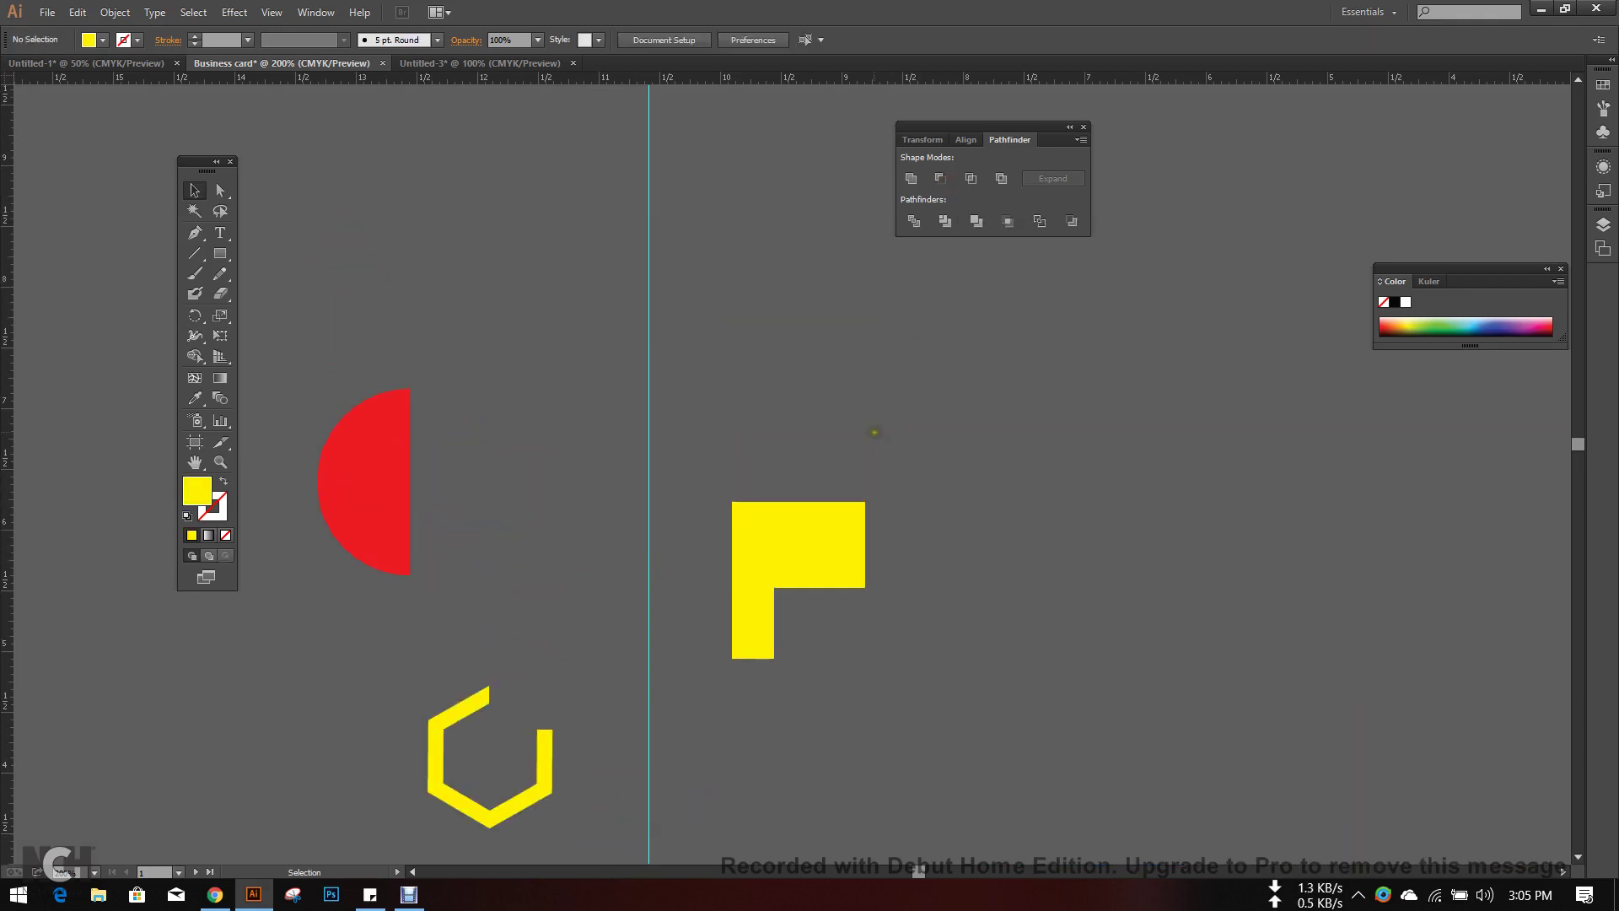
click(195, 253)
drag(382, 230, 892, 229)
scroll(894, 248, up, 2)
click(123, 39)
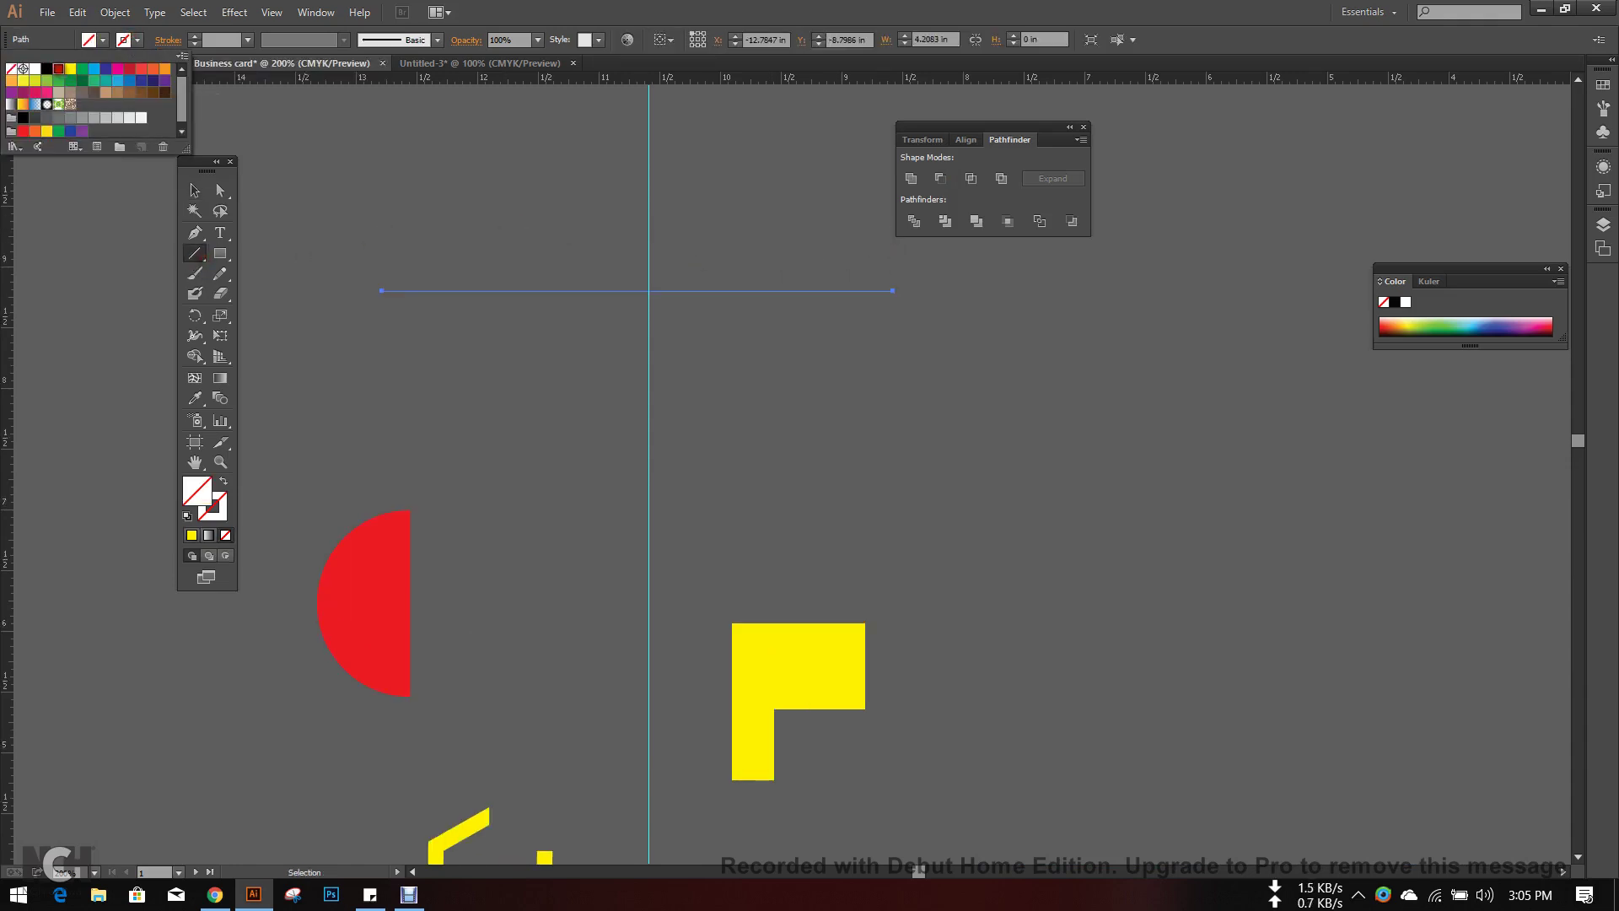
click(58, 69)
- Set the horizontal line's stroke weight to 7 pt and clear the selection
double_click(196, 191)
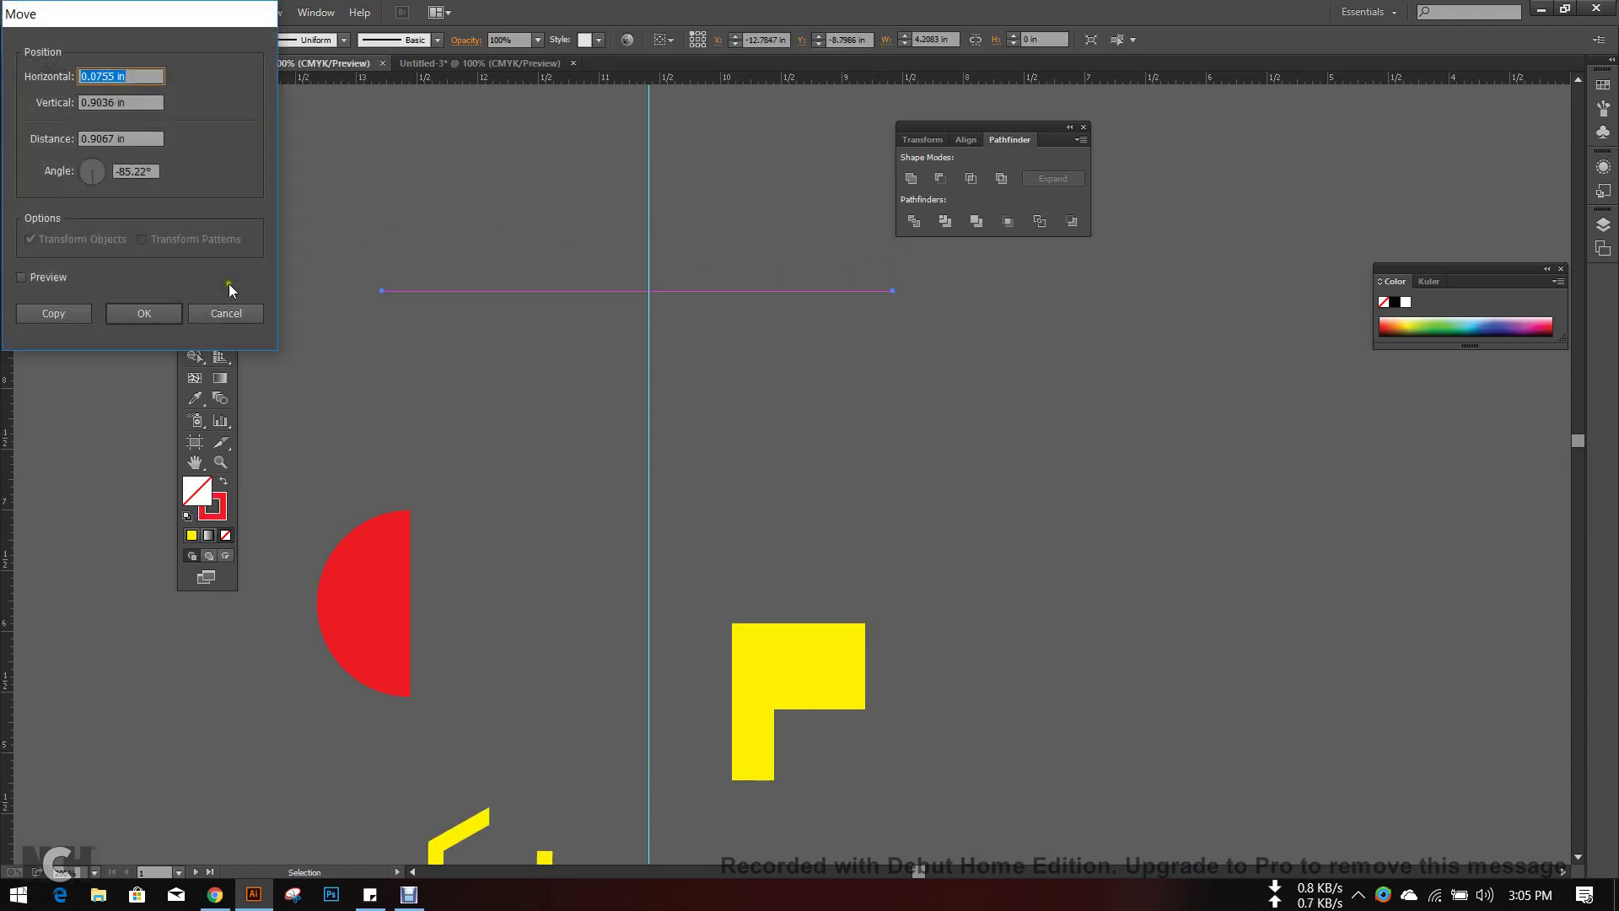
click(226, 311)
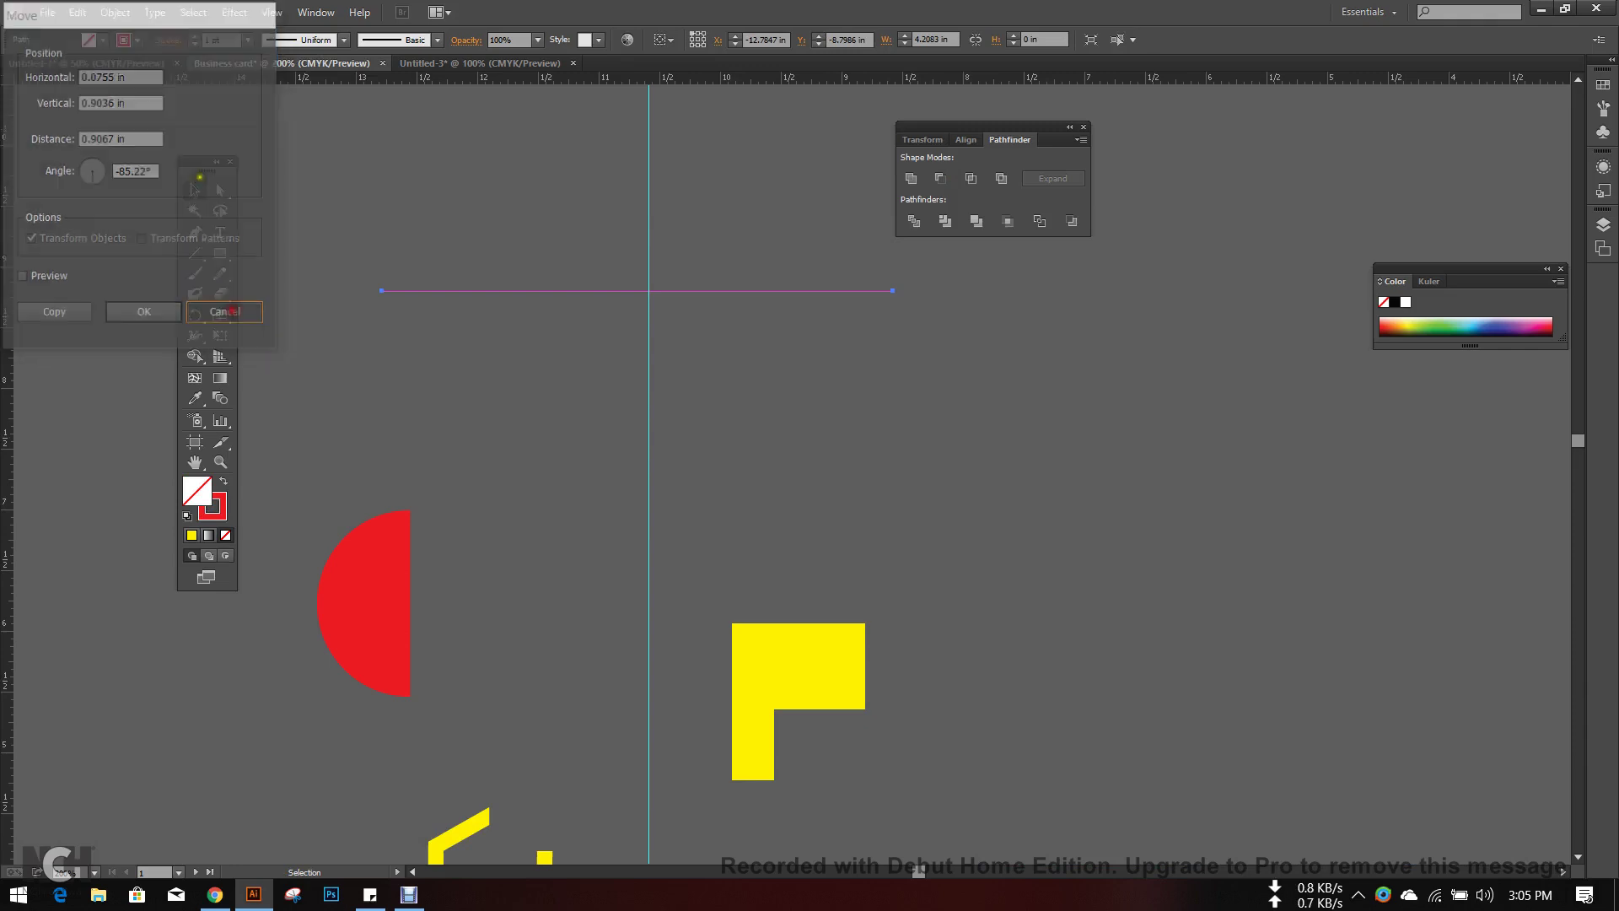
click(195, 36)
click(195, 37)
click(195, 36)
click(441, 206)
scroll(724, 356, up, 1)
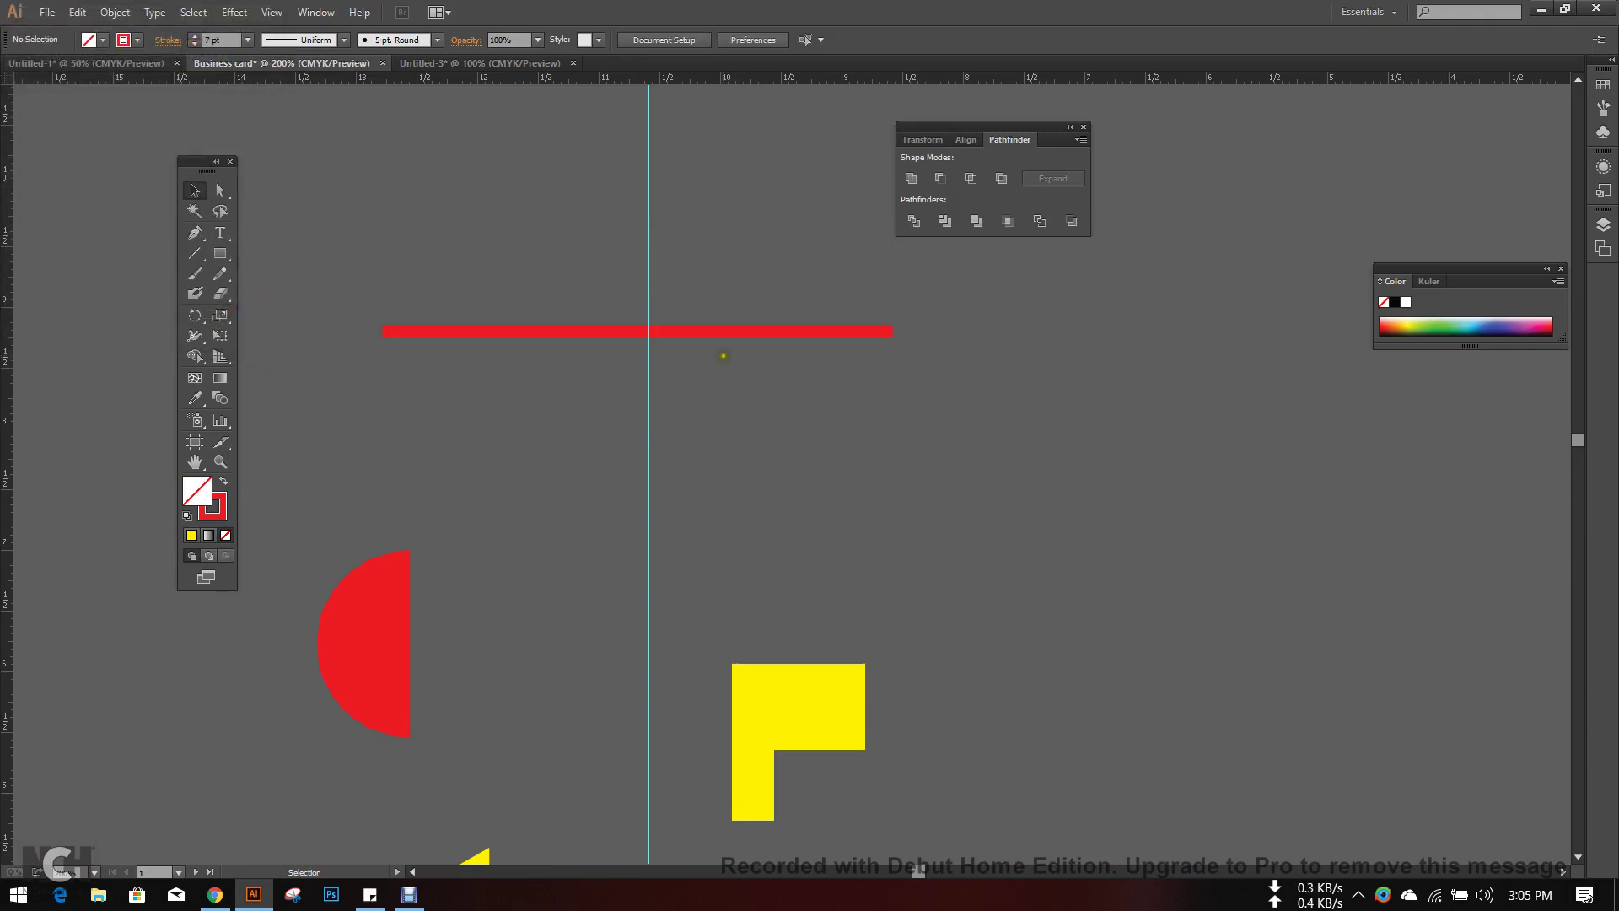
- Place the yellow L-shape over the right end of the red line, widen it to about 2.13 in and bring it to the front
drag(793, 696, 743, 321)
drag(814, 367, 938, 367)
right_click(923, 406)
click(1157, 661)
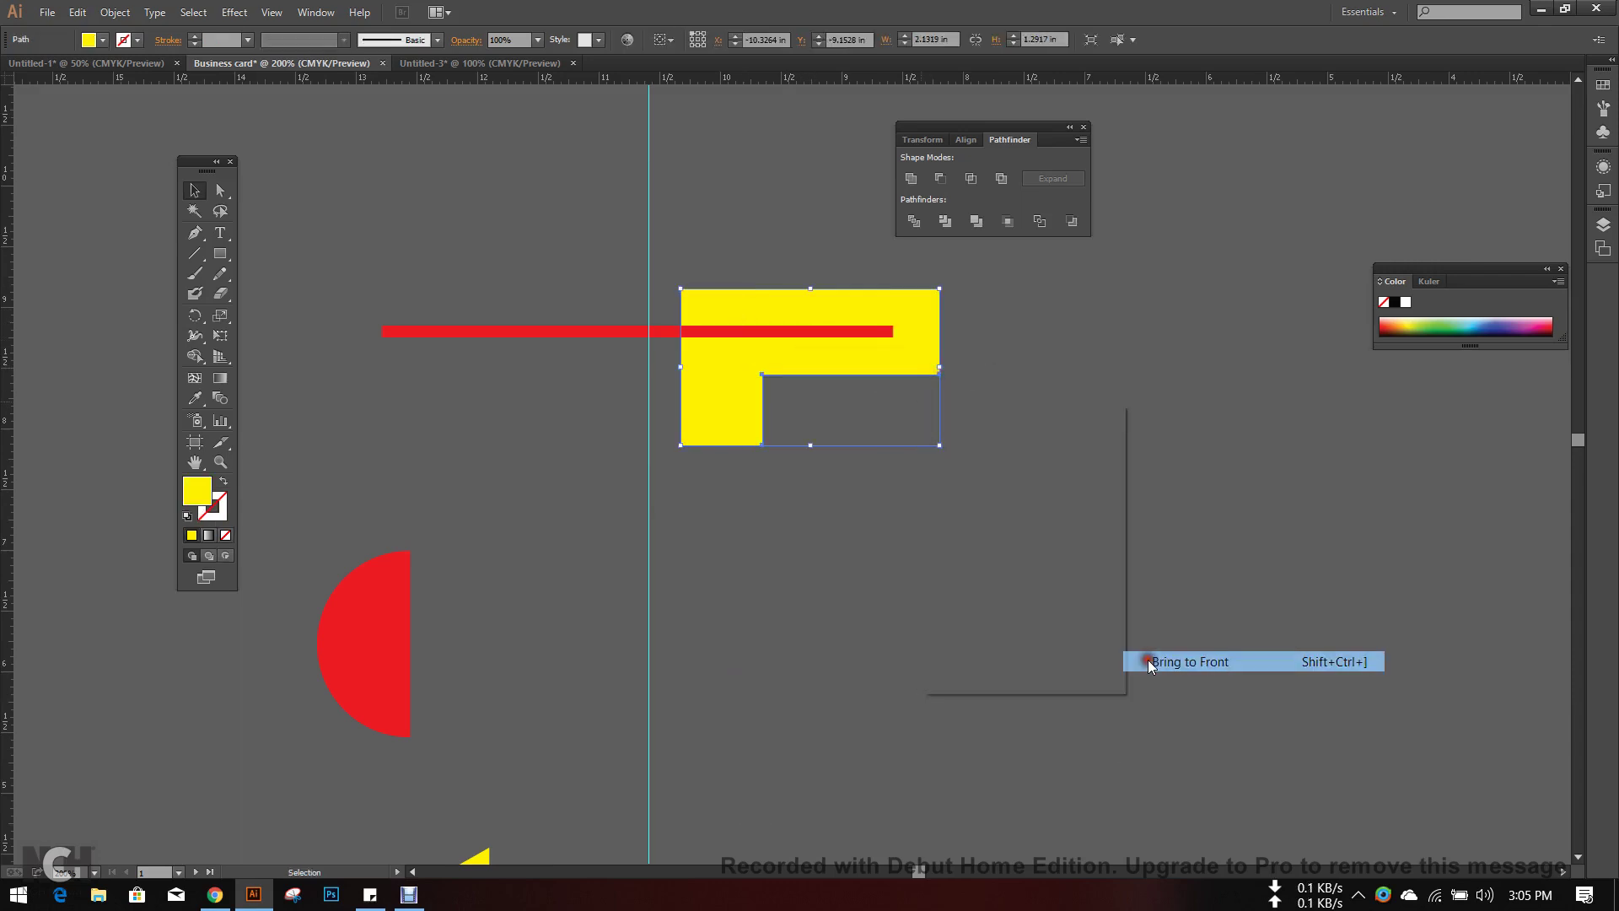
- Try to cut the yellow L-shape out of the red stroked line with Minus Front
click(965, 584)
drag(965, 583, 676, 253)
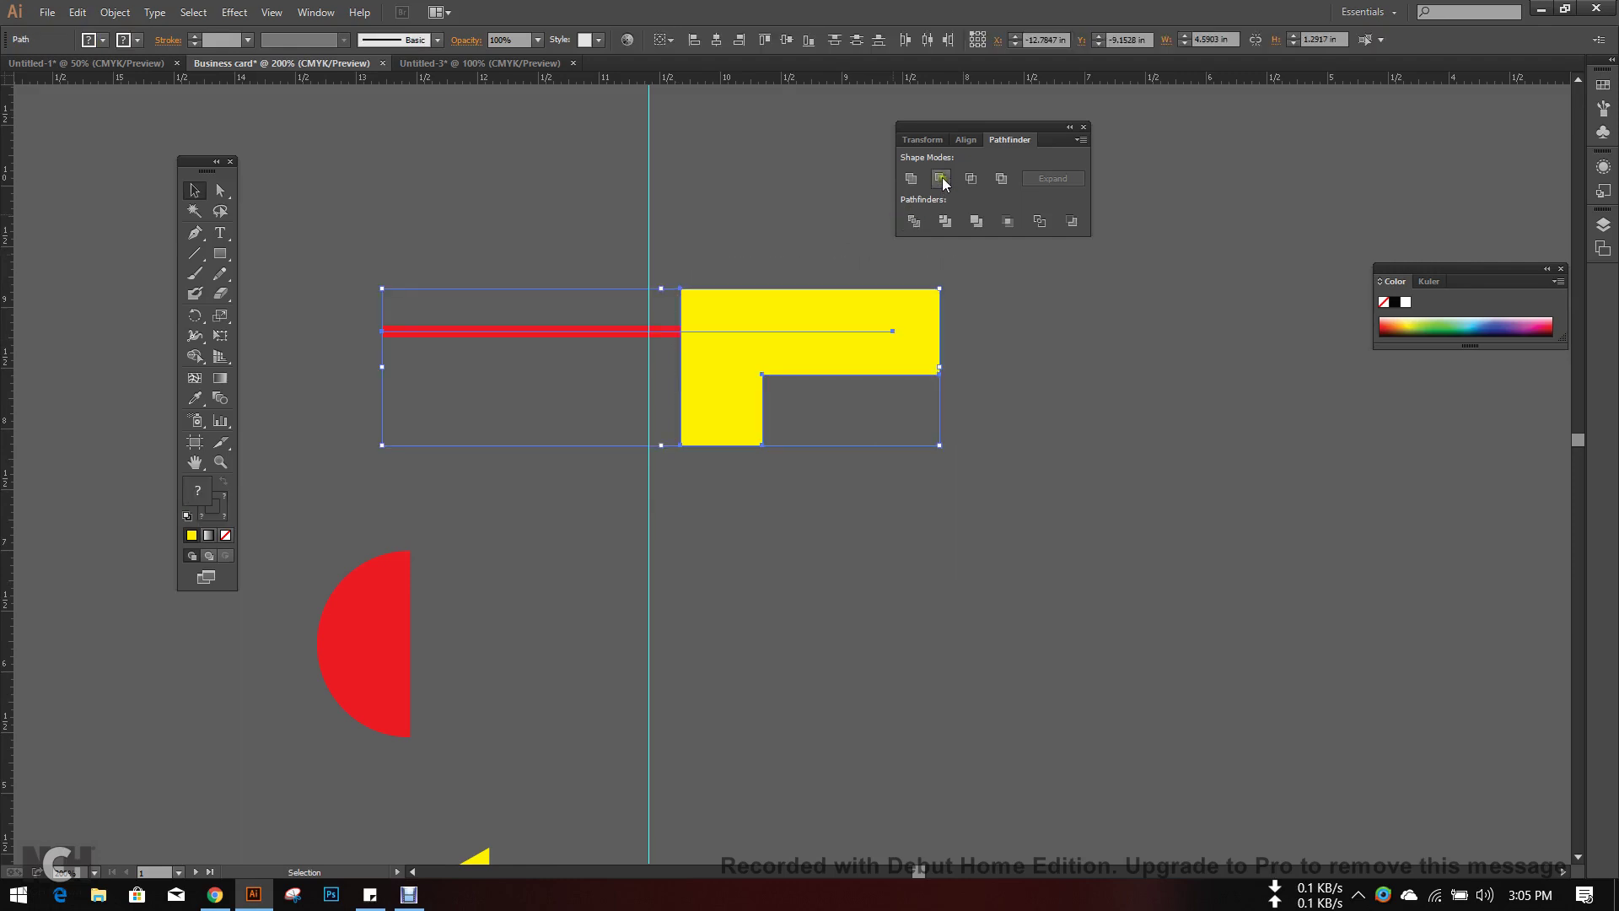
click(941, 180)
click(969, 472)
click(938, 181)
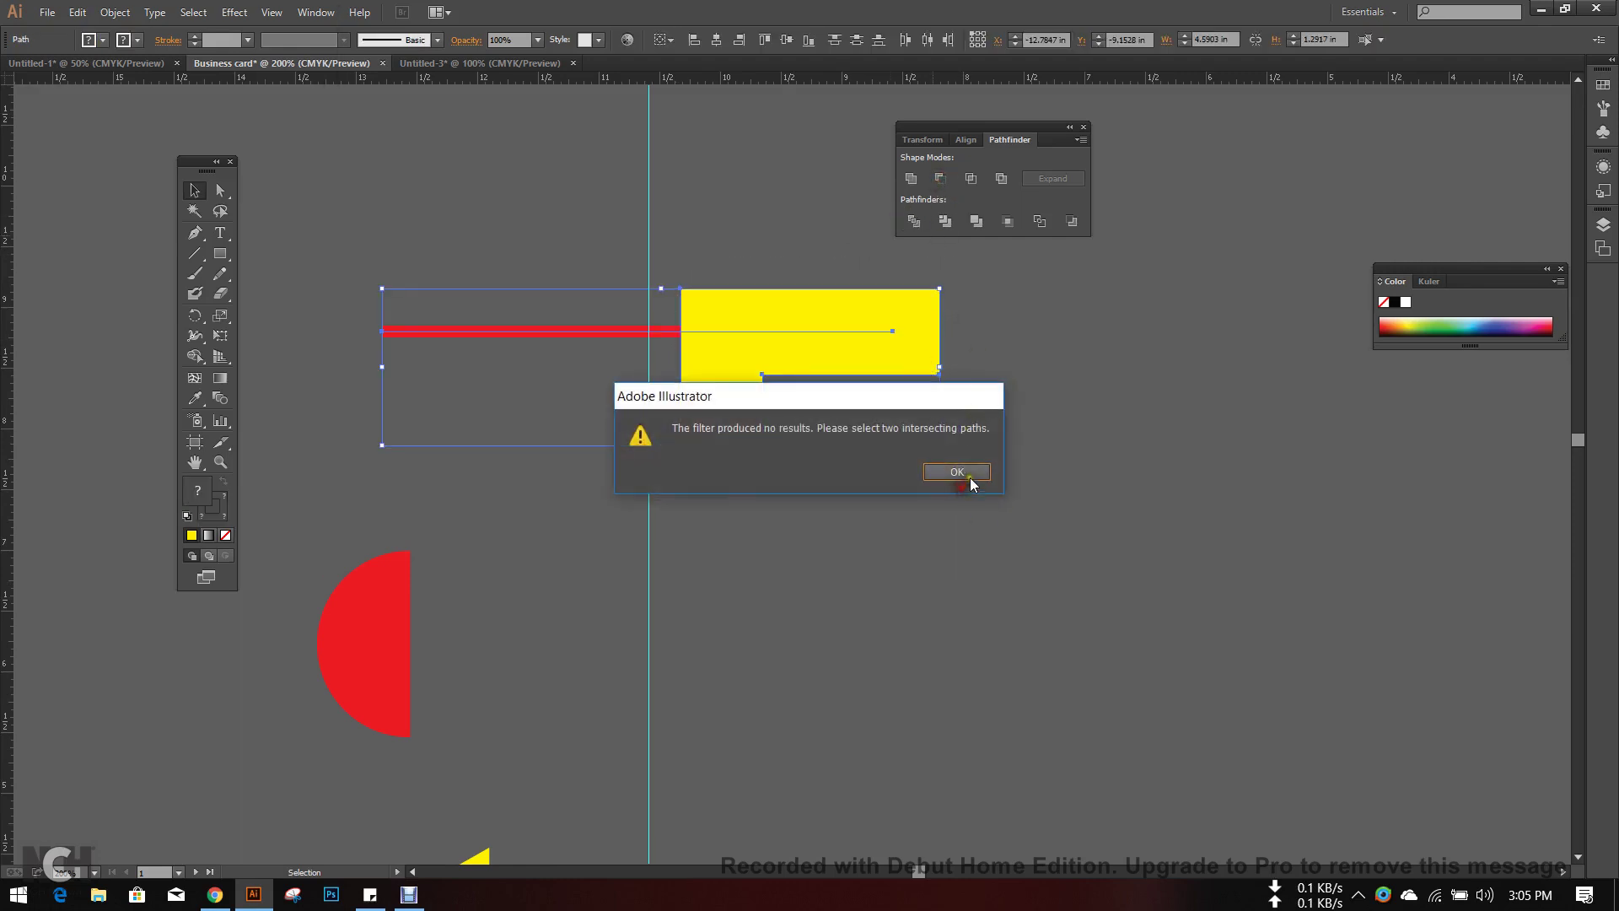
click(970, 474)
click(939, 473)
- Move the yellow L-shape down and to the right, clear of the red line, and expand the line's fill and stroke
click(537, 331)
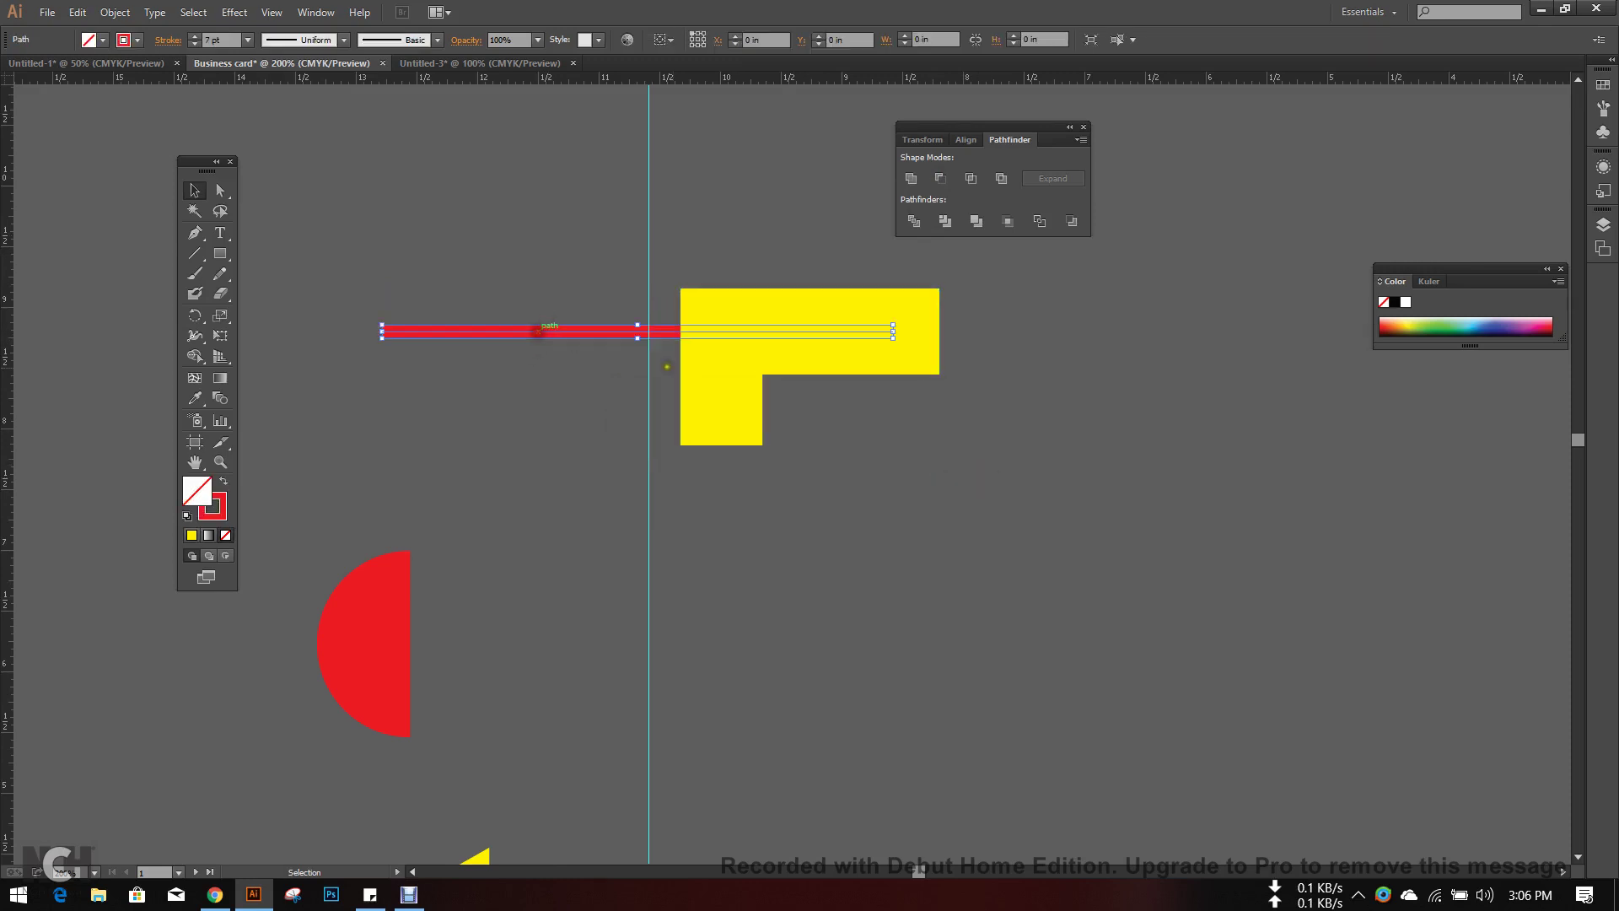
drag(725, 397, 1038, 549)
click(620, 332)
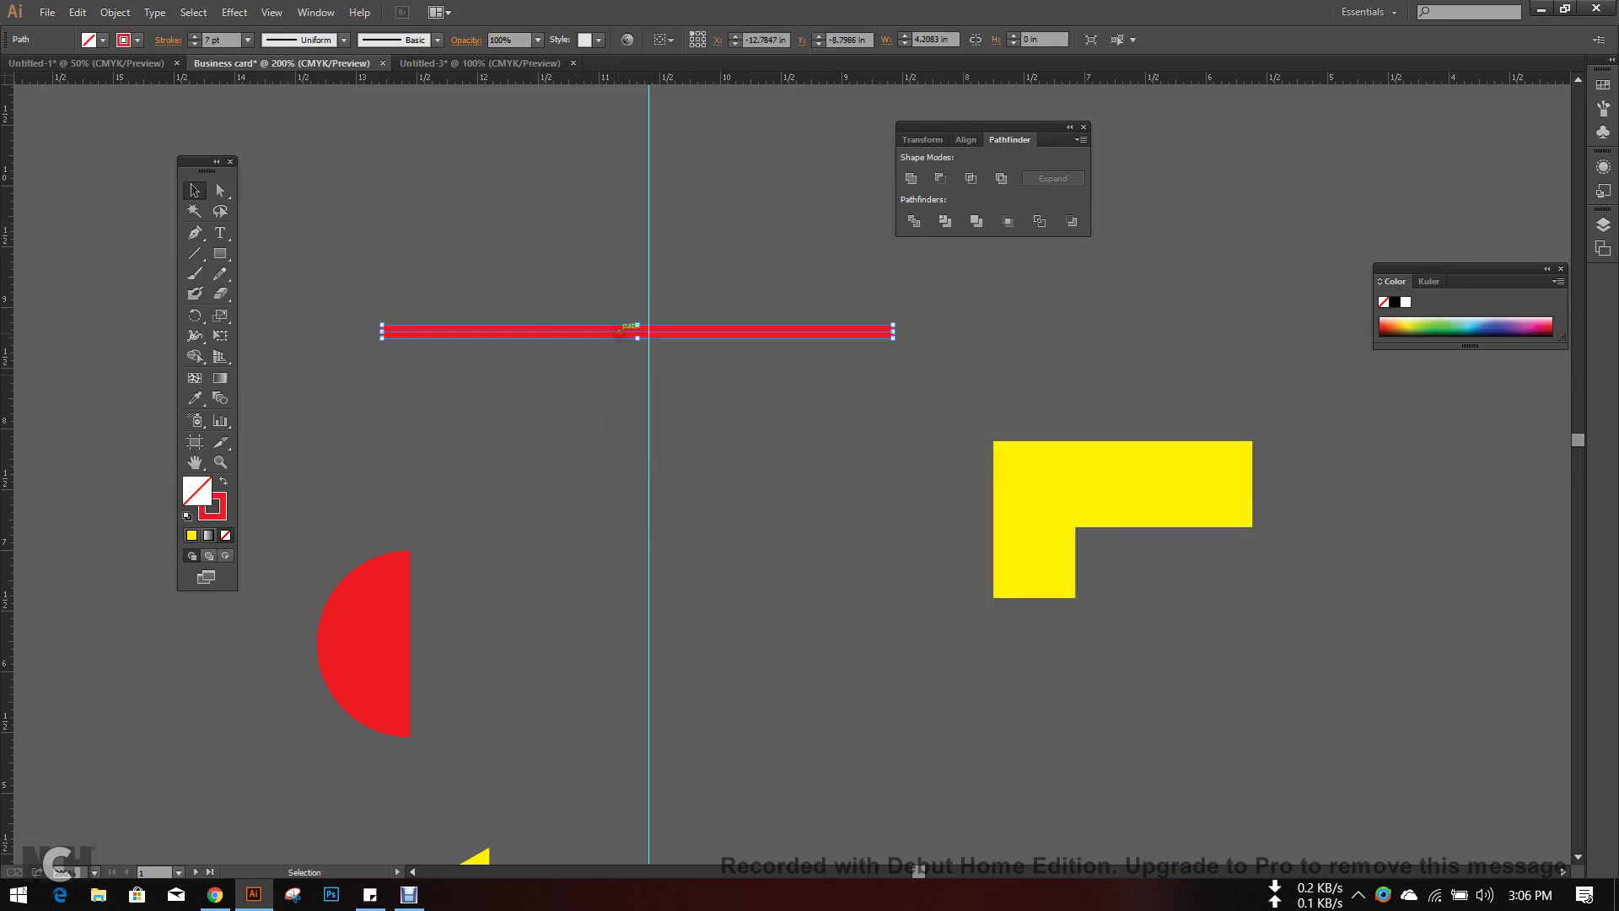
alt+scroll(565, 350, up, 2)
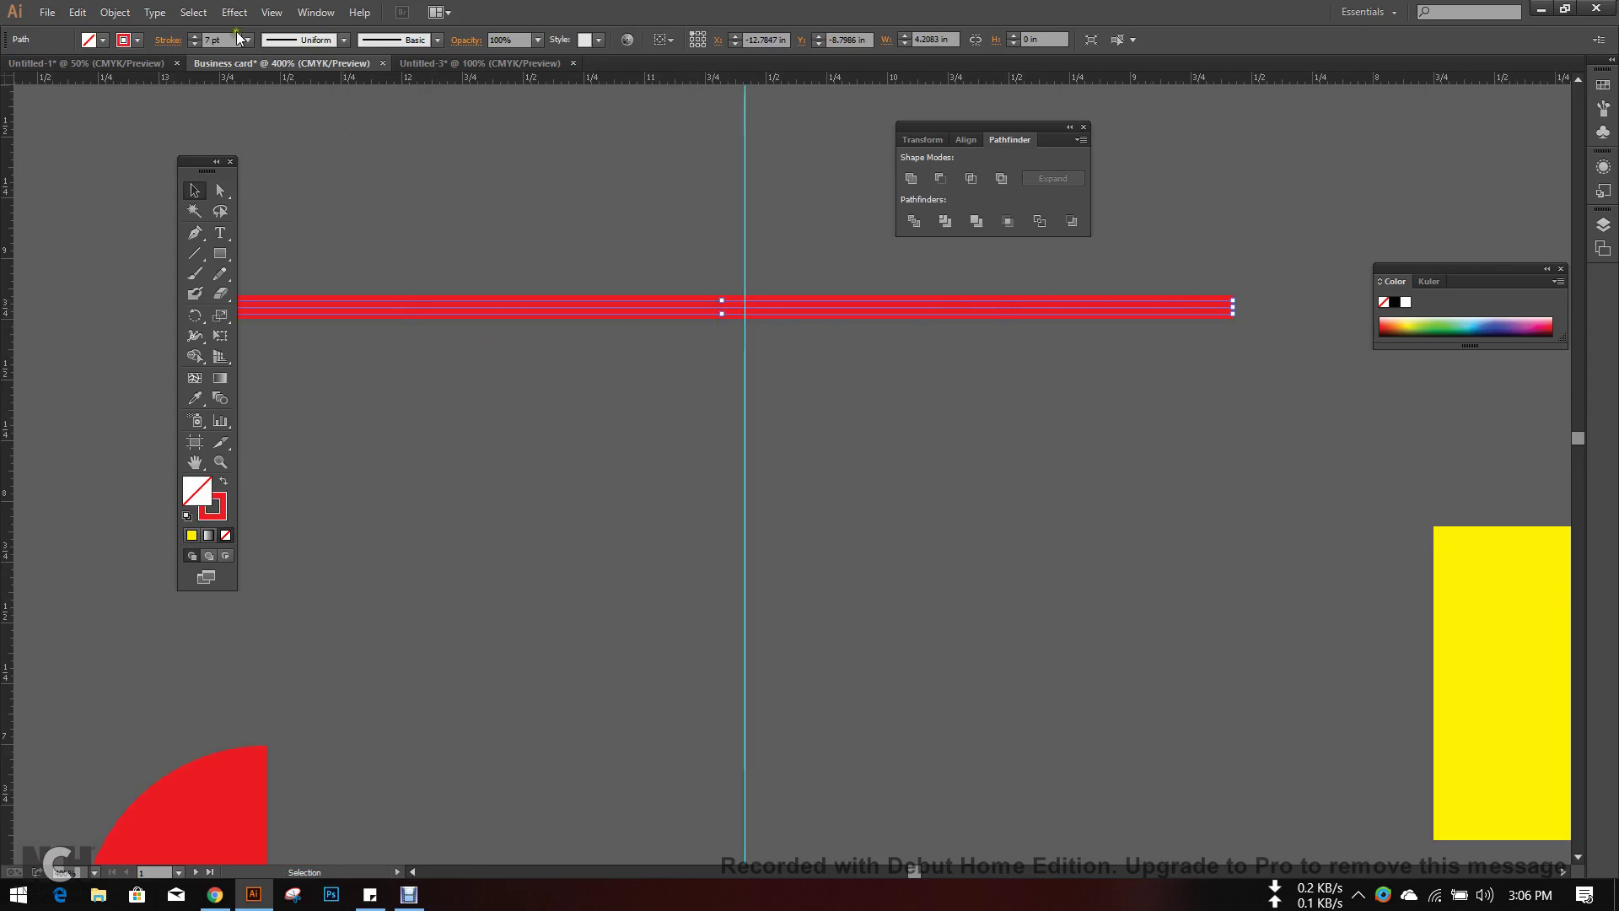
click(115, 12)
click(199, 202)
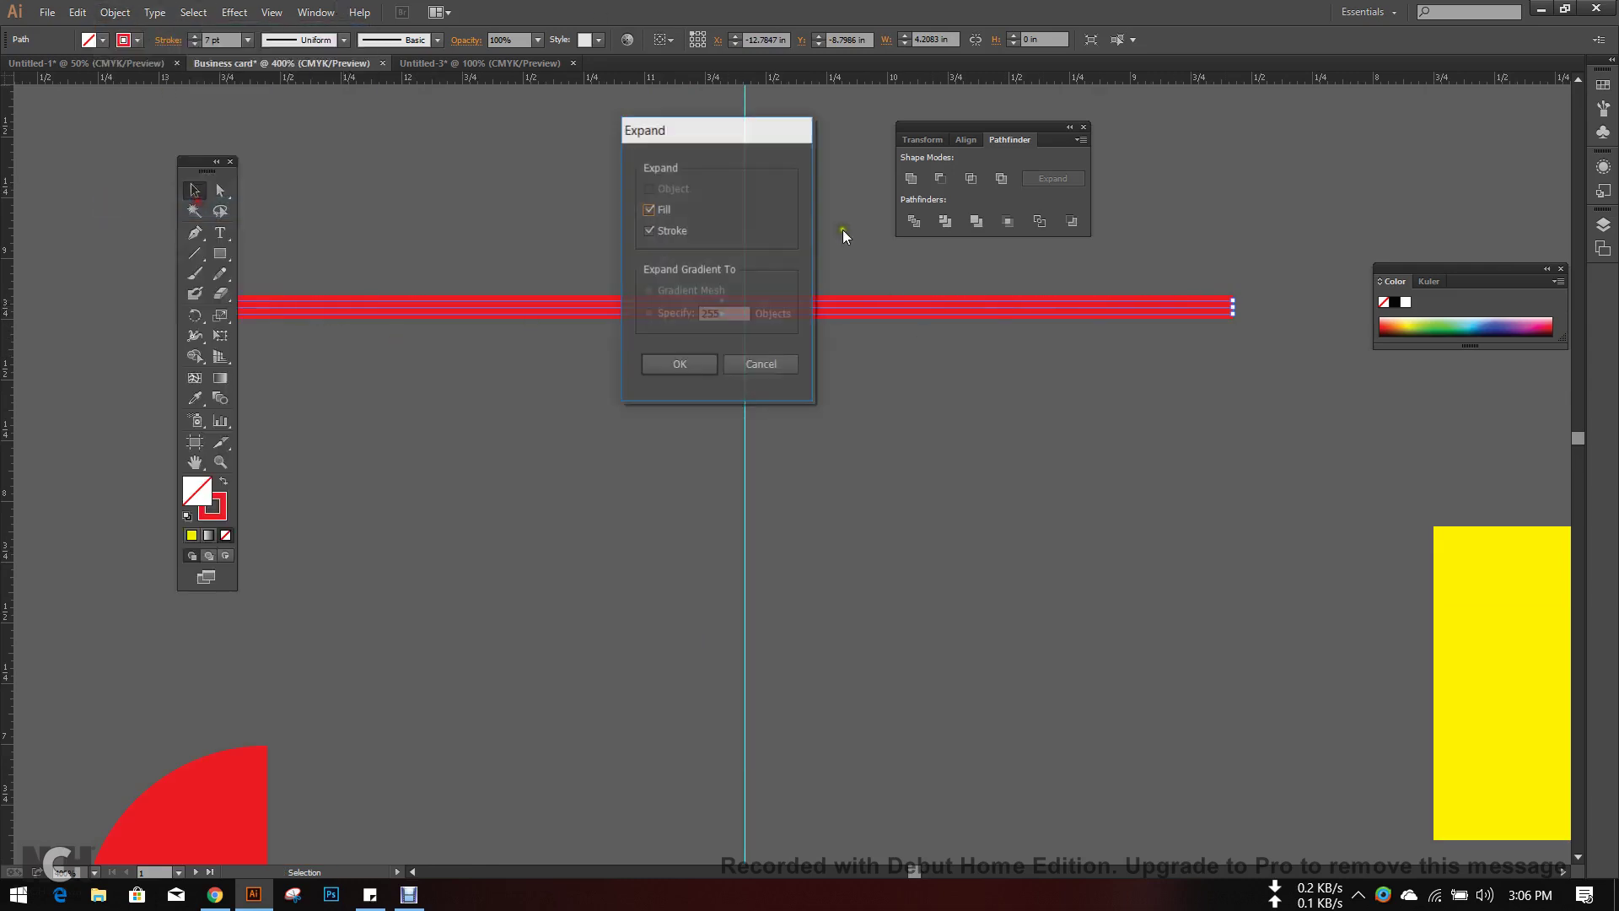
click(683, 365)
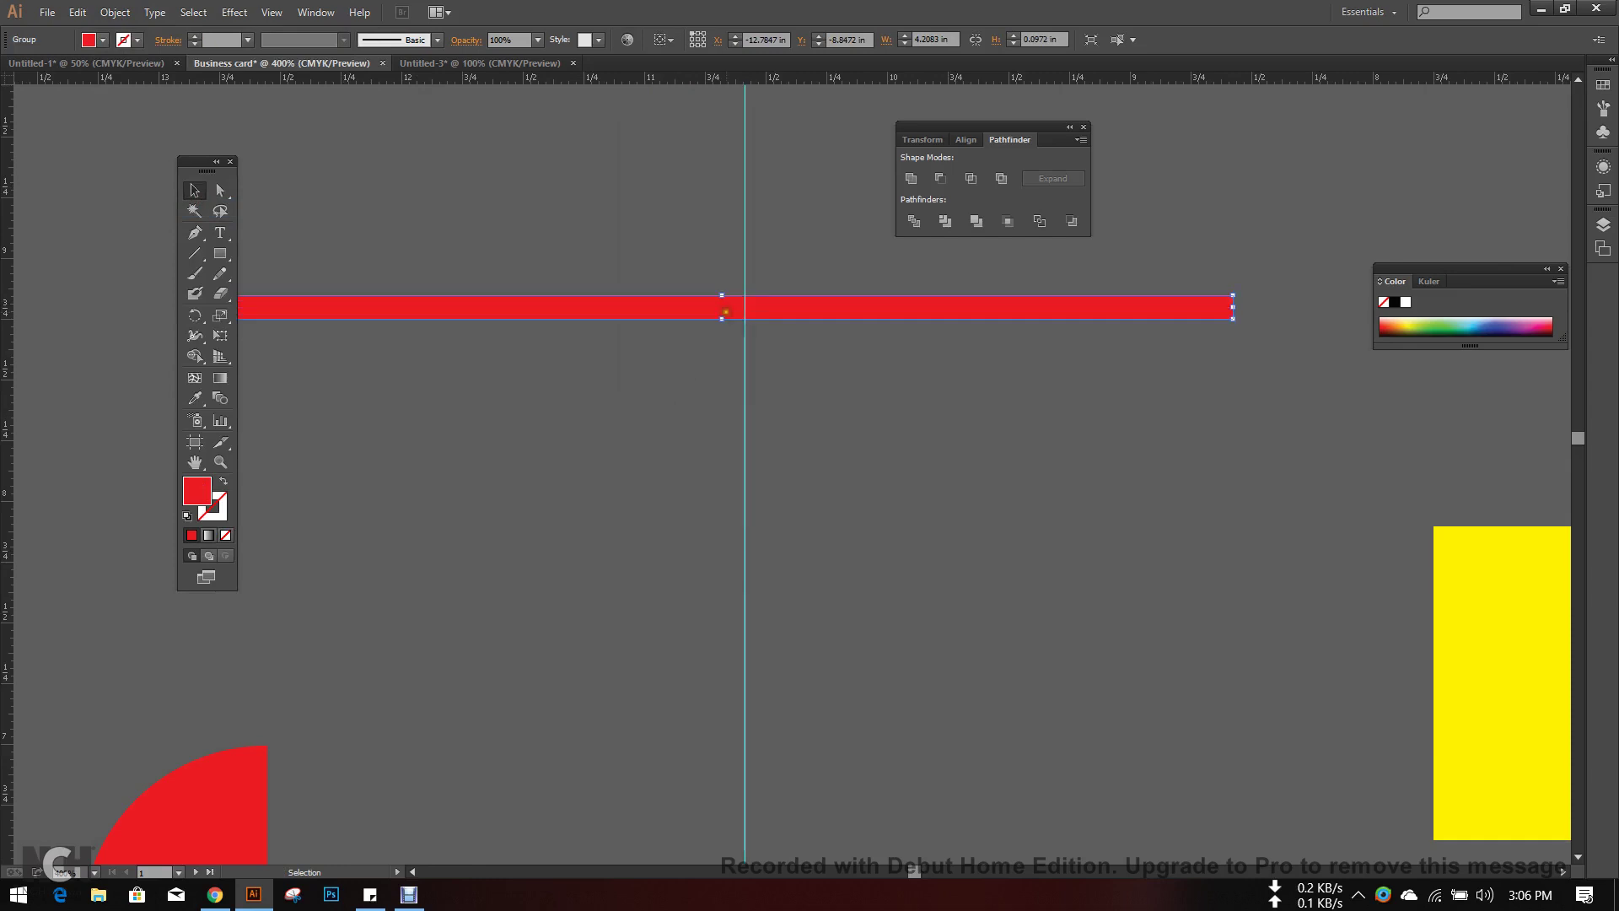
- Draw a red rectangle about 2.28 by 0.18 in below the expanded red line
scroll(718, 389, down, 1)
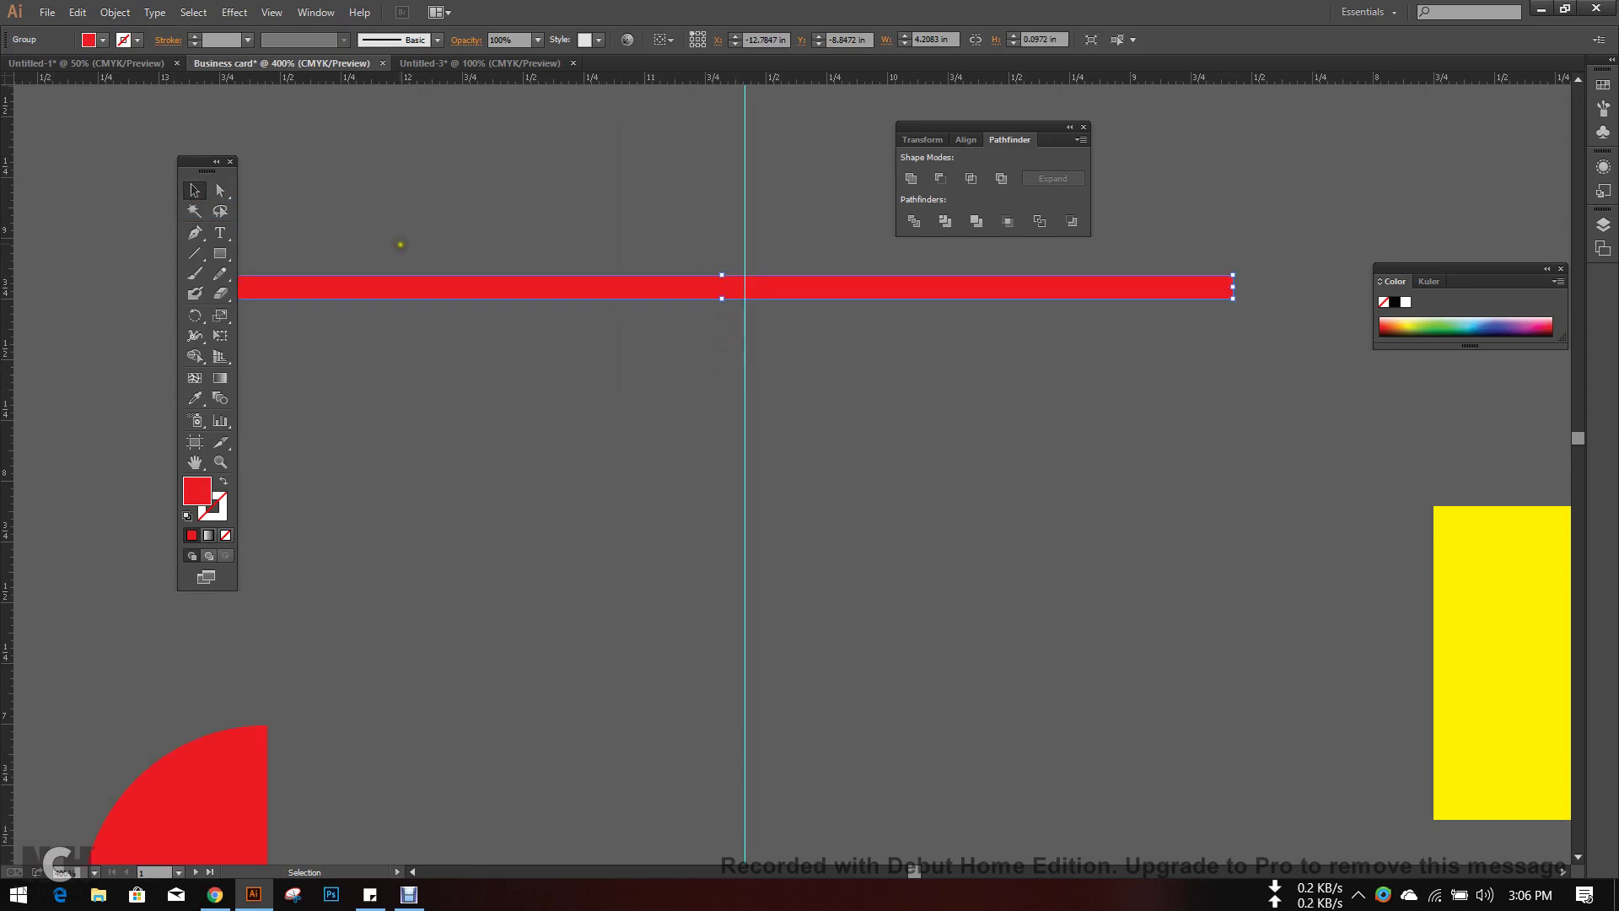
click(220, 253)
drag(355, 394, 908, 436)
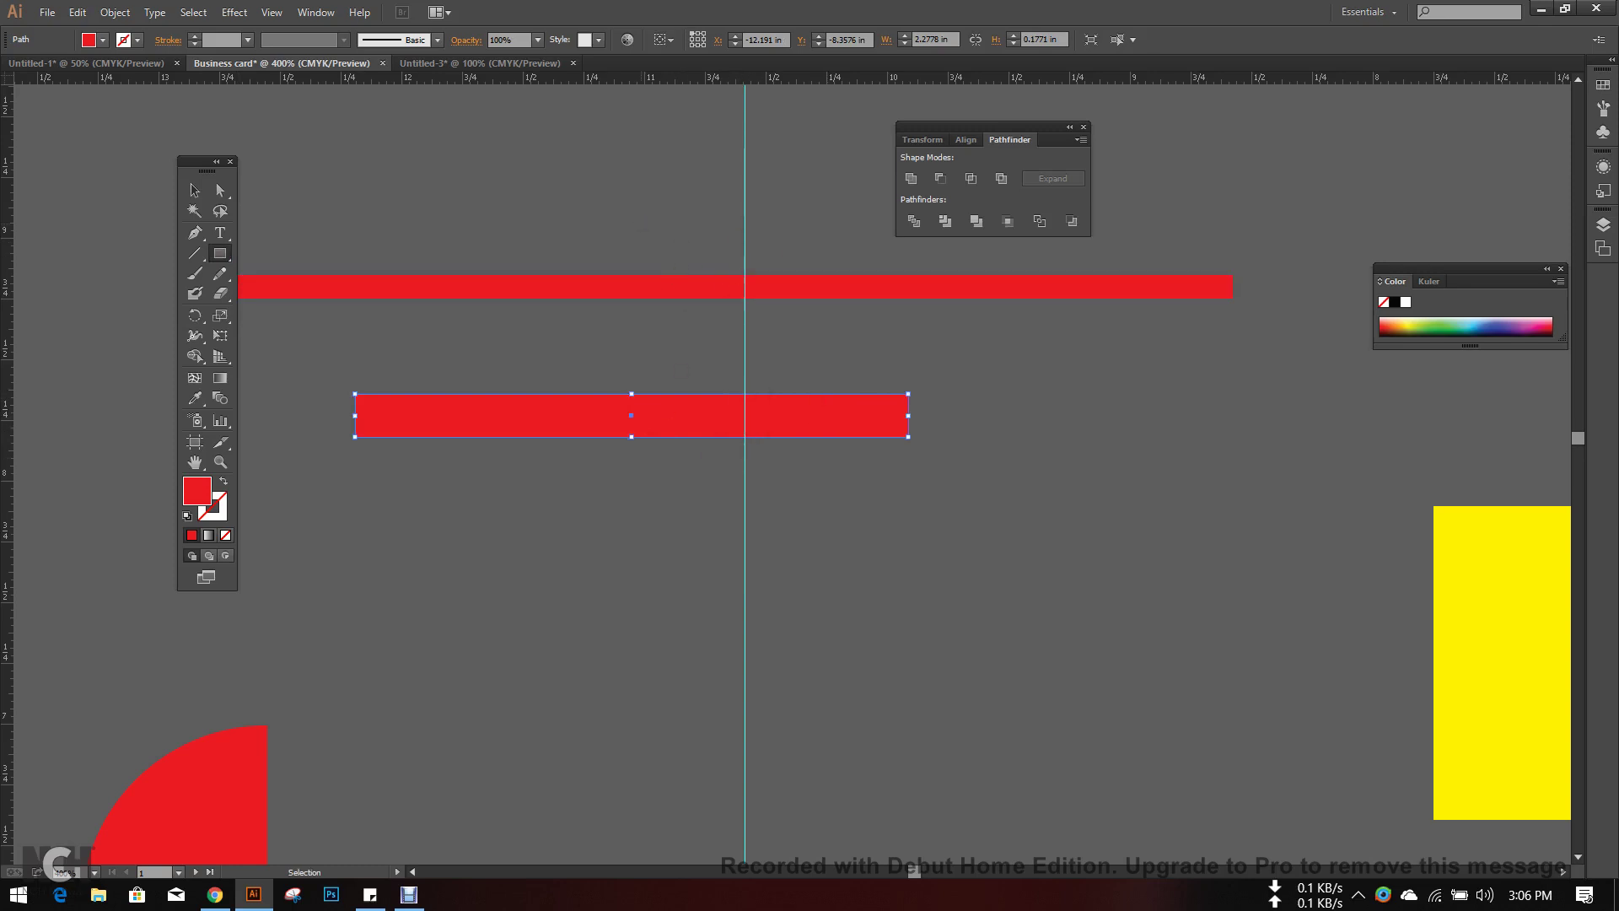
scroll(643, 224, down, 2)
click(195, 190)
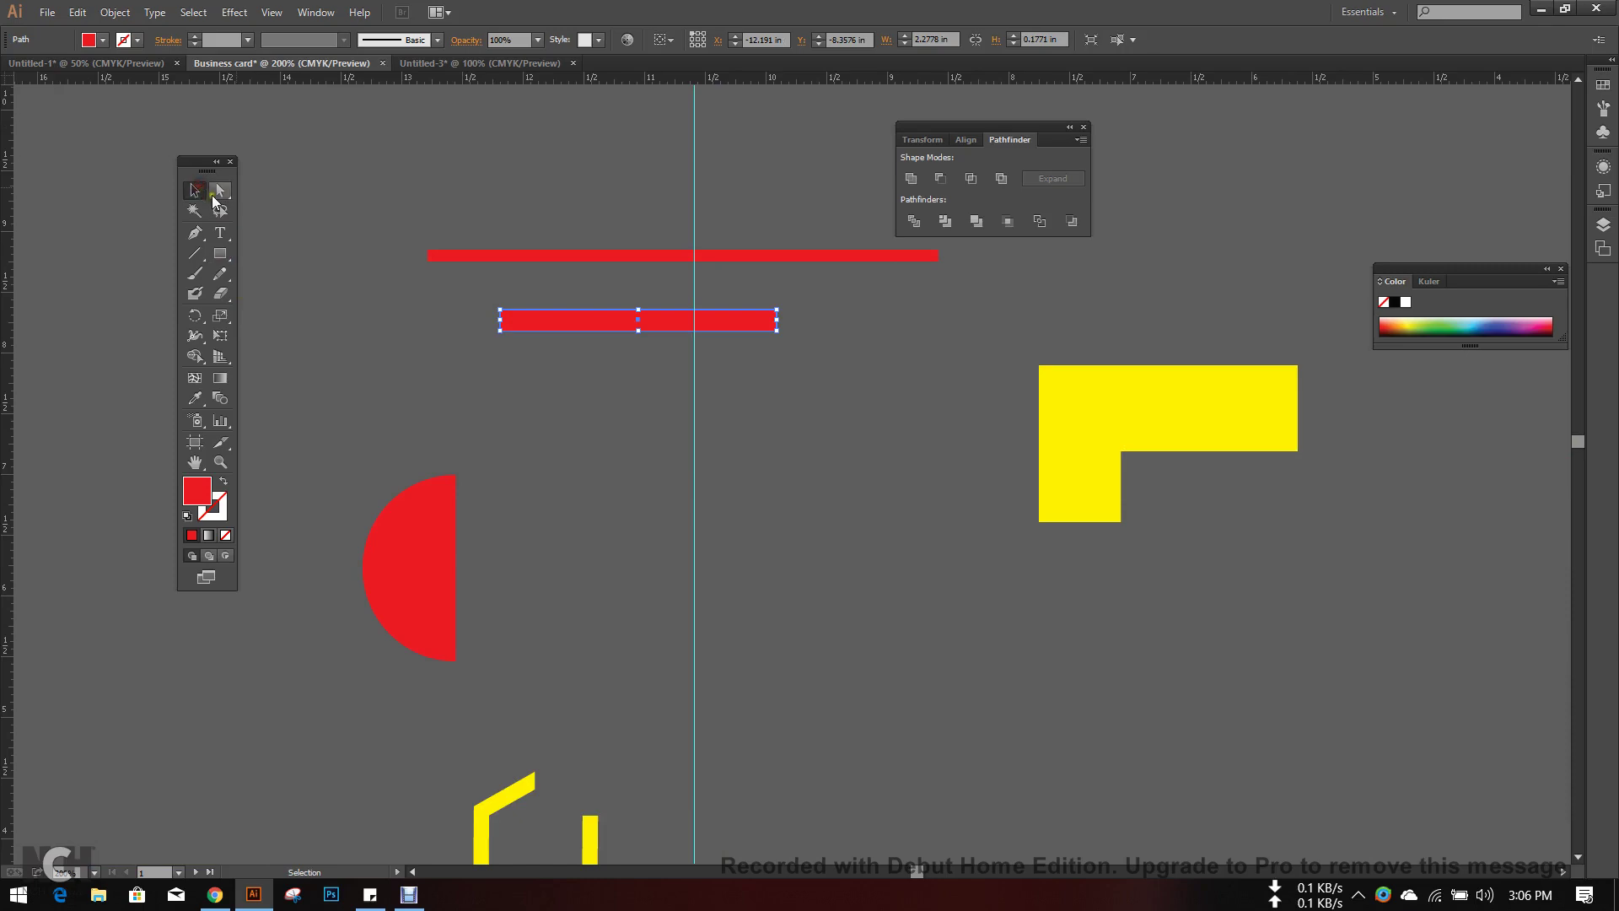
scroll(310, 184, down, 1)
scroll(470, 412, down, 3)
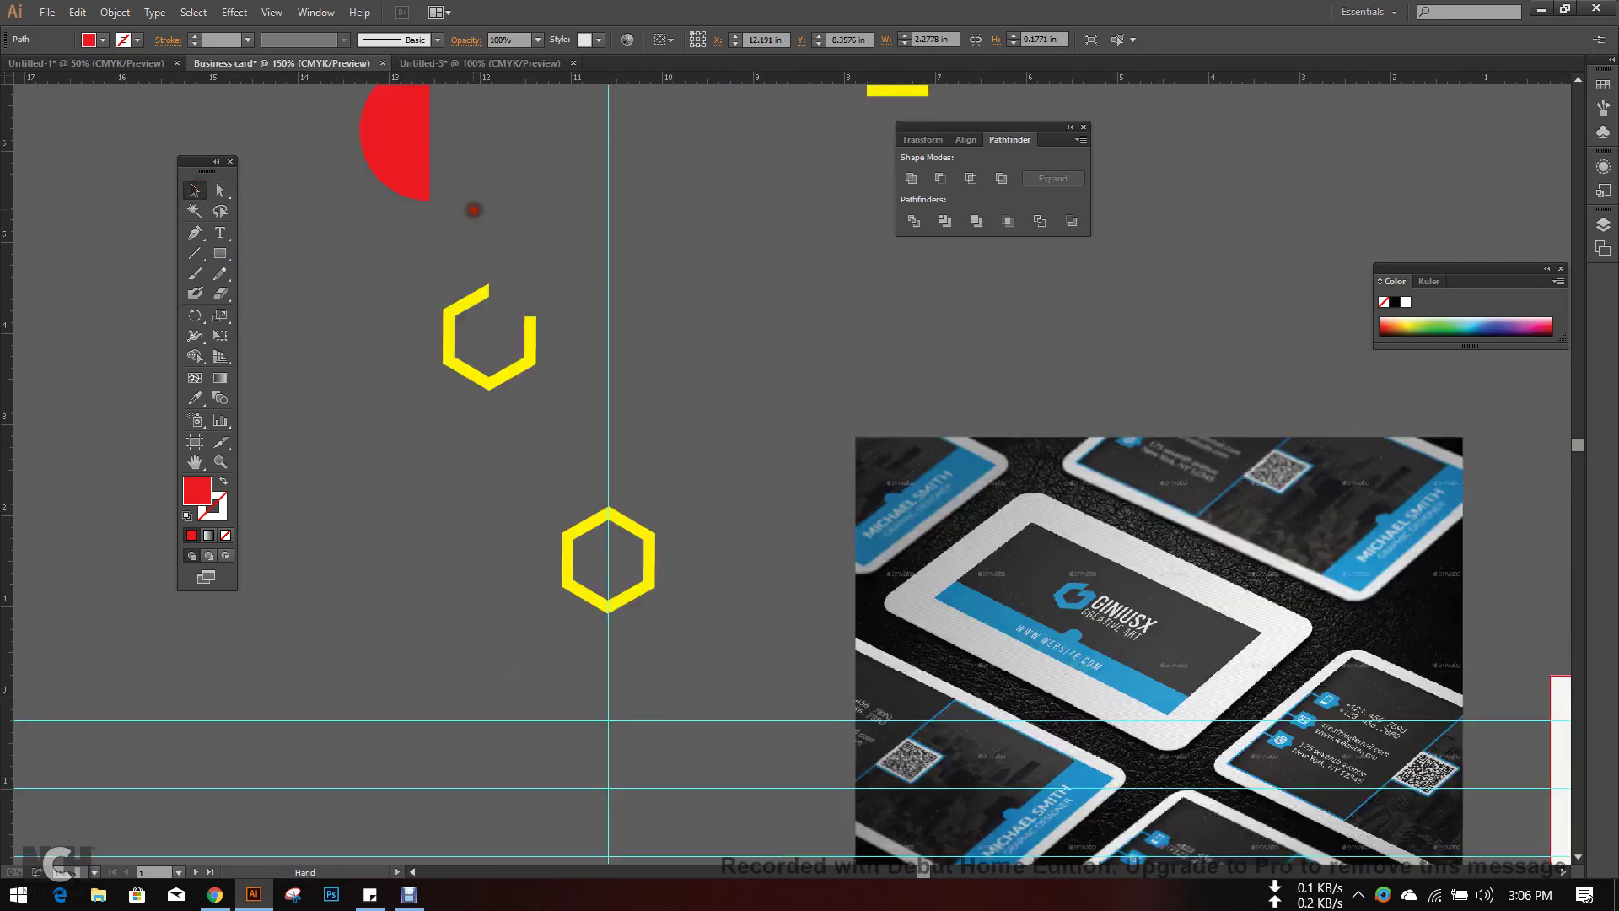
scroll(519, 292, up, 2)
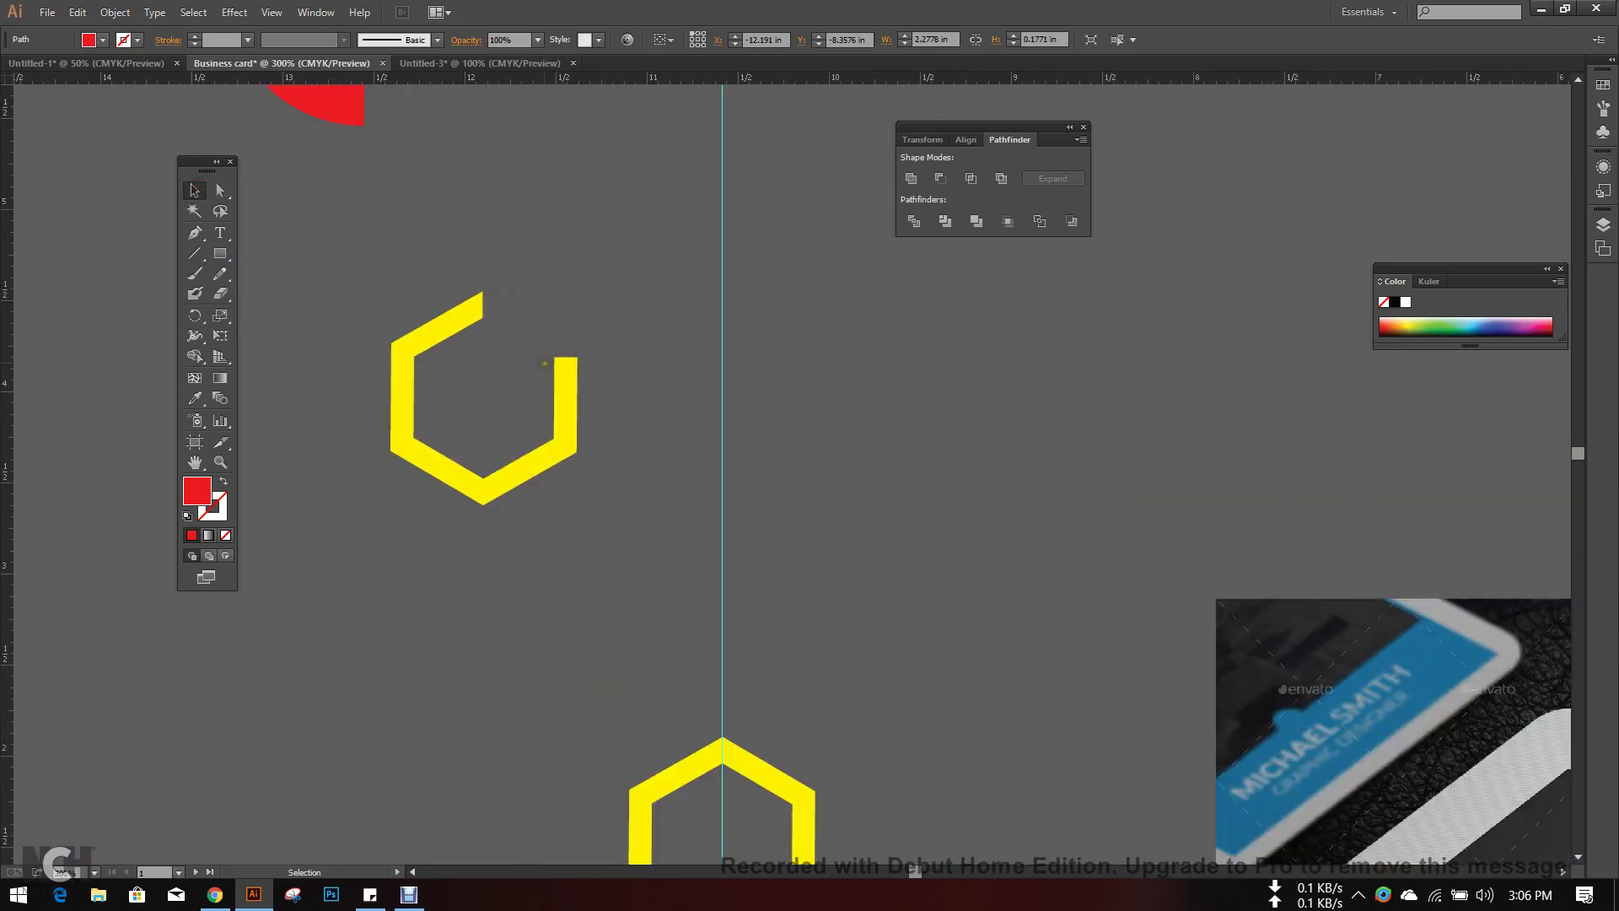
scroll(594, 343, up, 2)
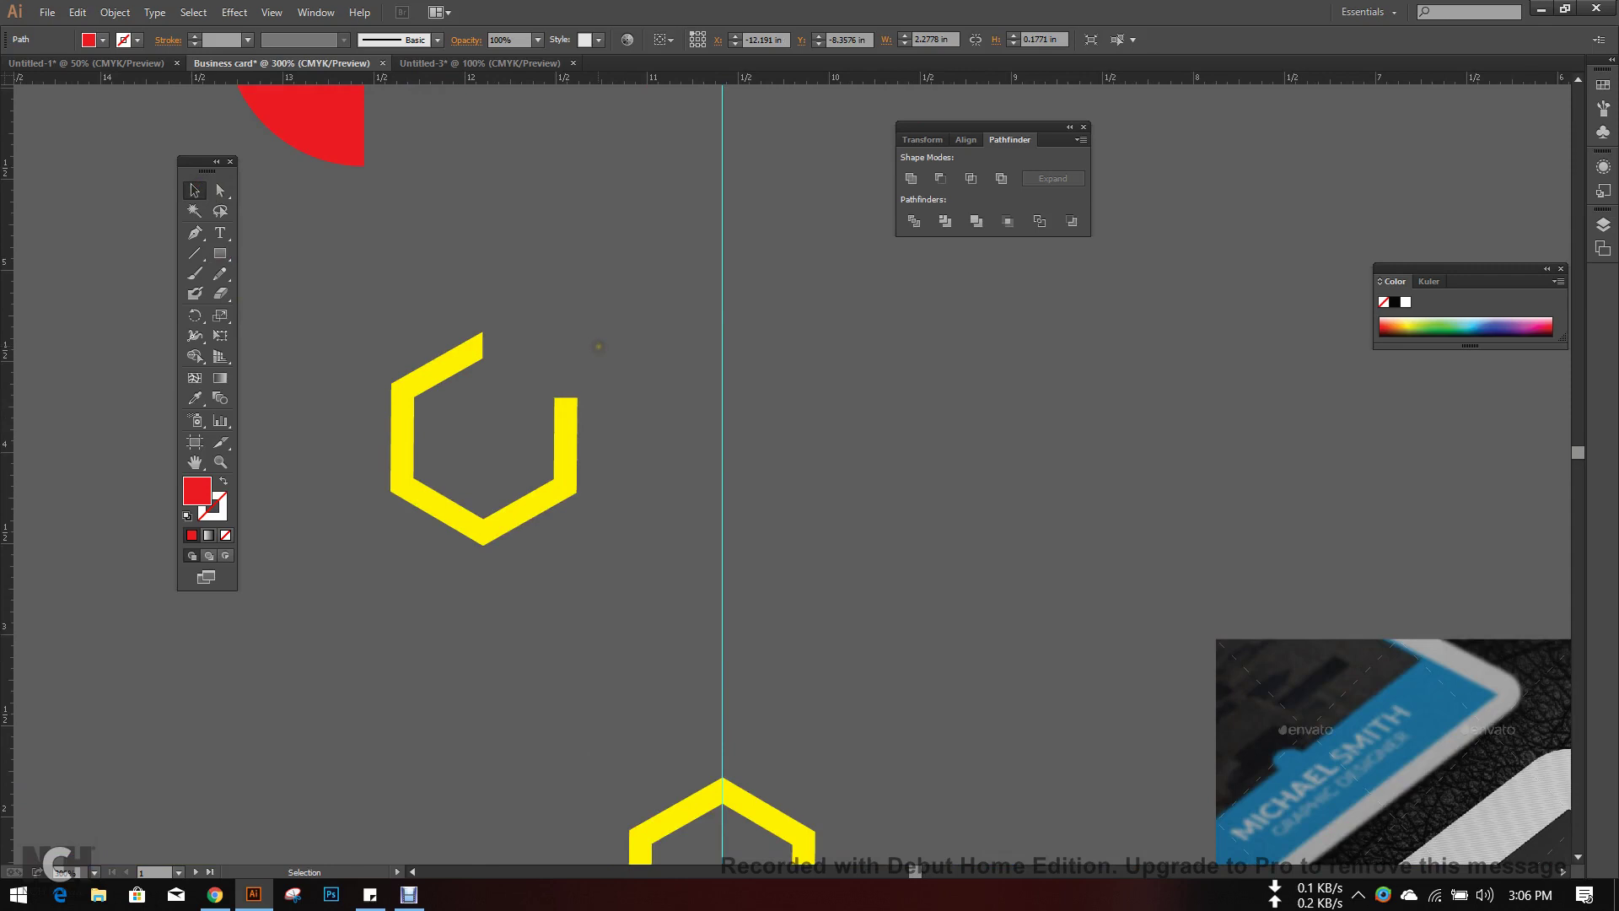
- Draw a red rectangle about 0.12 by 0.33 in beside the opening of the yellow hexagon
click(222, 254)
scroll(549, 410, up, 2)
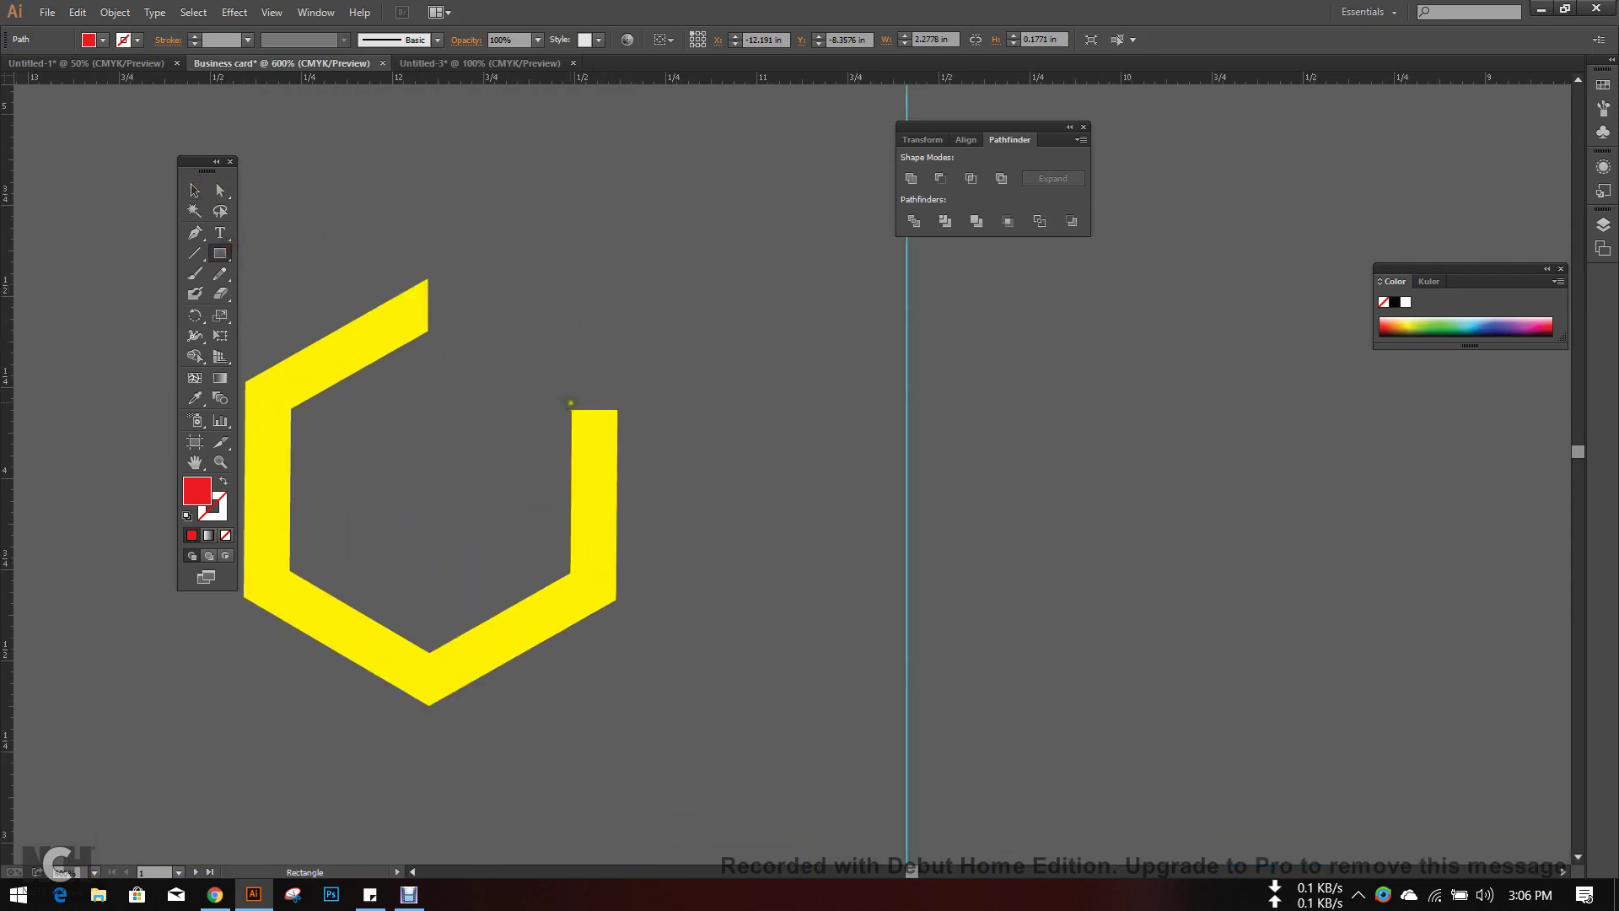
drag(572, 411, 501, 376)
click(194, 190)
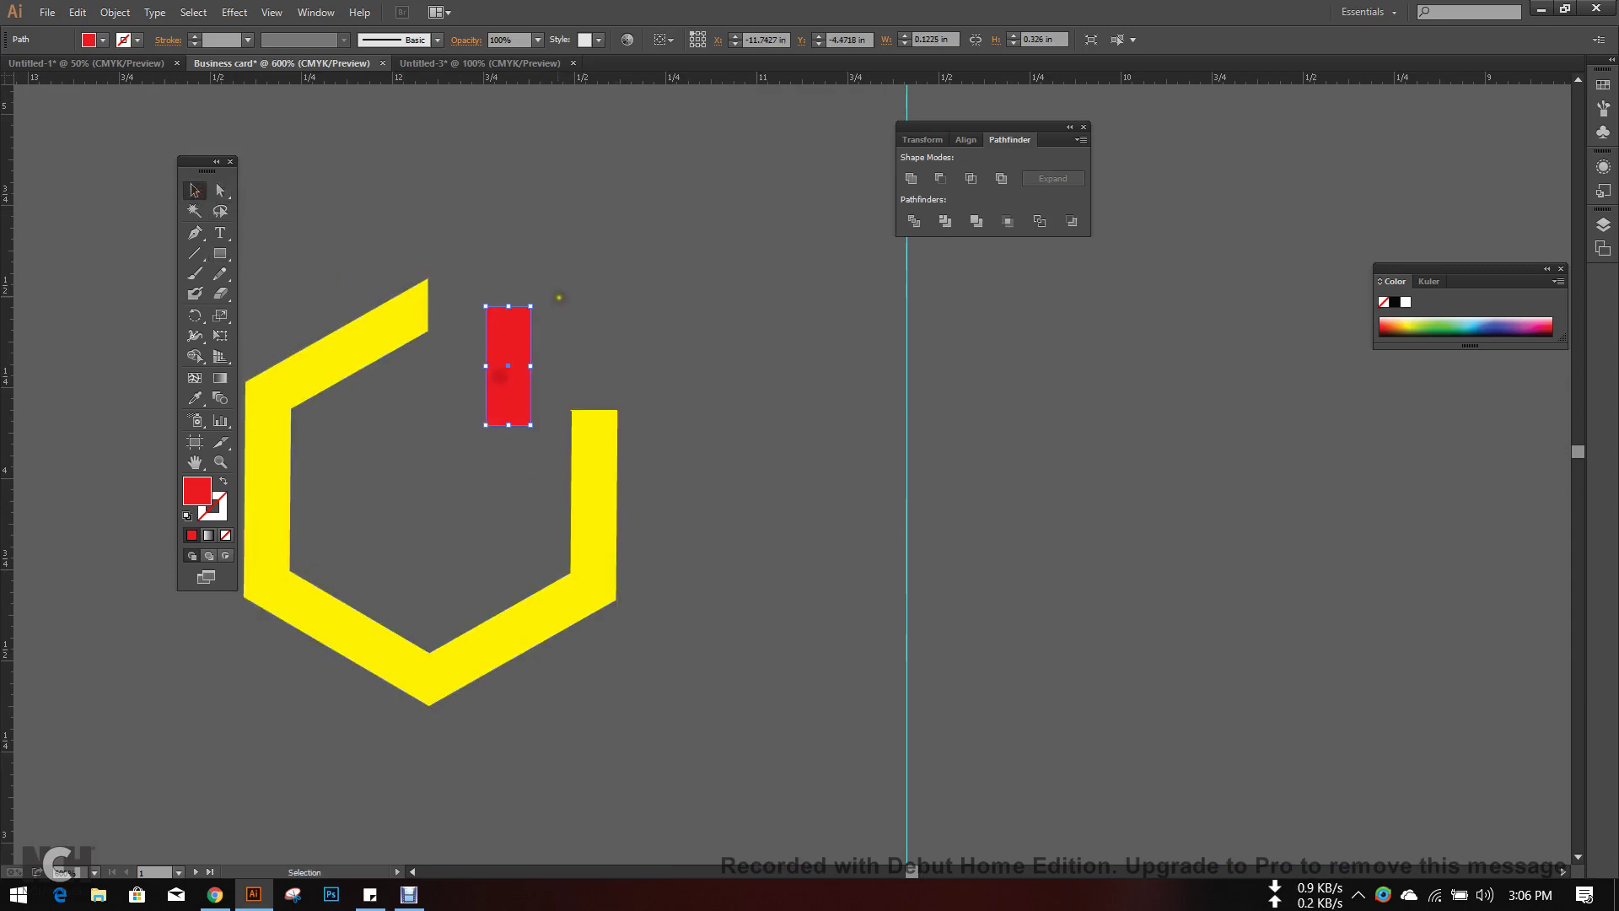
- Rotate the red bar diagonally and place it on the upper end of the hexagon's right arm, pointing inward to form a G
drag(539, 300, 608, 343)
drag(513, 365, 560, 435)
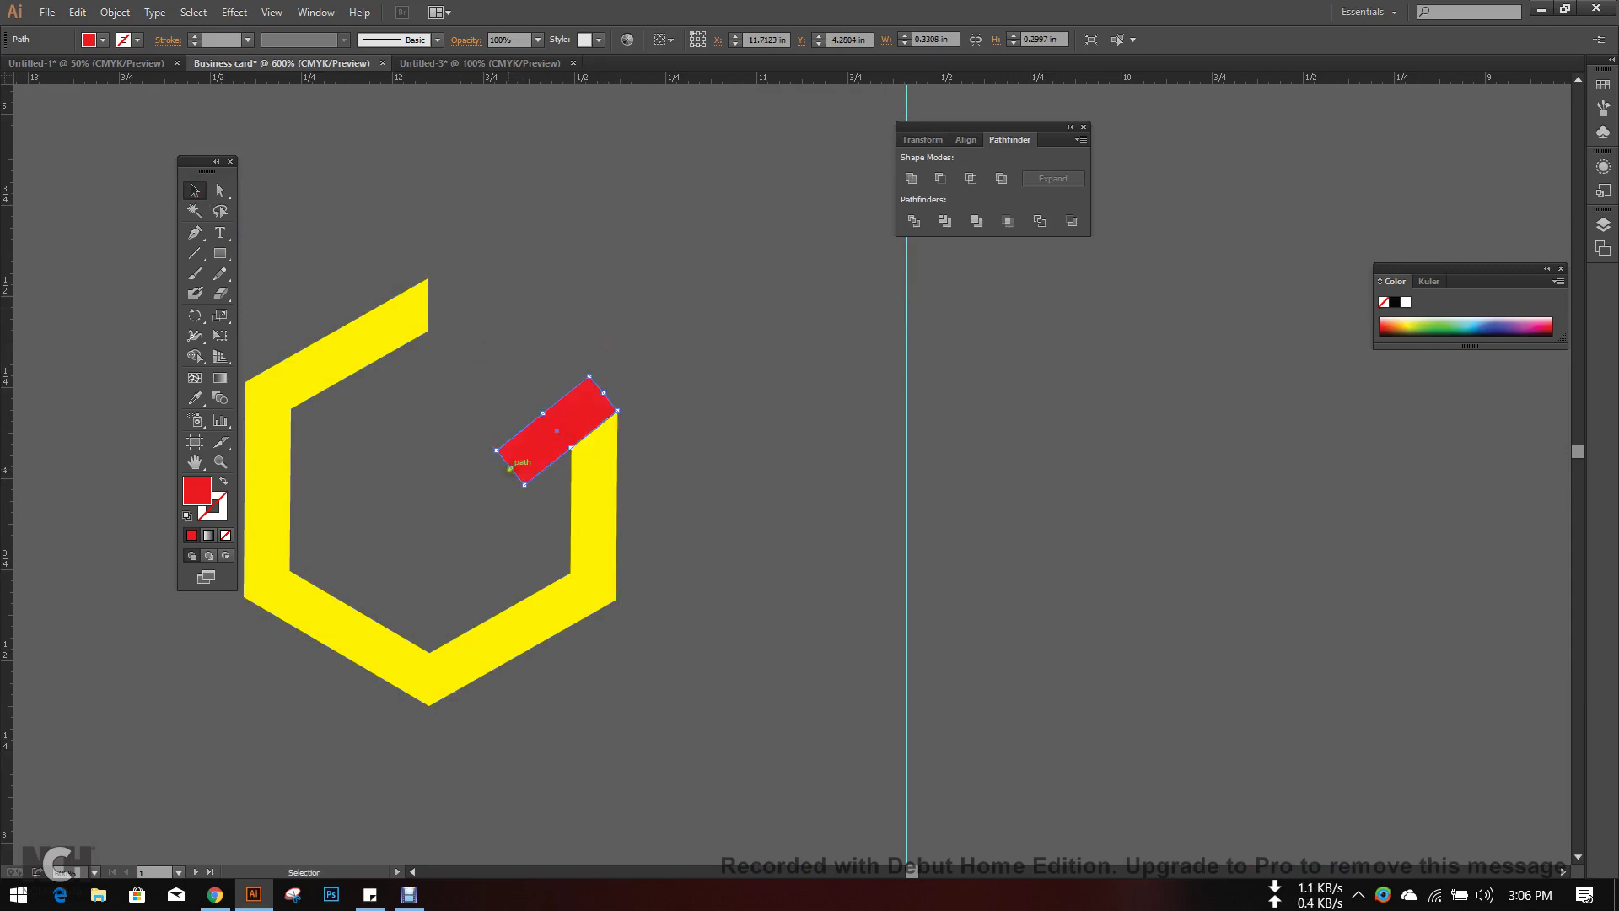
click(759, 489)
scroll(756, 491, down, 1)
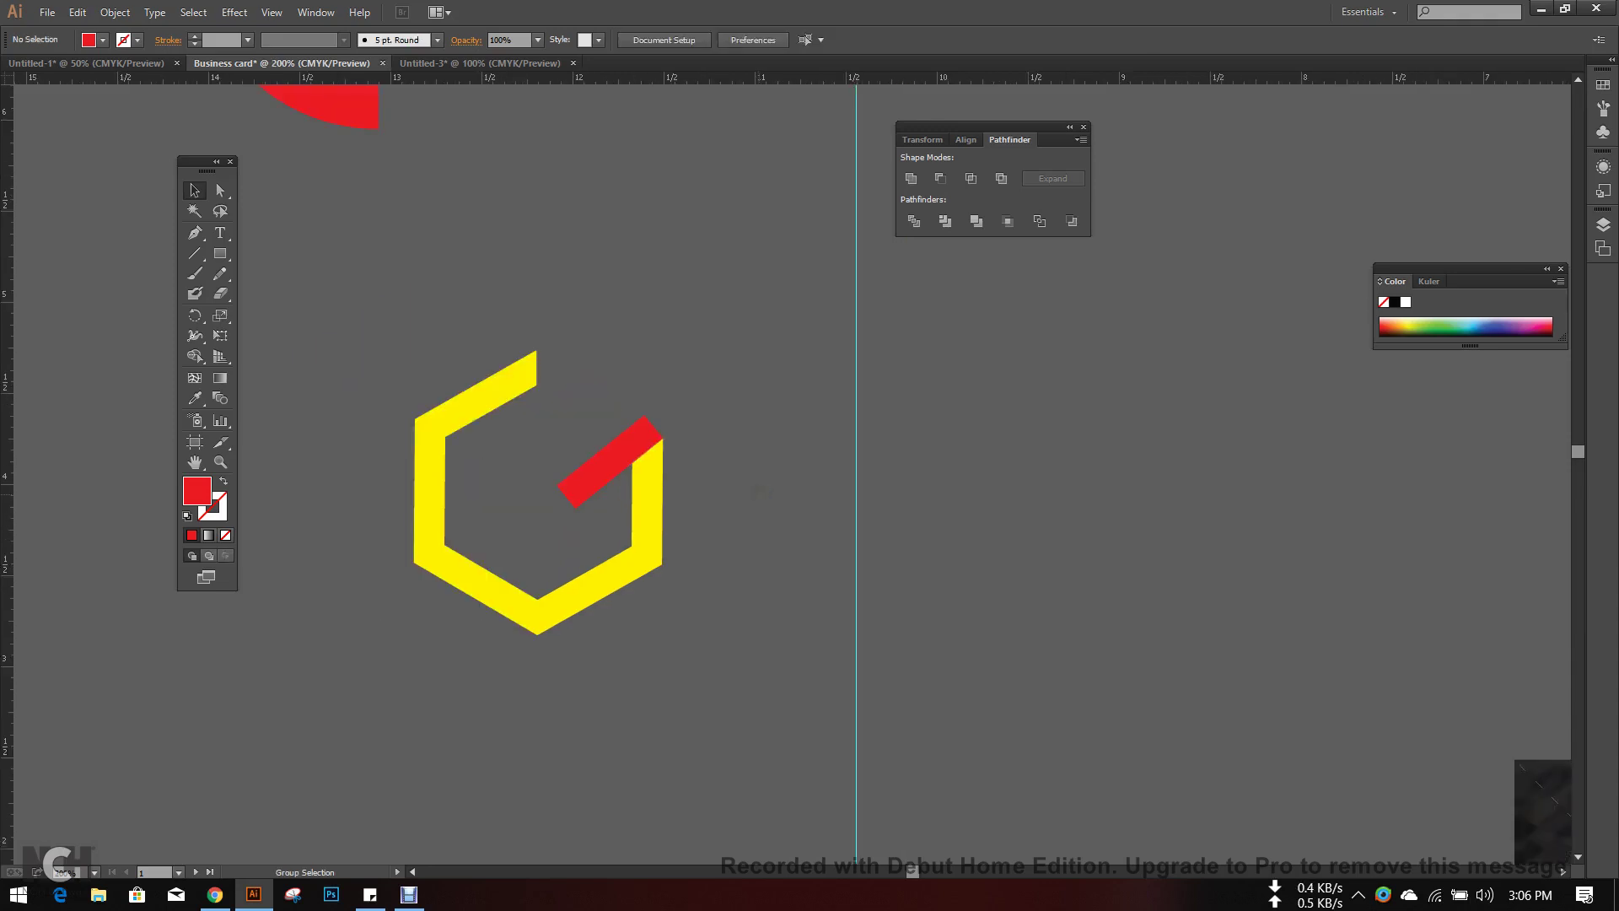
- Fill the diagonal bar with the blue sampled from the stripe on the reference business card
scroll(756, 491, down, 2)
scroll(789, 499, down, 1)
scroll(788, 500, right, 2)
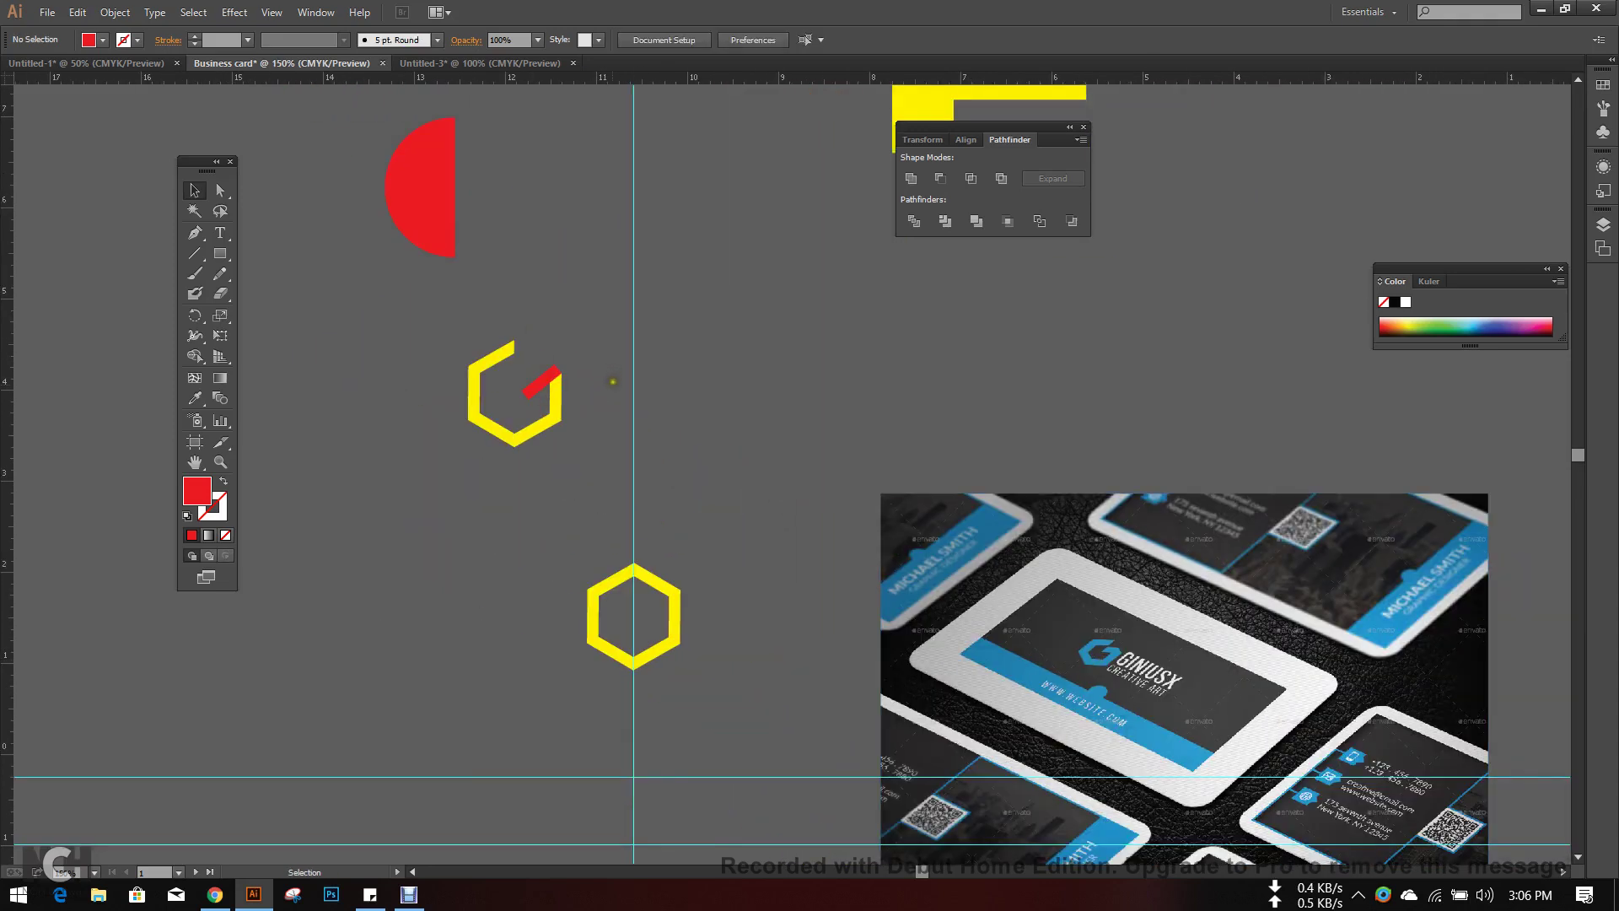
scroll(485, 404, up, 2)
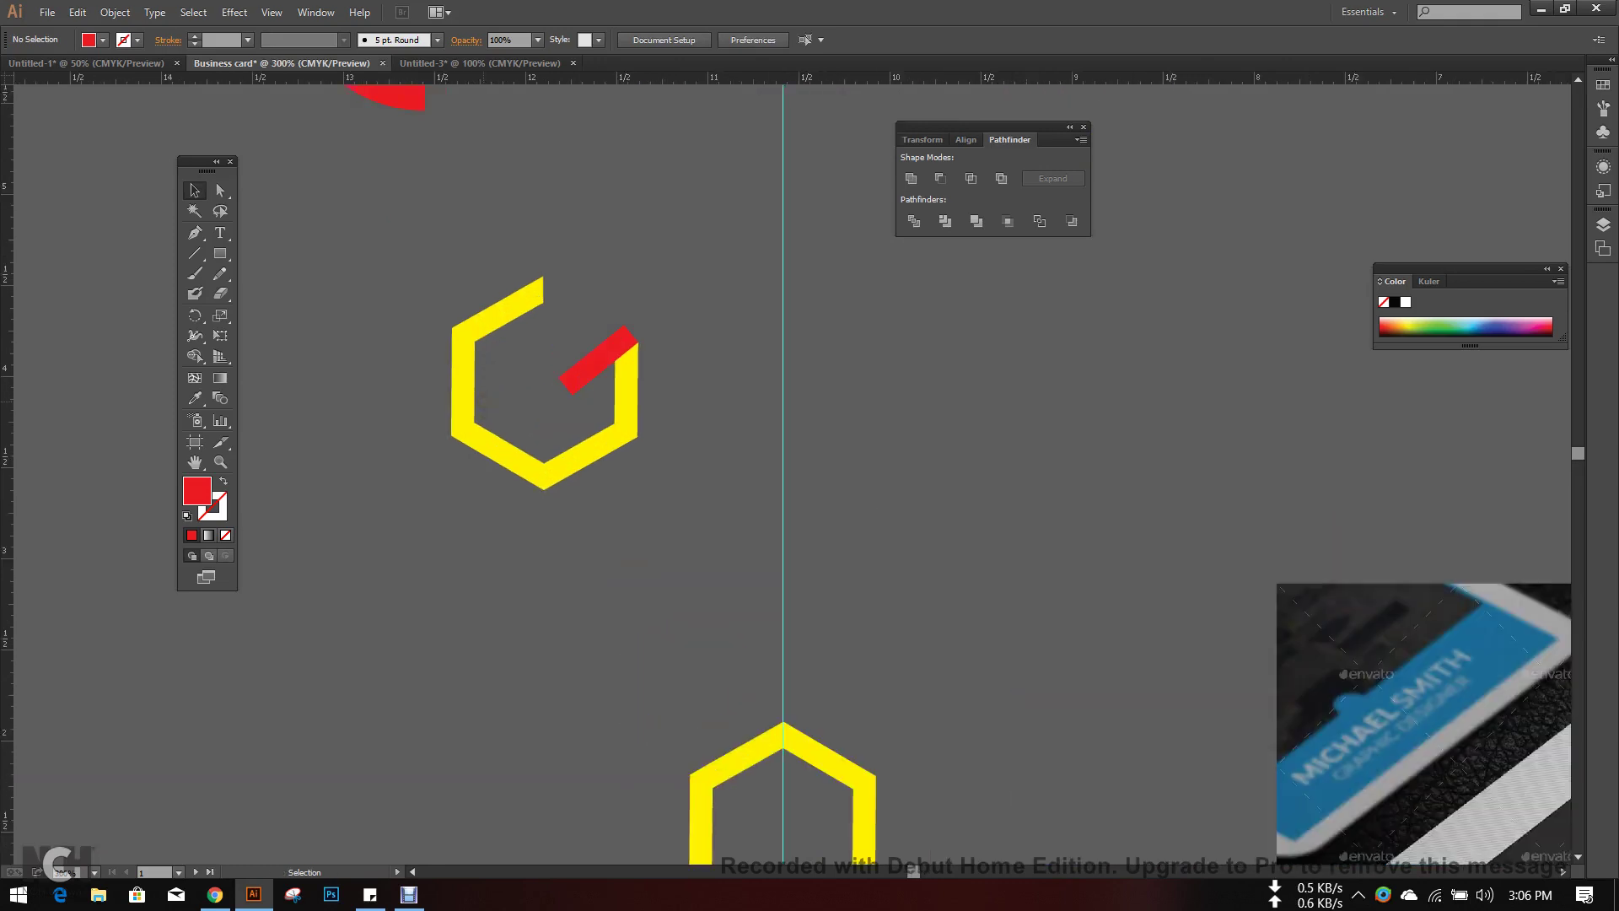
click(594, 361)
key(i)
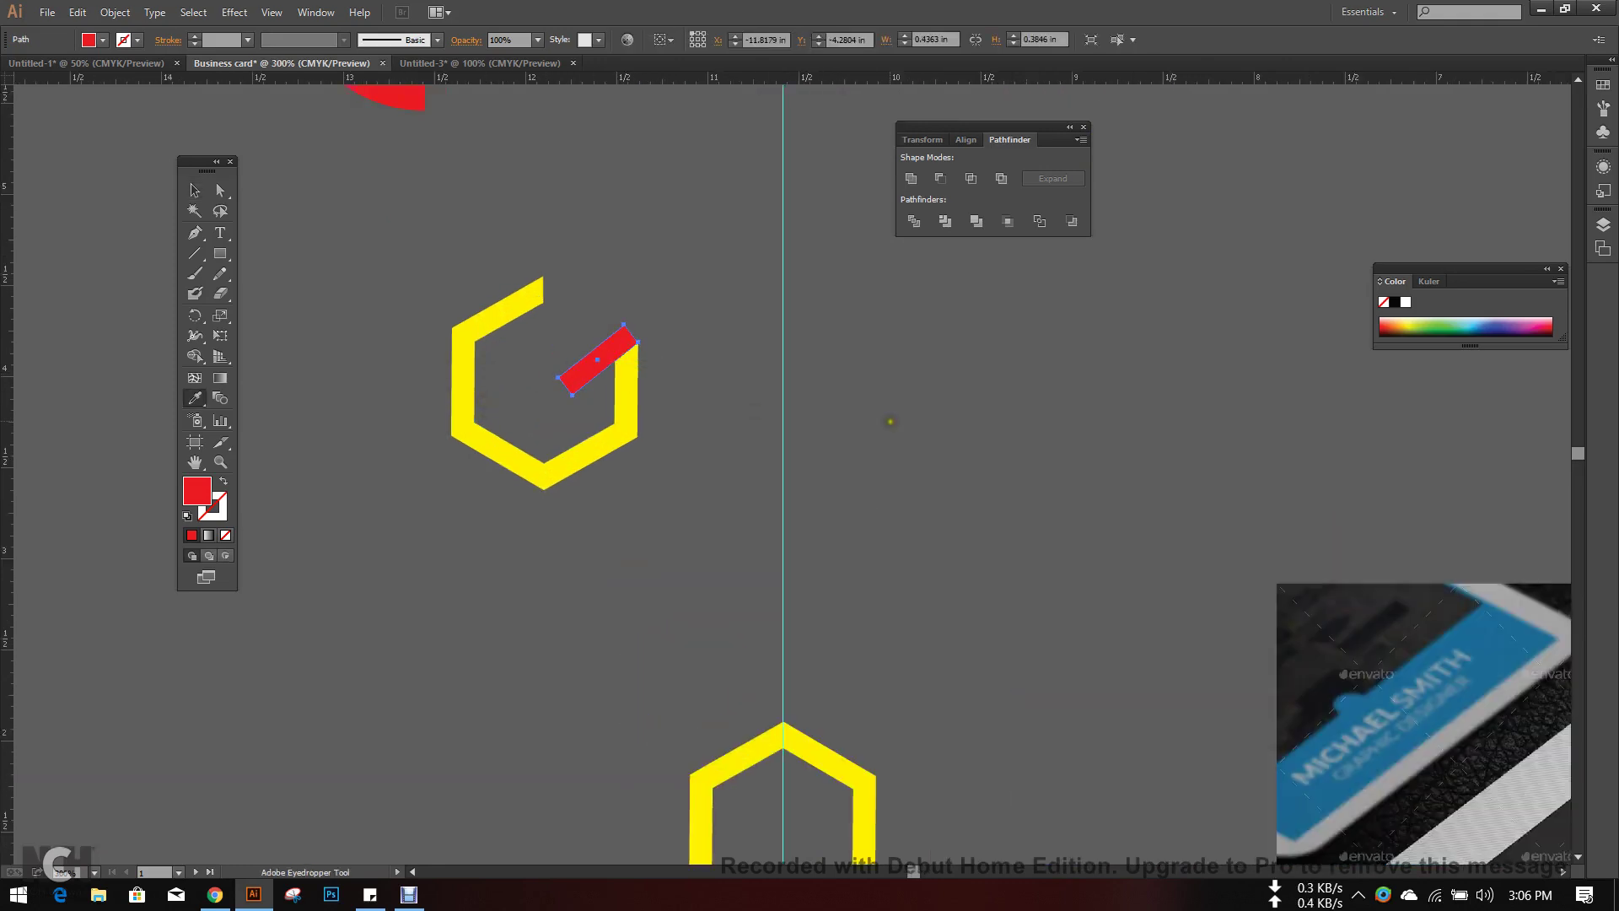
scroll(890, 422, down, 3)
scroll(903, 506, right, 5)
drag(903, 506, 1003, 516)
click(1380, 770)
click(194, 190)
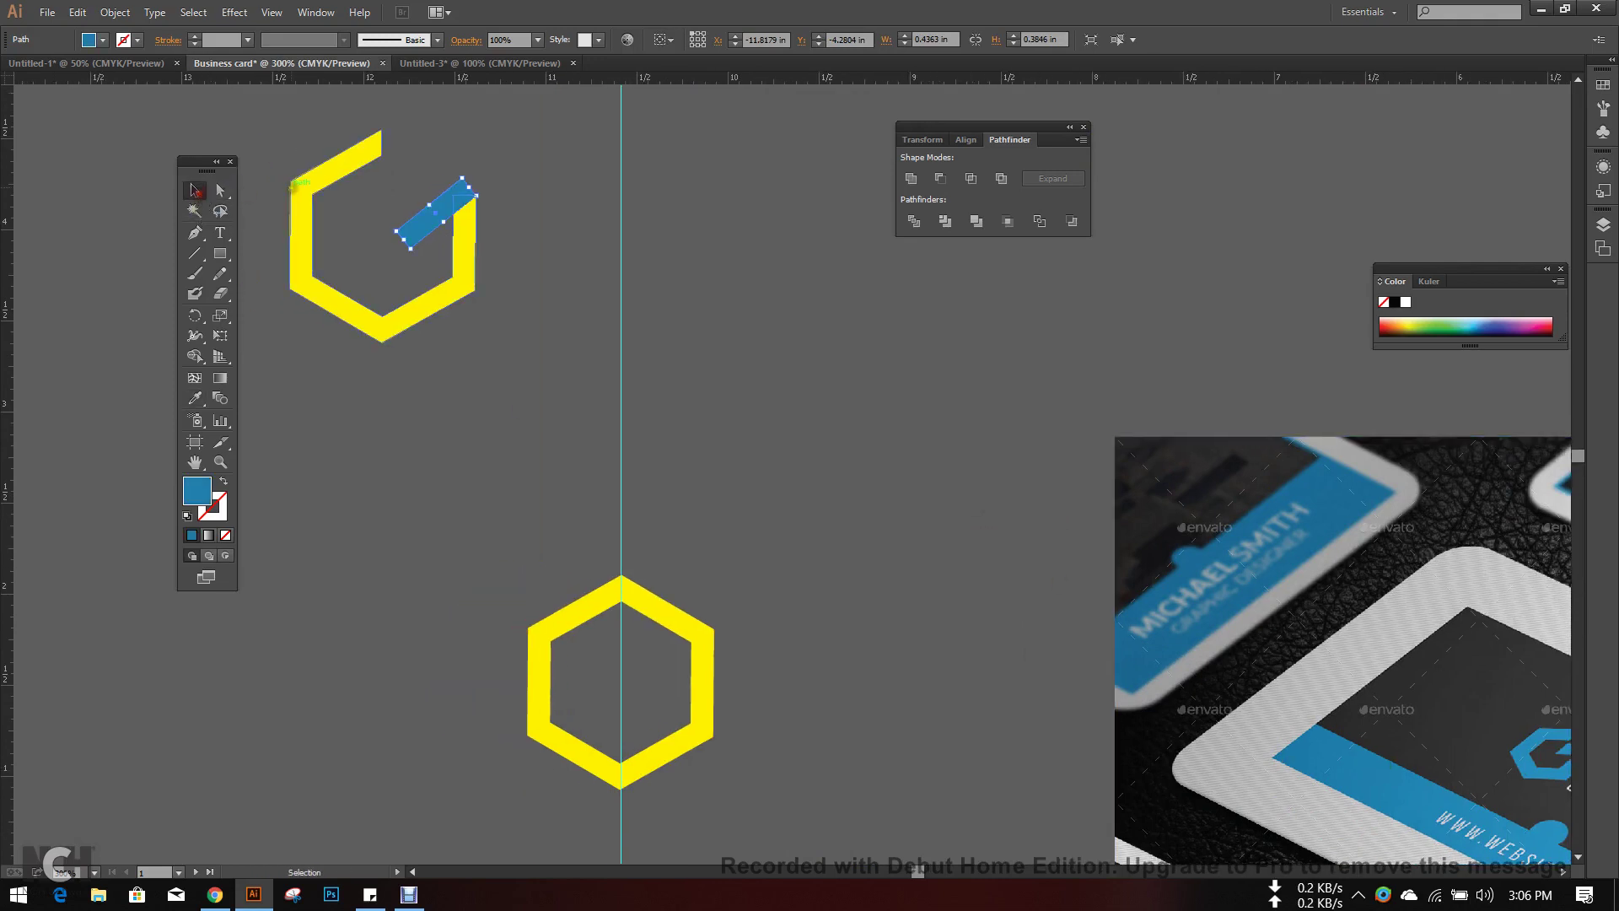
- Recolor the open yellow hexagon with the same blue sampled from the reference card's stripe
click(293, 183)
key(i)
click(1348, 753)
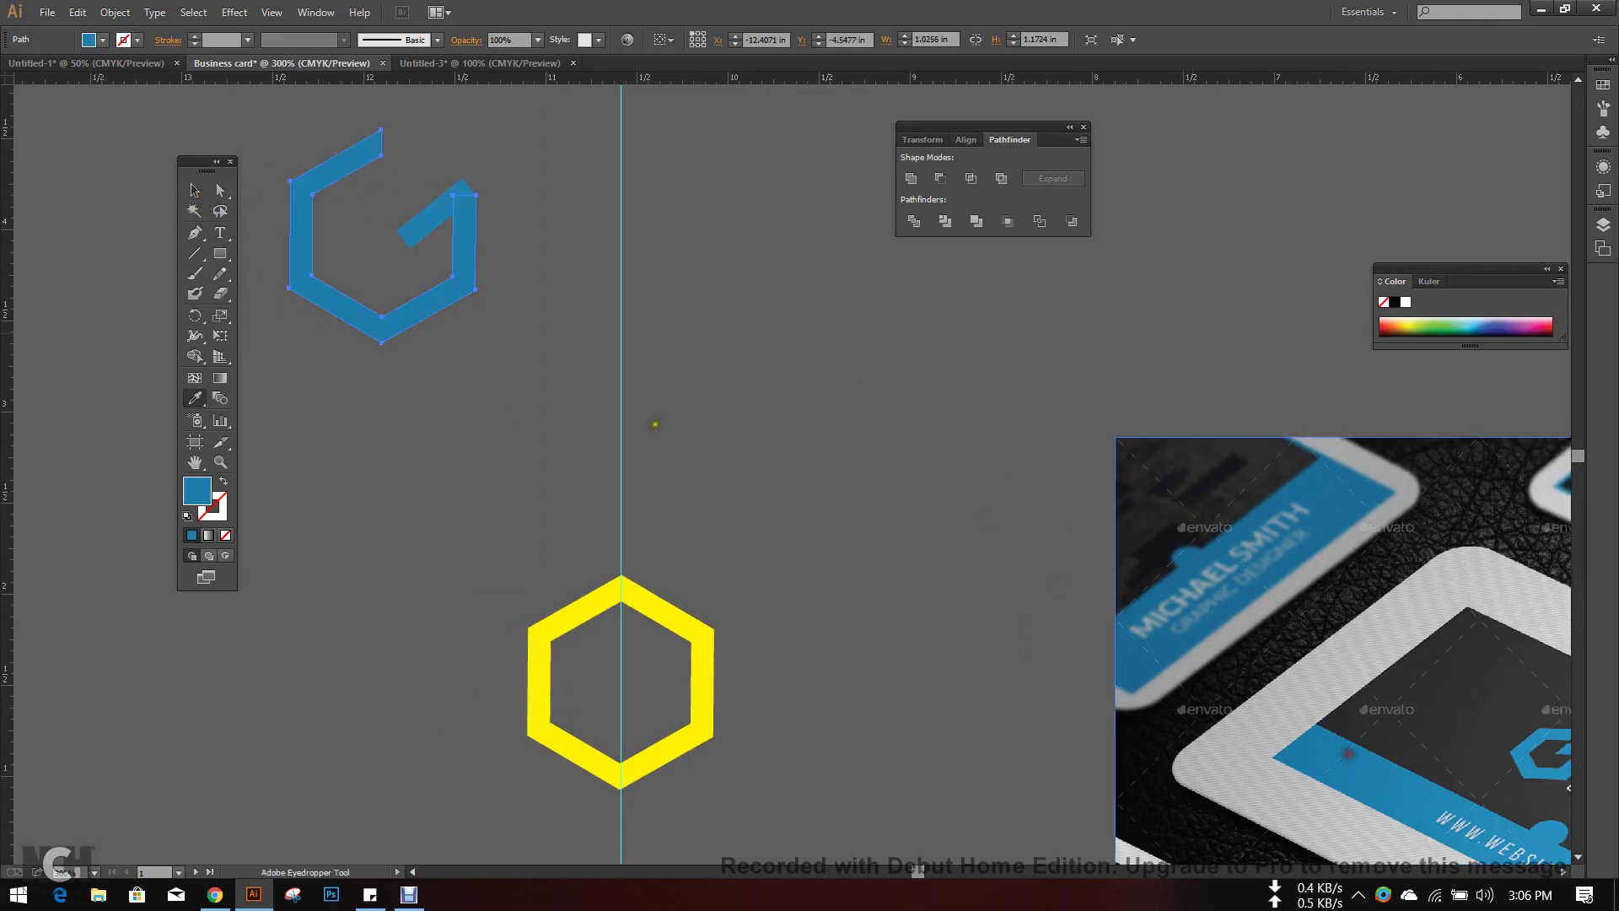
click(194, 189)
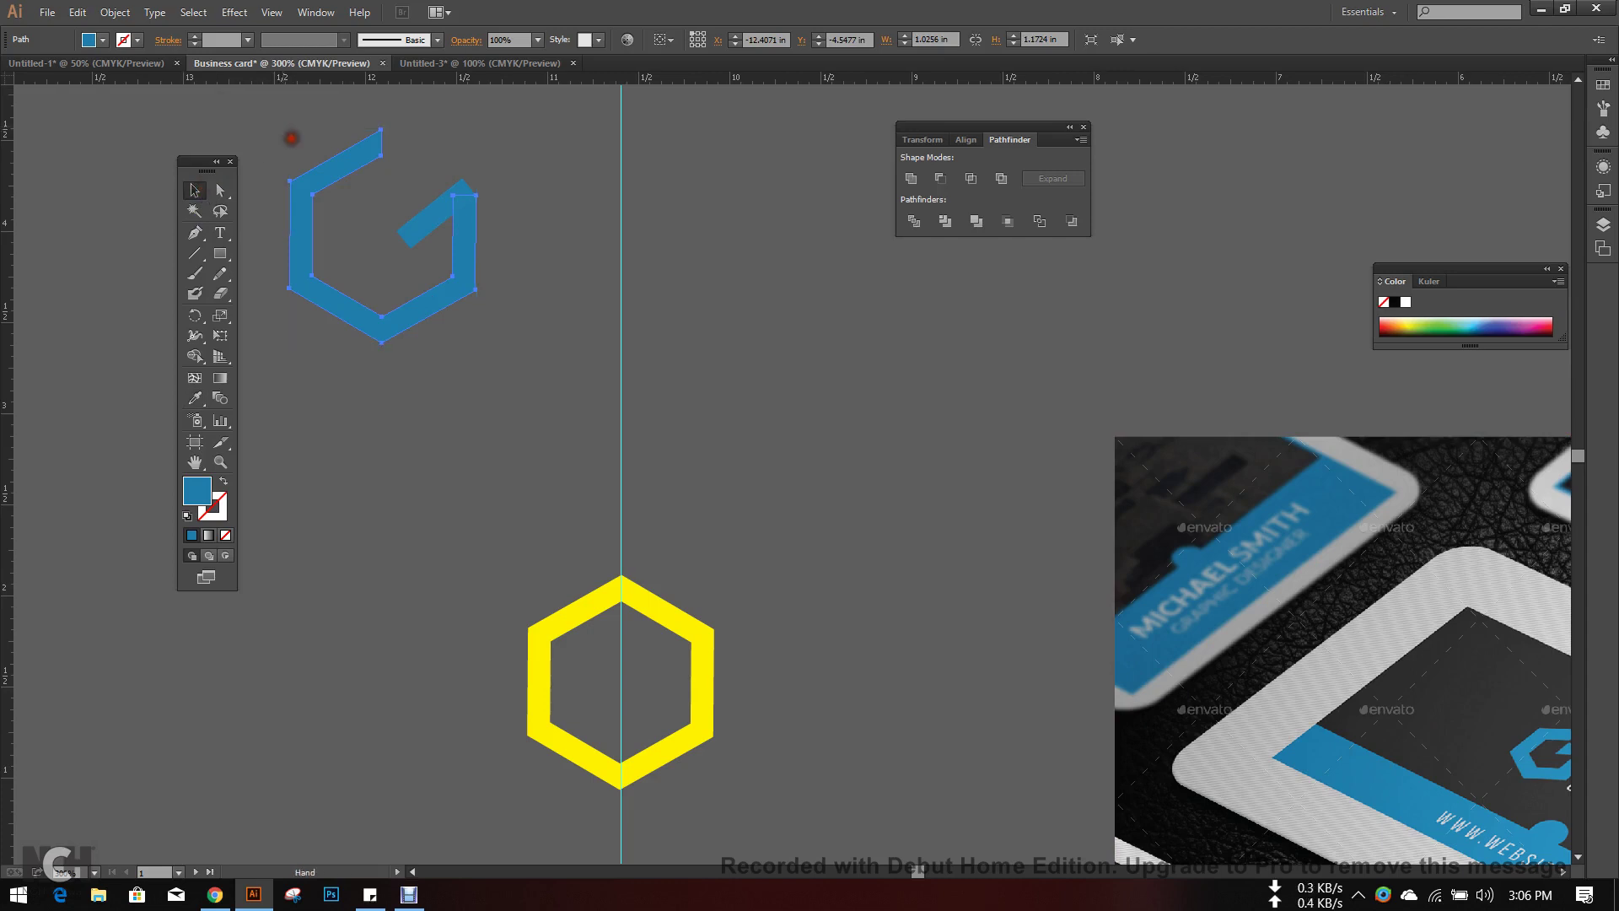
- Group the blue diagonal bar with the open hexagon as one G logo
drag(291, 137, 493, 239)
click(422, 178)
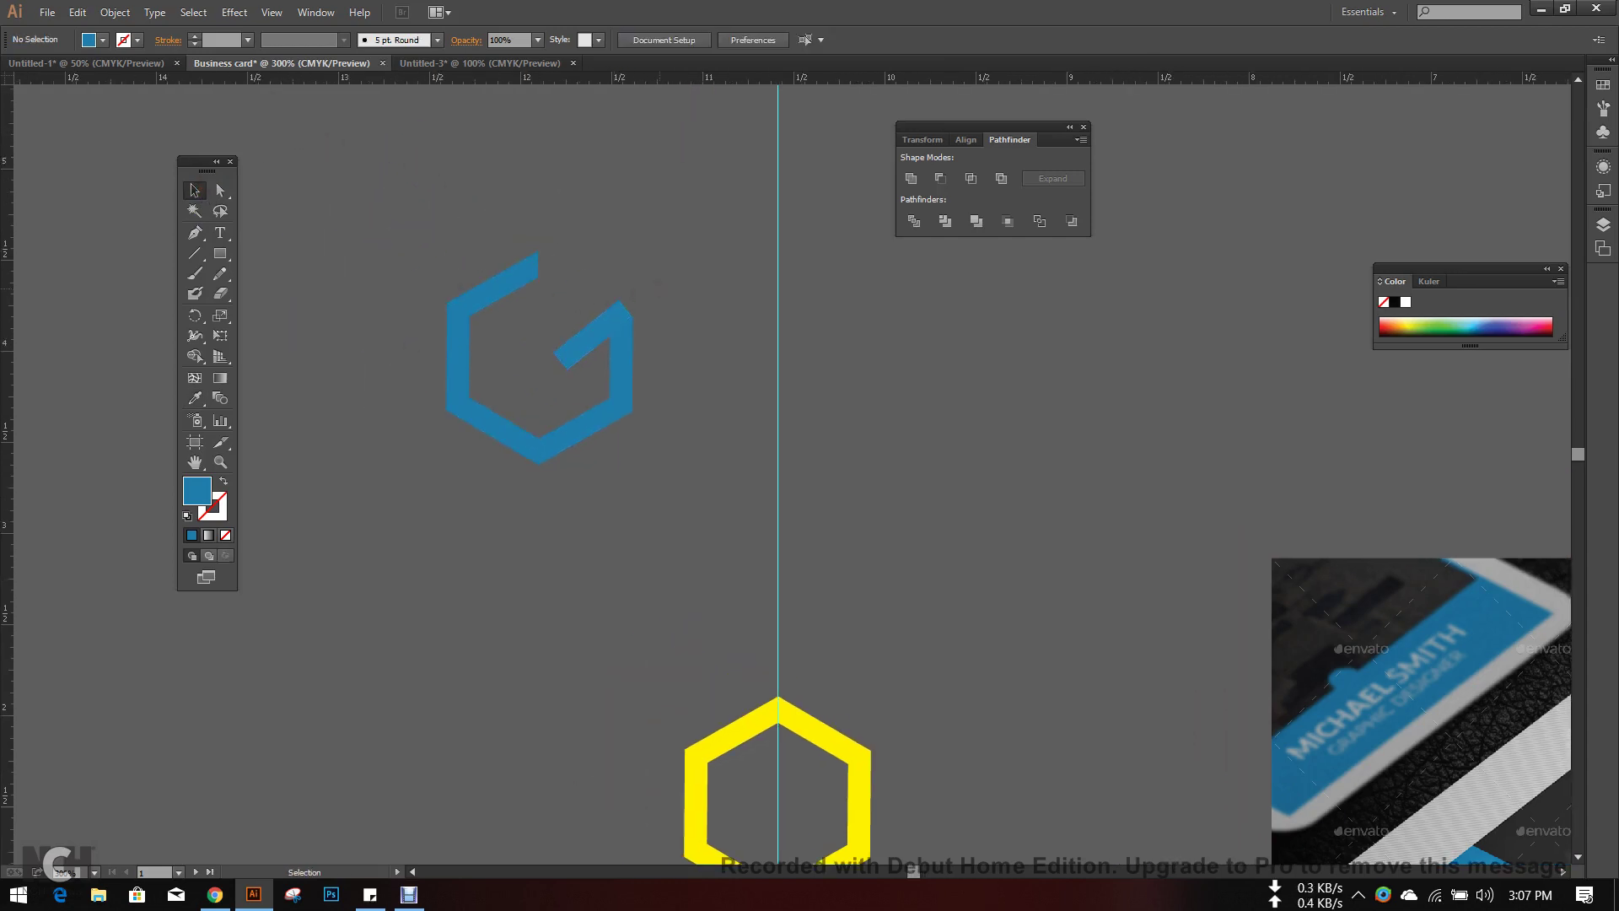
scroll(641, 441, up, 1)
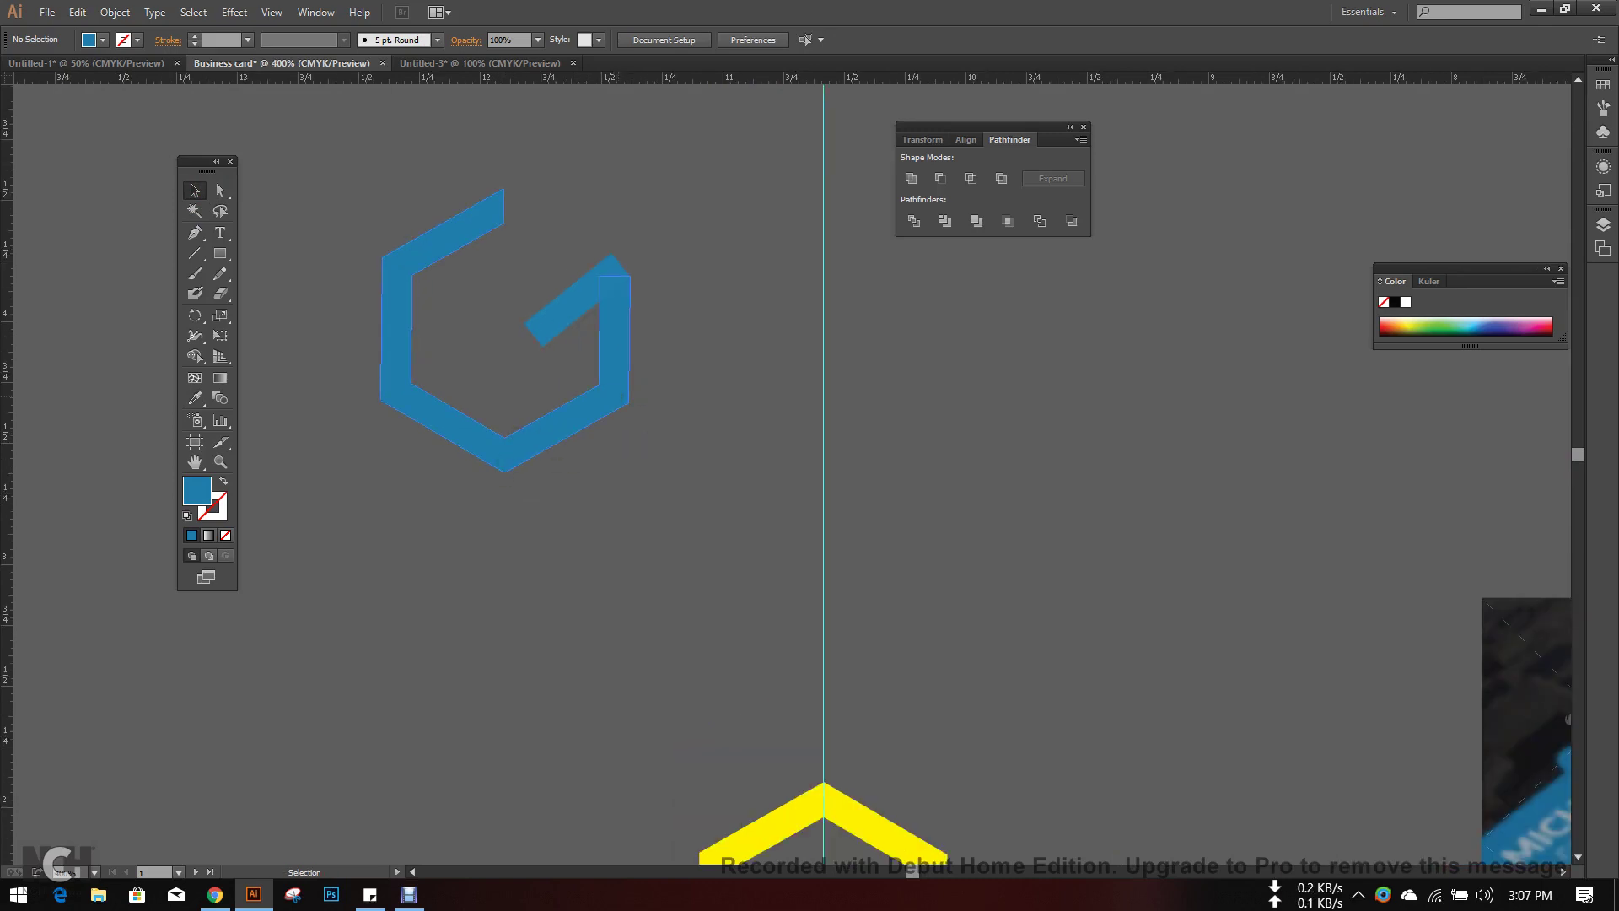
drag(655, 455, 771, 543)
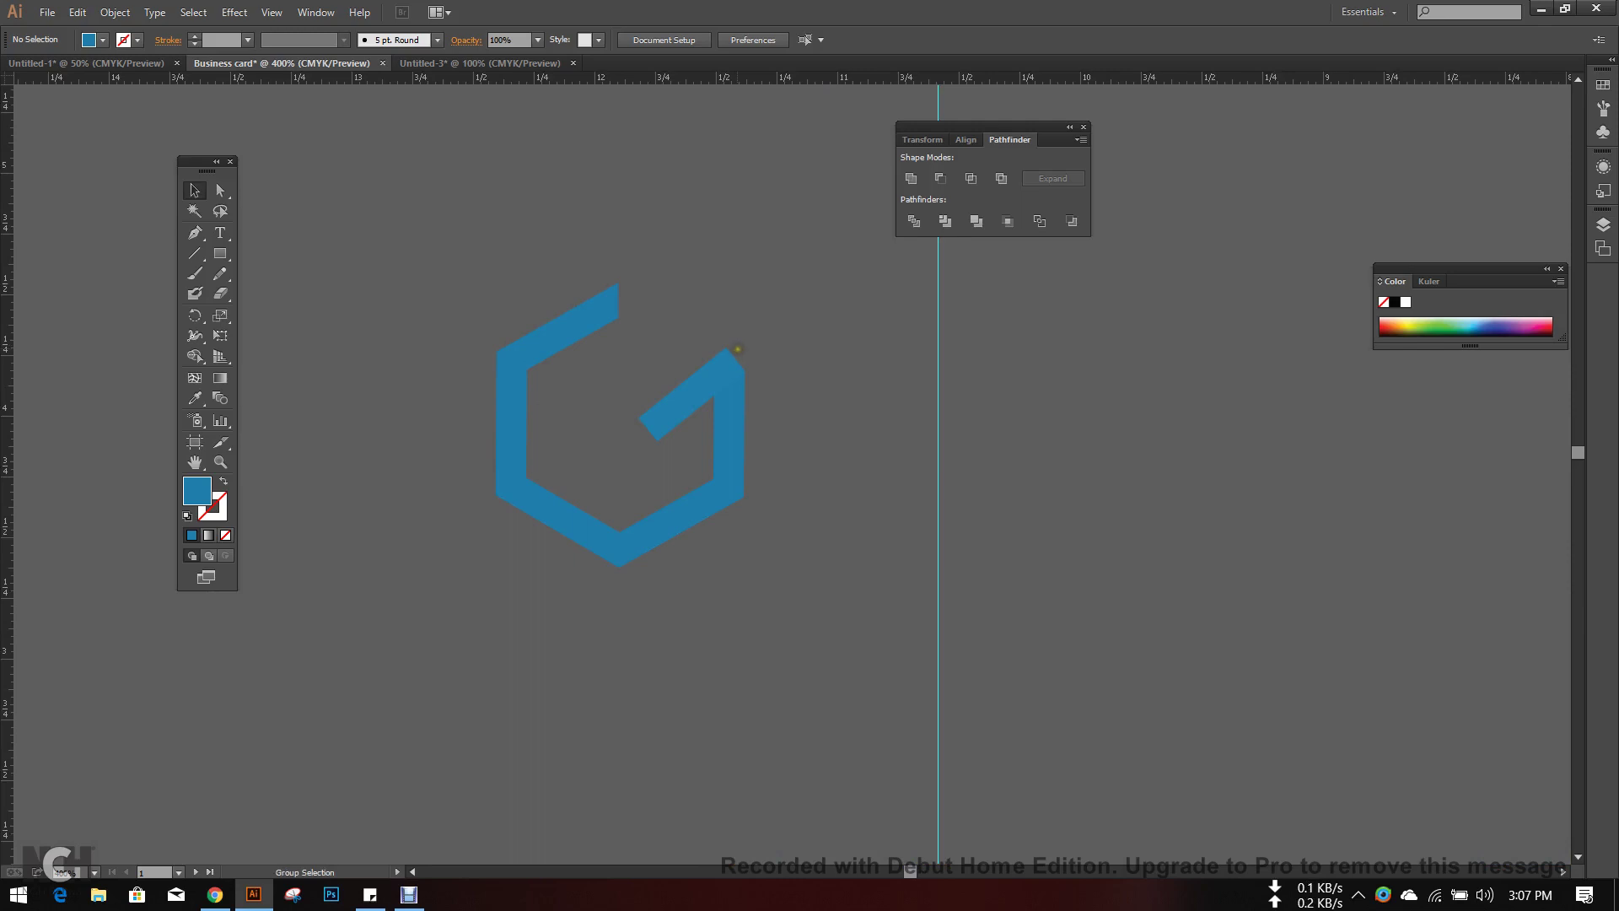
scroll(738, 348, down, 1)
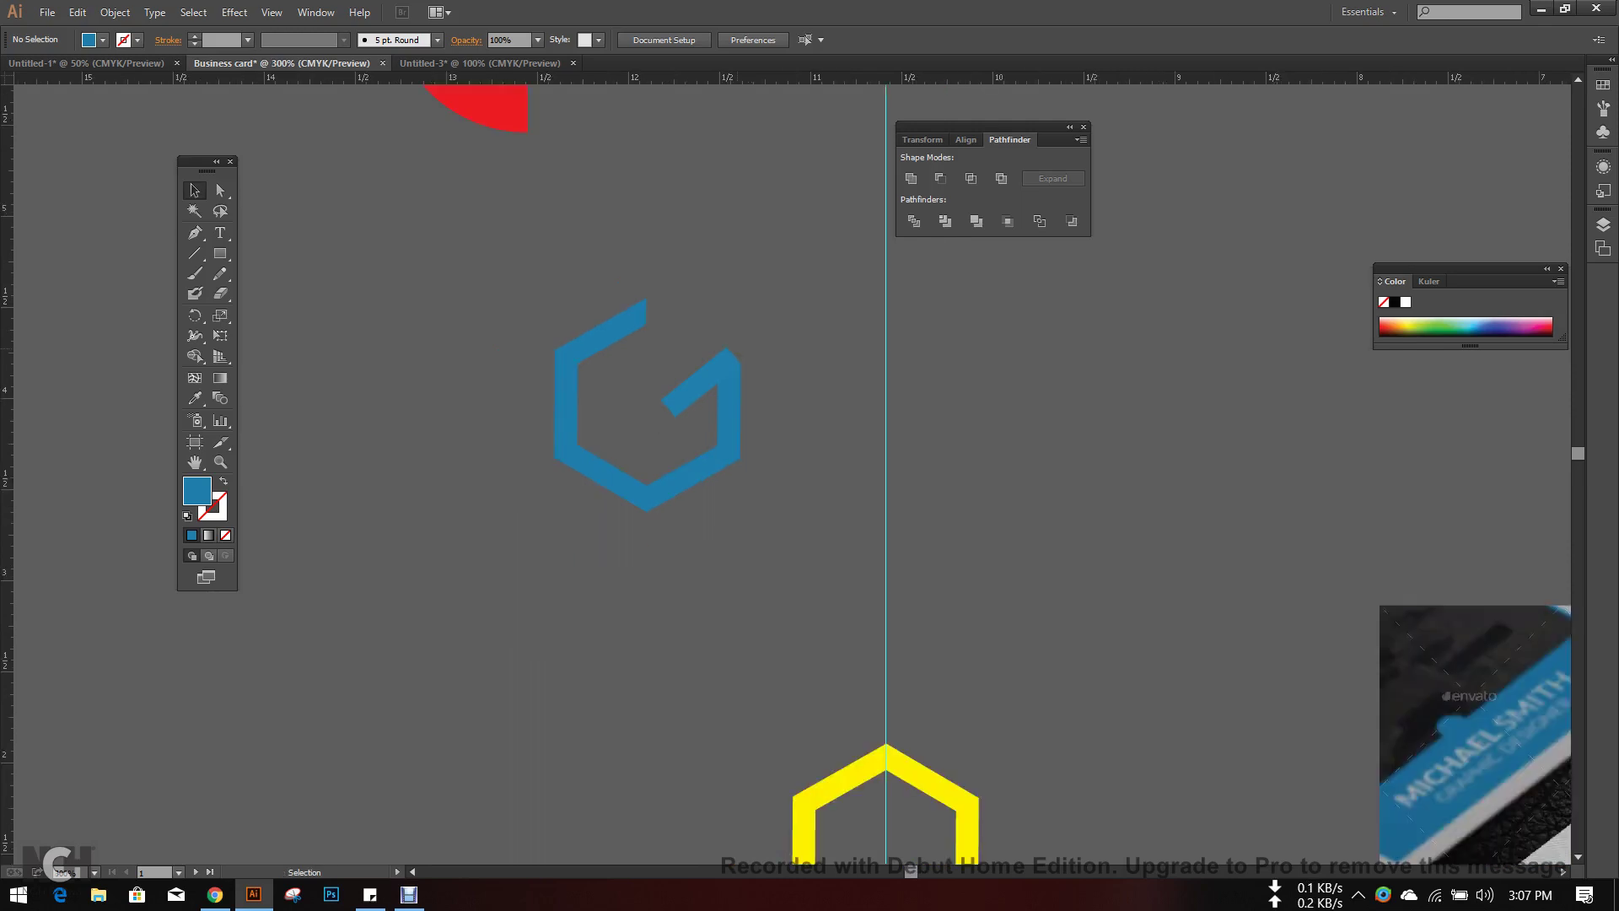
drag(765, 492, 504, 279)
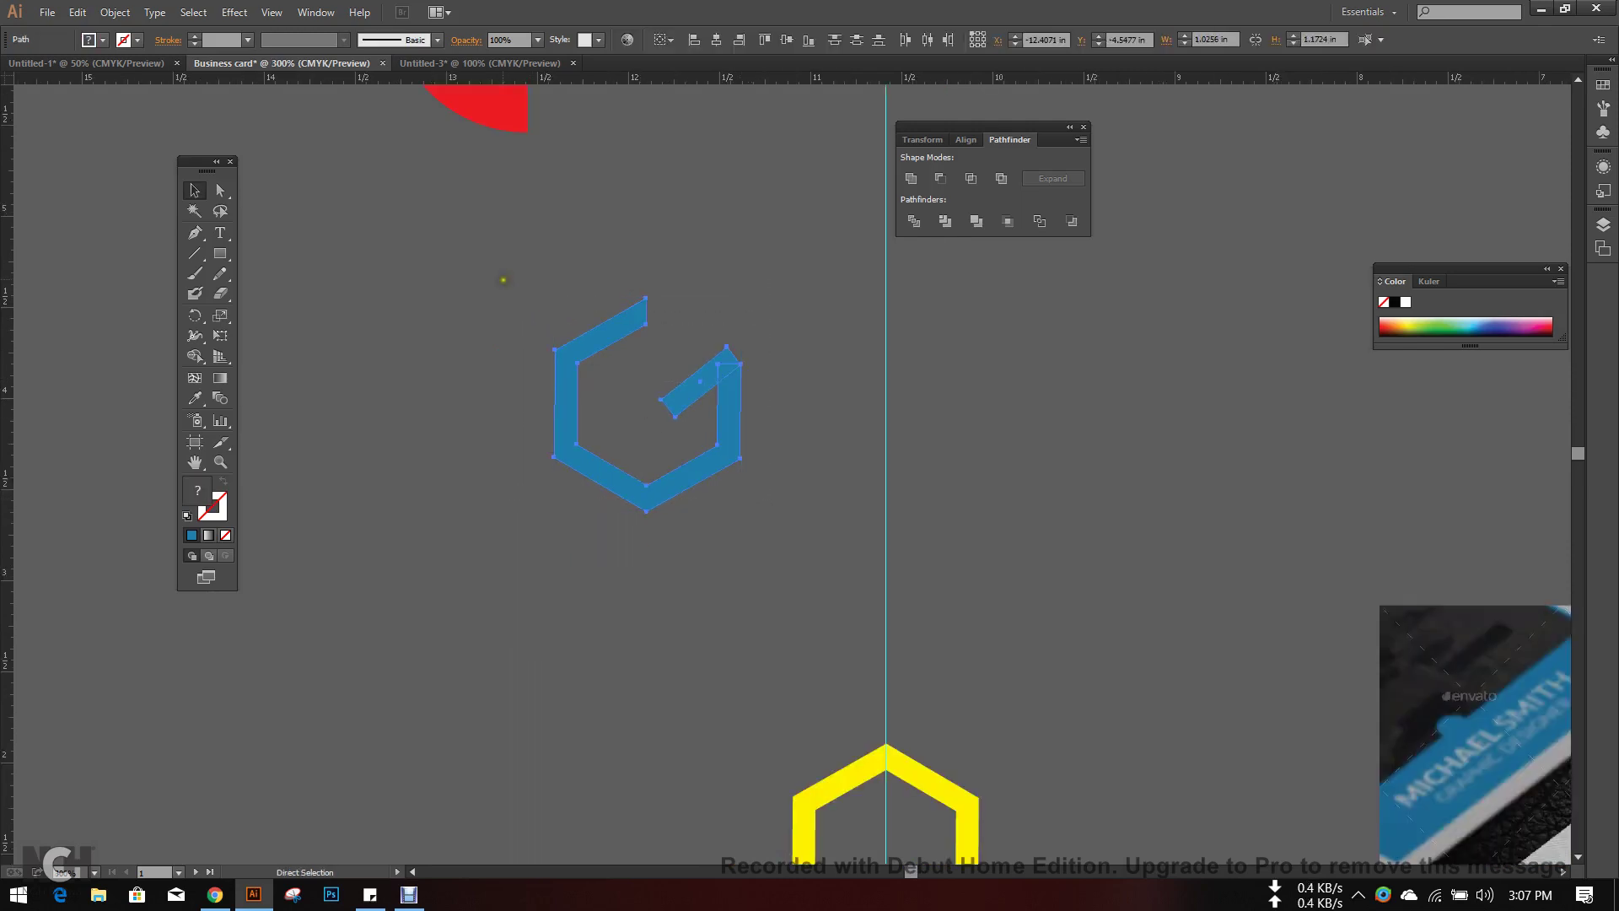
click(471, 285)
- Add the text GINIUSX in Bebas Regular, 9 pt, beside the G logo
scroll(473, 284, down, 3)
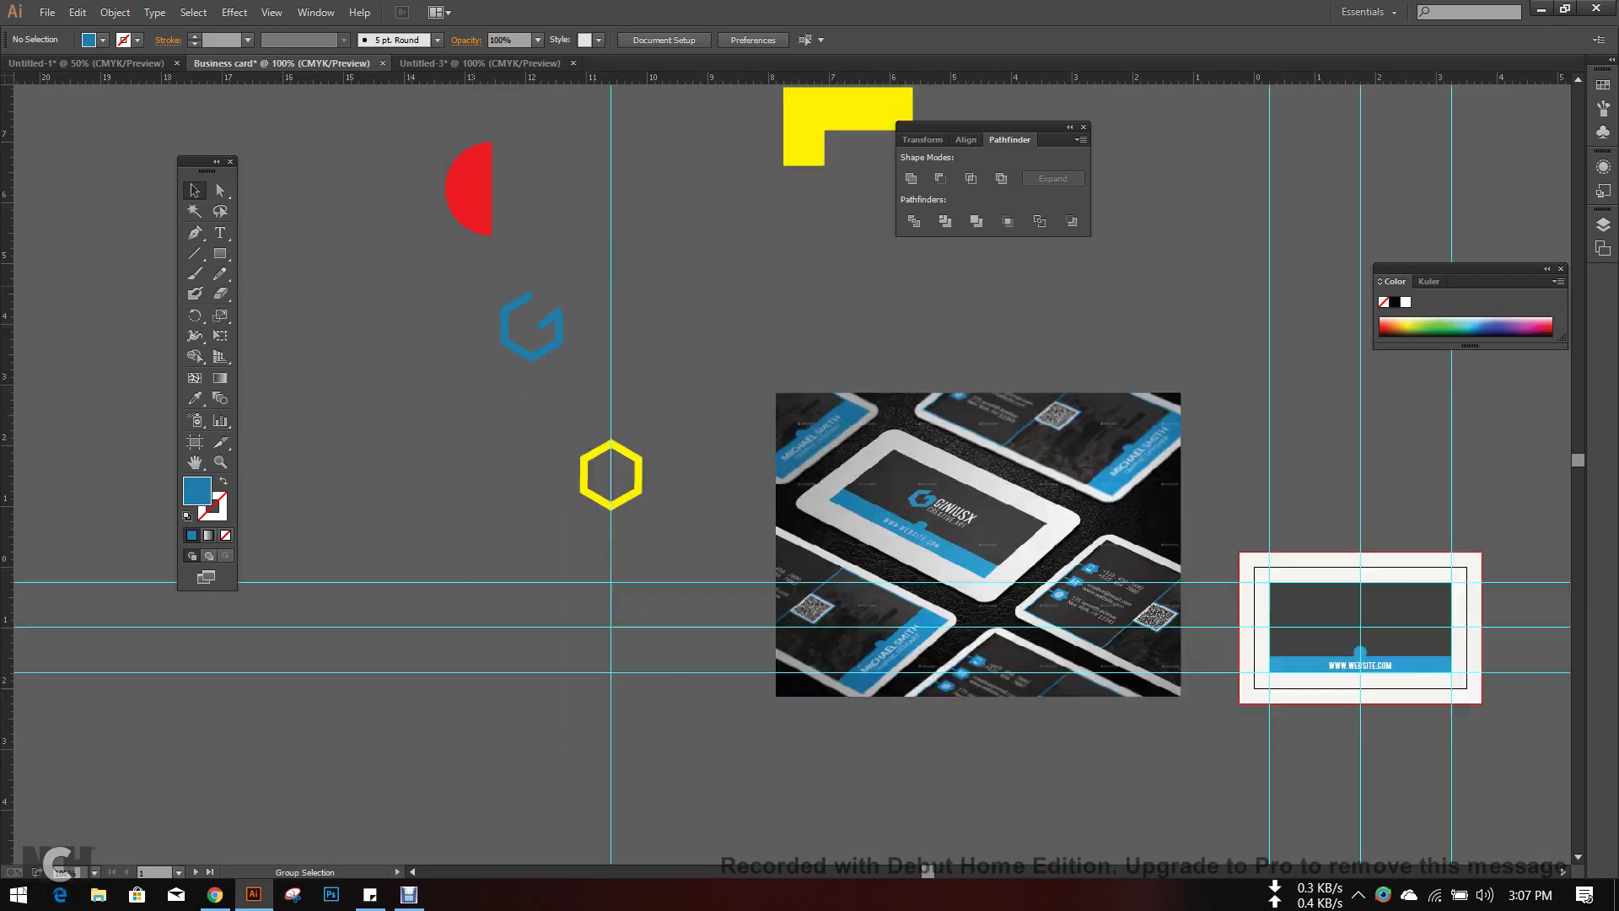
scroll(970, 527, up, 1)
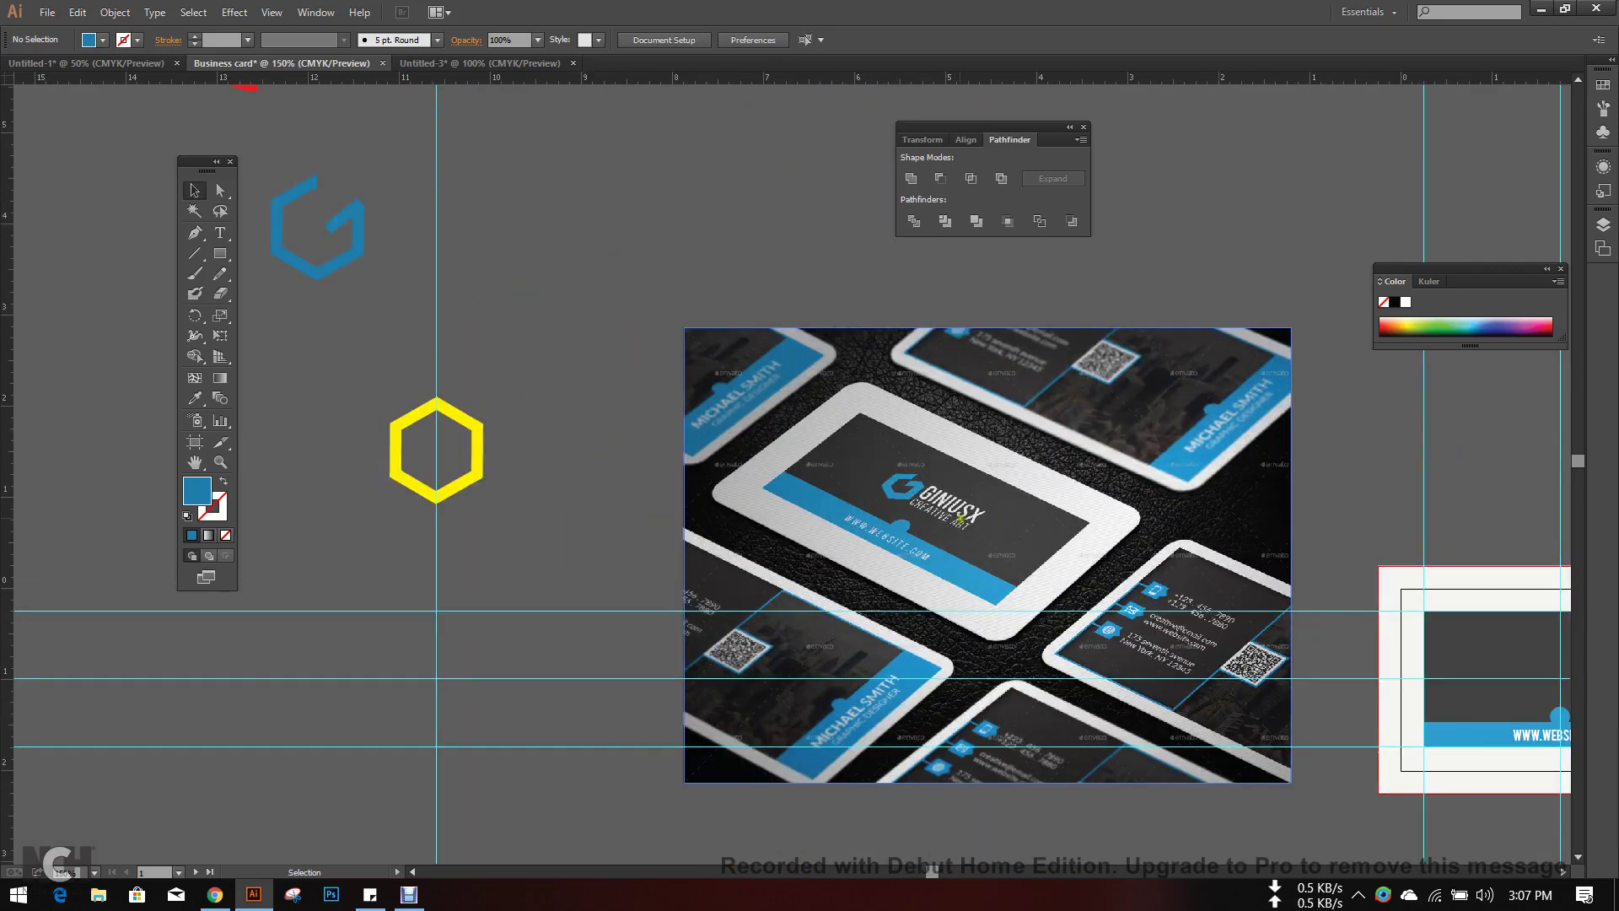
scroll(619, 436, up, 2)
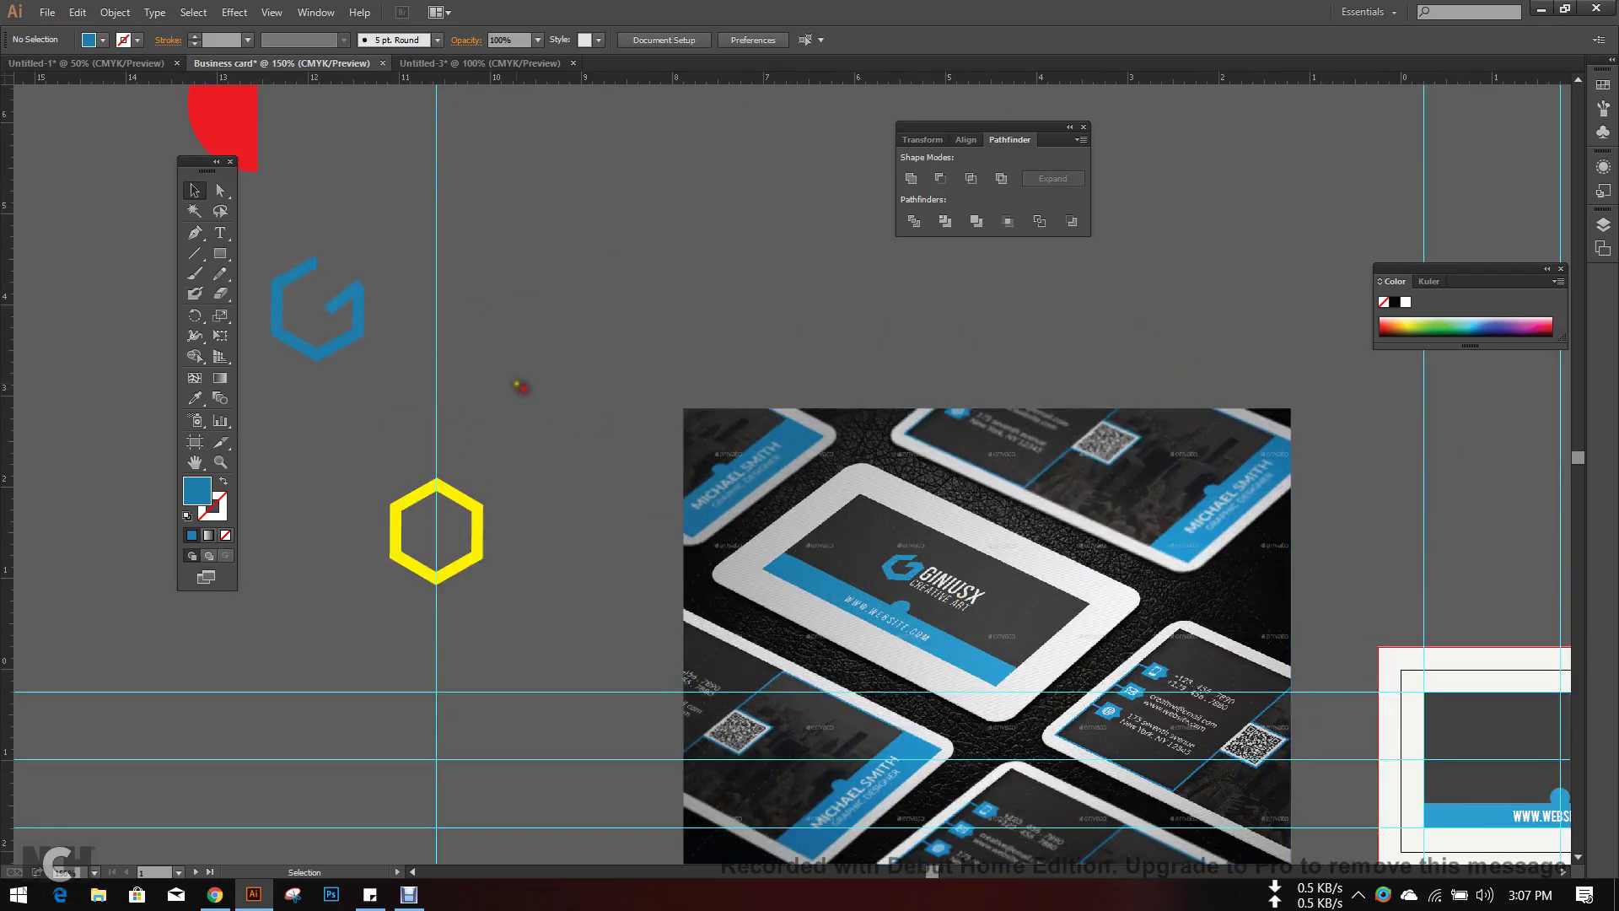
key(t)
click(449, 283)
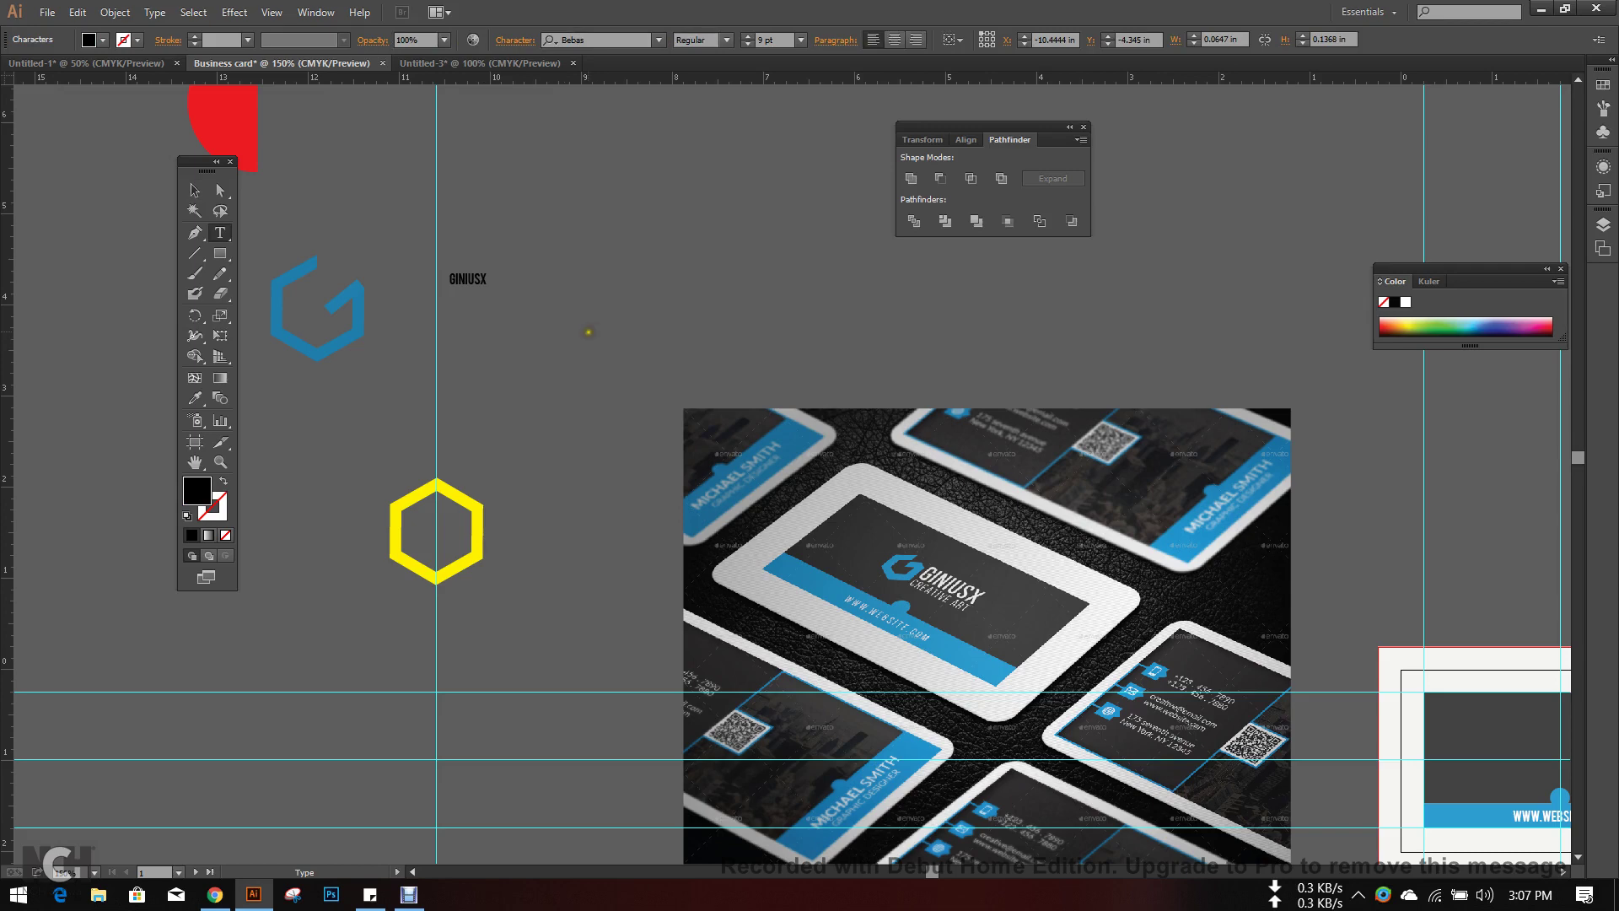
click(194, 189)
- Scale the G logo group down to about 0.78 by 0.89 in
click(355, 325)
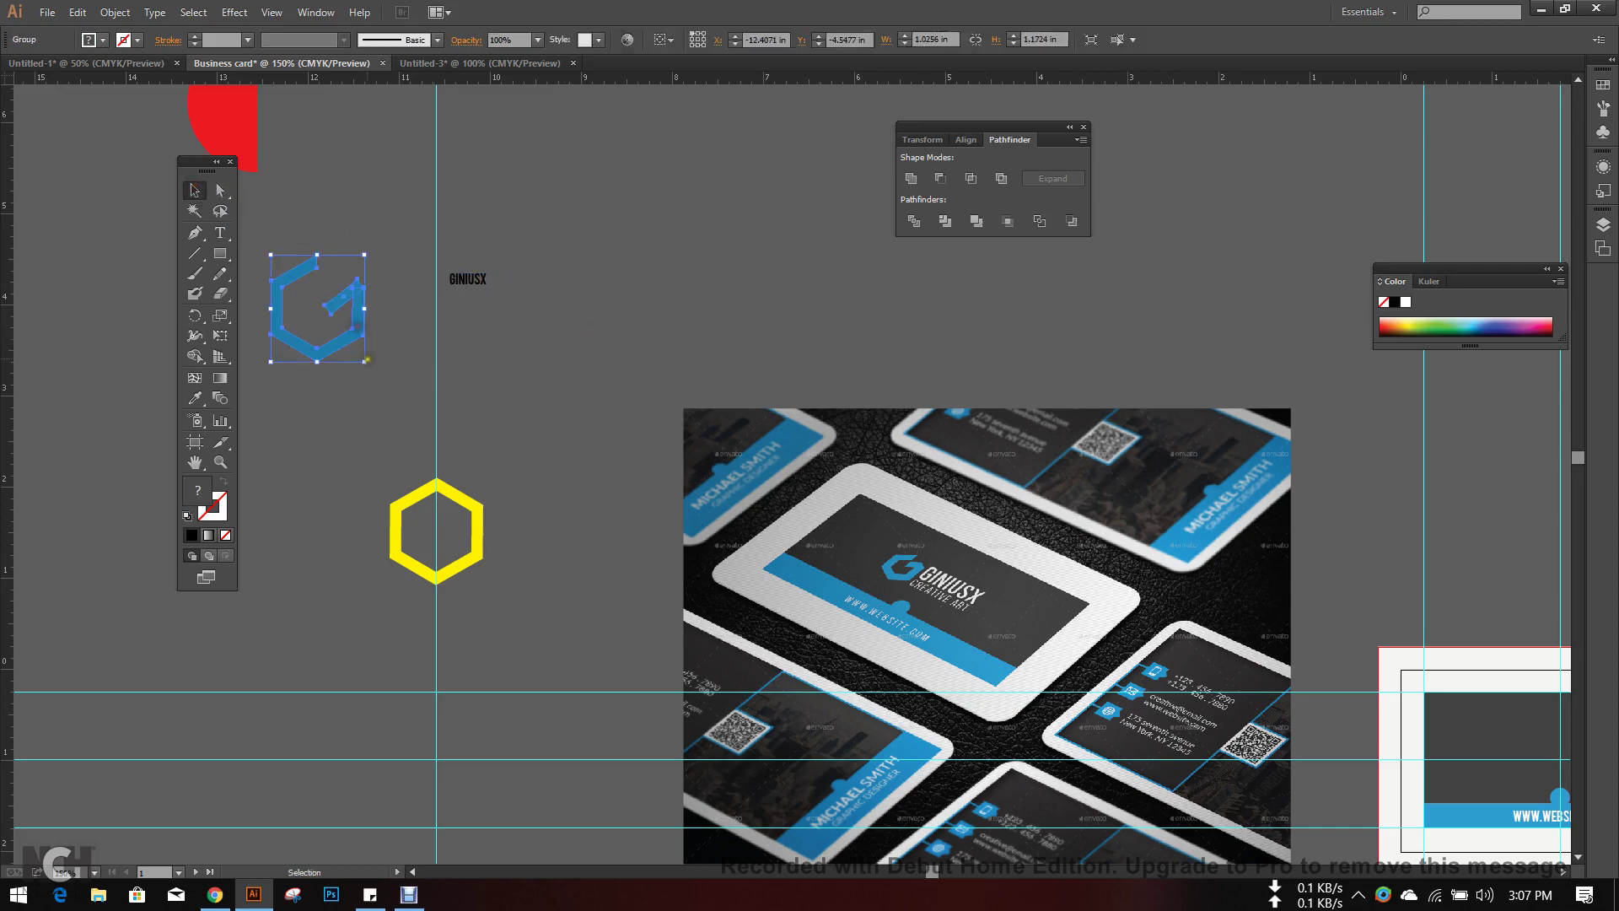
drag(364, 361, 342, 335)
click(388, 345)
- Enlarge the GINIUSX text to about 36.89 pt and place it to the right of the G logo
click(468, 280)
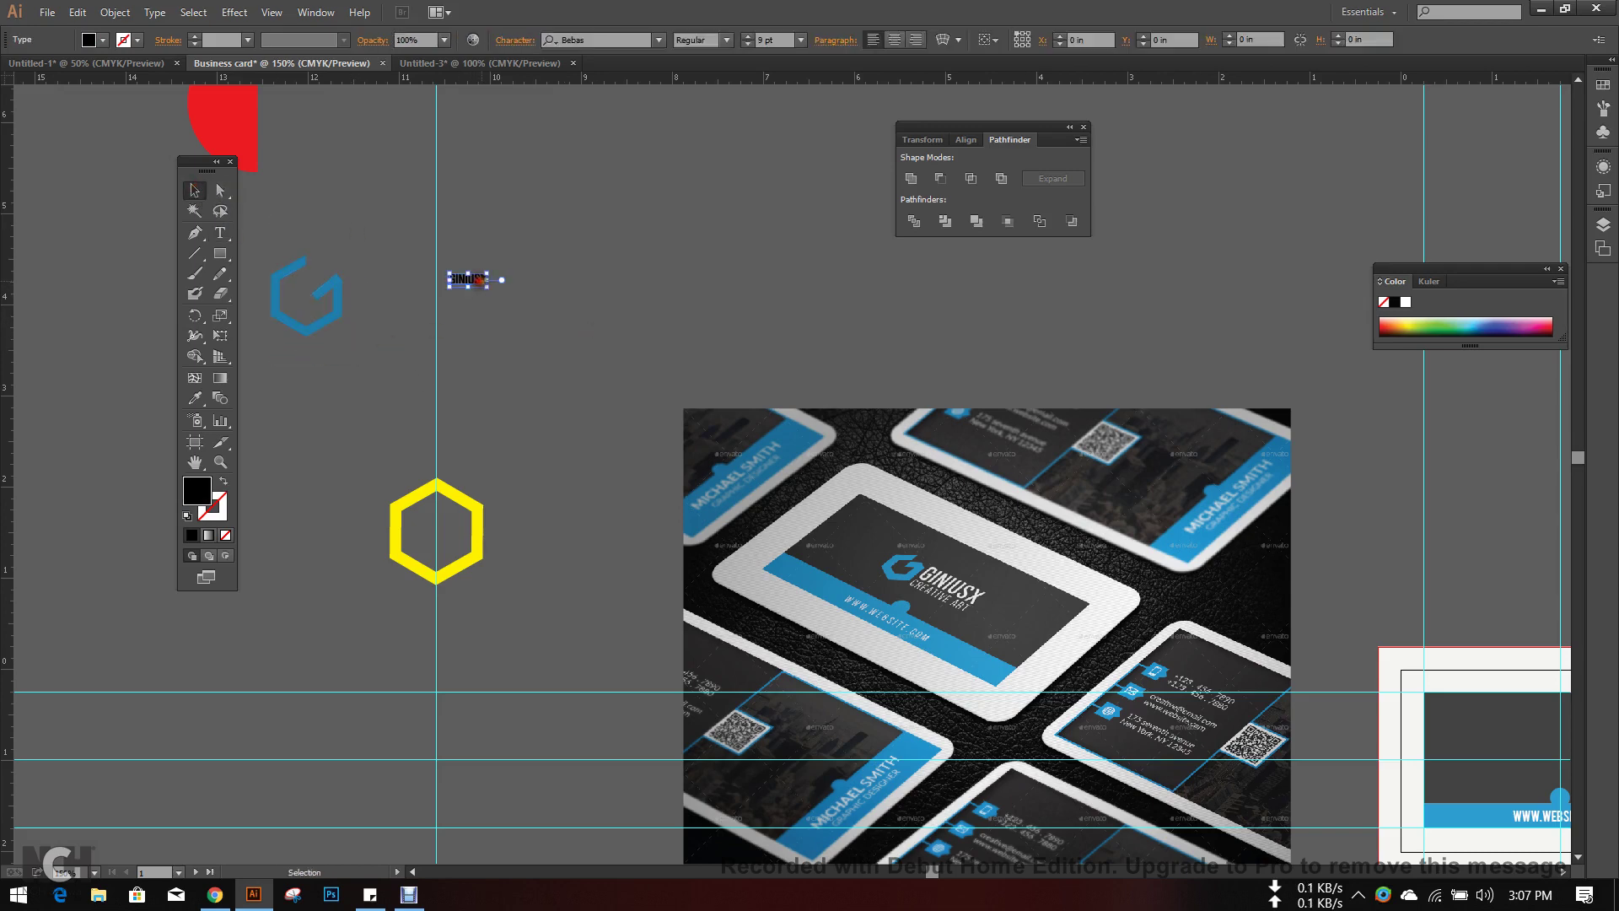
mouse_move(487, 287)
mouse_down()
mouse_move(625, 351)
mouse_move(517, 276)
mouse_up()
click(710, 329)
drag(524, 367, 666, 380)
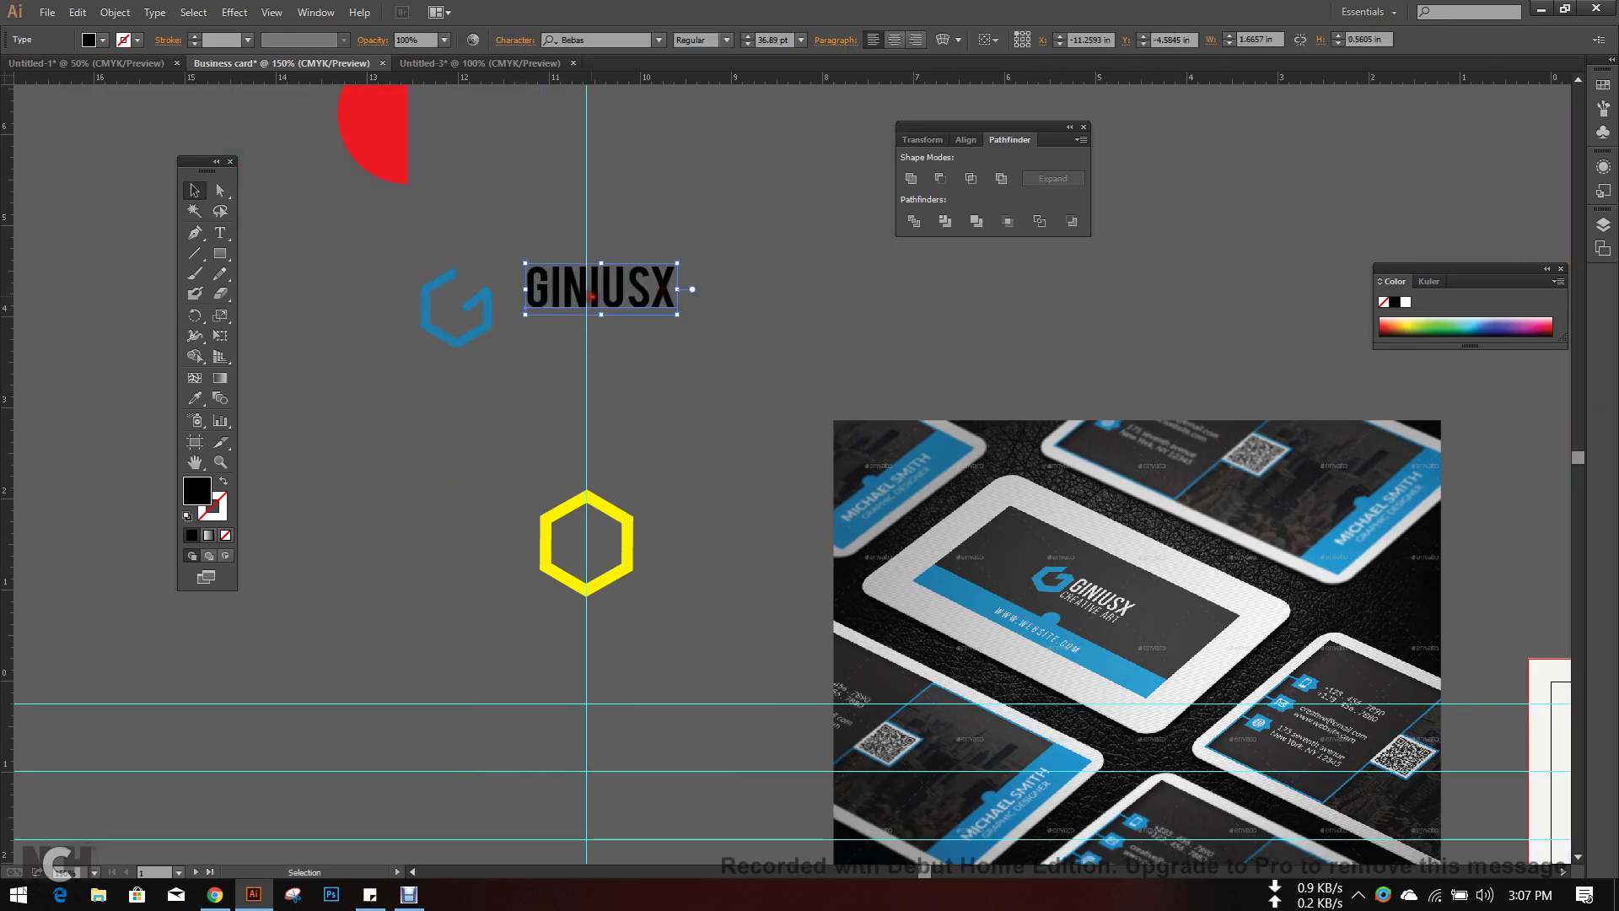
- Duplicate the GINIUSX text directly below the original and change the copy's wording to CREATIVE ART
drag(590, 276, 590, 354)
double_click(590, 354)
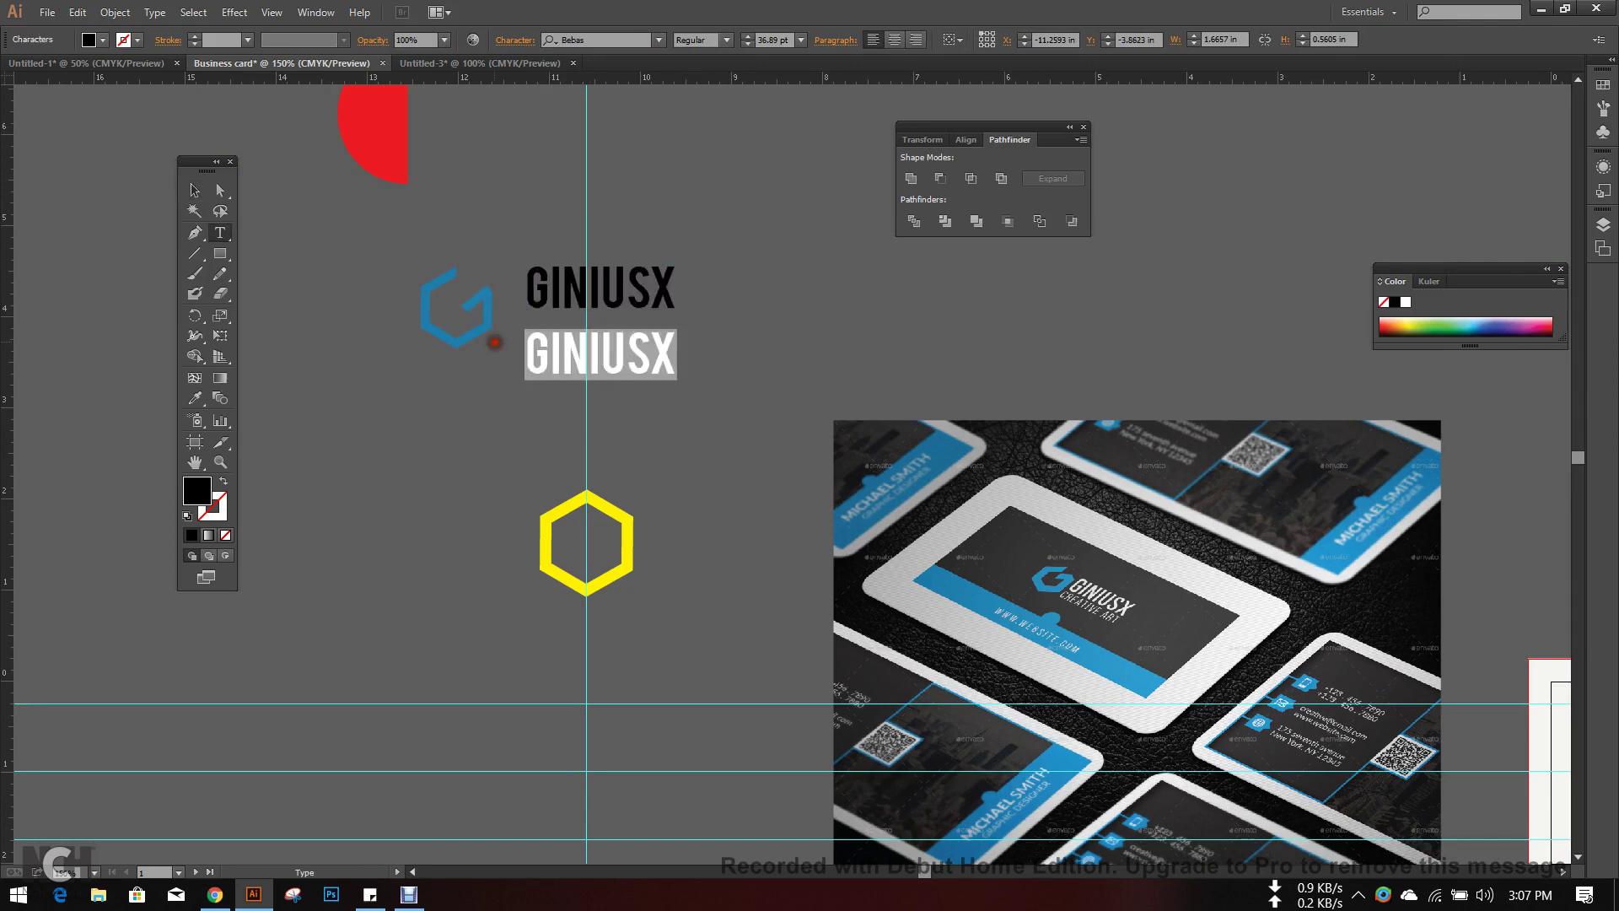
text(CREATI)
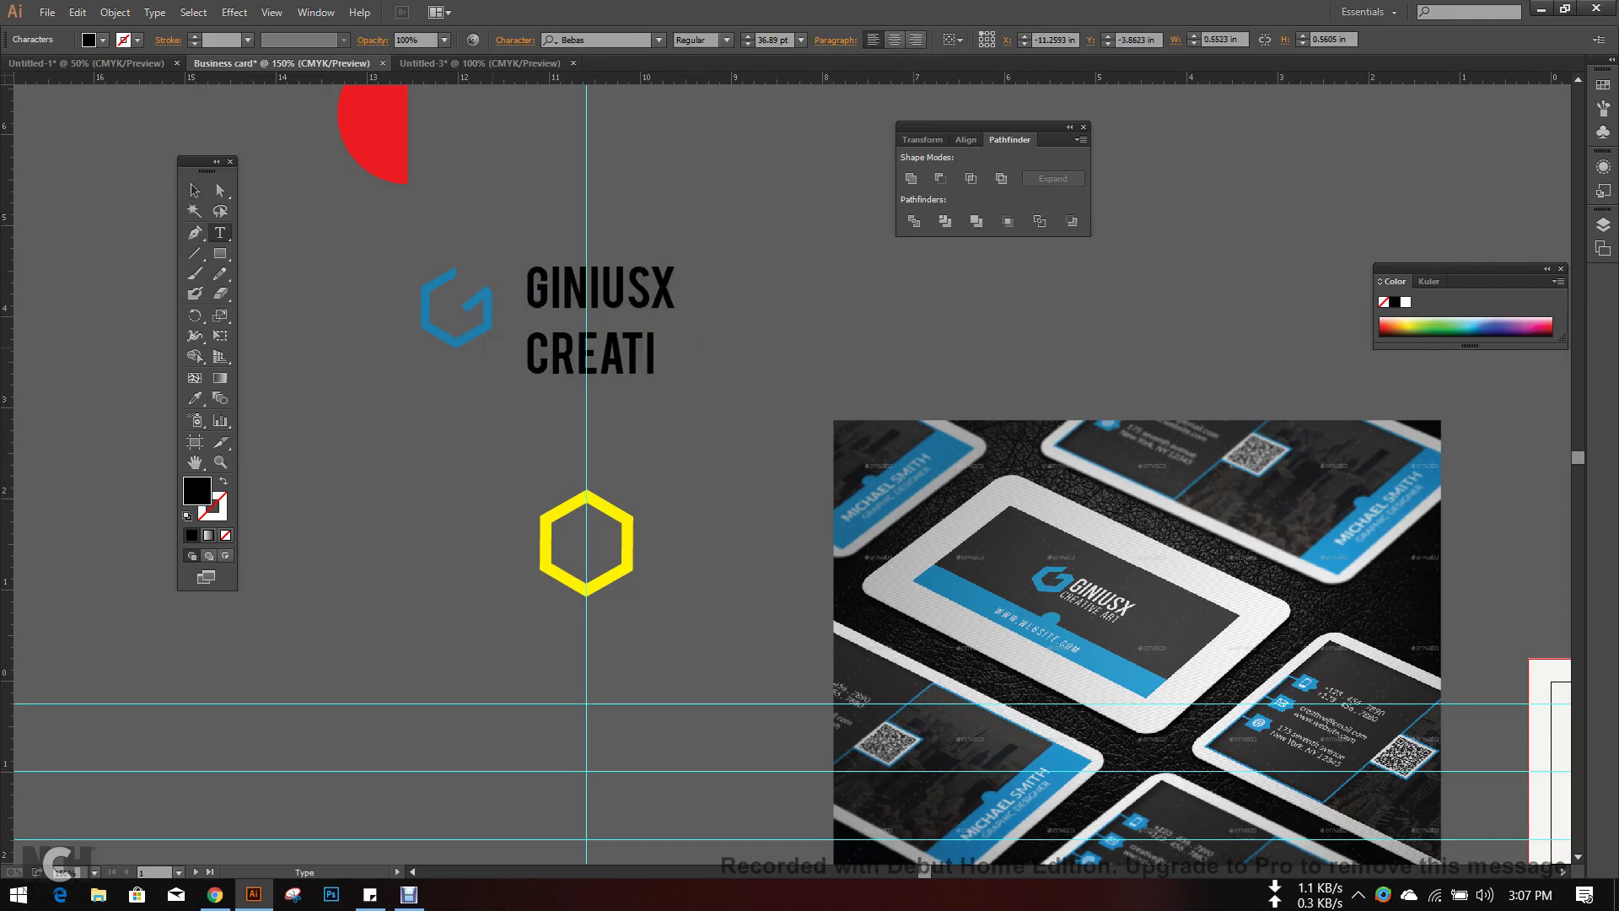
text(VE ART)
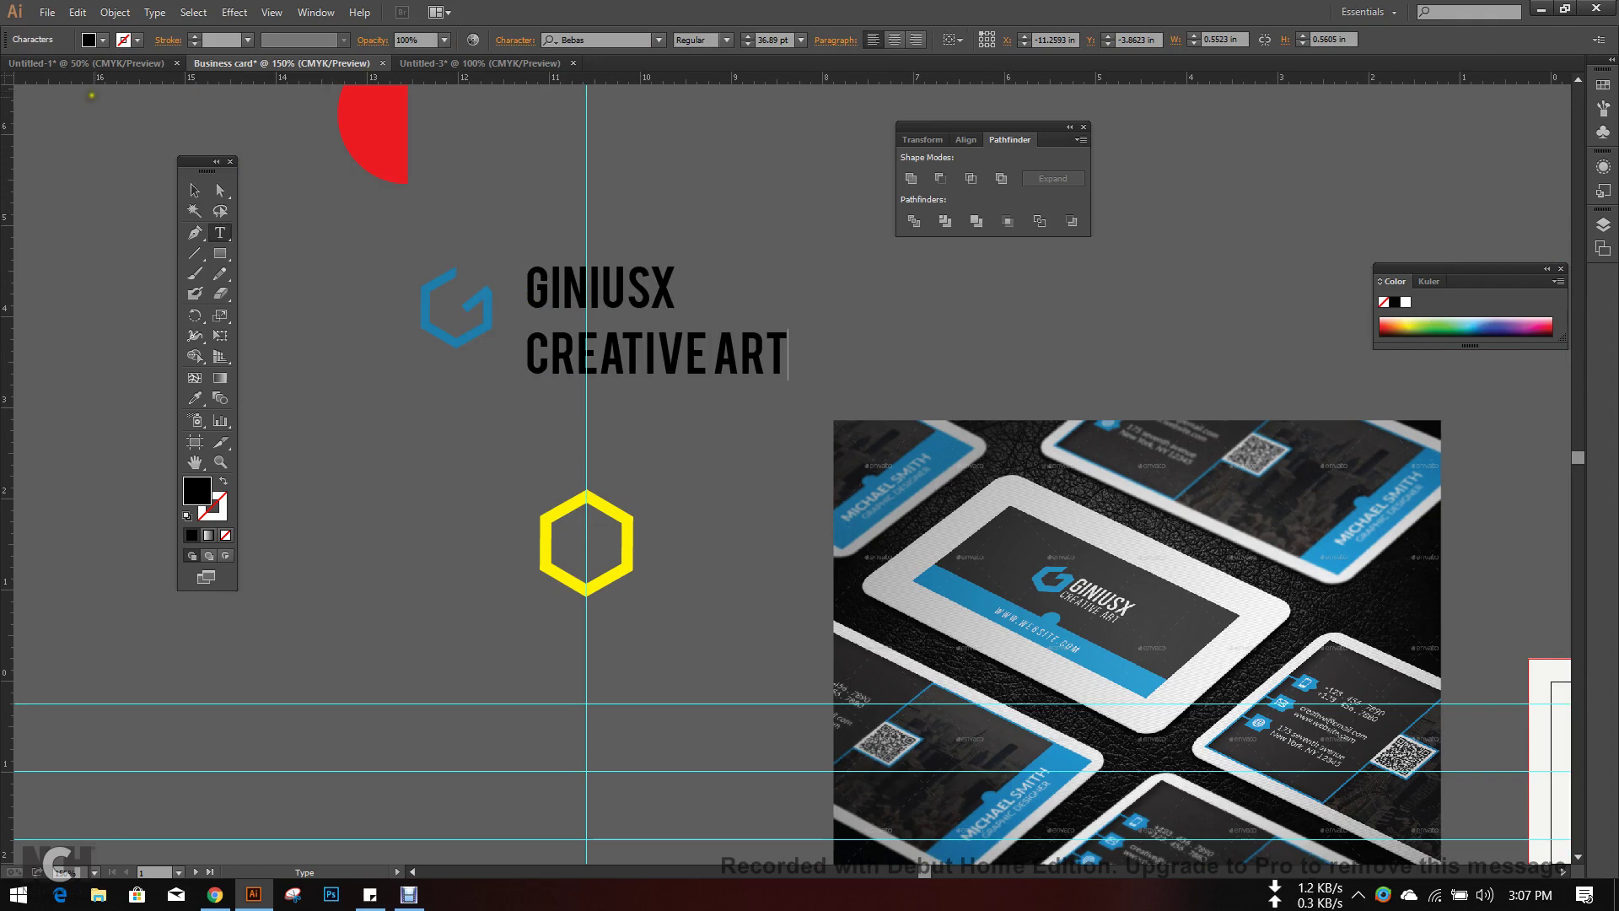
click(194, 190)
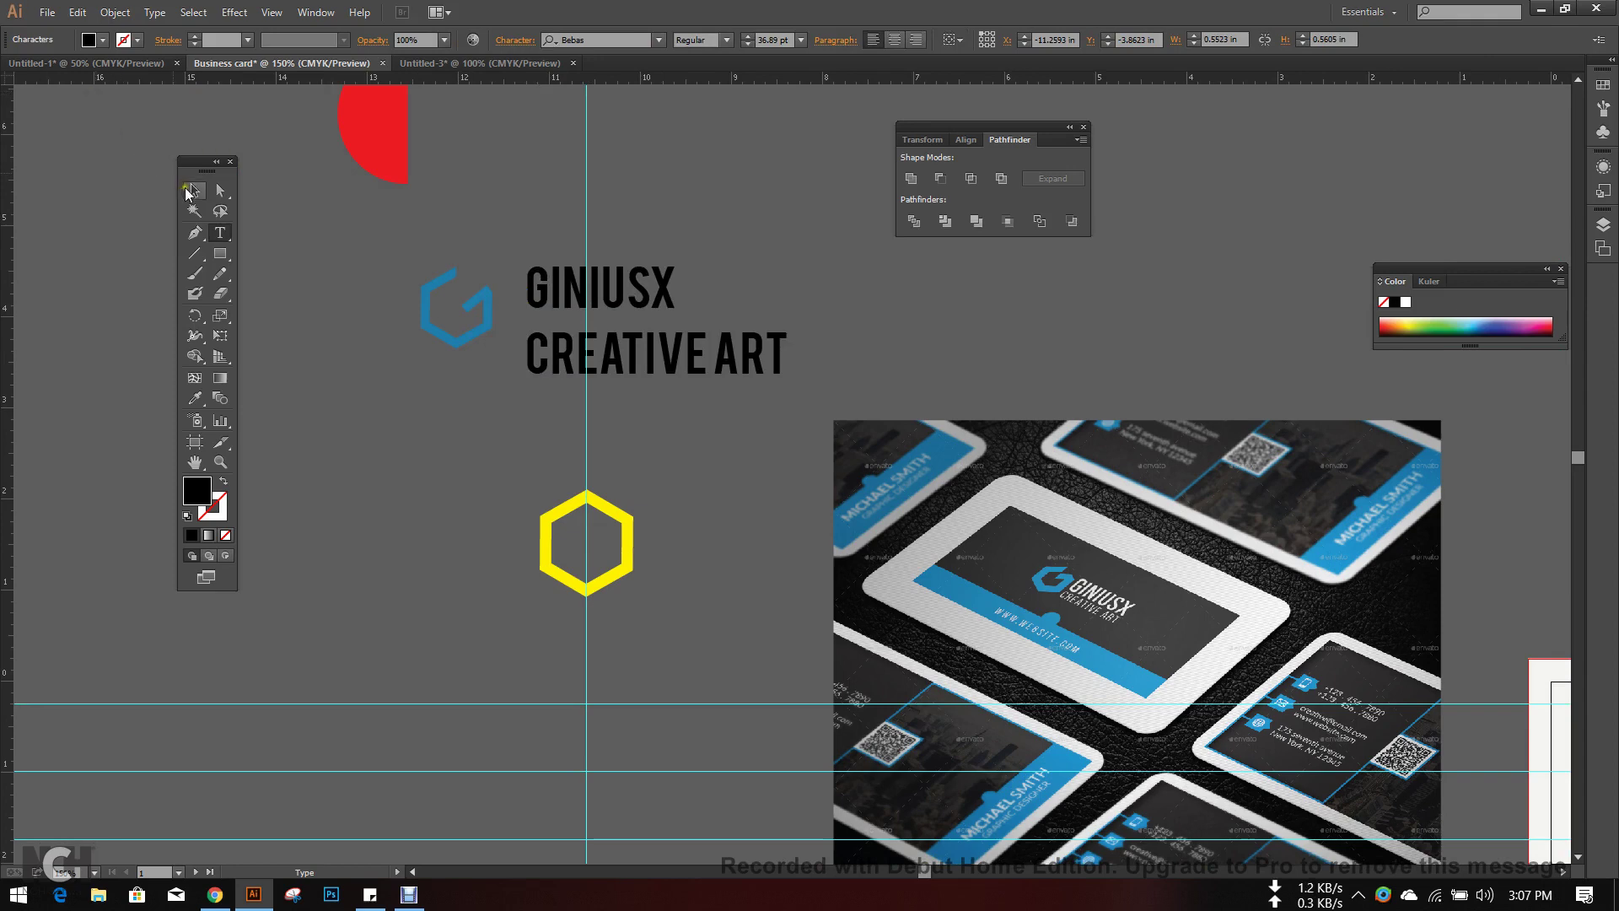
- Reduce CREATIVE ART to slightly narrower than GINIUSX and move it up close beneath that line
click(748, 44)
click(764, 183)
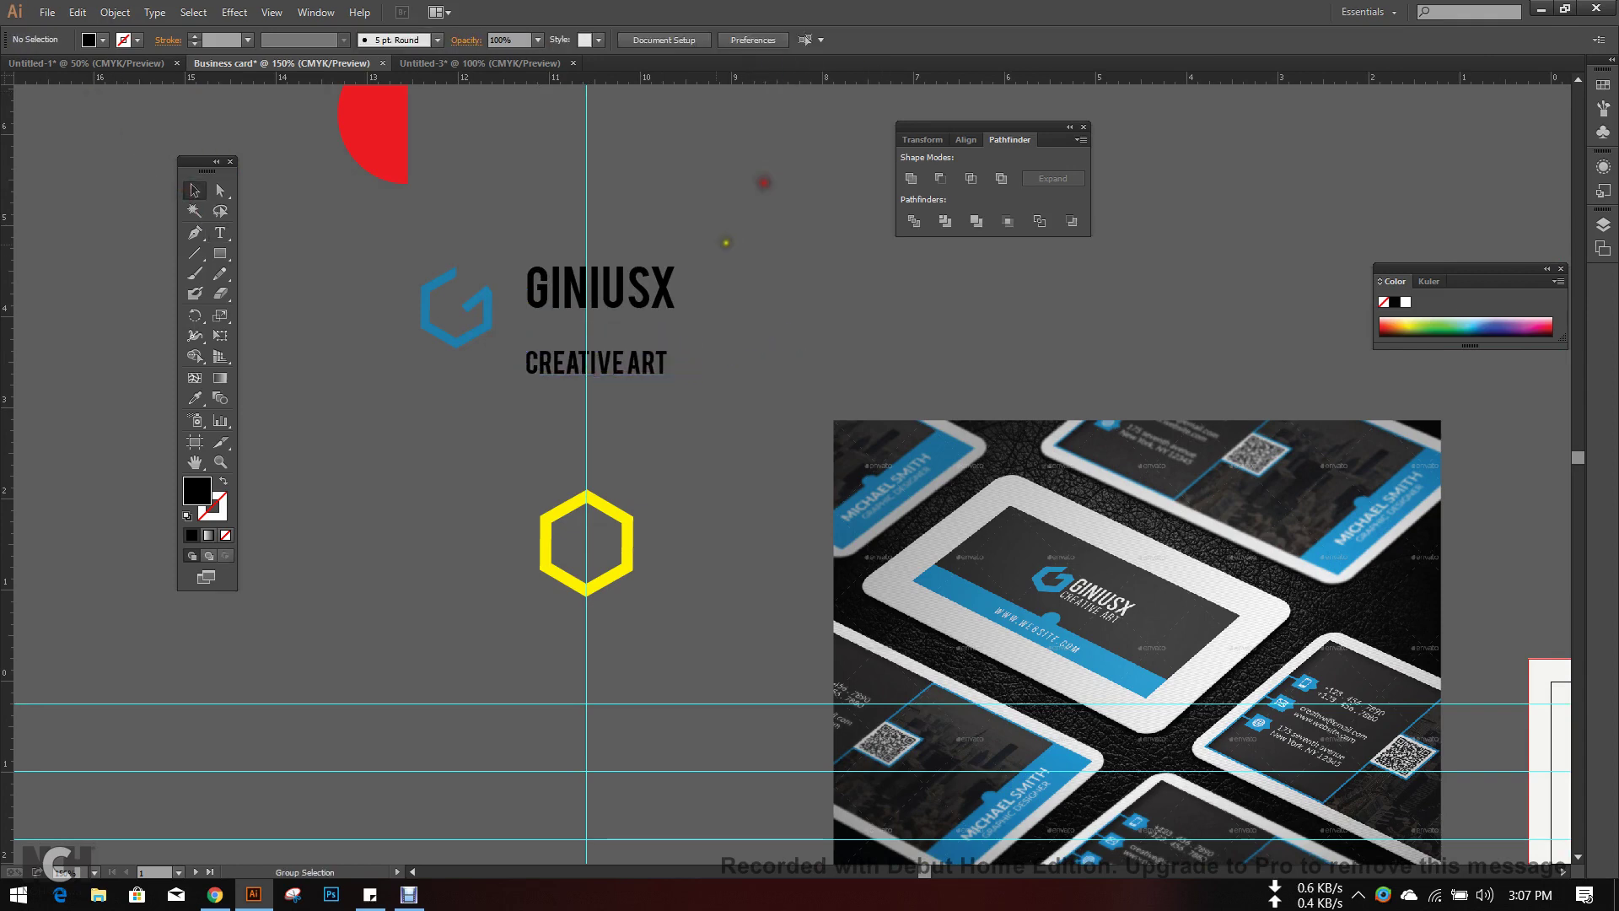
scroll(573, 346, up, 3)
drag(497, 455, 498, 371)
scroll(531, 481, down, 3)
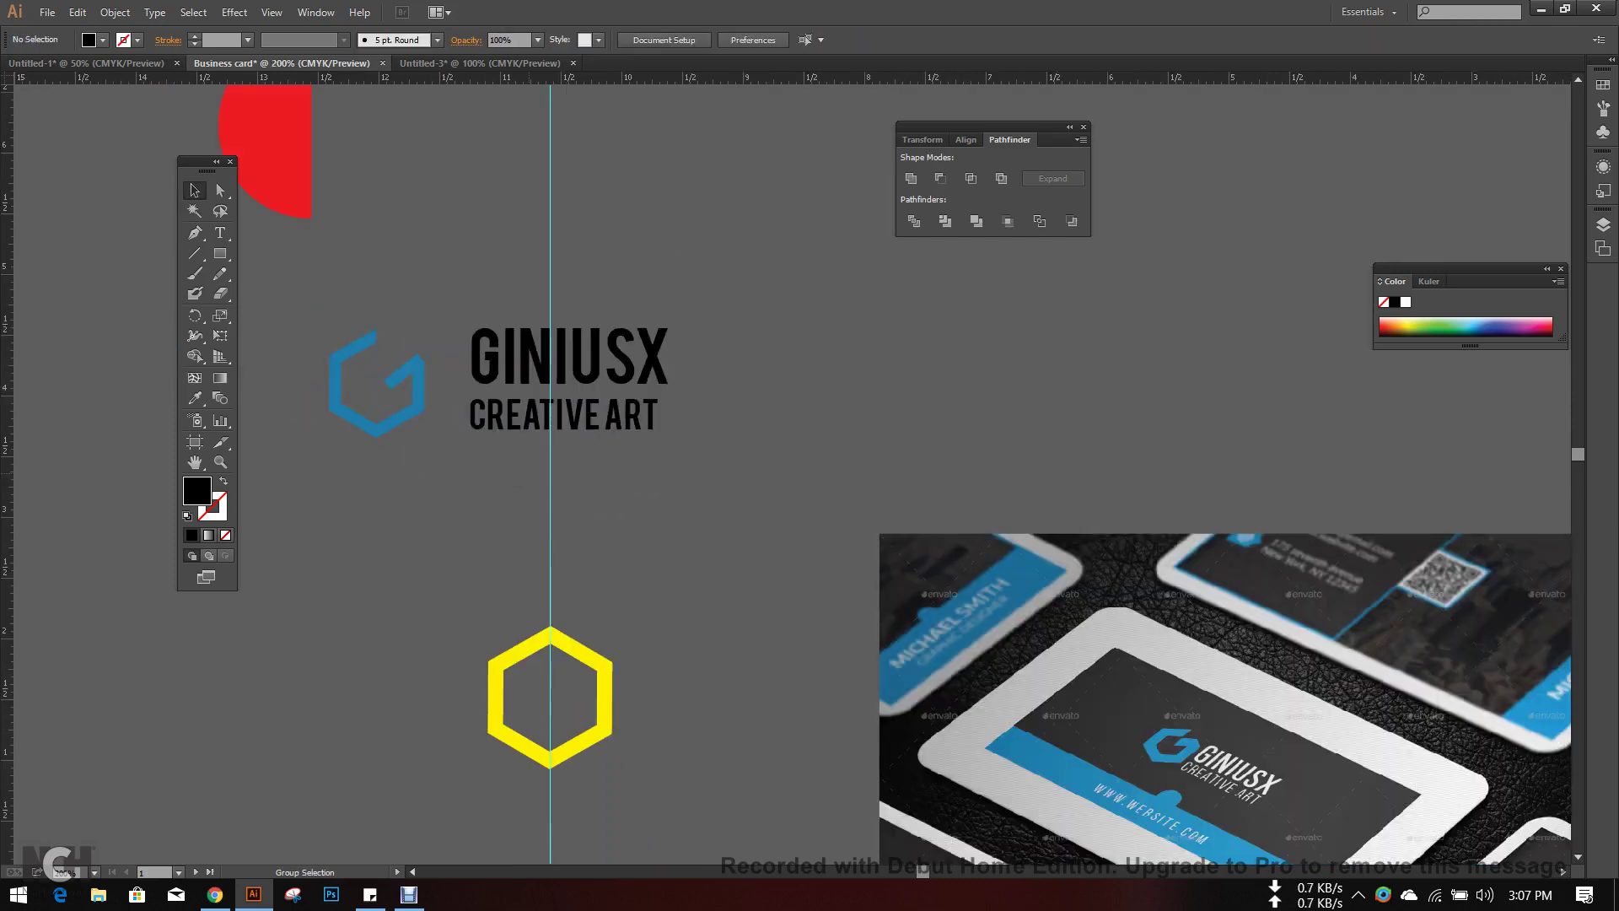
- Scale the GINIUSX and CREATIVE ART lines down together until GINIUSX is about 24 pt
drag(553, 493, 574, 470)
click(588, 312)
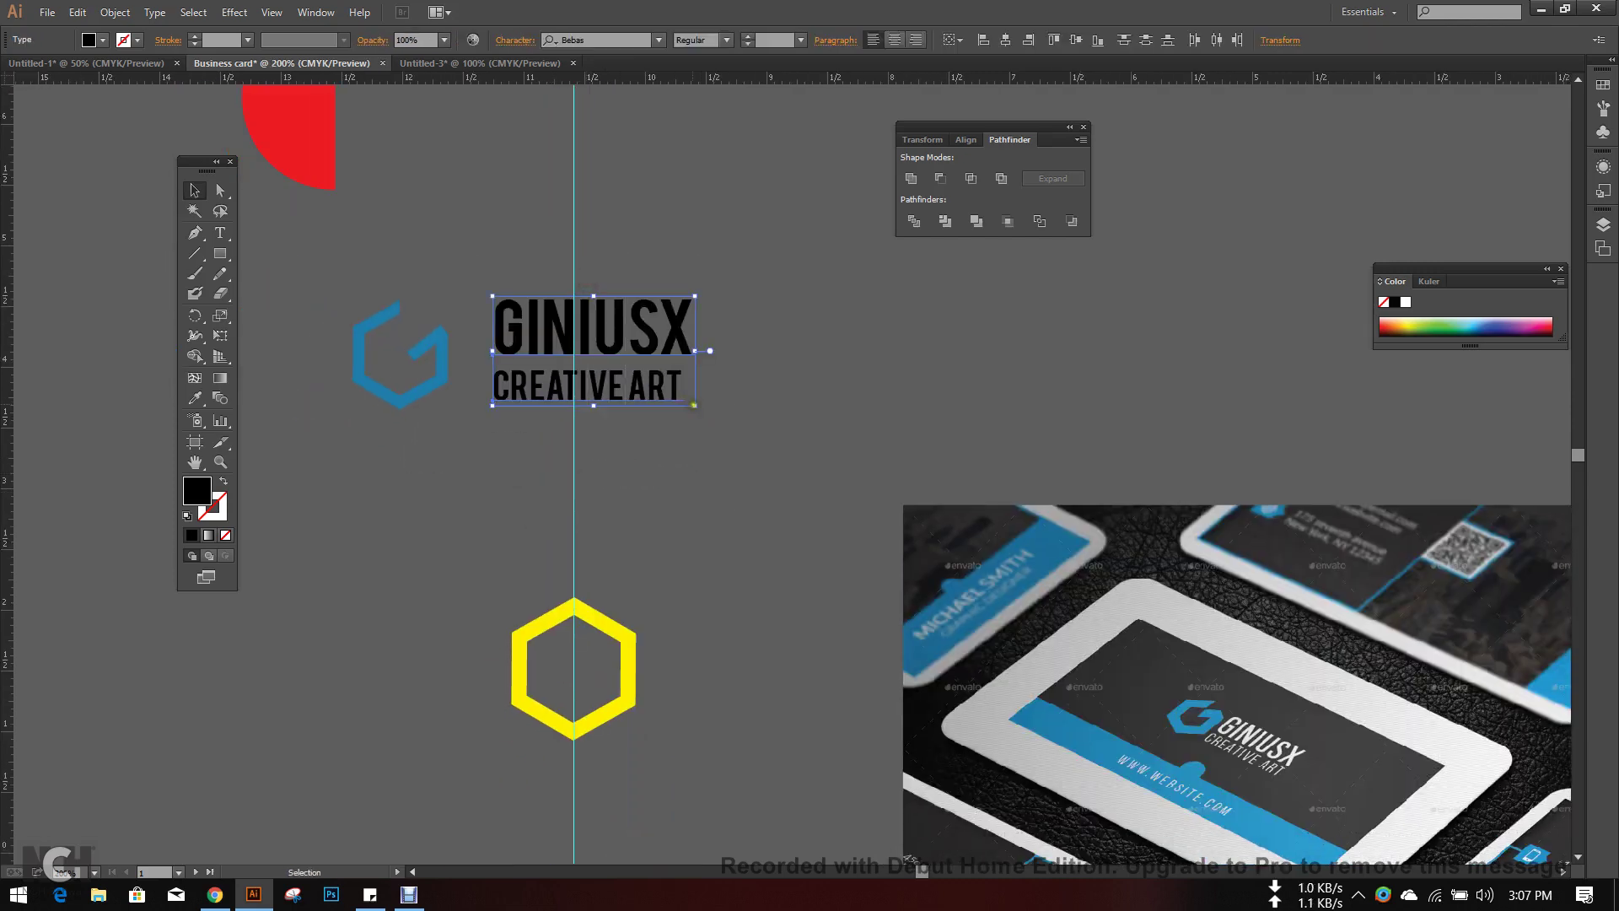
drag(694, 405, 616, 428)
click(612, 431)
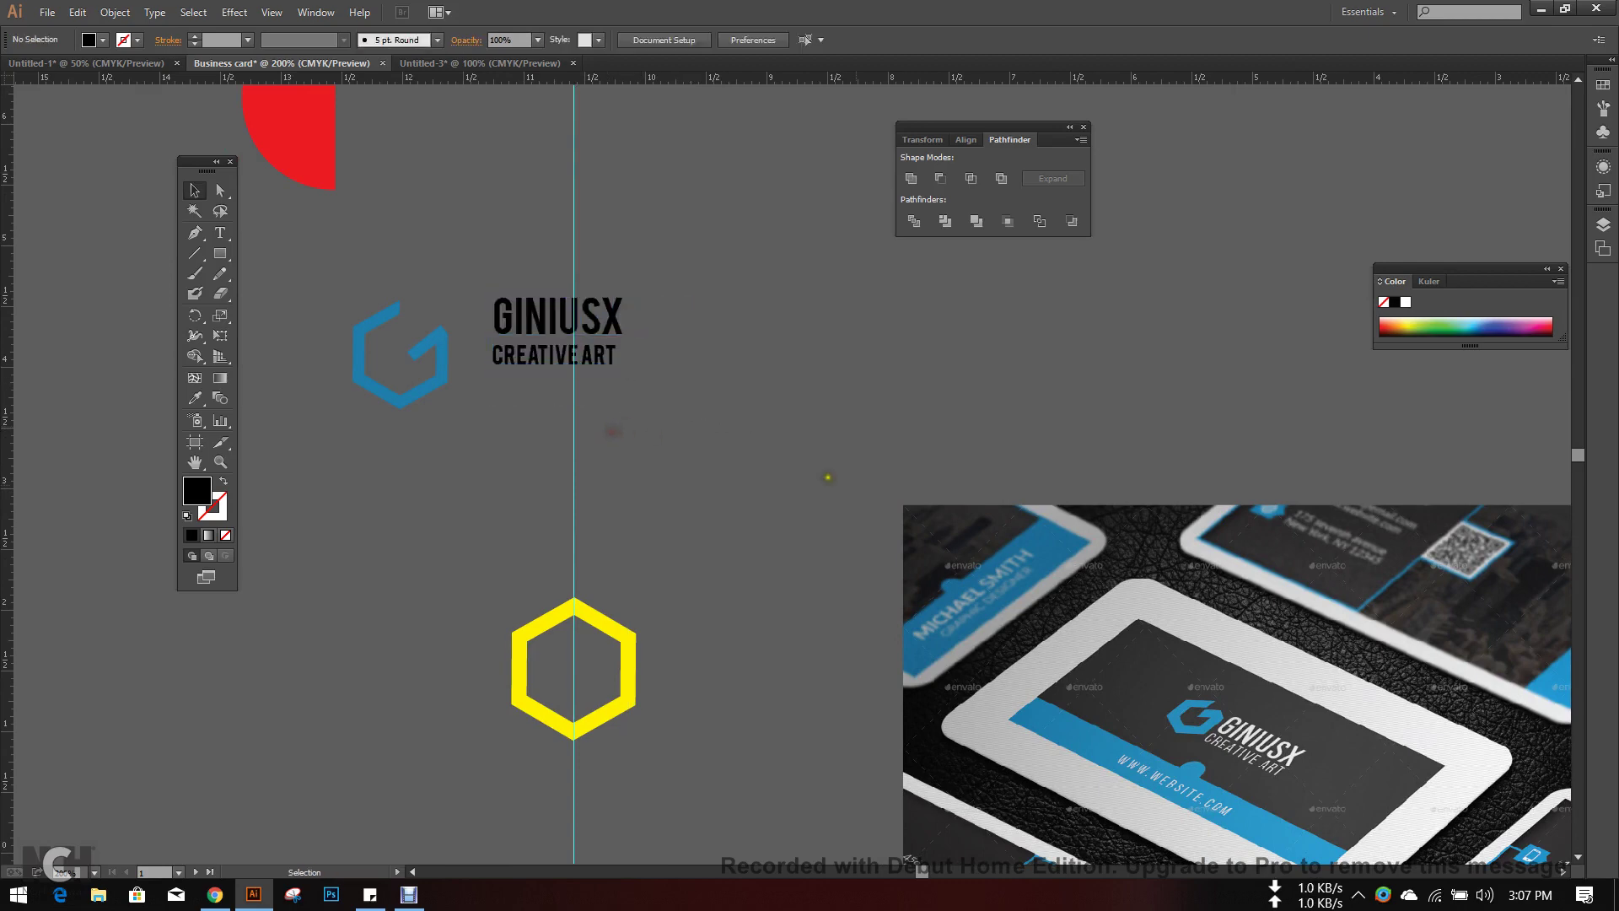
- Move the GINIUSX and CREATIVE ART lines down together until they sit level with the middle of the G logo
scroll(701, 378, down, 5)
ctrl+scroll(702, 378, right, 6)
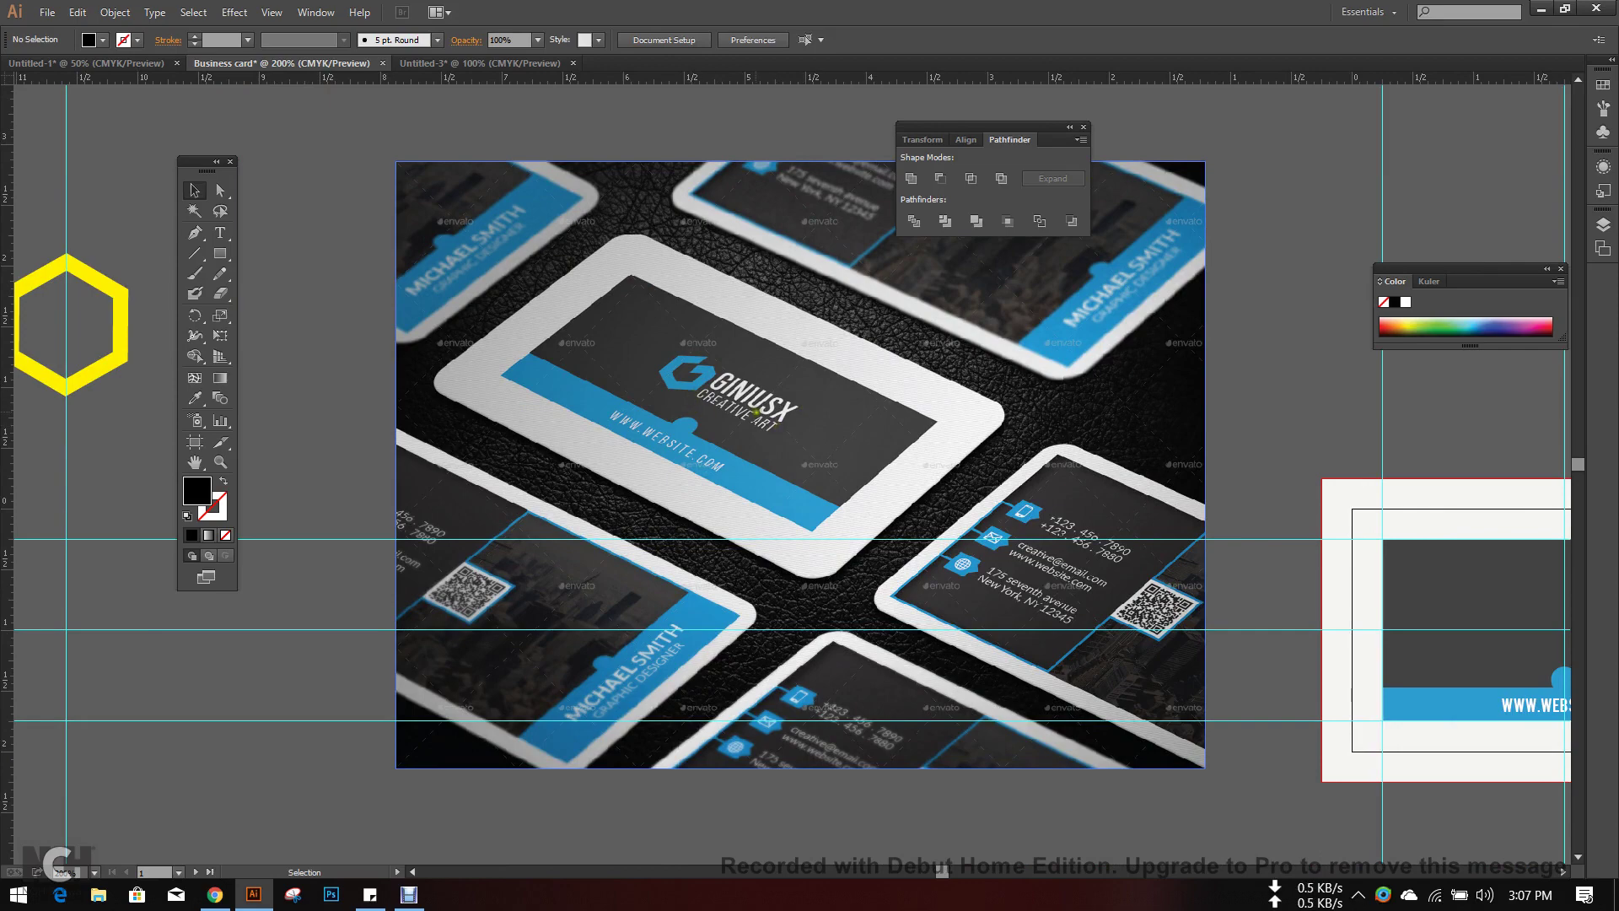
drag(337, 386, 940, 682)
scroll(548, 329, up, 1)
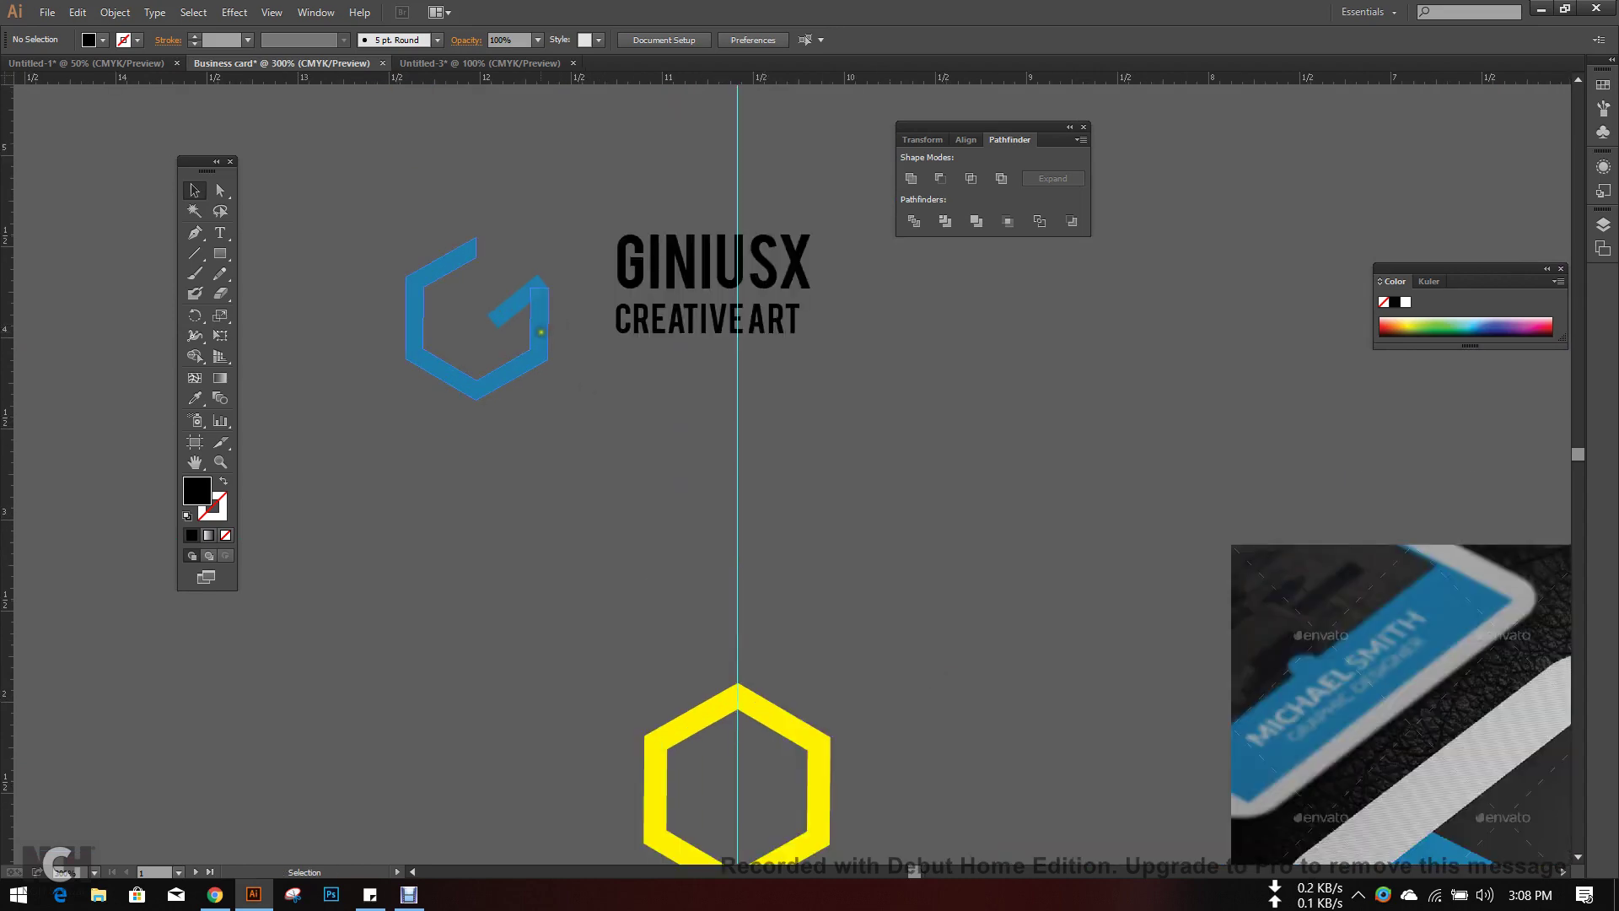
click(540, 319)
scroll(540, 319, up, 1)
scroll(539, 318, up, 1)
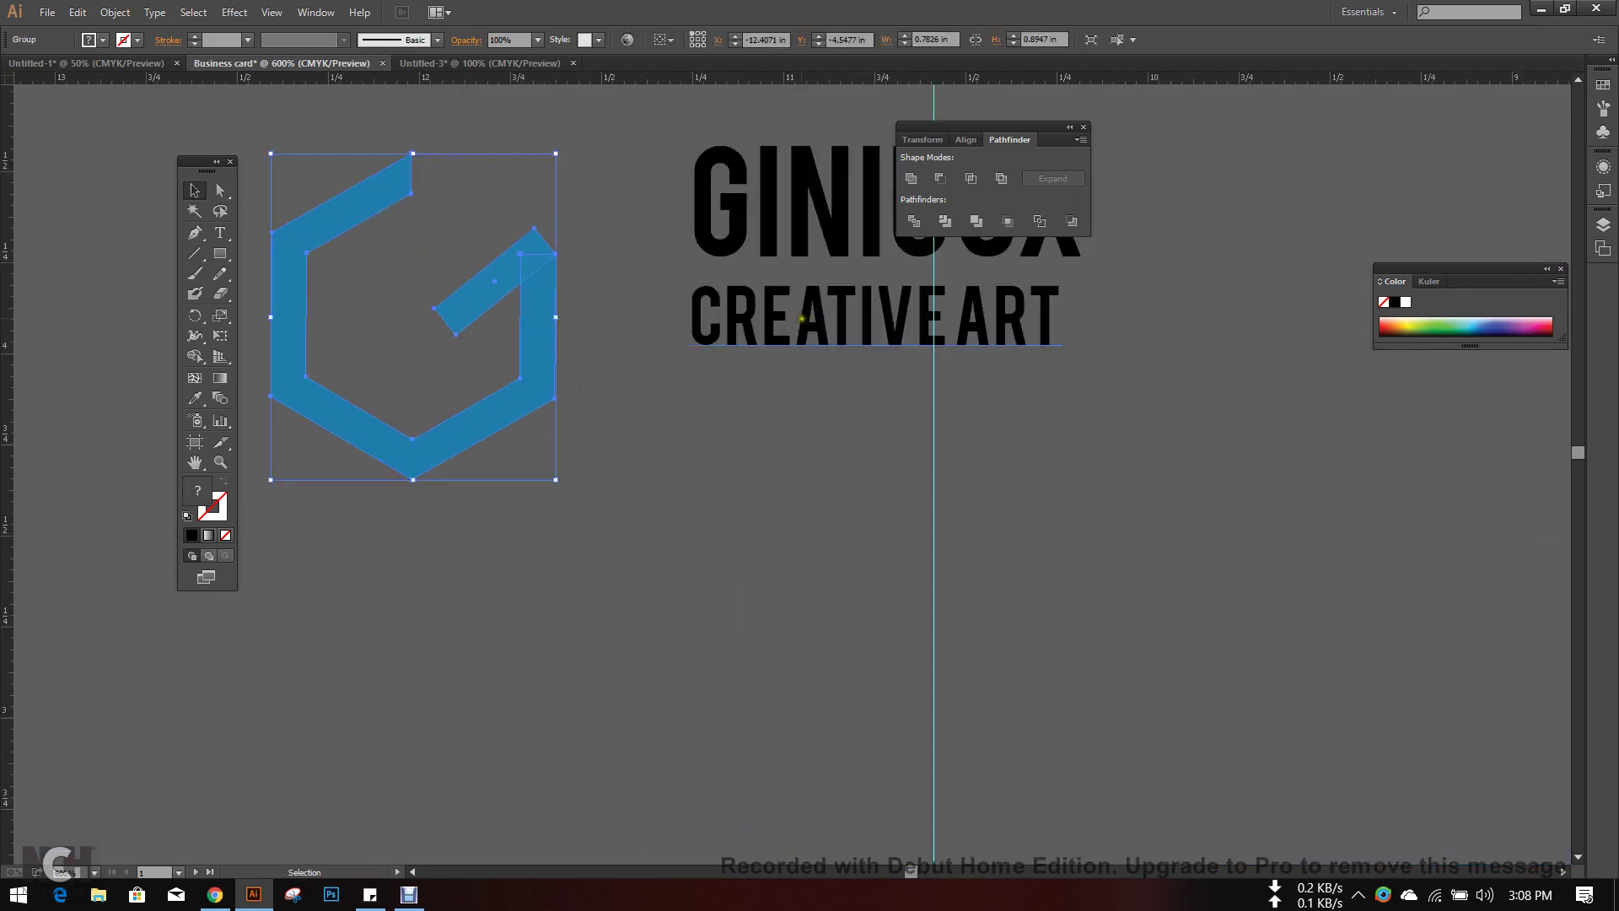
click(749, 194)
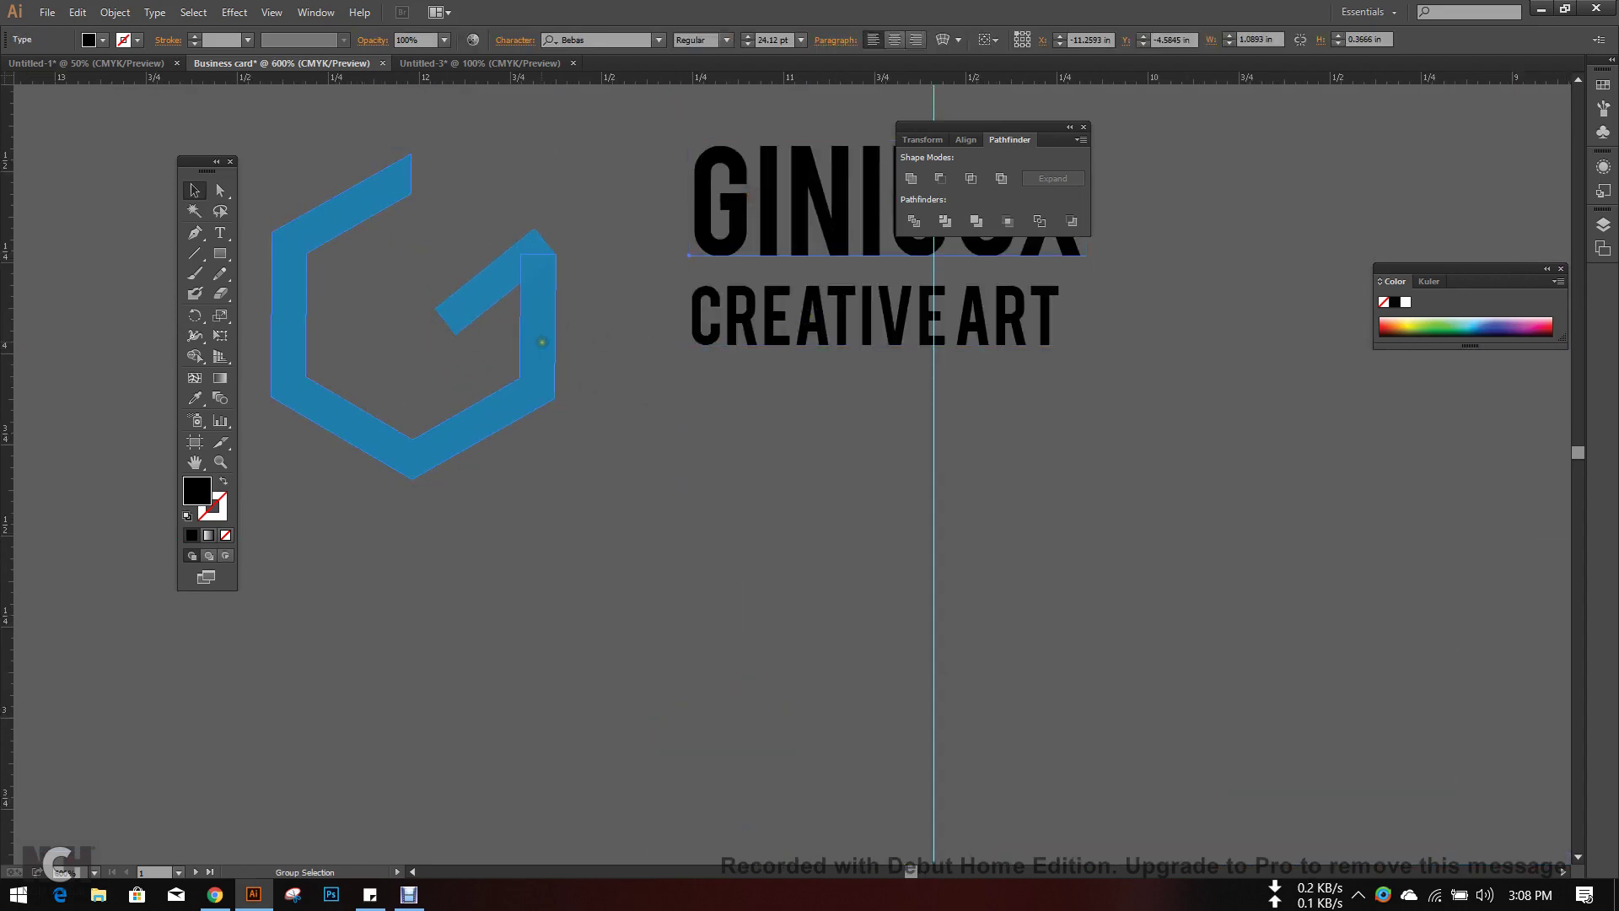
scroll(542, 342, down, 1)
click(715, 238)
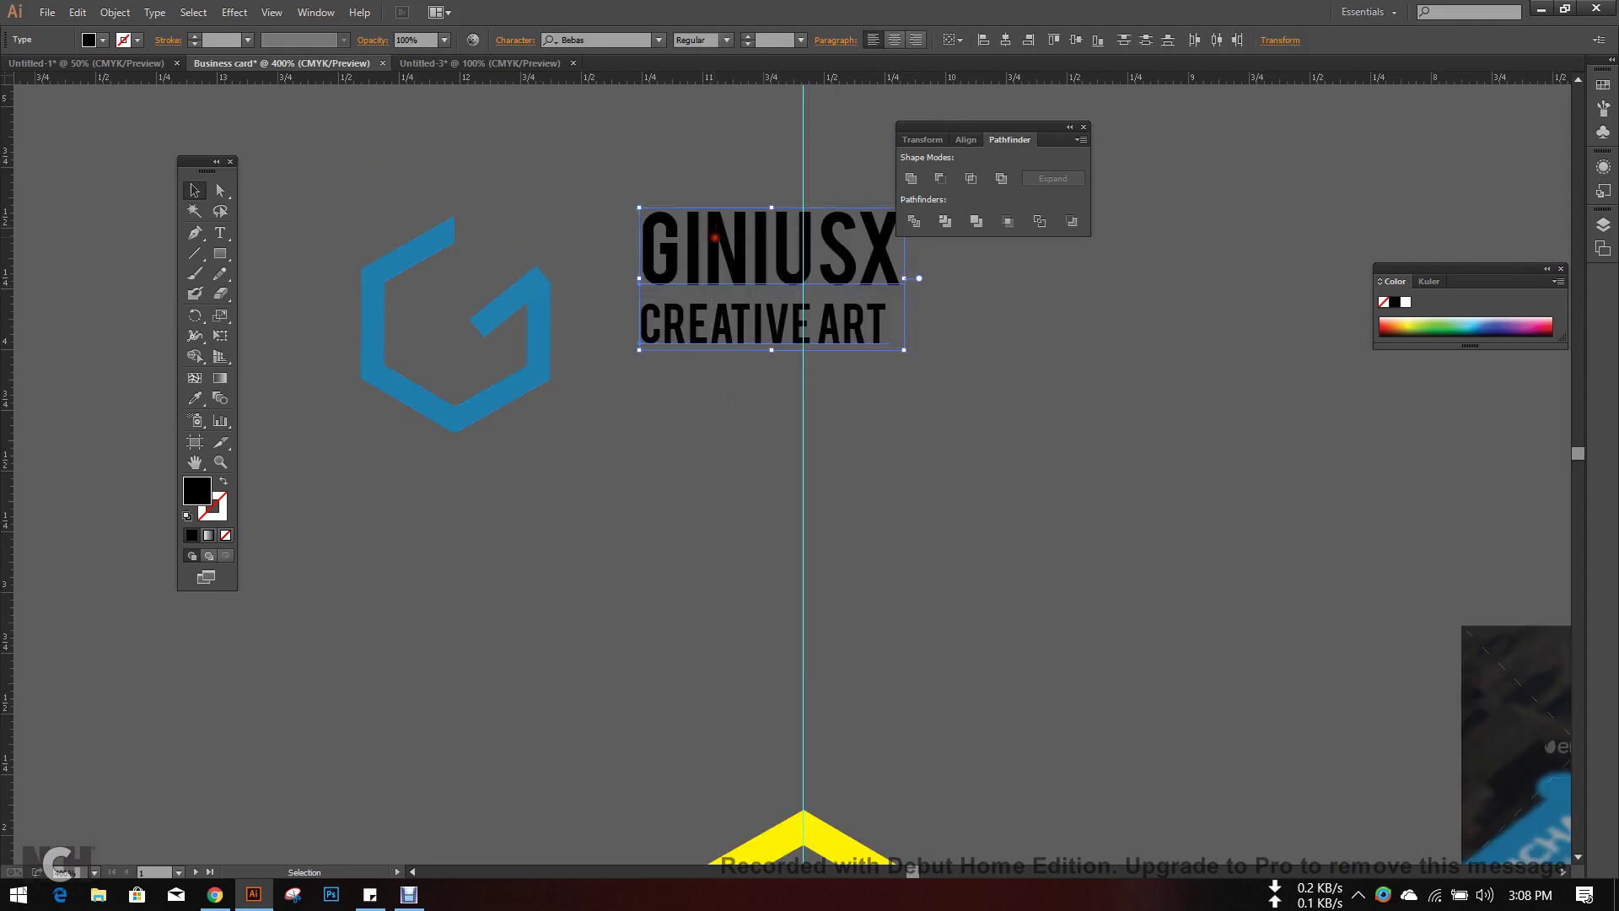
drag(716, 238, 705, 276)
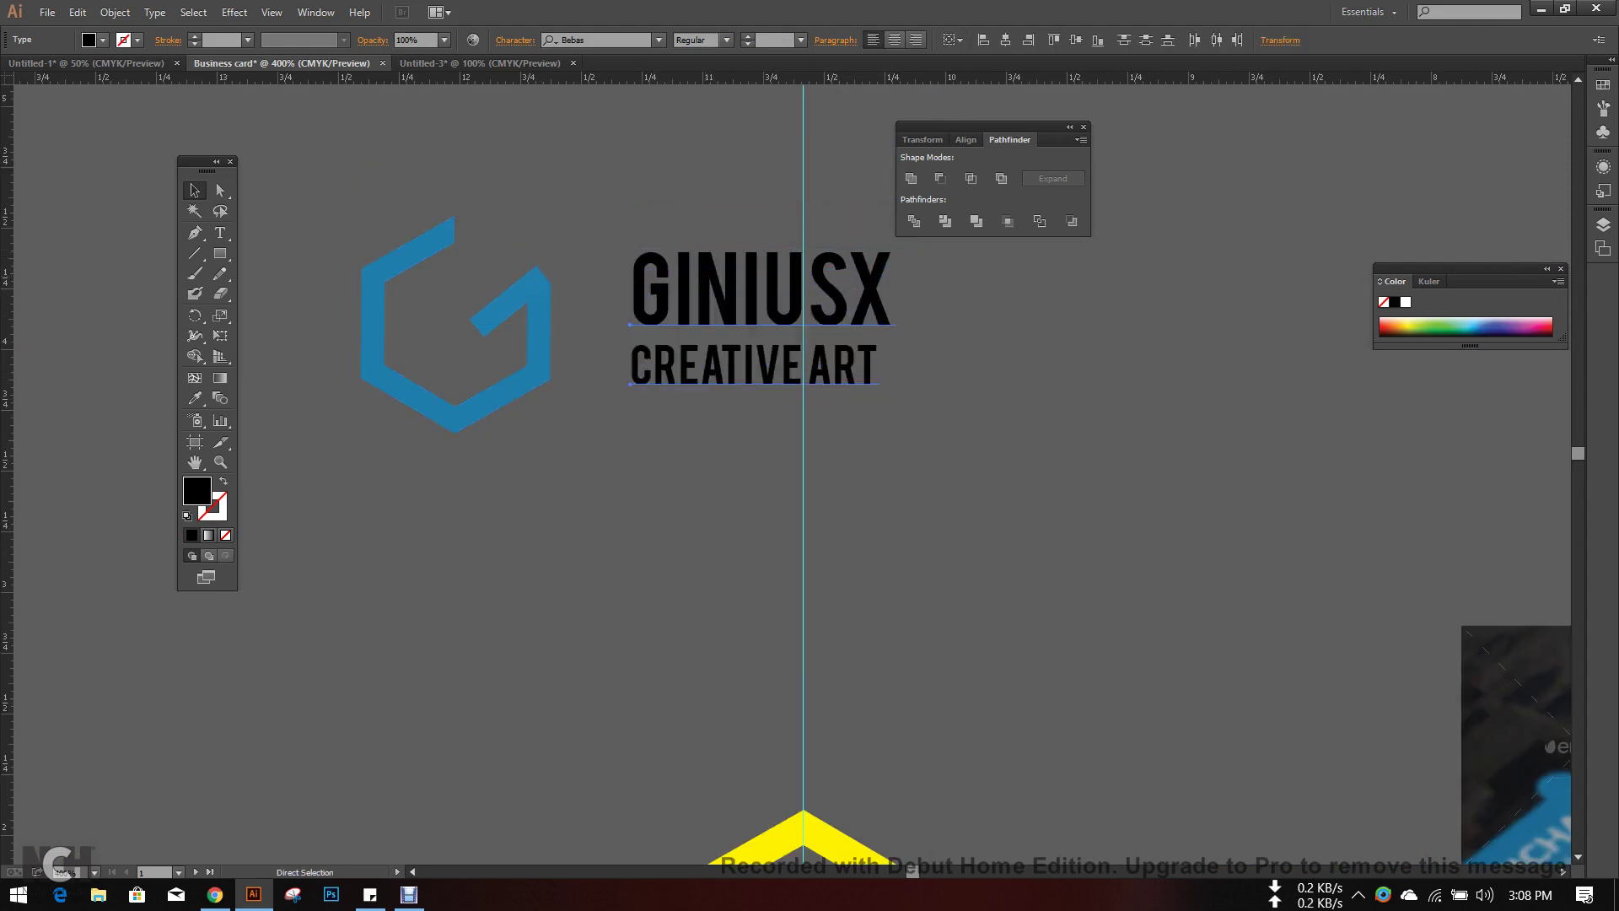
click(712, 495)
scroll(712, 496, down, 1)
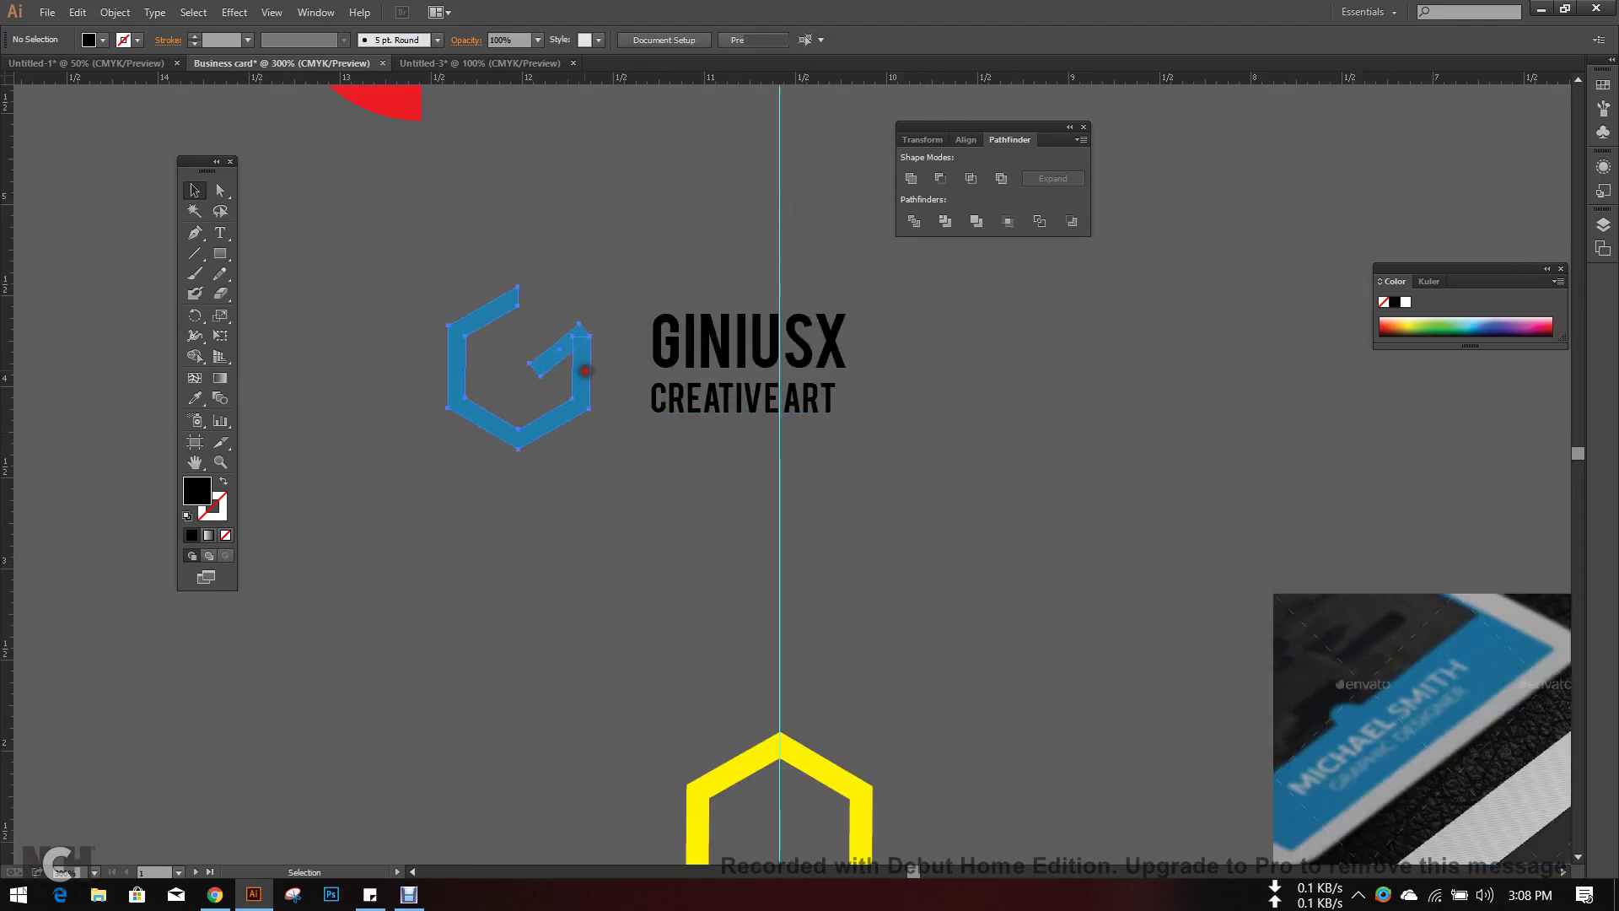
- Move the GINIUSX CREATIVE ART text block straight down until it sits lower than the G logo
click(568, 363)
click(661, 460)
drag(703, 390, 703, 521)
scroll(1019, 438, up, 1)
- Try vertically centring the G logo and the text block on each other, and undo that alignment
drag(911, 550, 435, 291)
scroll(501, 282, up, 2)
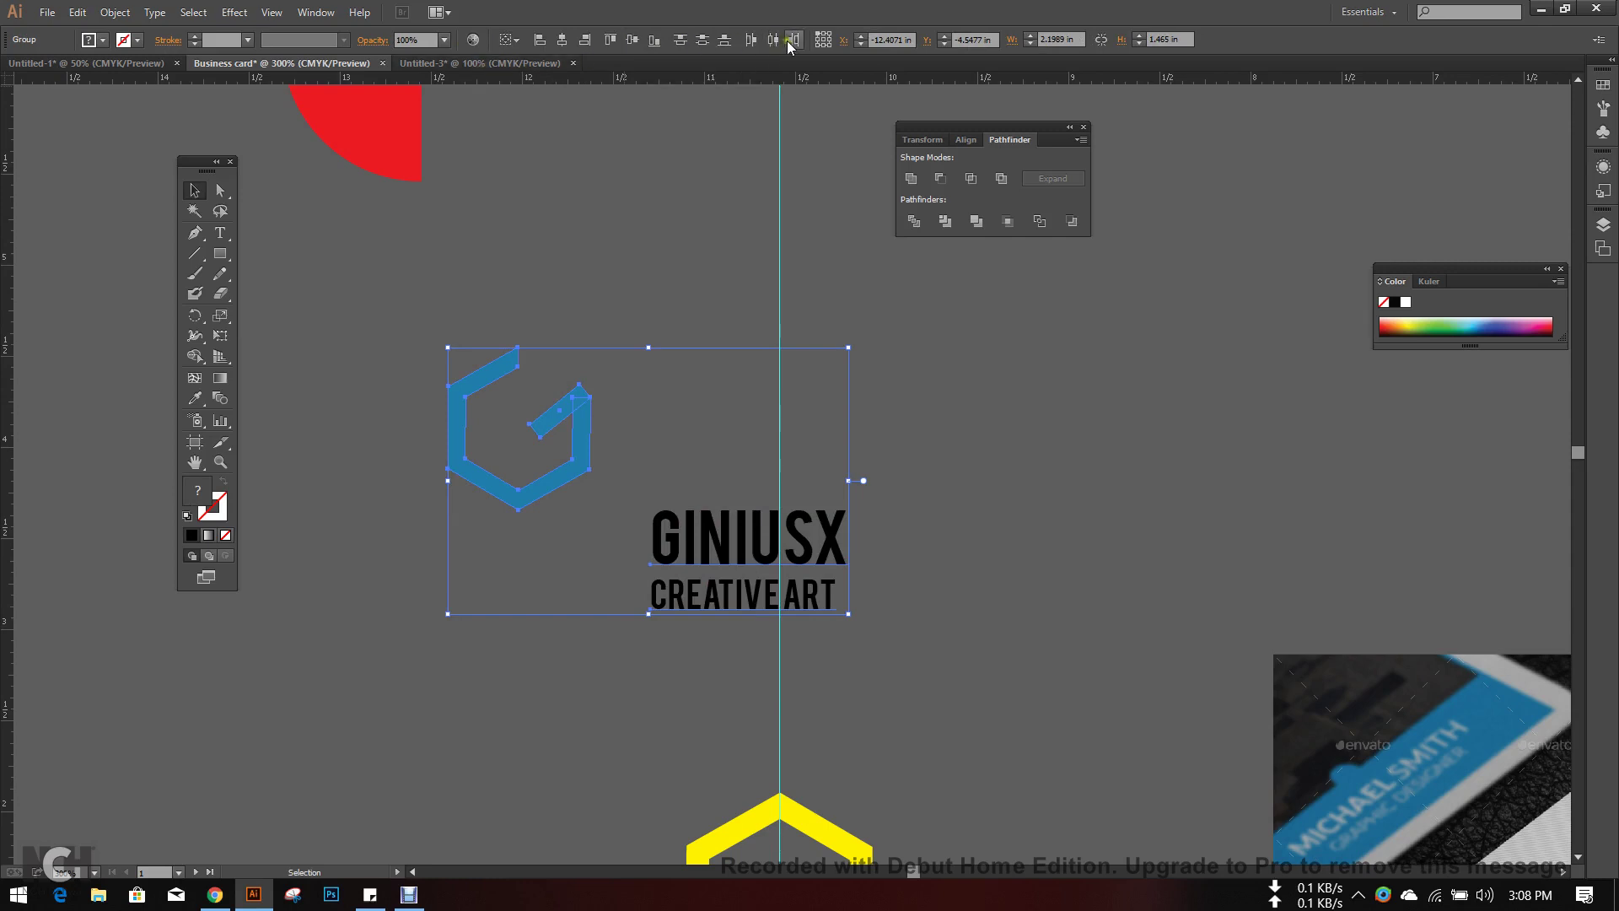
click(632, 42)
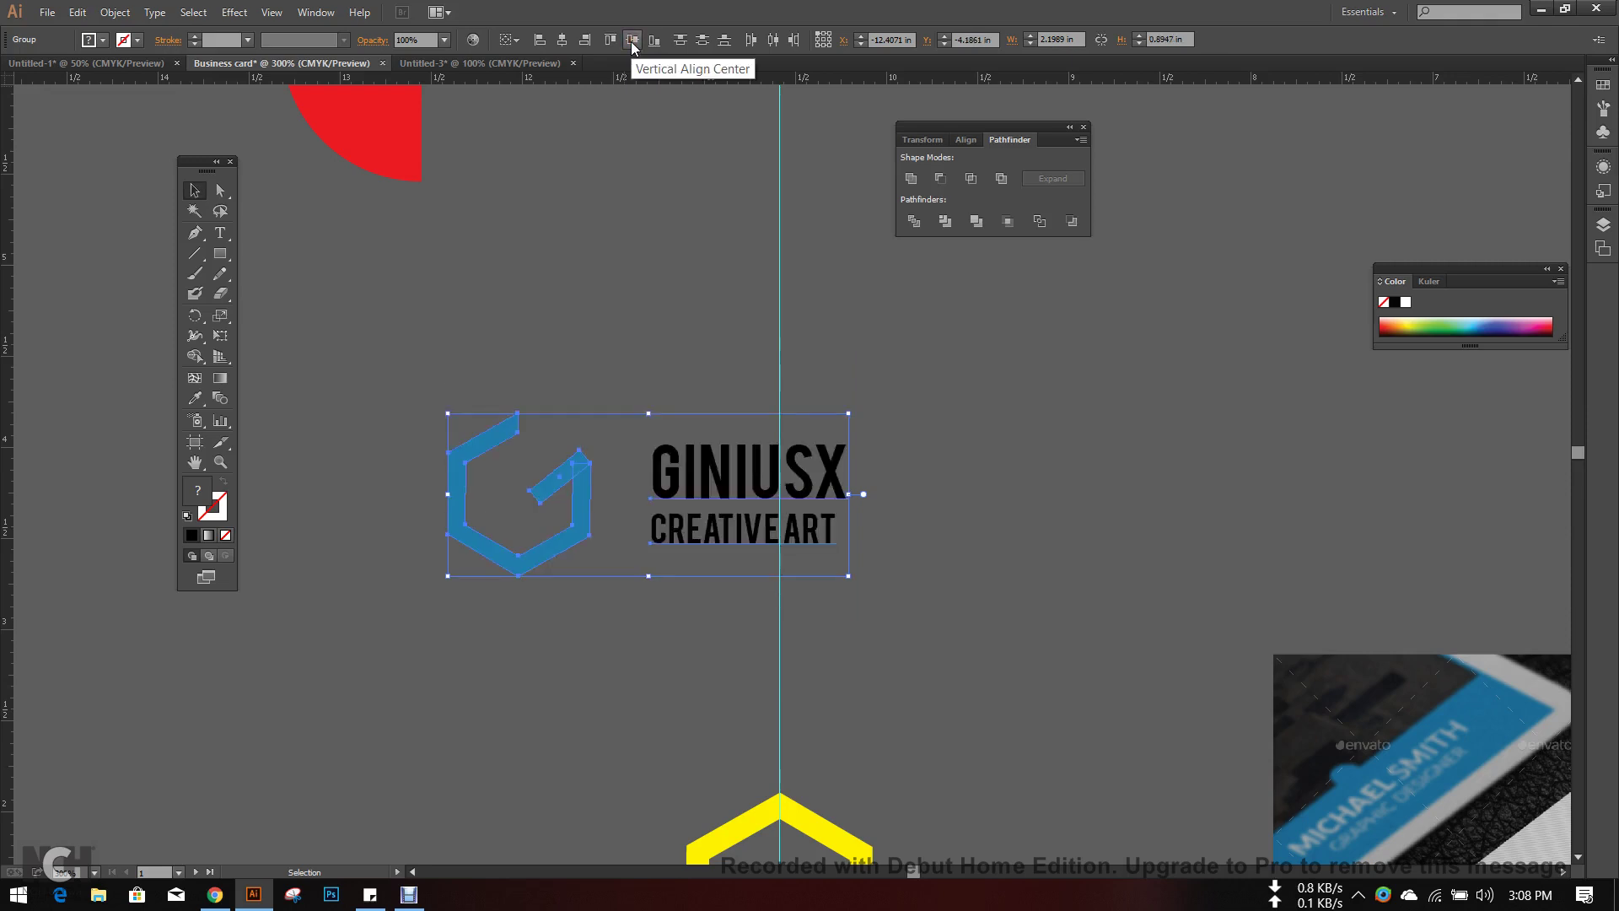
key(ctrl+z)
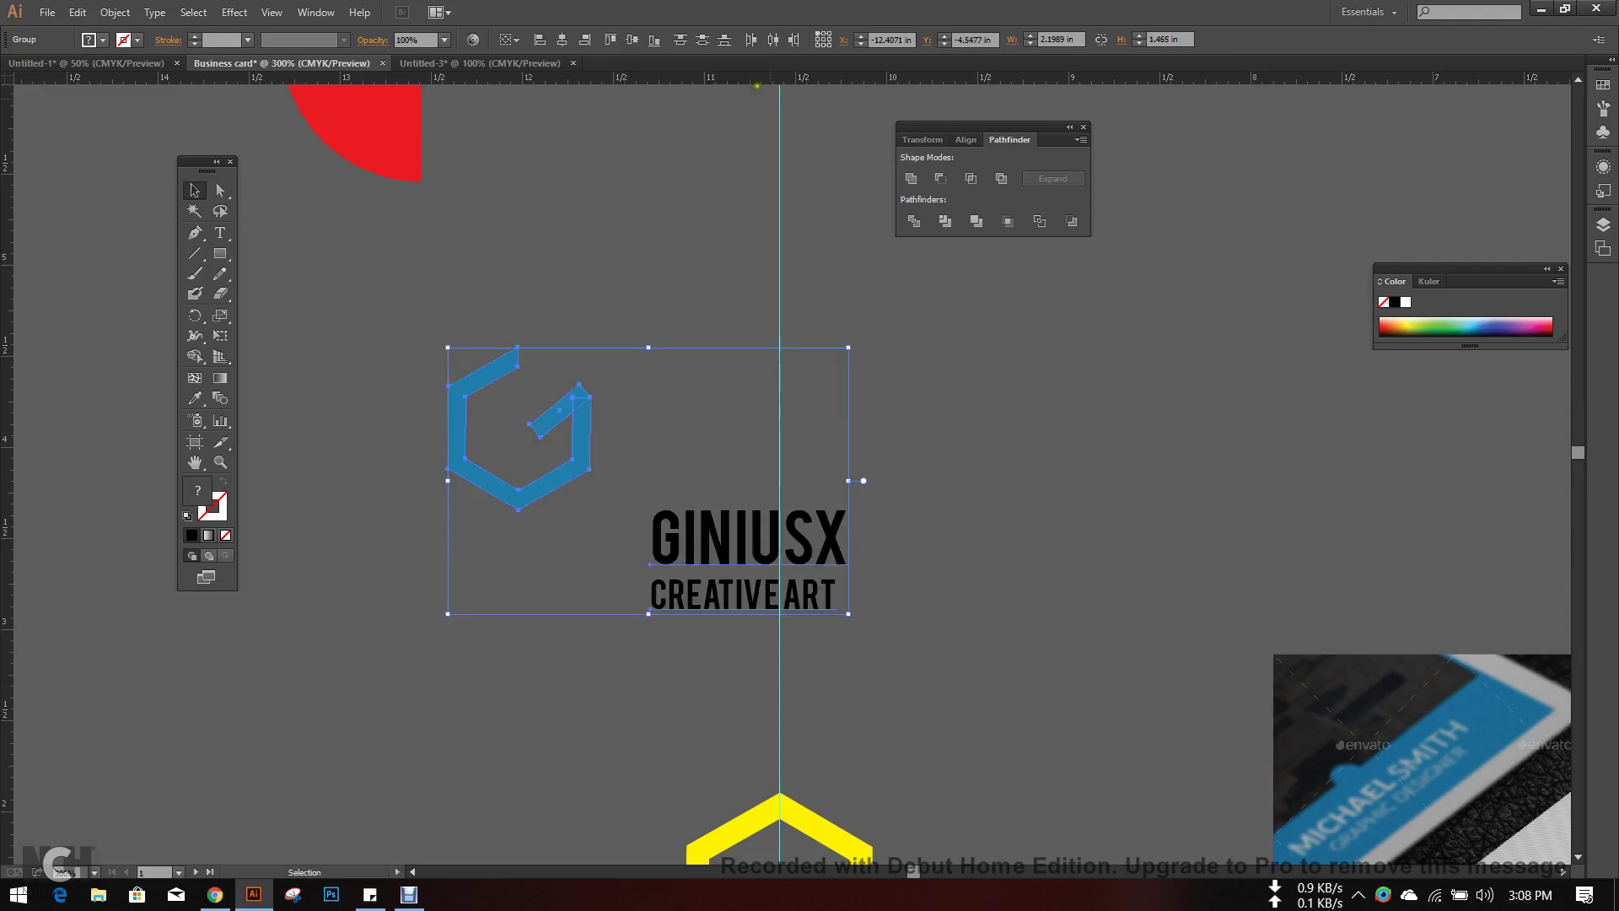
- Align the G logo and the GINIUSX CREATIVE ART text block by their vertical centres
click(748, 203)
drag(909, 601, 387, 351)
click(633, 39)
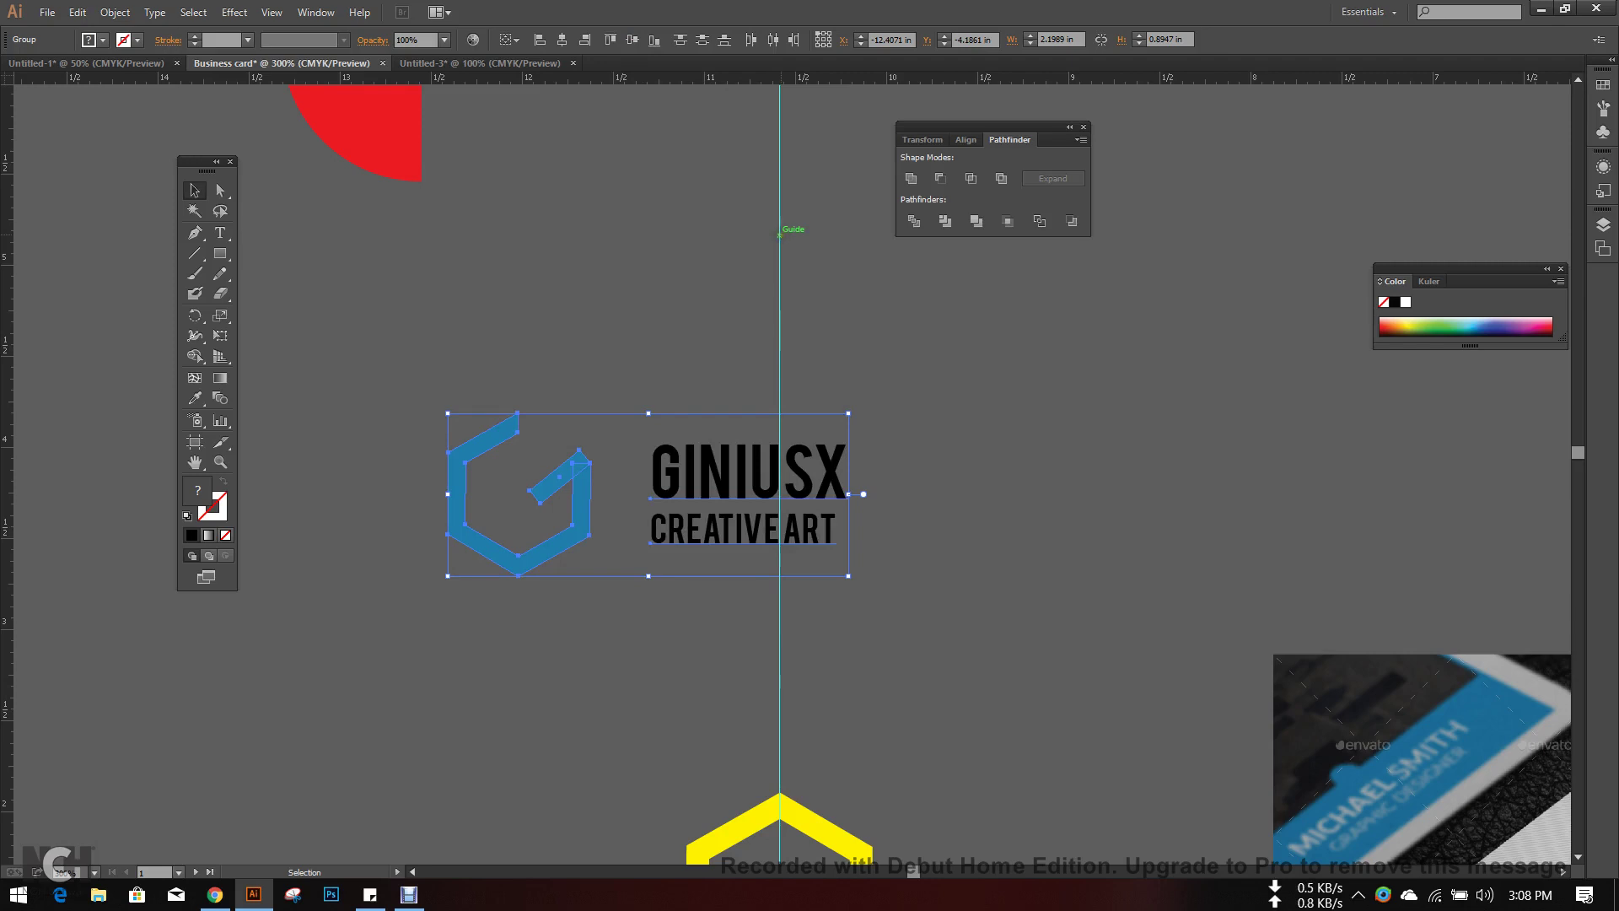
click(779, 235)
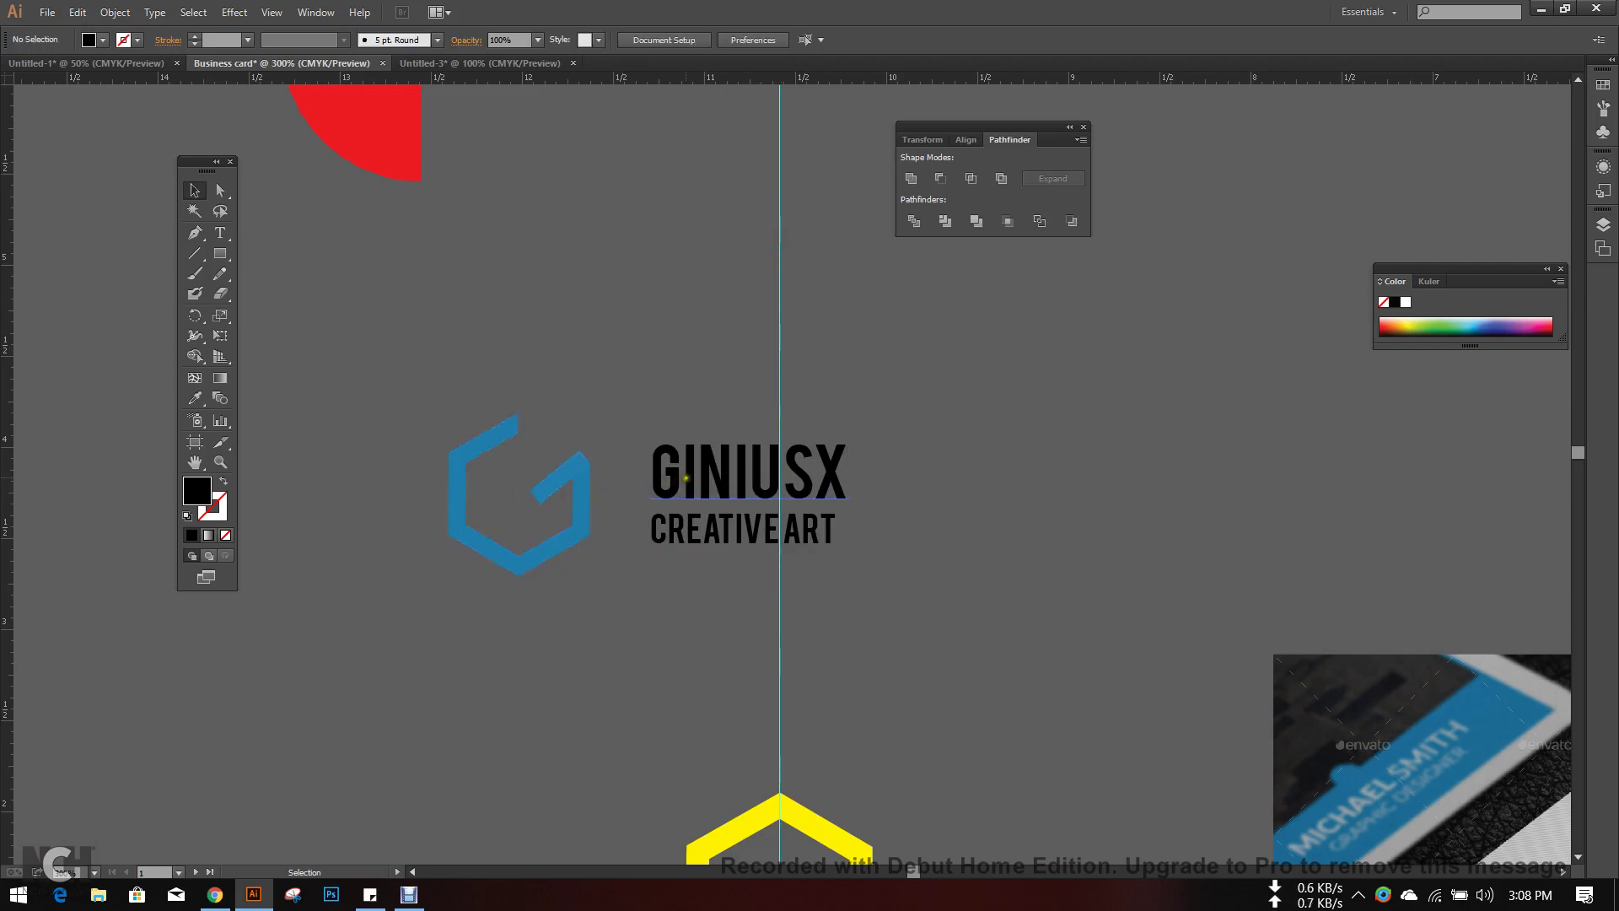
- Move the GINIUSX CREATIVE ART text block horizontally a little closer to the G logo
click(685, 477)
drag(685, 477, 659, 477)
scroll(660, 478, down, 2)
scroll(695, 473, down, 3)
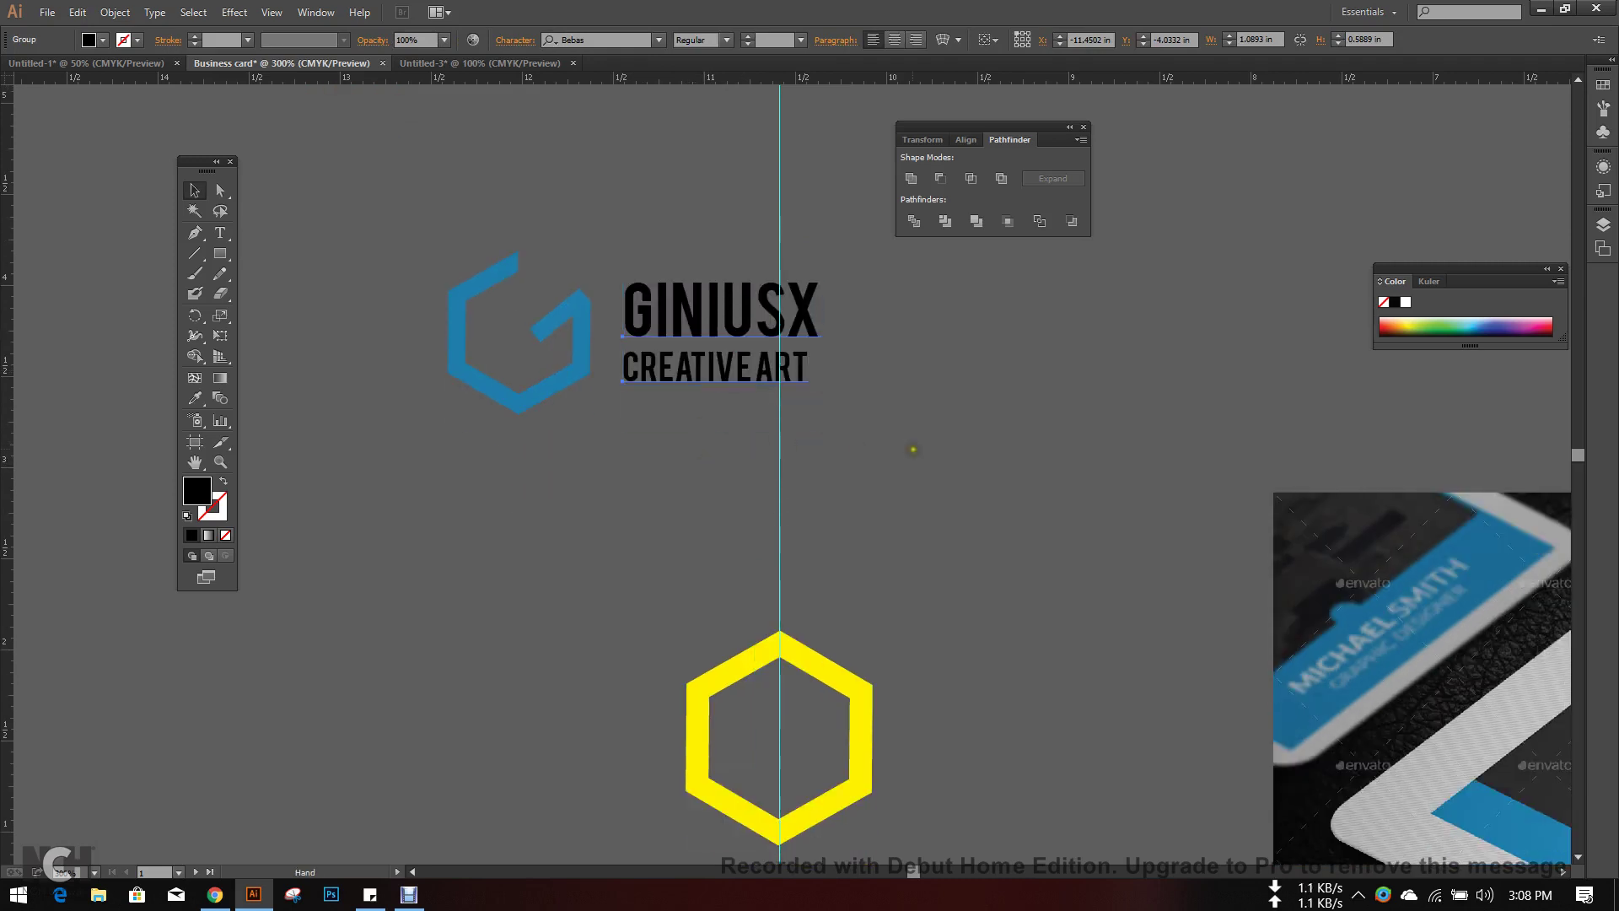
- Recolour the GINIUSX CREATIVE ART text with the light grey sampled from the reference card's border
drag(911, 449, 582, 394)
key(space)
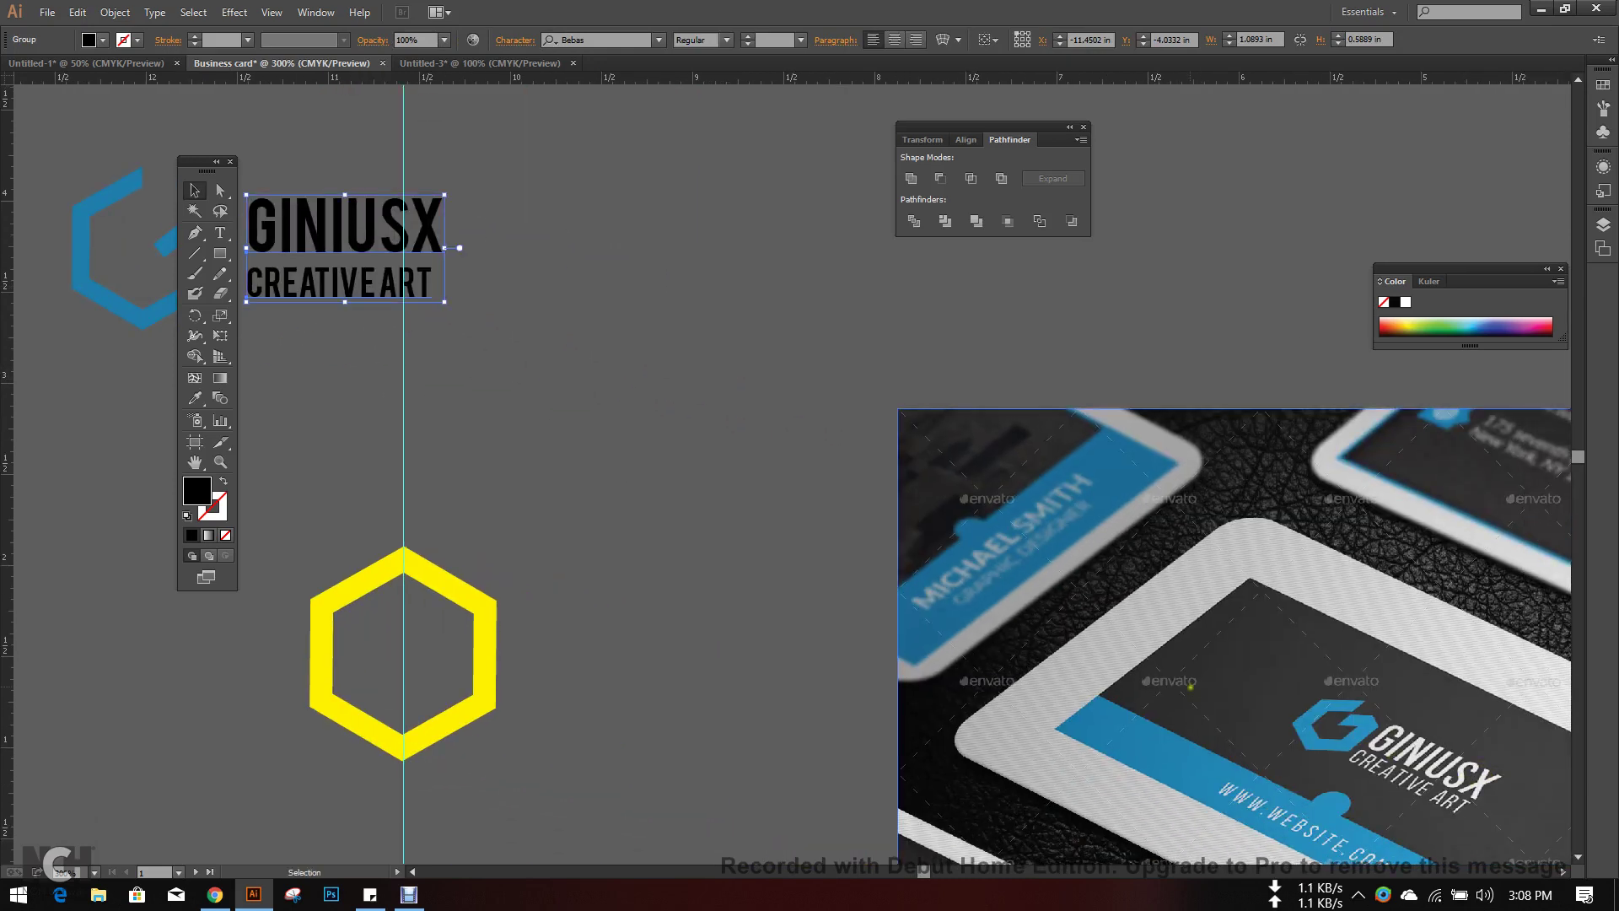
key(i)
click(1064, 678)
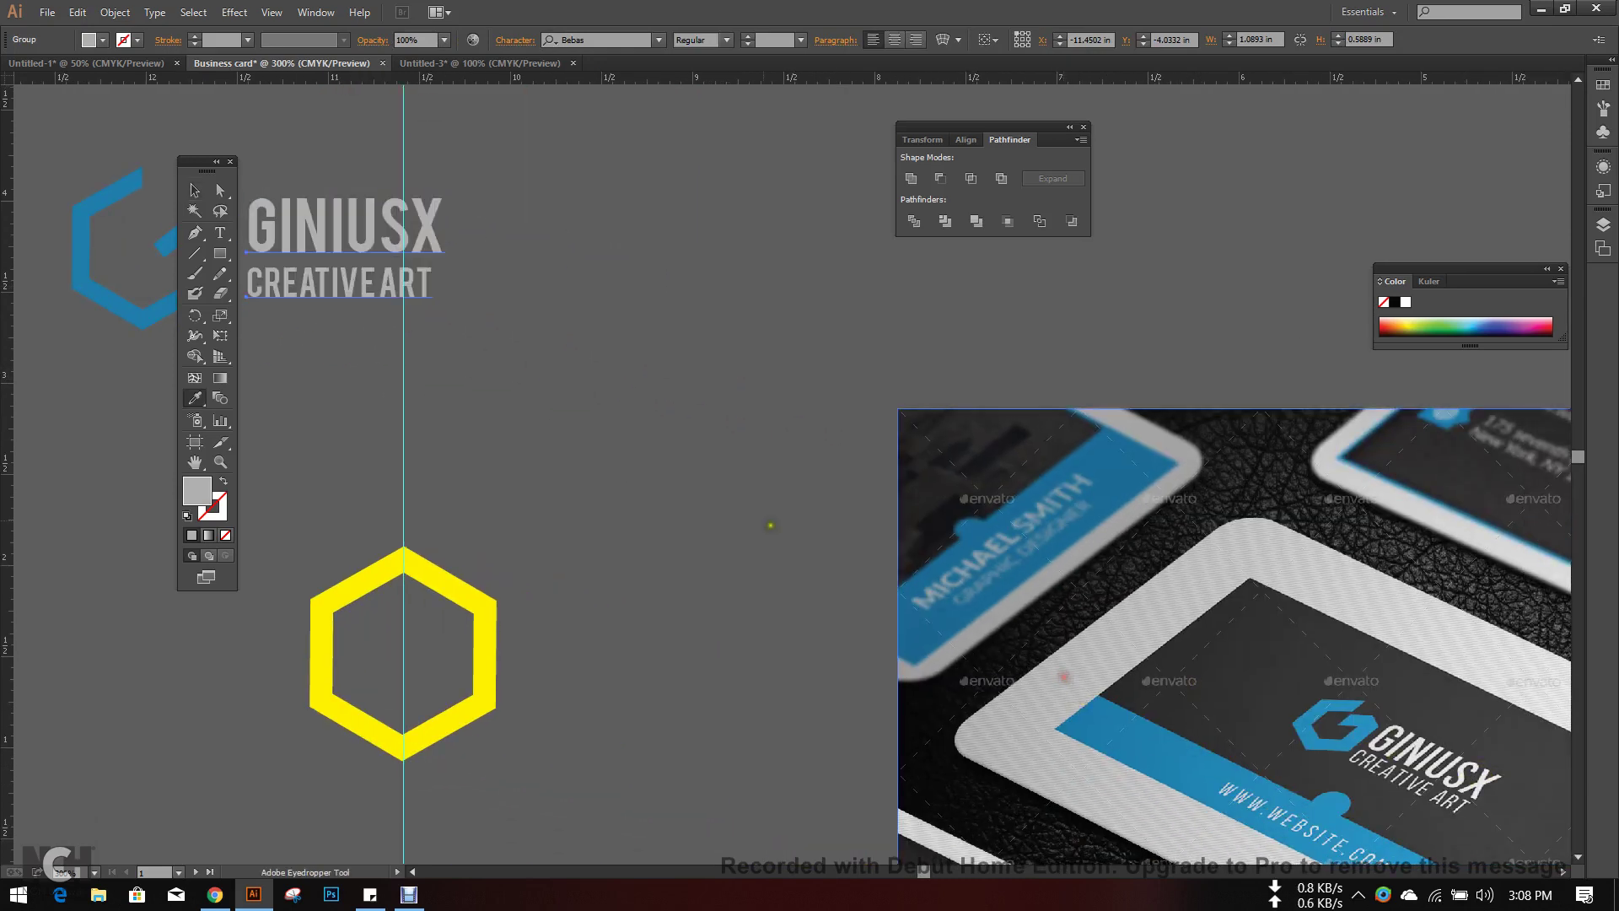
- Set the fill of the GINIUSX CREATIVE ART text block to white and deselect it
key(ctrl+minus)
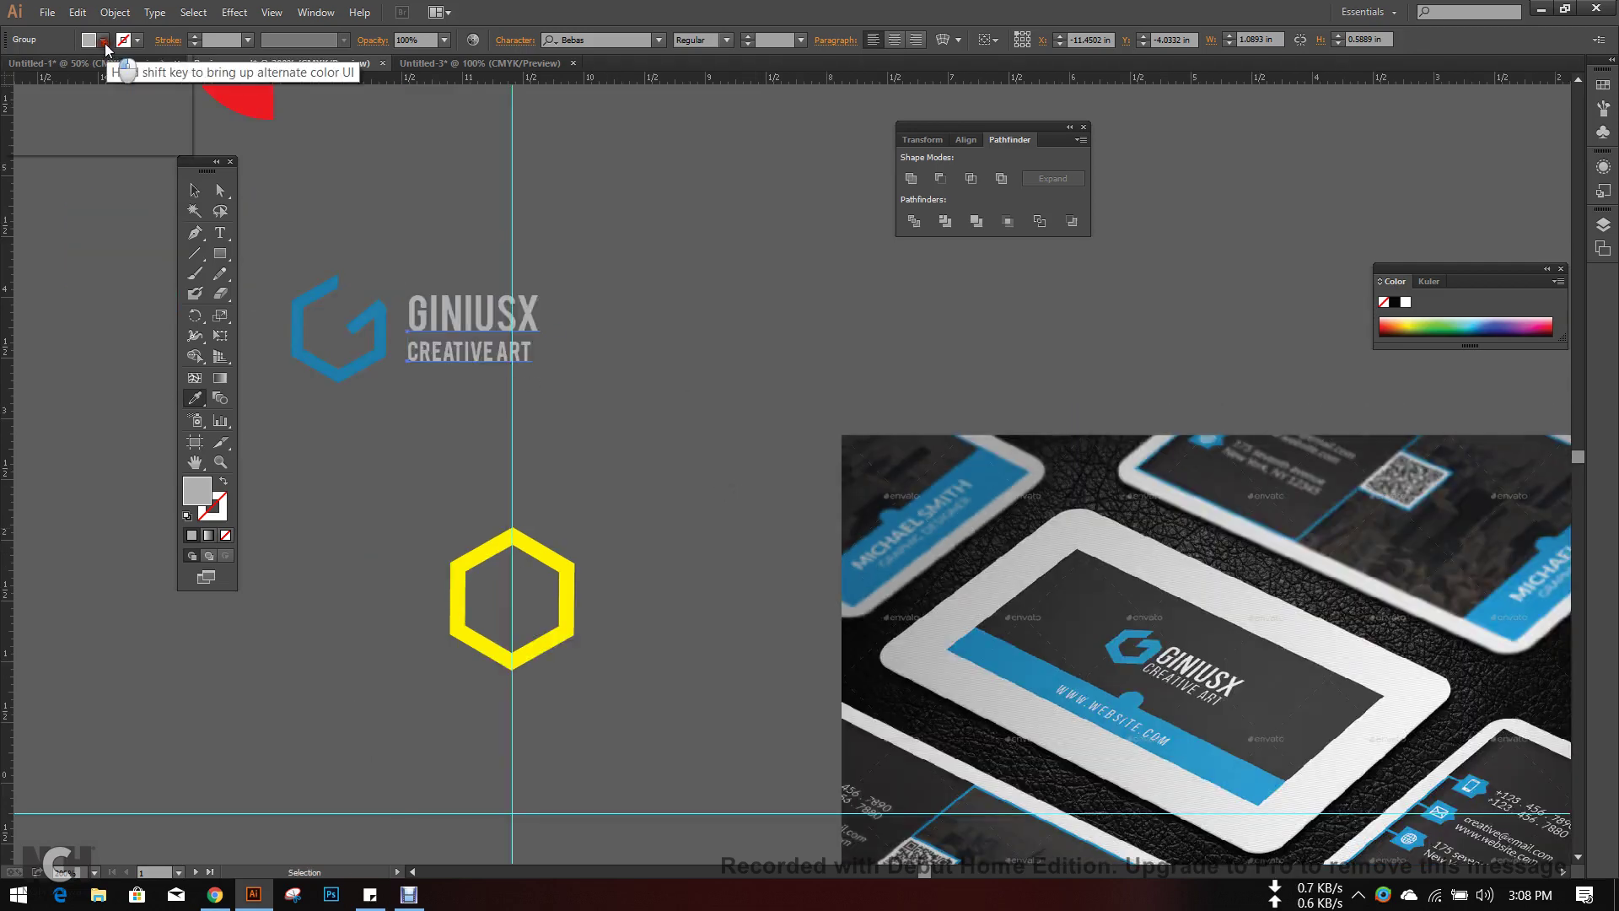
click(102, 40)
click(141, 117)
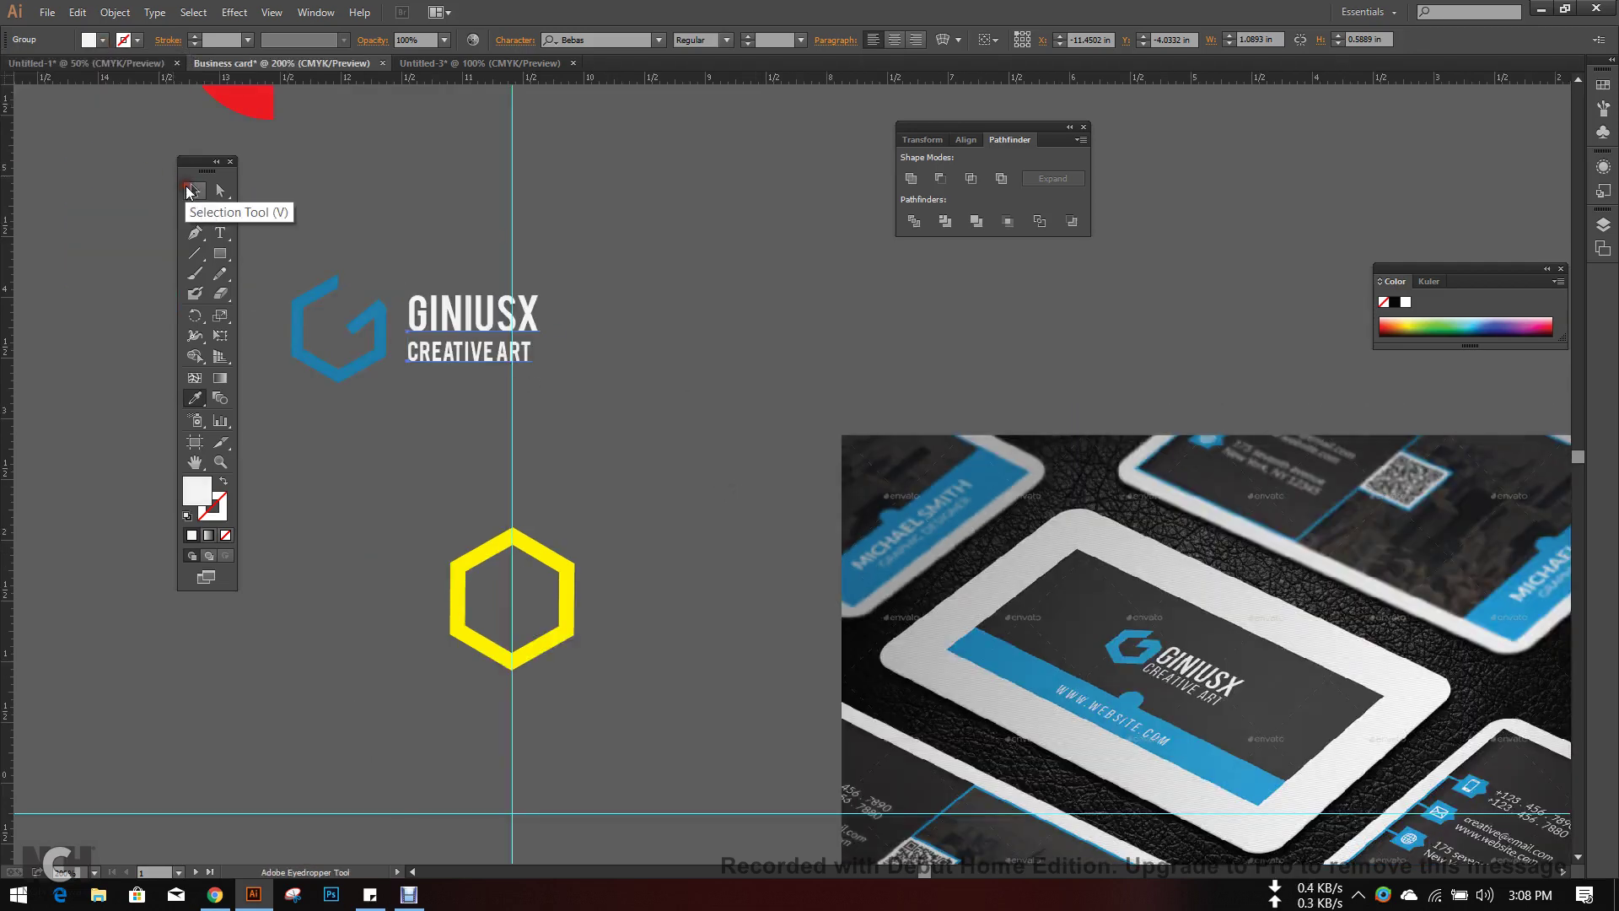
click(189, 192)
click(386, 198)
- Compare the size and spacing of the two text lines with the logo lettering on the reference card
scroll(469, 346, up, 3)
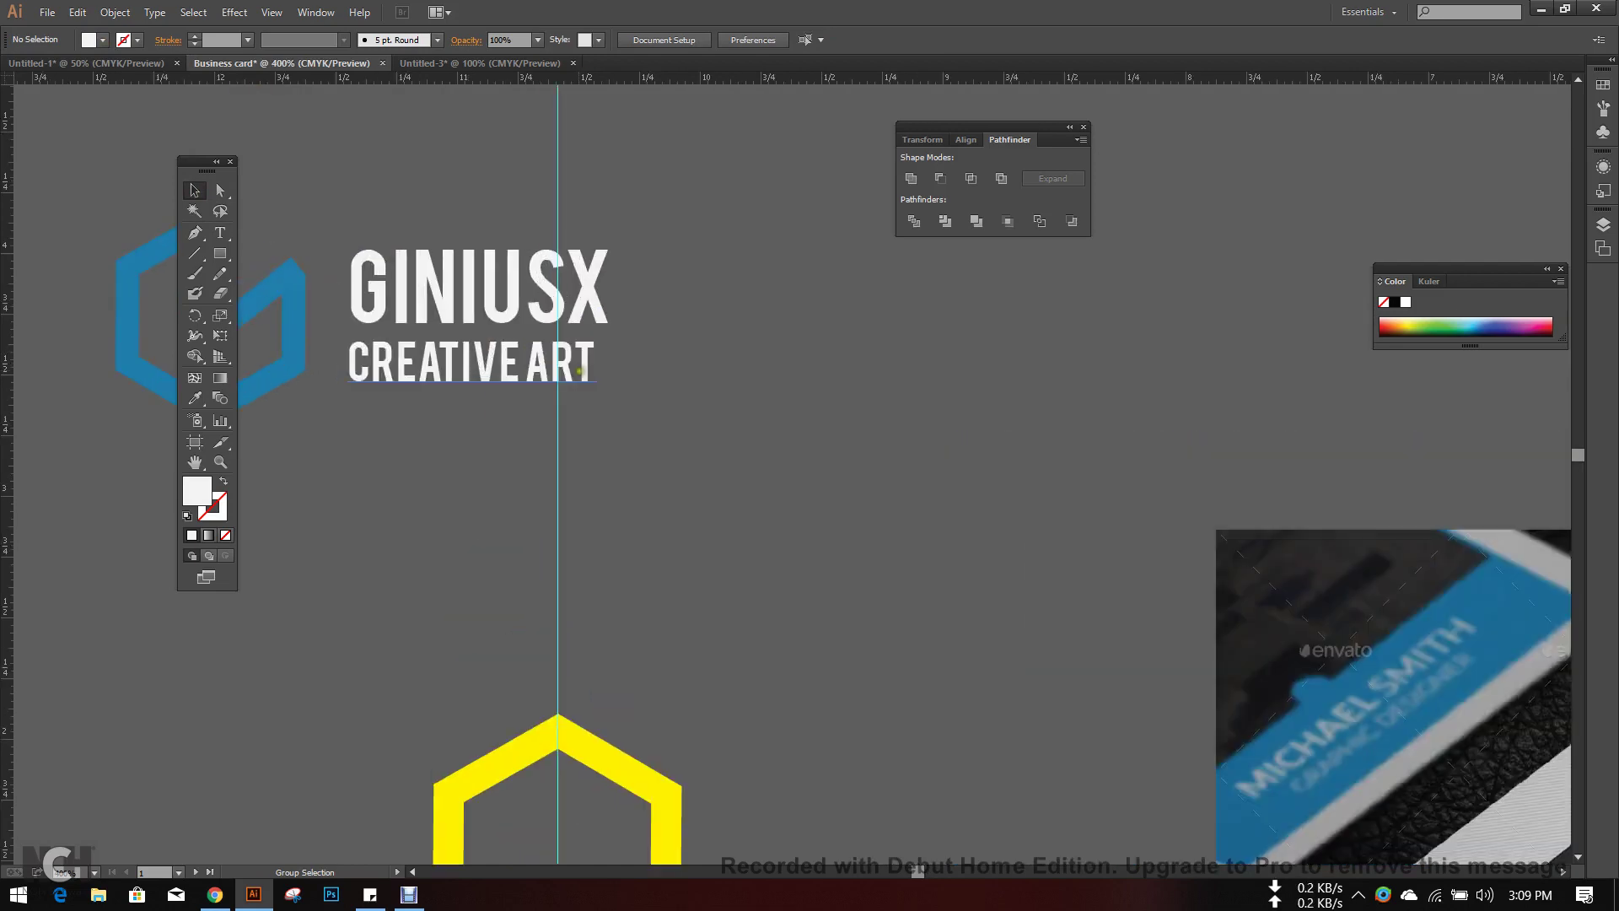
scroll(846, 411, up, 2)
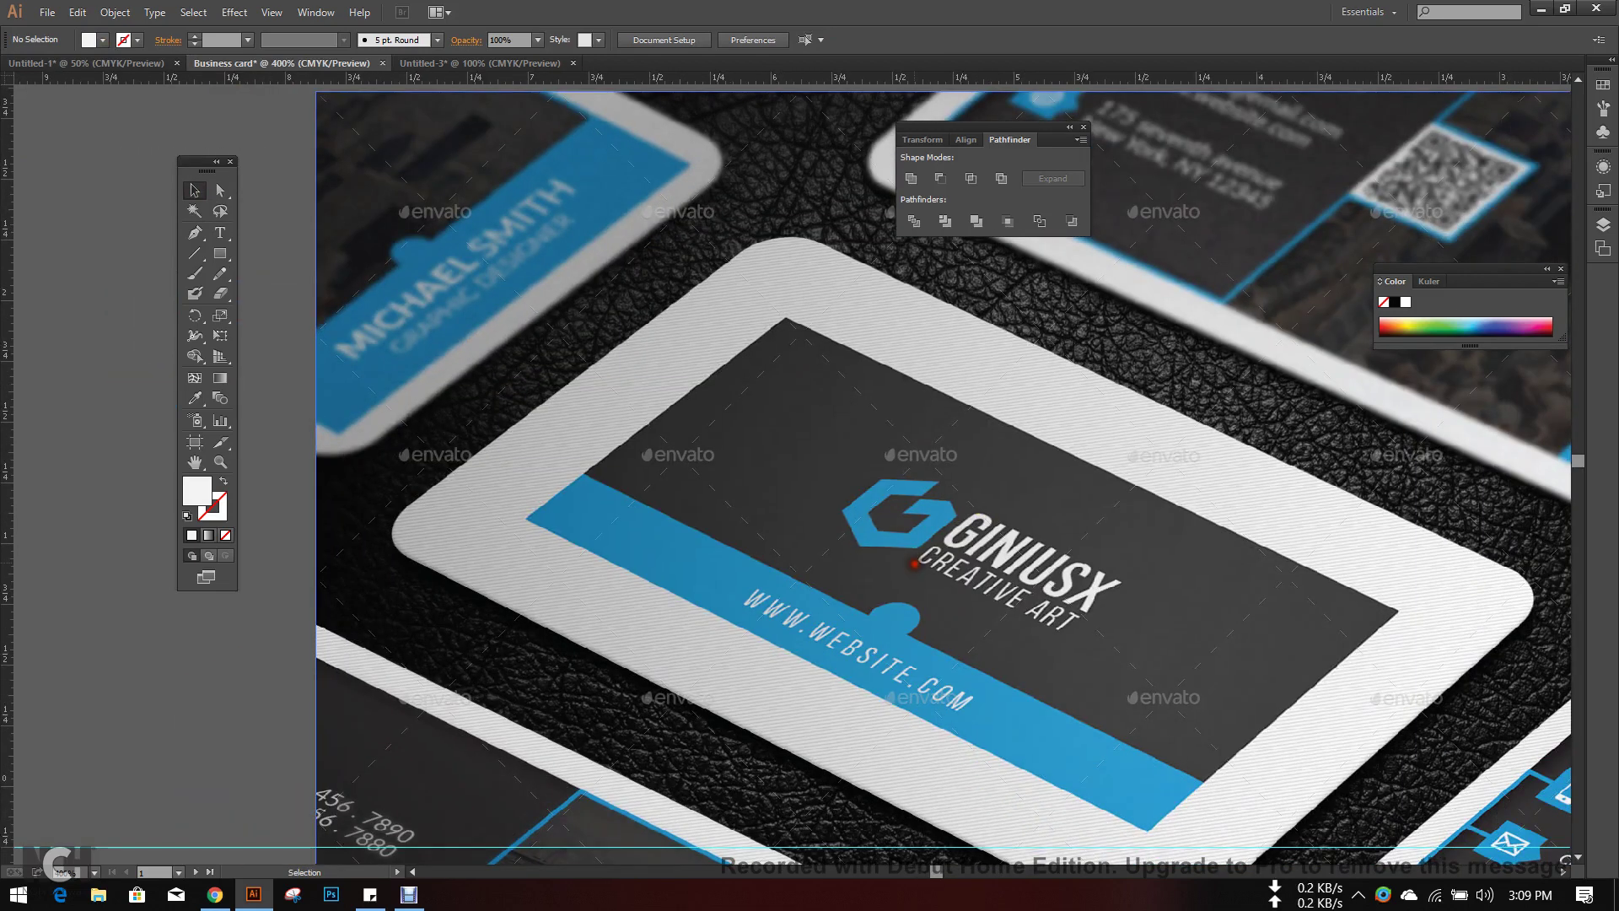
drag(913, 563, 918, 563)
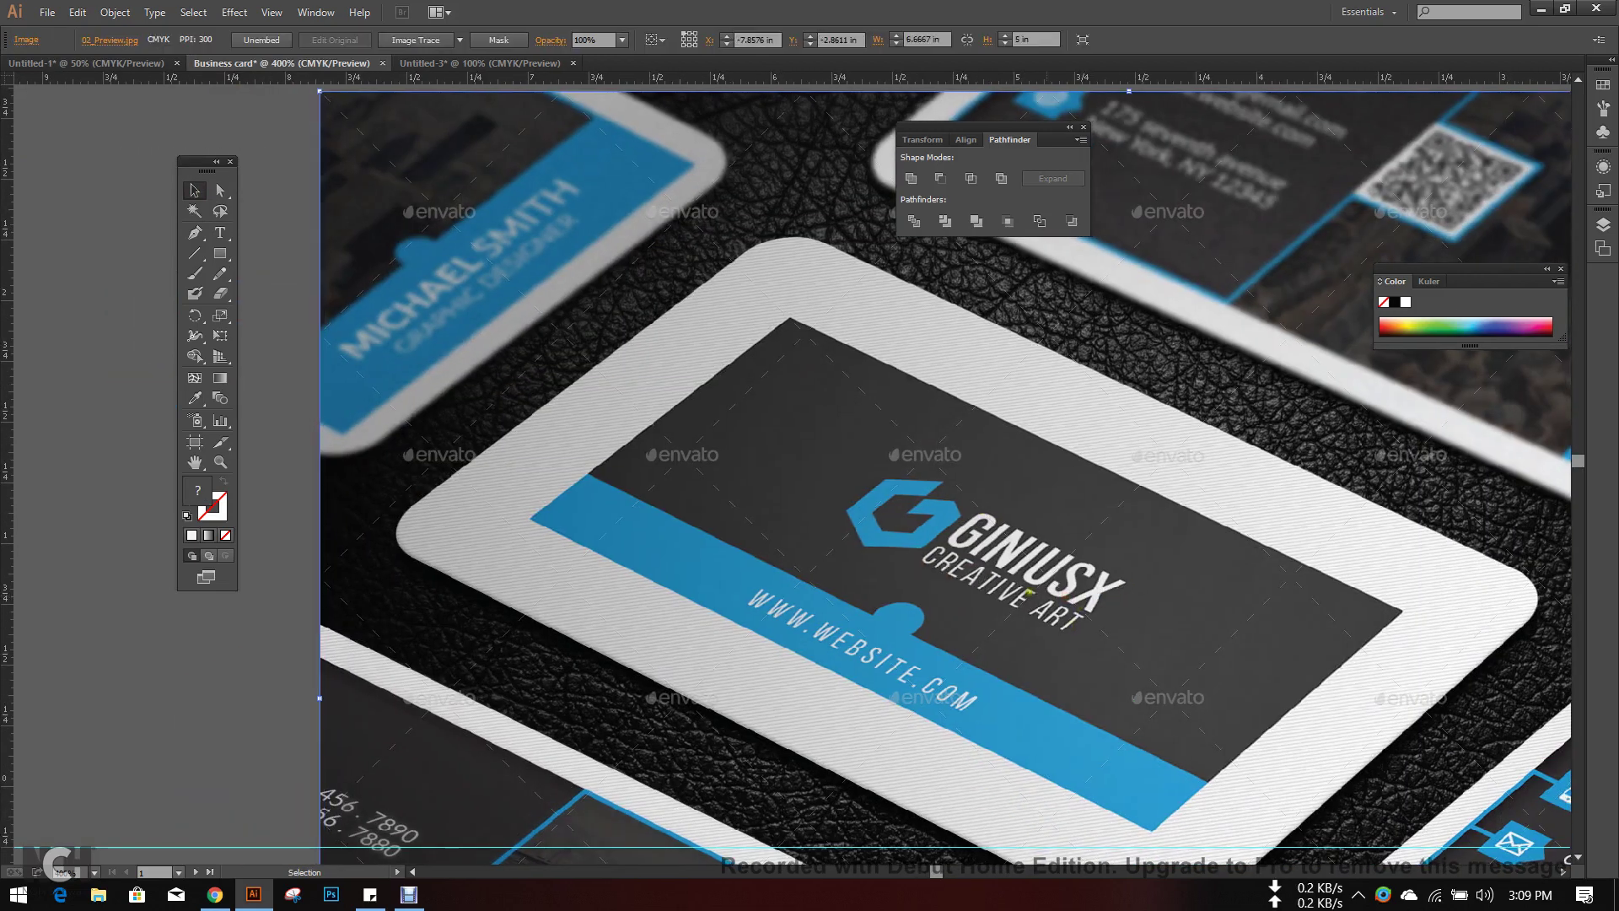
scroll(1030, 594, left, 10)
scroll(843, 523, up, 5)
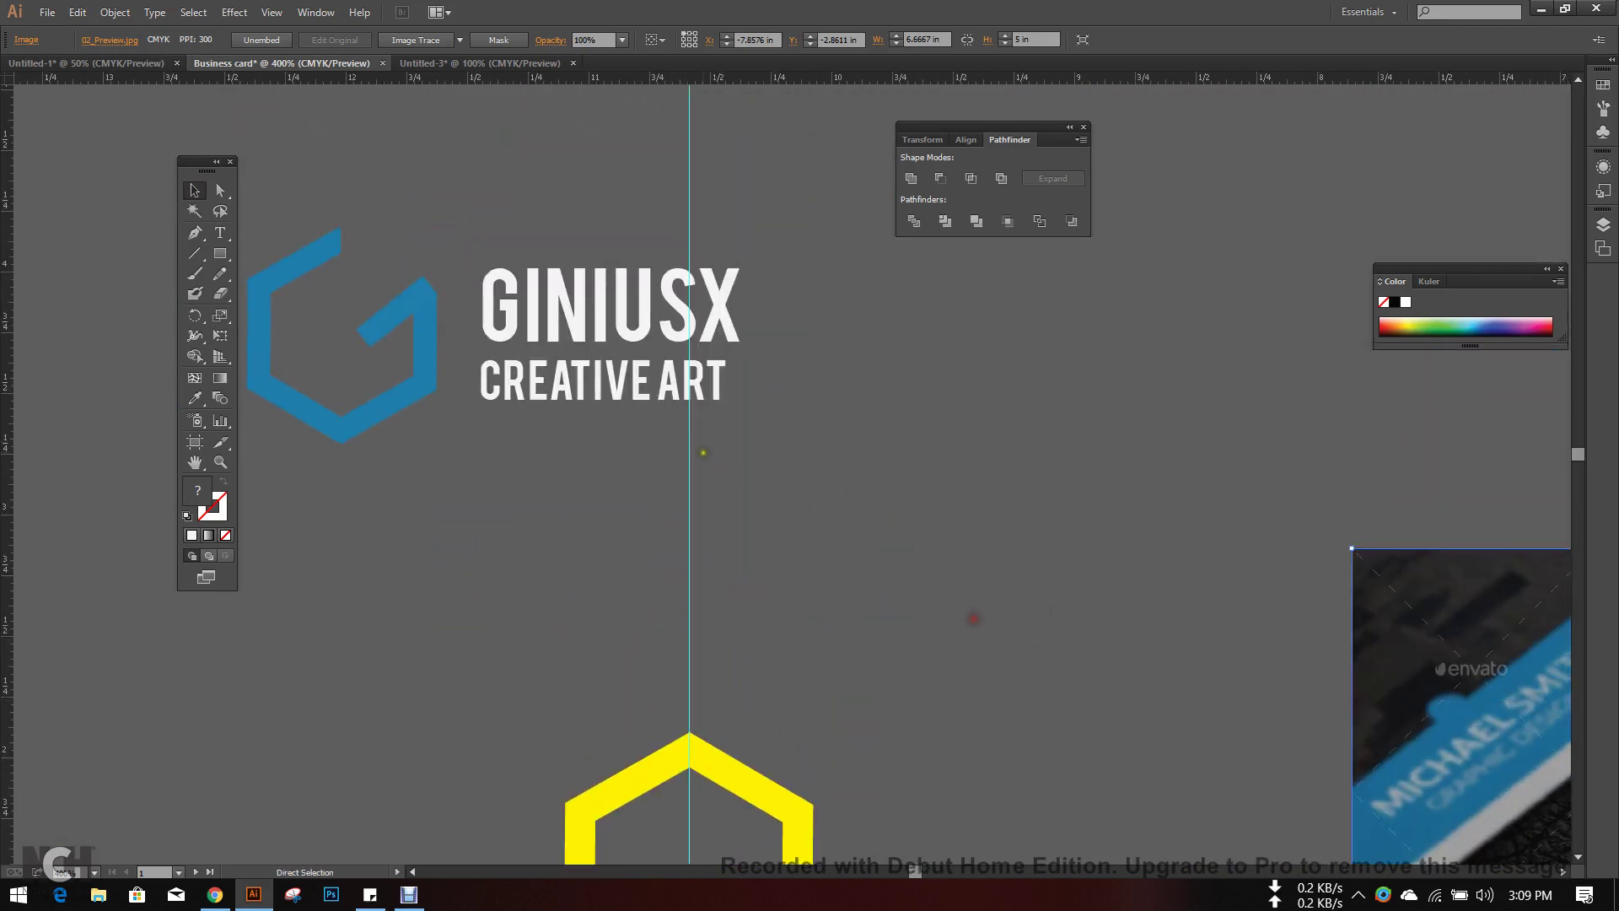
scroll(717, 417, up, 2)
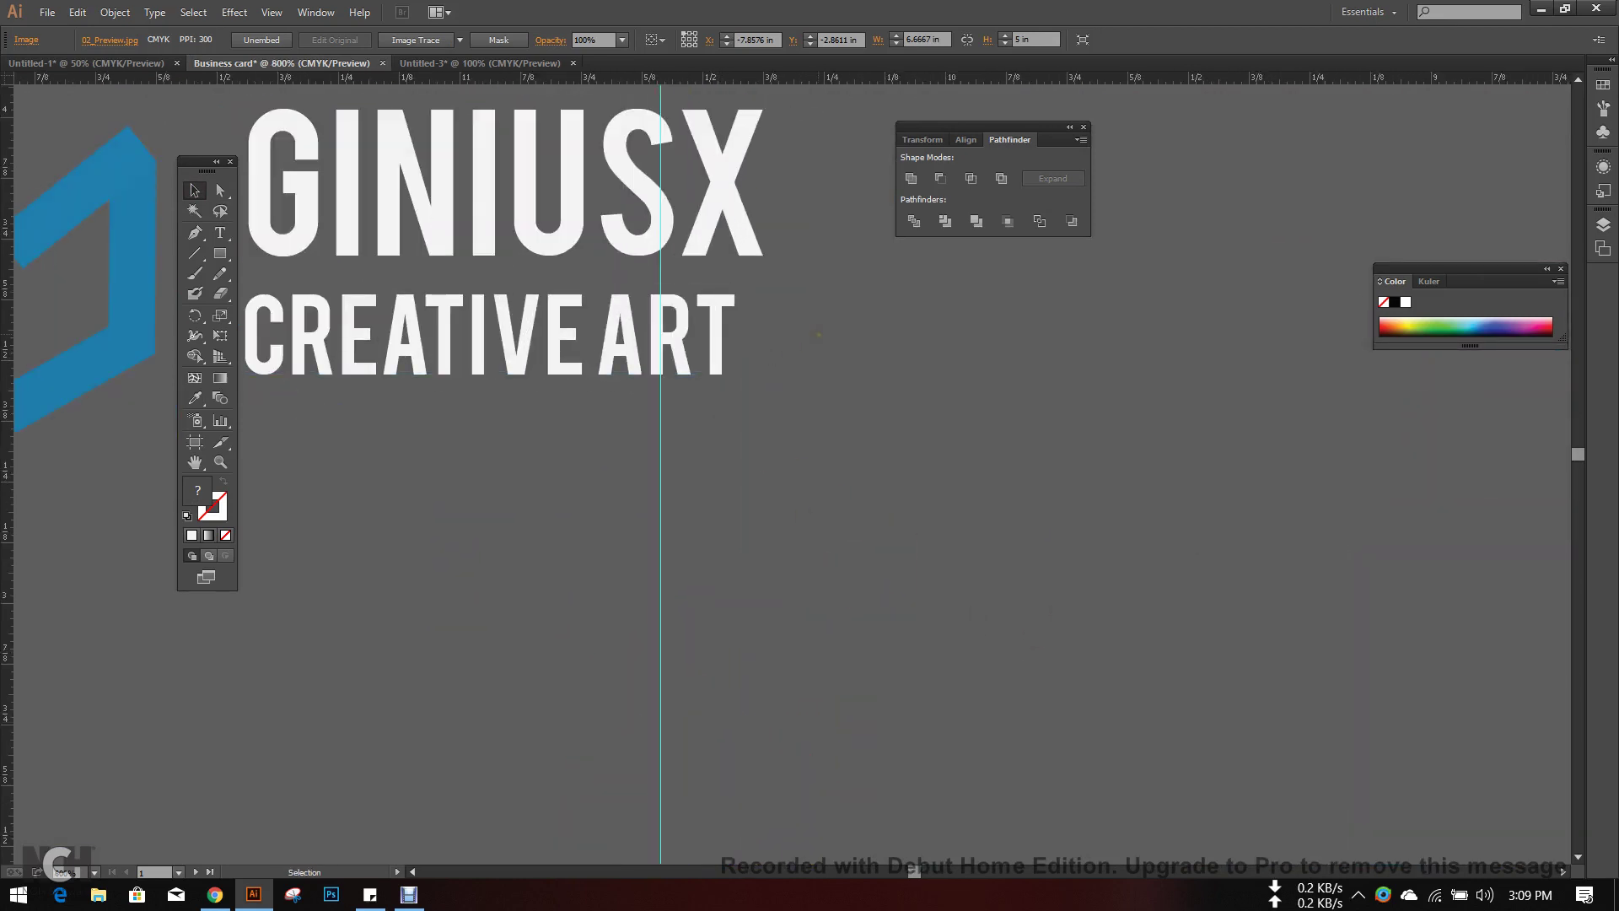
scroll(861, 344, down, 1)
drag(861, 344, 957, 470)
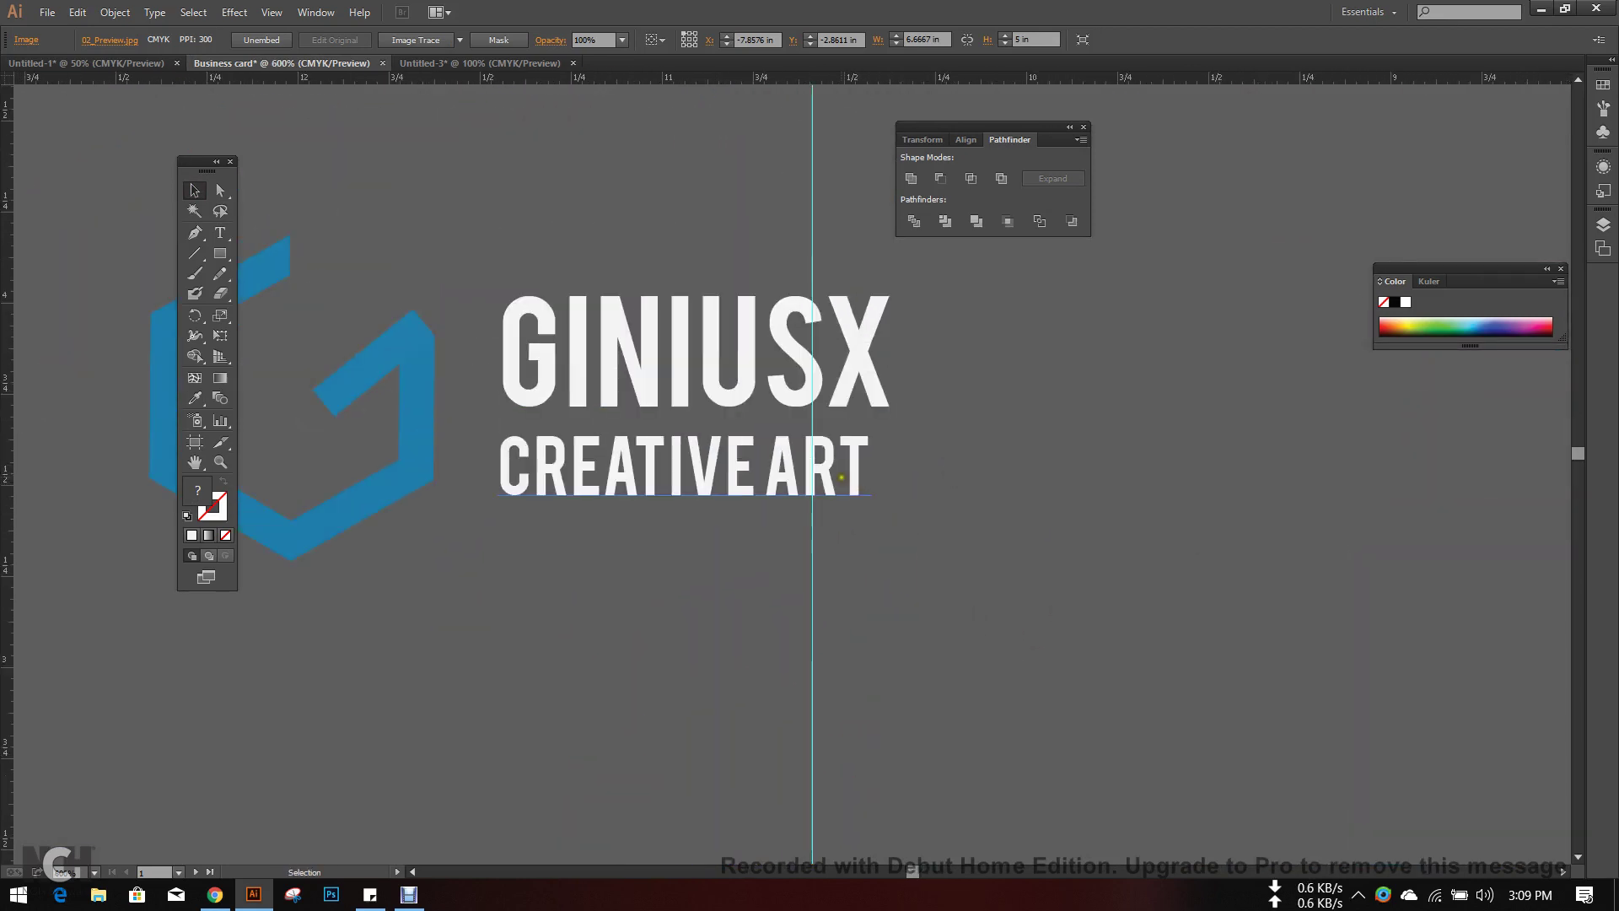
- Ungroup the two text lines and scale CREATIVE ART down proportionally to 11 pt, keeping its left edge under GINIUSX
click(841, 477)
right_click(841, 477)
click(889, 582)
click(889, 590)
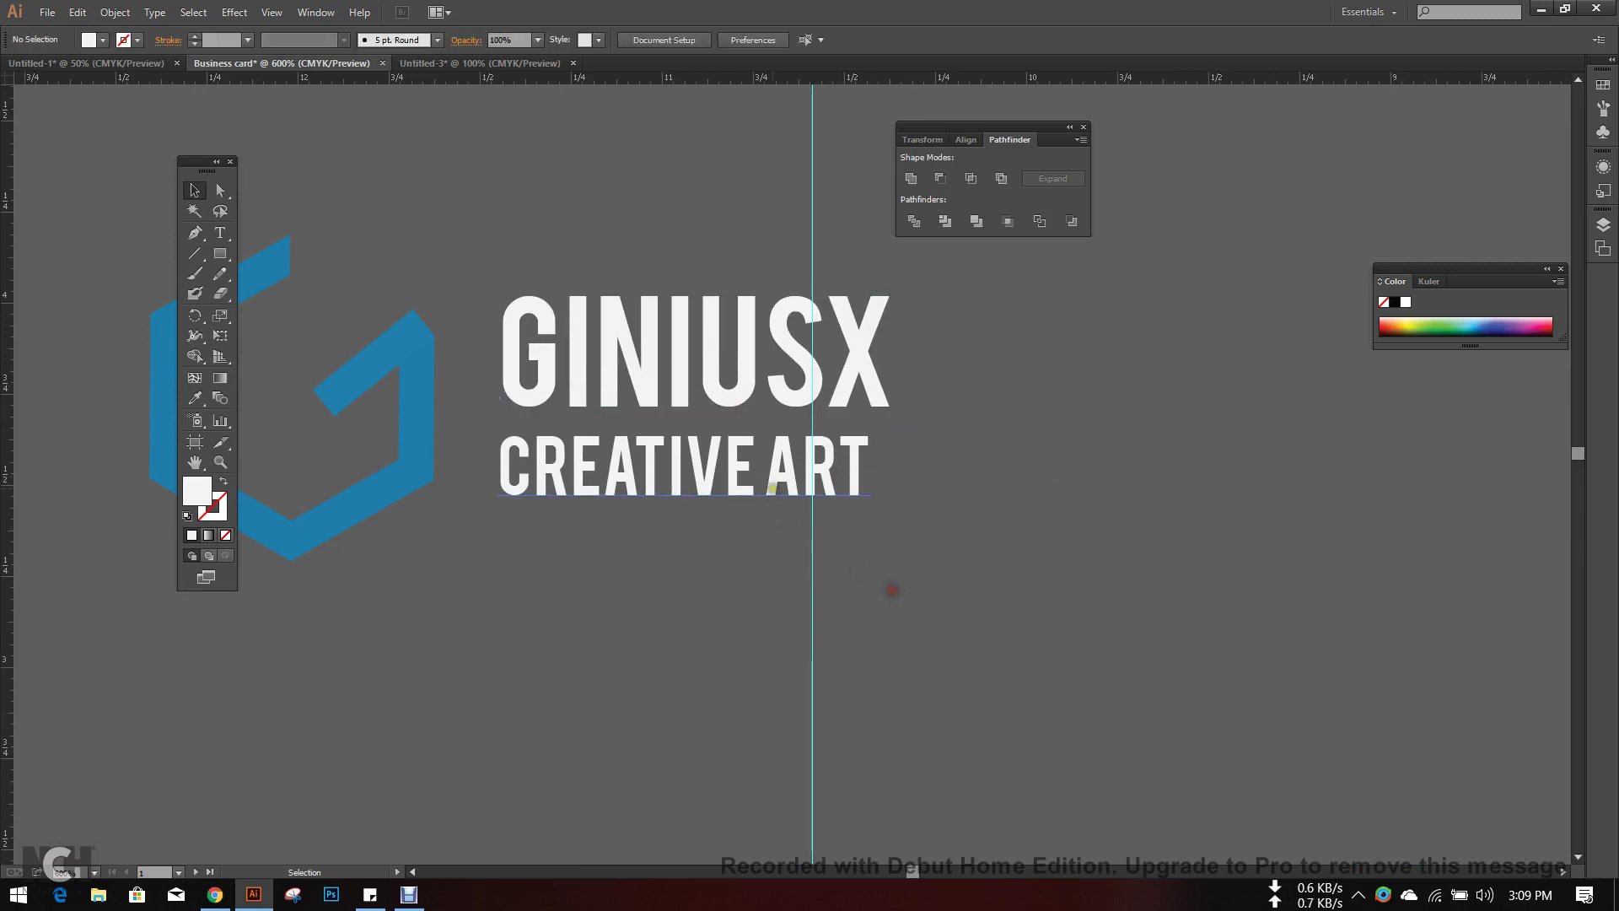
click(772, 485)
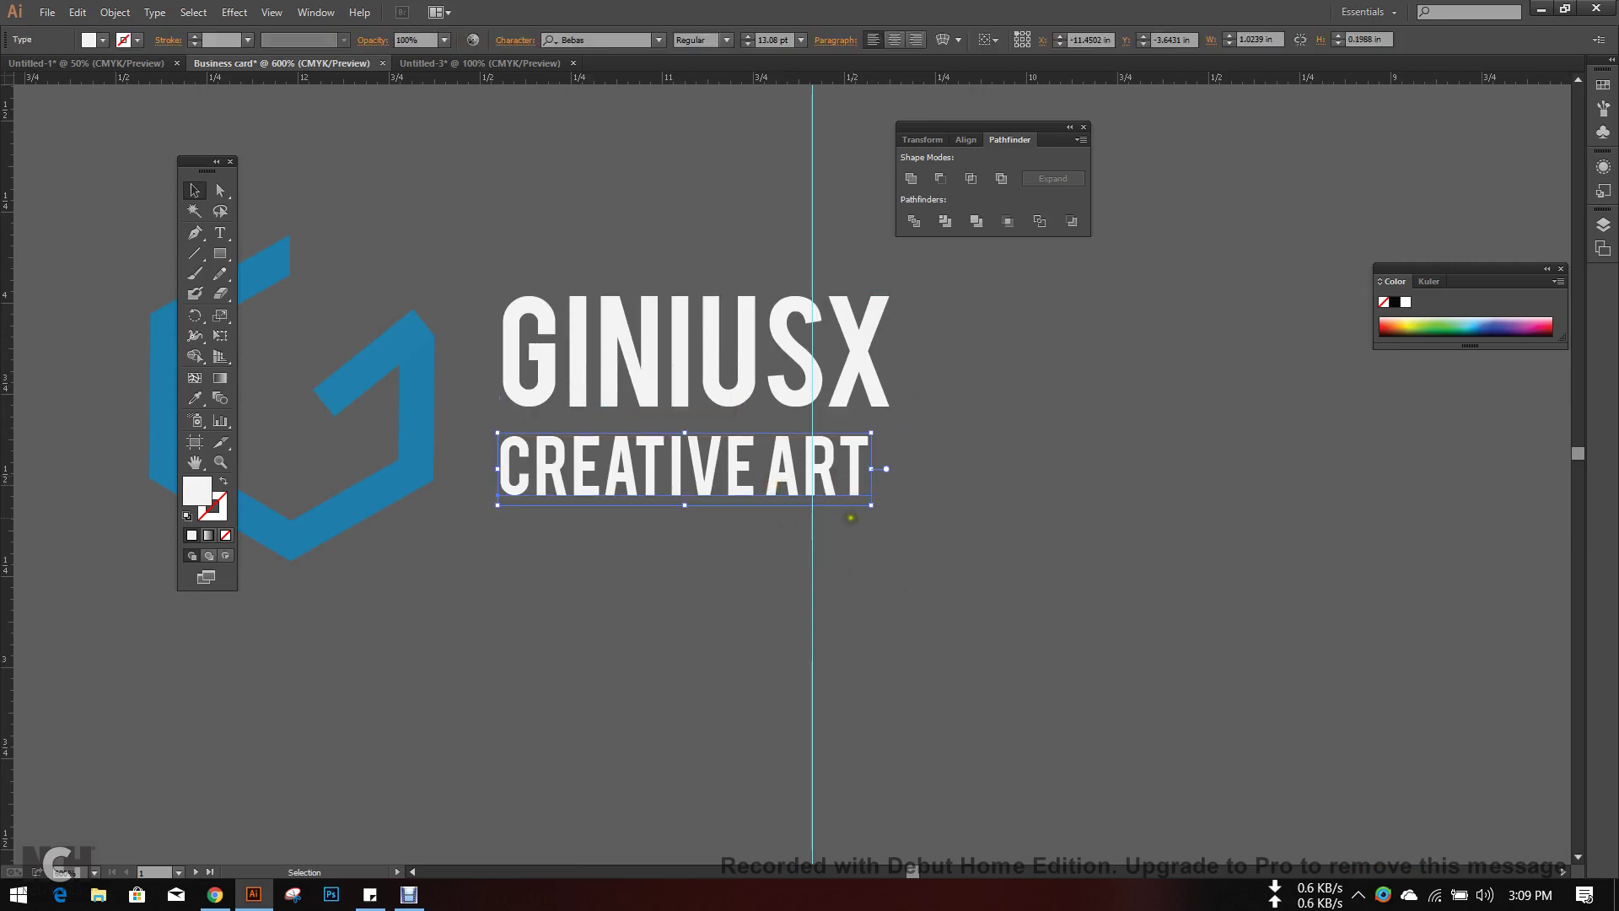
drag(871, 506, 856, 498)
drag(847, 496, 850, 497)
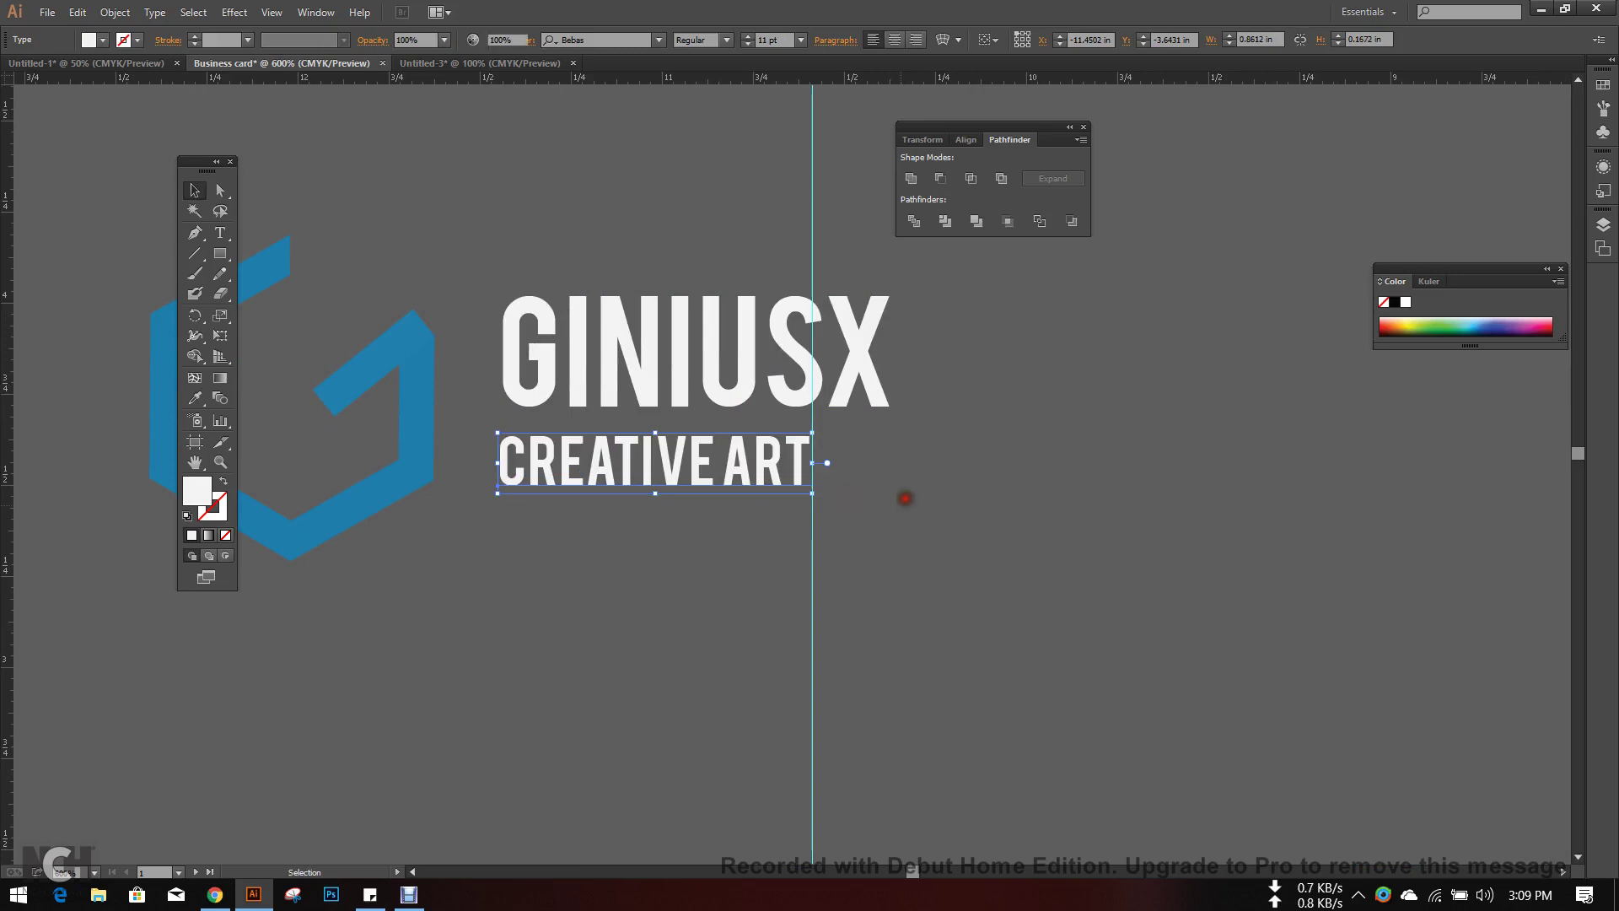
click(941, 492)
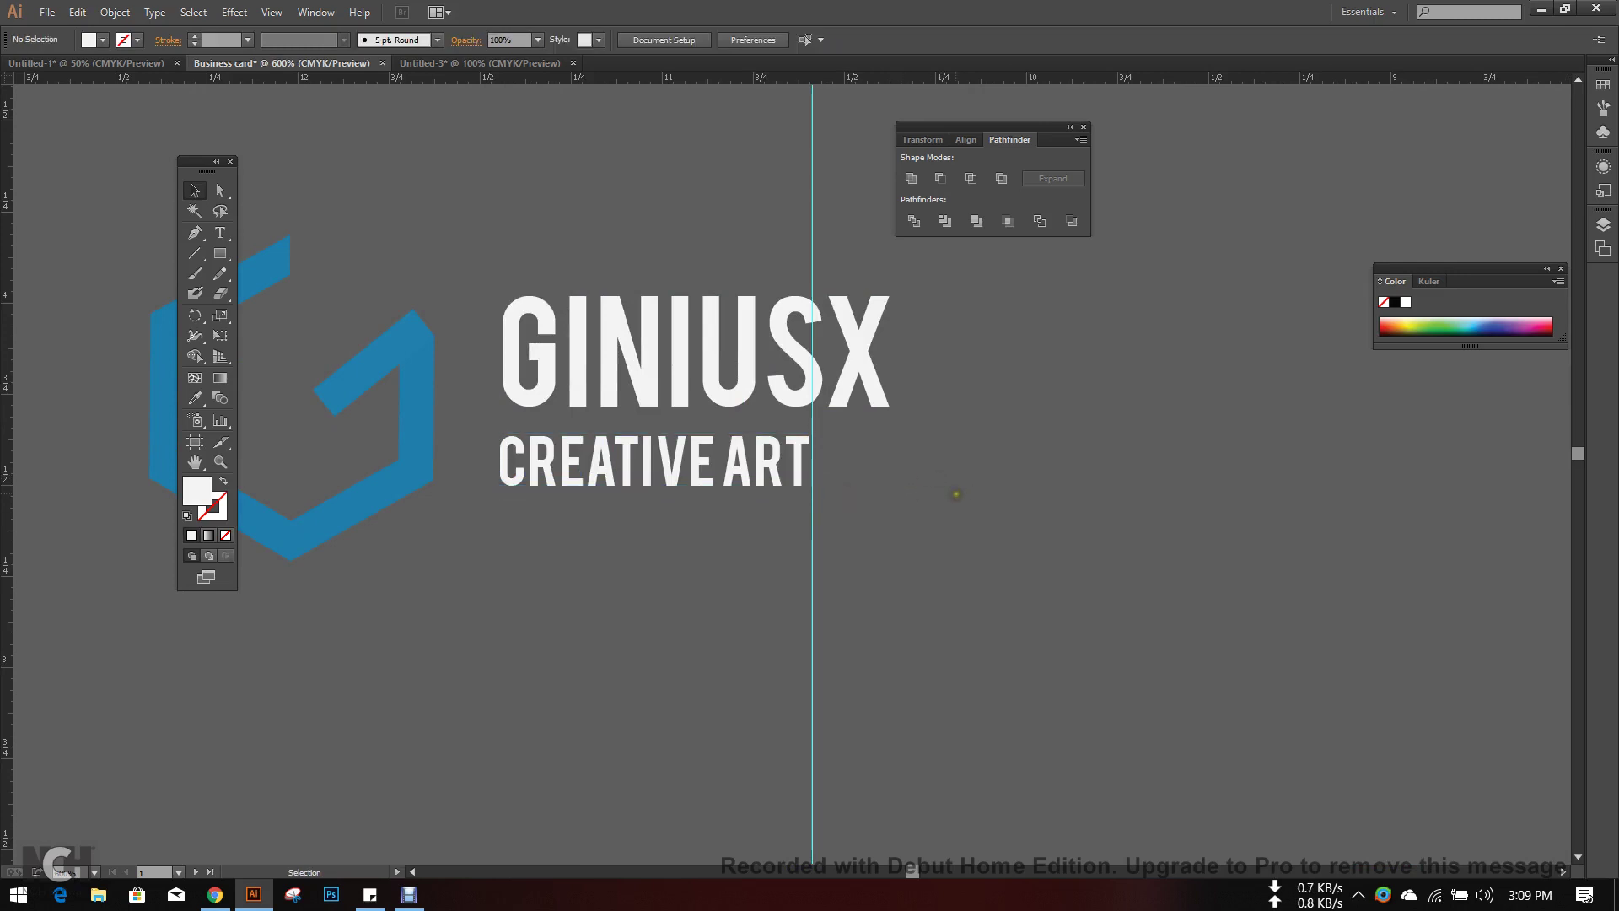
- Select the CREATIVE ART line, show the character formatting settings and place them near the logo text
scroll(957, 493, down, 1)
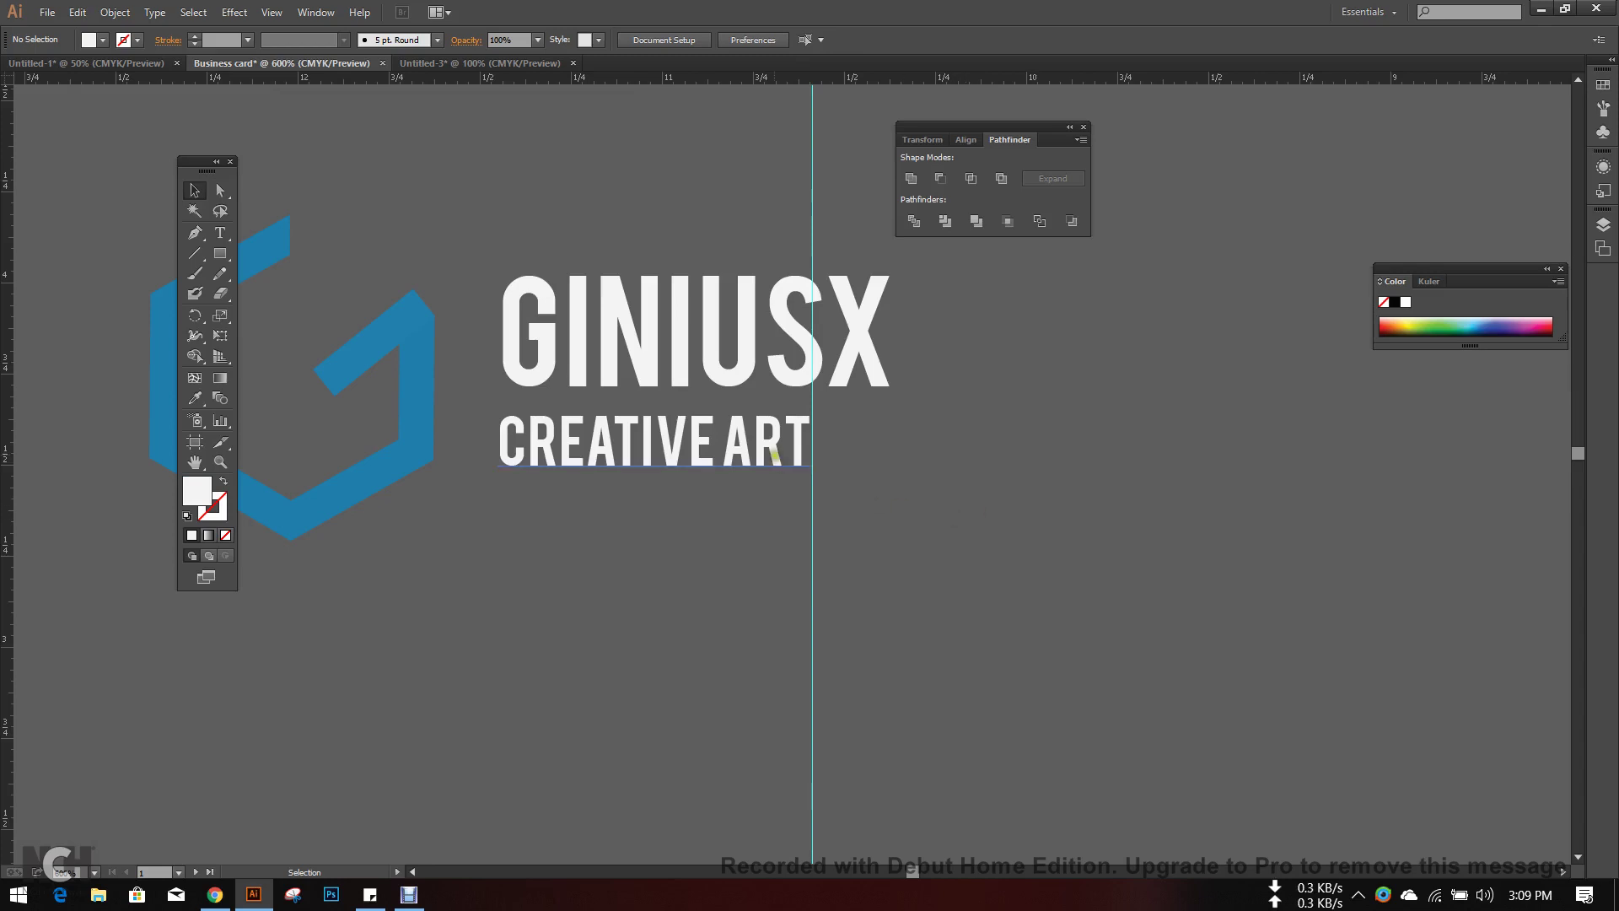
click(773, 455)
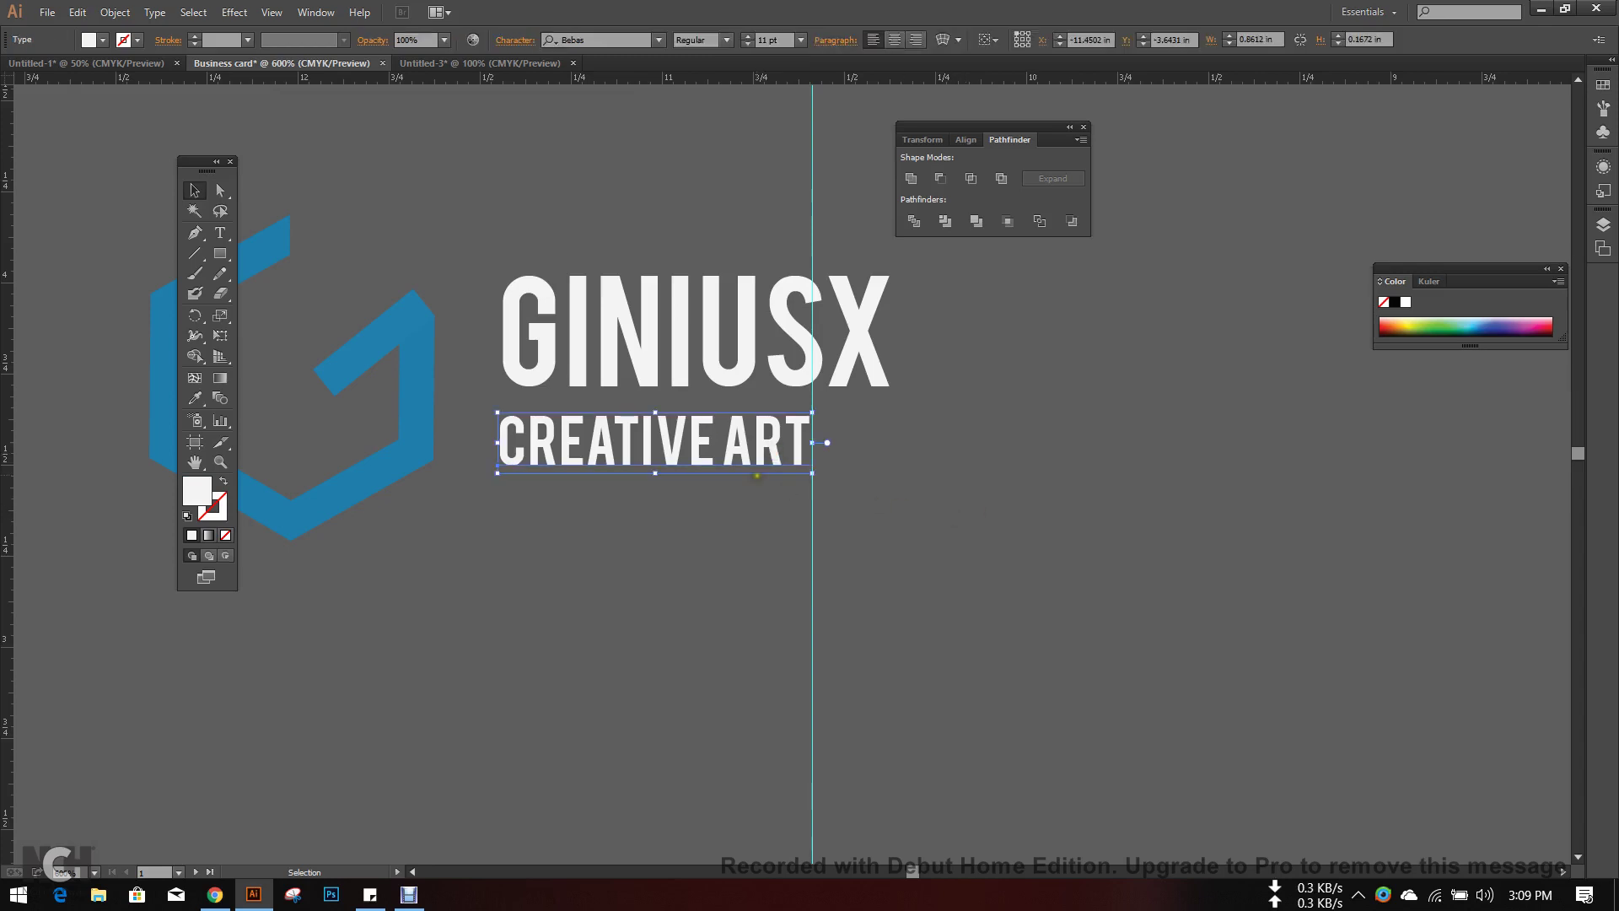
click(316, 12)
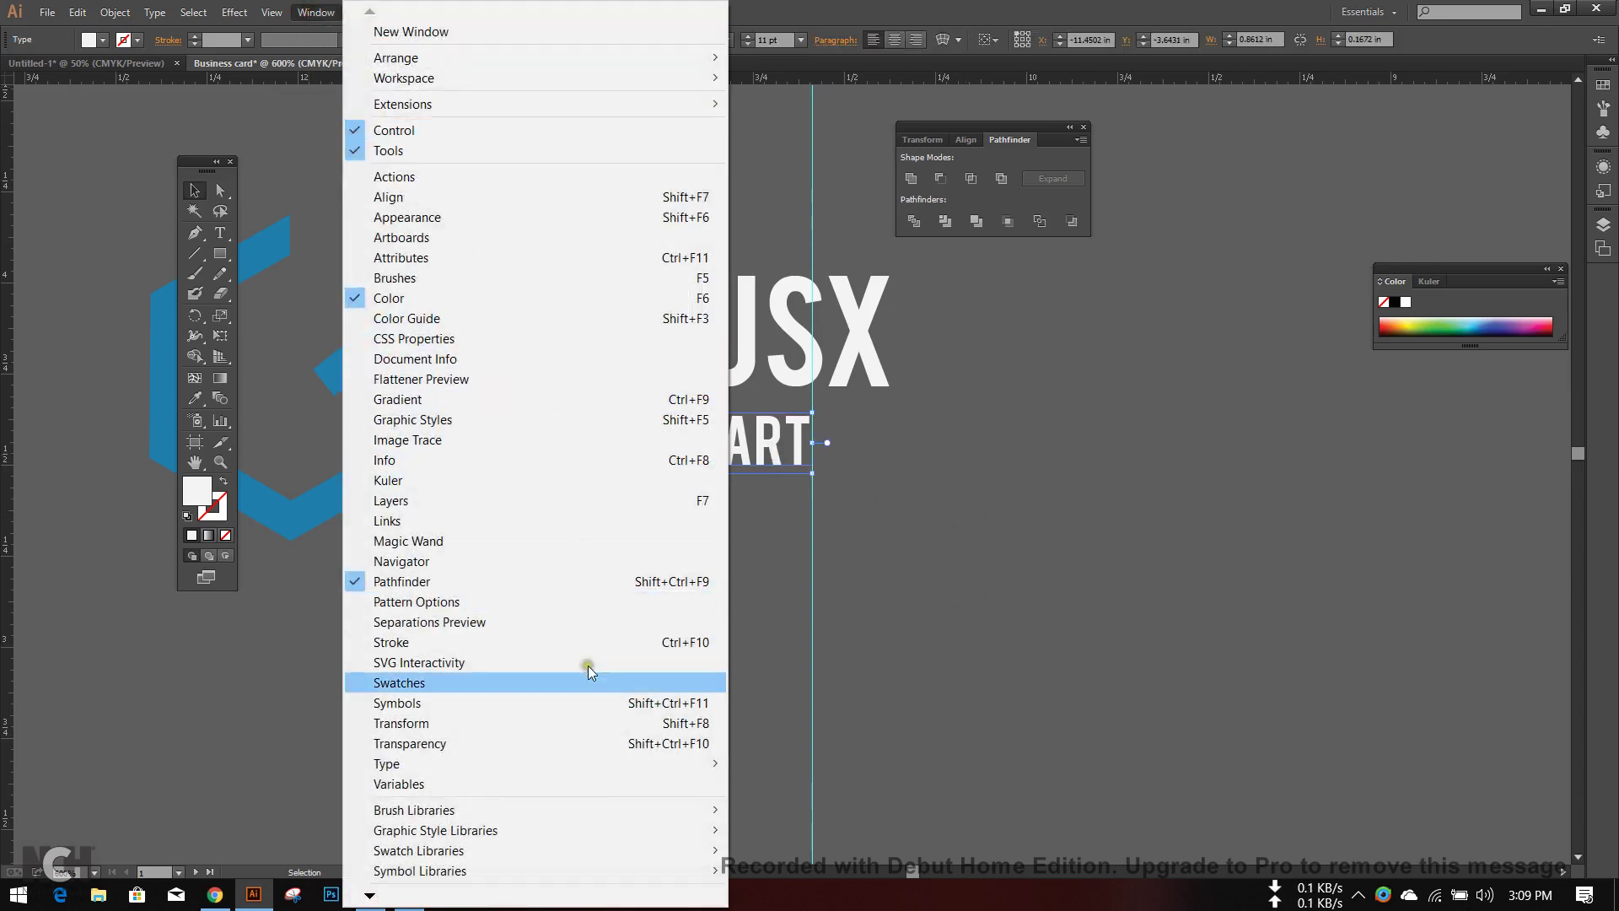
mouse_move(640, 771)
click(779, 762)
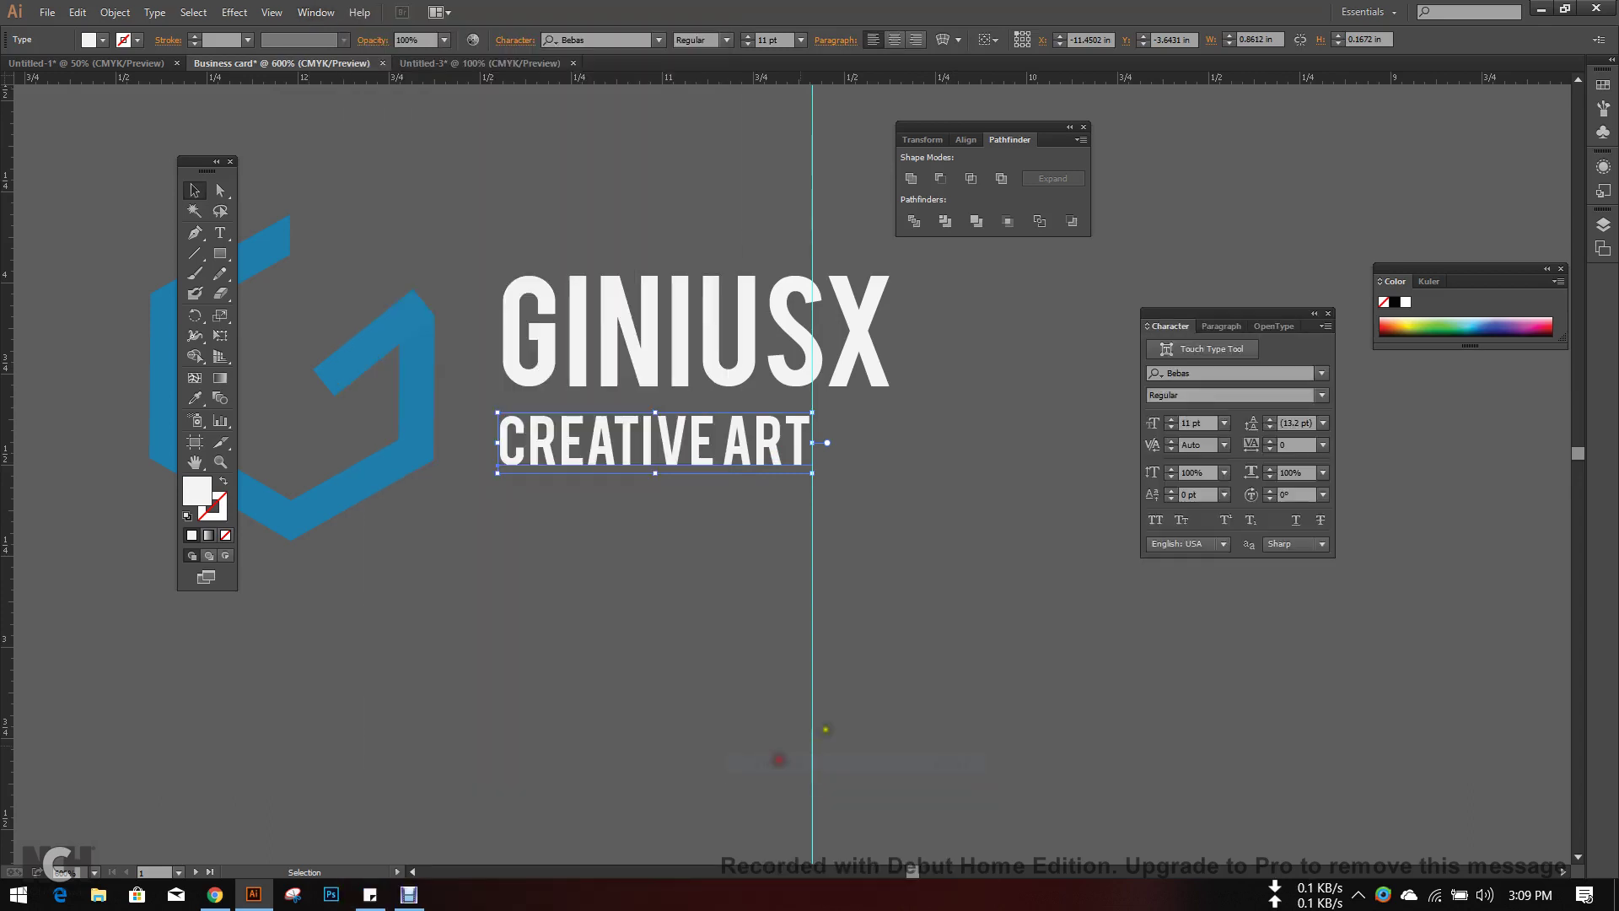
drag(1213, 313, 1111, 256)
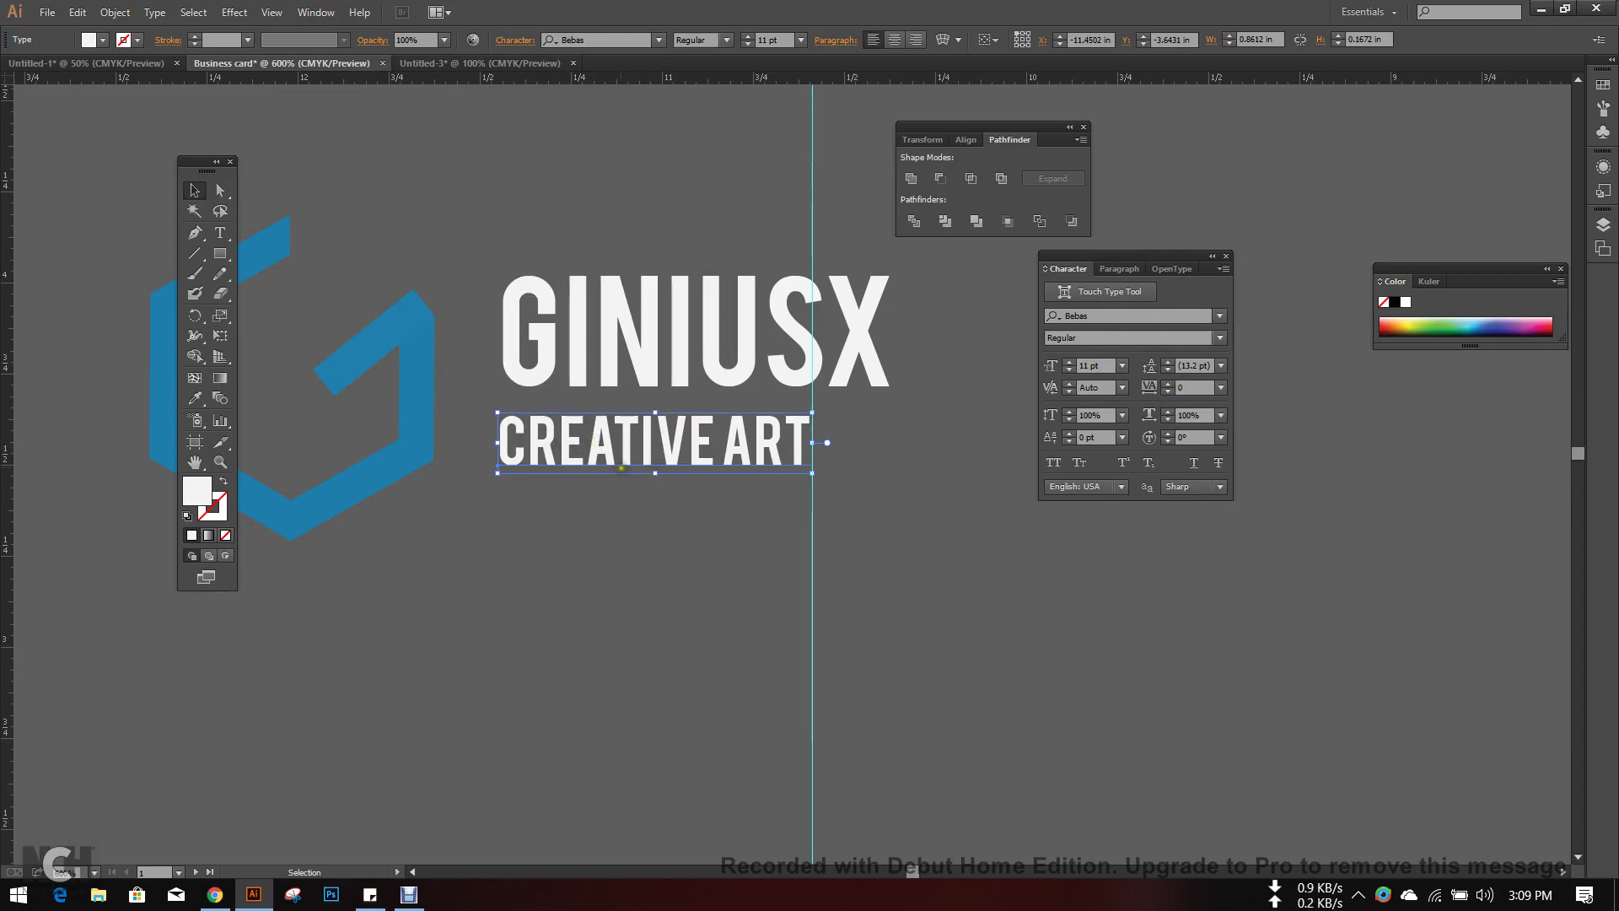
click(315, 12)
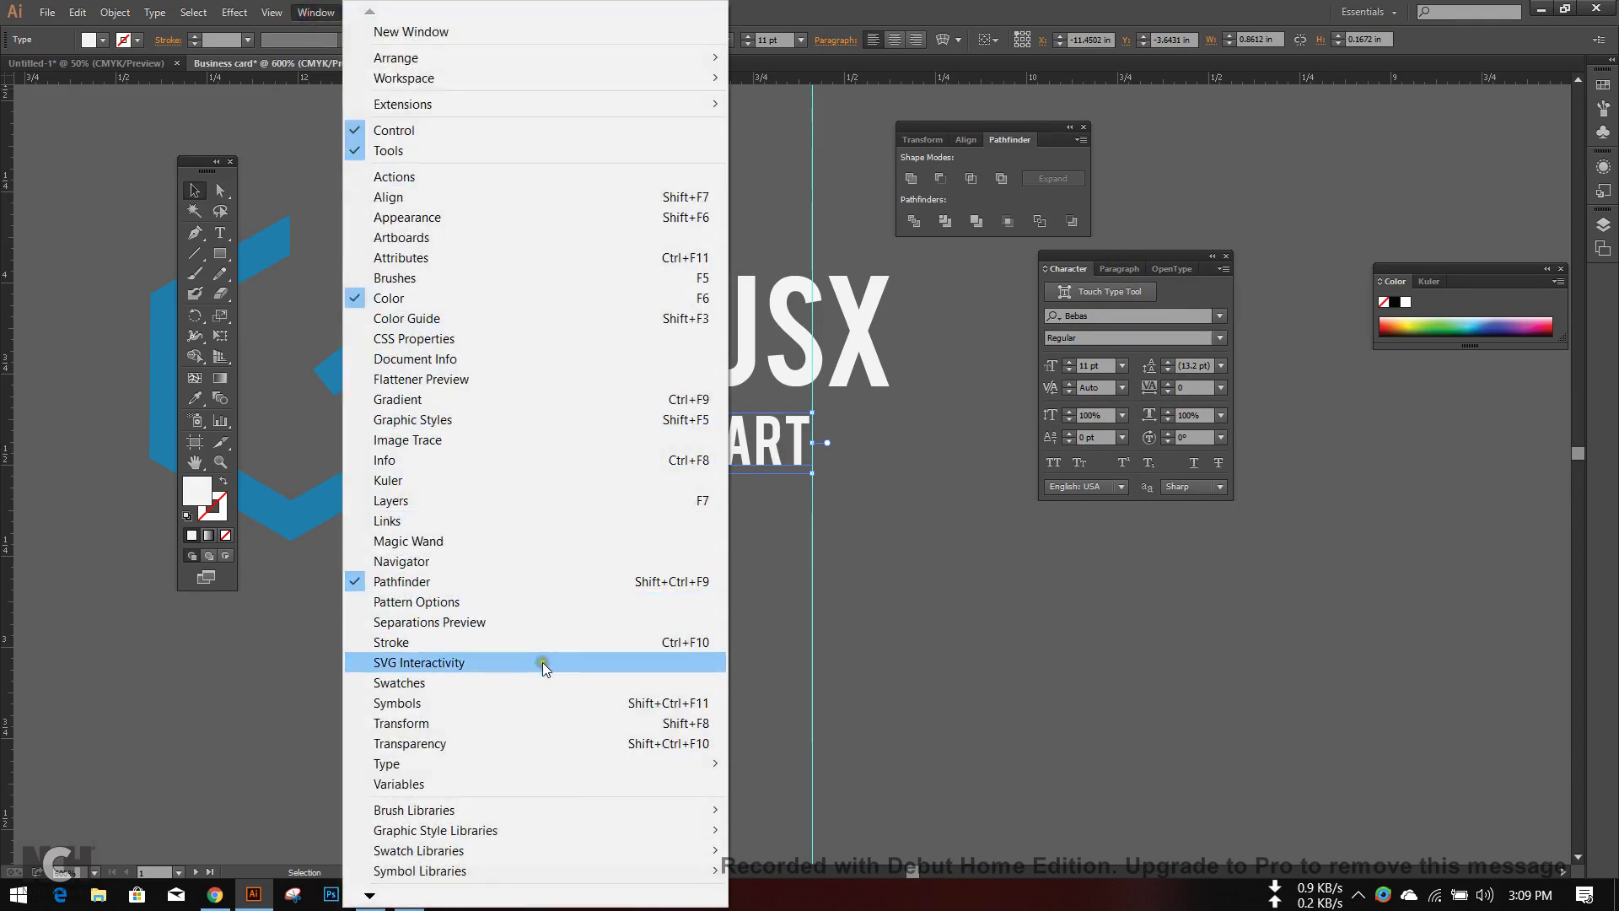
mouse_move(580, 768)
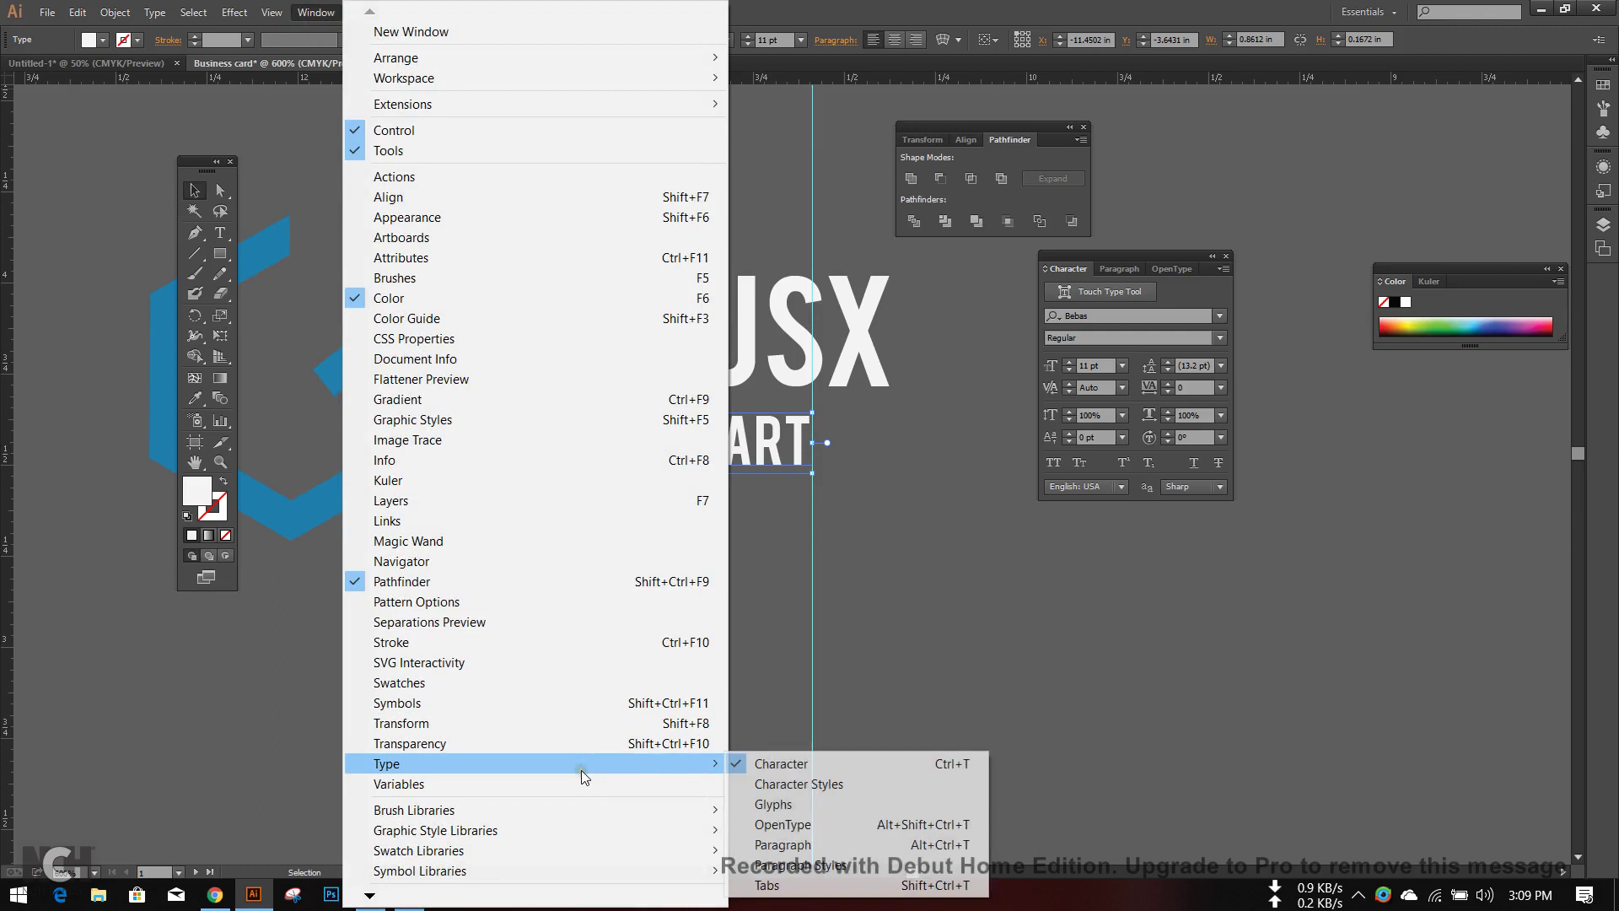
click(818, 770)
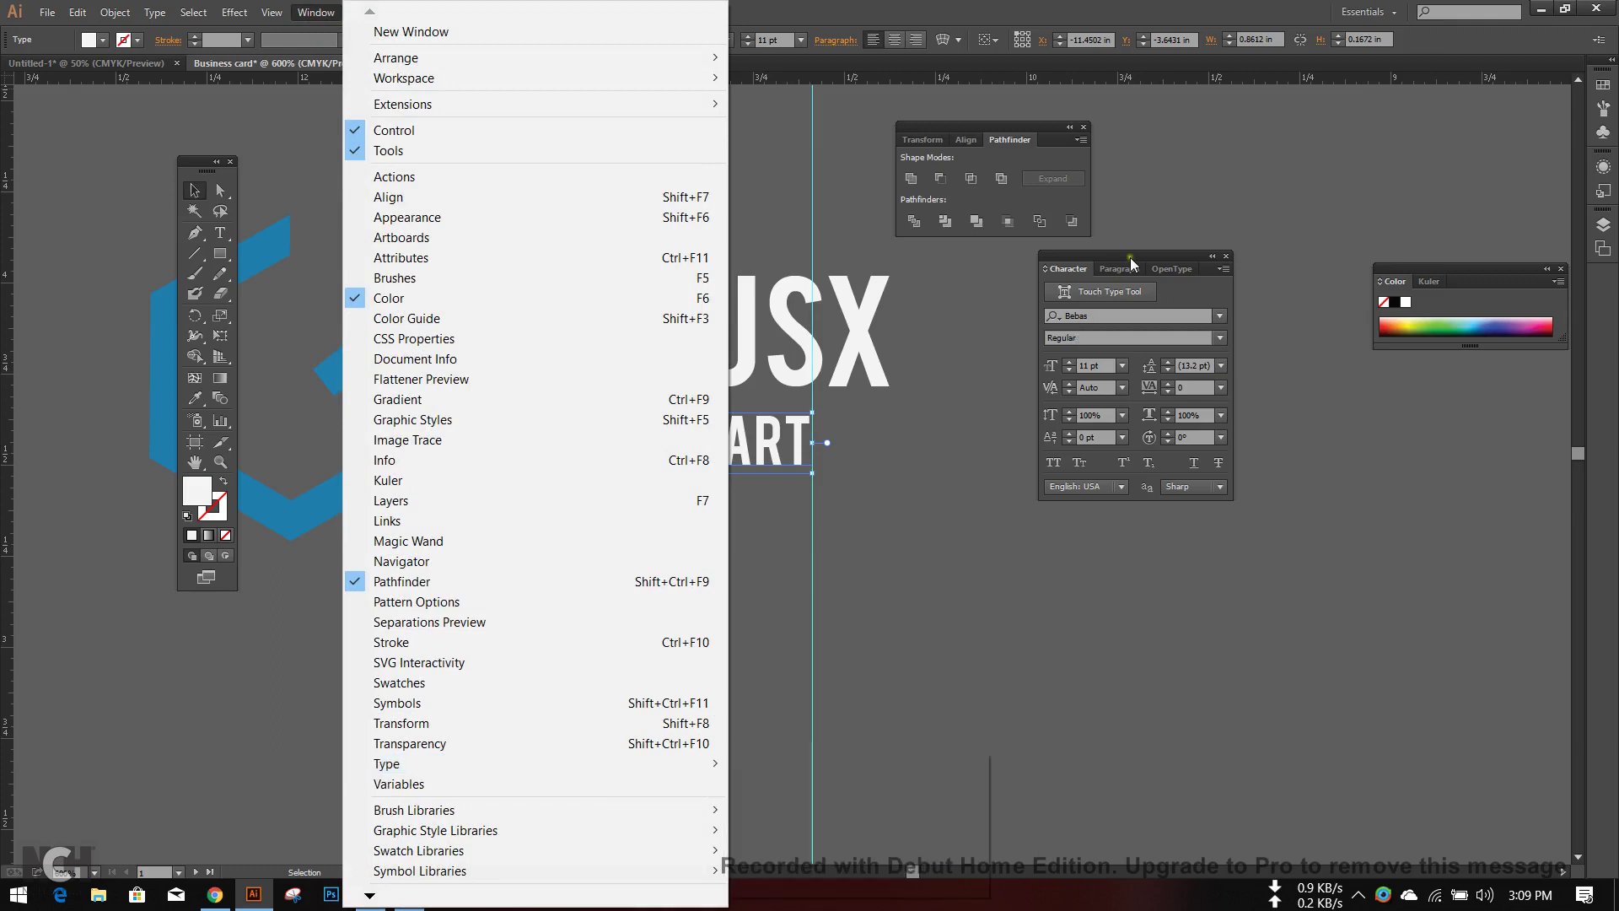
- Set the tracking of the CREATIVE ART line to 134 so it spans the width of GINIUSX, and deselect it
drag(1135, 255, 1046, 260)
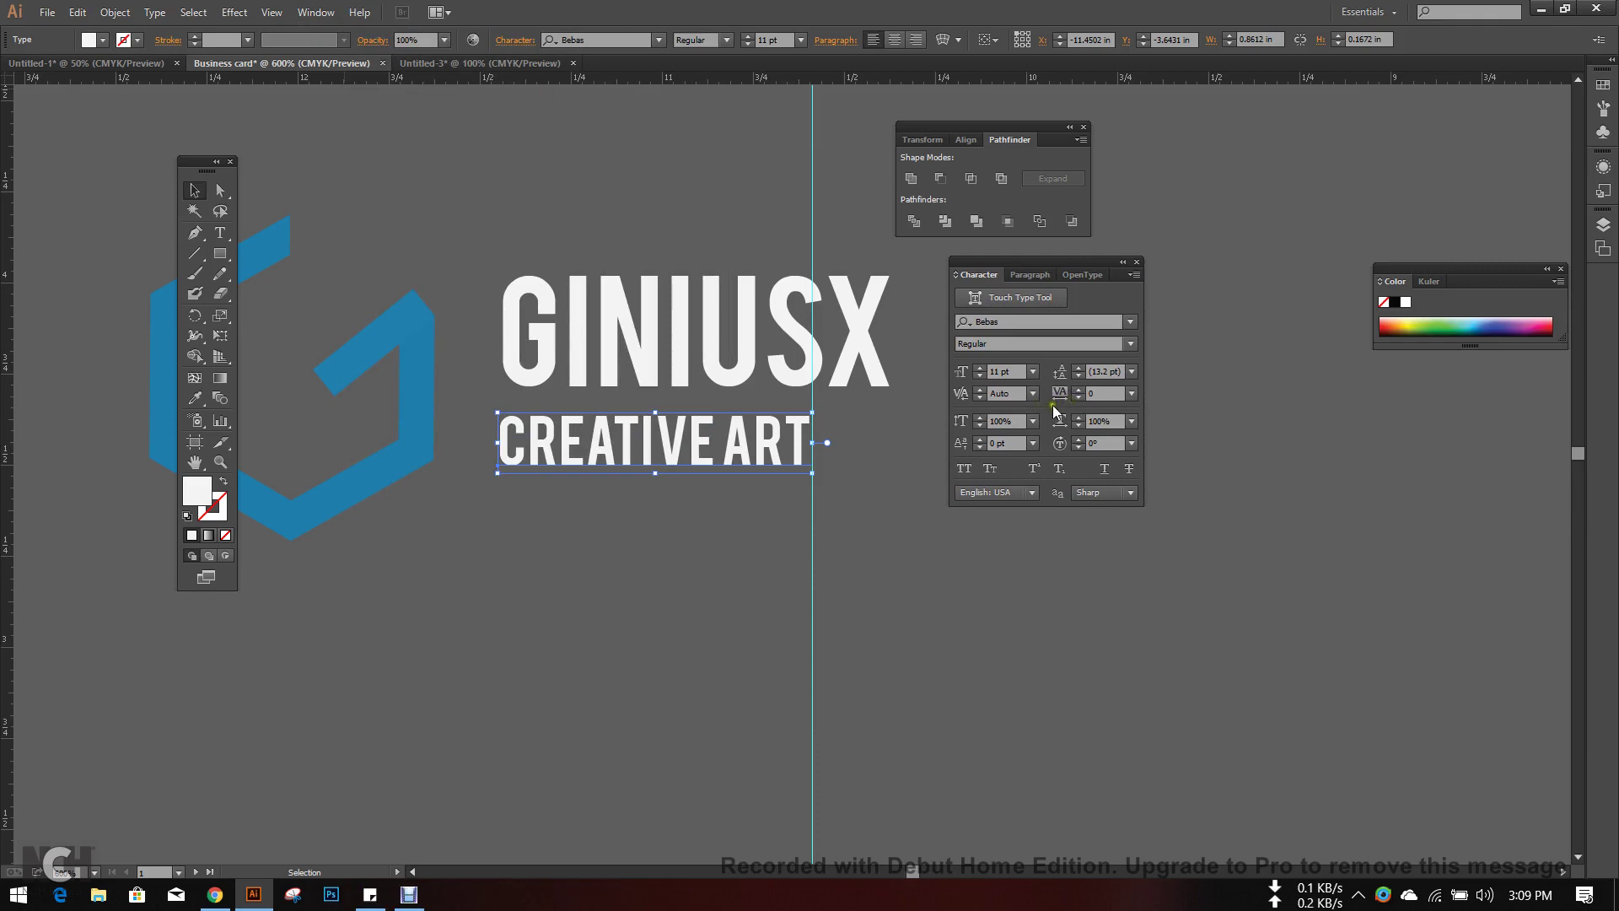
click(1078, 390)
drag(1078, 397, 1080, 397)
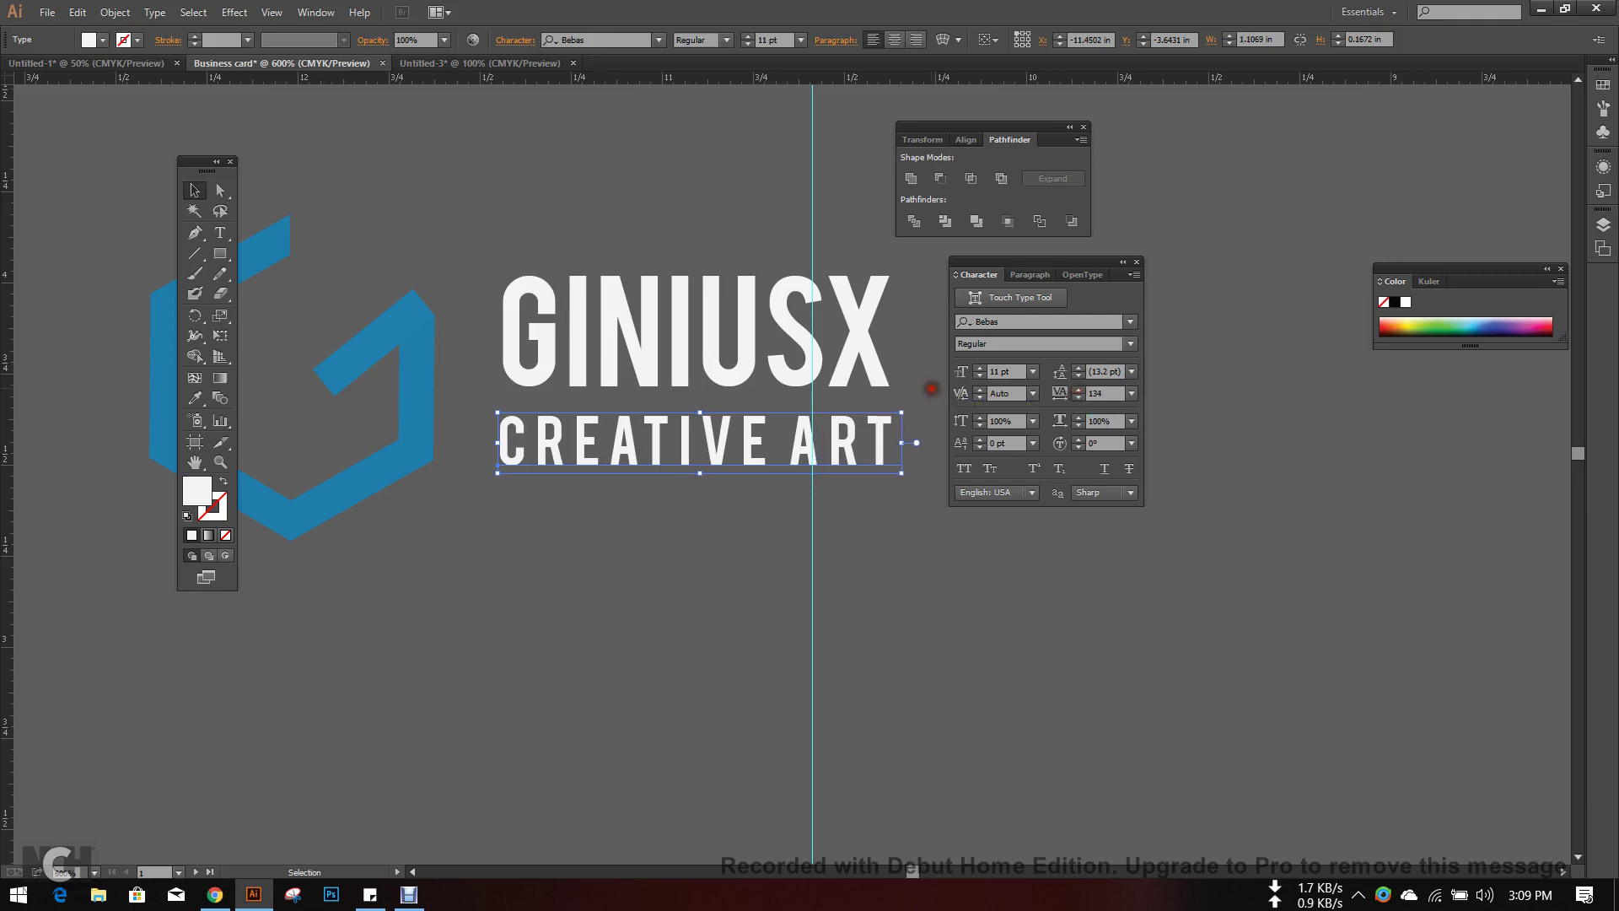
click(932, 388)
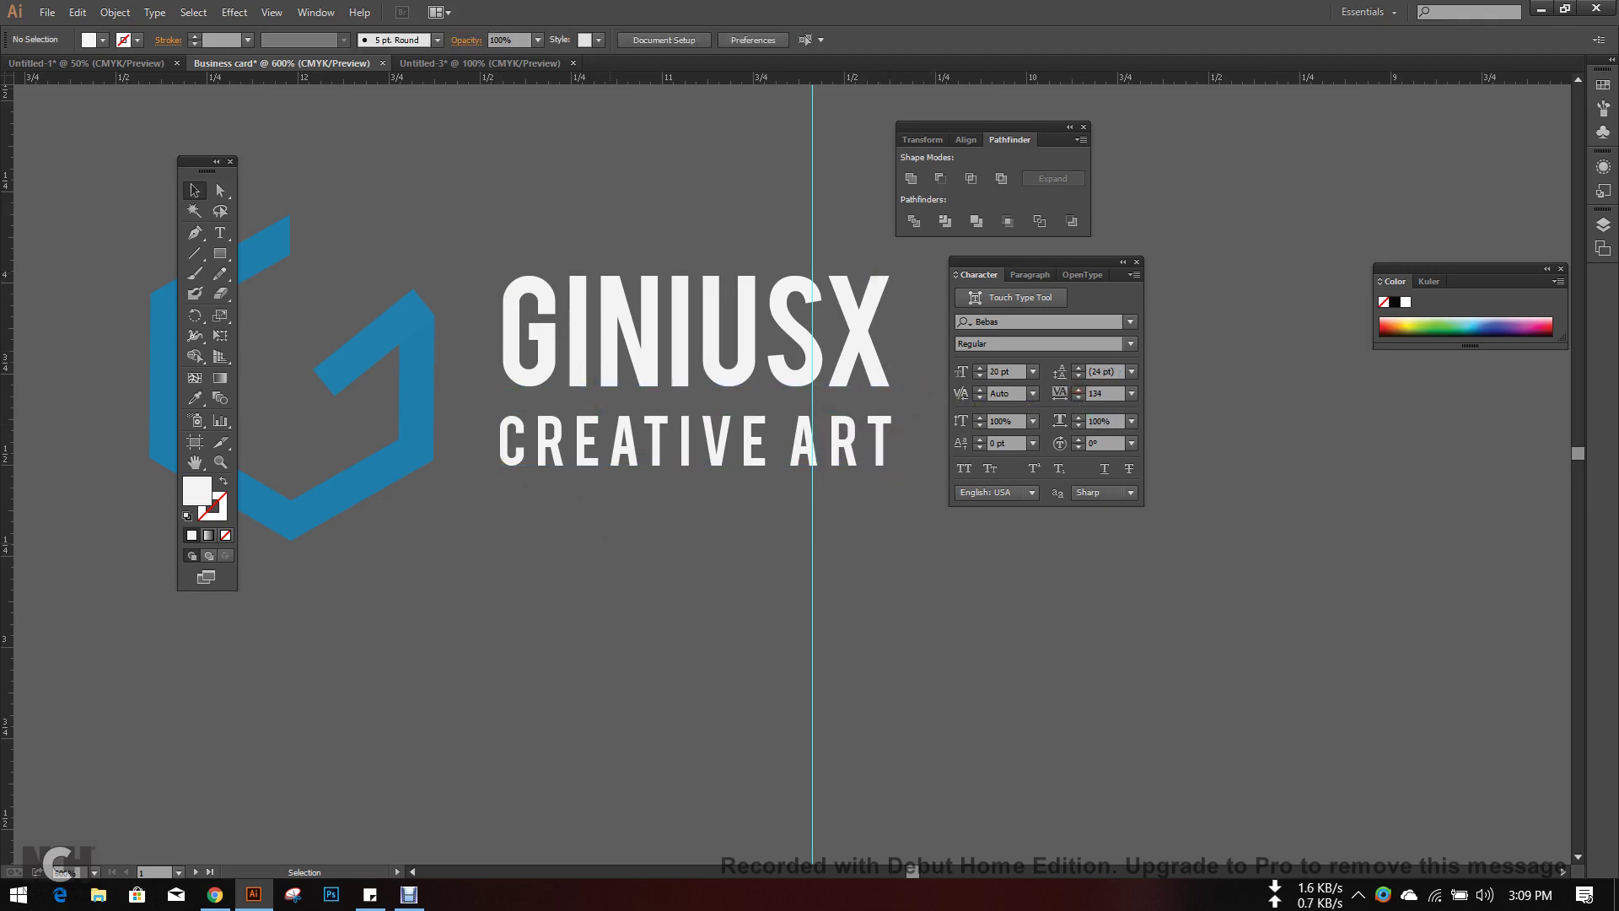
- Group the blue G symbol with both text lines, move the group slightly down beside its original spot, and deselect it
scroll(605, 540, down, 2)
drag(625, 496, 377, 348)
key(ctrl+g)
key(v)
click(523, 249)
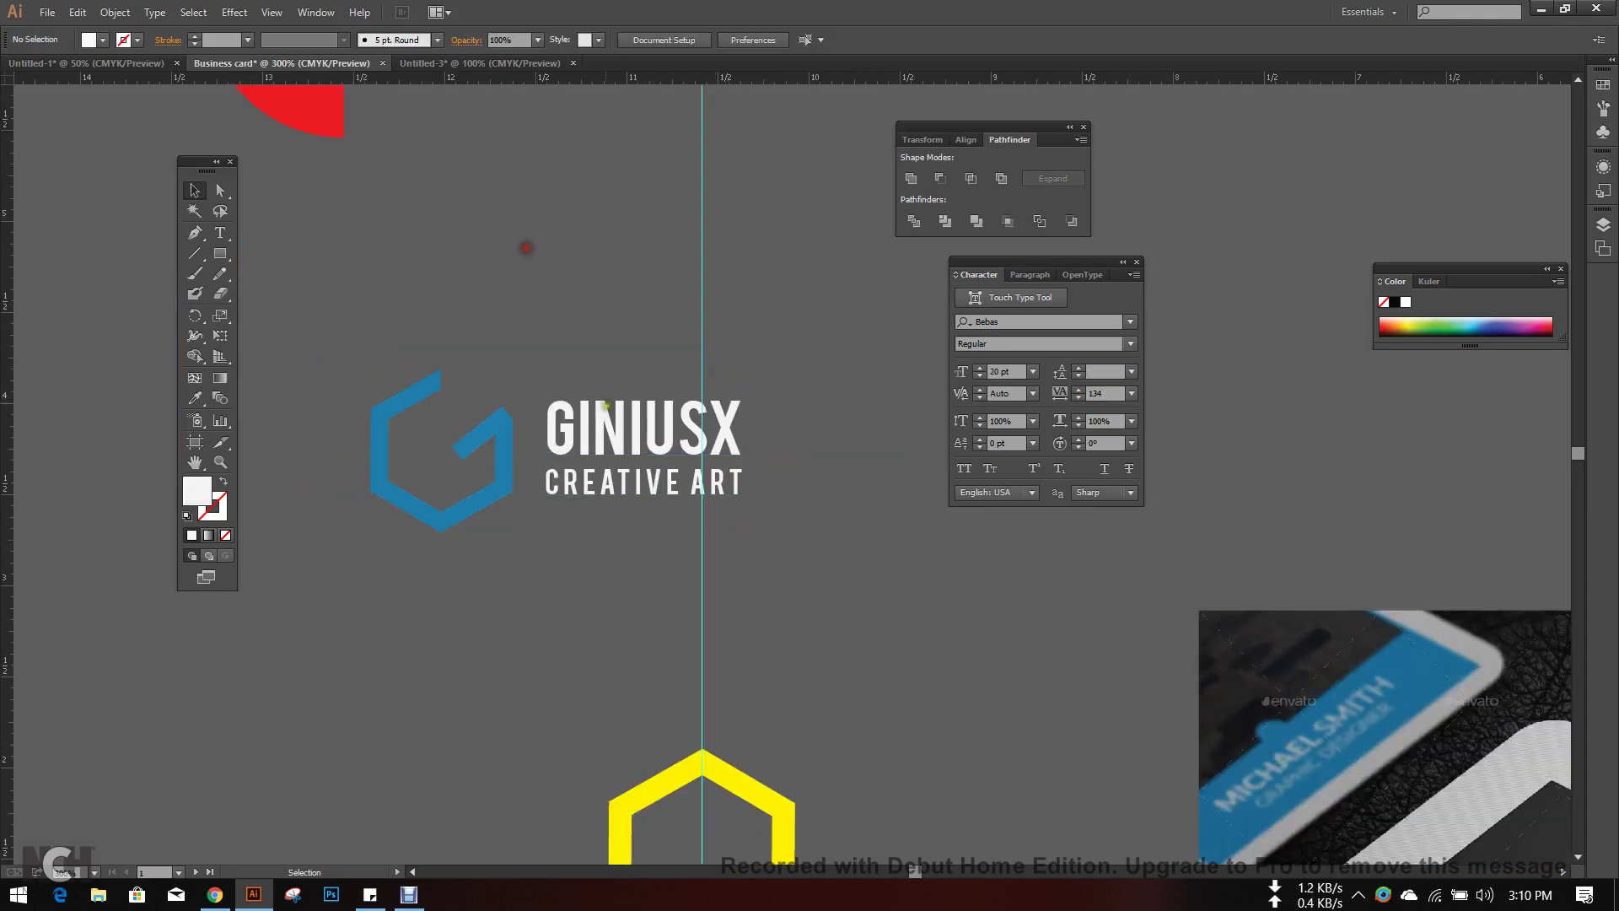
drag(611, 440, 653, 331)
drag(653, 331, 659, 506)
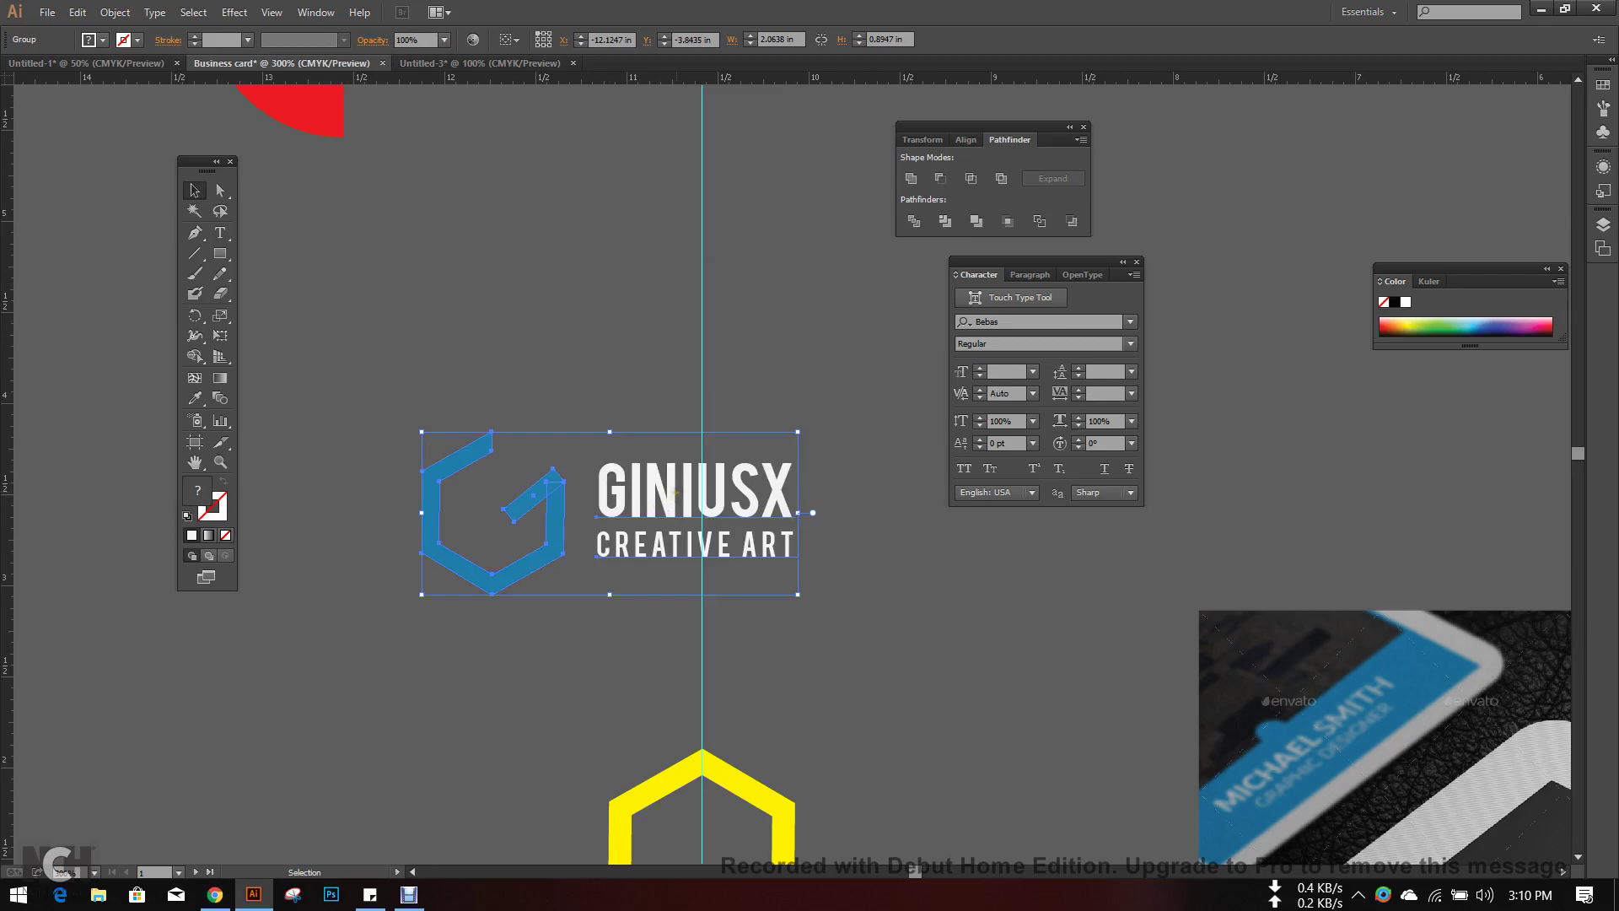
key(a)
scroll(654, 371, down, 3)
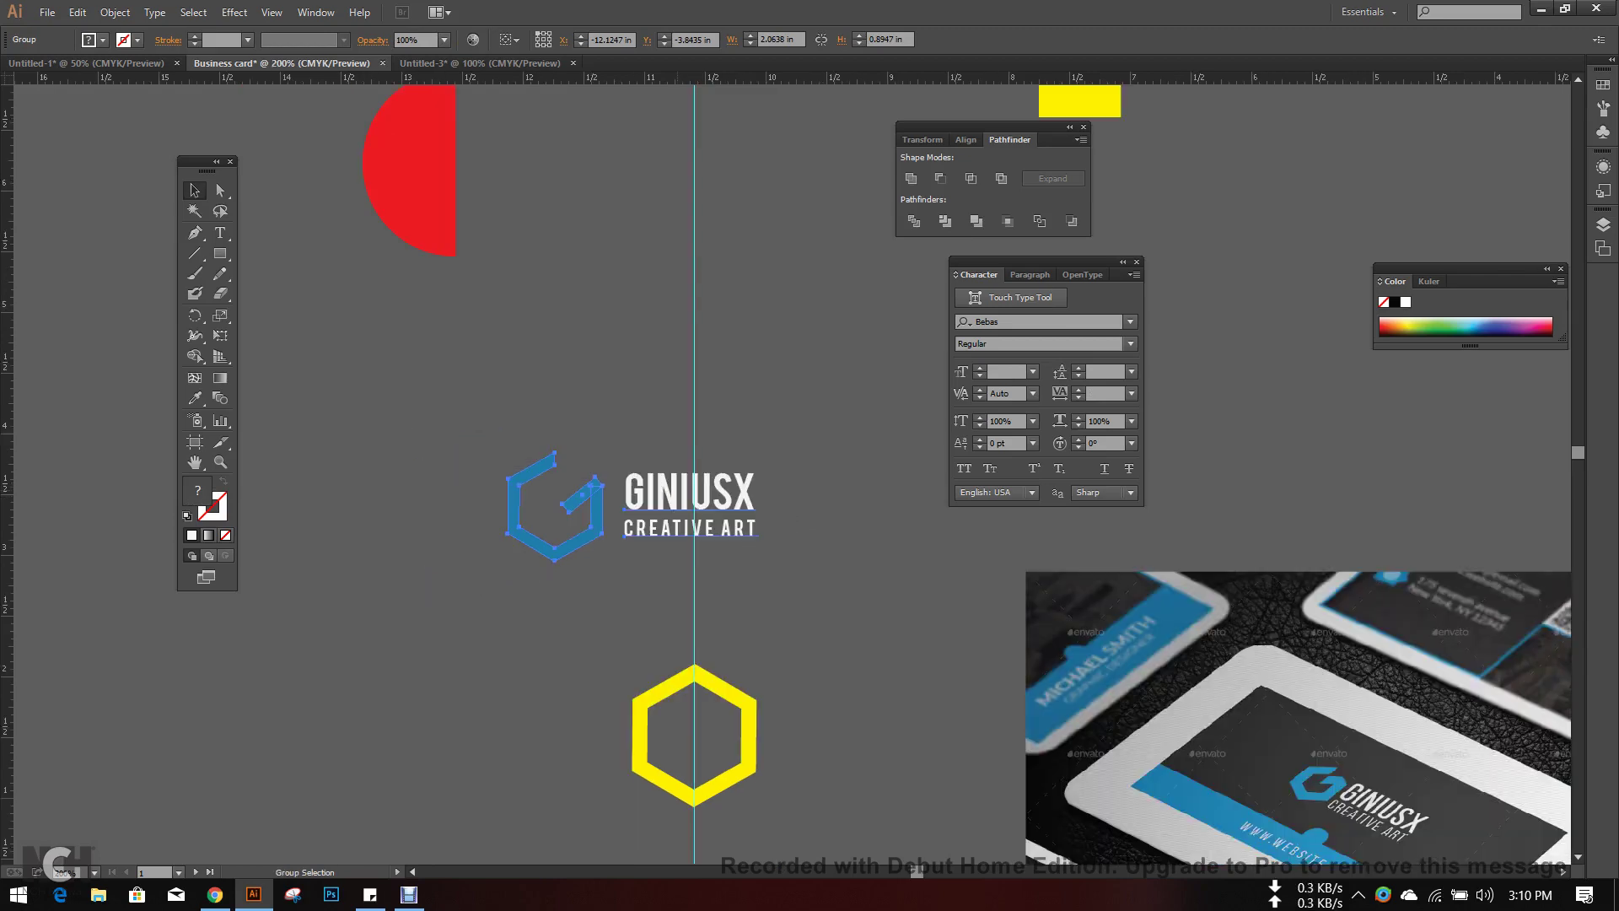
key(v)
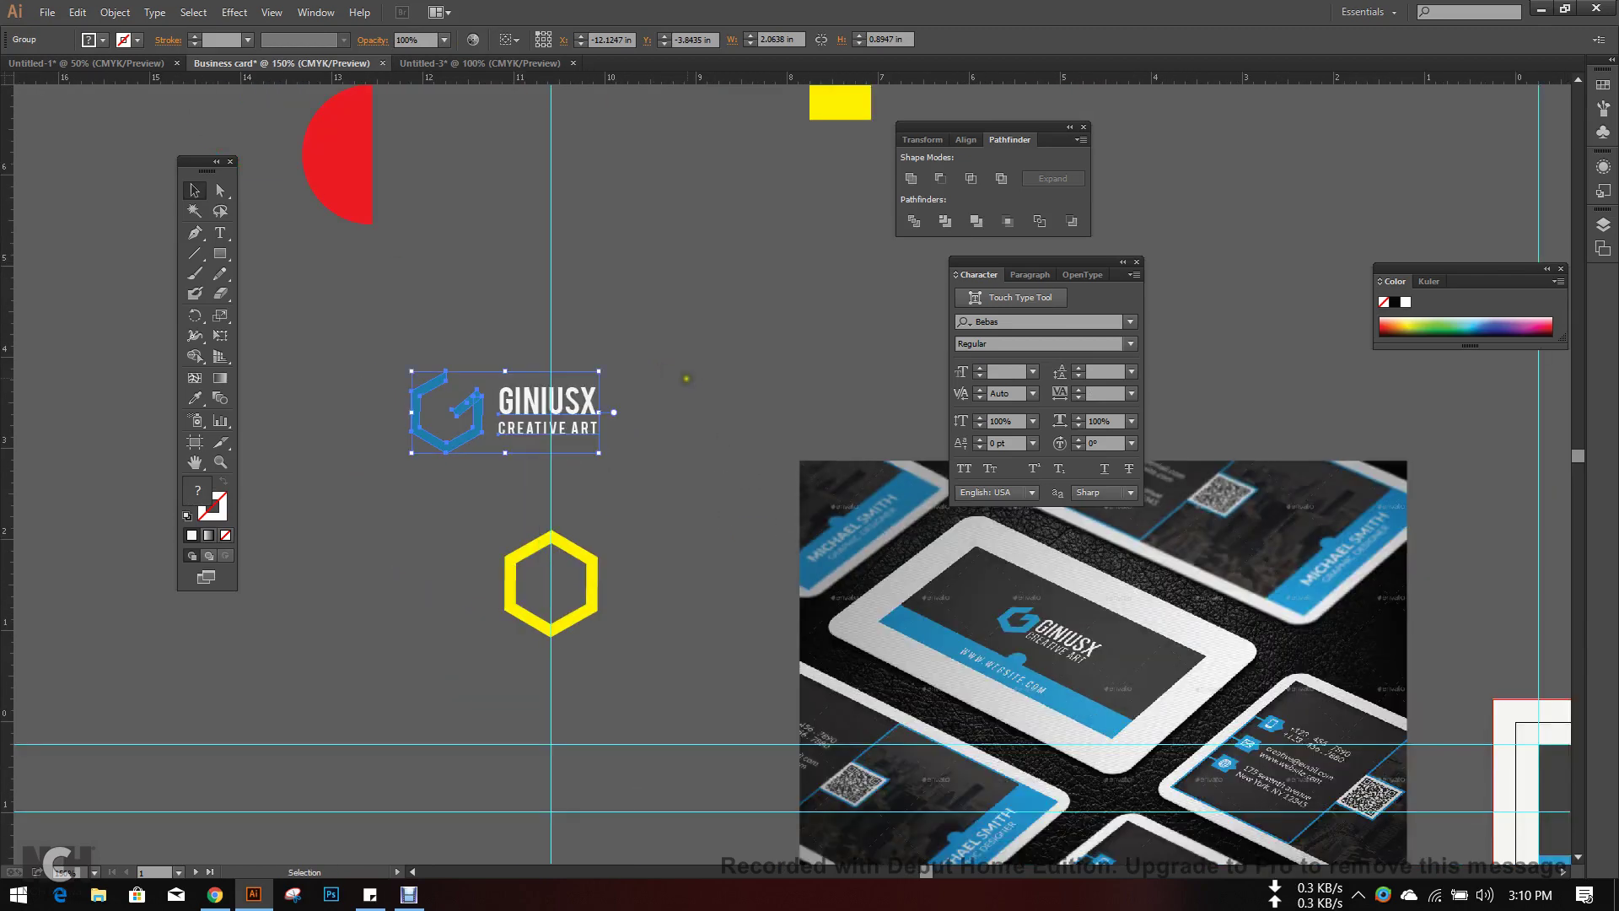
scroll(641, 368, right, 1)
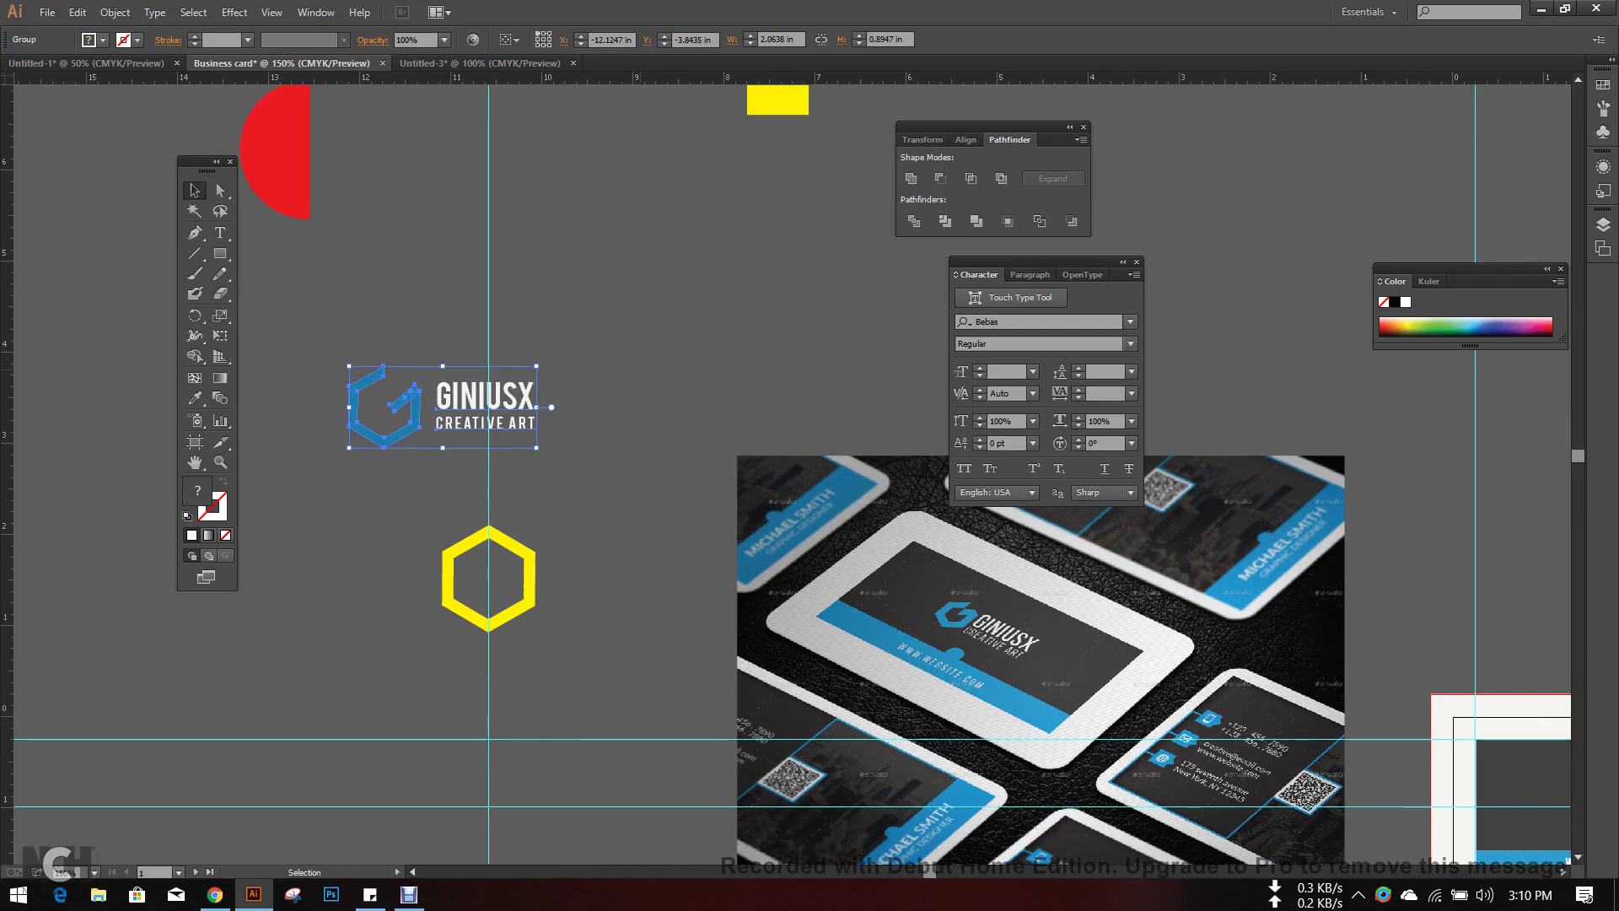
click(648, 378)
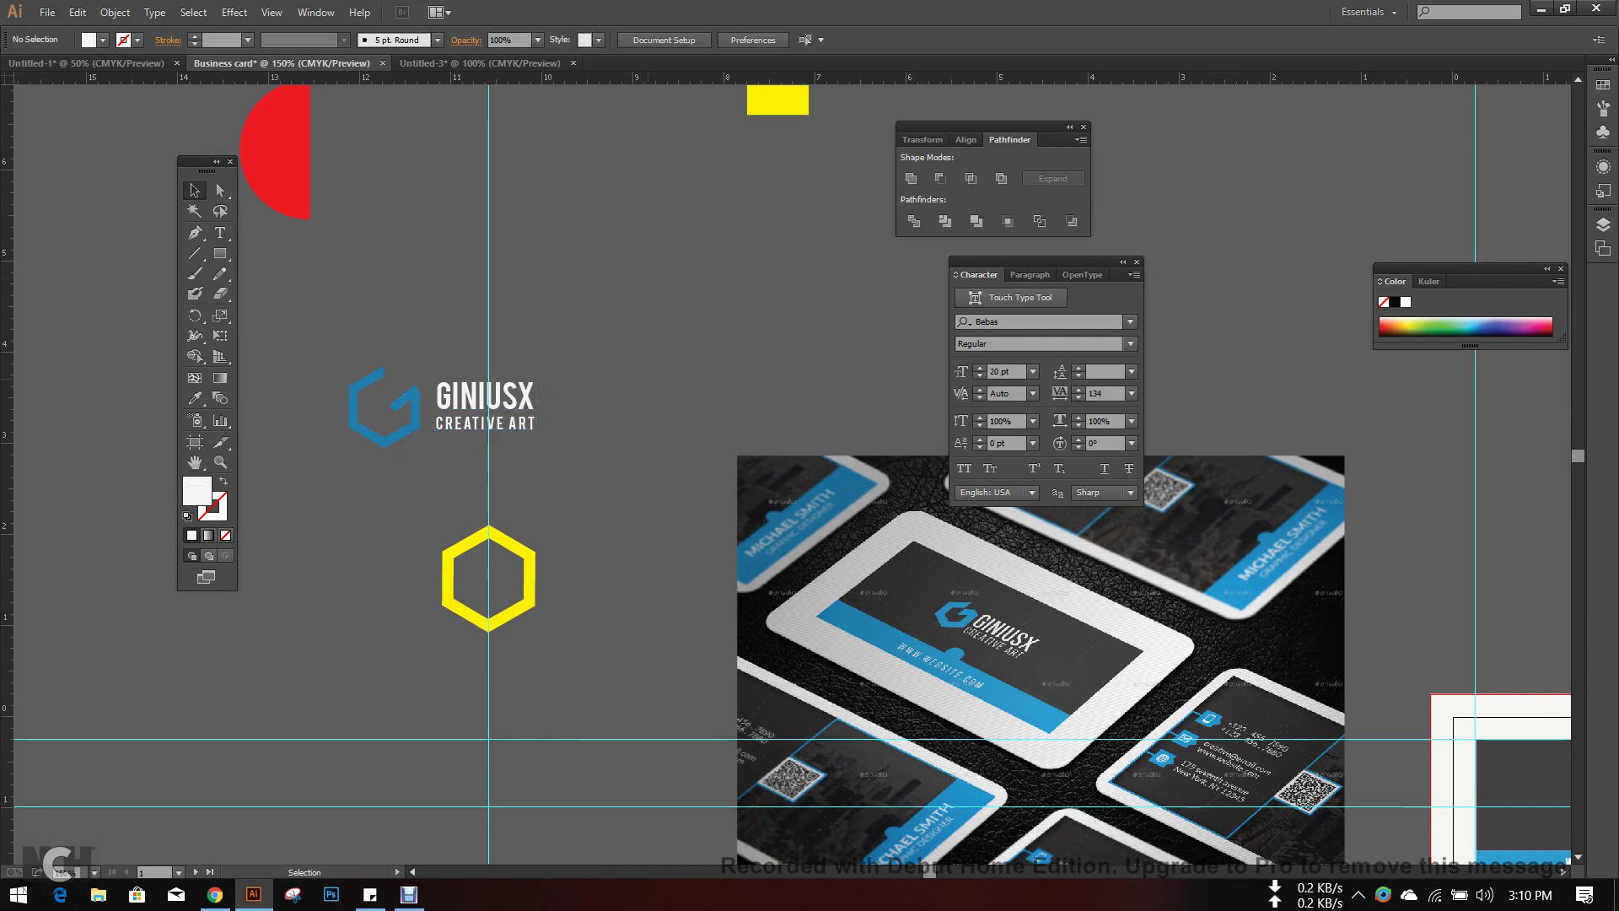
- Place two vertical guides at the outer left and right edges of the CREATIVE ART line
scroll(423, 434, up, 3)
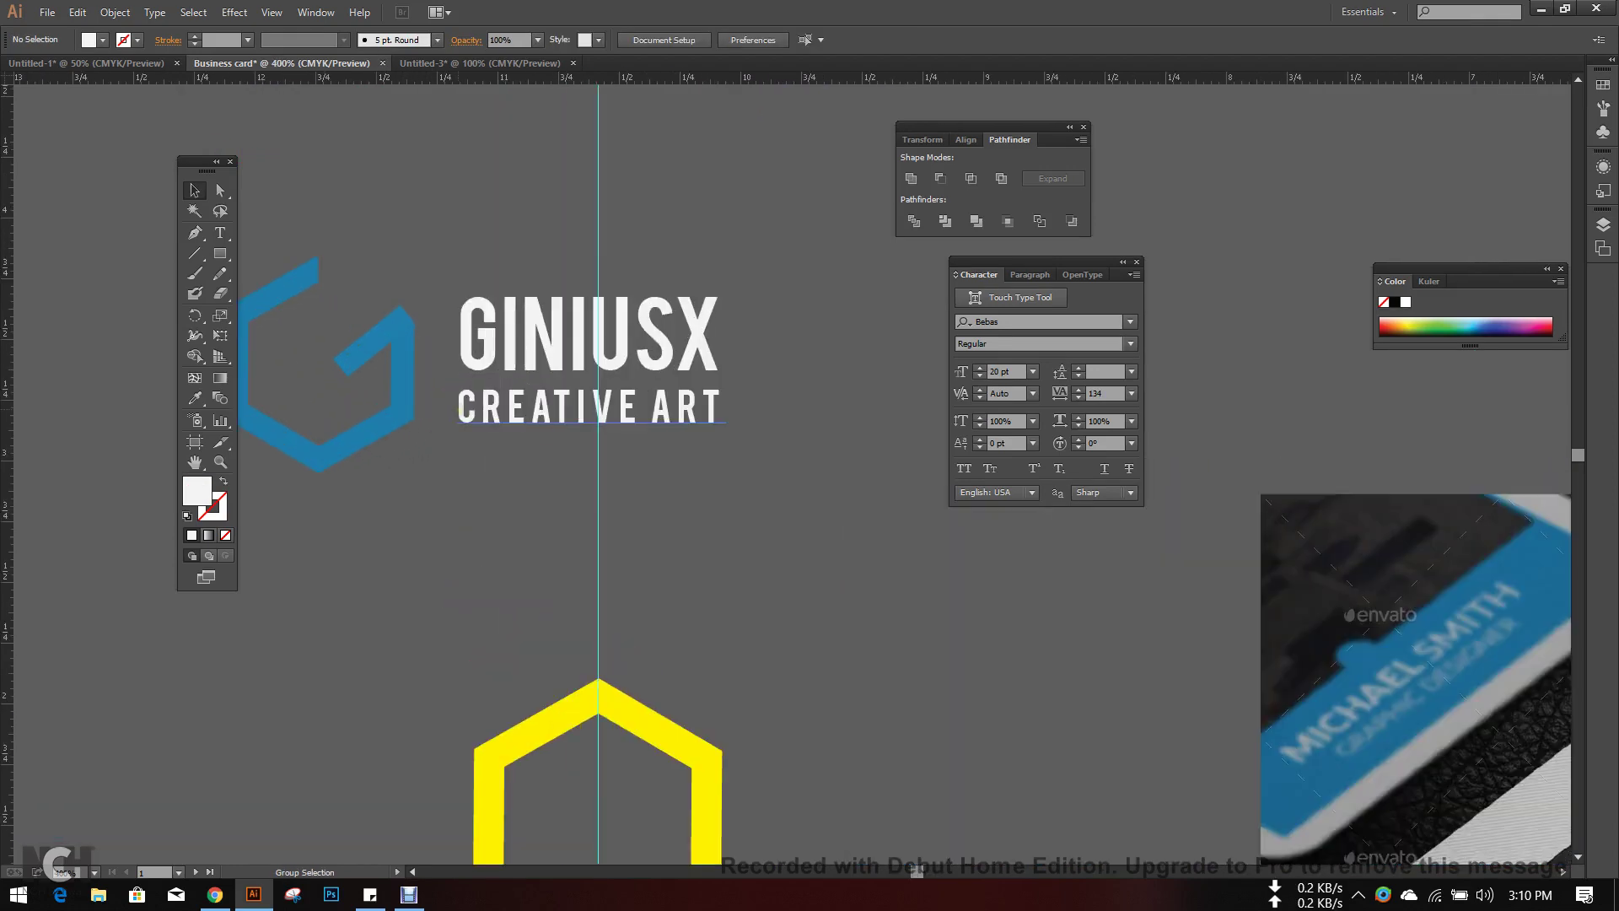
scroll(467, 410, up, 1)
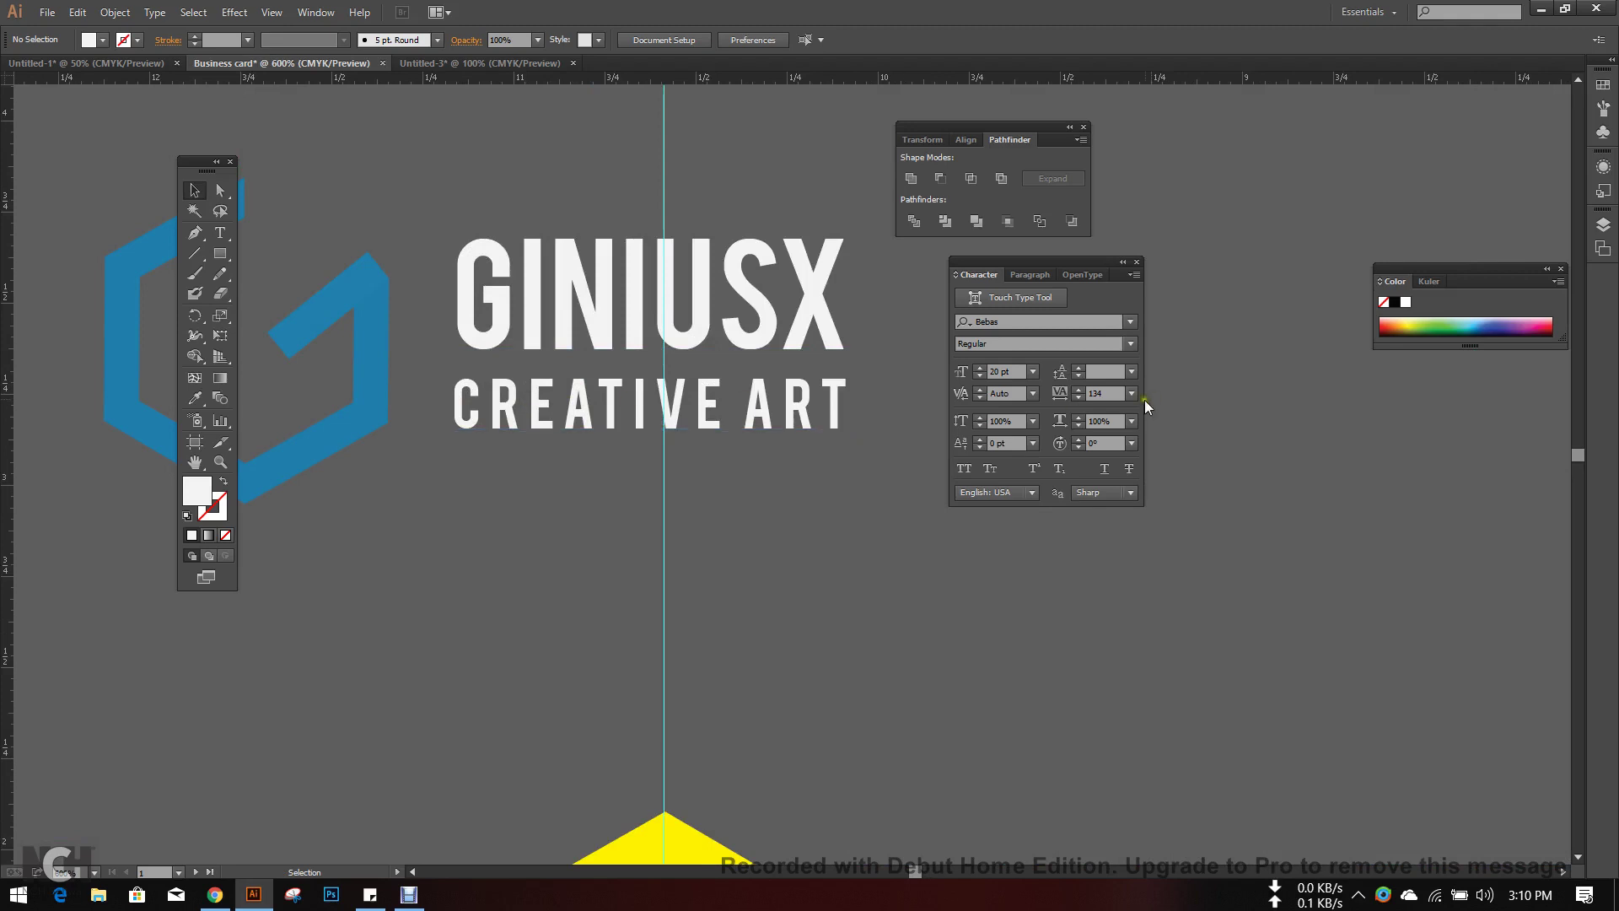
scroll(516, 384, up, 1)
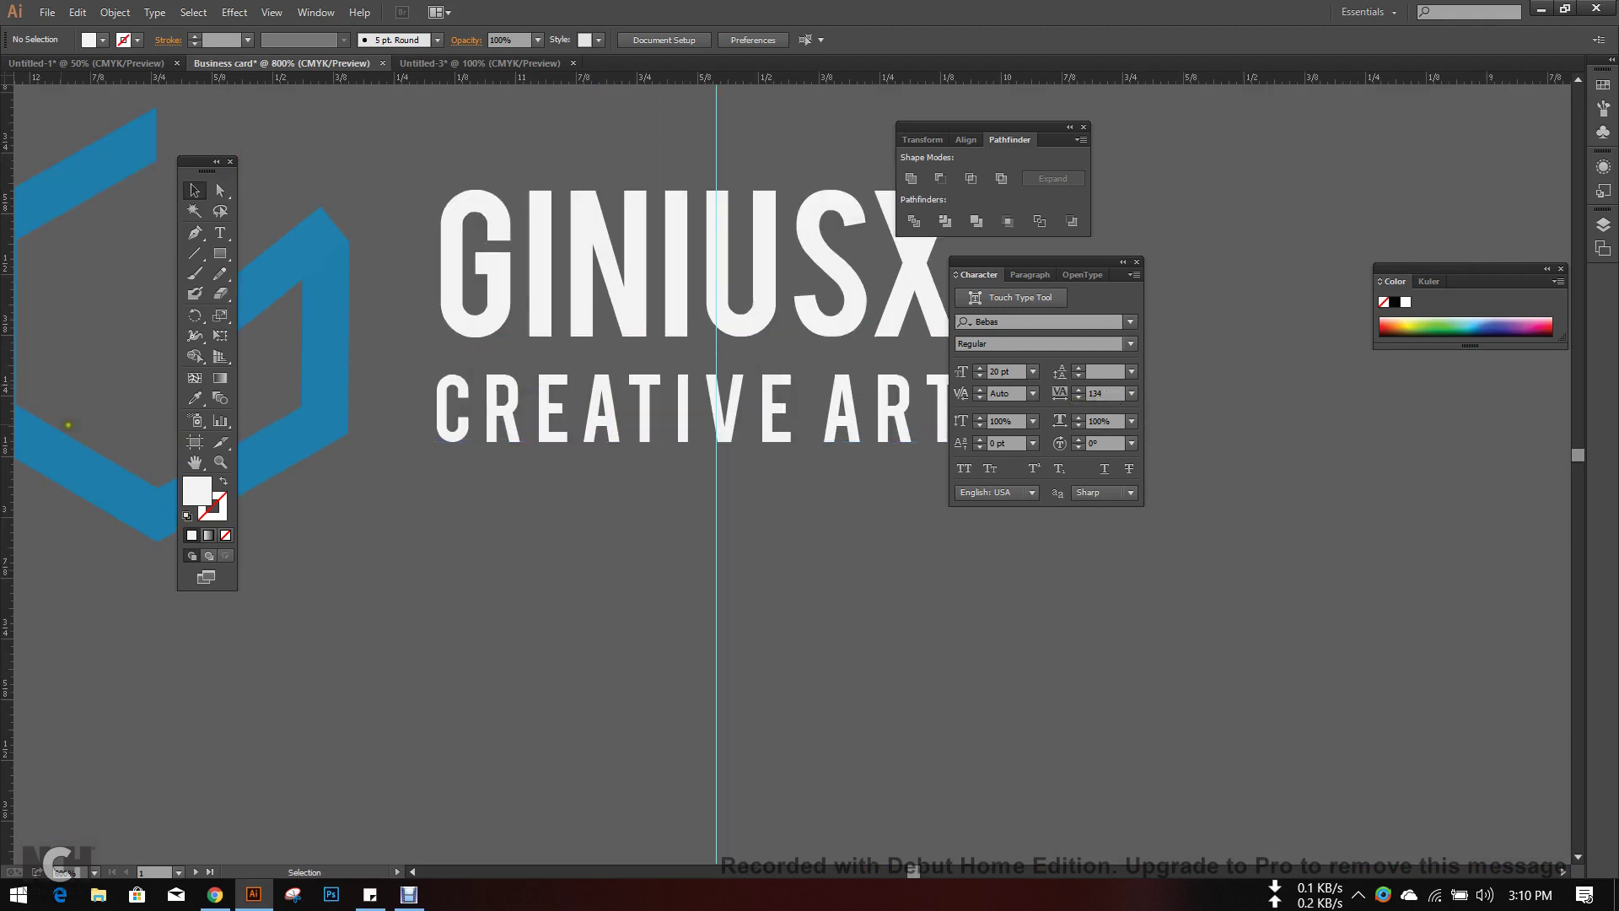
drag(302, 422, 435, 411)
scroll(593, 564, right, 5)
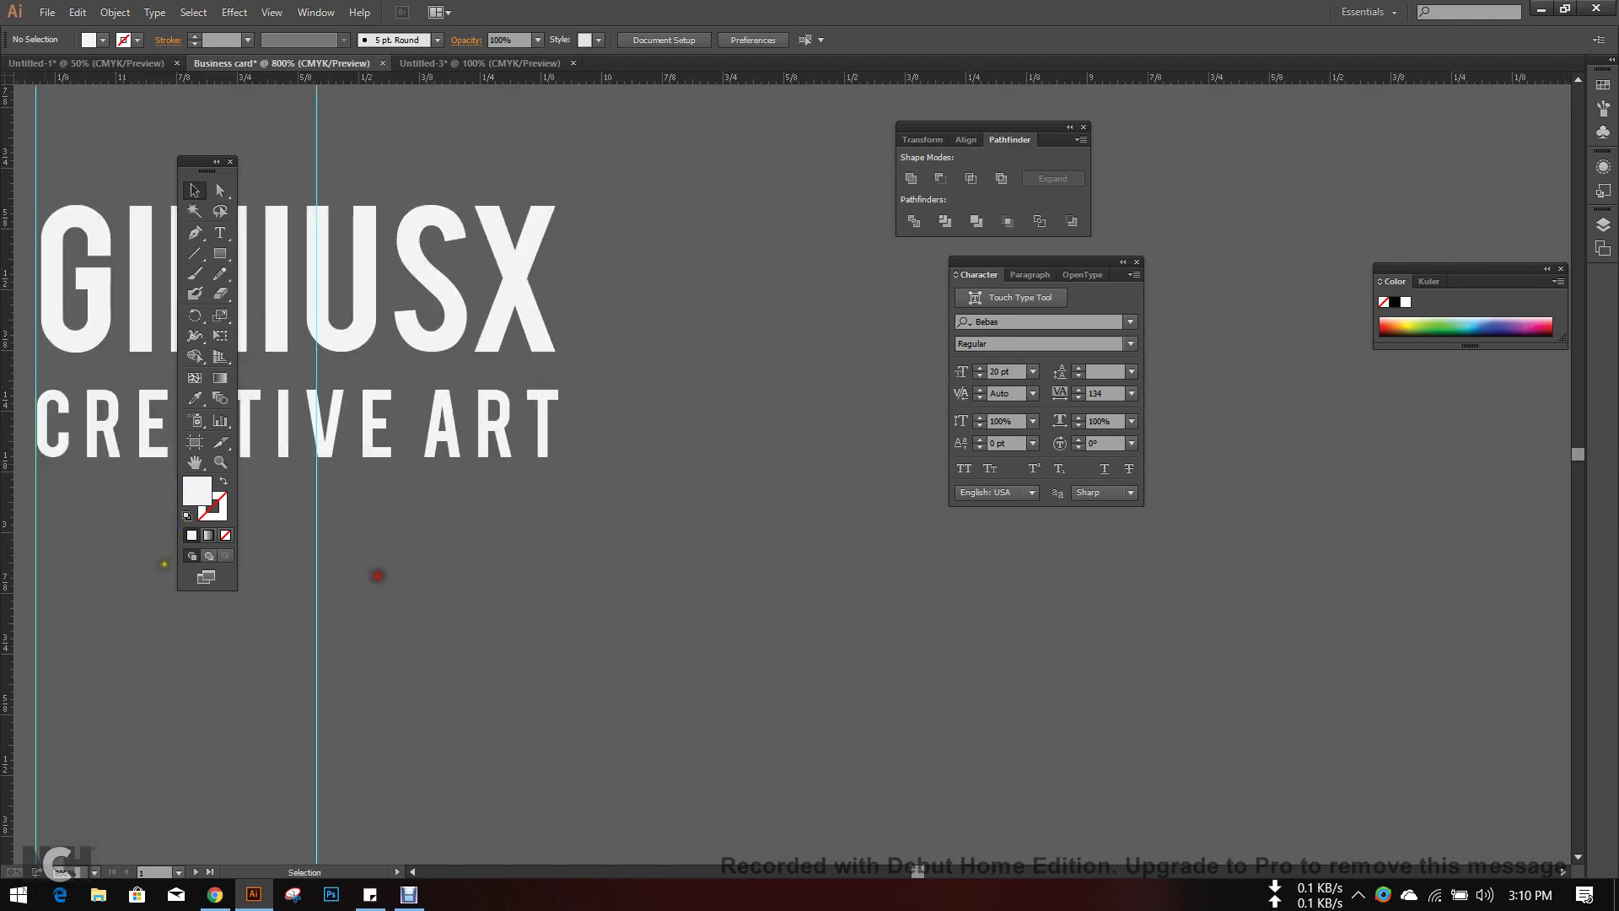
drag(10, 559, 554, 531)
drag(568, 354, 865, 523)
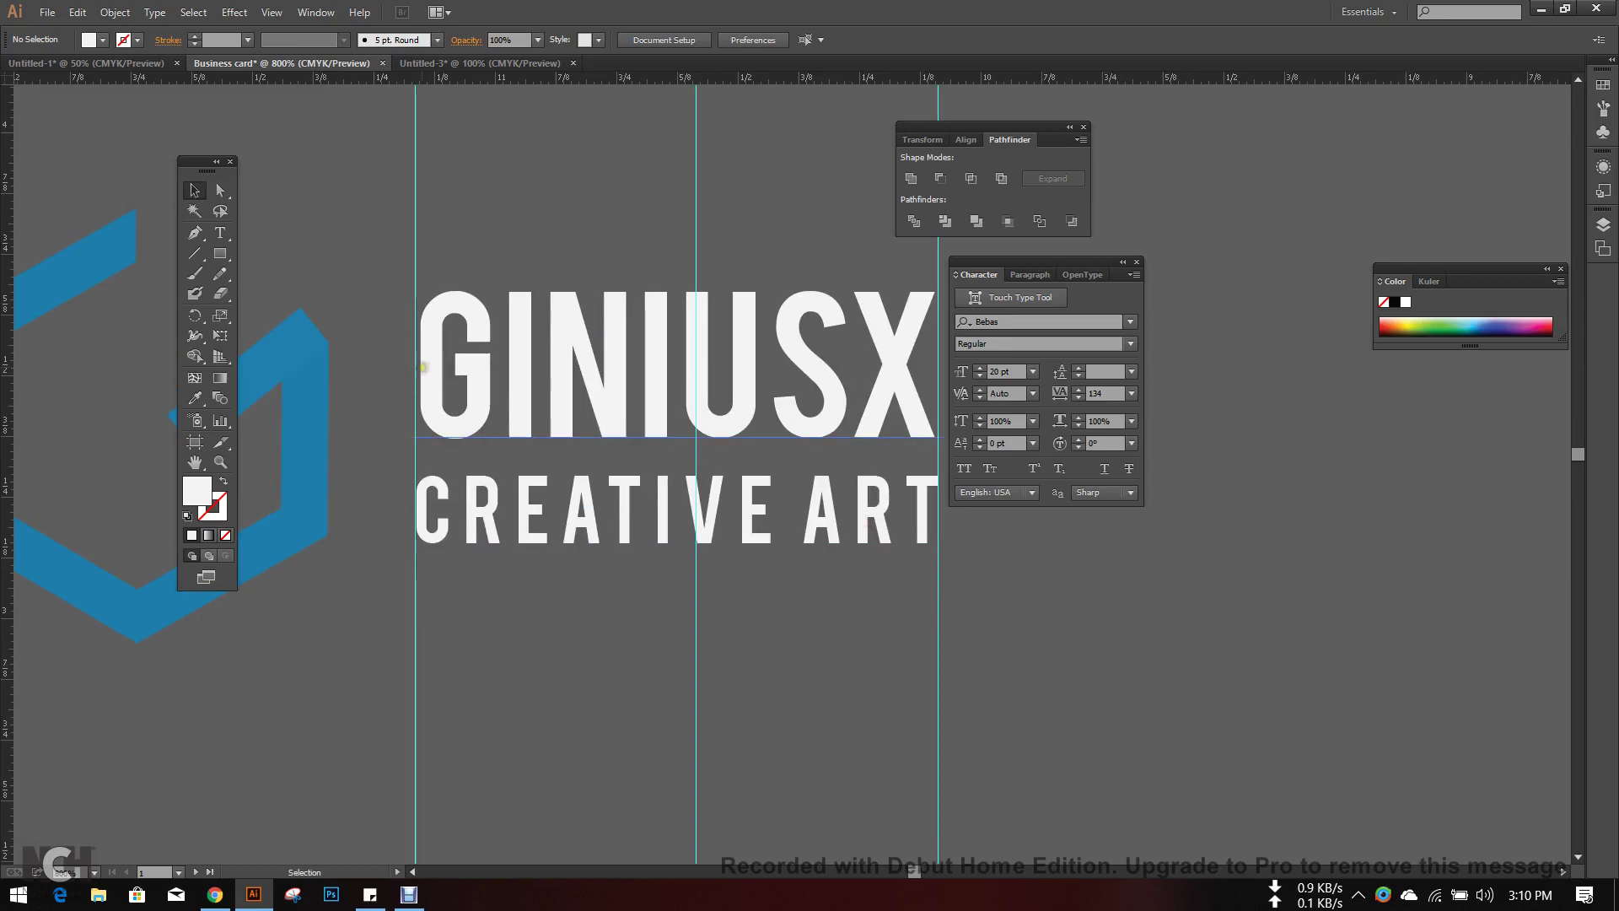
- Ungroup the logo, shift GINIUSX to the left guide and set its tracking to 10 so it reaches the right guide
drag(596, 405, 525, 405)
right_click(800, 404)
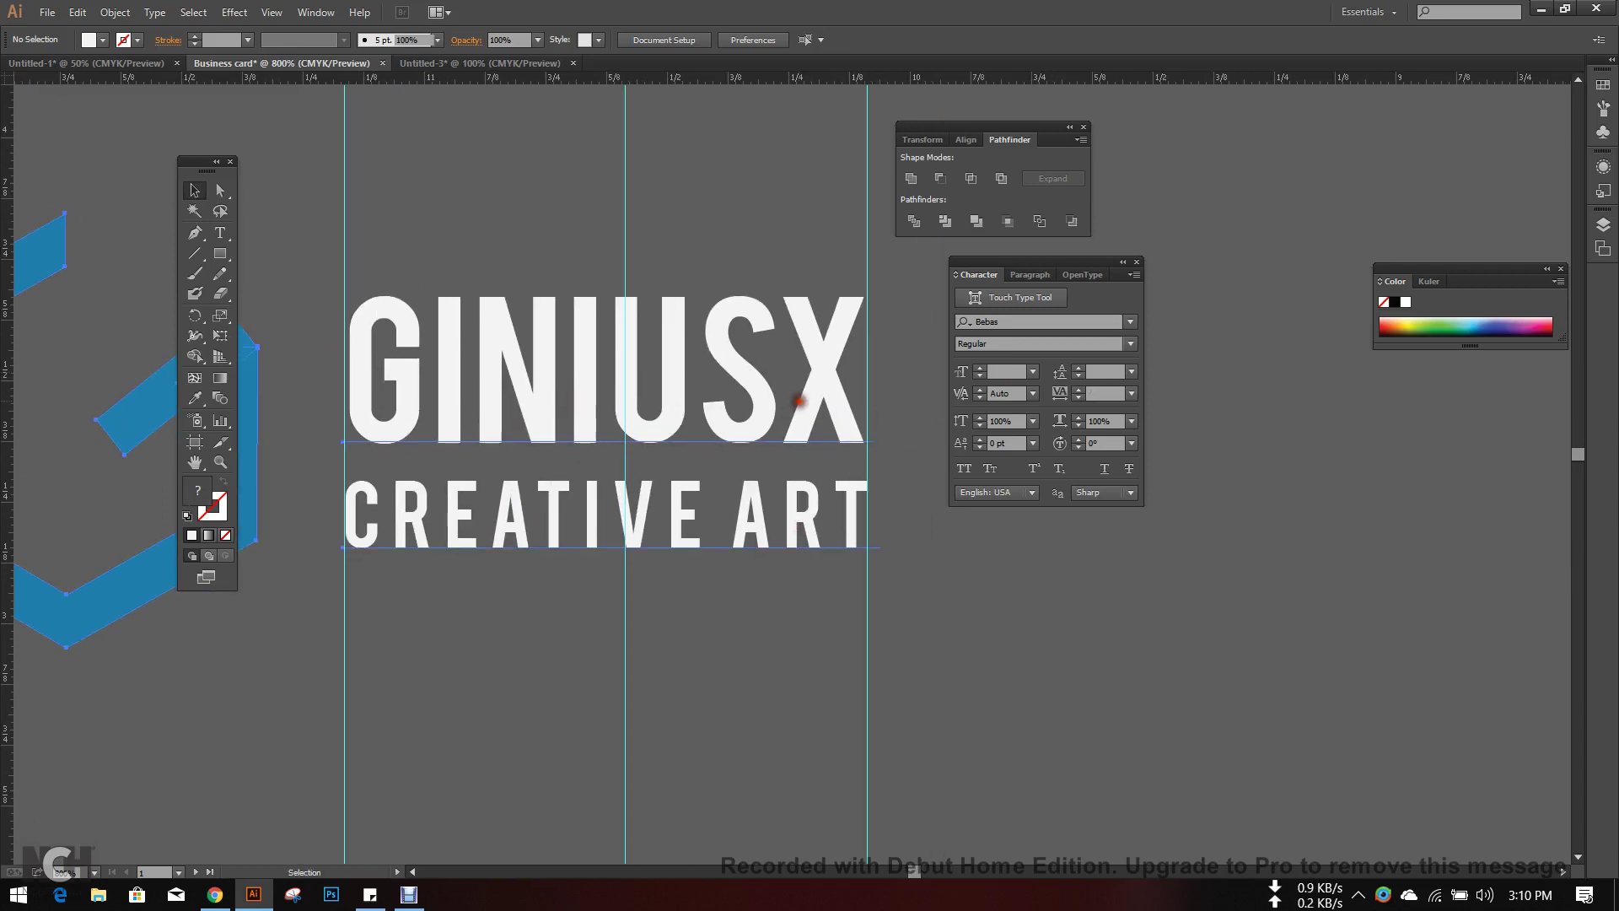
click(871, 511)
click(970, 557)
click(544, 398)
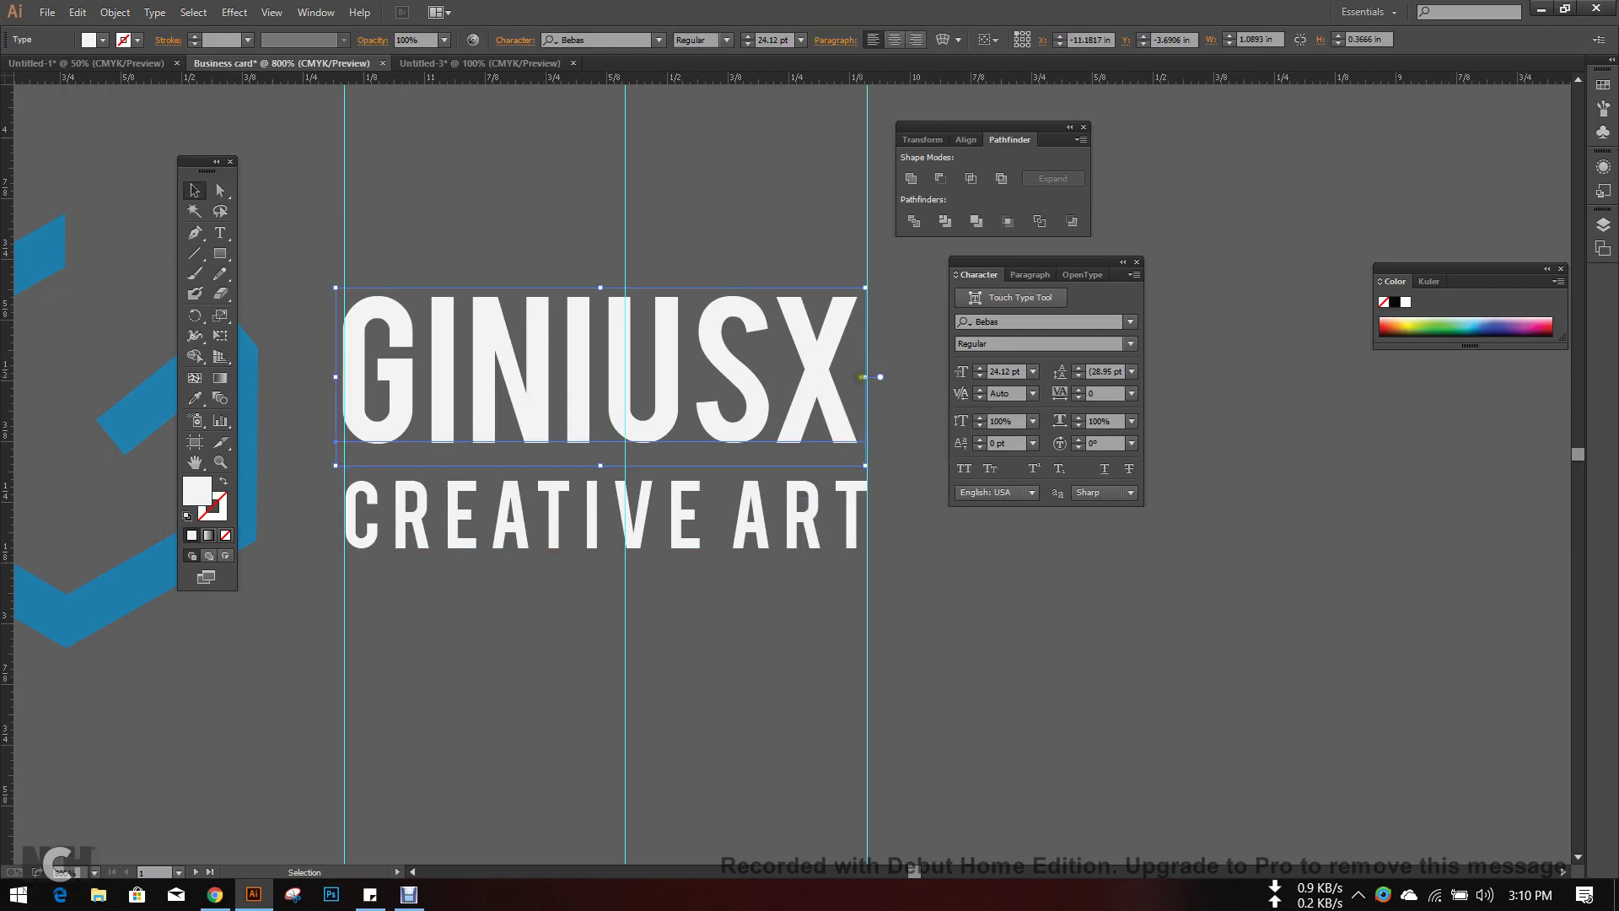
click(1078, 389)
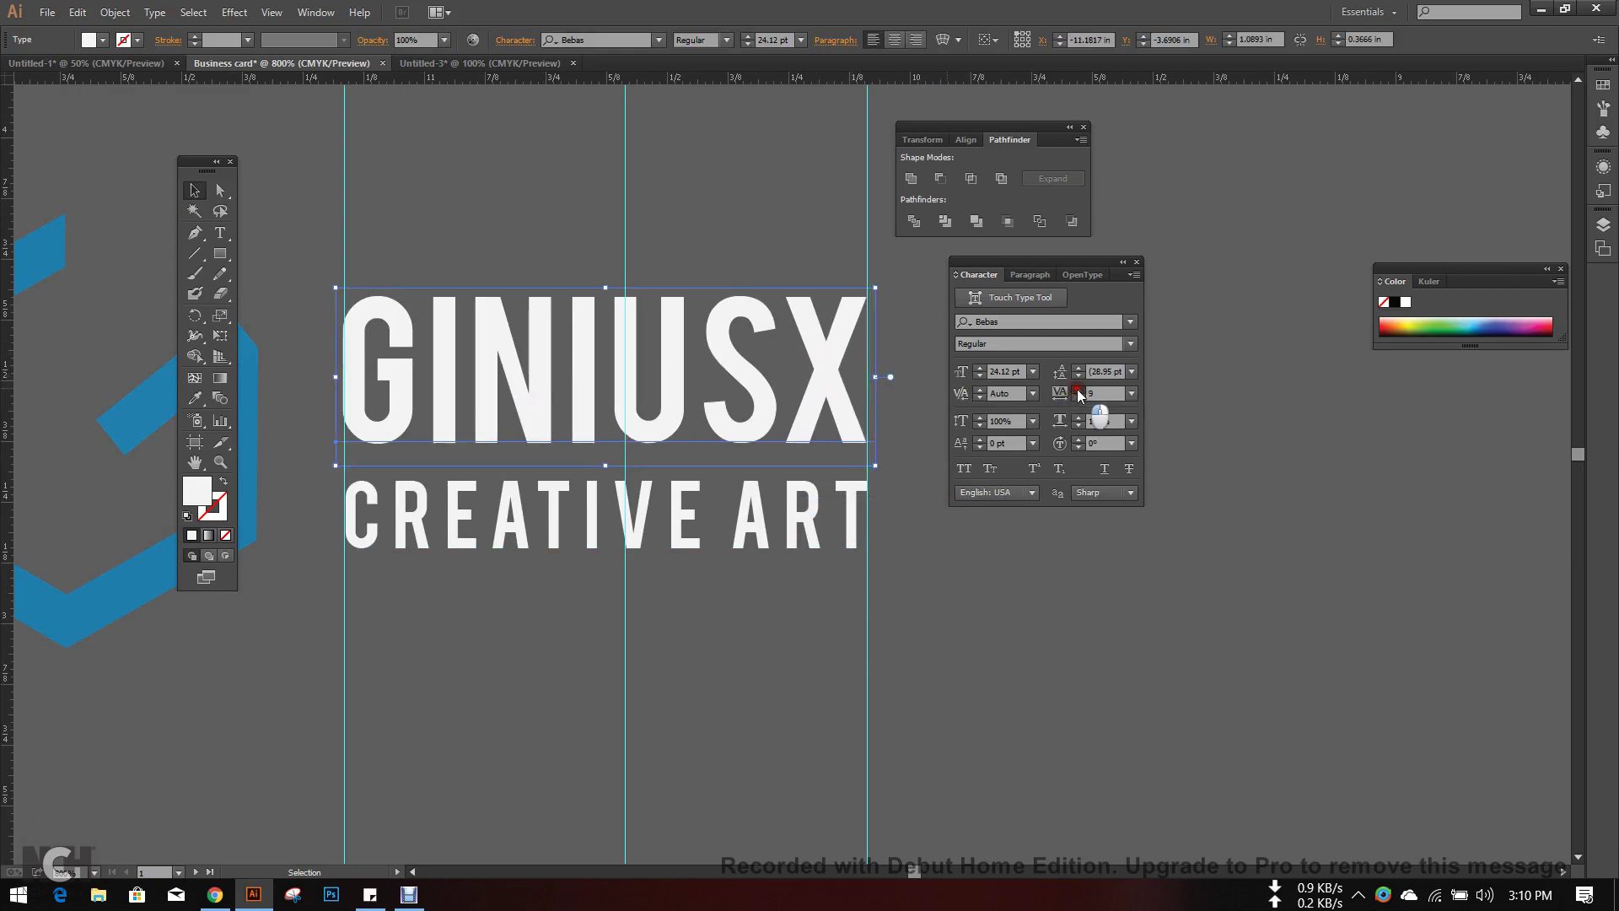
click(1007, 569)
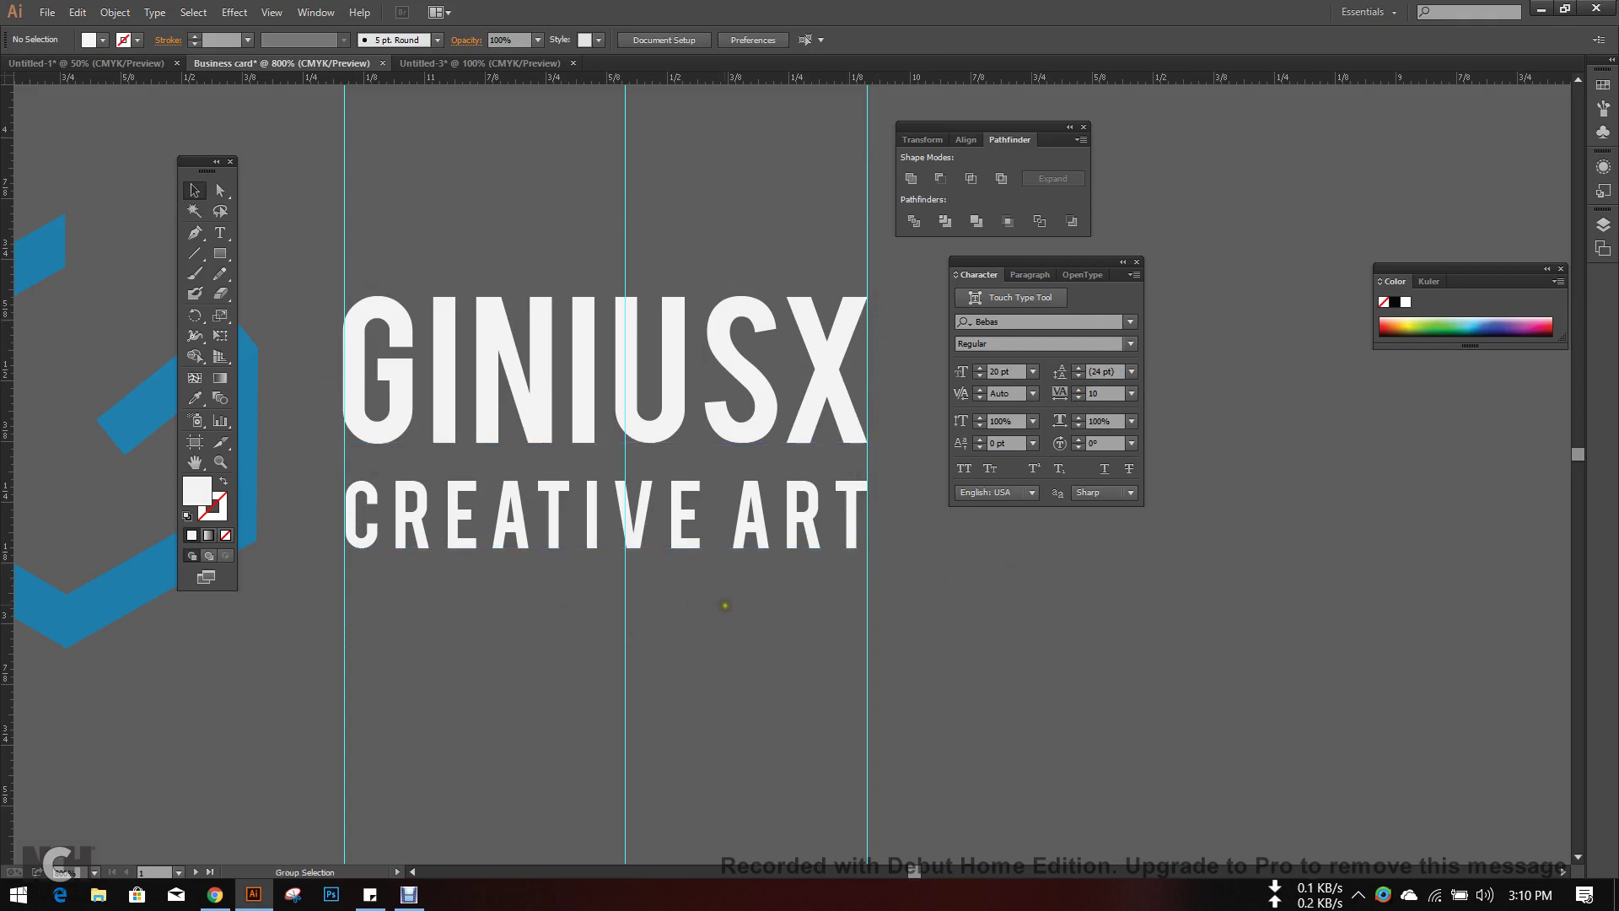
- Regroup the G symbol with both text lines and move the logo onto the dark panel of the card front
scroll(726, 605, down, 2)
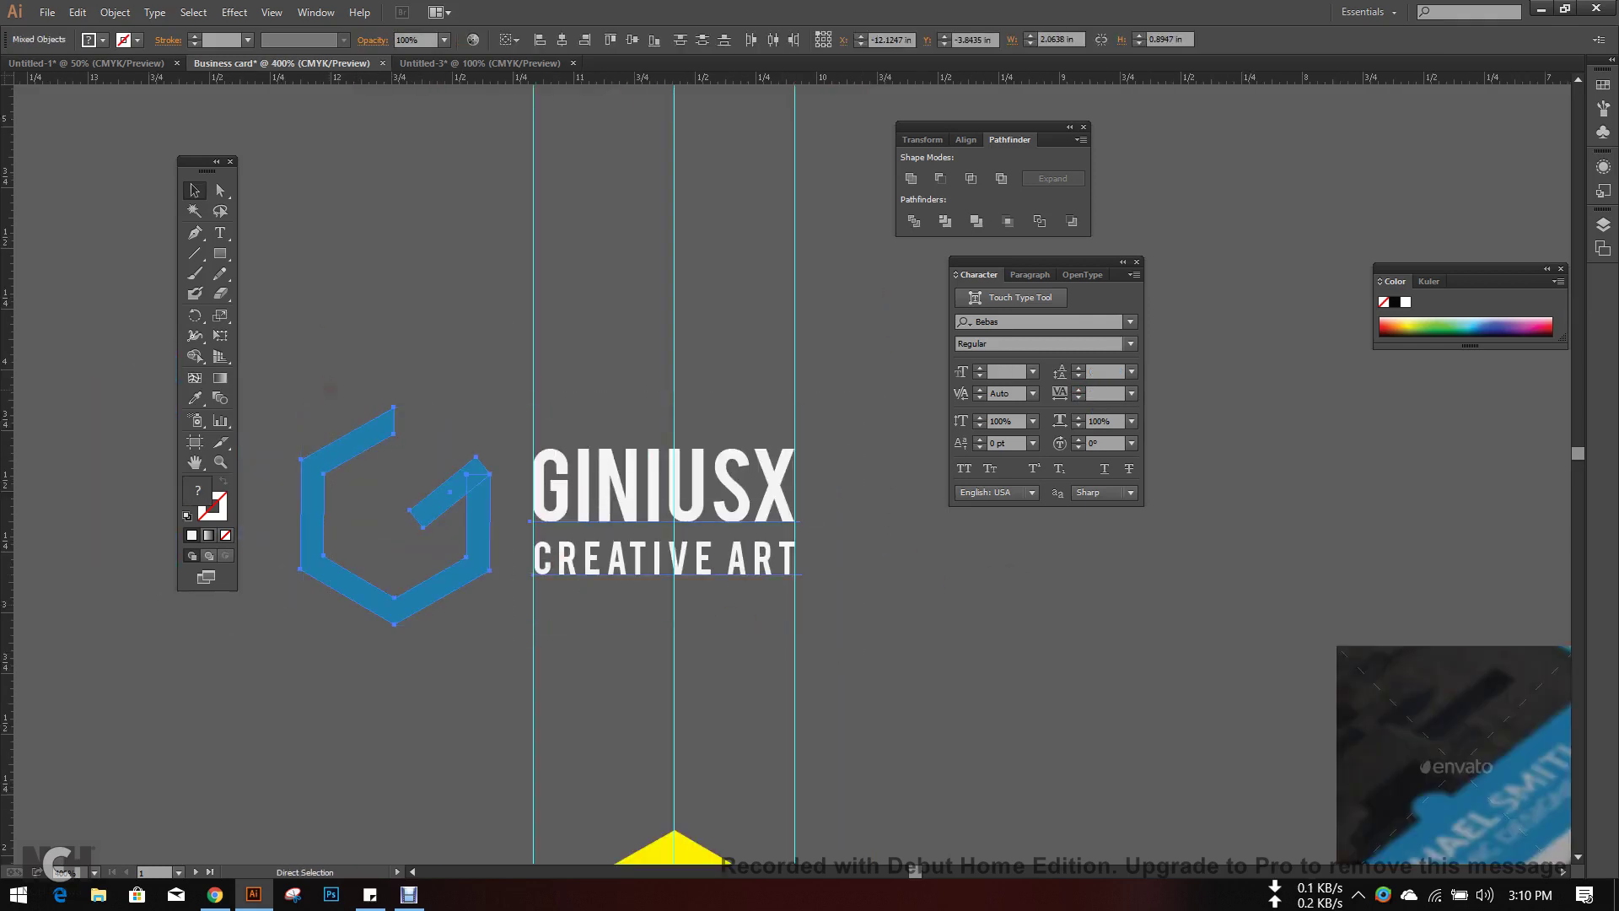
click(928, 630)
scroll(927, 631, down, 3)
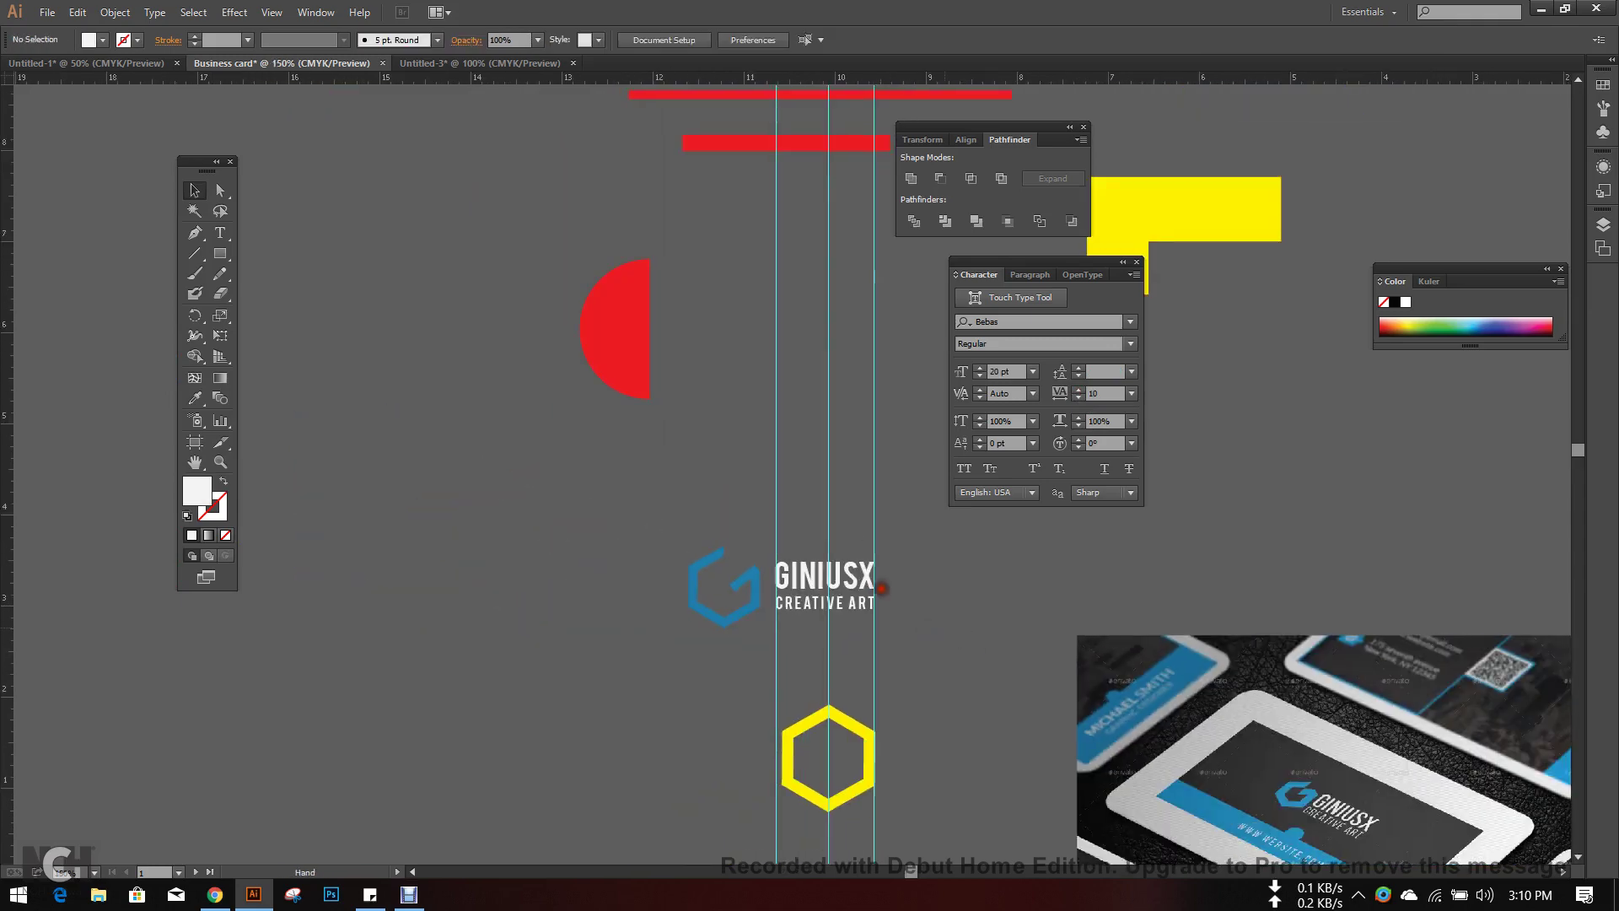
drag(927, 631, 549, 452)
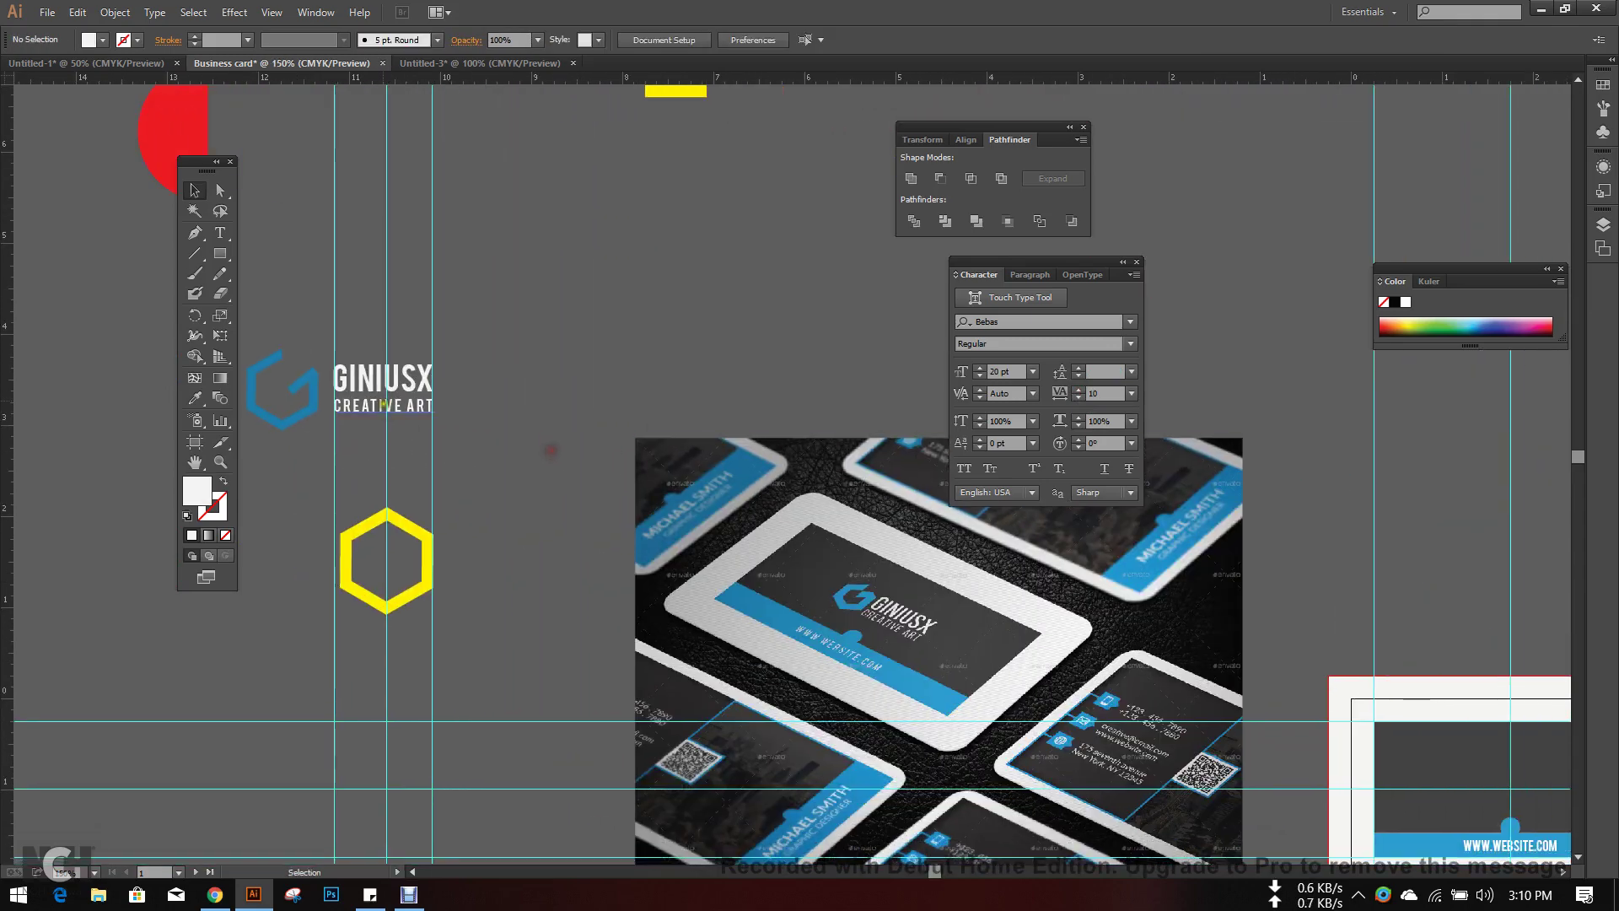
drag(414, 424, 624, 564)
click(462, 335)
scroll(624, 564, up, 3)
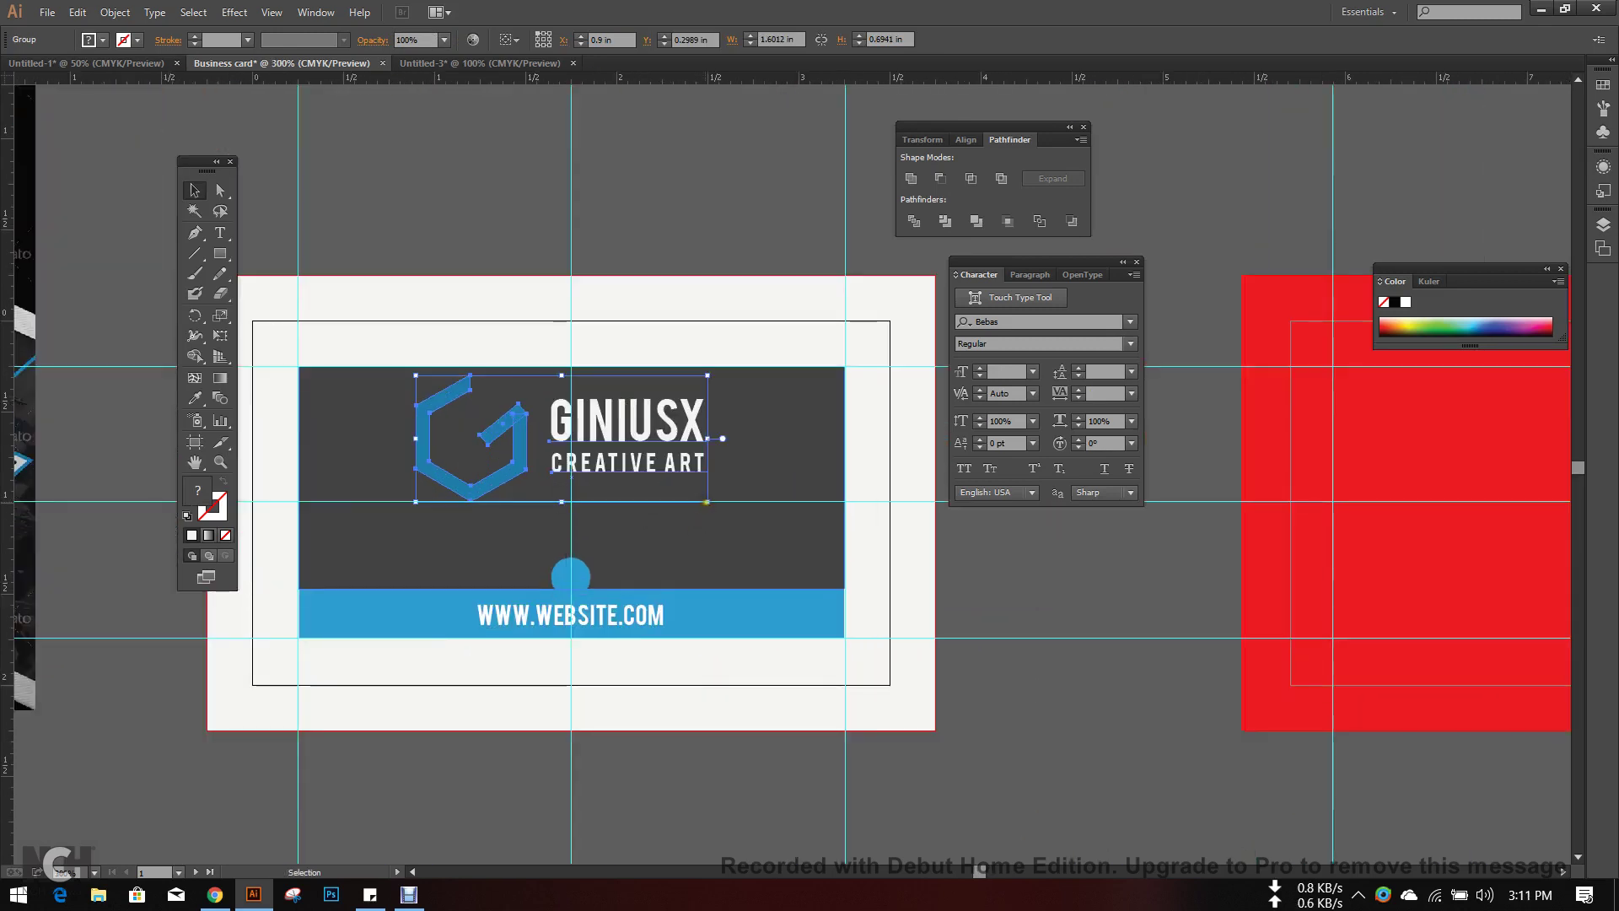
- Scale the logo group down proportionally to about 1.52 in wide and centre it on the card's middle vertical guide
drag(707, 503, 692, 496)
drag(587, 419, 743, 201)
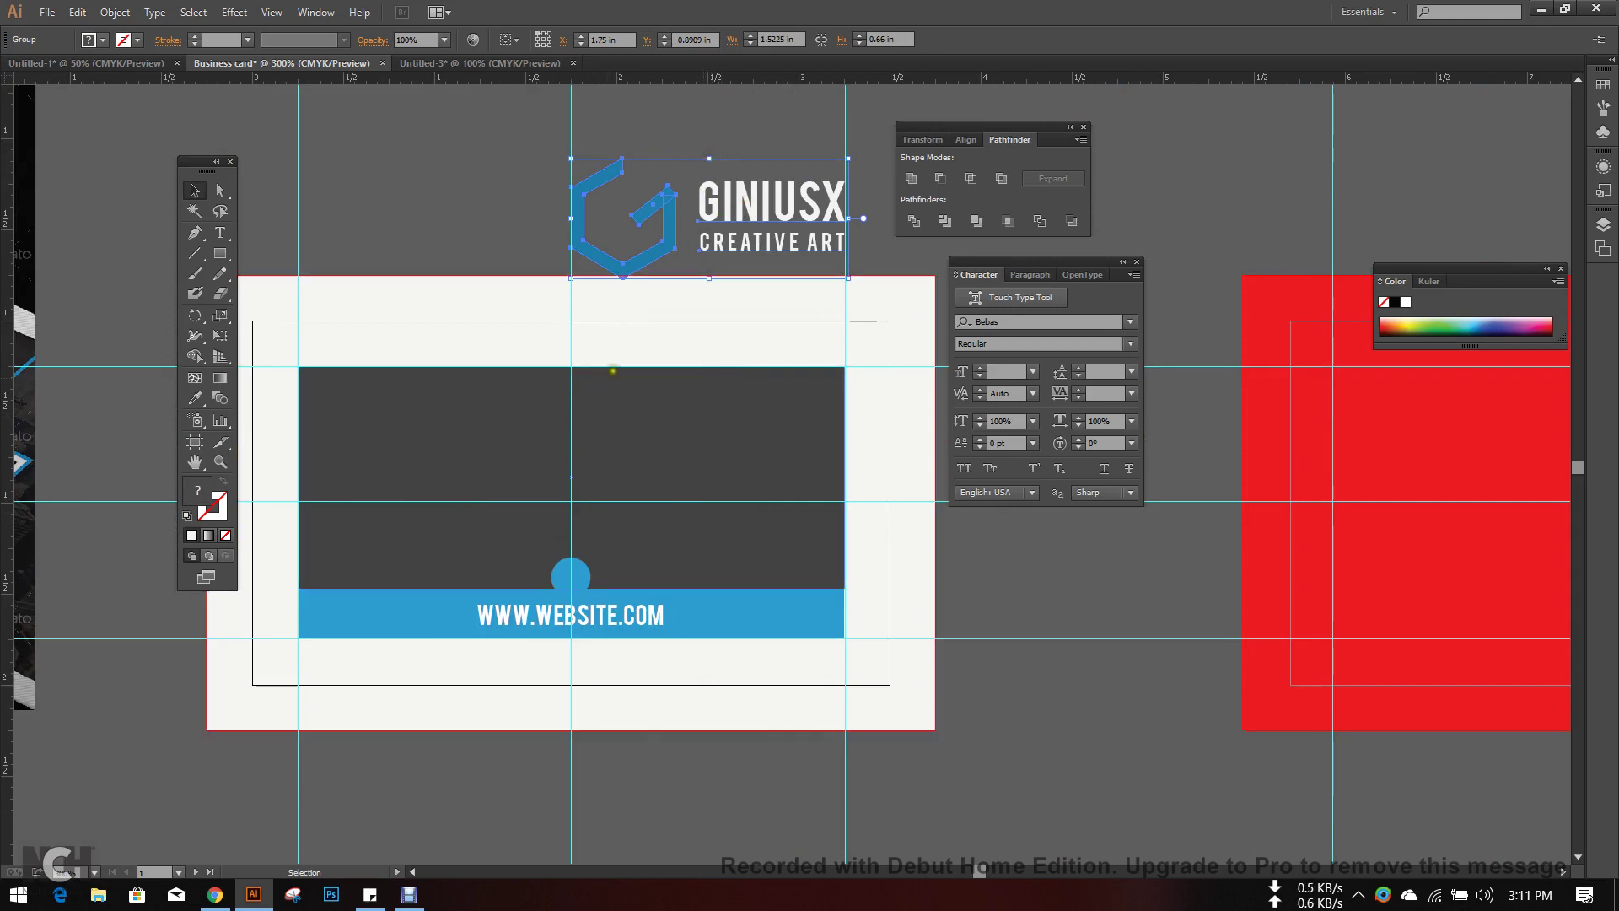
drag(748, 233, 600, 455)
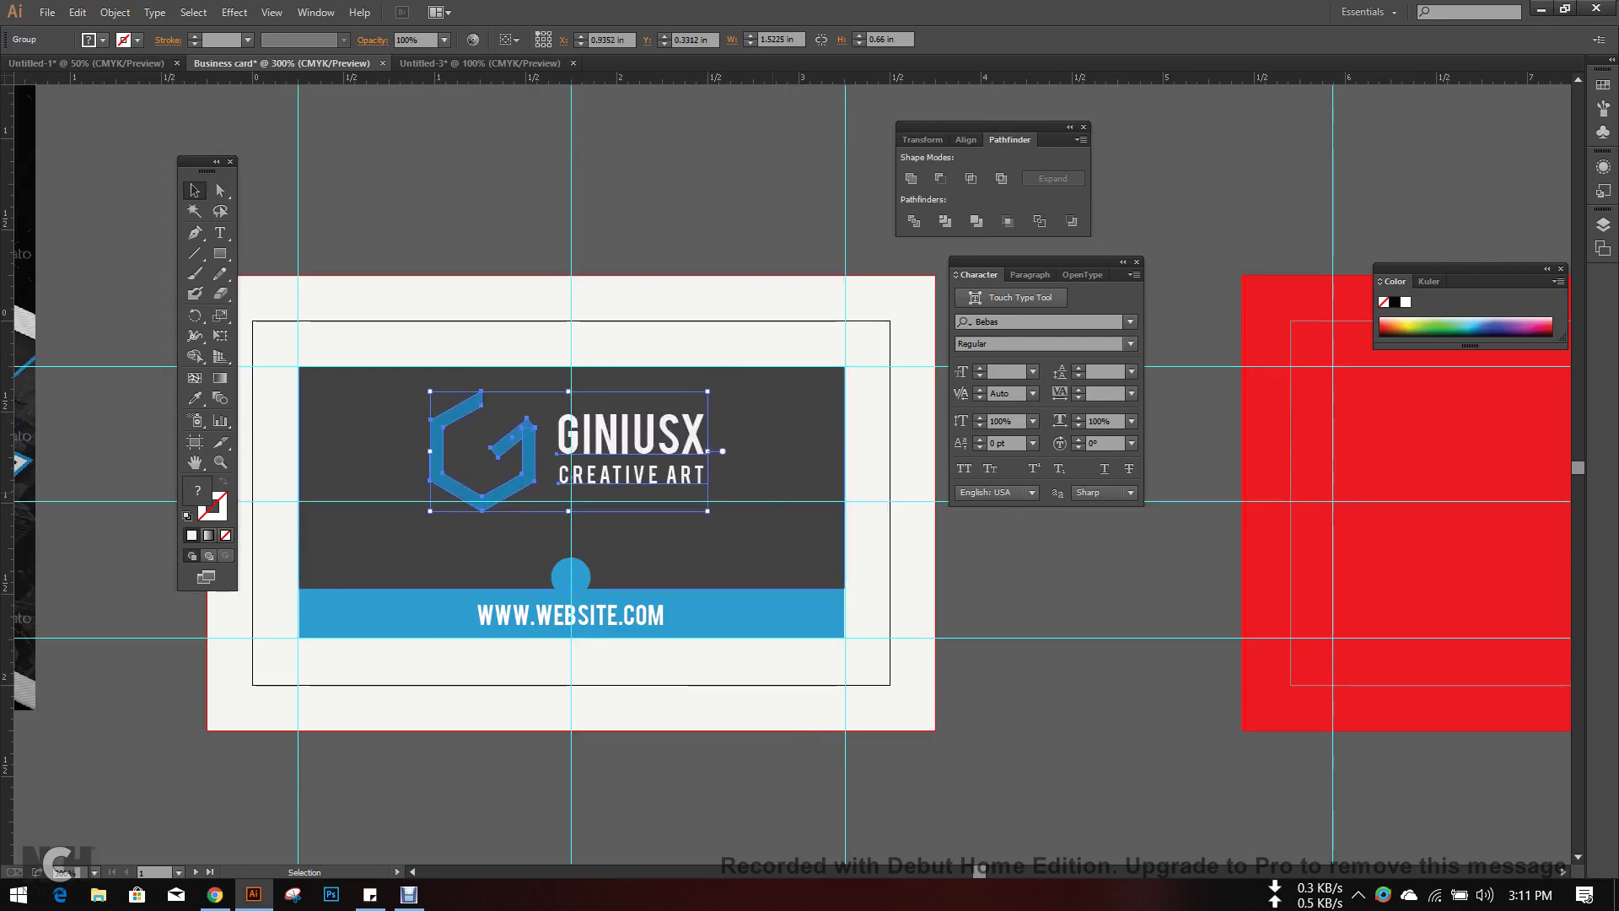
key(Right)
key(Down)
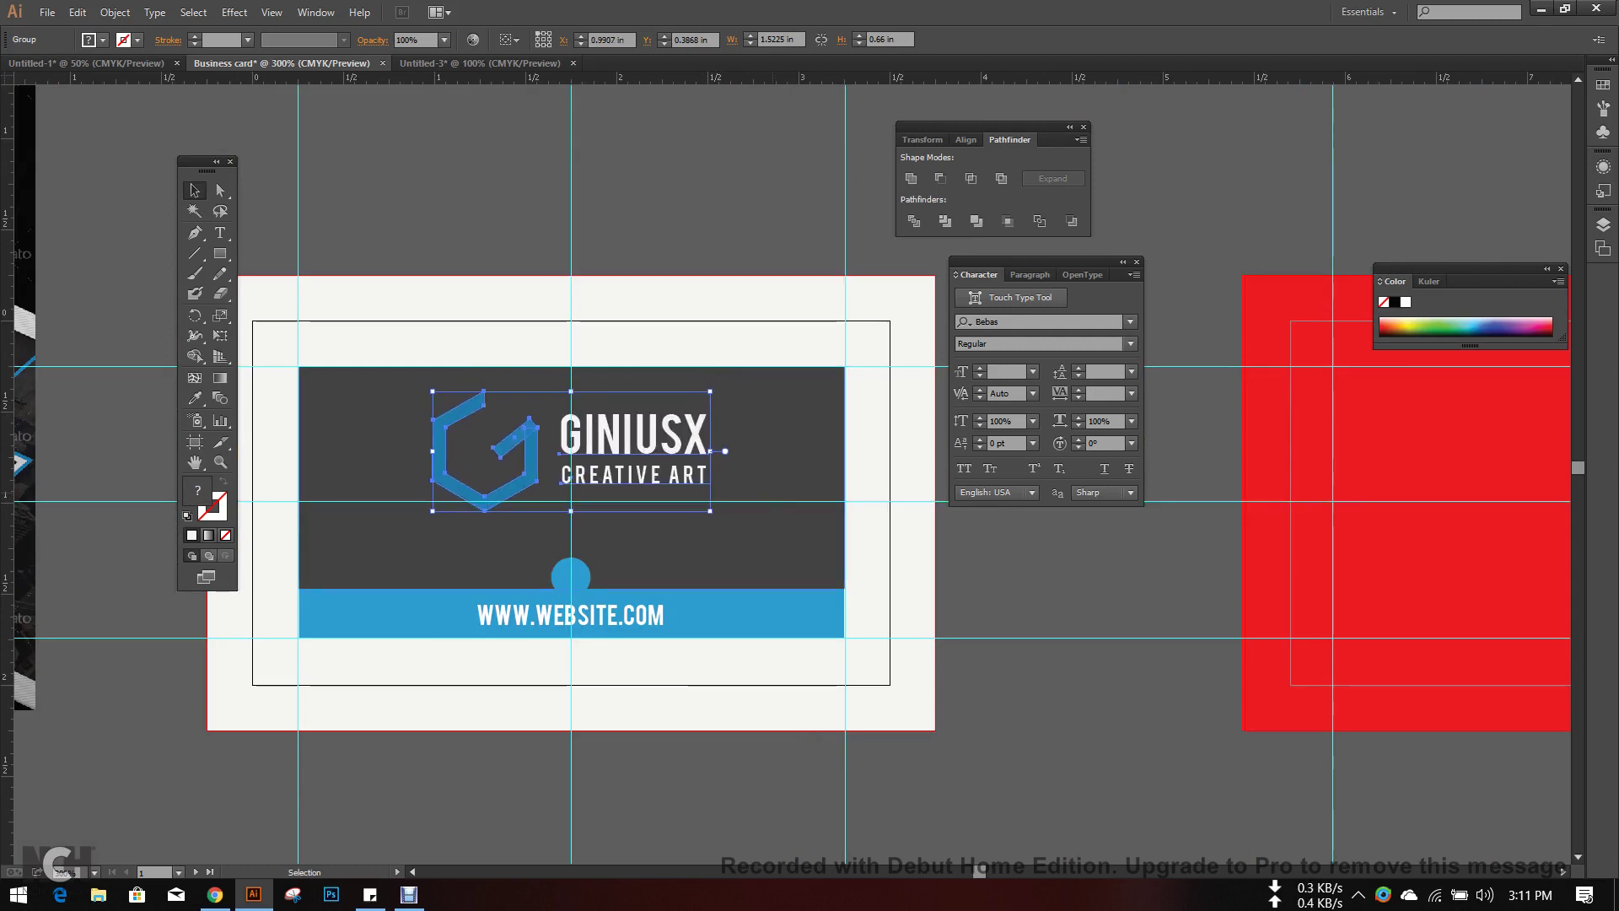
click(951, 607)
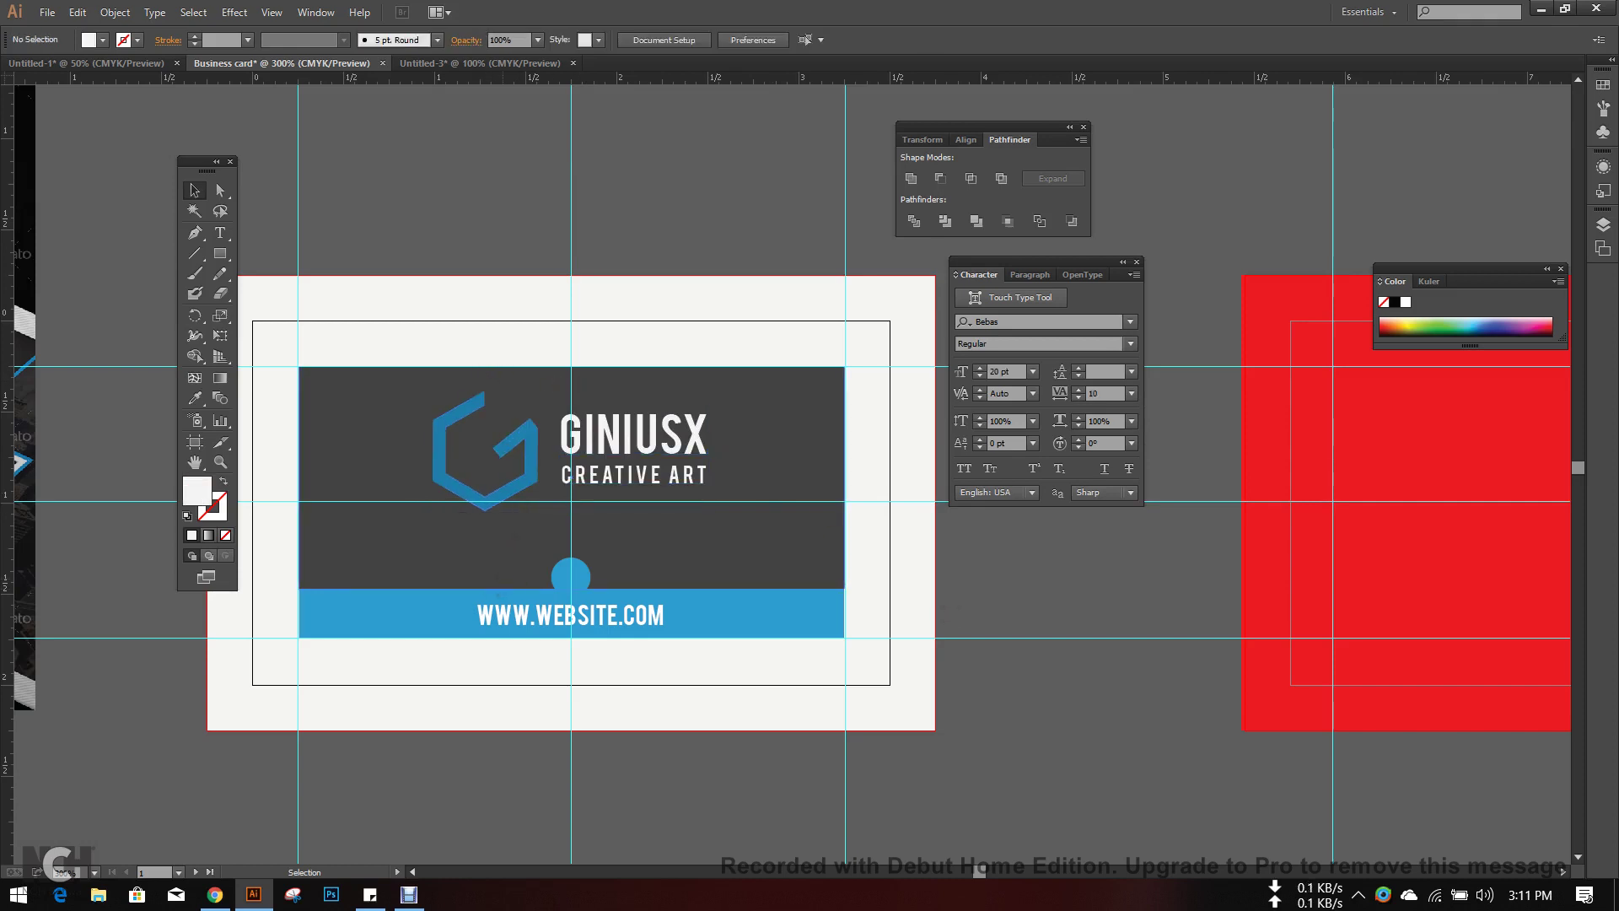
- Nudge the logo group straight down on the dark panel to a Y position of about 0.61 in
scroll(498, 591, down, 1)
click(683, 379)
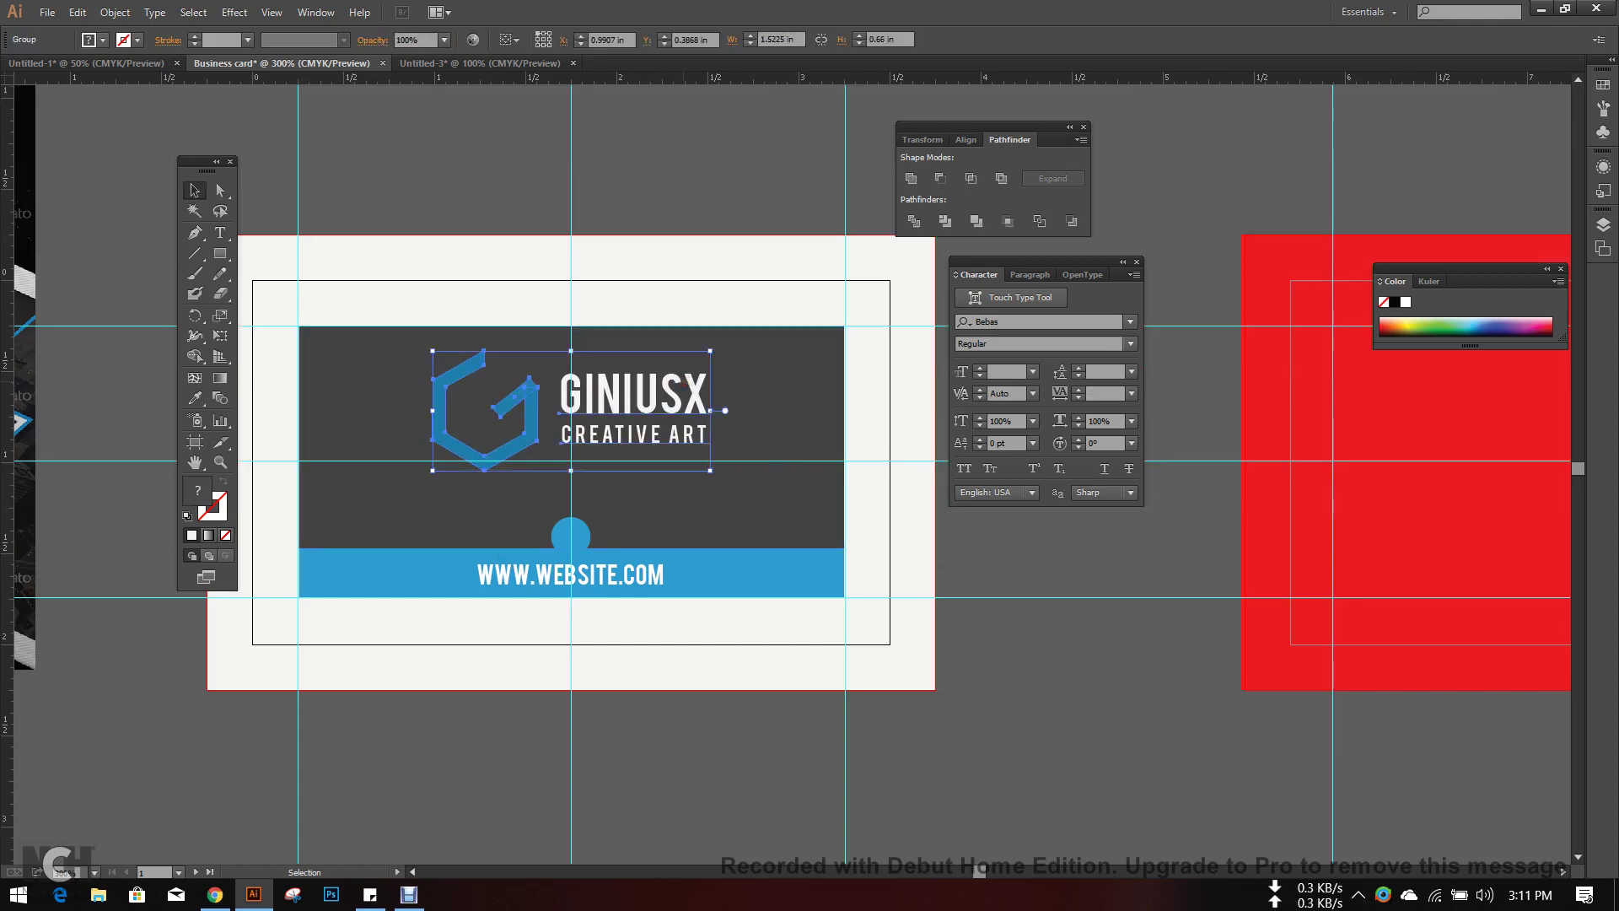
key(Down)
key(Down)
key(Down)
key(Down)
key(Down)
key(Down)
key(Down)
key(Down)
key(Down)
key(Down)
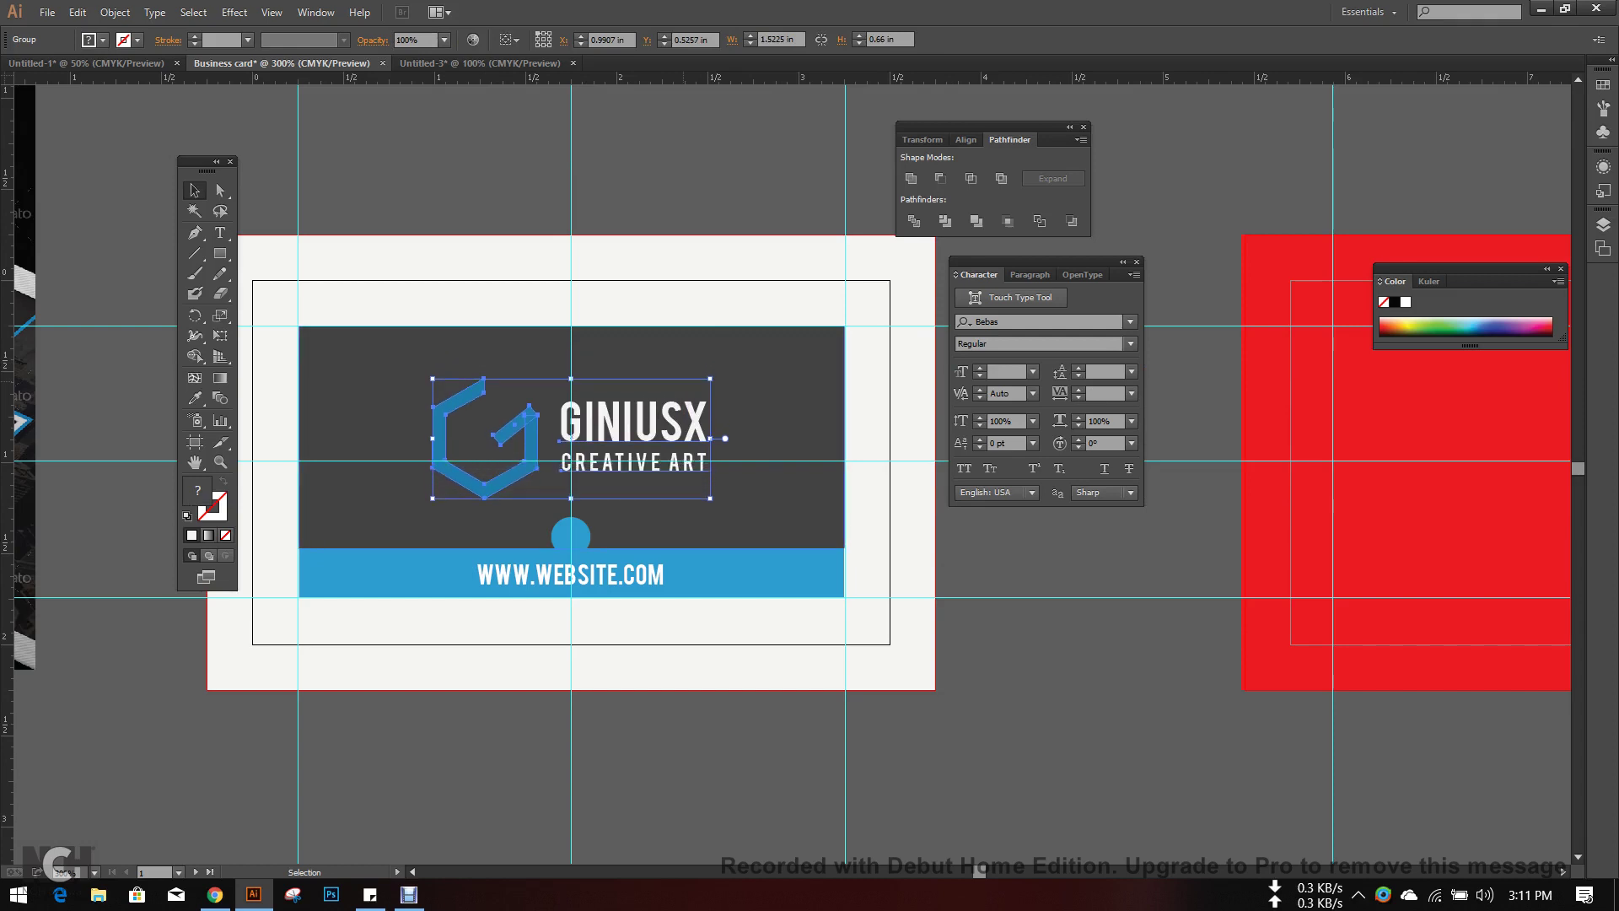
key(Down)
key(Down)
key(Down)
key(Down)
key(Down)
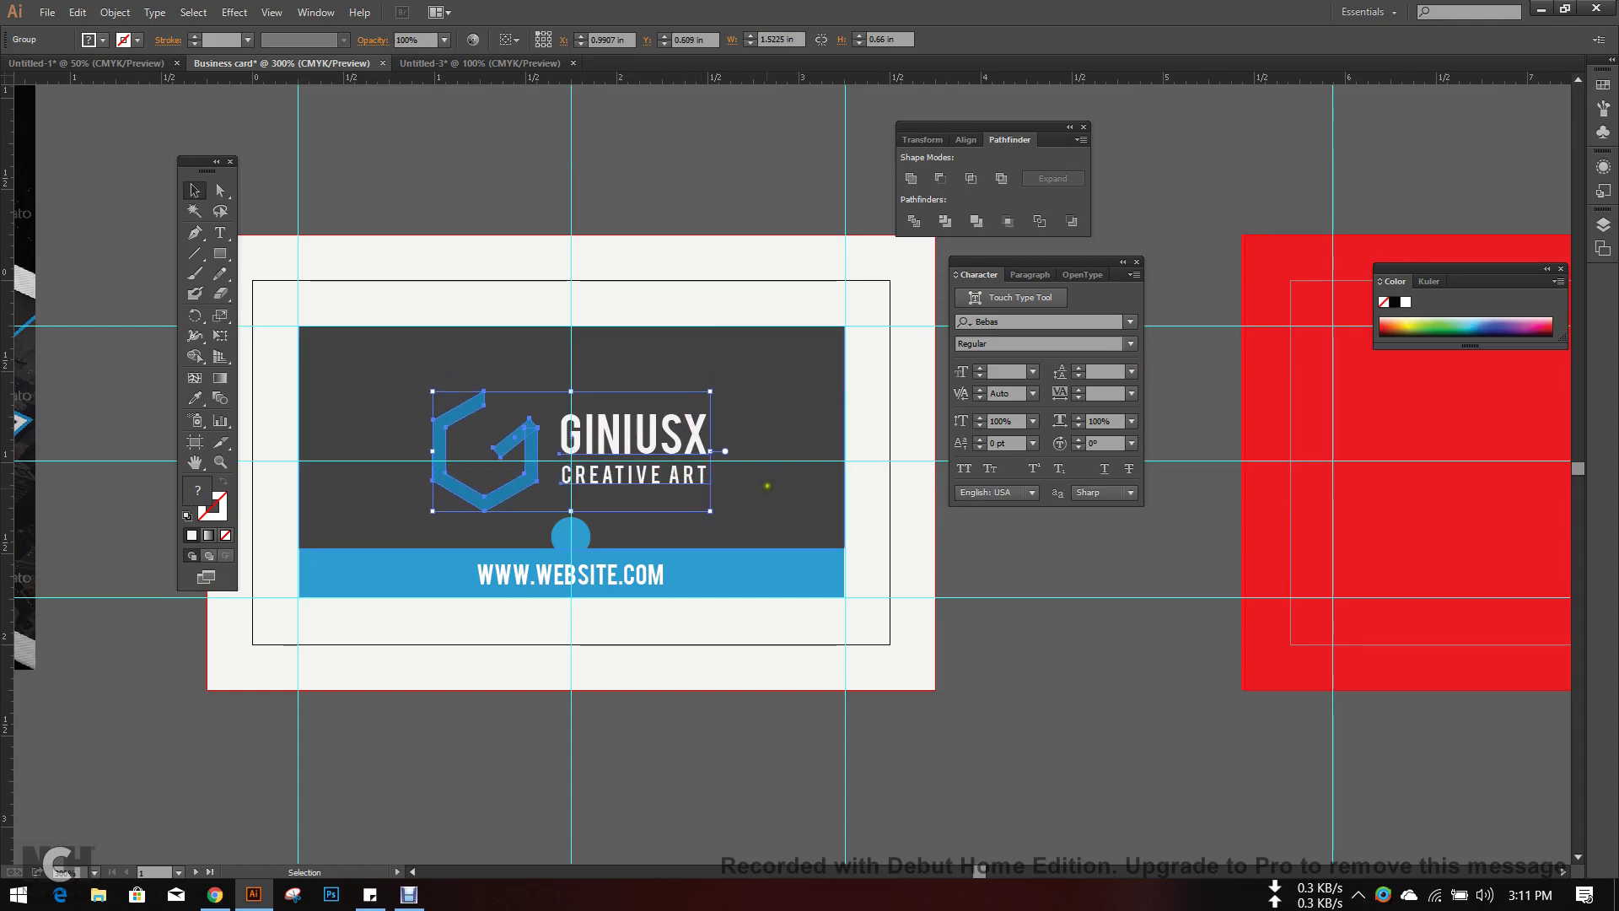
- Move the logo group off the card to the empty area above it and ungroup it
scroll(711, 506, up, 4)
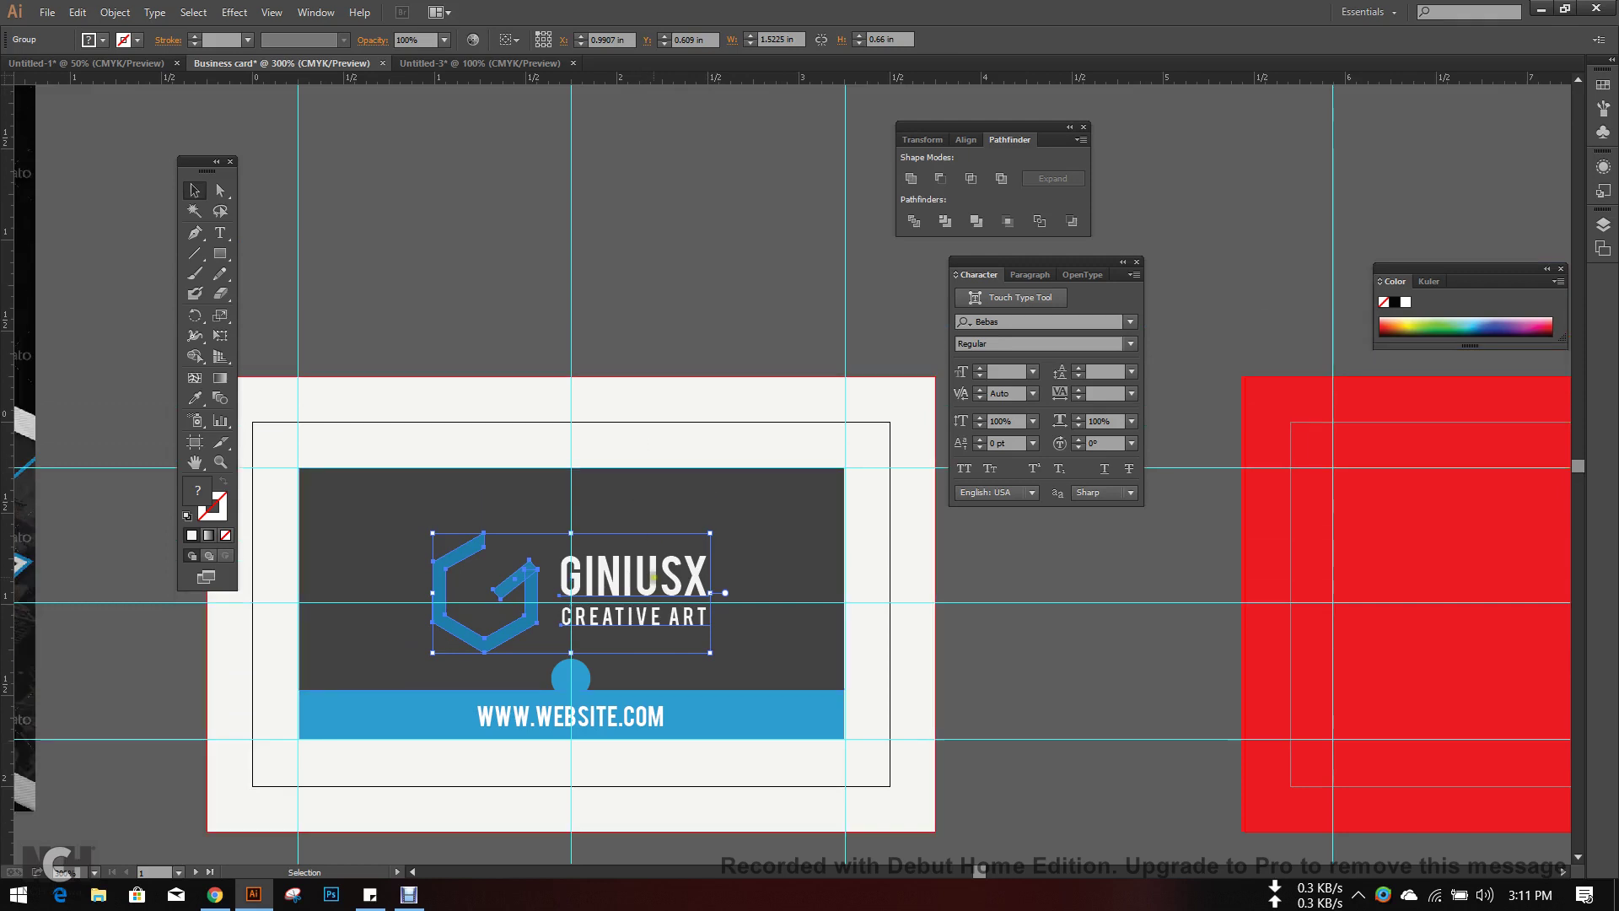
drag(631, 576, 615, 233)
right_click(615, 233)
click(705, 337)
click(492, 301)
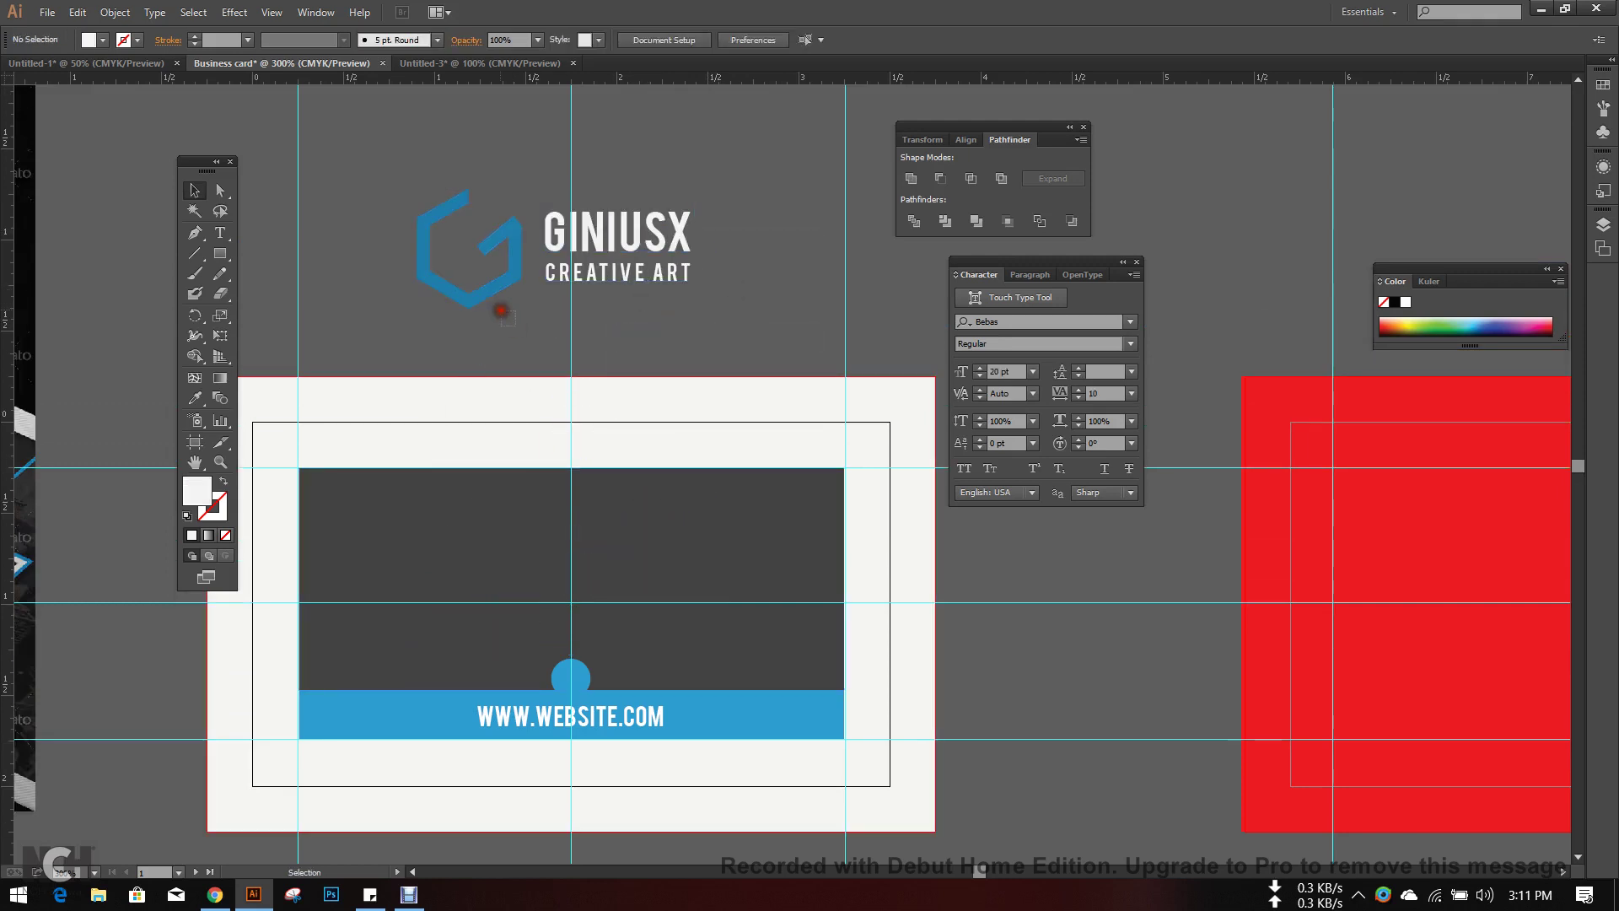
- Scale the blue G symbol down proportionally to about three quarters of its size, leaving the text lines as they are
drag(521, 309, 495, 278)
click(529, 332)
click(667, 274)
click(688, 311)
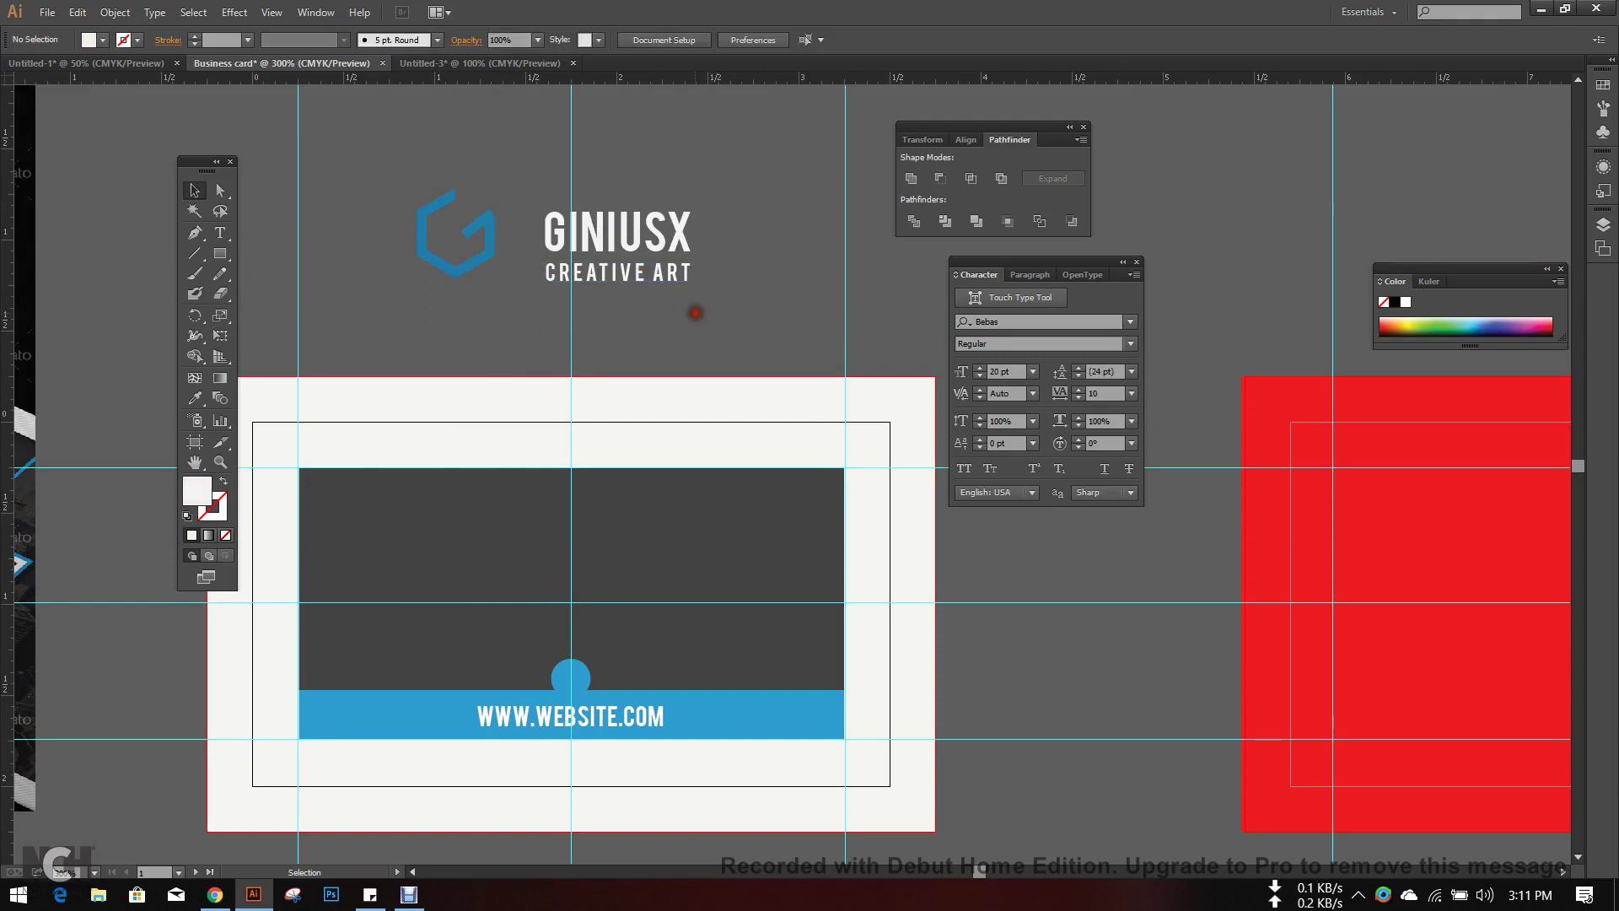
- Move the smaller G symbol closer to the text, centre it vertically beside both lines, and regroup the logo
click(616, 224)
click(640, 295)
click(504, 253)
drag(659, 309, 443, 175)
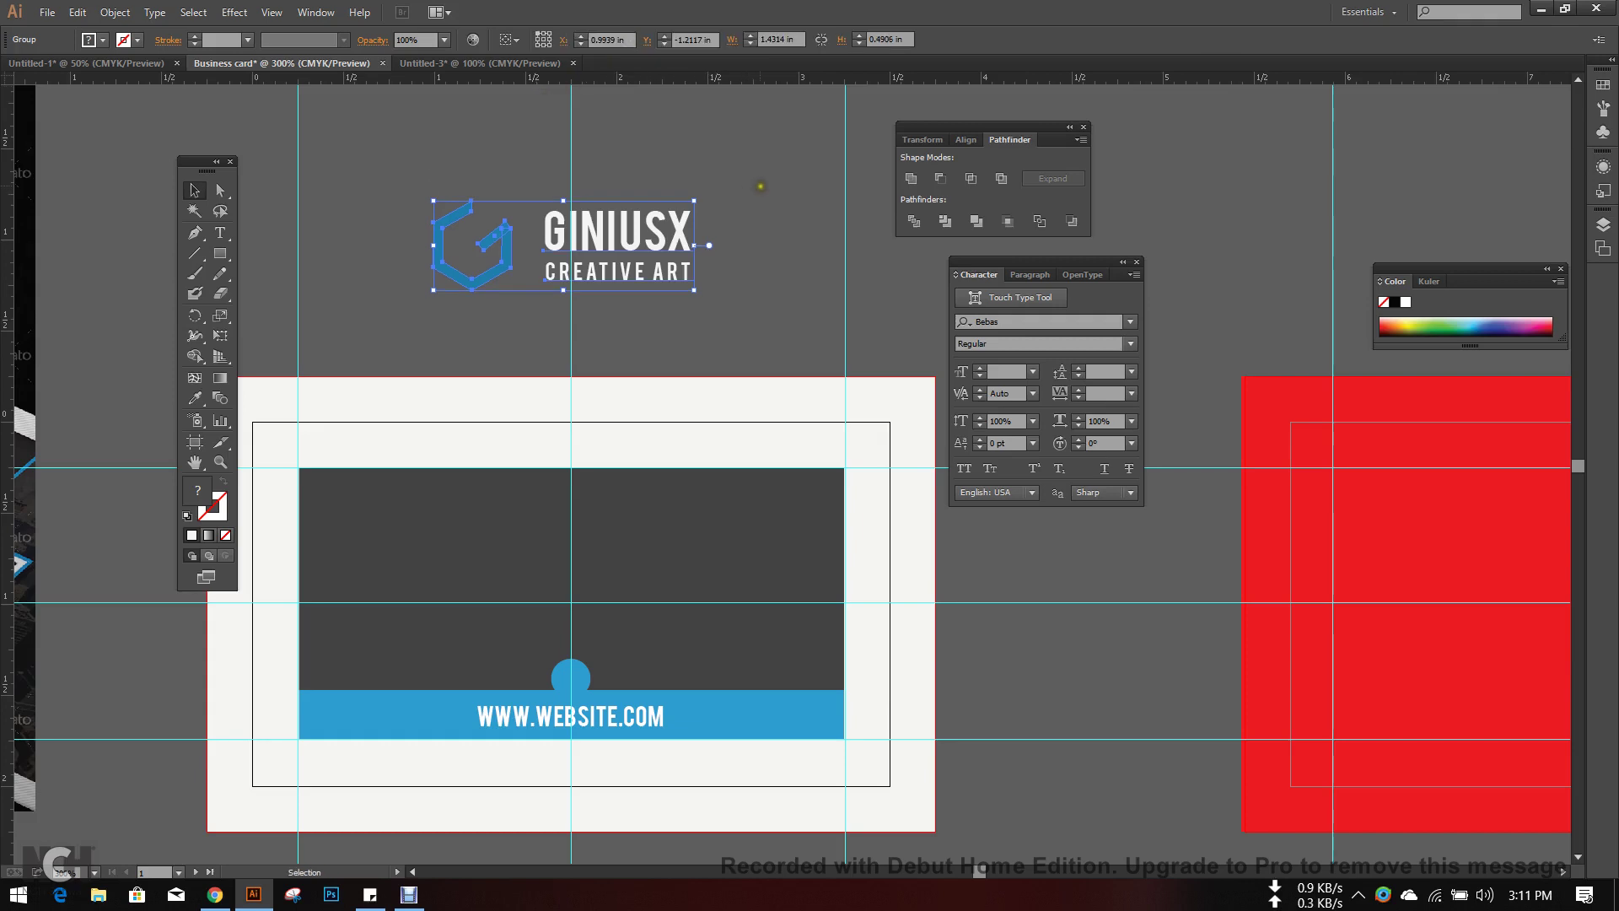
- Move the regrouped logo back onto the upper part of the dark panel, to a Y position of about 0.52 in
drag(615, 244, 649, 549)
scroll(695, 544, down, 3)
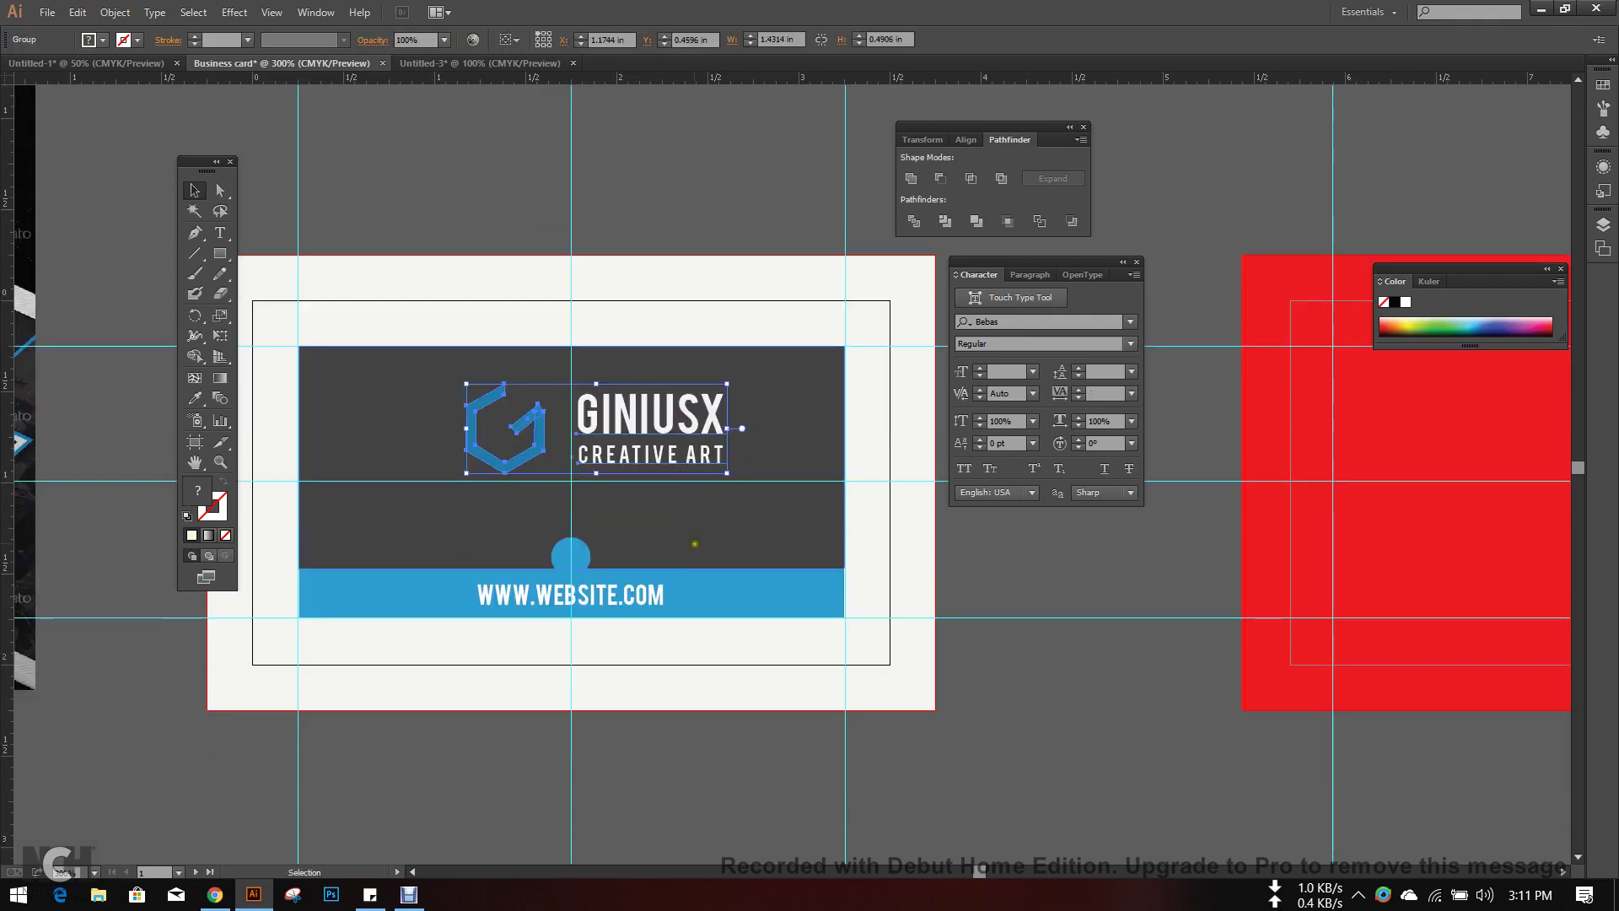
key(Down)
key(Down)
key(Down)
key(Down)
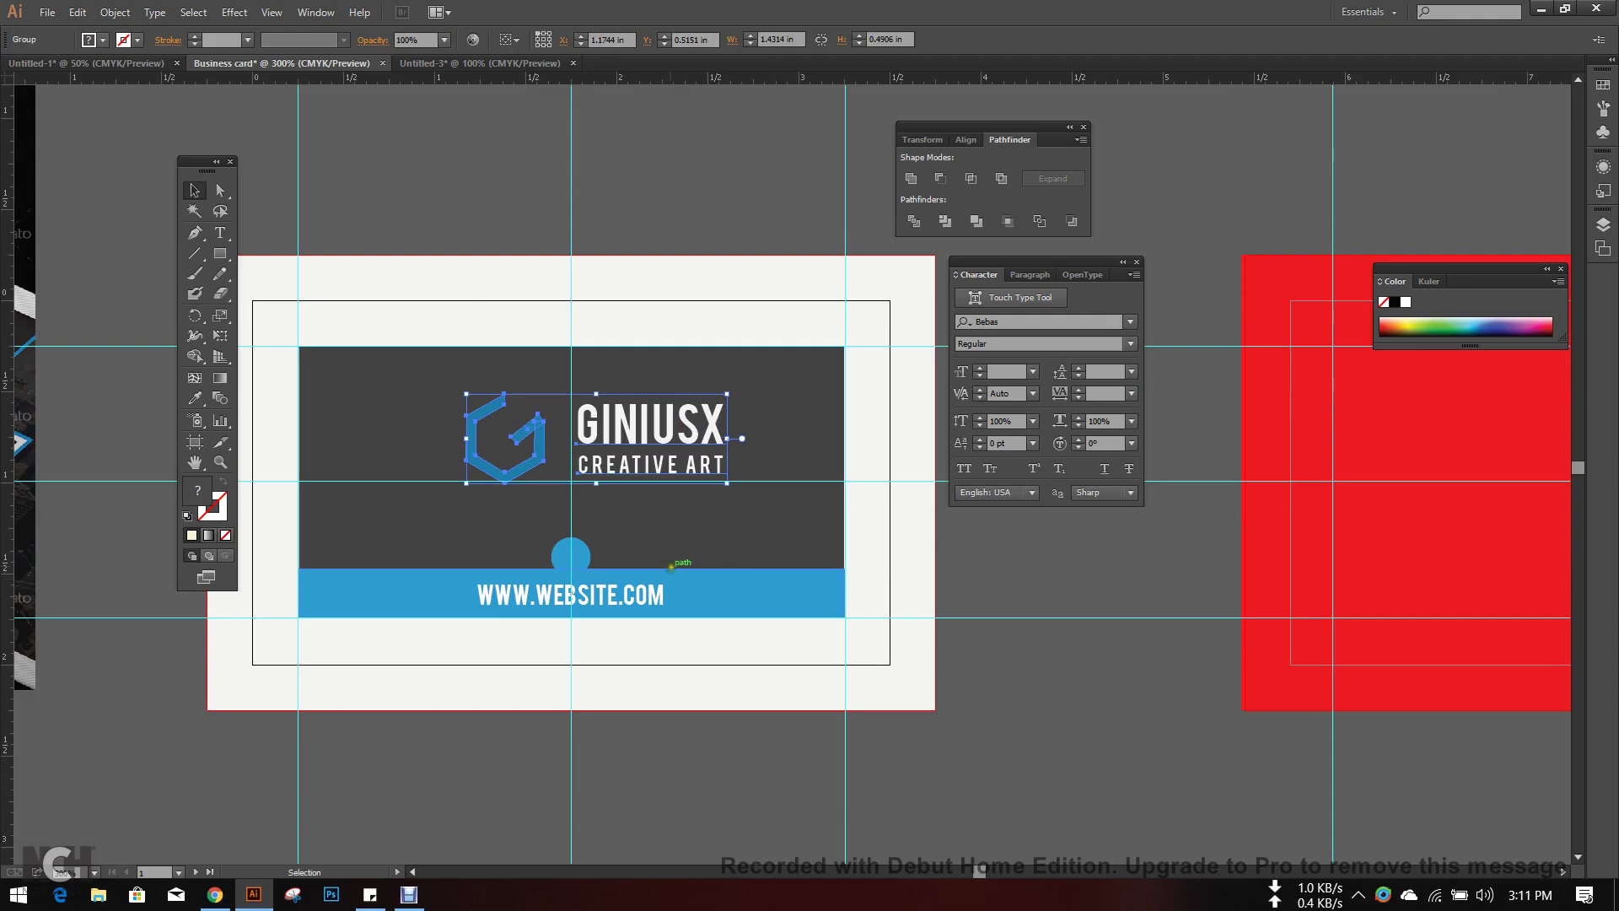
- Nudge the logo group slightly down and left until it is centred on the card's vertical guide, at X about 1.04 in
scroll(672, 566, down, 1)
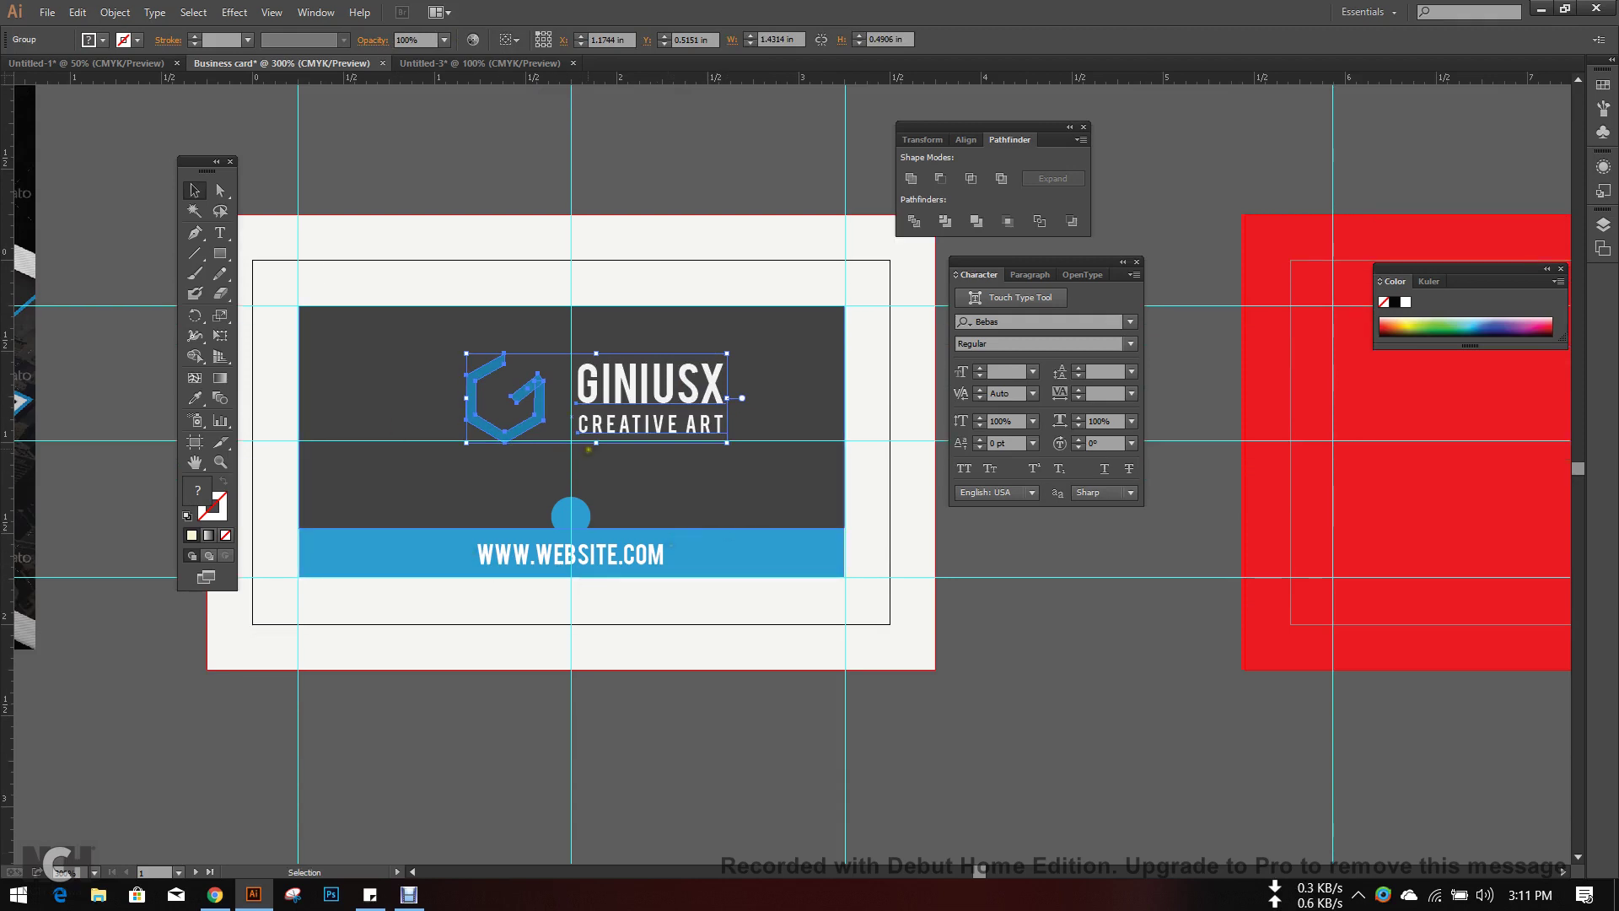
key(Down)
key(Down)
key(Down)
key(Left)
key(Left)
key(Left)
key(Left)
key(Left)
key(Left)
key(Left)
key(Left)
key(Left)
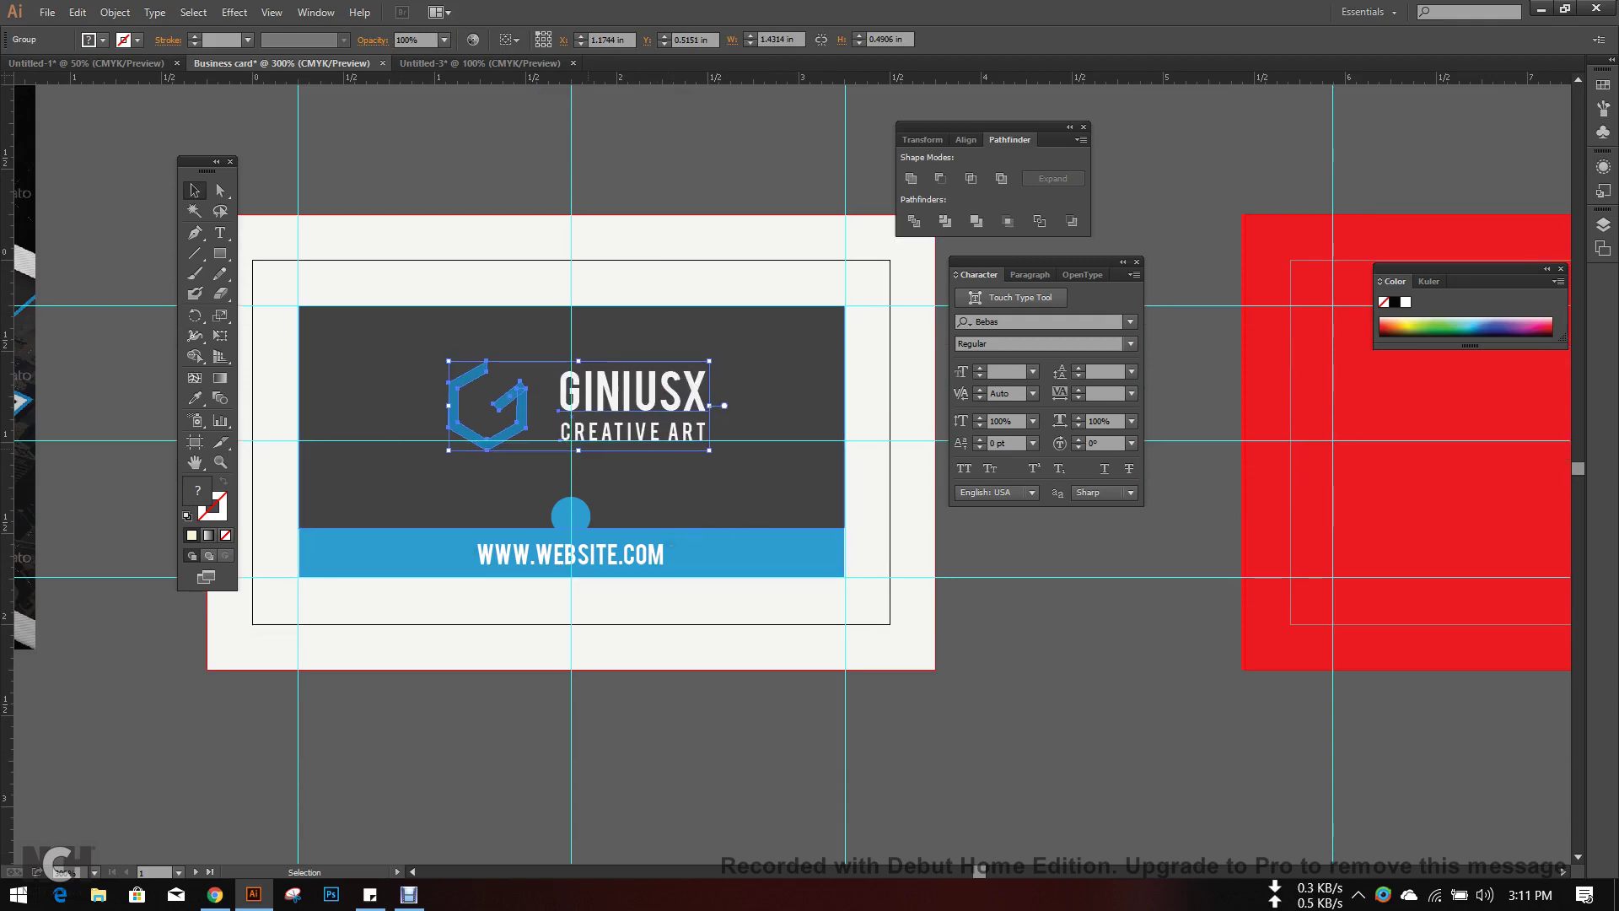
key(Left)
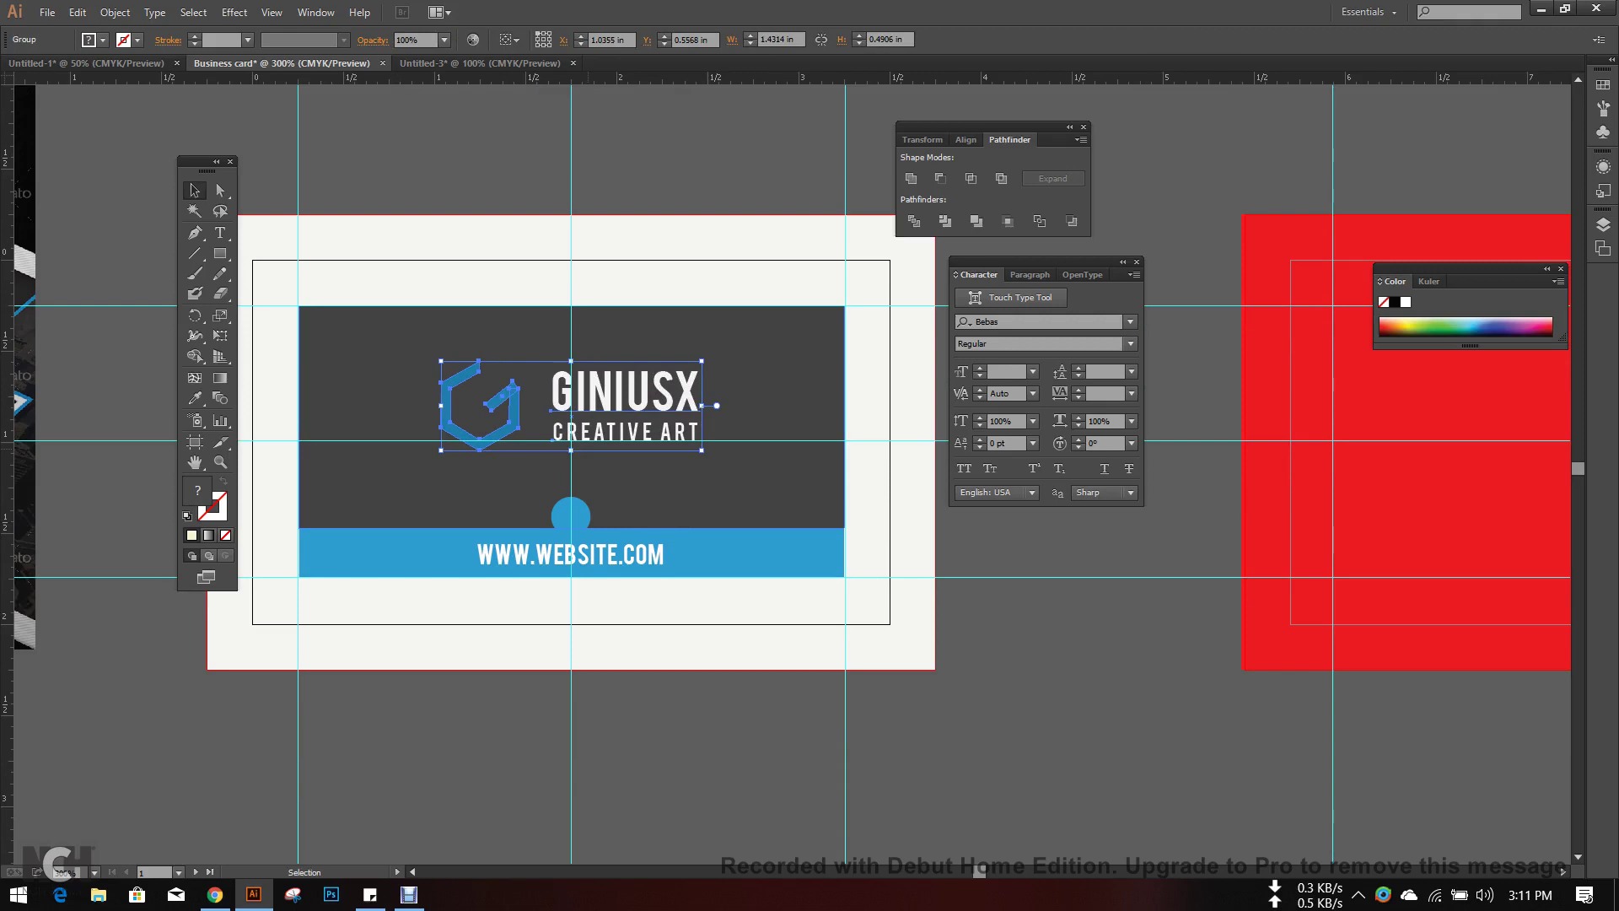
- Nudge the logo group down onto the card's middle horizontal guide, at Y about 0.75 in, and deselect it
key(Down)
key(Down)
key(Down)
key(Down)
key(Down)
key(Down)
key(Down)
key(Down)
key(Down)
key(Down)
key(Down)
key(Down)
key(Down)
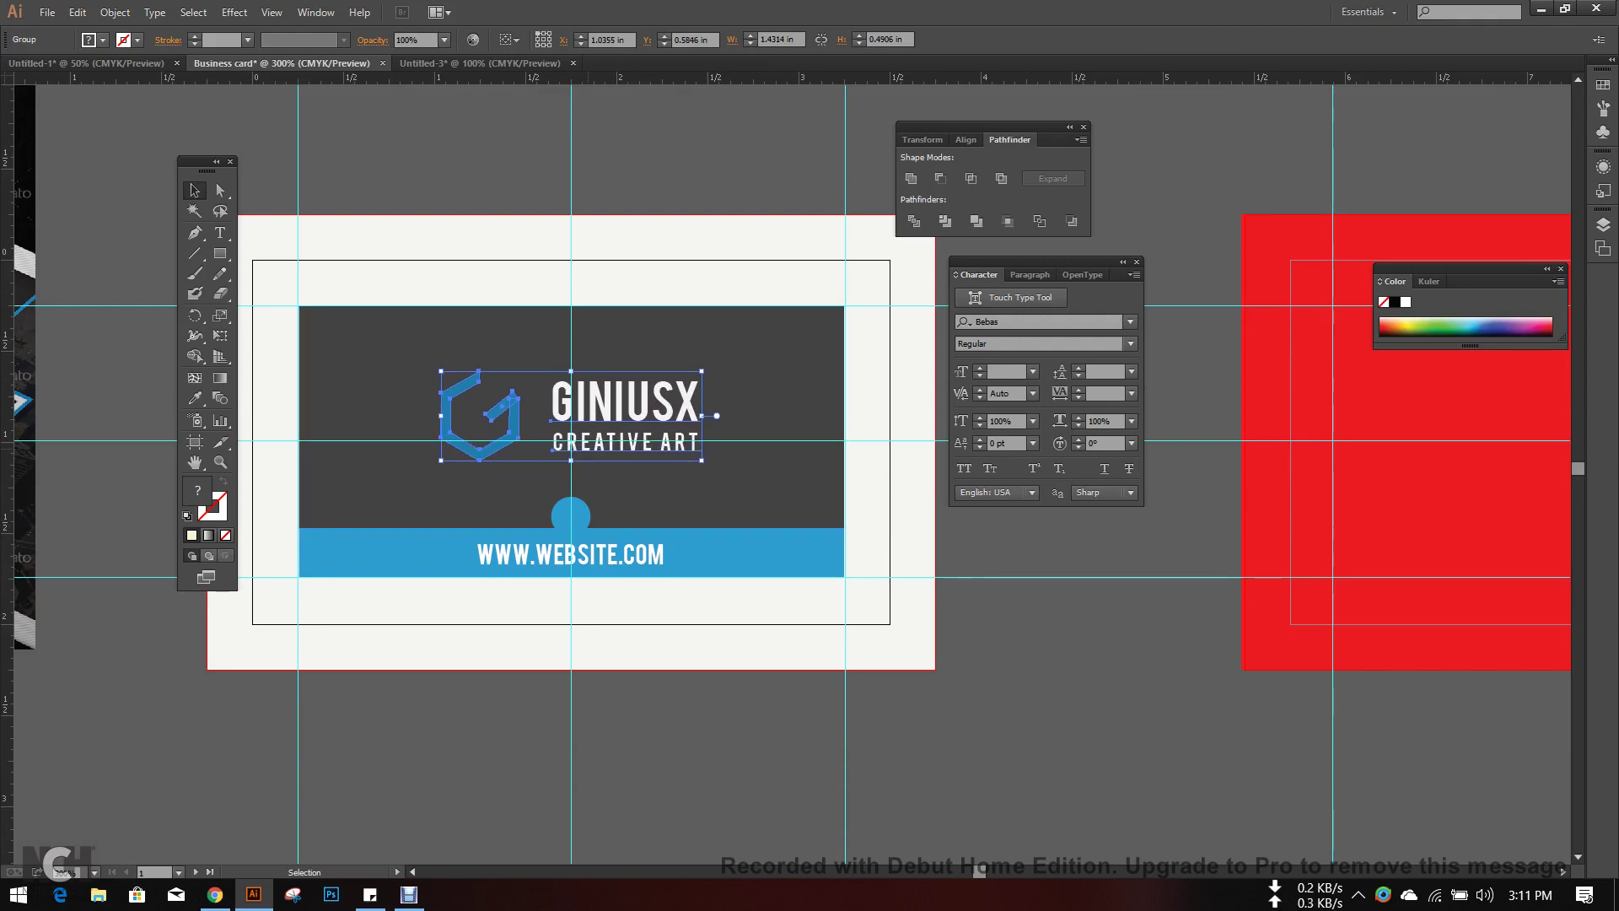
key(Down)
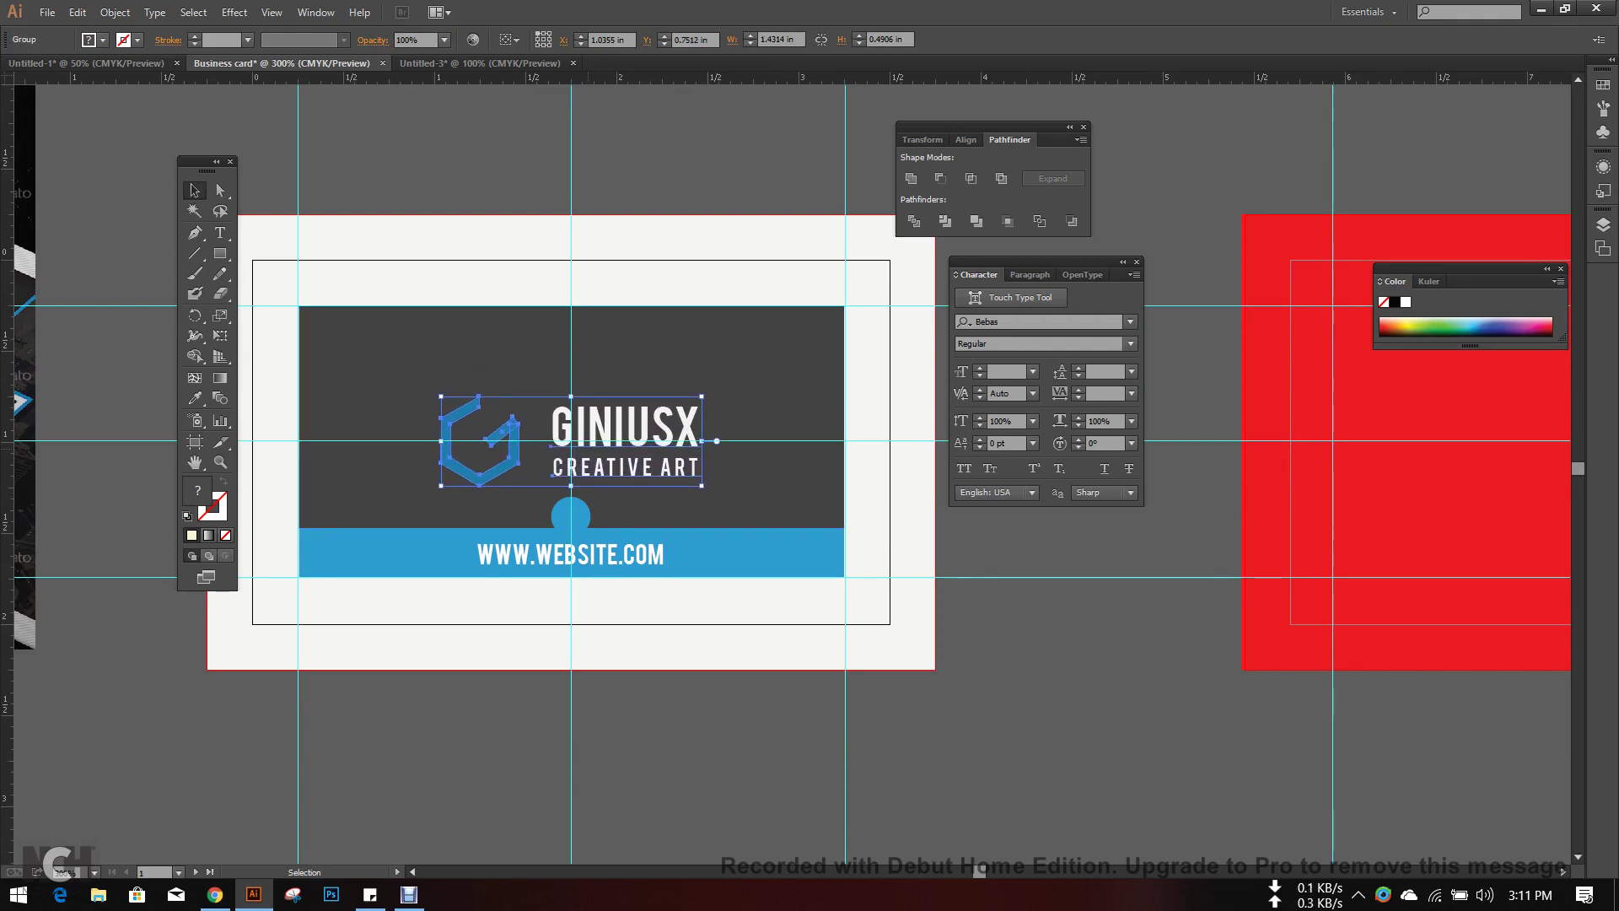
click(1159, 754)
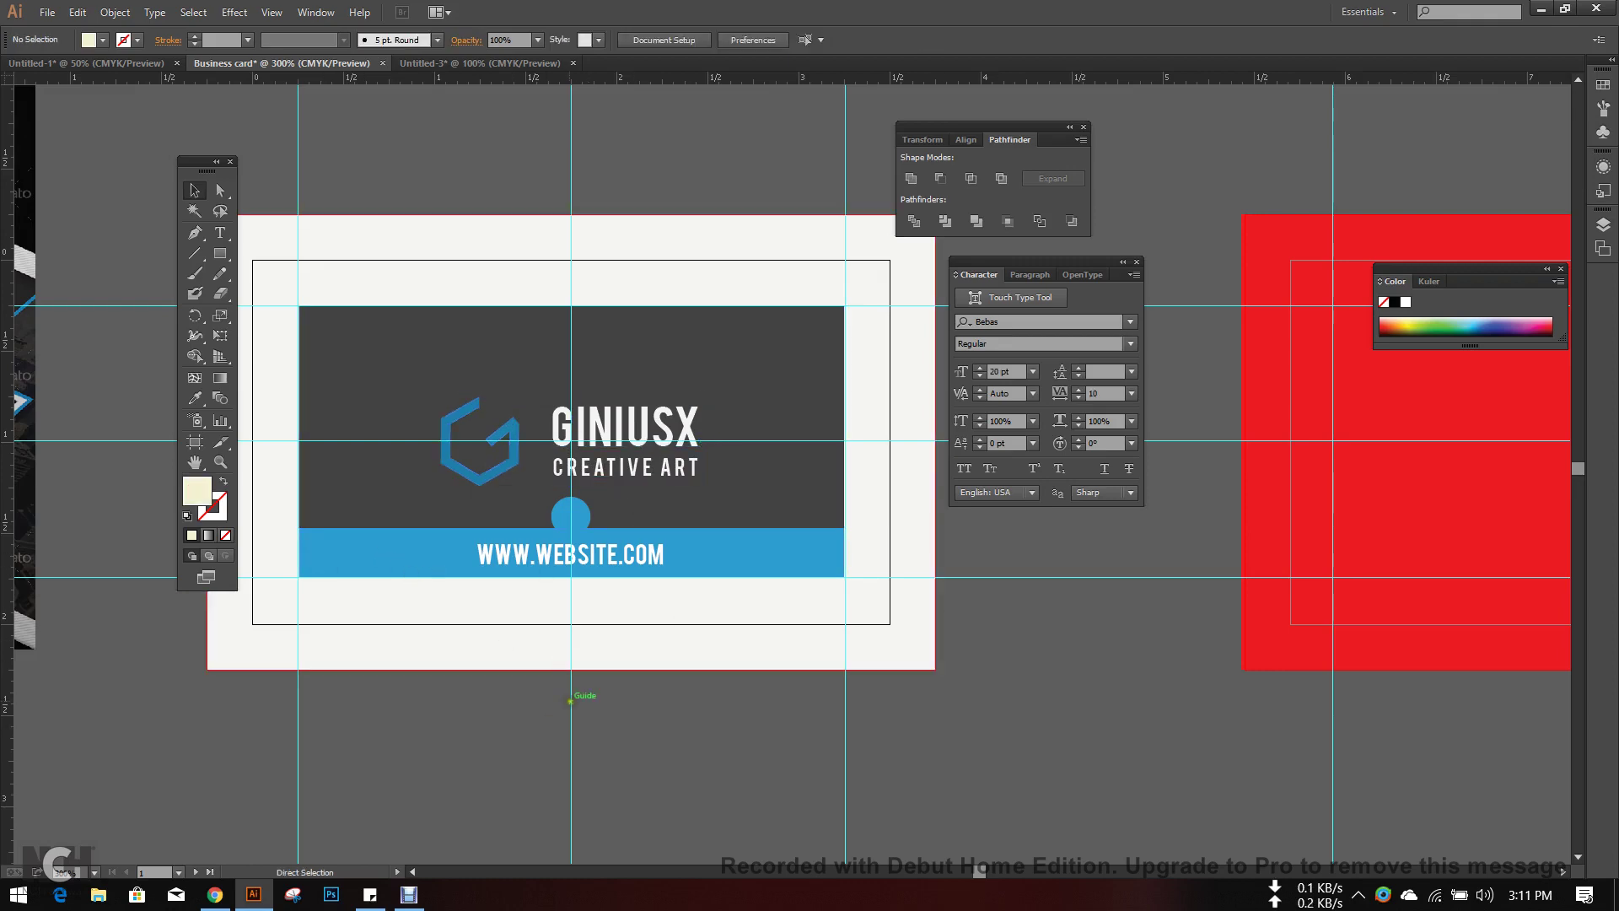
- Compare the logo placement with the reference card, then add a horizontal guide through the dark panel's vertical centre
scroll(570, 700, down, 2)
scroll(437, 709, left, 5)
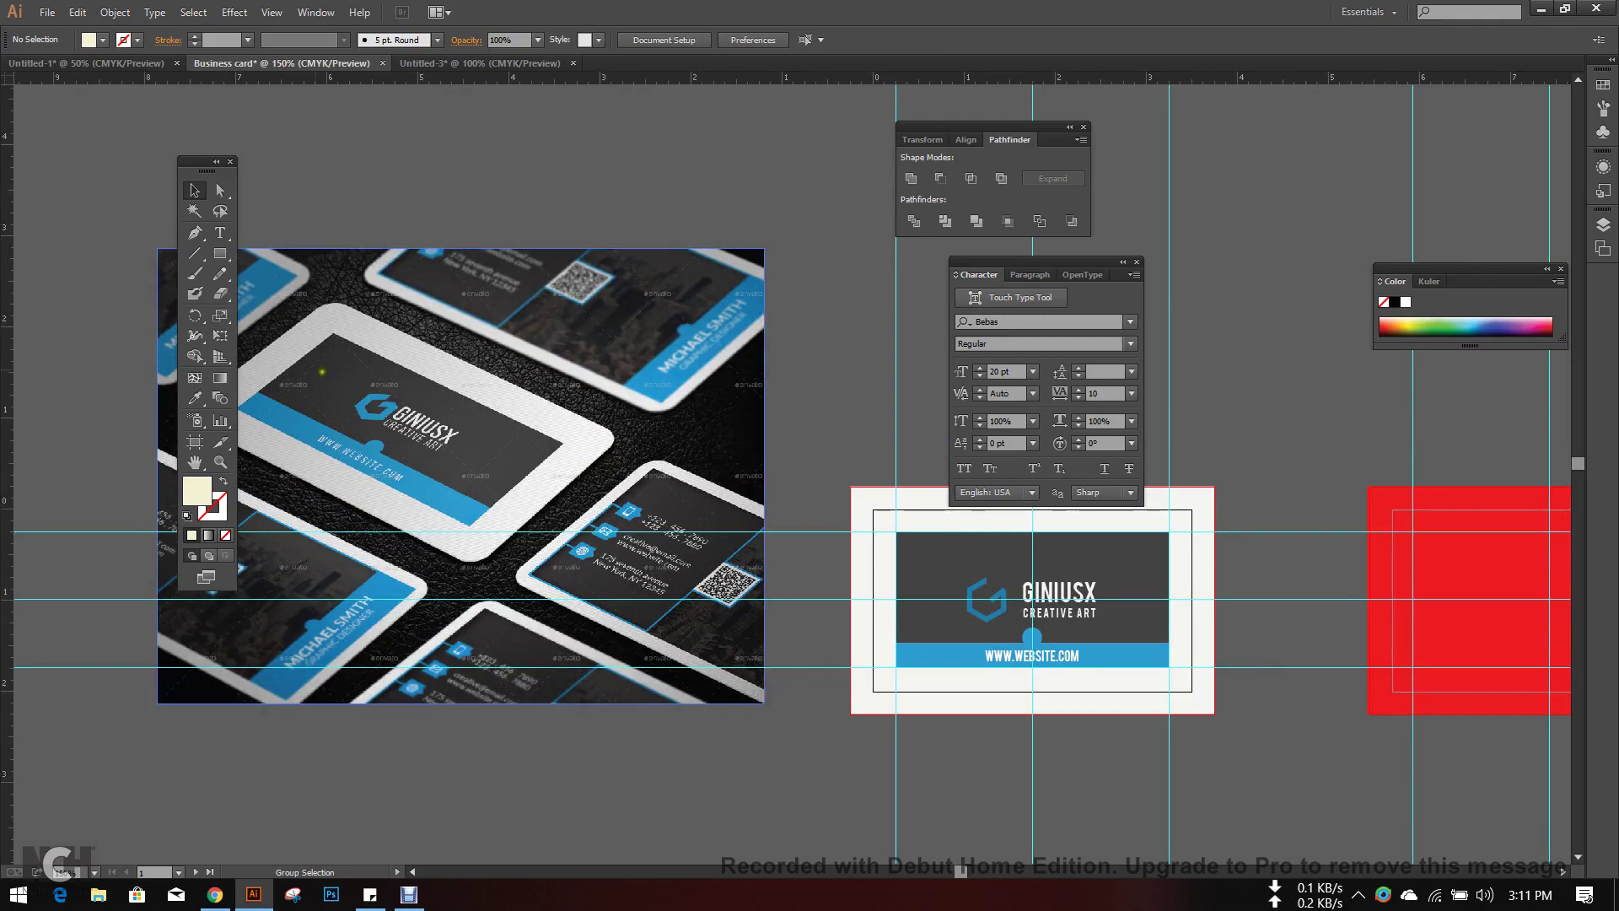
scroll(322, 371, up, 2)
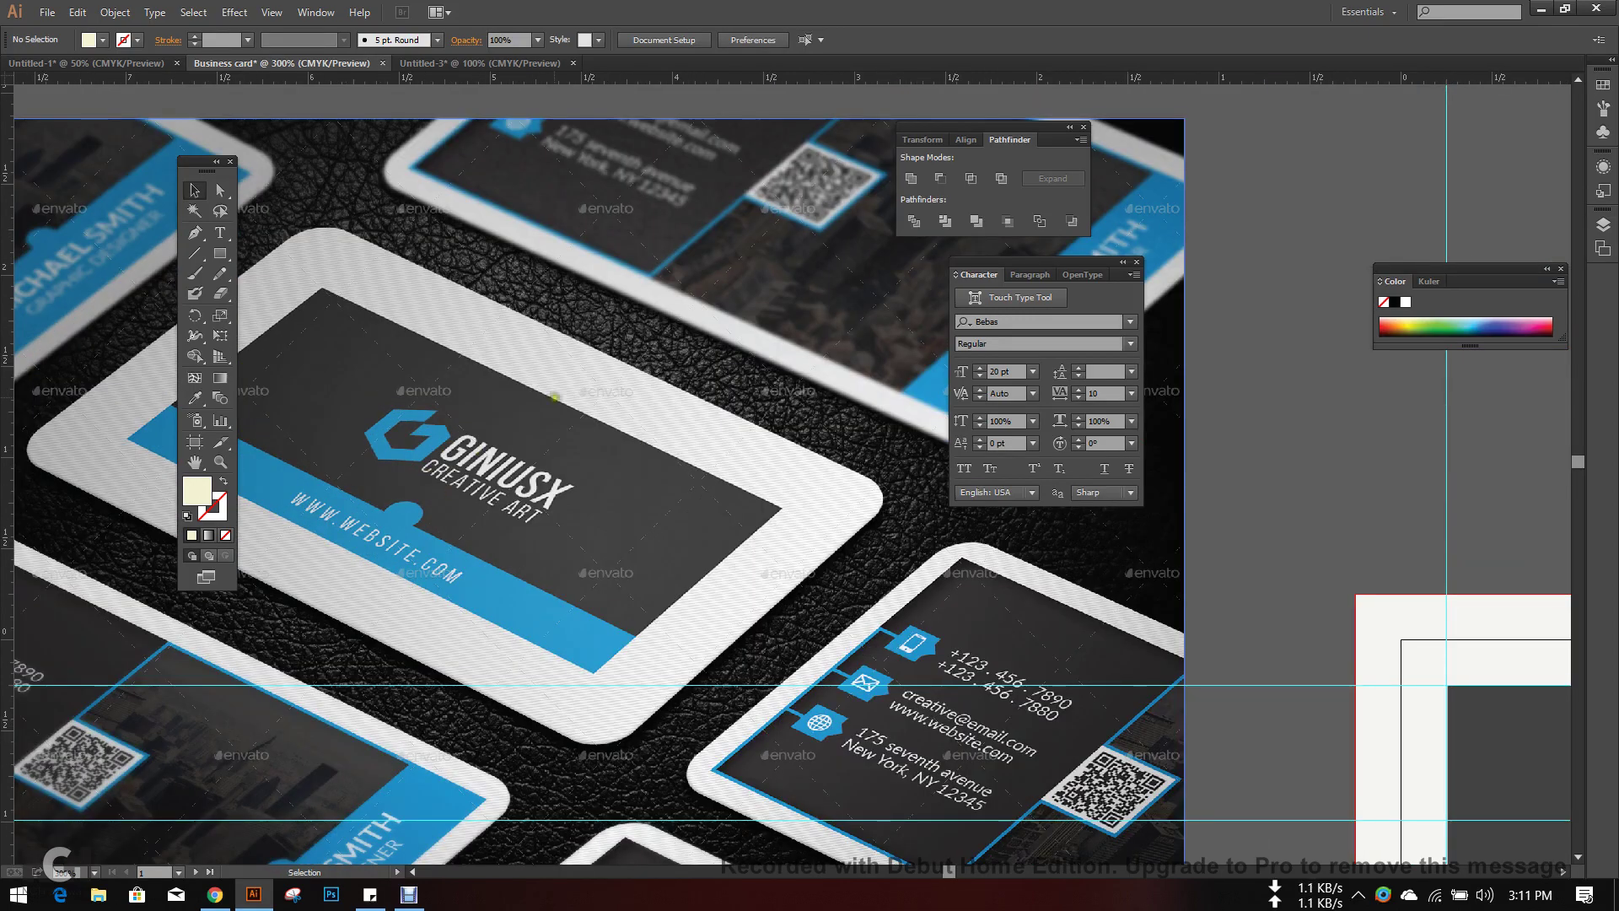
scroll(706, 553, down, 2)
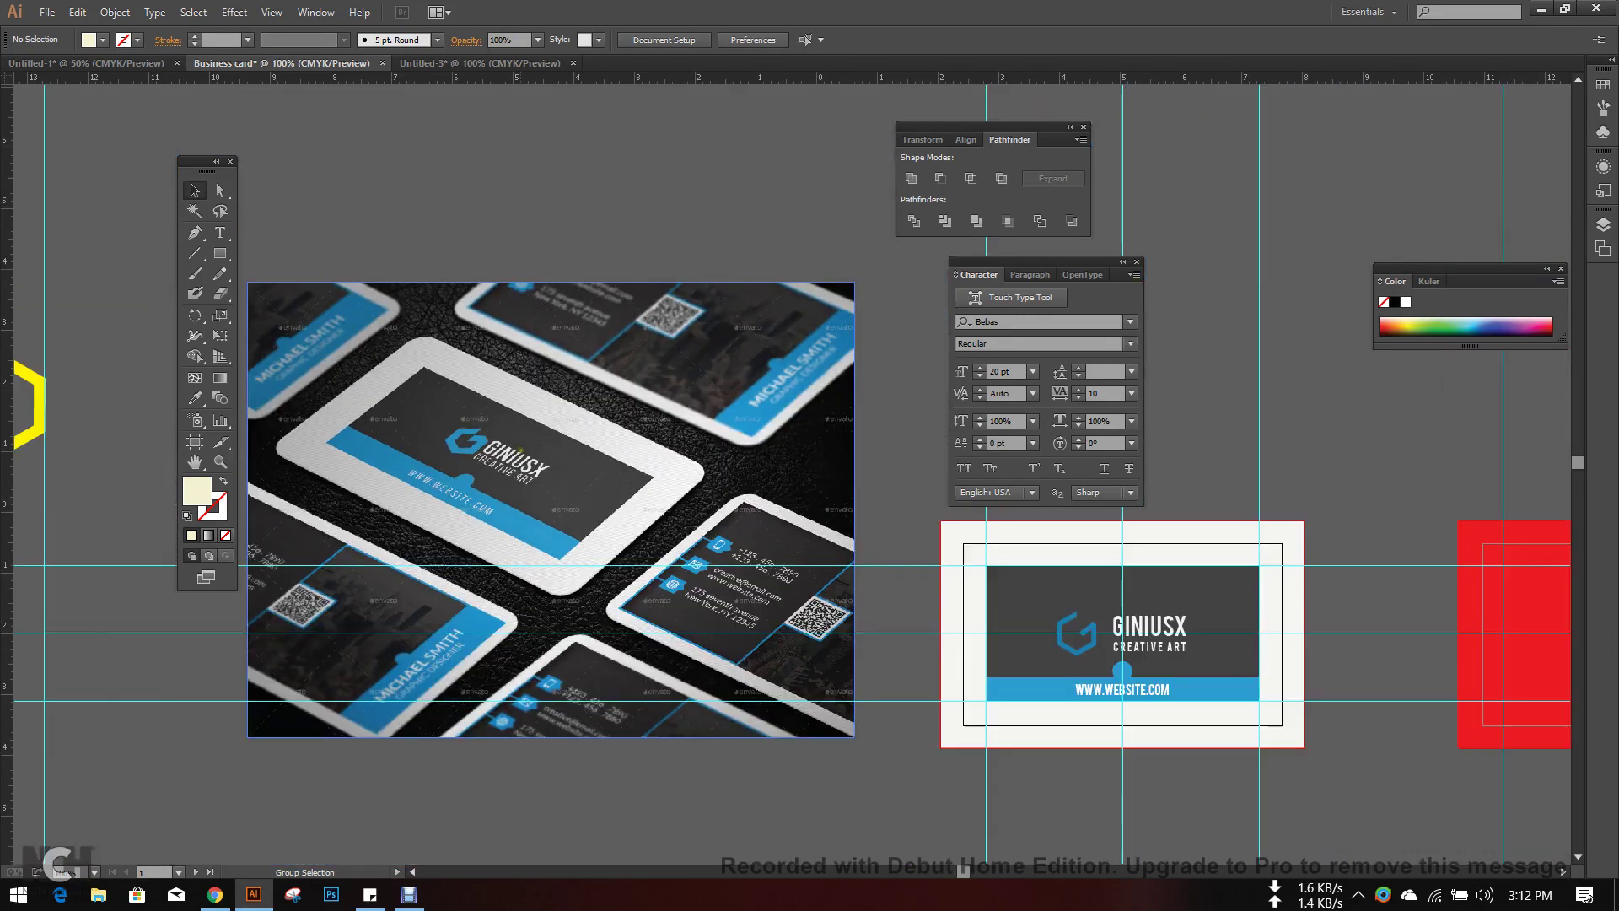
scroll(706, 554, right, 3)
scroll(707, 553, up, 2)
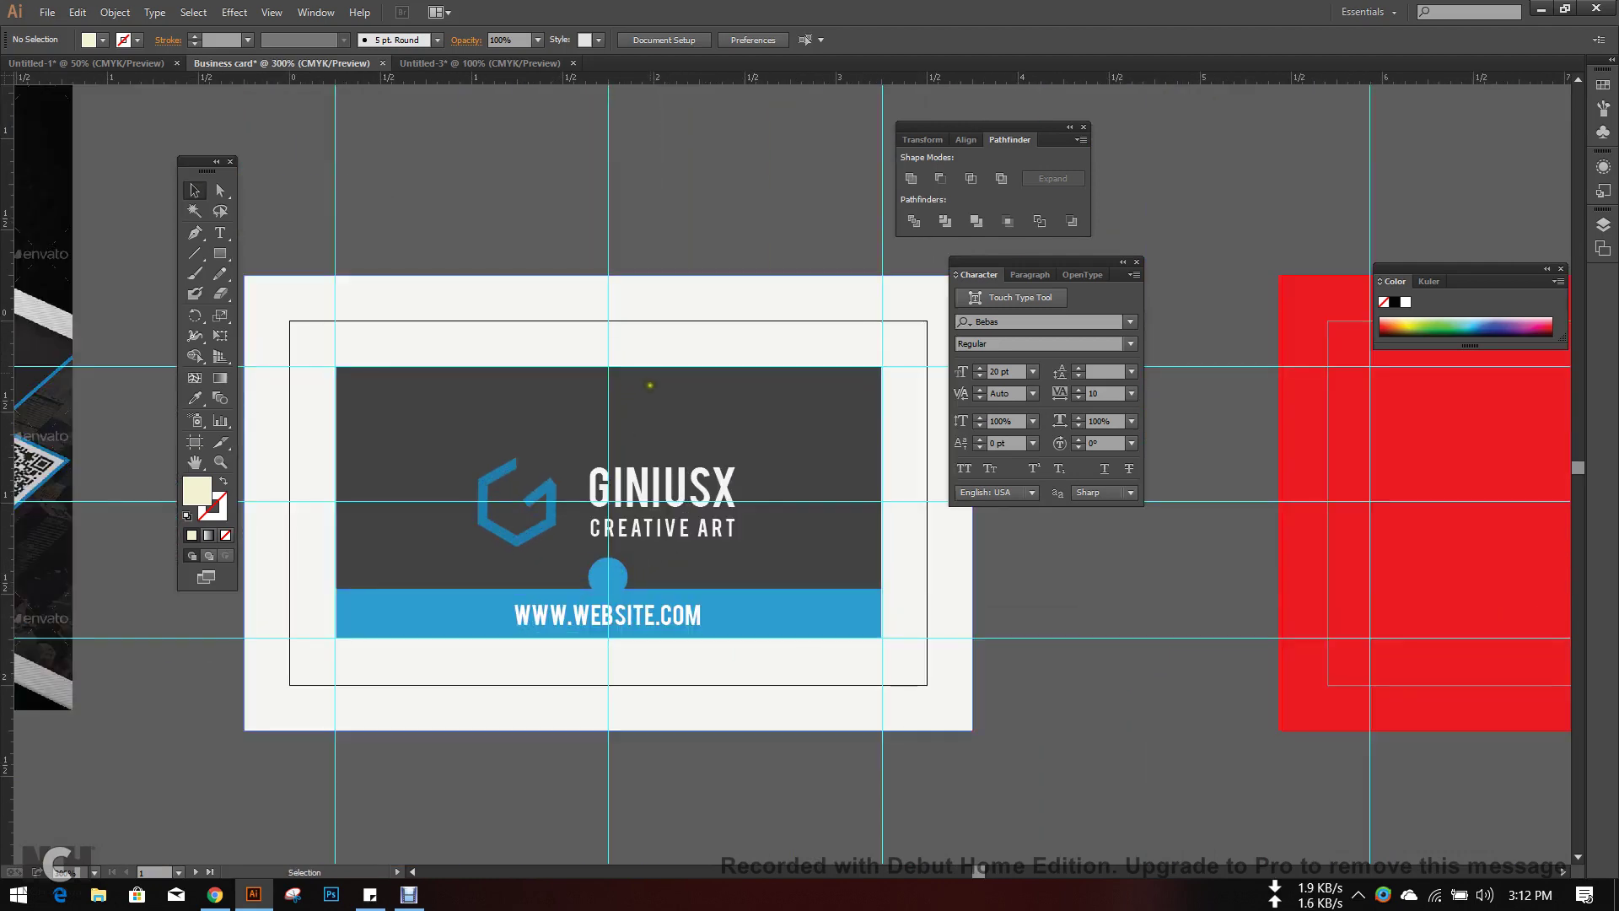
click(667, 412)
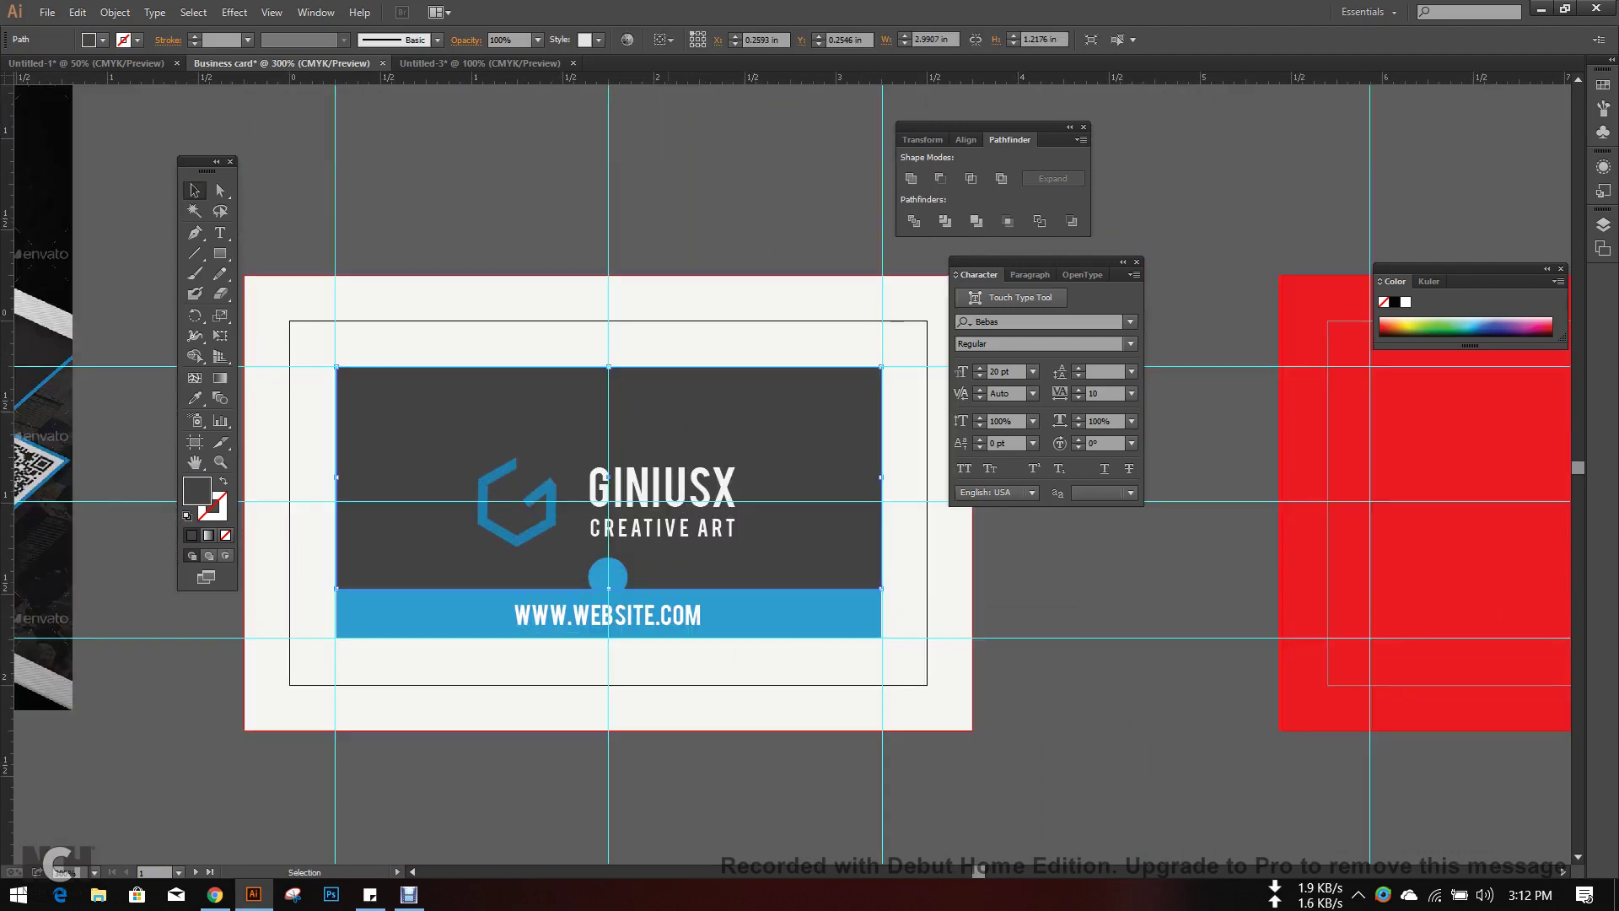
click(741, 245)
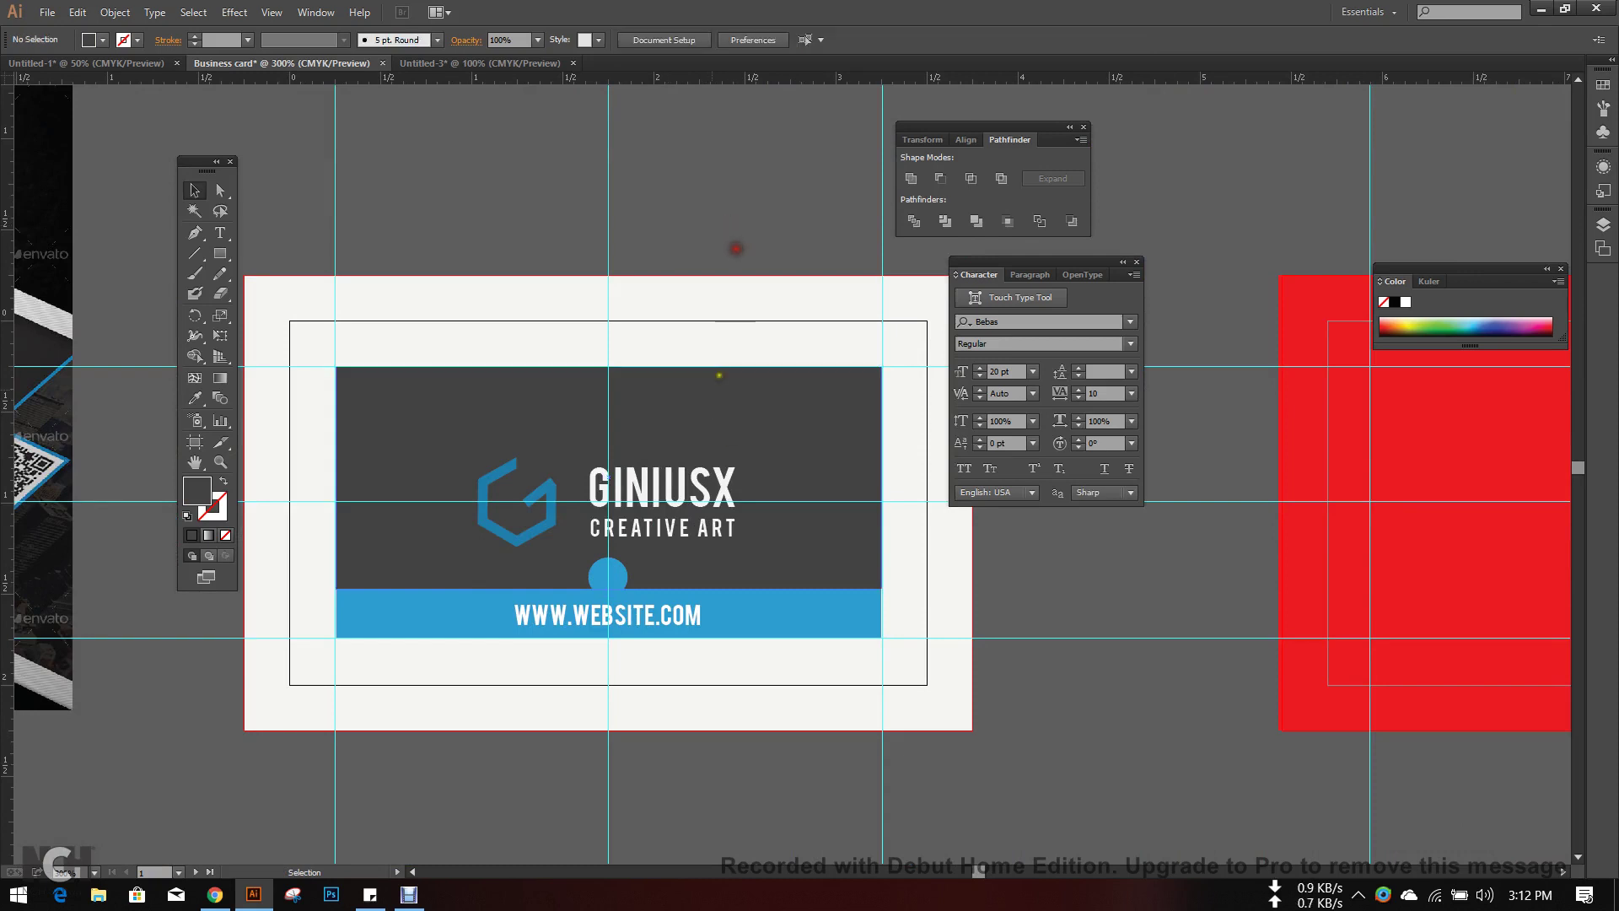
click(713, 418)
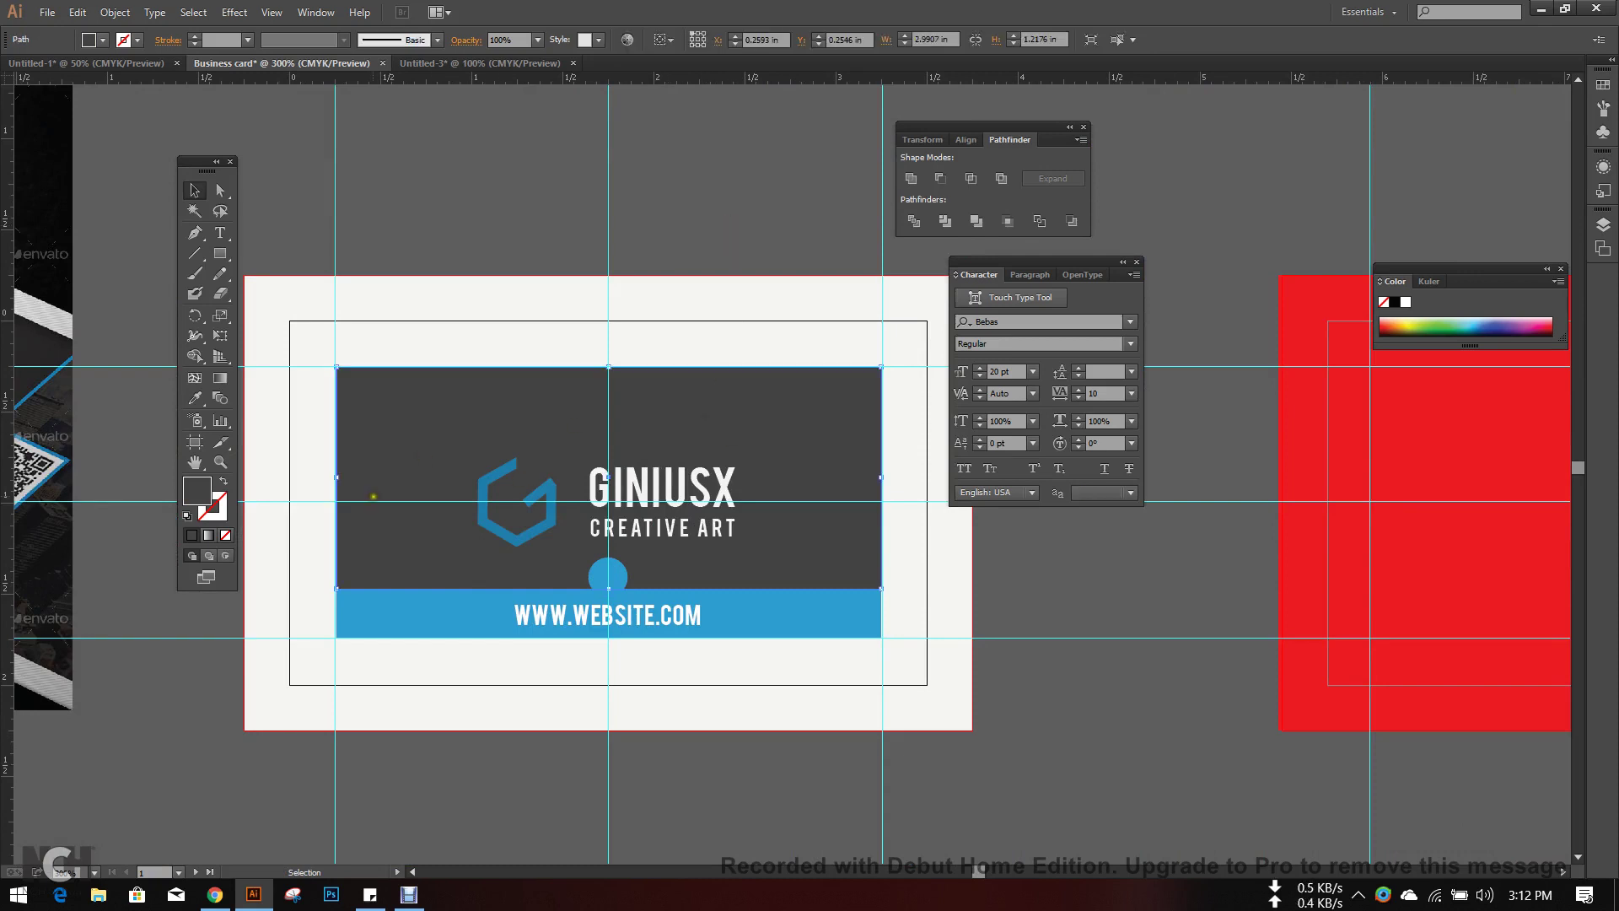
drag(617, 74, 564, 476)
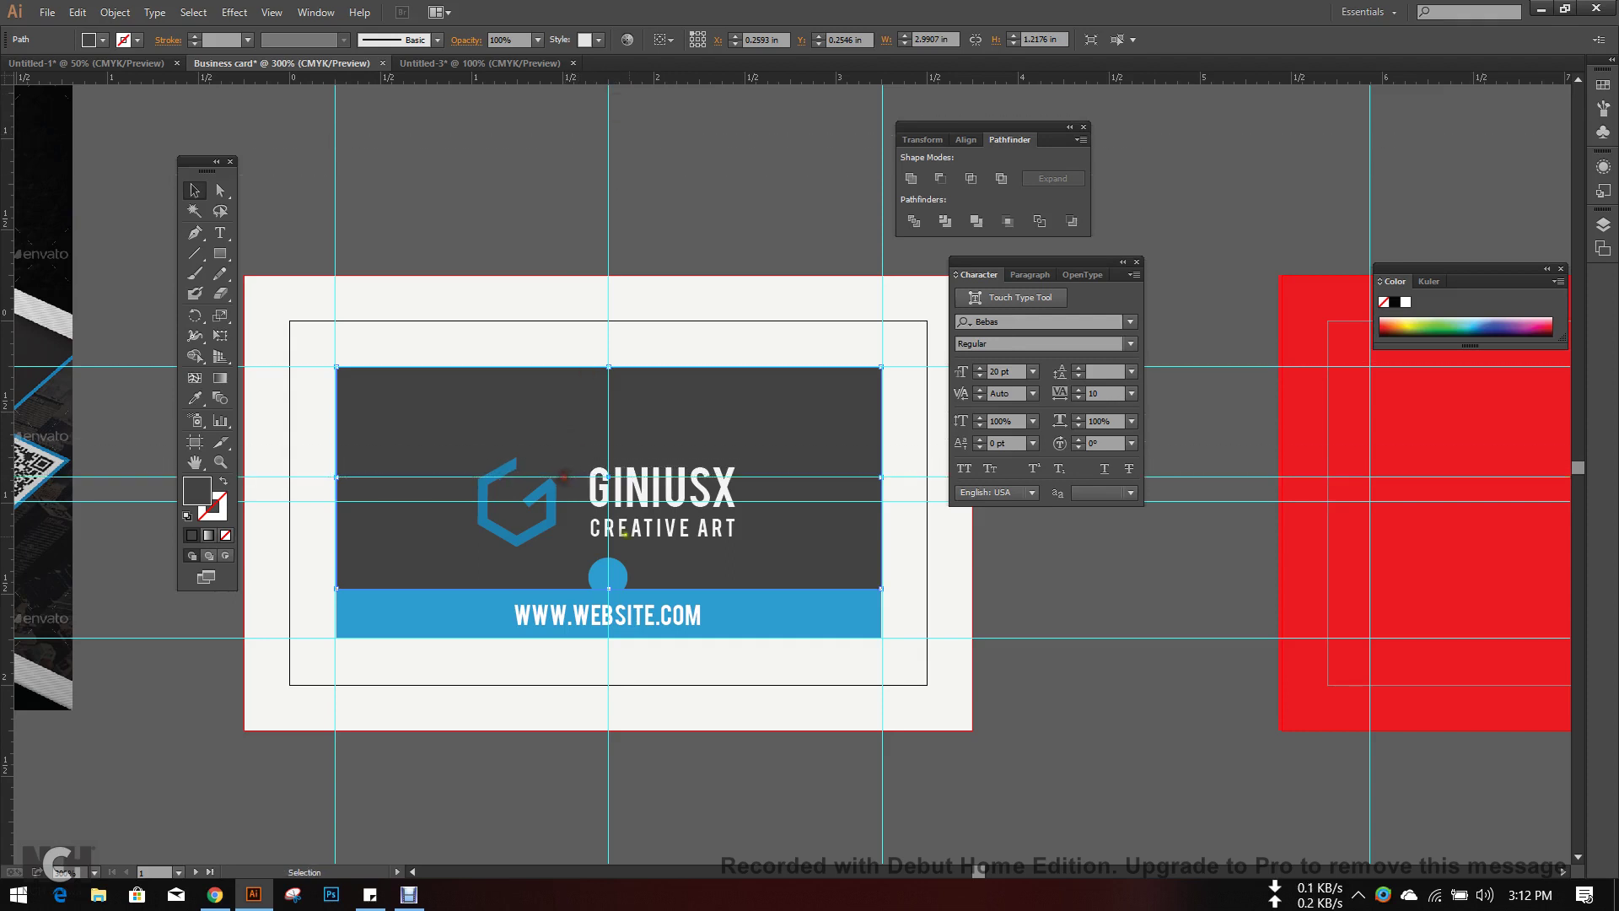
- Nudge the logo group up until it is centred on the dark panel's new horizontal guide, at Y about 0.63 in, and deselect it
click(719, 481)
key(Up)
key(Up)
key(Up)
key(Up)
key(Up)
key(Up)
key(Up)
key(Up)
key(Up)
key(Up)
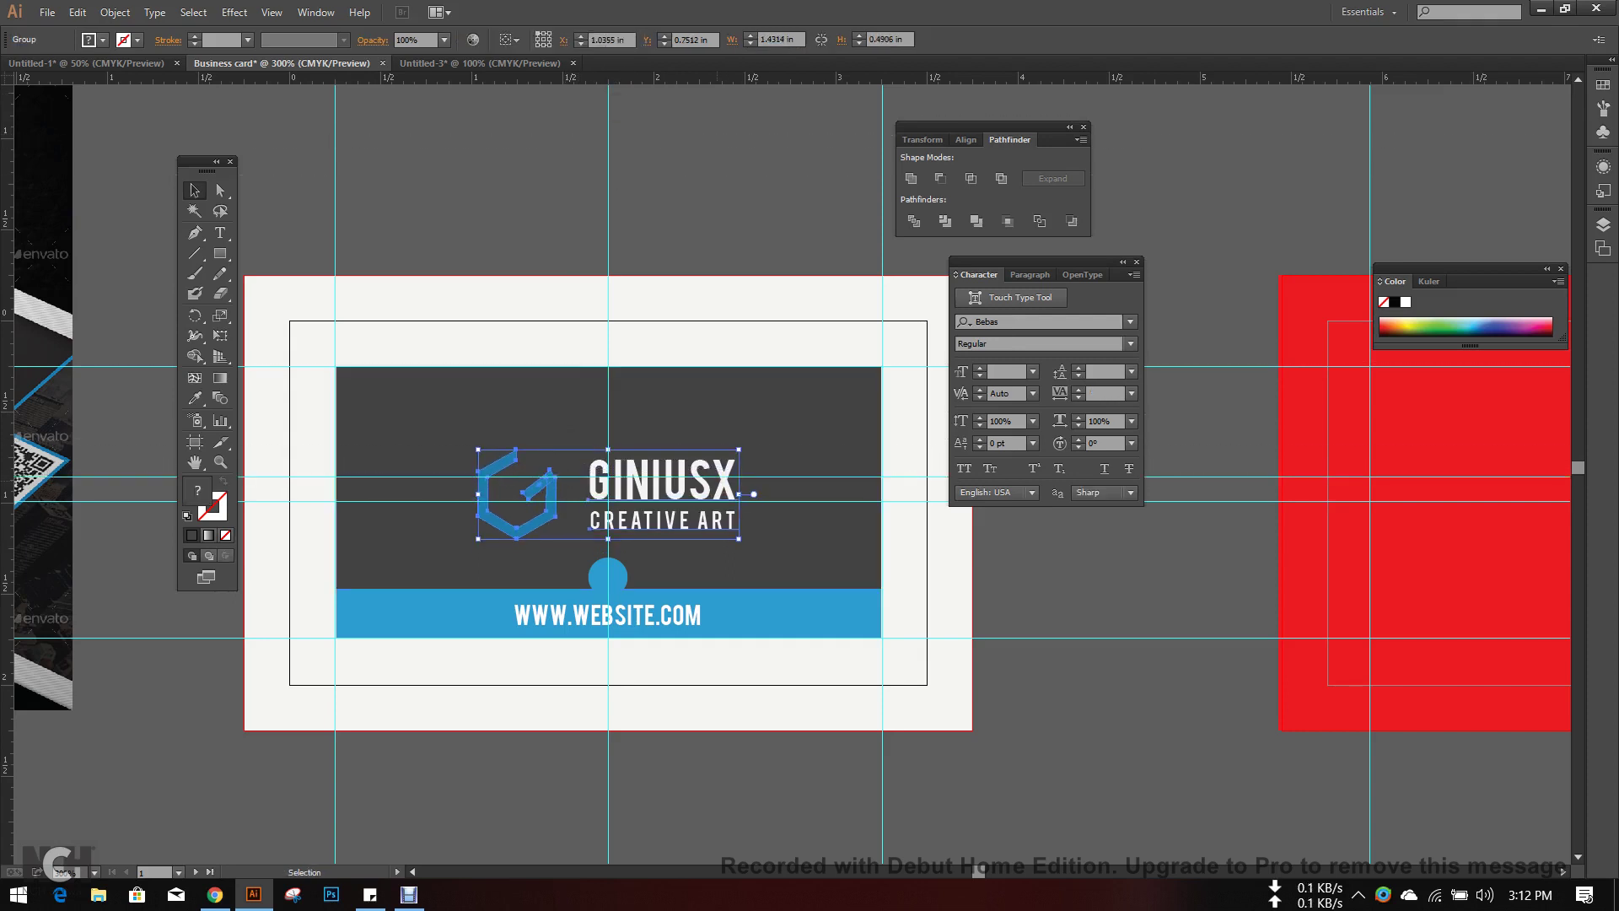
key(Down)
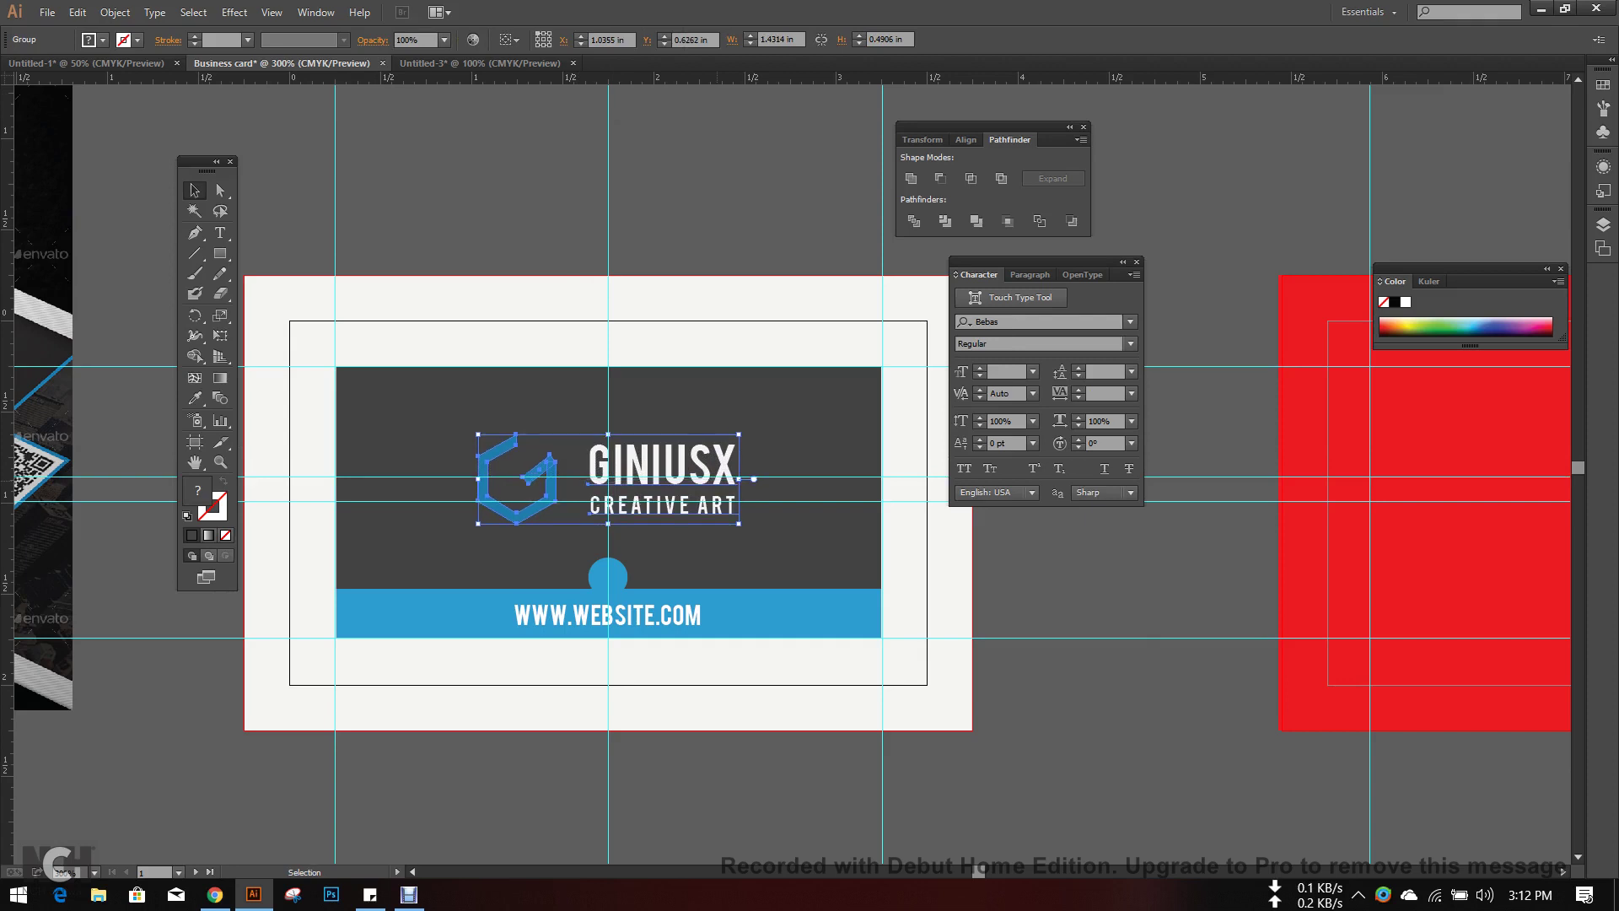
key(ctrl+shift+a)
scroll(714, 368, down, 1)
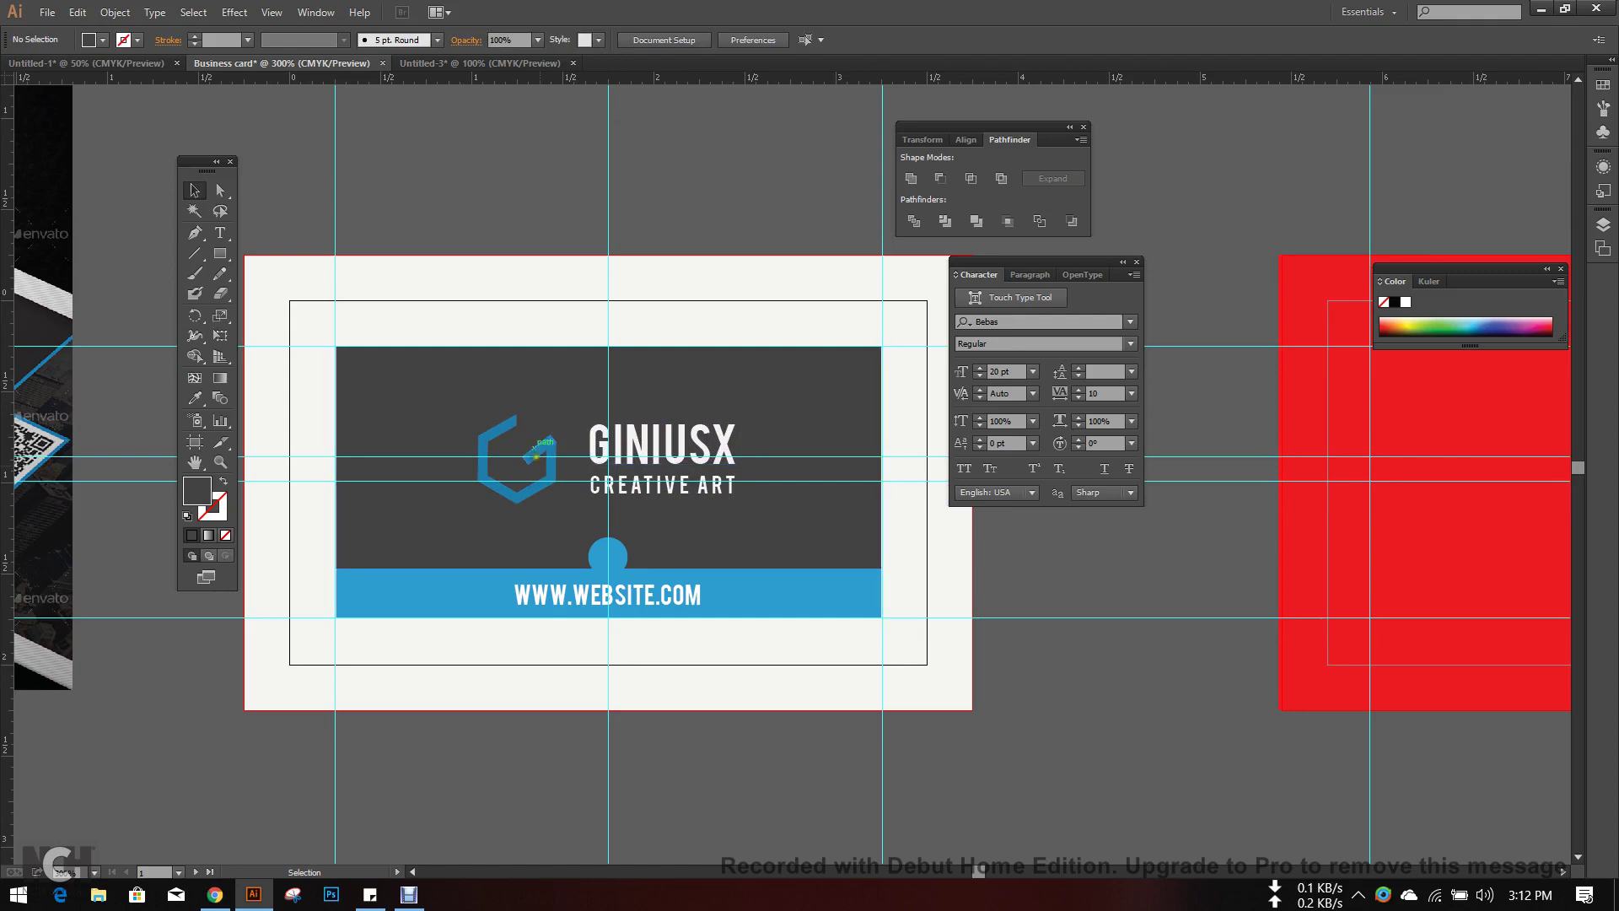
click(451, 370)
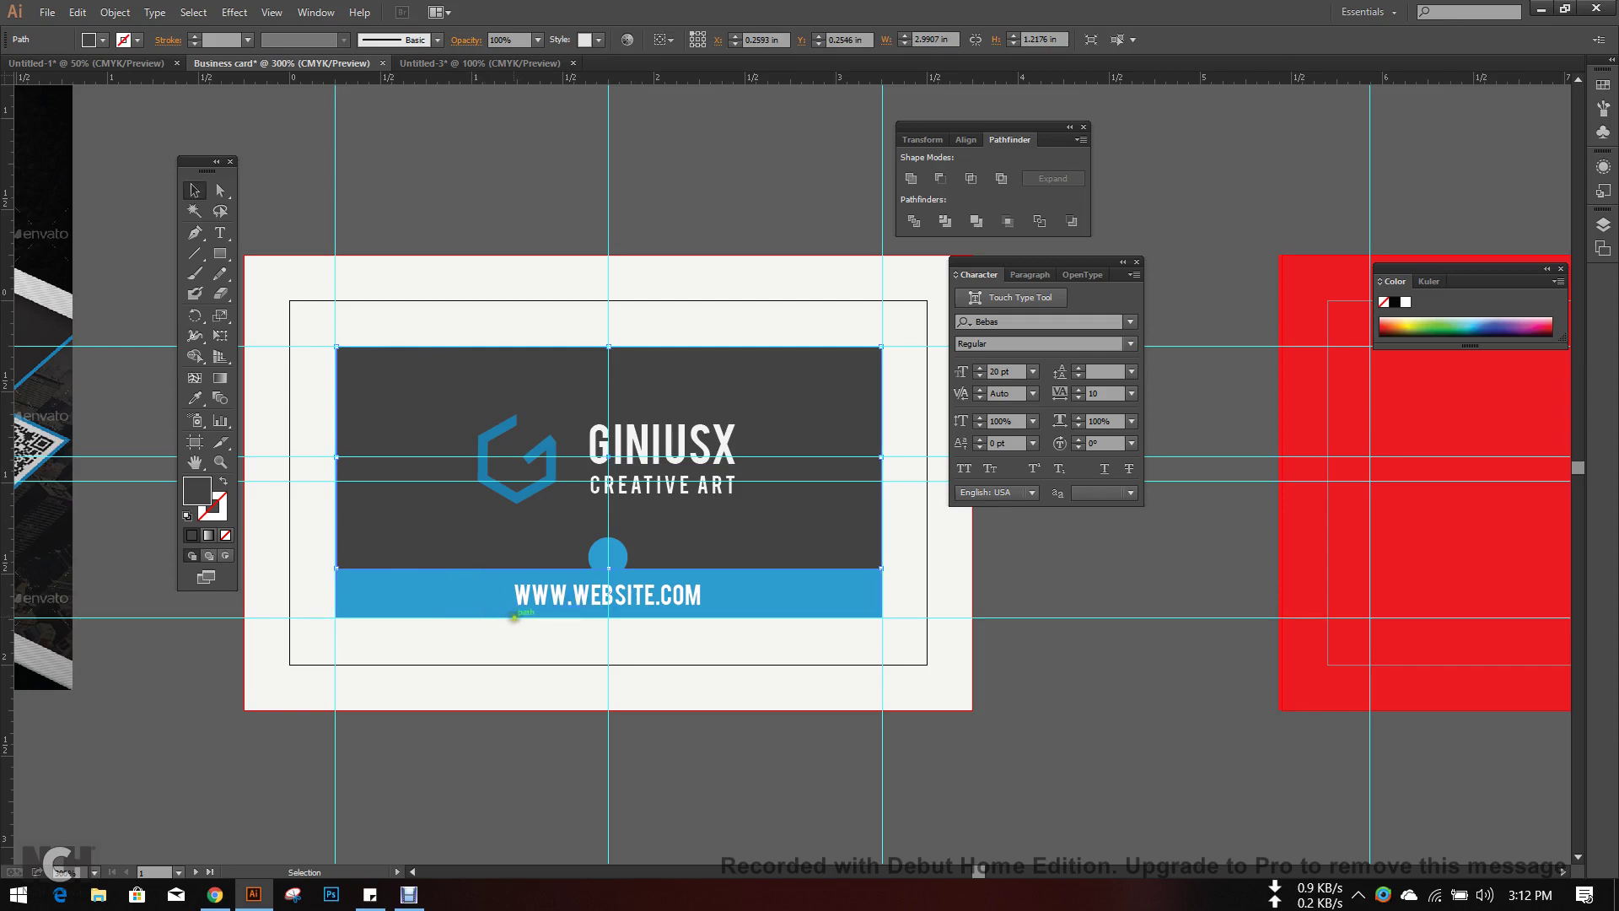
shift+click(662, 432)
shift+click(468, 456)
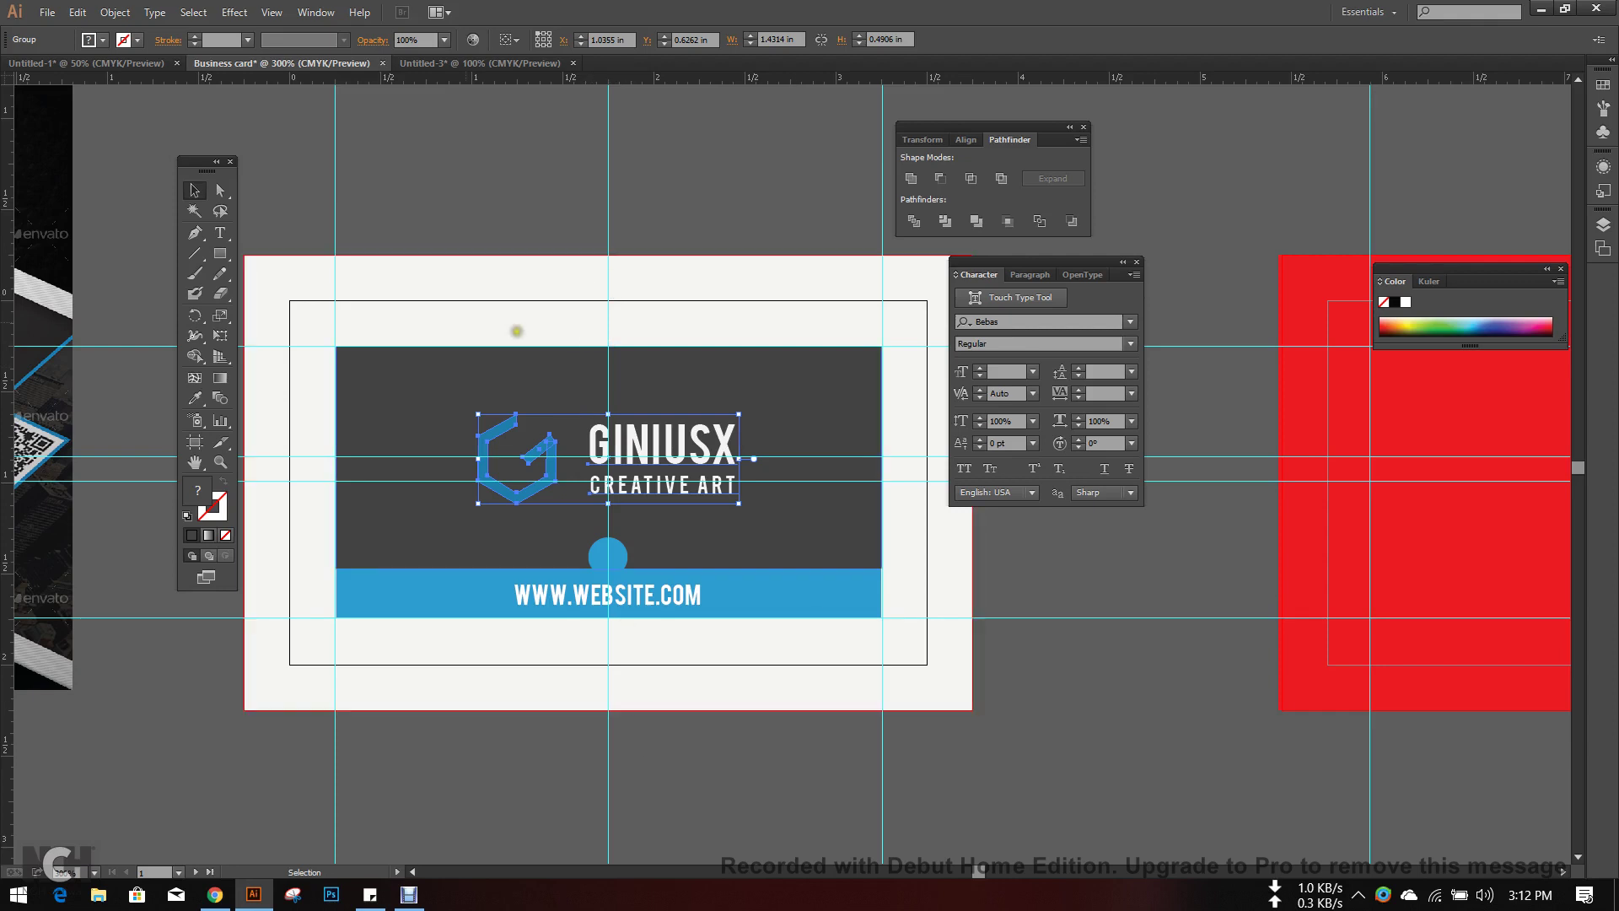
- Examine the reference card's logo, website line, blue tab and striped white border up close and compare them with the recreated card
scroll(561, 478, down, 2)
click(561, 477)
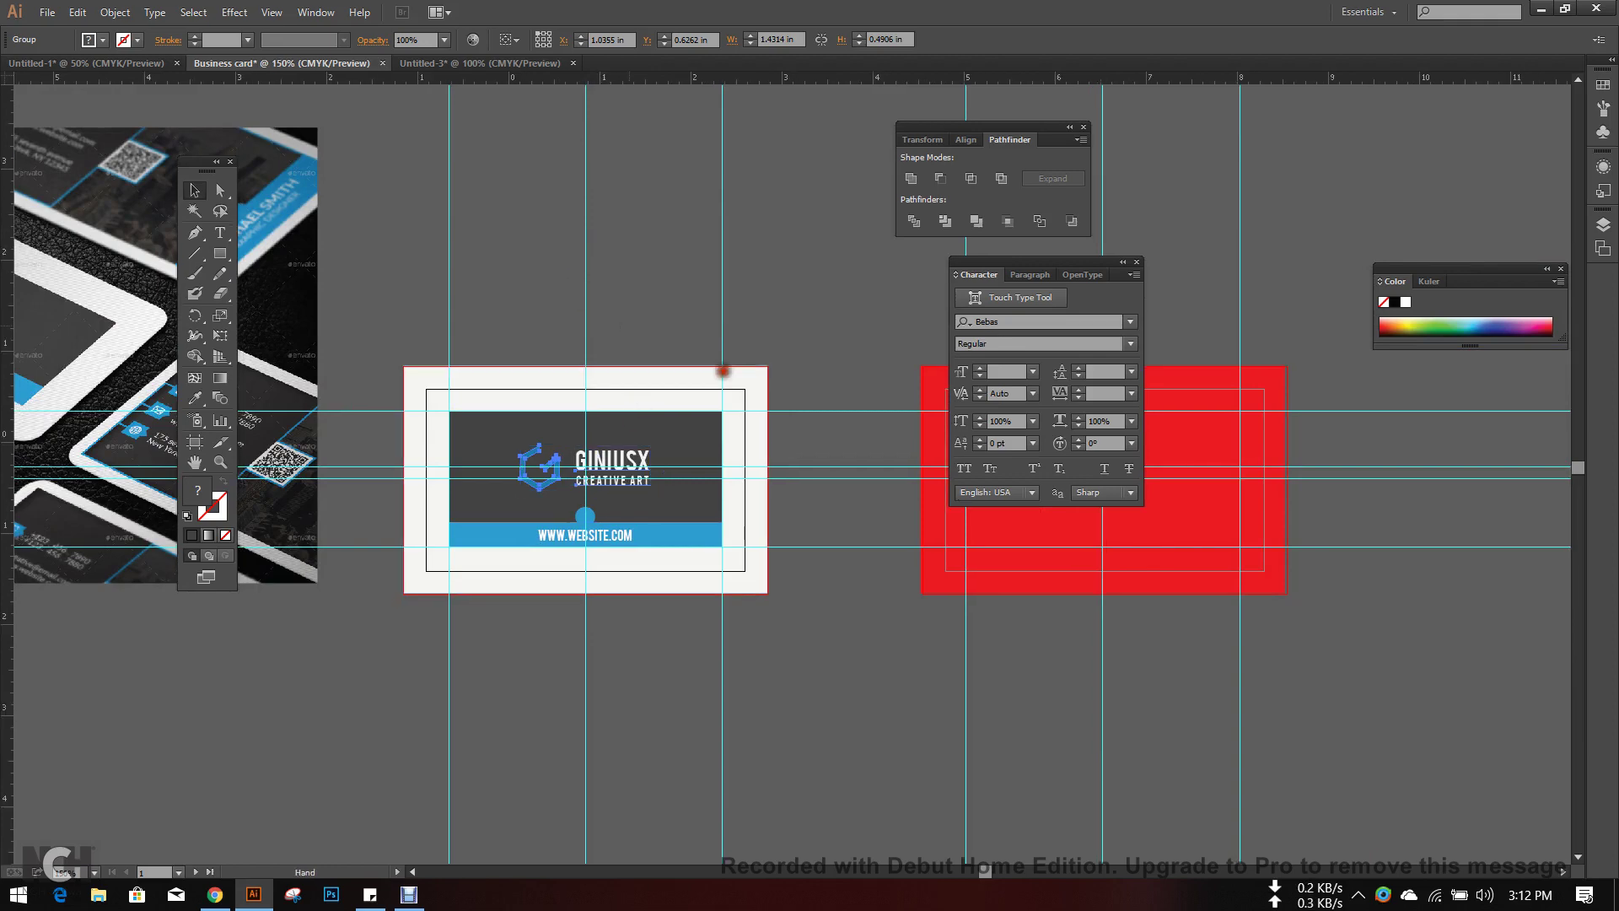
drag(727, 371, 1135, 589)
scroll(367, 540, up, 2)
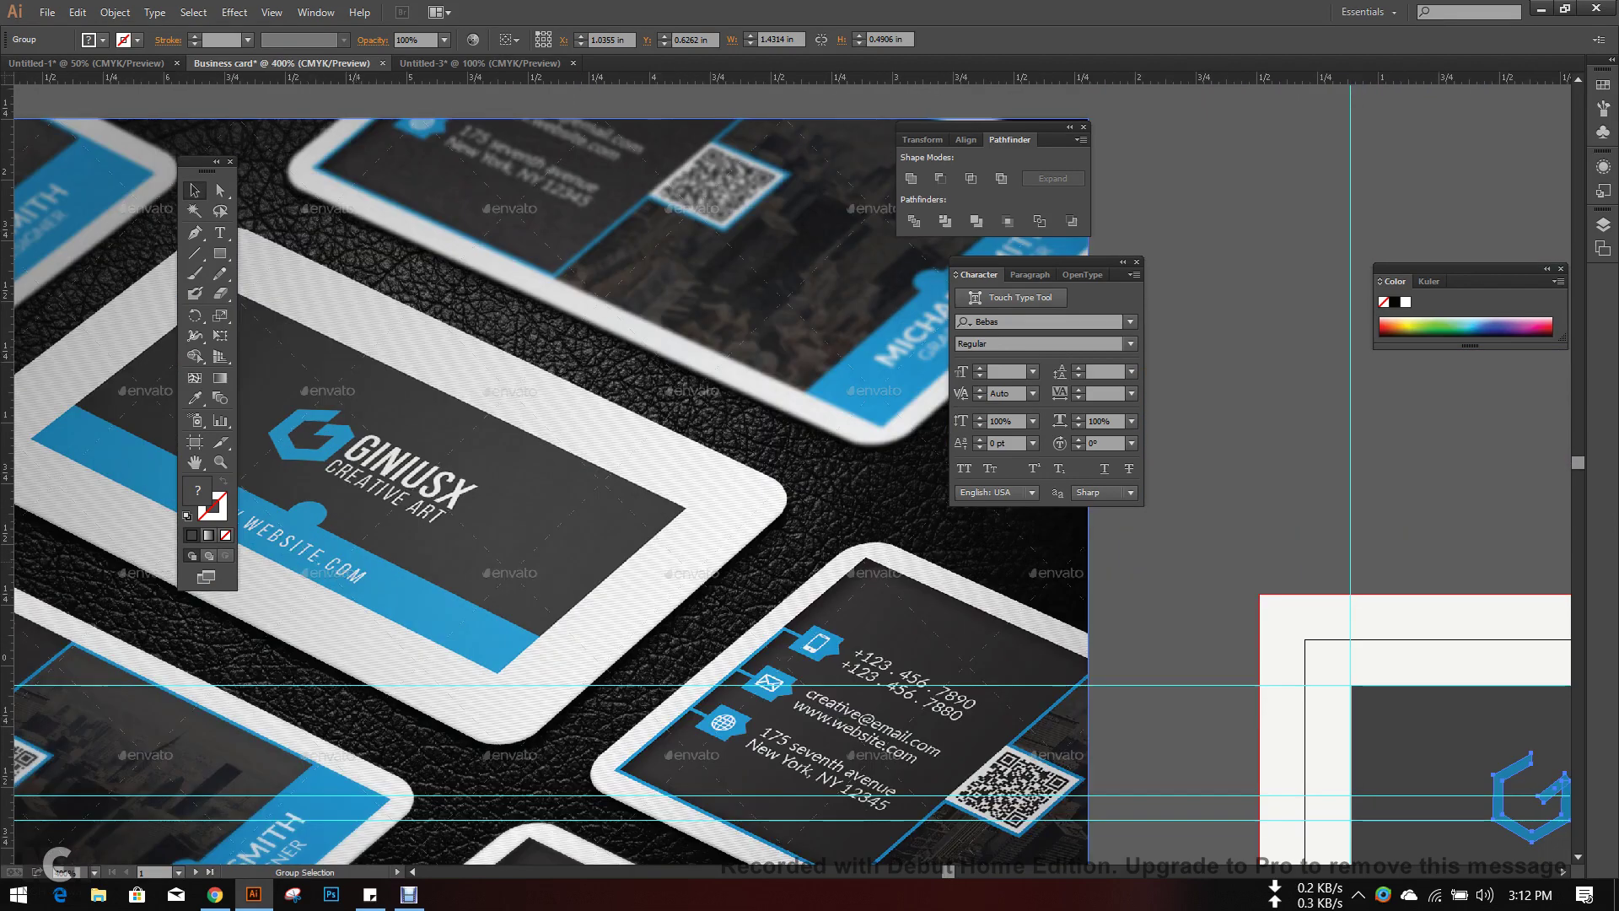
scroll(362, 481, up, 1)
scroll(362, 557, up, 1)
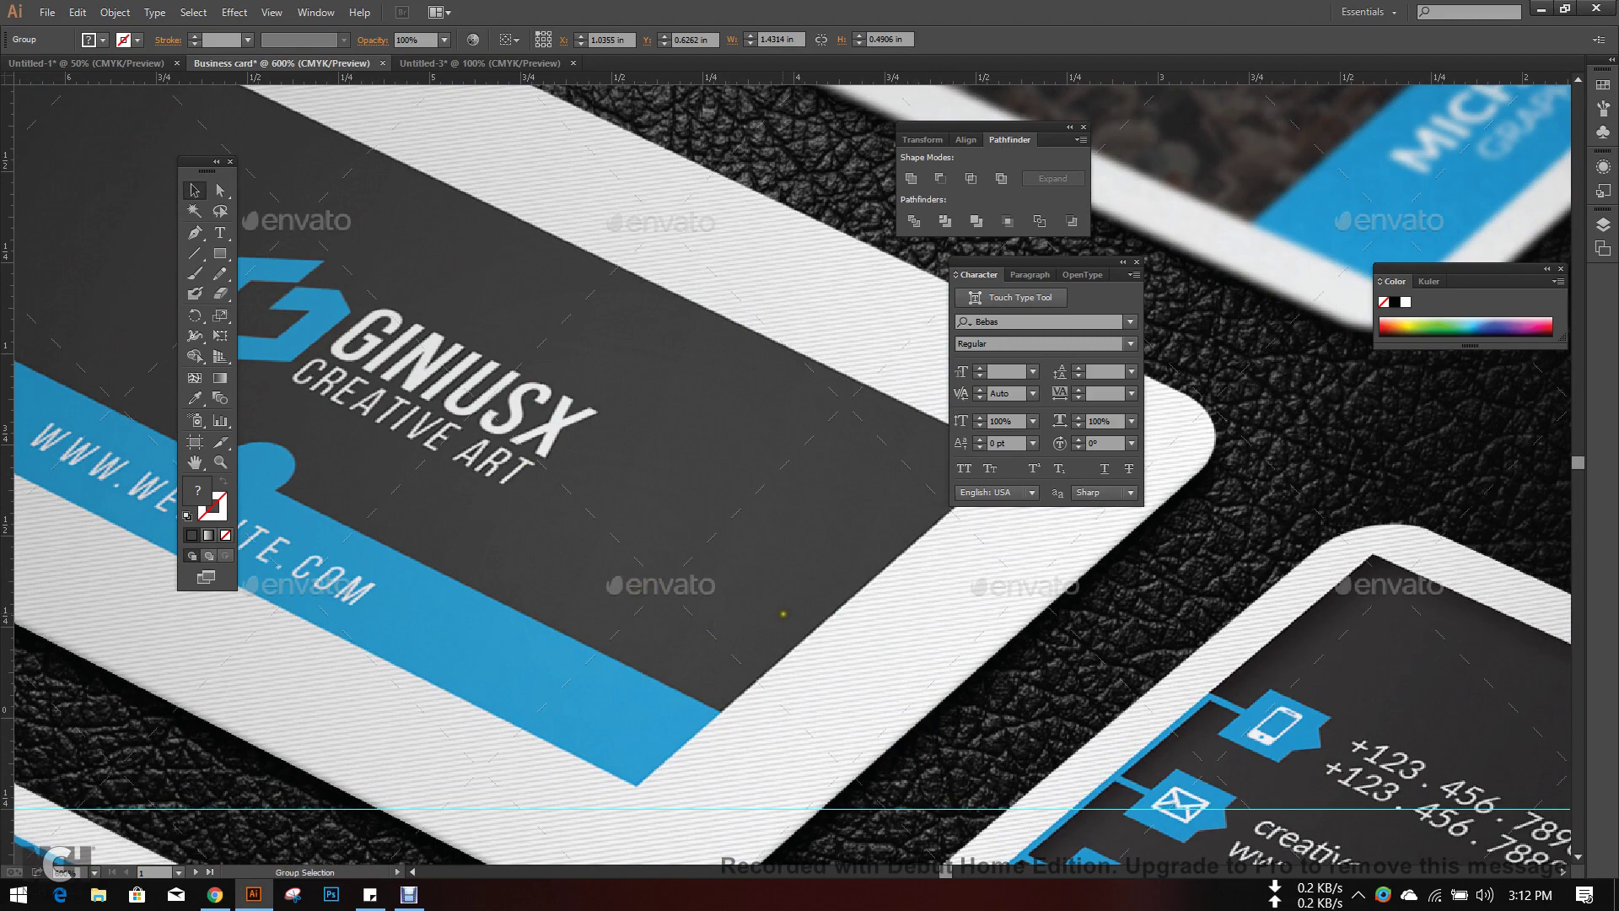
scroll(715, 623, down, 2)
scroll(688, 518, left, 2)
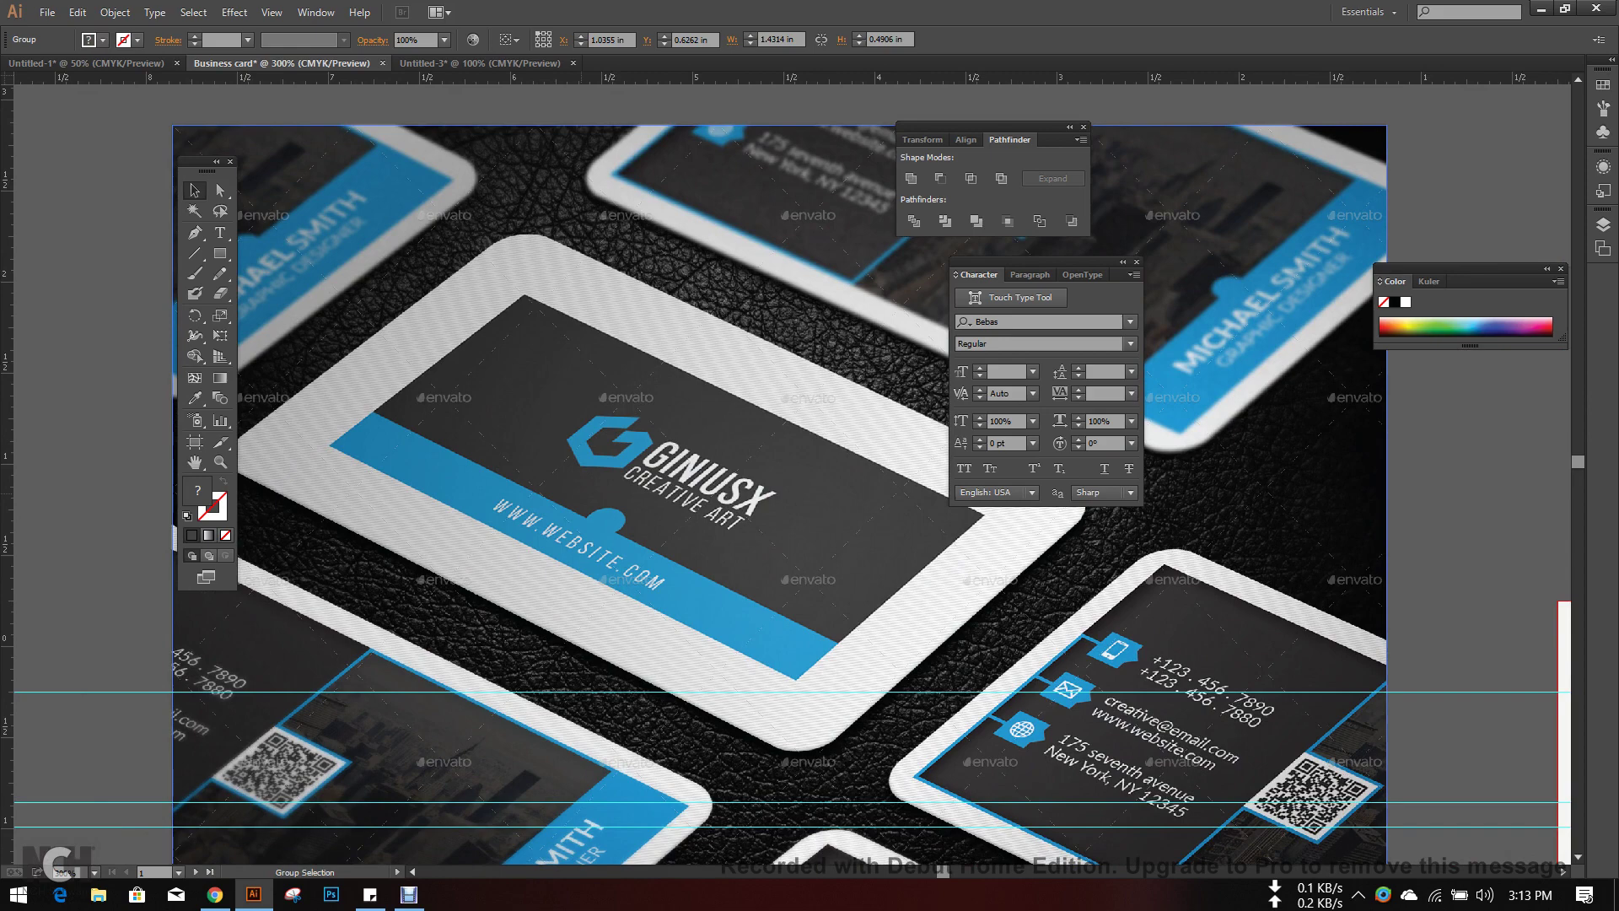
scroll(553, 489, up, 1)
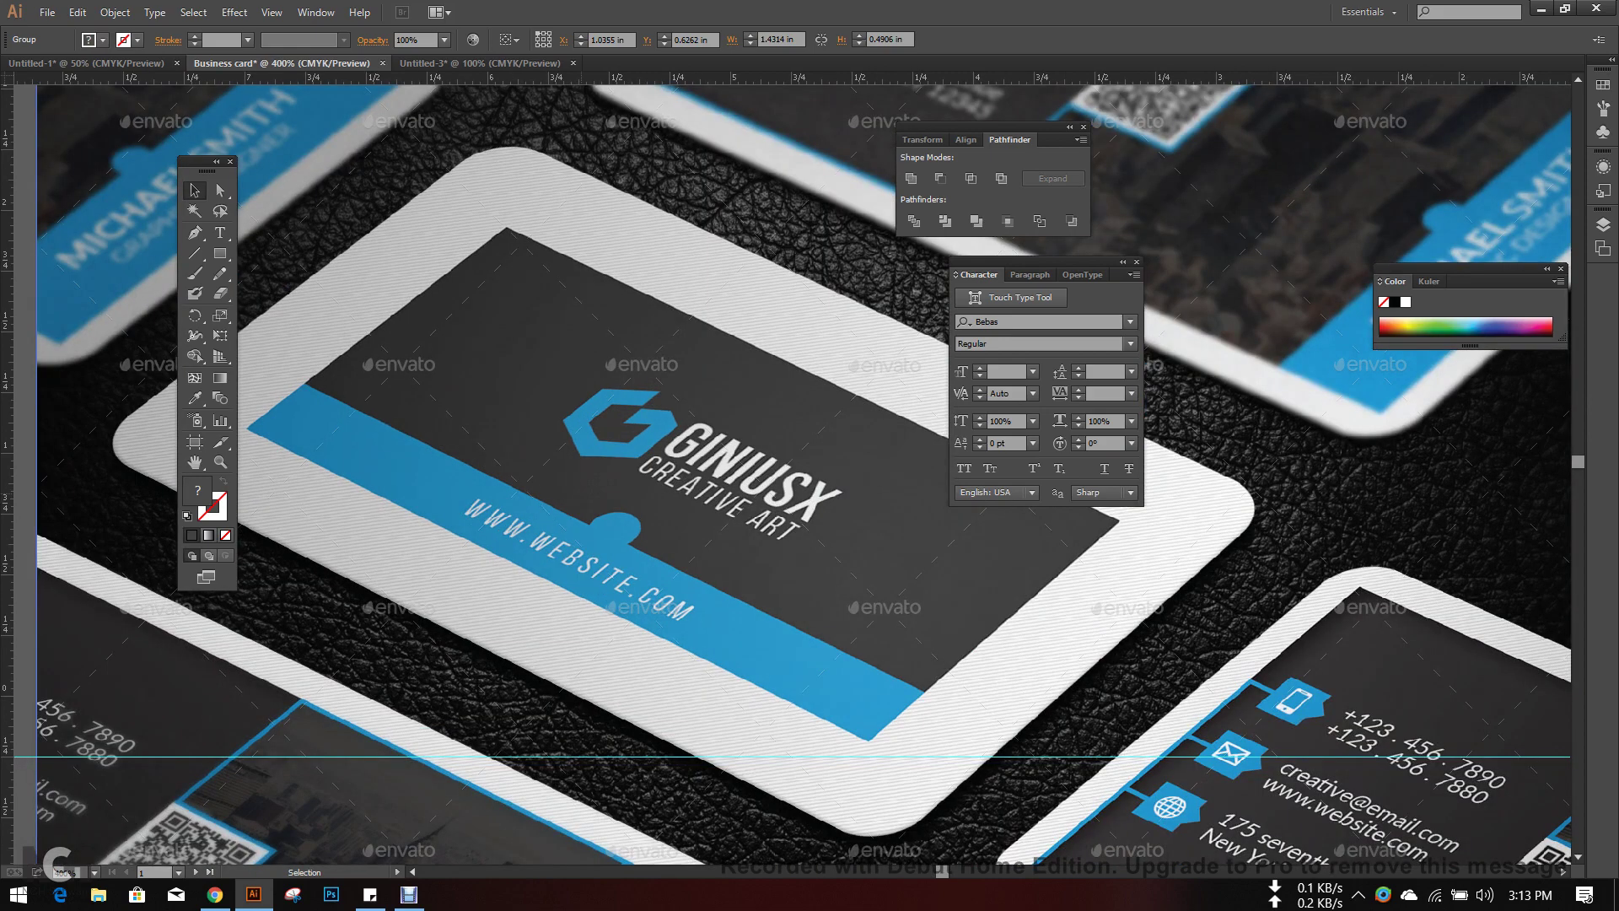
key(a)
scroll(573, 481, up, 1)
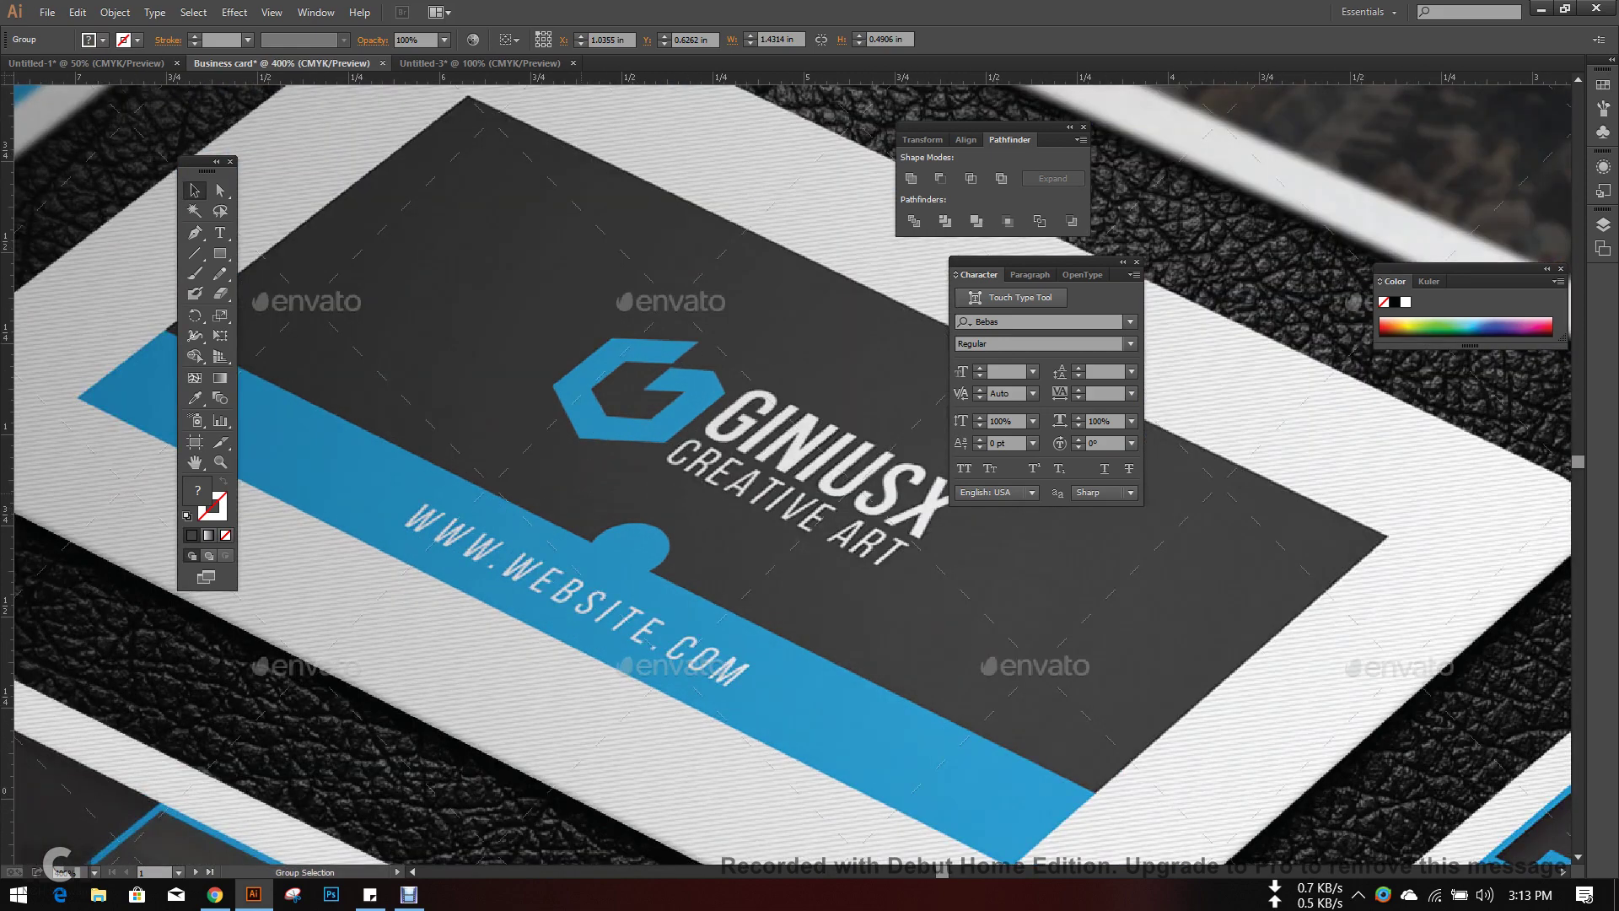
scroll(567, 514, down, 1)
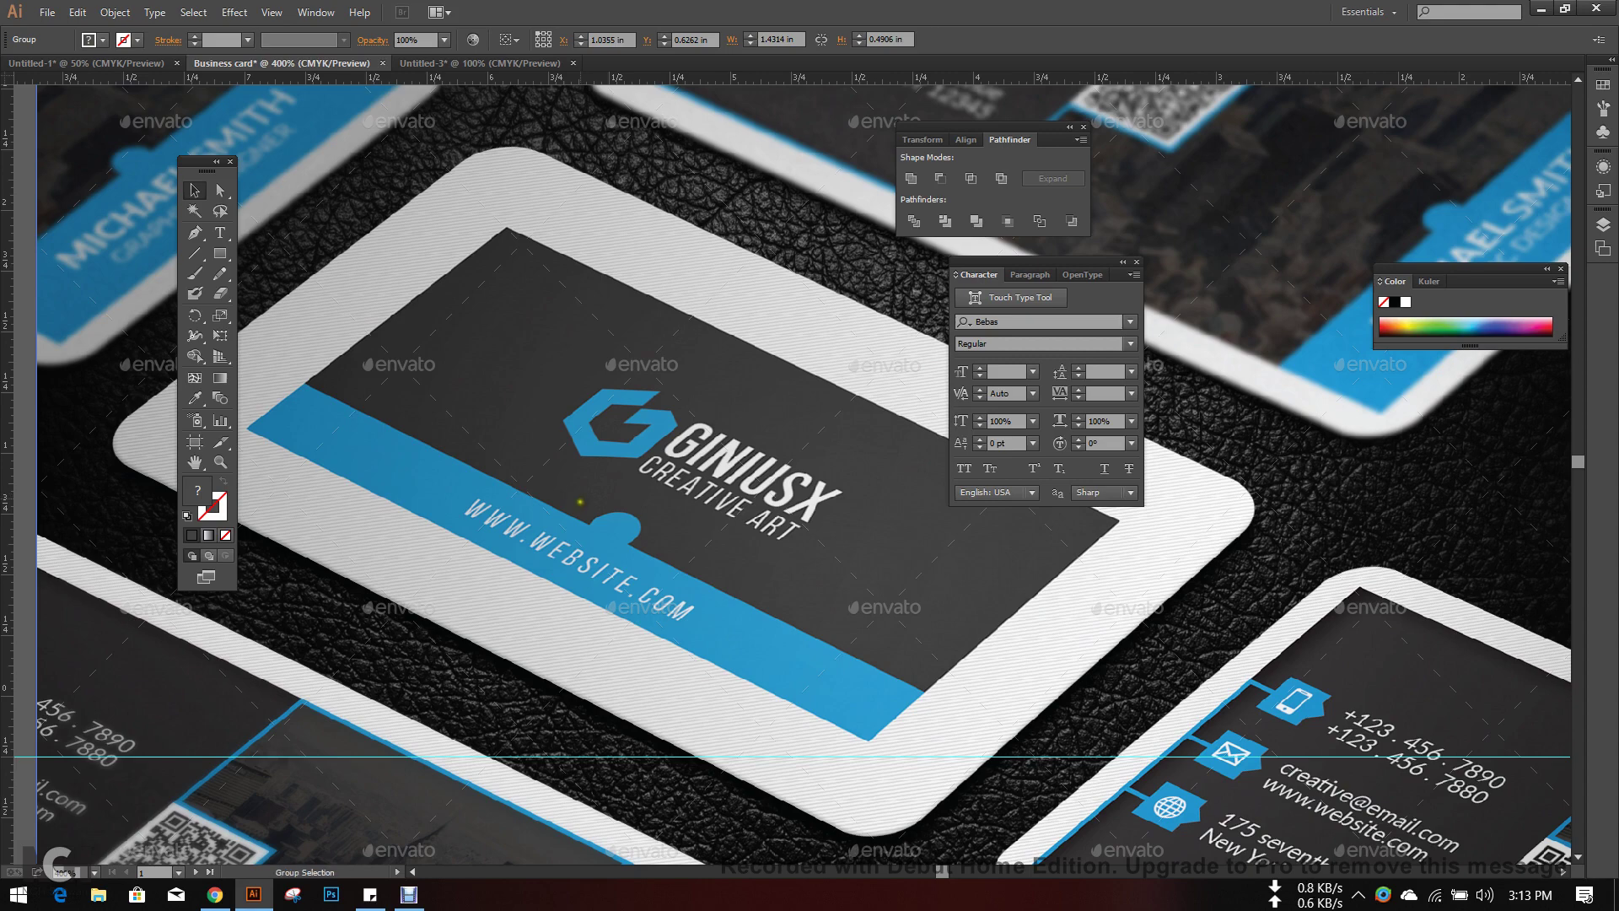
scroll(582, 506, down, 3)
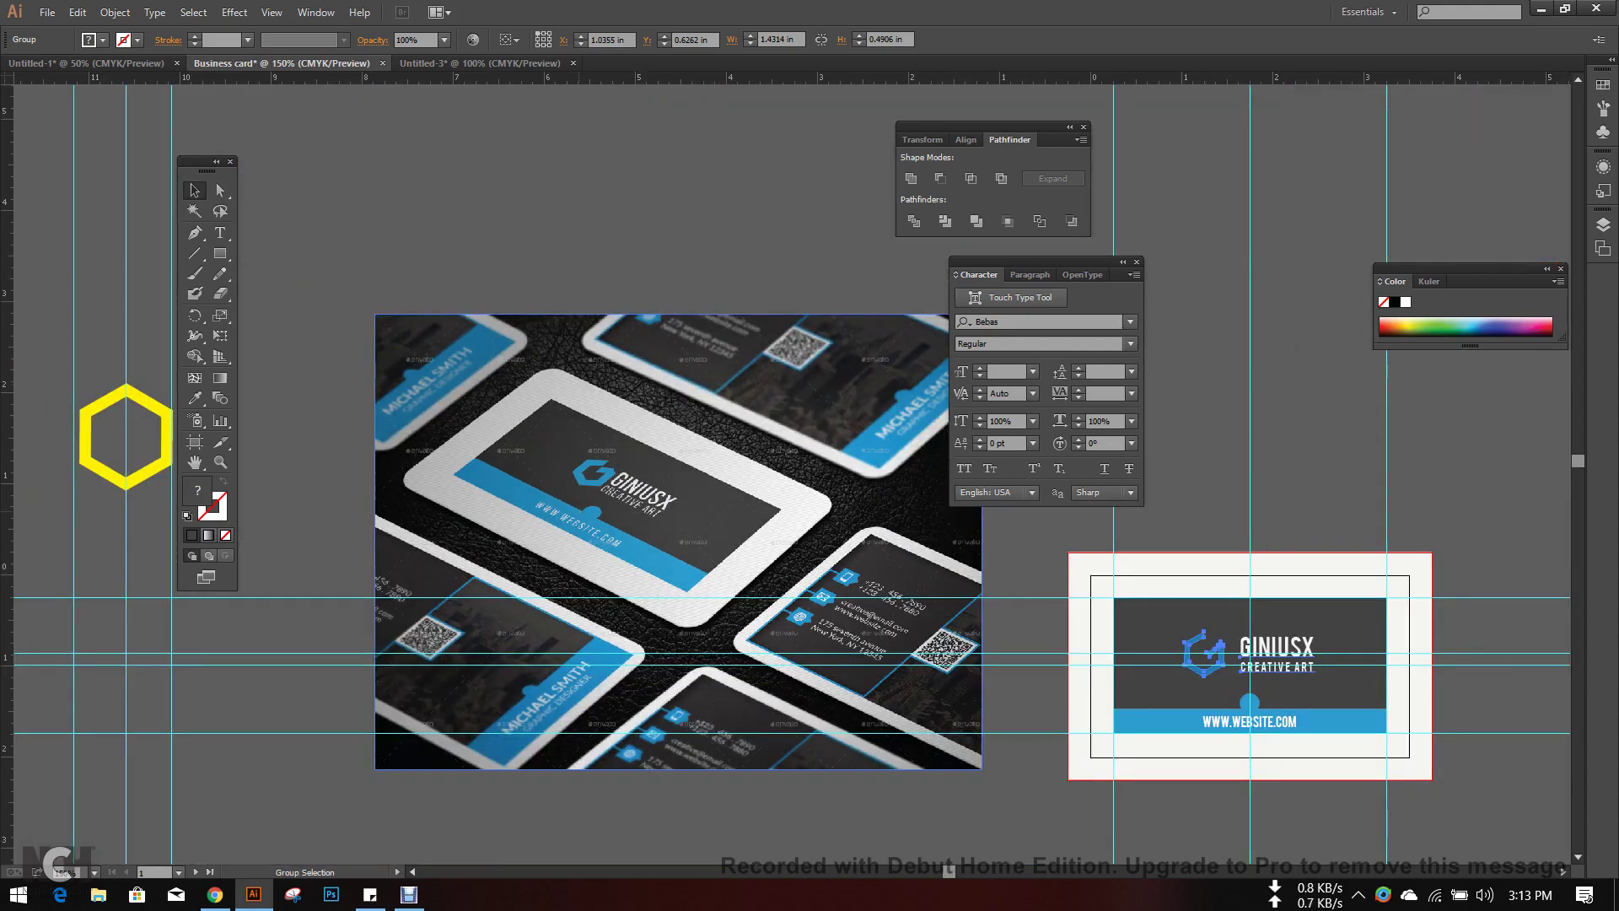
scroll(585, 515, up, 3)
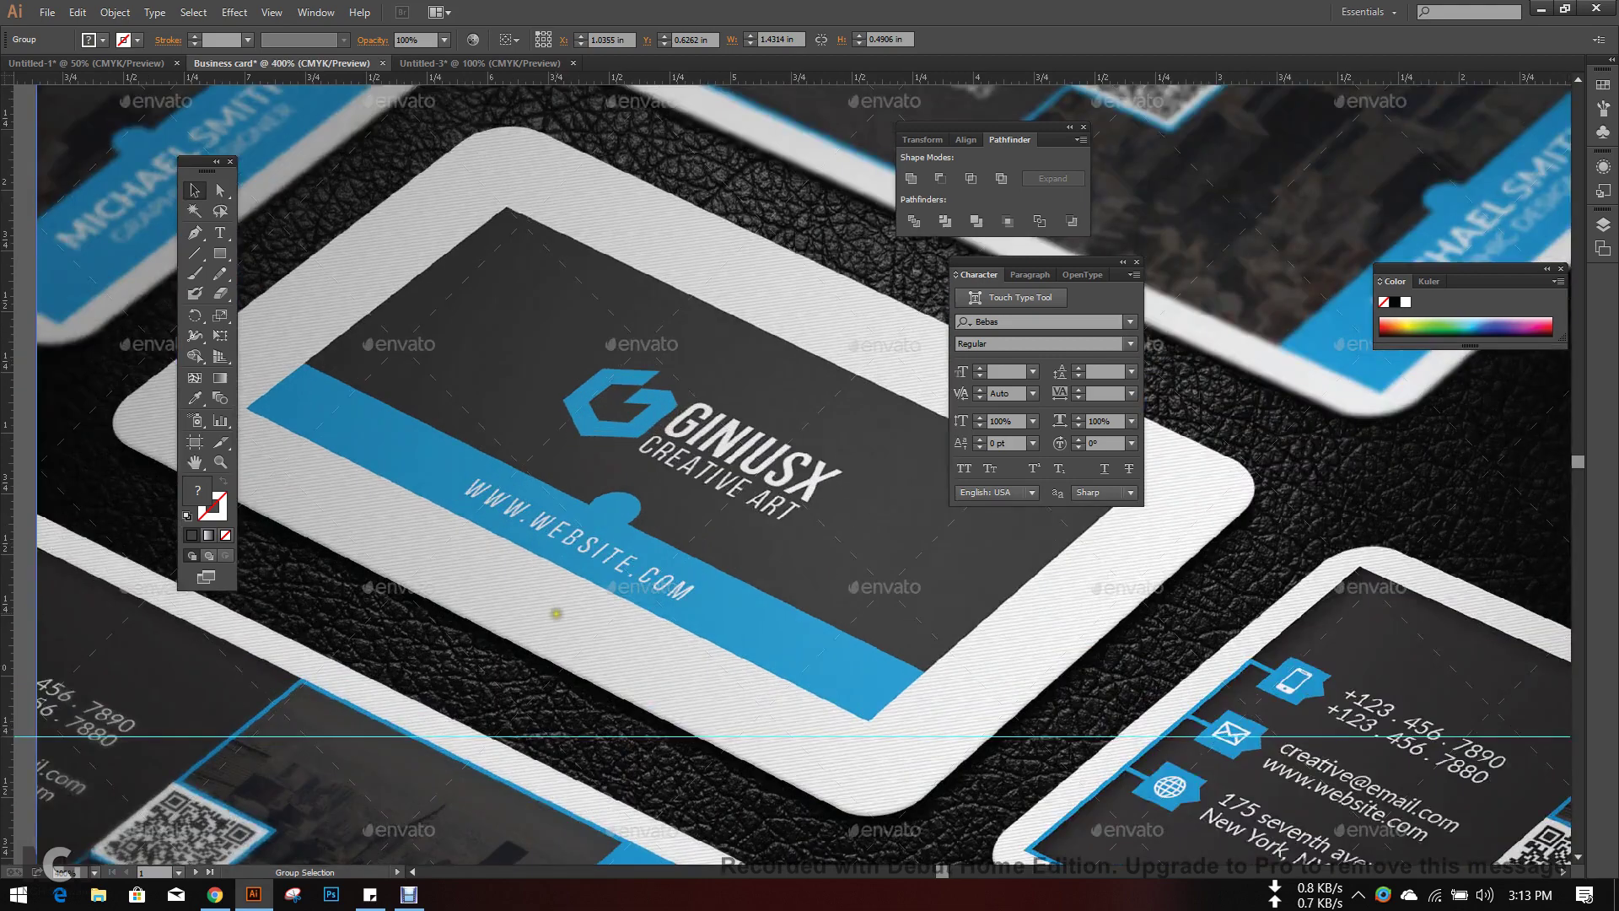
scroll(557, 613, up, 2)
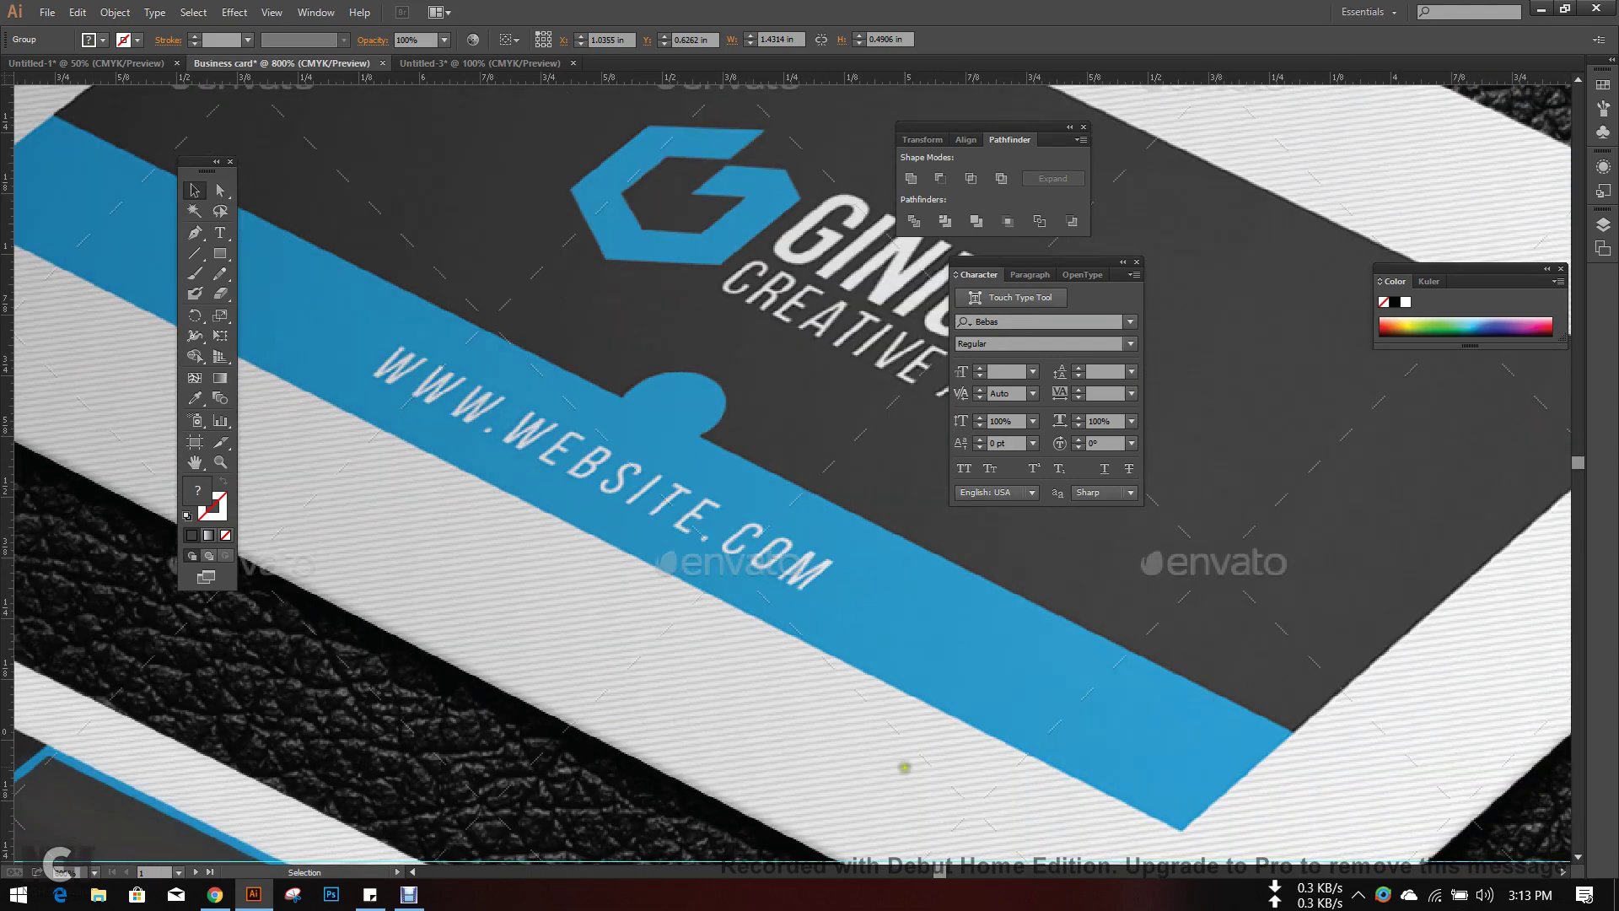
scroll(650, 660, up, 1)
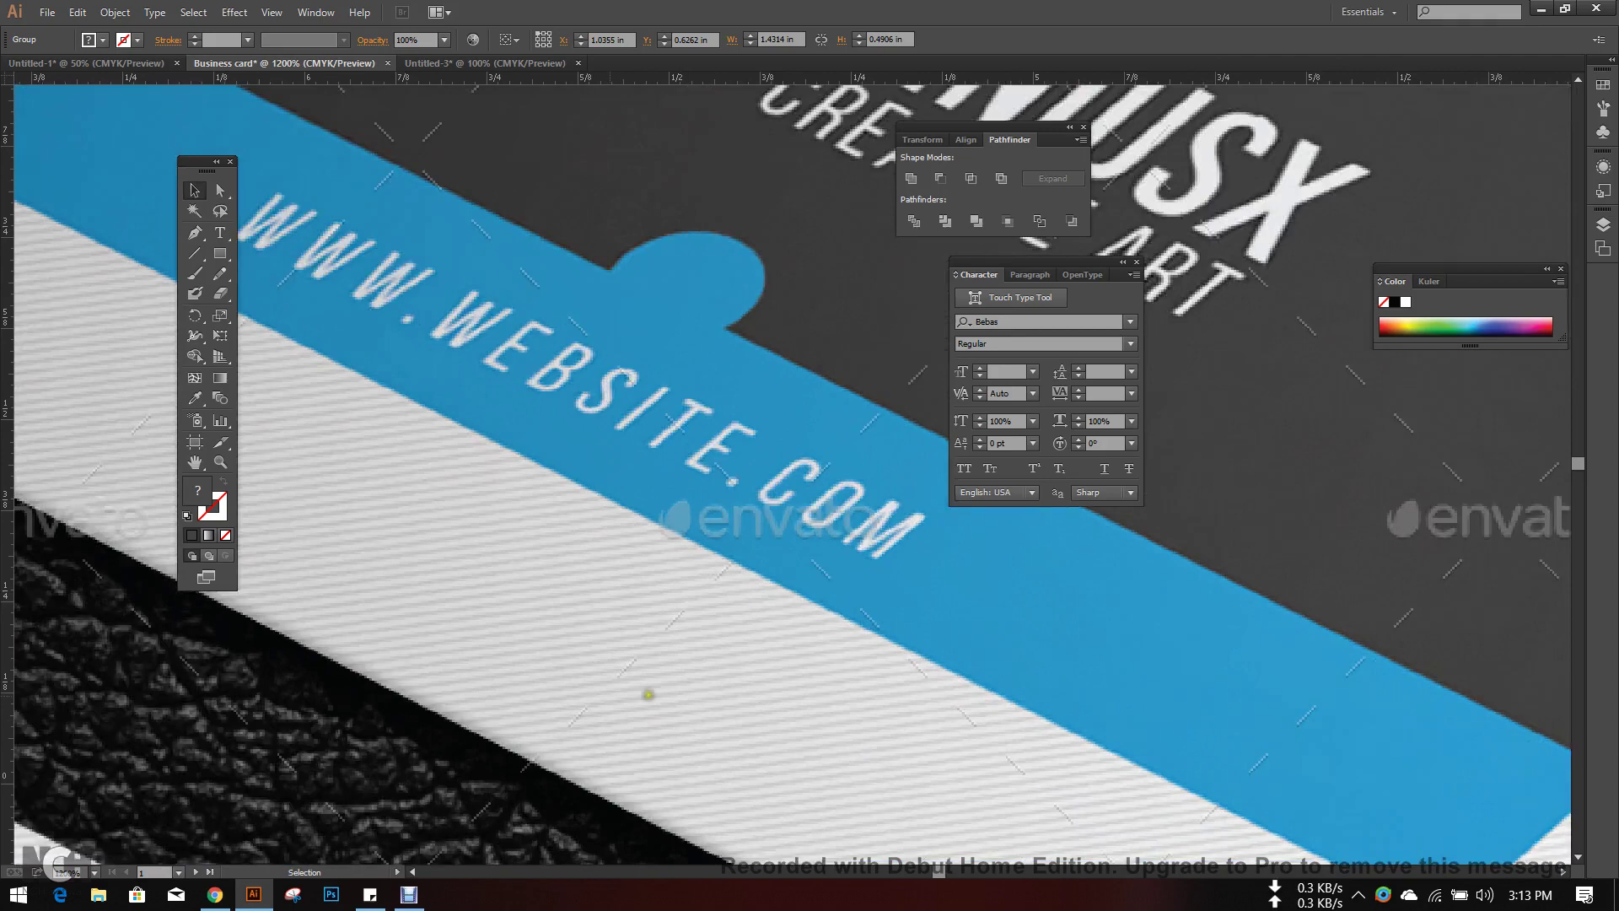
scroll(567, 572, down, 2)
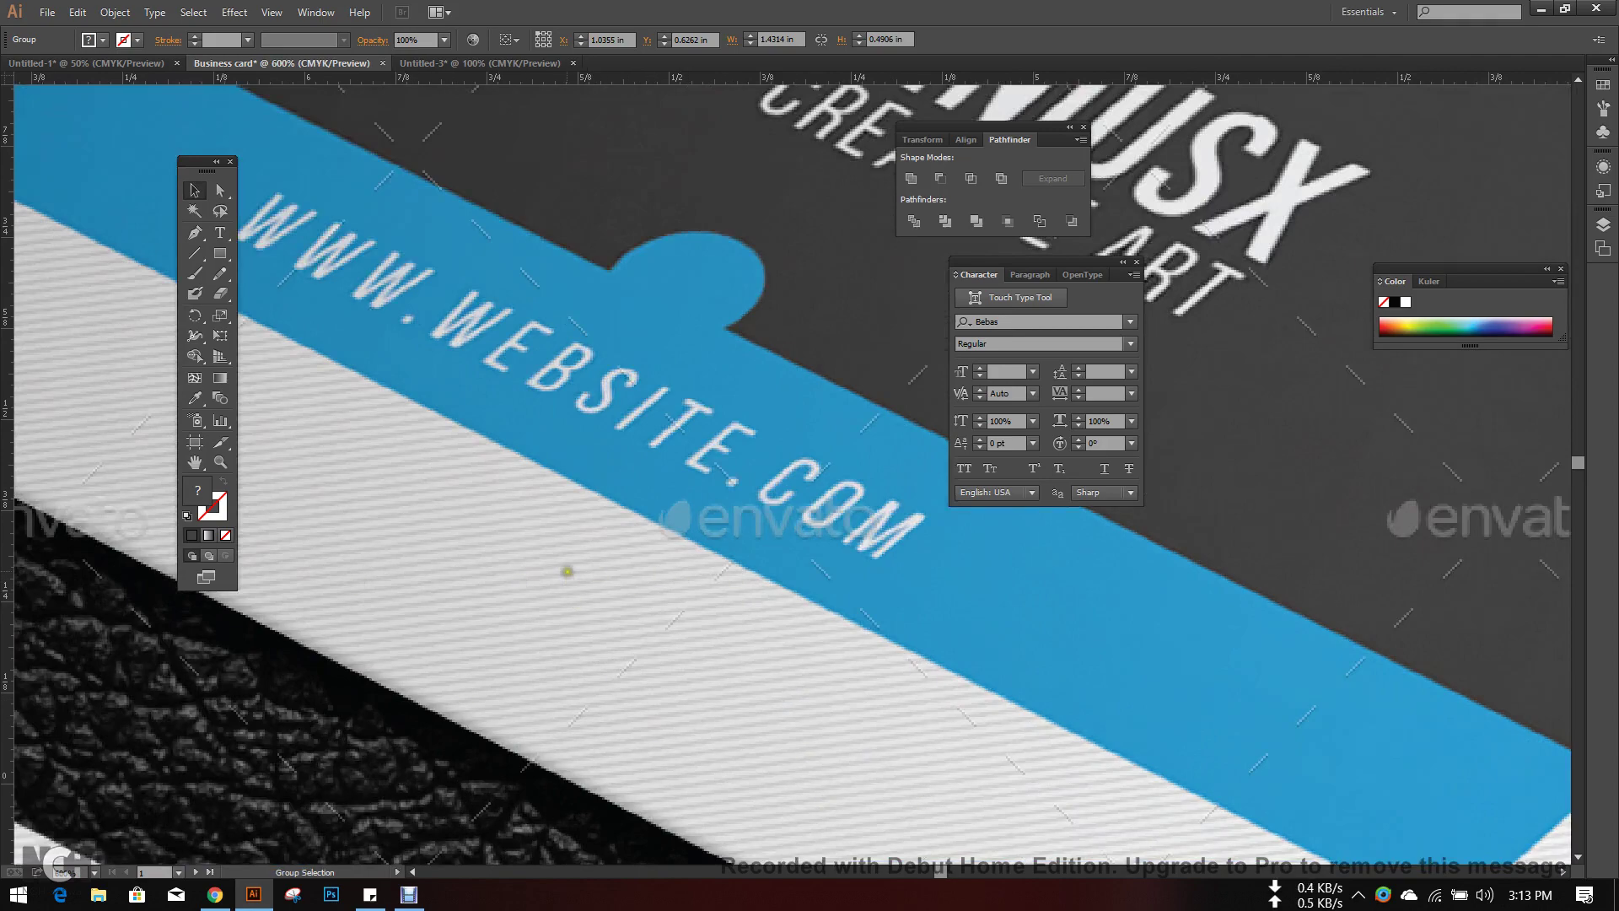
scroll(568, 572, down, 3)
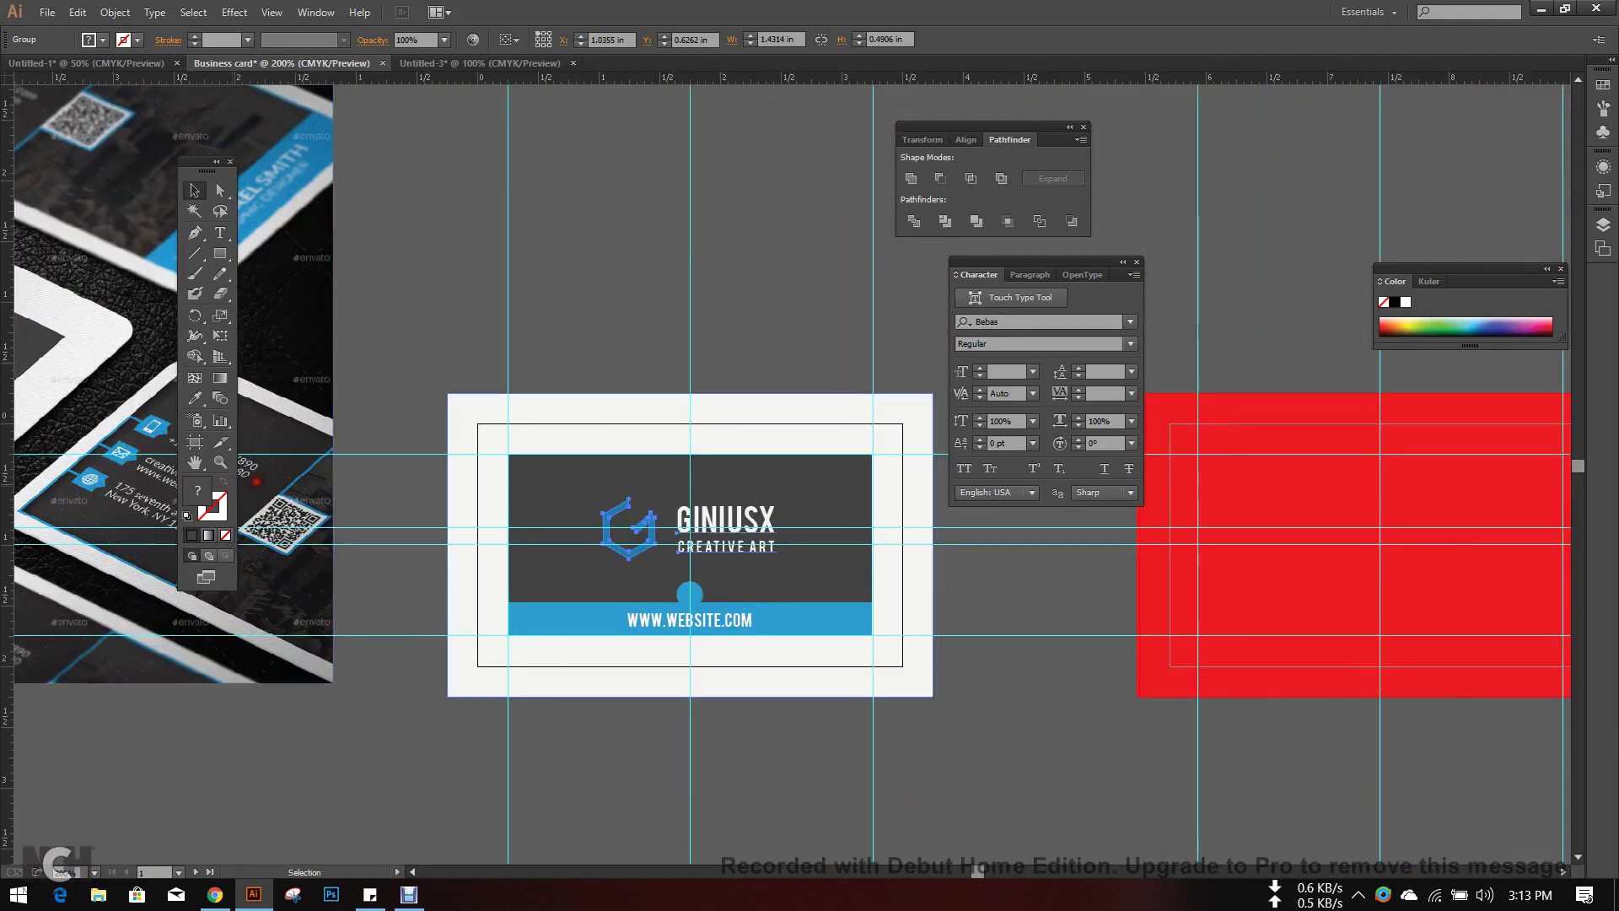
click(422, 325)
scroll(422, 326, up, 3)
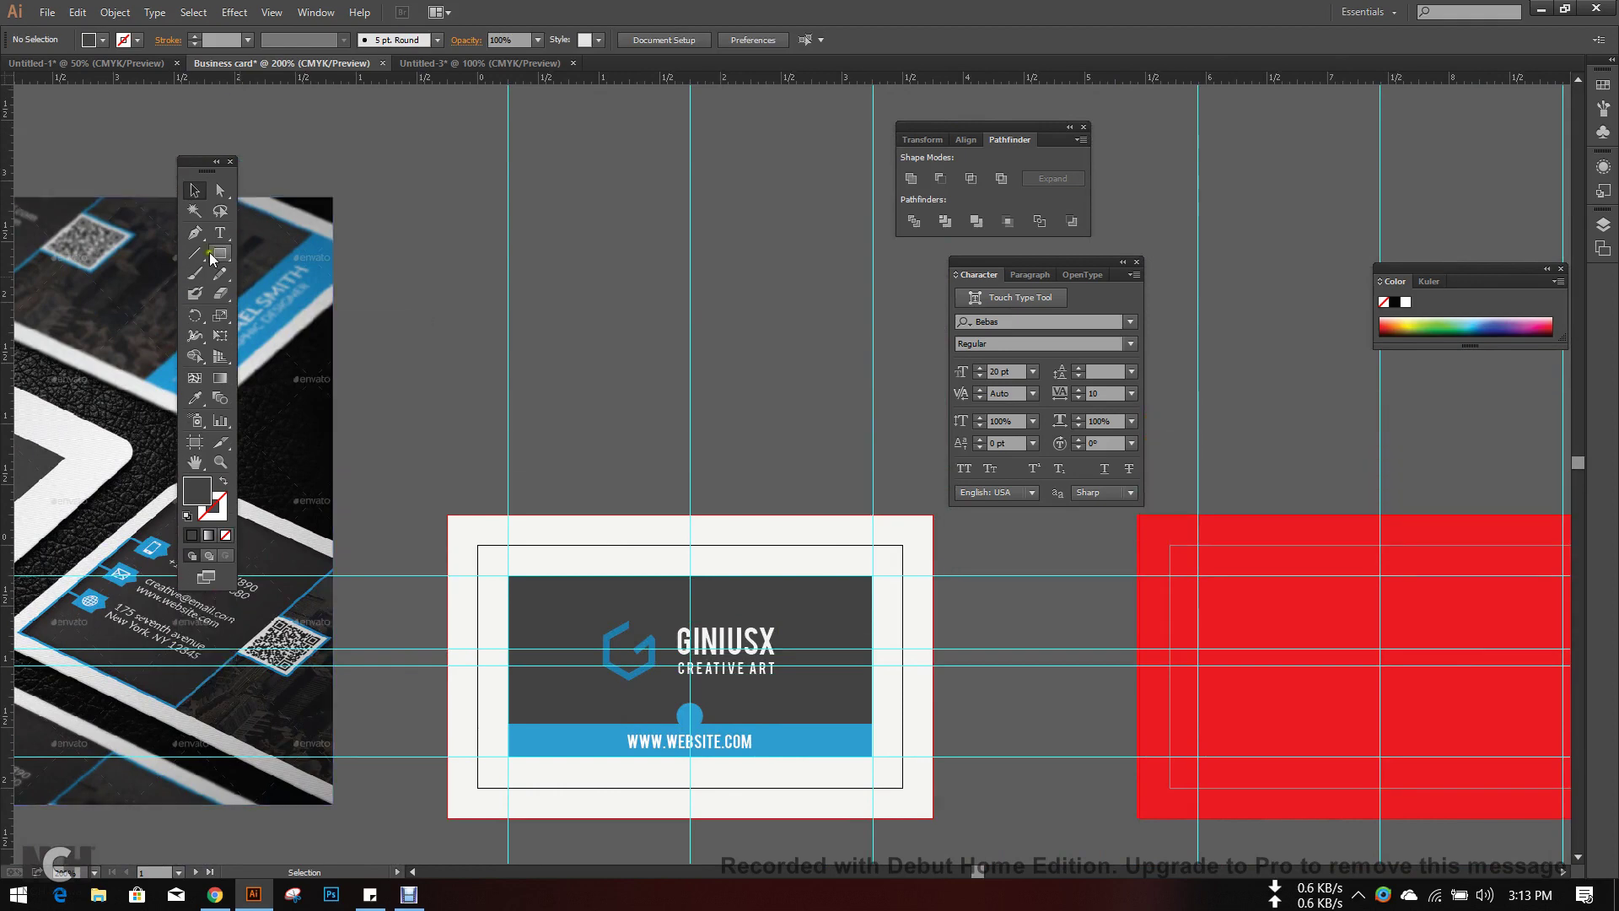
- Draw a vertical line about 2.09 in long in the empty area above the front card and give it a grey stroke
click(201, 253)
drag(399, 235, 410, 489)
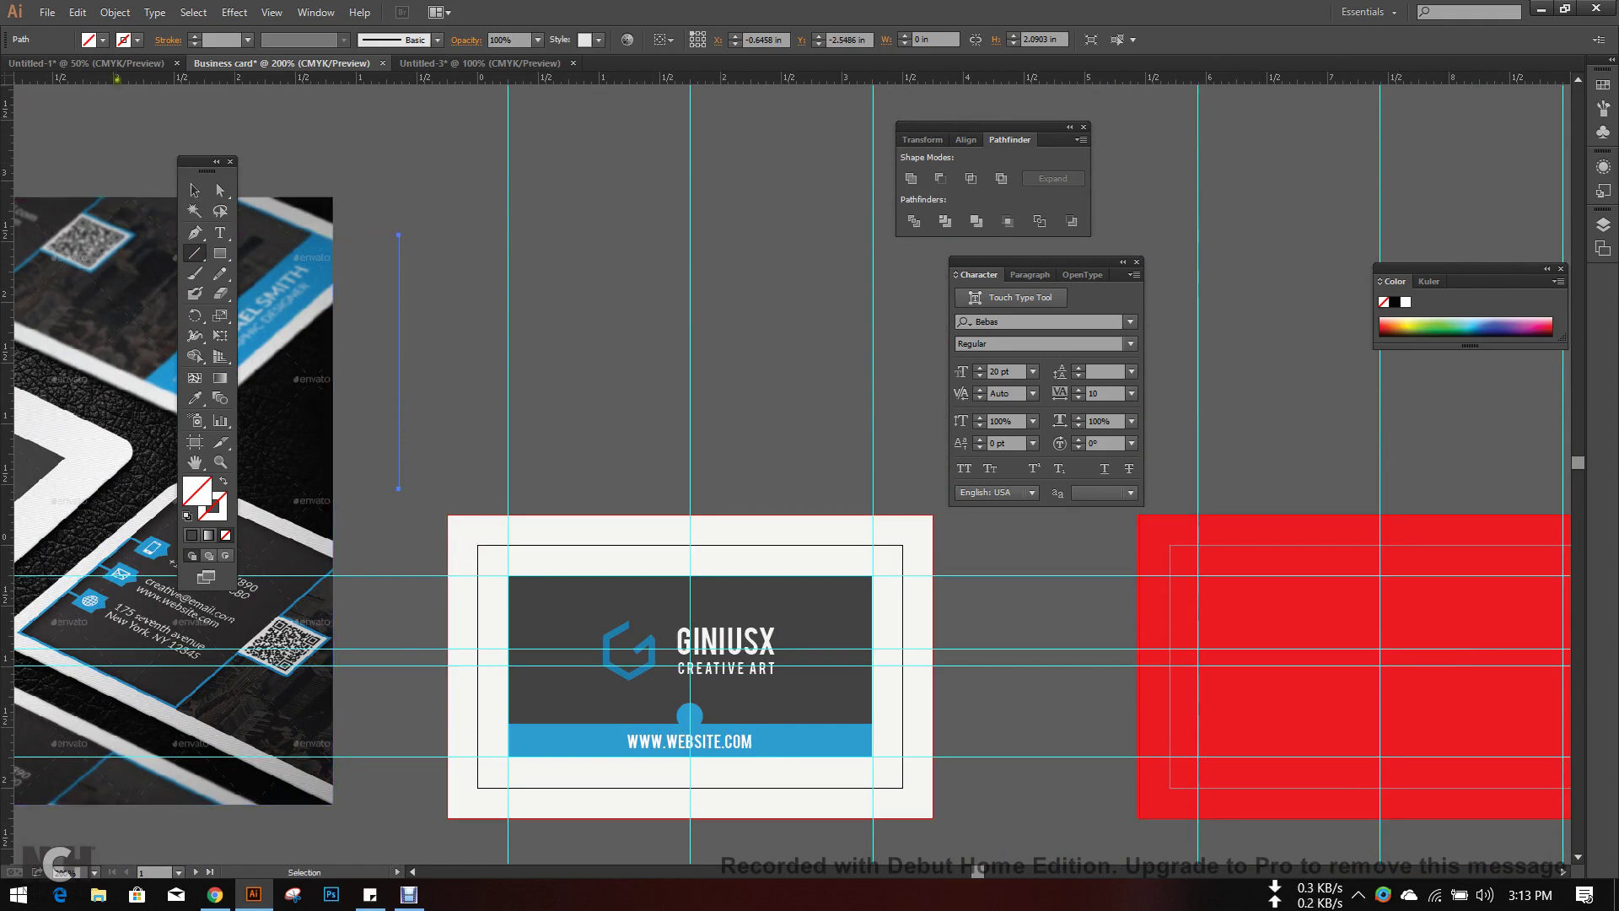
click(130, 42)
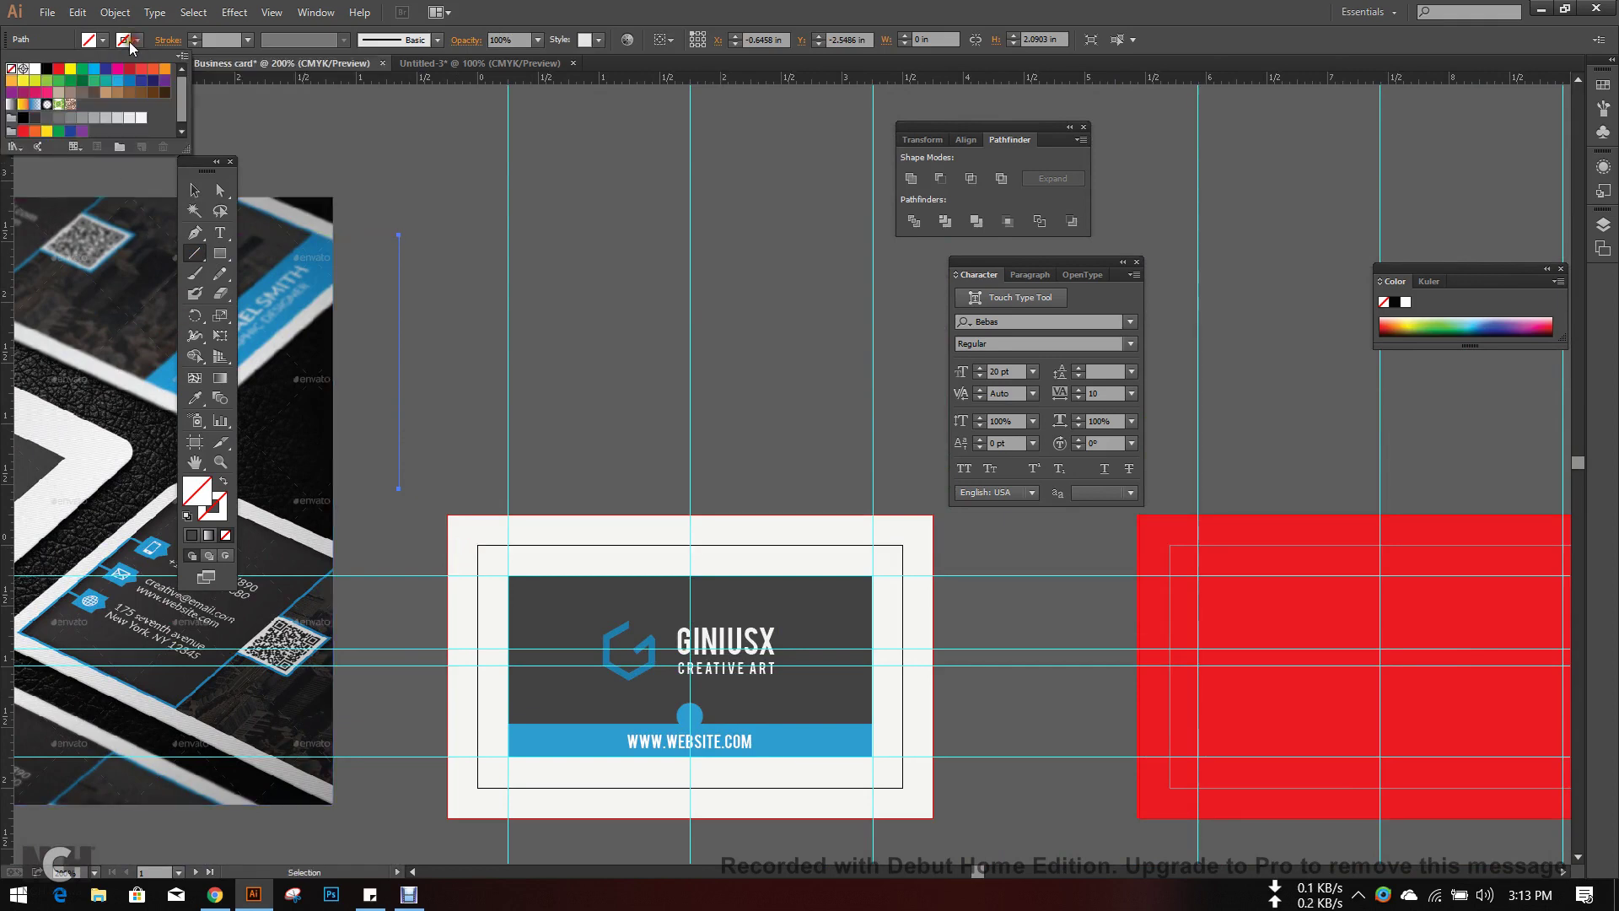
click(70, 117)
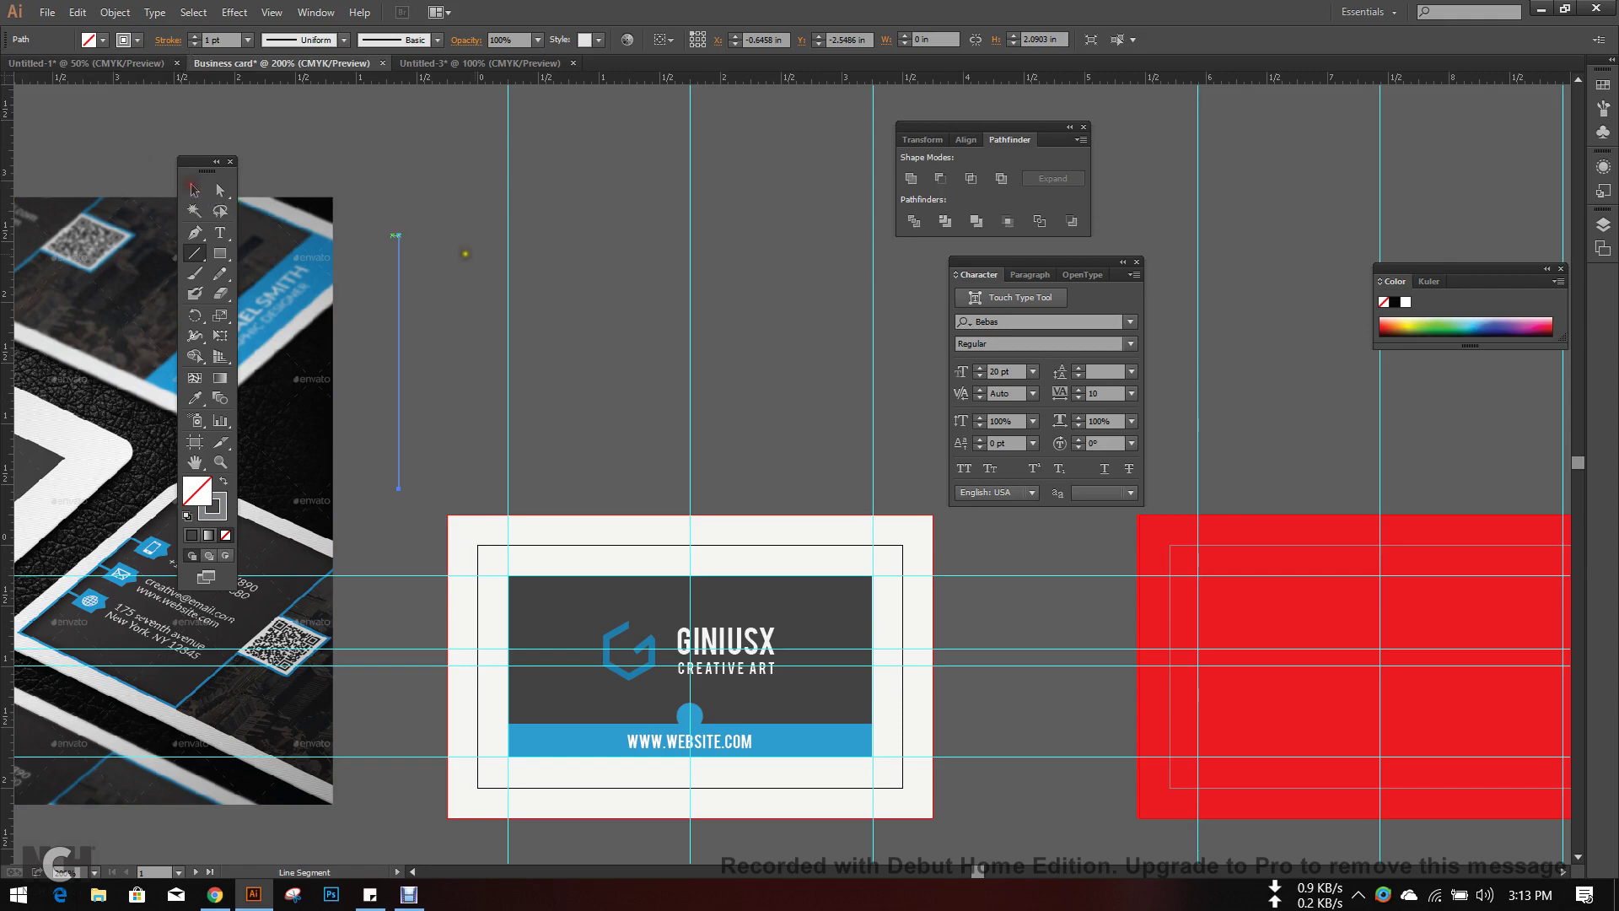
click(478, 256)
click(136, 152)
click(194, 190)
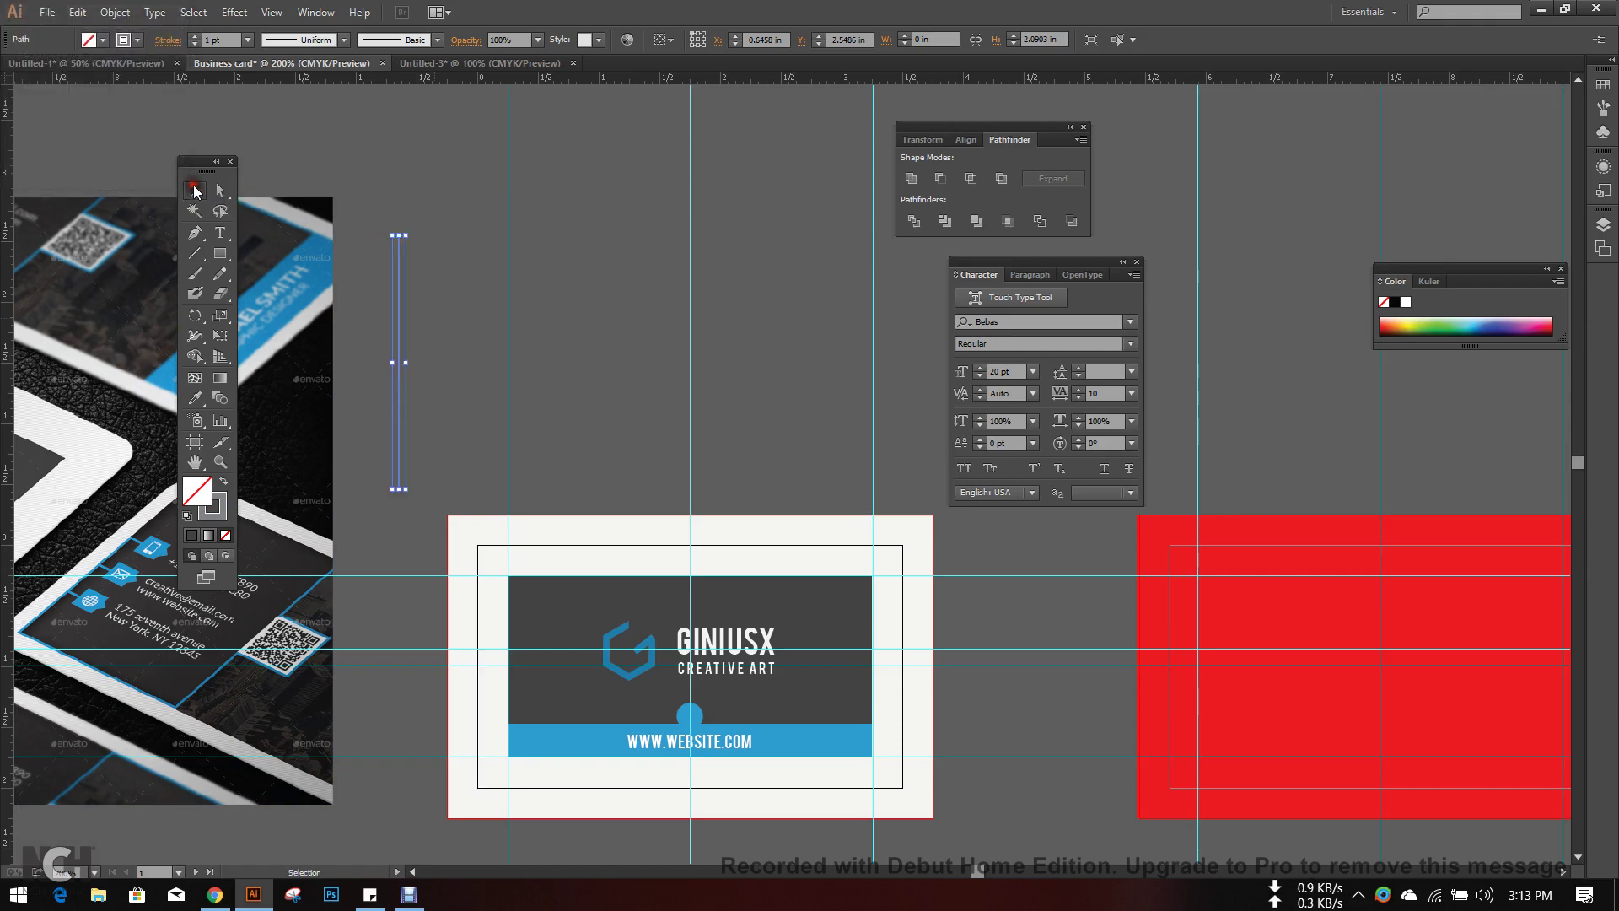
click(322, 142)
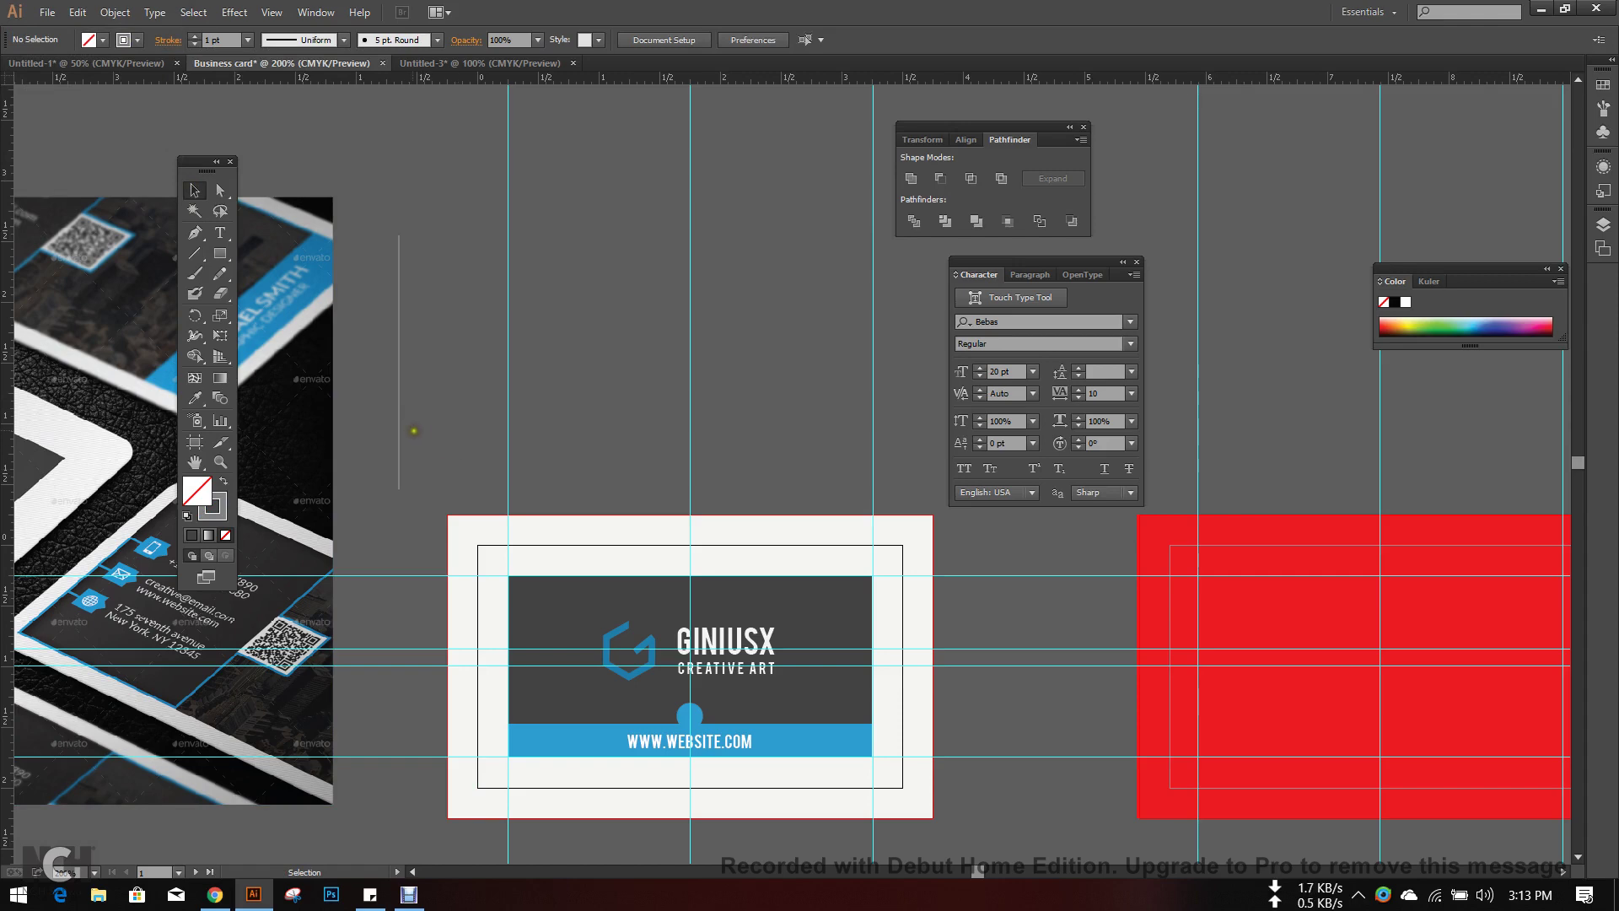
- Copy the vertical line about 0.03 in sideways and repeat the duplication to build a row of evenly spaced stripes
scroll(405, 431, up, 2)
mouse_move(397, 432)
mouse_down()
mouse_move(463, 448)
mouse_move(403, 453)
mouse_up()
key(Delete)
click(394, 452)
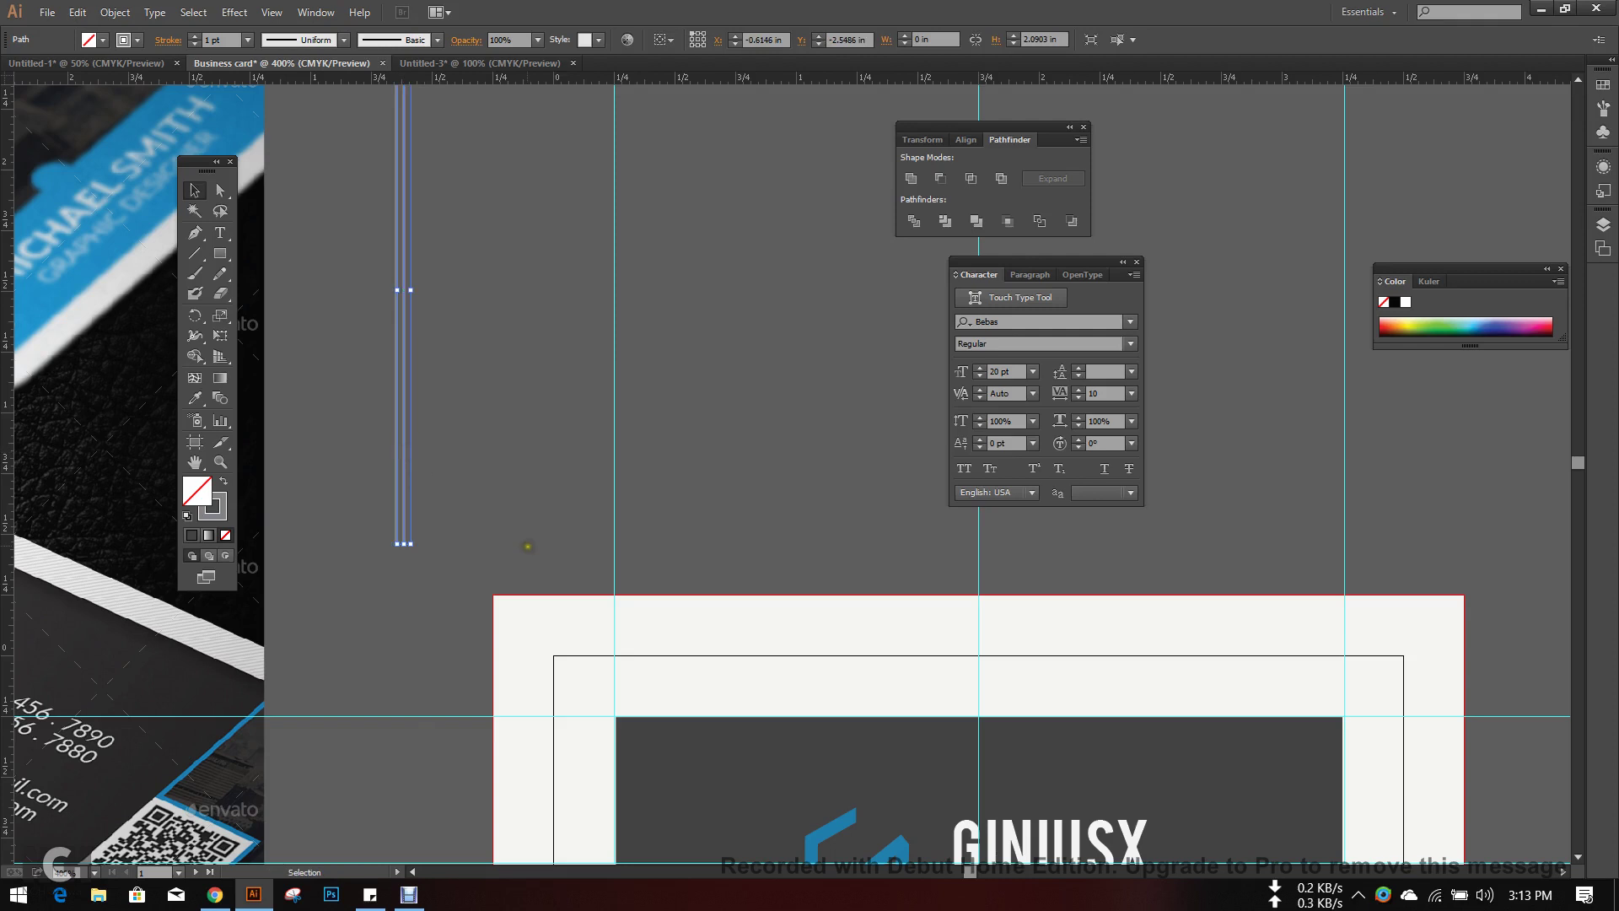
key(ctrl+d)
key(ctrl+d)
key(ctrl+d)
key(ctrl+d)
key(ctrl+d)
key(ctrl+d)
key(ctrl+d)
key(ctrl+d)
key(ctrl+d)
key(ctrl+d)
key(ctrl+d)
key(ctrl+d)
key(ctrl+d)
key(ctrl+d)
key(ctrl+d)
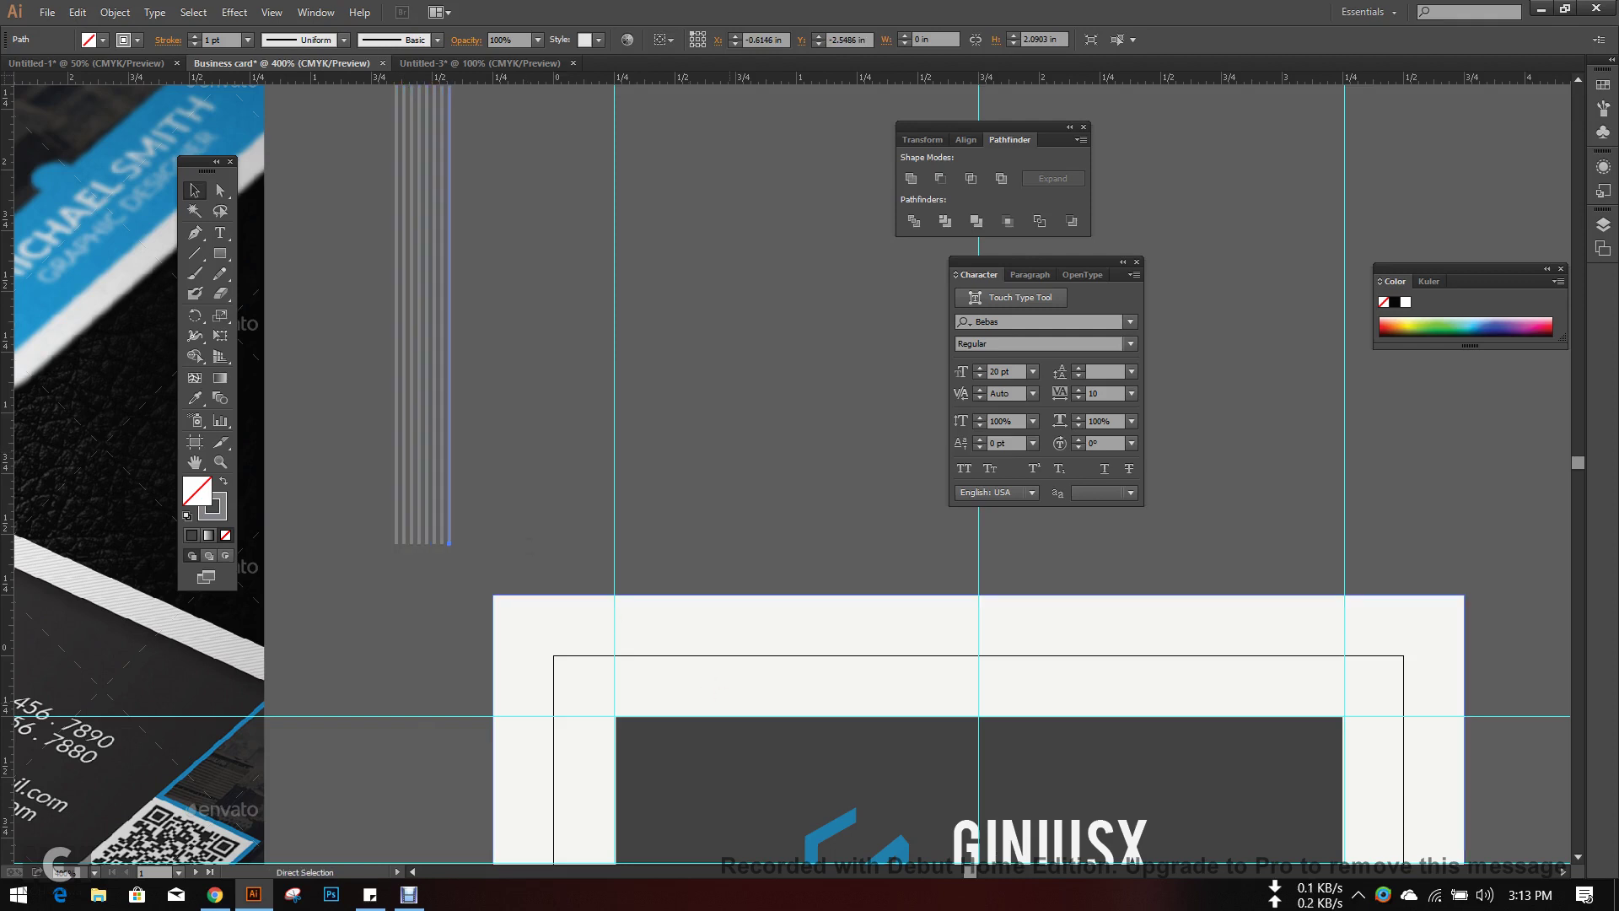
key(ctrl+d)
key(ctrl+d)
key(ctrl+d)
key(ctrl+d)
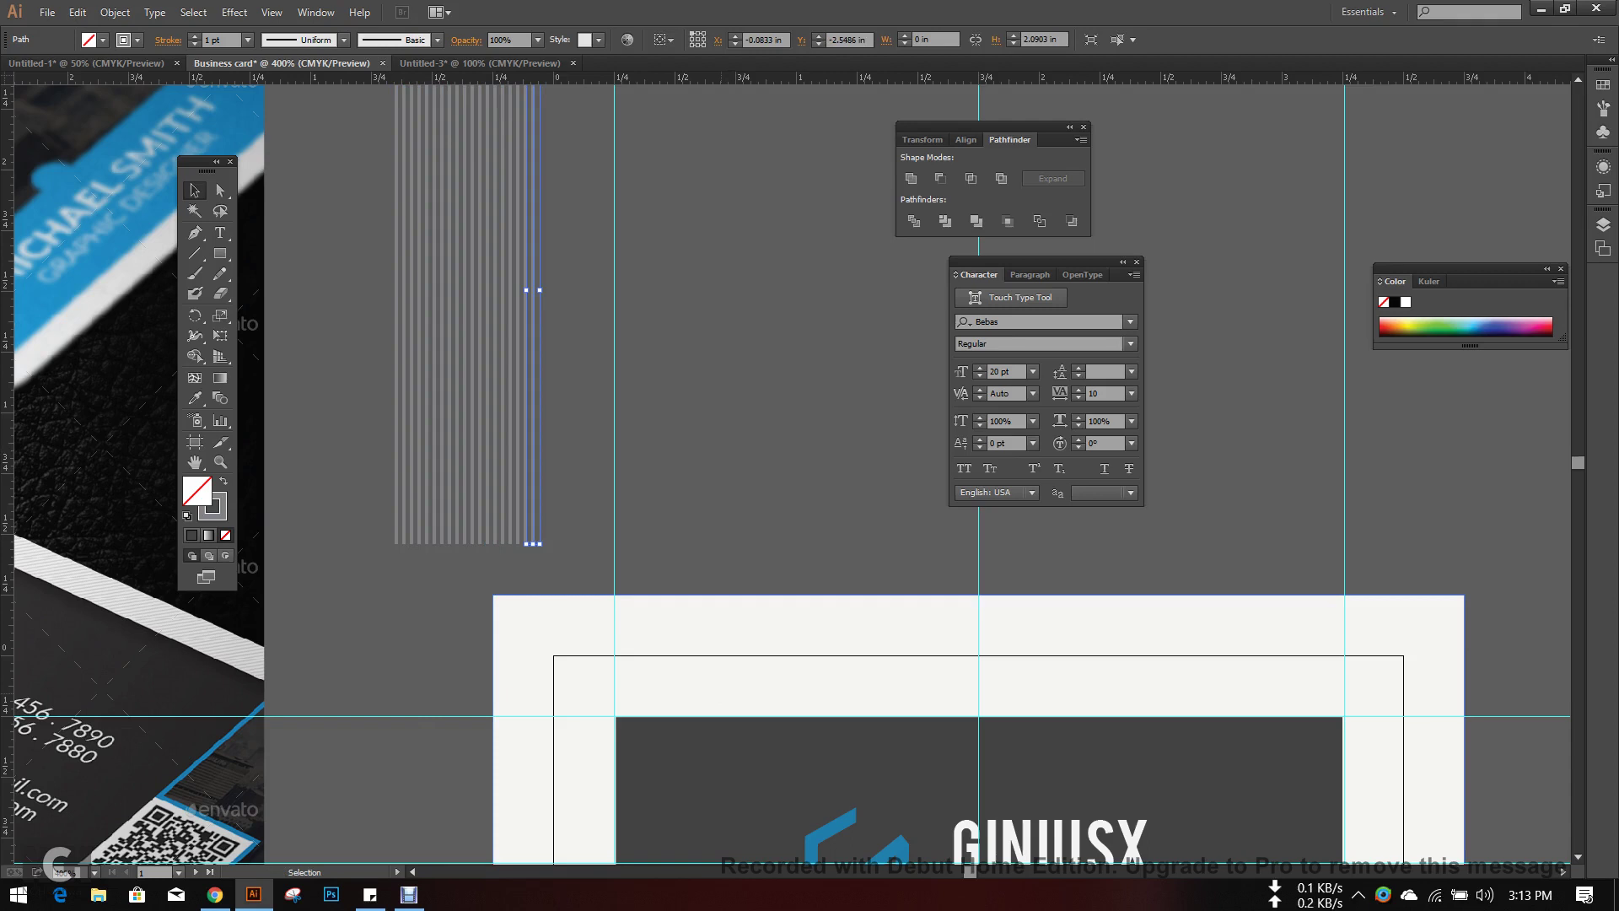
key(ctrl+d)
key(ctrl+d)
key(ctrl+d)
key(ctrl+d)
key(ctrl+d)
key(ctrl+d)
key(ctrl+d)
key(ctrl+d)
key(ctrl+d)
key(ctrl+d)
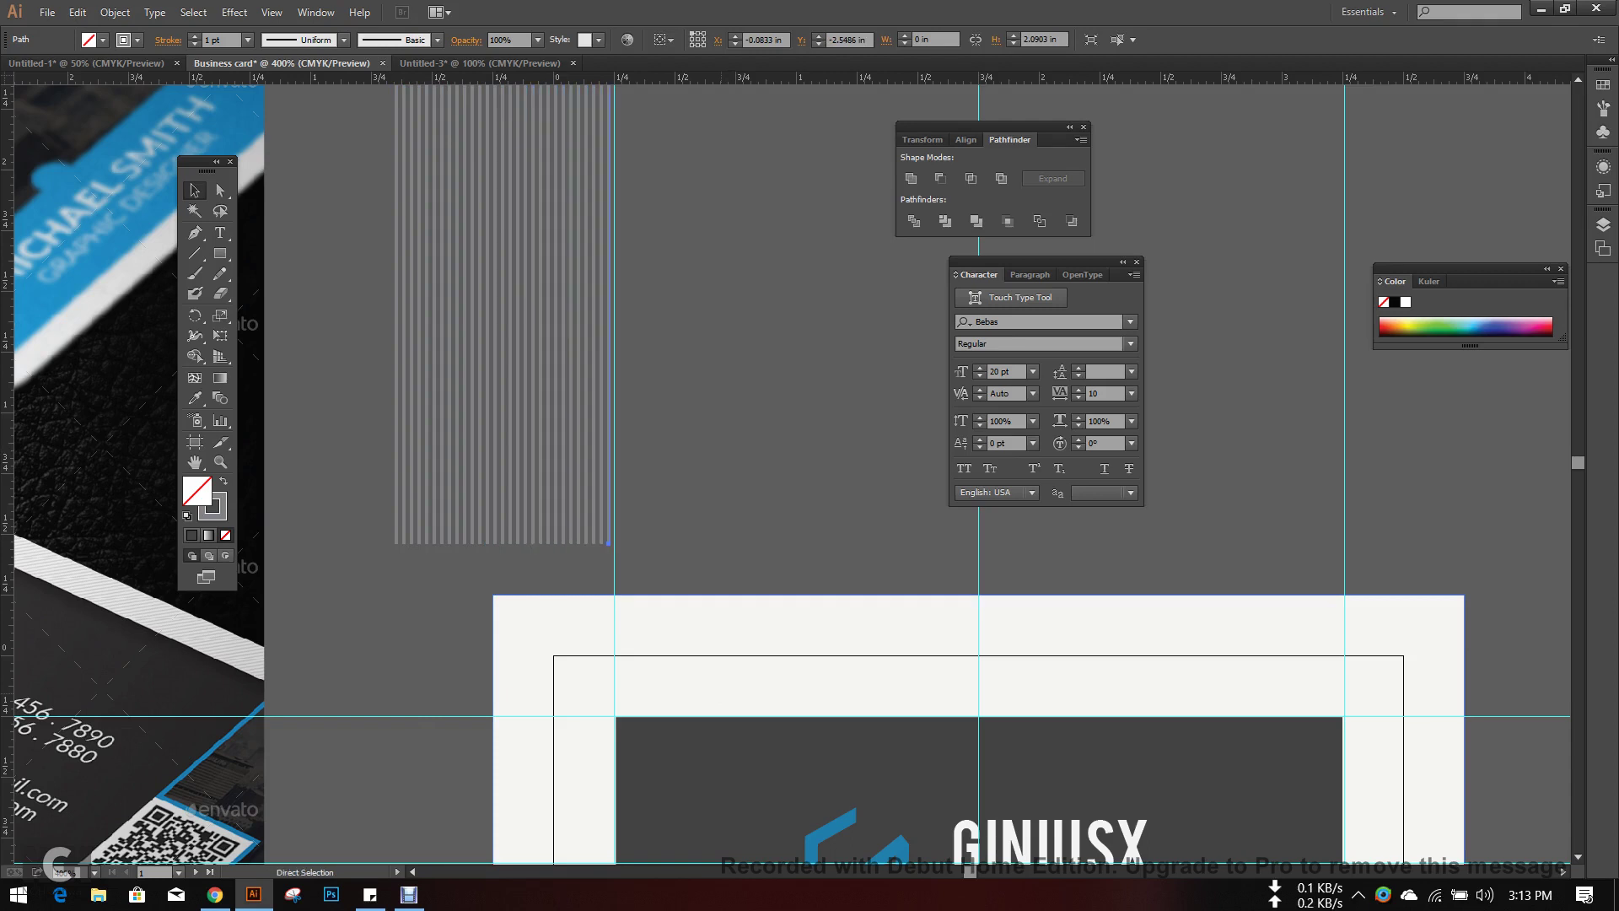
key(ctrl+d)
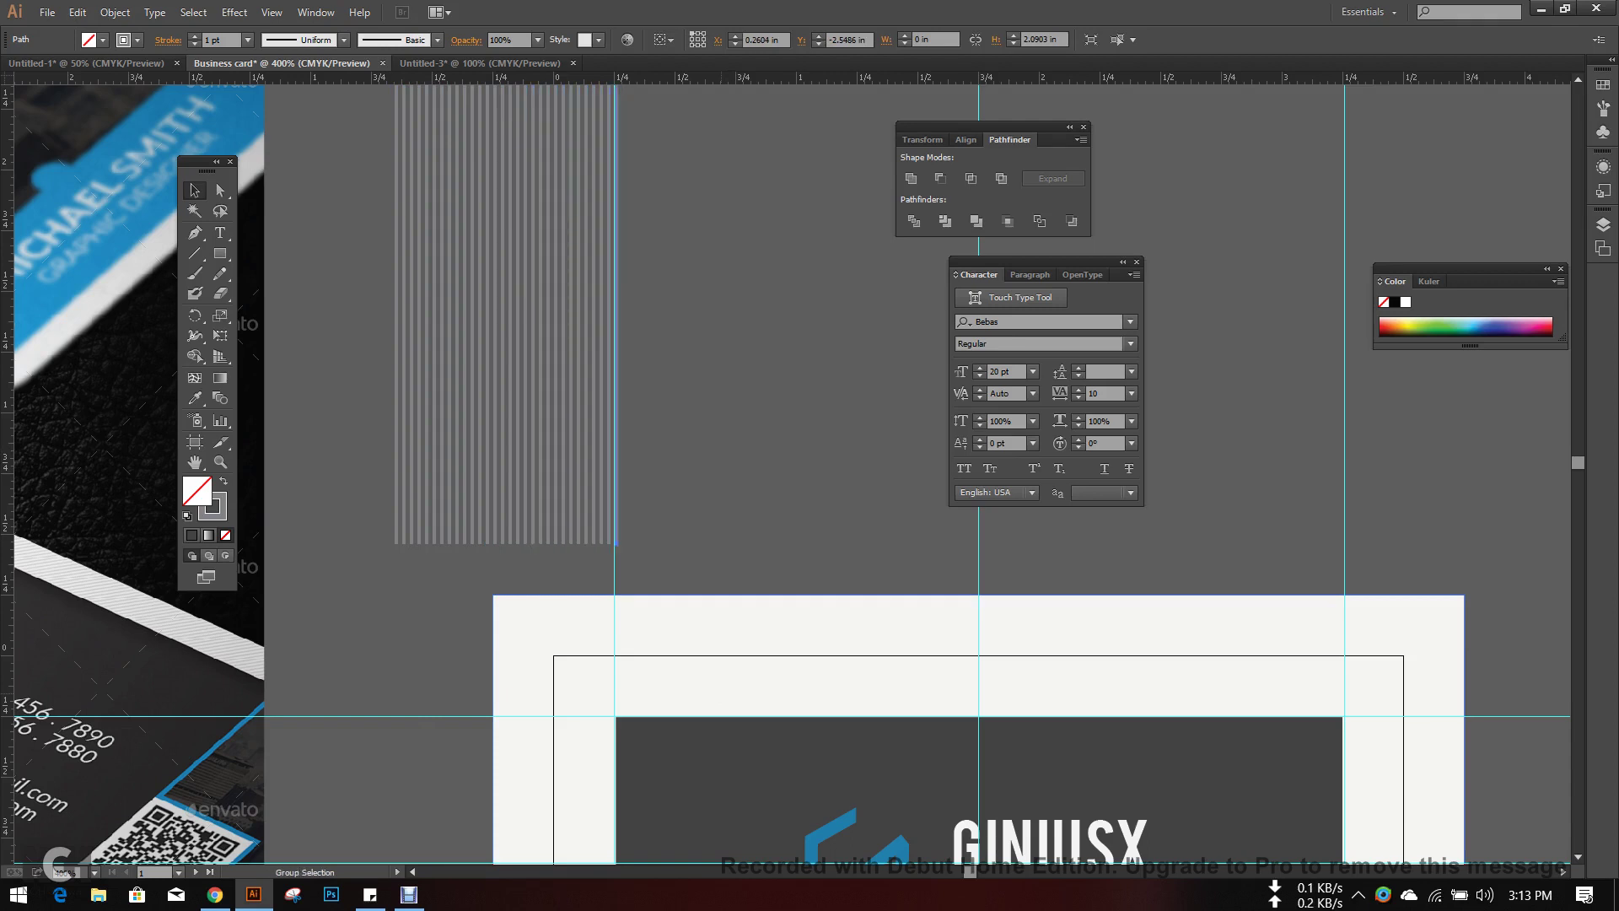
- Delete the whole row of duplicated vertical stripes above the card
key(ctrl+minus)
drag(524, 391, 491, 464)
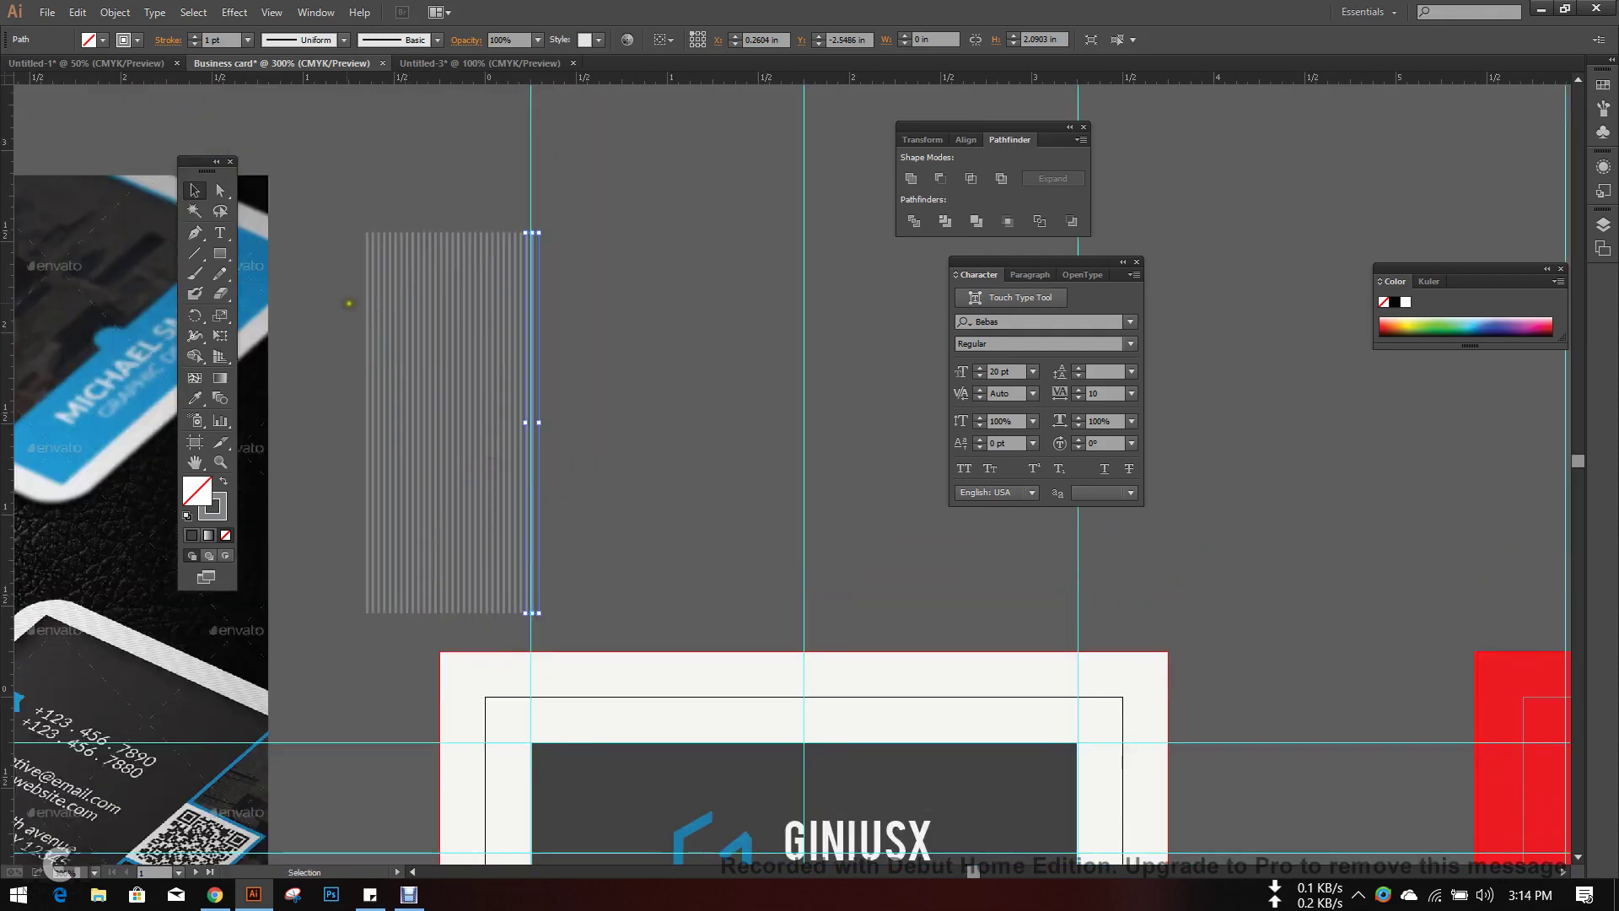
drag(340, 318, 667, 444)
key(Delete)
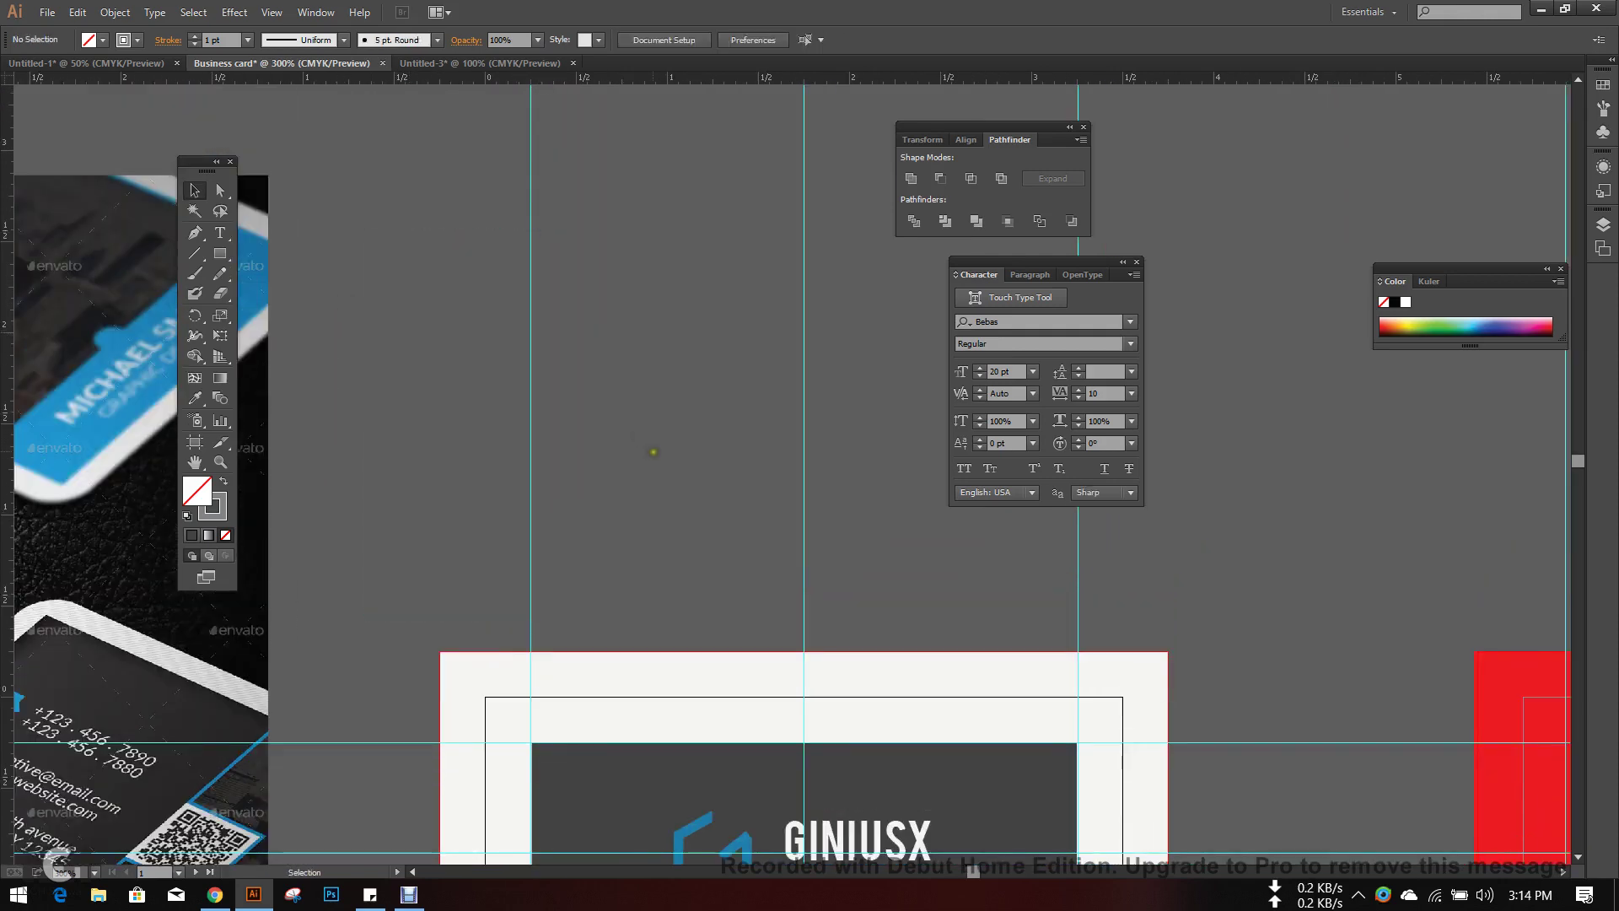
- Draw a new grey vertical line about 2.08 in long between the reference image and the front card, then deselect it
click(195, 253)
drag(335, 200, 354, 581)
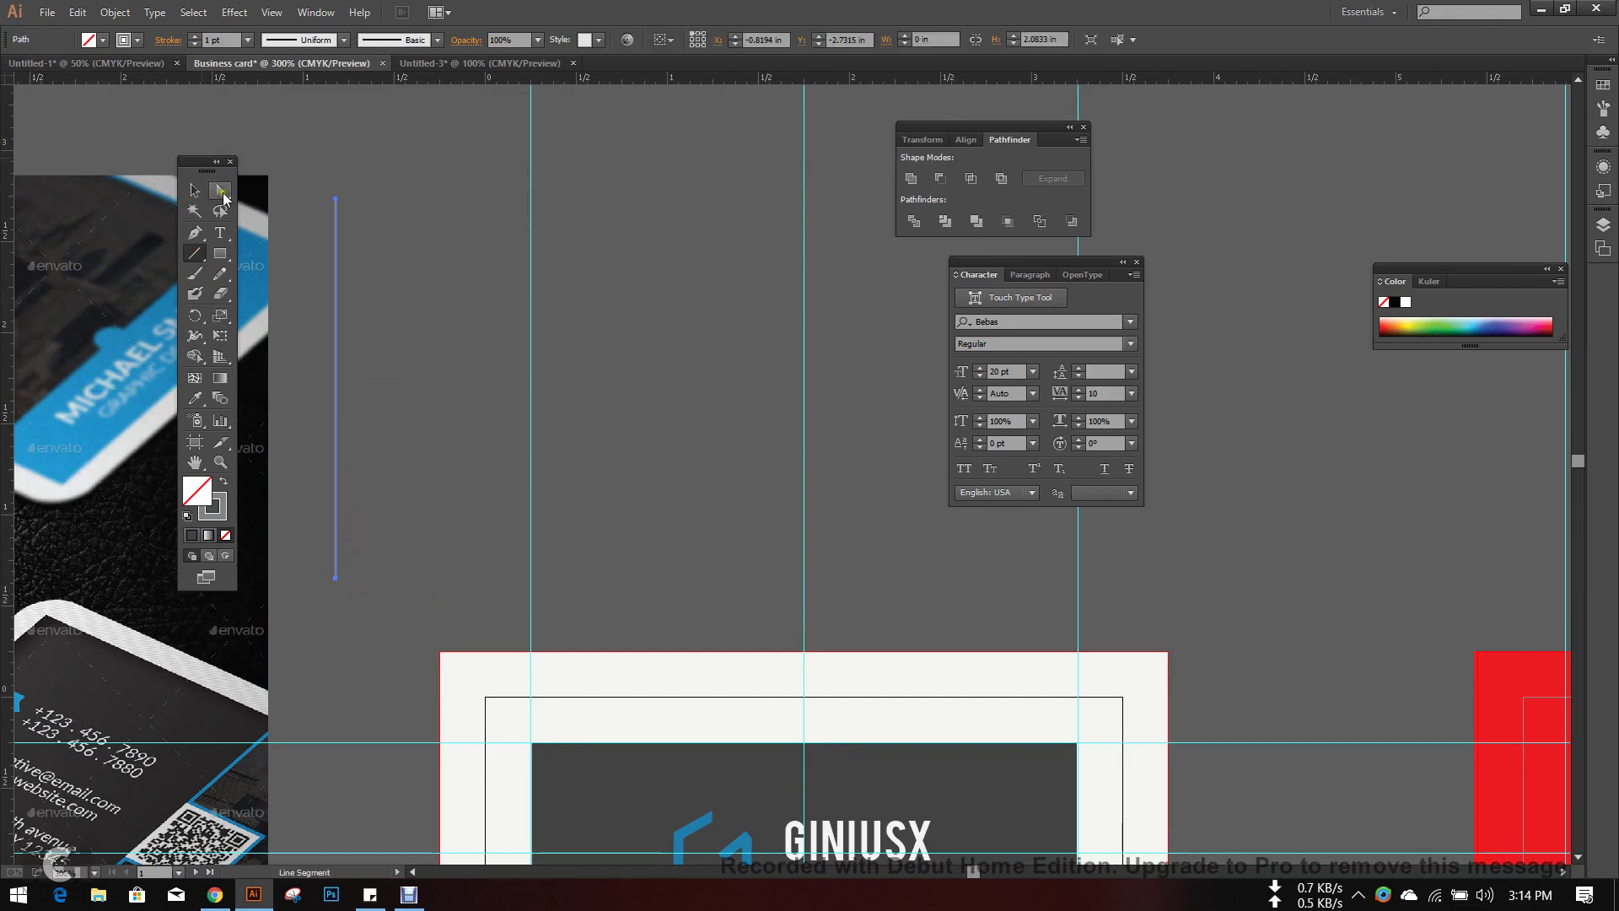
key(v)
click(522, 284)
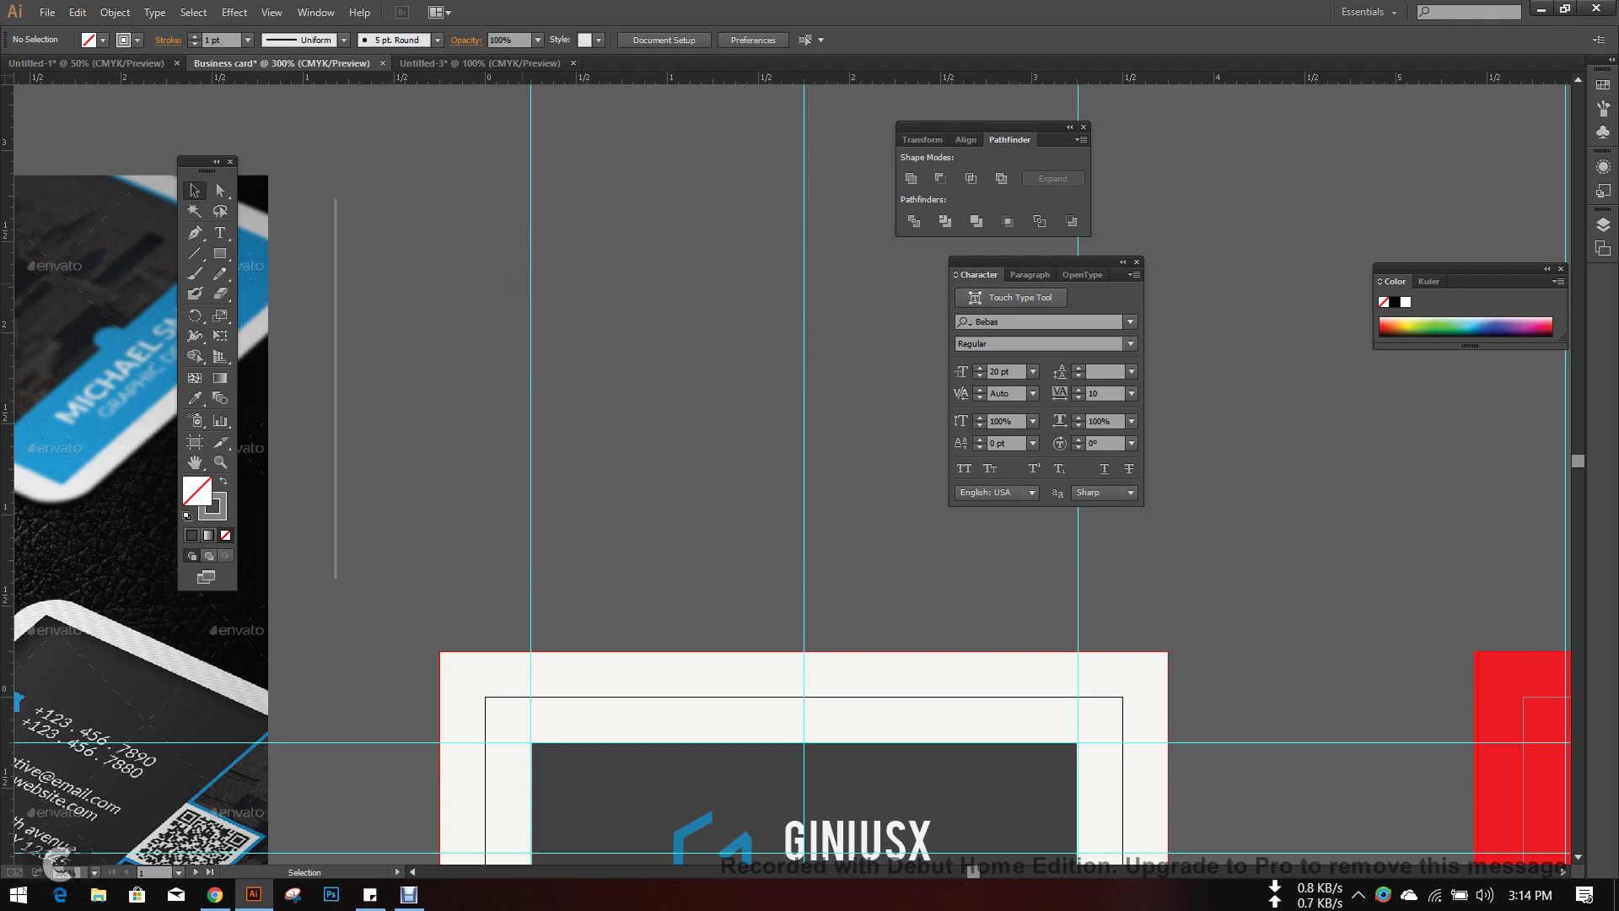
- Place a copy of the vertical line near the card's right edge, about 4.40 in from the original line
scroll(530, 300, down, 1)
drag(560, 296, 452, 314)
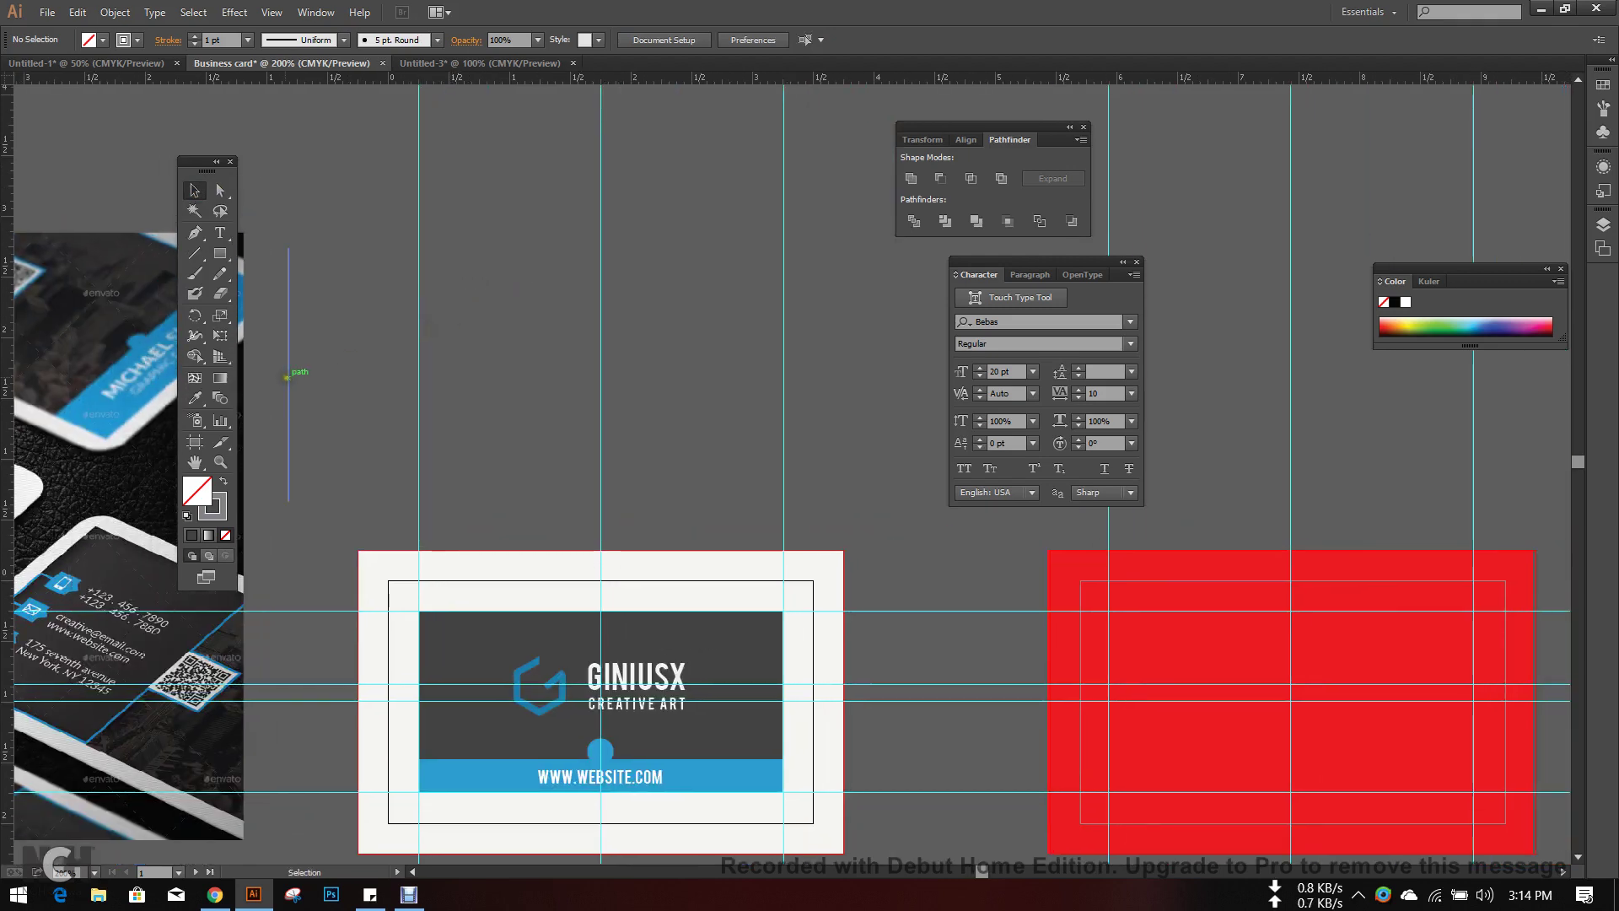
drag(287, 377, 832, 404)
click(860, 448)
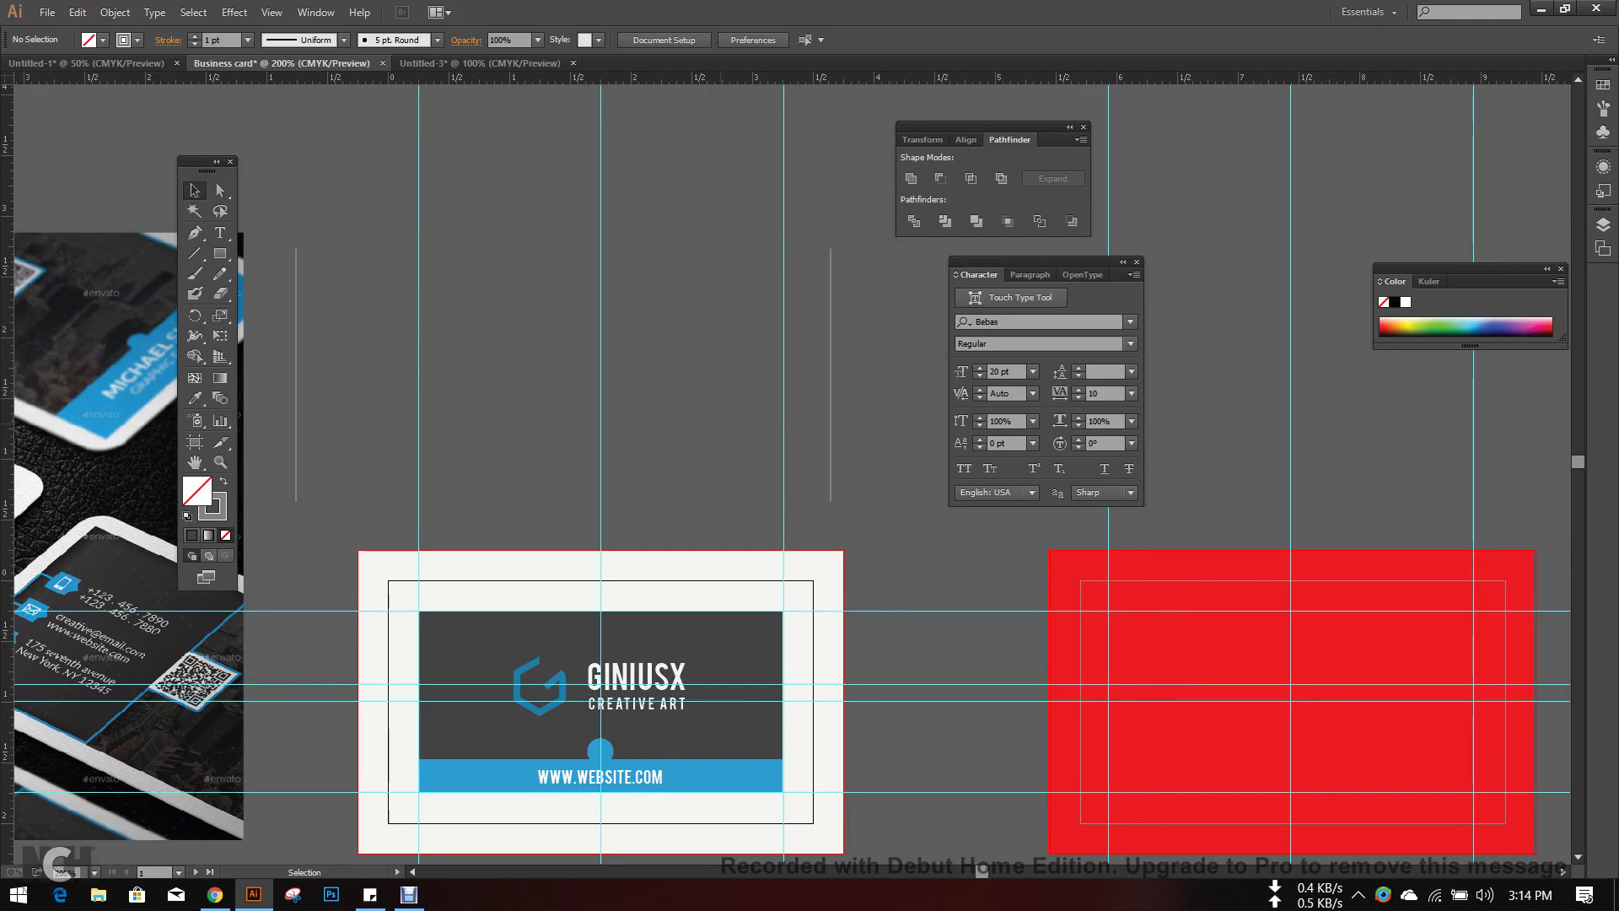
- Blend the two grey vertical lines into each other with the Blend tool
drag(262, 298, 852, 355)
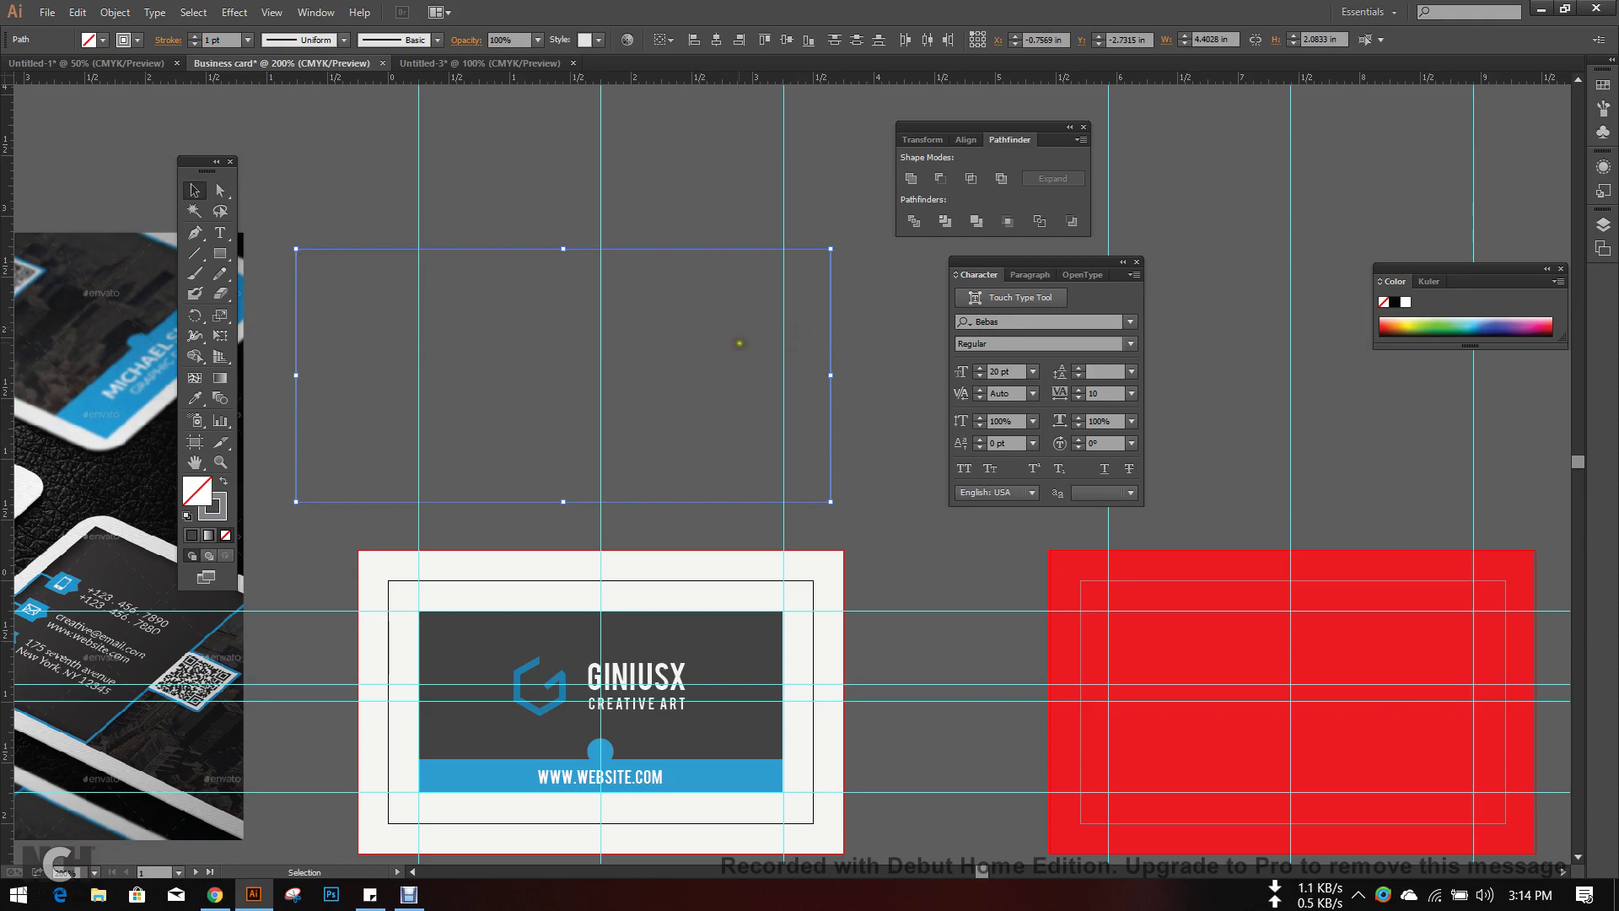
click(221, 399)
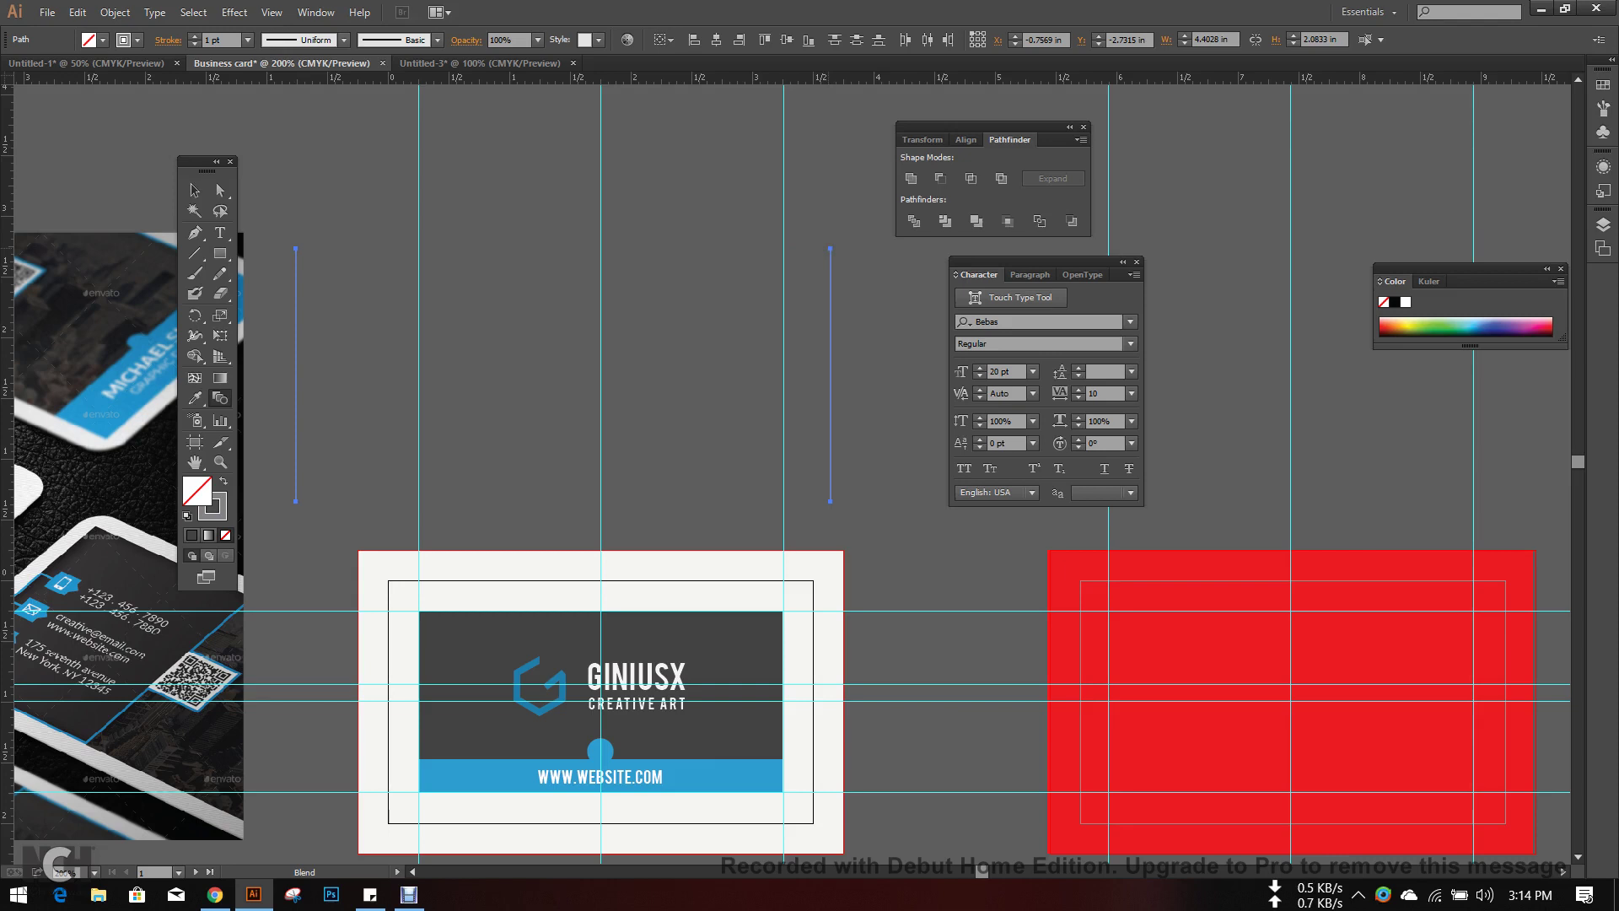
click(830, 248)
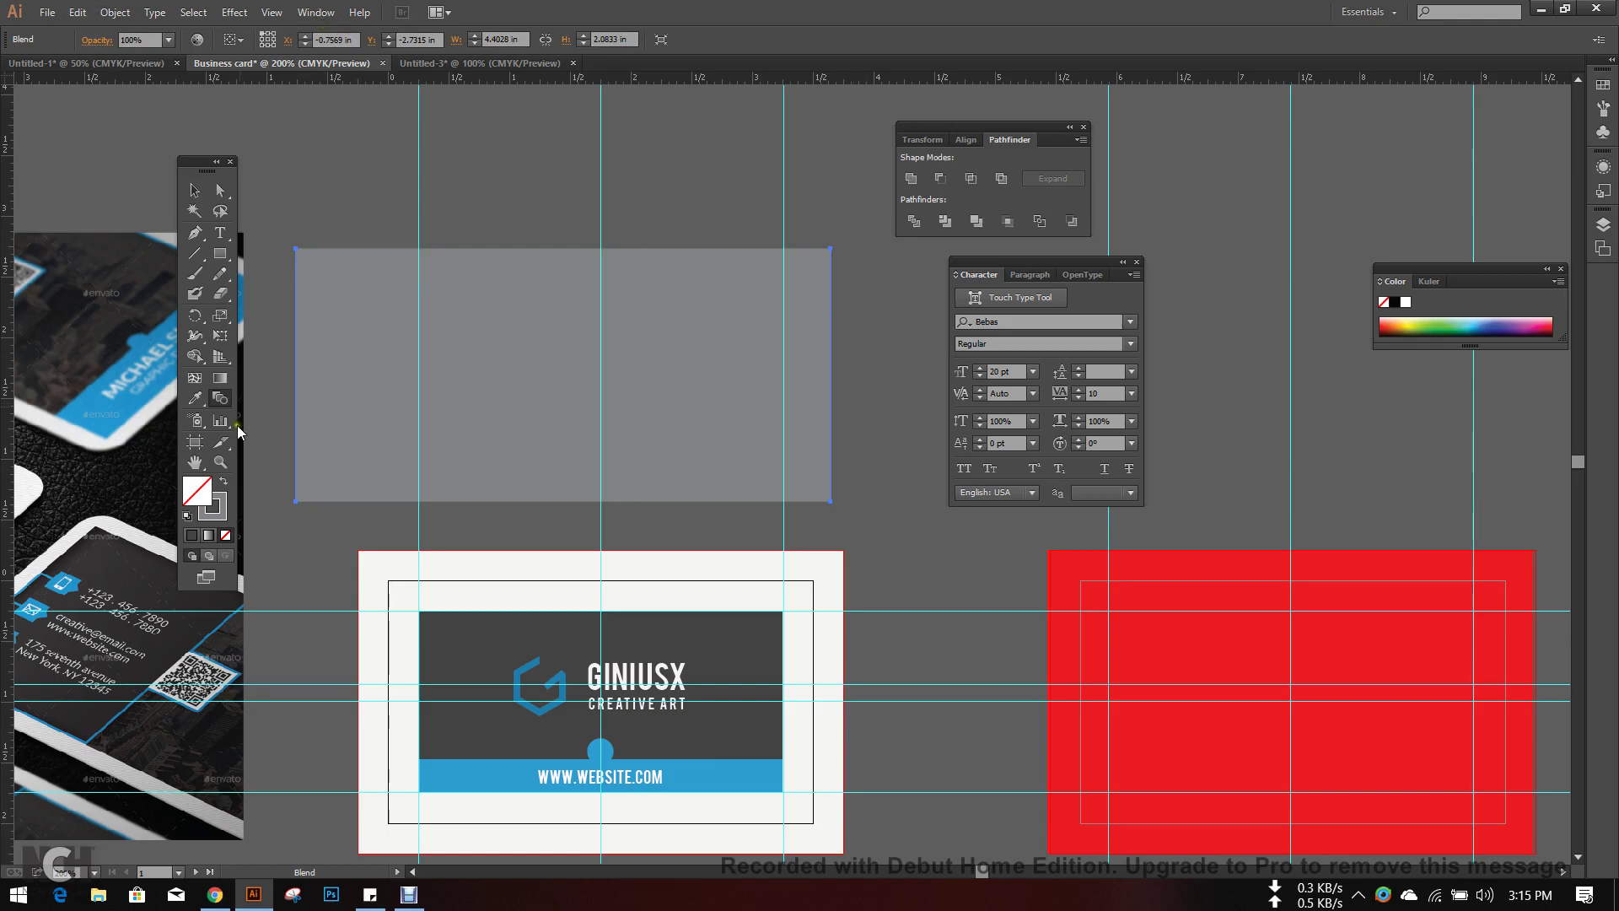
- Set the blend's spacing to Specified Steps with 100 steps and preview the resulting stripes
double_click(224, 406)
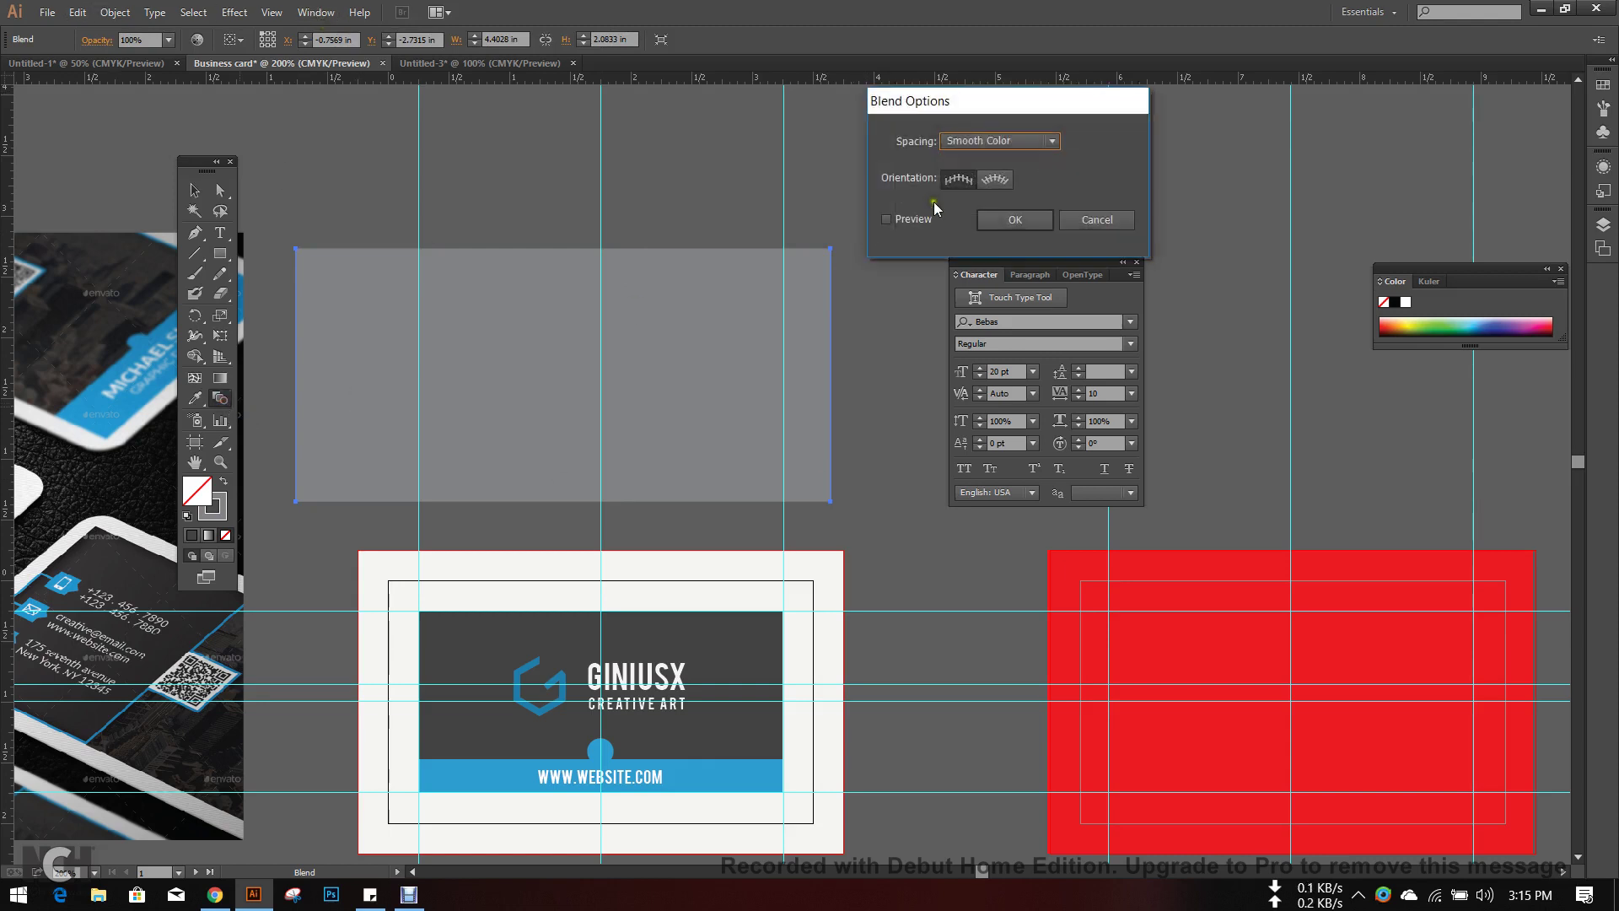
drag(928, 103, 811, 102)
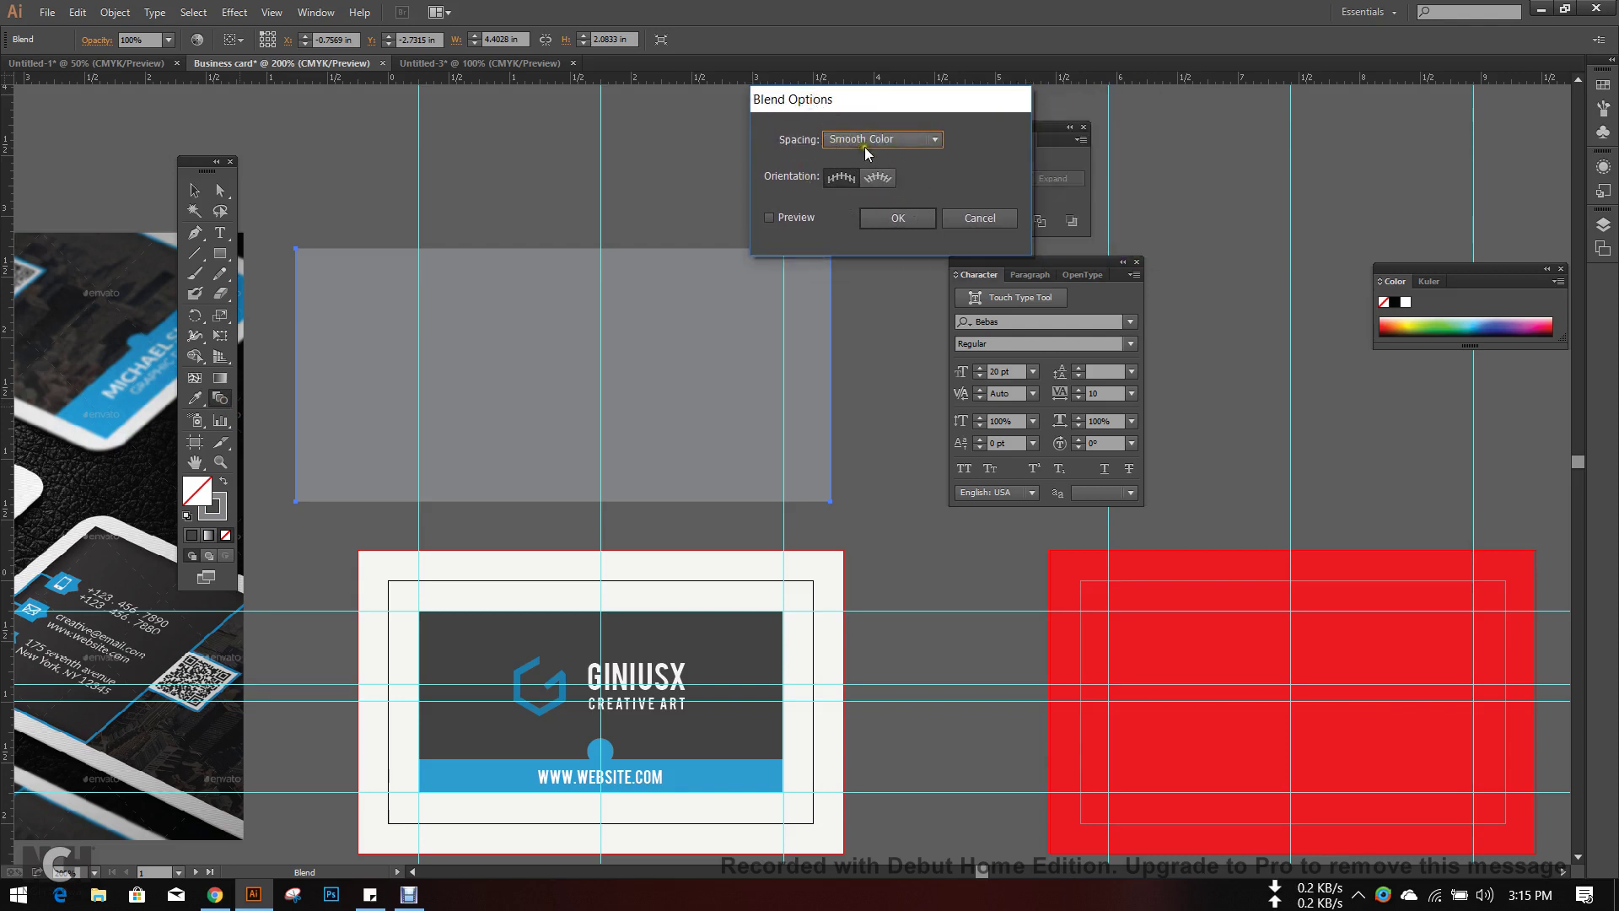
click(894, 142)
click(877, 169)
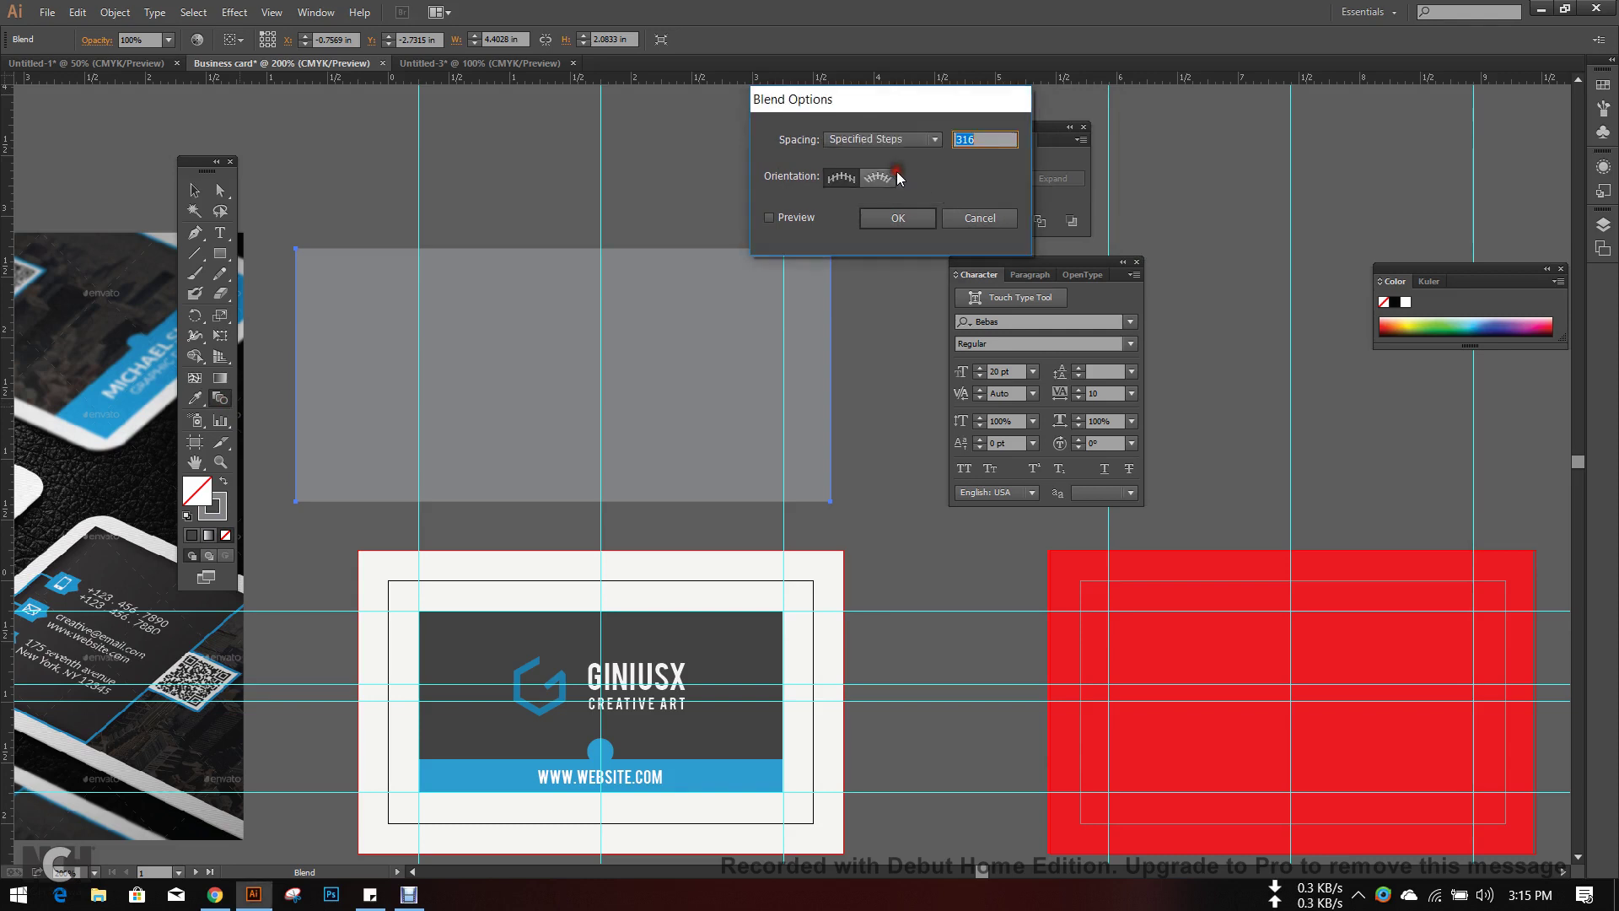
click(1007, 140)
drag(996, 140, 931, 143)
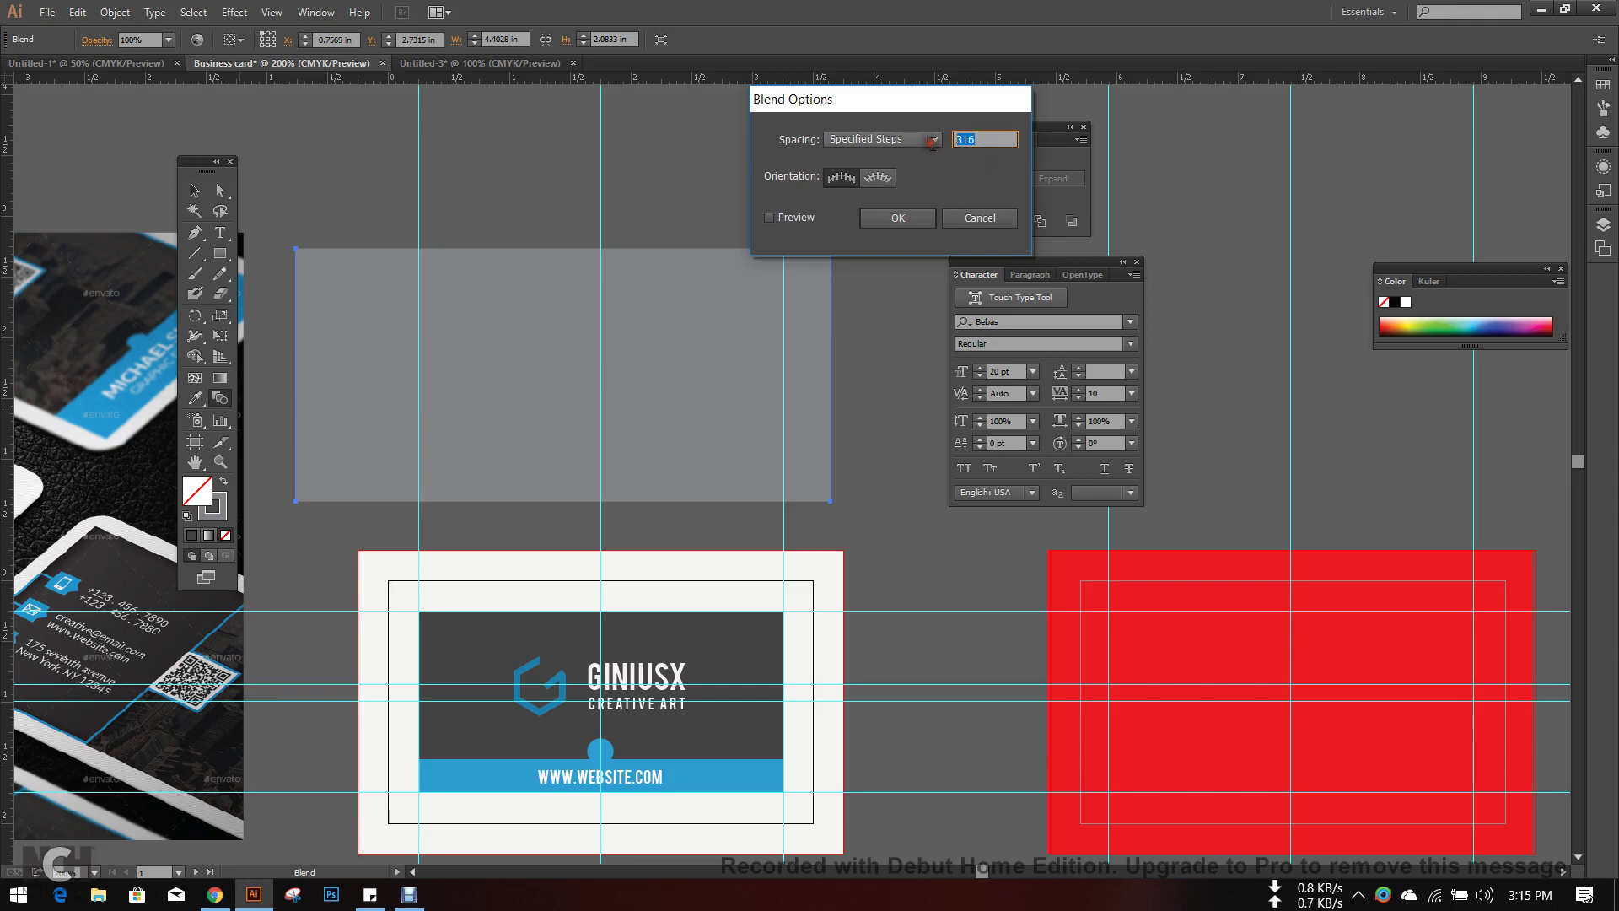
text(100)
click(794, 210)
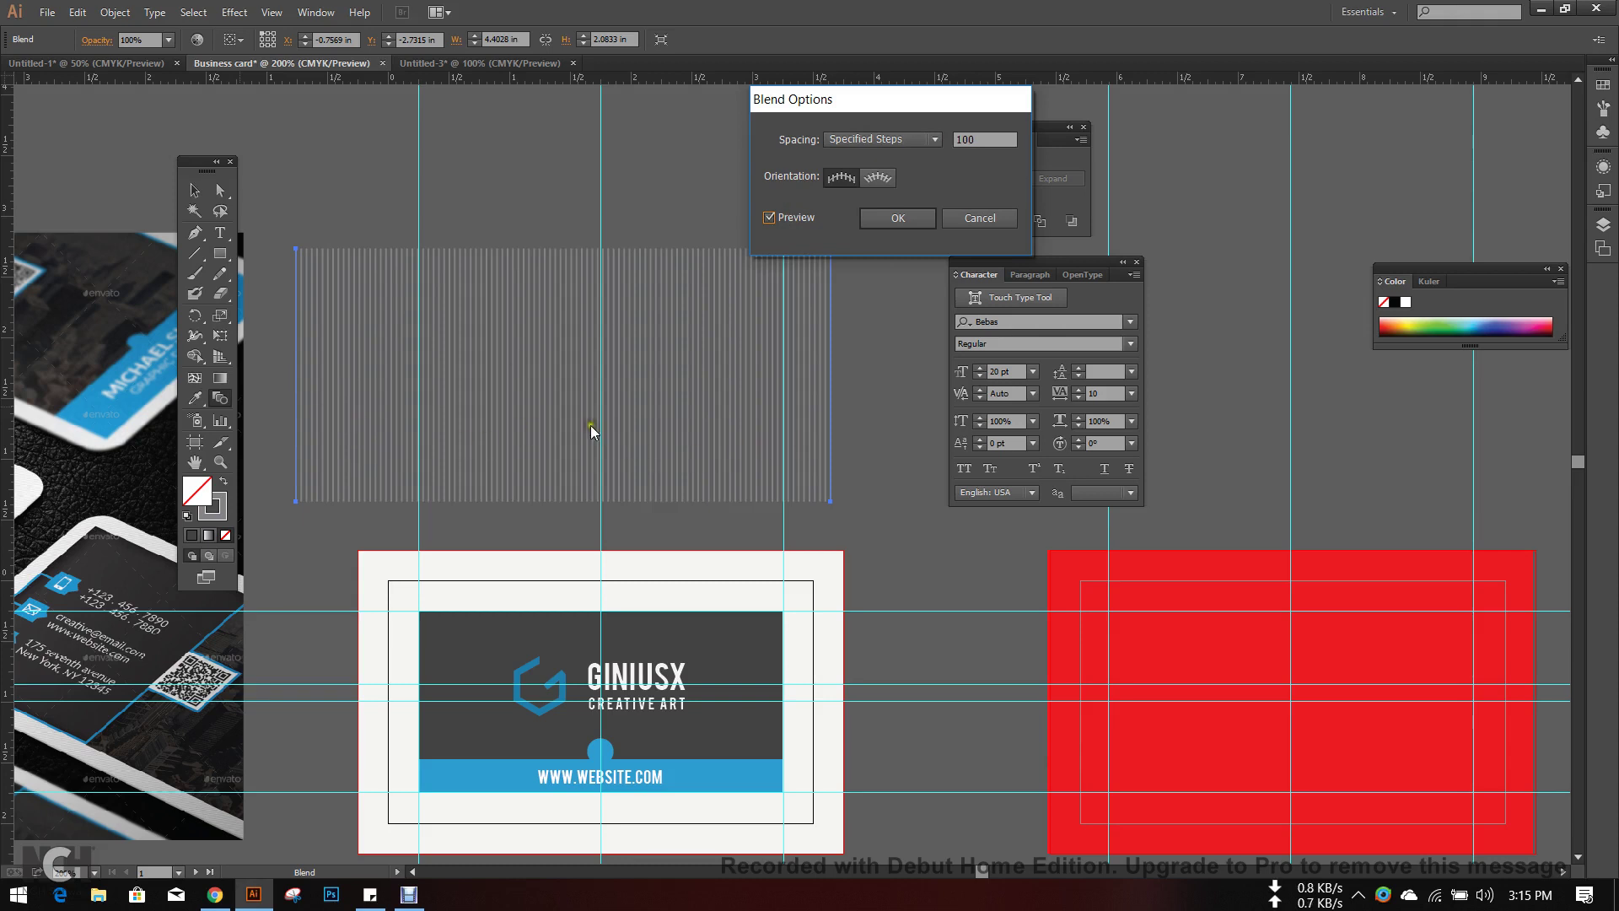
- Preview the line blend with 20 specified steps
double_click(978, 139)
text(20)
click(808, 217)
click(808, 217)
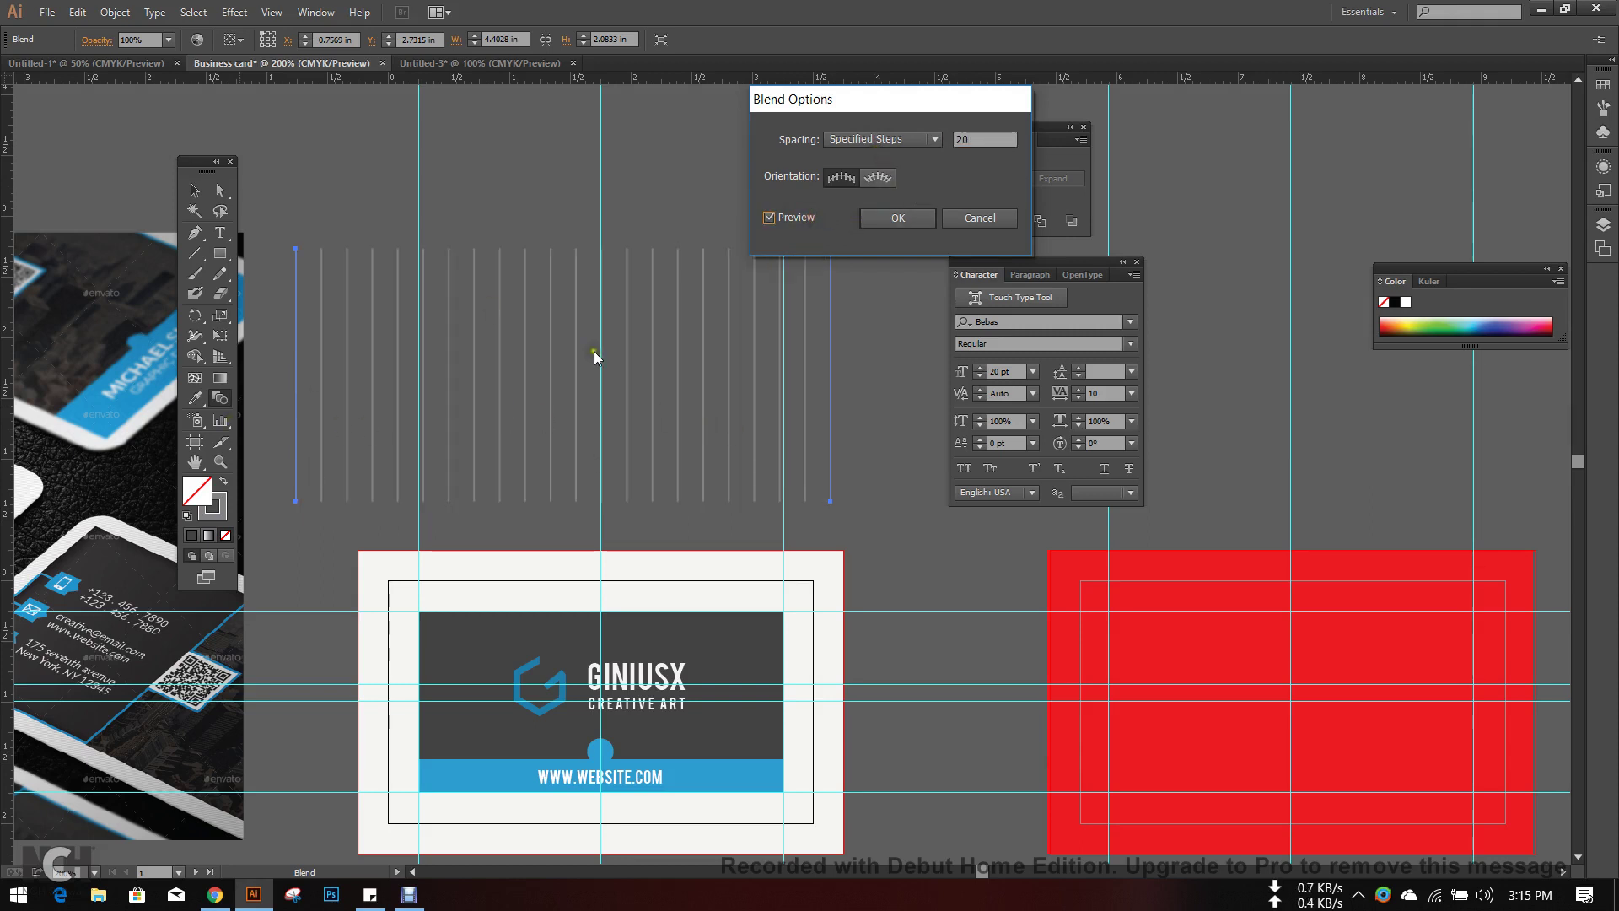
- Set the line blend's spacing to 100 specified steps and apply the blend options
double_click(1012, 139)
text(100)
click(799, 221)
click(799, 221)
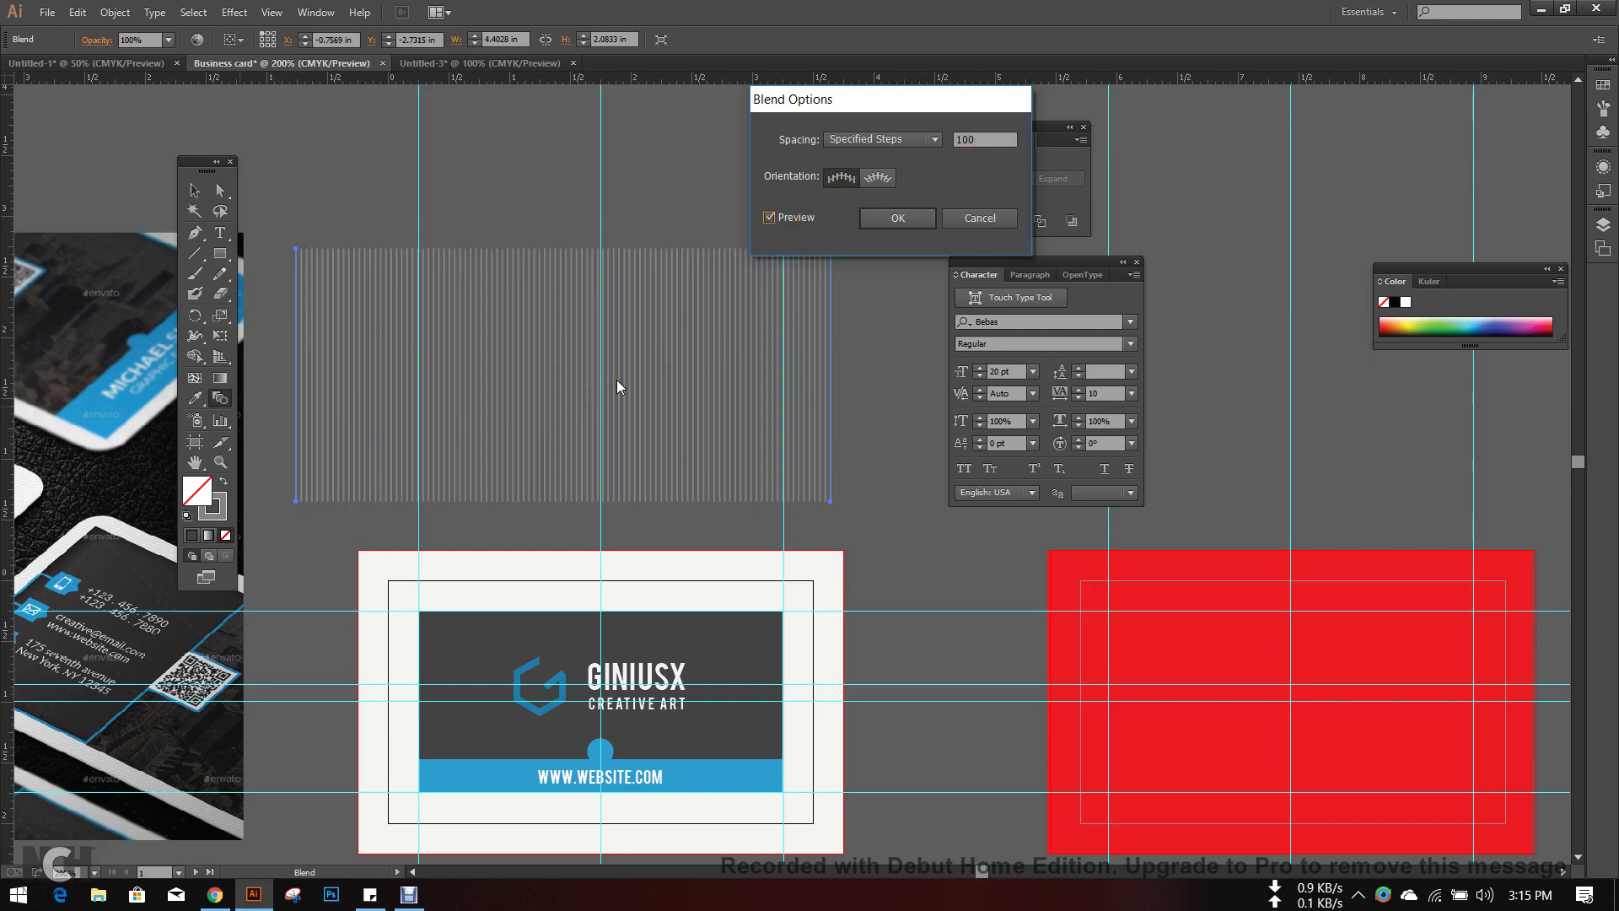
click(896, 220)
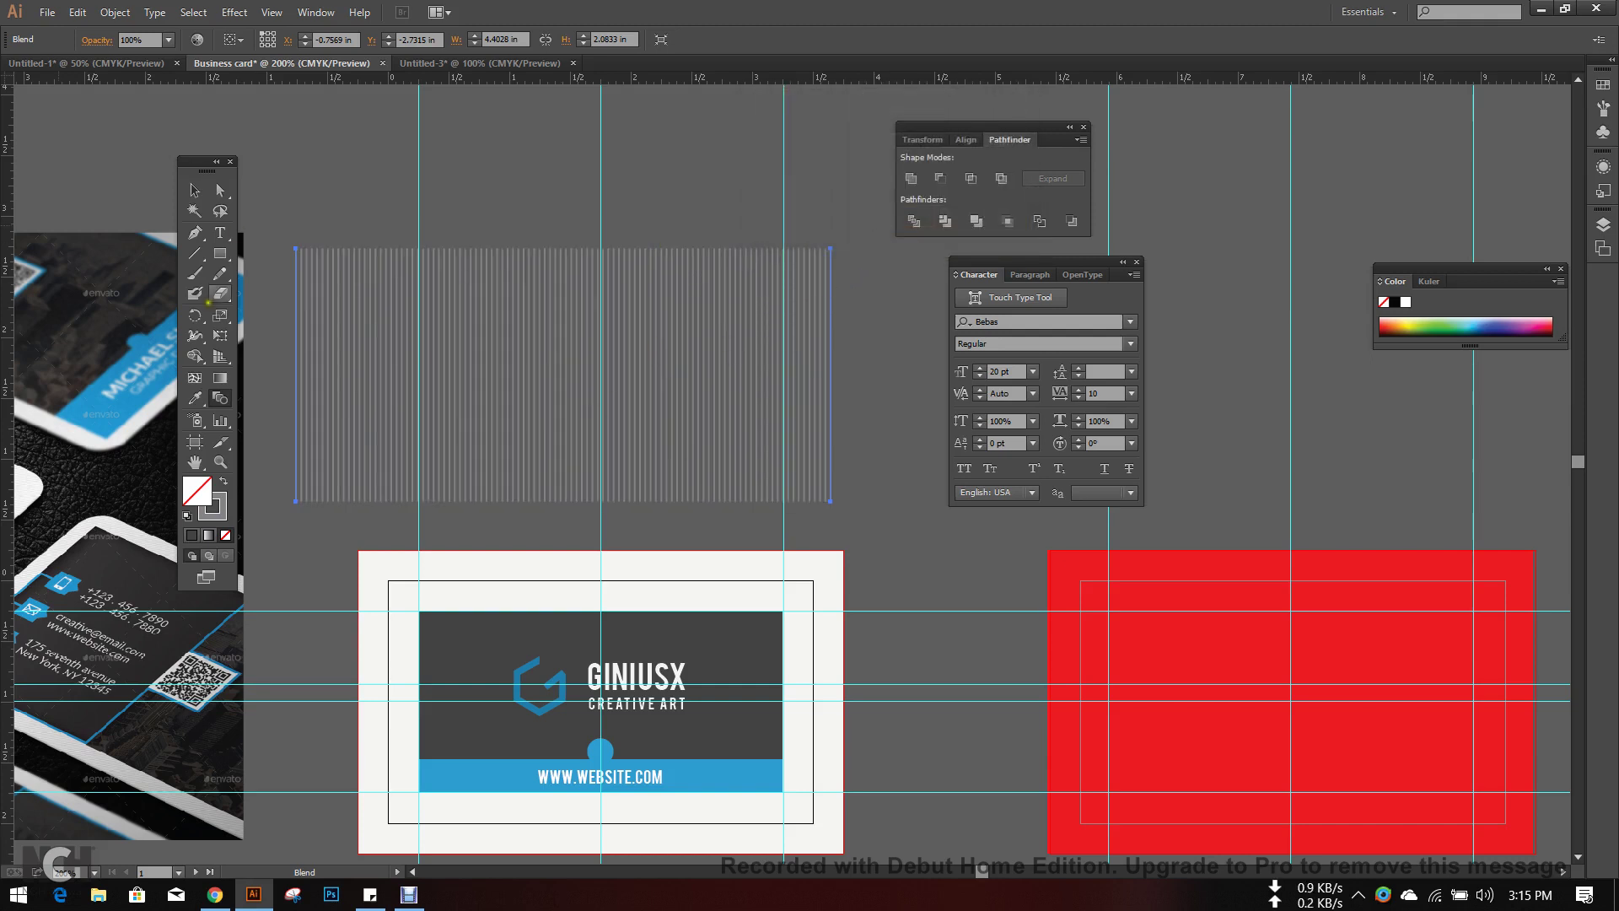
- Examine the striped texture on the white border of the reference business card mockup
click(205, 197)
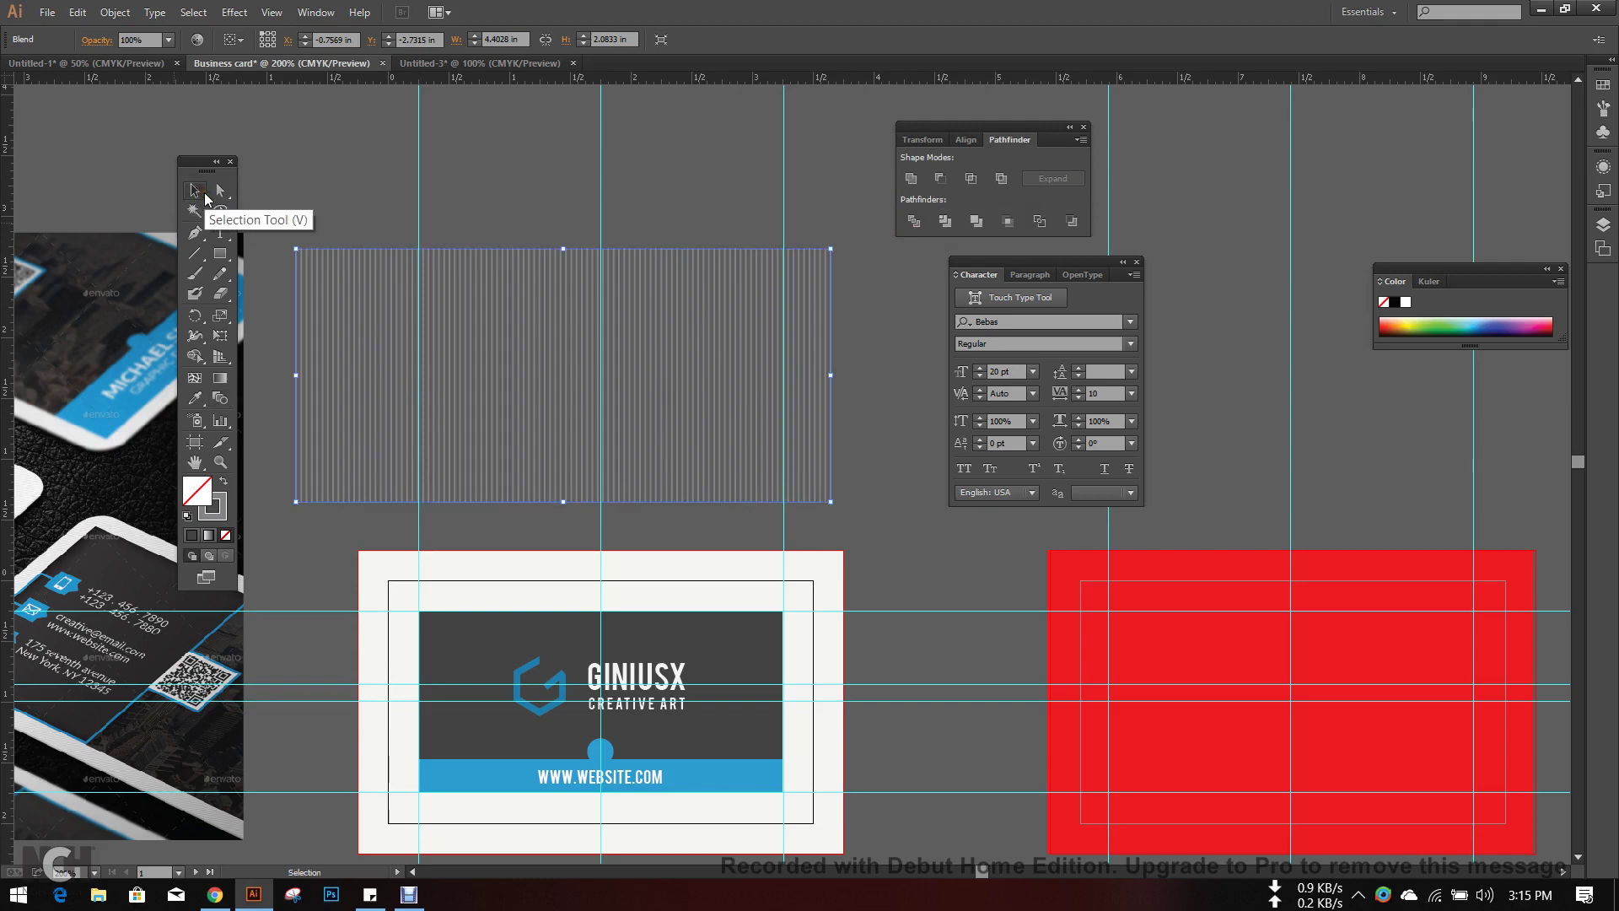
drag(445, 456, 948, 433)
click(451, 501)
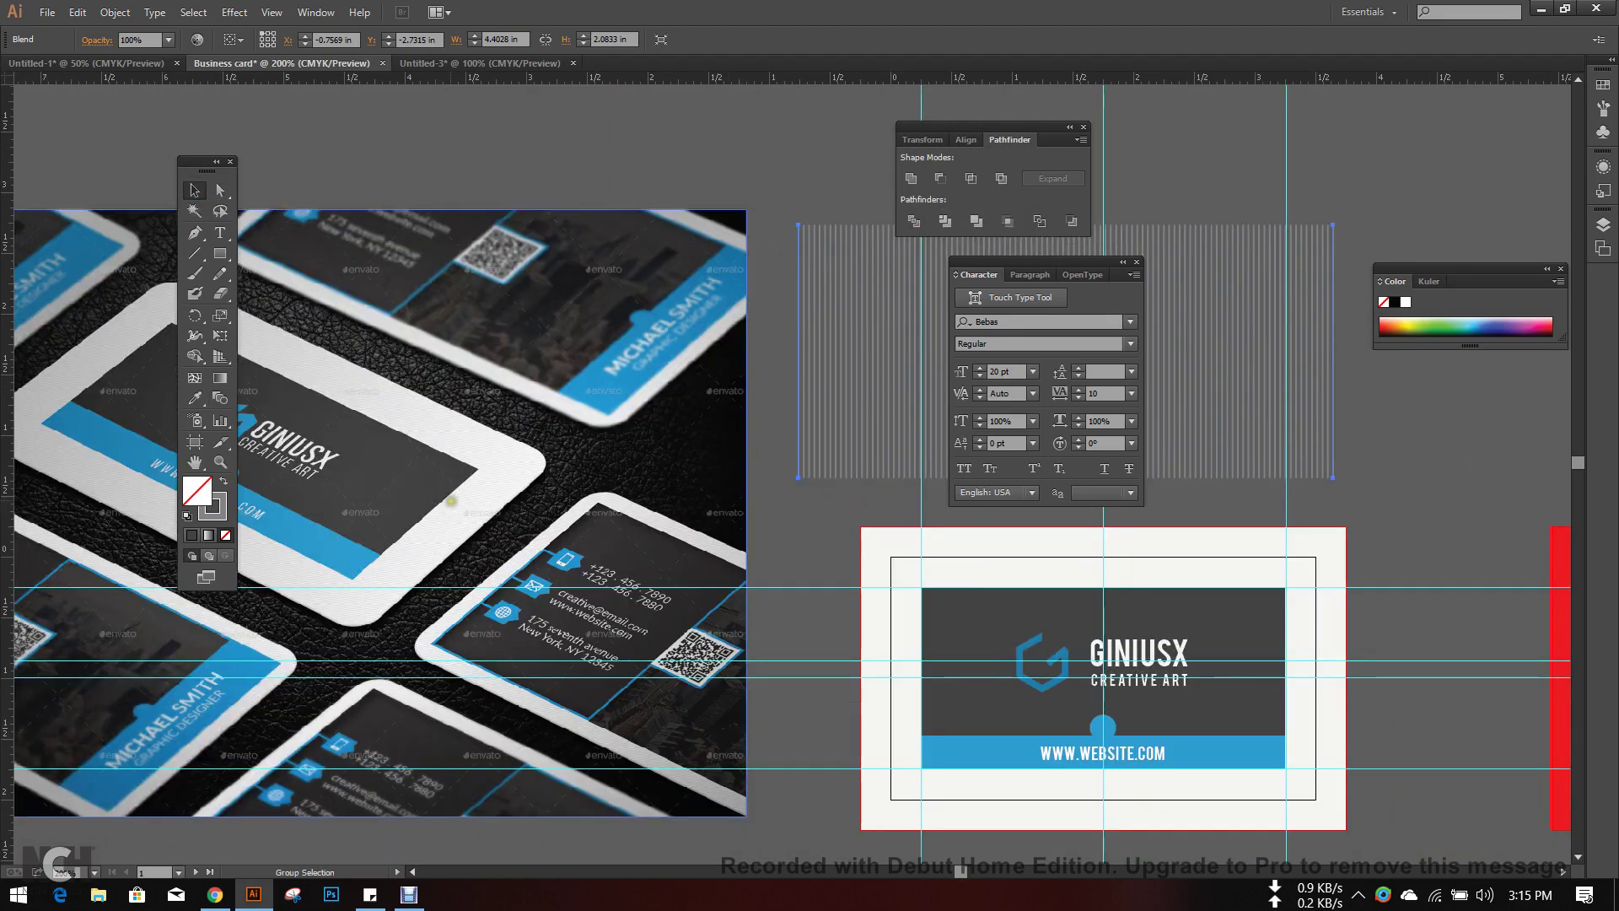
scroll(451, 501, up, 3)
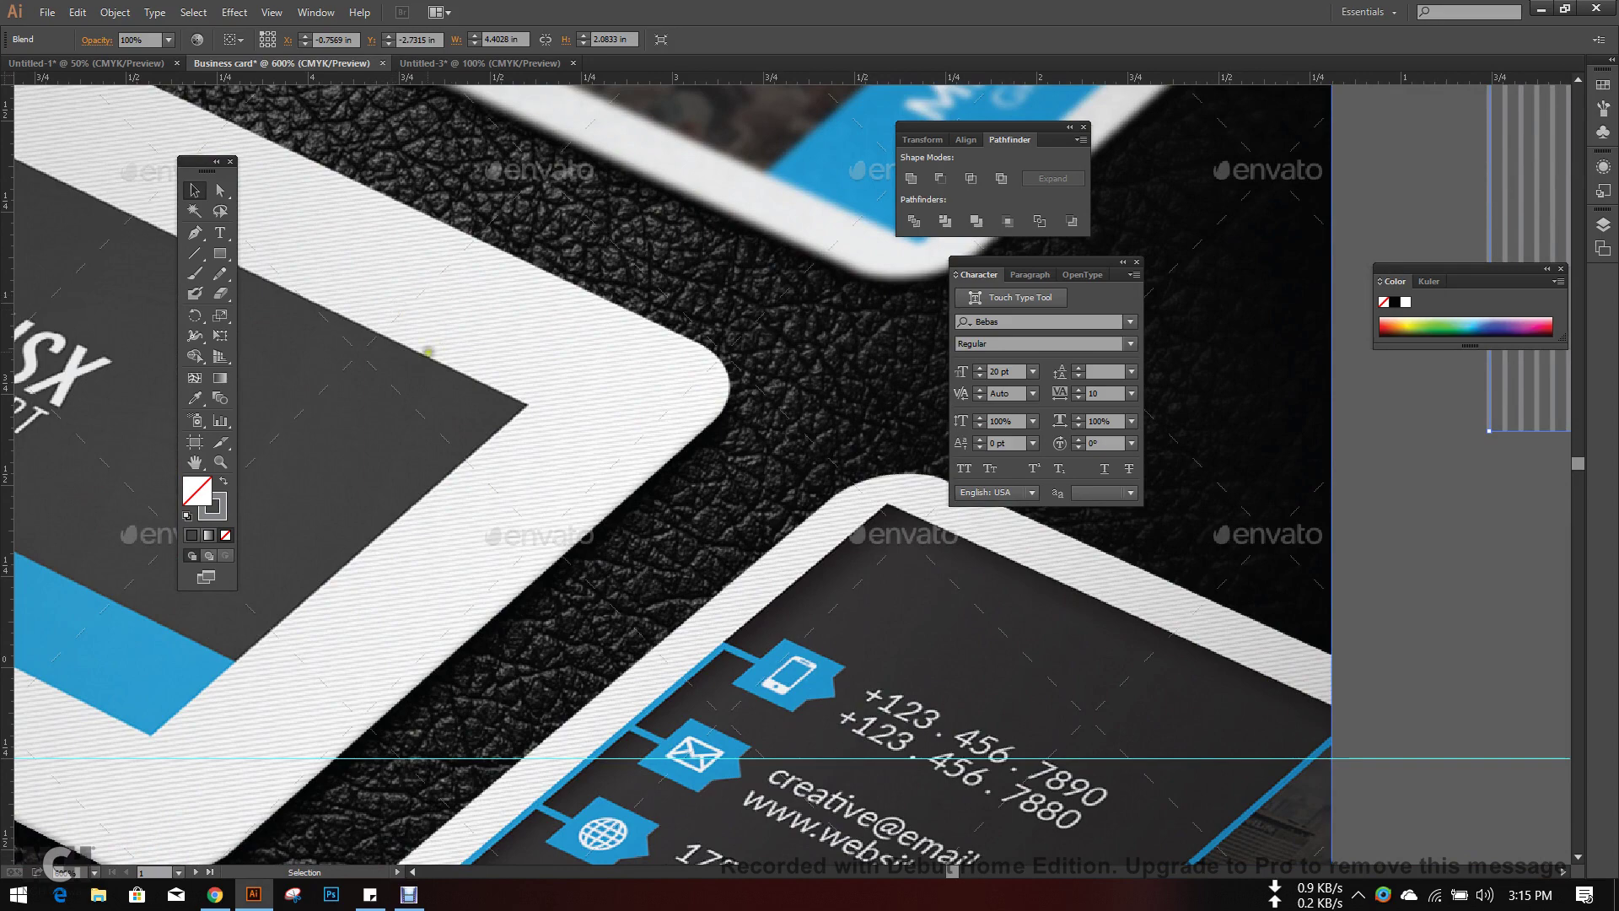
scroll(480, 391, down, 3)
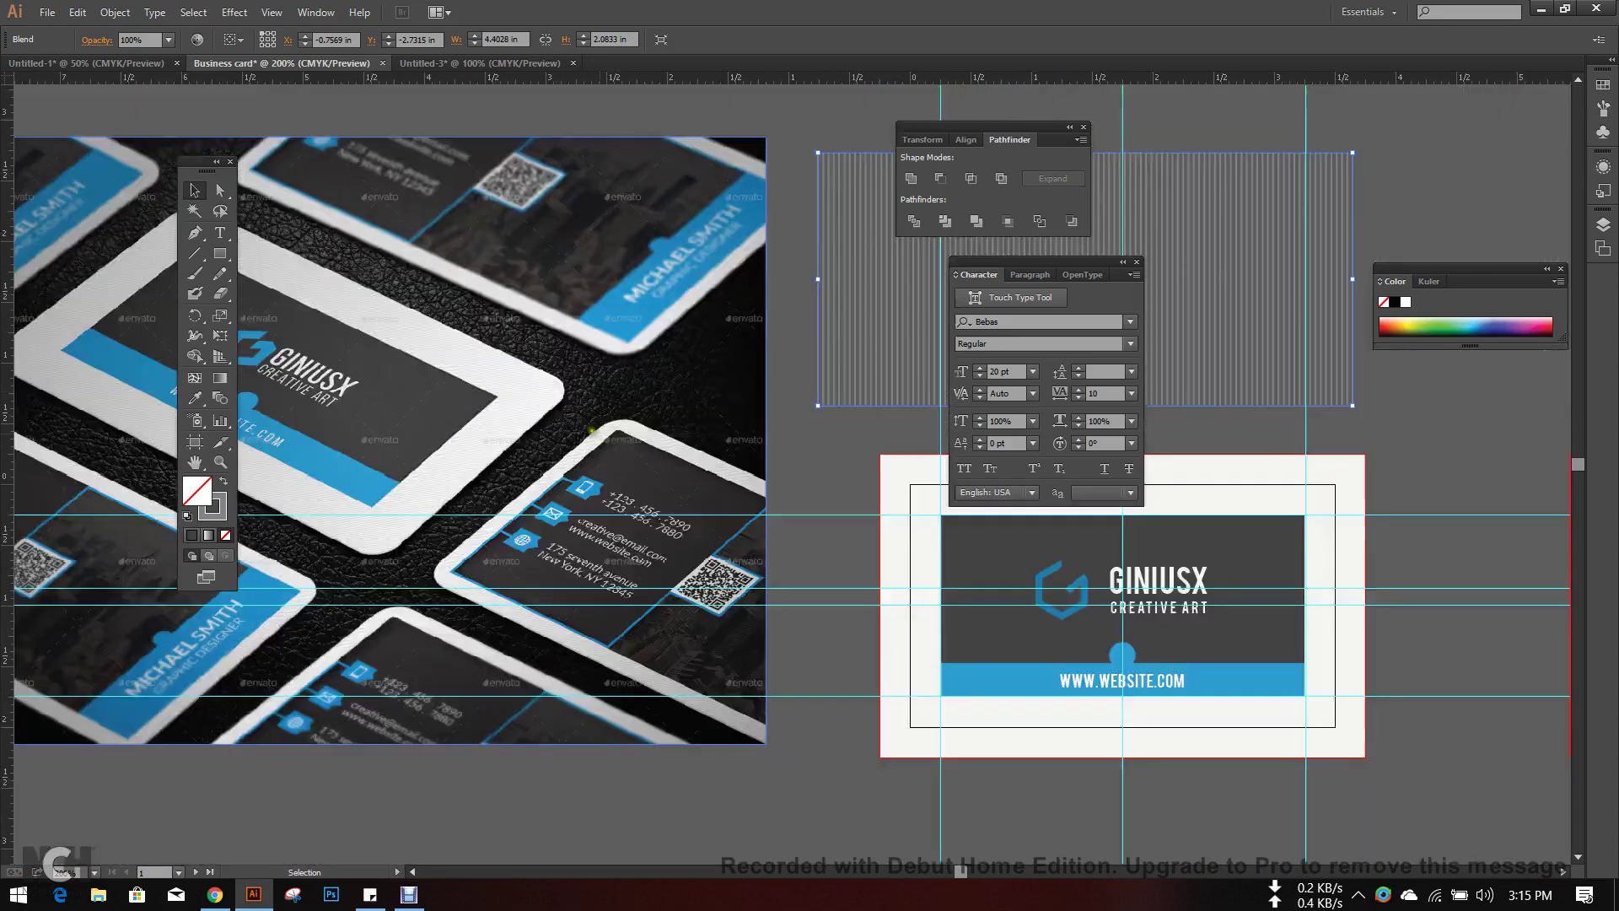
drag(832, 472, 299, 605)
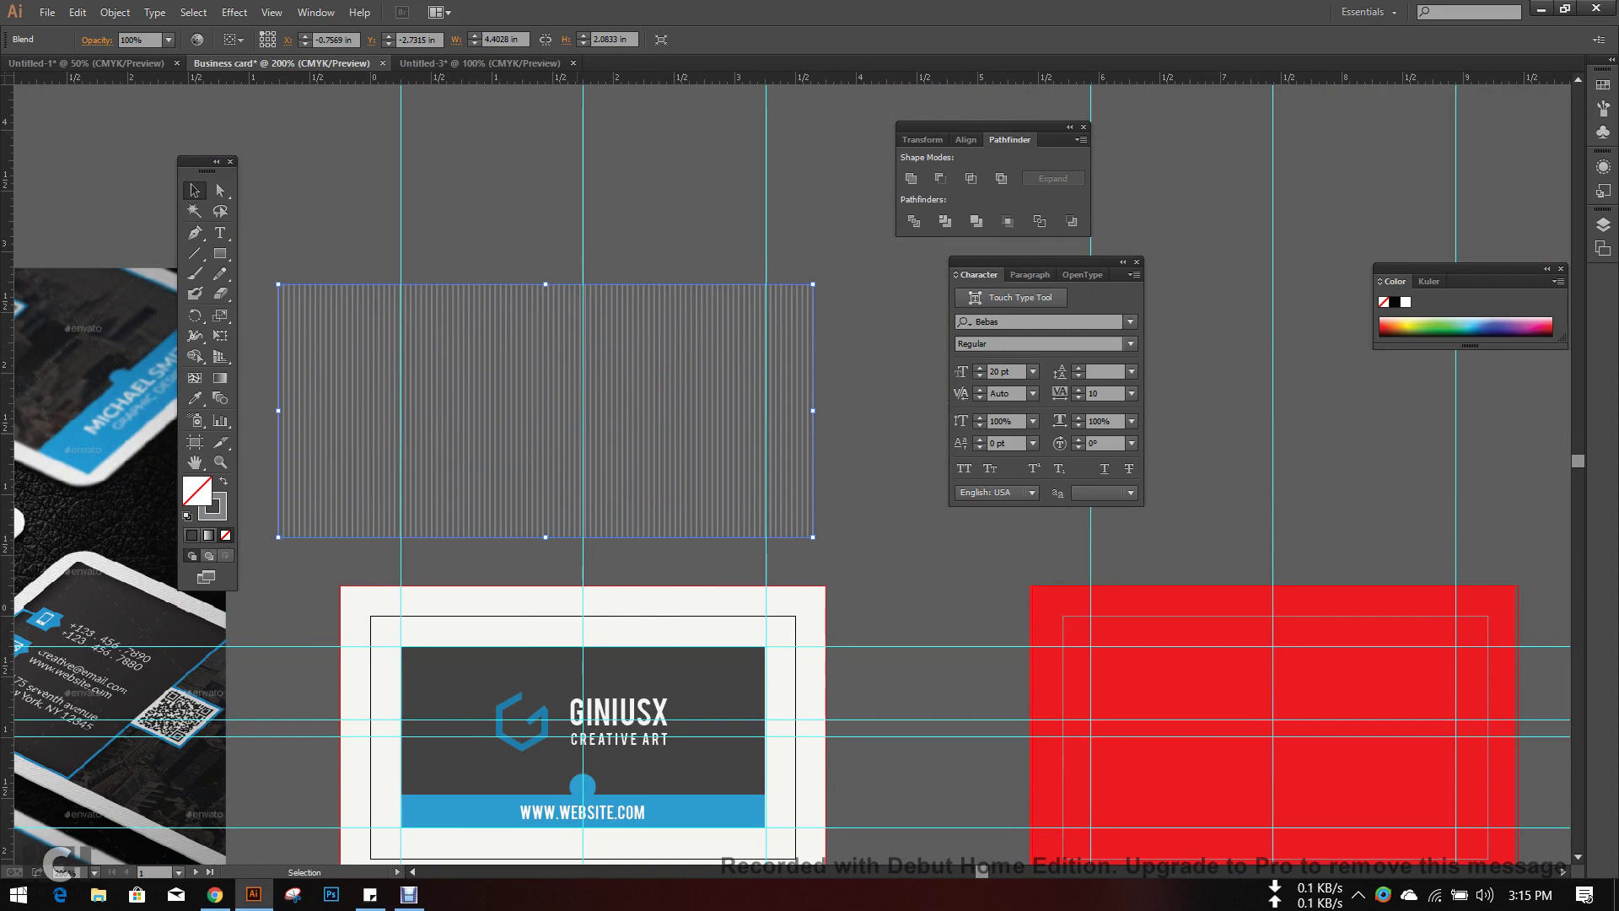
- Draw a grey-filled rectangle about 2.46 by 0.76 in above the line blend and move its top-right corner inward
scroll(413, 353, up, 2)
key(m)
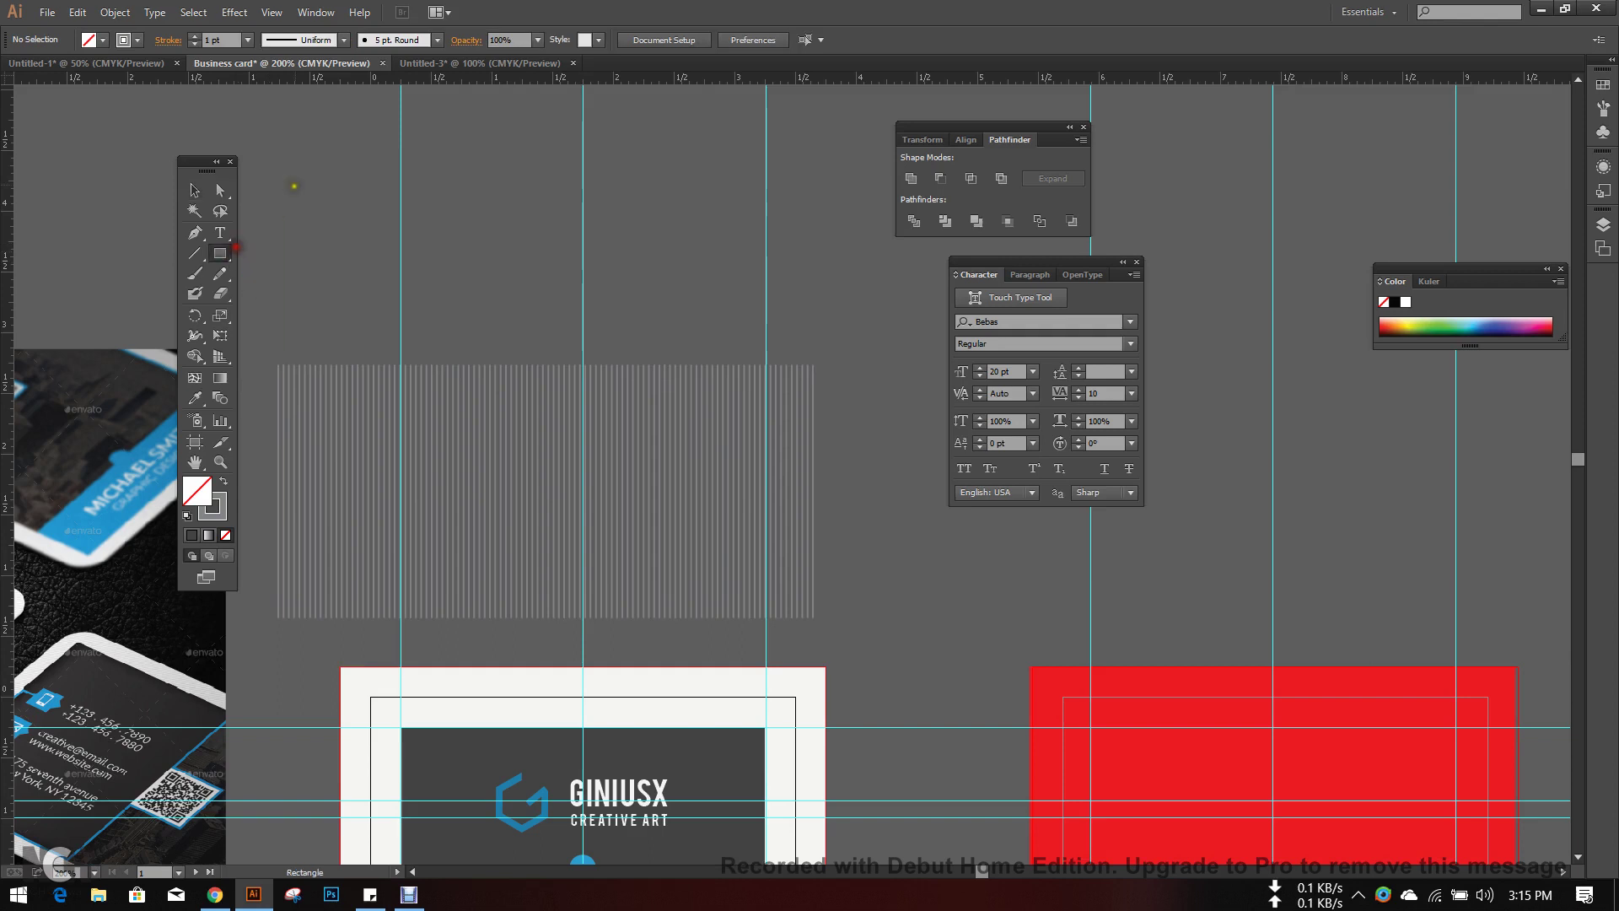
drag(296, 184, 596, 278)
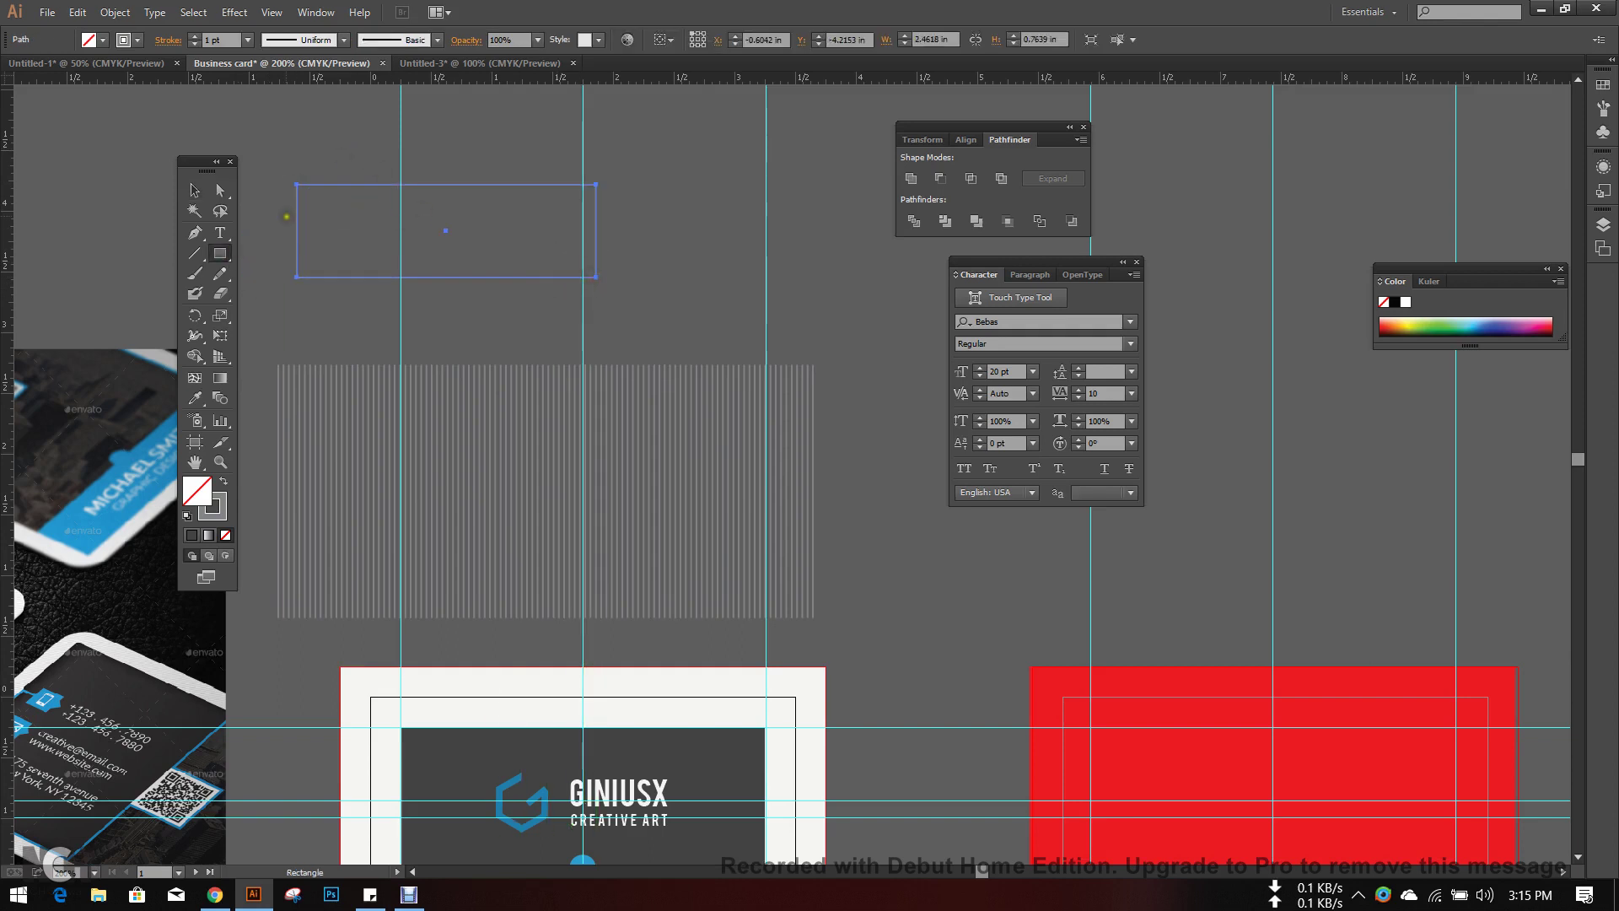
click(223, 481)
click(224, 191)
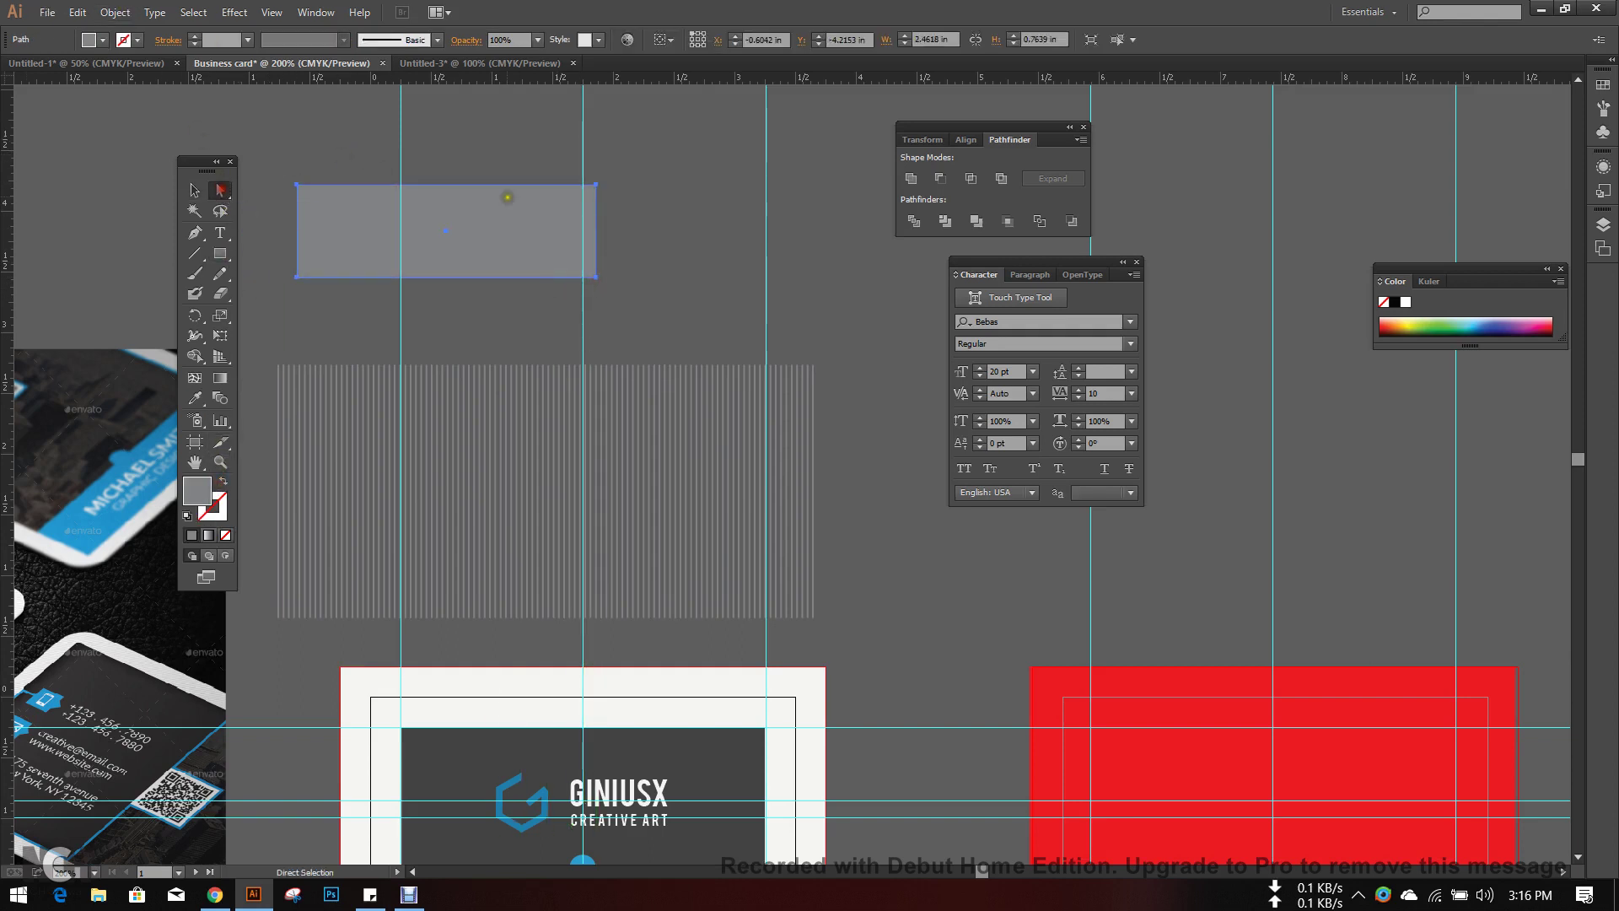
drag(596, 183, 519, 184)
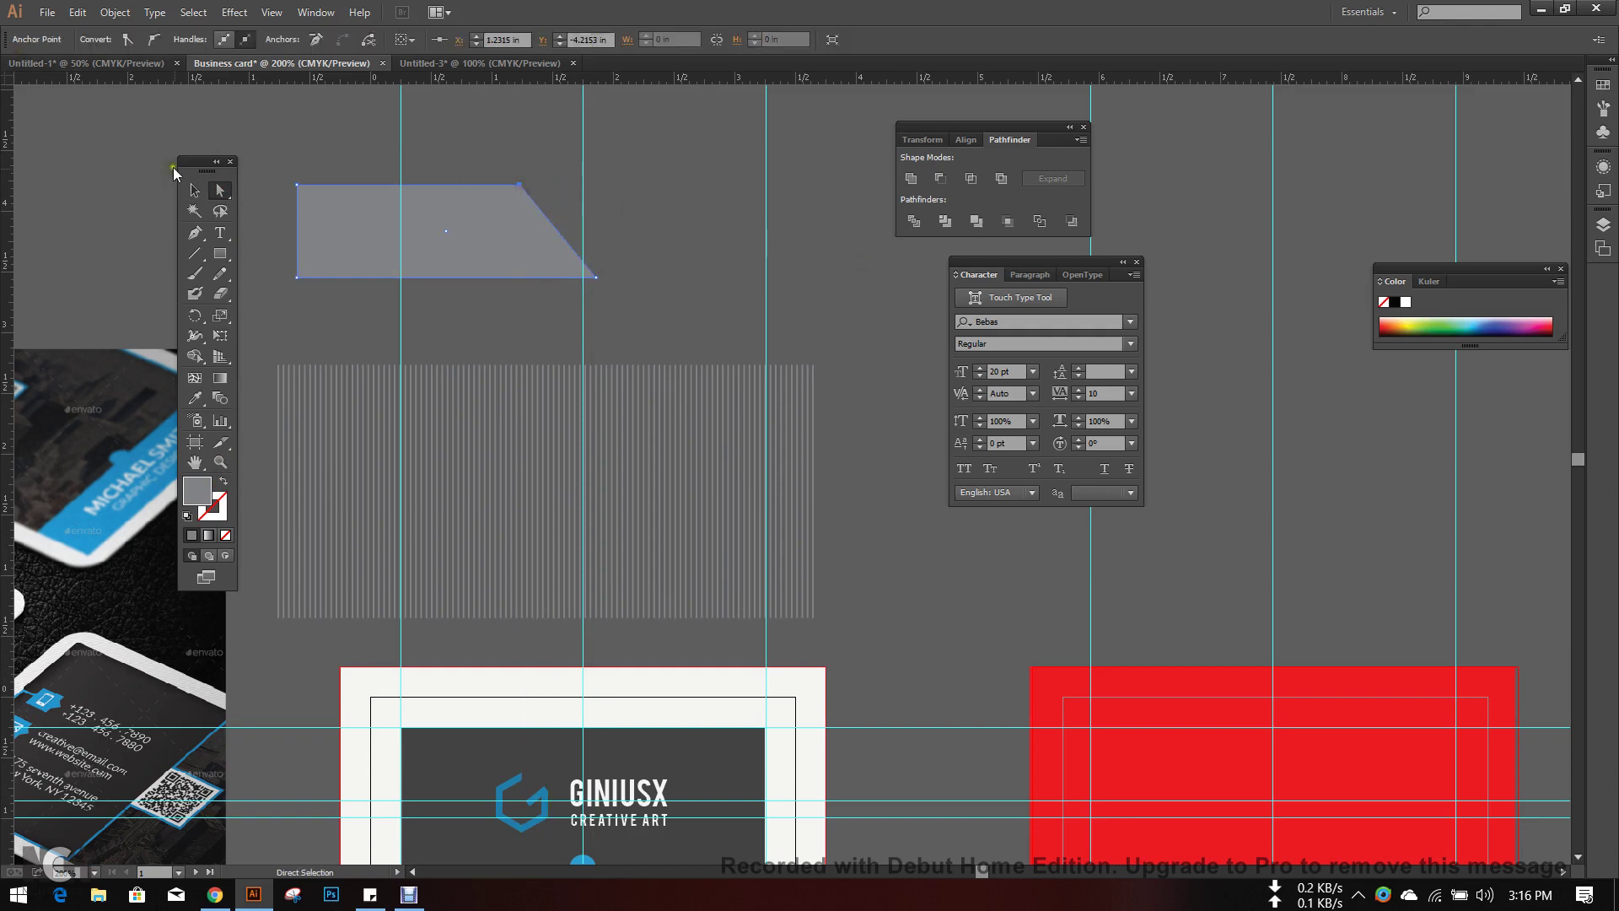
- Delete the slanted grey test shape above the line blend
click(195, 191)
click(423, 253)
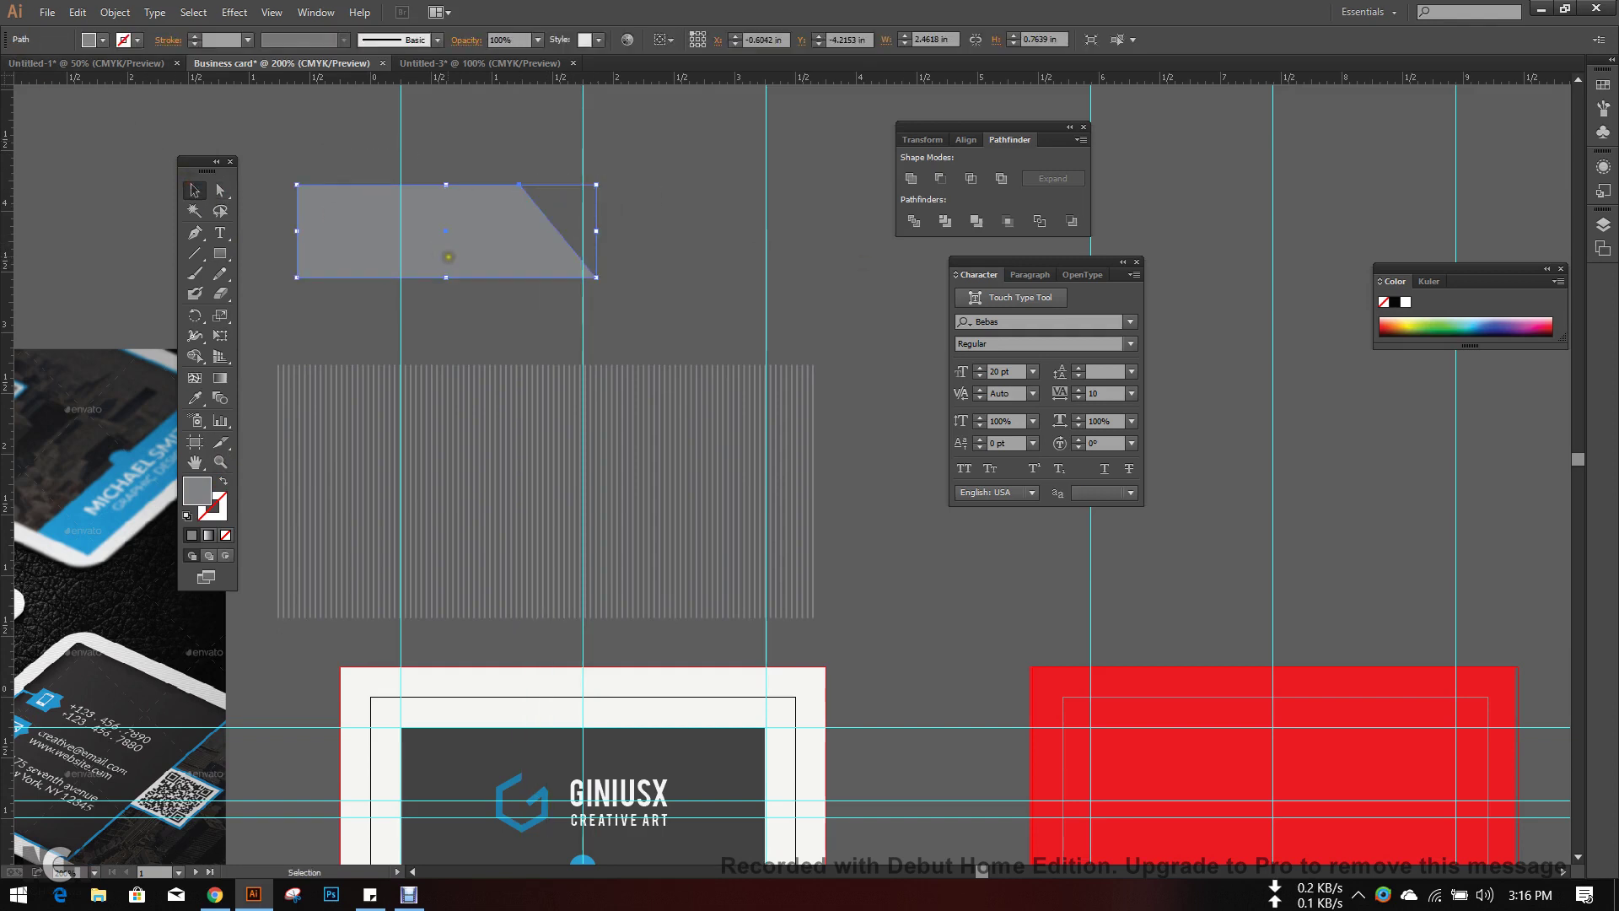
key(Delete)
- Slant the line blend by shifting the top anchor points of both outer lines to the right, making it about 4.93 in wide overall
click(220, 190)
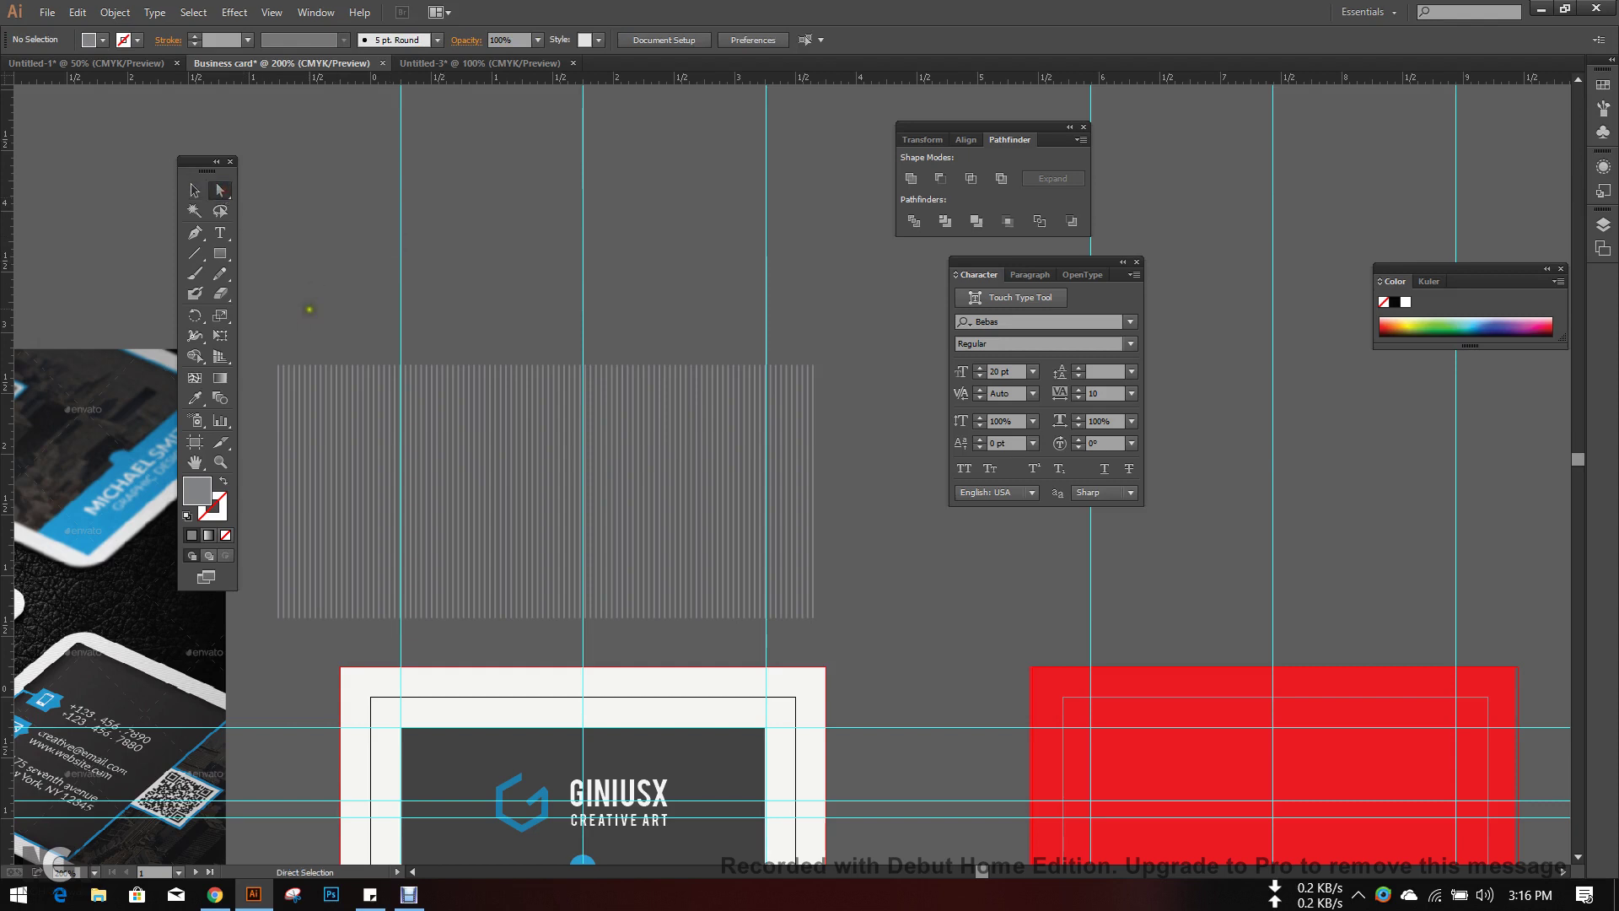
click(278, 366)
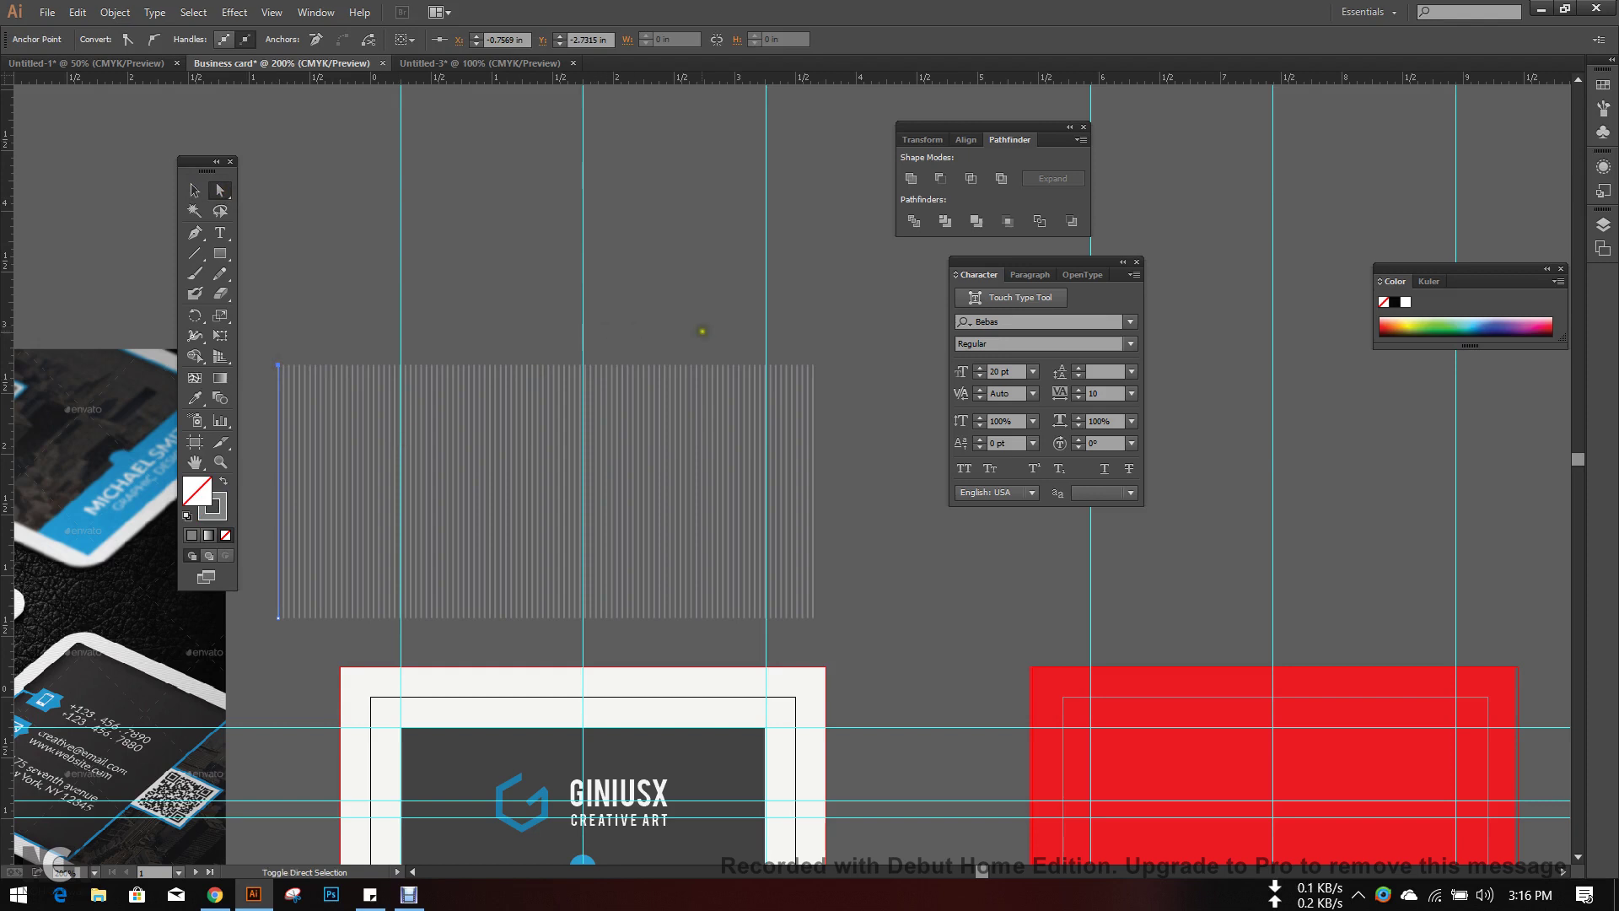
shift+click(812, 365)
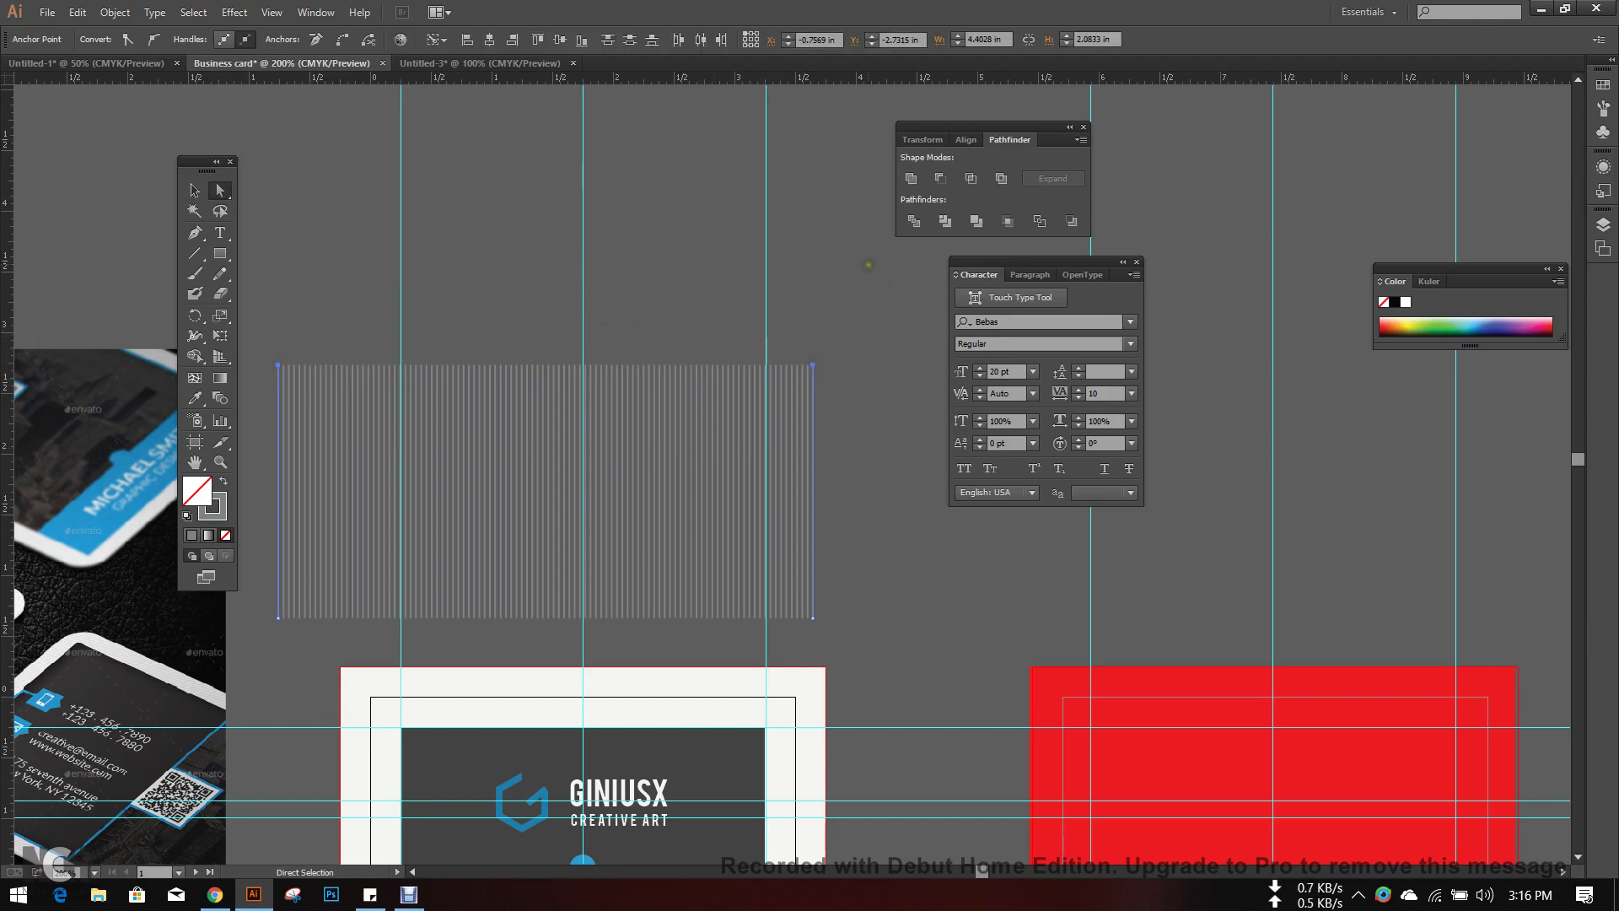
key(Right)
key(Right)
key(Right)
key(Right)
key(Right)
key(Right)
key(Right)
key(Right)
key(Right)
key(Right)
key(Right)
key(Right)
key(Right)
key(Right)
key(Right)
key(Right)
key(Right)
key(Right)
key(Right)
key(Right)
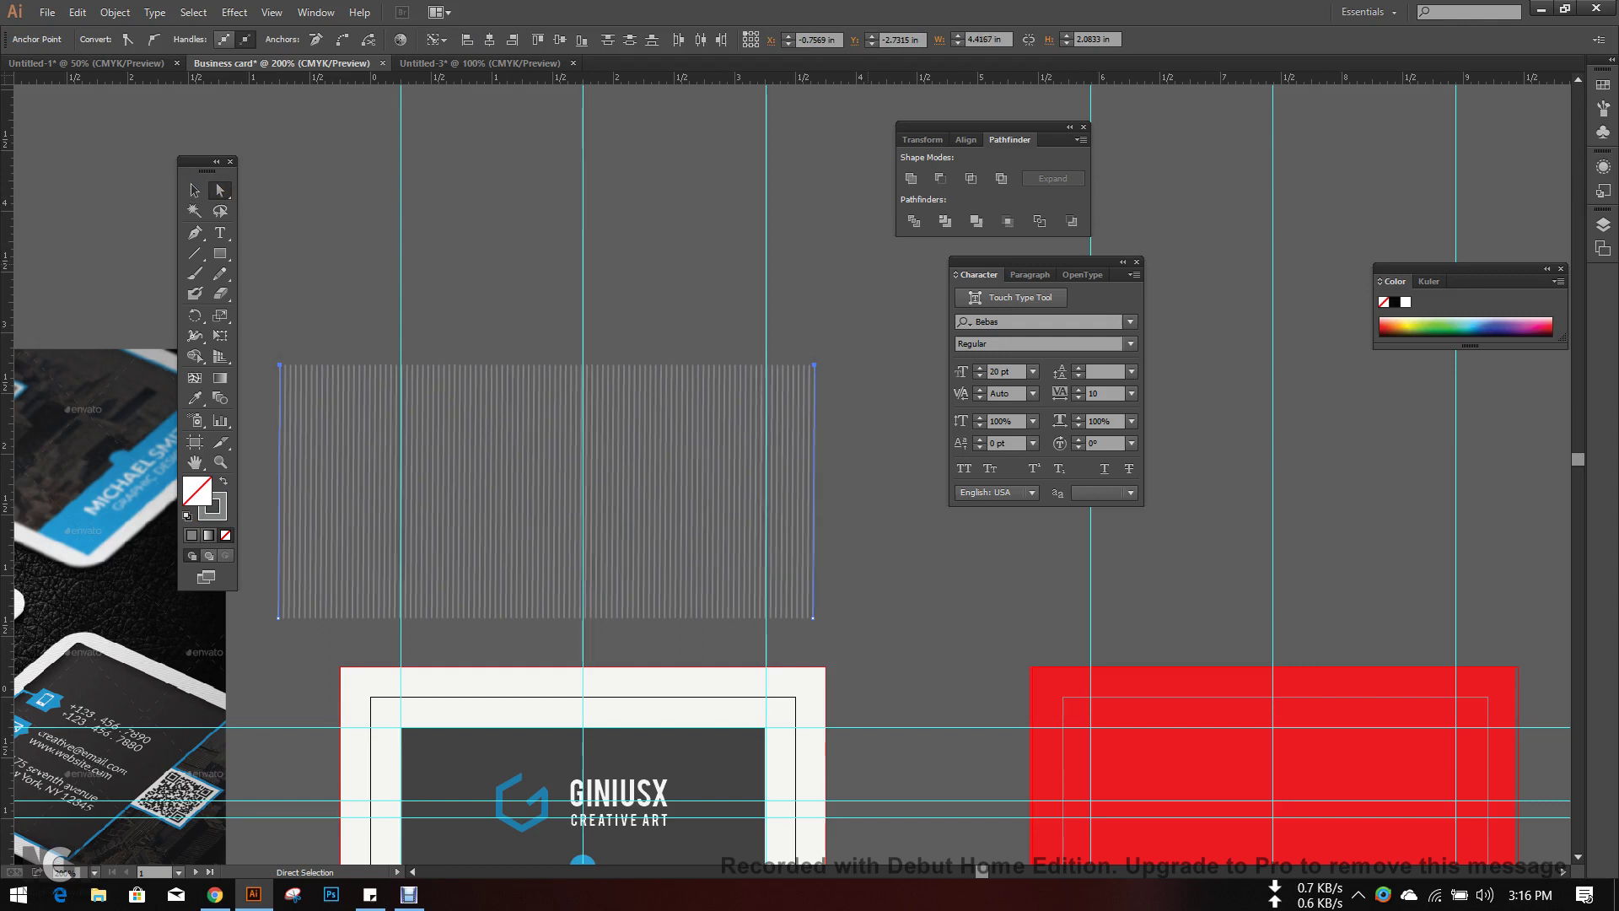
key(Right)
key(Right)
key(Right)
key(Right)
key(Right)
key(Right)
key(Right)
key(Right)
key(Right)
key(Right)
key(Right)
key(Right)
key(Right)
key(Right)
key(Right)
key(Right)
key(Right)
key(Right)
key(Right)
key(Right)
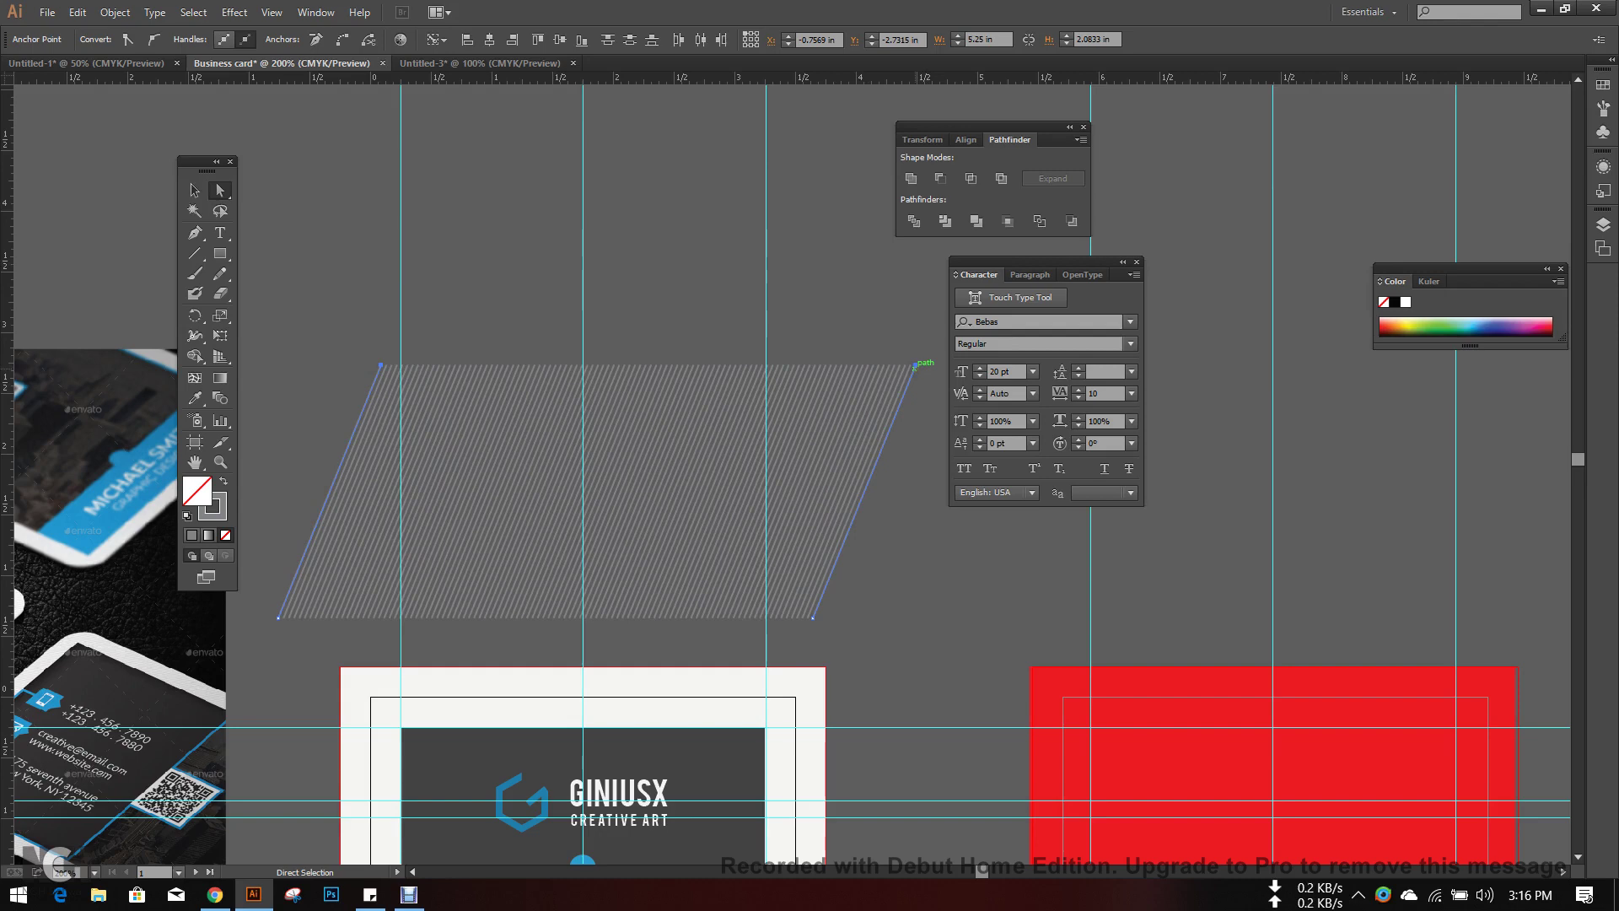
drag(914, 366, 878, 366)
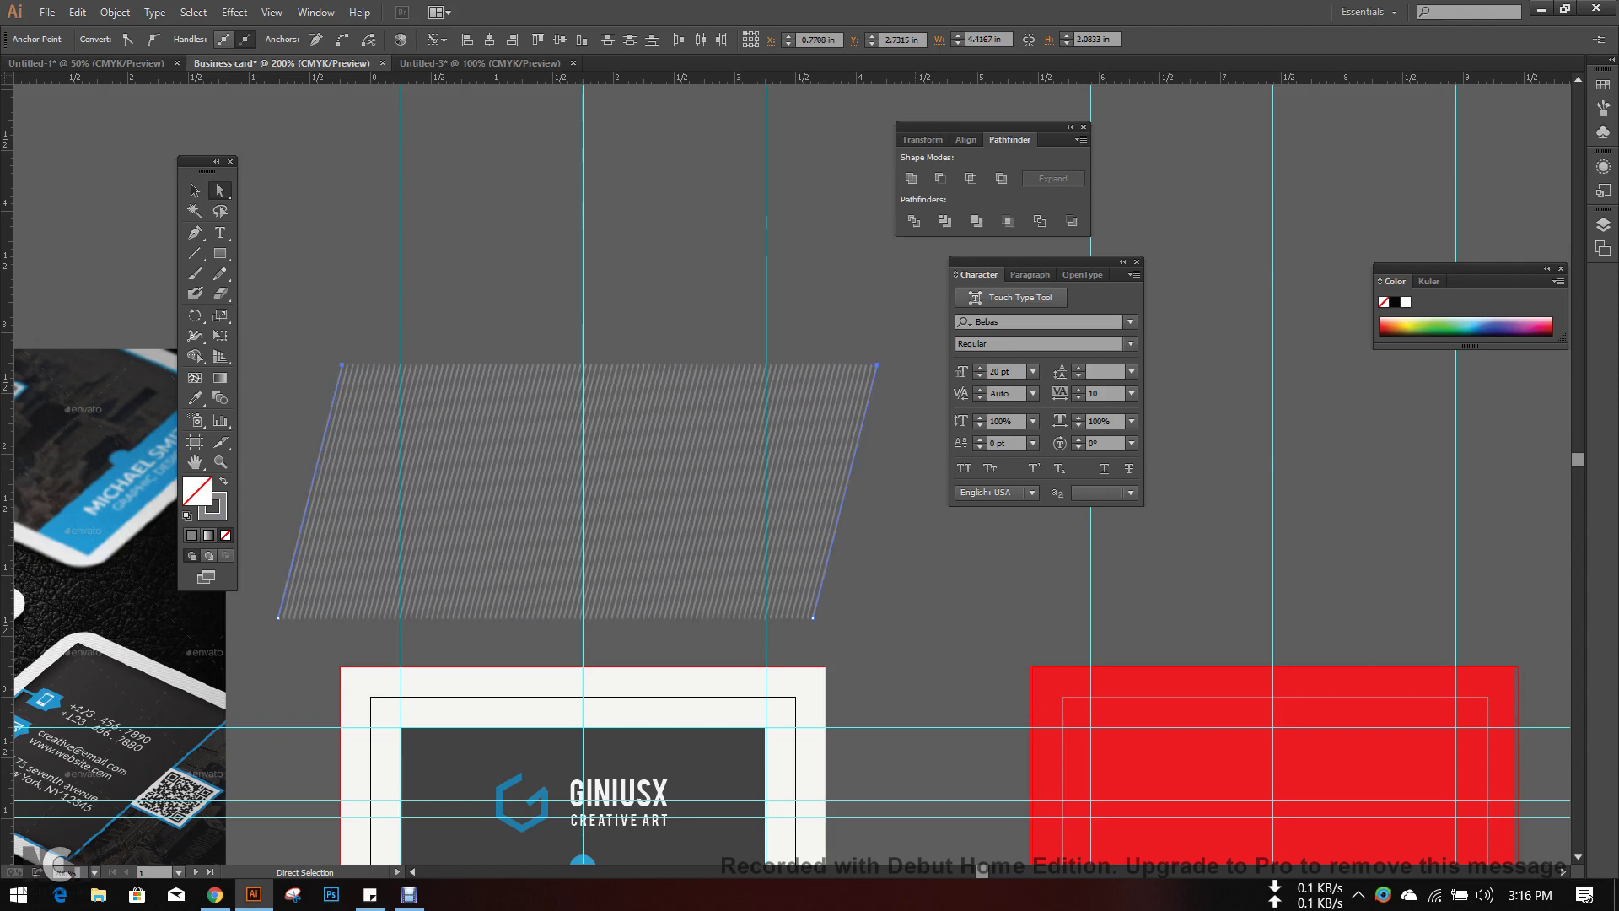
- Place the slanted line blend over the front card and stretch it to about 2.72 in high, covering the bleed area
click(193, 189)
scroll(325, 162, down, 1)
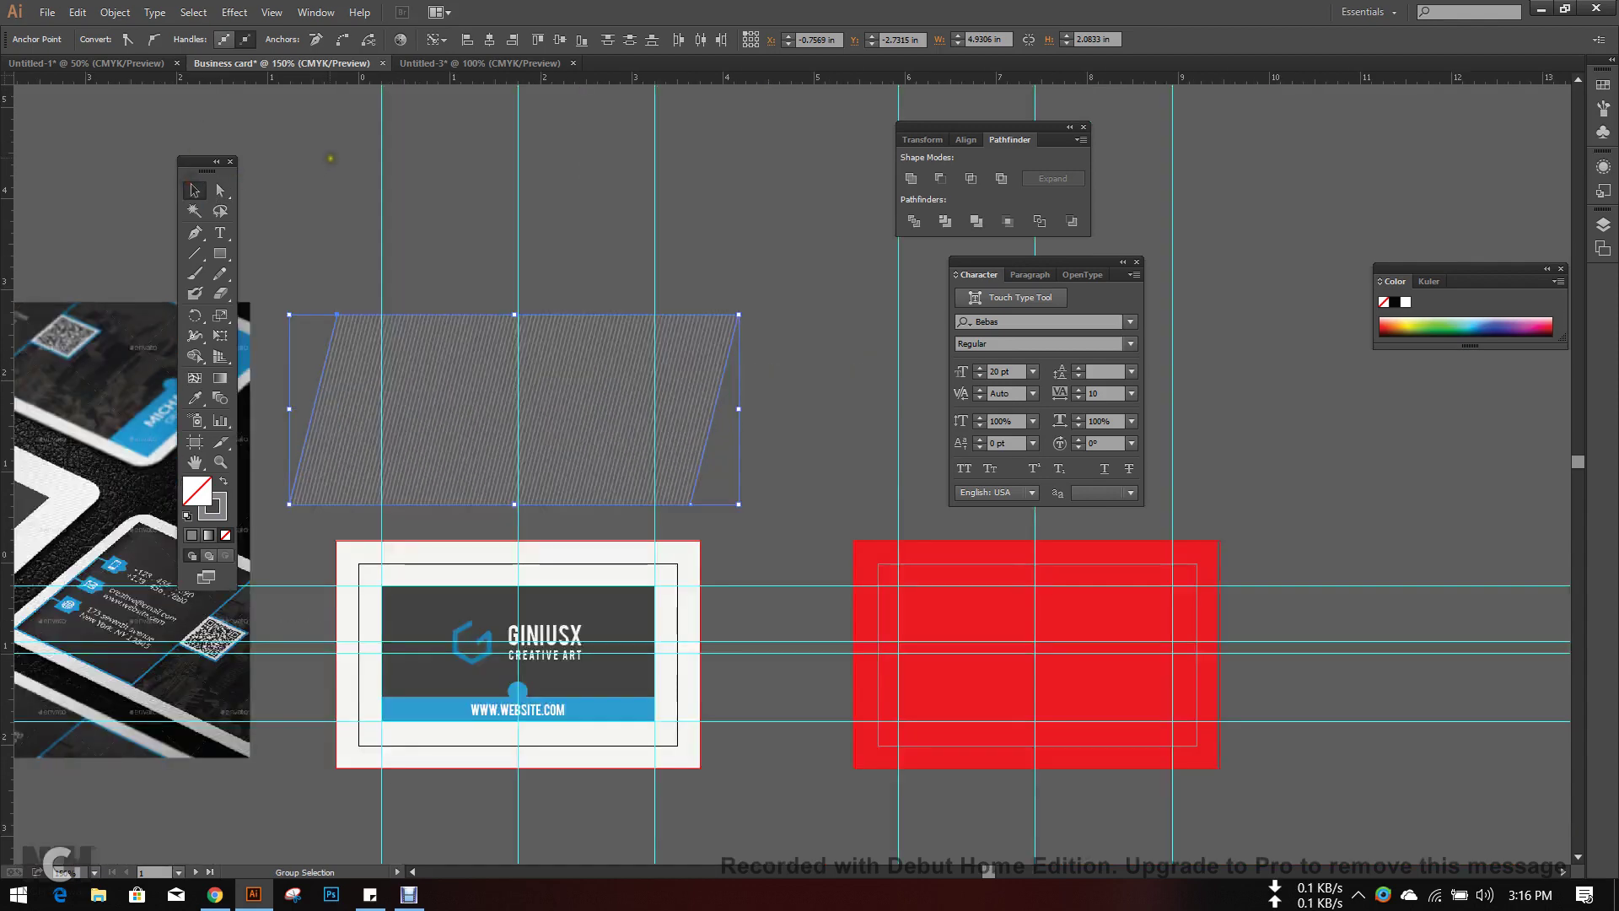
mouse_move(514, 369)
mouse_down()
mouse_move(535, 480)
mouse_move(522, 580)
mouse_up()
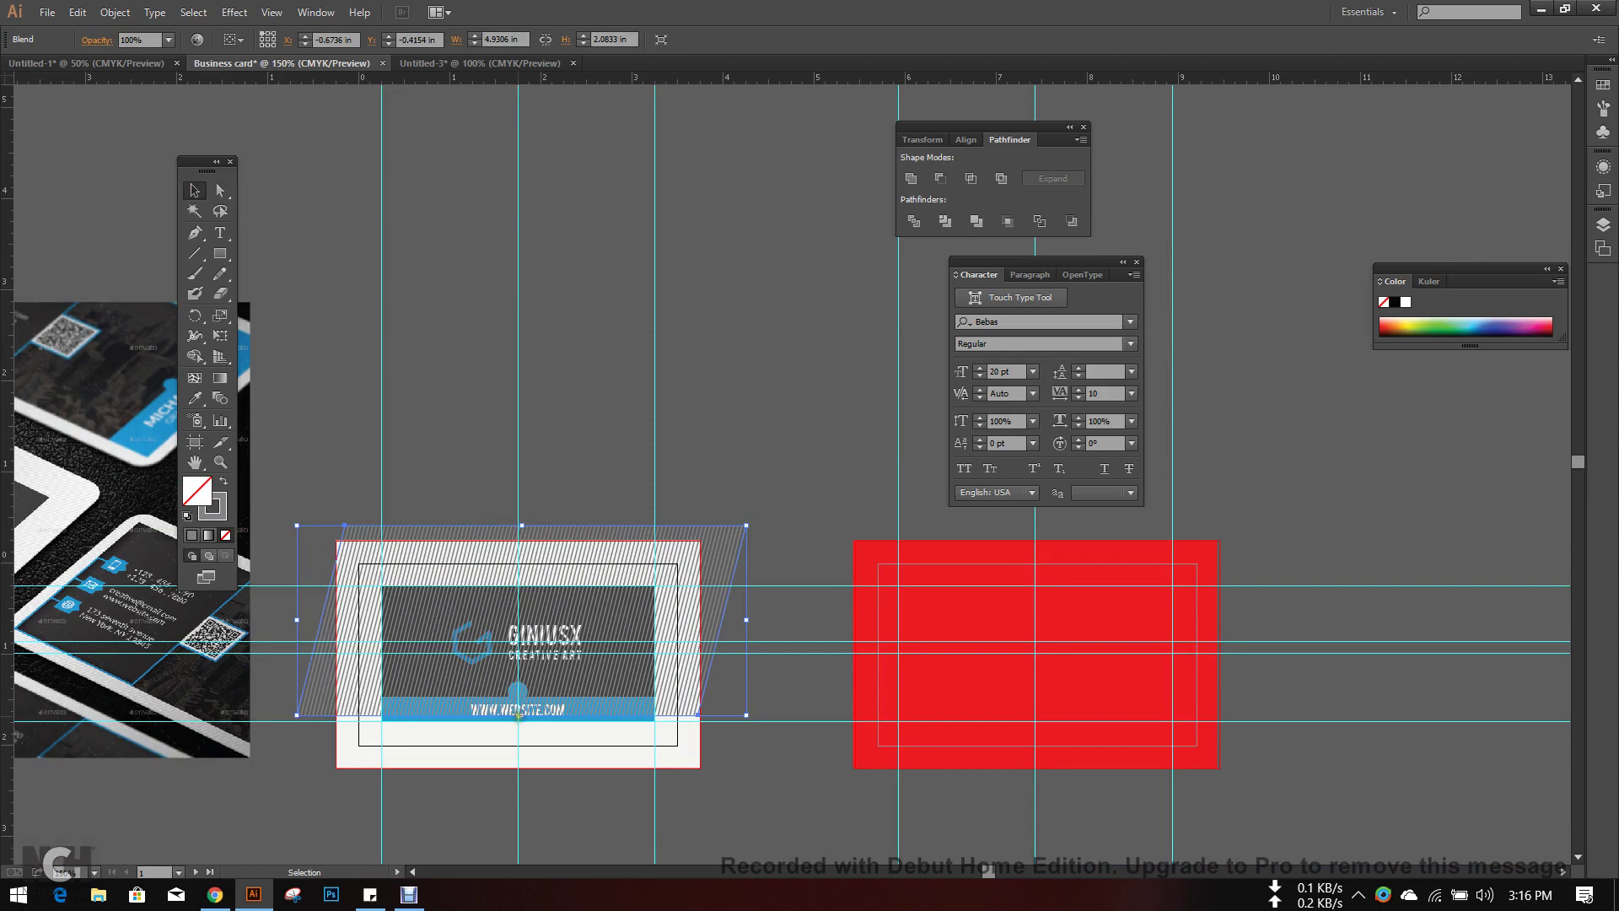
drag(521, 715, 523, 774)
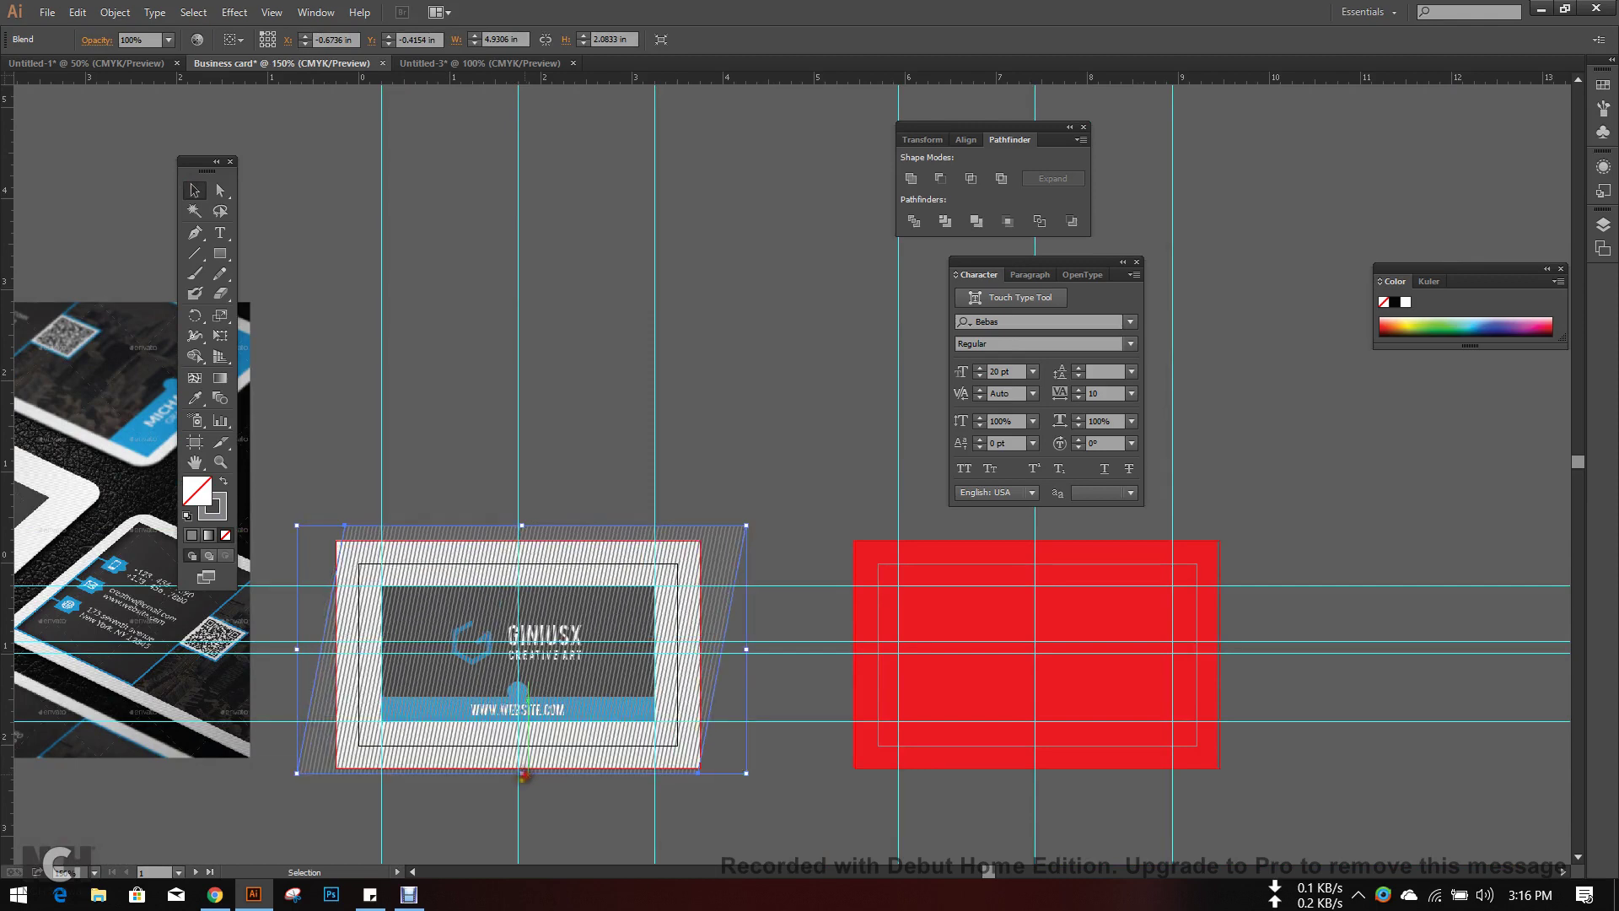
- Try the line blend at 40% opacity and at 20% opacity
key(ctrl+plus)
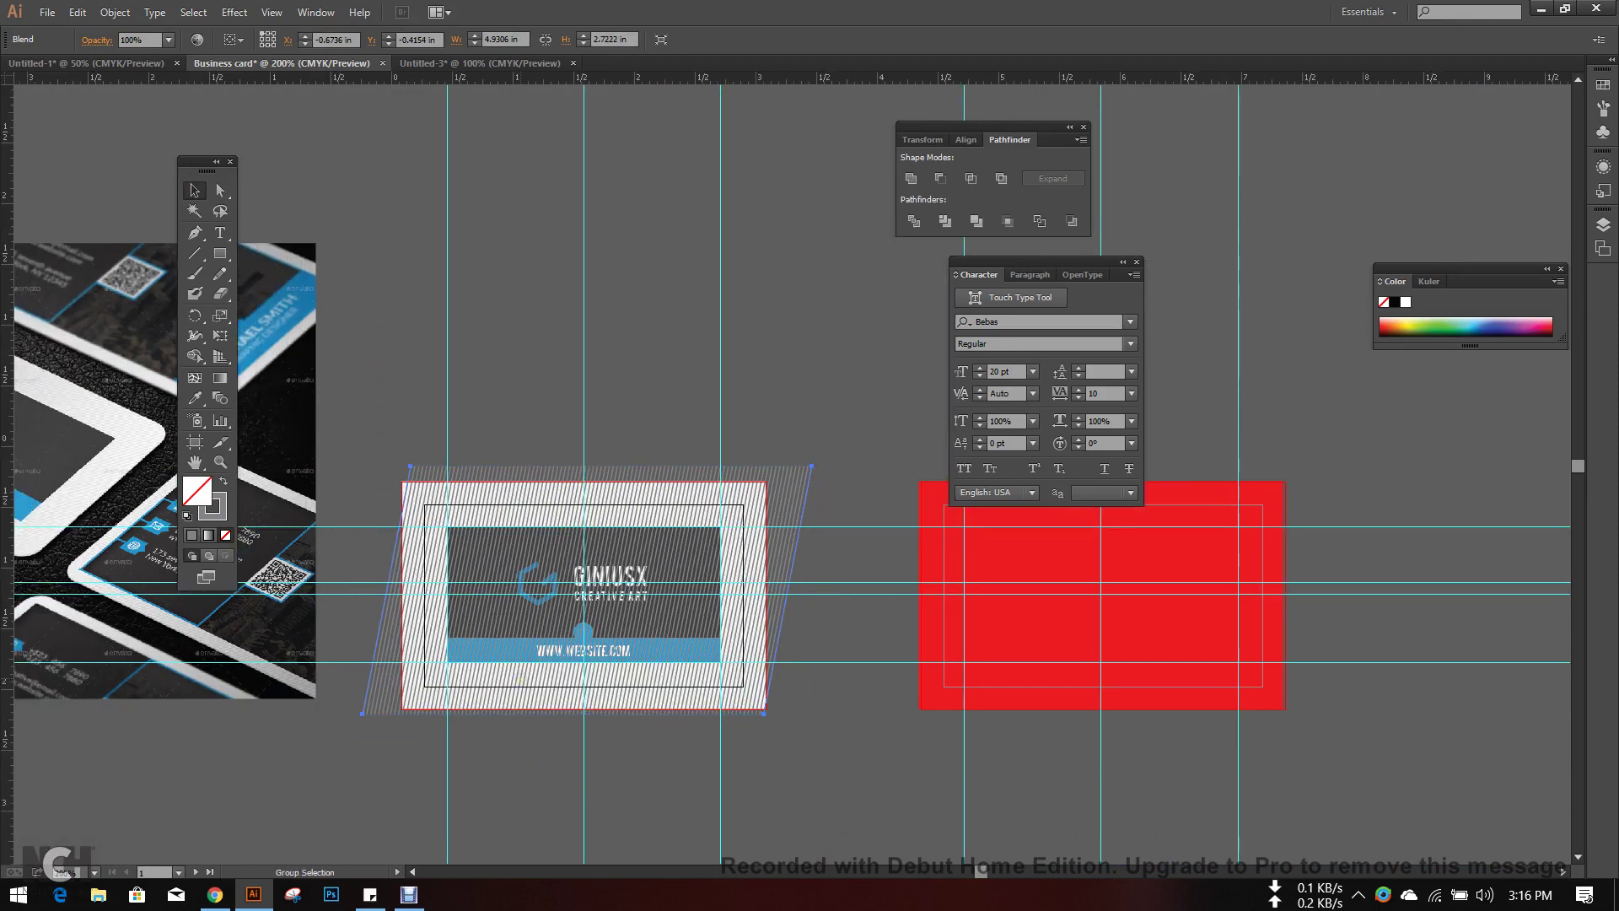
key(v)
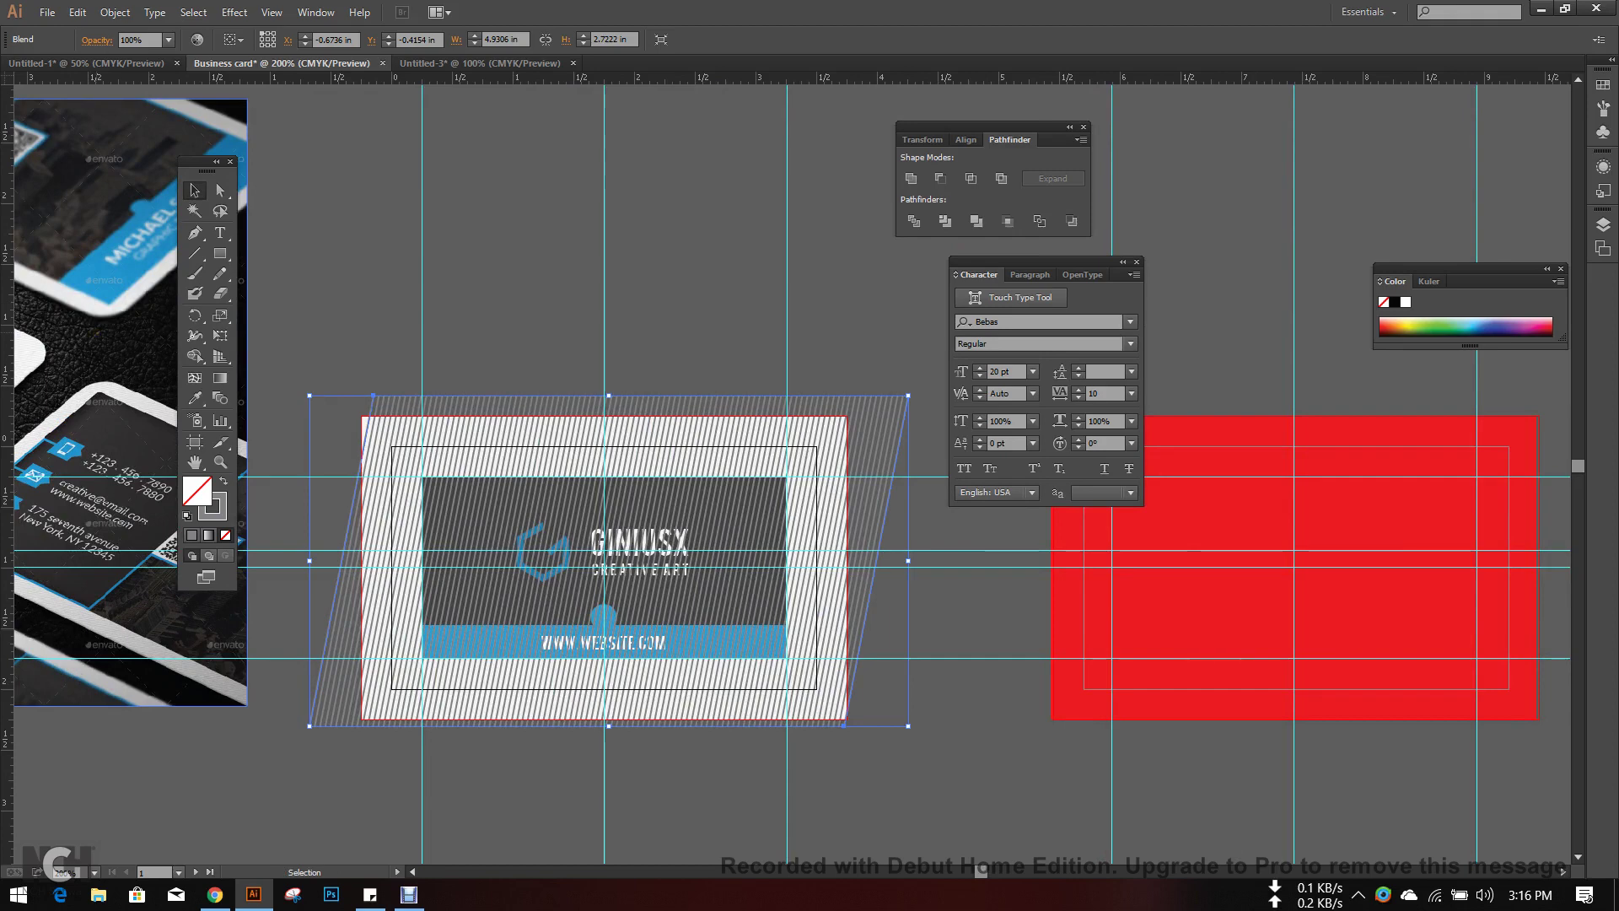
click(172, 42)
click(189, 132)
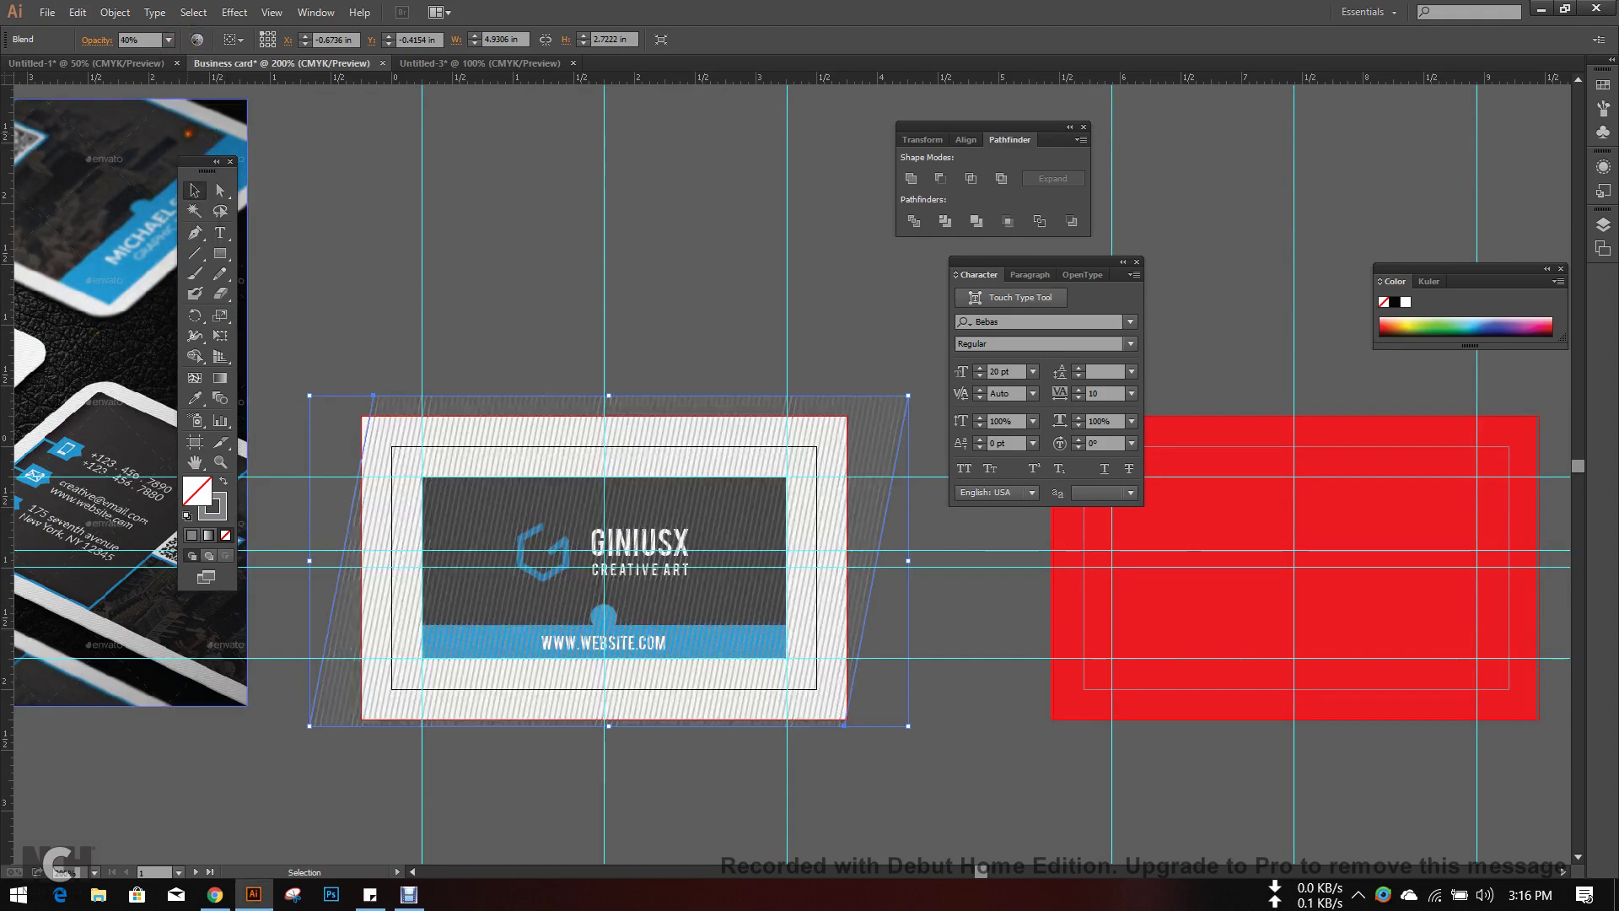
click(168, 39)
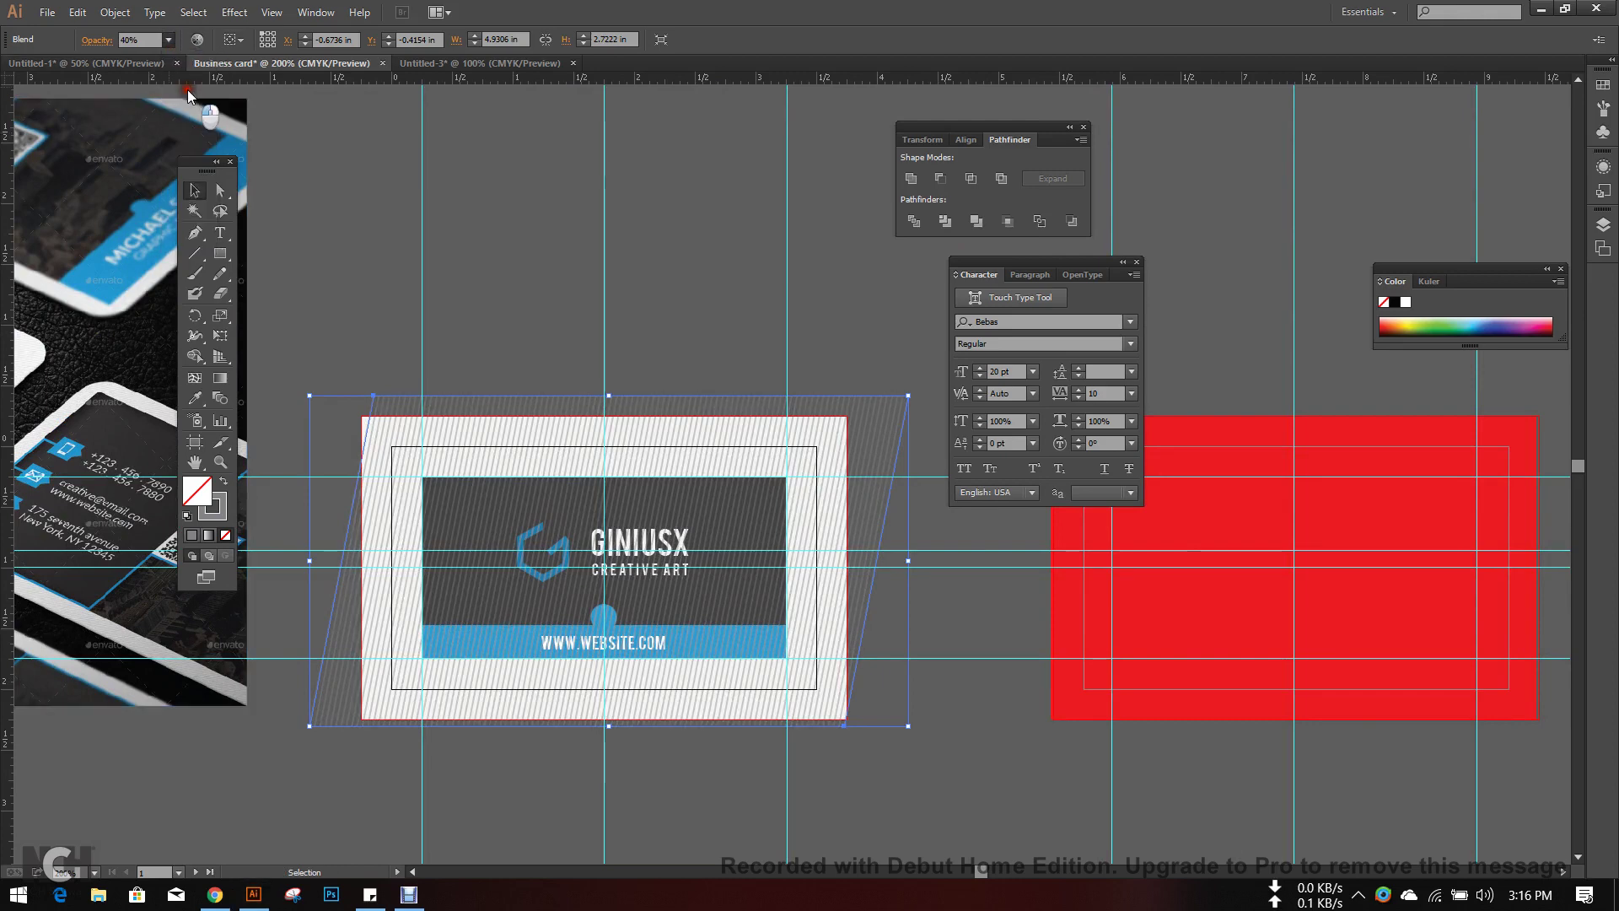
click(187, 90)
click(532, 218)
scroll(873, 679, up, 1)
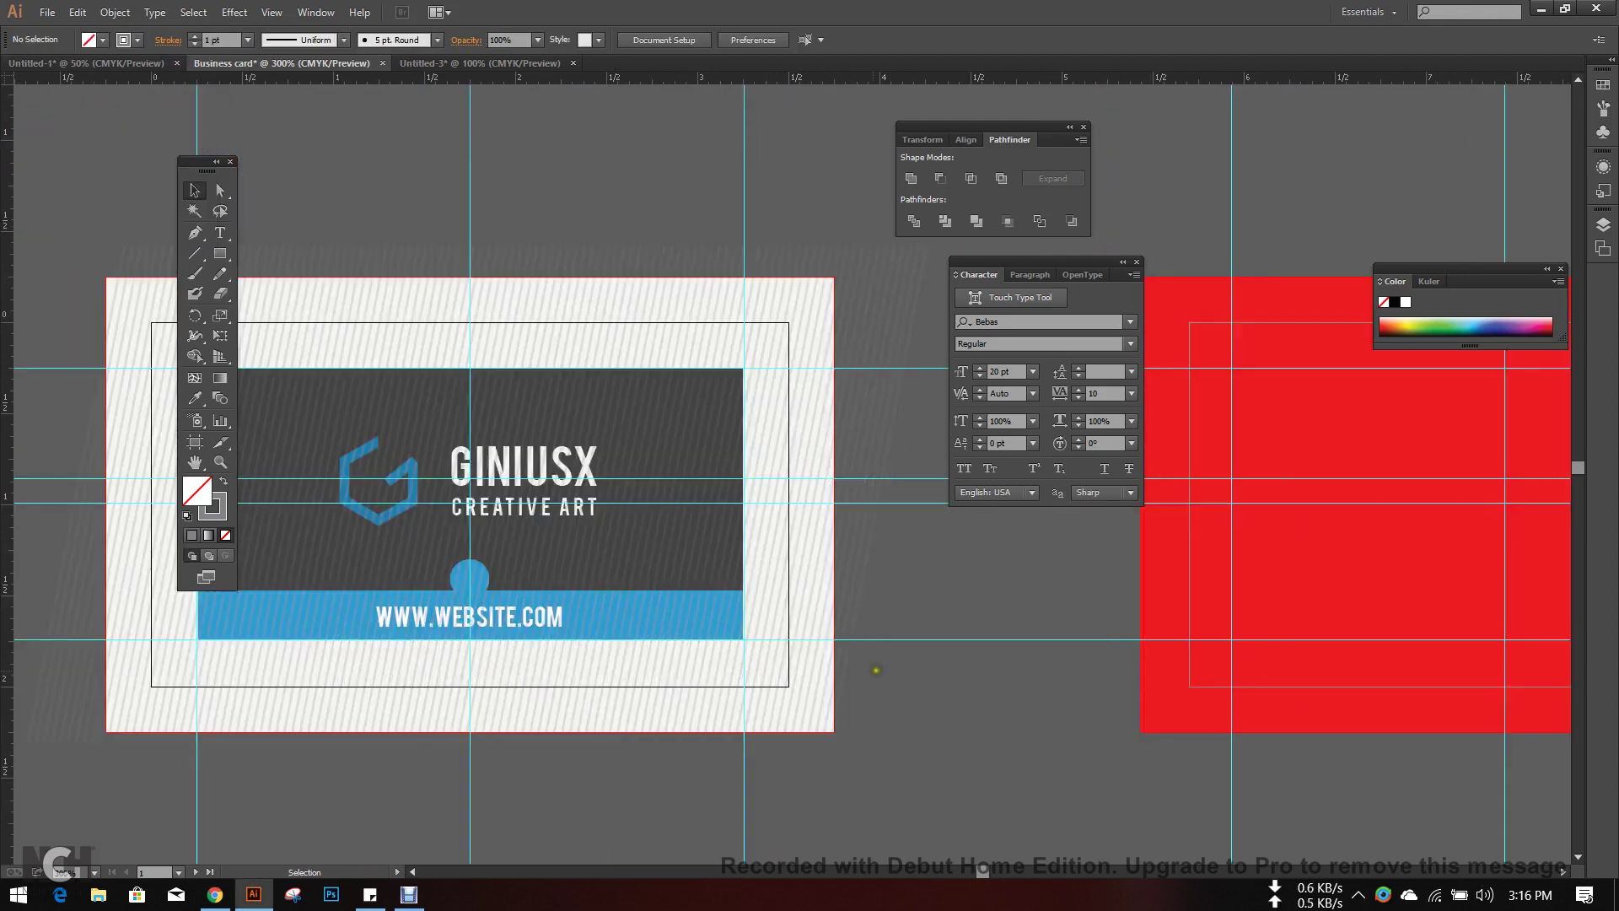
- Set the line blend's opacity to 10% and check the texture close up on the card
click(856, 618)
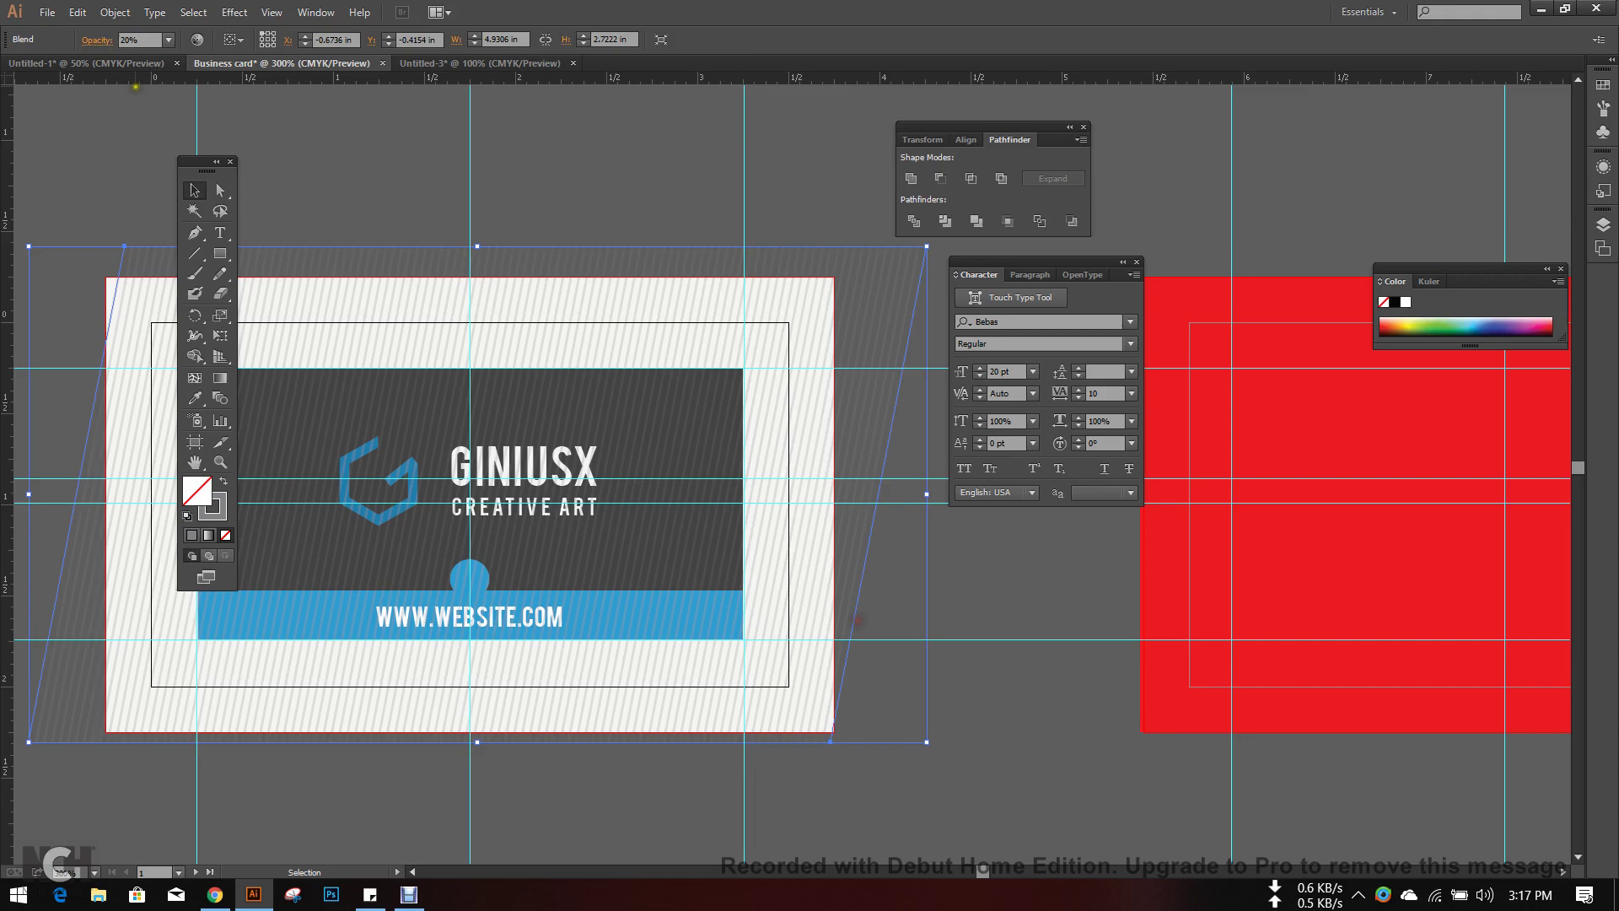
click(168, 40)
click(179, 80)
click(640, 174)
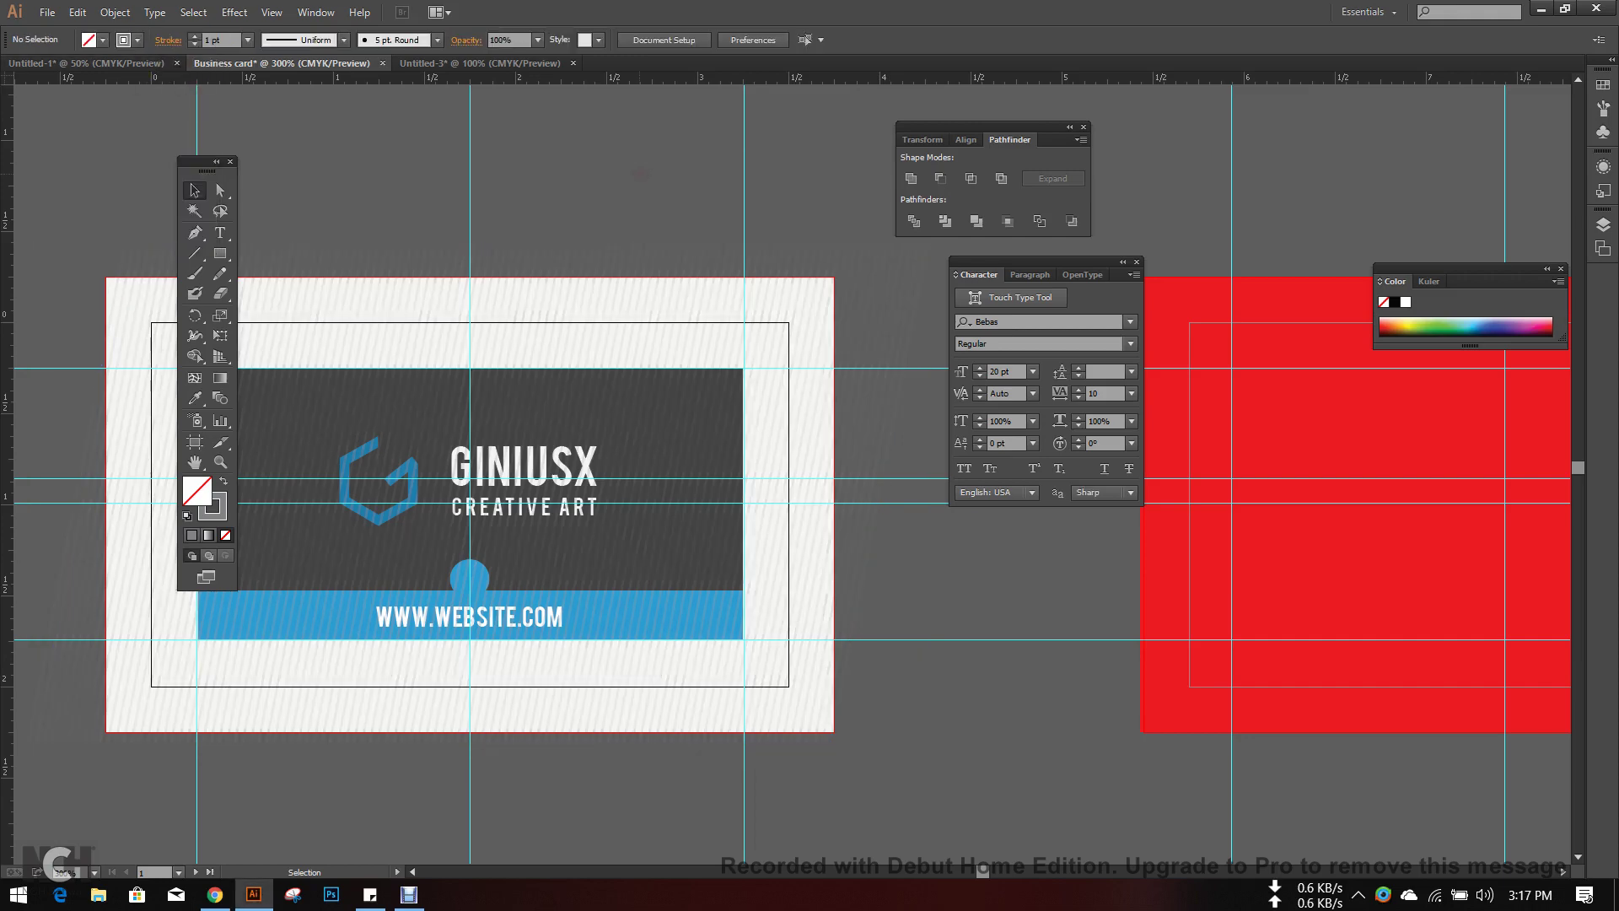
scroll(654, 472, up, 2)
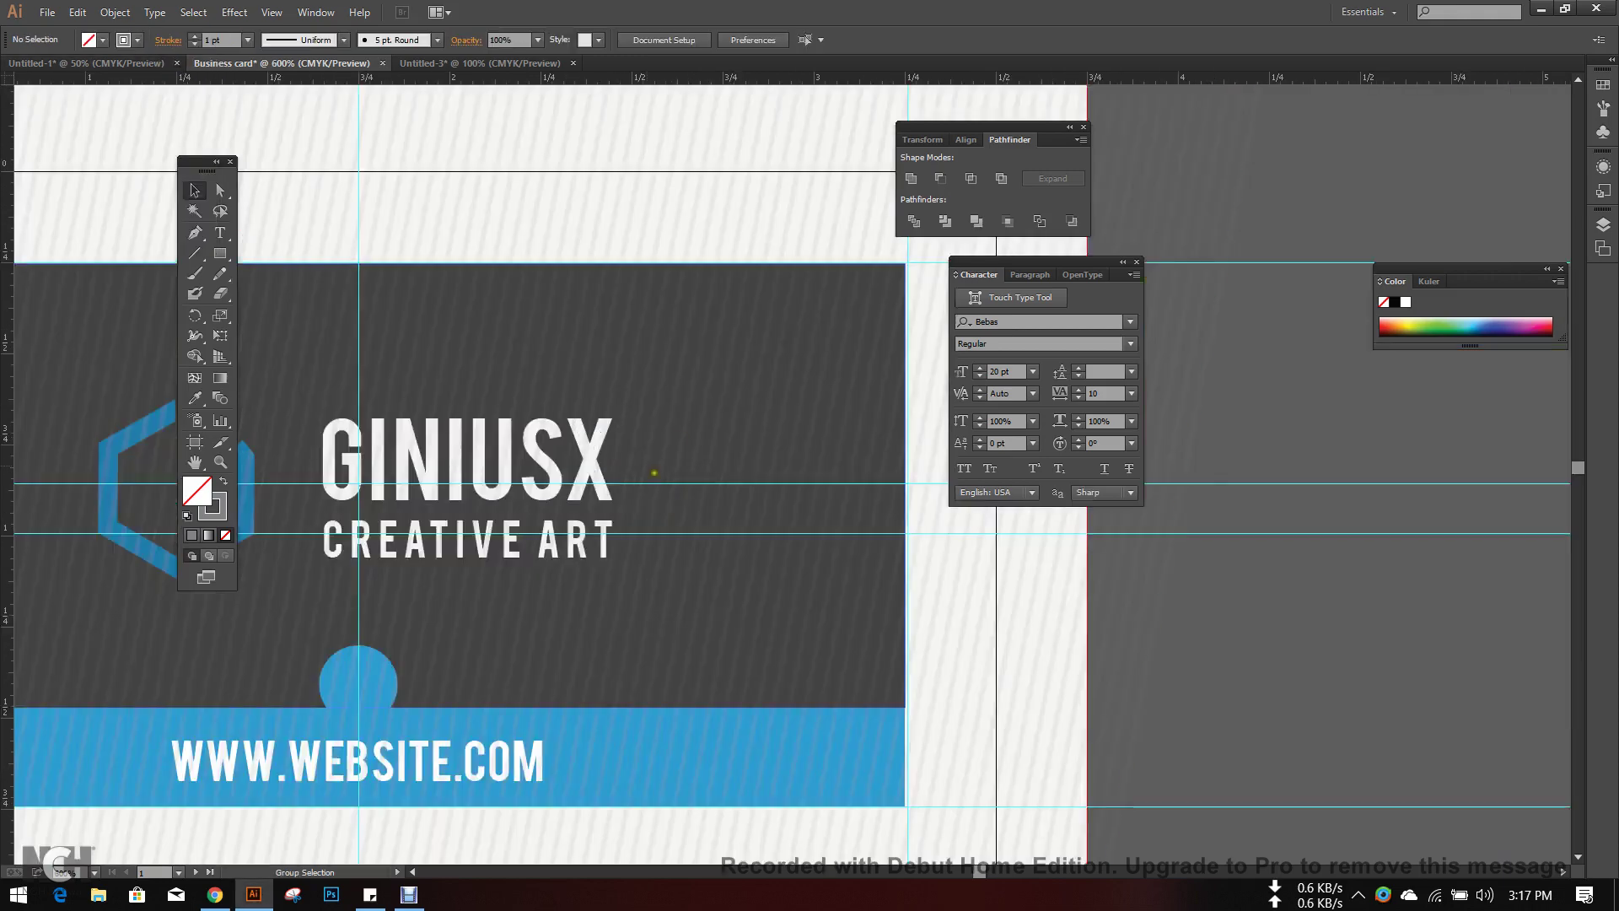
scroll(698, 445, down, 2)
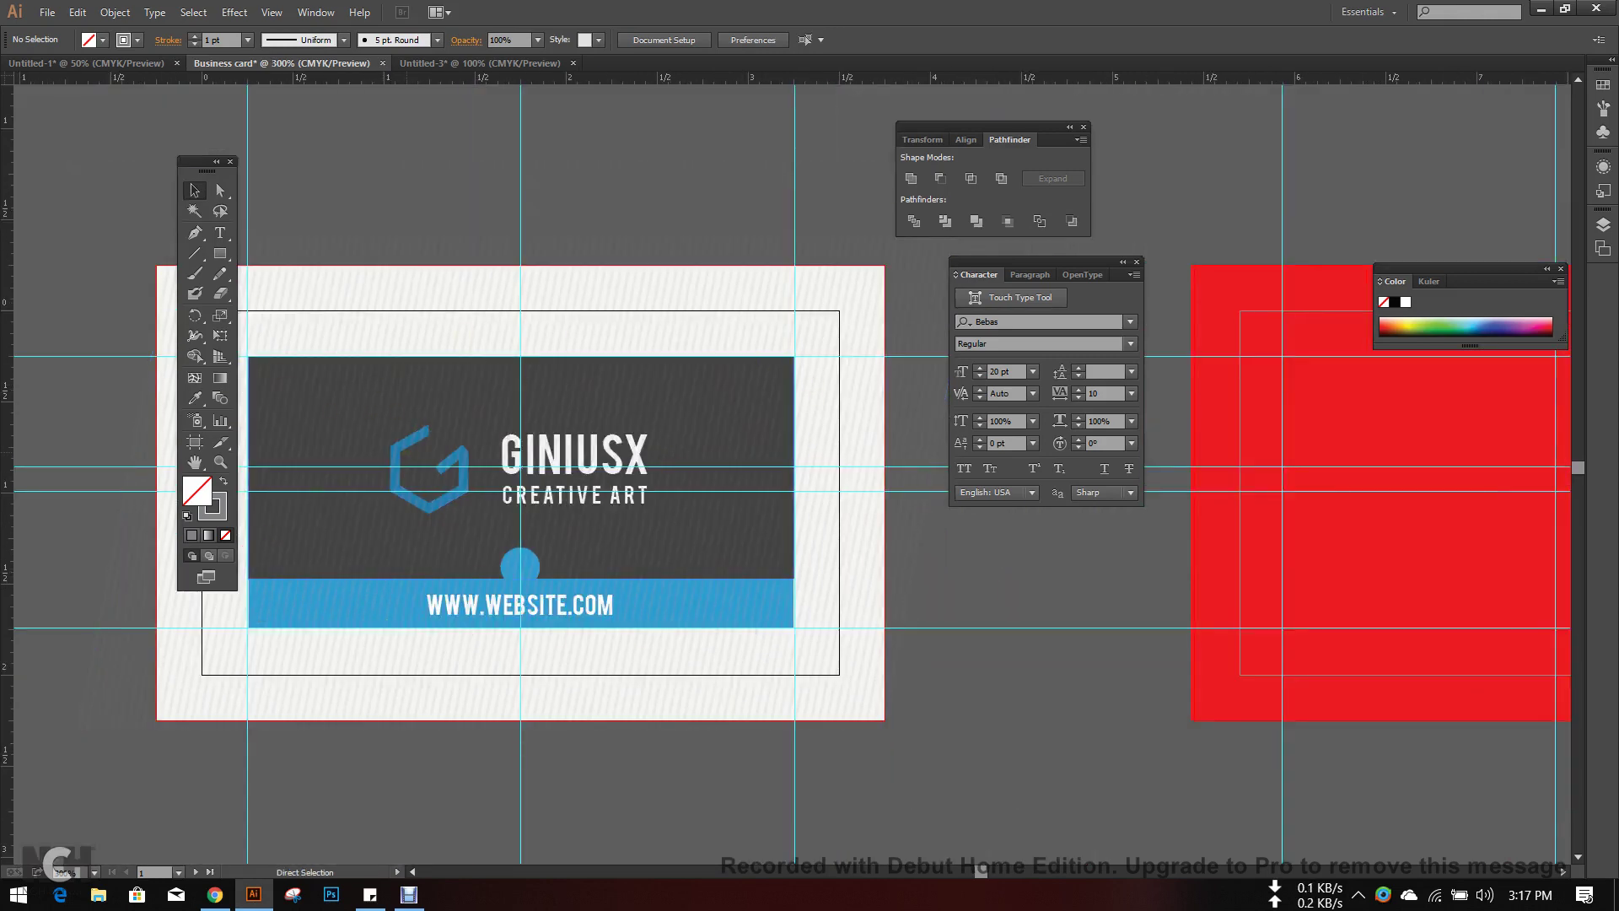
- Move the line blend up off most of the front card, and shift the off-white background rectangle down and to the right
scroll(415, 575, down, 1)
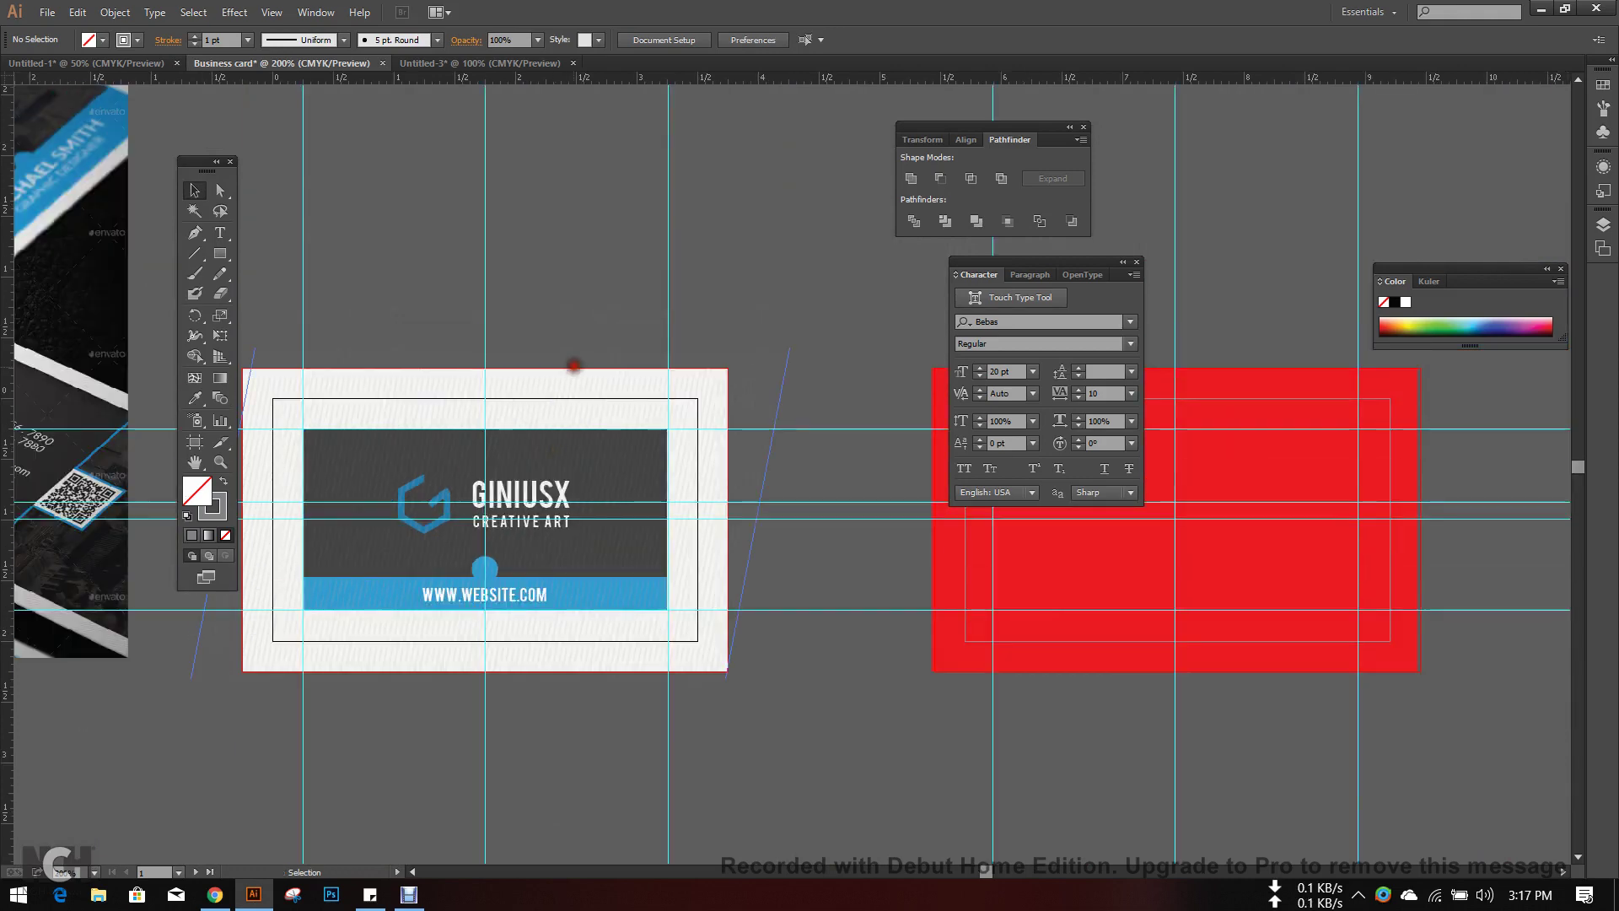
click(608, 119)
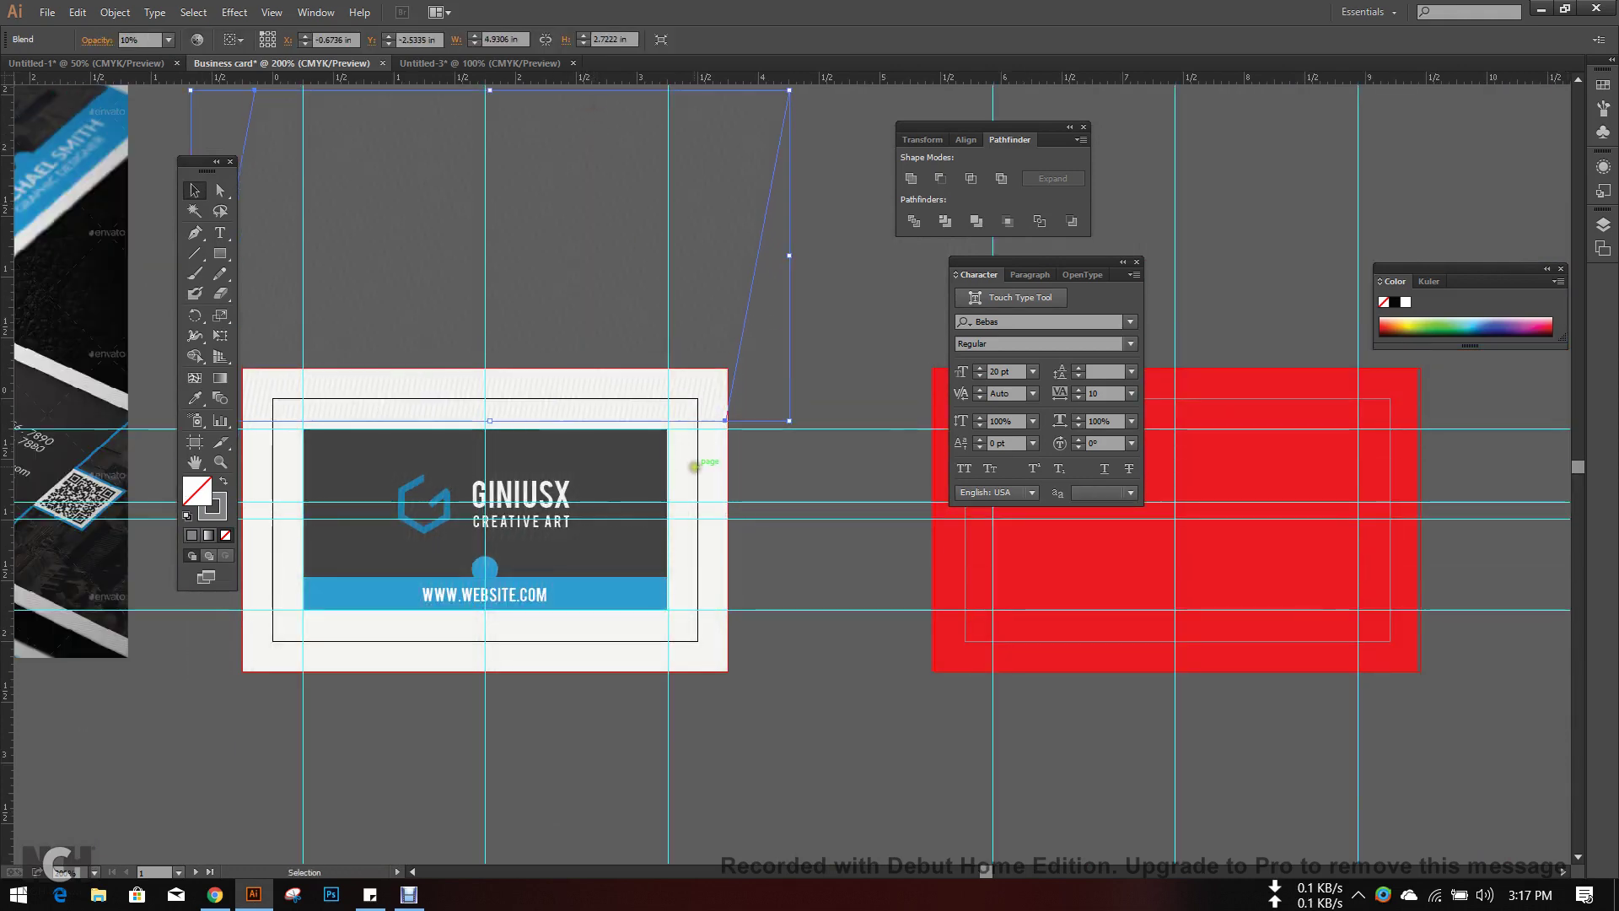
click(679, 626)
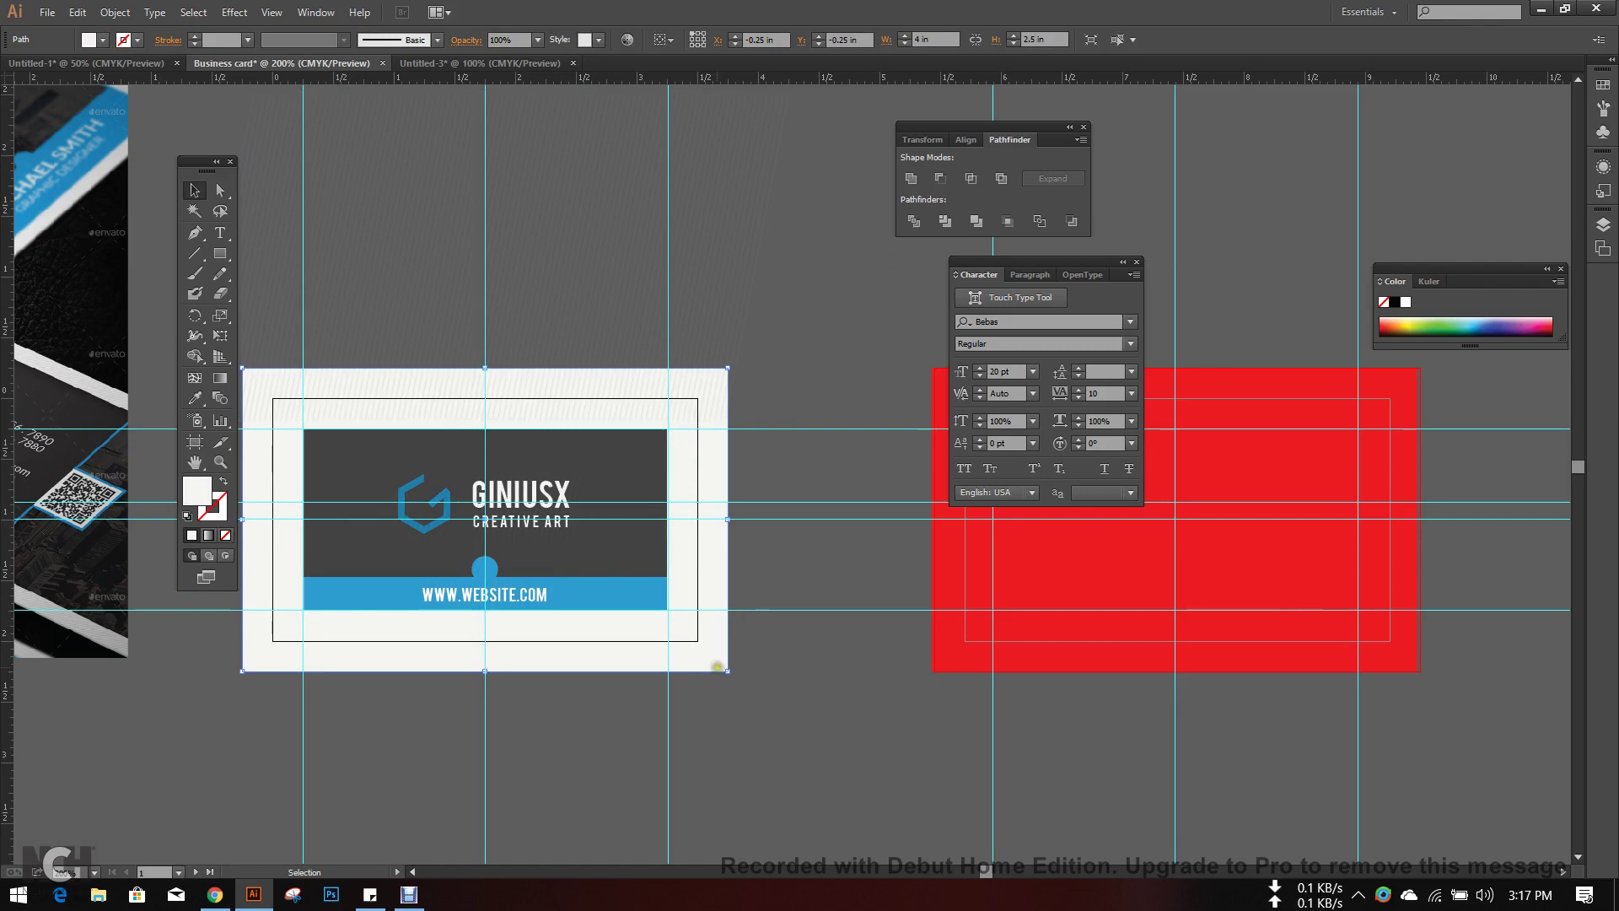
drag(715, 667, 854, 702)
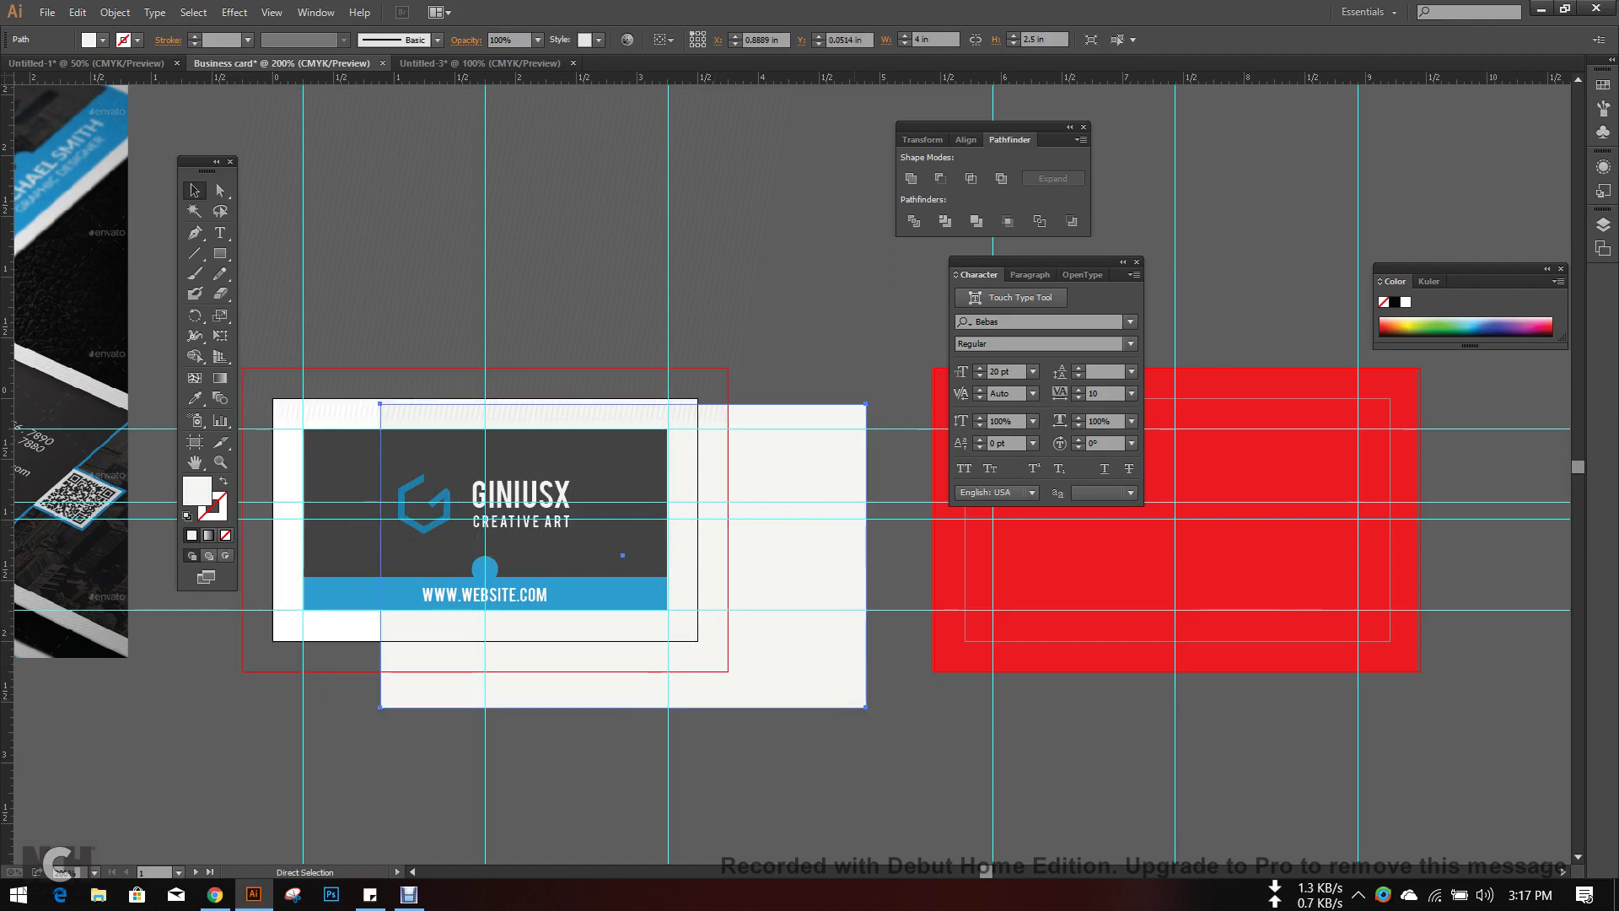
- Undo the off-white background's move, then group the front card's dark panel, logo, circle and website strip and bring the group to the front
key(ctrl+z)
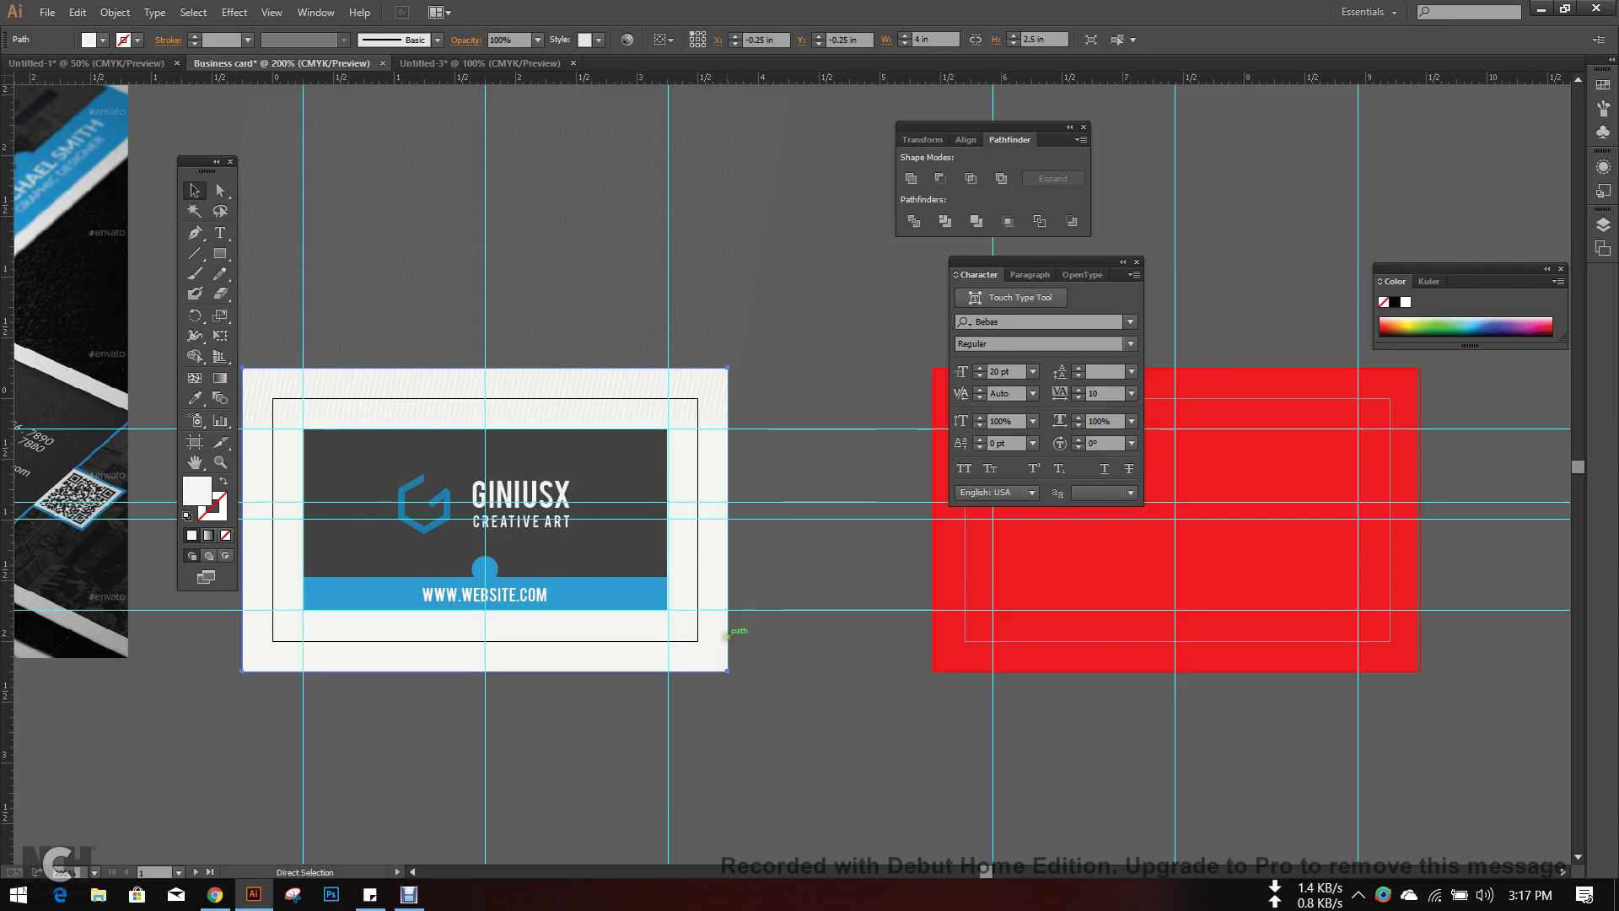
drag(719, 638, 419, 460)
key(ctrl+g)
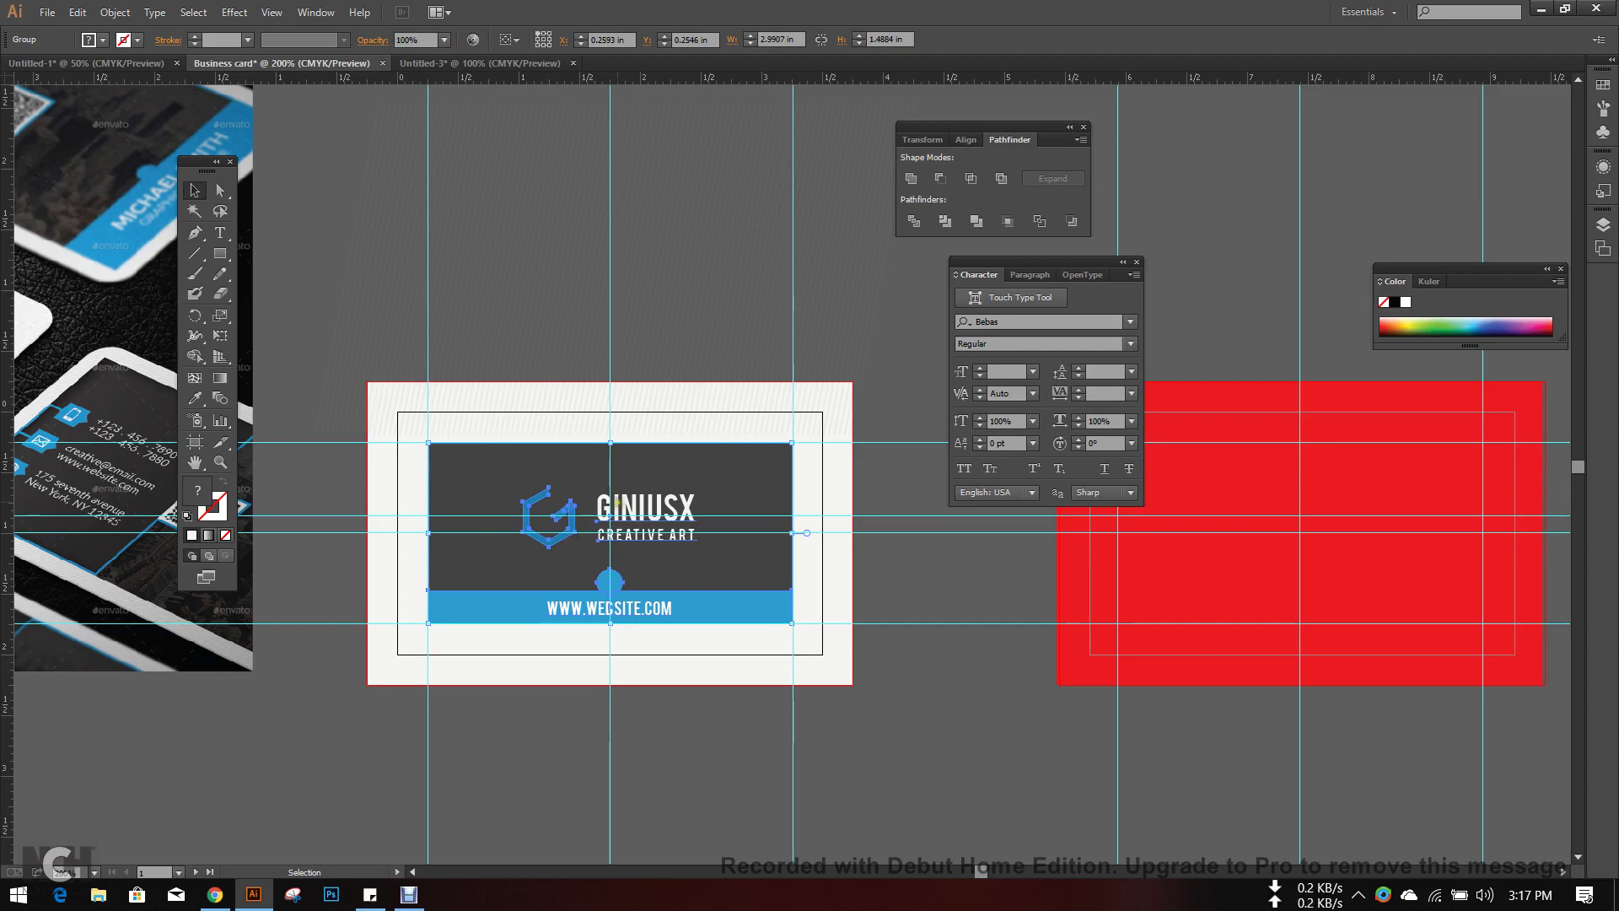
right_click(619, 505)
mouse_move(751, 656)
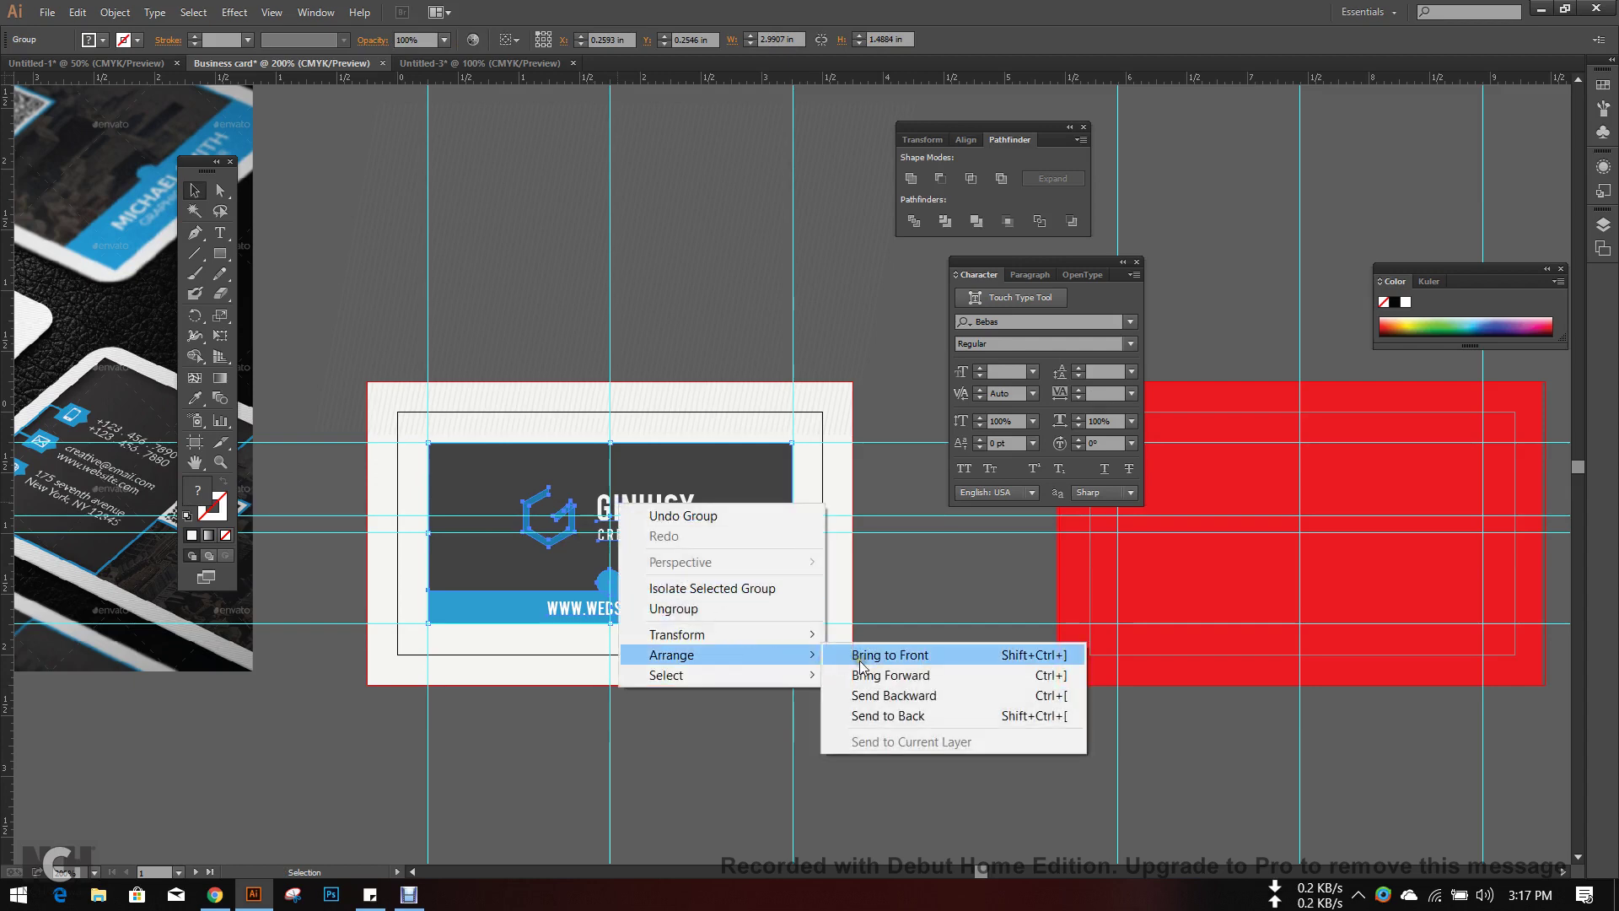
click(861, 664)
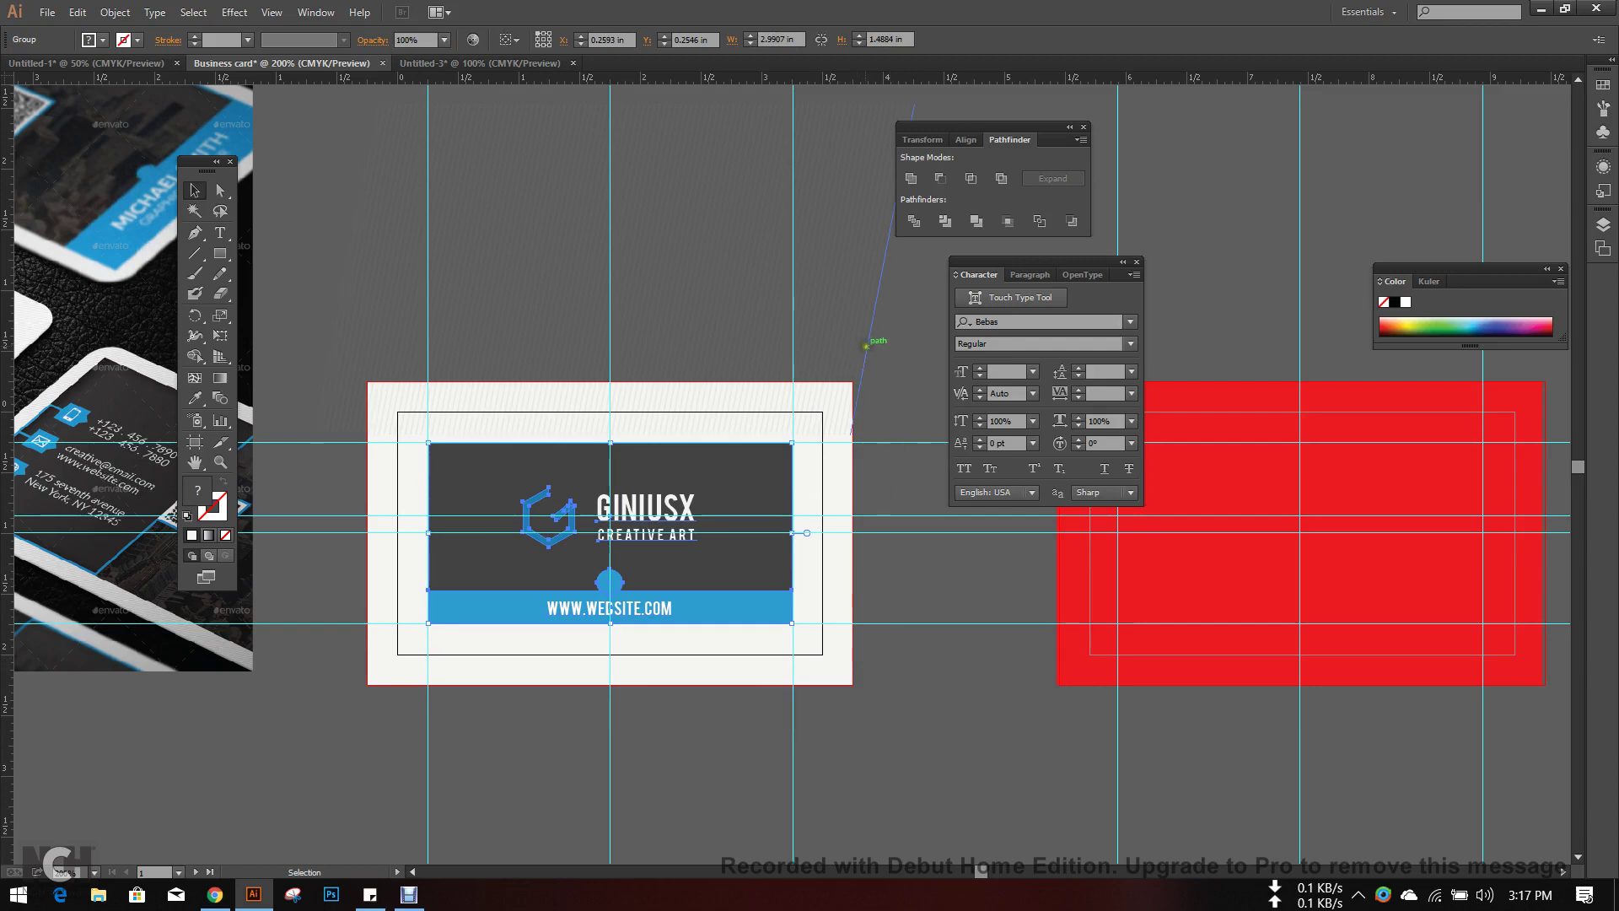
- Move the slanted line blend back down over the whole front card and examine the texture close up
drag(866, 345, 864, 613)
click(922, 752)
scroll(509, 733, up, 3)
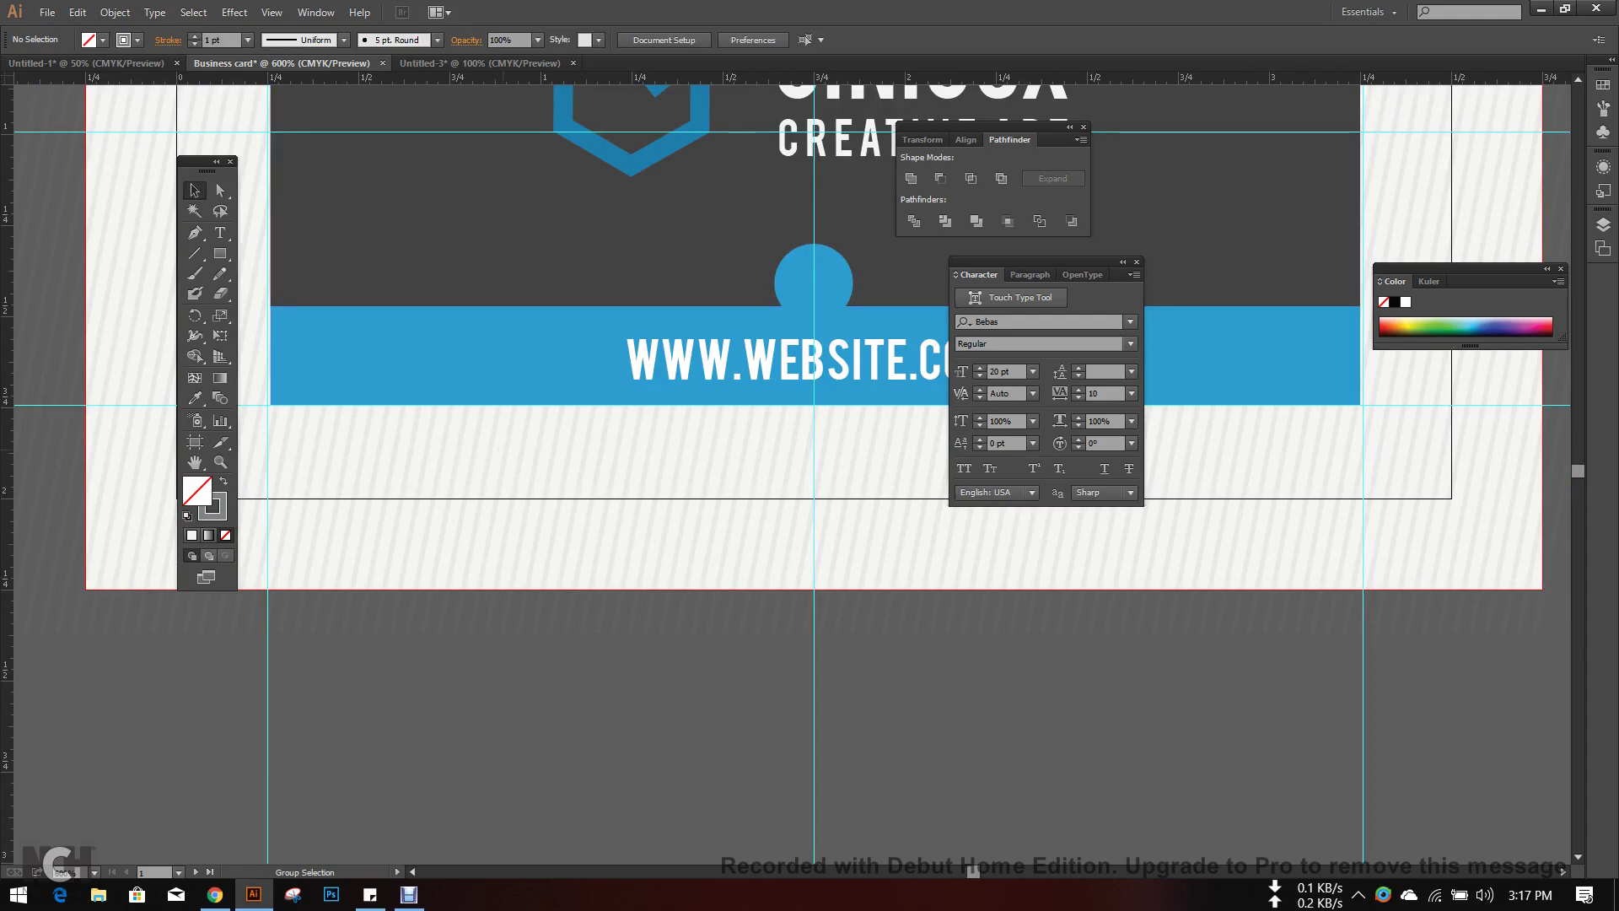
scroll(504, 450, down, 2)
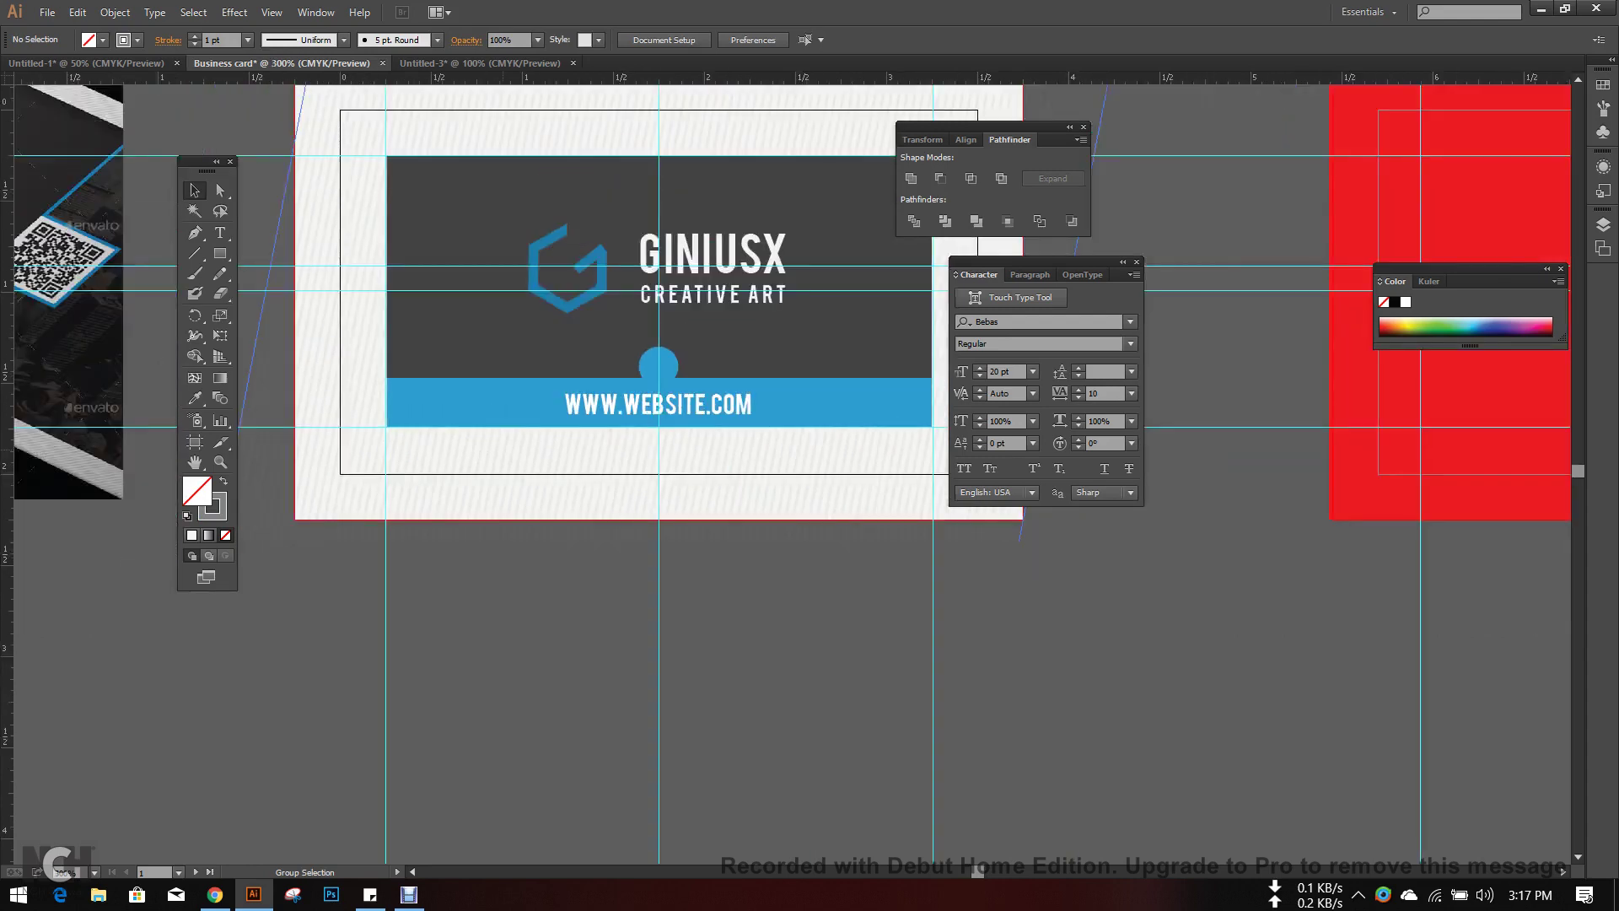
scroll(491, 627, down, 1)
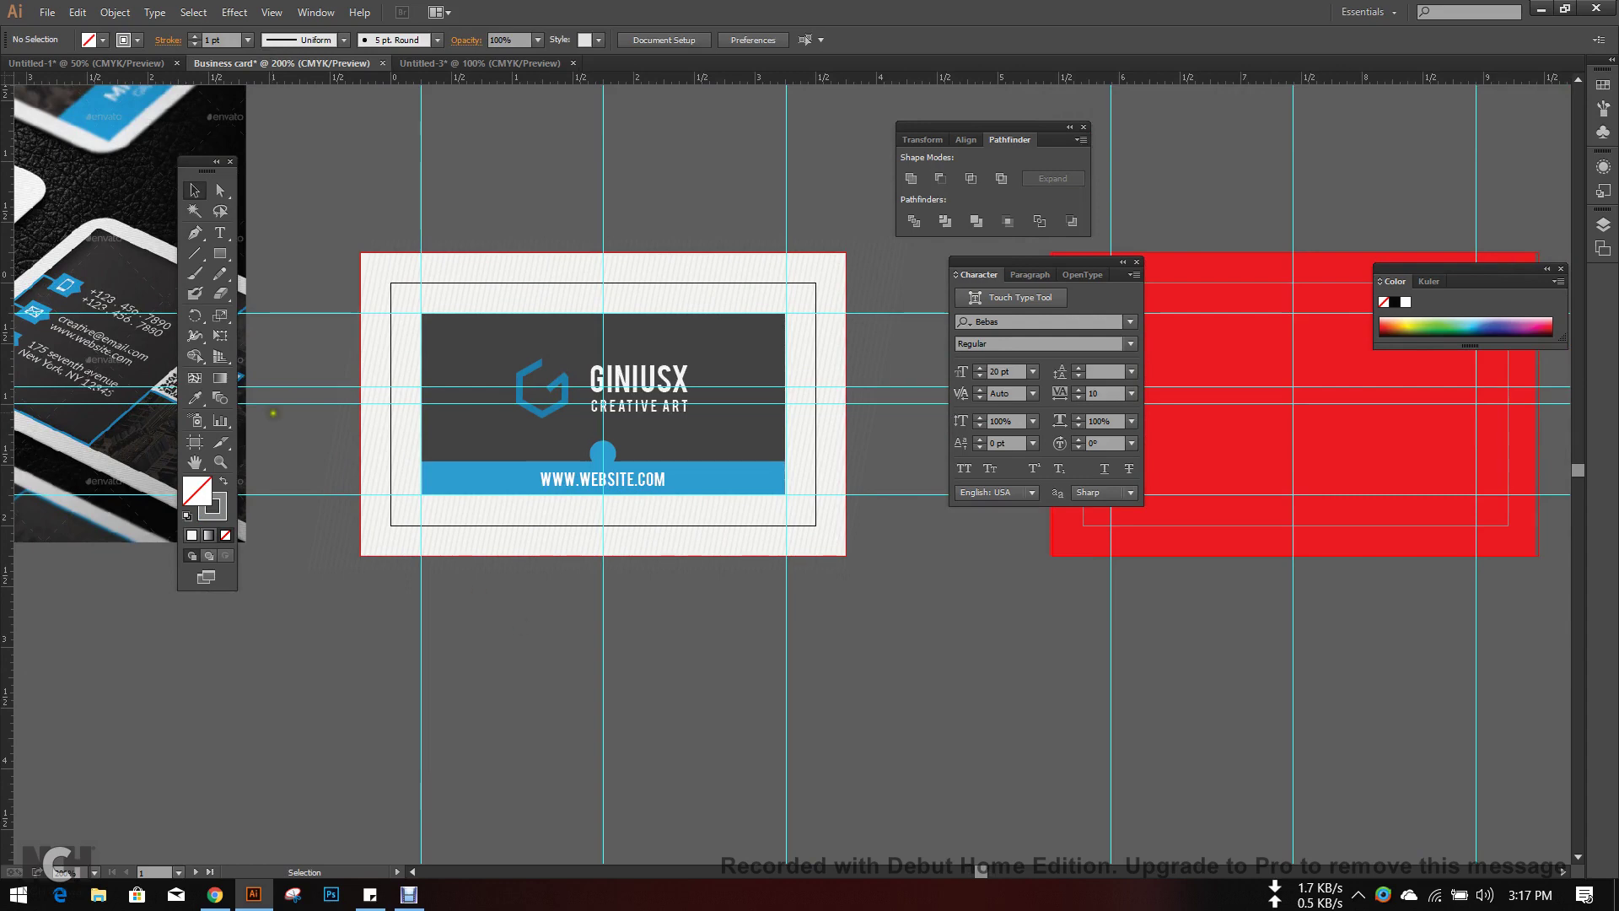
- Export the front card for web as a maximum-quality JPEG 600 px wide, saved to the Desktop as Business-card
click(46, 12)
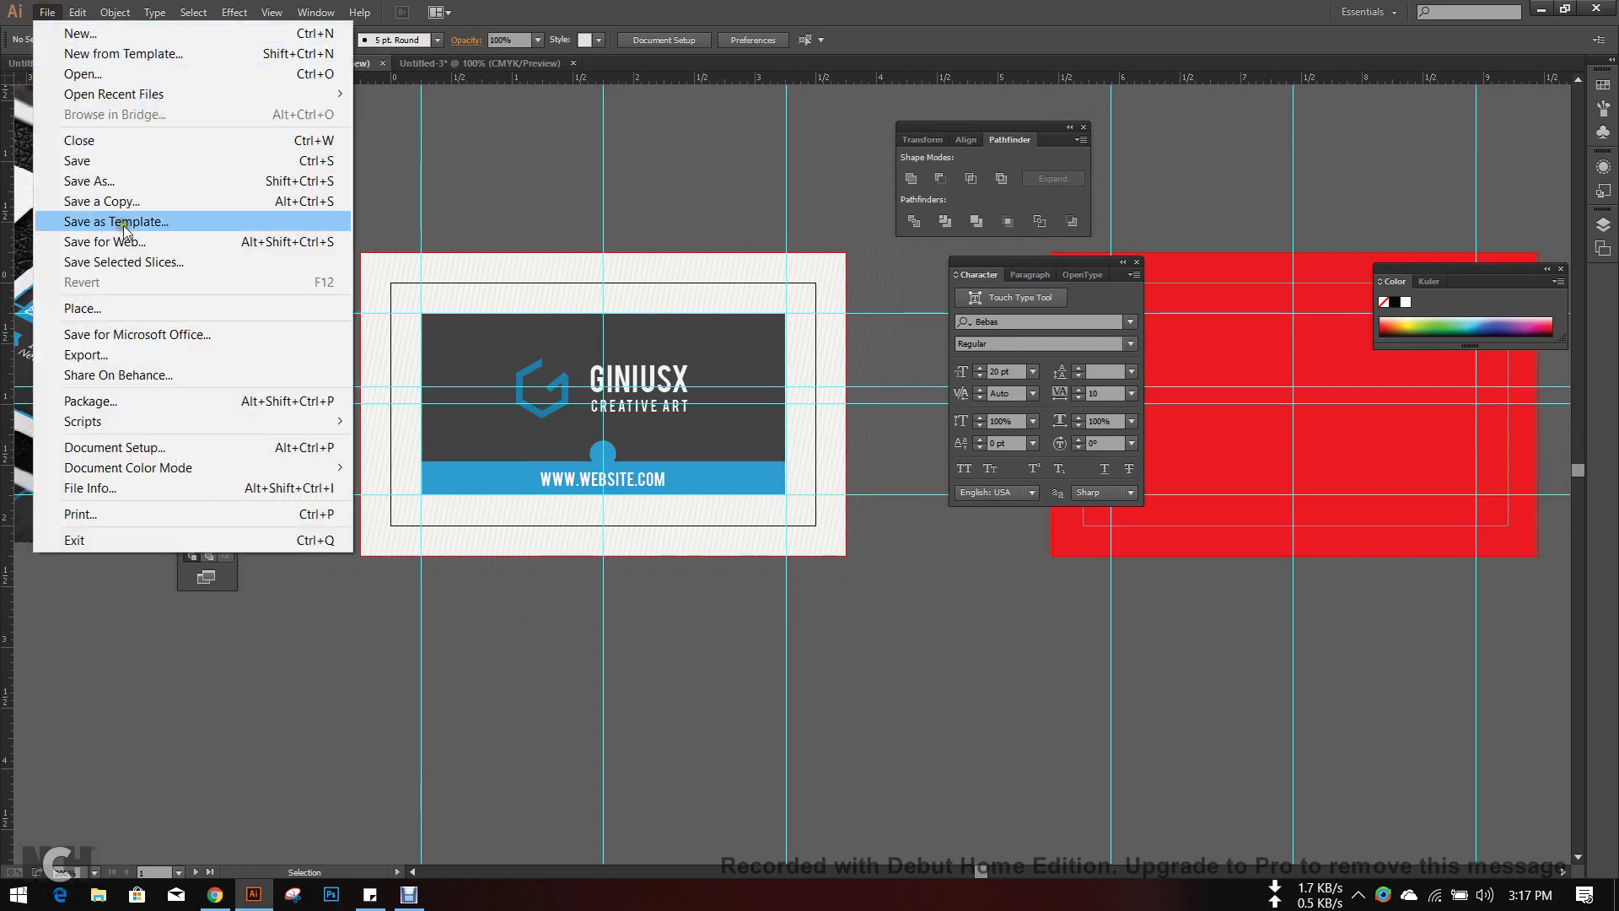
click(126, 243)
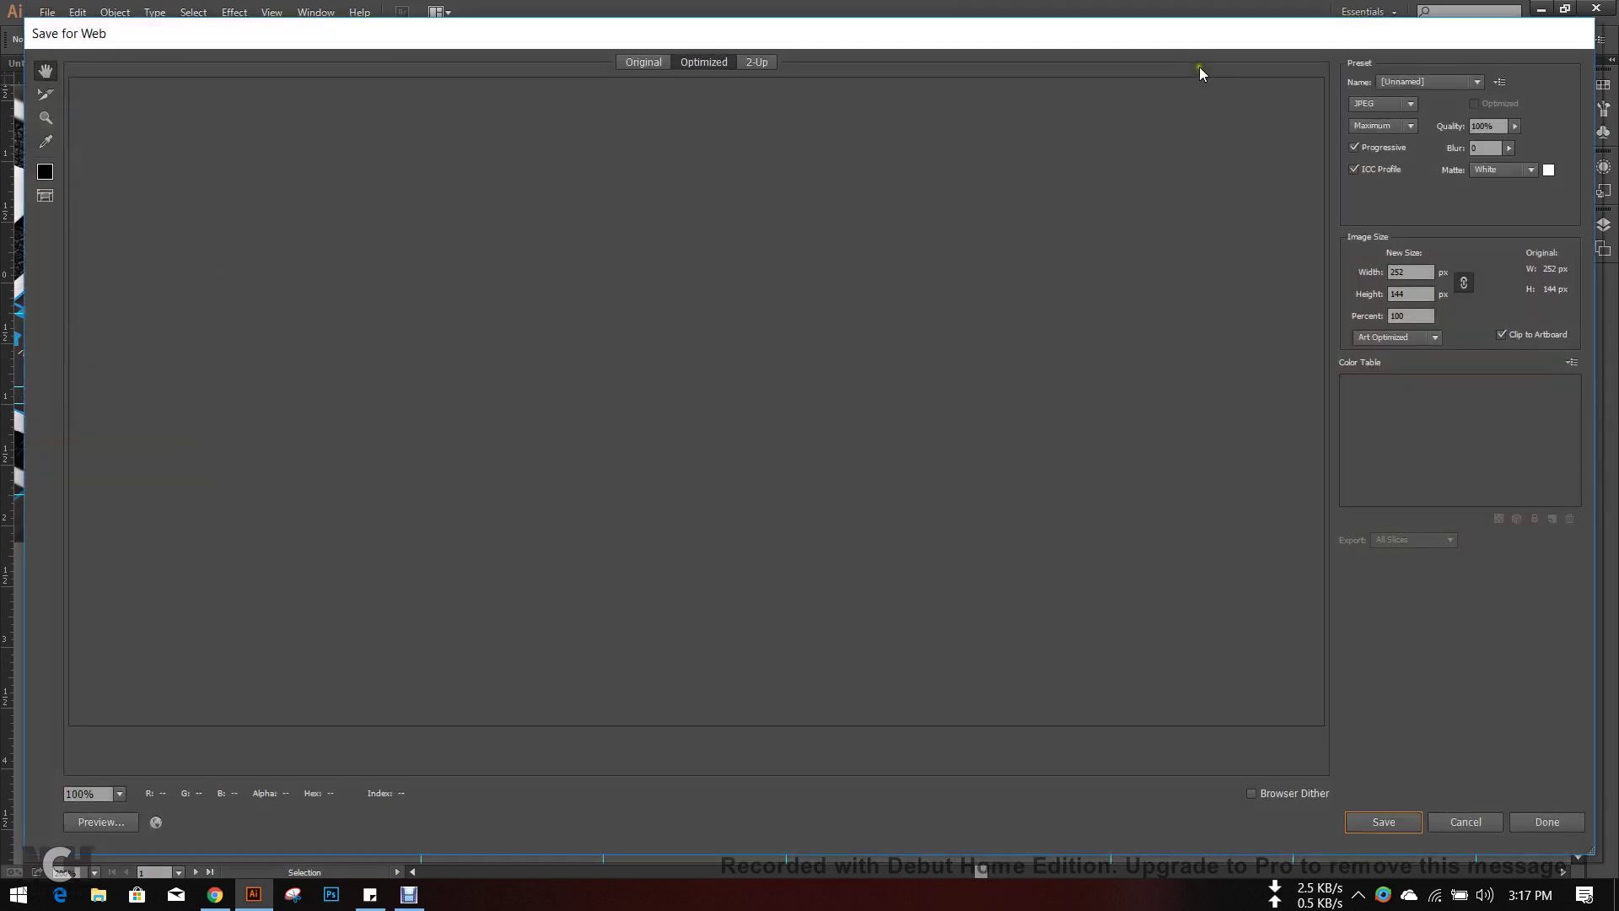
click(1413, 275)
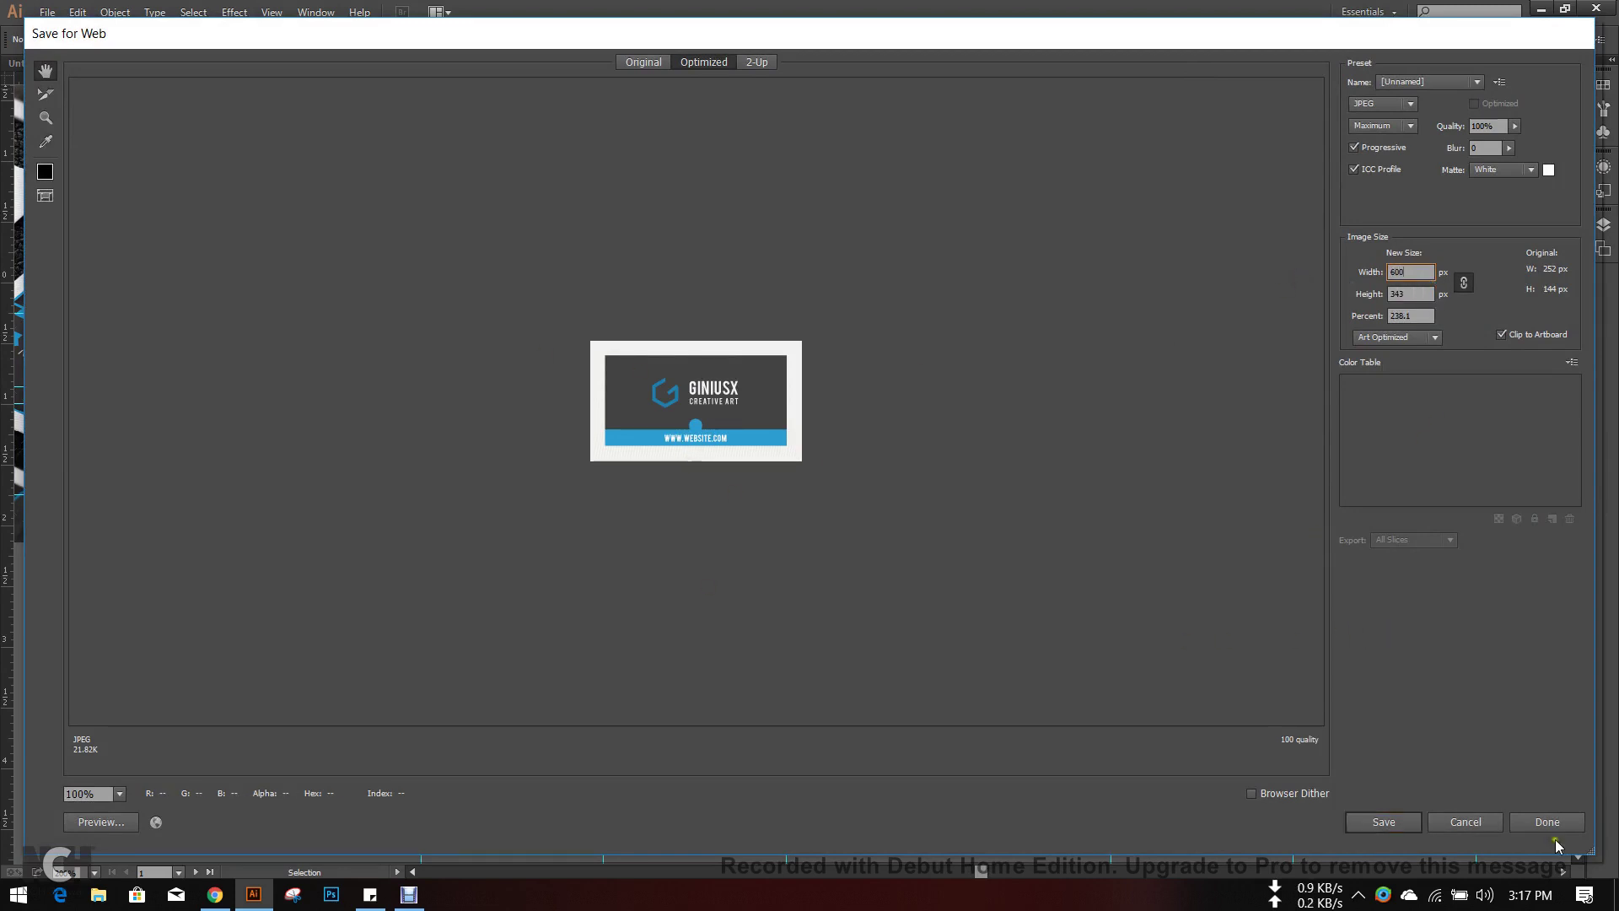
click(1384, 822)
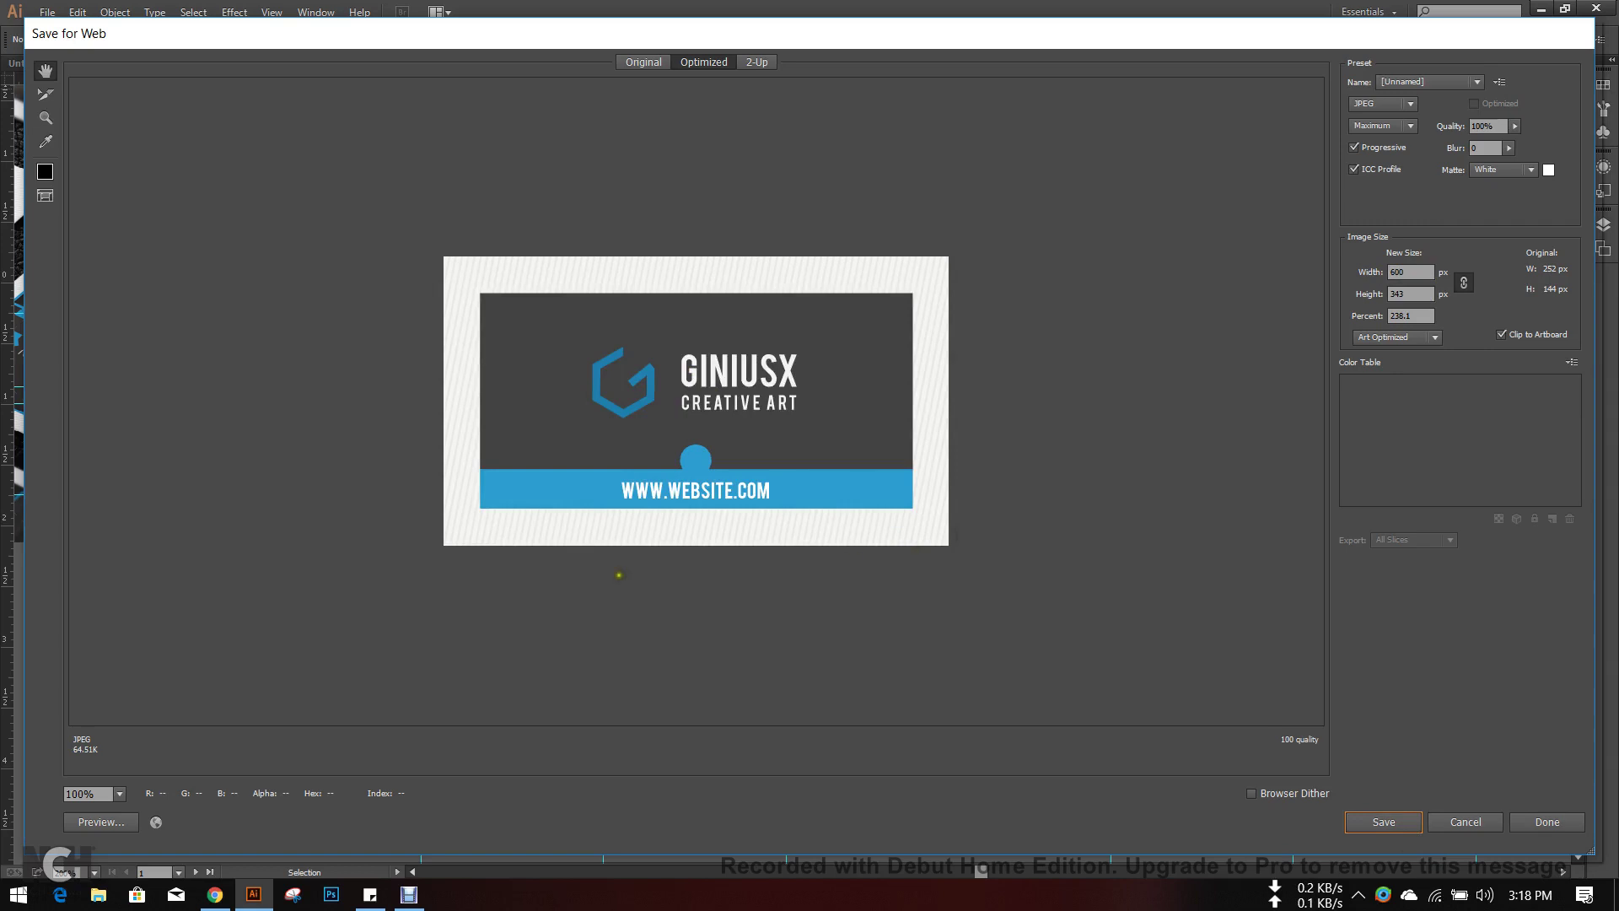
click(1418, 816)
click(123, 223)
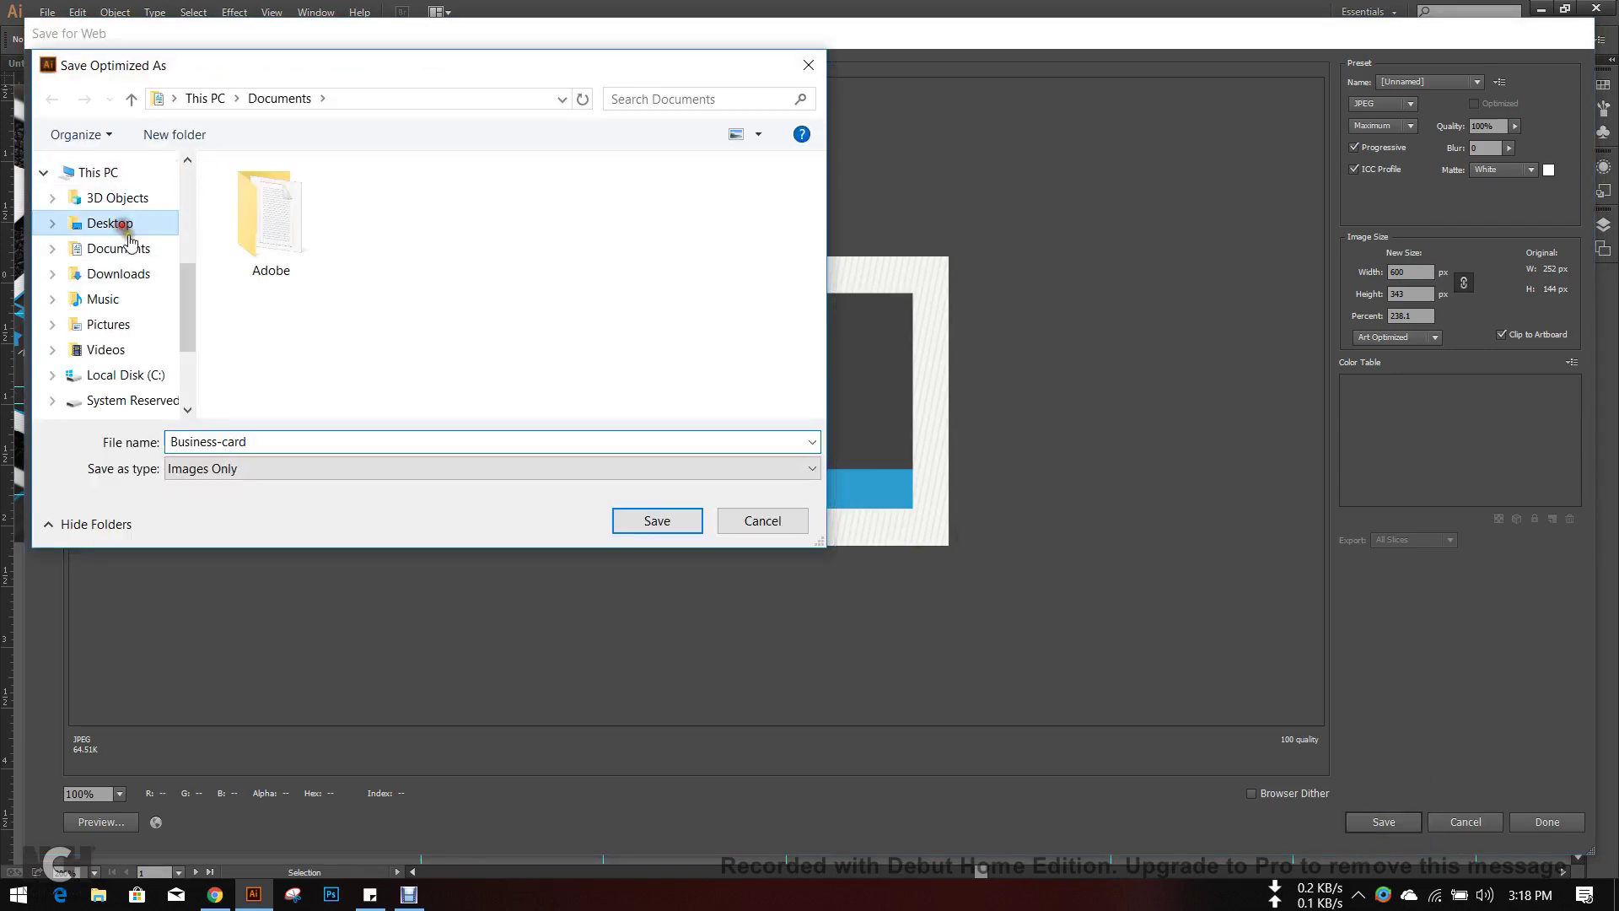
click(656, 518)
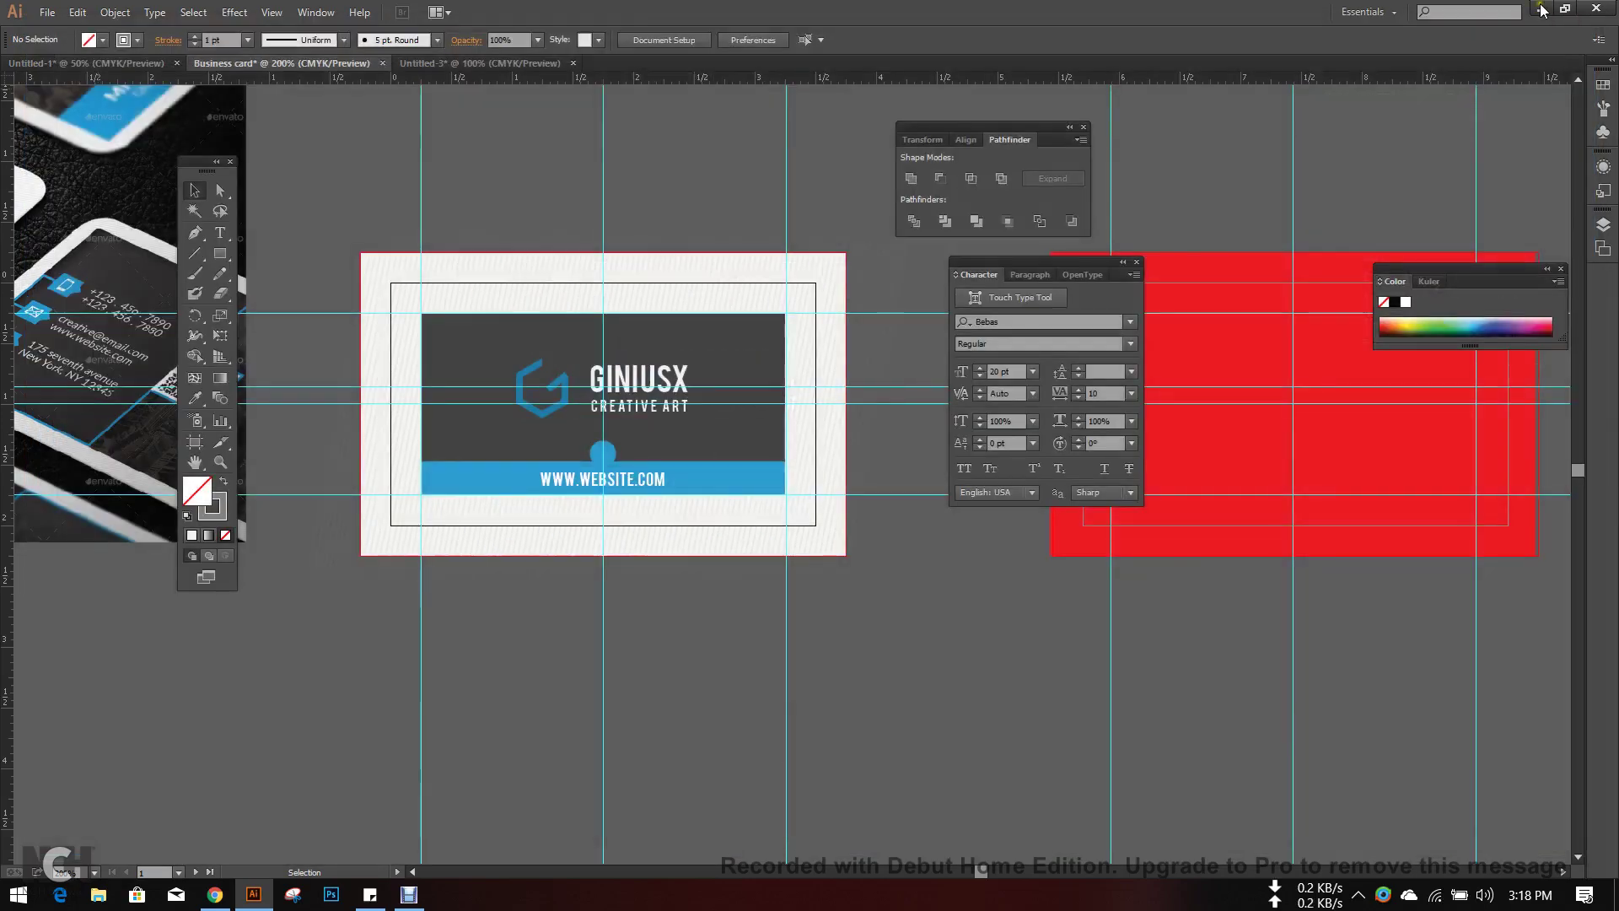
- Open the exported Business-card.jpg from the desktop to review the front card's texture, and return to Illustrator
click(1540, 10)
click(1493, 11)
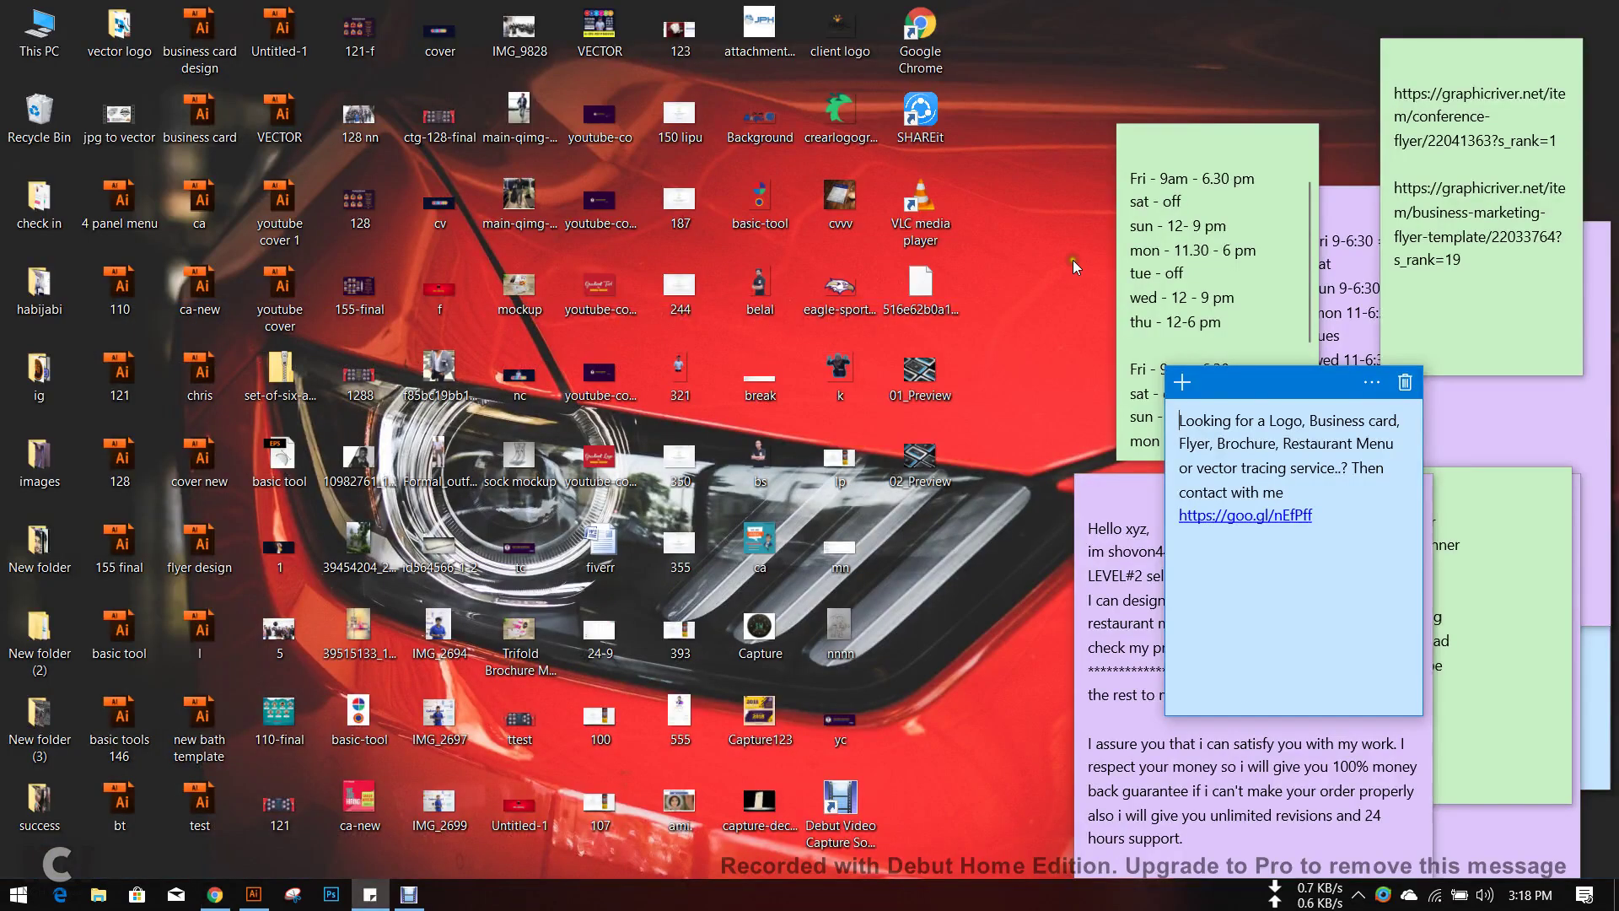
double_click(933, 550)
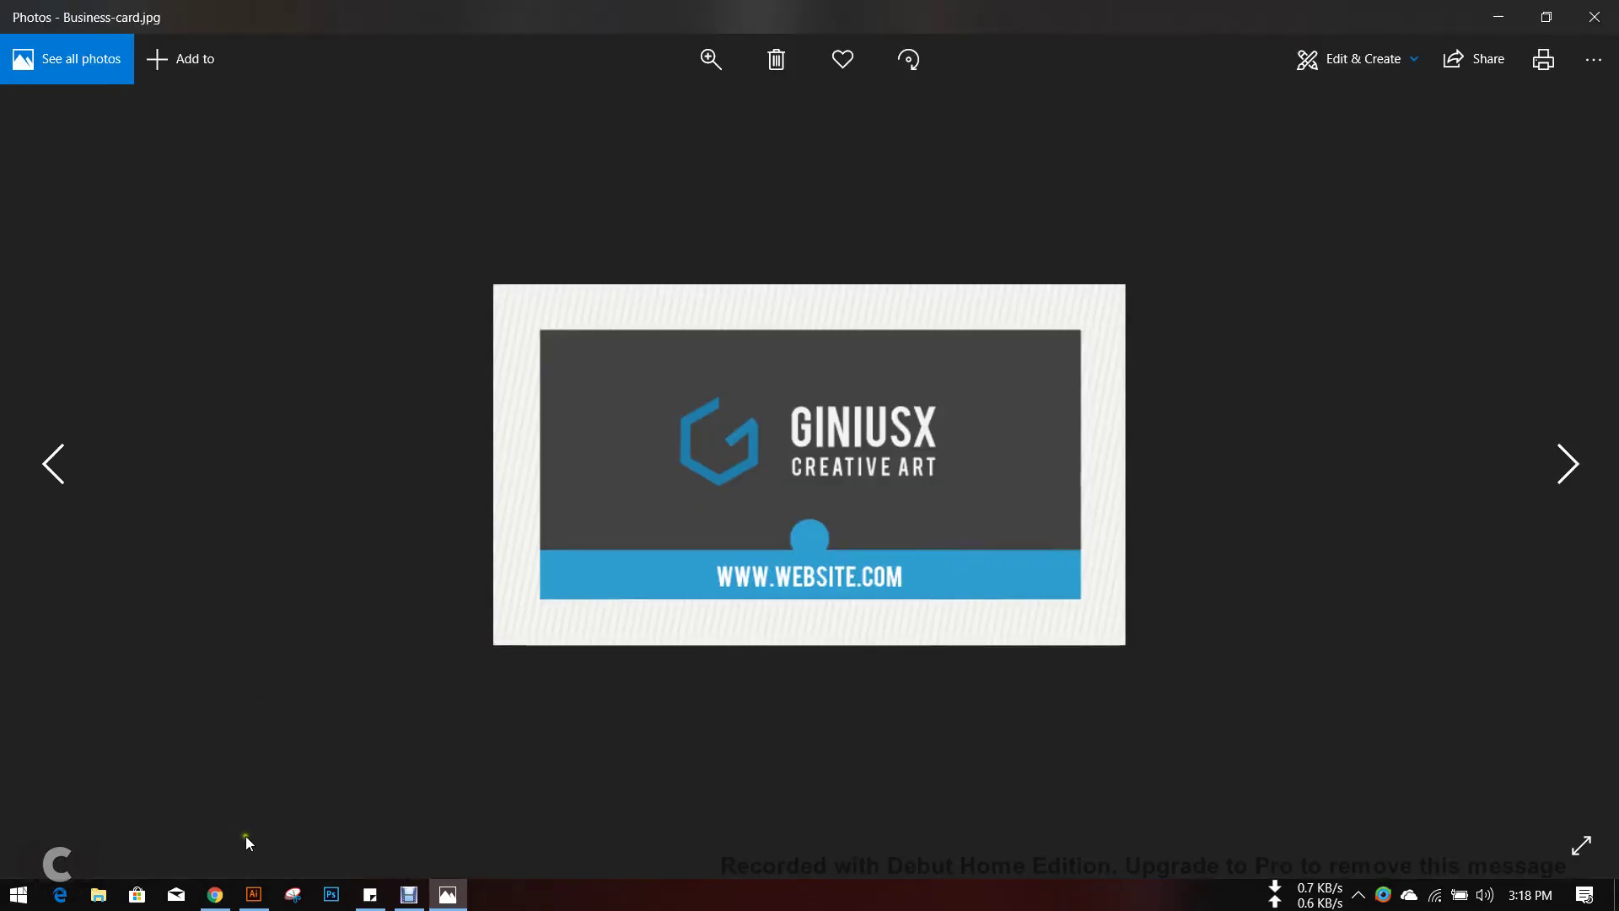
click(253, 894)
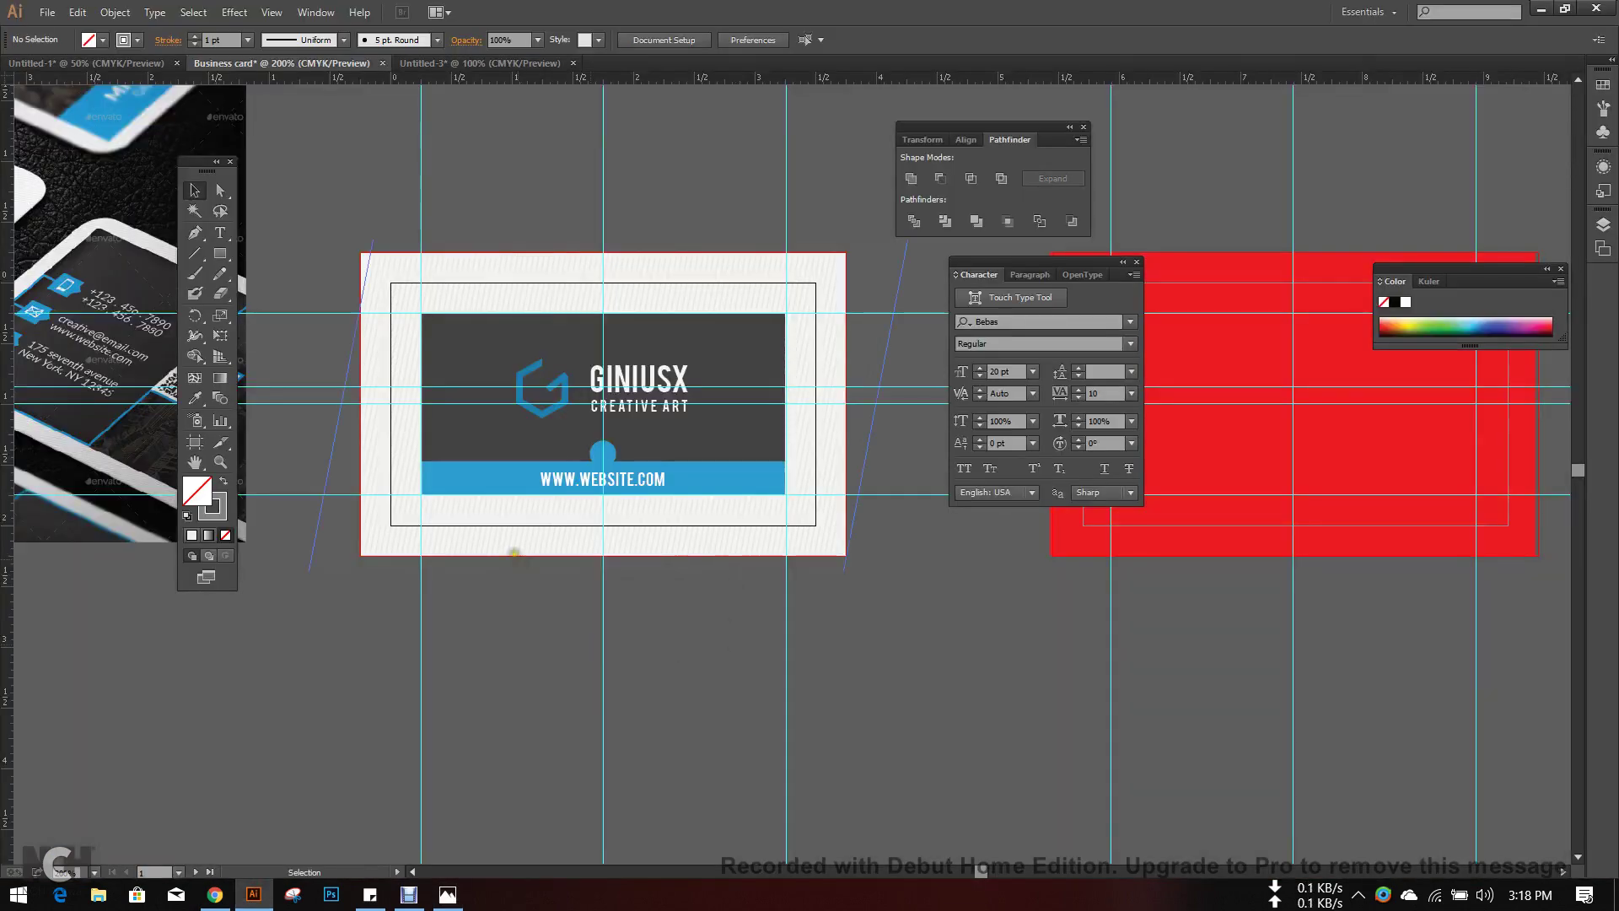
- Select all of the front card's artwork together with its background and line blend, and group it
drag(358, 261, 410, 289)
scroll(478, 176, down, 1)
drag(580, 221, 600, 295)
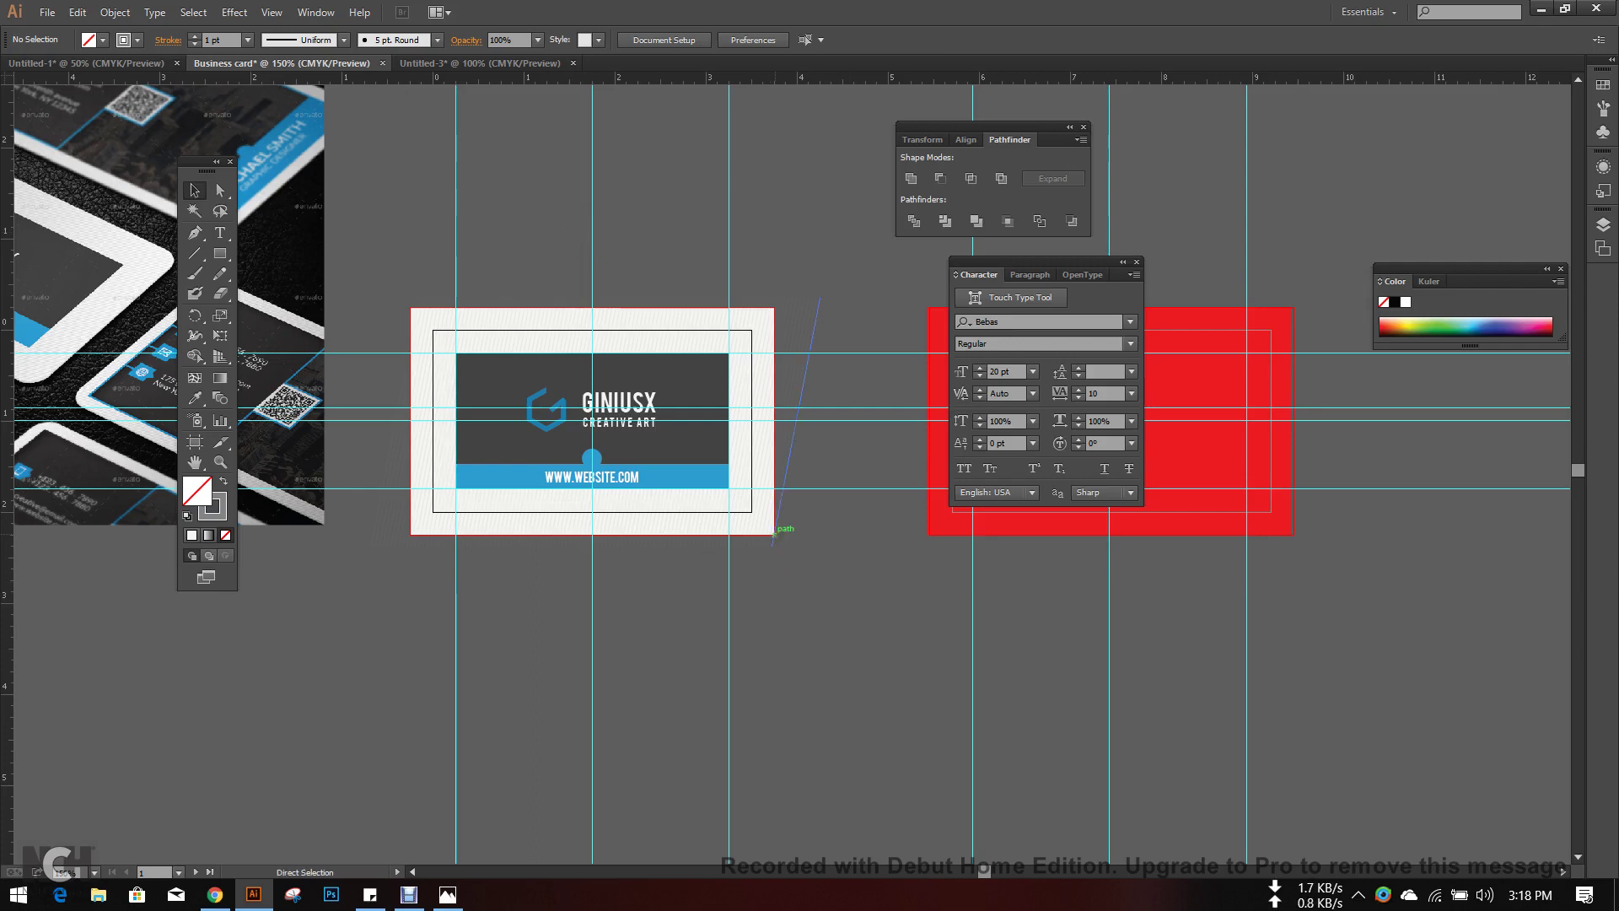
click(774, 533)
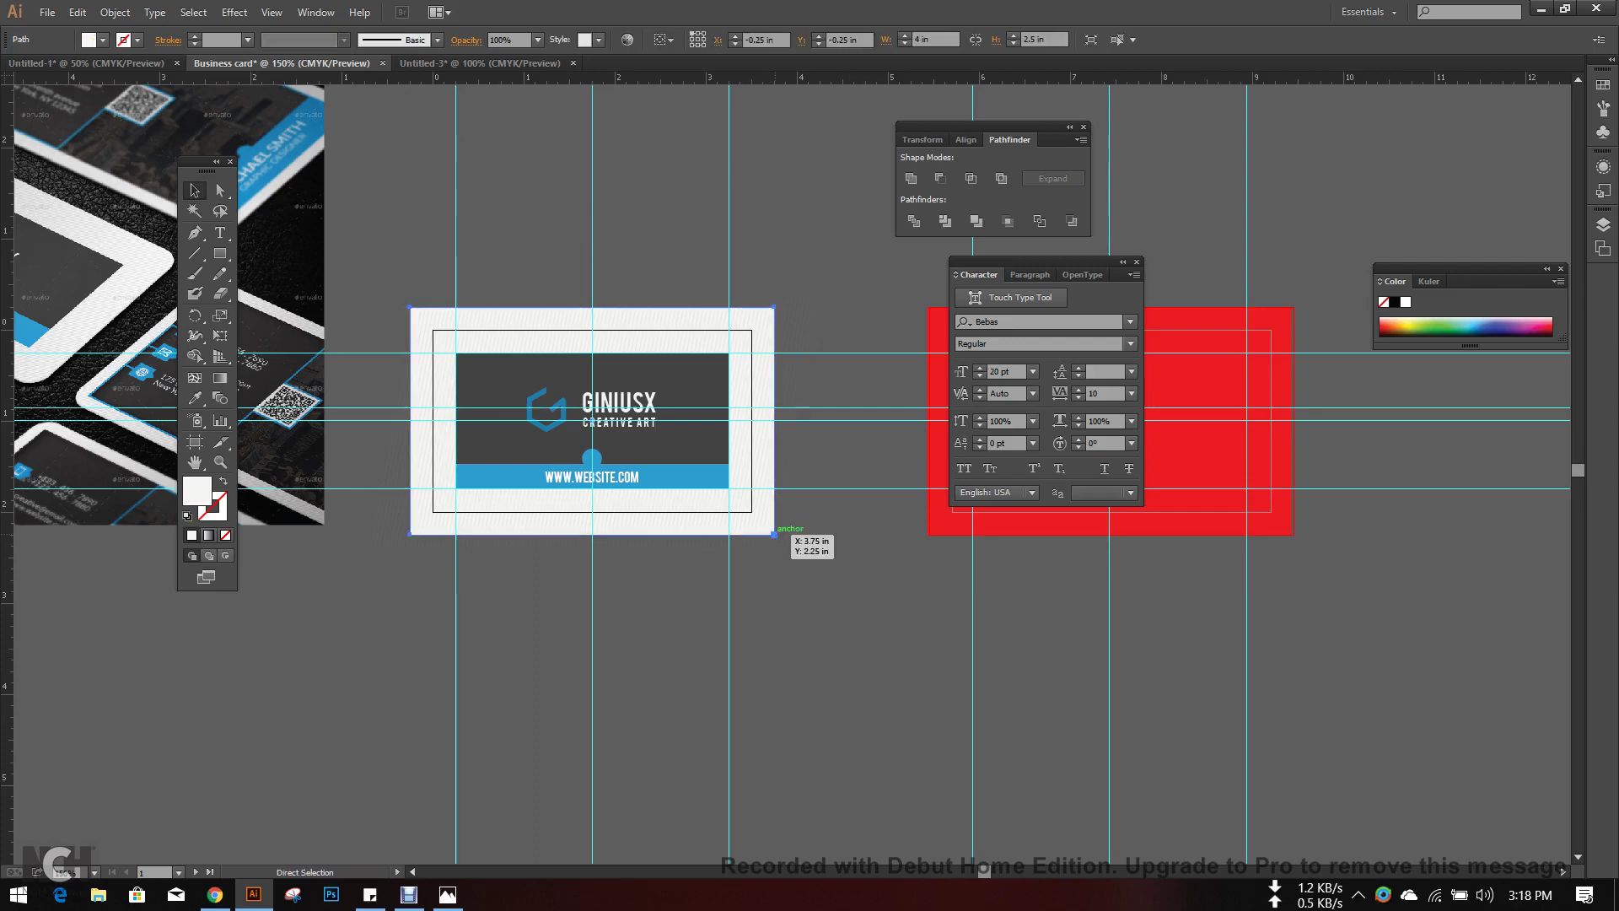
drag(408, 226, 790, 573)
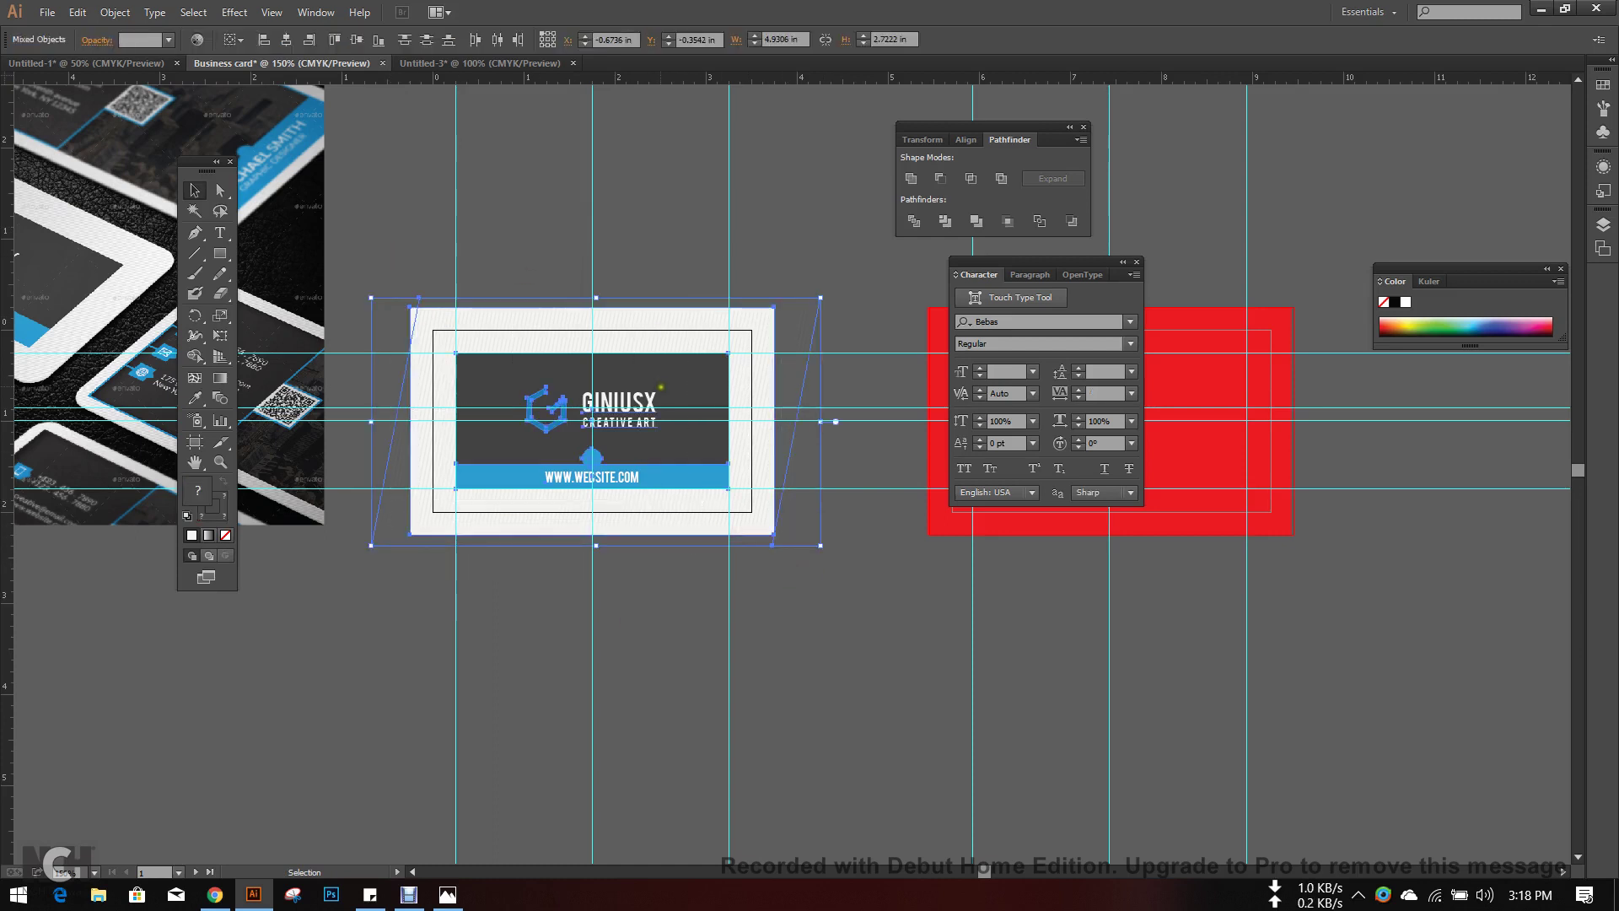
key(a)
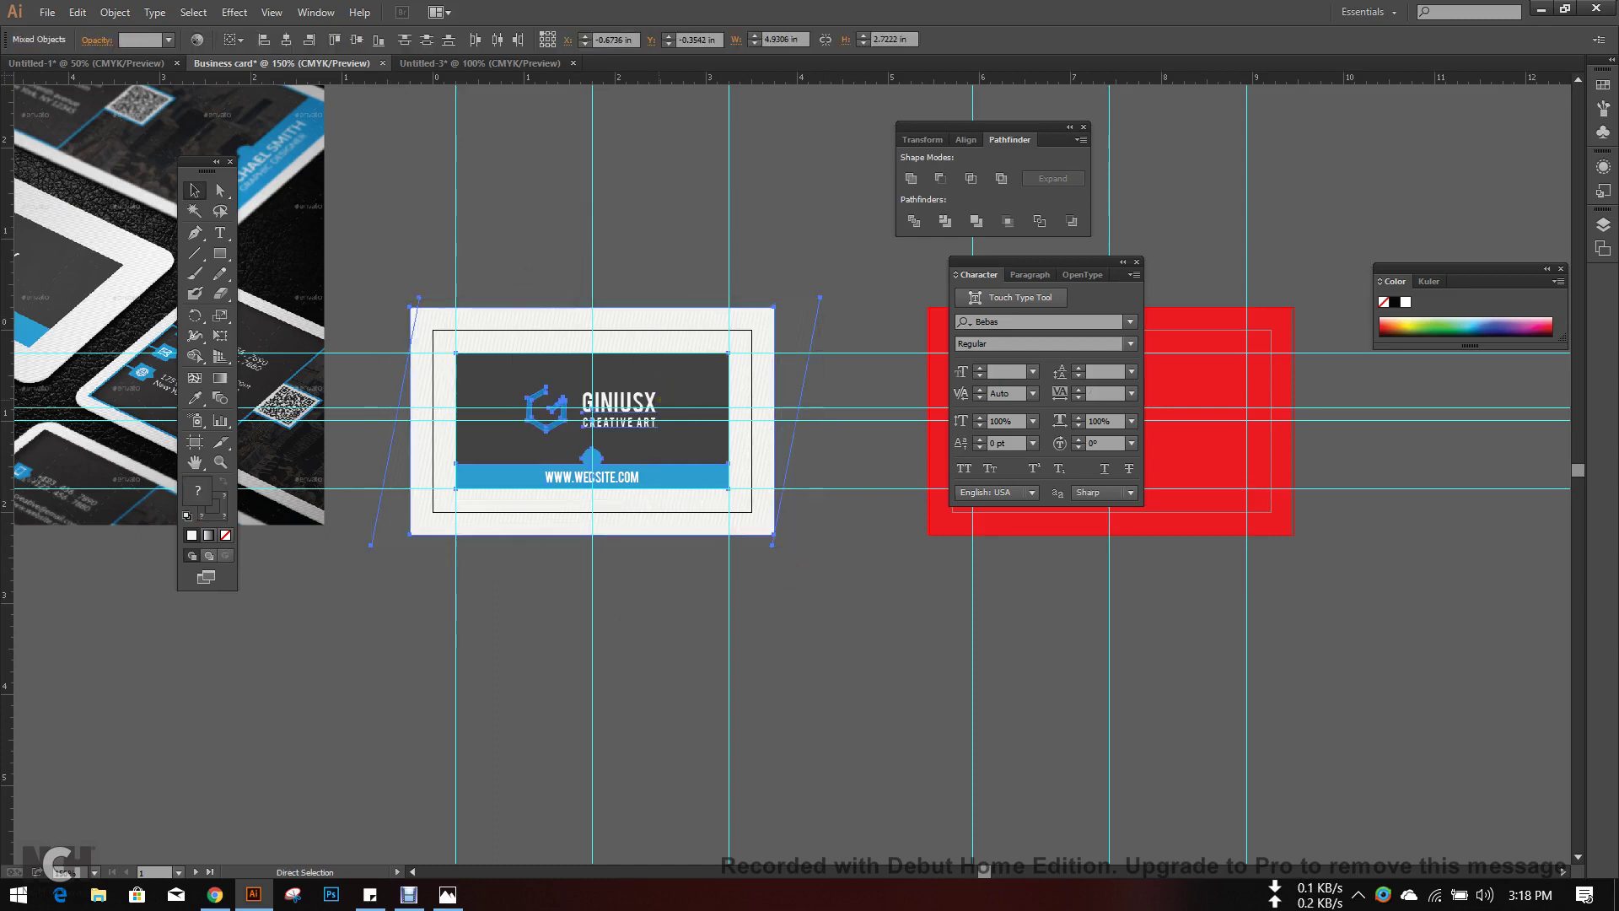
key(v)
scroll(738, 464, down, 2)
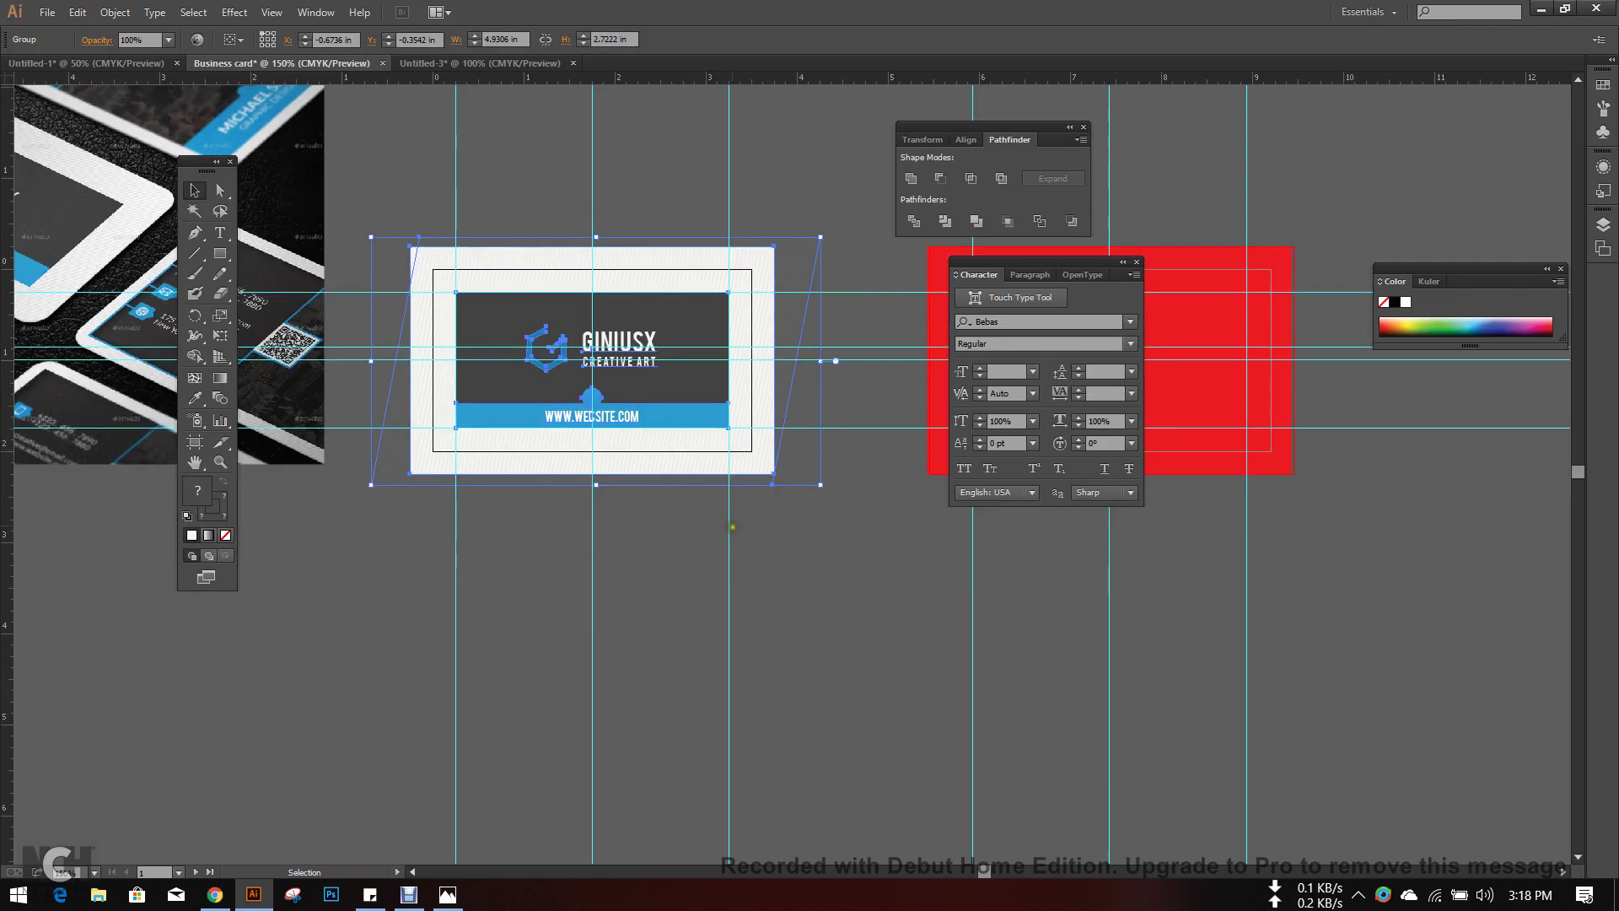
- Try moving the whole front card group below its artboard, and undo the move
drag(738, 455, 828, 699)
key(a)
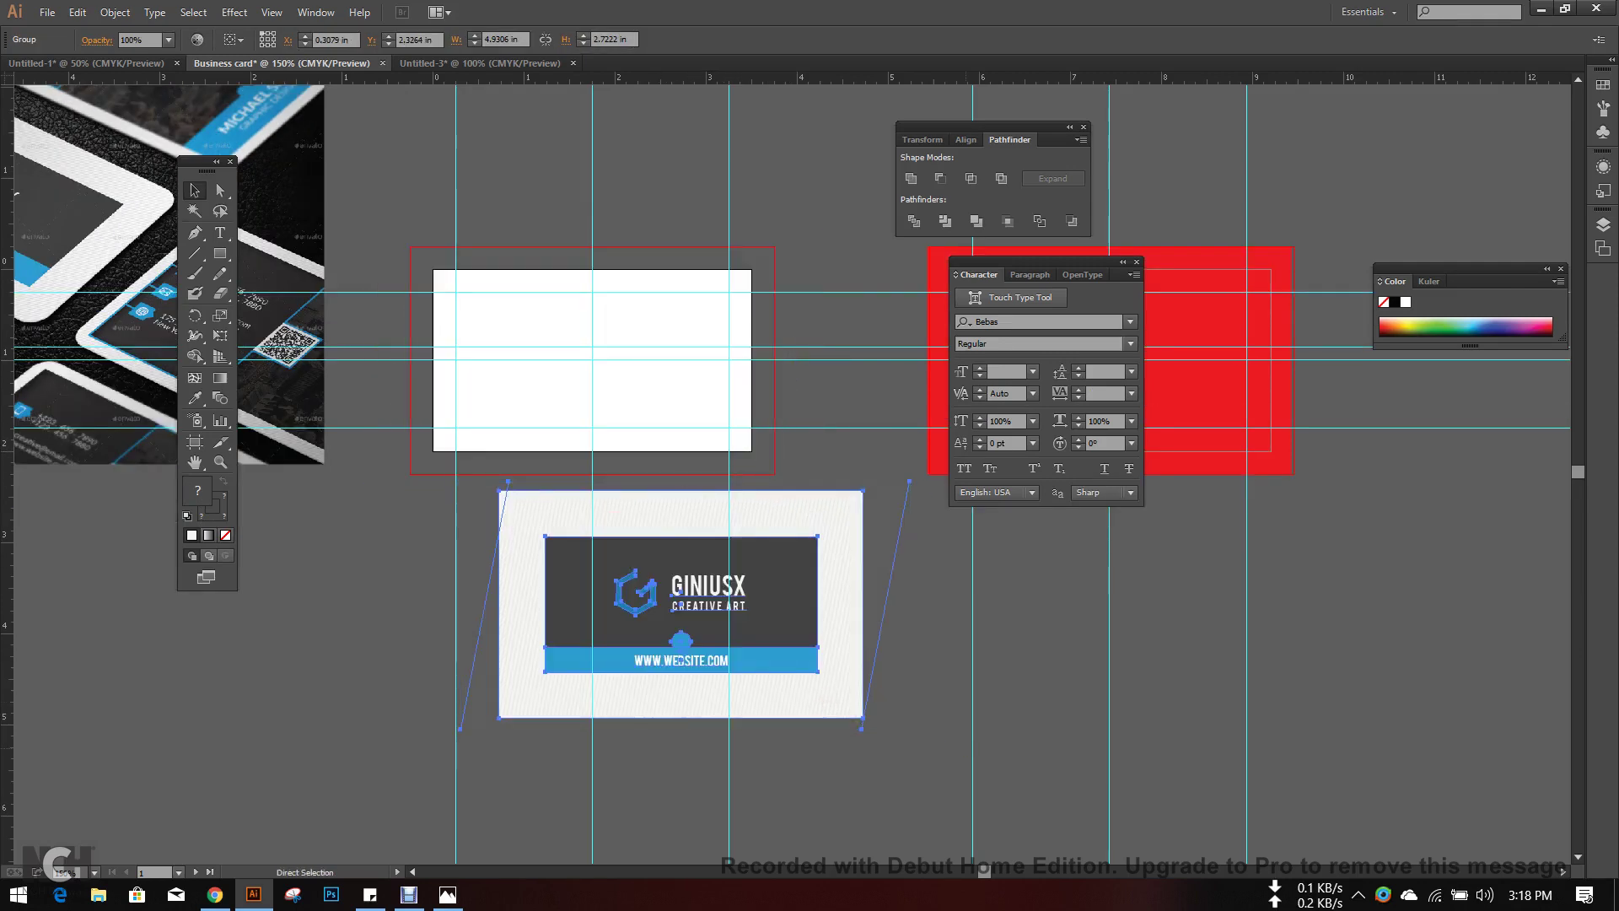
key(ctrl+z)
key(v)
click(913, 739)
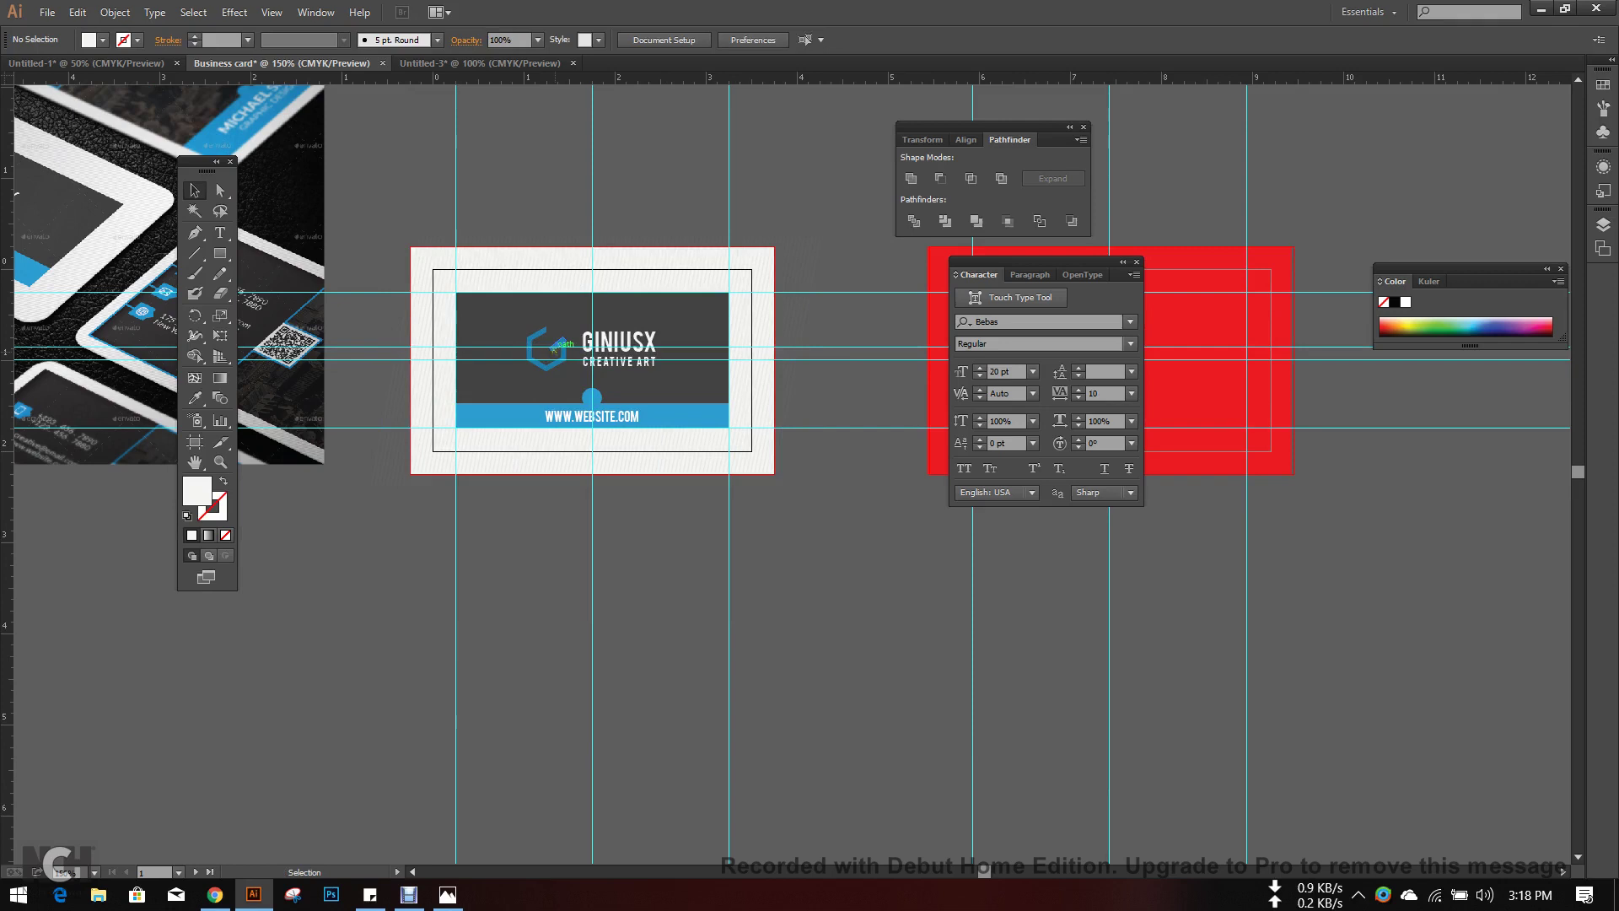
- Try a rounded rectangle 3.5 in wide and 2 in high over the front card, and undo it
scroll(560, 261, up, 1)
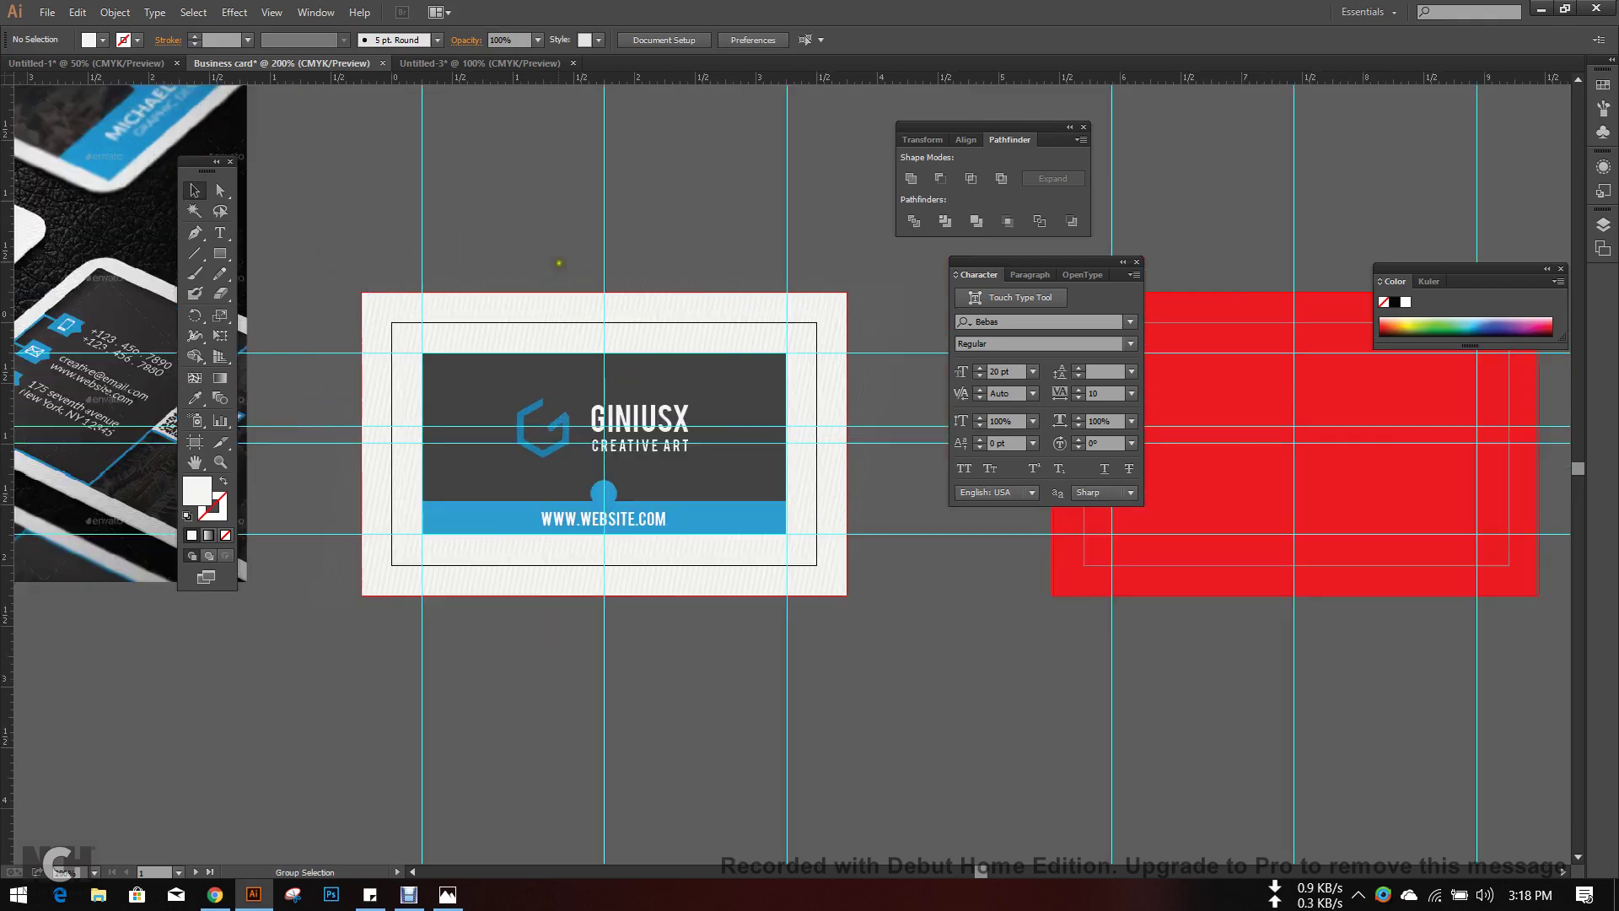
drag(604, 267, 507, 248)
drag(220, 254, 278, 274)
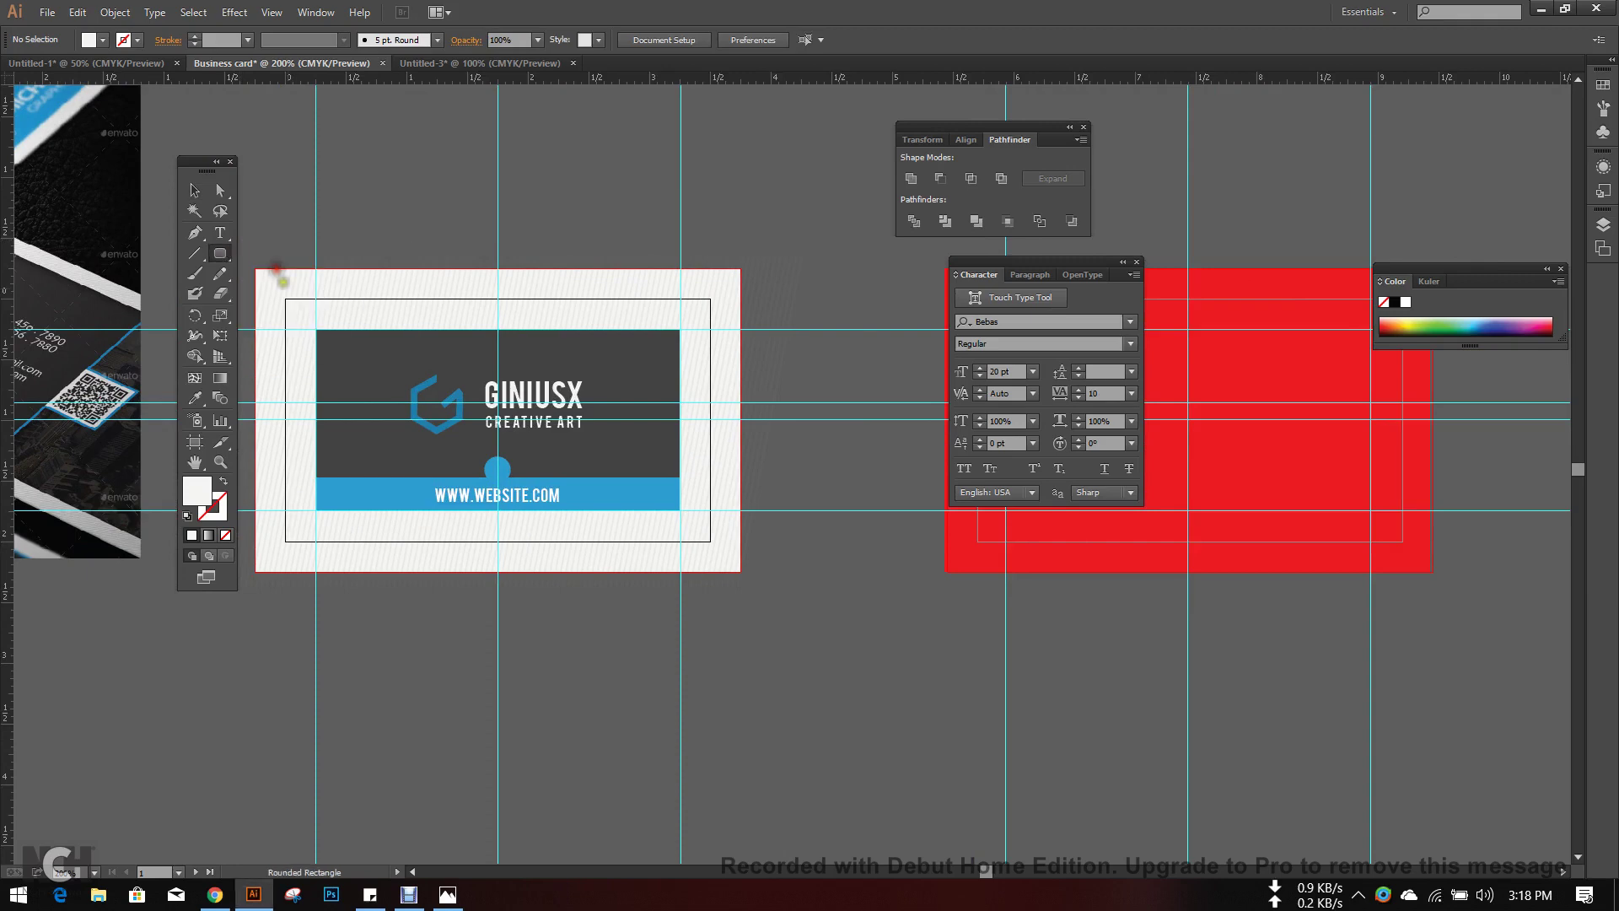
click(452, 178)
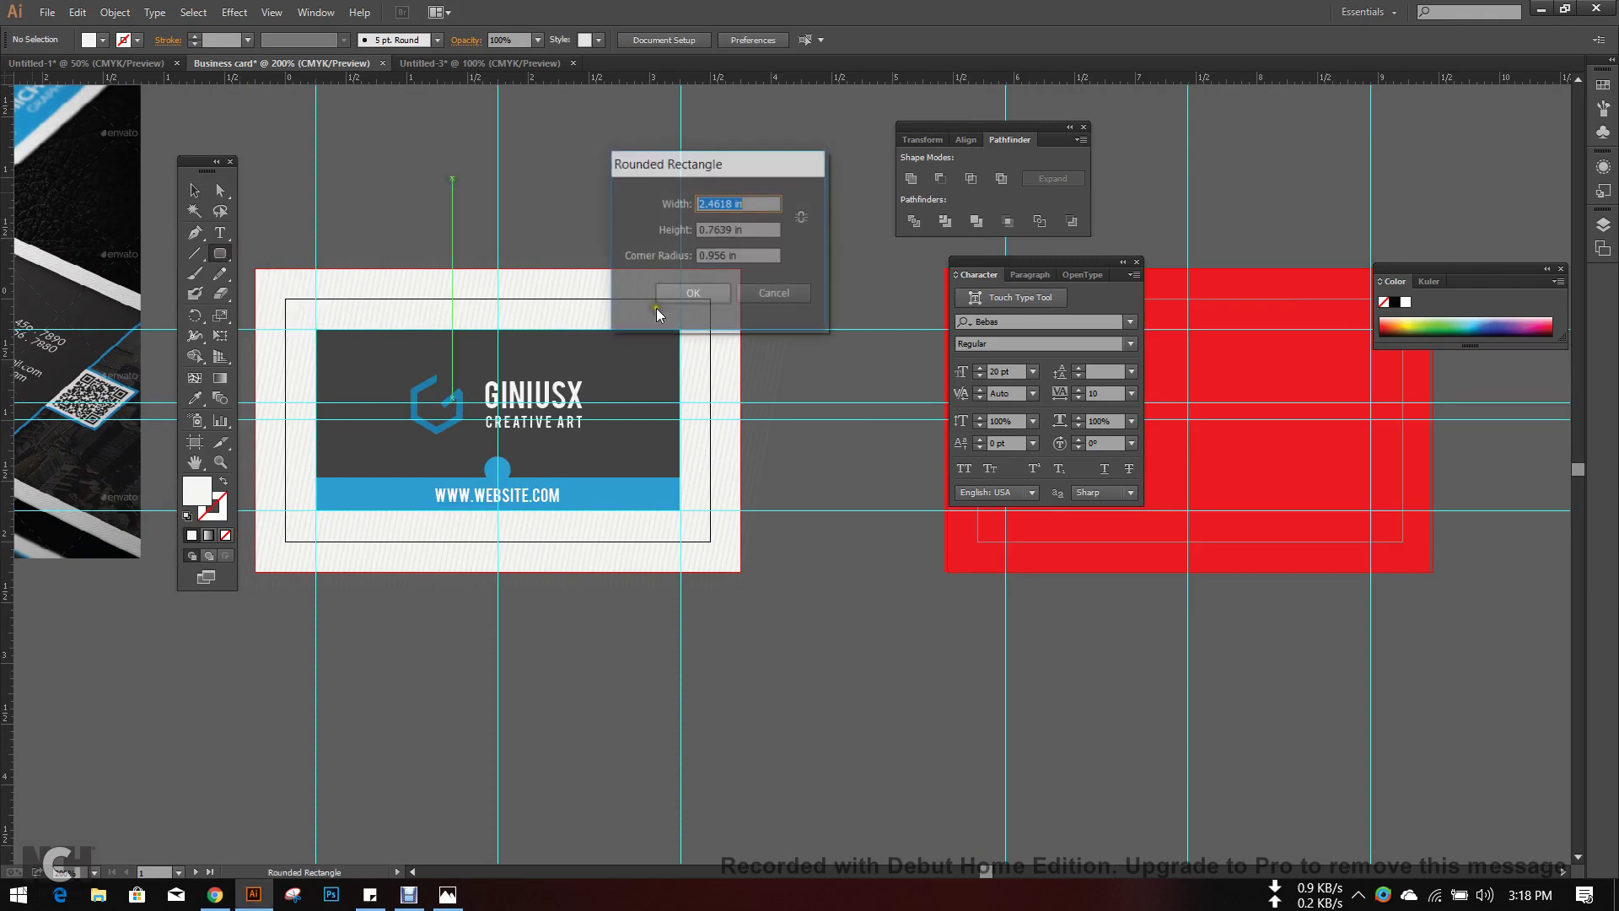
text(3.5)
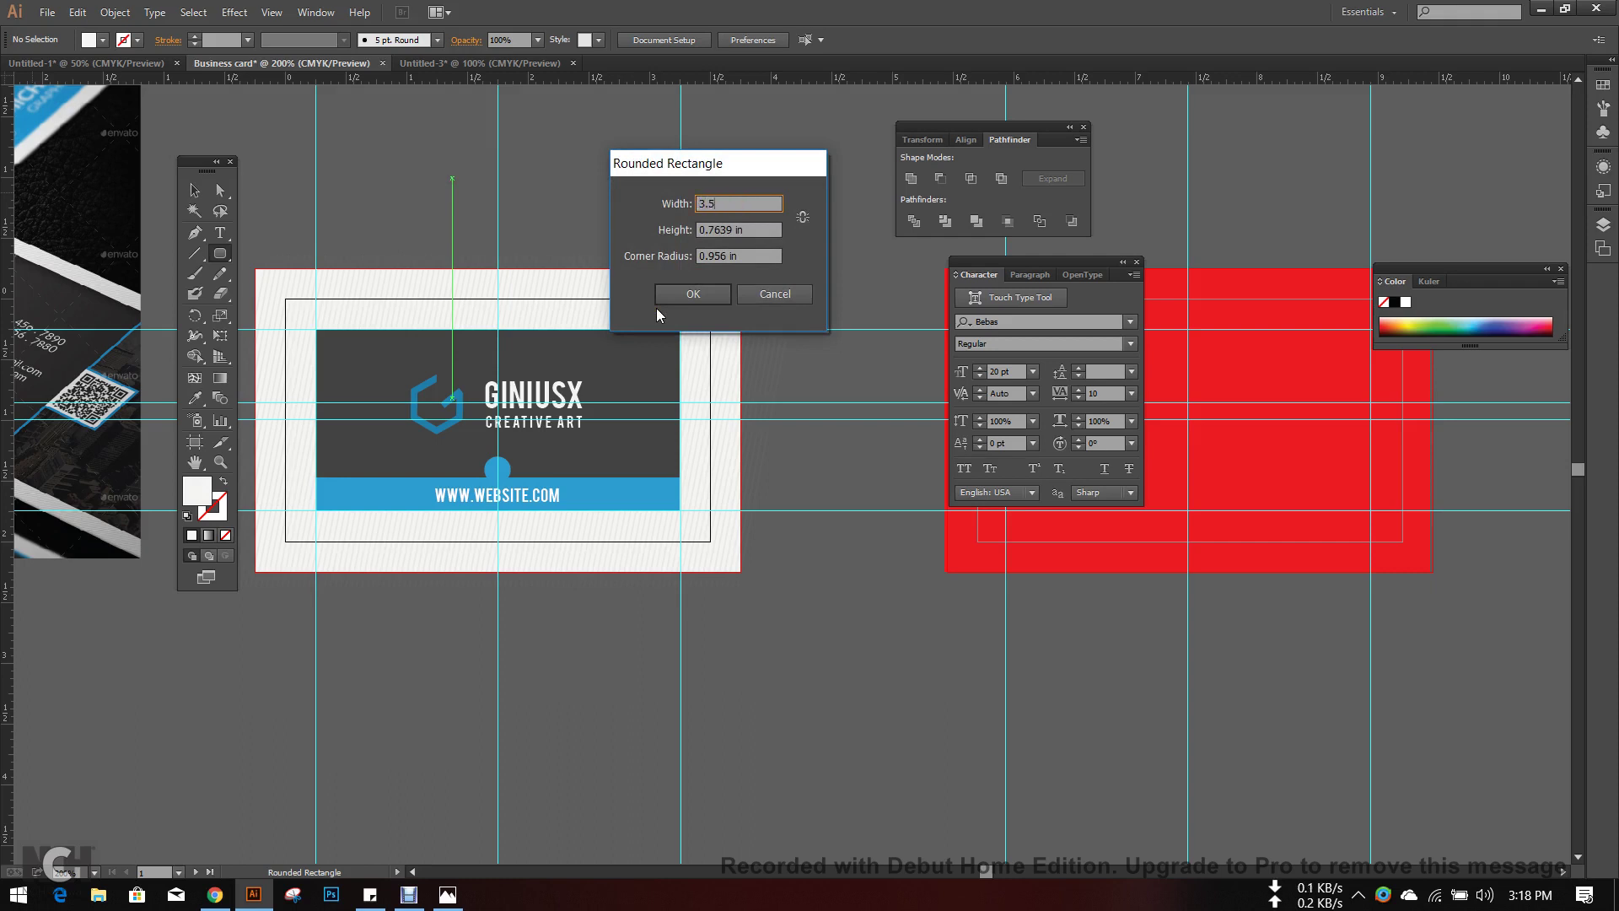
key(Tab)
text(2)
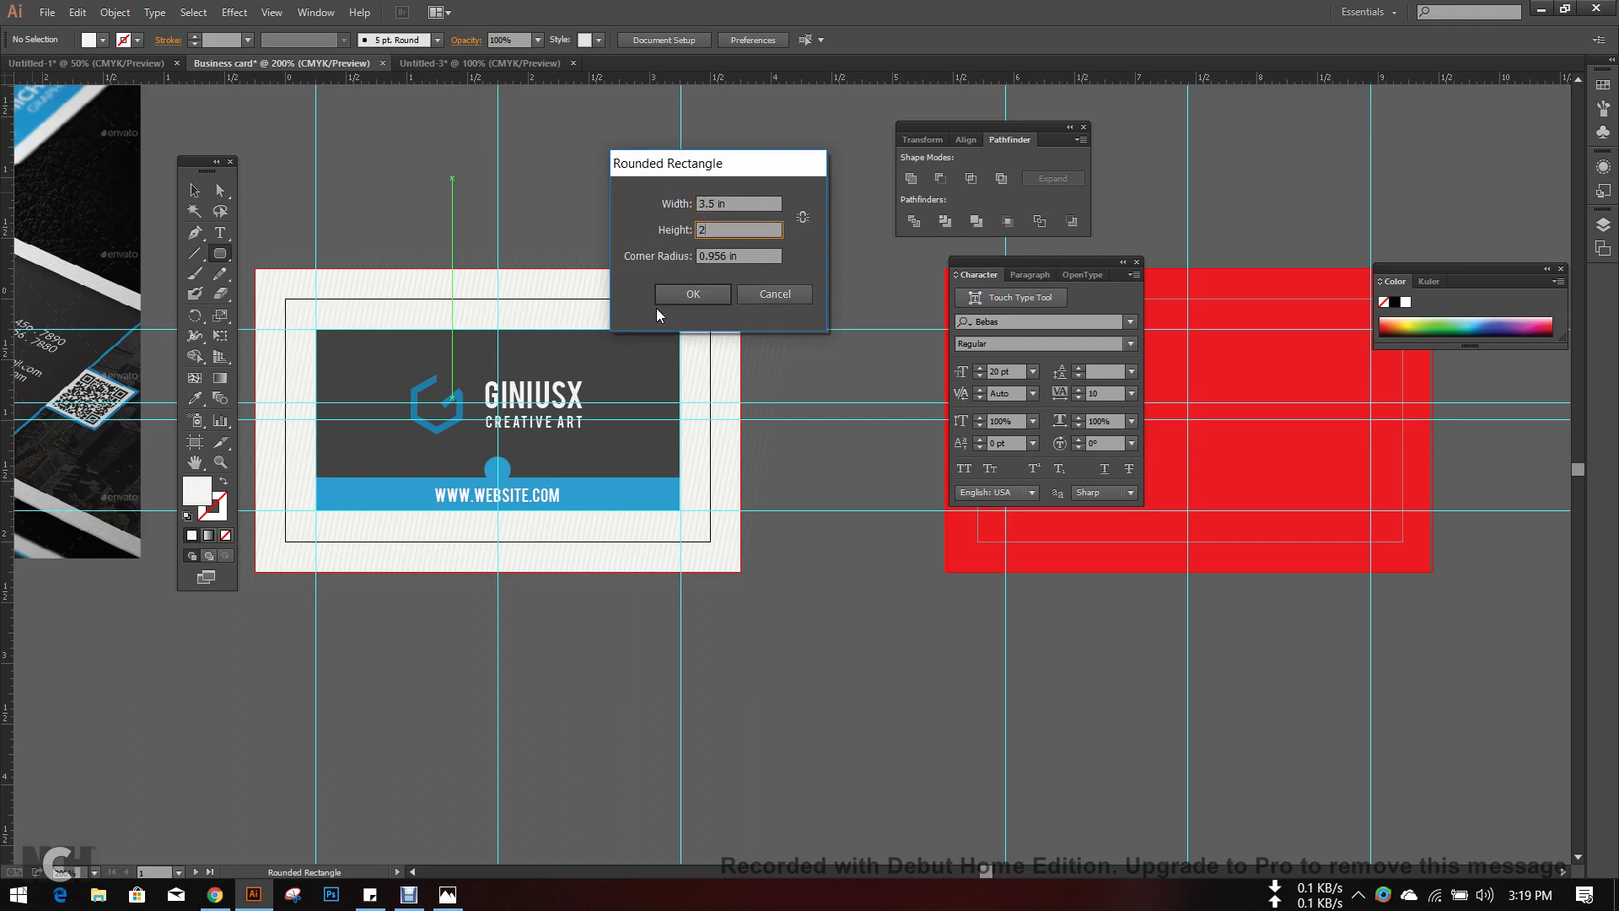
click(724, 296)
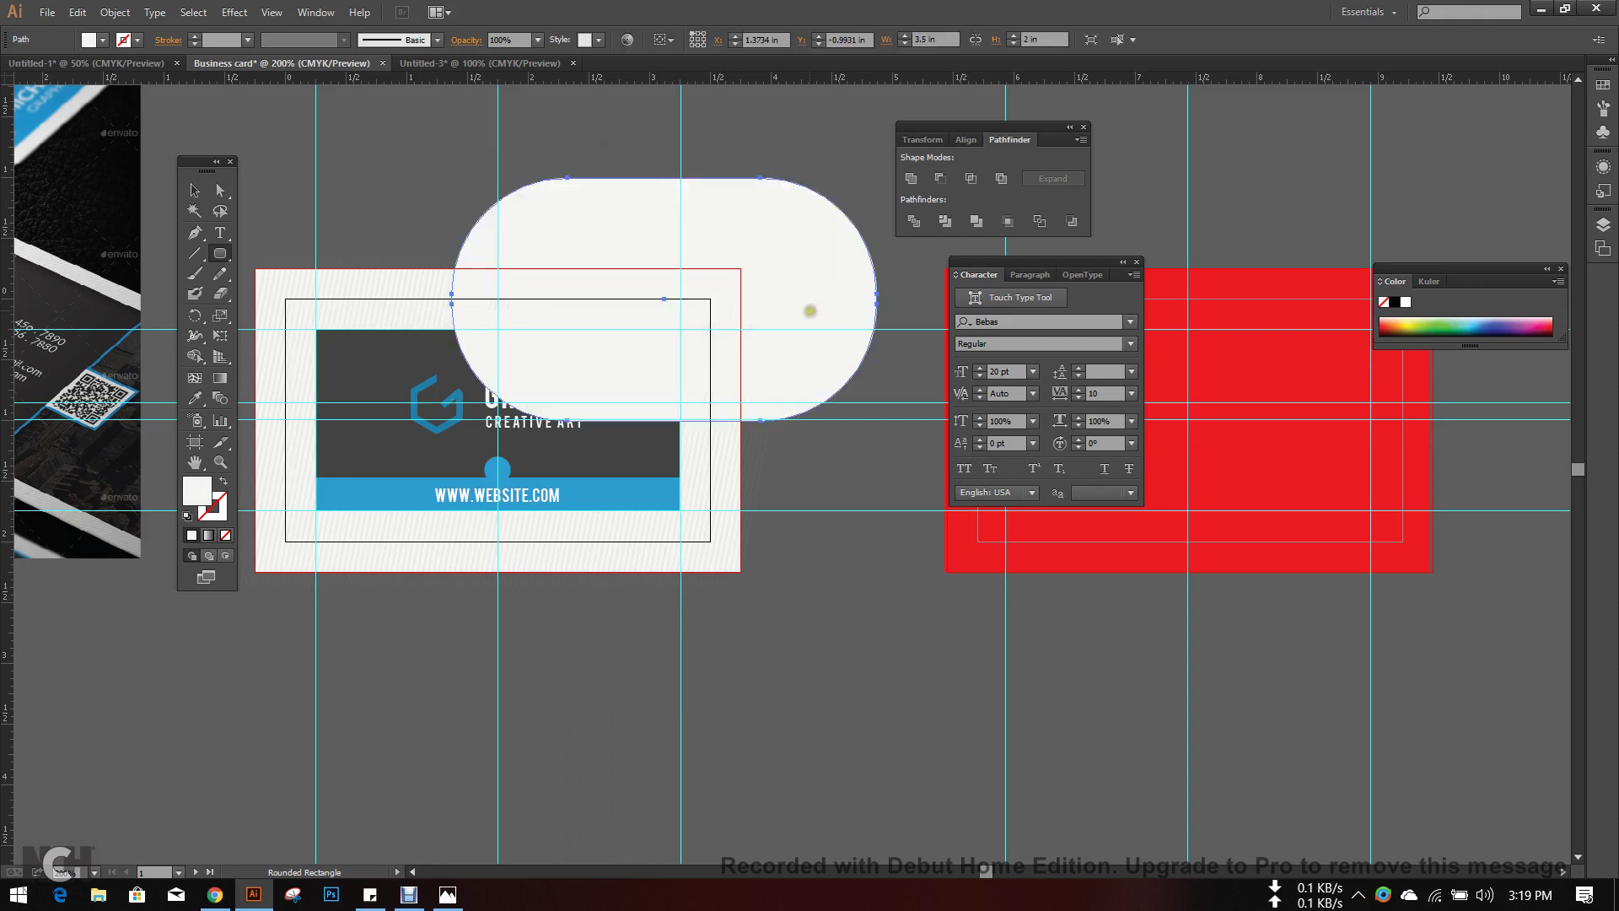
scroll(822, 303, up, 1)
click(195, 190)
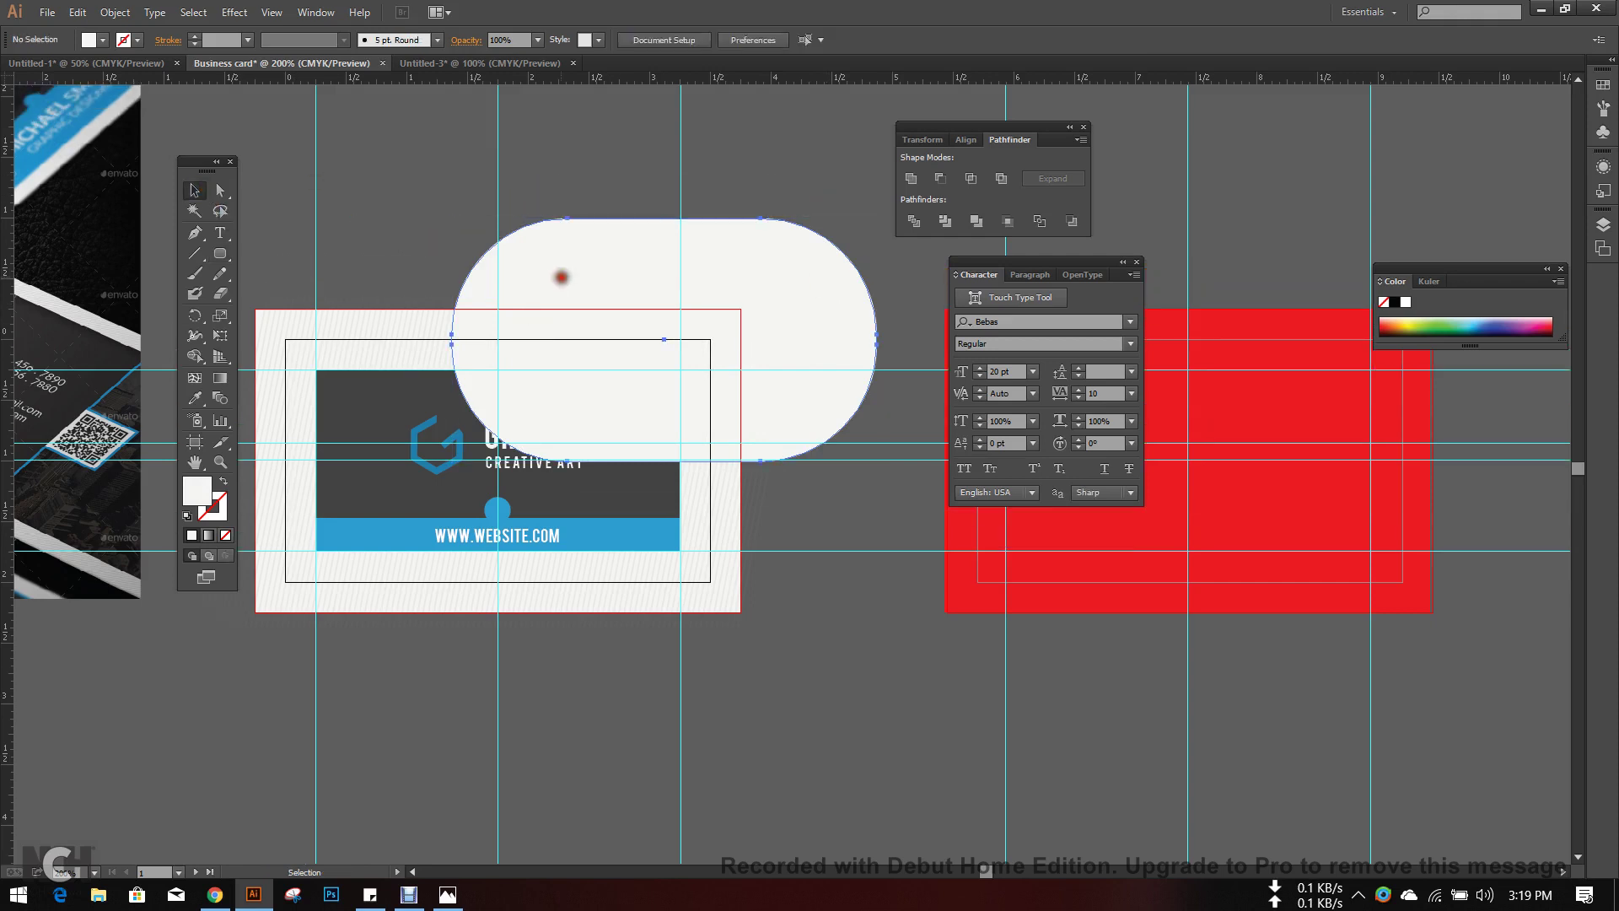
key(ctrl+z)
- Create a rounded rectangle 3.5 in wide and 2 in high with a 0.356 in corner radius over the front card
click(448, 246)
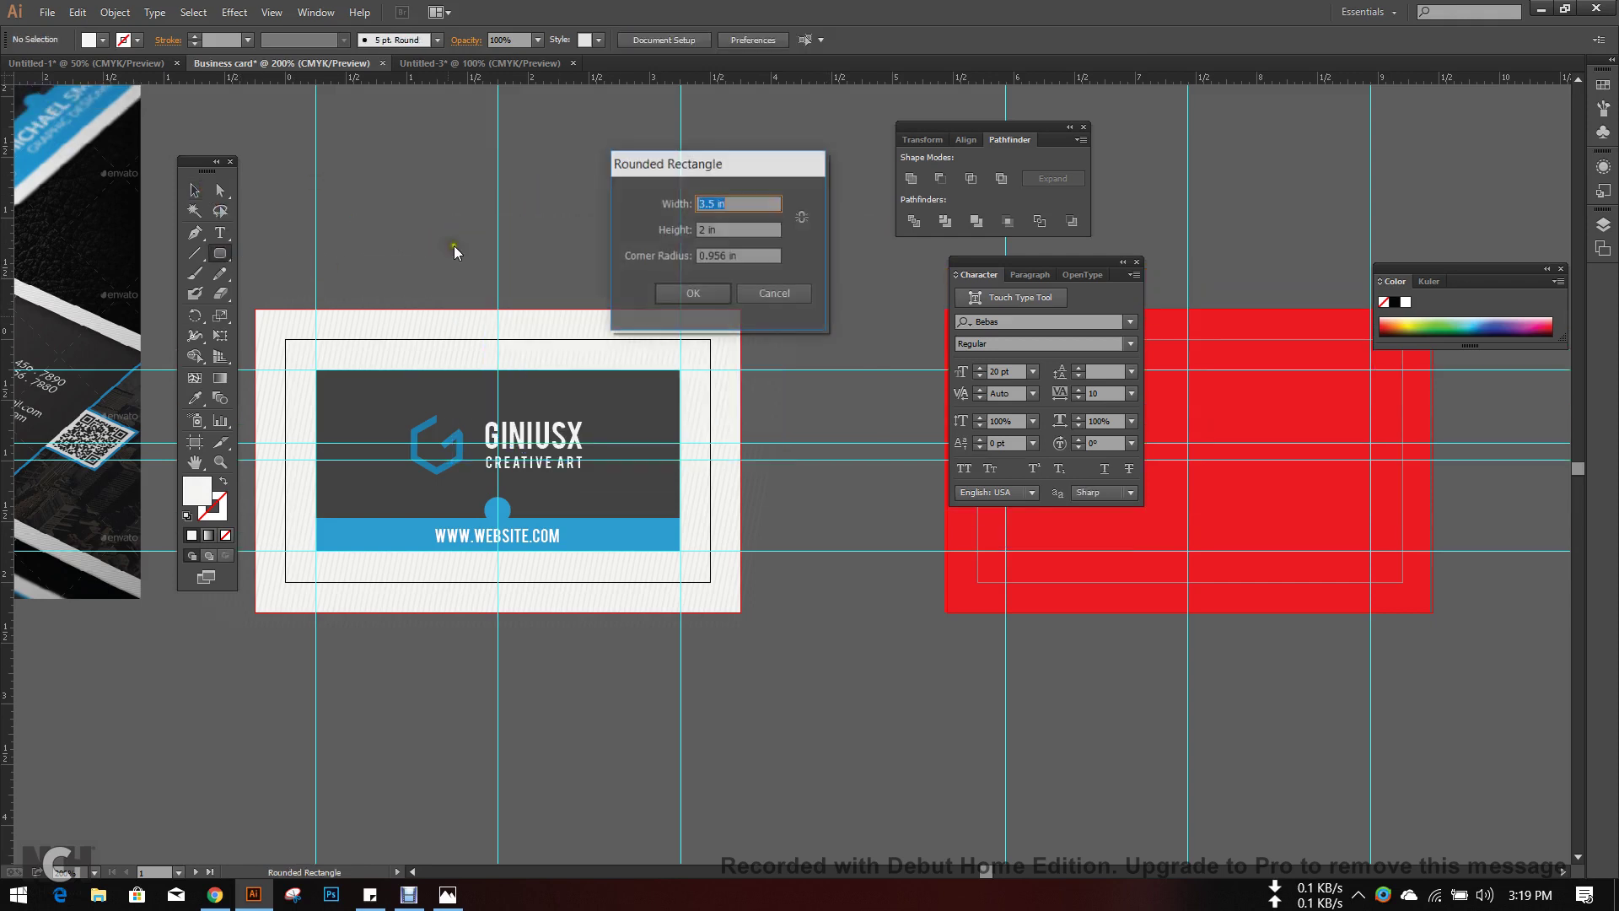
click(716, 259)
key(BackSpace)
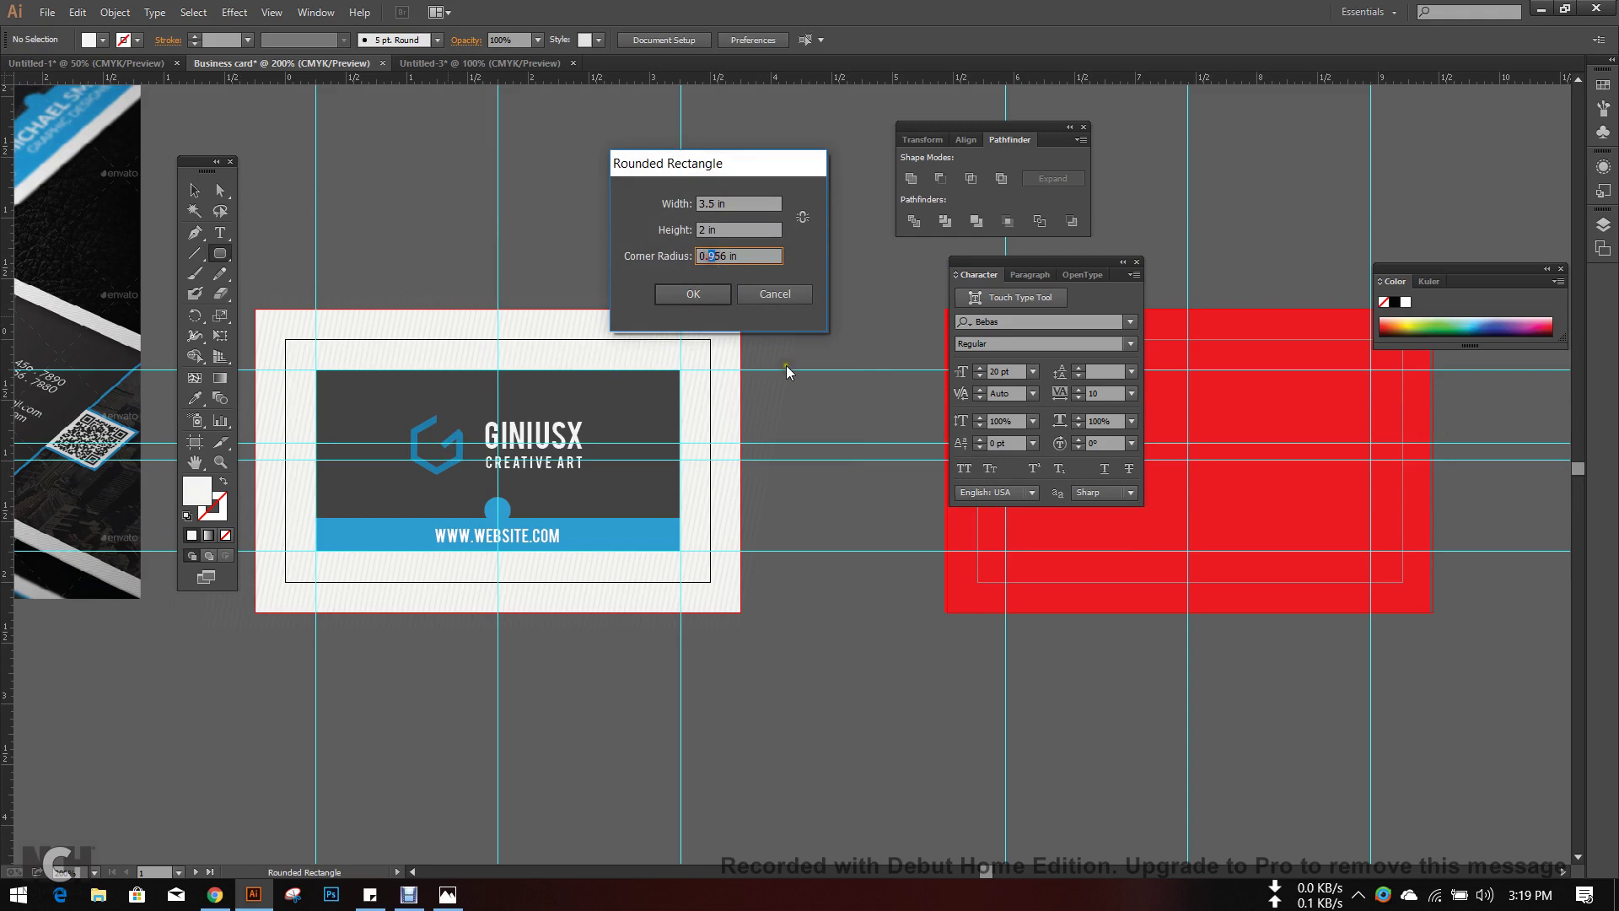
text(3)
click(716, 295)
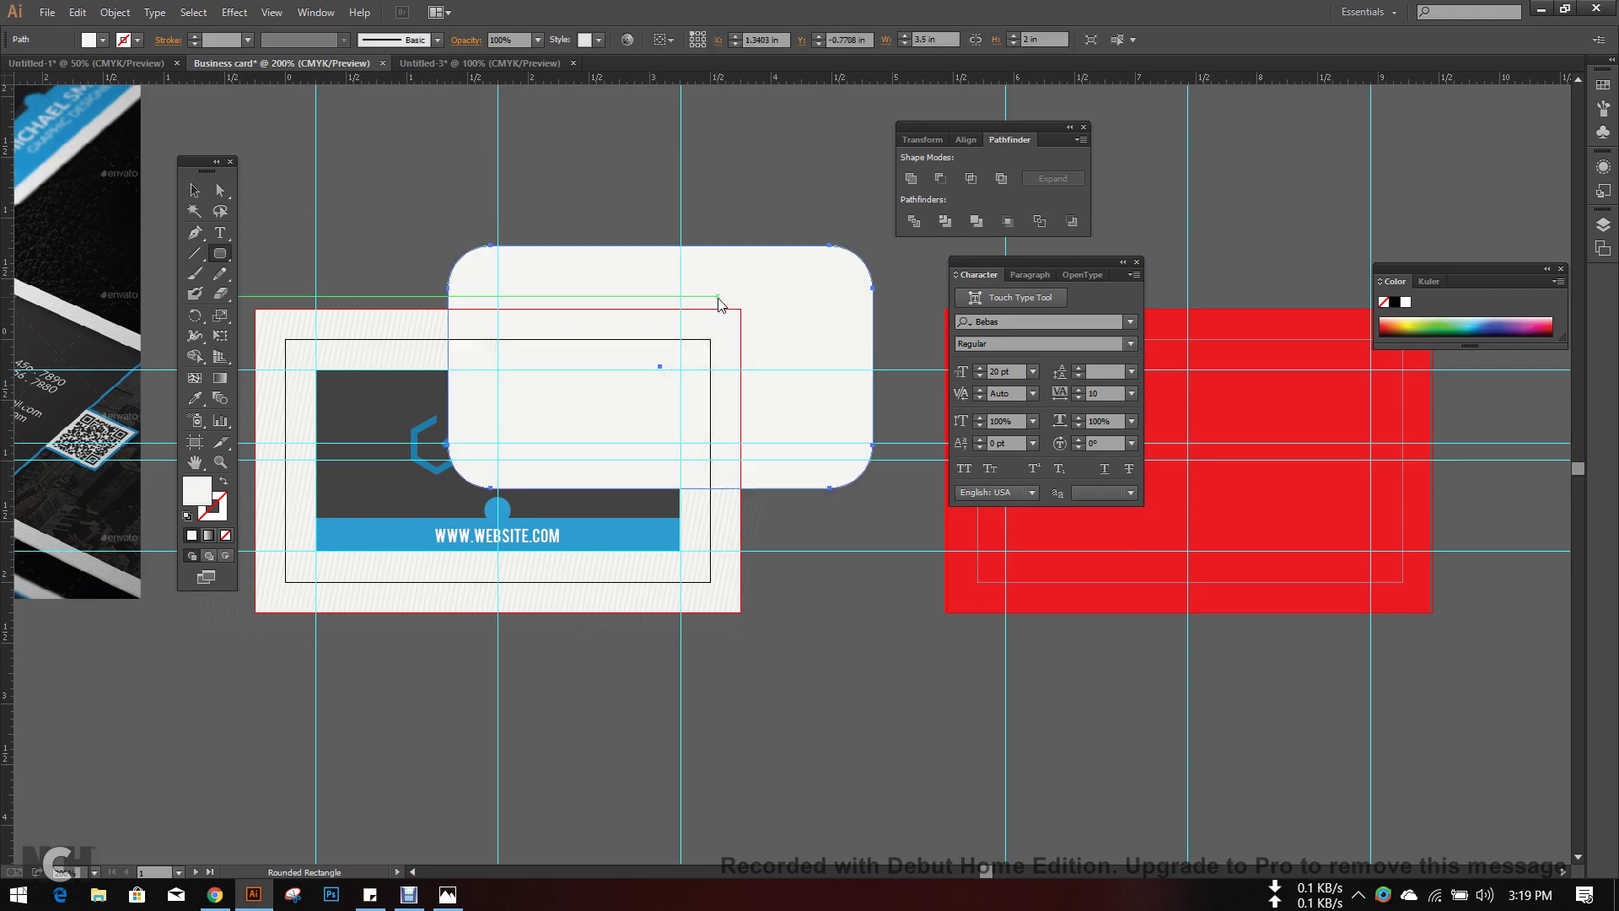
- Fill the rounded rectangle with the red sampled from the second card's background
click(194, 398)
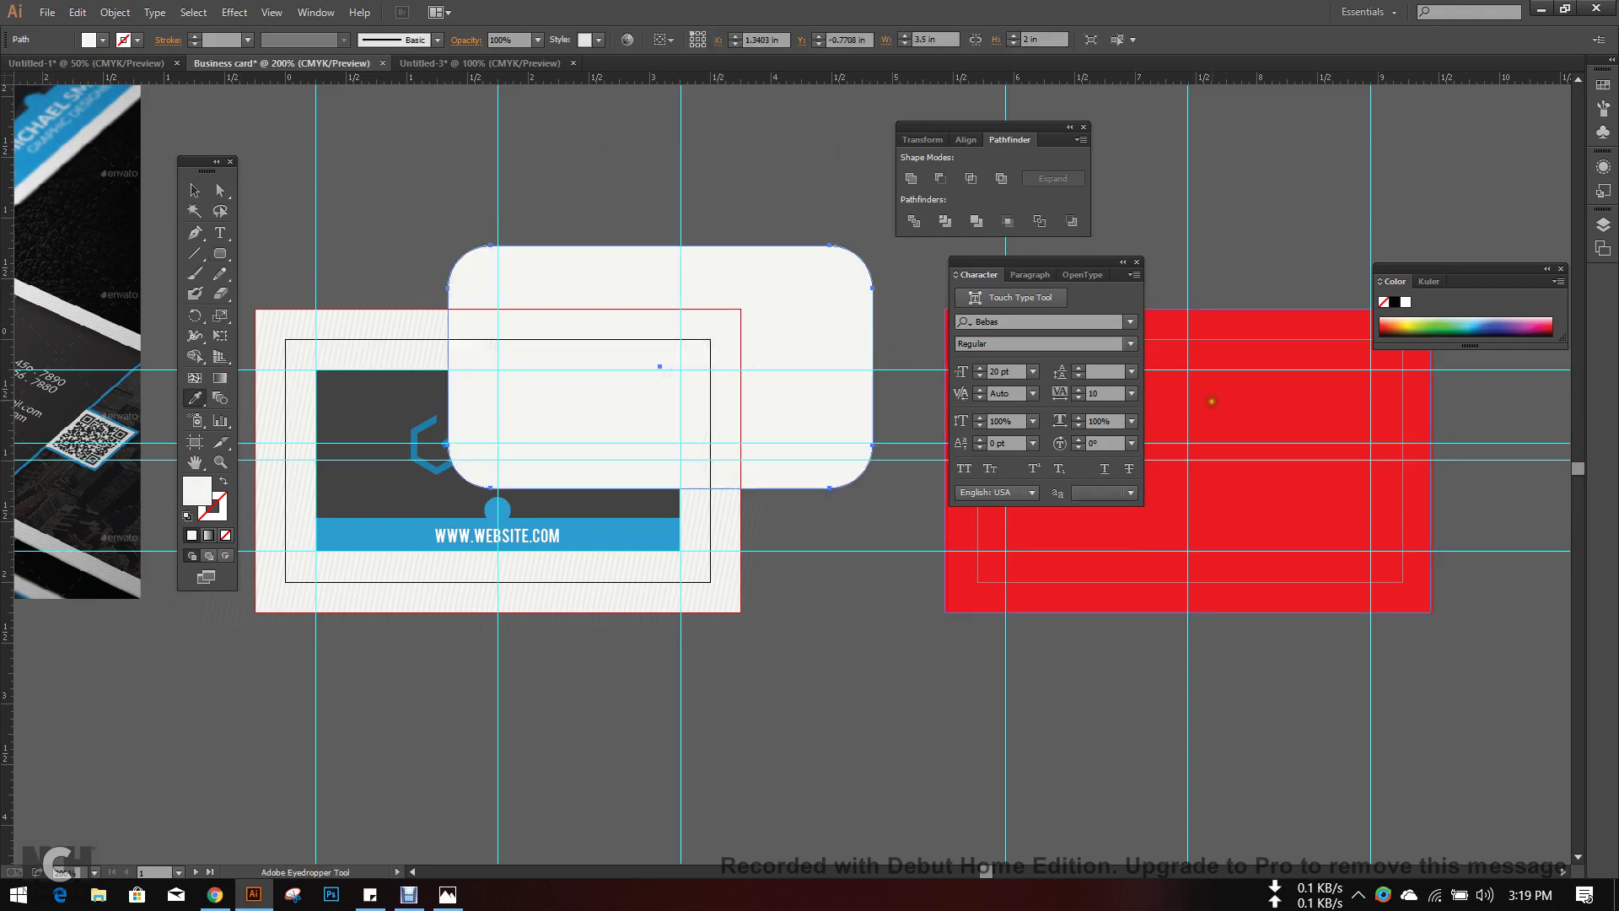
click(1215, 400)
click(195, 189)
click(373, 168)
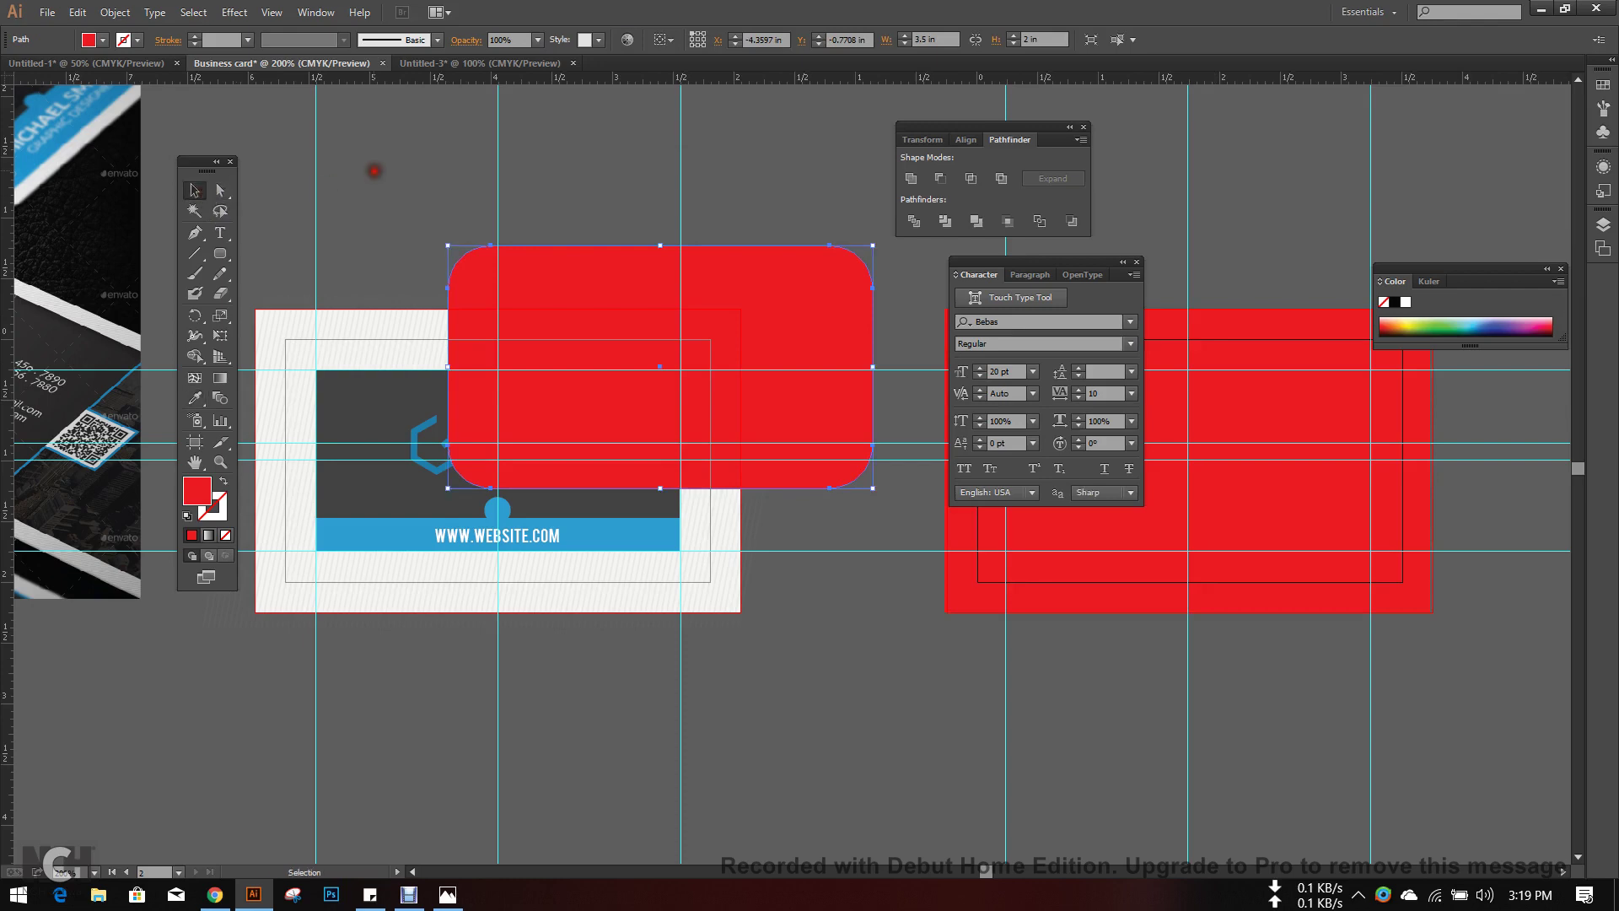
- Move the red rounded rectangle onto the front card so that it lines up with the artboard's edges
drag(394, 153, 447, 166)
drag(456, 323, 465, 351)
drag(614, 452, 640, 290)
scroll(685, 410, down, 2)
drag(686, 410, 469, 542)
scroll(490, 536, down, 1)
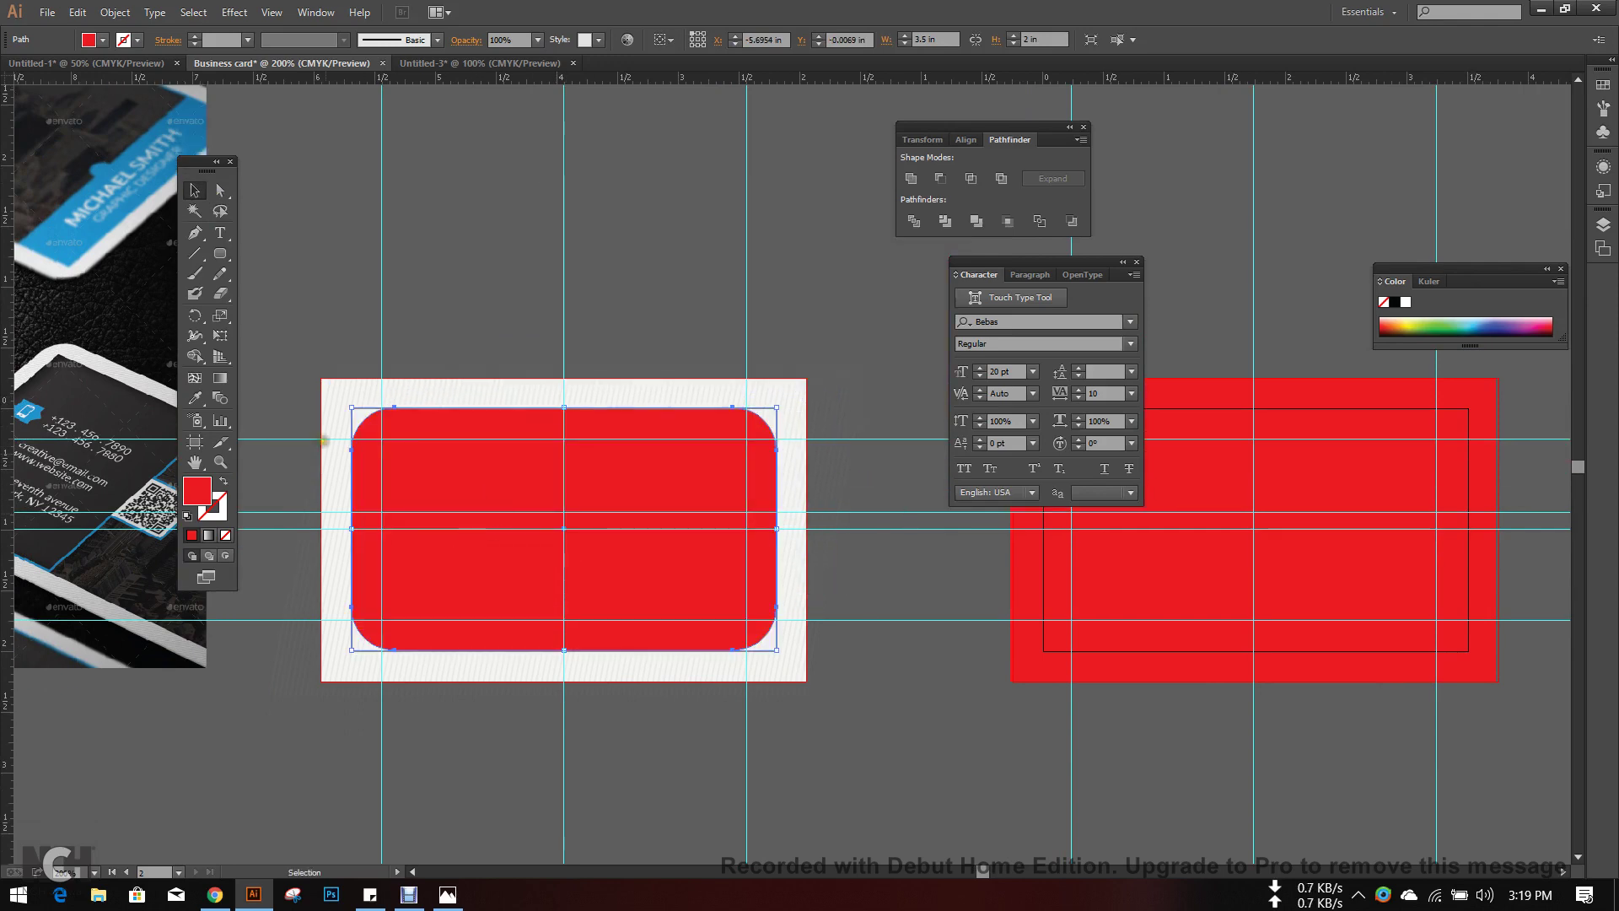
click(442, 239)
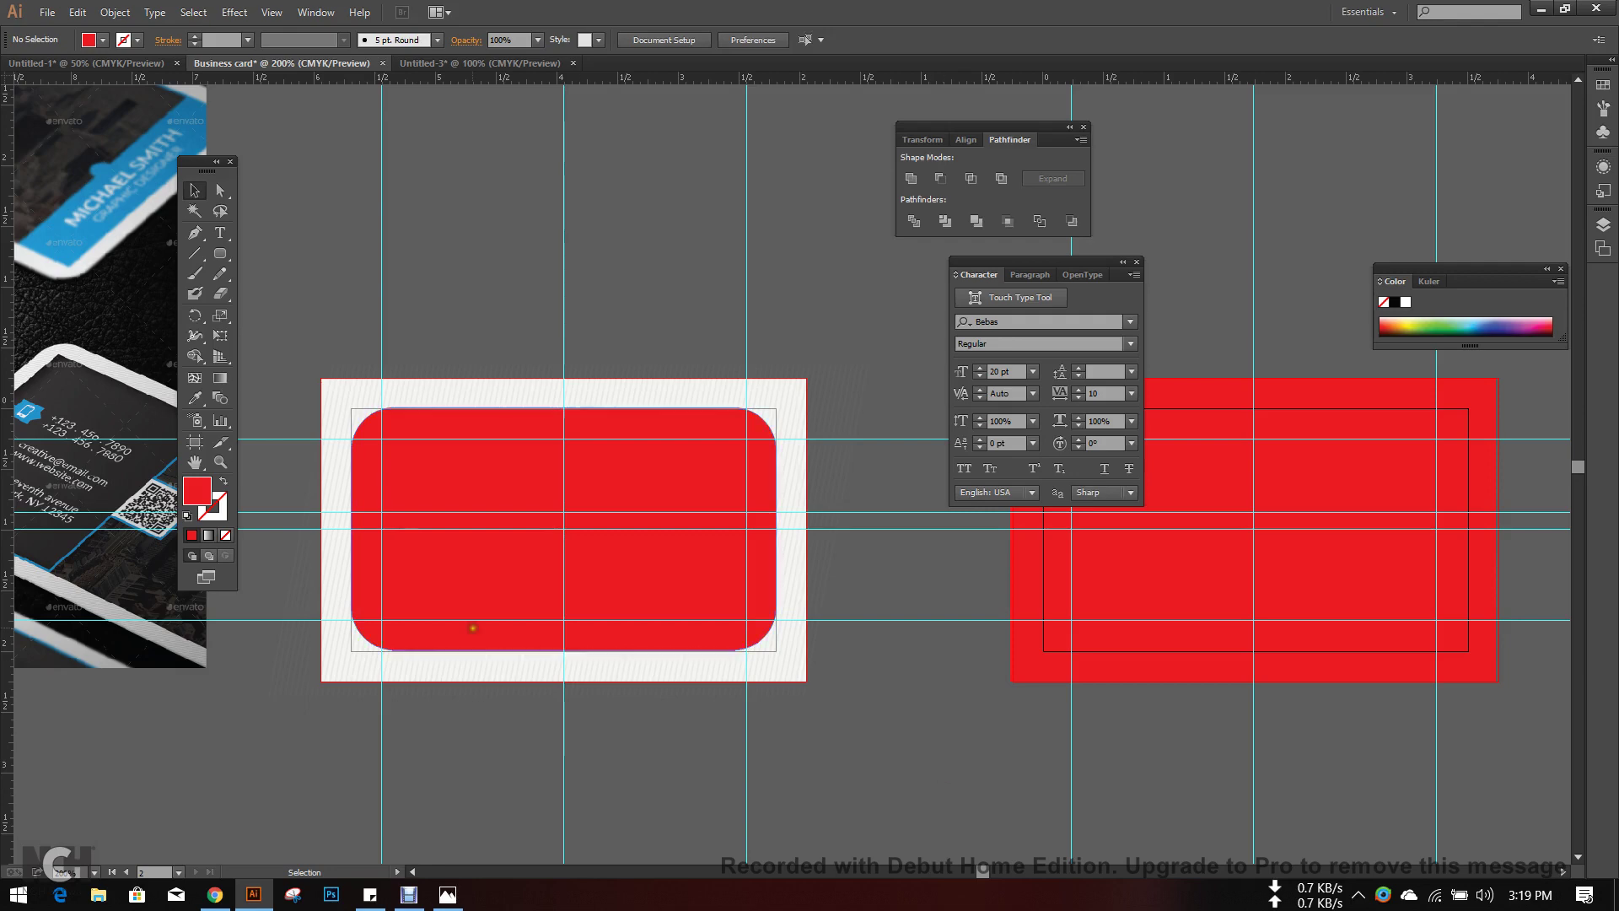
scroll(470, 625, up, 1)
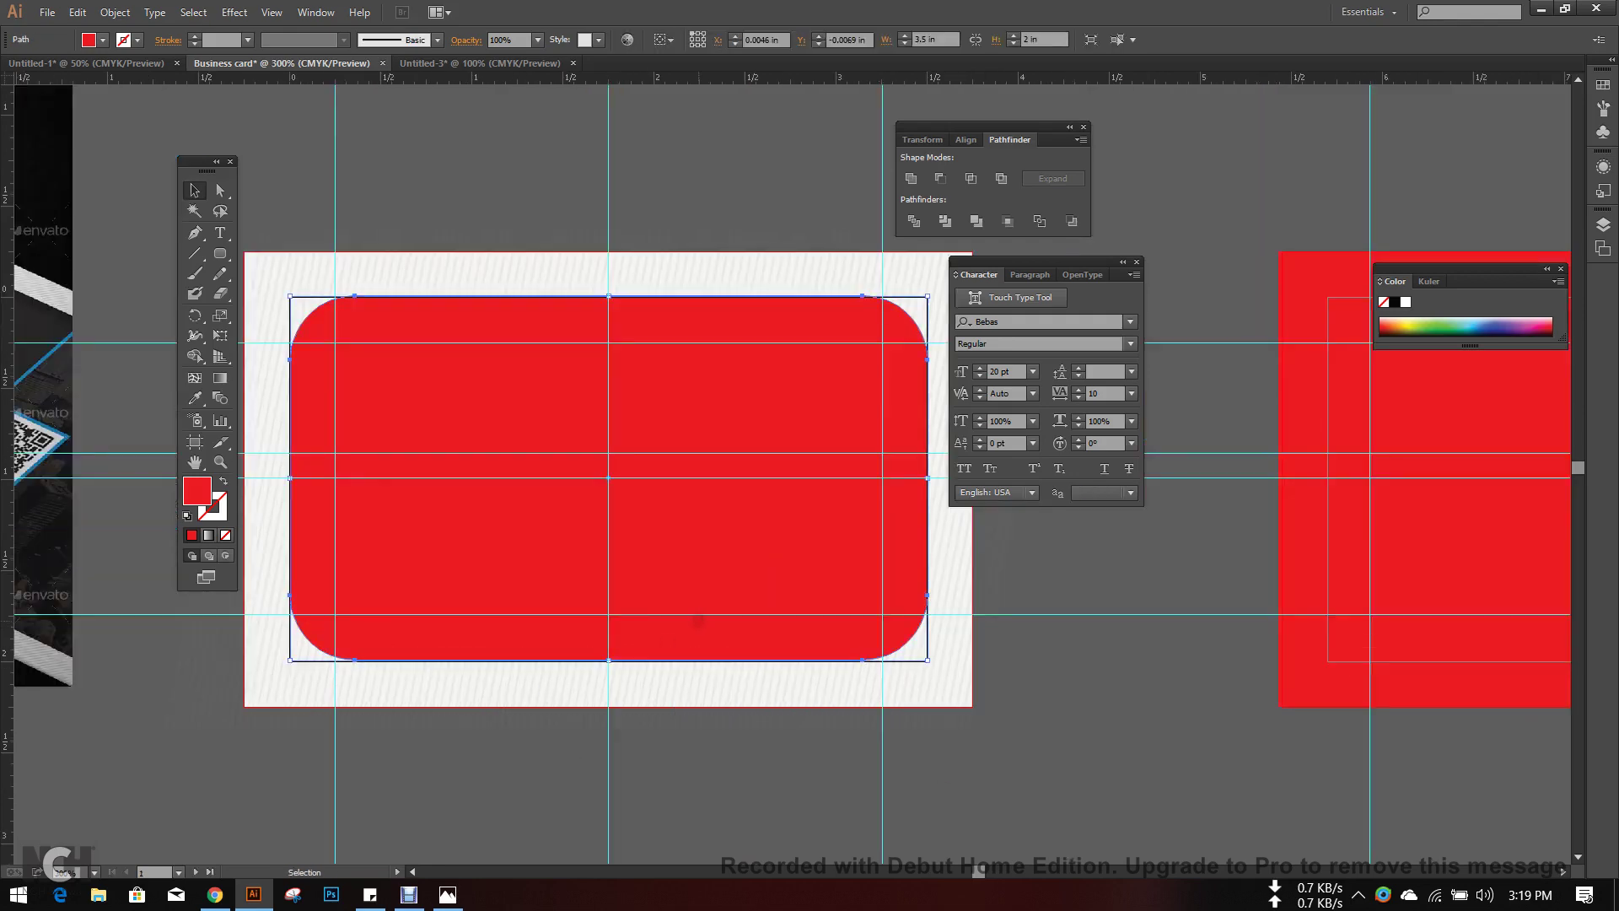
click(712, 704)
scroll(715, 791, down, 1)
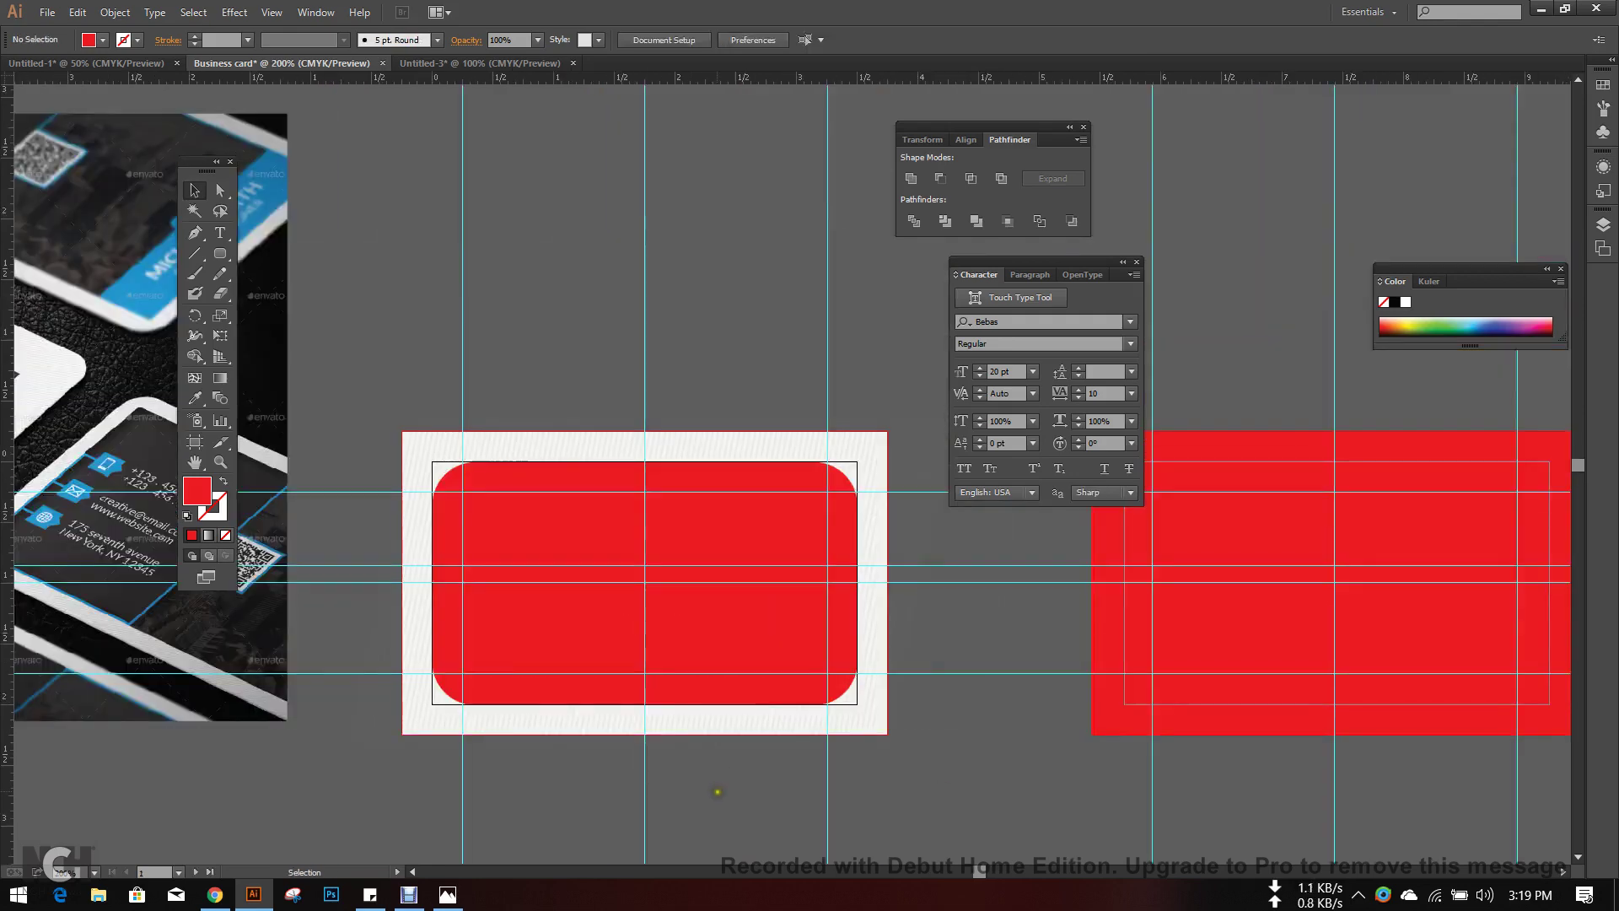
- Select all of the front card's artwork and make a clipping mask from the rounded rectangle
drag(715, 791, 637, 703)
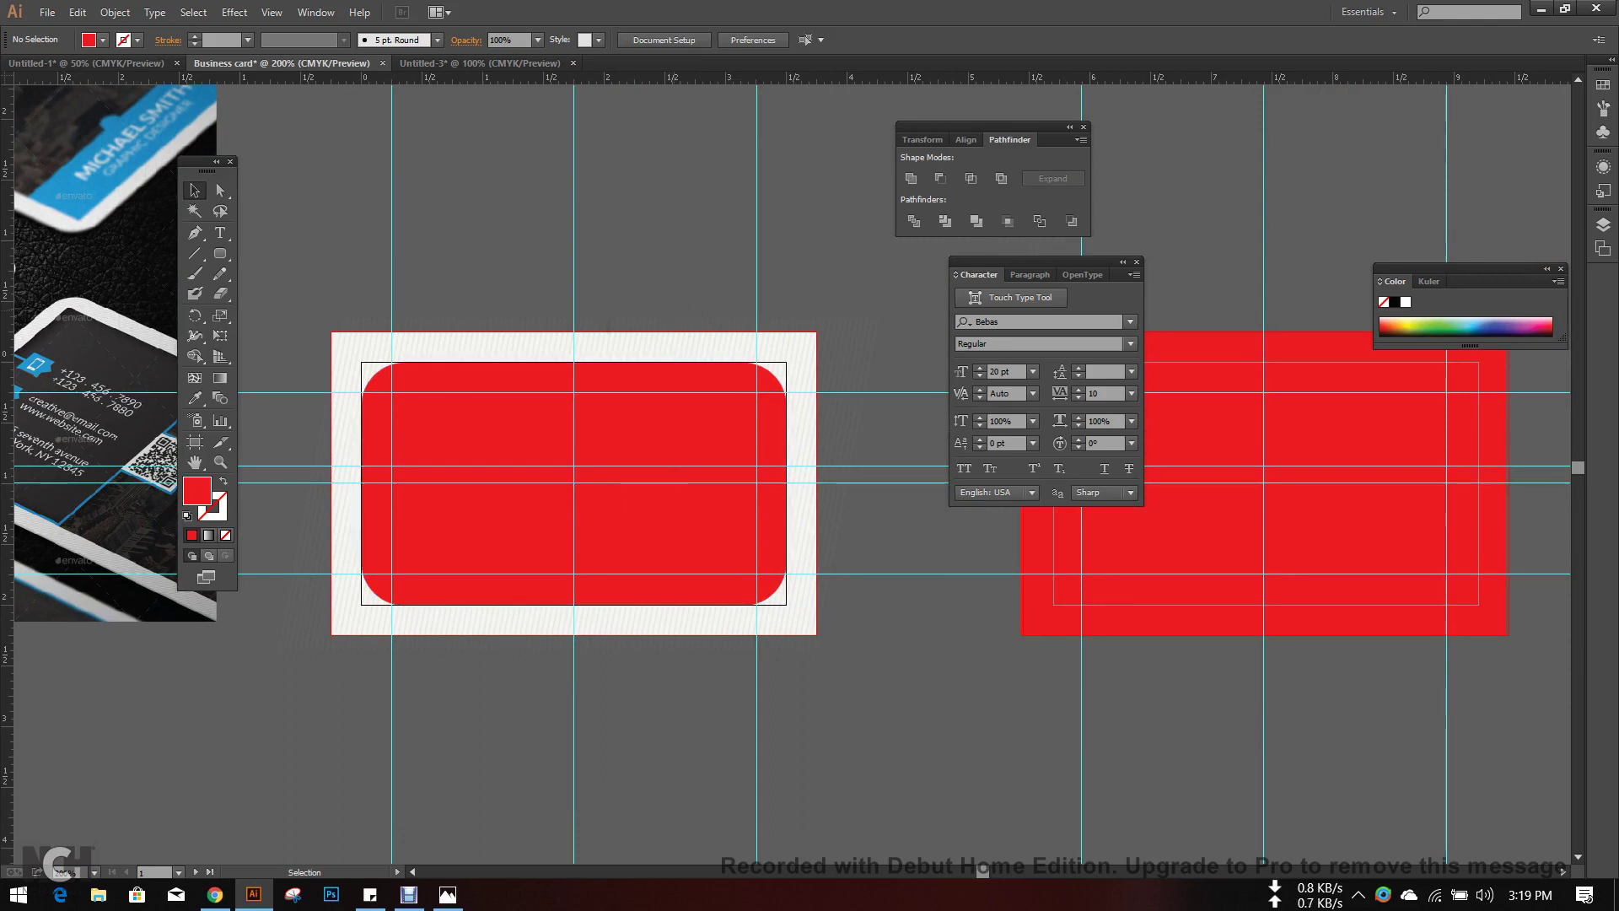
scroll(729, 314, down, 1)
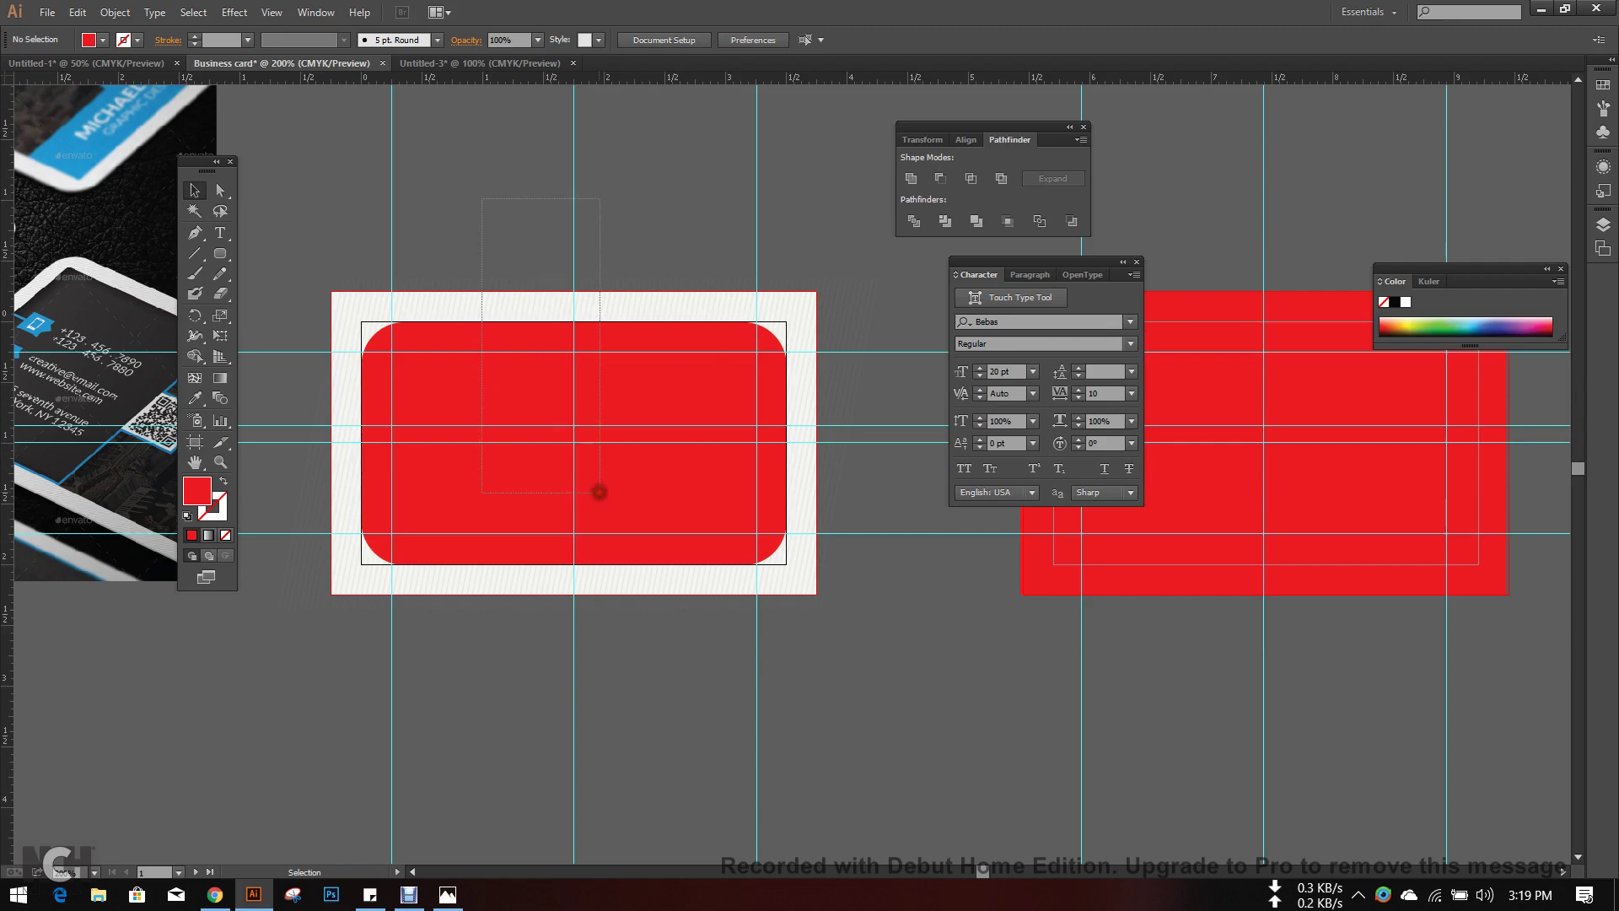
key(ctrl+a)
right_click(535, 355)
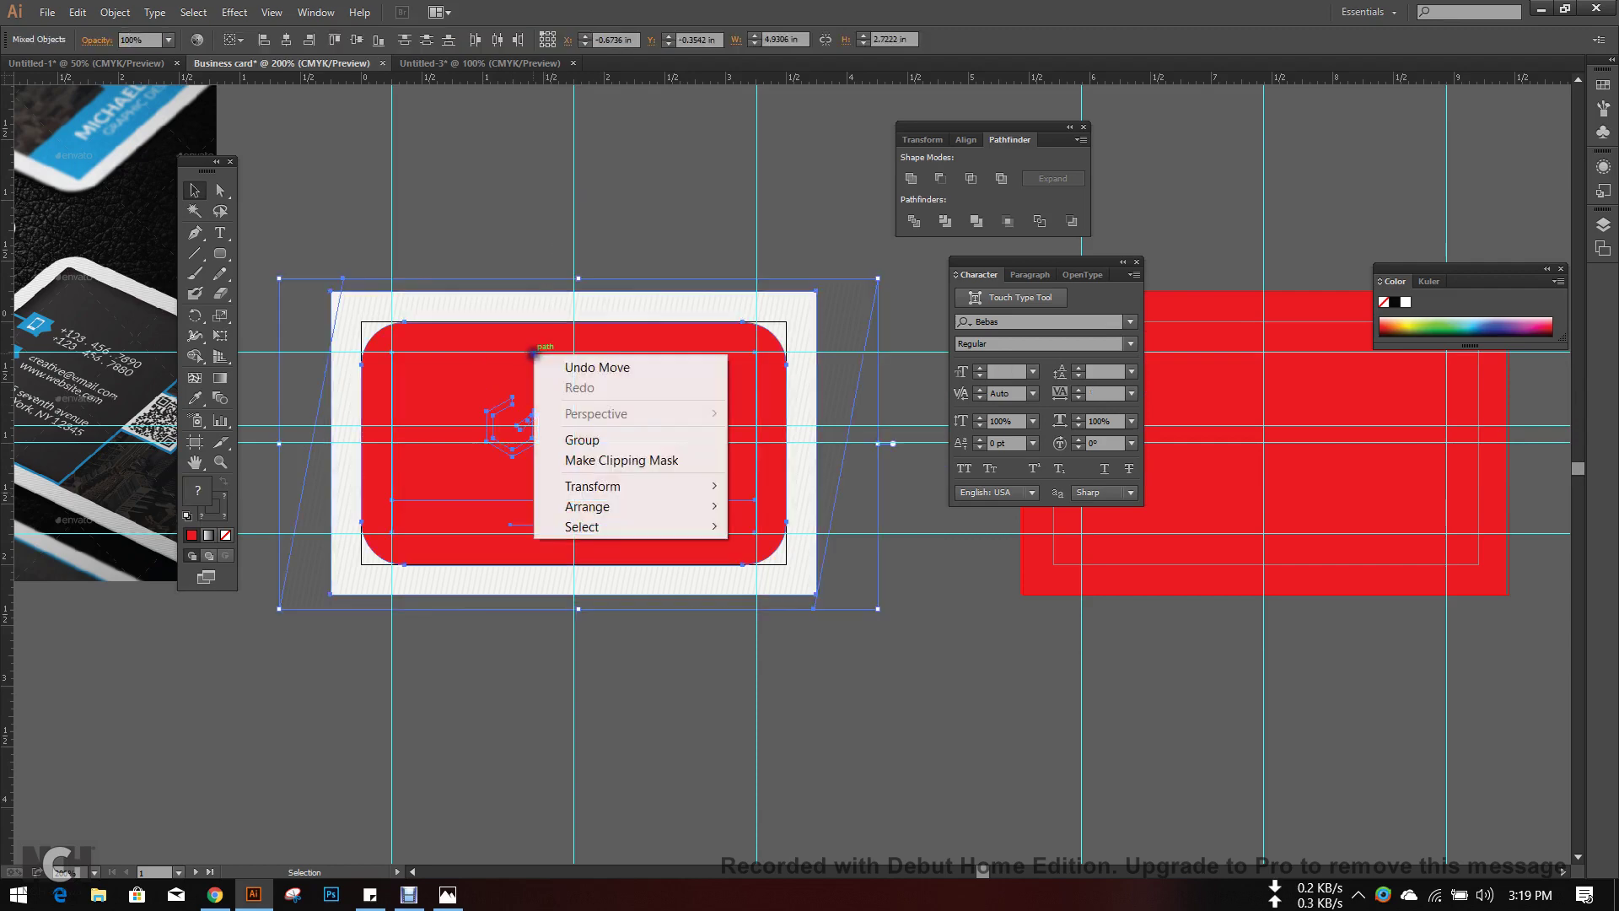
click(618, 460)
click(514, 225)
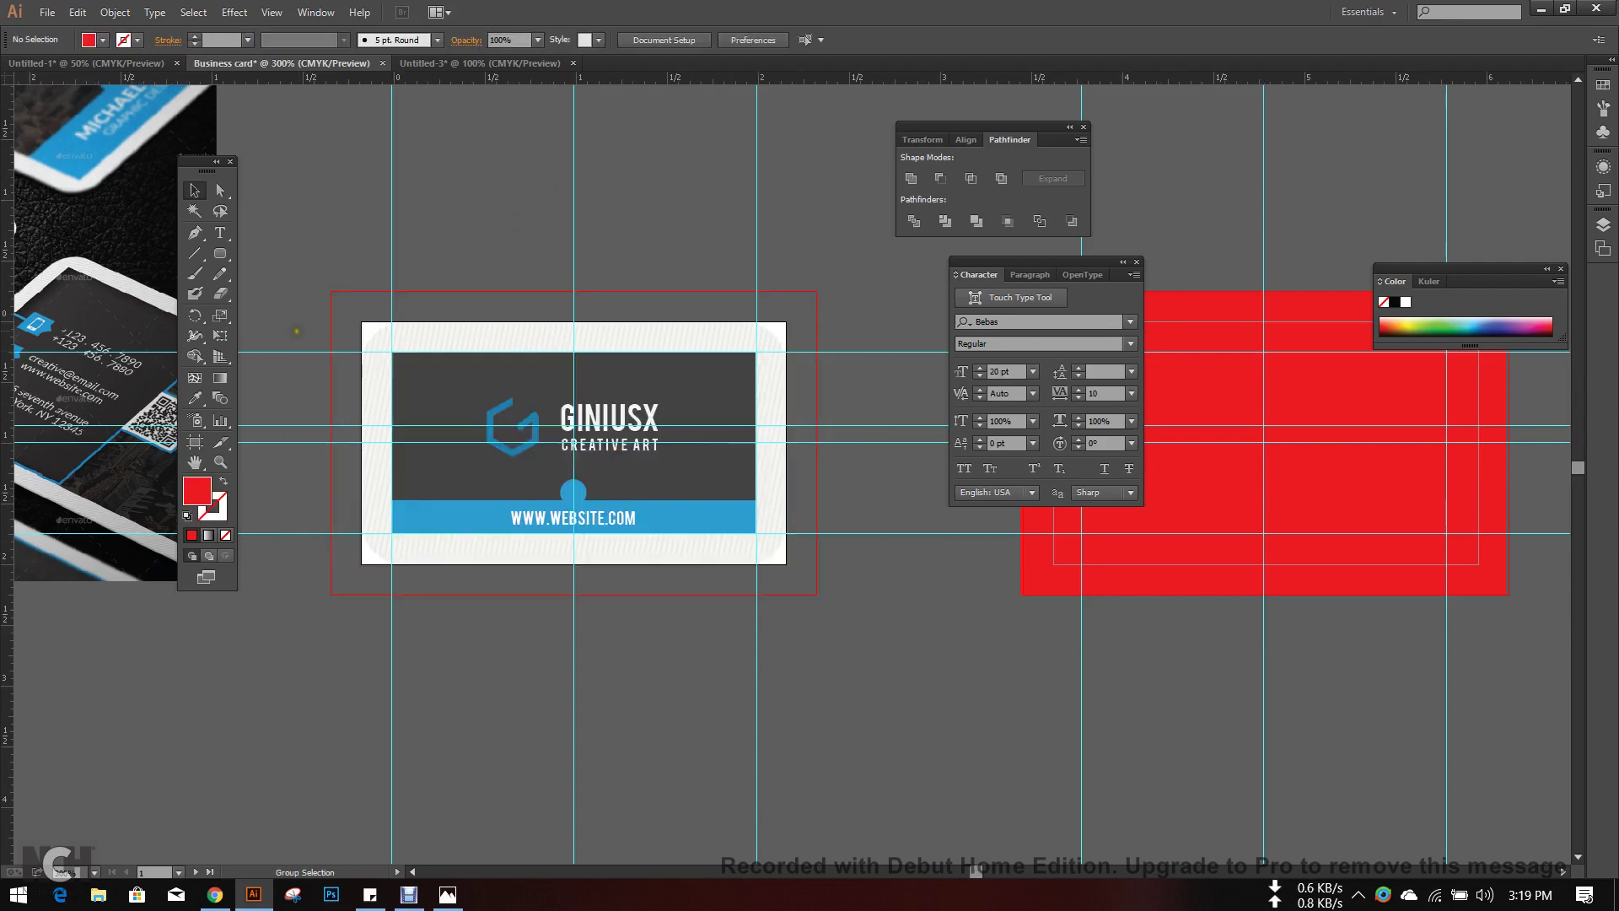
scroll(349, 339, up, 3)
scroll(349, 340, up, 1)
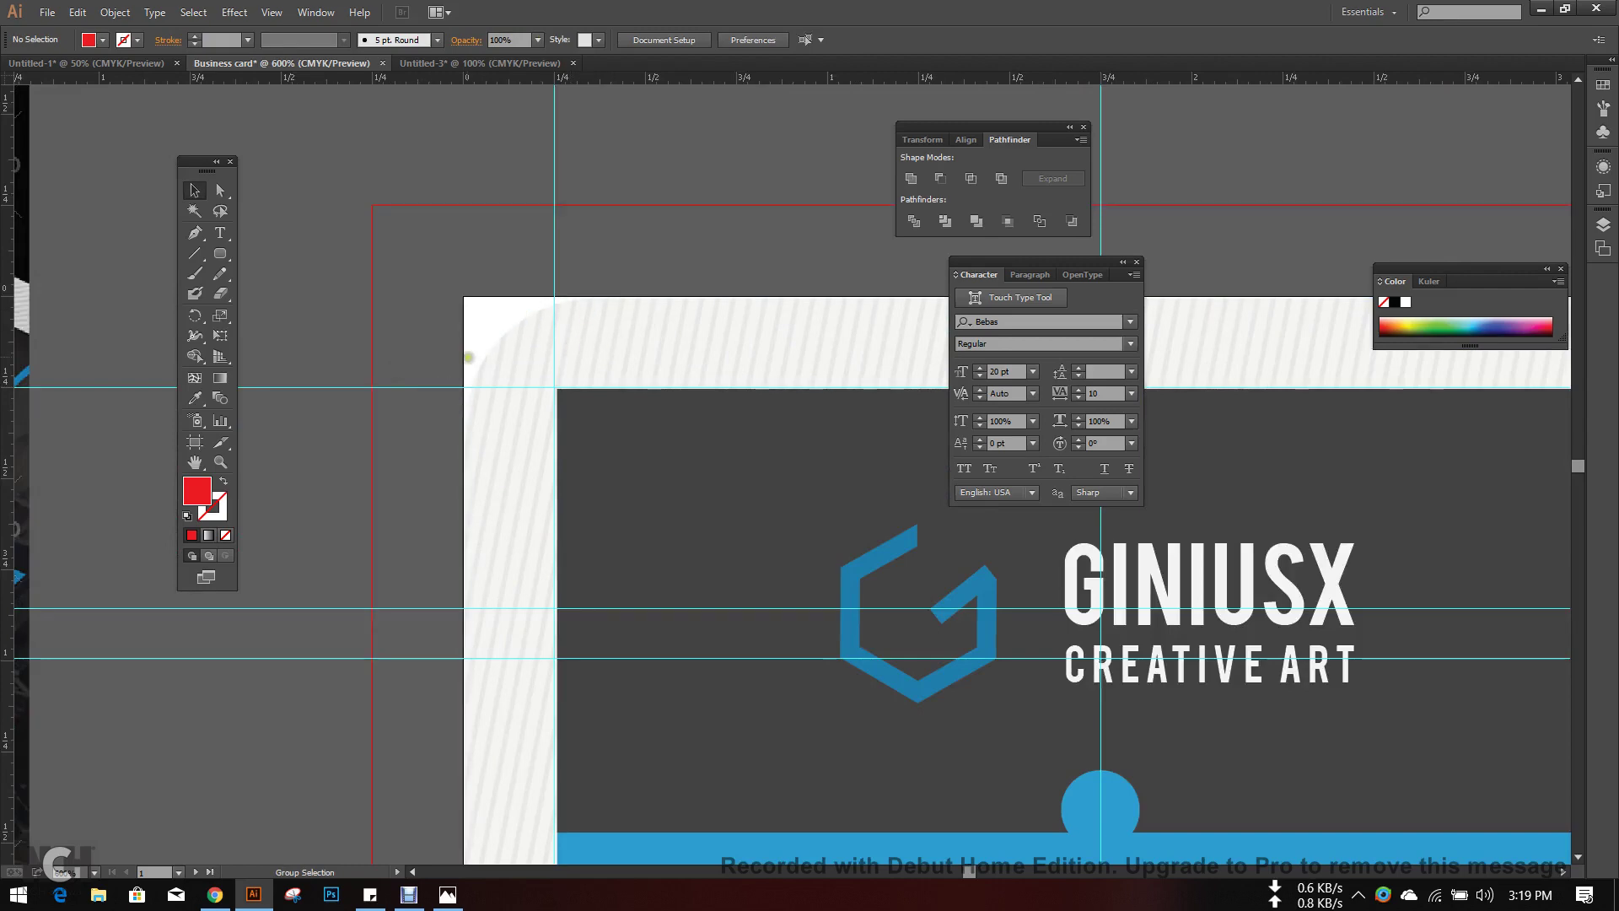
scroll(549, 401, down, 6)
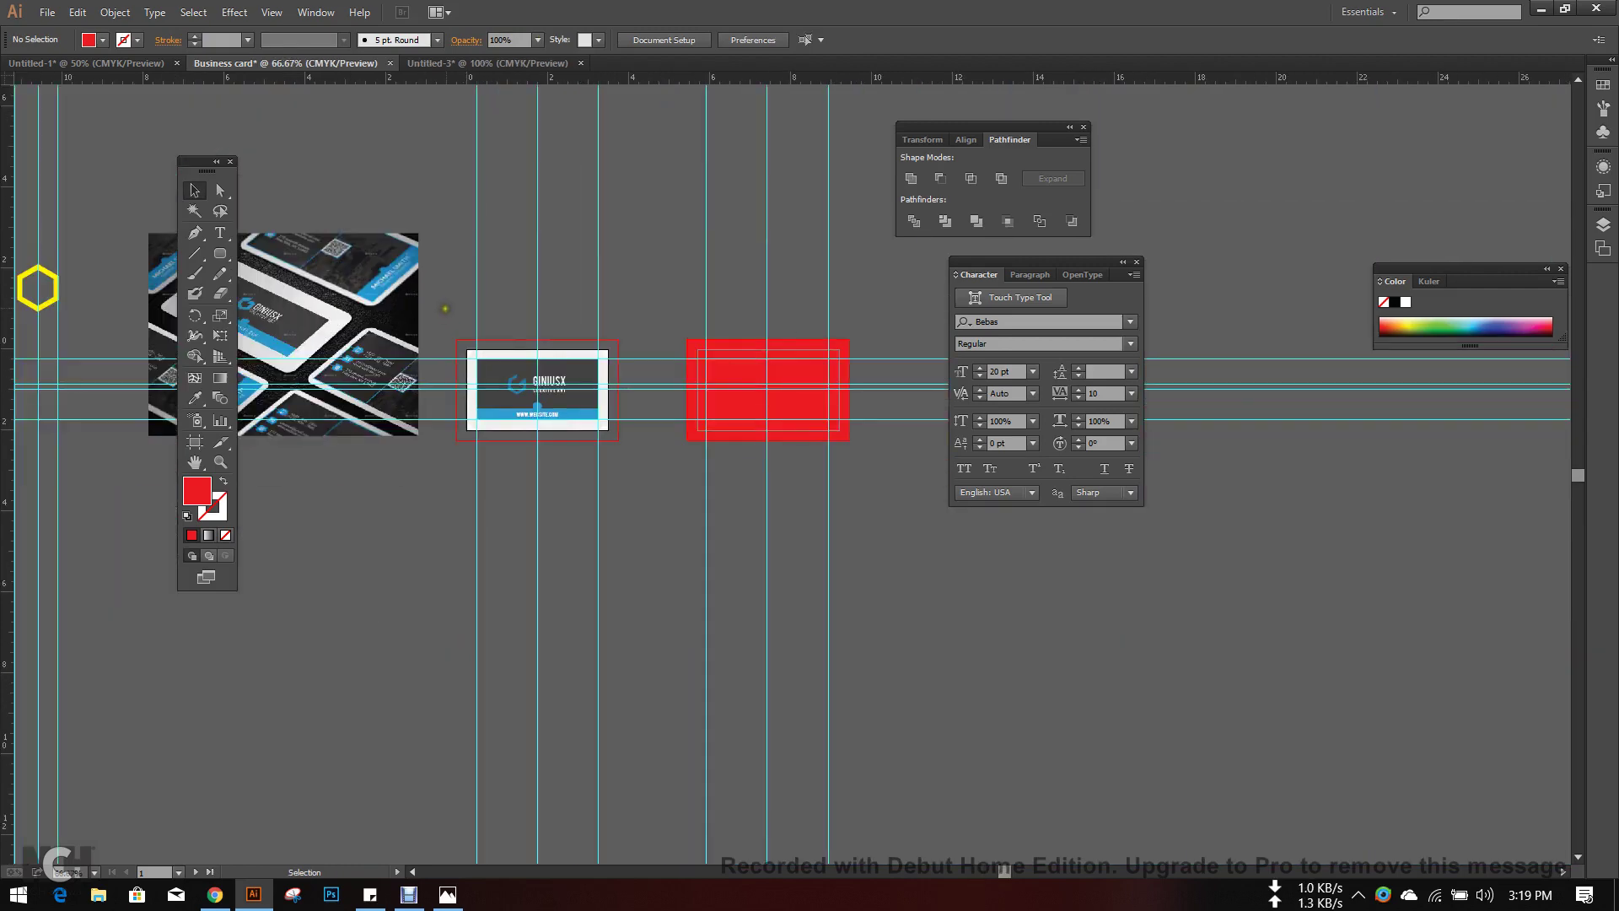
- Try moving the clipped front card below its artboard, and undo the move
drag(592, 391, 628, 564)
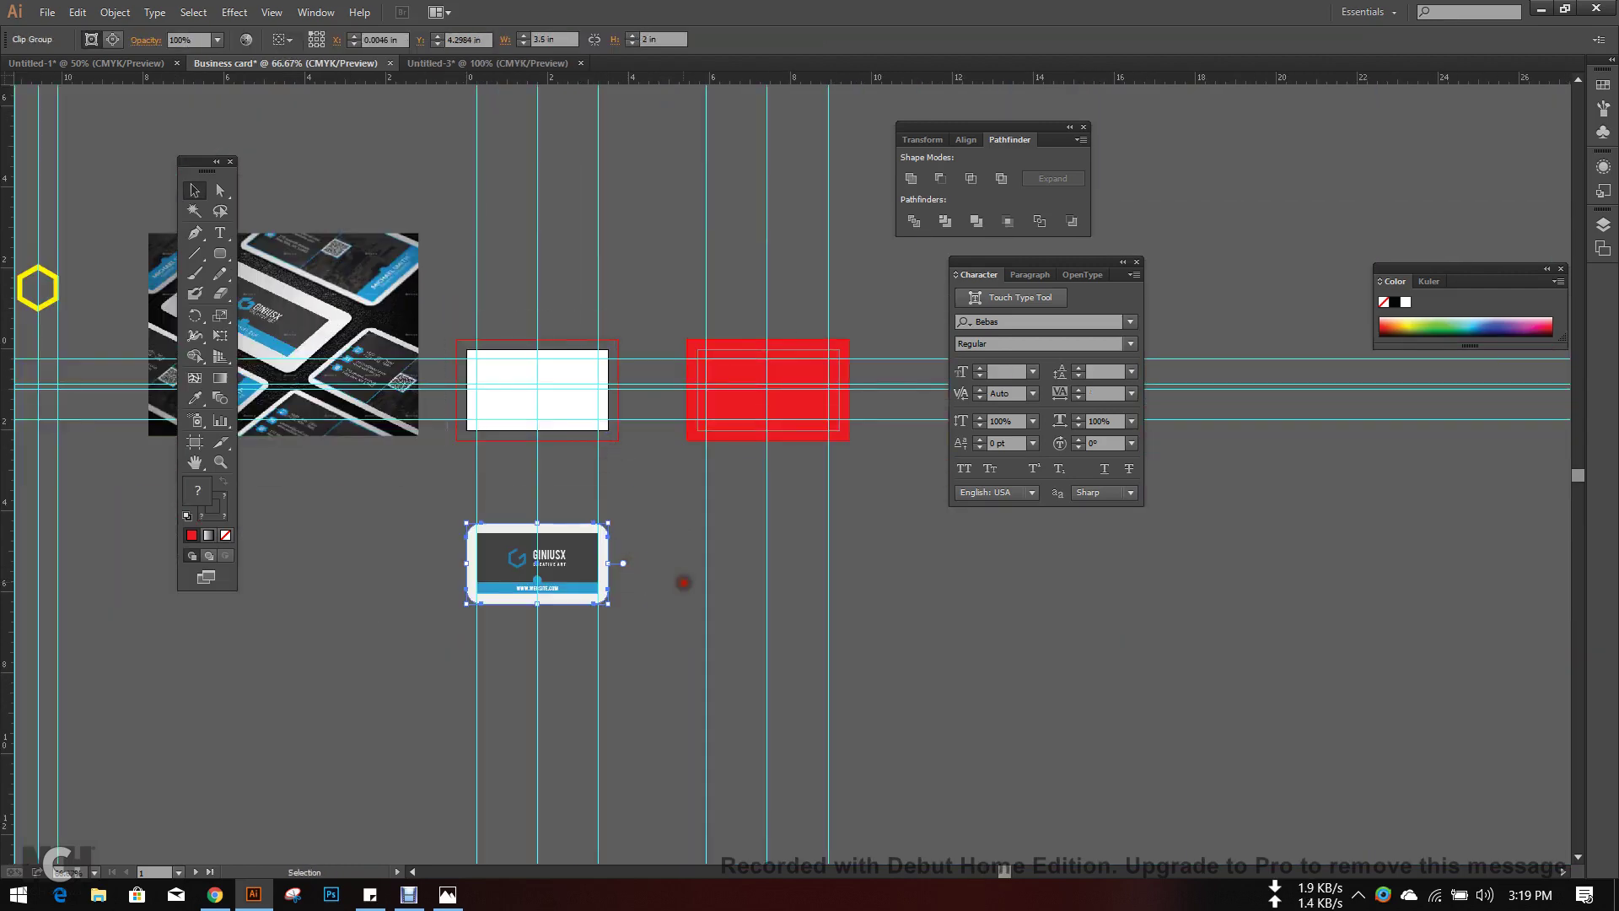
scroll(643, 646, up, 2)
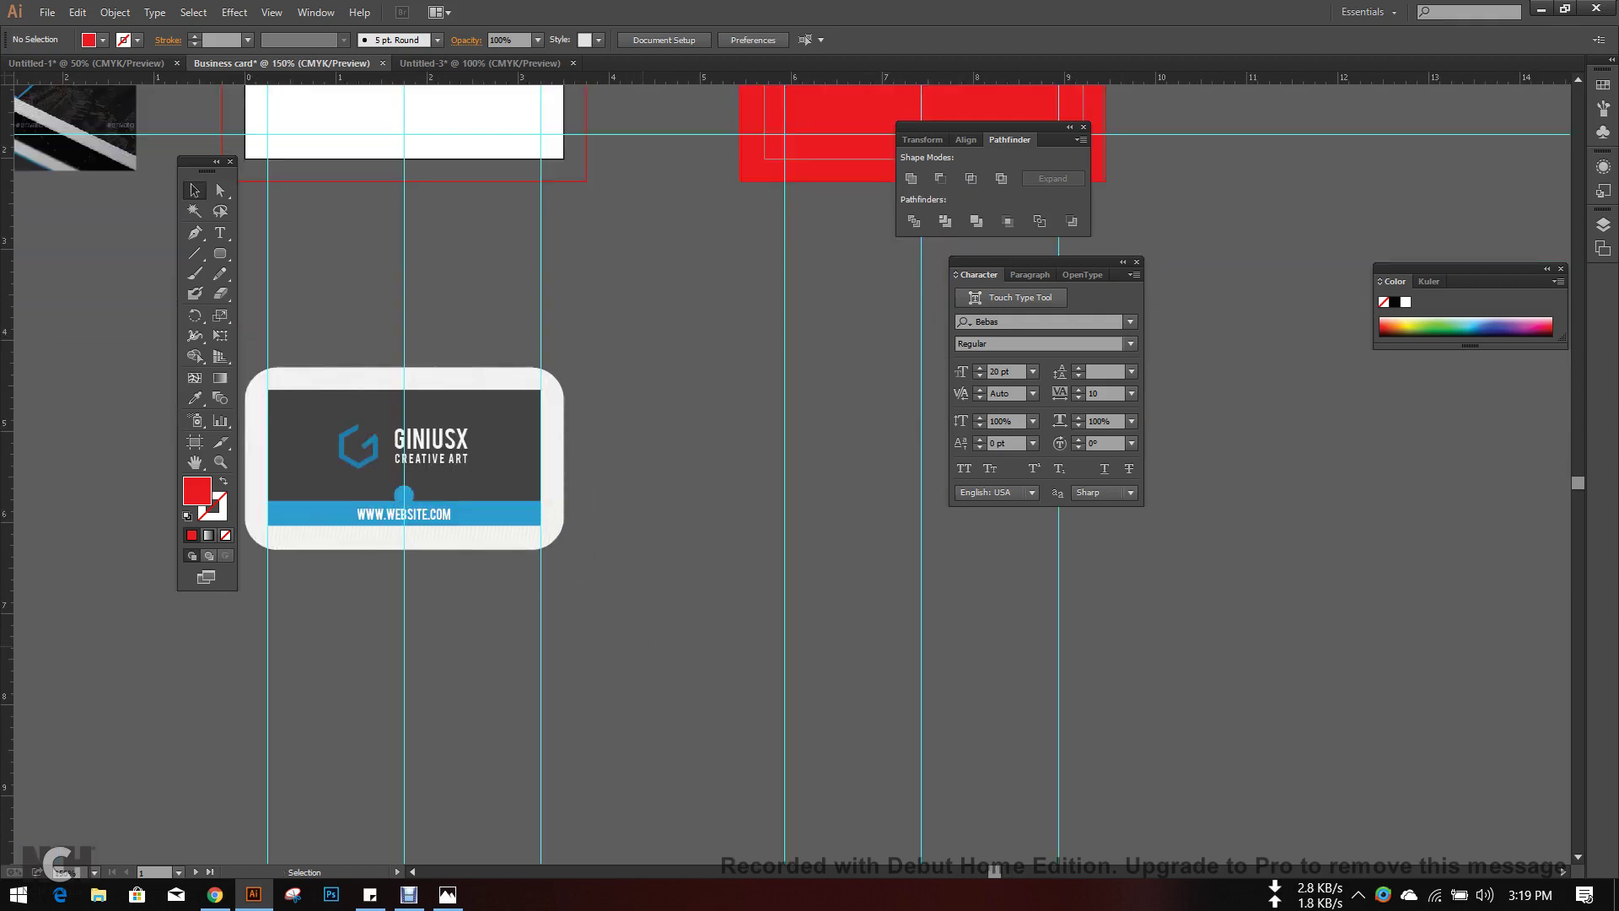
scroll(655, 643, down, 1)
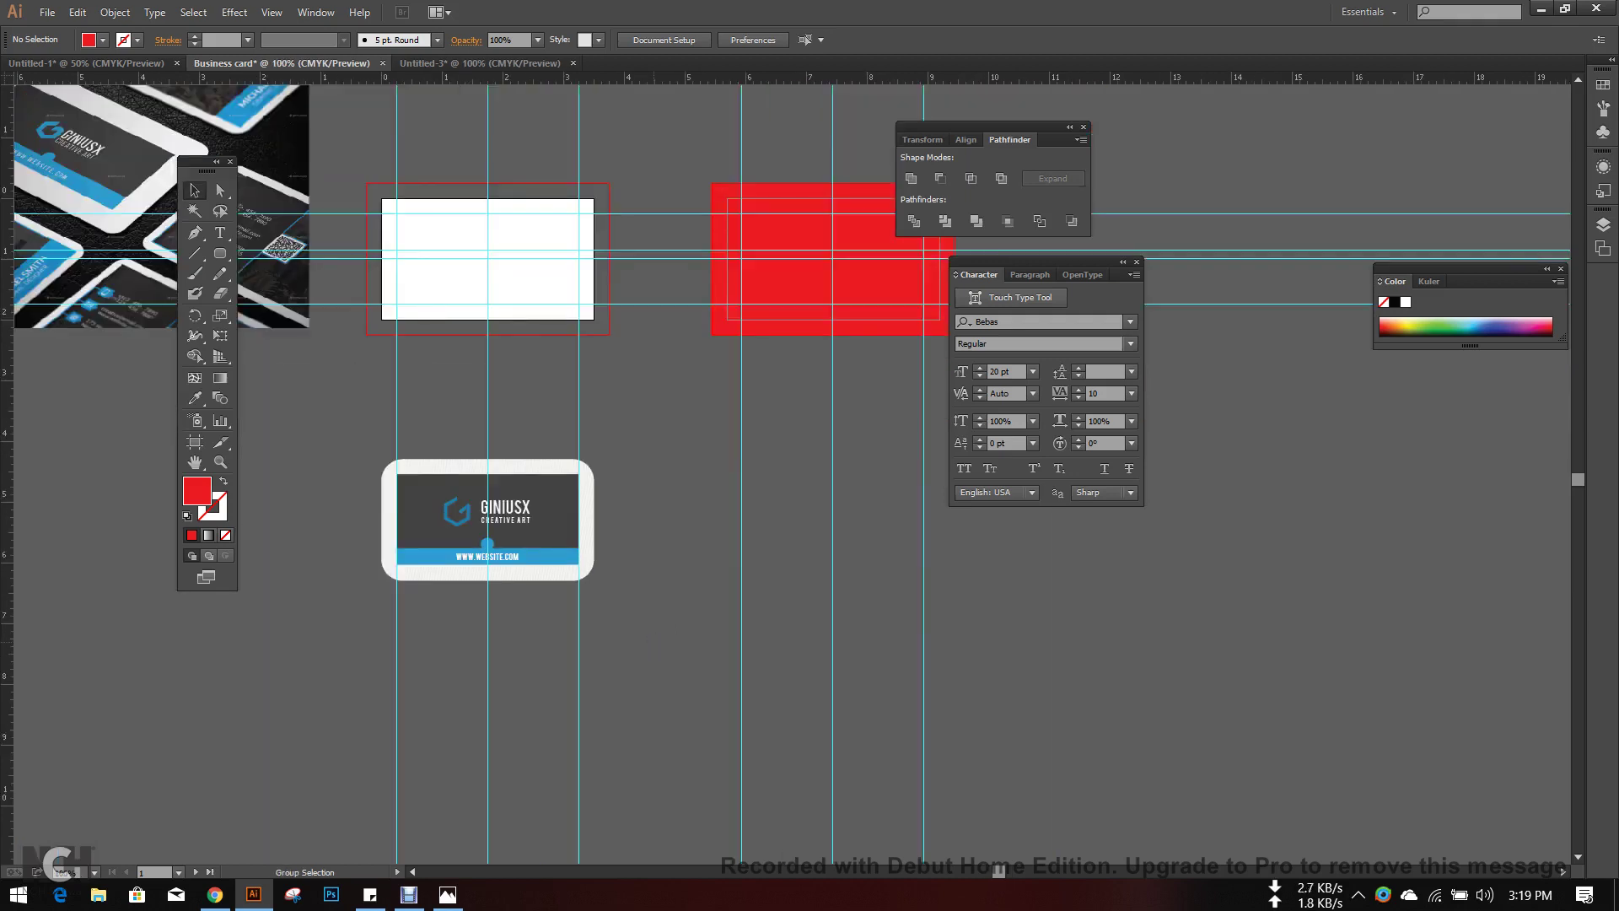
key(ctrl+z)
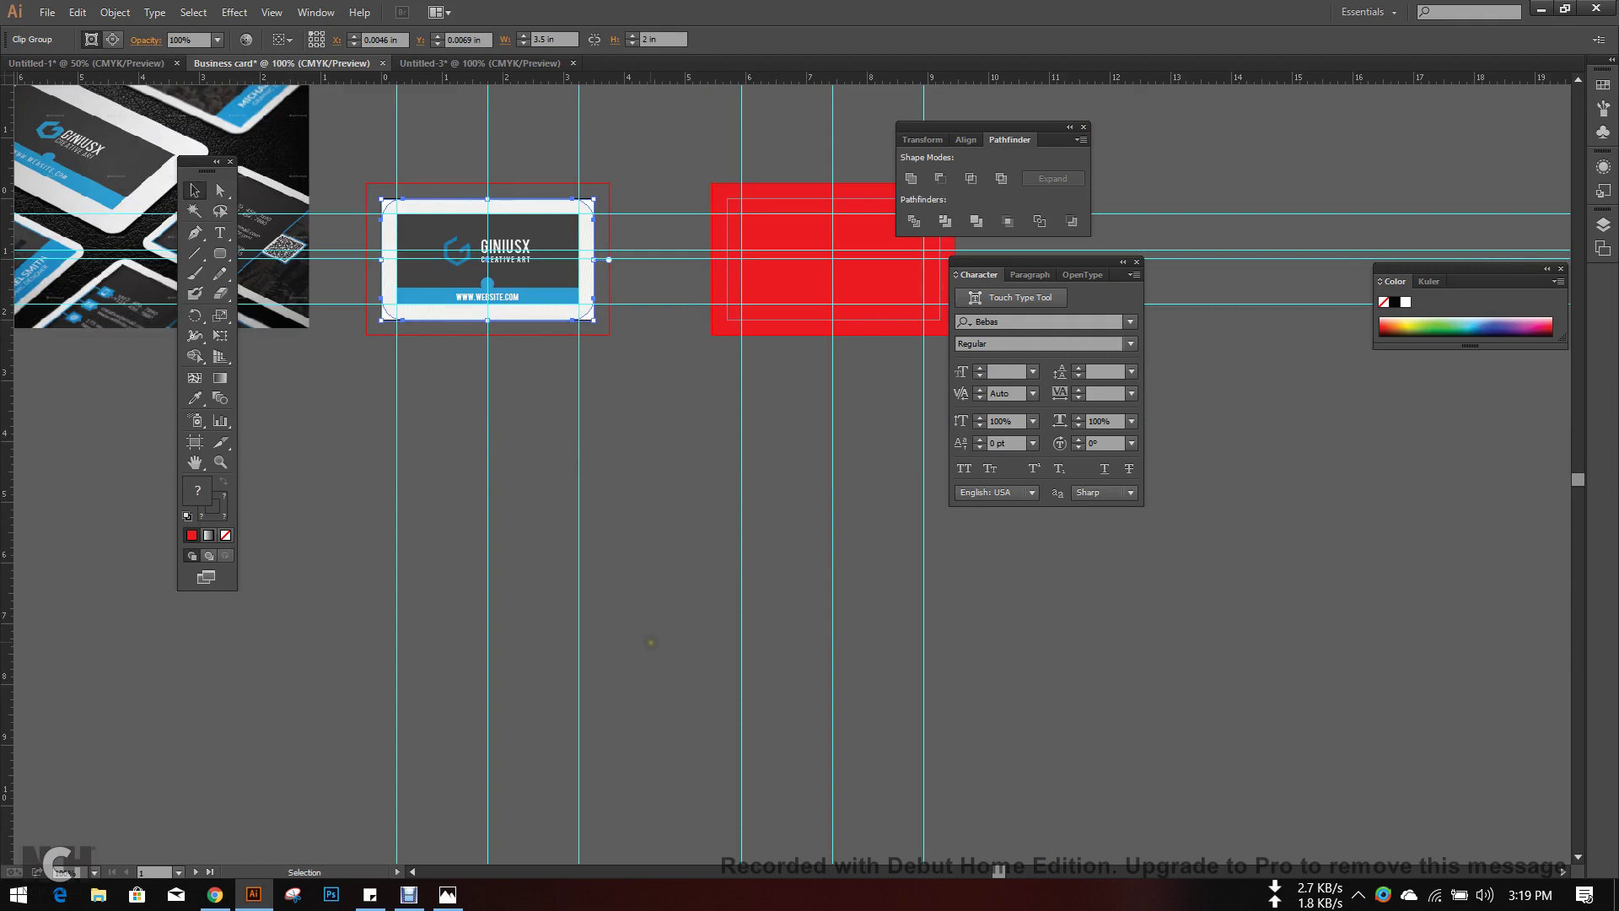
- Set up a Save for Web export of the front card as PNG-24, 600 px wide
drag(485, 473, 519, 523)
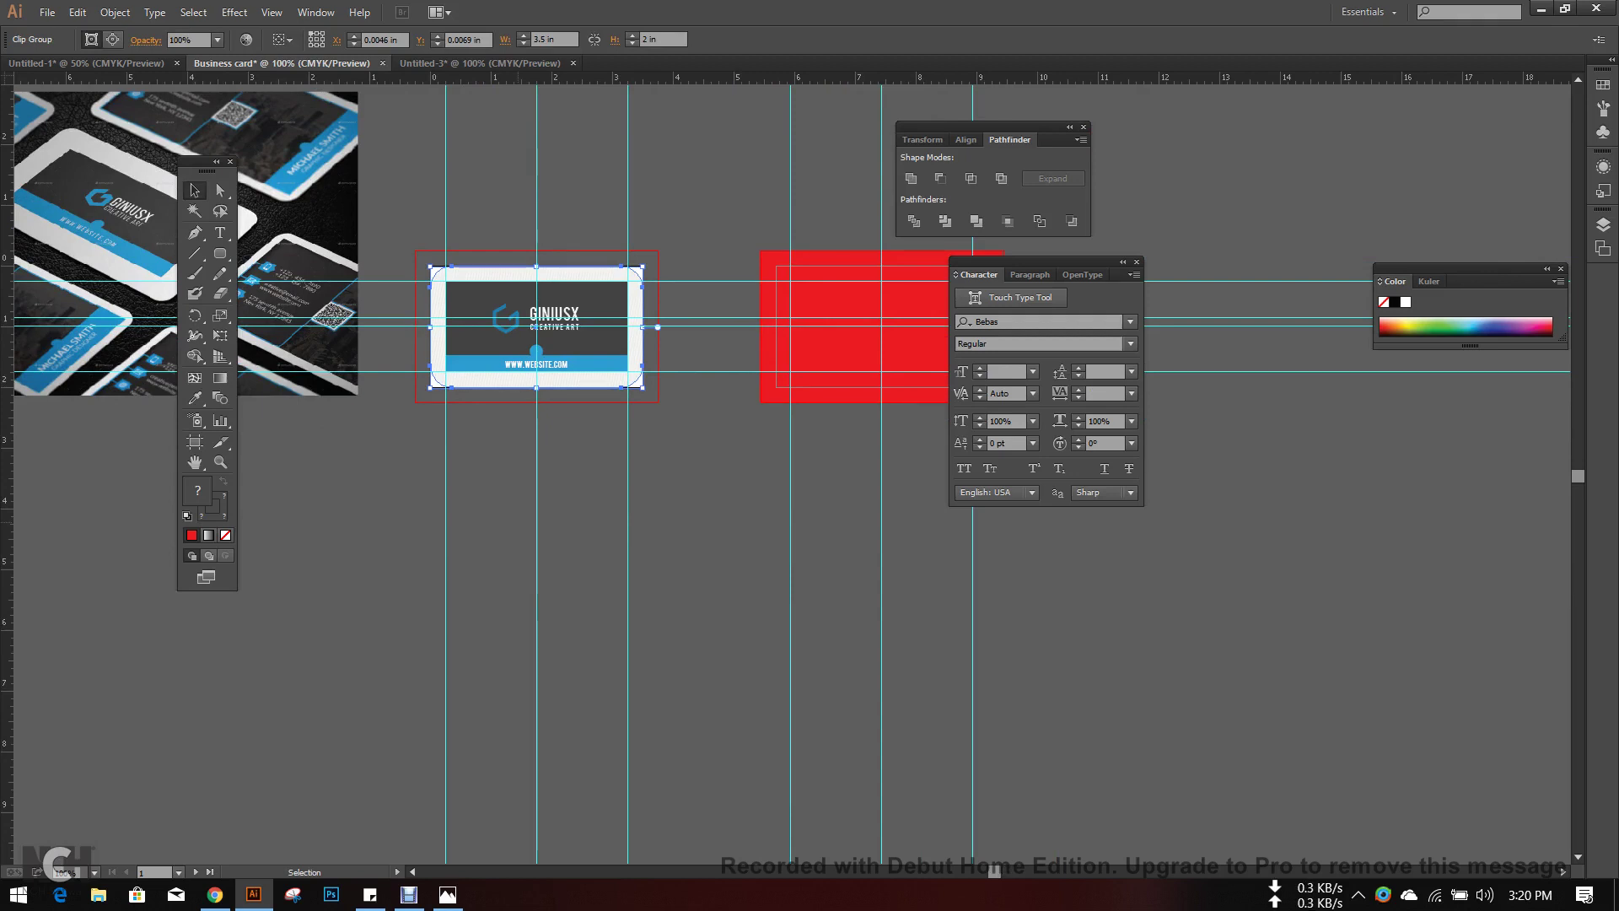
click(571, 487)
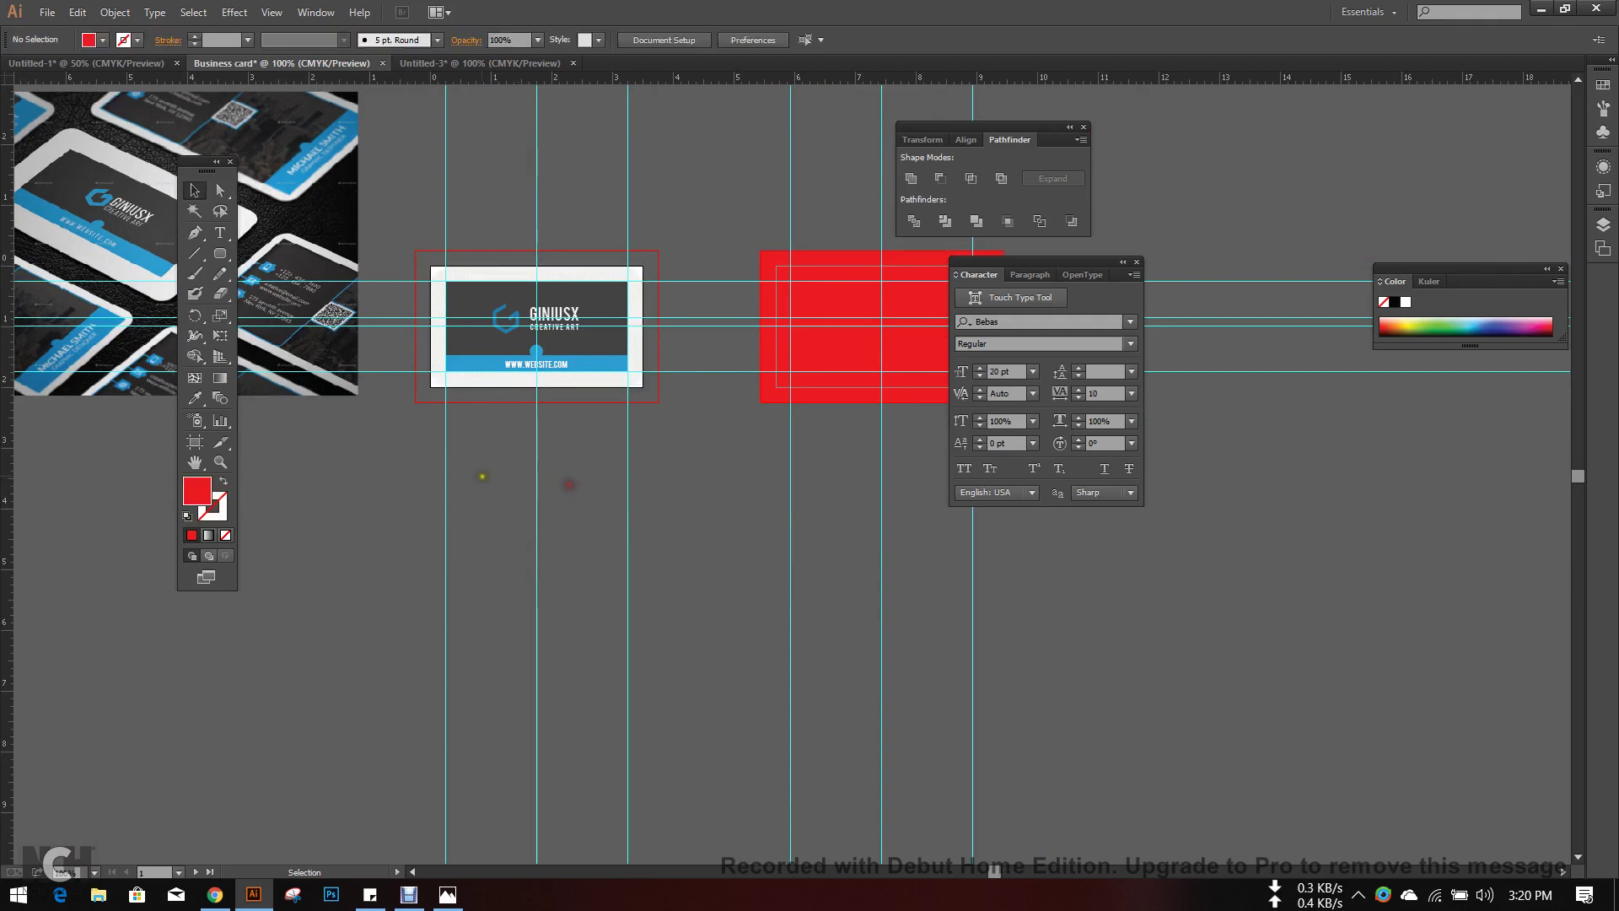
drag(568, 481, 549, 517)
scroll(507, 297, up, 1)
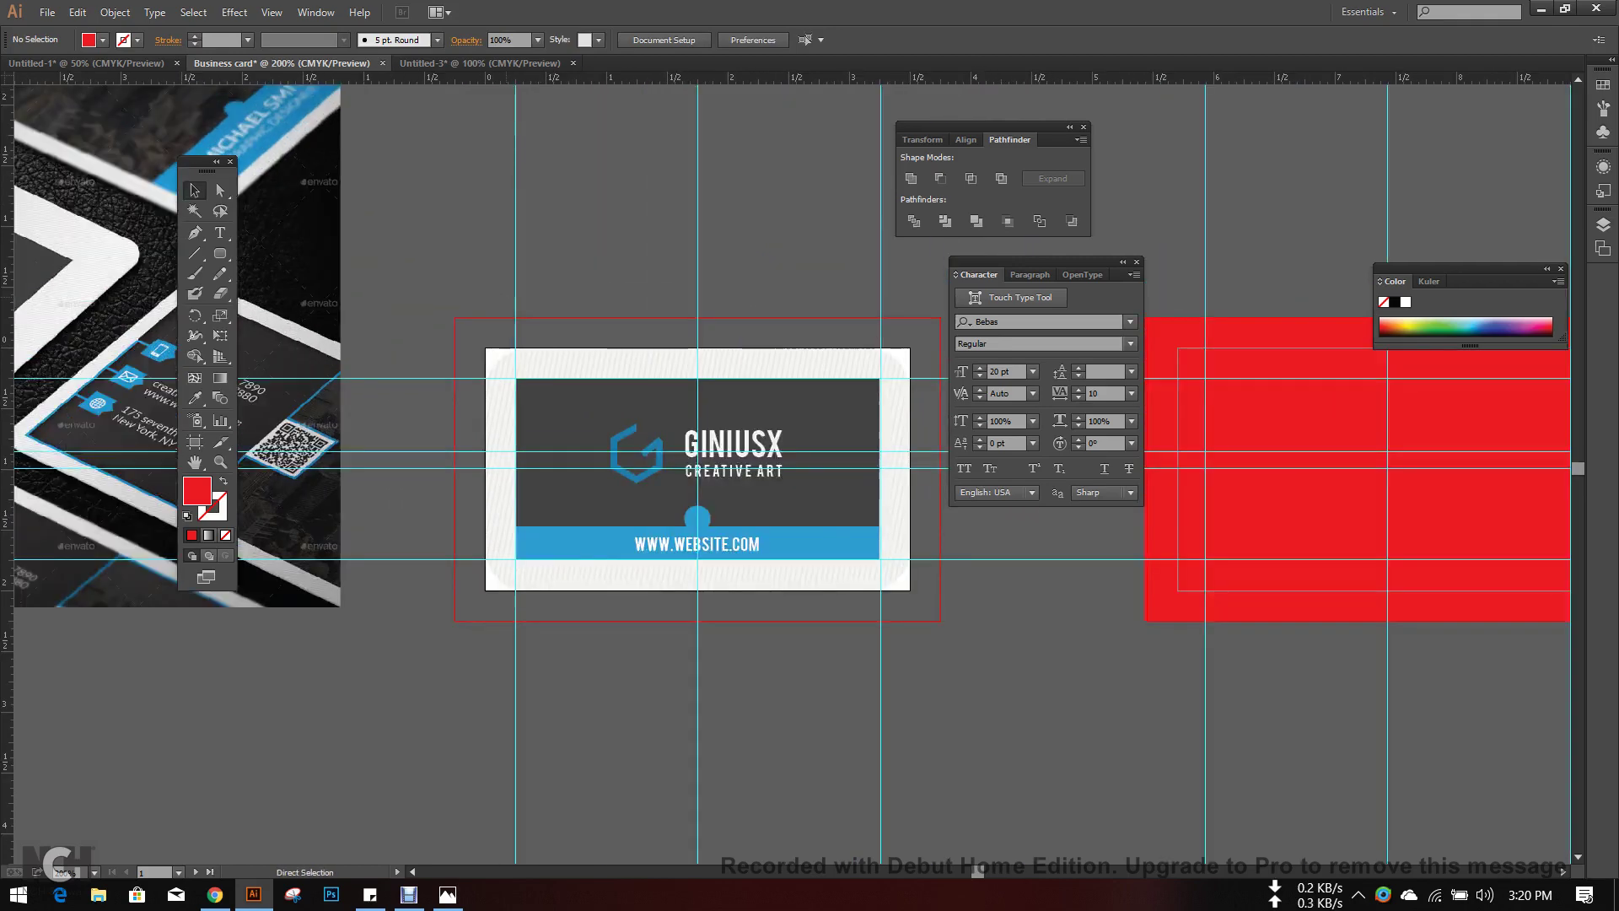
click(47, 15)
click(105, 241)
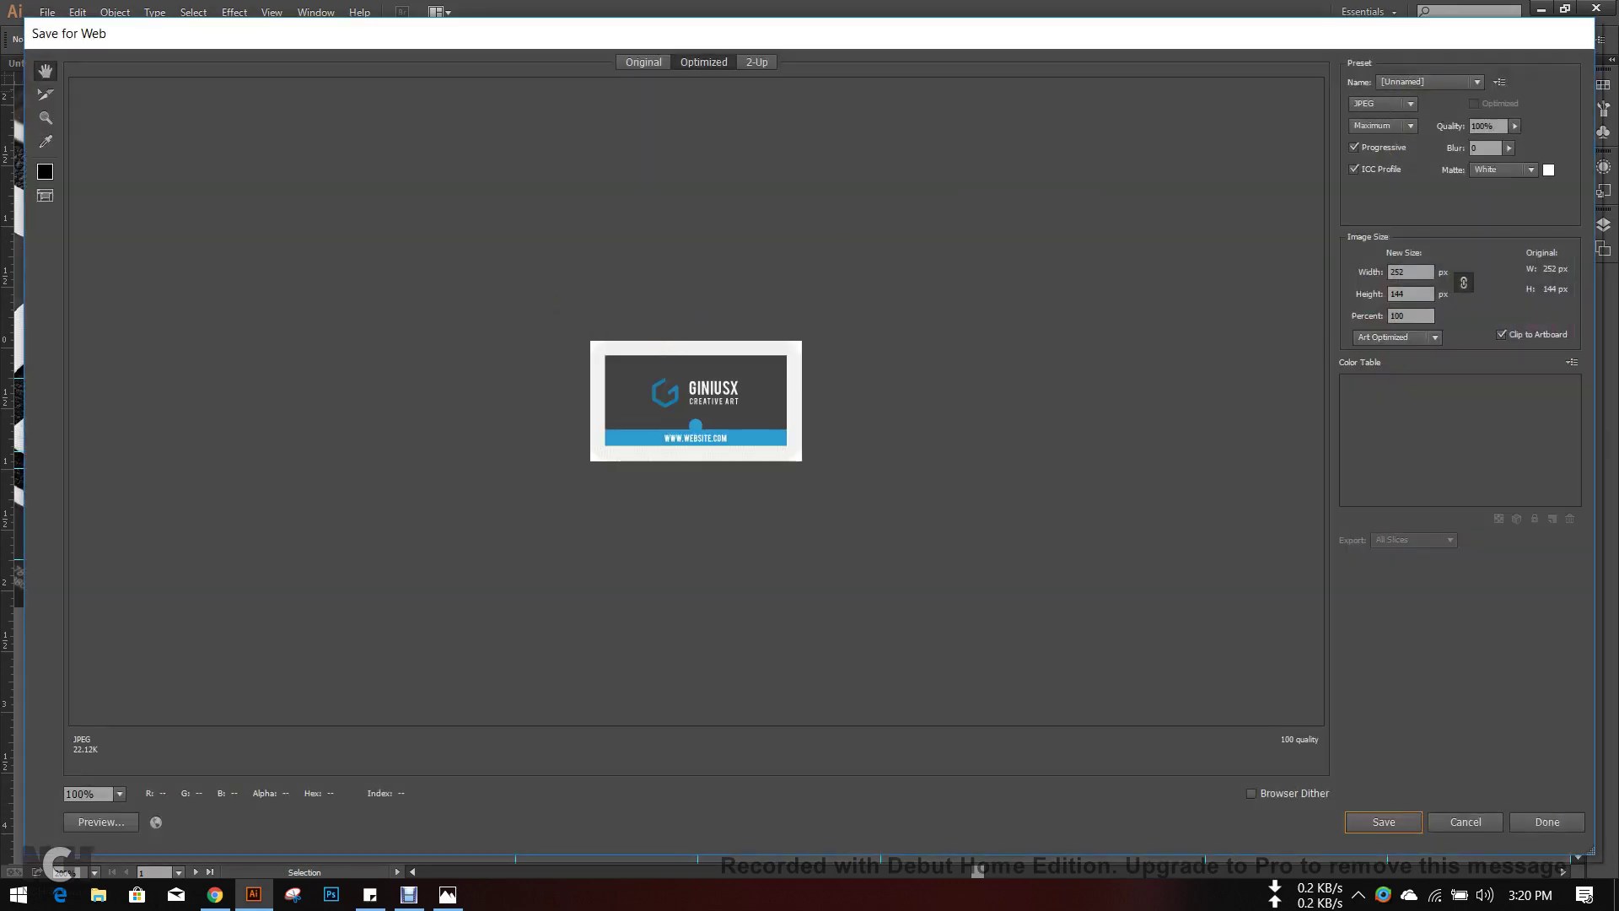
click(1358, 102)
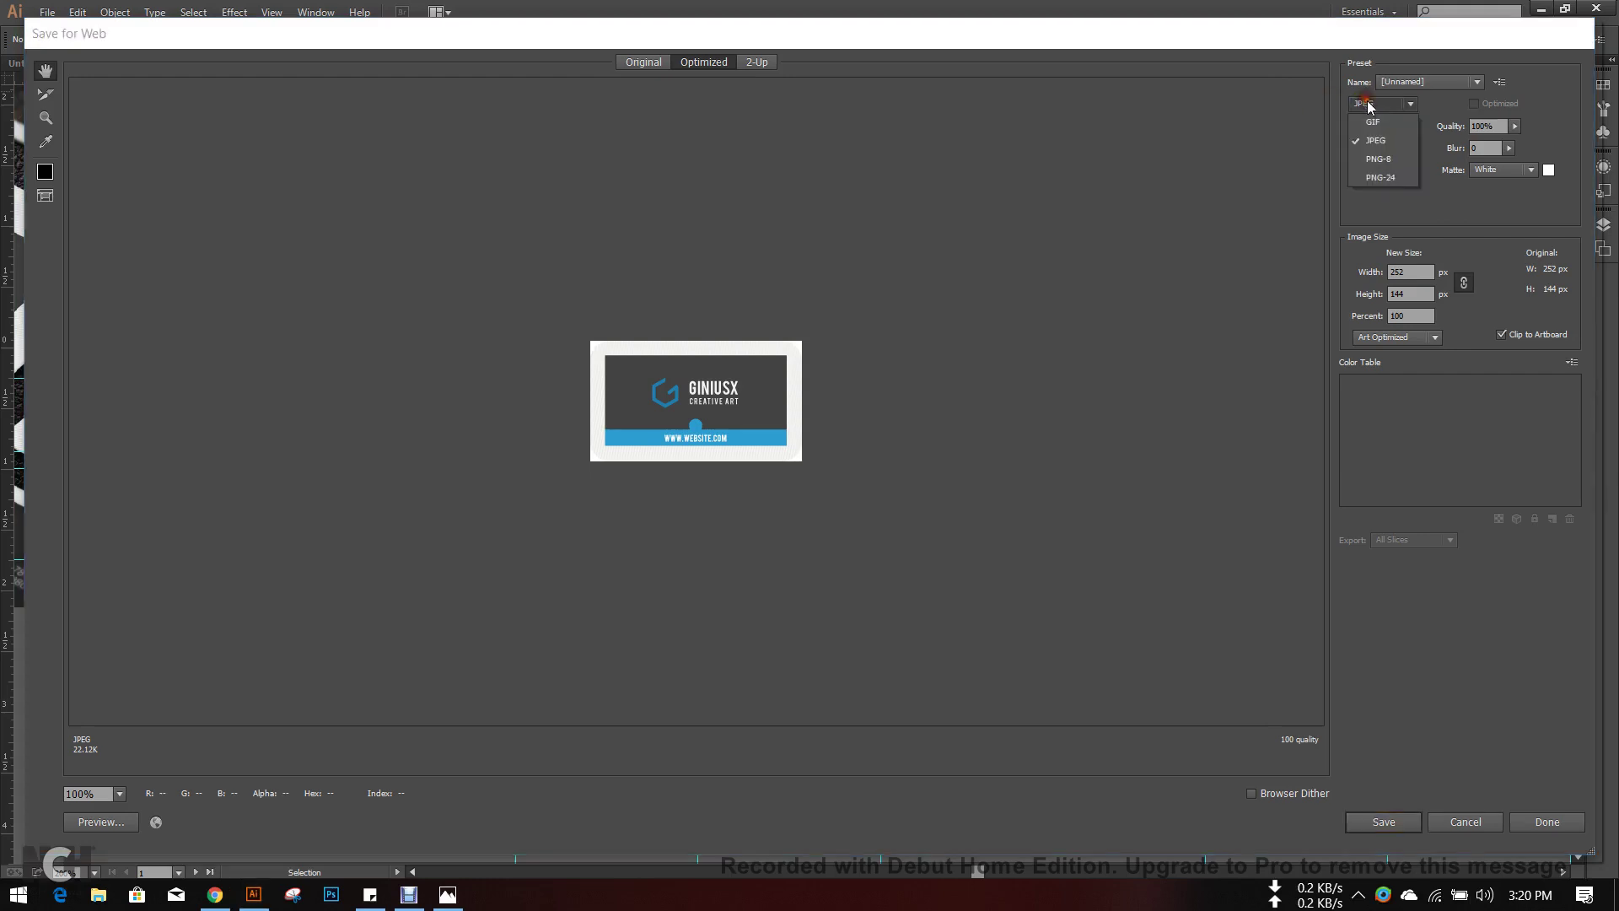
click(1375, 162)
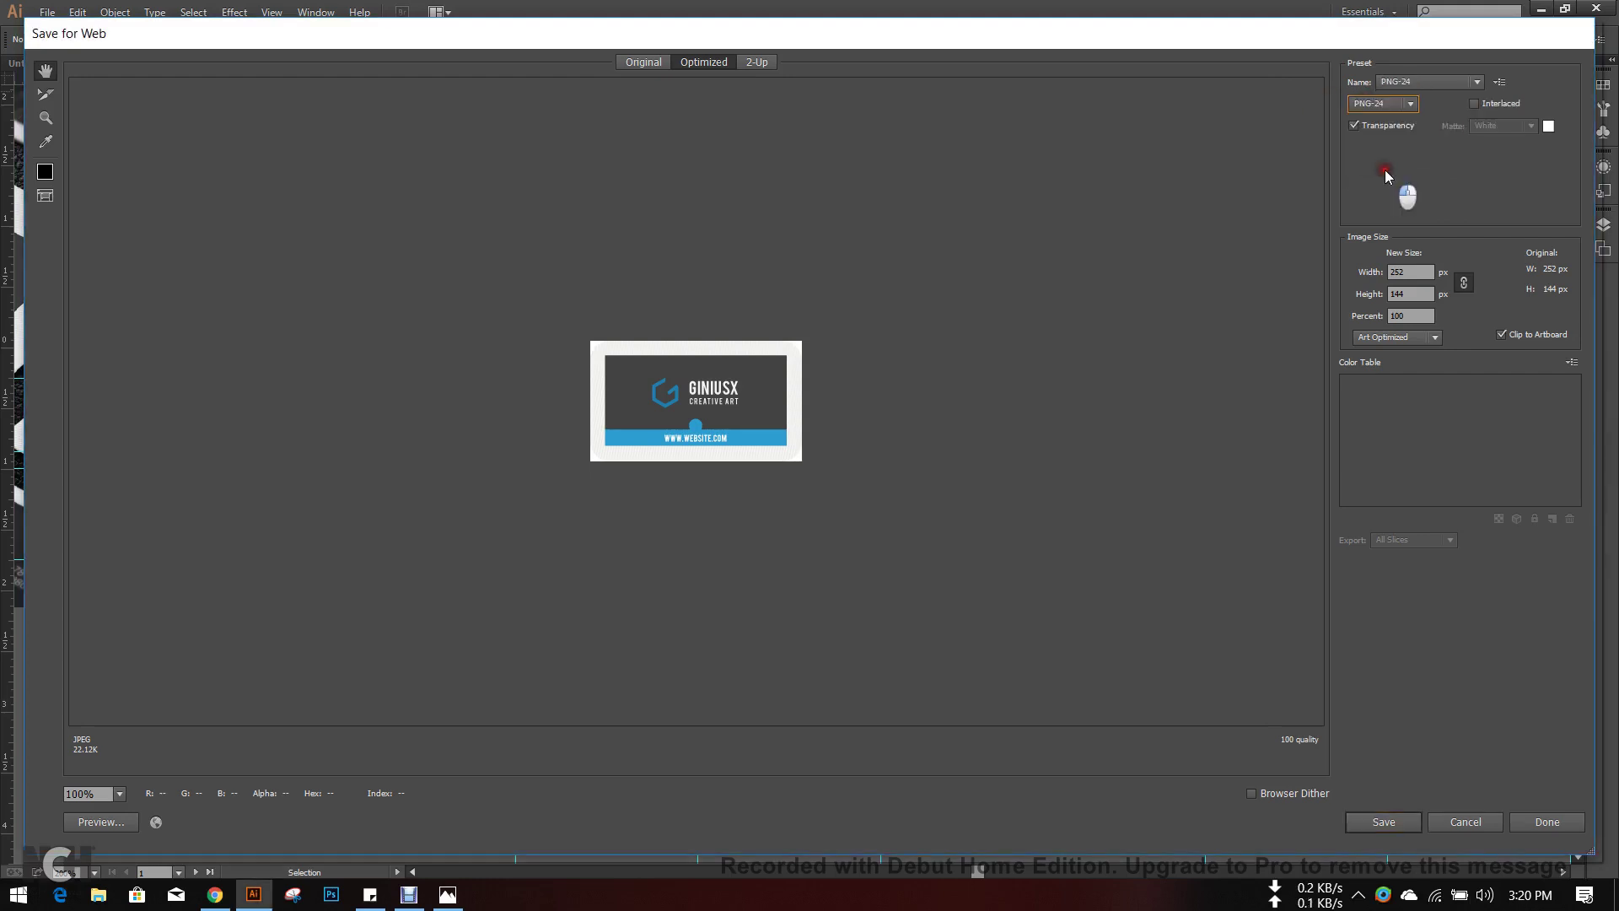
click(1434, 272)
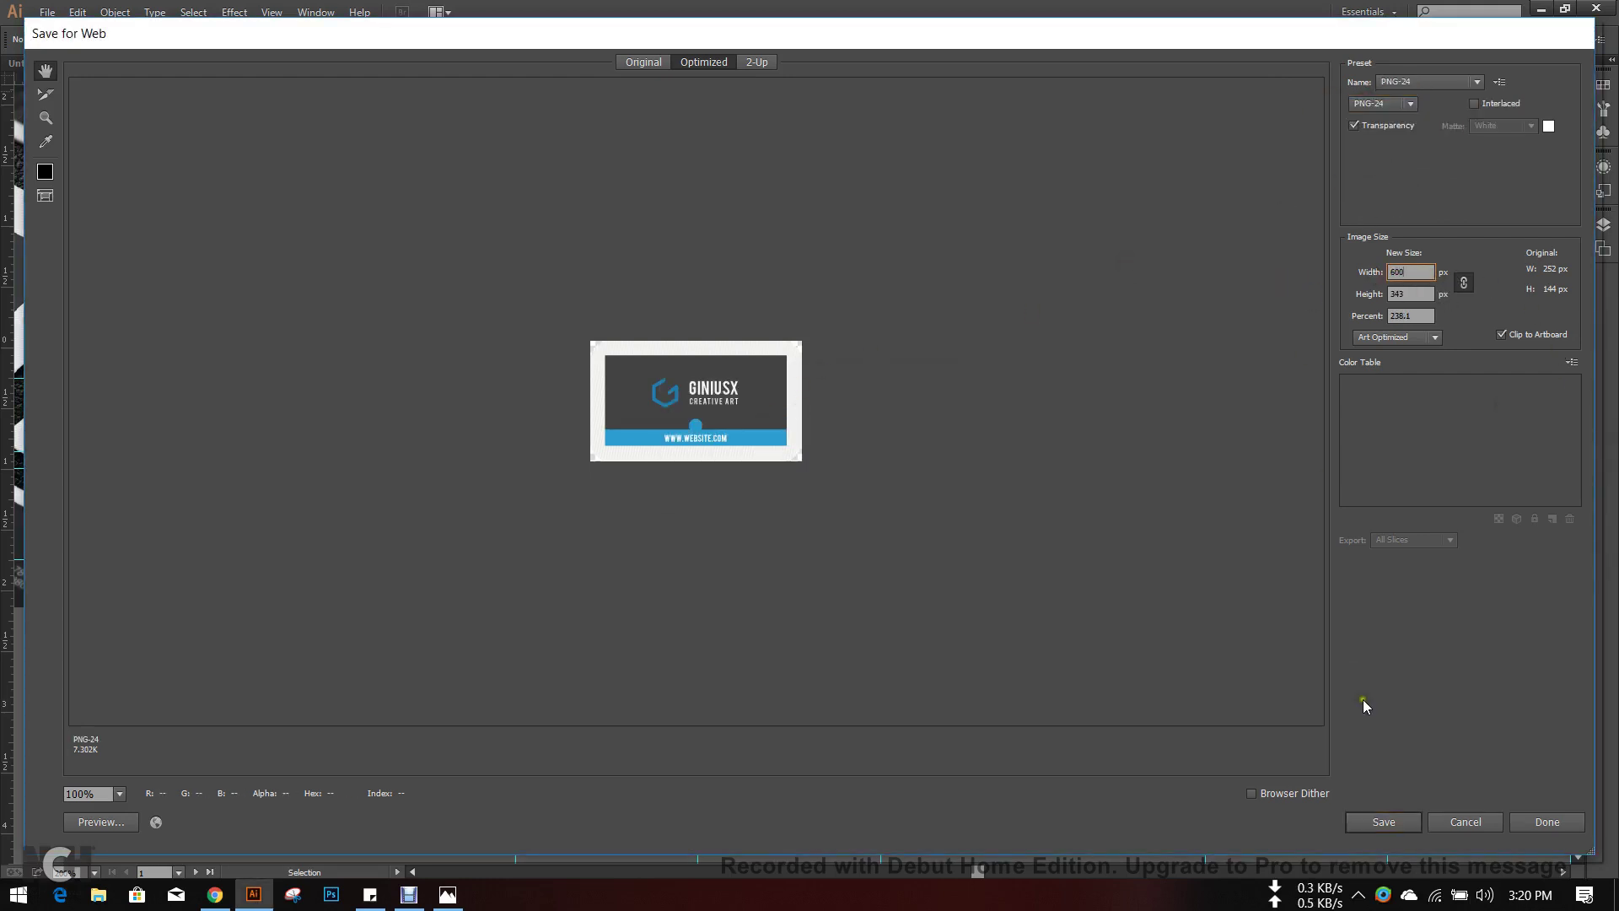
click(1390, 840)
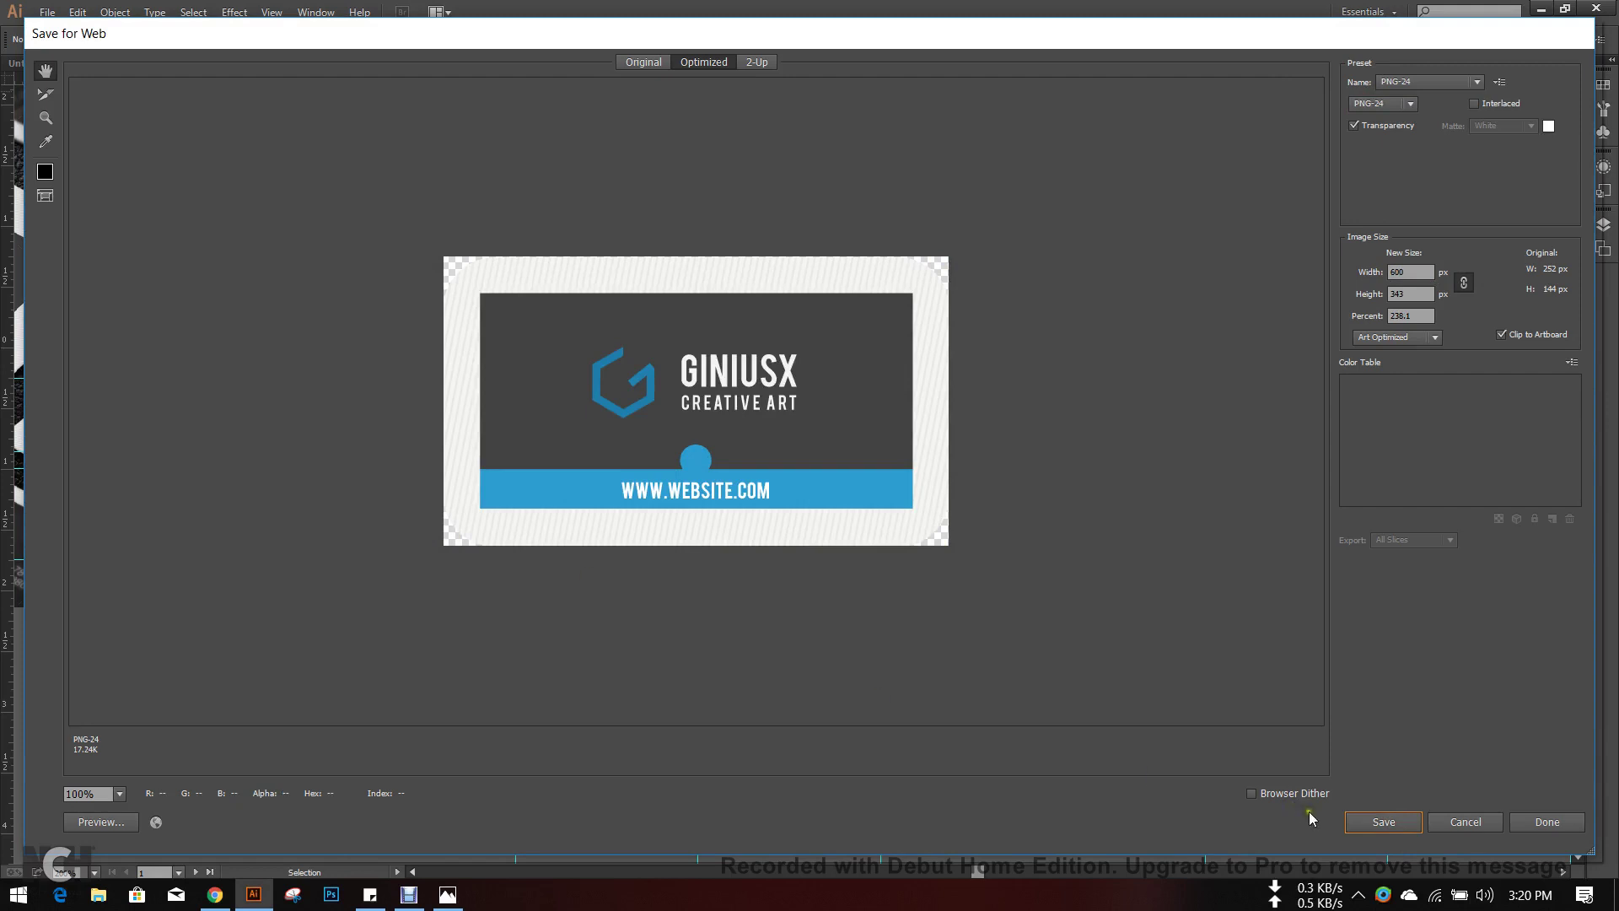
- Save the exported image to the Desktop as Business-card1
click(1359, 825)
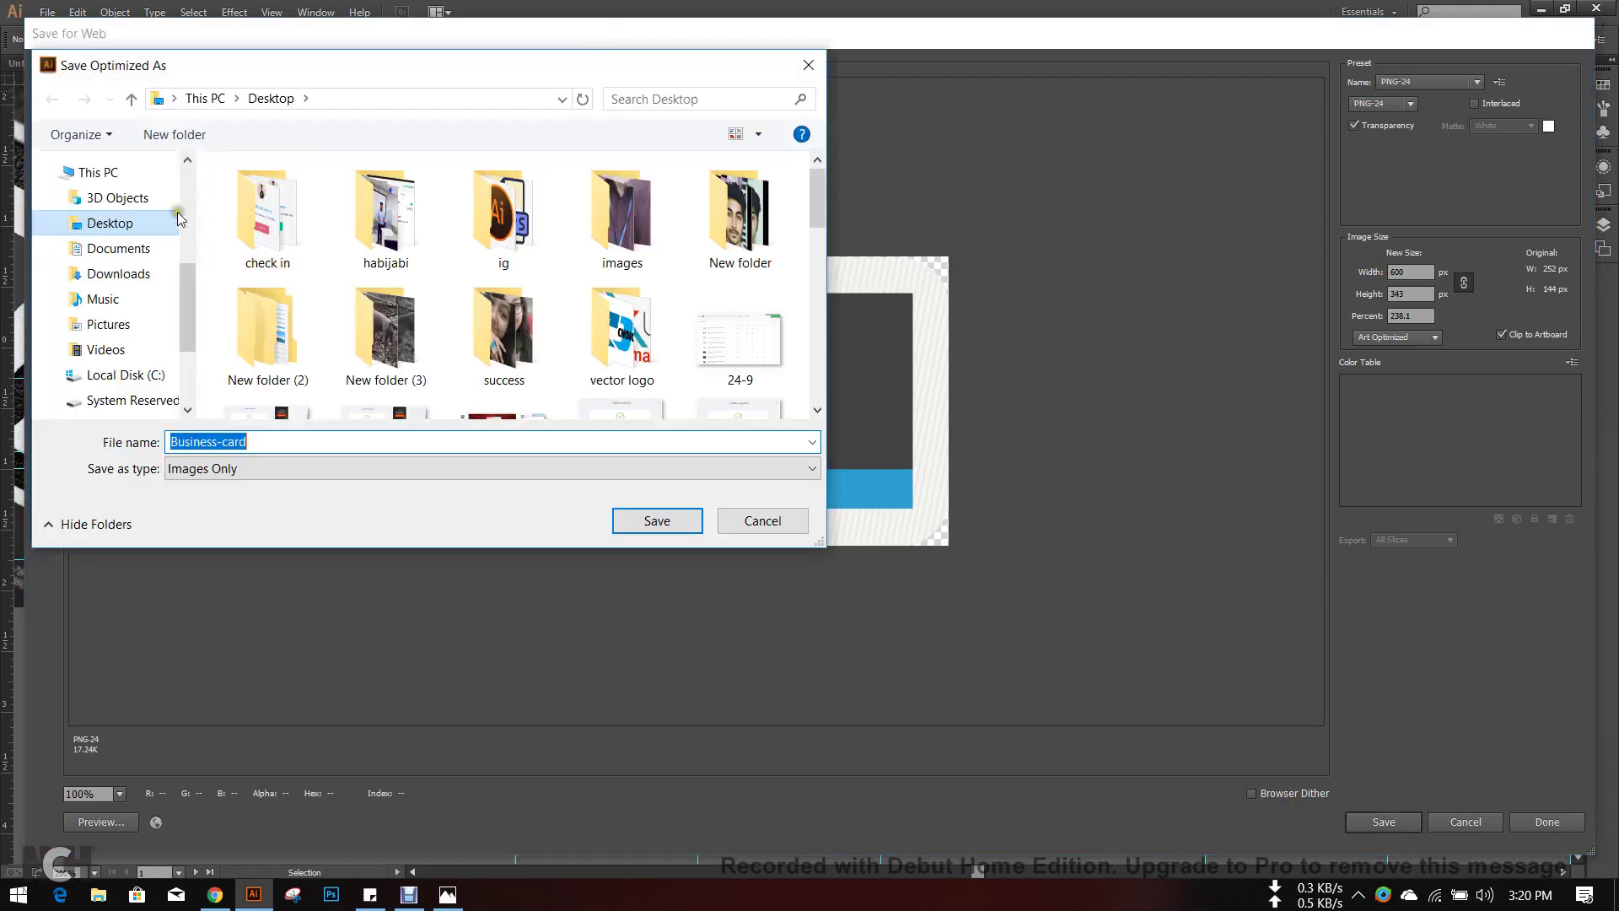
click(368, 444)
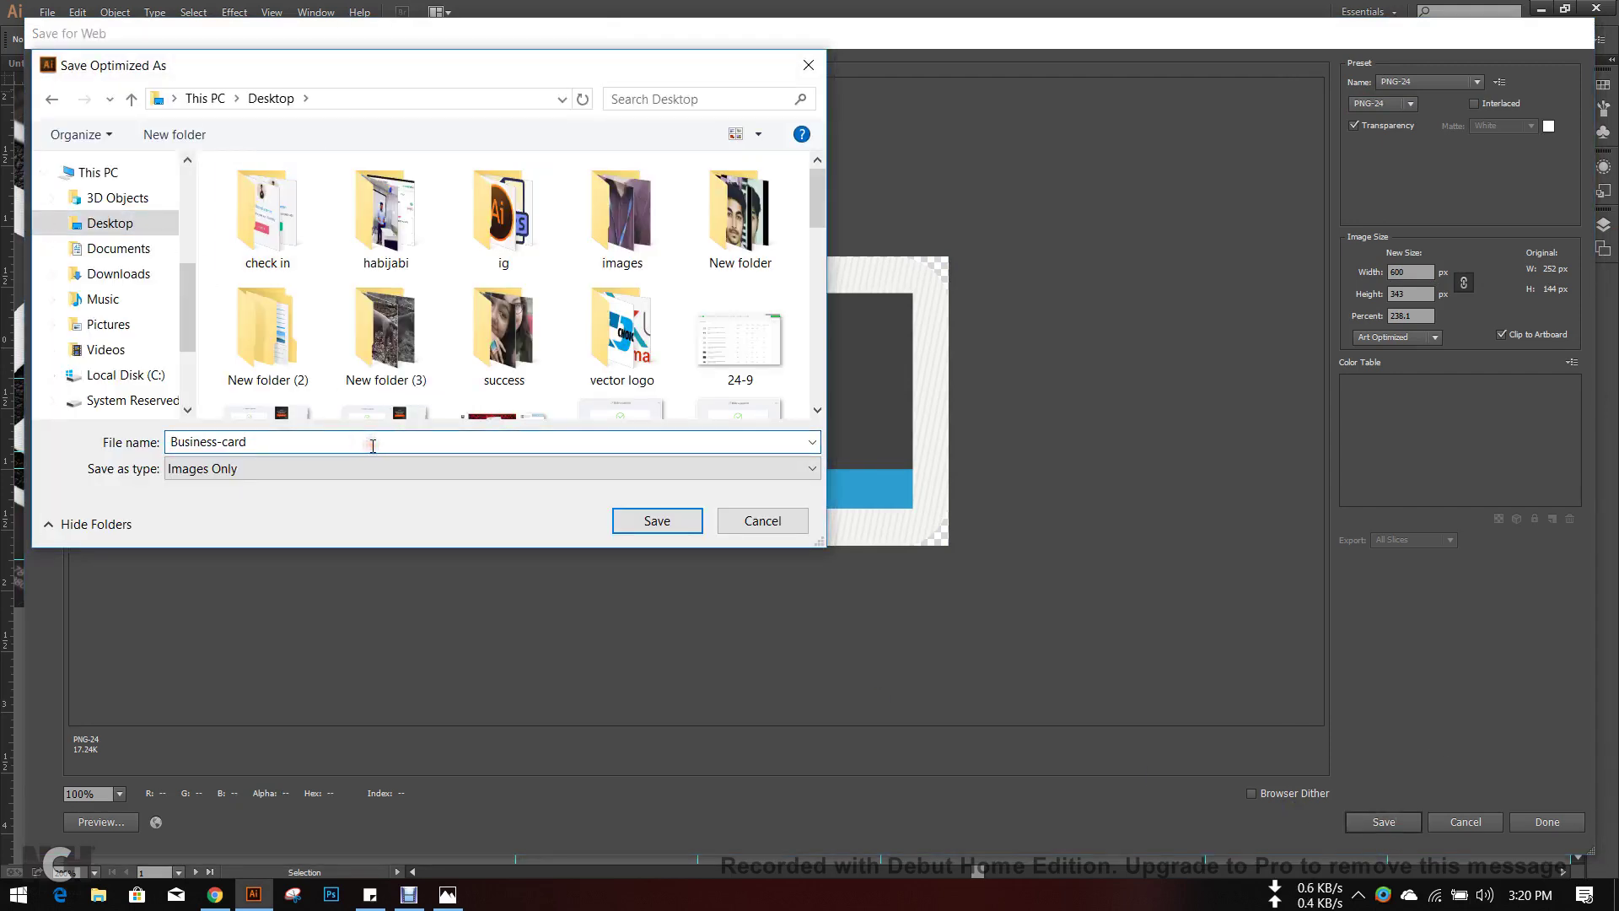
click(656, 520)
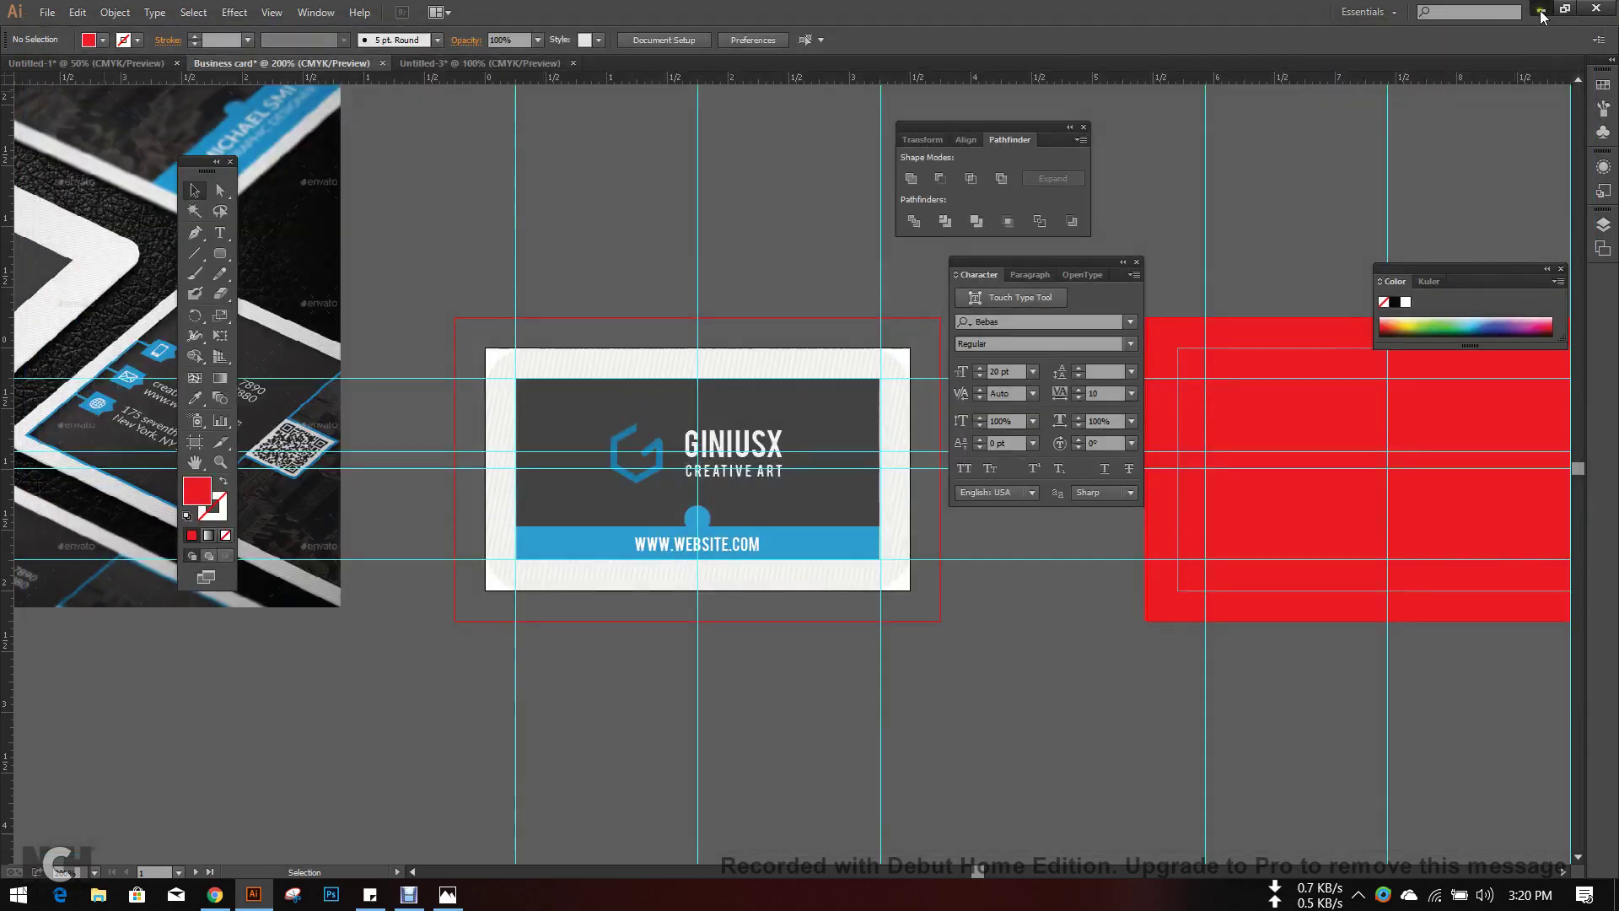
- Open the exported Business-card1 image from the desktop in Photos to check its rounded corners, and close it
click(1541, 10)
click(1596, 11)
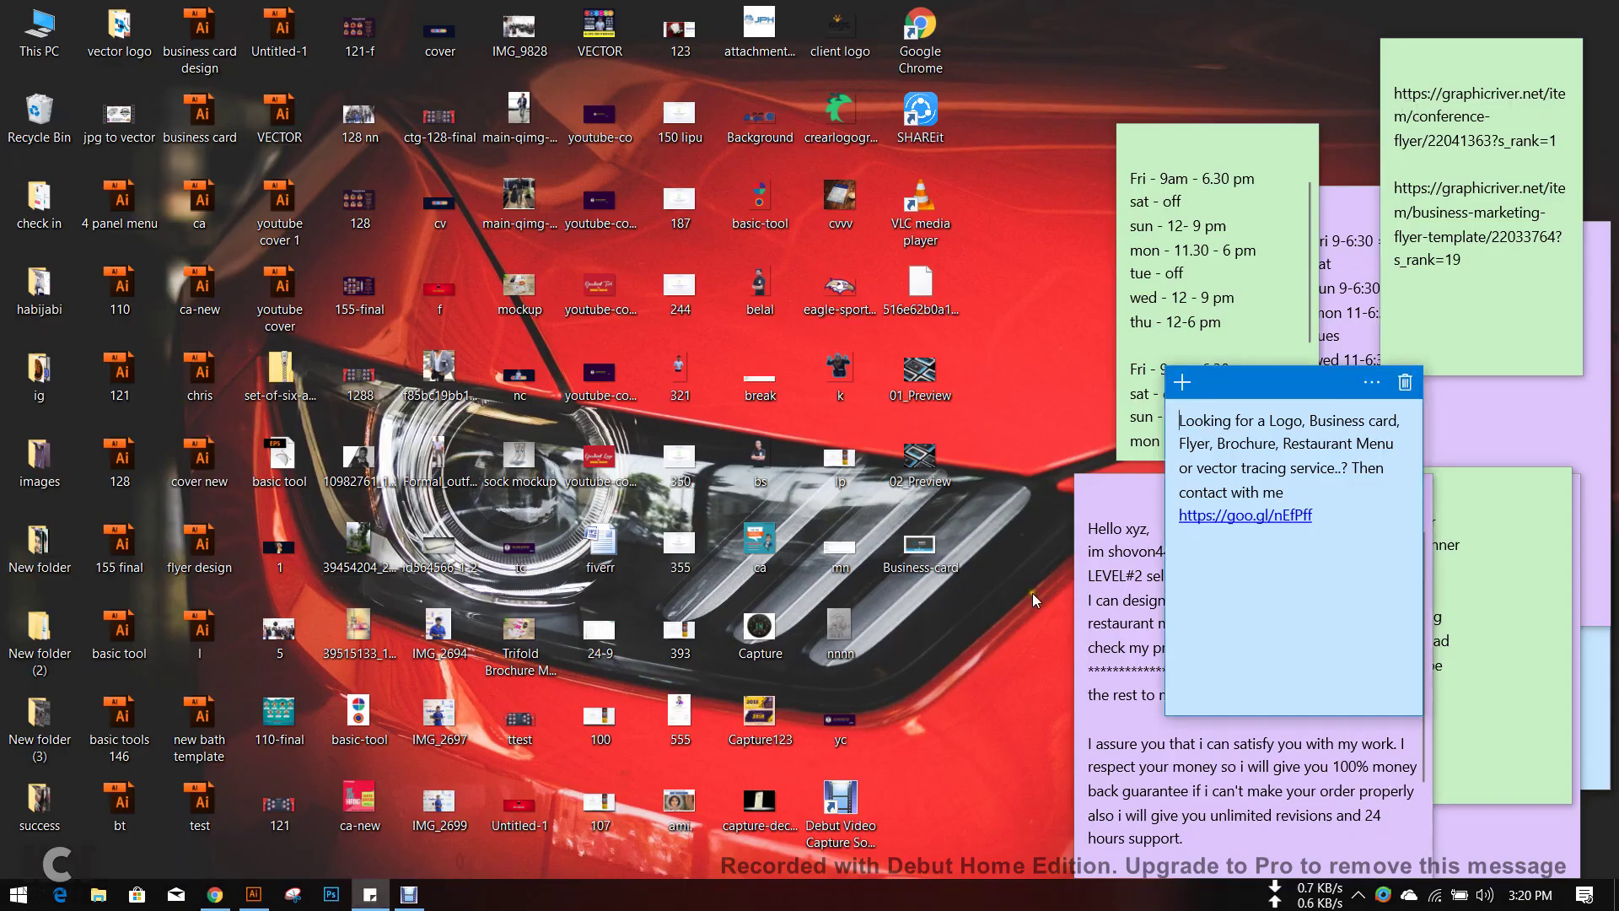
right_click(1004, 464)
click(1046, 548)
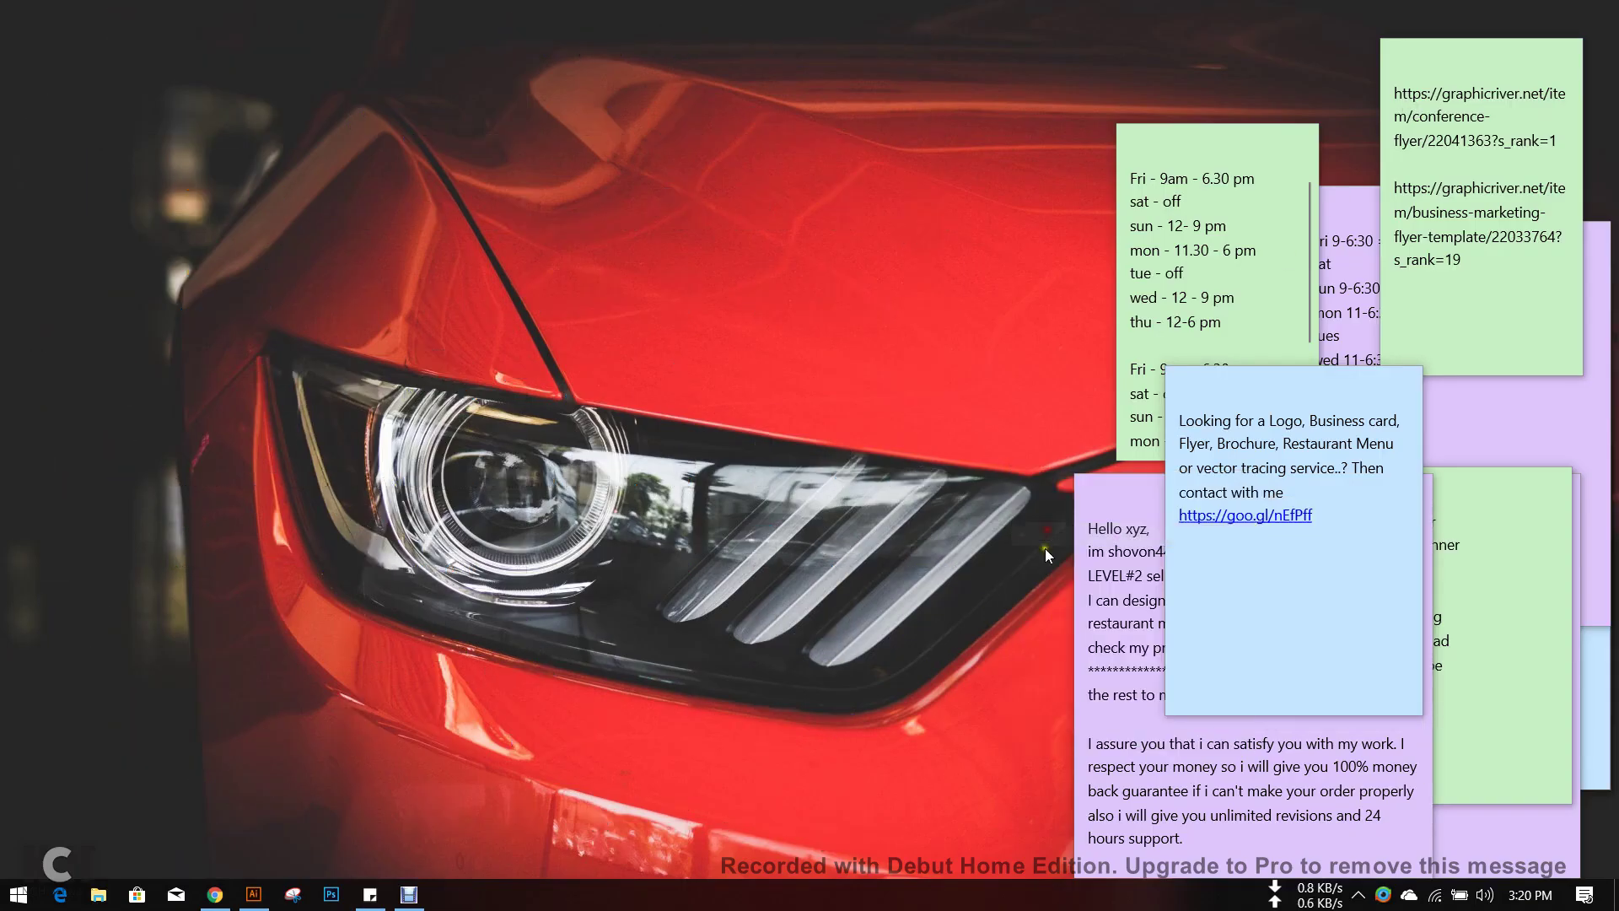
double_click(923, 641)
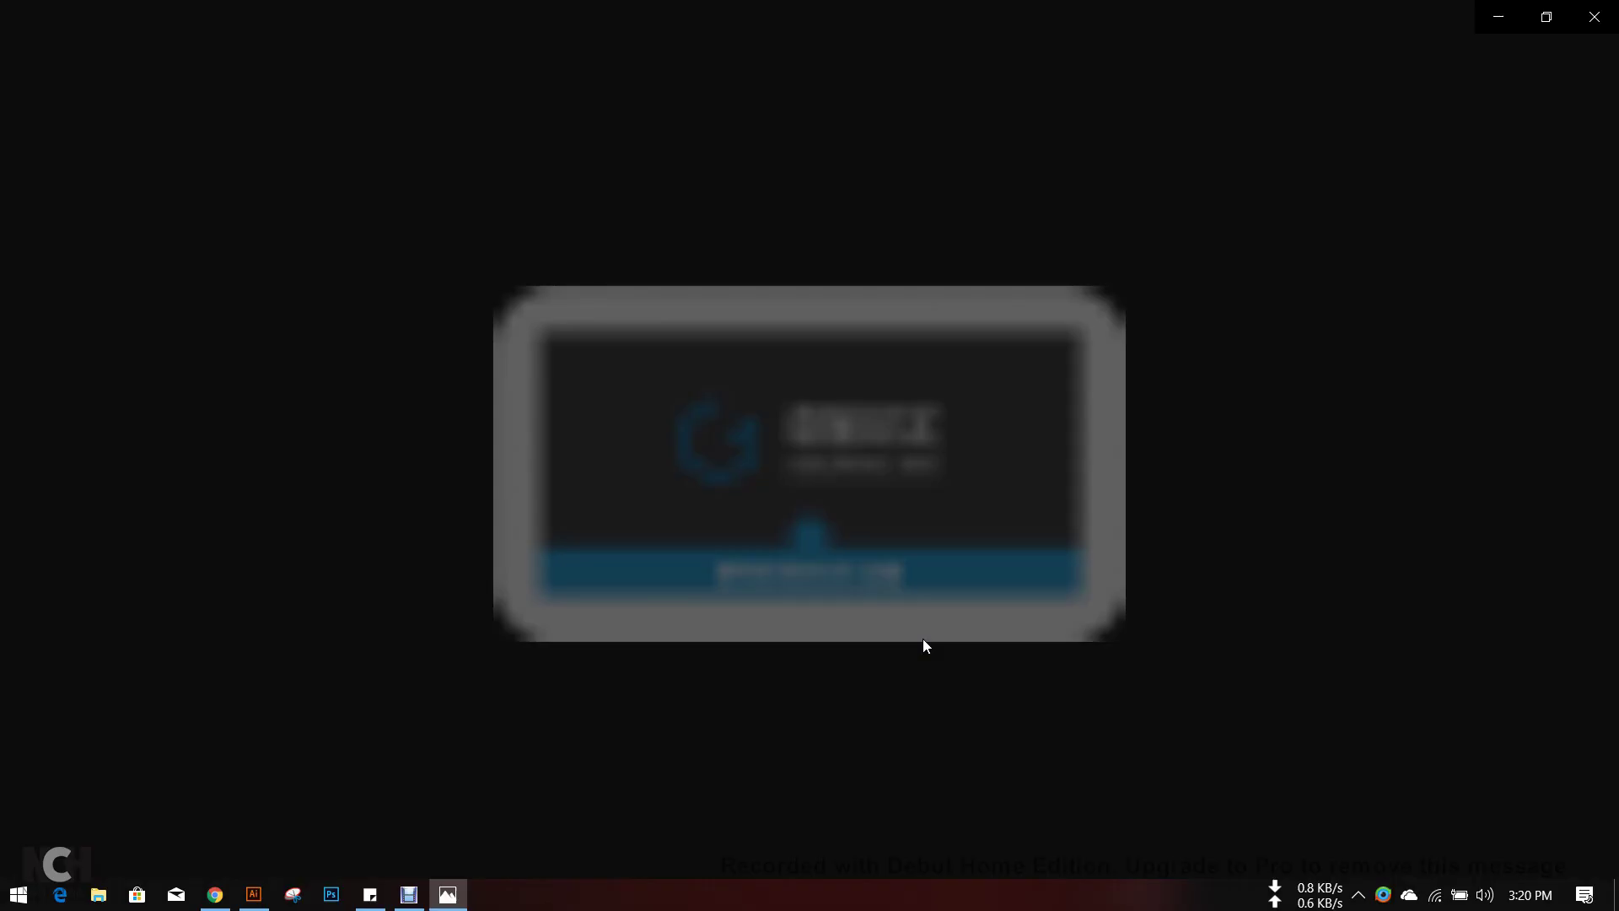
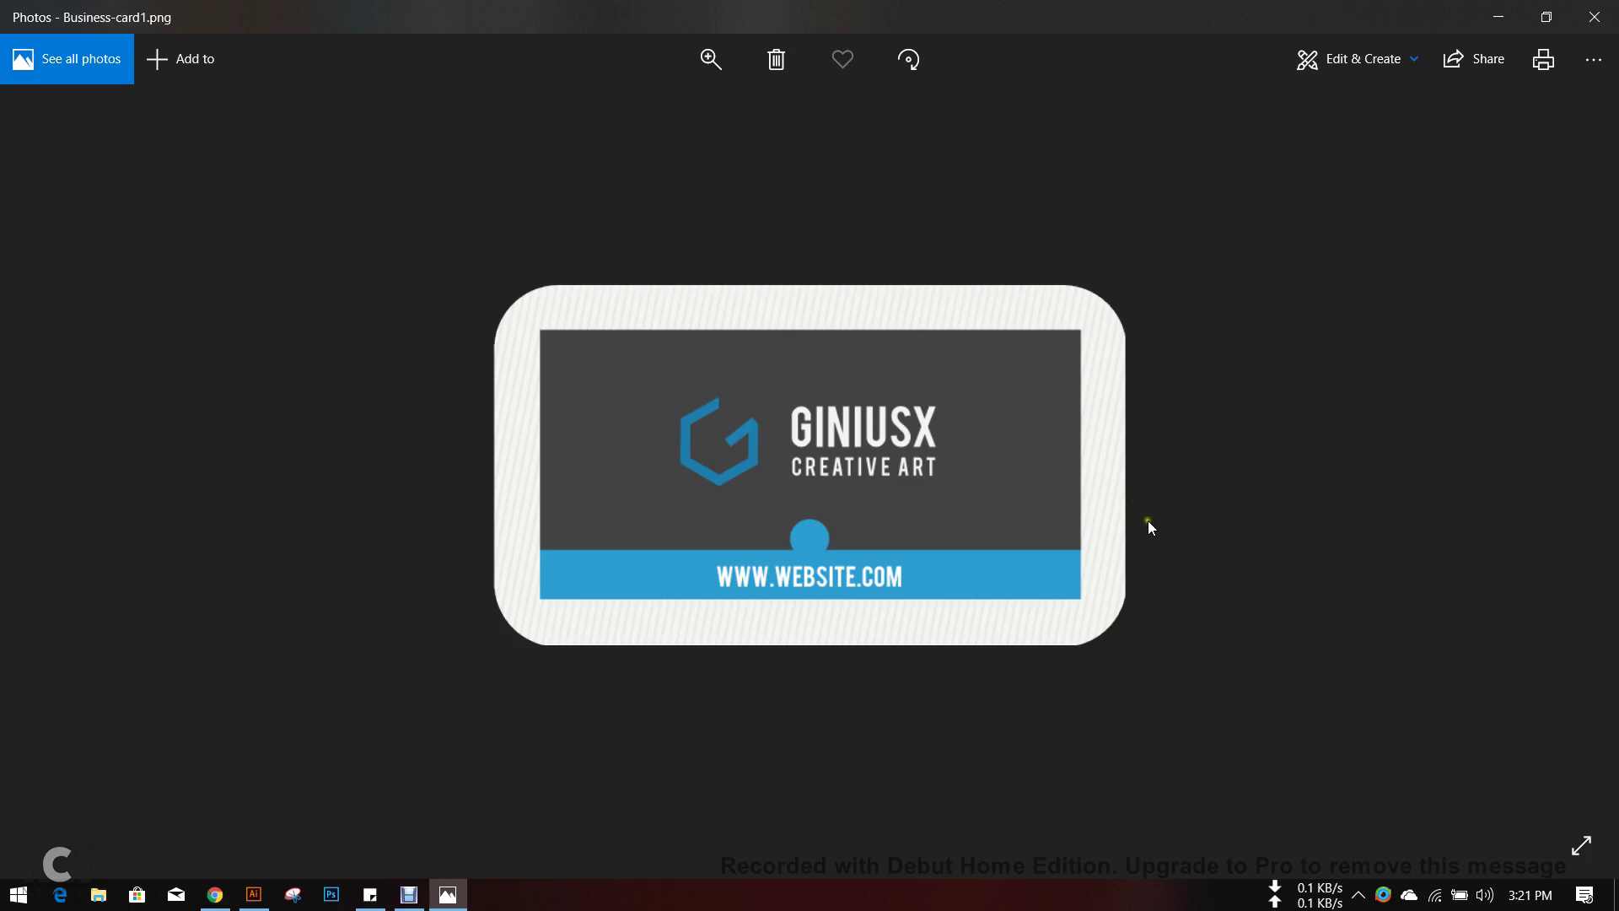
click(1594, 17)
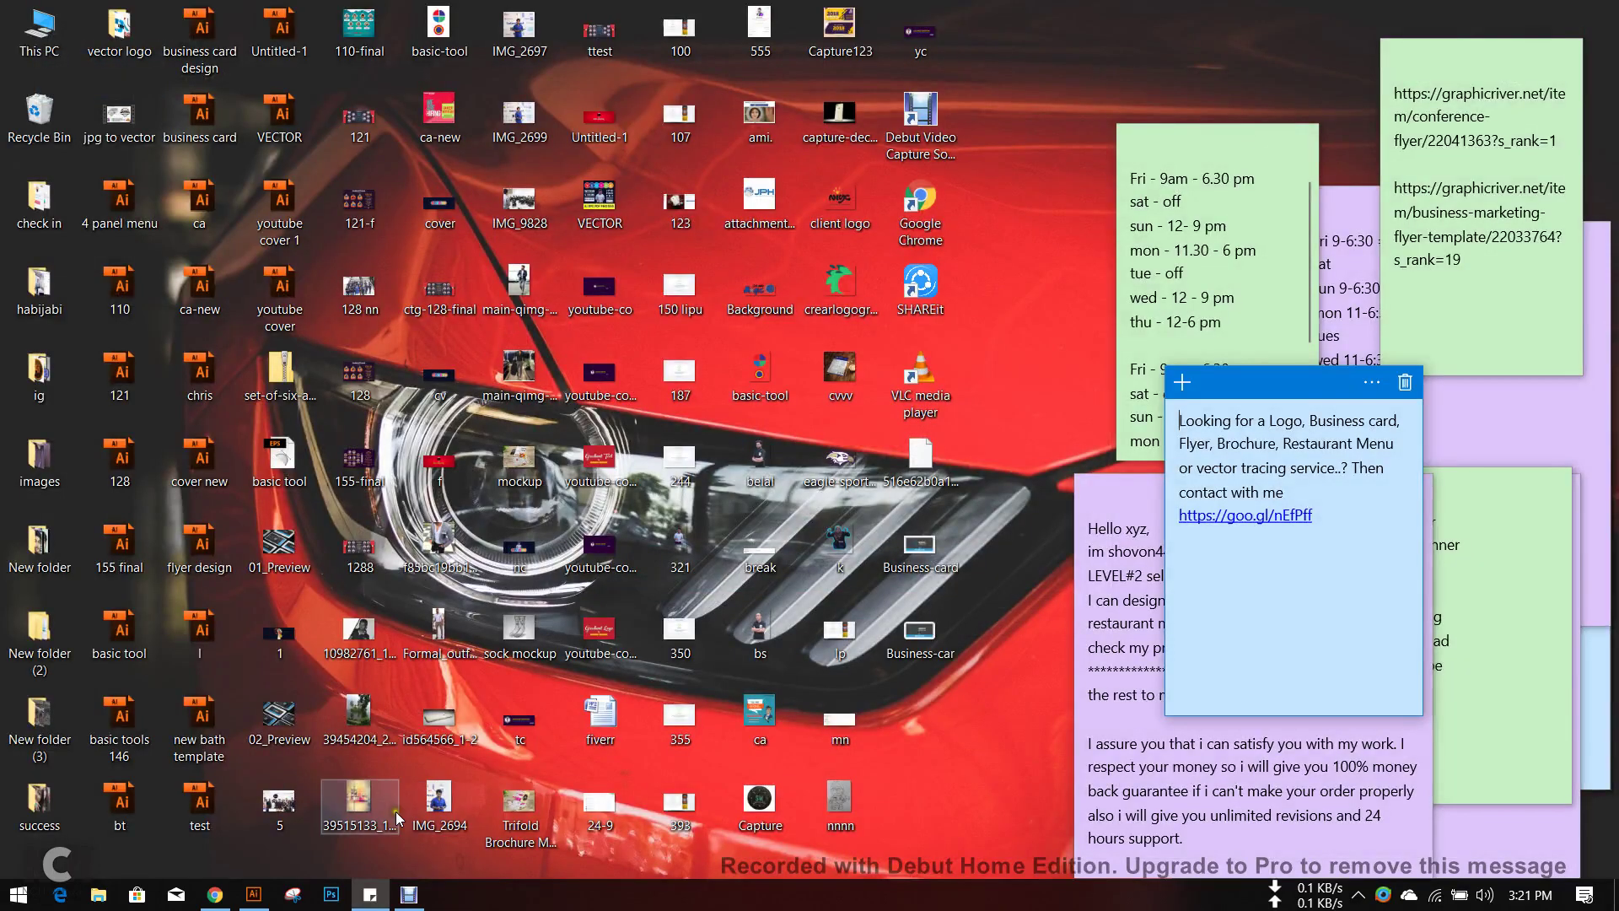
- Switch back to Illustrator and inspect the clipped front card on its artboard
click(253, 894)
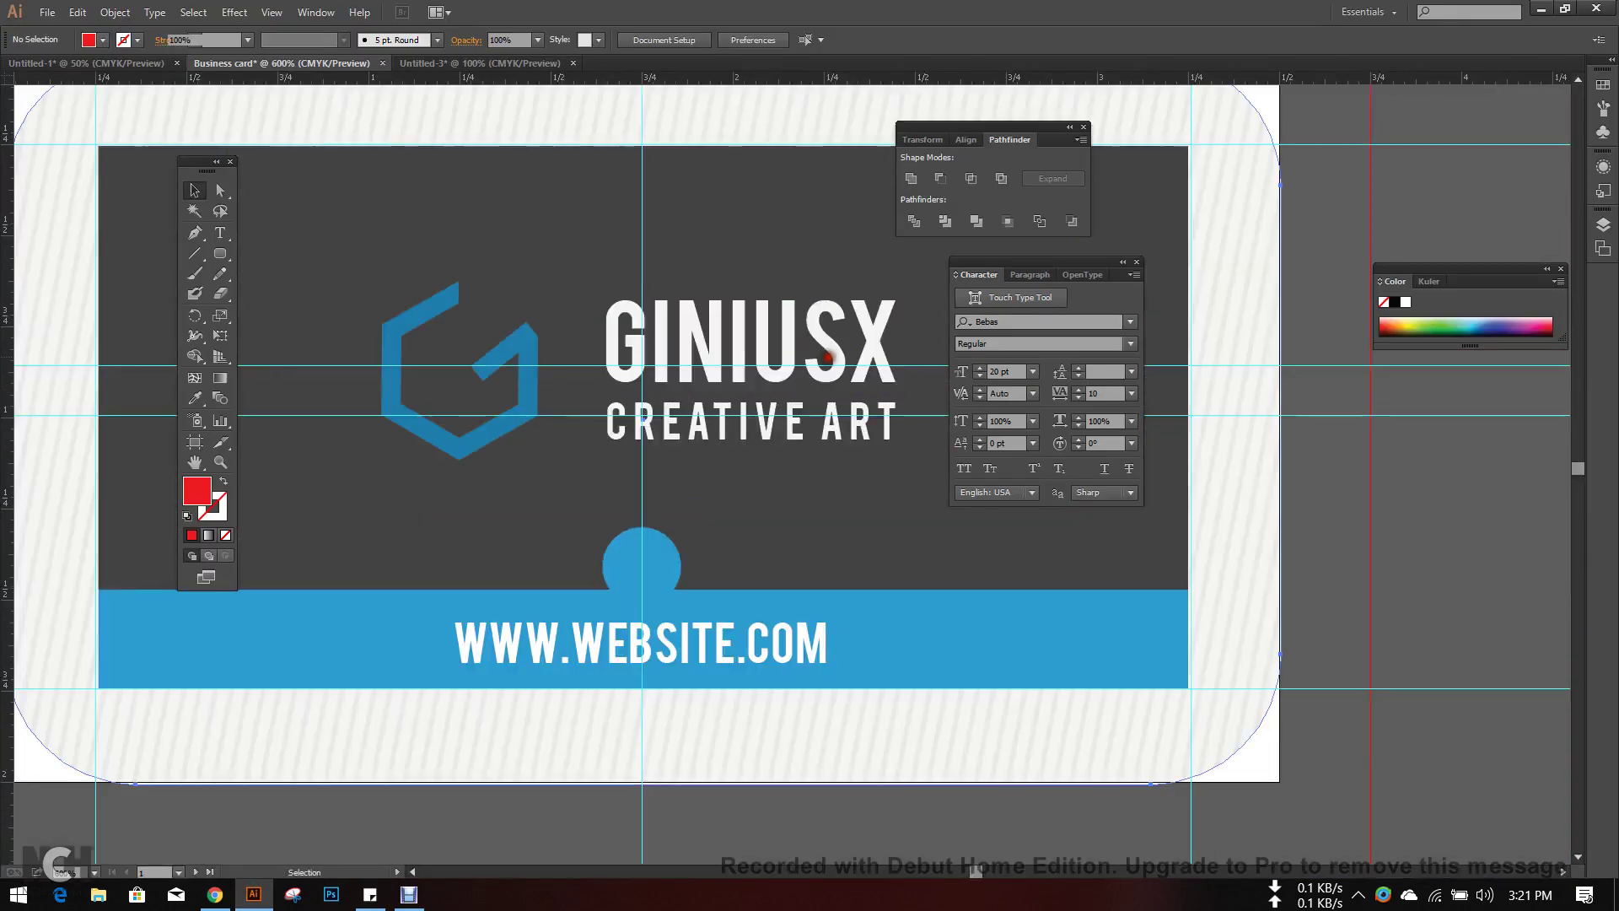
right_click(828, 352)
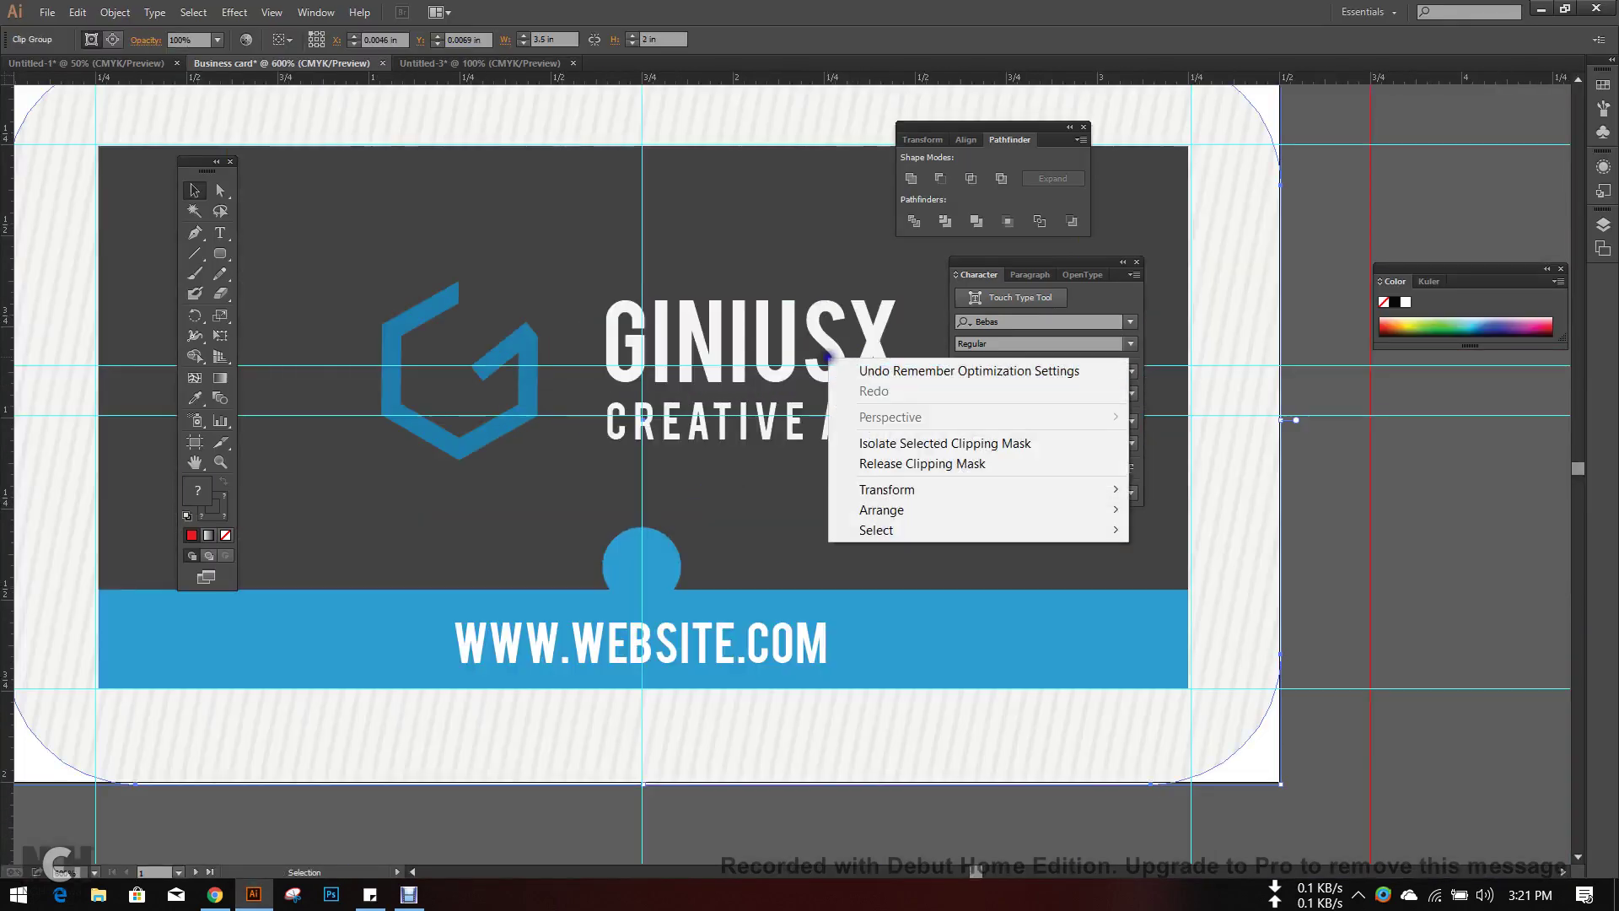
click(1346, 618)
click(852, 430)
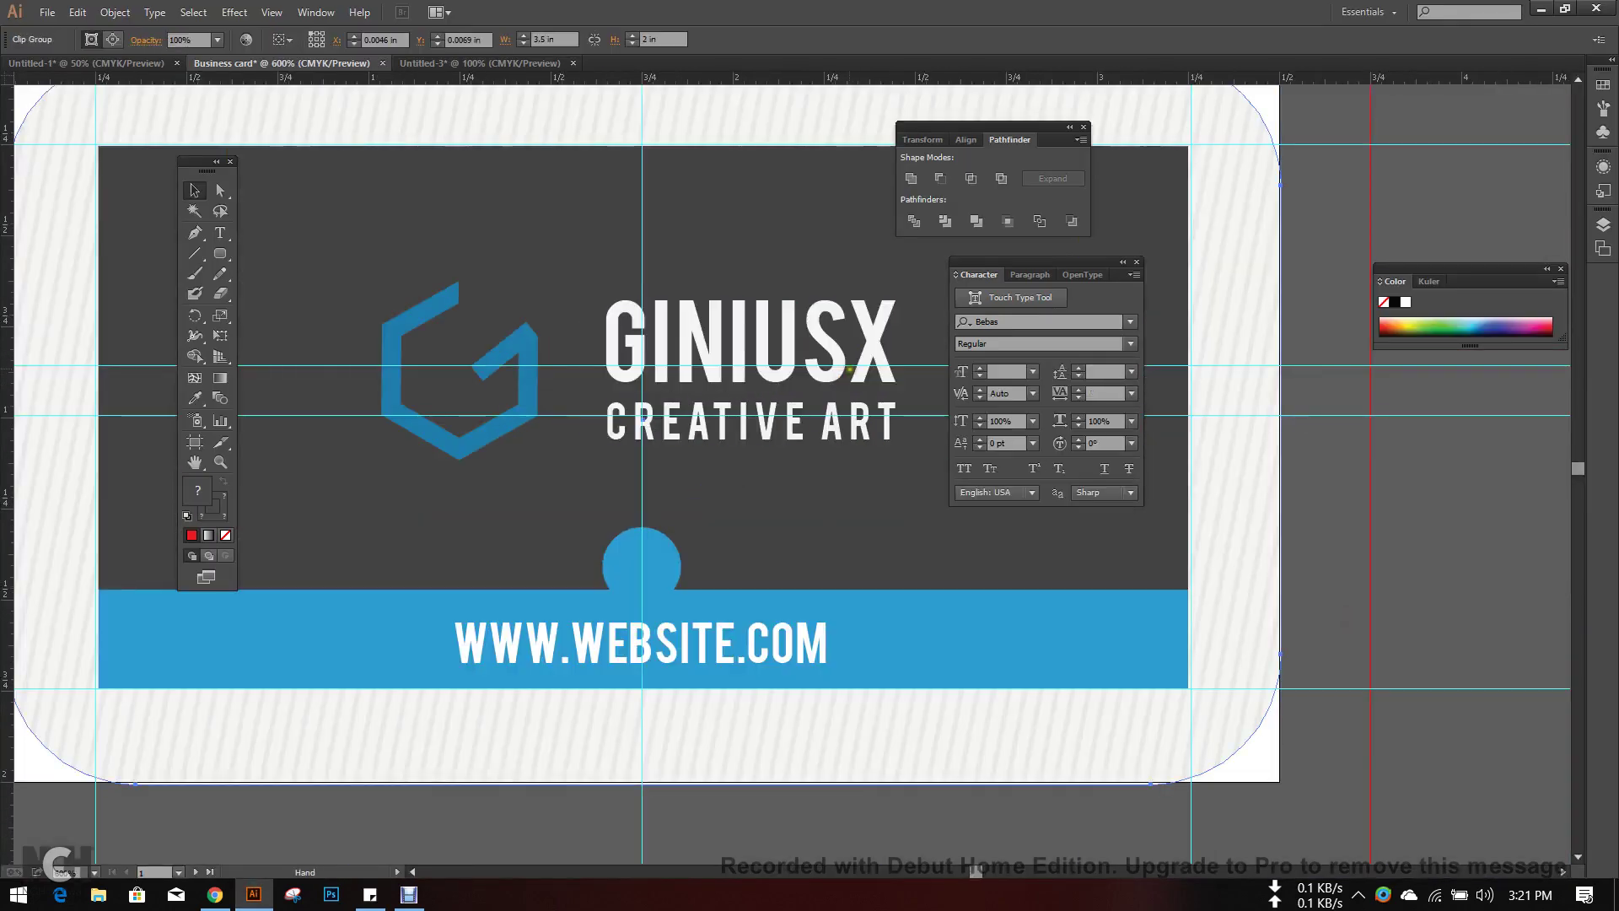
drag(889, 371, 638, 481)
click(1333, 660)
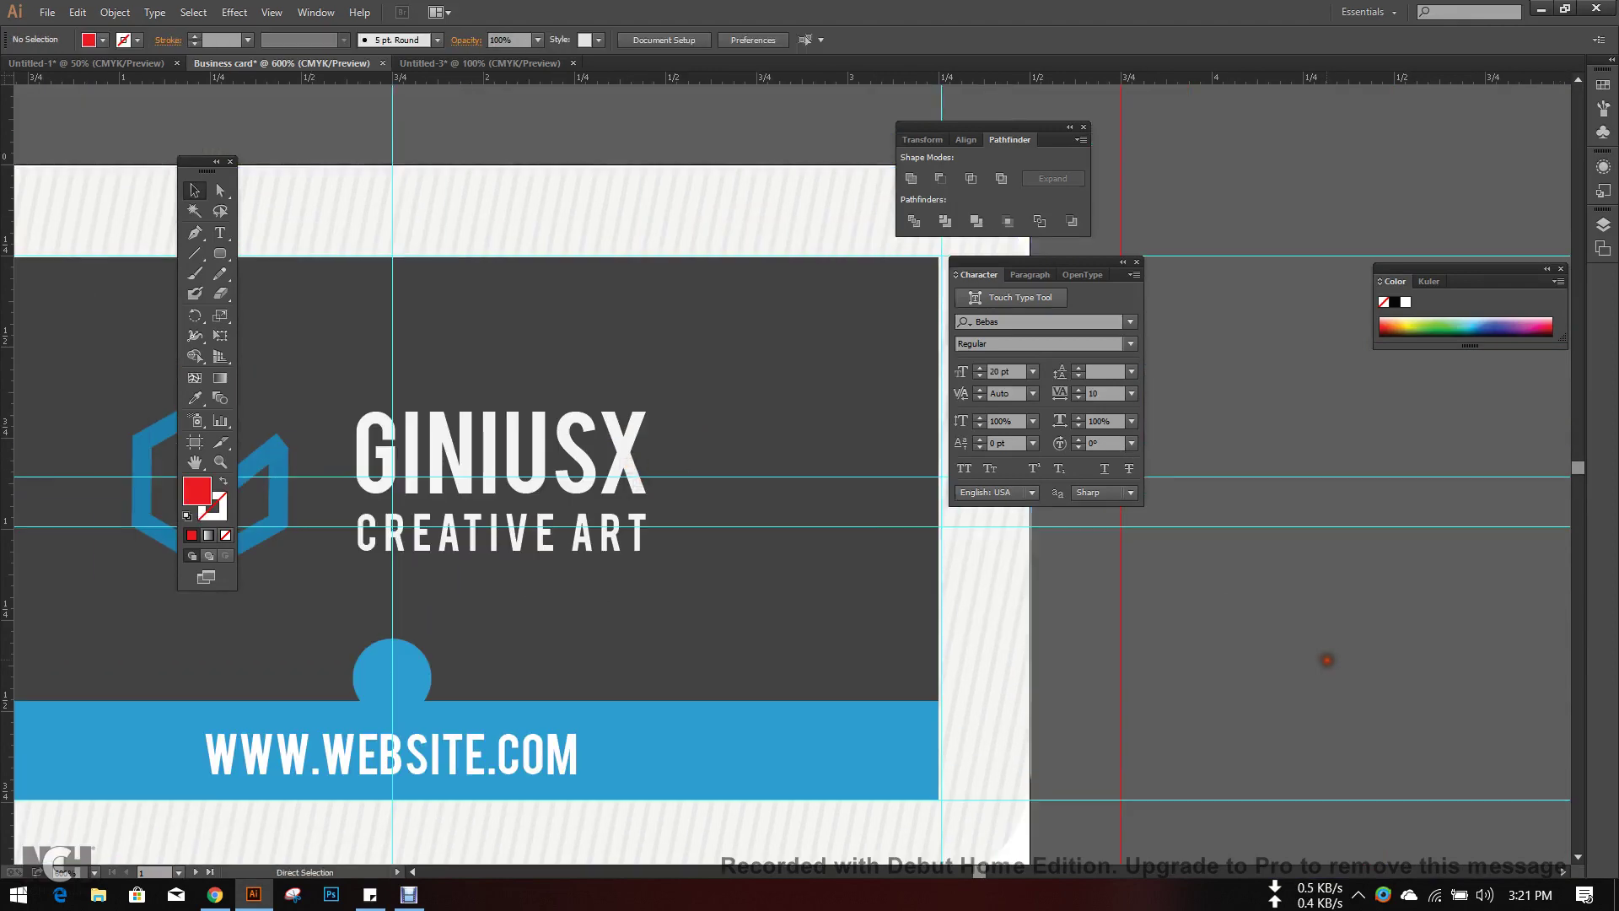
scroll(1329, 661, down, 2)
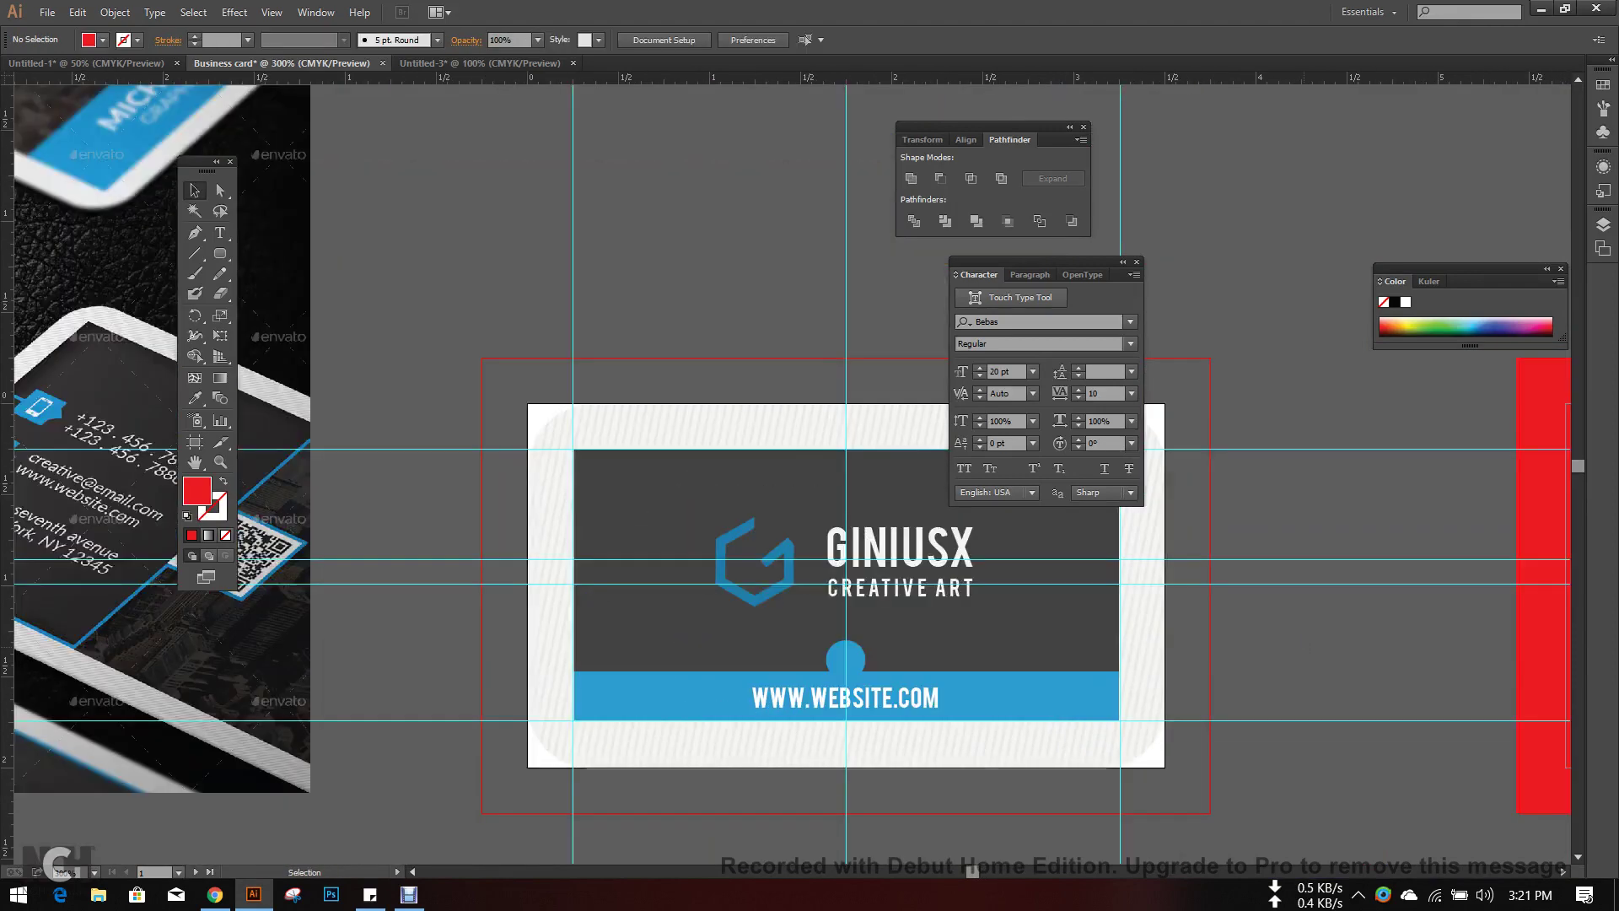
- Add the text GINIUX in Bebas above the front card and scale it up to about 50 pt
drag(650, 271, 481, 314)
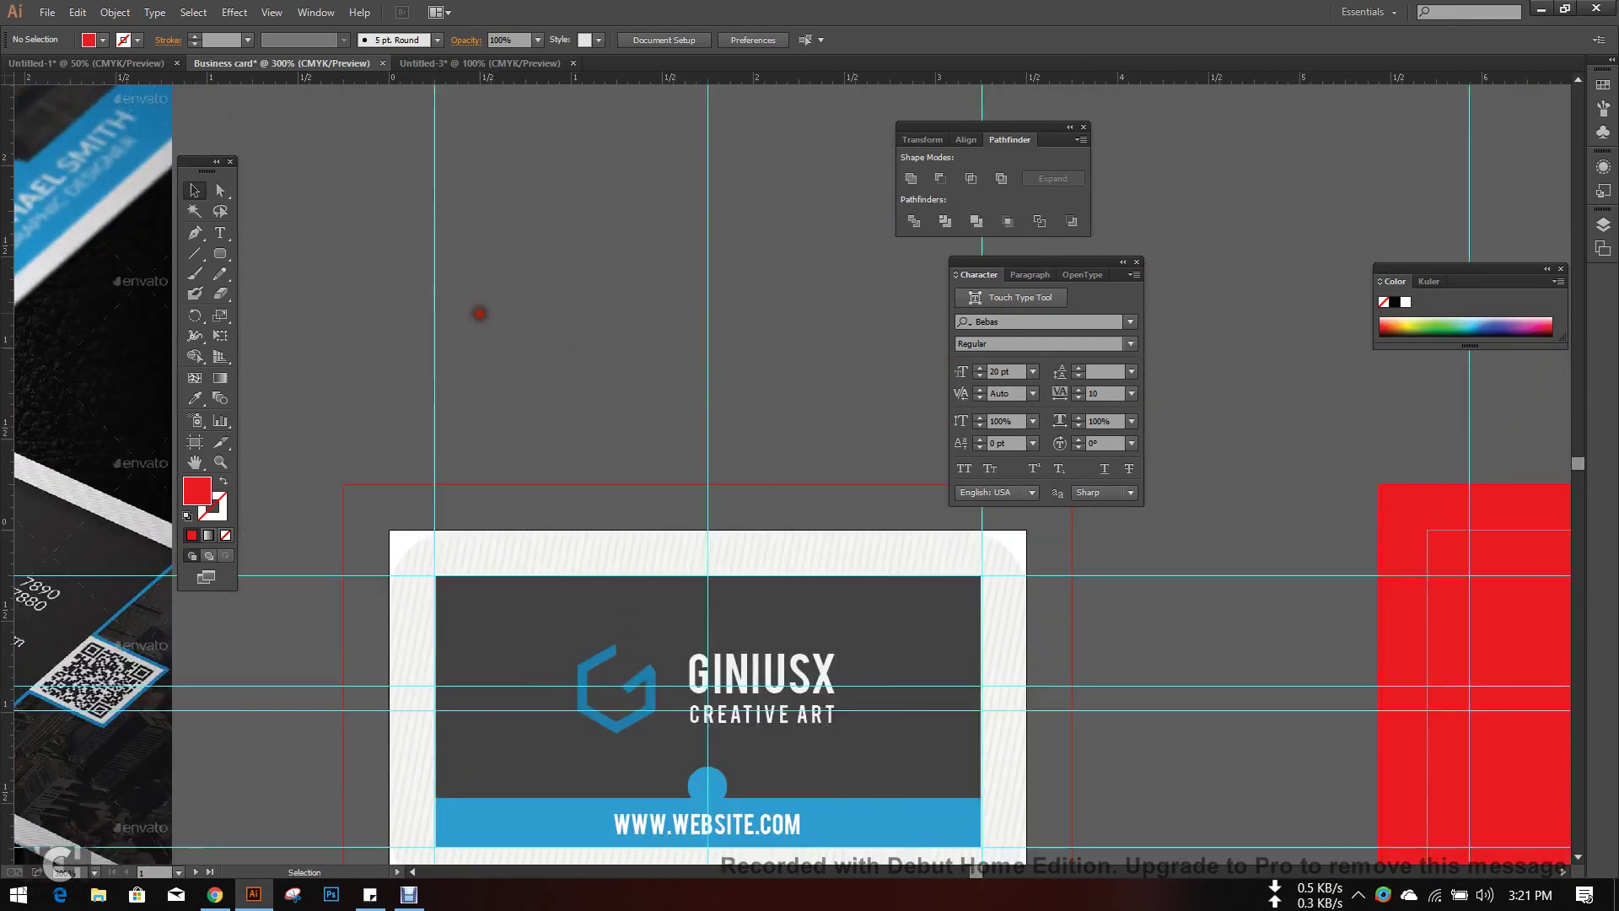
click(228, 239)
click(463, 229)
text(GI)
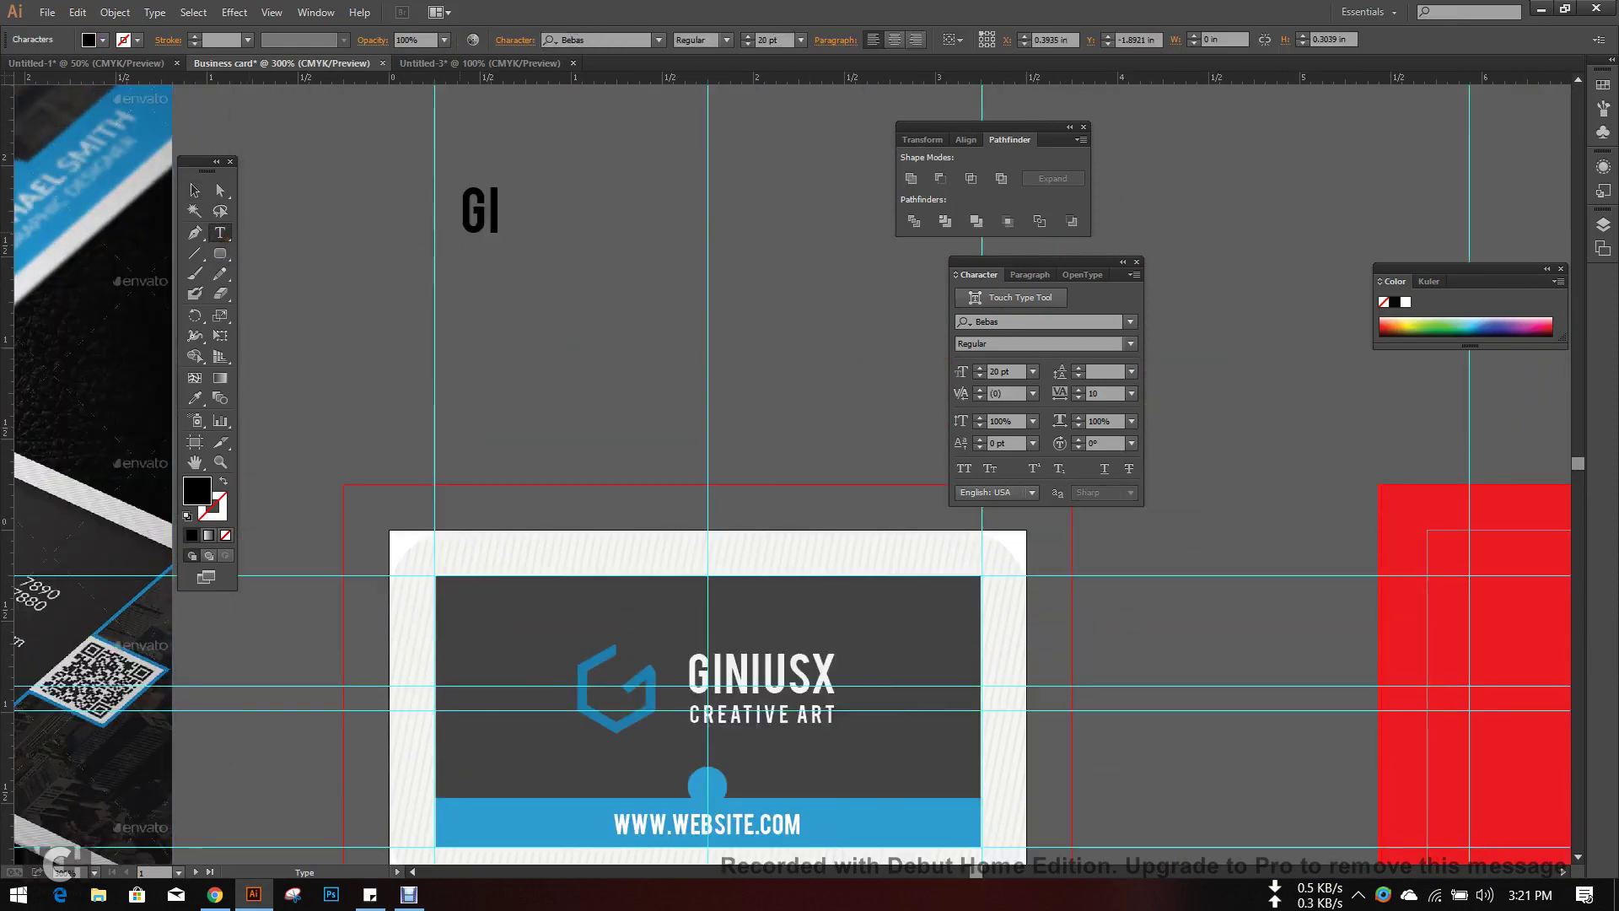
text(NIUX)
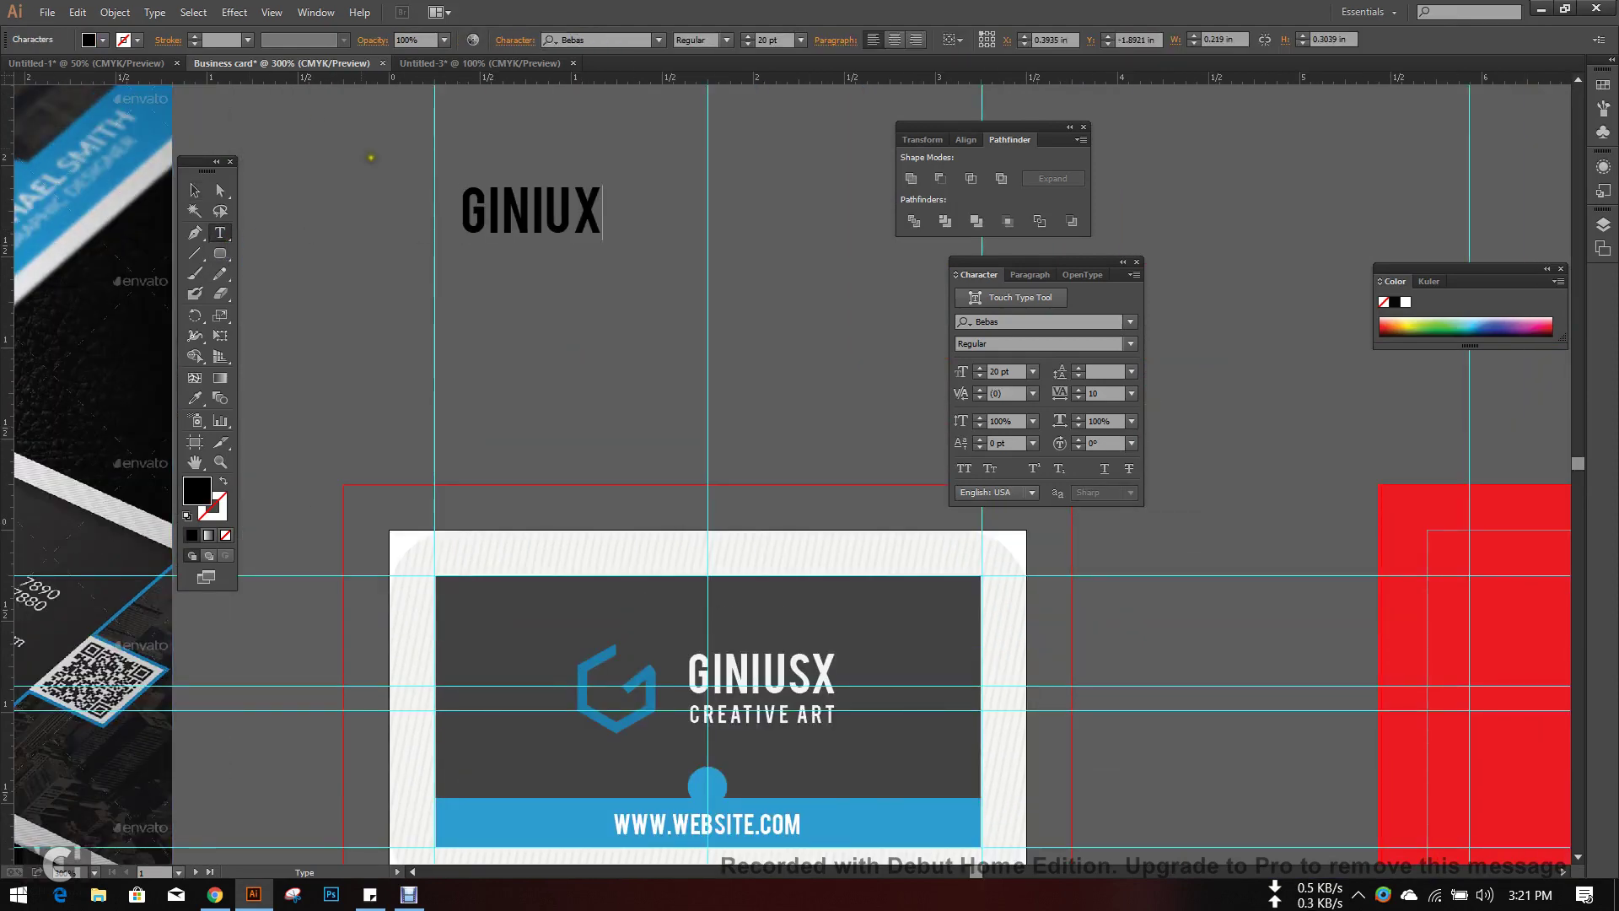
click(187, 185)
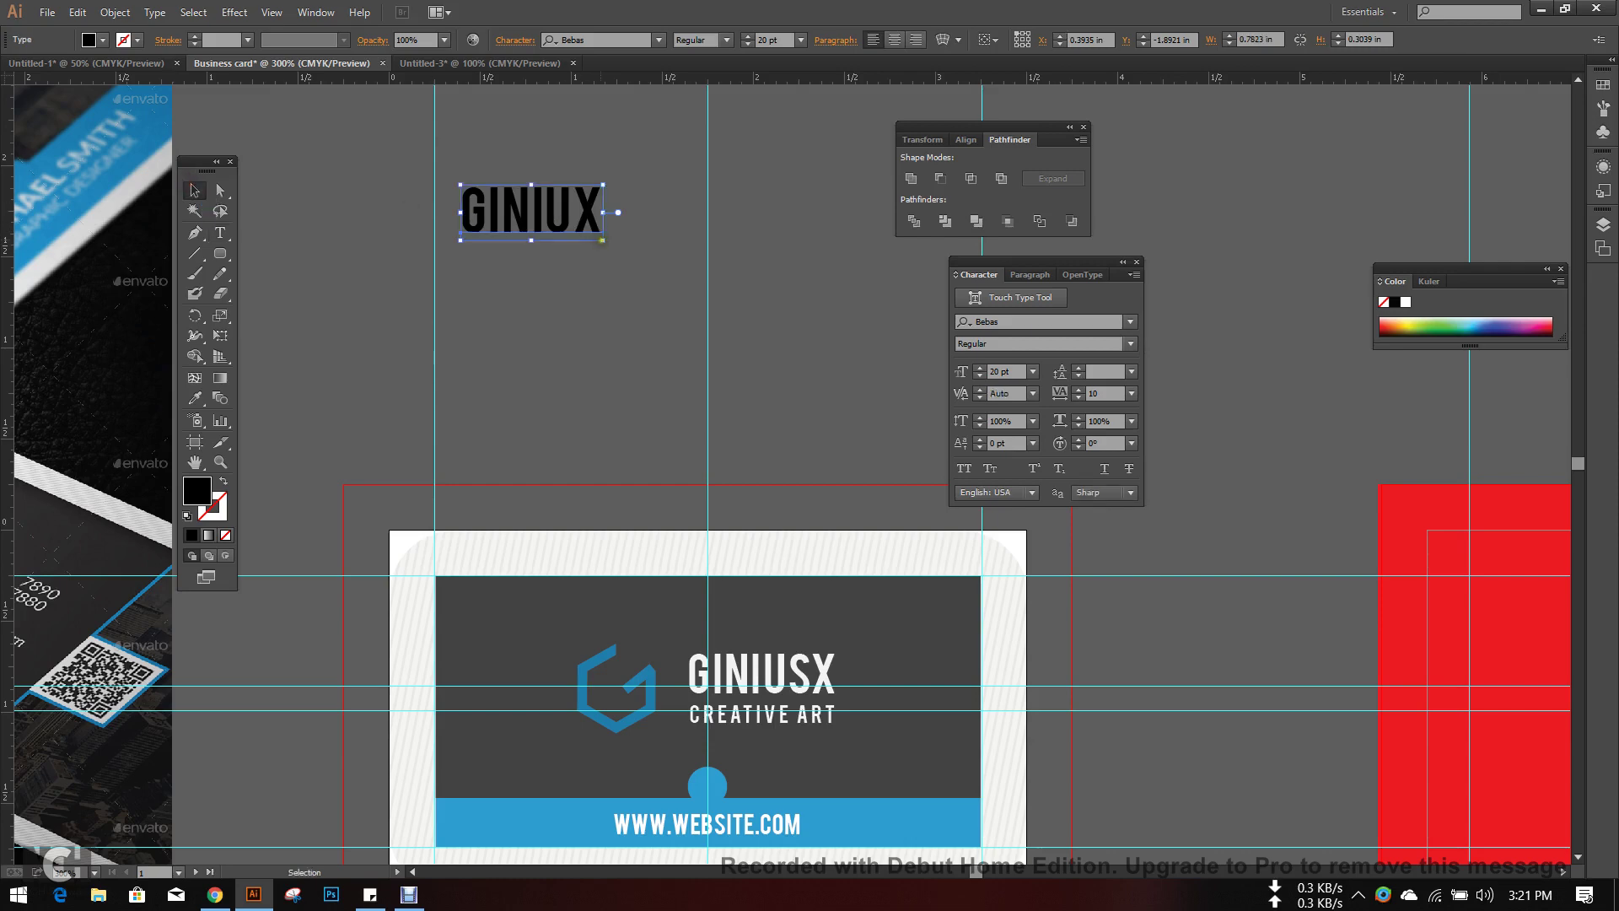
drag(602, 240, 820, 380)
- Fill the large GINIUX text with off-white and set its opacity to 40%
click(104, 41)
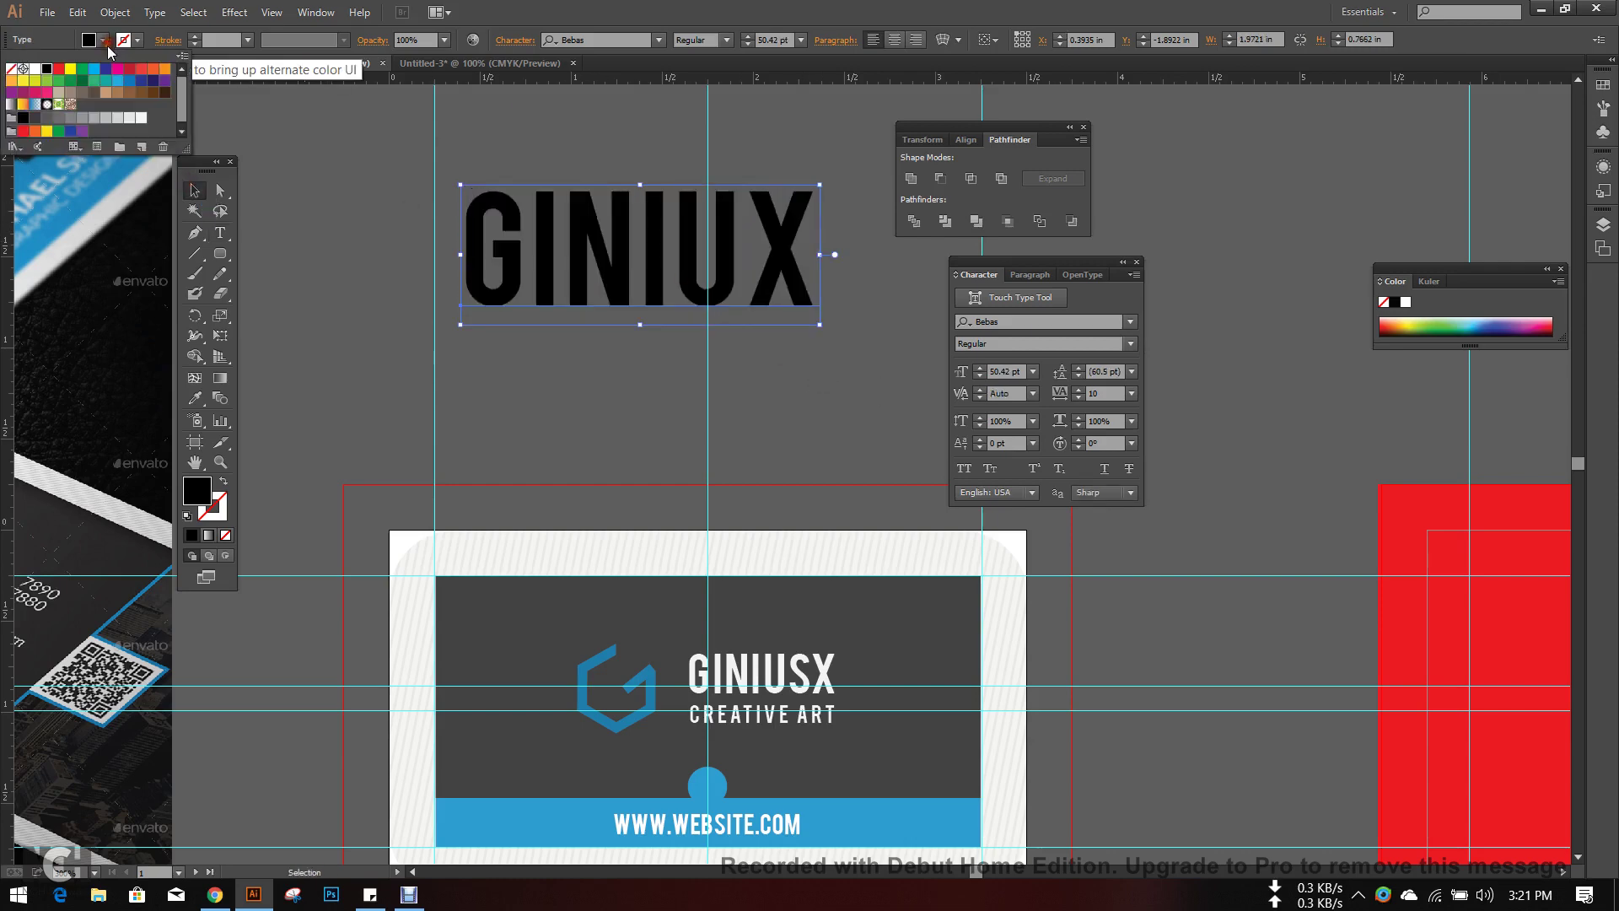
click(140, 117)
click(328, 108)
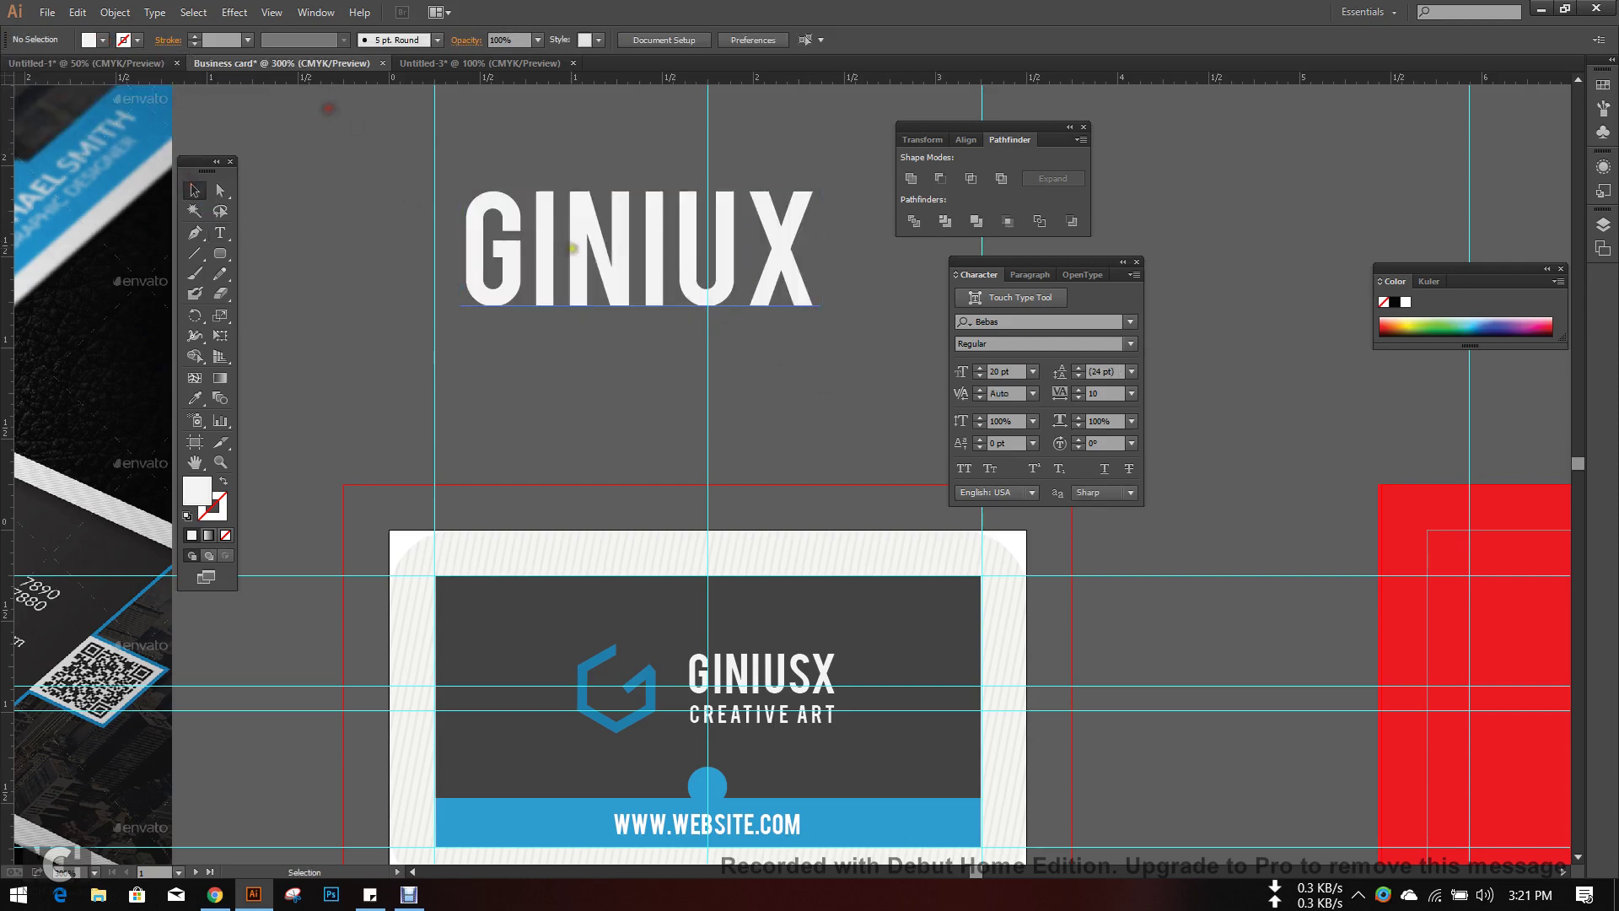
click(571, 249)
click(445, 40)
click(498, 116)
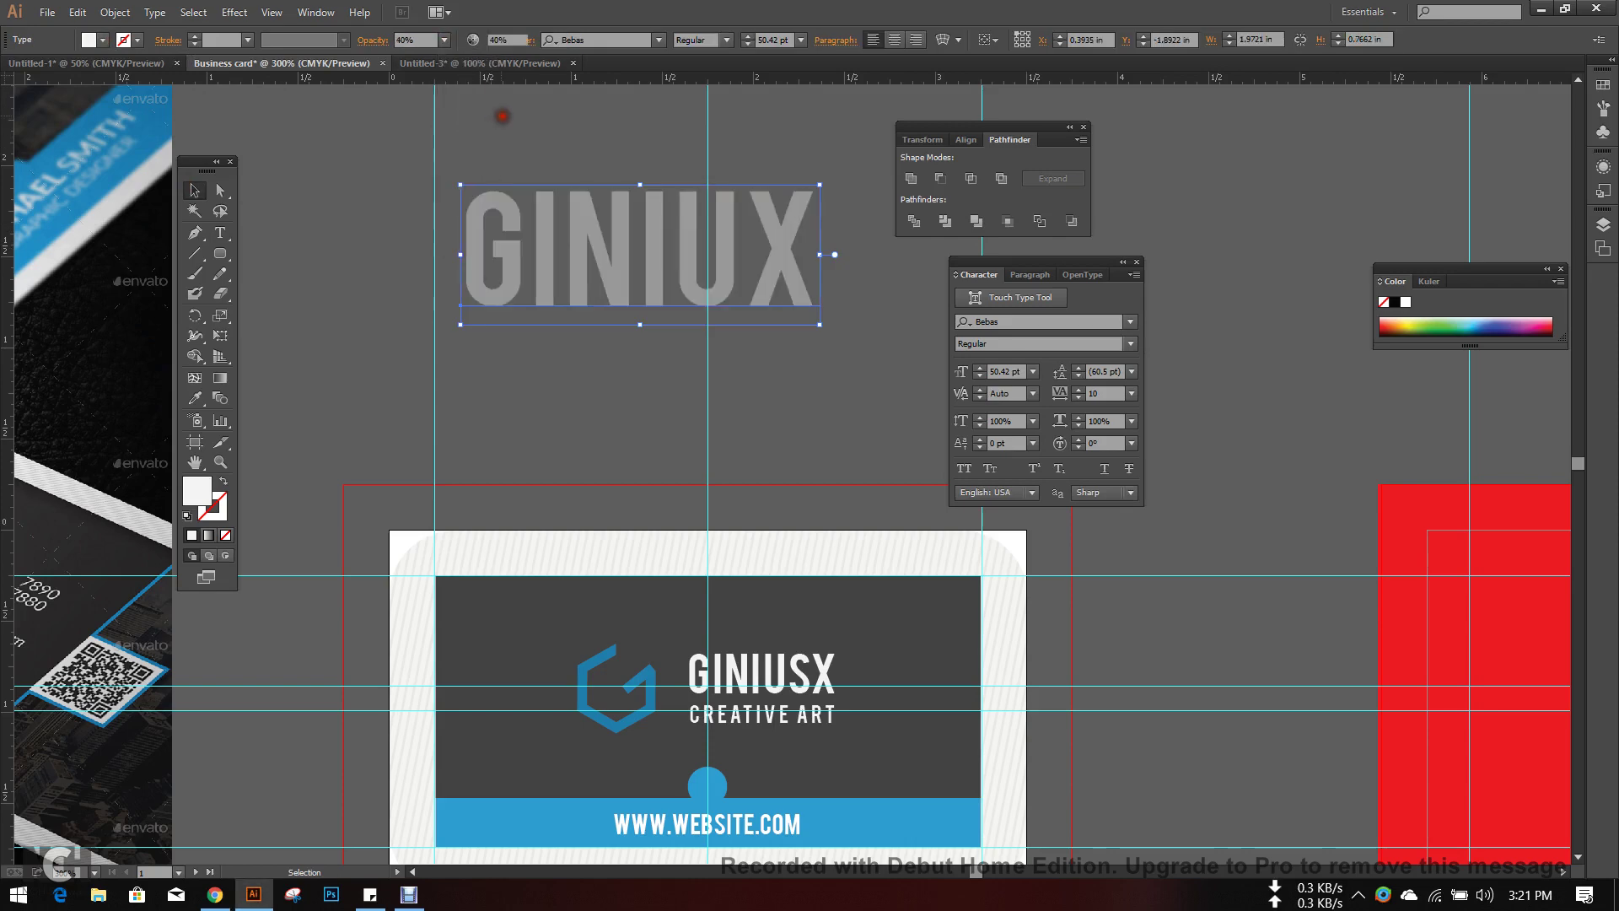
- Try the faded GINIUX text across the front card's upper edge, and move it back to the empty area above
drag(686, 194, 767, 524)
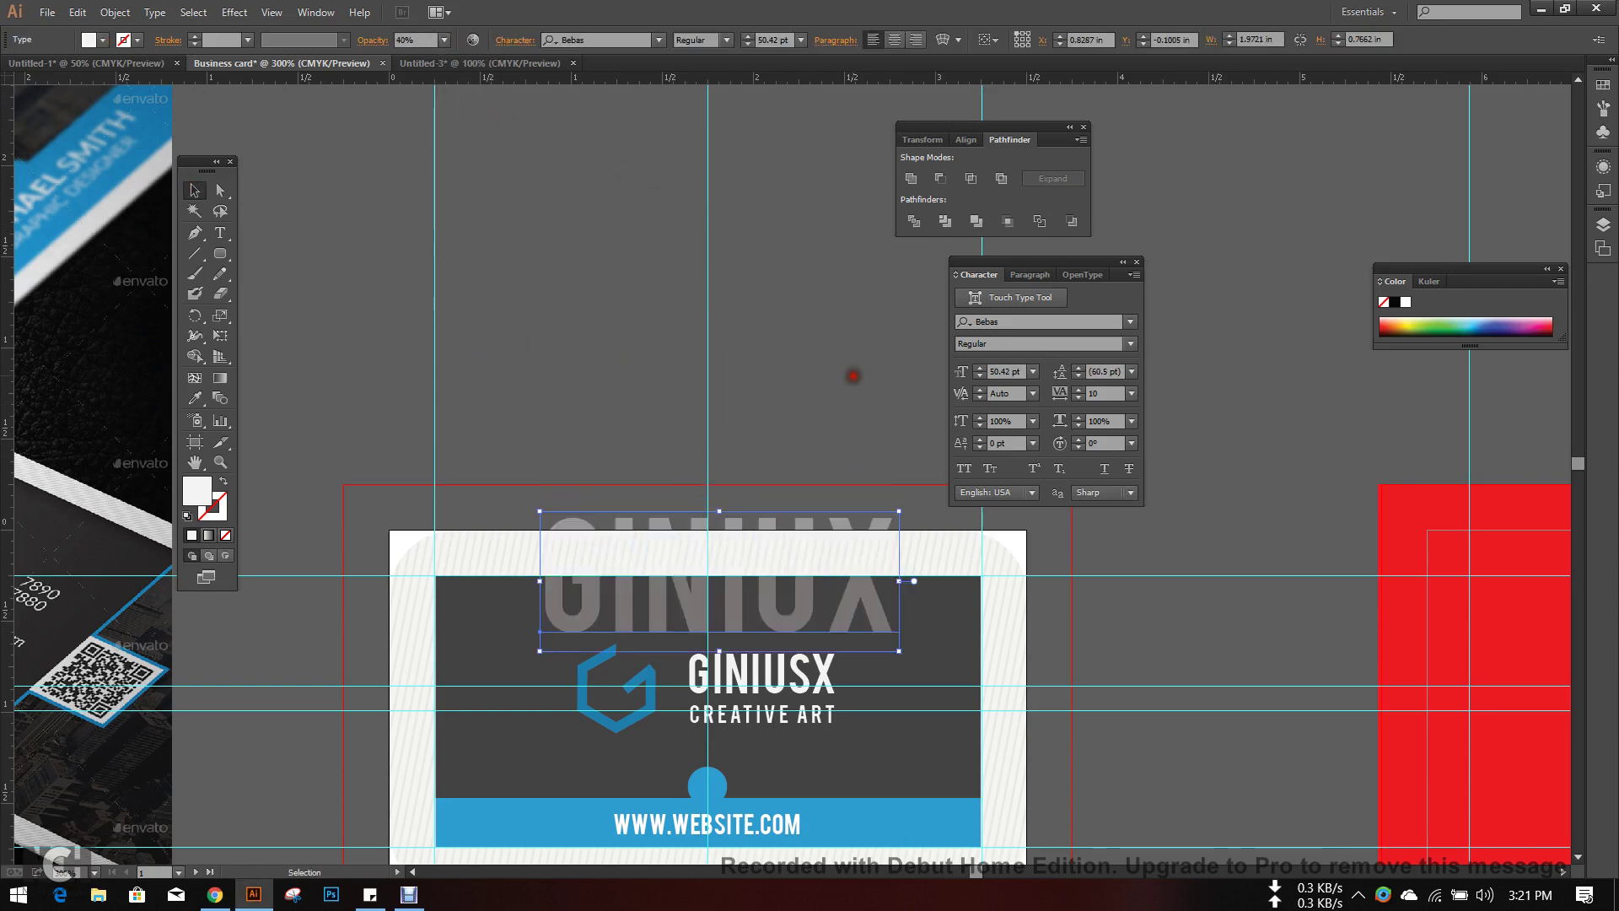
click(853, 376)
drag(882, 526, 730, 316)
click(842, 326)
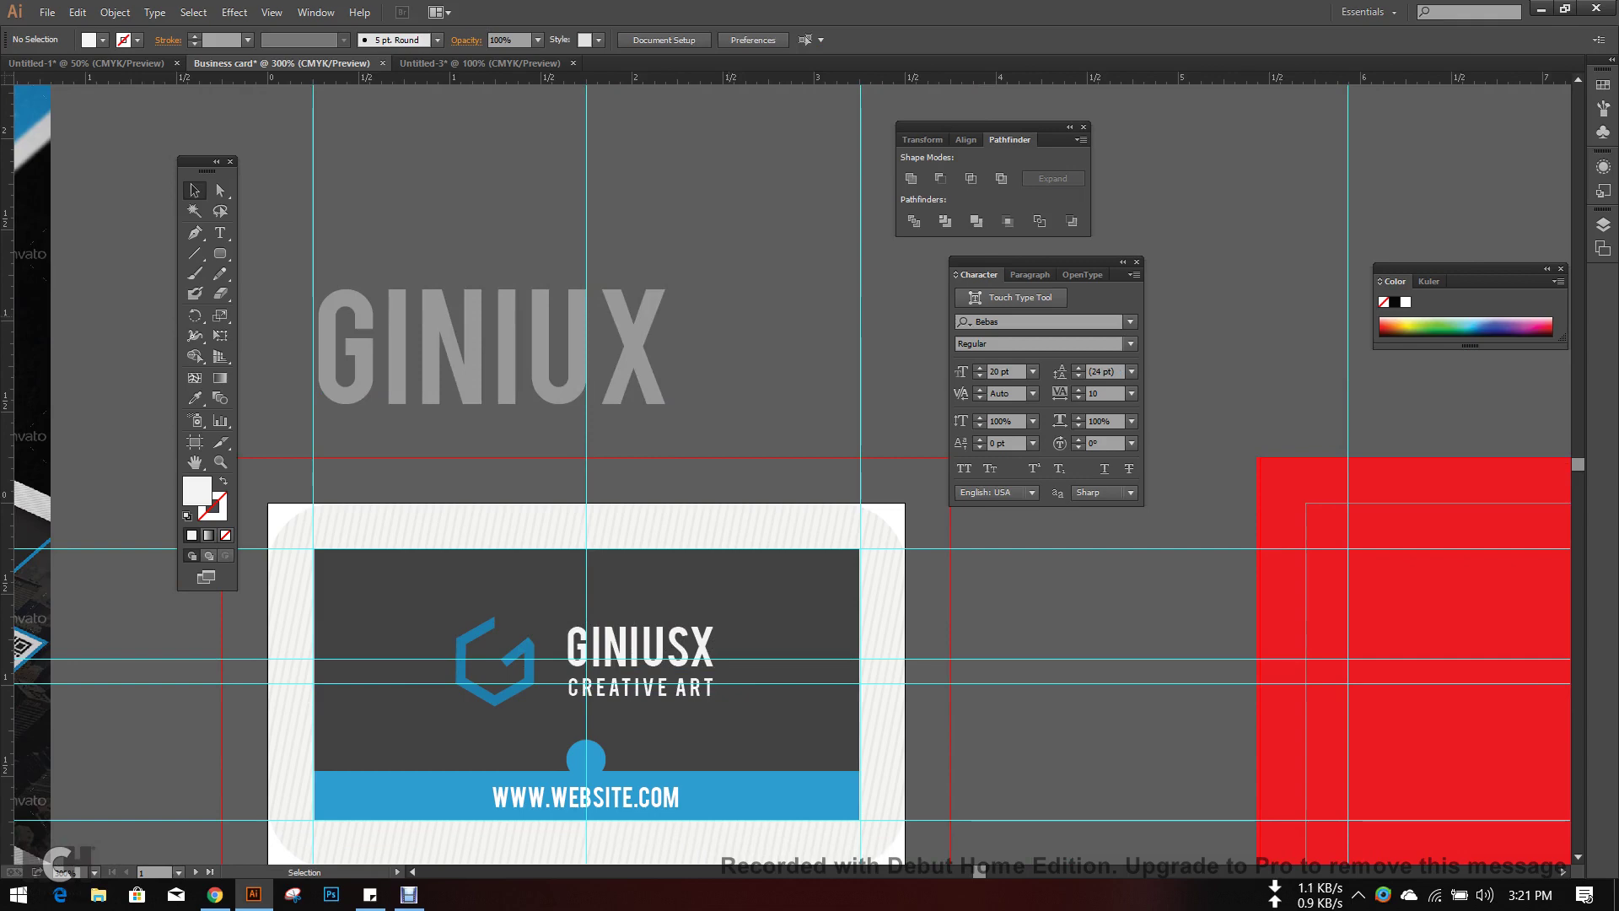
- Switch to Chrome and search Google Images in a new tab for "transparent business card"
click(215, 894)
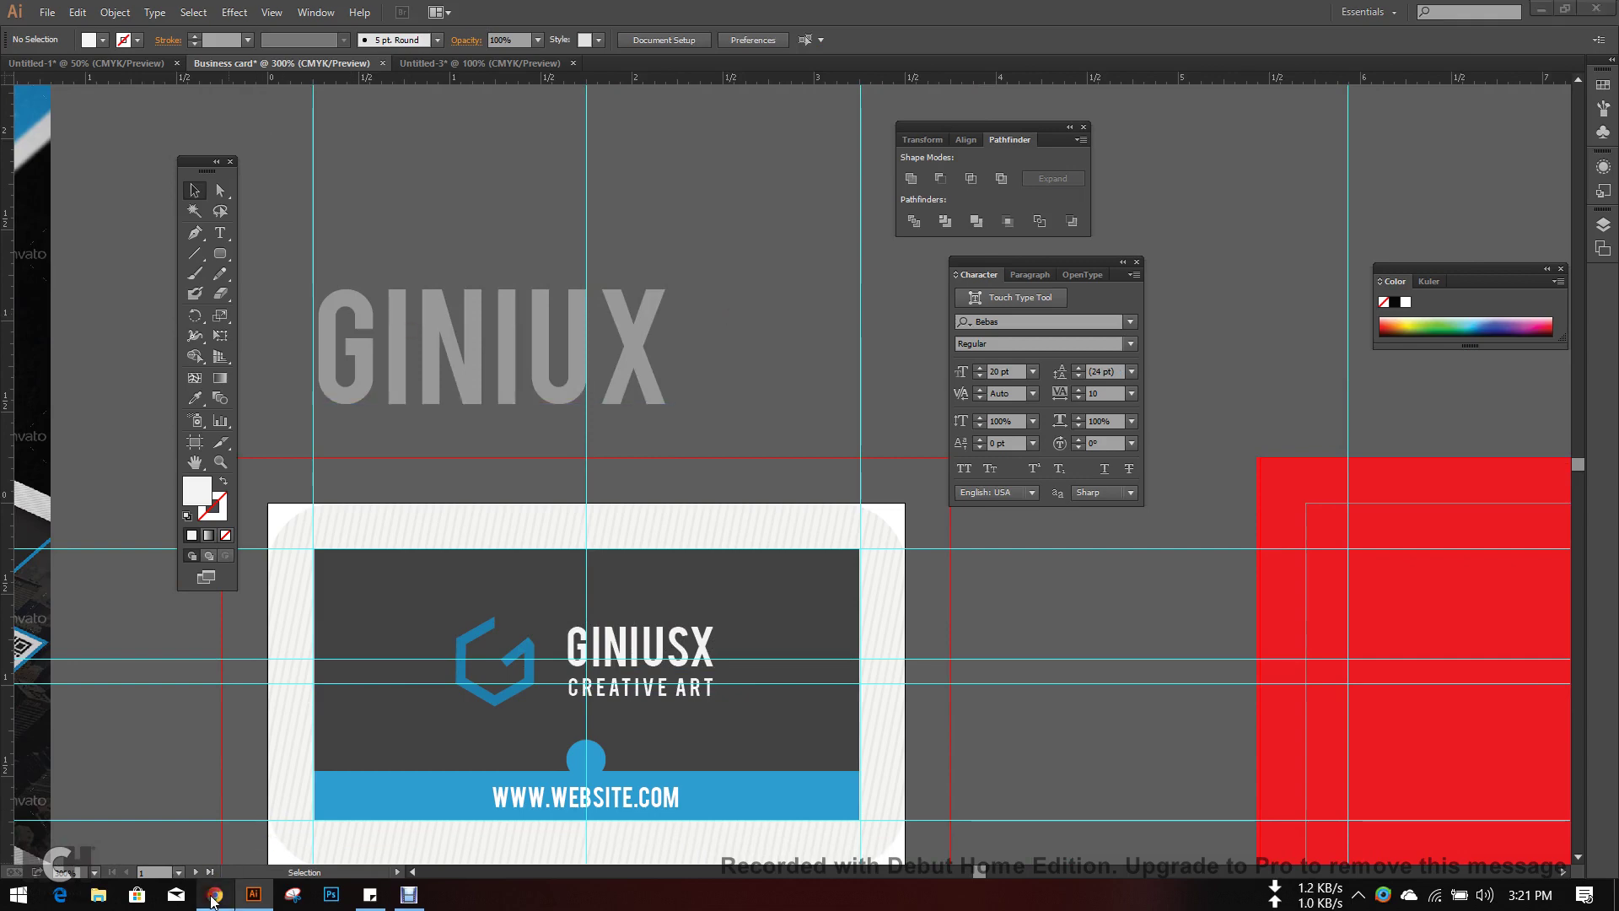
click(1408, 19)
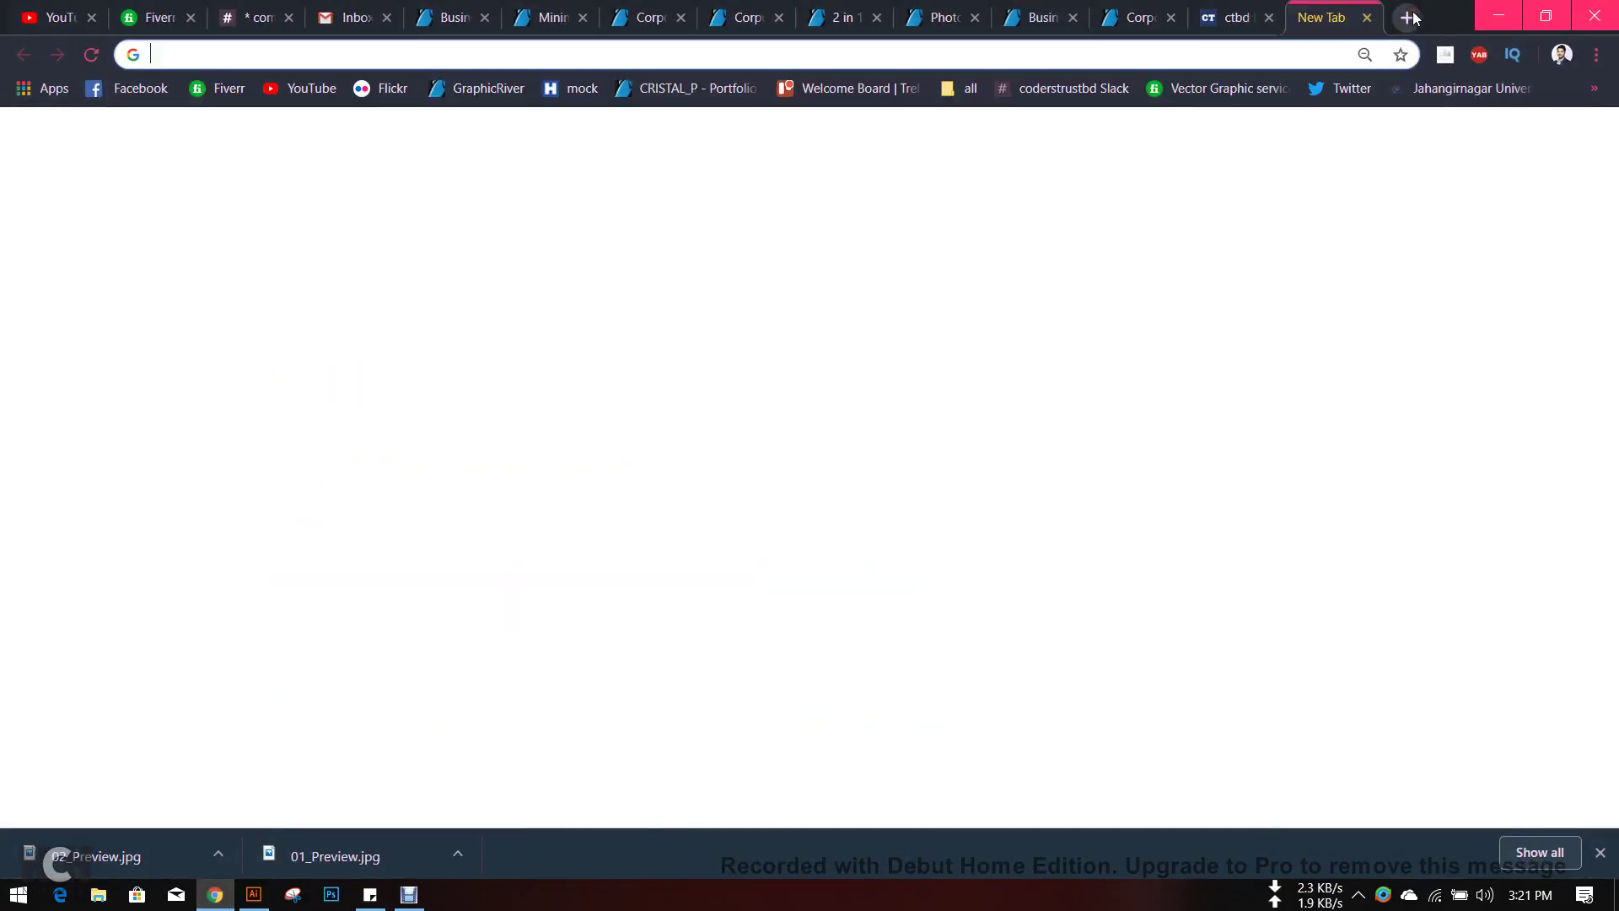
text(trans)
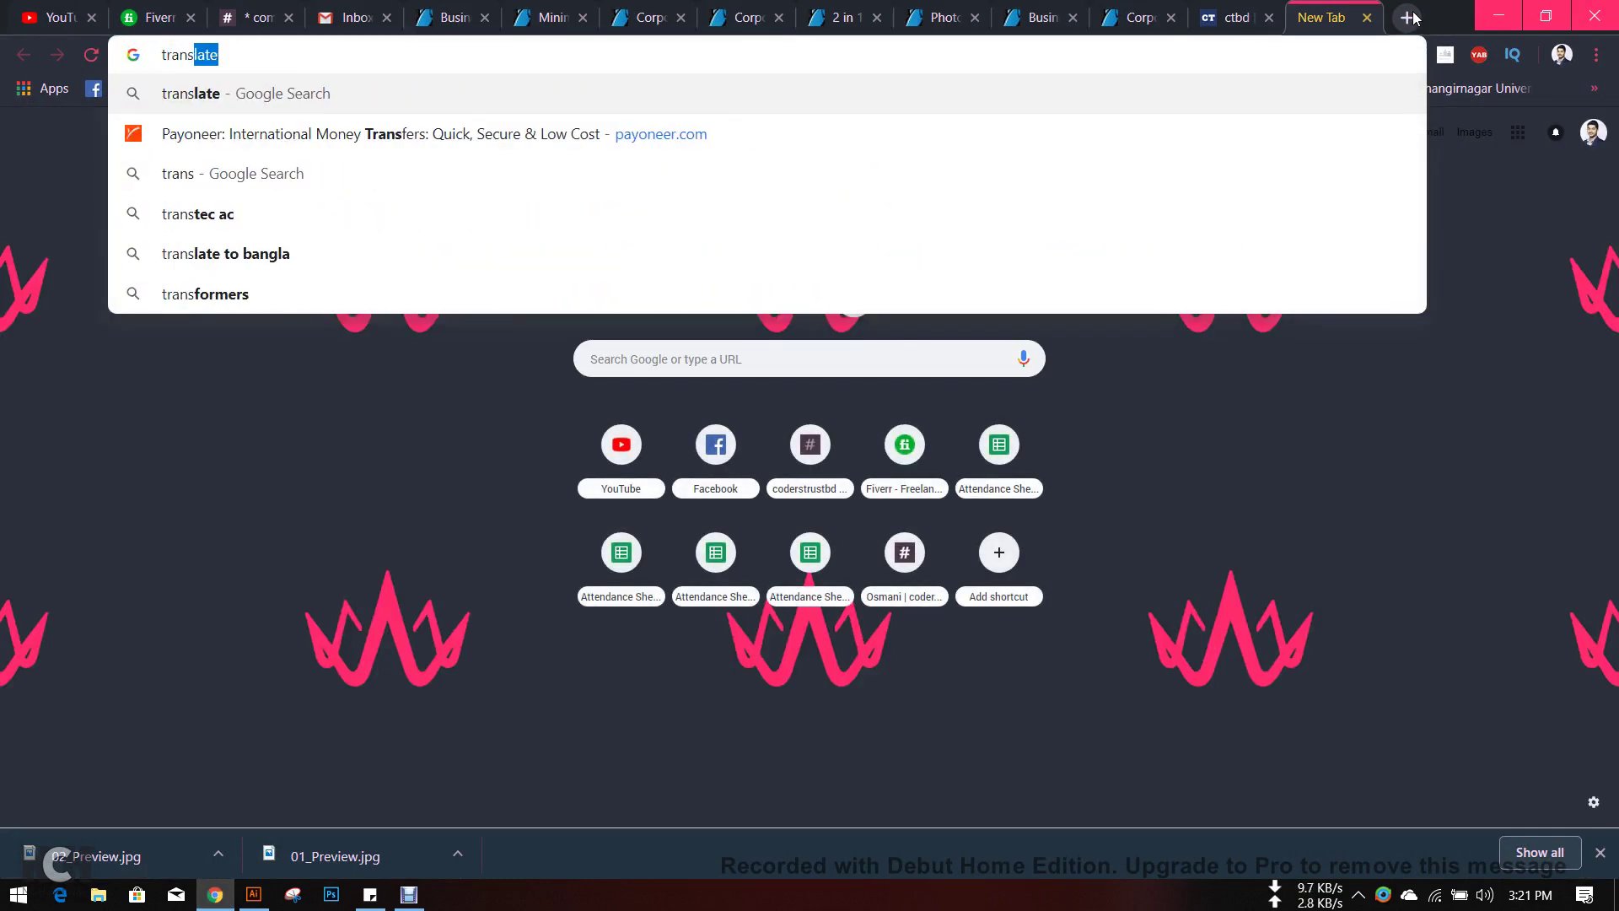
text(parent n)
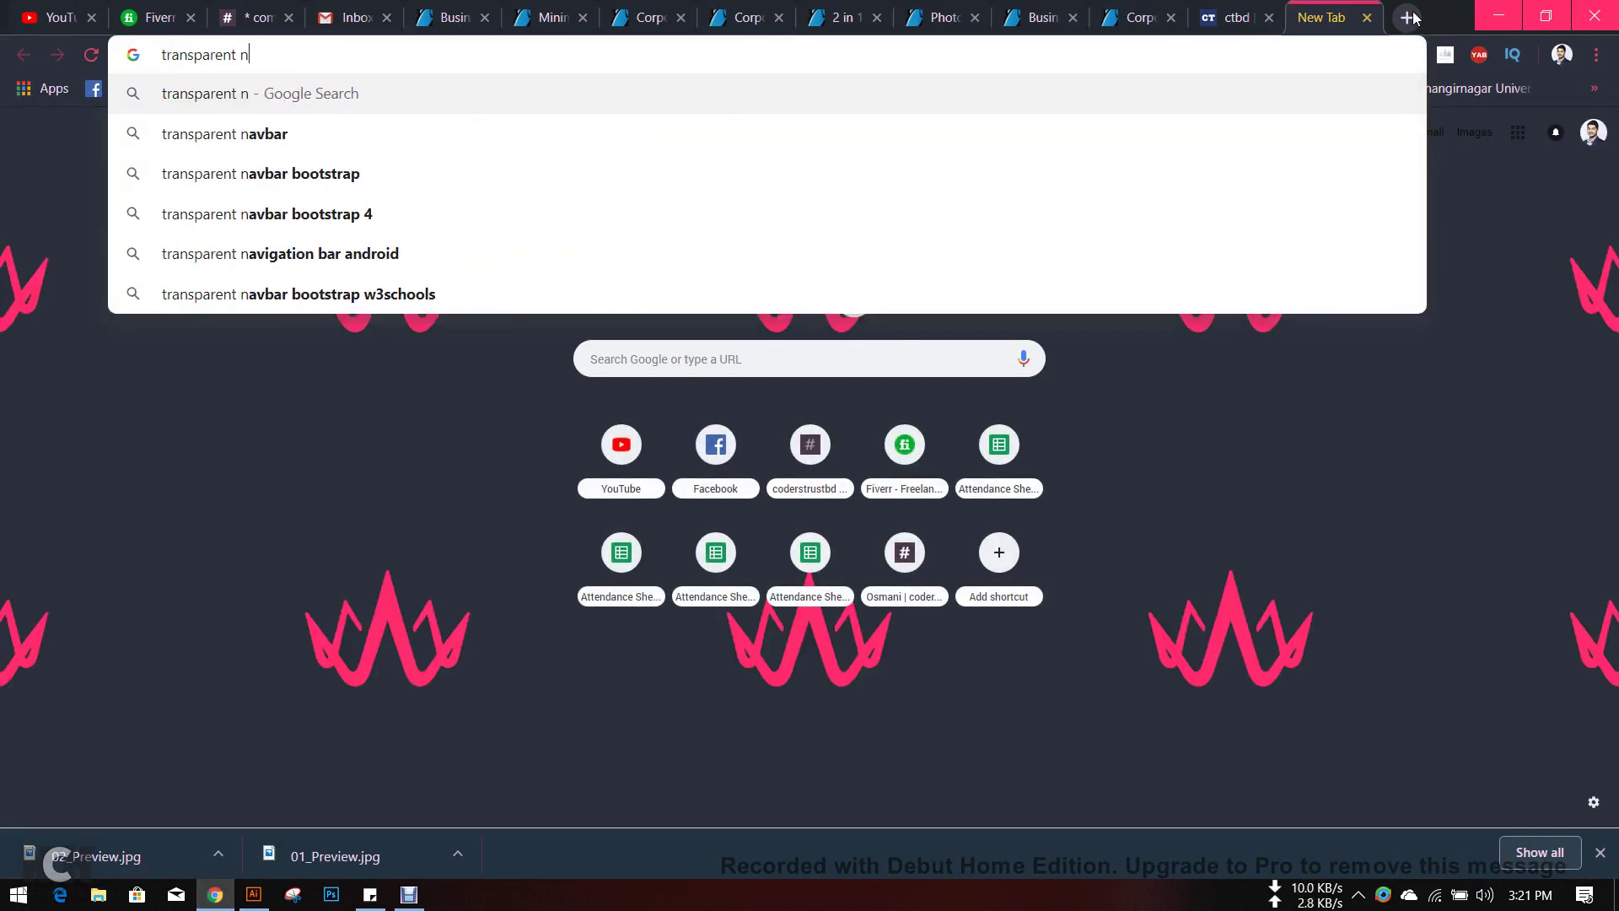
key(BackSpace)
key(BackSpace)
text(business card)
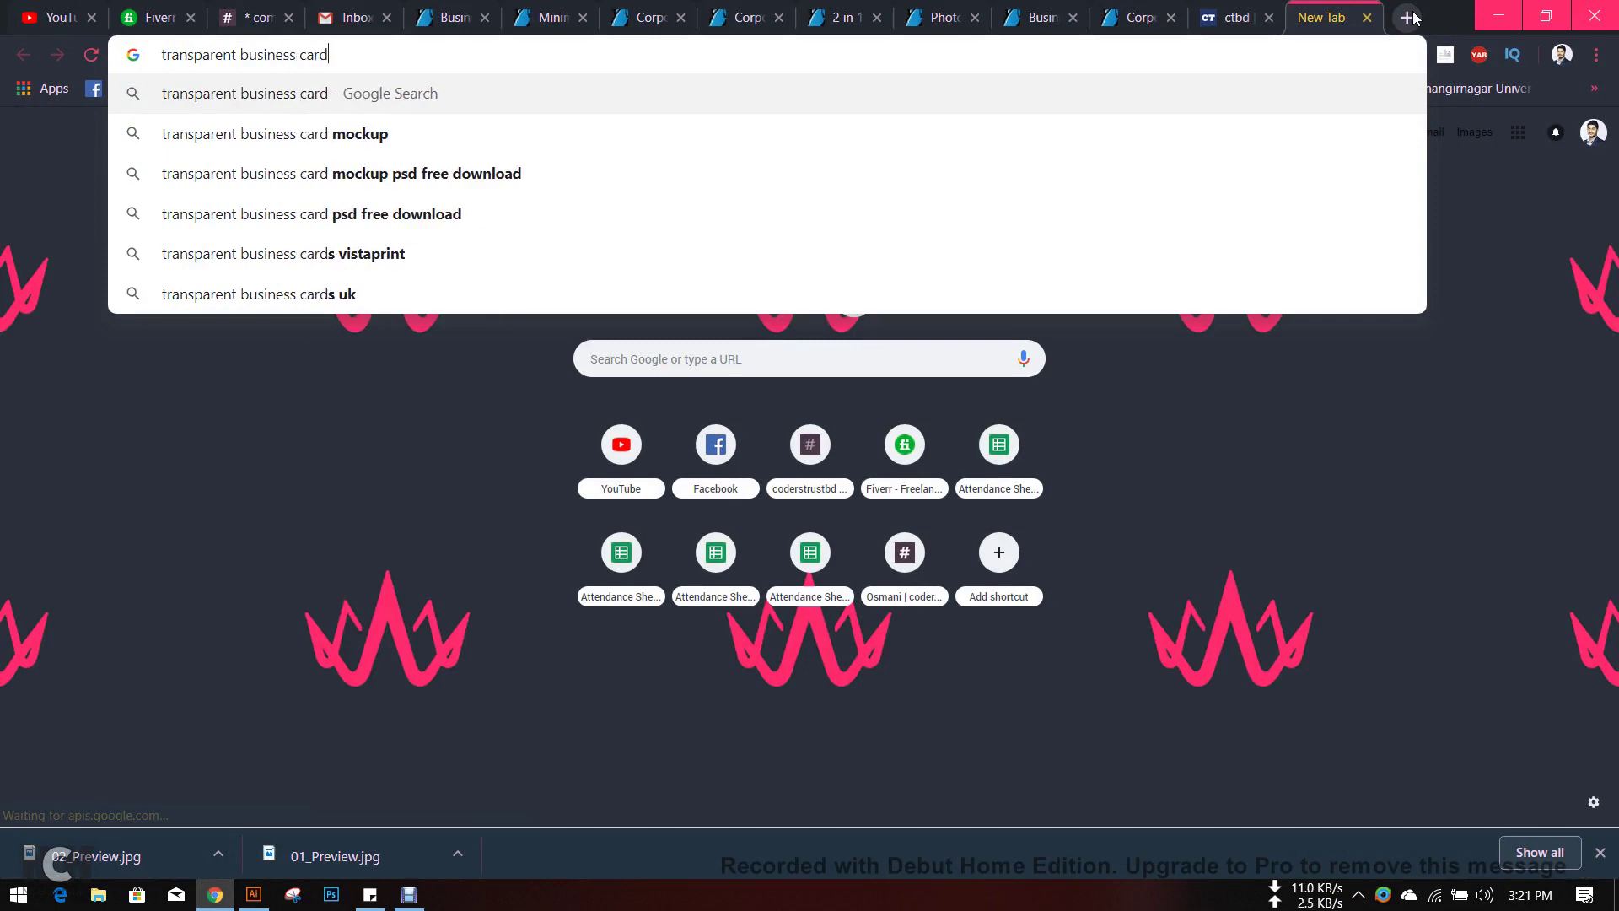
key(Return)
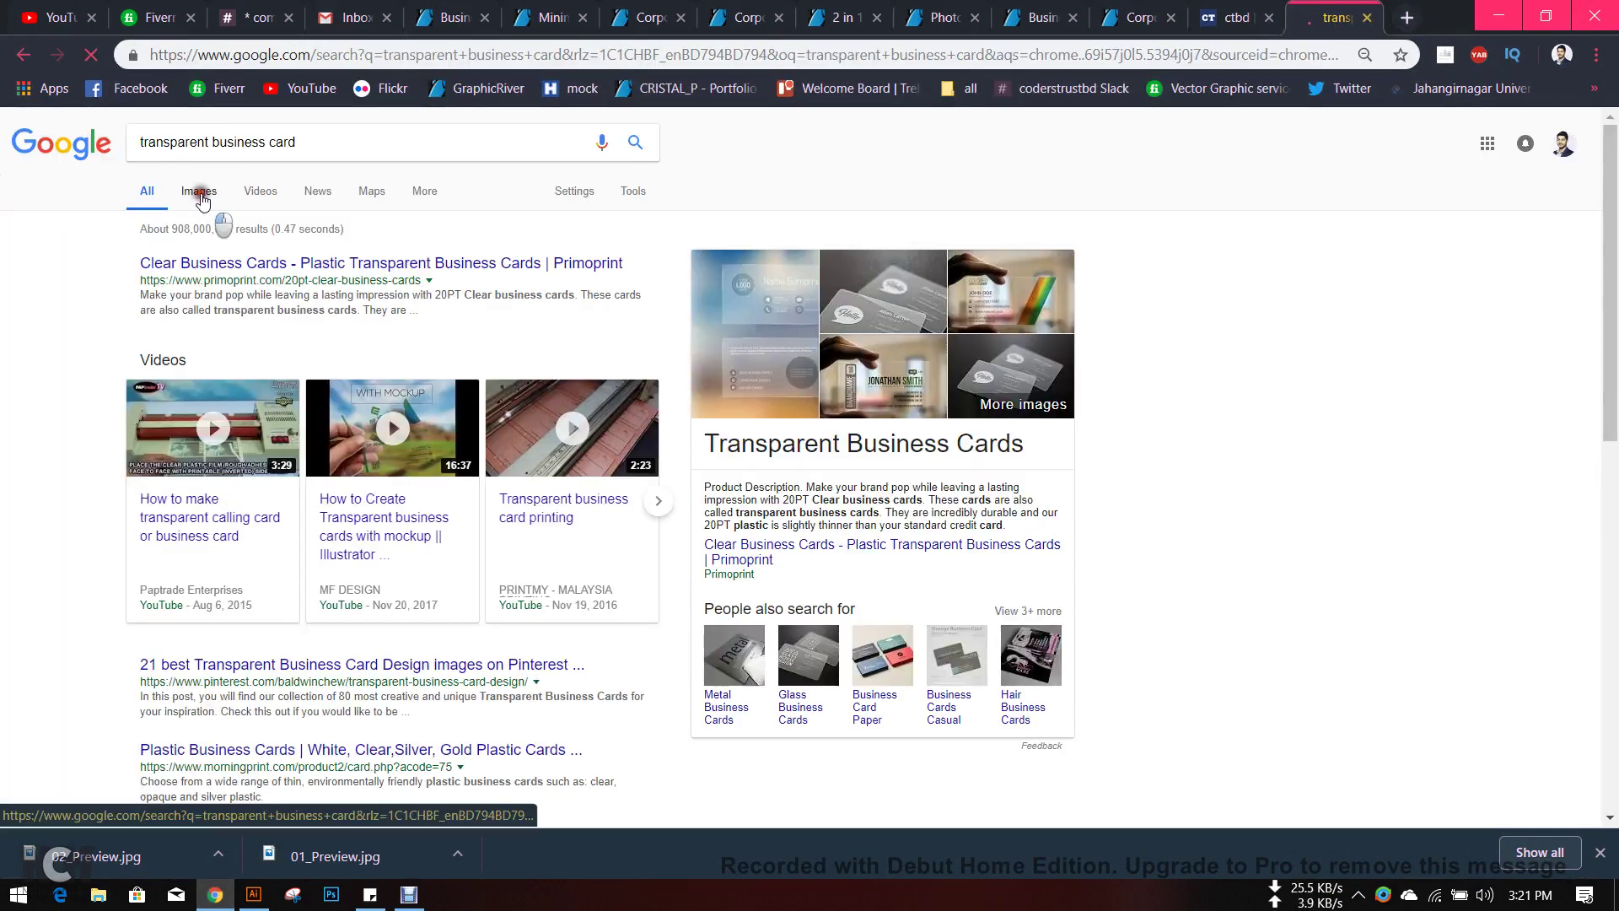
click(199, 190)
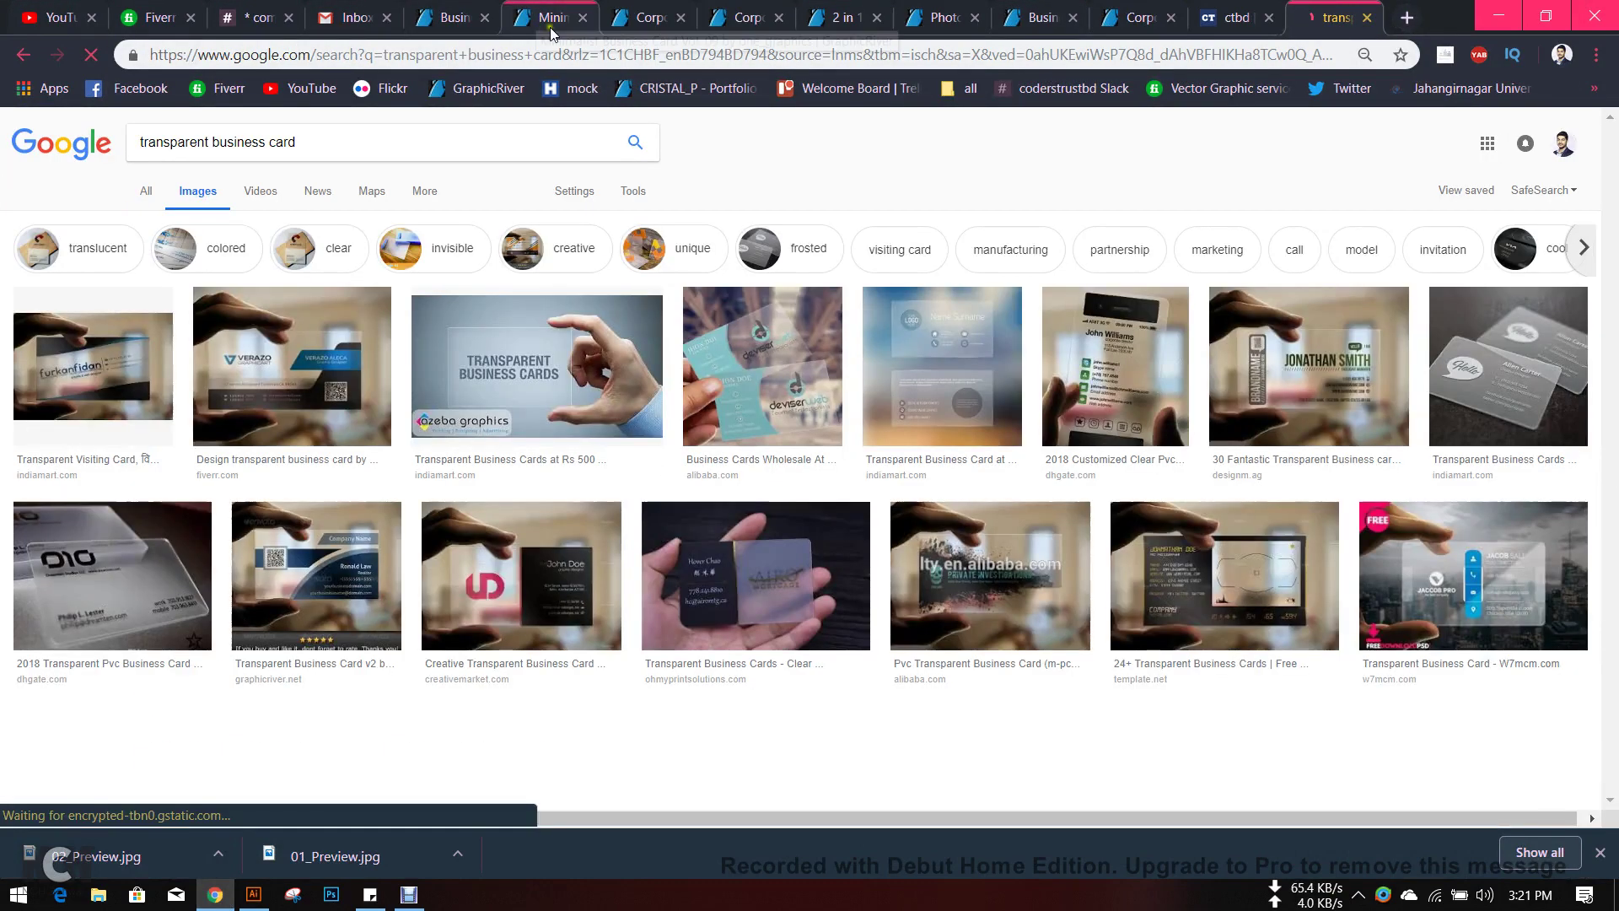
- Preview several transparent business card images, including the turquoise, purple, translucent and hand-held examples, to examine their see-through areas
click(762, 371)
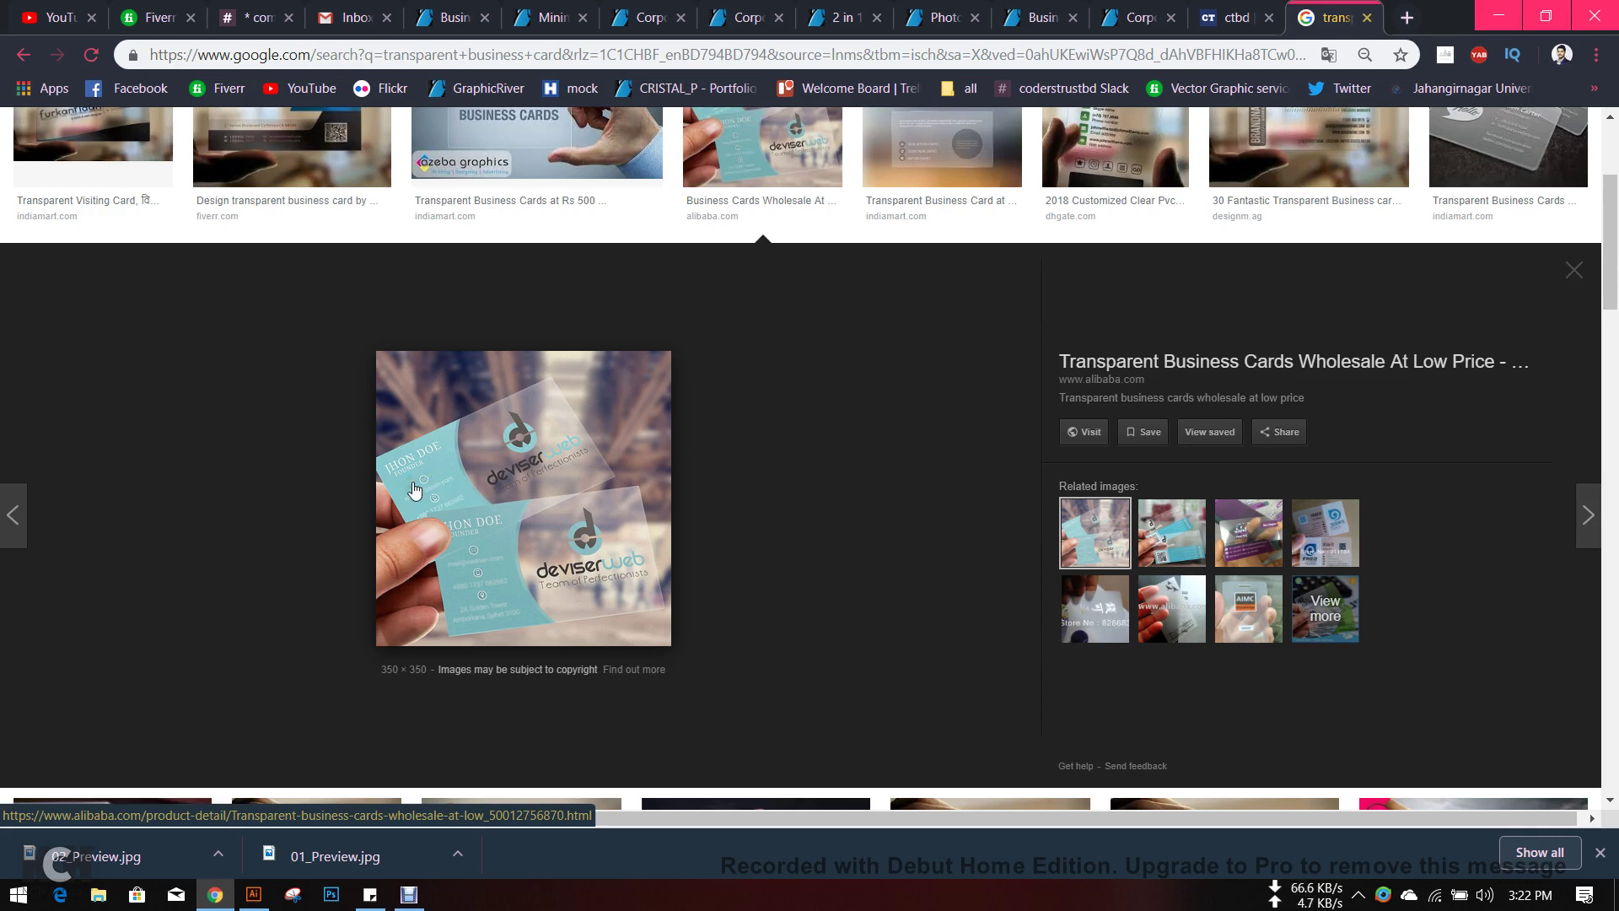
scroll(699, 523, down, 1)
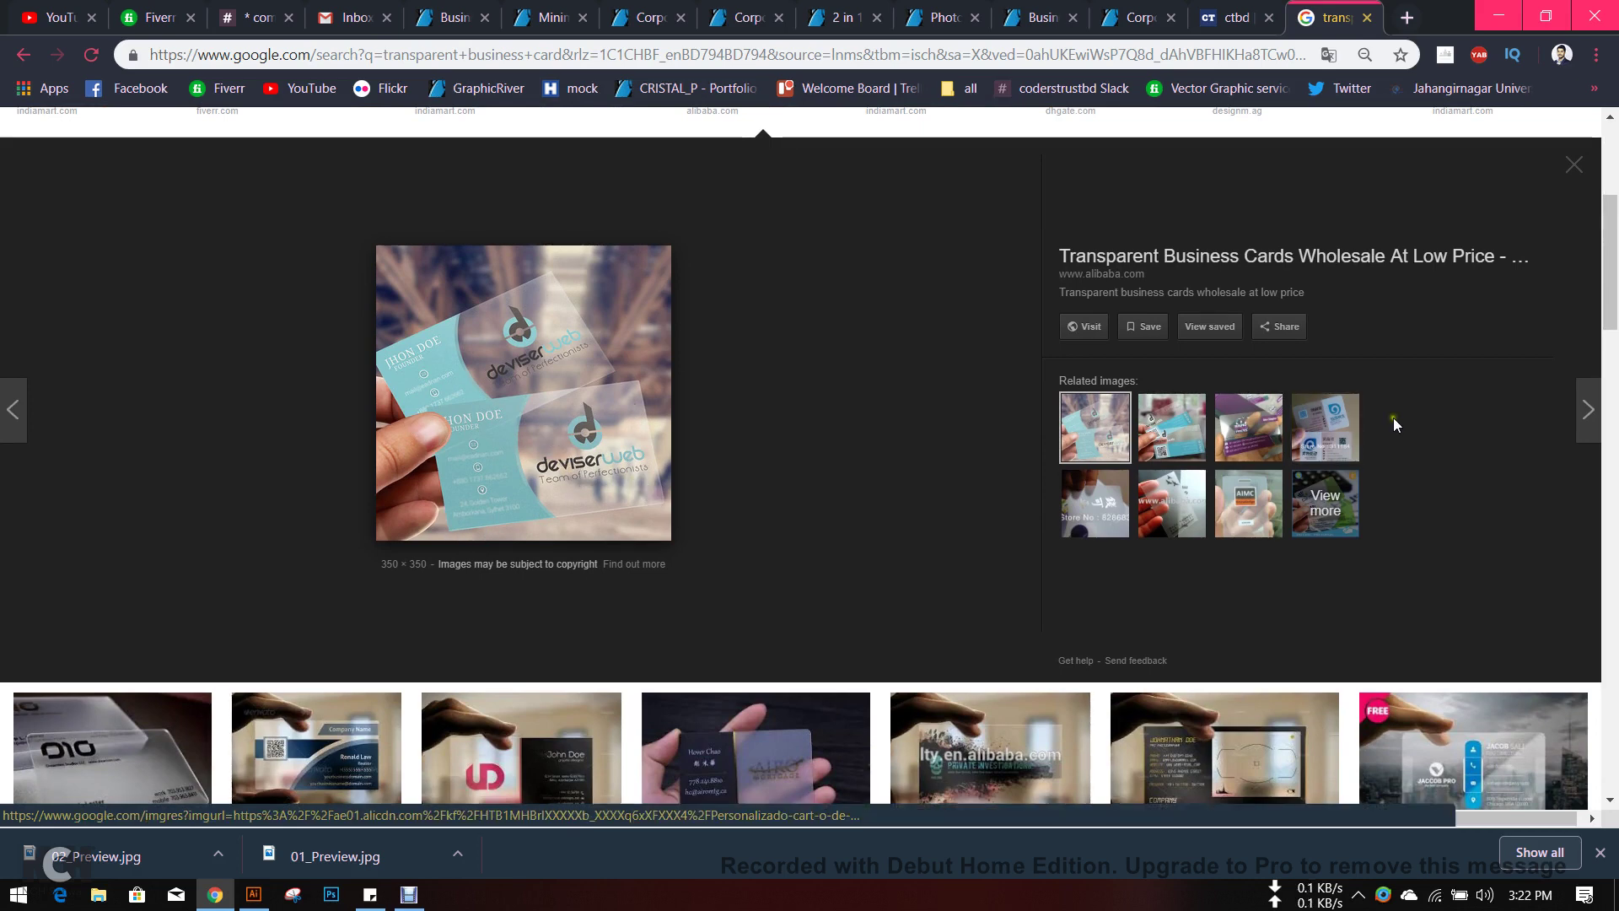
click(1248, 428)
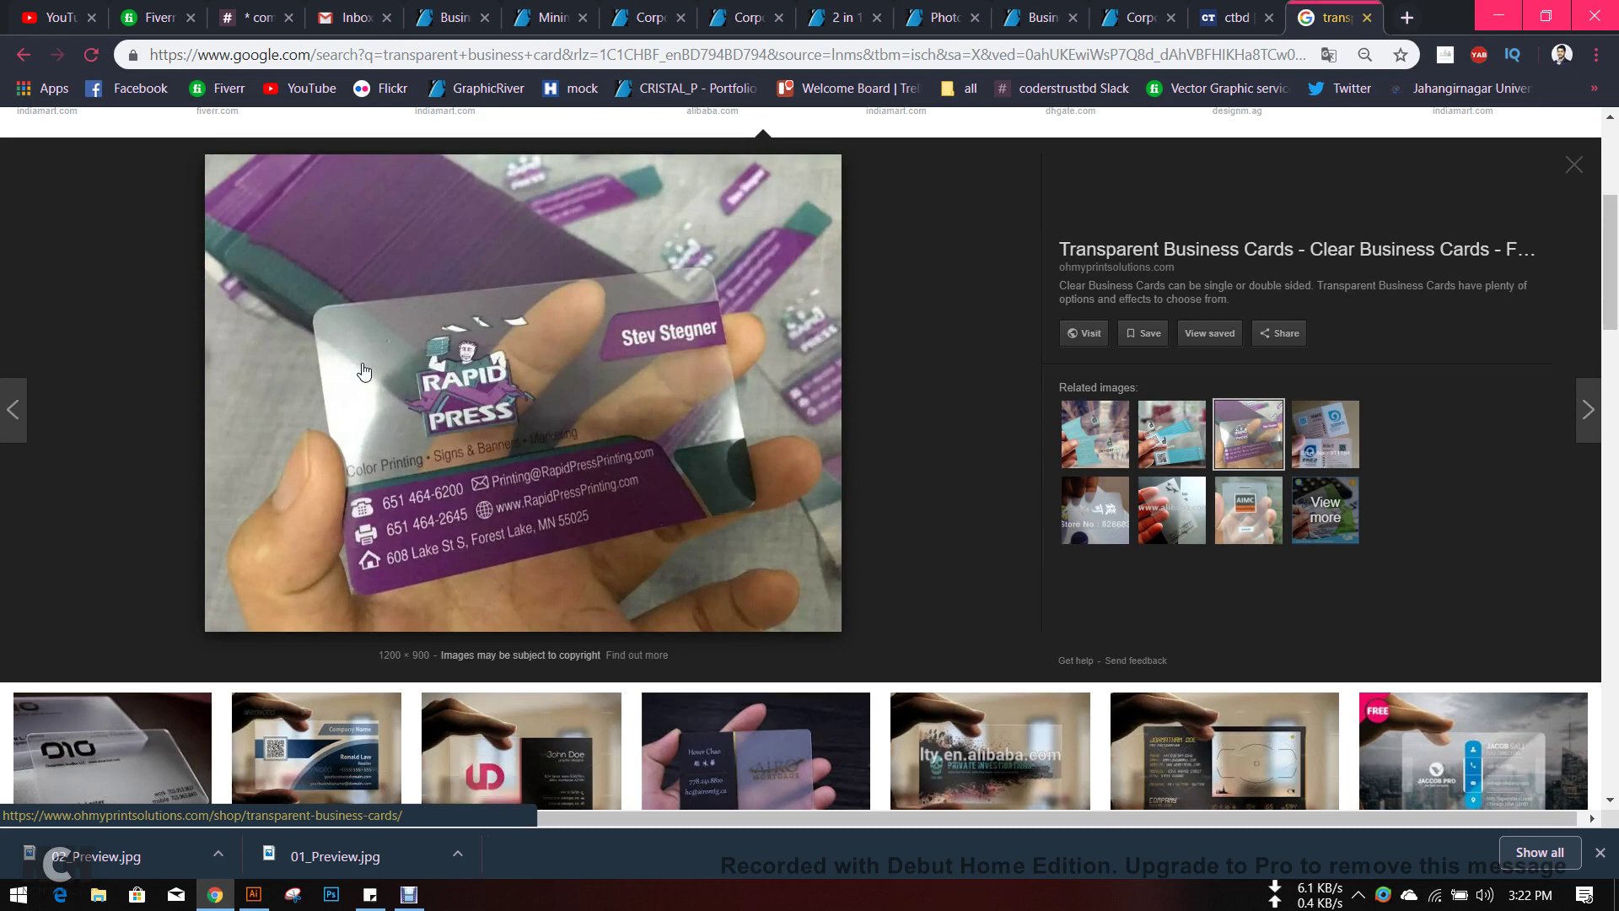
click(1326, 433)
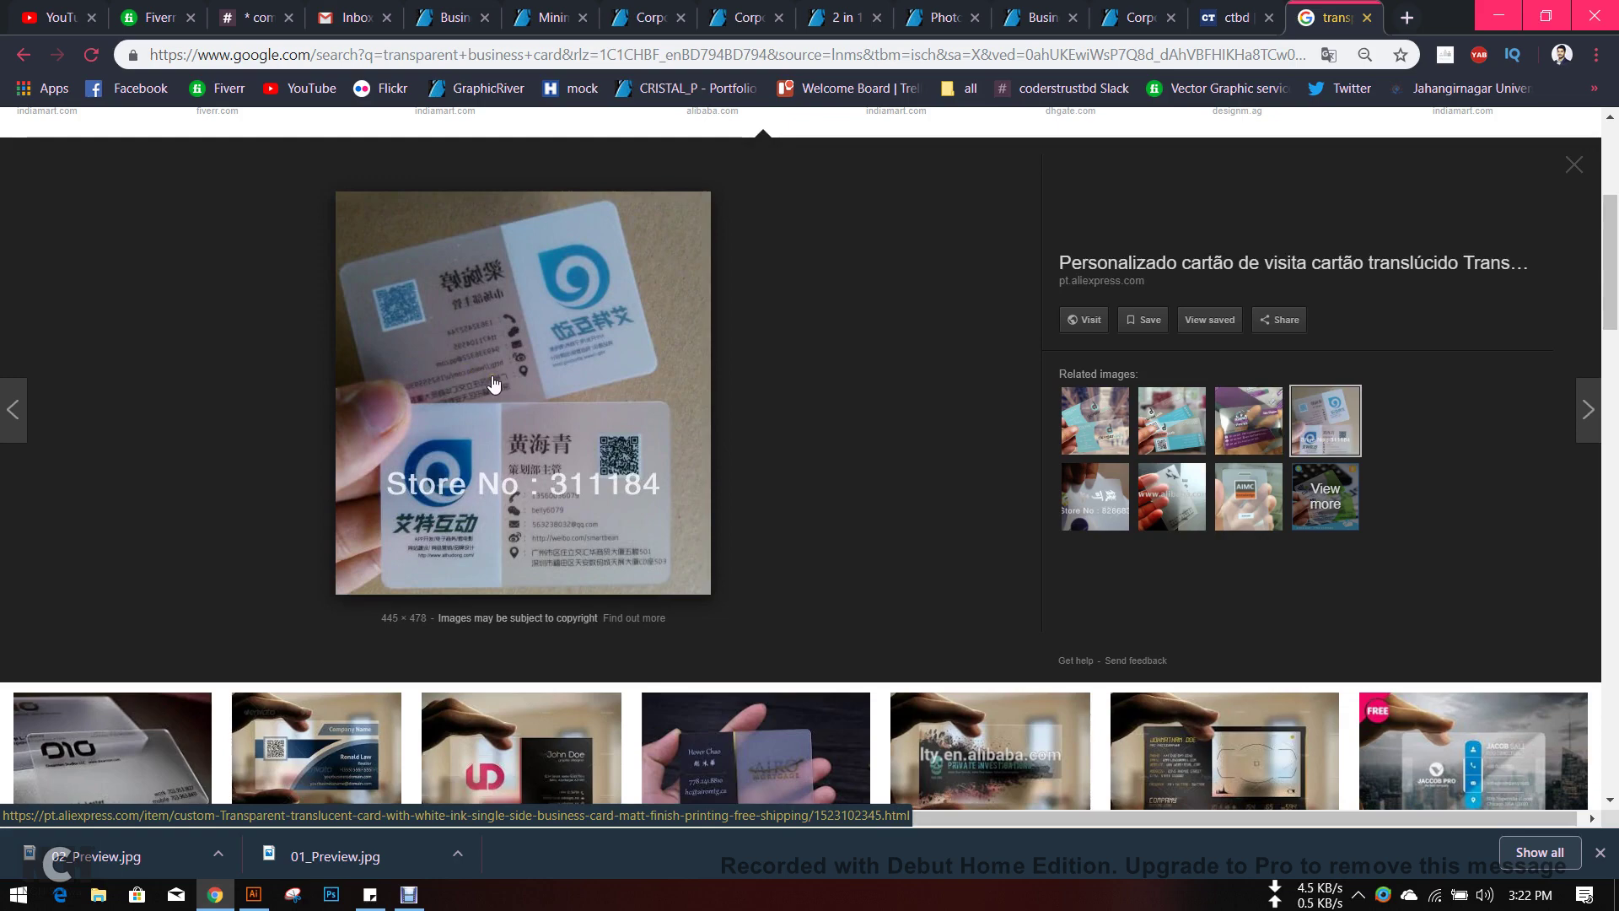
scroll(493, 385, up, 4)
click(535, 379)
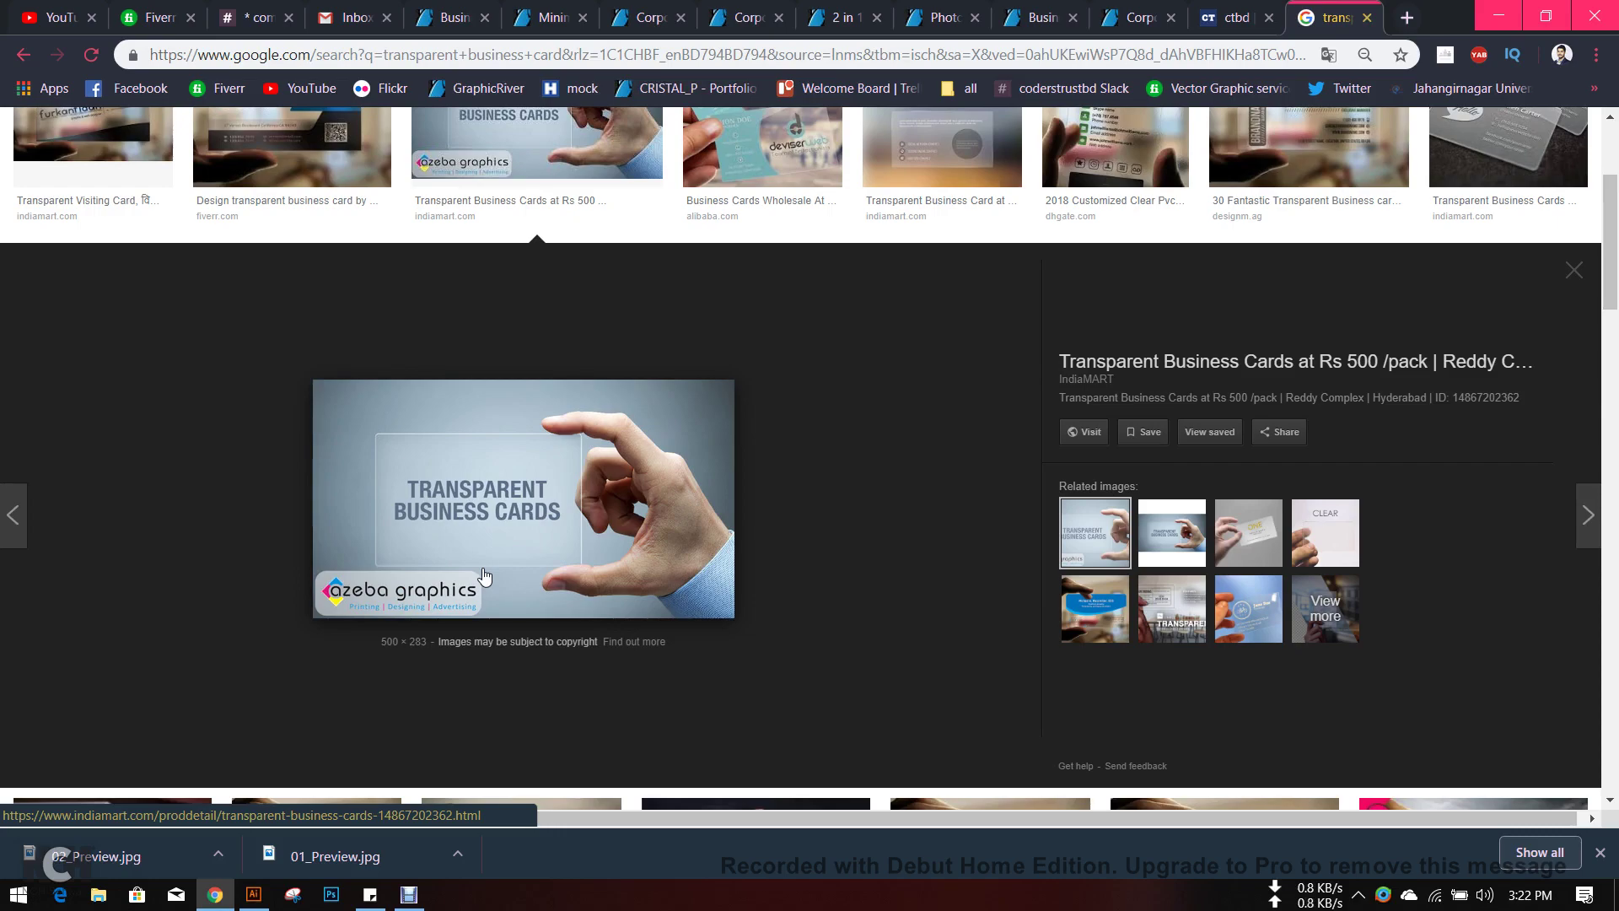
- Switch back to Illustrator and move the red 4 × 2.5 in bleed rectangle off the second artboard, down to its right
click(253, 894)
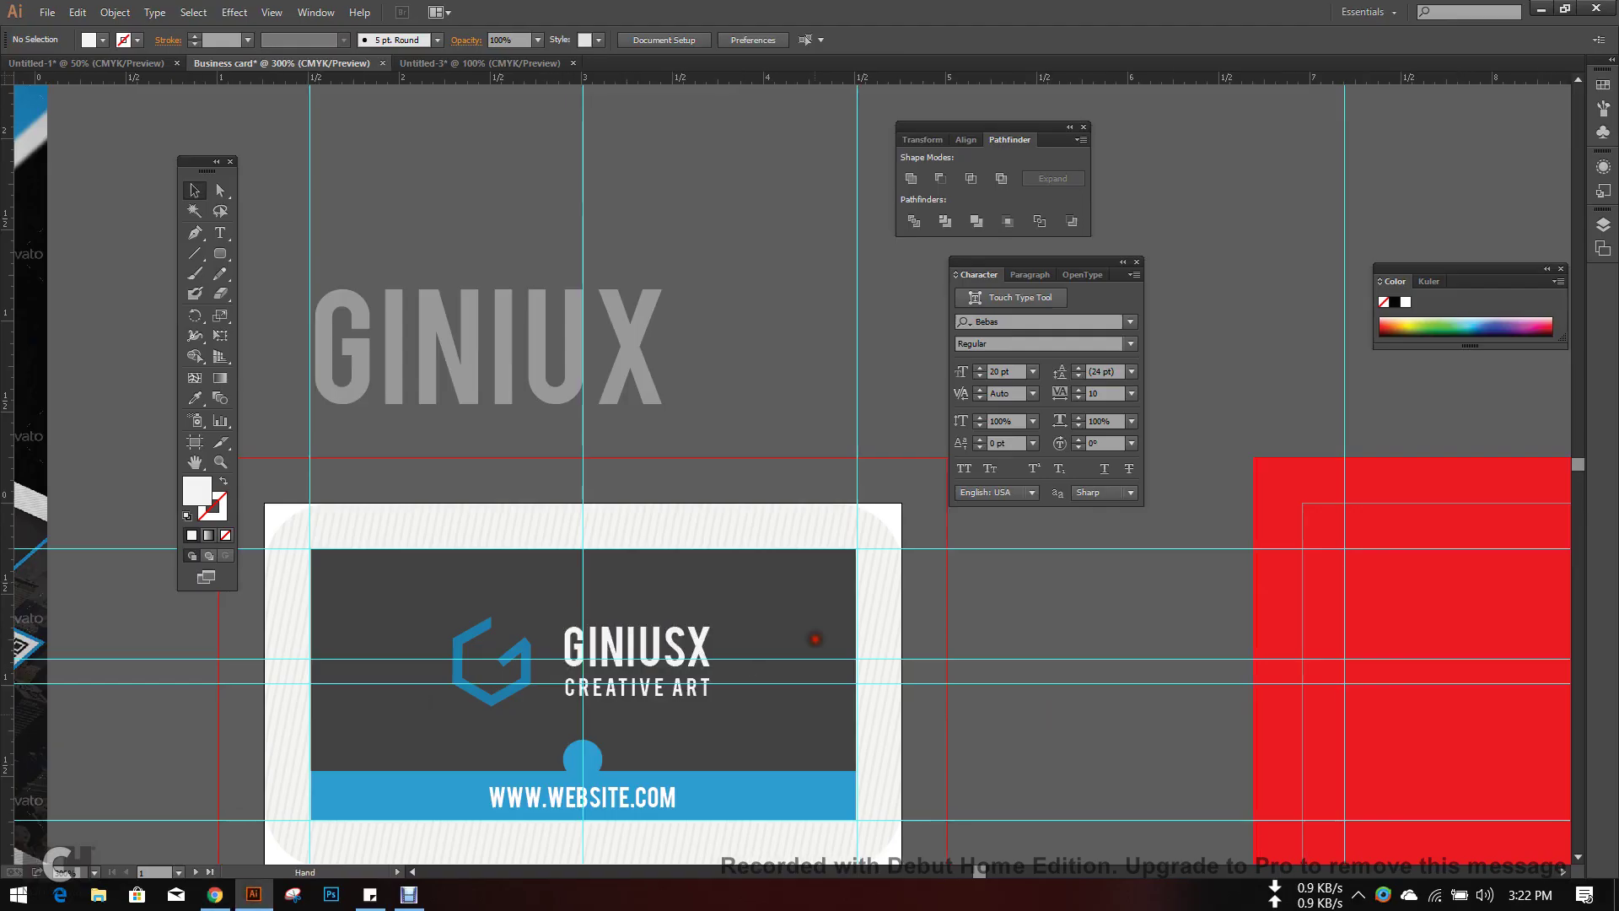
drag(815, 638, 17, 405)
scroll(433, 472, down, 1)
drag(650, 506, 1260, 723)
click(580, 548)
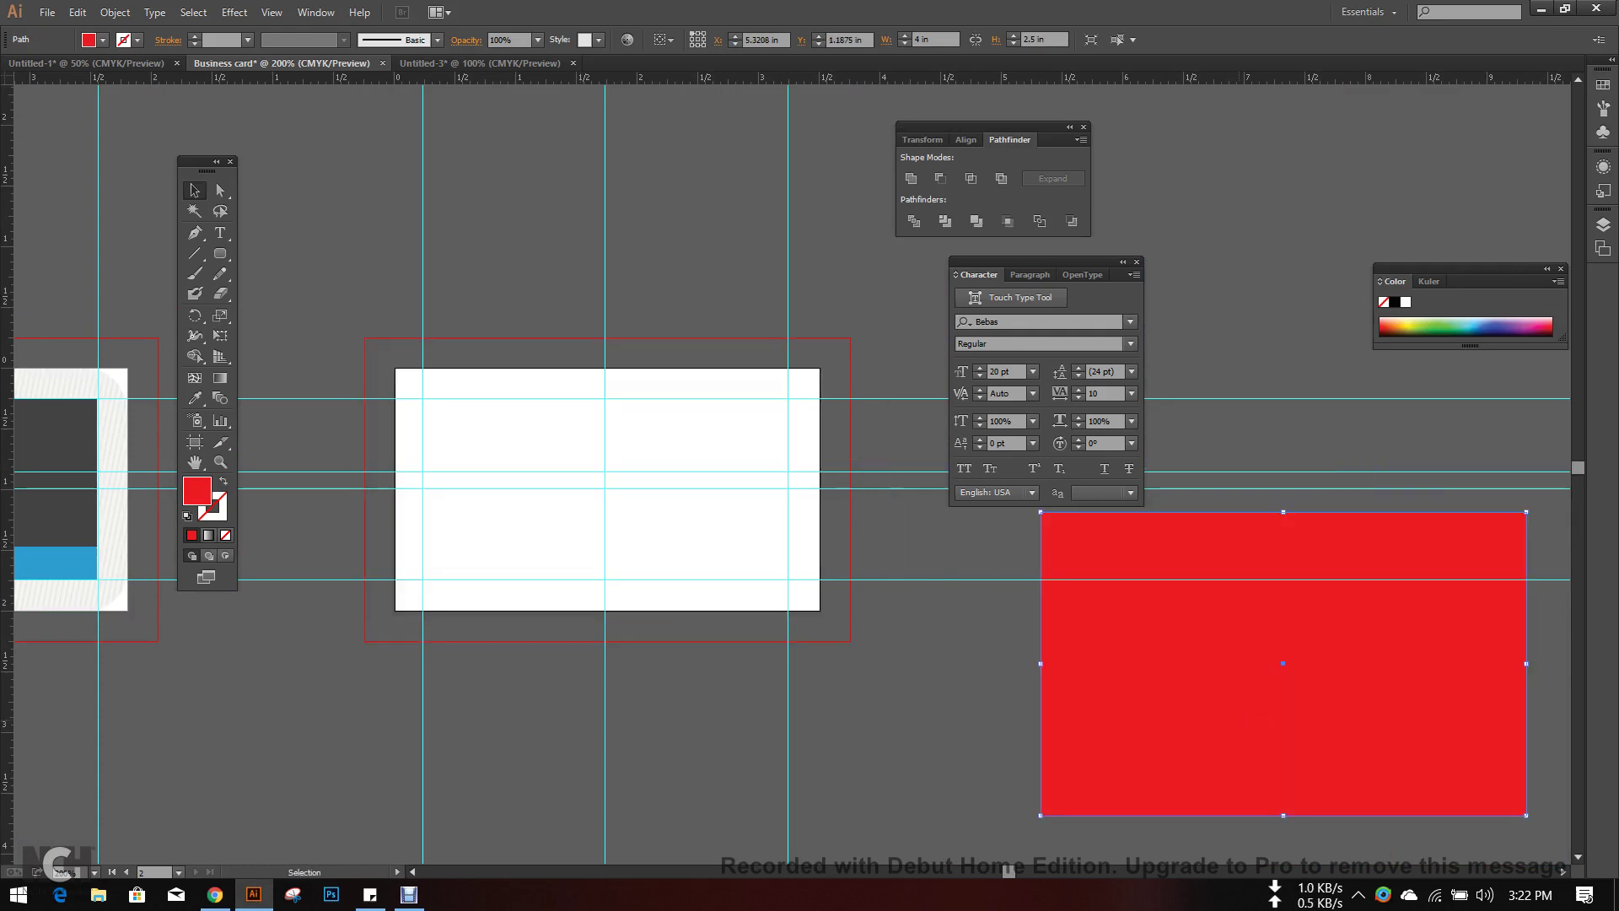
- Reopen the turquoise transparent card preview in Chrome to examine its curved colored area
click(216, 894)
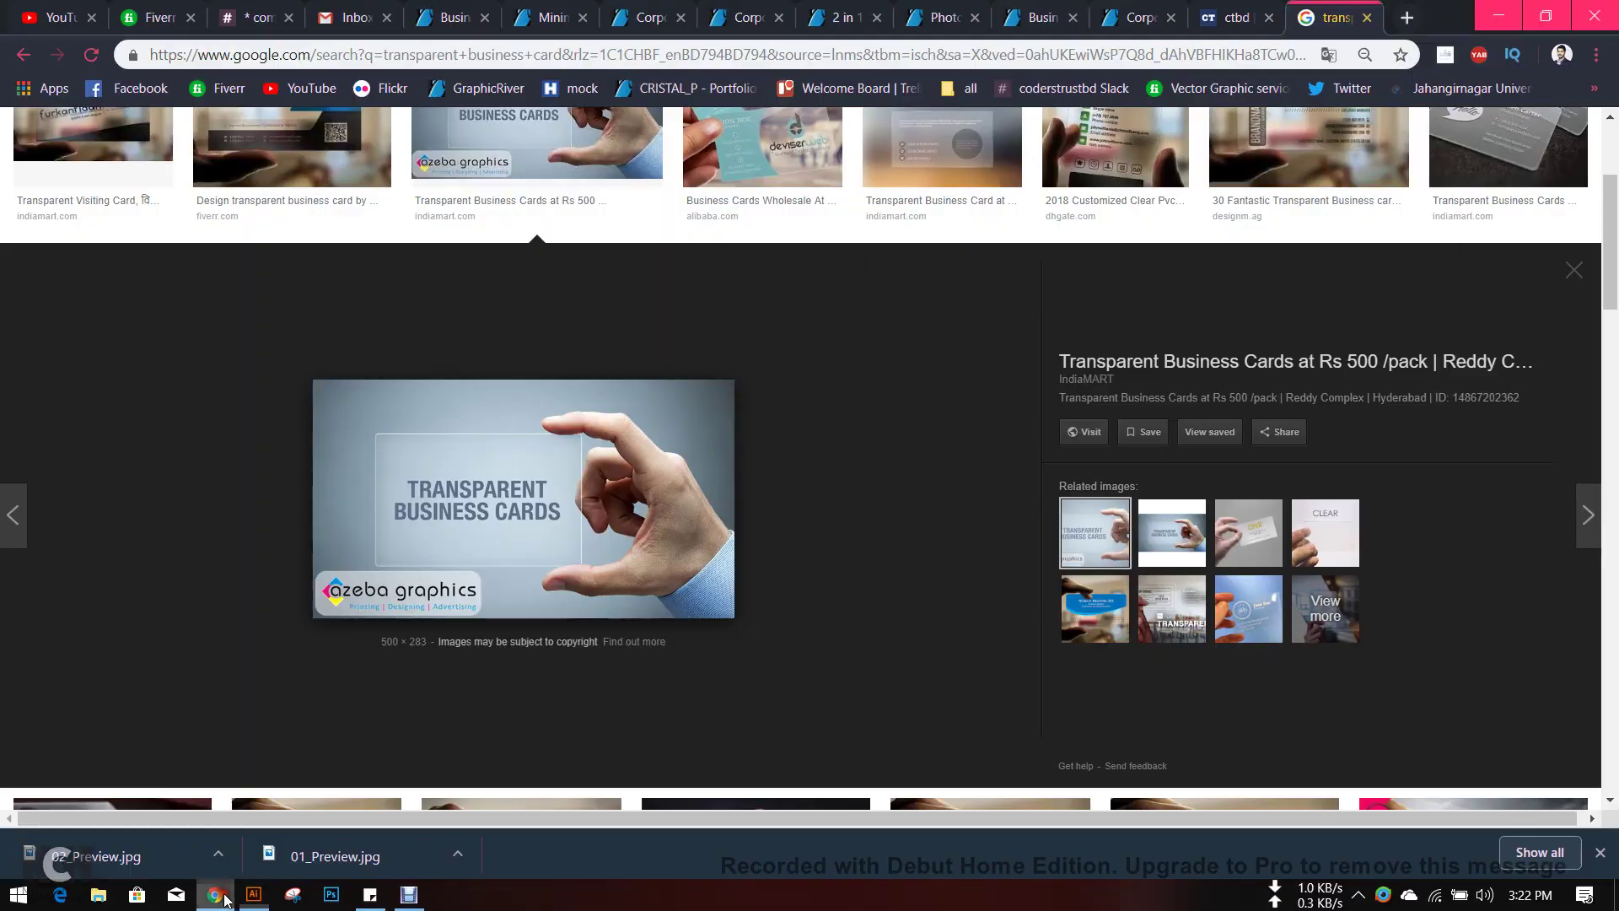
scroll(807, 428, up, 3)
click(807, 429)
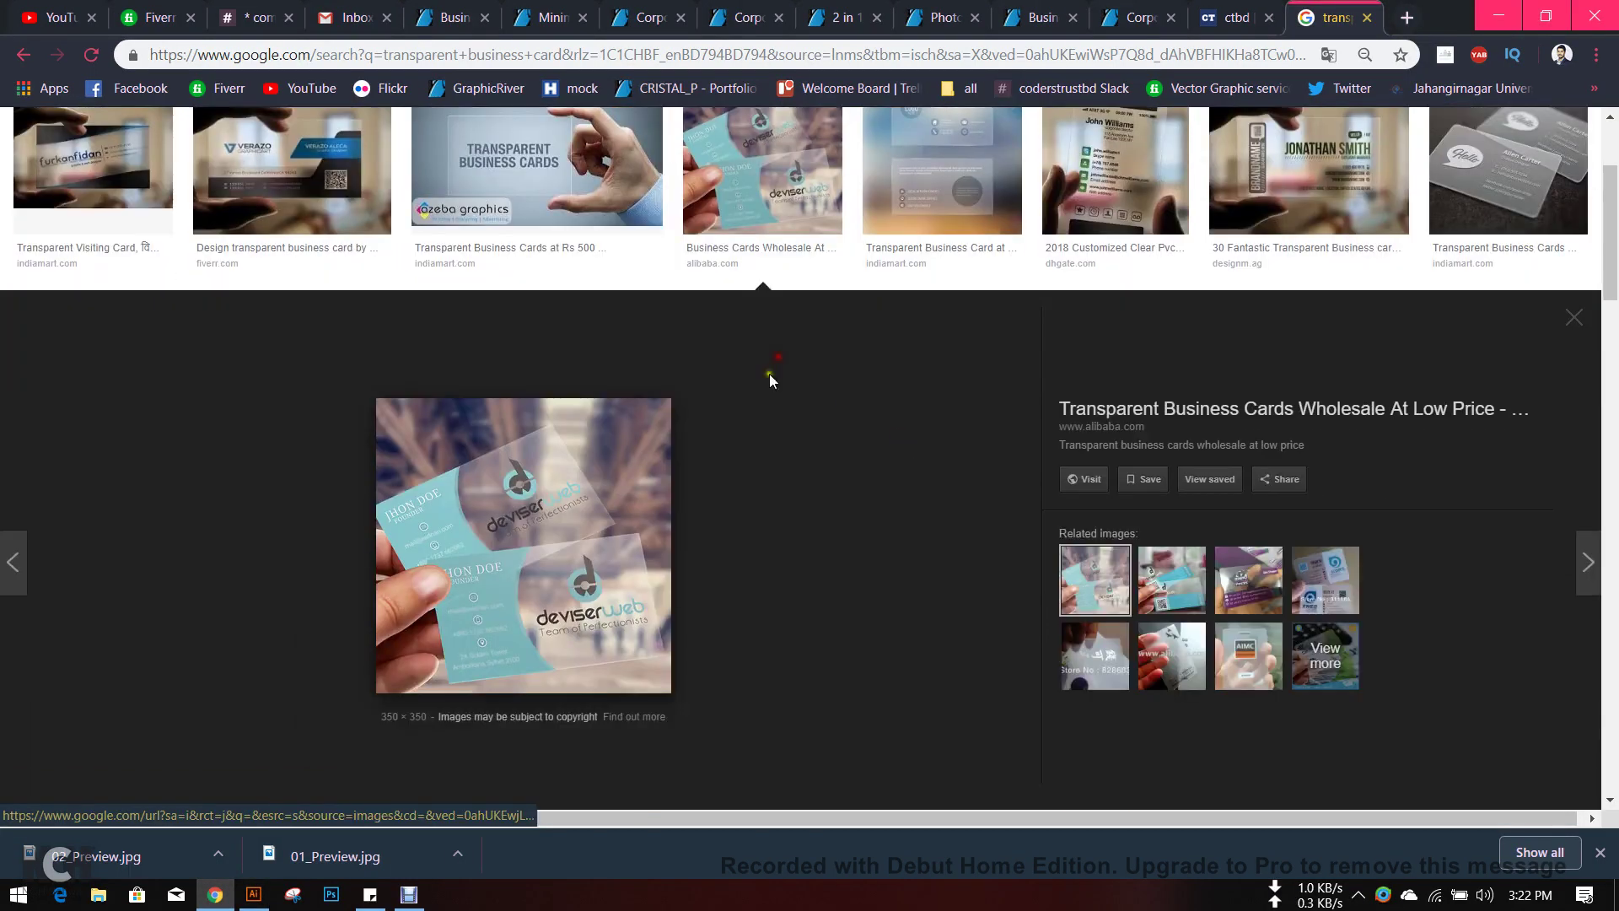
- Back in Illustrator, draw a closed red Pen shape from the second card's left bleed edge to an inward-curving right edge
click(253, 894)
click(195, 233)
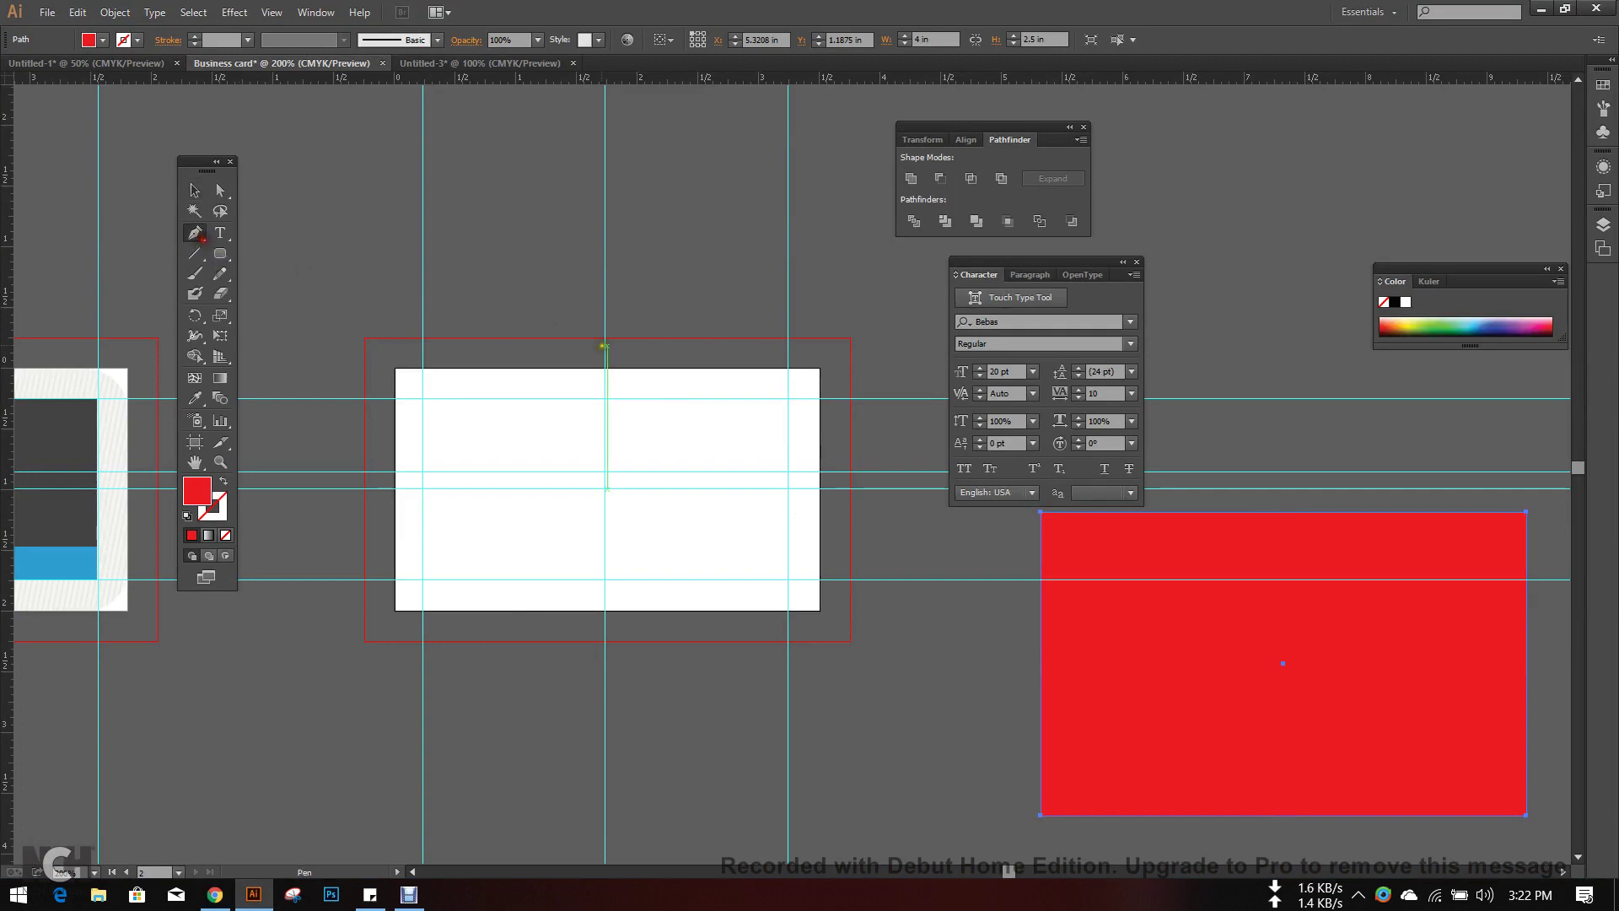
click(569, 338)
drag(569, 640, 642, 787)
click(570, 640)
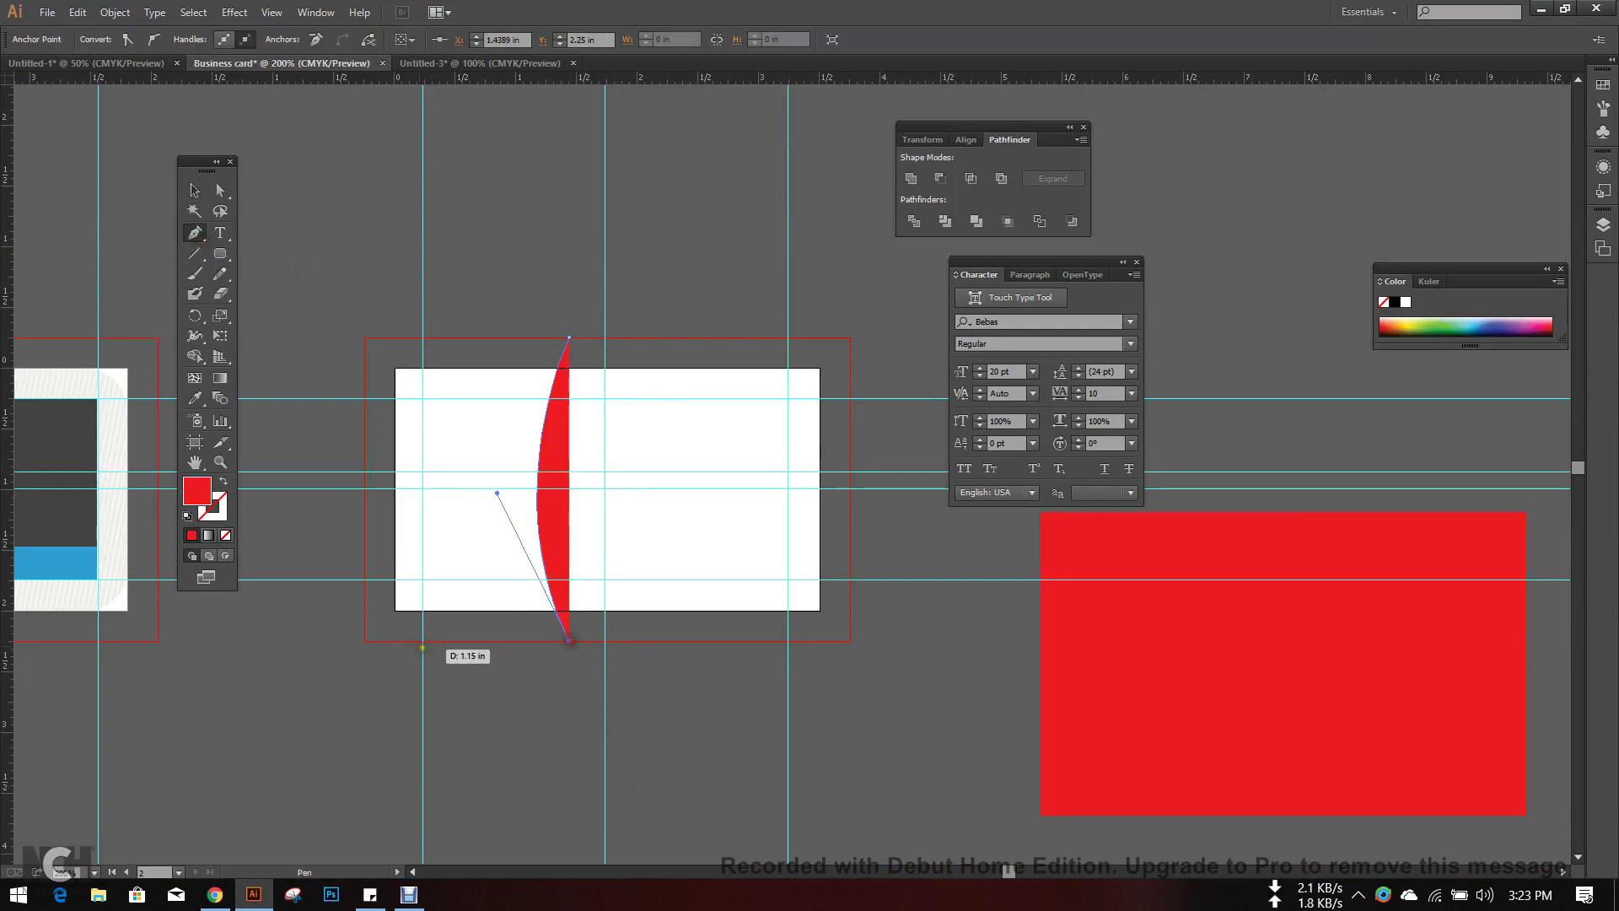
click(364, 640)
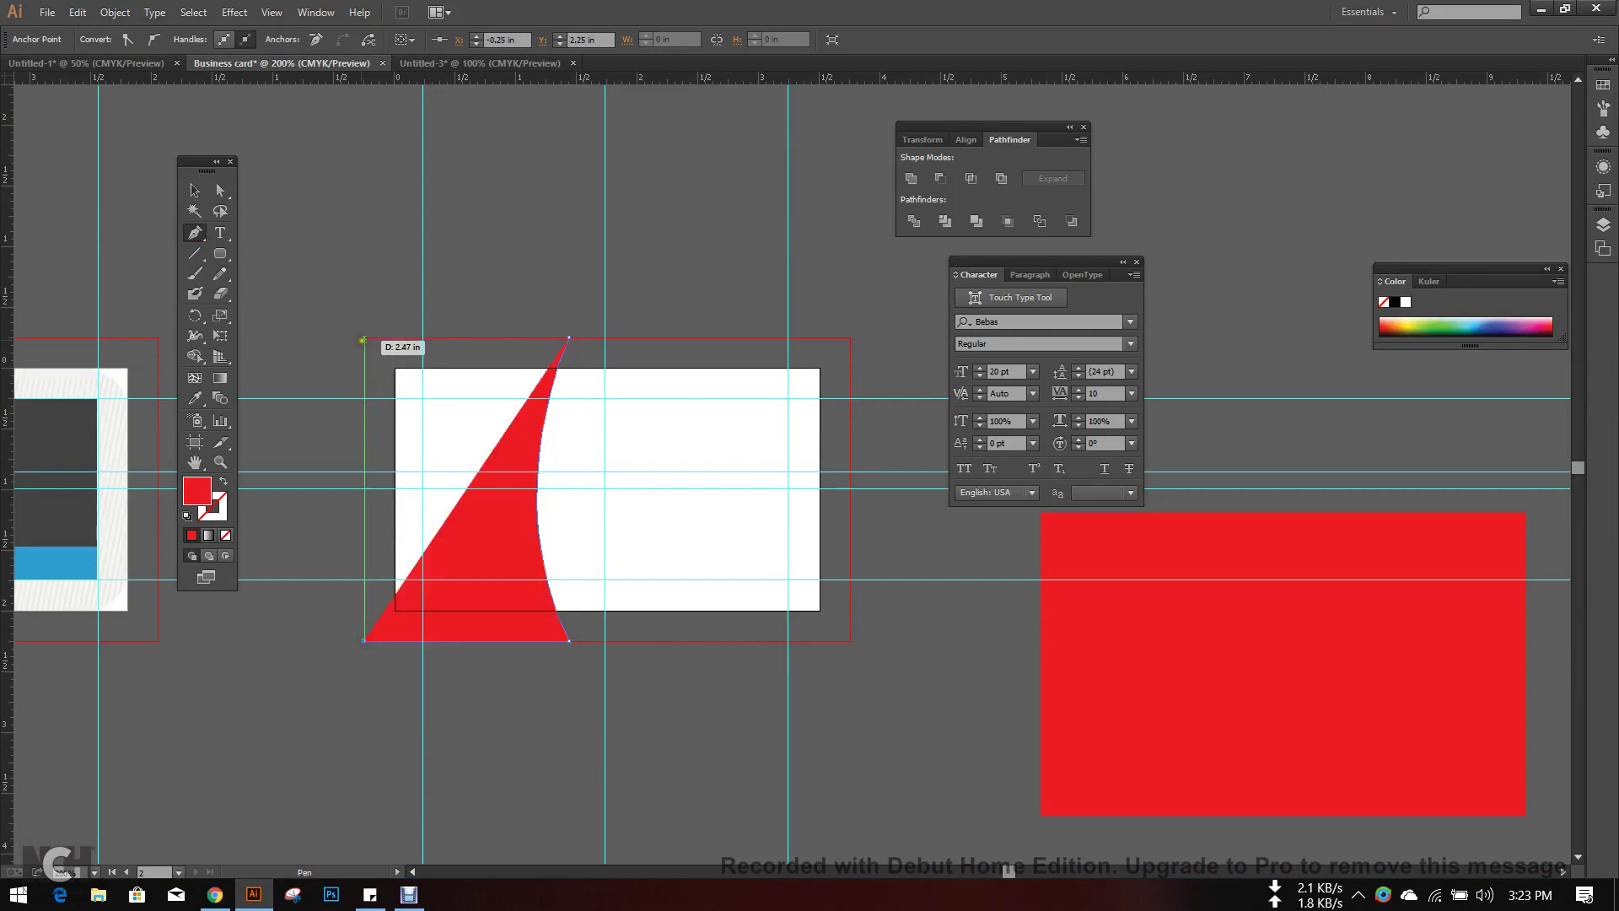
click(364, 338)
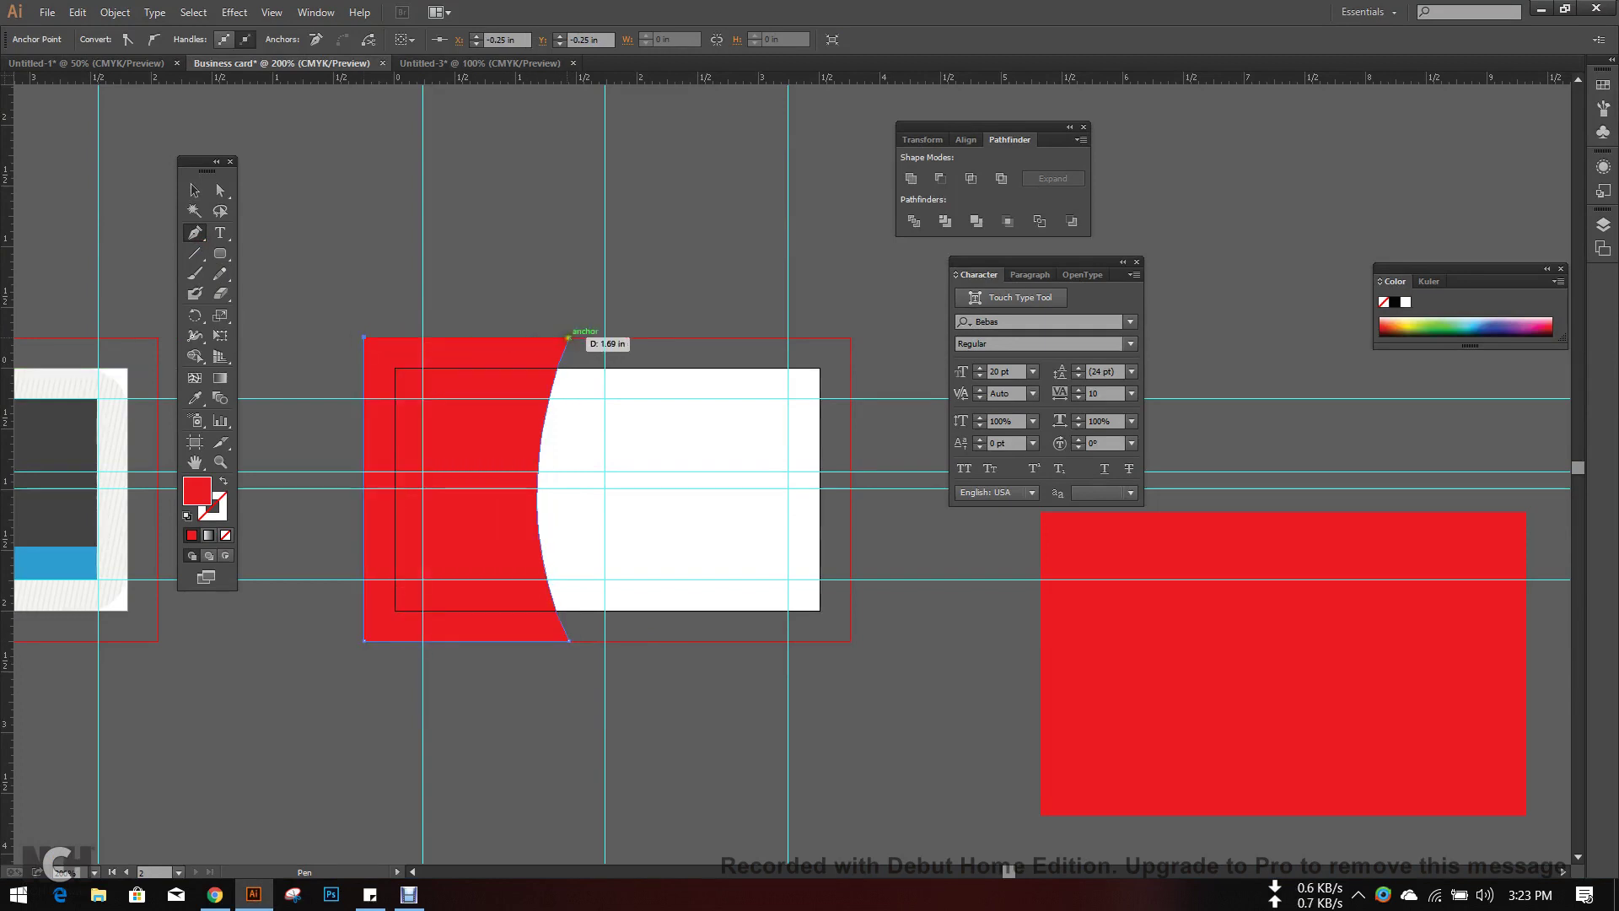
click(561, 339)
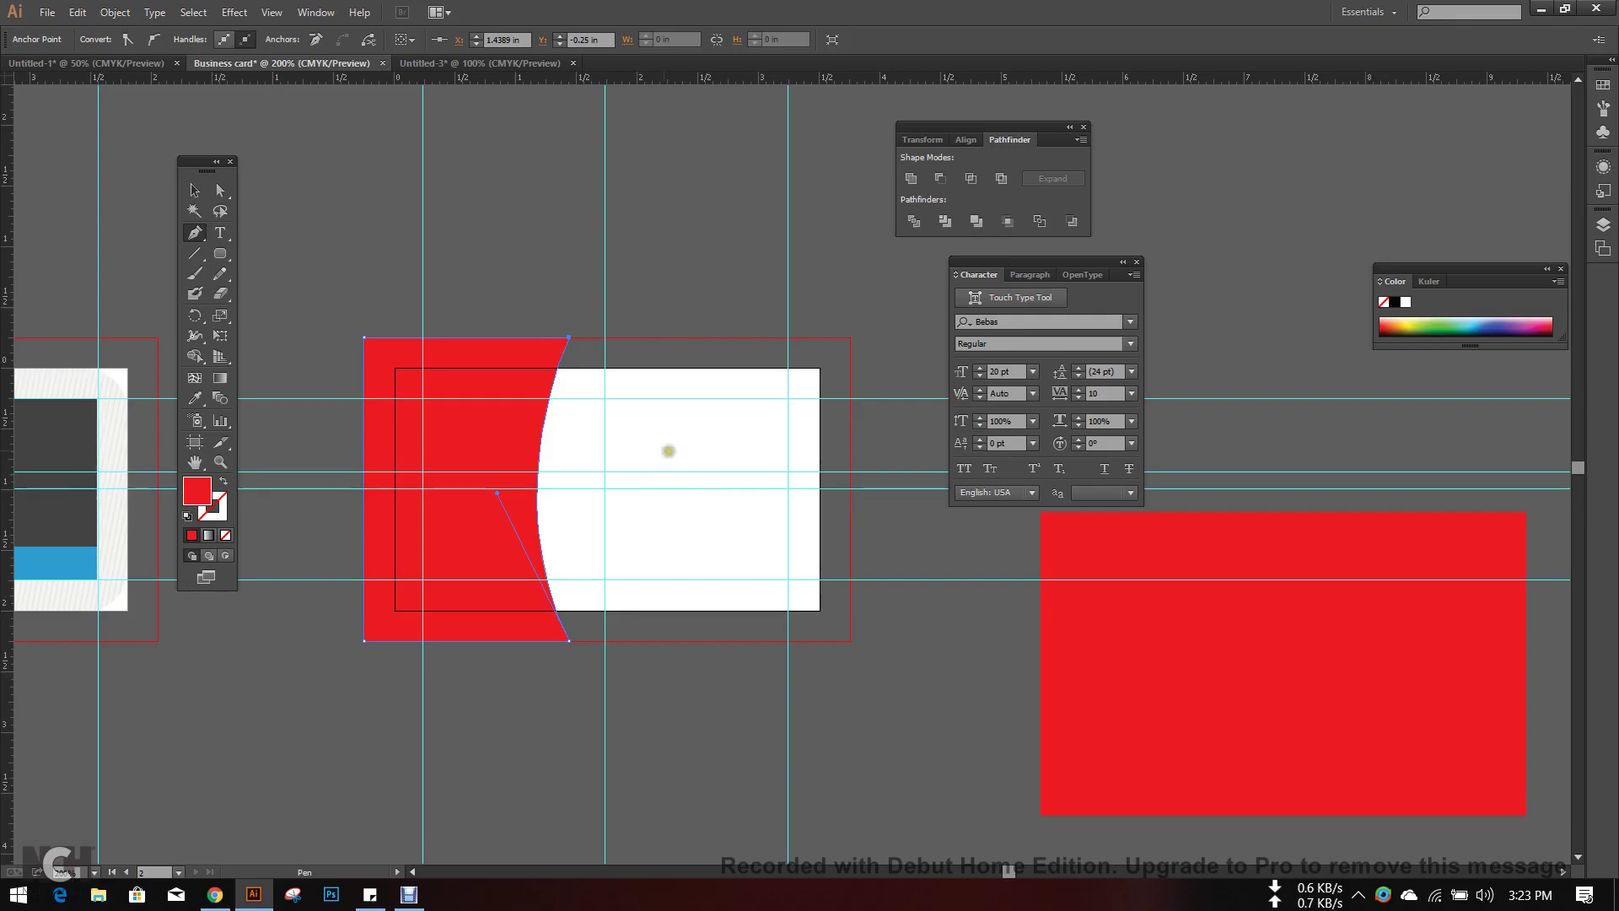
- Compare the curved shape with the turquoise reference card in Chrome, and return to the Illustrator artboards
click(215, 894)
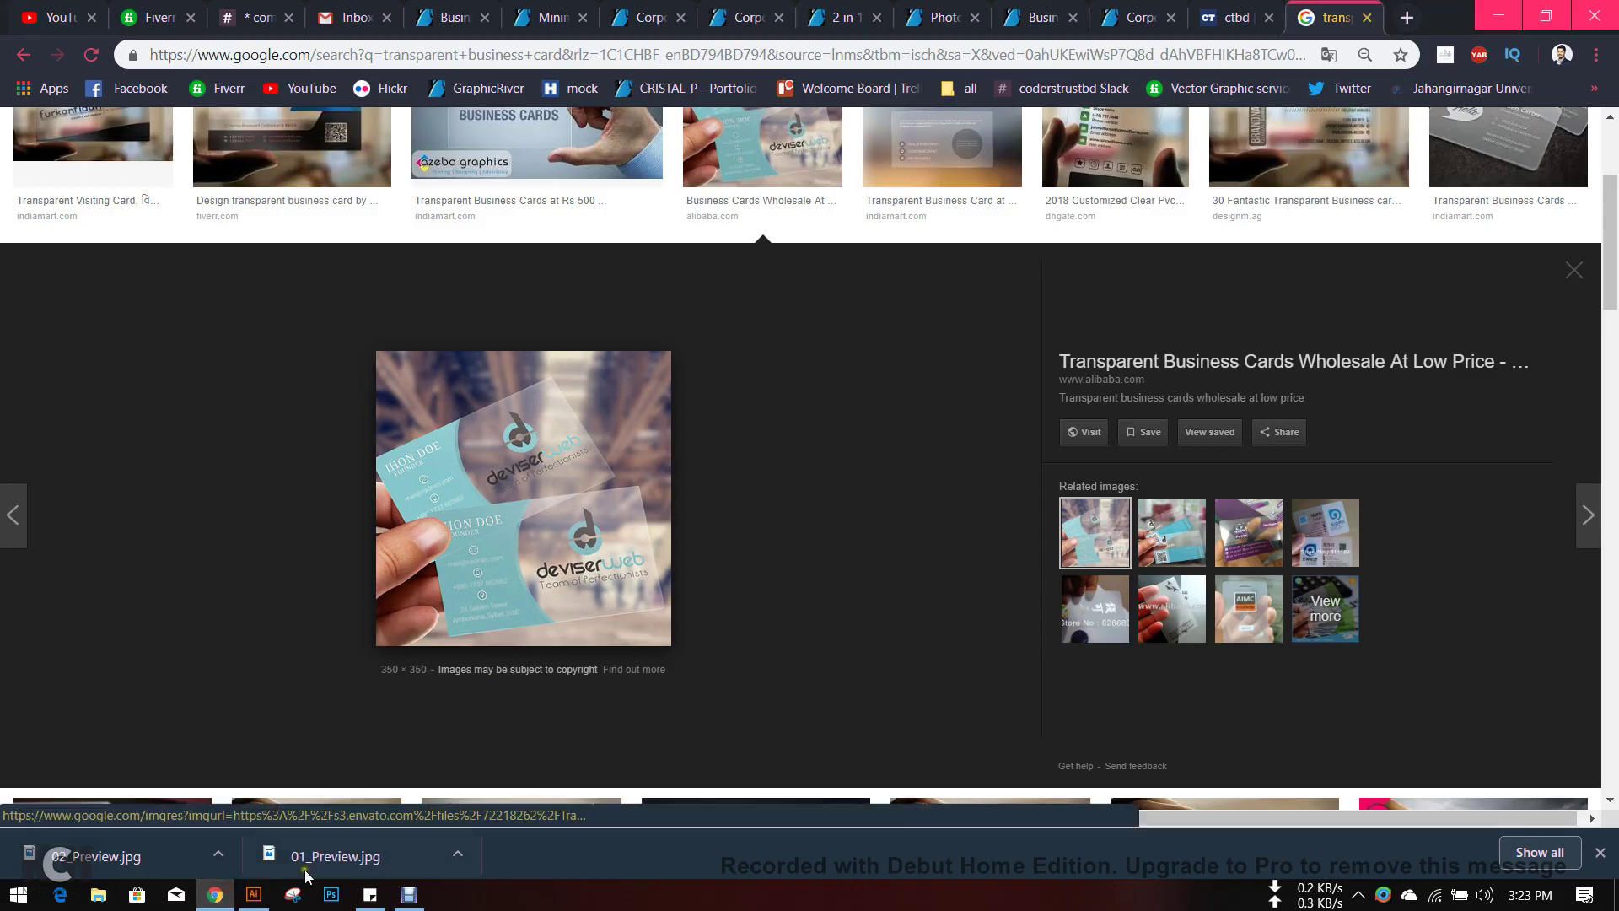
click(253, 894)
key(ctrl+minus)
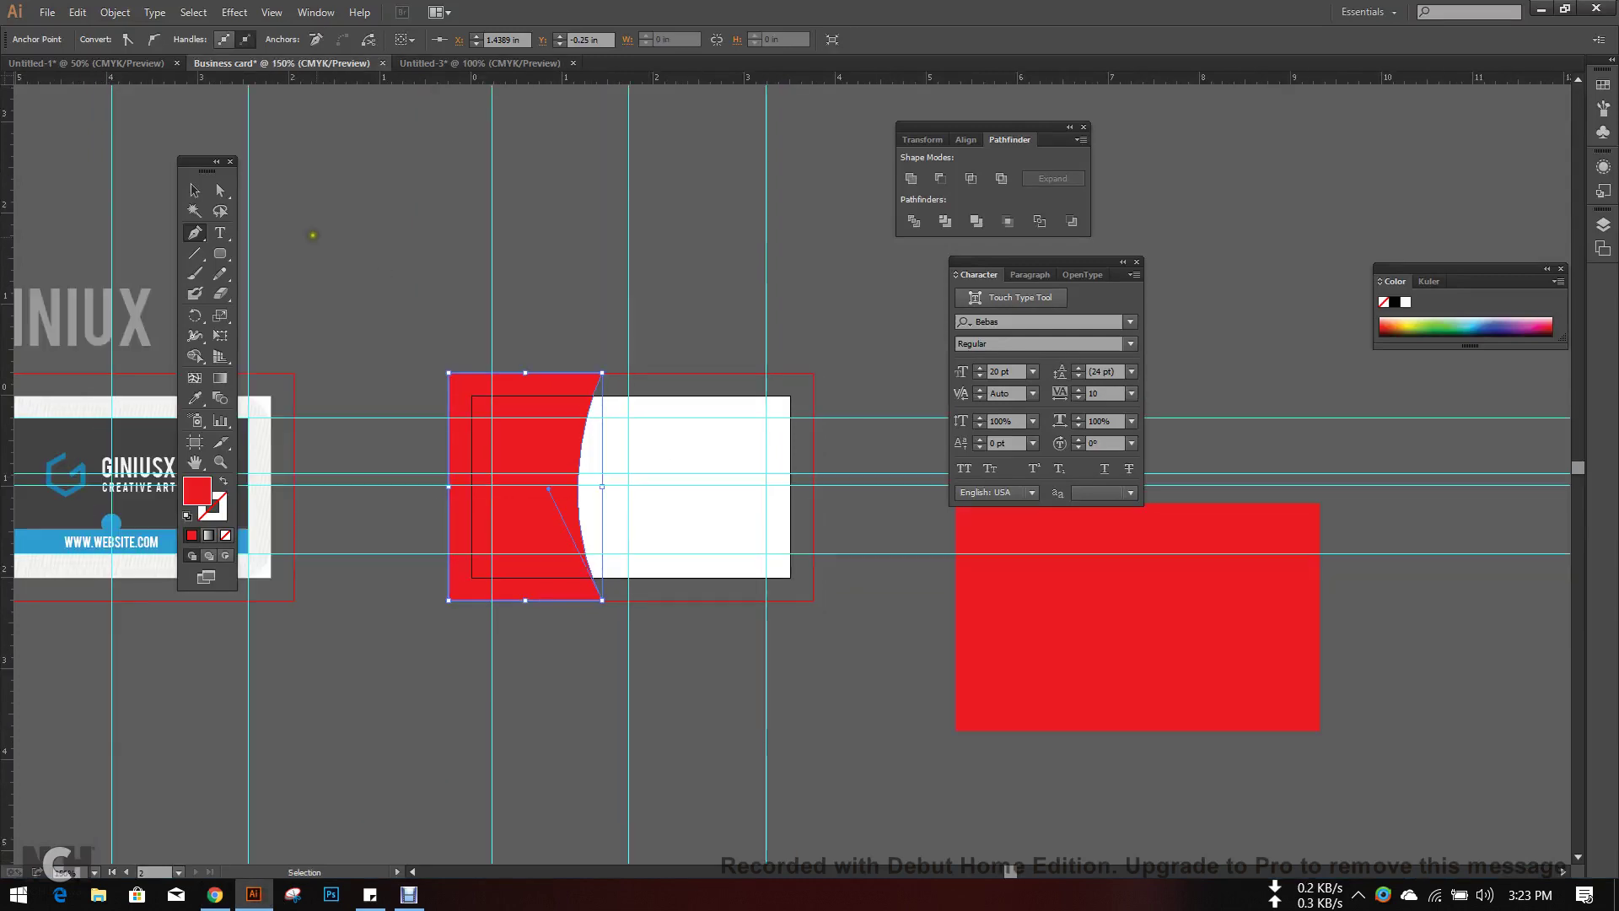
- Undo the curved Pen shape and the red rectangle's move off the second artboard, and clear the selection
key(v)
click(388, 187)
drag(437, 235, 670, 597)
key(ctrl+z)
key(ctrl+z)
key(ctrl+z)
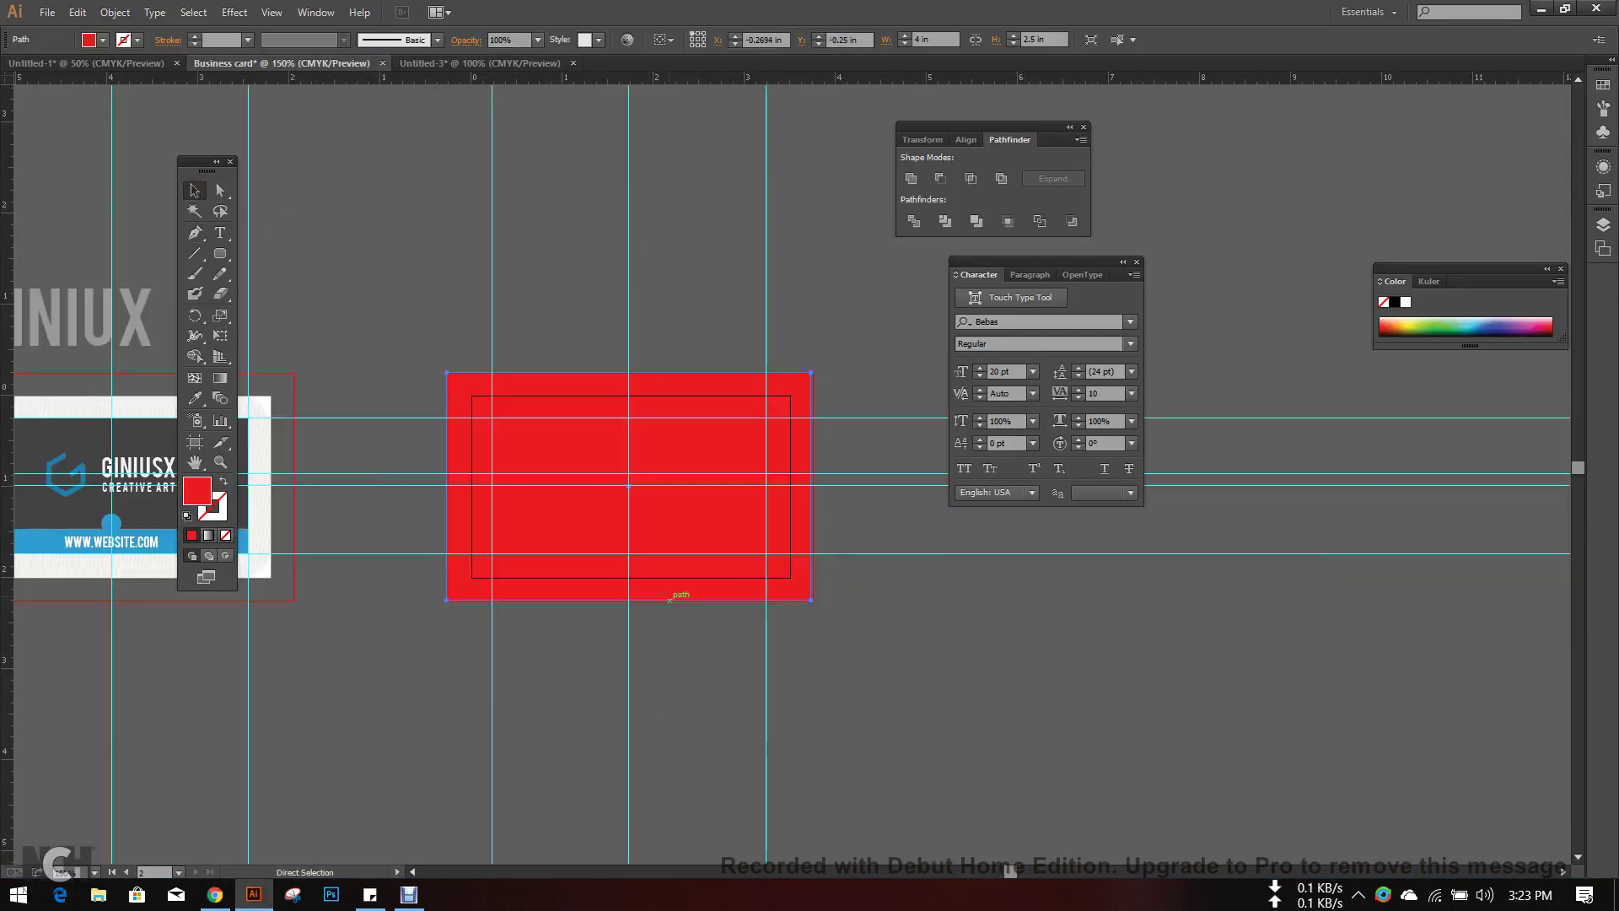
click(669, 651)
- Move the faded GINIUX text onto the dark area of the front card, overlapping the logo and company name
scroll(706, 663, down, 1)
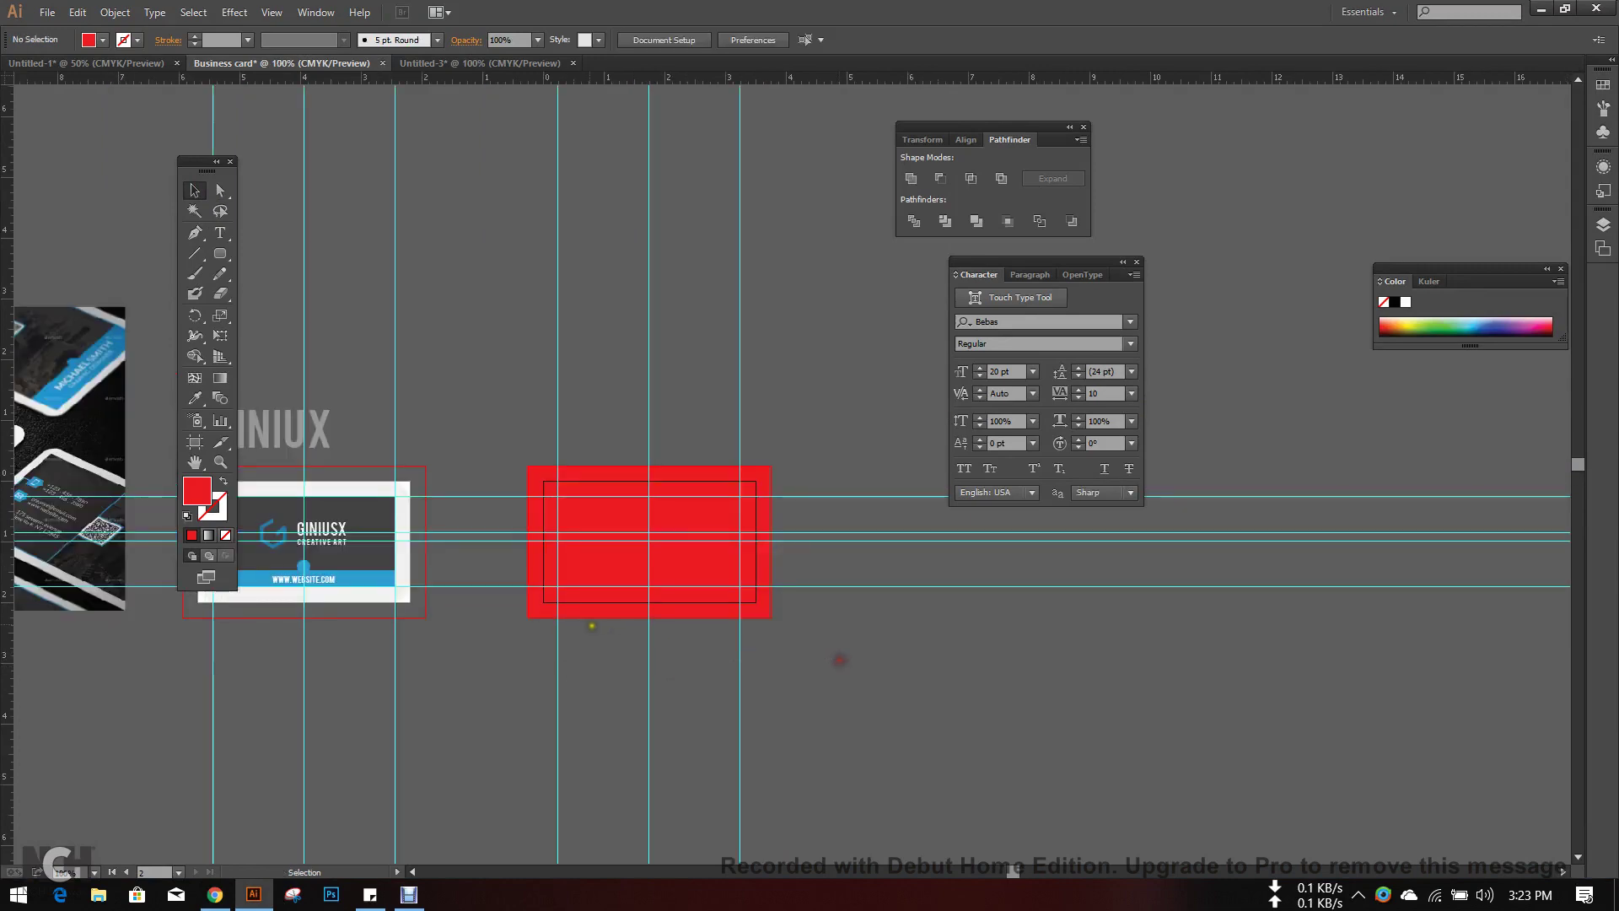
scroll(839, 660, left, 5)
scroll(839, 659, up, 2)
click(632, 422)
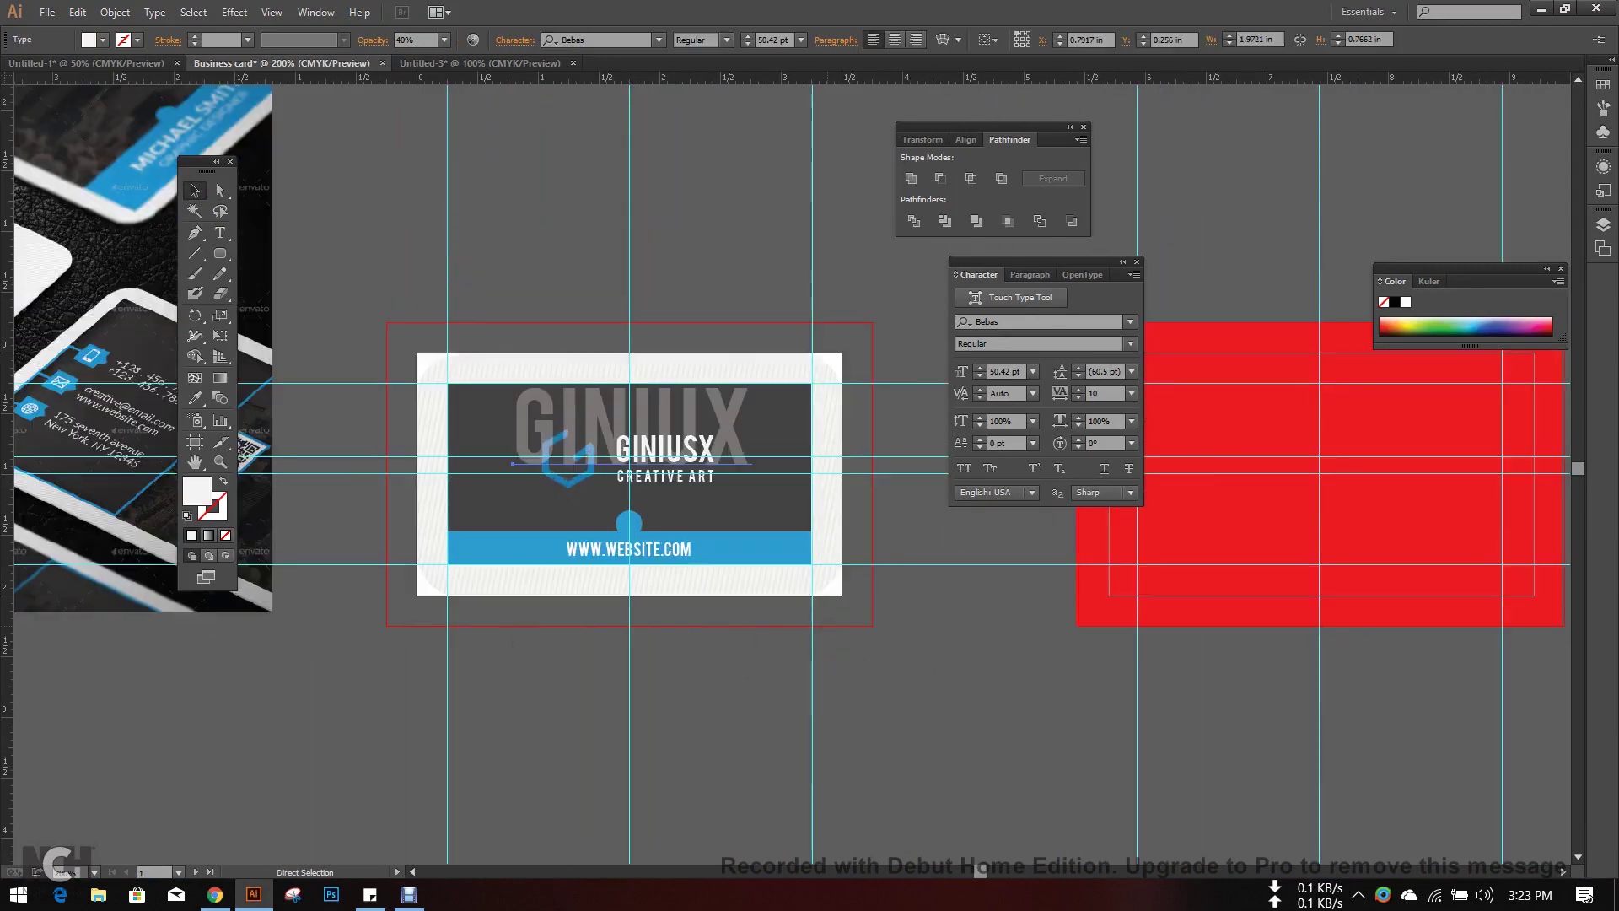
- Undo the faded GINIUX text, the front card's rounded-corner clipping and the red rounded rectangle, and clear the selection
key(ctrl+z)
key(ctrl+z)
key(ctrl+z)
key(ctrl+z)
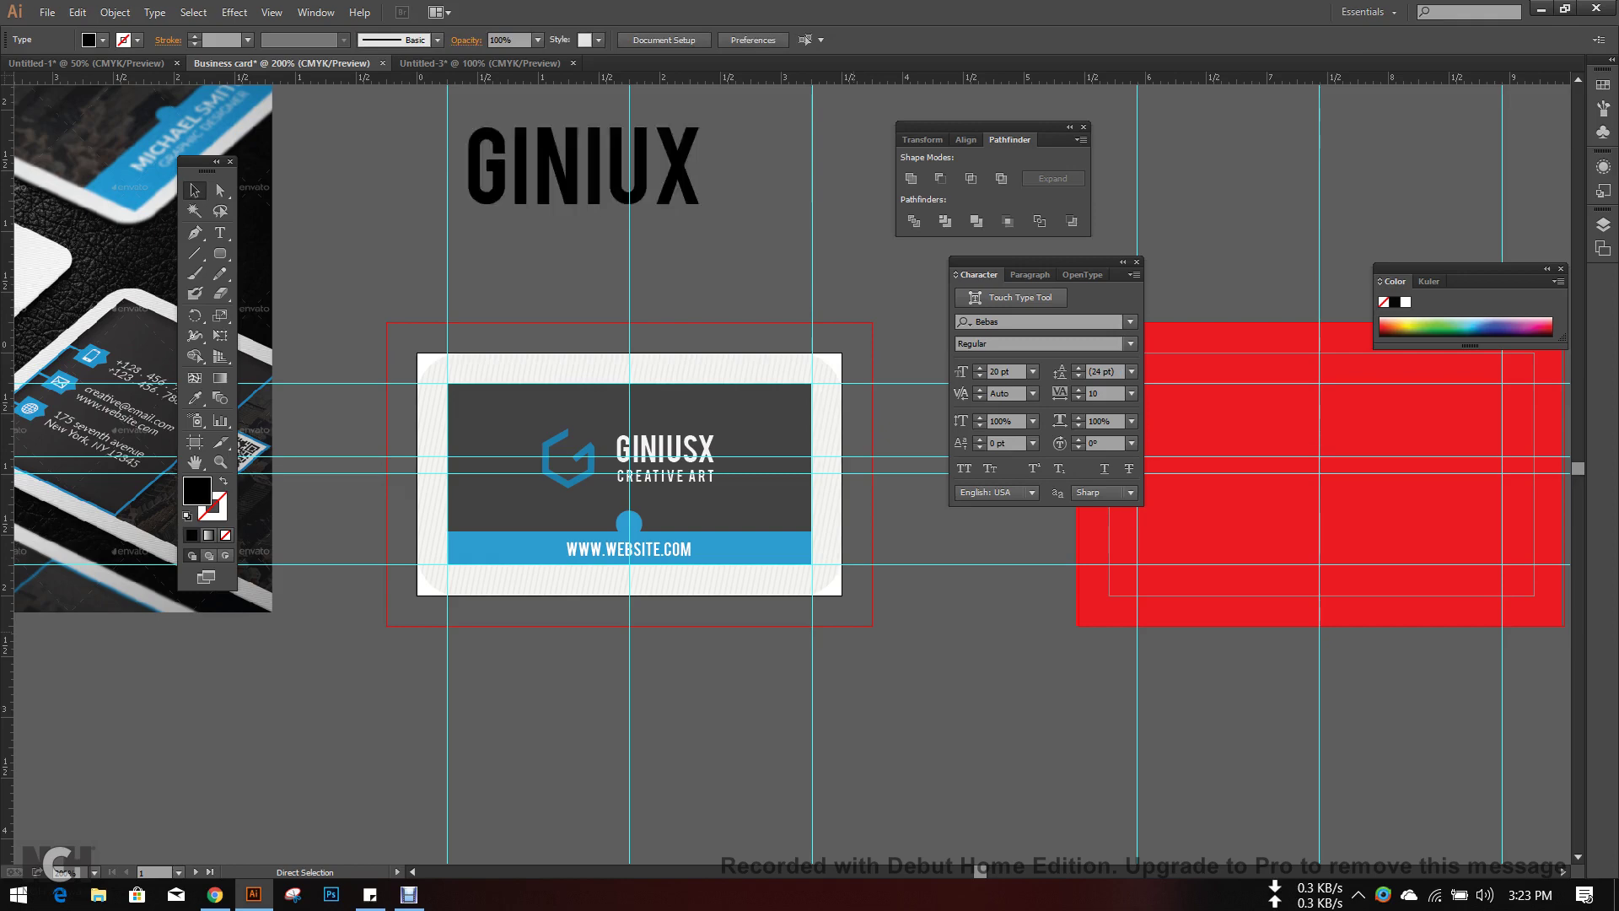
key(ctrl+z)
key(ctrl+z)
key(ctrl+z)
key(ctrl+z)
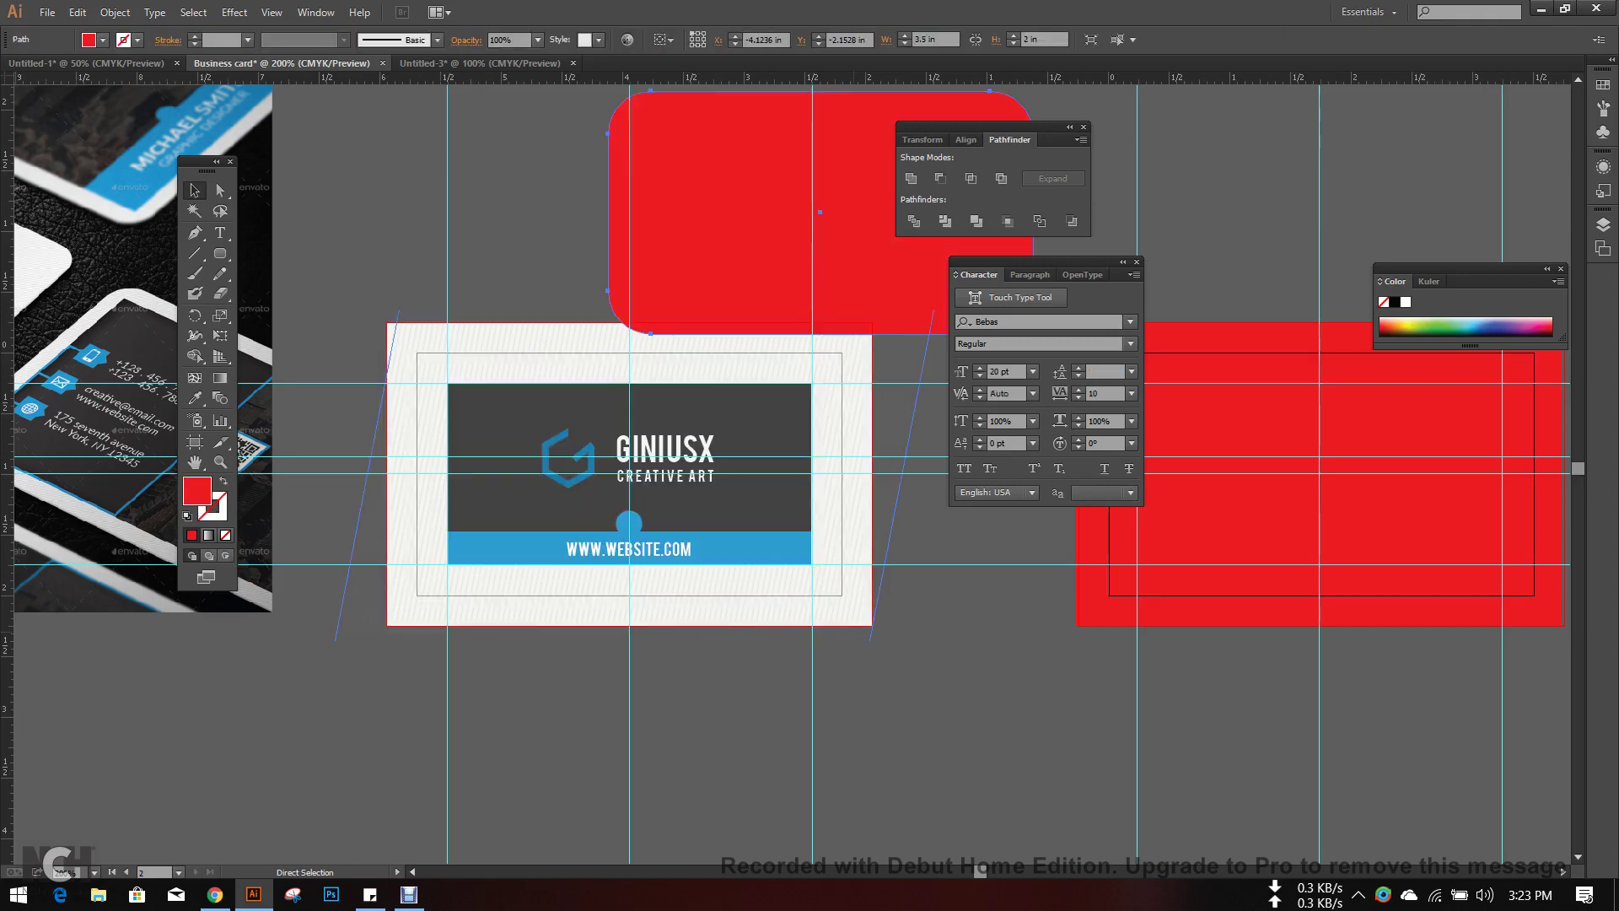
key(ctrl+z)
key(ctrl+z)
key(ctrl+z)
key(ctrl+z)
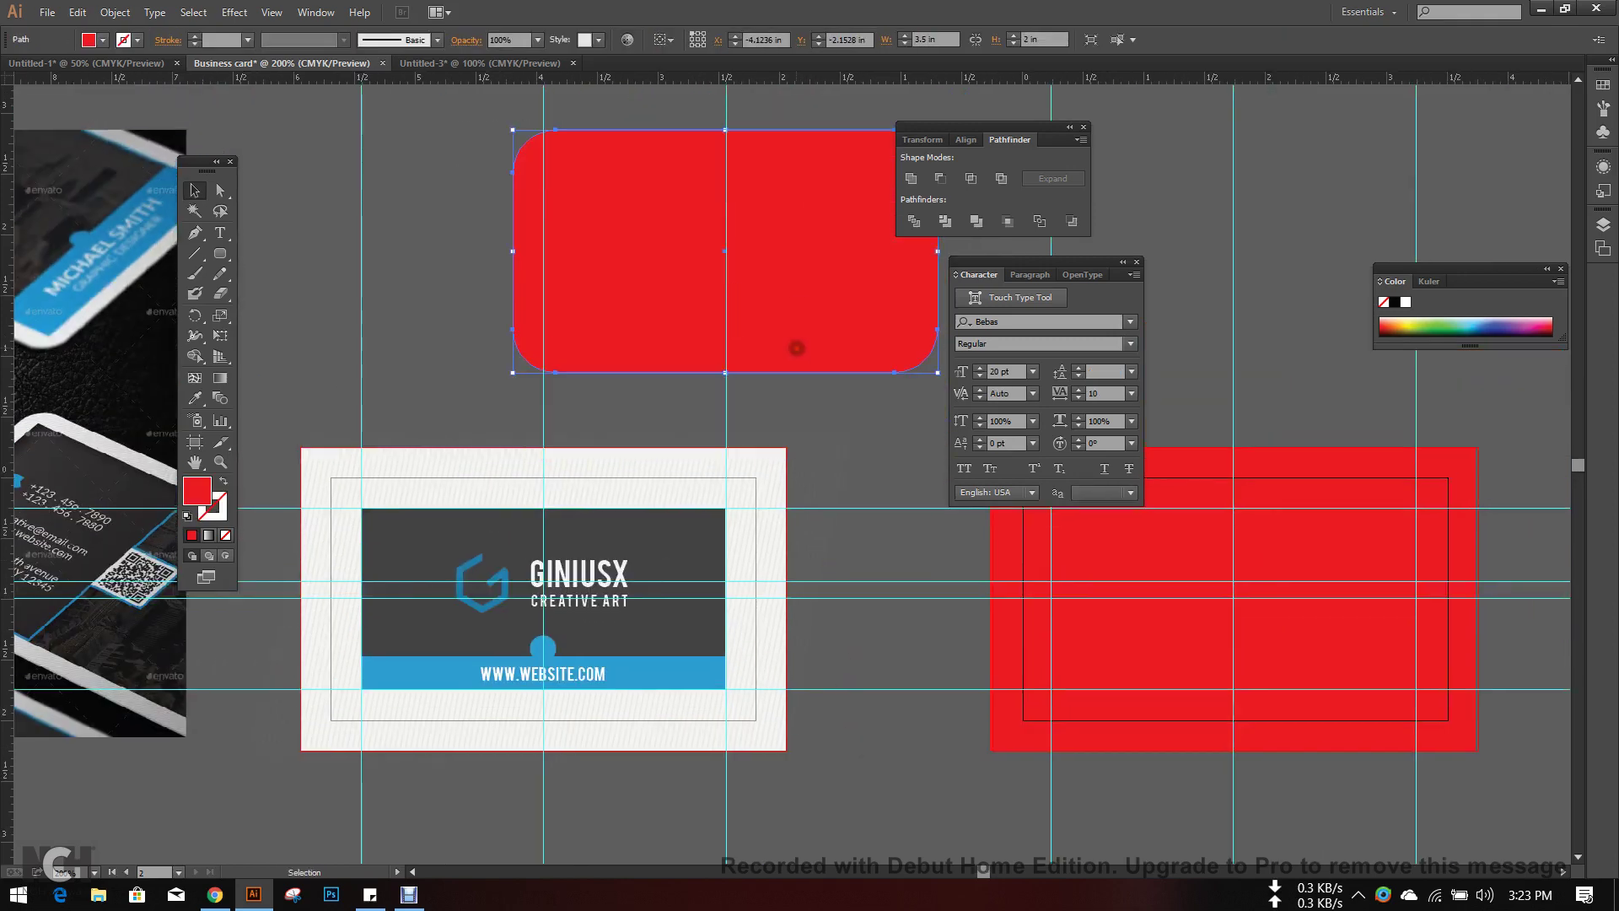
click(694, 371)
scroll(701, 370, up, 1)
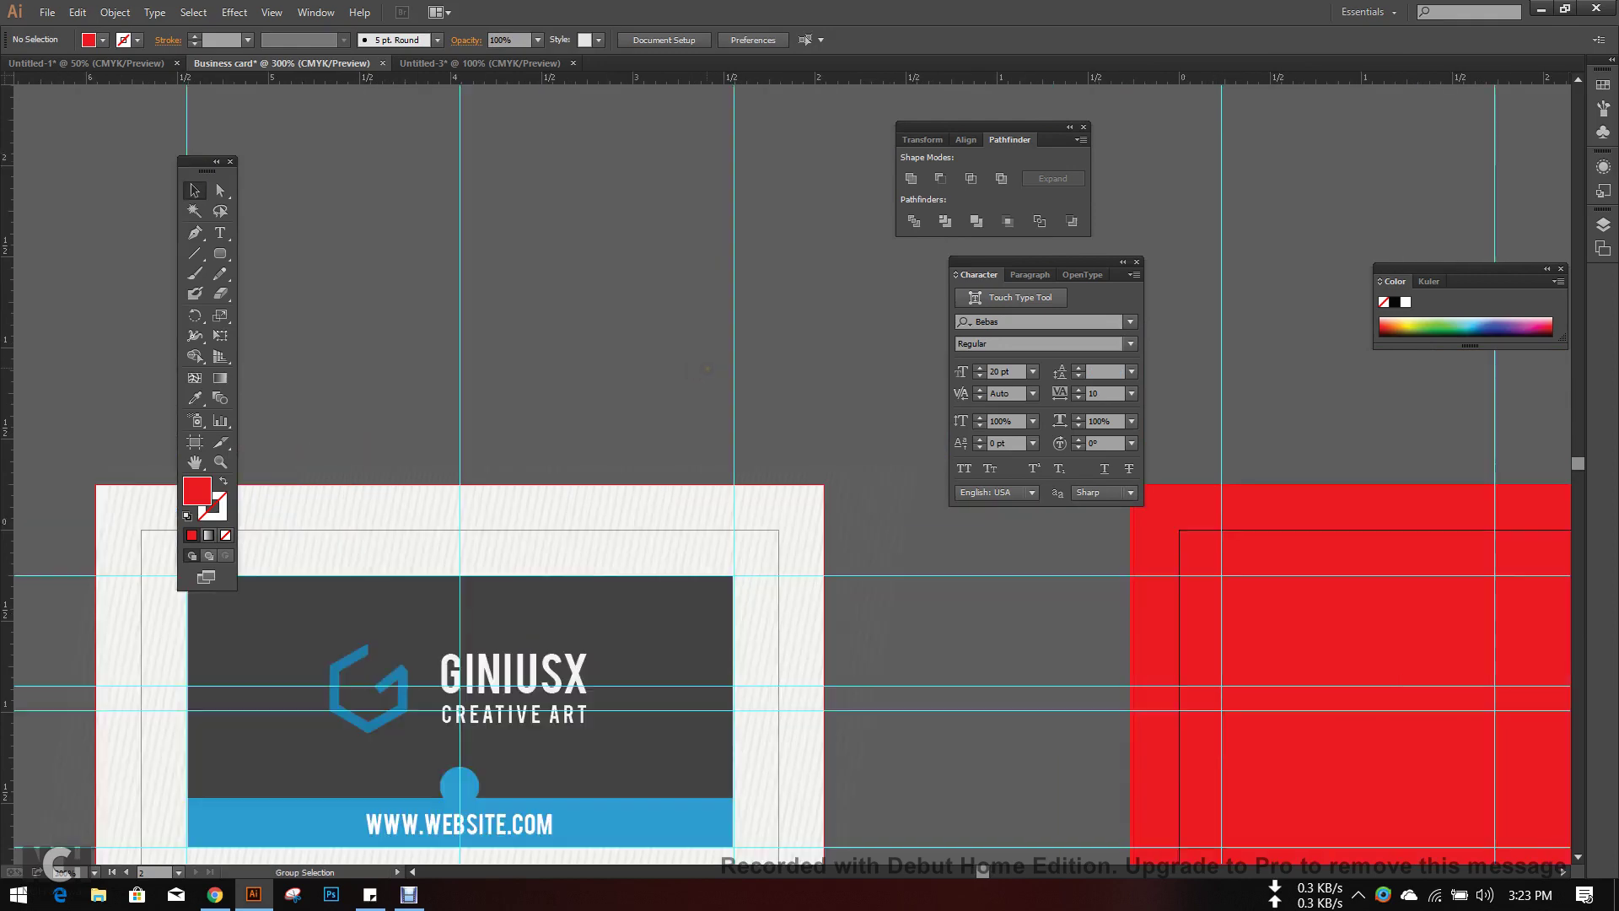
drag(661, 397, 751, 206)
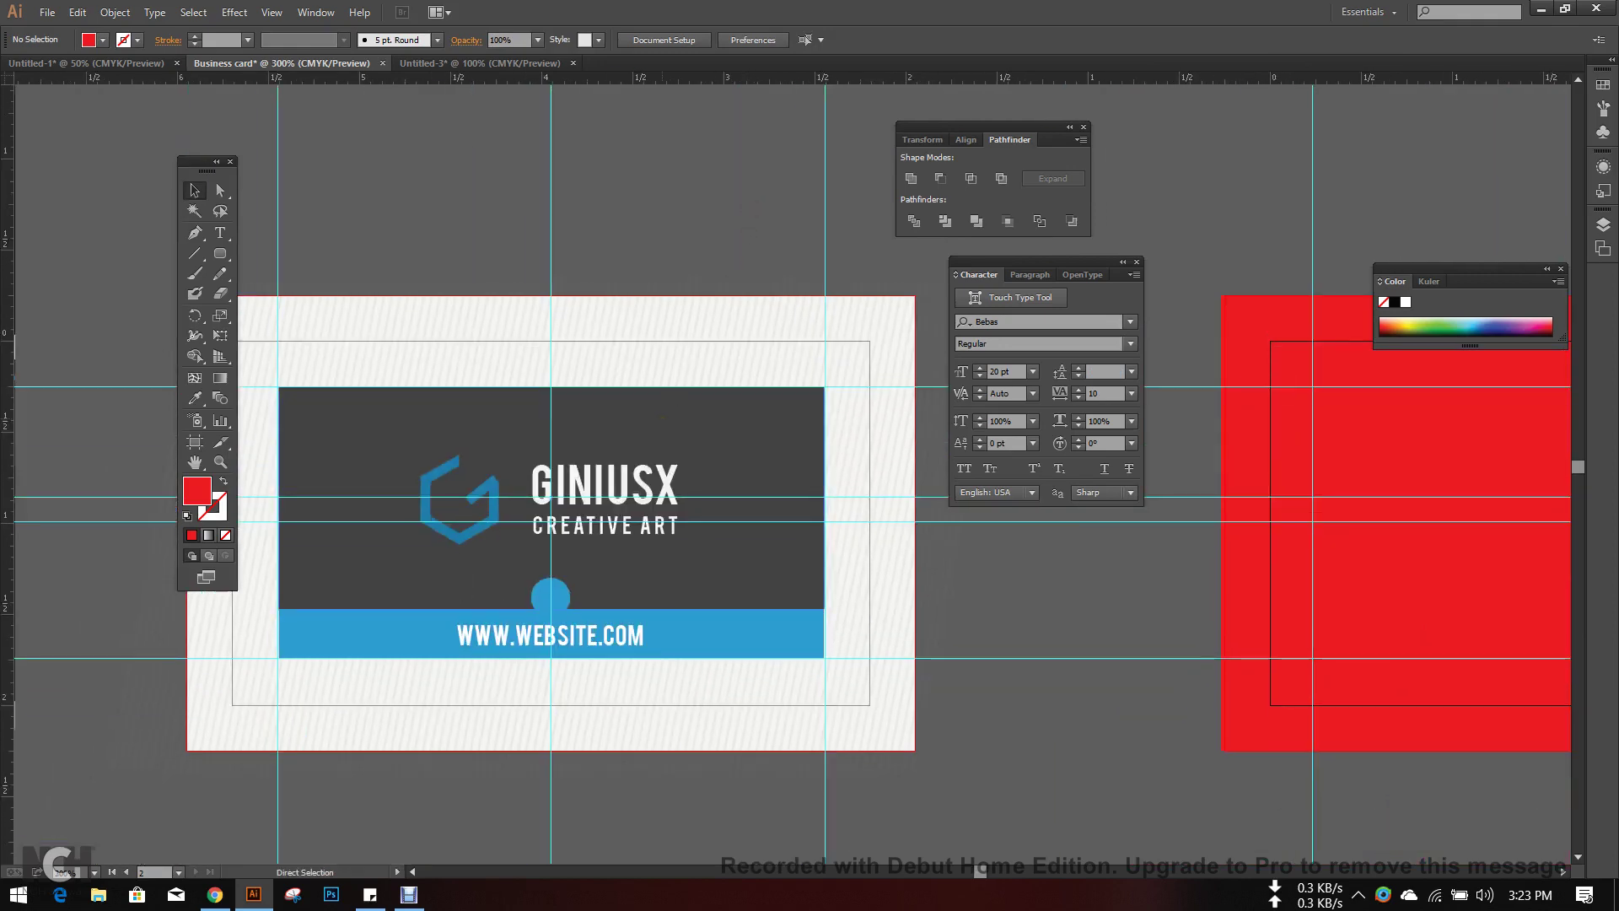
scroll(665, 417, down, 1)
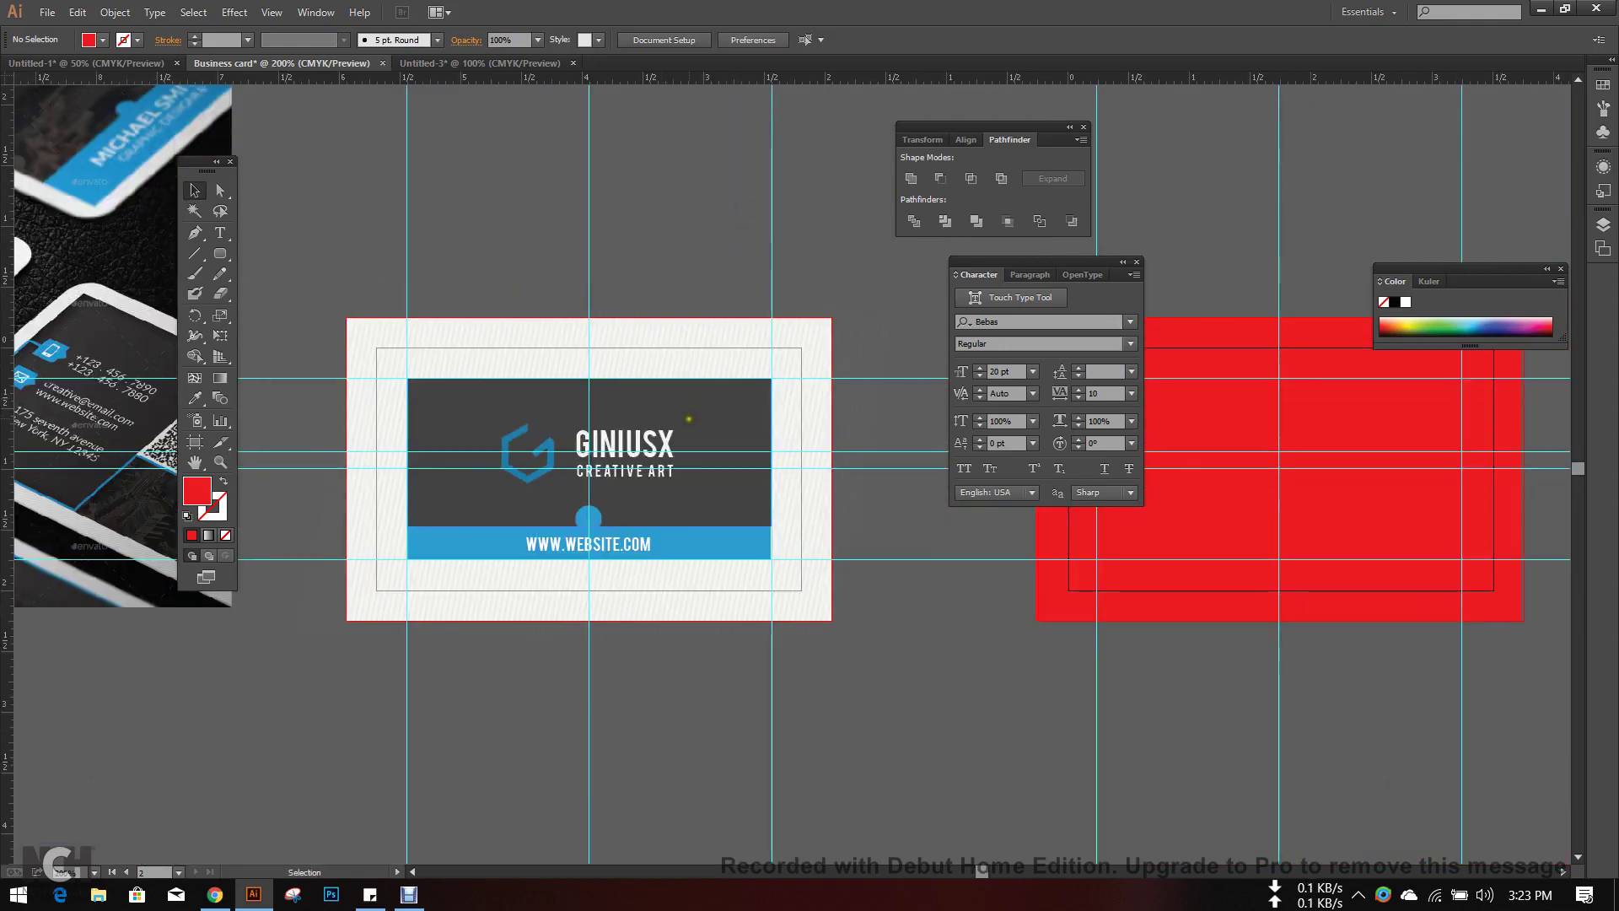
click(689, 418)
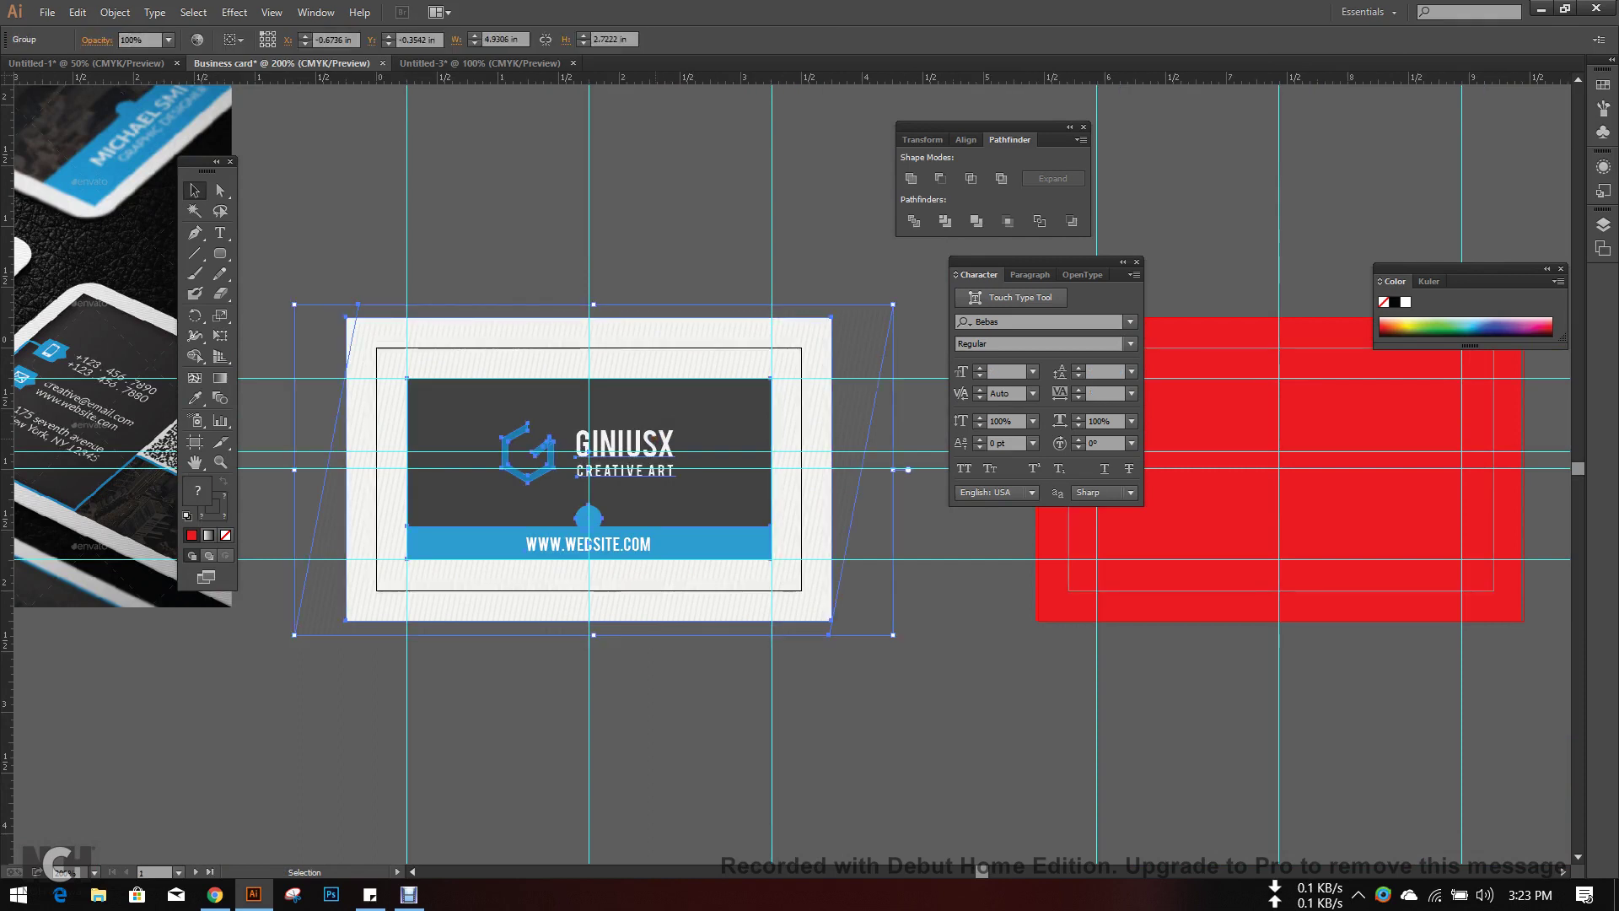
click(683, 196)
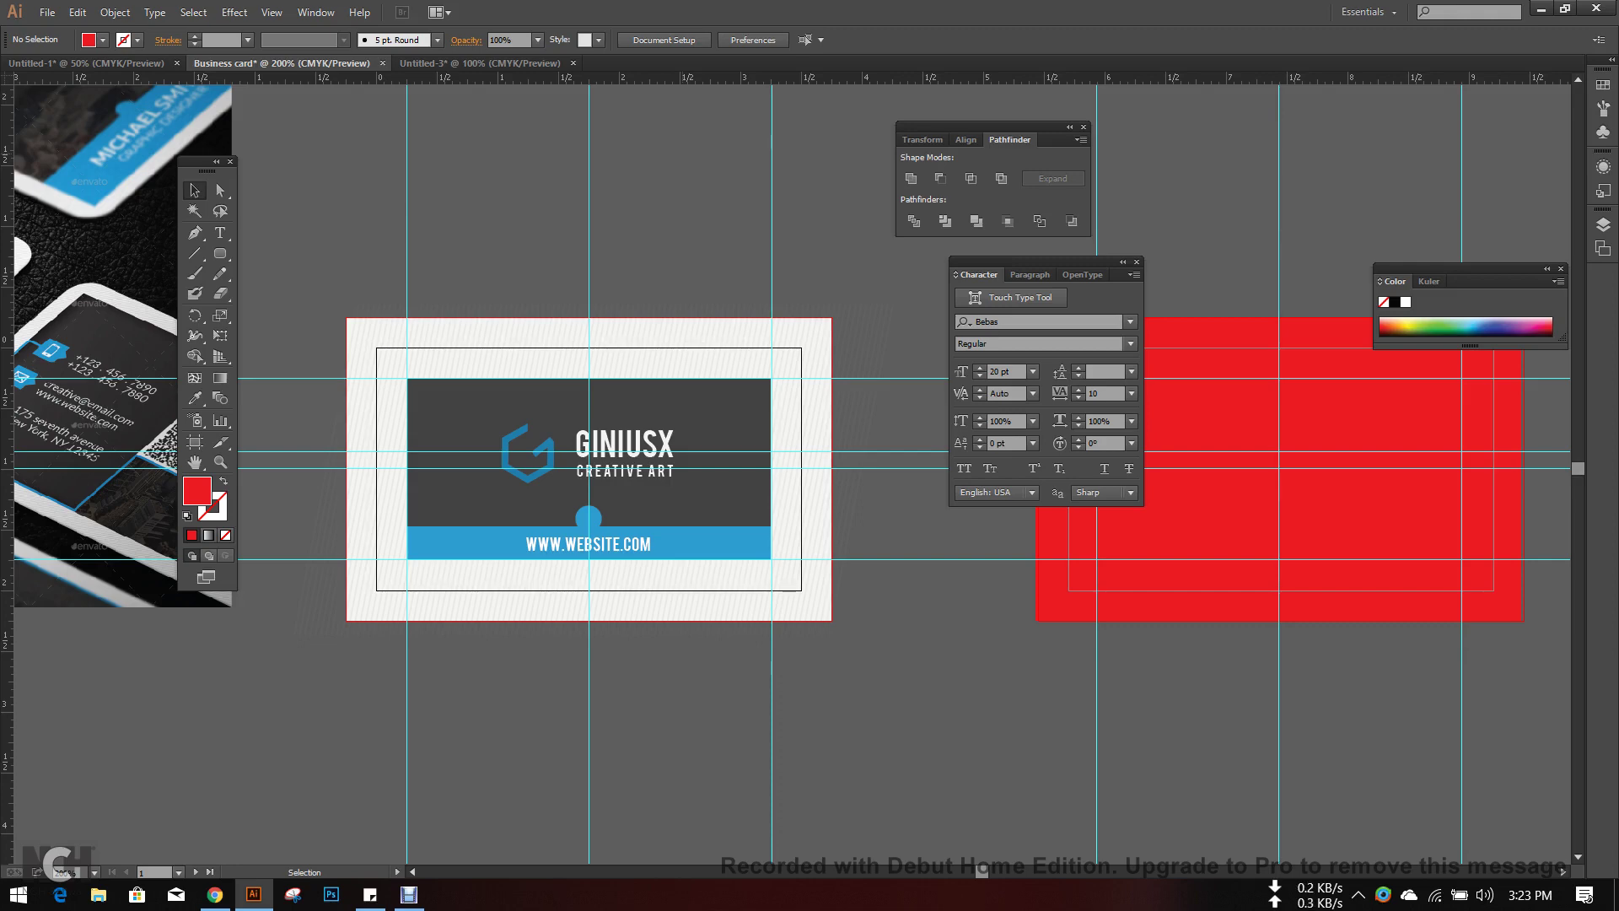
- Add the text GINIUX in Bebas on the empty canvas below the front card and enlarge it to about 116 pt
scroll(704, 182, down, 1)
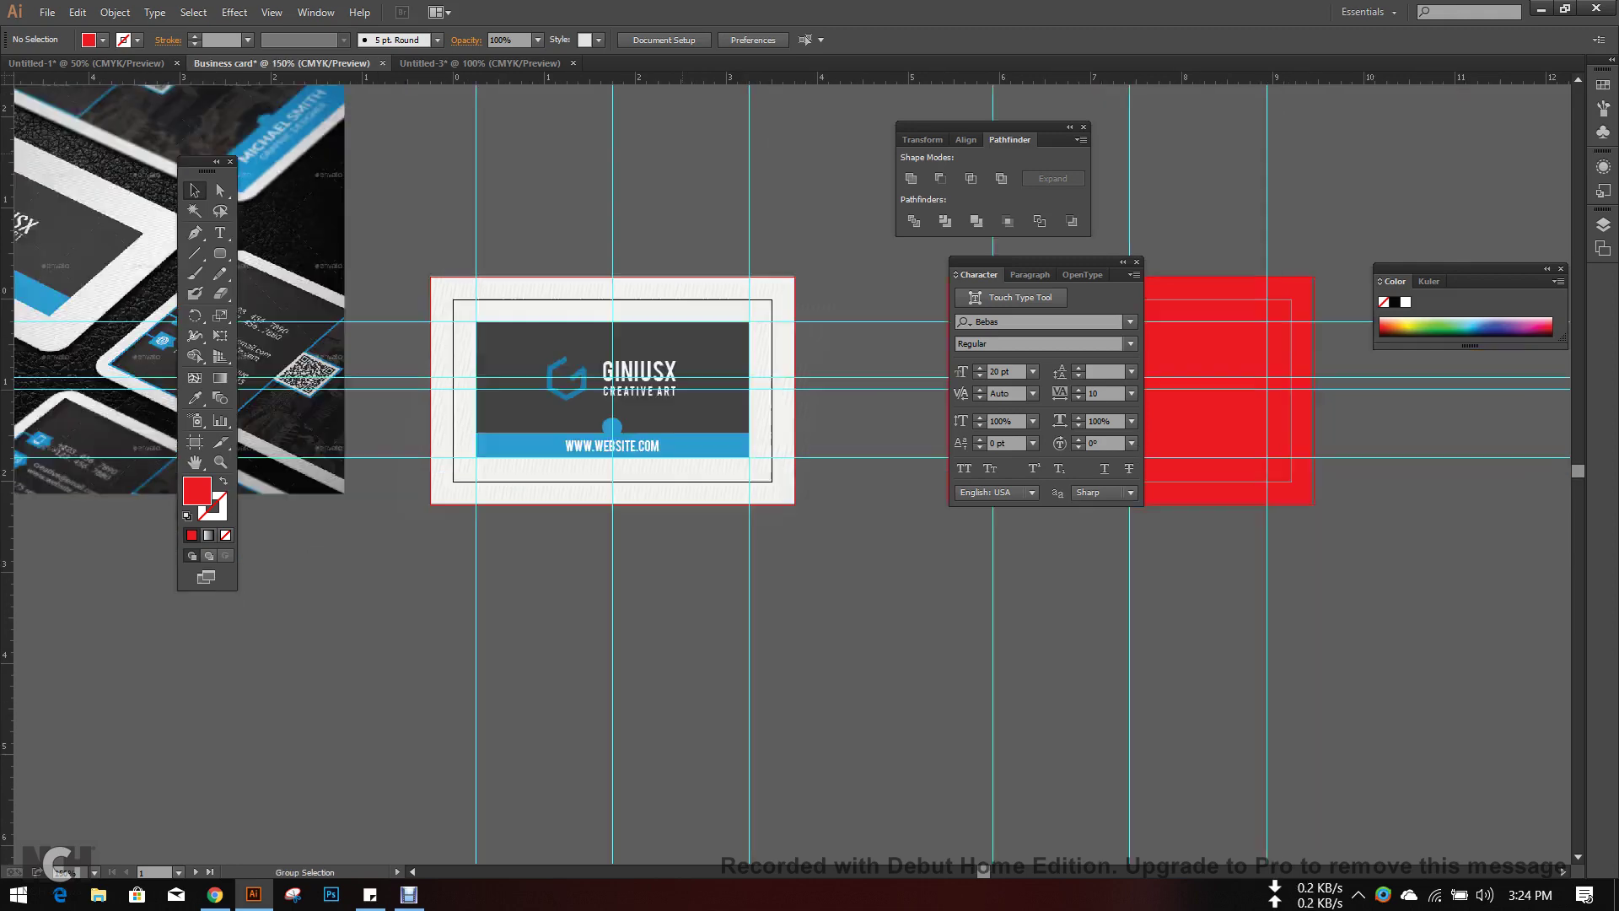
drag(697, 179, 663, 161)
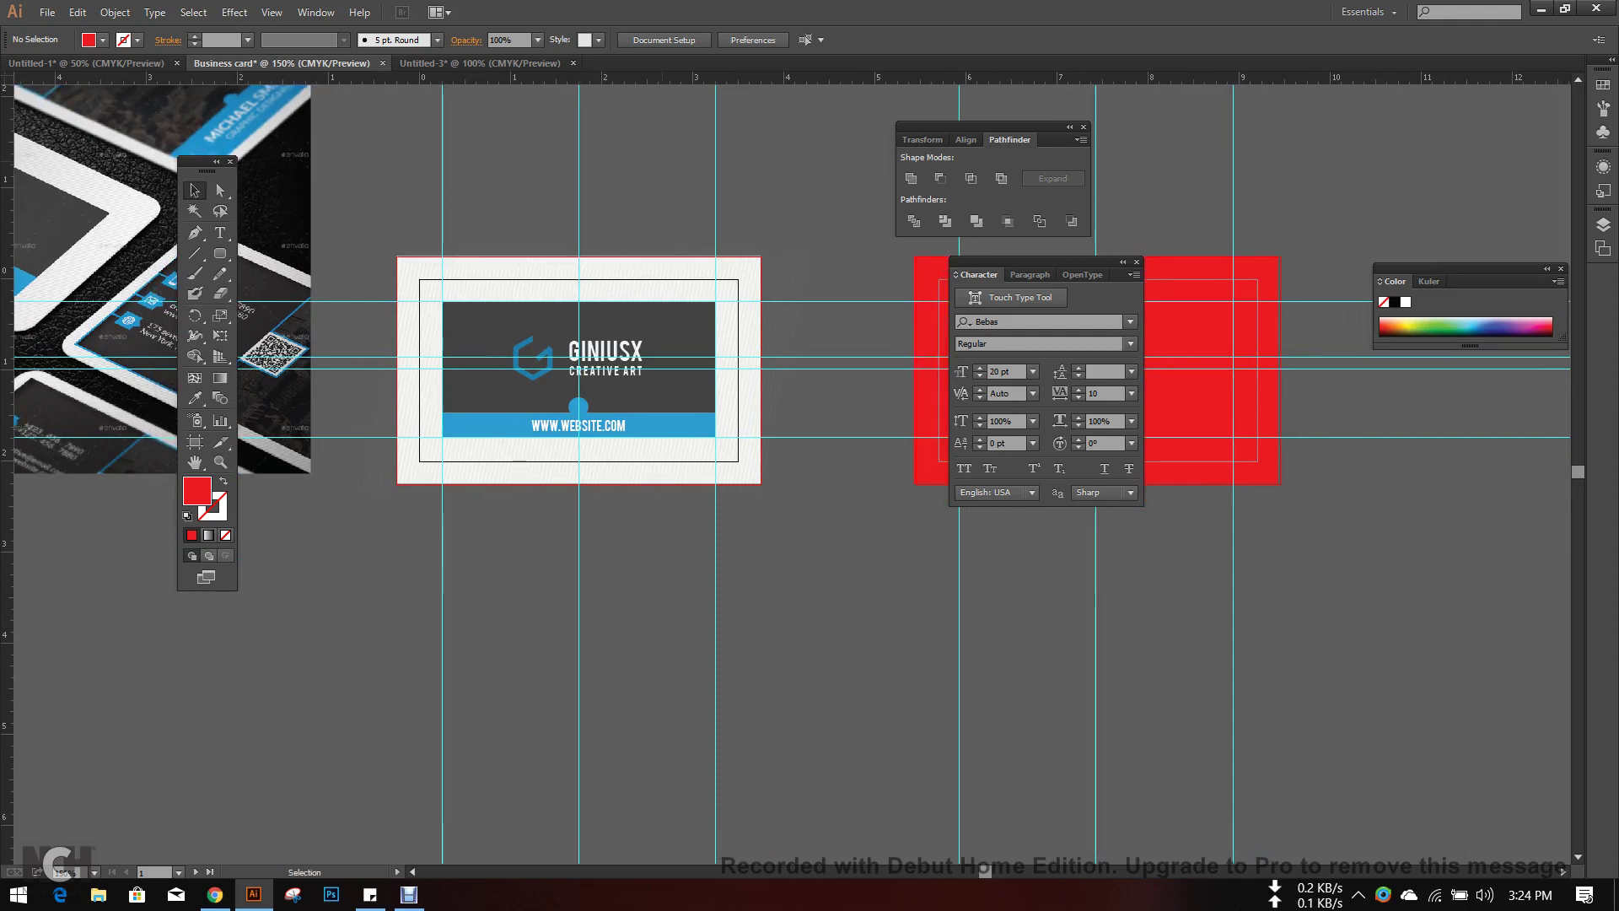
scroll(662, 156, down, 2)
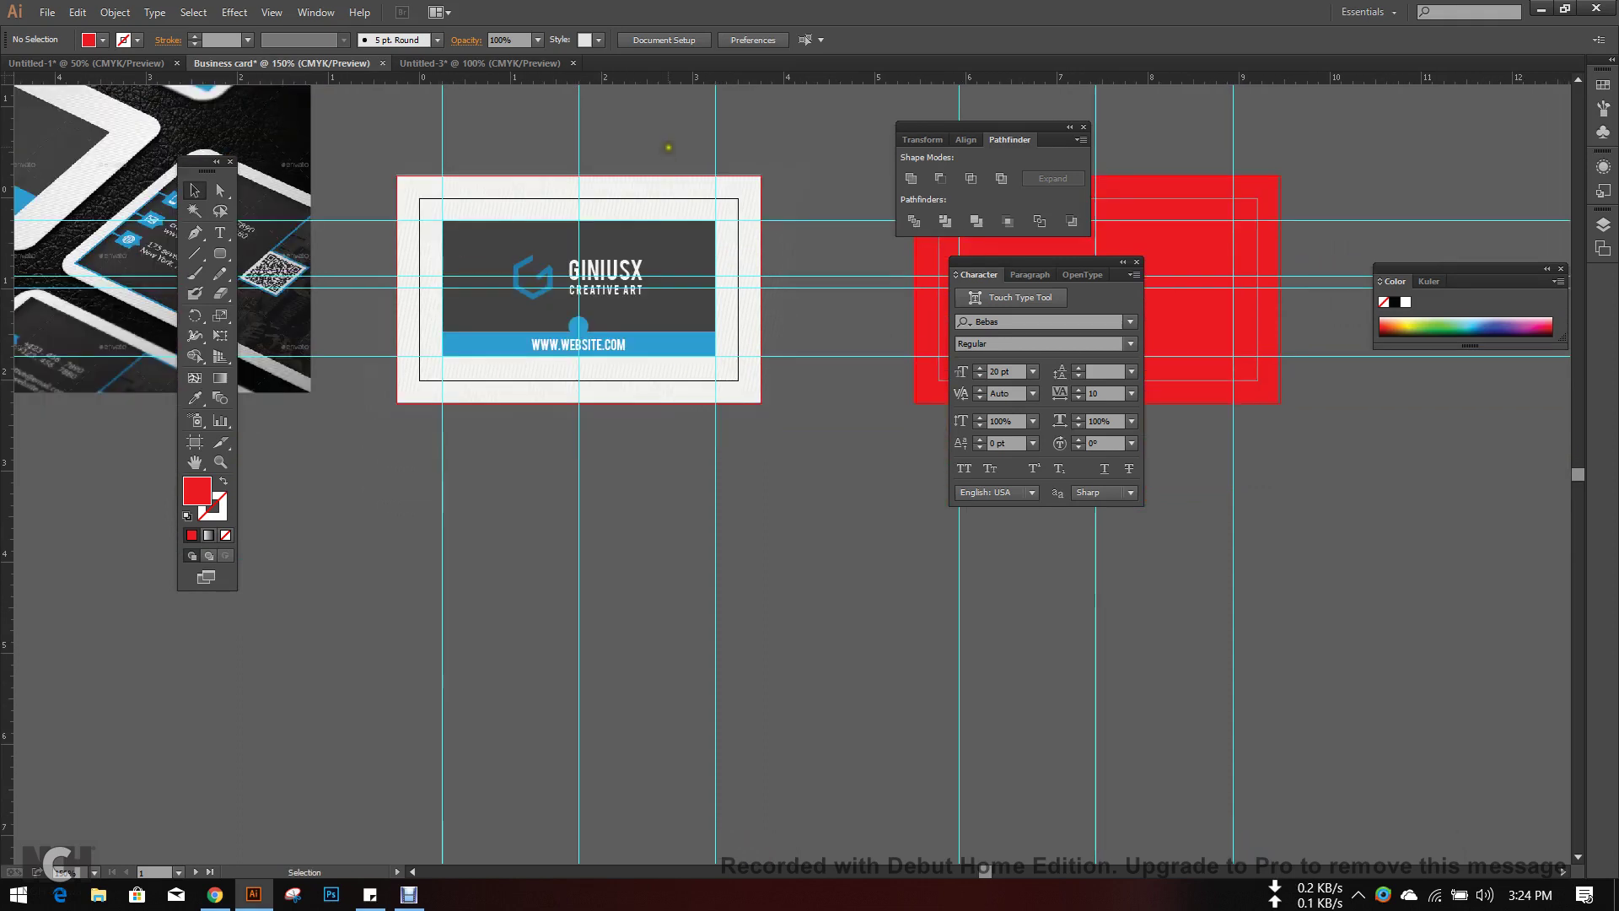
scroll(595, 501, down, 3)
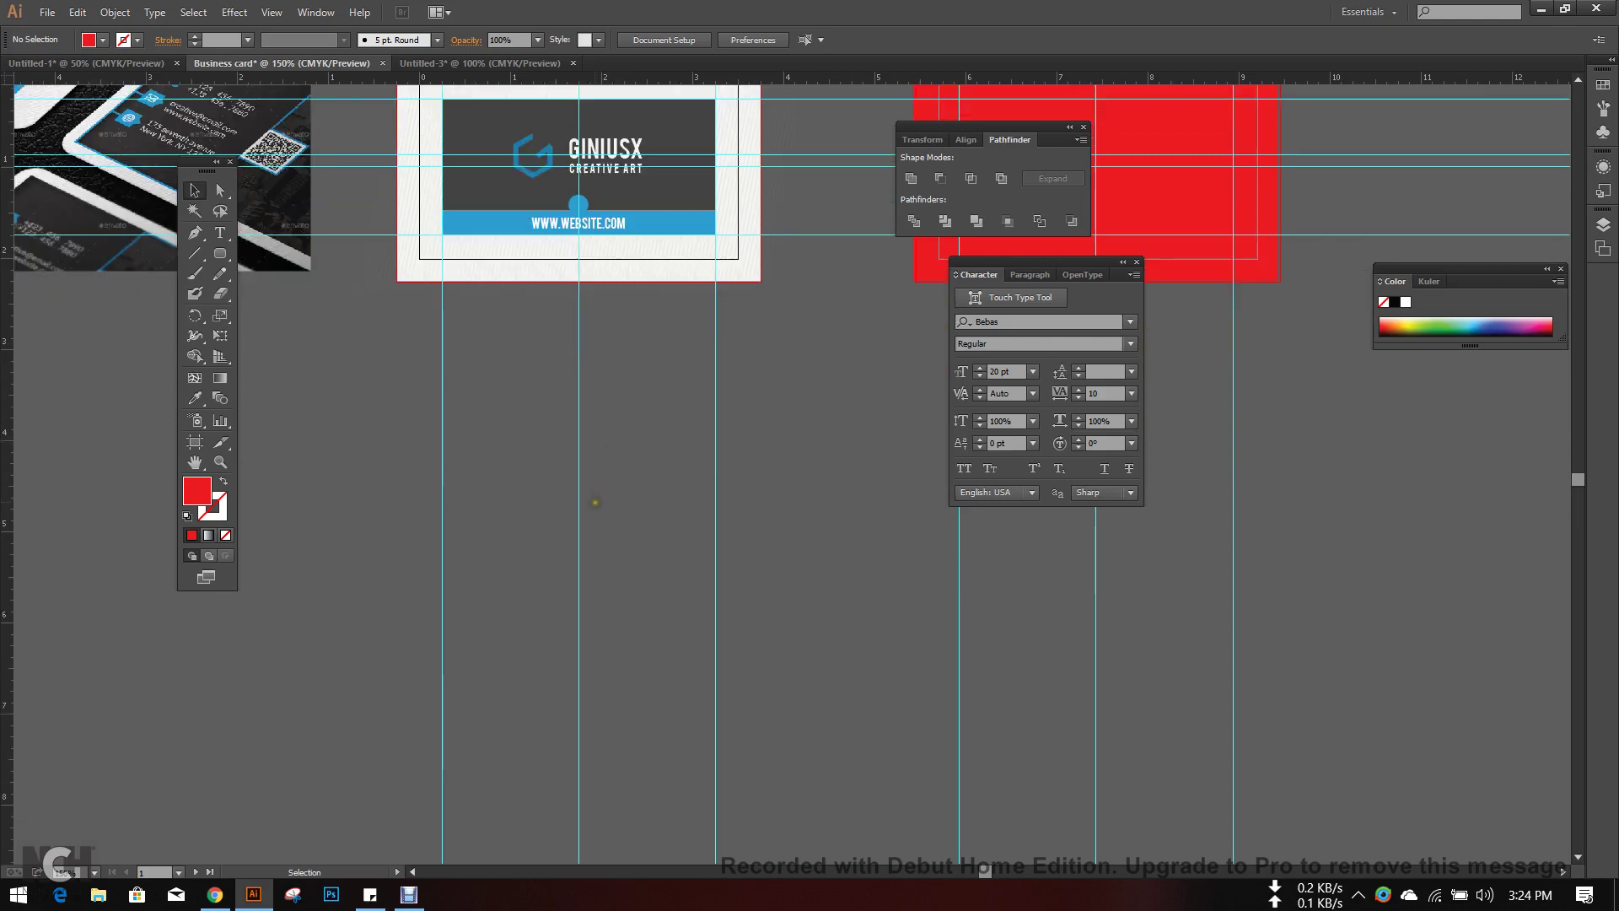
key(t)
click(531, 496)
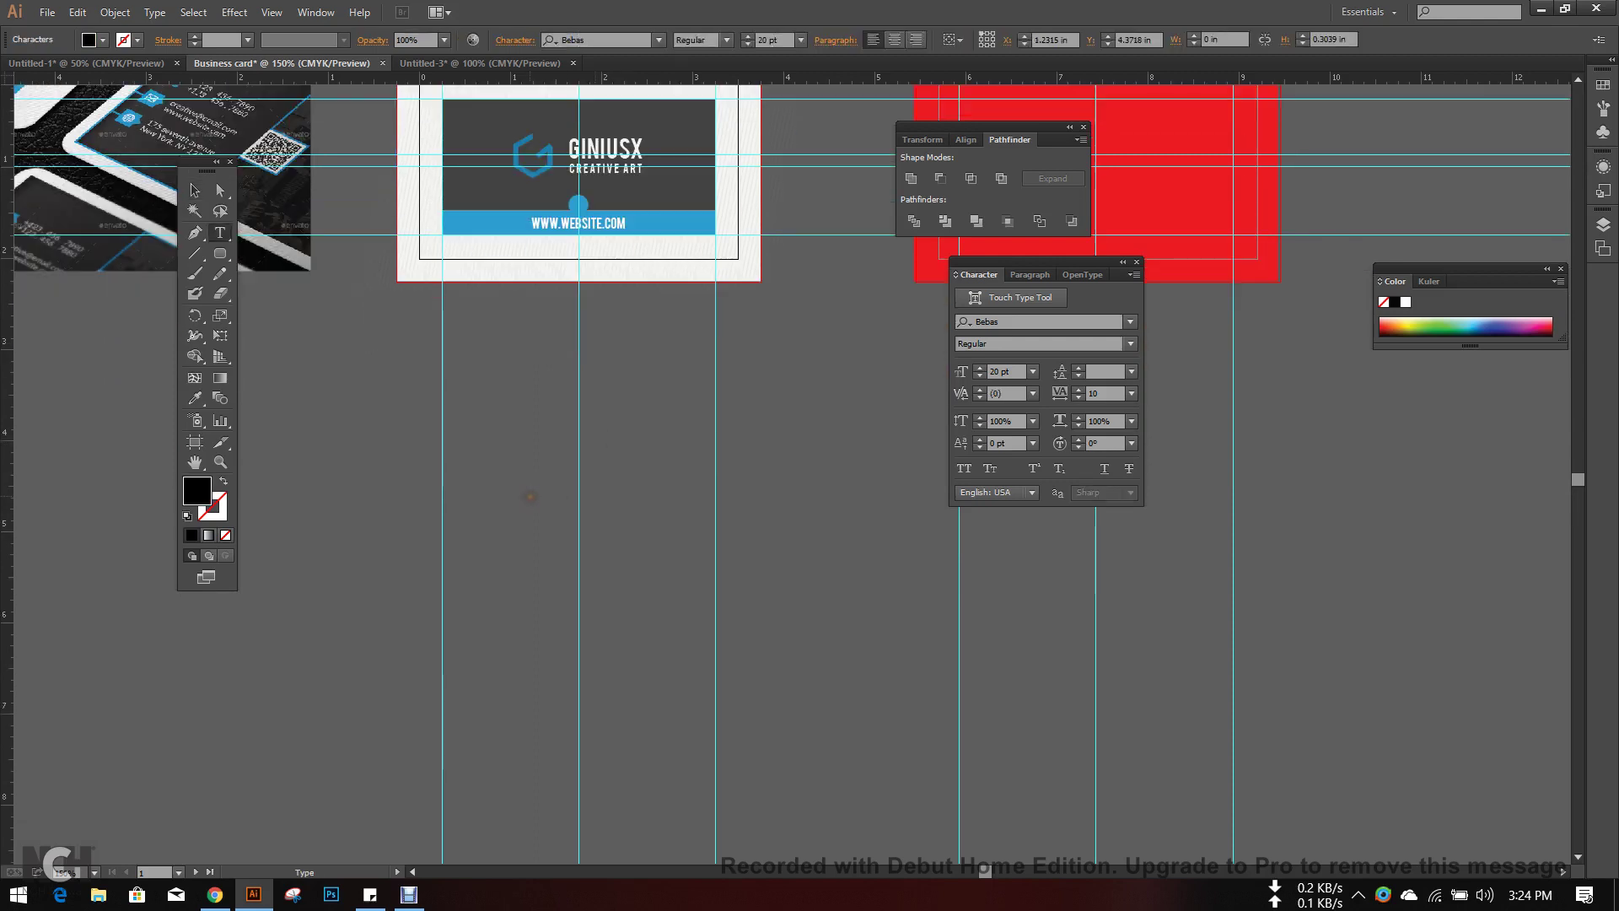
text(GINIUX)
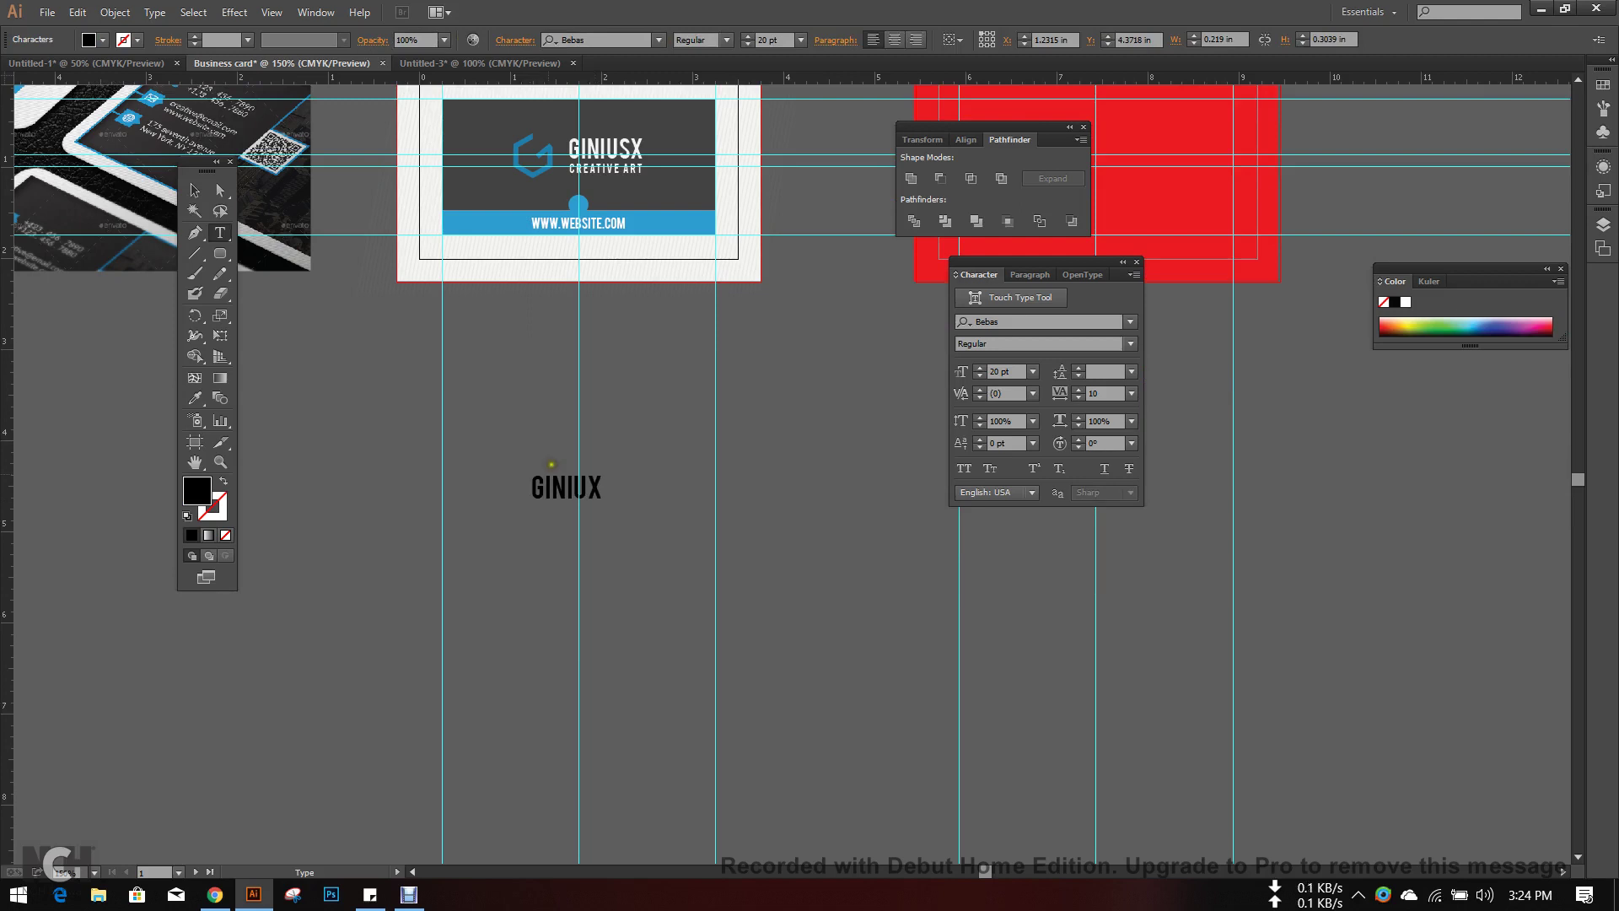
key(Escape)
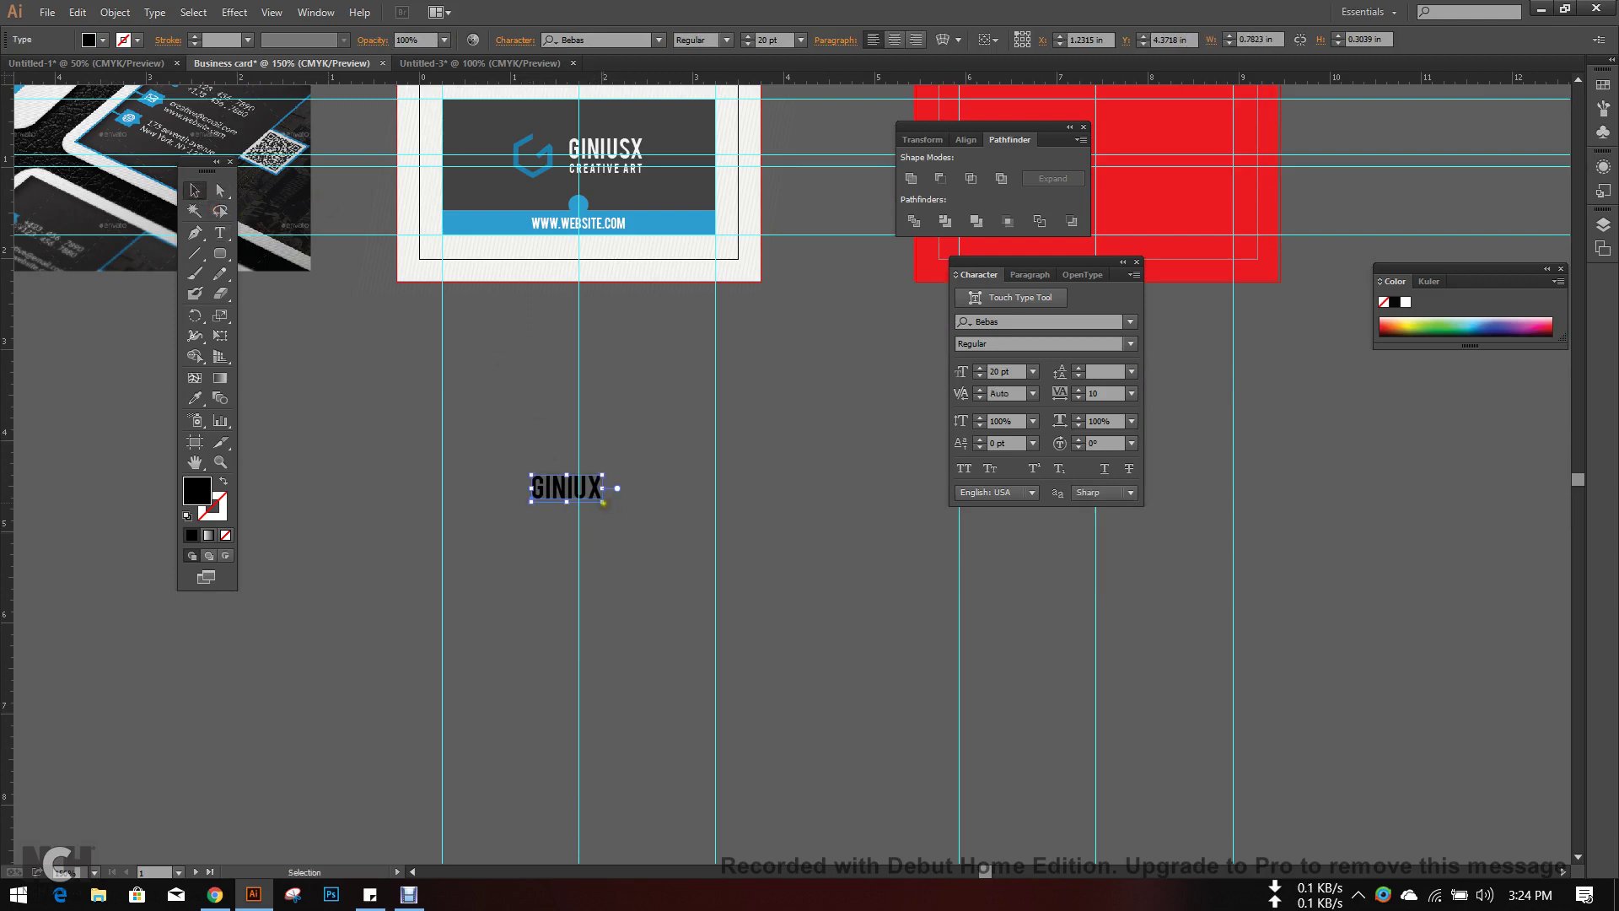
drag(603, 501, 943, 633)
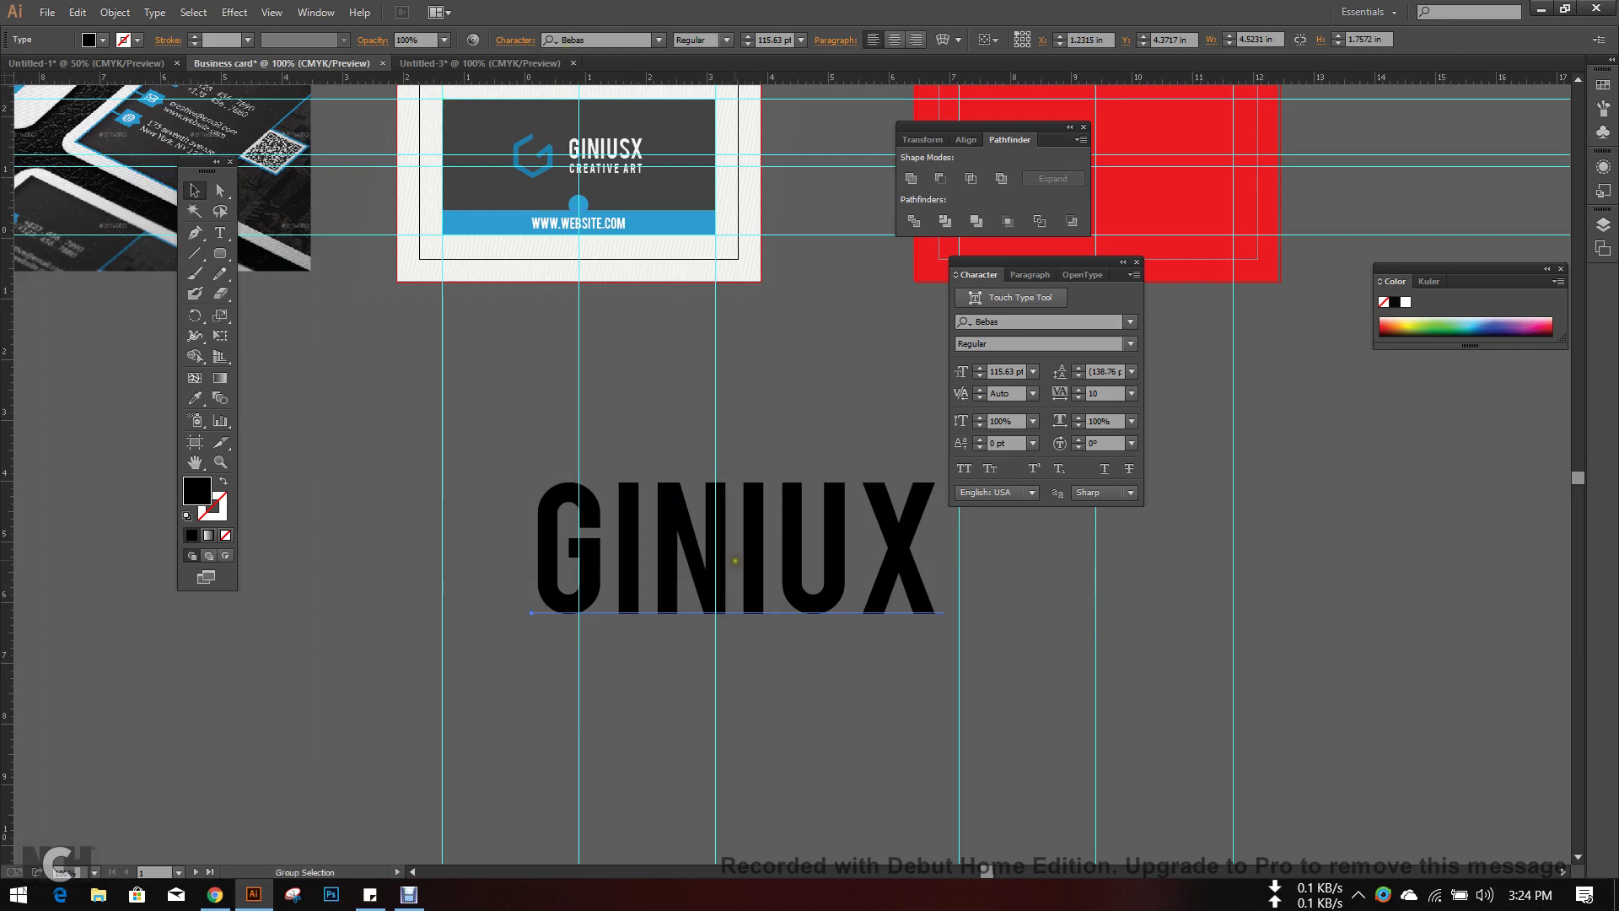
- Place a copy of the large GINIUX text down to its right and set the copy's font to Myriad Pro Regular
key(ctrl+minus)
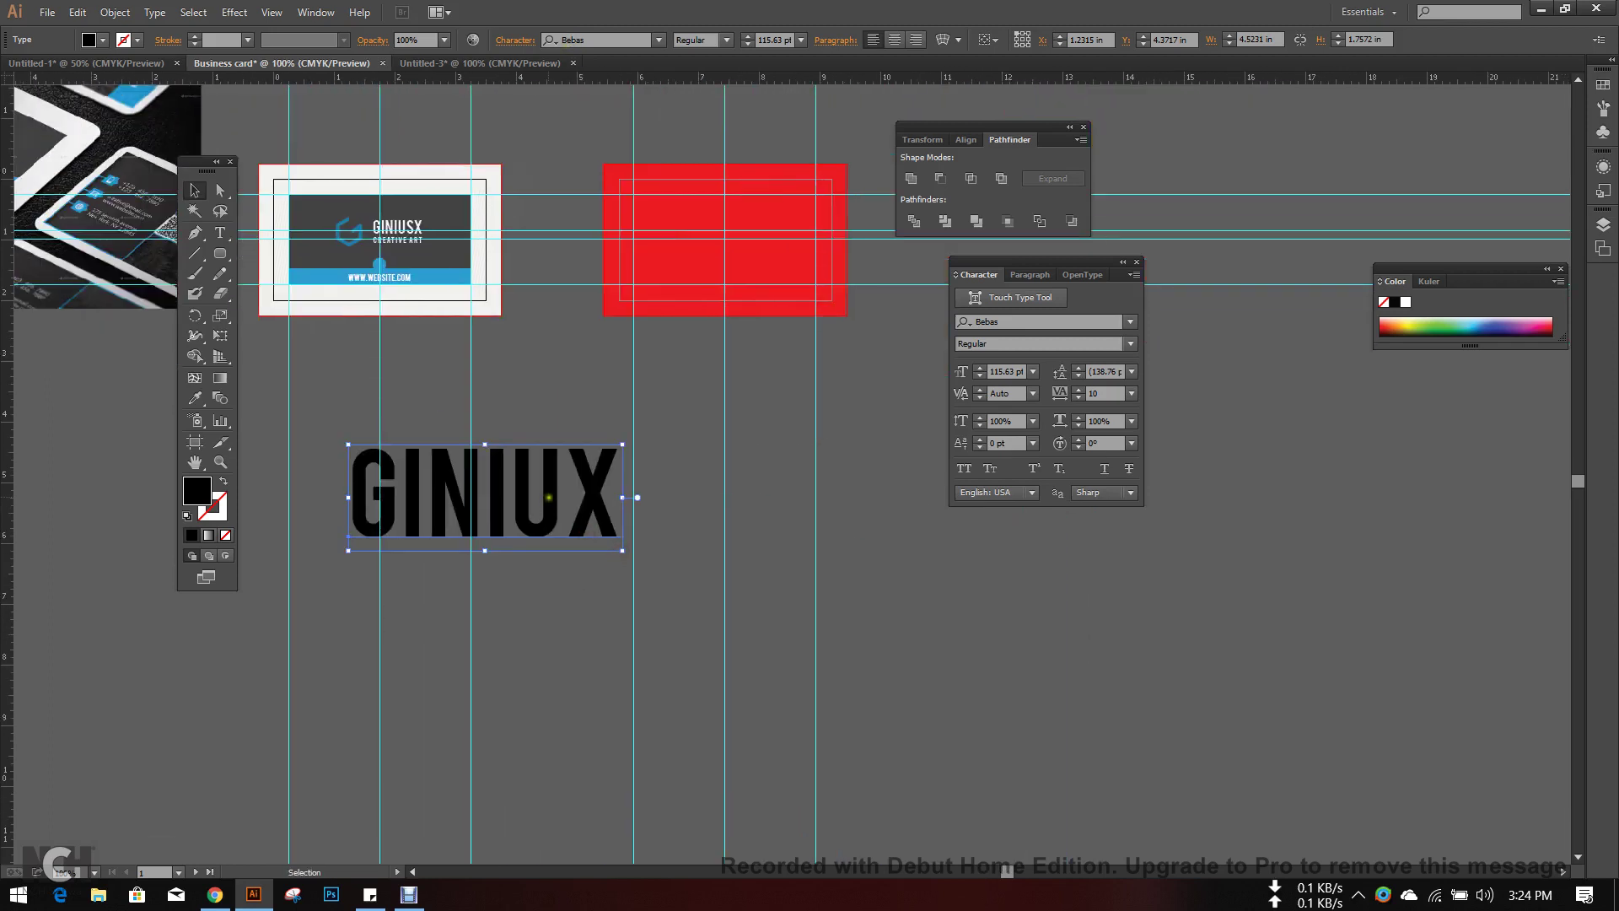
drag(549, 498, 942, 633)
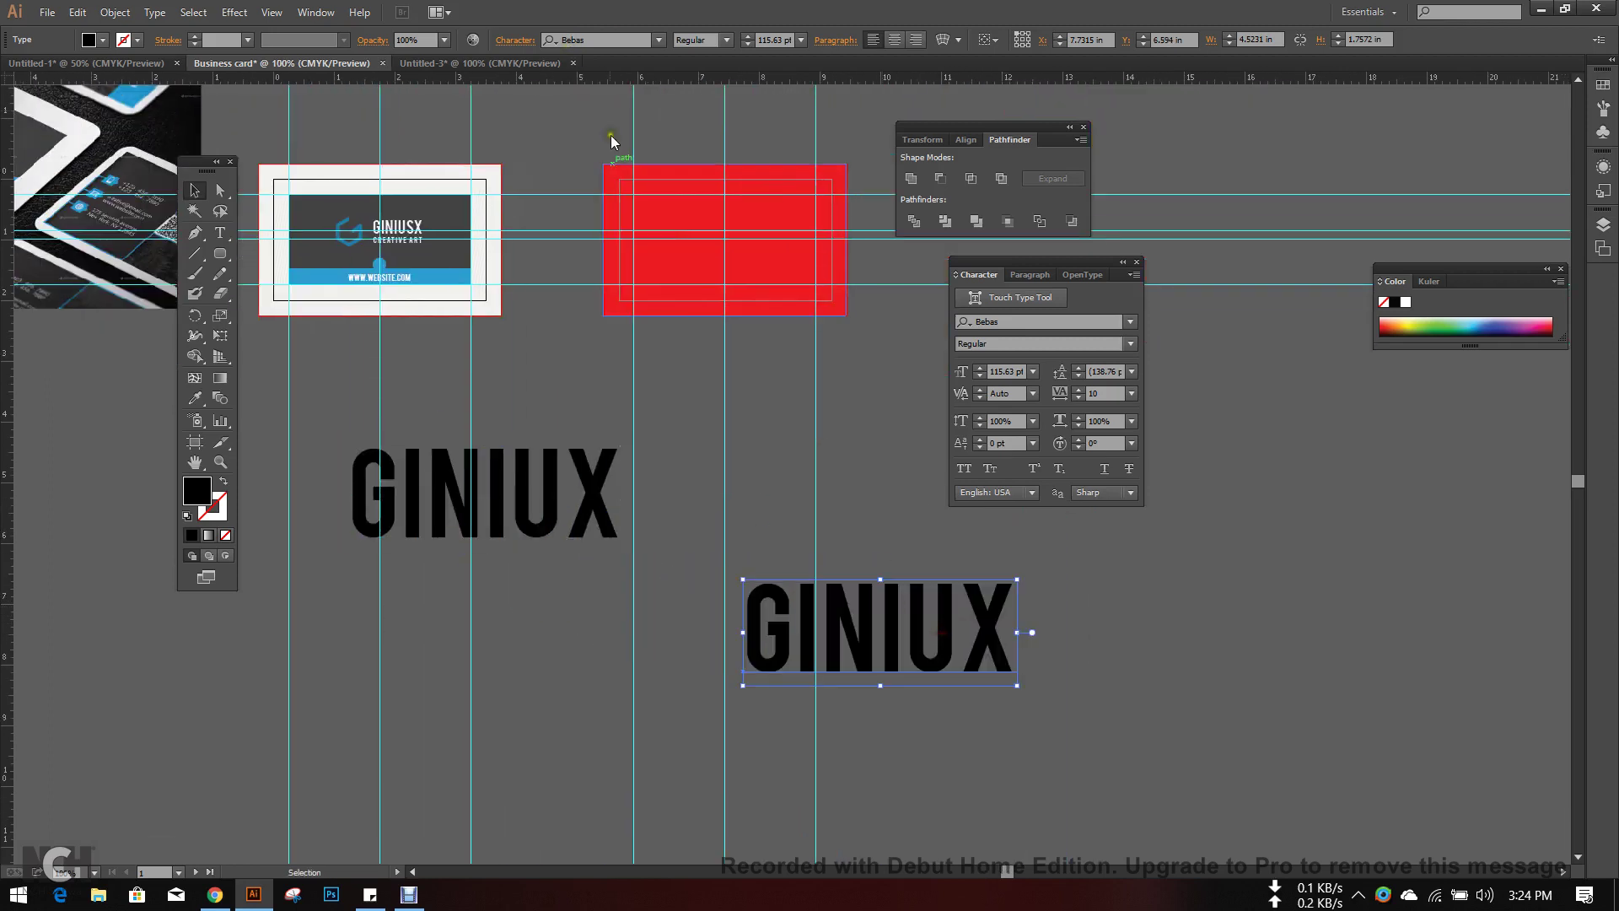
click(625, 40)
text(my)
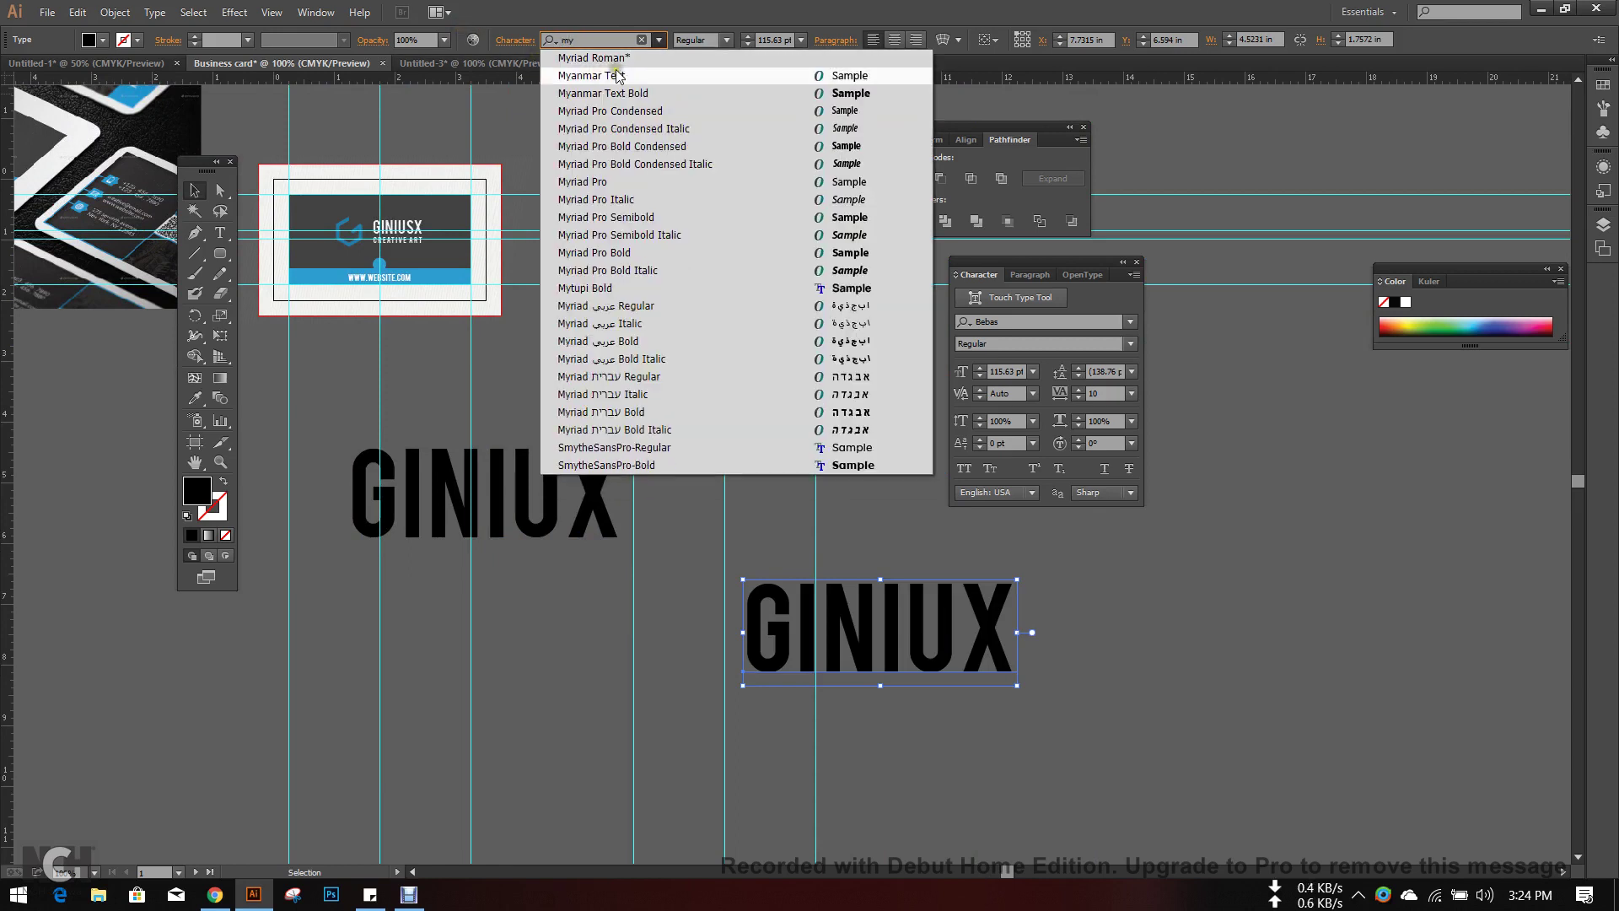
click(662, 183)
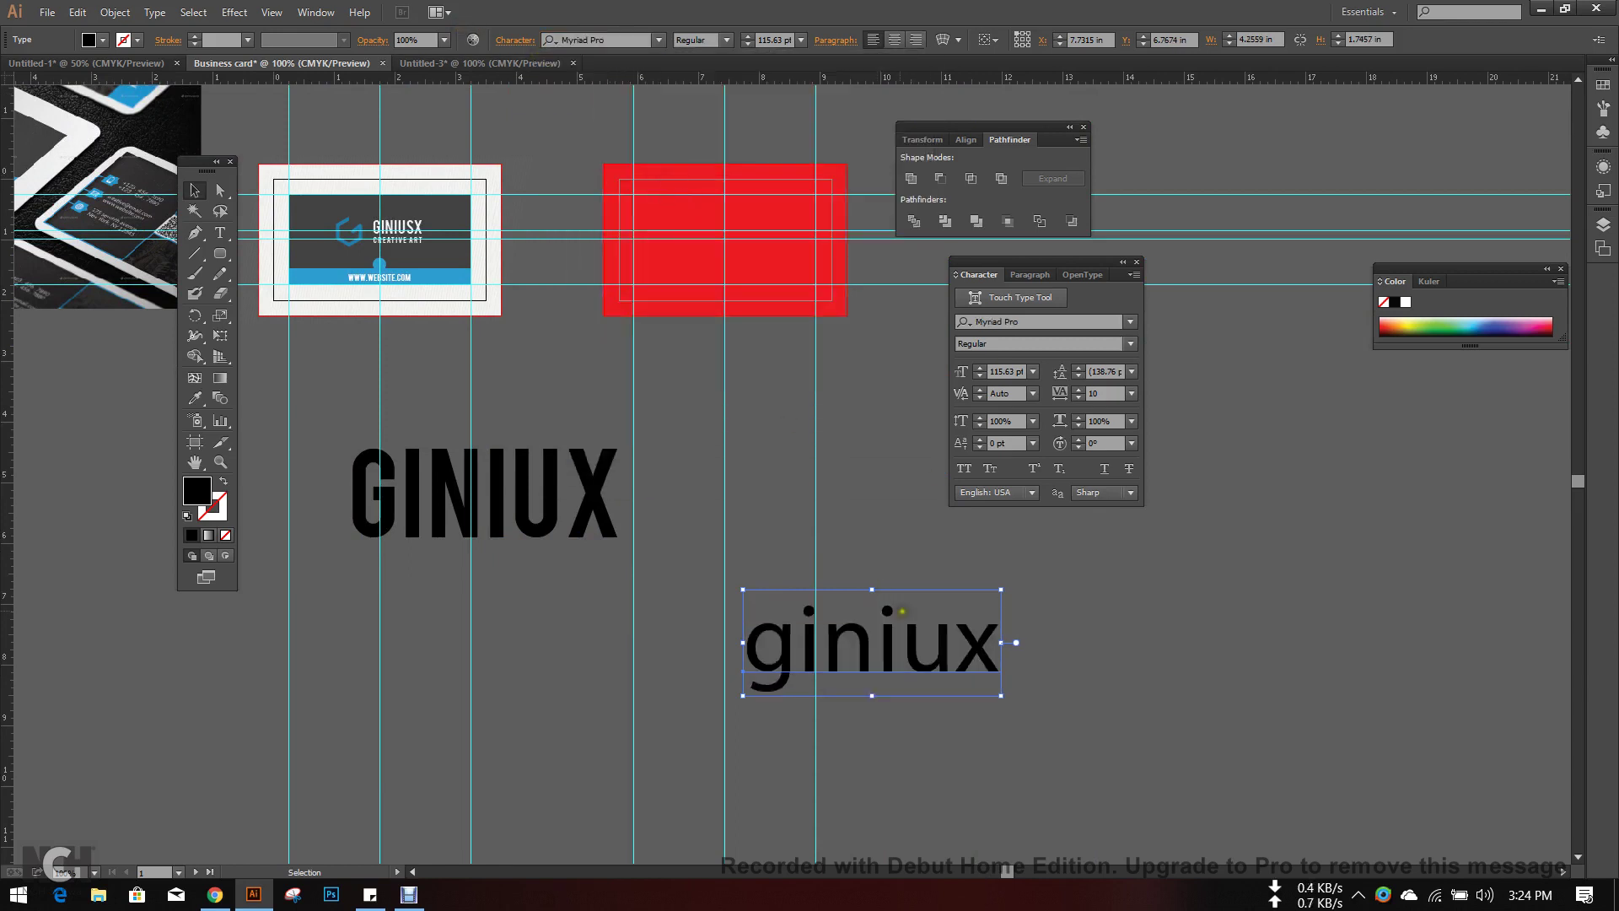
click(934, 475)
click(912, 638)
- Move the original Bebas GINIUX text about 0.76 in to the right
click(521, 504)
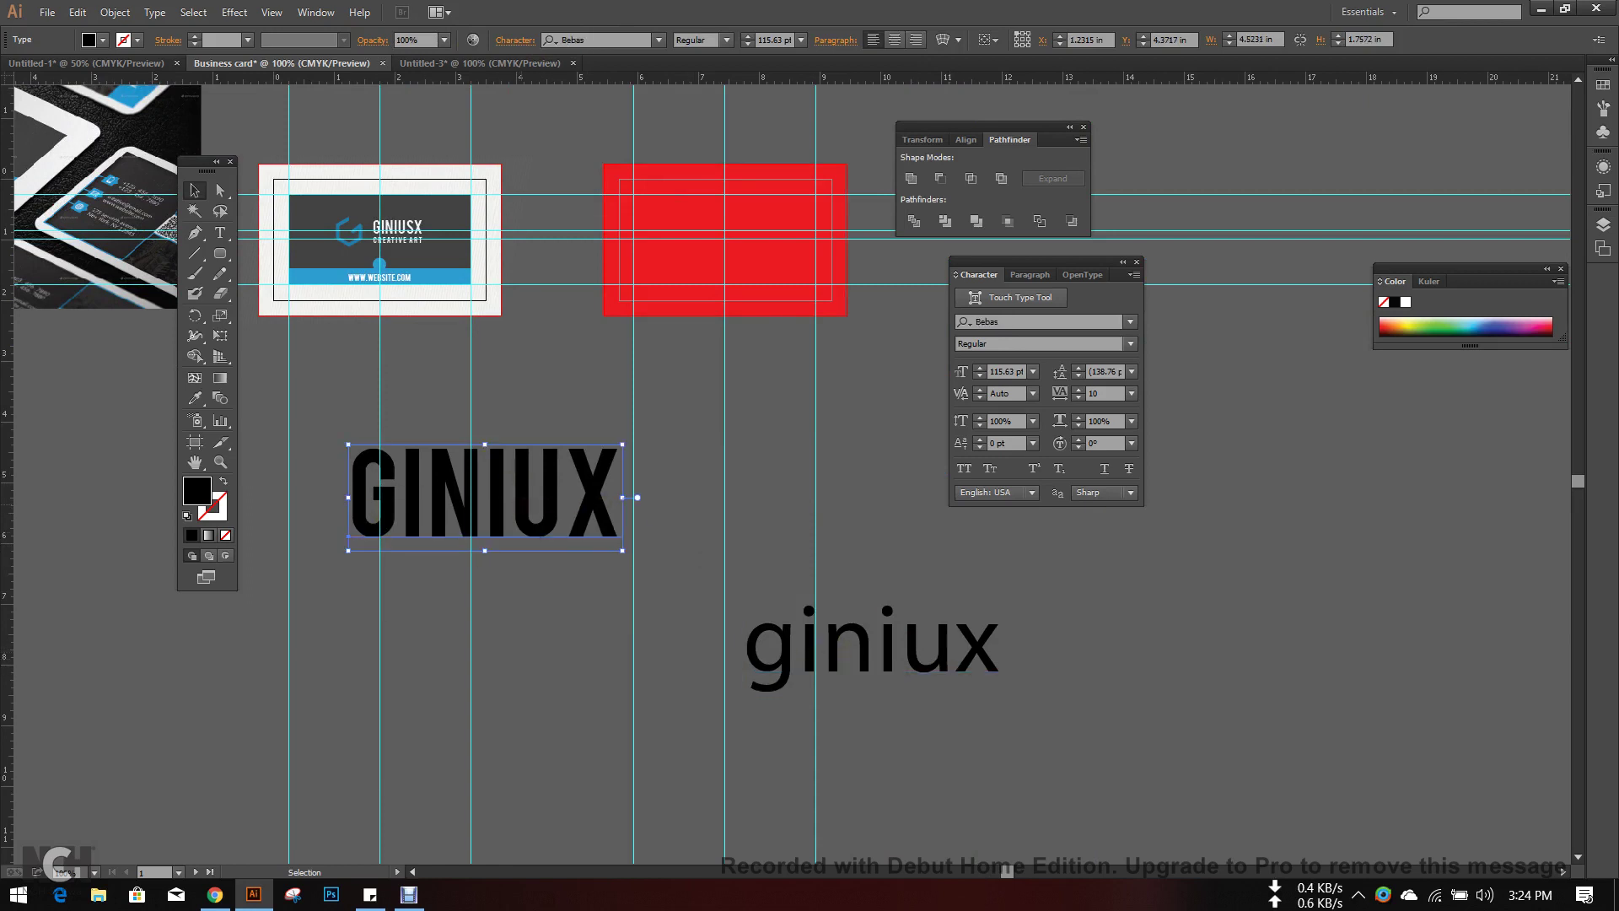
drag(646, 461, 742, 497)
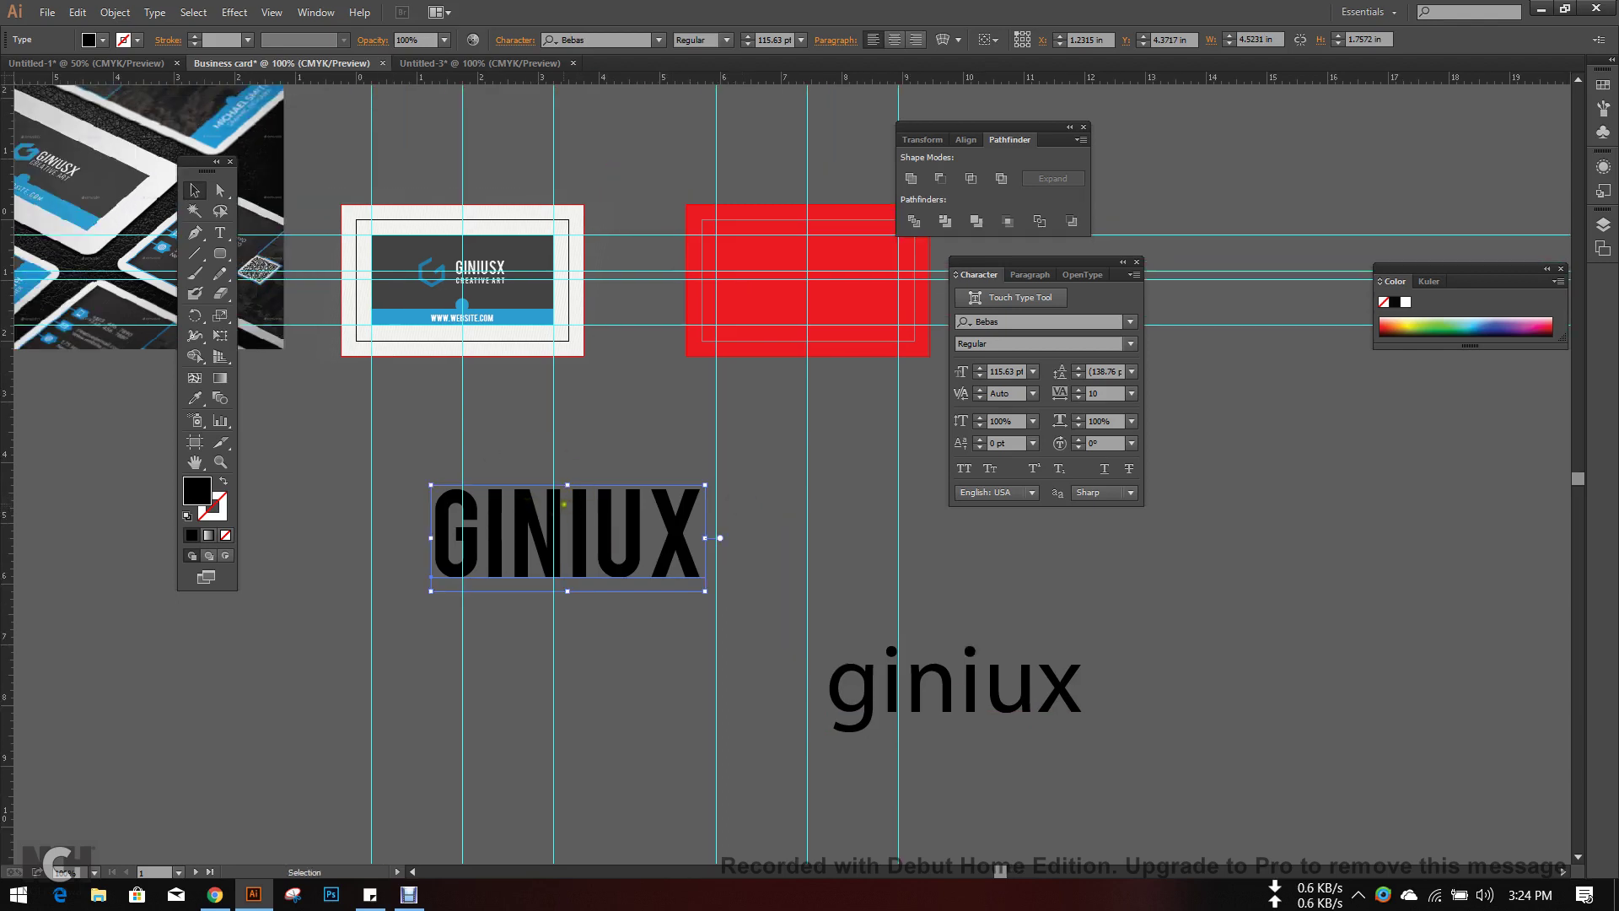
drag(565, 504, 622, 525)
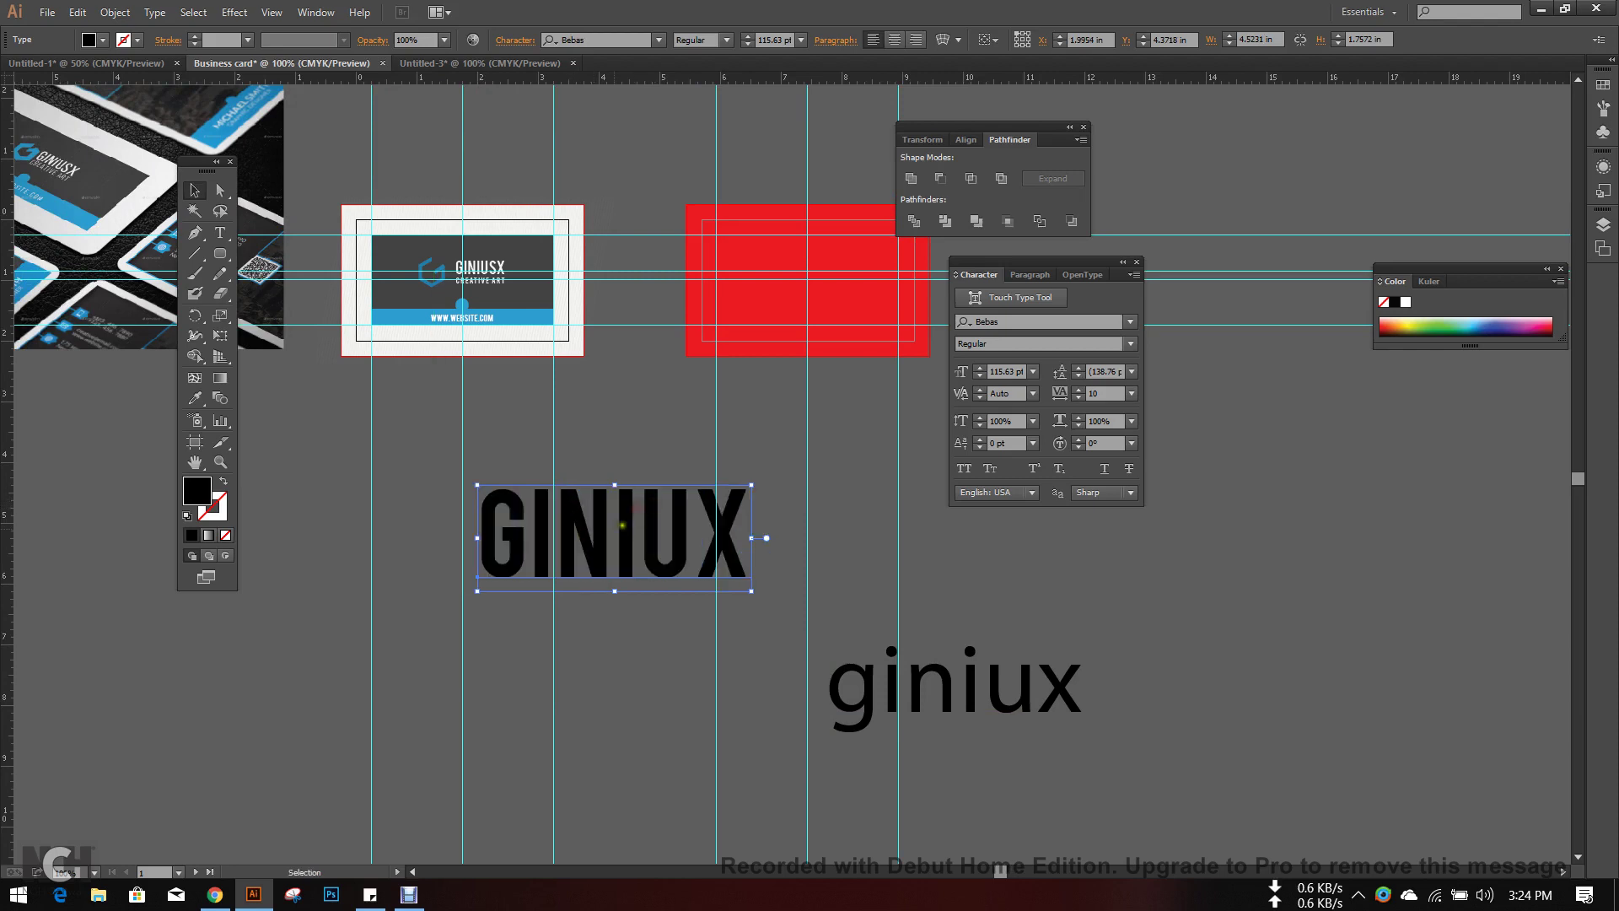
click(113, 12)
click(605, 457)
- Expand the Bebas GINIUX text into outlines, with the Object and Fill options on
click(948, 679)
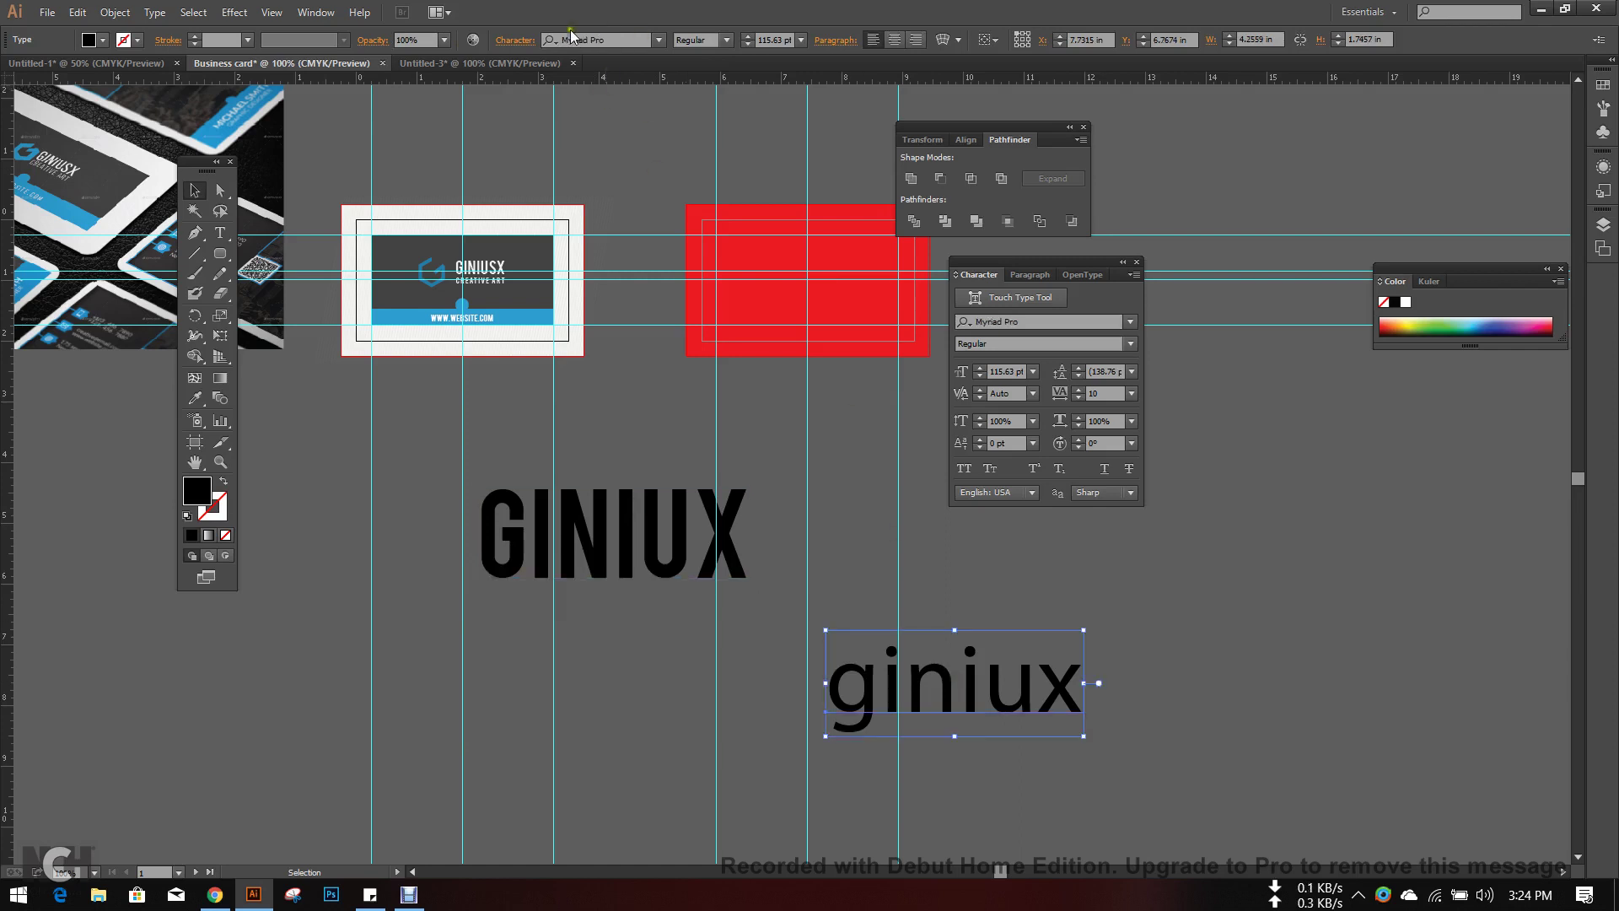
click(603, 530)
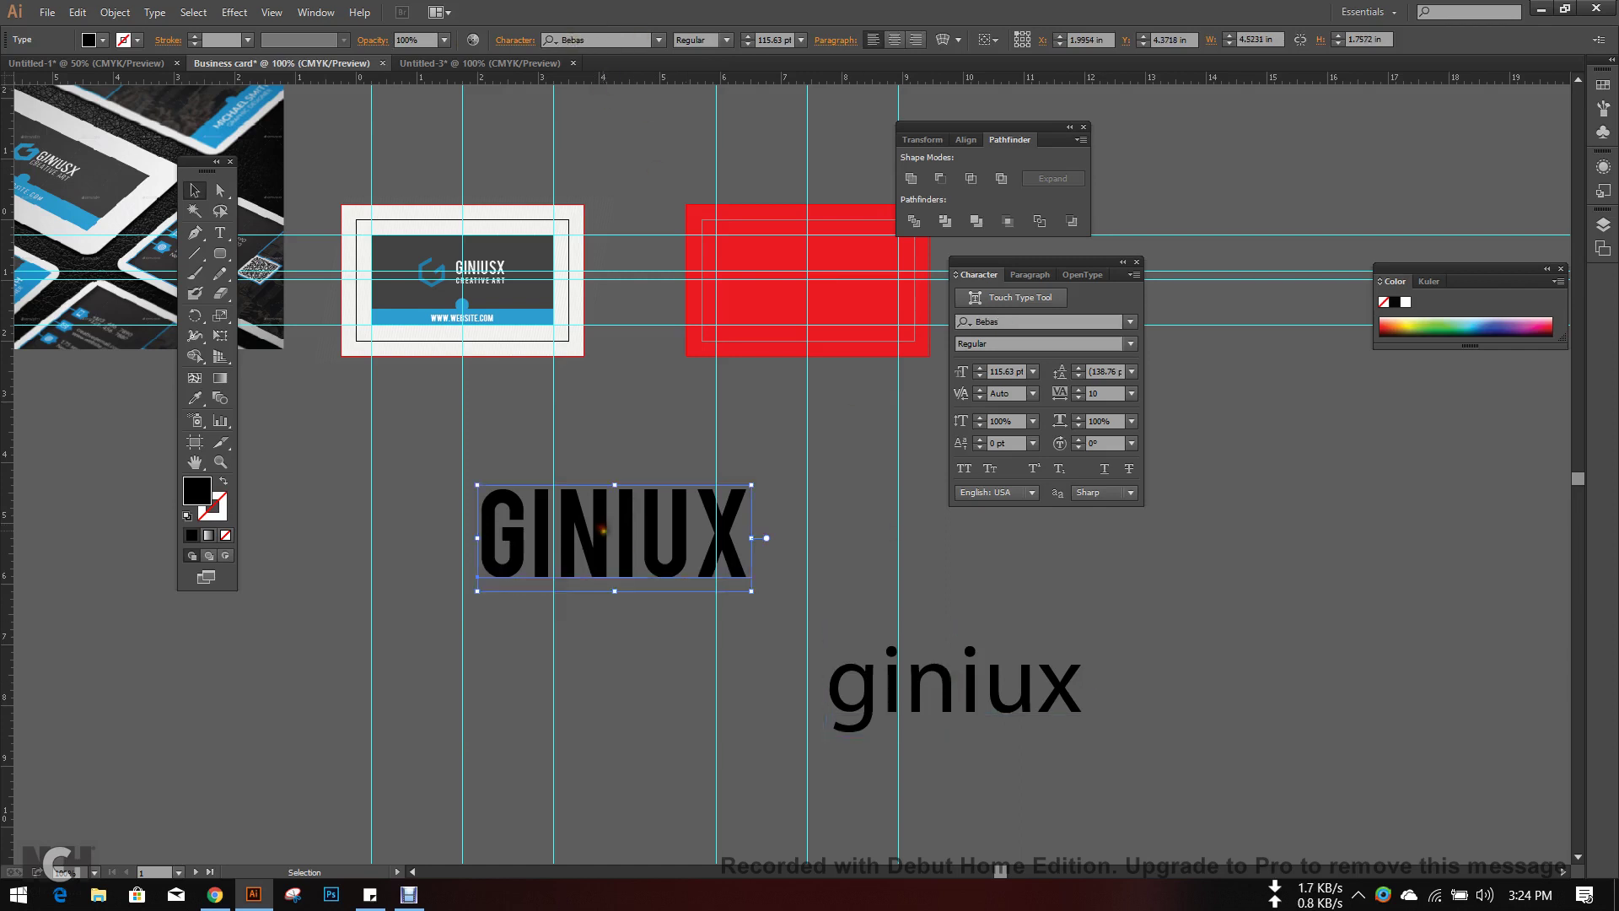
click(115, 12)
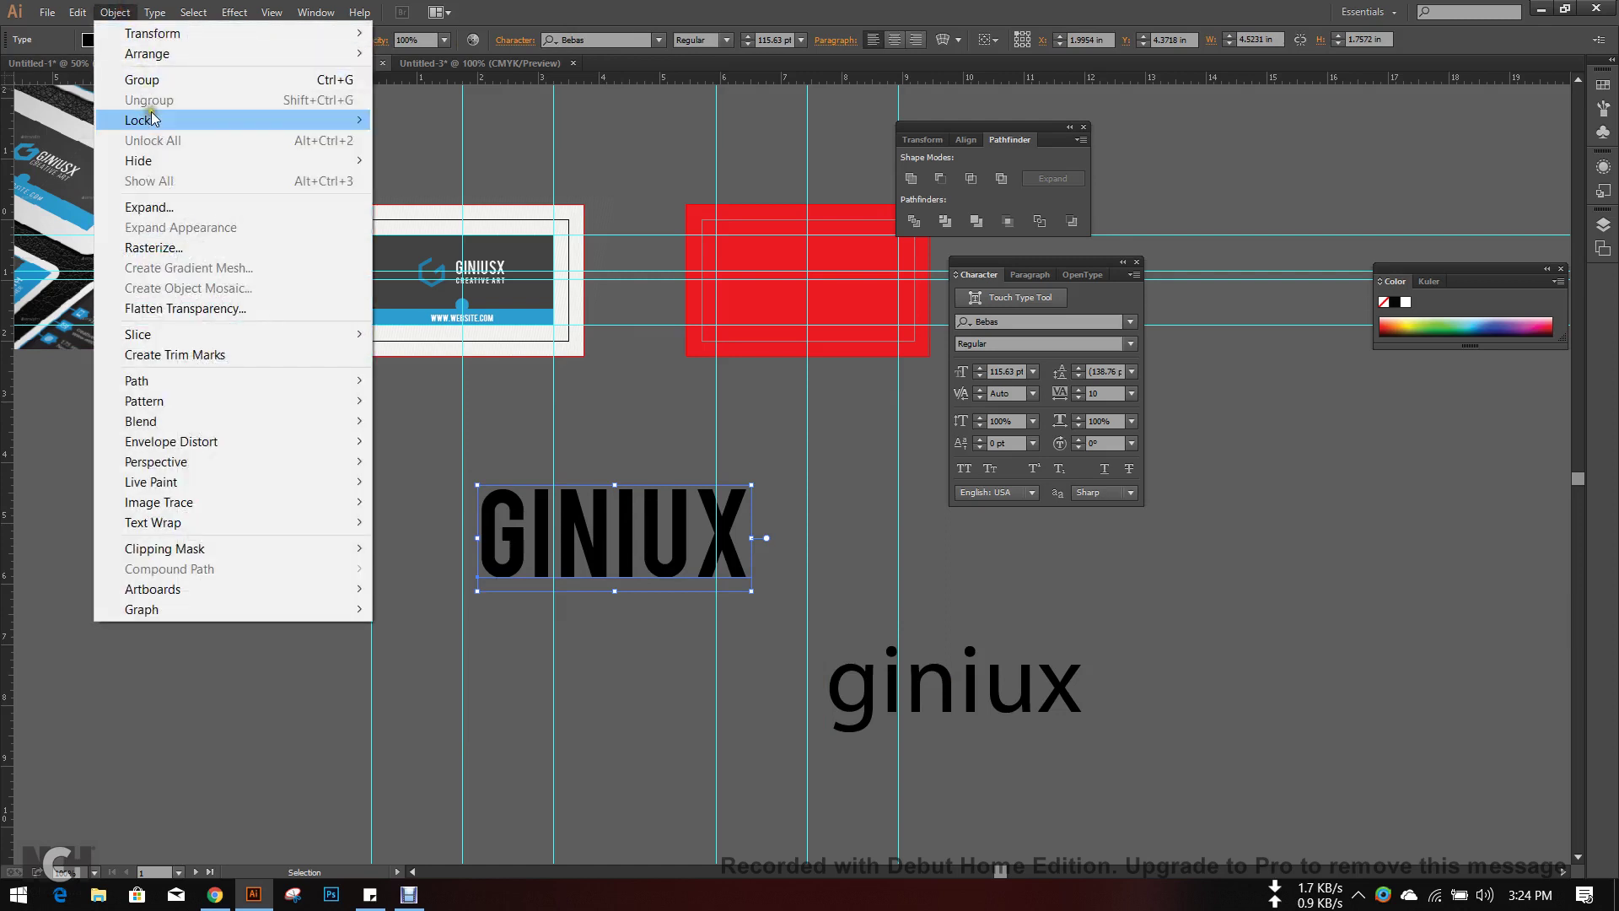
click(162, 206)
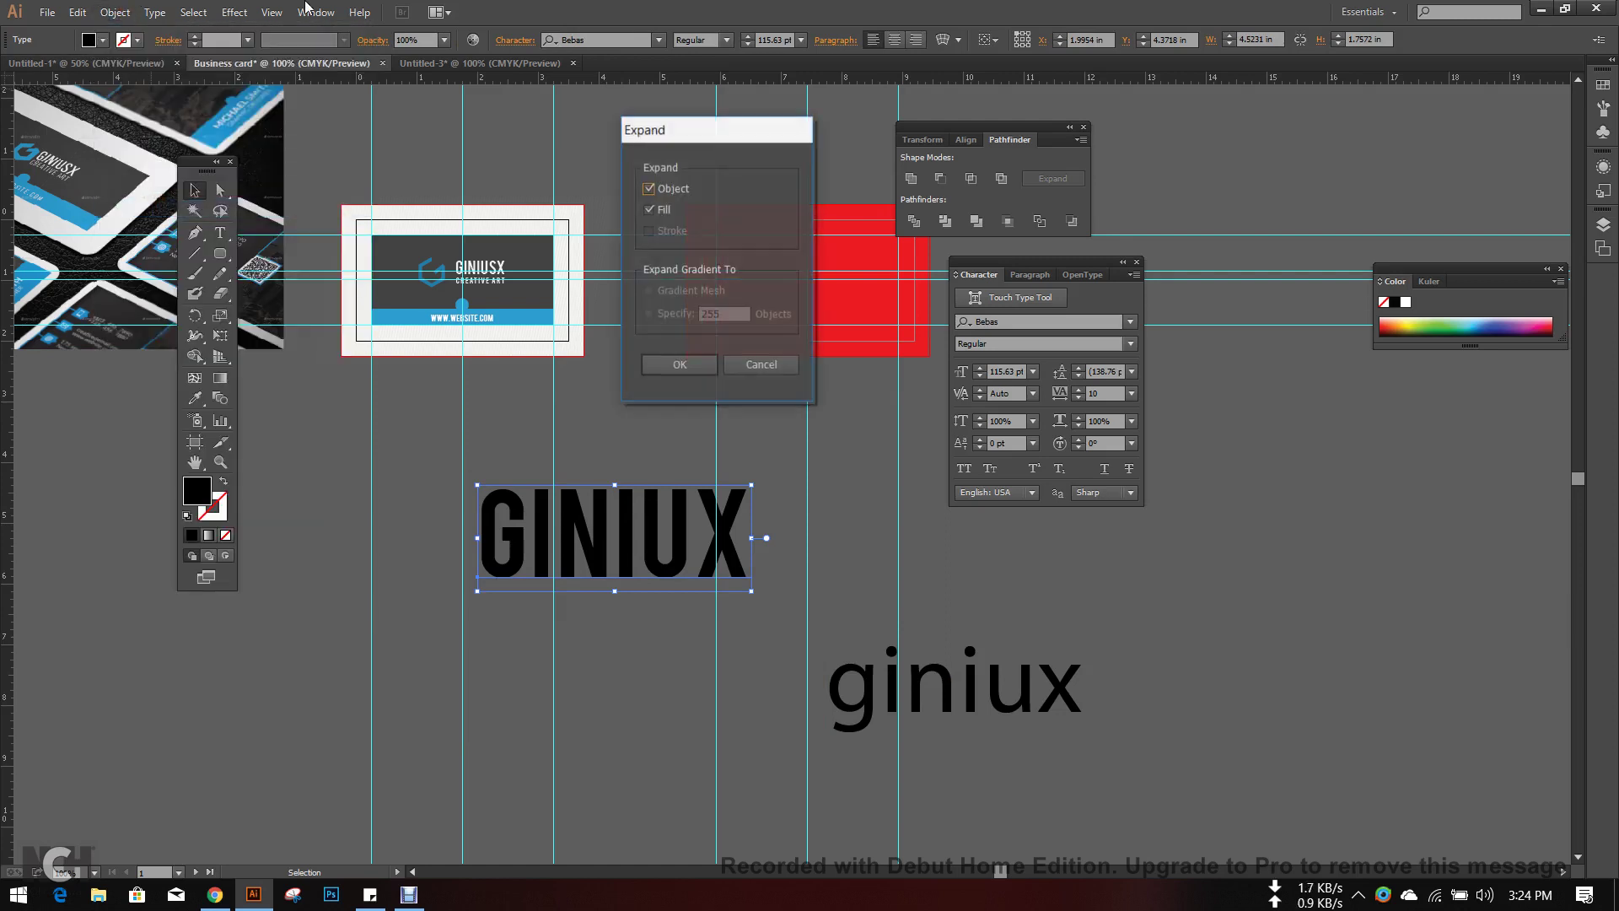
click(692, 362)
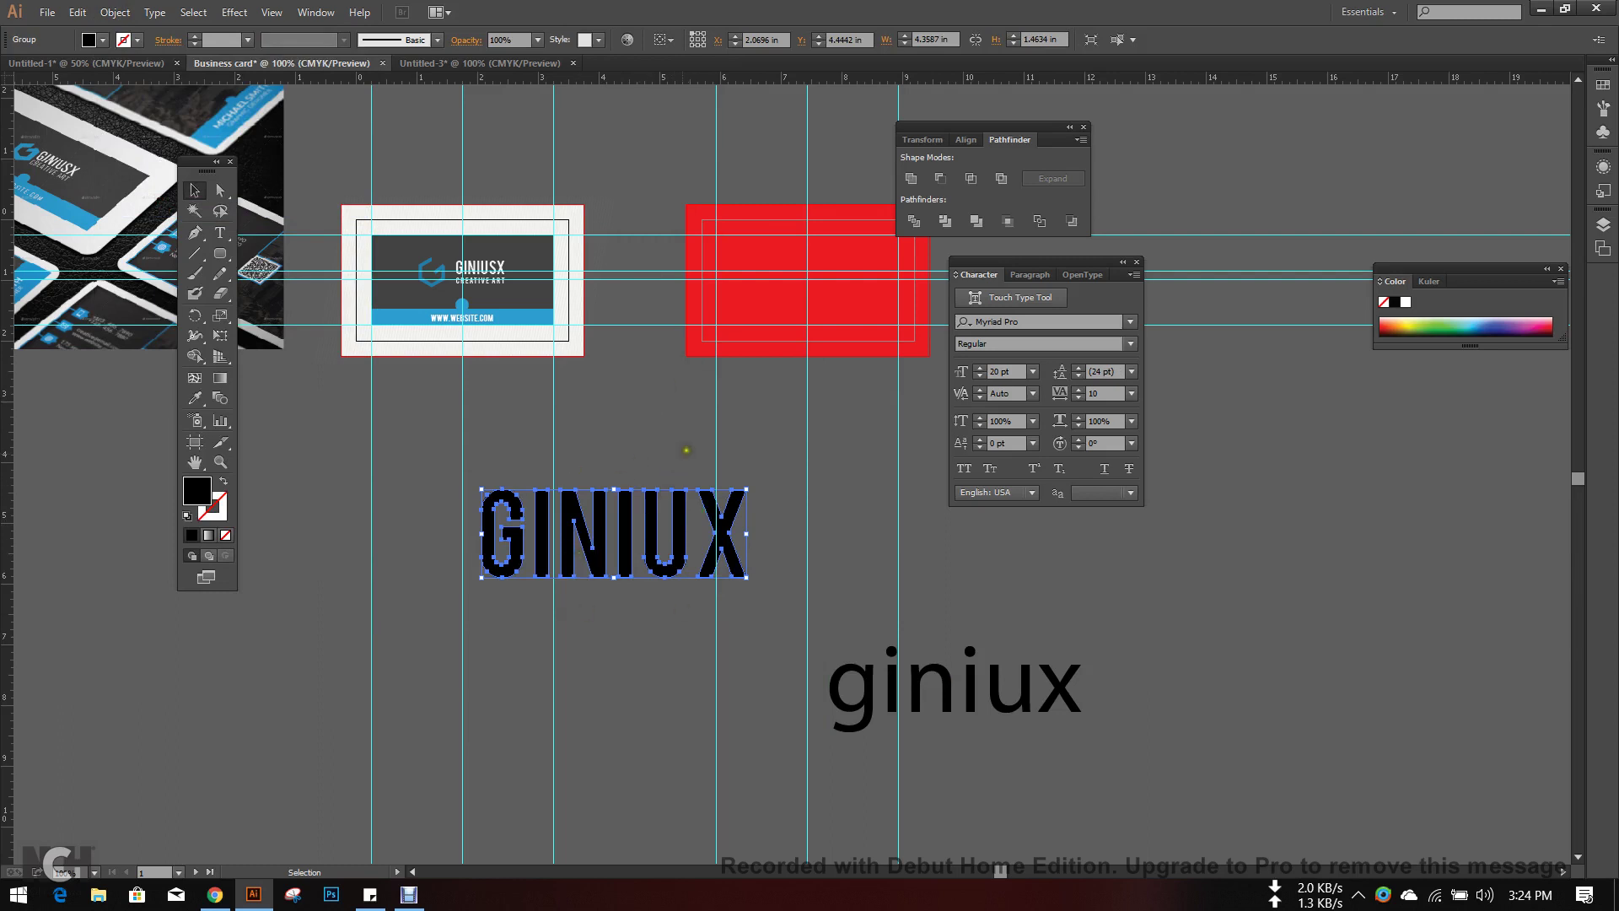
- Ungroup the expanded GINIUX outlines into separate letters and clear the selection
click(692, 456)
click(654, 531)
right_click(612, 548)
click(581, 642)
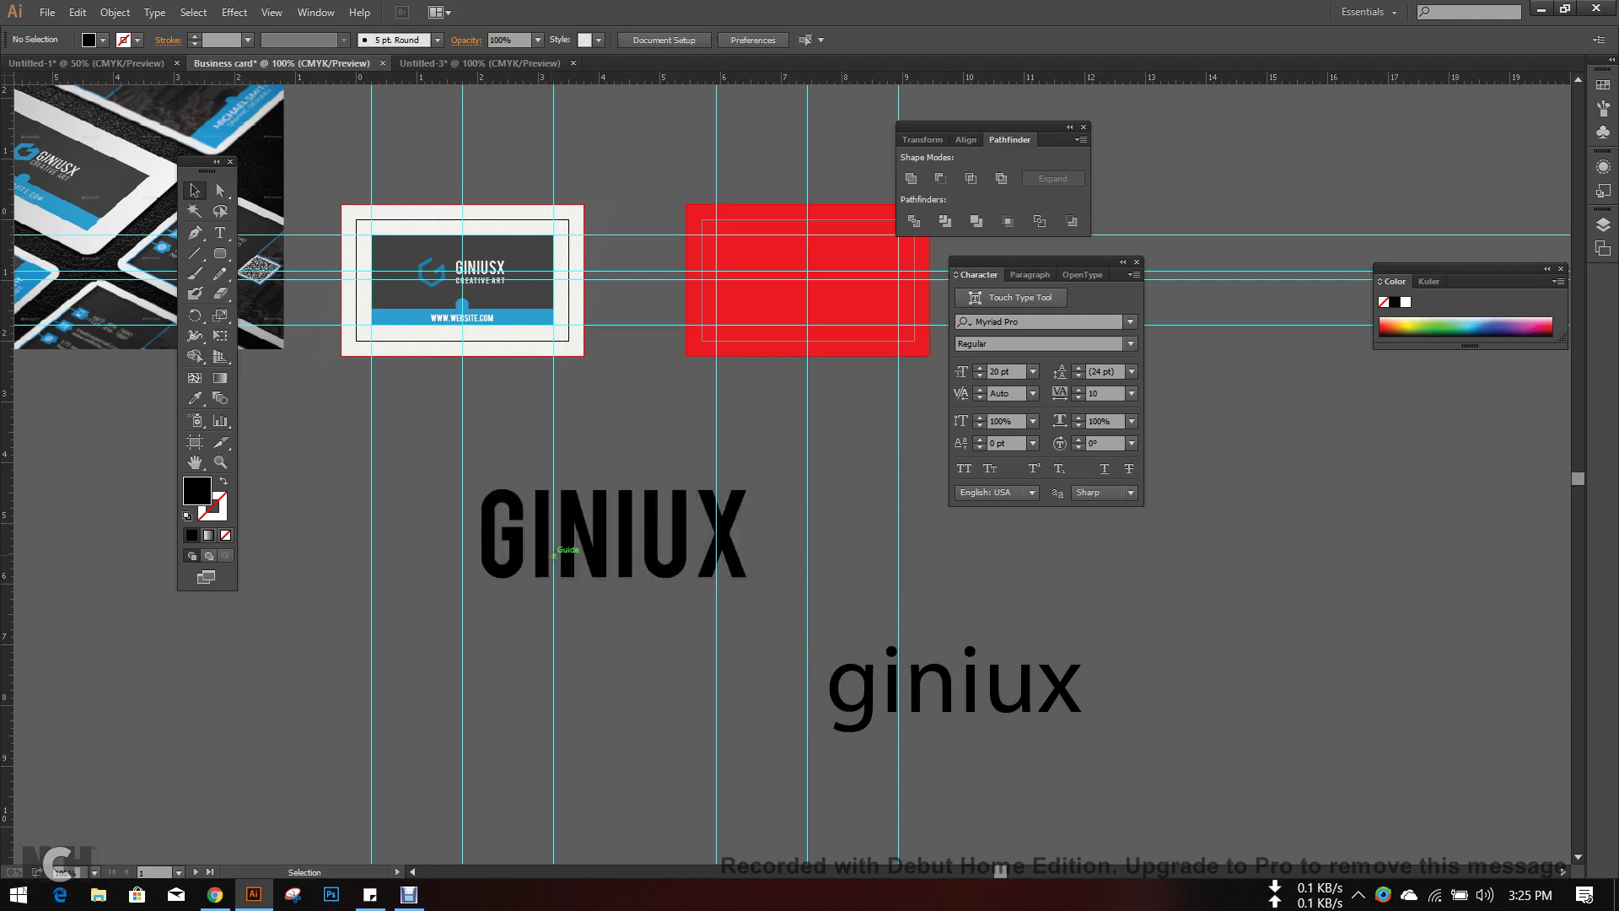
- Reshape the letter G by pulling its top anchor up into a tall spike and its upper-left anchor outward to the left
click(510, 574)
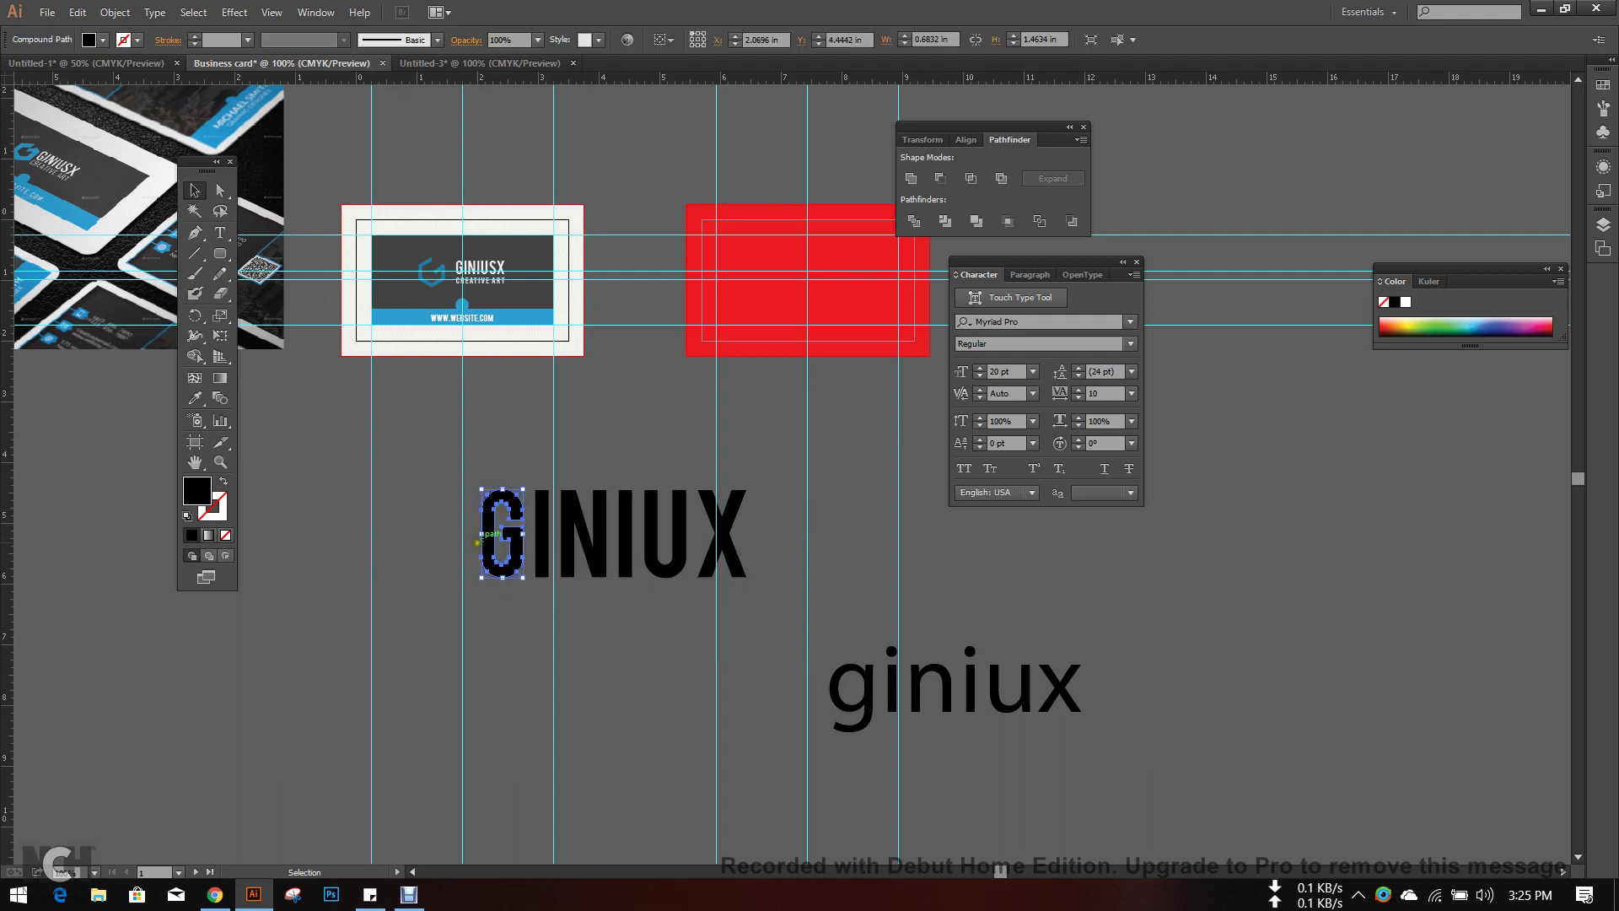
scroll(462, 509, up, 2)
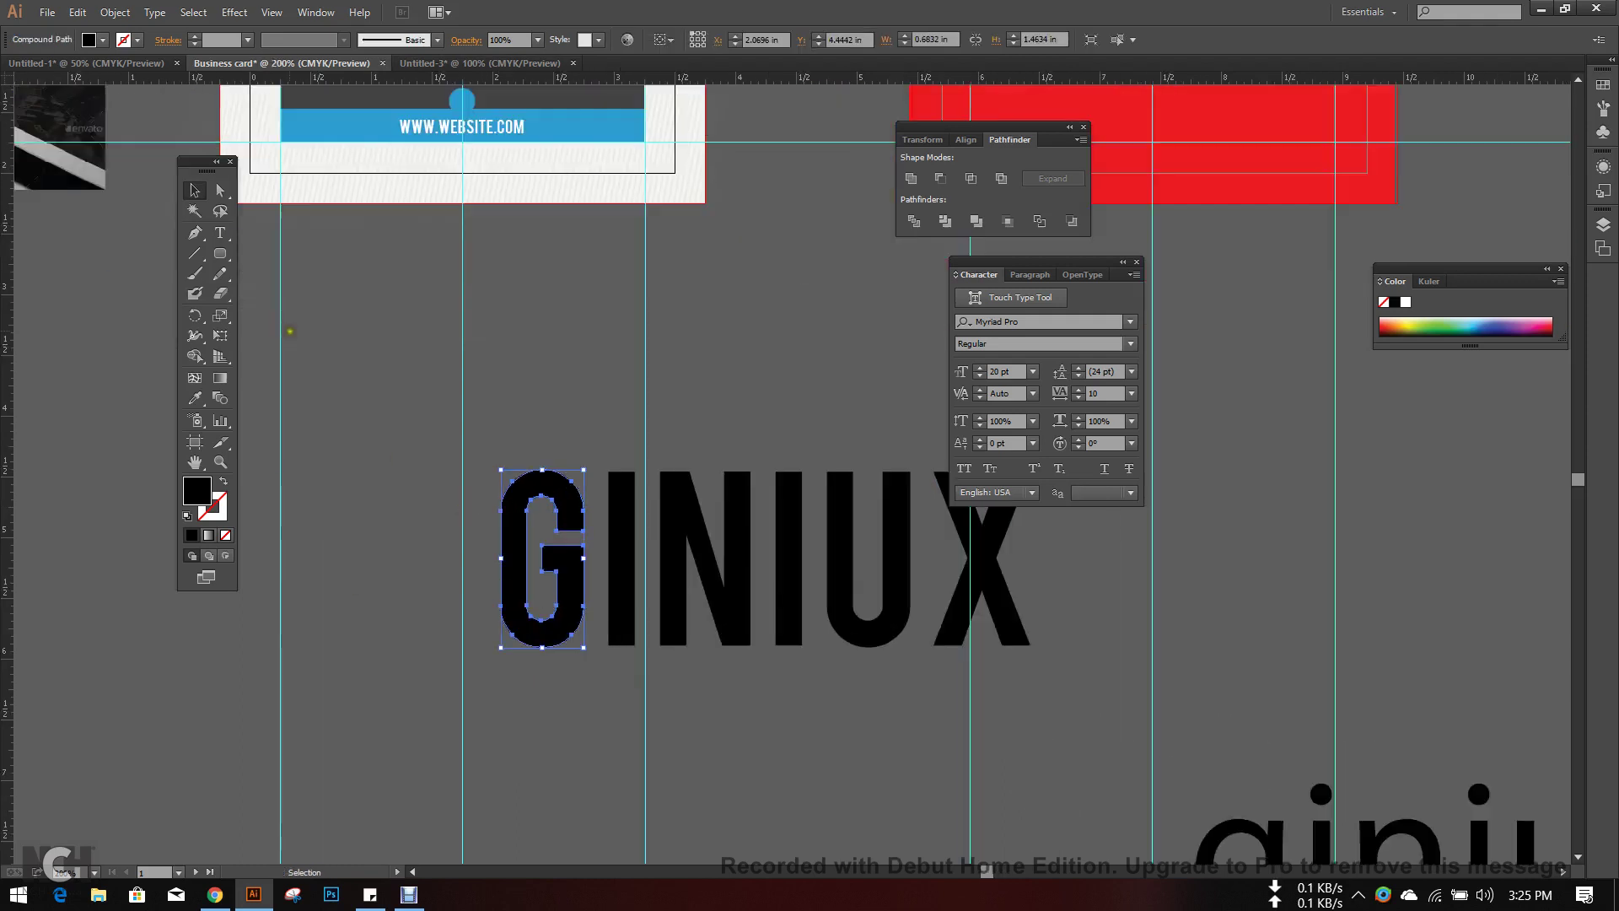
click(221, 192)
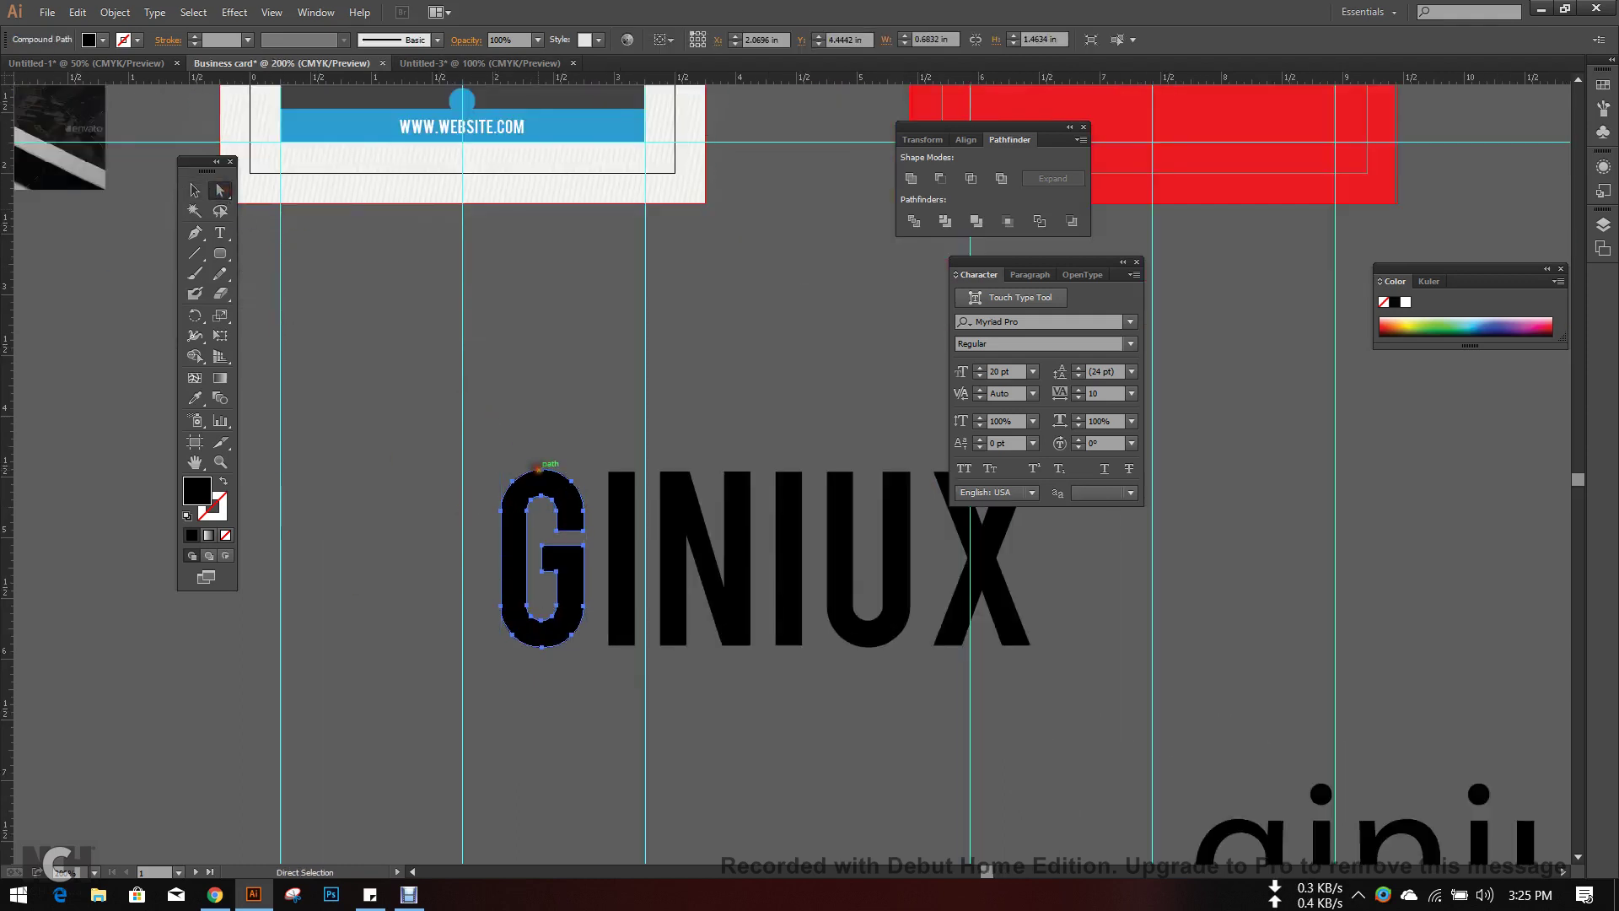
drag(540, 469, 613, 336)
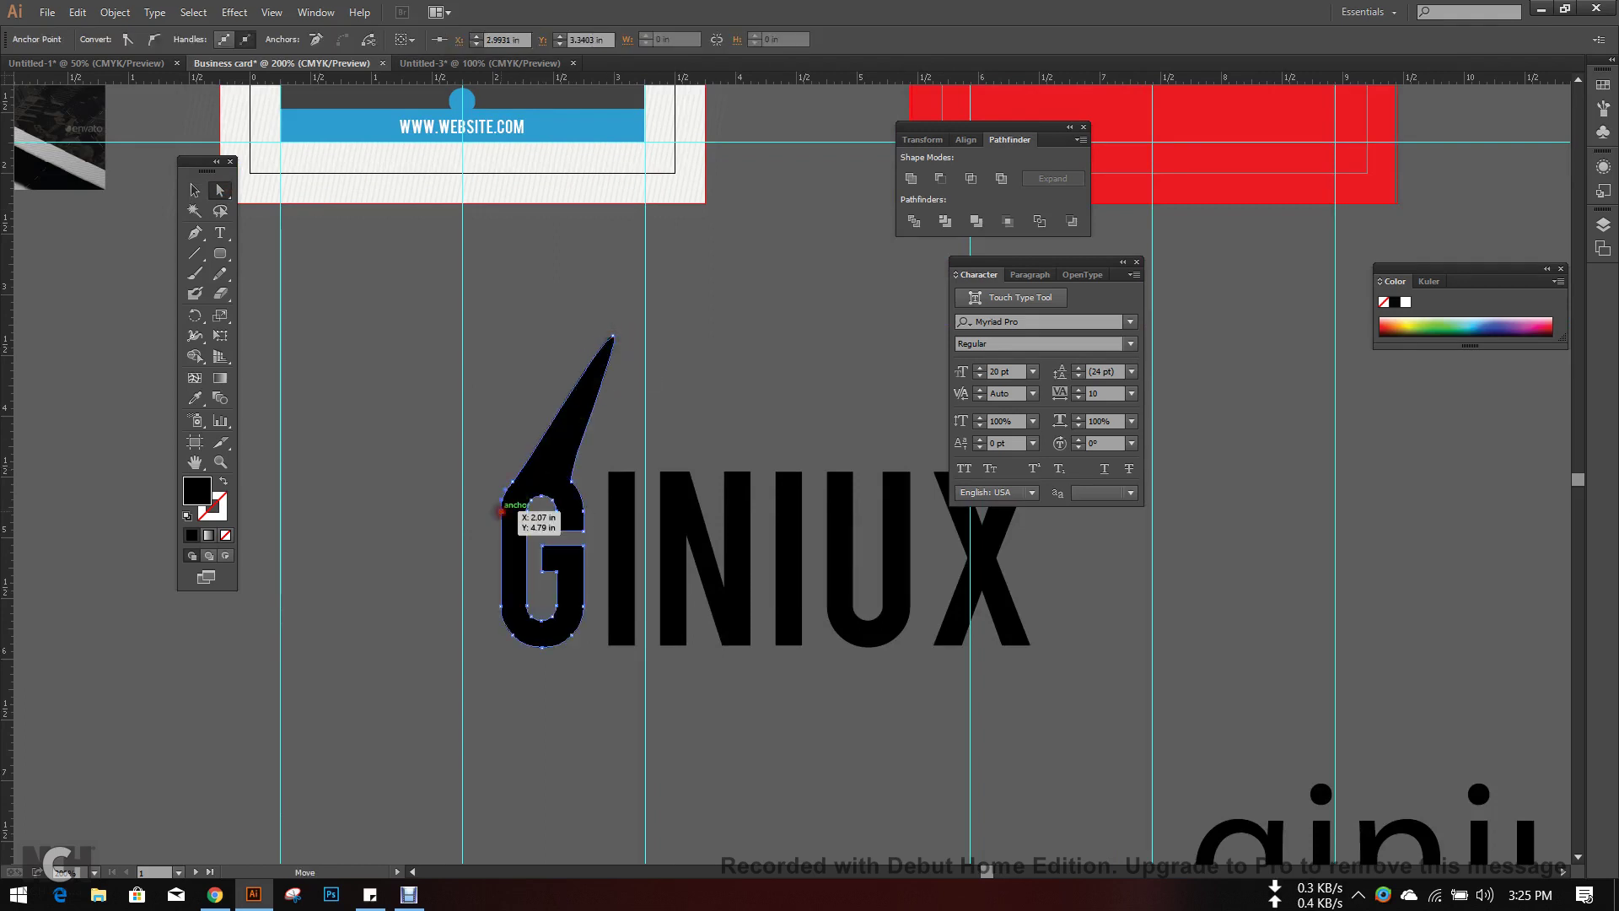
drag(501, 511, 433, 518)
- Pull the lower-right corner anchor of the letter N diagonally down to the right into a long point
click(750, 644)
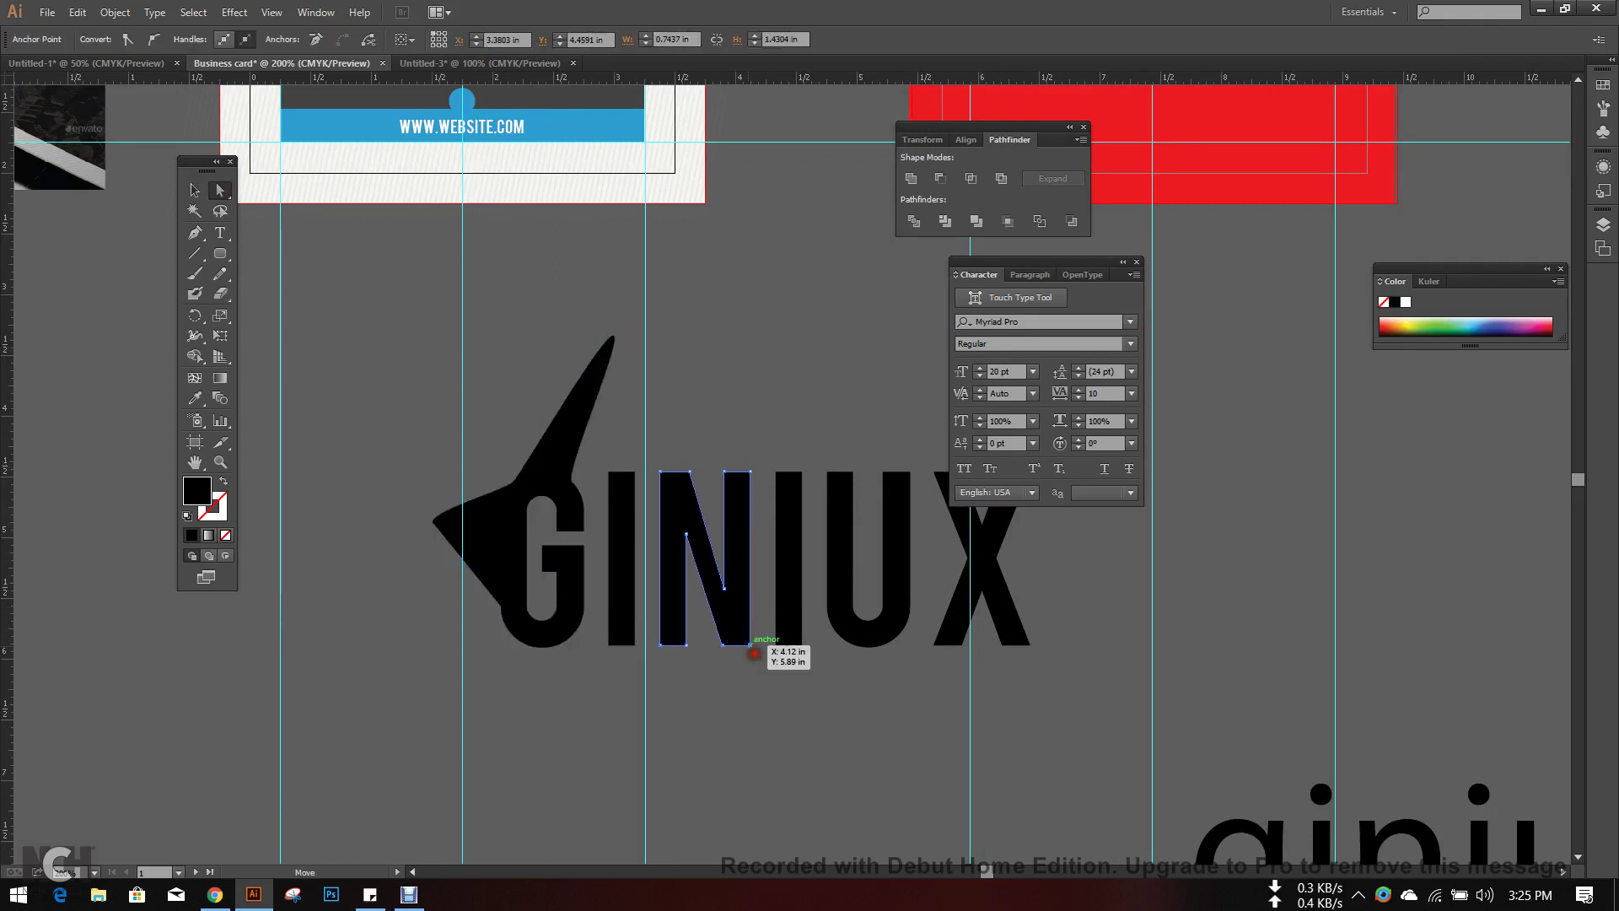
drag(753, 652, 924, 816)
key(ctrl+minus)
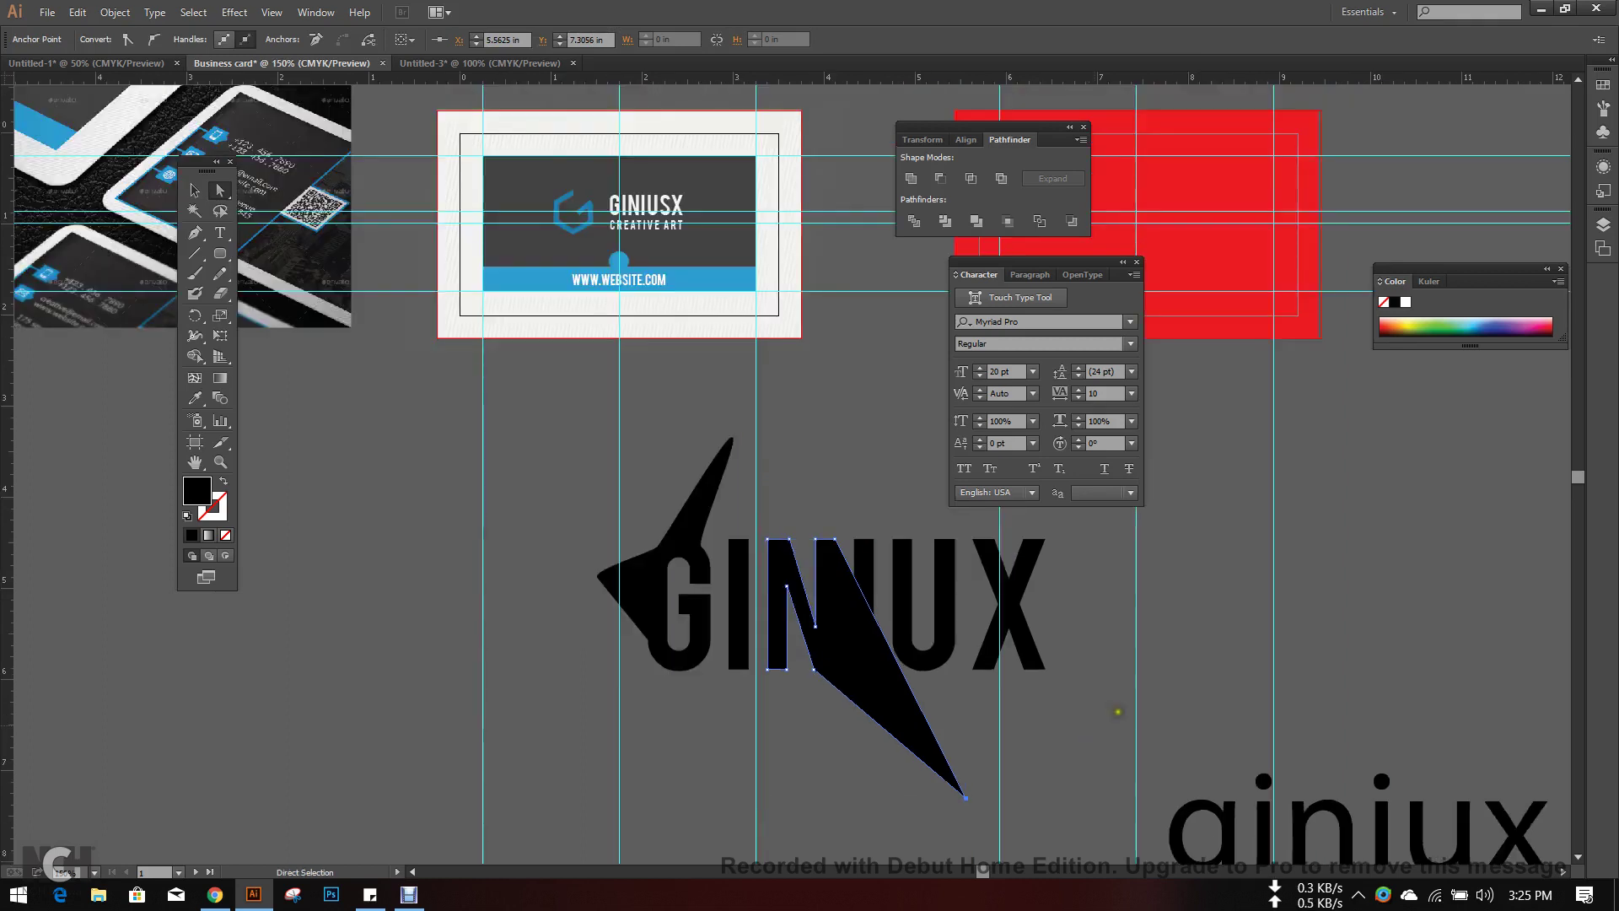
- Reposition the lowercase giniux sample text and expand it into outlines with the Object and Fill options on
drag(997, 648, 743, 486)
click(892, 631)
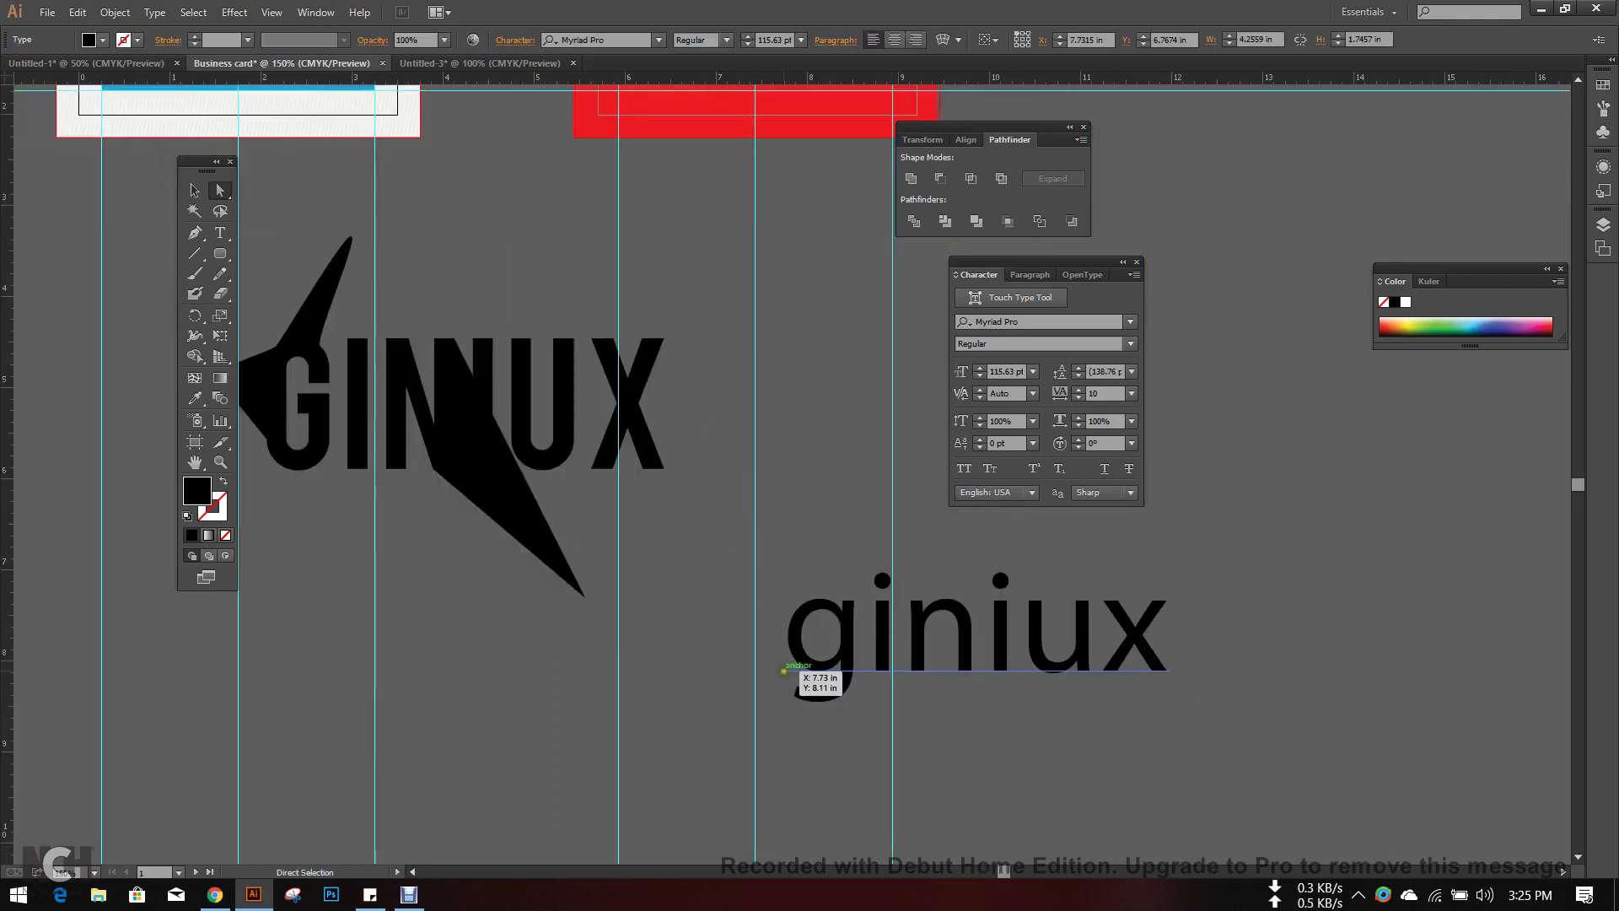
drag(783, 668, 714, 696)
drag(1130, 683, 1154, 700)
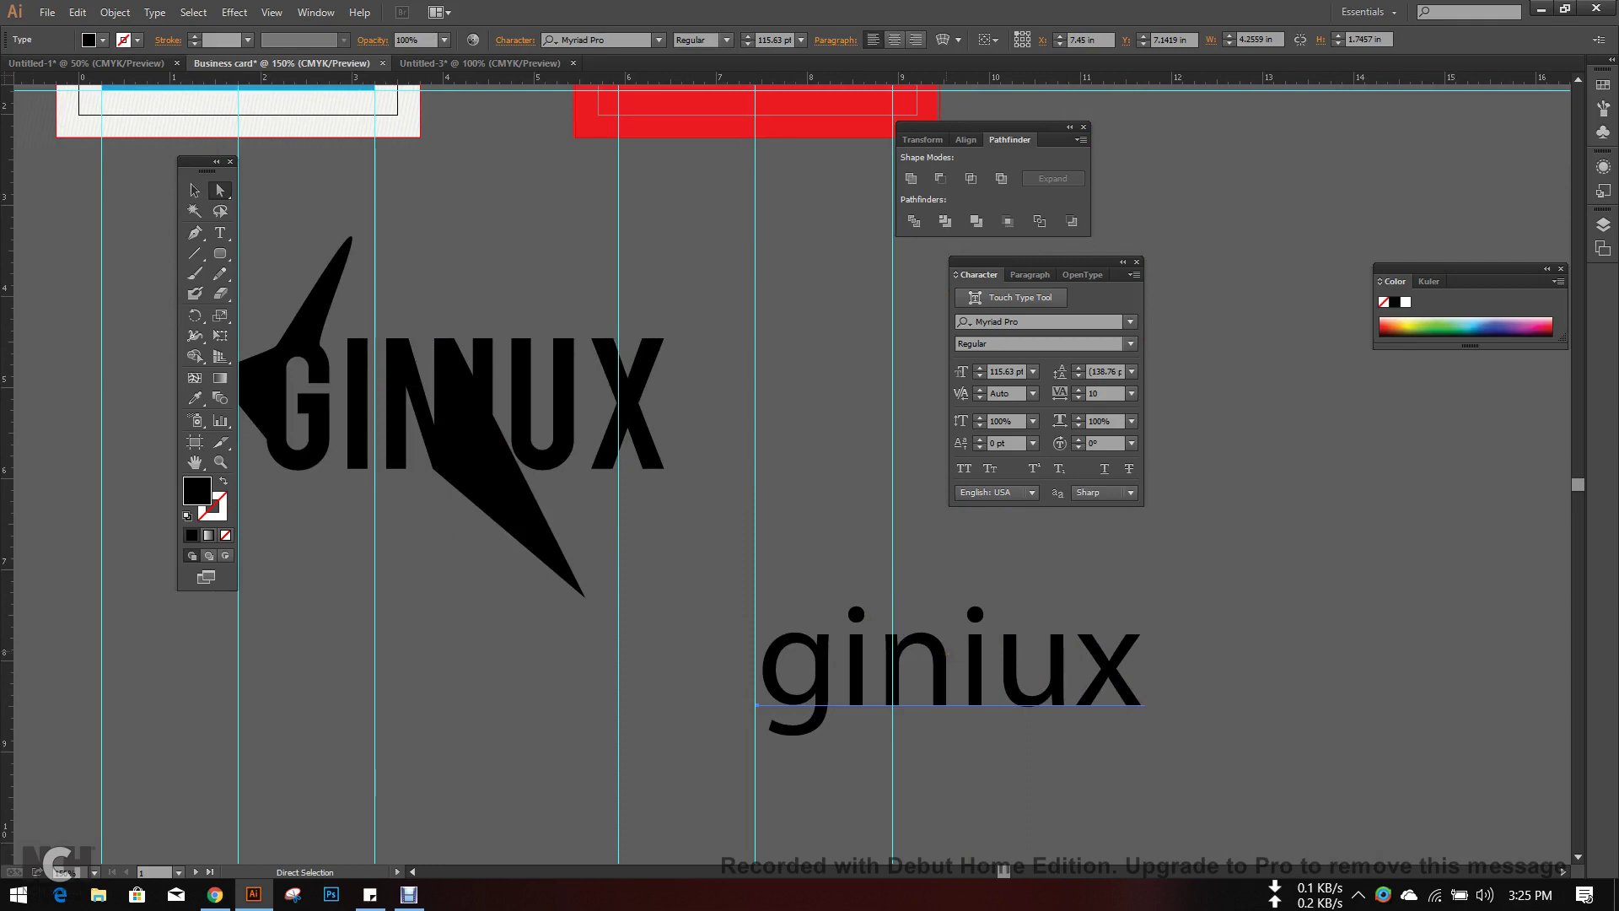
click(115, 12)
click(203, 206)
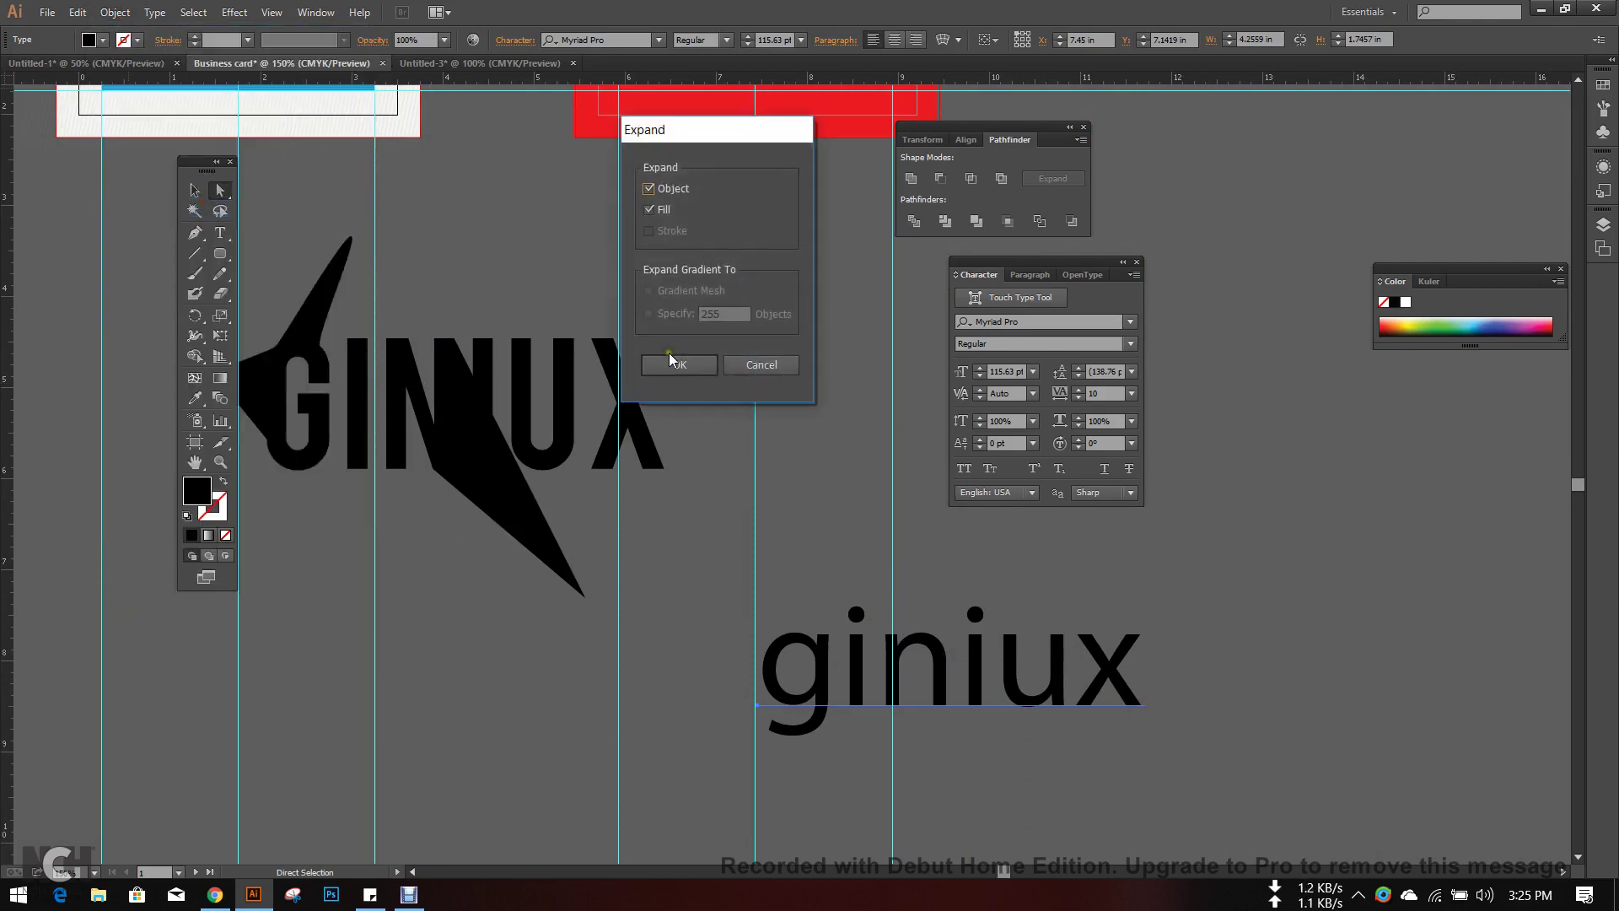
click(670, 355)
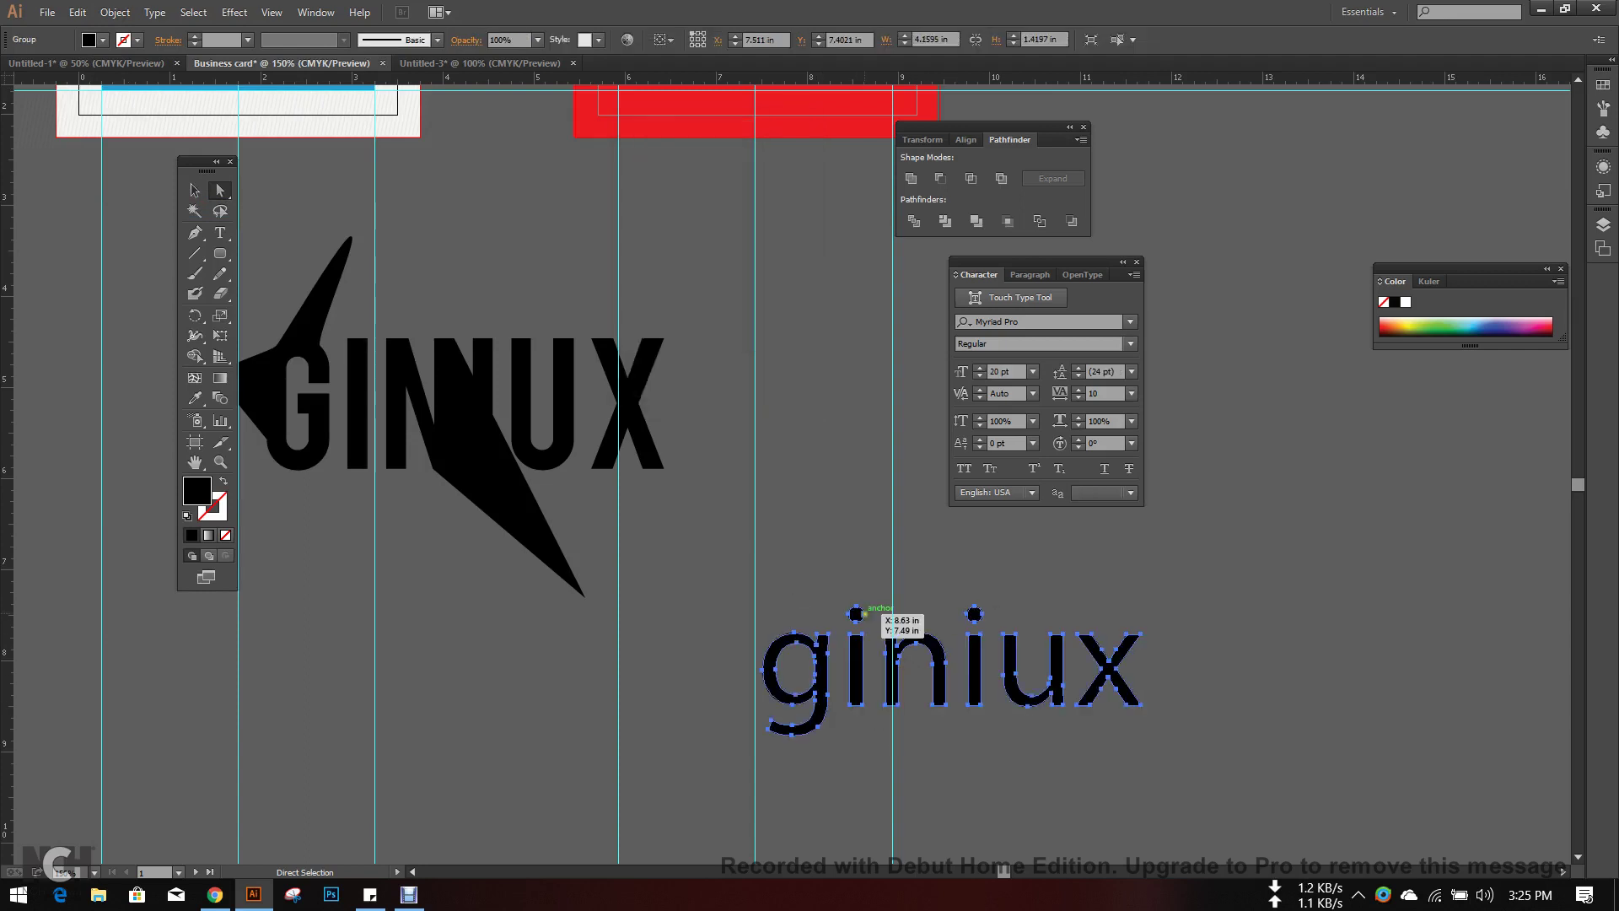
- Pull the dot of the first i into a small spike and the second i's stem into a long point up to the right
drag(862, 609, 911, 595)
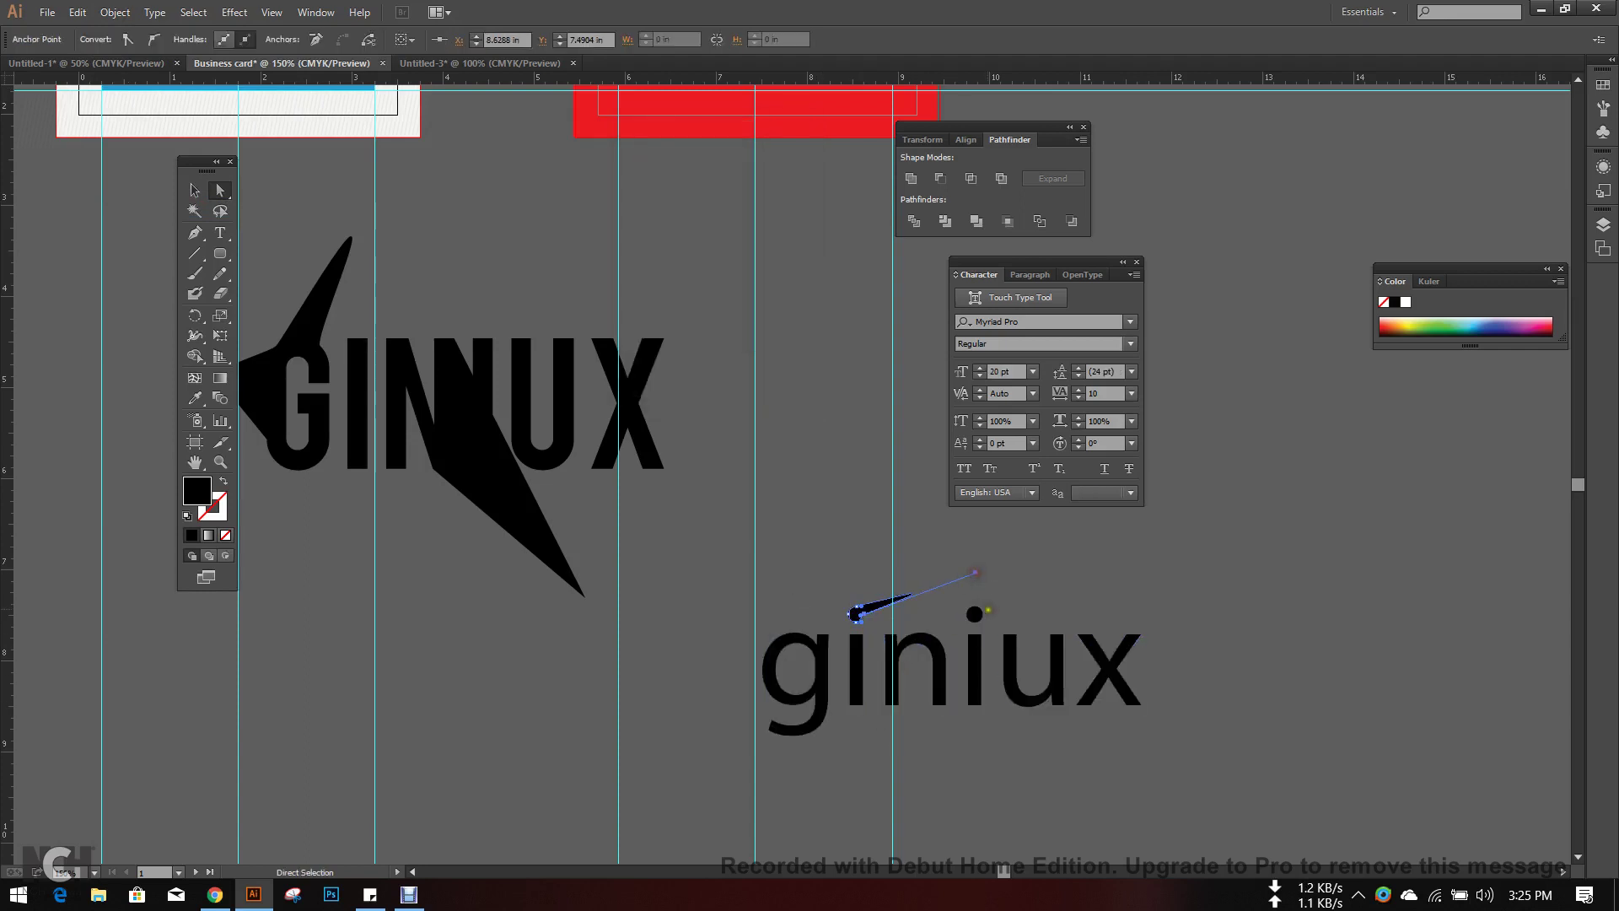
click(976, 640)
drag(978, 638, 1359, 492)
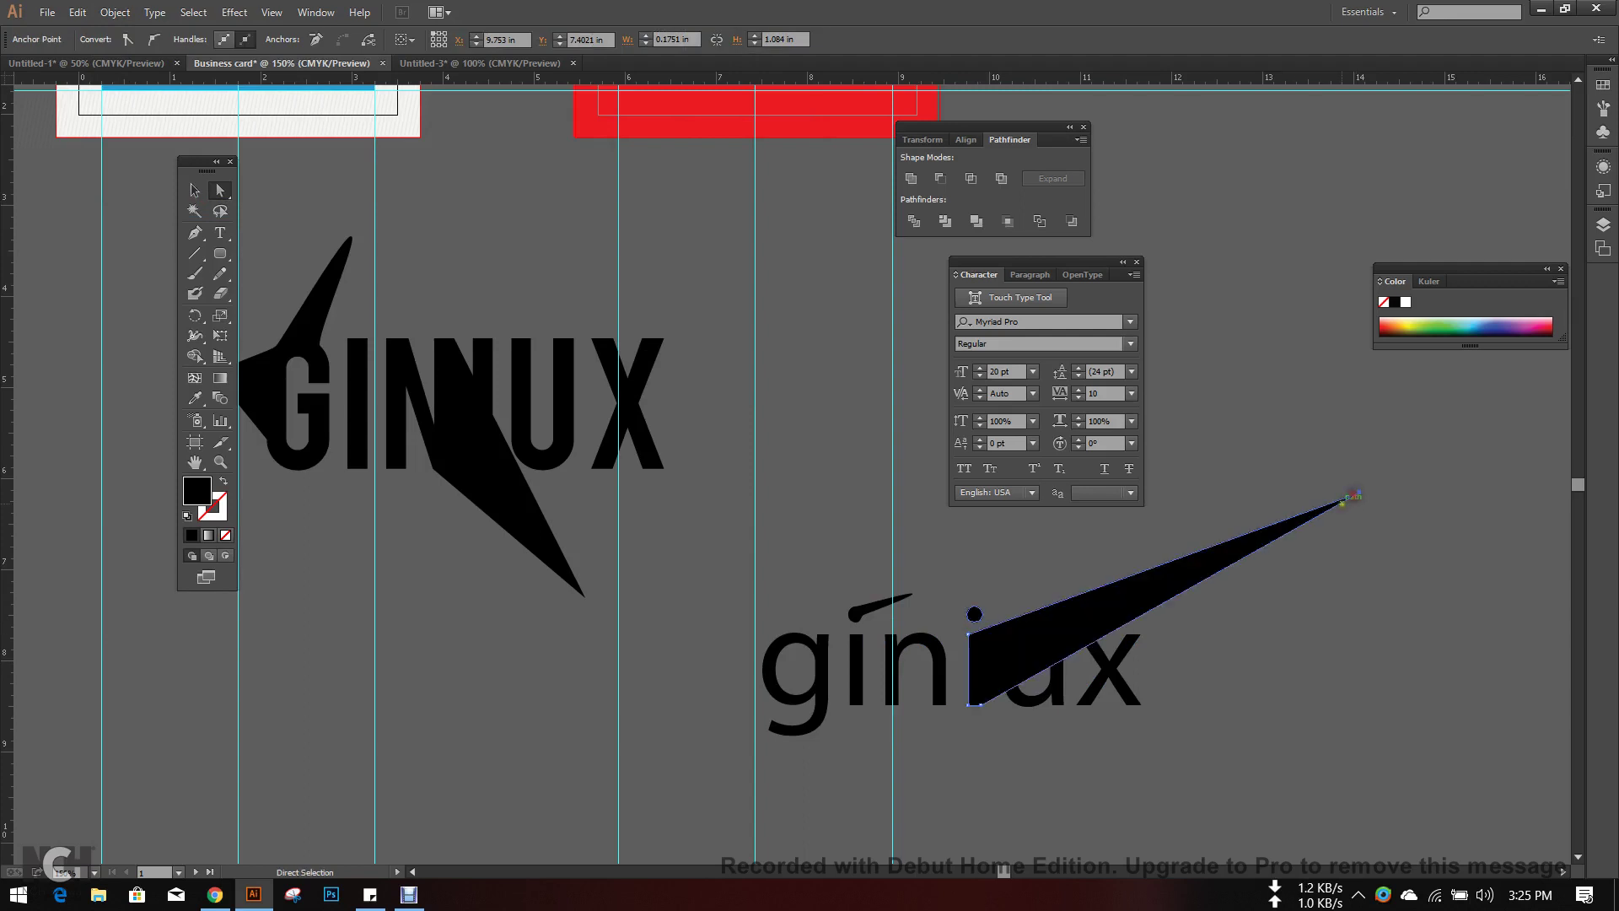
- Delete both distorted giniux sample words, leaving the cards and reference image in place
scroll(1280, 504, down, 2)
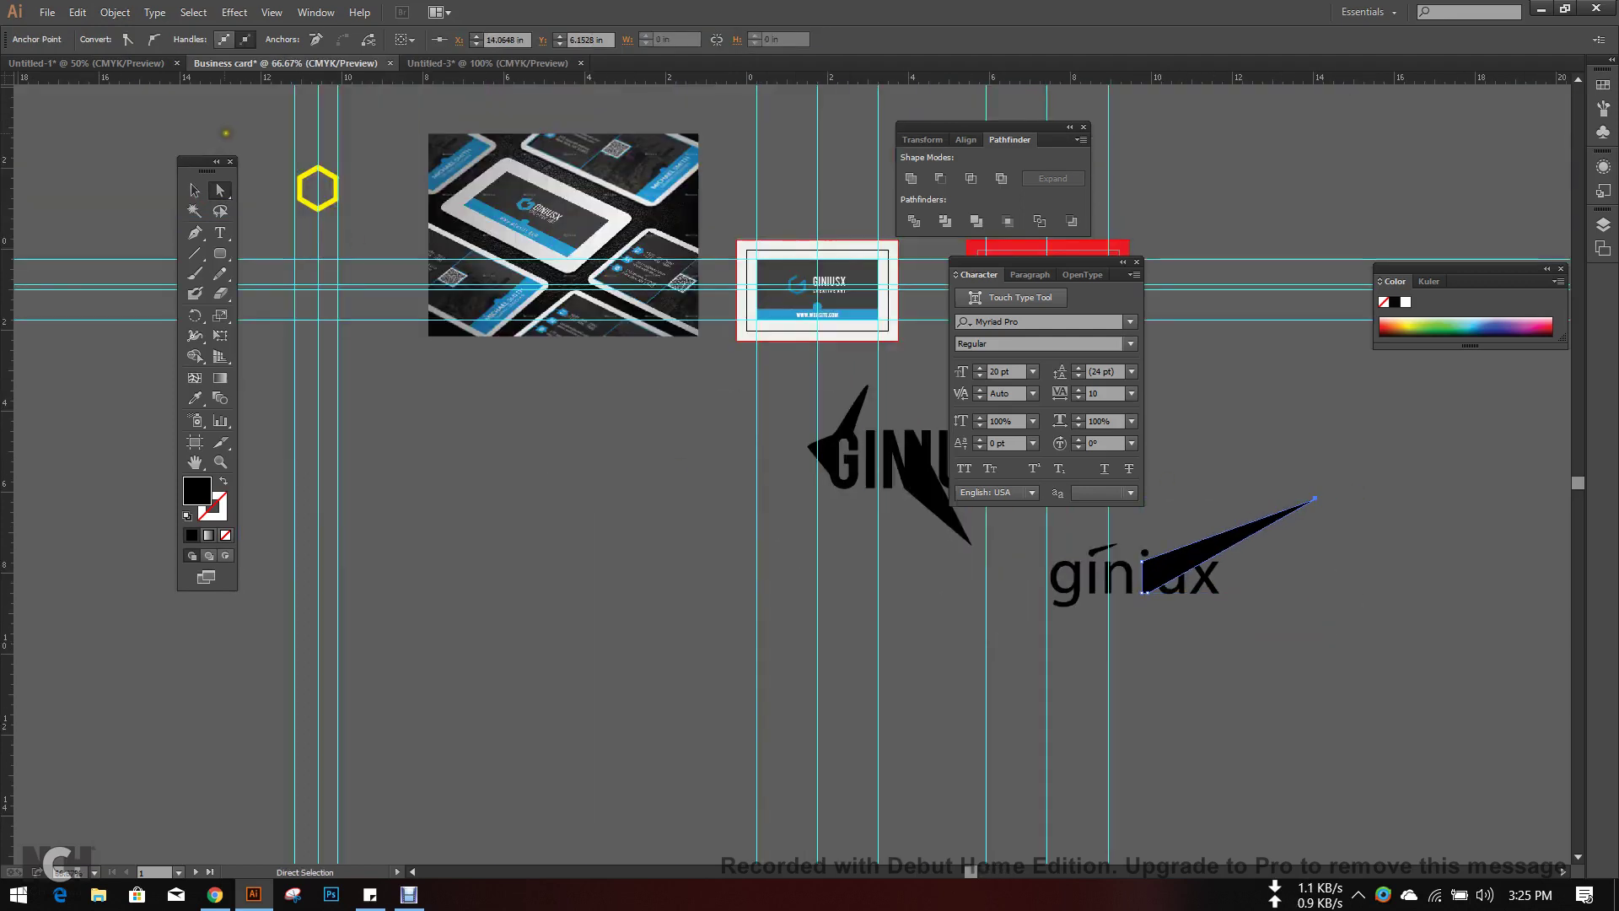
key(v)
key(ctrl+a)
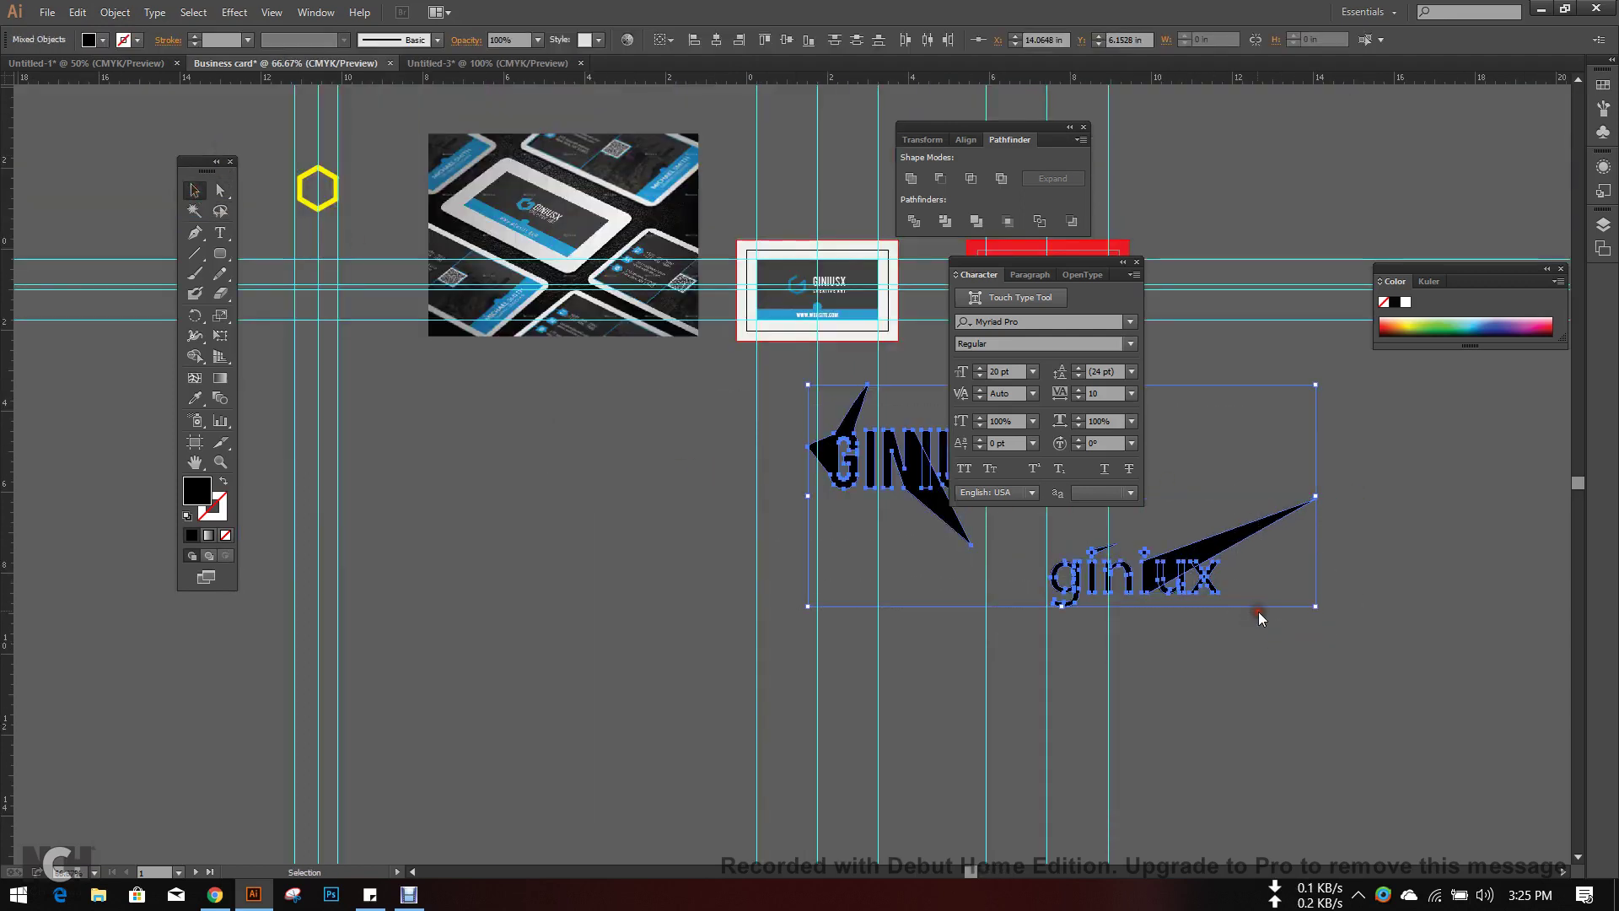
key(Delete)
- Duplicate the whole front card design straight down into the empty area below the original and clear the selection
drag(871, 500, 548, 563)
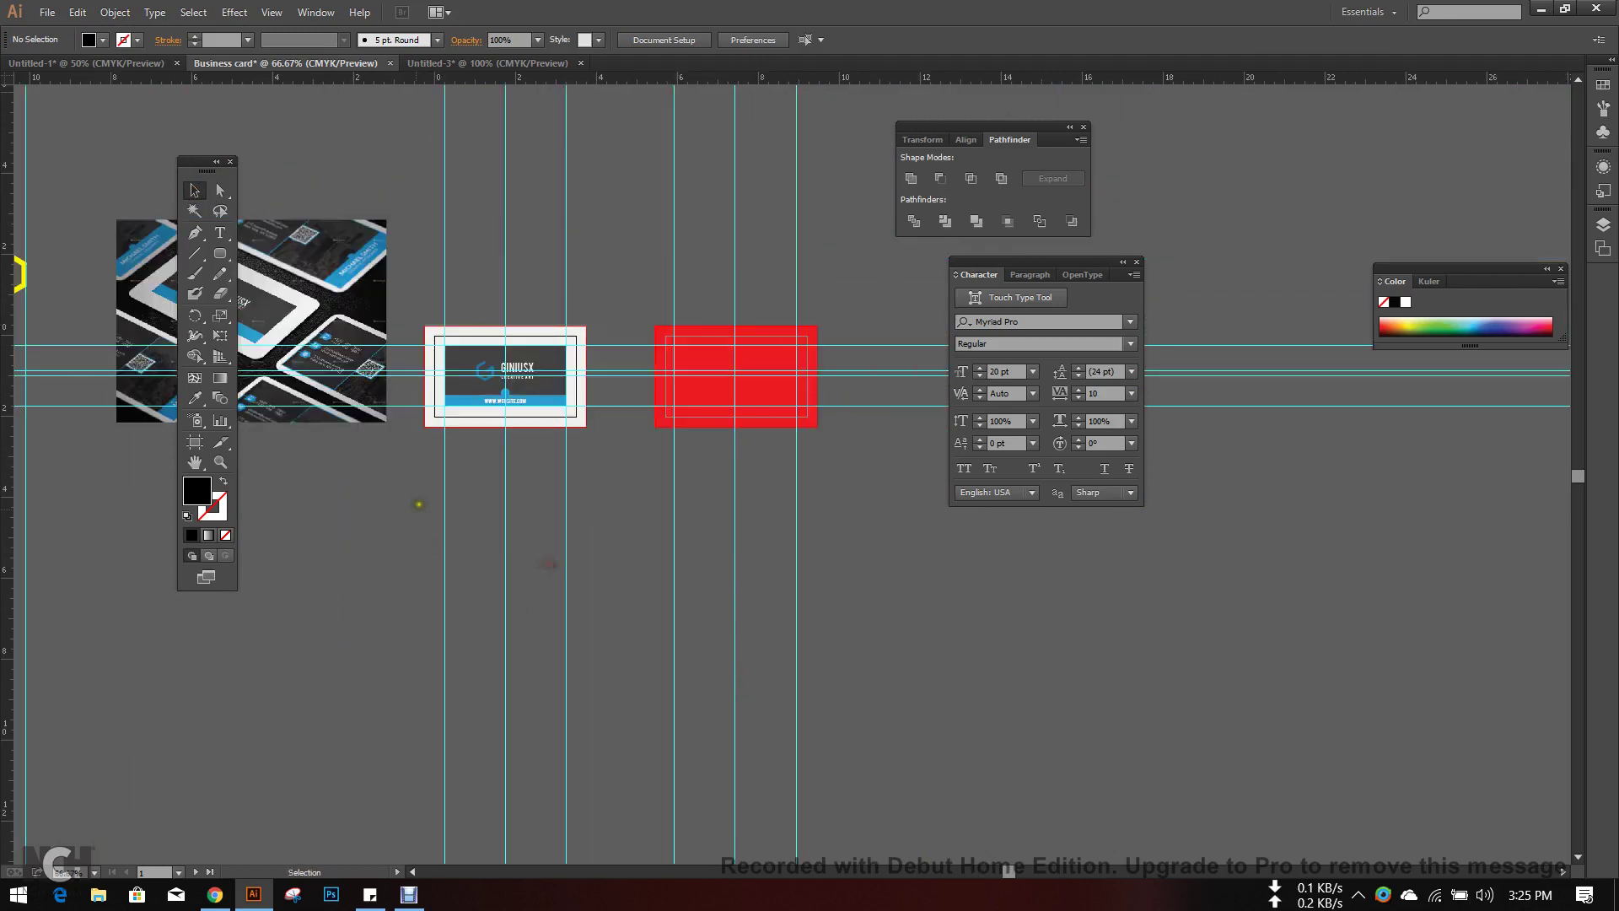
scroll(484, 465, up, 1)
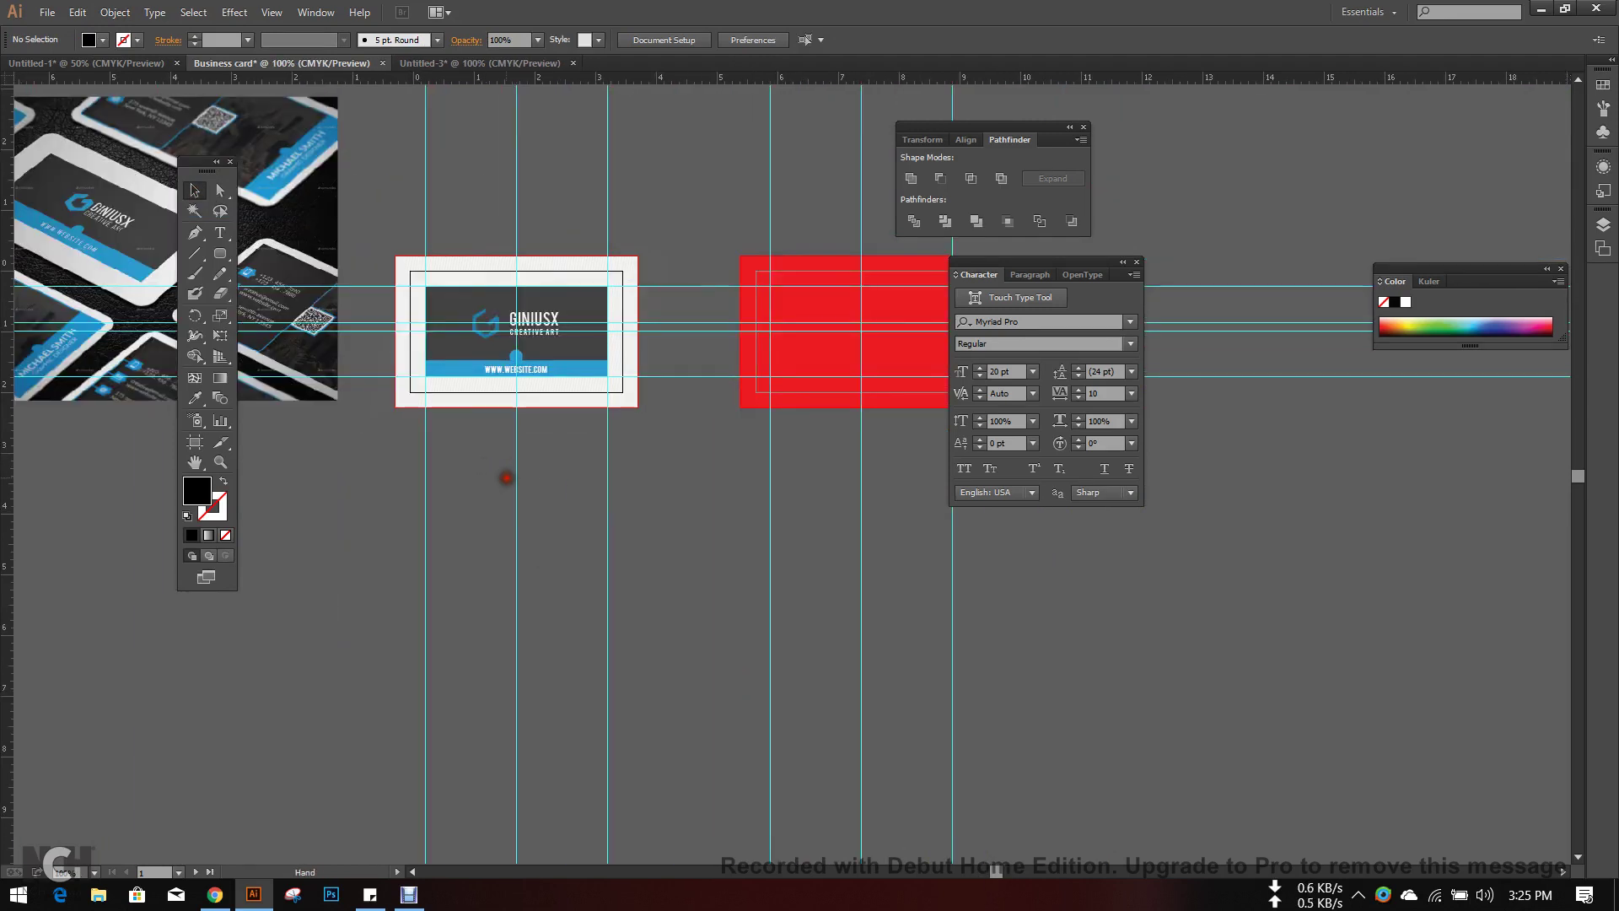
drag(503, 470, 578, 478)
drag(533, 313, 735, 431)
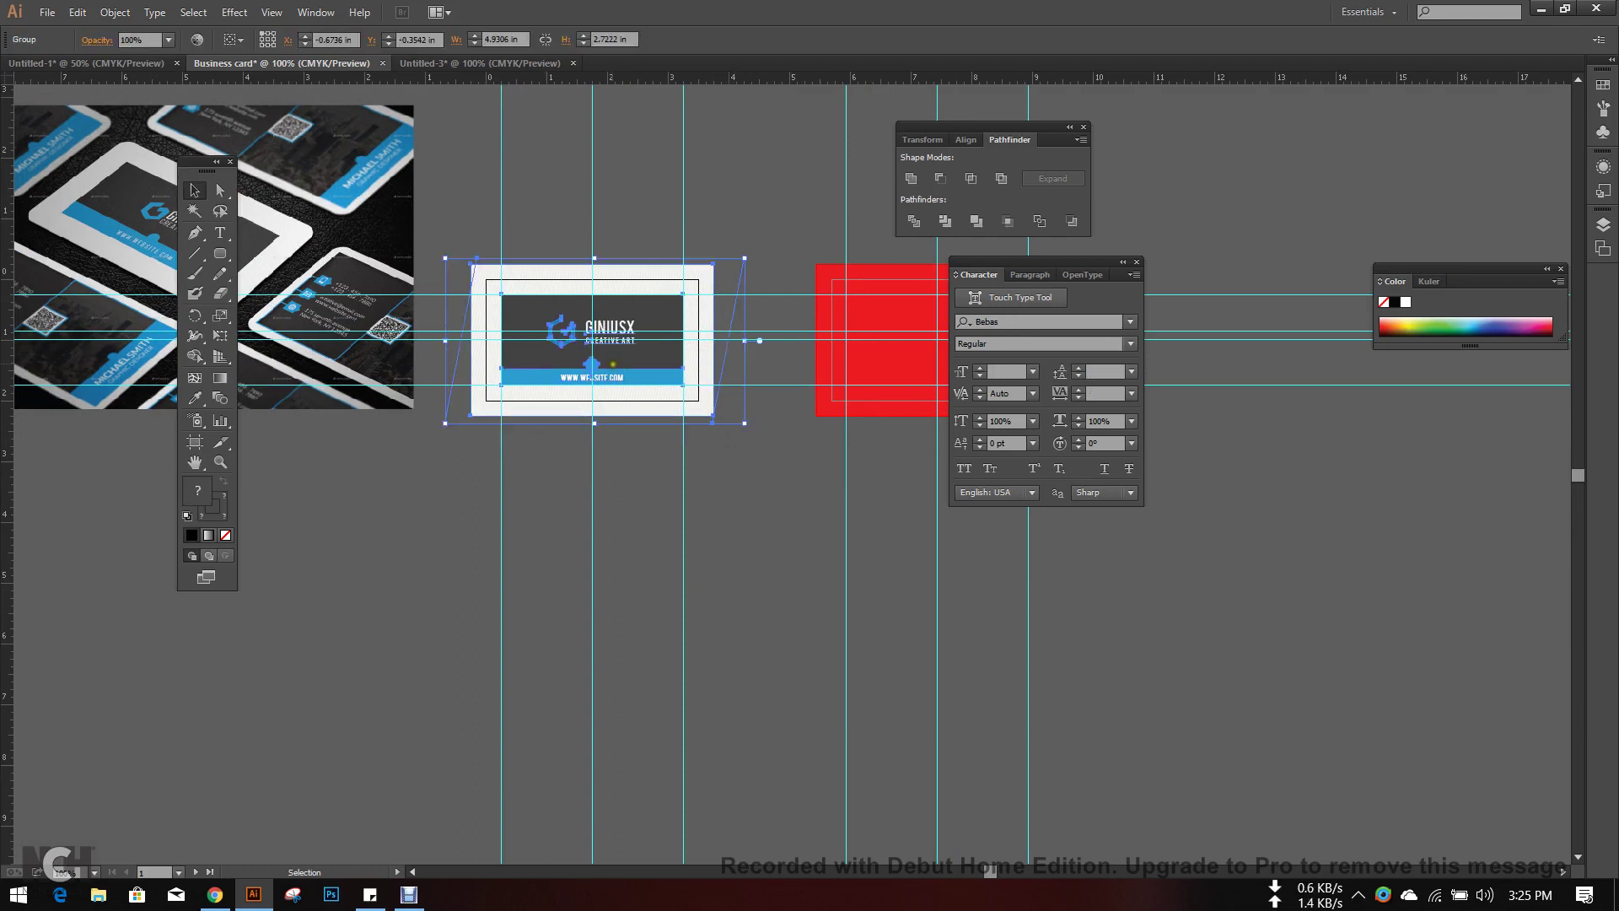
drag(721, 344, 722, 688)
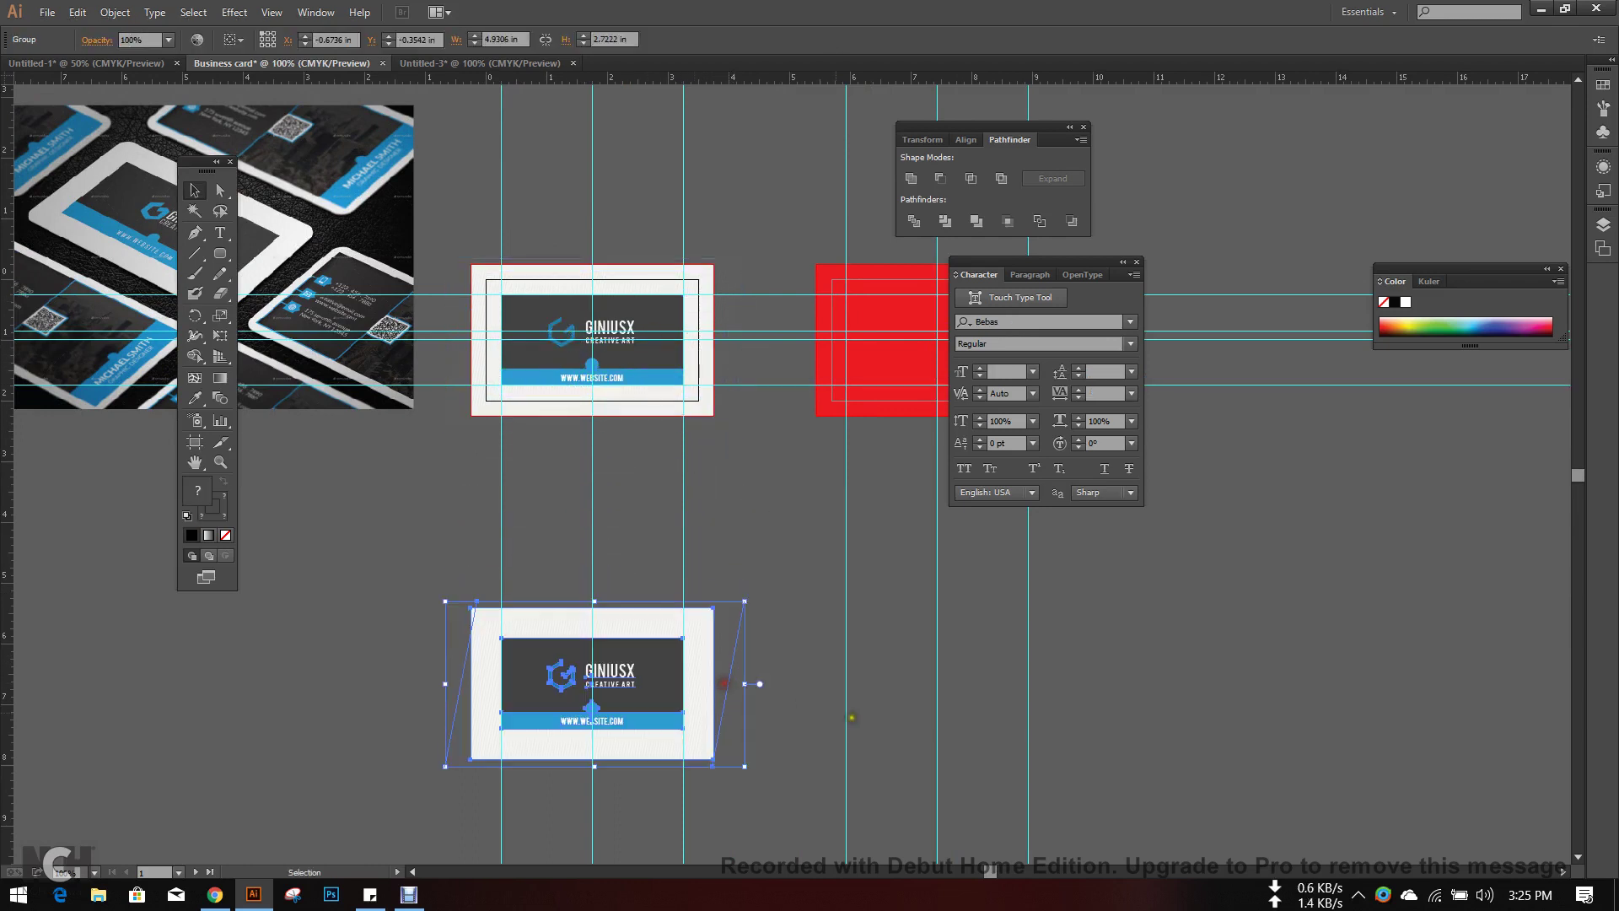
click(855, 717)
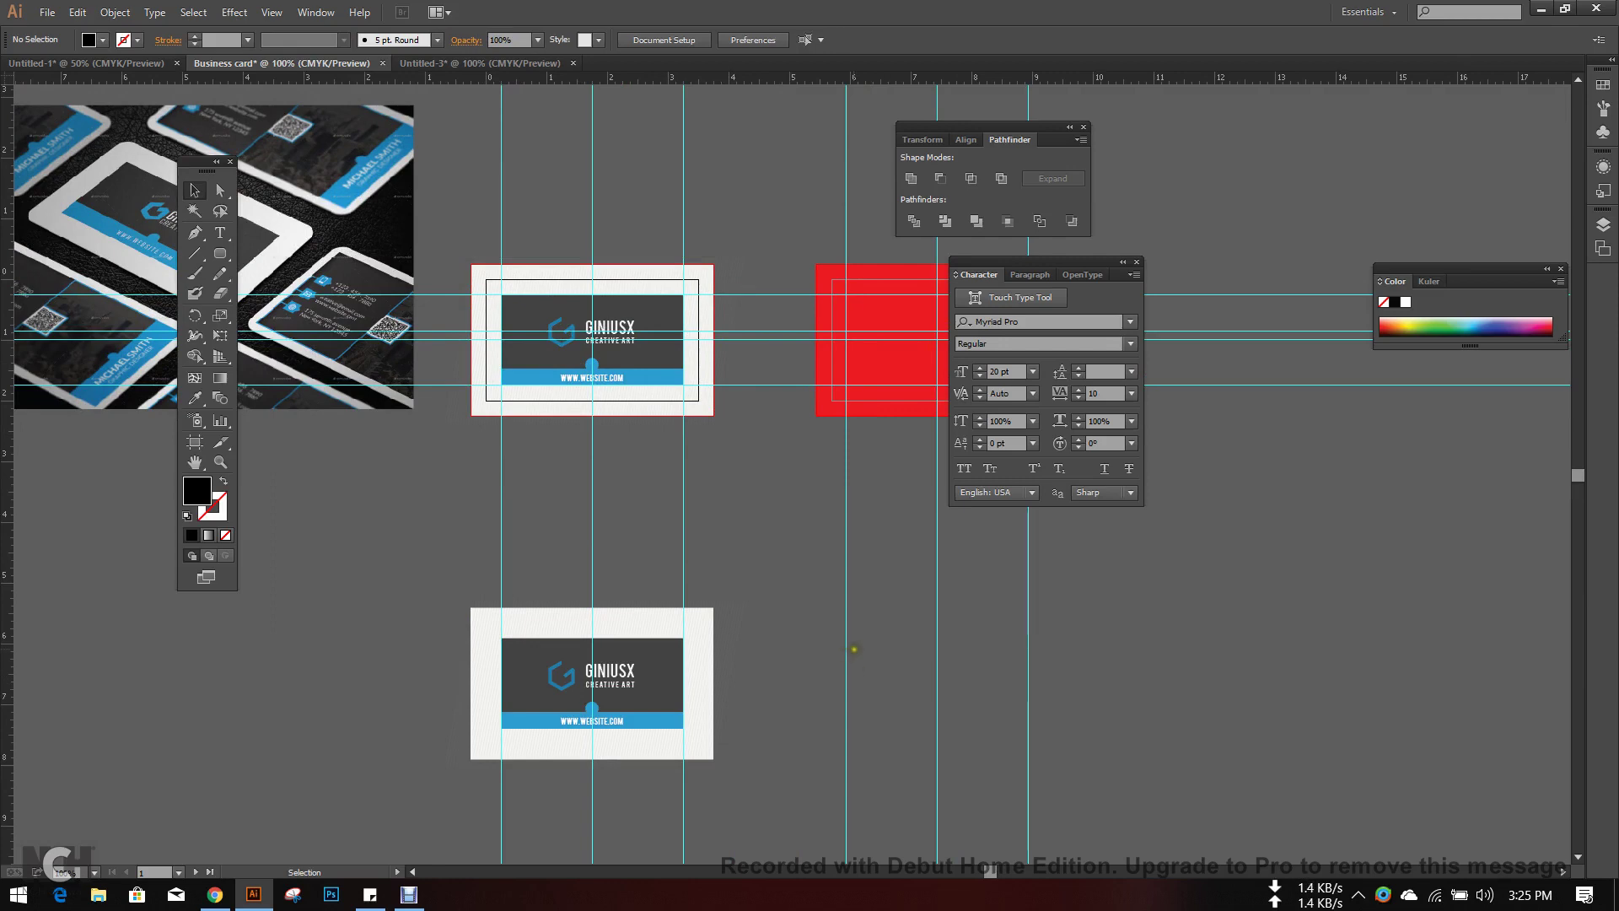
- Add the sample text "fgfsgsg" in the empty area above the front card
scroll(644, 455, up, 5)
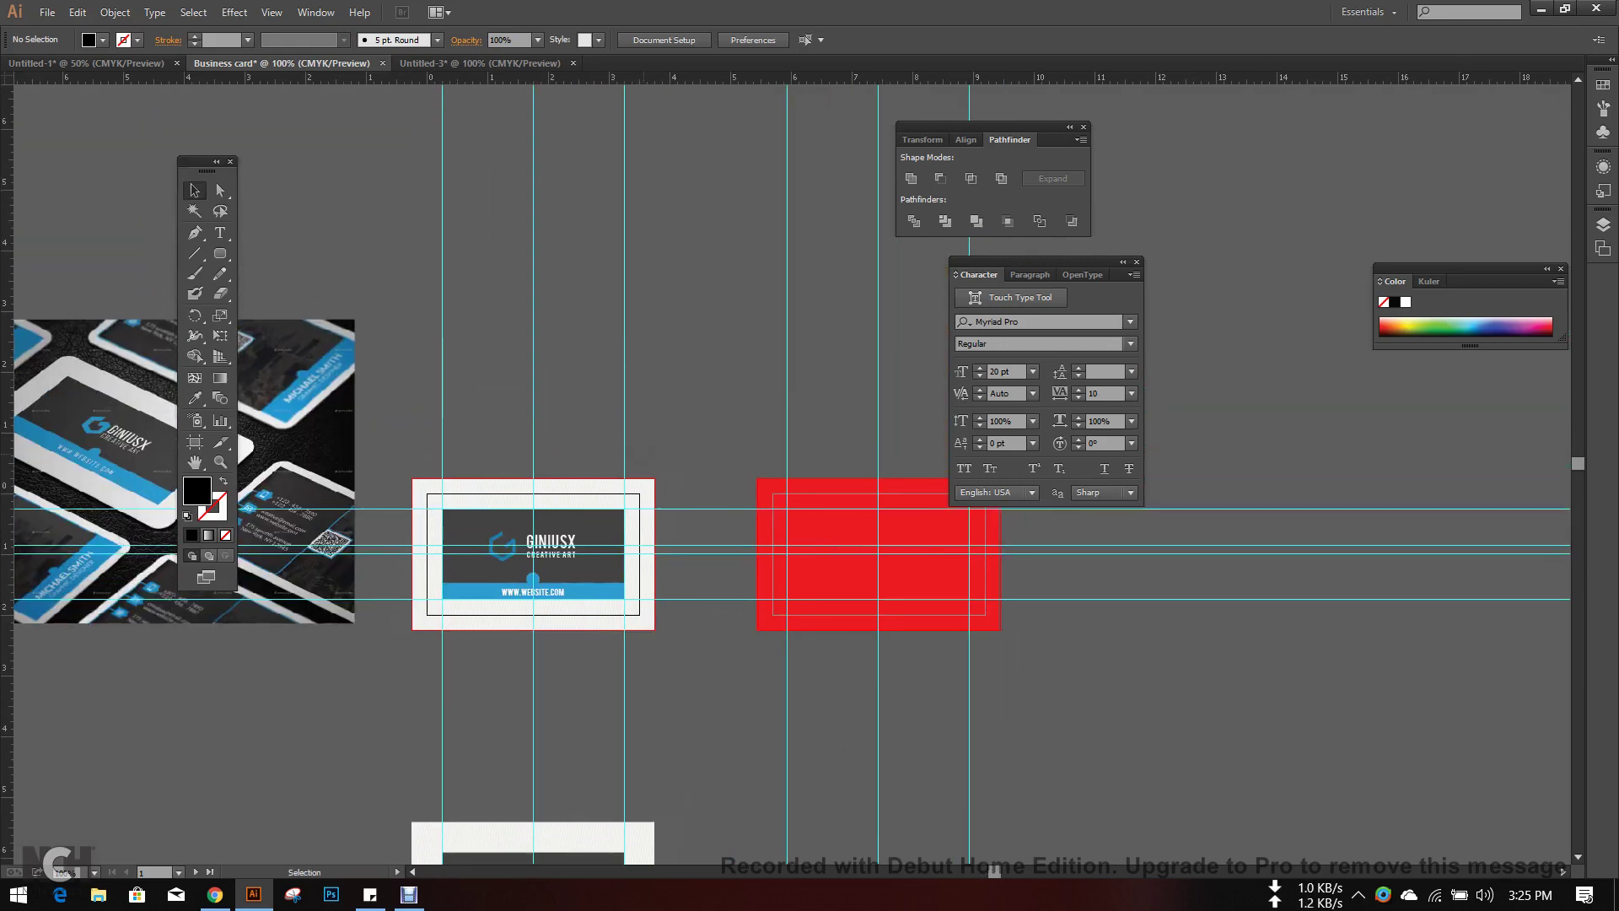
scroll(235, 426, up, 1)
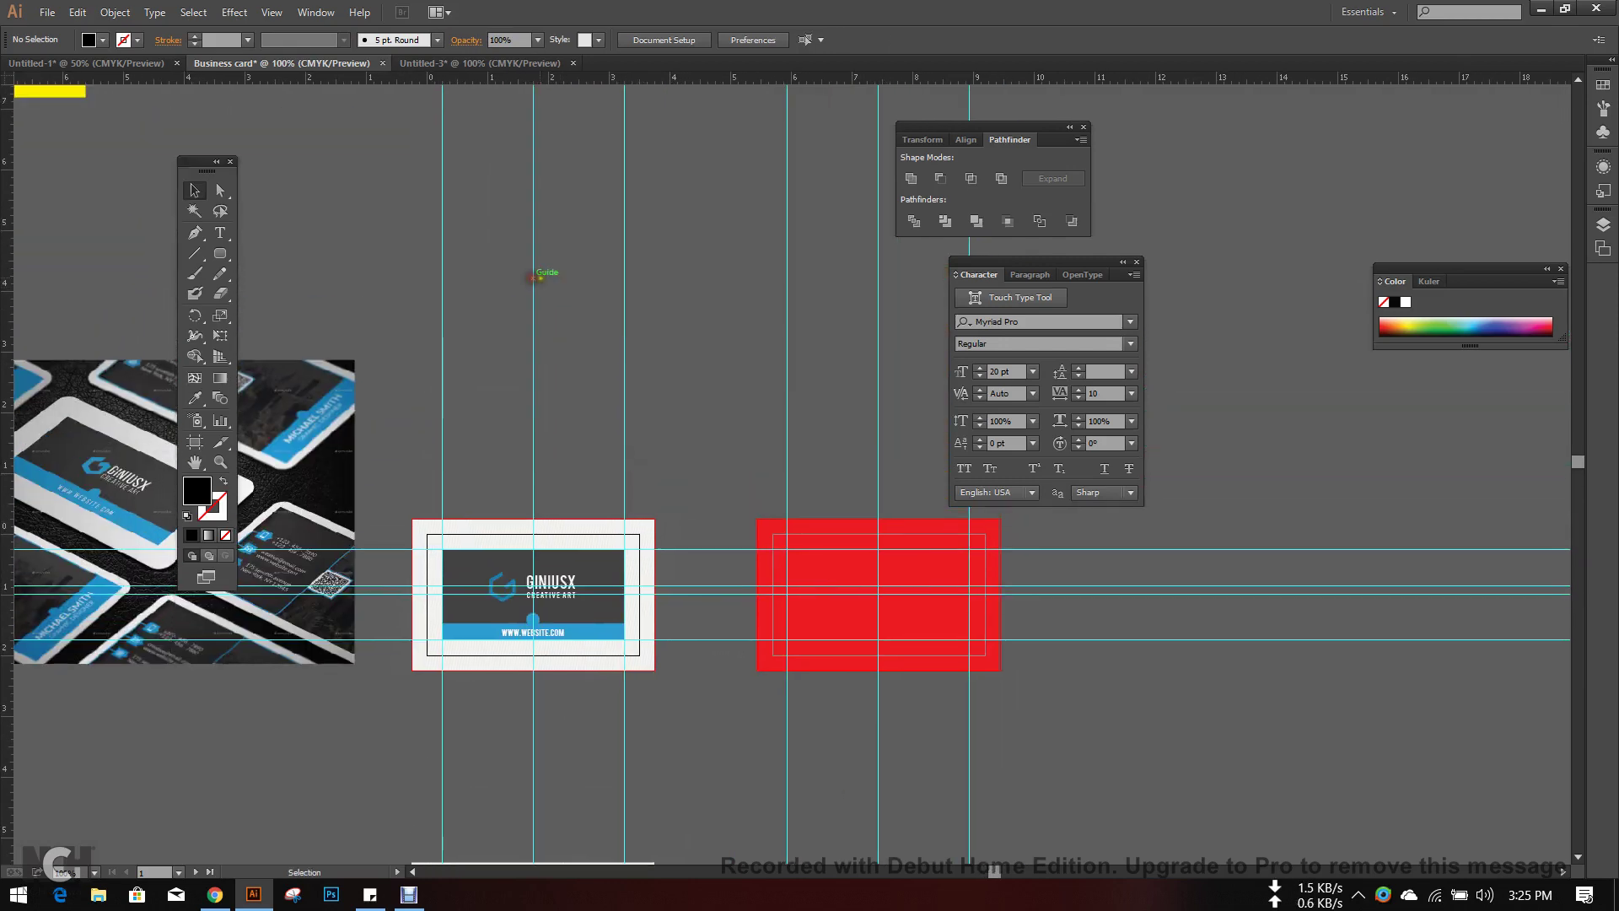
key(t)
click(565, 272)
text(fgfsgsg)
key(Escape)
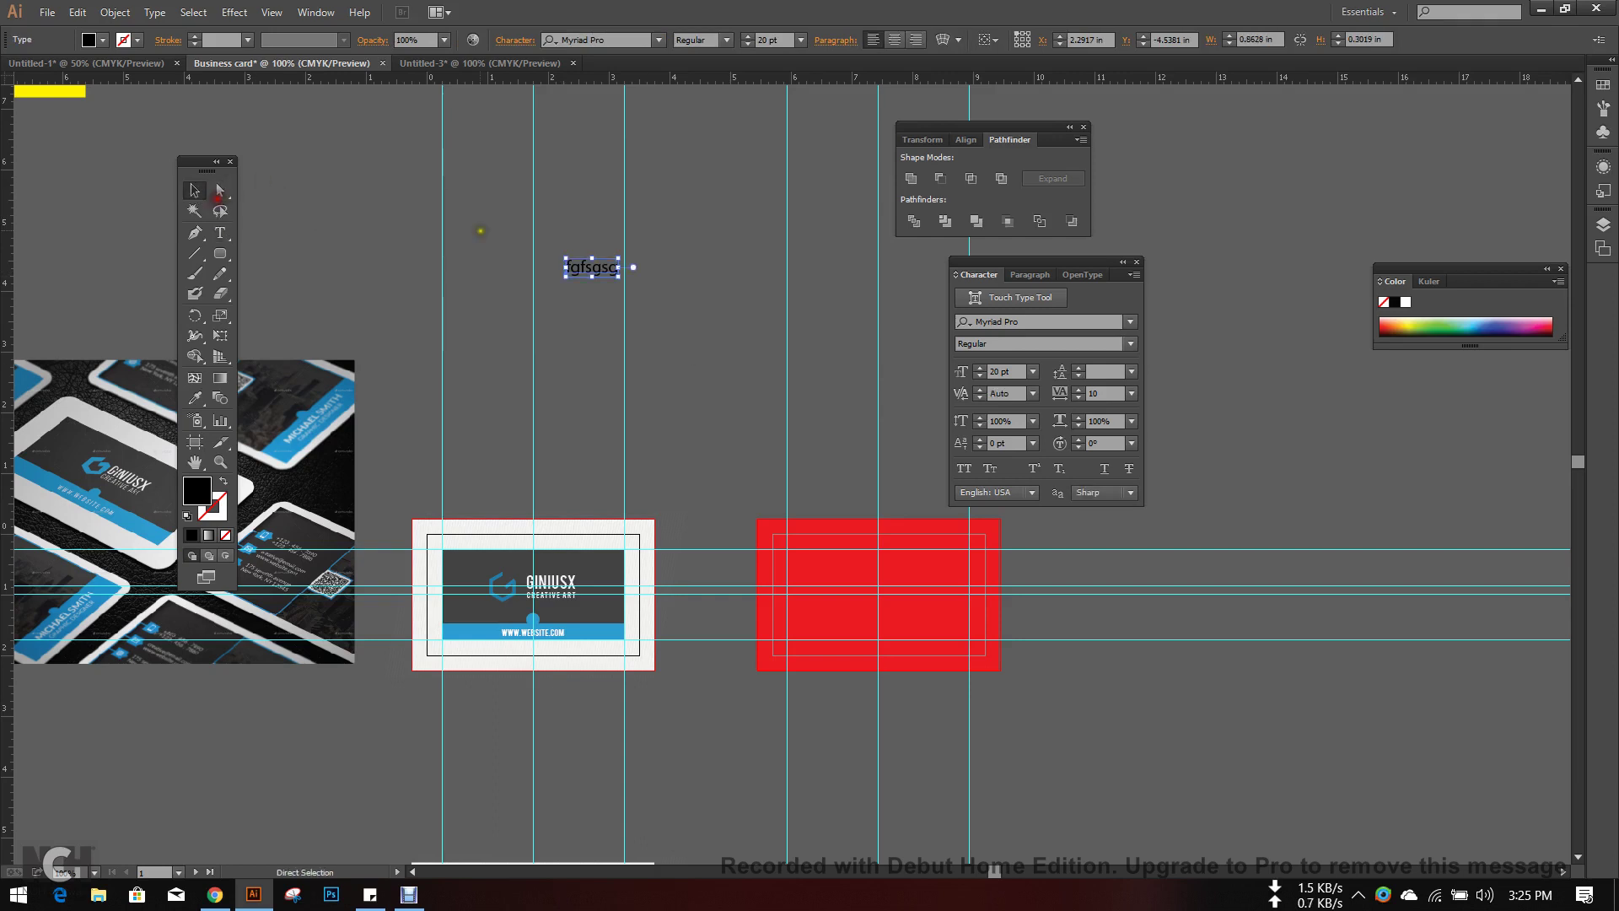
- Replace the last letter of the sample text above the card with "a"
alt+scroll(565, 268, up, 1)
alt+scroll(567, 267, up, 1)
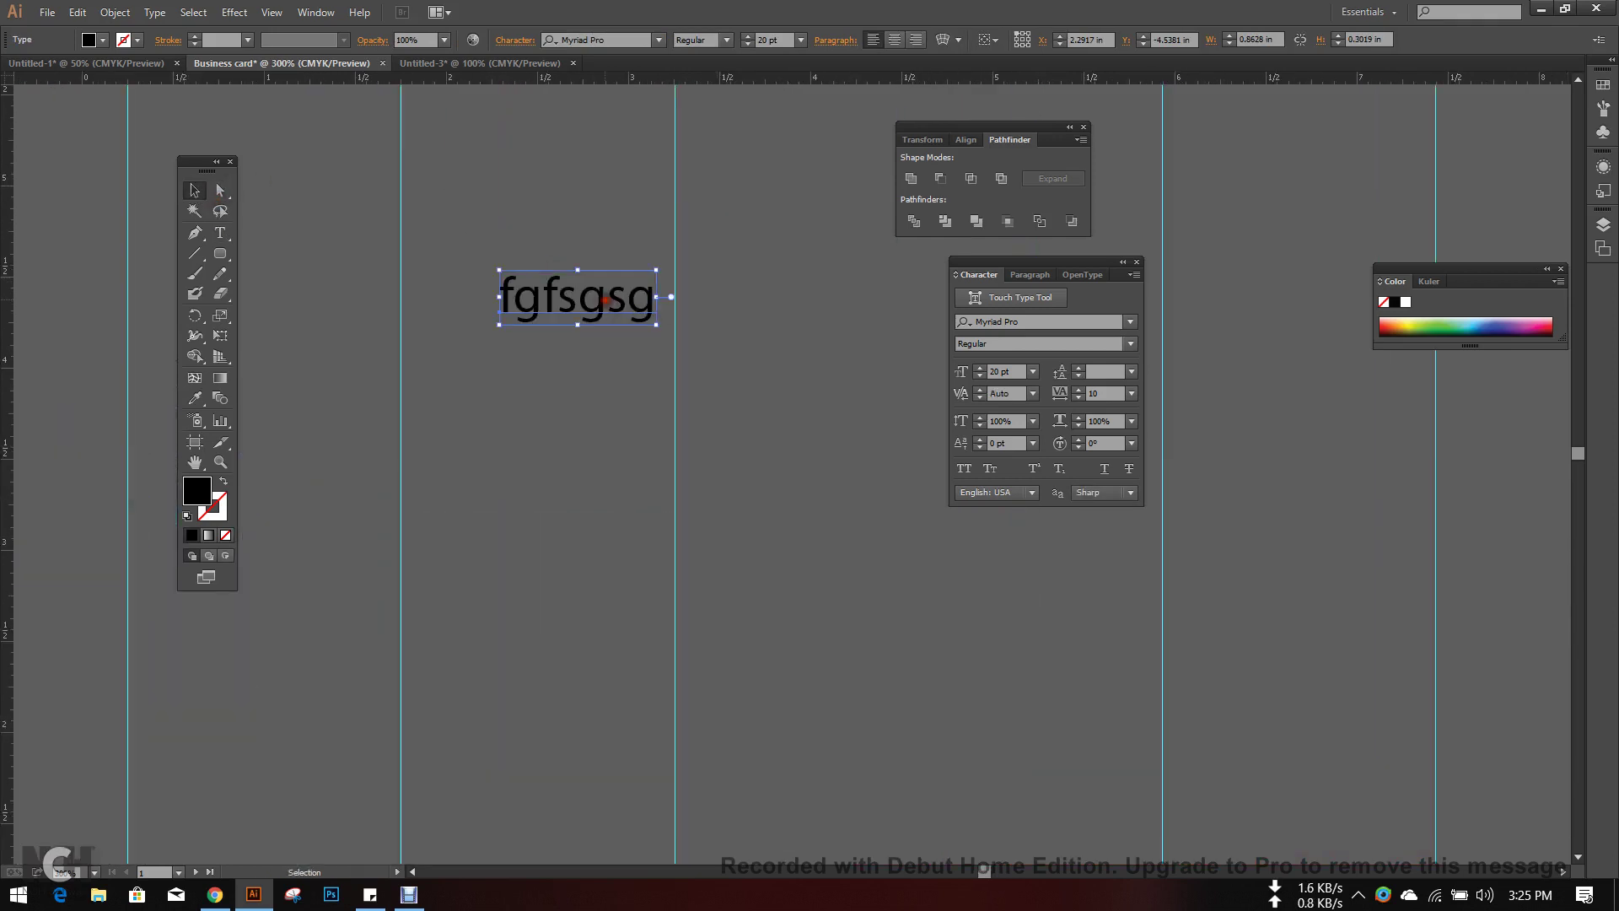
double_click(605, 301)
drag(652, 307, 633, 305)
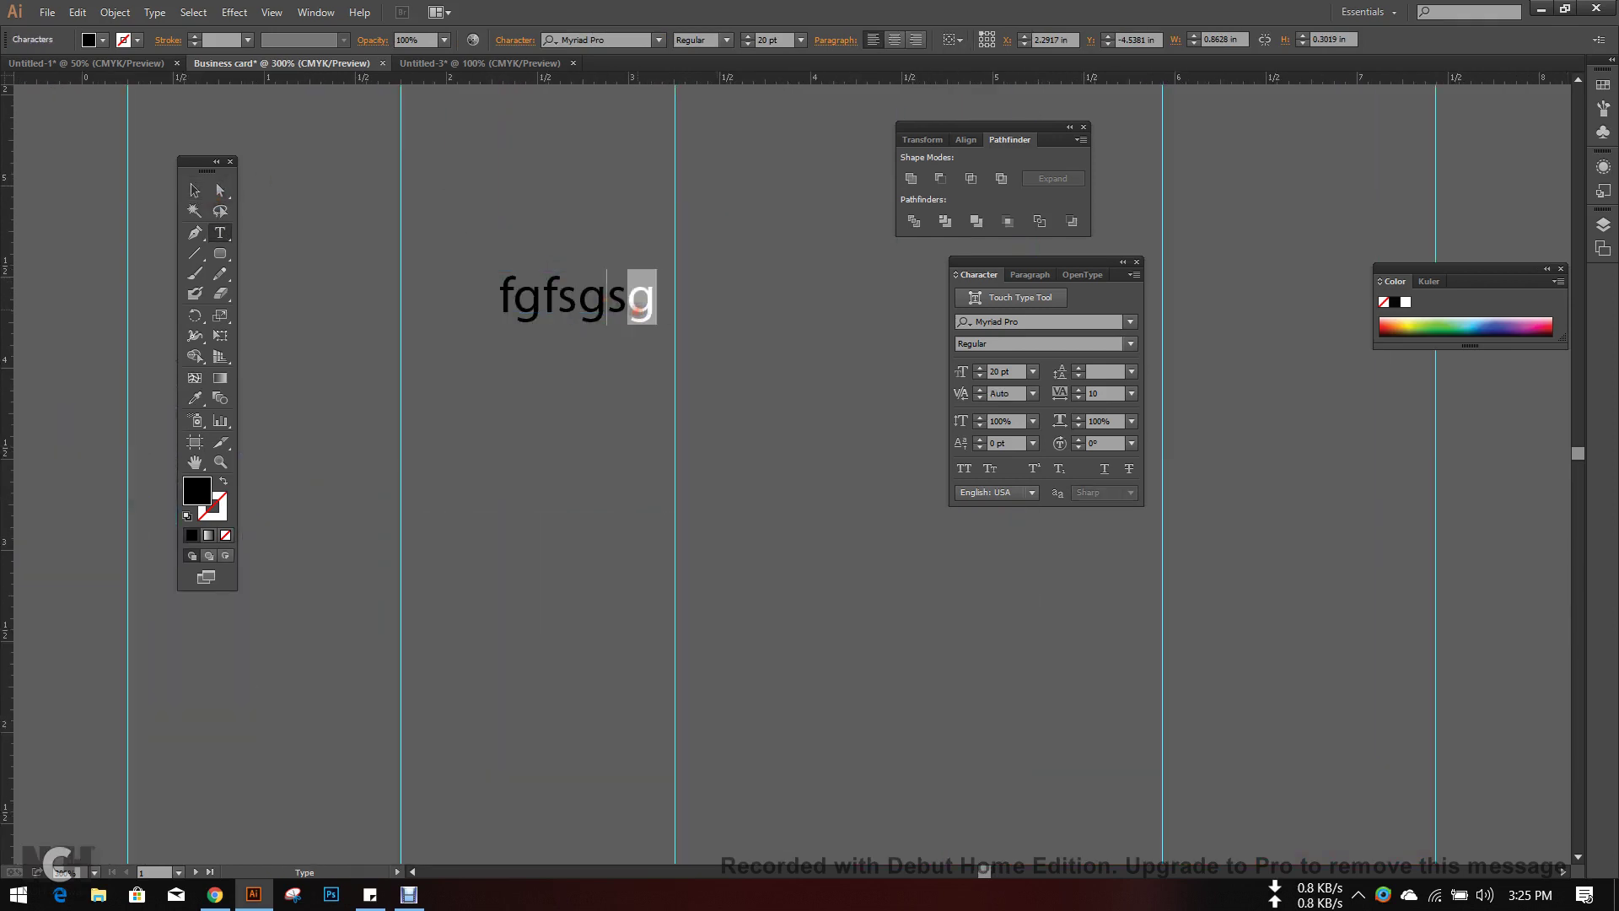
text(a)
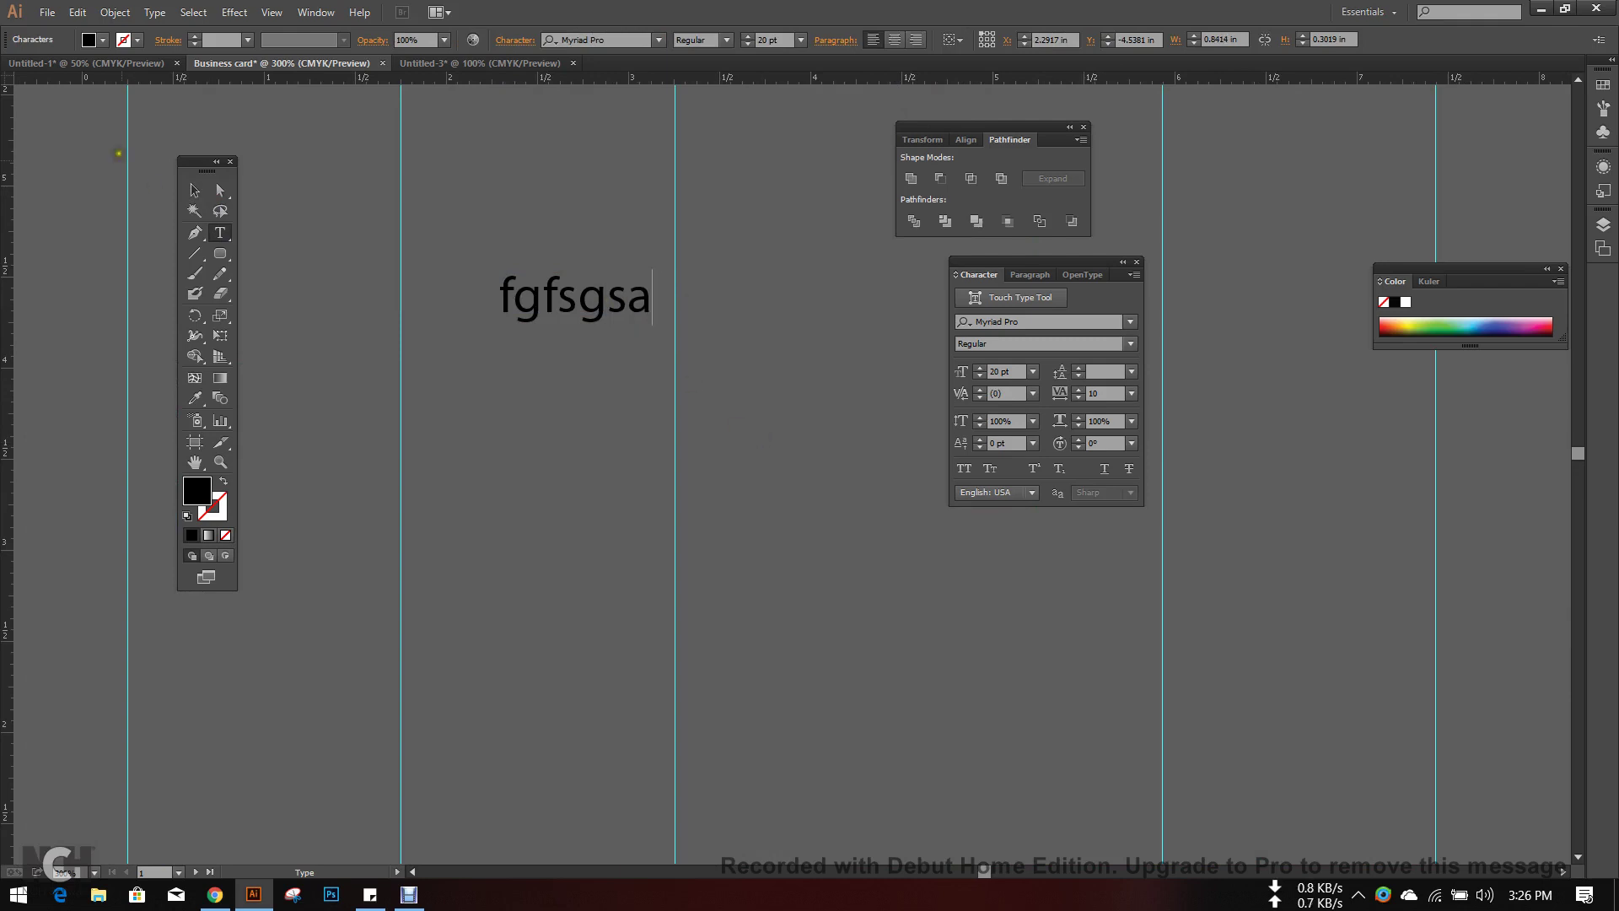
- Expand the fgfsgsa text into outlines, then isolate its final letter a and leave isolation mode
click(194, 190)
click(114, 12)
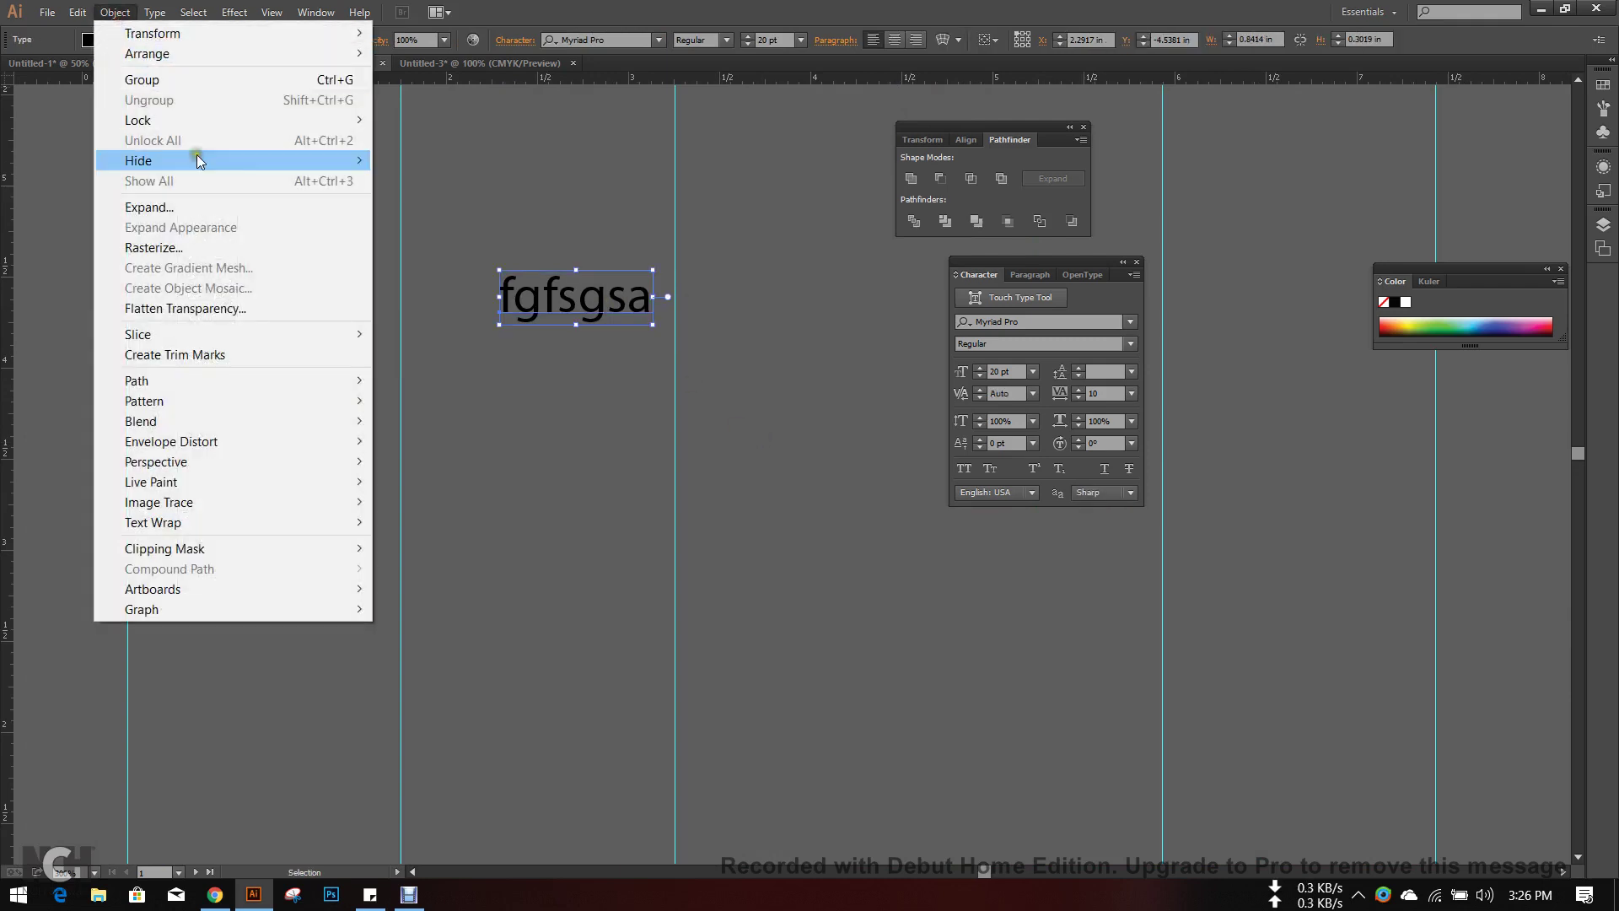
click(207, 208)
click(705, 364)
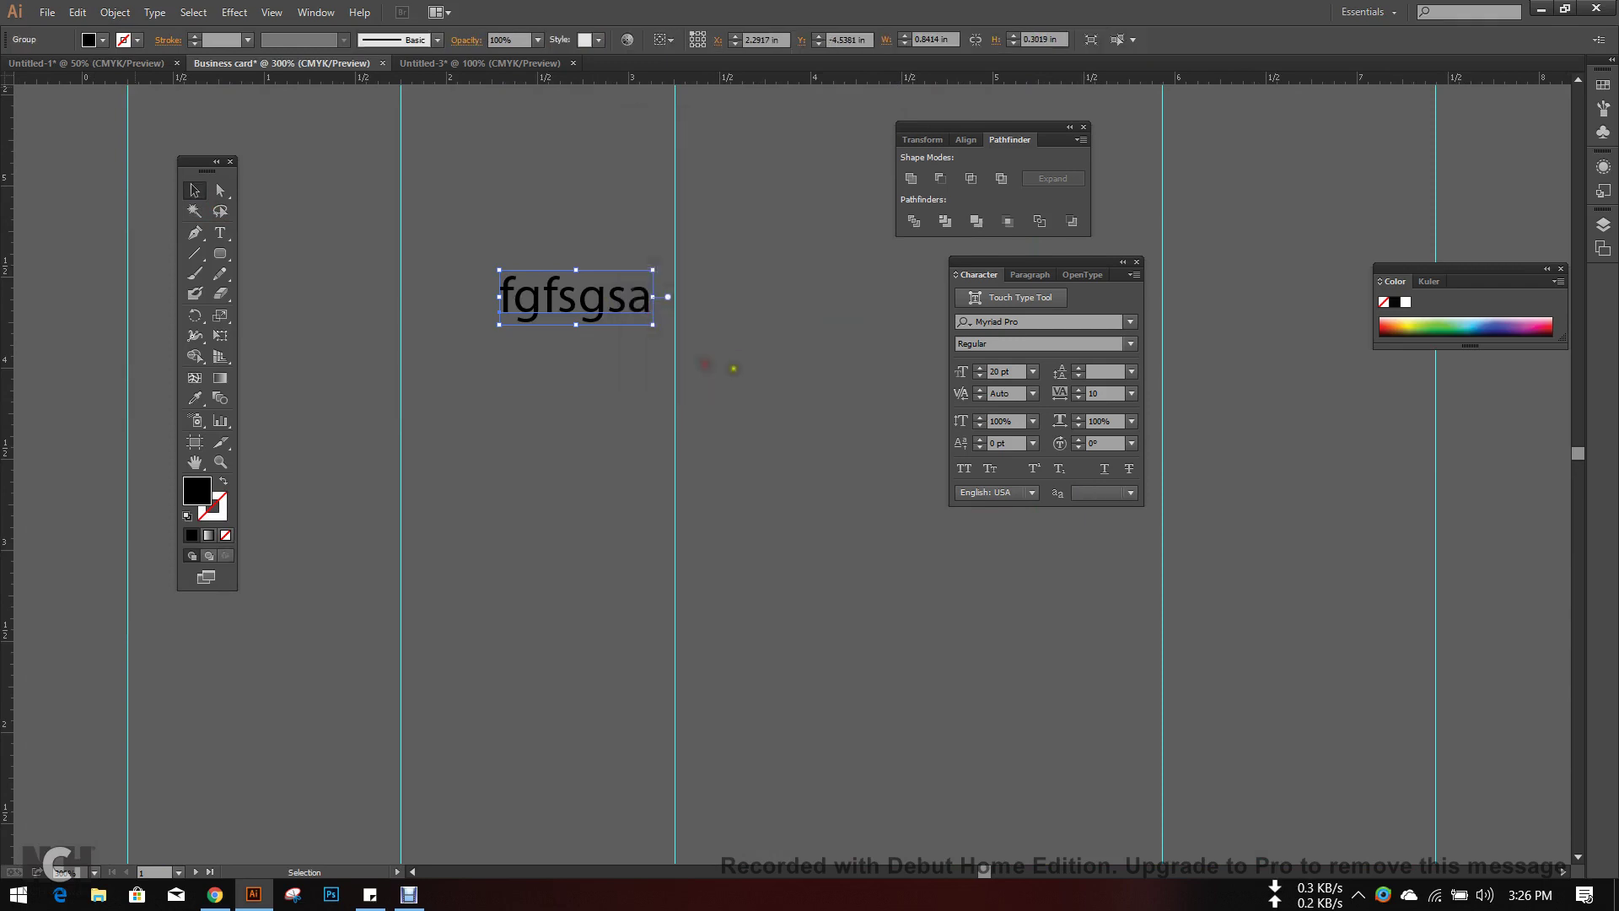
scroll(748, 347, up, 2)
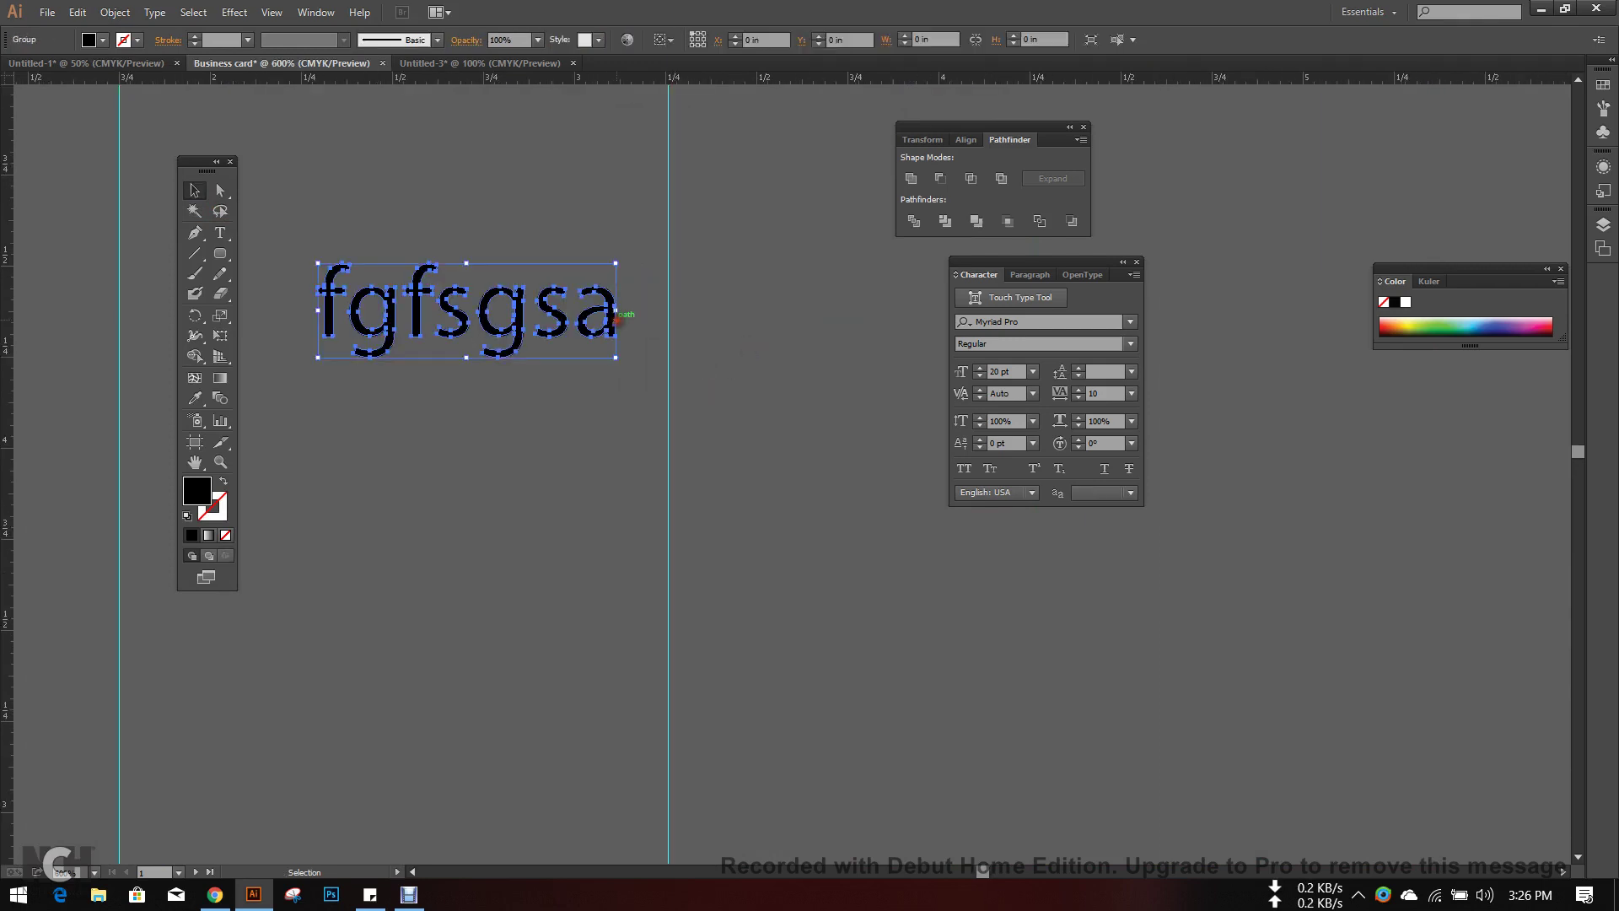
double_click(616, 319)
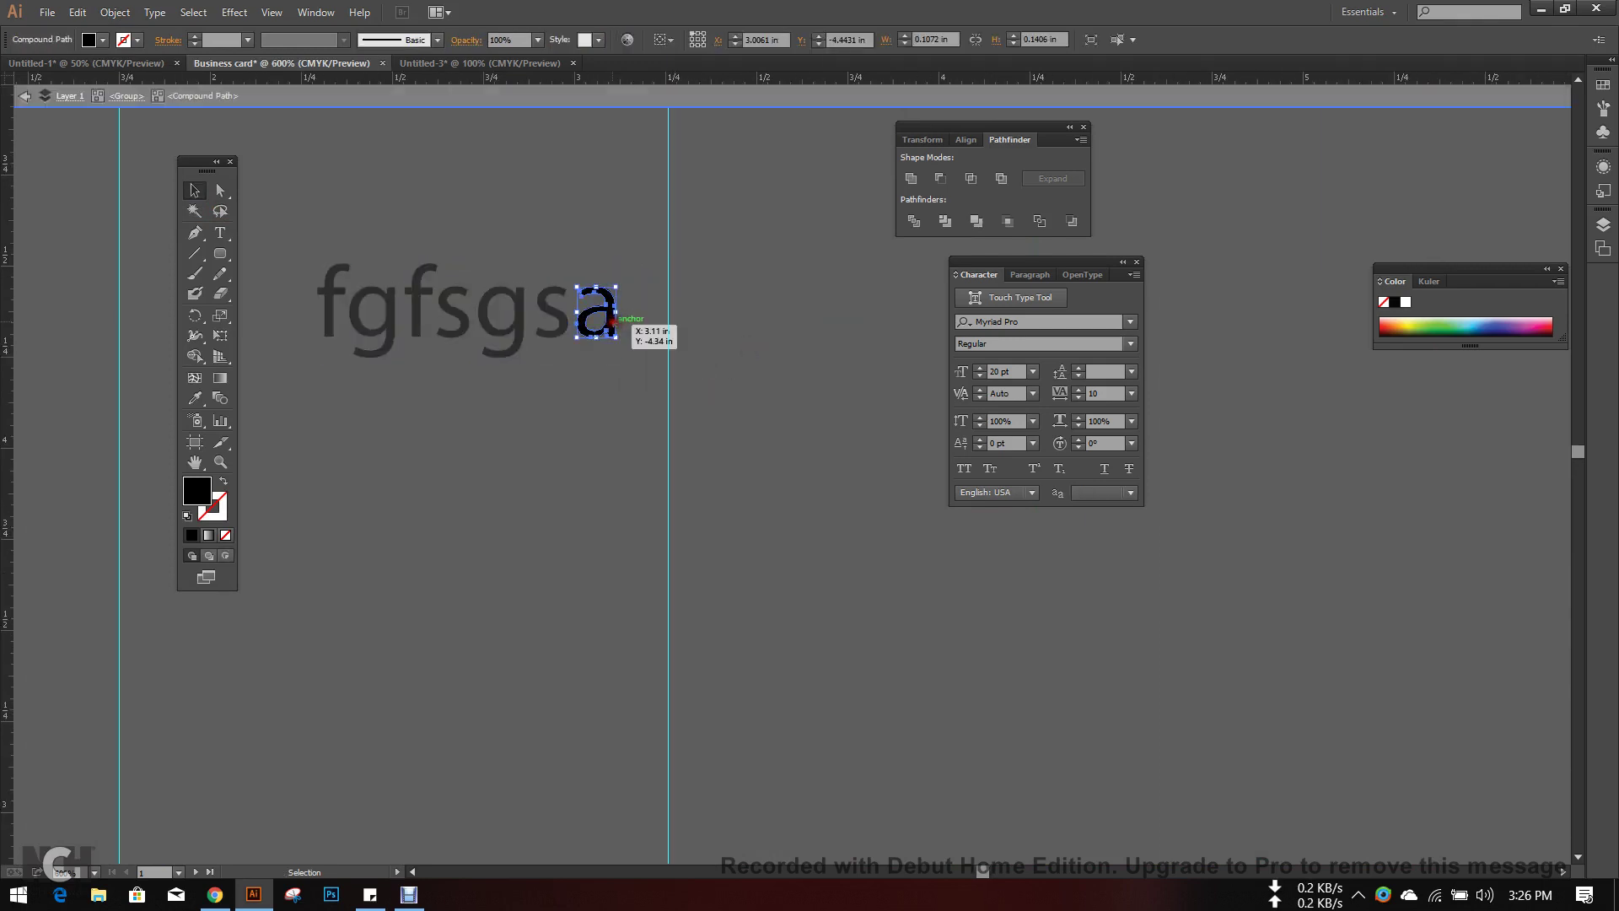
double_click(697, 346)
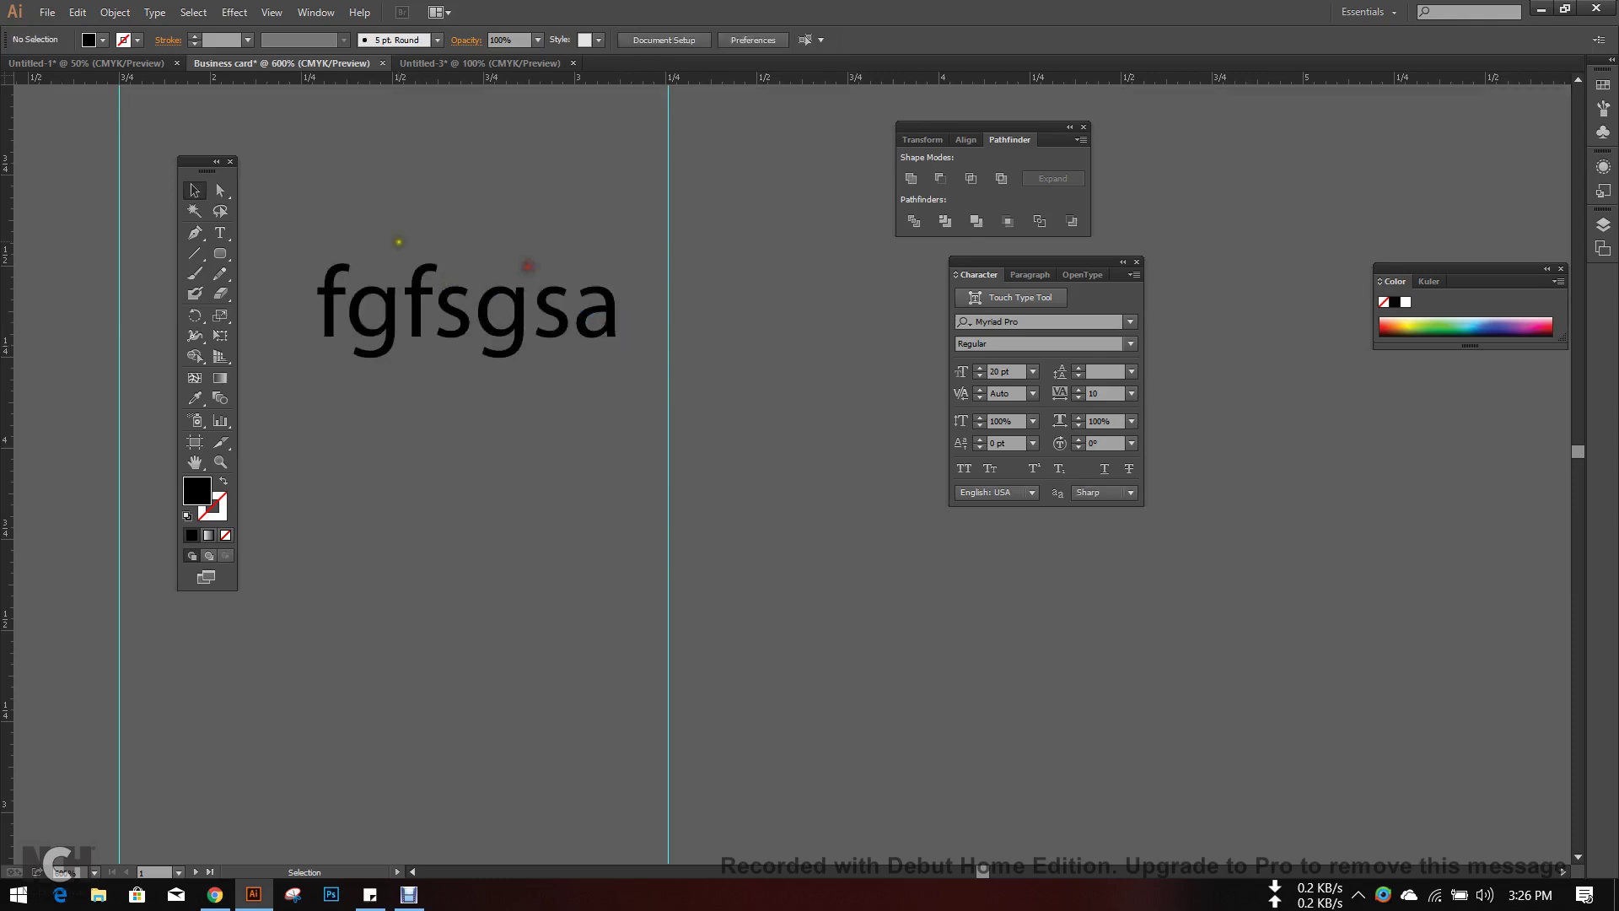
- Expand the original front card's artwork into outlines with Object, Fill and Stroke on, then clear the selection
scroll(509, 317, down, 5)
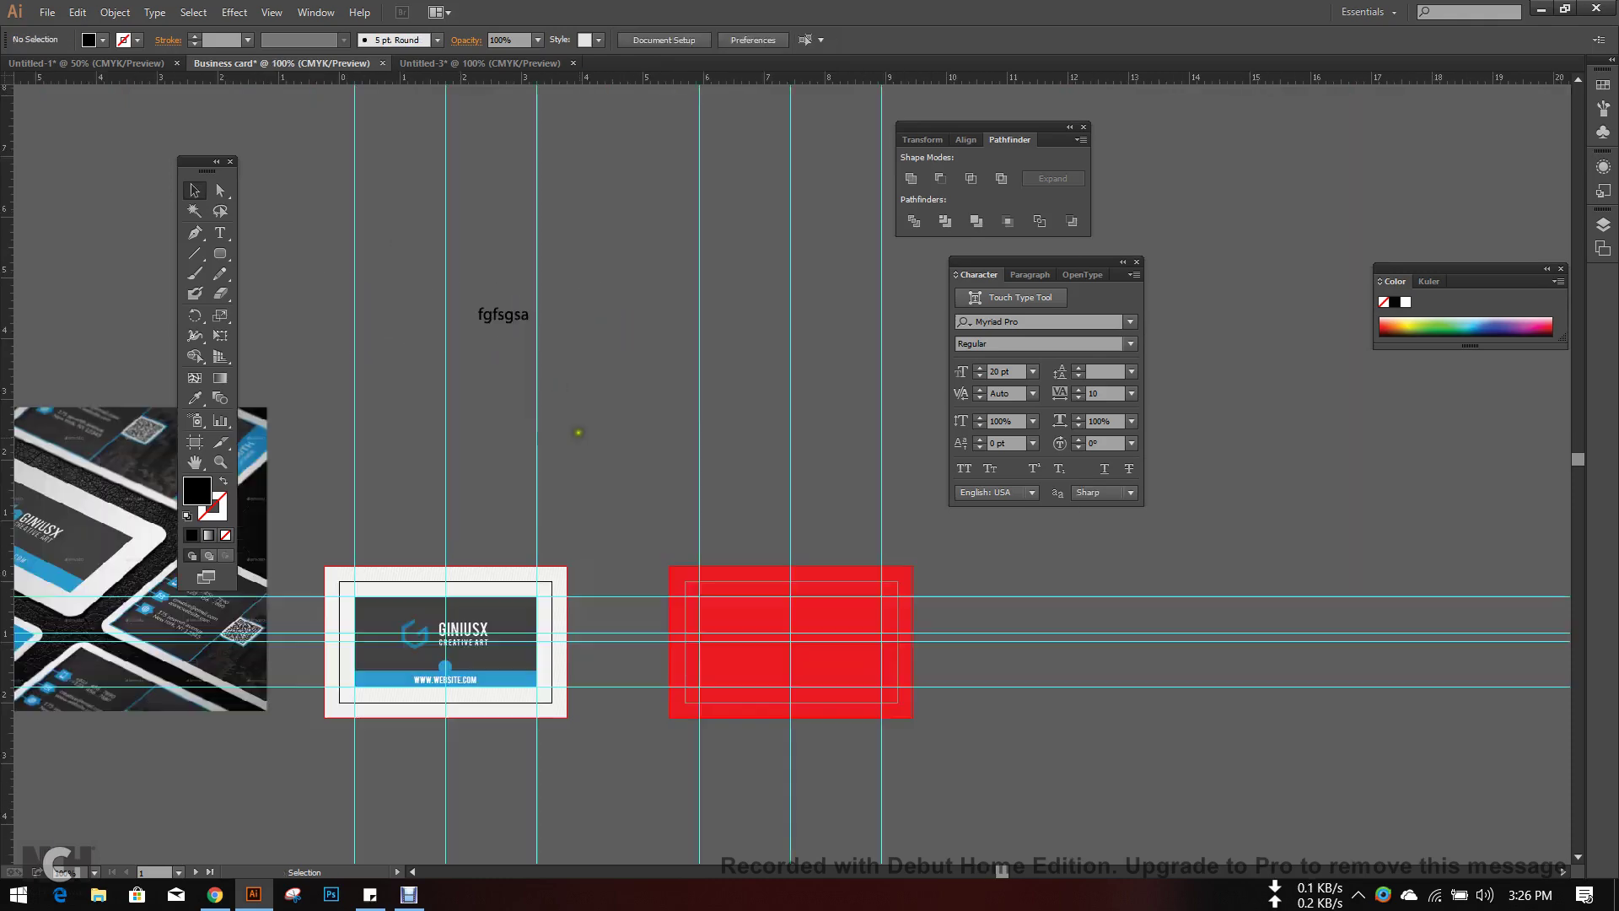
scroll(799, 364, down, 2)
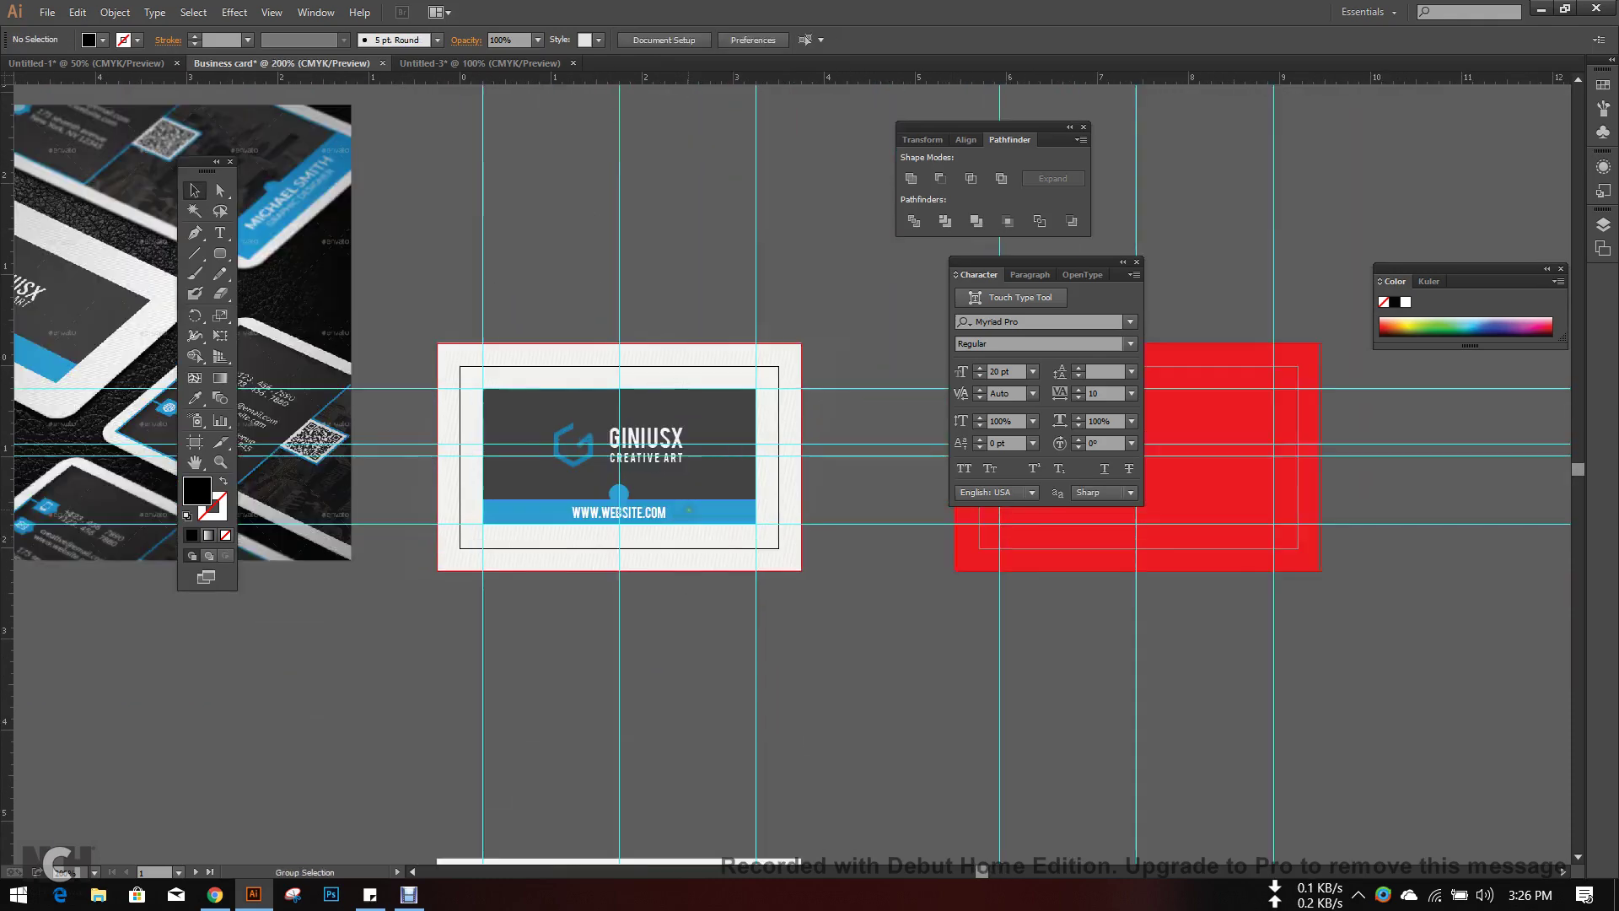
scroll(688, 511, up, 2)
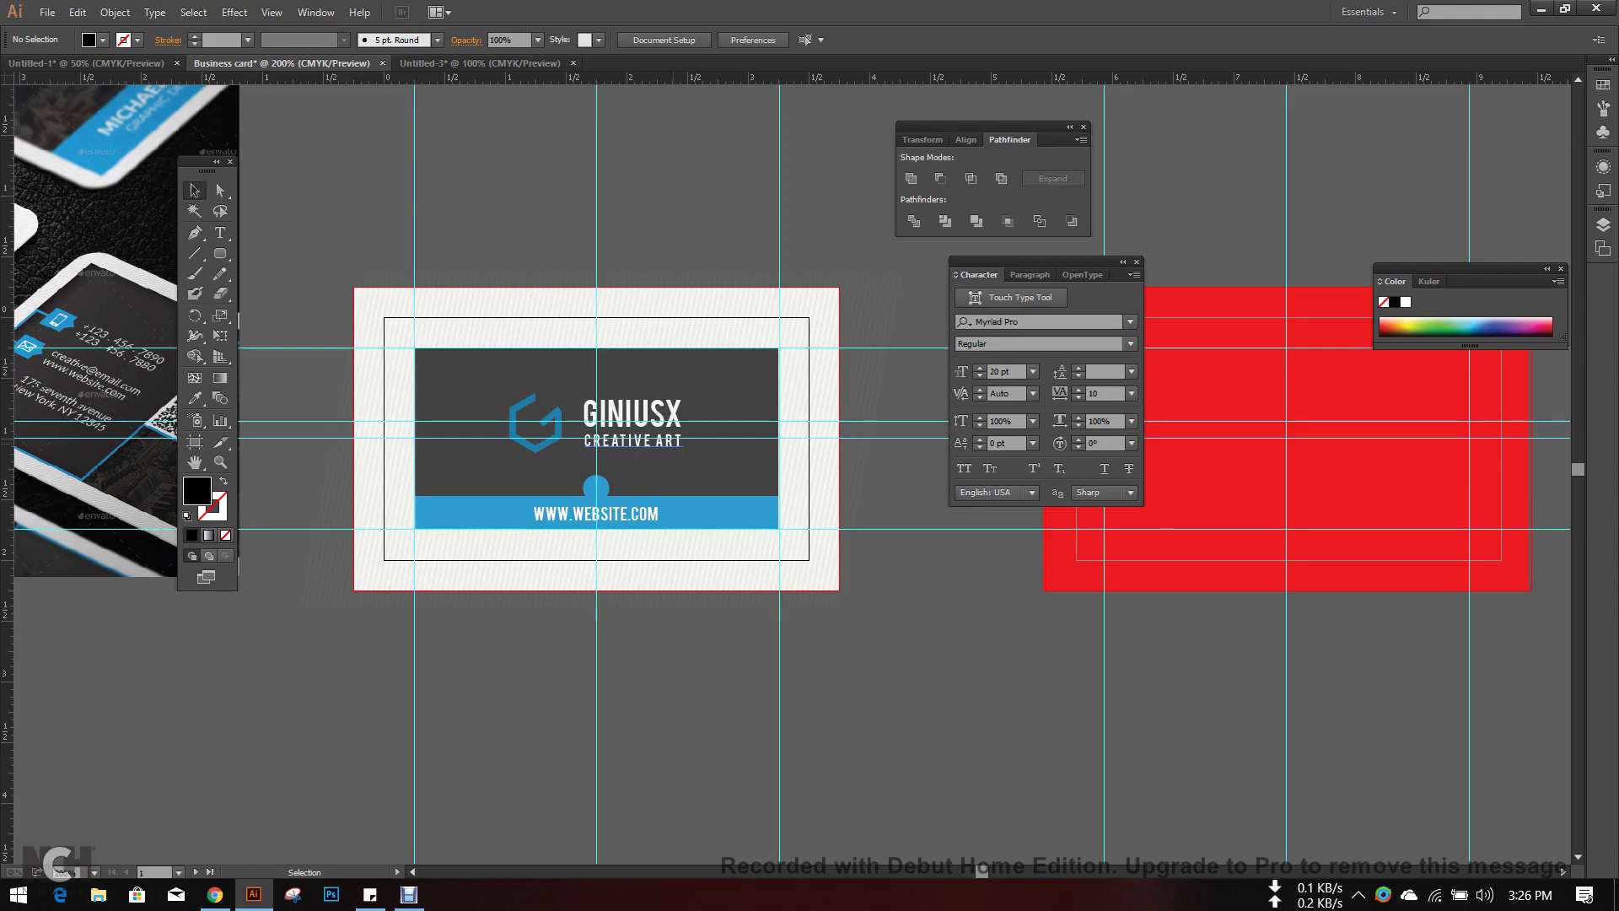
scroll(692, 593, down, 2)
drag(692, 593, 658, 435)
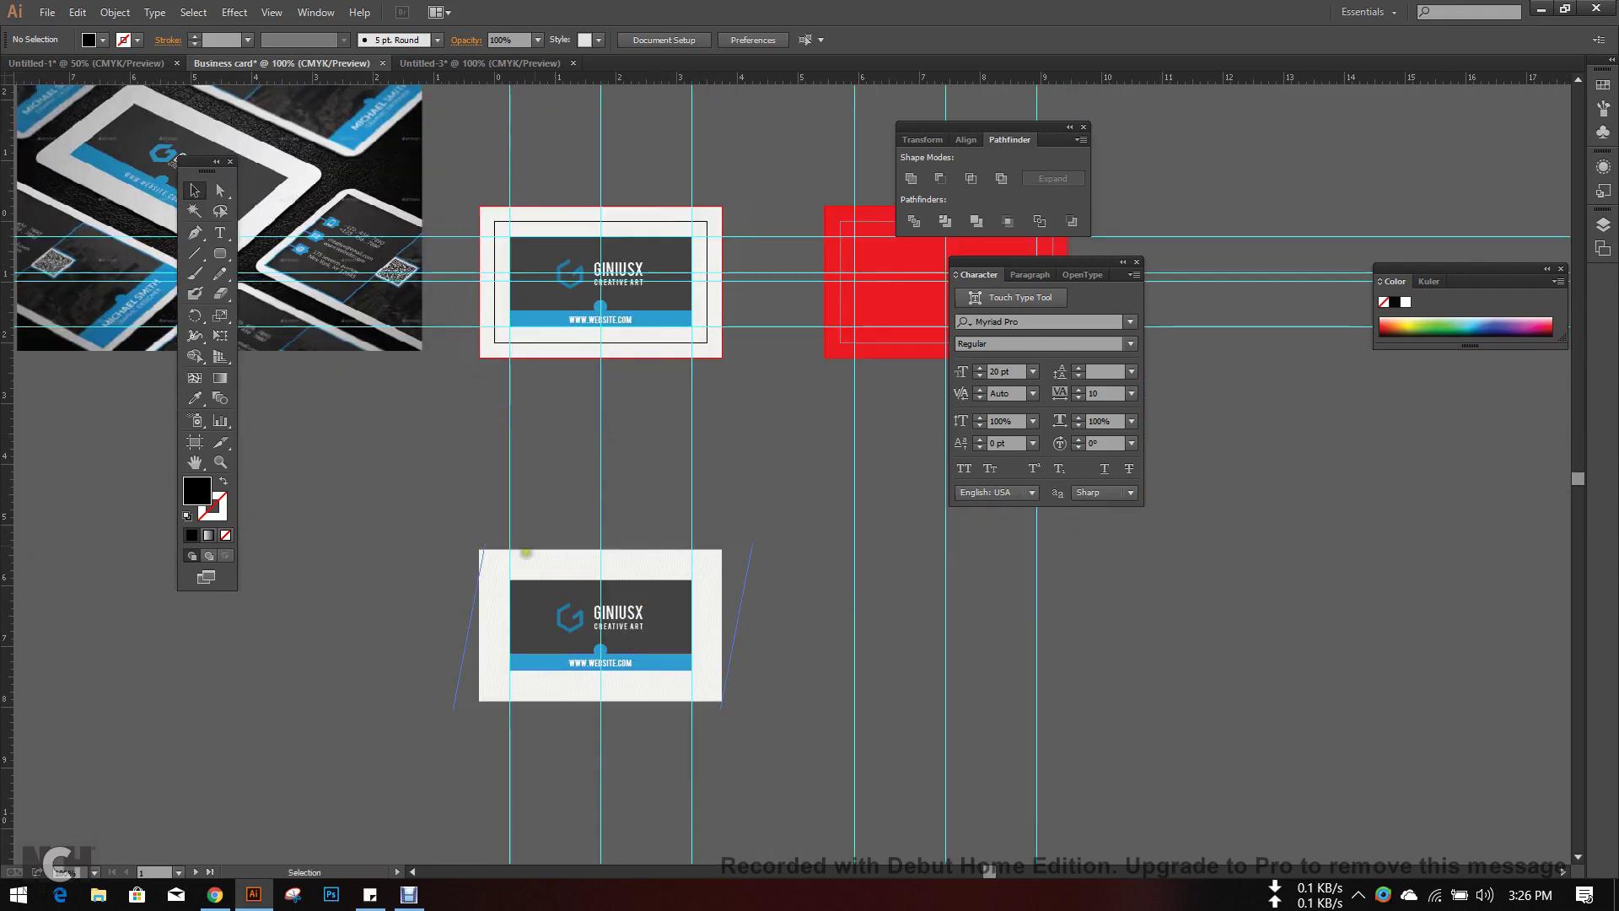
scroll(638, 146, up, 1)
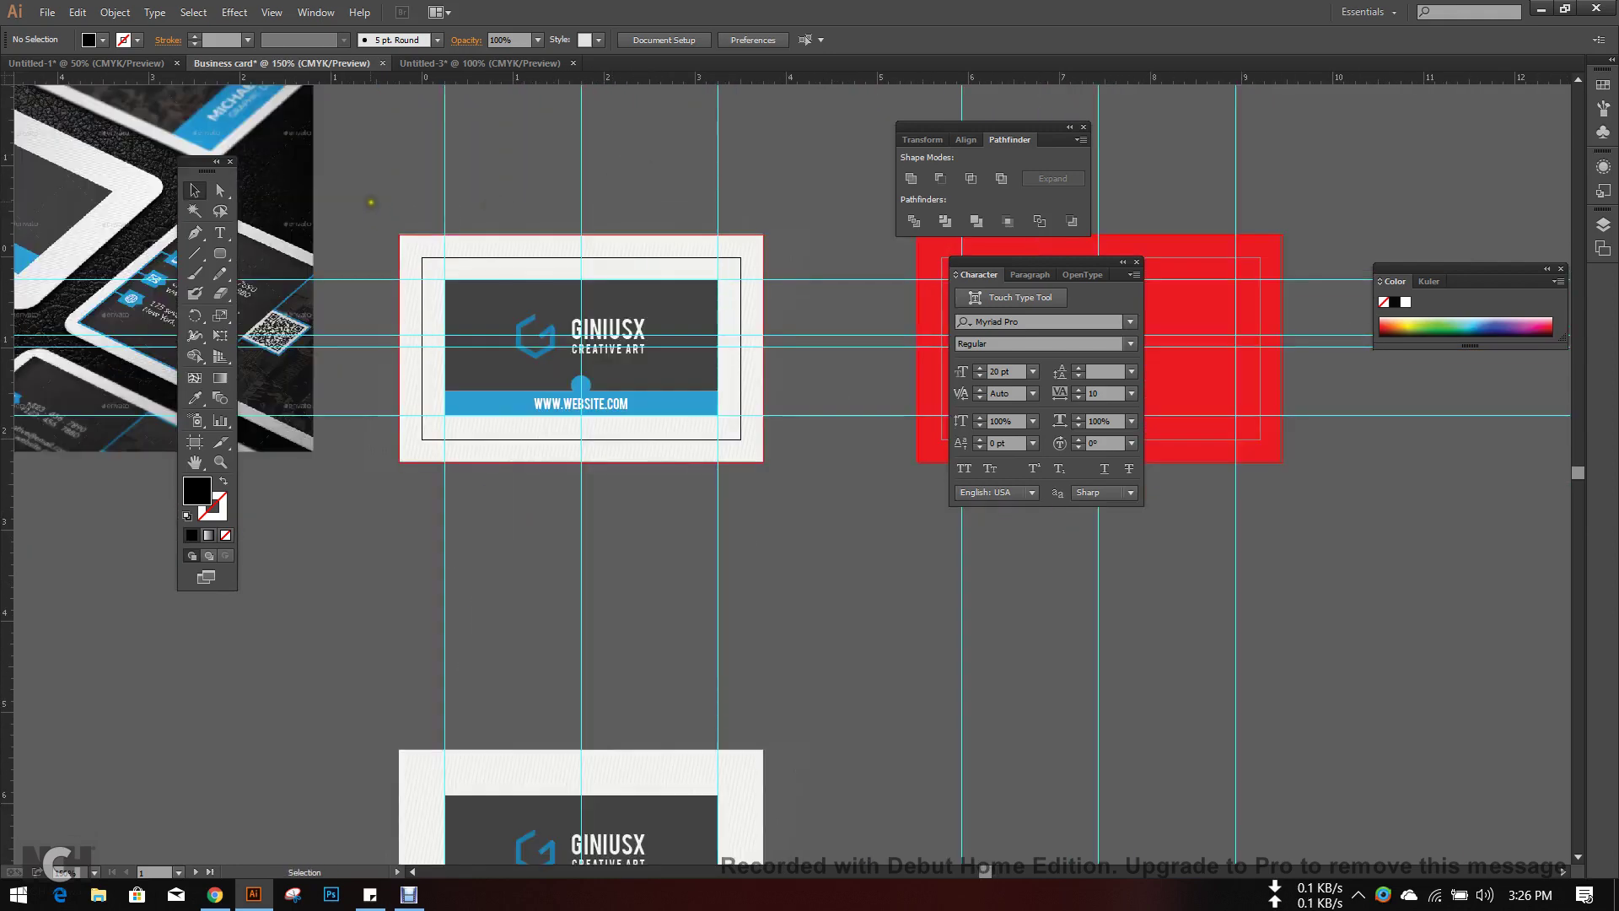
drag(371, 203, 783, 490)
click(115, 12)
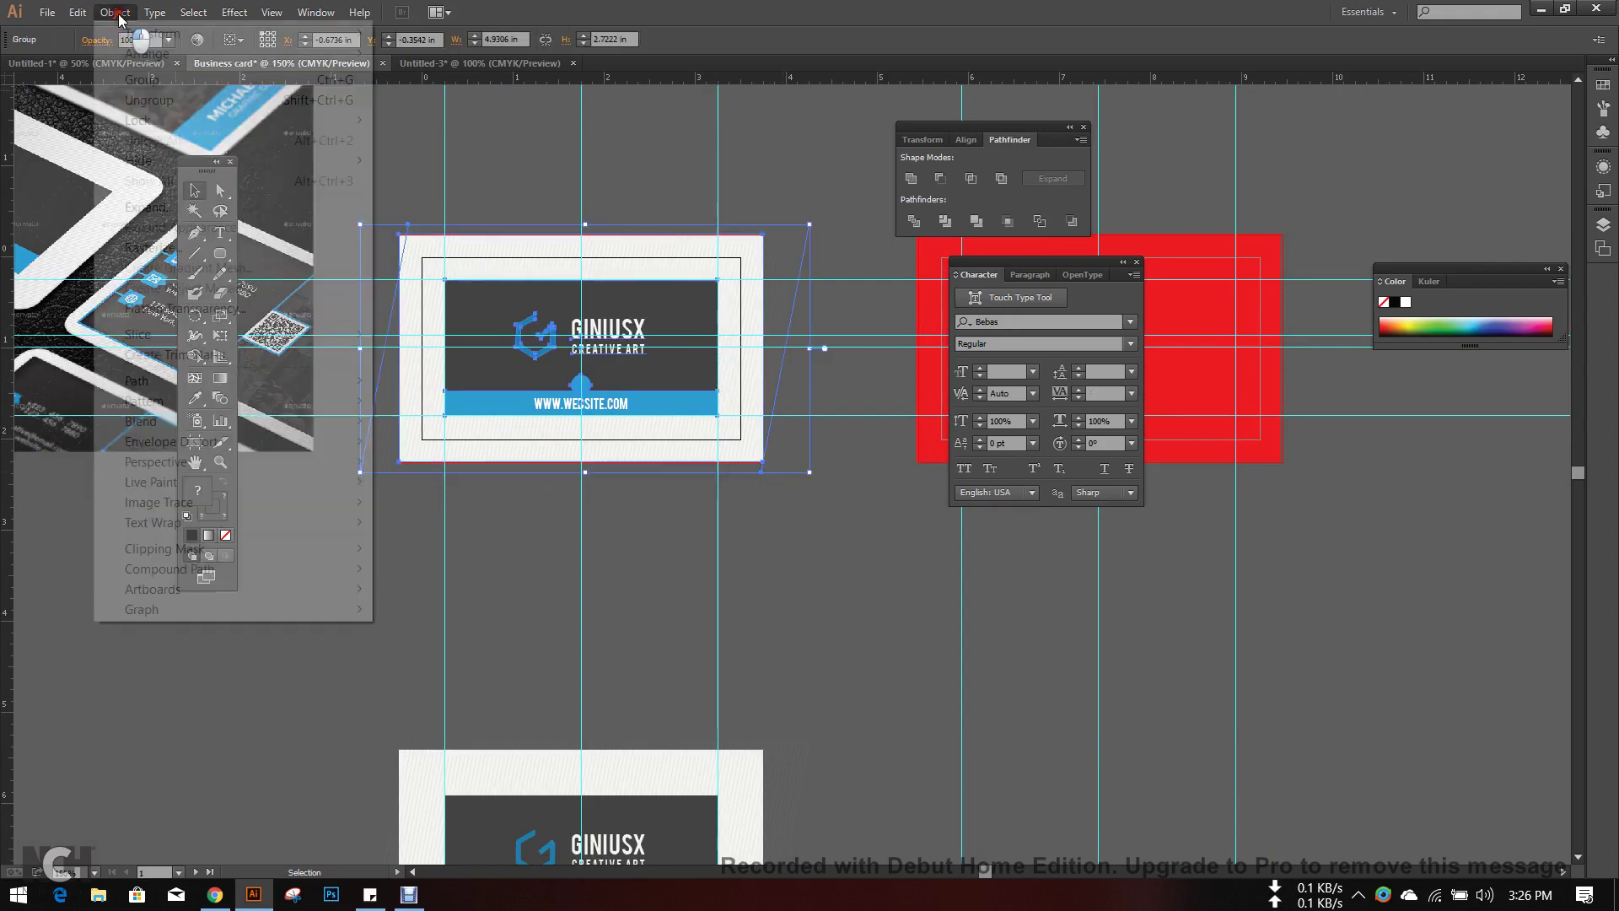
click(148, 207)
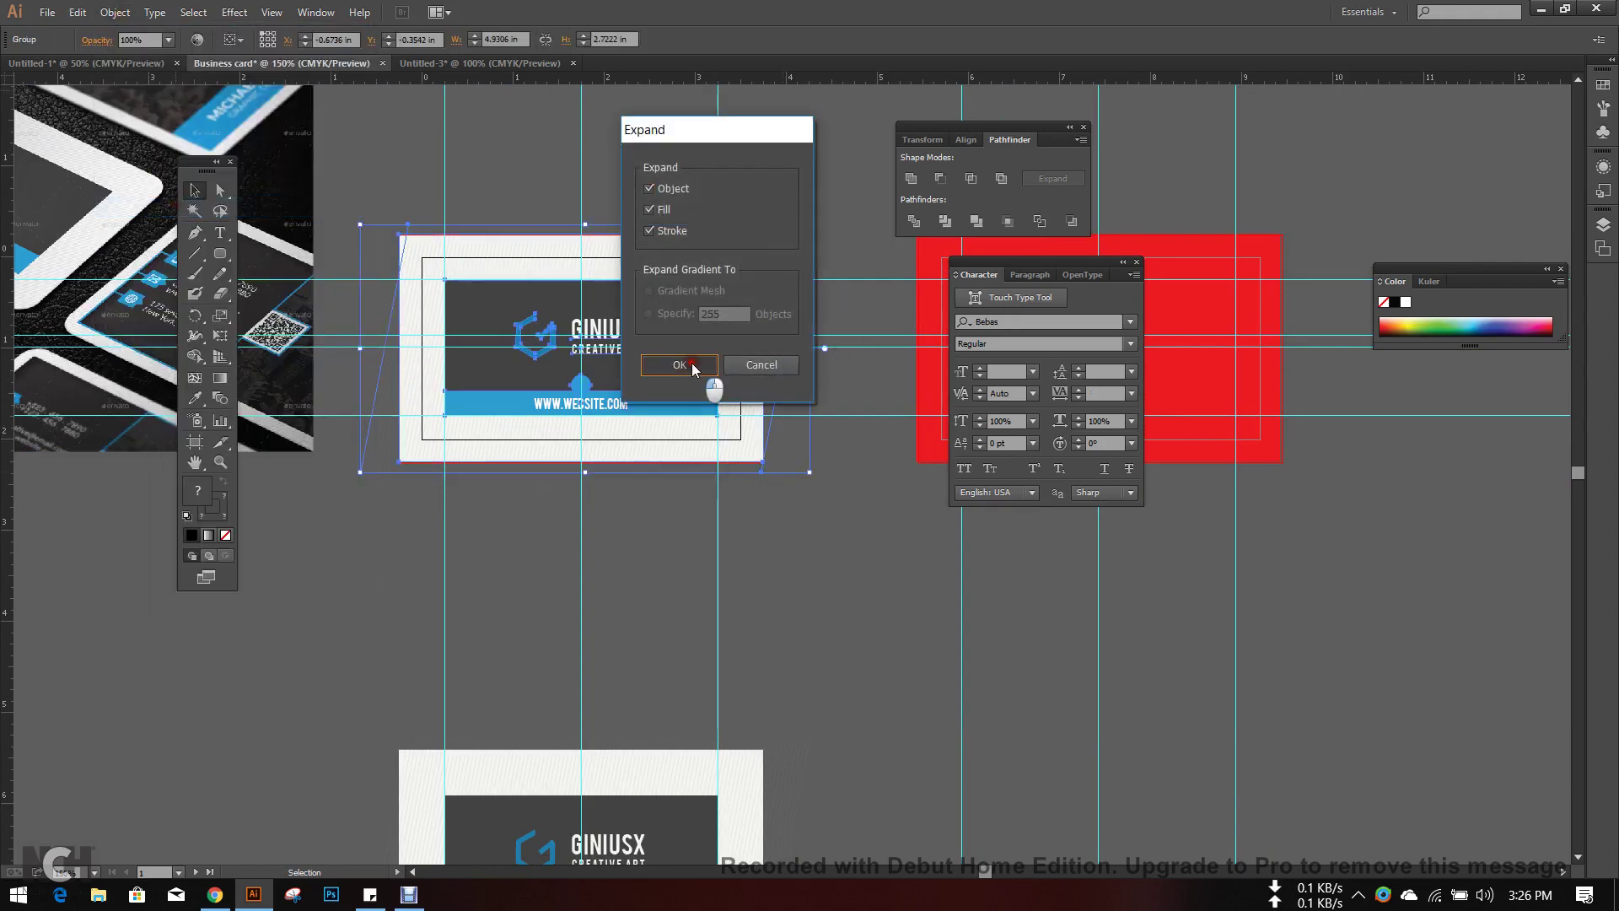
click(691, 362)
click(772, 430)
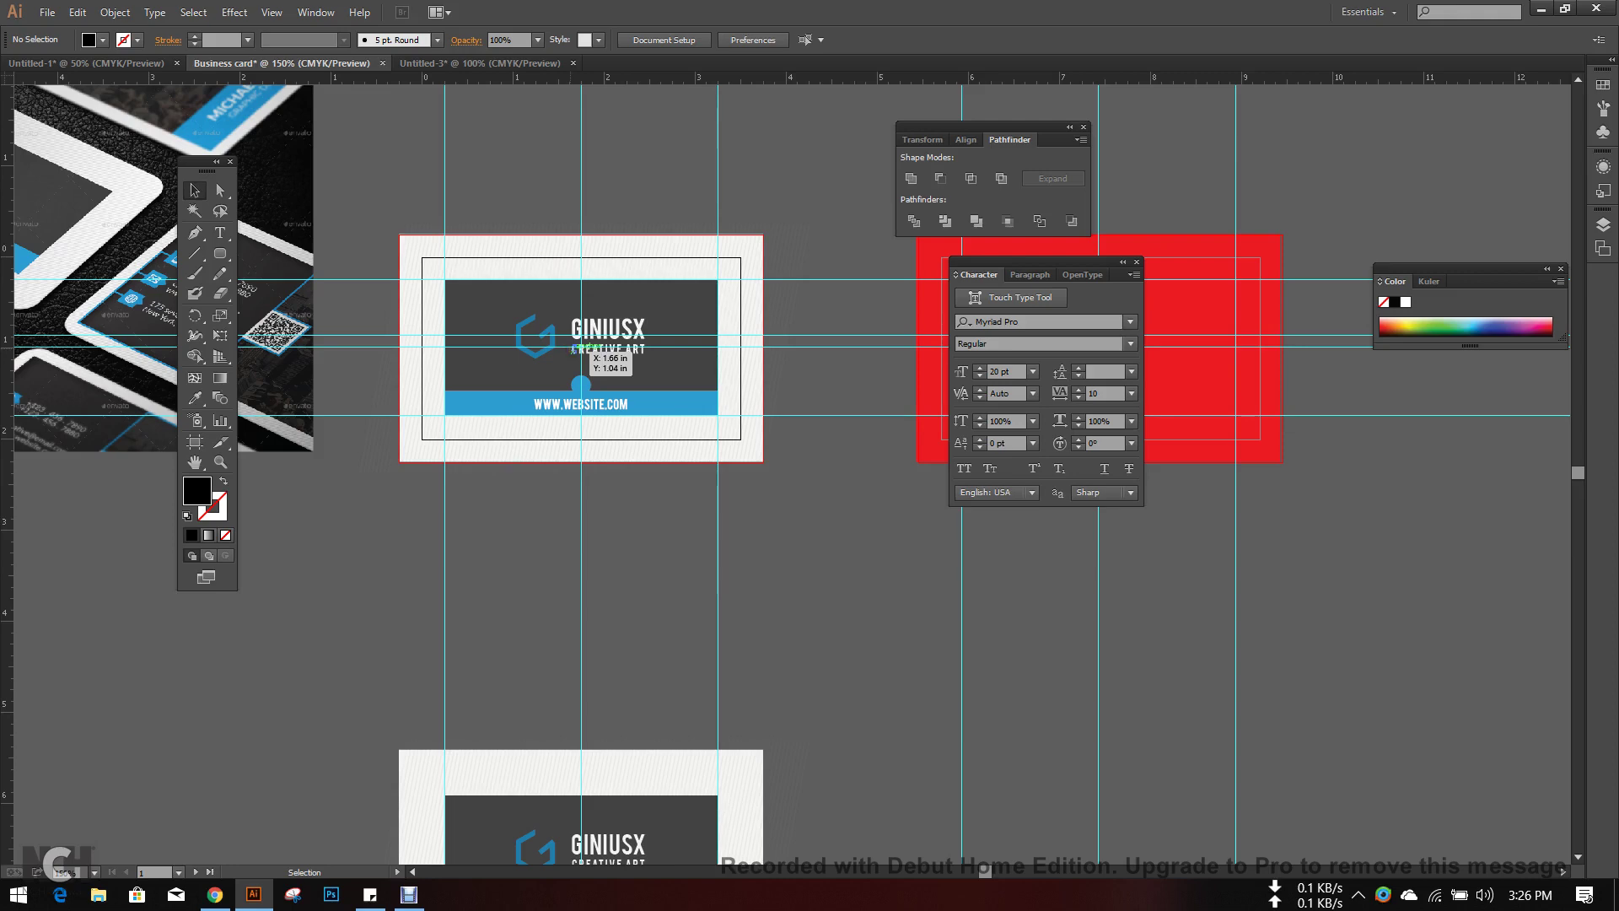
scroll(577, 346, down, 5)
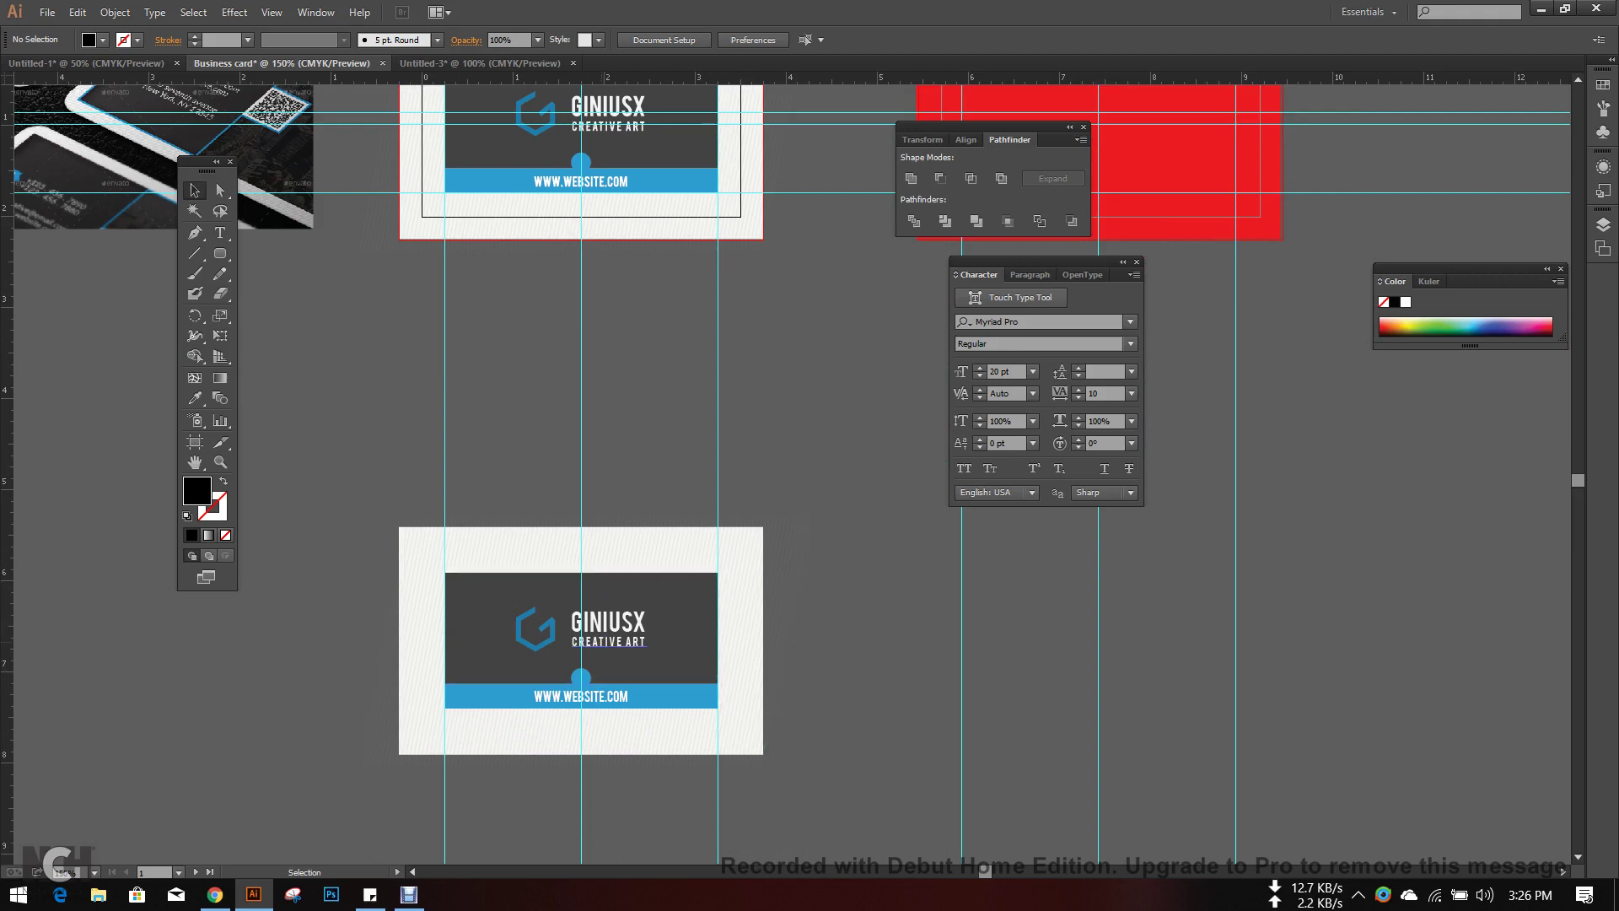
scroll(607, 640, down, 1)
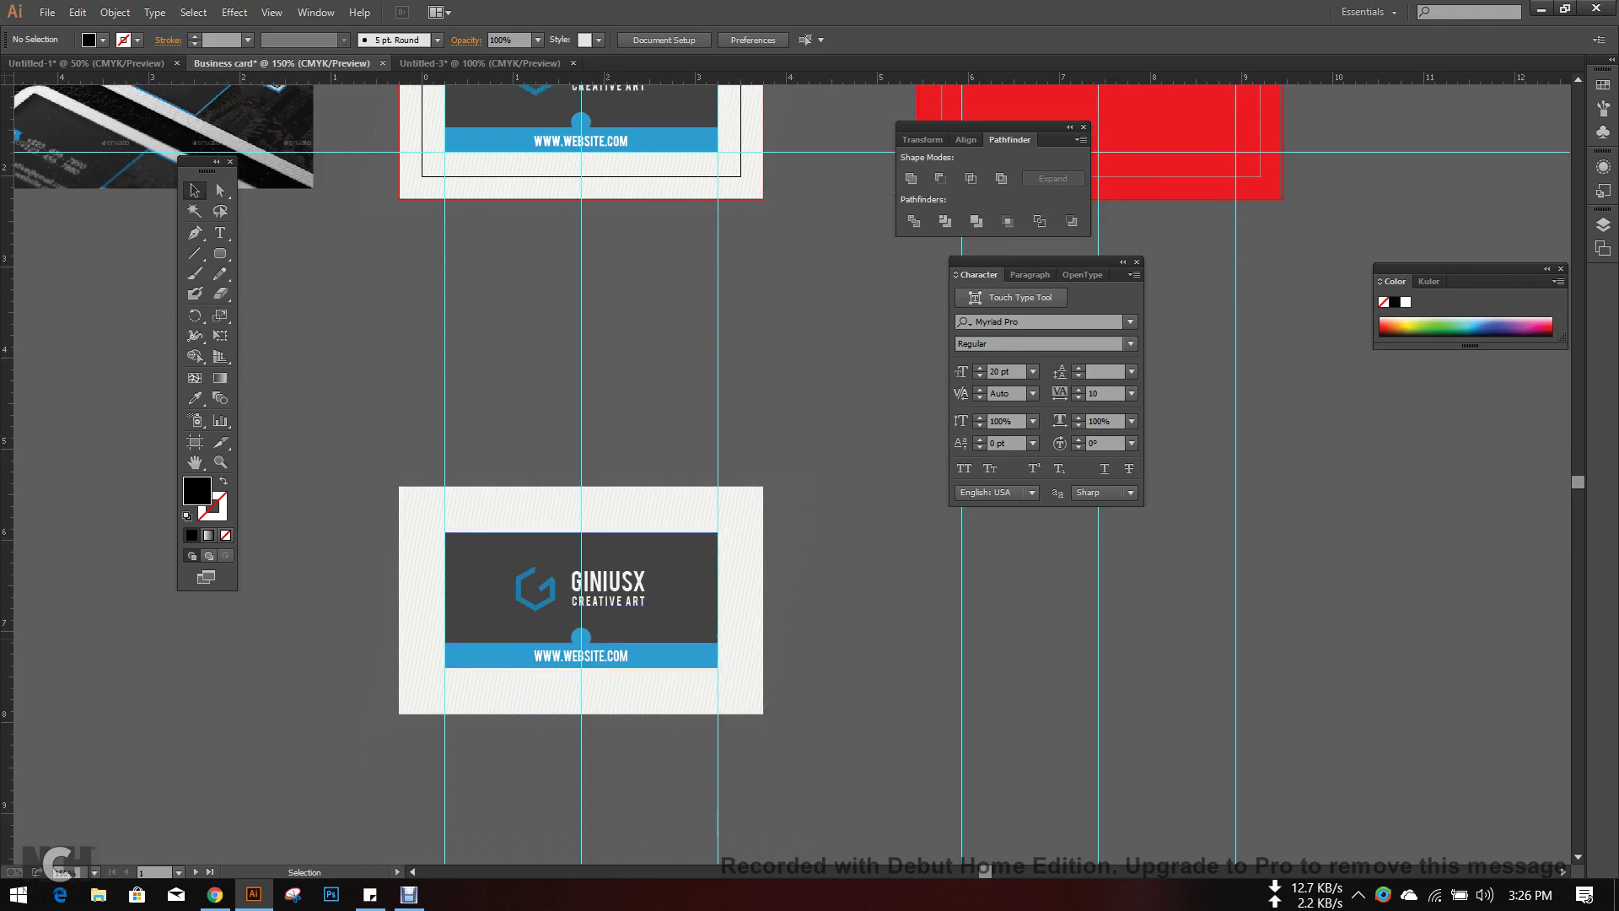
scroll(582, 473, up, 3)
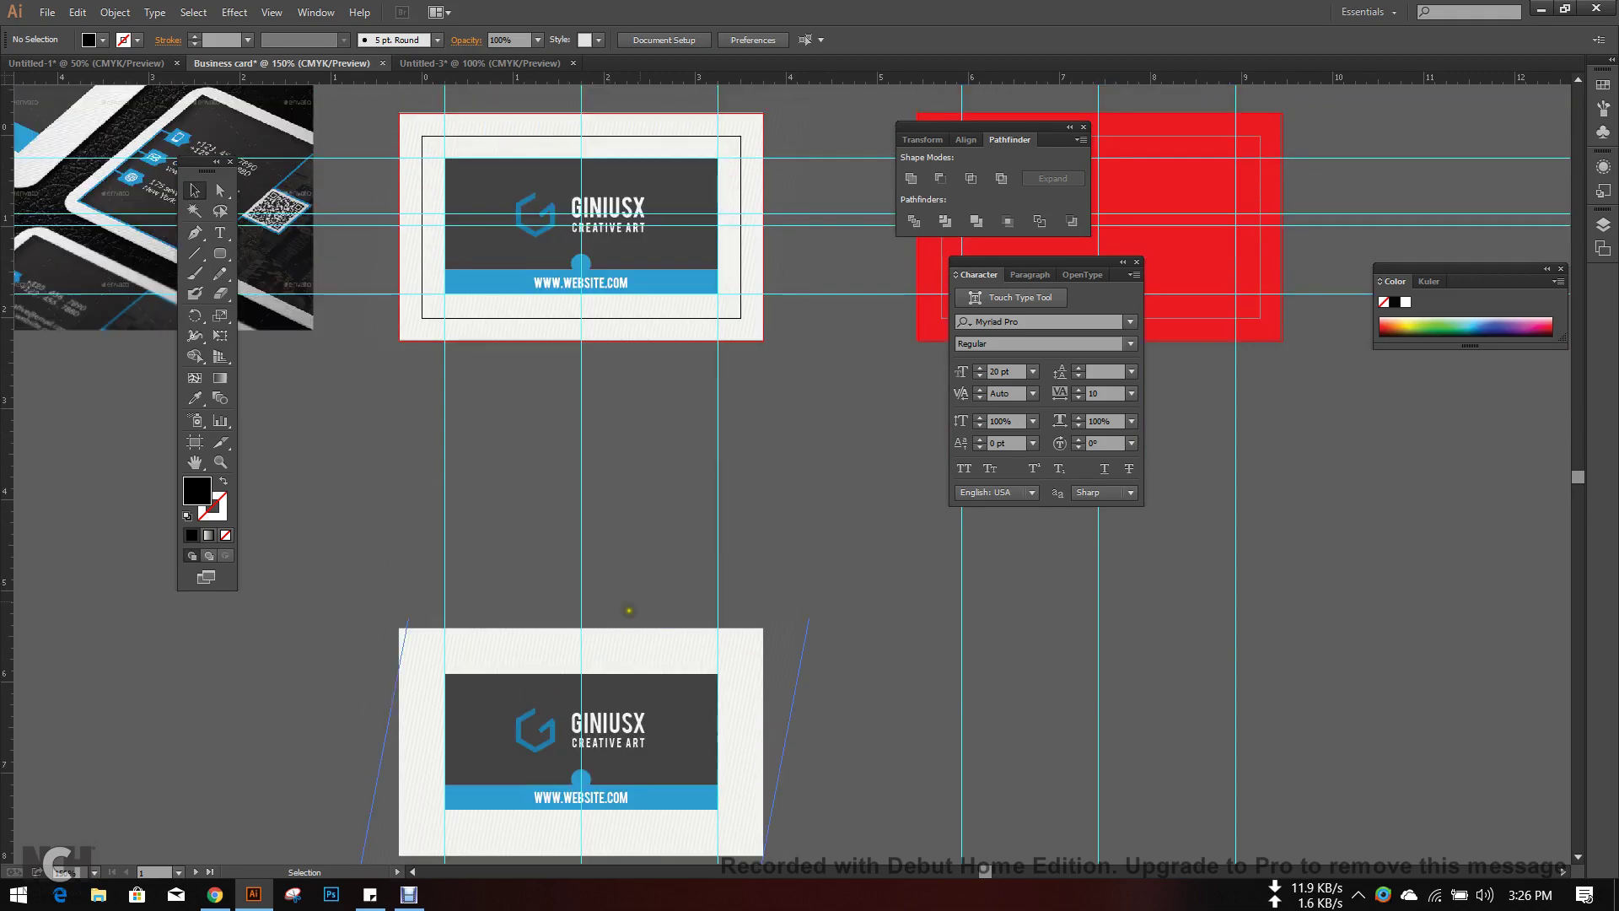
- Save the document under the new name "Business card d" on the Desktop as an Adobe Illustrator file, keeping the Illustrator CC (17.0) version
click(44, 12)
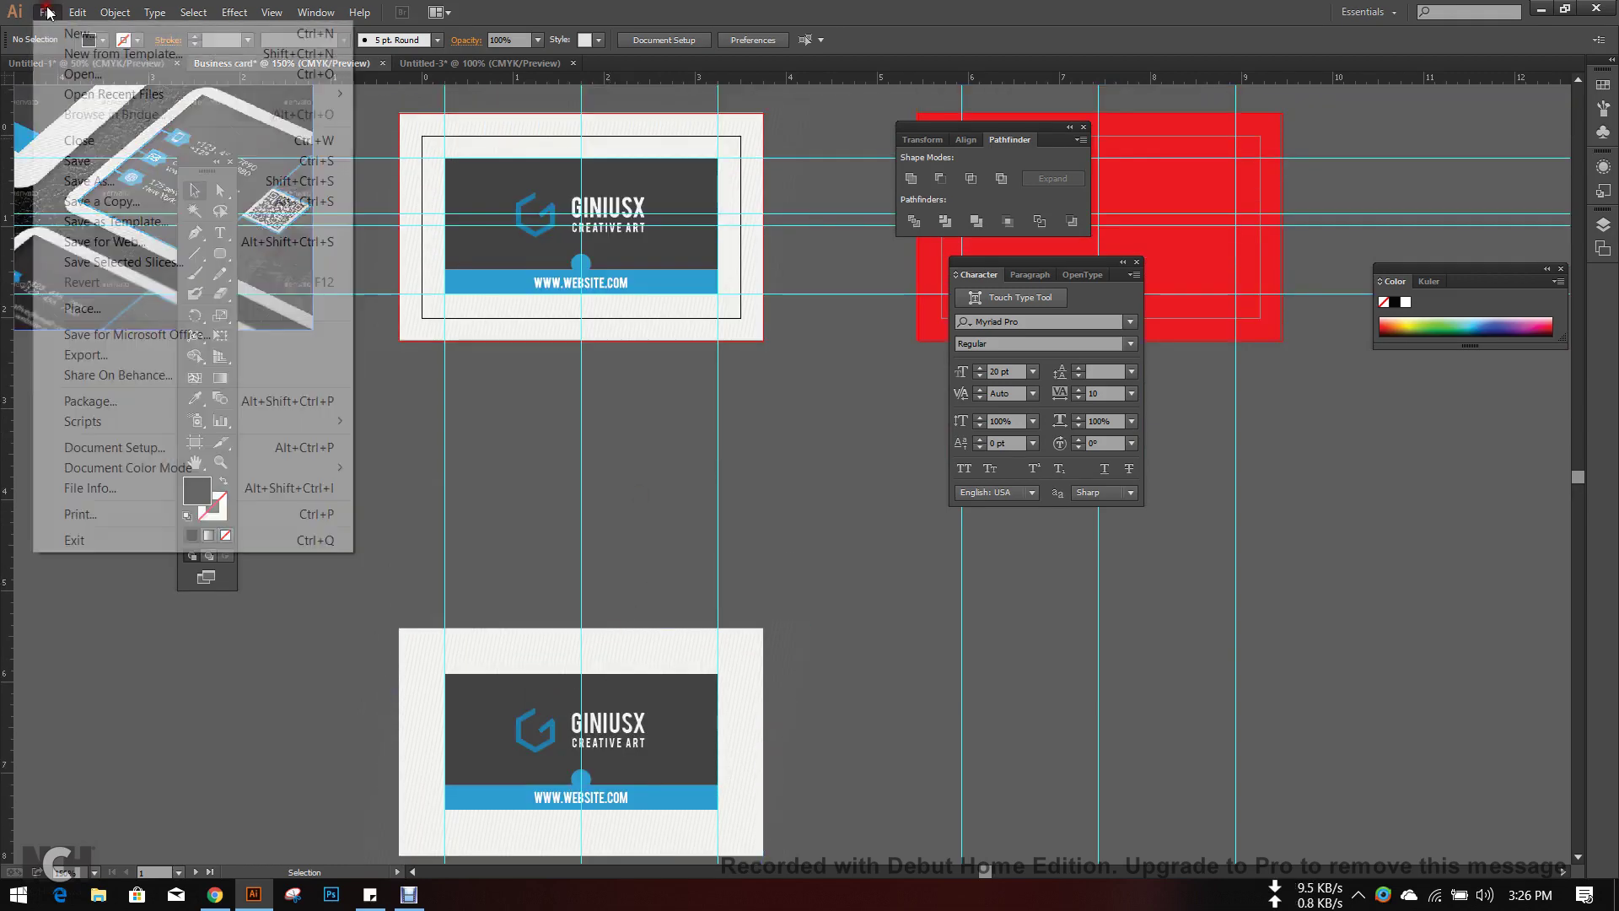
click(116, 184)
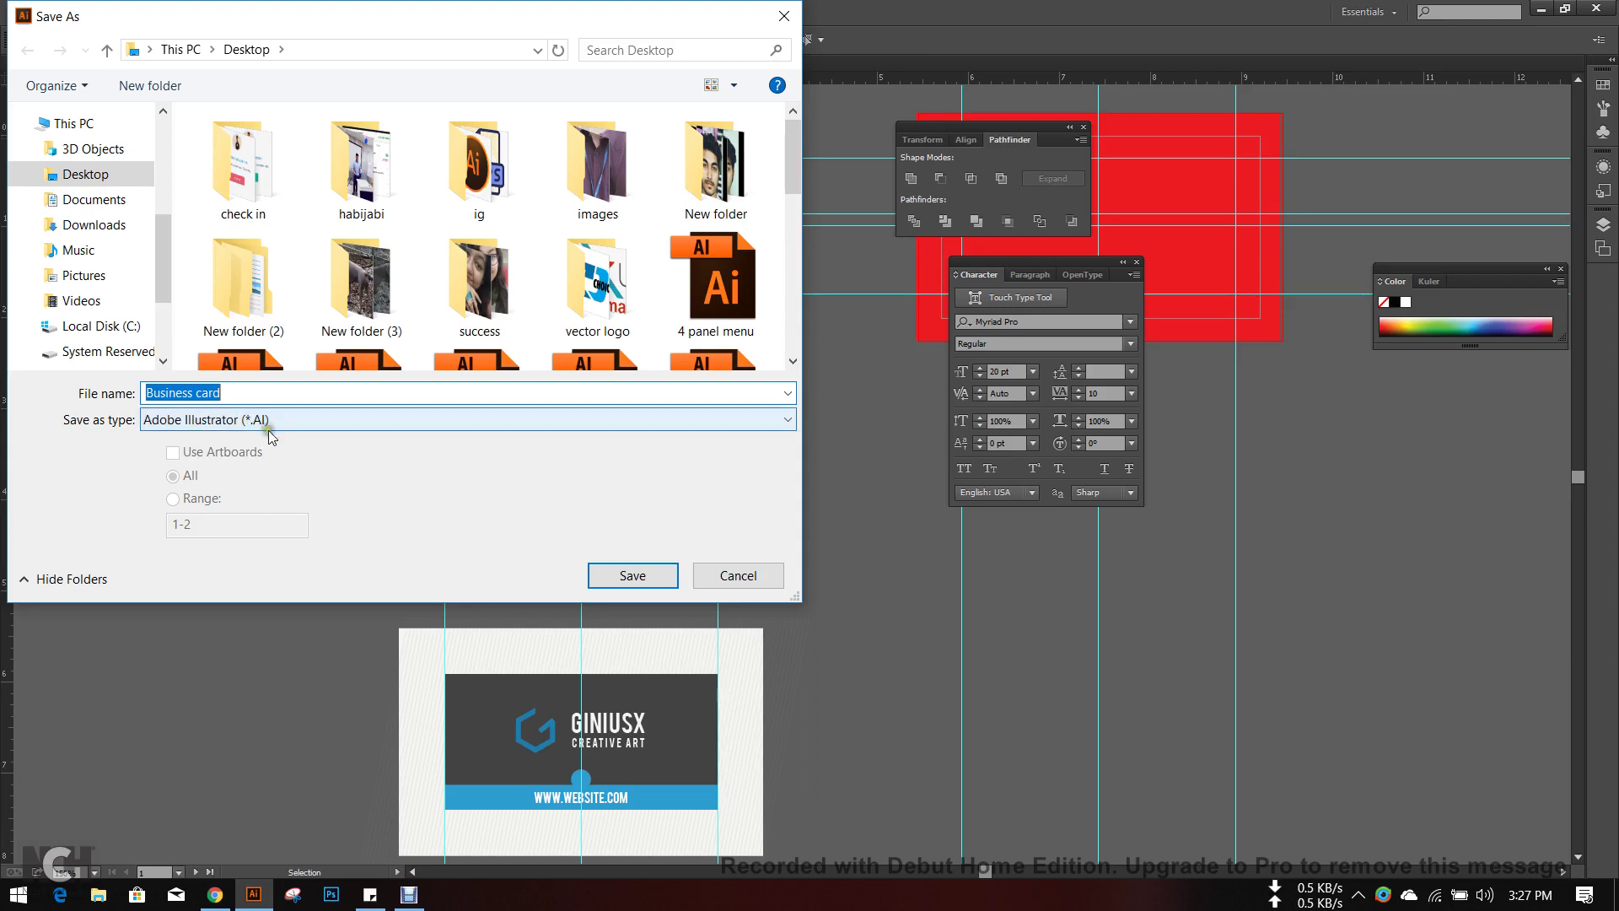
click(632, 575)
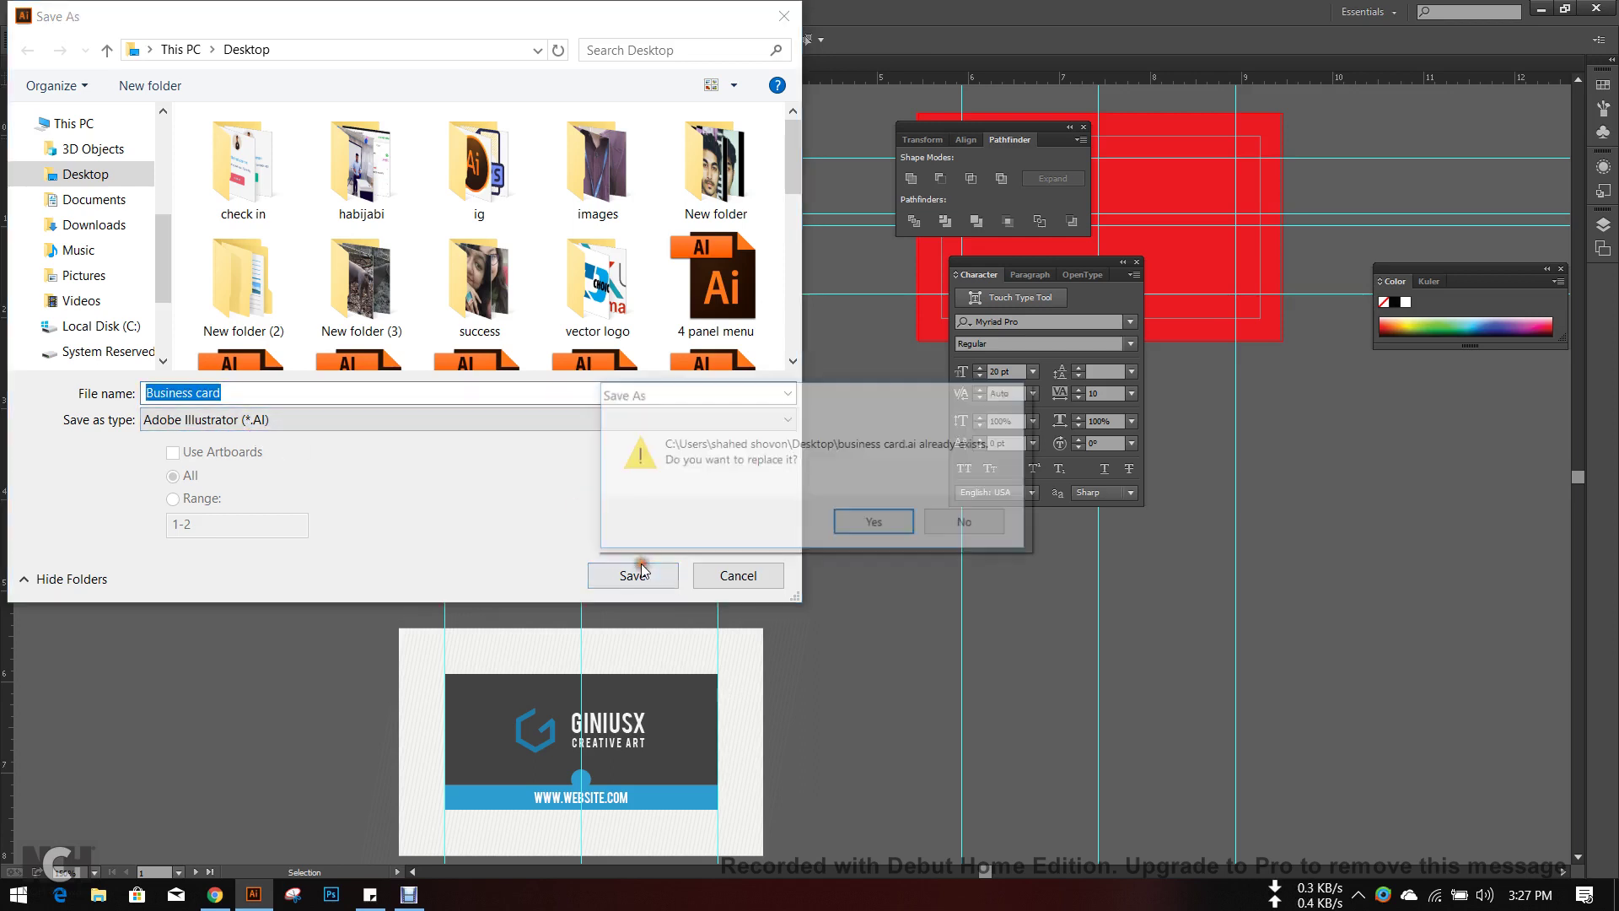
click(980, 524)
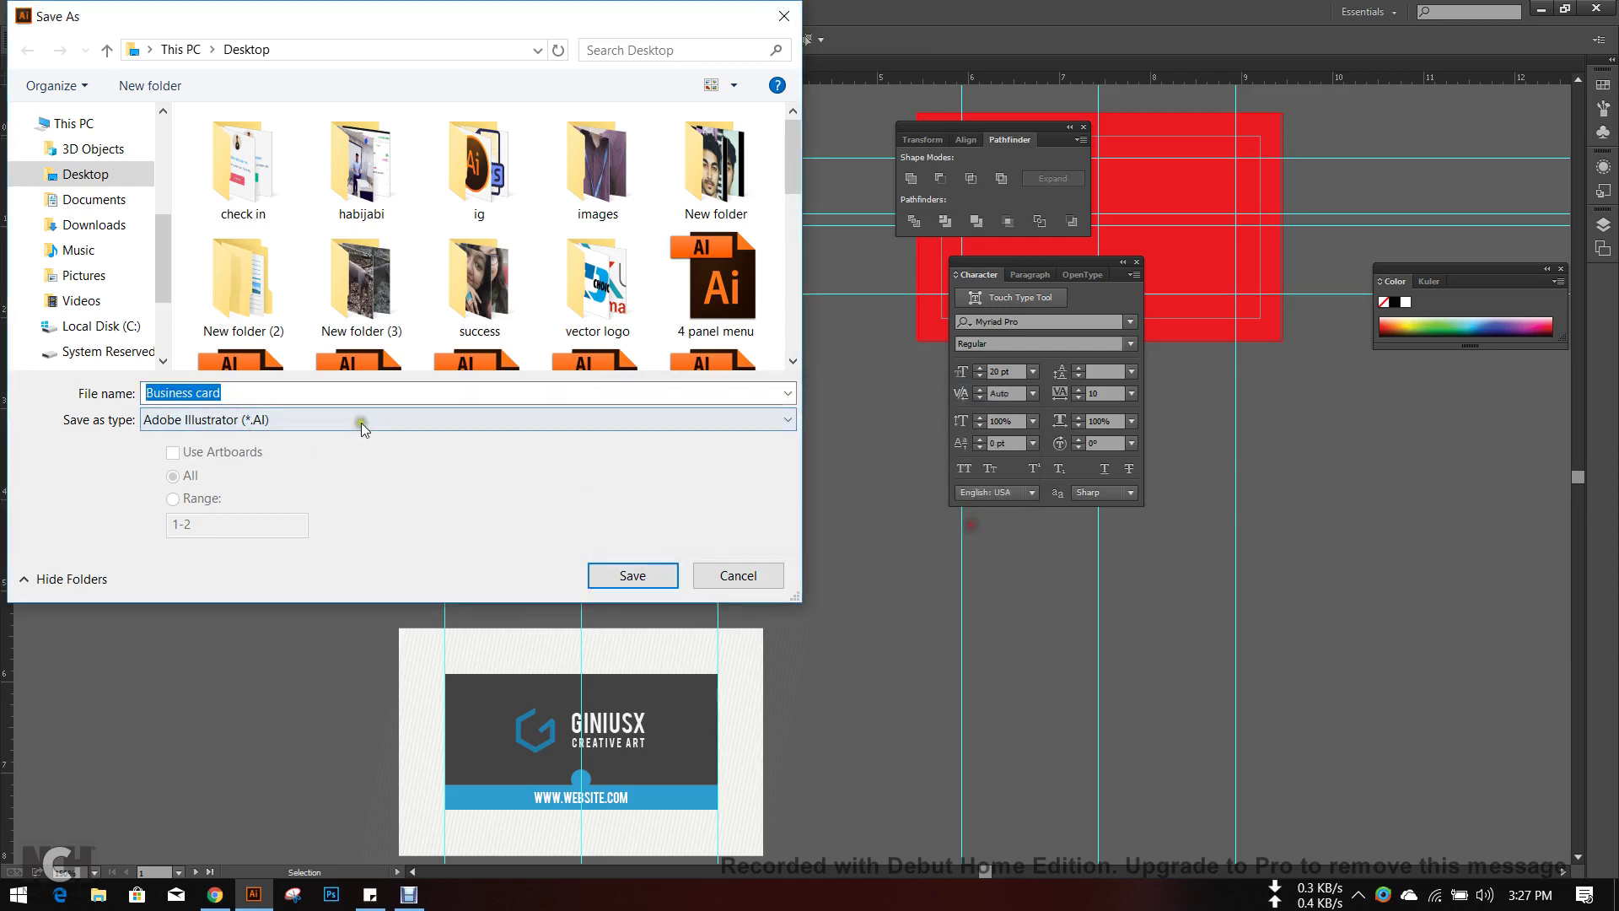
click(409, 389)
text((d)
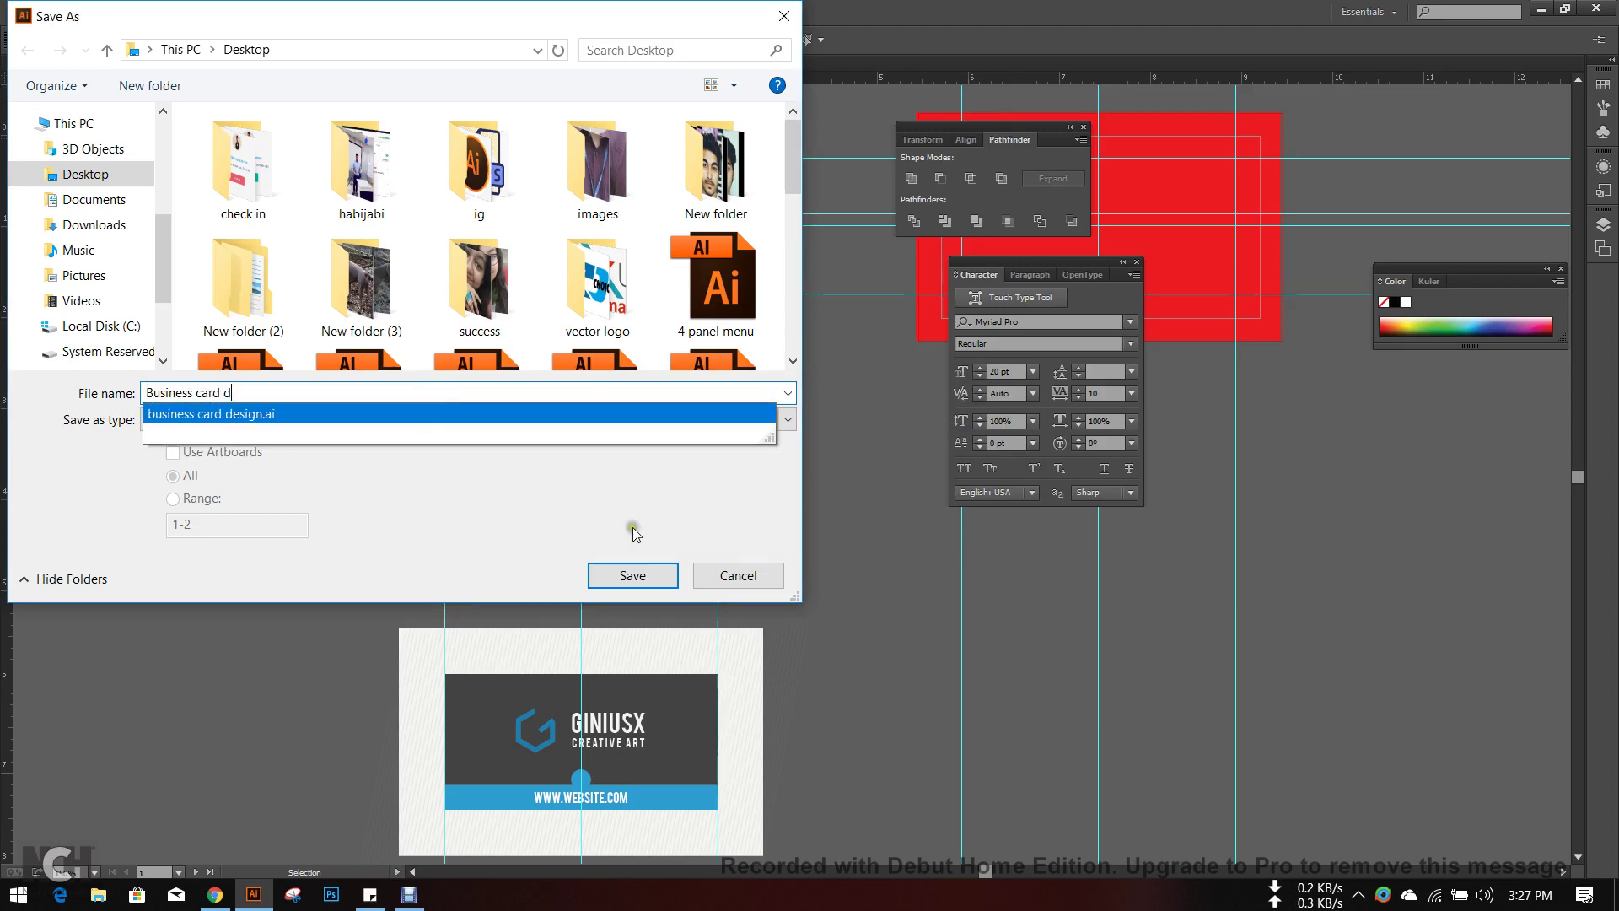
click(633, 575)
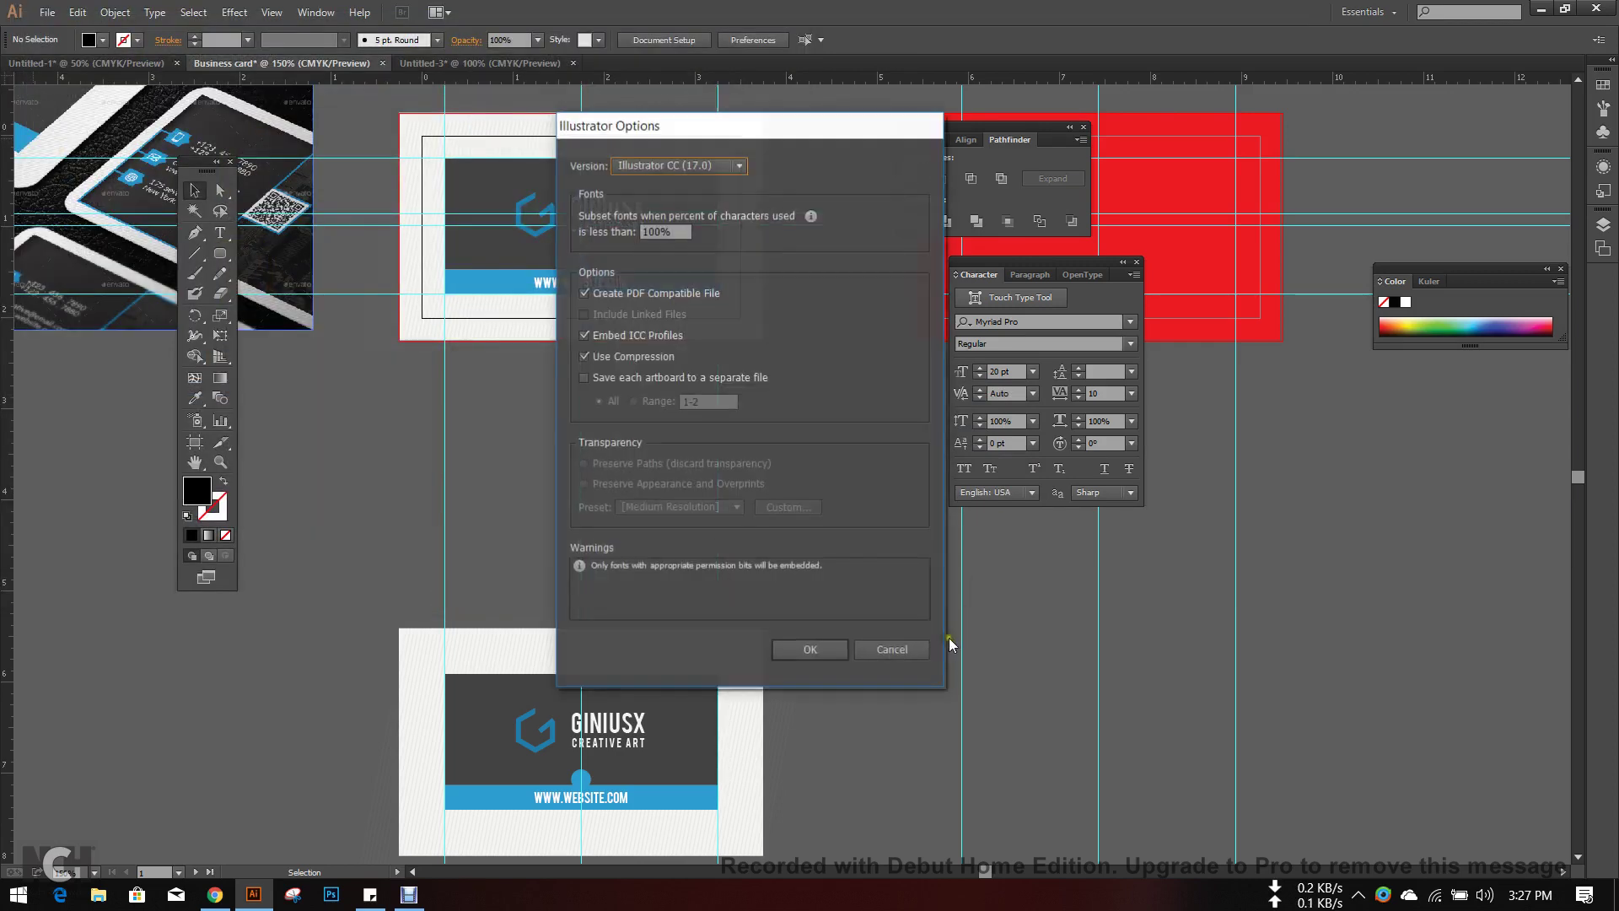
click(820, 656)
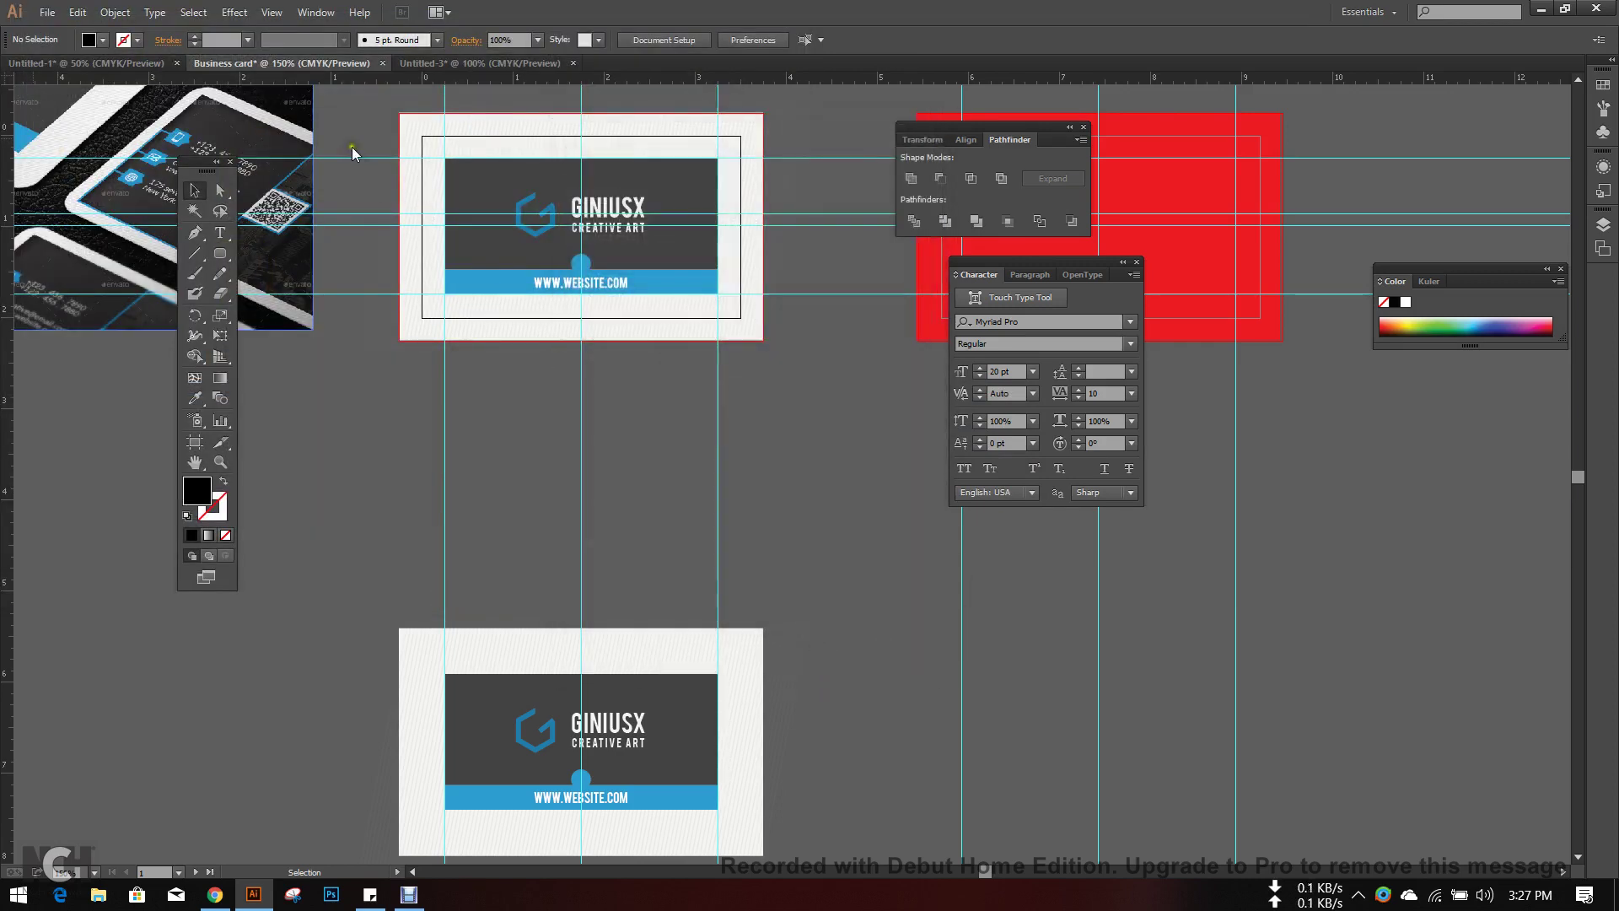
- Close the business card, Untitled-3 and Untitled-1 documents, leaving the untitled ones unsaved
click(383, 62)
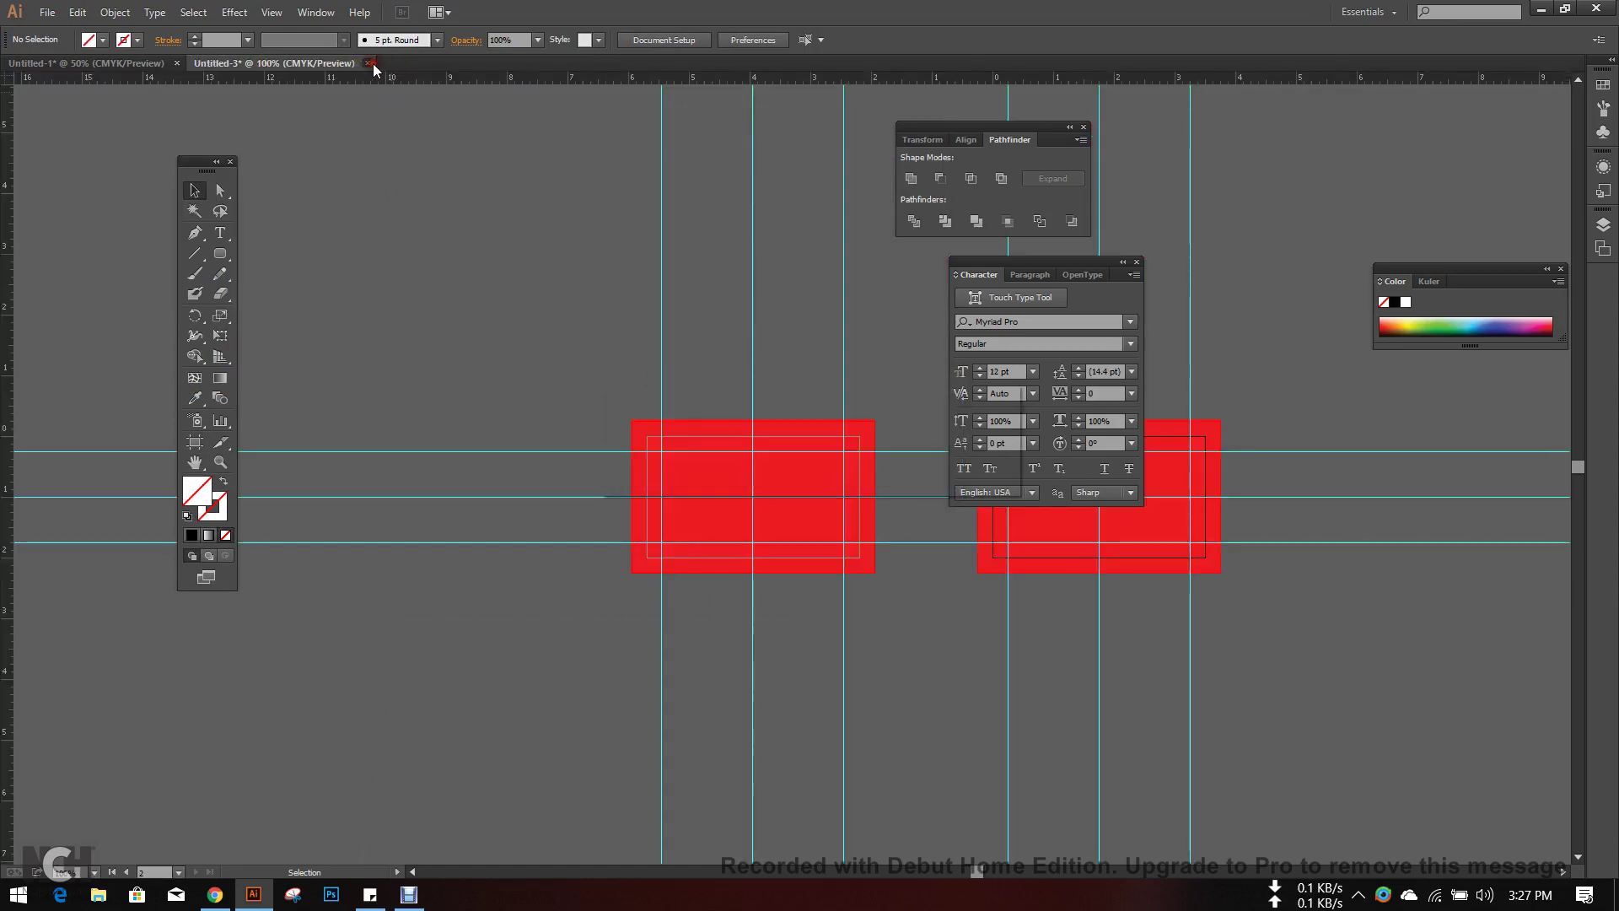
click(372, 63)
click(878, 477)
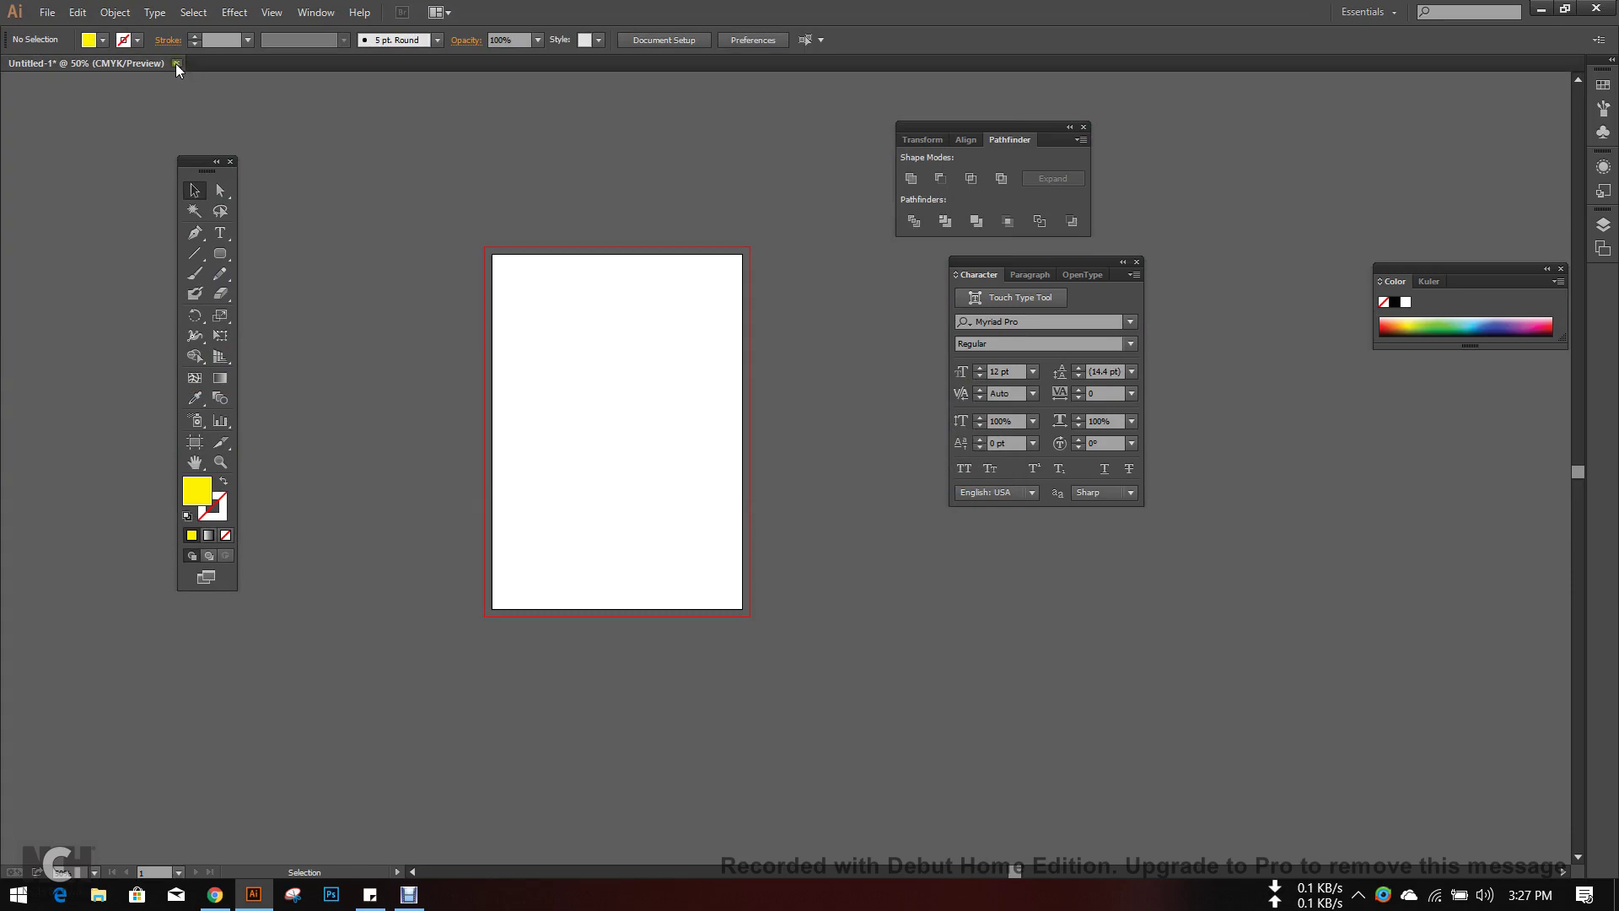
click(176, 64)
click(896, 477)
- Minimize the open windows to reach the desktop, reopen the Business card d file from there and maximize its window
click(1542, 9)
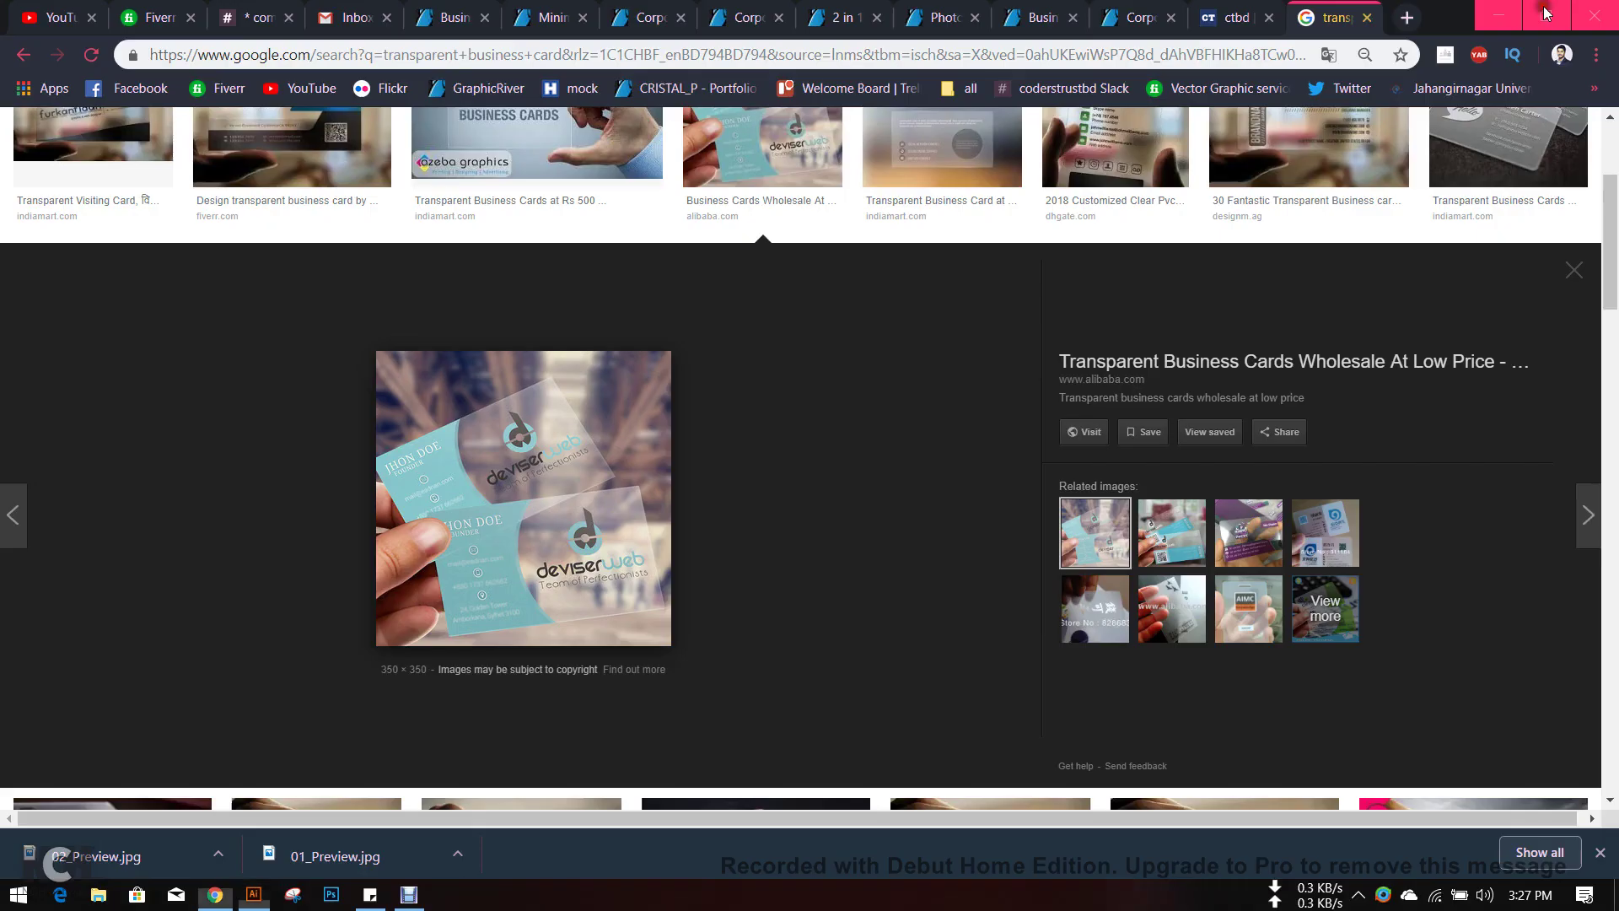
click(1499, 13)
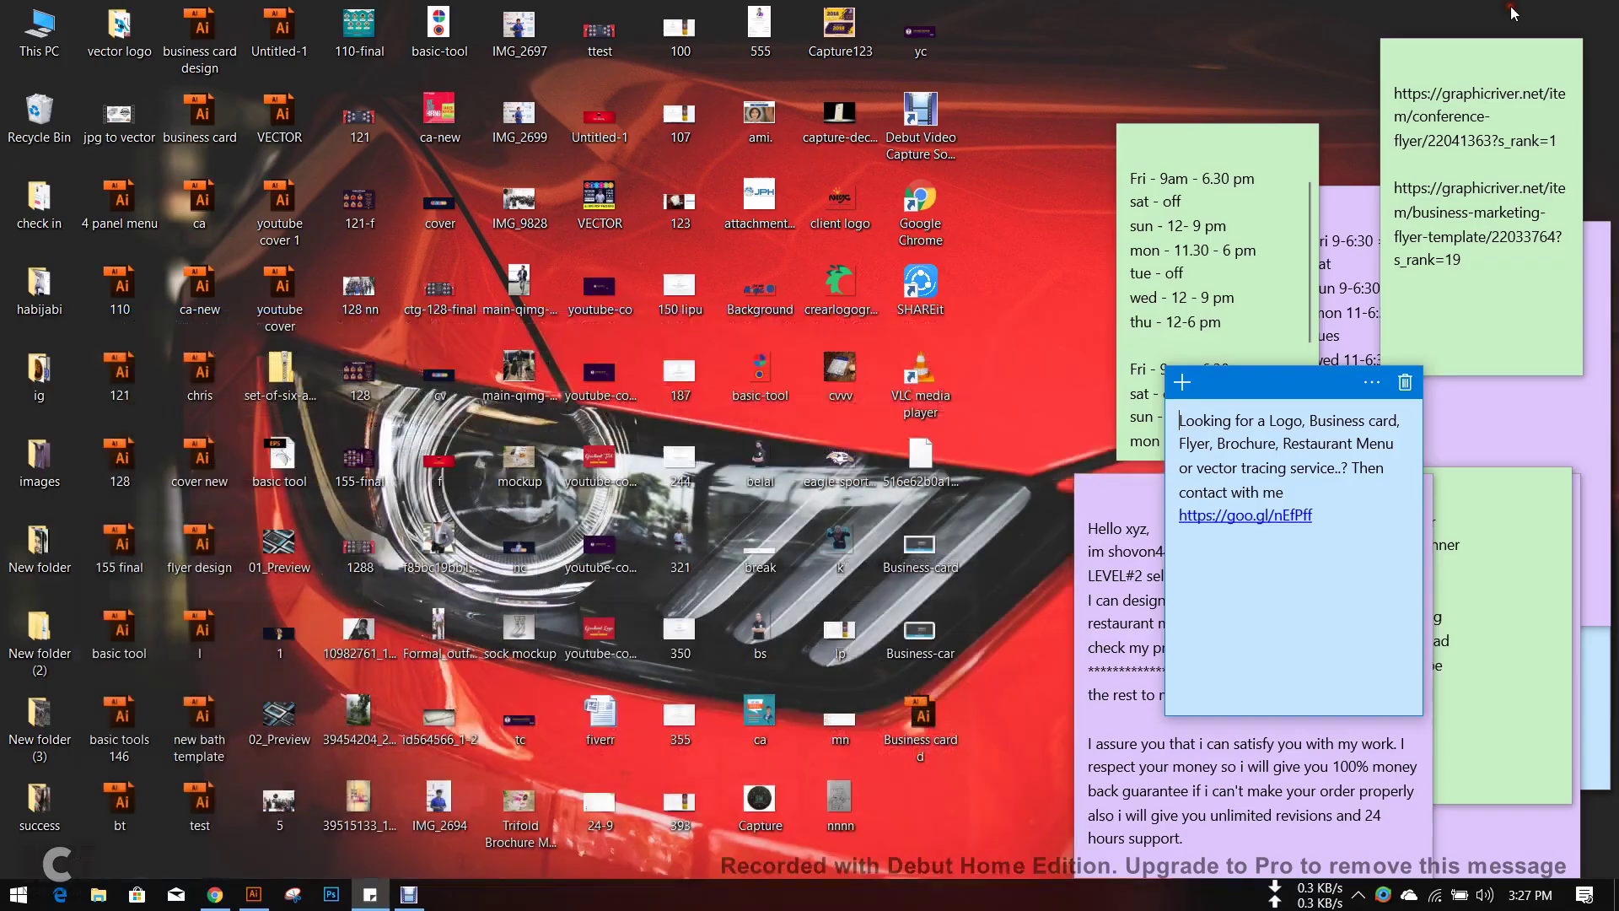
double_click(921, 717)
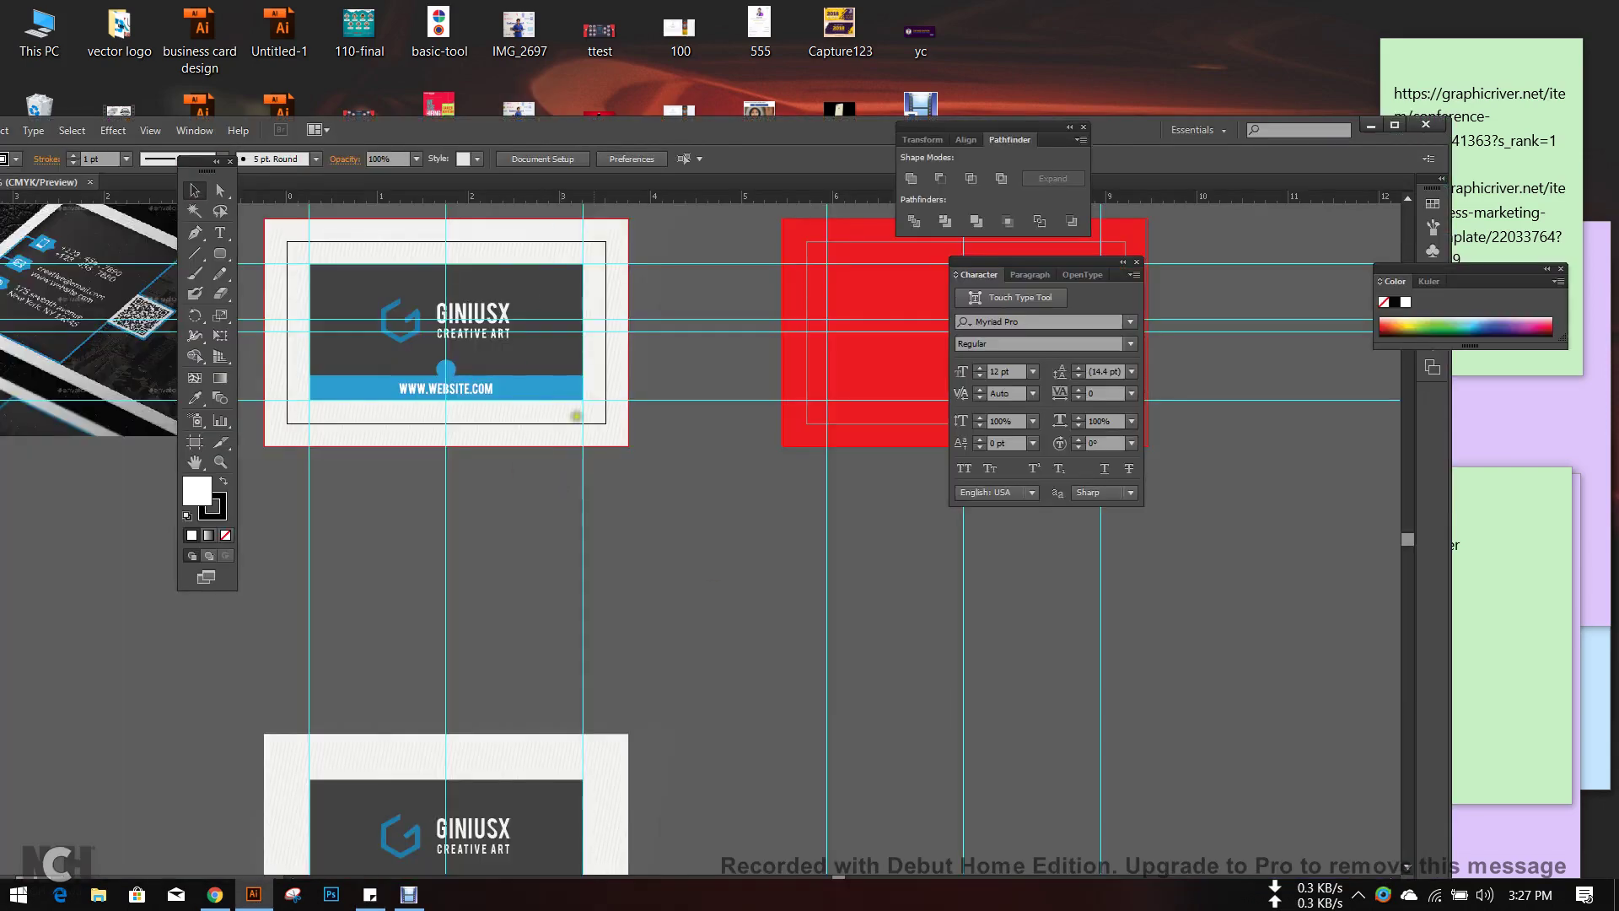
scroll(648, 486, up, 1)
scroll(646, 487, up, 2)
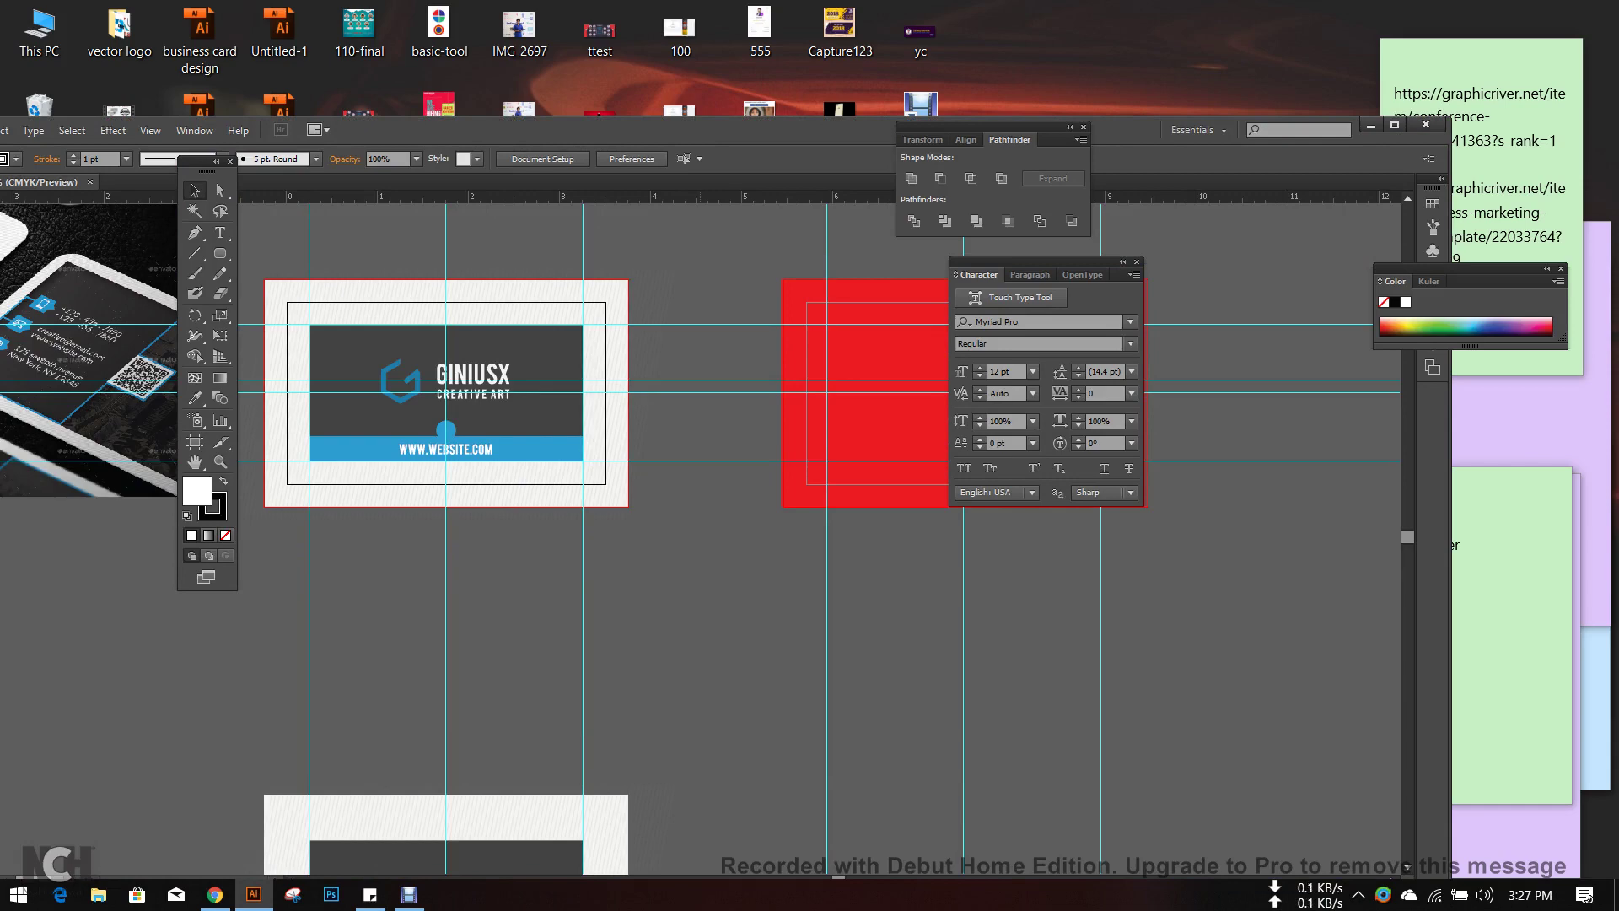
drag(663, 614, 809, 640)
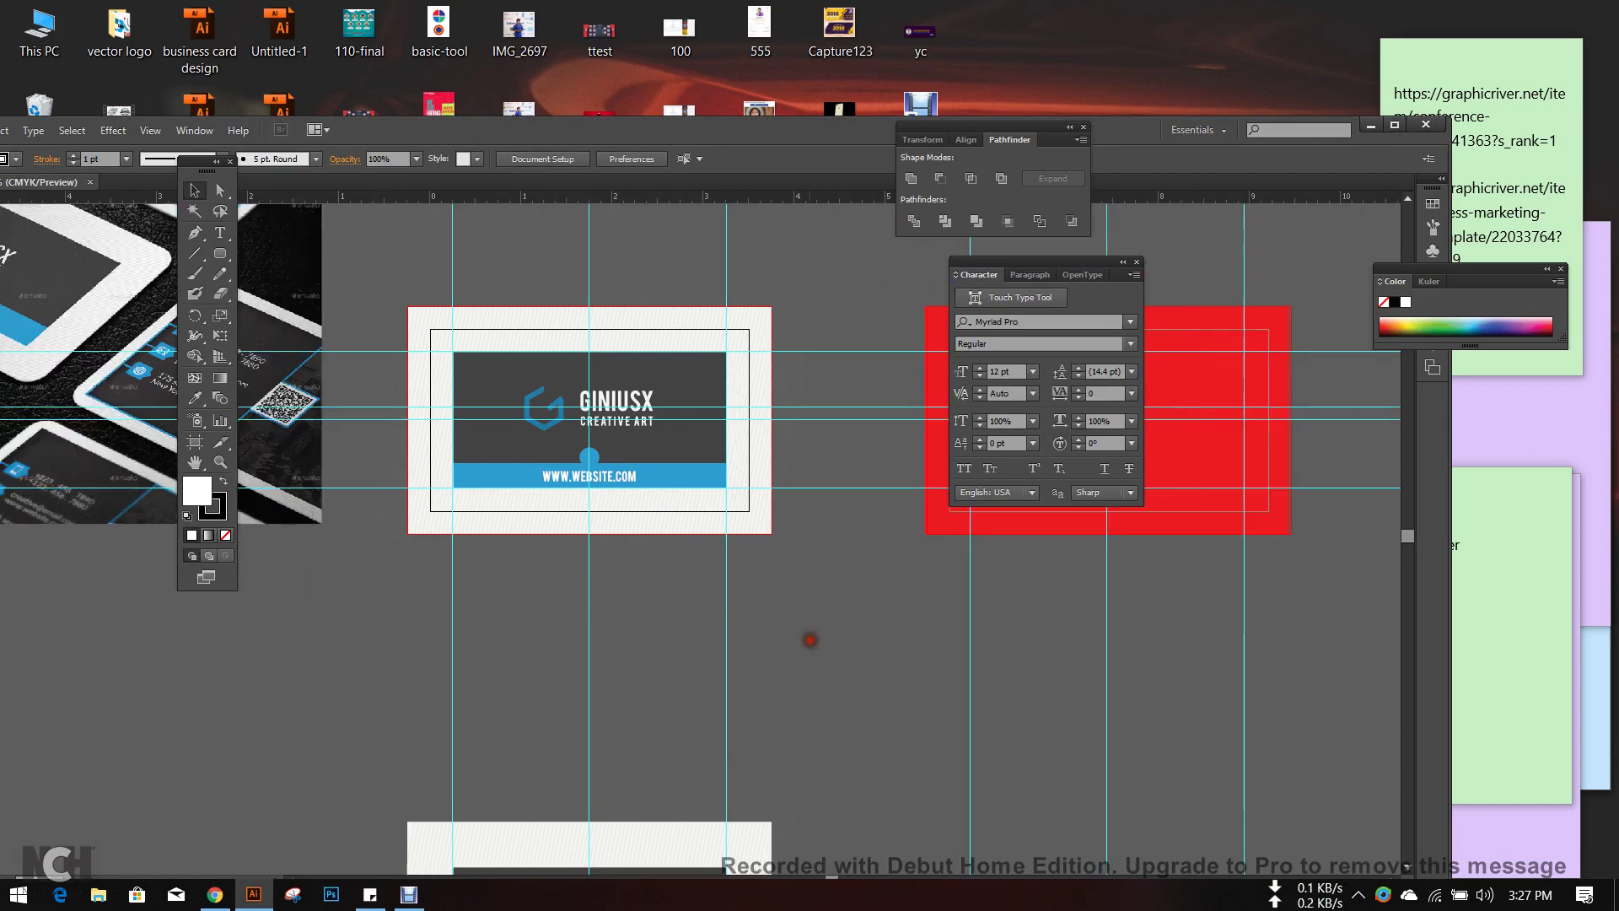
double_click(869, 135)
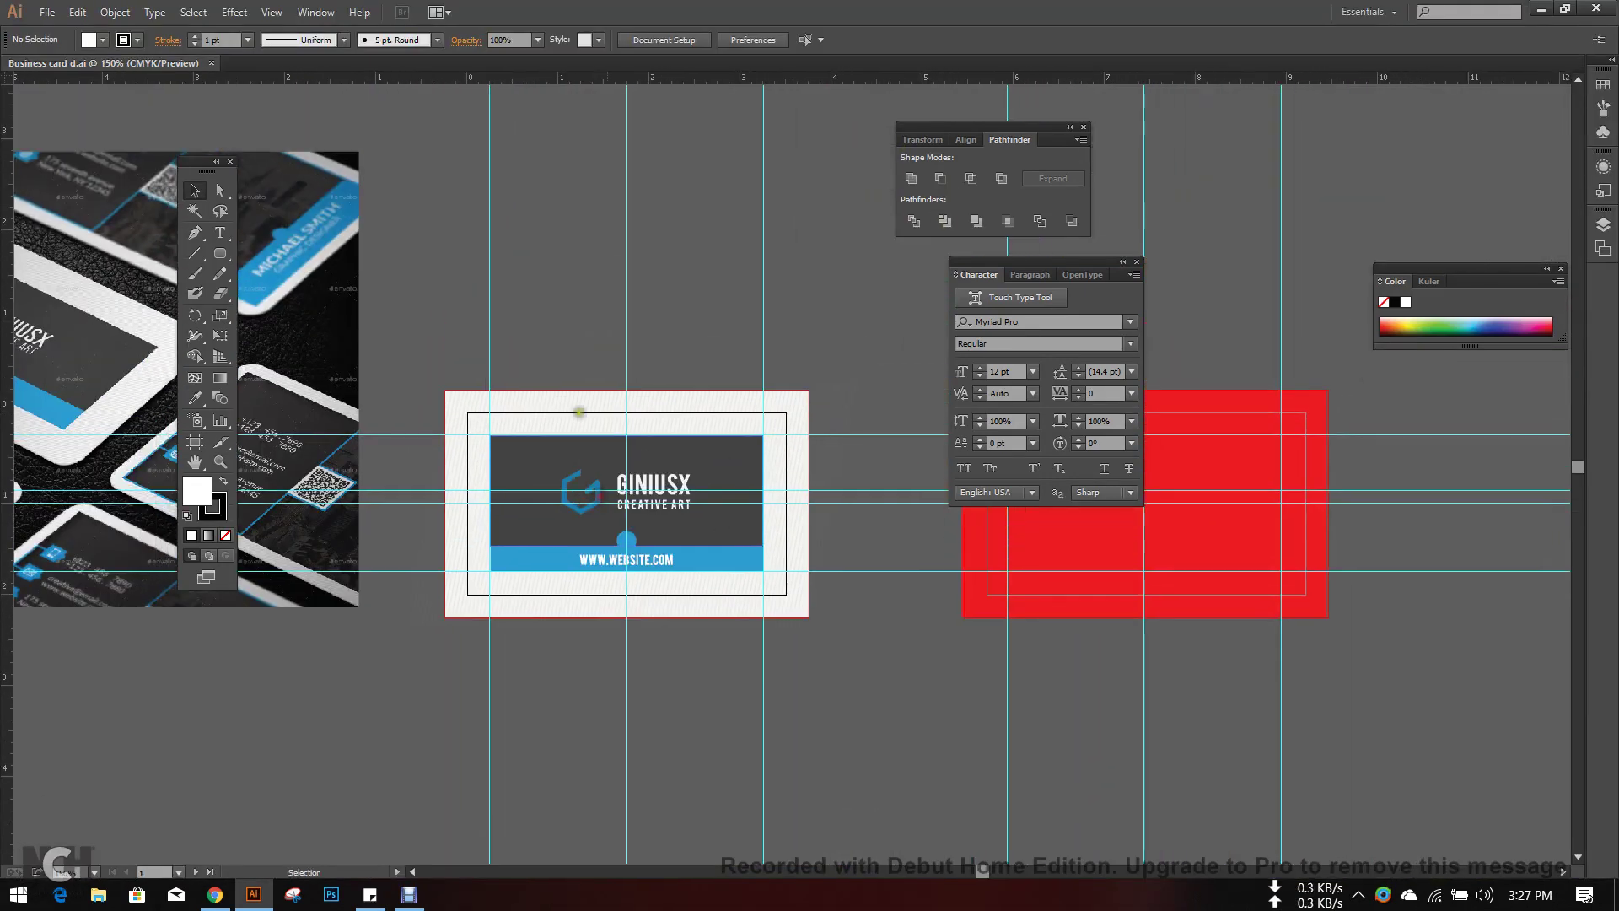
- Close the floating Character and Pathfinder panels to clear the workspace around the cards
drag(580, 412, 544, 590)
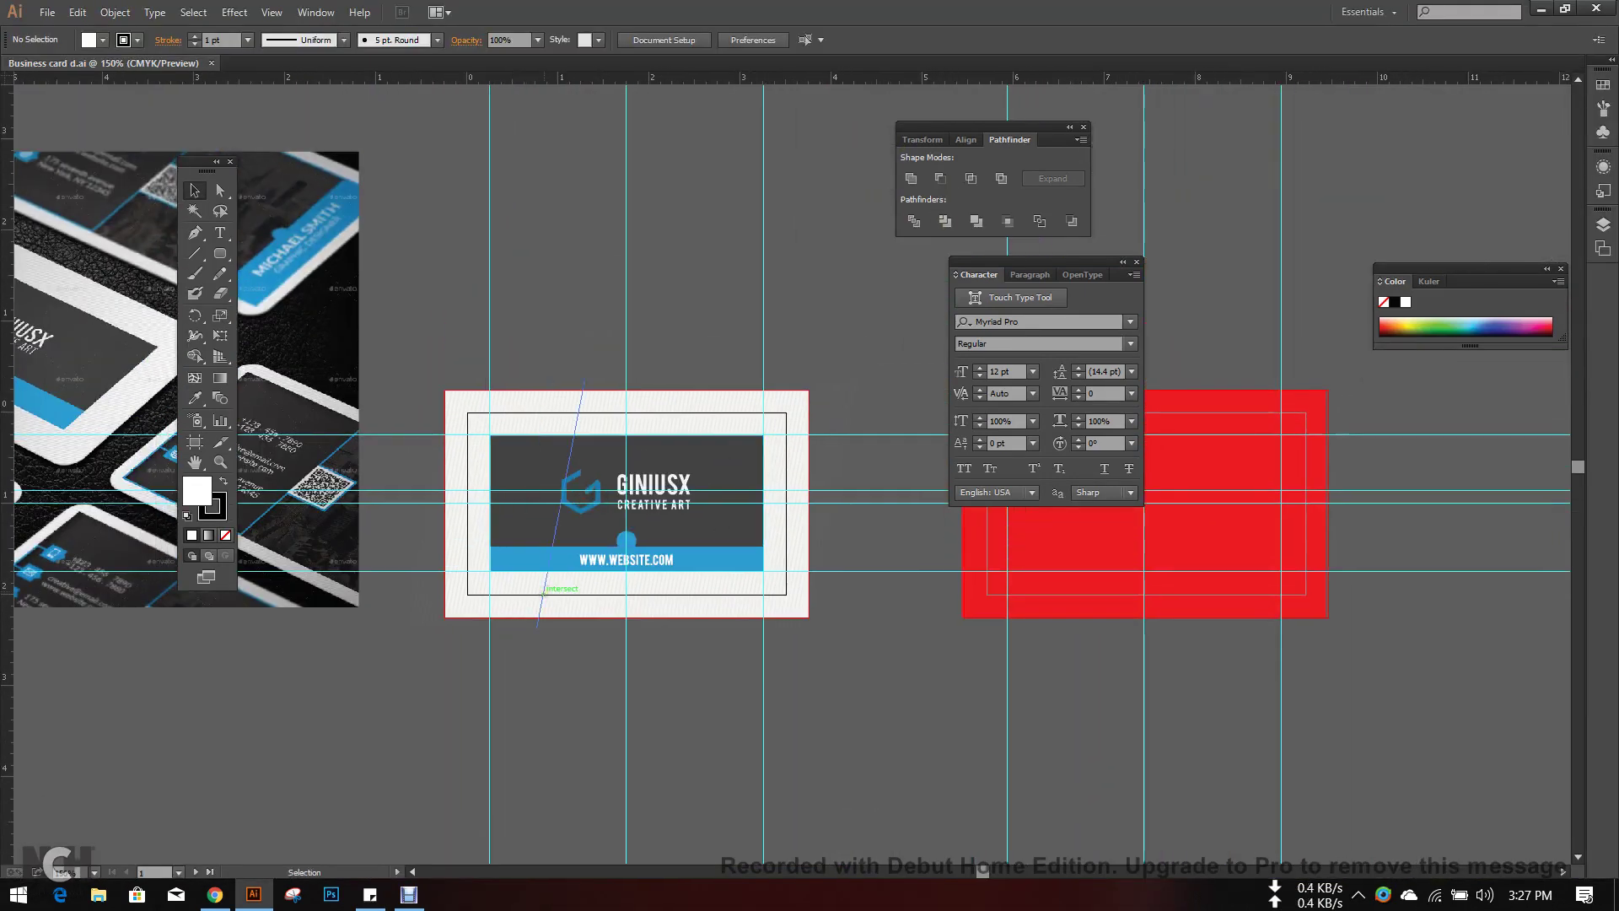
key(Escape)
click(1139, 262)
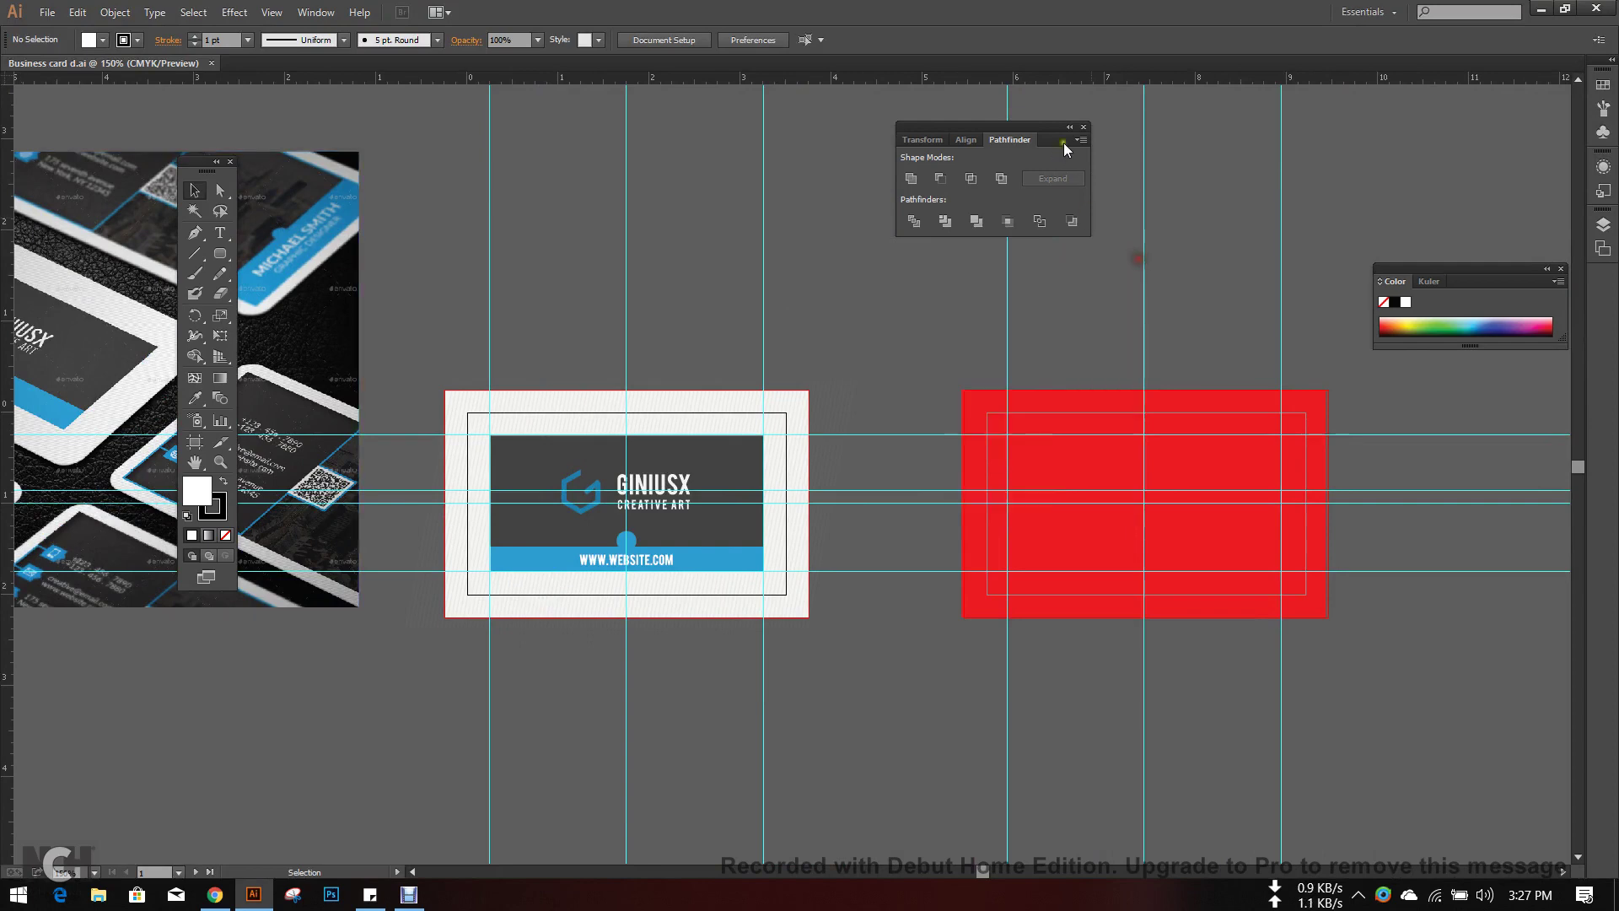
click(1083, 126)
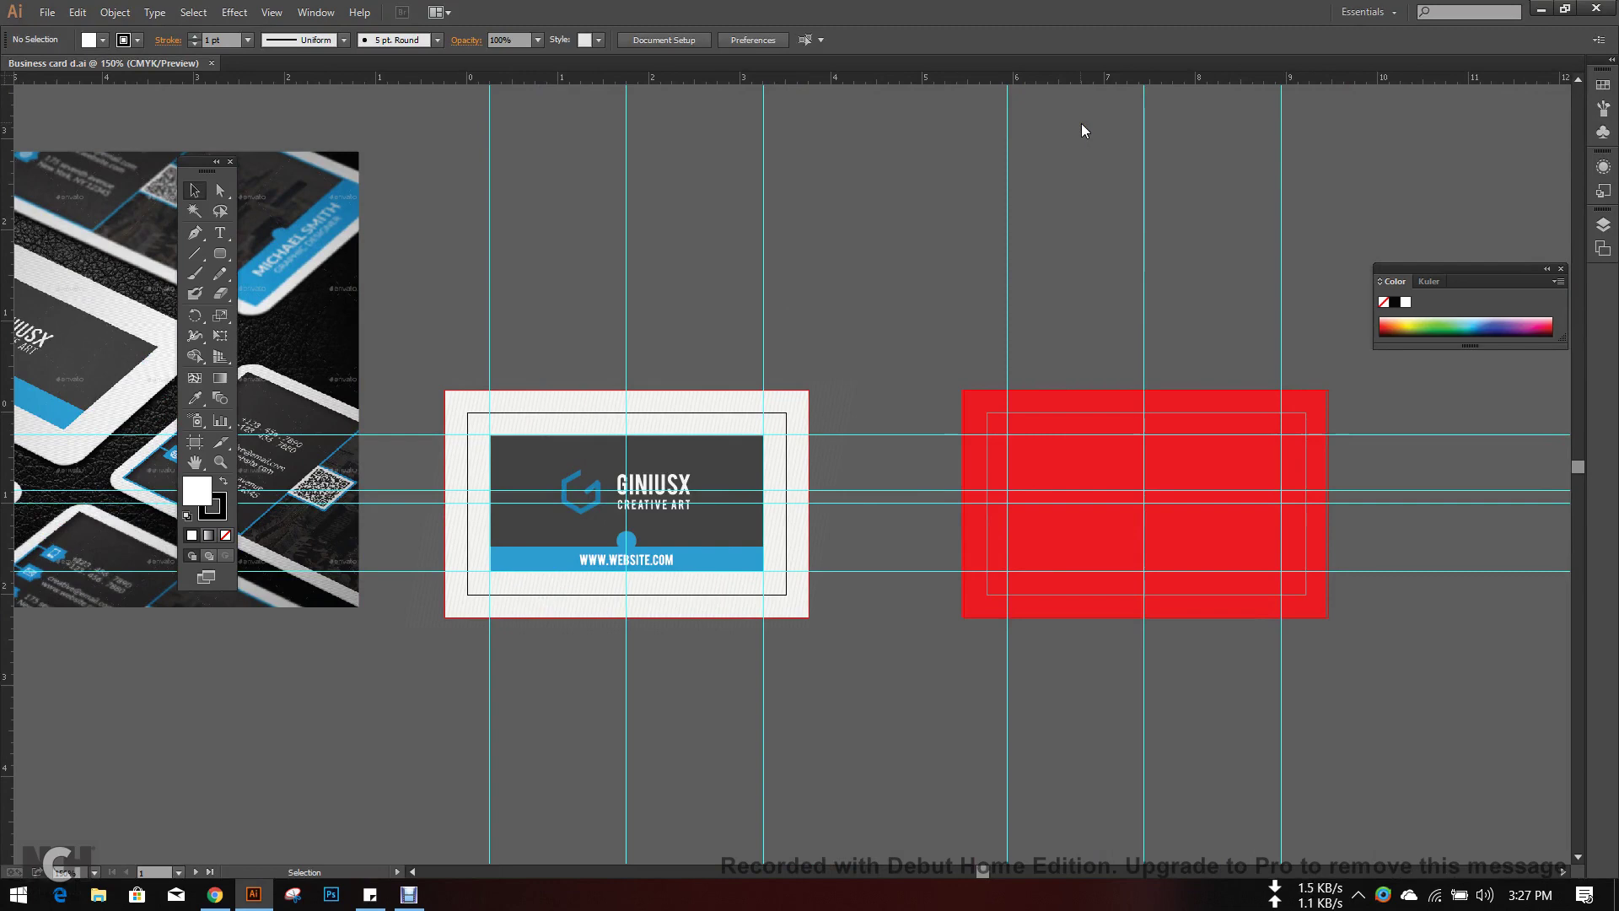
- Draw a white rounded rectangle about 1.1 by 1.44 in beside the fgfsgsa text above the cards
scroll(1082, 124, up, 5)
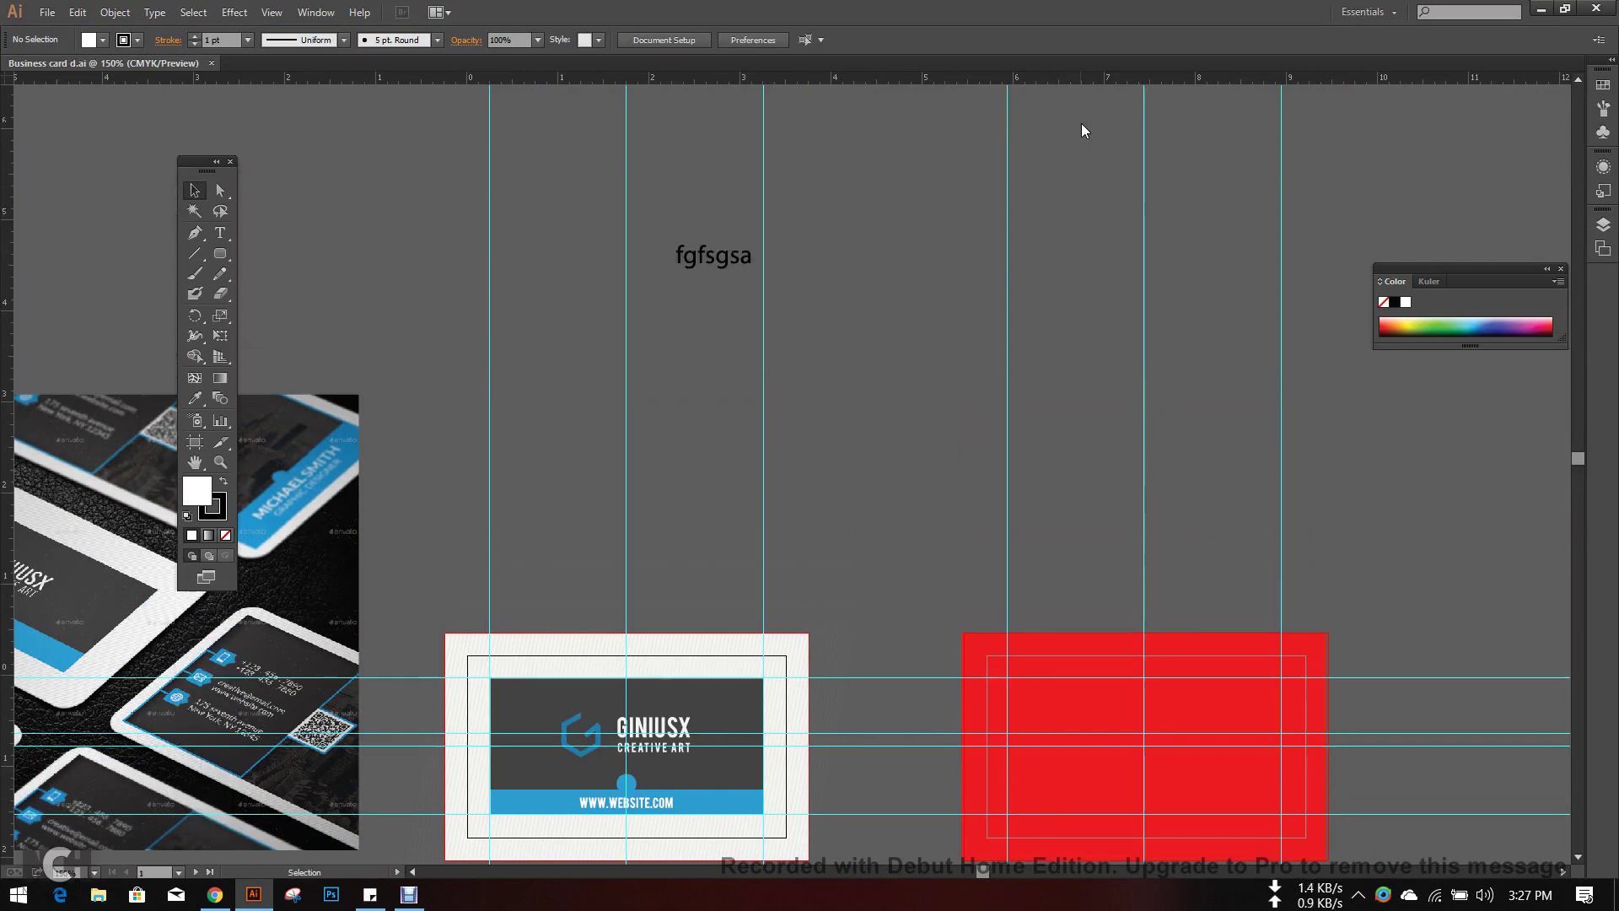
scroll(1081, 123, up, 1)
click(220, 253)
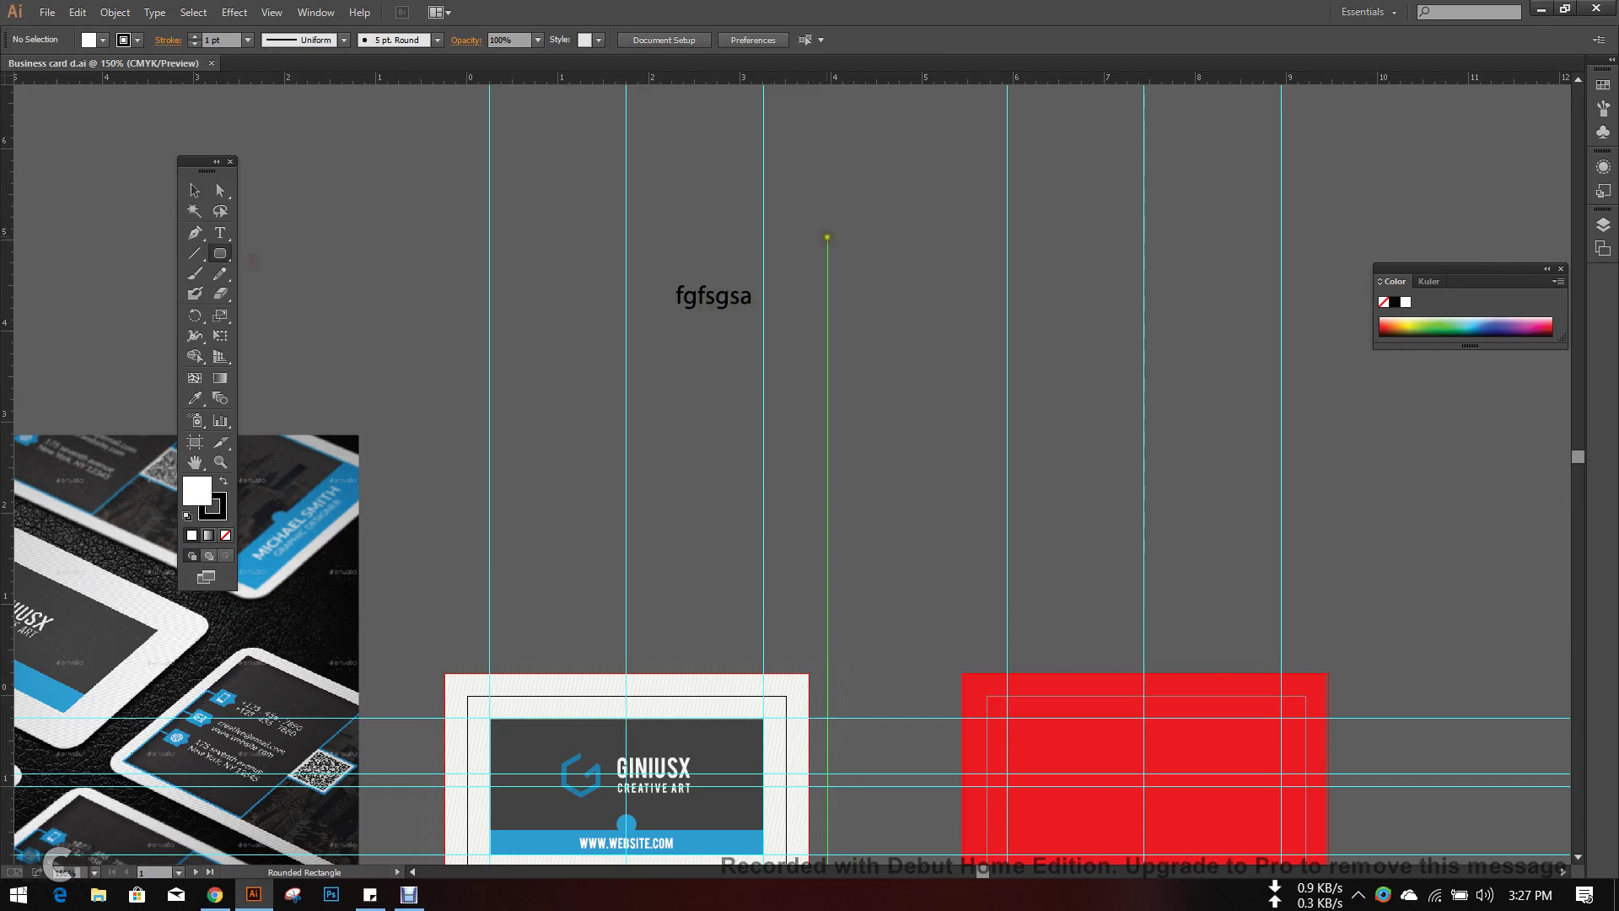
drag(828, 237, 928, 368)
click(195, 190)
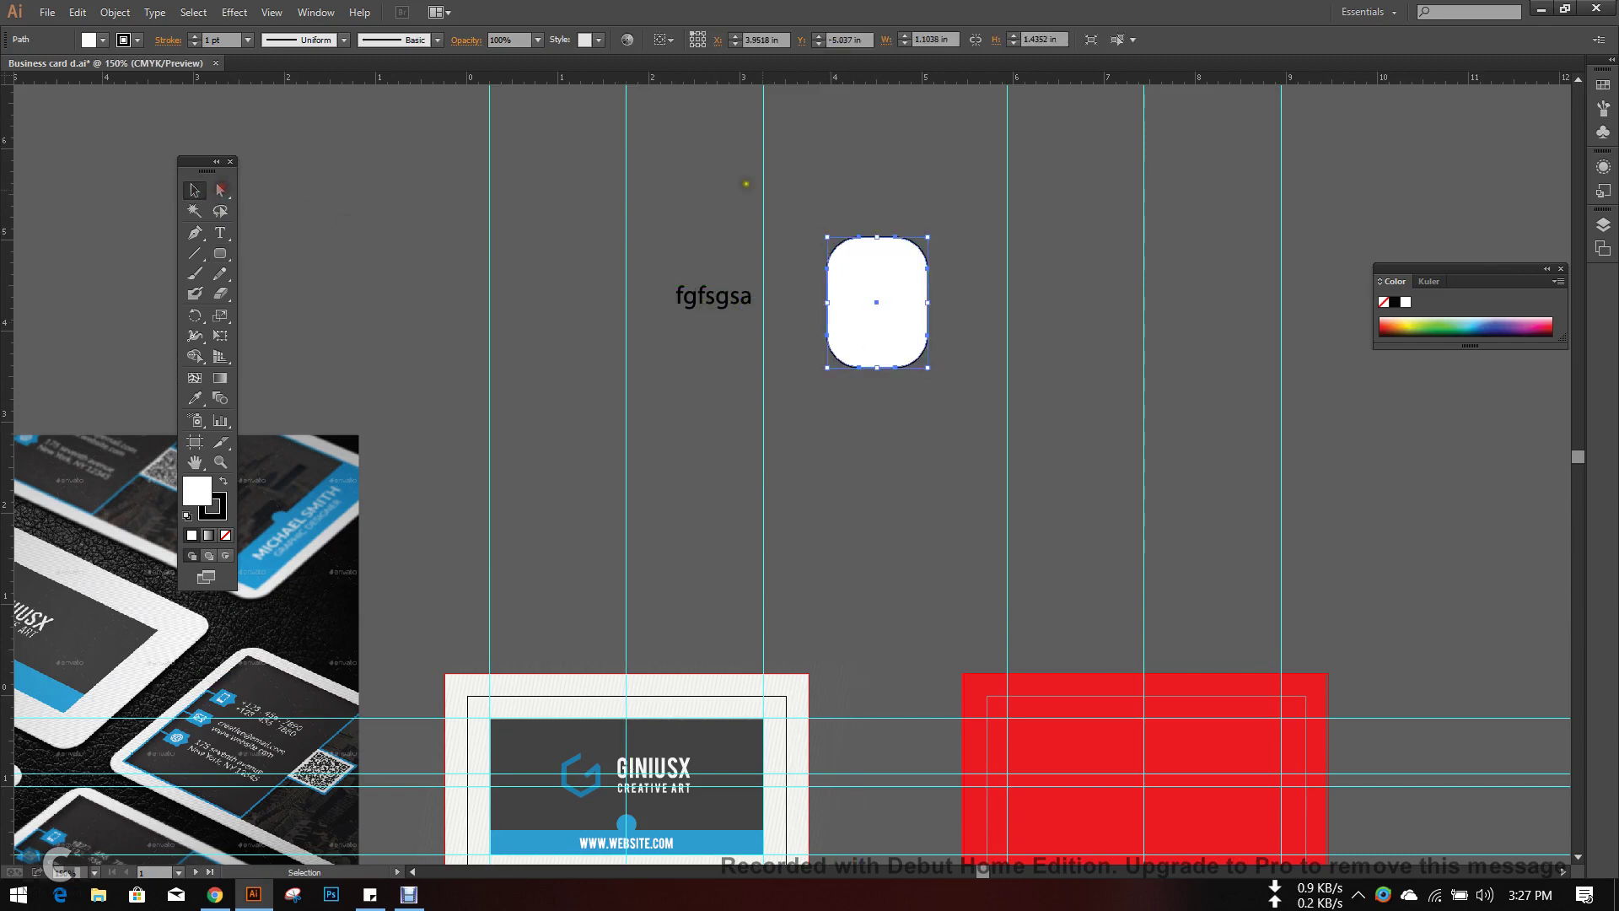
- Move the outlined fgfsgsa text partly behind the rounded rectangle's right edge and place a copy beside the rectangle's left edge
scroll(1104, 267, up, 1)
click(631, 328)
key(ctrl+shift+o)
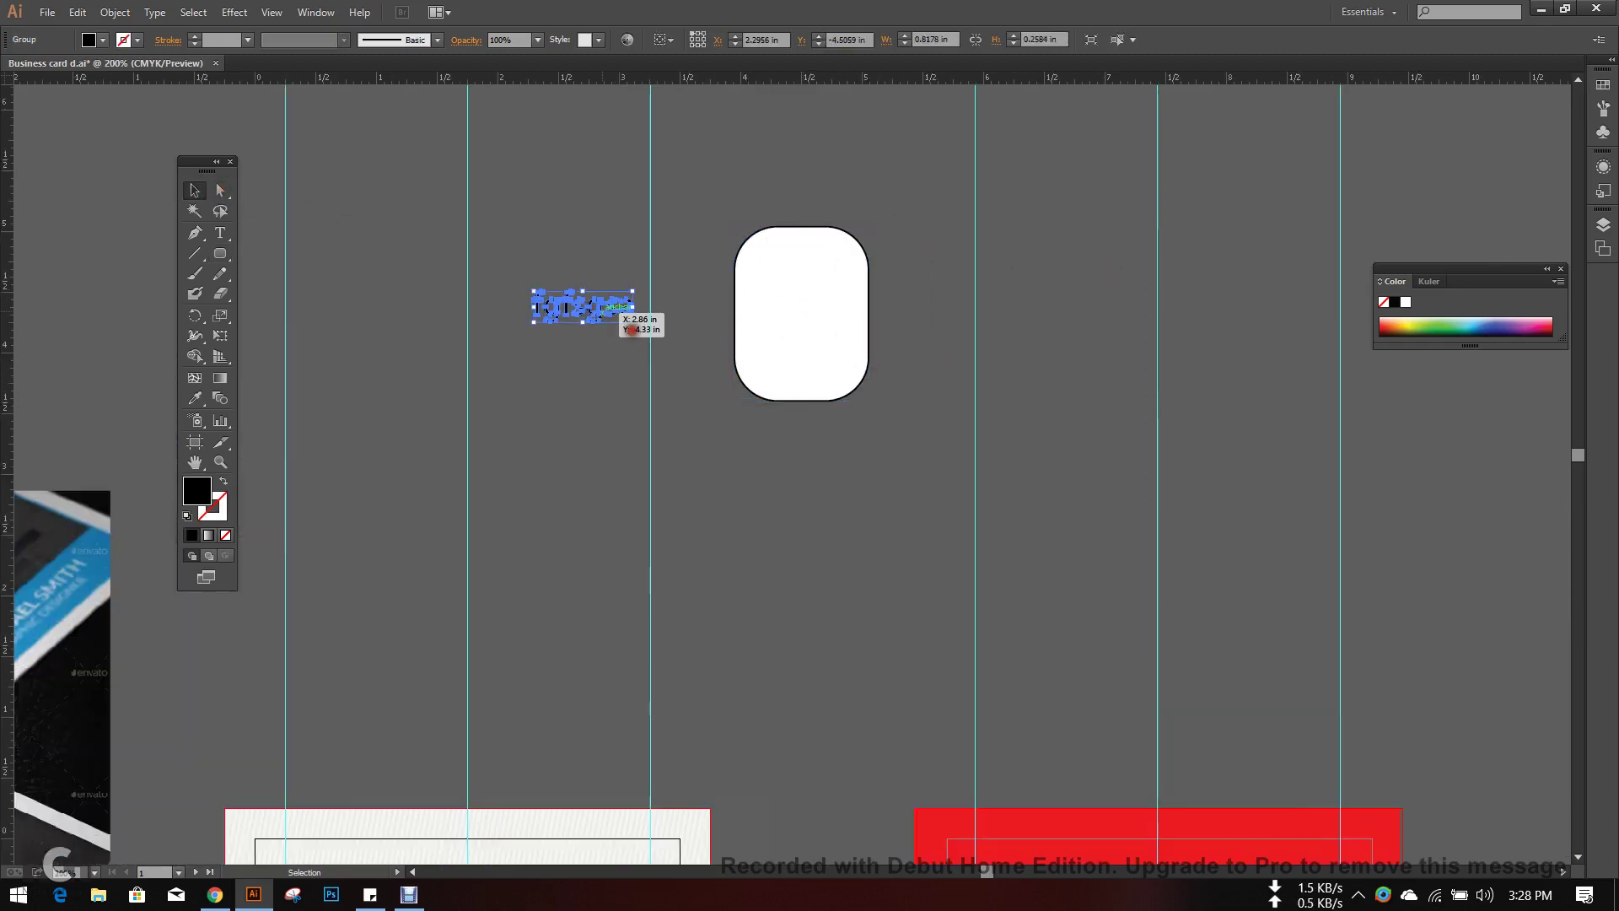
drag(631, 329, 936, 388)
drag(935, 388, 696, 391)
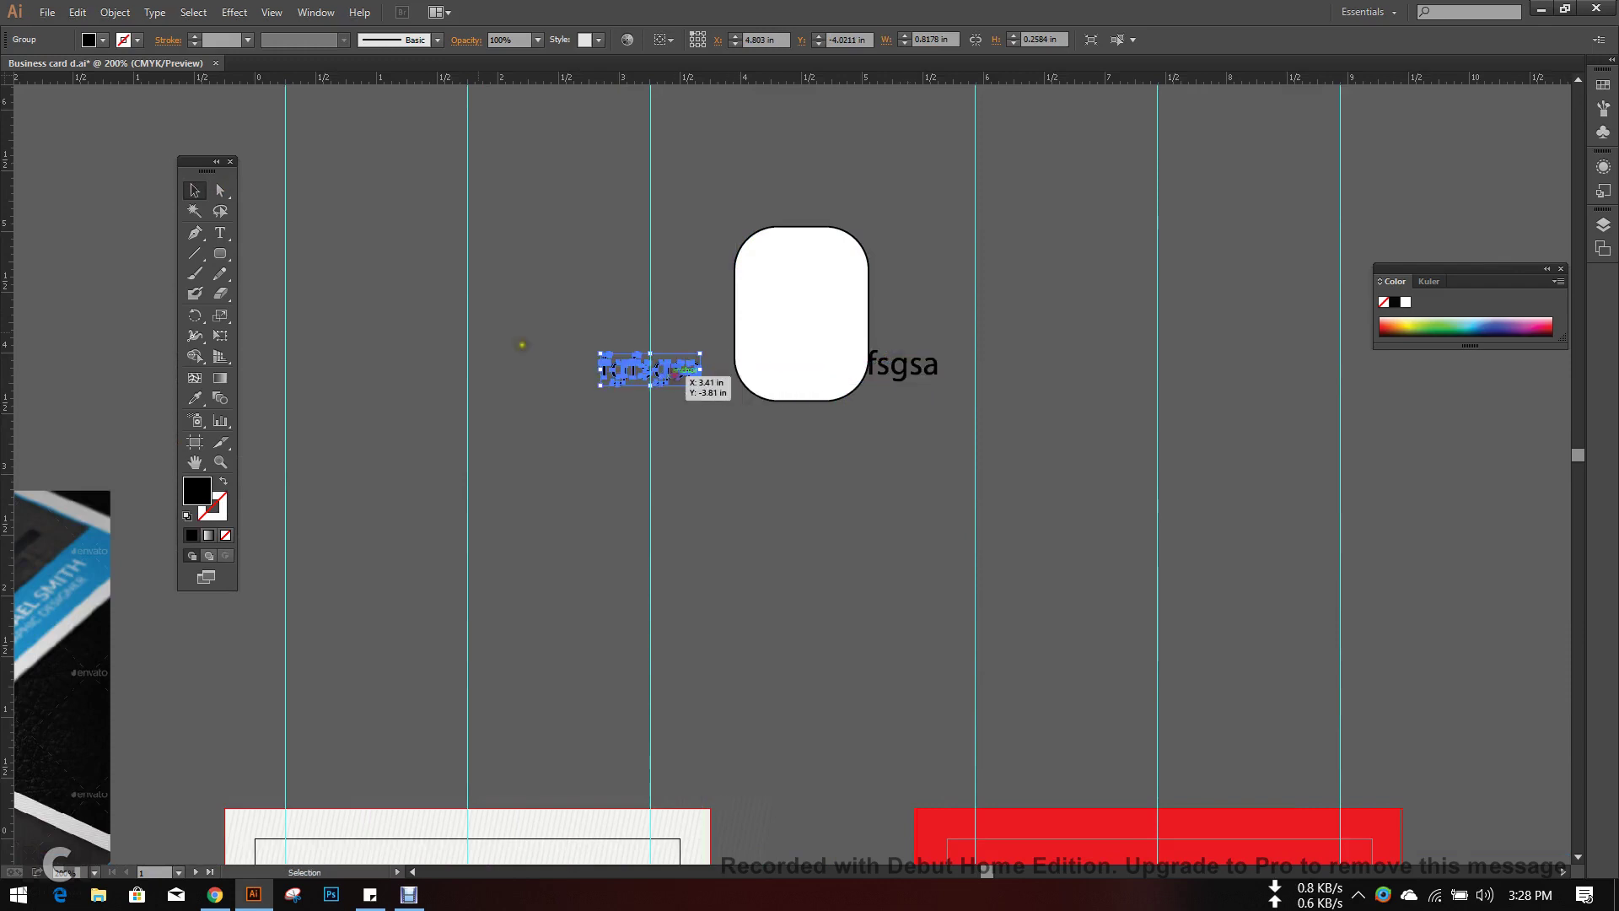
click(408, 223)
- Examine the rounded rectangle and both fgfsgsa text groups by selecting and deselecting them with the Selection and Direct Selection tools
key(a)
click(780, 271)
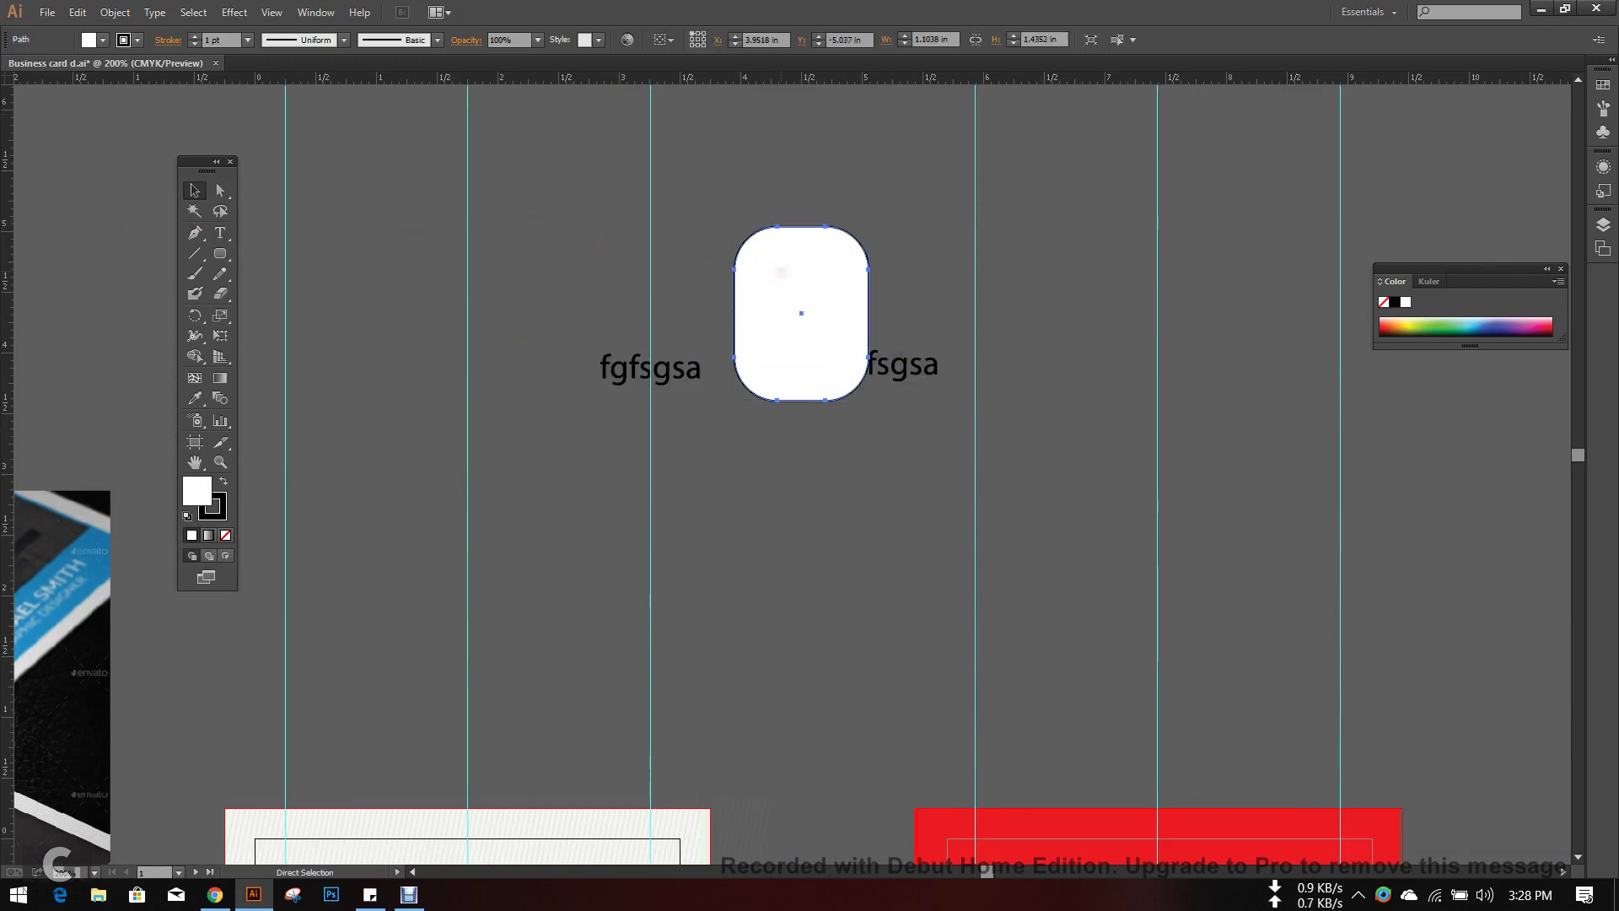
click(784, 199)
key(v)
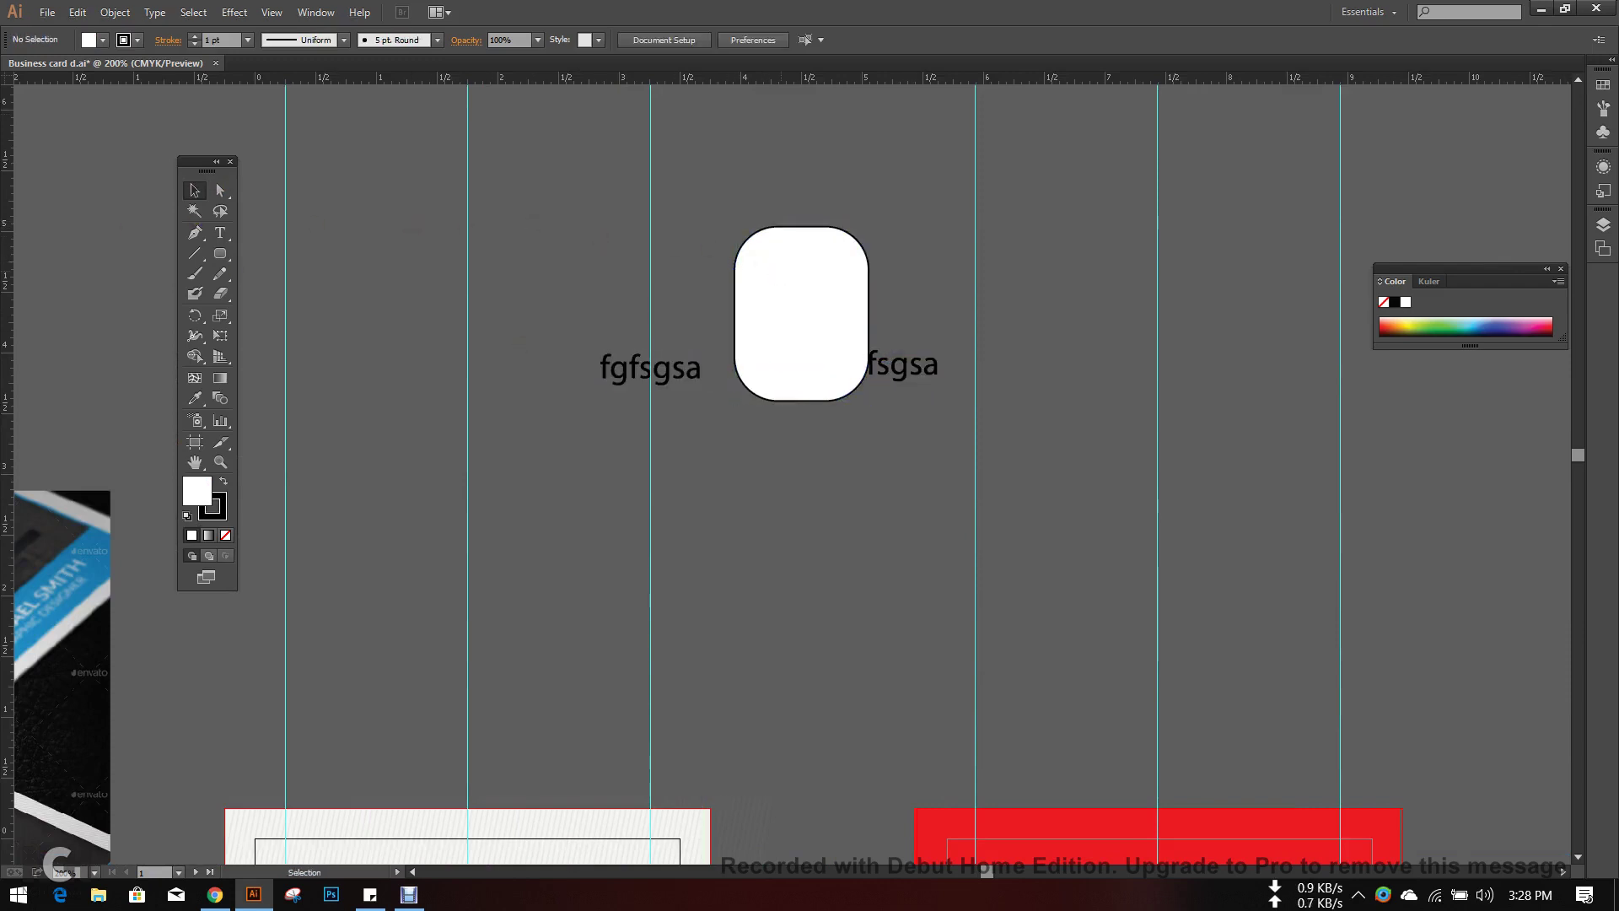
click(678, 371)
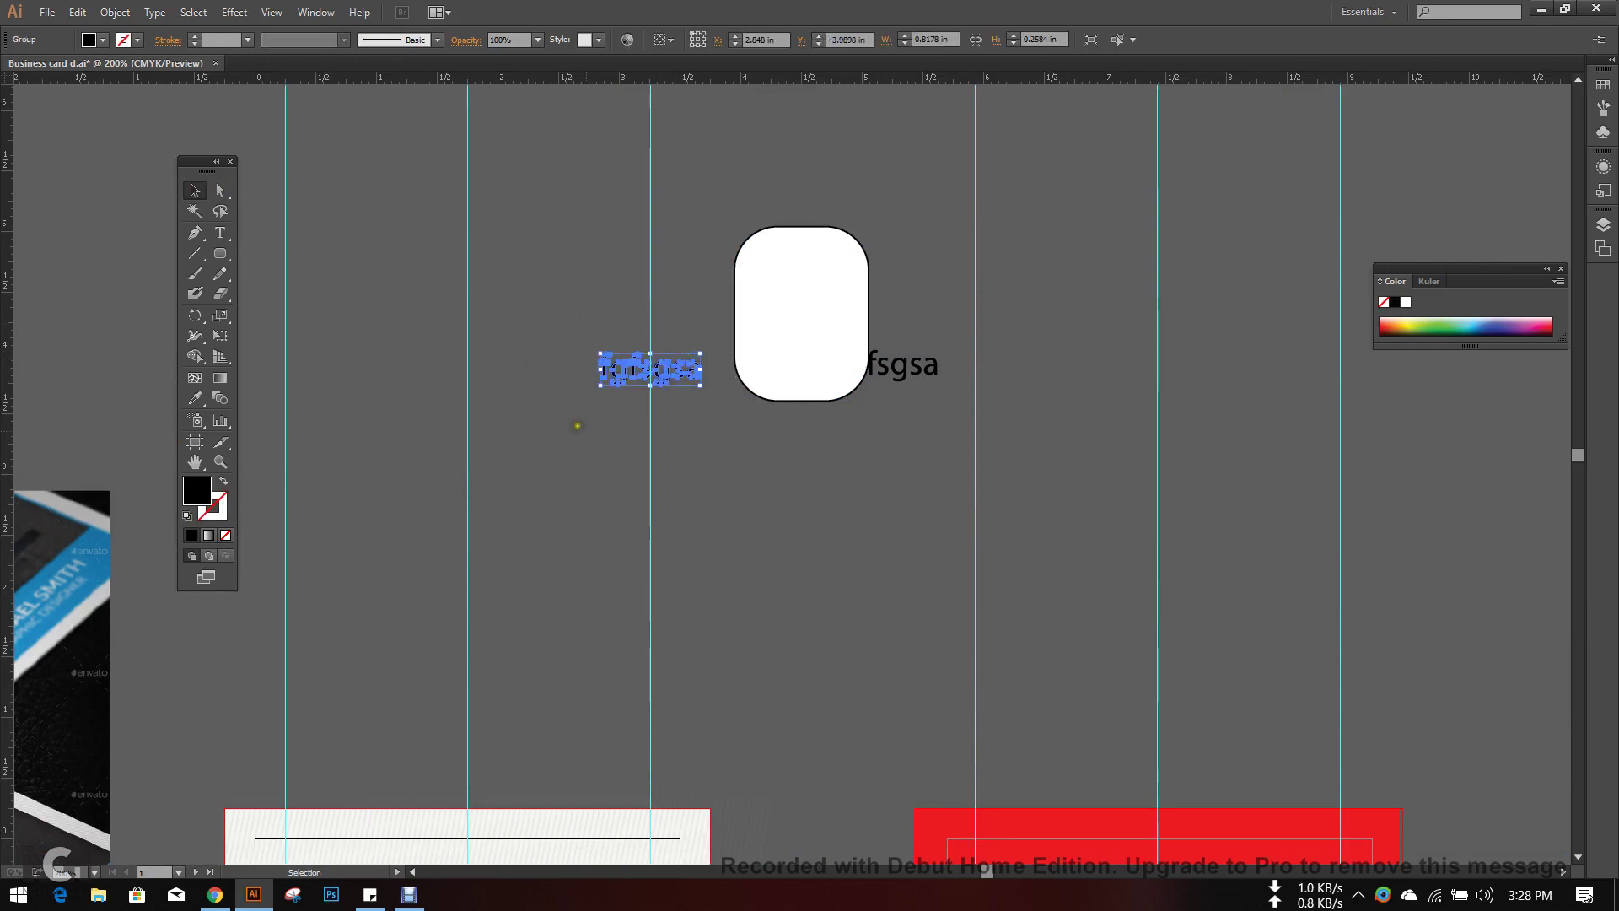
click(710, 361)
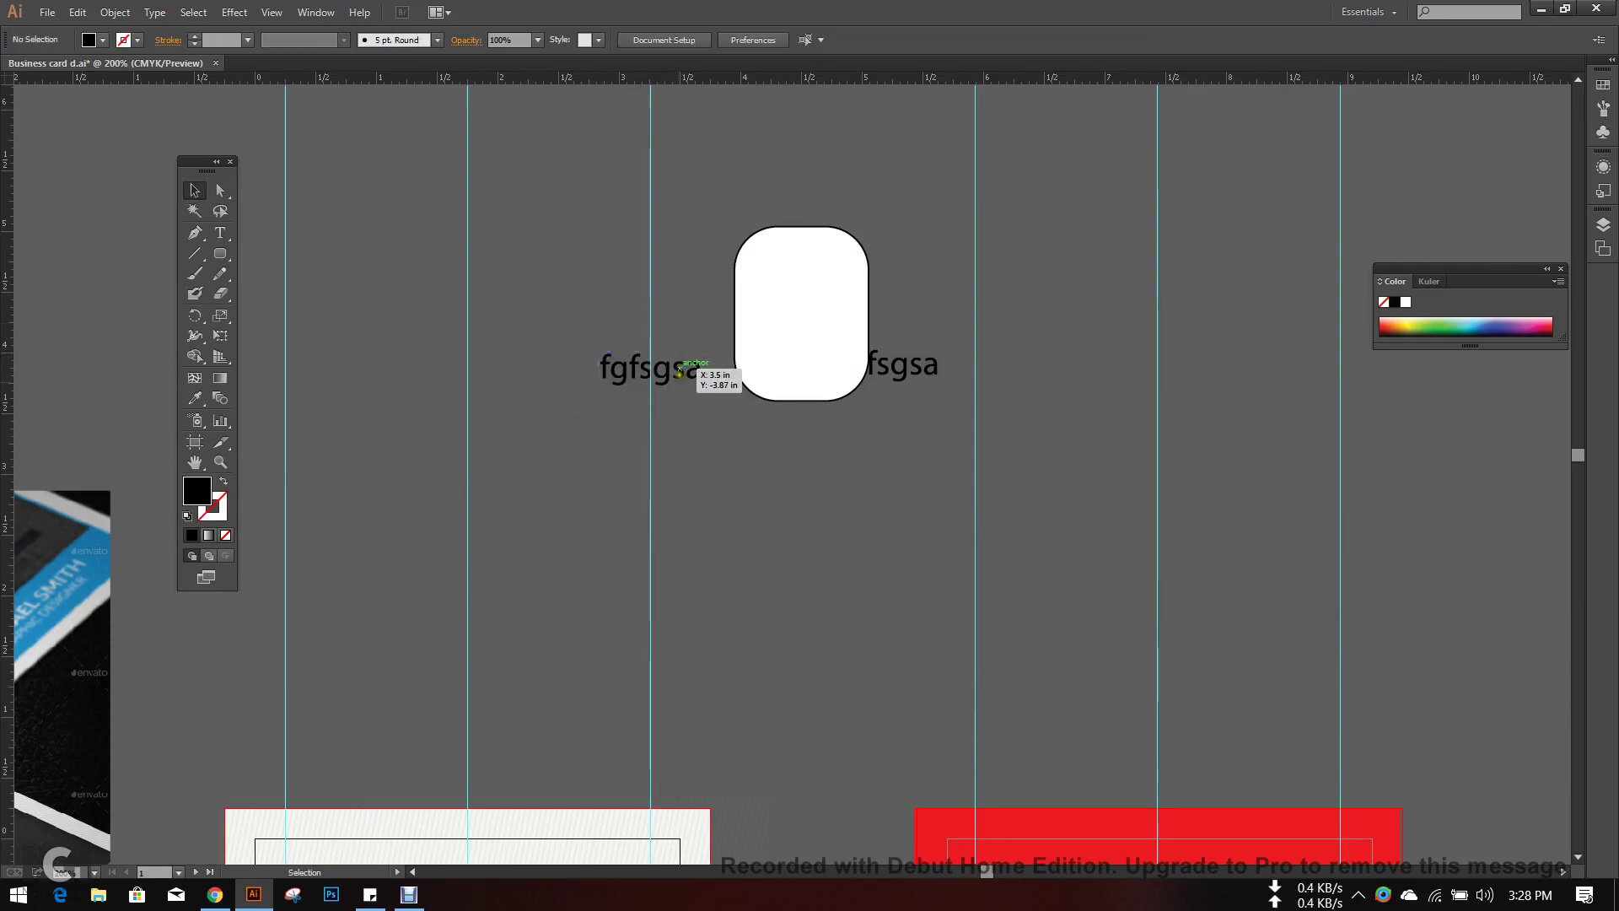
drag(584, 309, 701, 441)
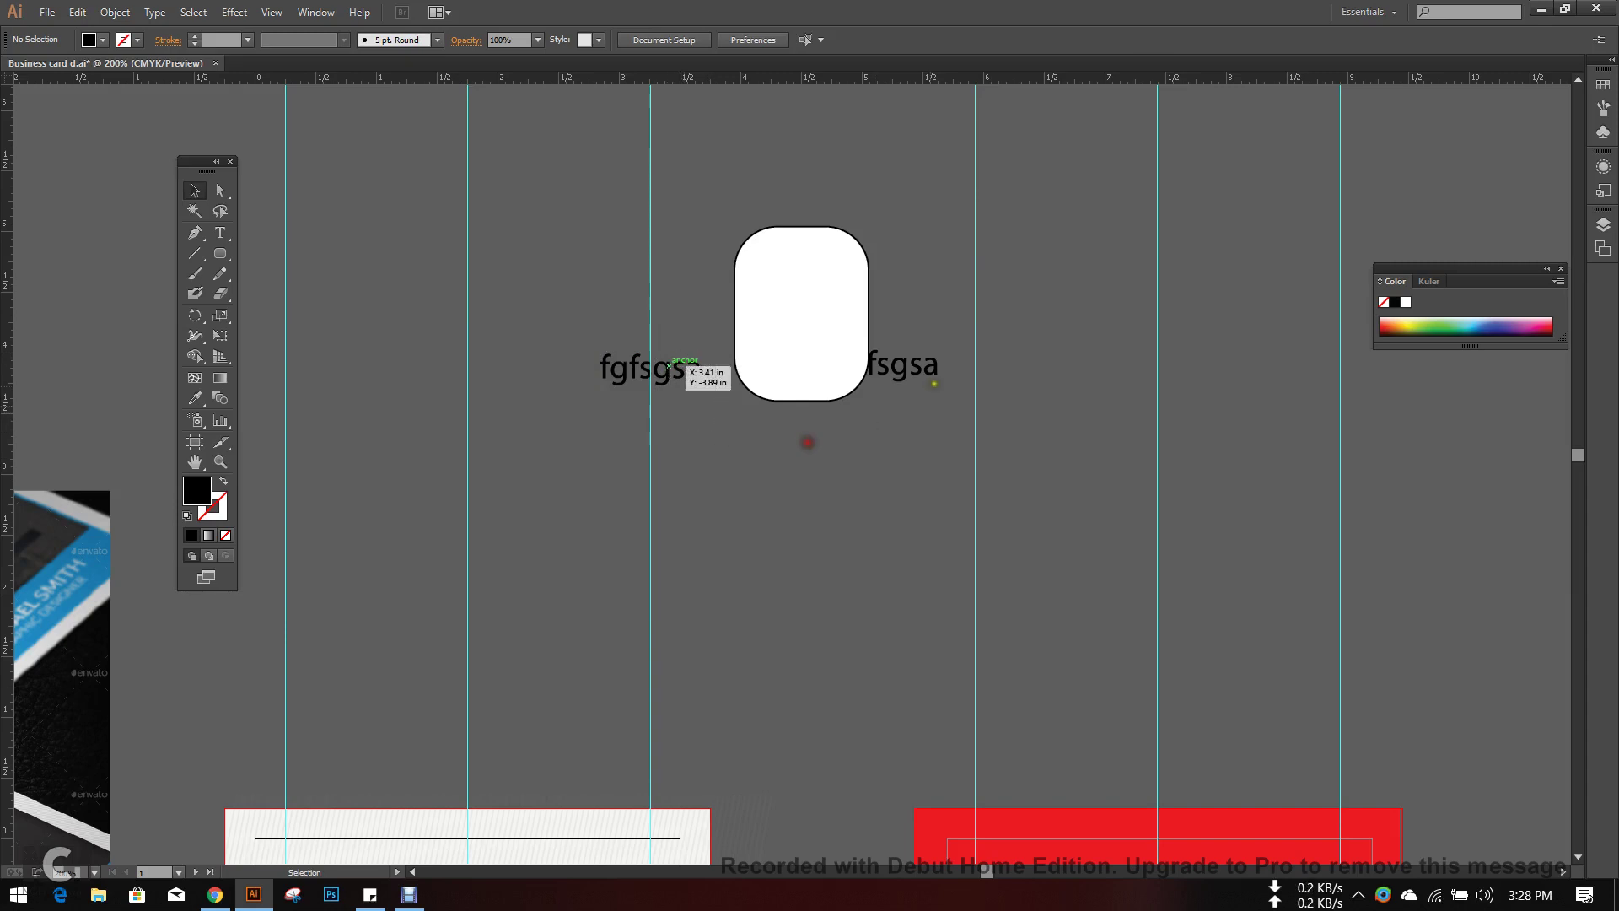
click(905, 369)
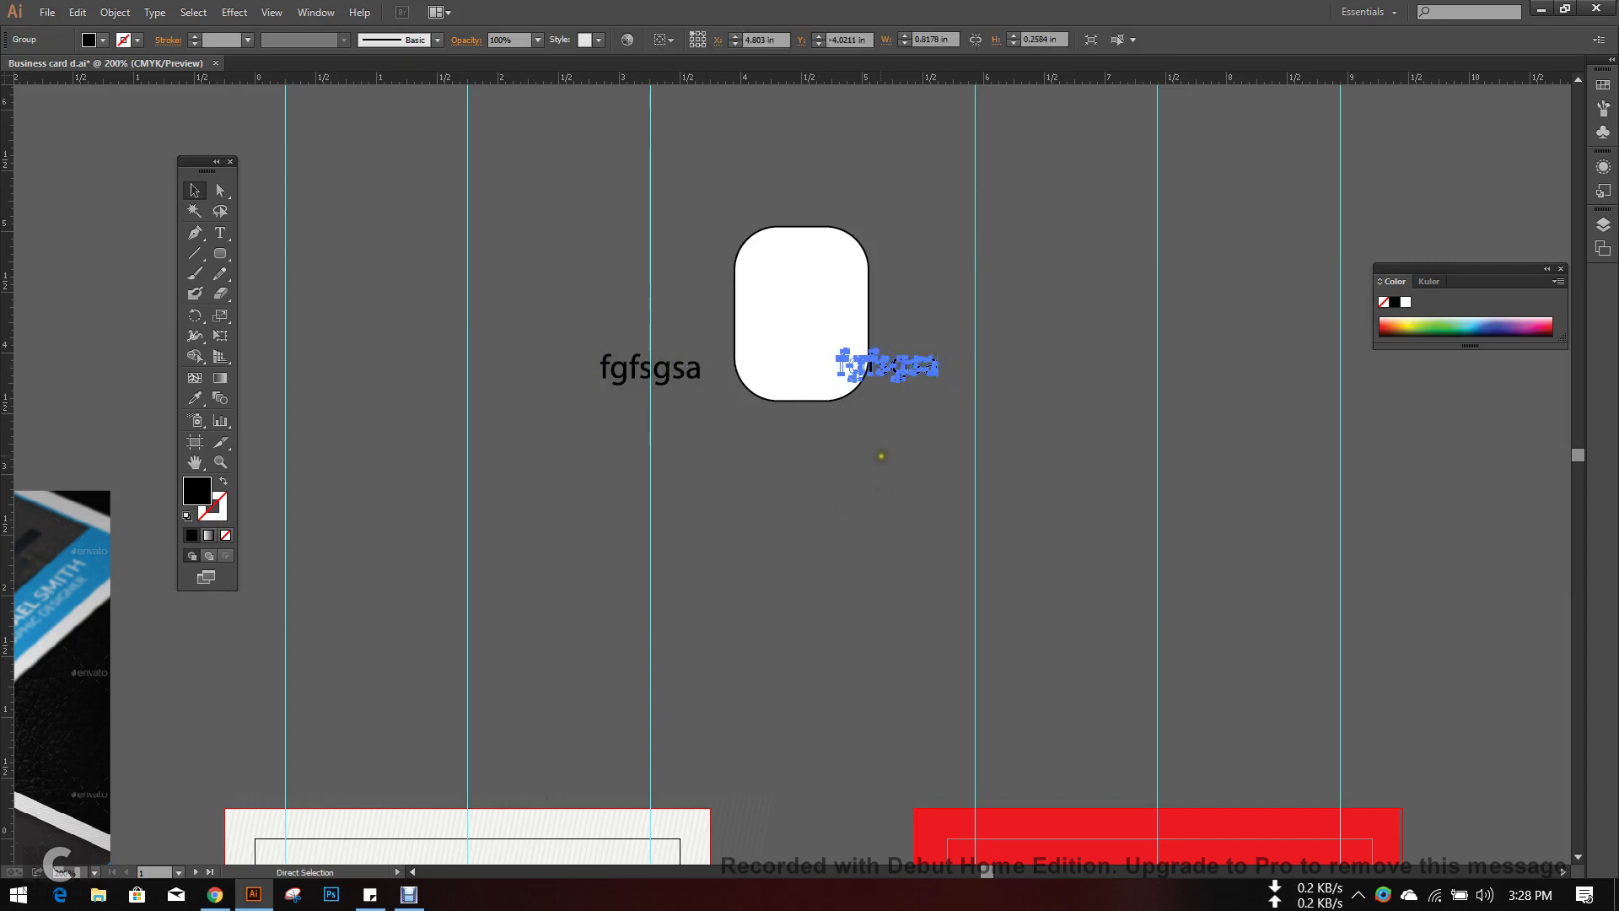
click(870, 471)
drag(785, 298, 886, 474)
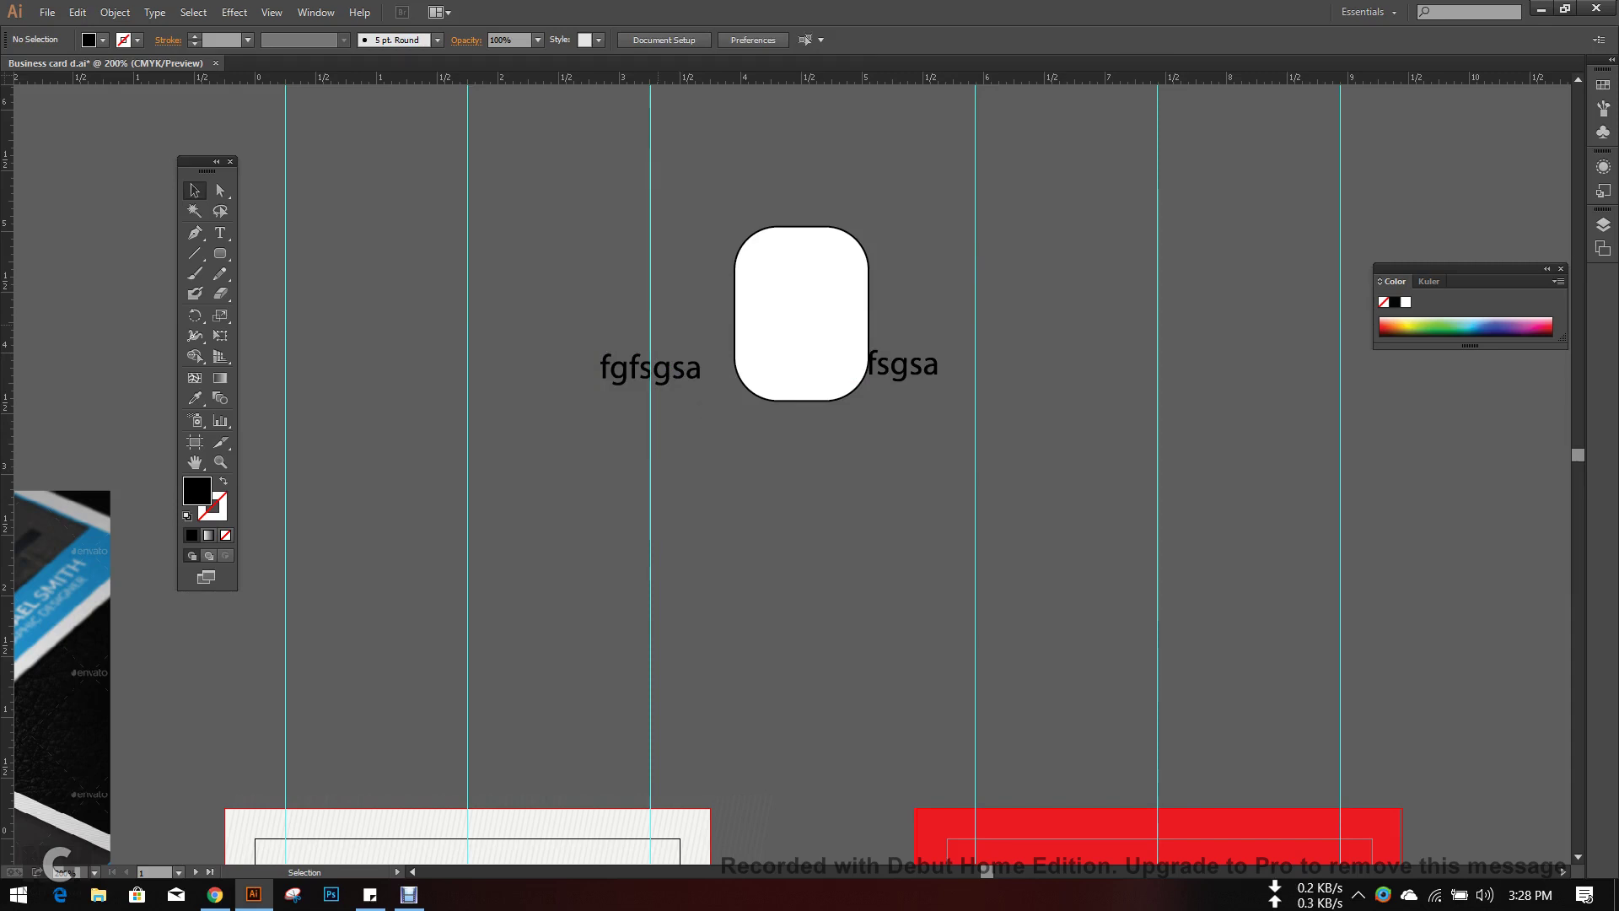
key(a)
key(ctrl+a)
click(533, 284)
- Spread the pieces apart, moving the rounded rectangle up and both fgfsgsa groups outward below it, and clear the selection
drag(831, 300, 886, 239)
drag(928, 361, 994, 375)
drag(690, 384, 665, 417)
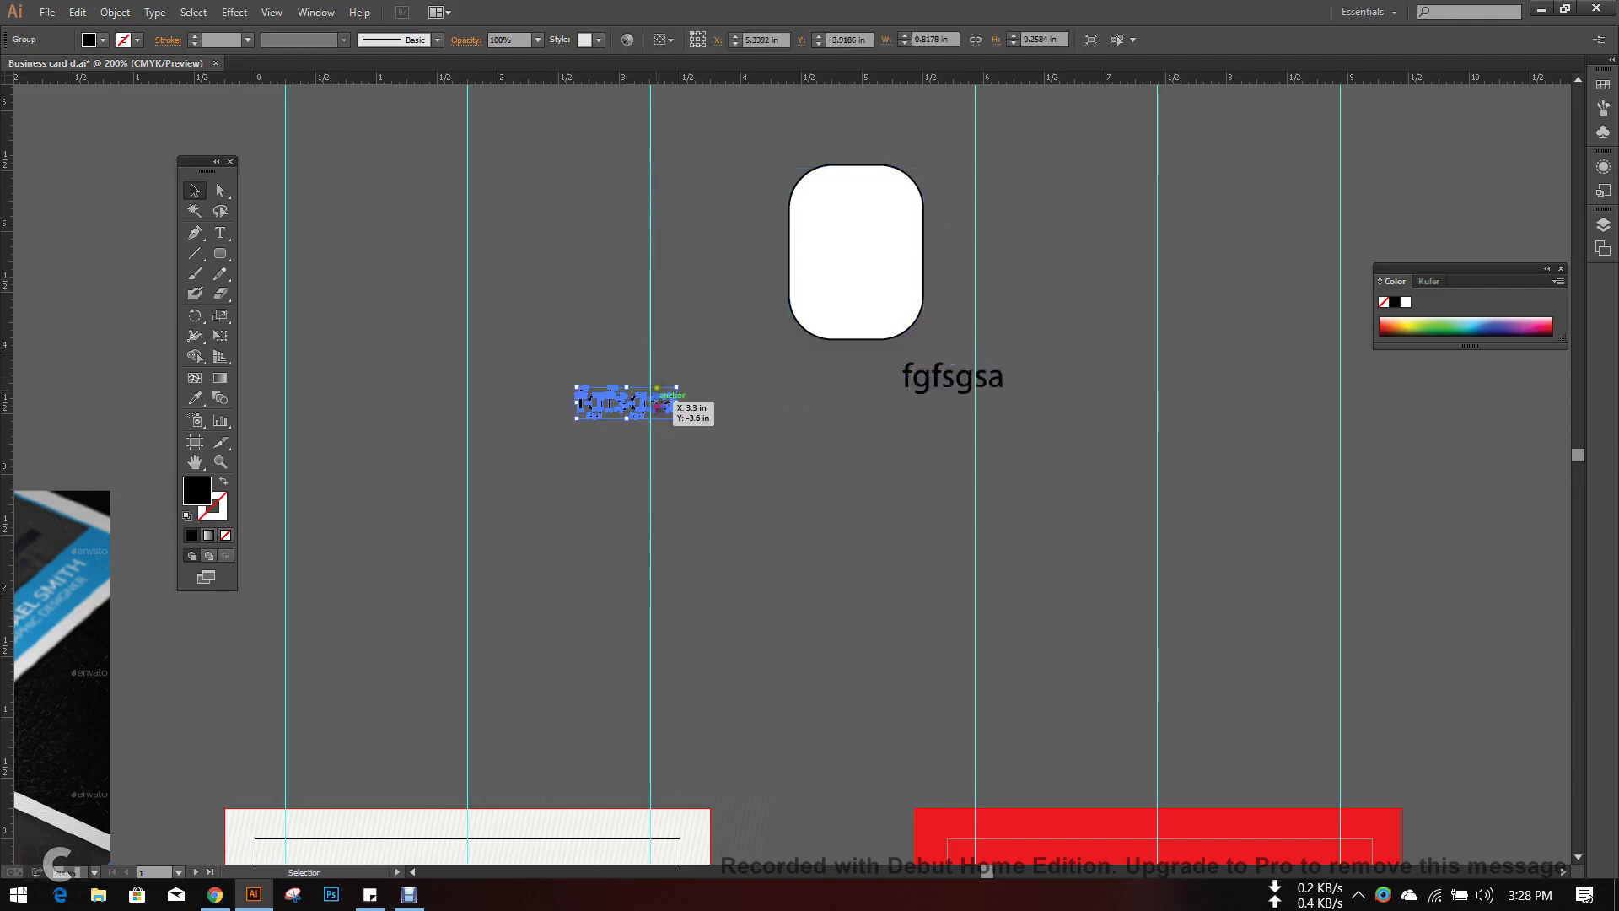
click(811, 386)
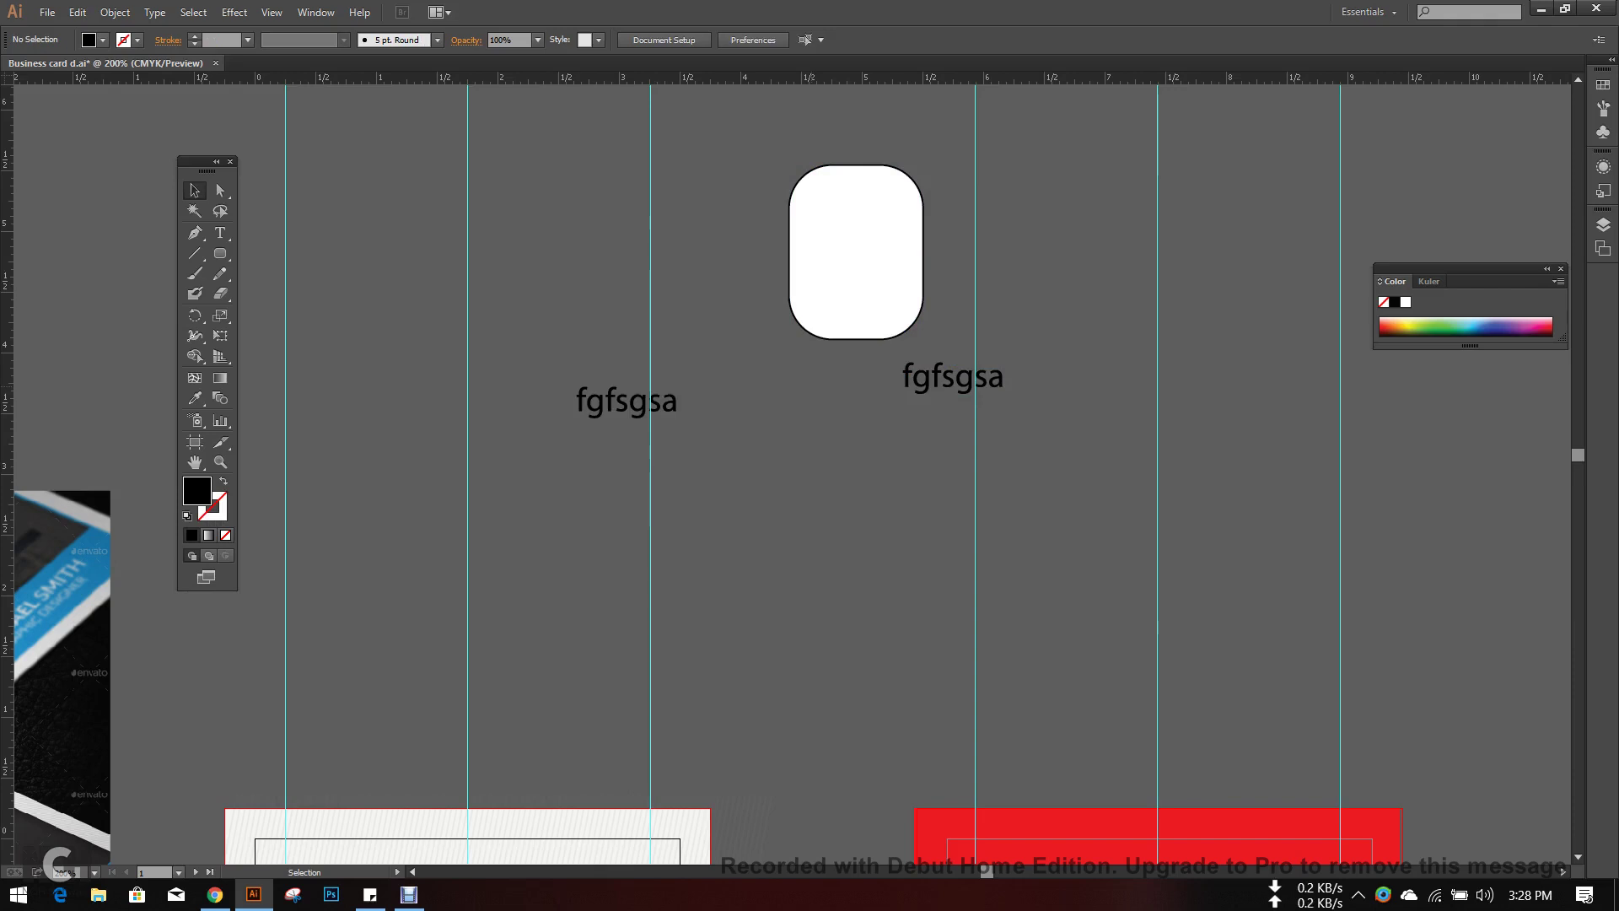
- Review the card artboards and switch to Chrome with the transparent business card image results
alt+scroll(822, 410, down, 1)
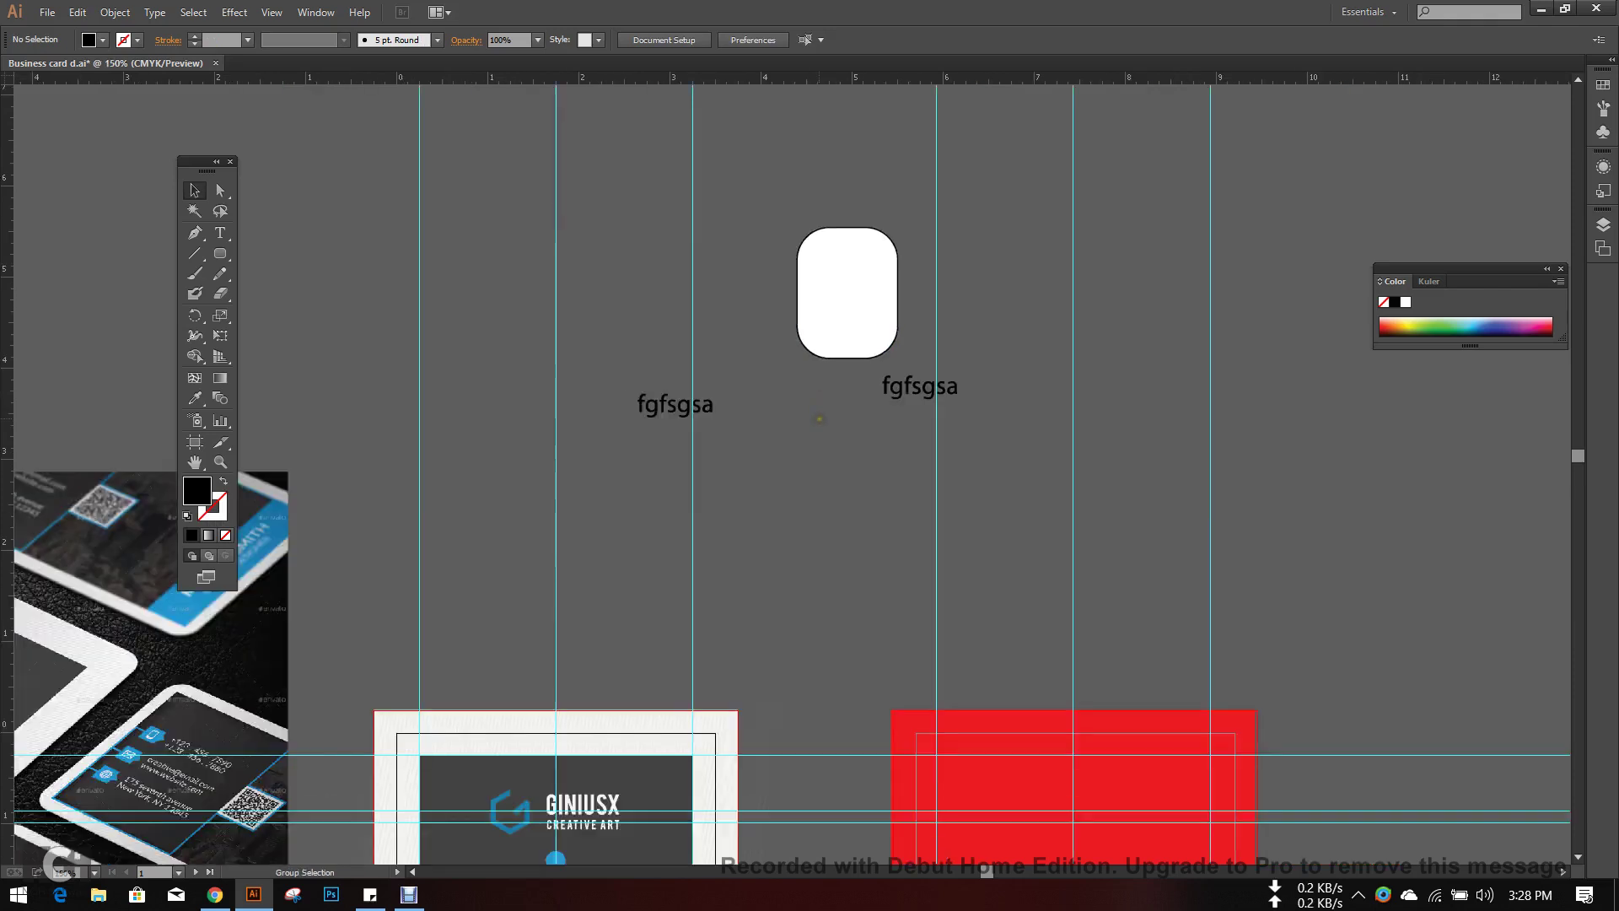
scroll(864, 457, down, 3)
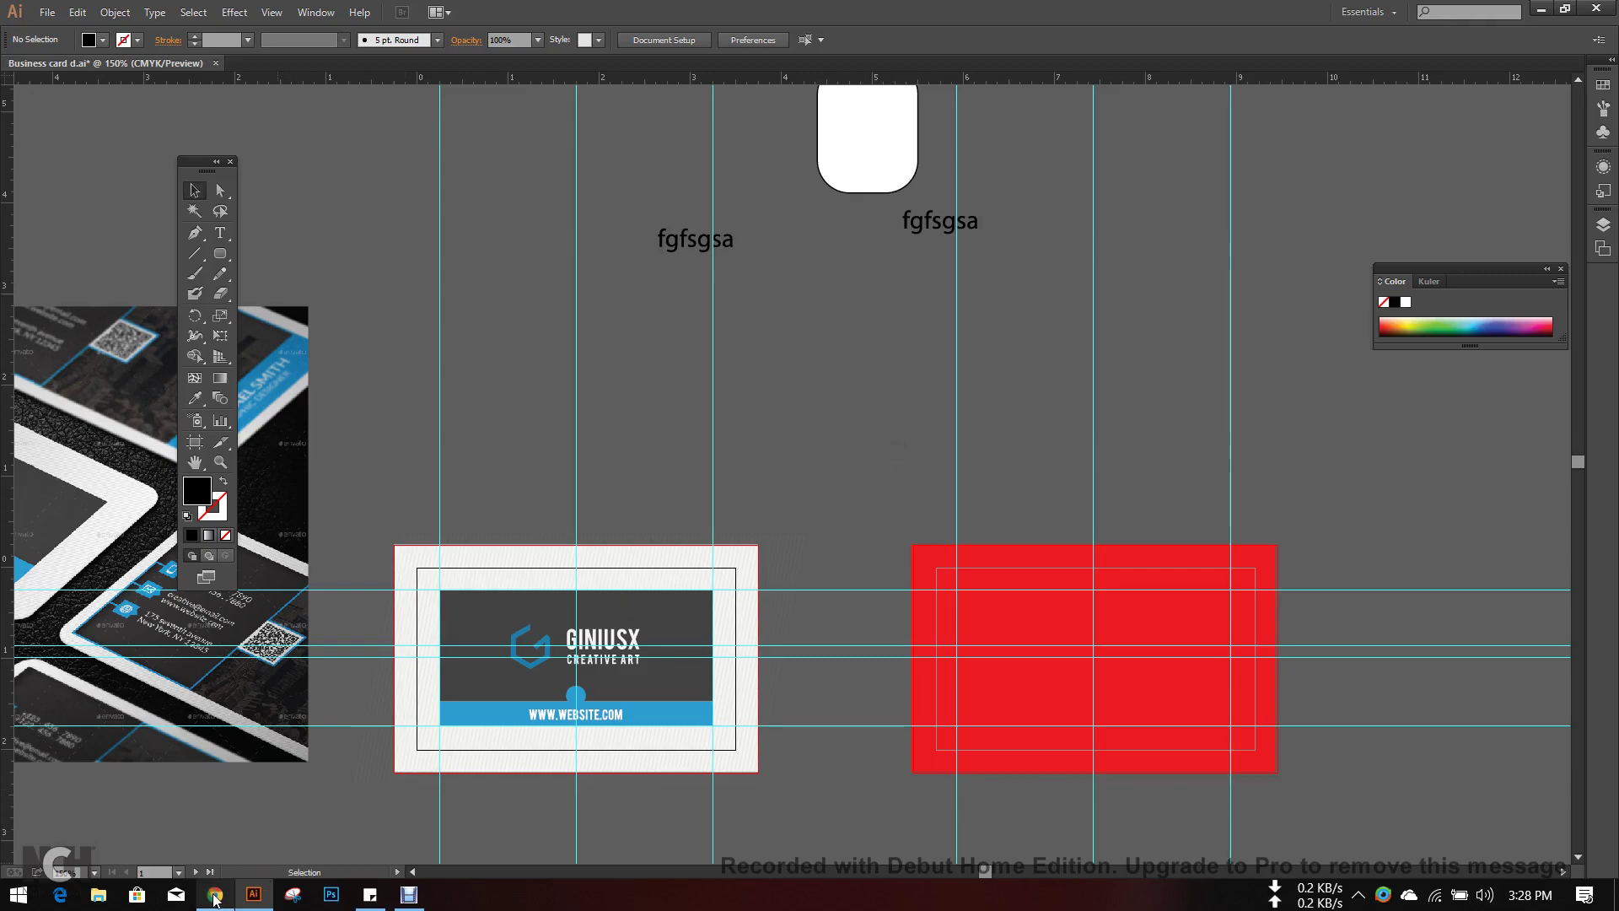
click(249, 899)
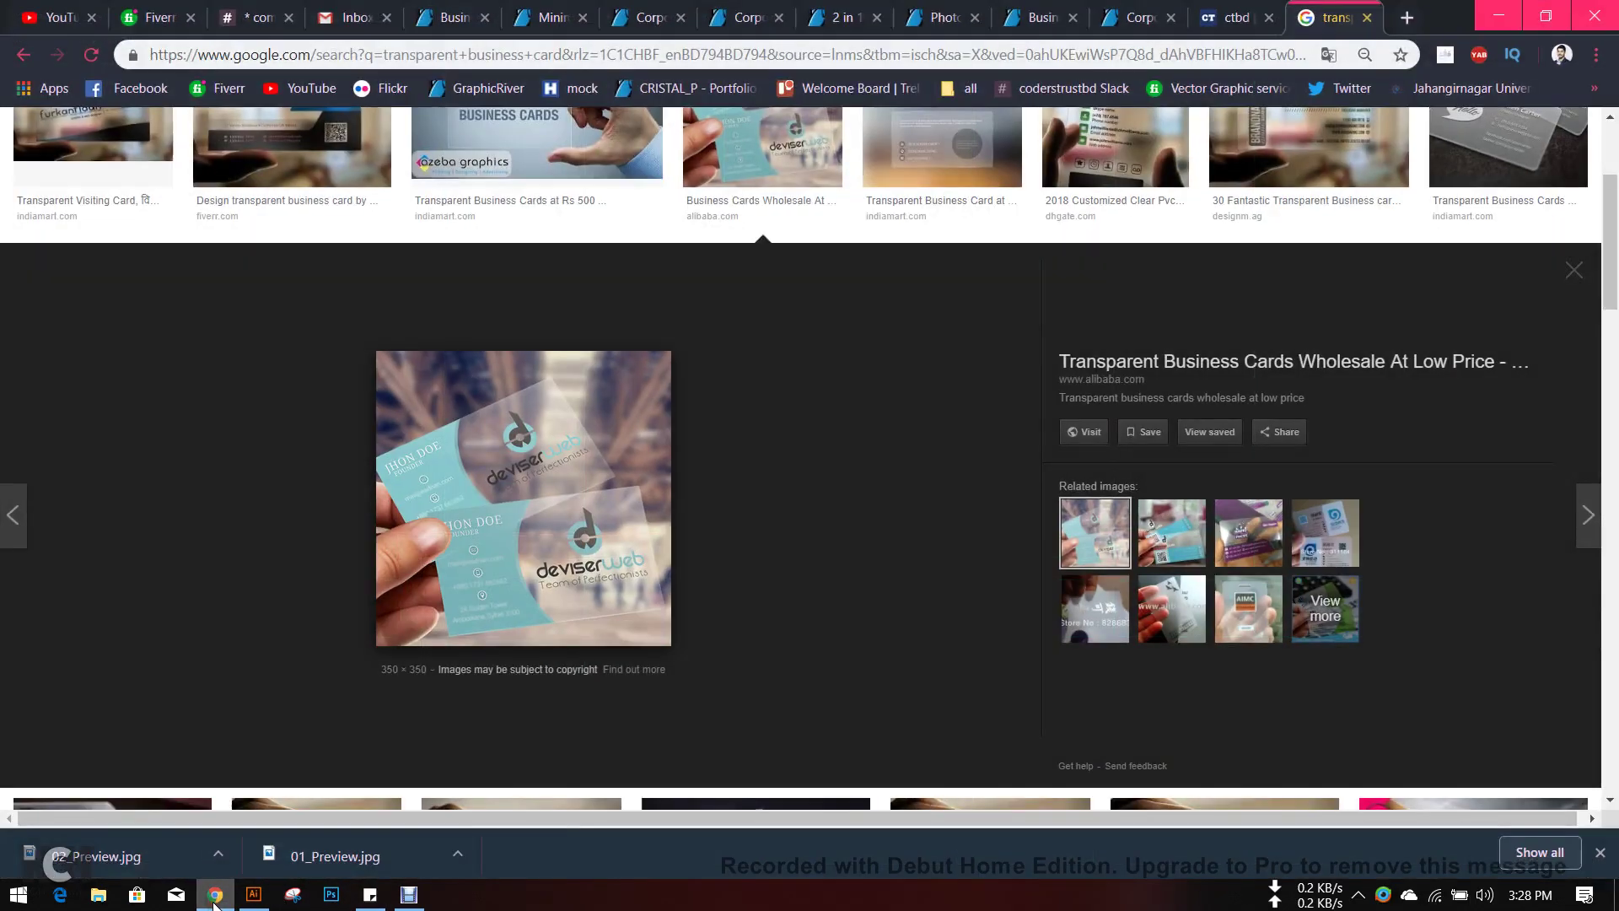
- Check the card artboards in Illustrator, switch back to Chrome and look through the open GraphicRiver business card pages
click(249, 899)
mouse_move(408, 894)
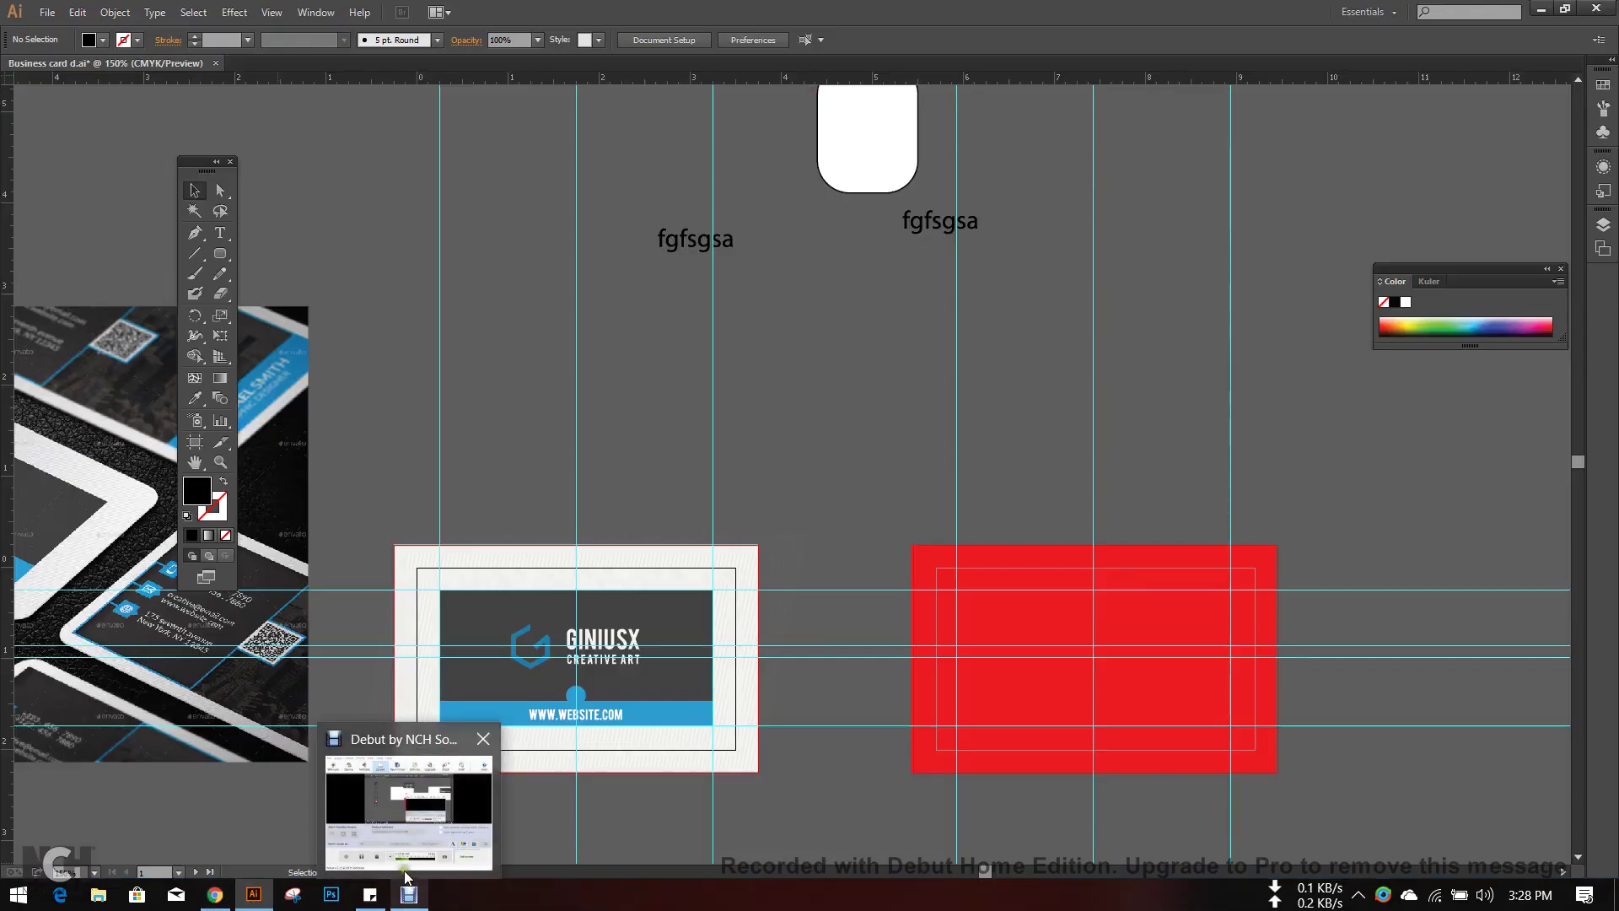
mouse_move(409, 813)
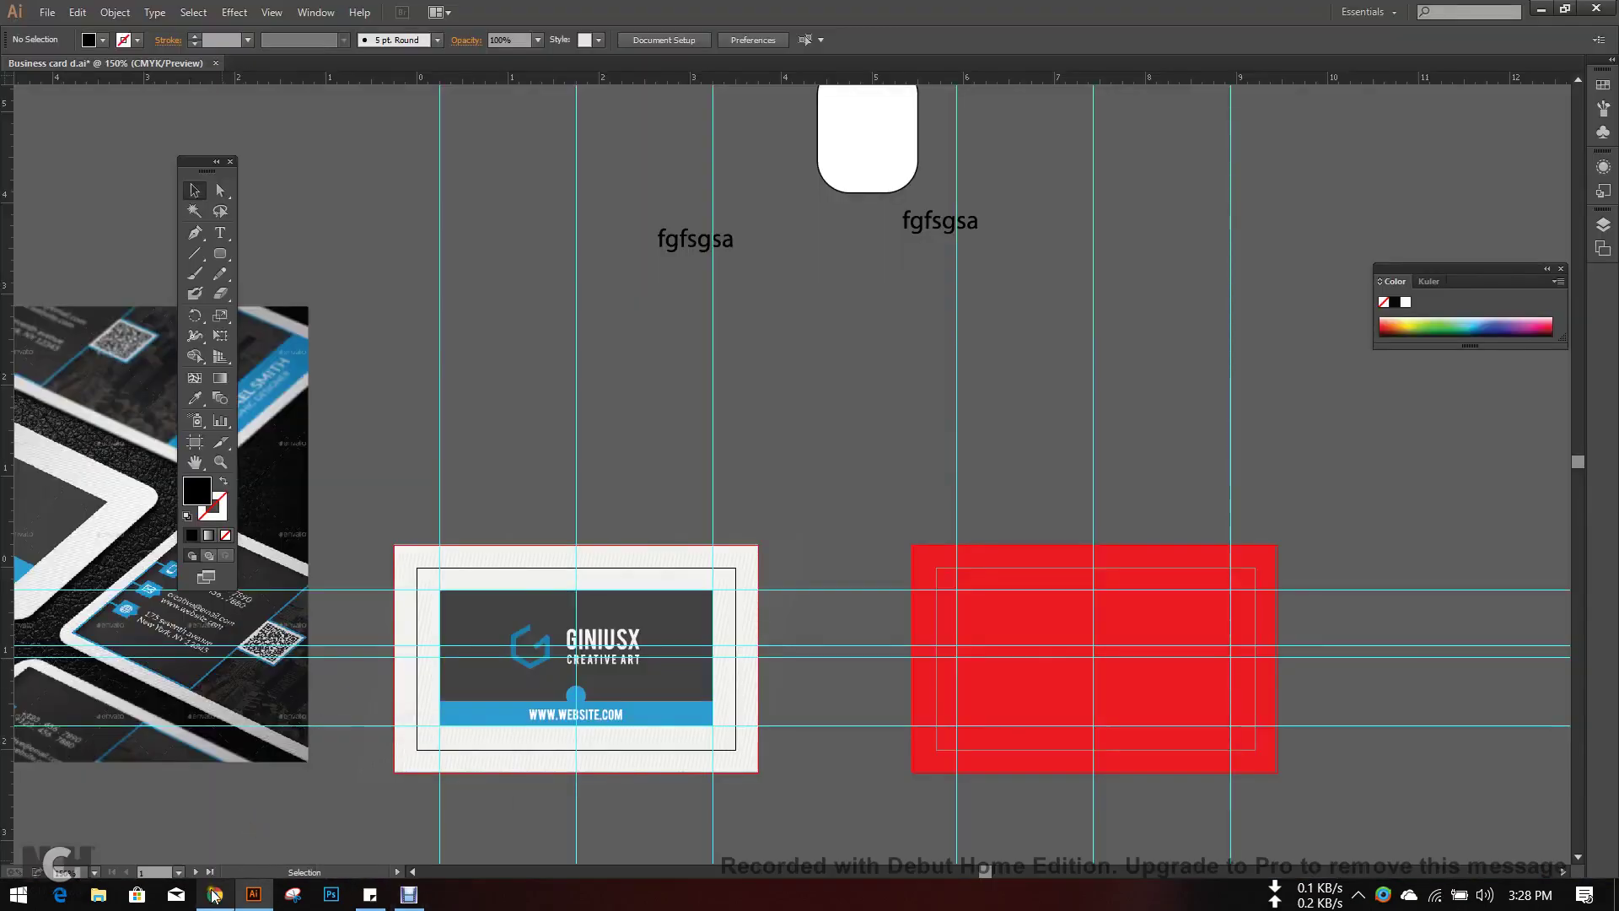
click(215, 894)
click(416, 12)
click(549, 17)
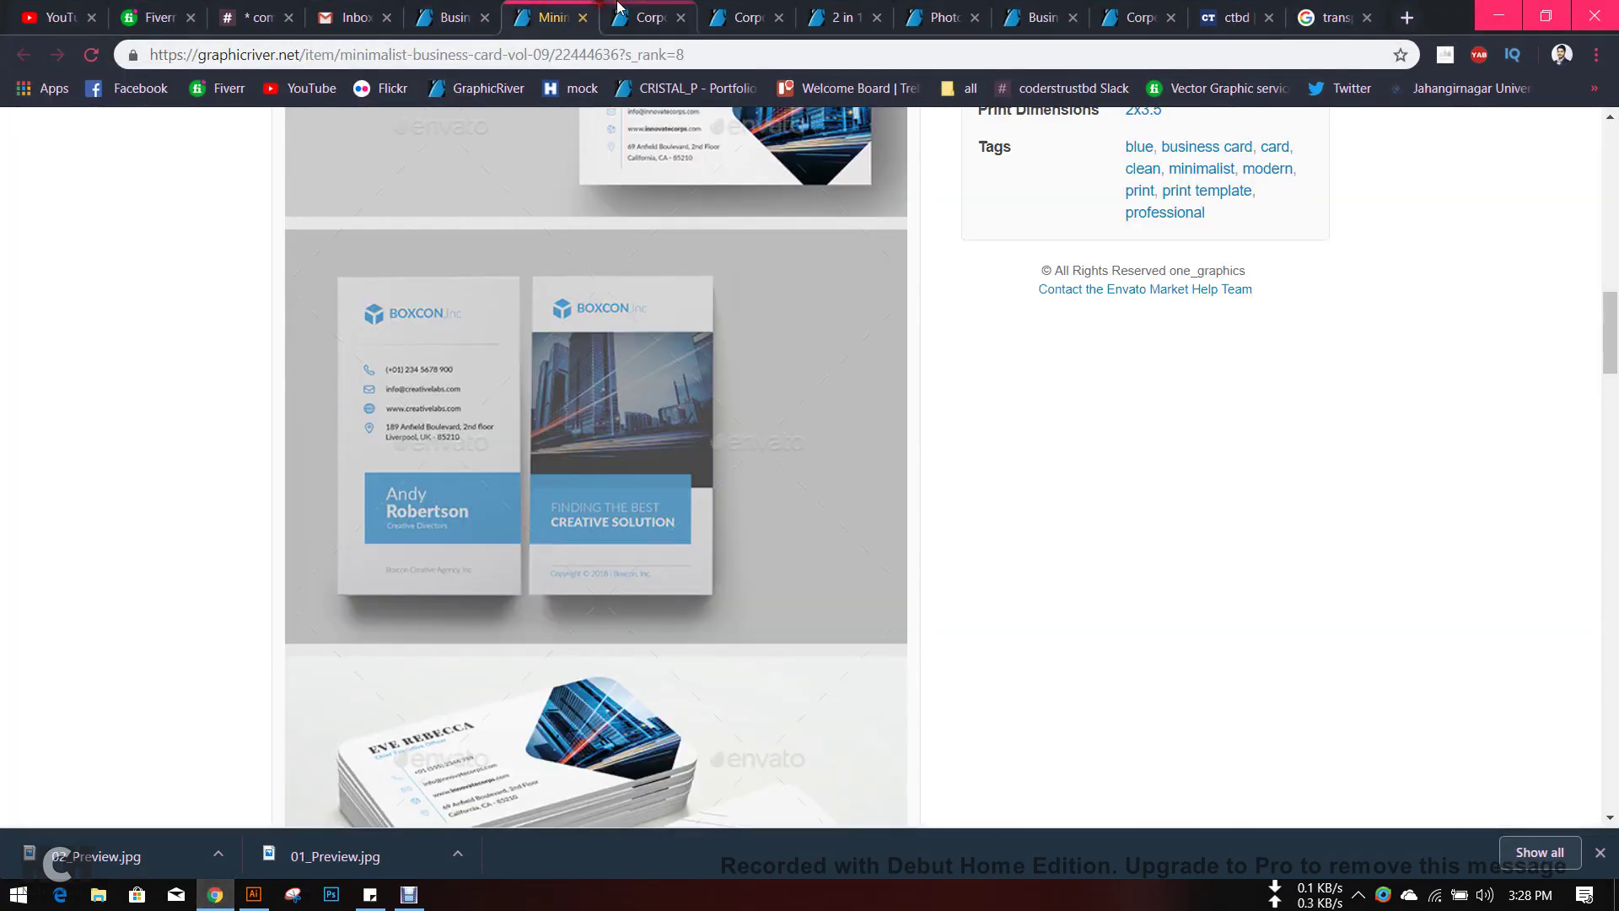
click(647, 16)
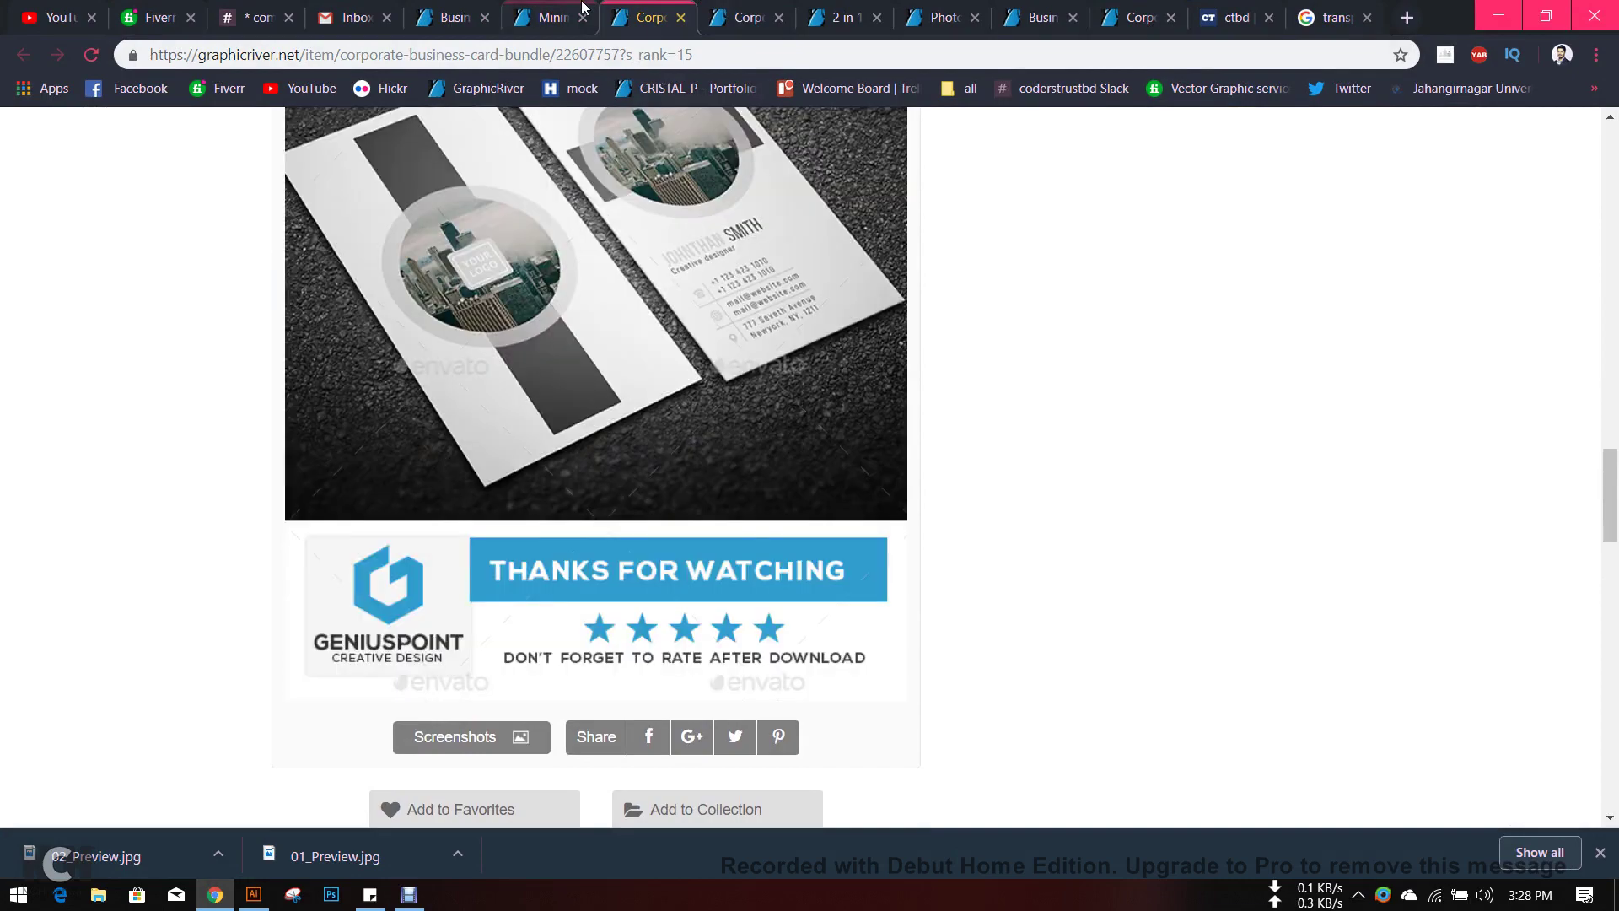
click(569, 9)
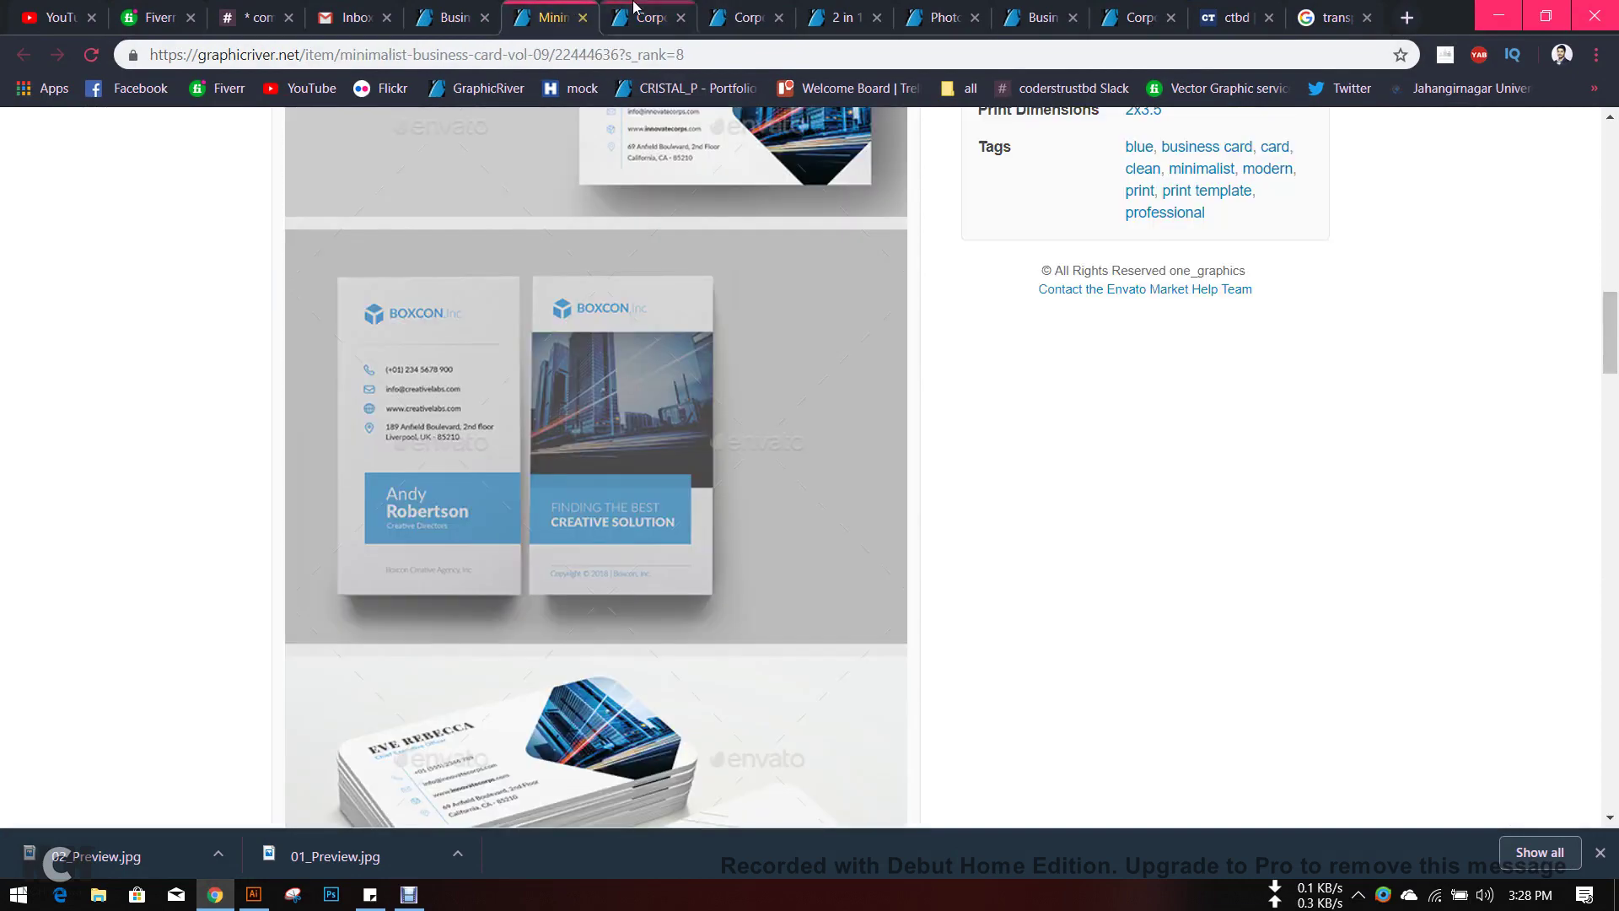
click(648, 17)
- Review the GINIUSX card preview images on the GraphicRiver corporate business card page by GeniusPoint
click(746, 17)
scroll(892, 413, up, 5)
scroll(893, 413, up, 5)
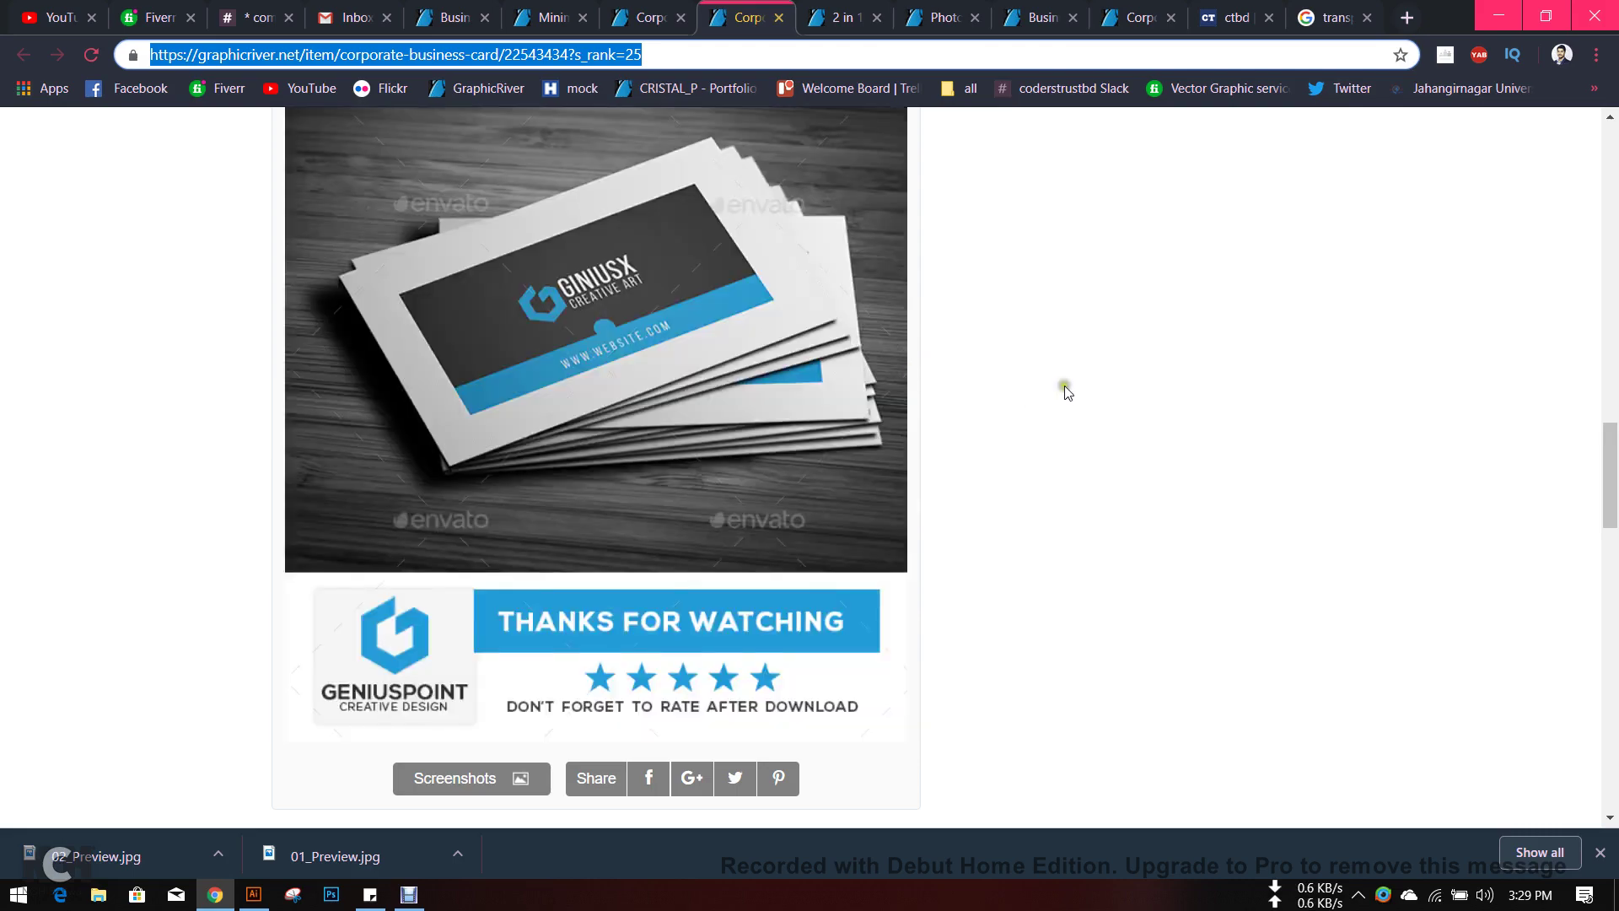
scroll(1062, 386, up, 6)
scroll(180, 139, up, 5)
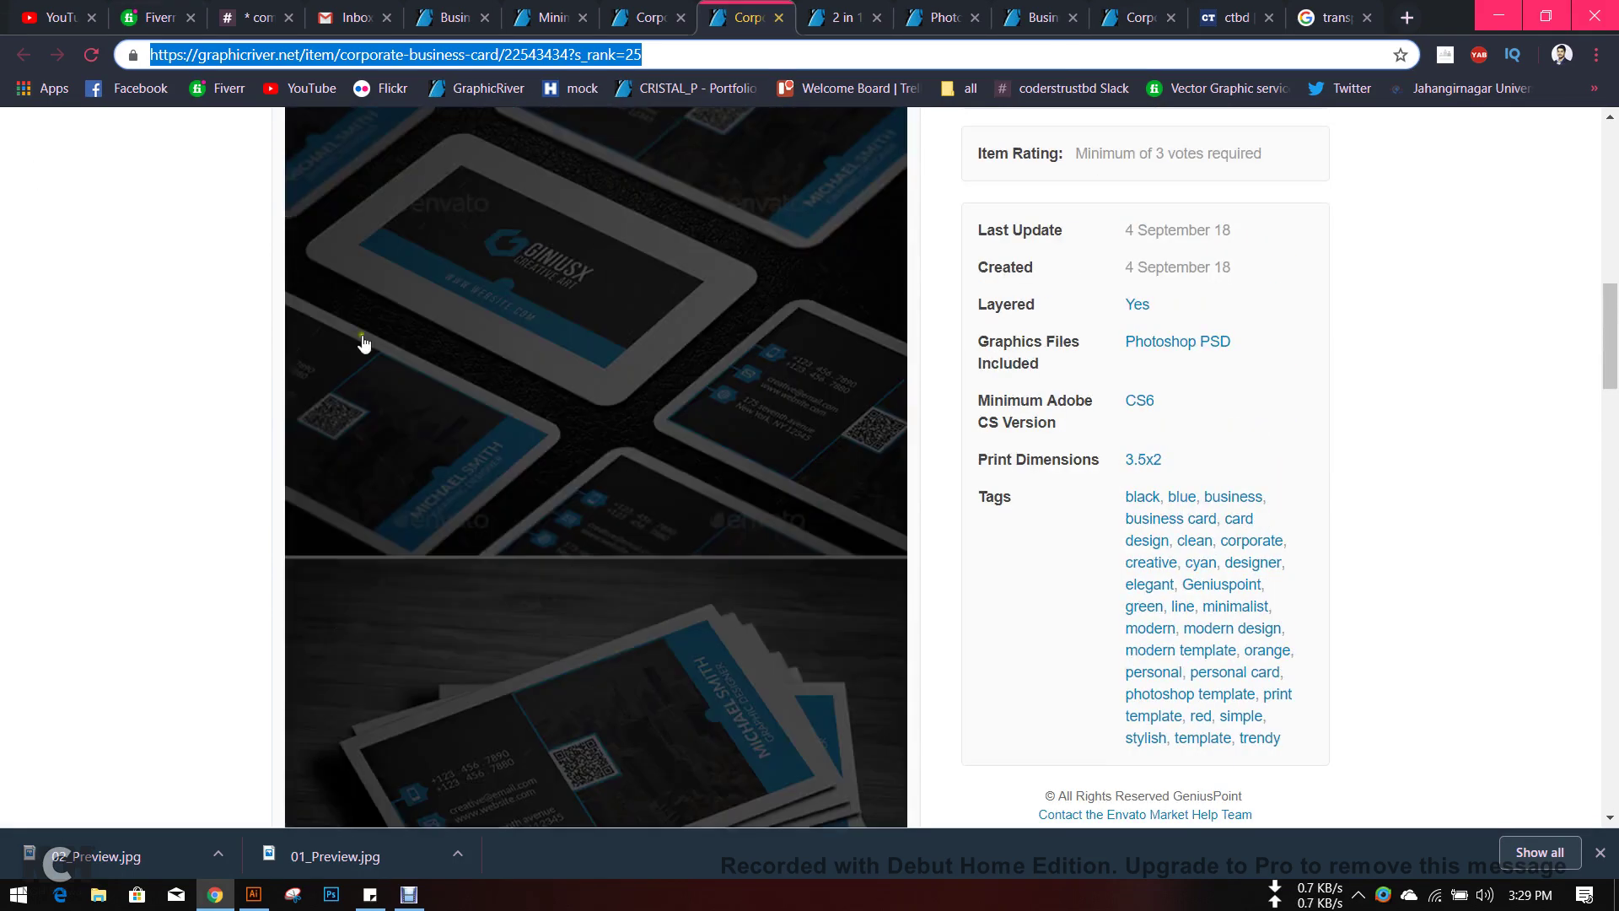
scroll(574, 375, down, 2)
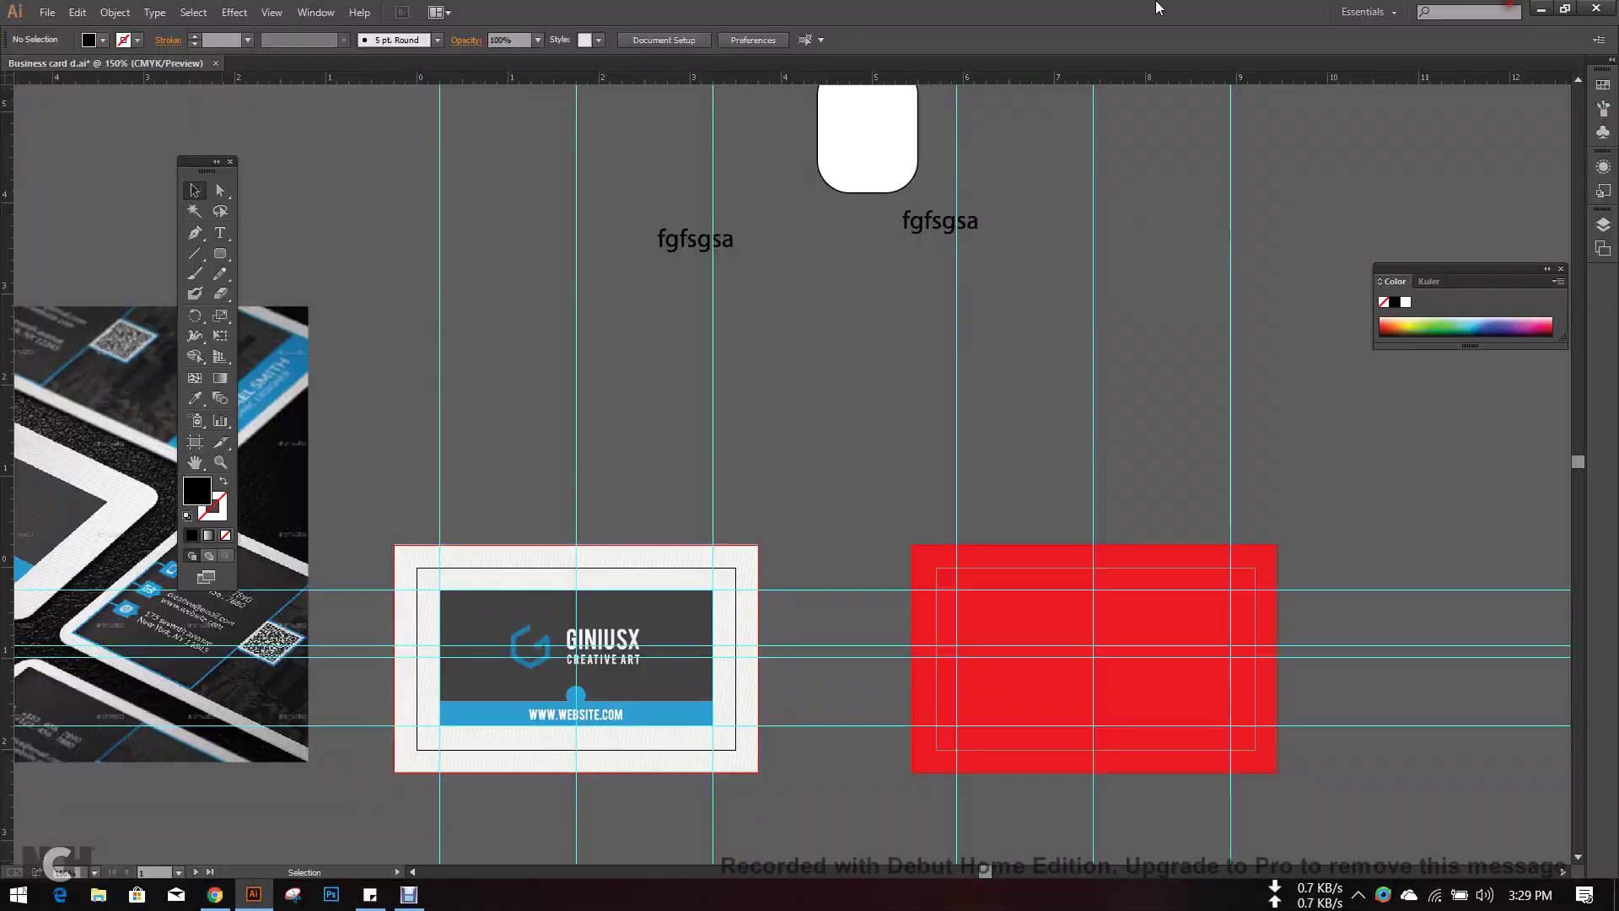
- Minimize Chrome and Illustrator to reach the desktop and refresh its icons
click(1499, 15)
click(1542, 10)
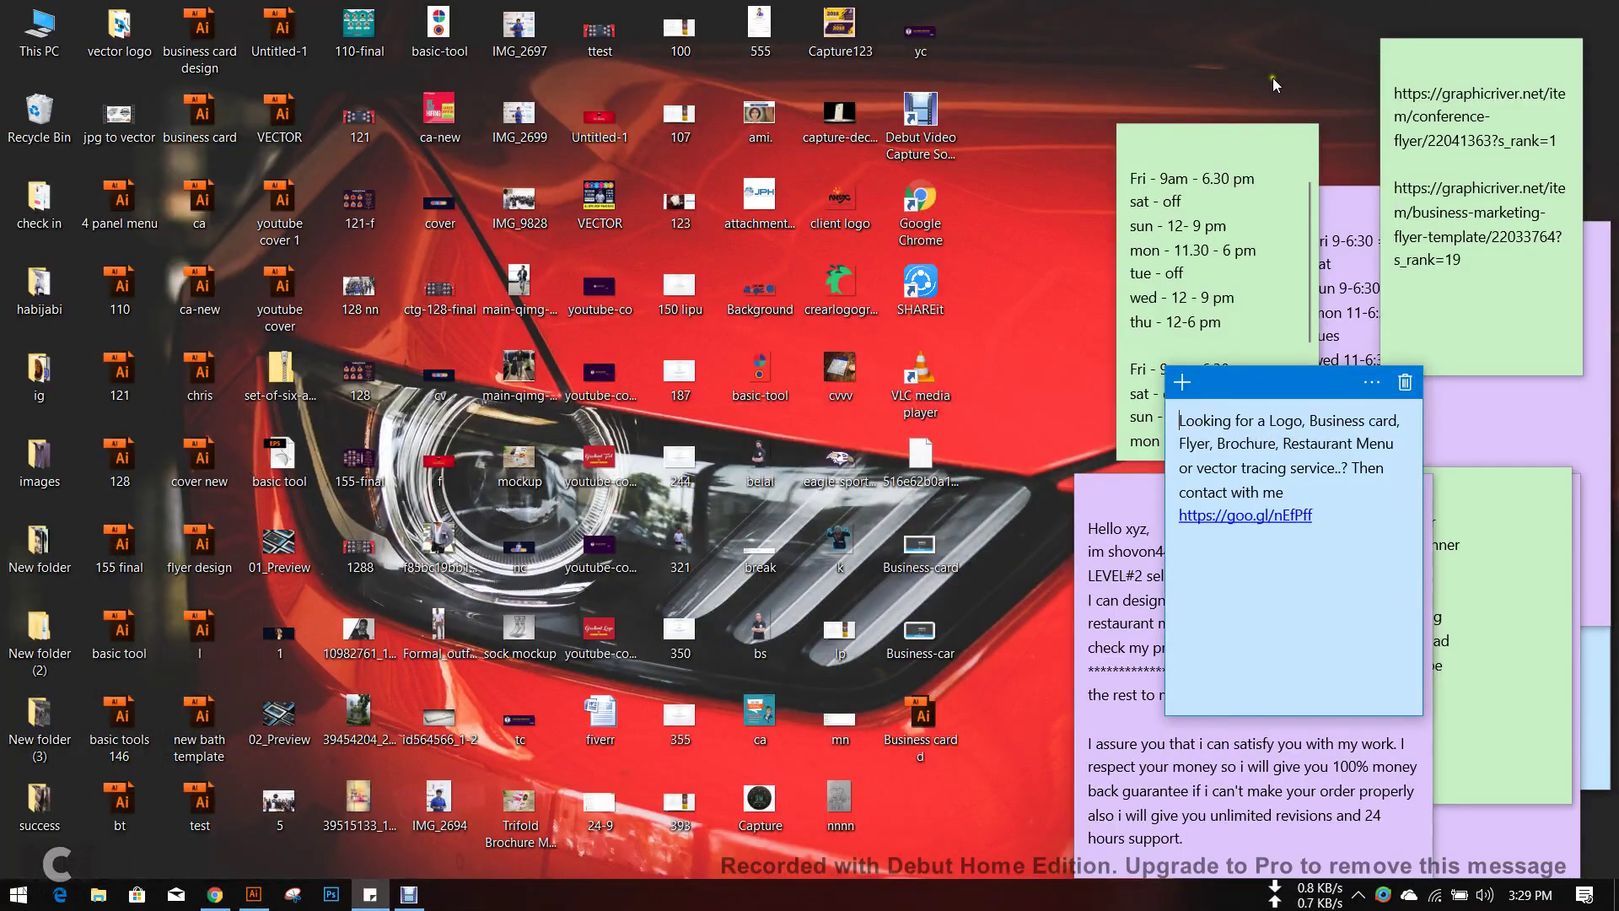
right_click(1033, 60)
click(1095, 124)
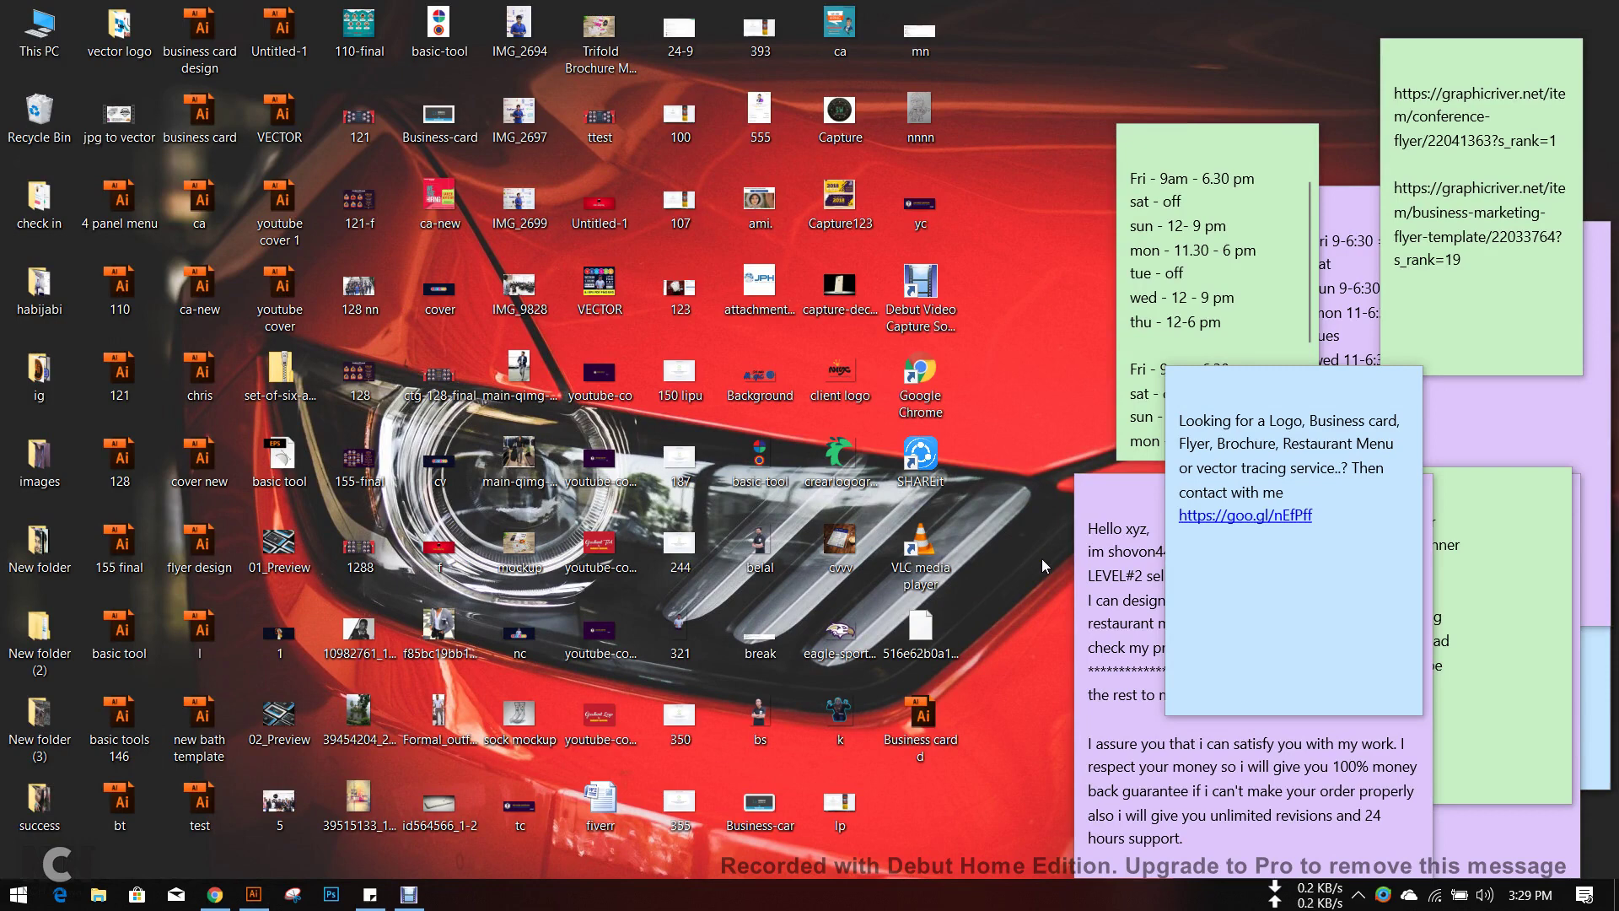
right_click(997, 117)
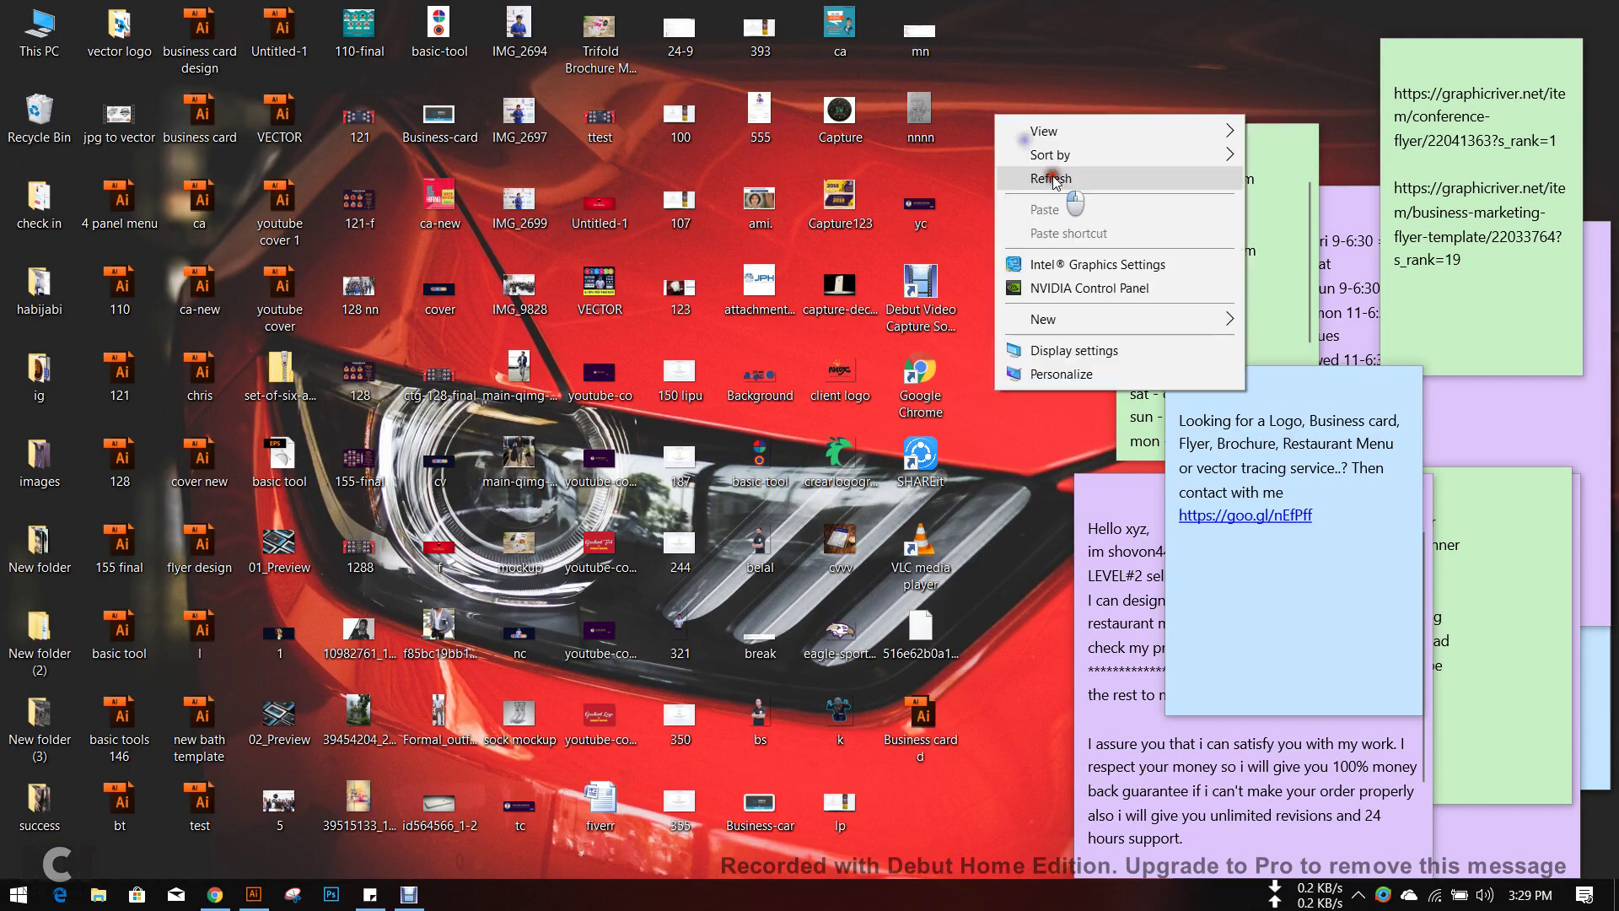
click(1051, 179)
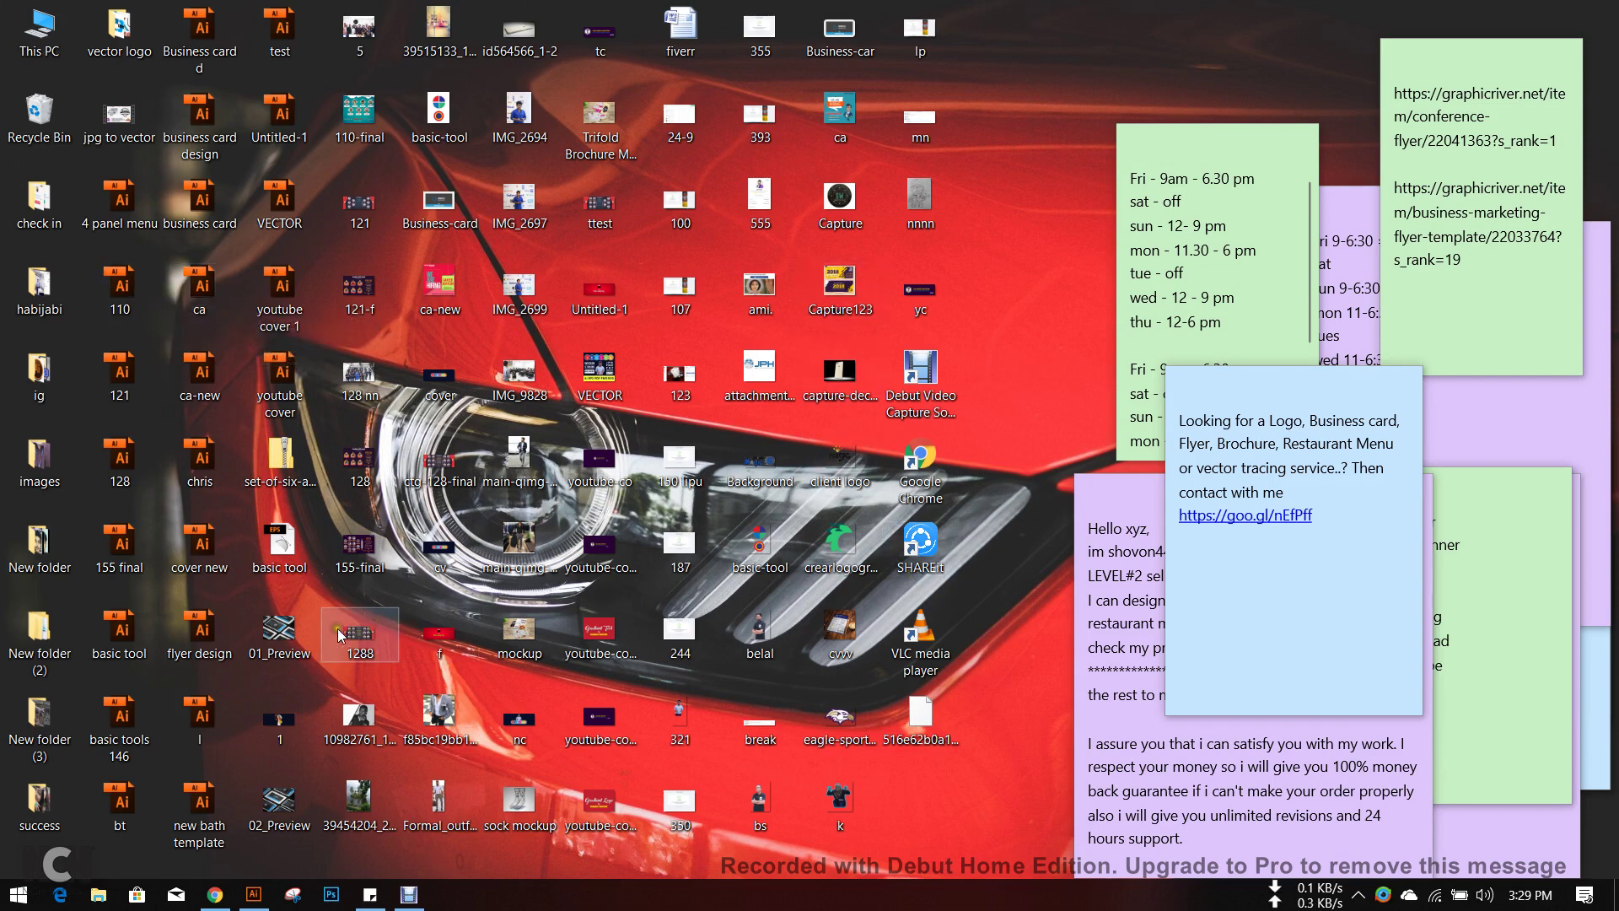
- Open the 01_Preview image from the desktop and examine the back of the card around its QR code up close
double_click(280, 629)
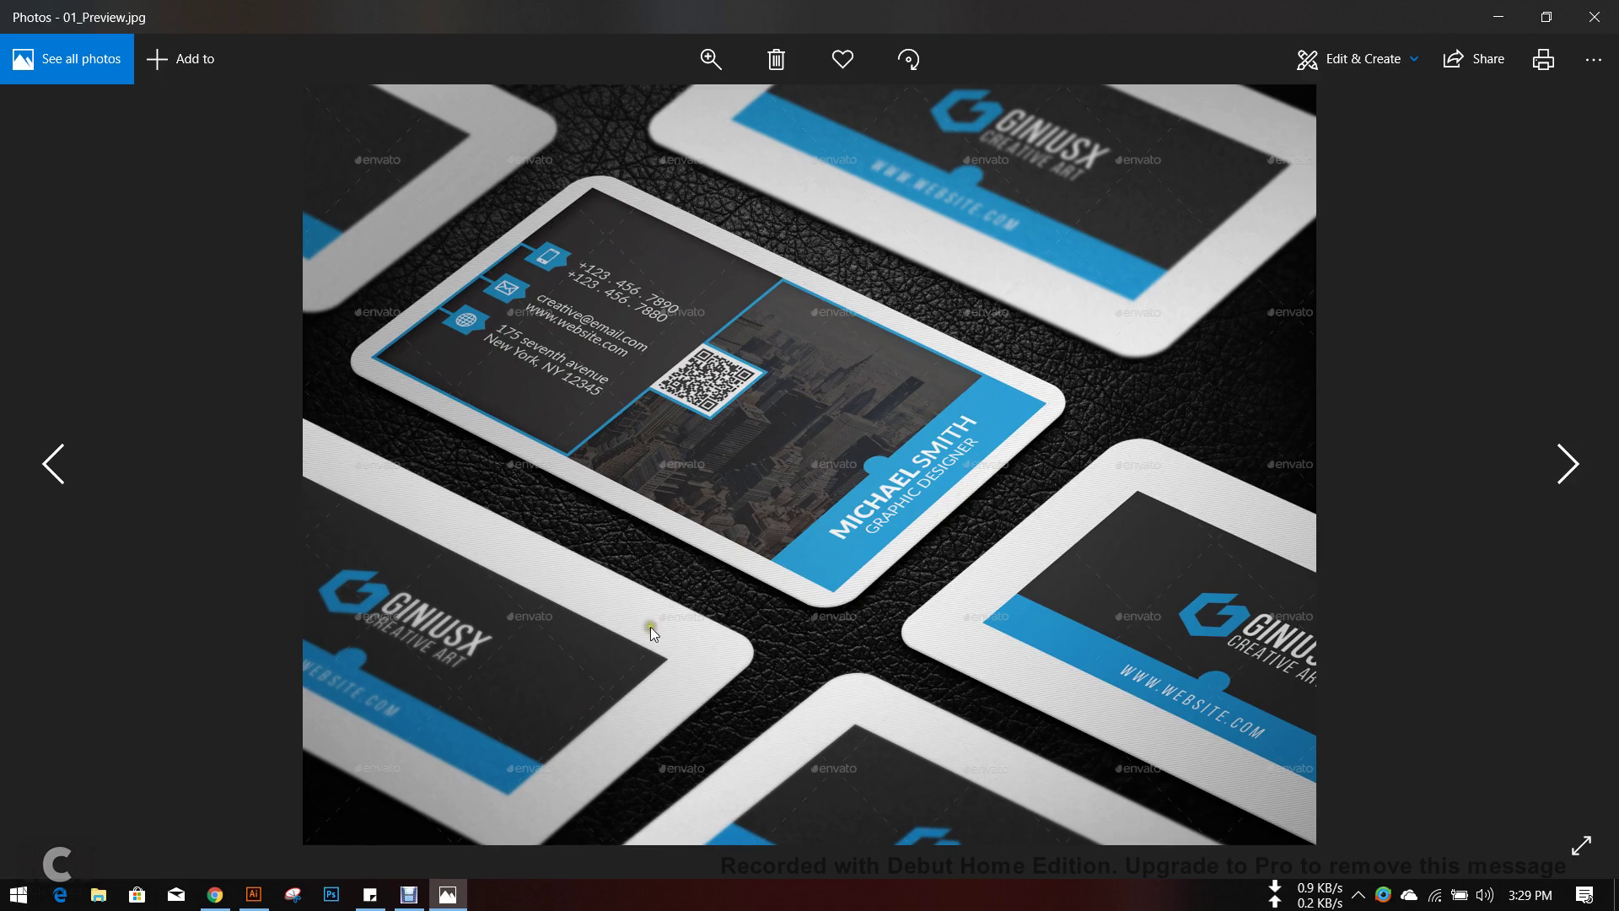
scroll(690, 377, up, 2)
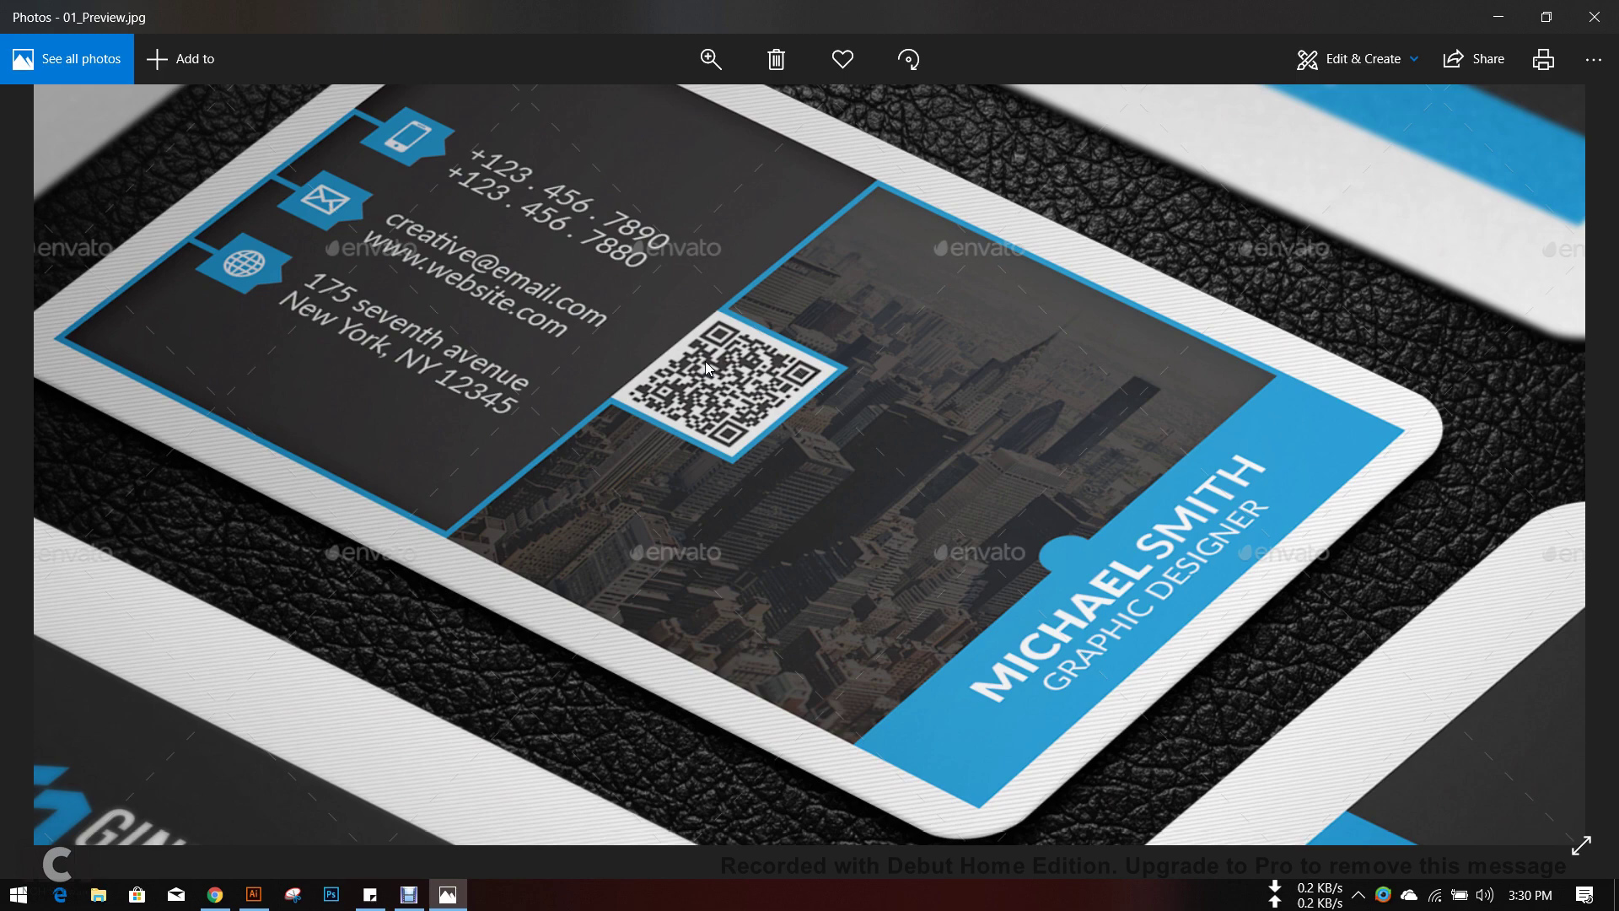
double_click(675, 483)
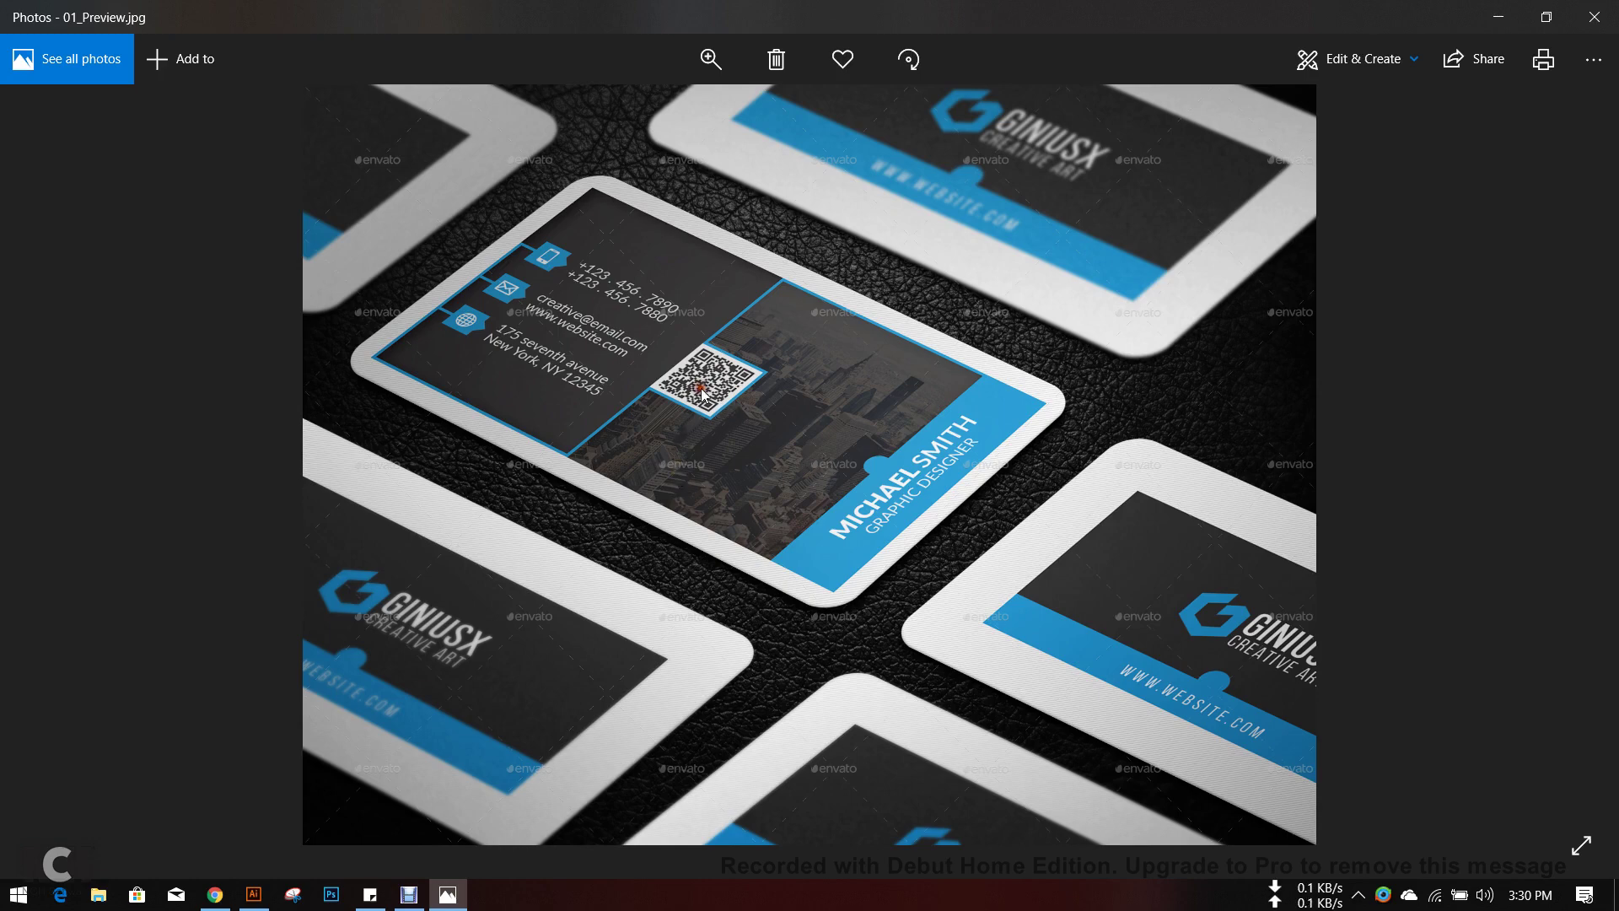
scroll(701, 388, up, 2)
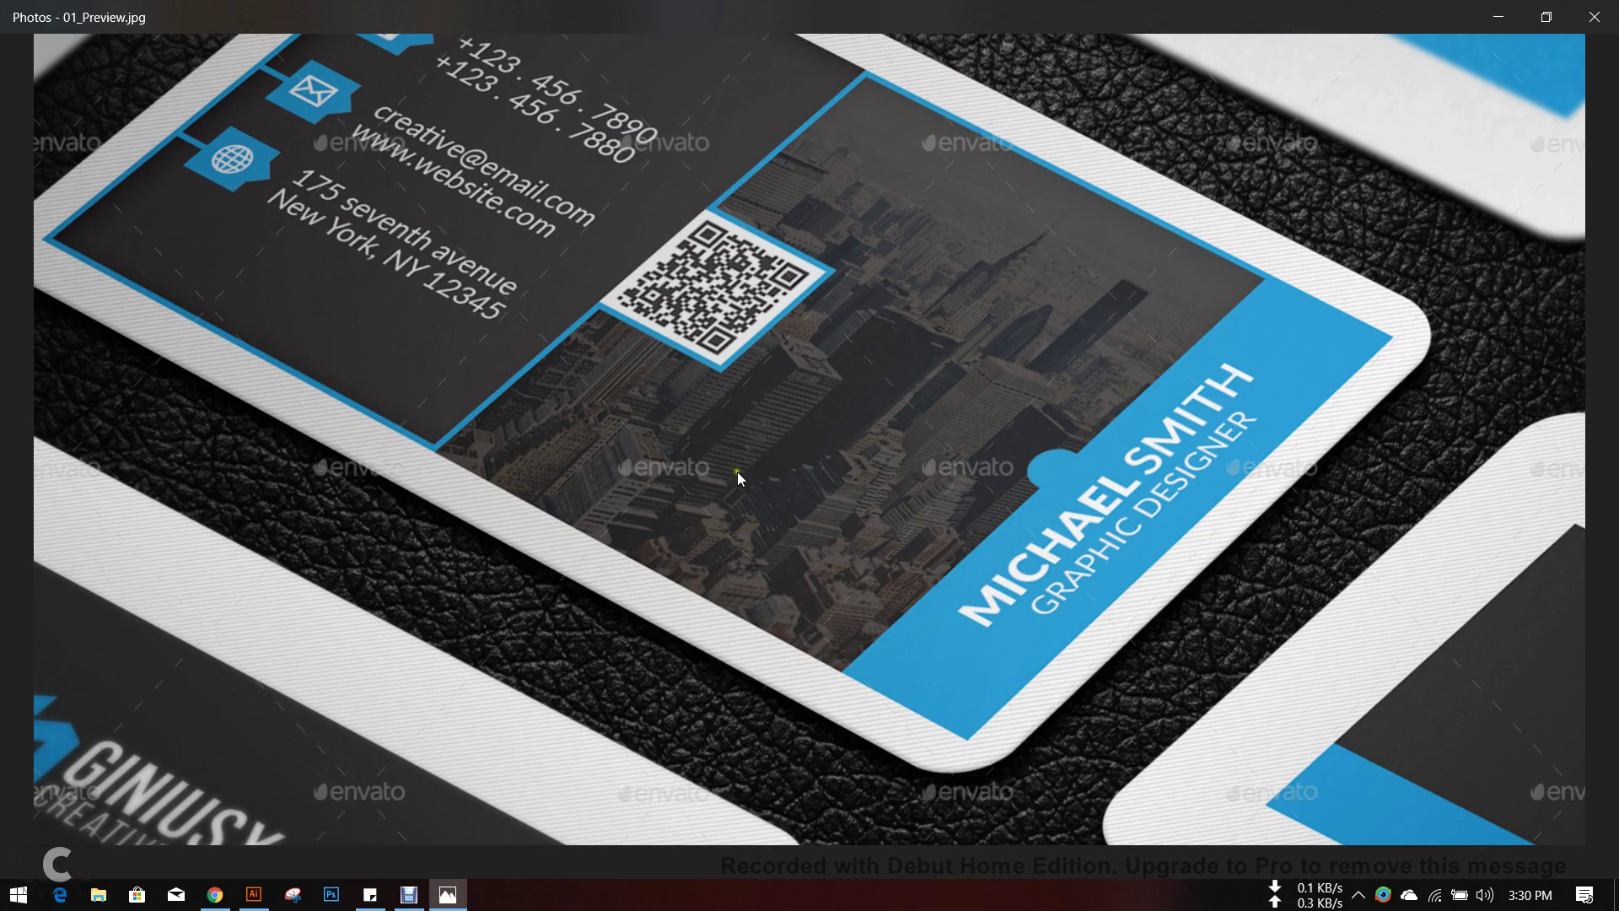
- Switch to Chrome, search Google for "qr code" in a new tab and show the image results
click(215, 894)
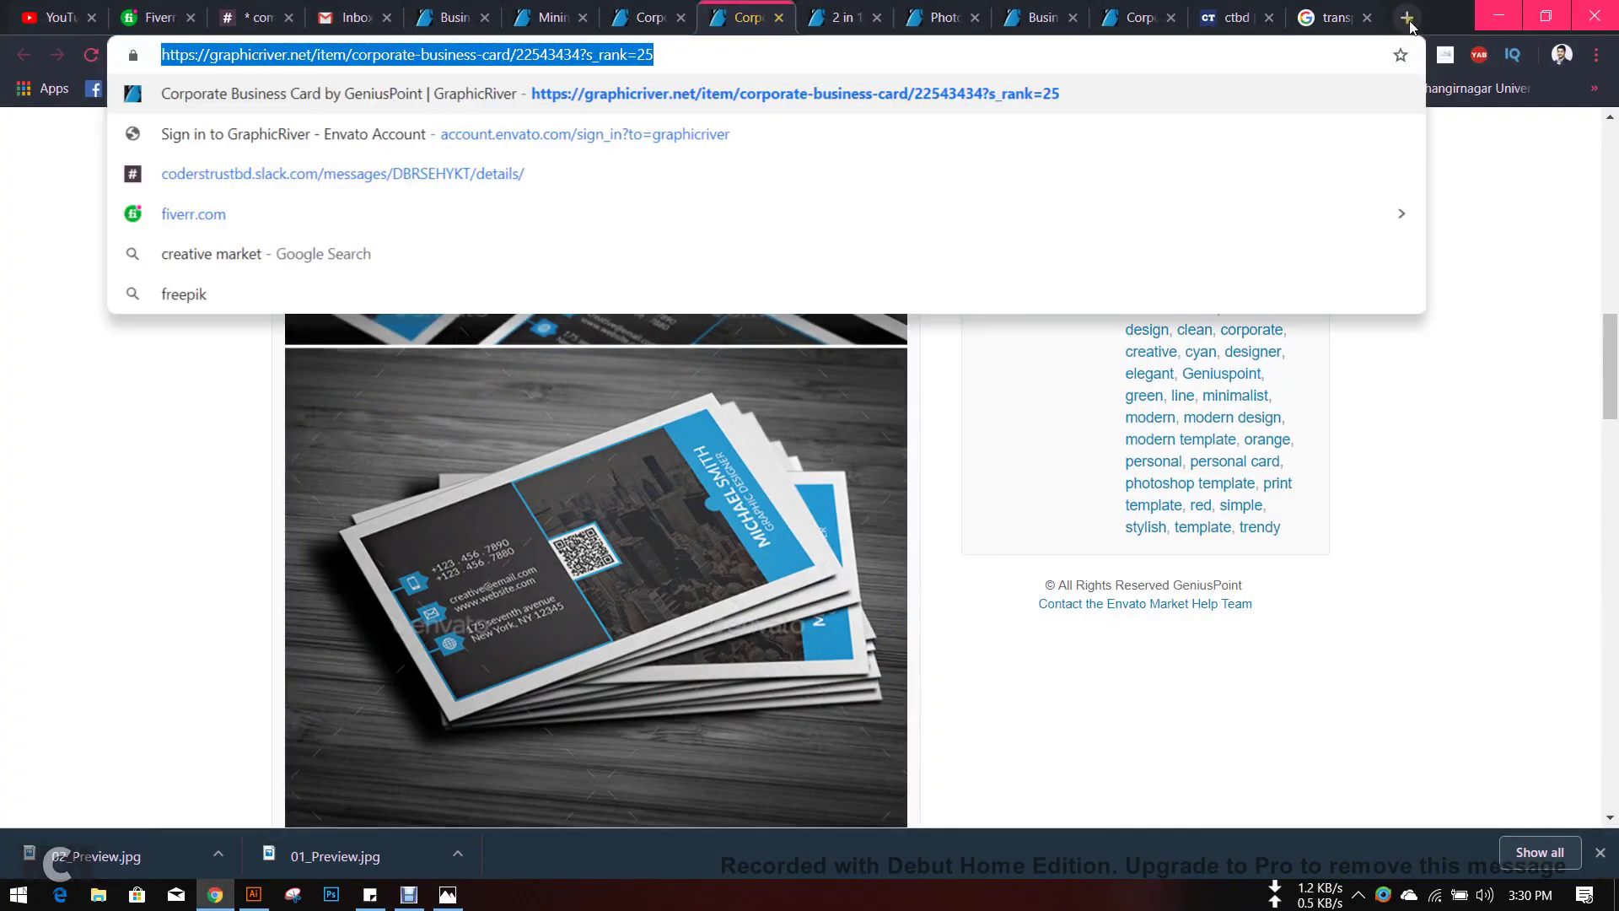
click(1407, 17)
text(qr code)
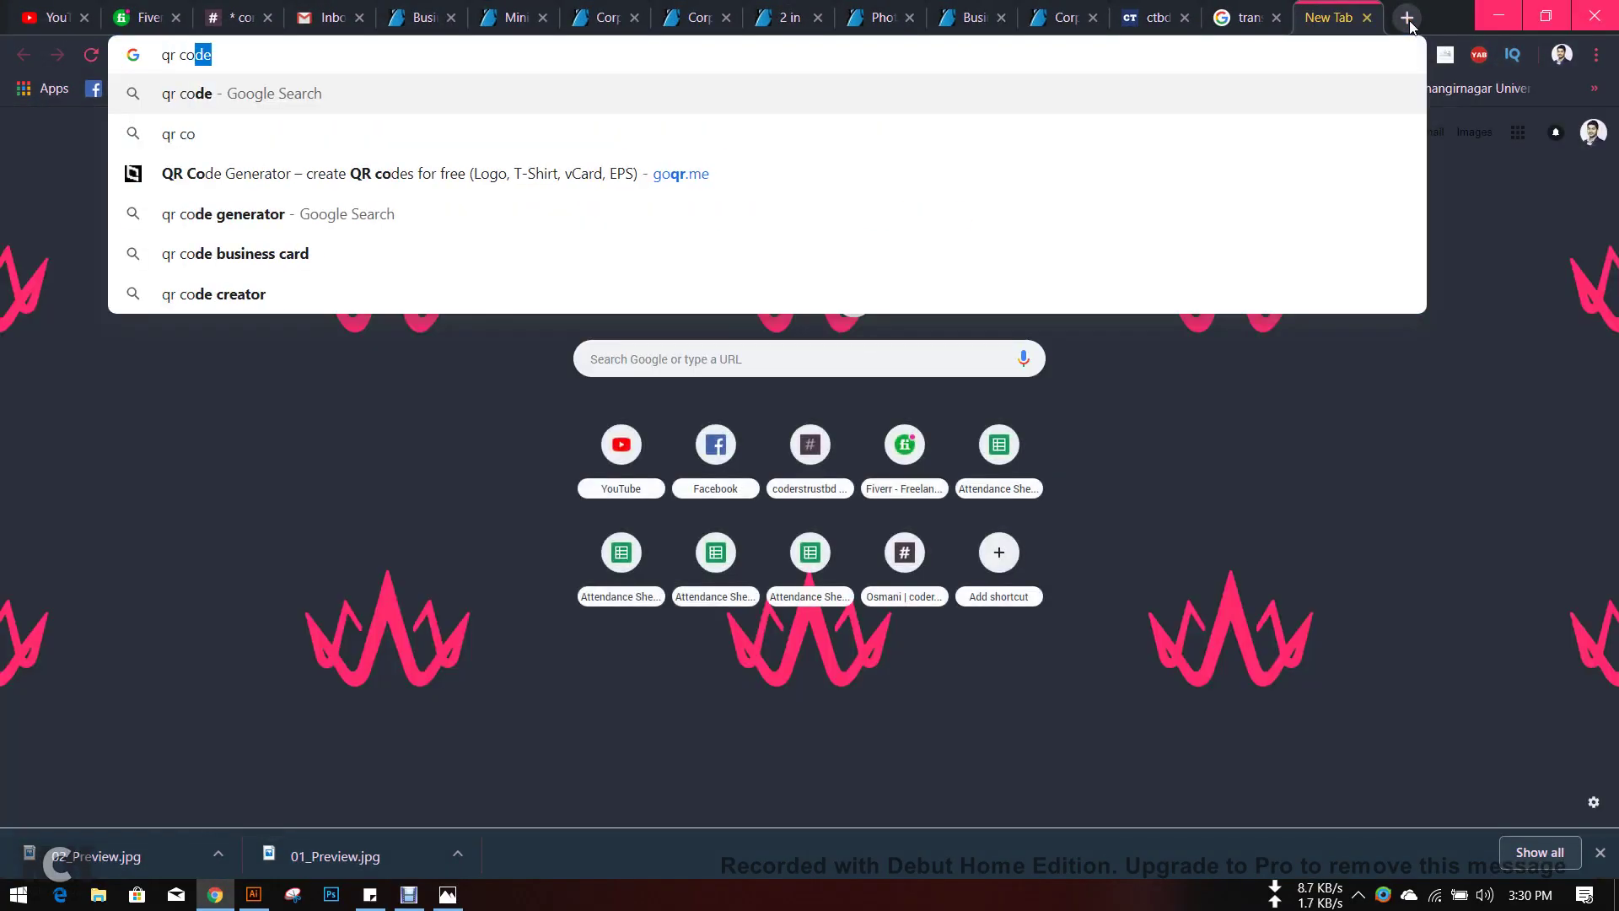
key(Return)
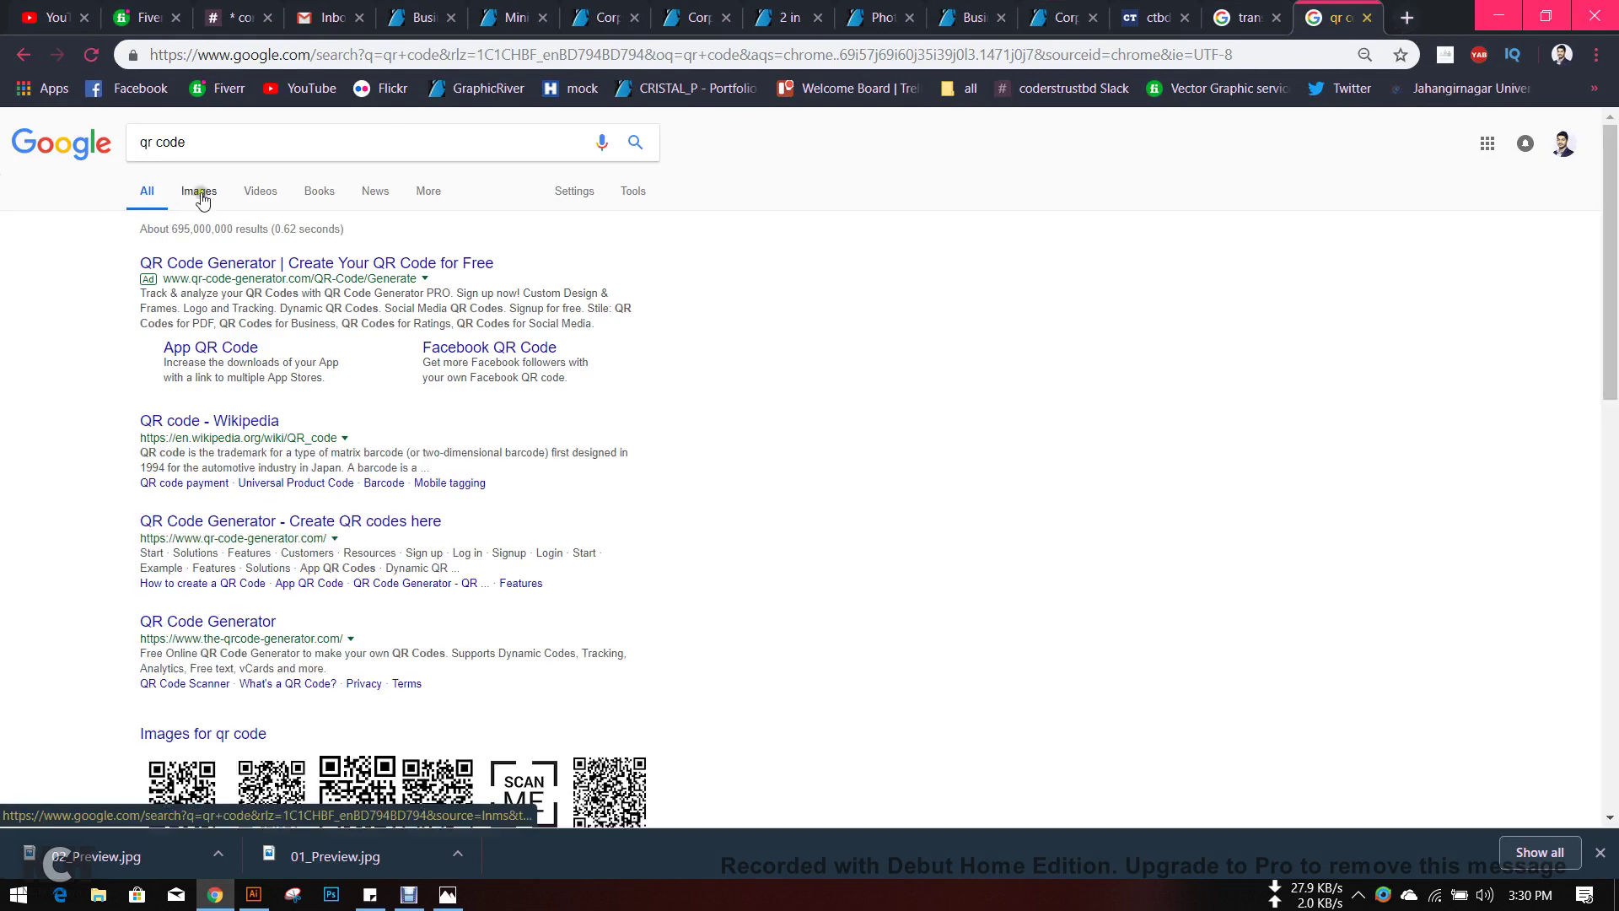
click(199, 194)
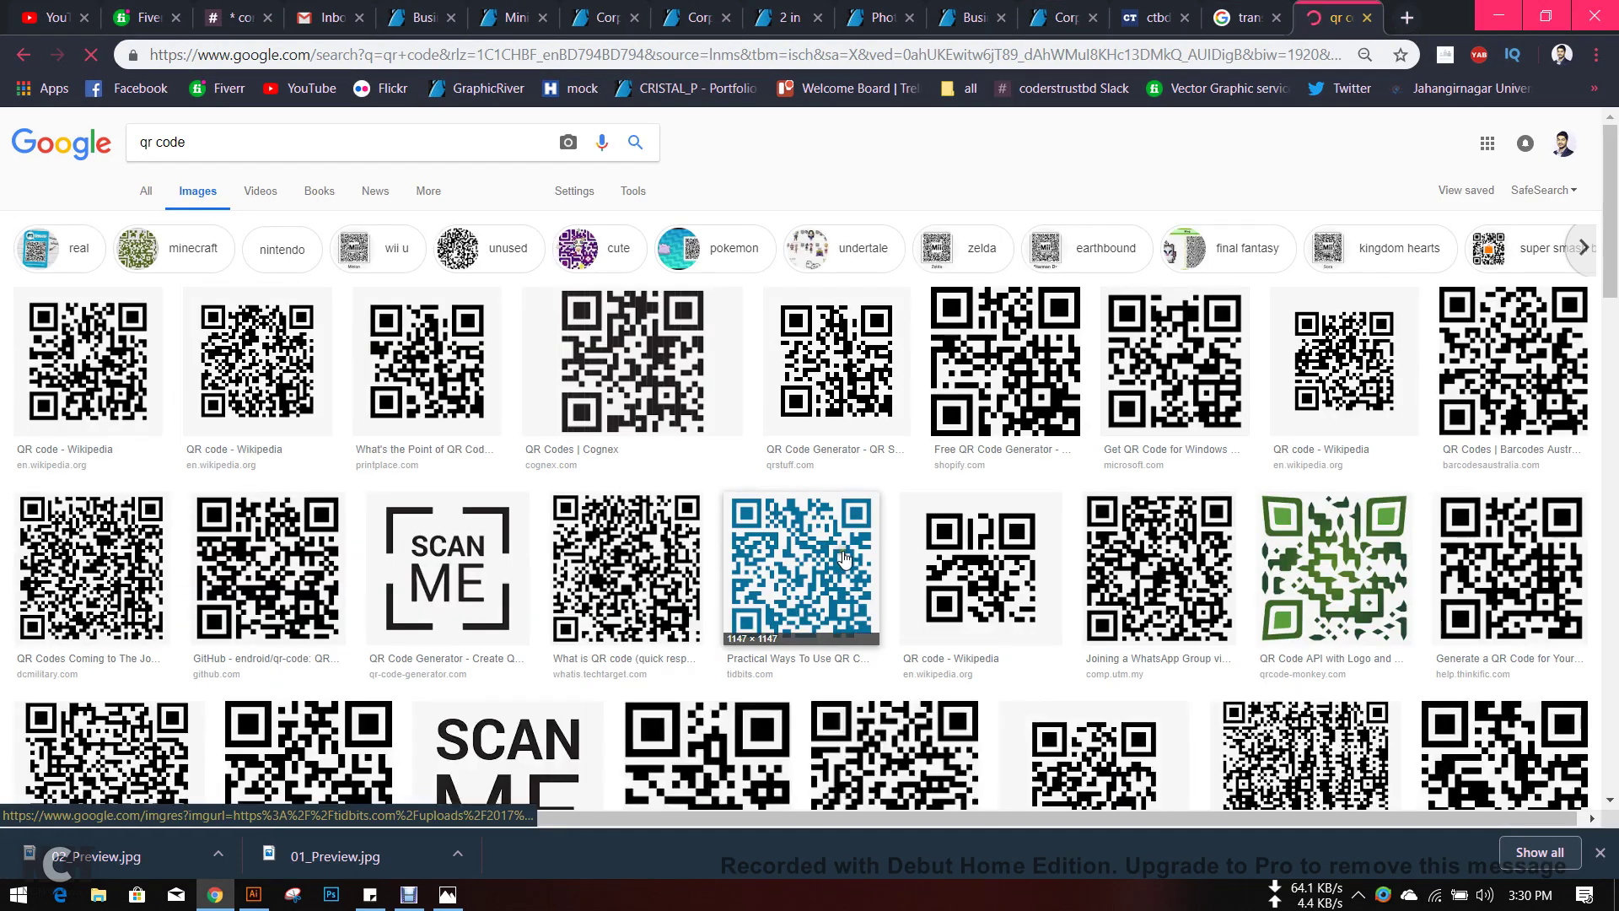
- Change the image search to "bar code" to compare barcodes with QR codes
click(156, 145)
key(BackSpace)
key(BackSpace)
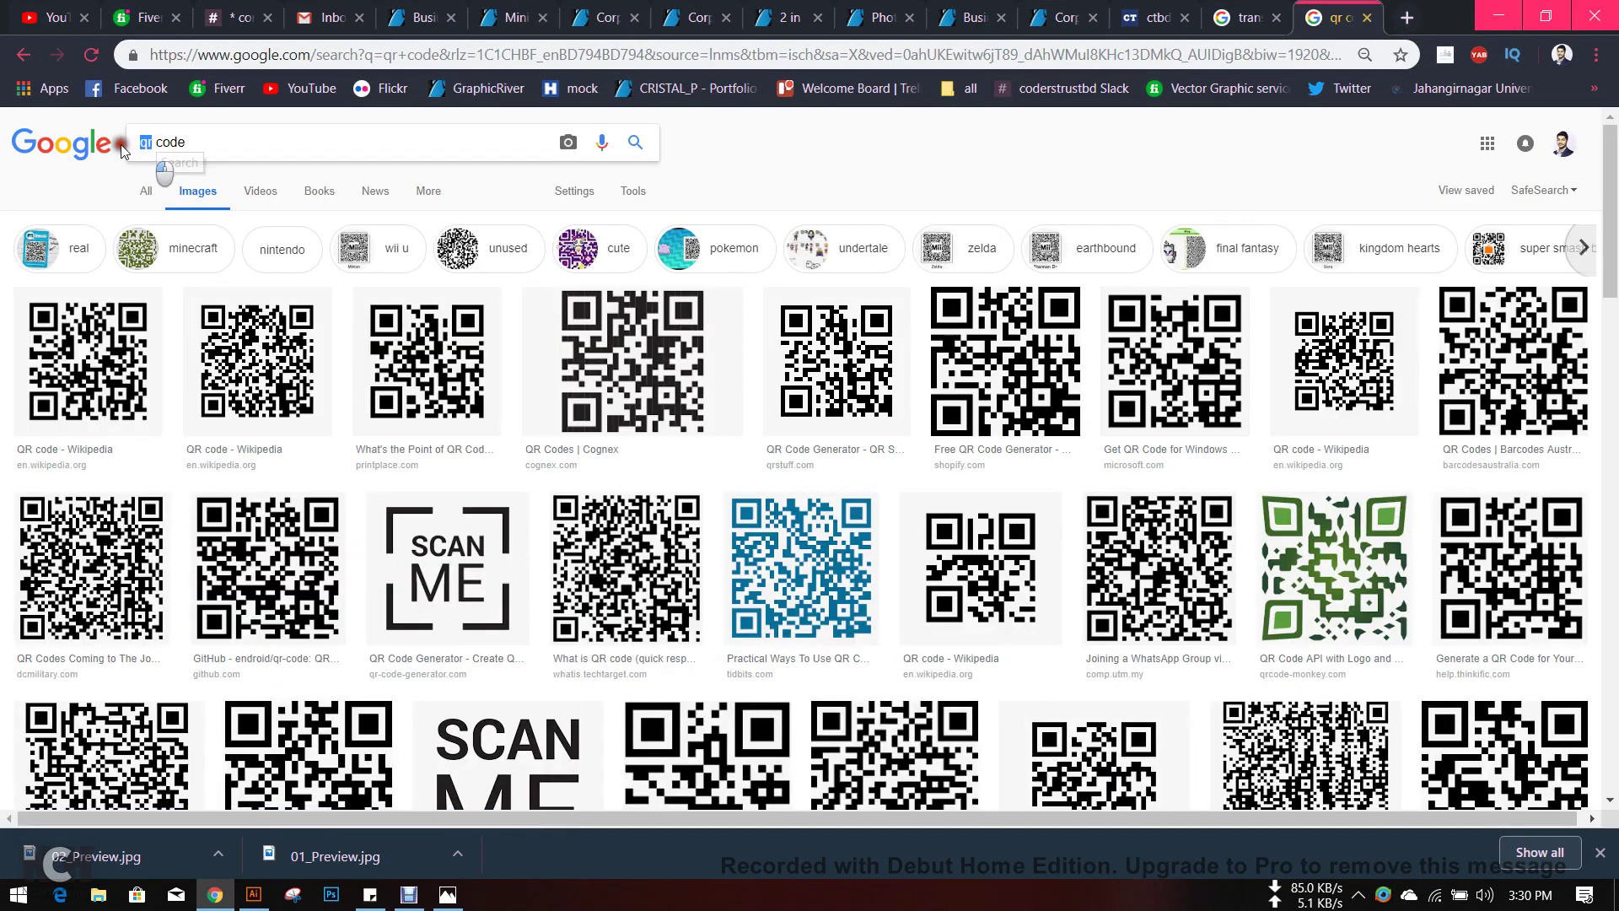
text(bar)
key(Return)
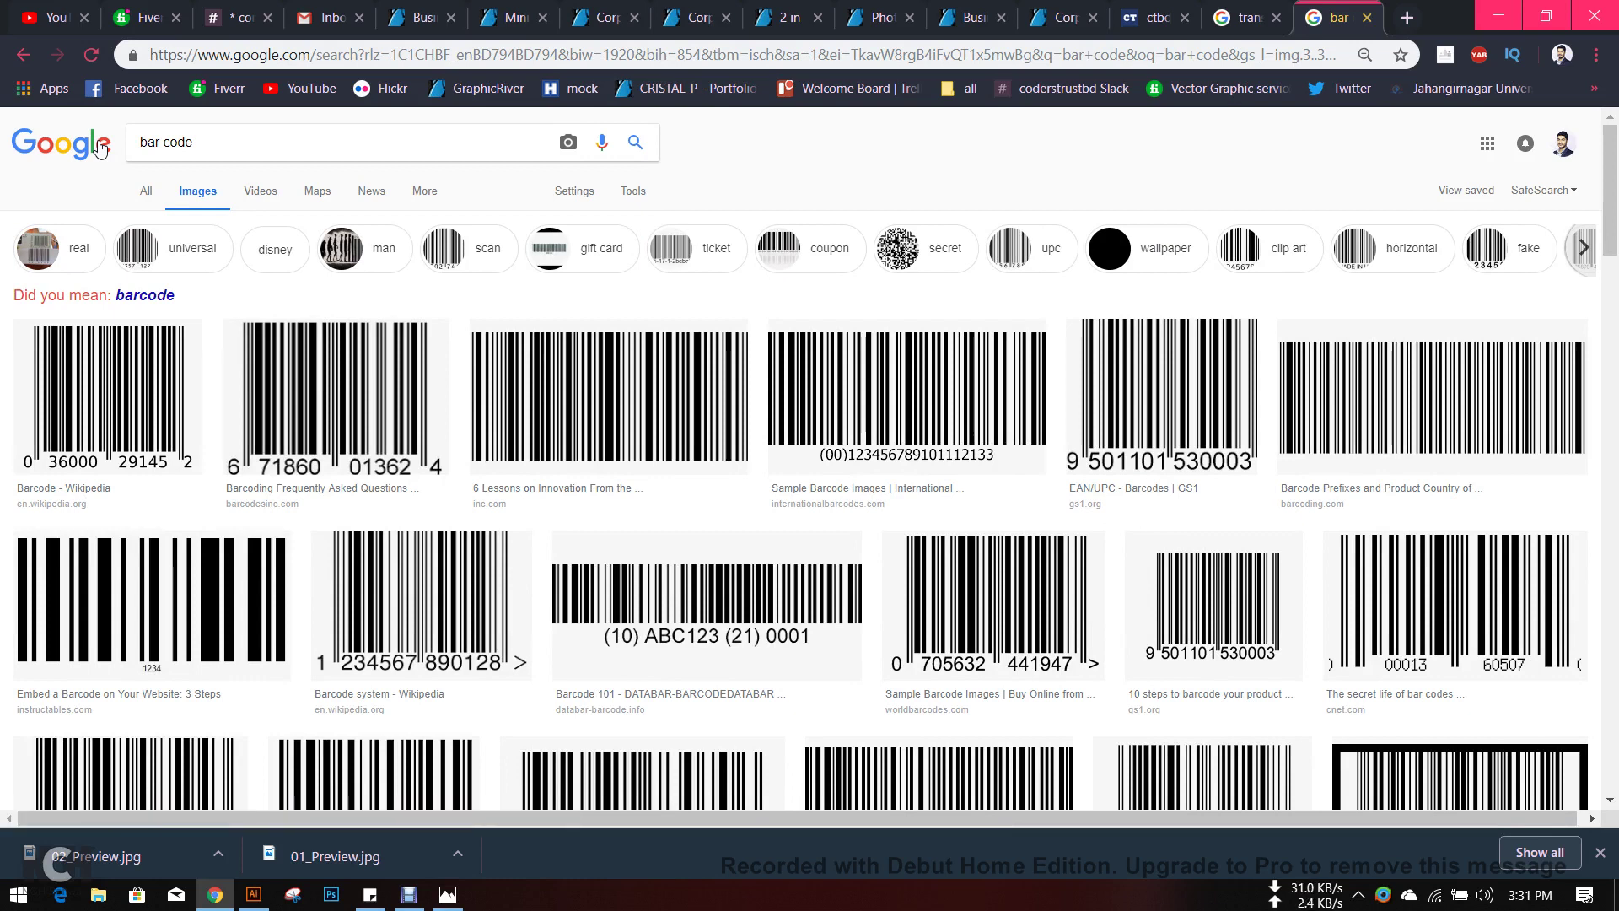
- Search the web for "qr code generator" and open the goqr.me generator site
click(146, 192)
triple_click(202, 143)
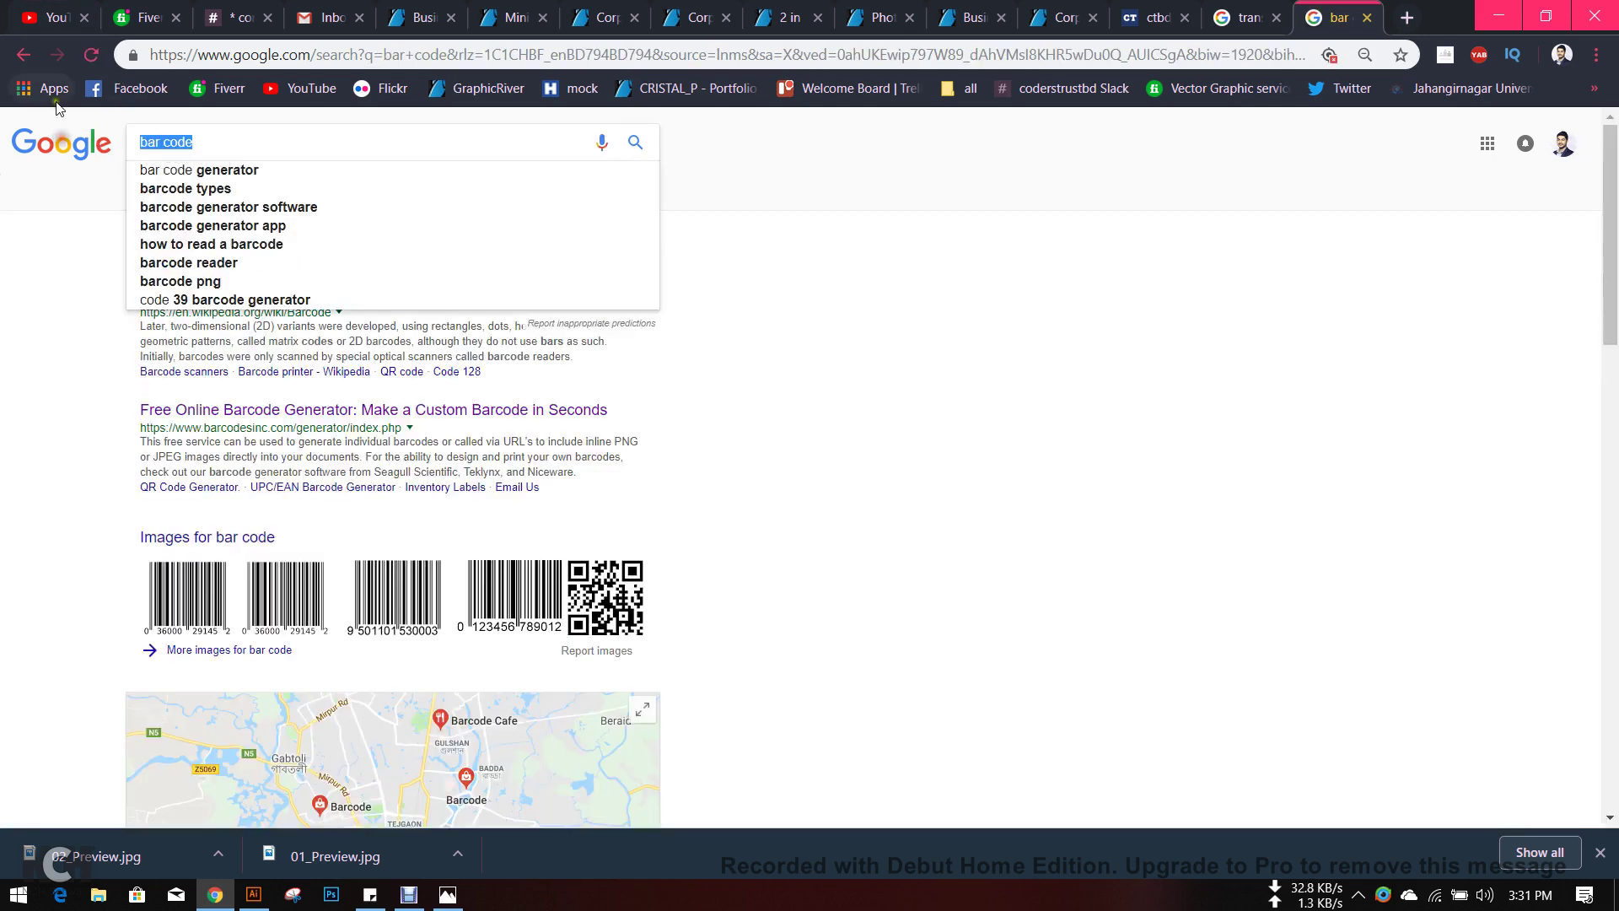
text(qr cod)
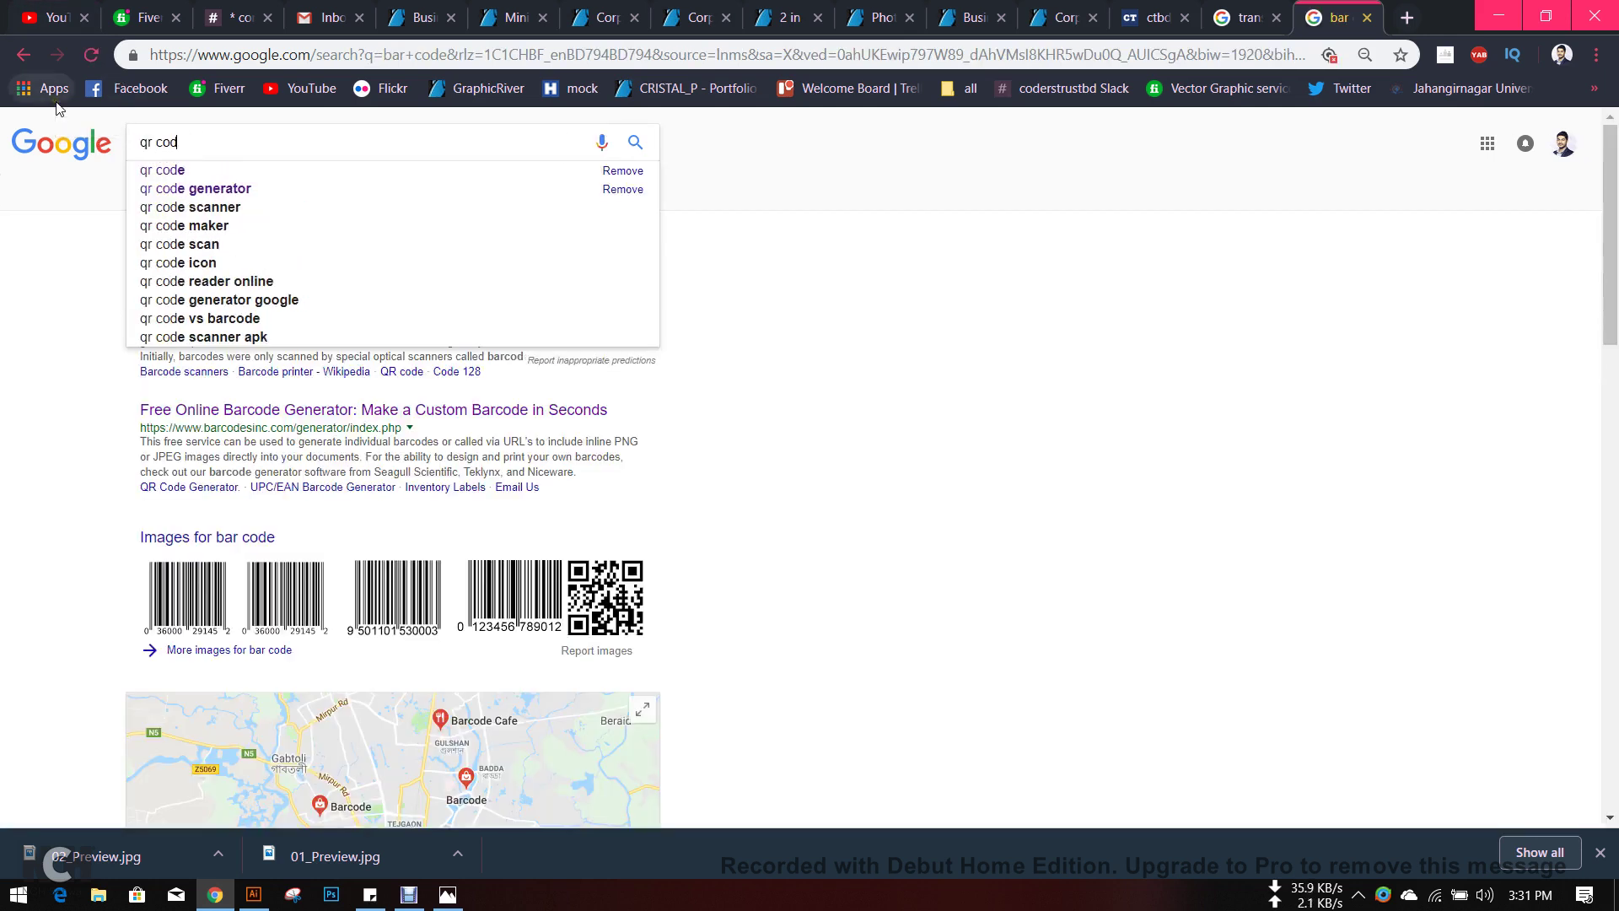
text(e generator)
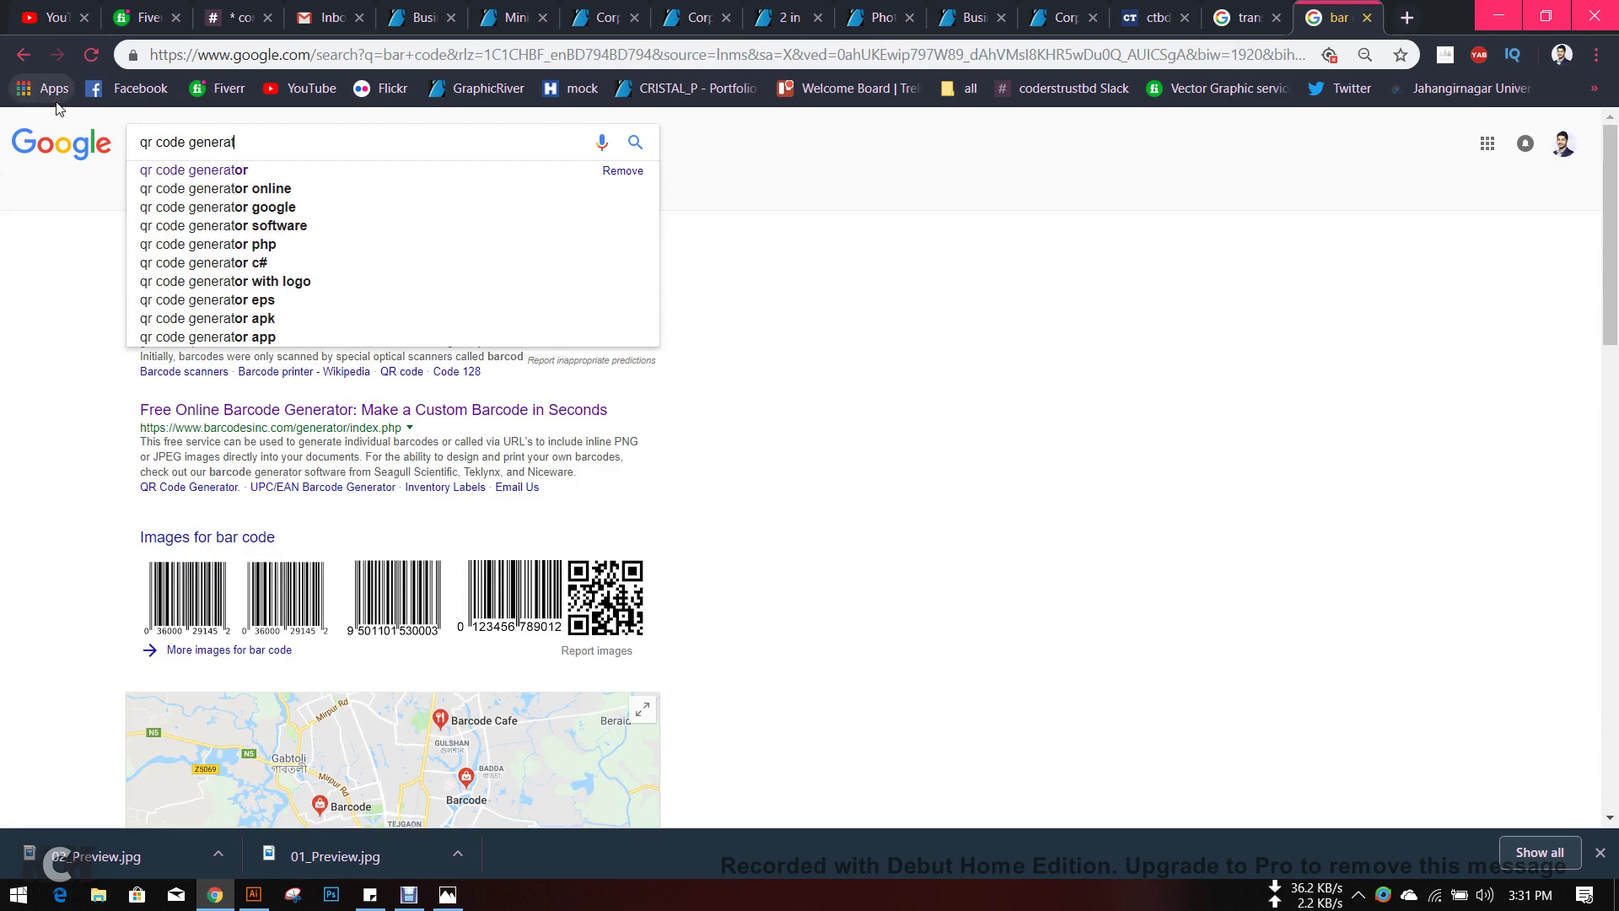
key(Return)
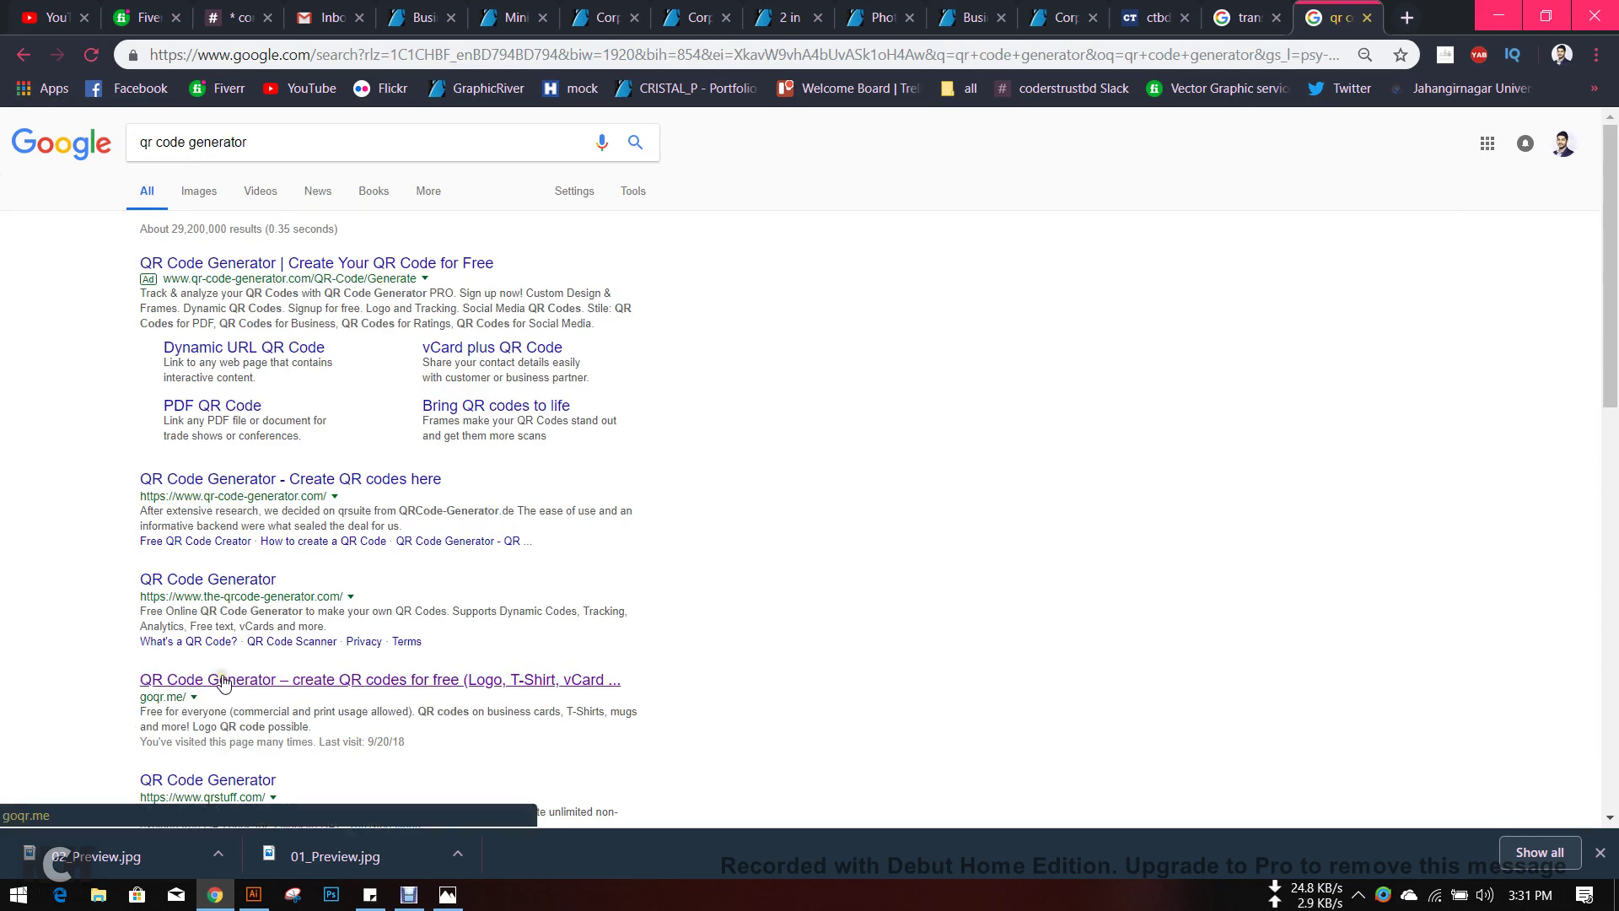
scroll(234, 679, down, 2)
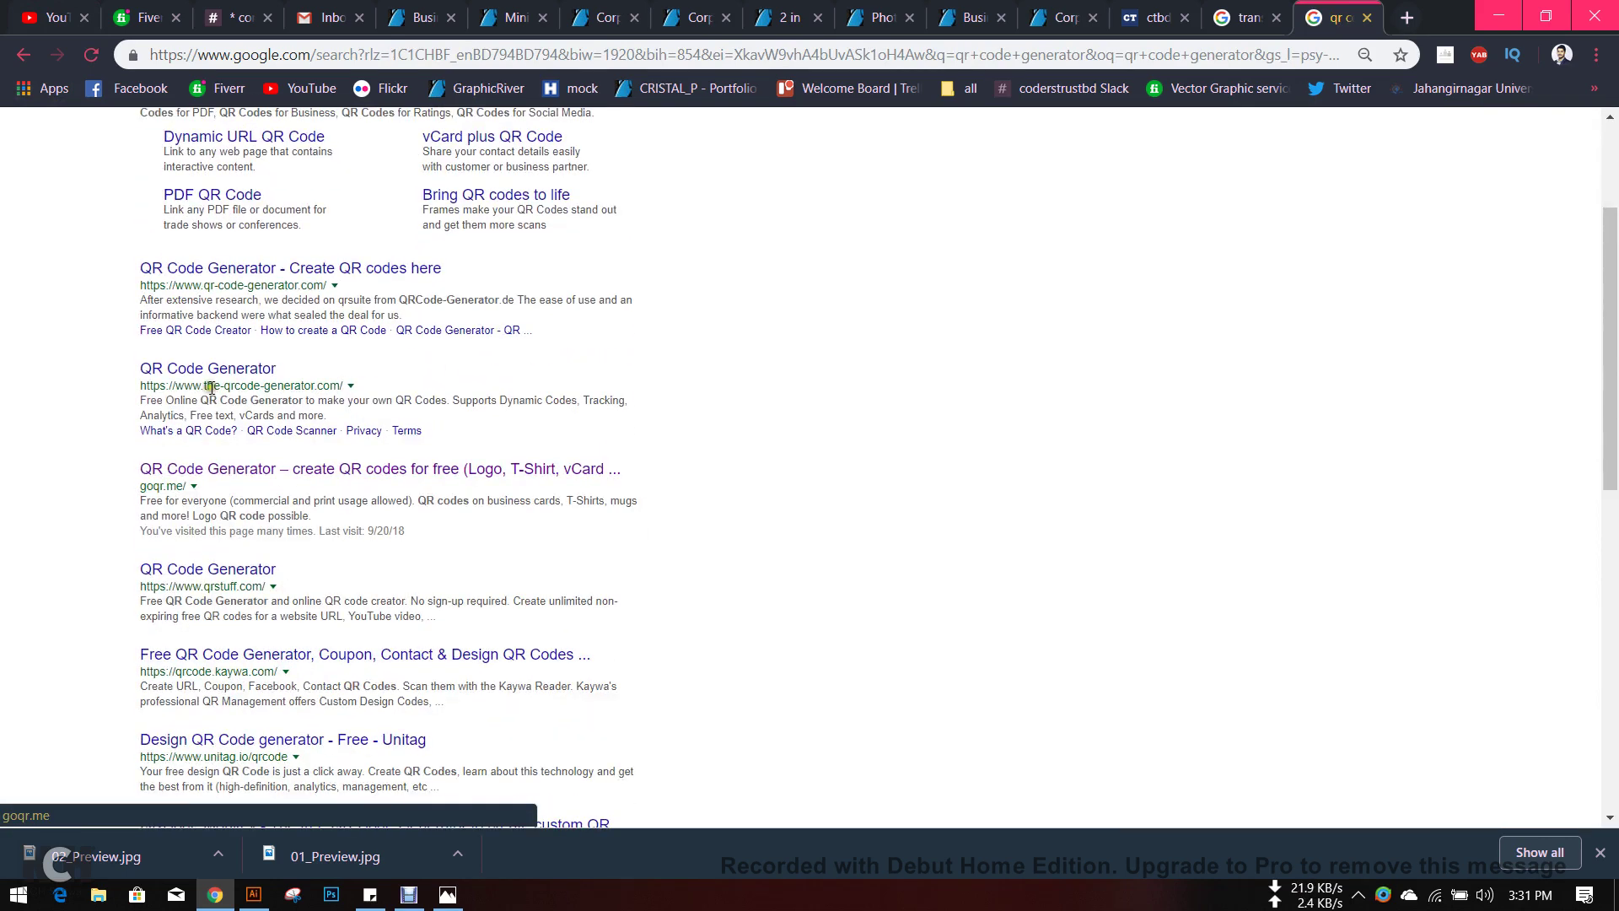
click(208, 479)
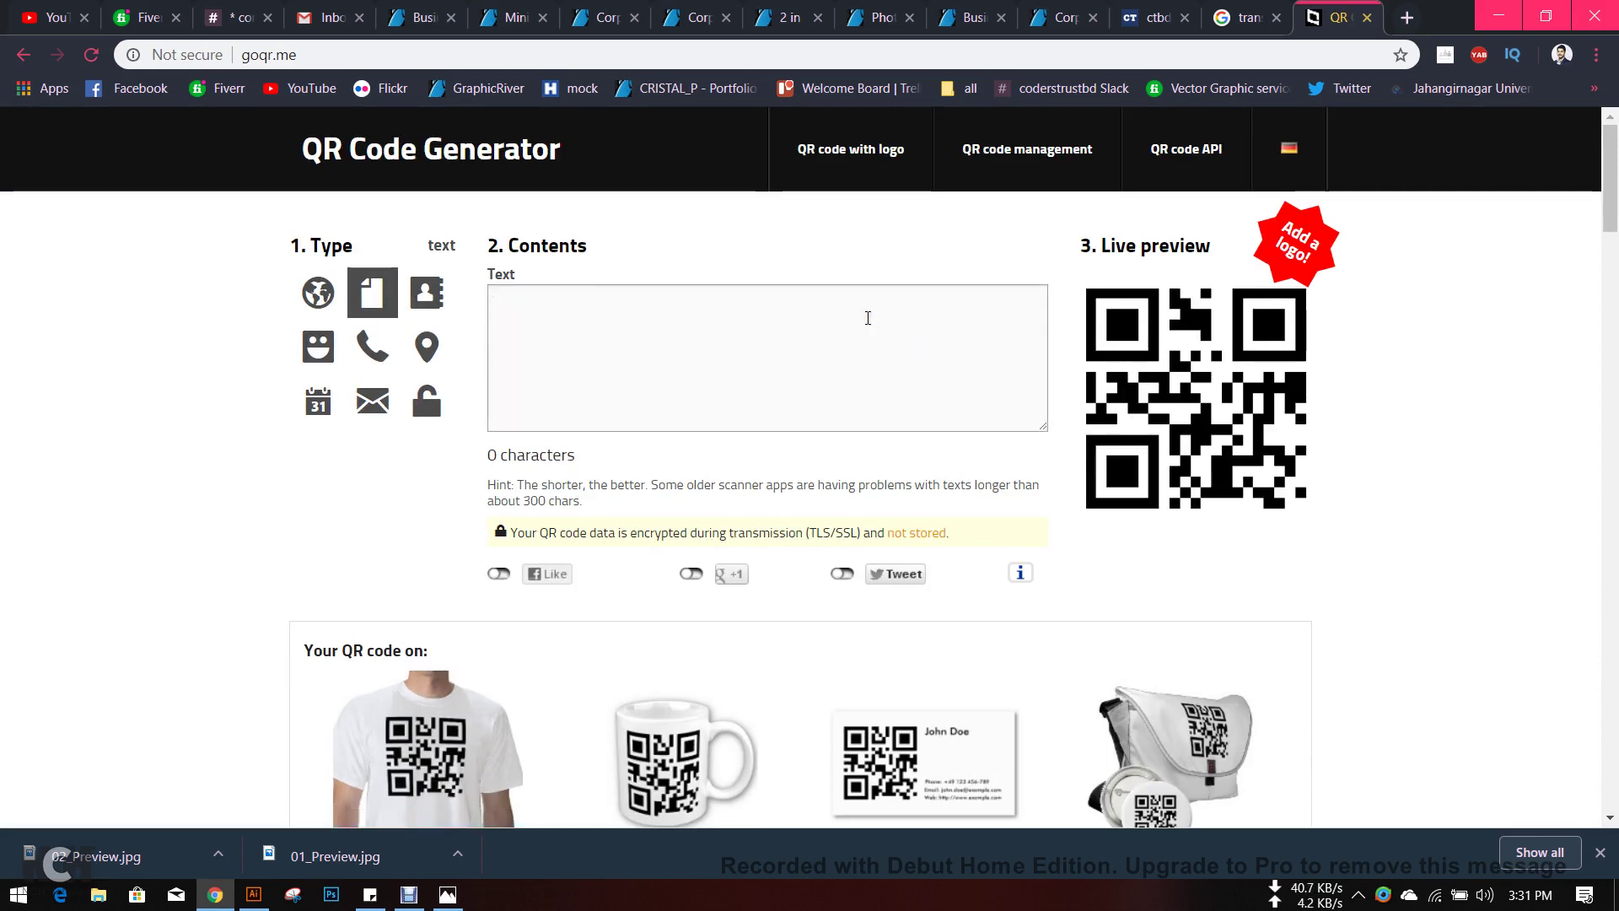
- Enter "COdersTrust" as the QR code's text content and download the code as an EPS file
text(COder)
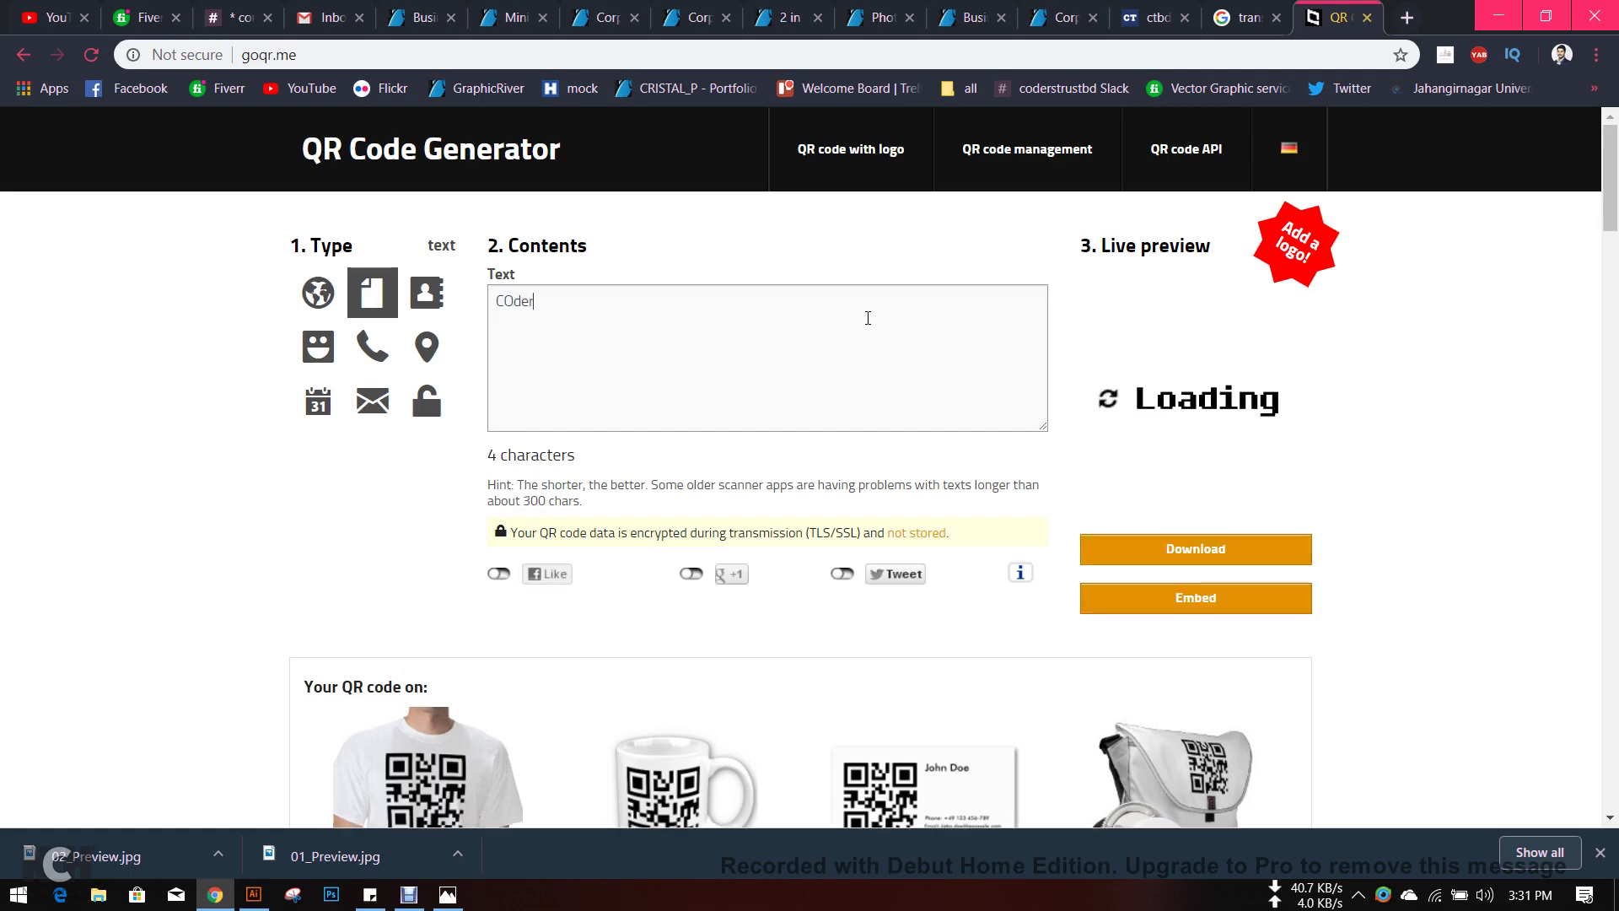
text(sTRust)
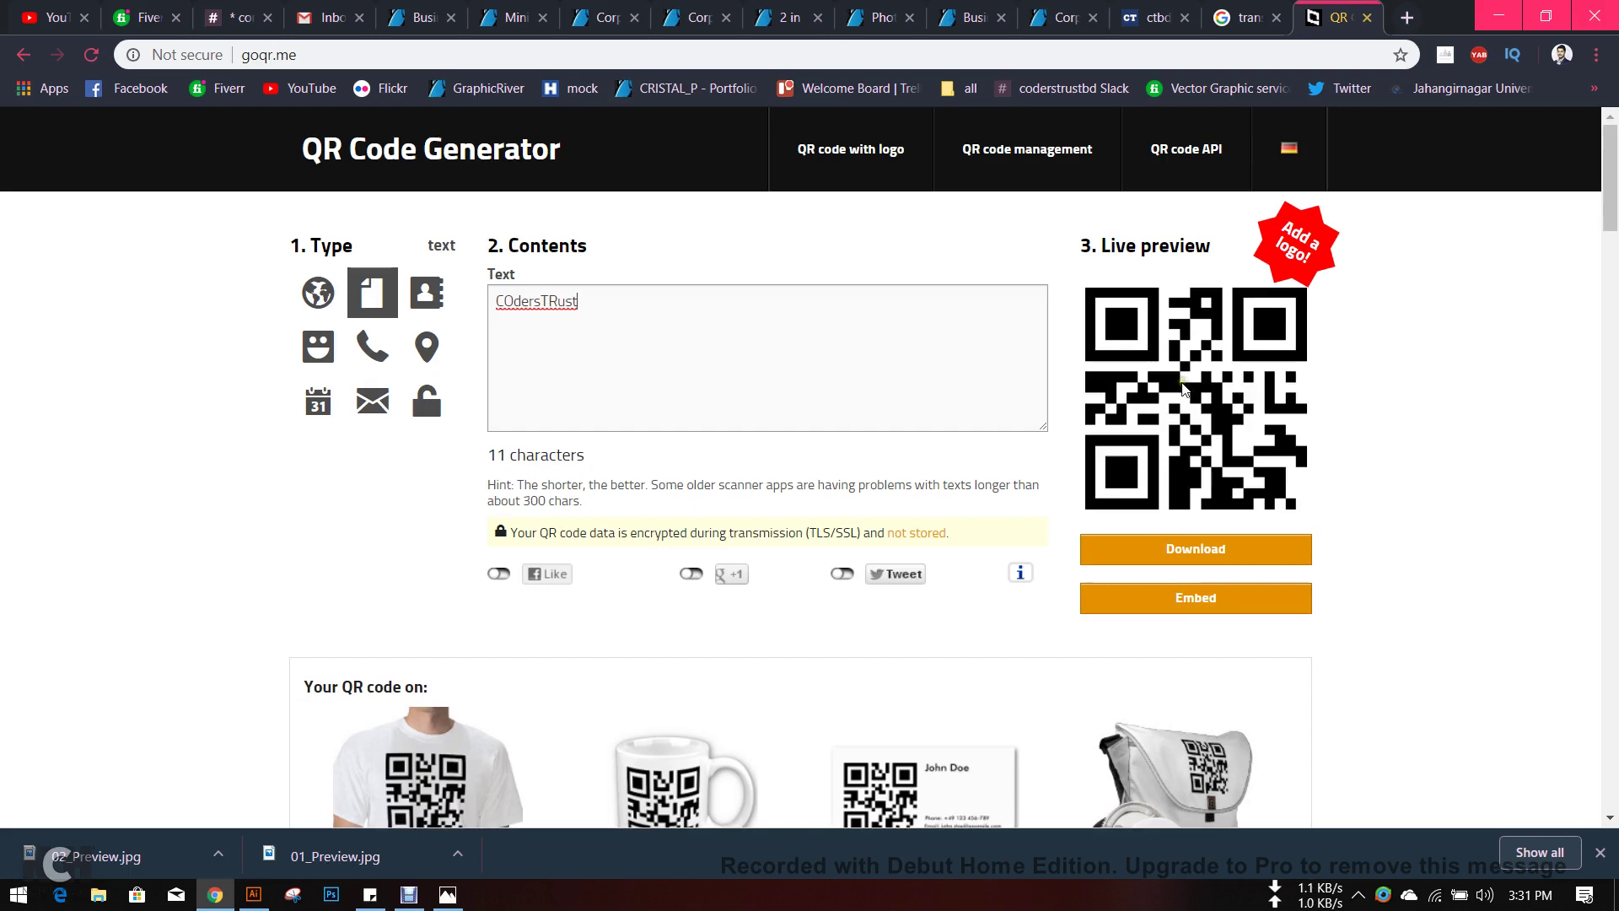
key(BackSpace)
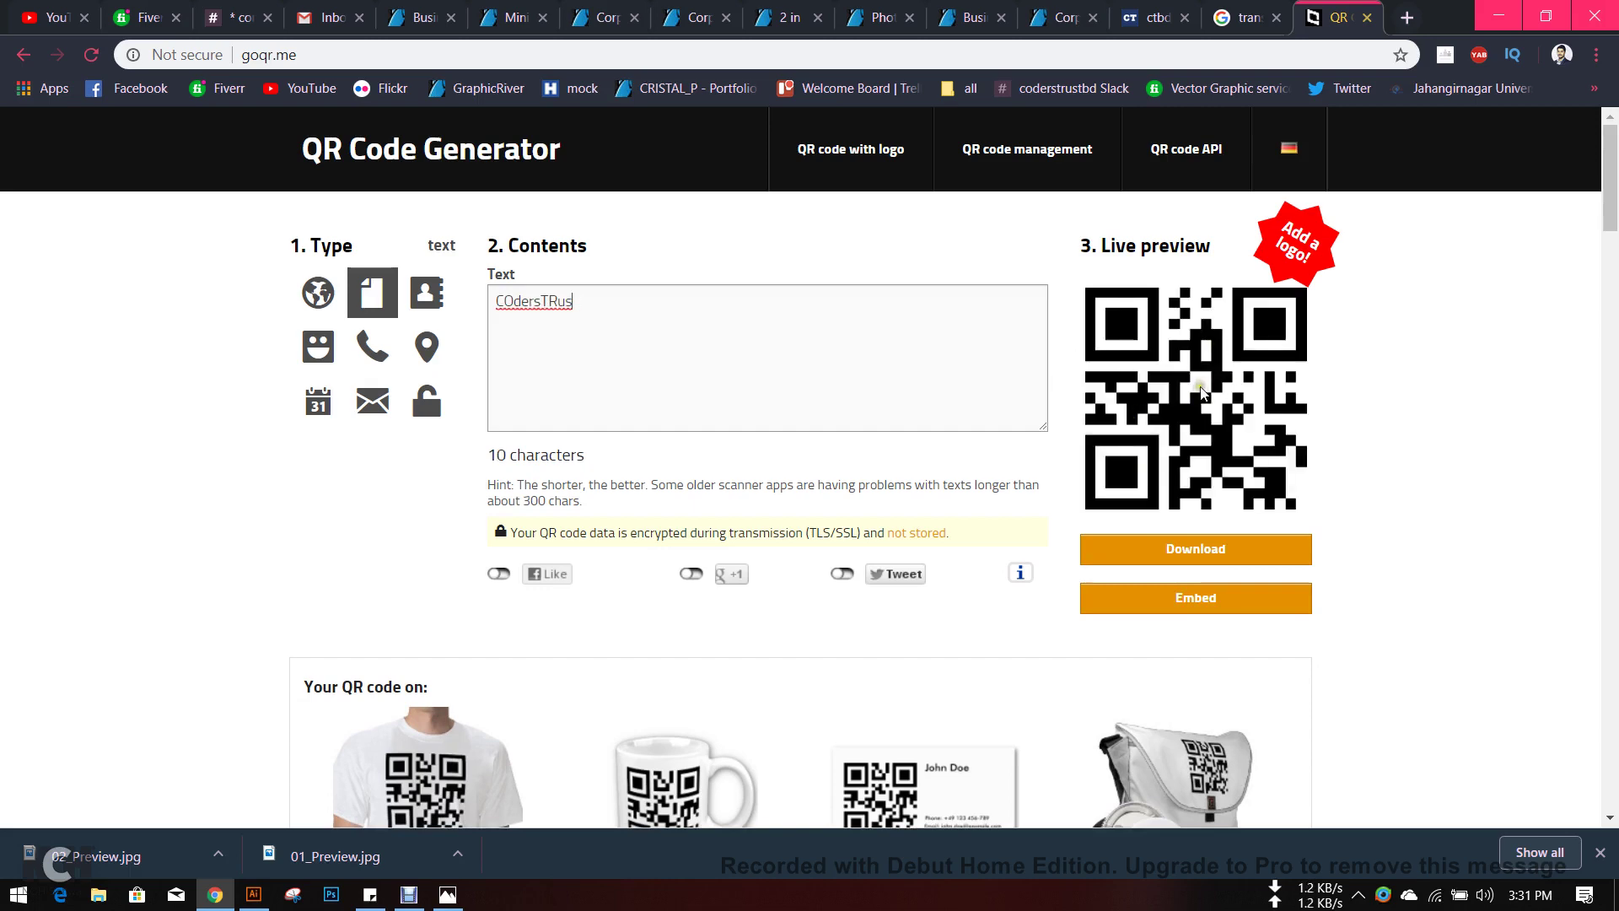
text(t)
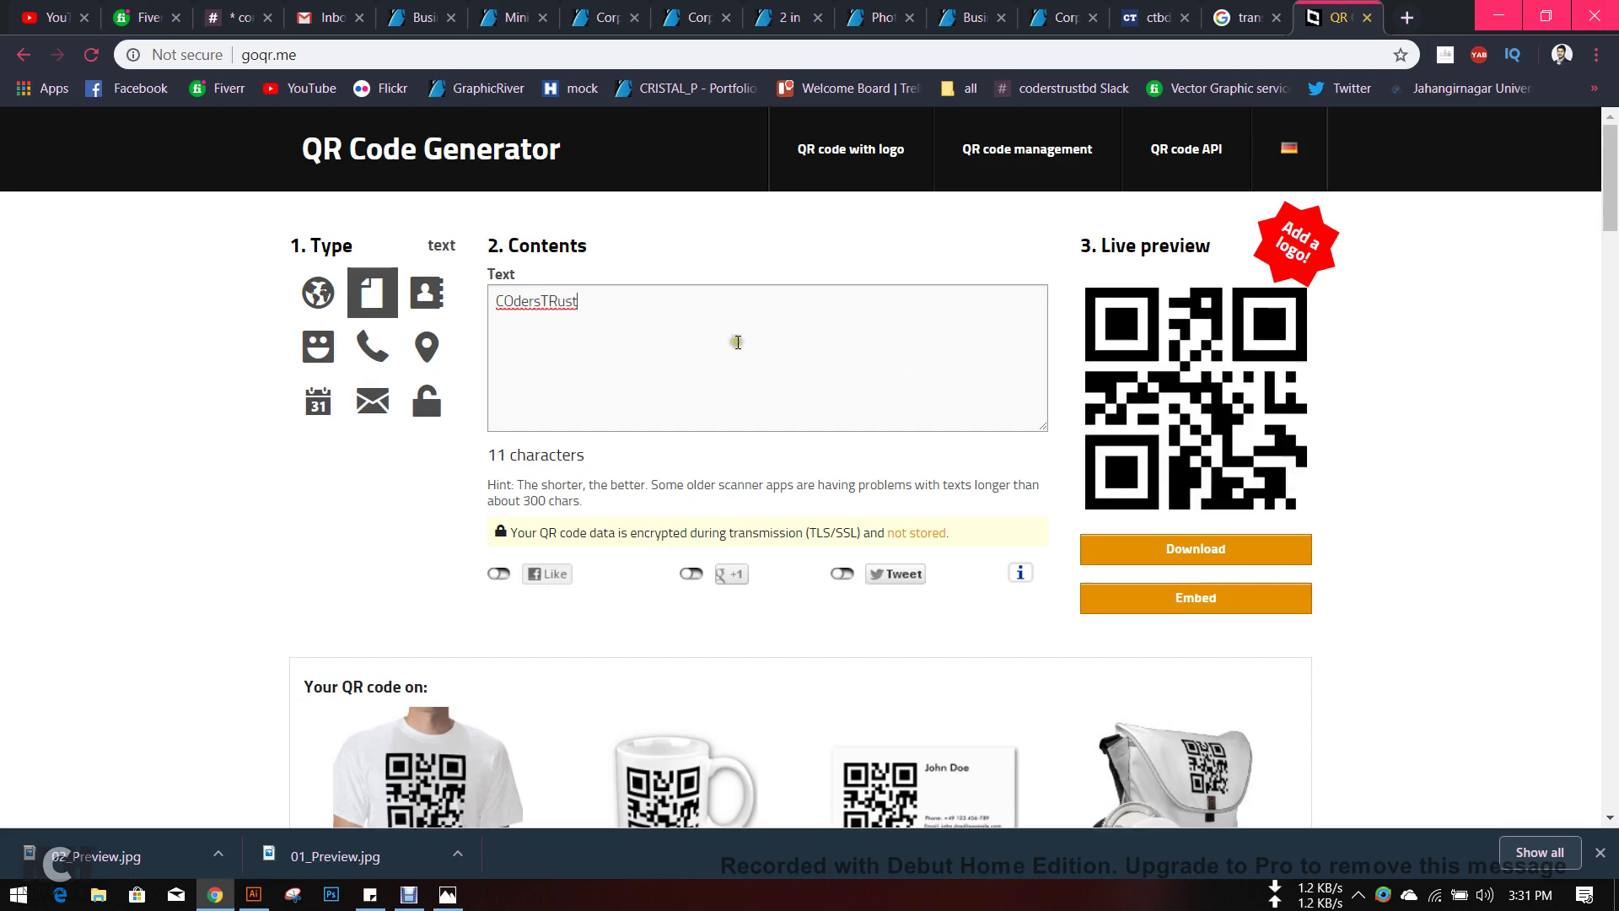
click(556, 295)
key(BackSpace)
text(r)
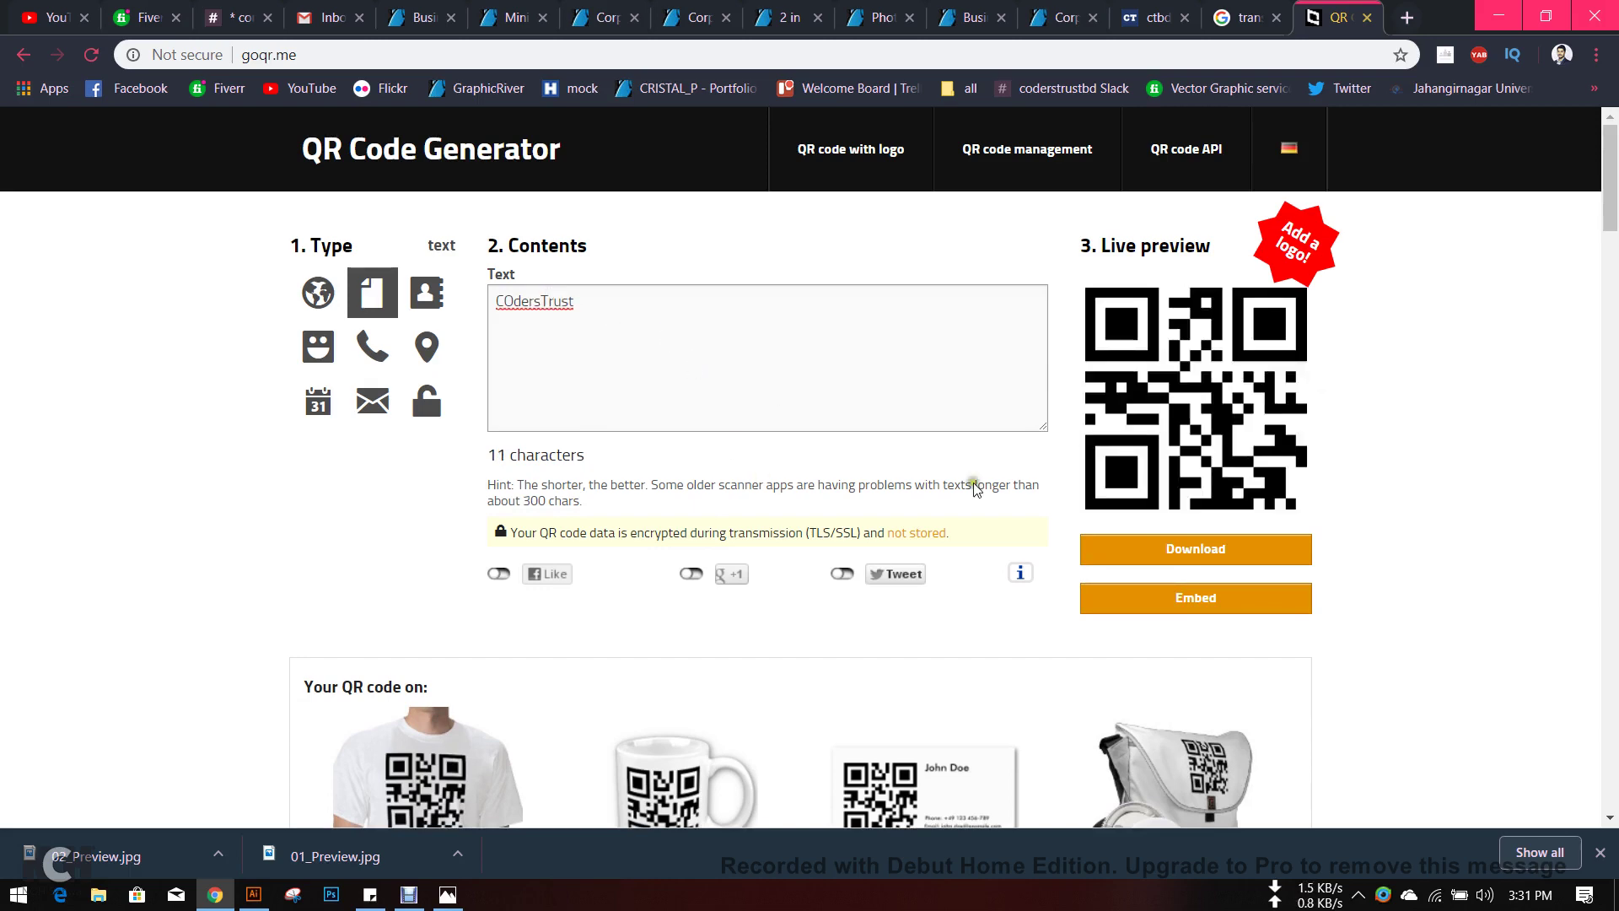
click(1160, 550)
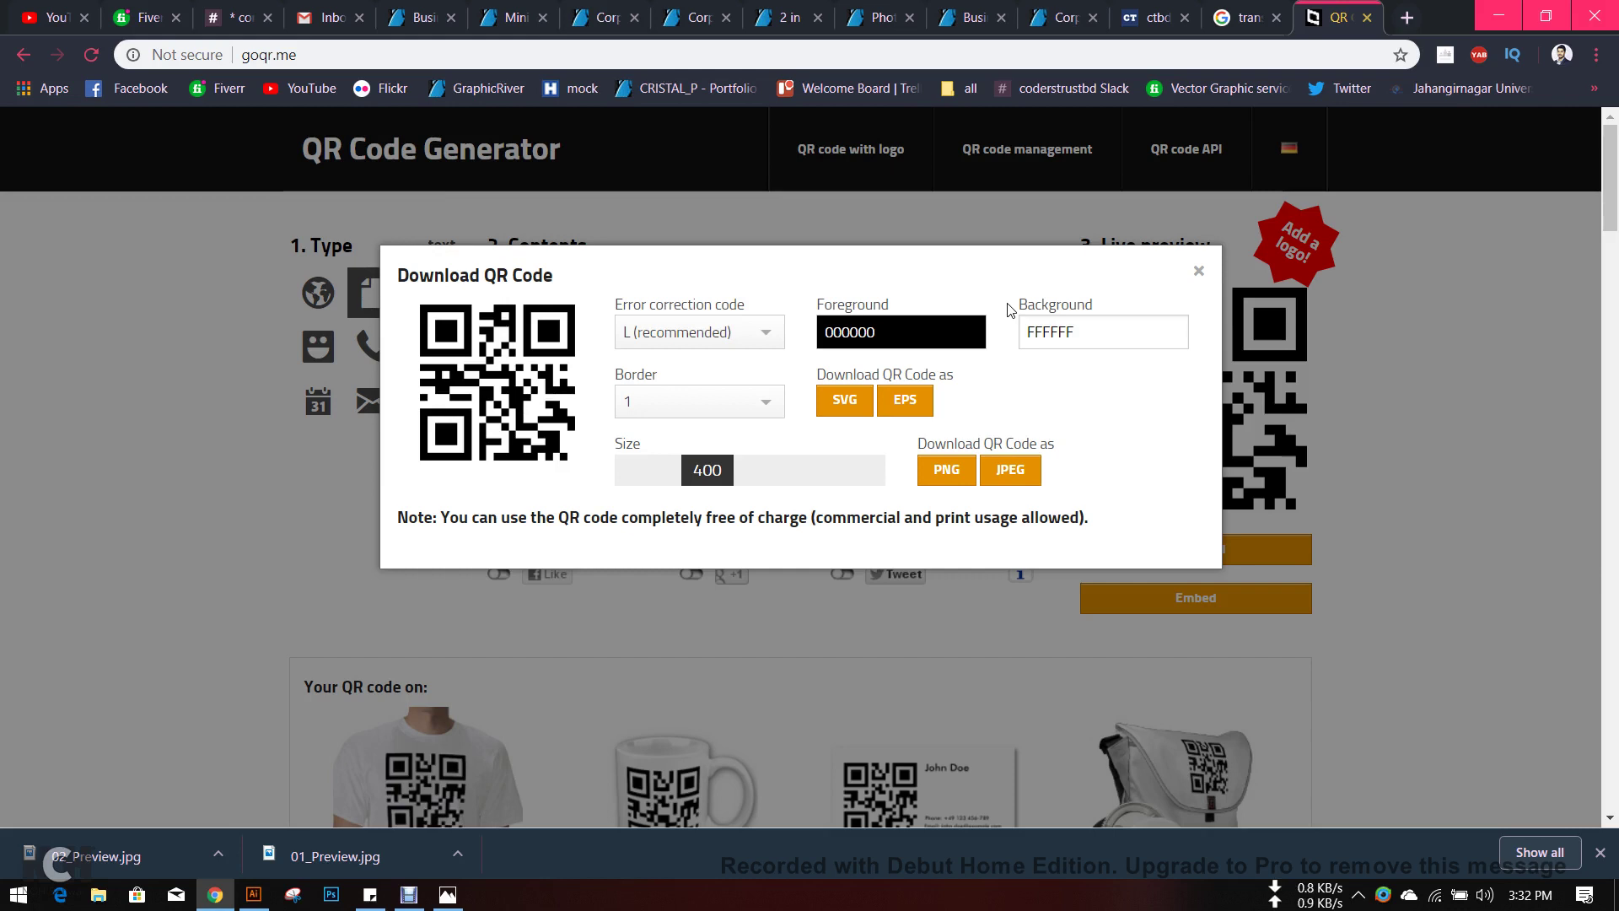
click(916, 403)
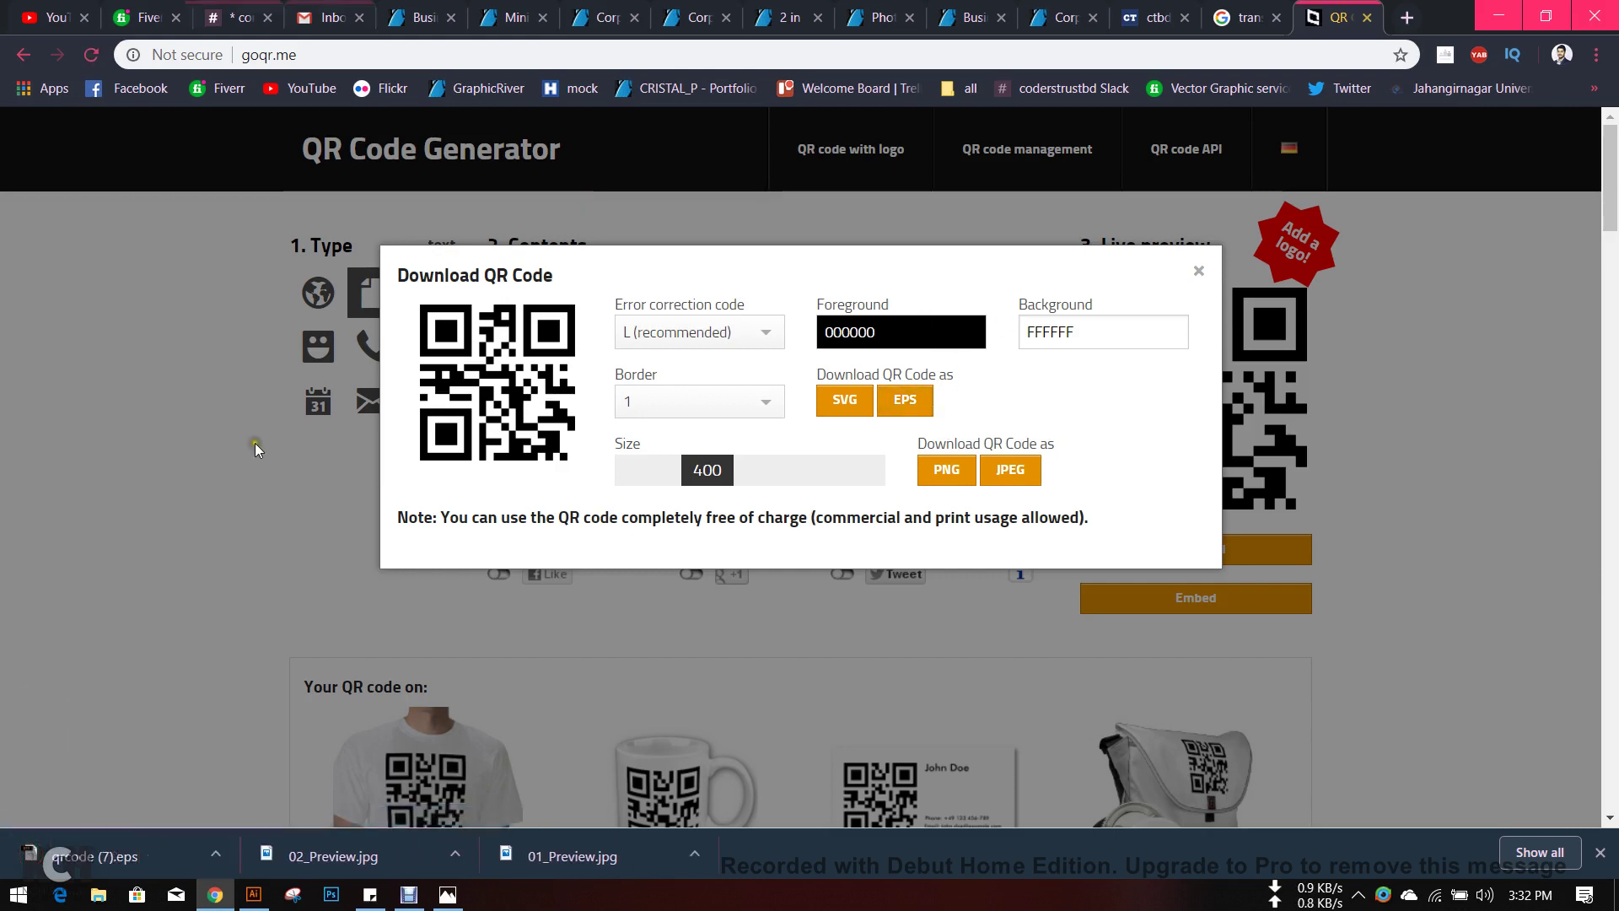
- Open the downloaded qrcode (7).eps in Illustrator and select the QR code group on its artboard
click(83, 869)
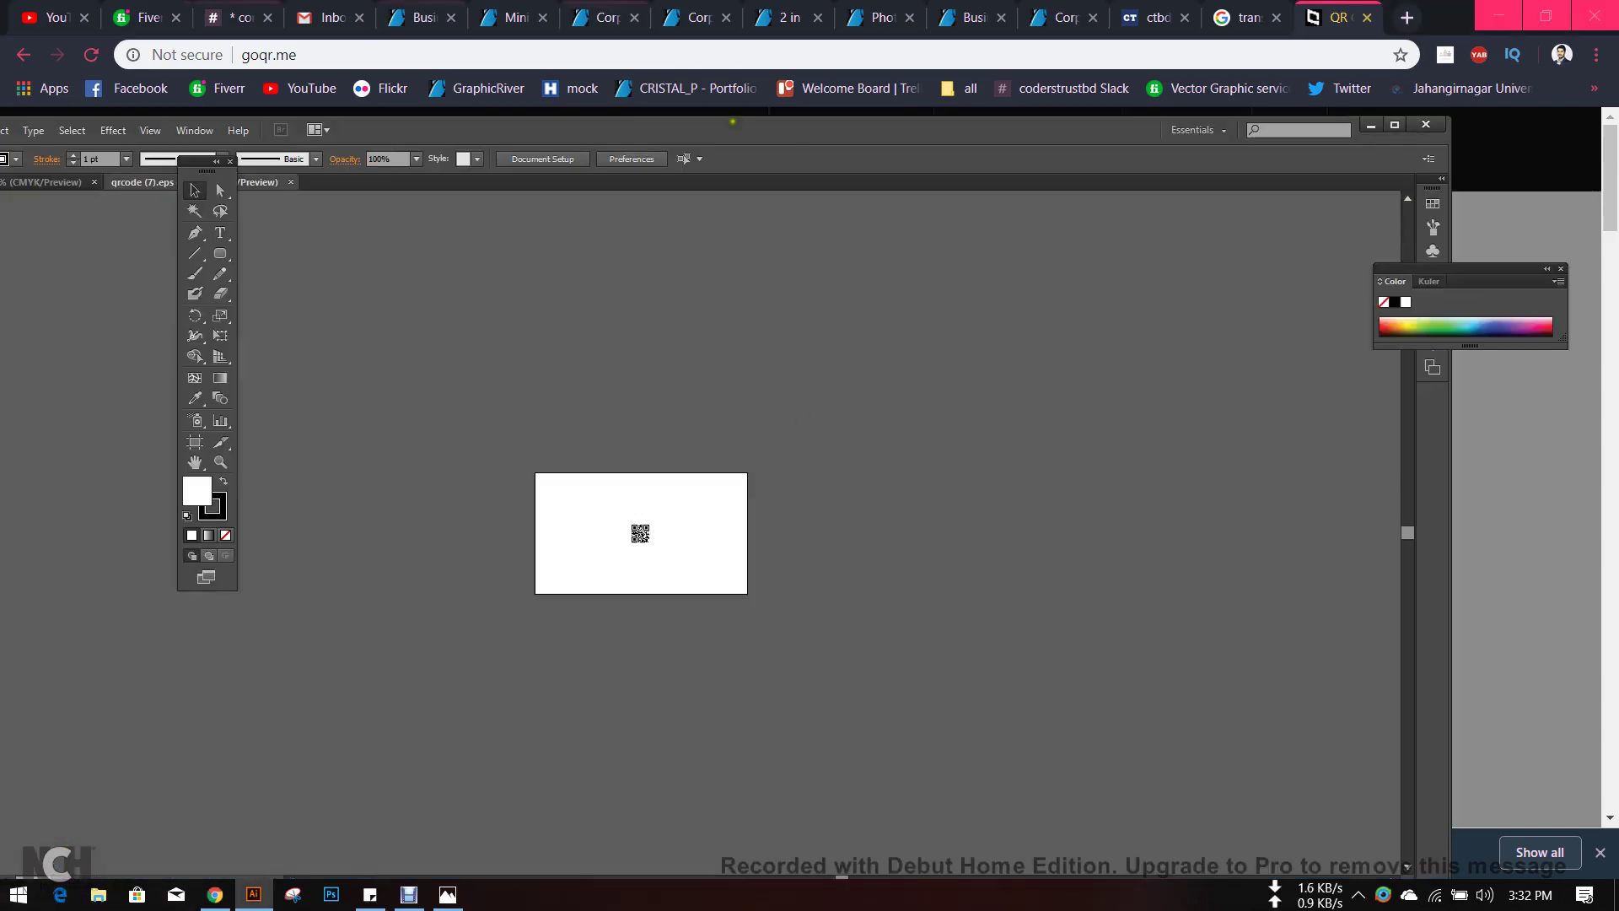
scroll(662, 540, up, 2)
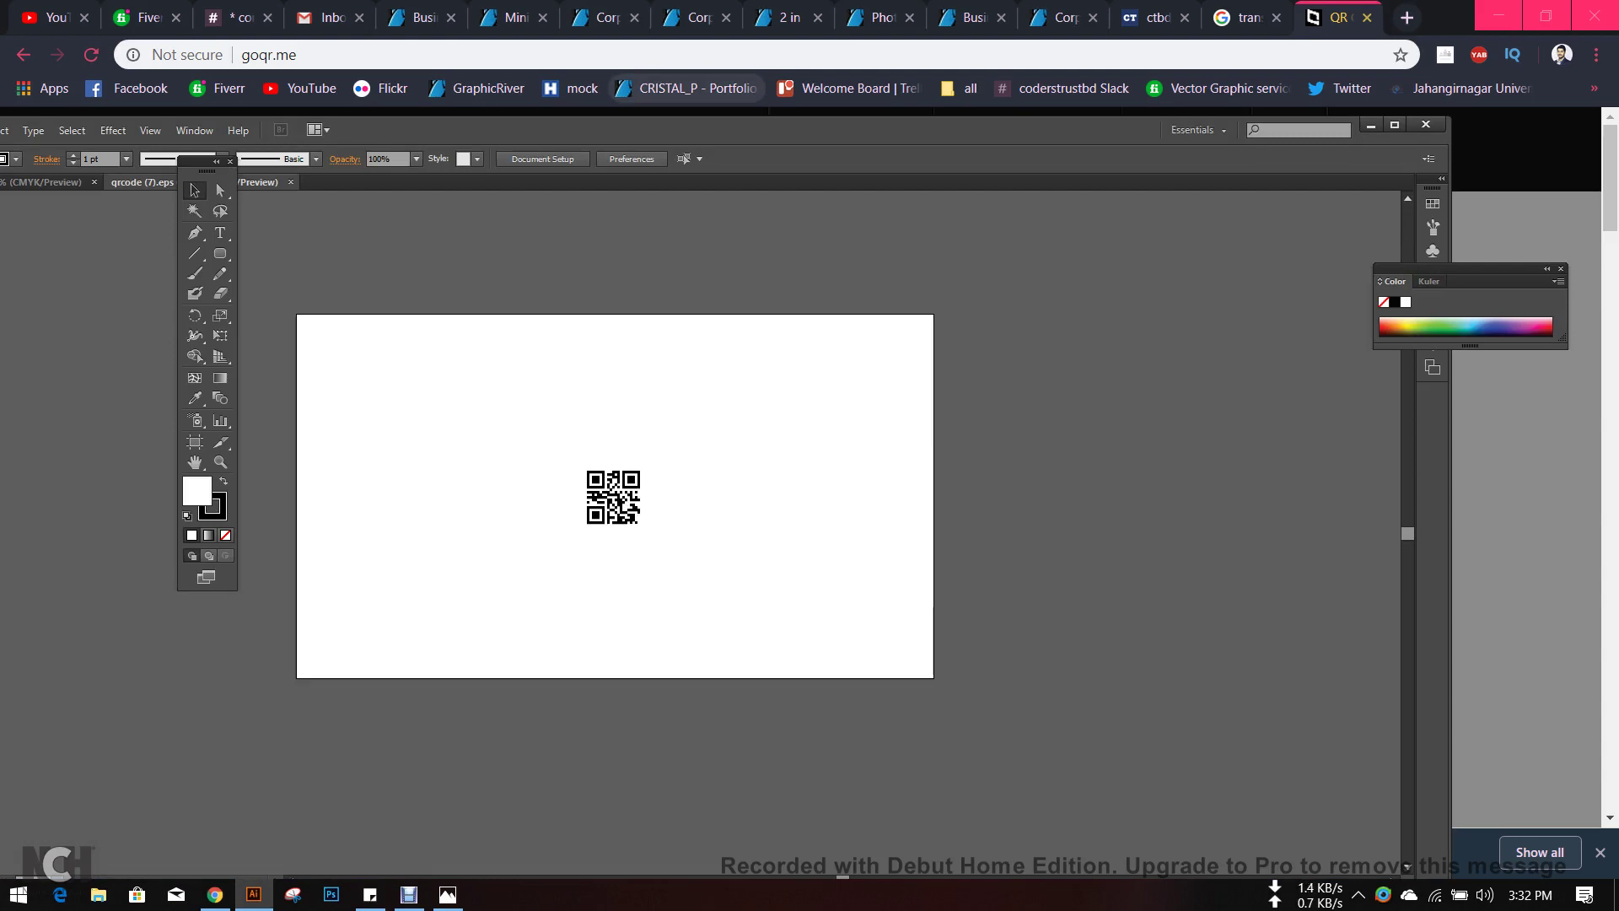
drag(669, 520, 785, 514)
scroll(653, 463, up, 2)
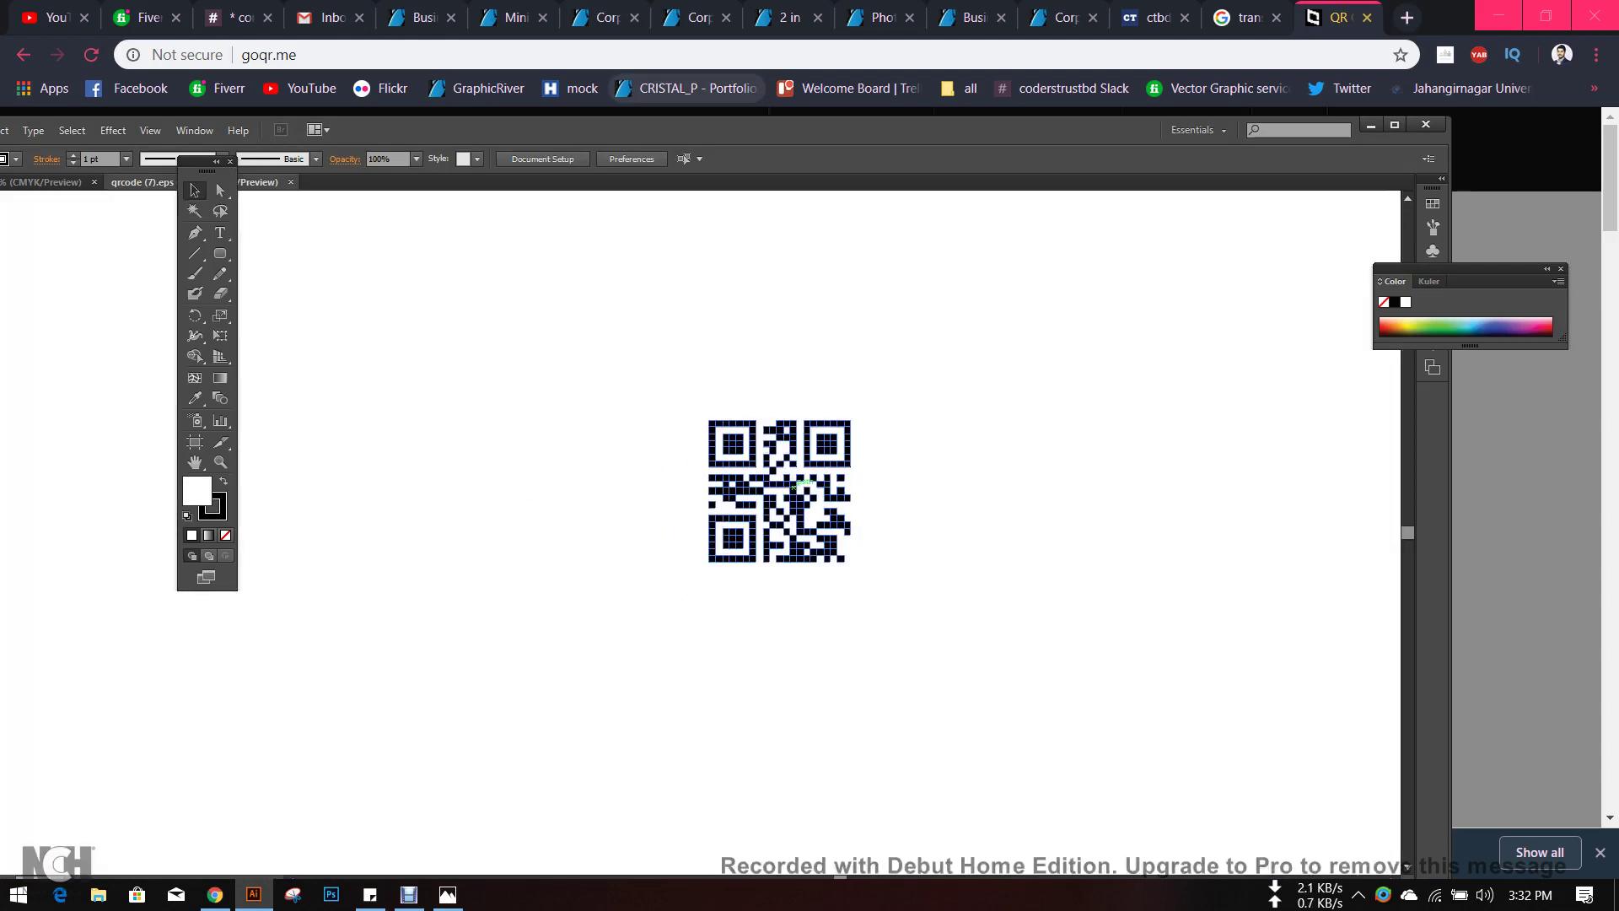
click(793, 486)
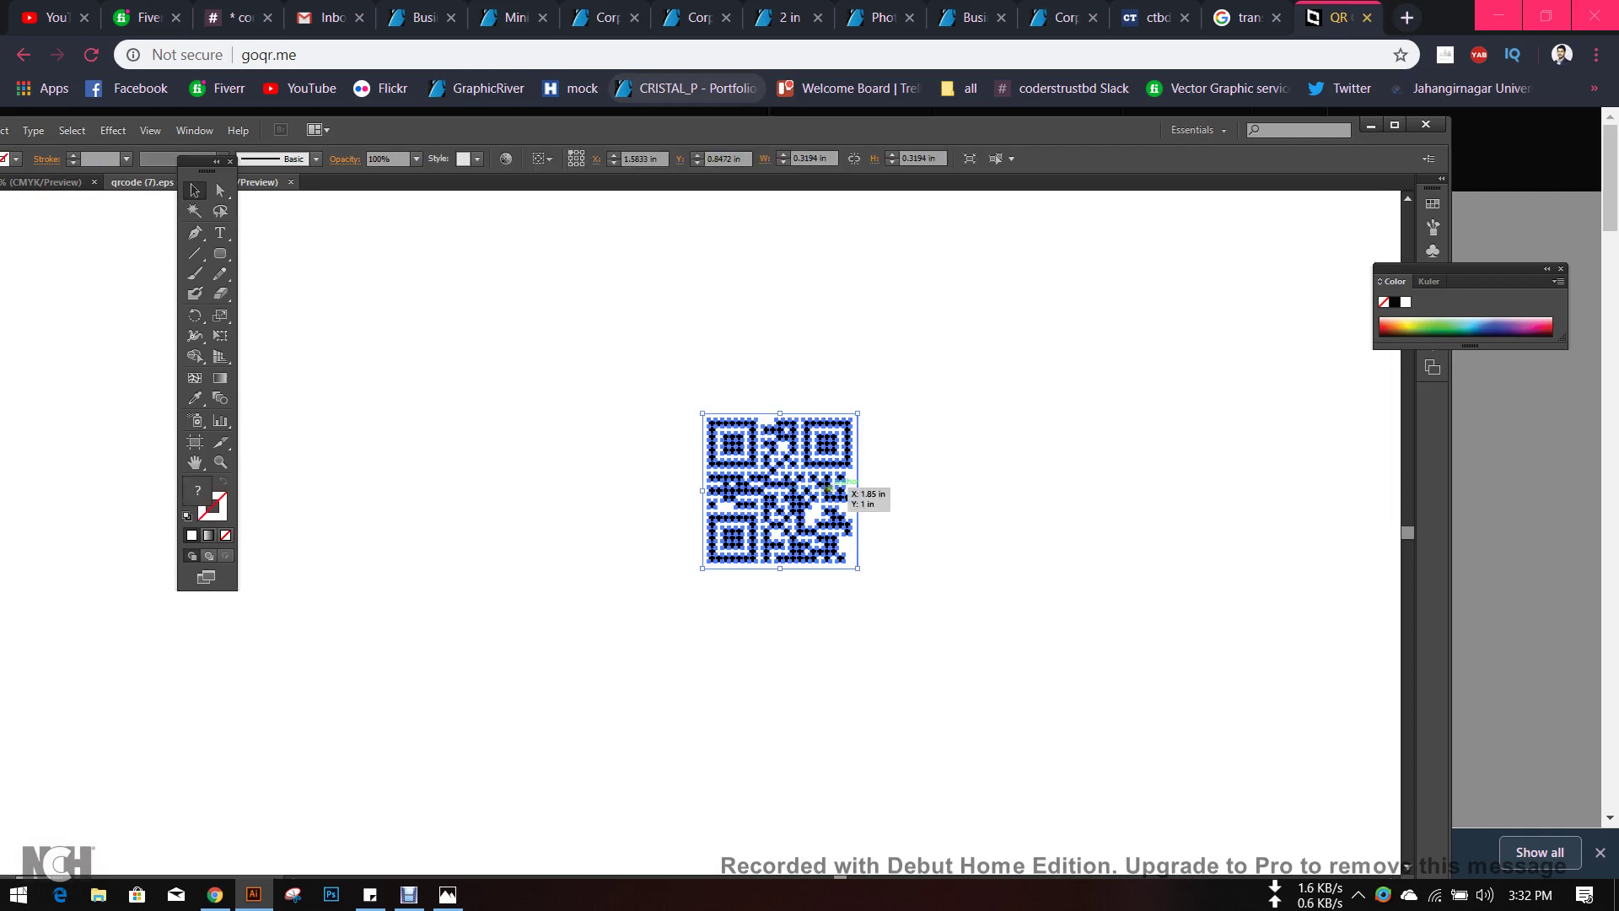
- Reposition the QR code group slightly within the artboard of qrcode (7).eps
drag(801, 482, 646, 455)
click(878, 448)
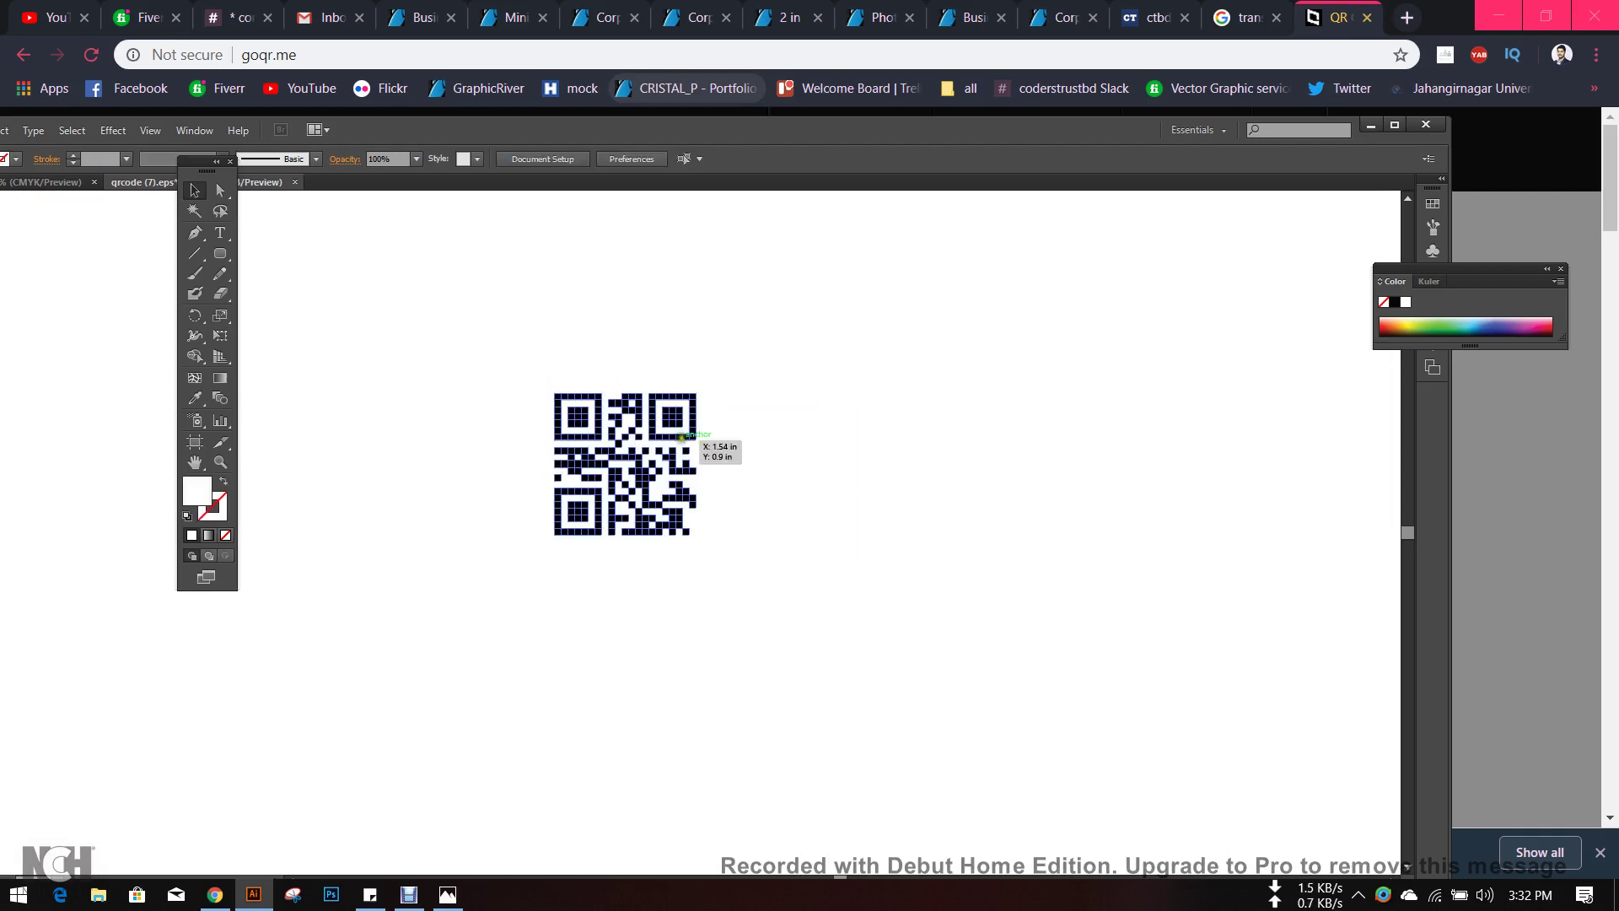
click(681, 436)
click(812, 466)
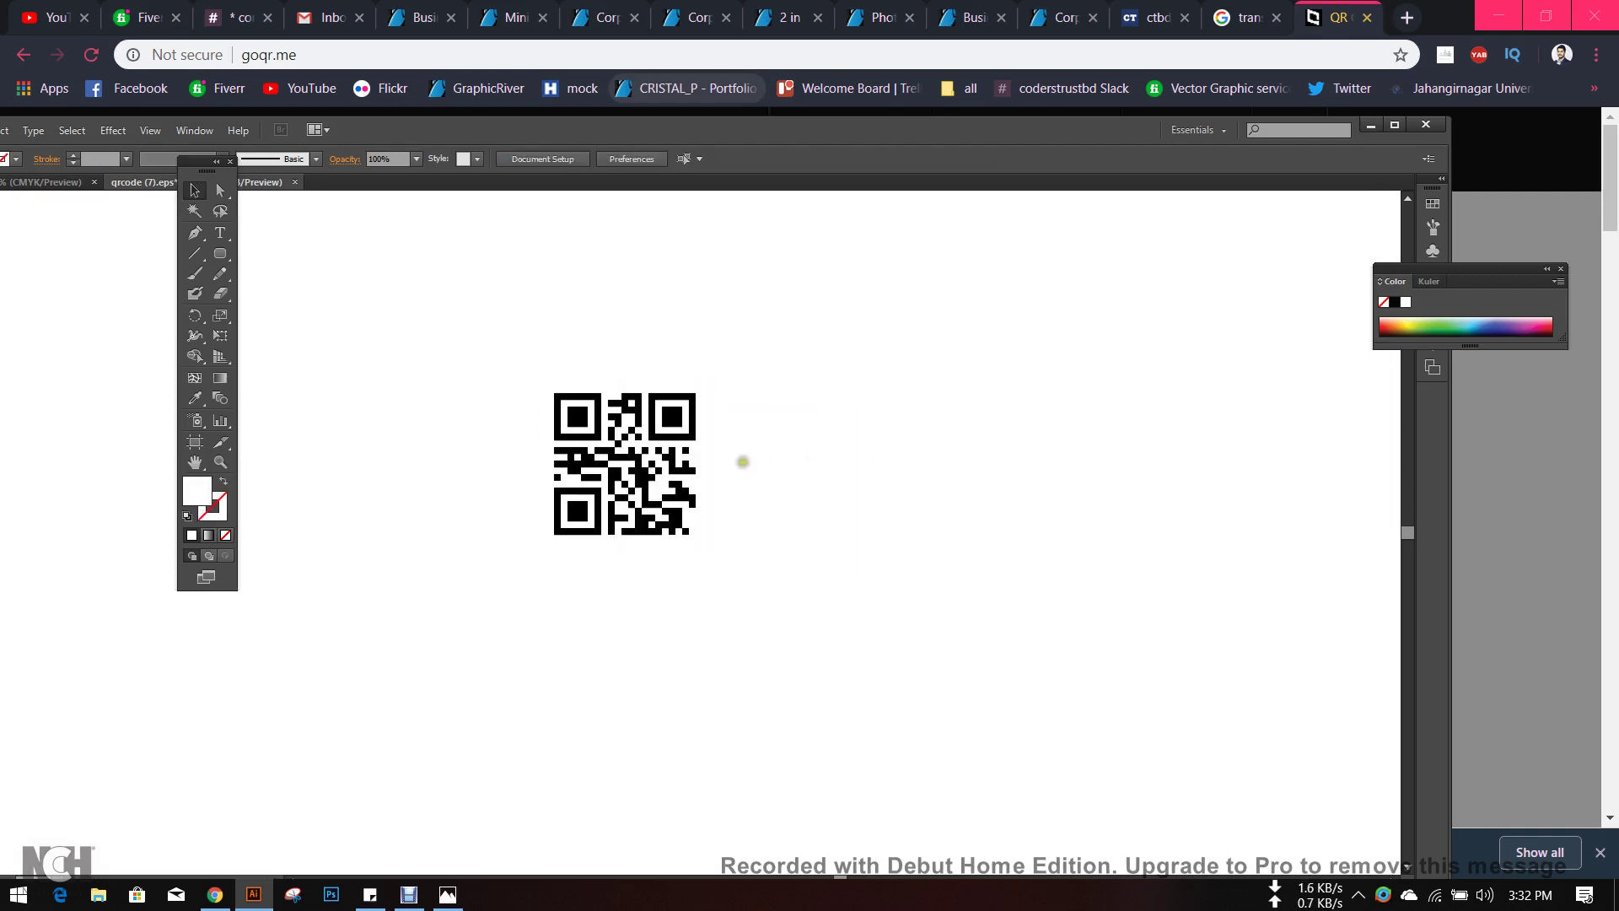
drag(616, 432, 640, 421)
click(793, 438)
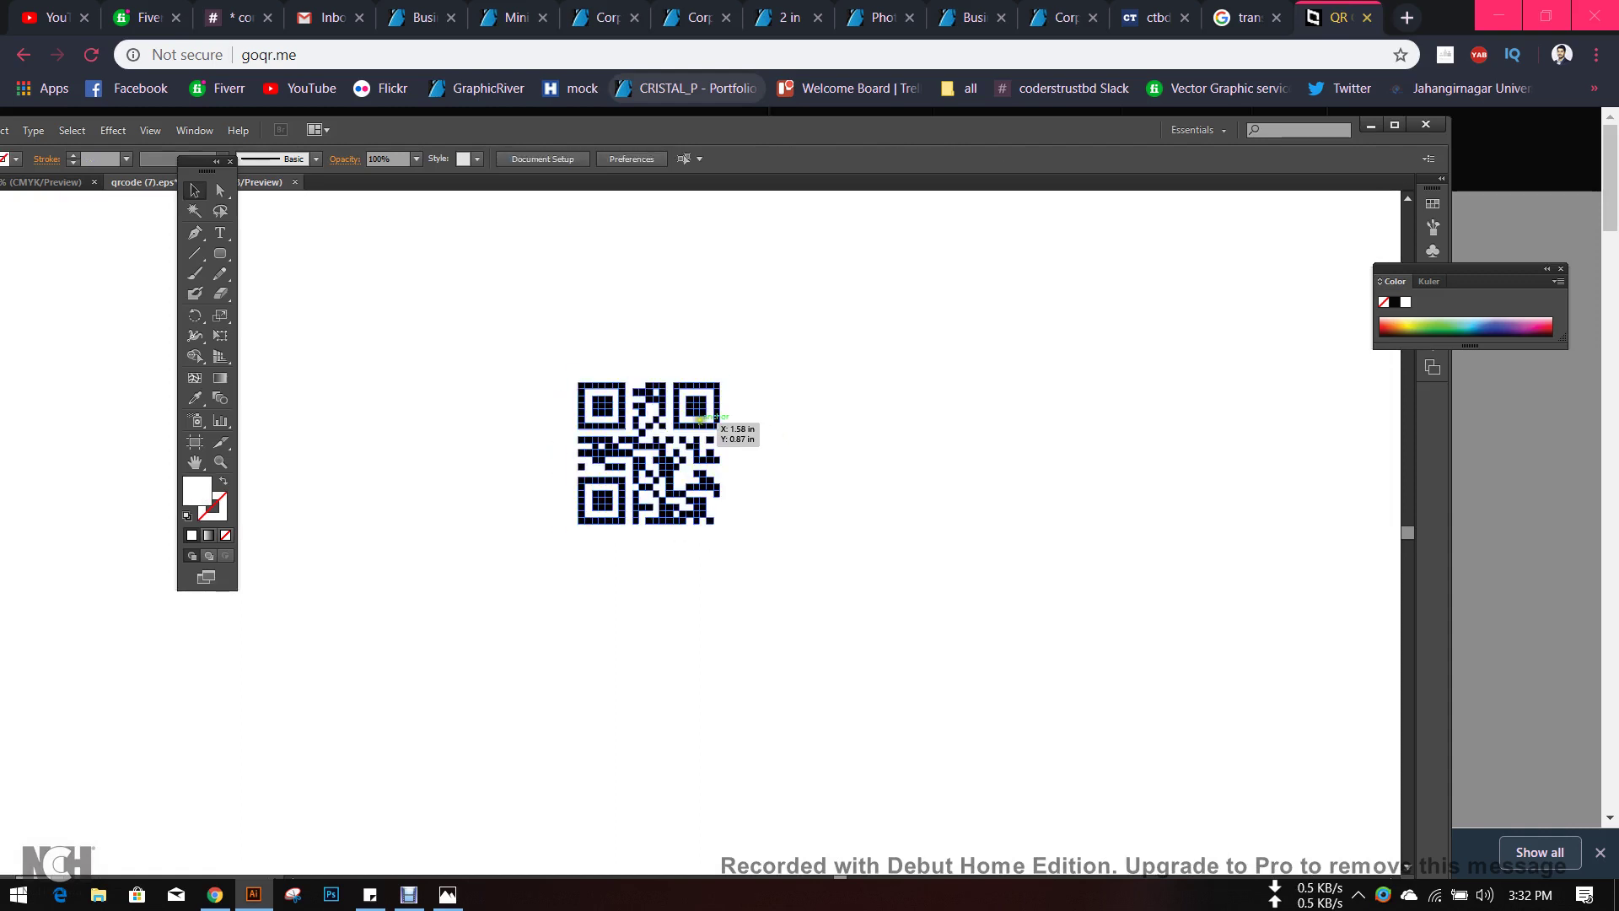
- Copy the QR code into the business card document and move it onto the red back card
drag(649, 455, 994, 466)
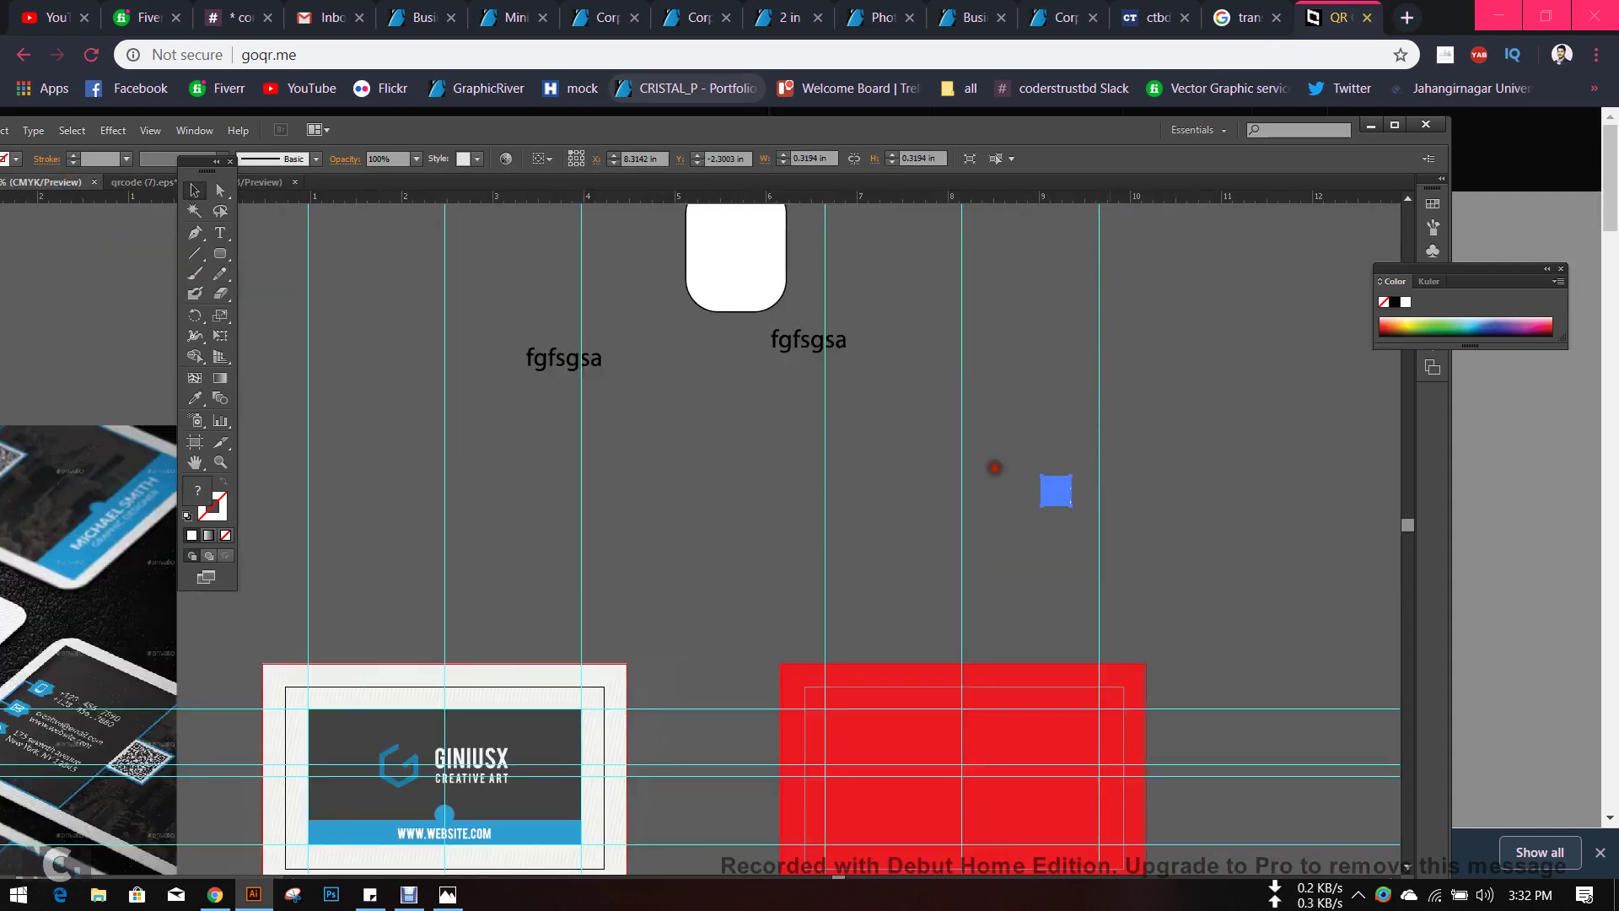
scroll(928, 470, down, 3)
scroll(928, 470, left, 3)
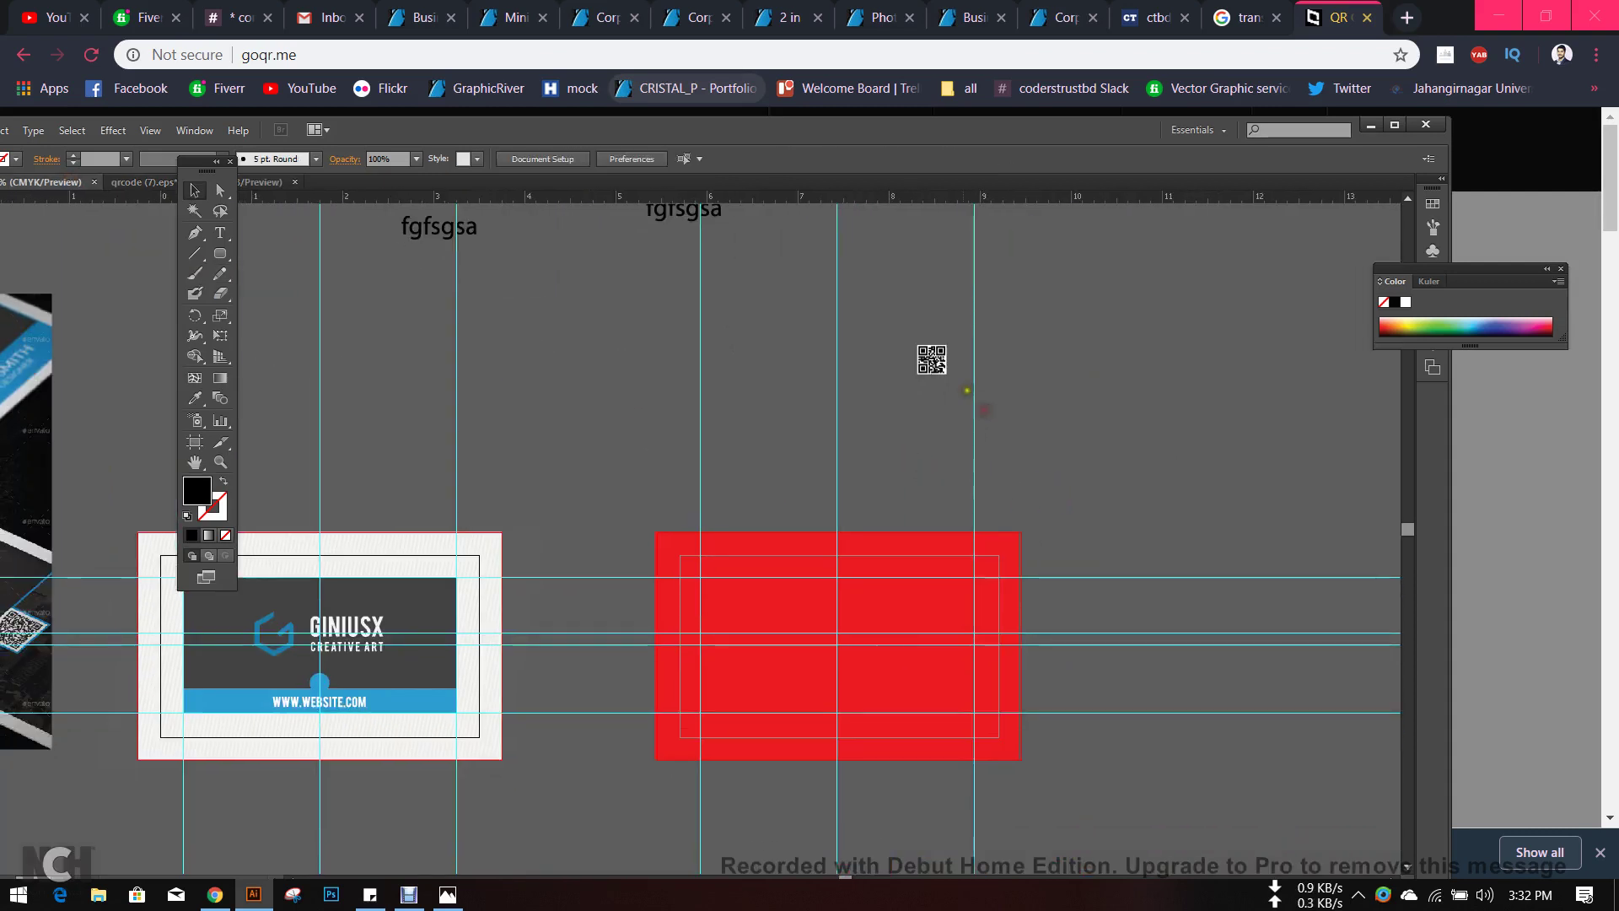
drag(924, 372, 904, 591)
scroll(904, 591, up, 3)
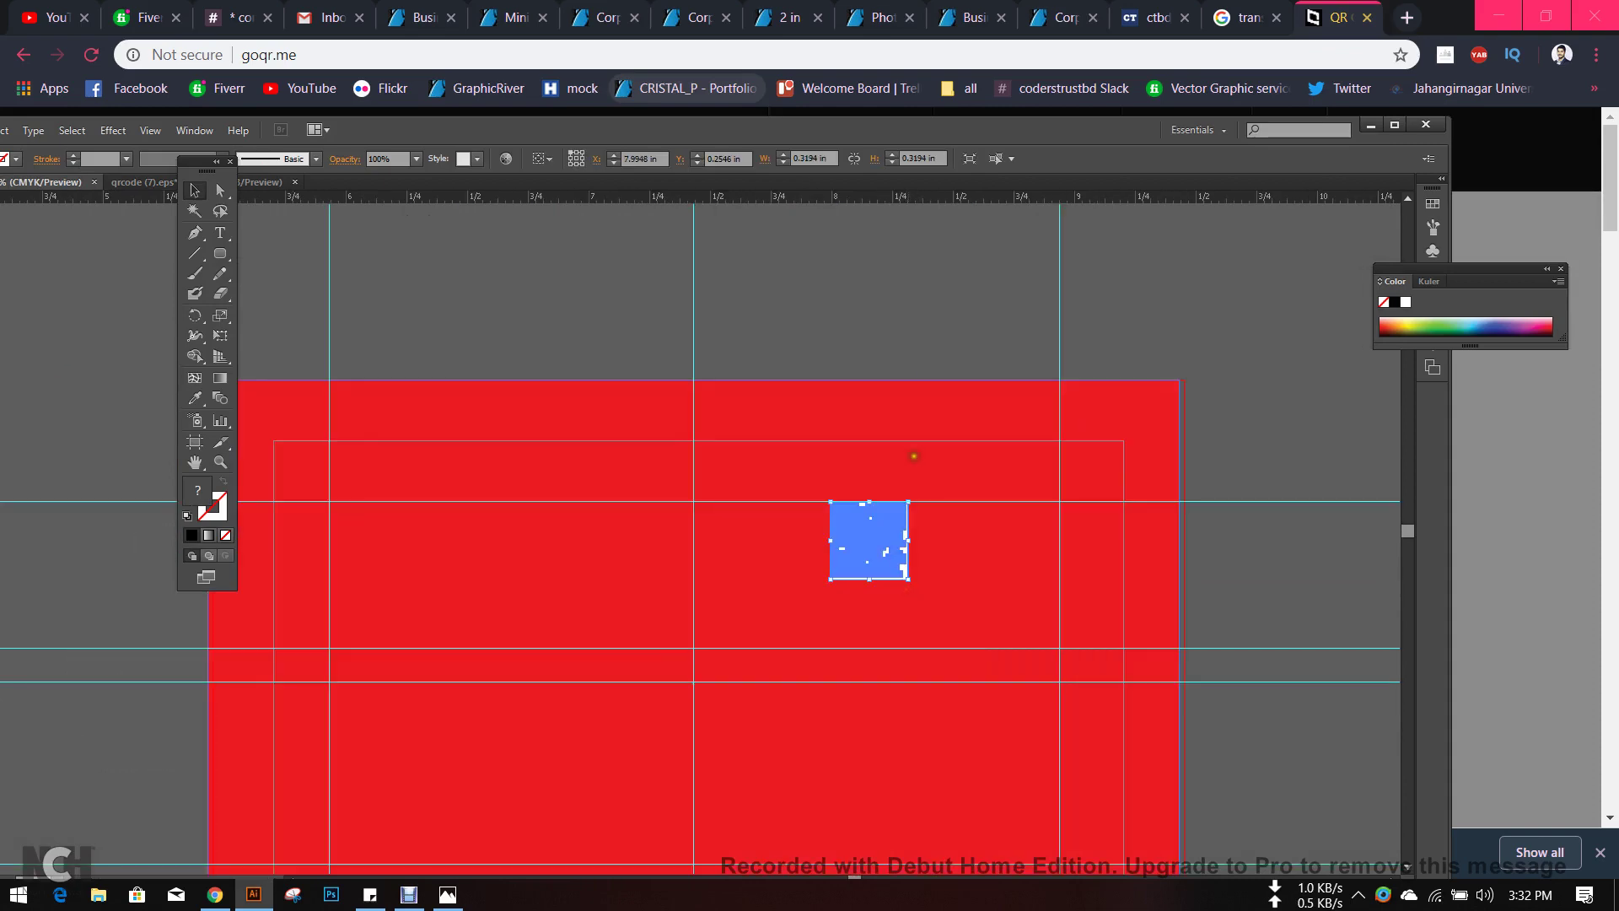
- Move the QR code off the red back card into the empty space above it
scroll(928, 605, up, 1)
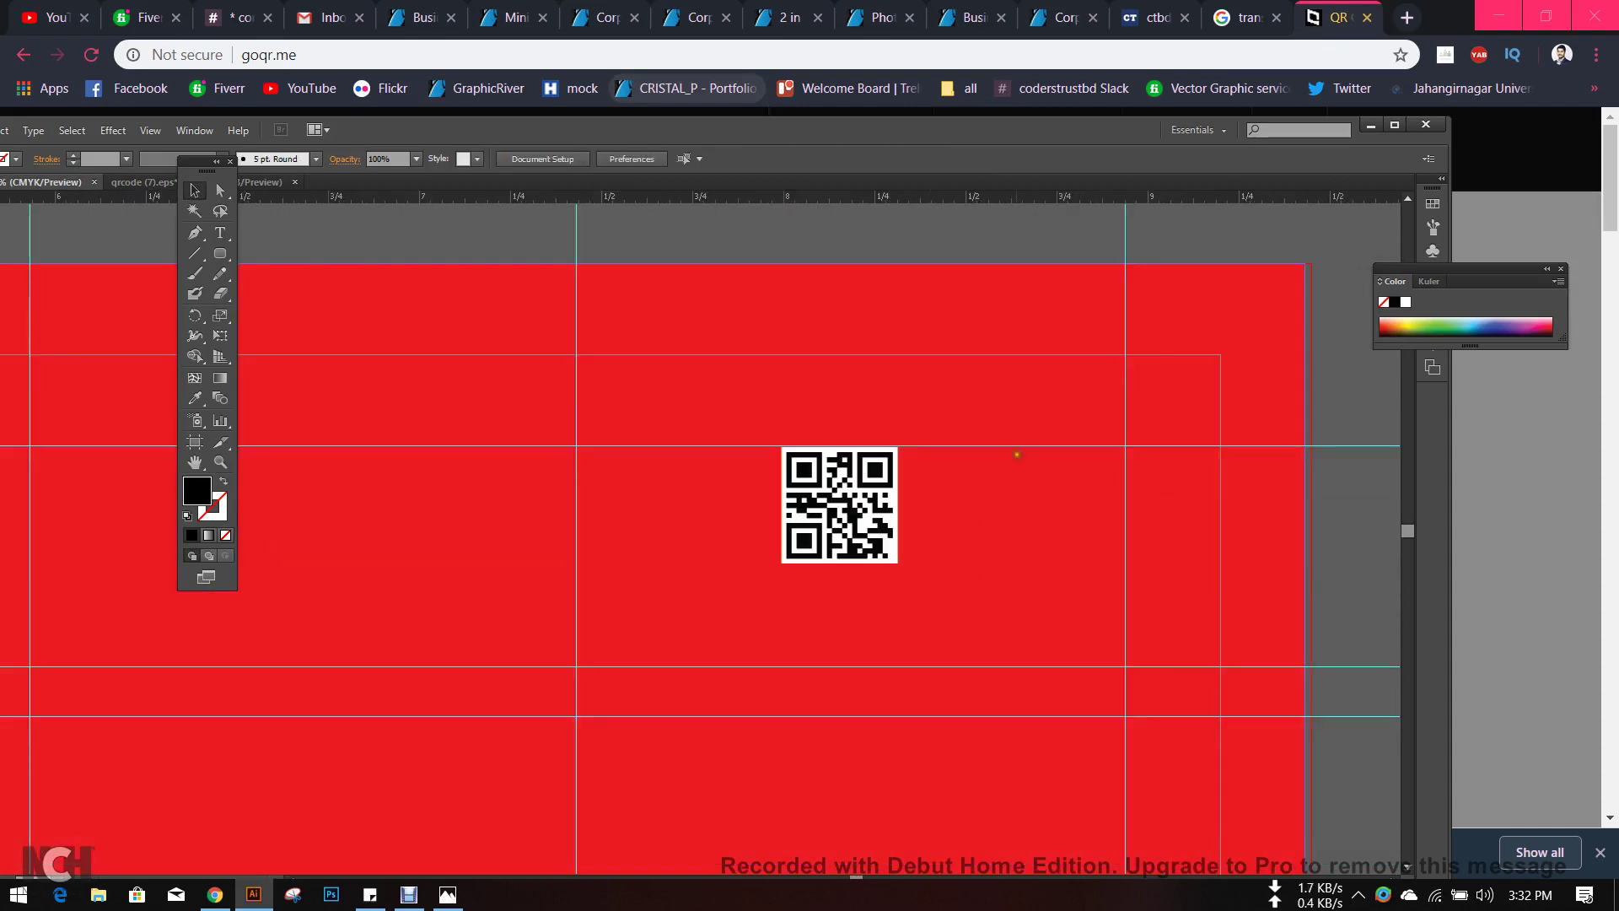
scroll(1017, 454, up, 5)
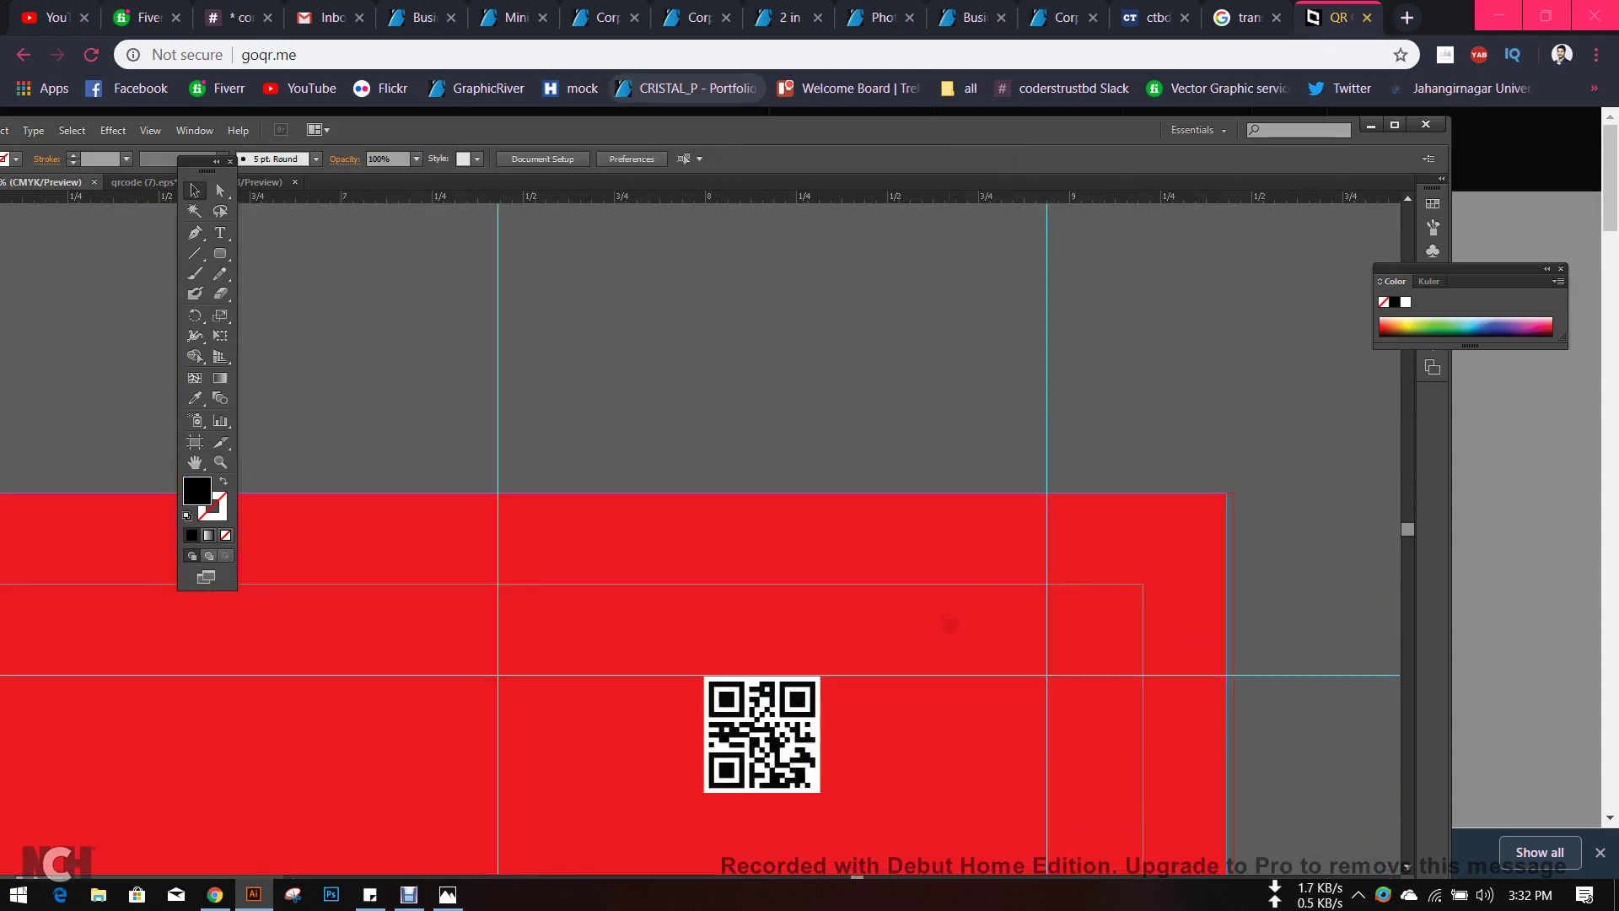
scroll(953, 614, up, 1)
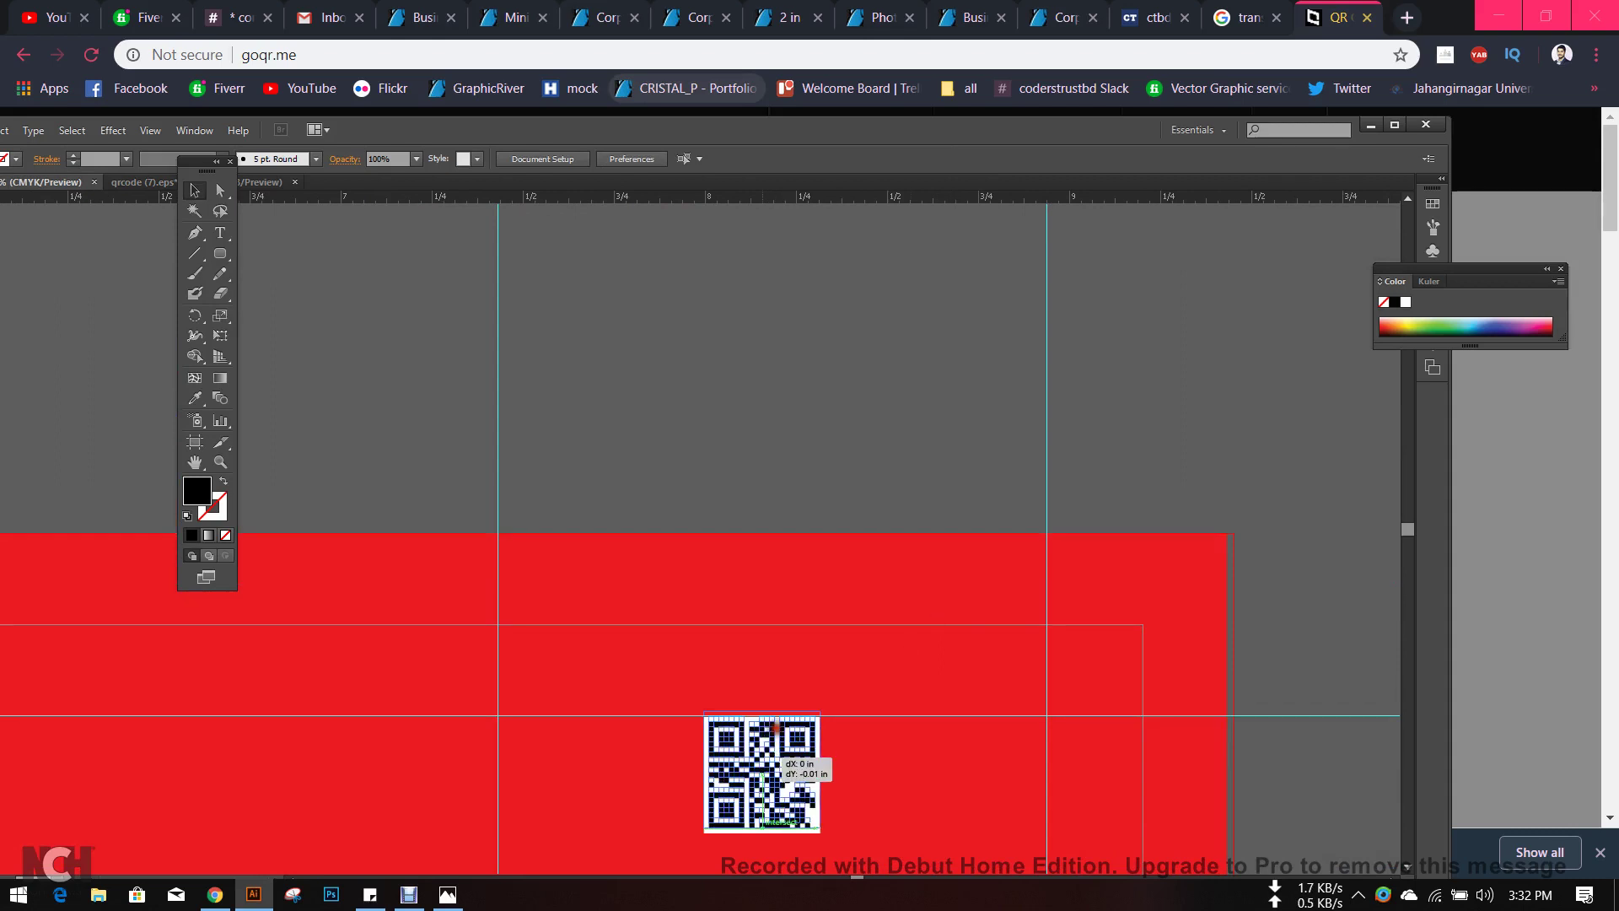
drag(805, 763, 835, 360)
scroll(943, 359, up, 1)
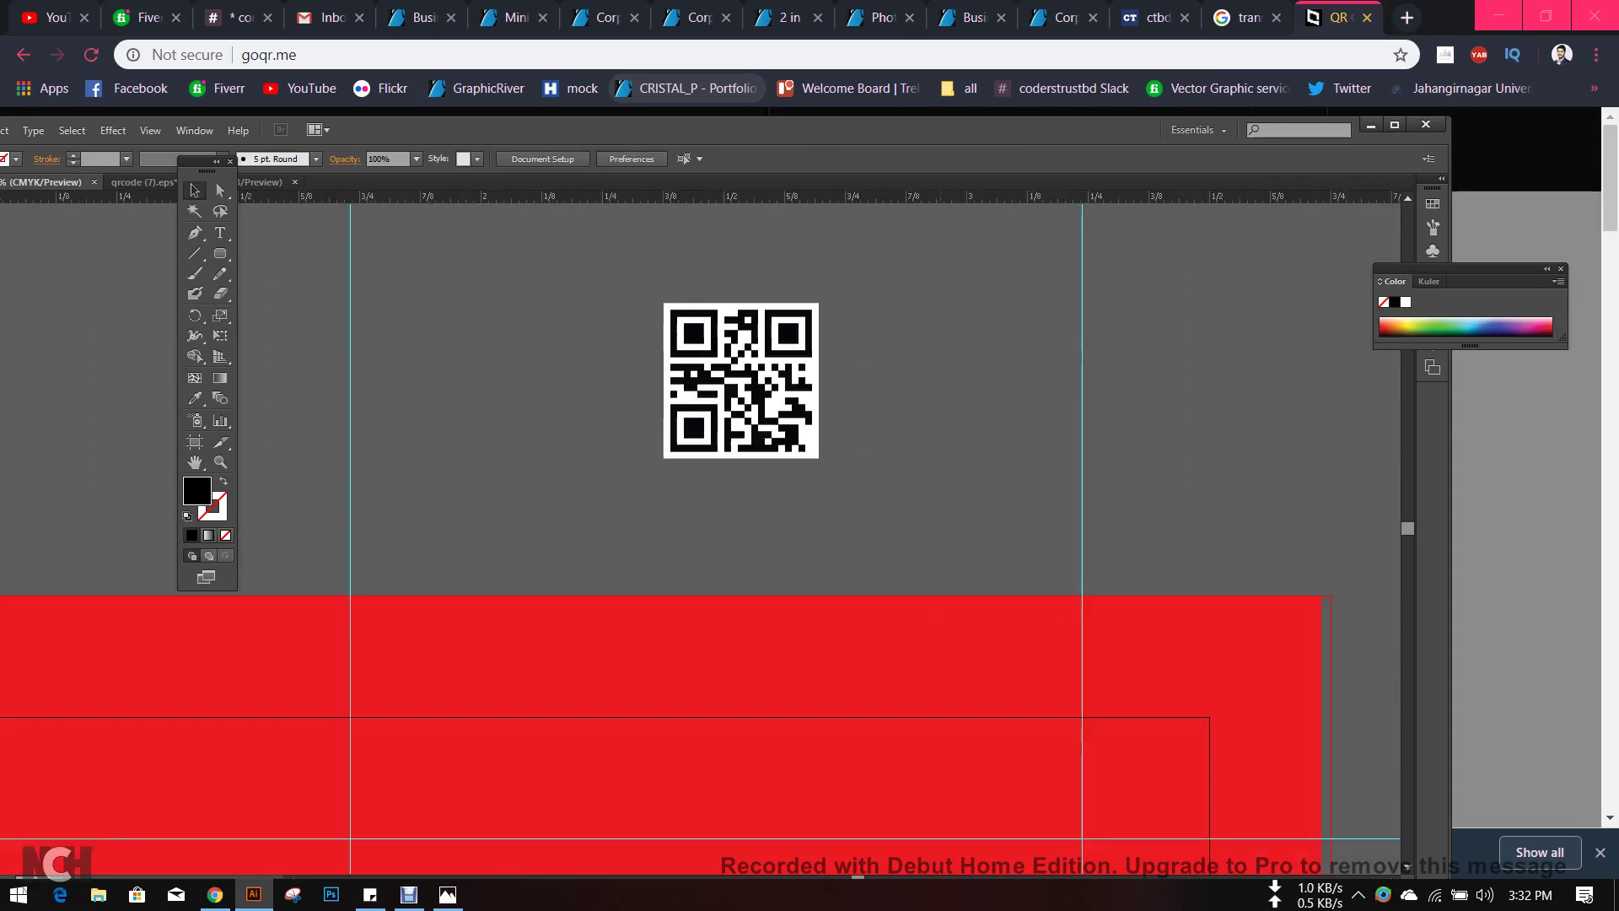
- Ungroup the QR code and delete its white background square
click(780, 388)
right_click(778, 389)
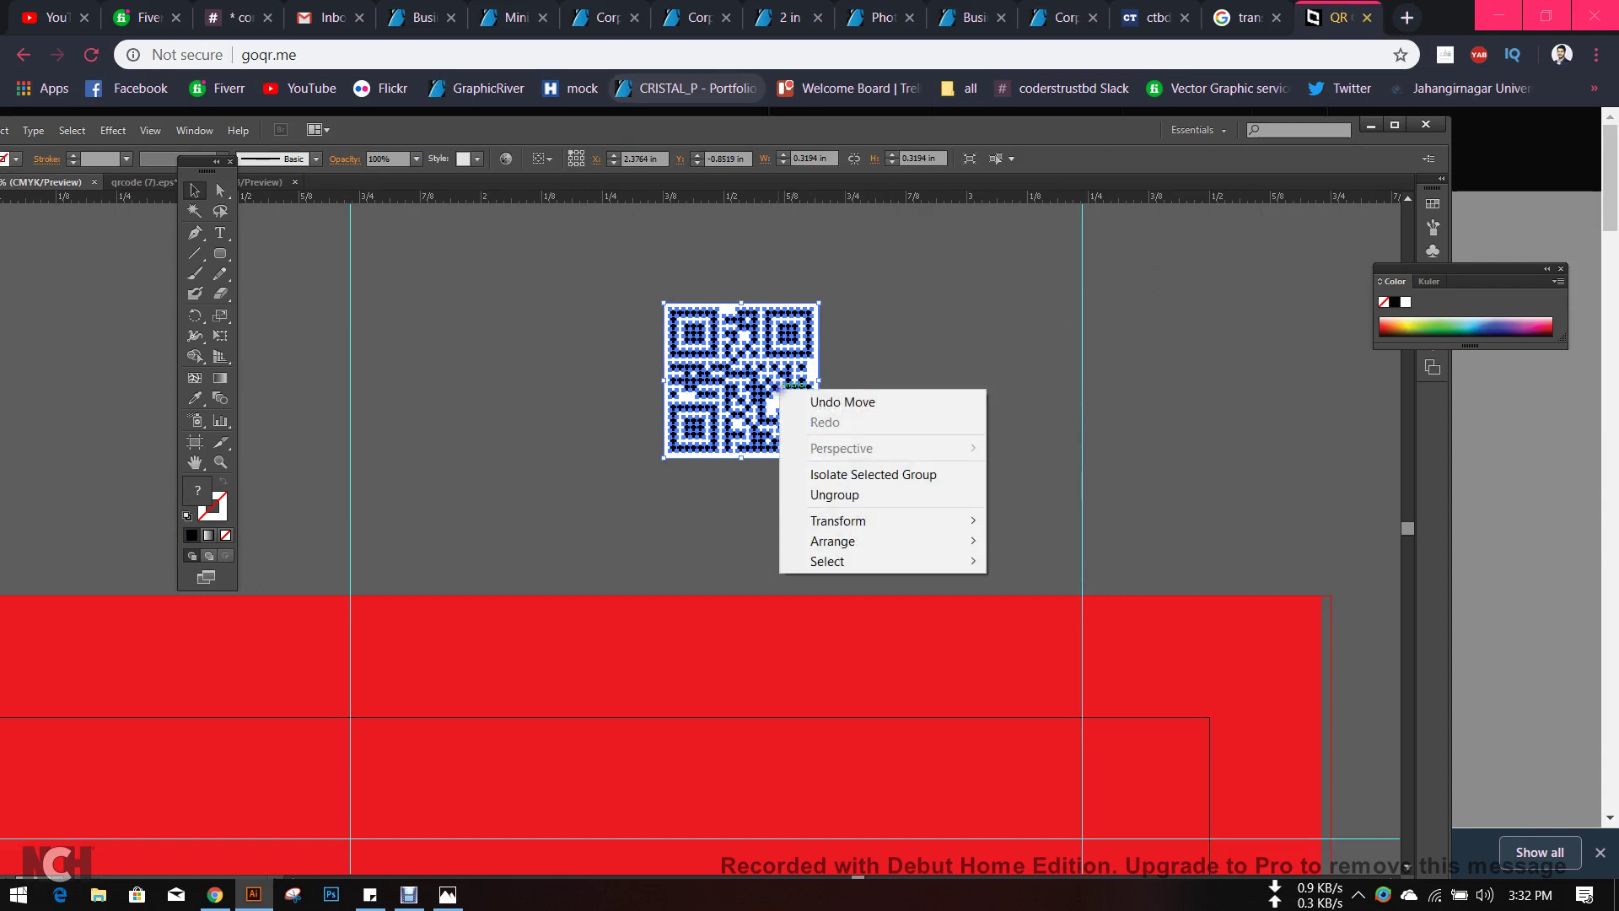
click(867, 496)
click(978, 302)
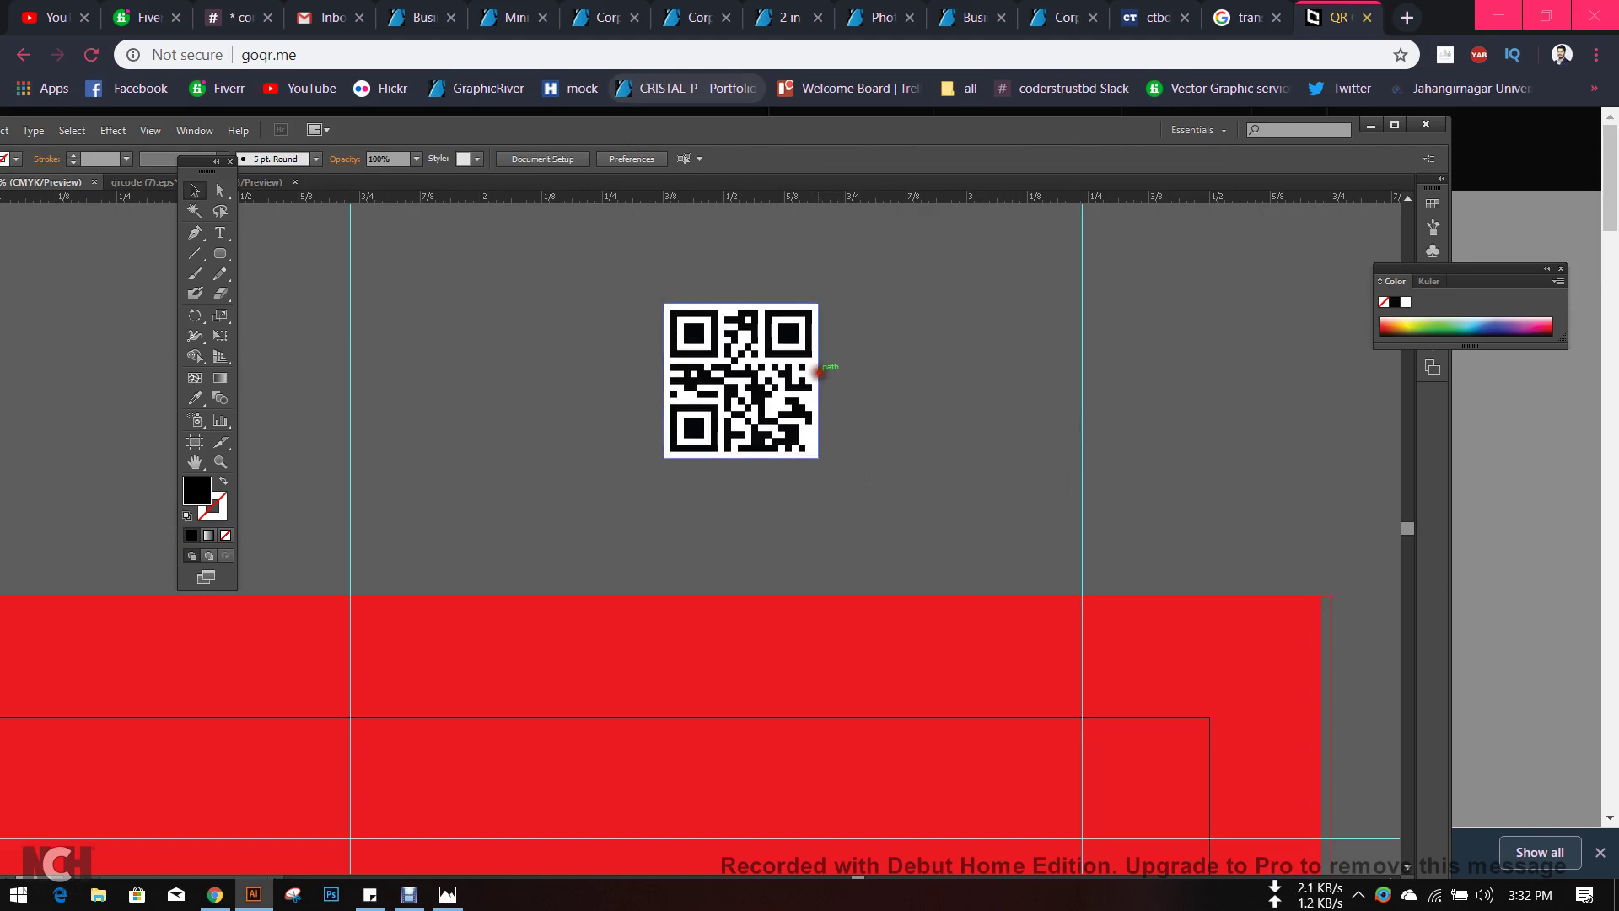
drag(820, 376, 1083, 381)
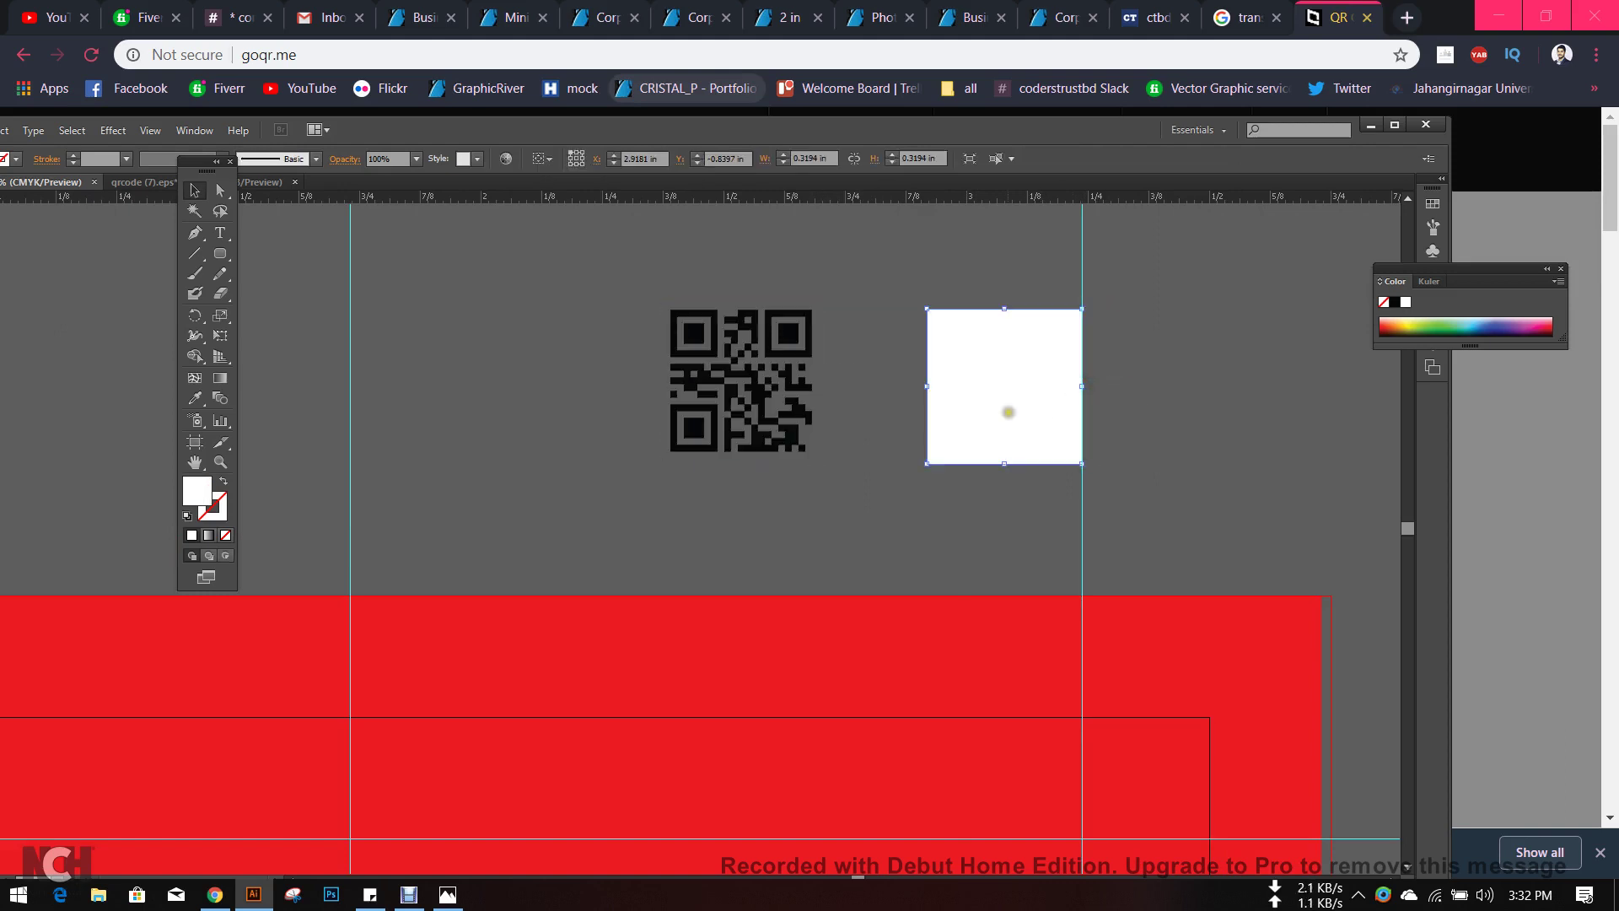
key(Delete)
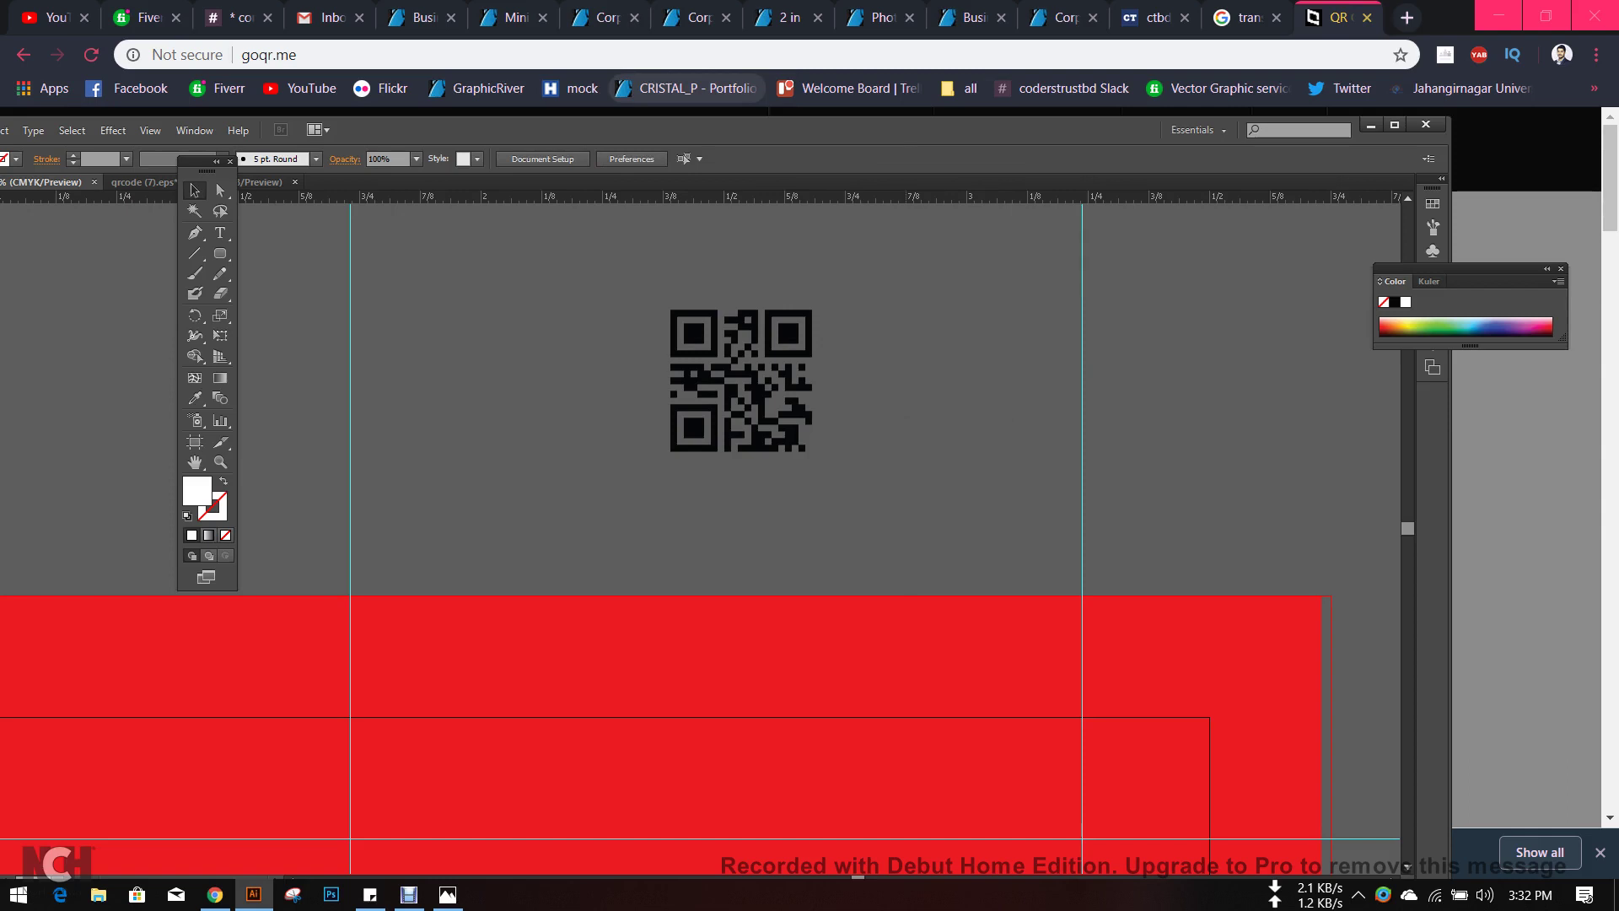
- Release the black QR code's compound path into separate square paths
scroll(700, 540, up, 1)
scroll(851, 412, up, 2)
click(744, 346)
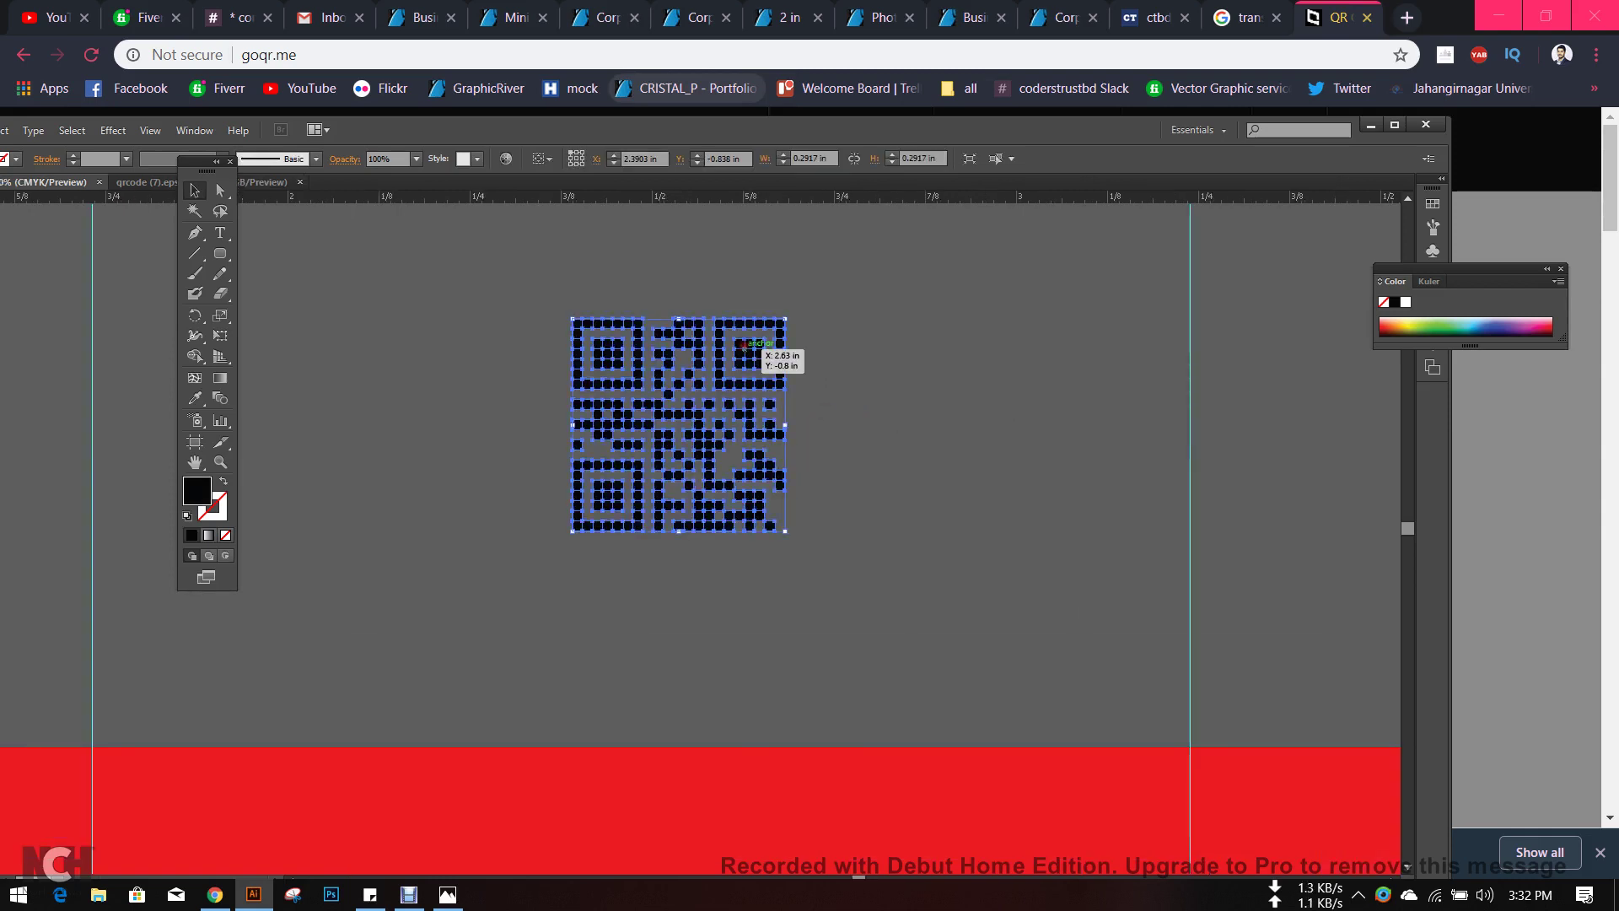
scroll(639, 380, up, 1)
click(846, 371)
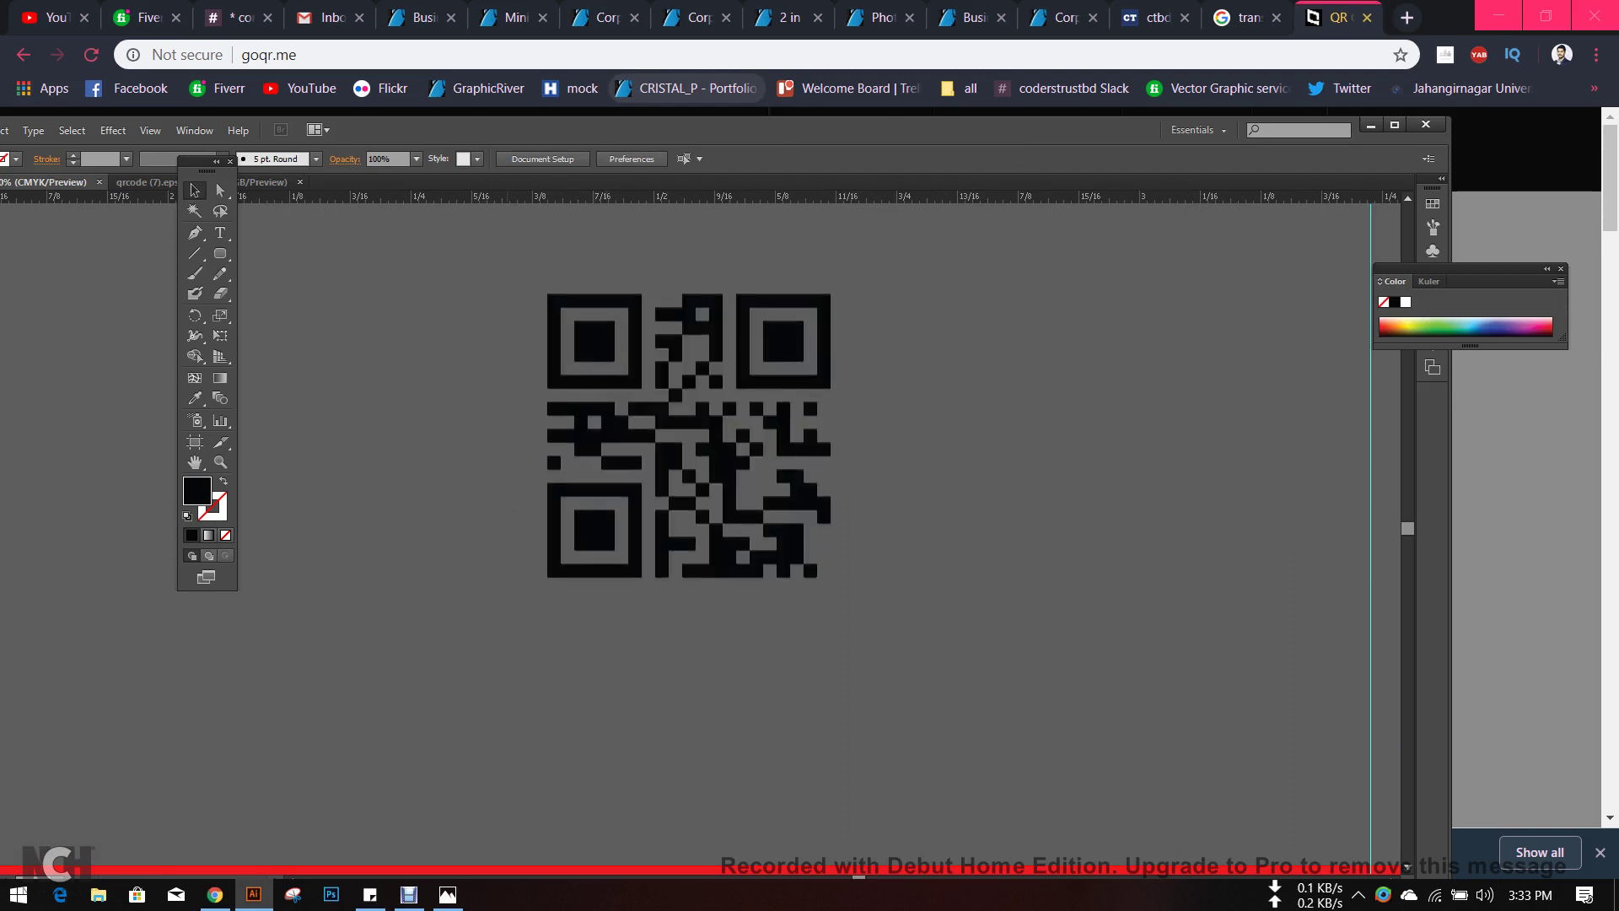
scroll(506, 524, down, 1)
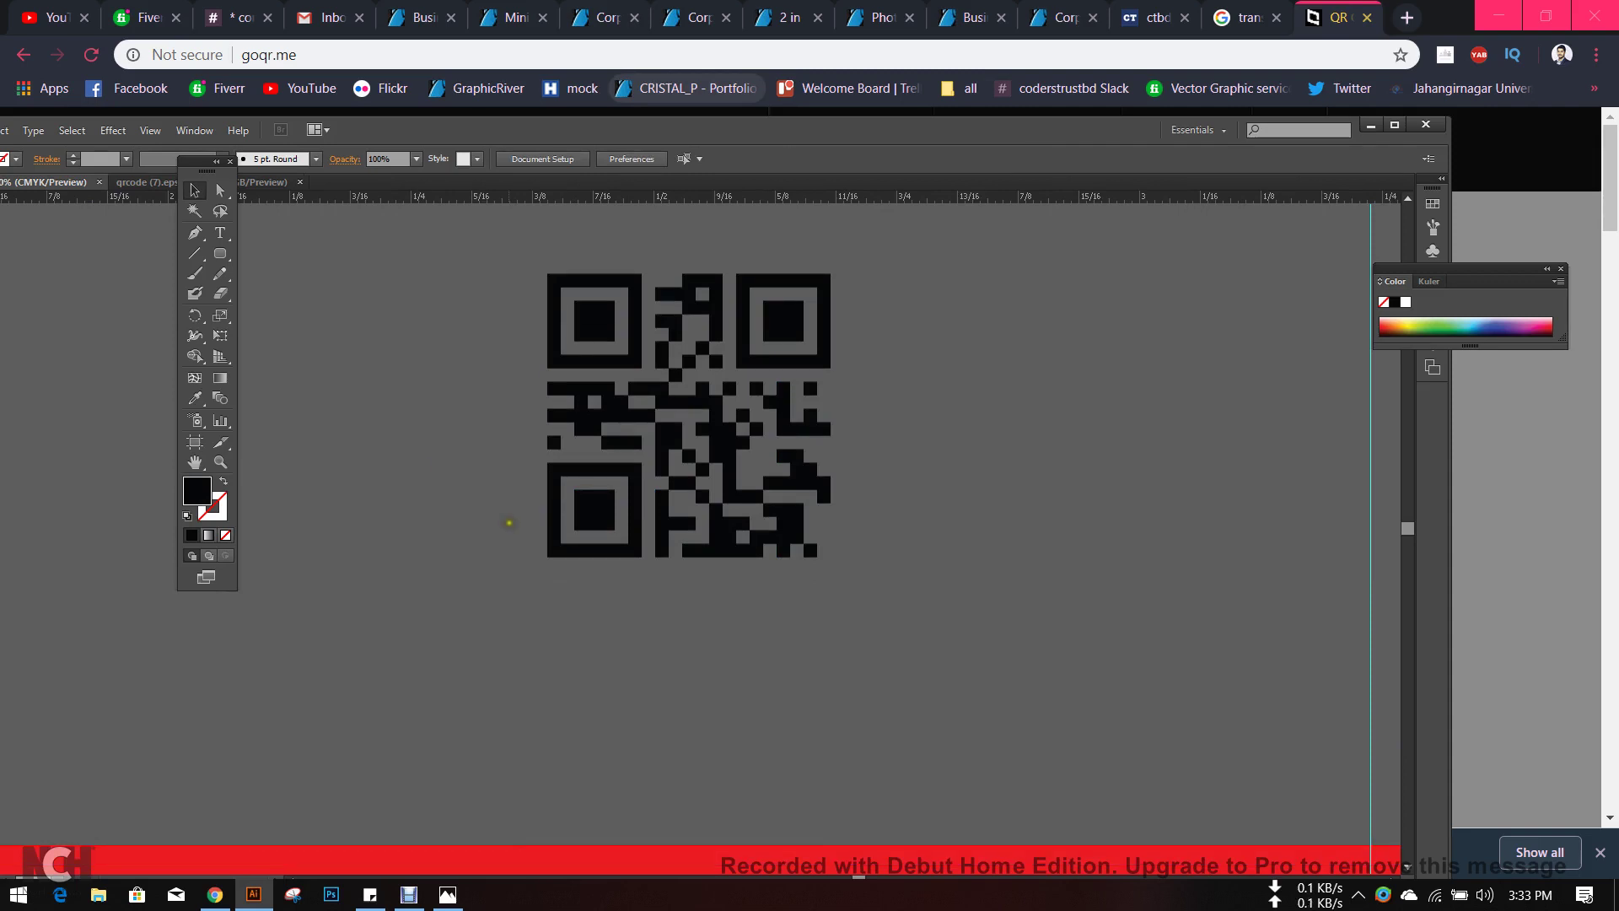
click(651, 311)
click(984, 328)
click(813, 338)
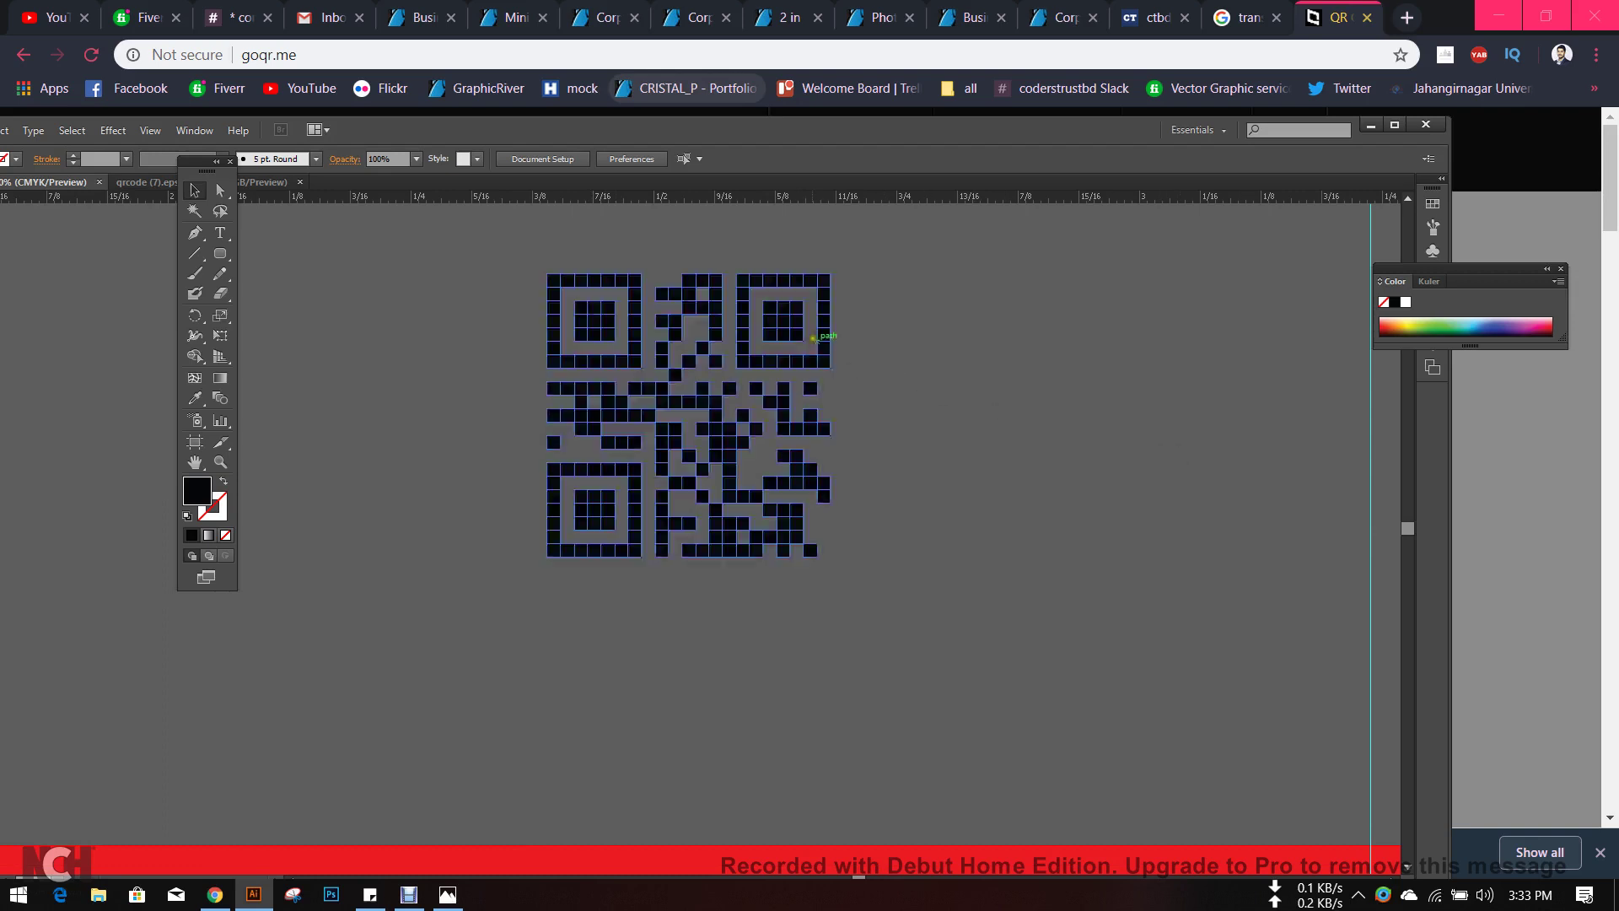
right_click(783, 322)
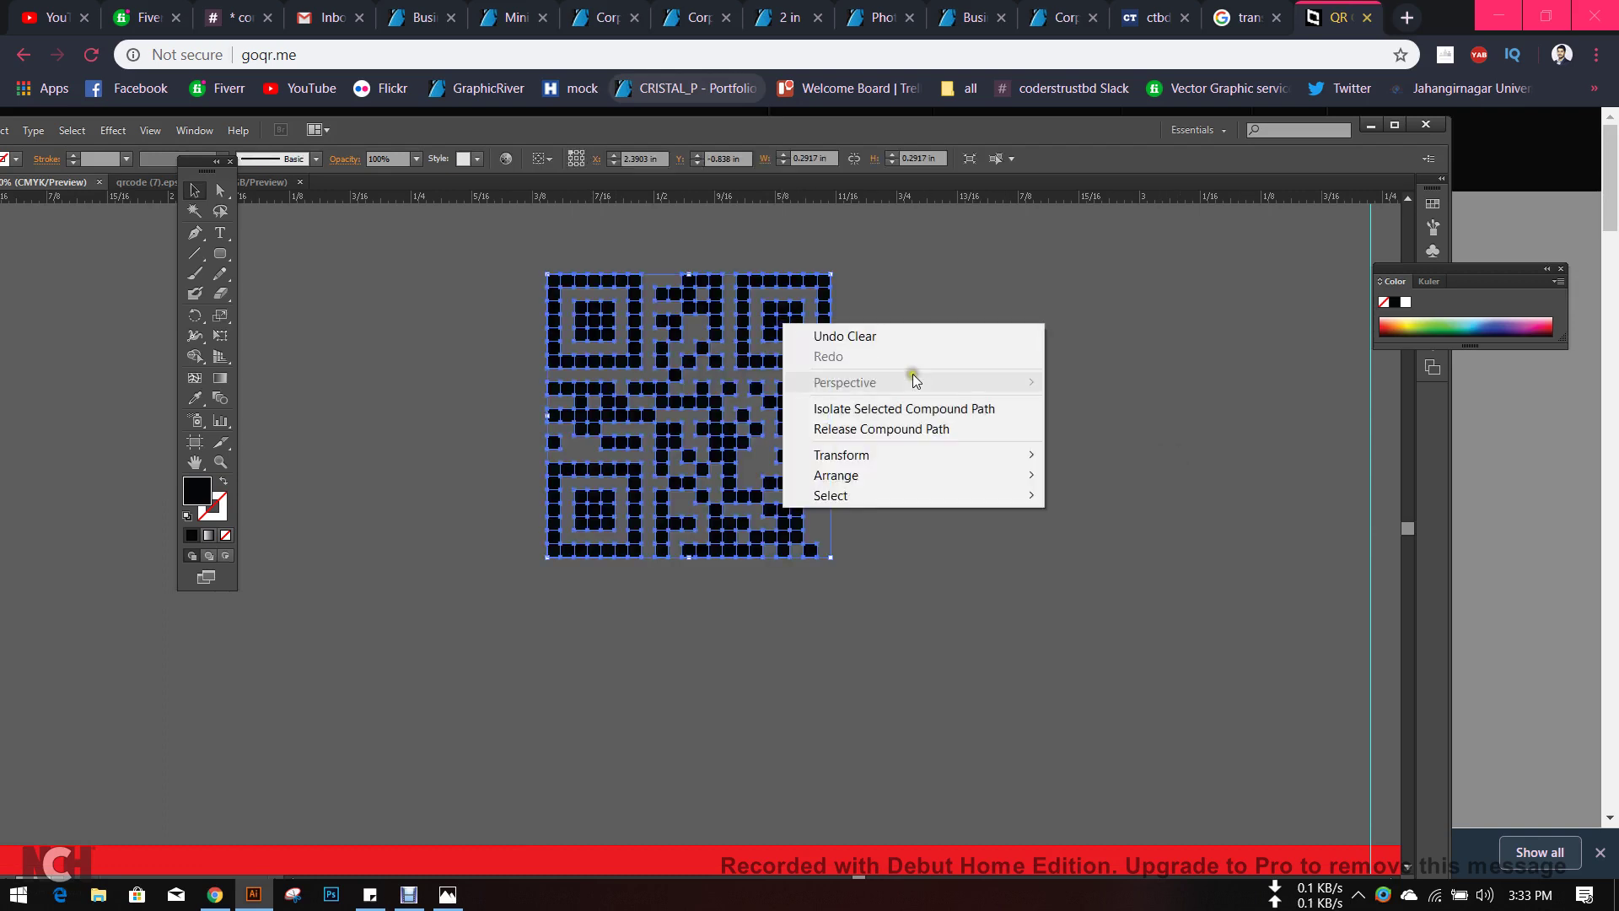
click(943, 435)
click(1015, 479)
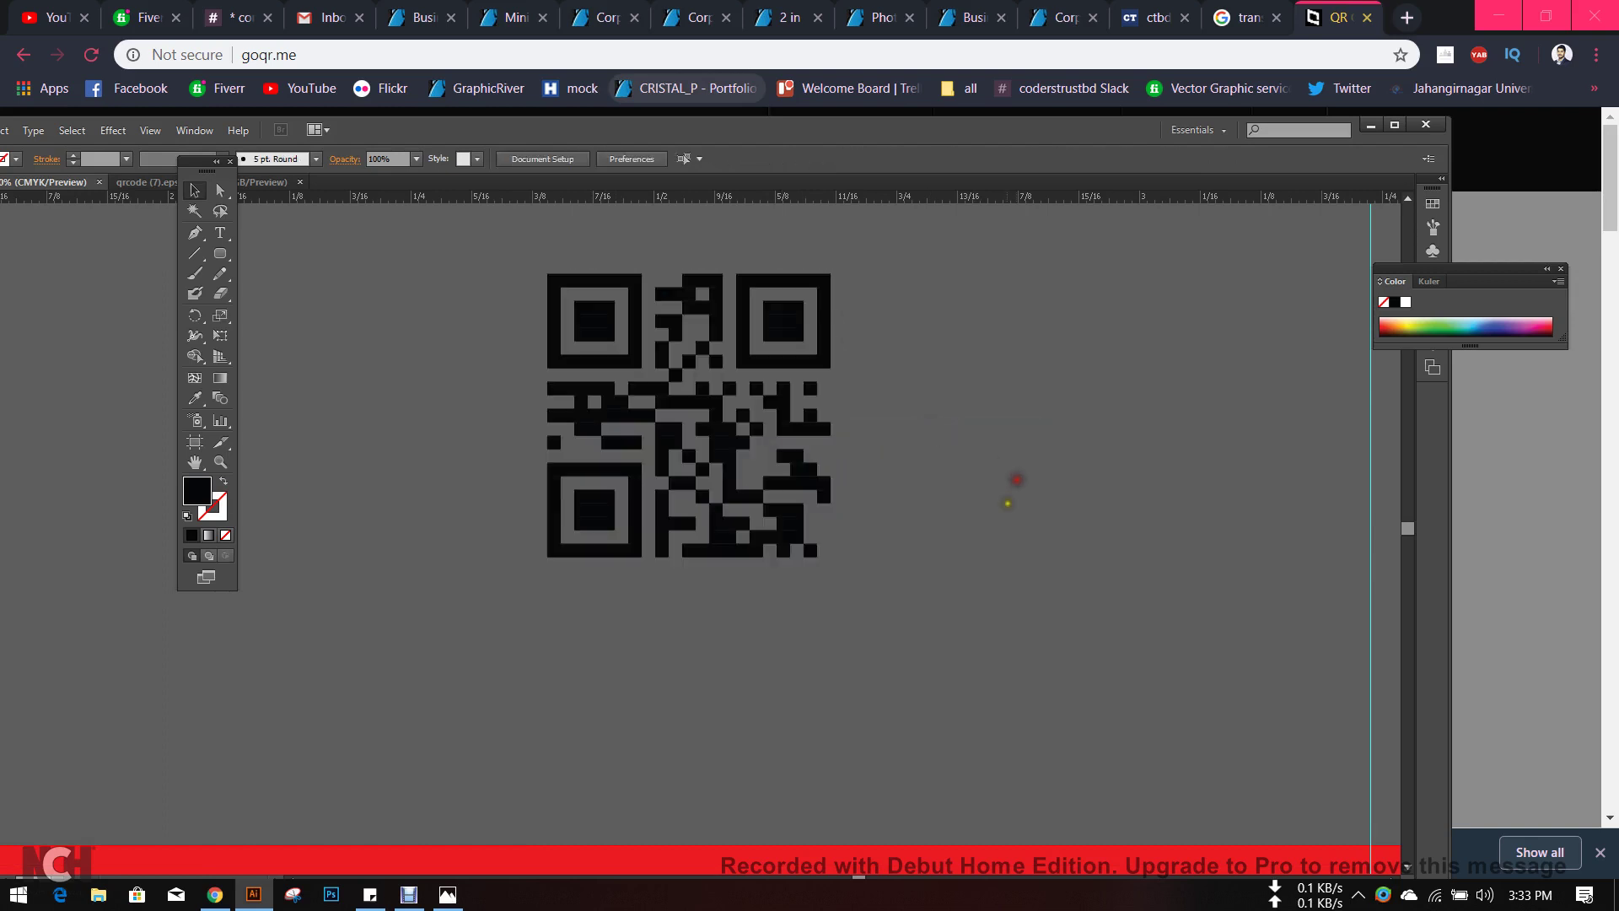
- Maximize Illustrator and fill the centre block of the QR code's upper-left corner marker with CMYK Red
click(634, 348)
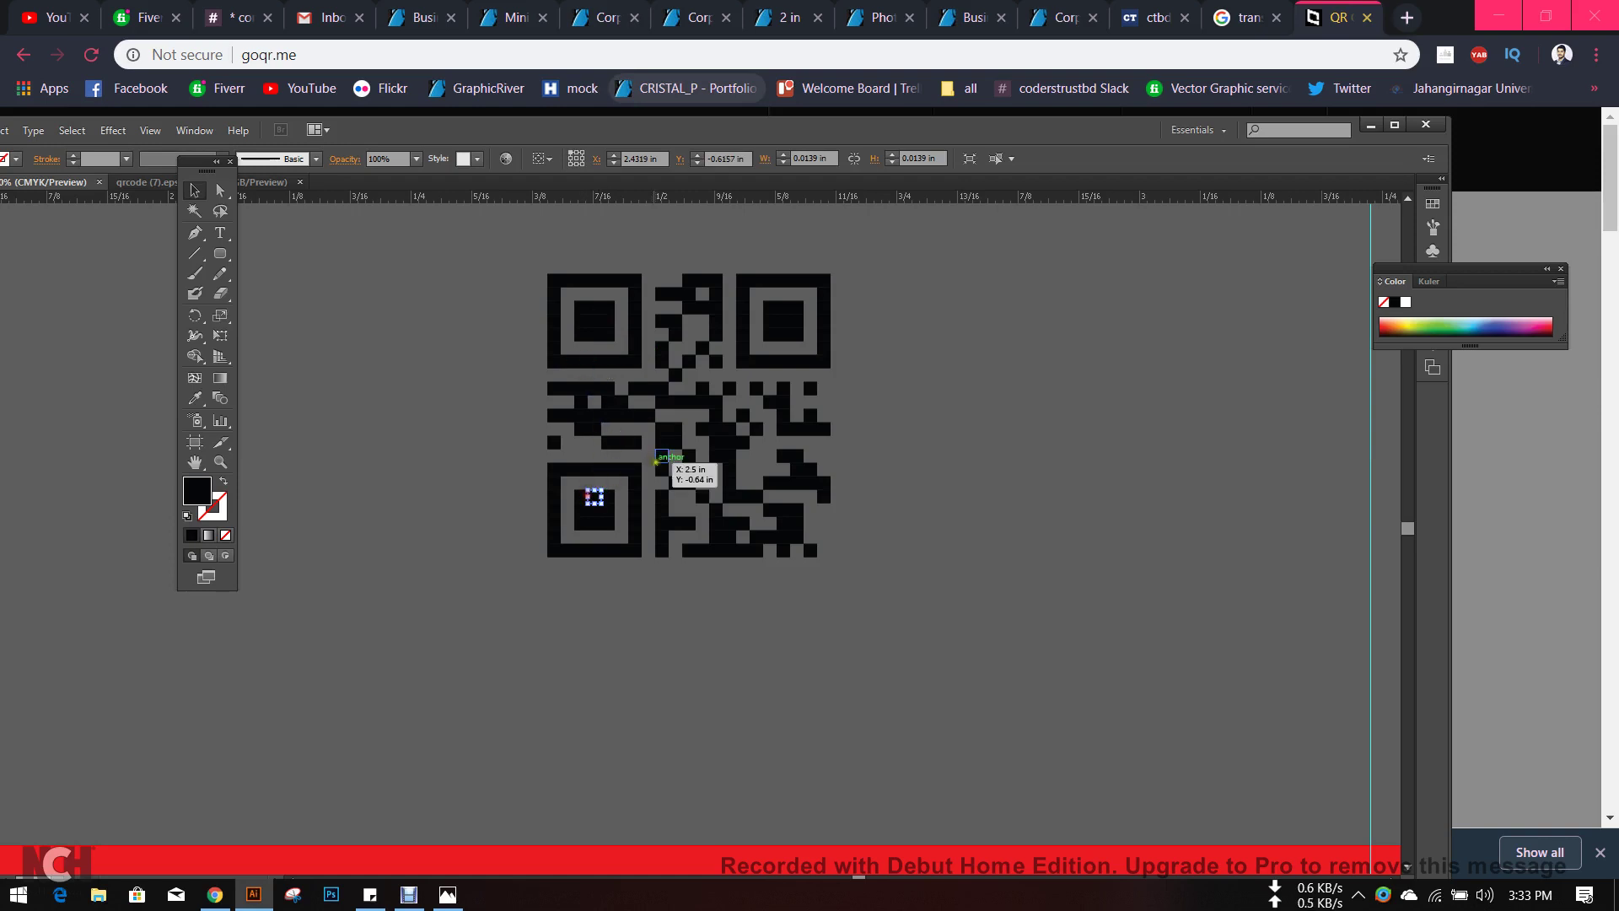
click(662, 469)
click(480, 307)
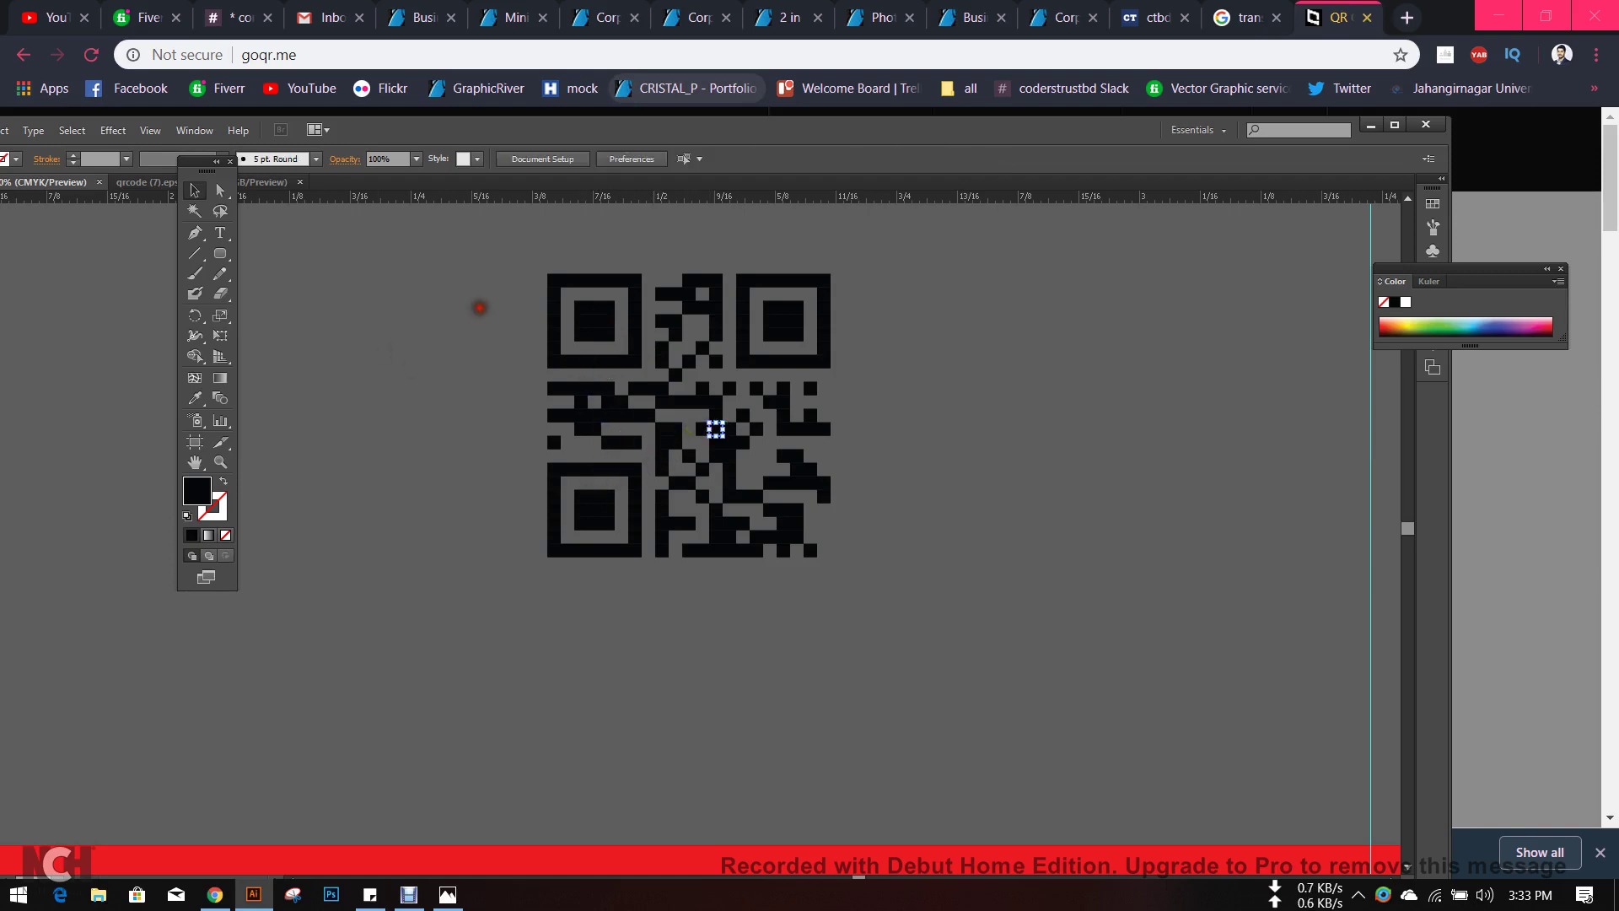
drag(573, 294, 624, 348)
double_click(408, 129)
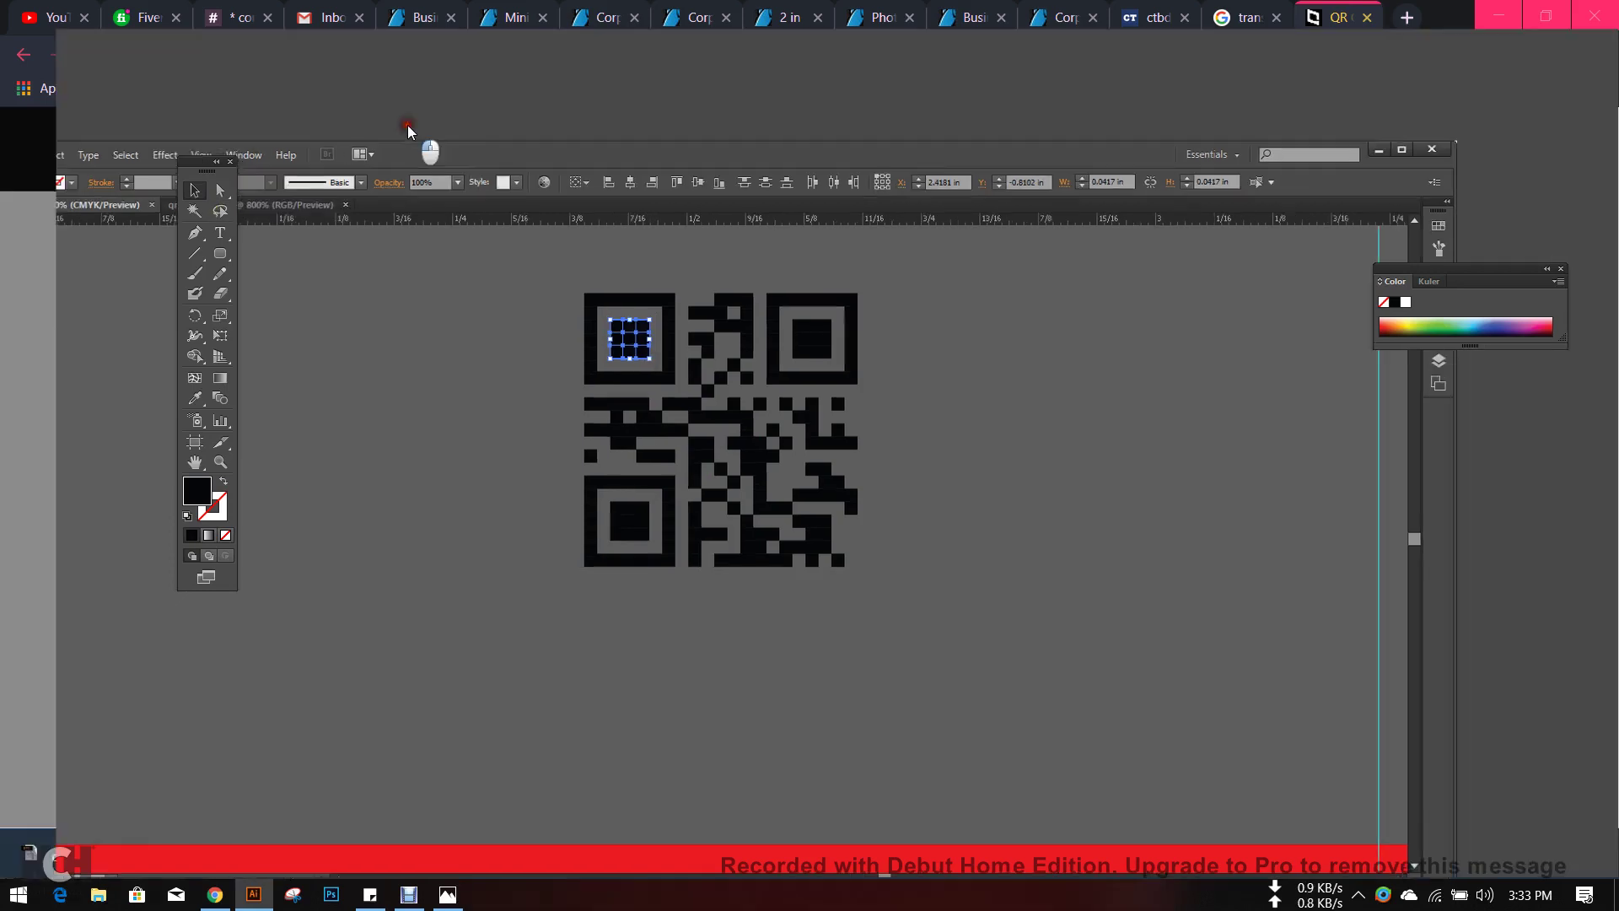
click(100, 43)
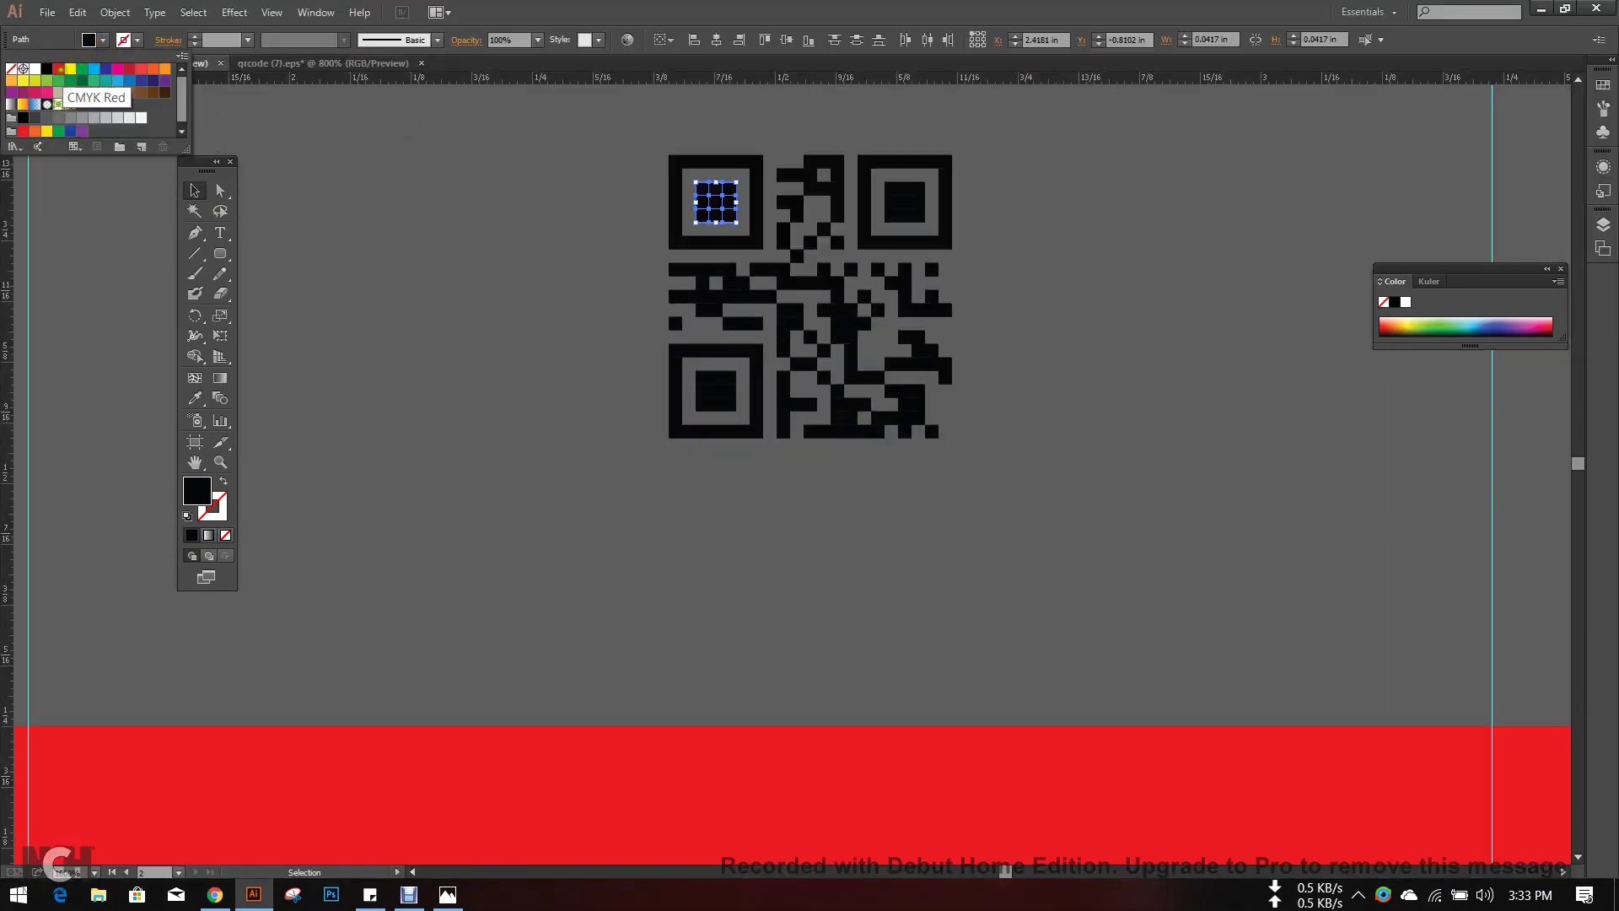
click(71, 69)
click(465, 233)
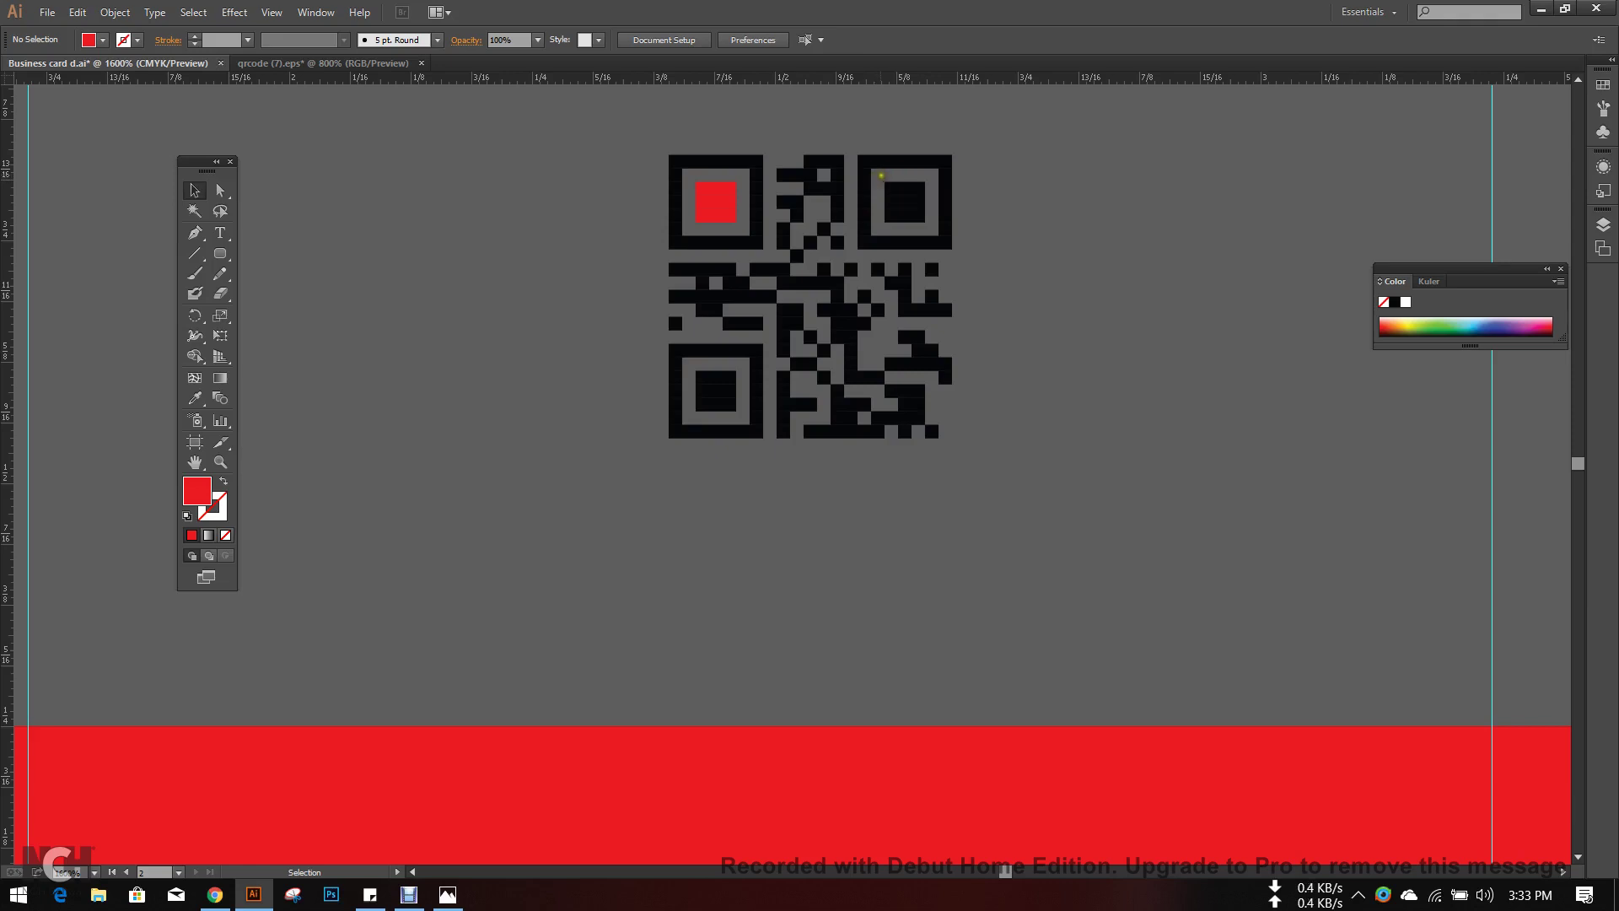
- Fill the centre blocks of the QR code's upper-right and lower-left corner markers with the same red
drag(873, 171, 928, 224)
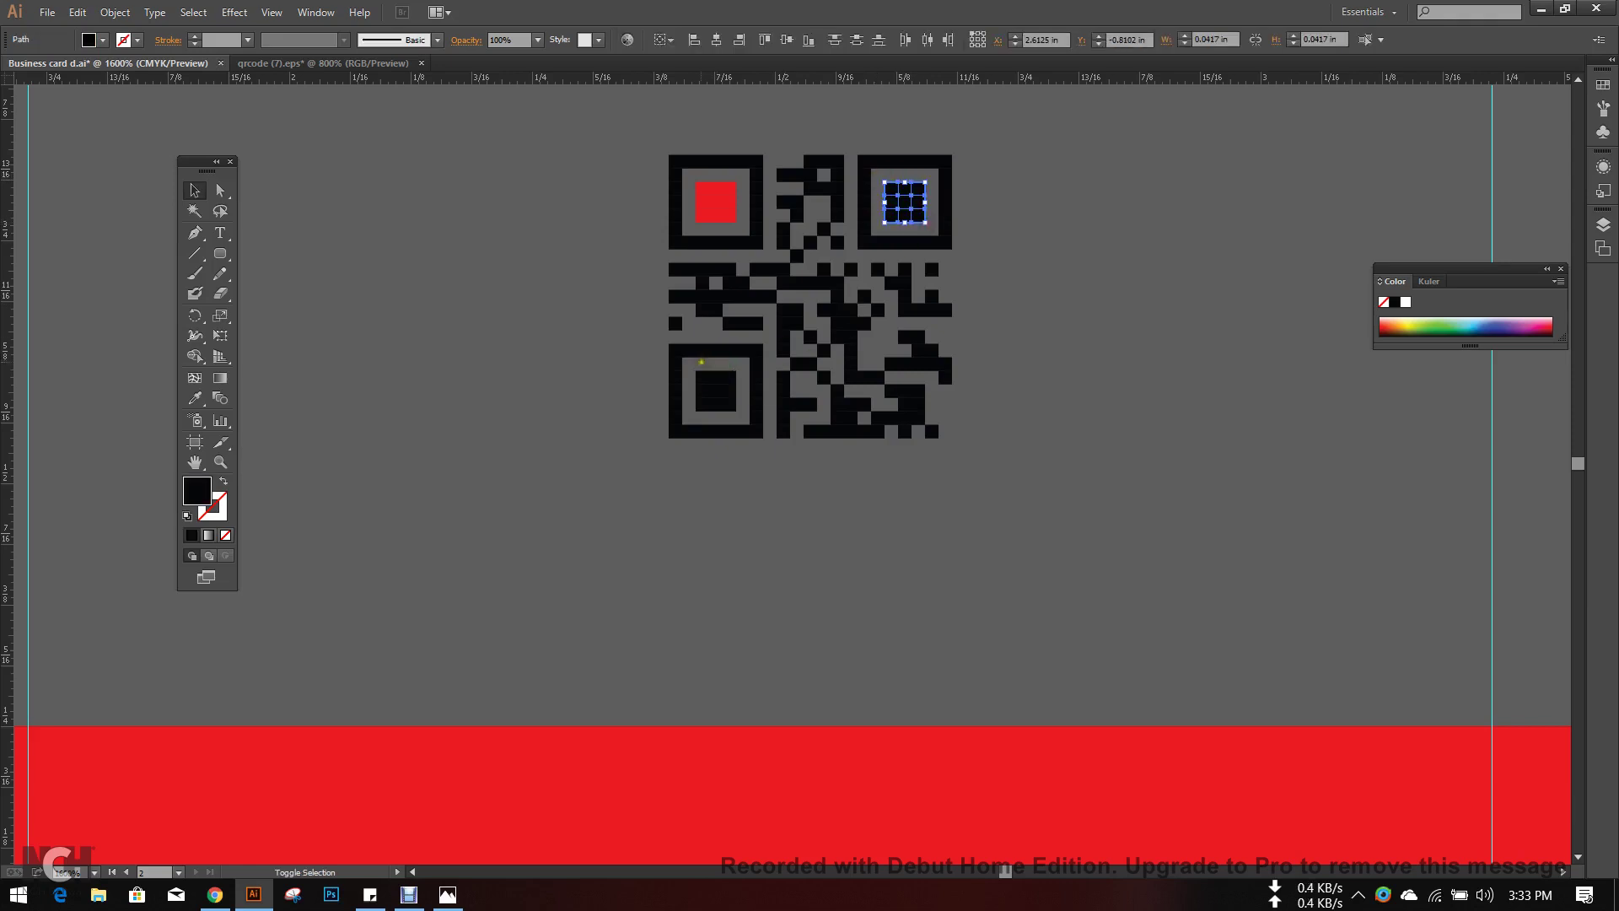
drag(695, 363, 738, 411)
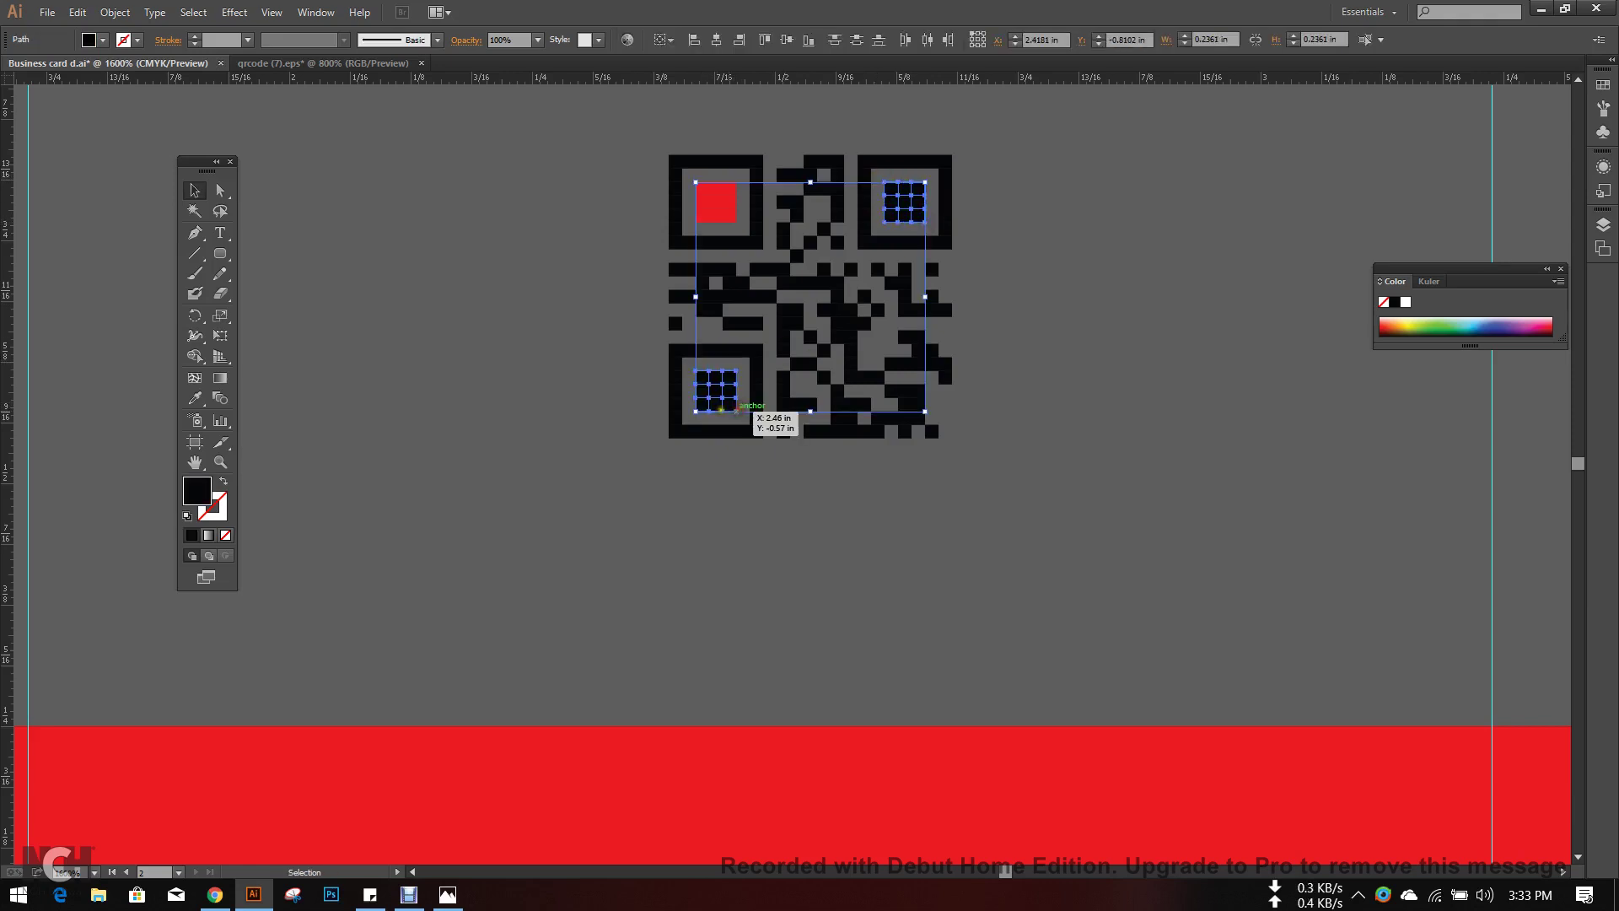
click(102, 40)
click(58, 69)
click(448, 214)
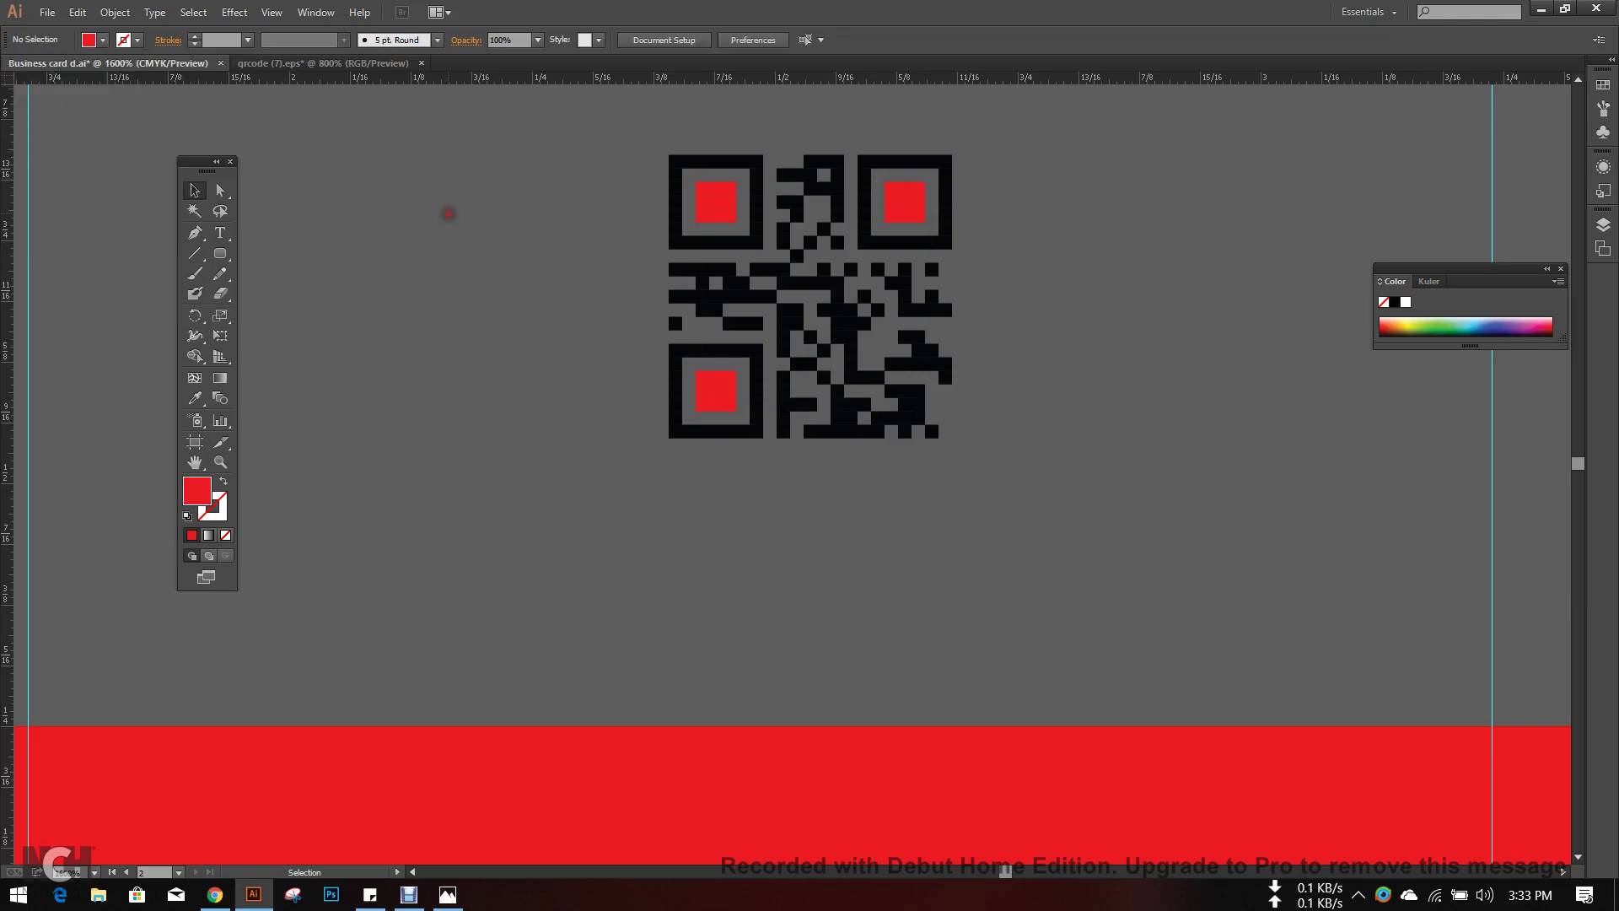
- Select all squares of the recoloured QR code and move them together slightly down and to the left
scroll(536, 268, up, 2)
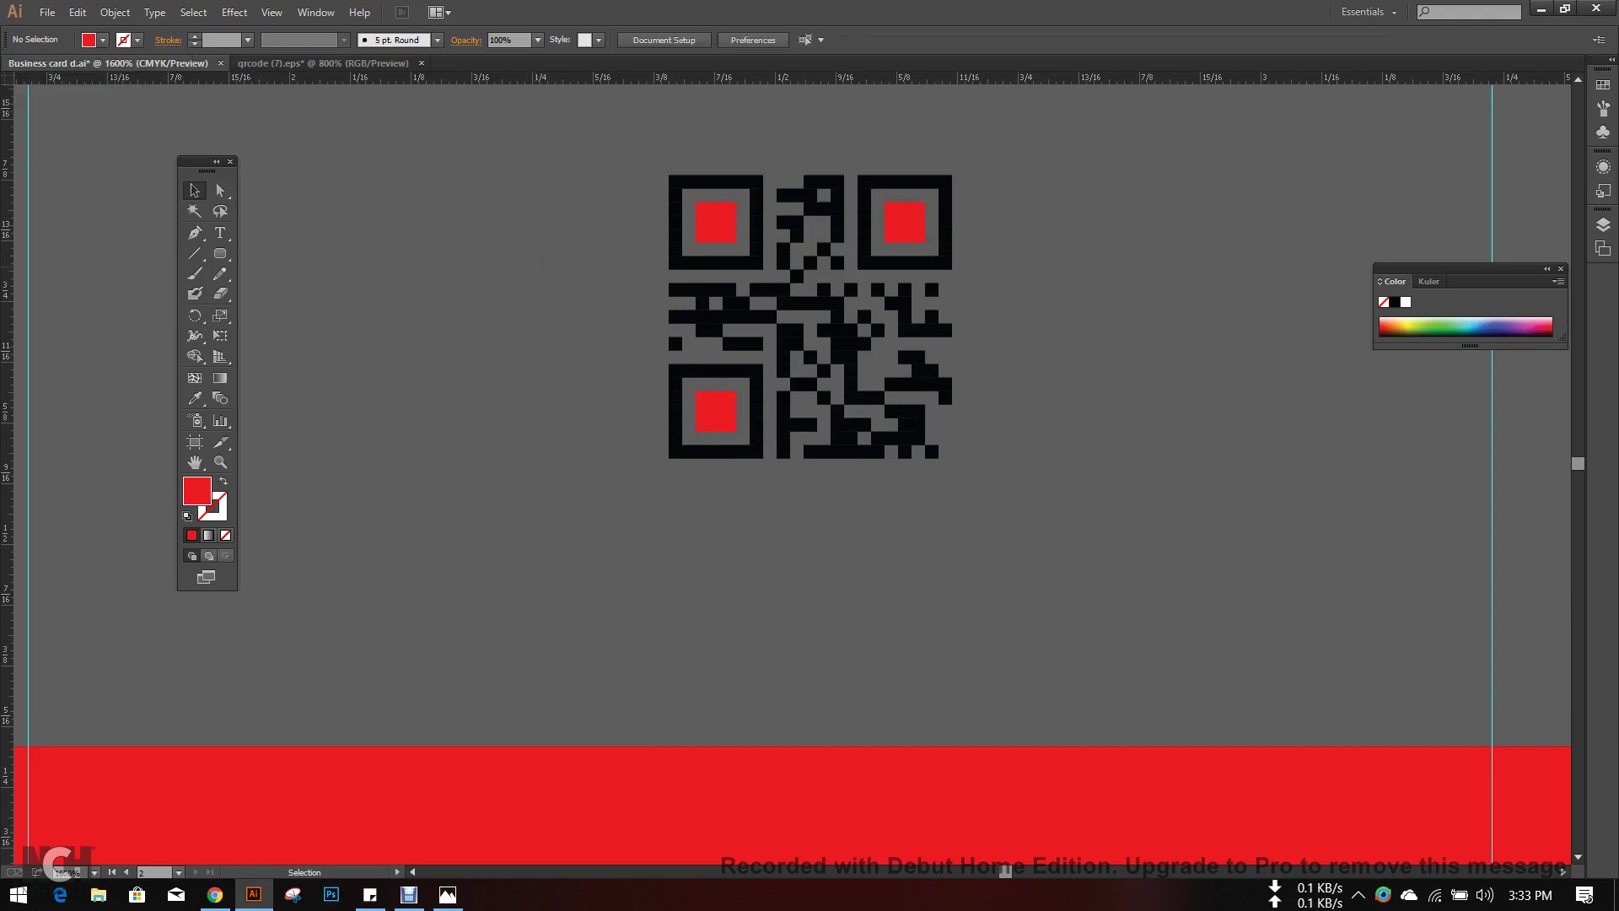
drag(608, 188, 1023, 550)
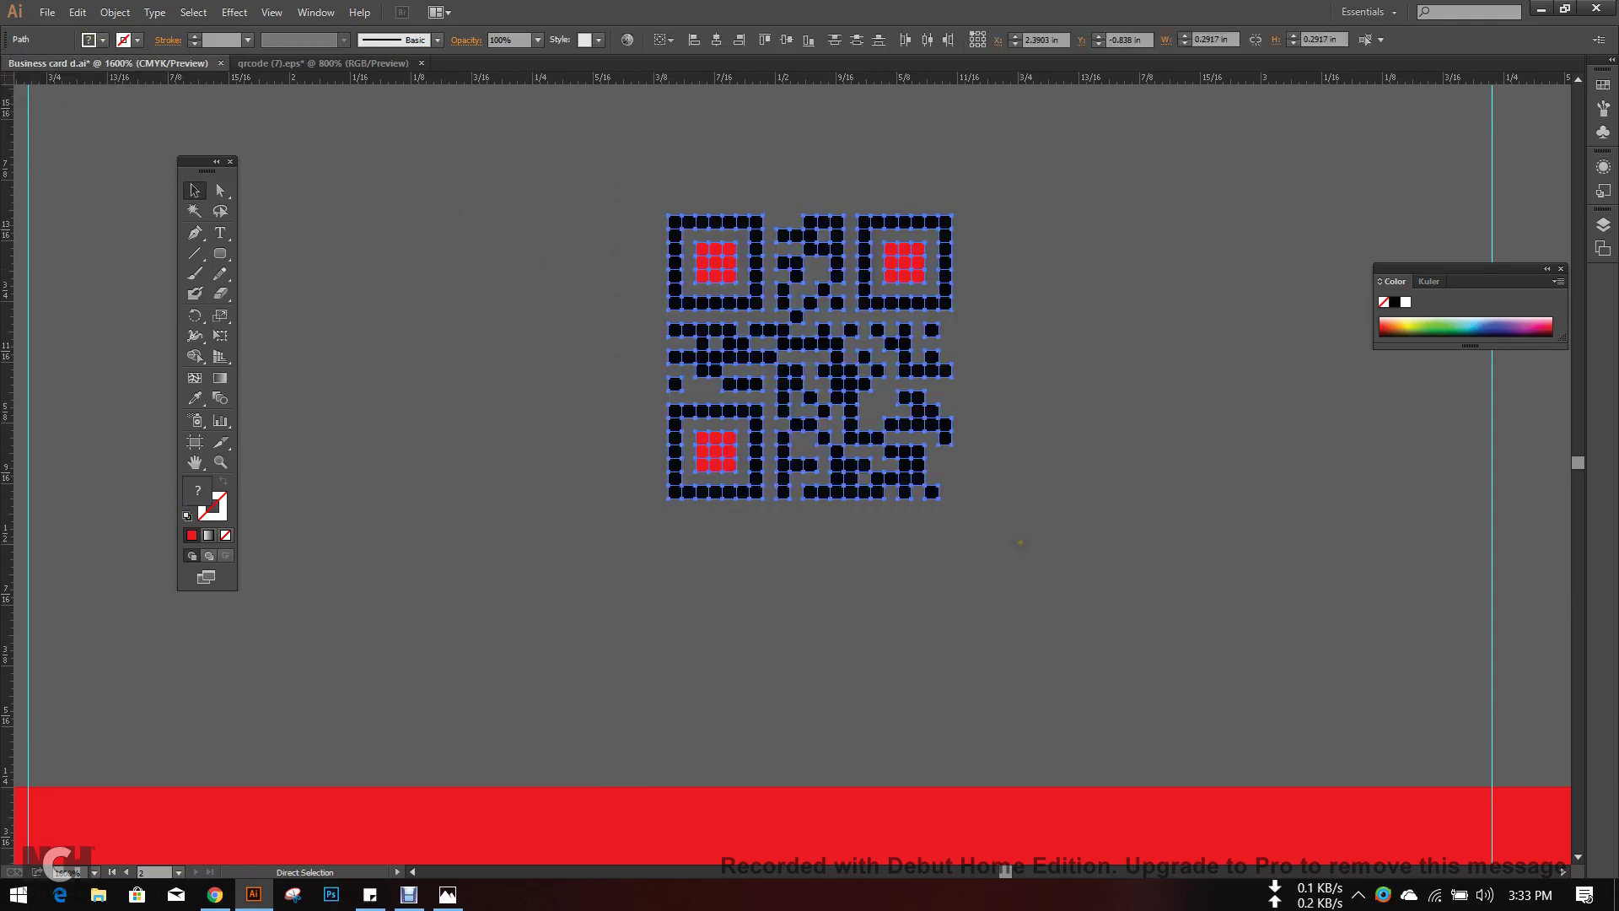
click(1088, 529)
drag(914, 275, 878, 286)
click(977, 366)
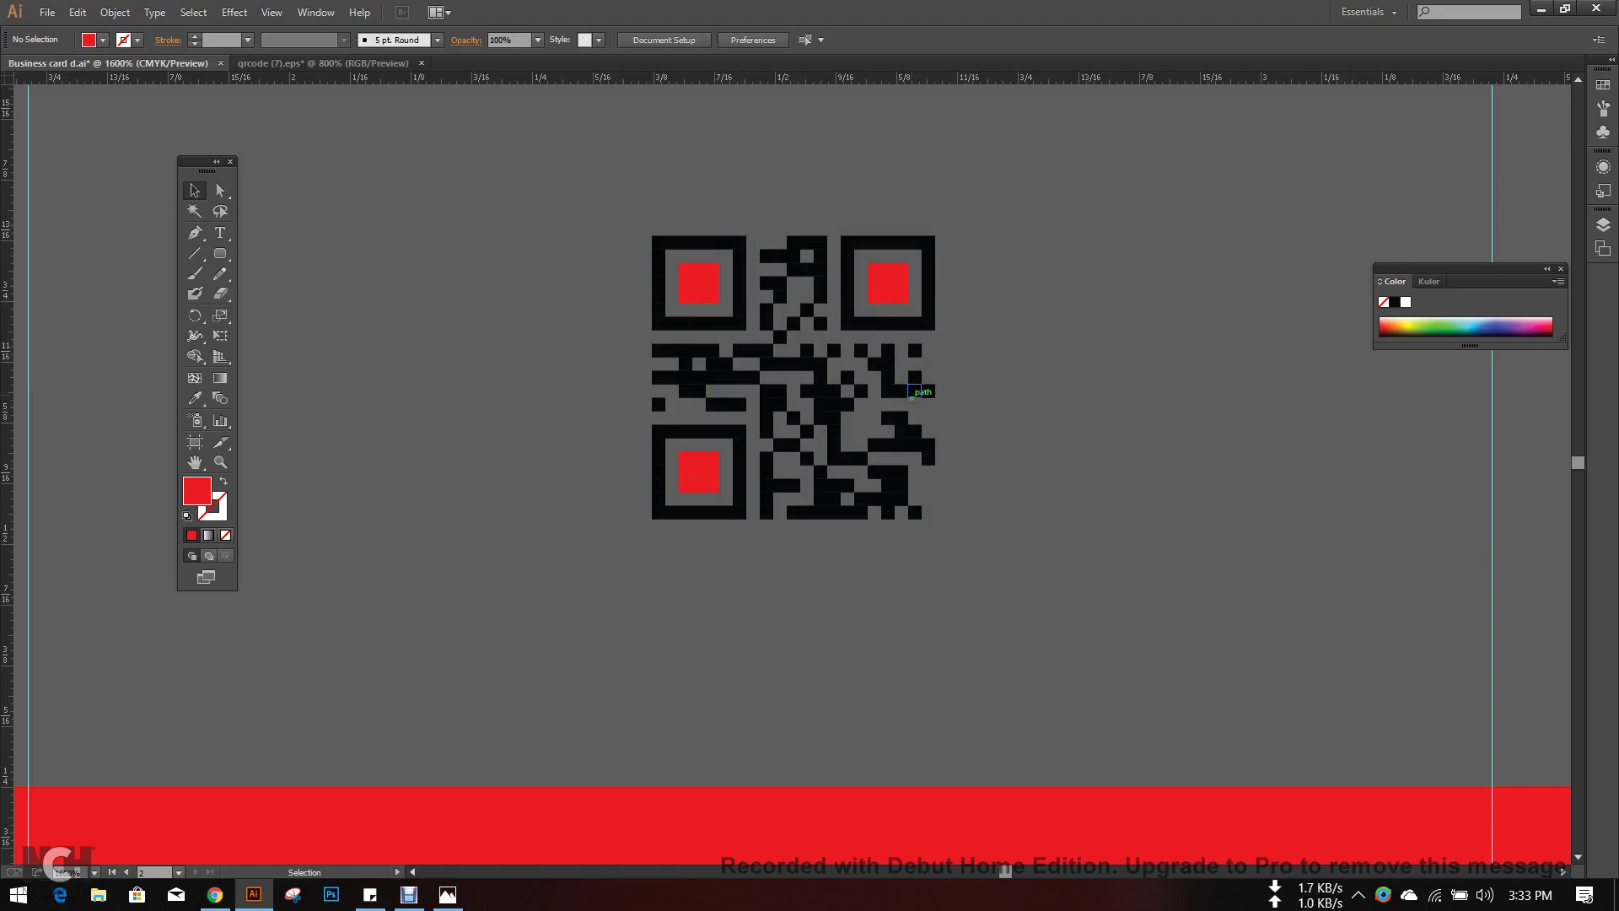
- Switch to Photos and examine the reference business card's back and front in 01_Preview.jpg and 02_Preview.jpg
scroll(912, 393, down, 1)
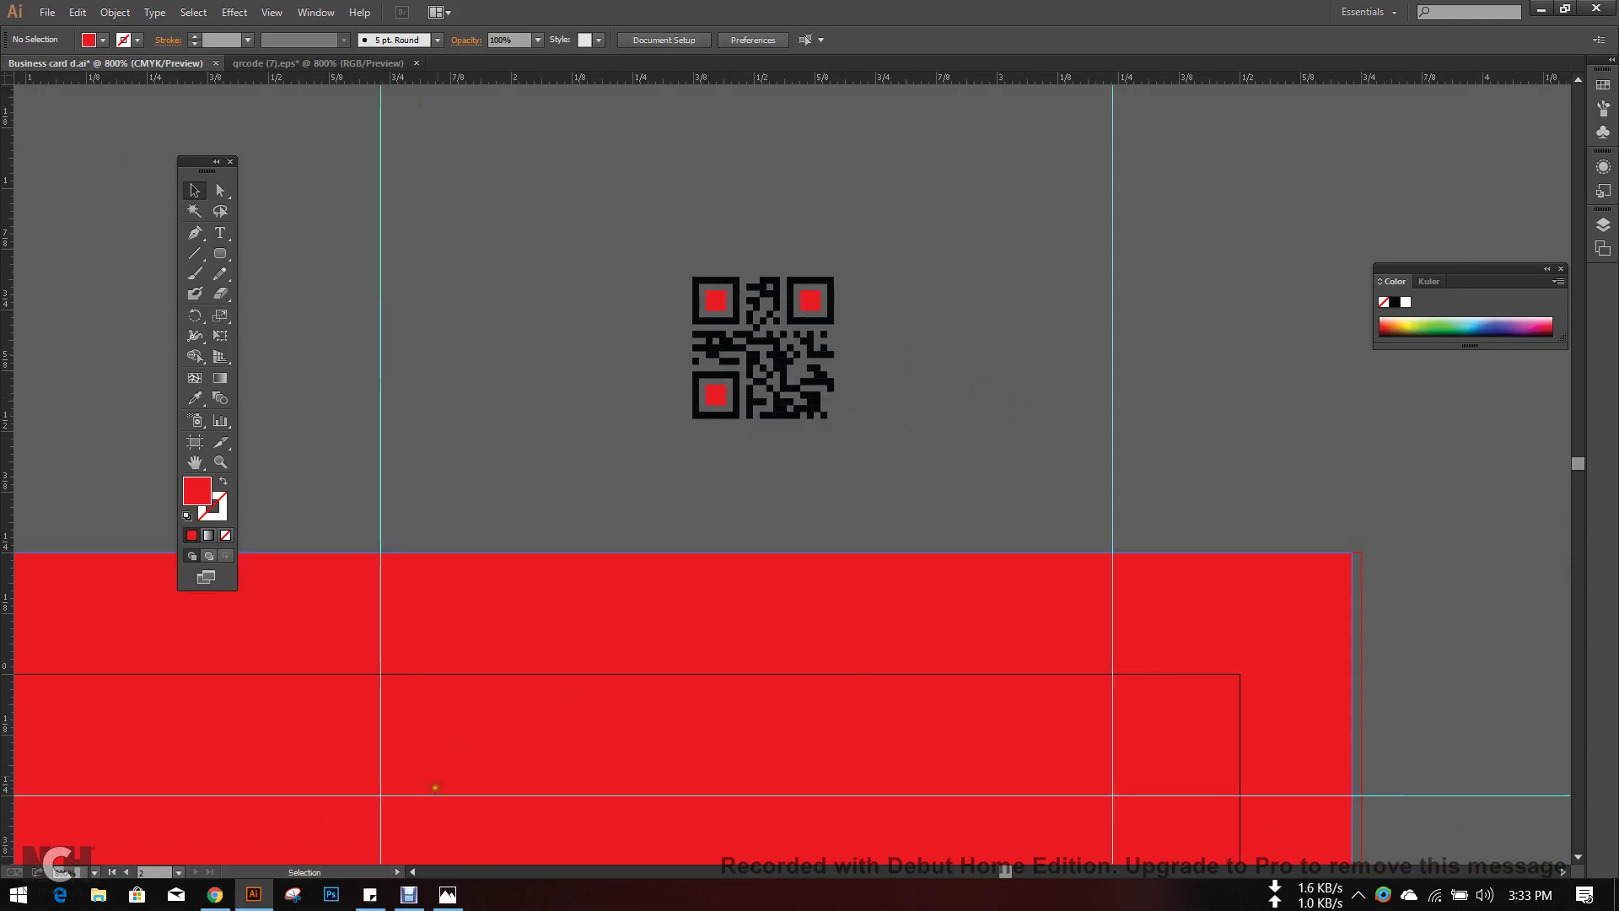
click(447, 894)
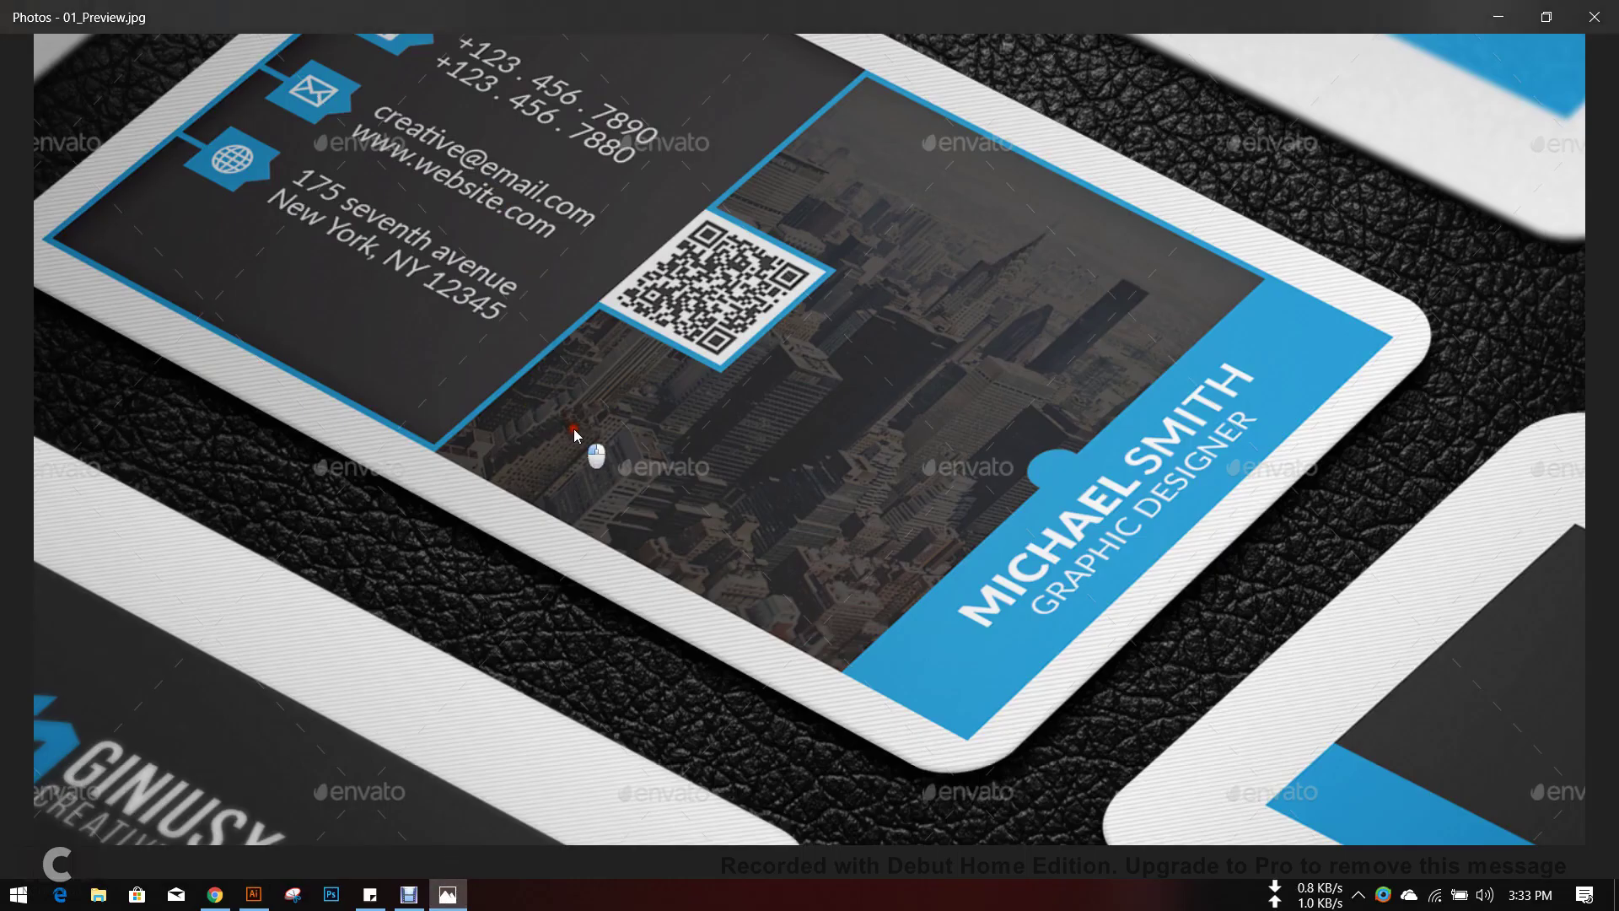
key(Right)
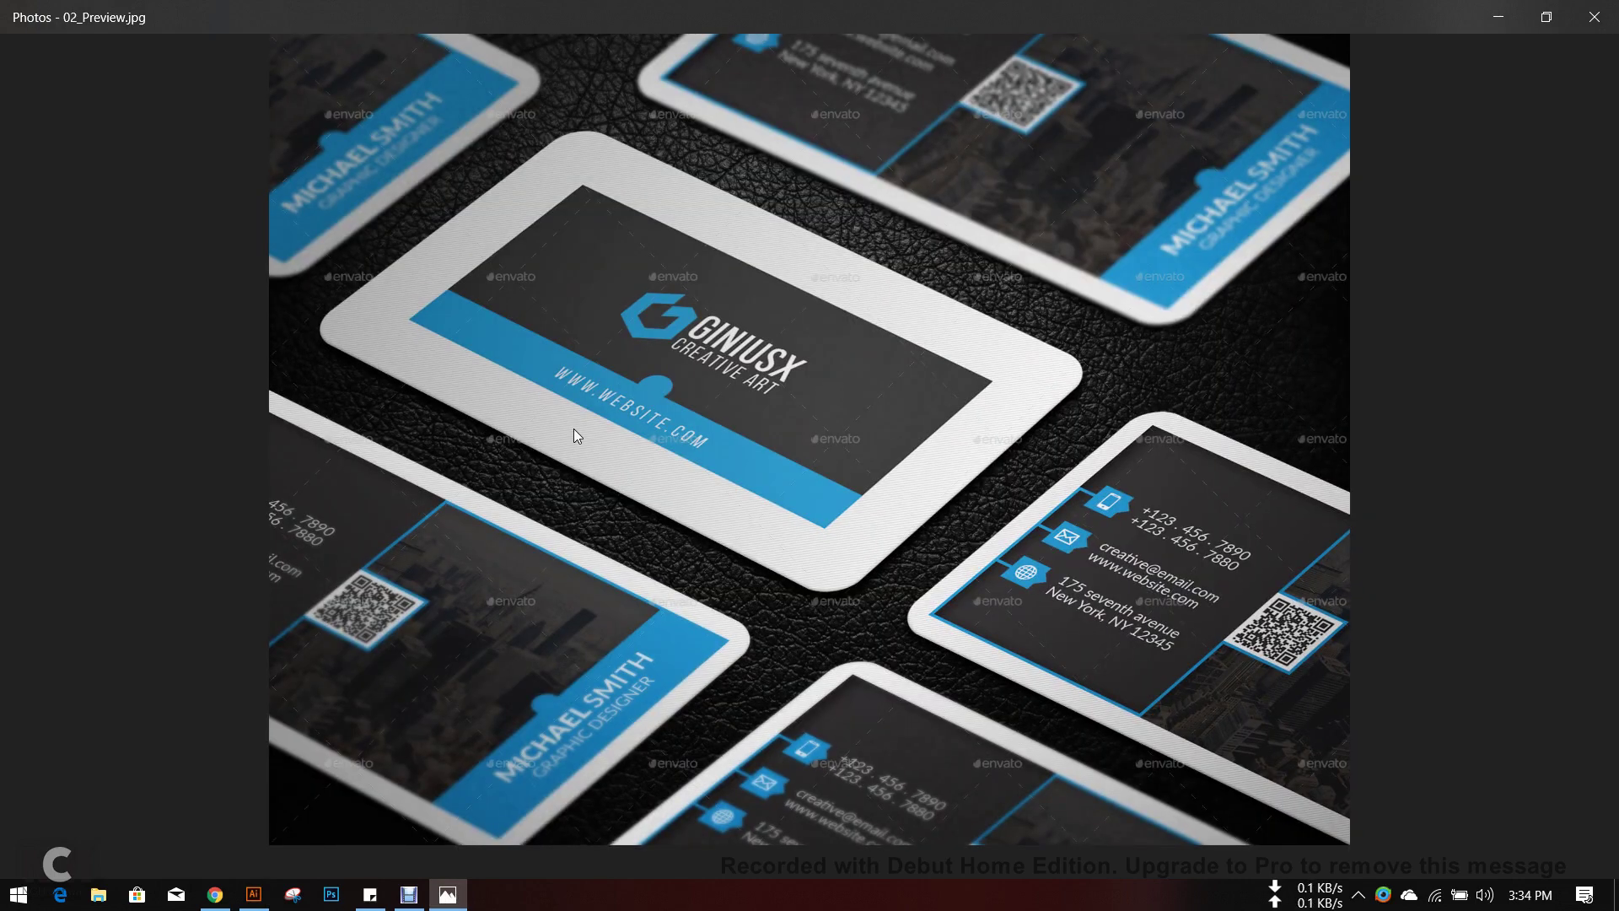
key(Left)
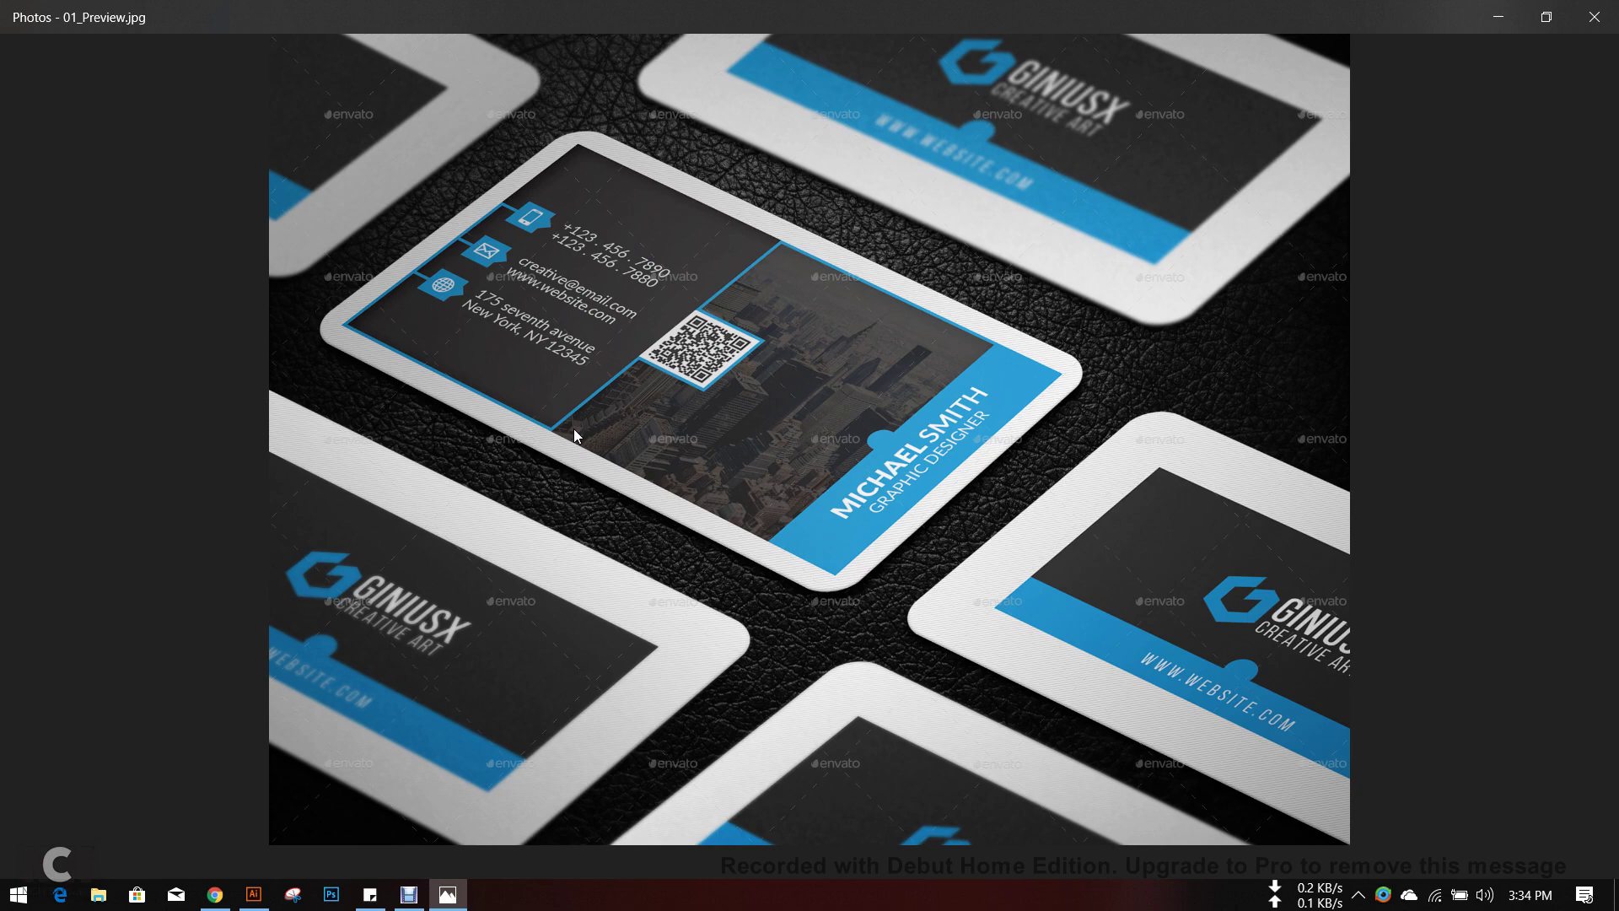
- Switch to Chrome and look over the print template categories on GraphicRiver's business card listing
click(215, 894)
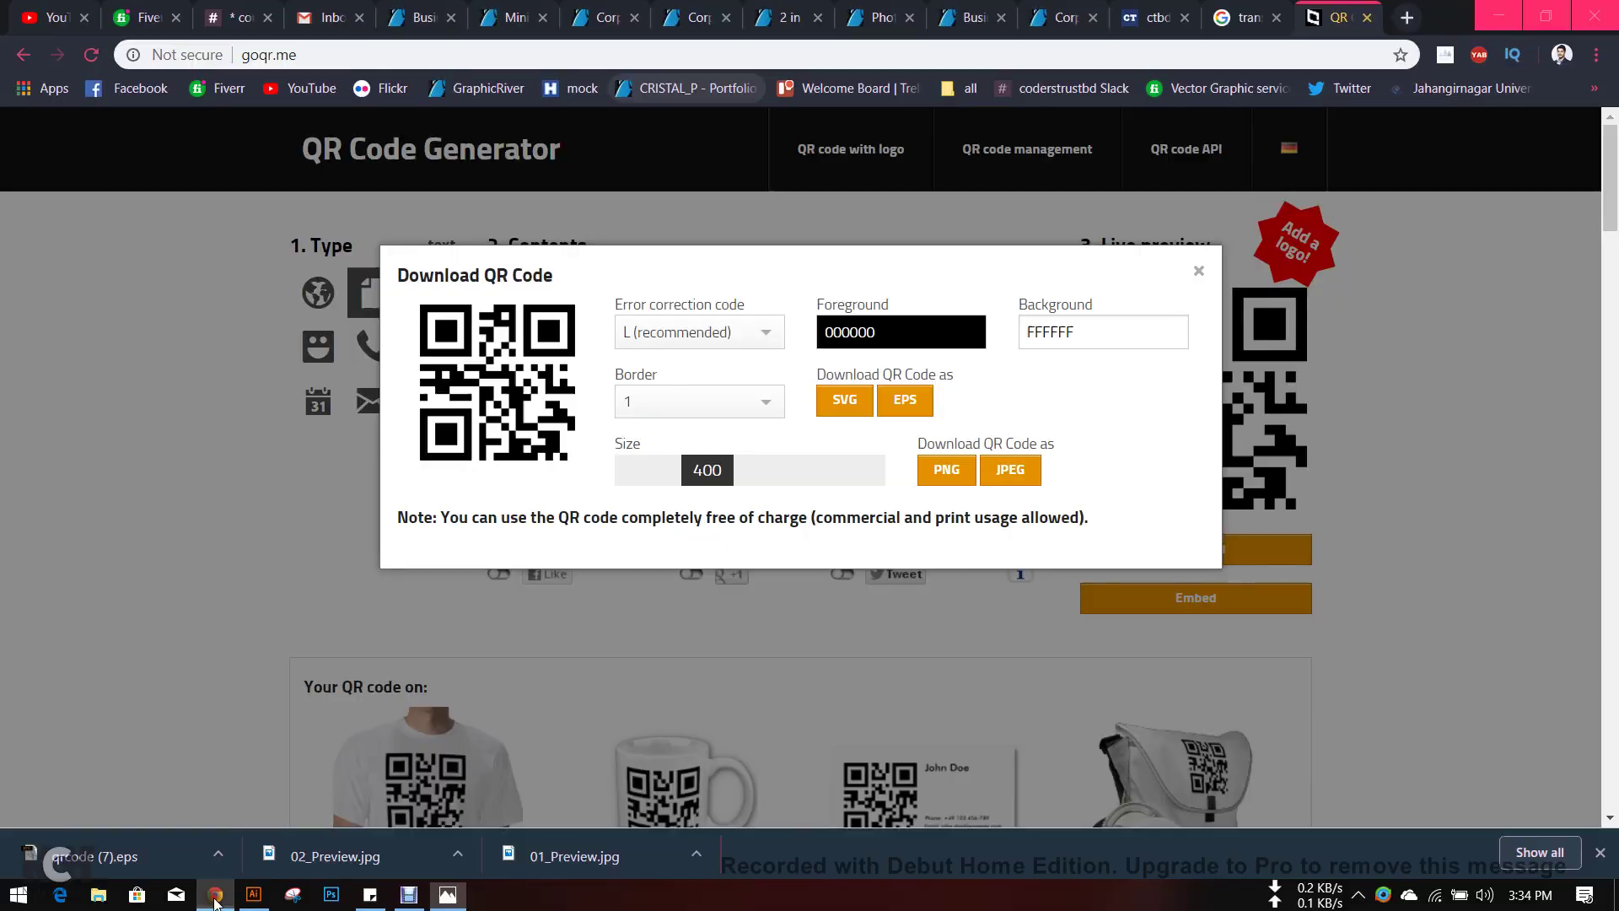
click(403, 10)
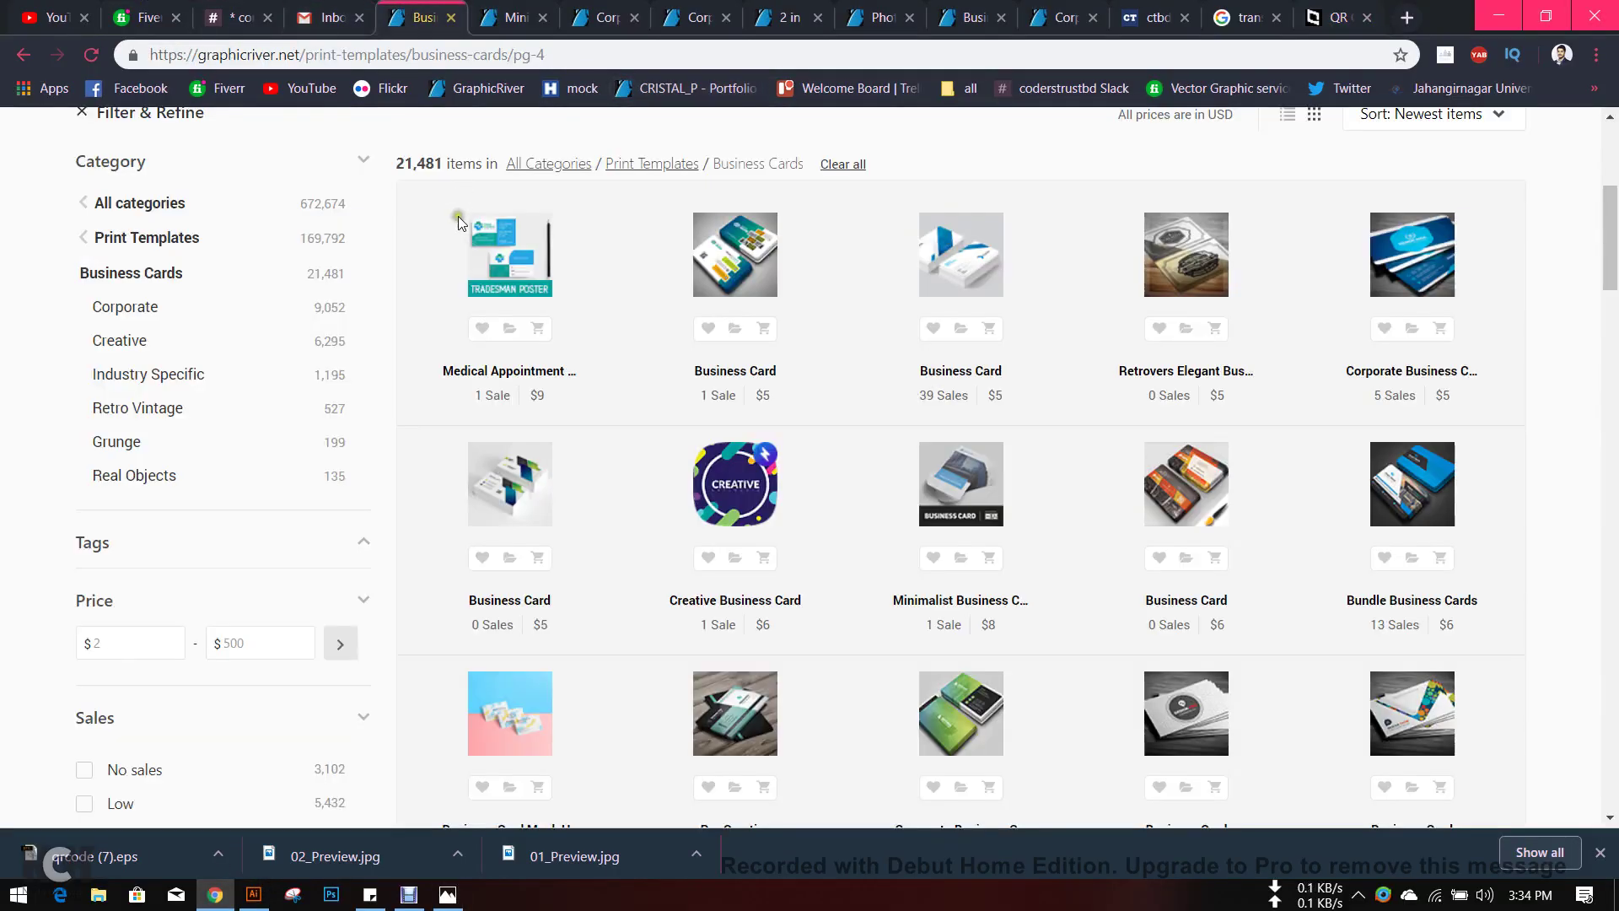
scroll(177, 211, up, 5)
mouse_move(232, 308)
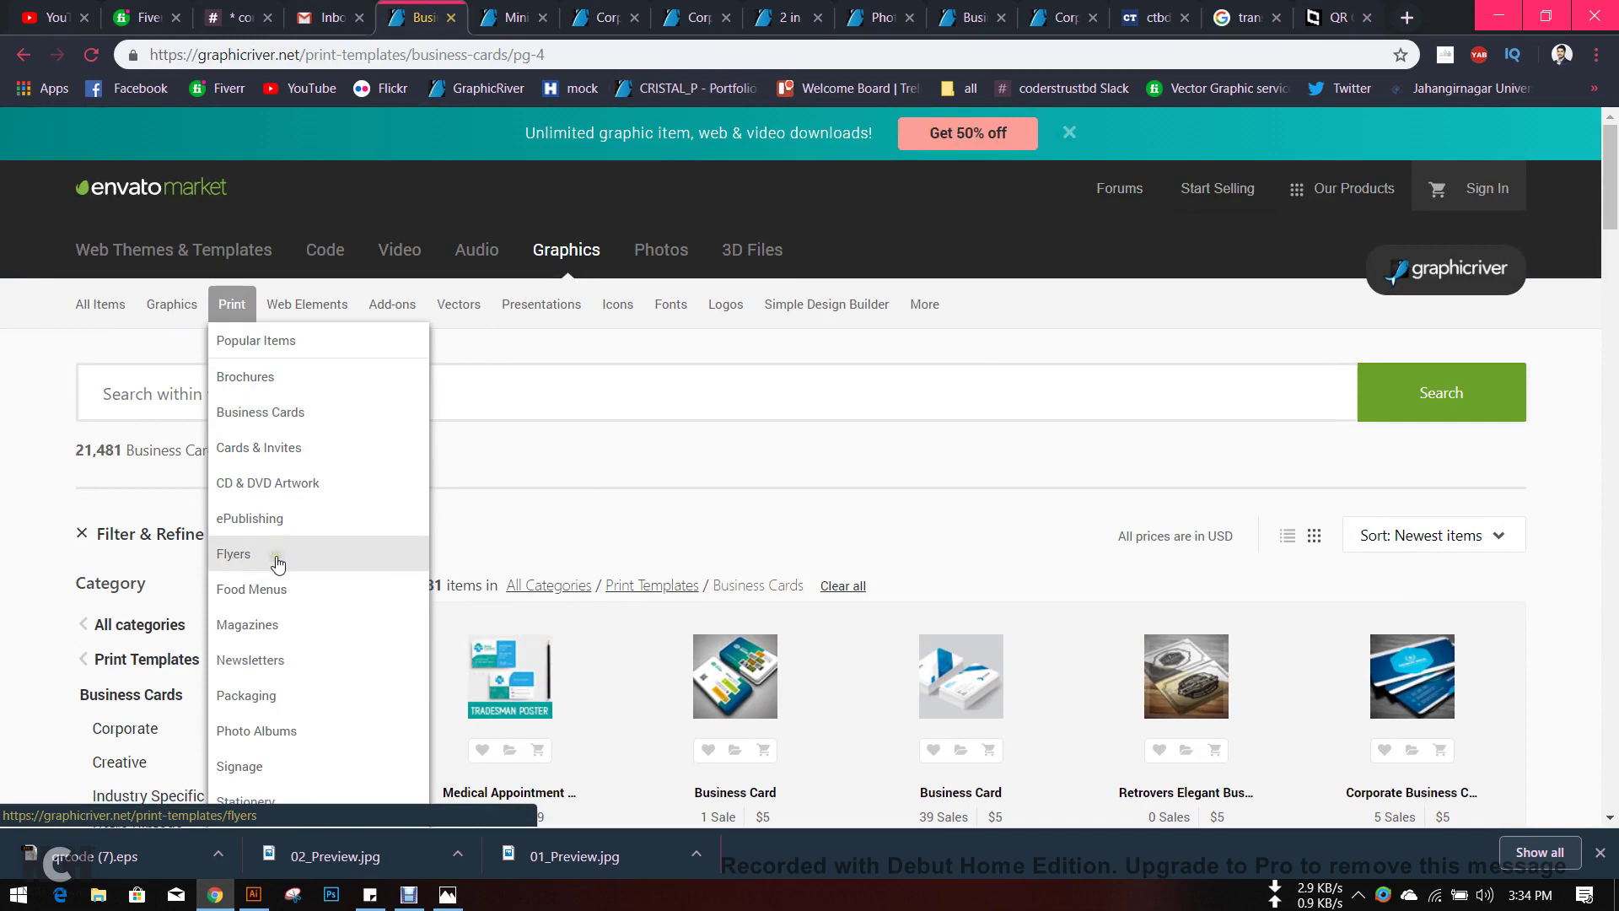
click(1499, 16)
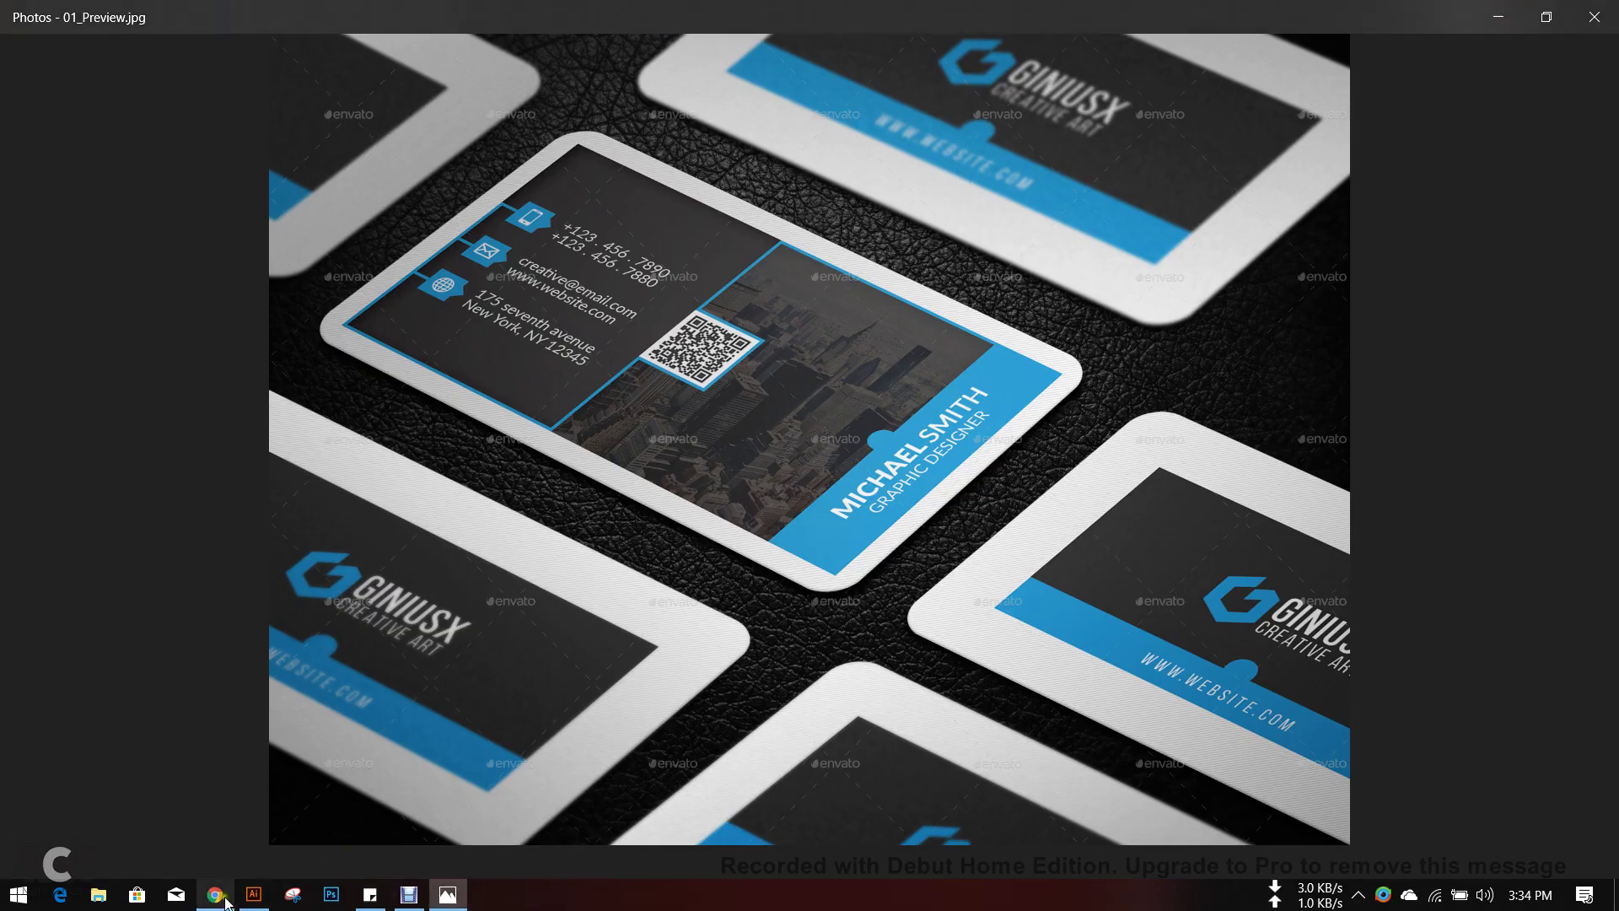
mouse_move(218, 898)
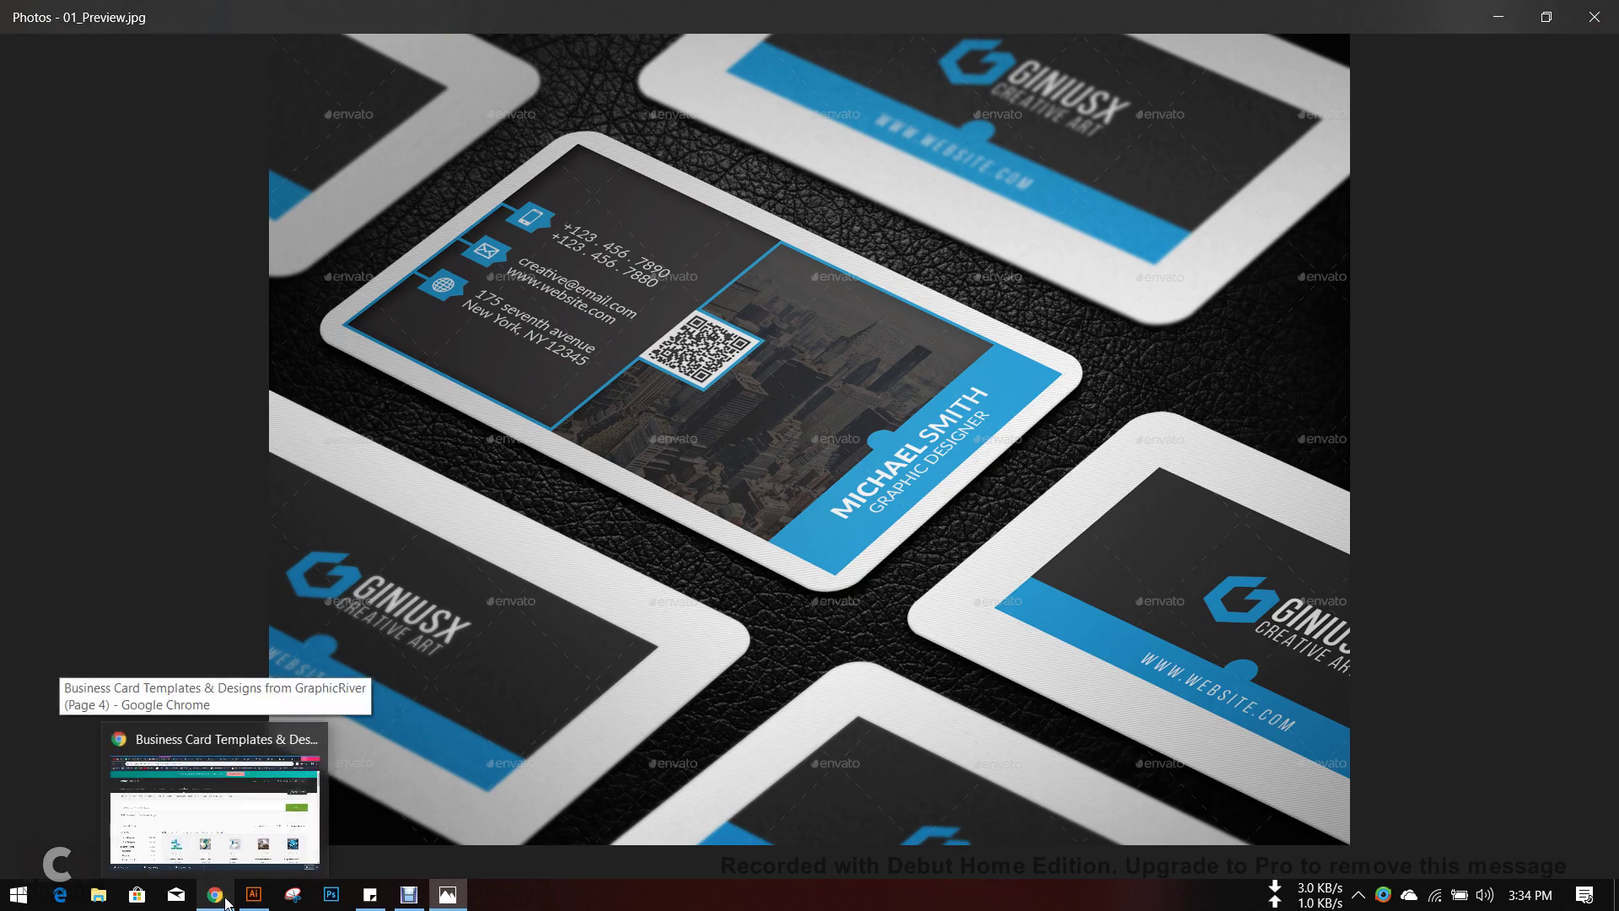
- Switch back to Illustrator and ungroup the QR code above the card into separate squares
click(253, 895)
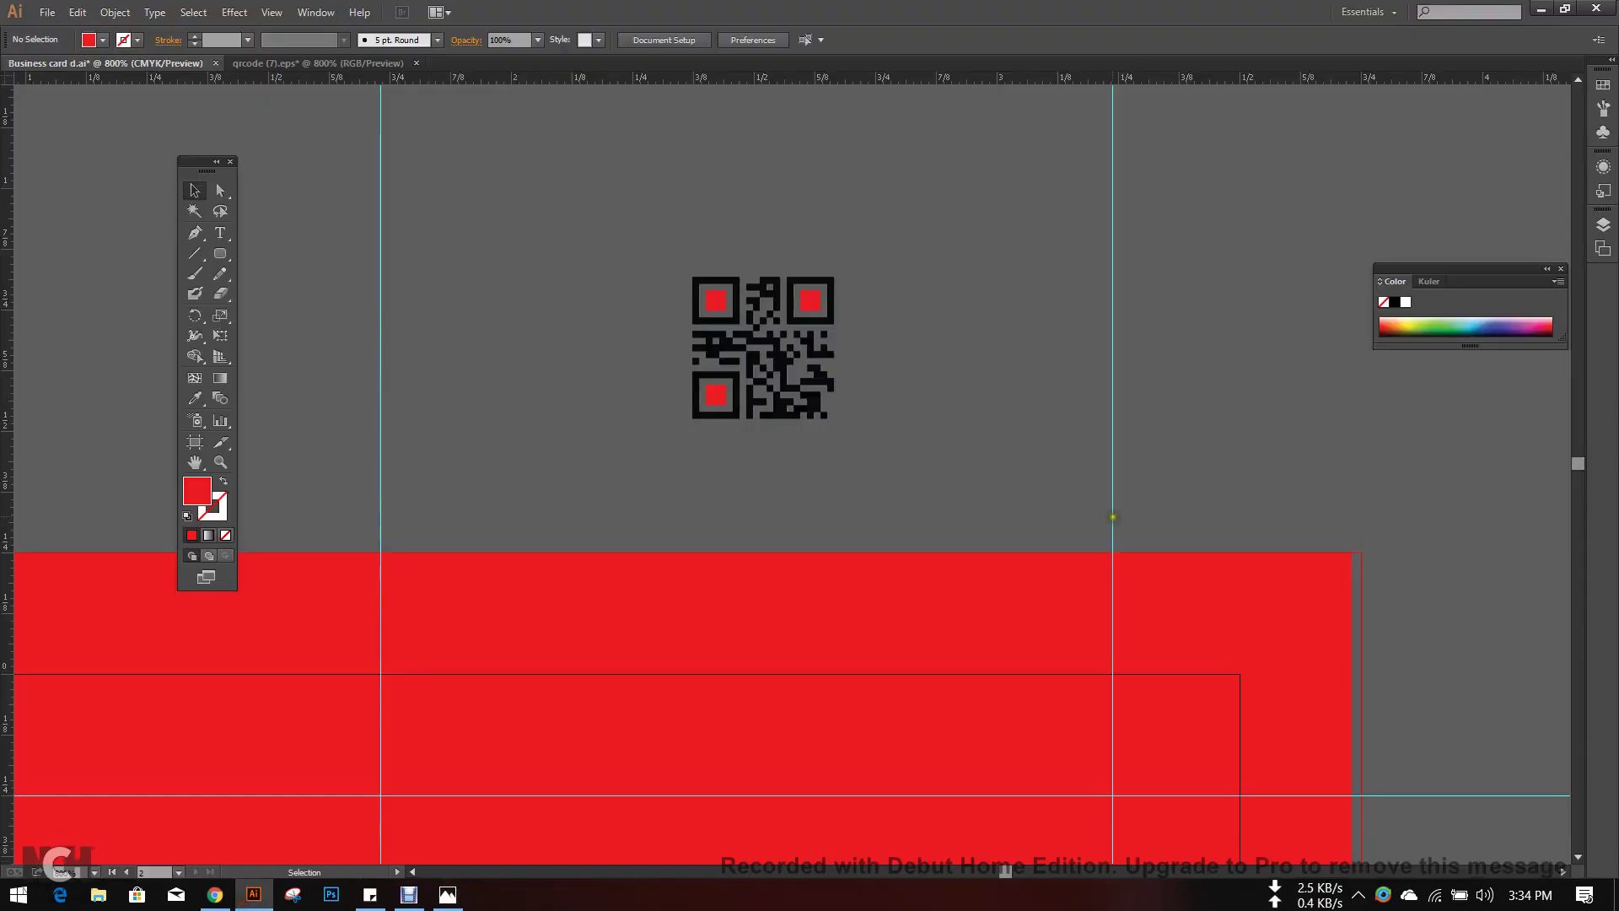
click(754, 349)
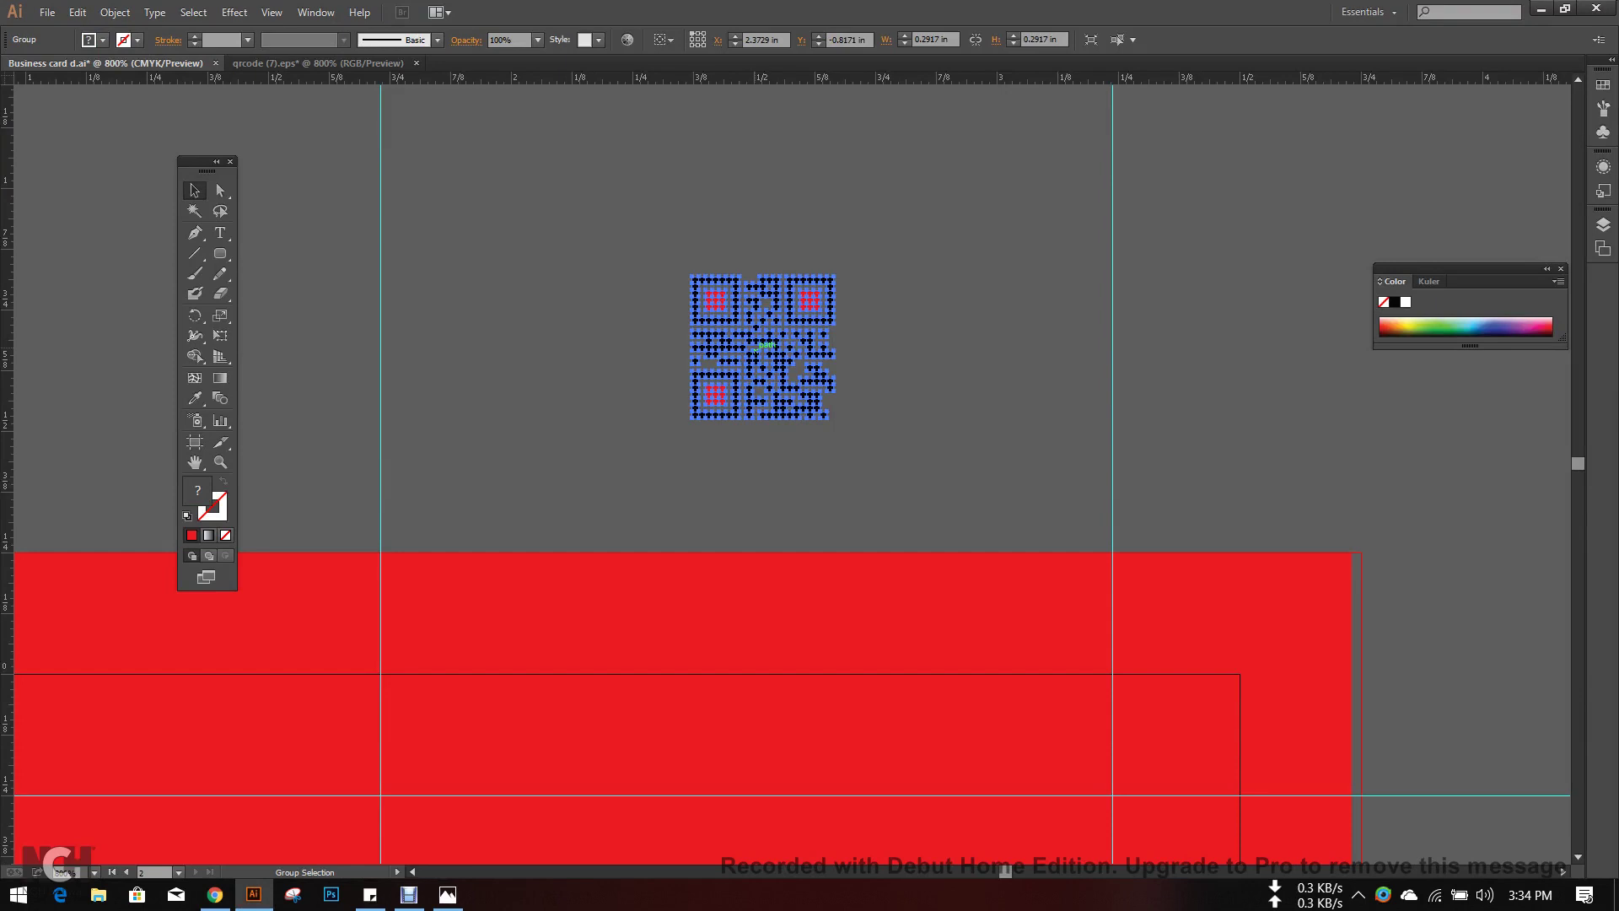
click(911, 337)
click(841, 302)
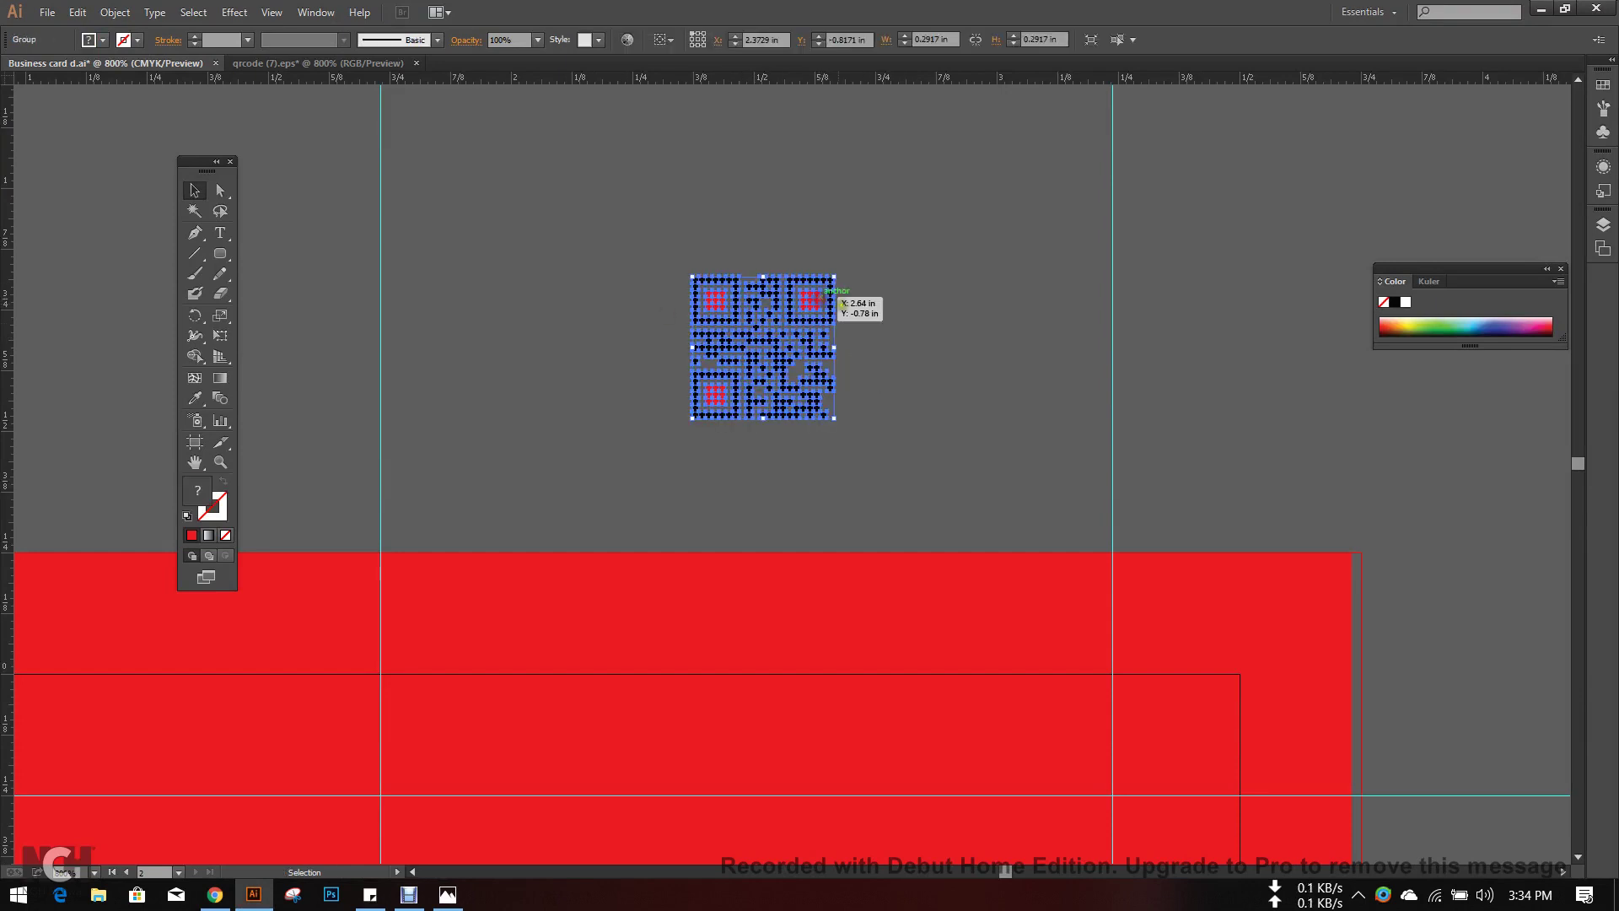
key(ctrl+shift+g)
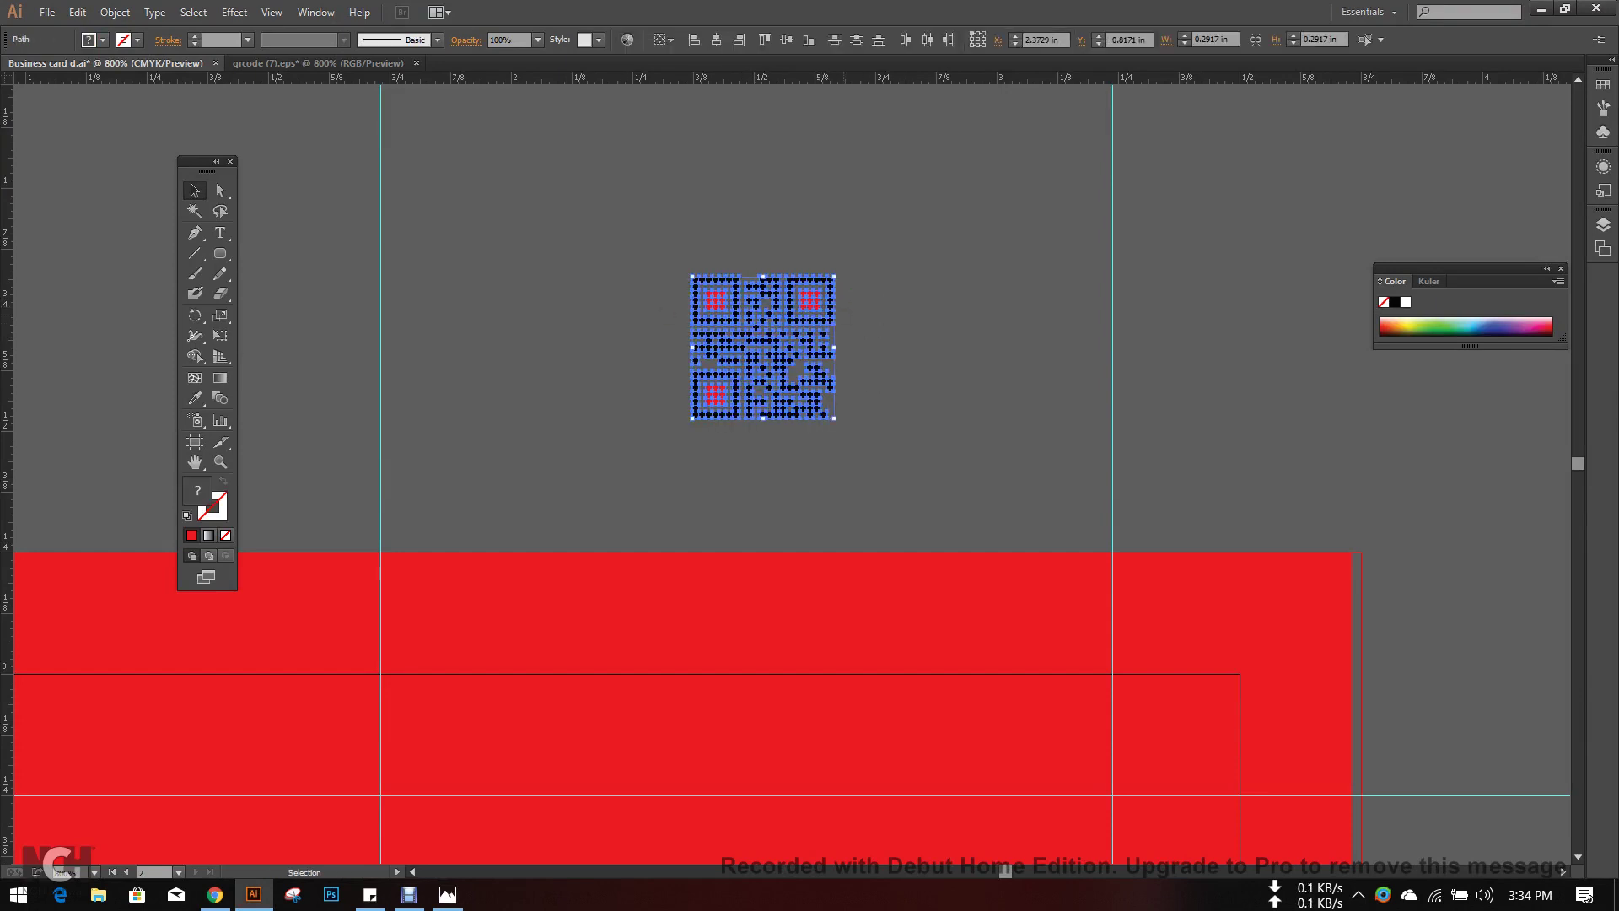
click(931, 296)
click(811, 301)
click(904, 316)
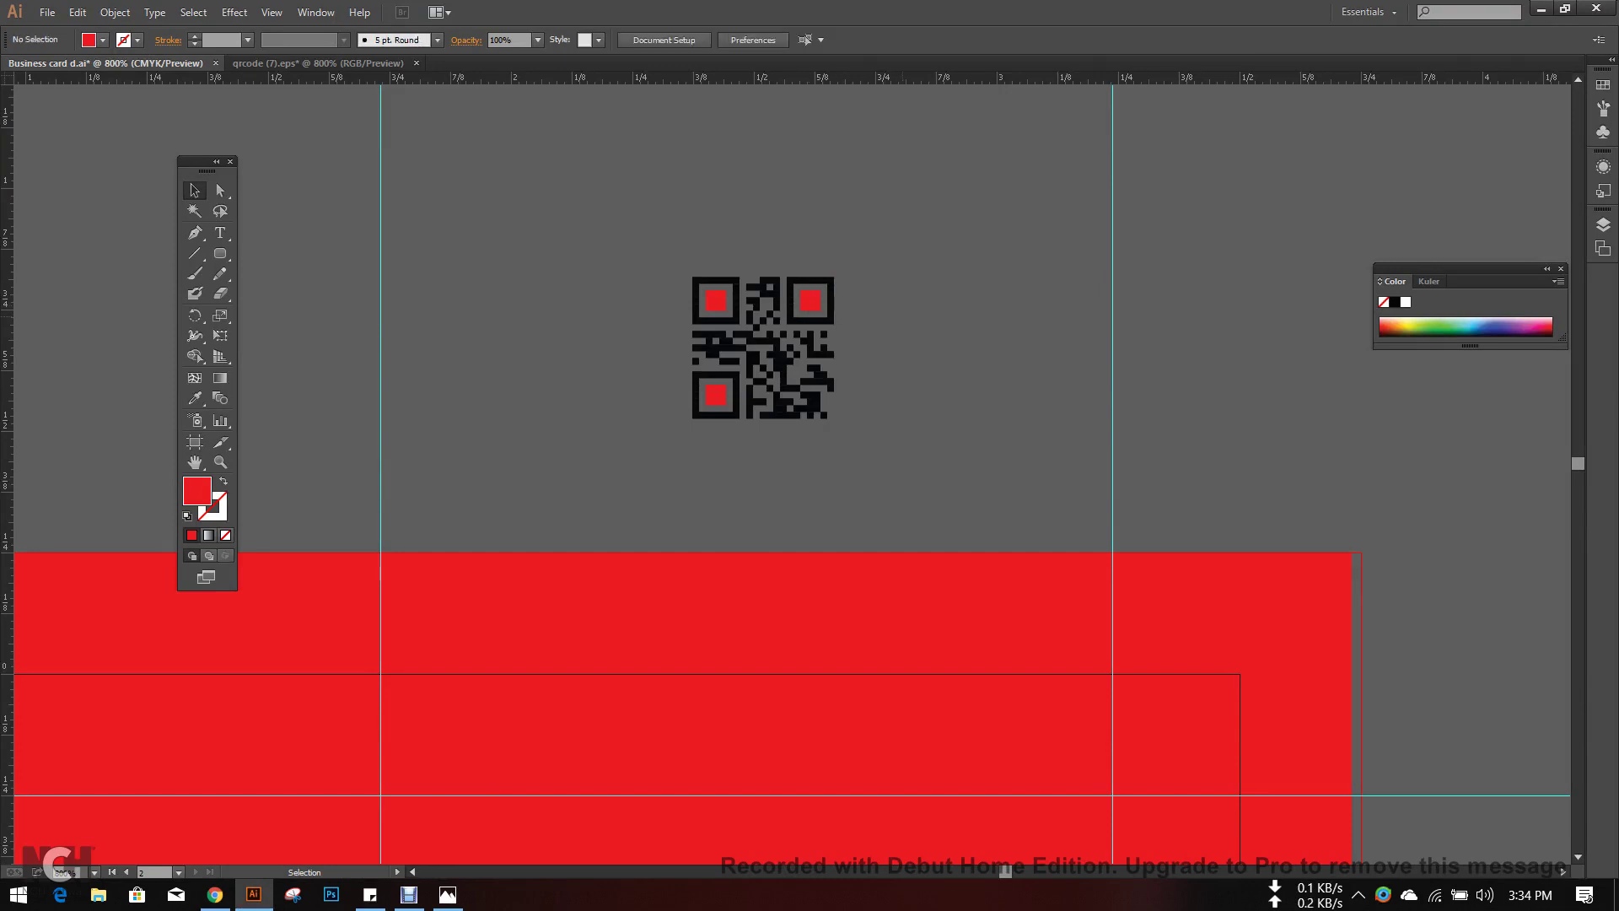
- Select all squares of the QR code, group them into one object and deselect it
drag(910, 468, 654, 228)
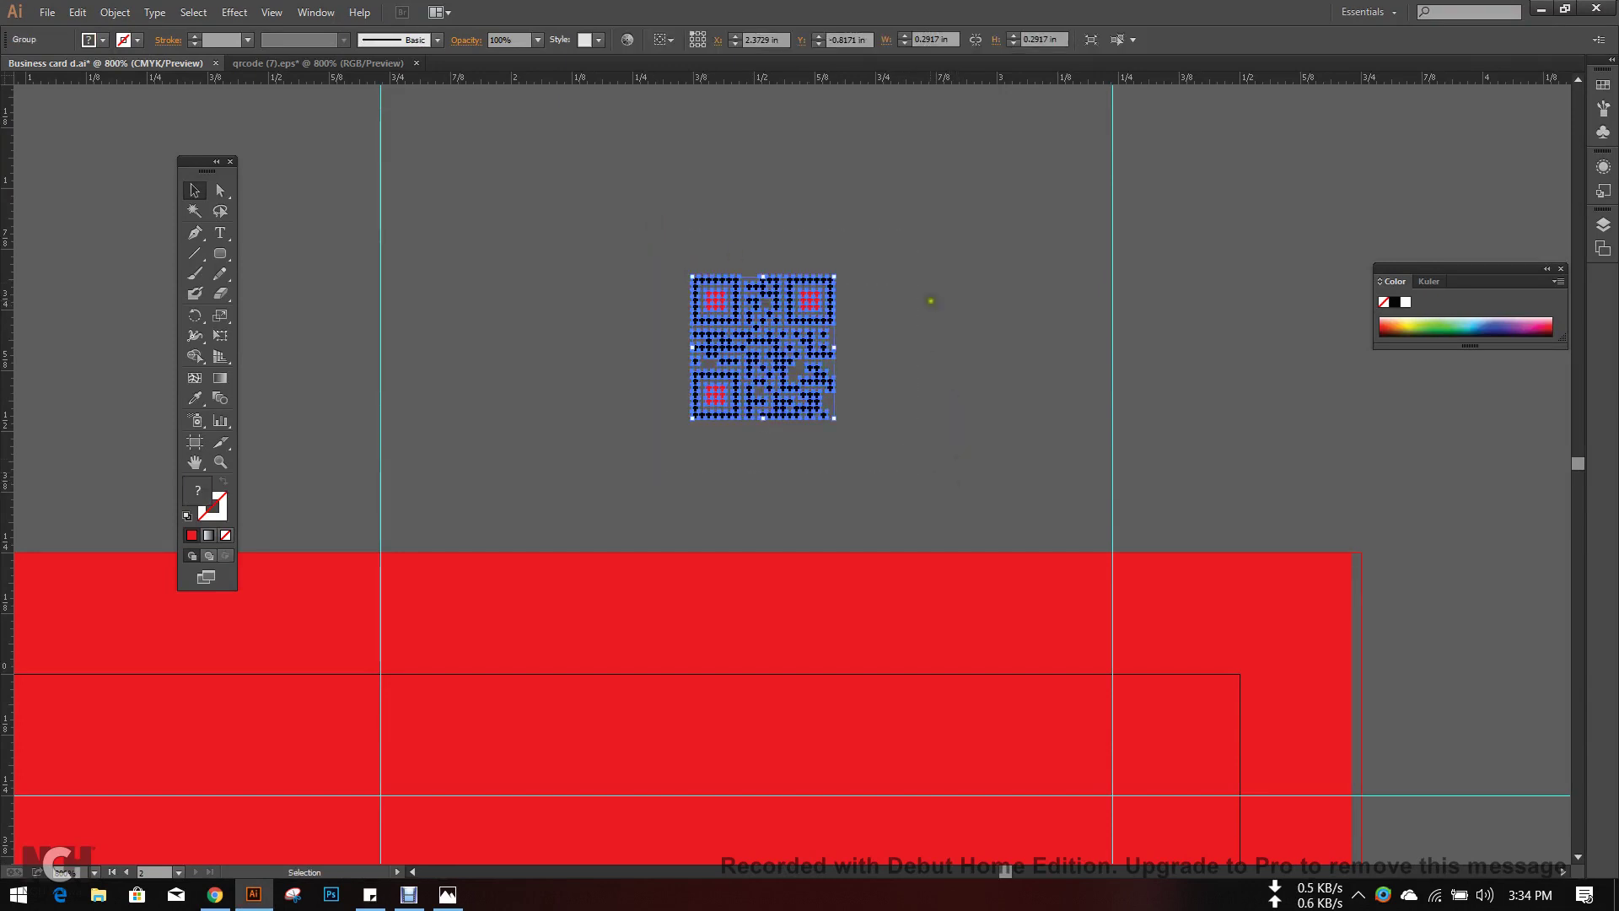
click(937, 288)
scroll(936, 288, down, 2)
drag(995, 250, 1030, 305)
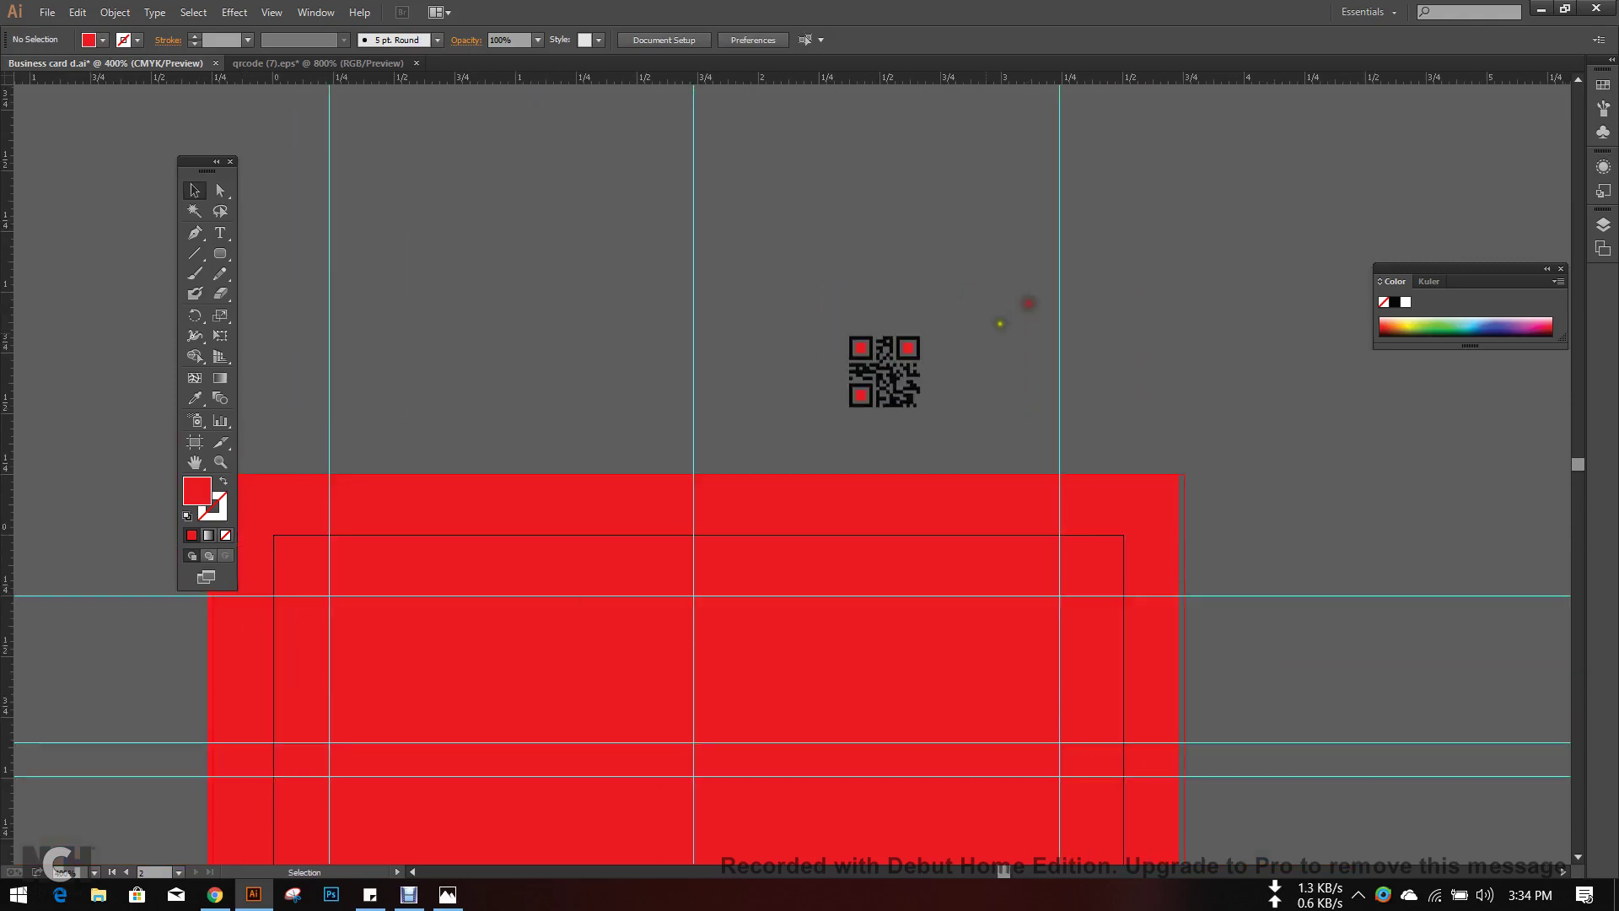
click(409, 896)
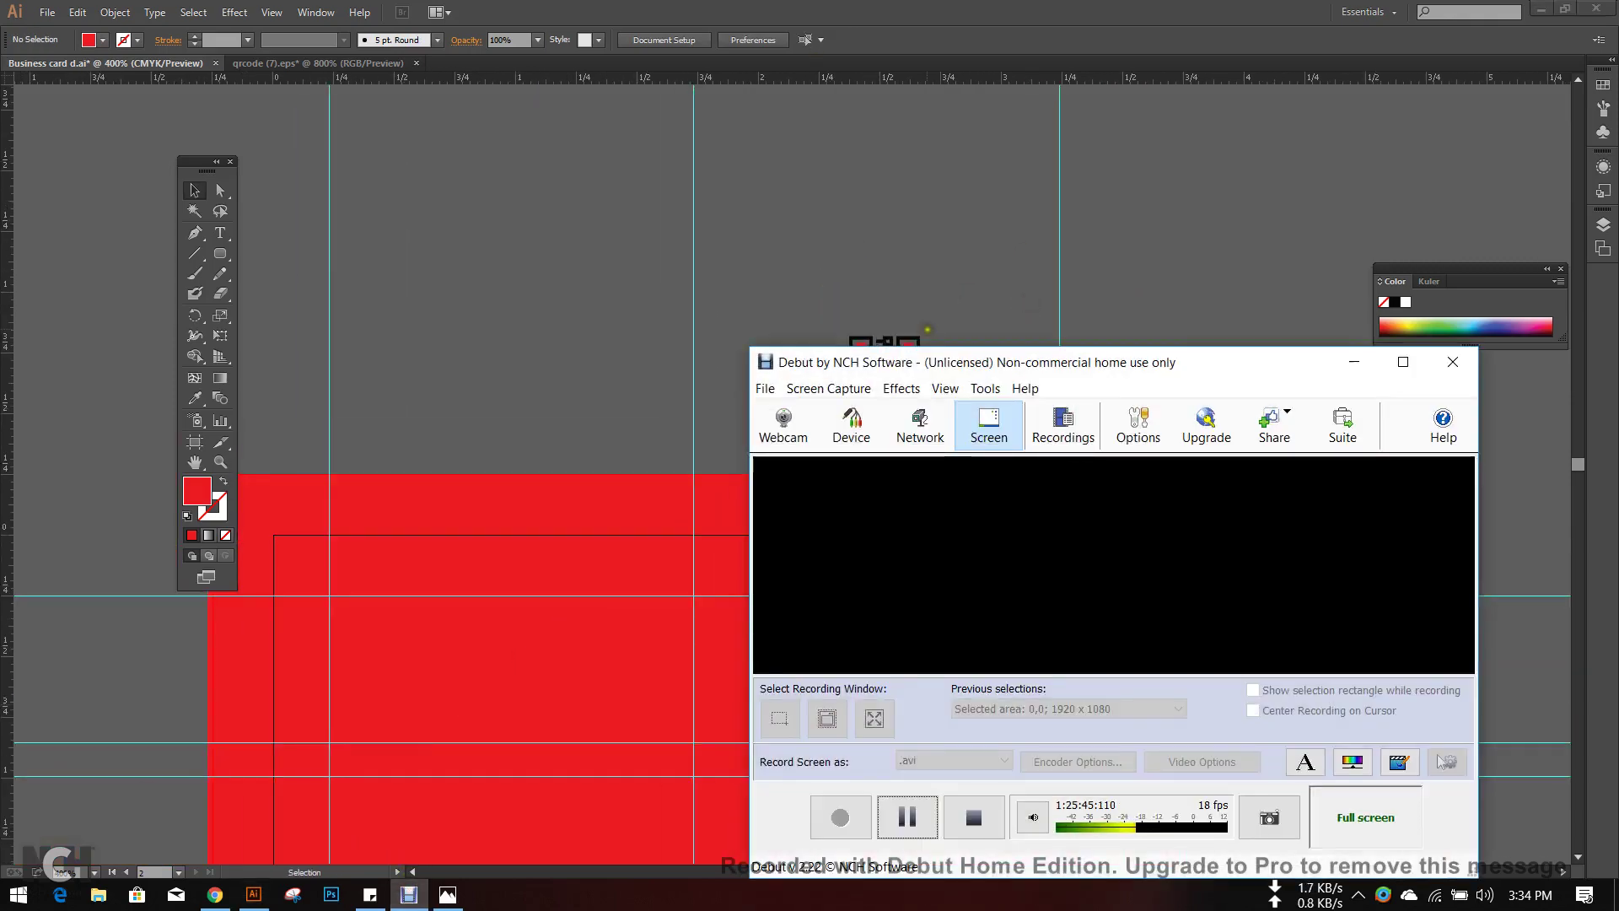
drag(1002, 358, 920, 177)
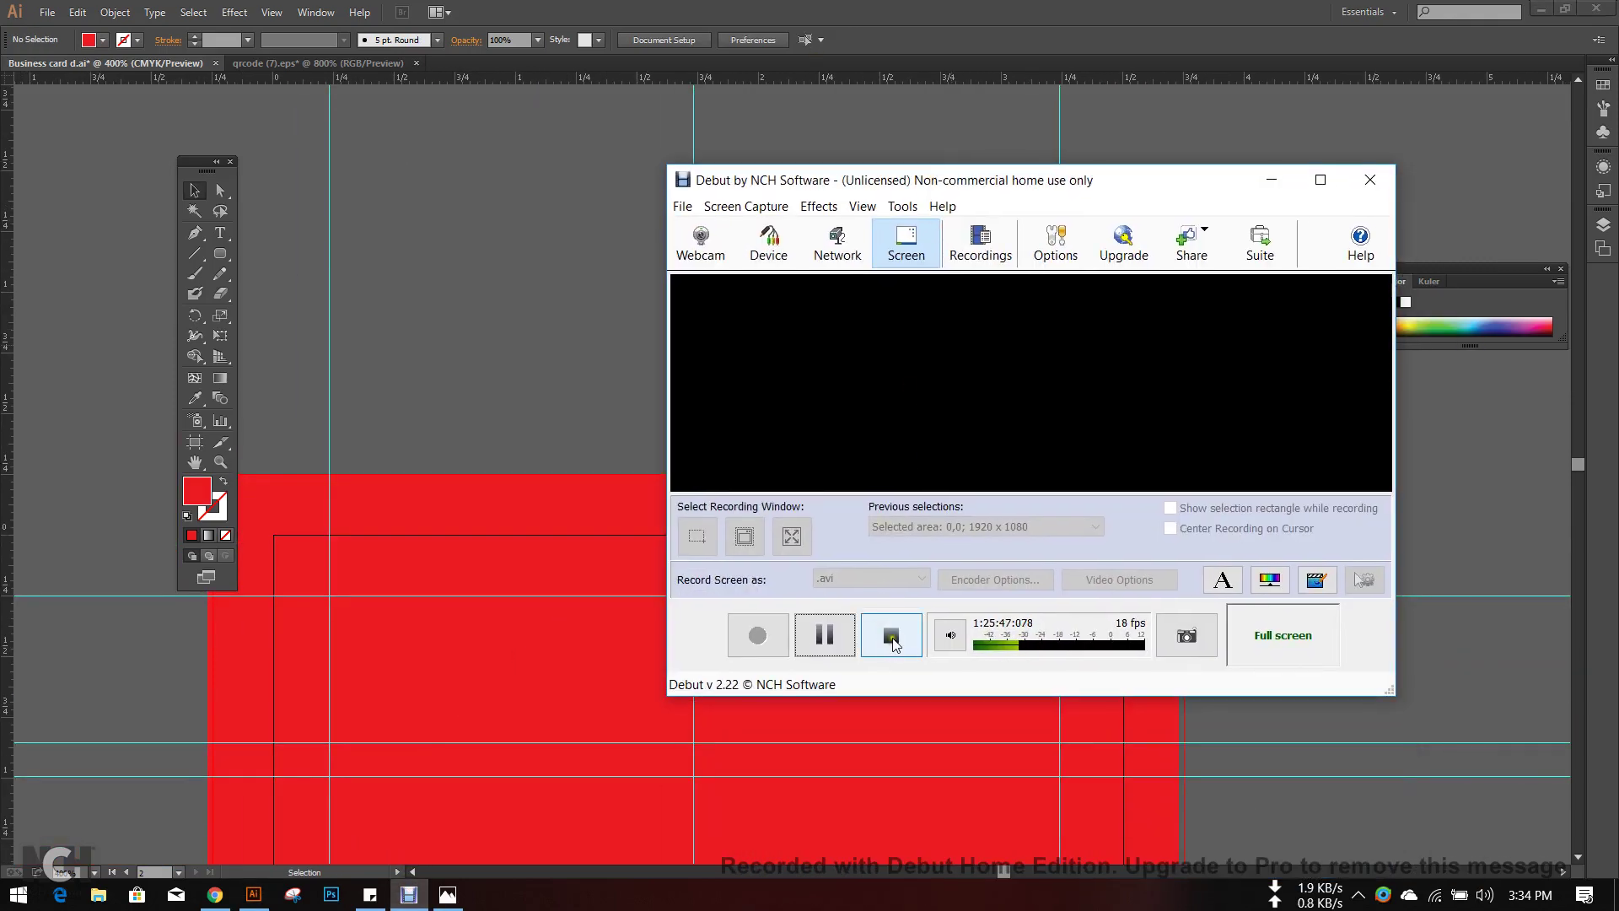